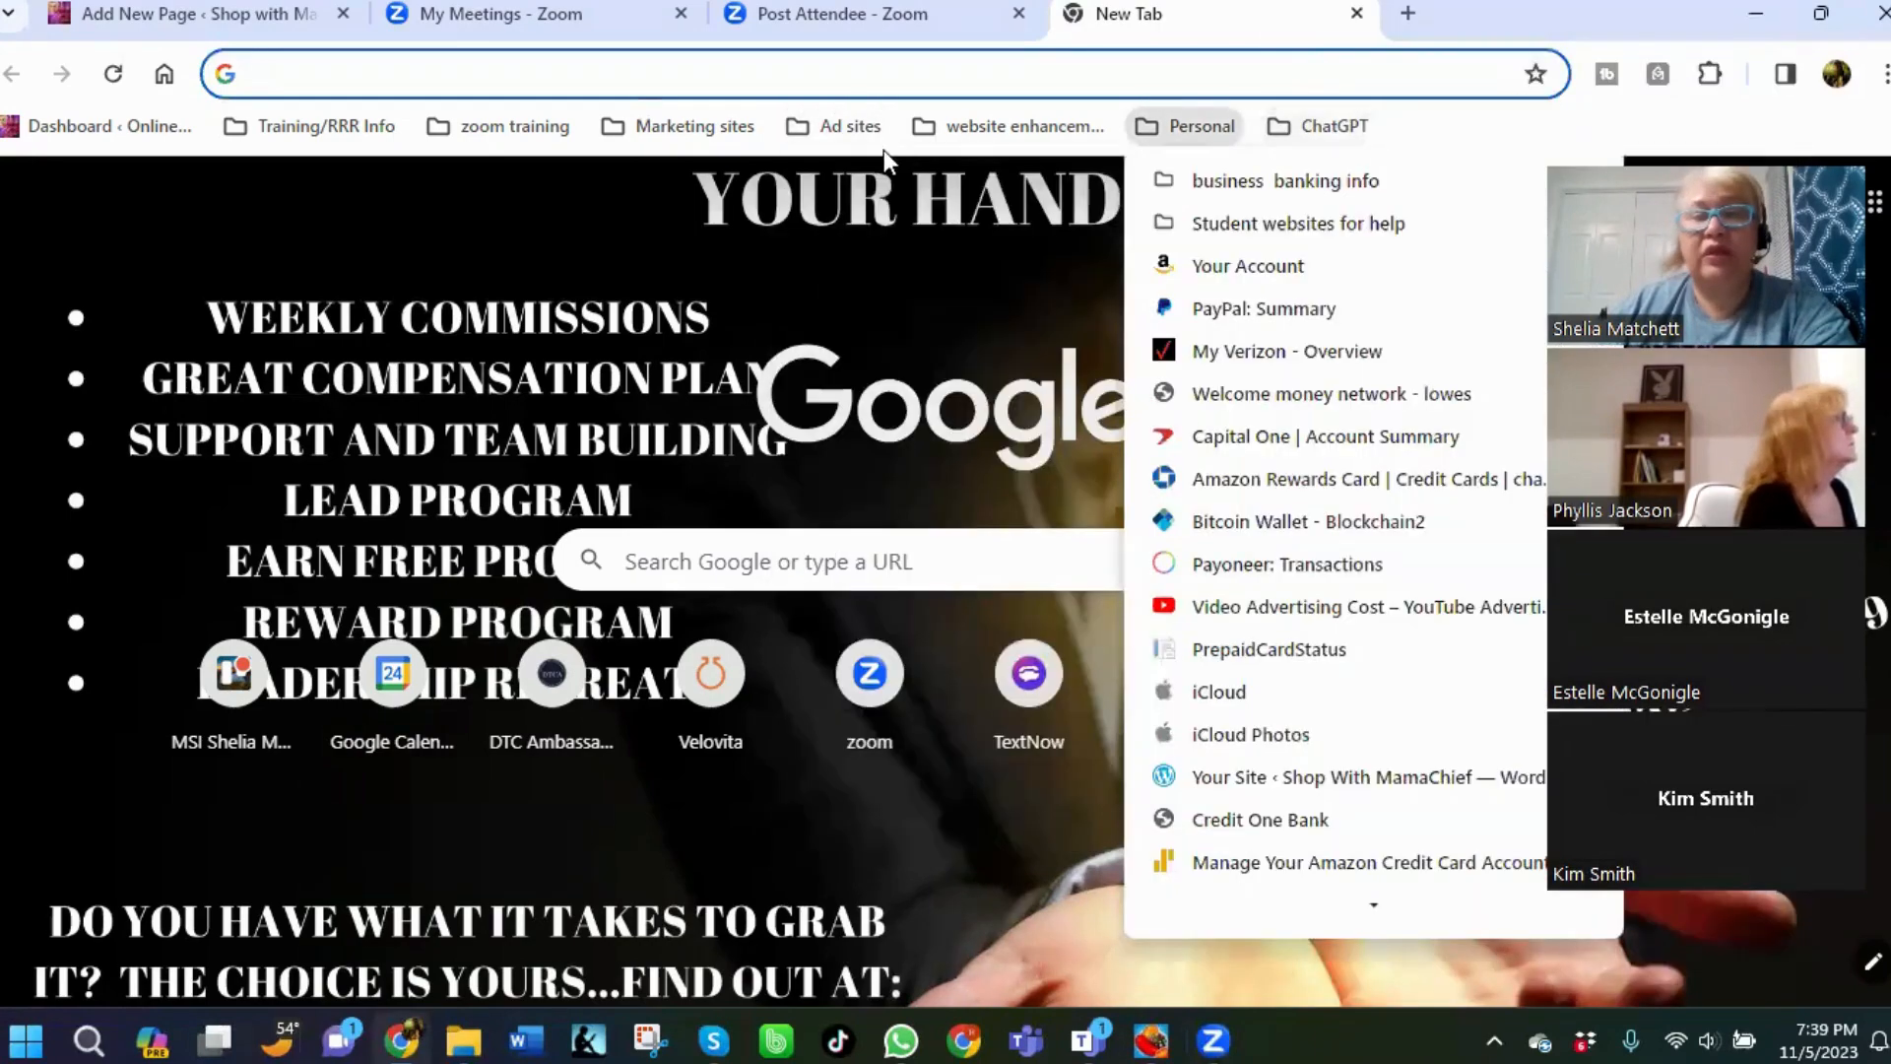
# Open Facebook from the bookmarked social sites folder.
pyautogui.moveTo(865, 147)
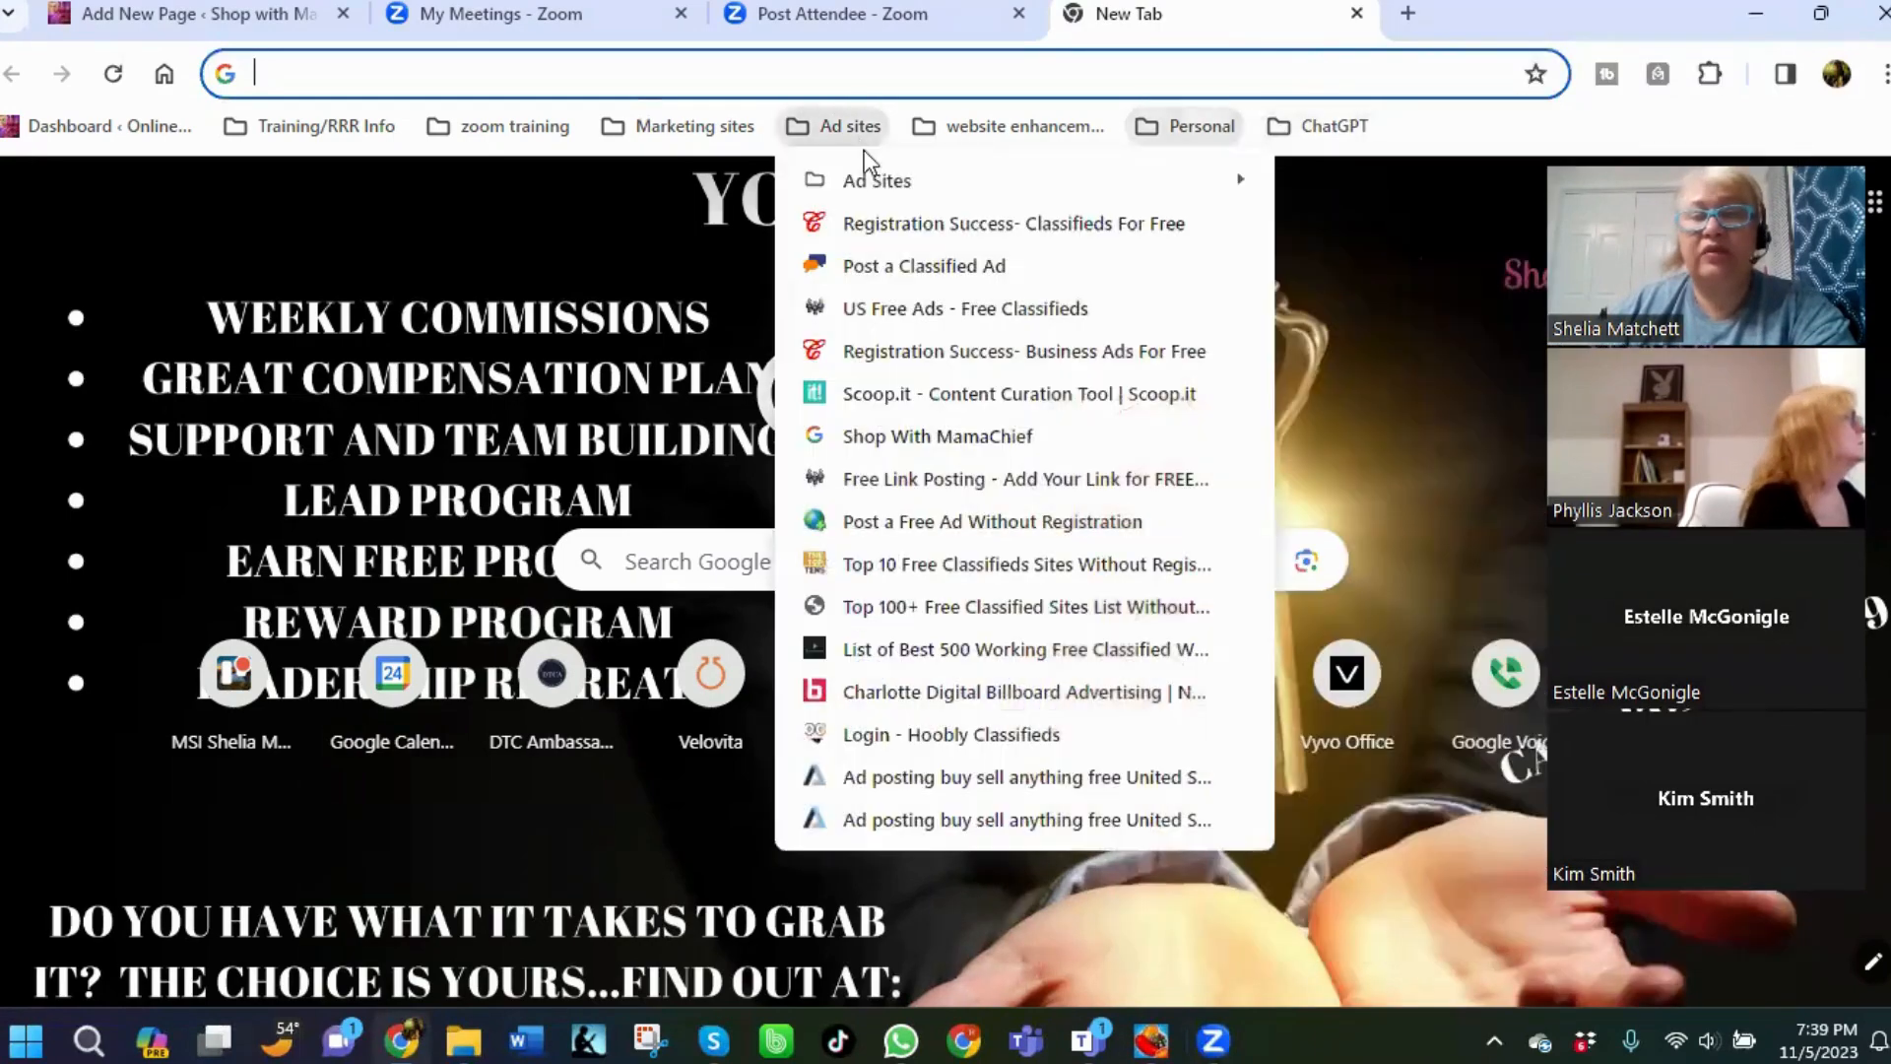
pyautogui.moveTo(1047, 182)
pyautogui.moveTo(1376, 22)
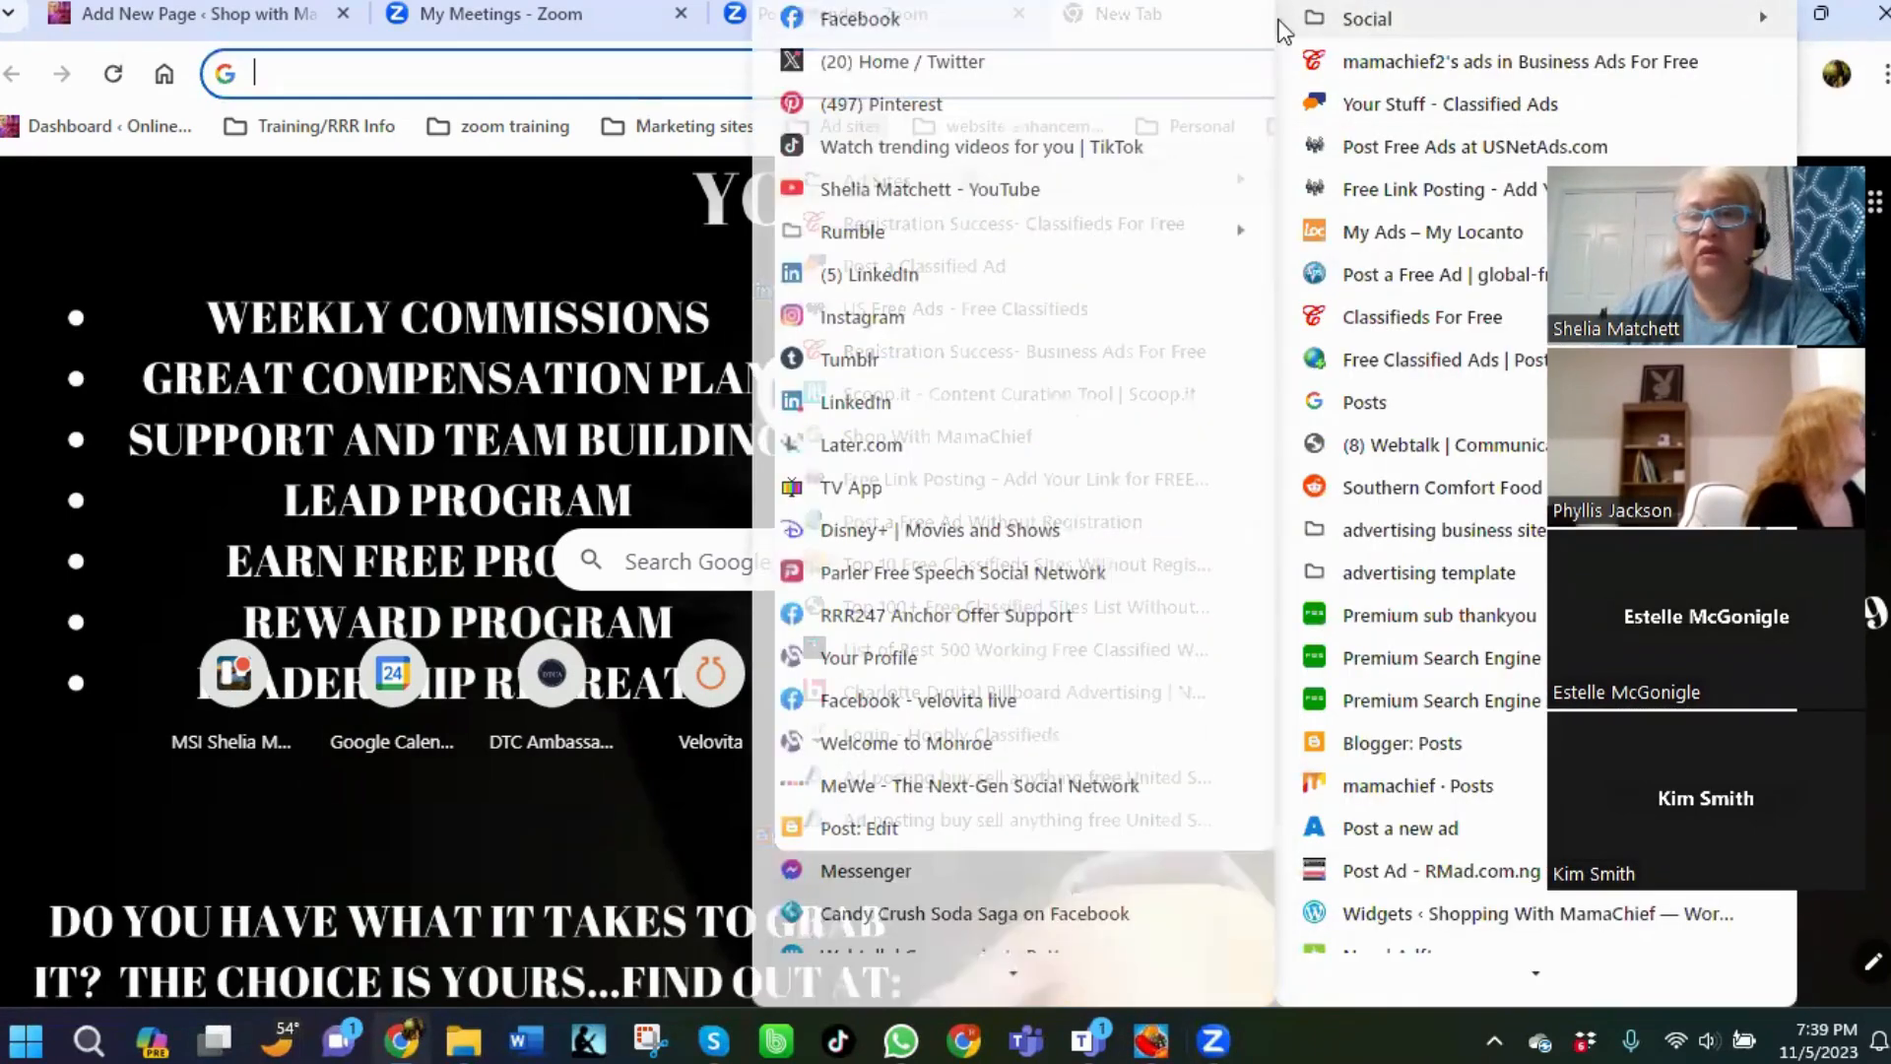
pyautogui.click(835, 21)
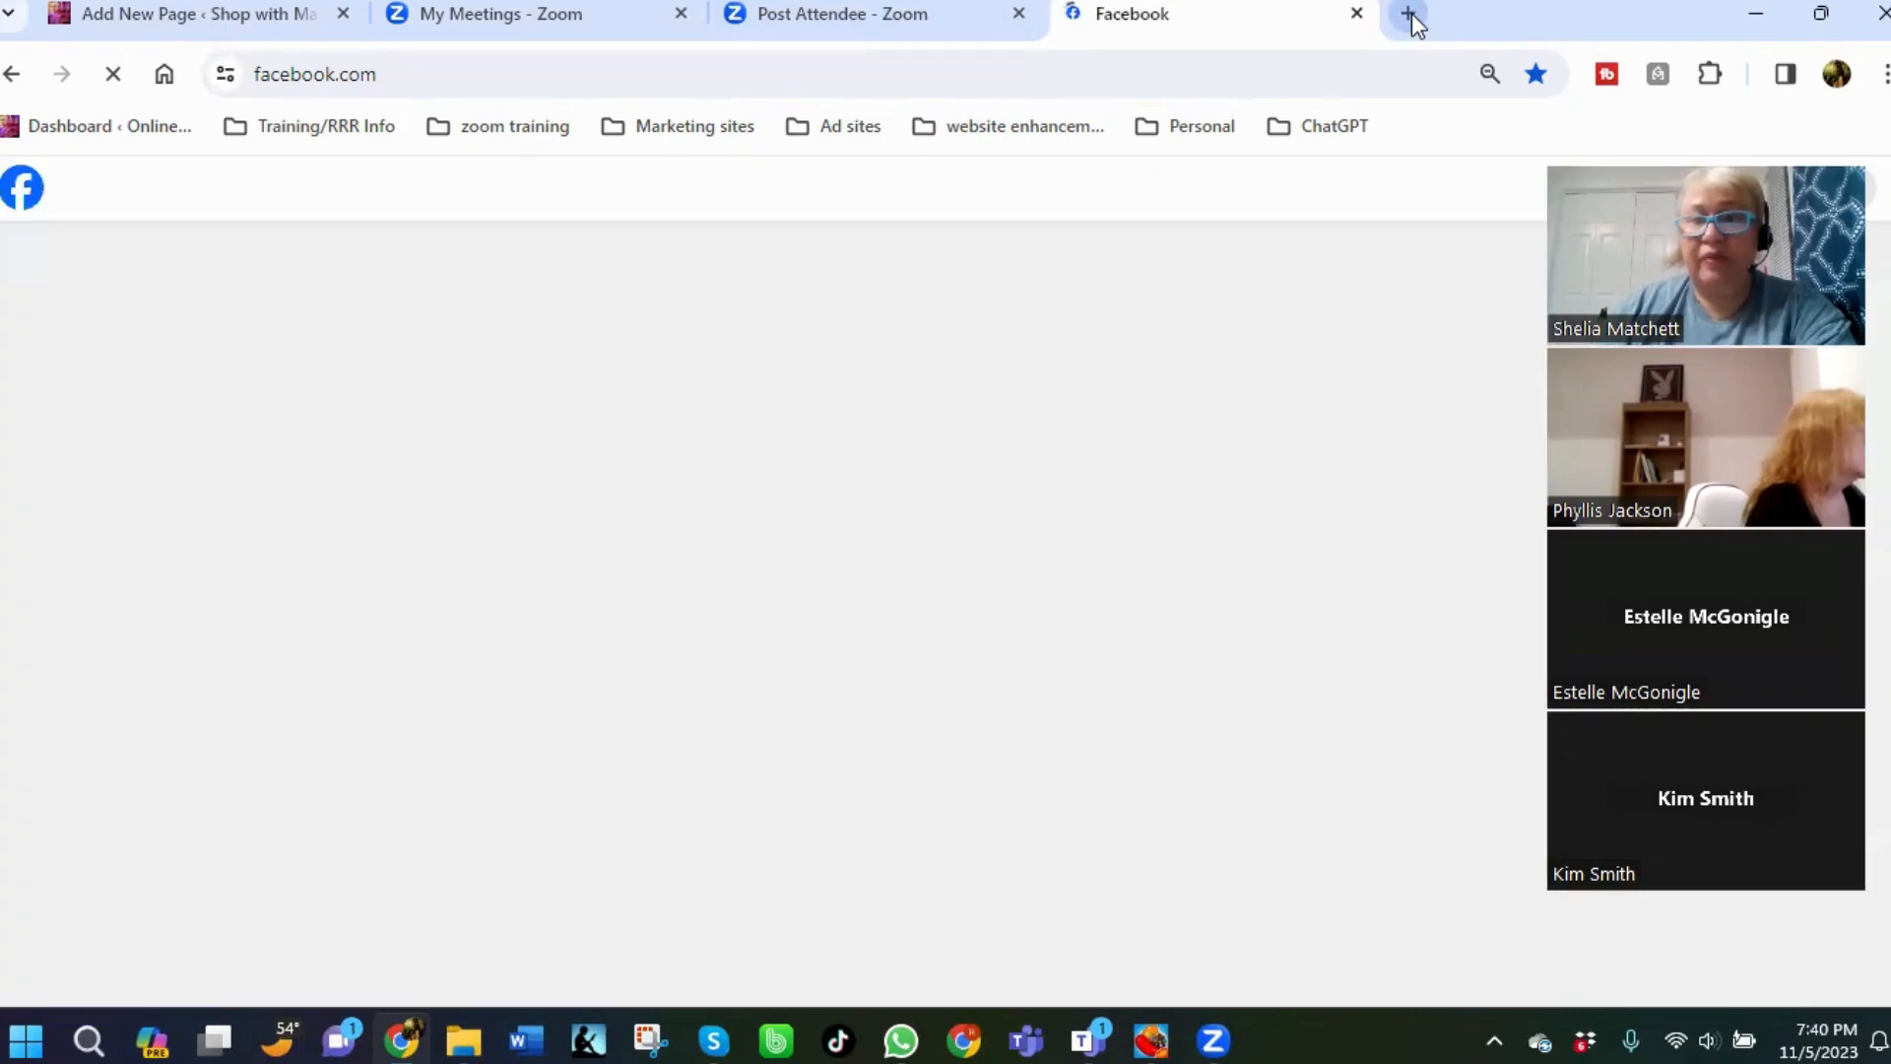
# Open a new tab and go to the bookmarked Ad templates folder in Google Drive.
pyautogui.click(1409, 17)
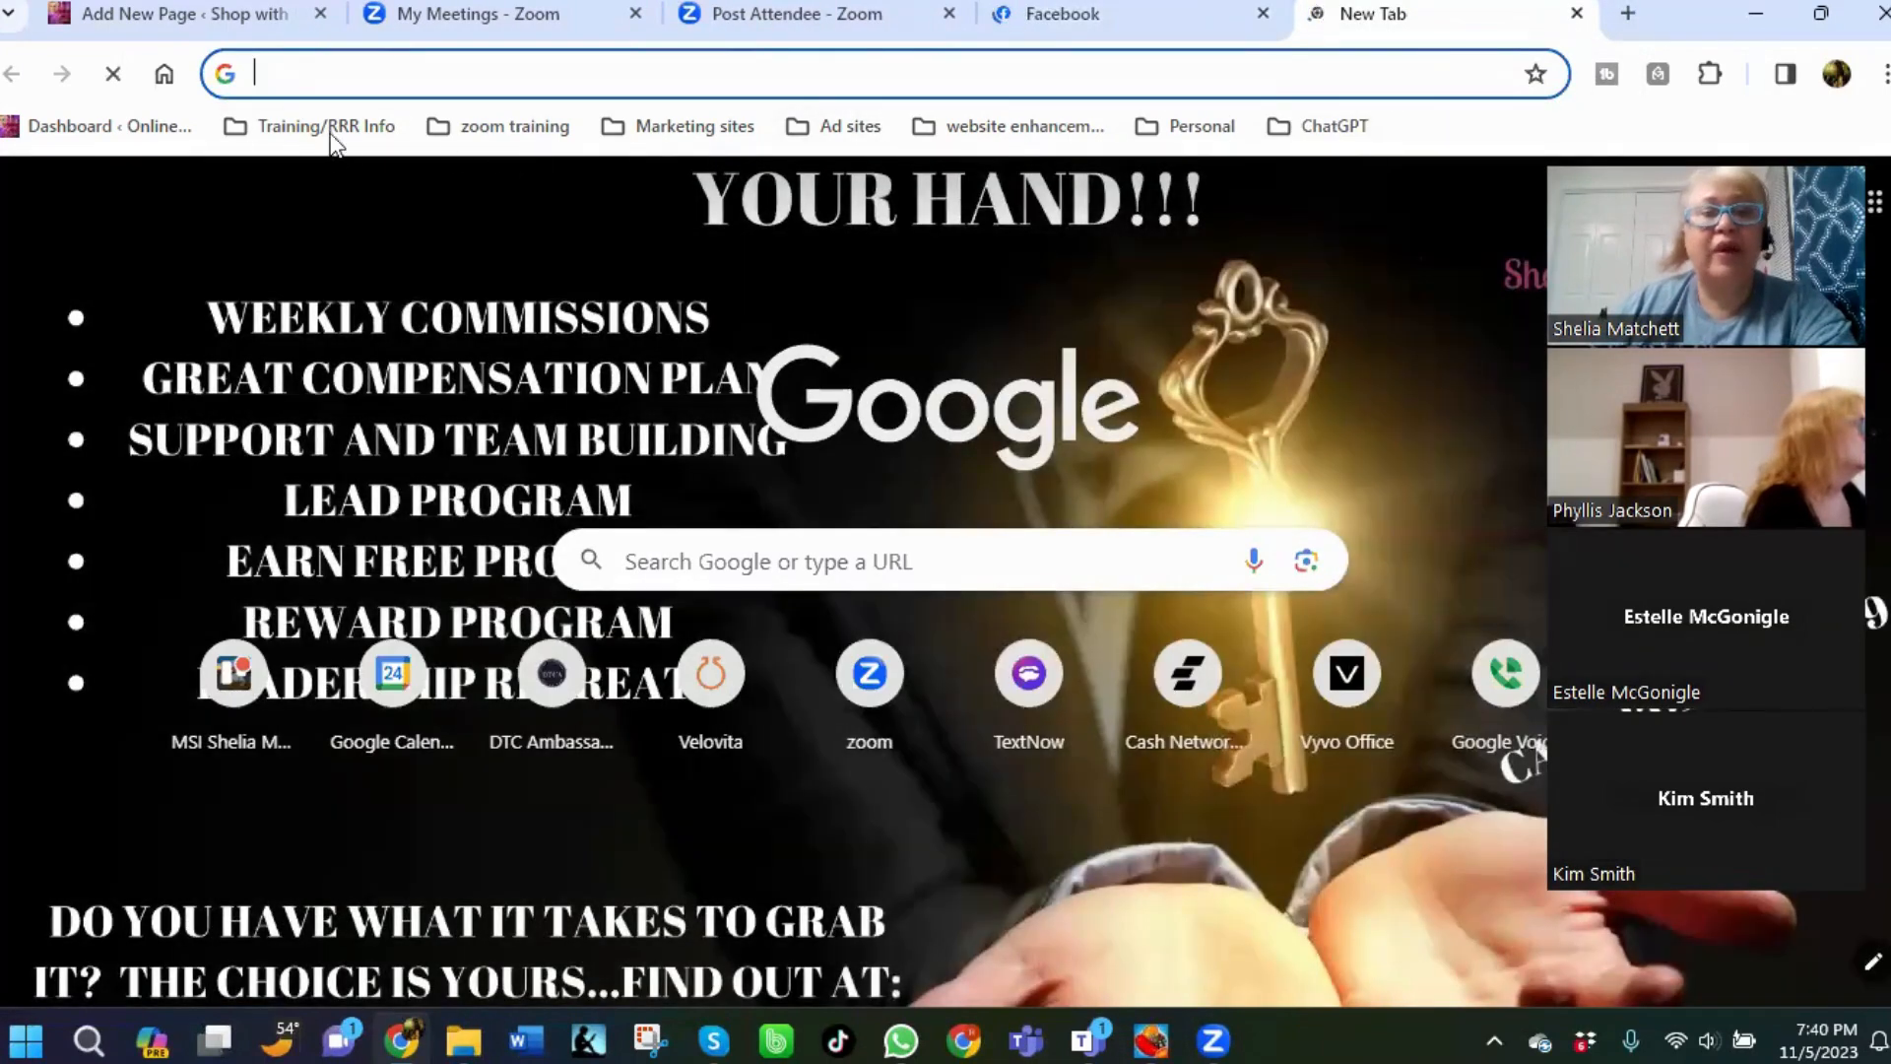
pyautogui.click(328, 131)
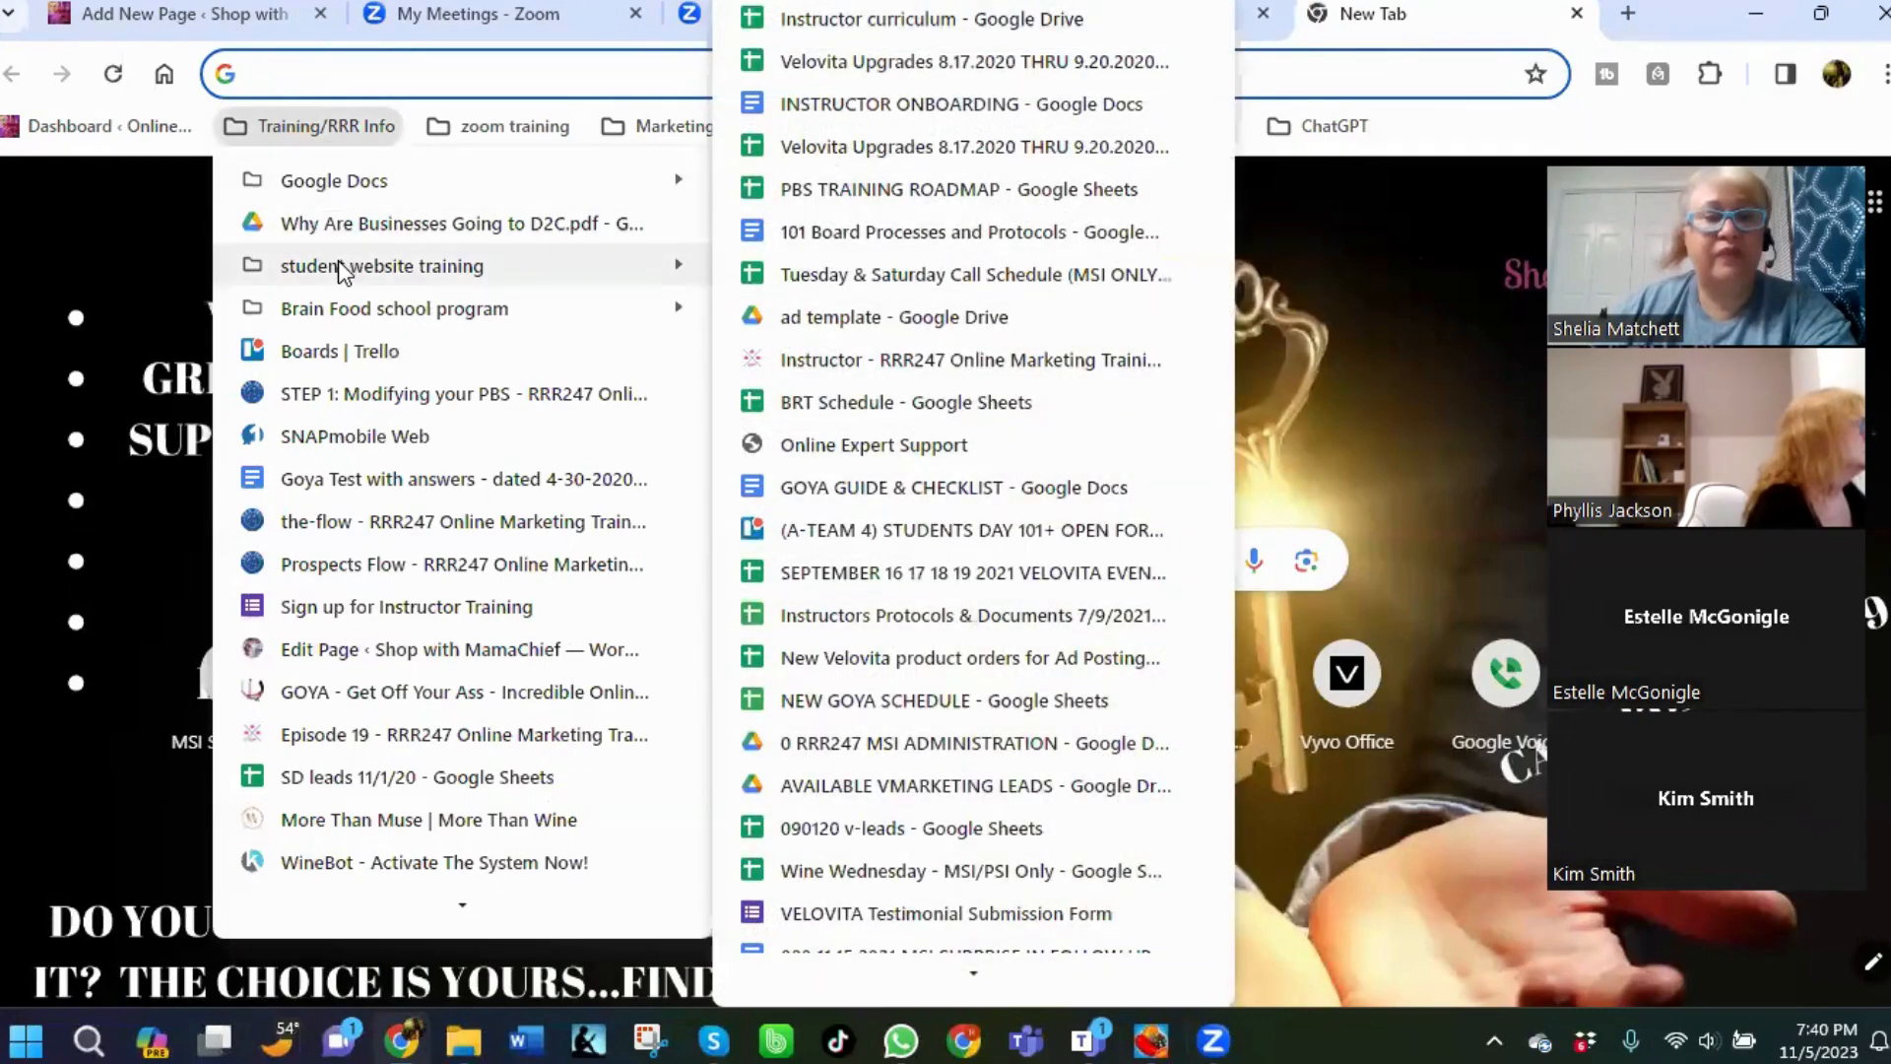
pyautogui.moveTo(340, 268)
pyautogui.click(822, 105)
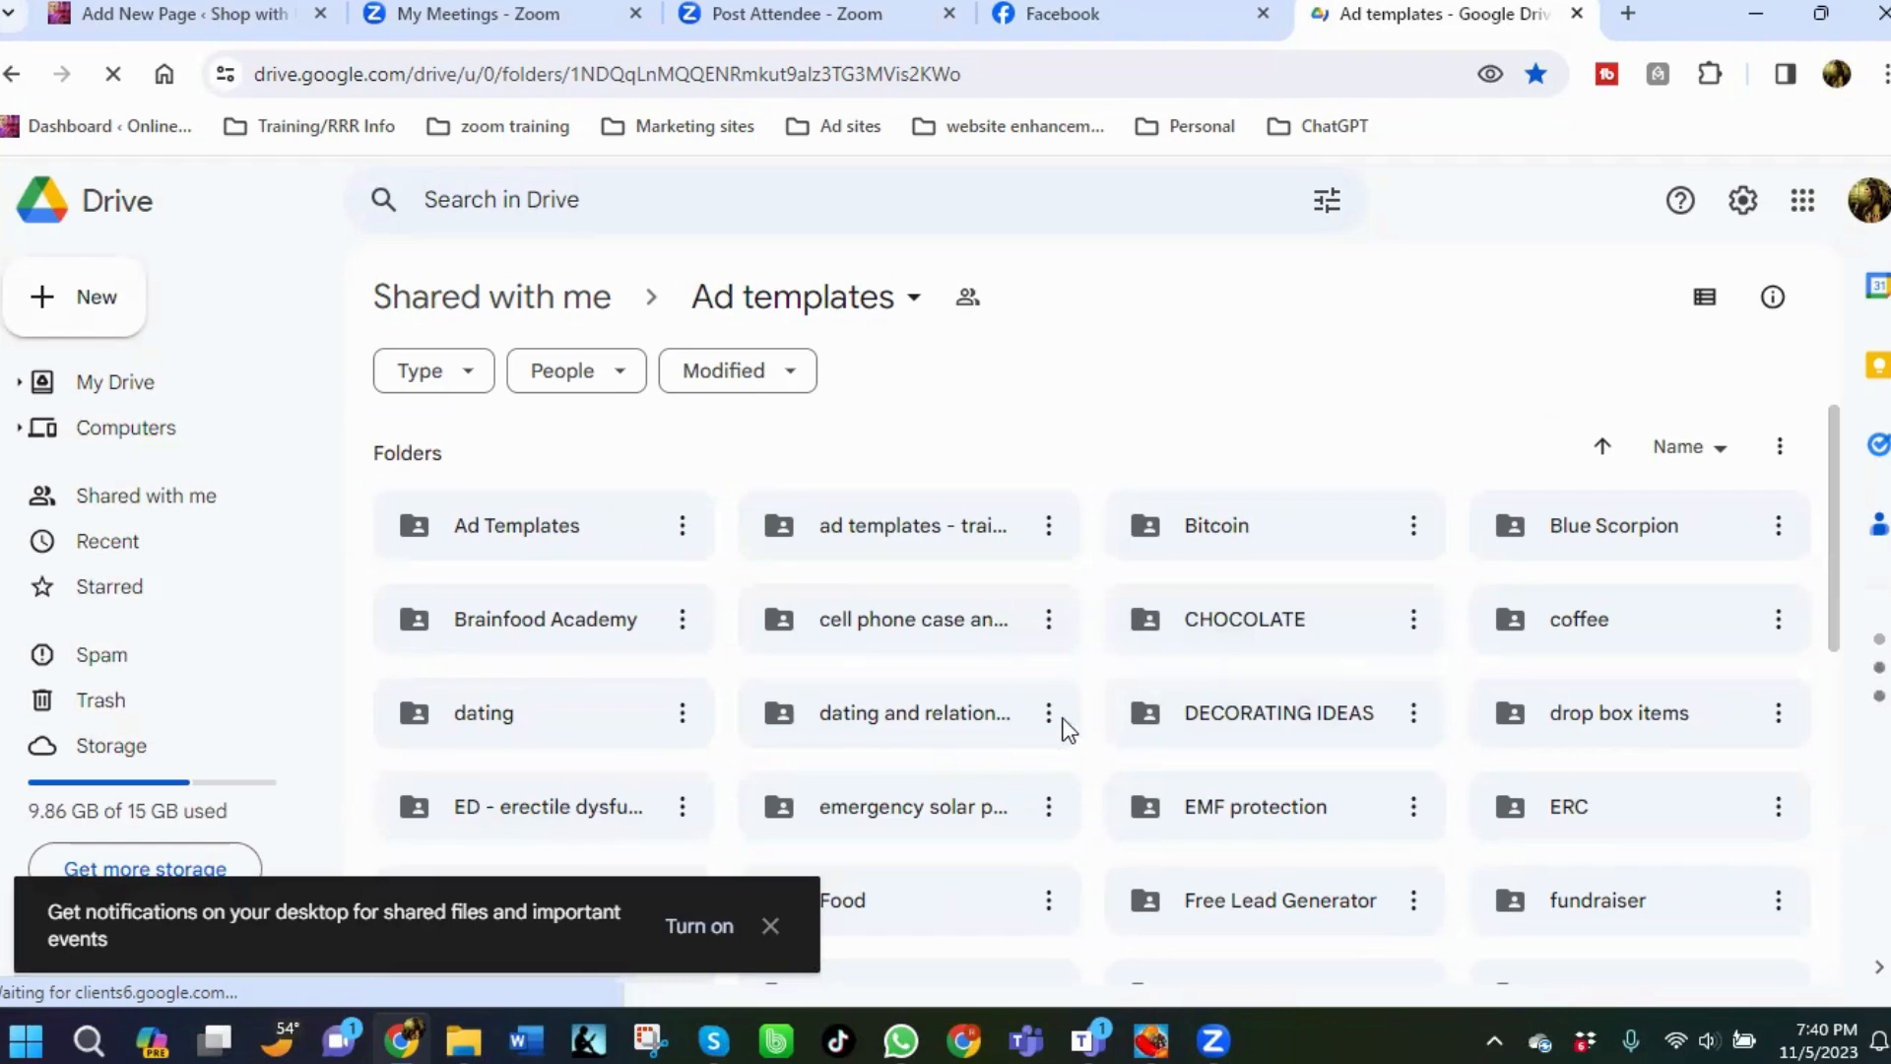
# Open the Miel ad templates document from the Healing products > Miel folder.
pyautogui.scroll(-3, 1110, 697)
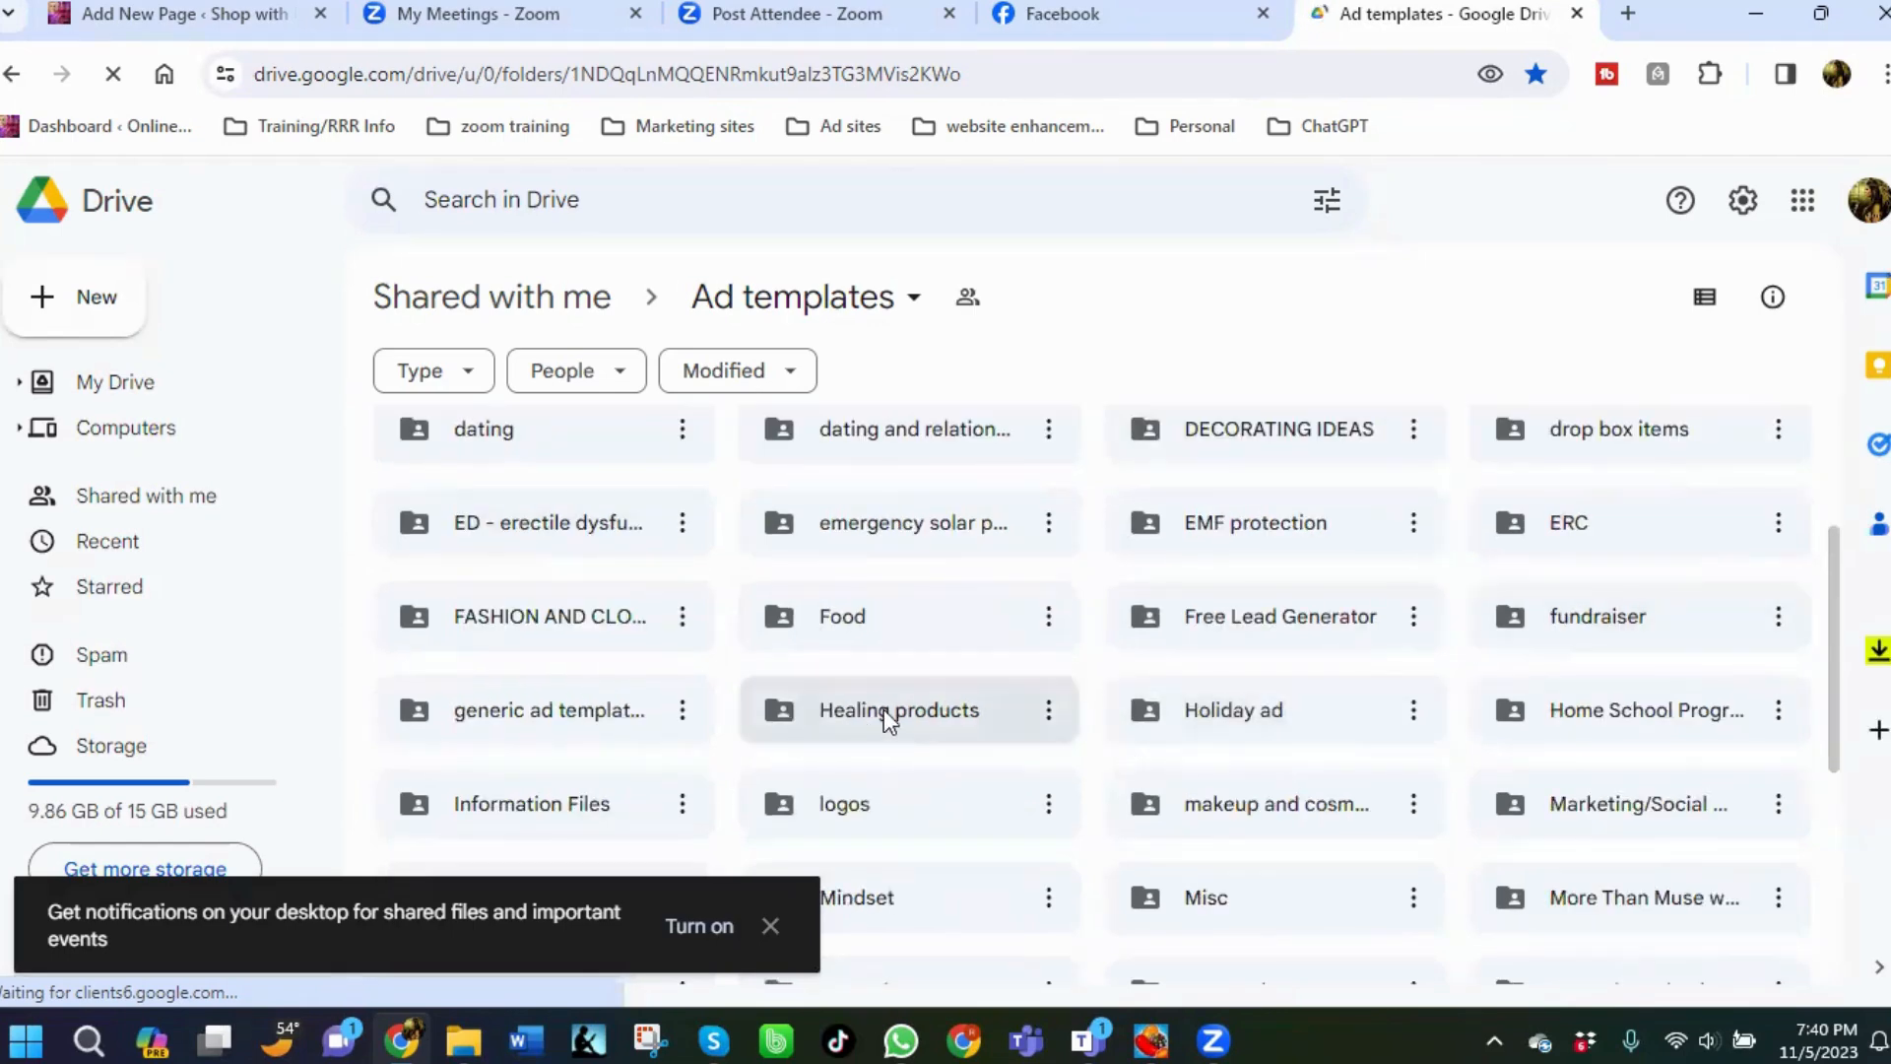
pyautogui.scroll(3, 1084, 717)
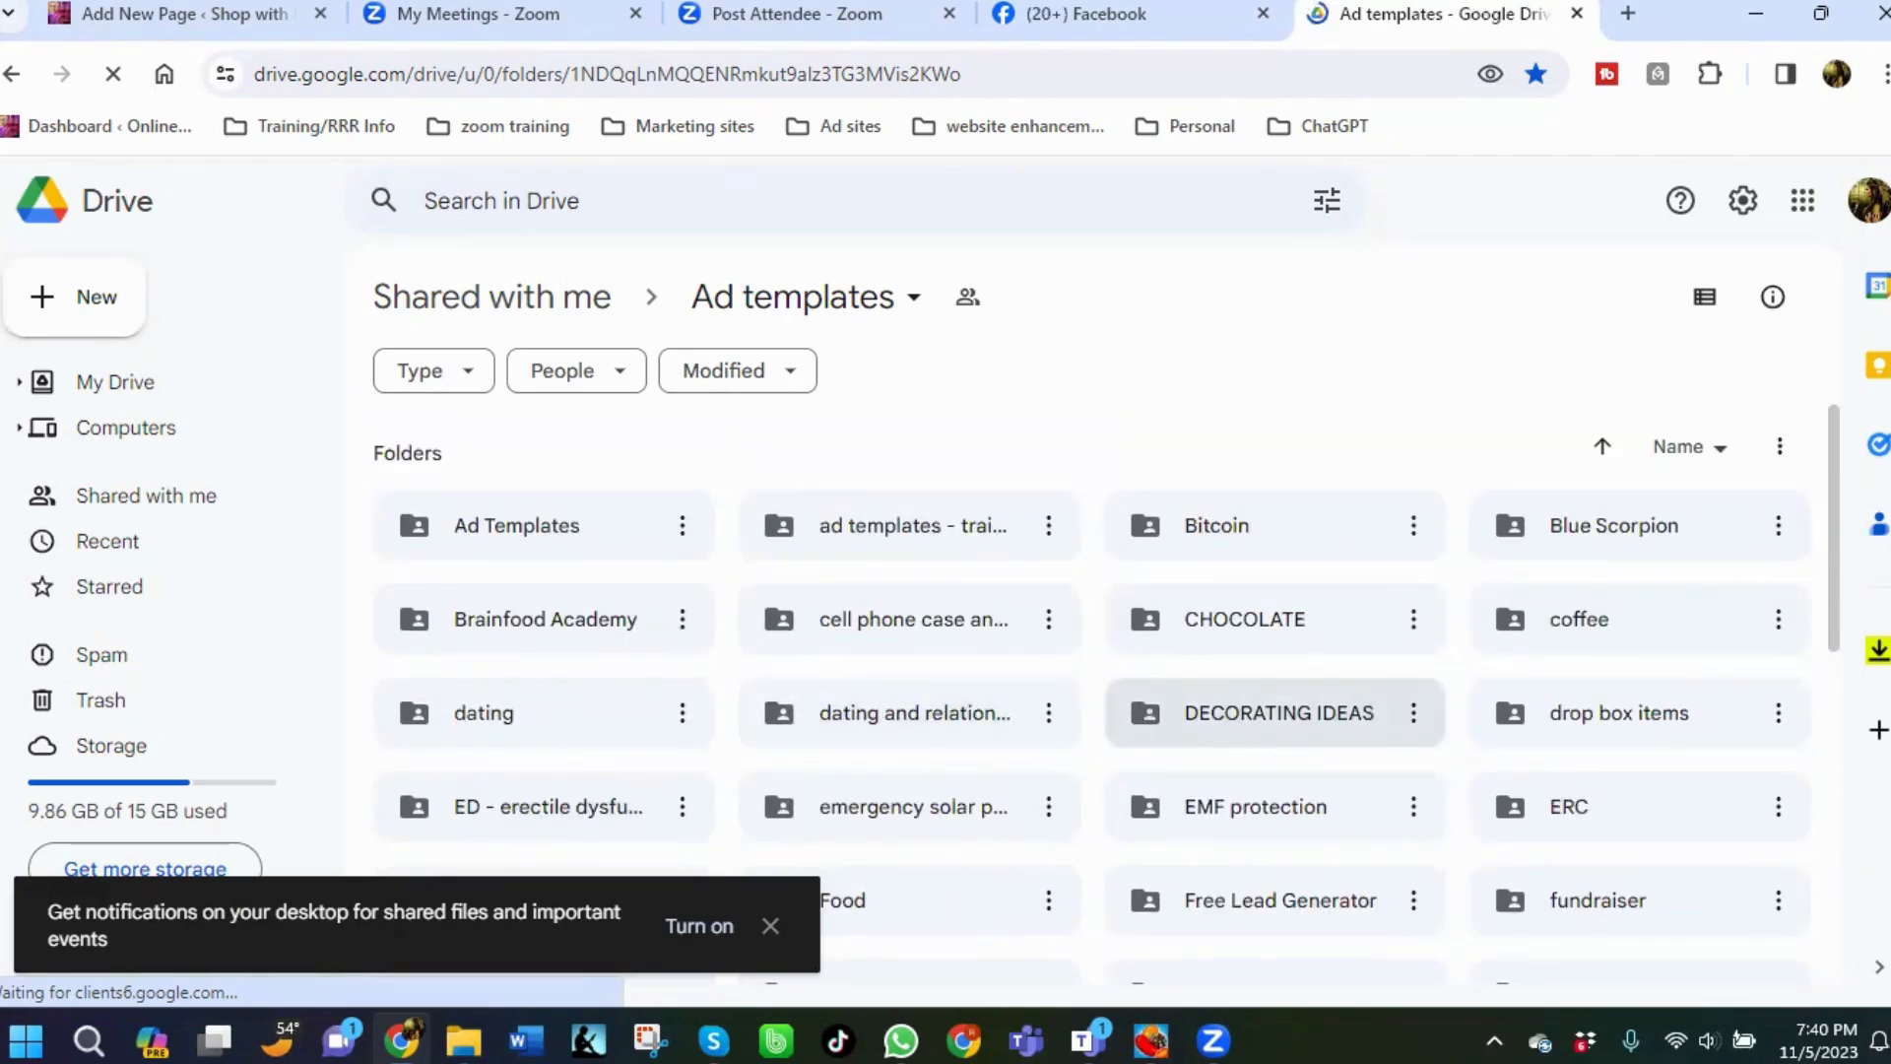
pyautogui.scroll(-3, 1850, 455)
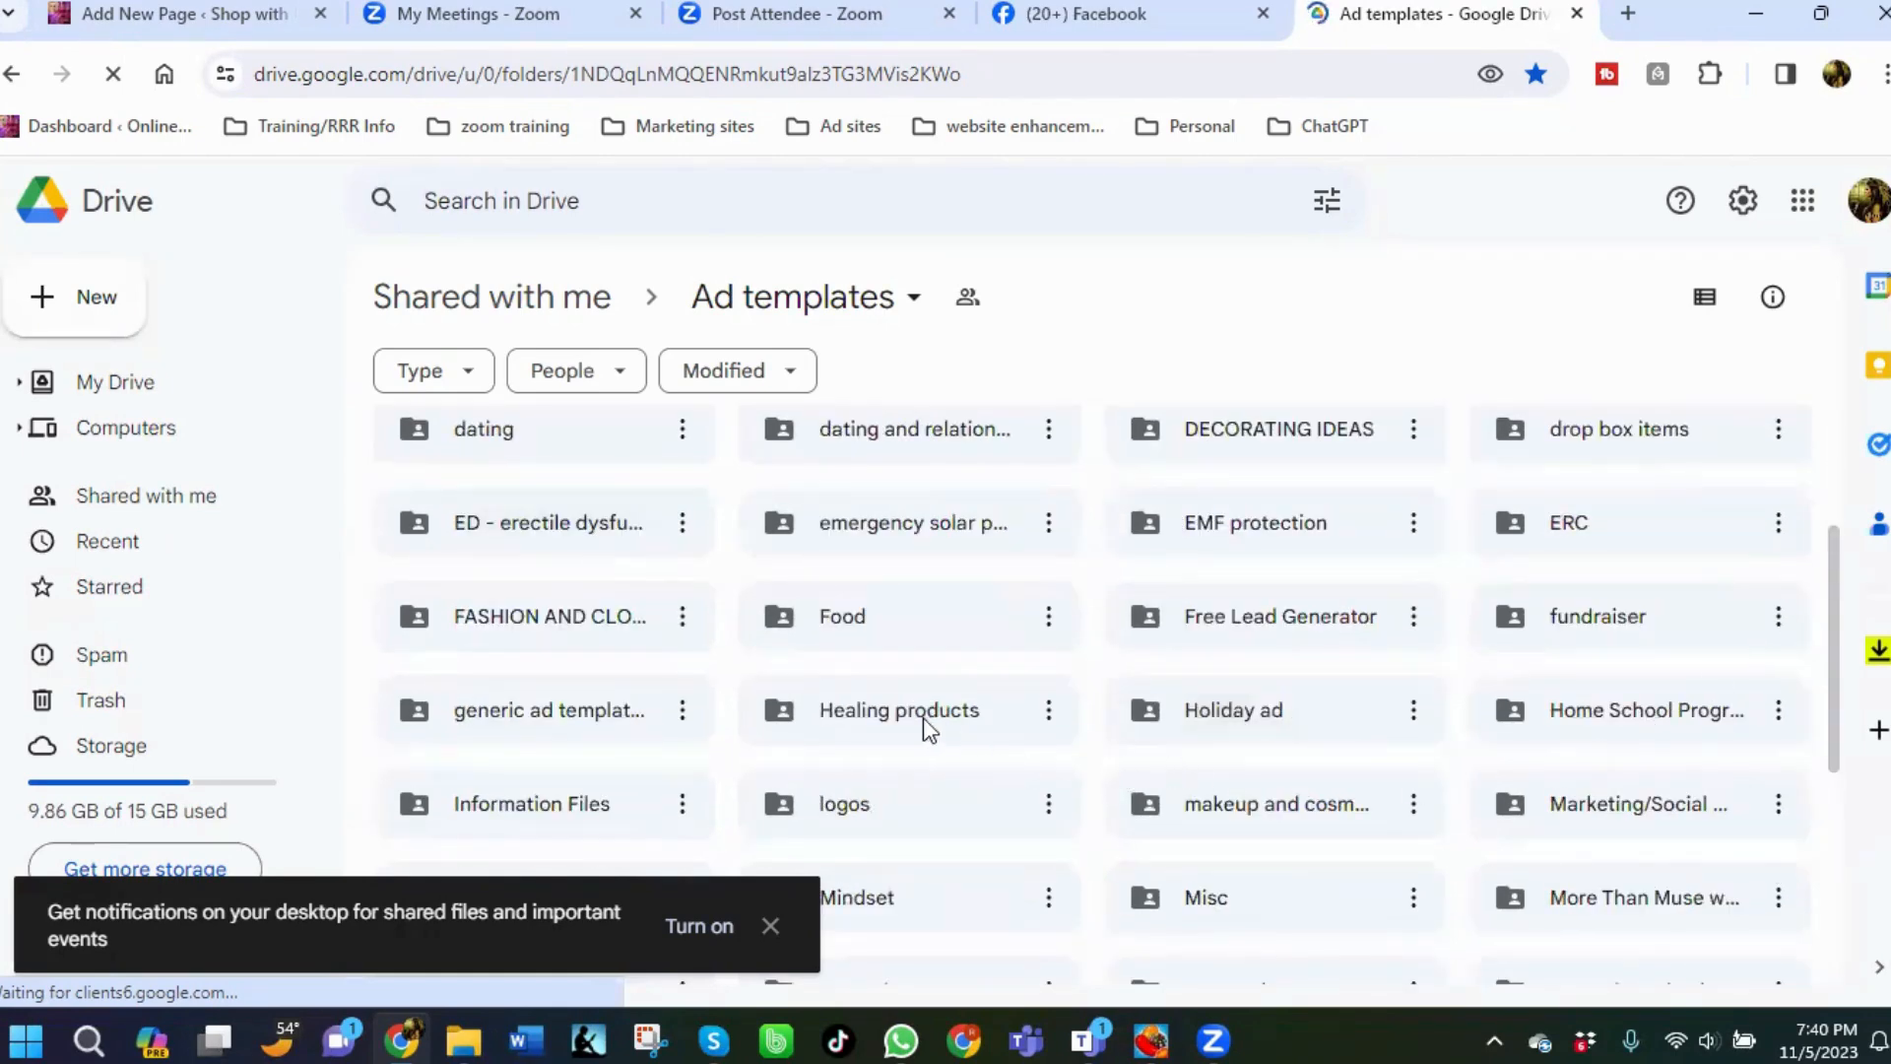
pyautogui.doubleClick(870, 727)
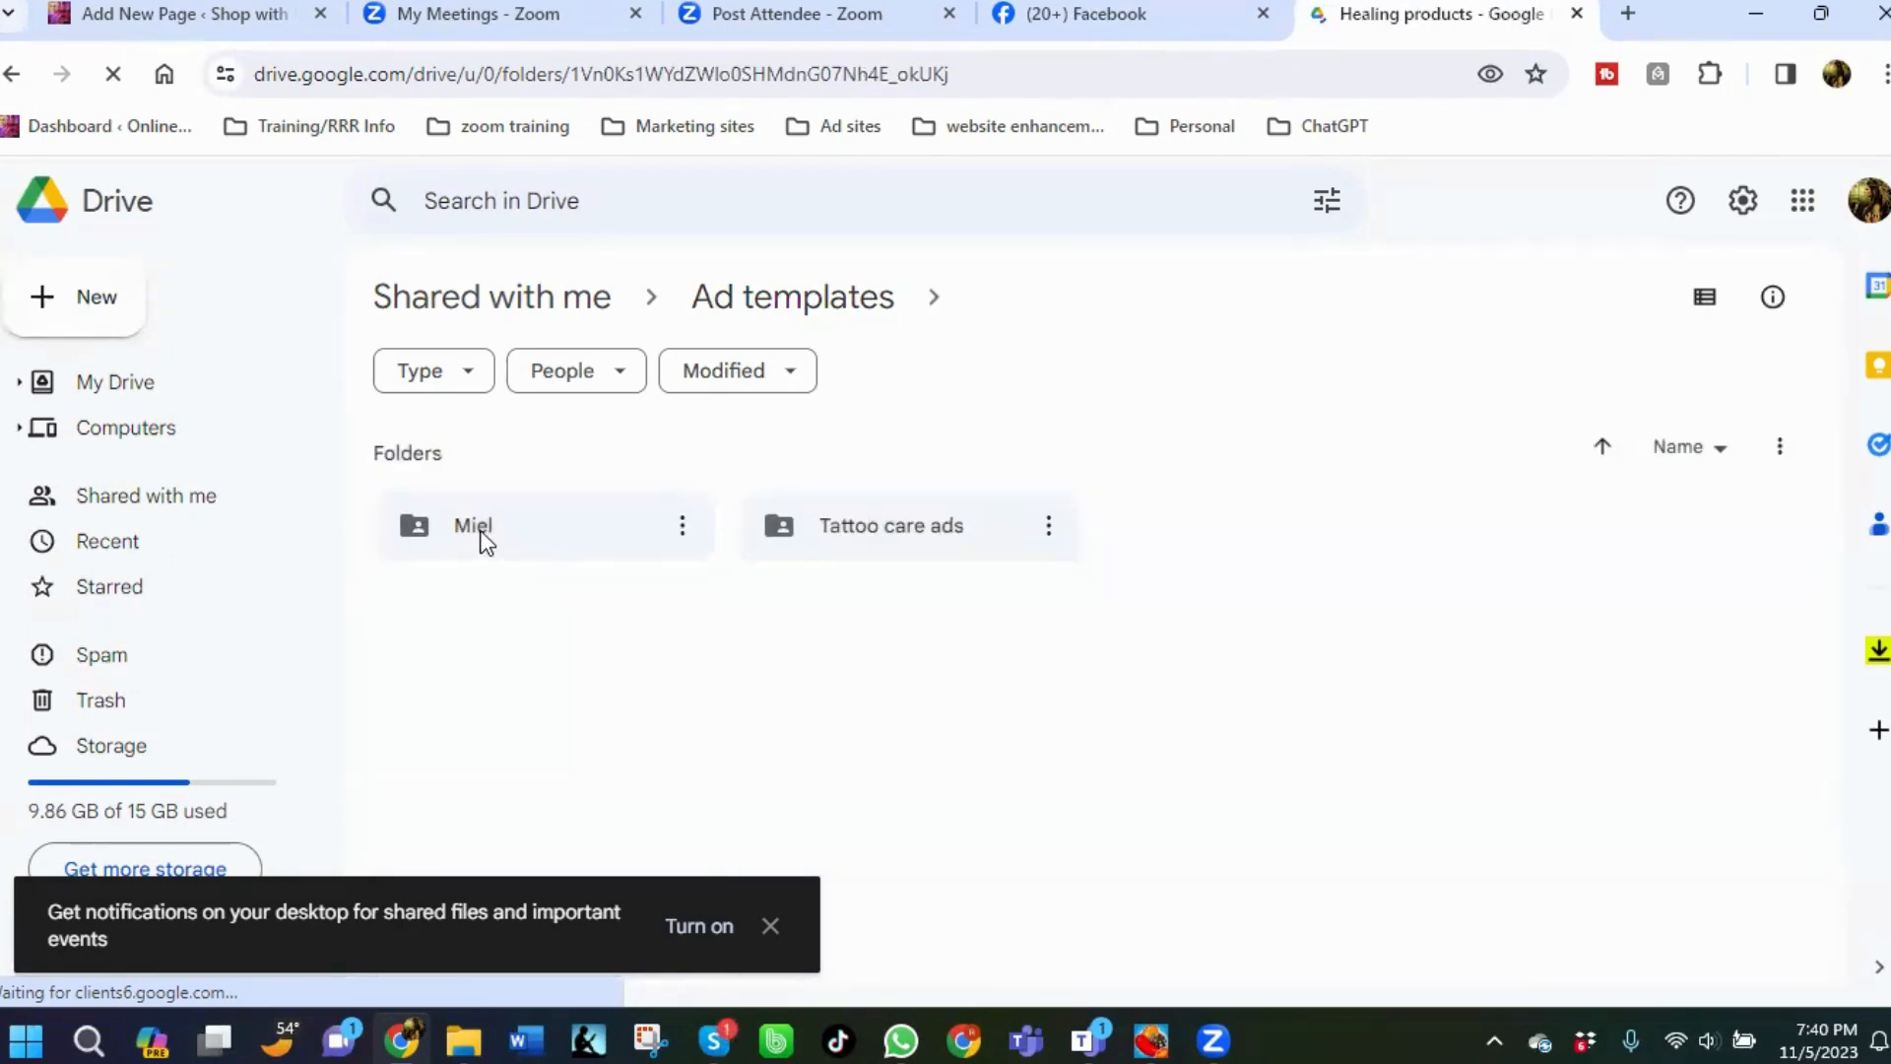
pyautogui.doubleClick(480, 530)
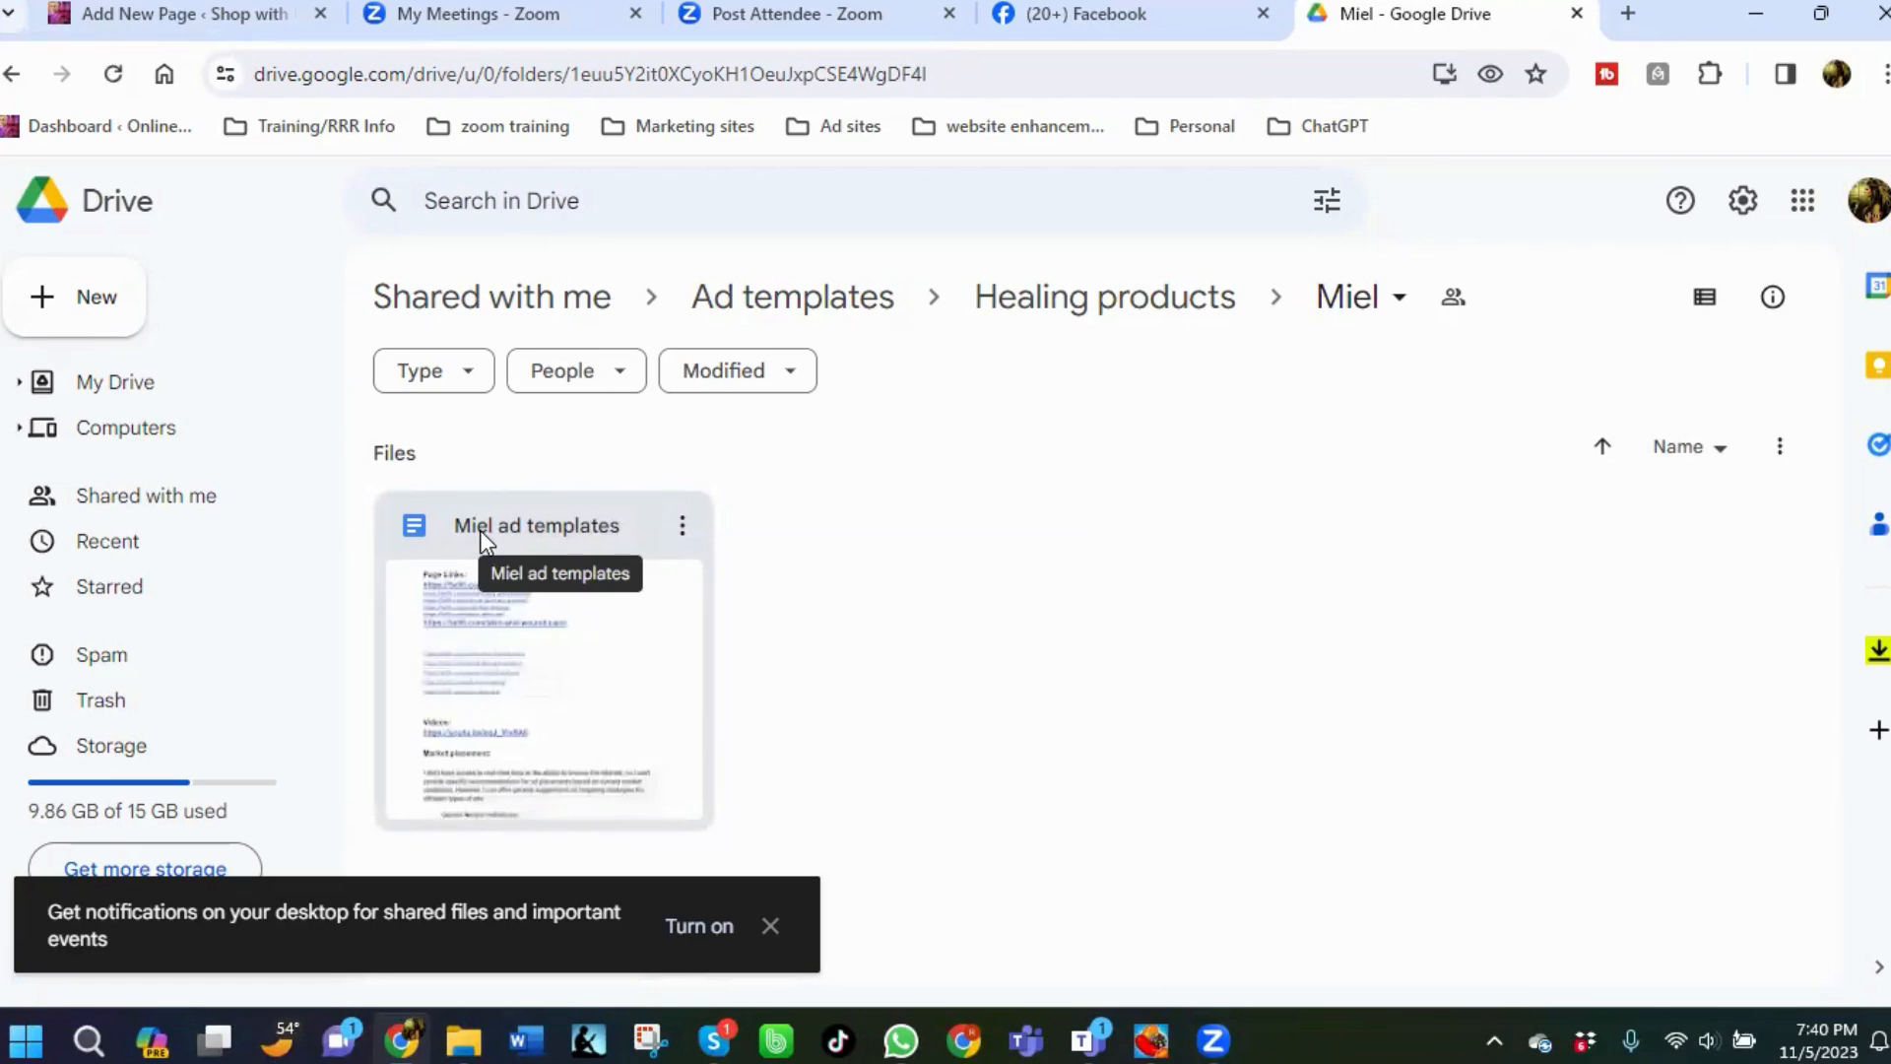
pyautogui.doubleClick(481, 530)
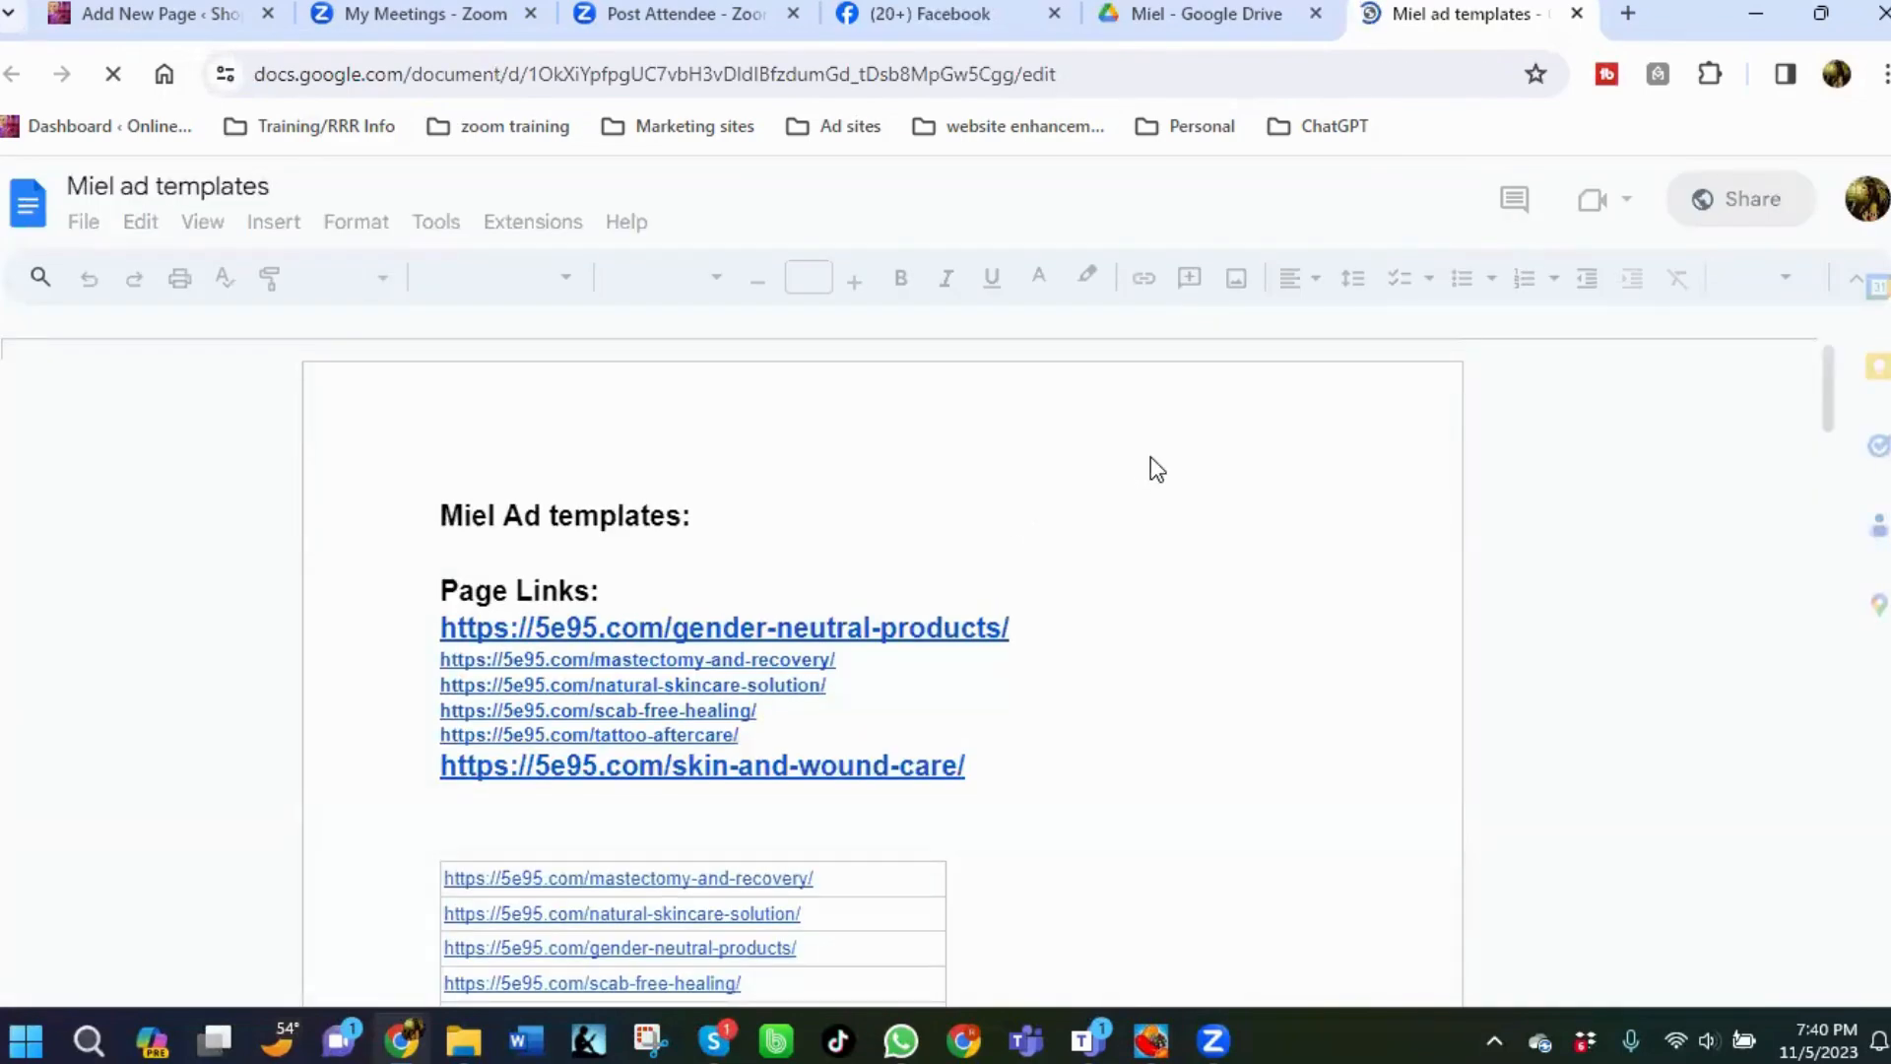
# Scroll through the Miel ad templates document to review its headlines and ad texts.
pyautogui.scroll(-10, 1142, 483)
pyautogui.scroll(1, 794, 667)
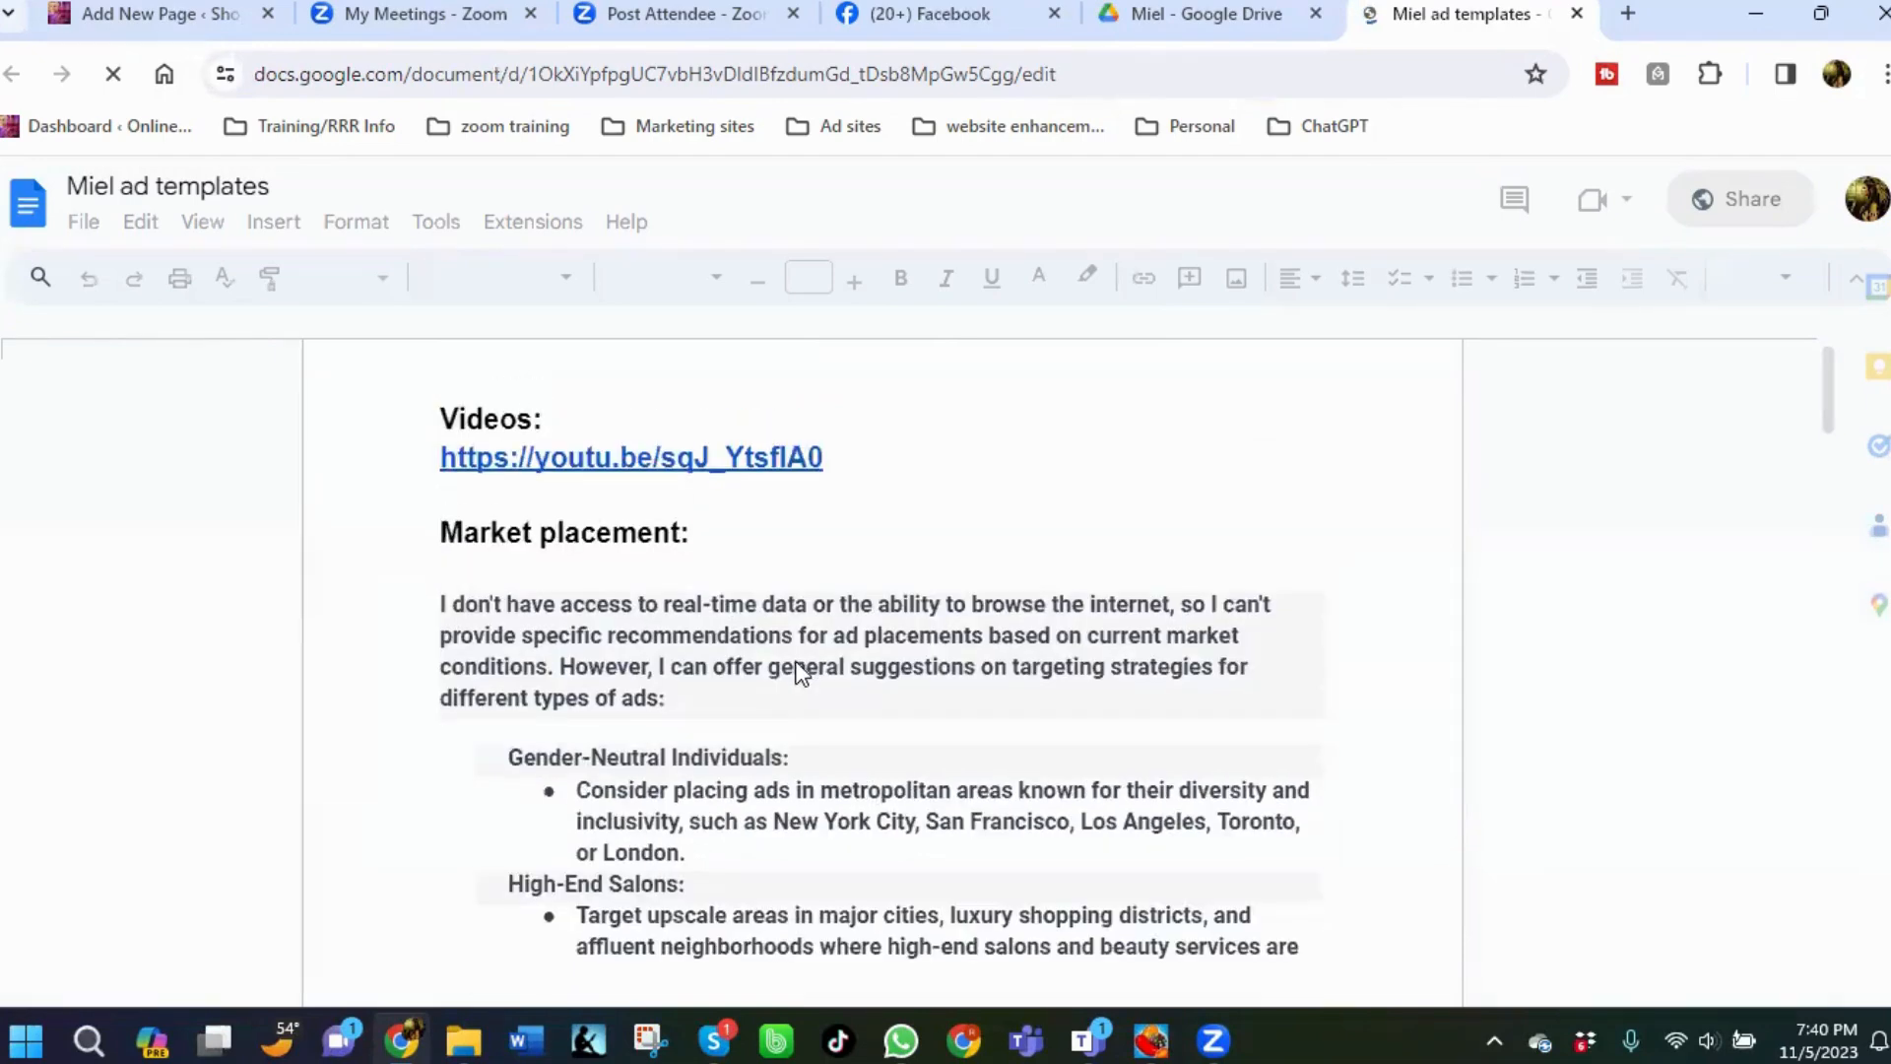
pyautogui.scroll(-3, 794, 667)
pyautogui.scroll(-4, 794, 667)
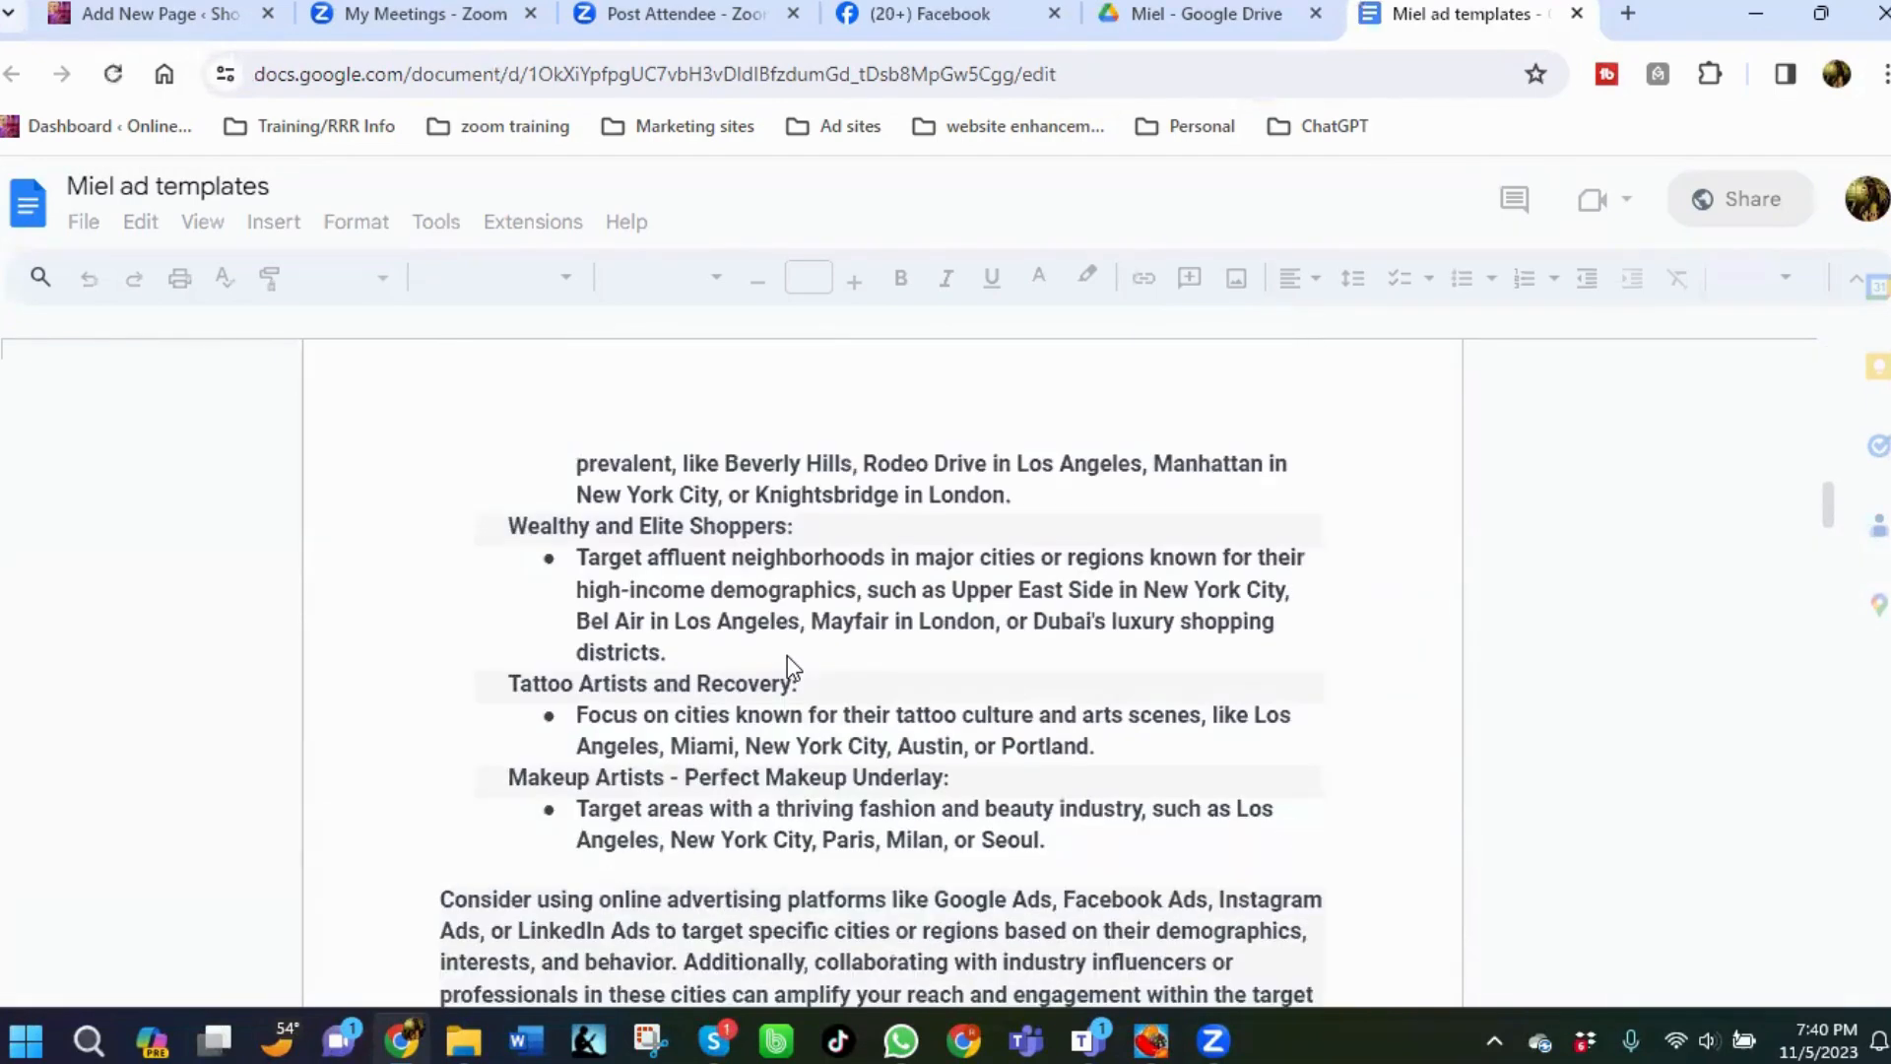
pyautogui.scroll(-5, 908, 575)
pyautogui.scroll(1, 909, 576)
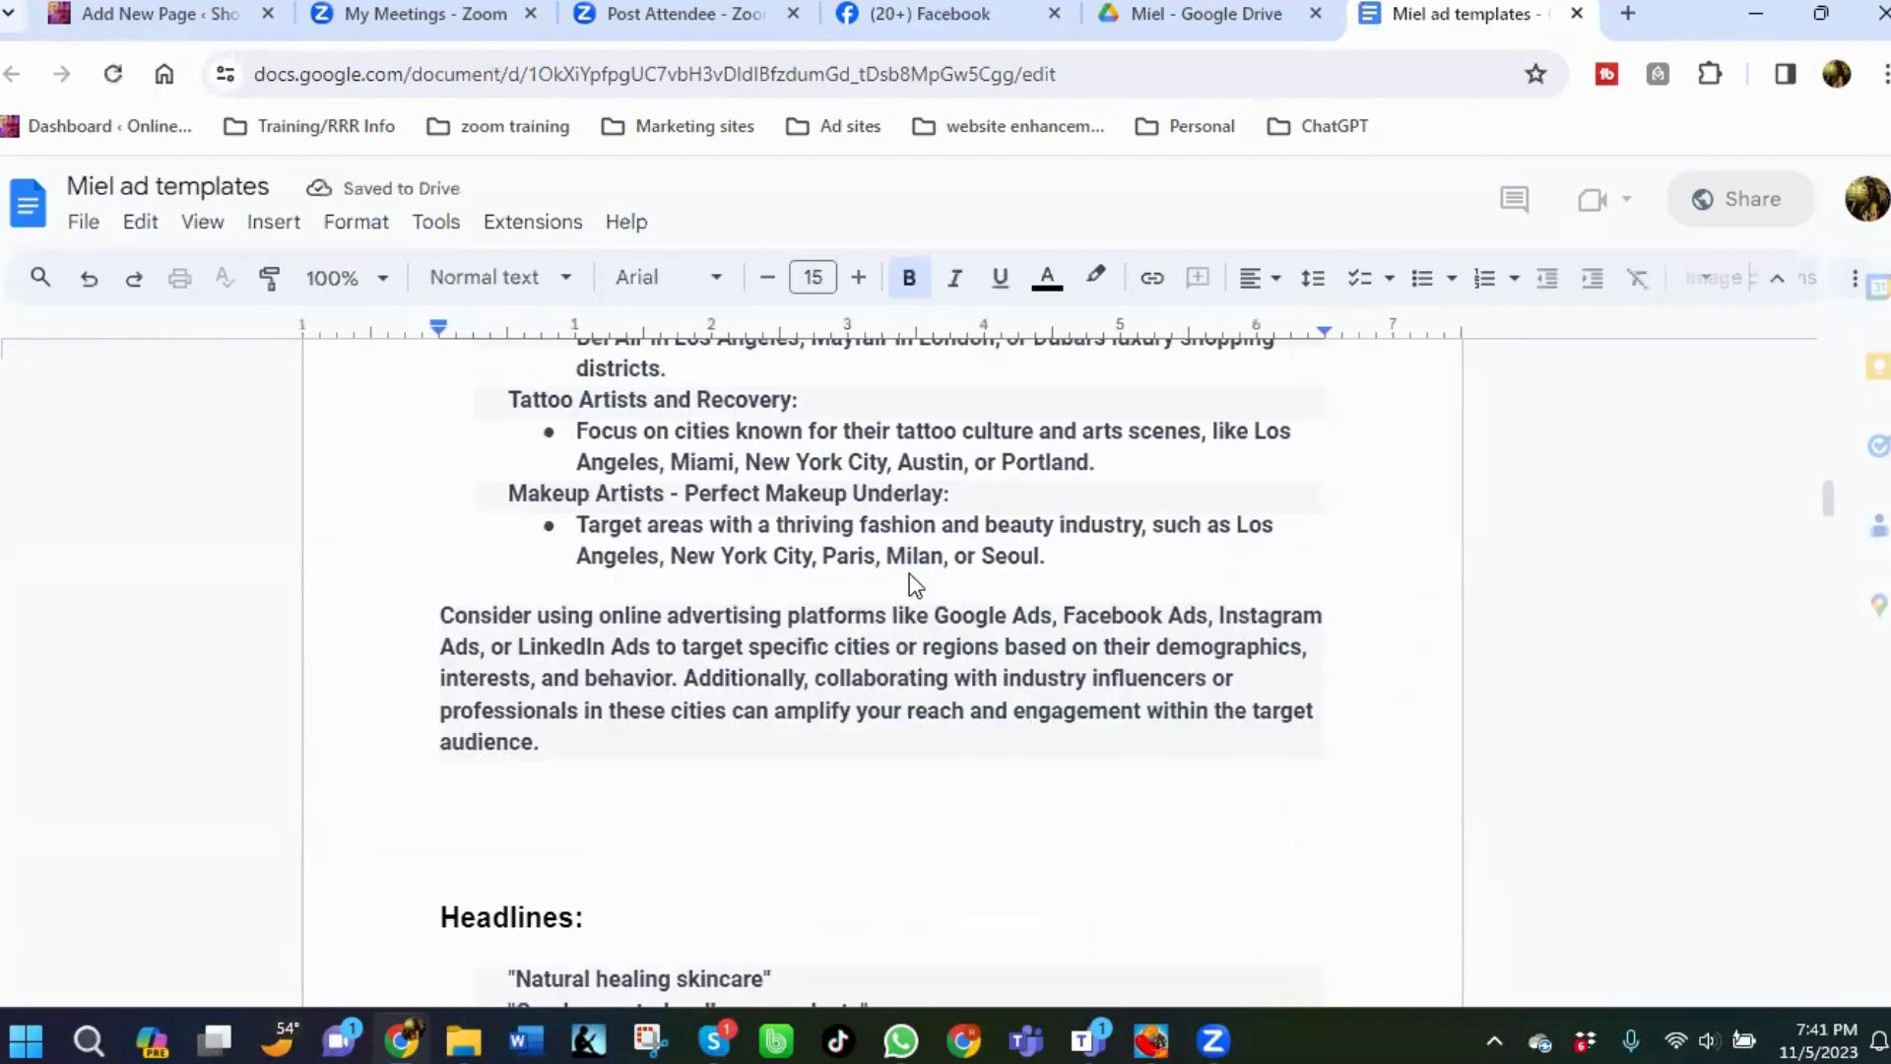
pyautogui.scroll(-6, 914, 586)
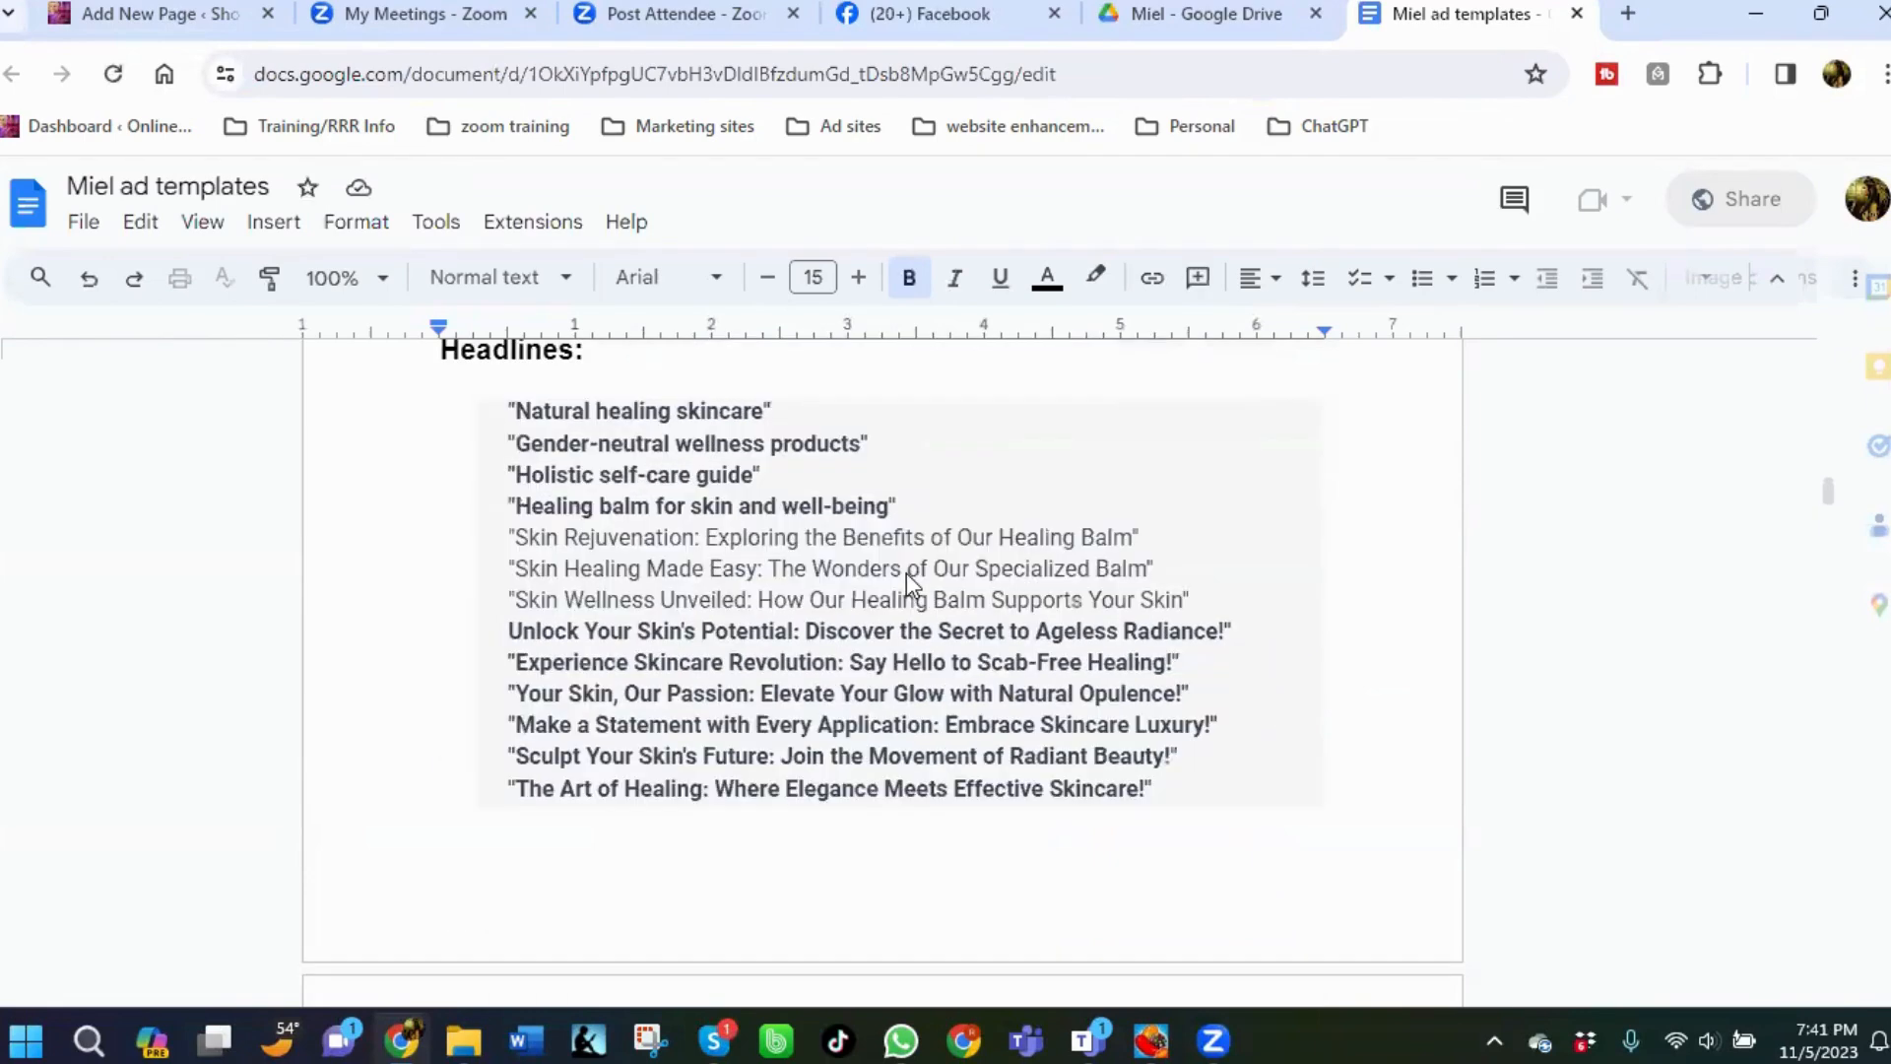
pyautogui.scroll(-2, 910, 585)
pyautogui.scroll(-2, 906, 581)
pyautogui.scroll(4, 903, 578)
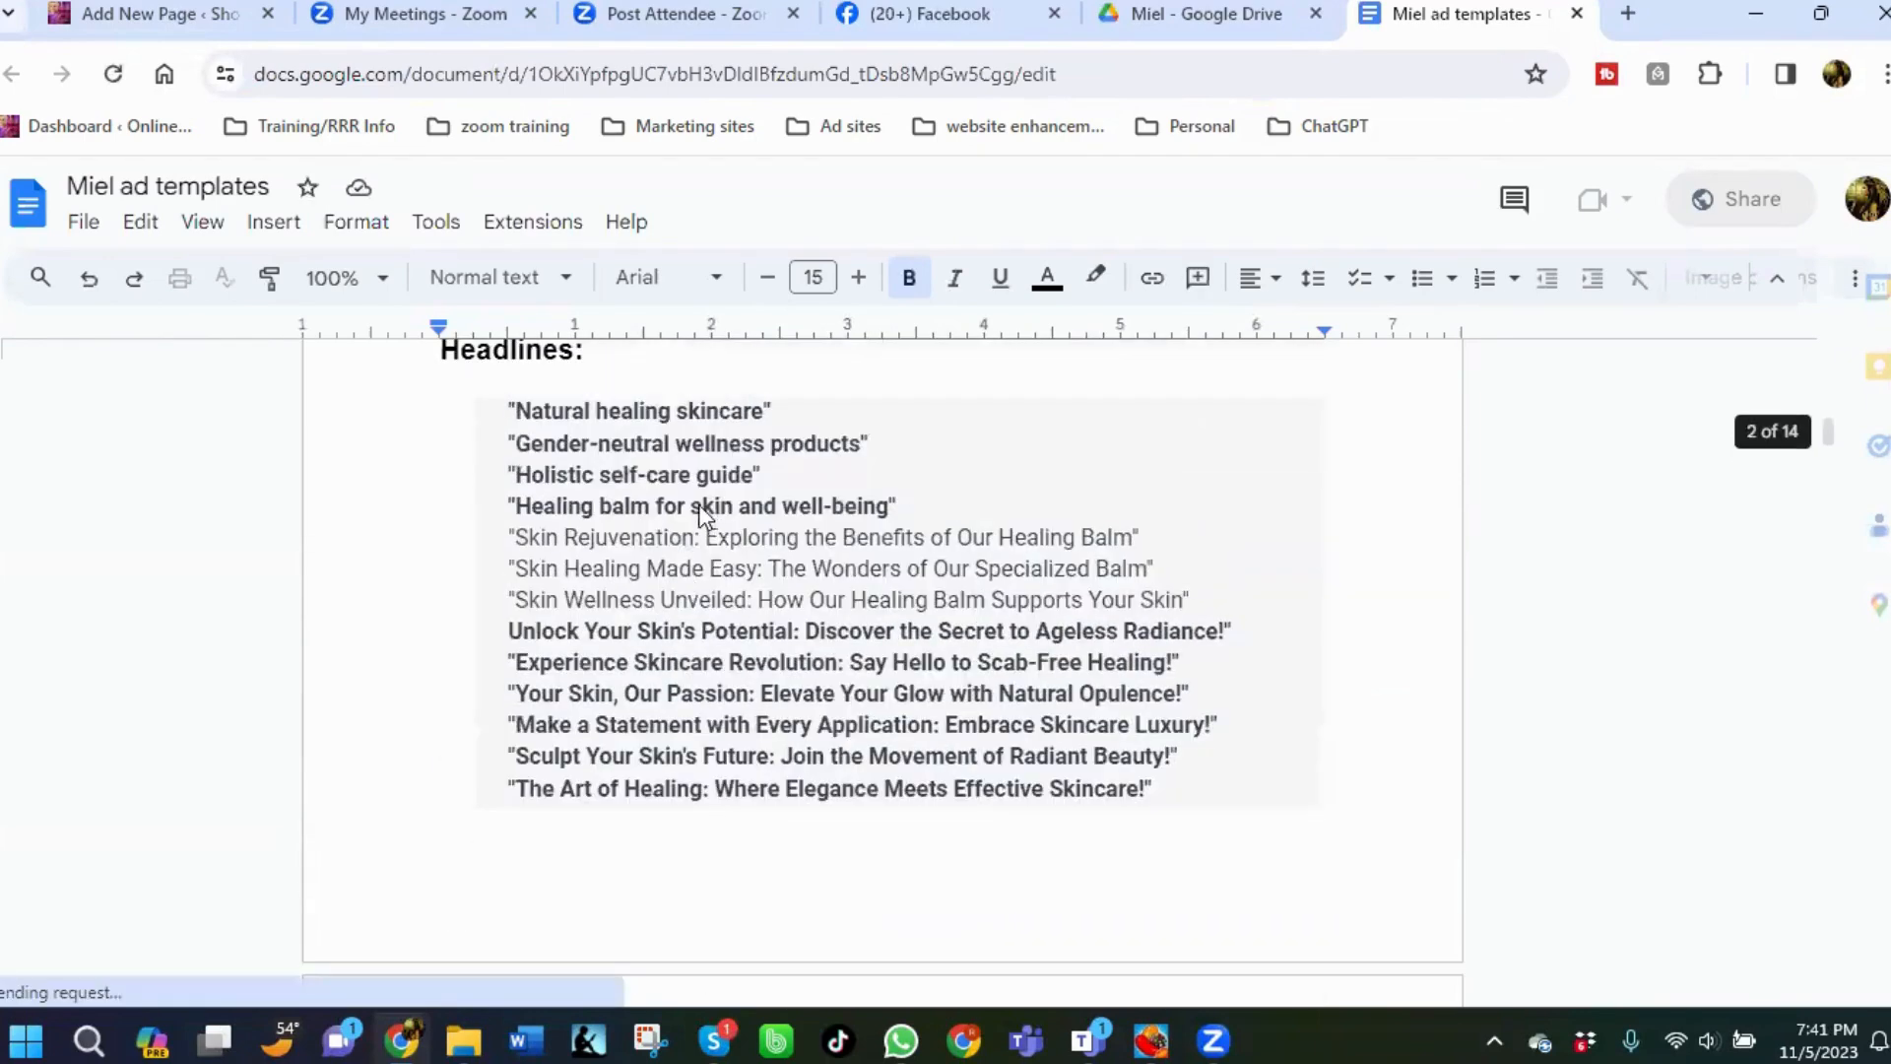
pyautogui.scroll(-12, 680, 522)
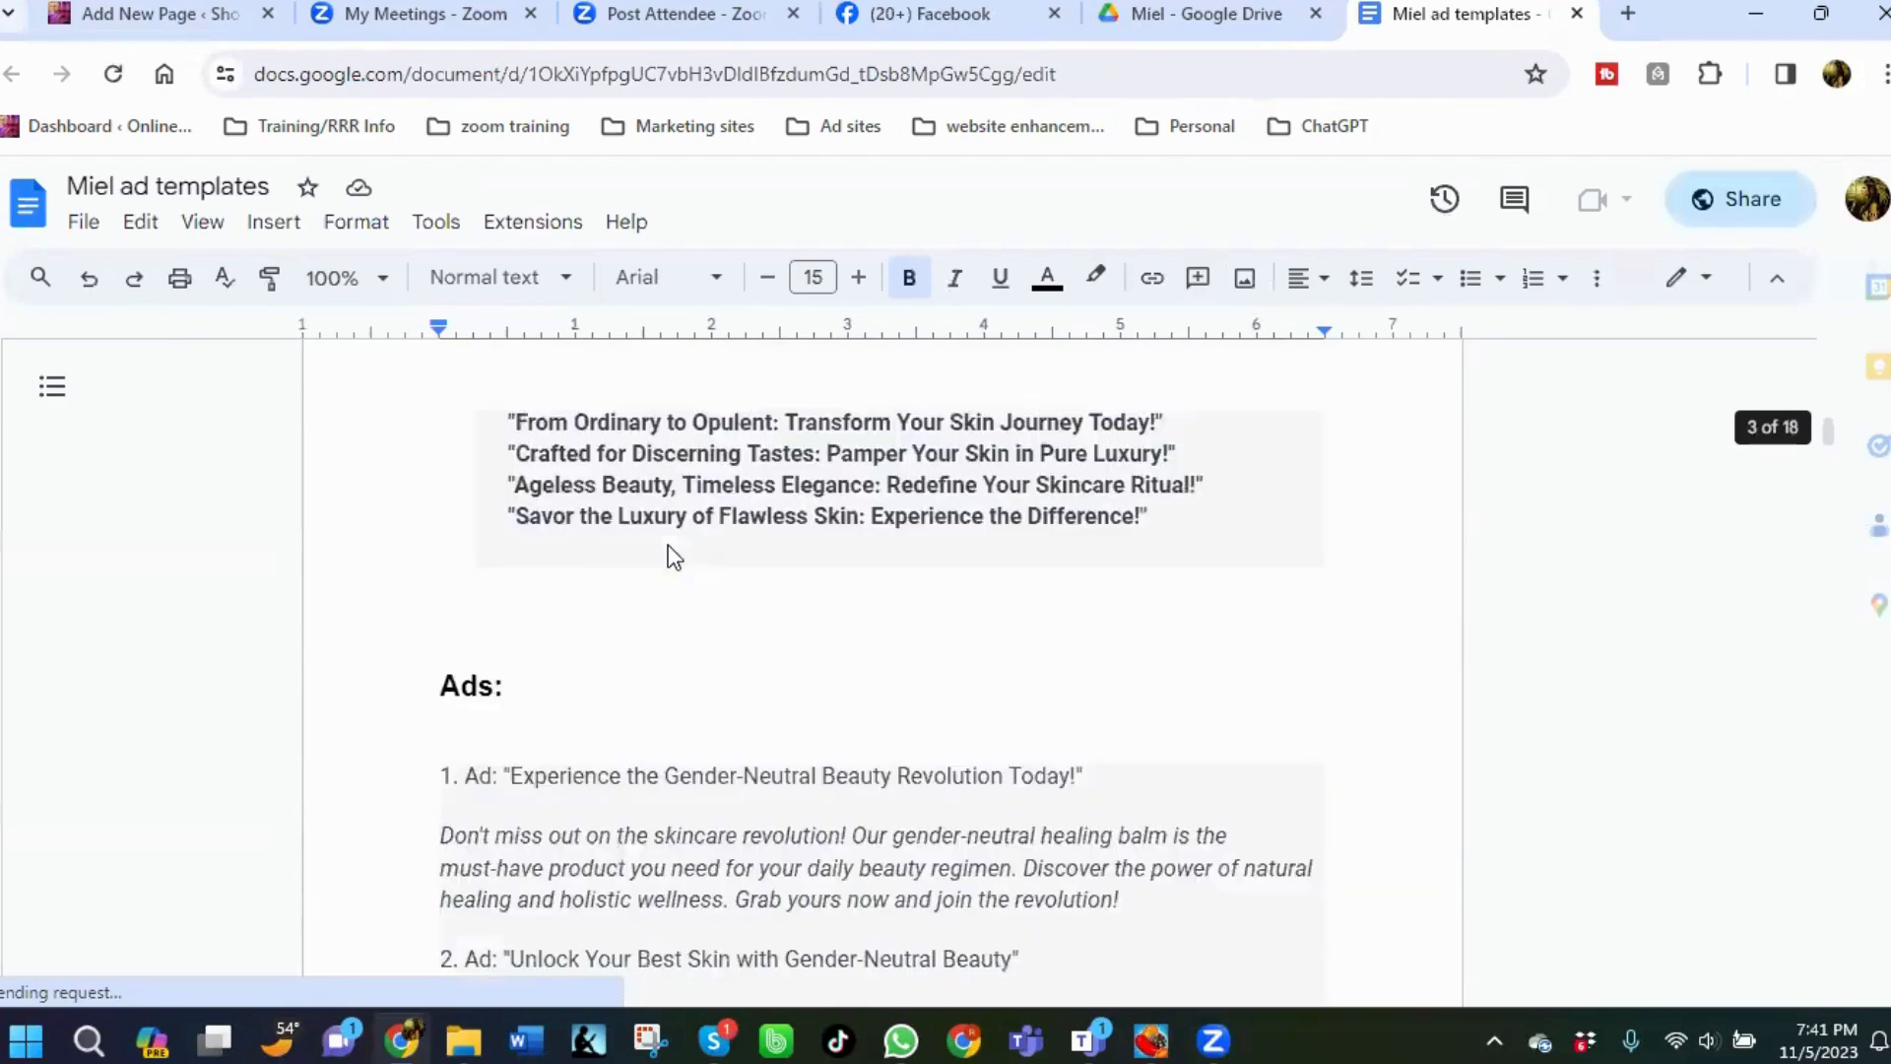
pyautogui.scroll(3, 674, 557)
pyautogui.scroll(-7, 669, 555)
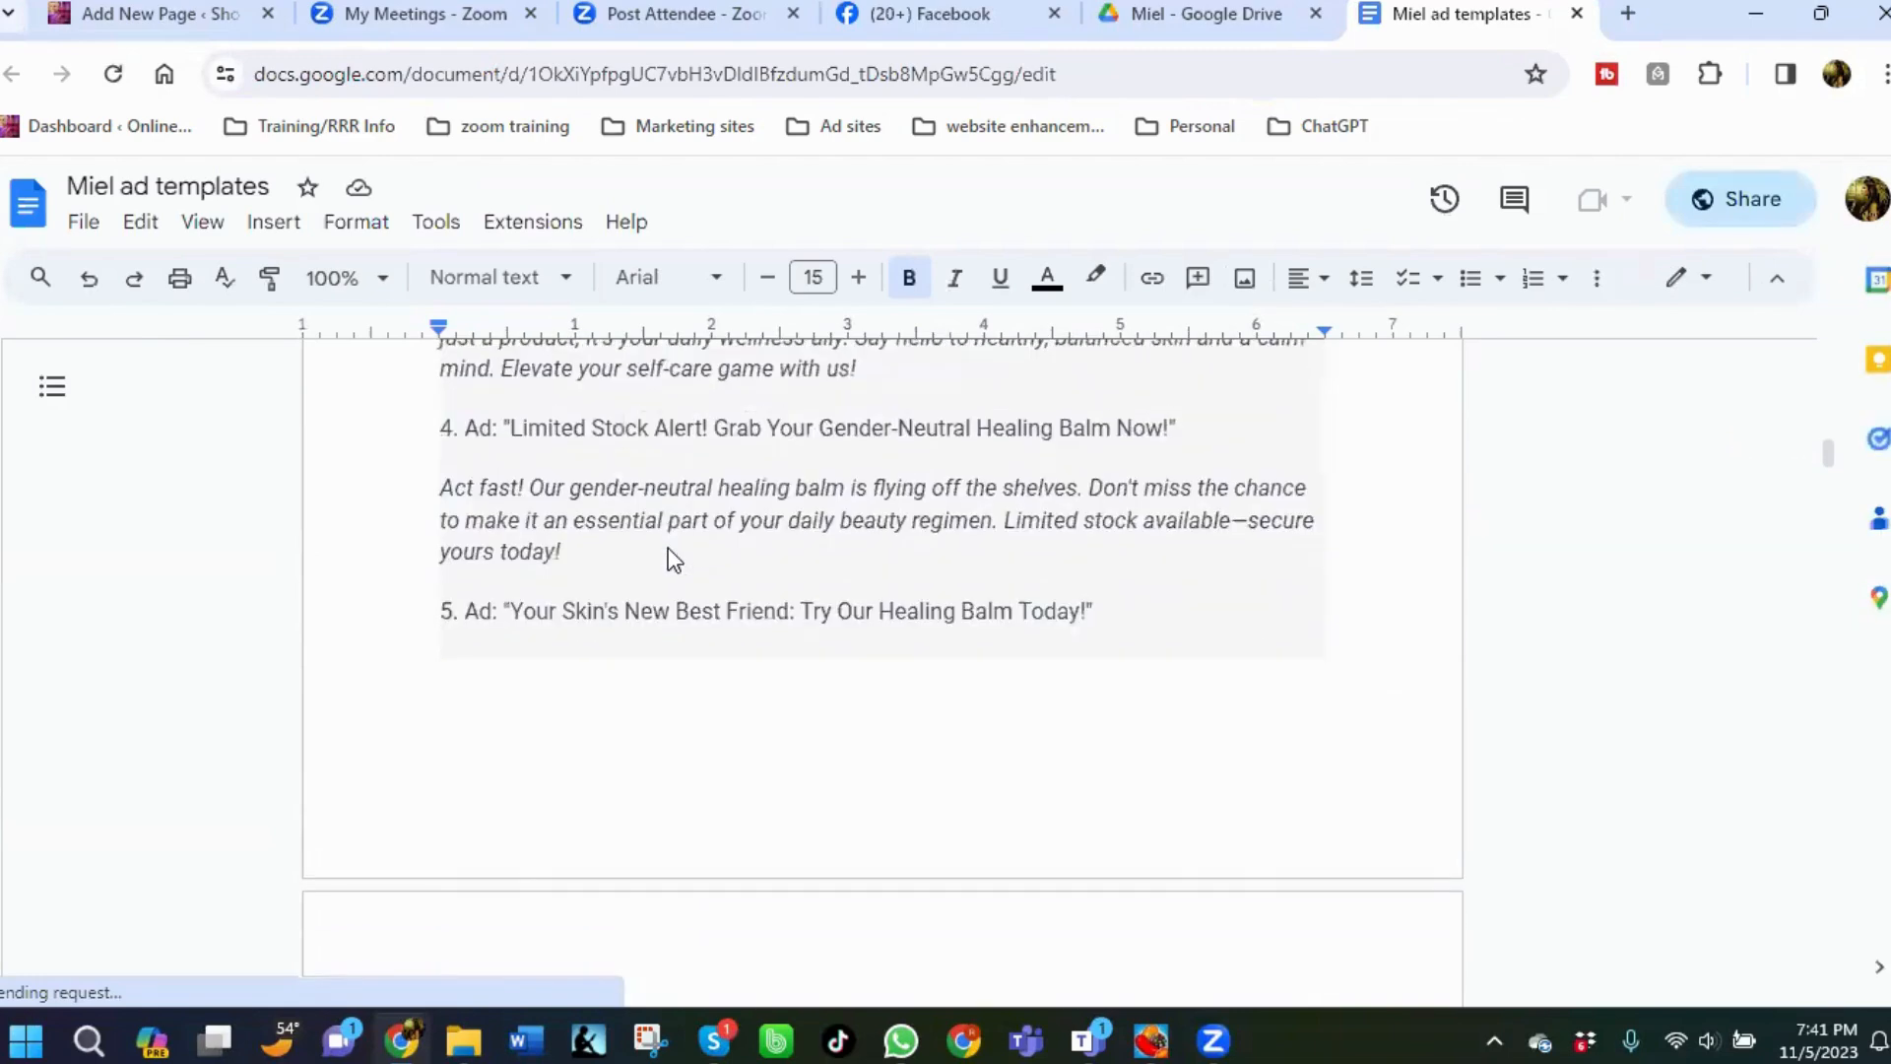
pyautogui.scroll(10, 674, 559)
pyautogui.scroll(-8, 665, 550)
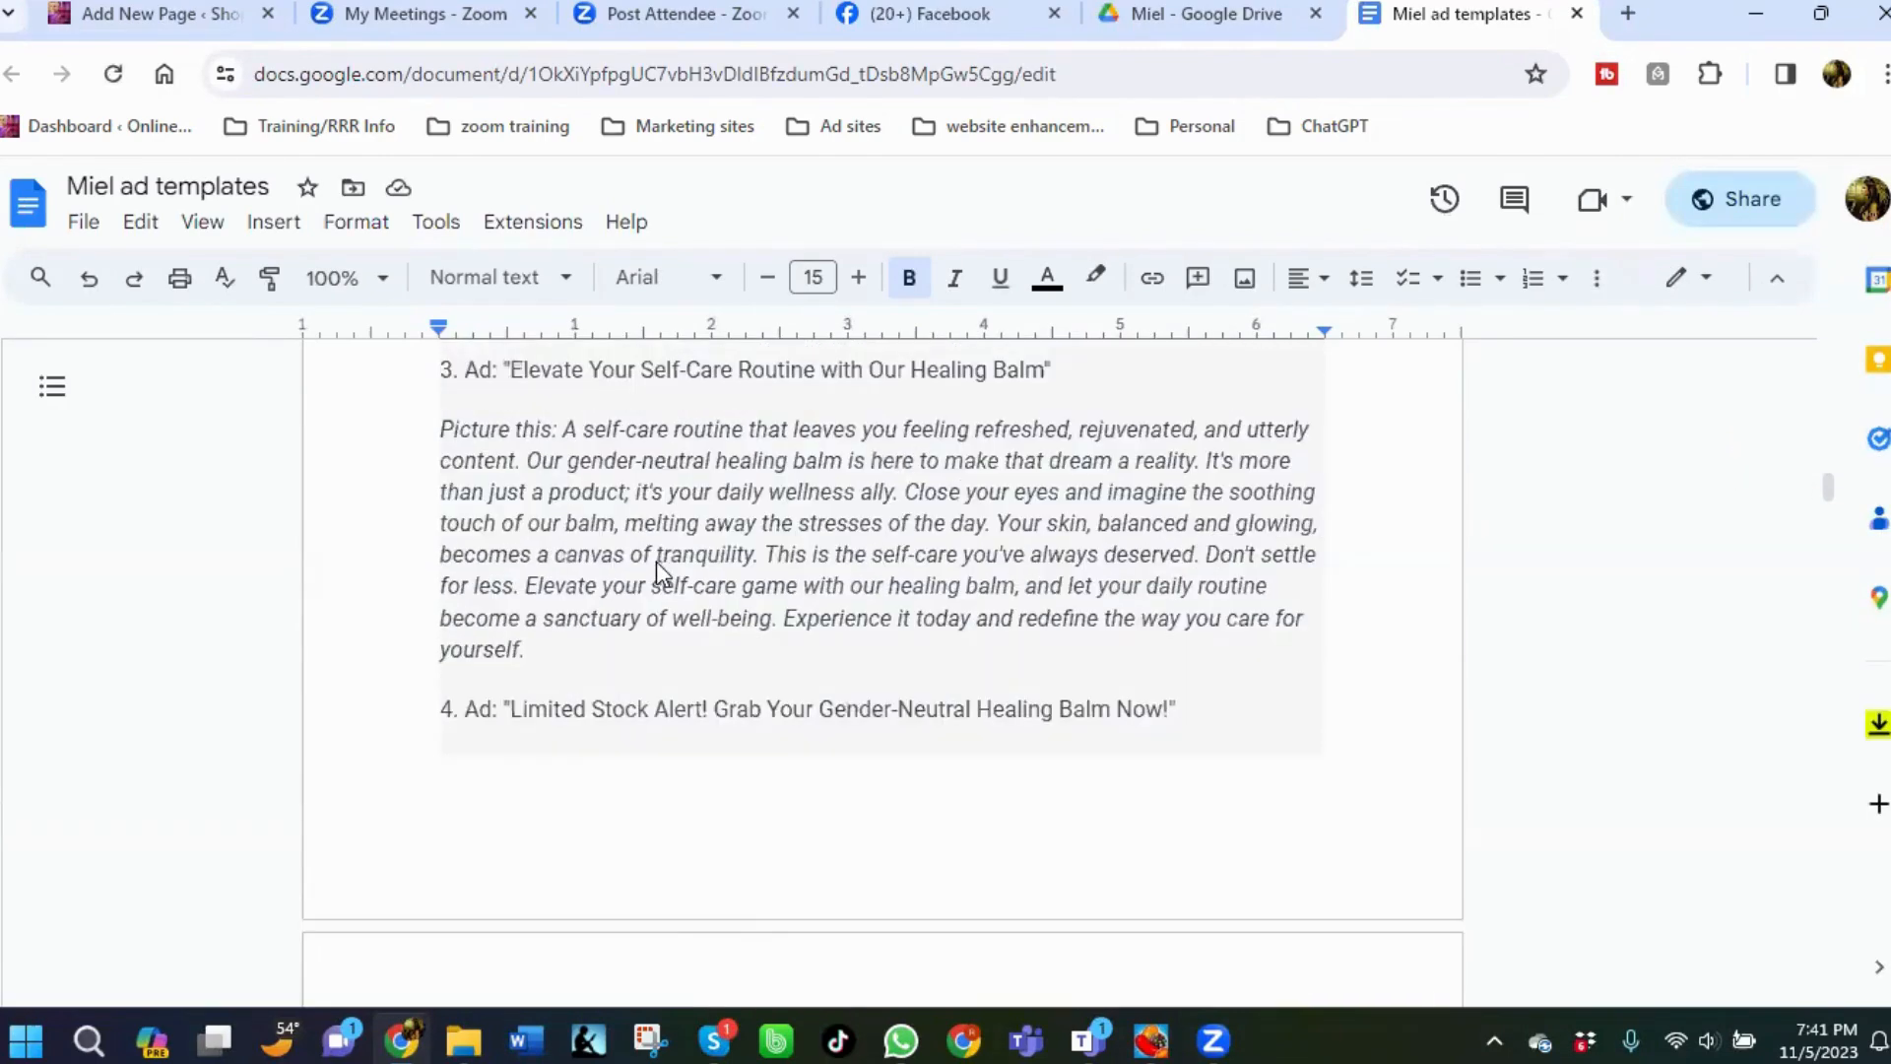
pyautogui.scroll(-8, 653, 561)
pyautogui.scroll(-5, 653, 562)
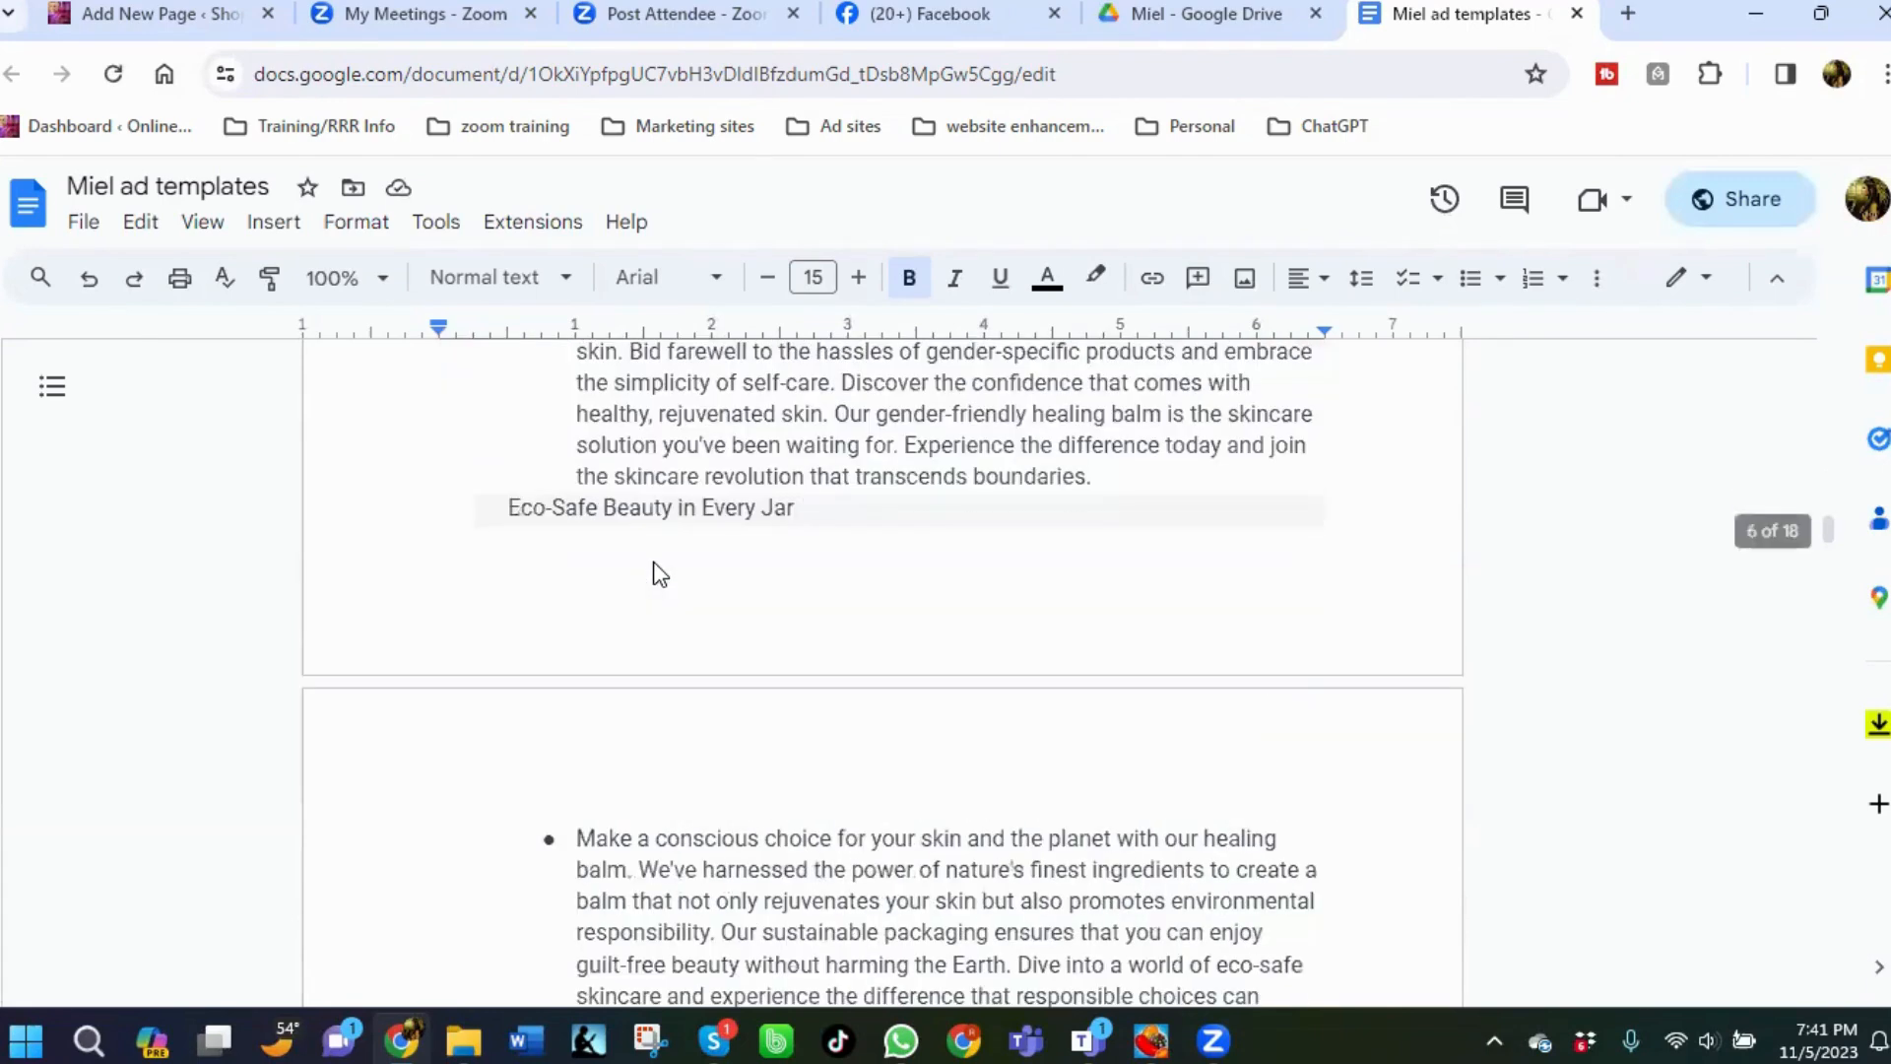
pyautogui.scroll(-6, 655, 566)
pyautogui.scroll(-8, 653, 562)
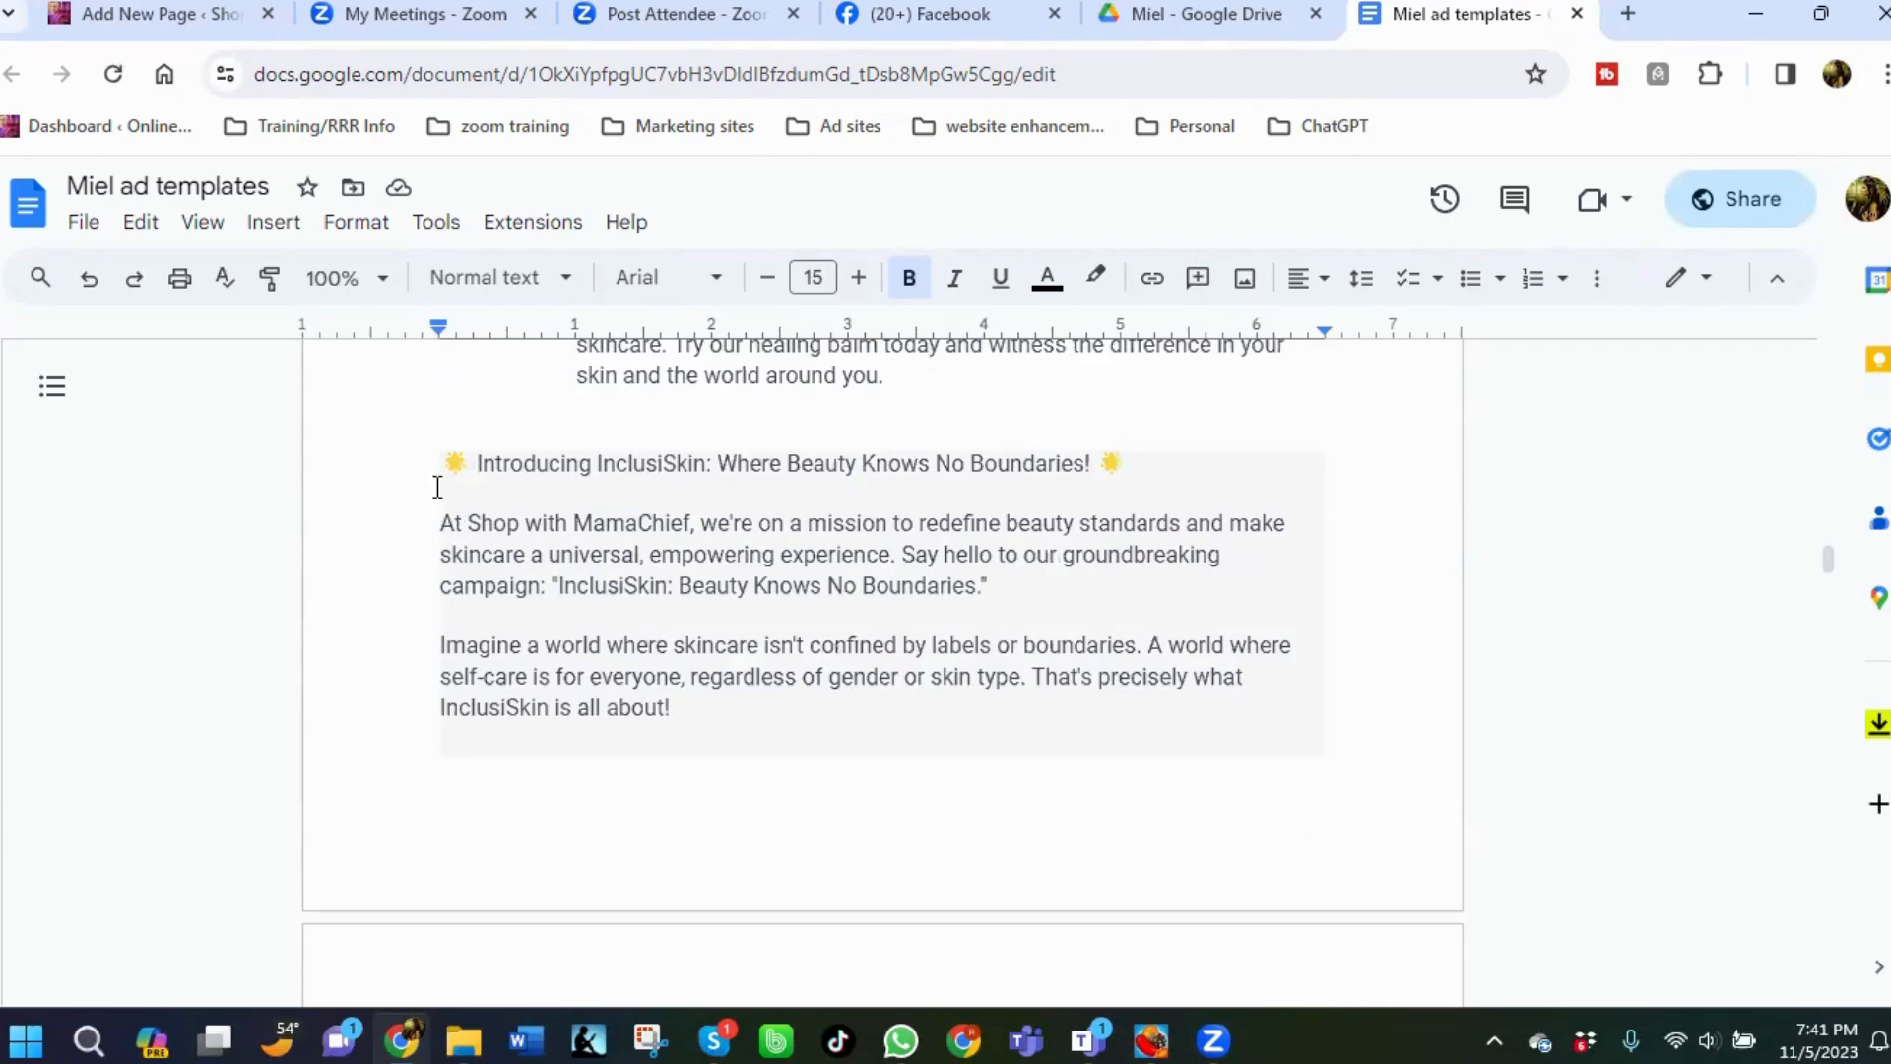
pyautogui.scroll(-2, 388, 463)
pyautogui.scroll(-4, 483, 640)
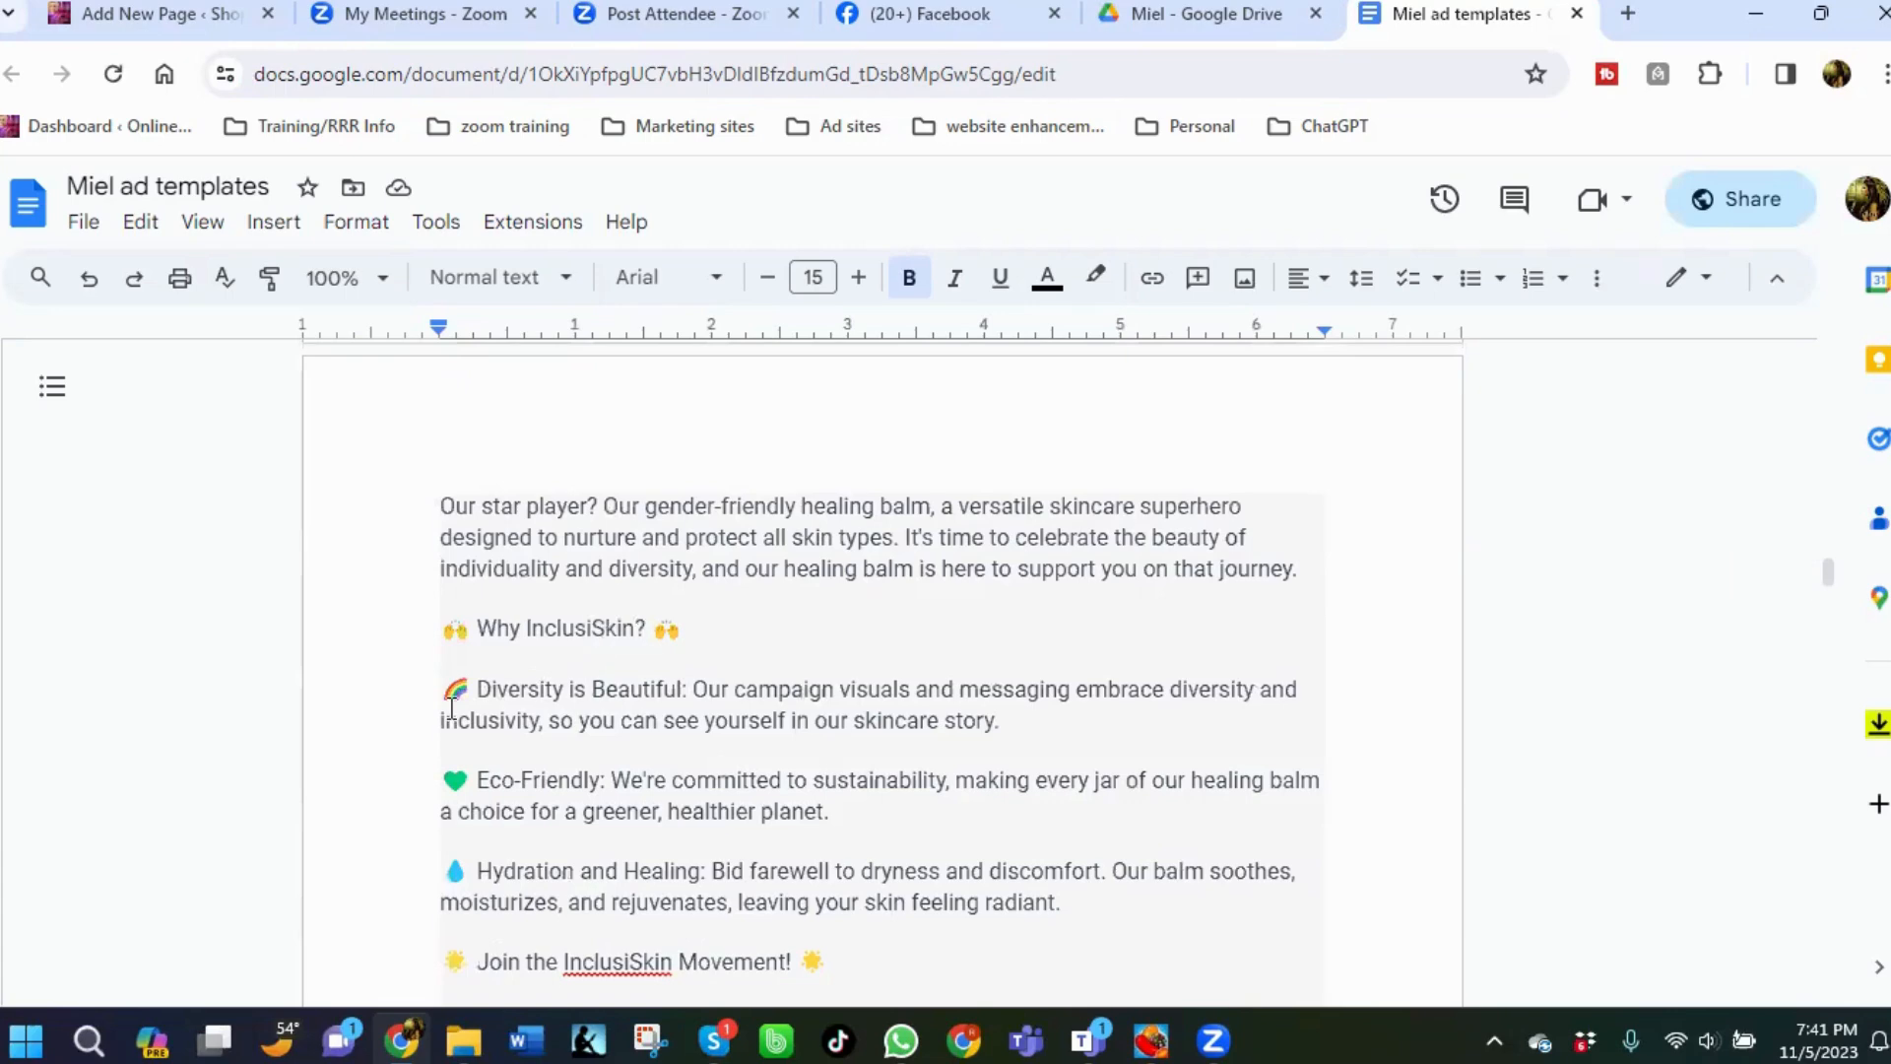
pyautogui.scroll(-3, 463, 773)
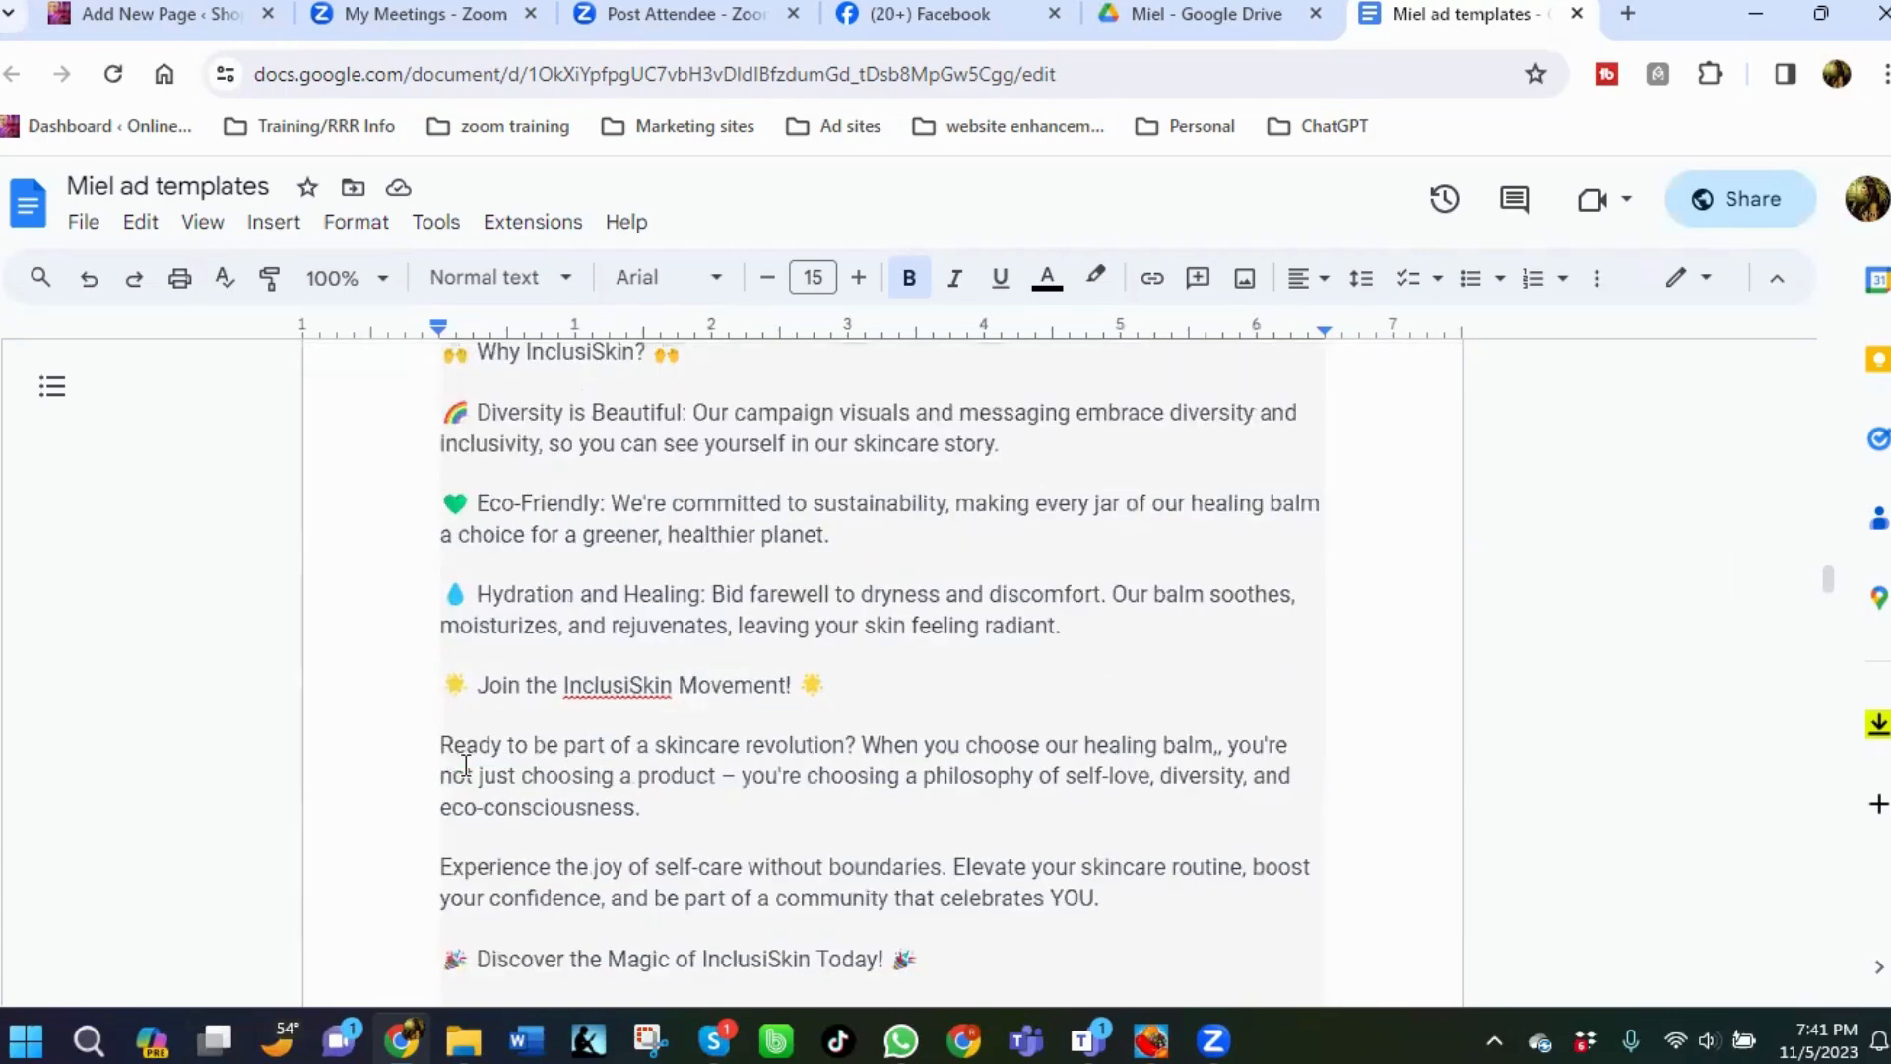
pyautogui.scroll(-2, 463, 655)
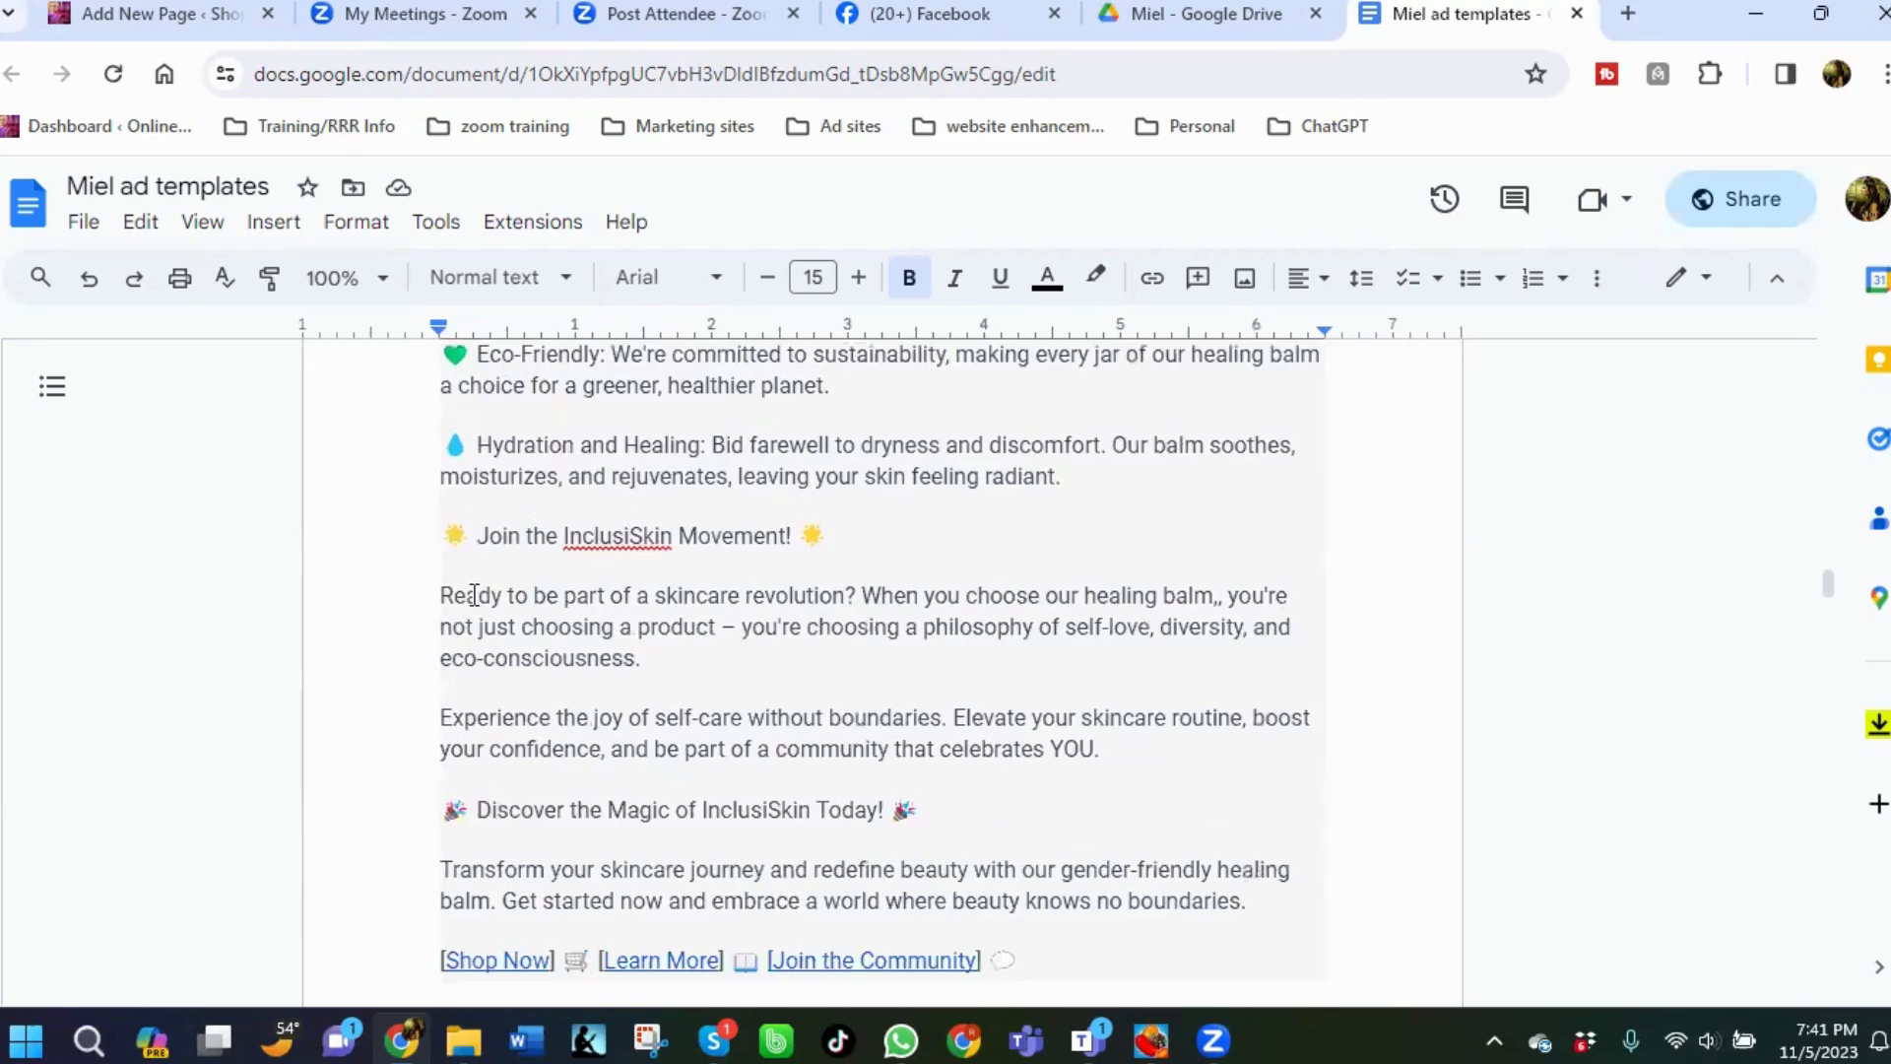
pyautogui.scroll(-2, 582, 822)
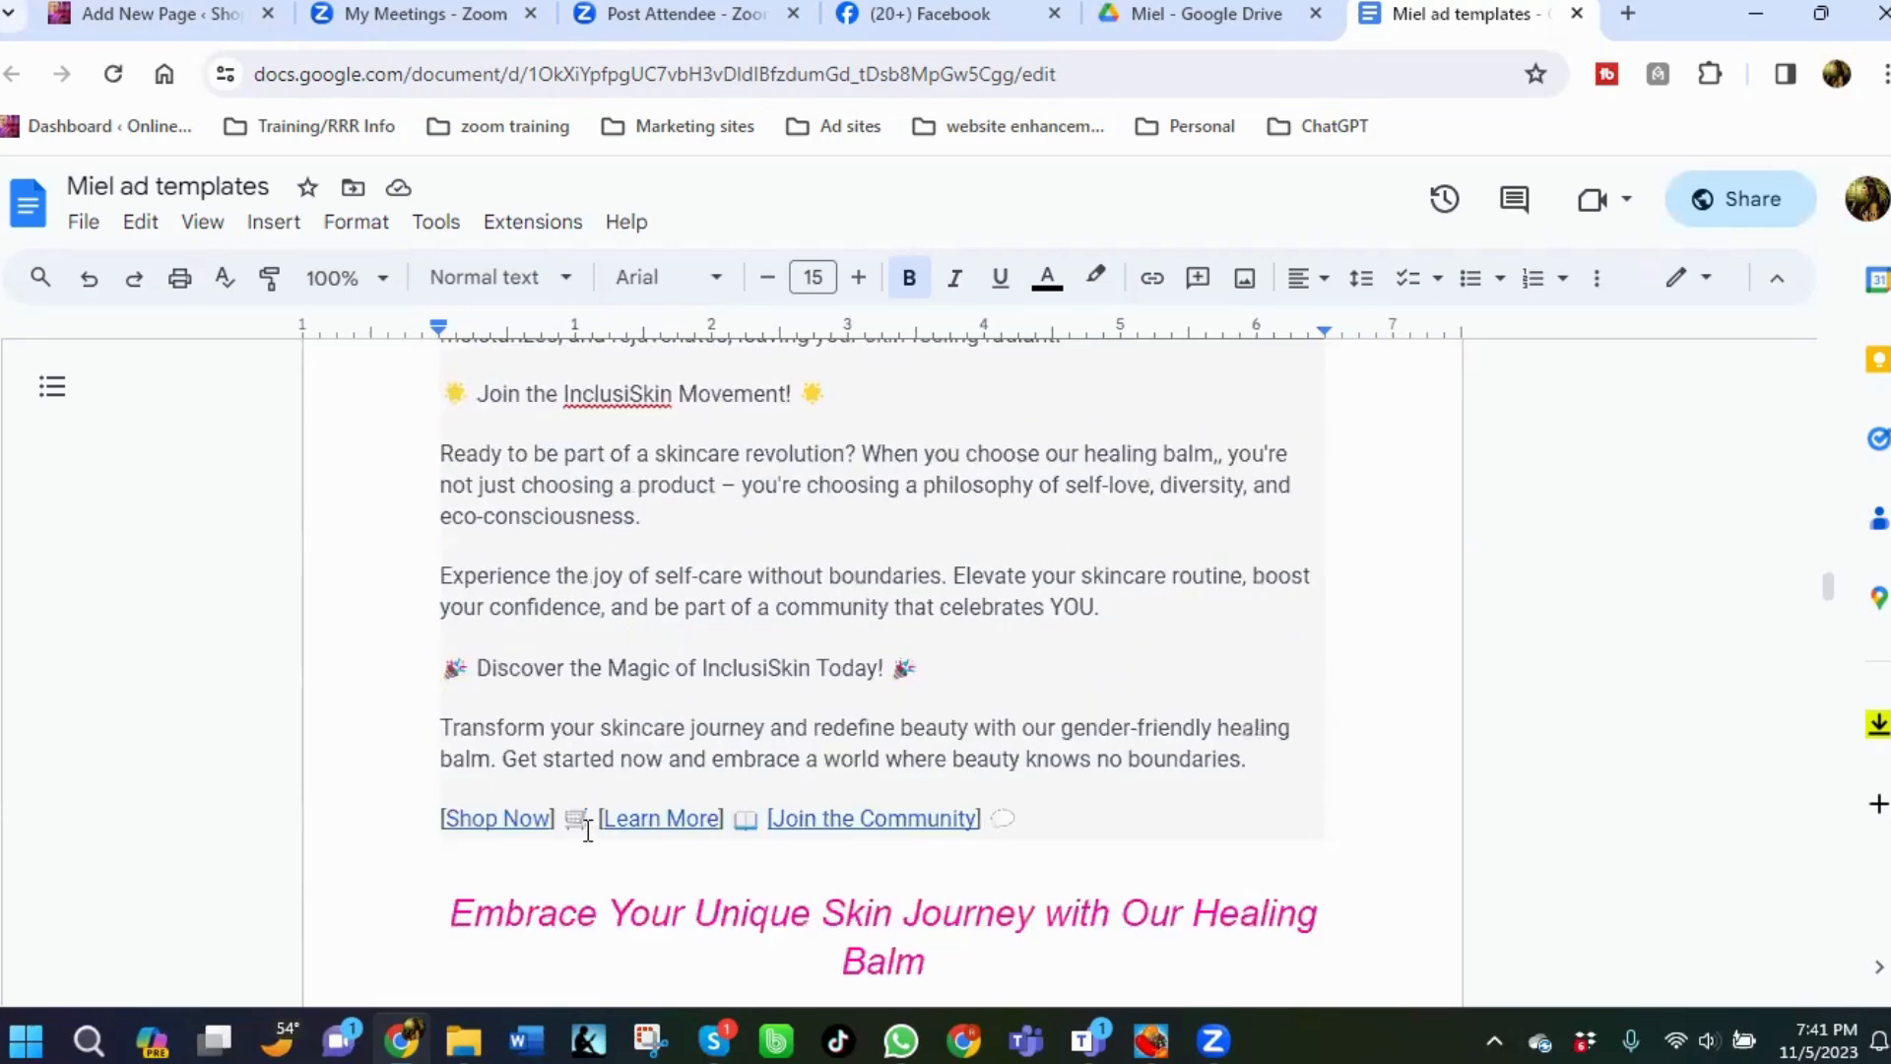
pyautogui.scroll(-3, 583, 825)
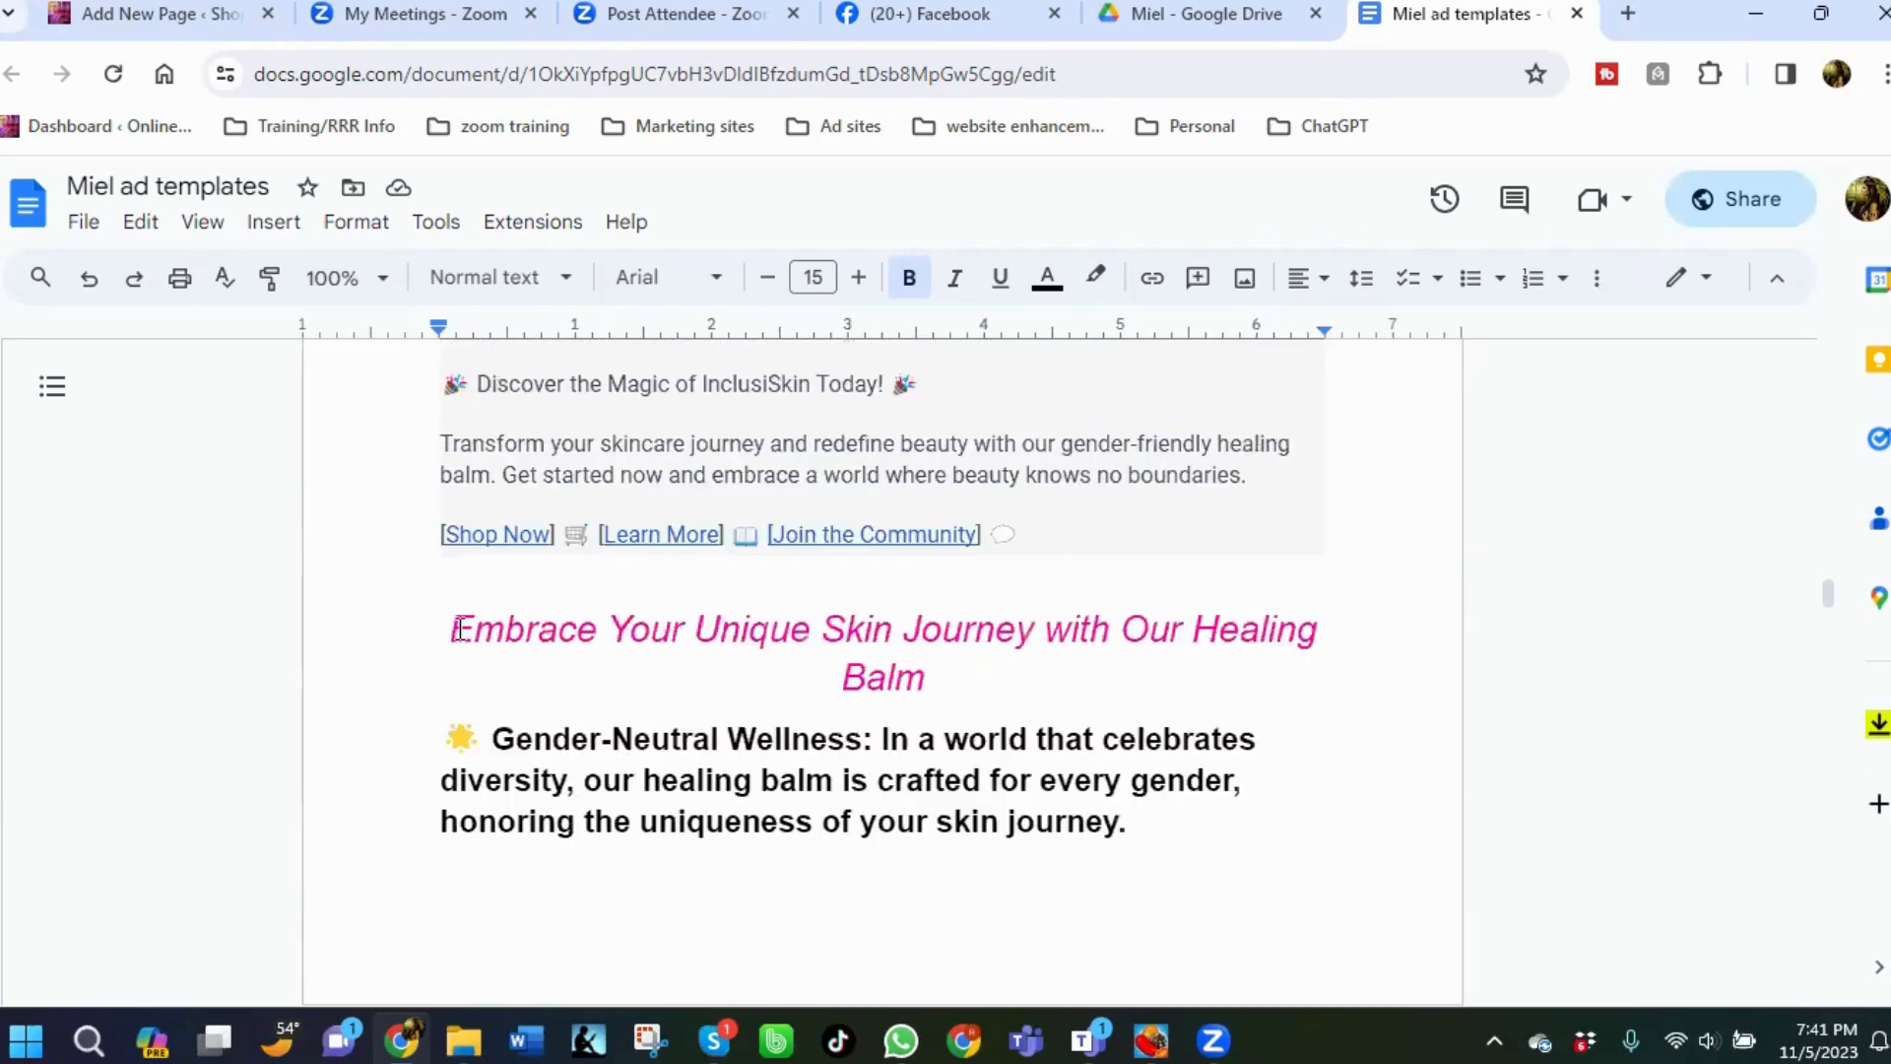
pyautogui.scroll(8, 609, 618)
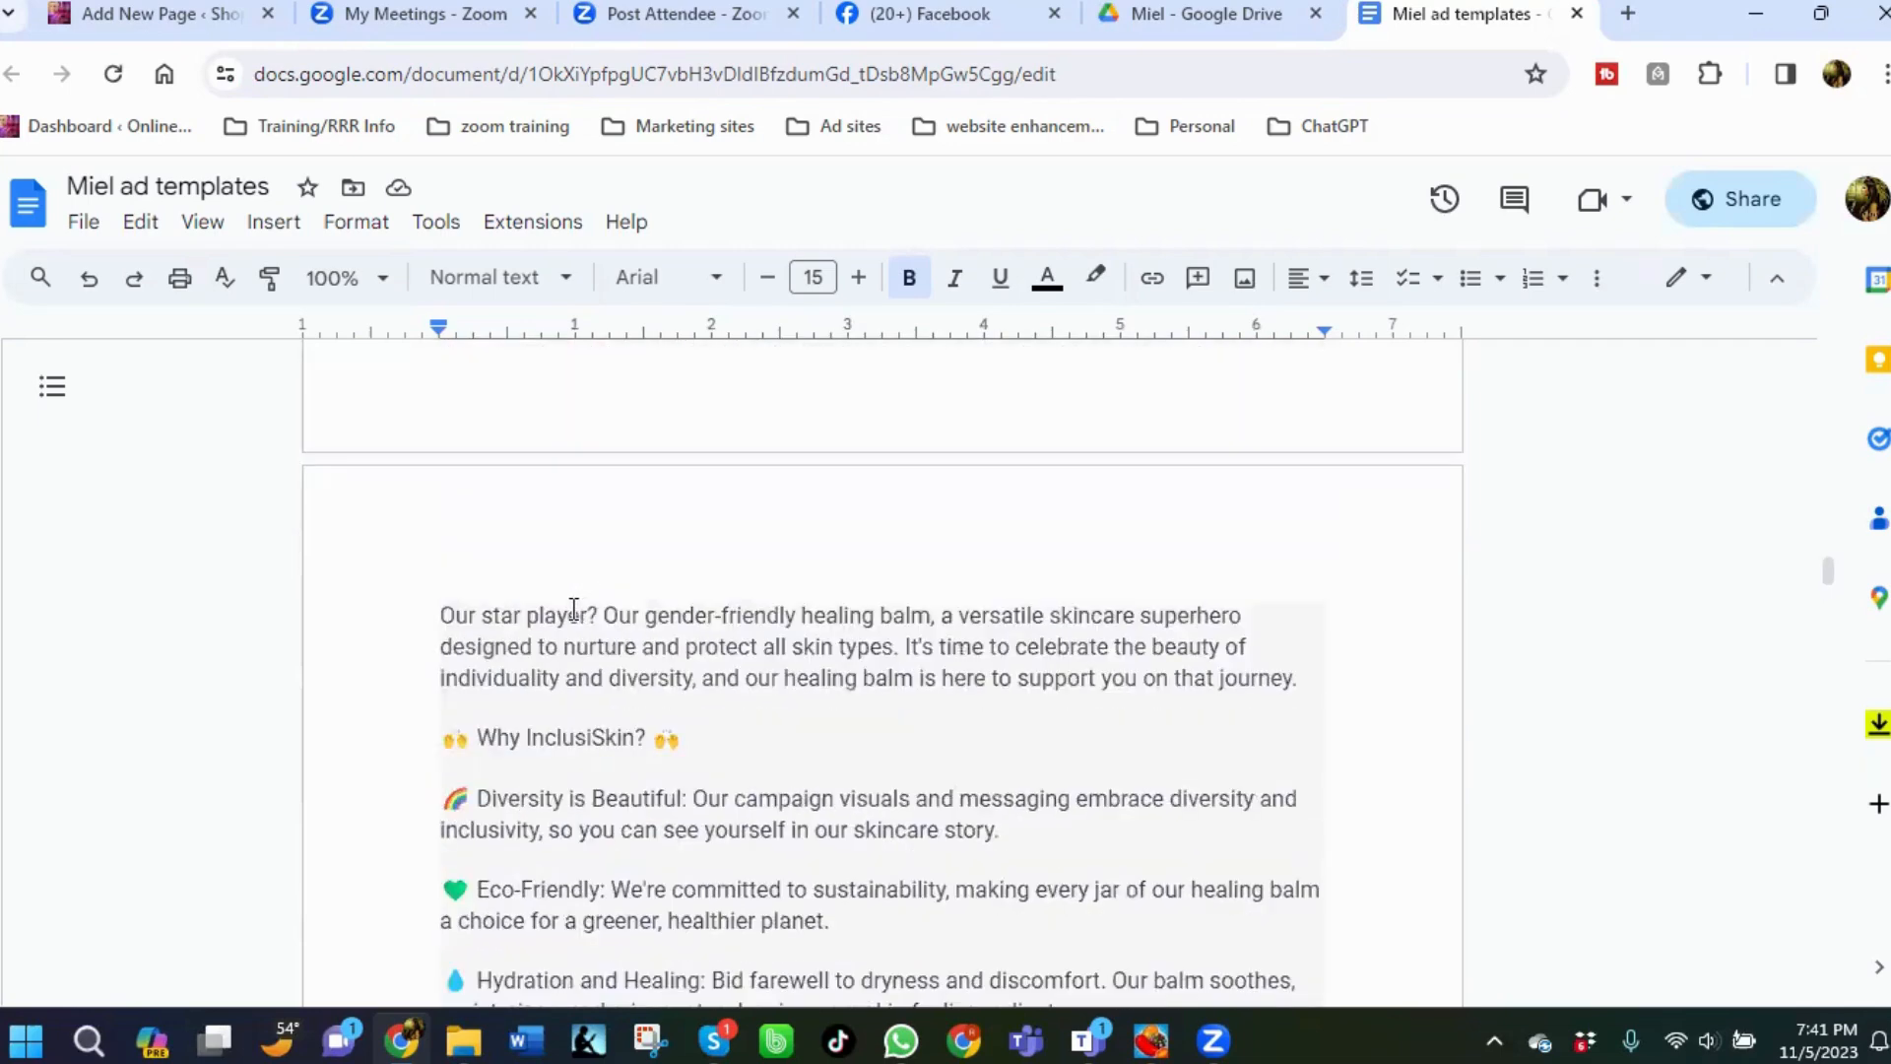
pyautogui.scroll(5, 546, 620)
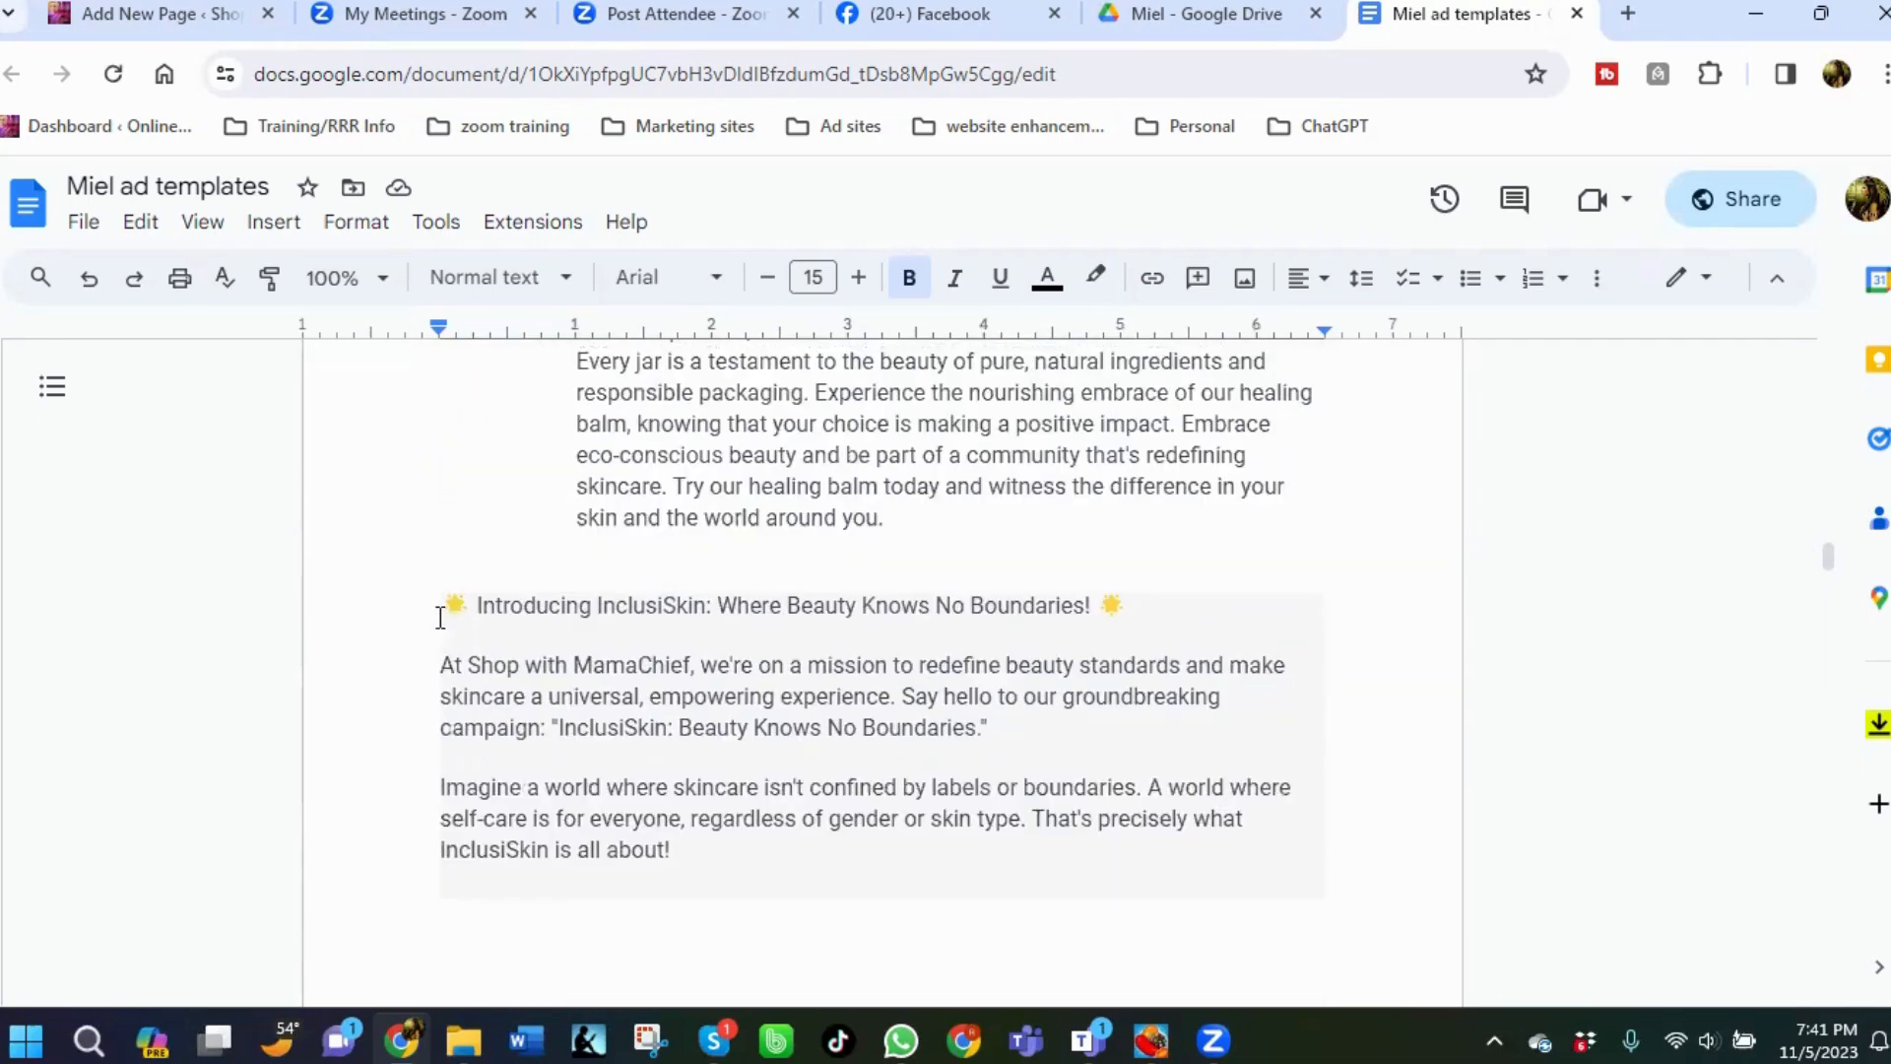
# Copy the InclusiSkin ad, from 'Introducing InclusiSkin' through the 'Embrace Your Unique Skin Journey with Our Healing Balm' title.
pyautogui.moveTo(434, 610); pyautogui.dragTo(844, 767)
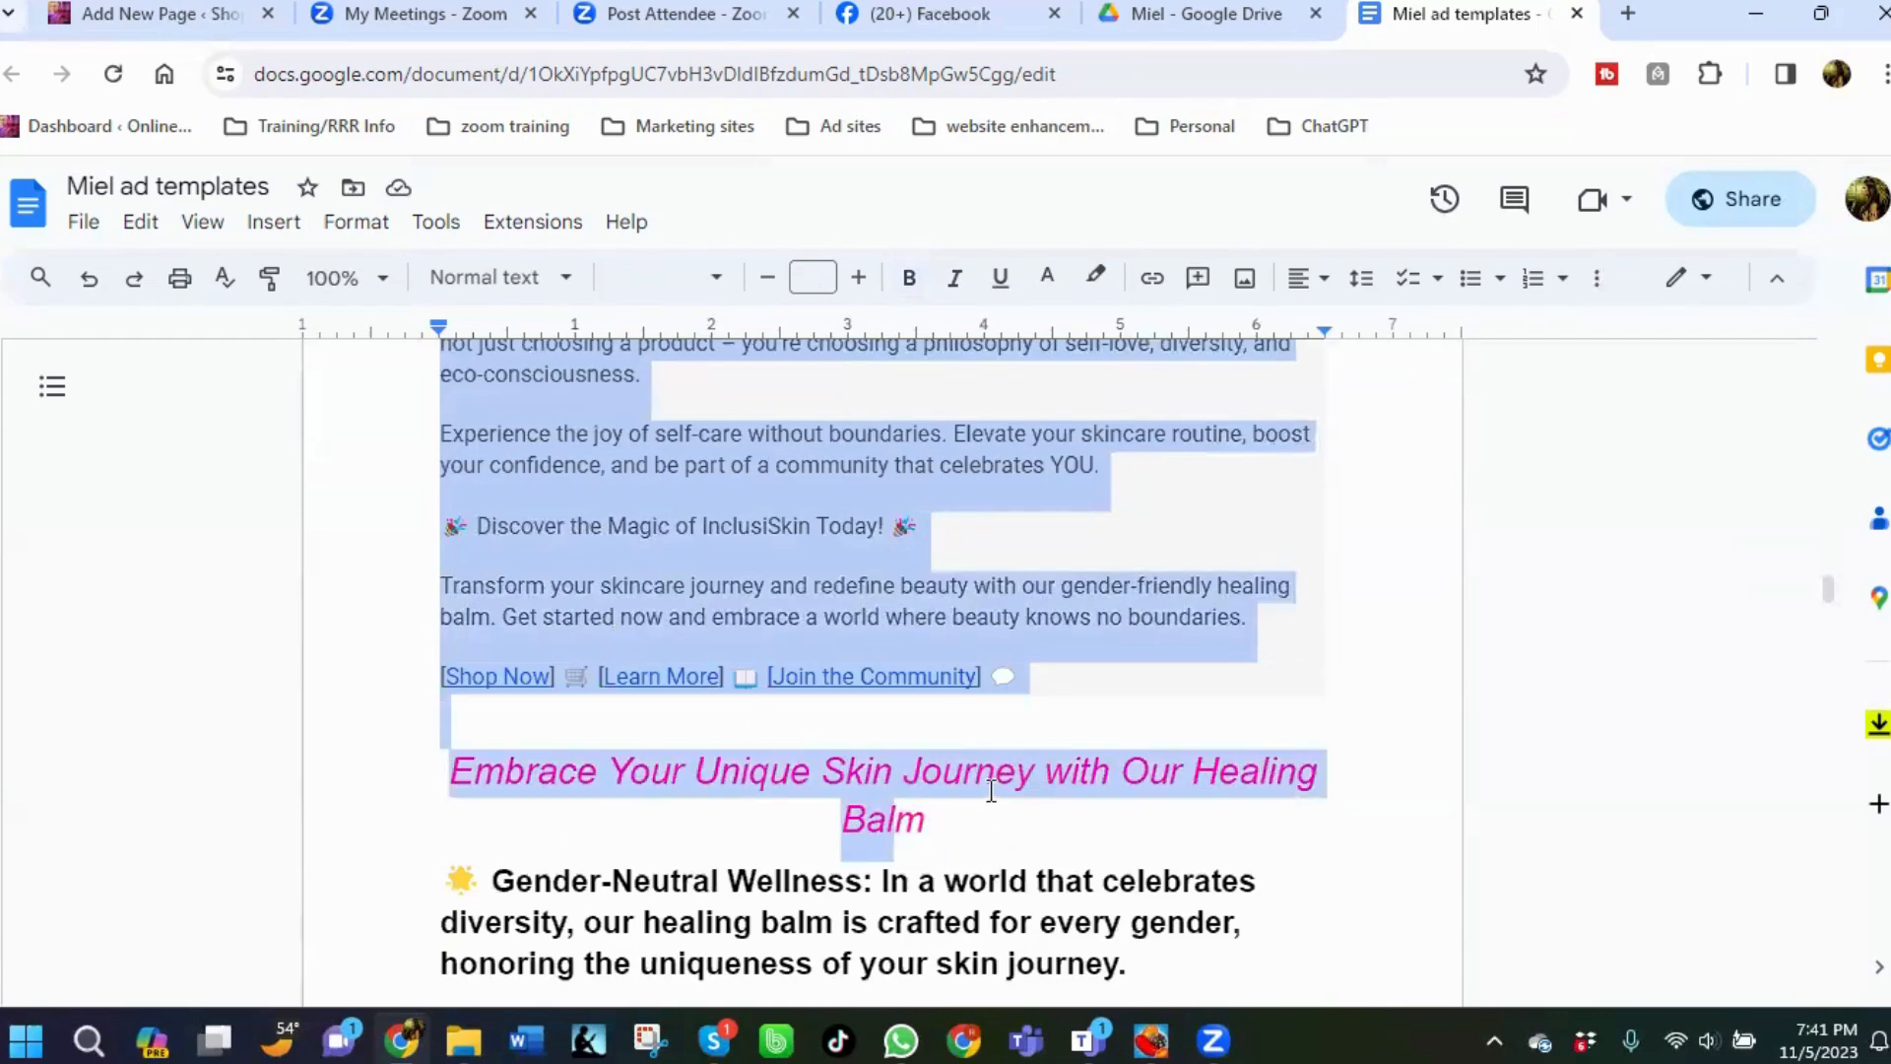
pyautogui.rightClick(932, 788)
pyautogui.click(997, 347)
# Start a new Facebook post and paste the copied ad text into it.
pyautogui.click(921, 14)
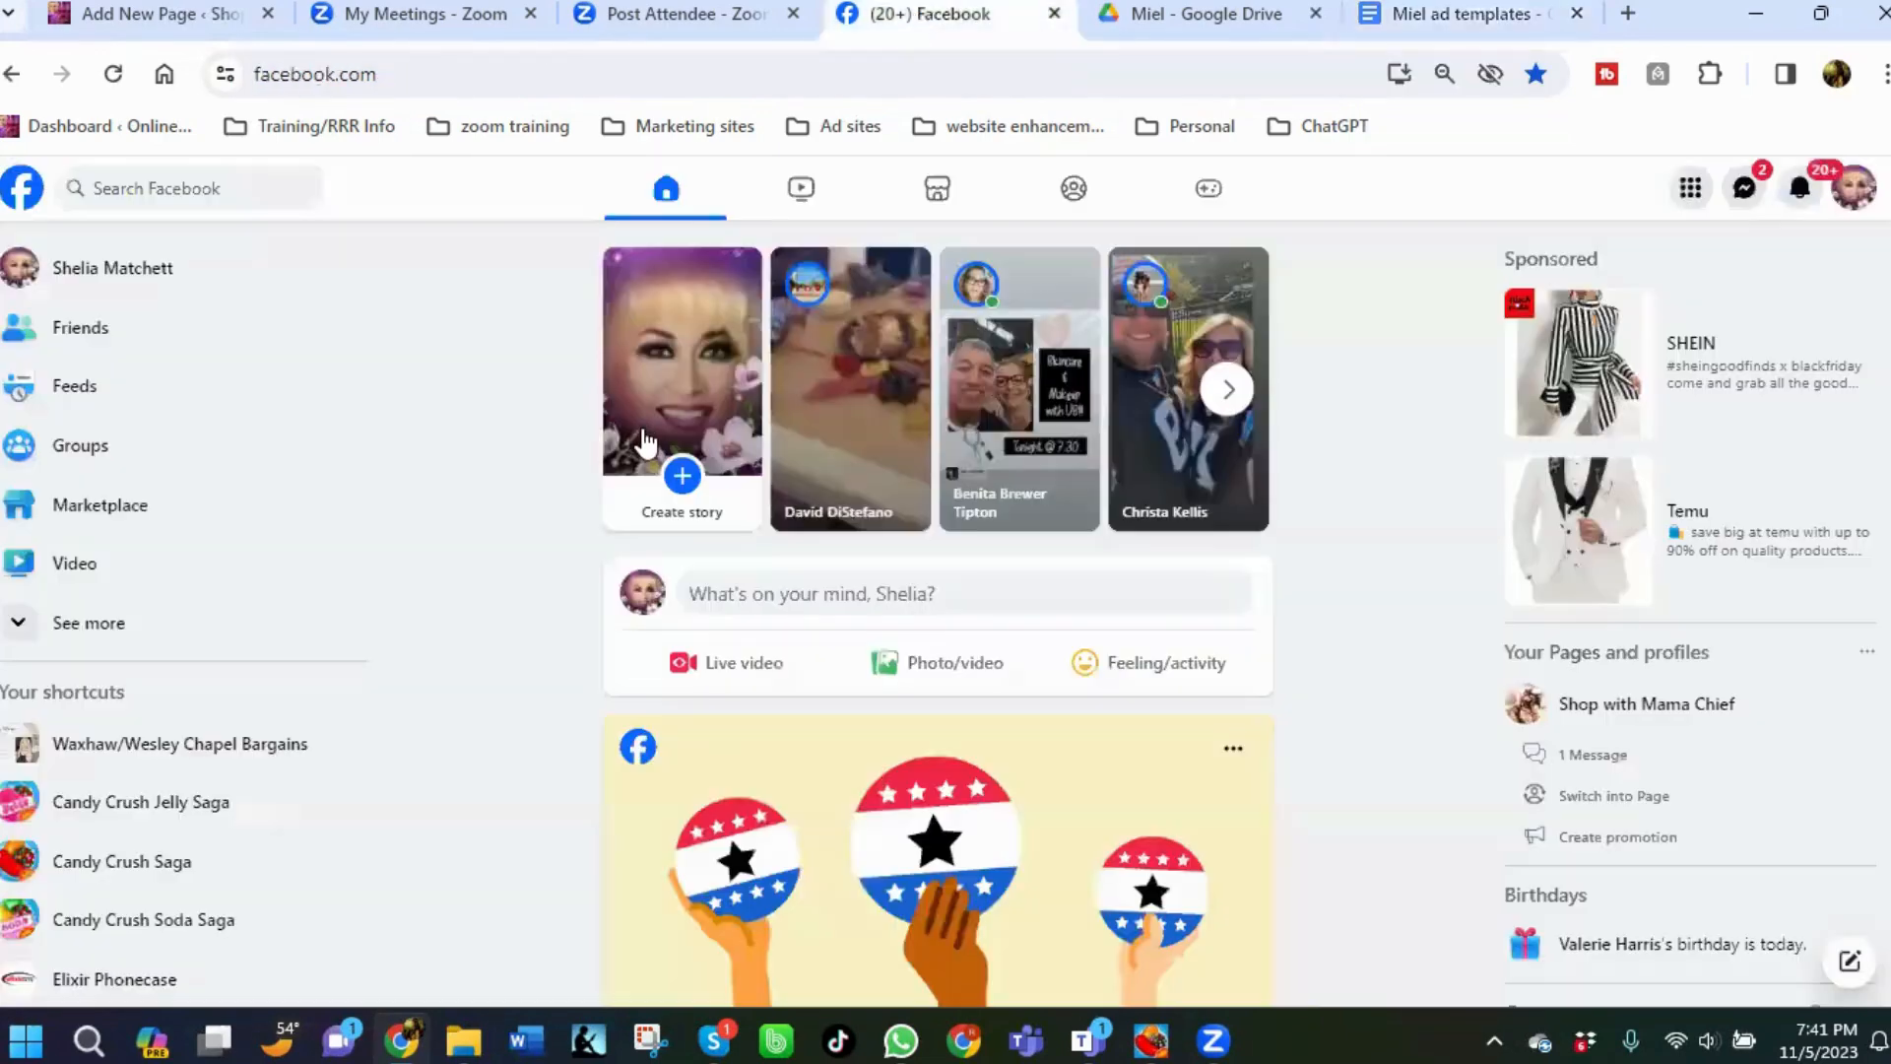
pyautogui.click(801, 593)
pyautogui.rightClick(778, 510)
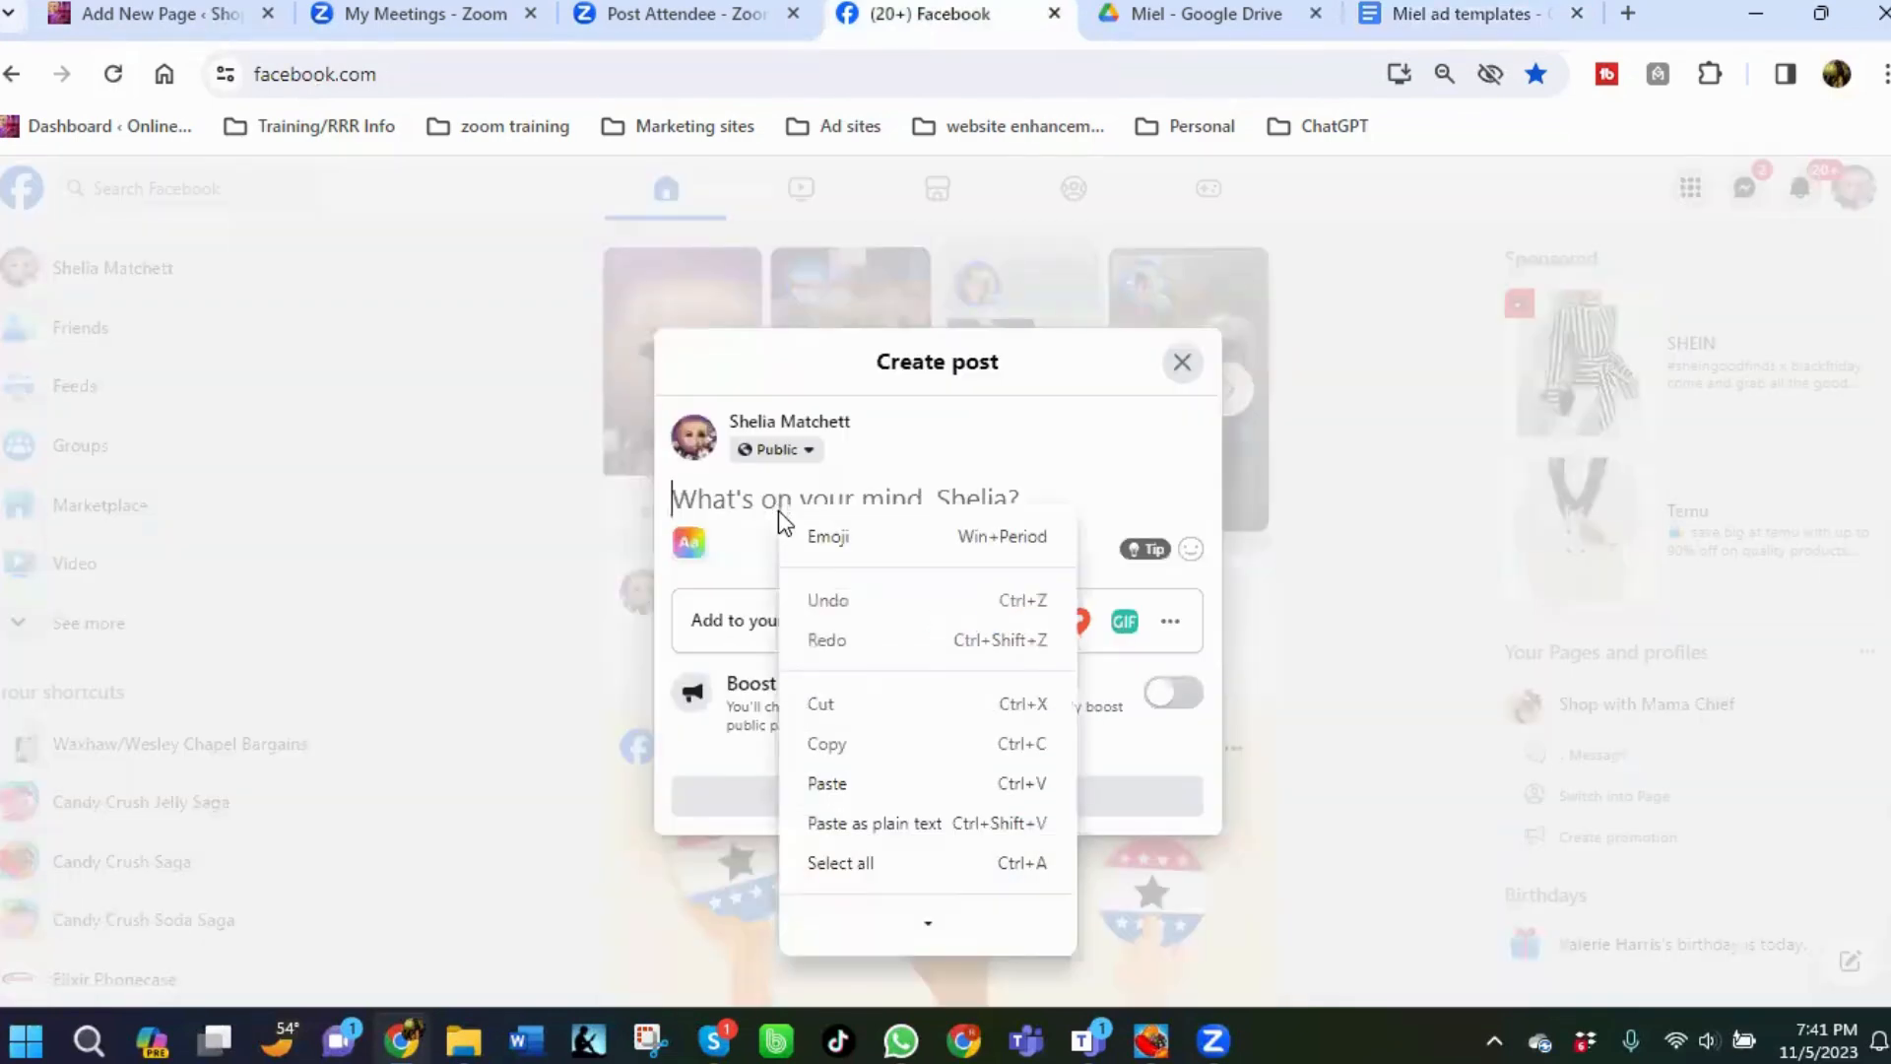
pyautogui.click(864, 784)
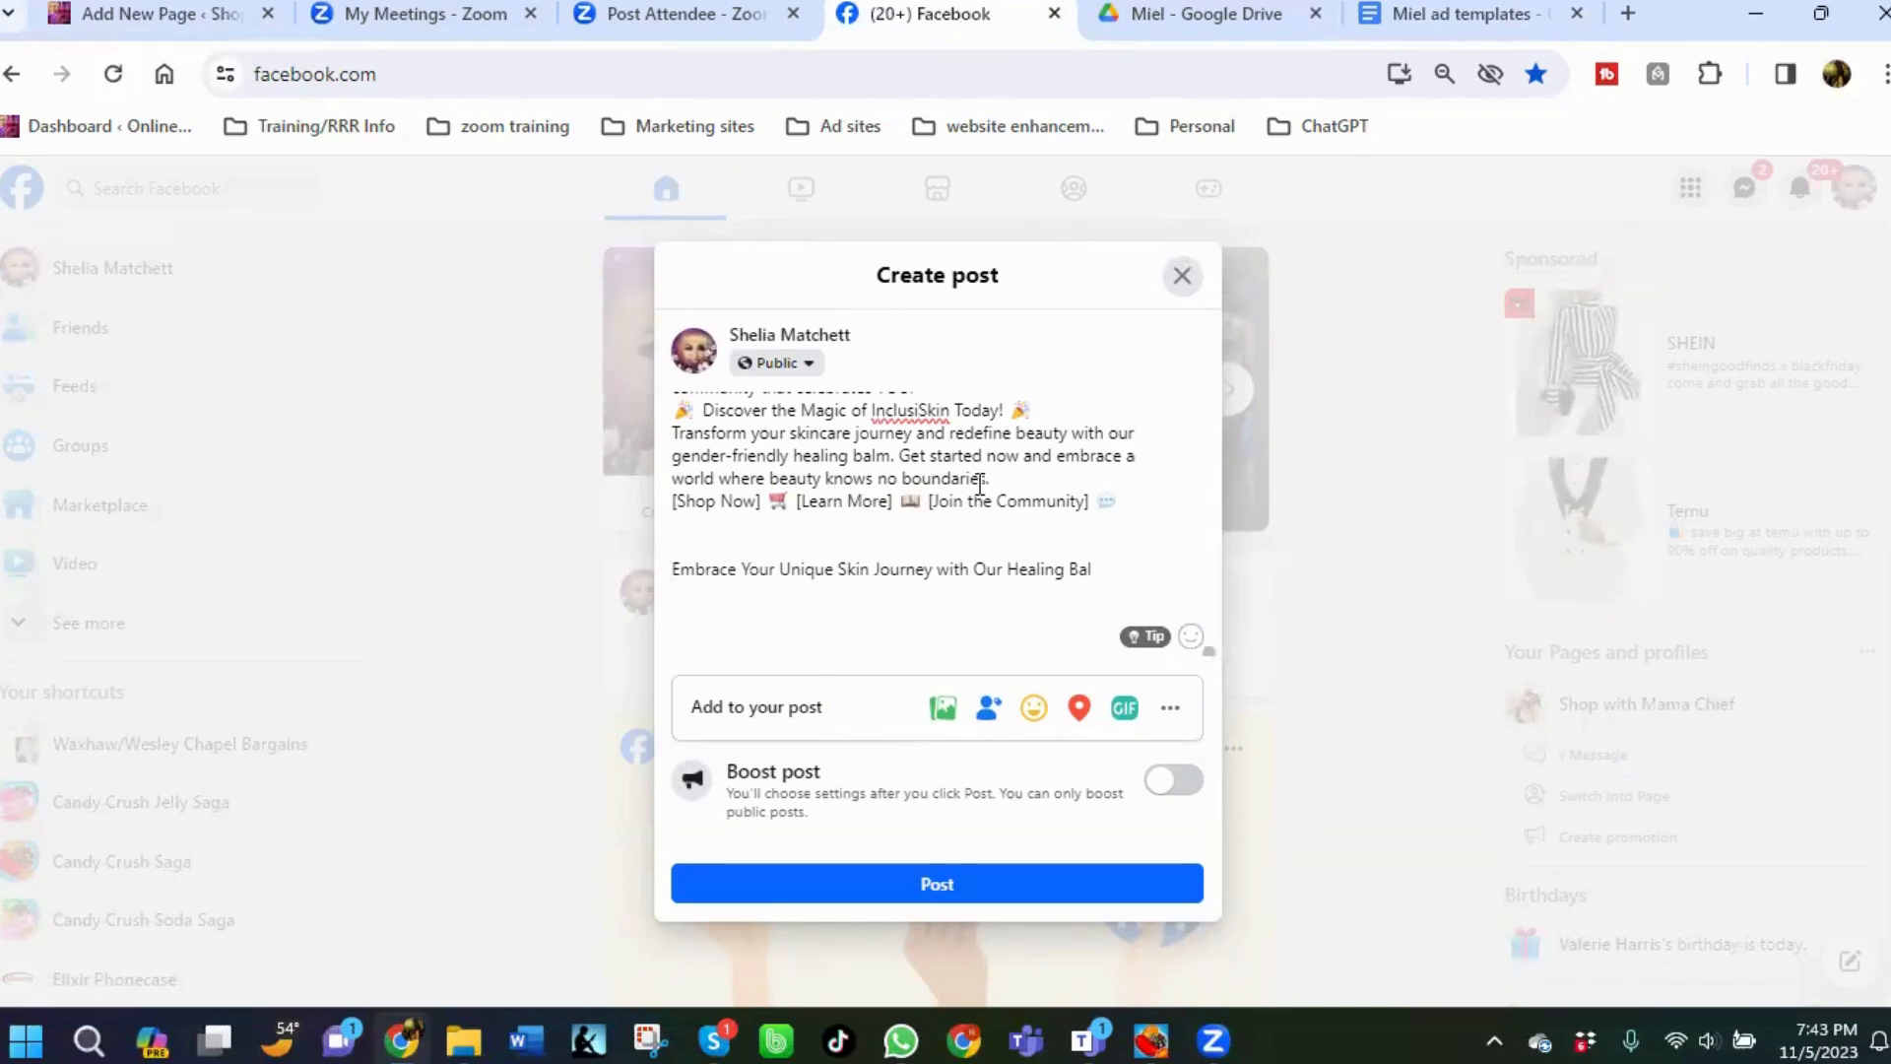
# Add a closing line to the post: 'To get your today, check out the link in the comment'.
pyautogui.press('Return')
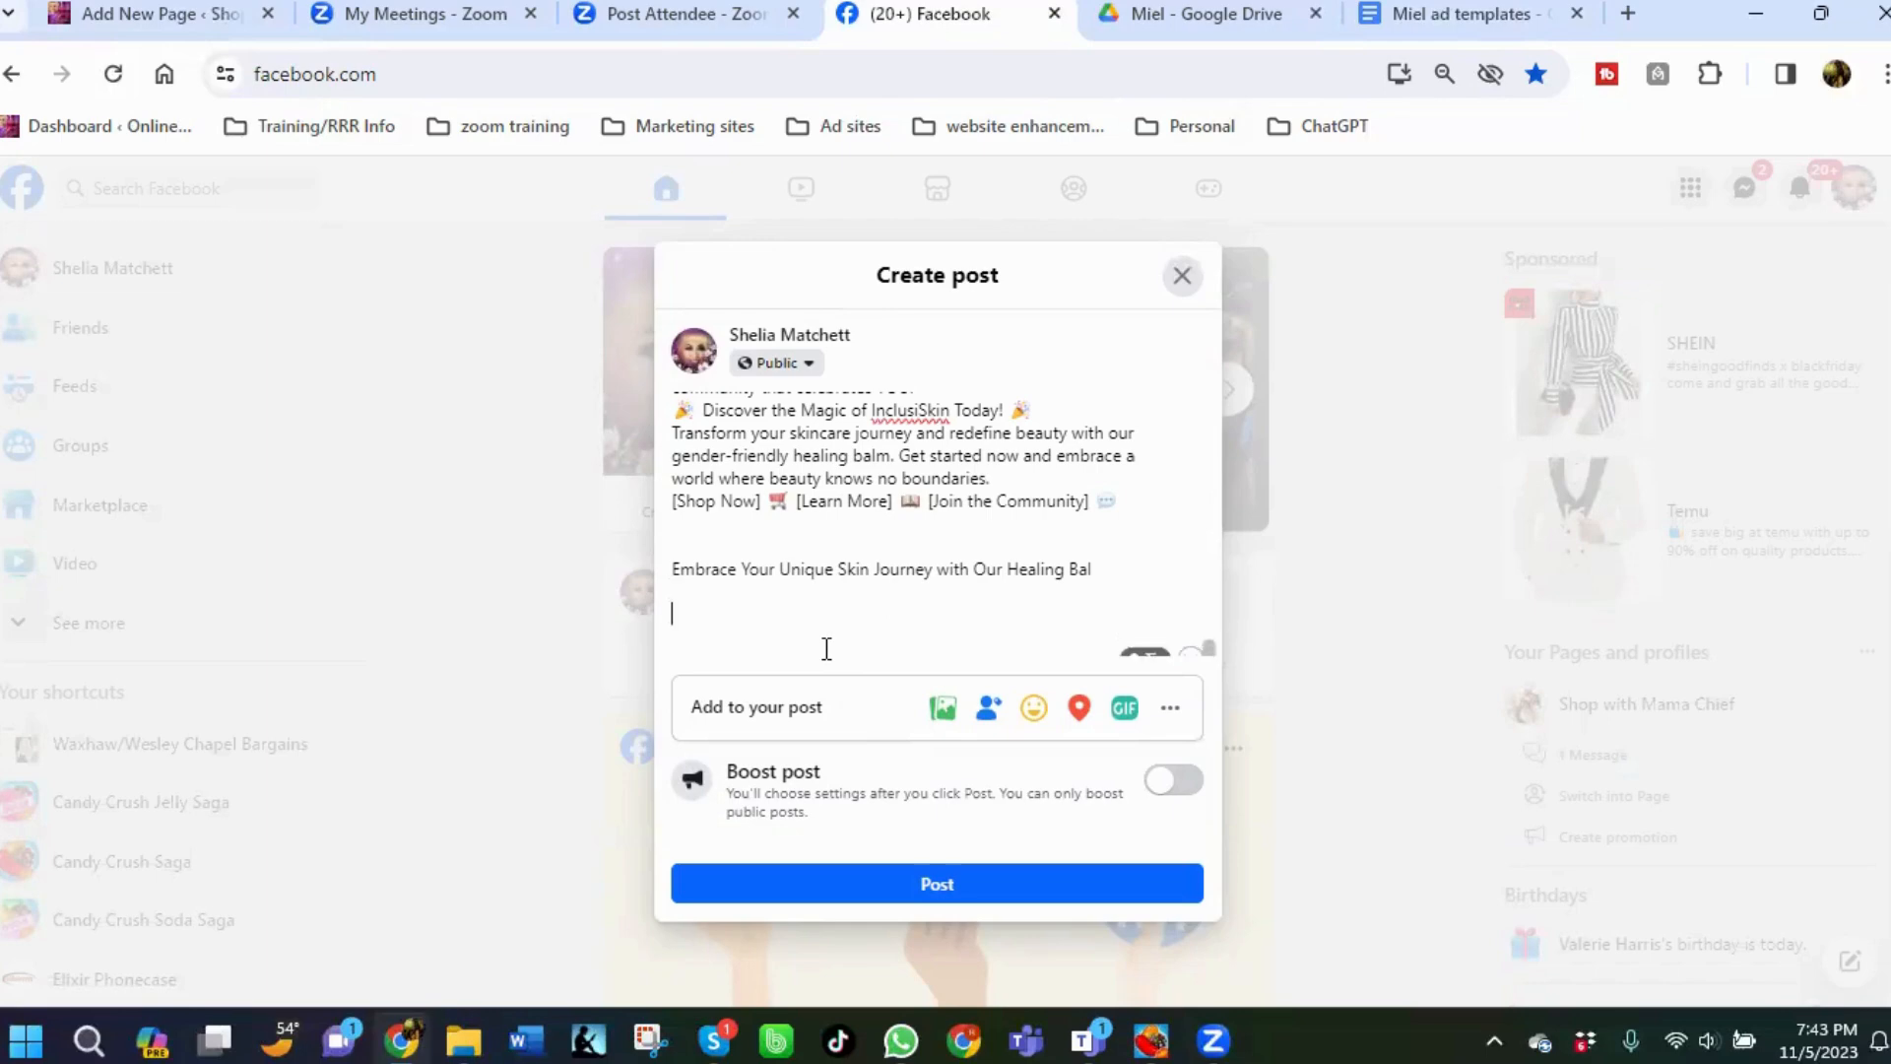
pyautogui.write('To get your today, check out the link in the comment')
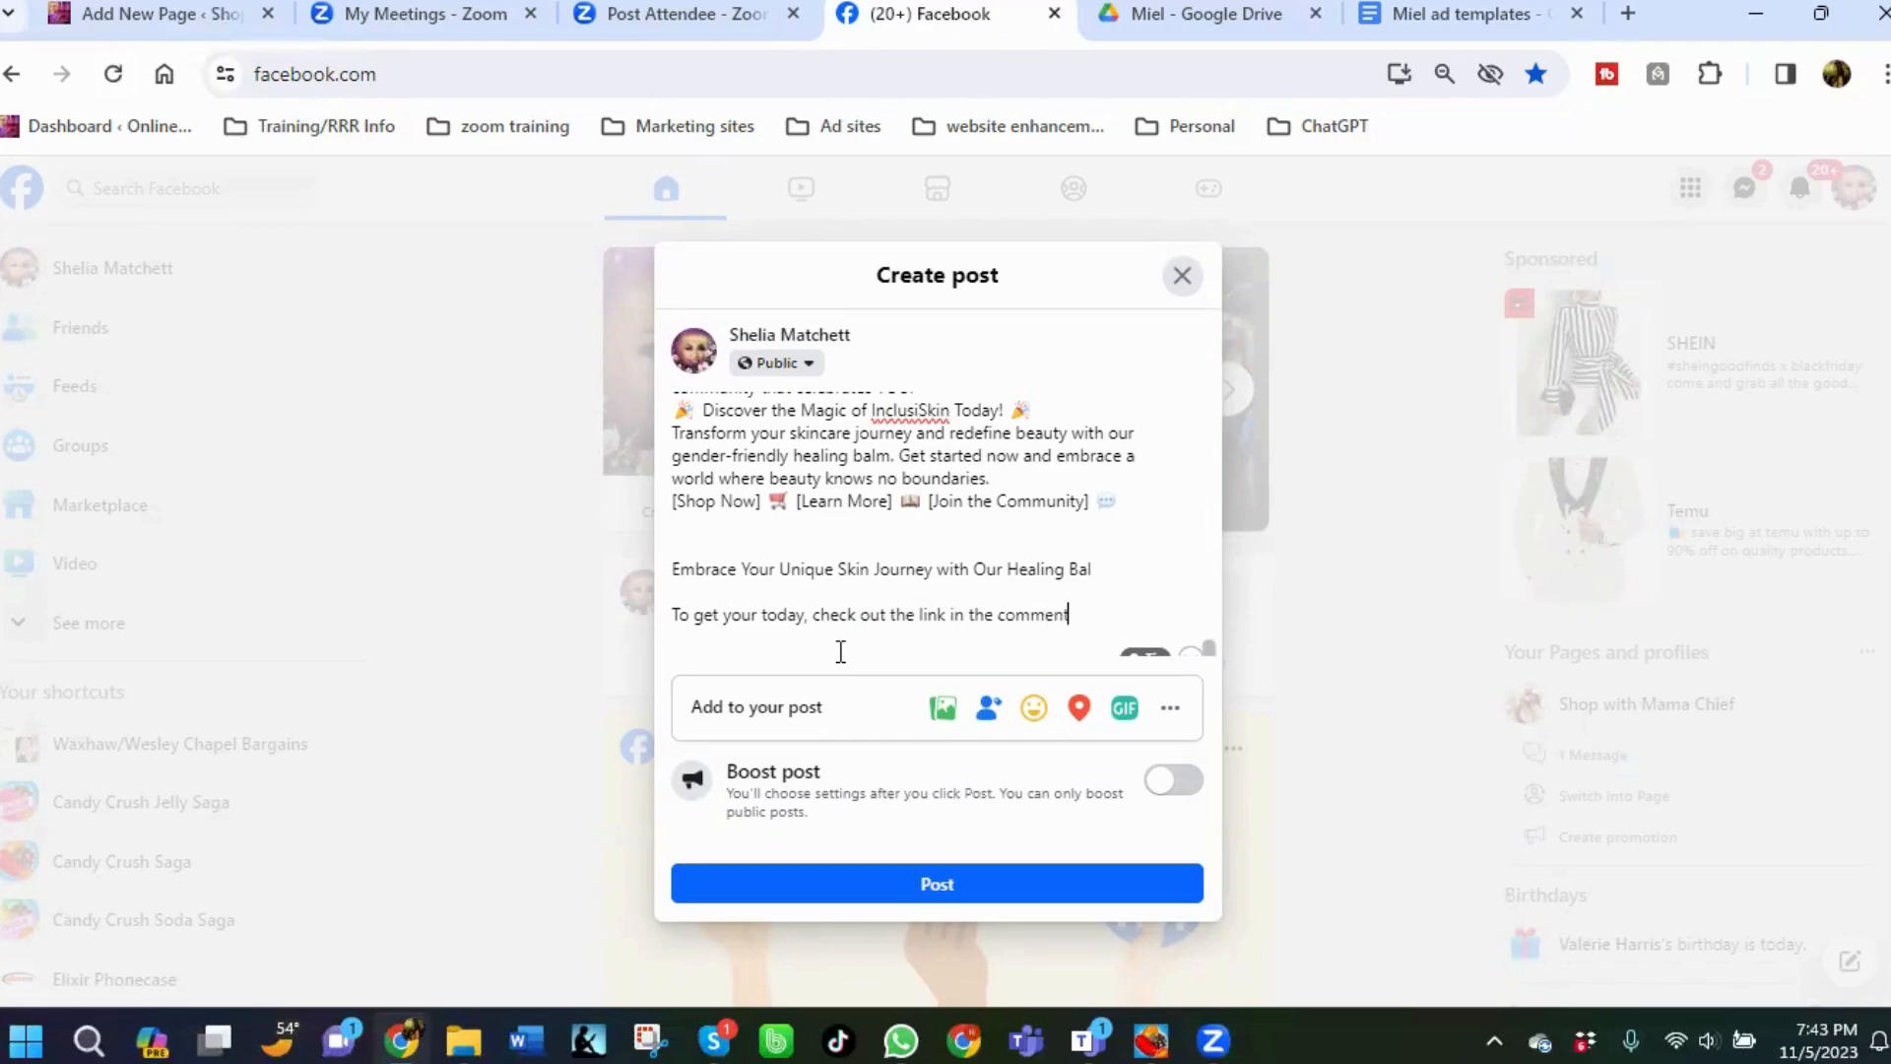
# Complete the closing line so it reads 'check out the link in the comments below!!! IT will be the first comment in the chain!'.
pyautogui.write('below!!! IT will be the first comme')
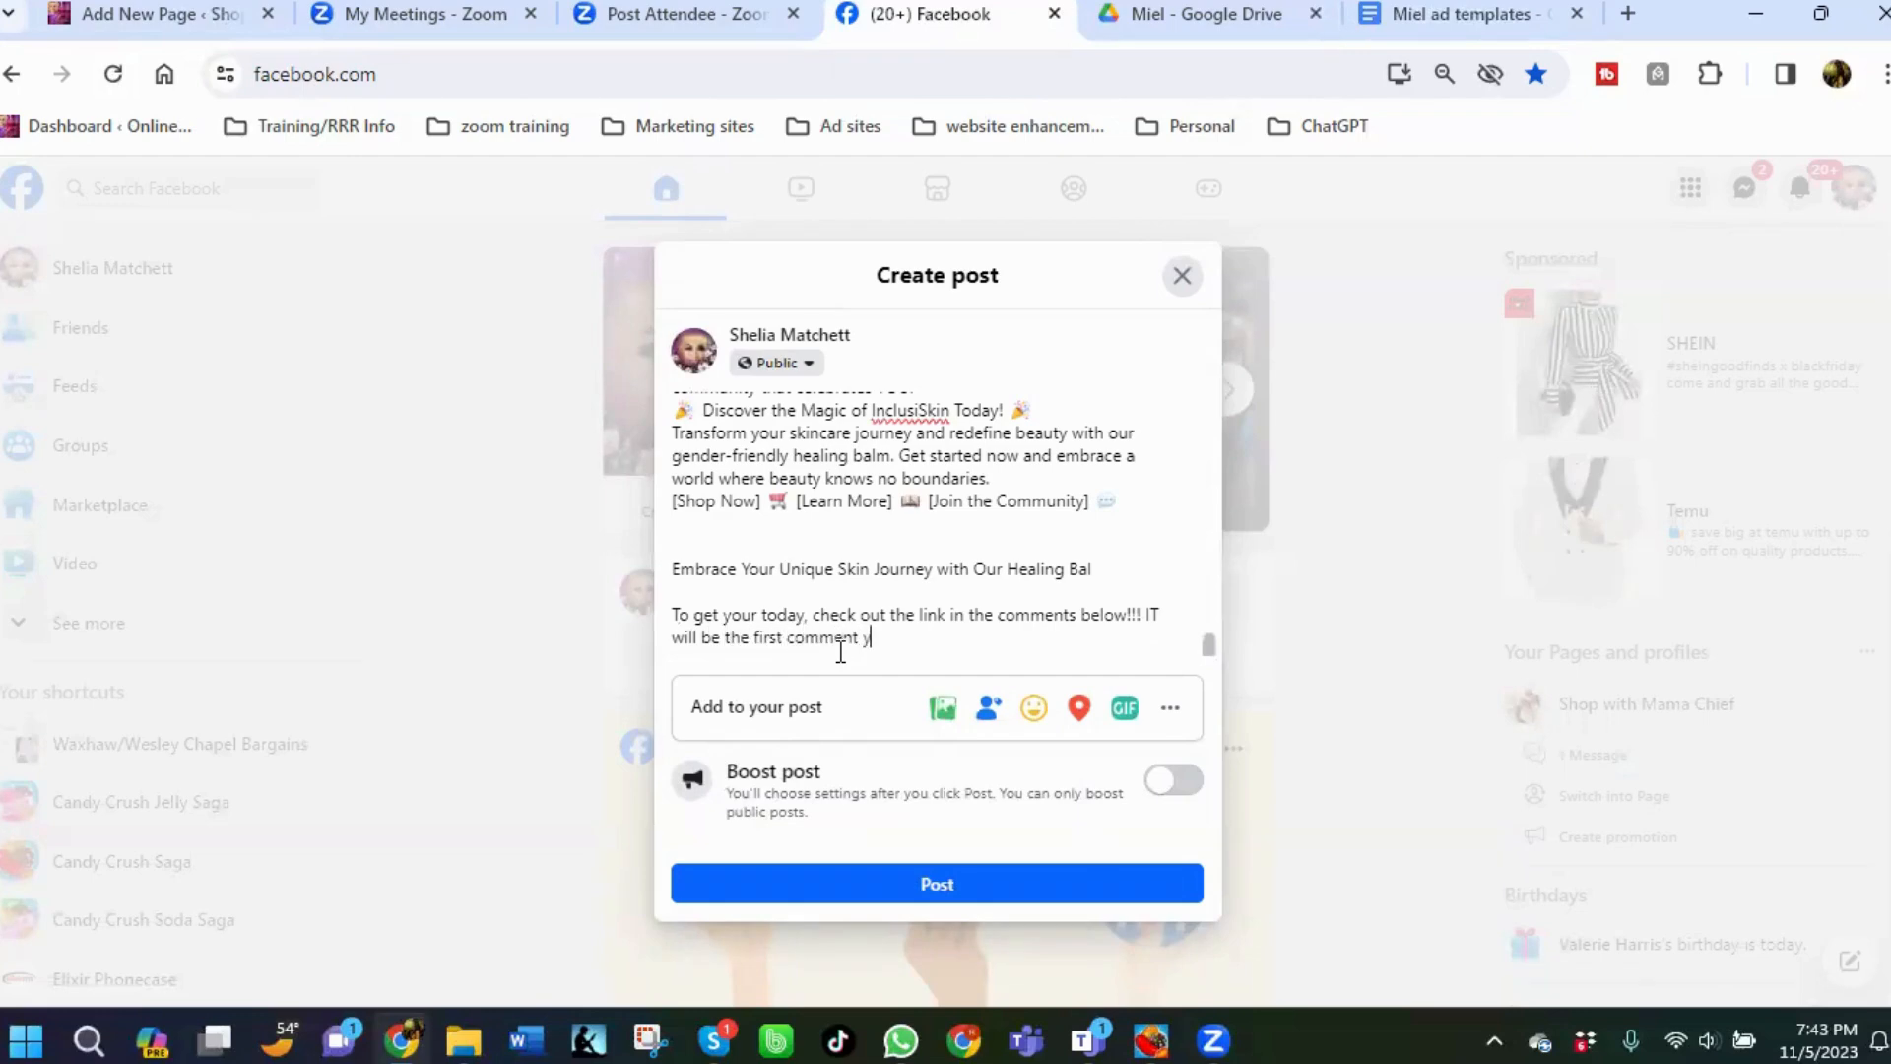
pyautogui.write('nt in the cha')
# Attach the Miel video from the logos > MP > Miel folder to the post.
pyautogui.click(948, 718)
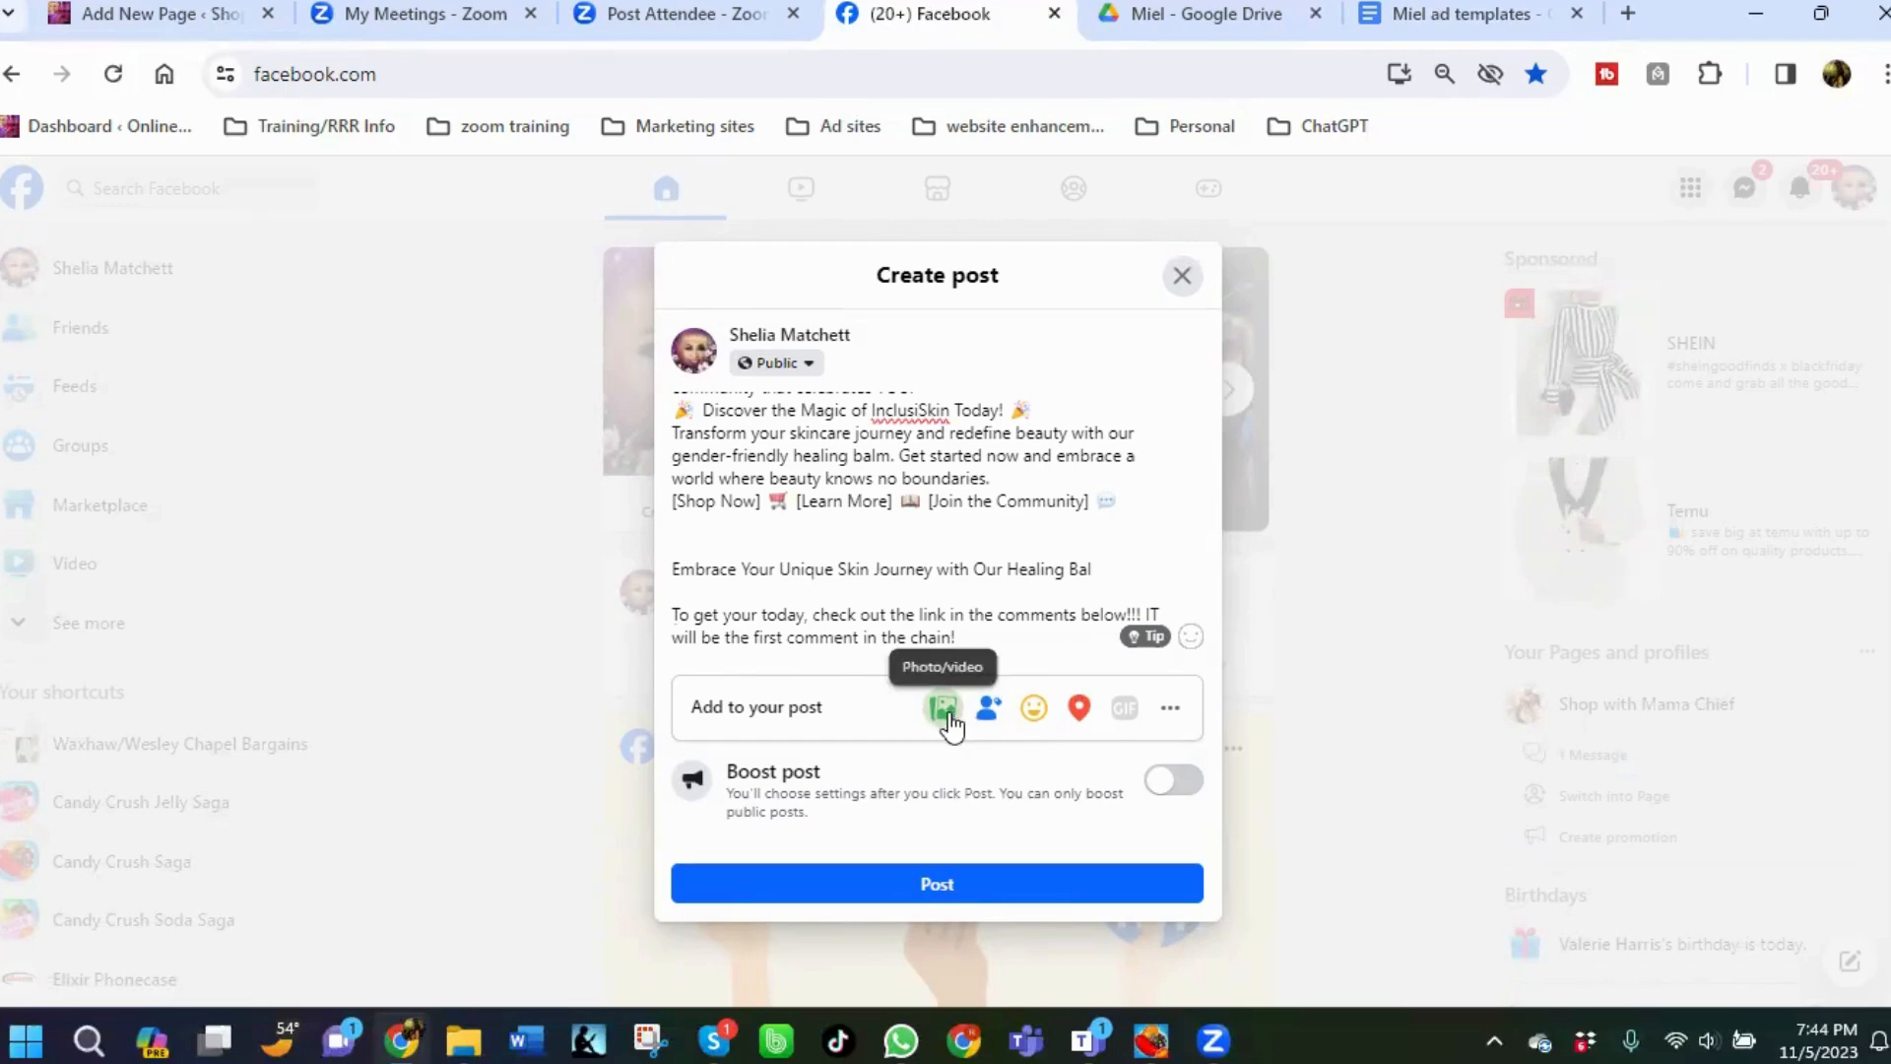
pyautogui.click(945, 717)
pyautogui.click(929, 524)
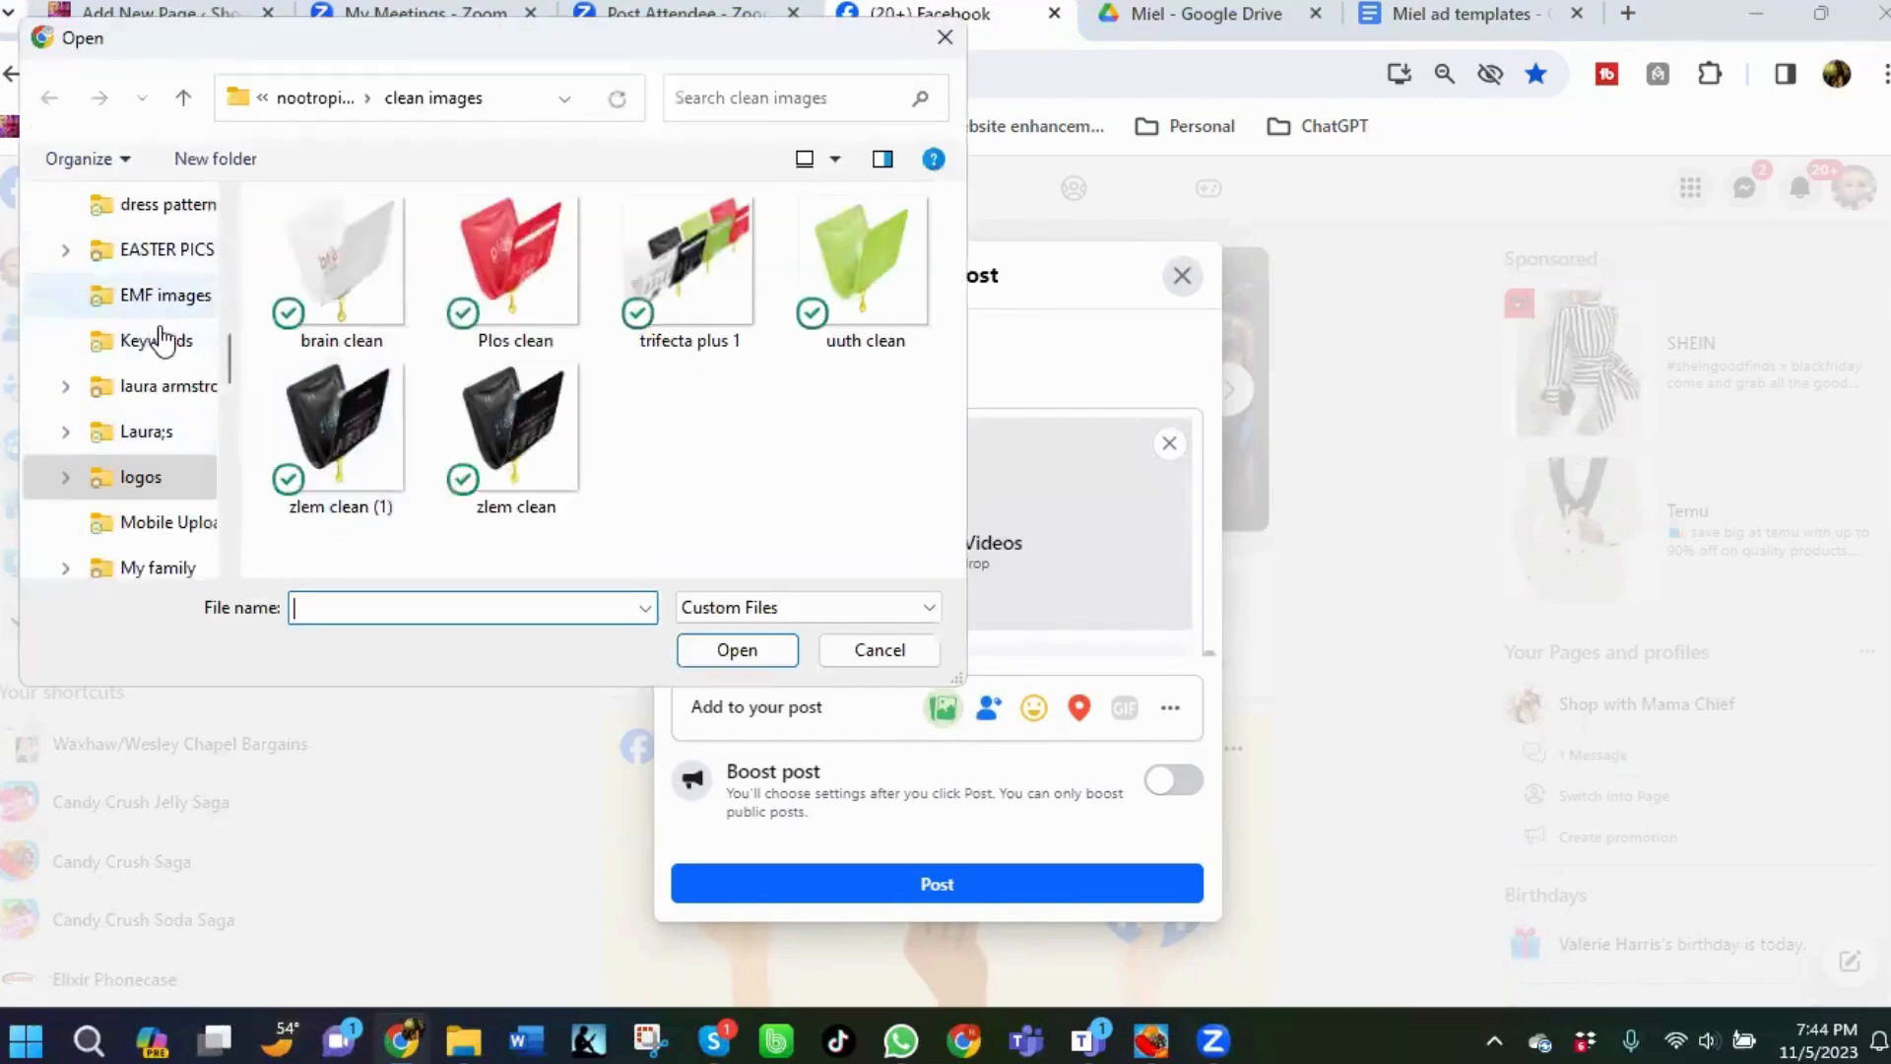
pyautogui.click(139, 479)
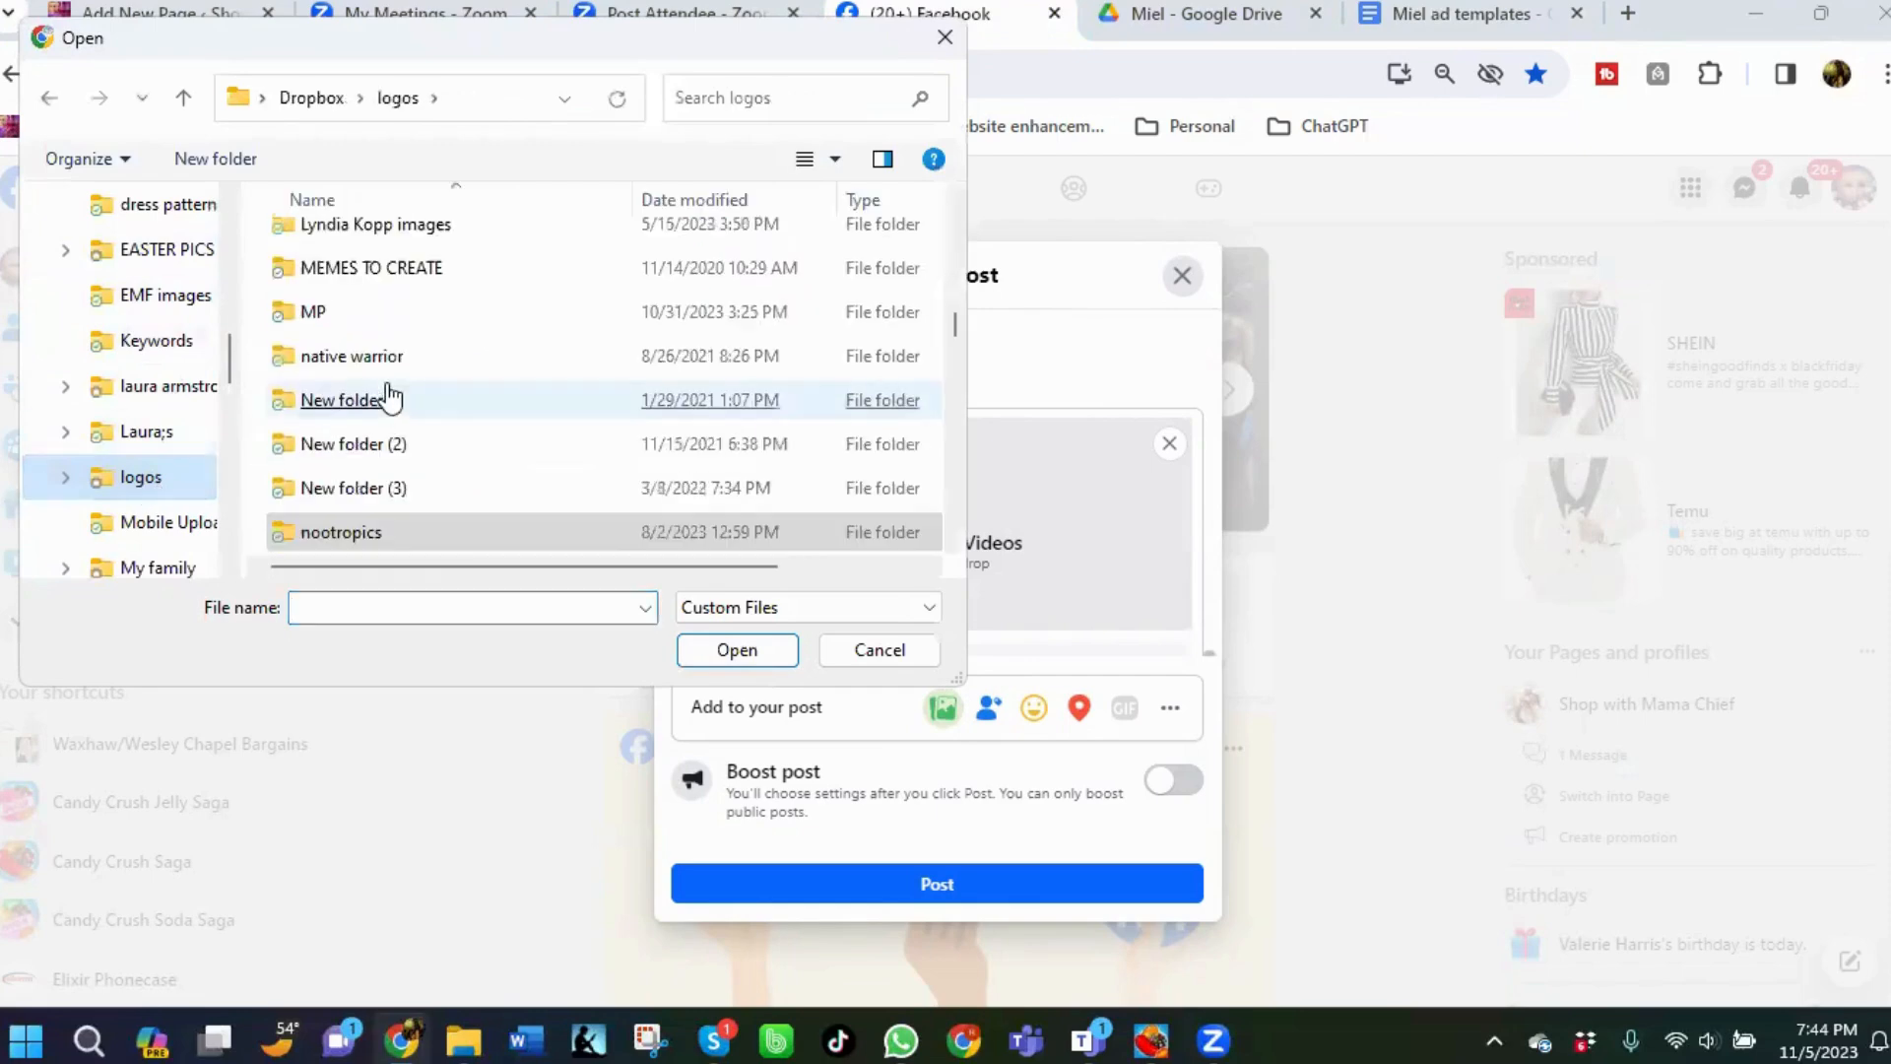
pyautogui.scroll(-1, 389, 399)
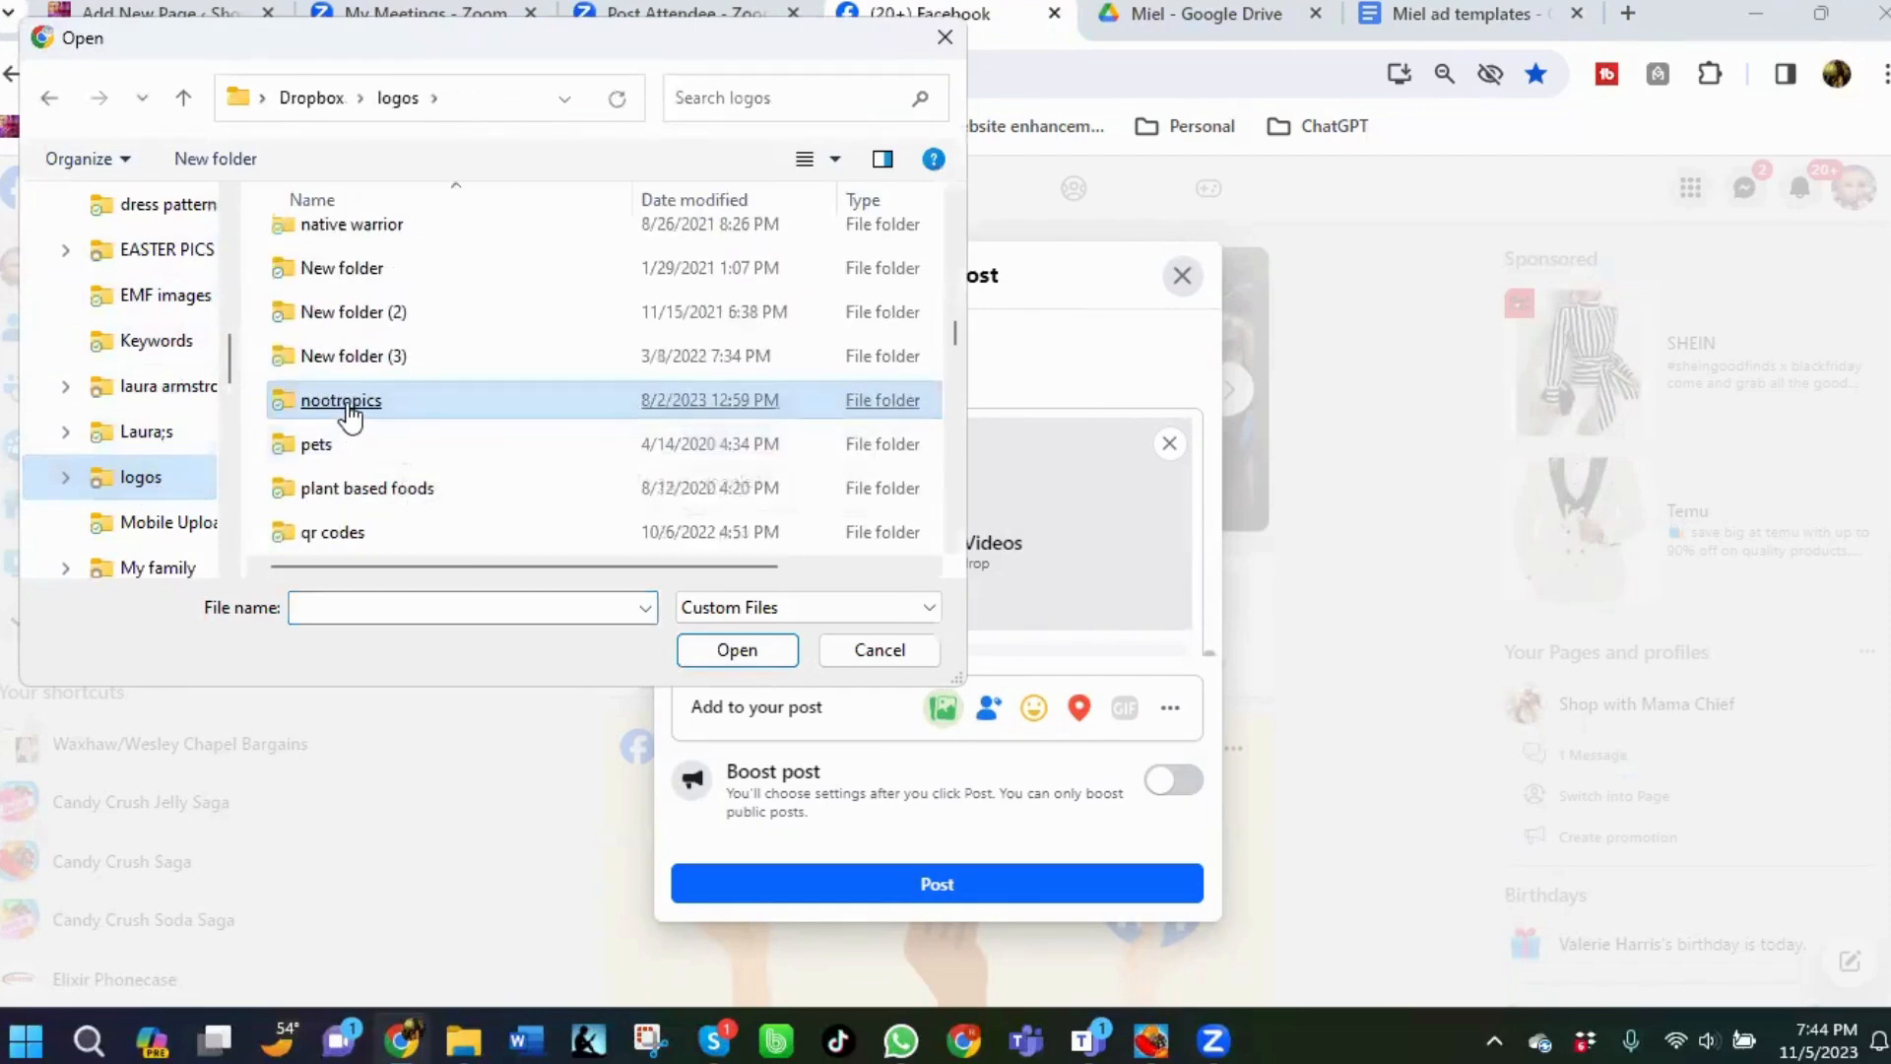
pyautogui.doubleClick(350, 404)
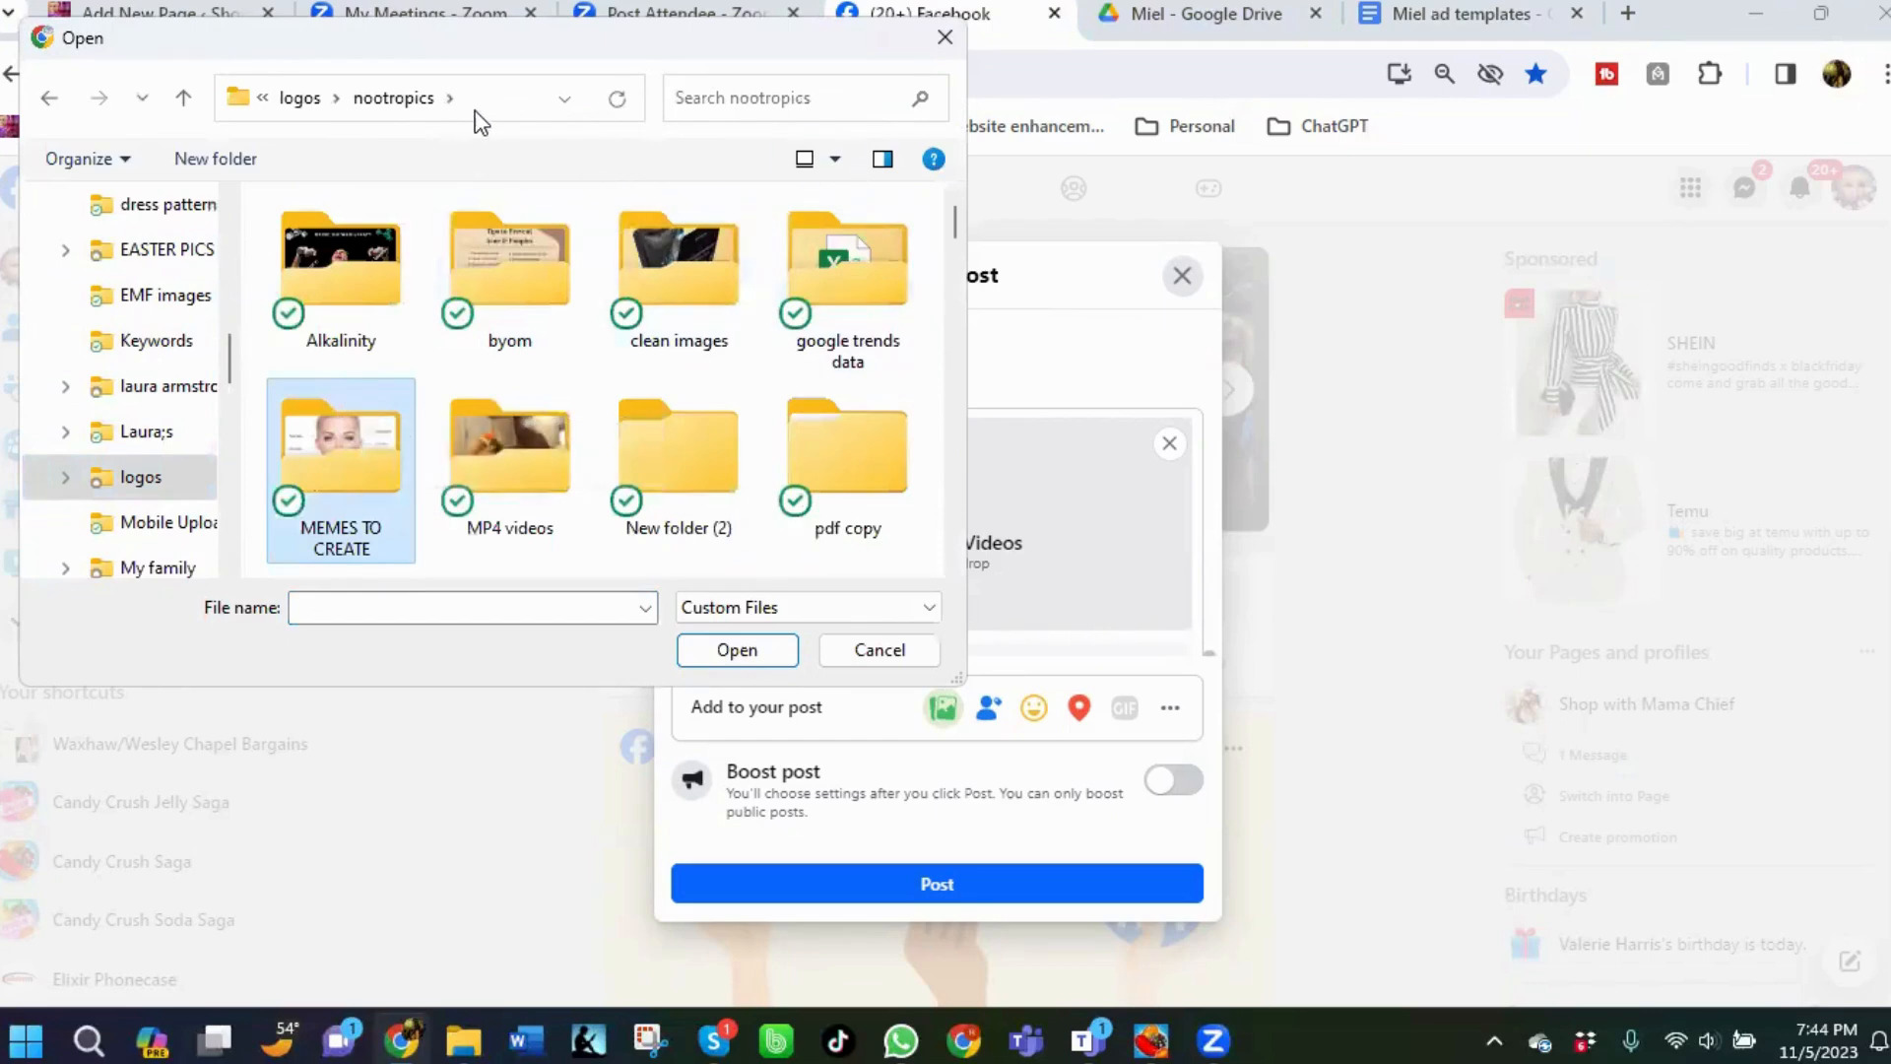
pyautogui.click(294, 102)
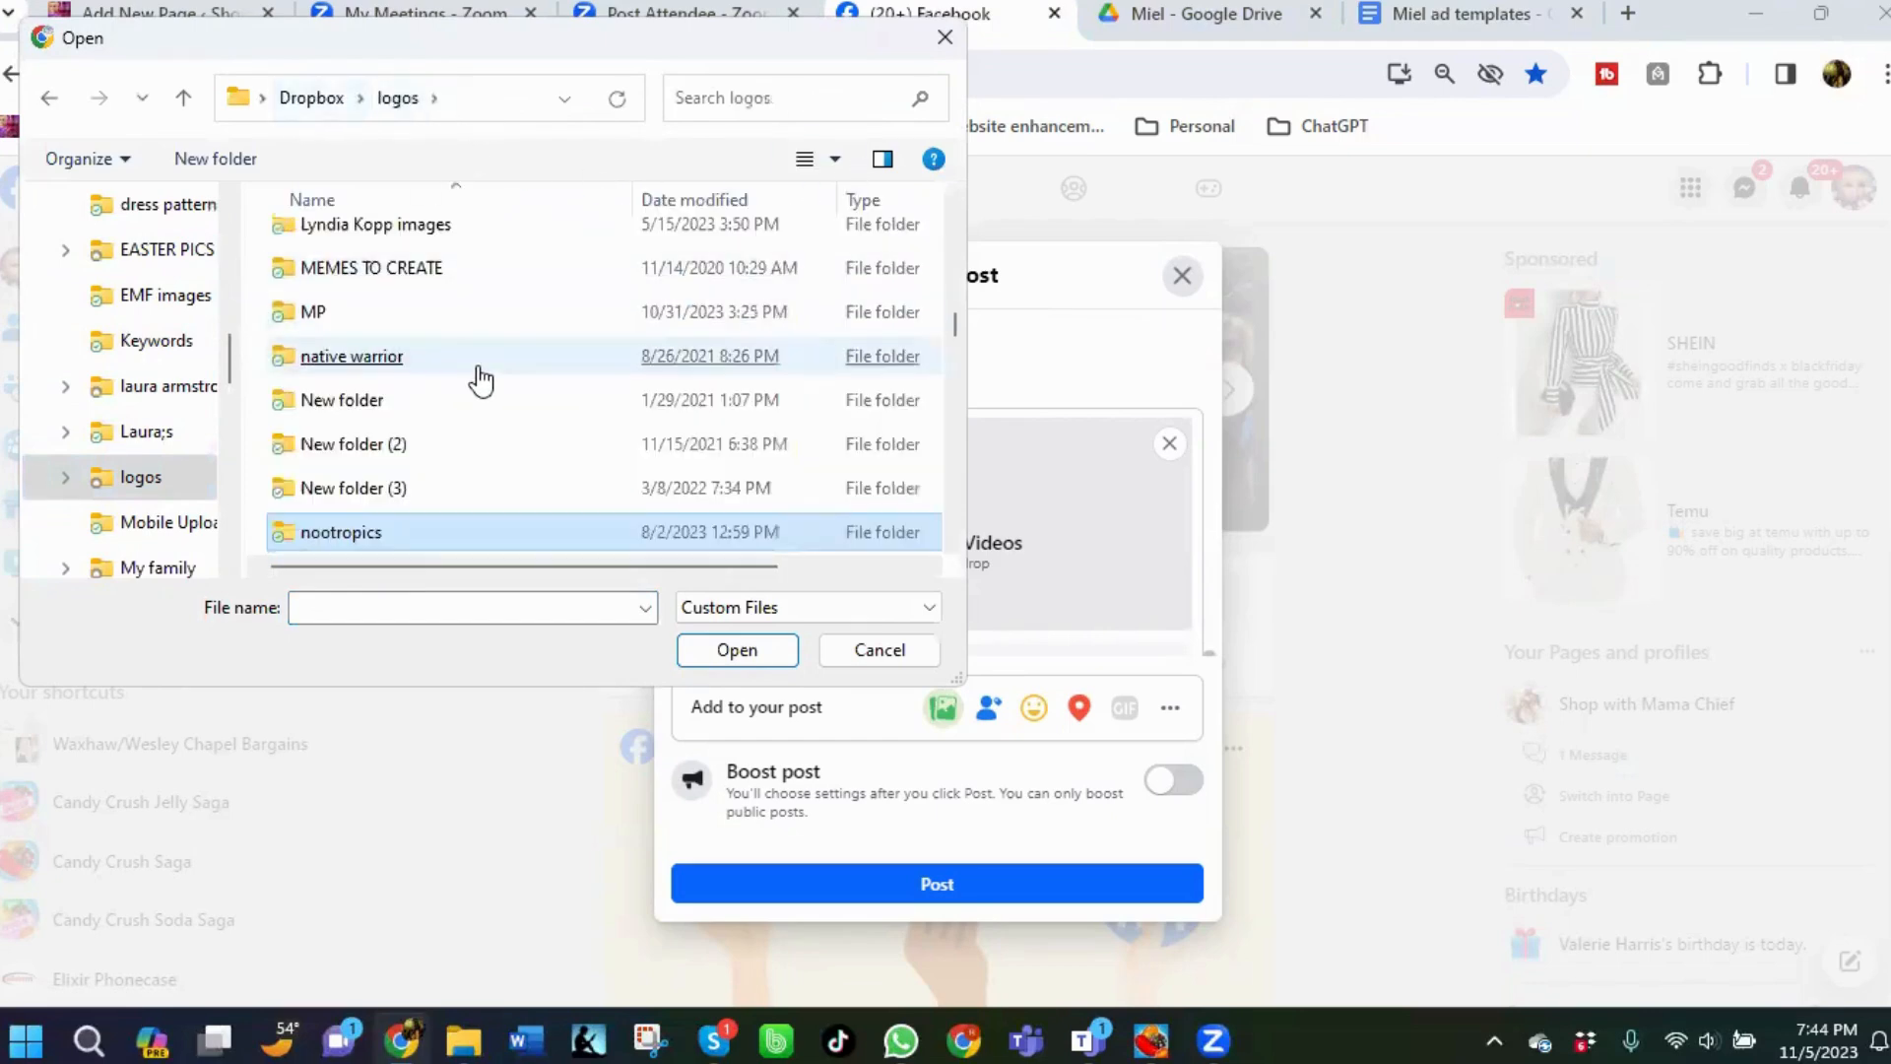
pyautogui.scroll(-3, 477, 382)
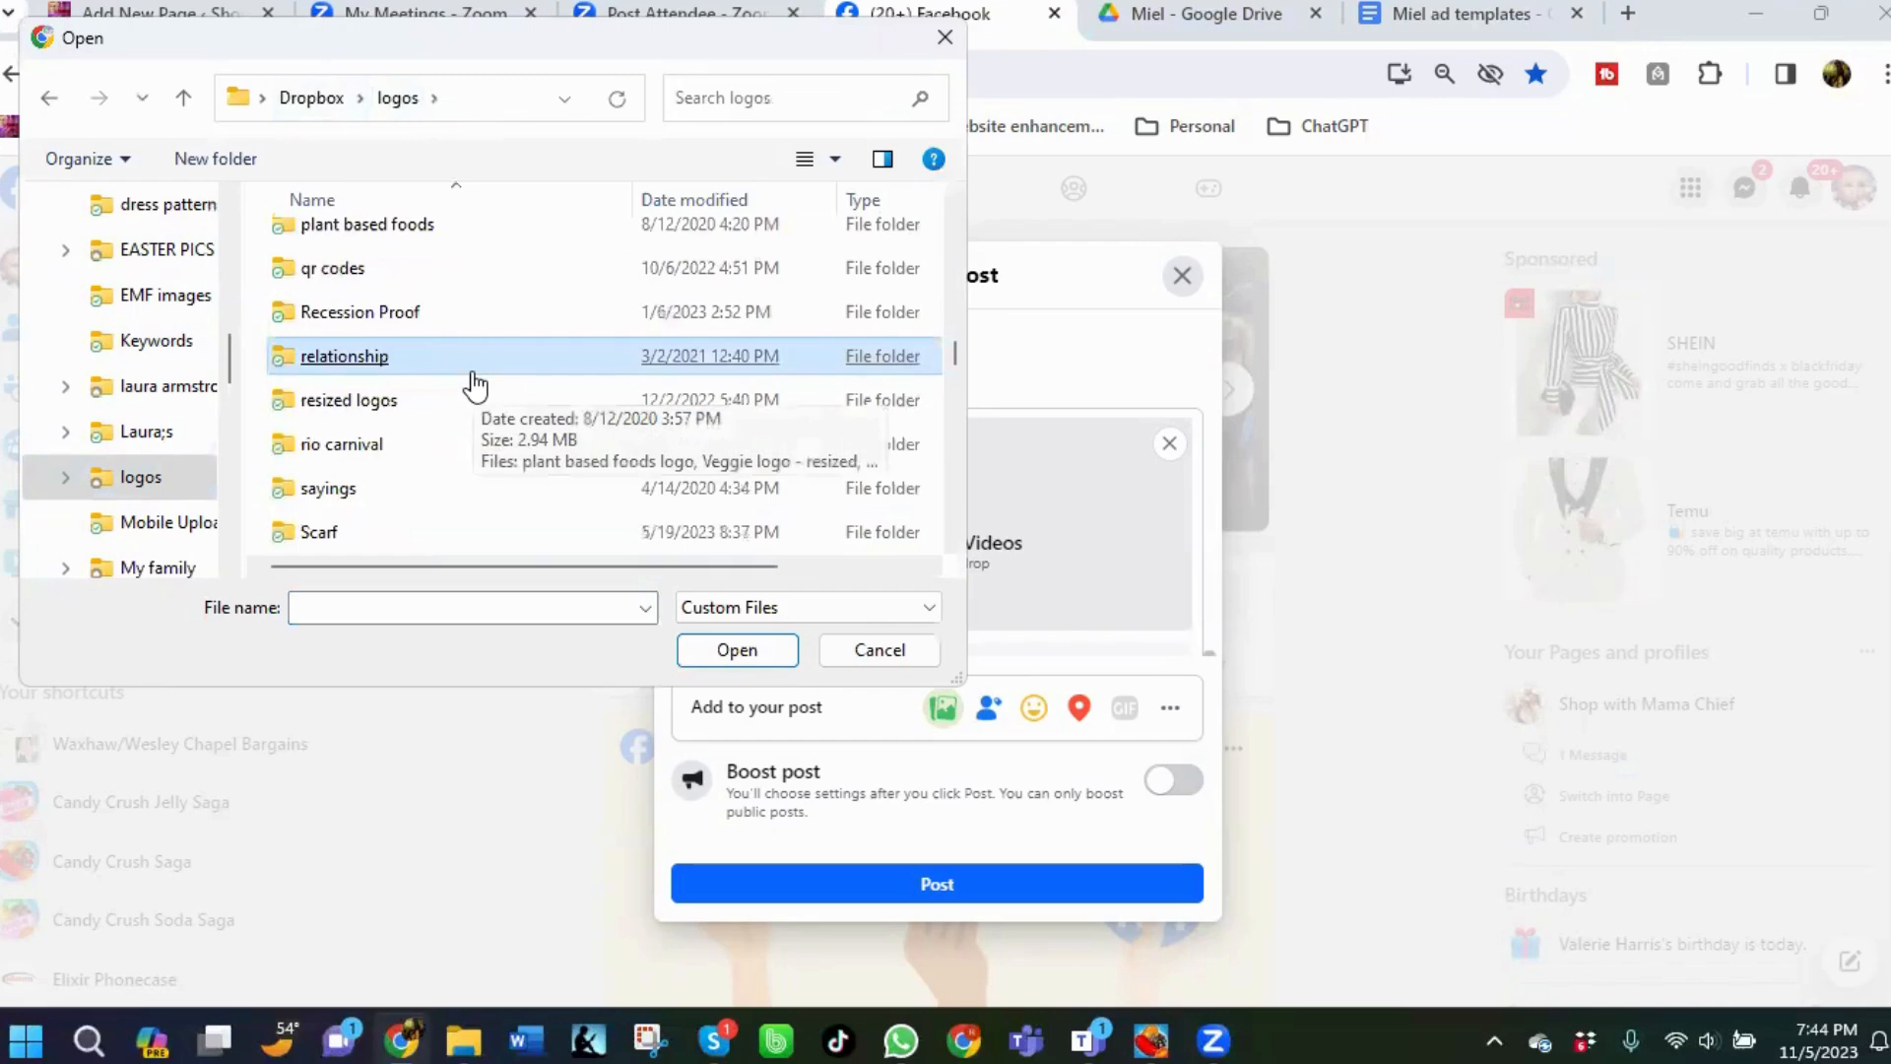
pyautogui.scroll(5, 477, 384)
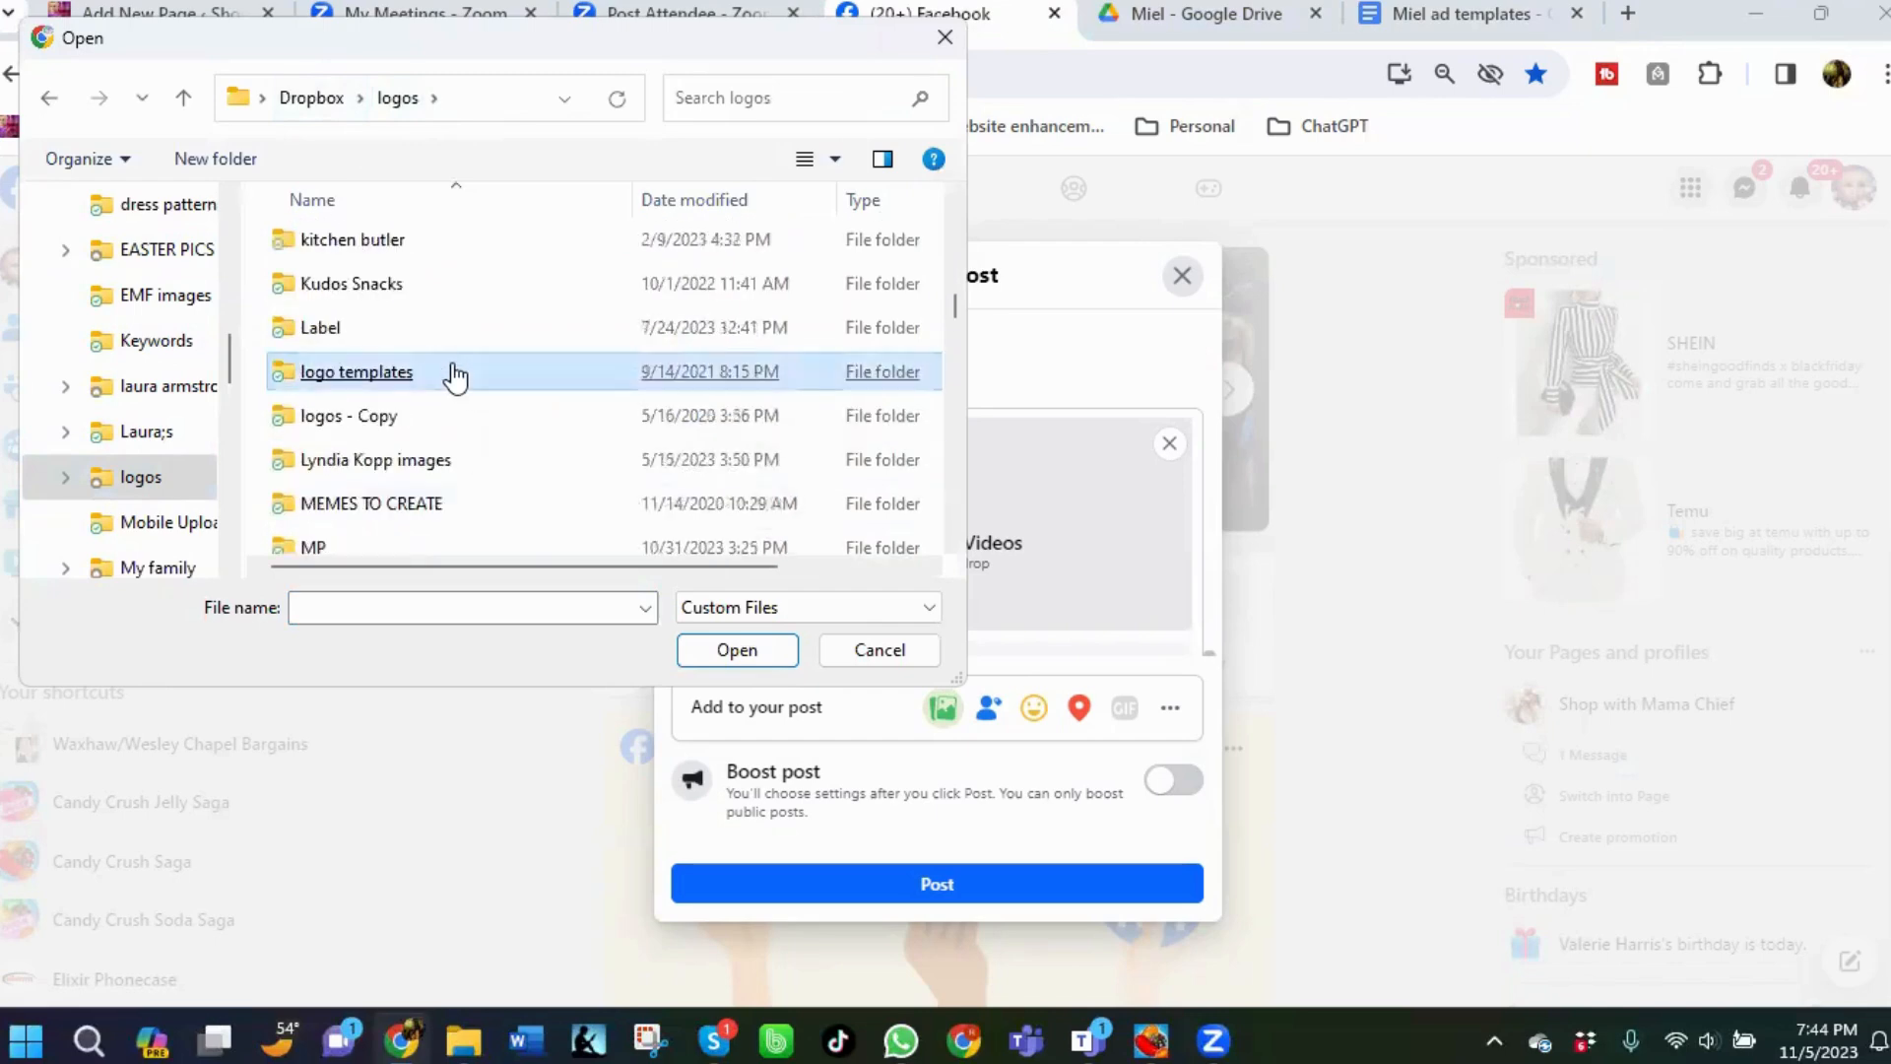
pyautogui.doubleClick(305, 544)
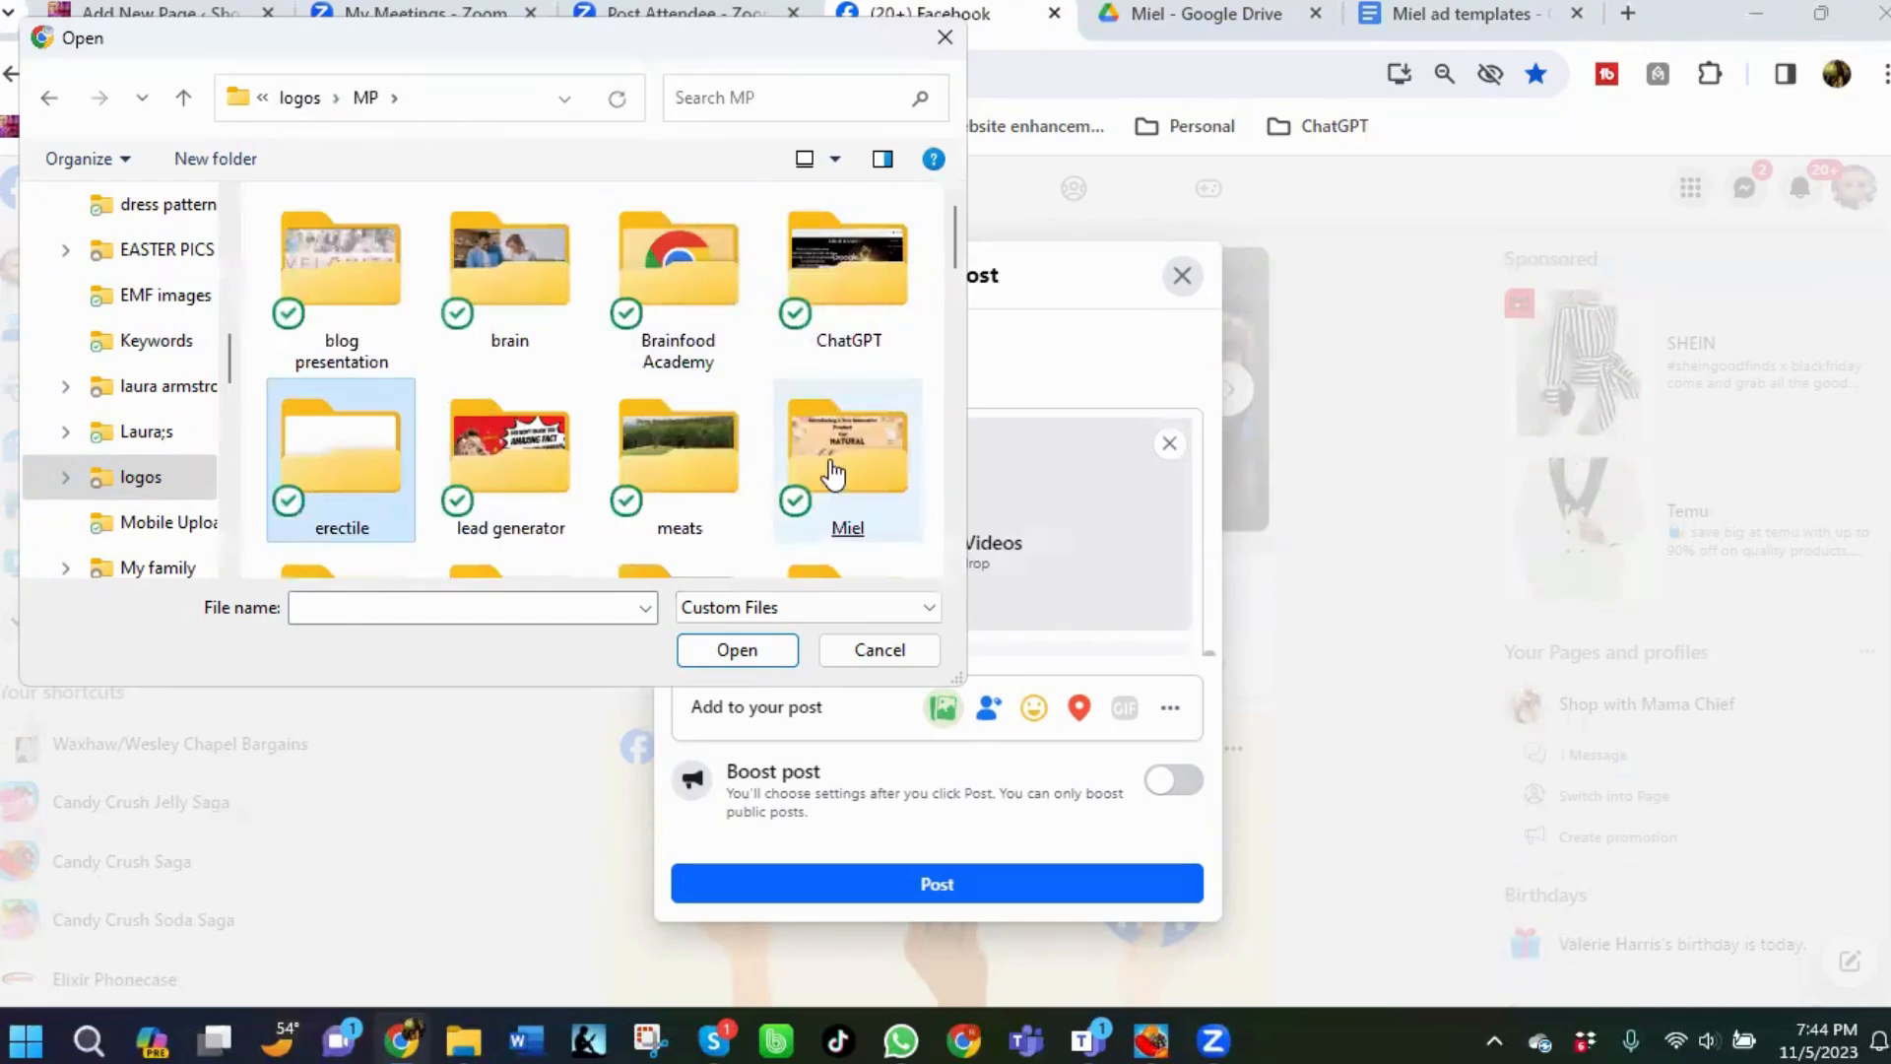
pyautogui.doubleClick(837, 453)
pyautogui.doubleClick(359, 399)
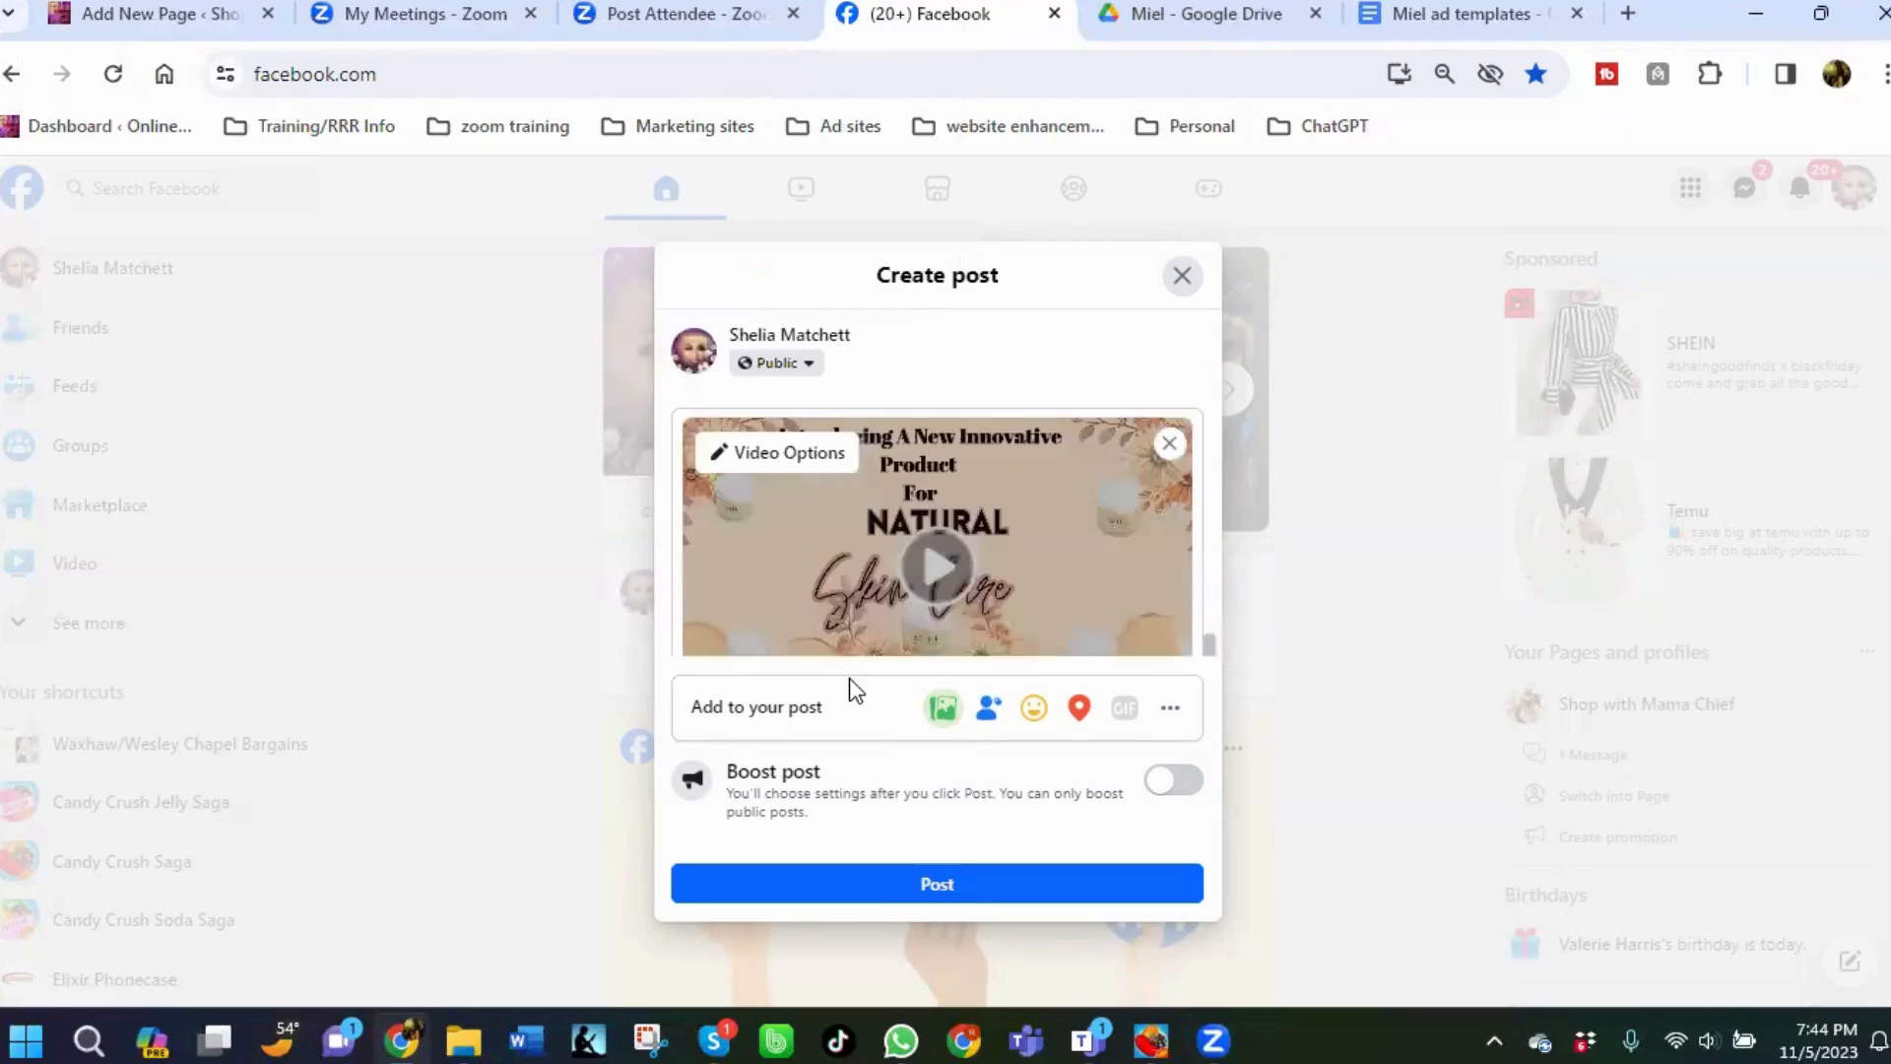
# Review the post text and attached video, then publish the post.
pyautogui.scroll(-2, 939, 473)
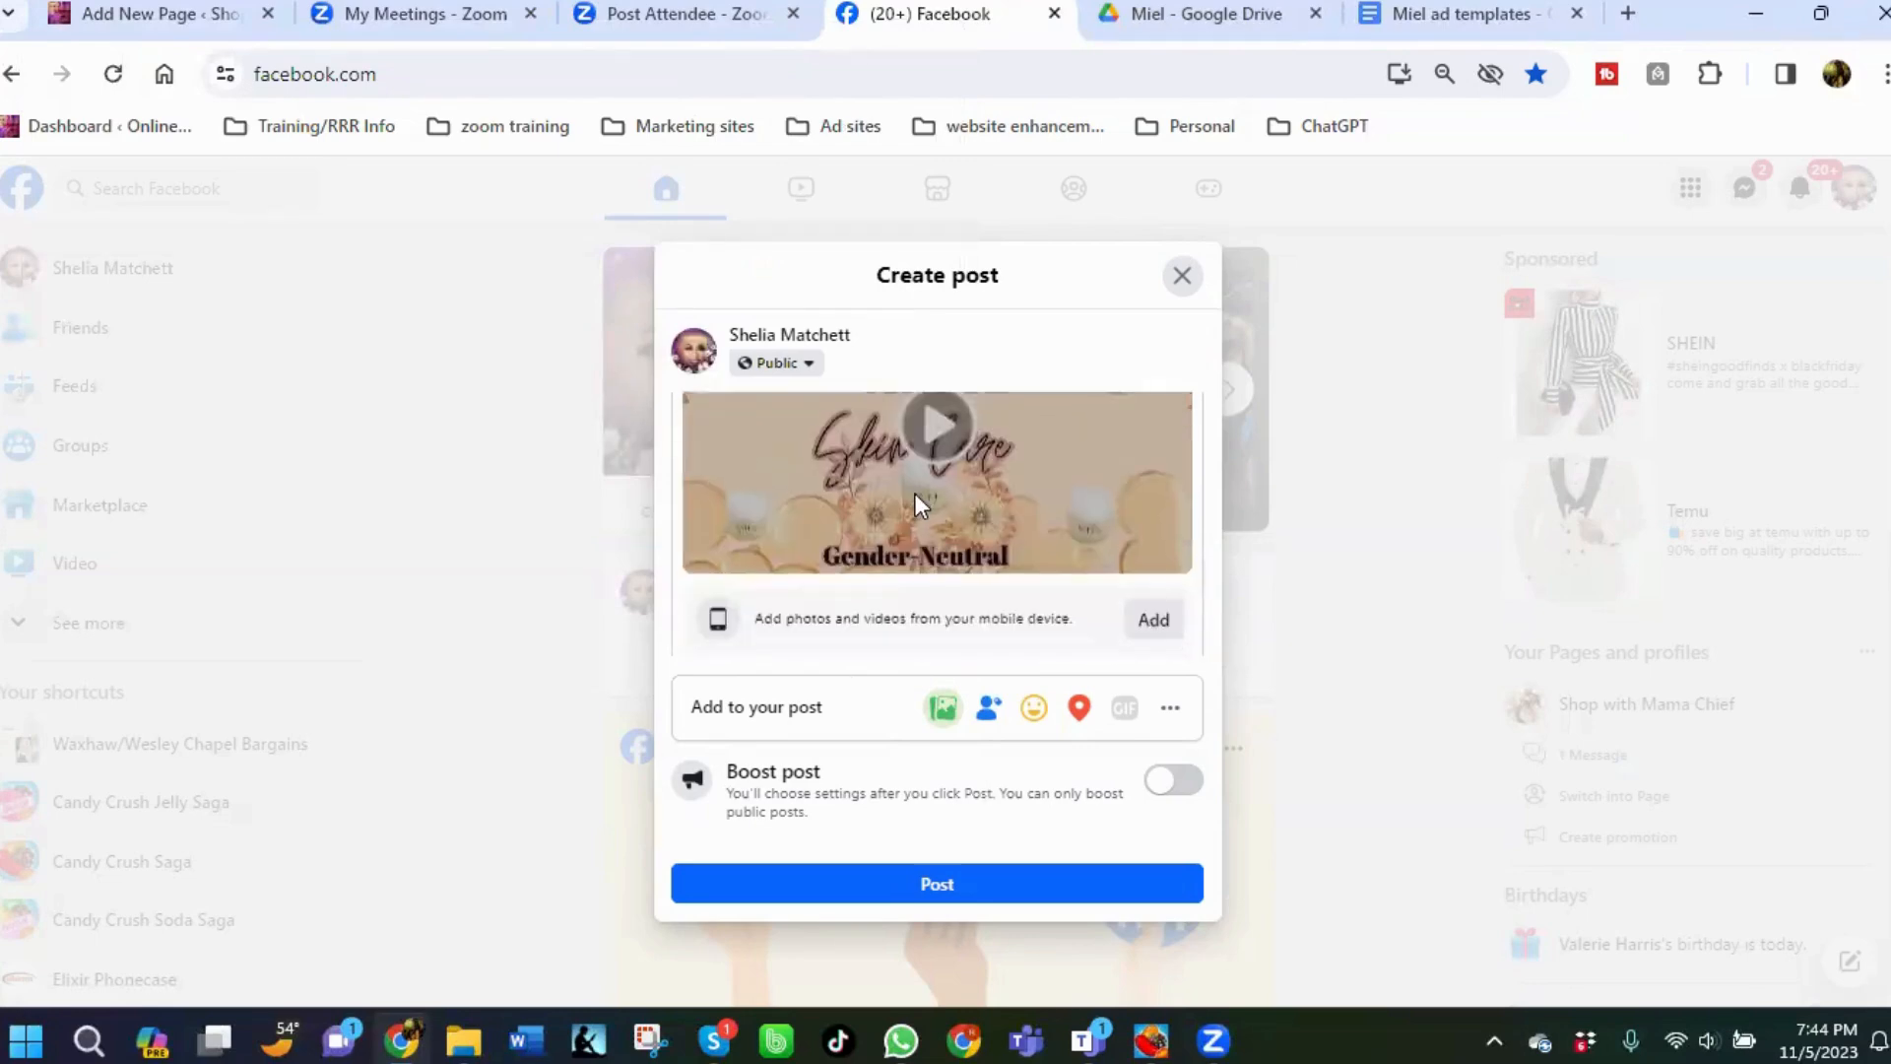
pyautogui.scroll(4, 914, 494)
pyautogui.scroll(3, 916, 497)
pyautogui.scroll(-4, 921, 501)
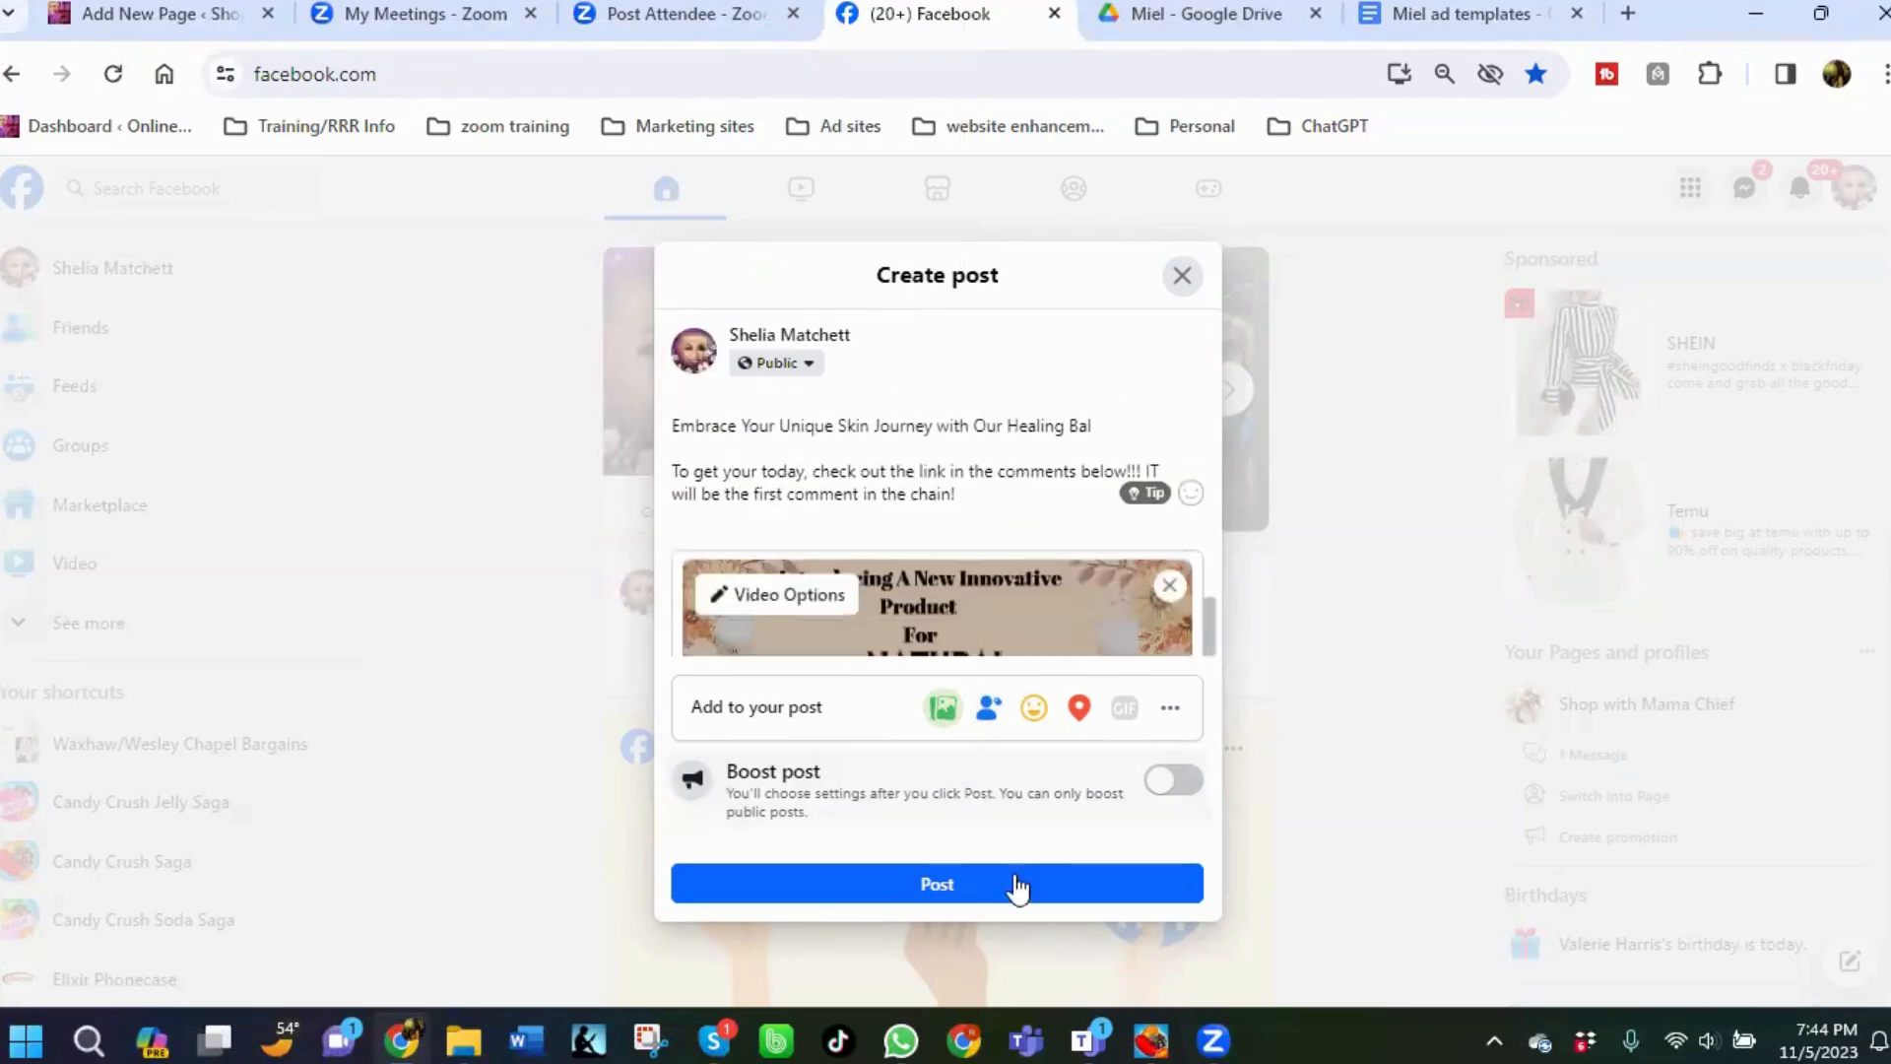
pyautogui.click(924, 889)
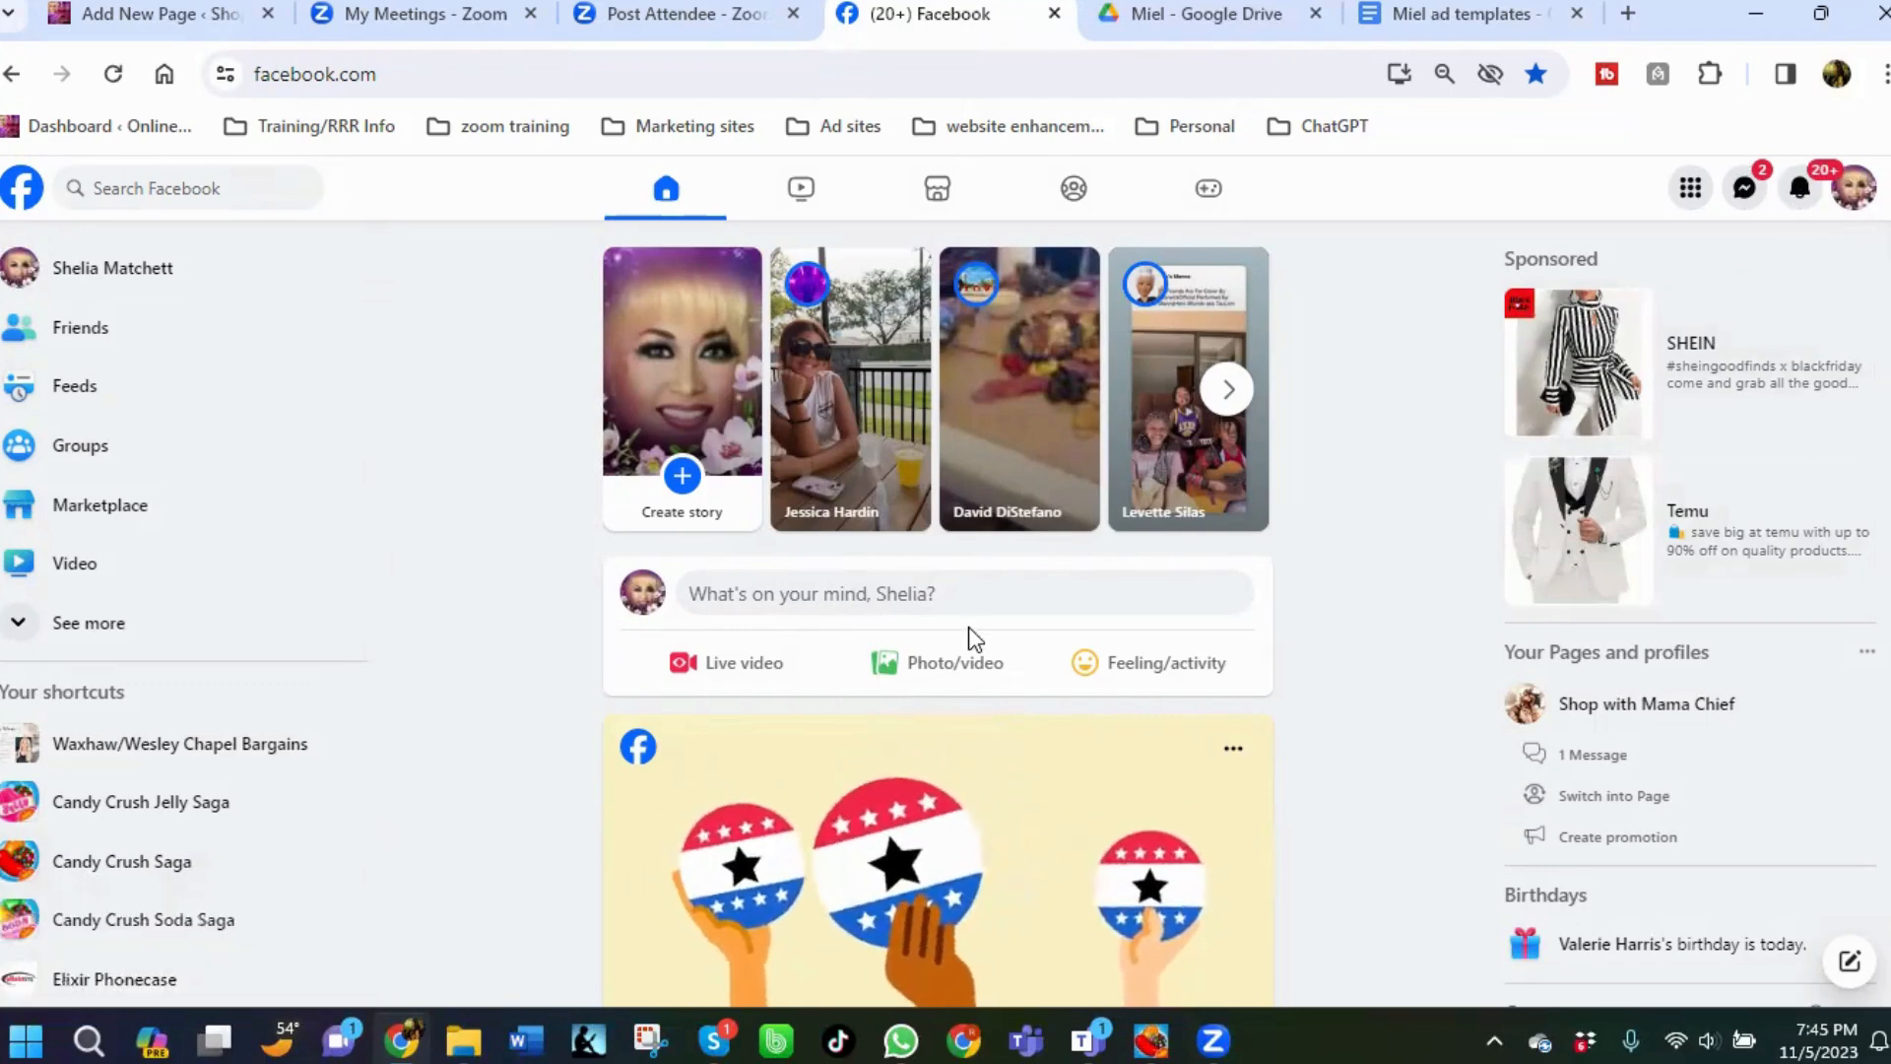
# Check the notifications and scroll the news feed for the new post.
pyautogui.click(1800, 189)
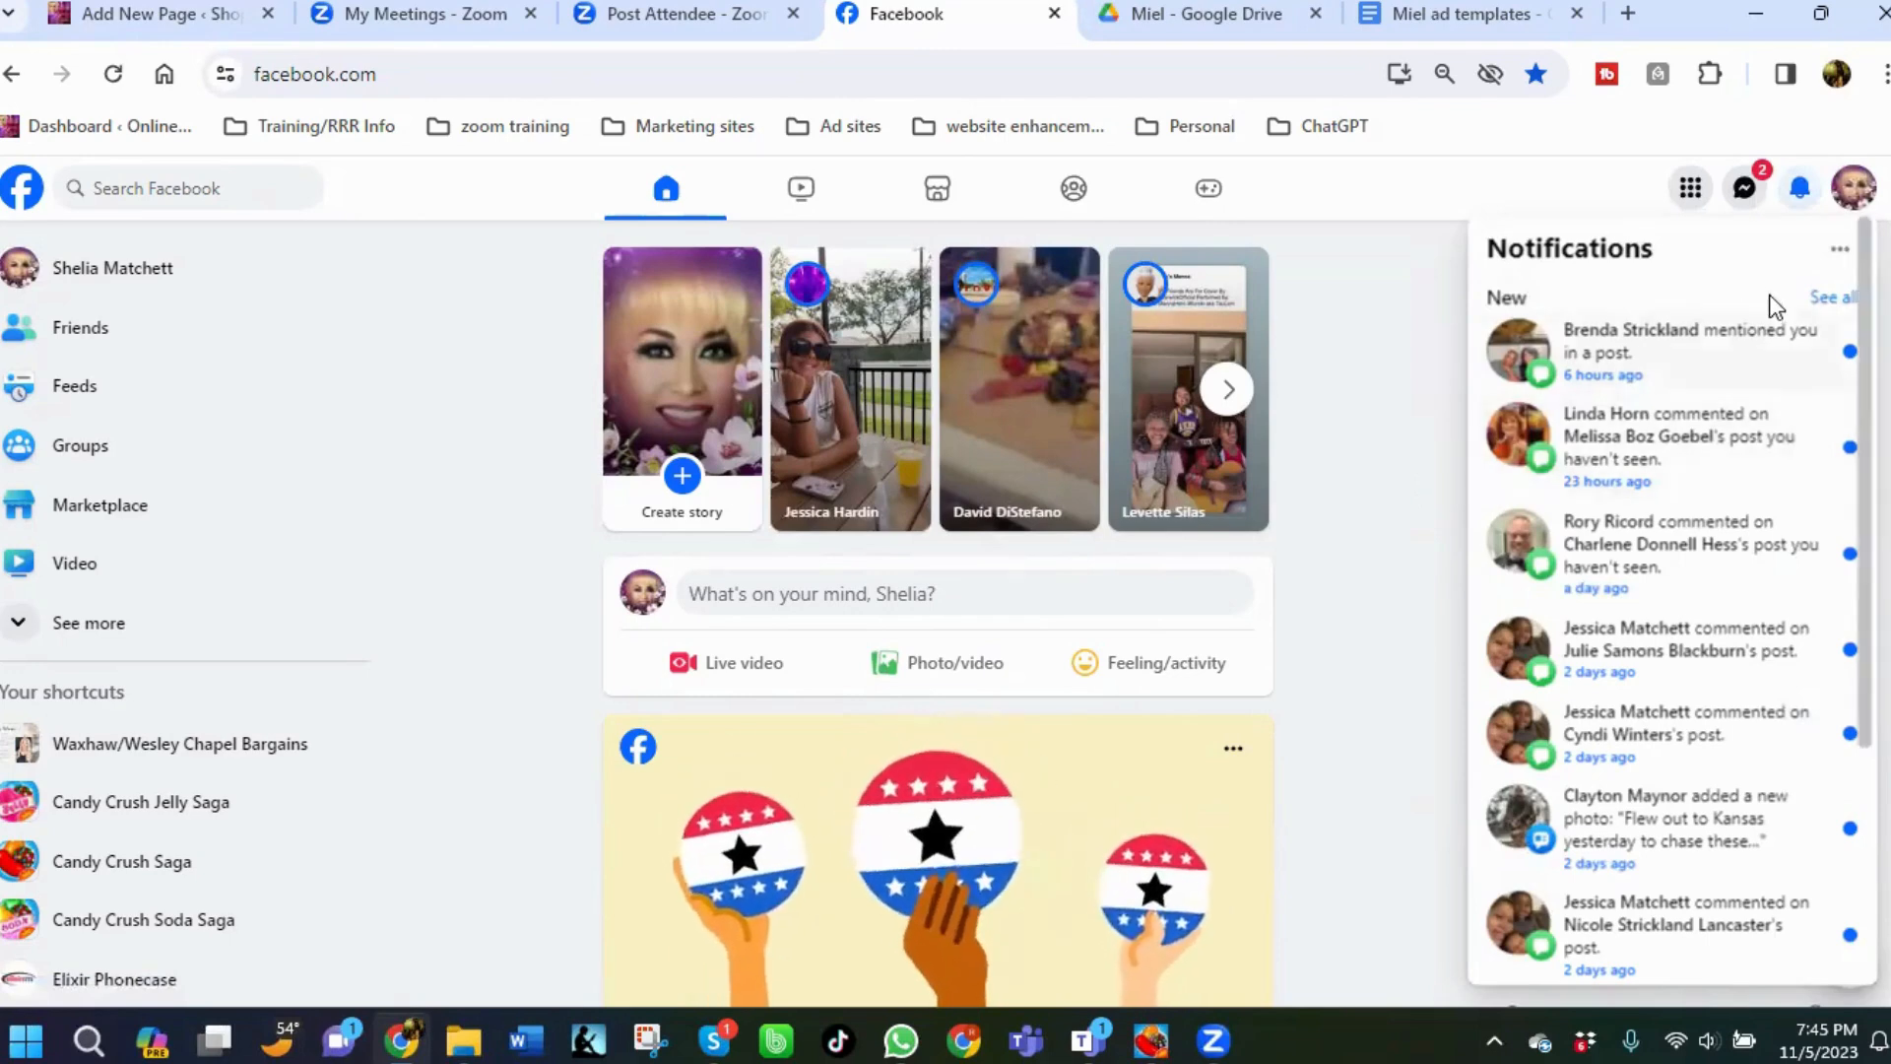
pyautogui.click(1802, 197)
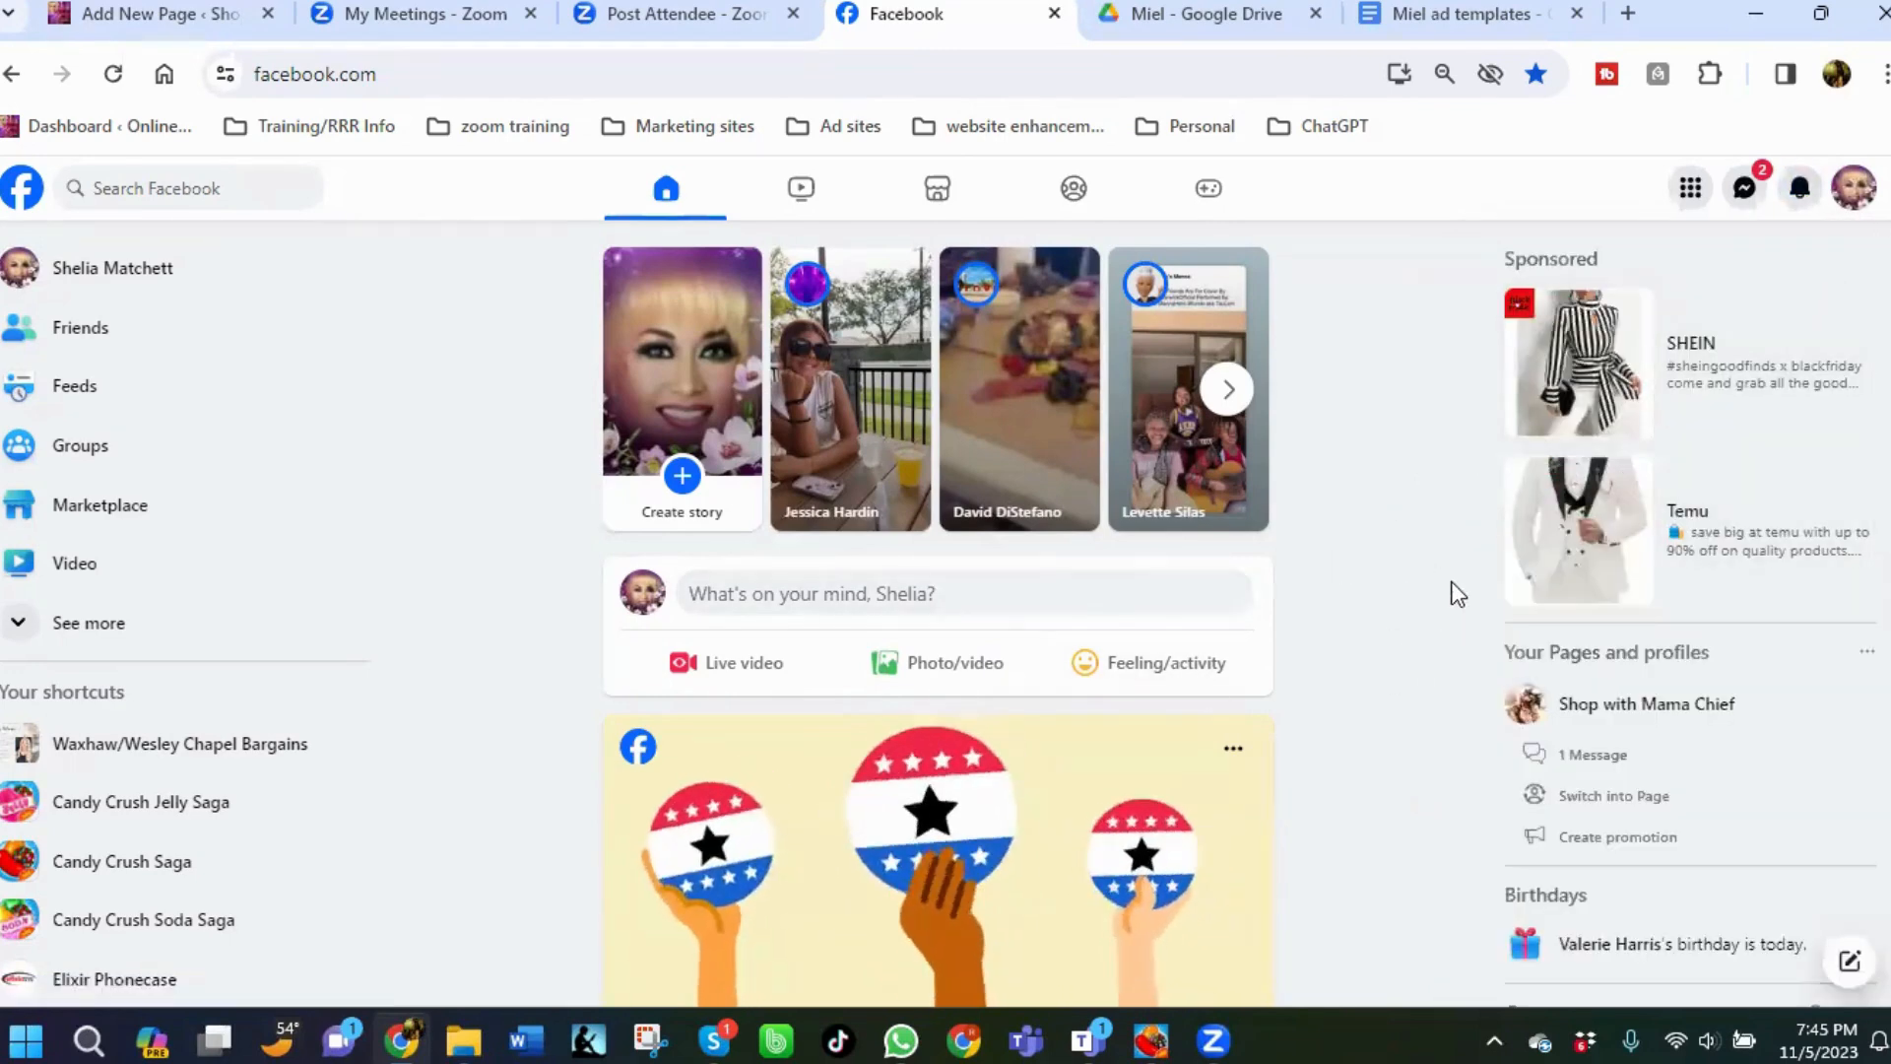
pyautogui.scroll(-4, 1288, 694)
pyautogui.scroll(4, 1251, 719)
pyautogui.scroll(-6, 1172, 754)
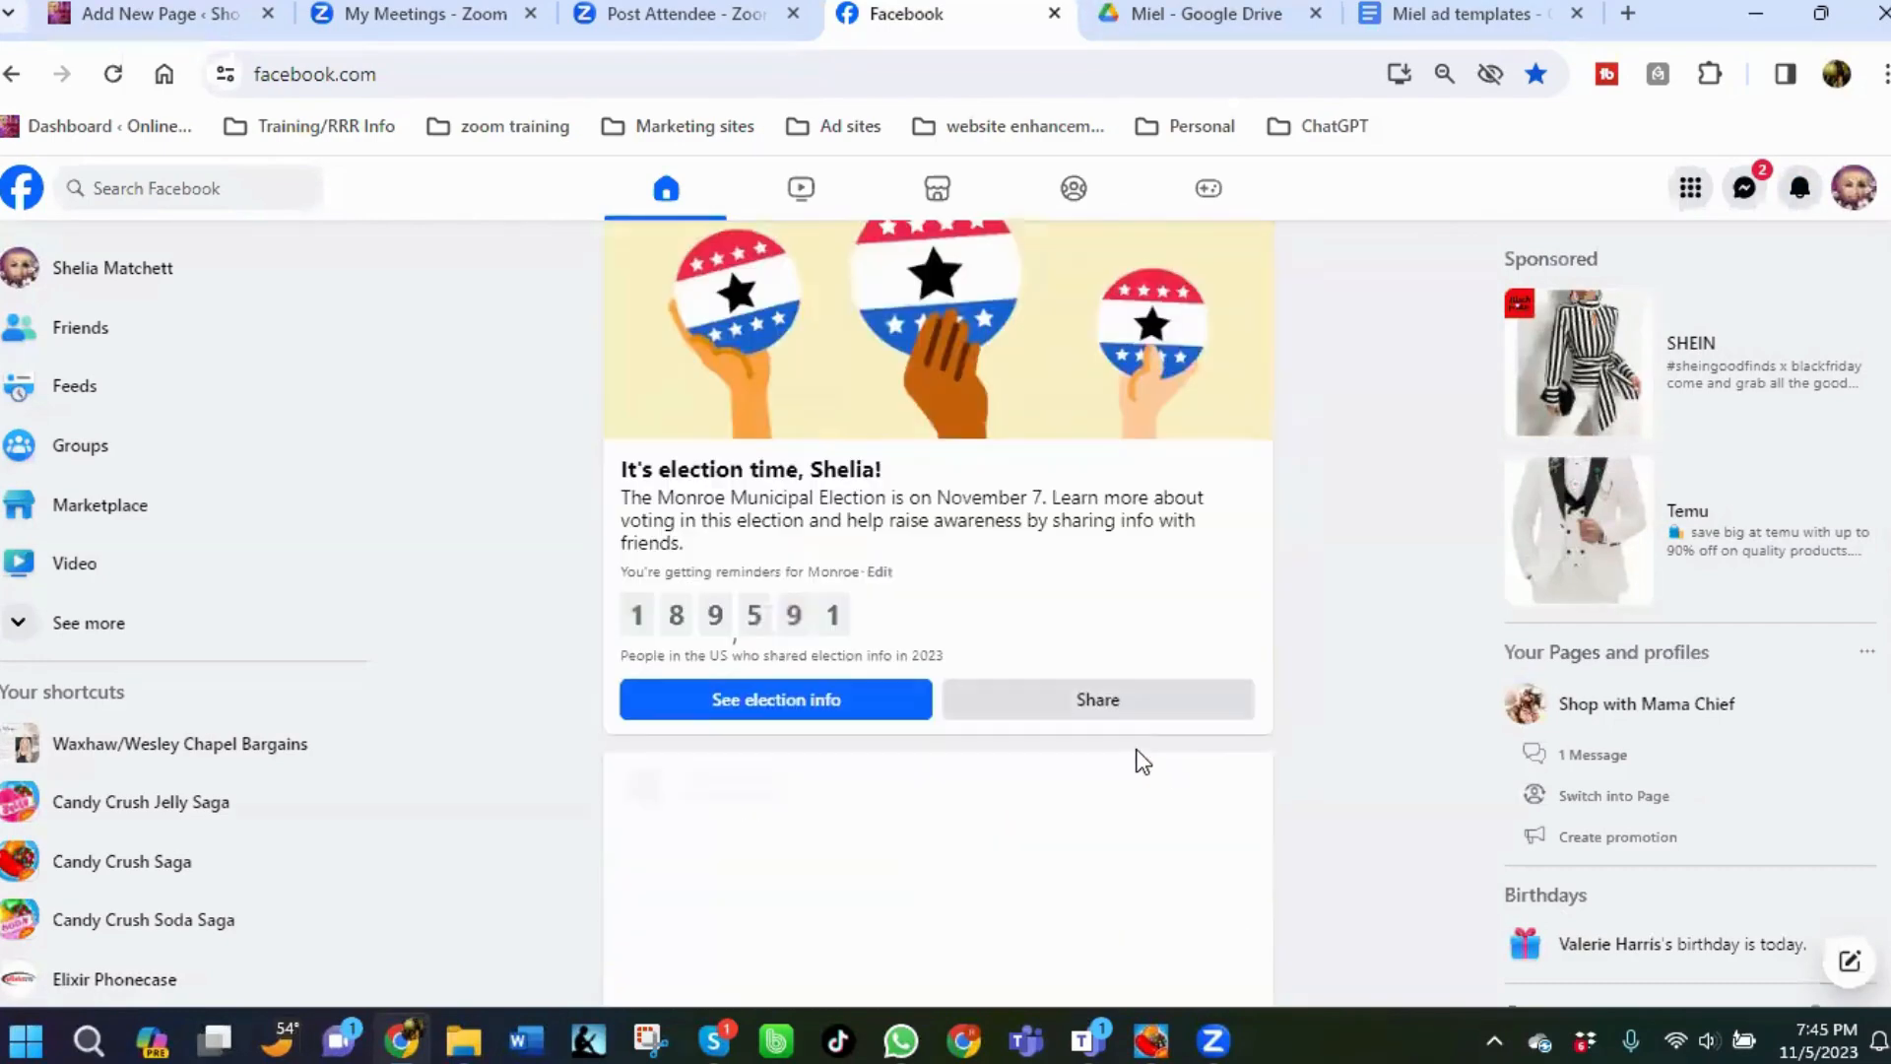
pyautogui.scroll(-2, 986, 778)
pyautogui.scroll(-4, 969, 783)
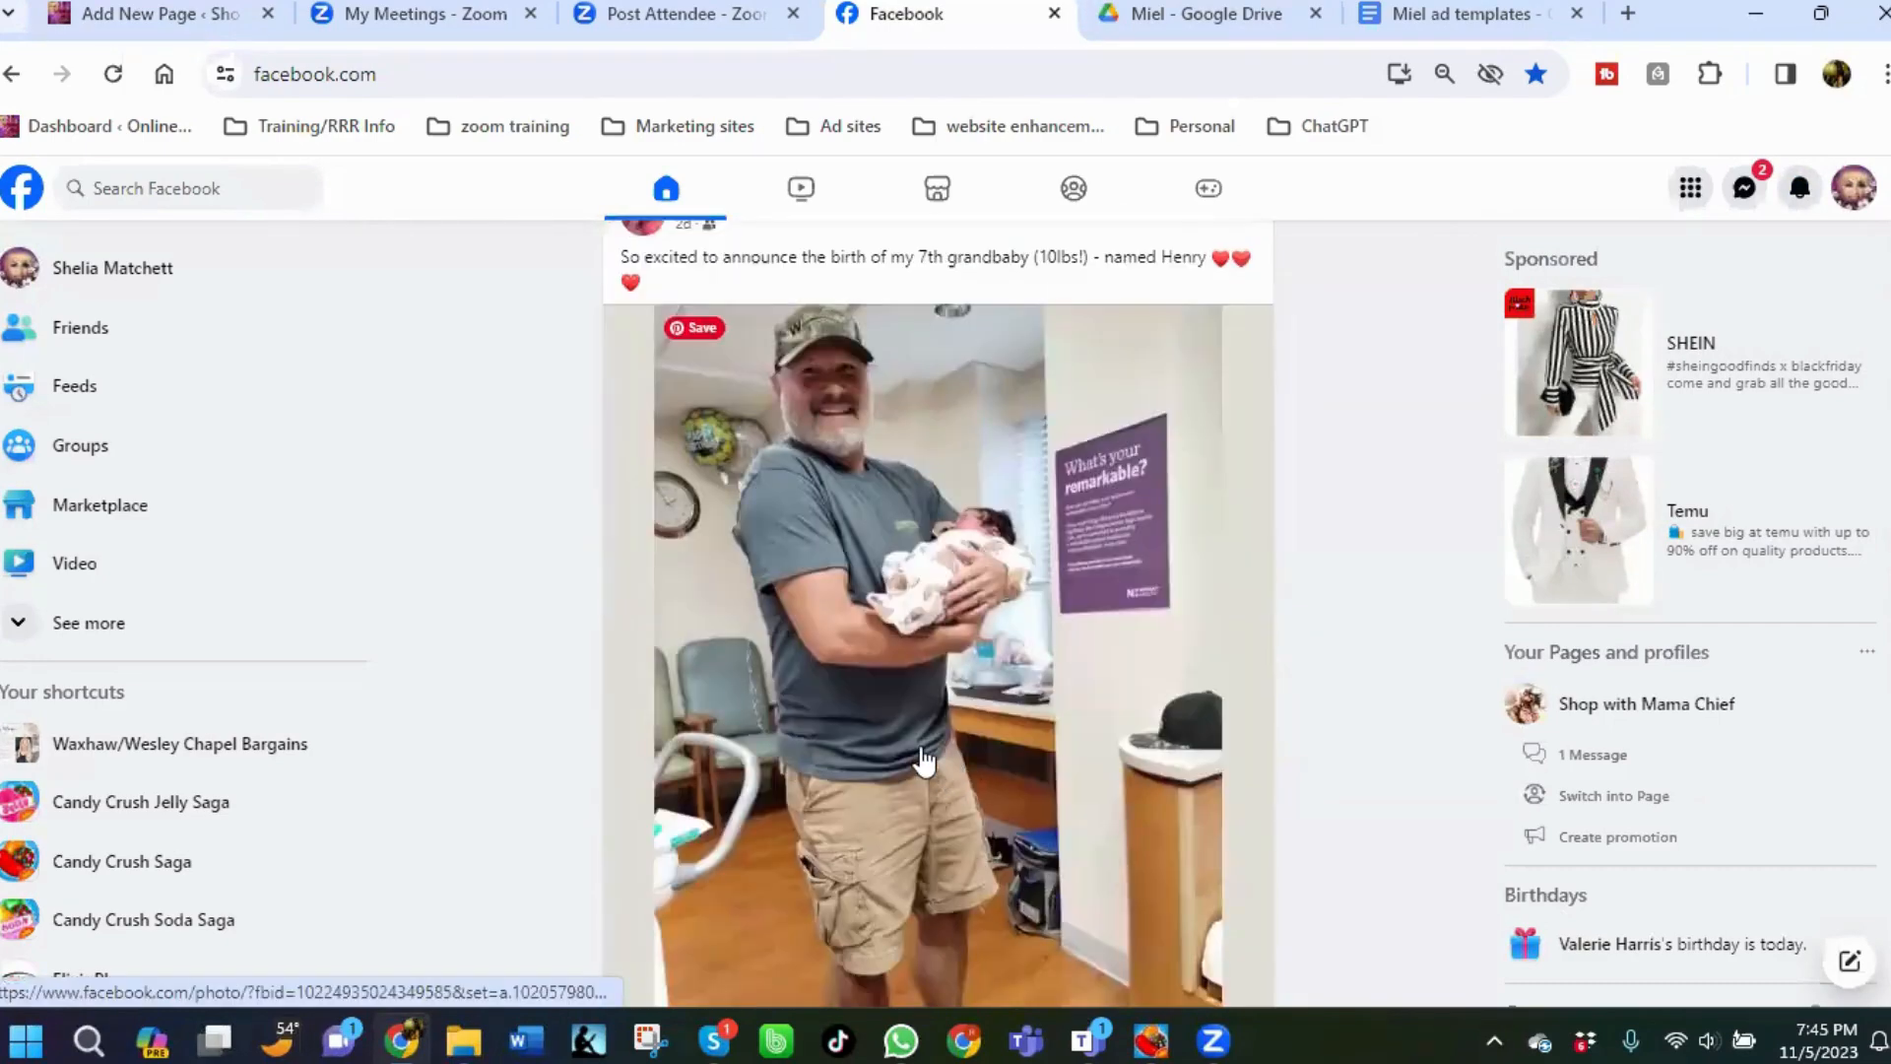
pyautogui.scroll(3, 887, 748)
pyautogui.scroll(-1, 875, 741)
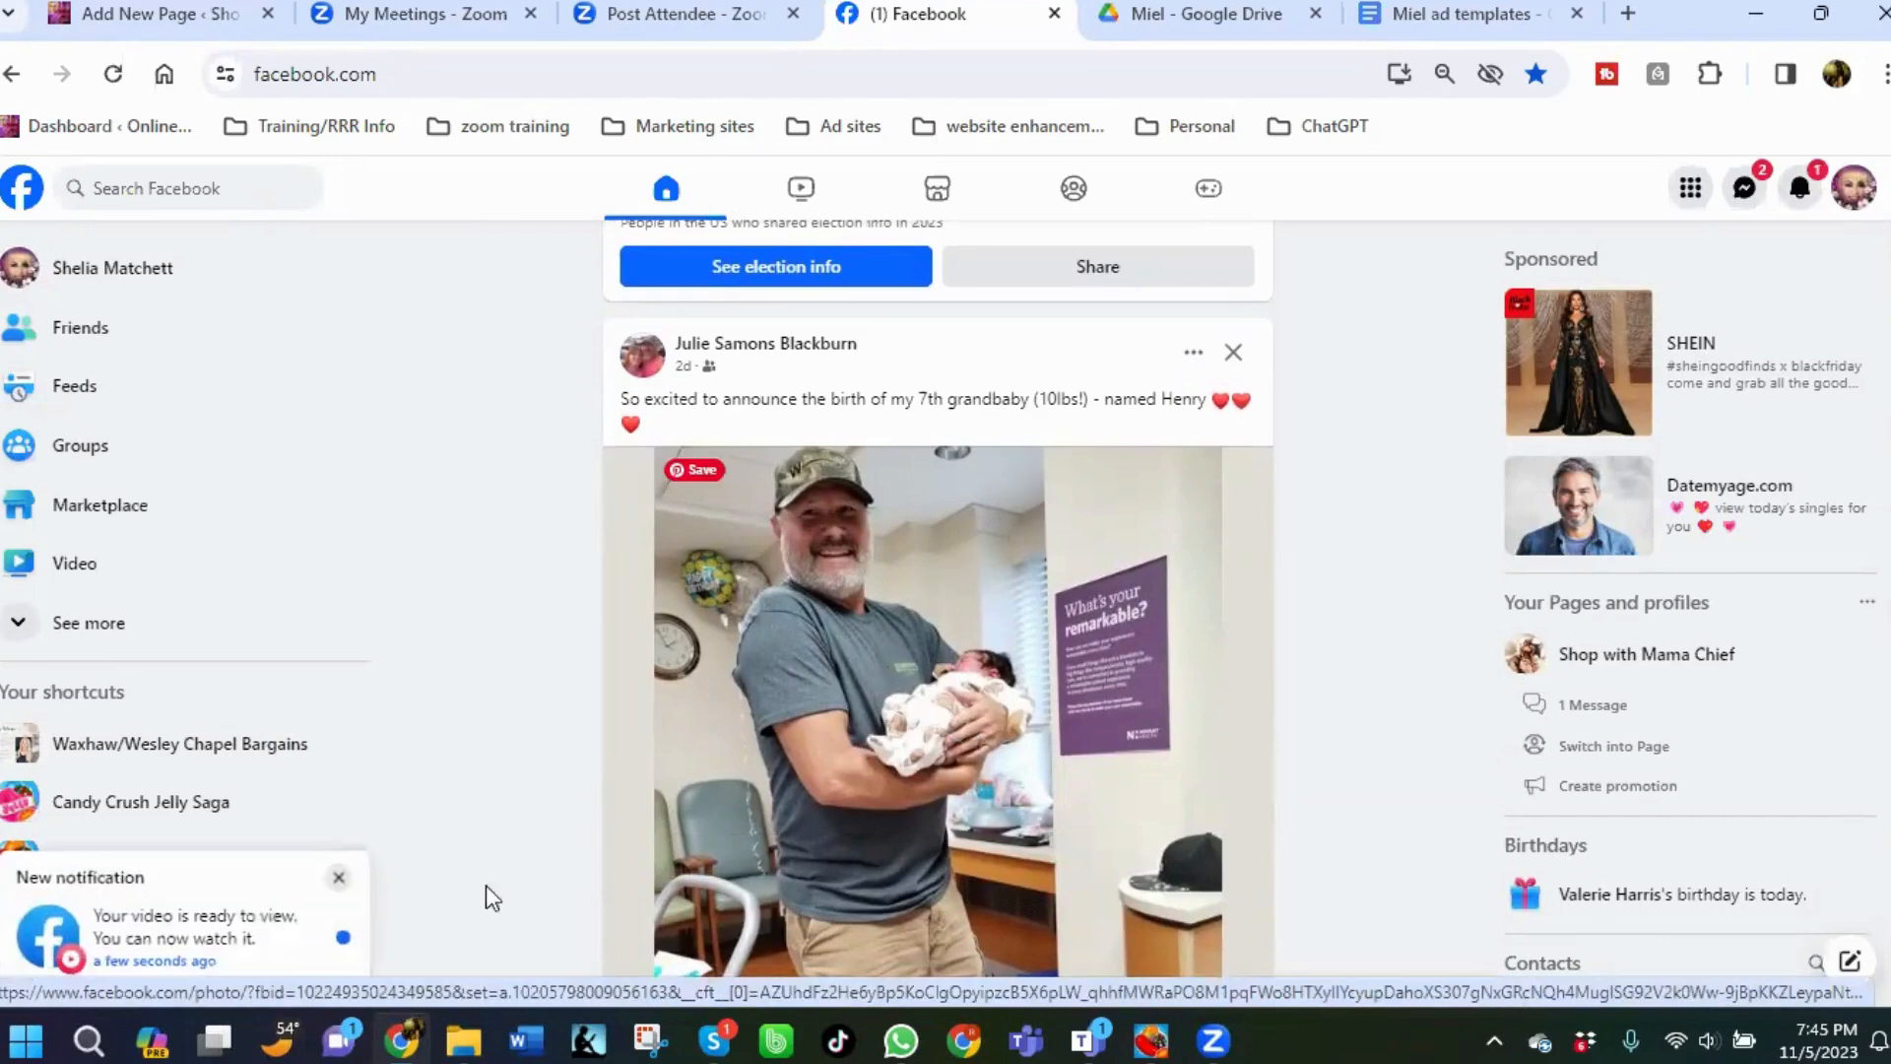
# Open the video-ready notification and browse the profile's uploaded videos.
pyautogui.click(247, 931)
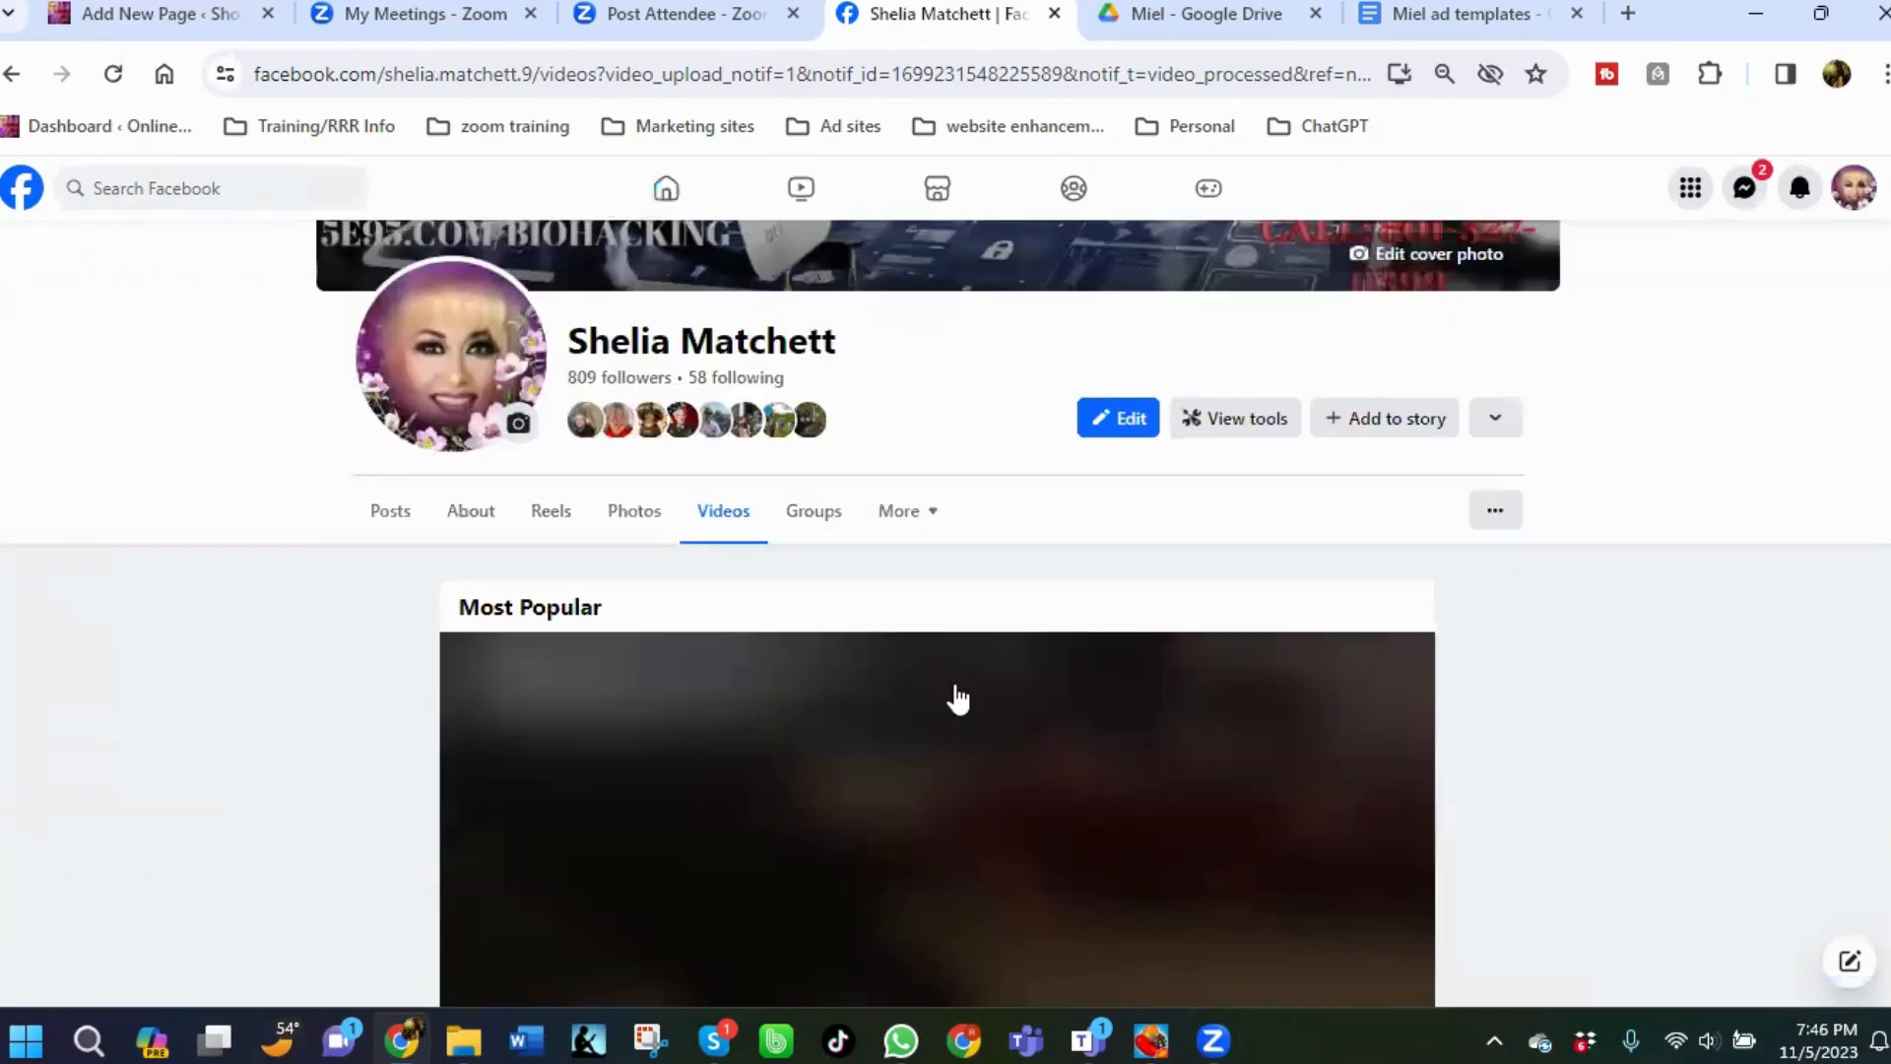
pyautogui.scroll(4, 926, 688)
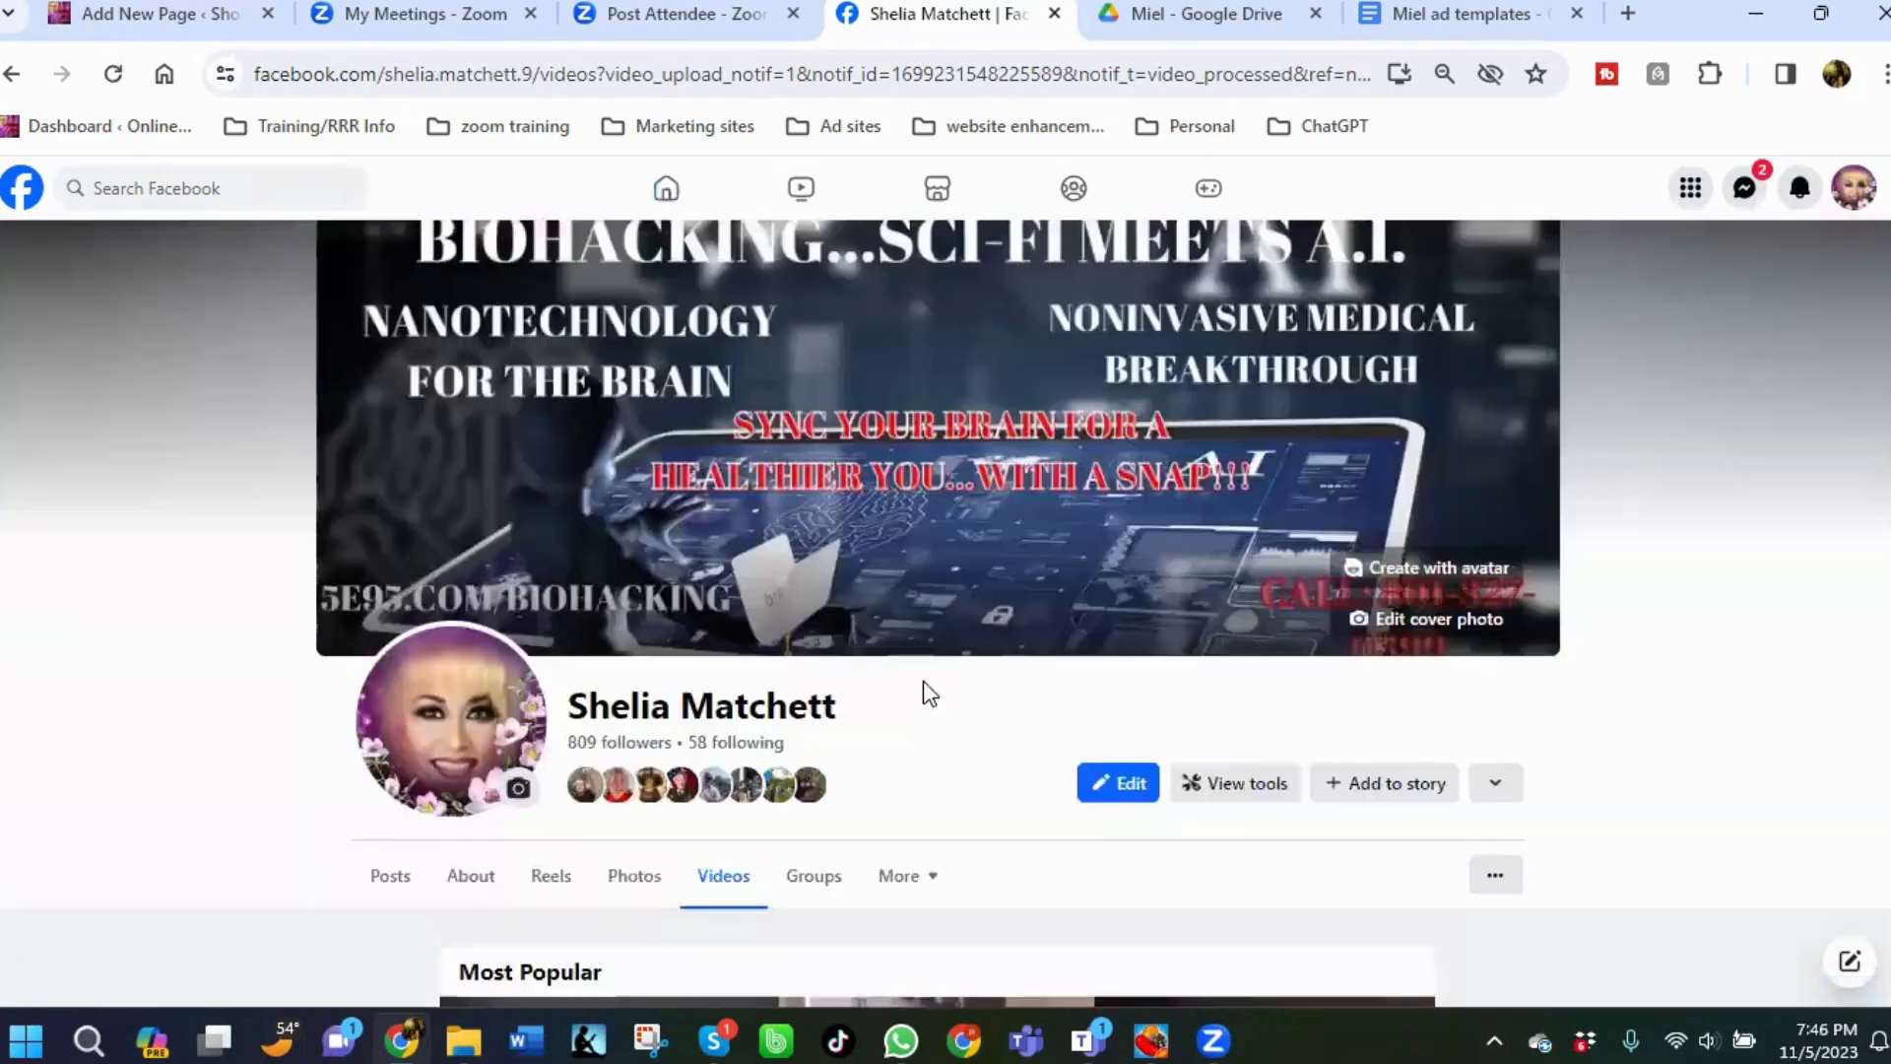
pyautogui.scroll(-3, 1718, 427)
pyautogui.scroll(-7, 802, 865)
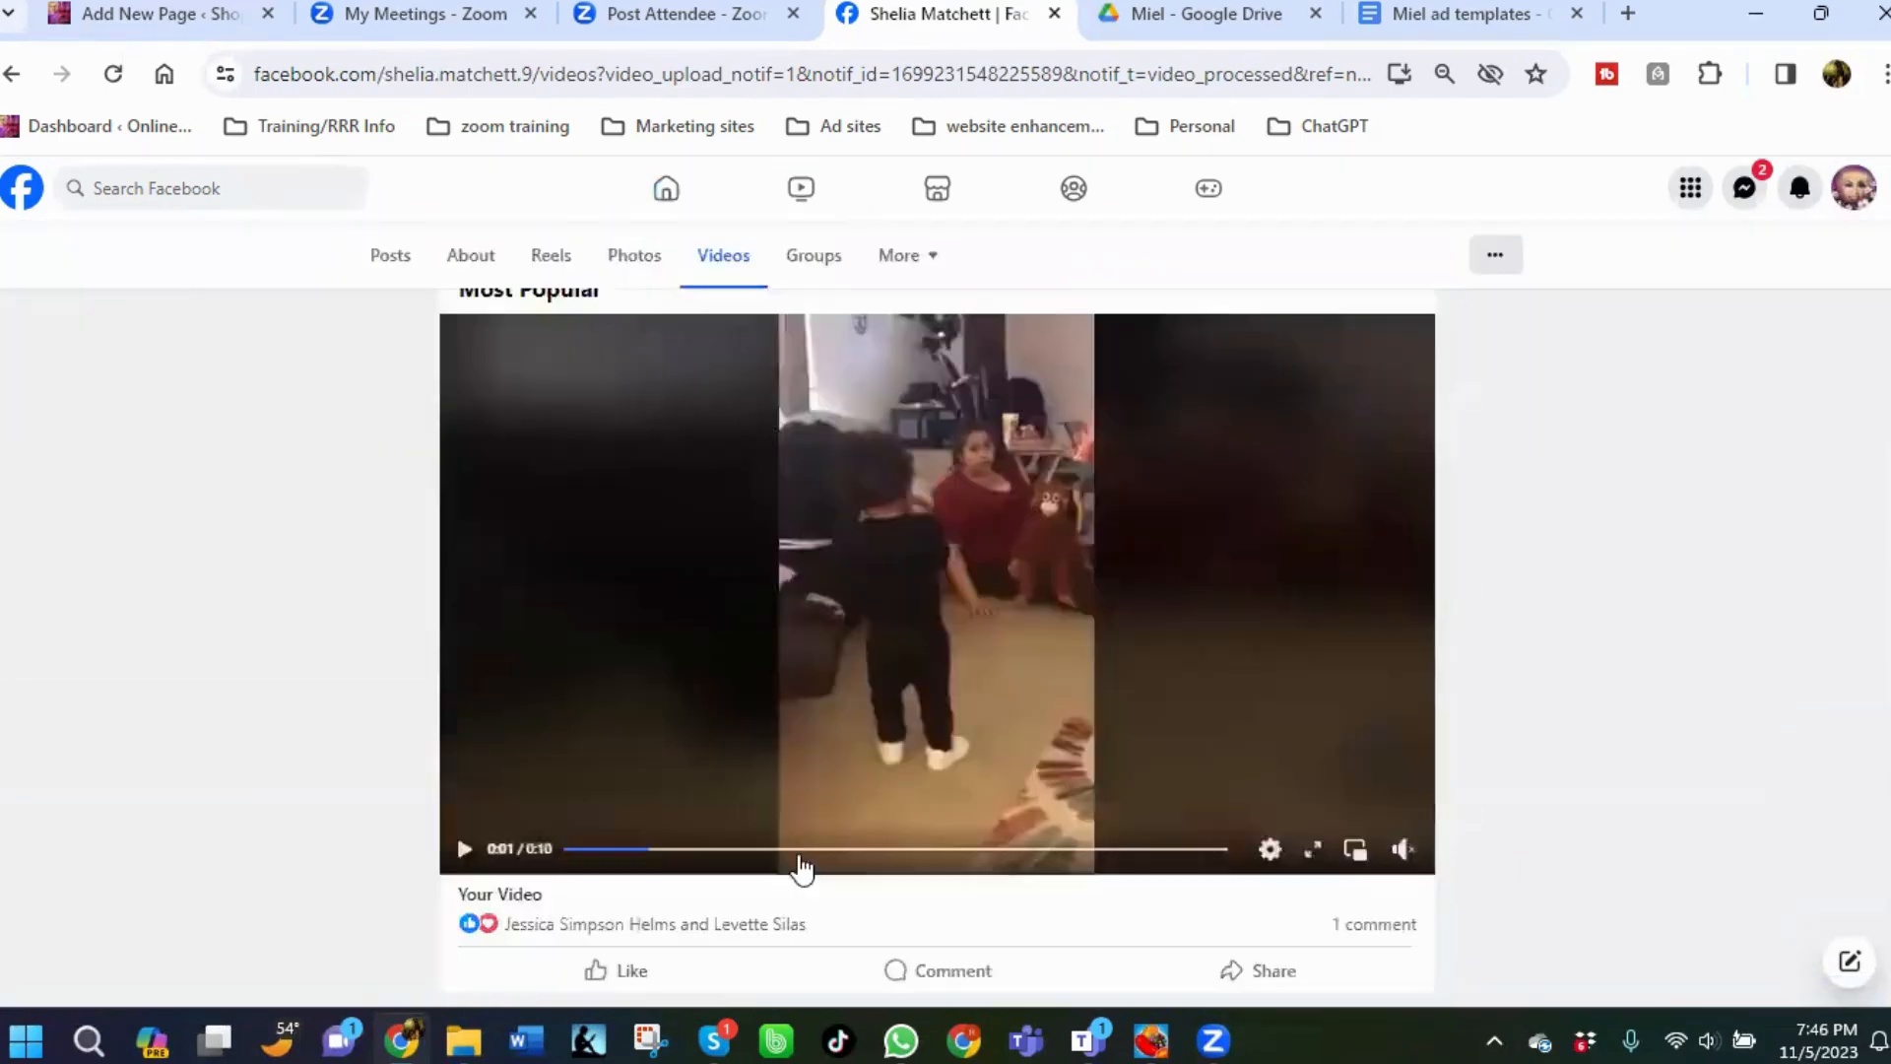
pyautogui.scroll(-8, 766, 887)
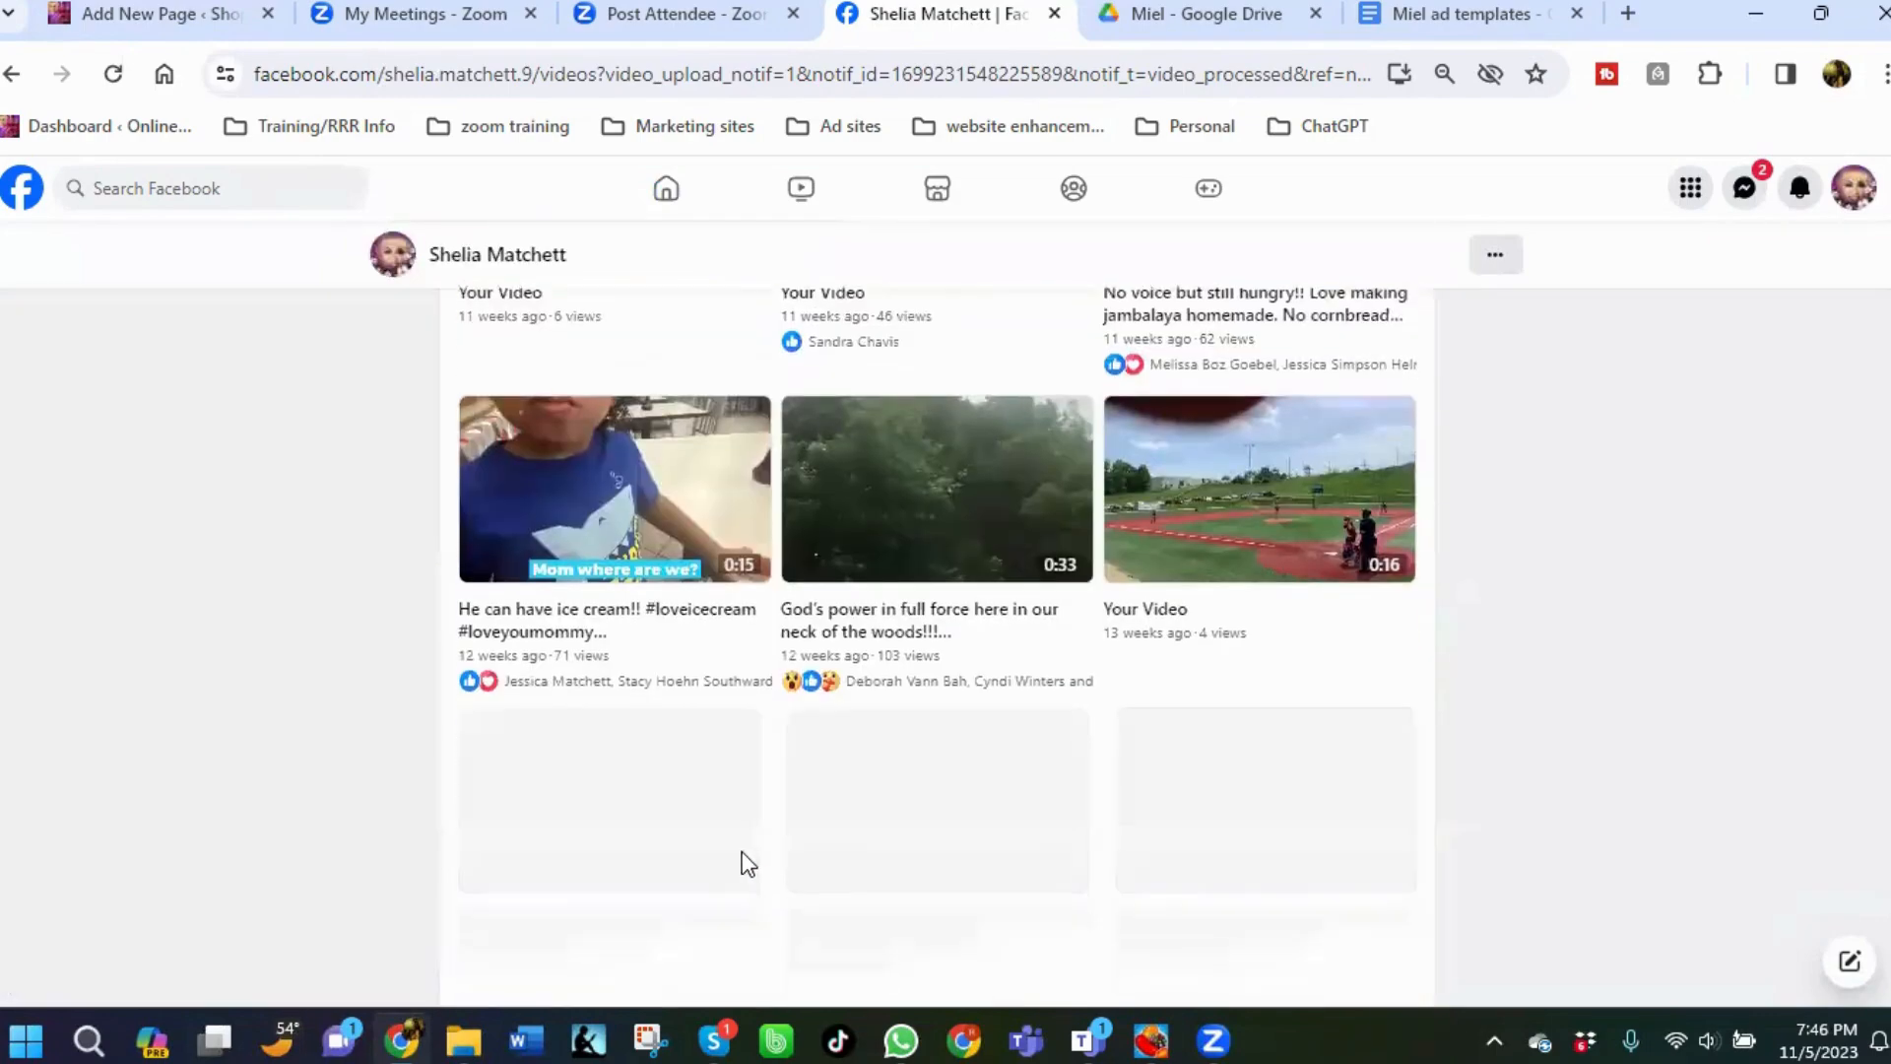
pyautogui.scroll(-6, 732, 814)
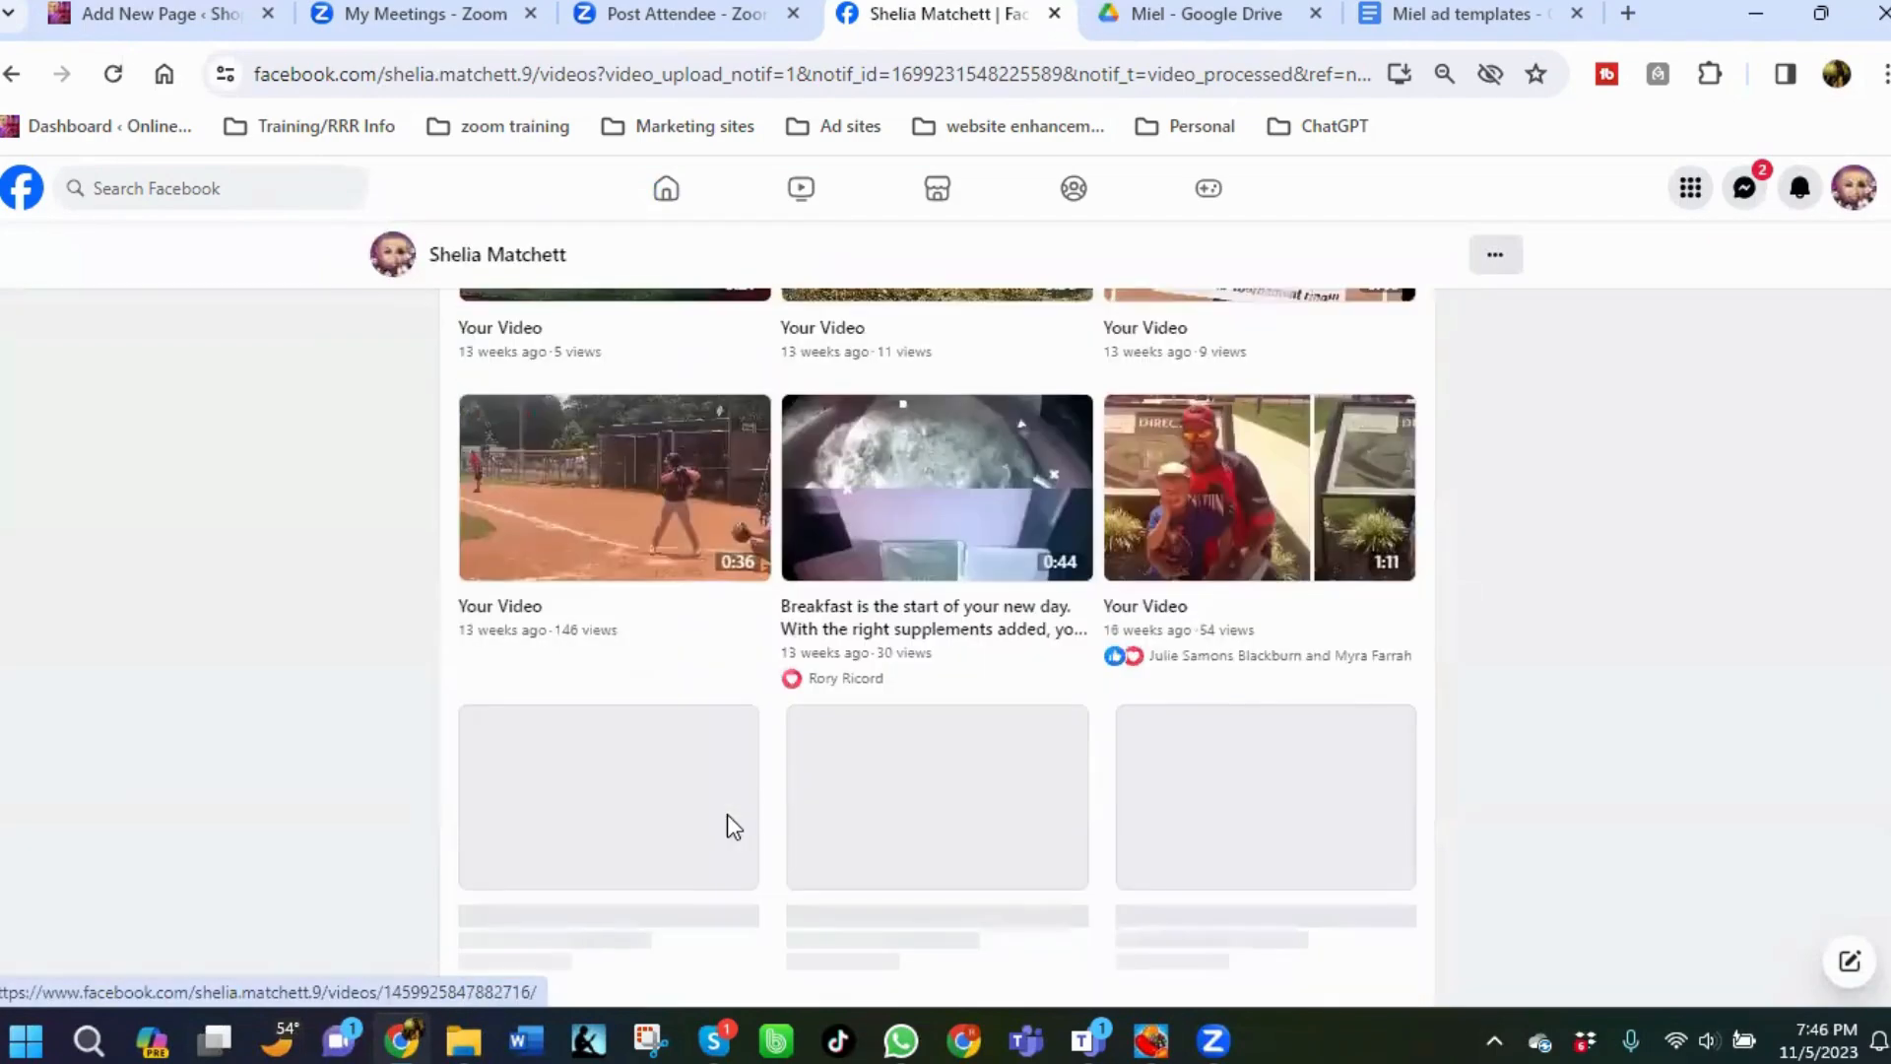
pyautogui.scroll(9, 729, 813)
pyautogui.scroll(10, 733, 818)
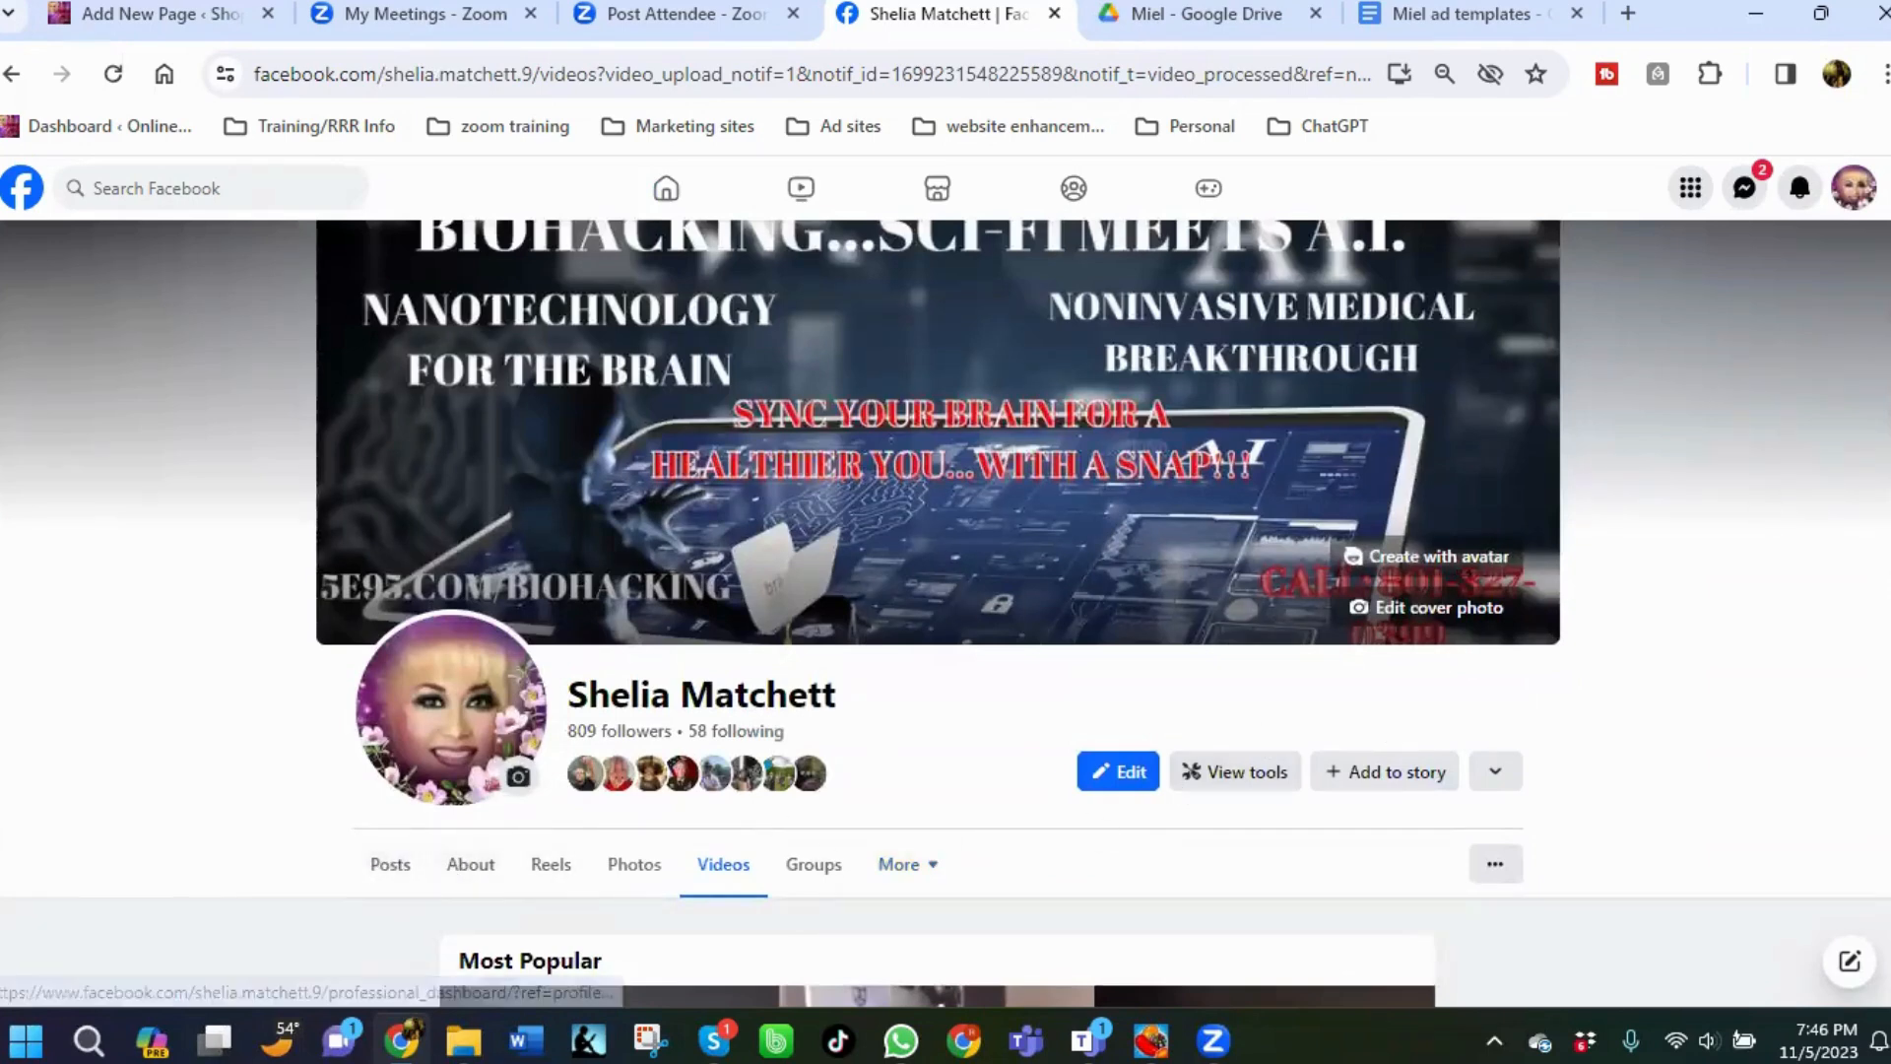
pyautogui.click(1800, 188)
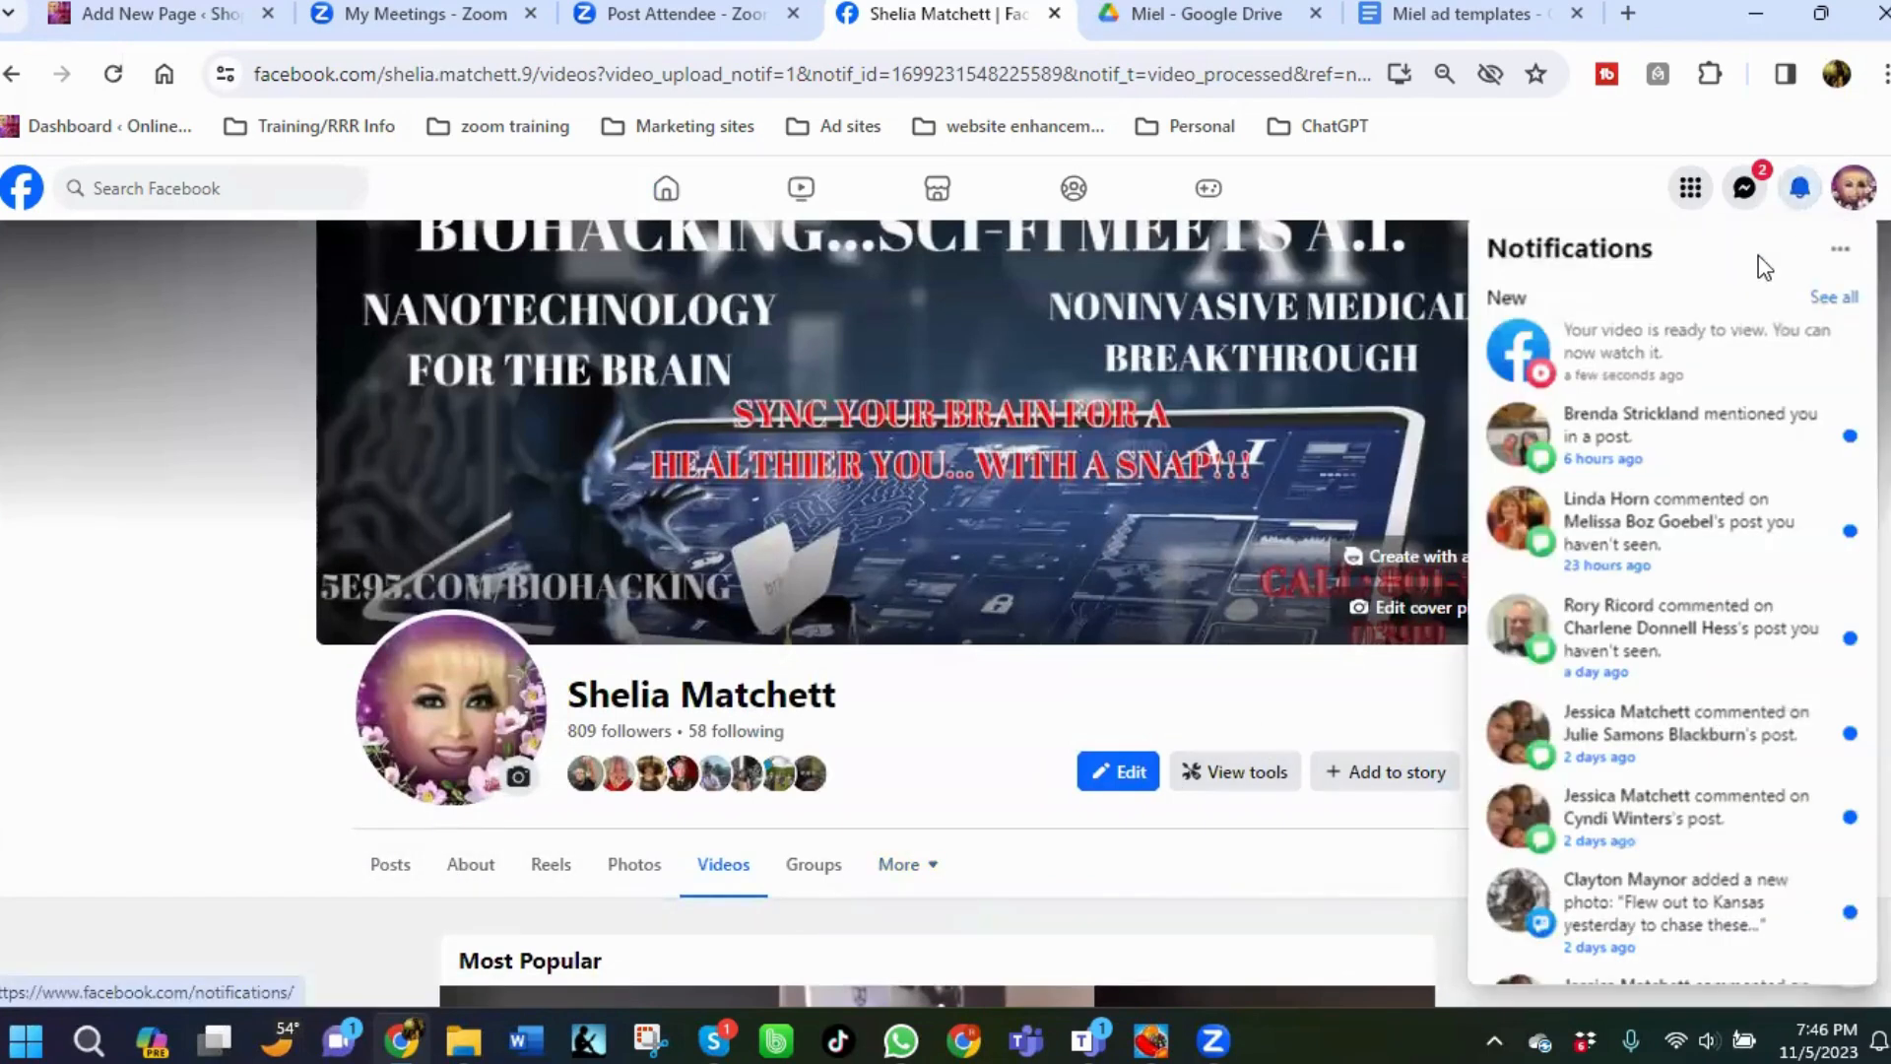
pyautogui.click(1625, 350)
pyautogui.scroll(-10, 1389, 749)
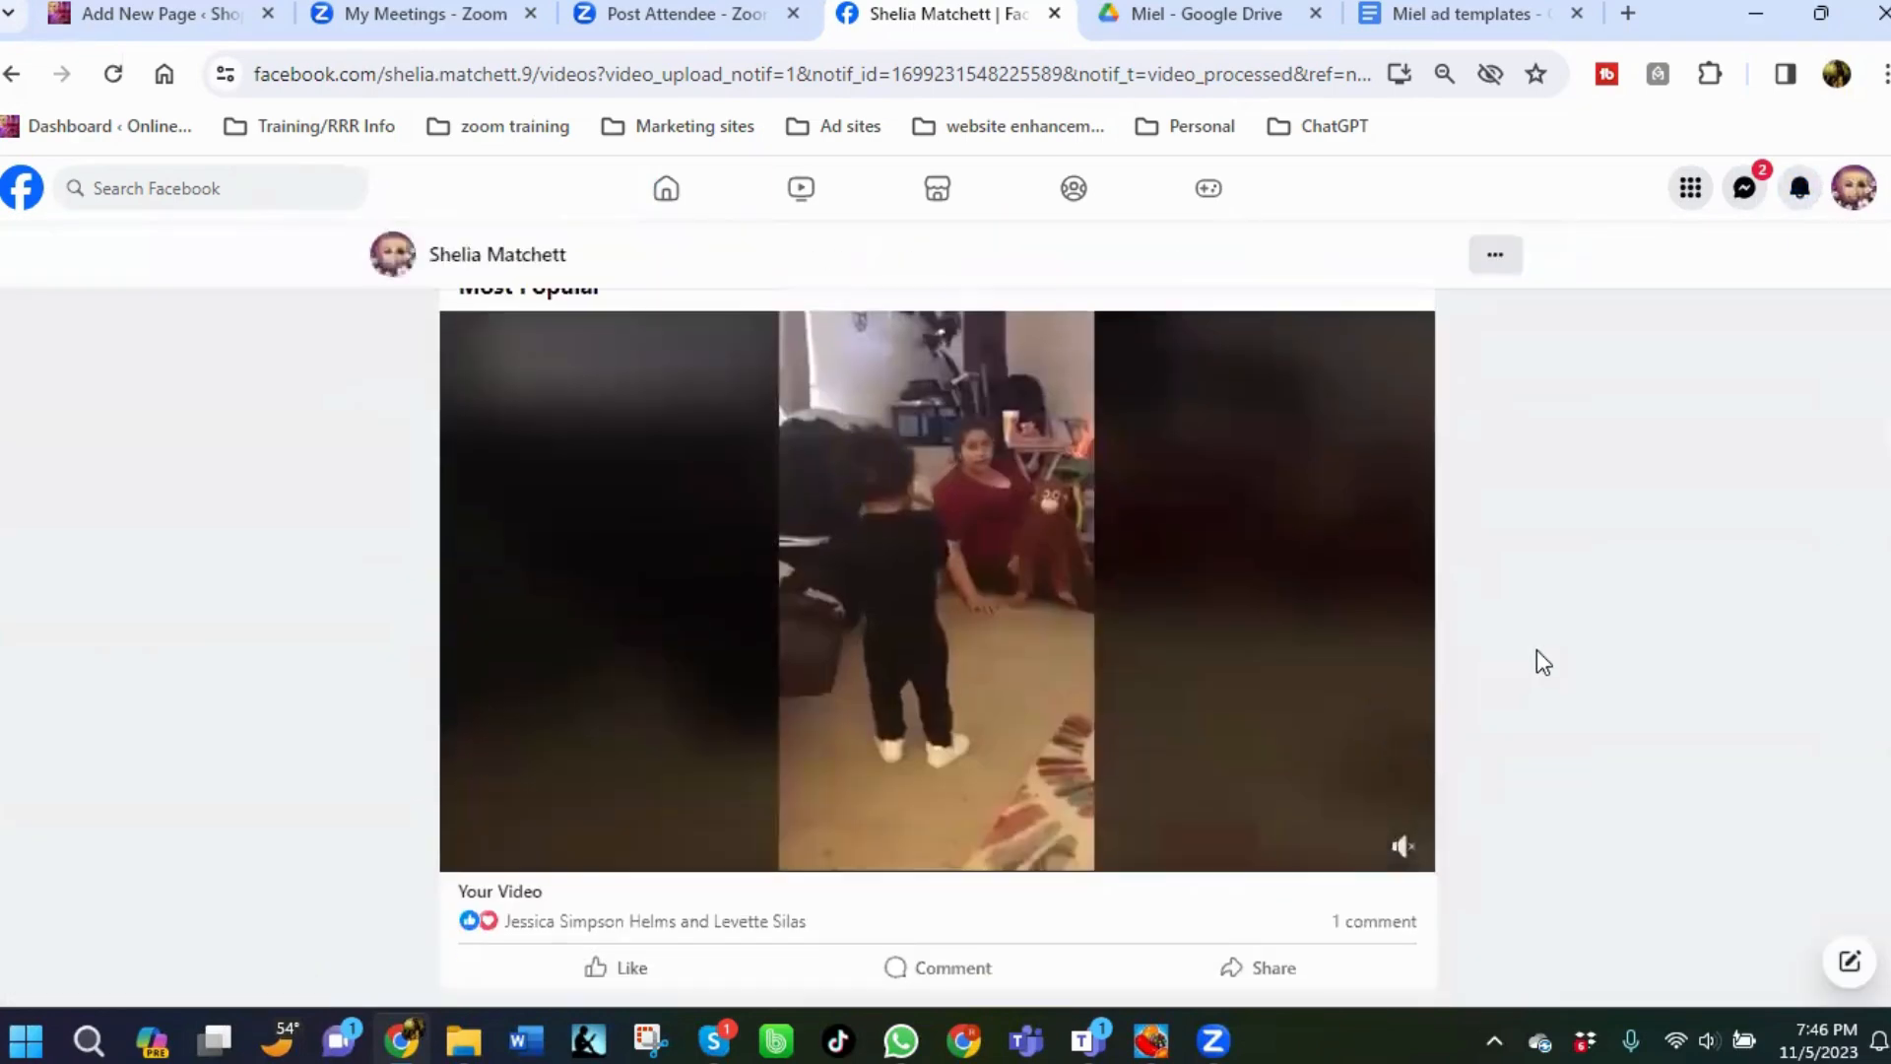
pyautogui.scroll(-15, 1537, 648)
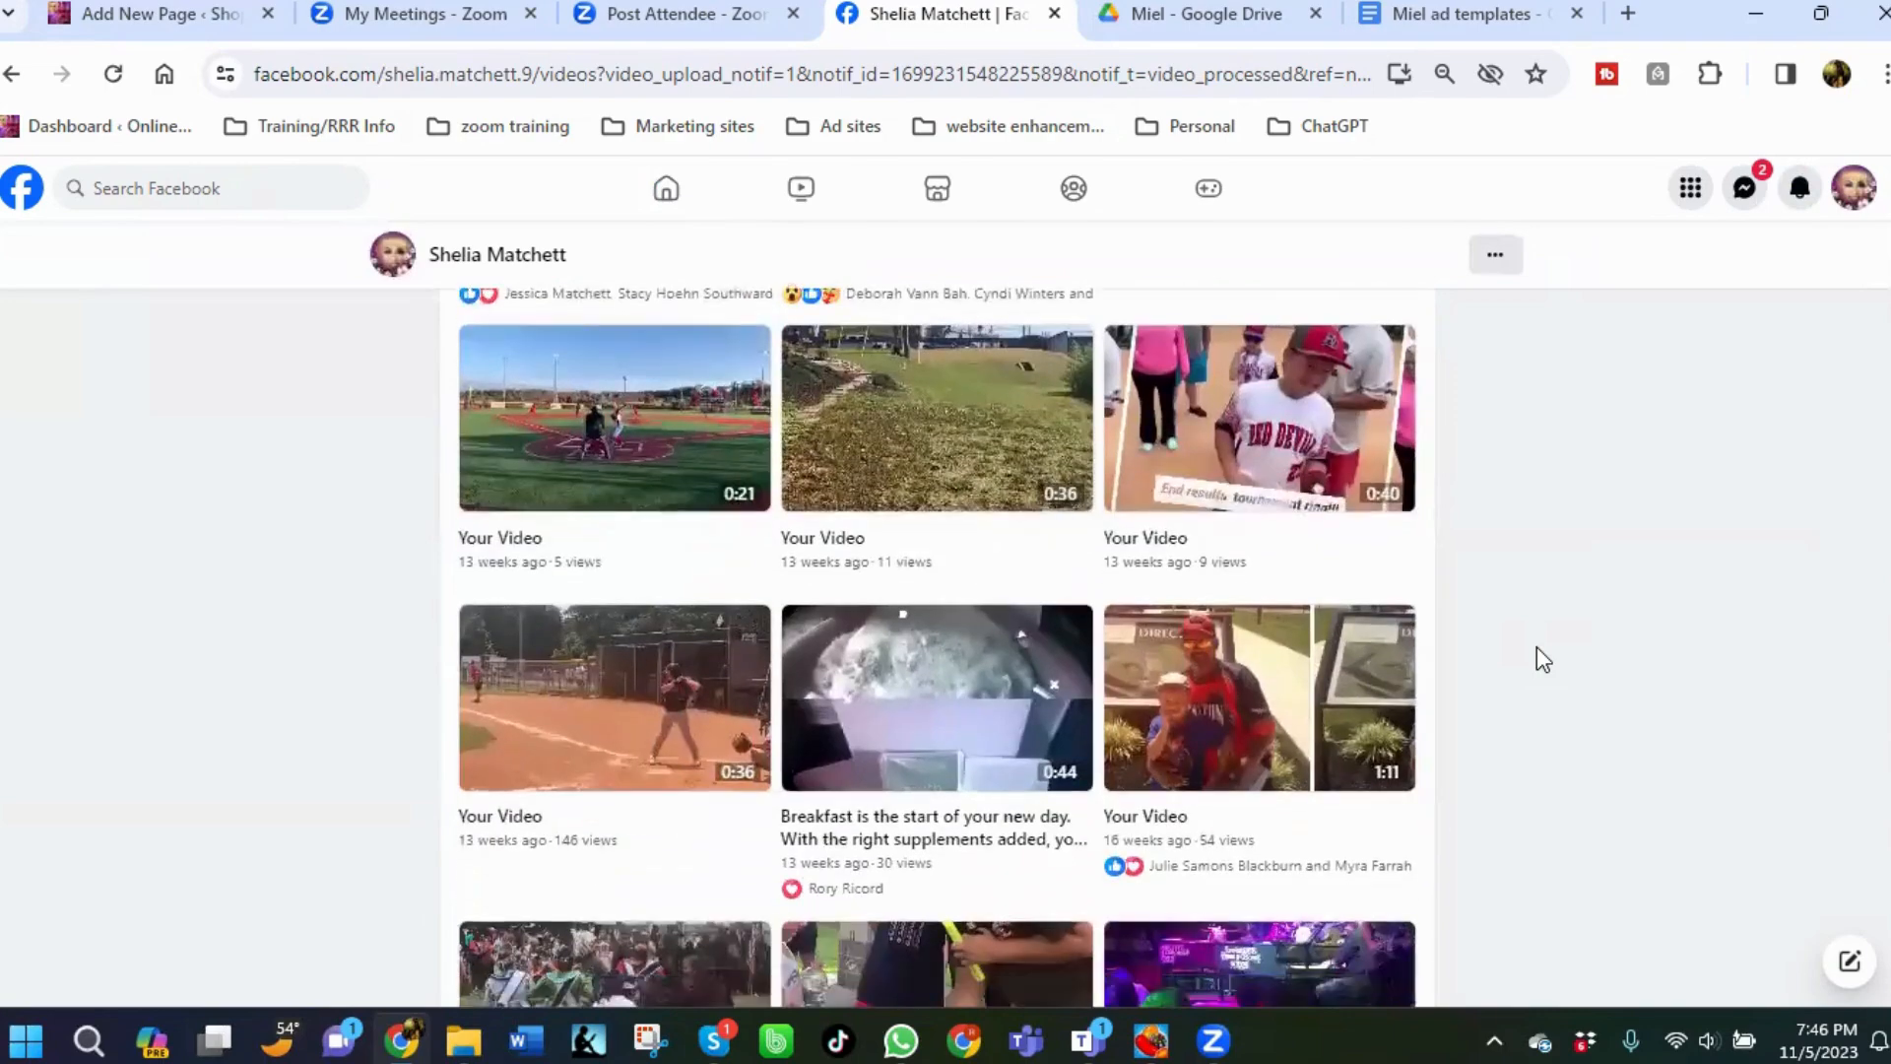
pyautogui.scroll(-10, 1537, 646)
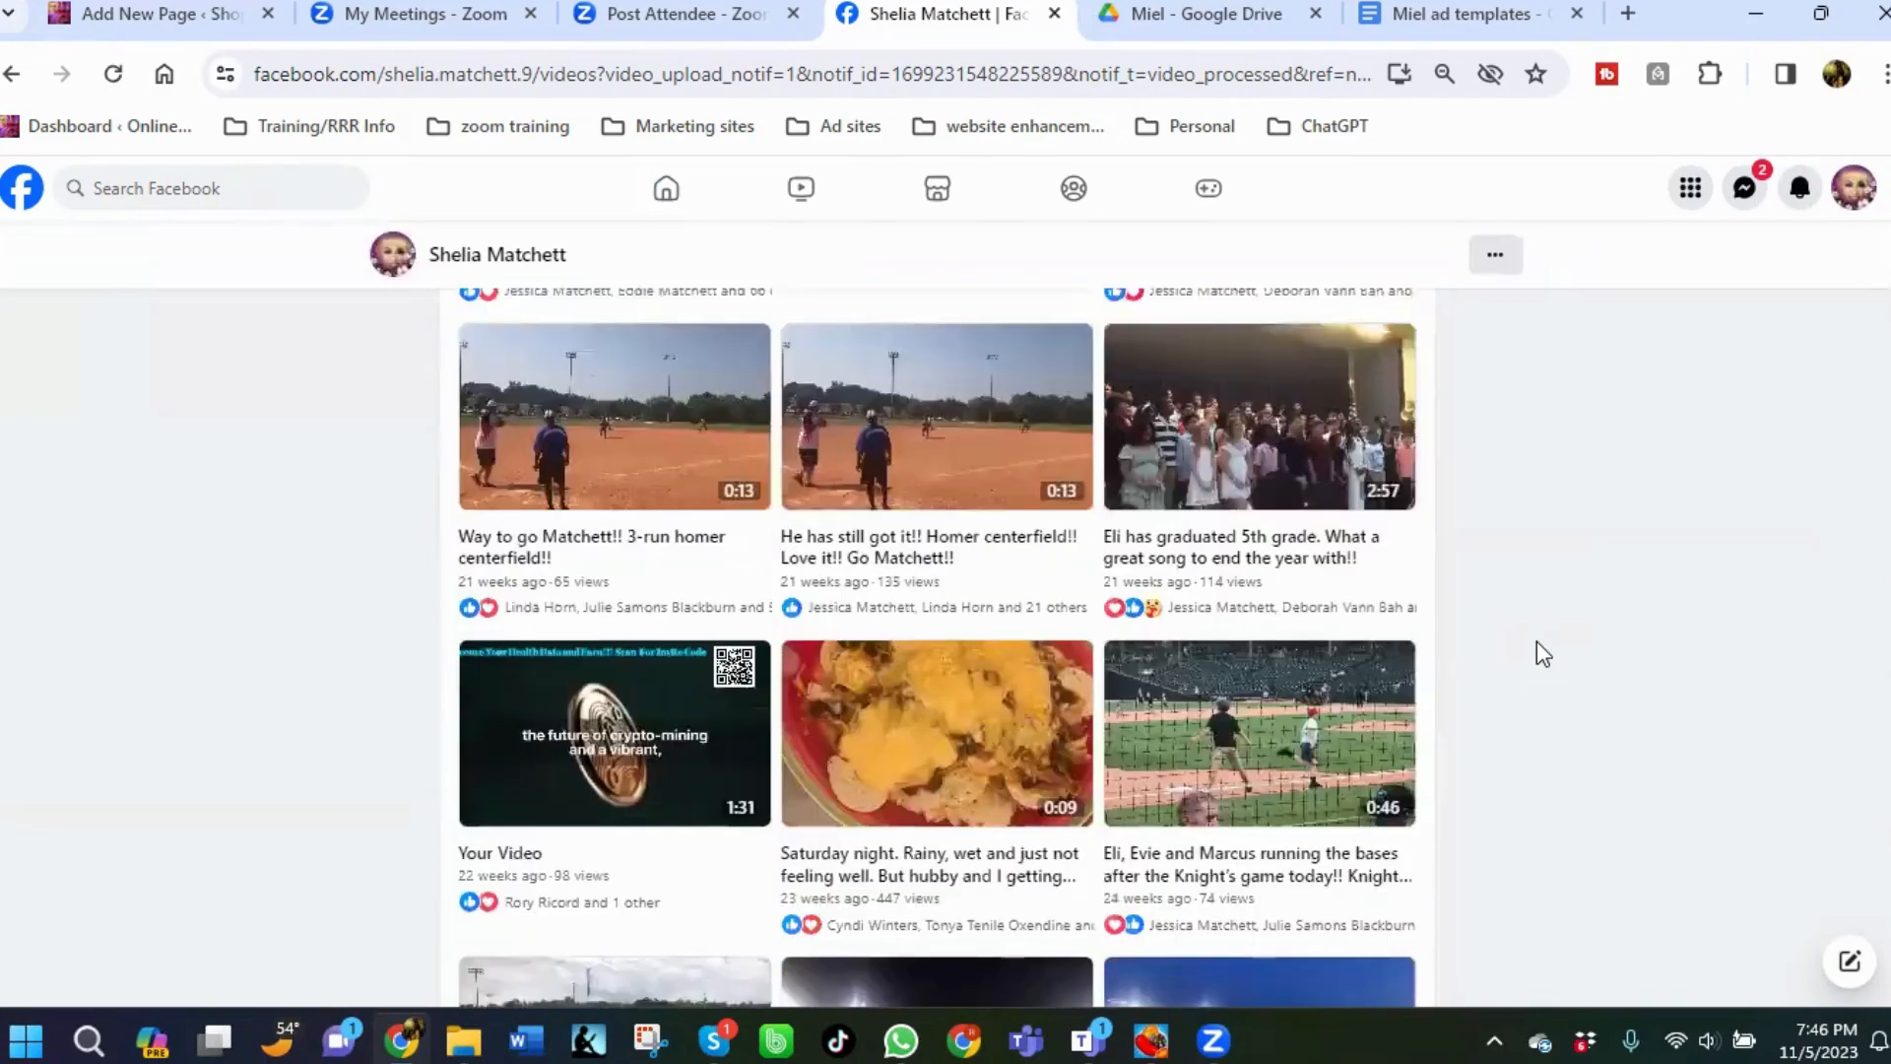
pyautogui.scroll(20, 1539, 645)
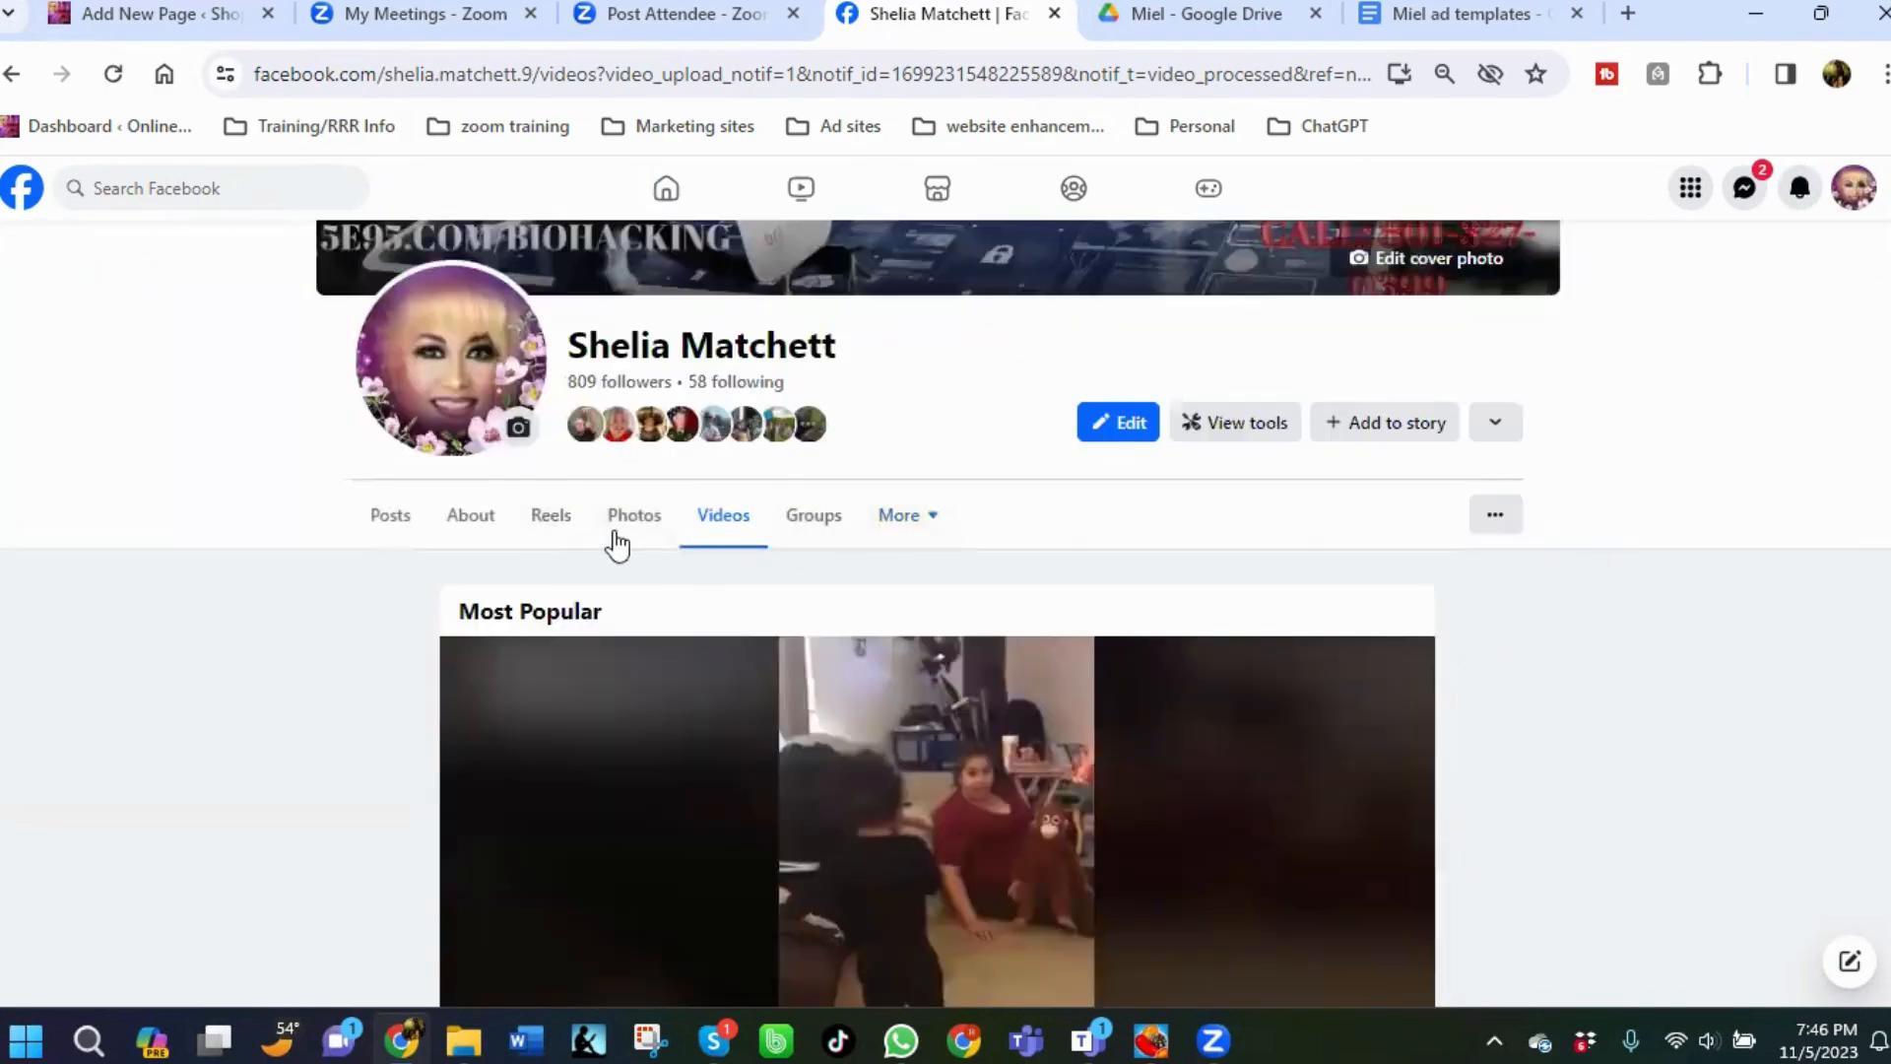
# Go to the profile's posts, scroll to the new healing balm post, and open its comment box.
pyautogui.click(387, 519)
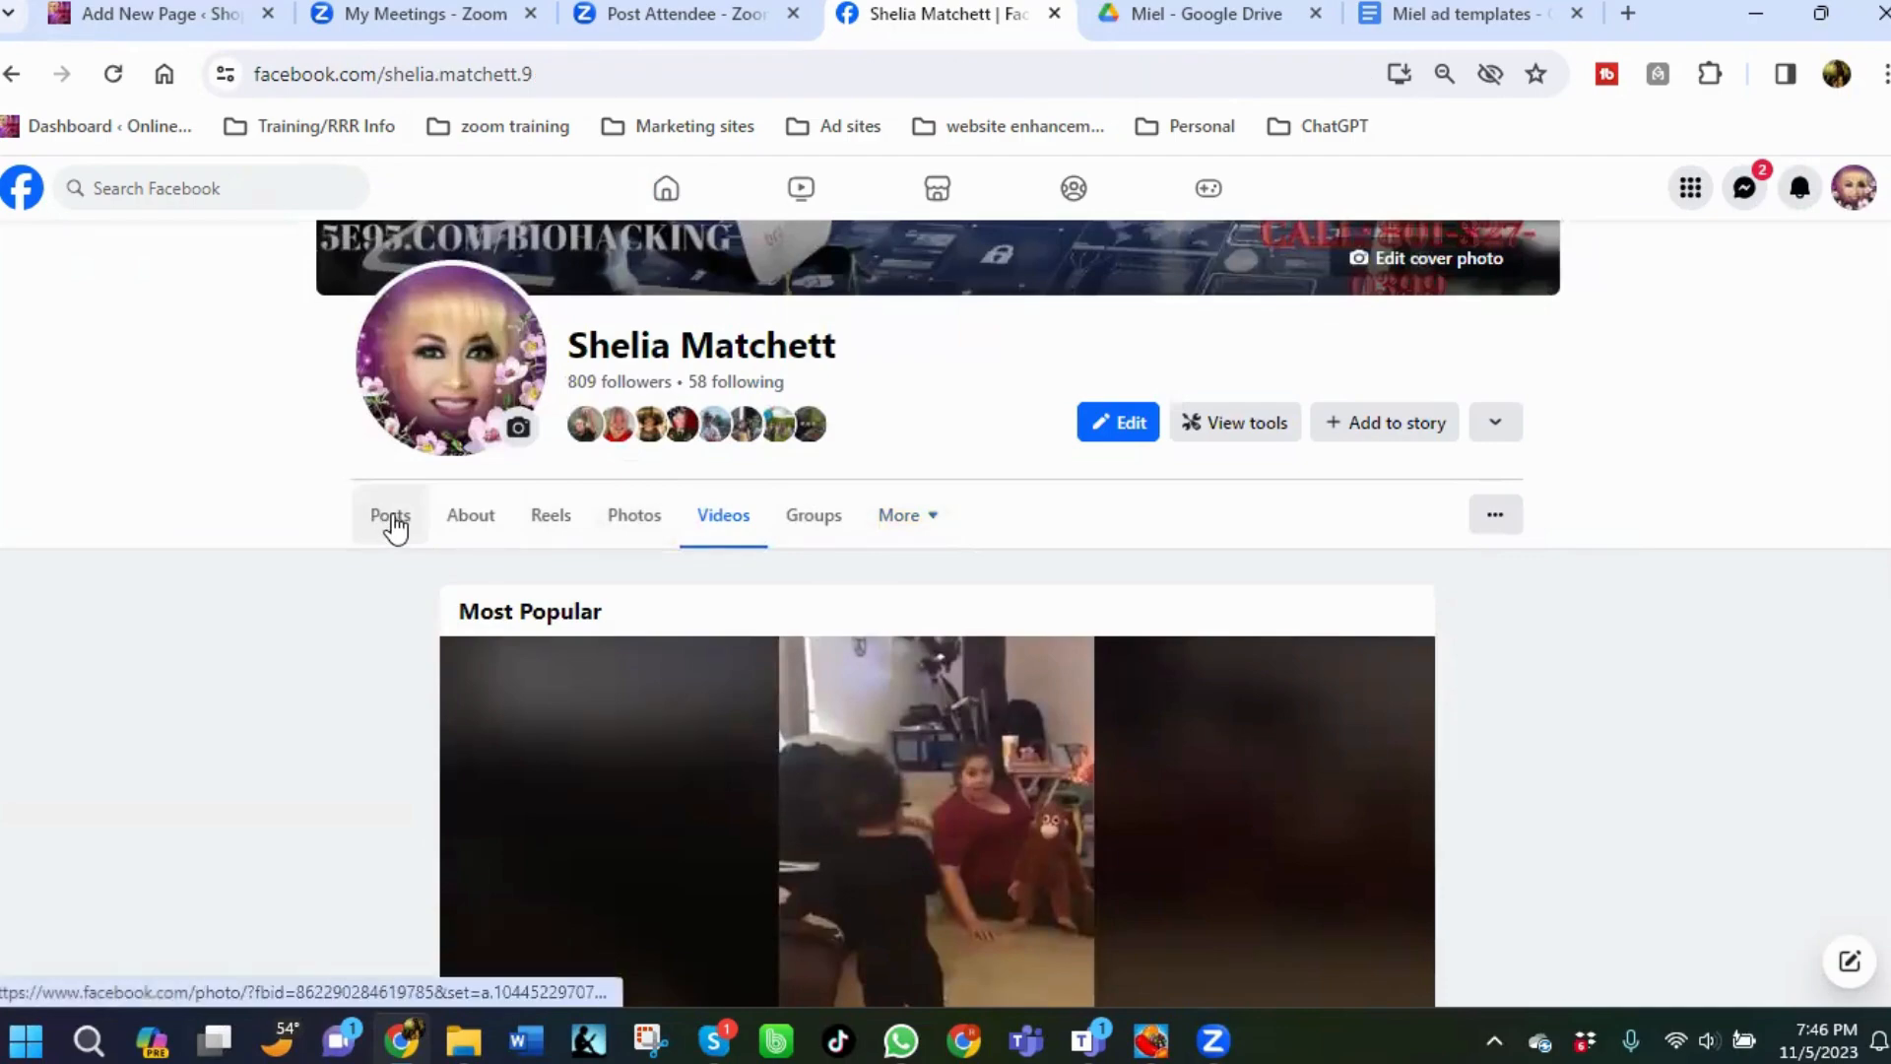
pyautogui.scroll(-2, 1024, 690)
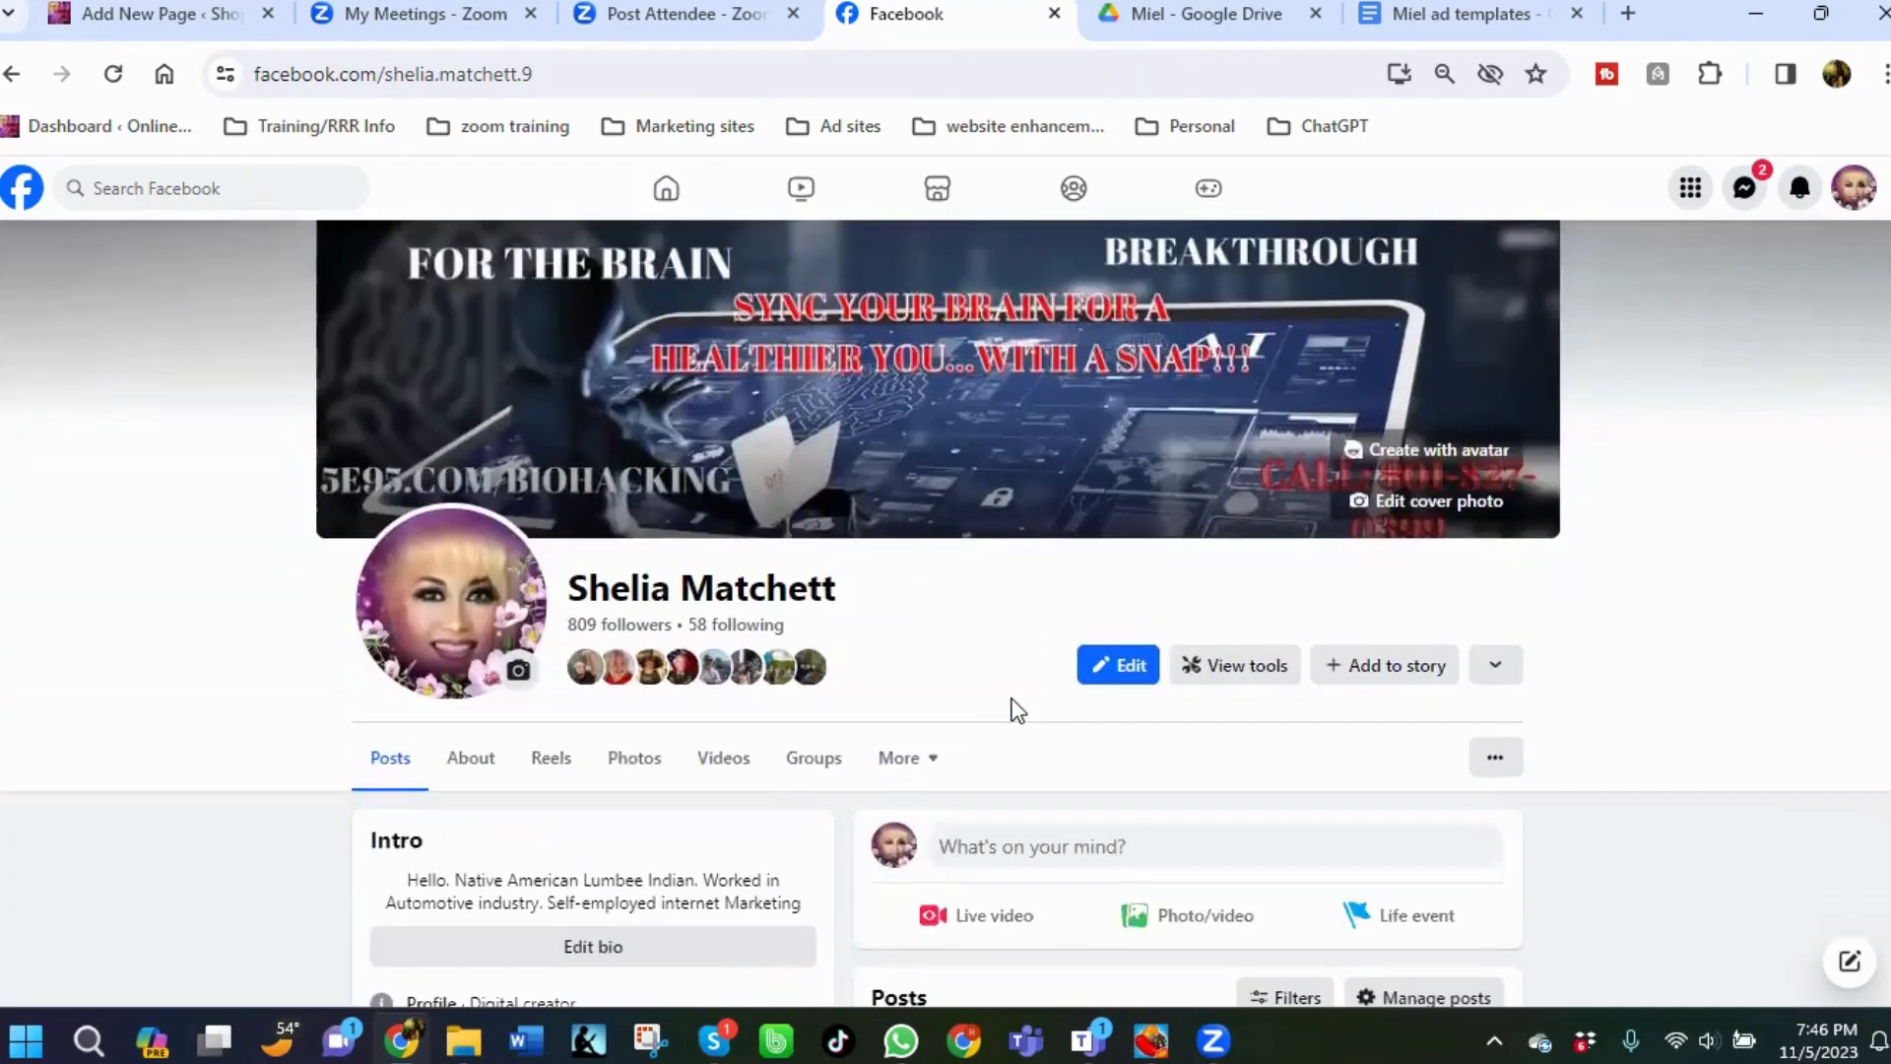
pyautogui.scroll(-4, 1018, 709)
pyautogui.scroll(-4, 1273, 658)
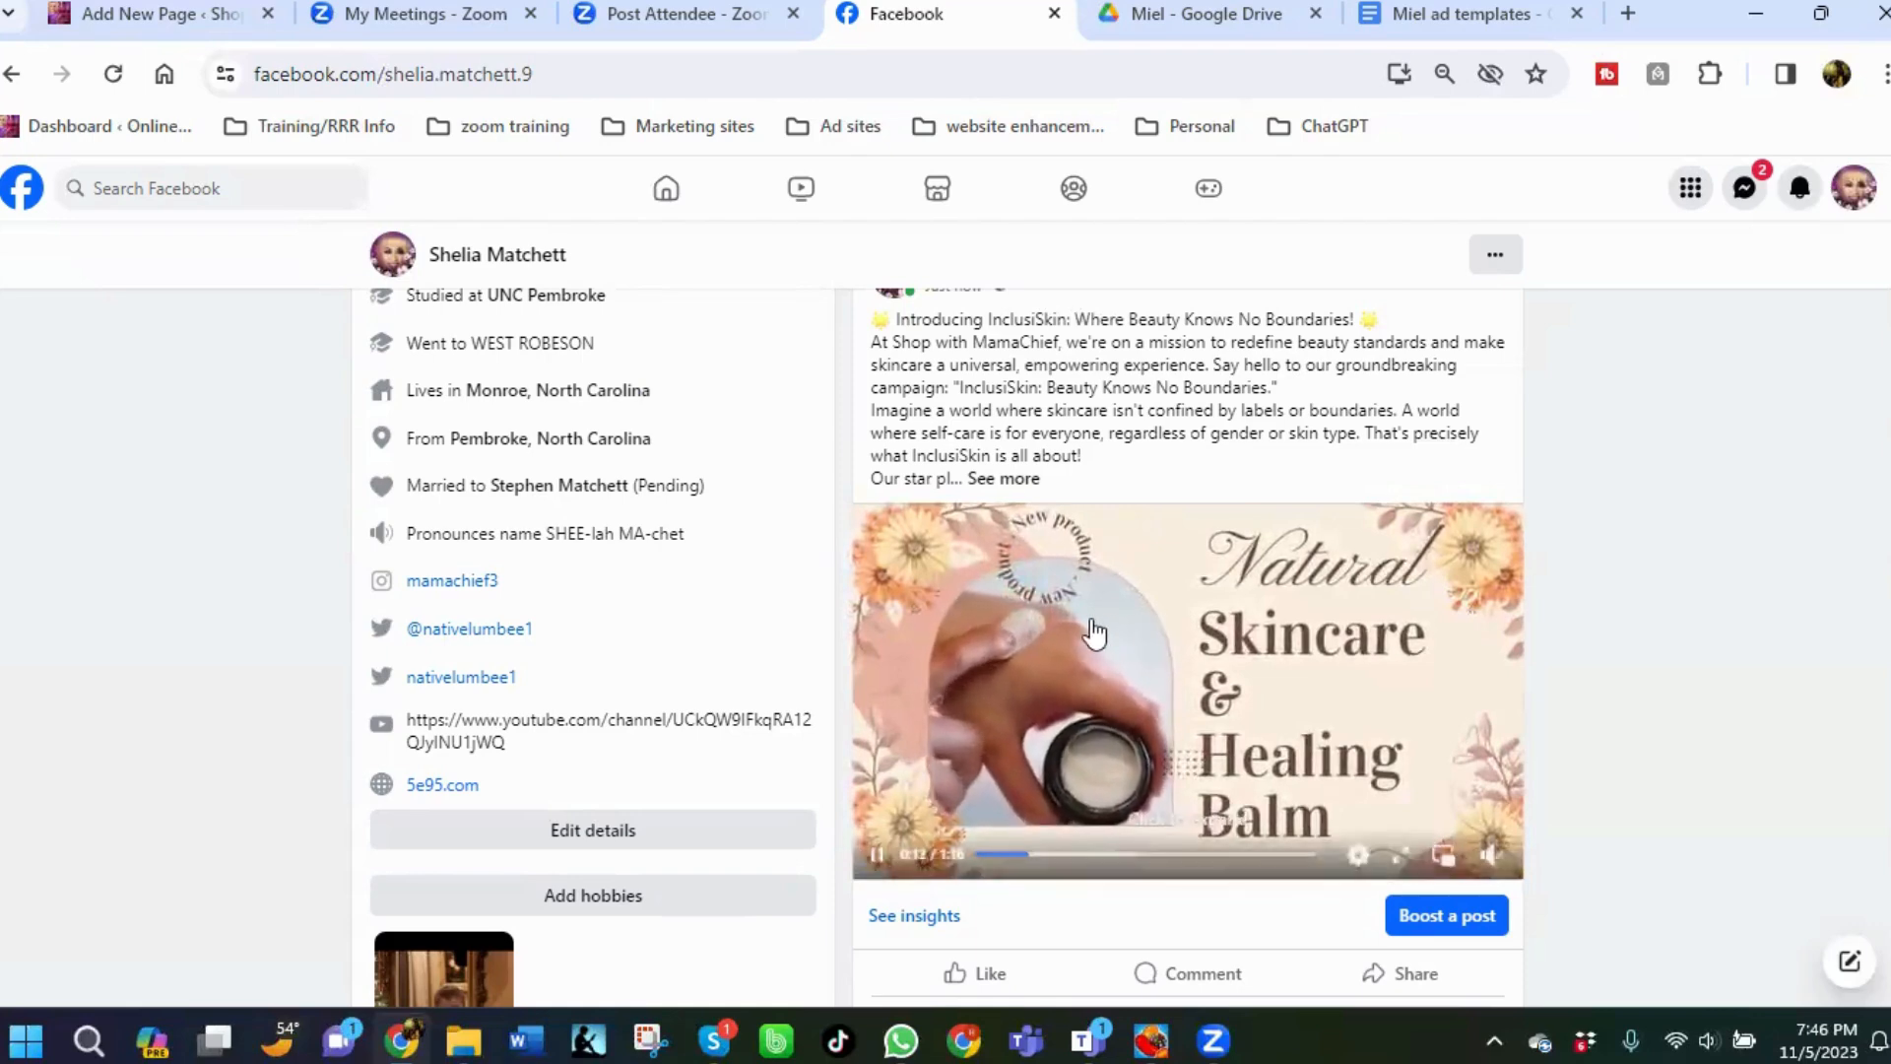
pyautogui.scroll(-5, 1596, 571)
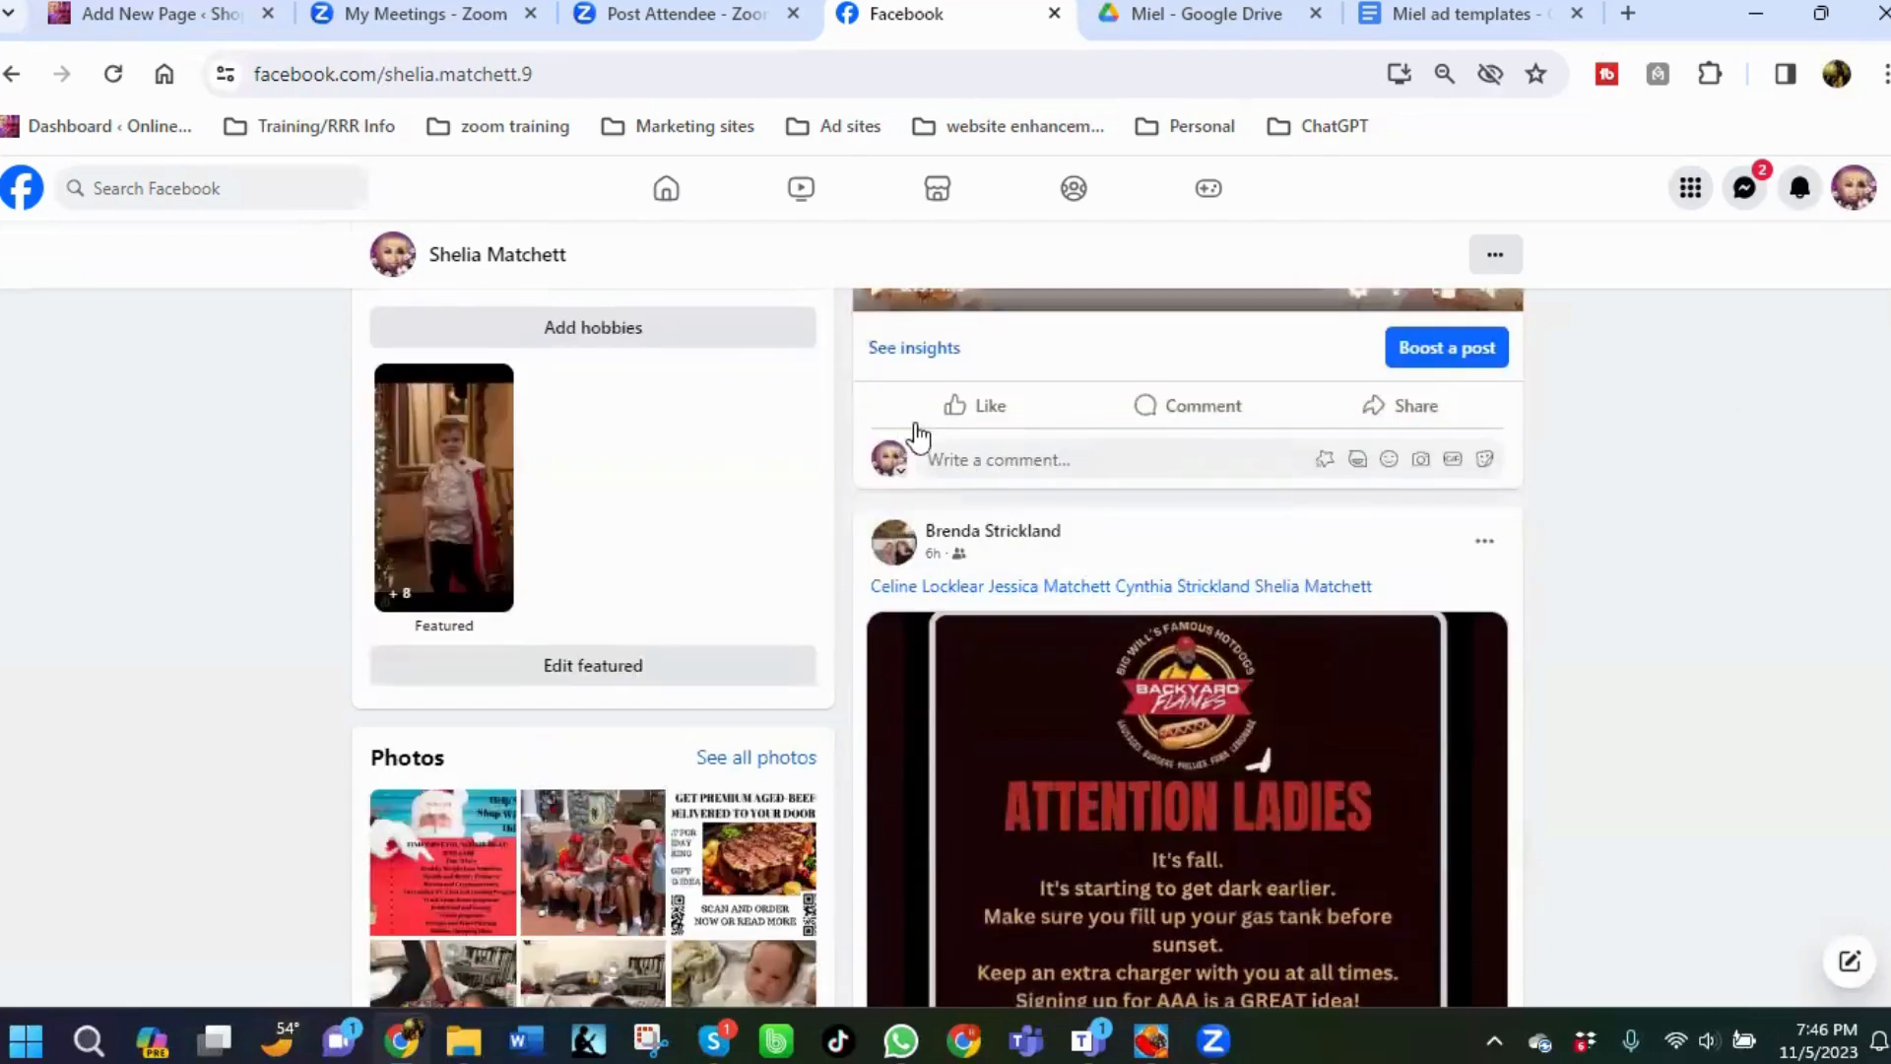
pyautogui.click(1179, 406)
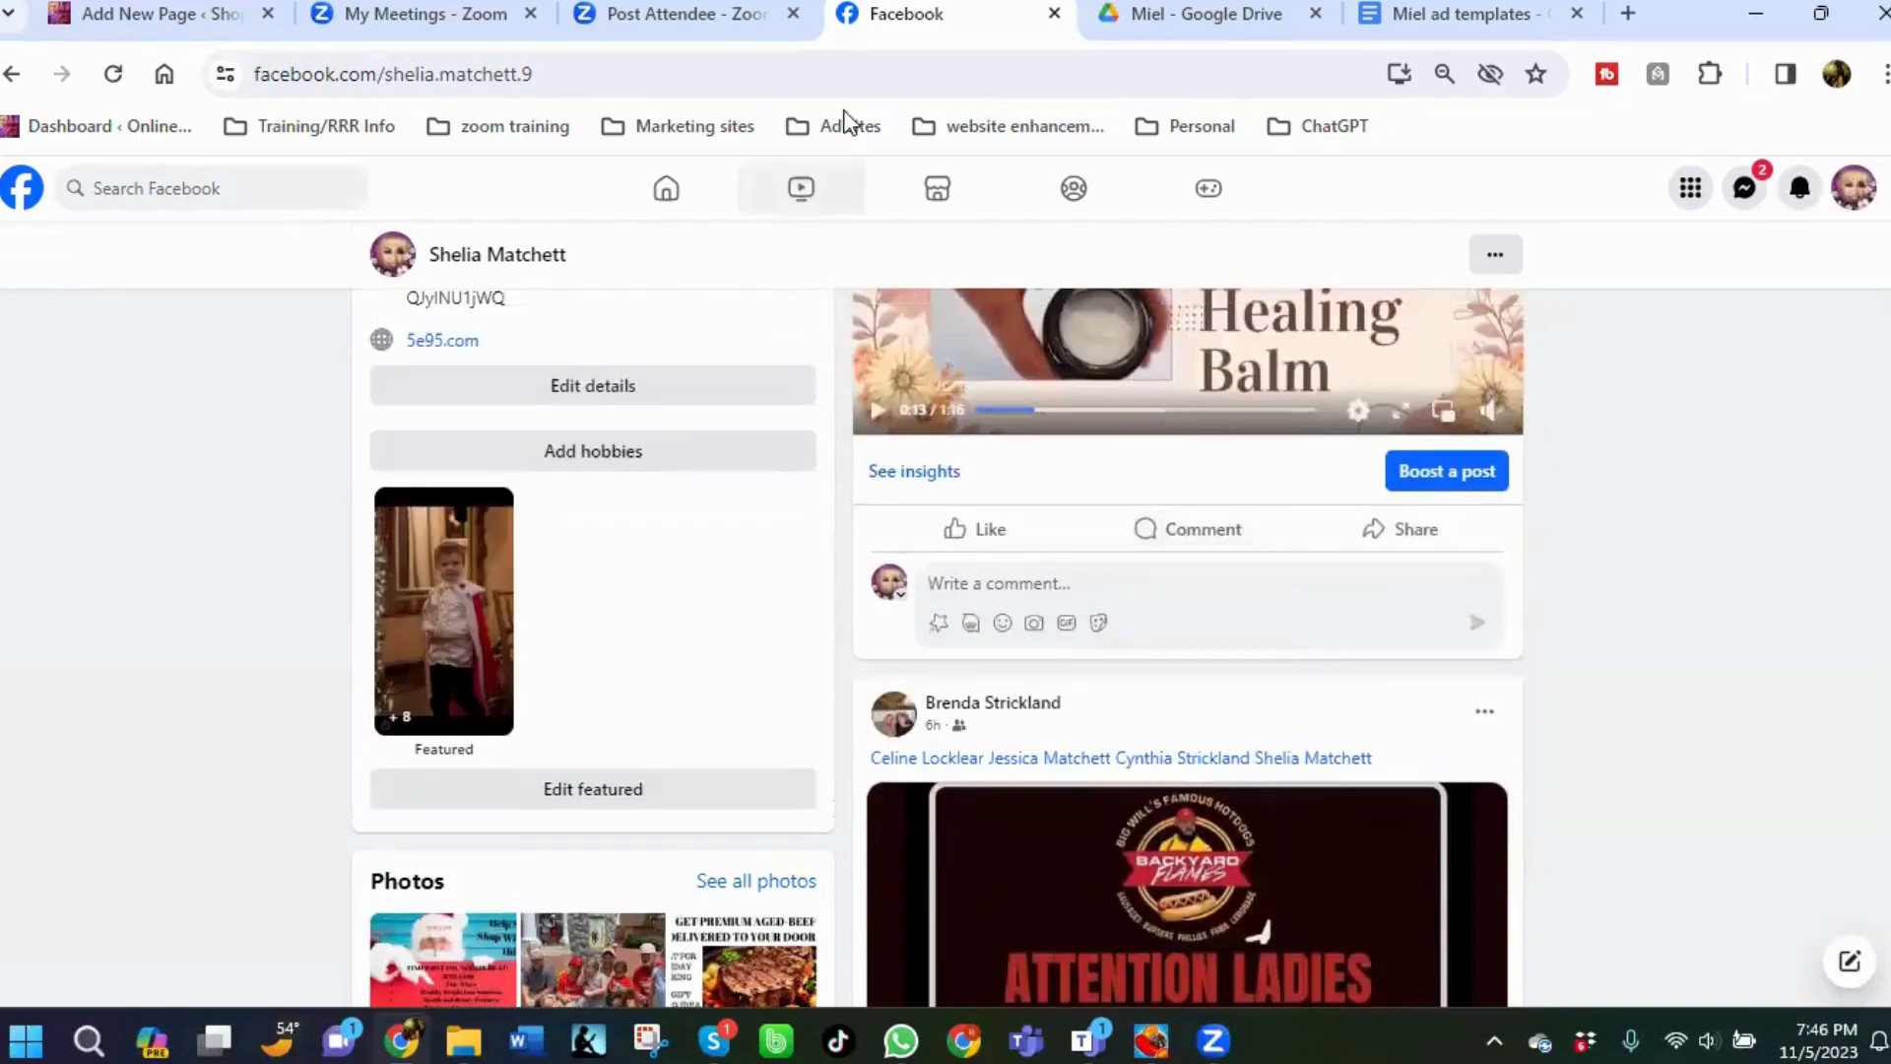
# Copy the natural-skincare-solution page link from the Miel ad templates document.
pyautogui.click(1456, 14)
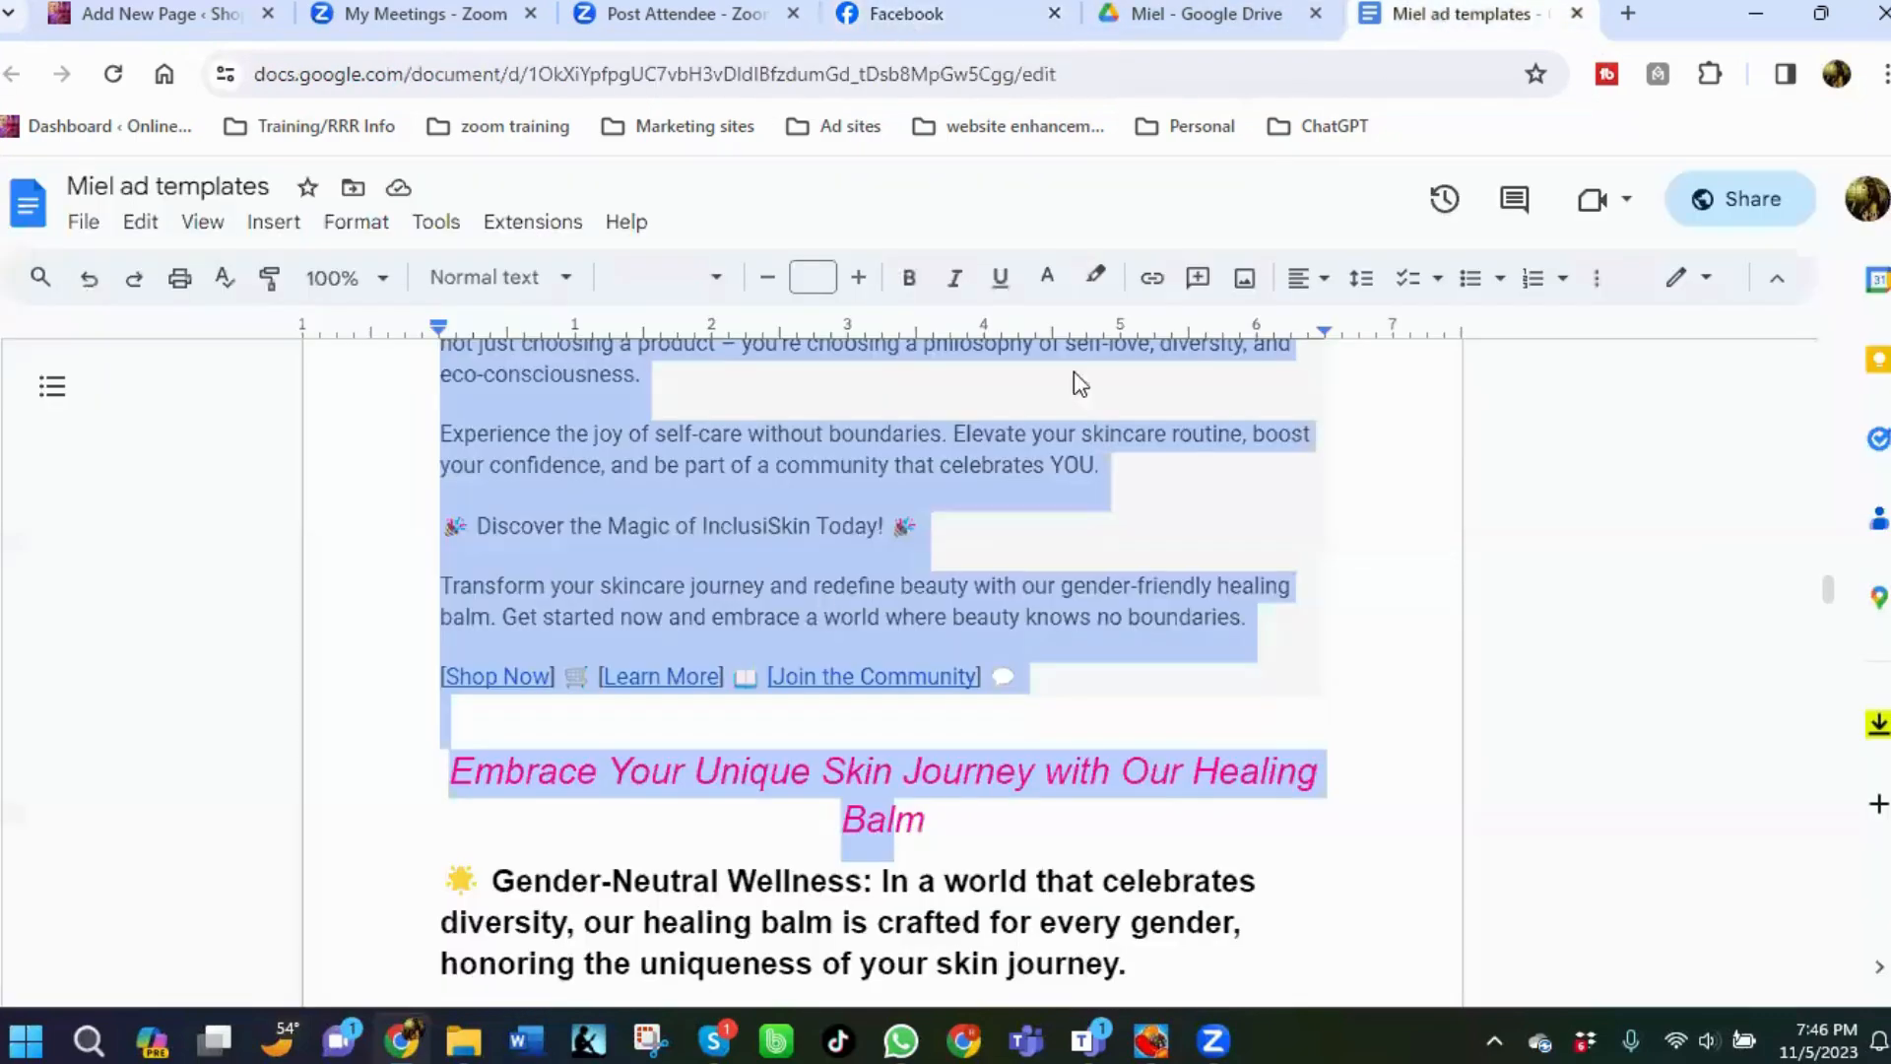
pyautogui.scroll(15, 840, 603)
pyautogui.scroll(20, 841, 604)
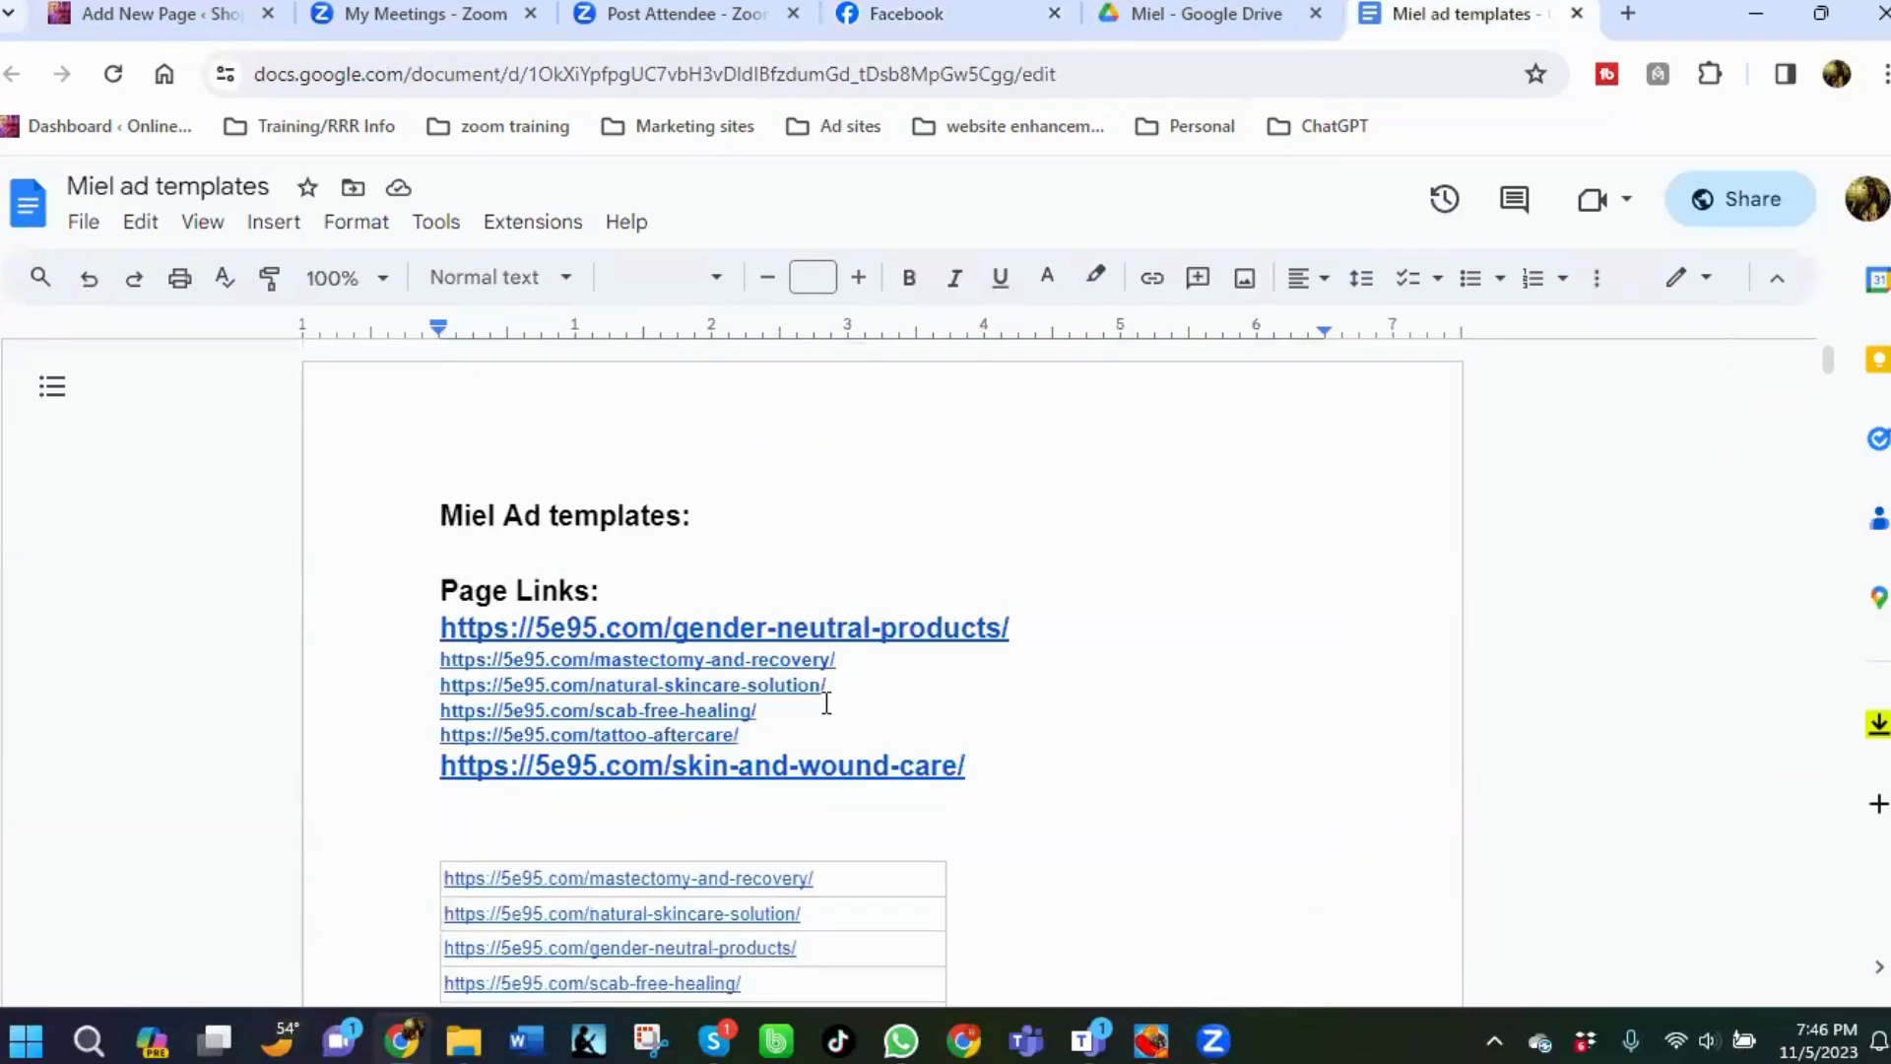
pyautogui.moveTo(839, 686)
pyautogui.mouseDown()
pyautogui.moveTo(631, 709)
pyautogui.moveTo(441, 685)
pyautogui.mouseUp()
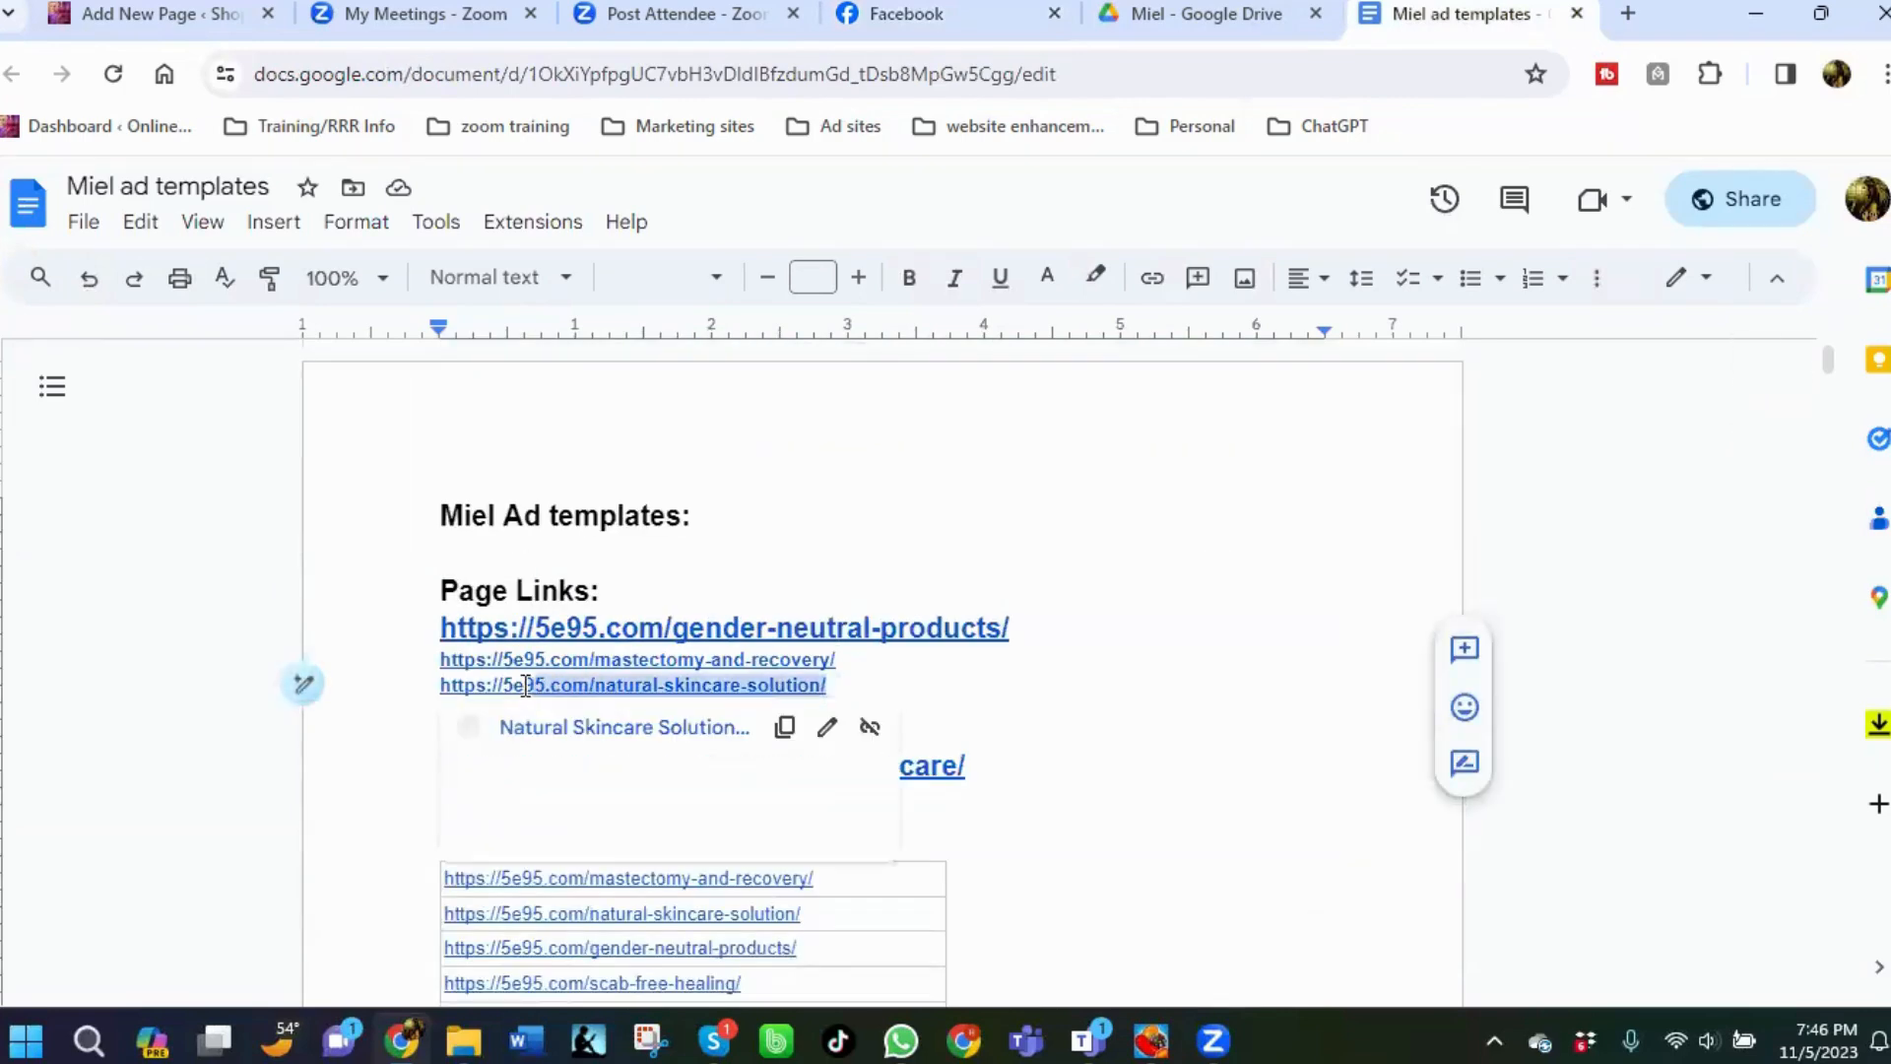
pyautogui.rightClick(440, 684)
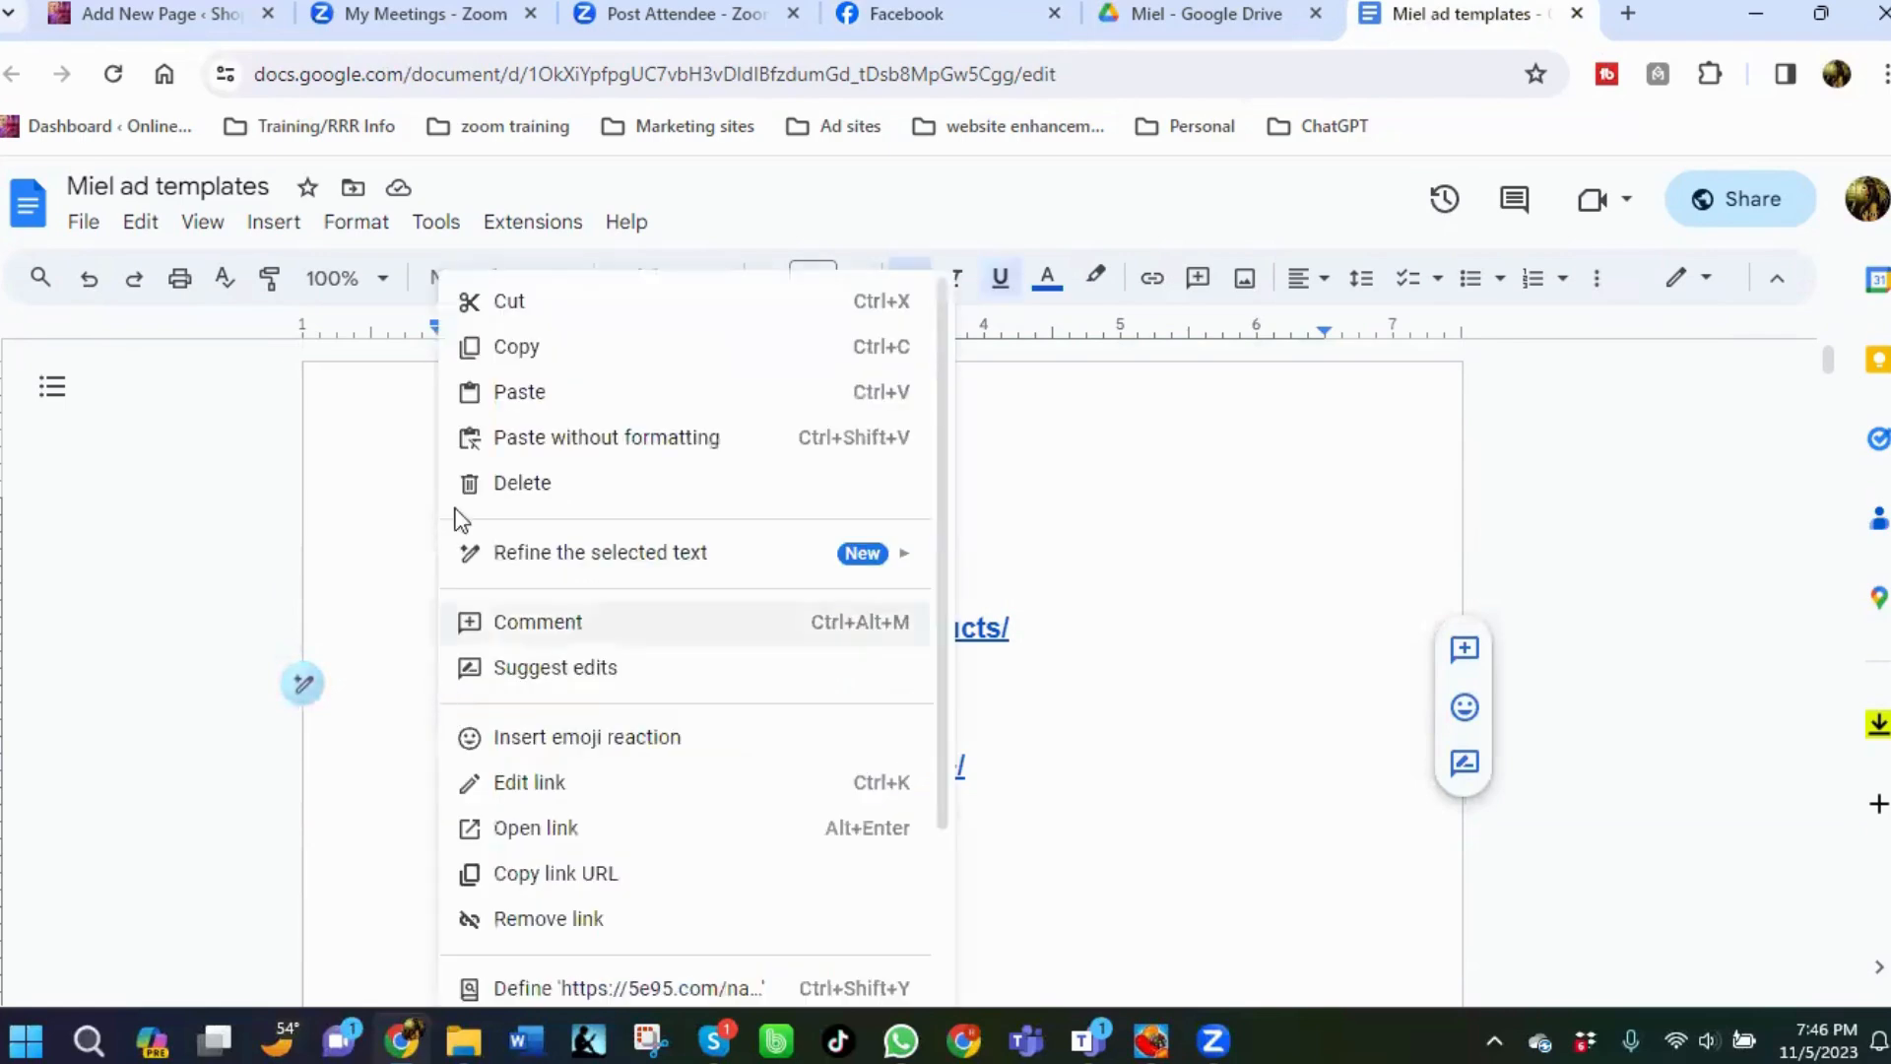
pyautogui.click(512, 353)
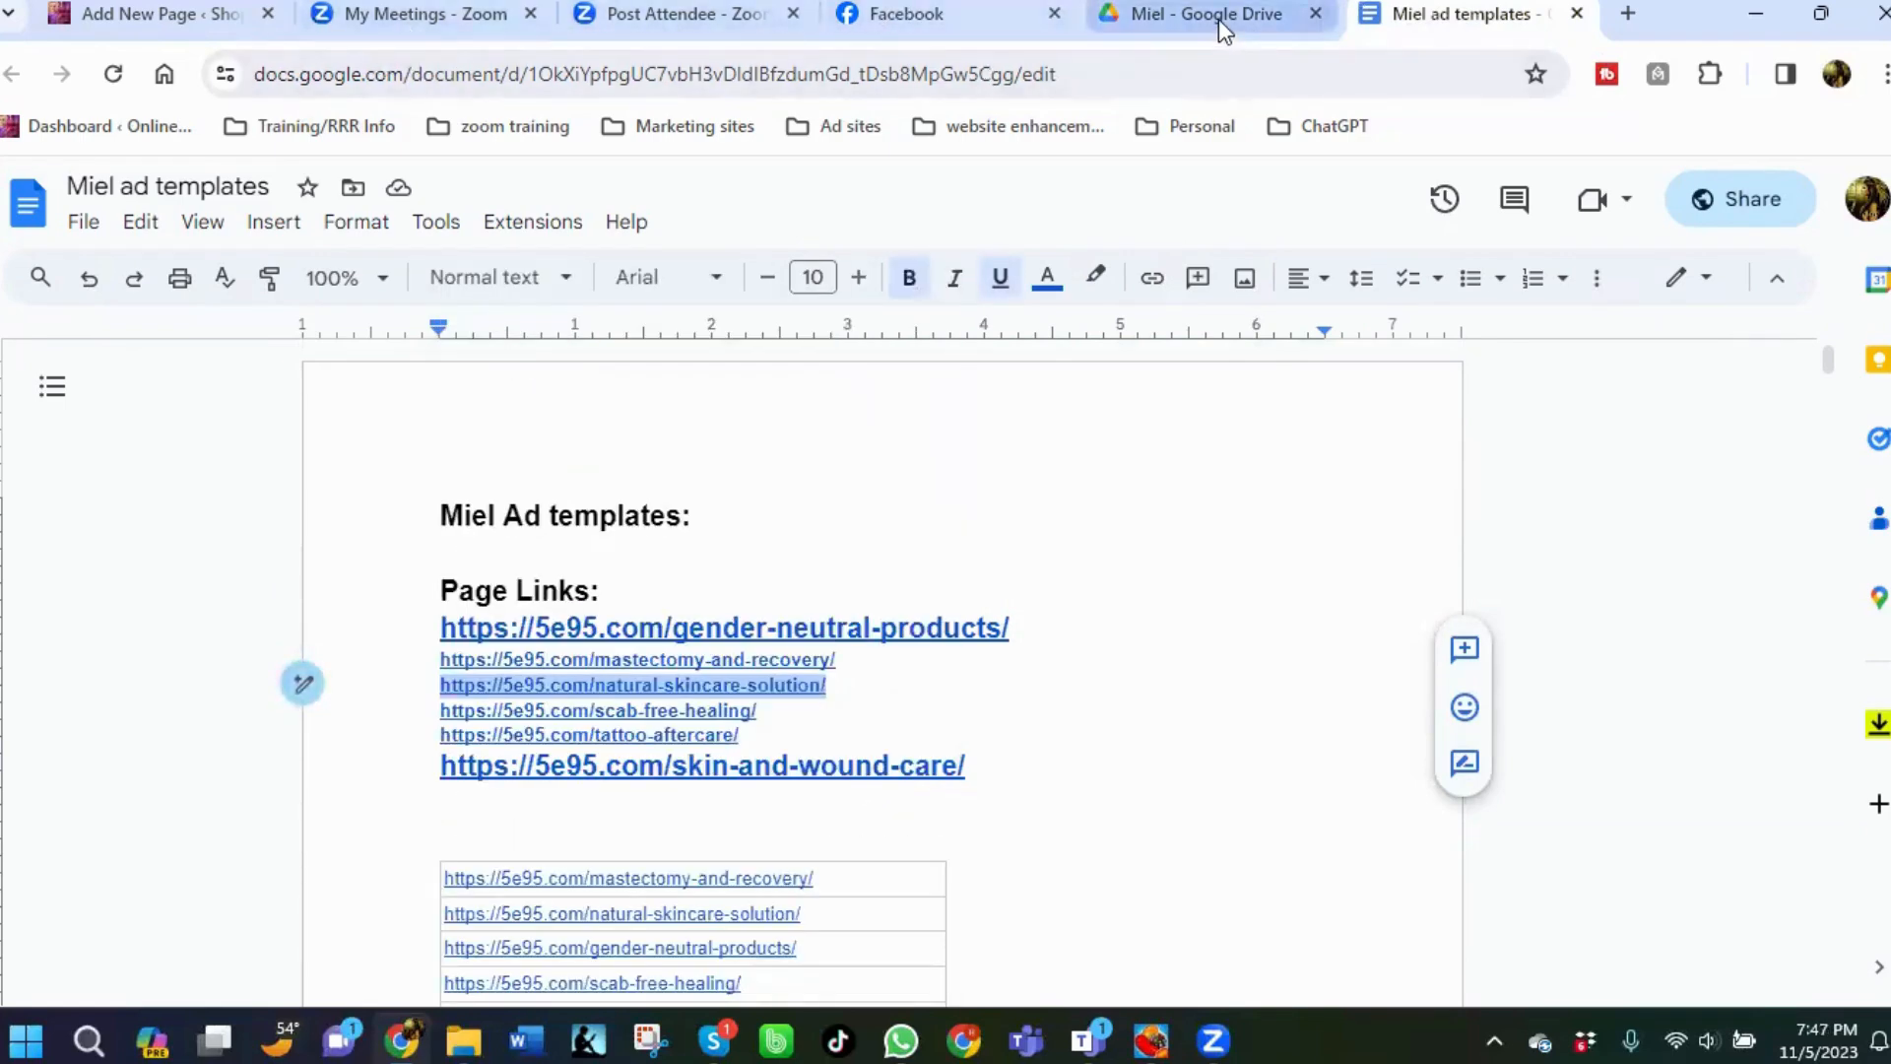
# Write the comment "Read and order for the holidays. Order today and save 205 on your first order at:" on the post.
pyautogui.click(912, 24)
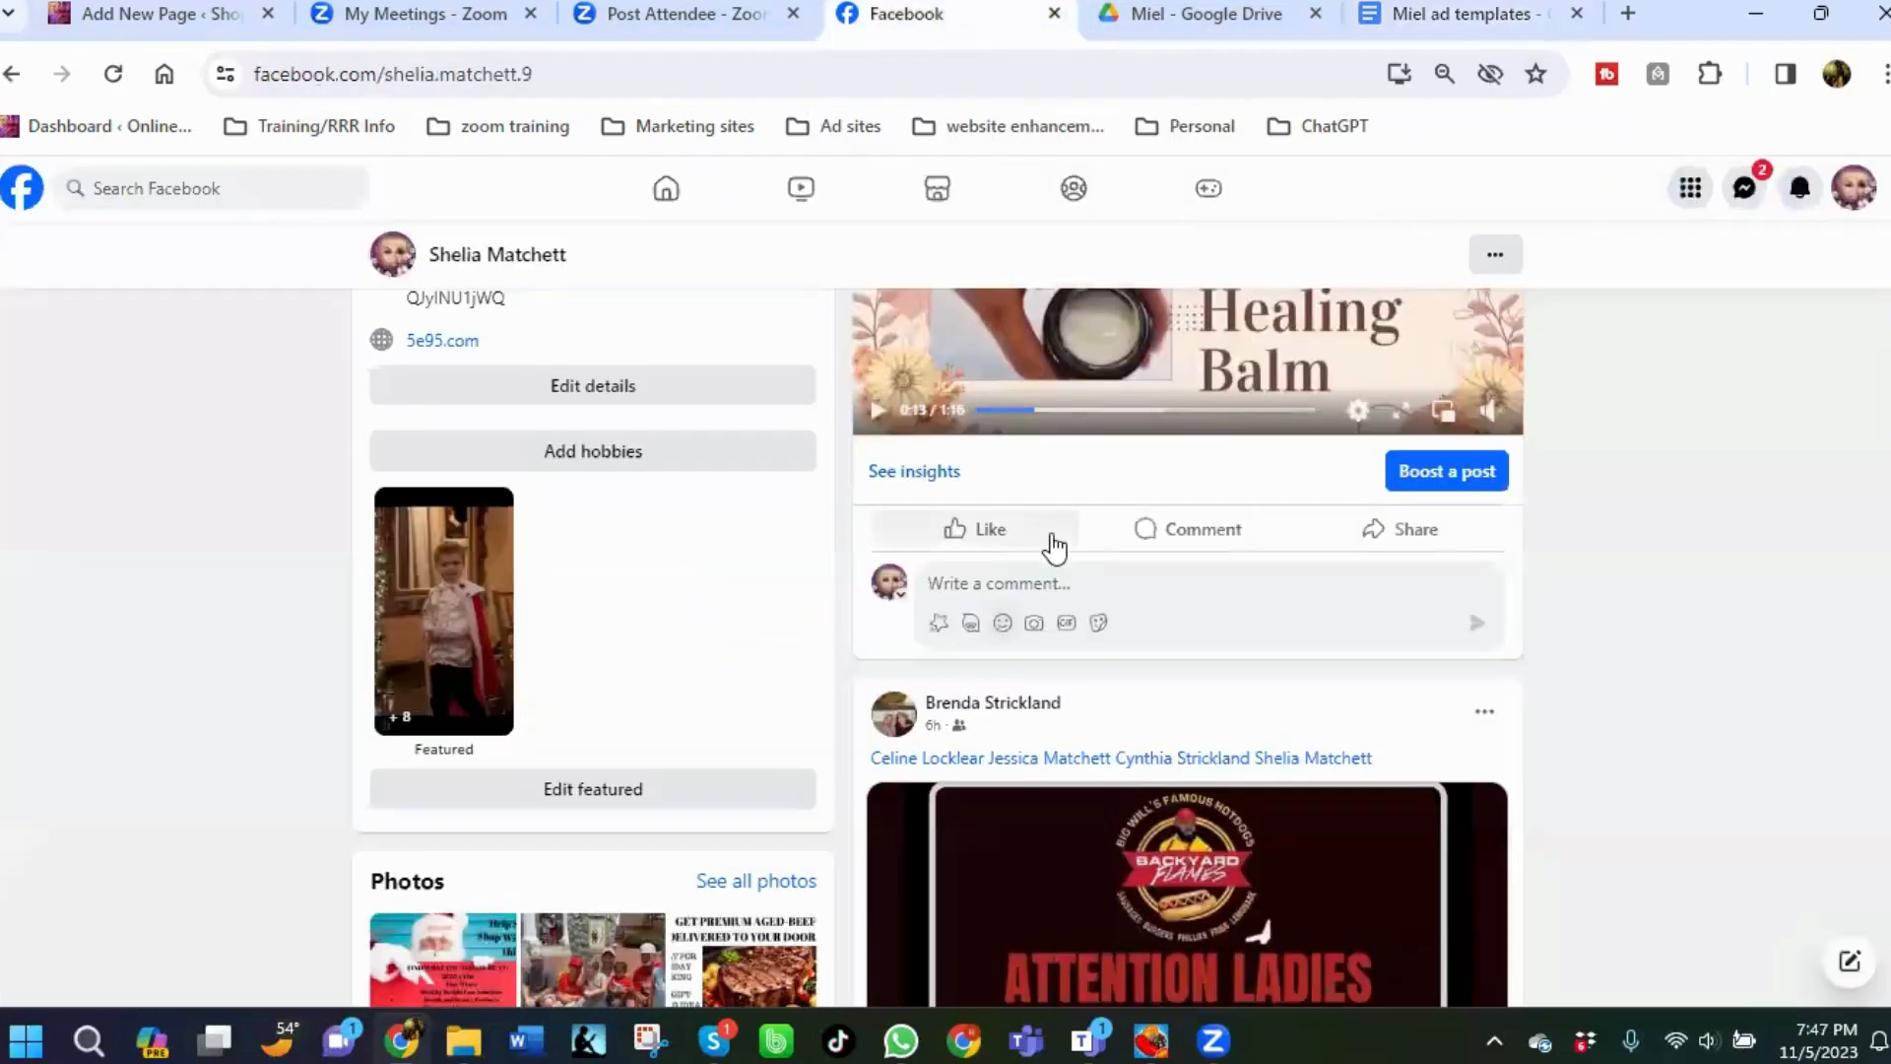
pyautogui.rightClick(993, 587)
pyautogui.click(991, 583)
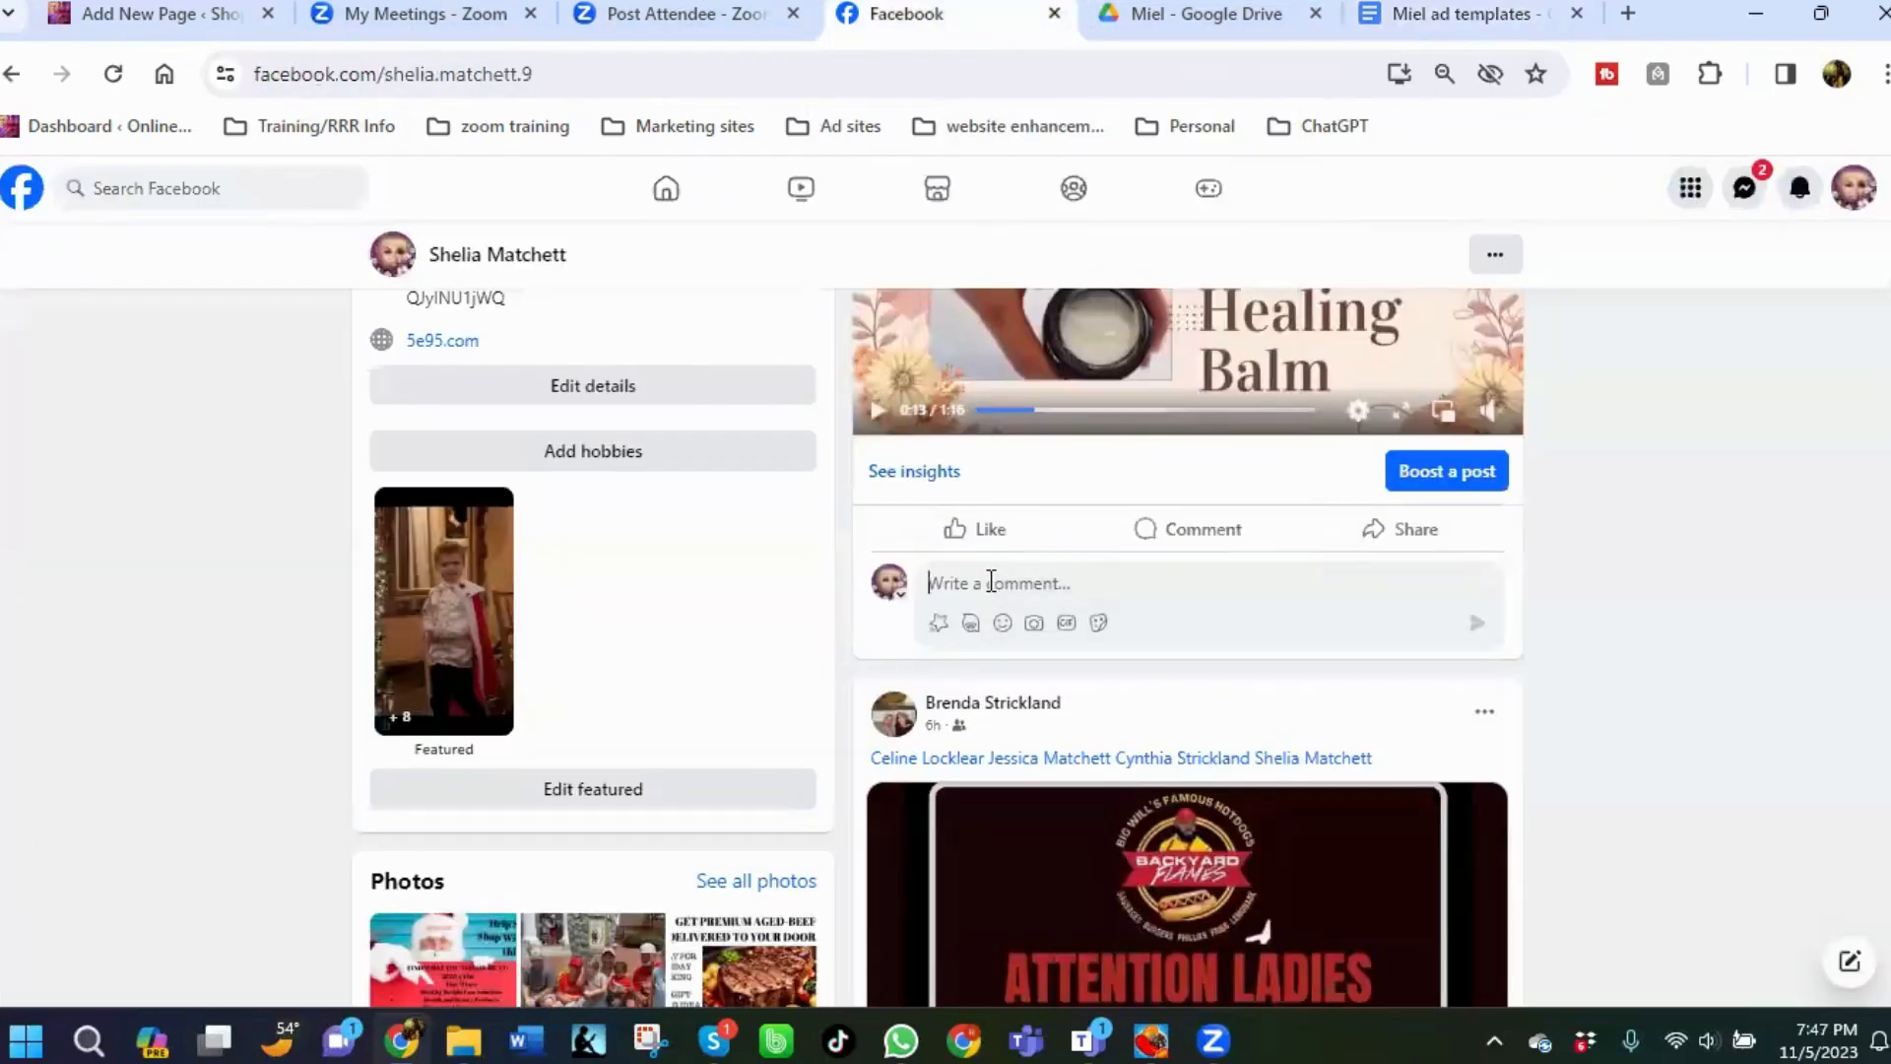
pyautogui.write('Read and c')
pyautogui.write('rder for the ')
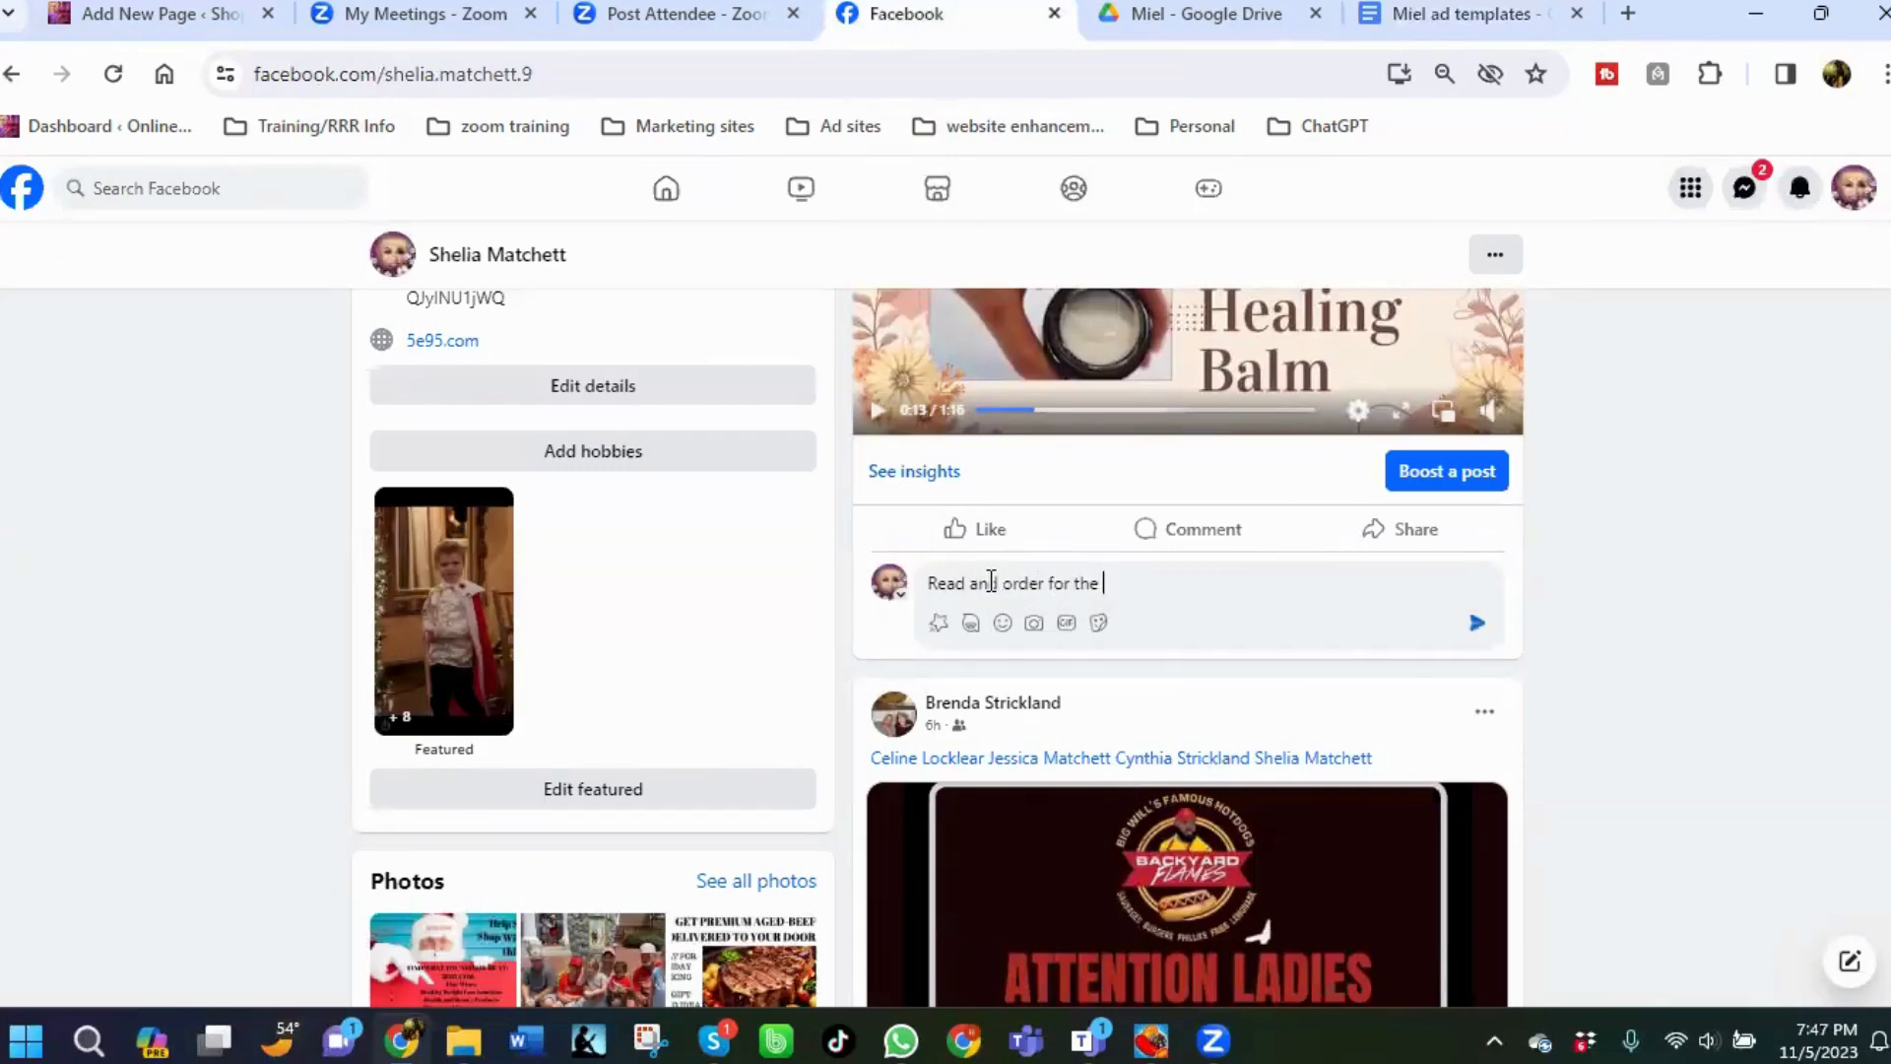
pyautogui.write('holiday')
pyautogui.write('s and')
pyautogui.press('BackSpace')
pyautogui.press('BackSpace')
pyautogui.press('BackSpace')
pyautogui.press('BackSpace')
pyautogui.write('.  Order today')
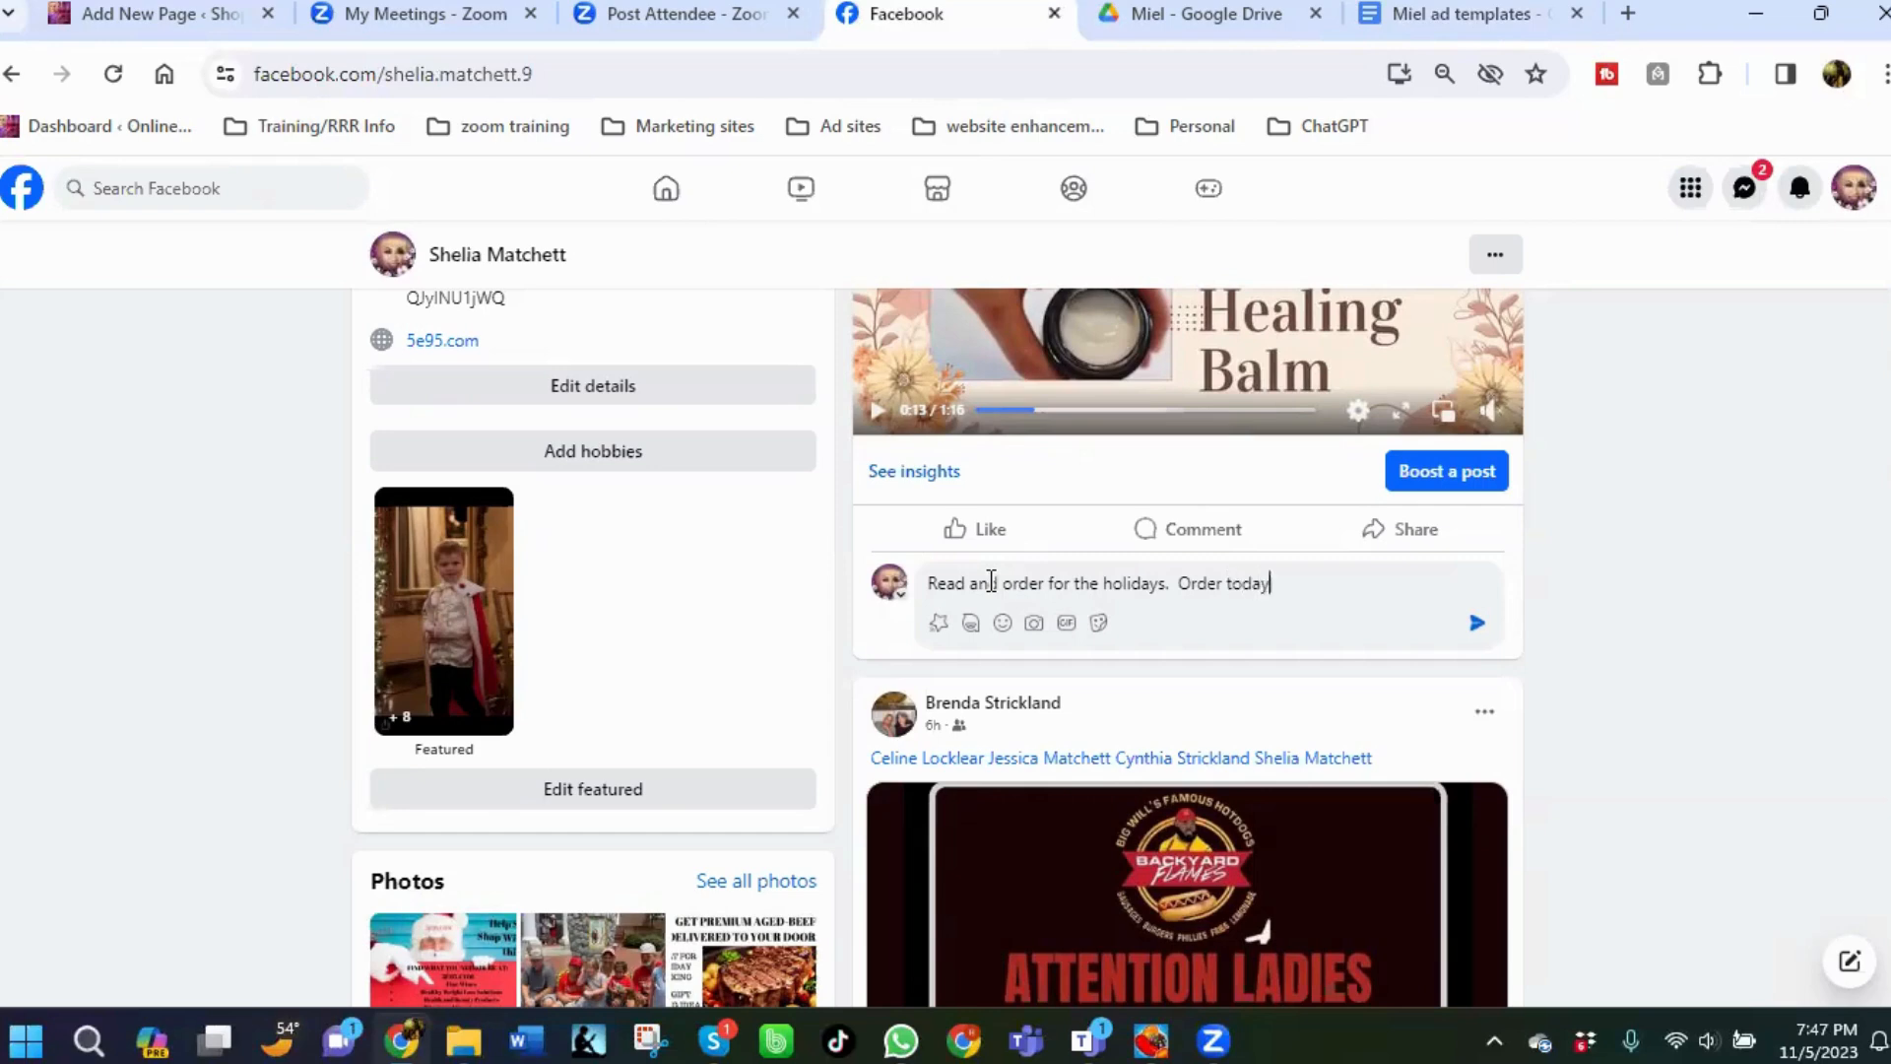
pyautogui.write(' and save 205 on your first order.')
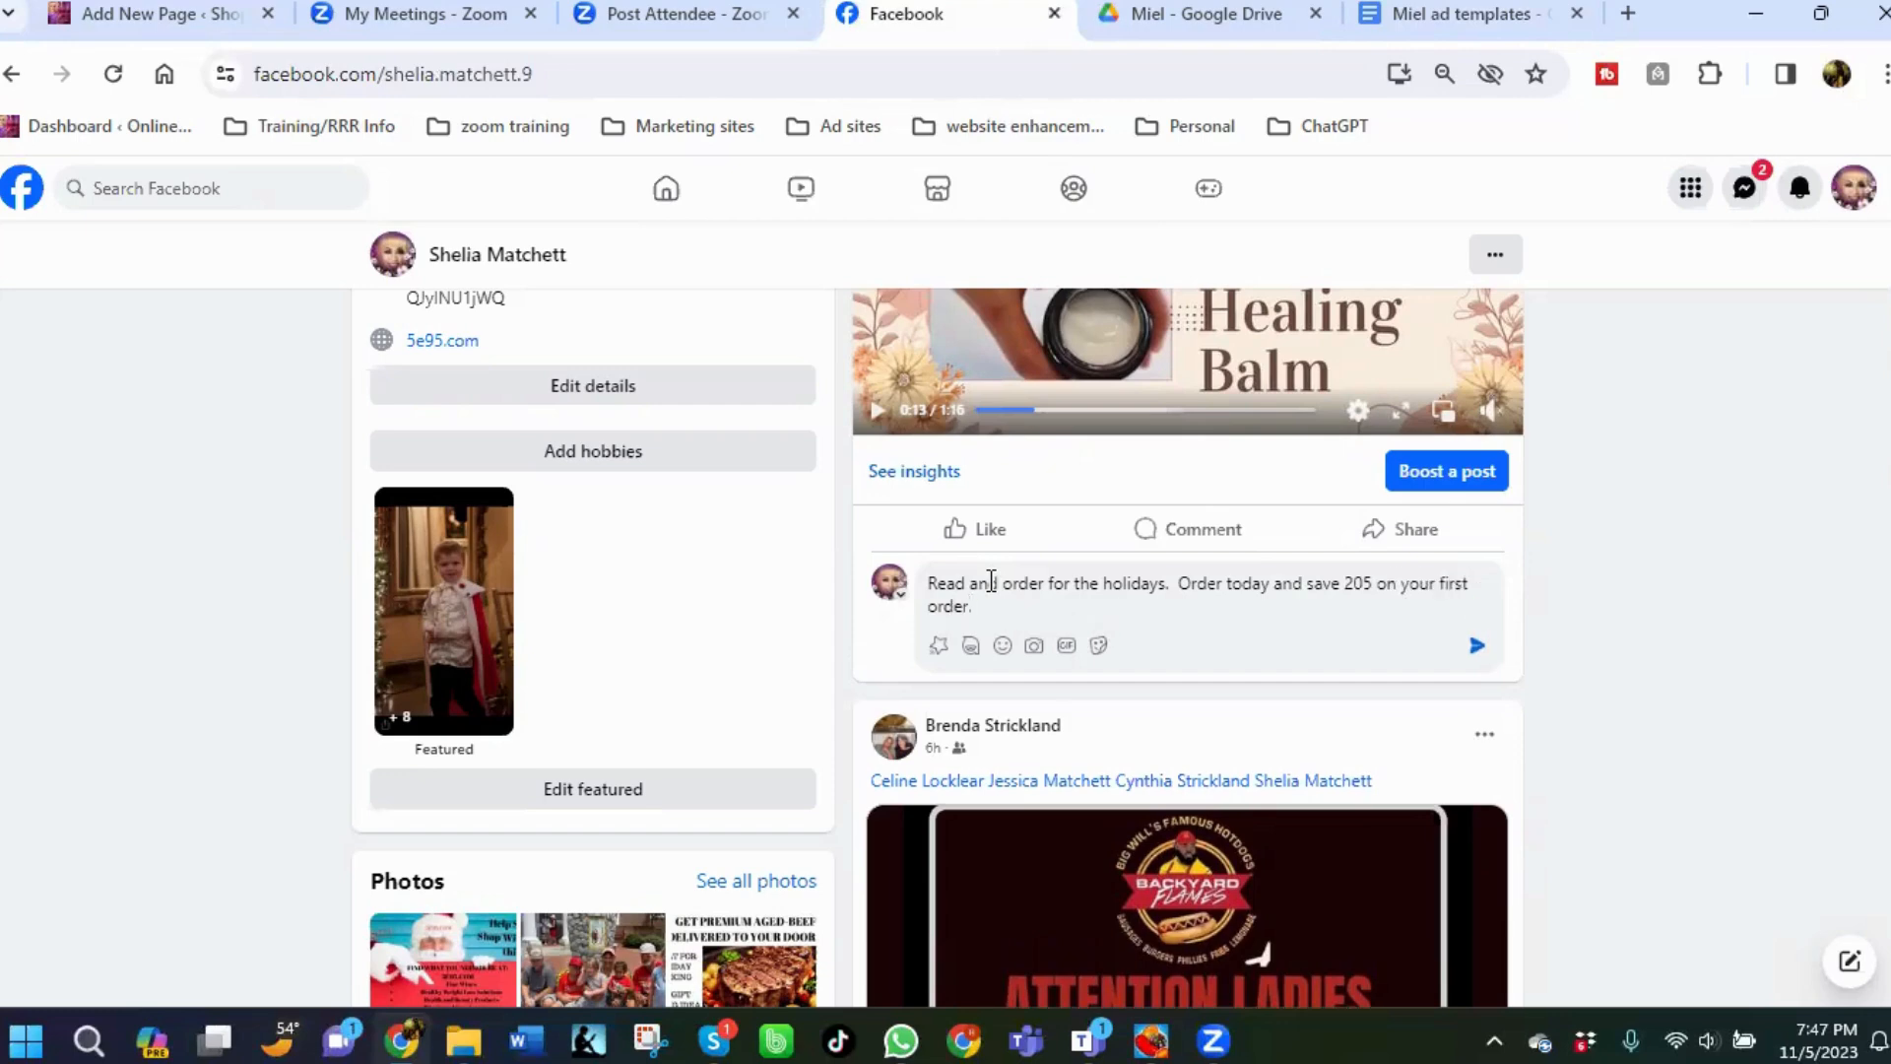
pyautogui.press('BackSpace')
pyautogui.write('at:')
# Paste the copied natural-skincare-solution link at the end of the comment and post it.
pyautogui.rightClick(1018, 616)
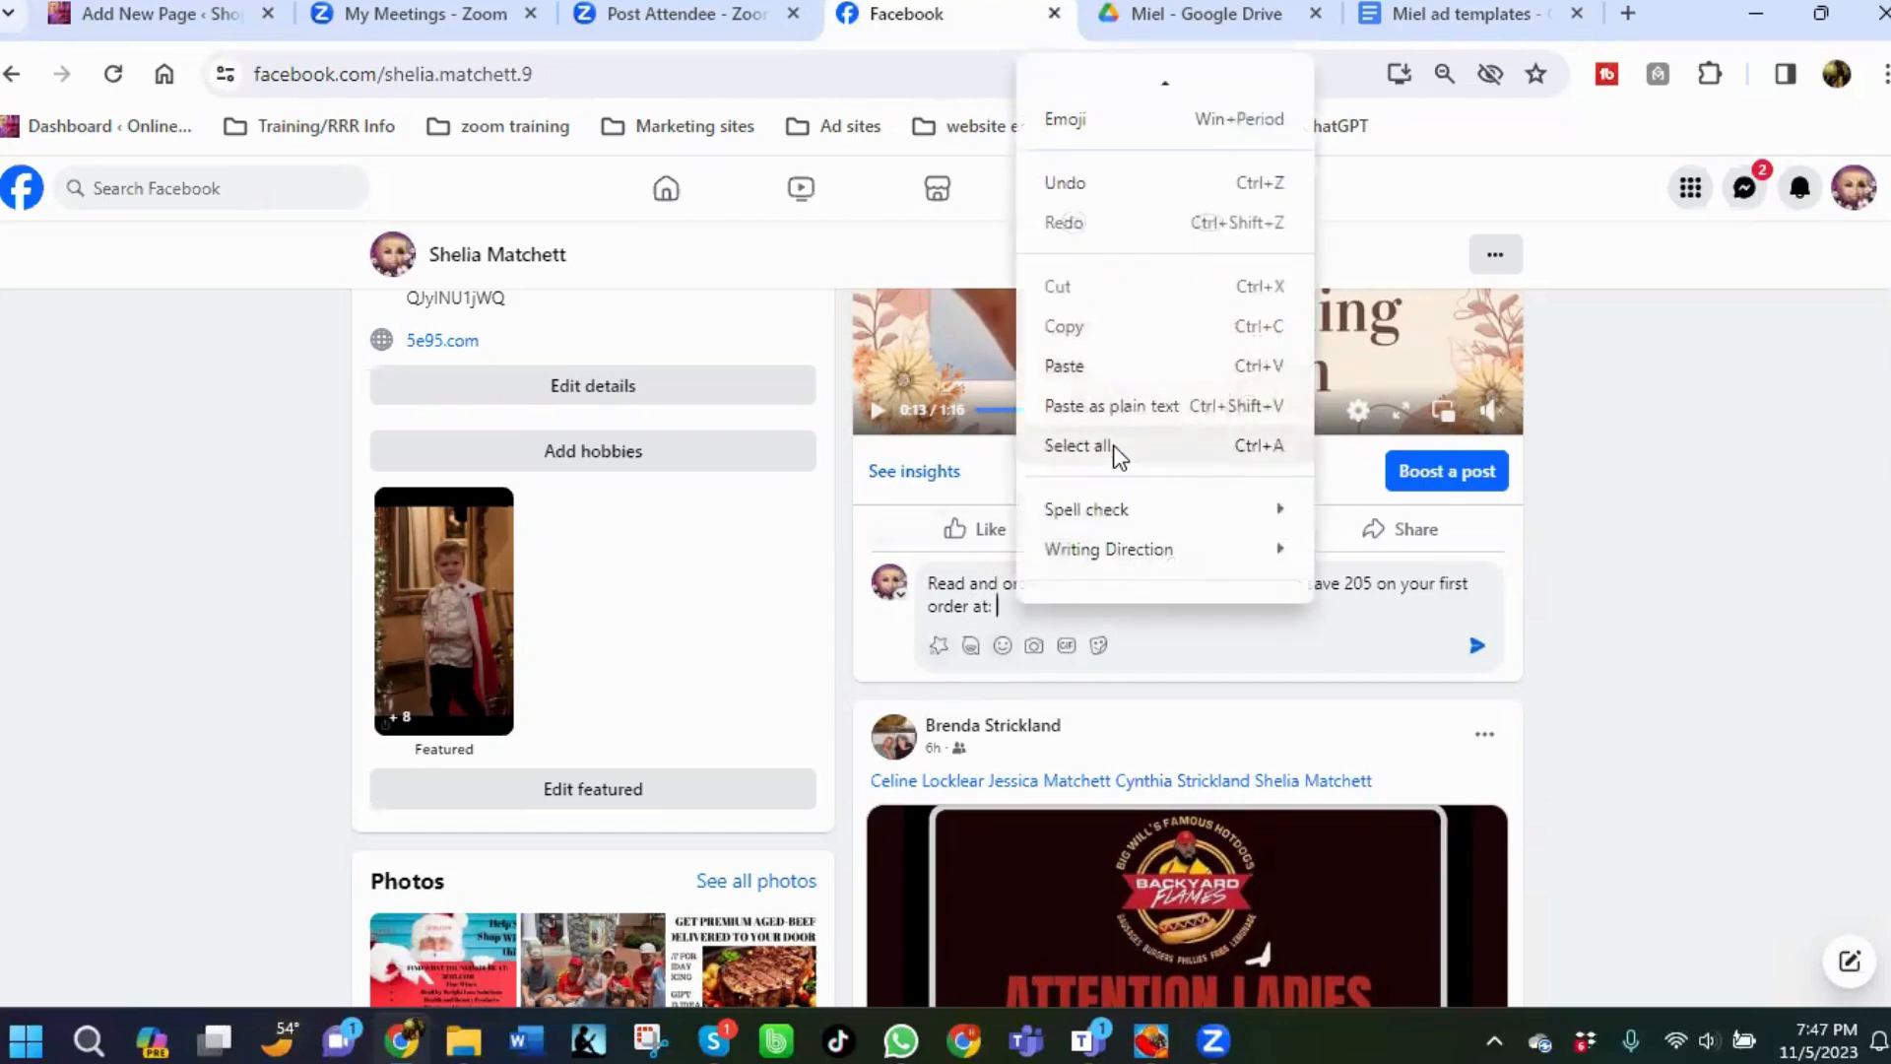
pyautogui.click(1078, 365)
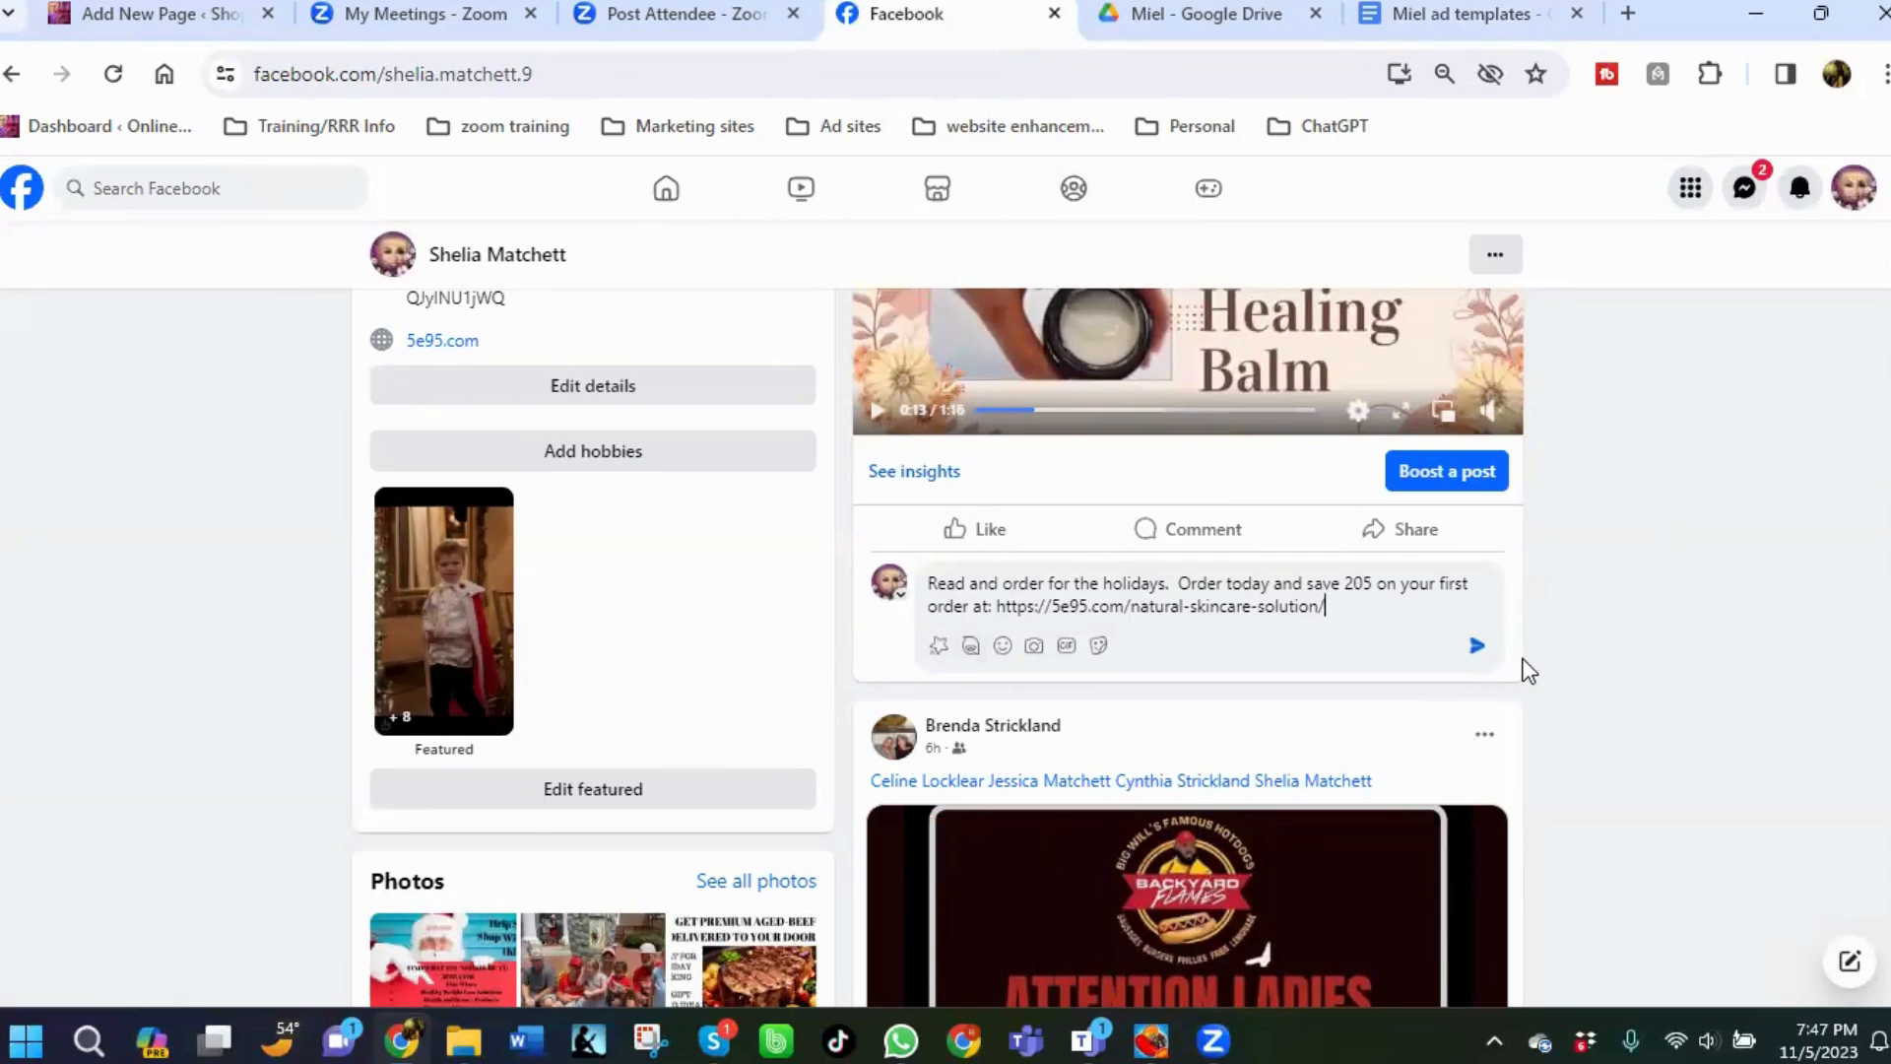
pyautogui.click(1478, 647)
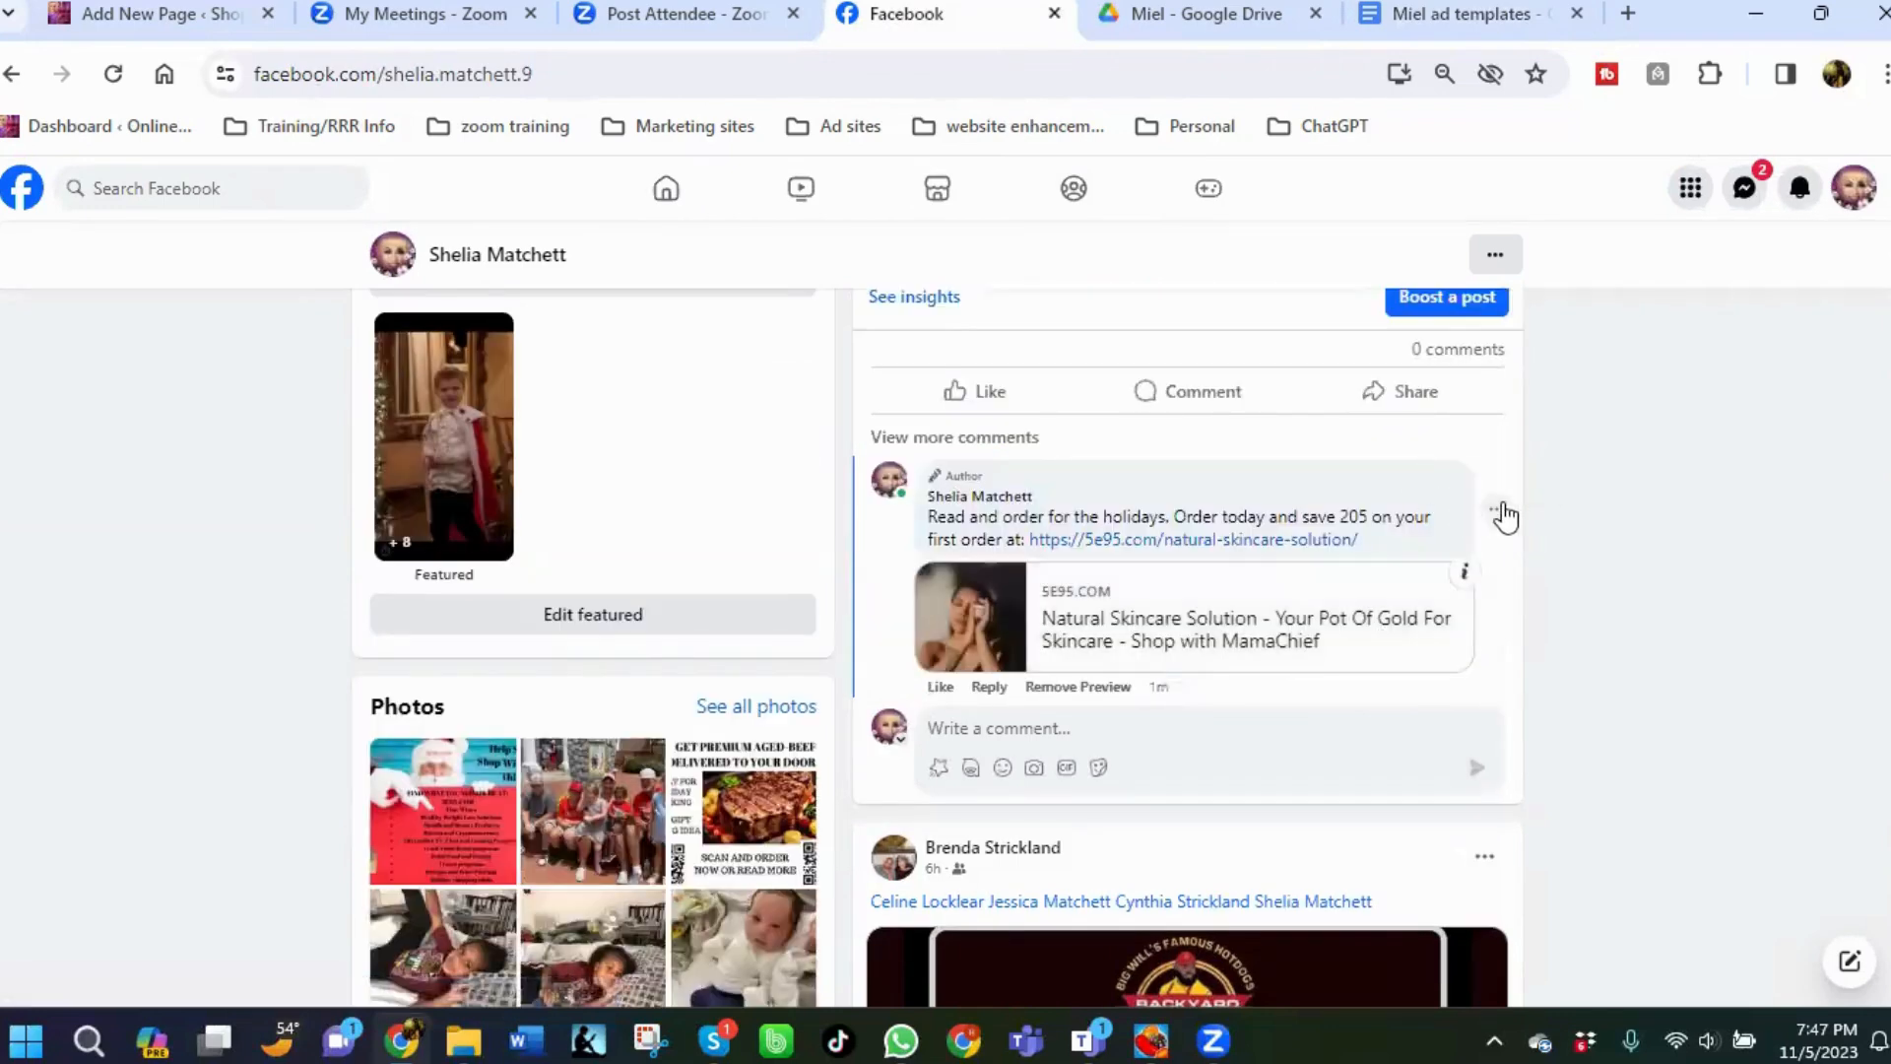
# Edit the posted comment to change the discount from 205 to 20% and save it.
pyautogui.click(1500, 522)
pyautogui.click(1343, 562)
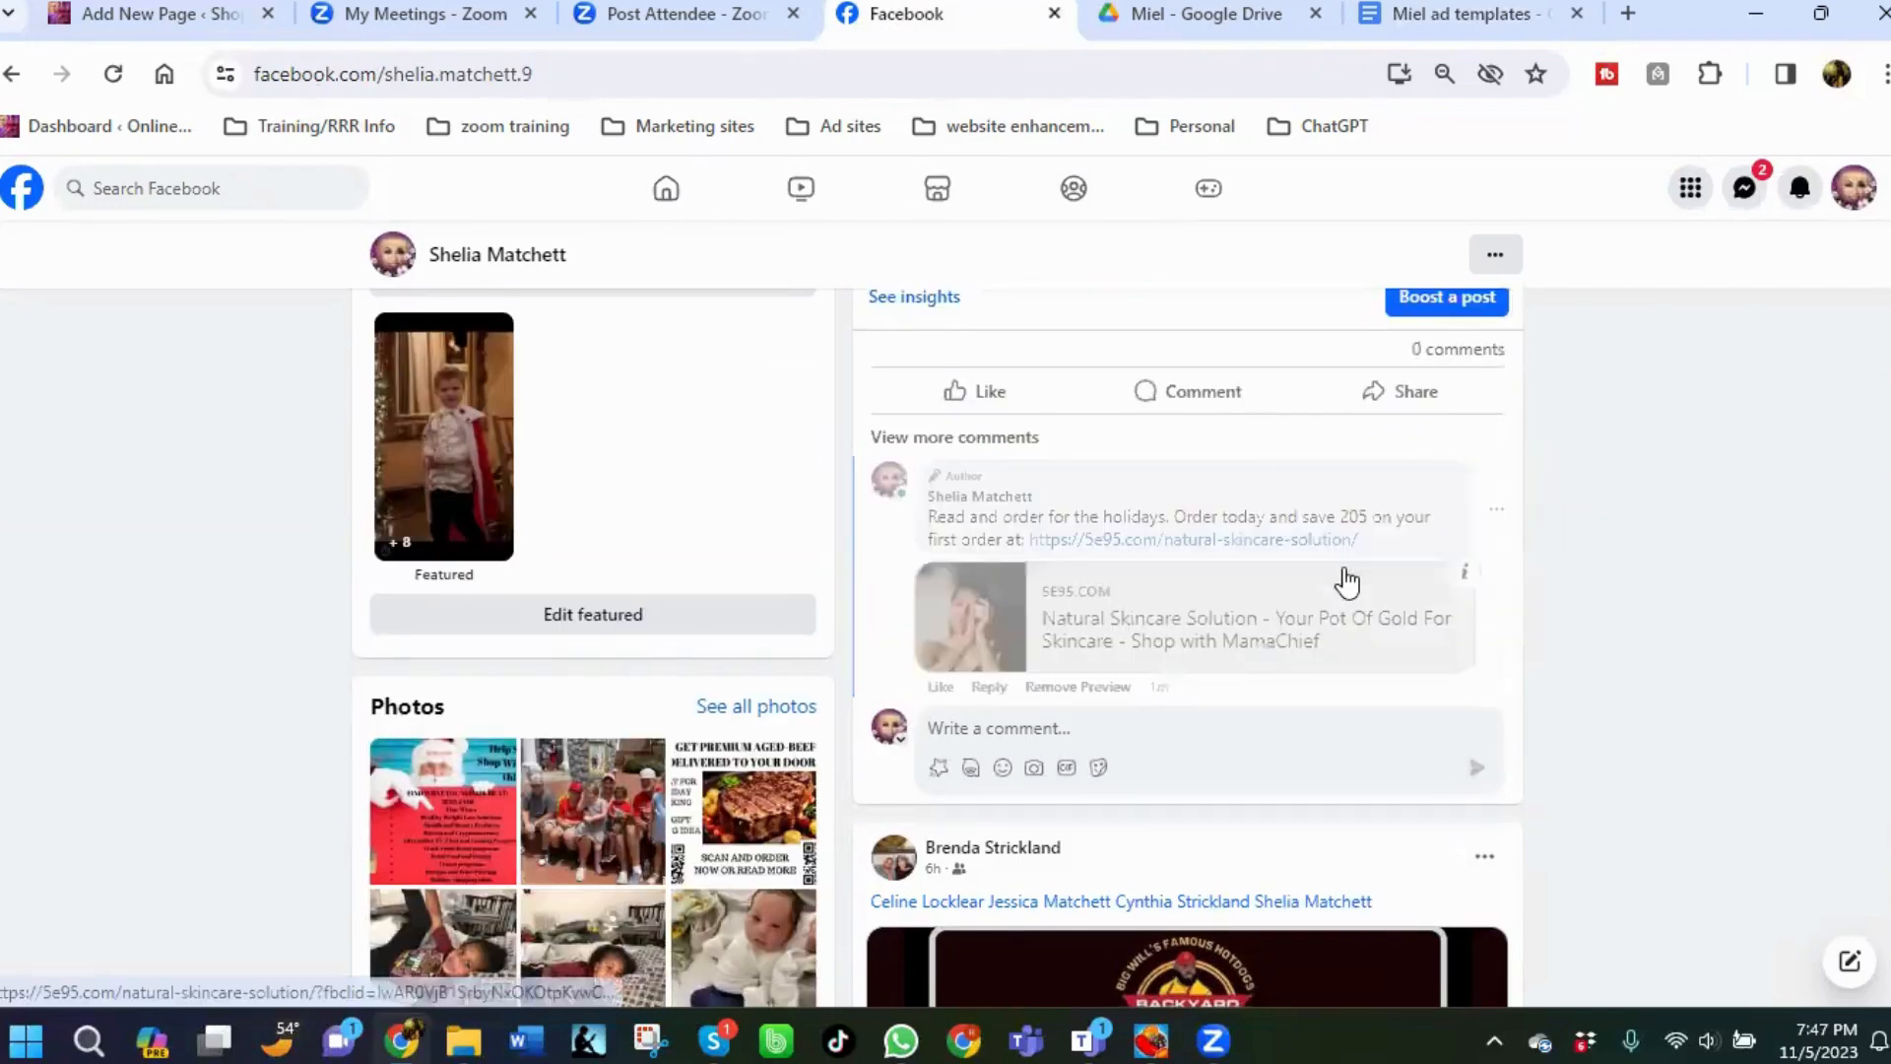
pyautogui.click(1374, 480)
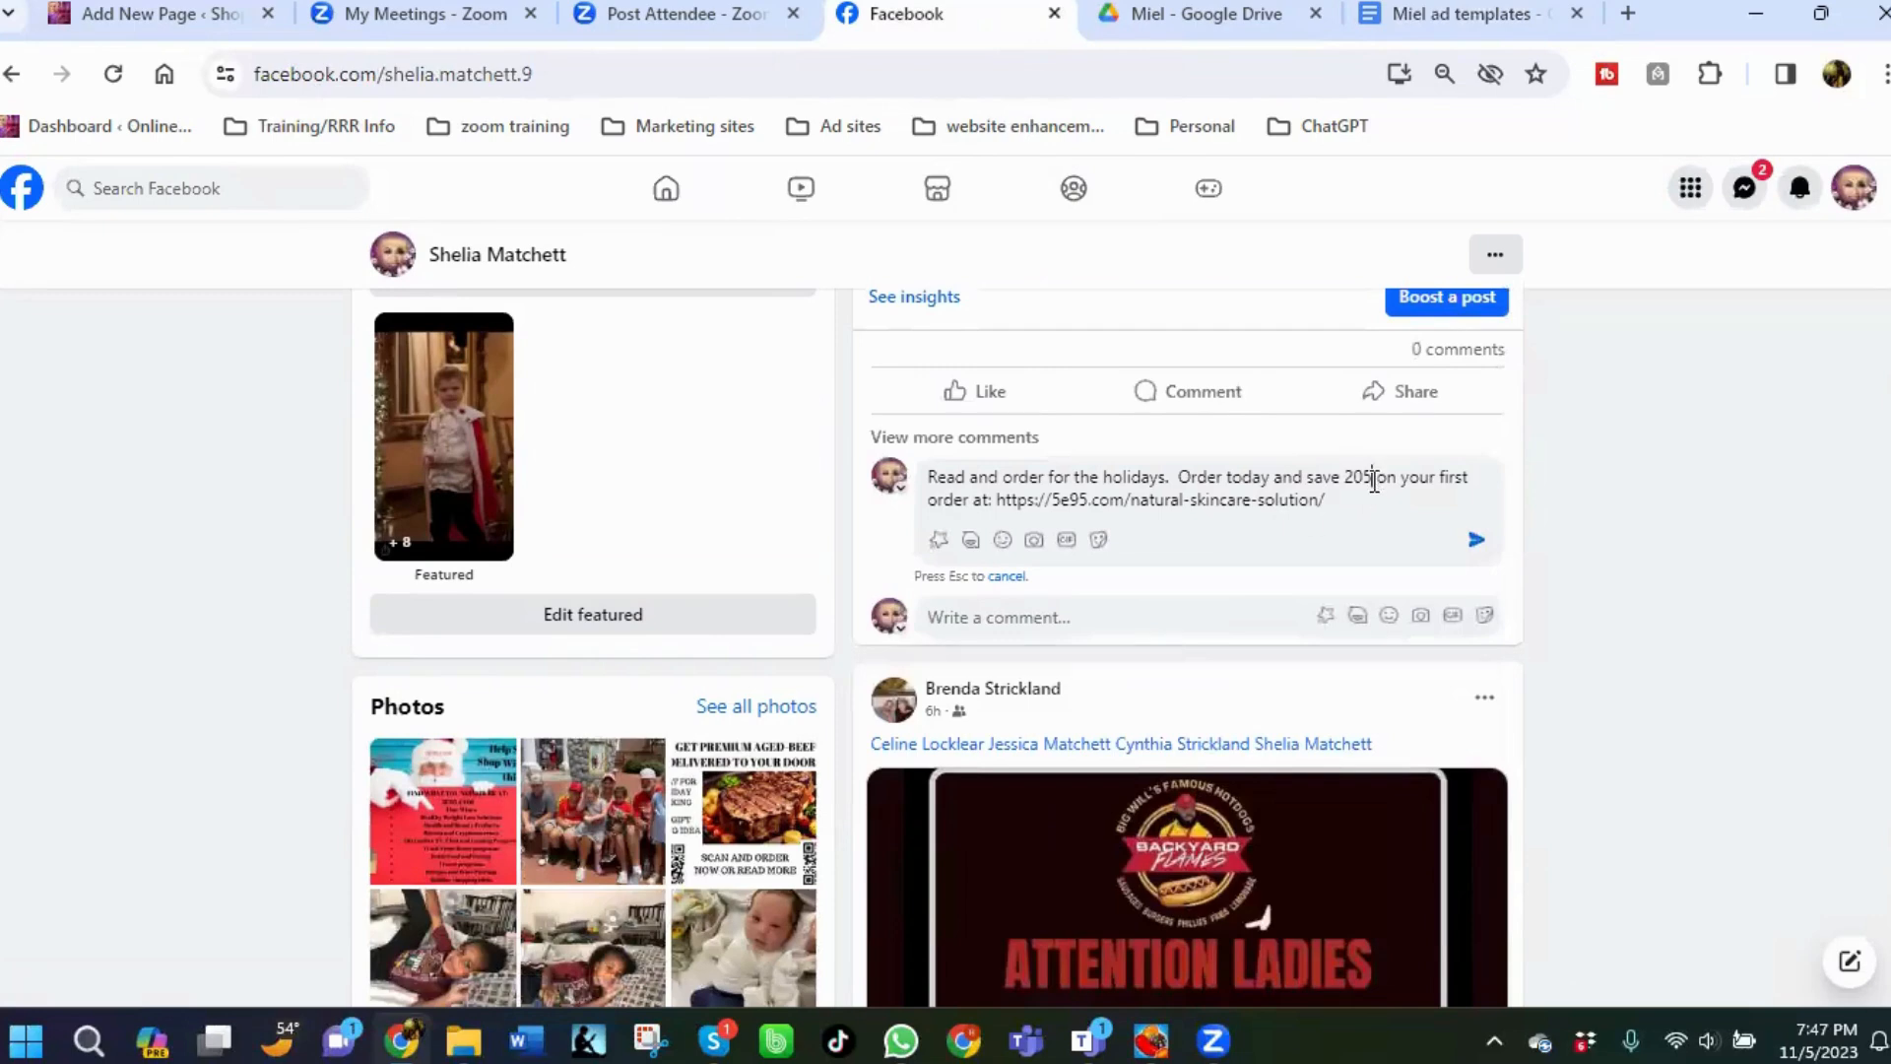
pyautogui.press('BackSpace')
pyautogui.write('%')
pyautogui.click(1478, 541)
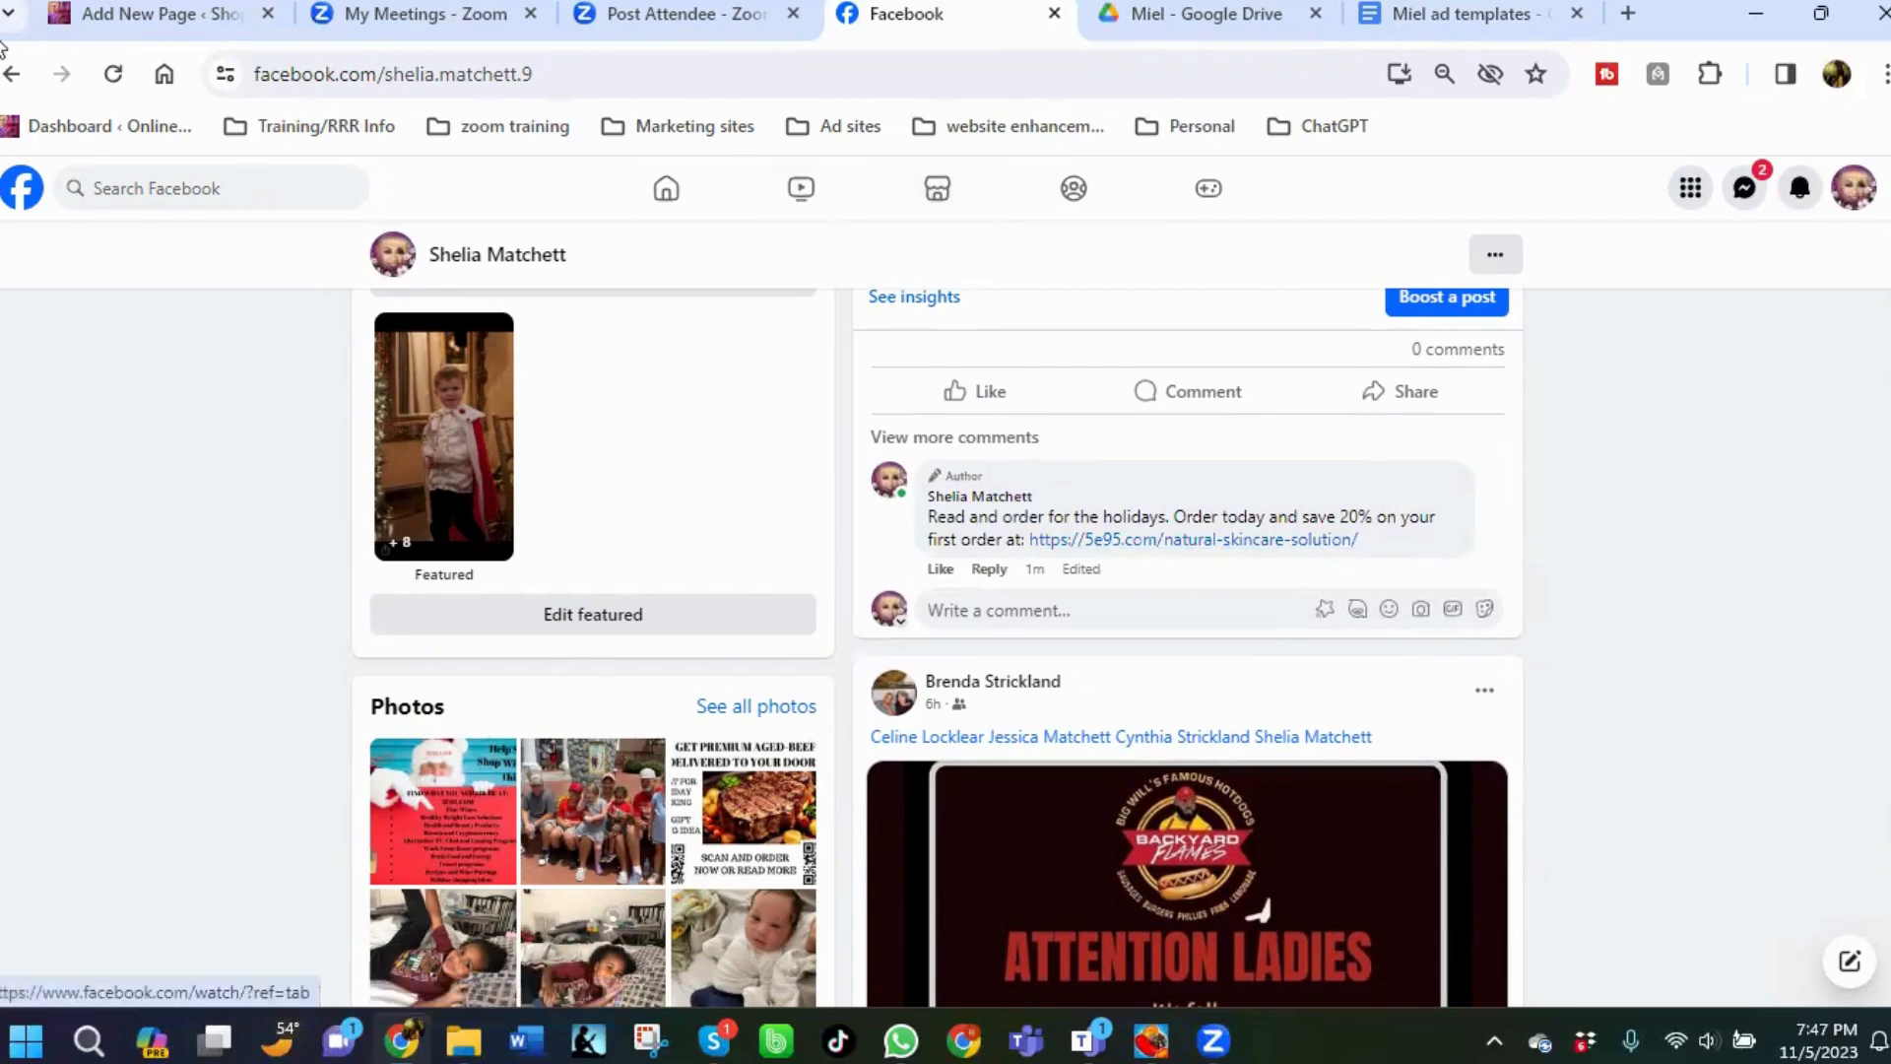
# Scroll through the profile feed to review the published post and its playing video.
pyautogui.scroll(5, 1473, 510)
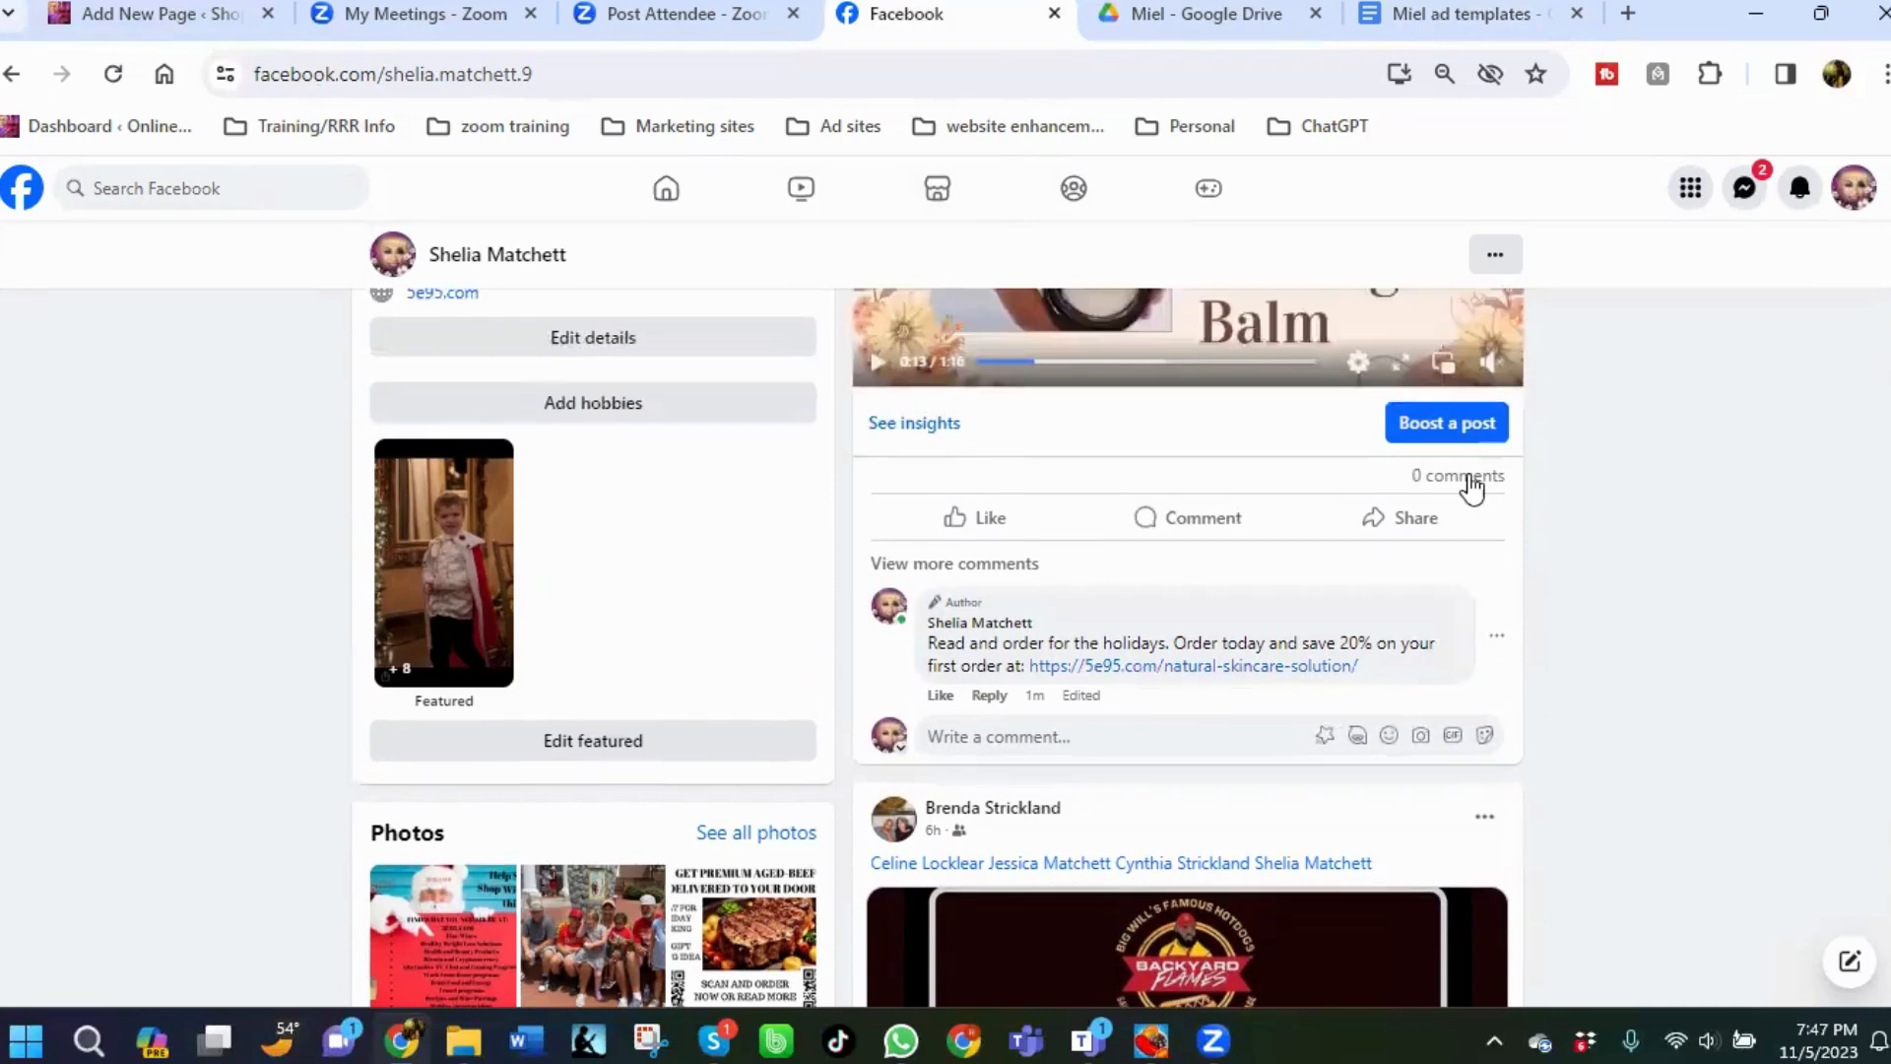
pyautogui.scroll(4, 1409, 492)
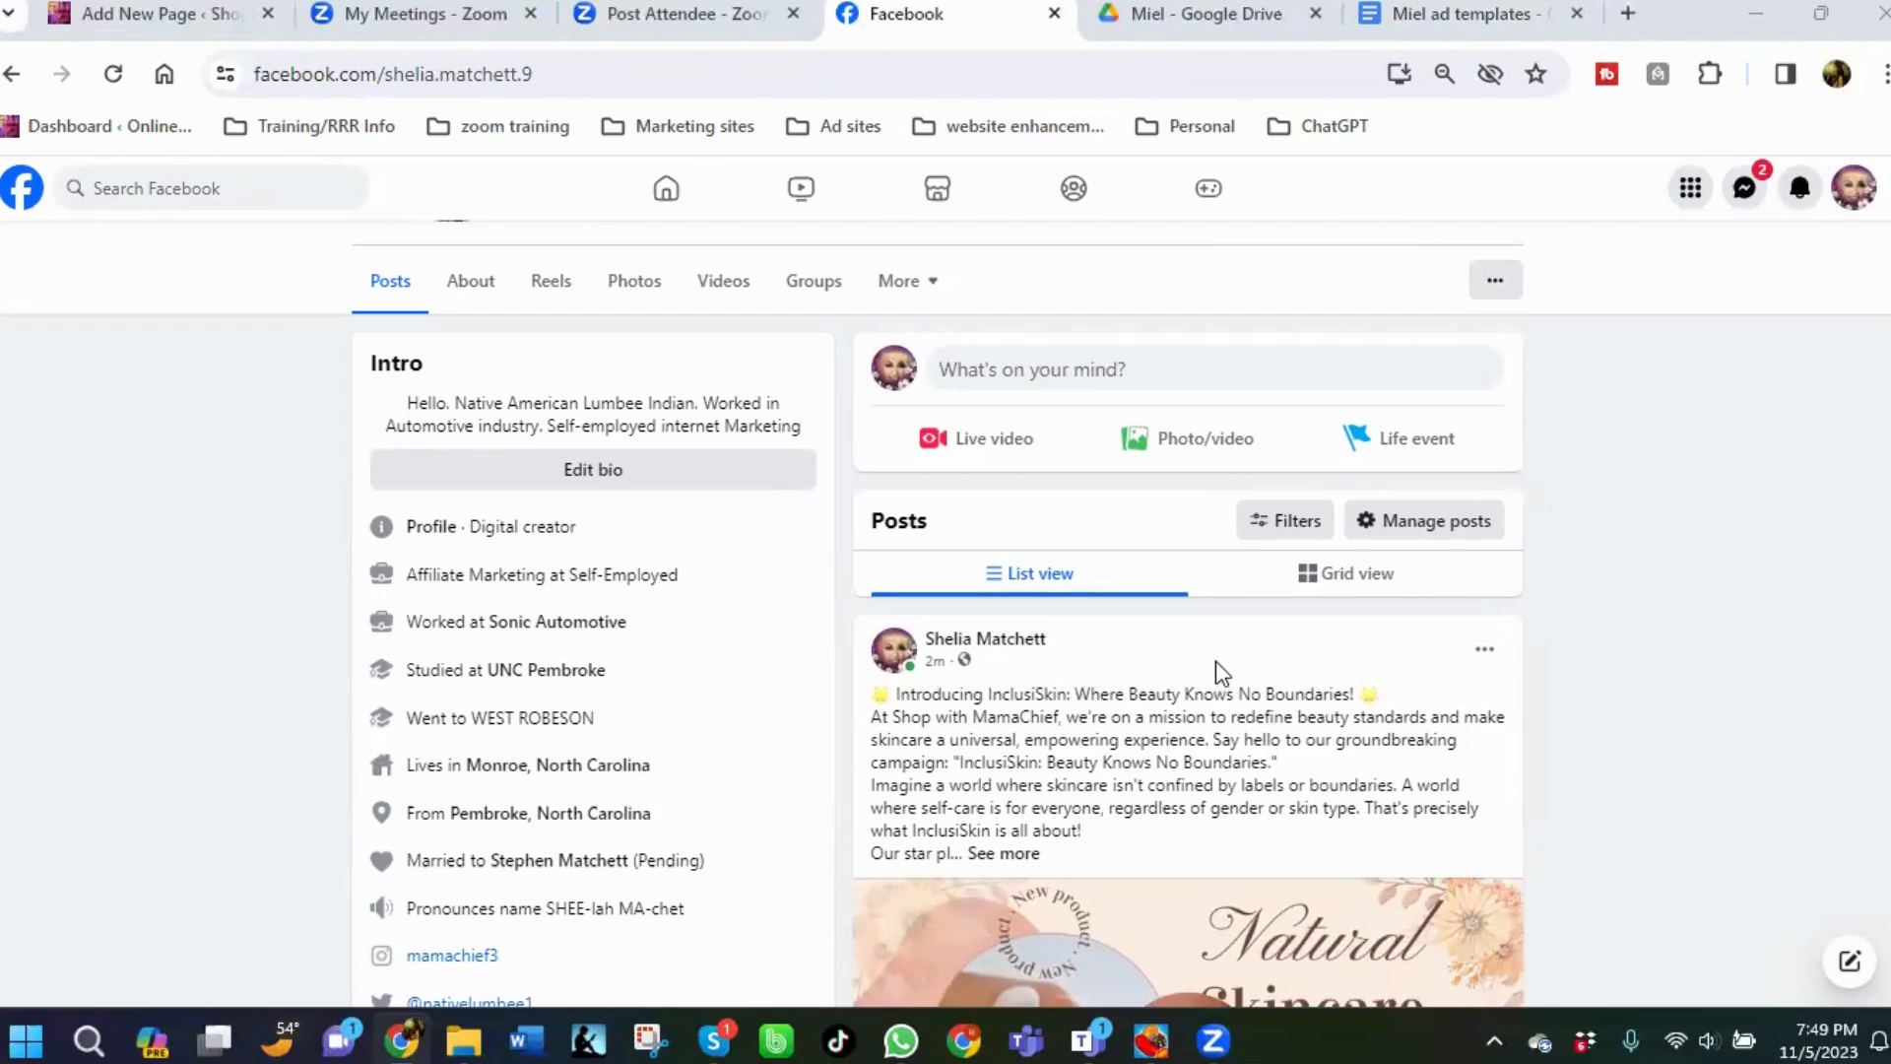
pyautogui.scroll(-3, 1215, 658)
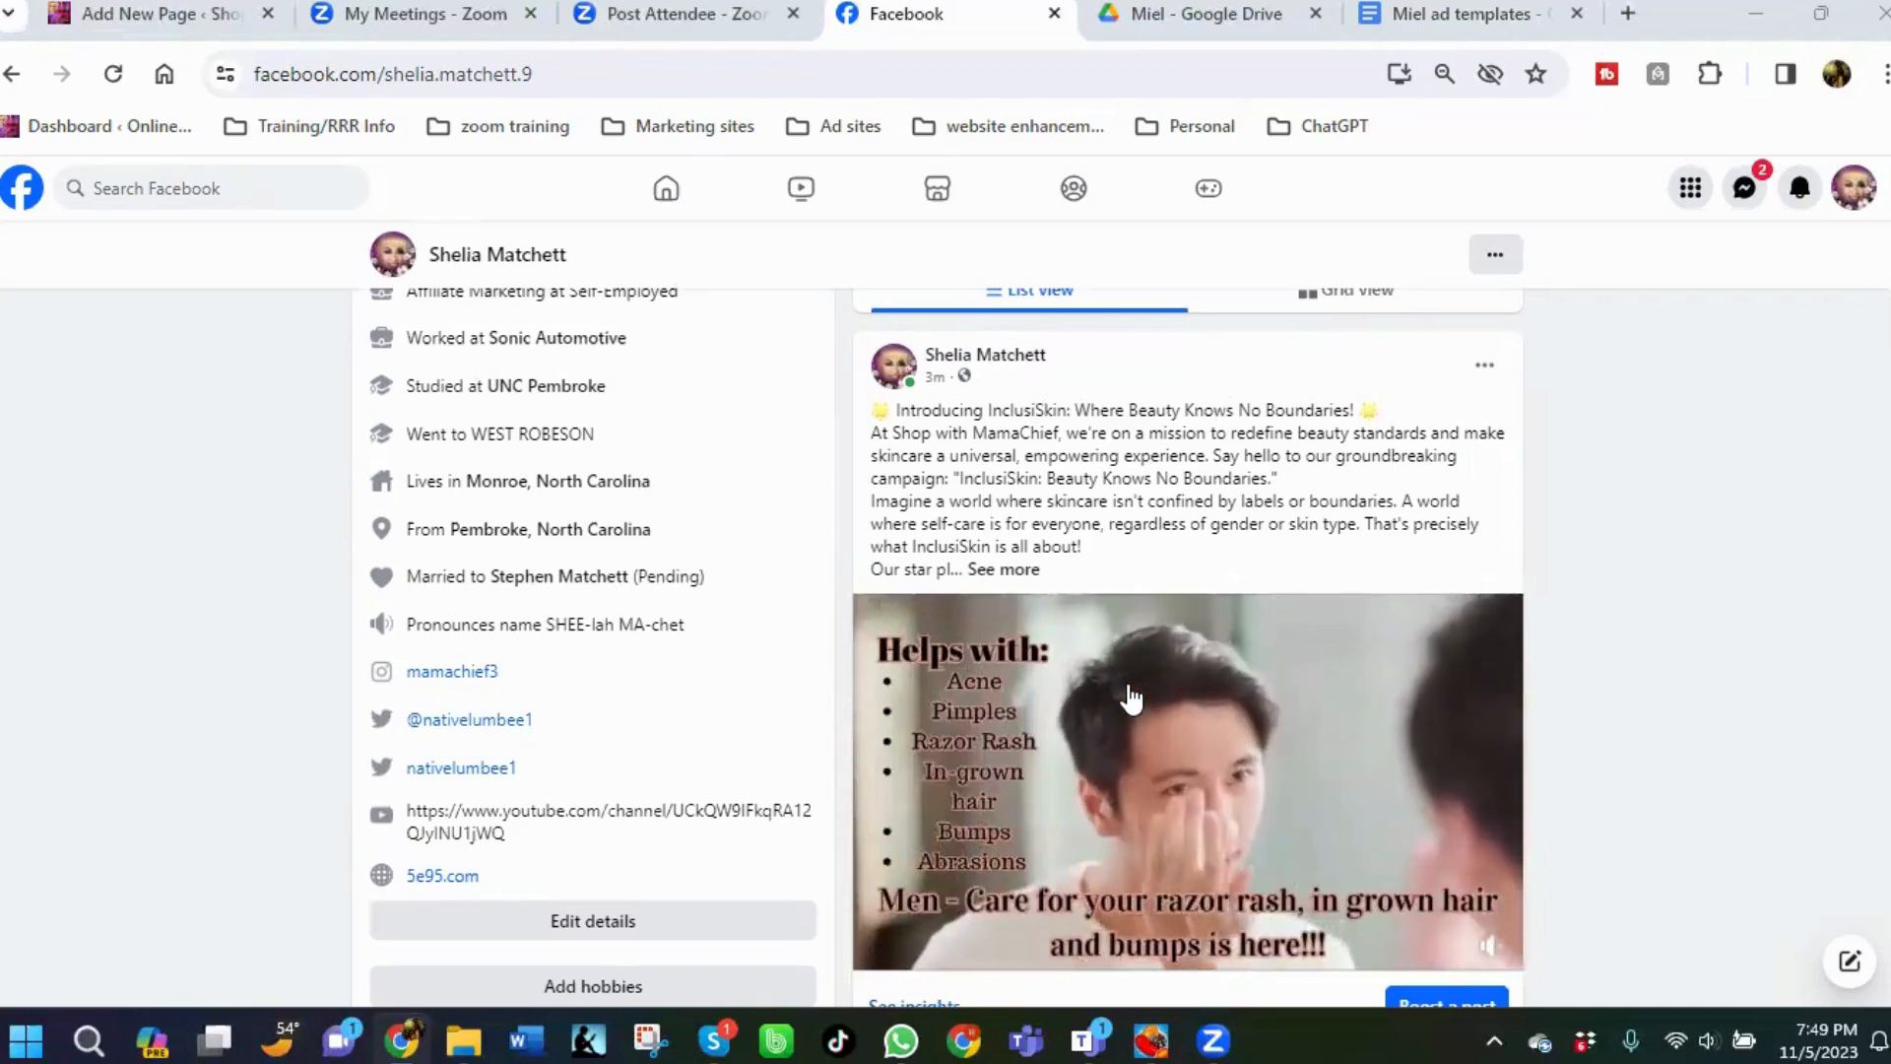
pyautogui.moveTo(1219, 716)
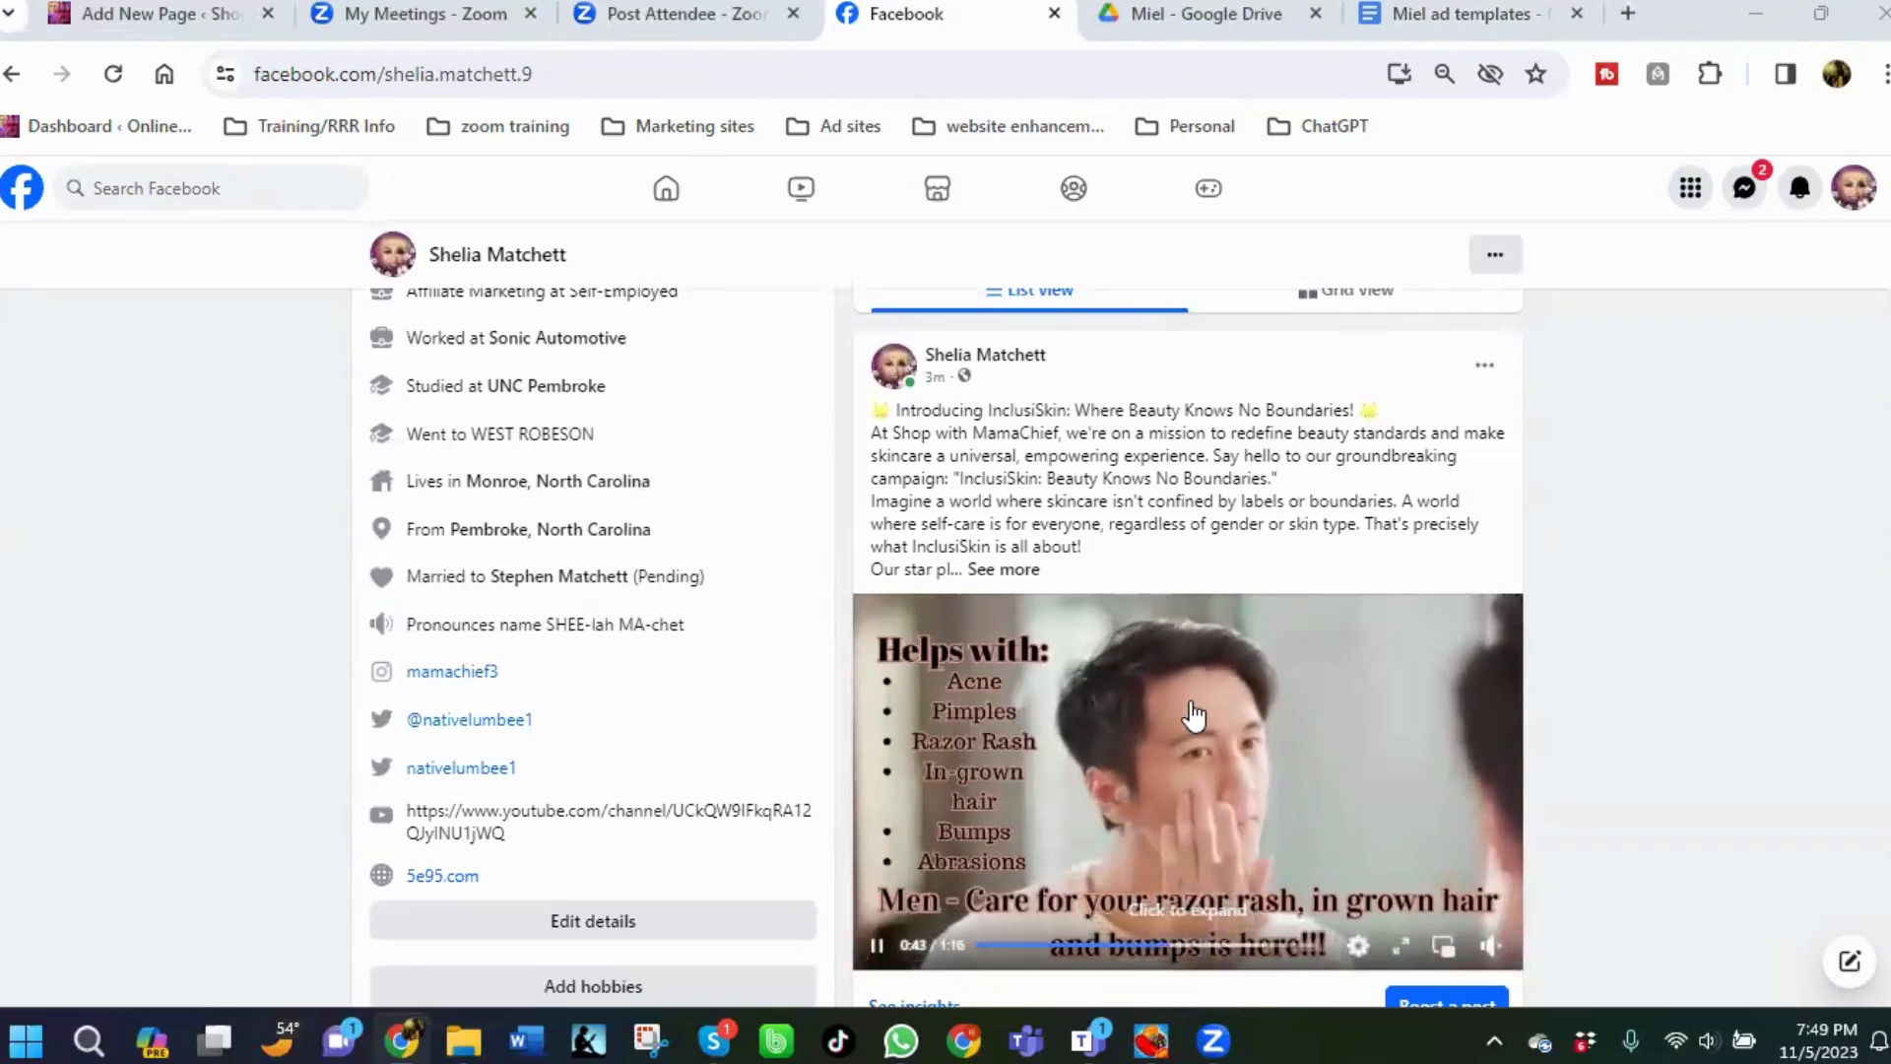
pyautogui.scroll(-1, 1222, 706)
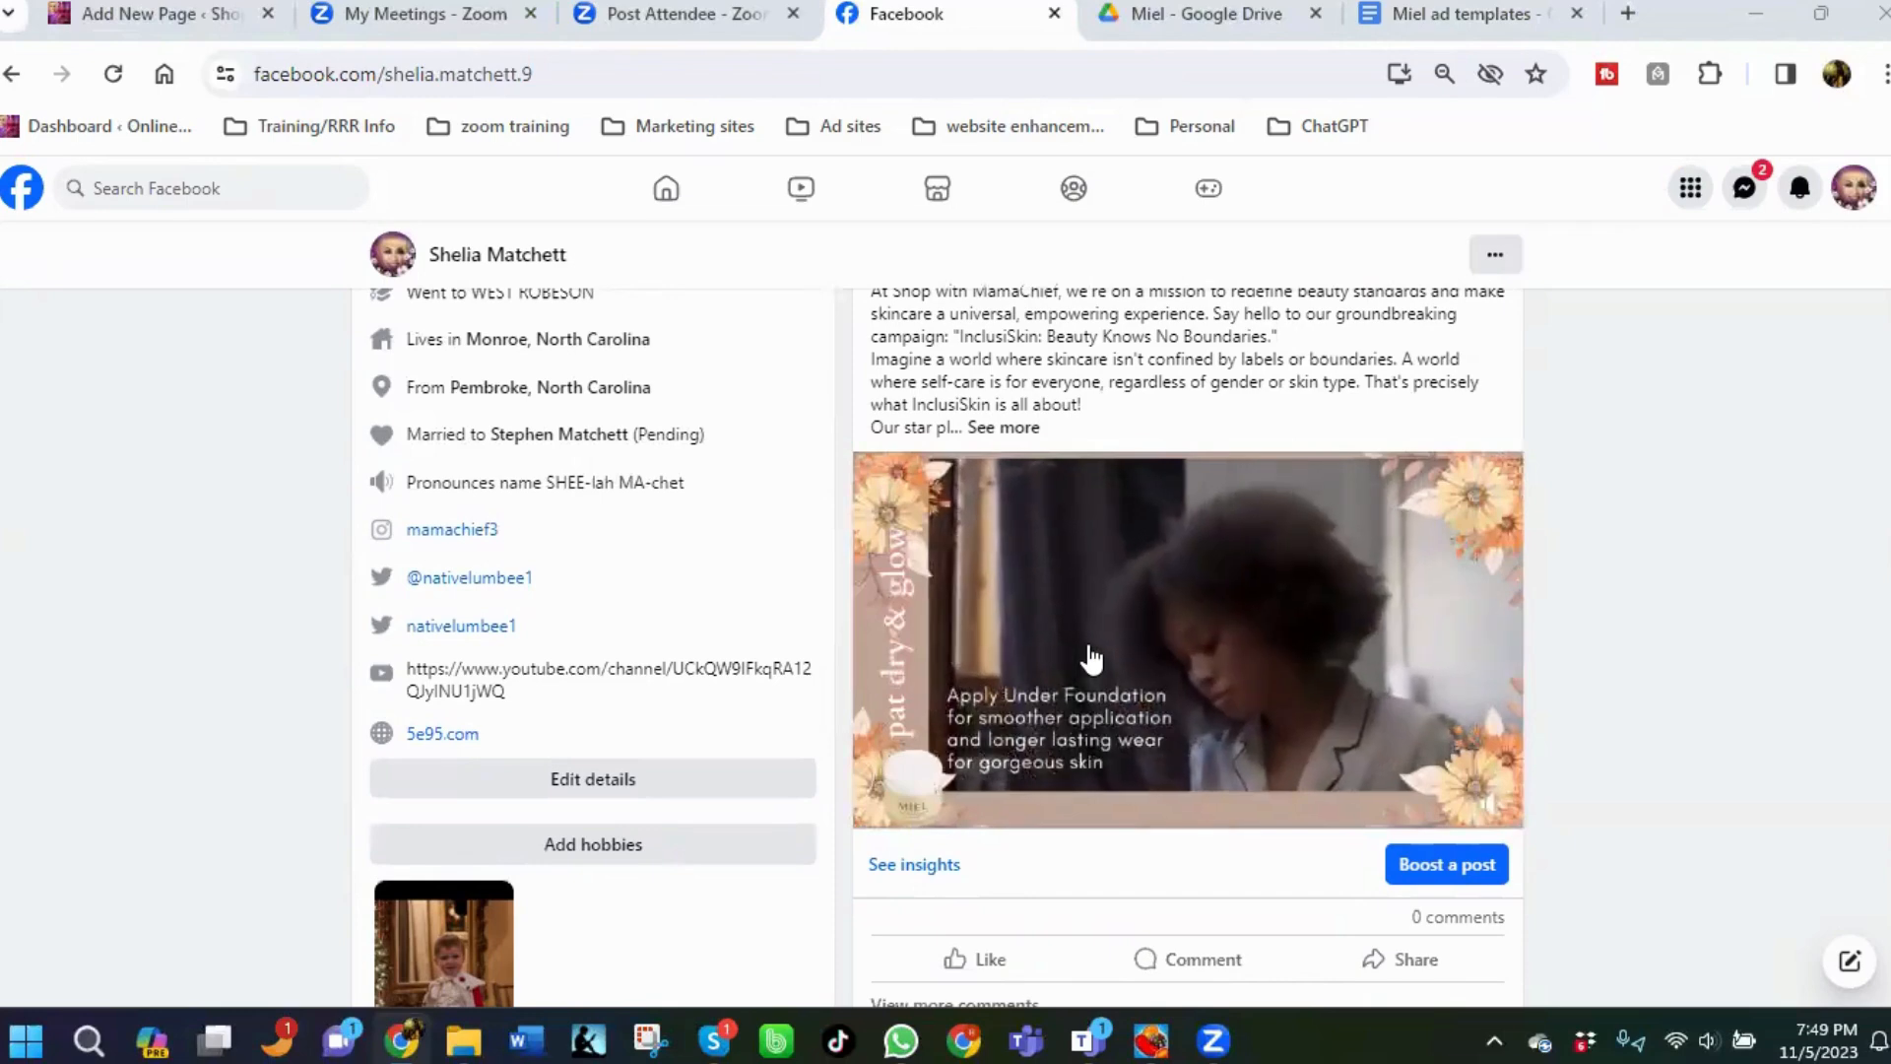
pyautogui.scroll(1, 1120, 532)
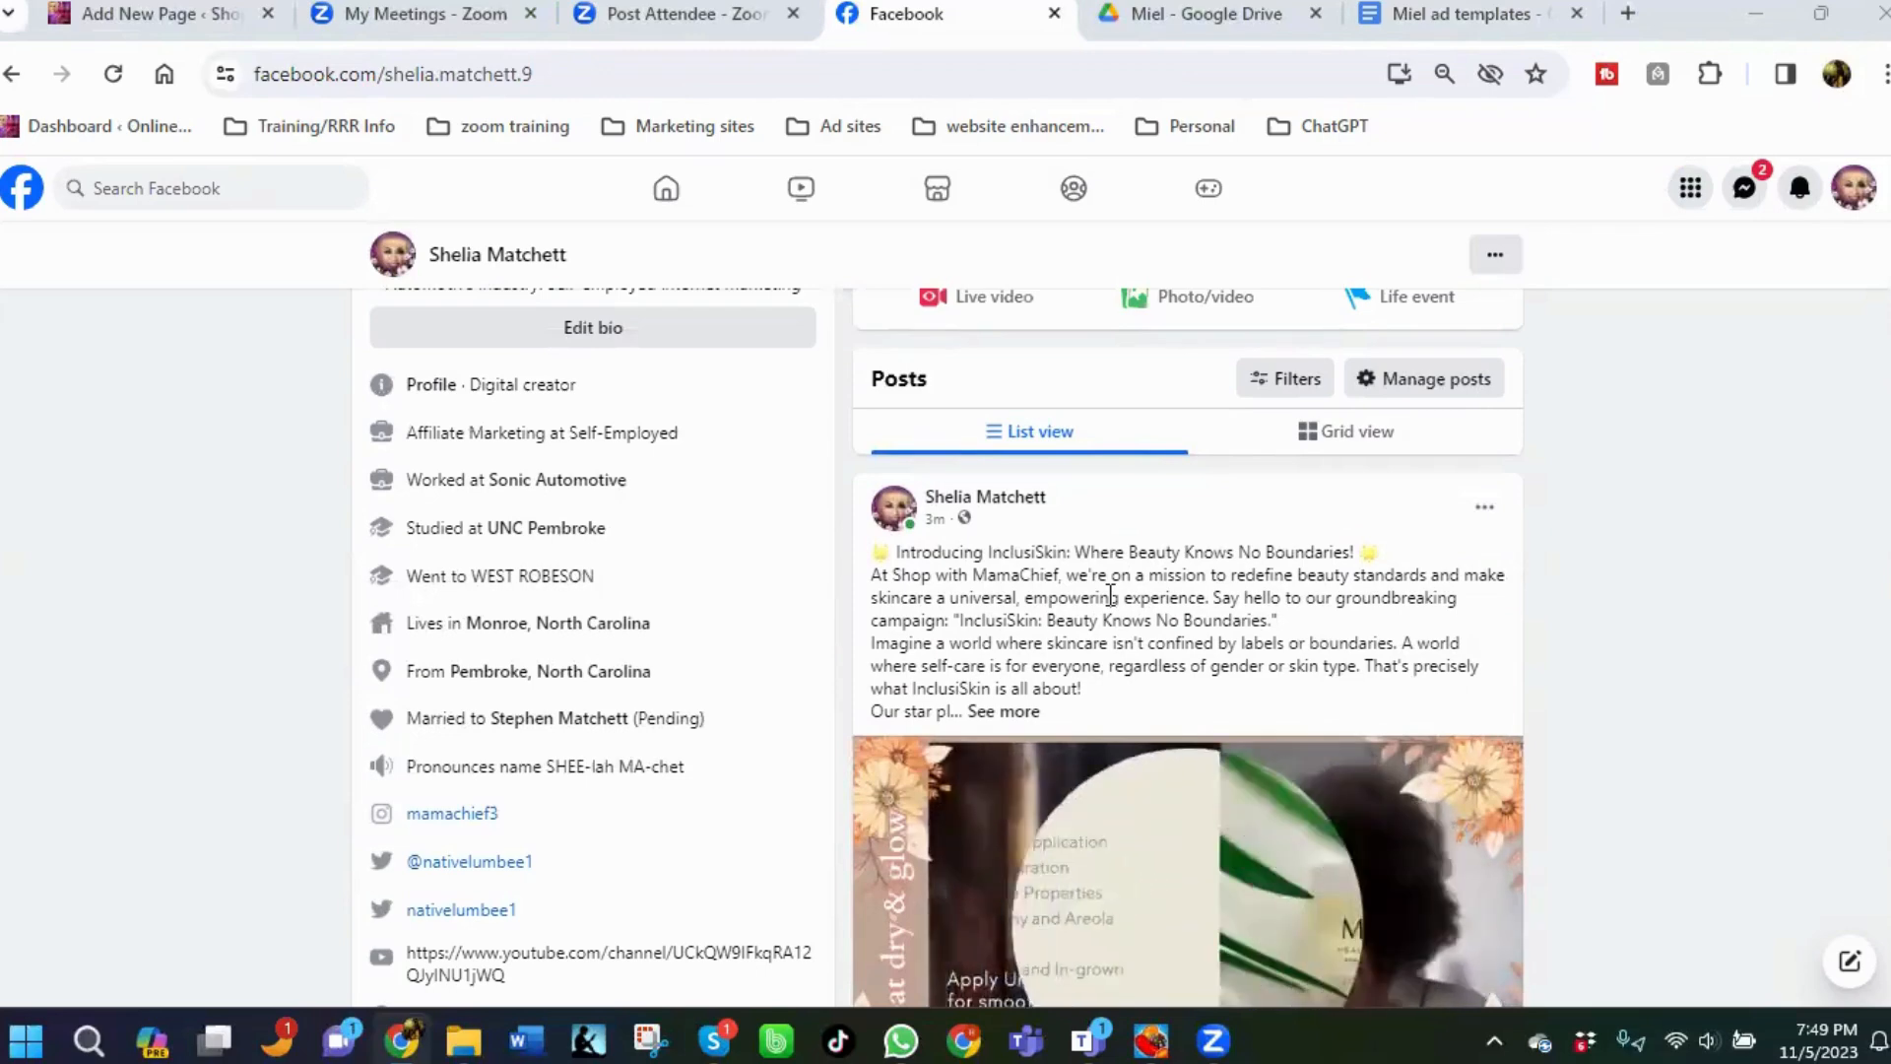
pyautogui.scroll(-2, 1110, 595)
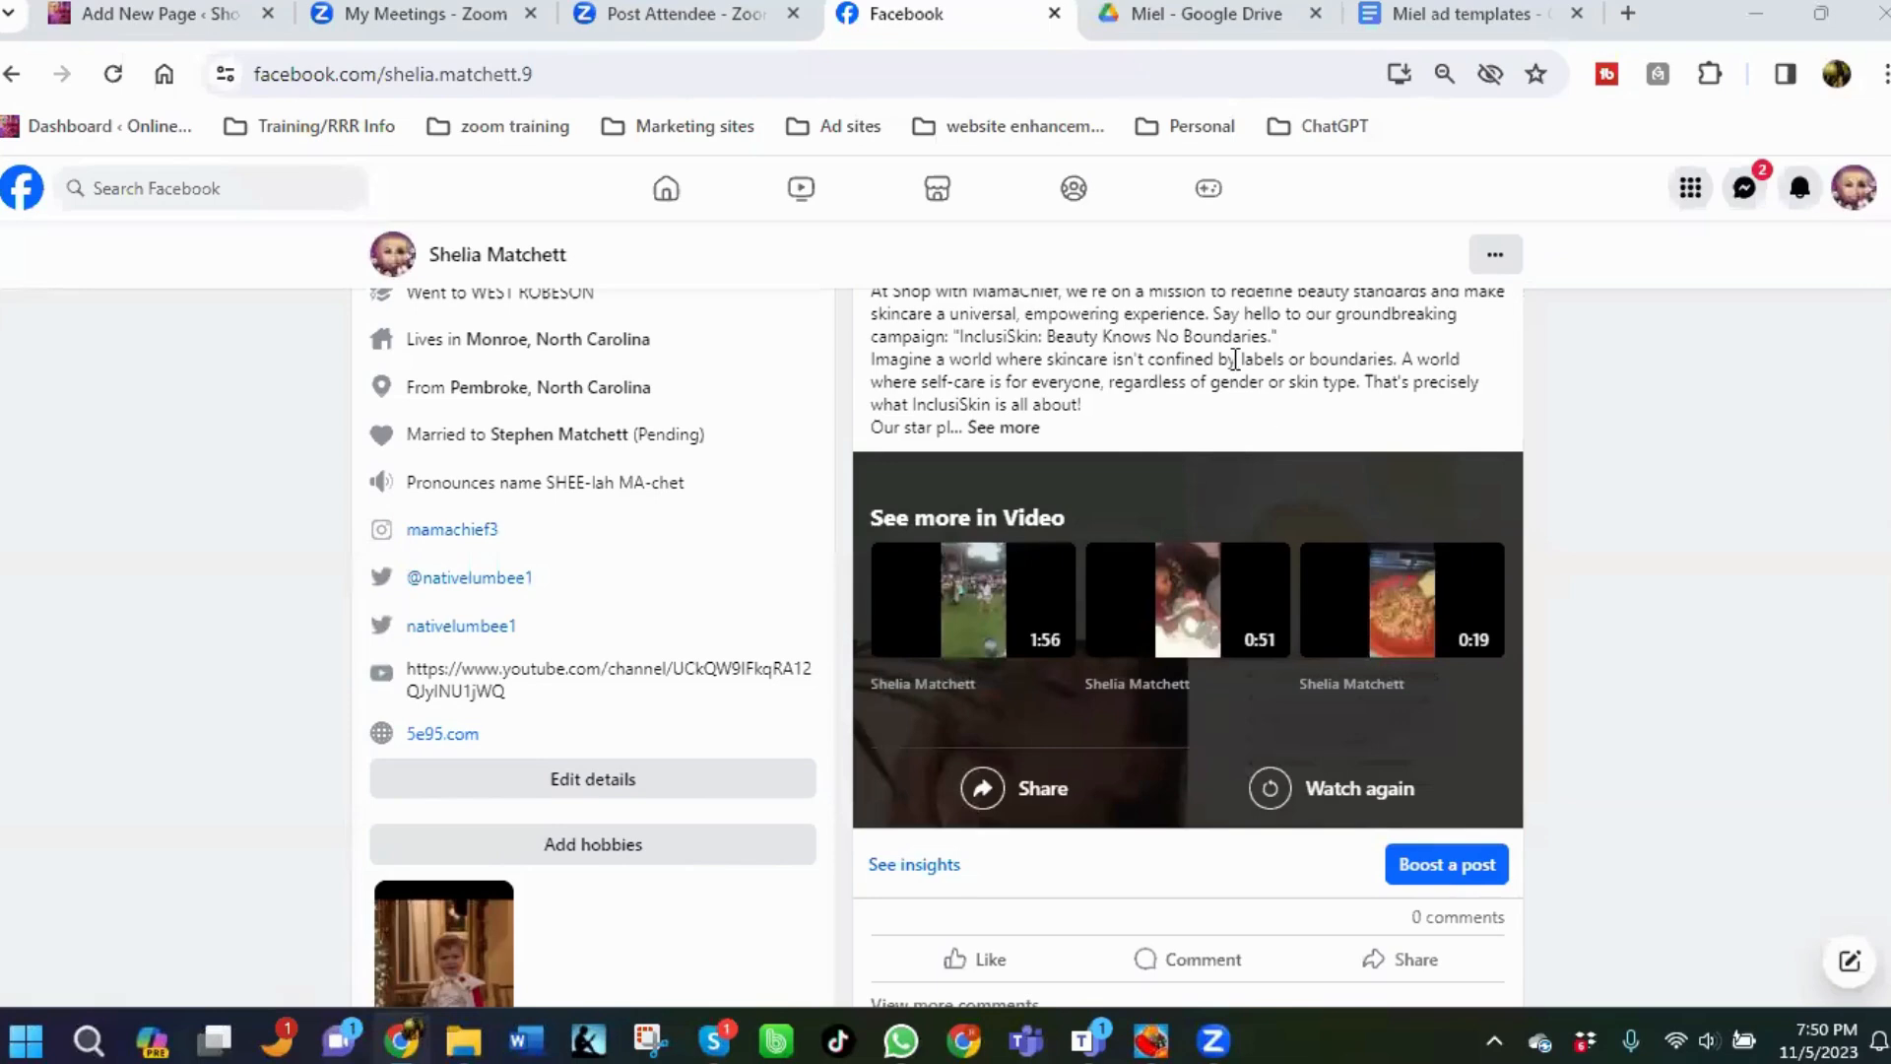
pyautogui.scroll(1, 1208, 384)
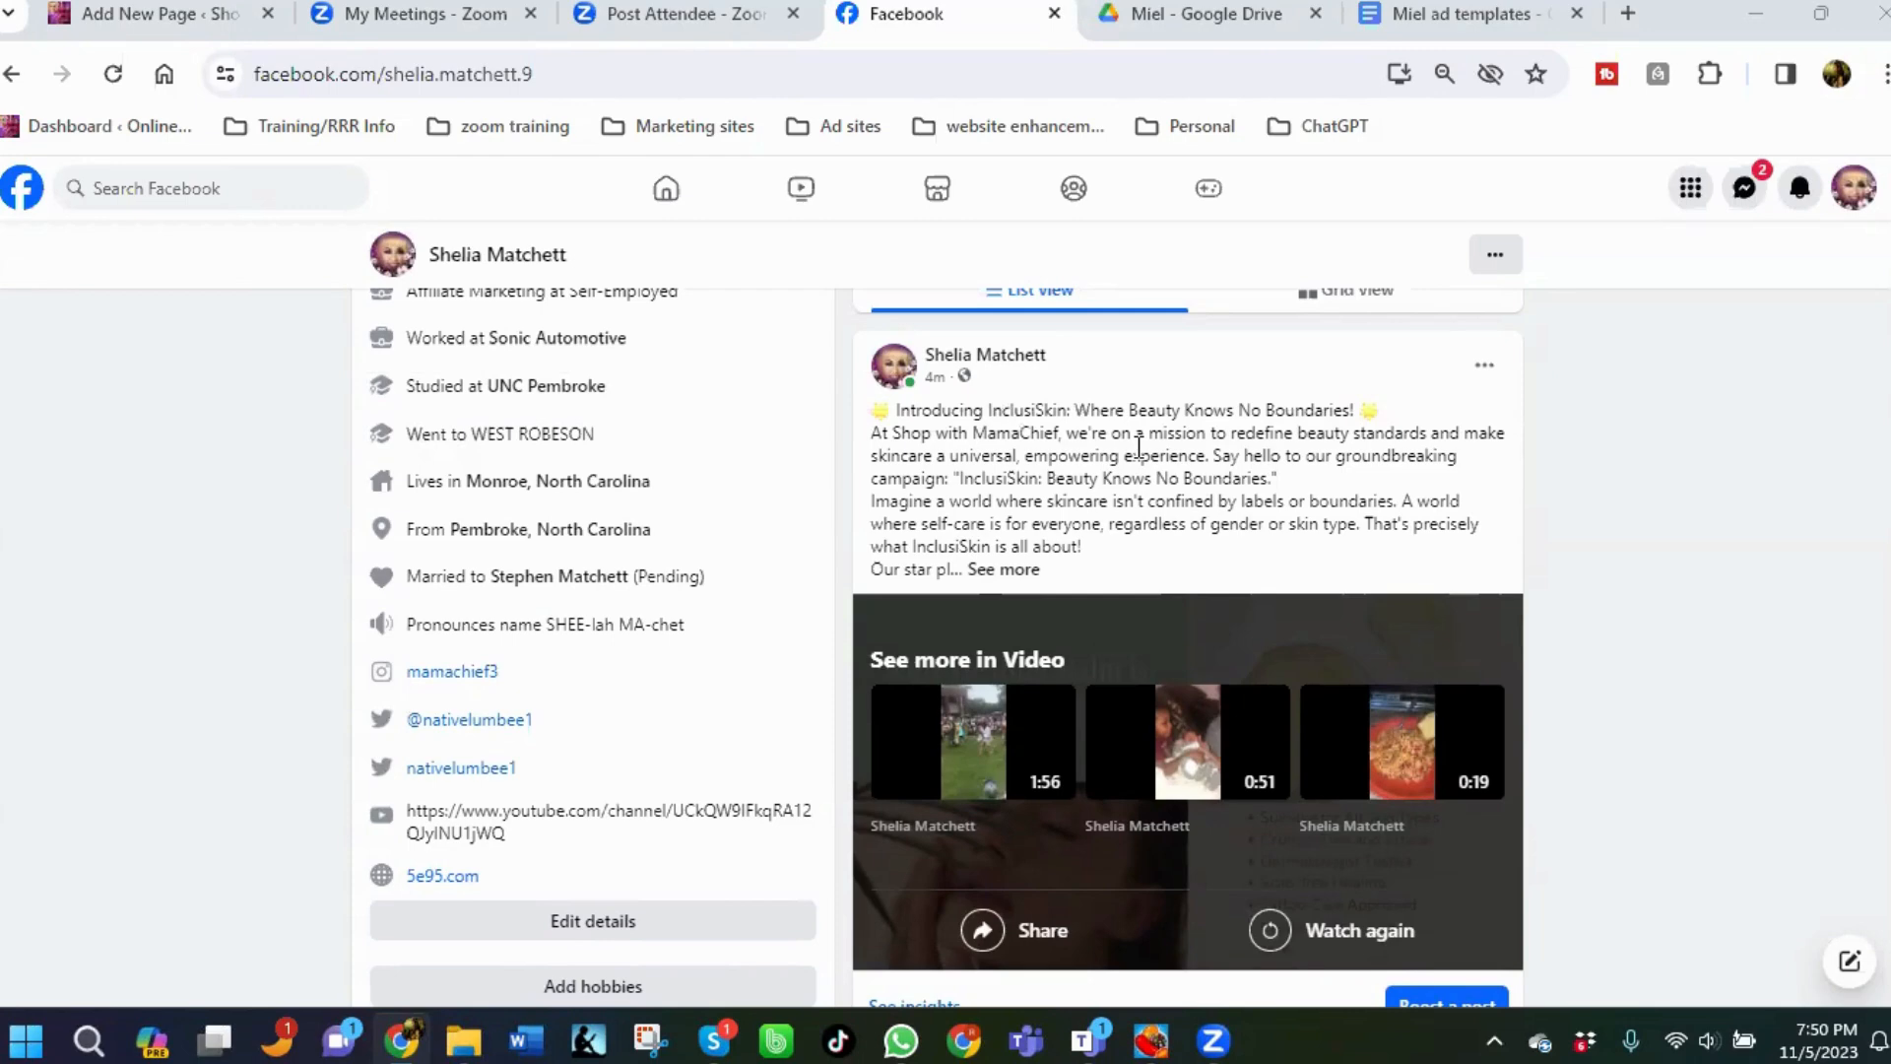
pyautogui.scroll(2, 1133, 458)
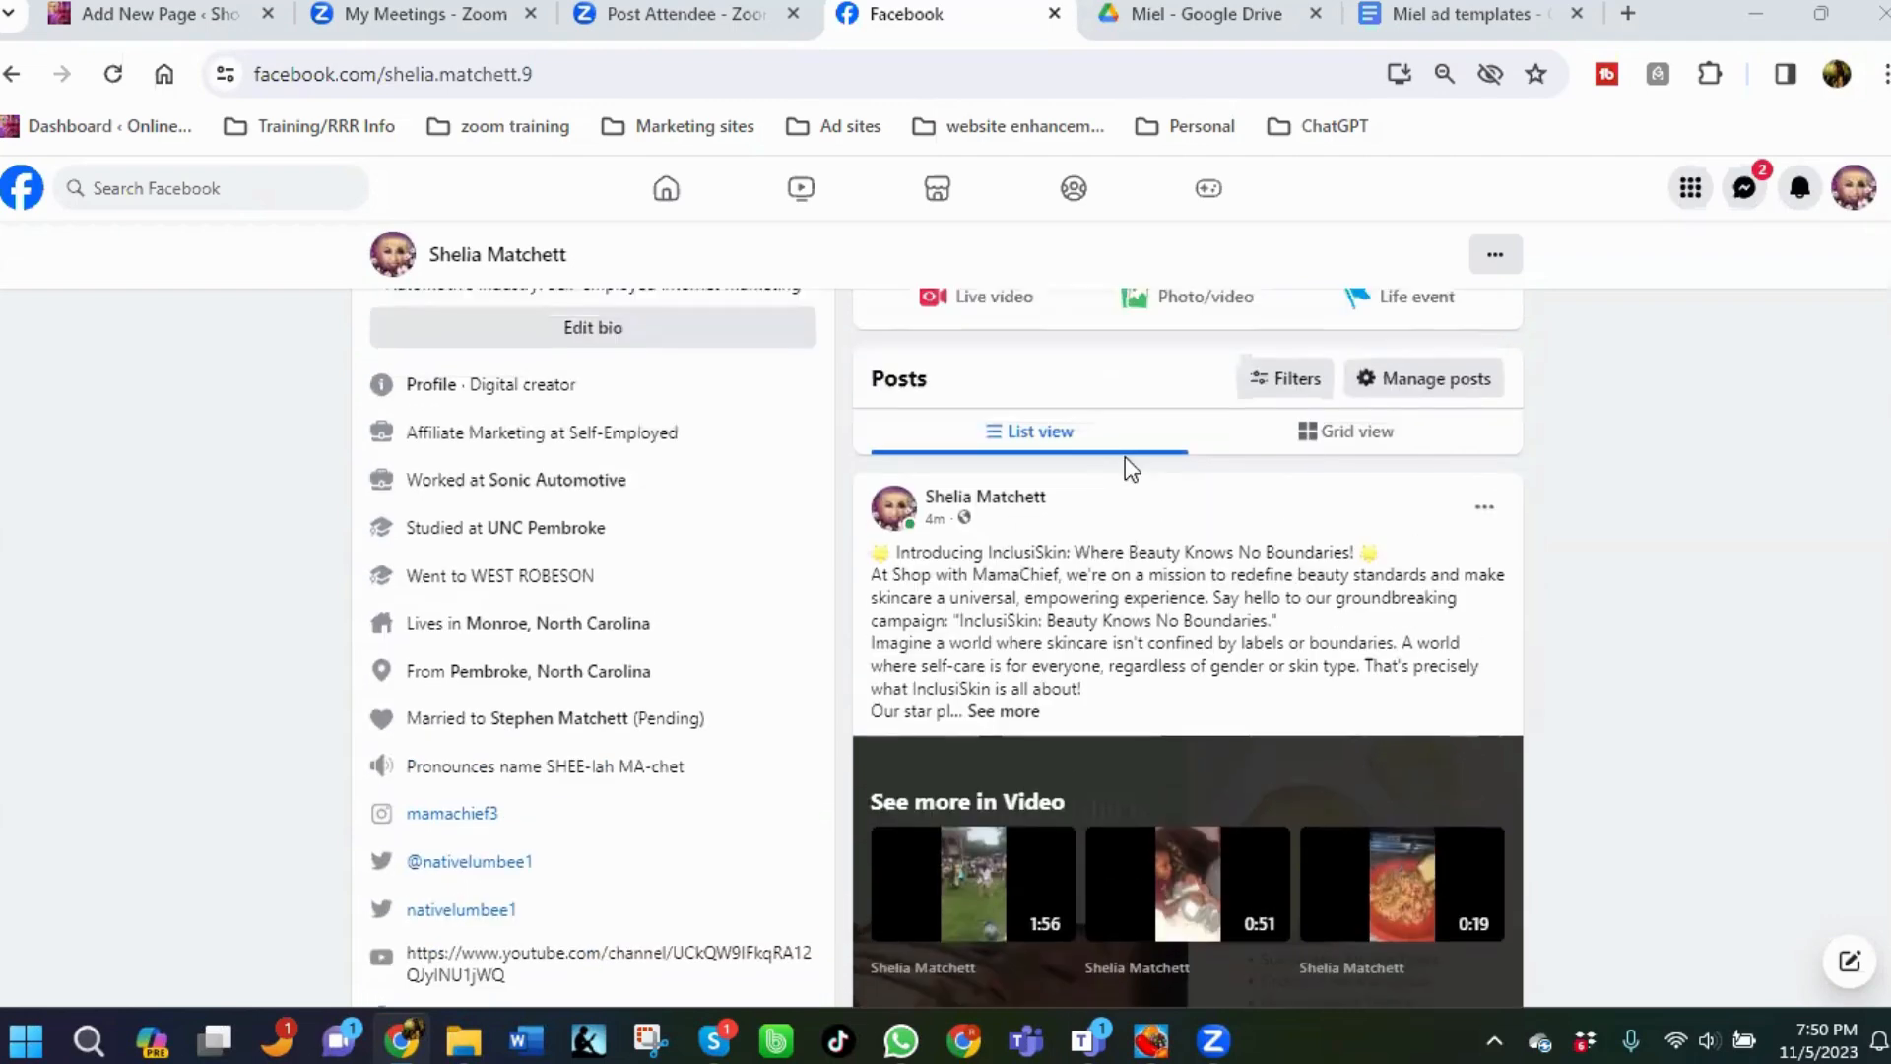
pyautogui.scroll(-4, 1131, 511)
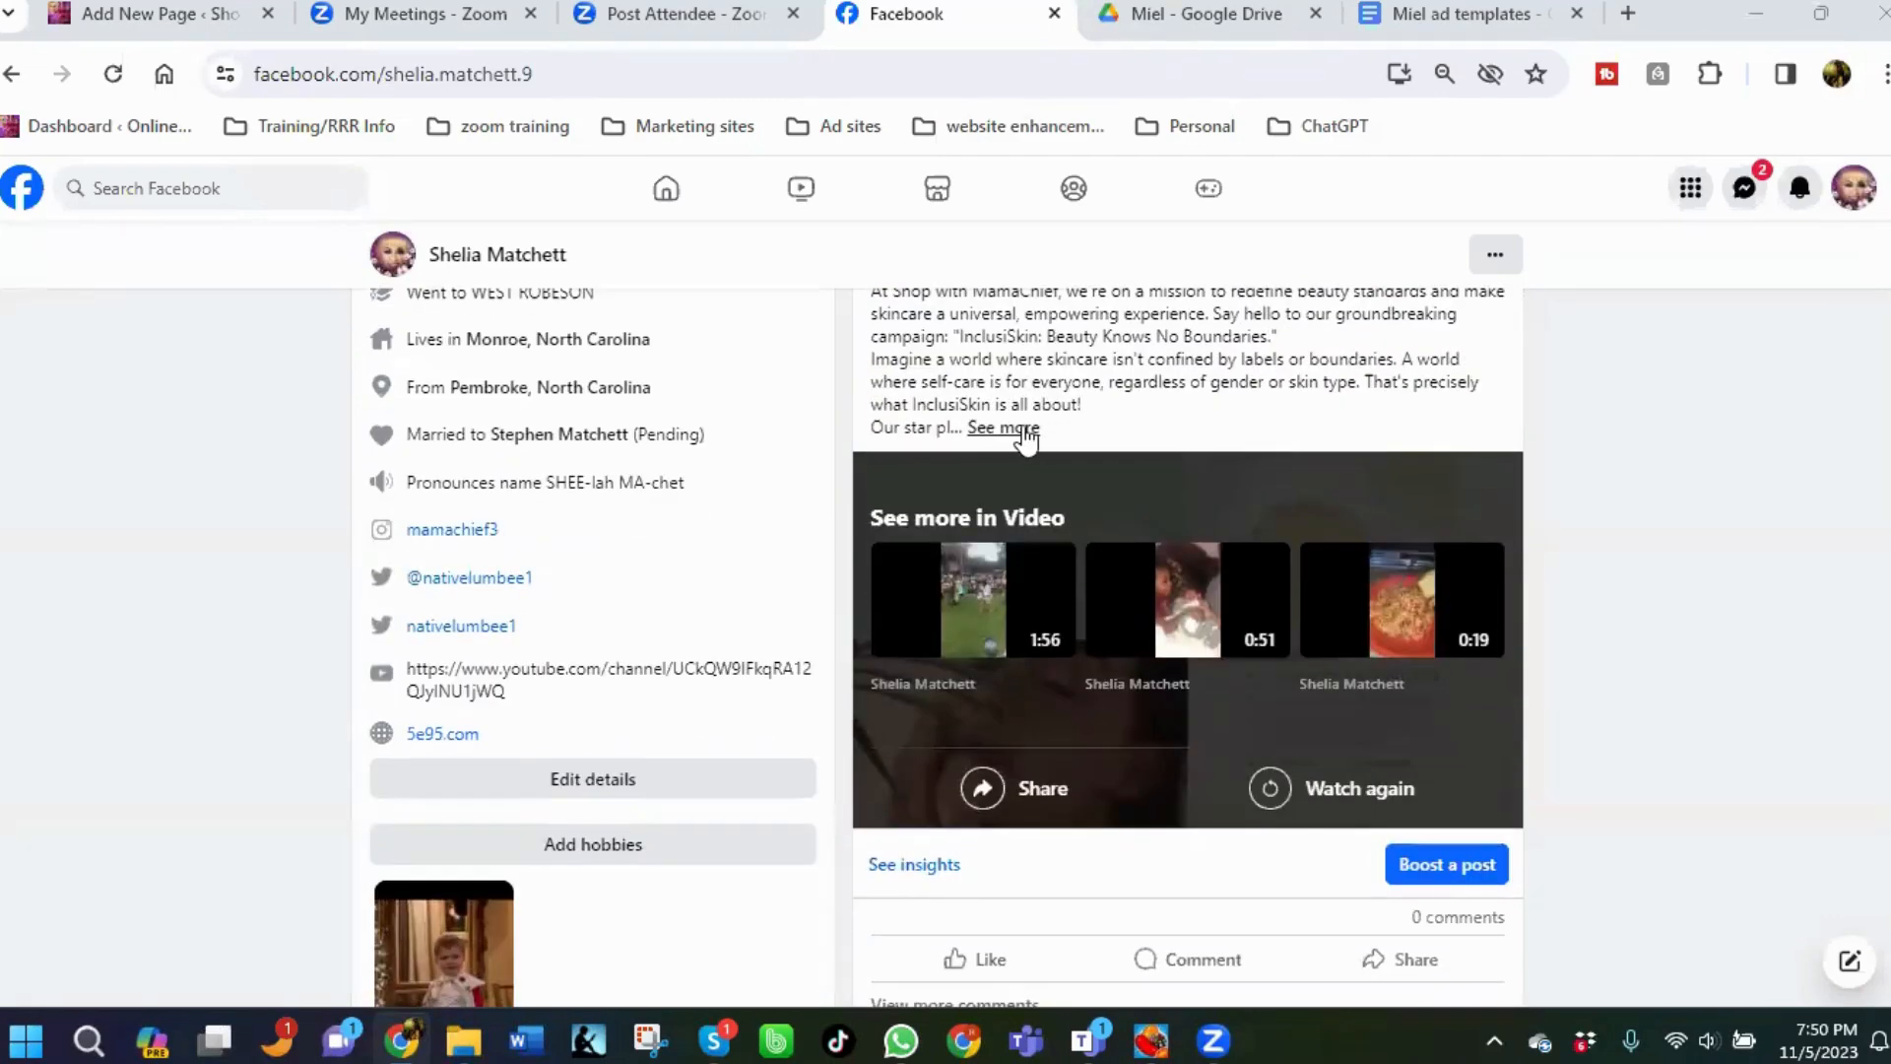
# Expand the post's full text, scroll to the first comment, and open its product link.
pyautogui.click(1034, 430)
pyautogui.scroll(-4, 1121, 419)
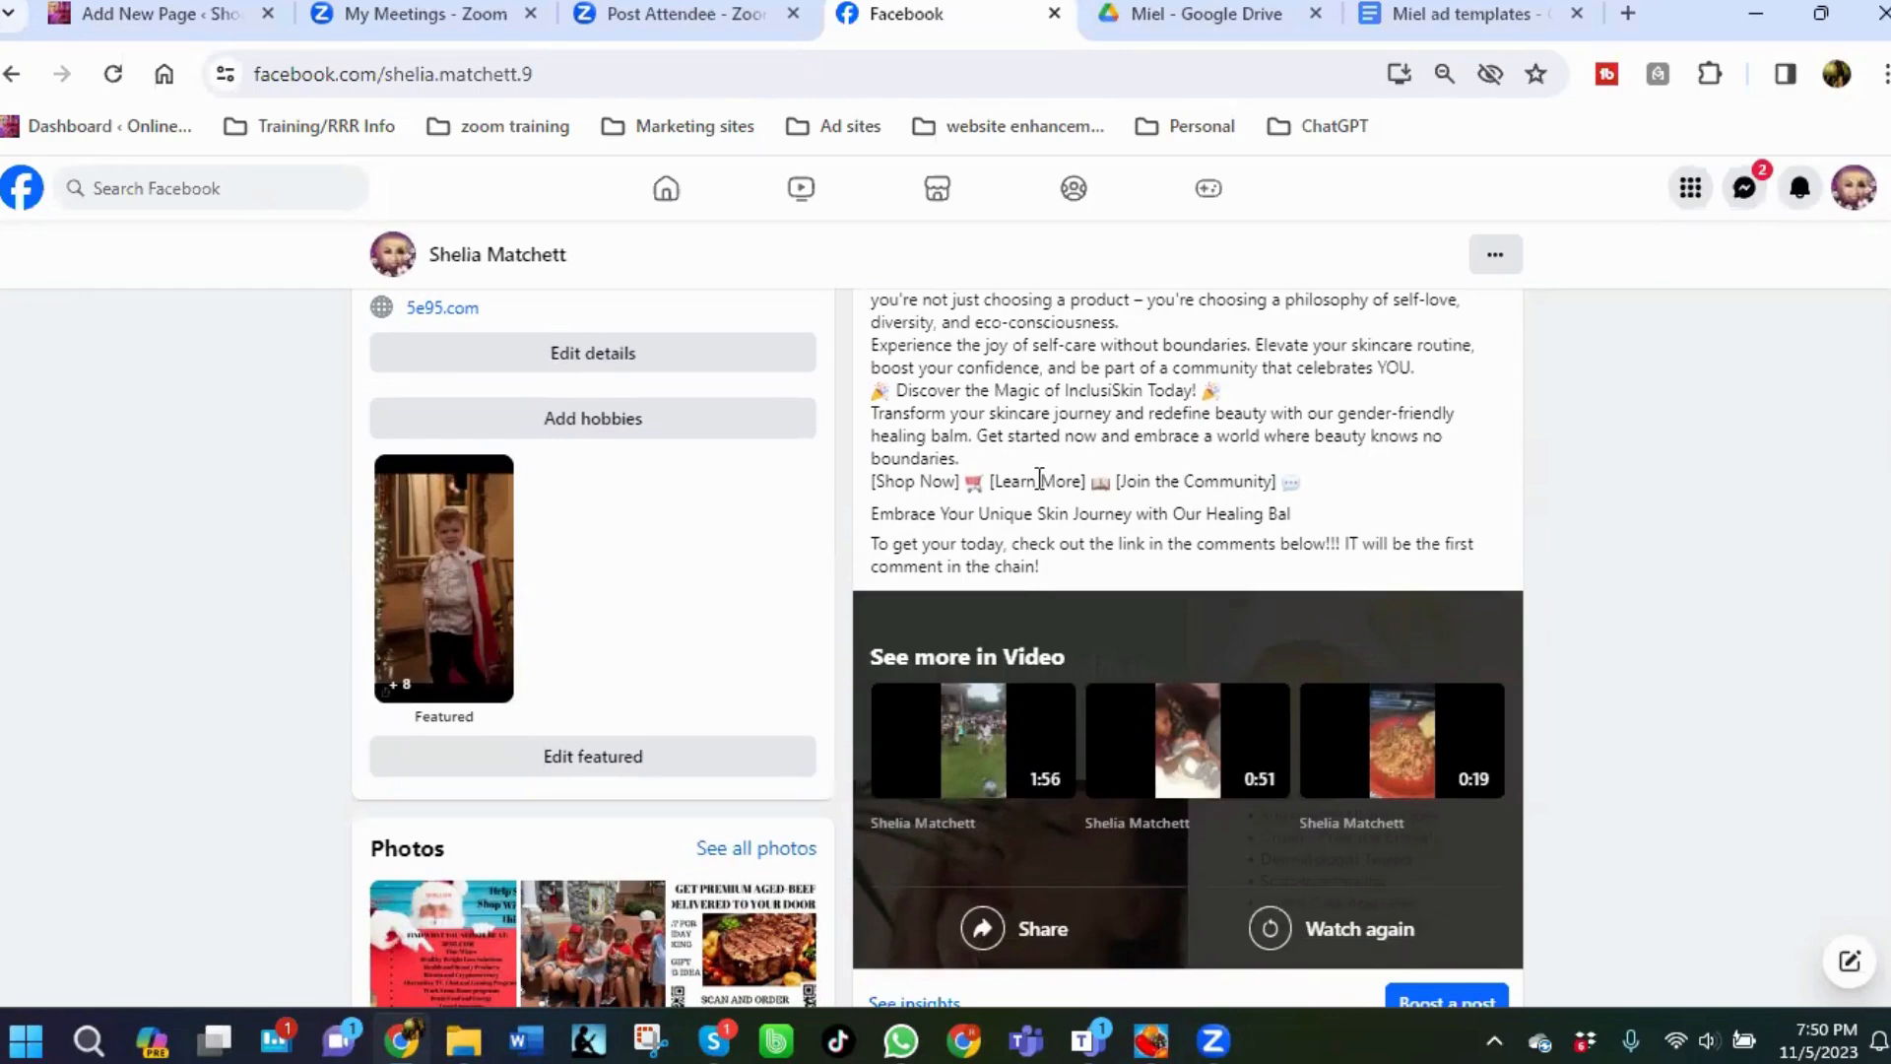
pyautogui.scroll(-1, 1040, 481)
pyautogui.scroll(-3, 1084, 582)
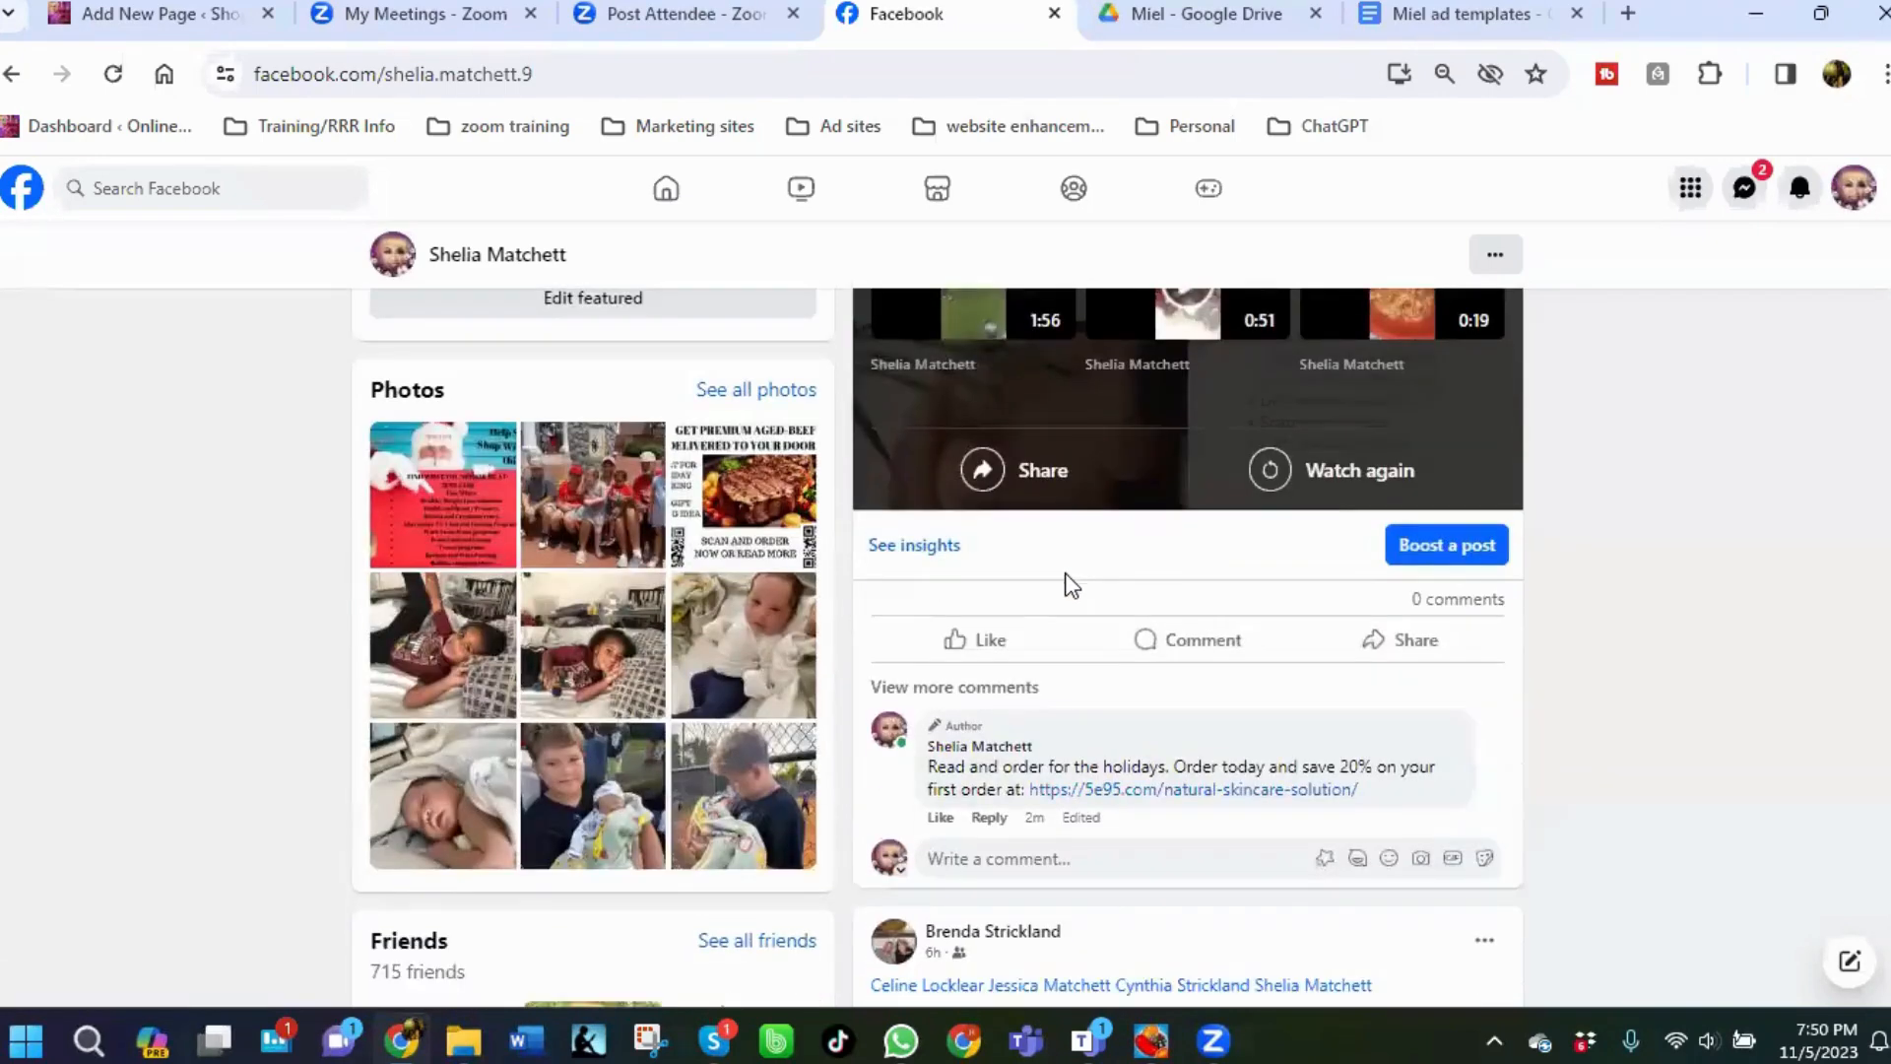
pyautogui.scroll(-1, 1072, 585)
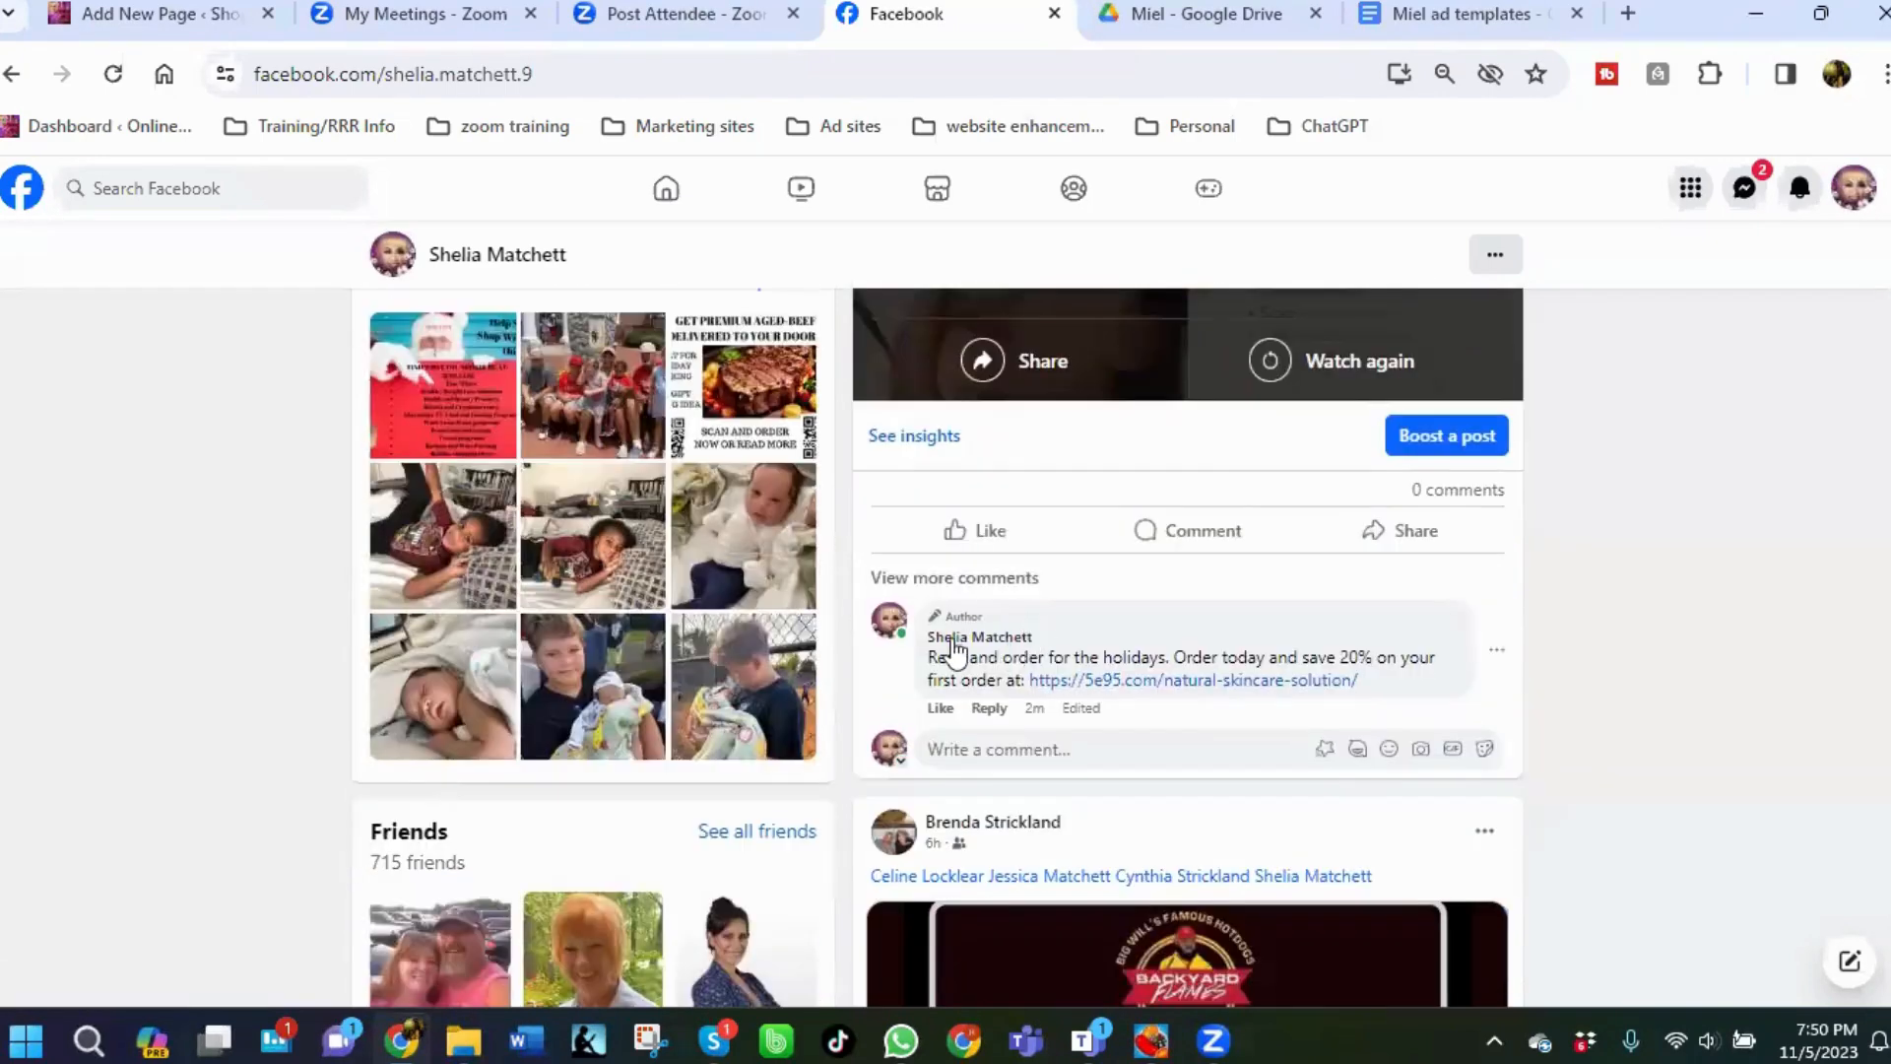
pyautogui.click(1141, 687)
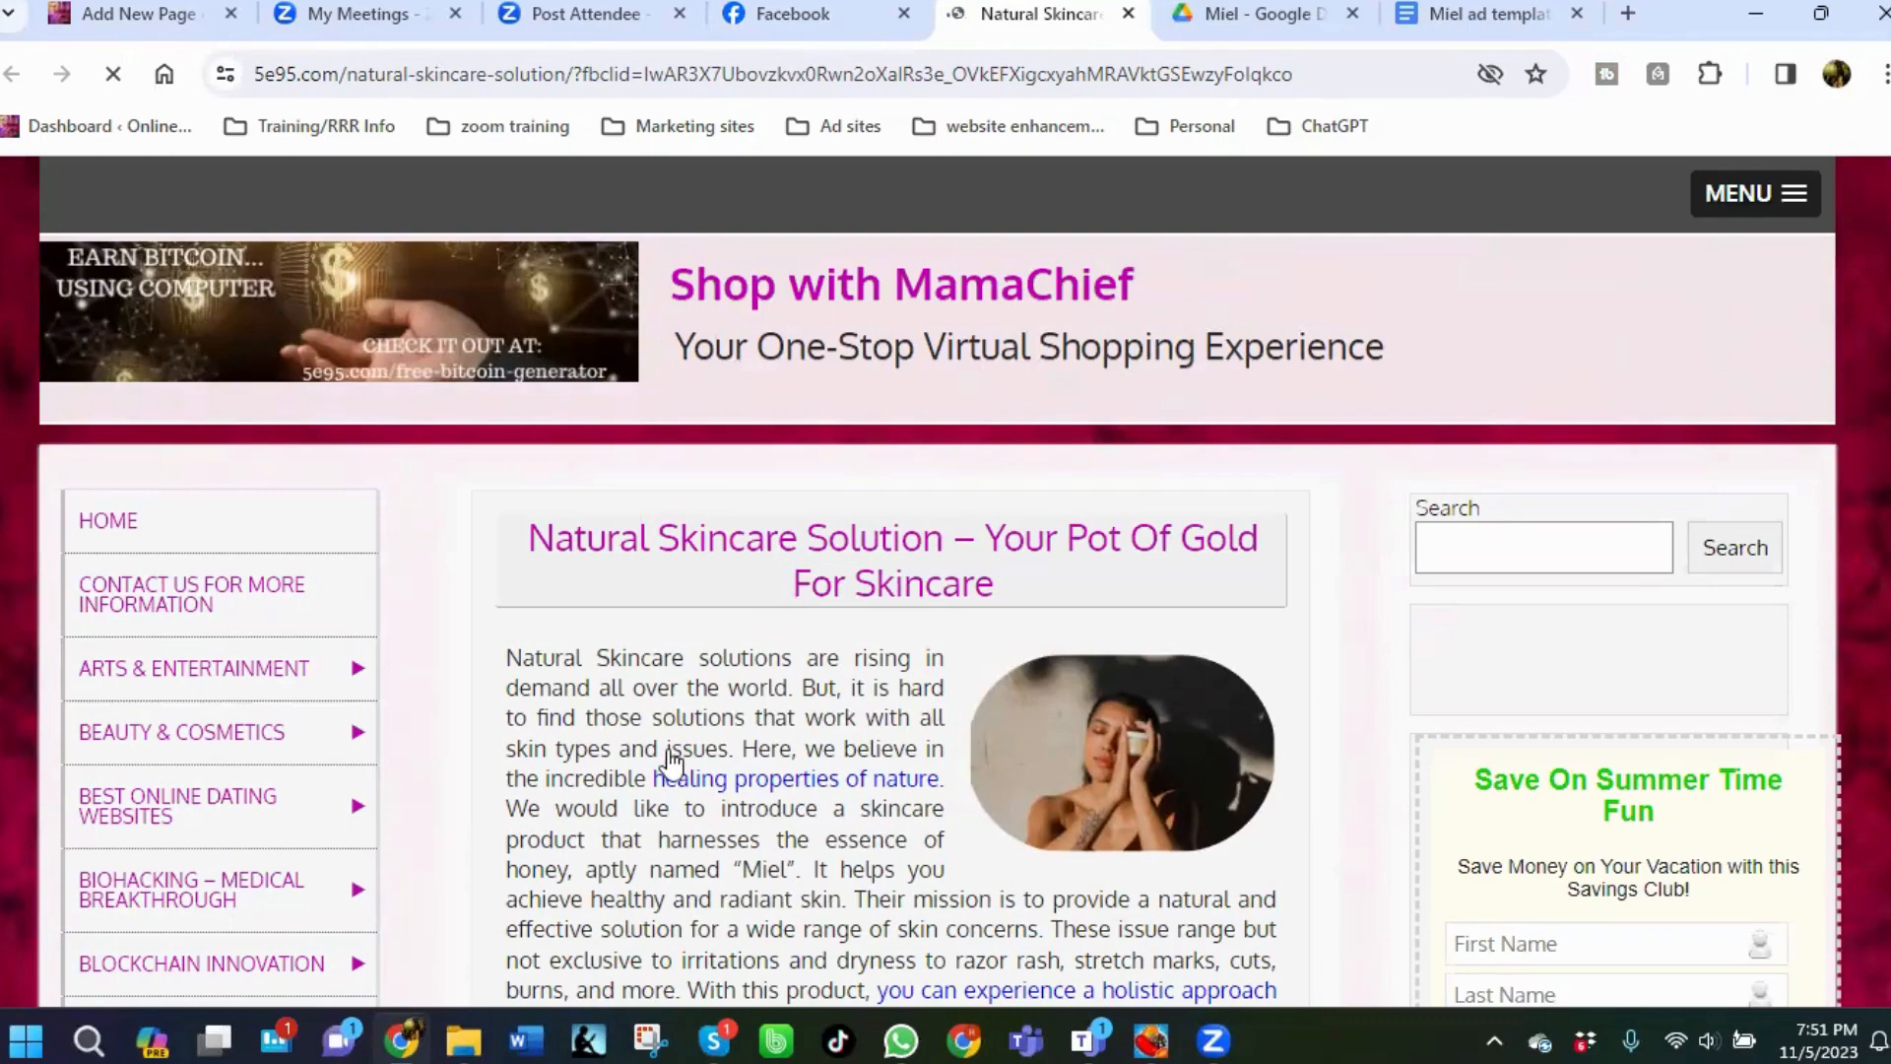
# Read through the natural skincare solution product page, then close its tab.
pyautogui.scroll(-9, 802, 751)
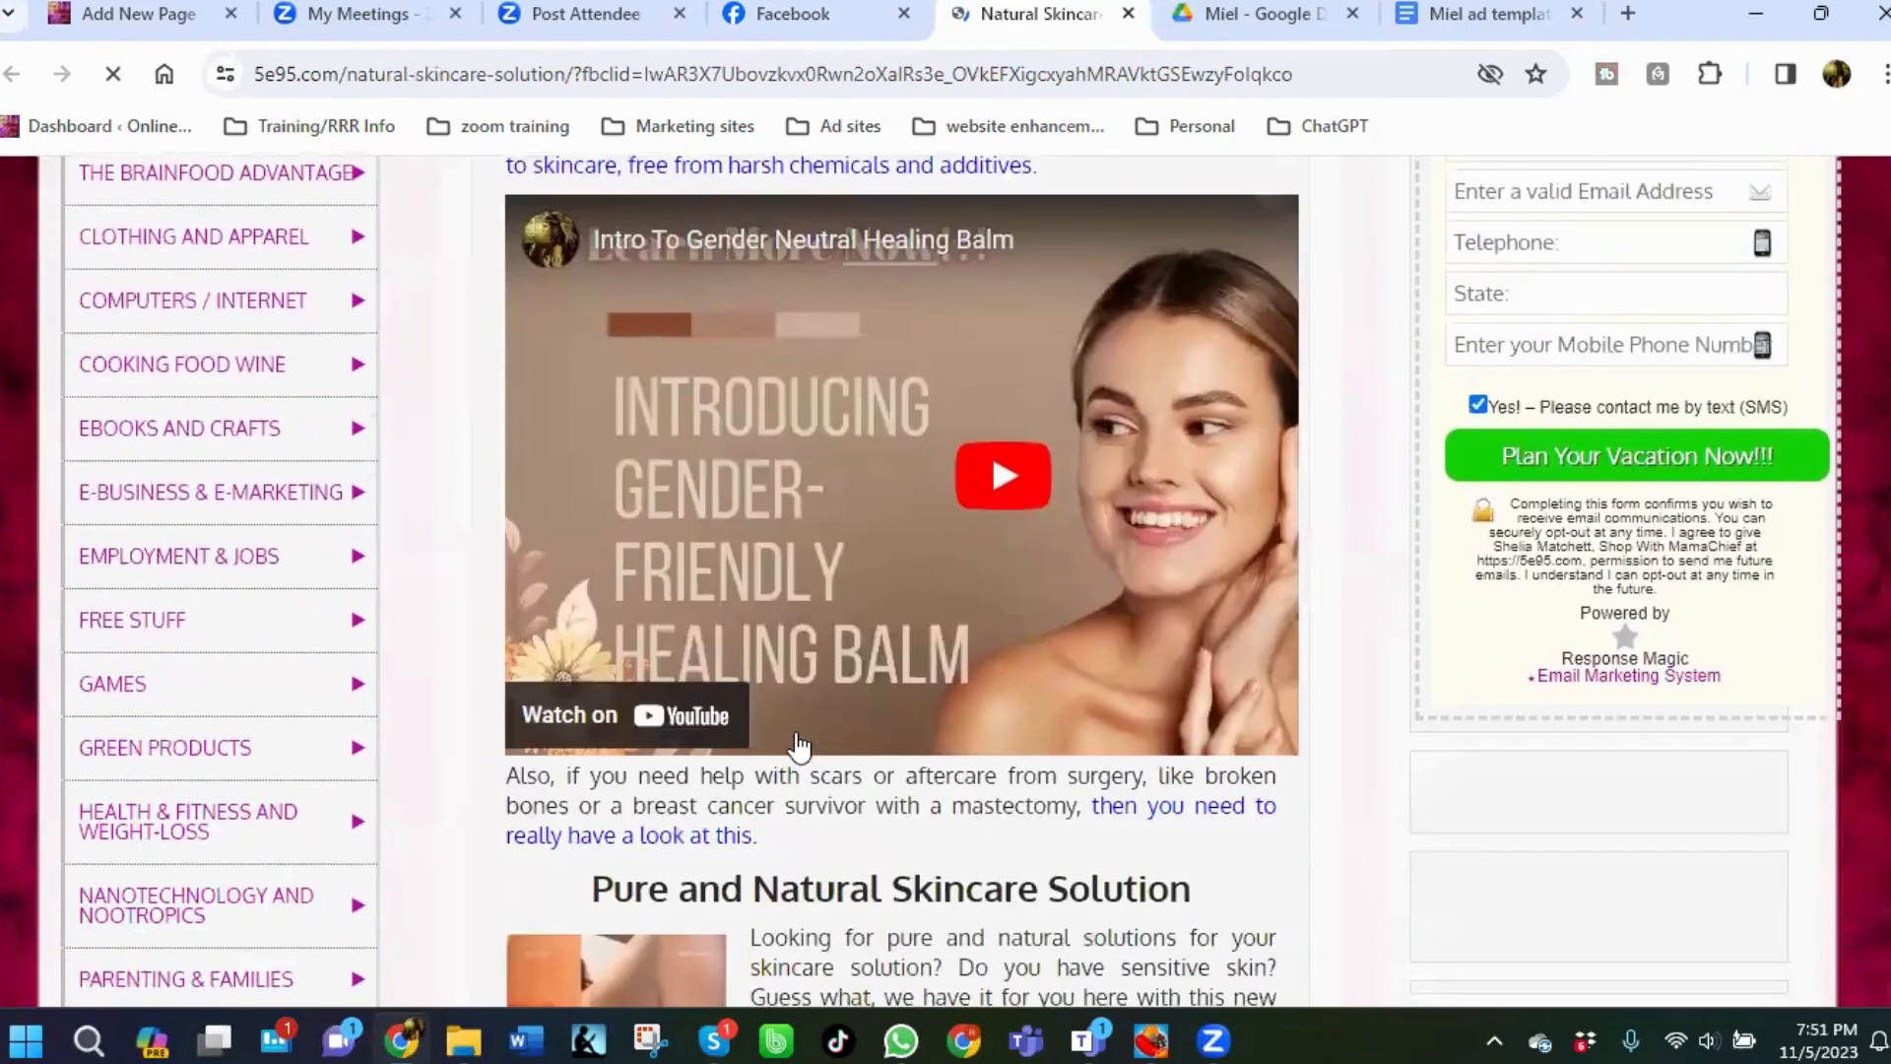
pyautogui.scroll(-3, 901, 433)
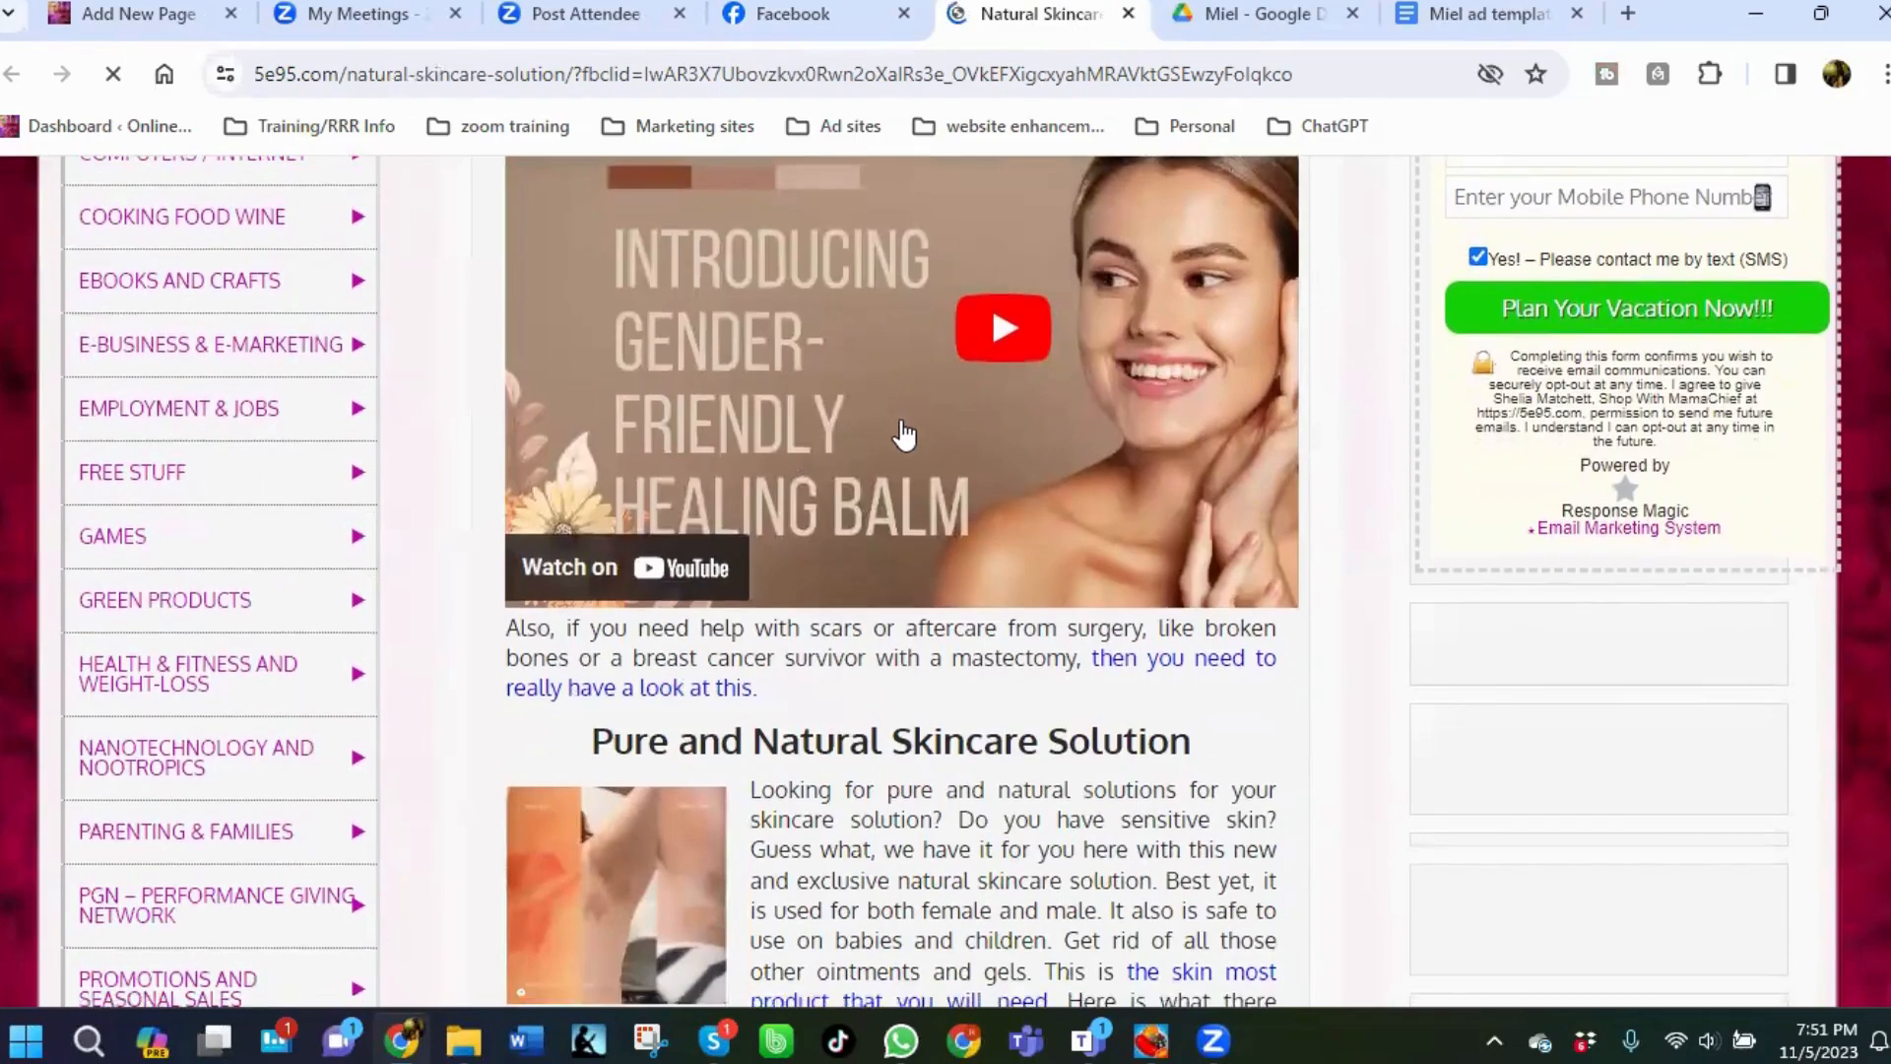
pyautogui.scroll(-4, 848, 601)
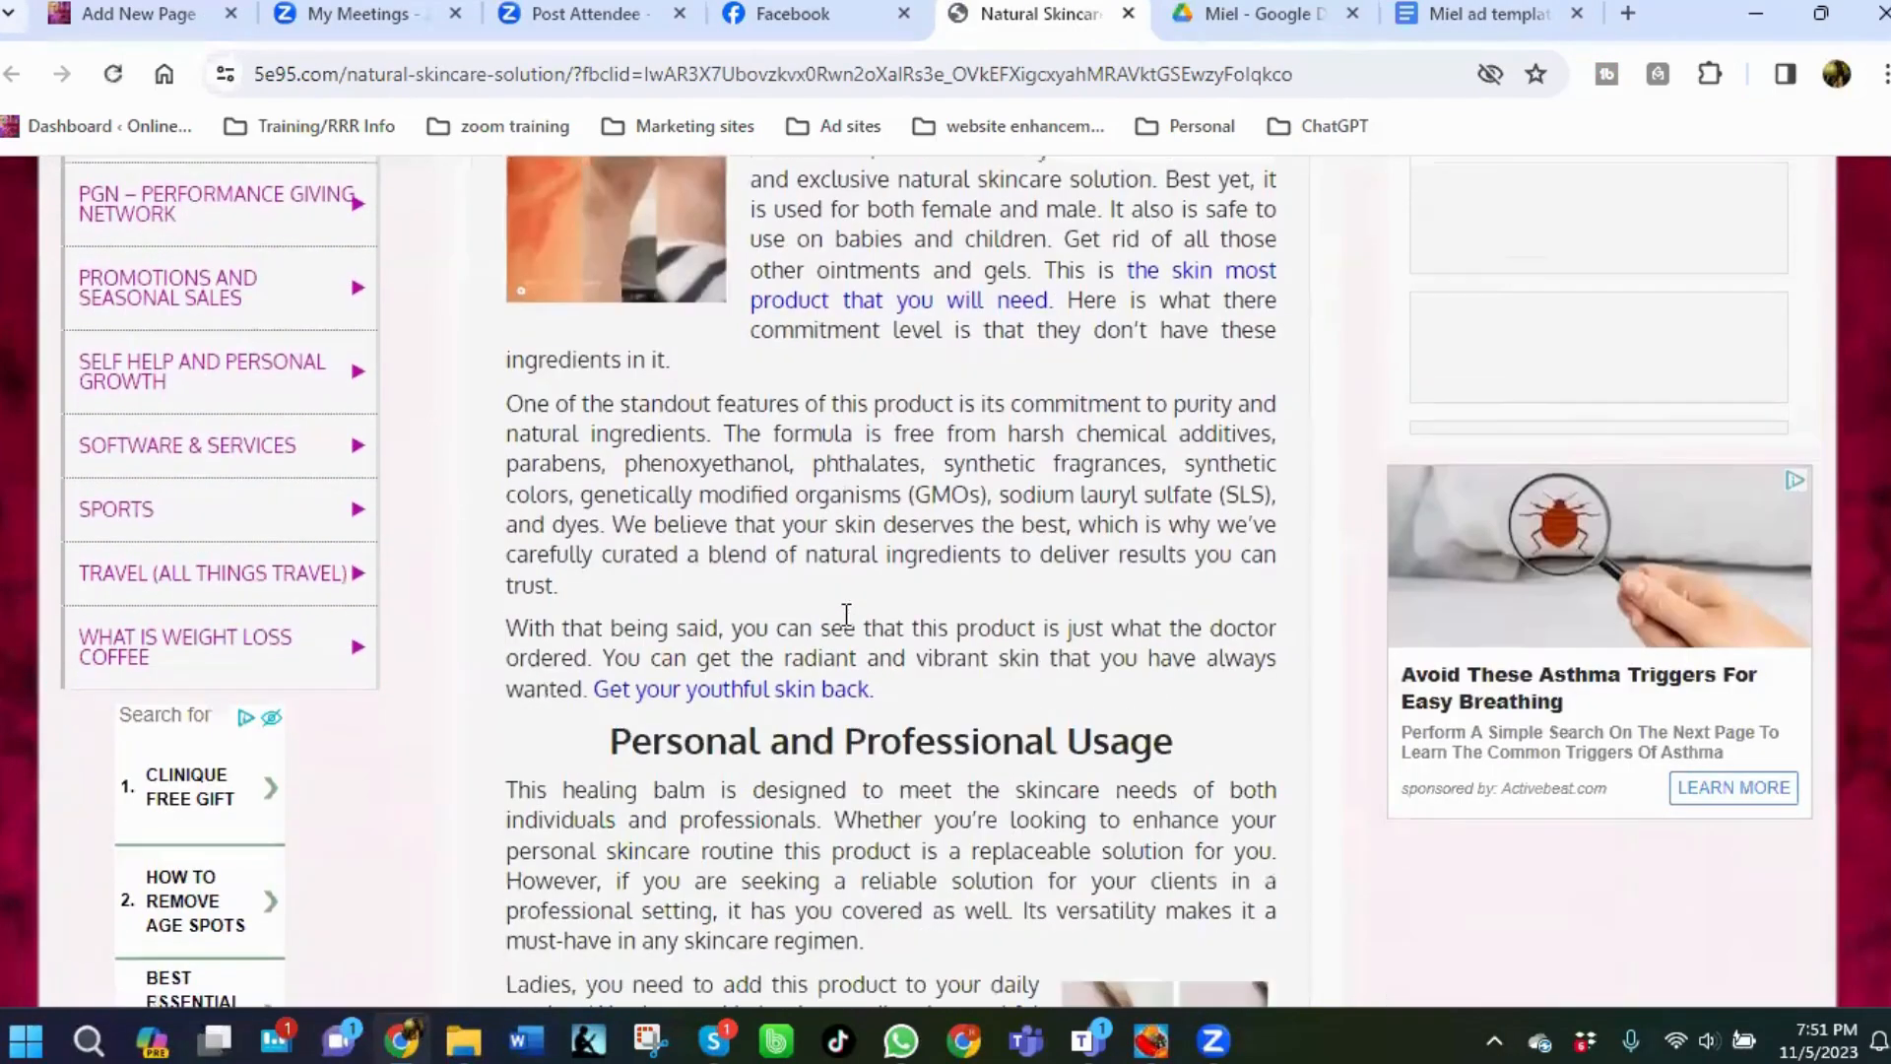
pyautogui.scroll(-10, 875, 596)
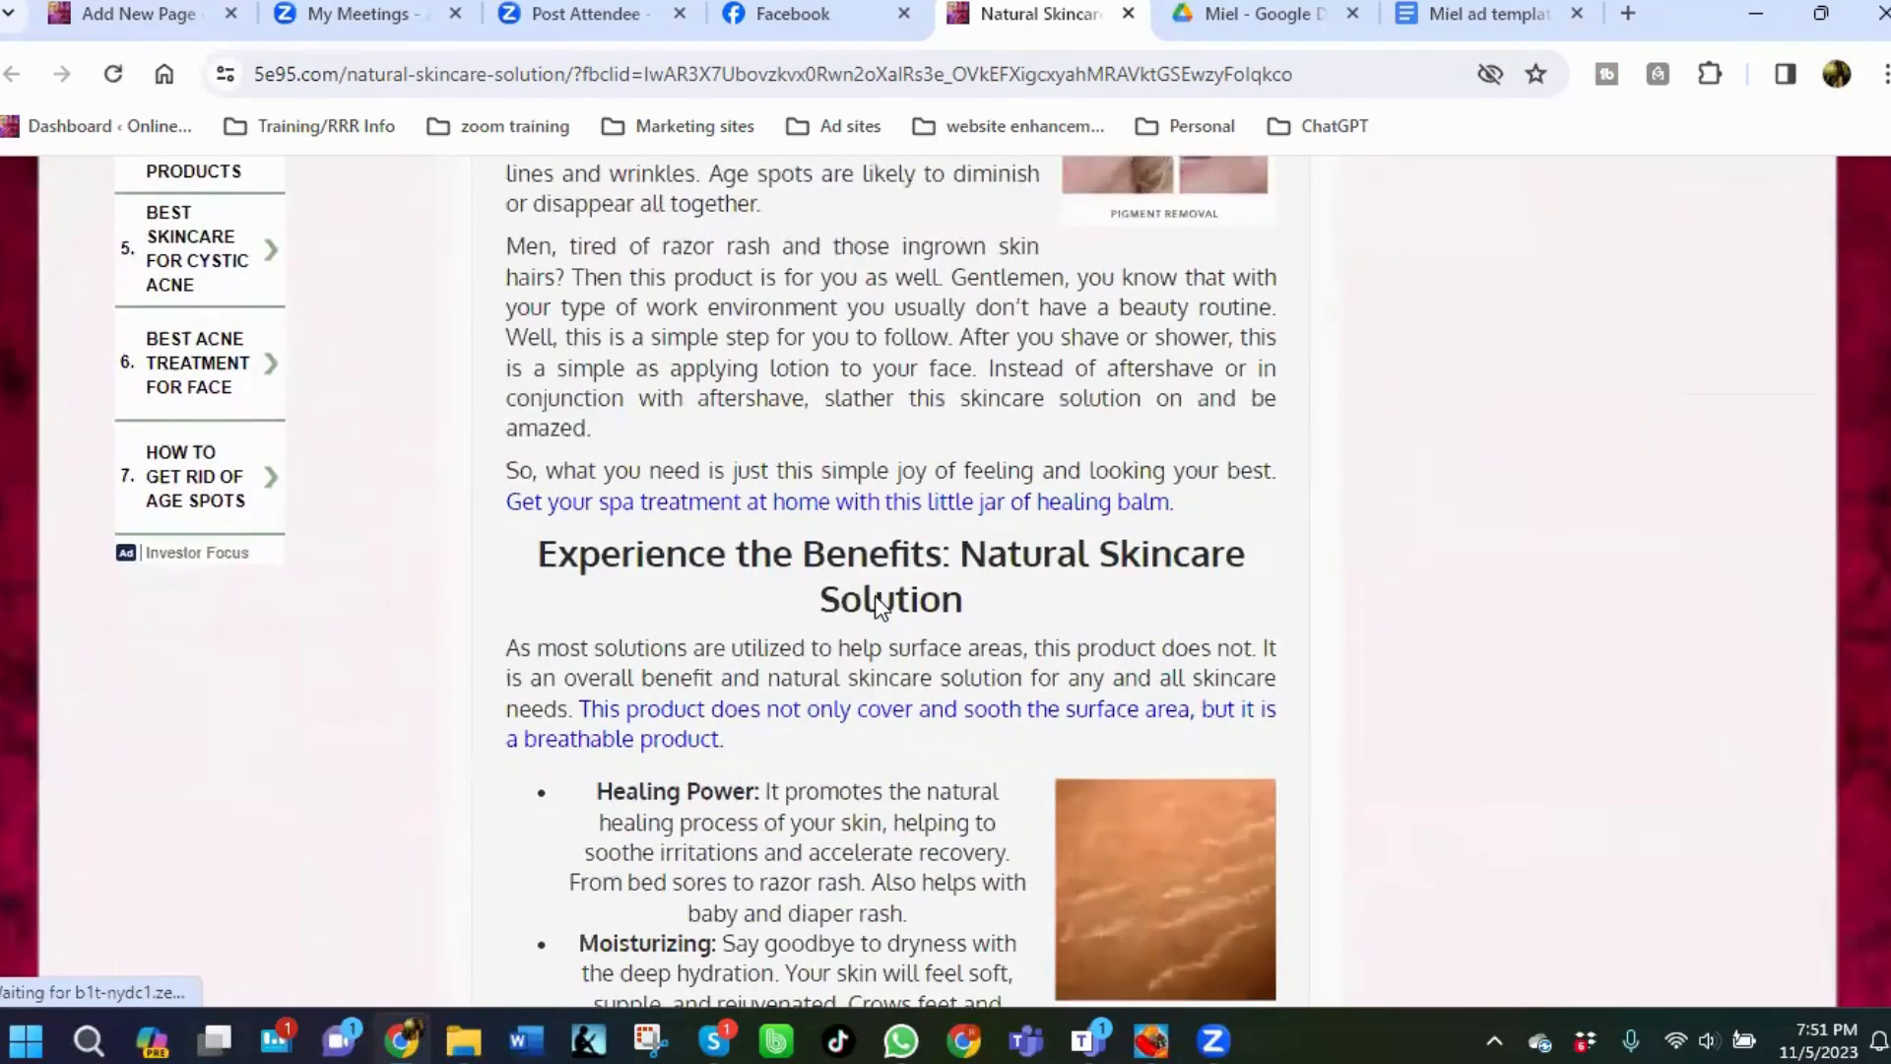
pyautogui.scroll(-4, 810, 647)
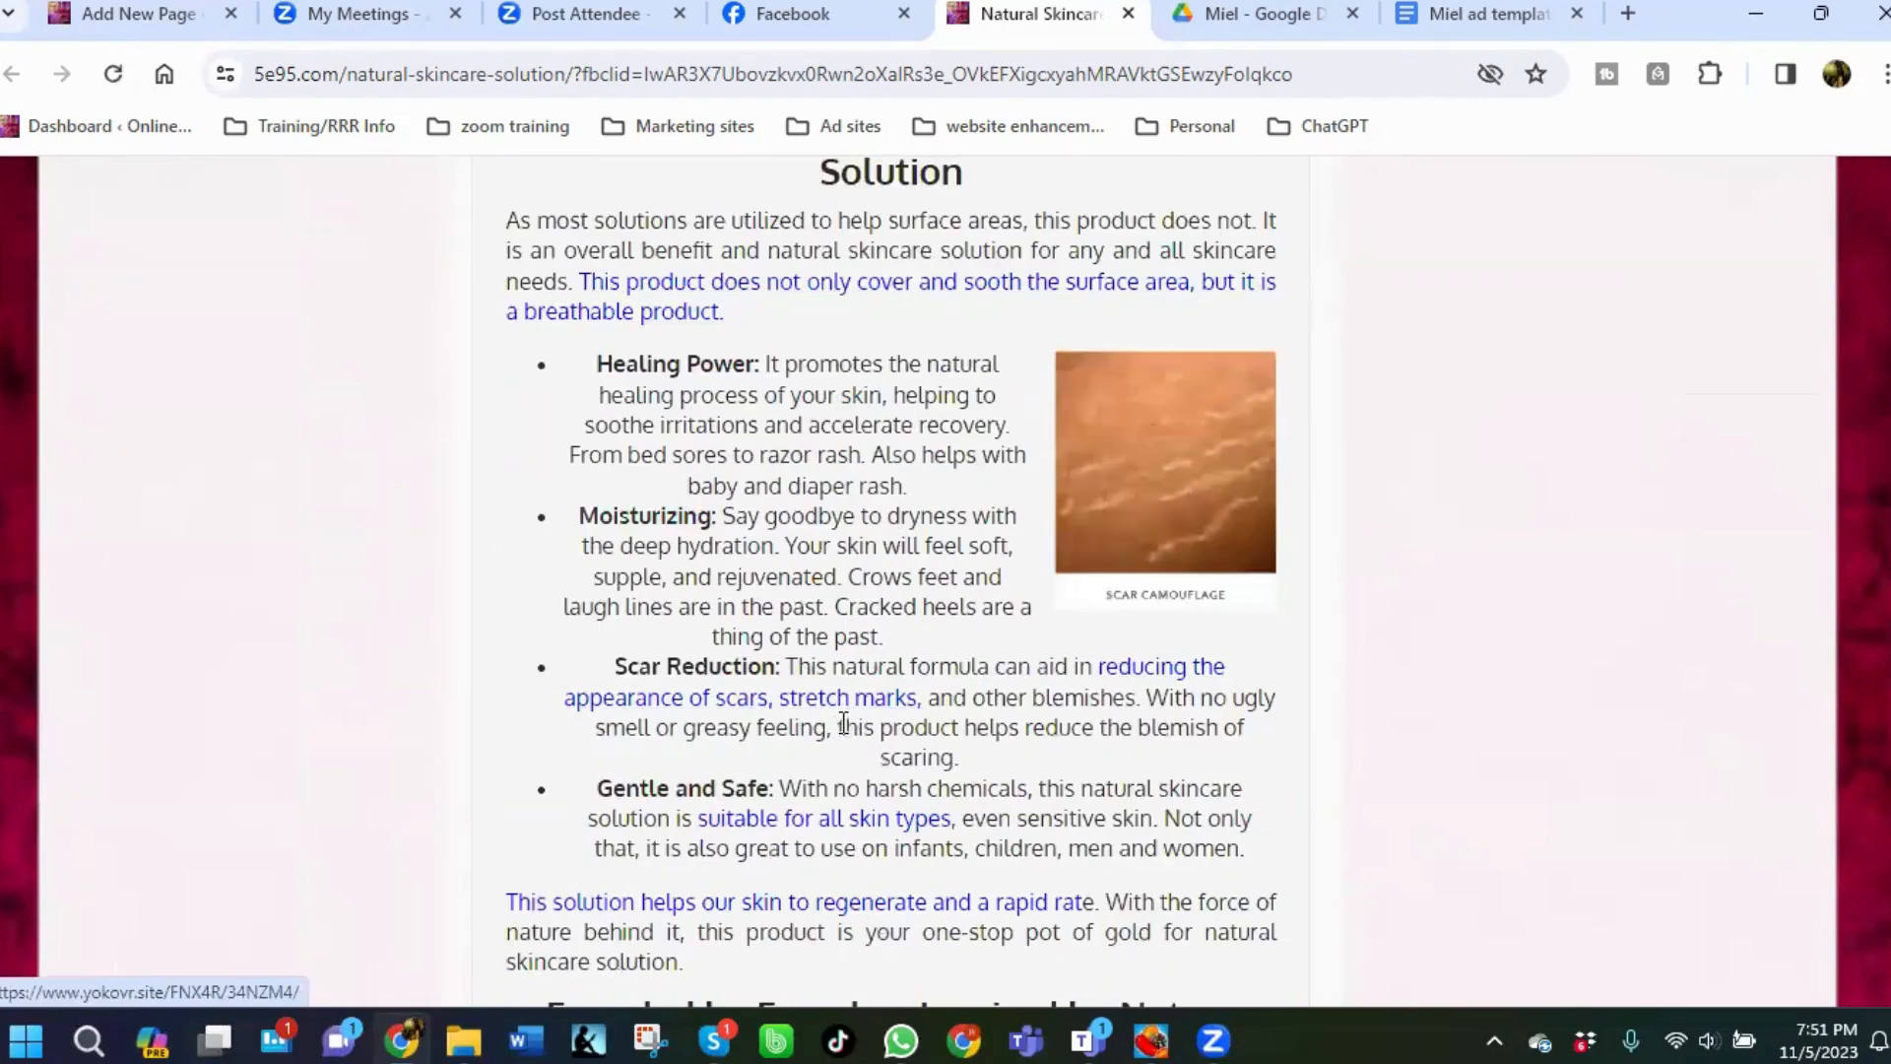
pyautogui.scroll(-4, 815, 689)
pyautogui.scroll(-4, 816, 685)
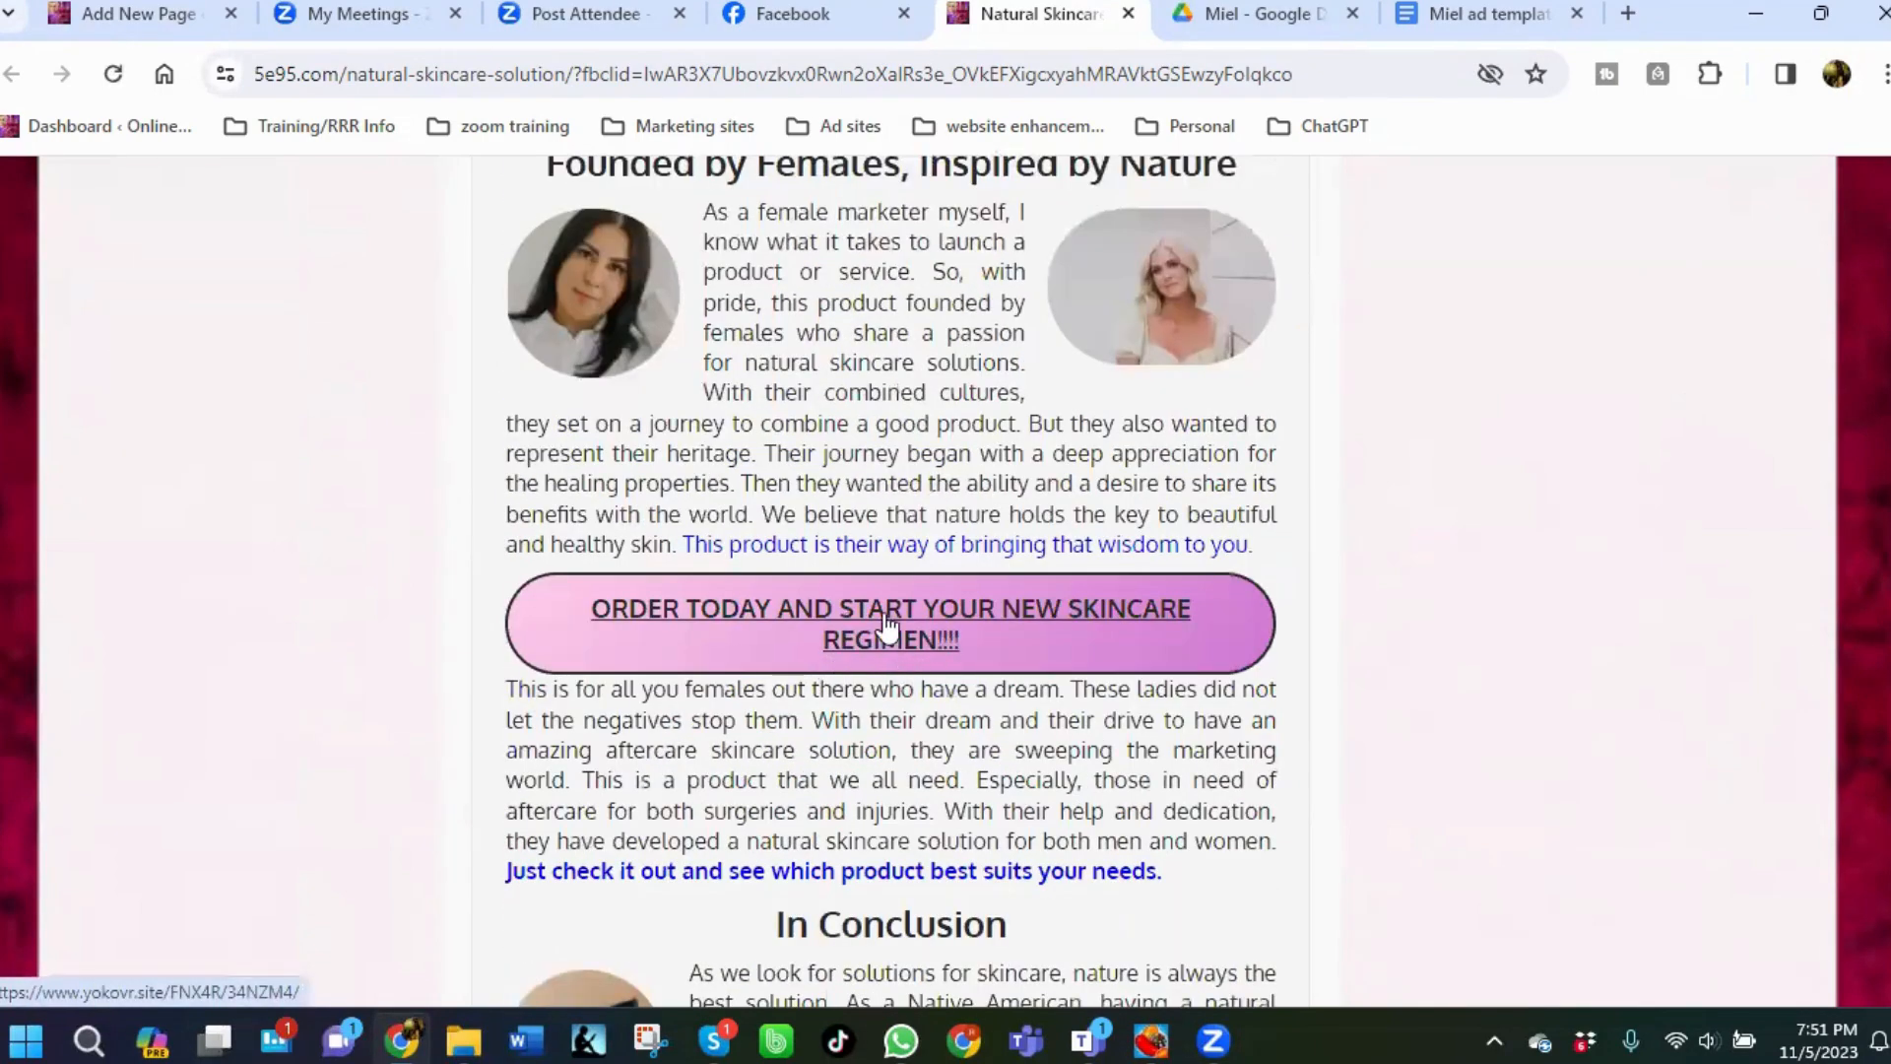
pyautogui.scroll(-5, 946, 650)
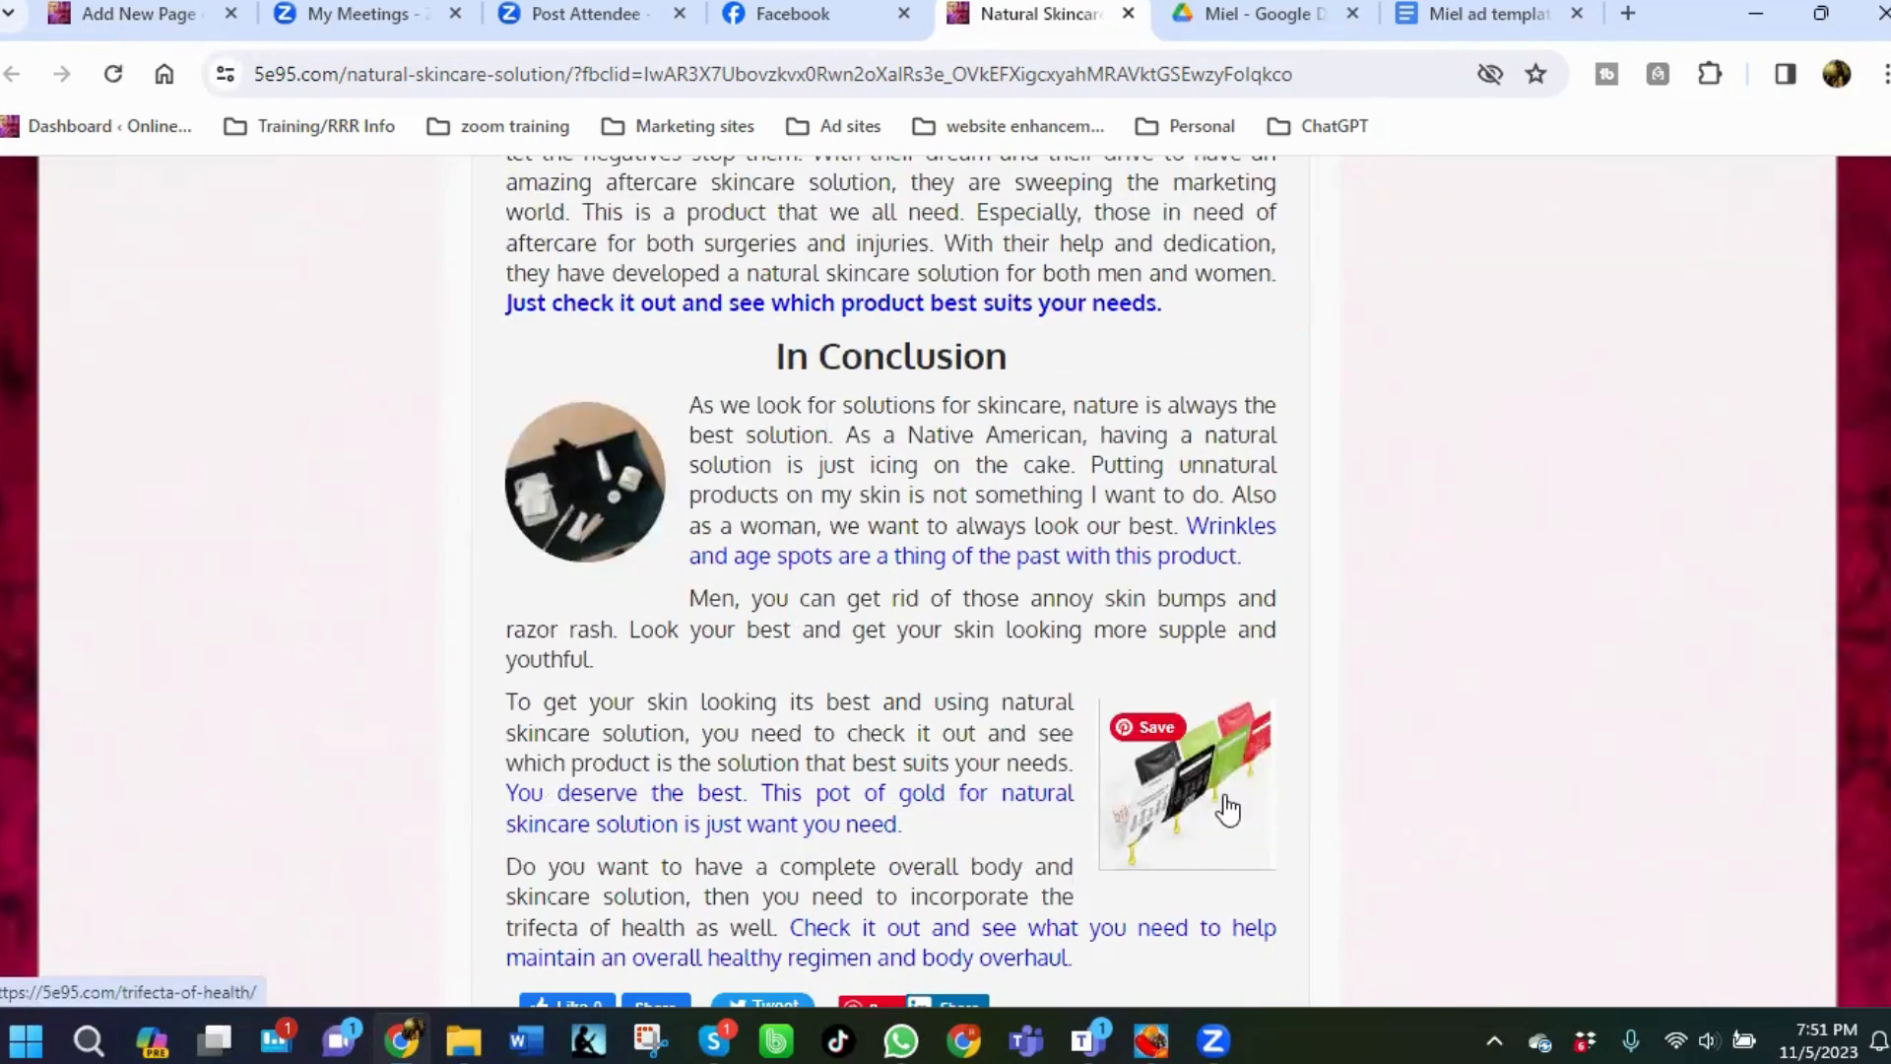
pyautogui.scroll(8, 1222, 808)
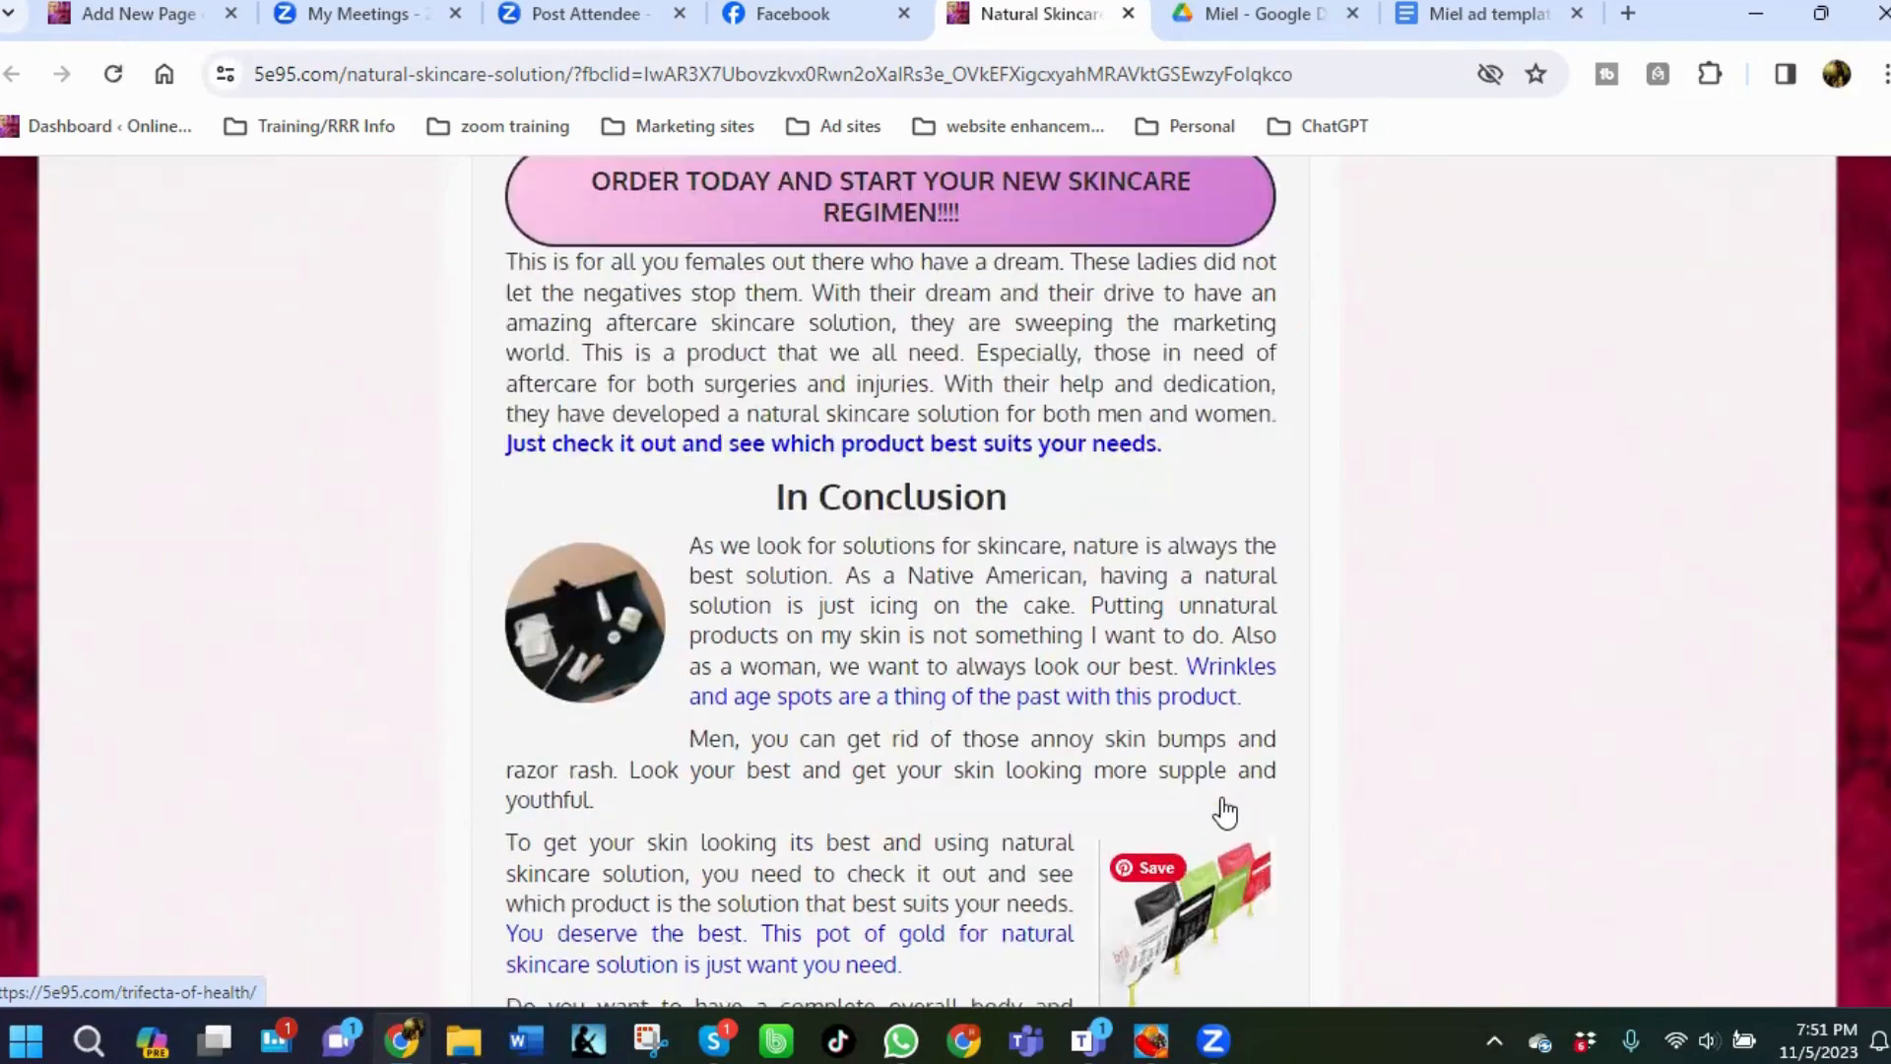
pyautogui.scroll(8, 1059, 302)
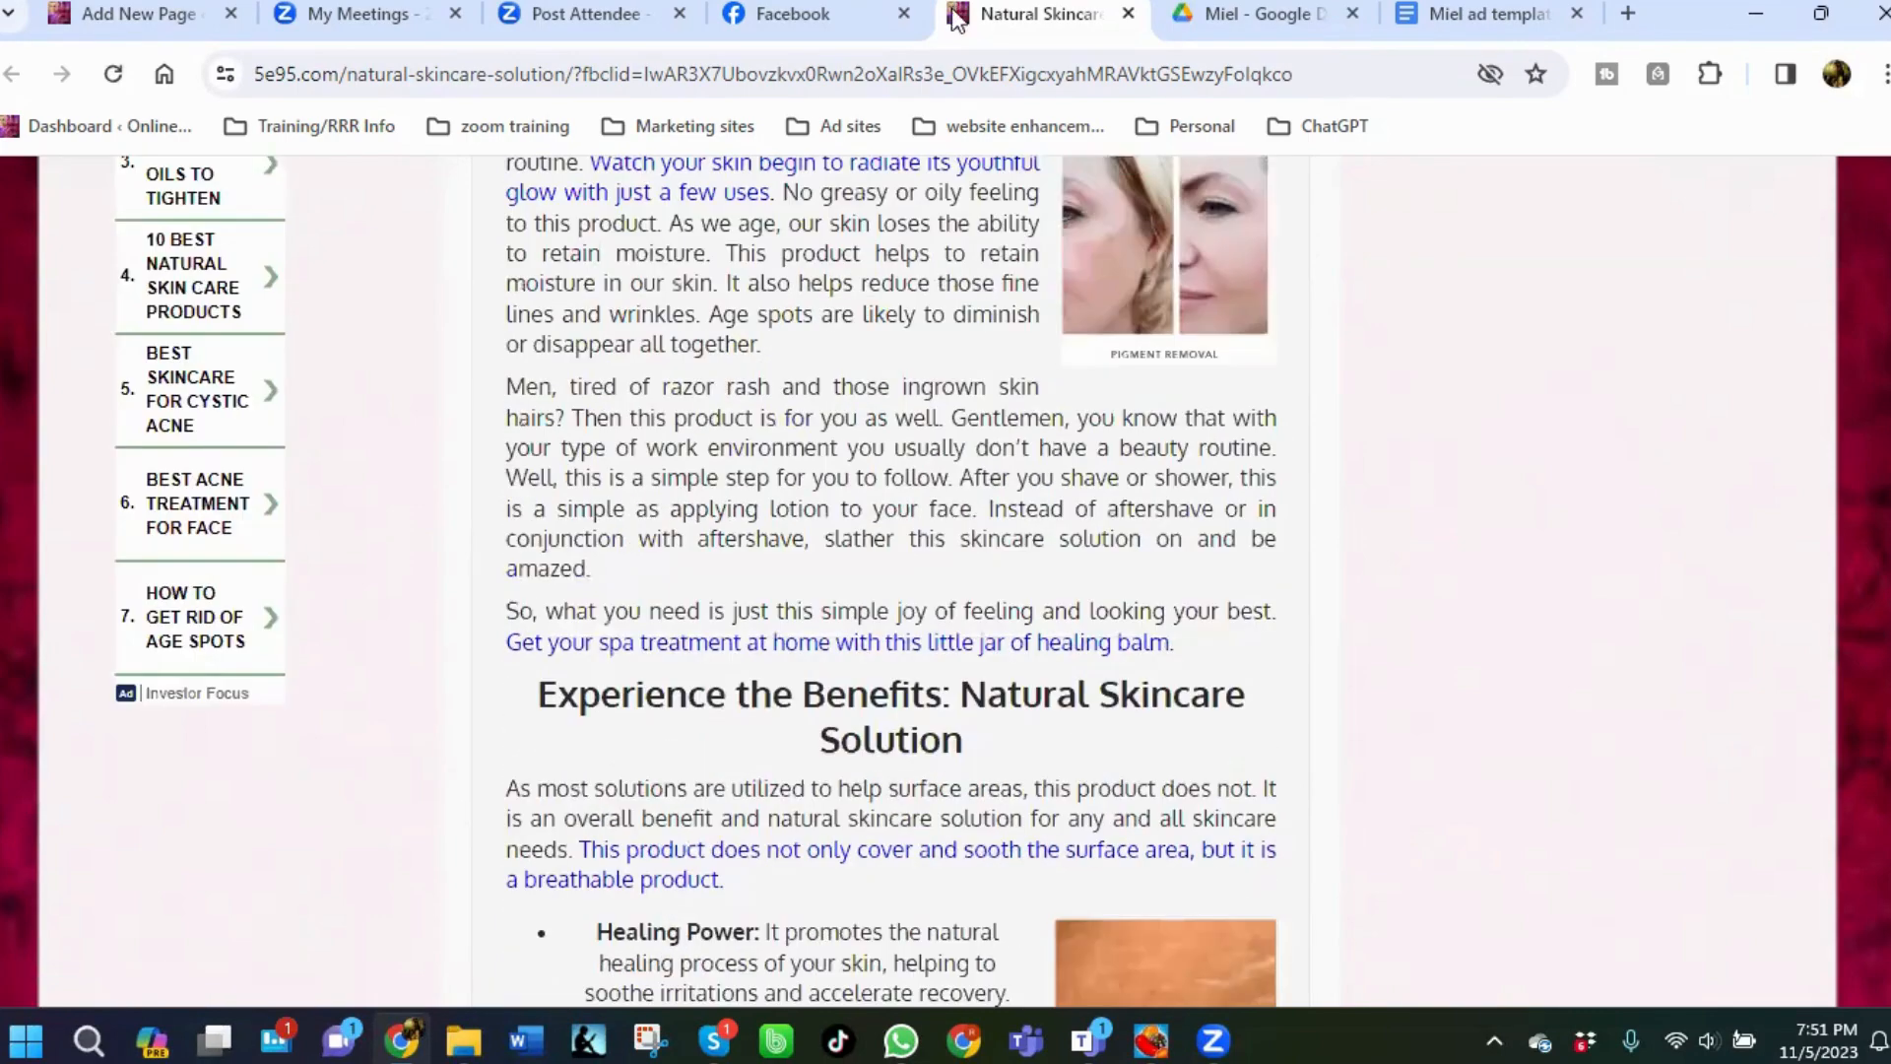
pyautogui.click(1128, 13)
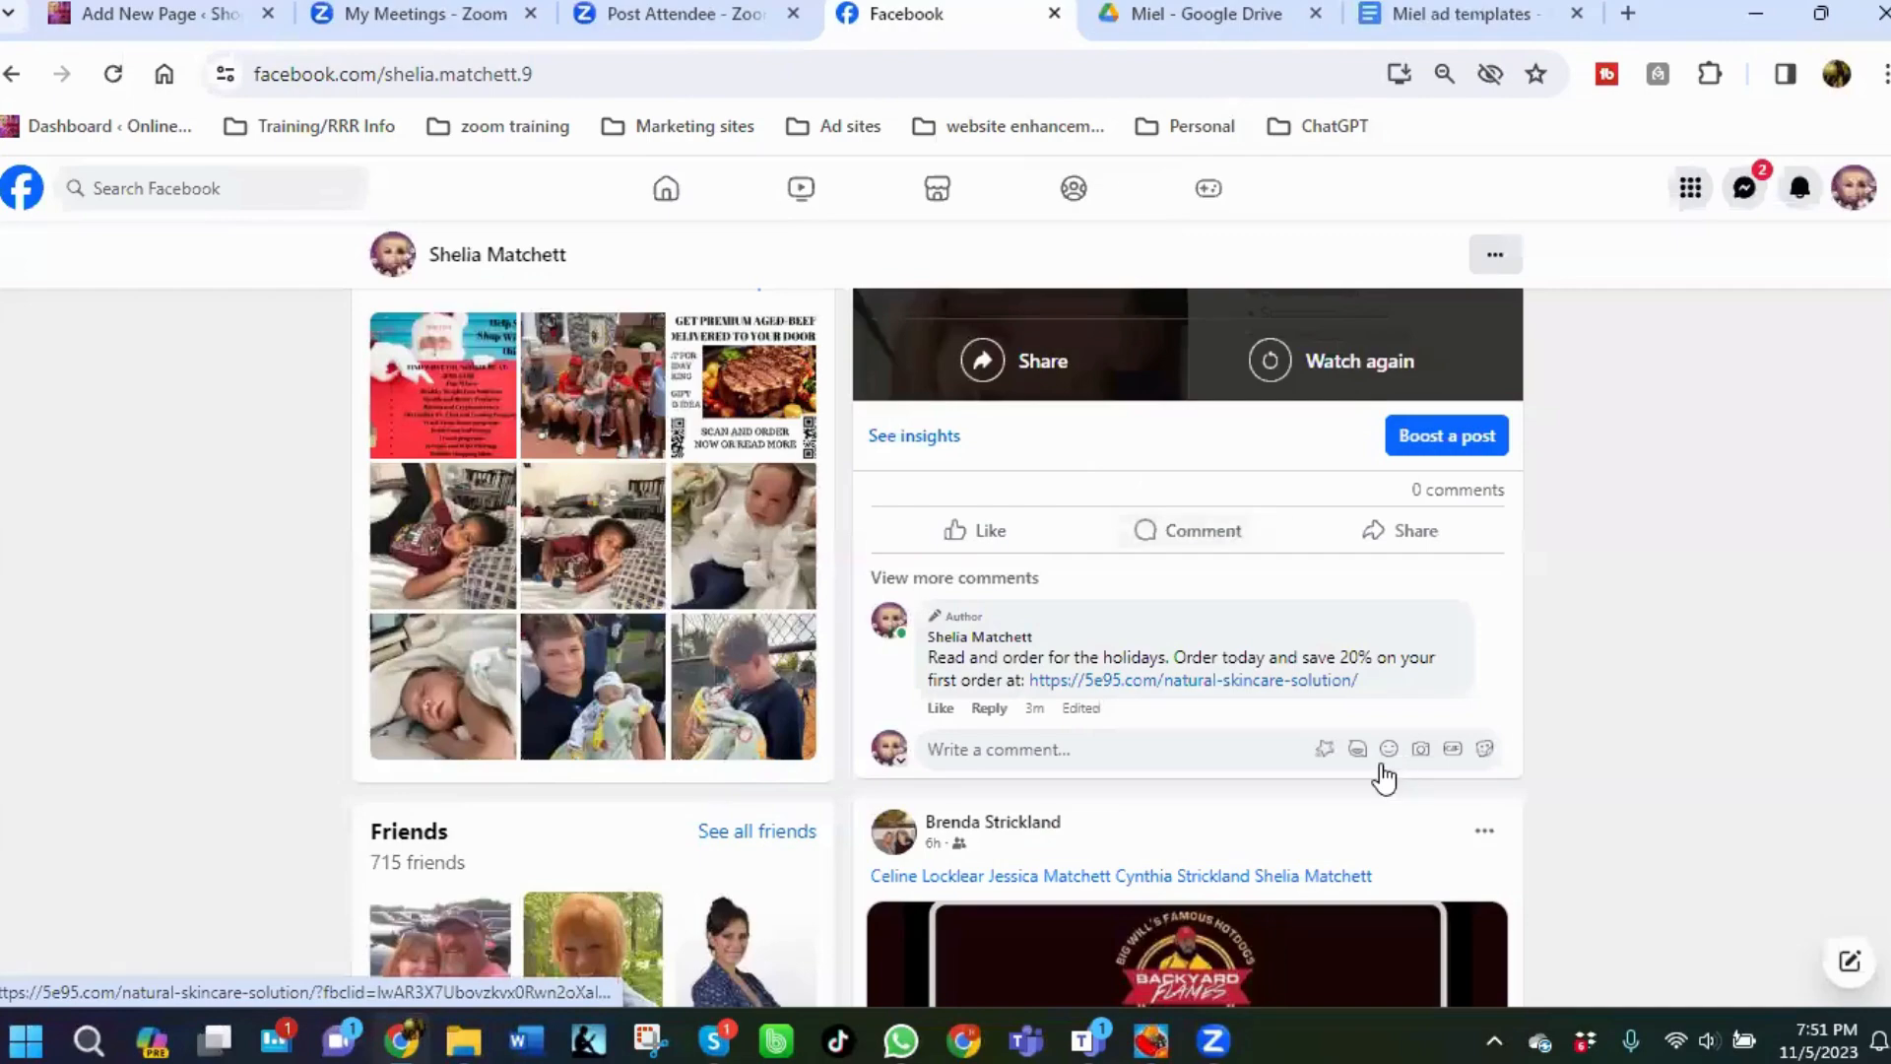
# Open the TikTok app from the Start menu.
pyautogui.scroll(-1, 1169, 692)
pyautogui.scroll(6, 1169, 693)
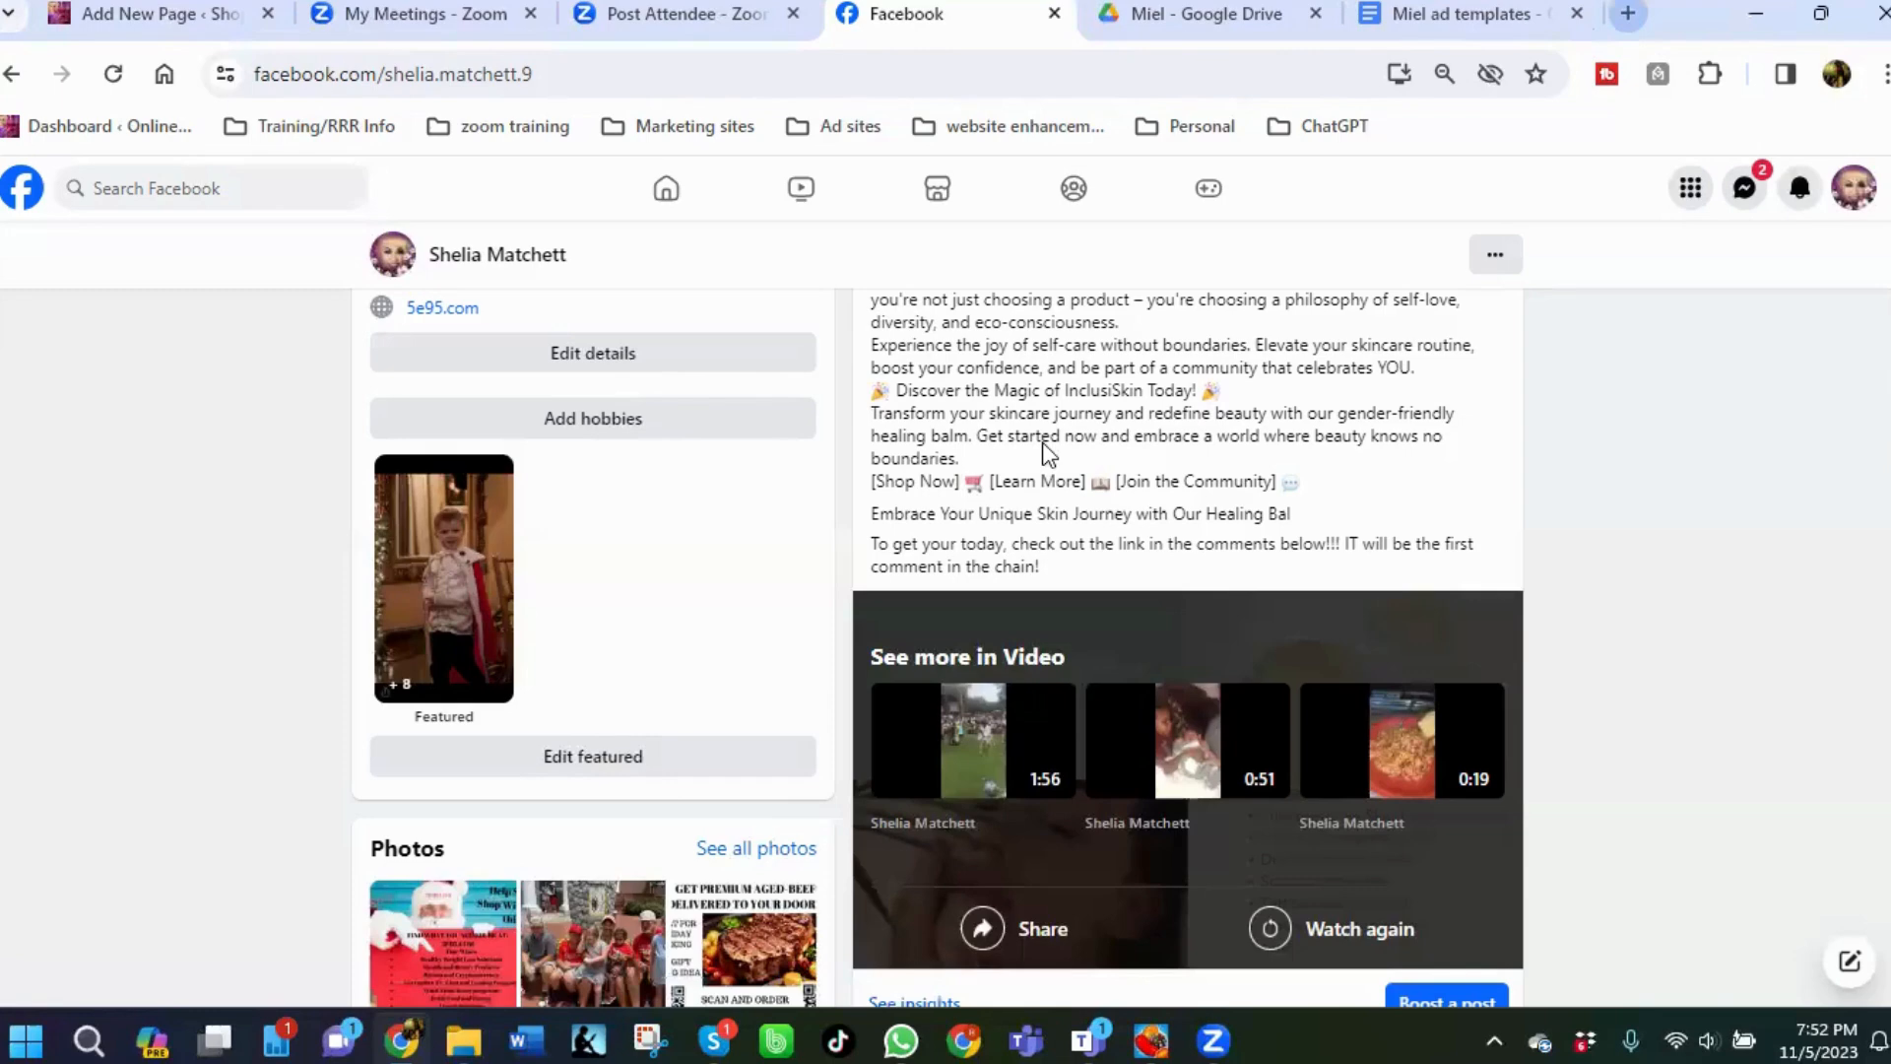
pyautogui.hotkey('ctrl', 't')
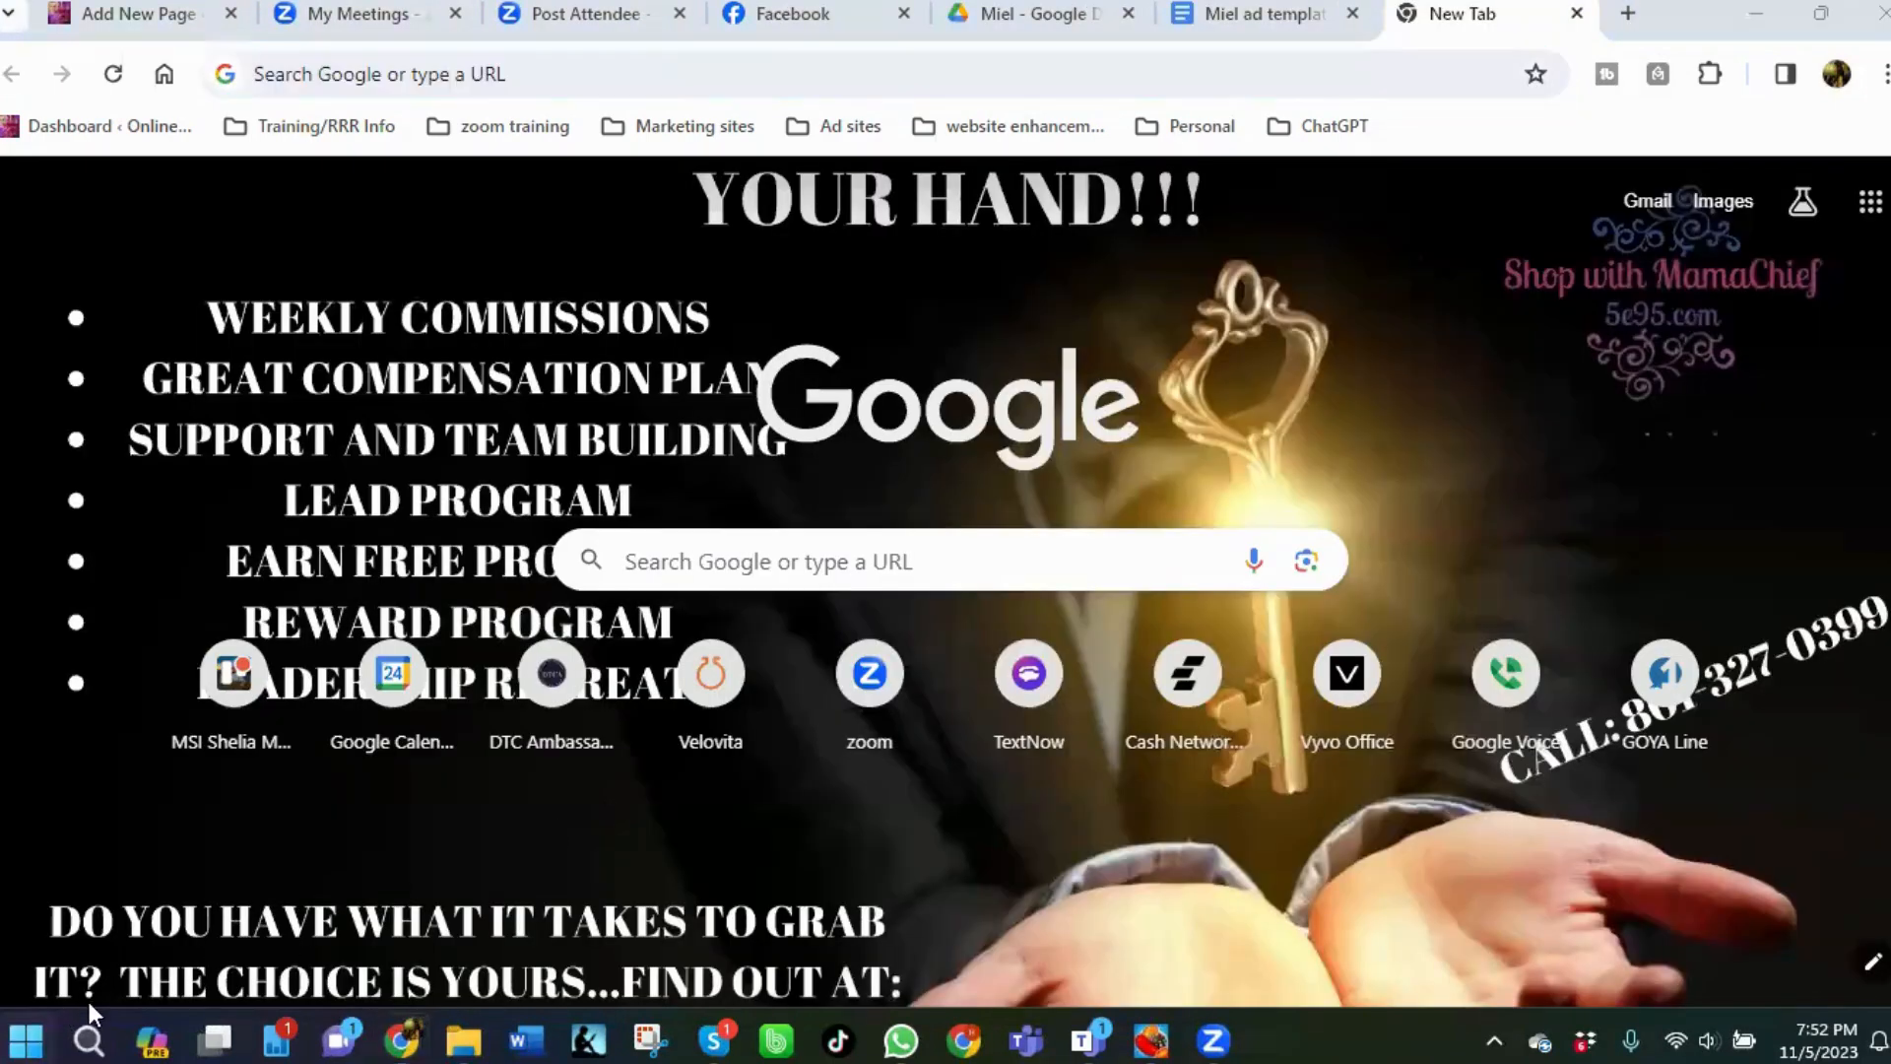
pyautogui.press('super')
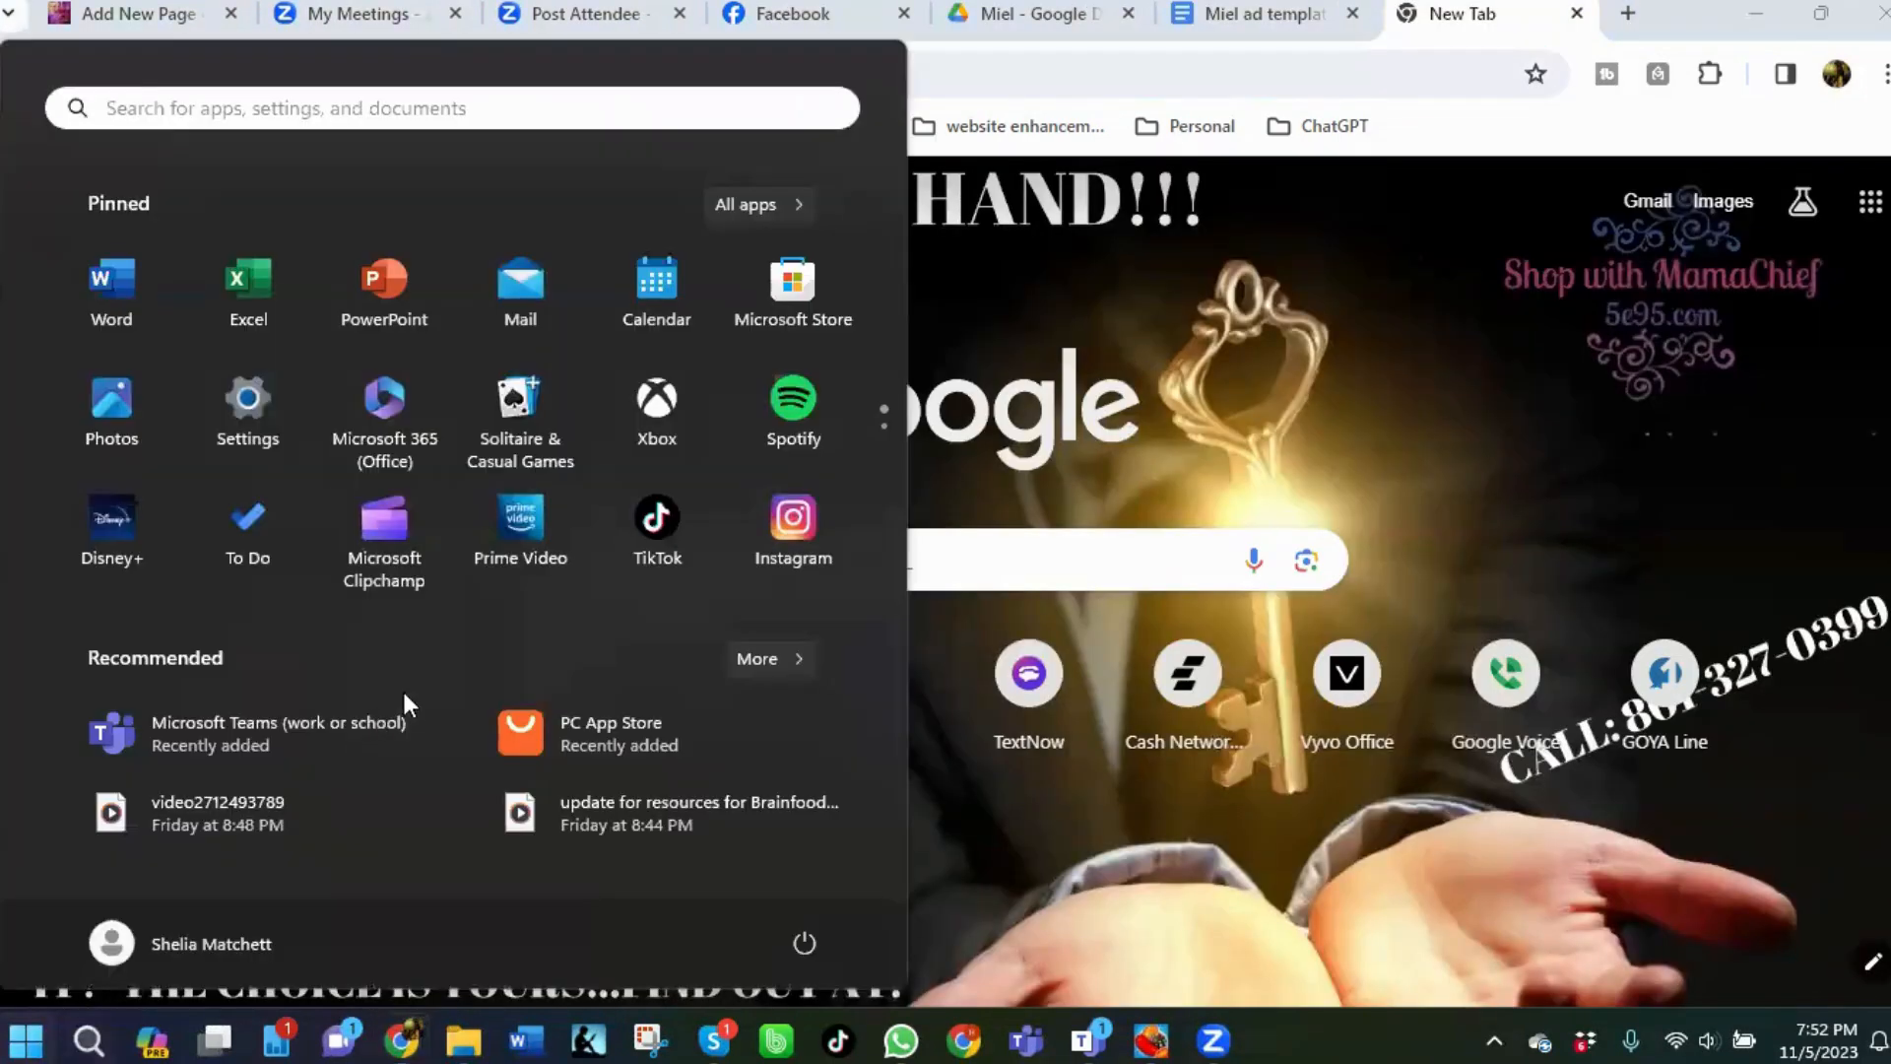
pyautogui.click(655, 537)
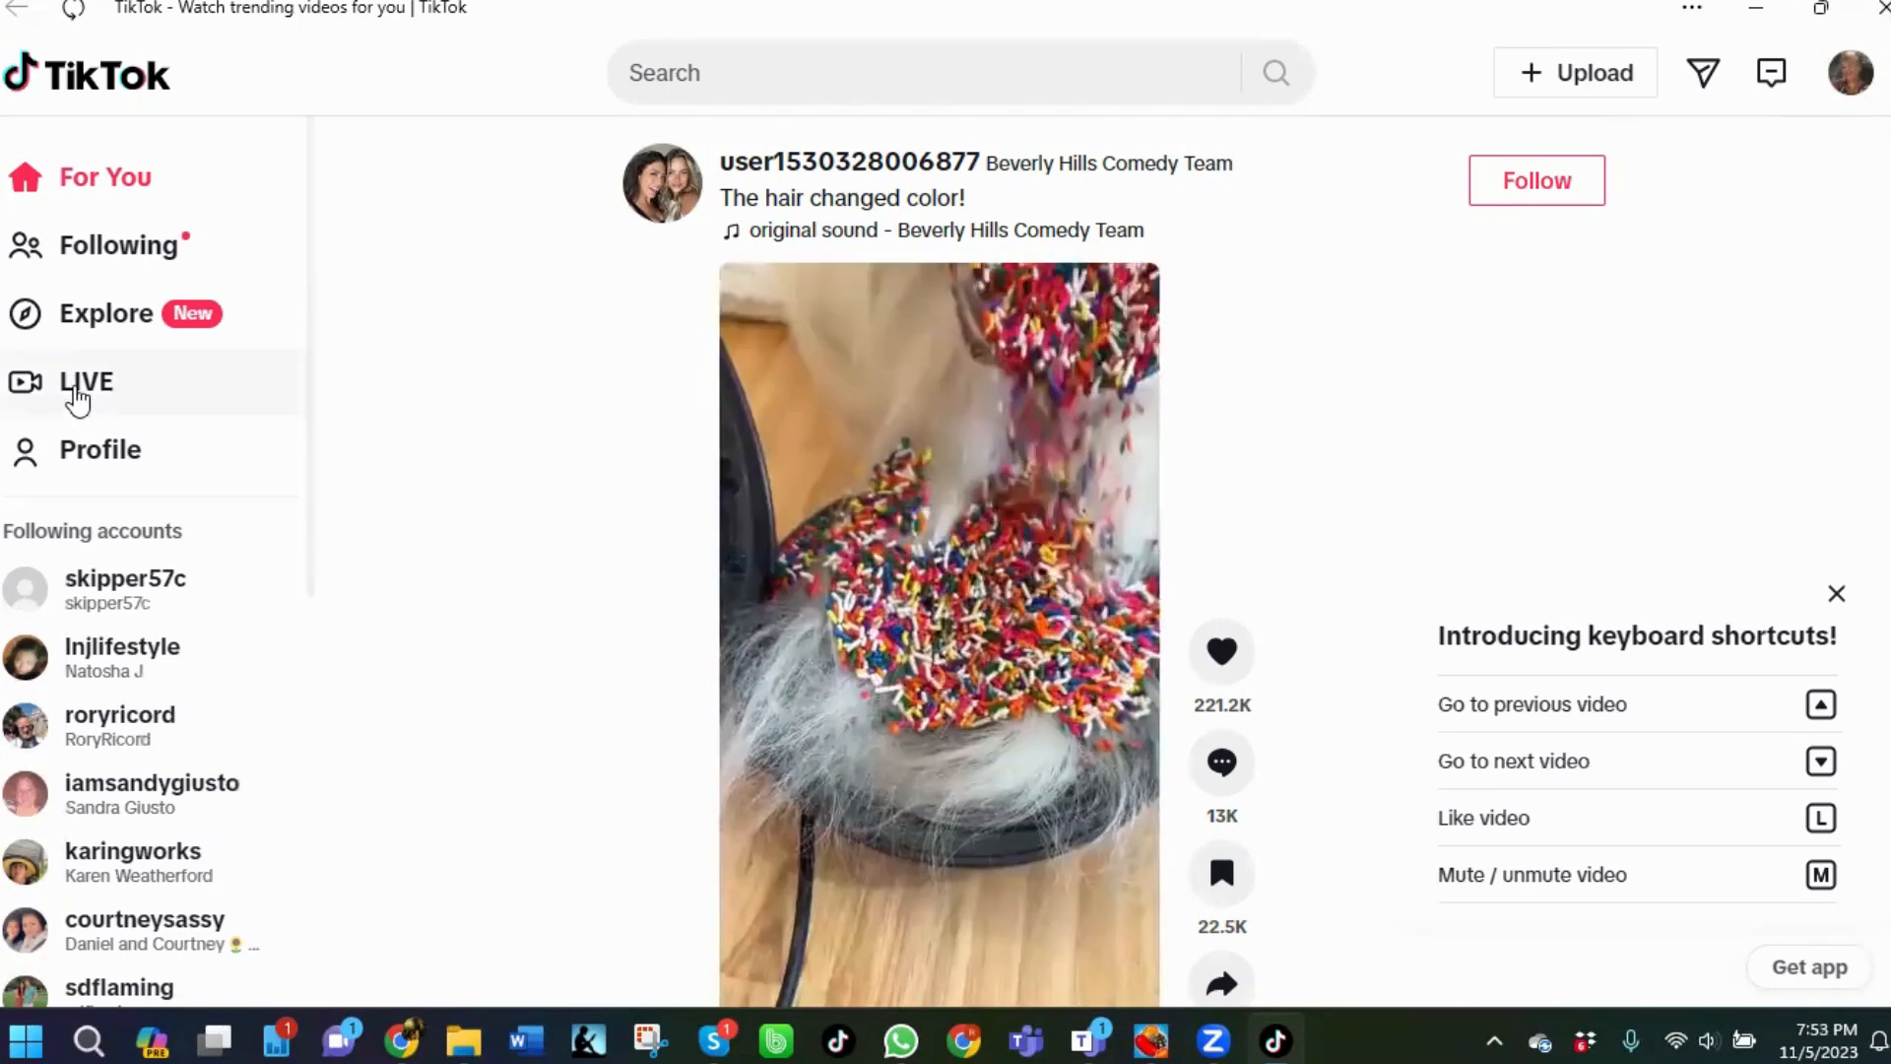
# Start a new video upload in TikTok Creator Center and open the file picker.
pyautogui.click(1598, 89)
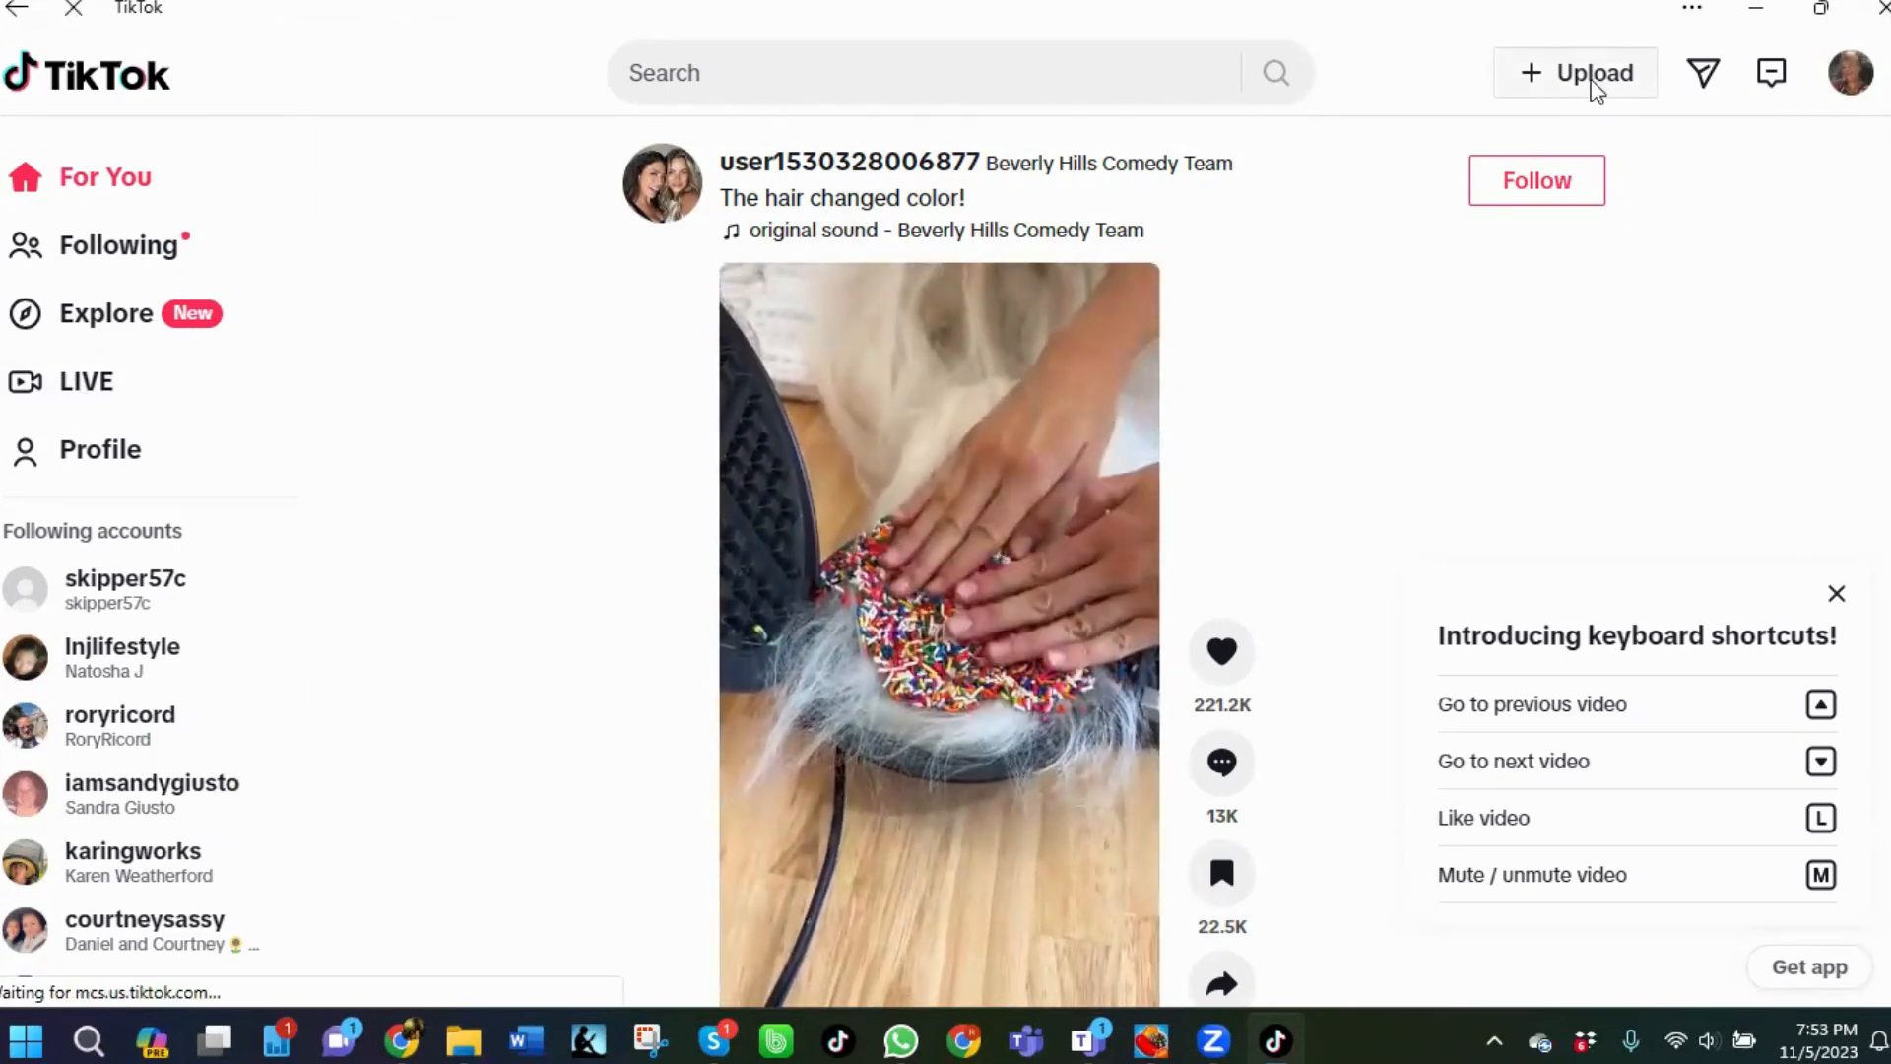
pyautogui.click(1594, 77)
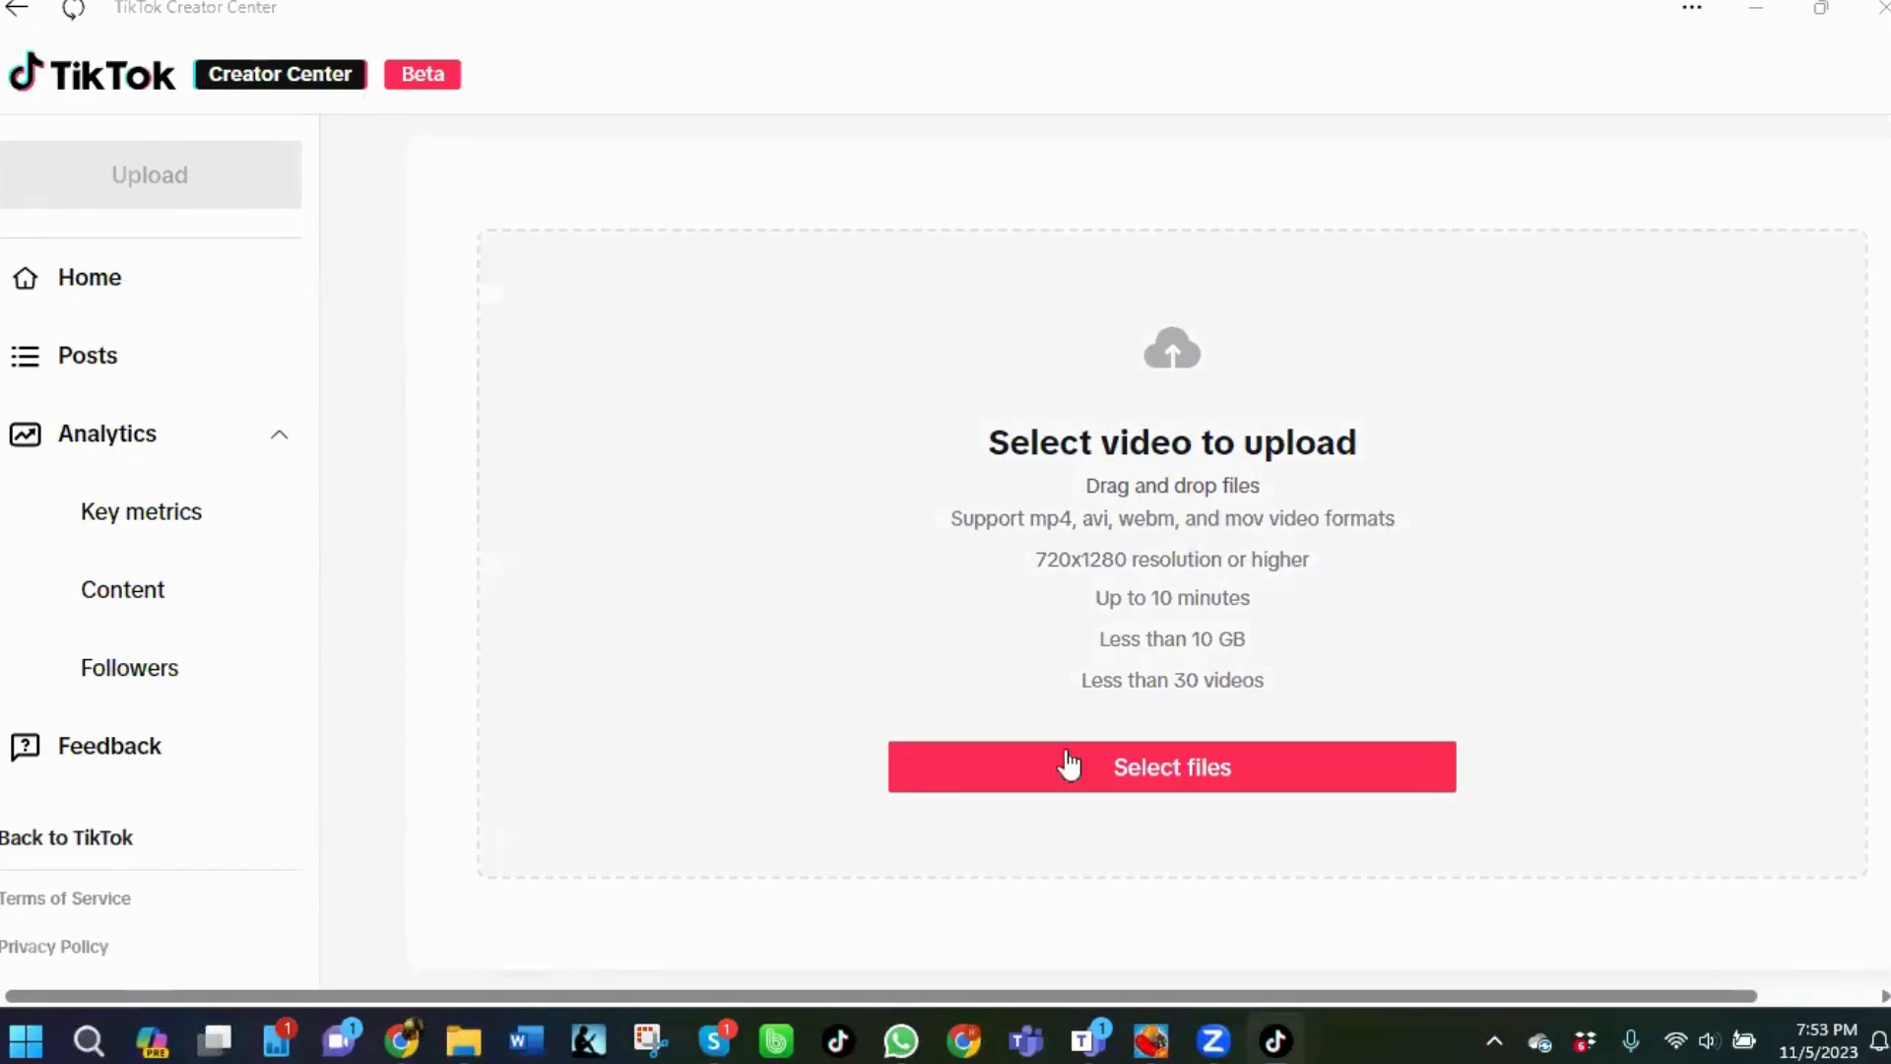
pyautogui.click(1134, 772)
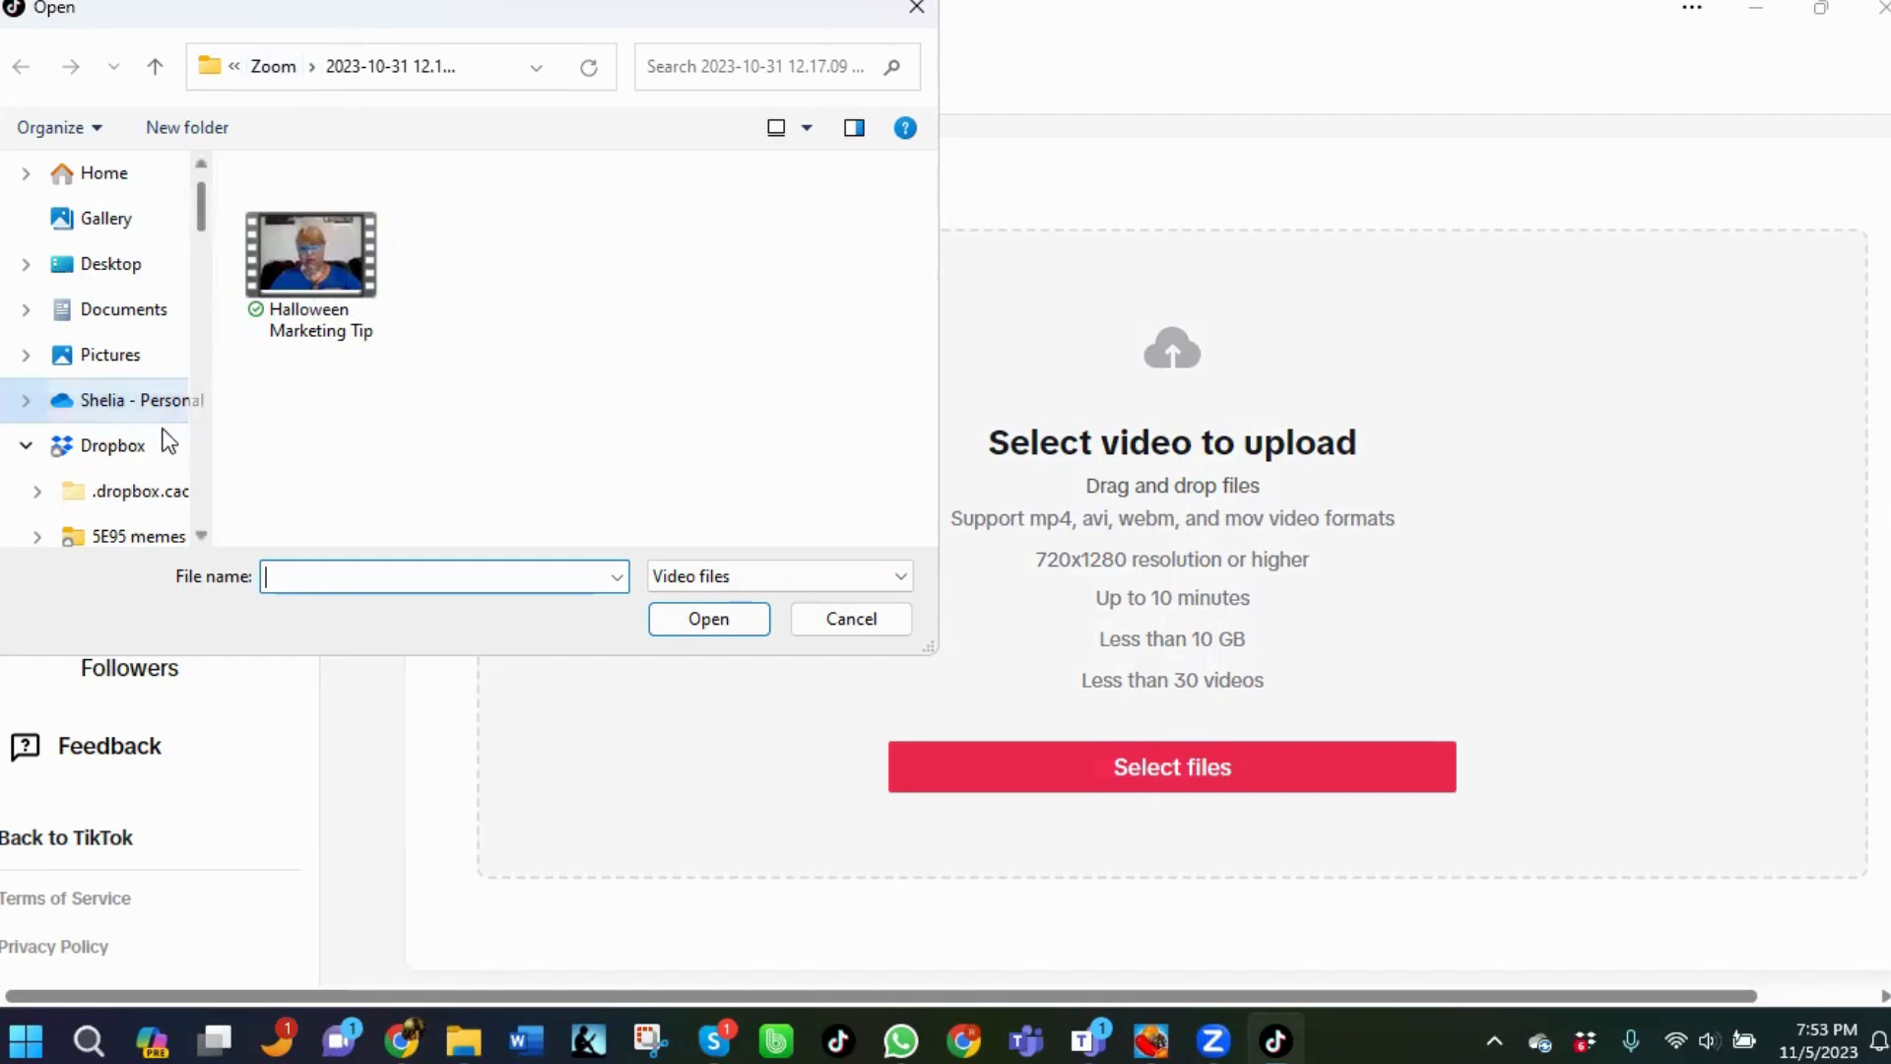
# Navigate the file picker to the MP folder inside Dropbox's logos folder.
pyautogui.scroll(-2, 157, 444)
pyautogui.scroll(-5, 128, 443)
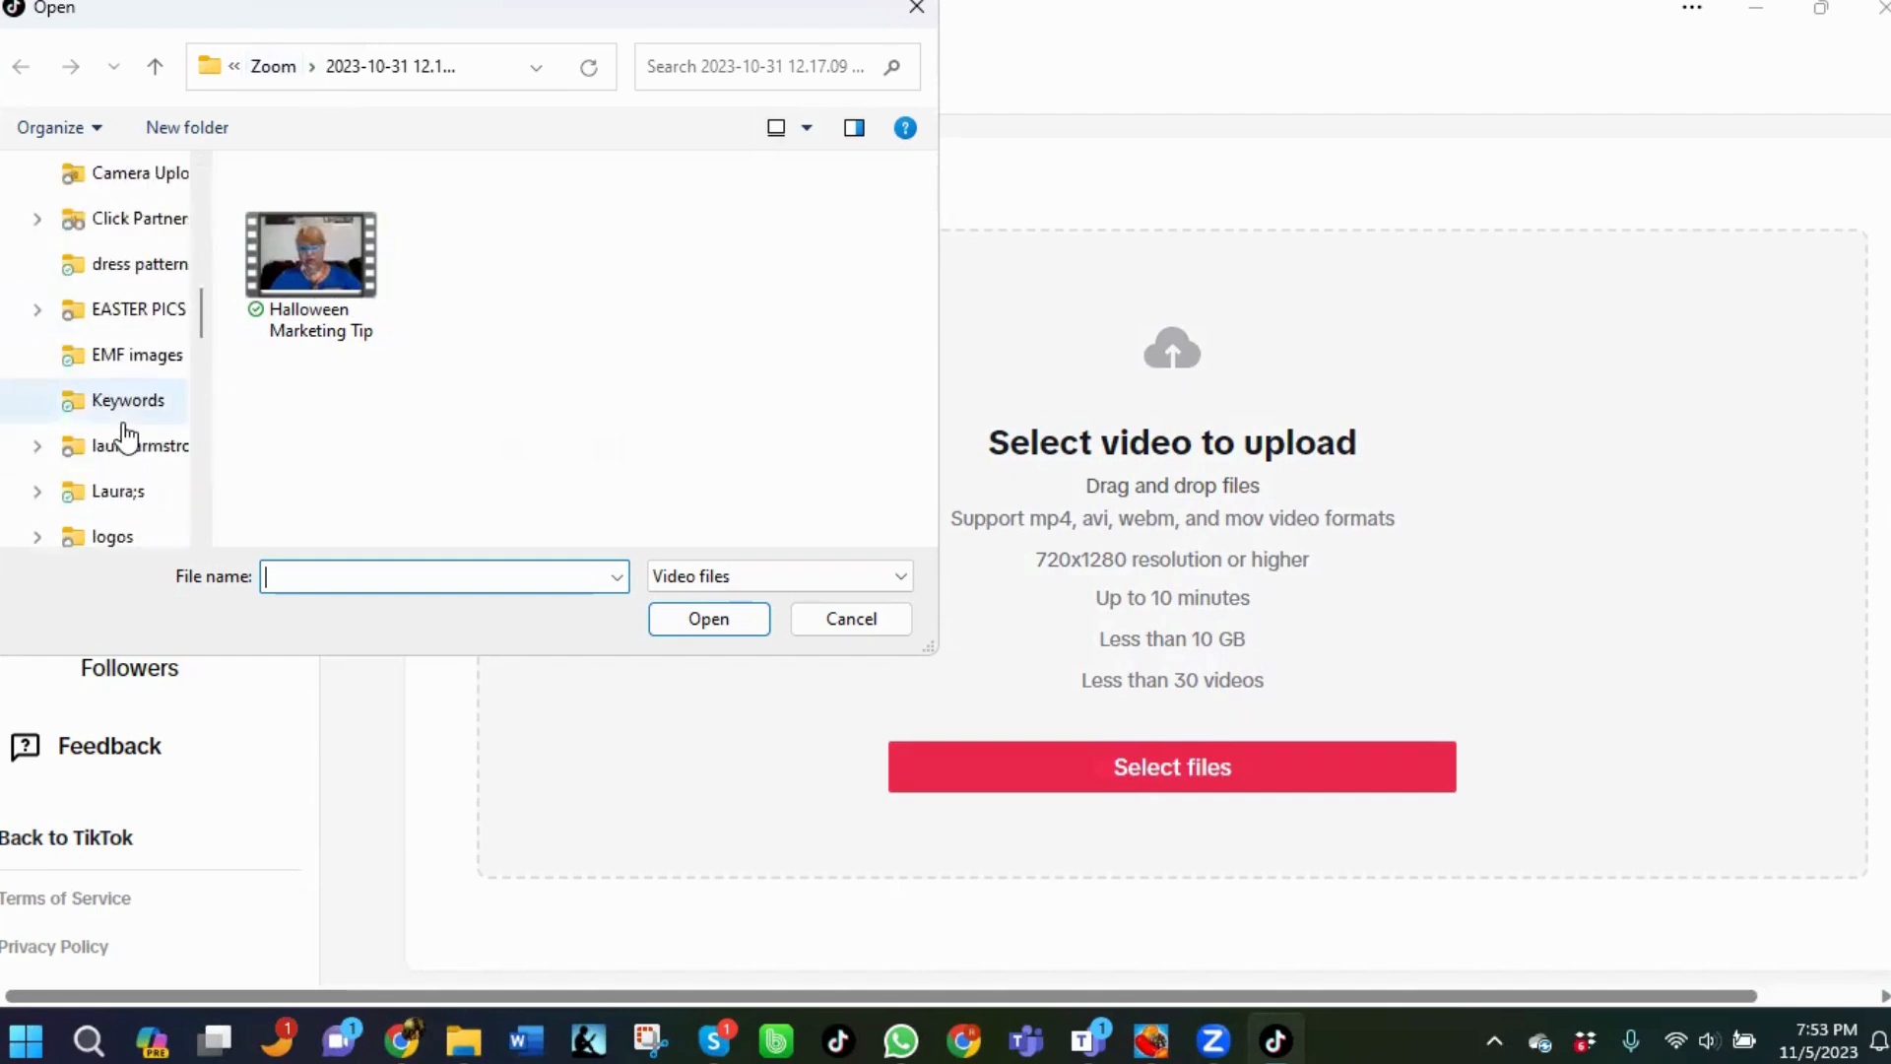
pyautogui.click(109, 401)
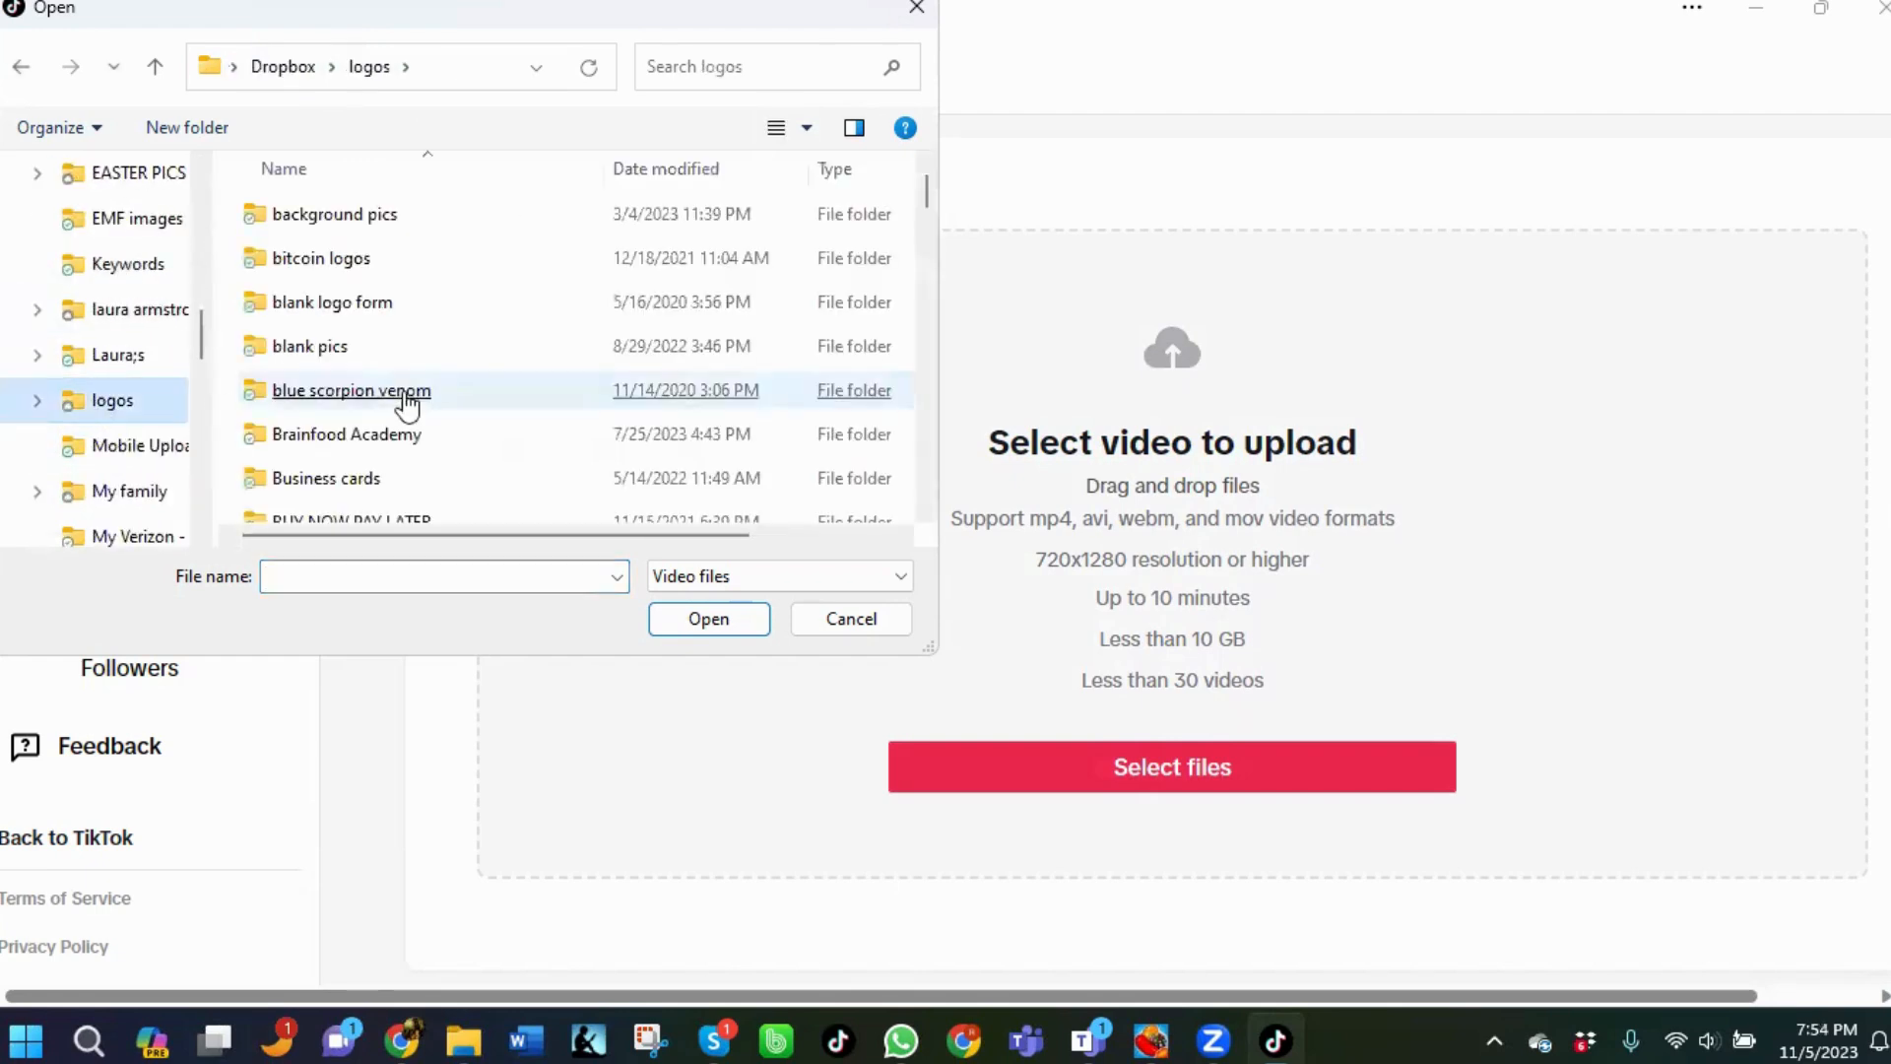
pyautogui.scroll(-4, 399, 408)
pyautogui.scroll(-5, 375, 413)
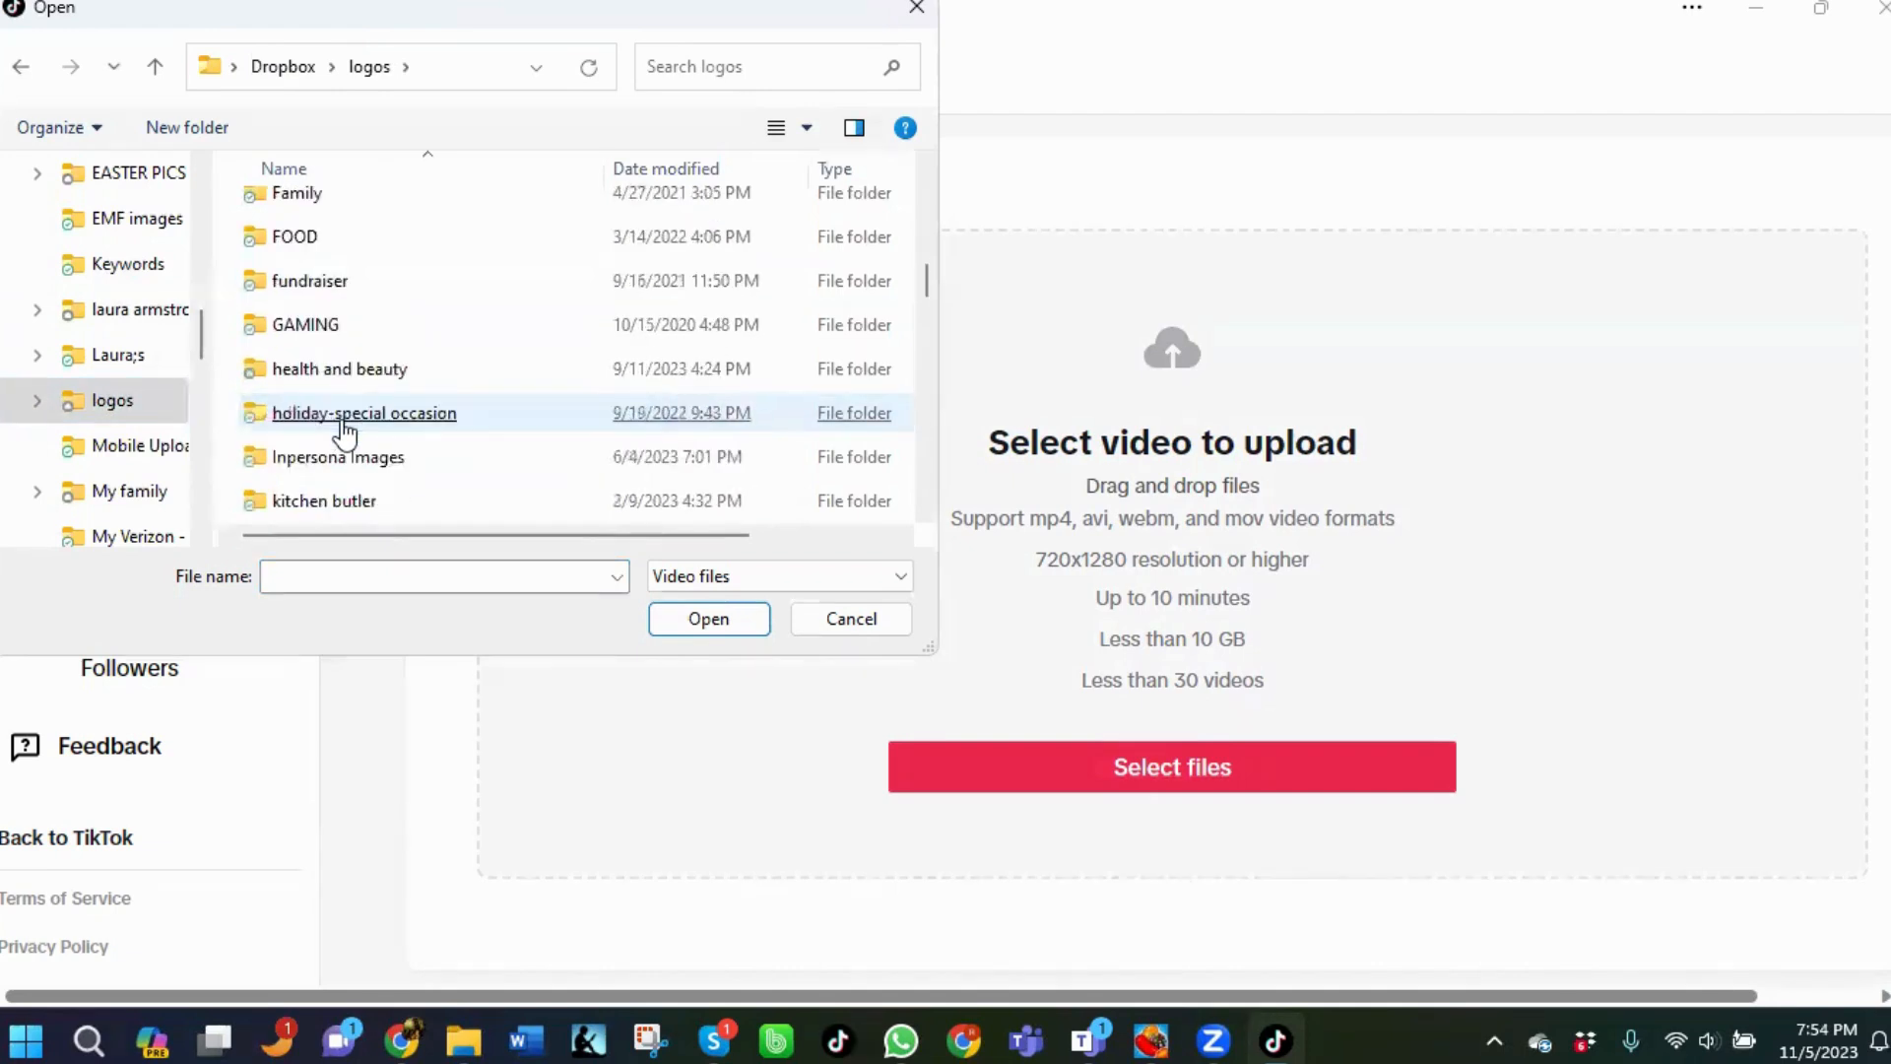
pyautogui.scroll(-2, 314, 409)
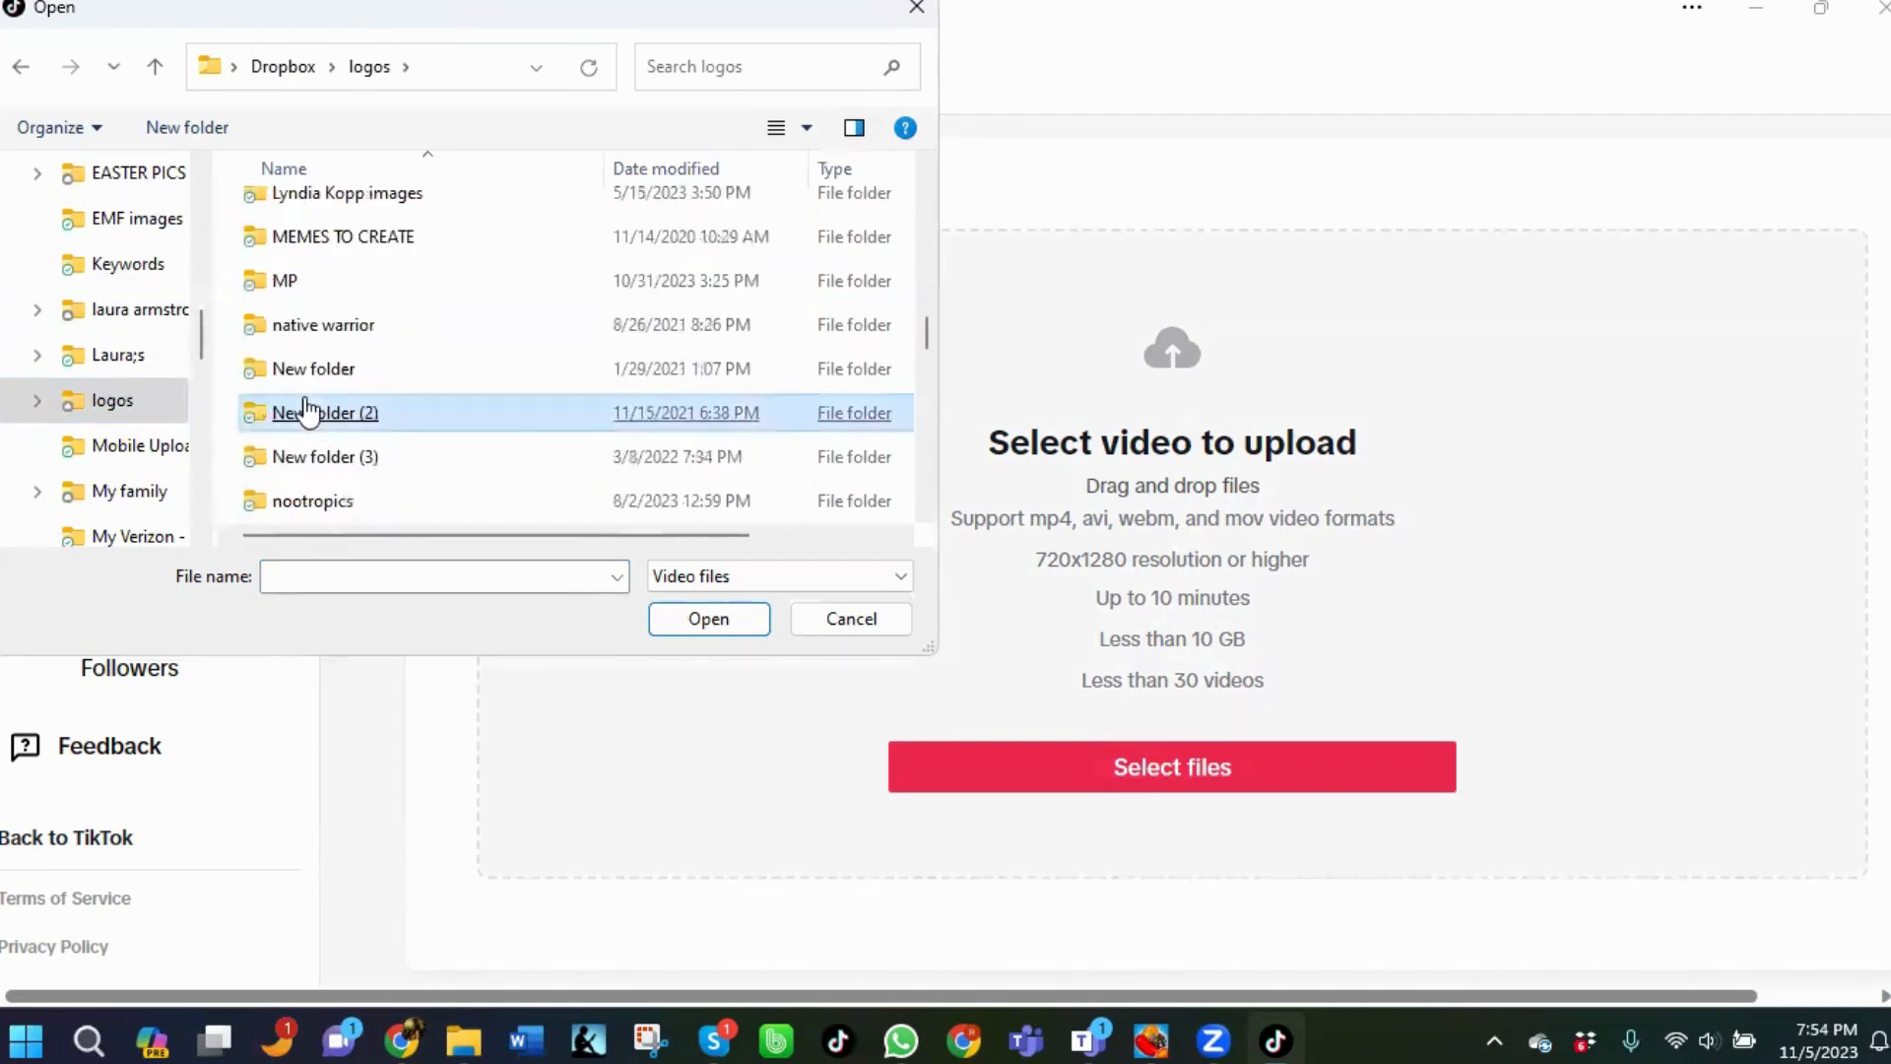
pyautogui.doubleClick(271, 283)
pyautogui.click(271, 303)
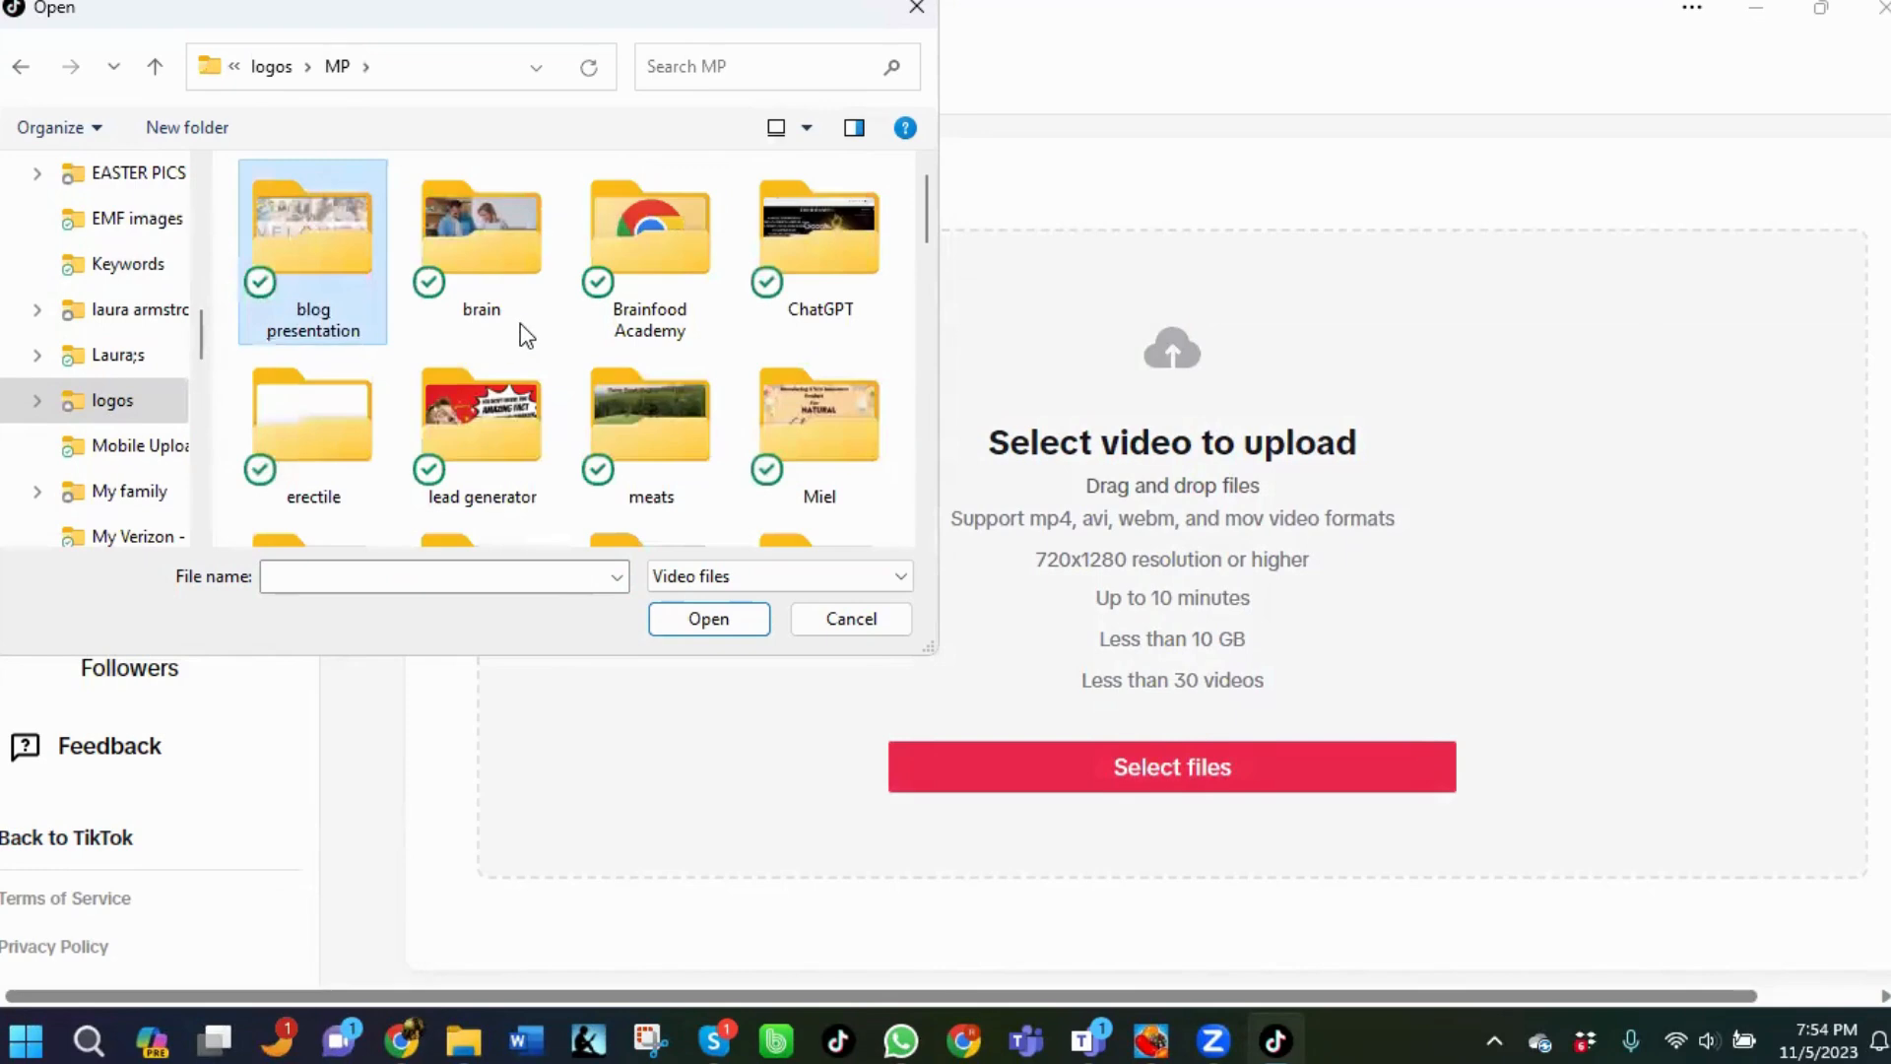
pyautogui.scroll(-1, 523, 335)
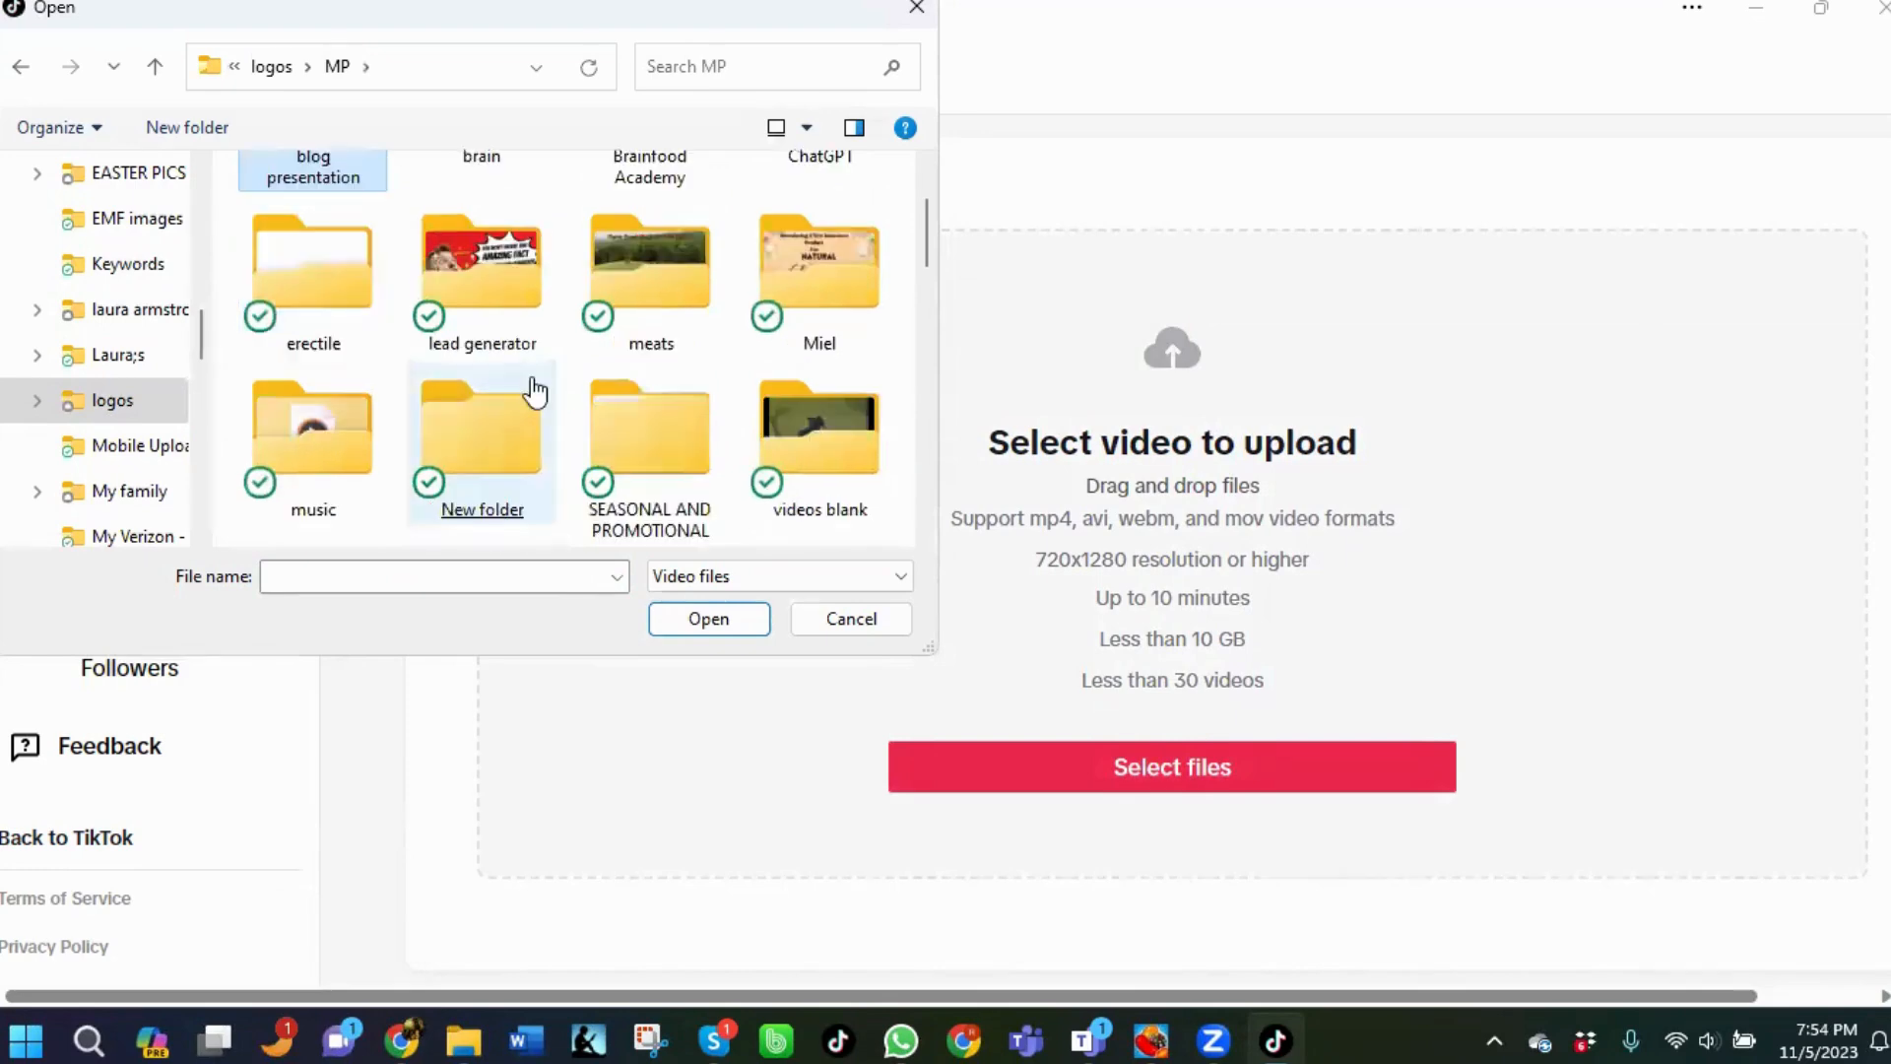
pyautogui.click(664, 283)
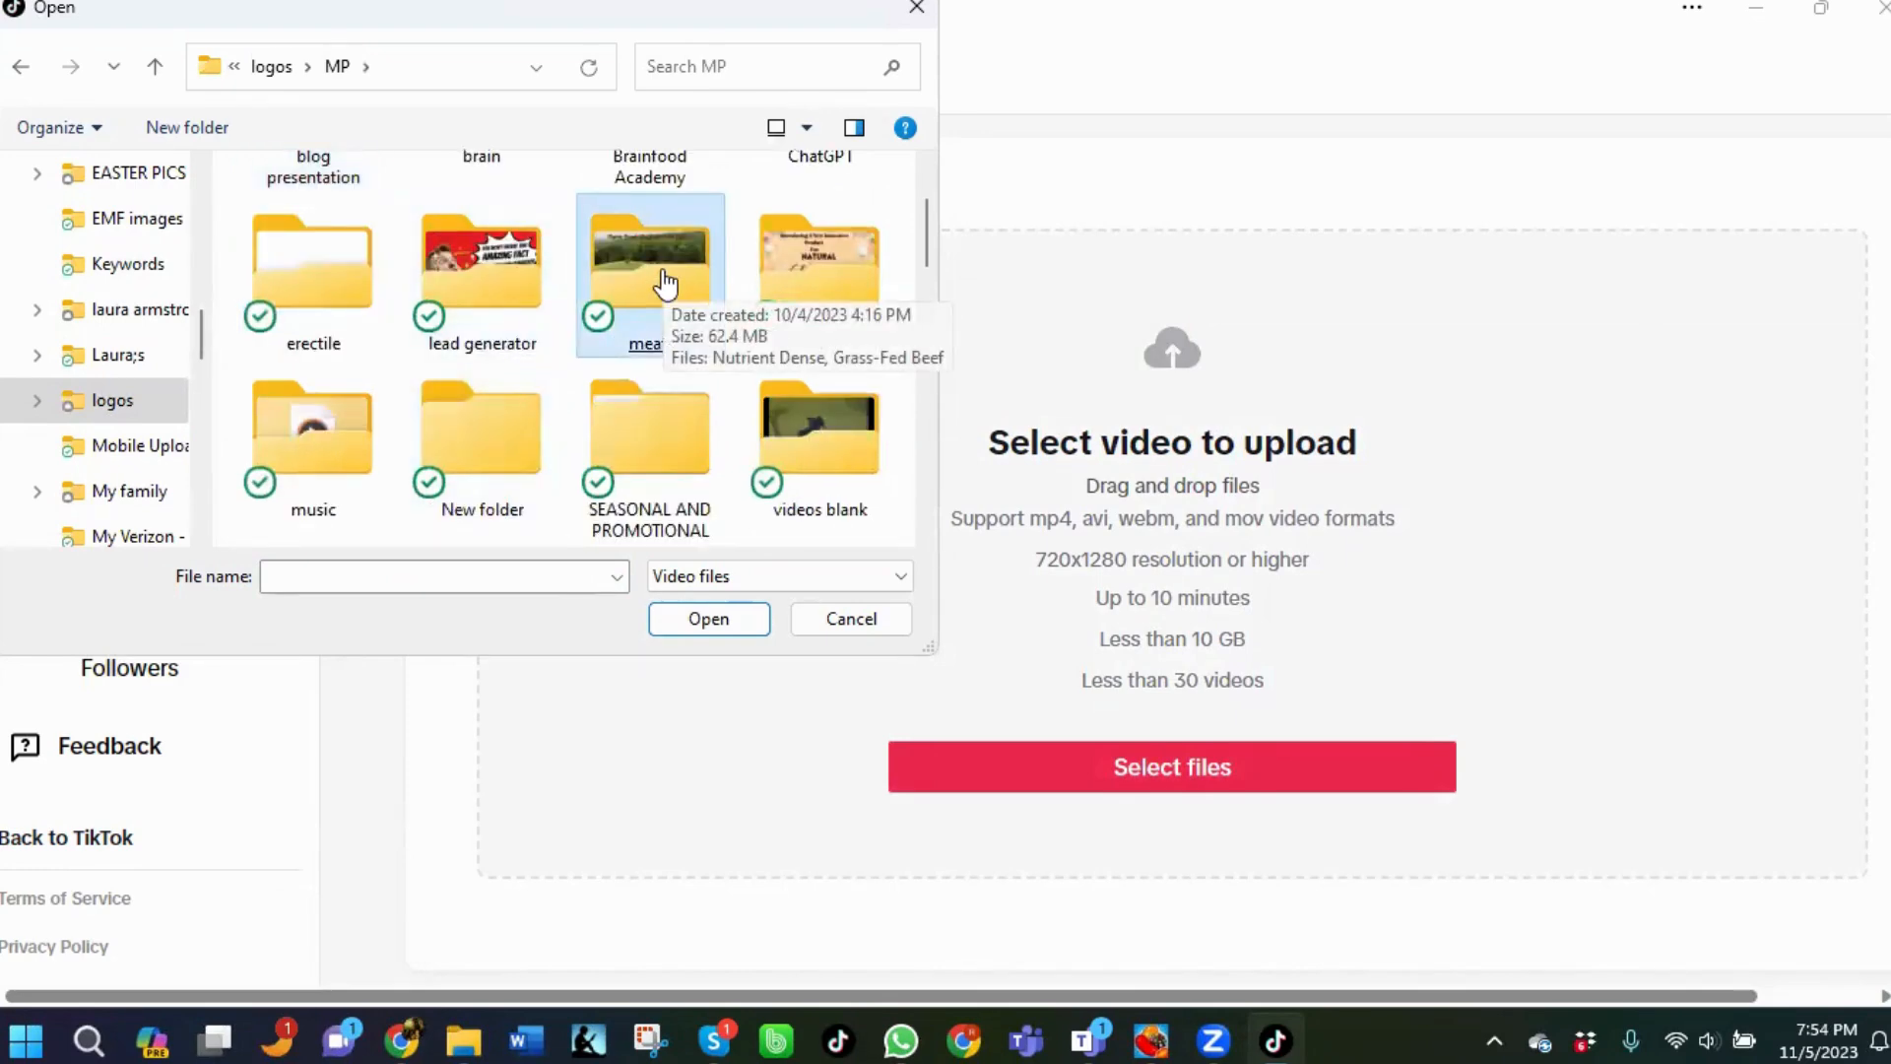
pyautogui.doubleClick(656, 458)
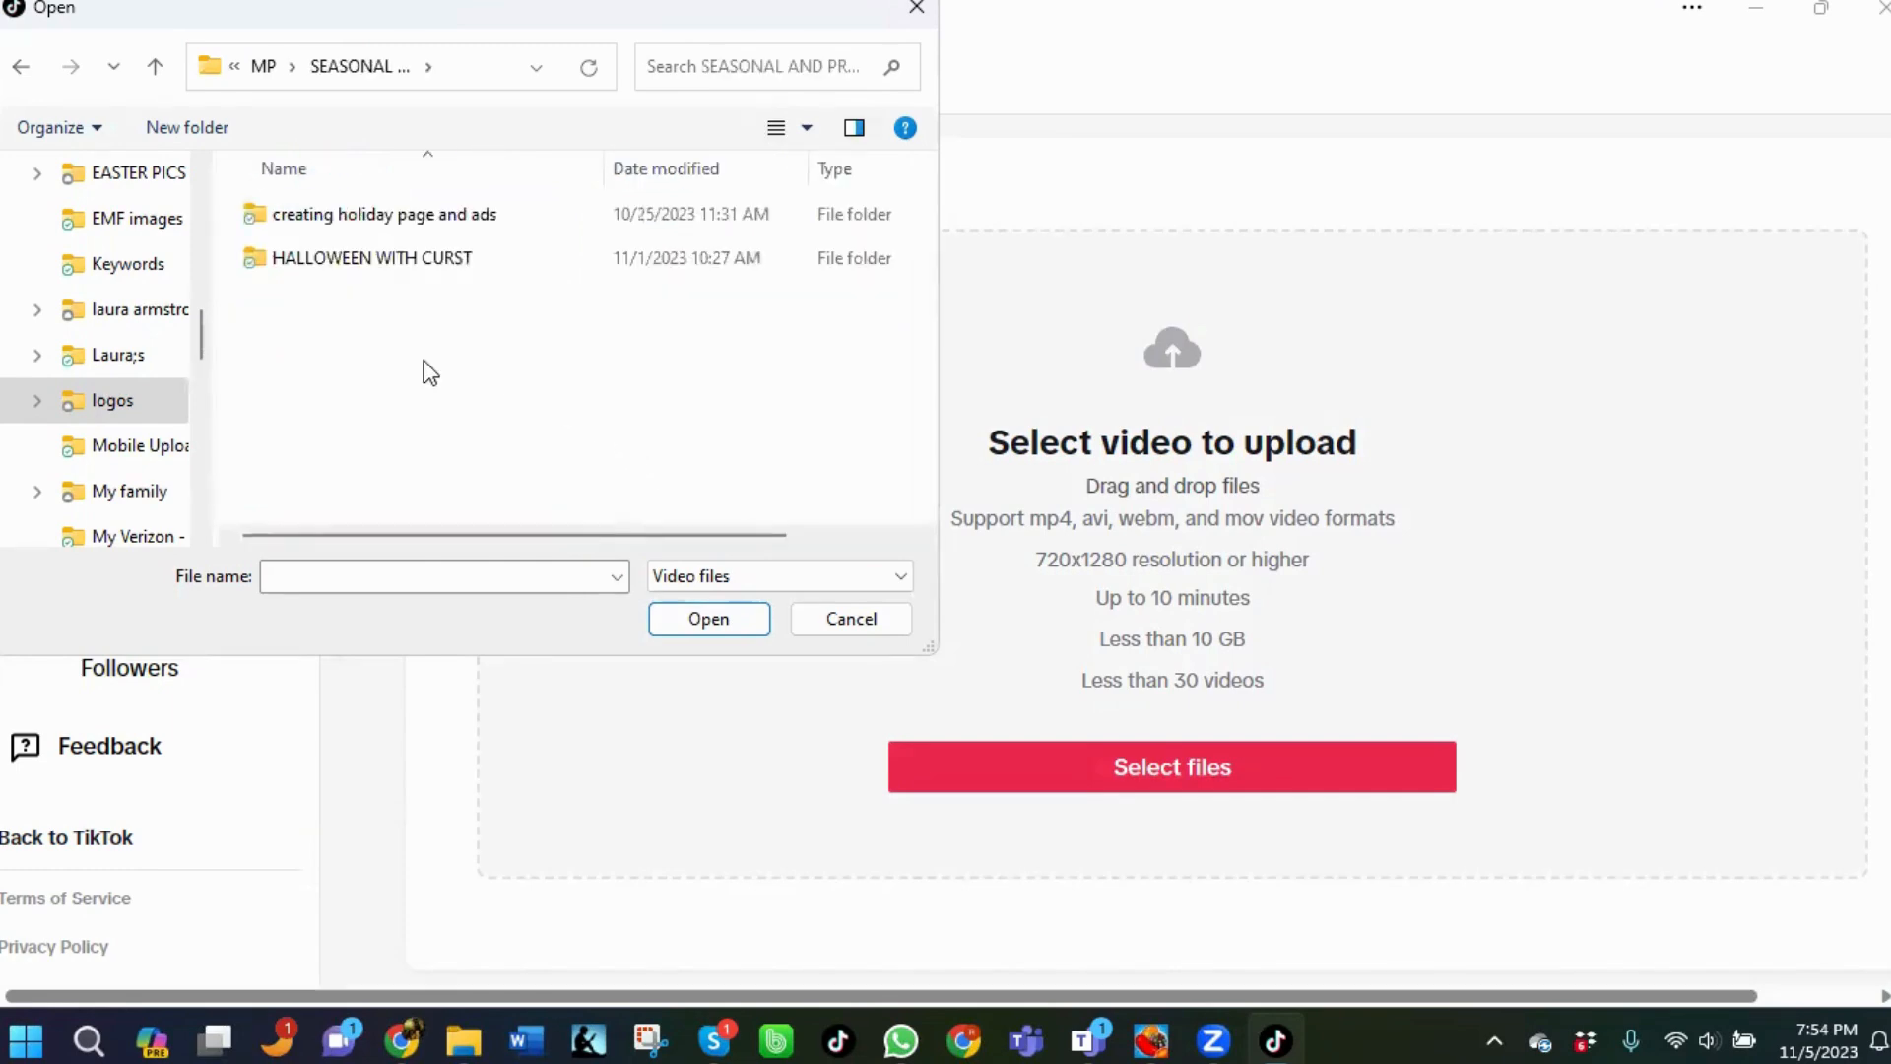
pyautogui.click(294, 268)
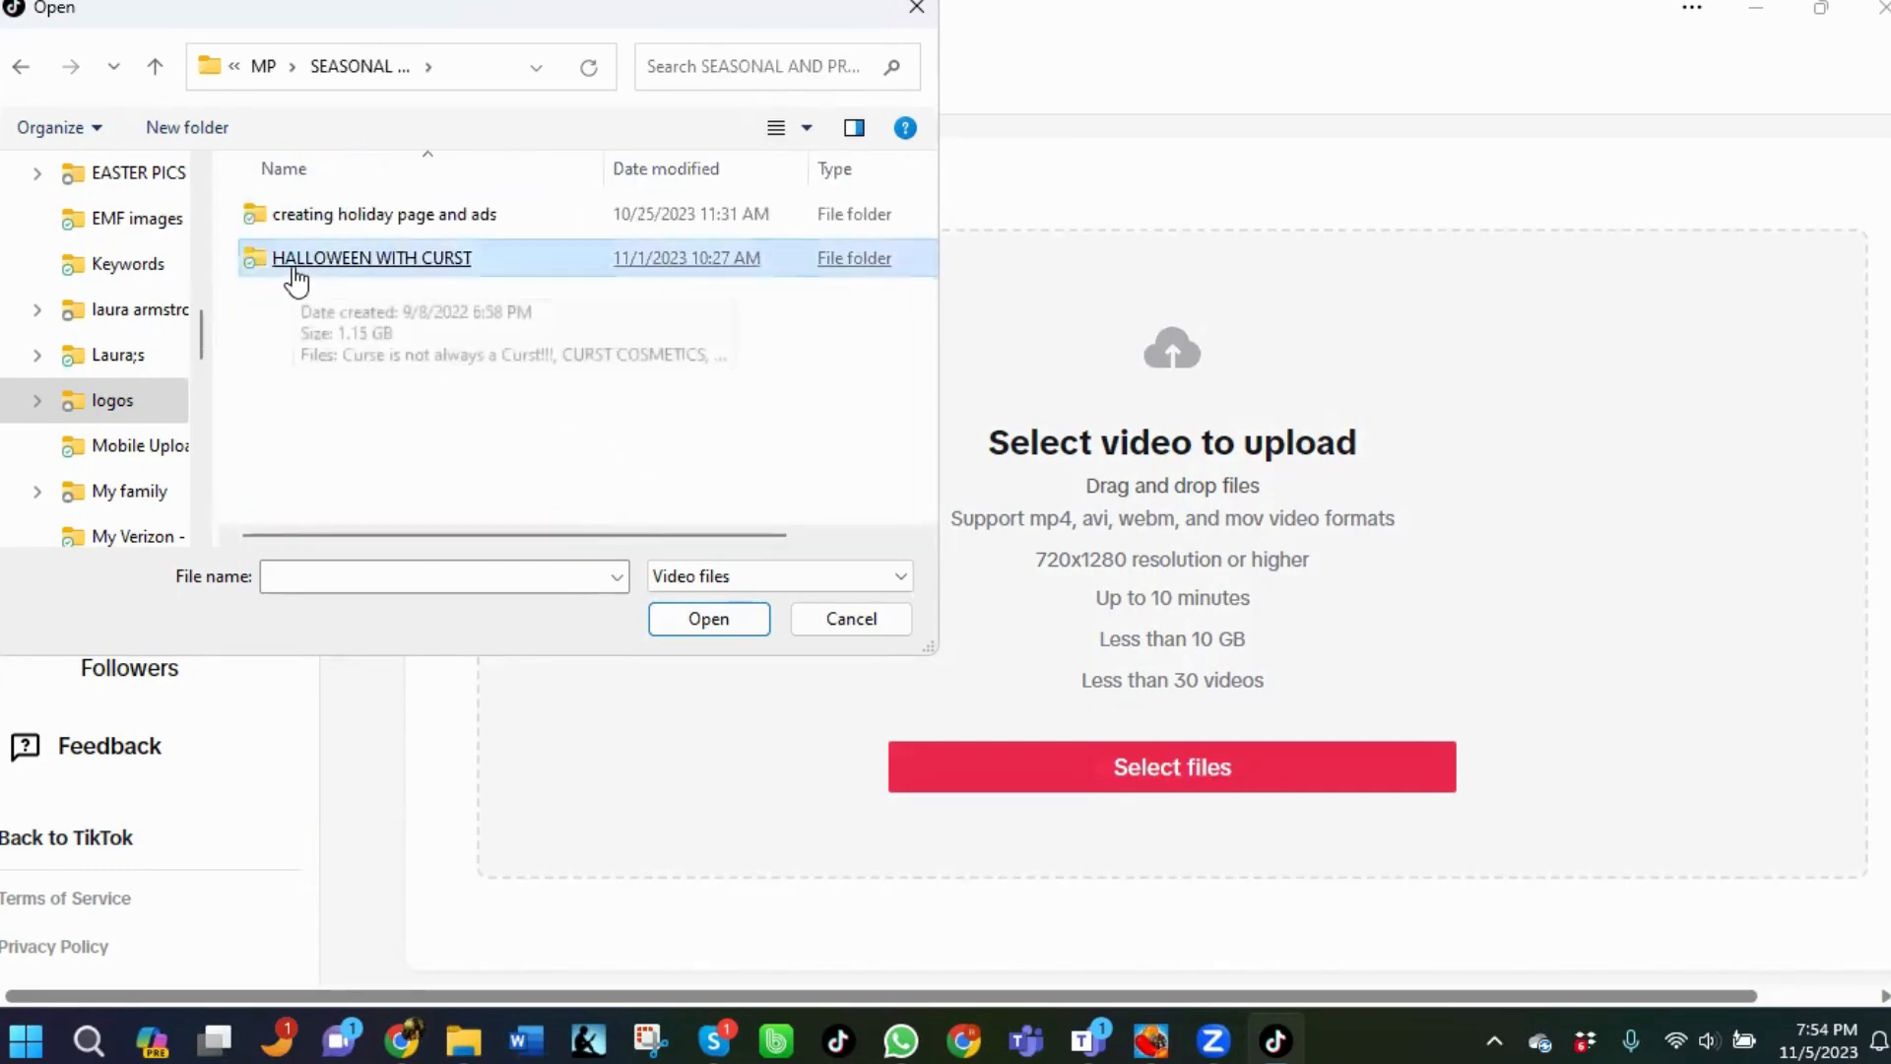
pyautogui.click(393, 232)
pyautogui.click(266, 67)
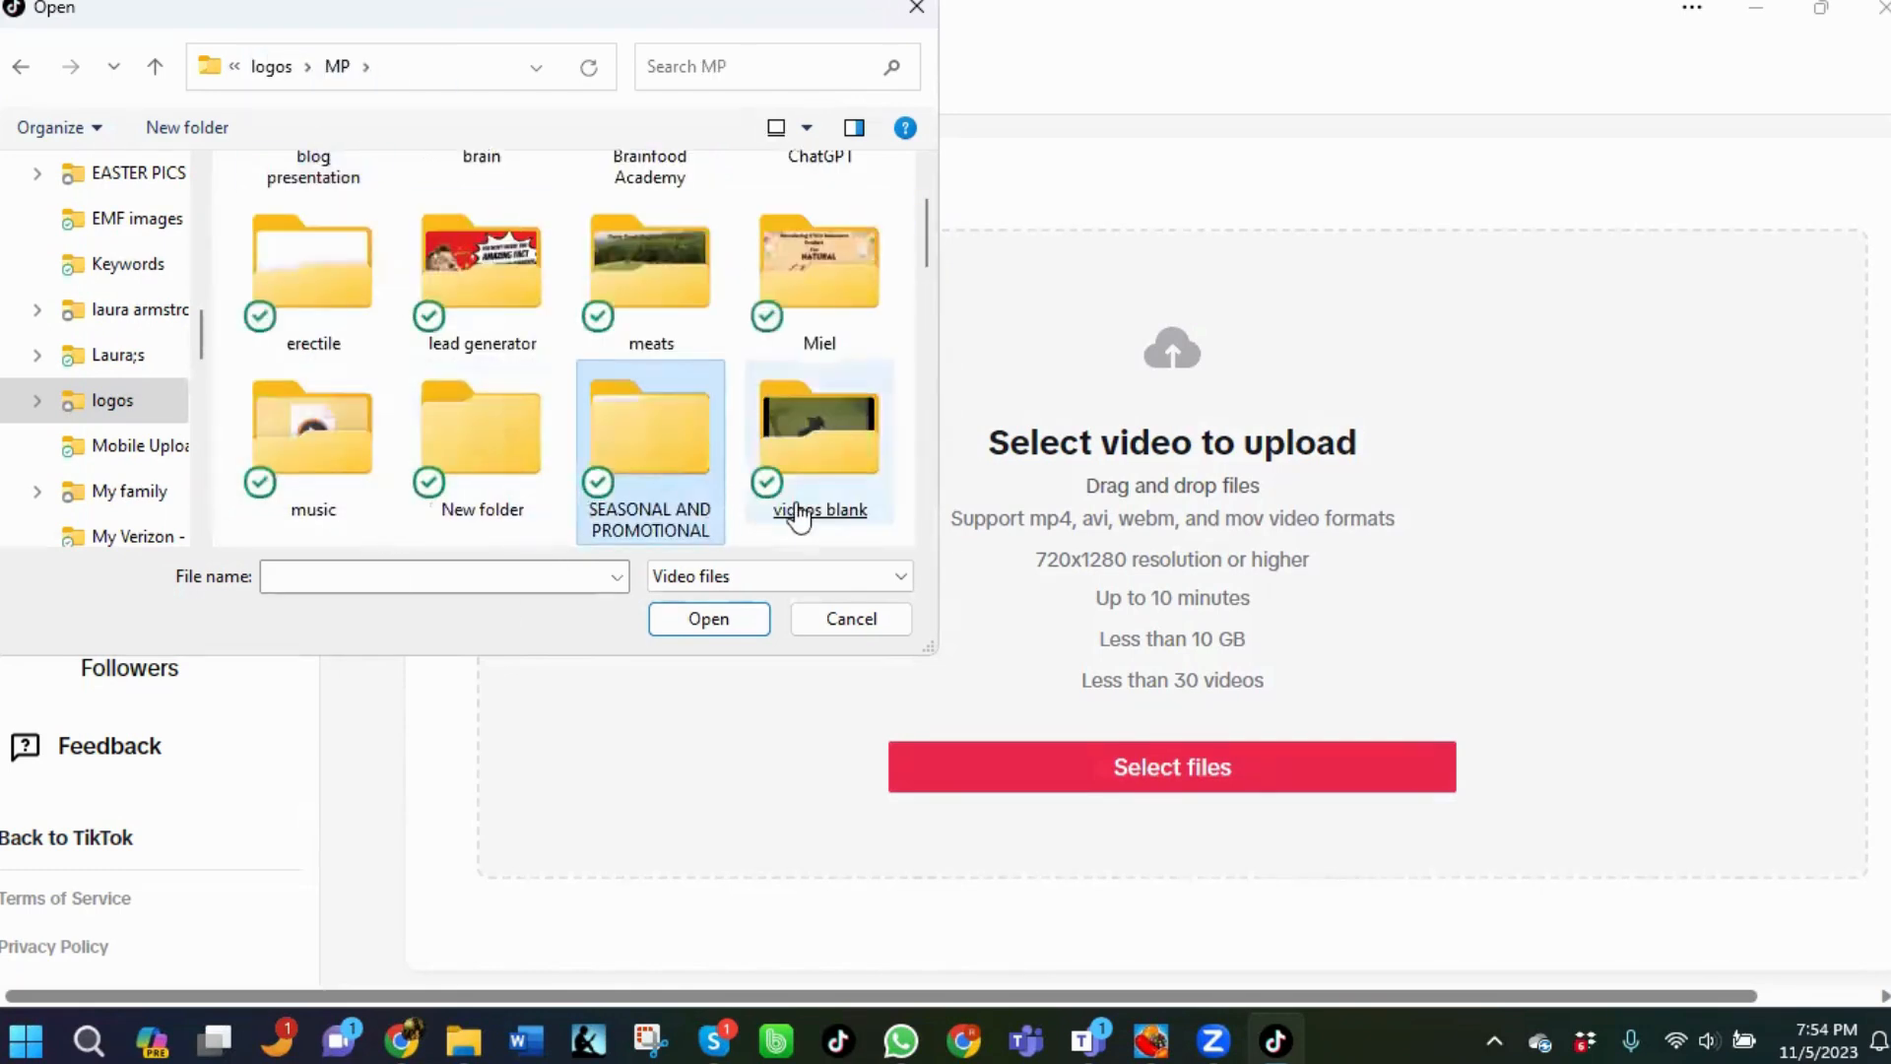
# Browse the MP folder's videos and open "REASON FOR THE SEASON - JESUS" for upload.
pyautogui.scroll(-1, 866, 504)
pyautogui.click(870, 504)
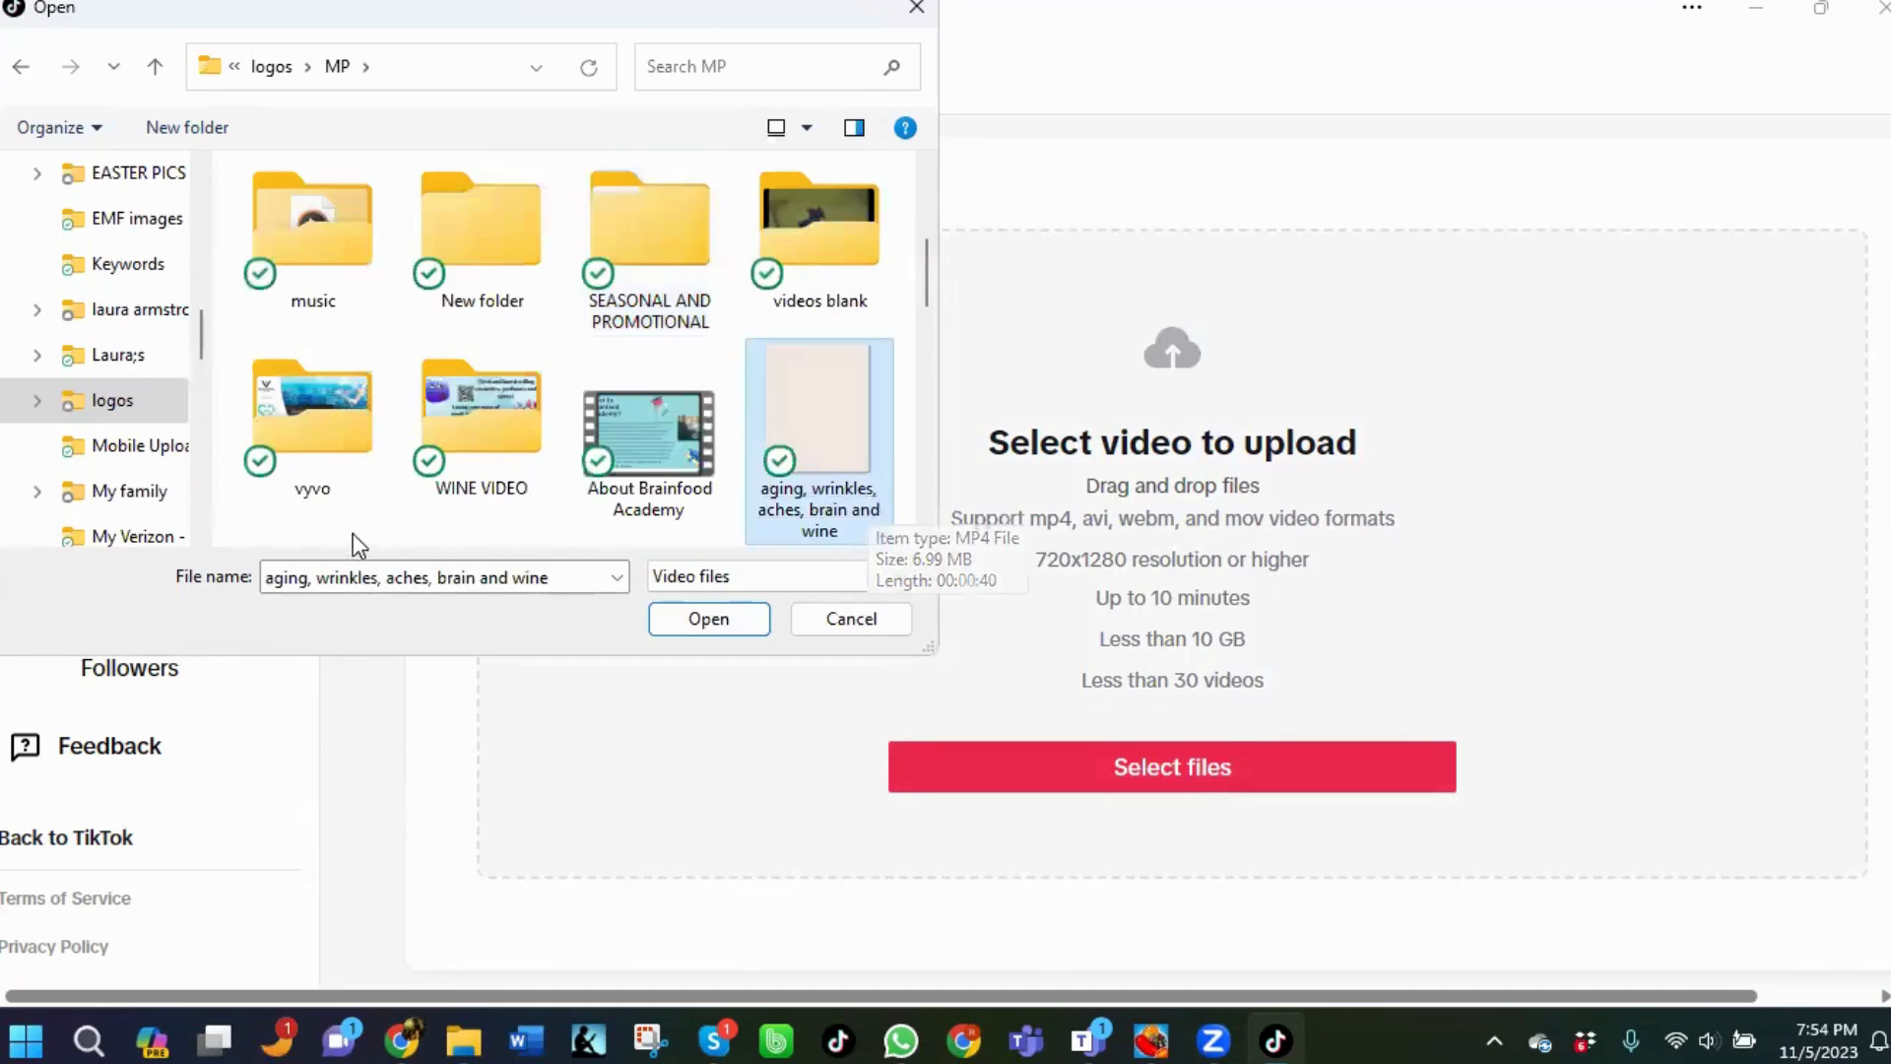
pyautogui.scroll(-1, 397, 520)
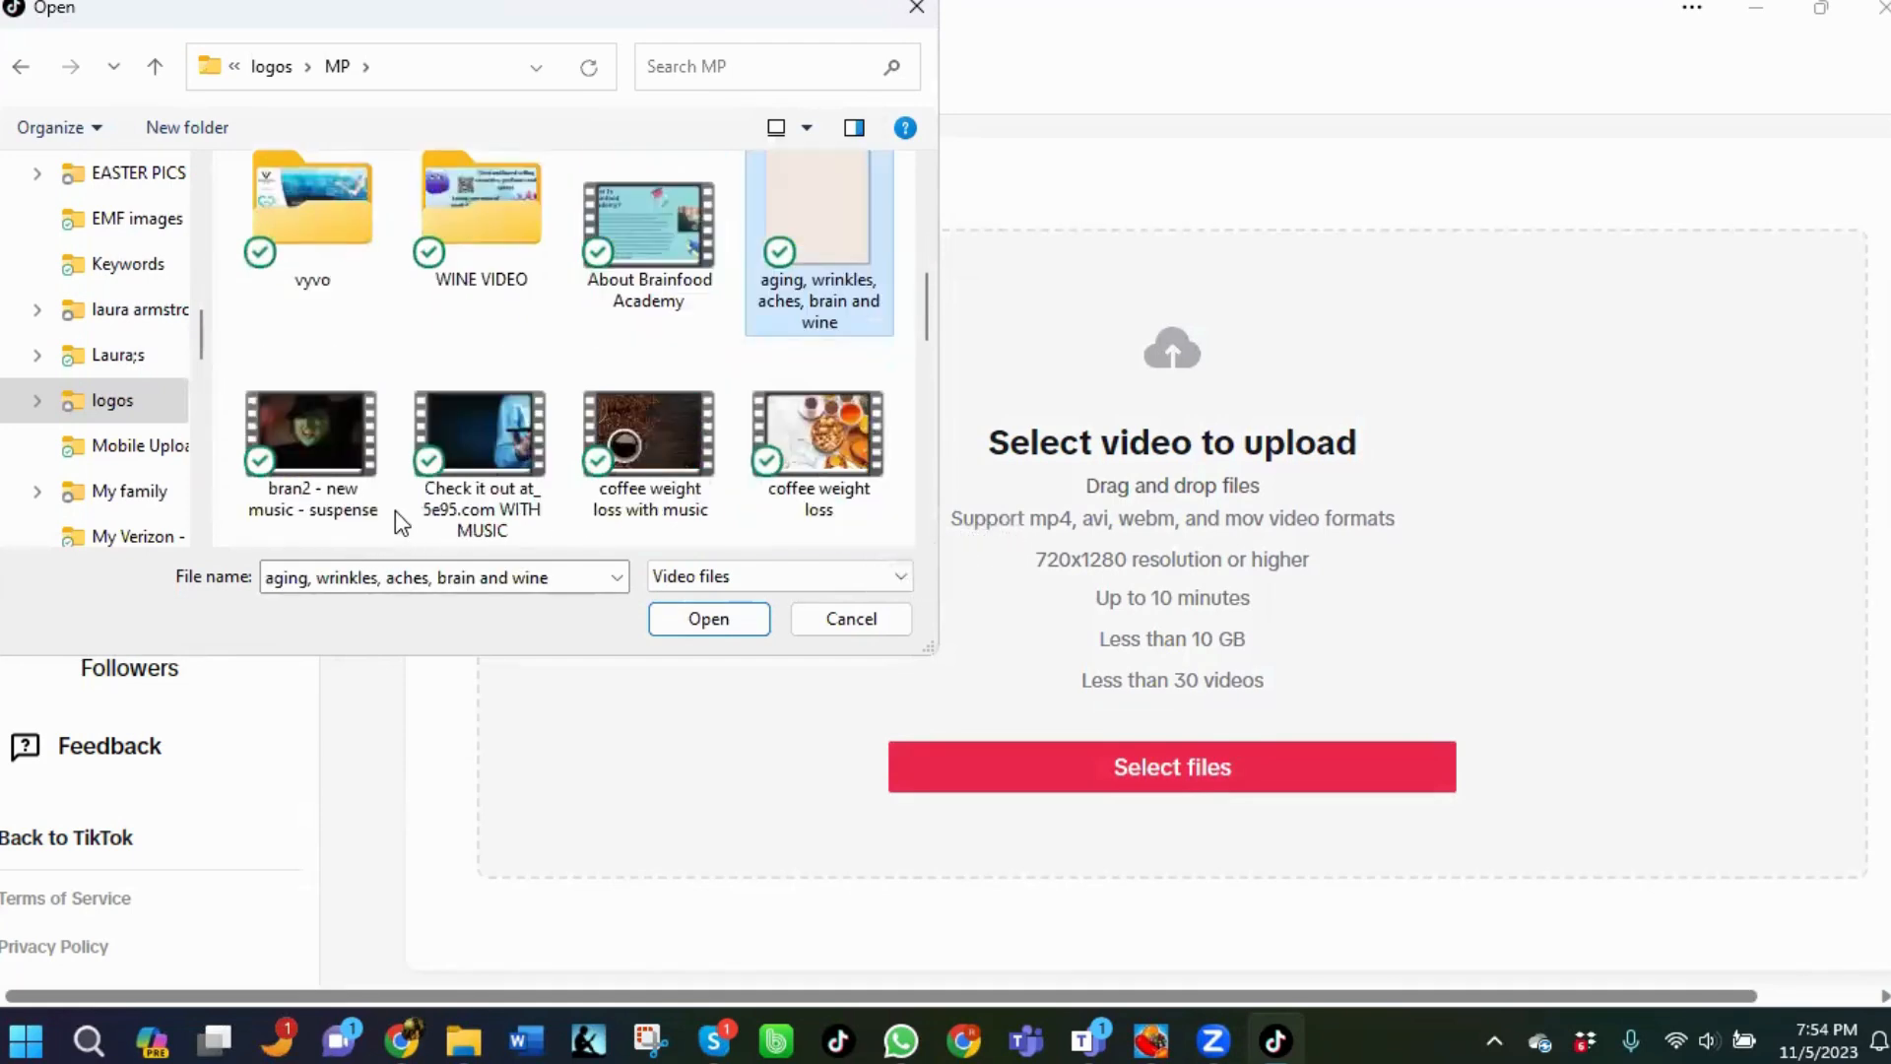
pyautogui.scroll(-1, 404, 522)
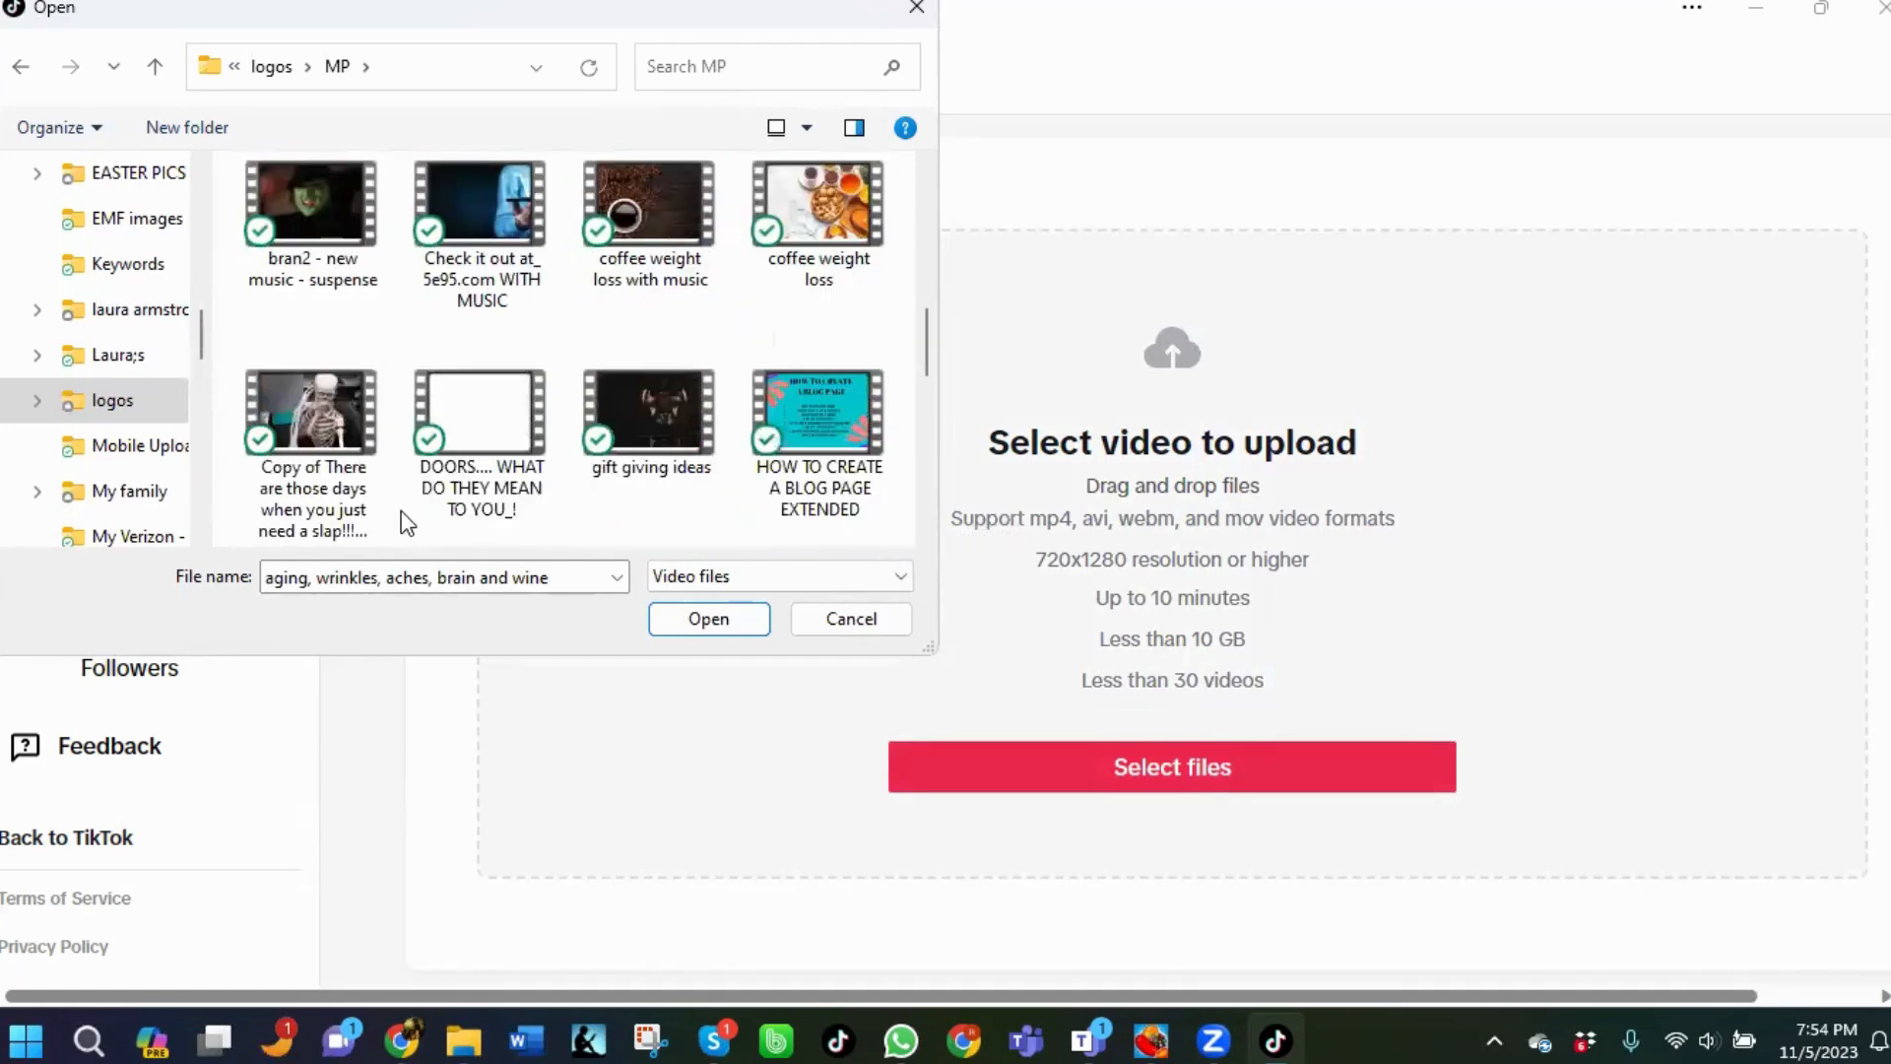
pyautogui.click(619, 488)
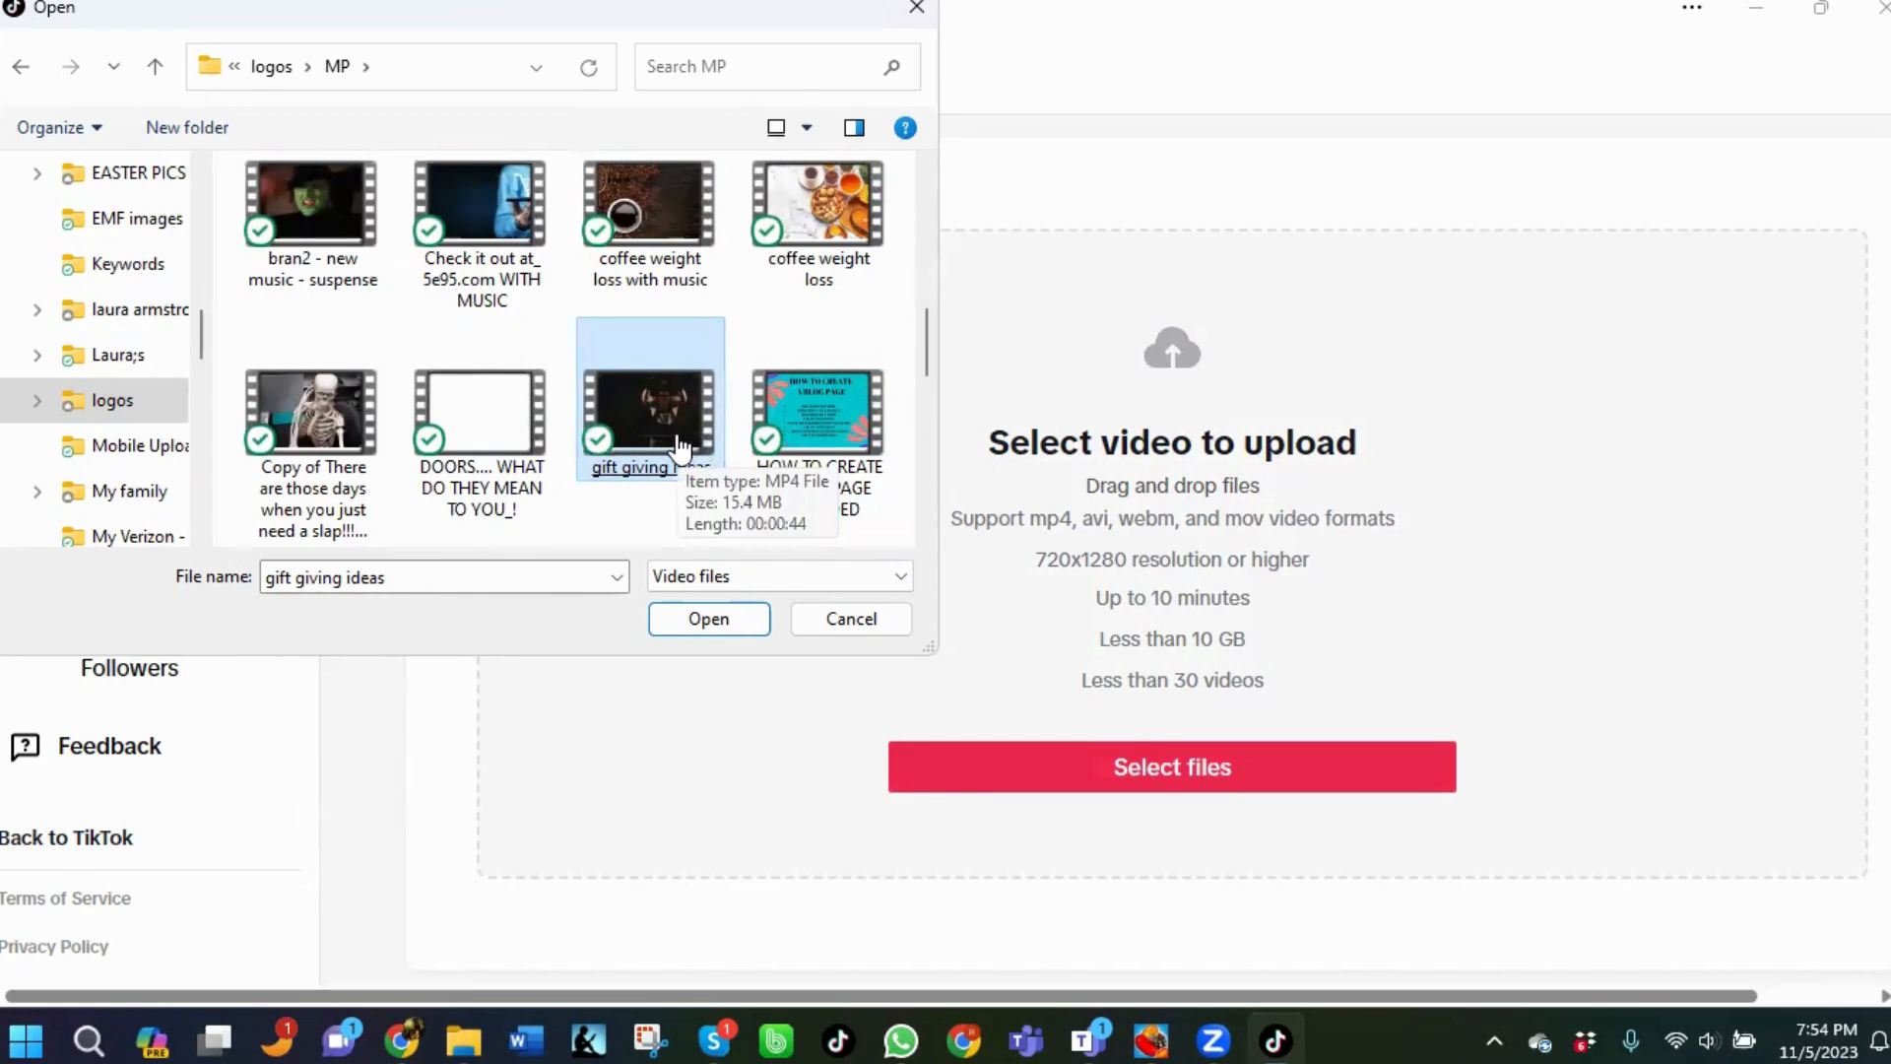
pyautogui.scroll(-2, 675, 448)
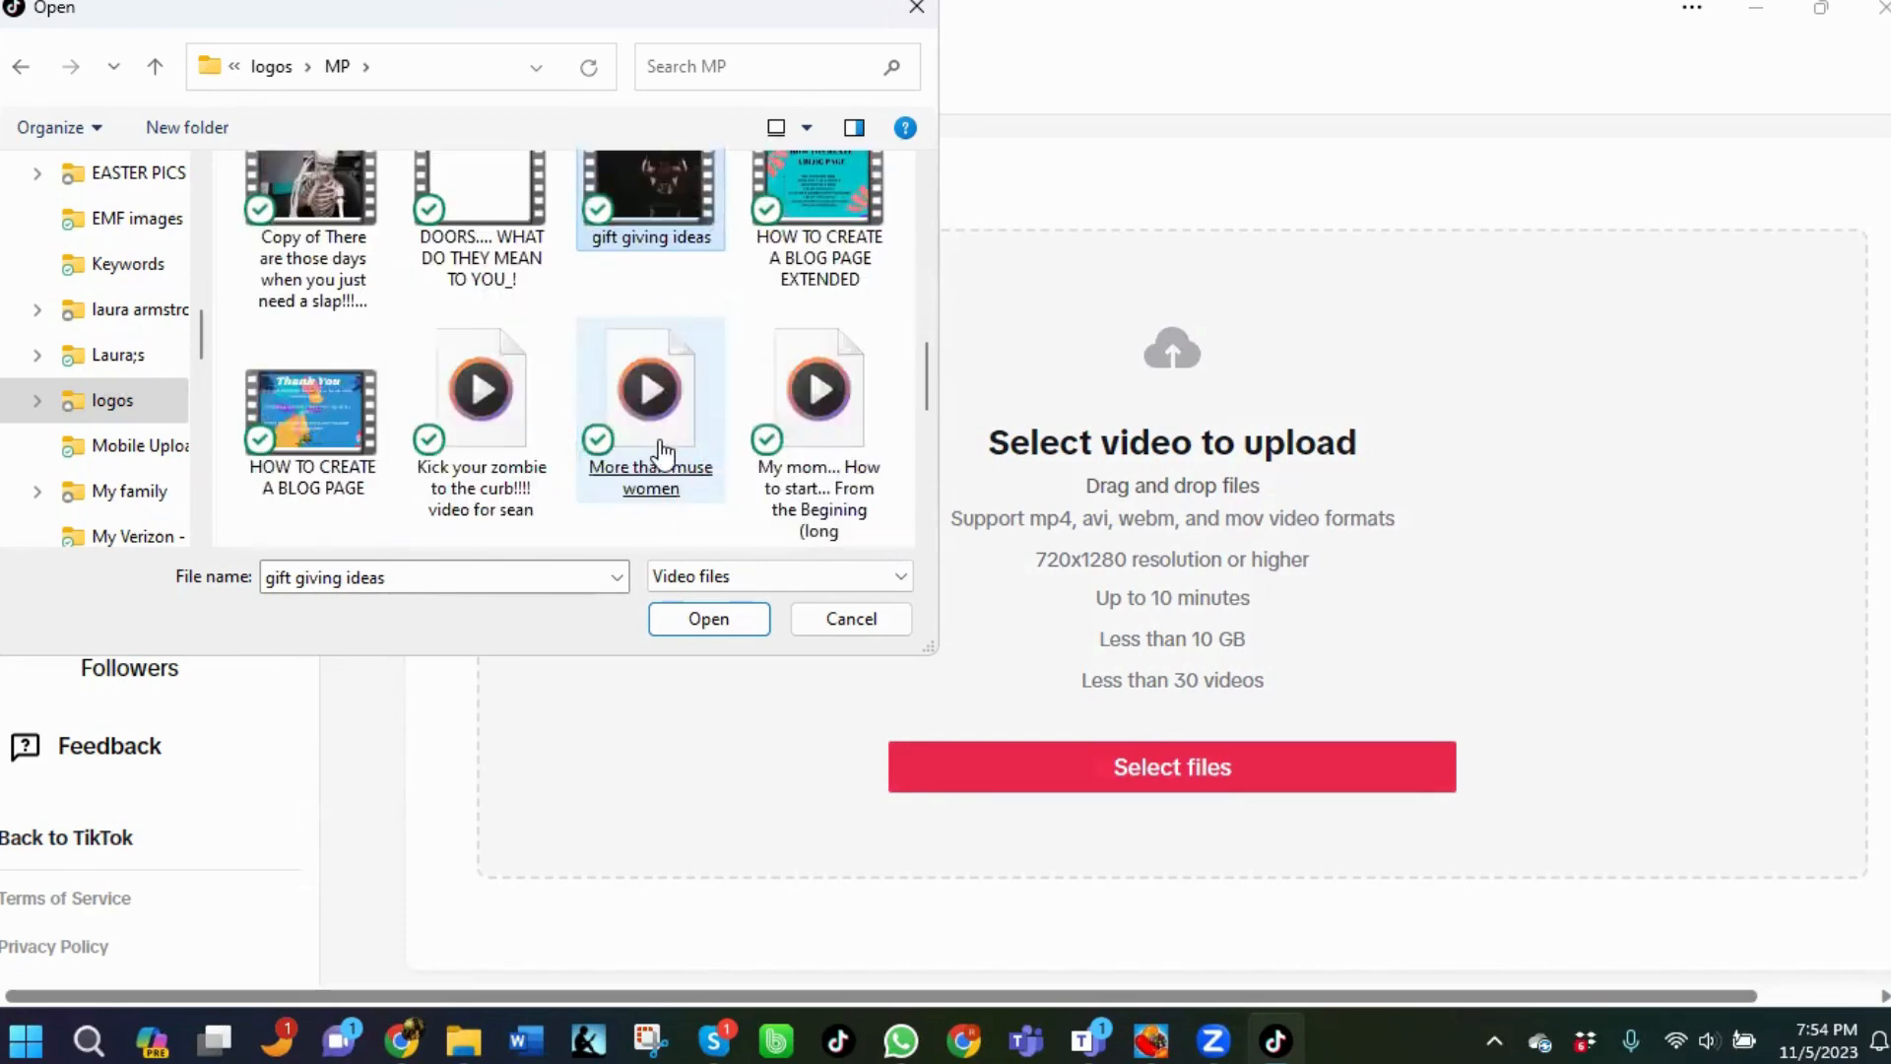
pyautogui.click(663, 453)
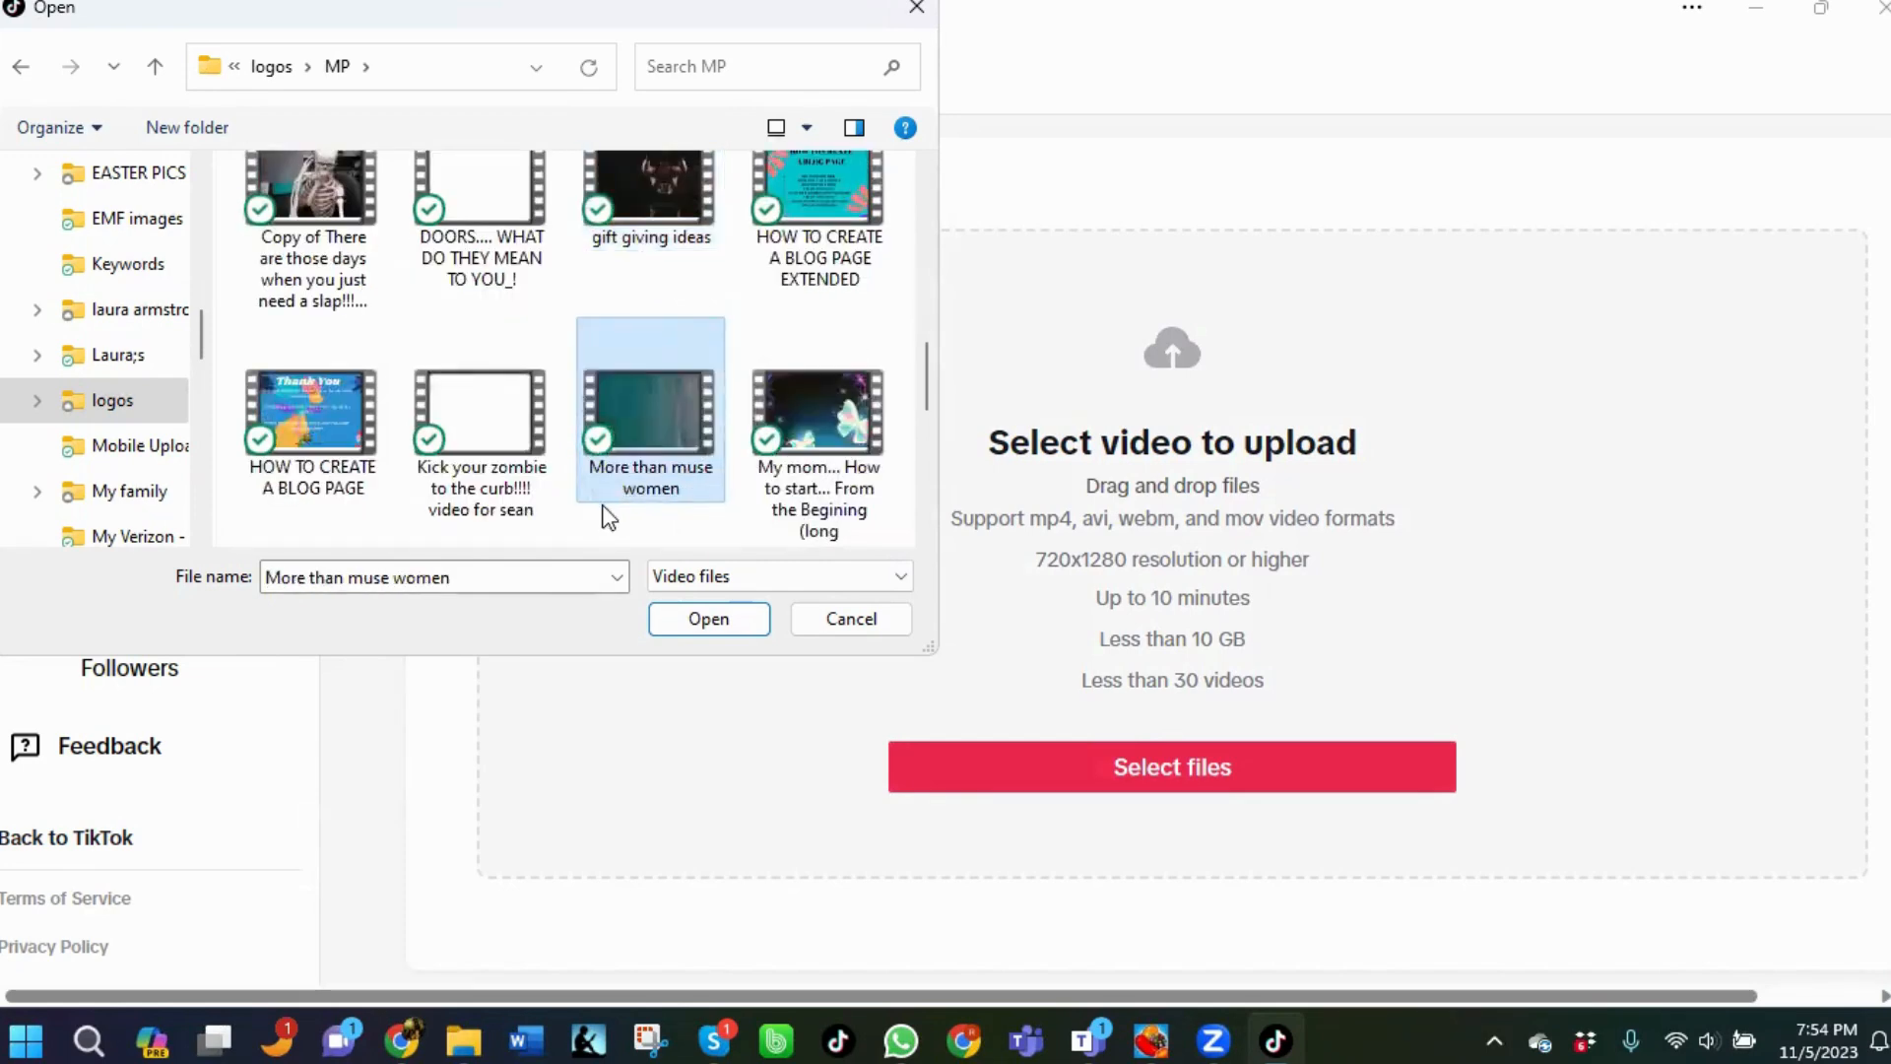
pyautogui.scroll(-2, 608, 516)
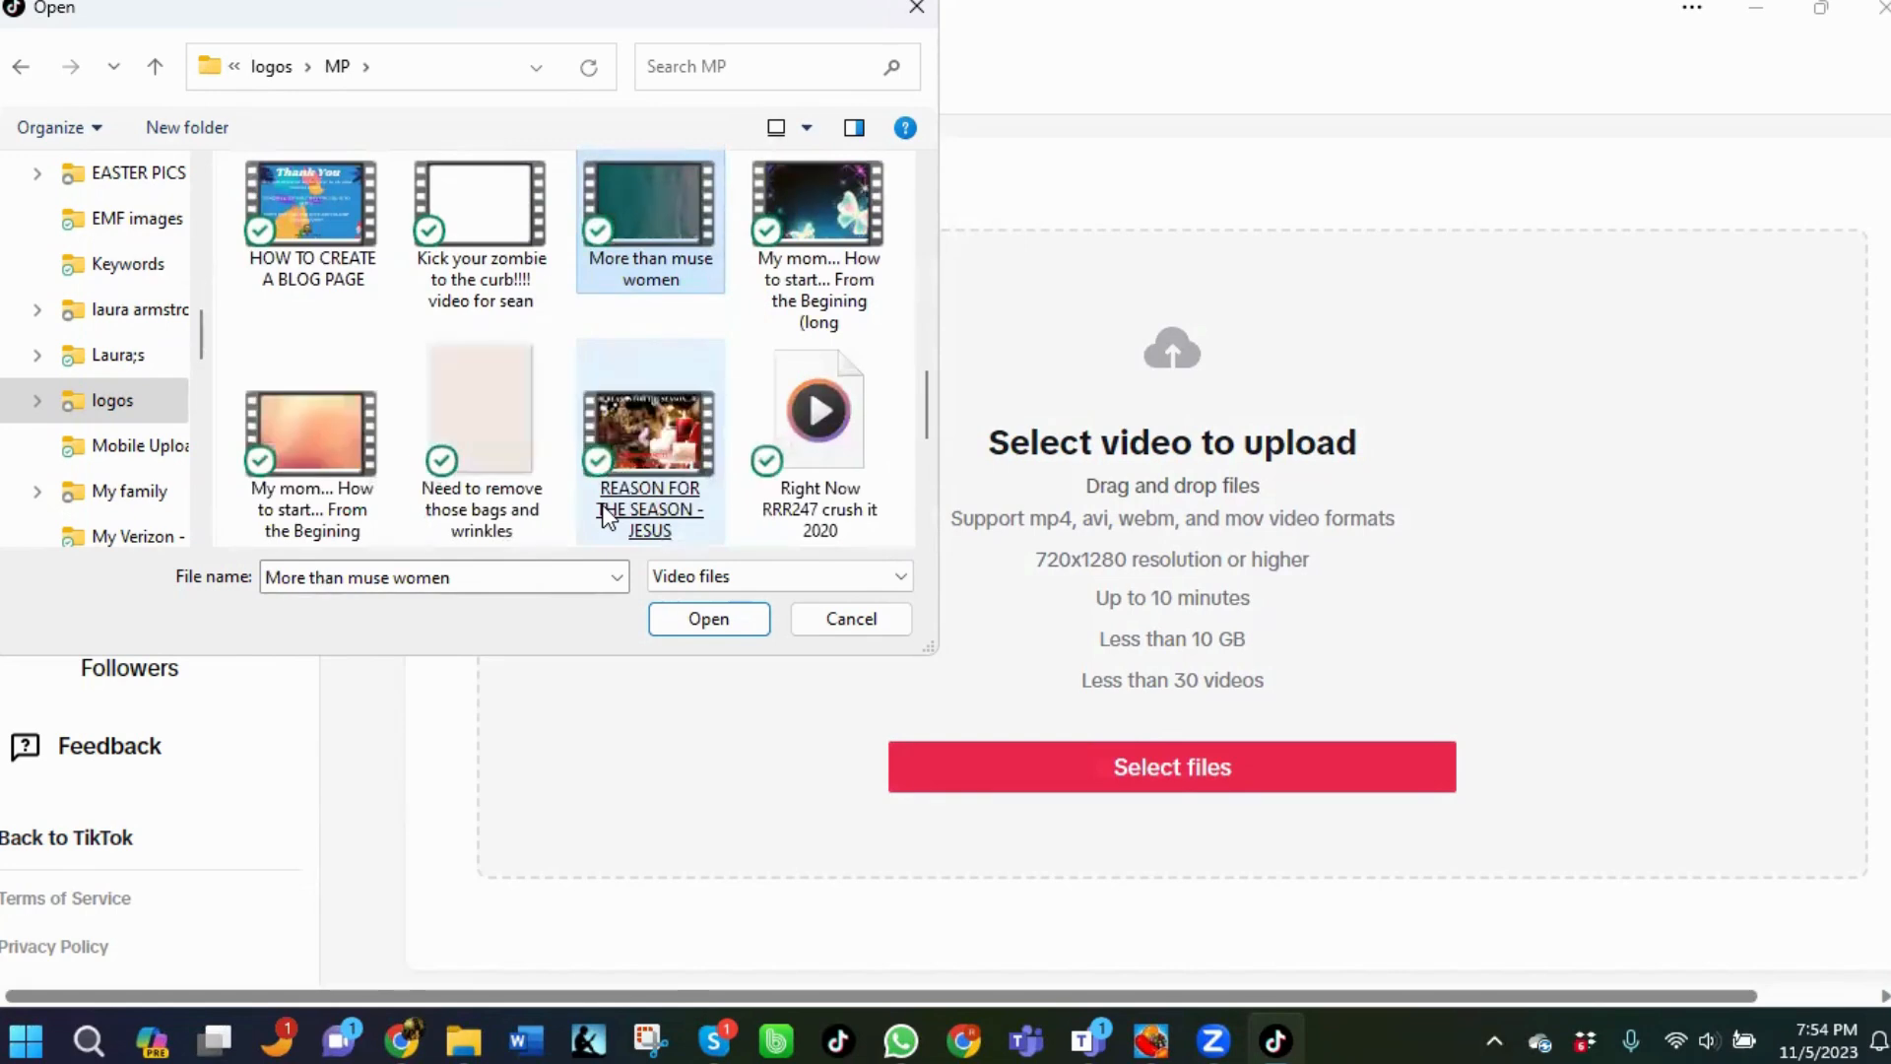
pyautogui.click(660, 444)
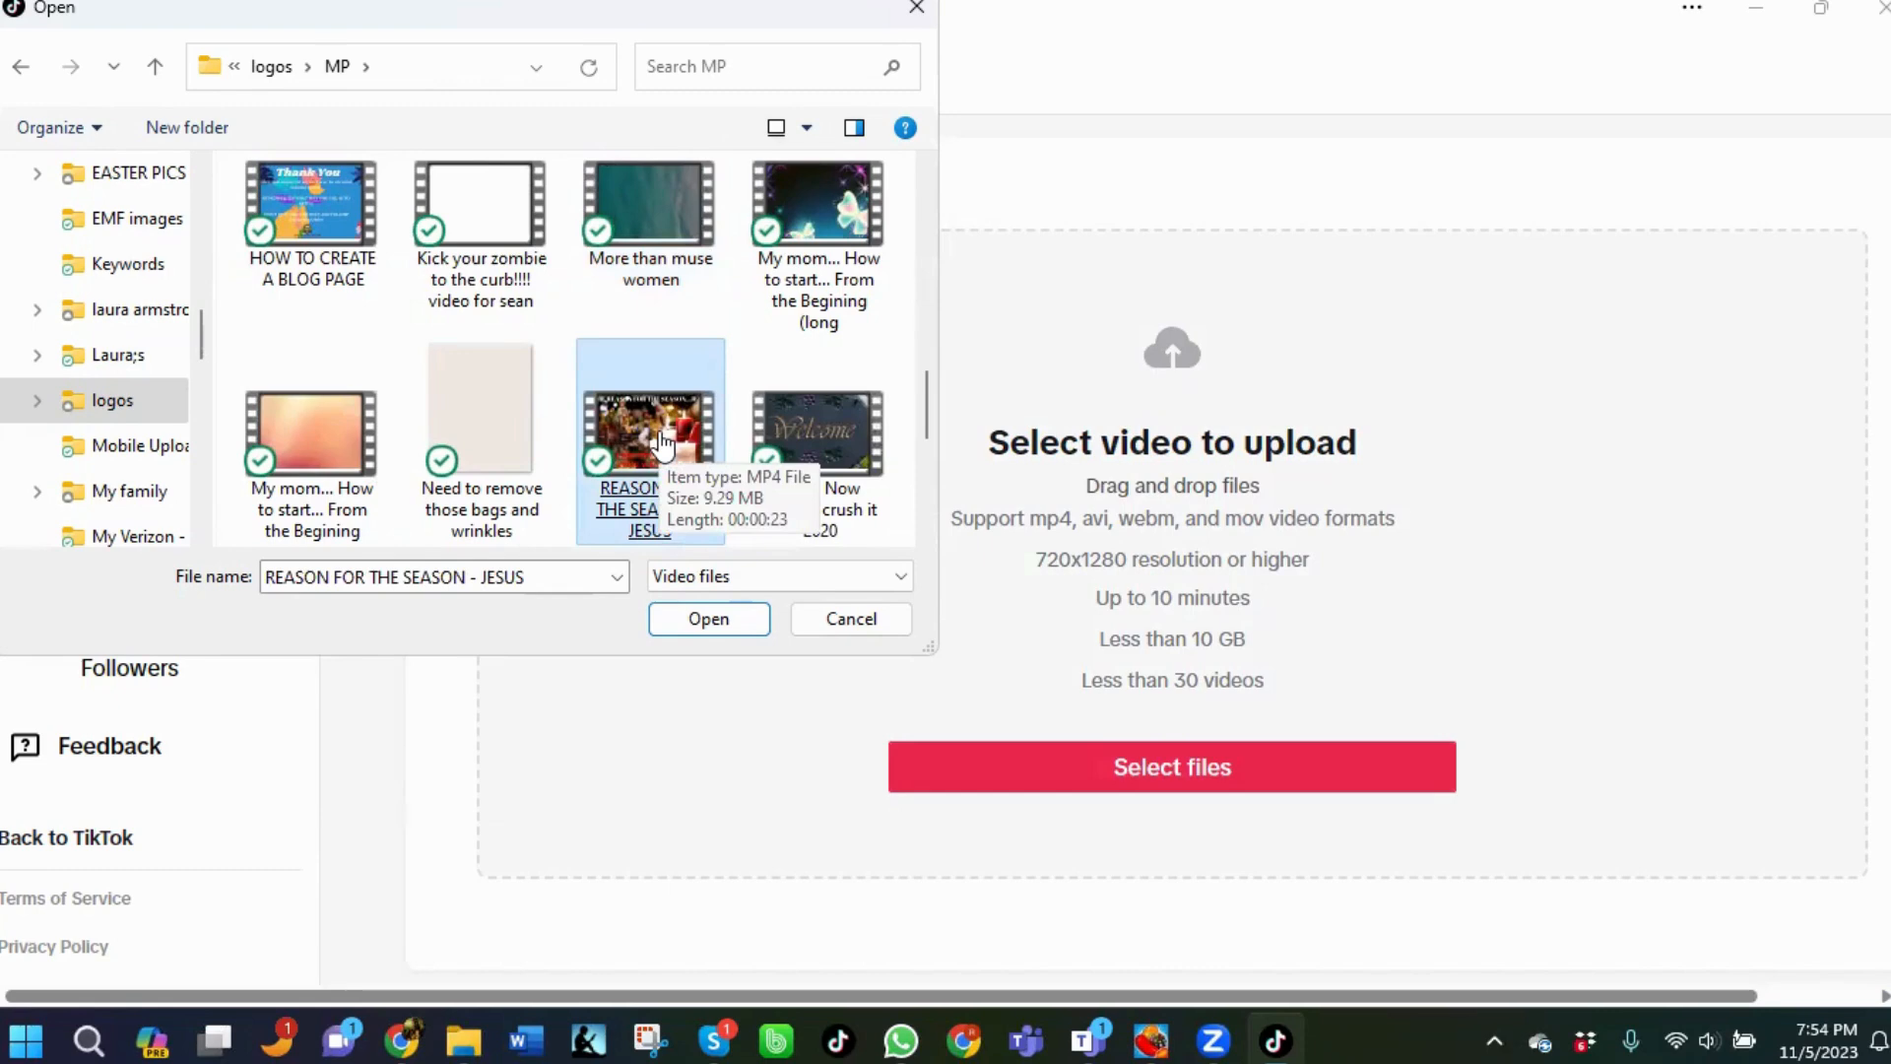
pyautogui.doubleClick(660, 443)
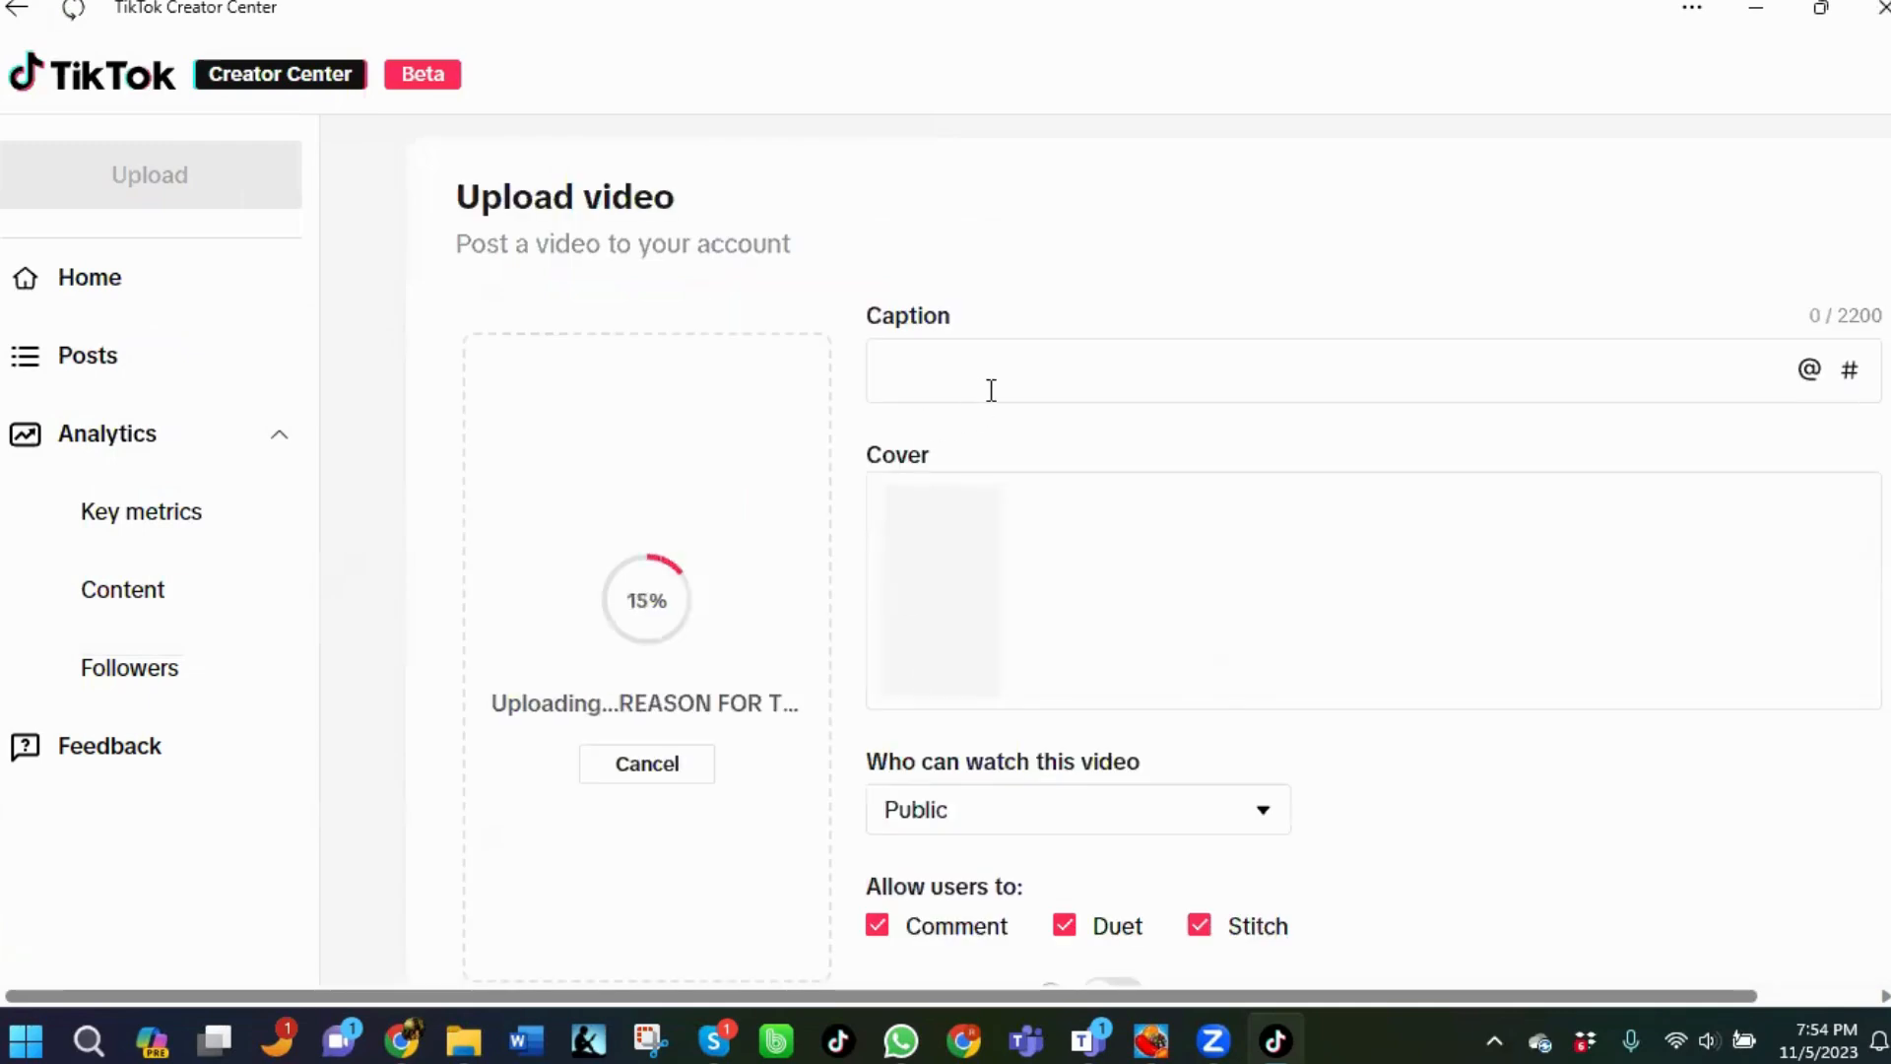
# Start the video caption with "Do YOU".
pyautogui.click(1004, 367)
pyautogui.write('DO you')
pyautogui.press('BackSpace')
pyautogui.press('BackSpace')
pyautogui.press('BackSpace')
pyautogui.press('BackSpace')
pyautogui.press('BackSpace')
pyautogui.write('o YOu')
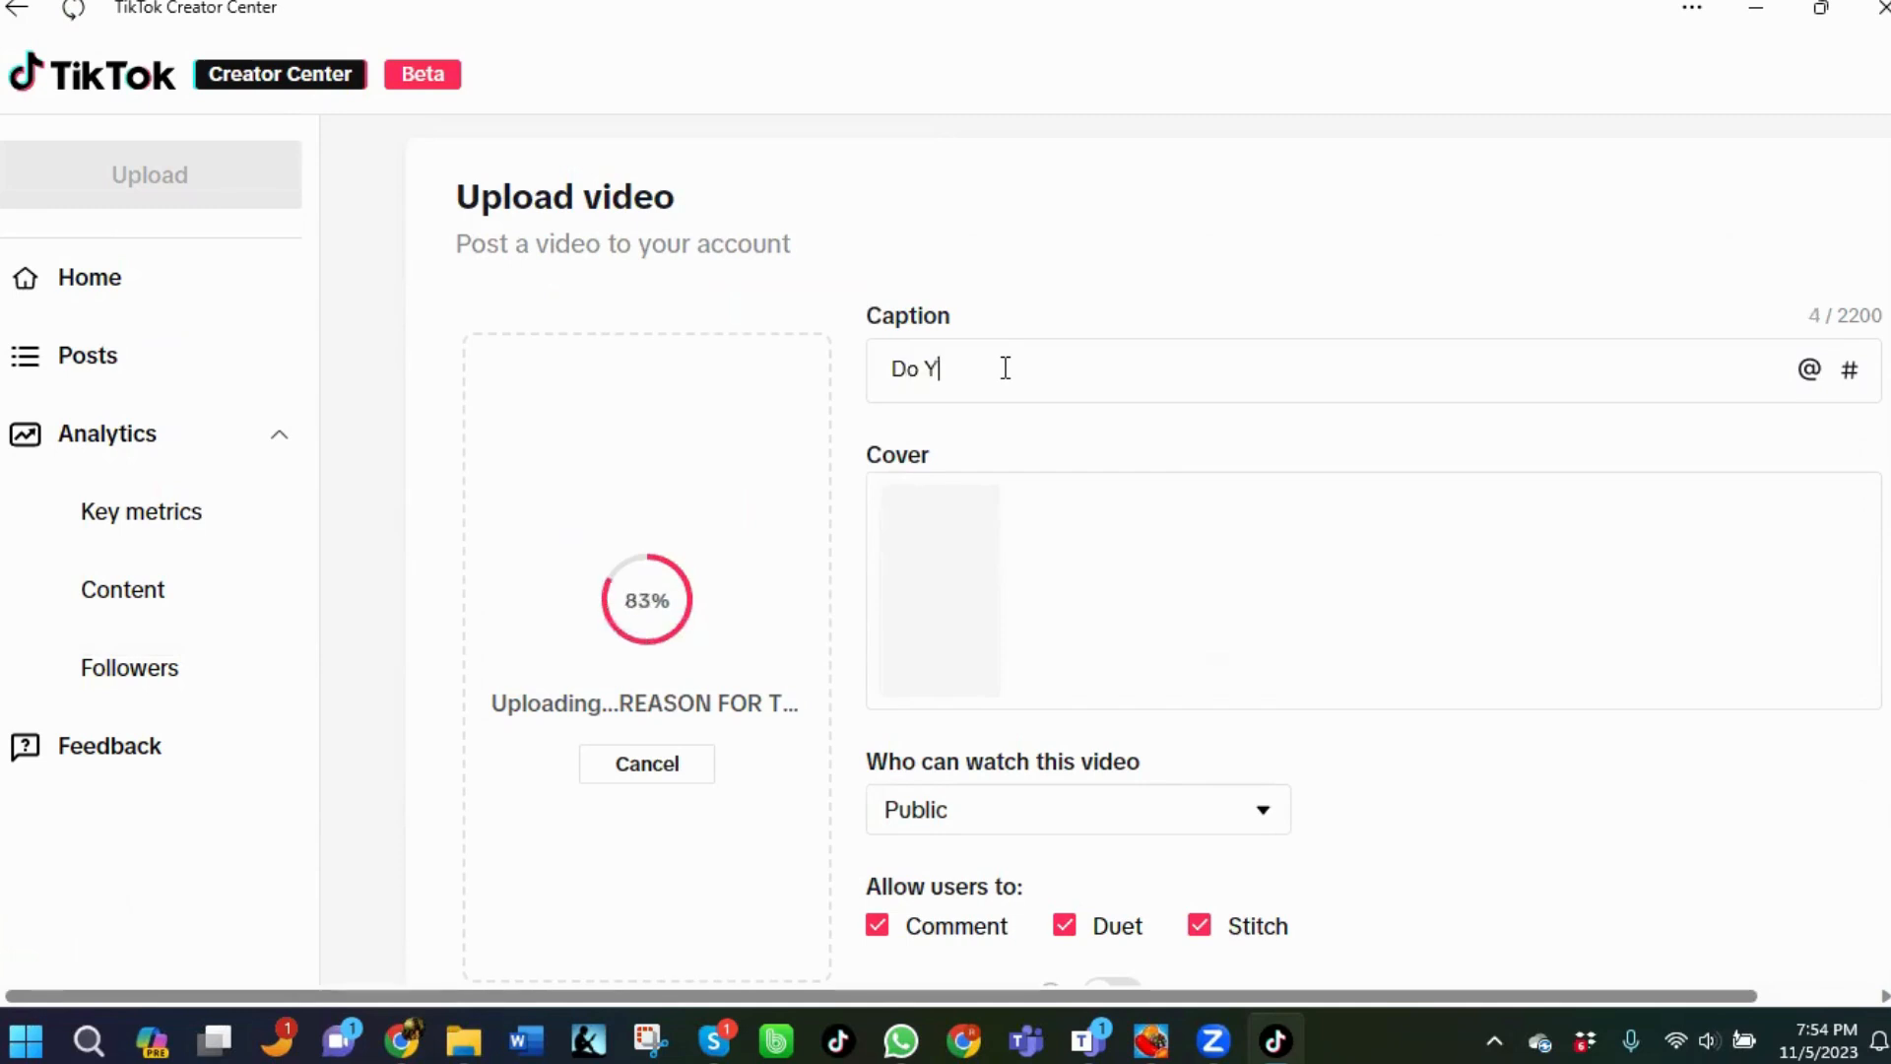
pyautogui.press('BackSpace')
pyautogui.press('BackSpace')
pyautogui.write('OU know t')
pyautogui.press('BackSpace')
pyautogui.press('BackSpace')
pyautogui.press('BackSpace')
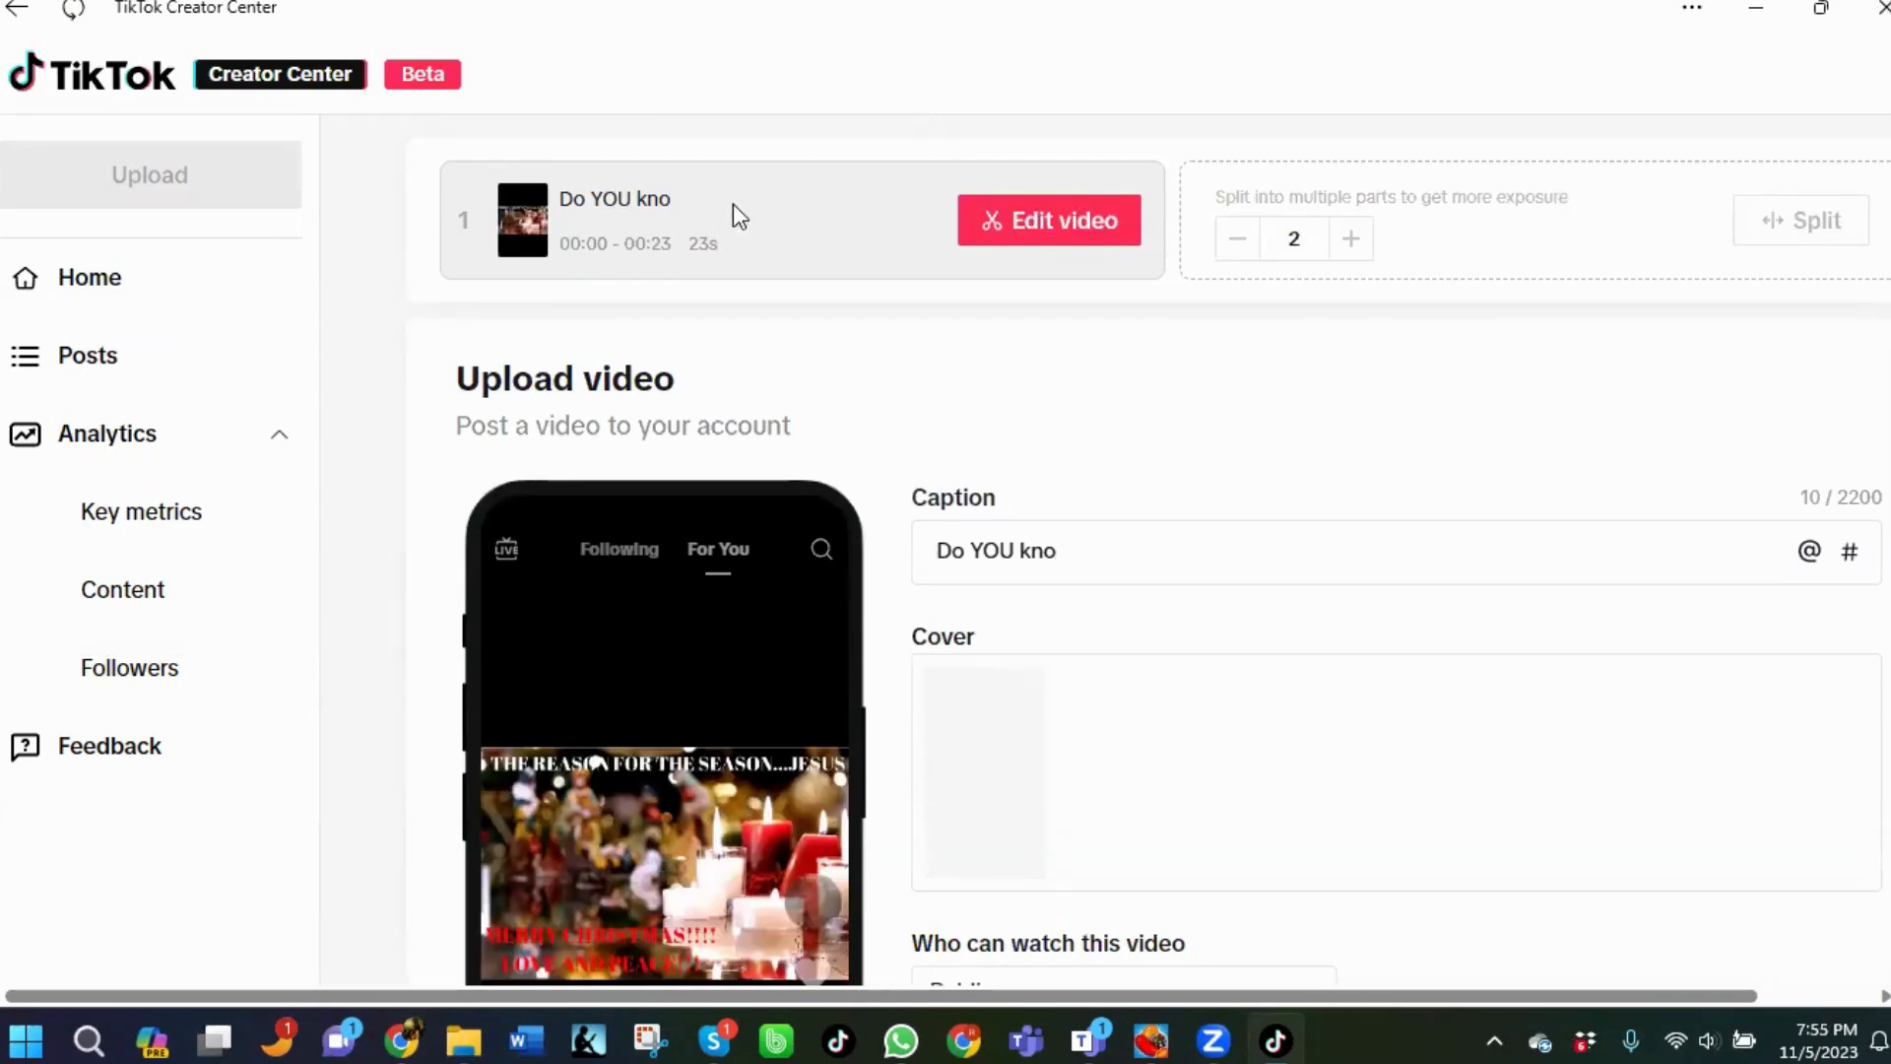
# Open the video editor and cancel it without changes.
pyautogui.click(981, 258)
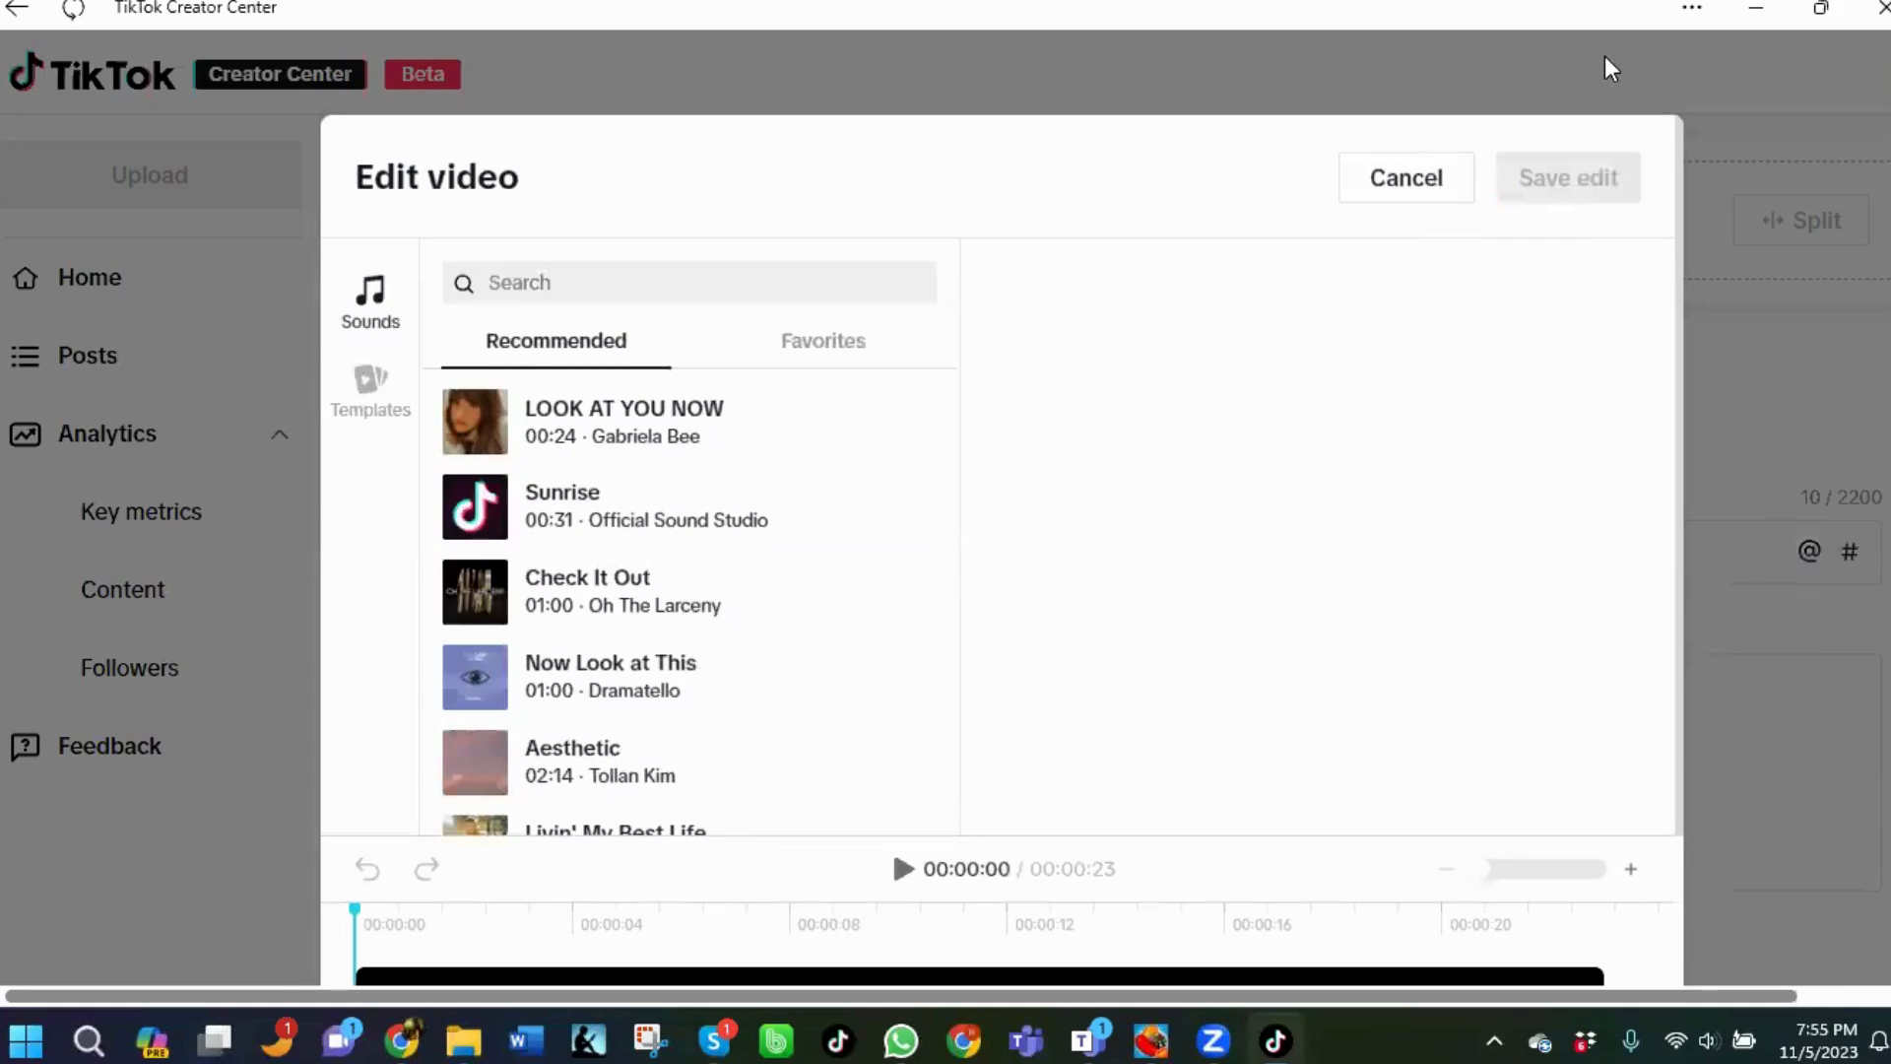
pyautogui.click(1436, 189)
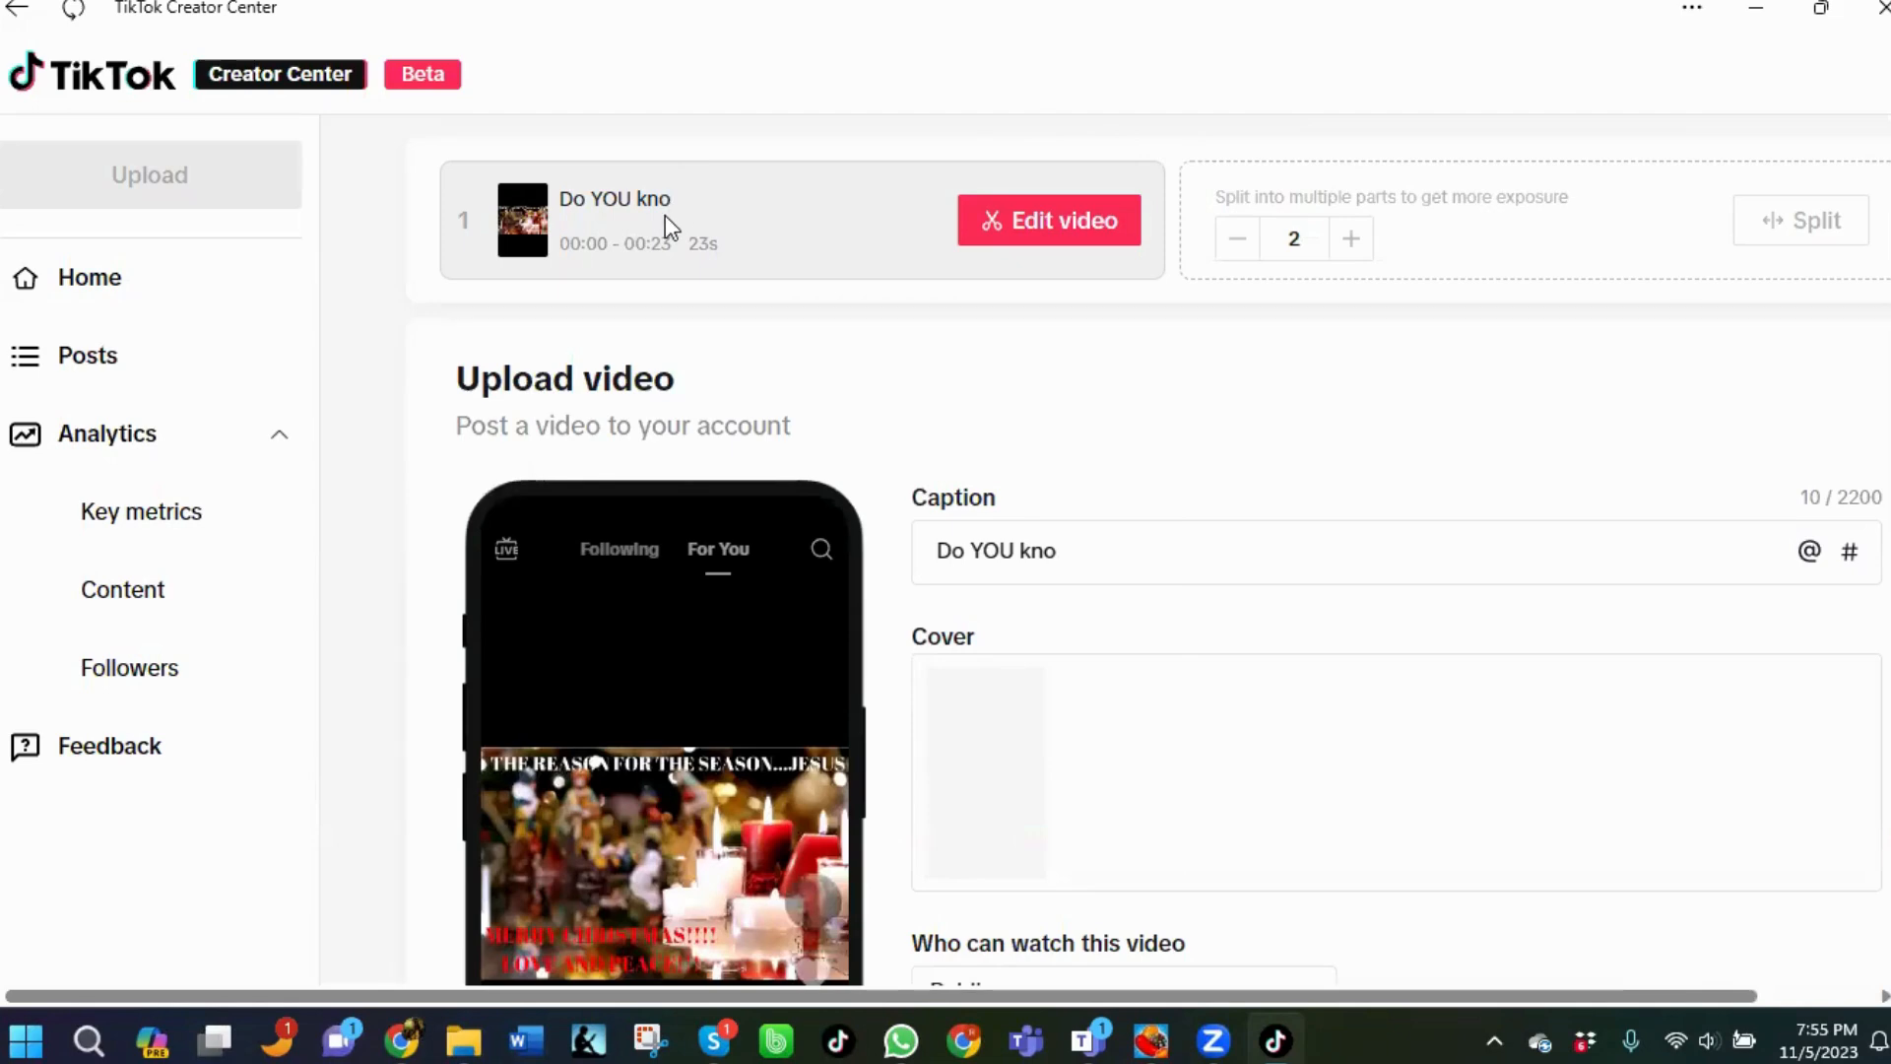
# Complete the caption to read "Do YOU Know The Reason for The Season".
pyautogui.scroll(-4, 727, 384)
pyautogui.click(1078, 127)
pyautogui.press('BackSpace')
pyautogui.press('BackSpace')
pyautogui.press('BackSpace')
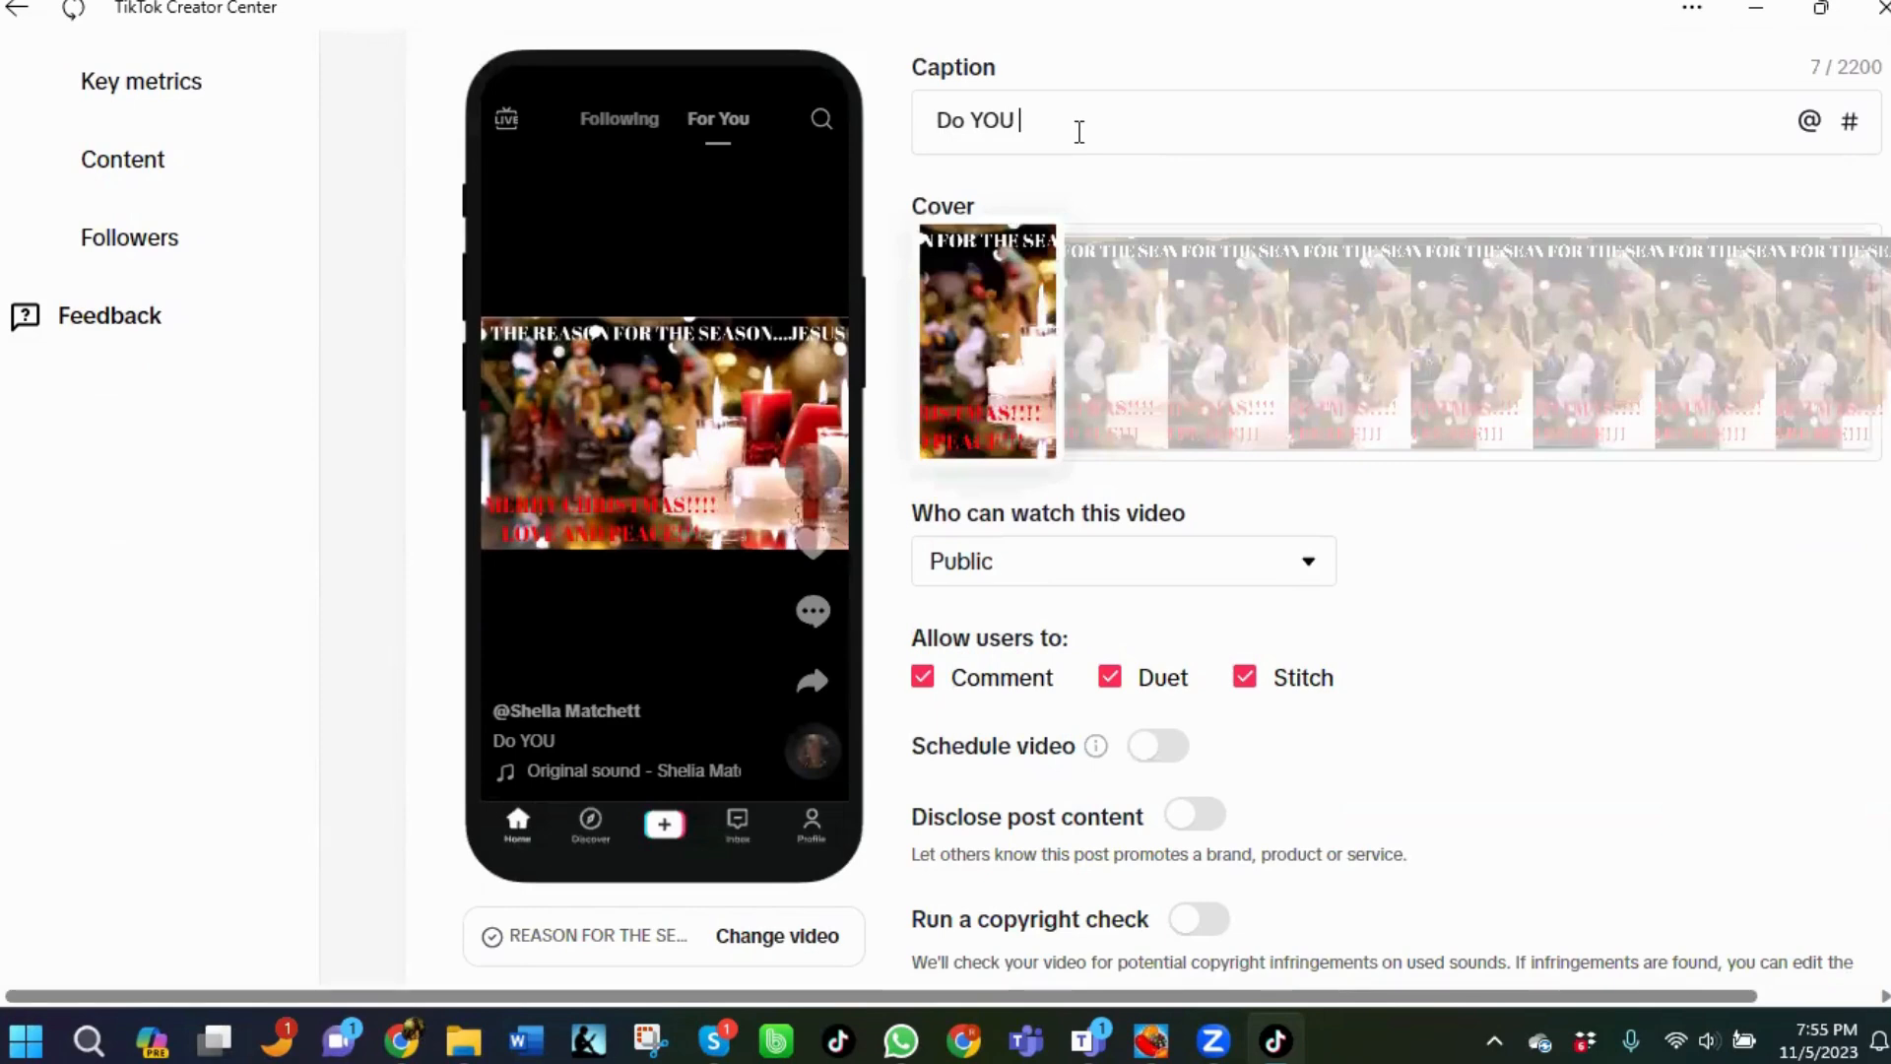
pyautogui.write('Know Th')
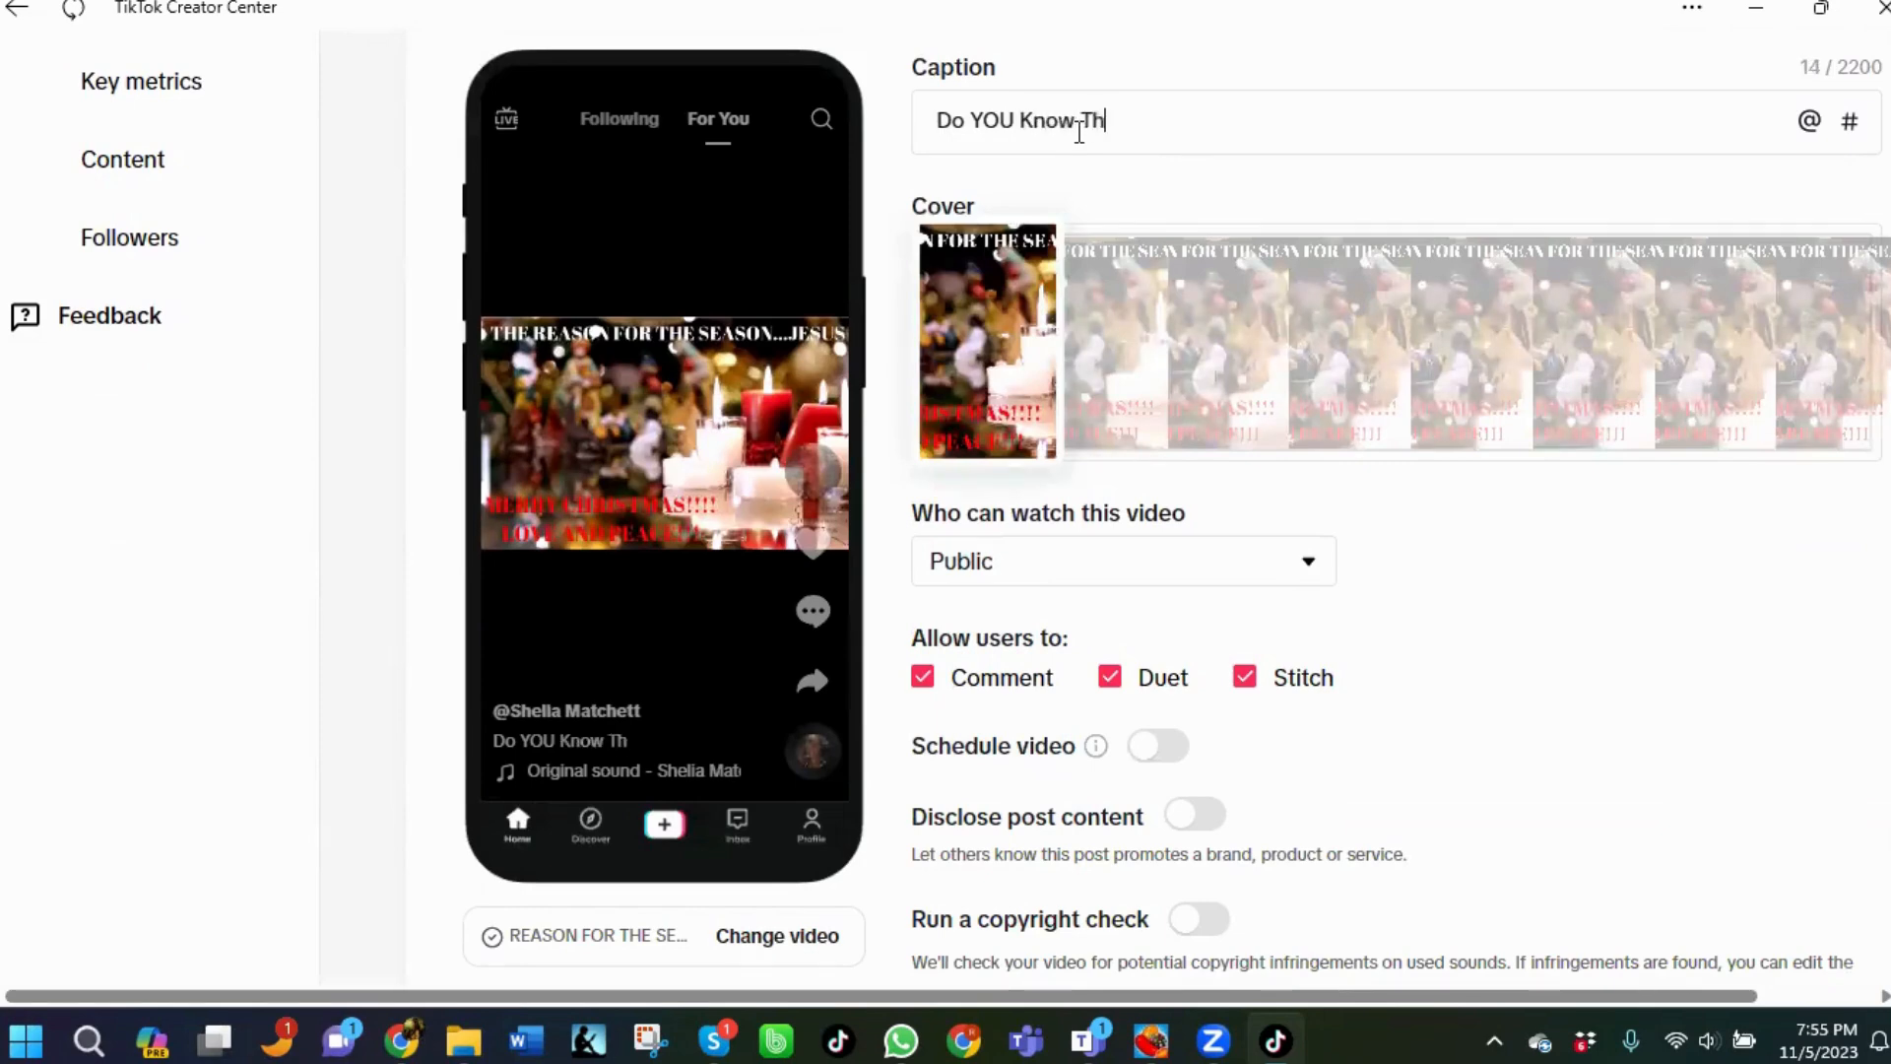
pyautogui.write('e Reason for')
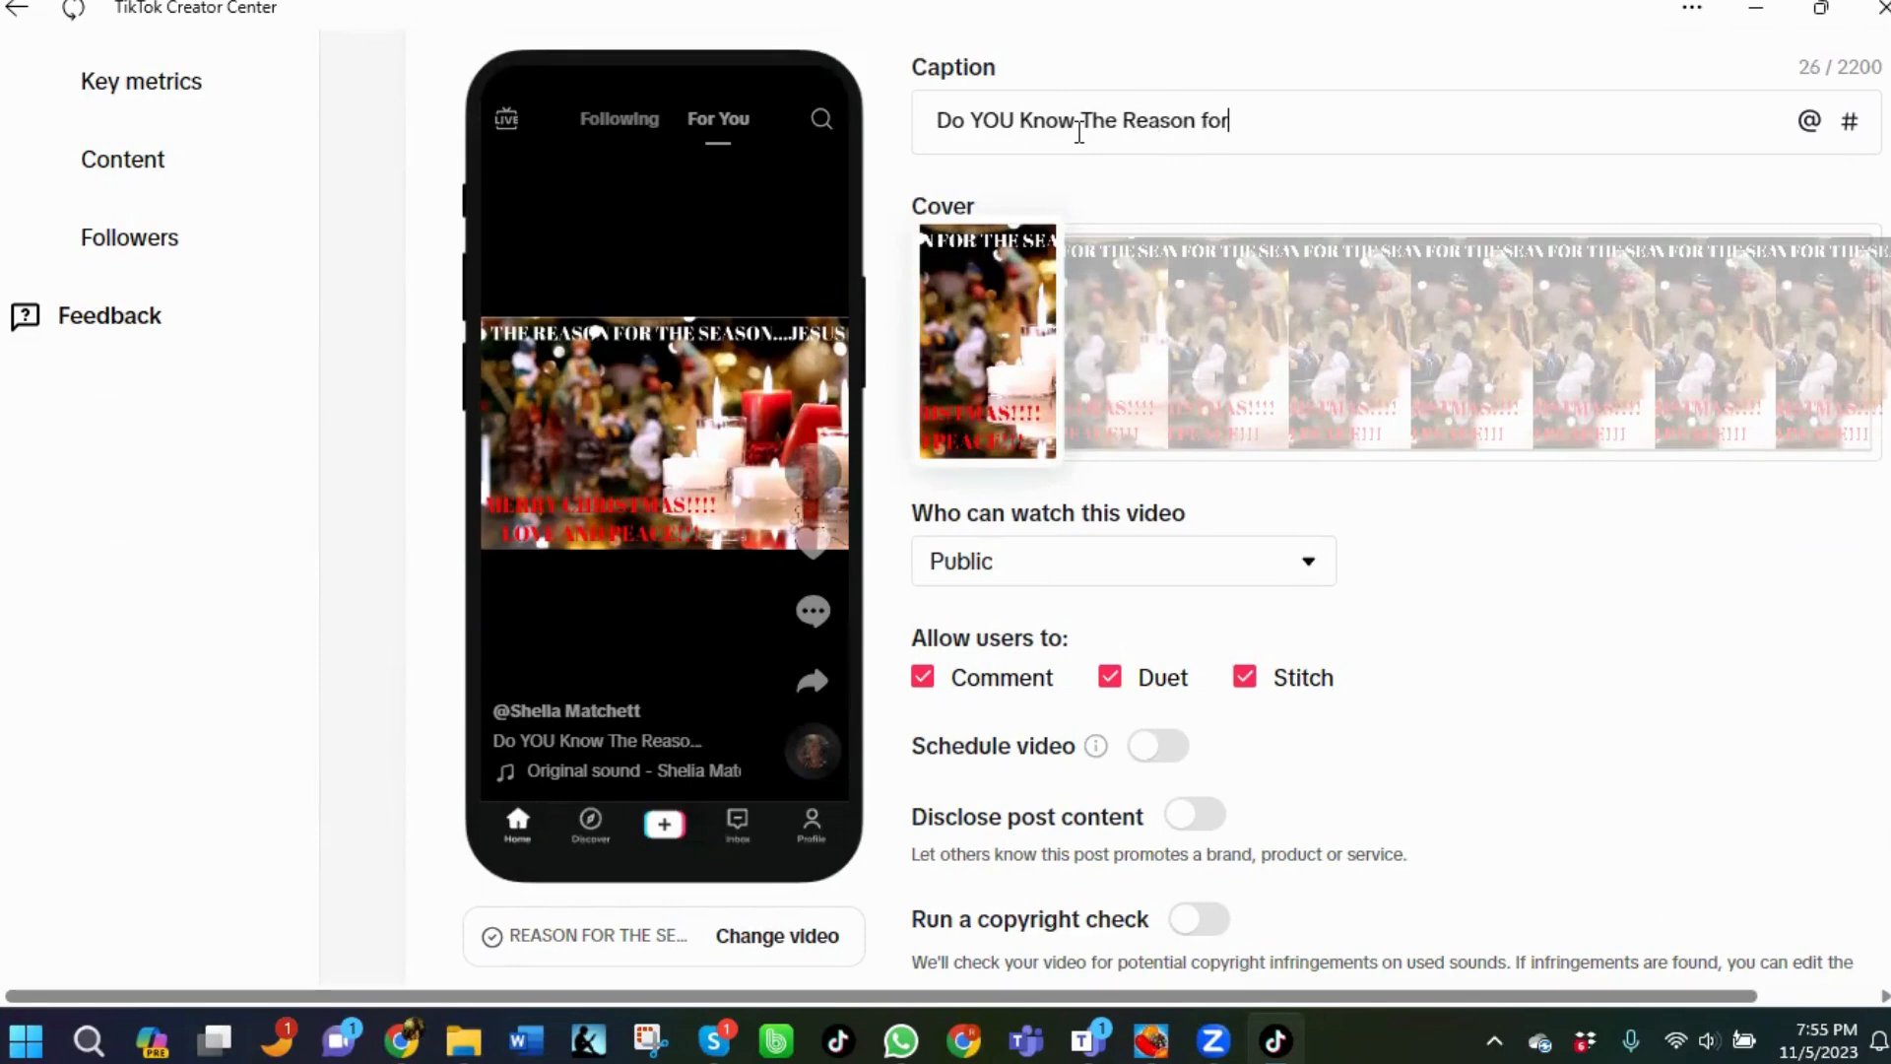
pyautogui.write(' The Season')
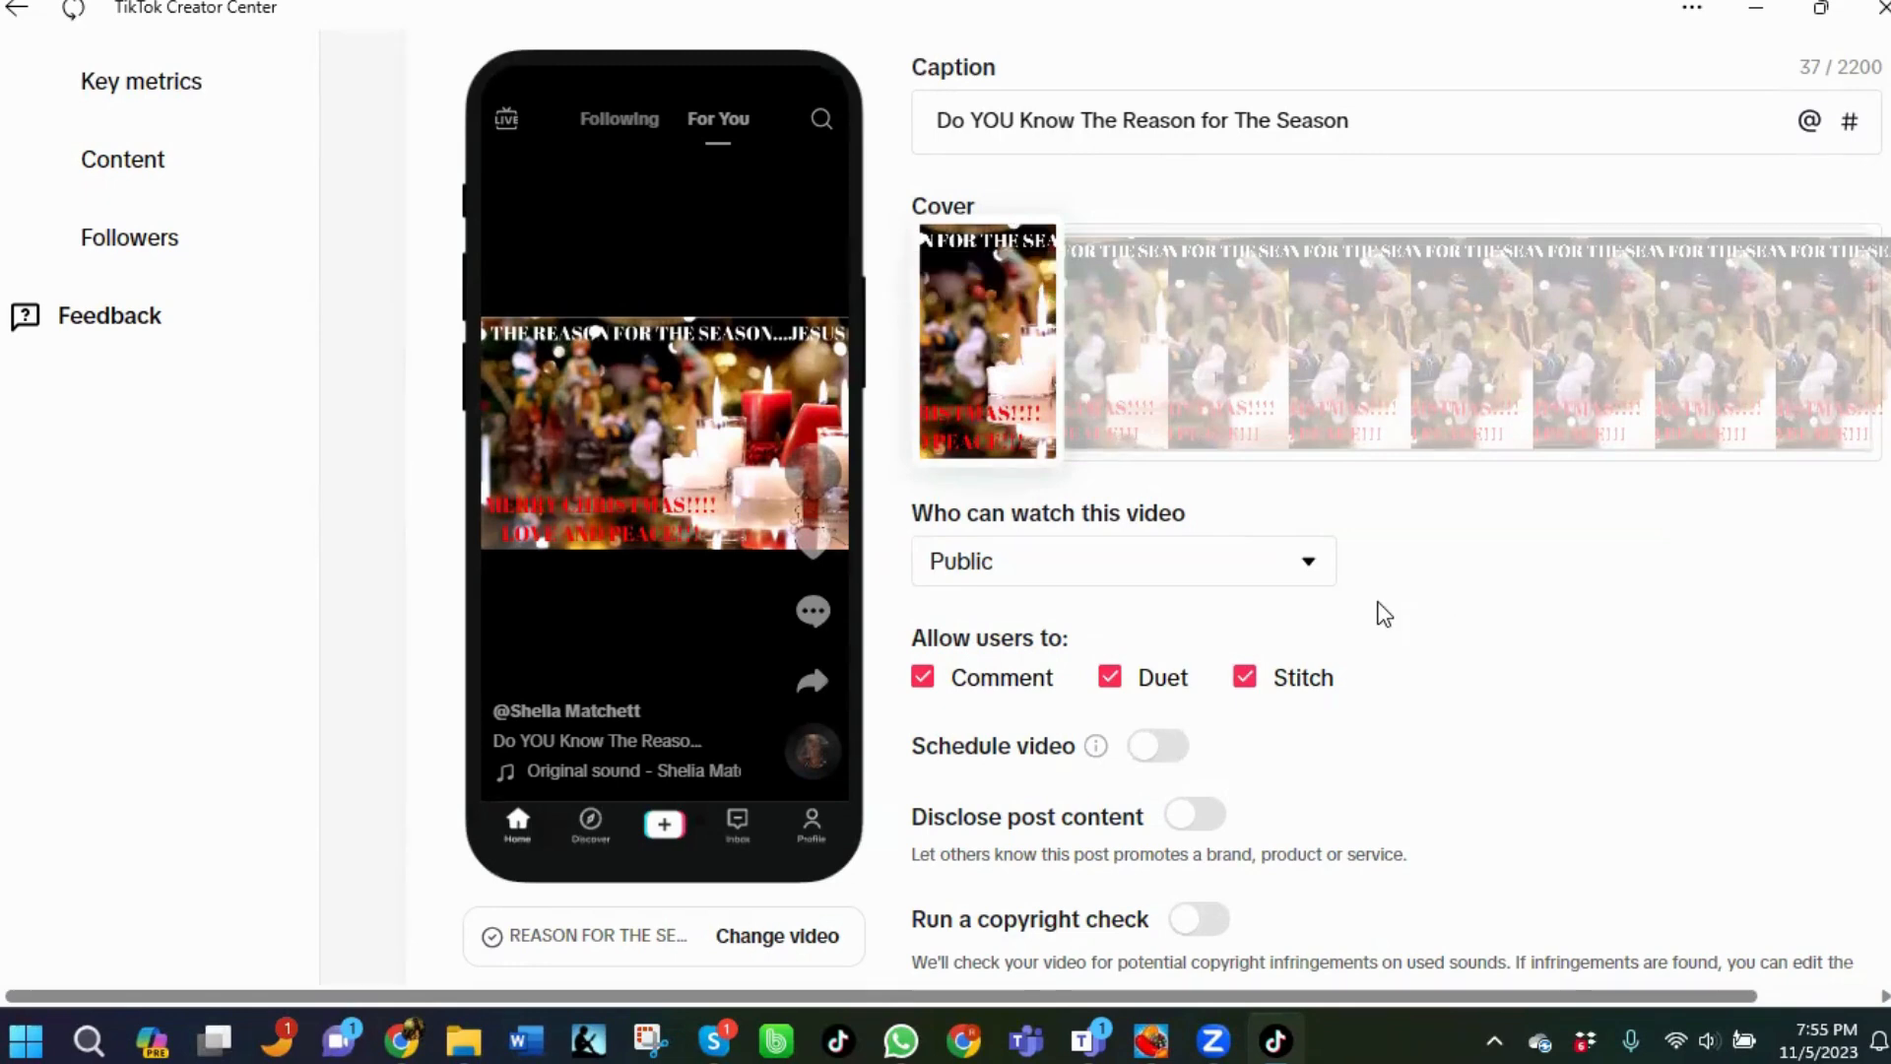
# Add the hashtag #mamabigchief to the caption, picking it from the suggestions.
pyautogui.scroll(-3, 1384, 614)
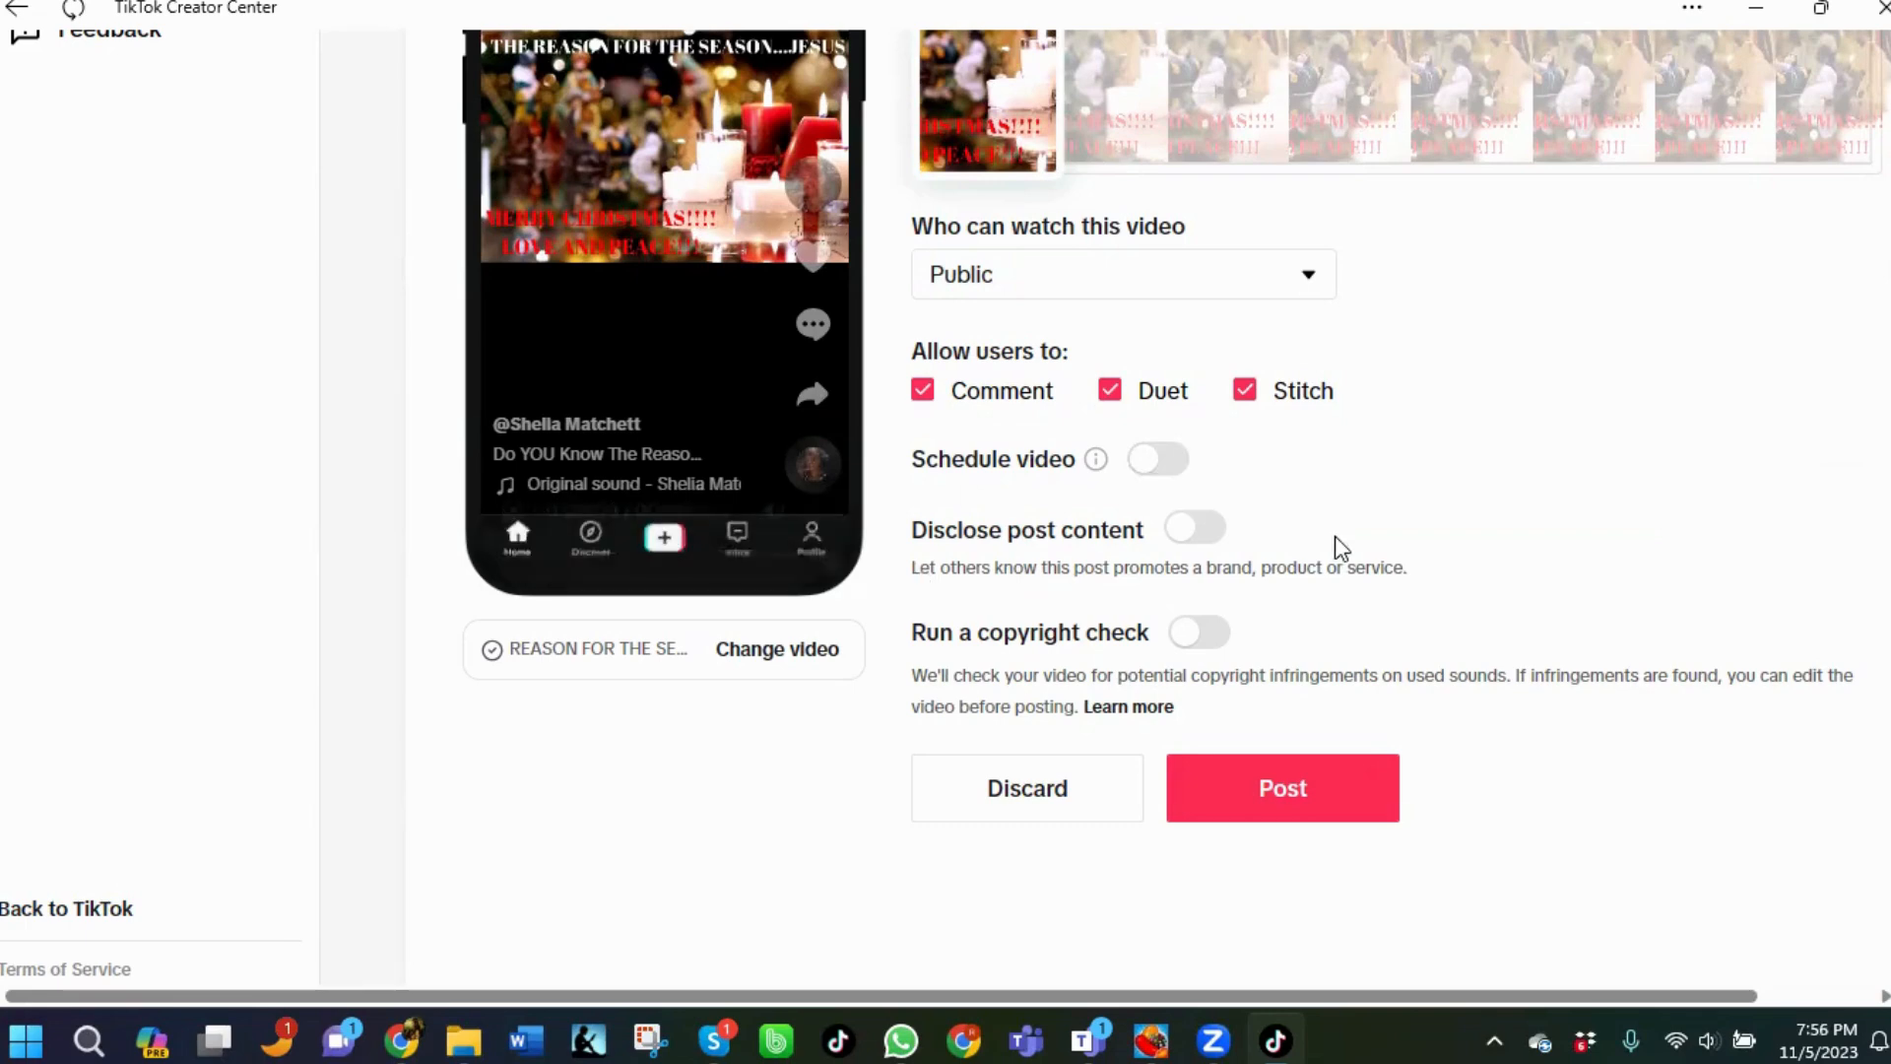
pyautogui.scroll(-1, 1231, 562)
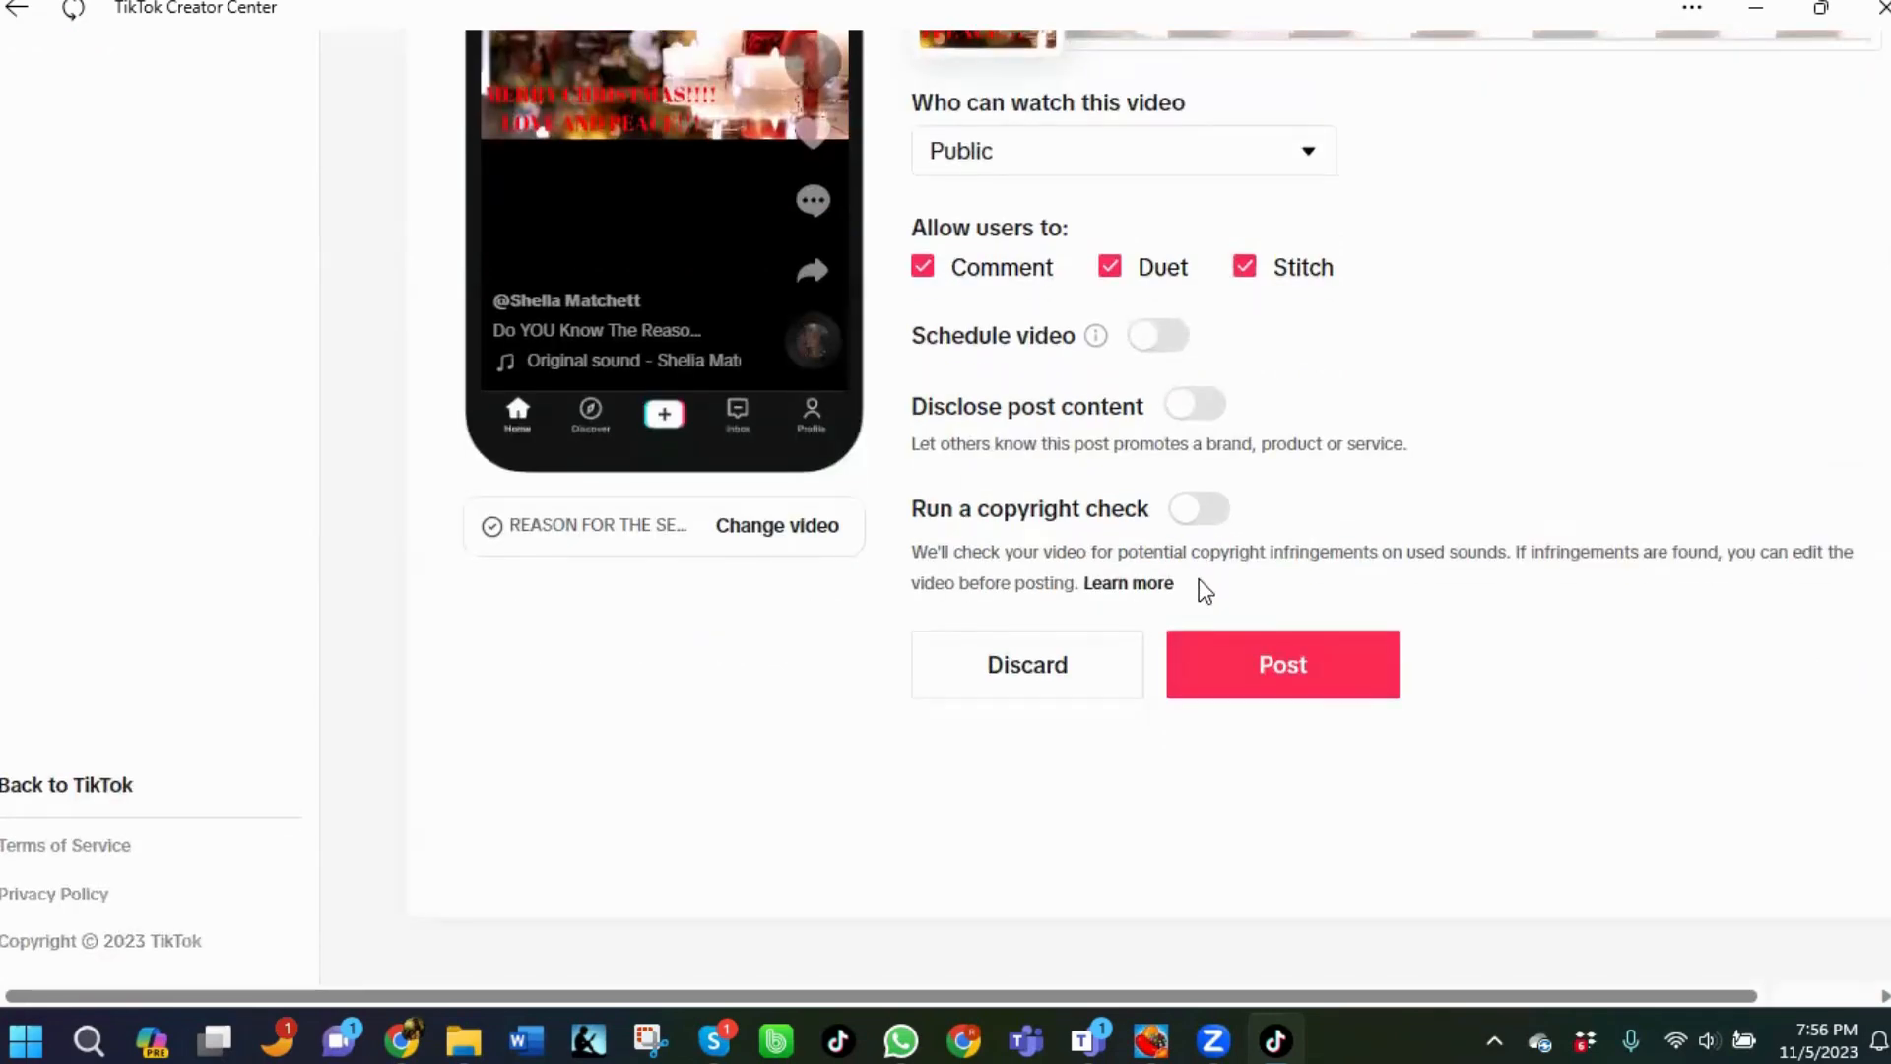
pyautogui.scroll(6, 1200, 589)
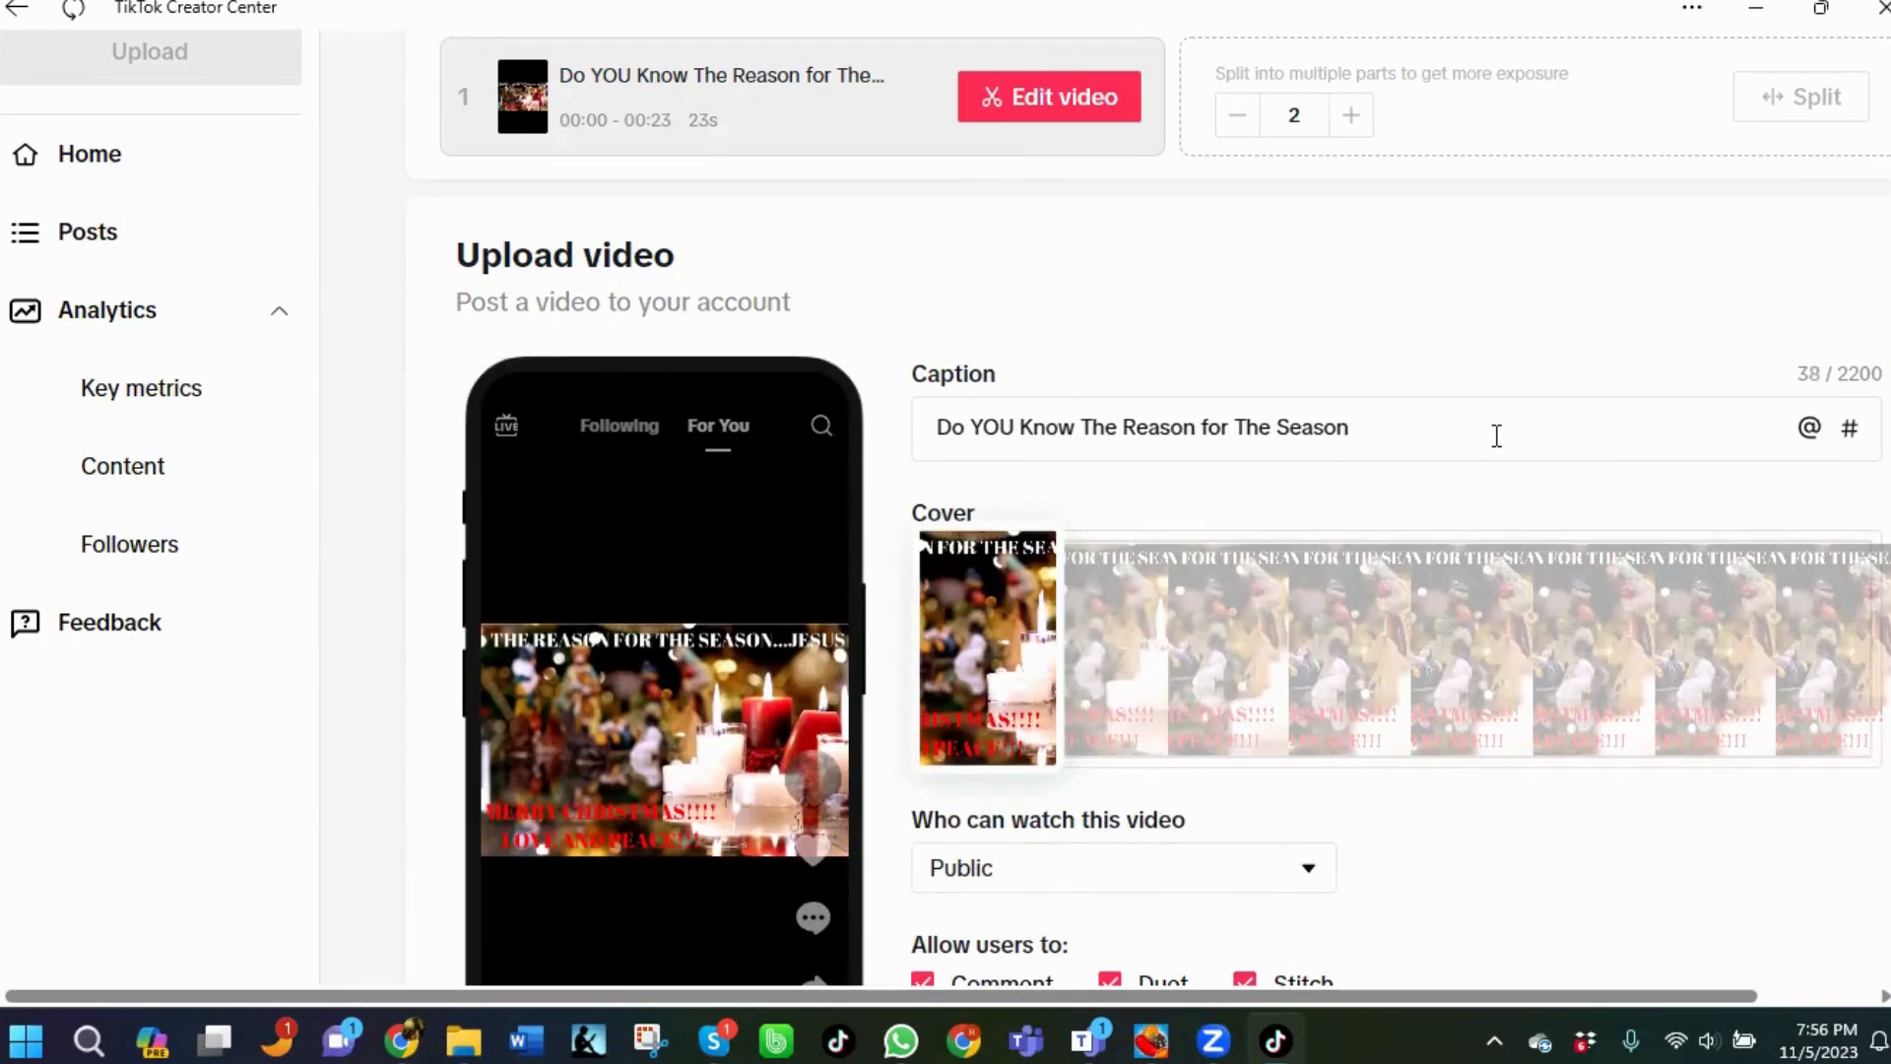
pyautogui.write('#shoppingwithmamac')
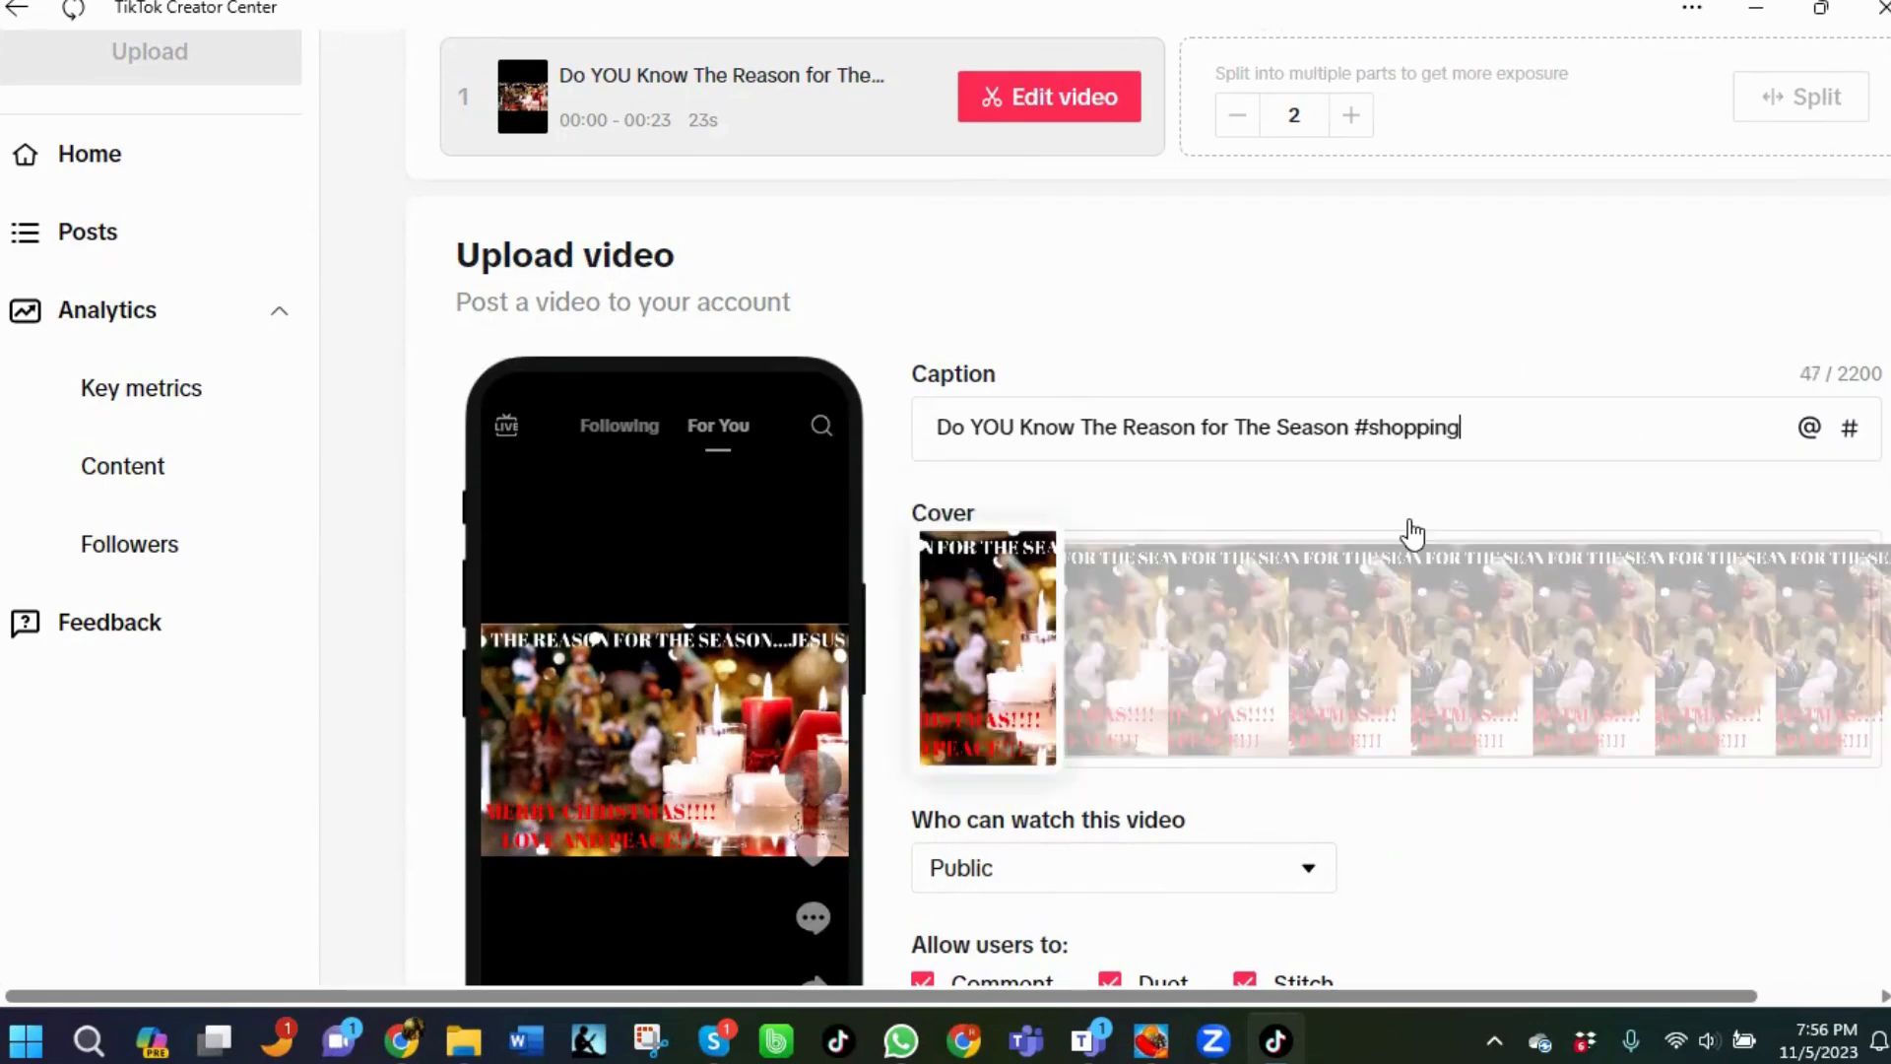
pyautogui.press('BackSpace')
pyautogui.press('BackSpace')
pyautogui.press('BackSpace')
pyautogui.press('BackSpace')
pyautogui.press('BackSpace')
pyautogui.press('BackSpace')
pyautogui.press('BackSpace')
pyautogui.press('BackSpace')
pyautogui.press('BackSpace')
pyautogui.press('BackSpace')
pyautogui.press('BackSpace')
pyautogui.press('BackSpace')
pyautogui.press('BackSpace')
pyautogui.press('BackSpace')
pyautogui.press('BackSpace')
pyautogui.press('BackSpace')
pyautogui.press('BackSpace')
pyautogui.press('BackSpace')
pyautogui.write('#shopwith')
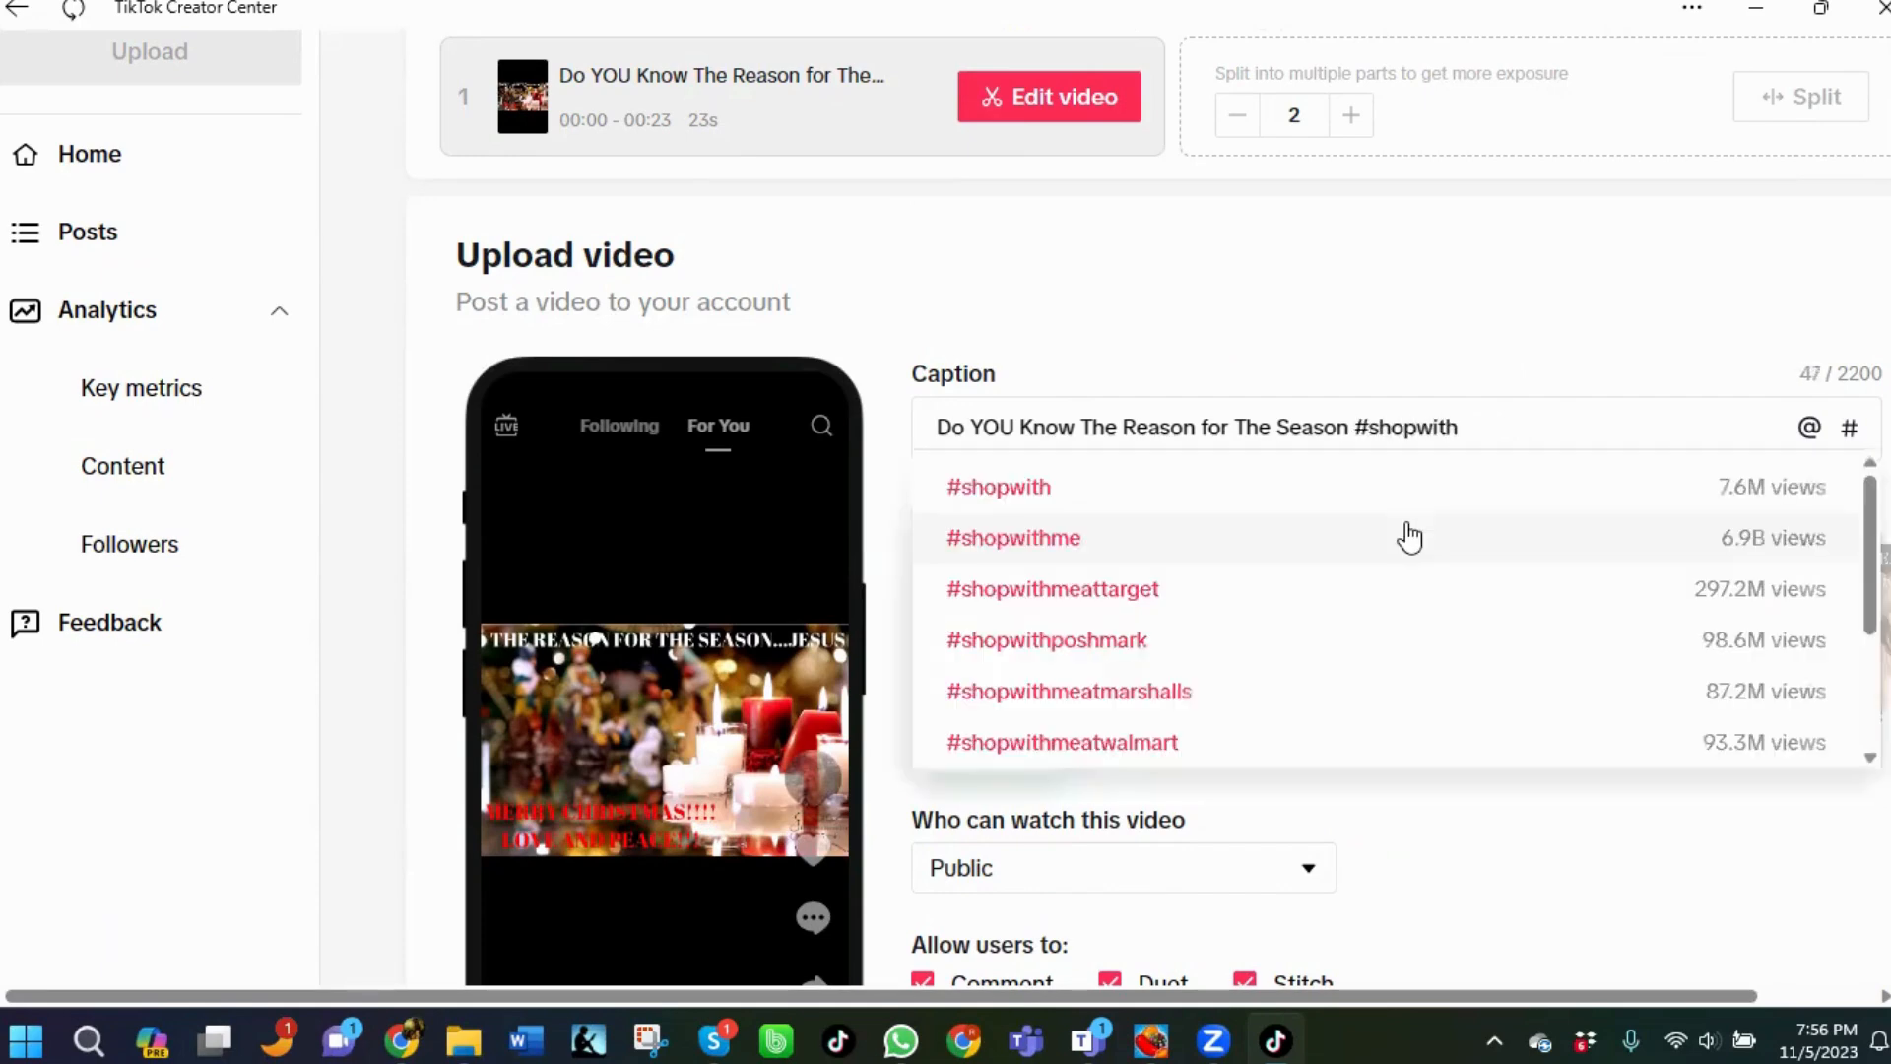
pyautogui.write('mamachief')
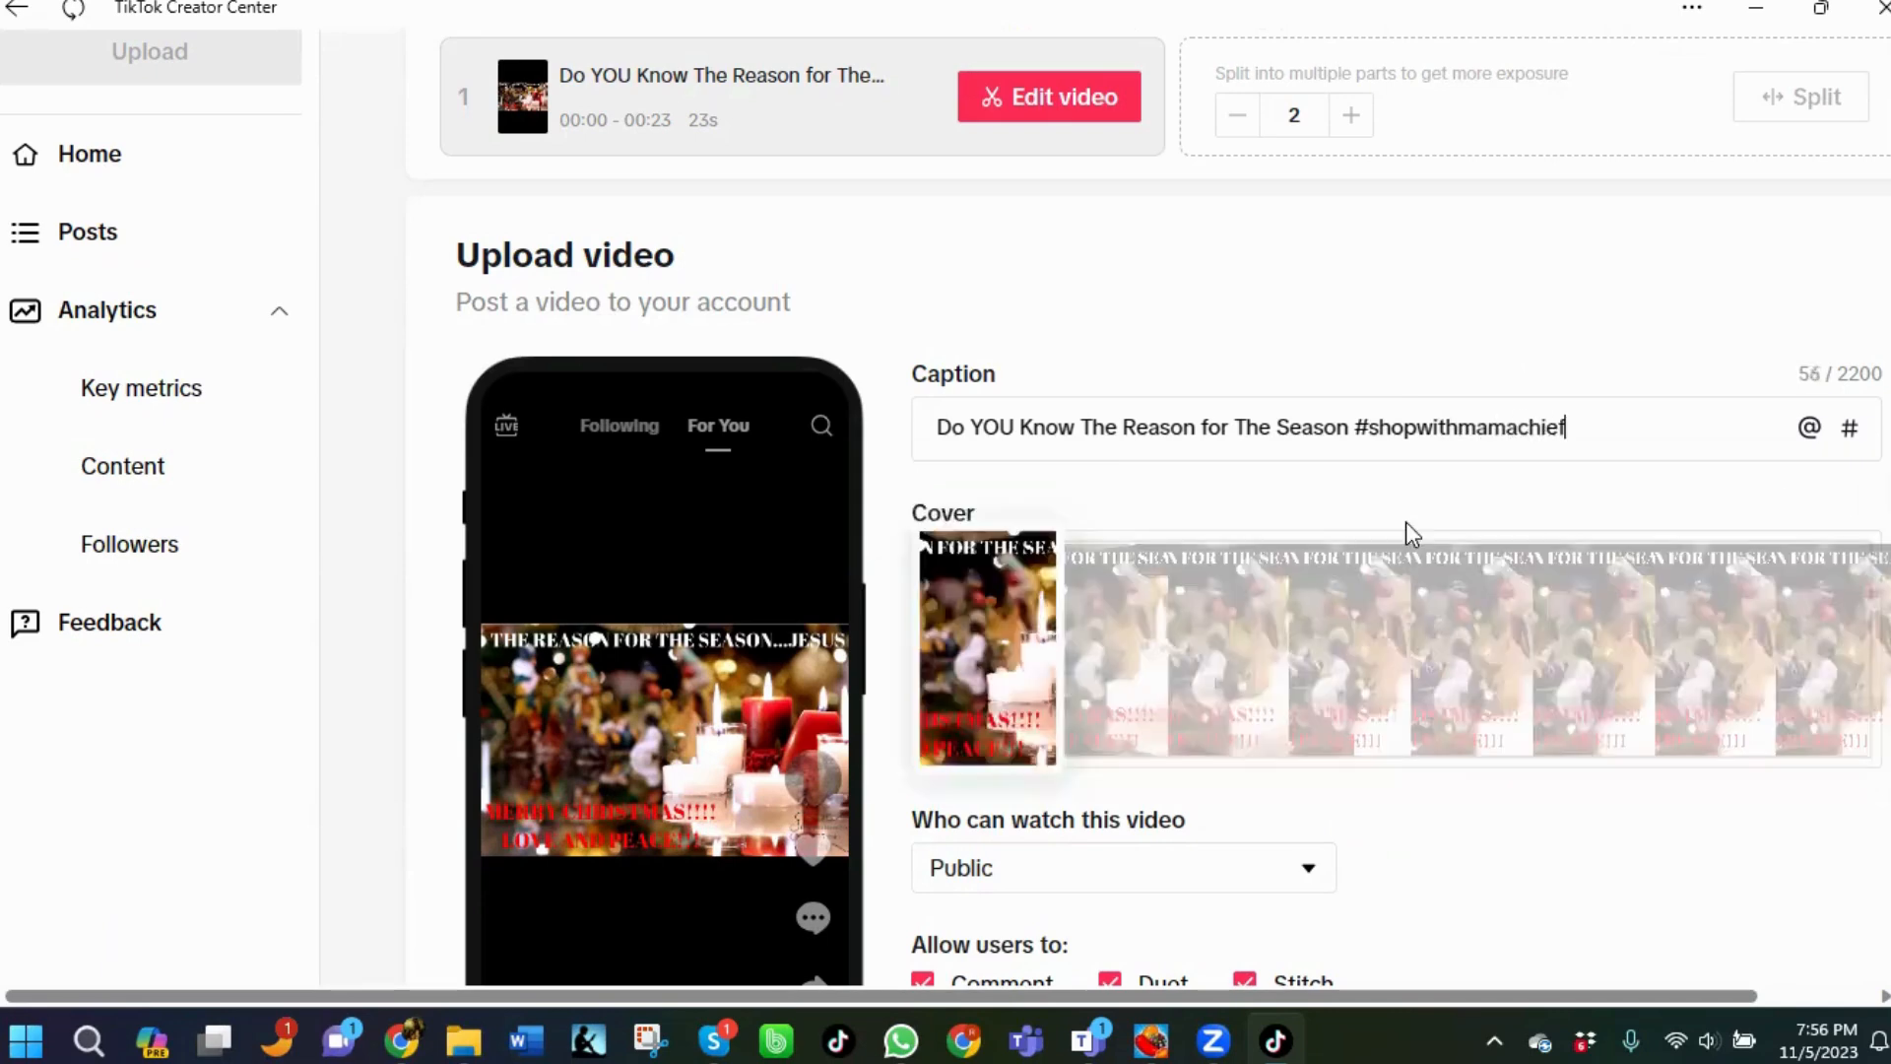
pyautogui.click(1408, 537)
# Add the hashtags #christmasshopping and #holidaygiftideas to the caption from the suggestions.
pyautogui.write('#')
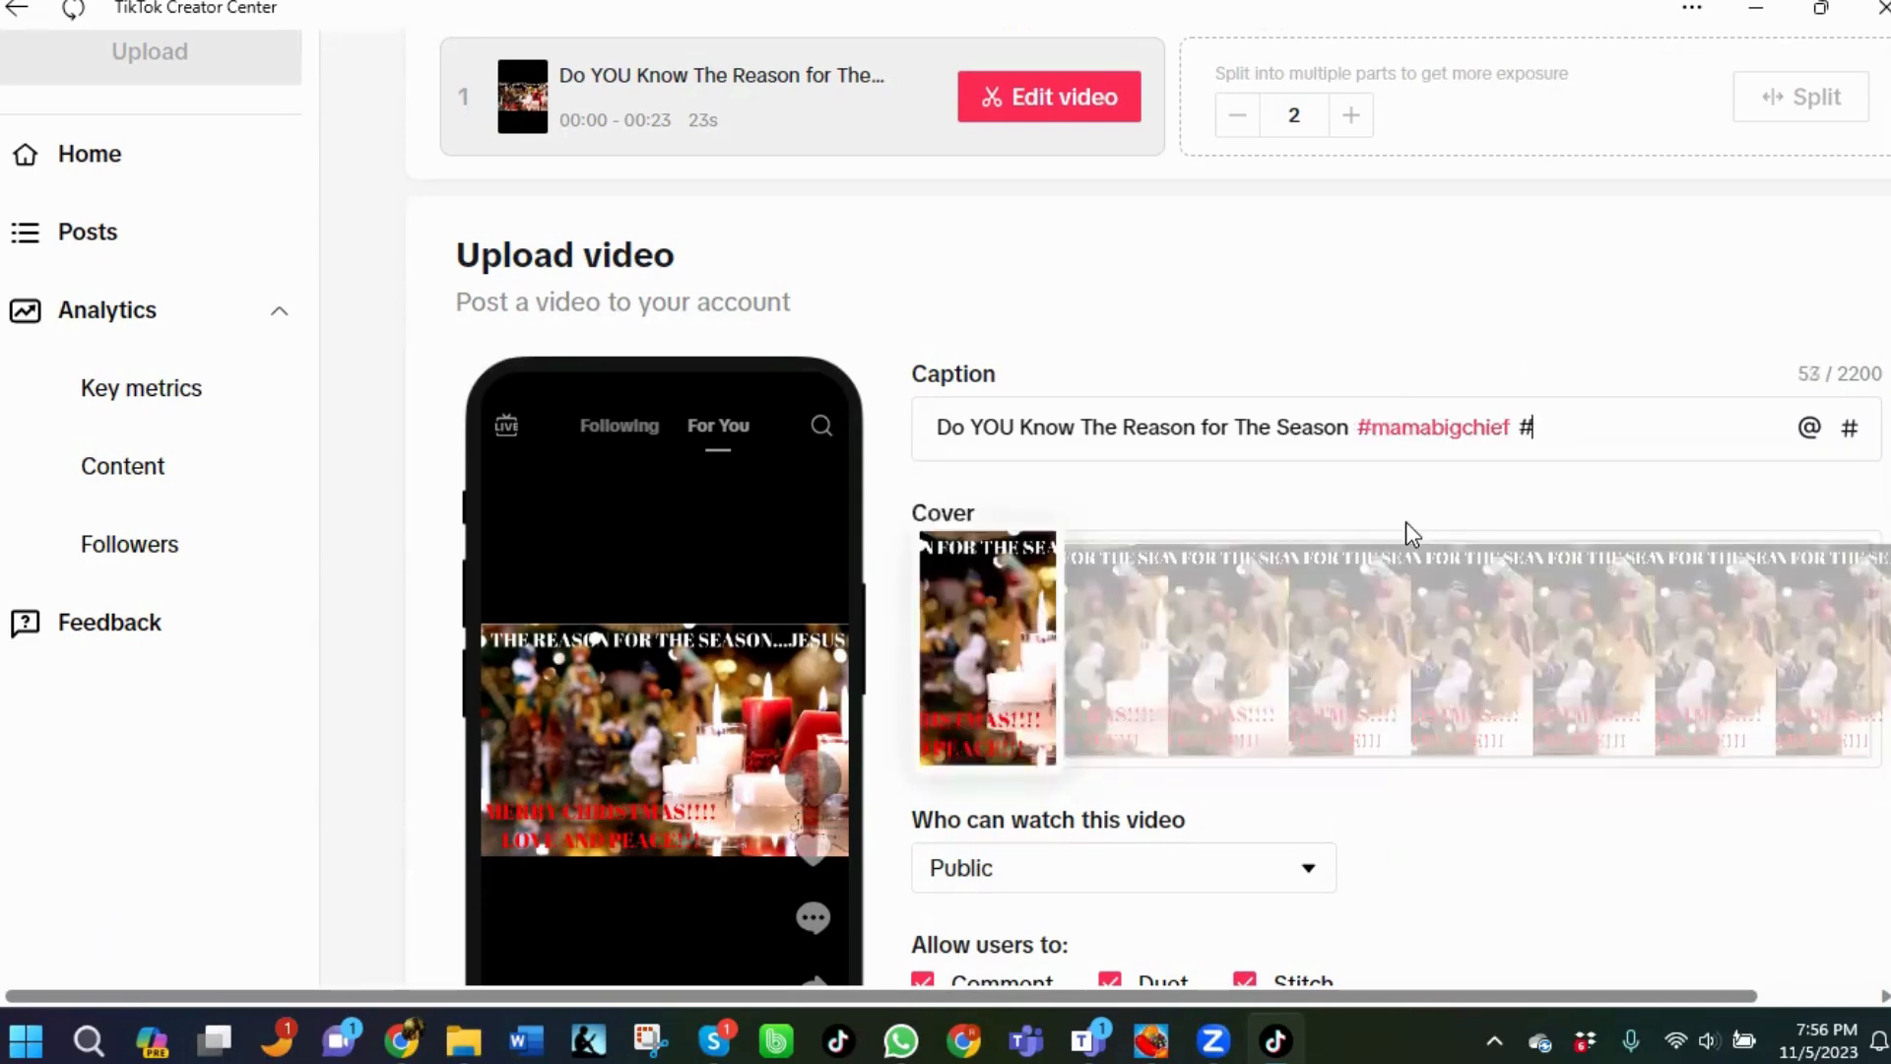
pyautogui.write('christmassh')
pyautogui.write('opping')
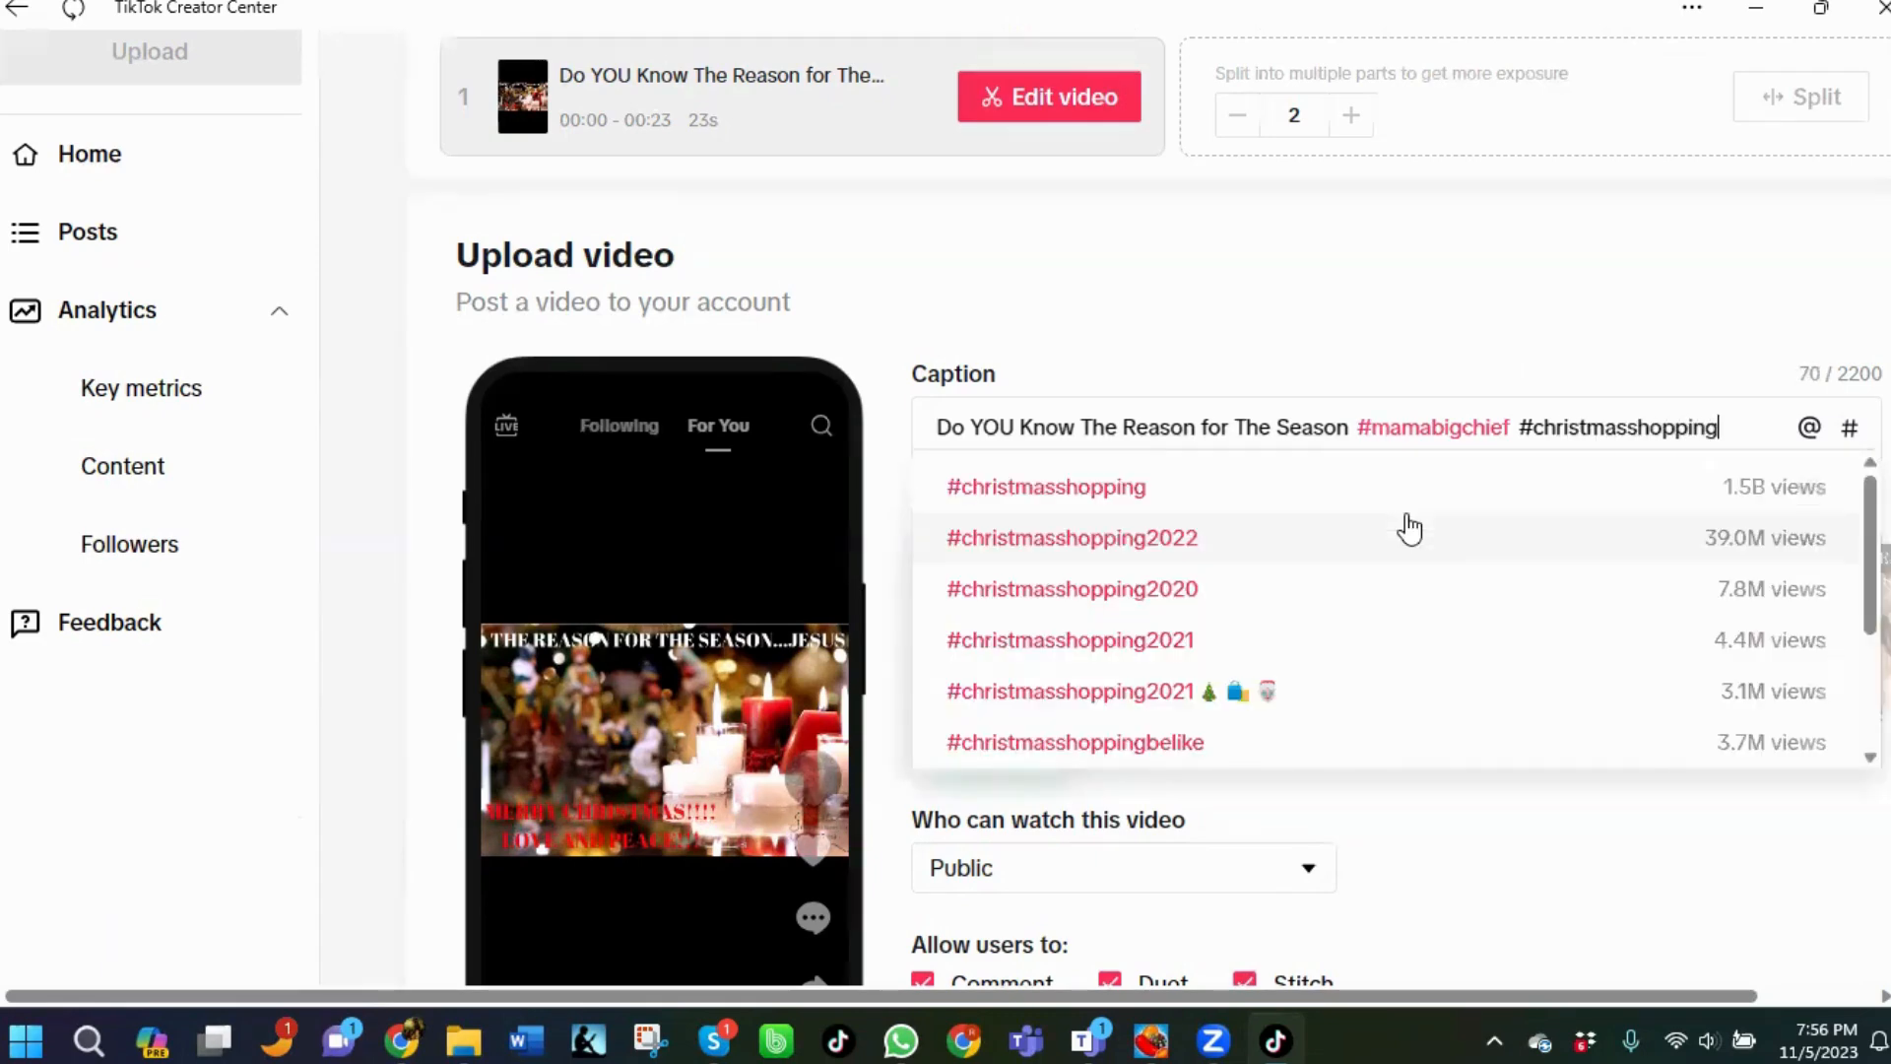
pyautogui.click(1048, 489)
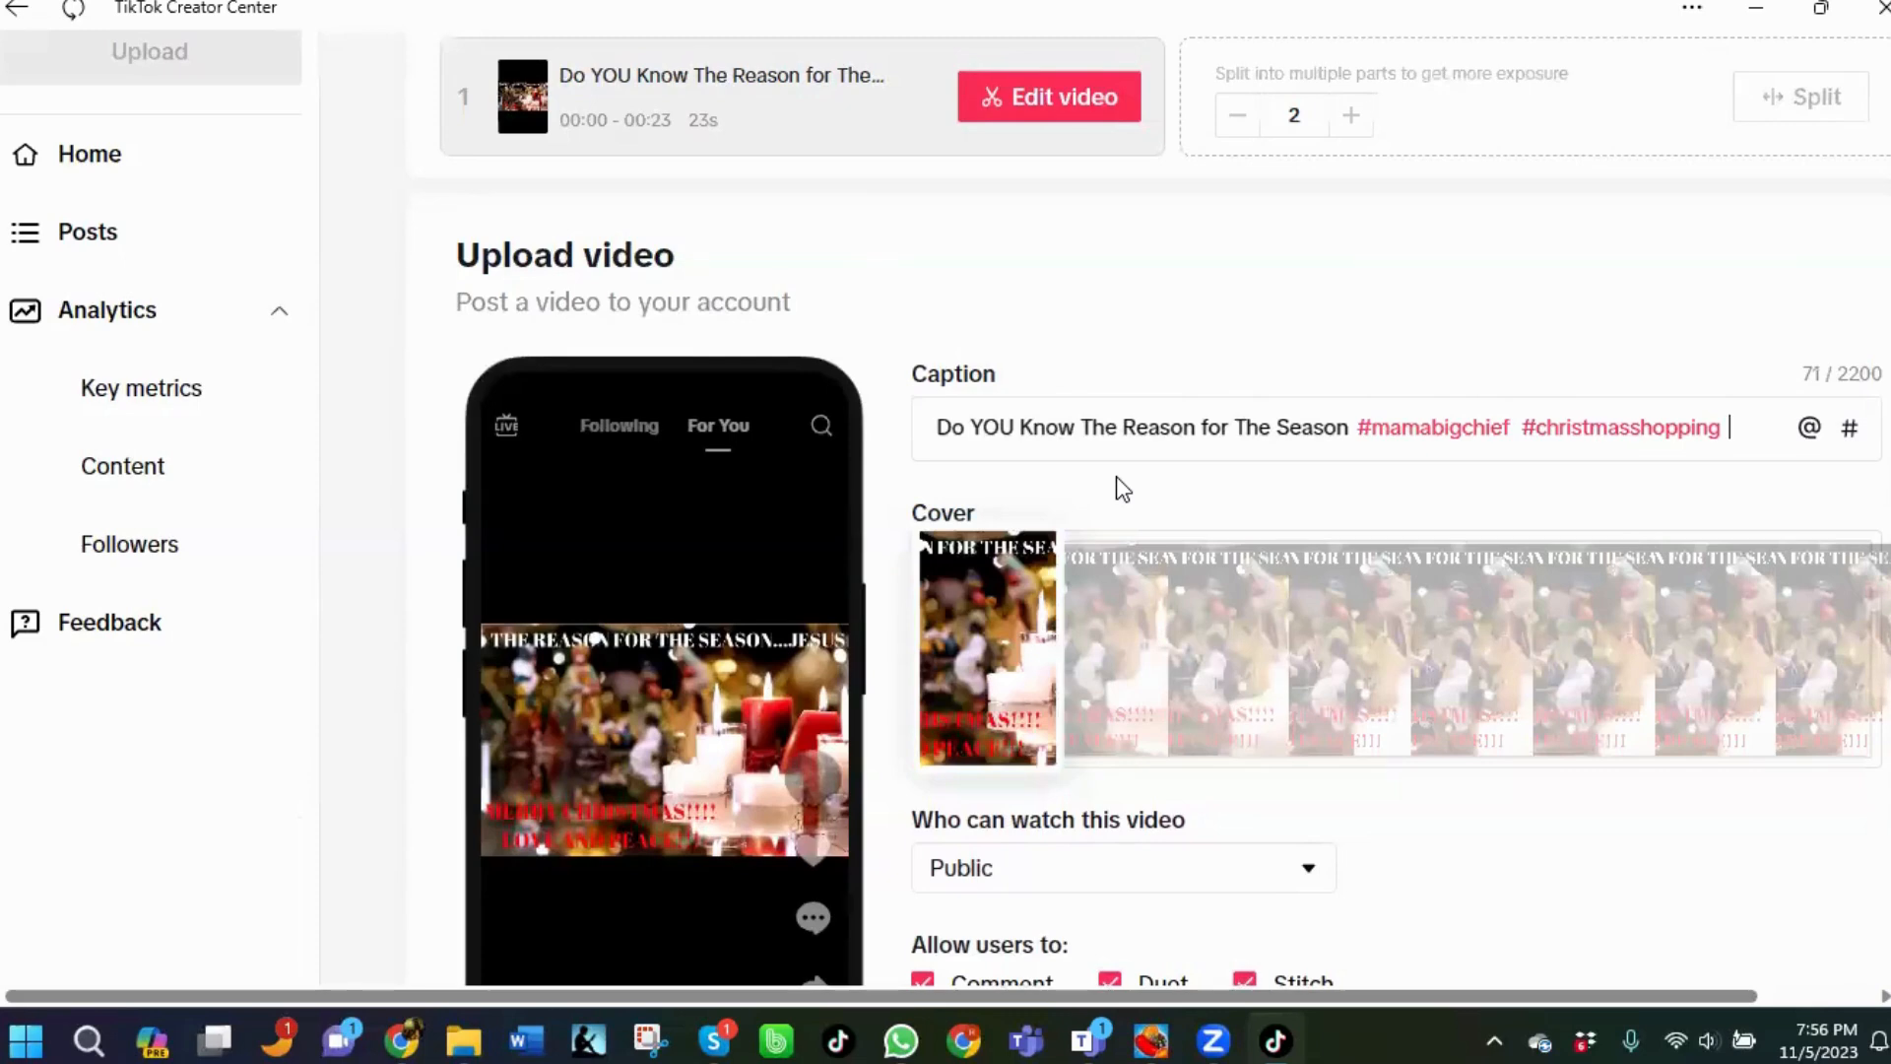
pyautogui.write('#hop')
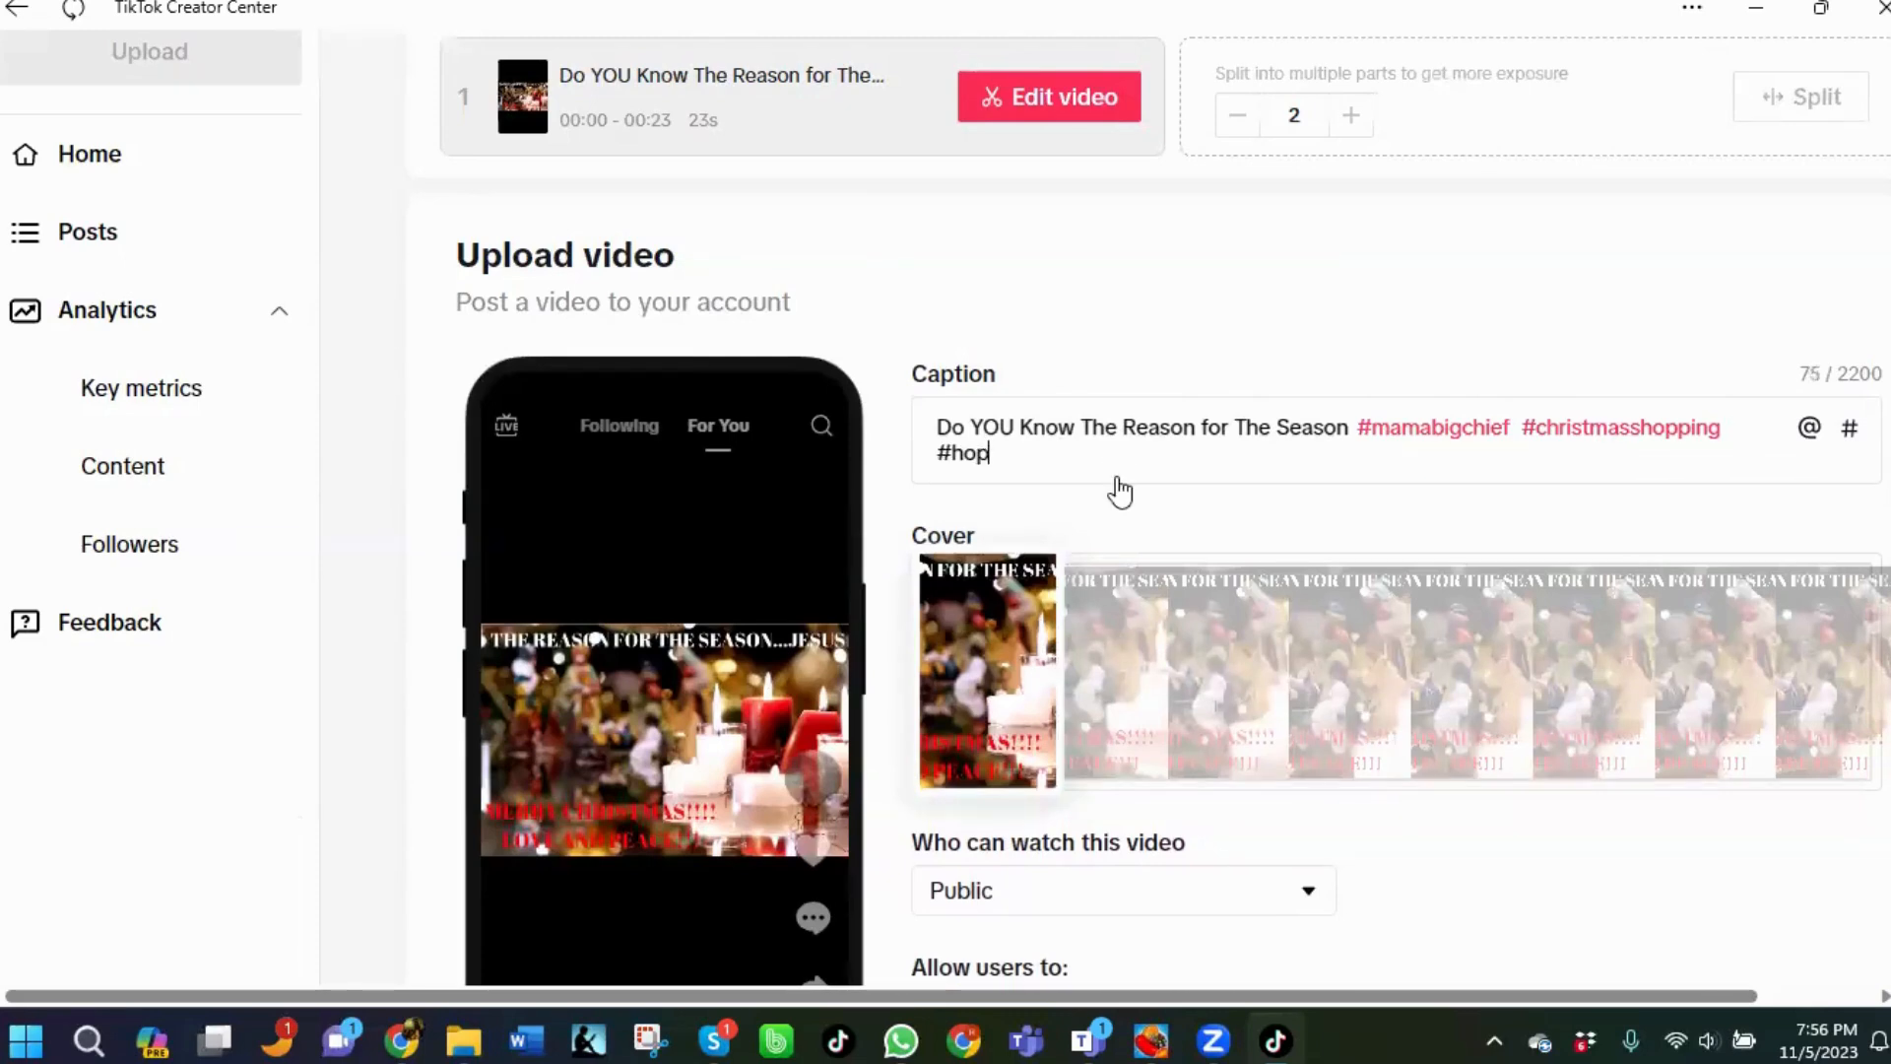
pyautogui.press('BackSpace')
pyautogui.write('lidaygiftideas')
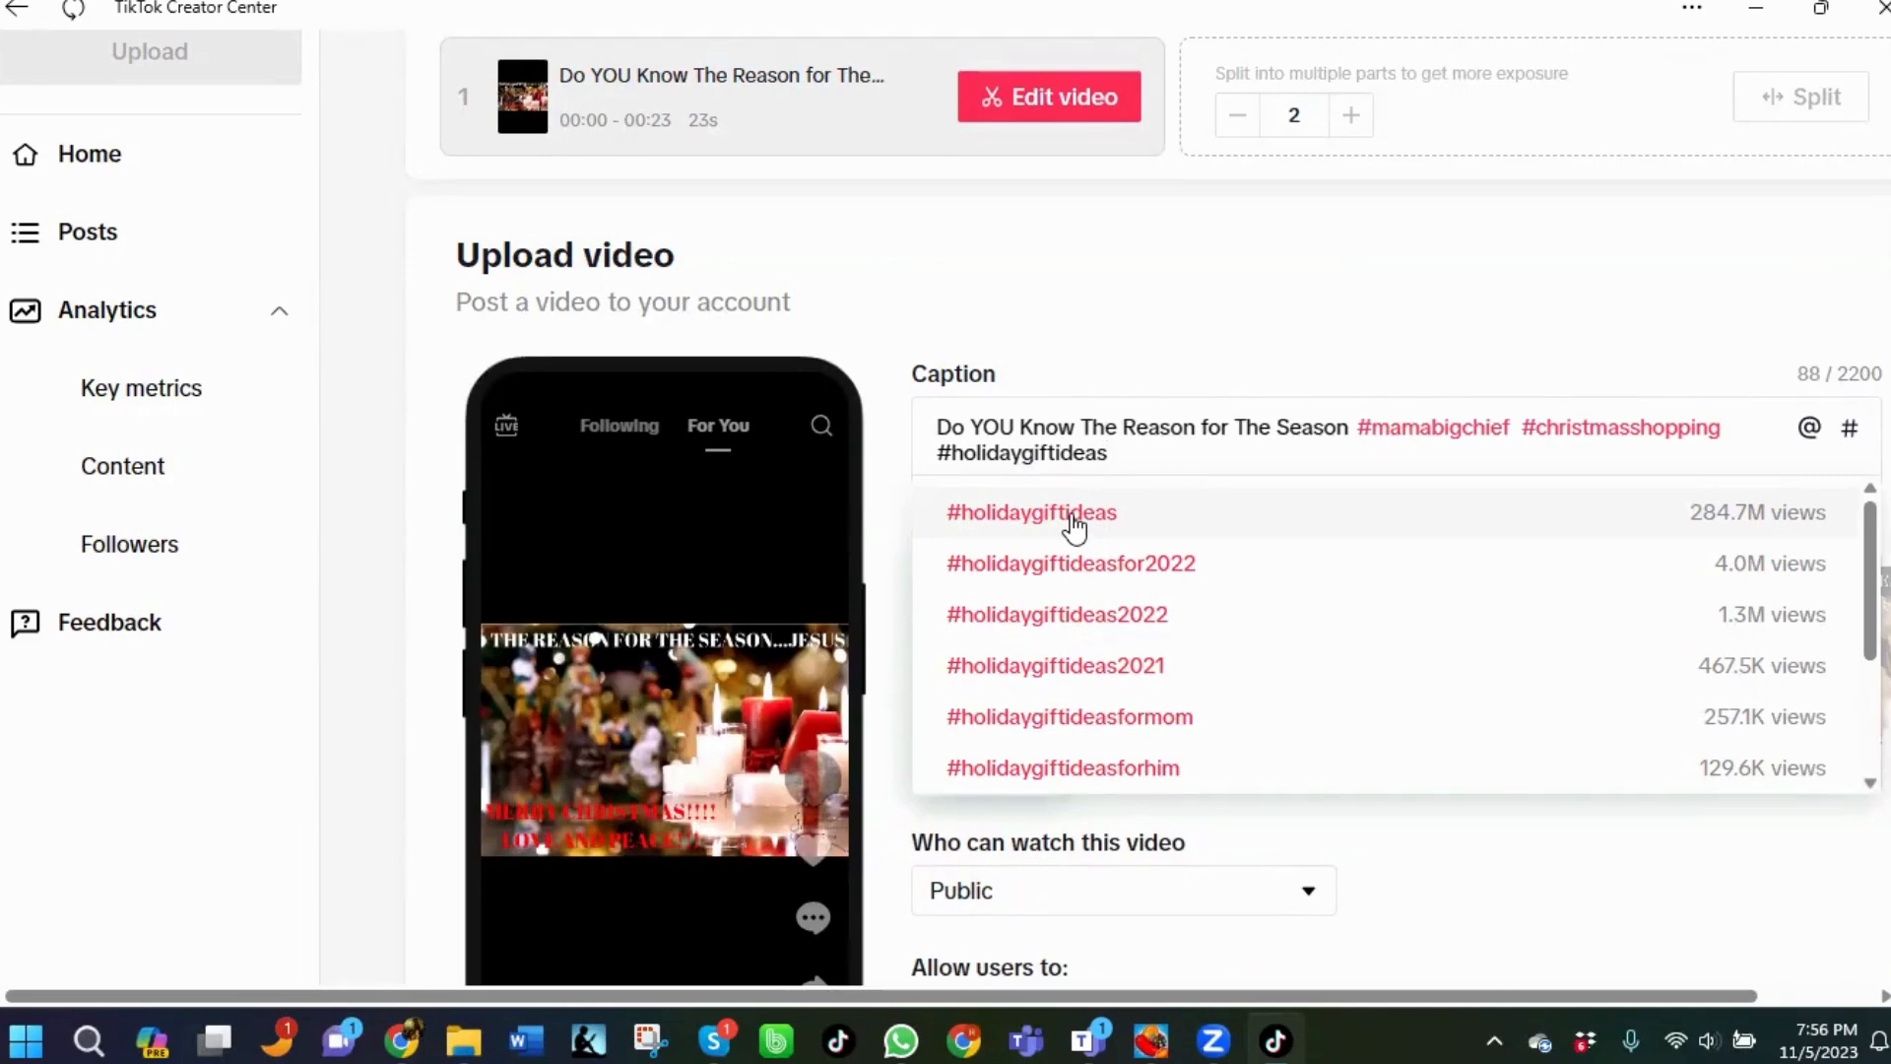
pyautogui.click(1071, 520)
# Add the hashtags #holidaygiftideasformom and #holidaygiftideasfor2023 to the caption from the suggestions.
pyautogui.write('#holidaygi')
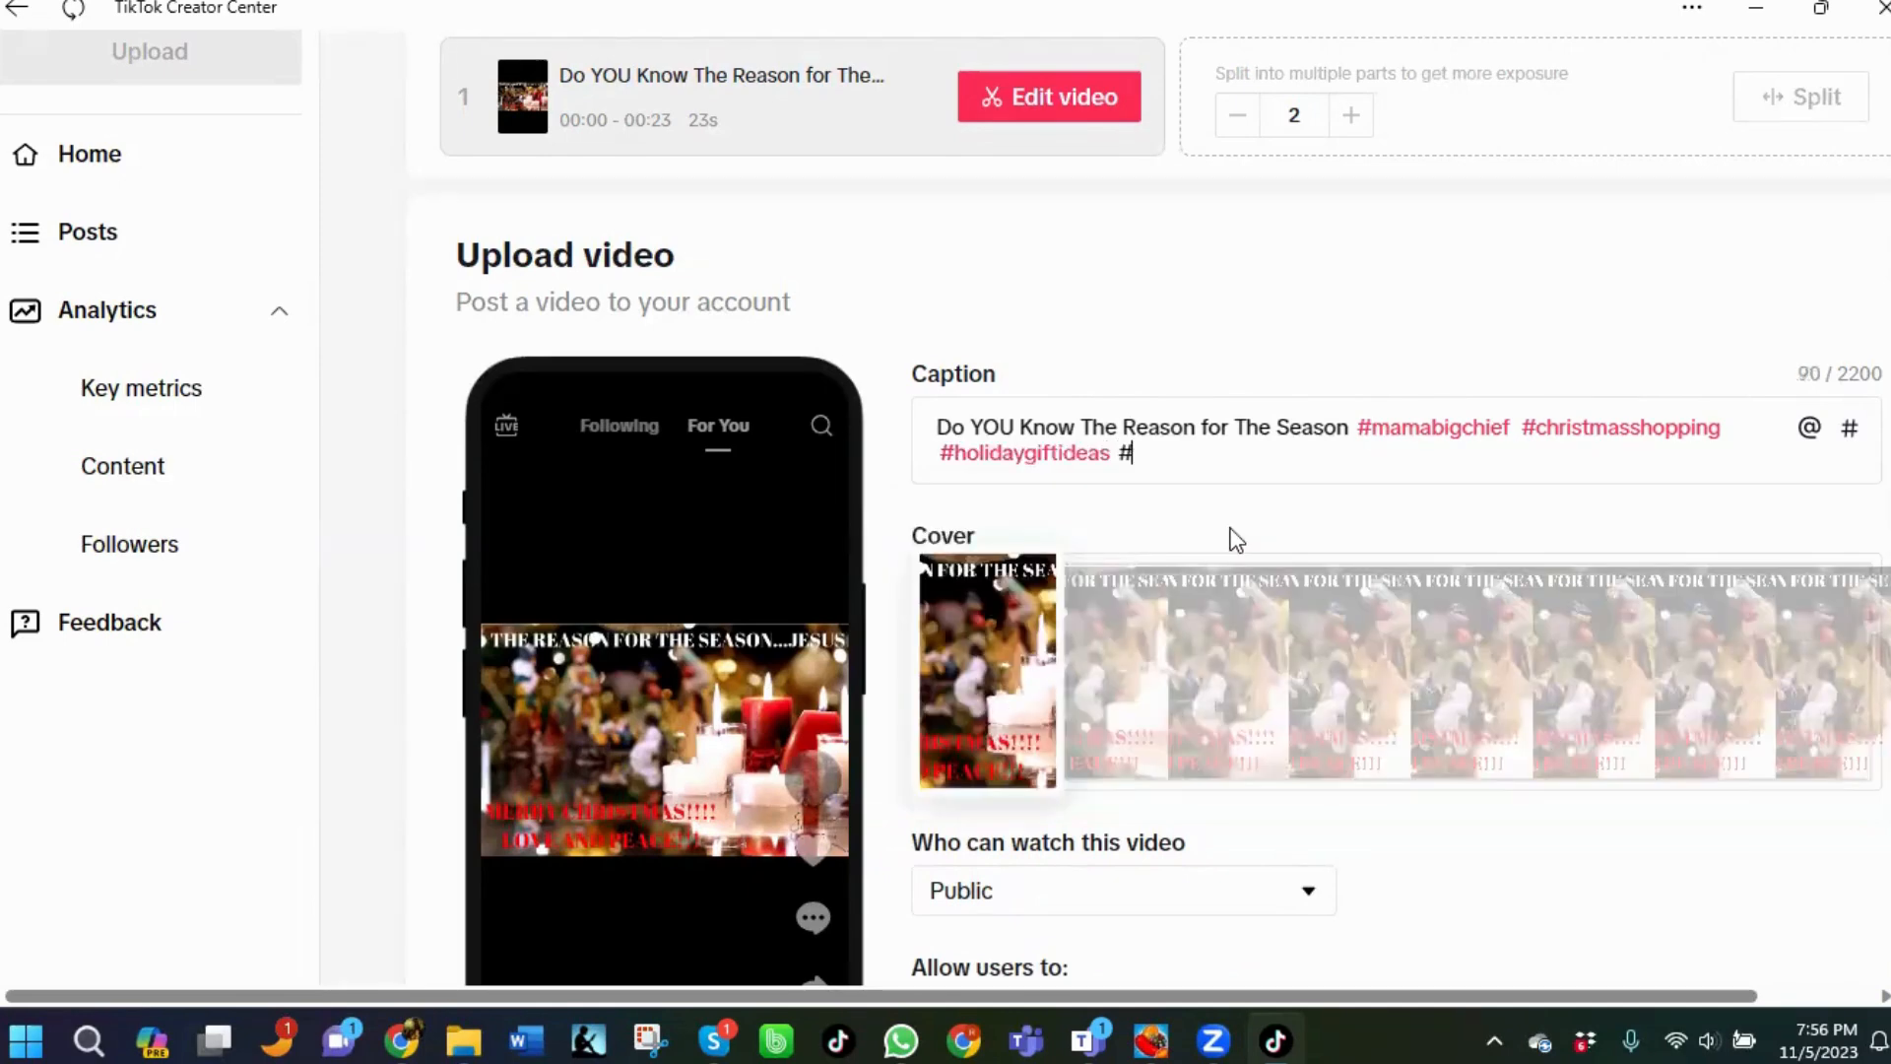
pyautogui.write('ftideas')
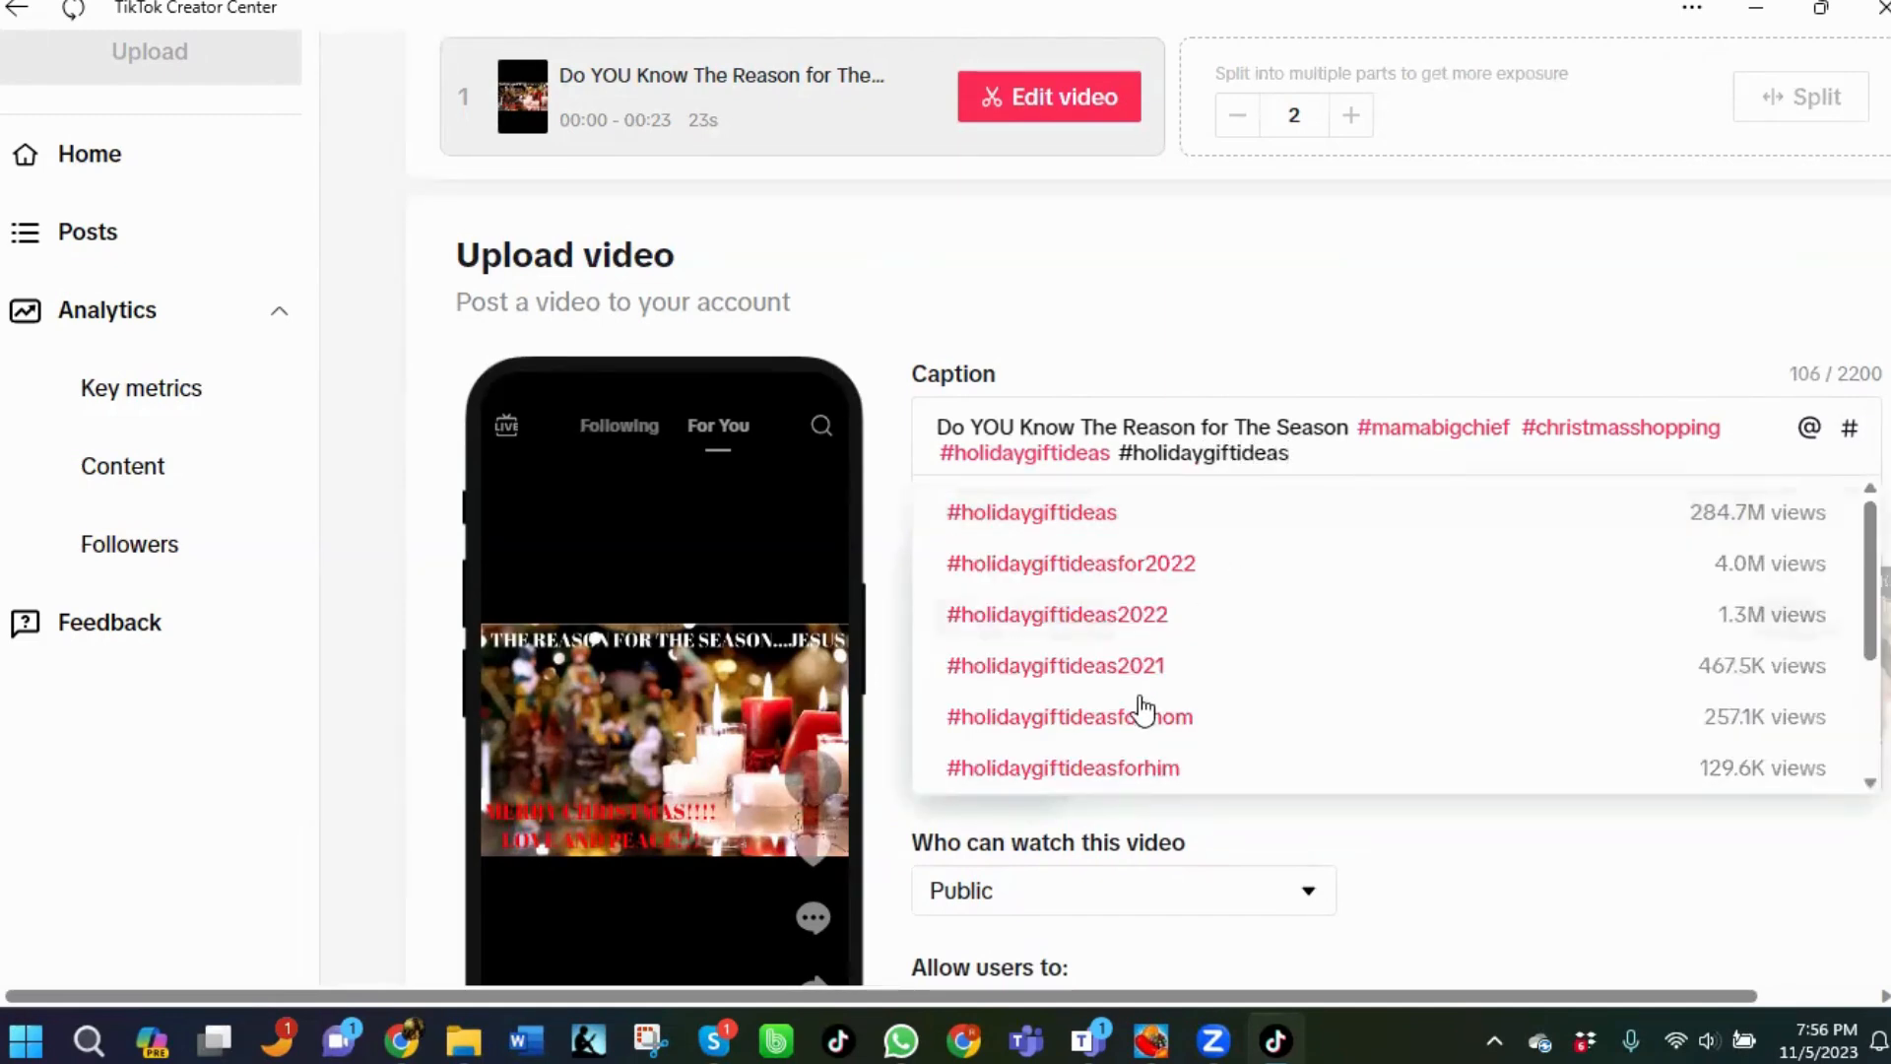
pyautogui.click(1140, 722)
pyautogui.write('#holidaygifti')
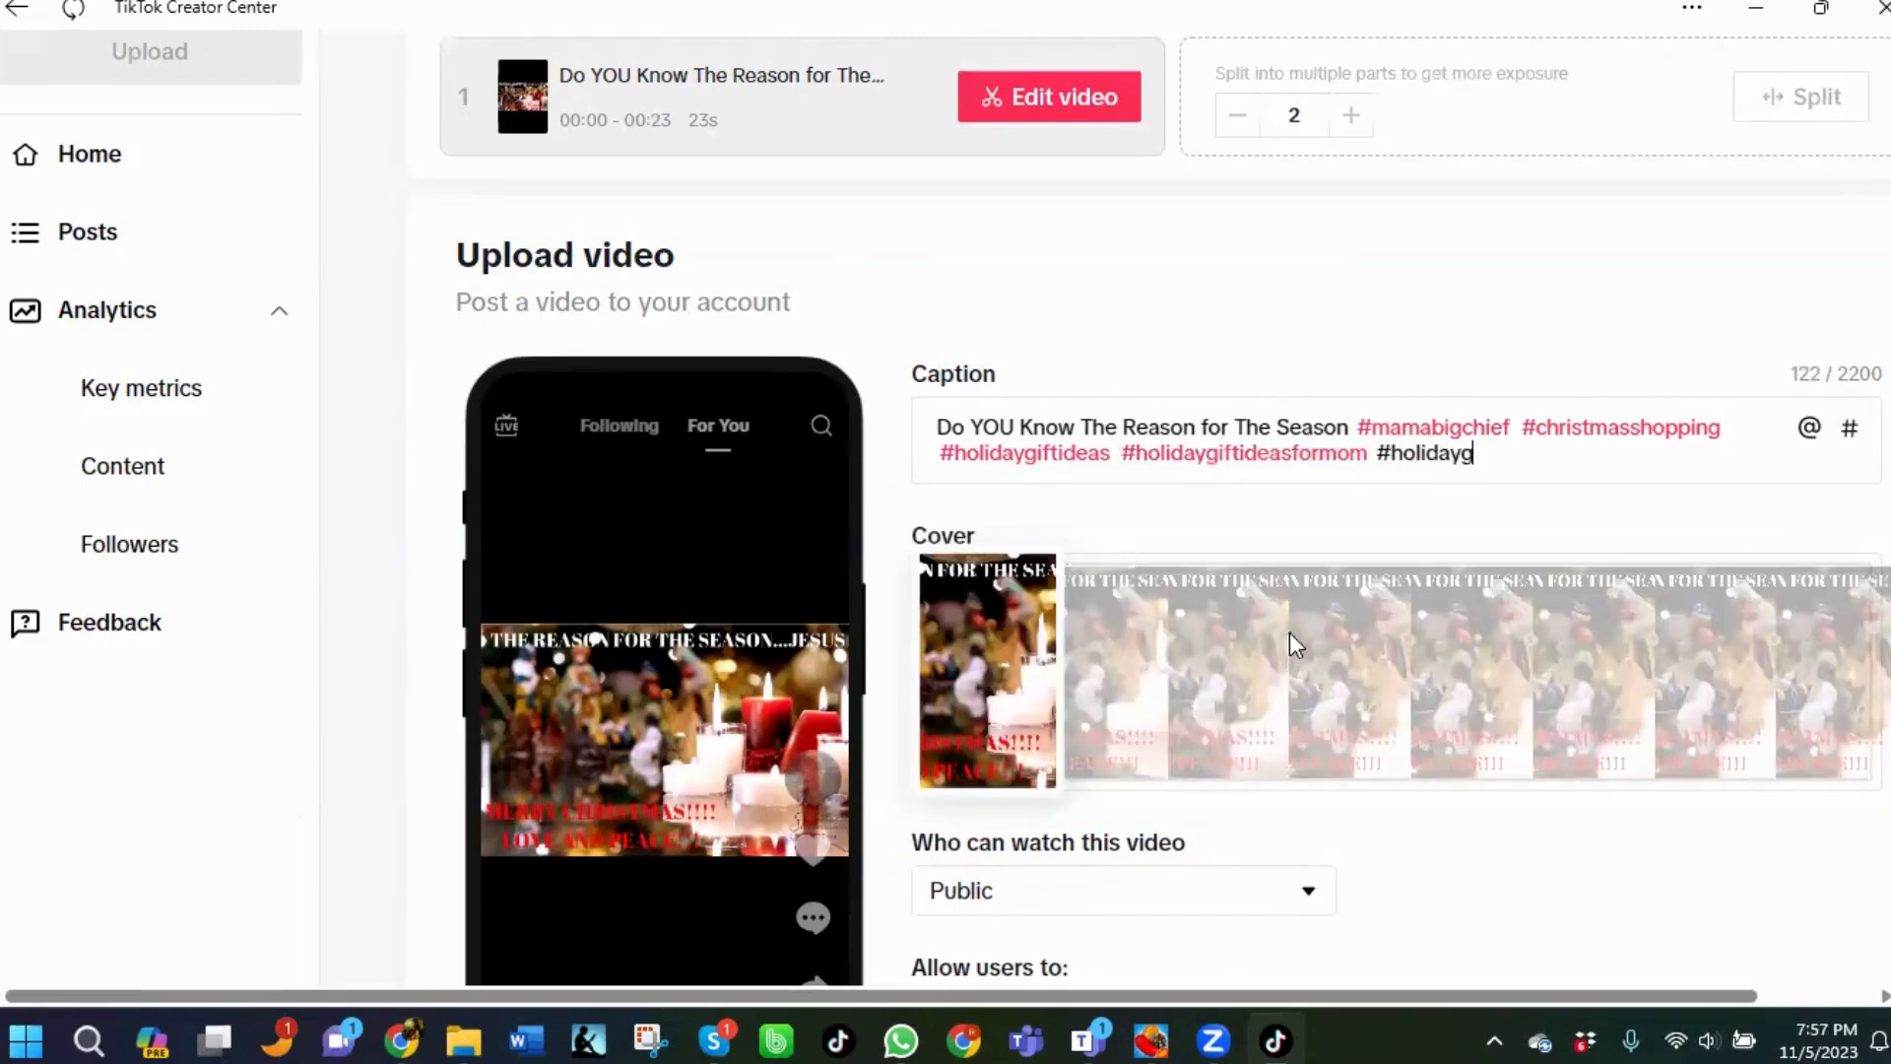
pyautogui.write('deas')
pyautogui.scroll(-2, 1232, 680)
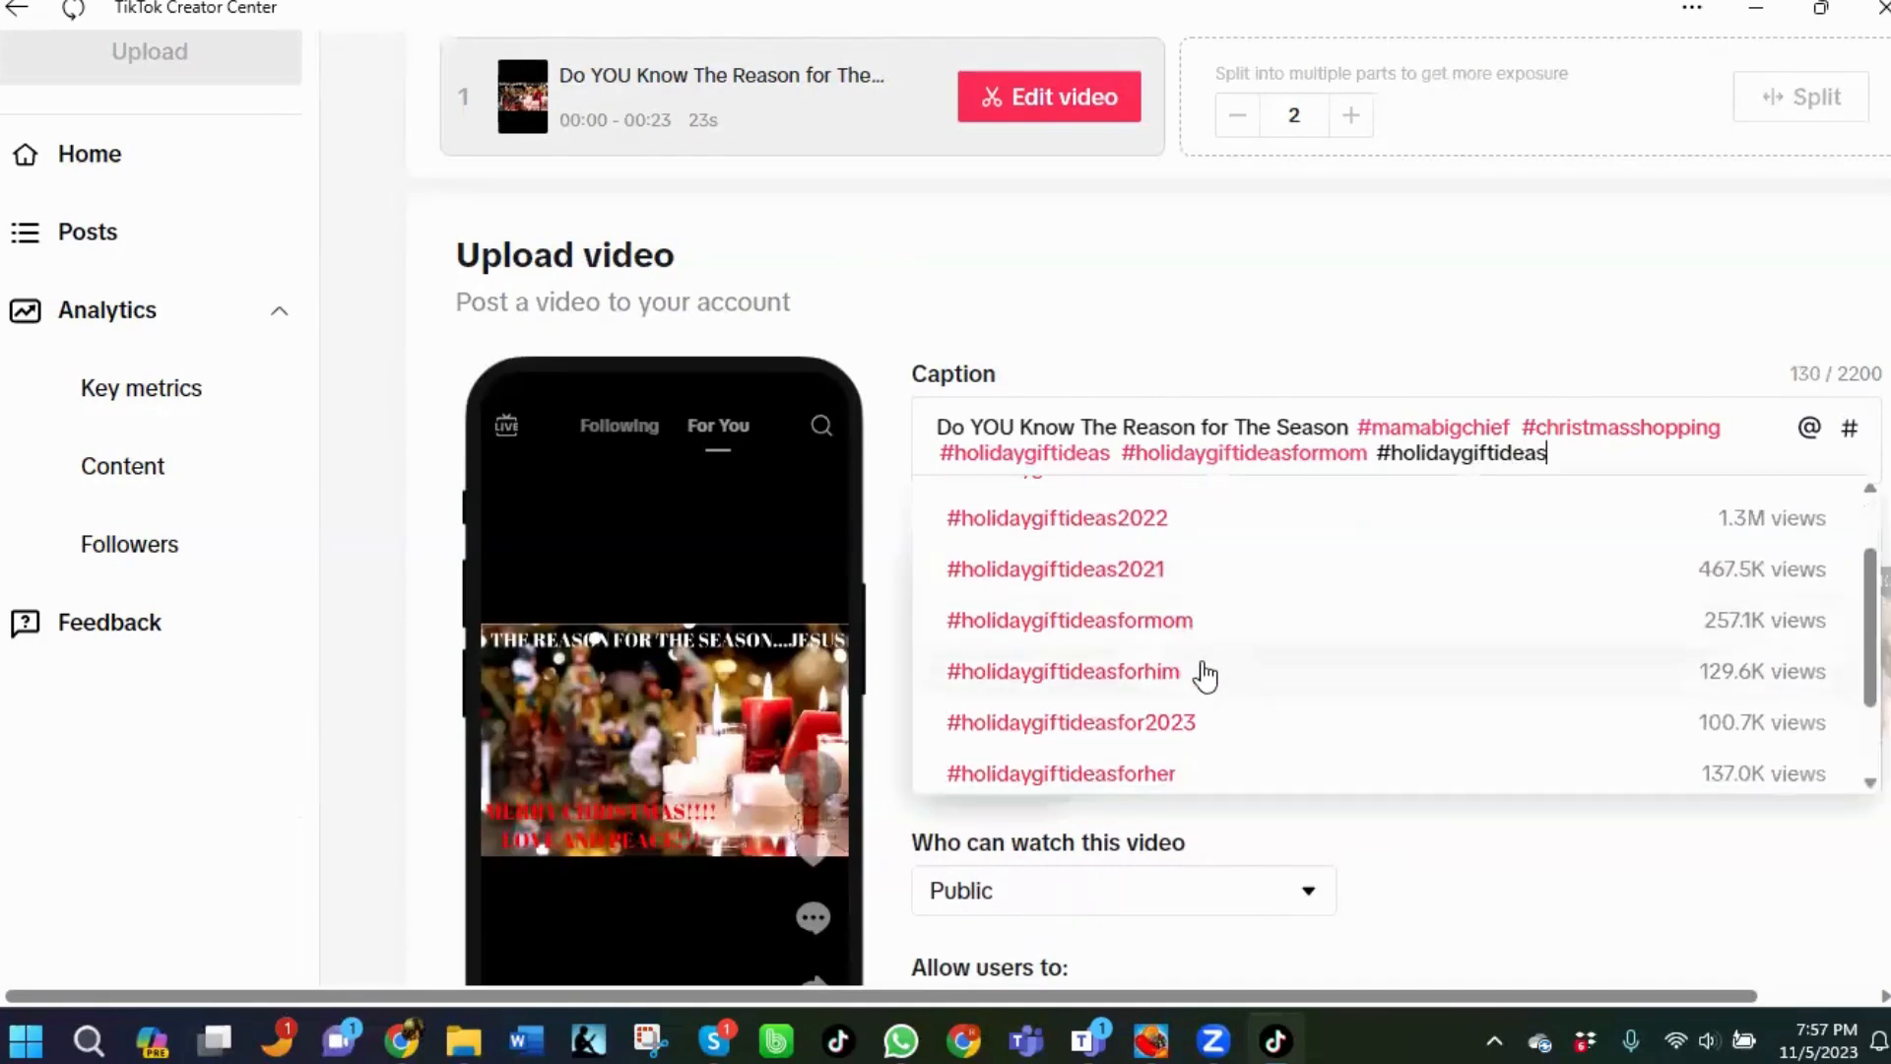
pyautogui.click(1068, 724)
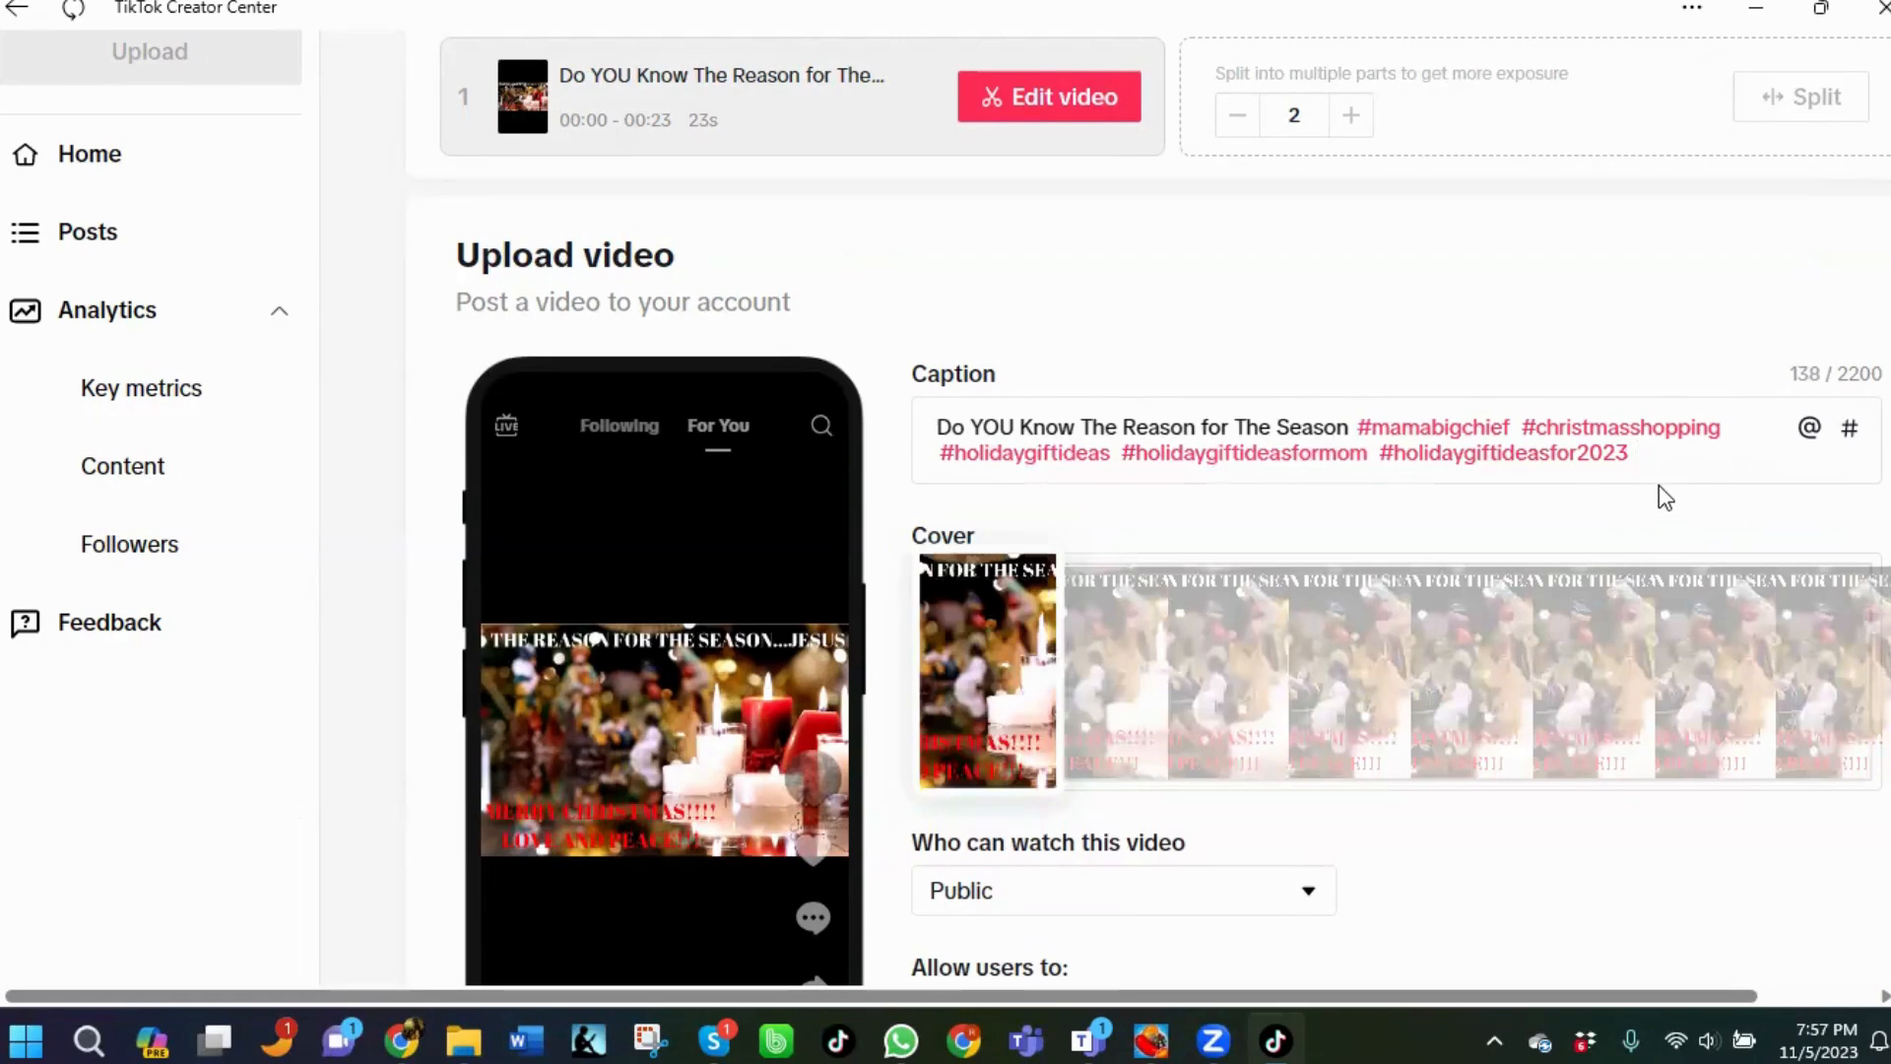
# Add the hashtag #onlineshopping to the caption, picking it from the suggestions.
pyautogui.write('#')
pyautogui.write('onlinesh')
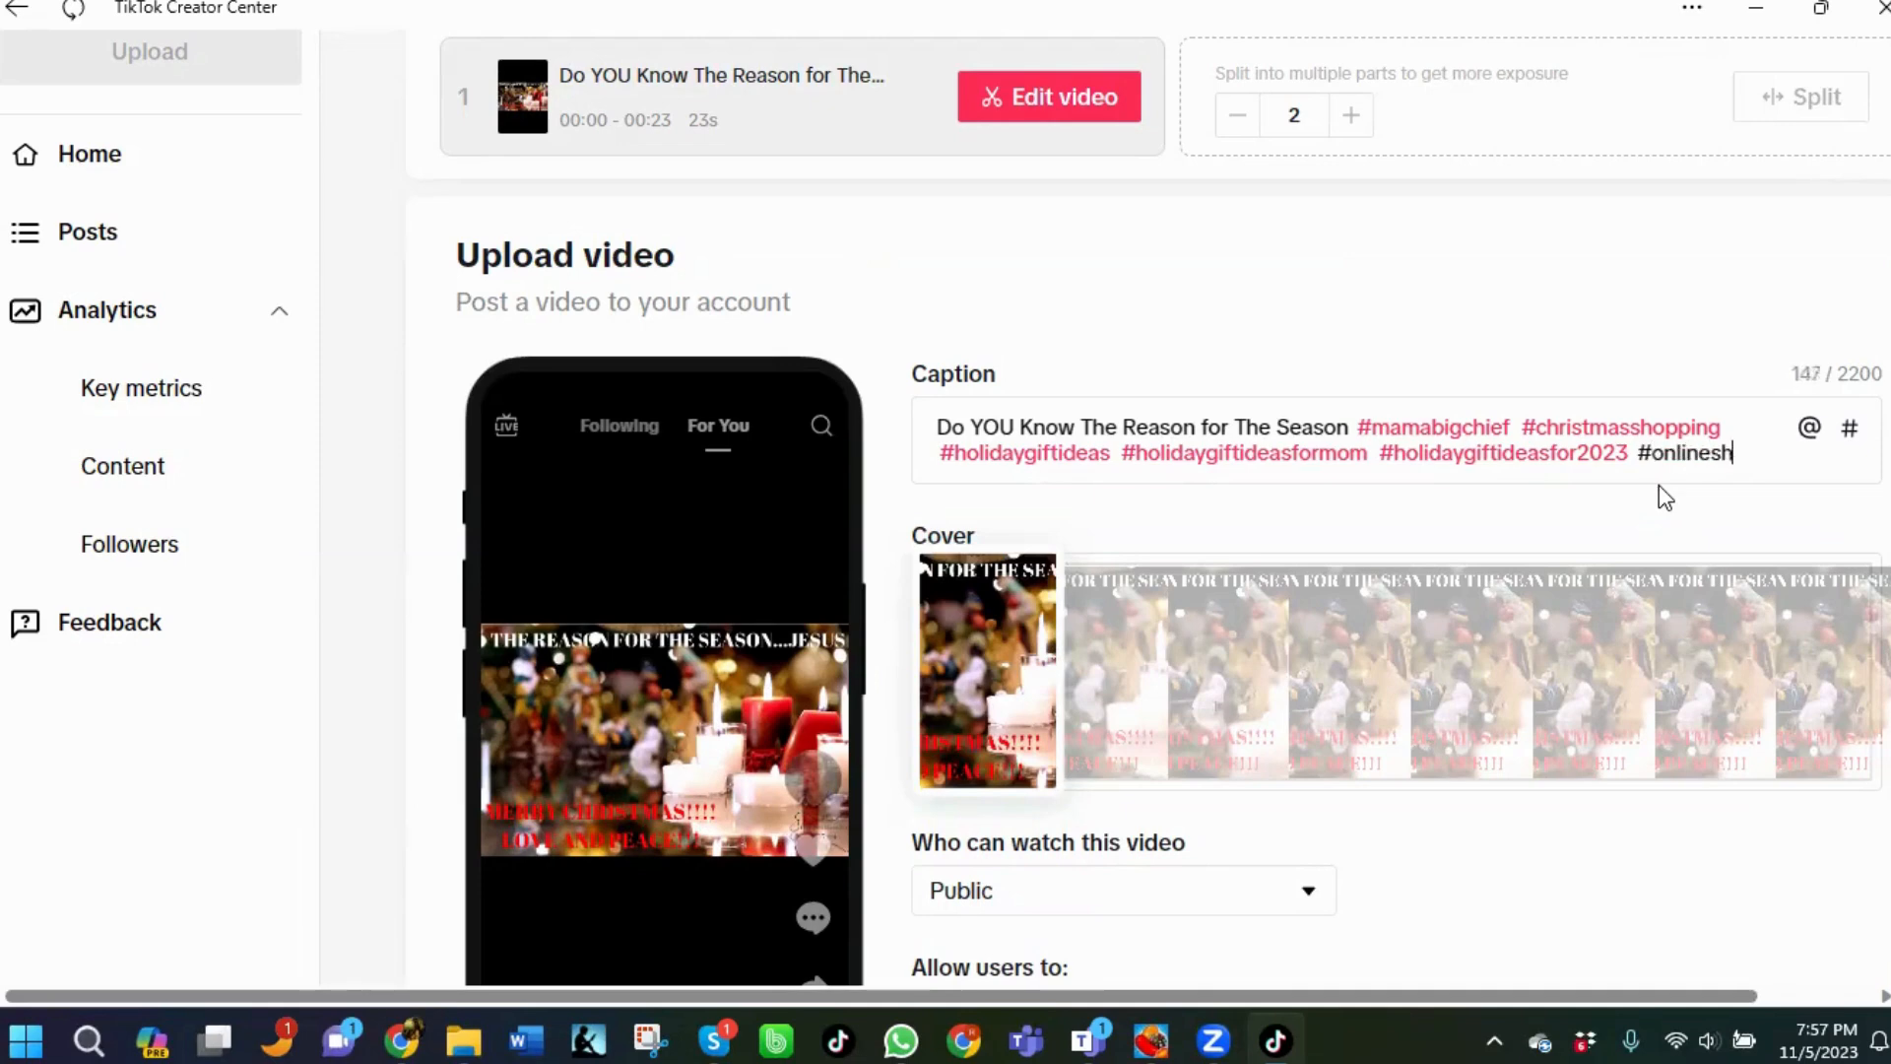
pyautogui.write('opping')
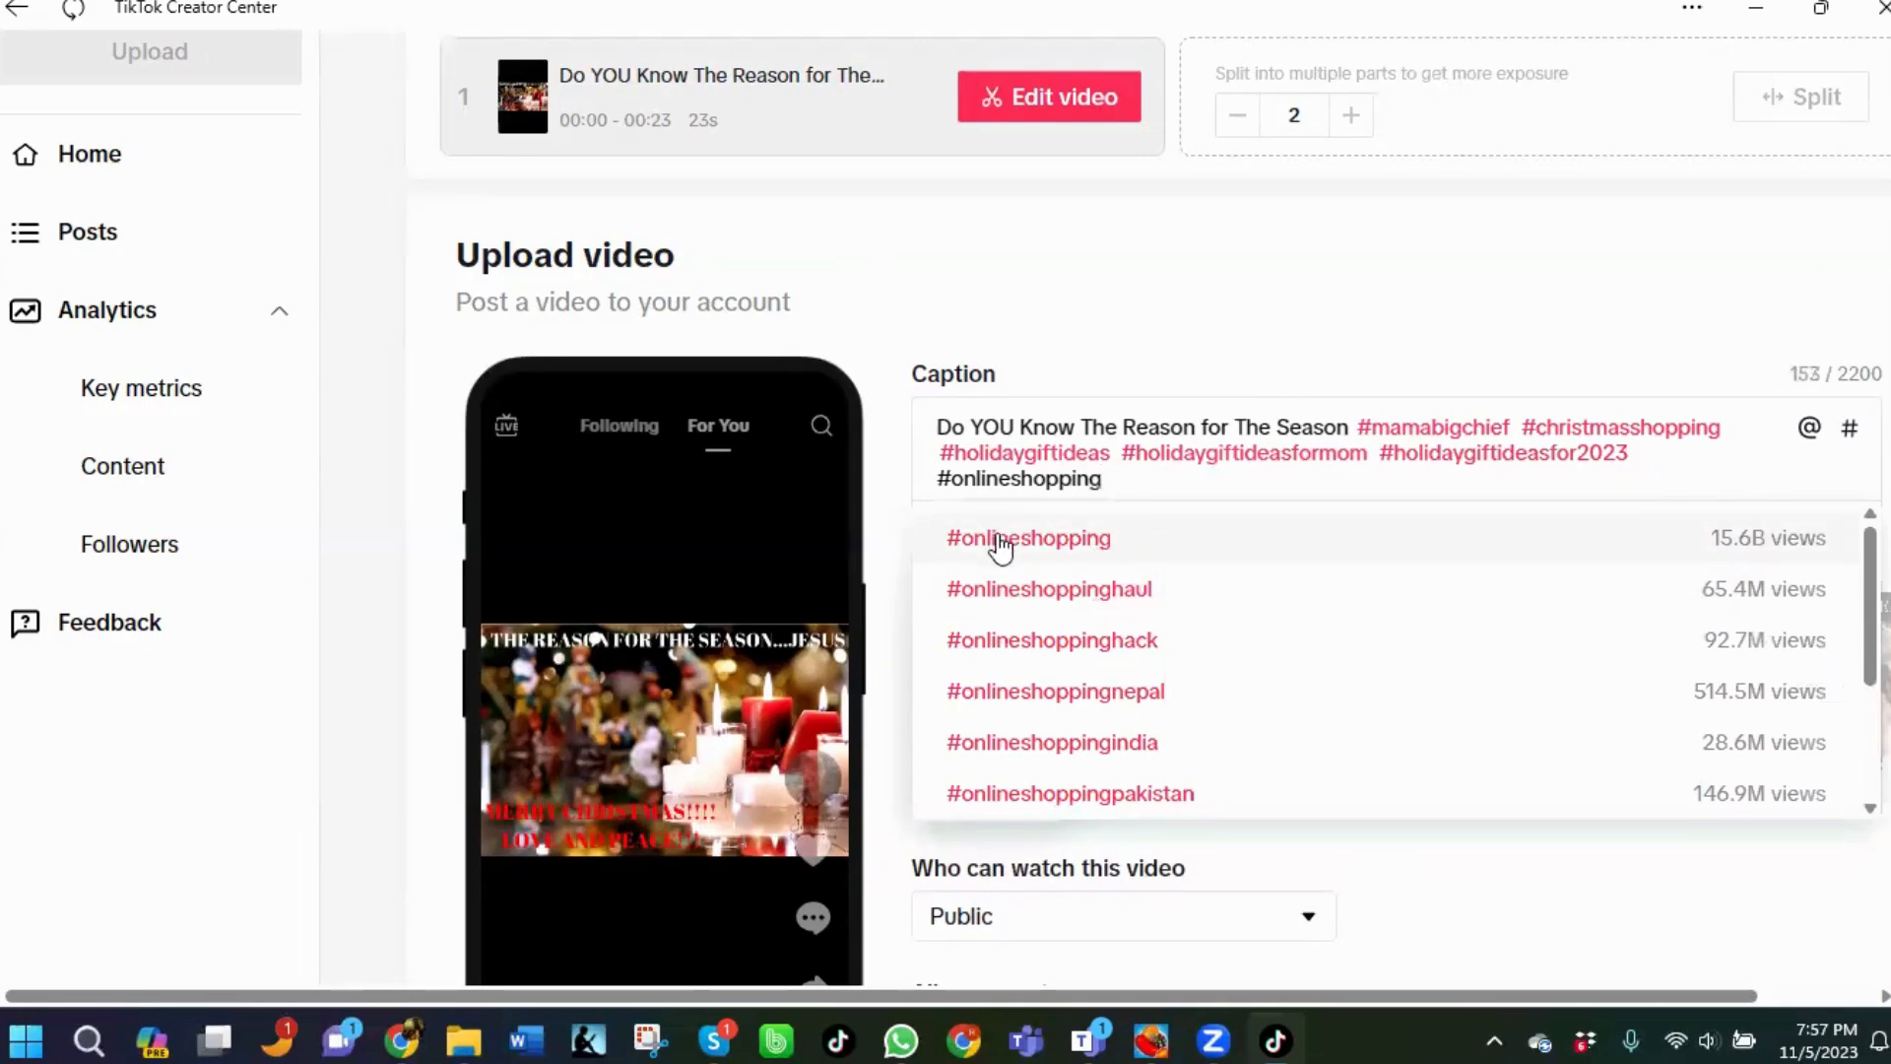
pyautogui.click(1084, 551)
# Add the hashtag #onlineshoppinghack to the caption from the suggestion list.
pyautogui.write('#online')
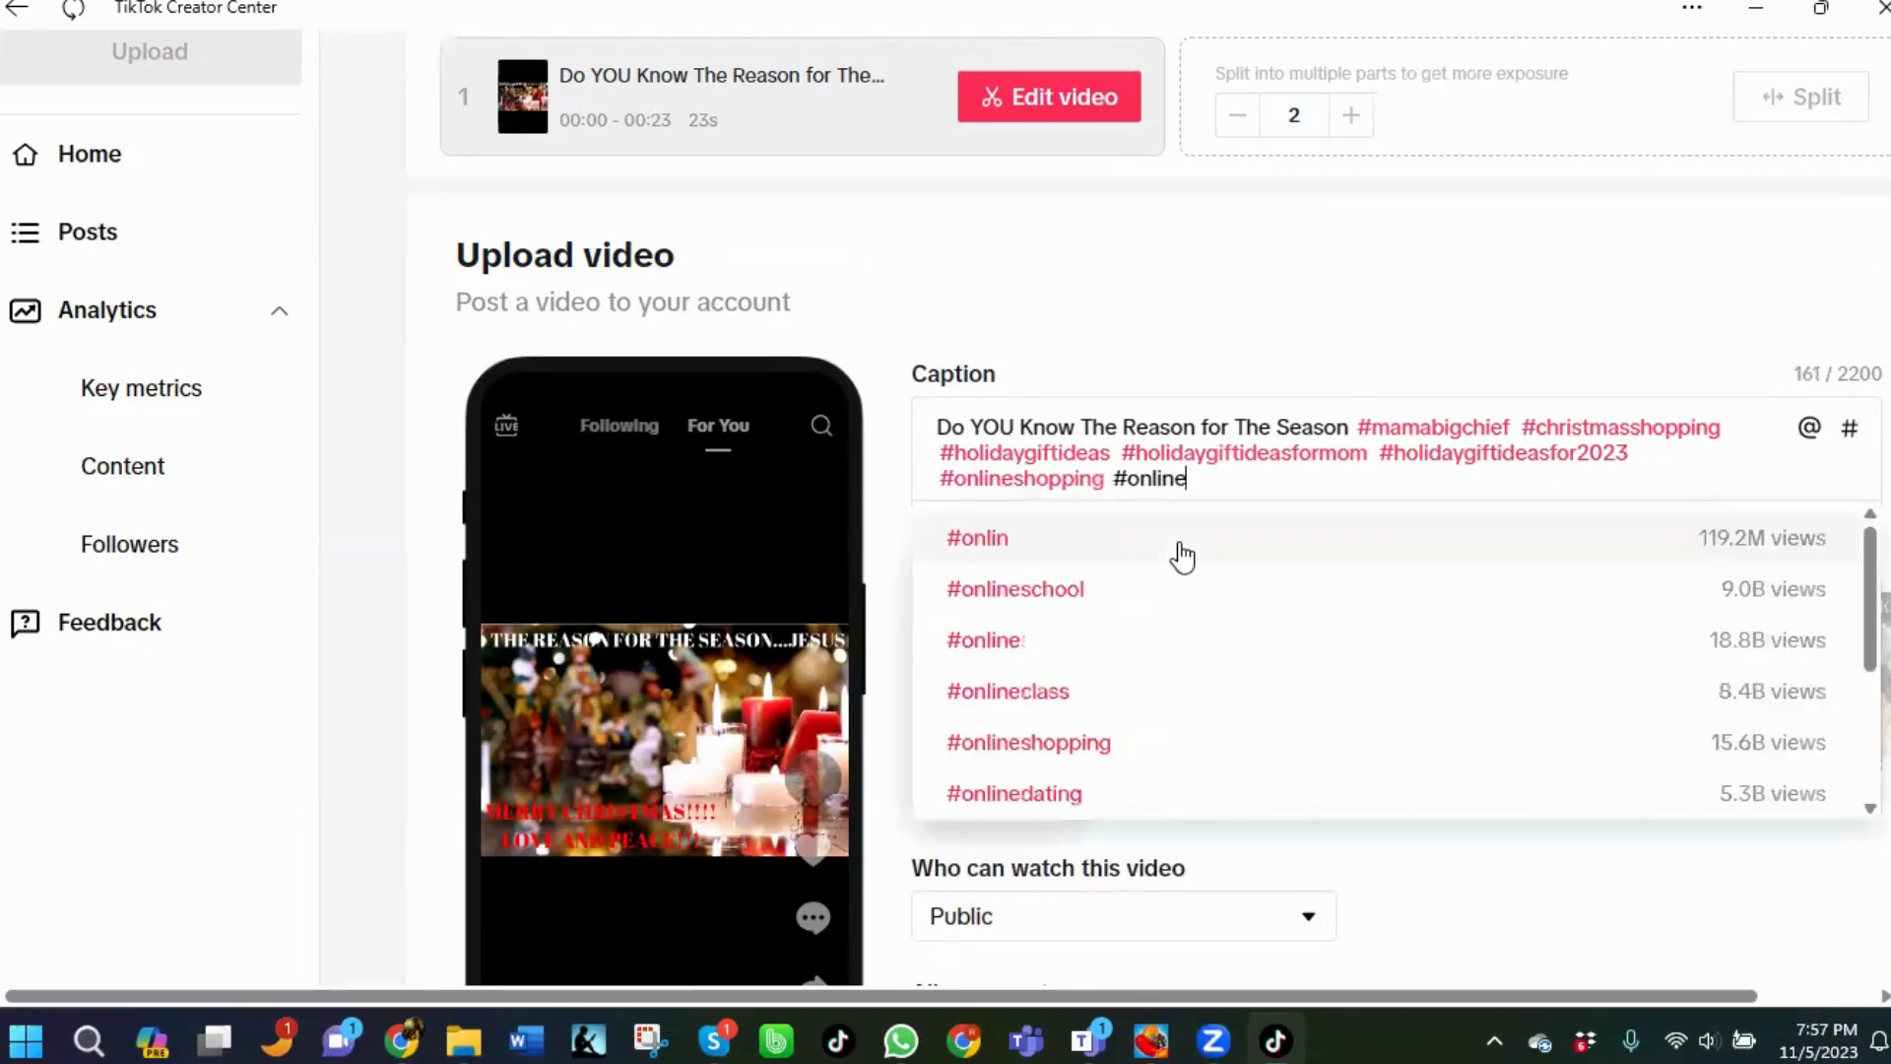
pyautogui.write('holid')
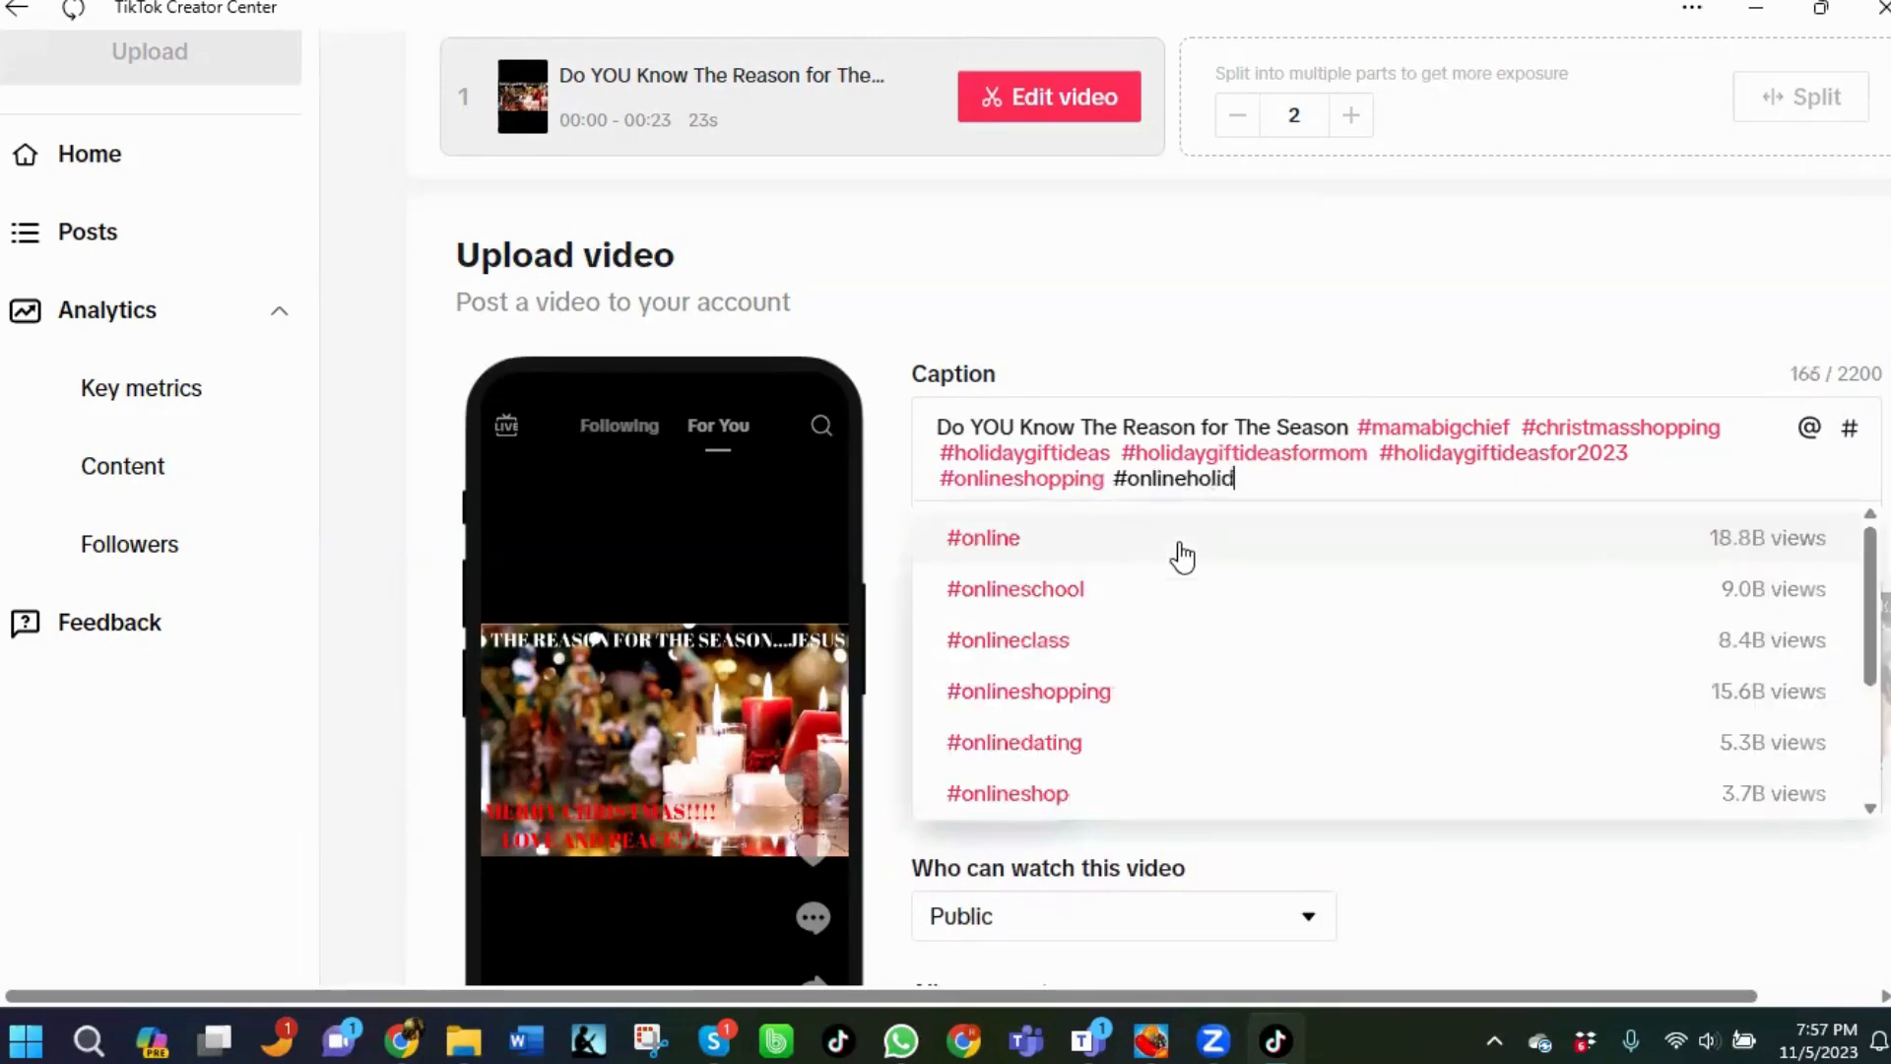
pyautogui.write('ayshopping')
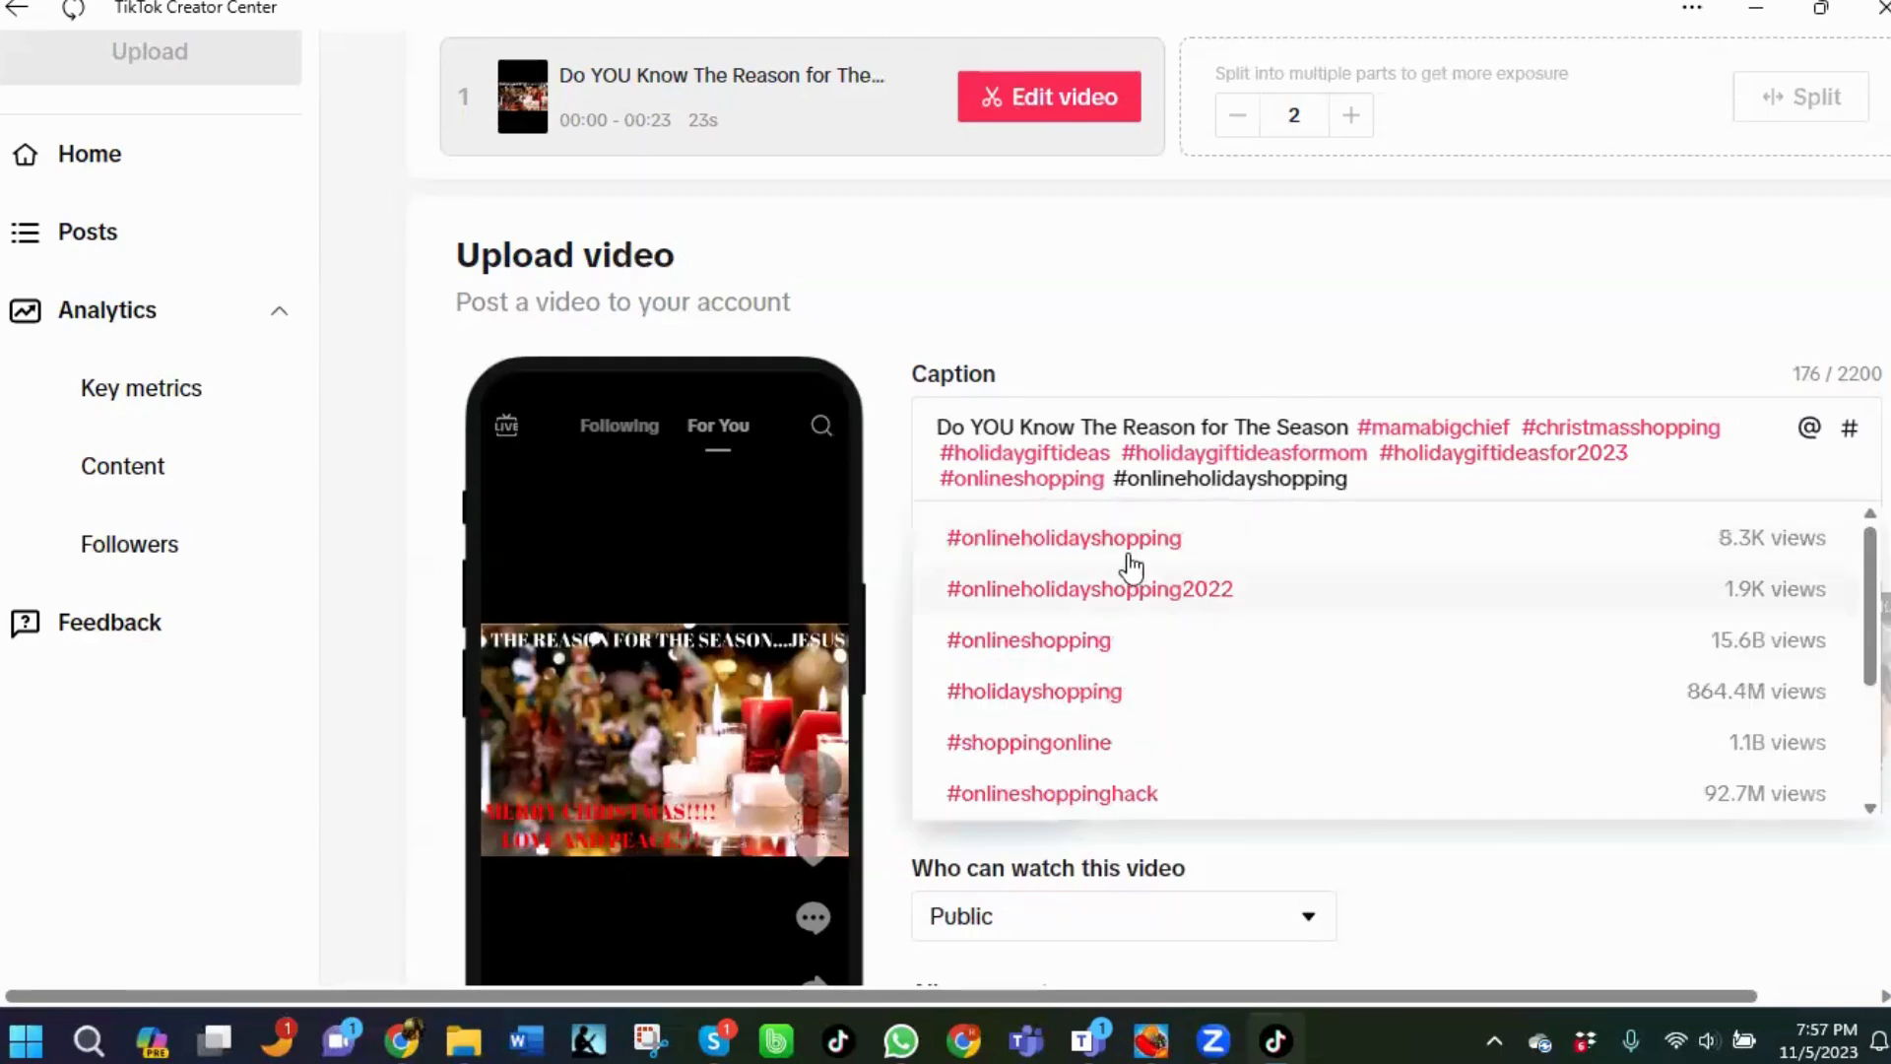
pyautogui.scroll(-1, 1212, 658)
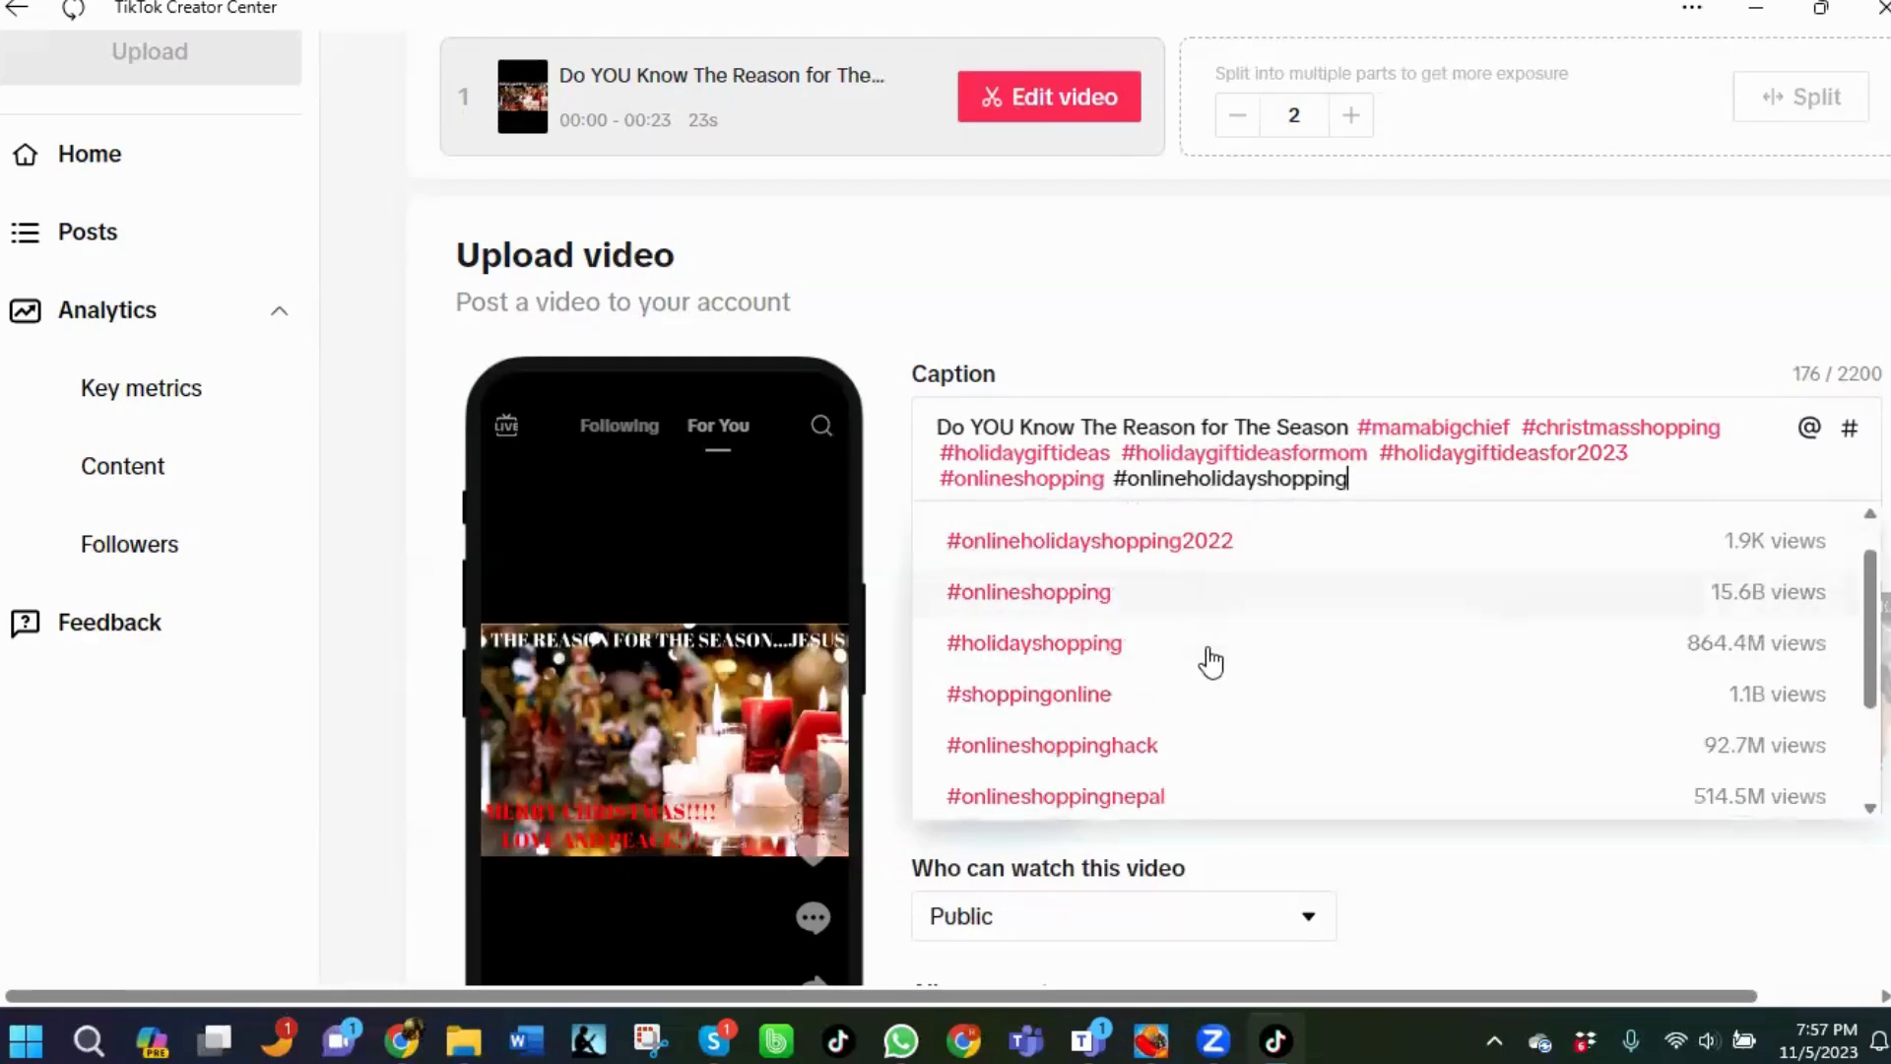
pyautogui.click(1072, 764)
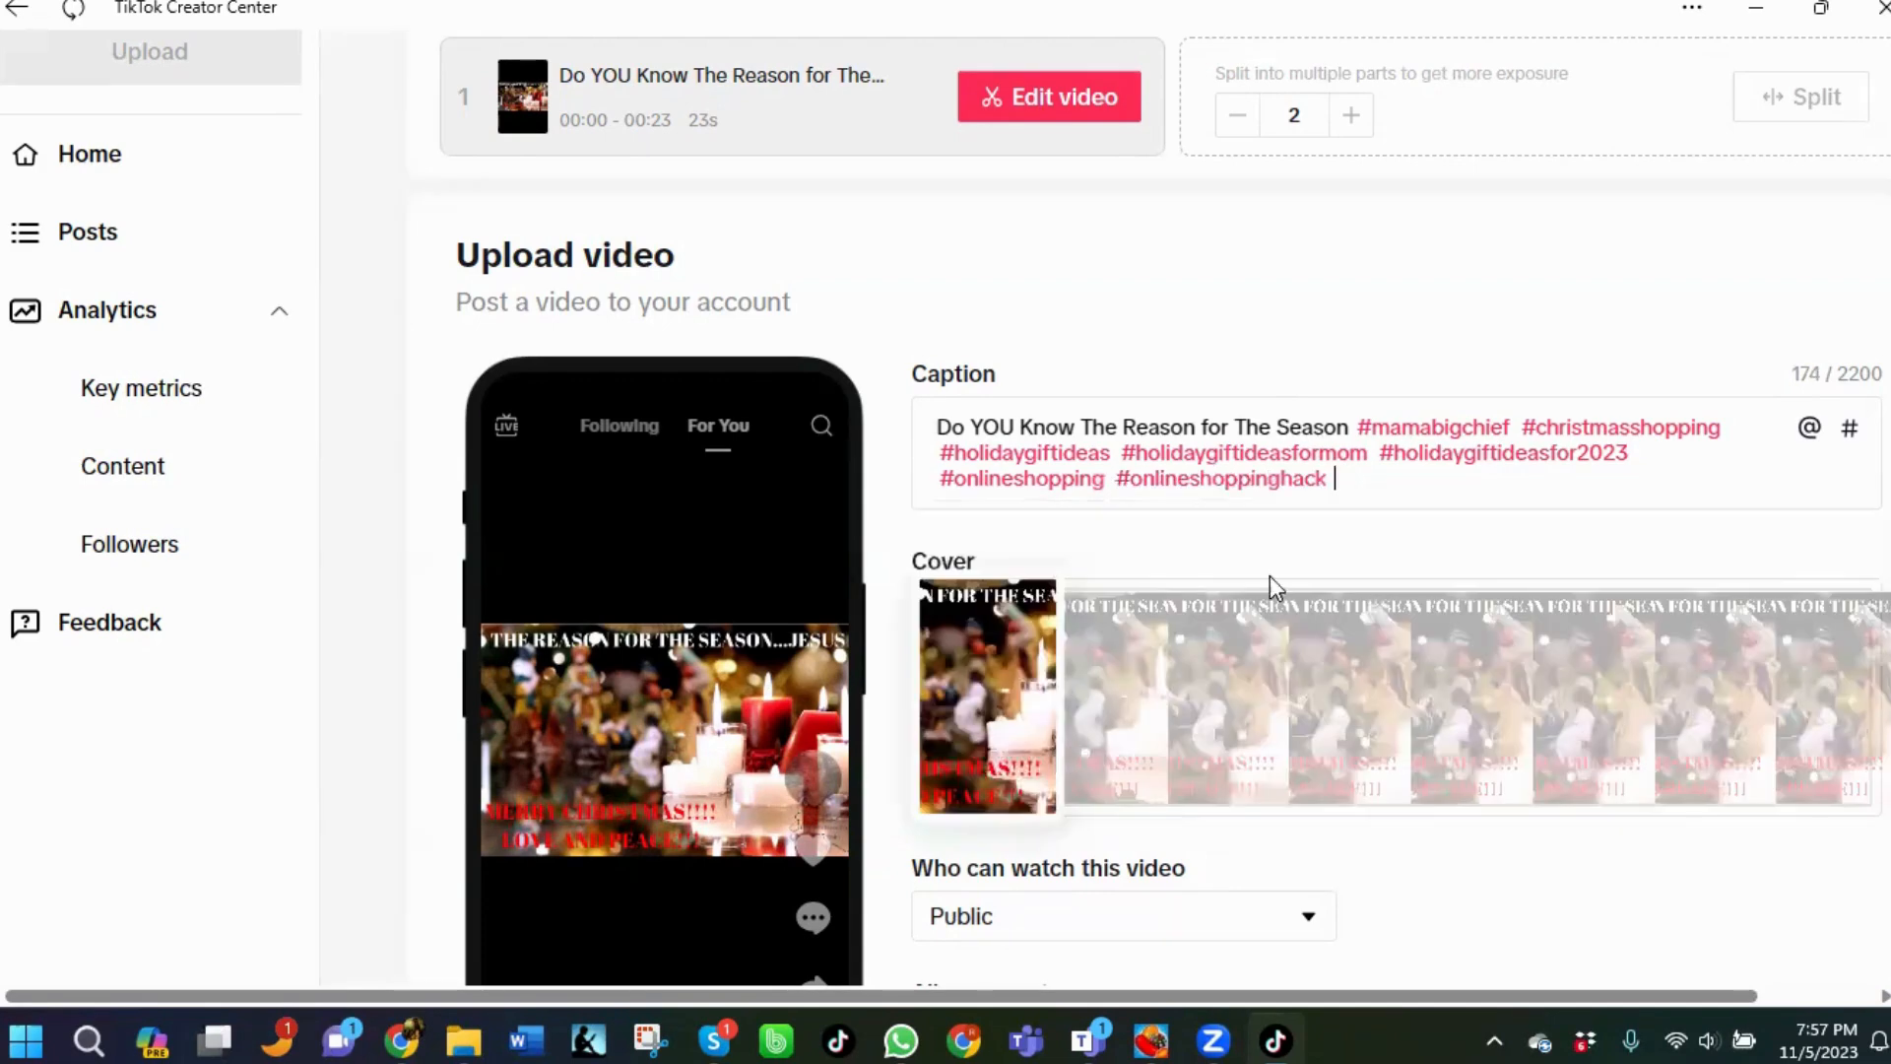
# Add the hashtag #shoppingonline to the caption from the suggestions.
pyautogui.write('#shoppling')
pyautogui.press('BackSpace')
pyautogui.press('BackSpace')
pyautogui.press('BackSpace')
pyautogui.press('BackSpace')
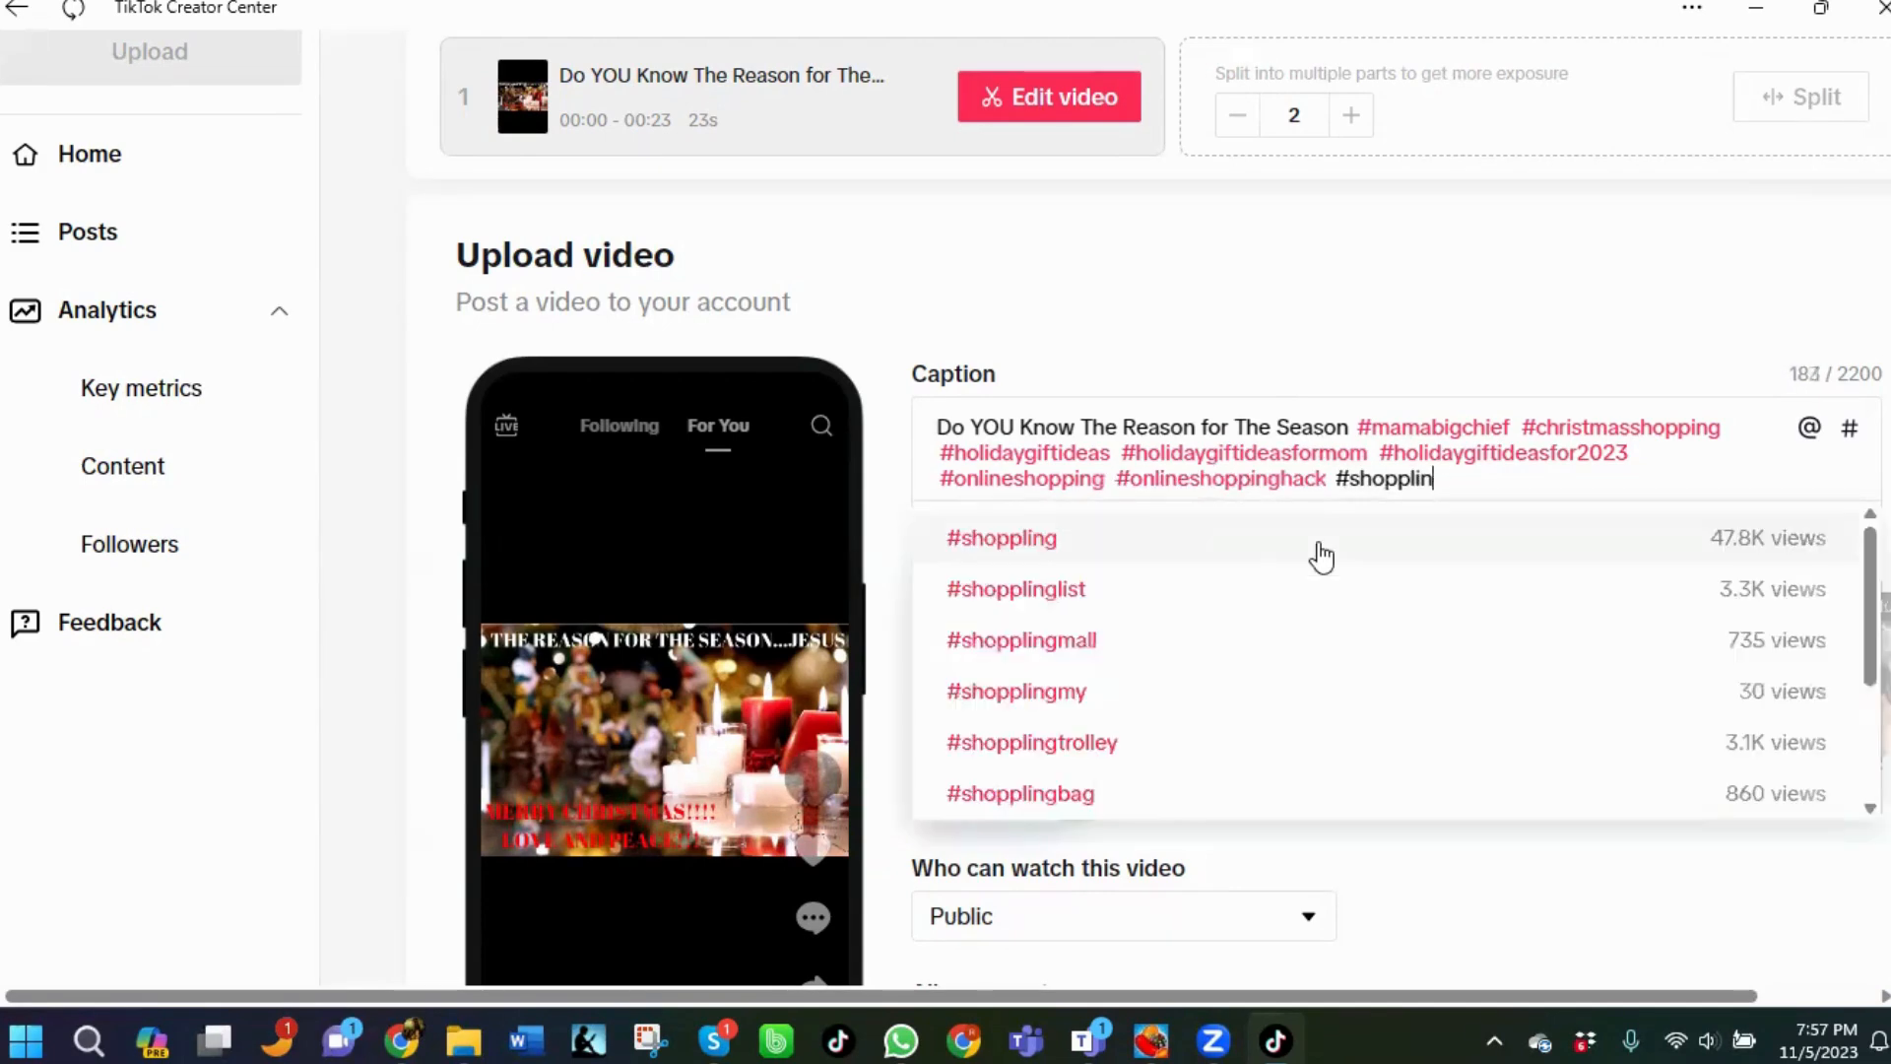
pyautogui.write('ingonlin')
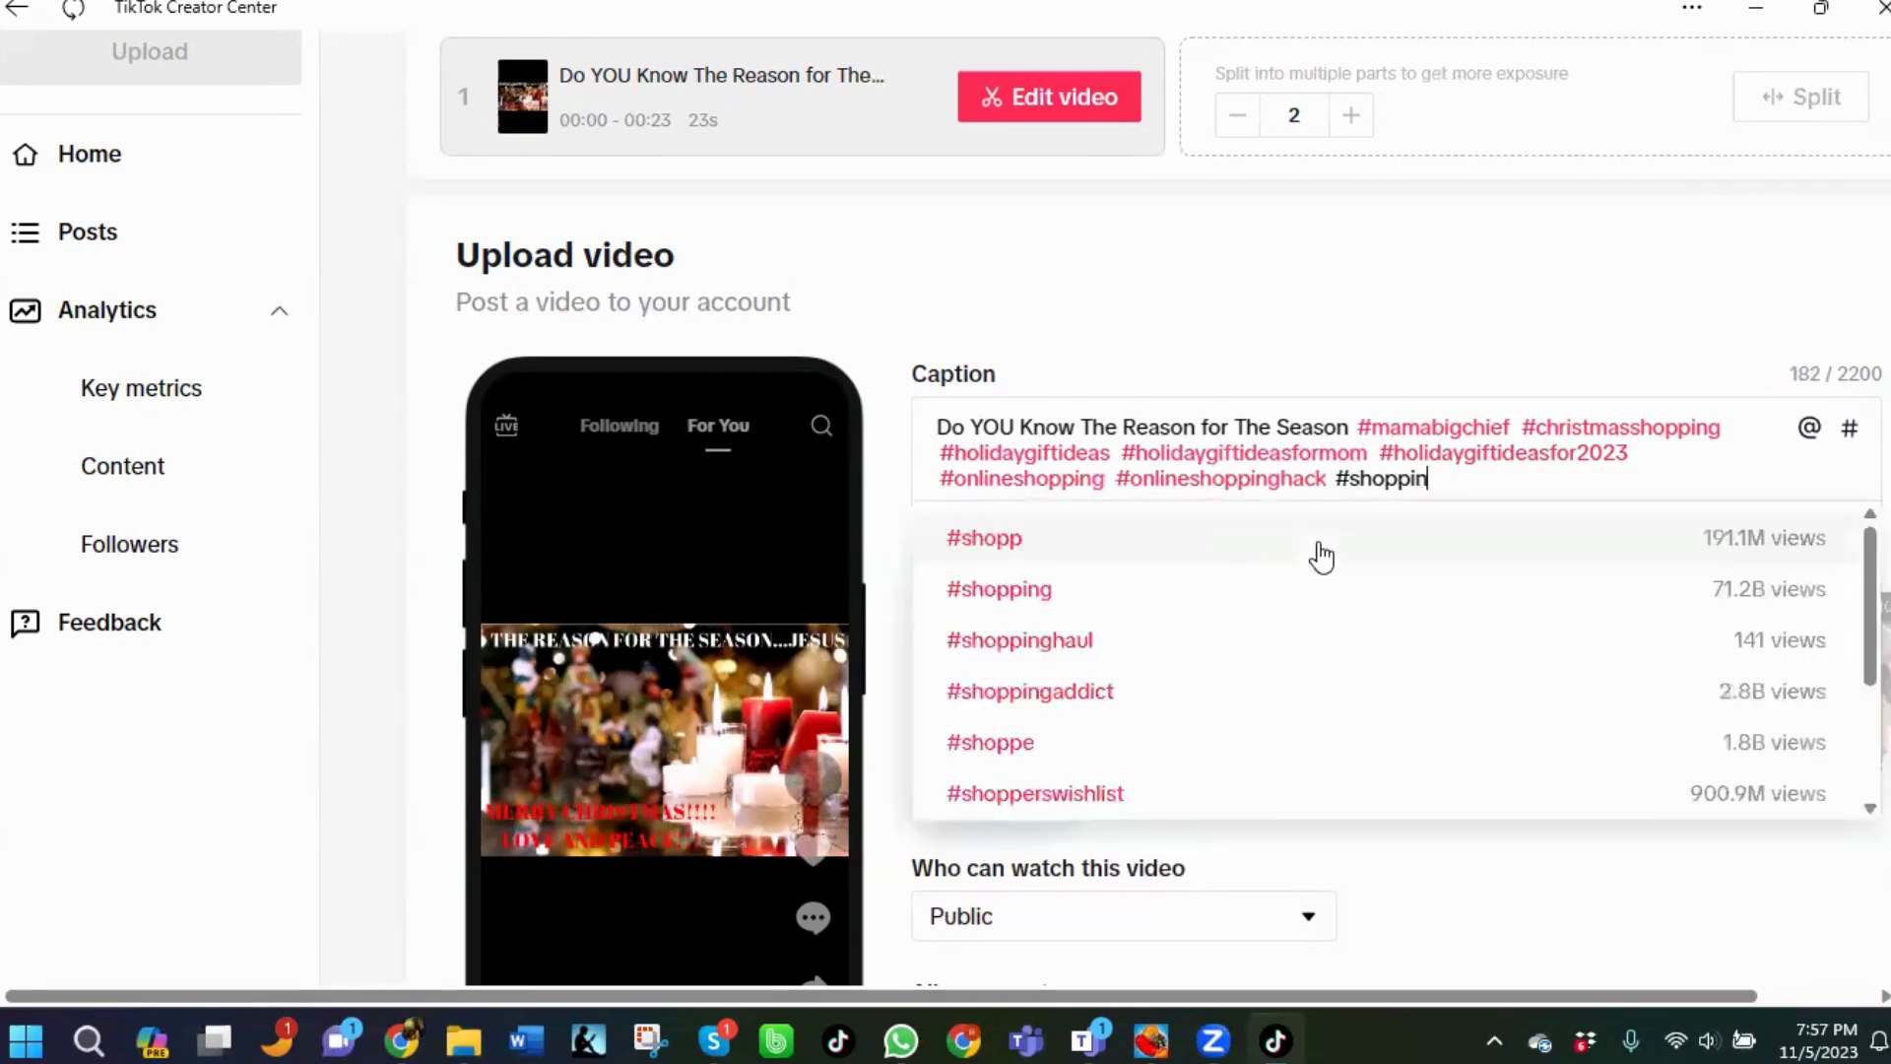
pyautogui.write('e')
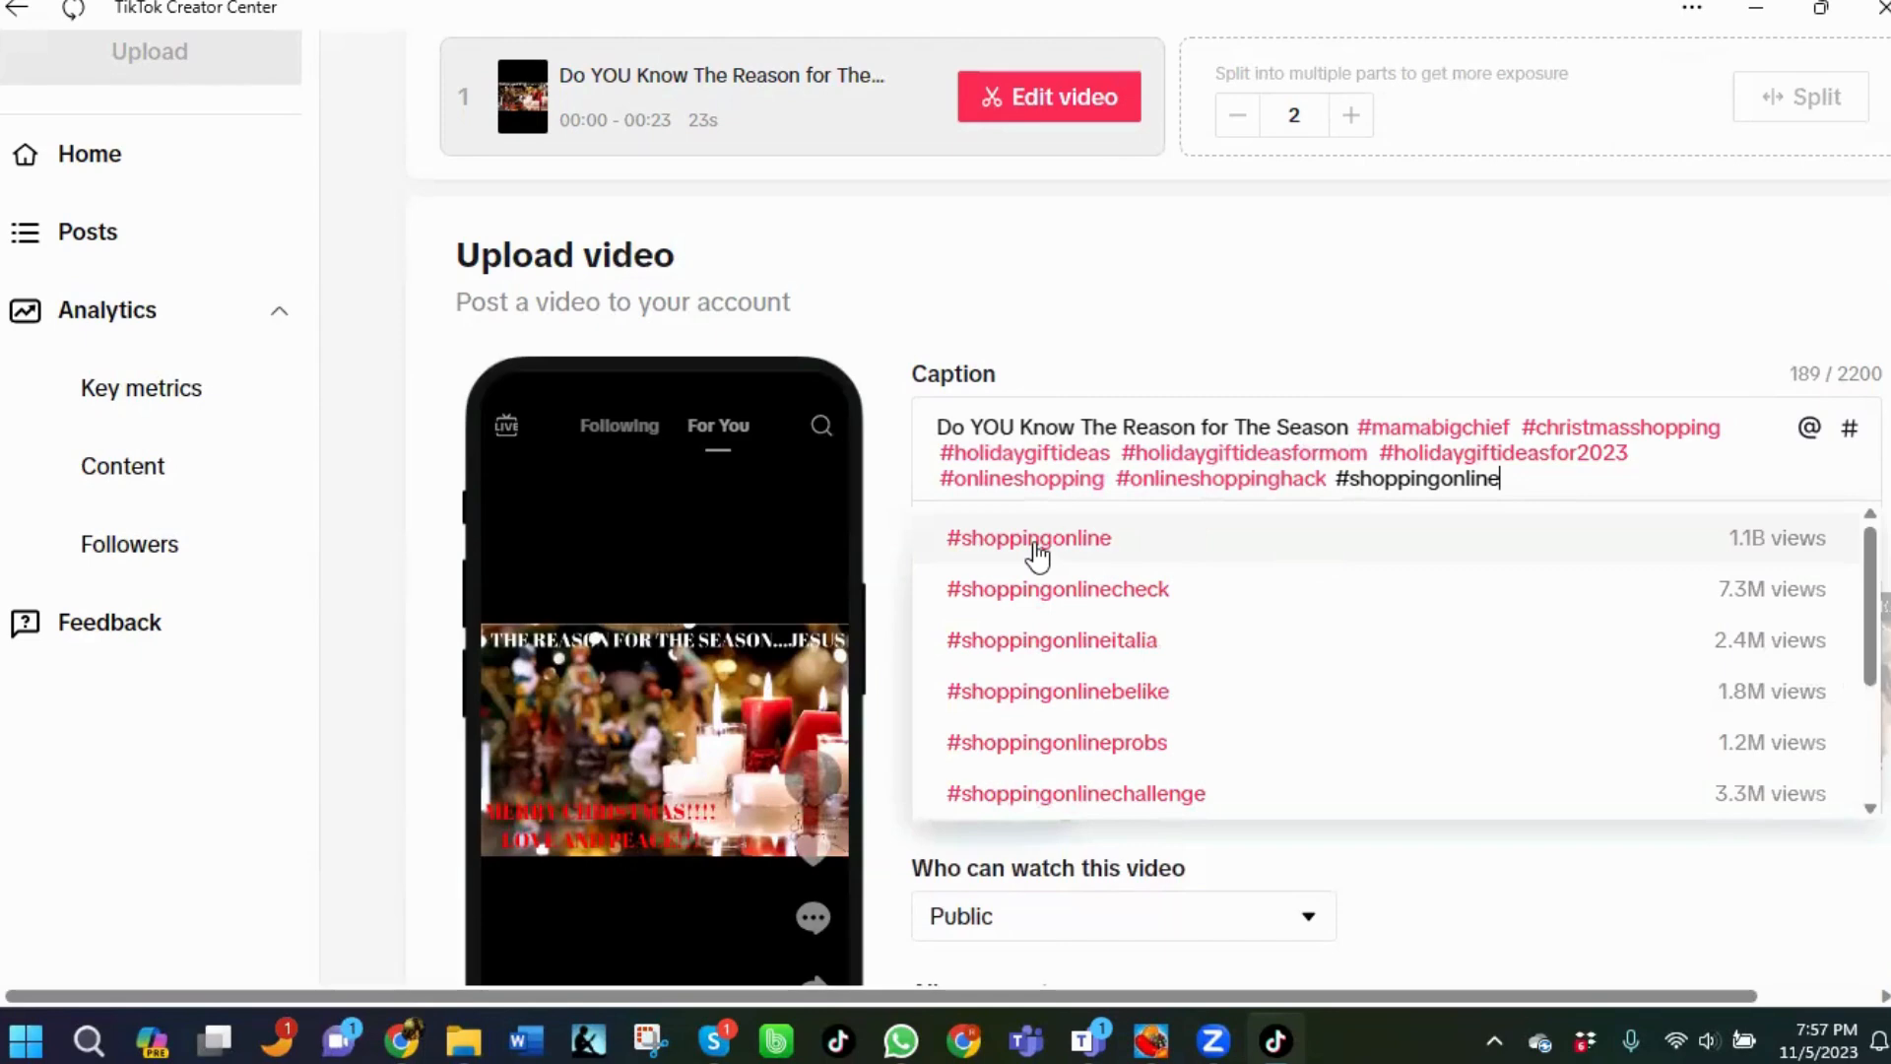
pyautogui.click(1035, 549)
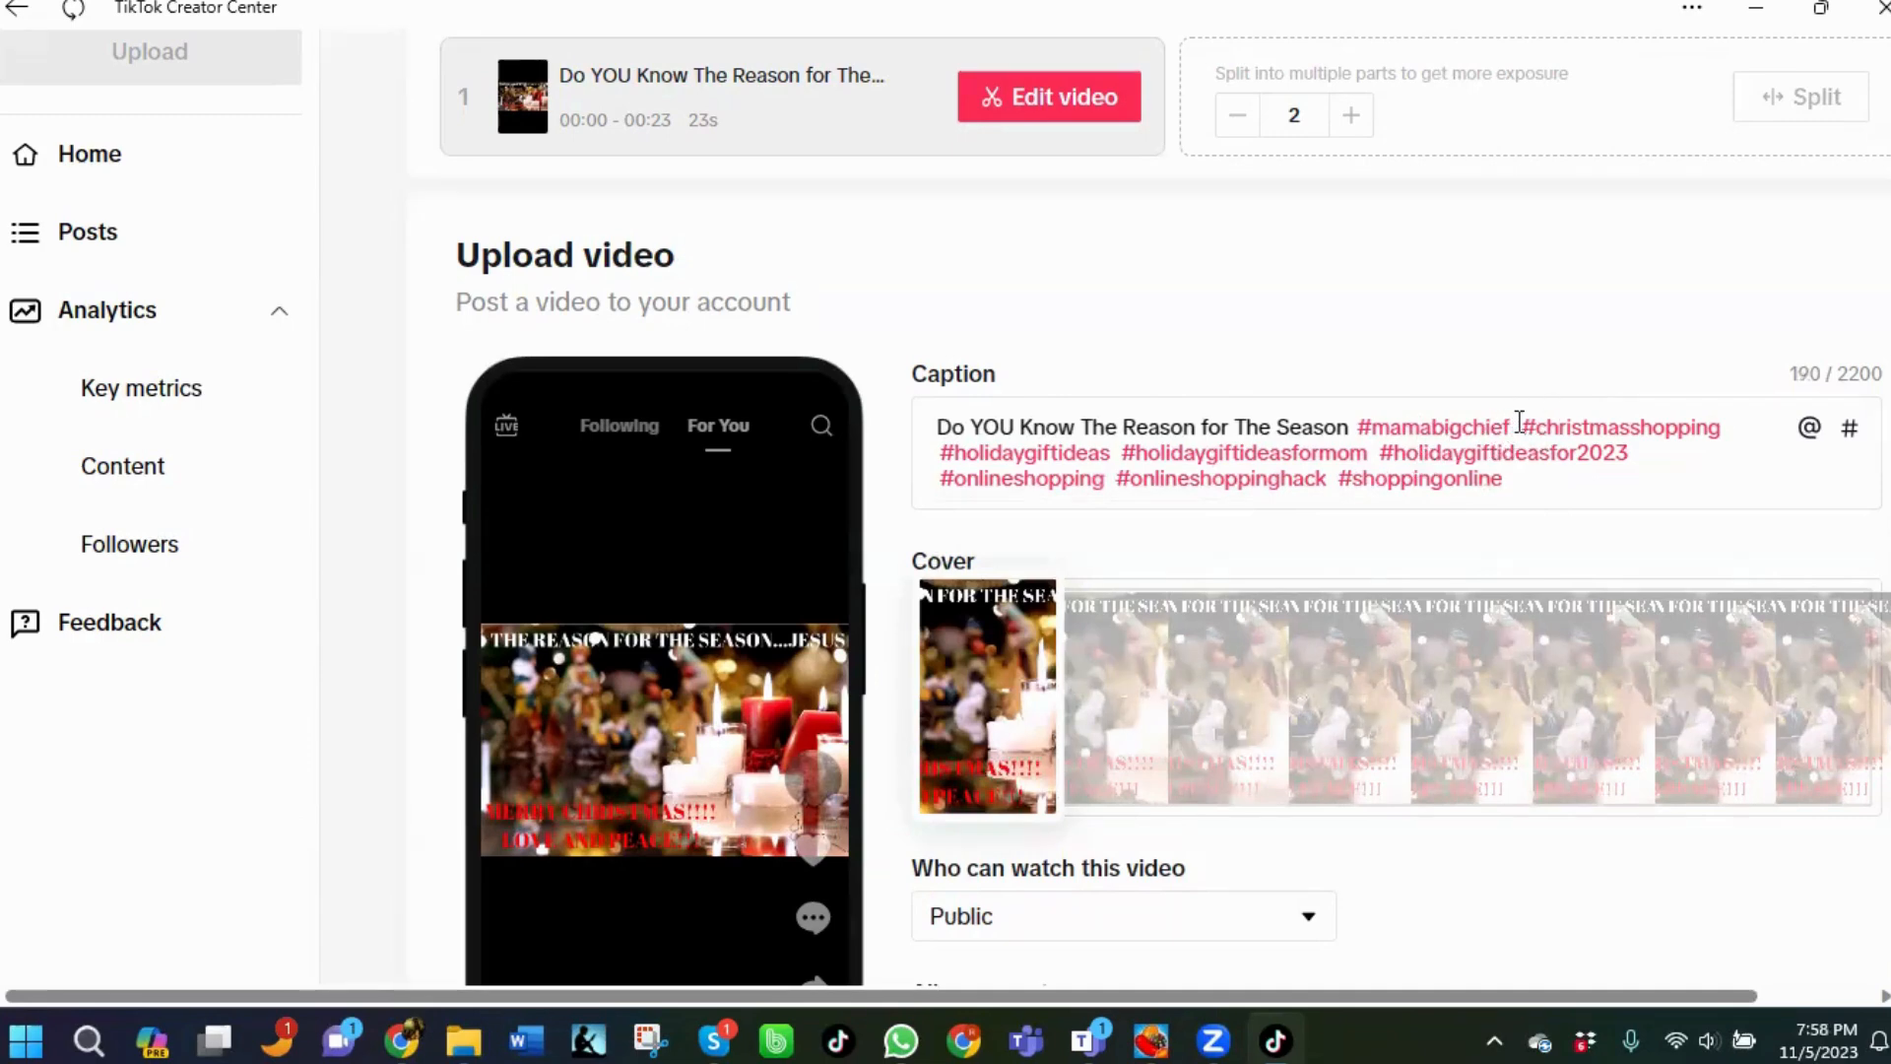
# Replace the #mamabigchief hashtag in the caption with #shopwithmamachief from the suggestions.
pyautogui.moveTo(1517, 427); pyautogui.dragTo(1367, 440)
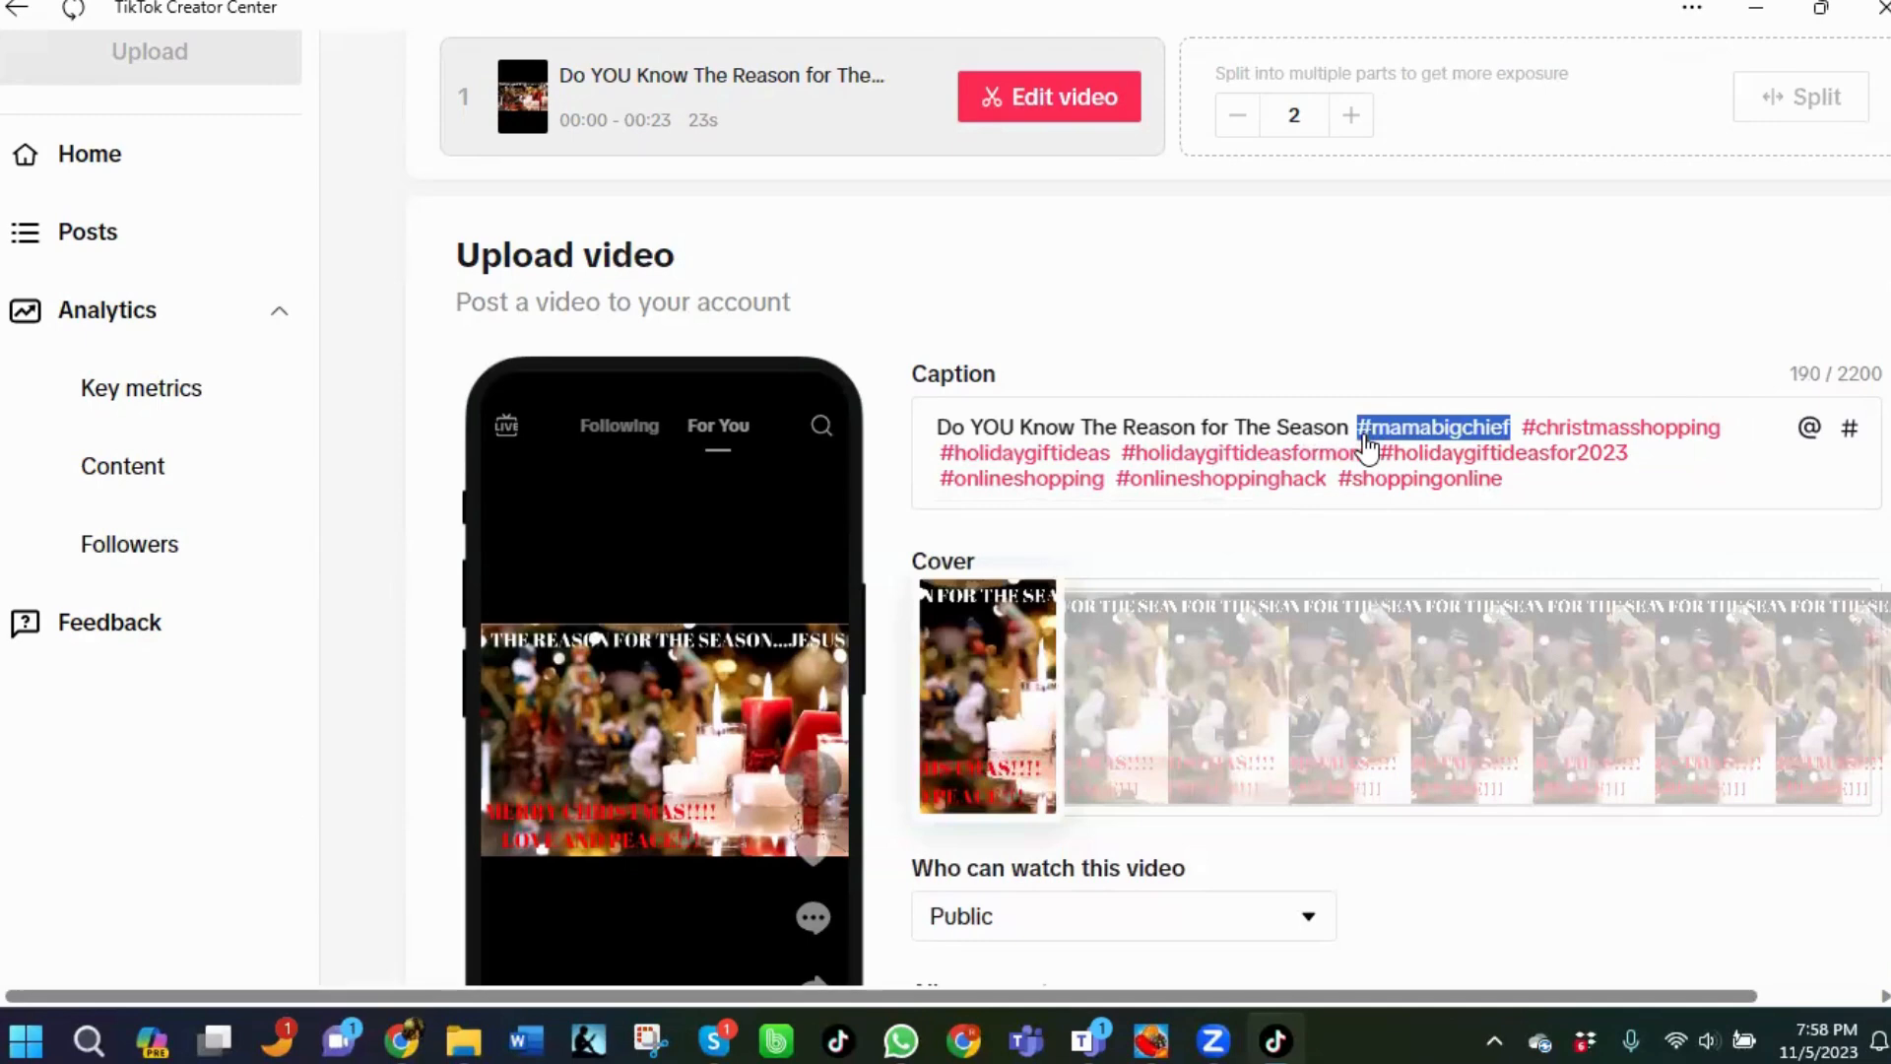
pyautogui.press('BackSpace')
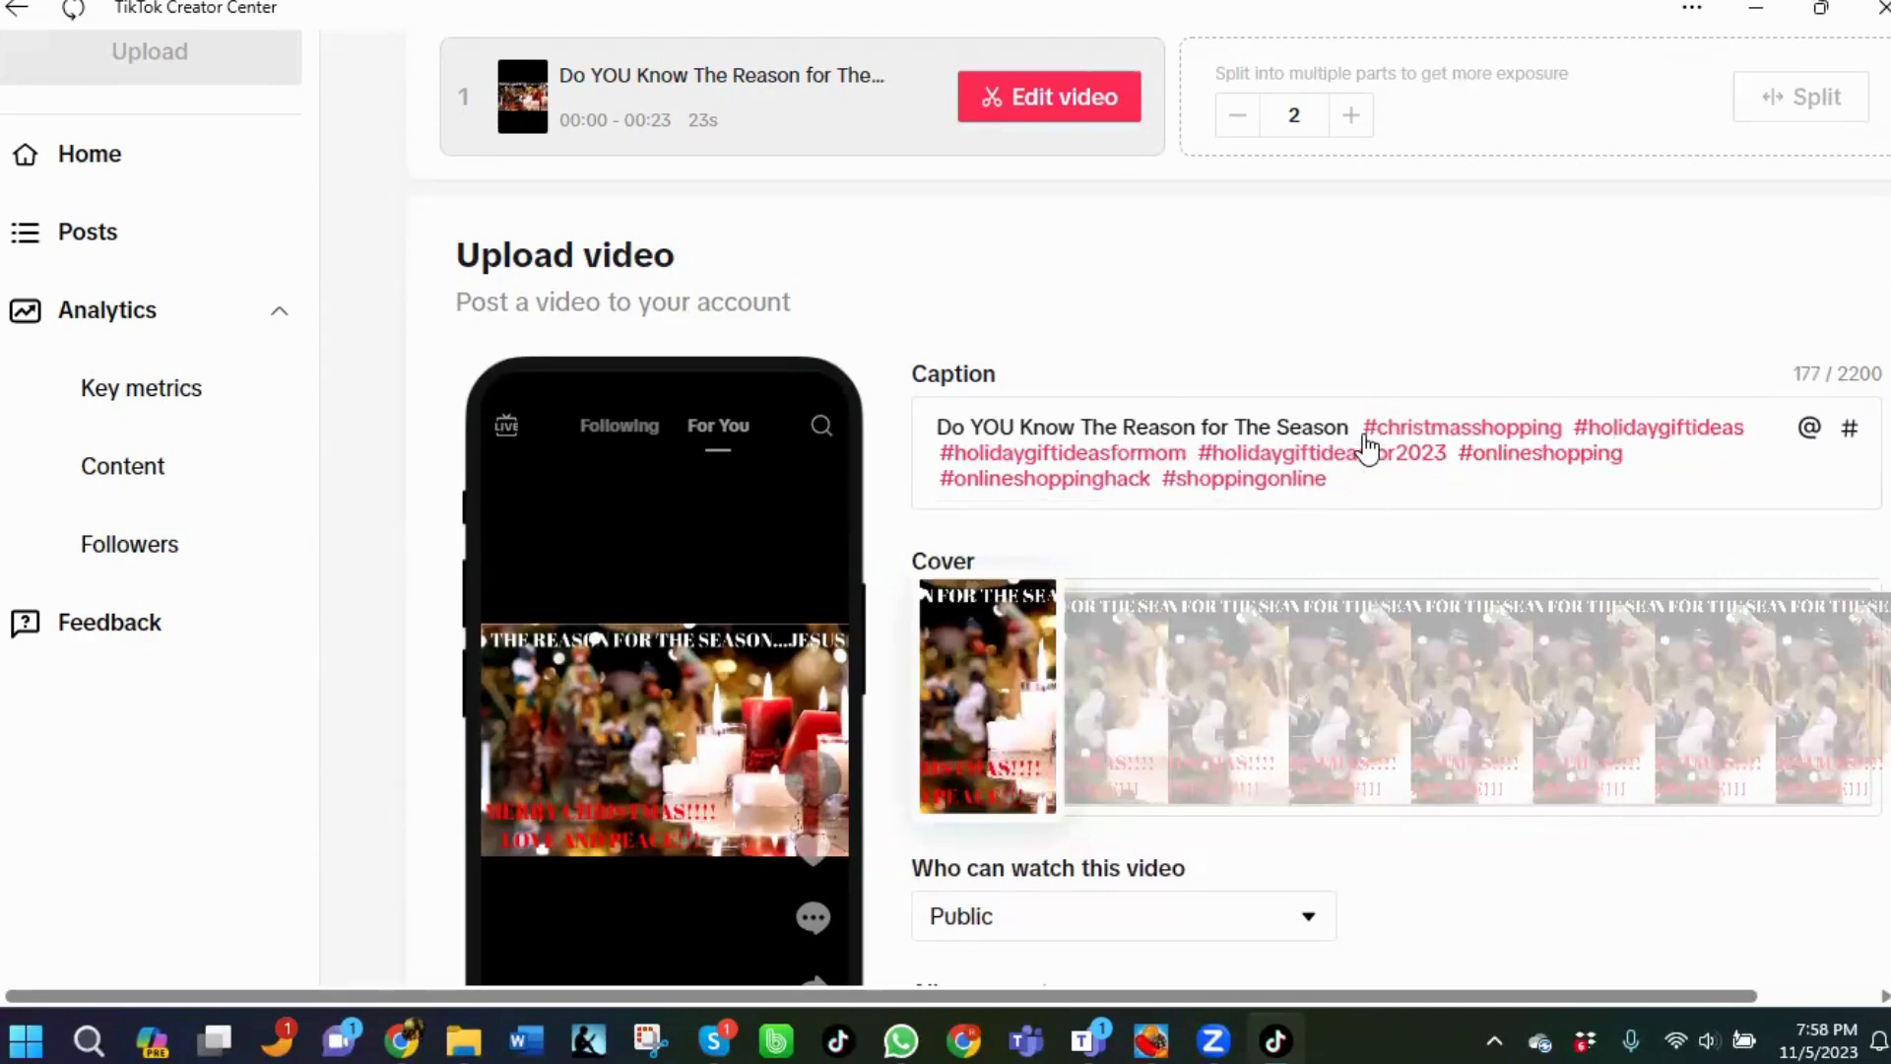
pyautogui.write('#shopwi')
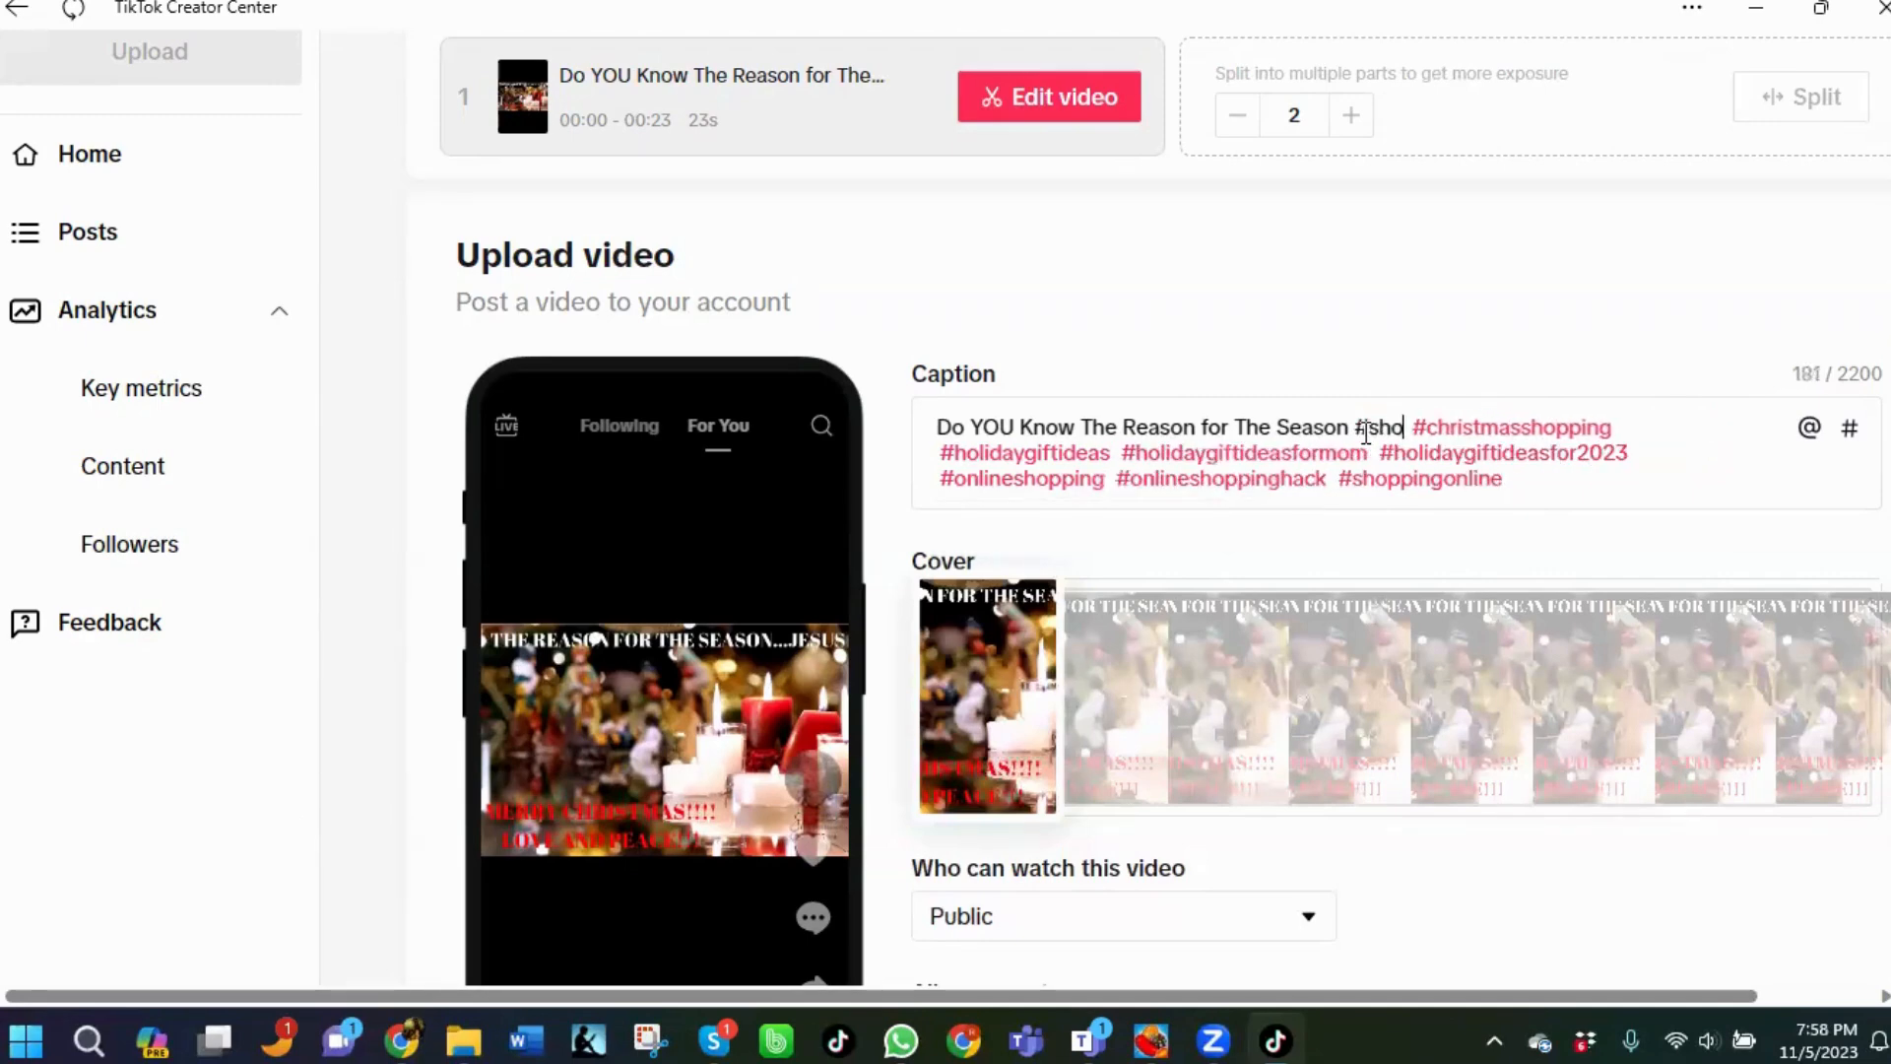
pyautogui.write('thmama')
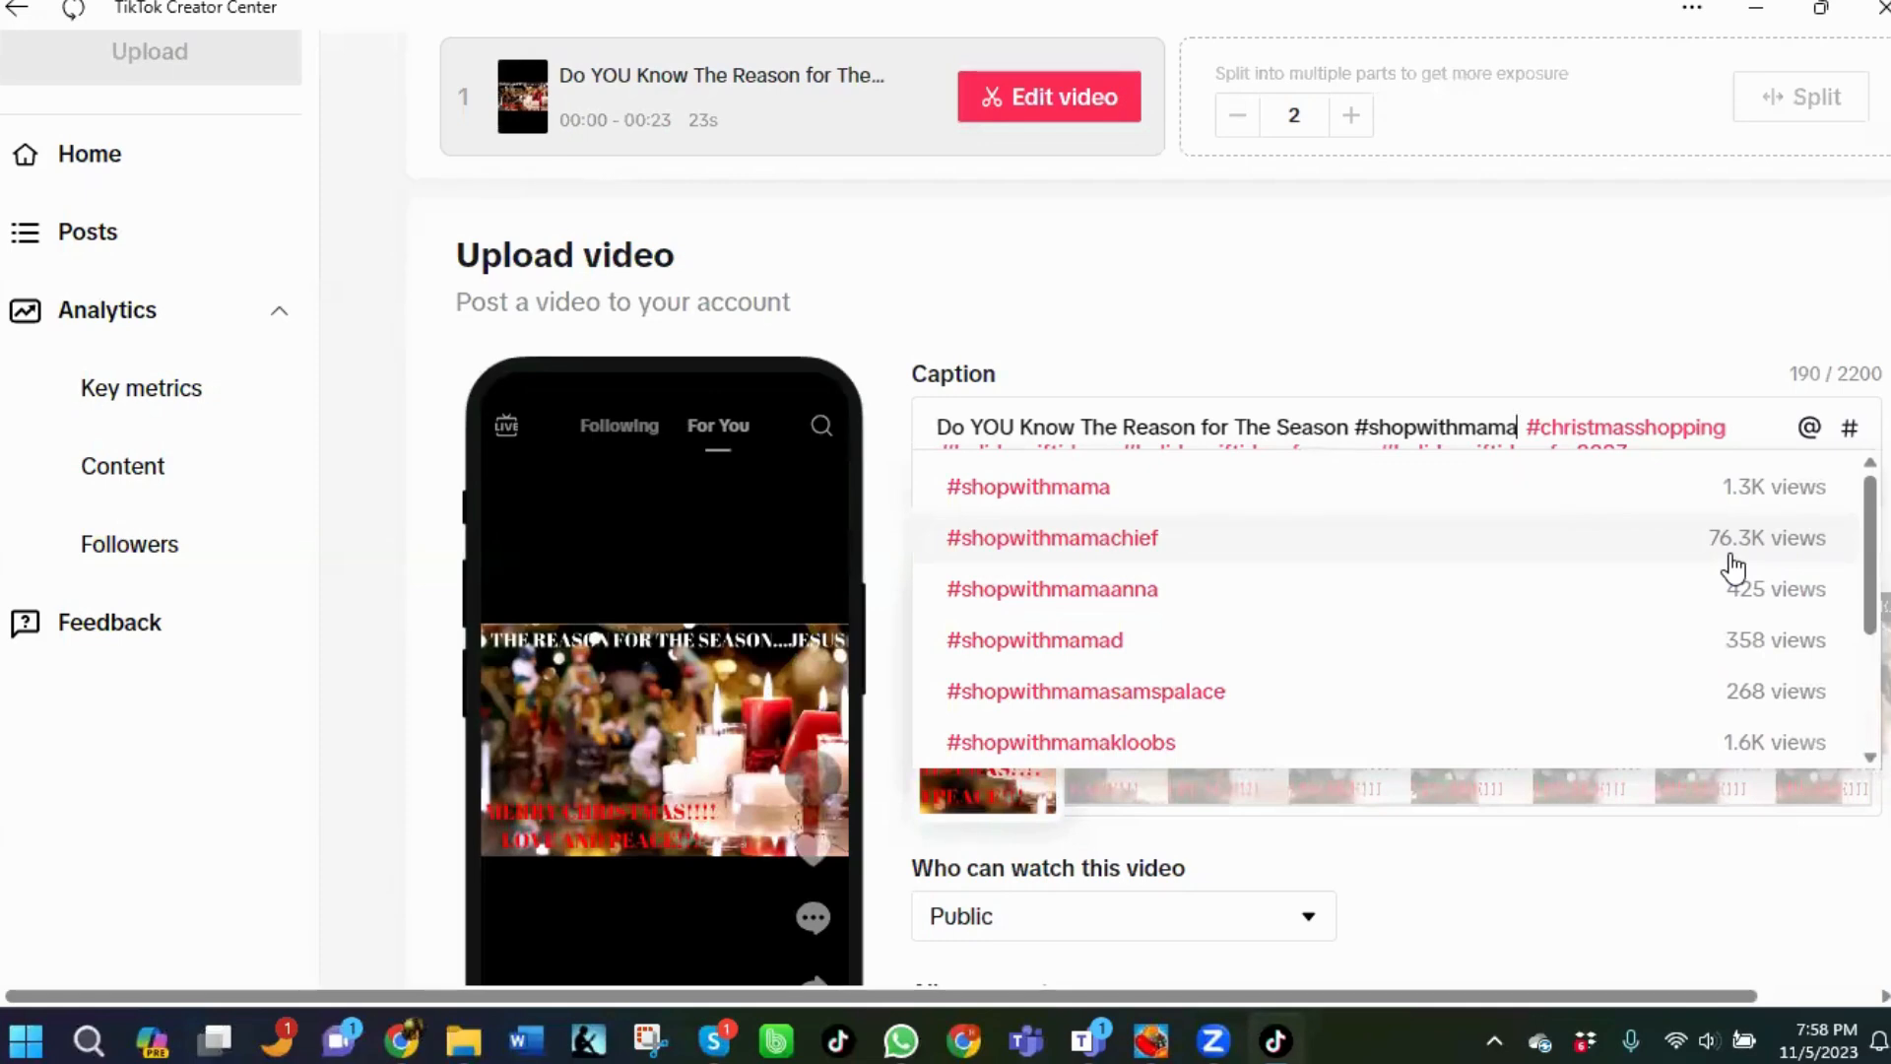
pyautogui.click(1055, 554)
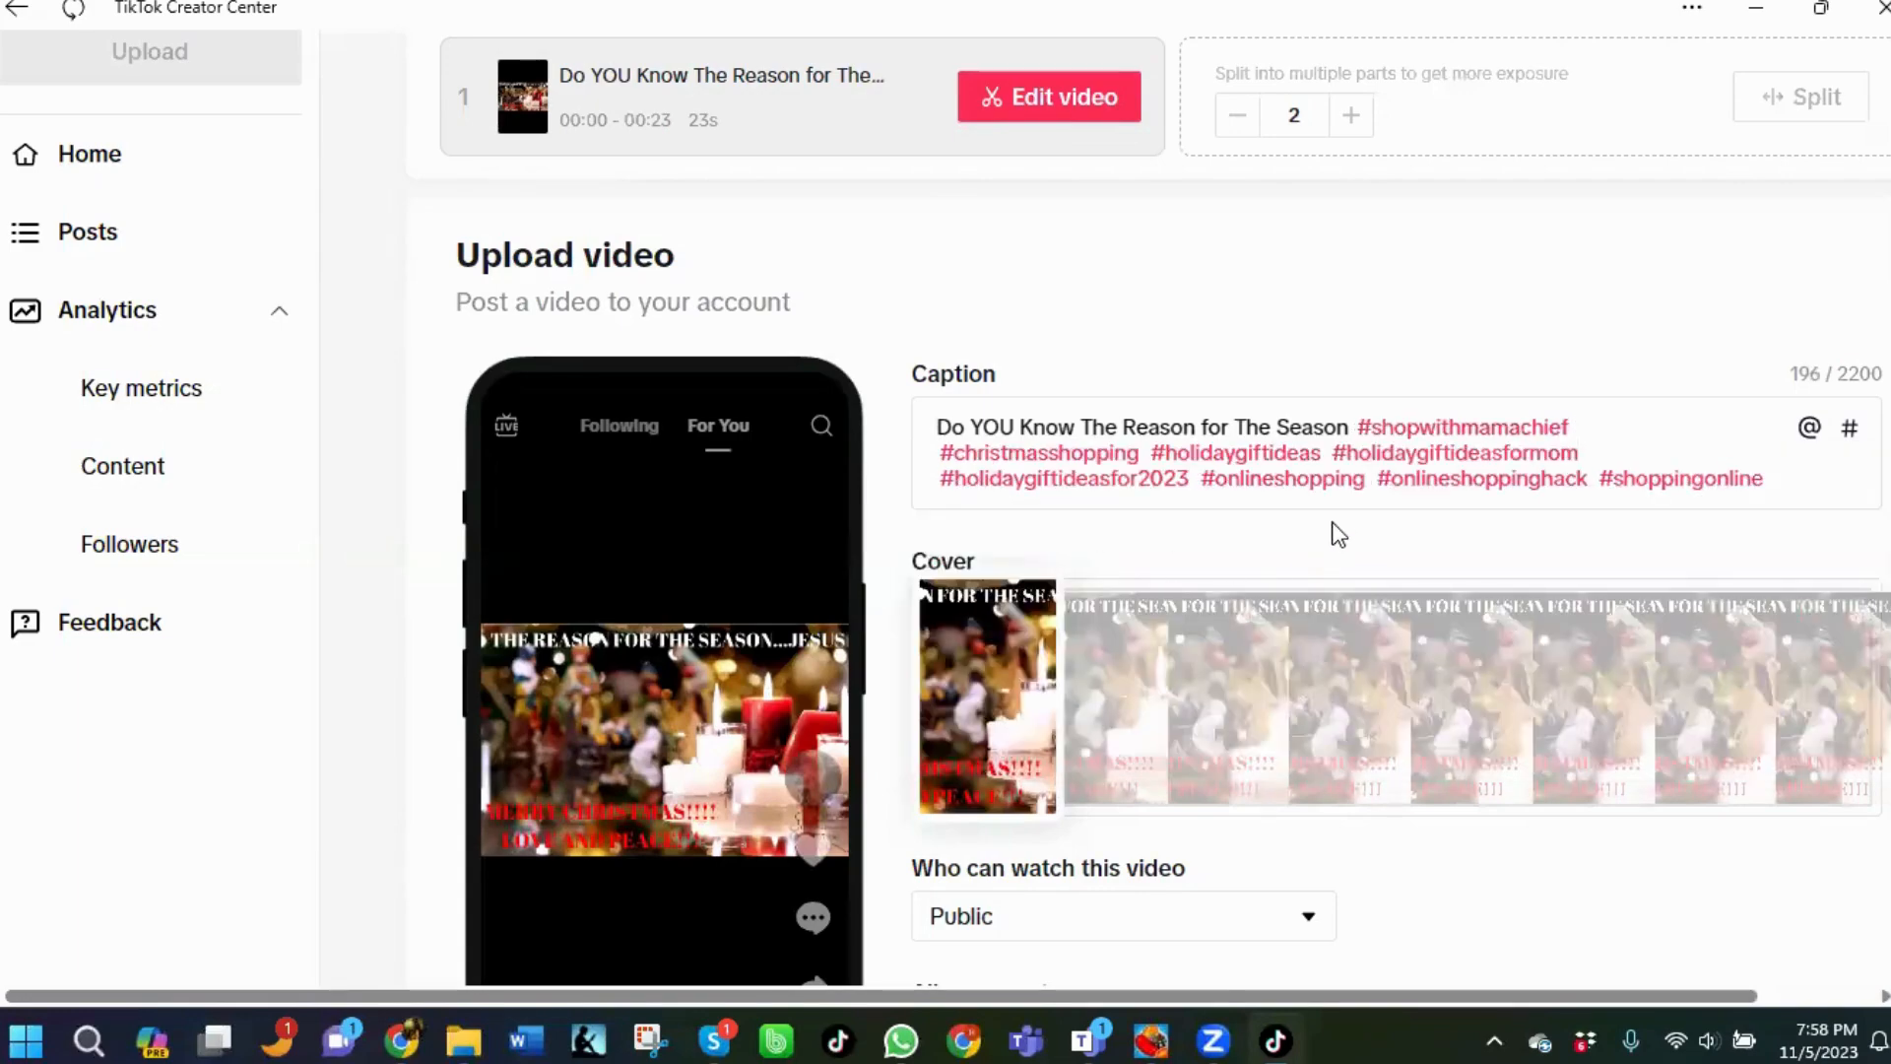
# Post the video and open the list of your posts.
pyautogui.scroll(-8, 1333, 532)
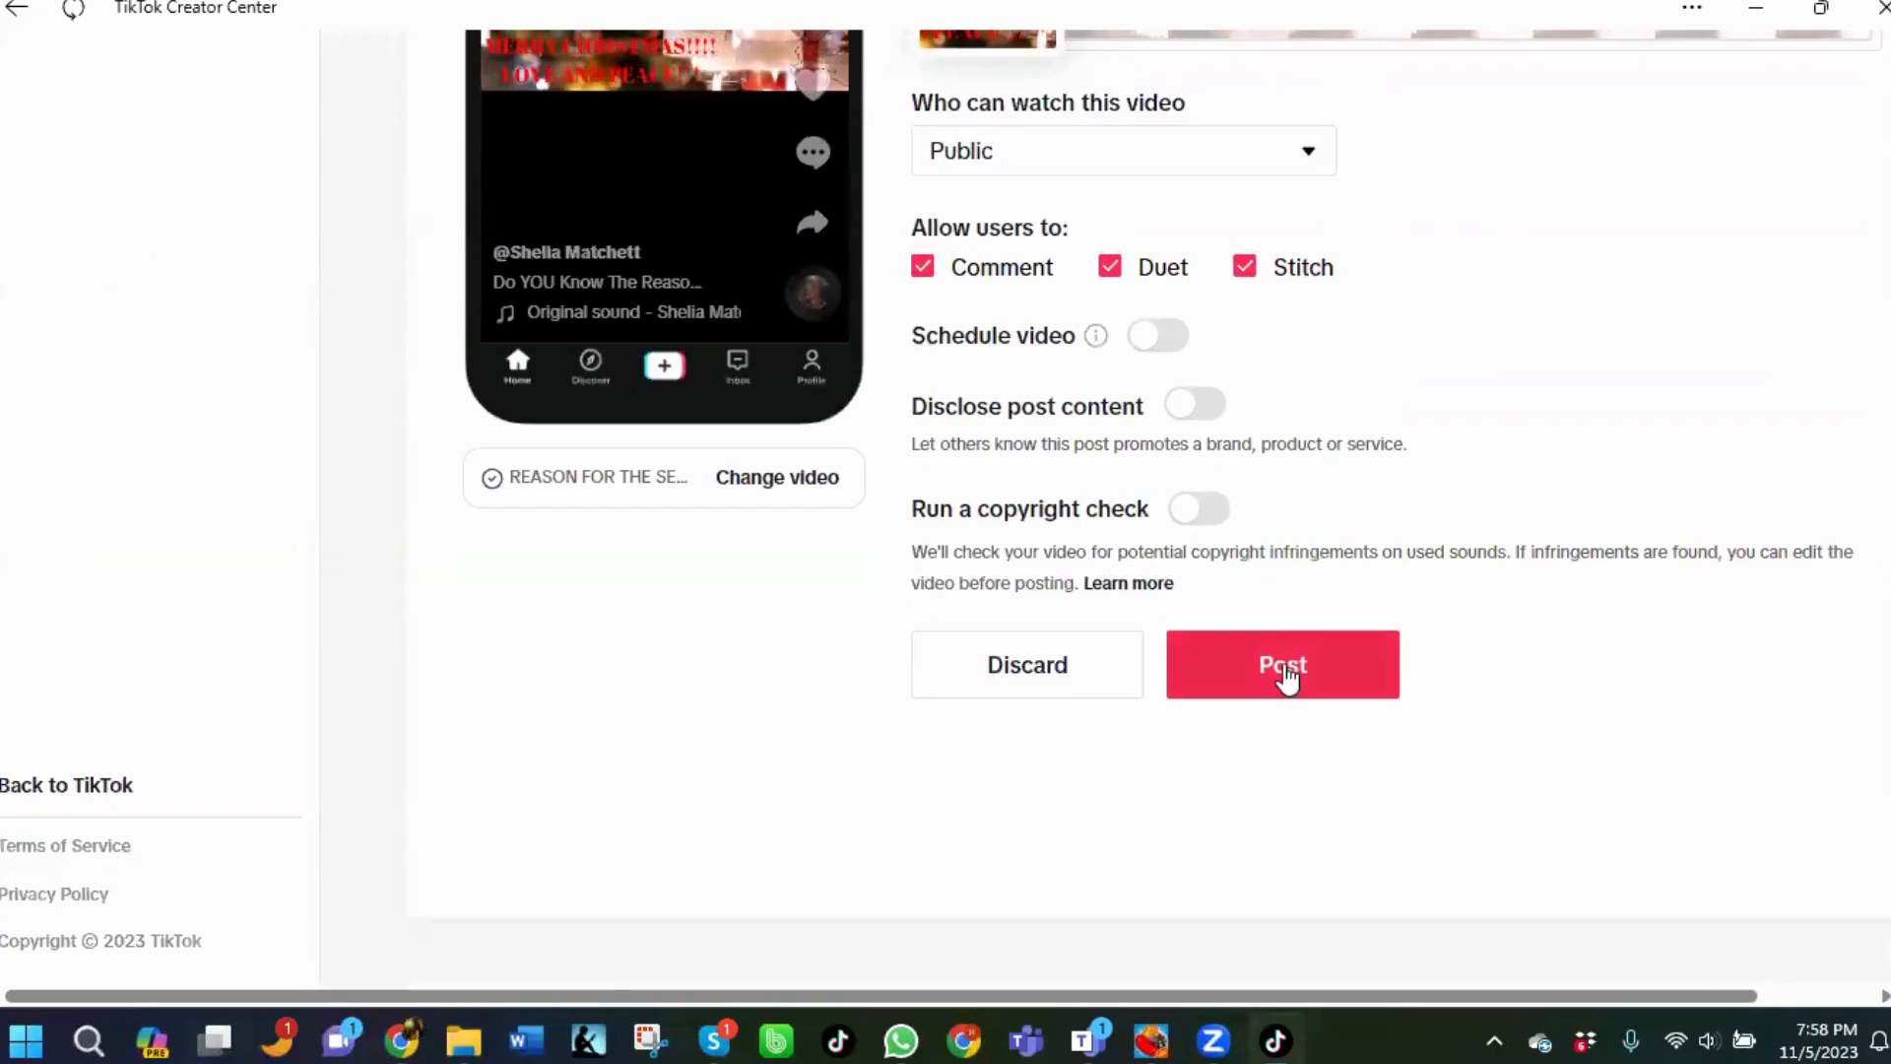
pyautogui.click(1286, 670)
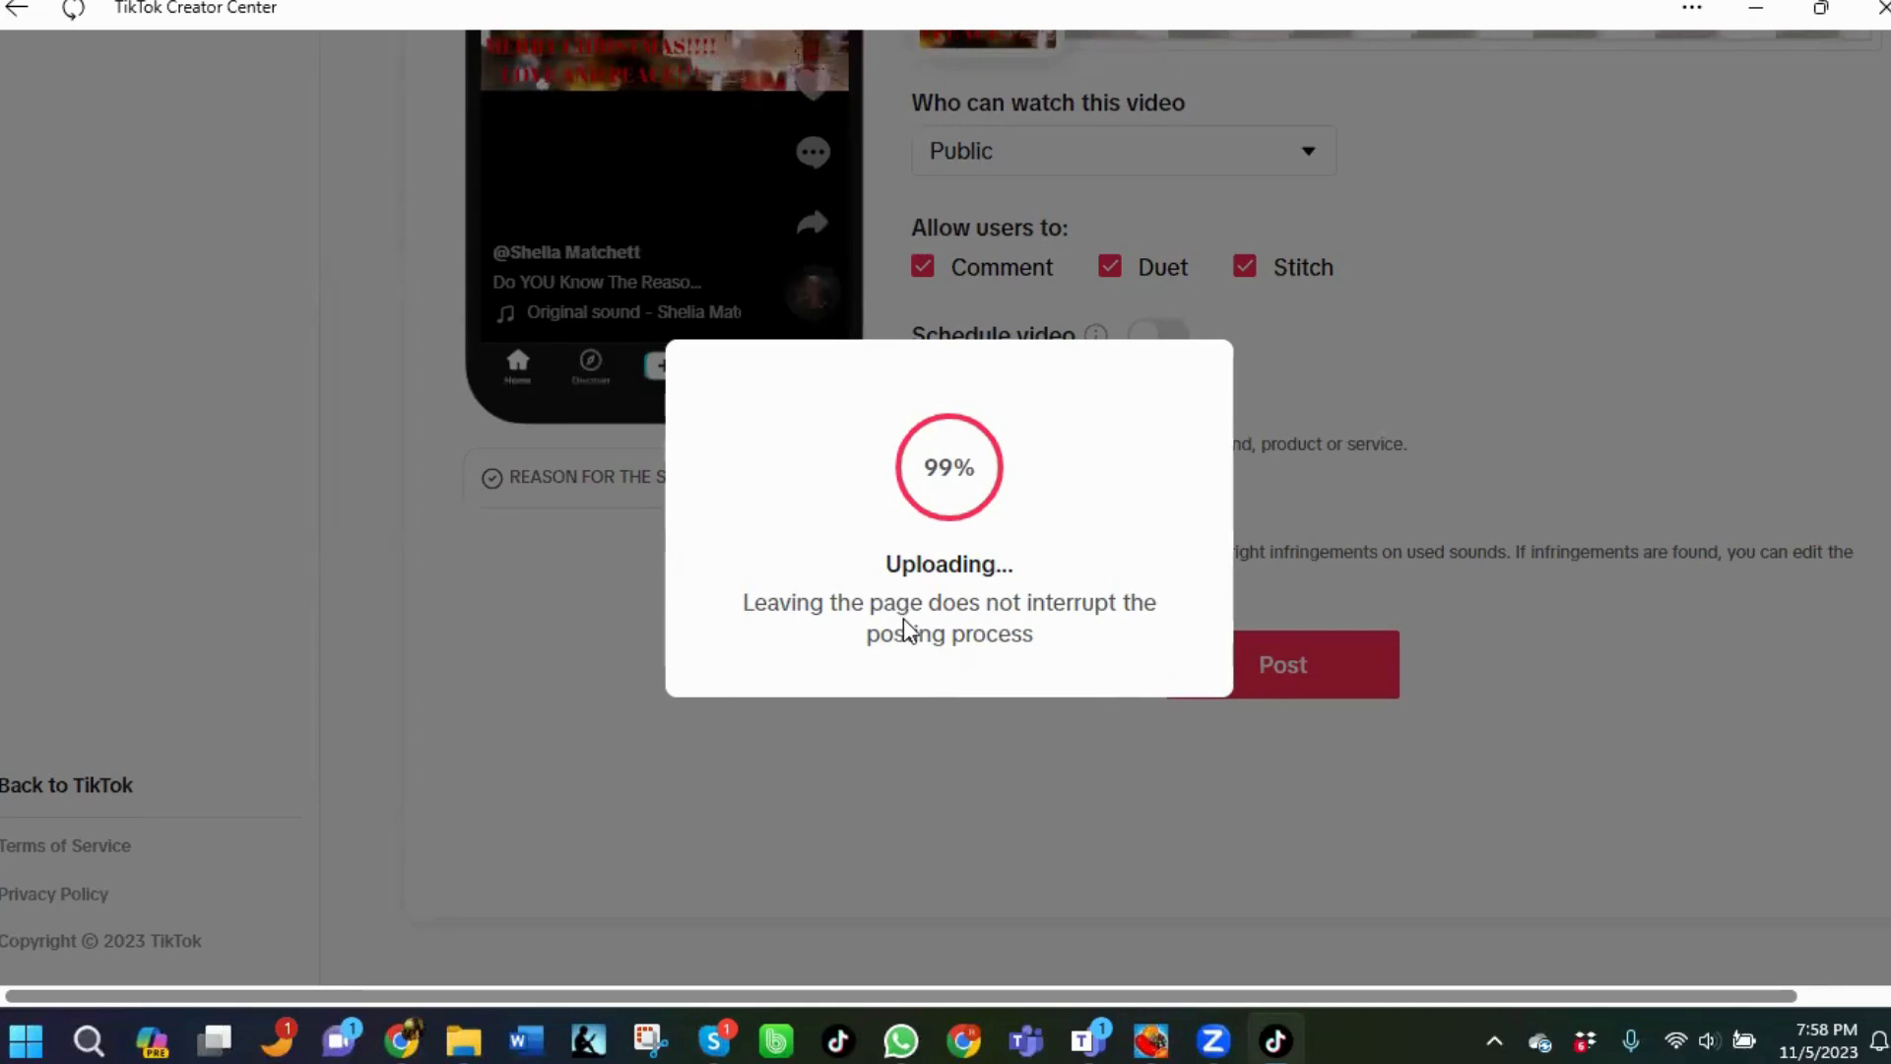
pyautogui.moveTo(1104, 1039)
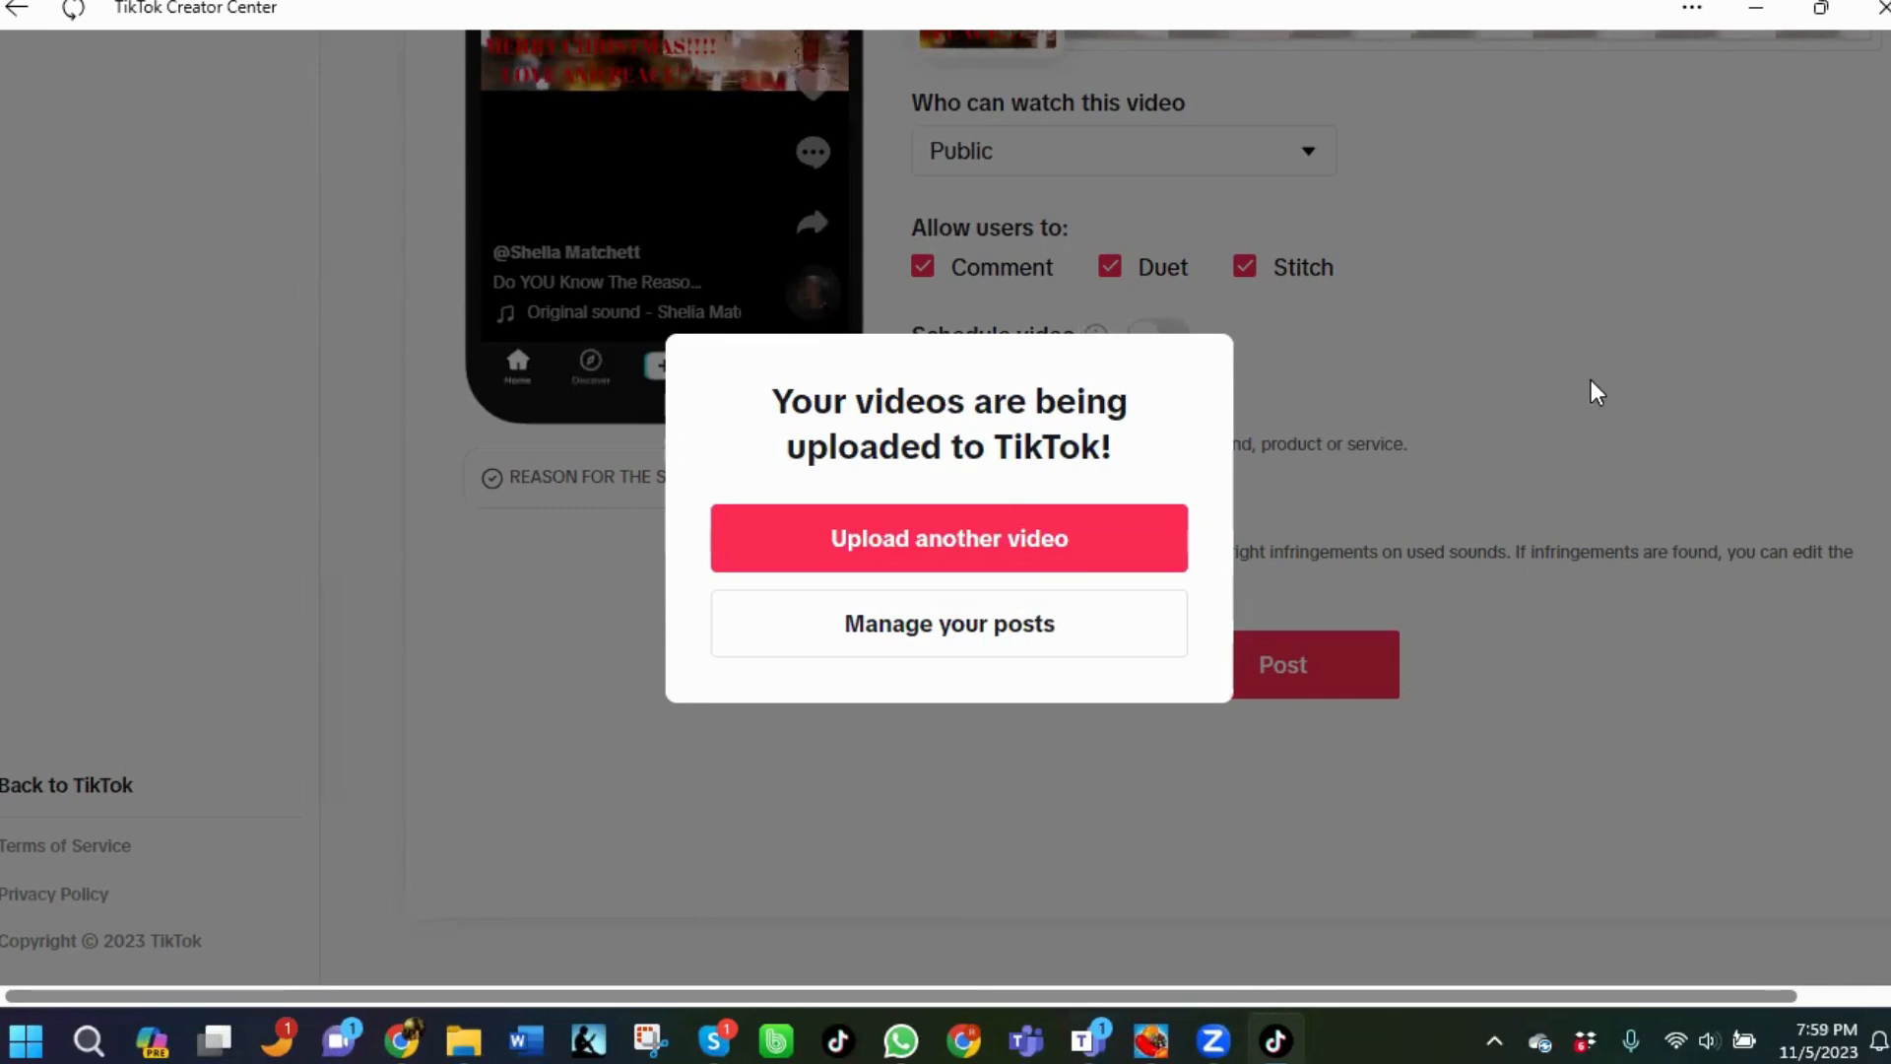
pyautogui.click(995, 646)
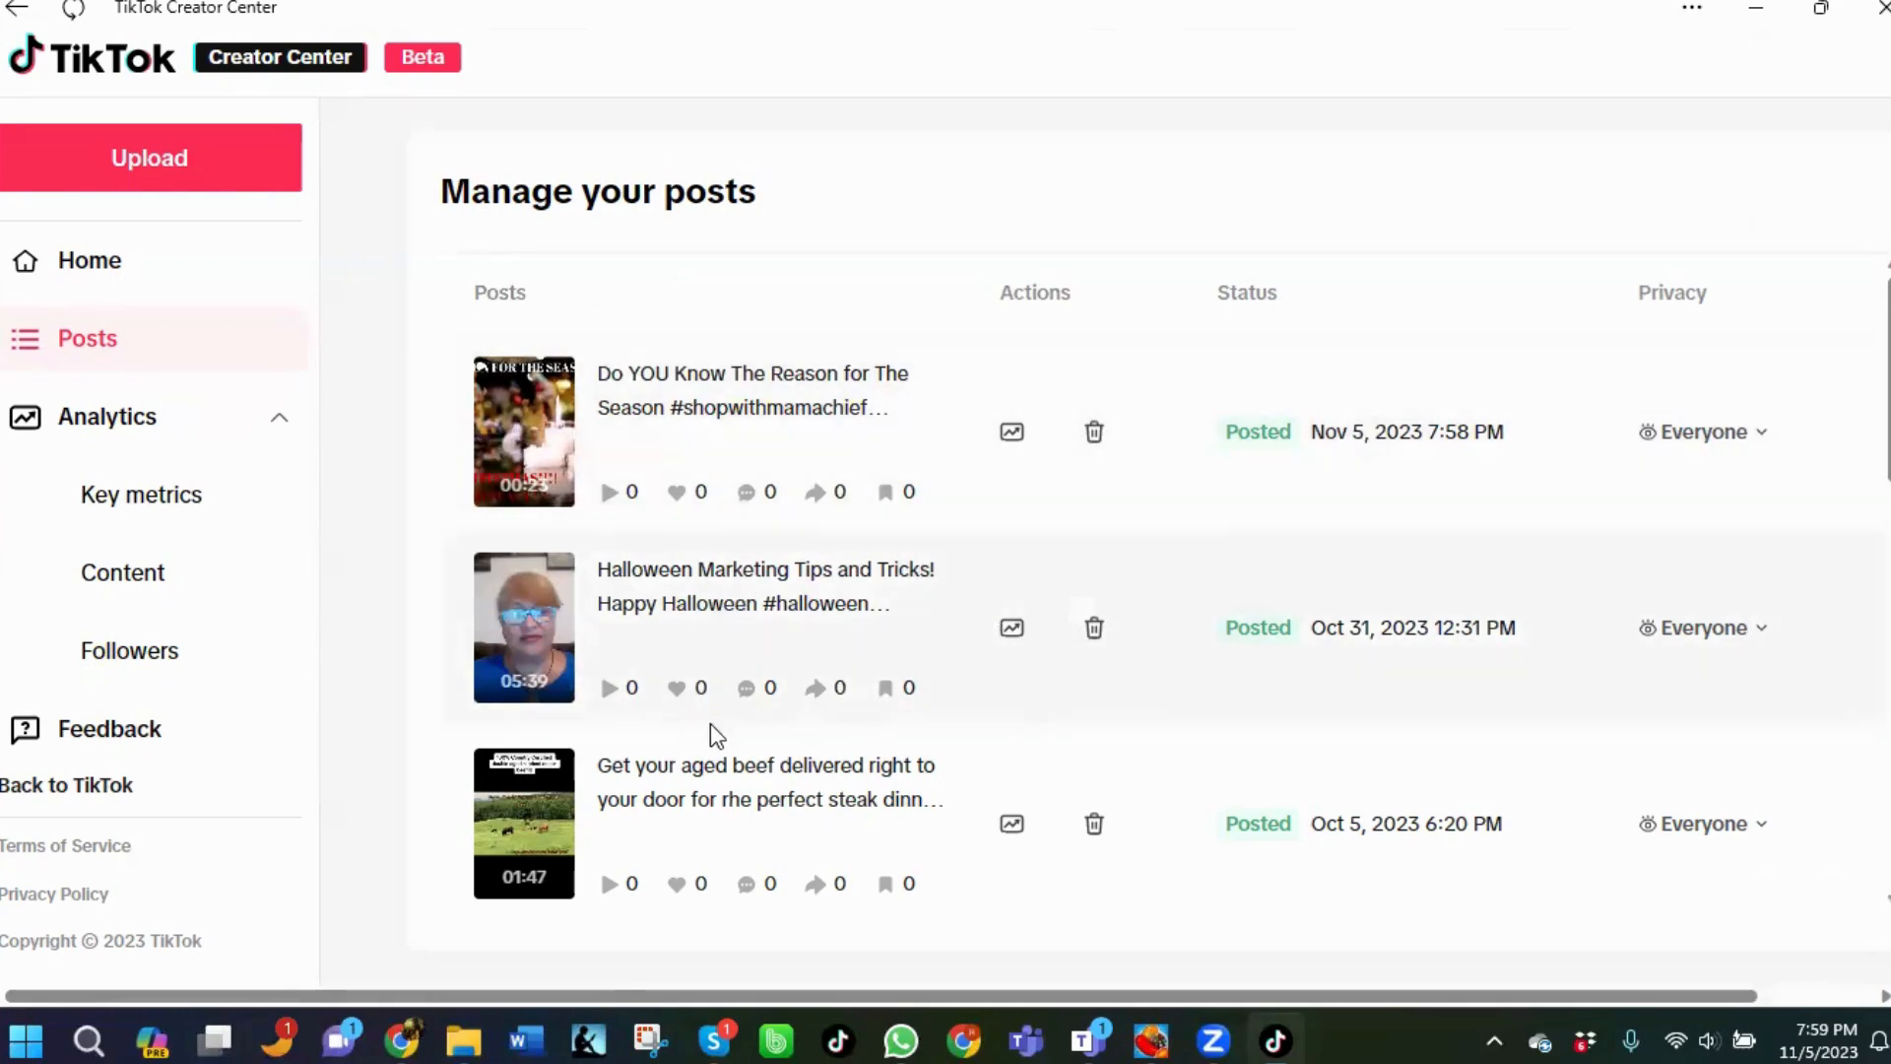
# Review the posts list and close the TikTok Creator Center window.
pyautogui.scroll(-2, 847, 719)
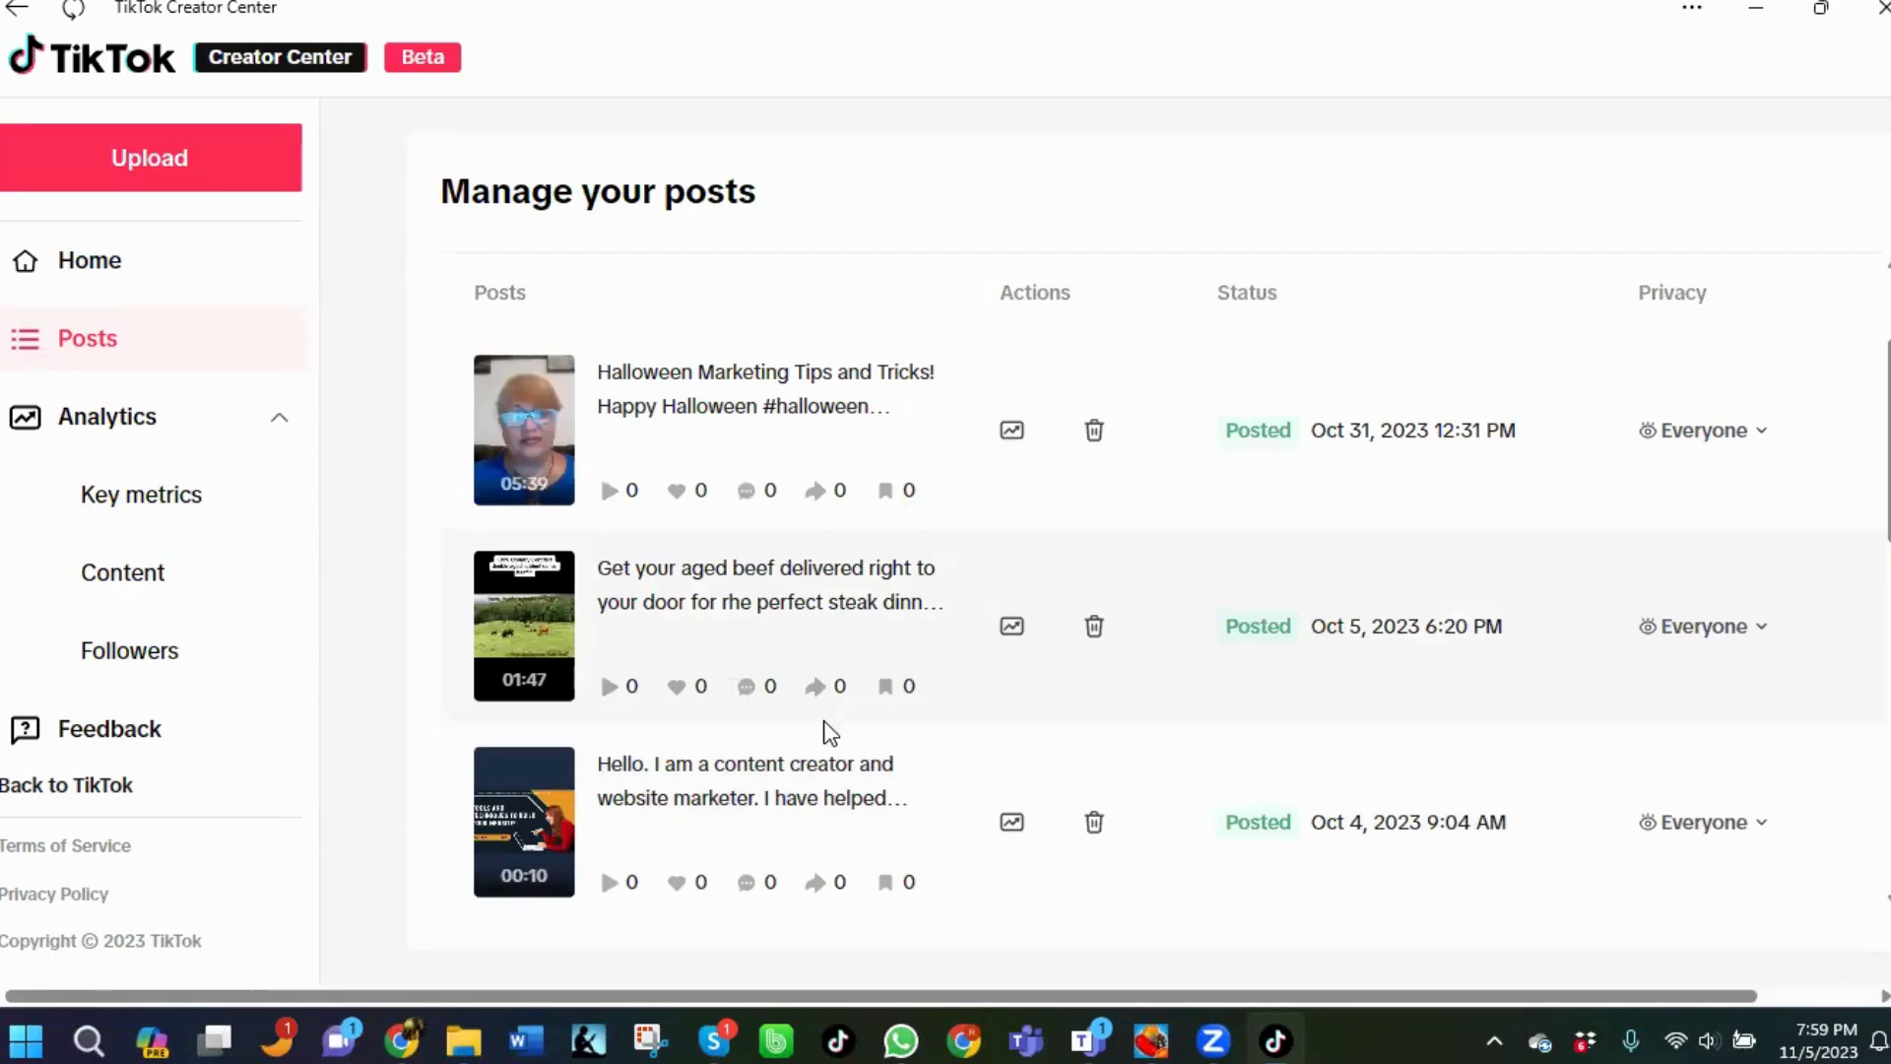
pyautogui.scroll(2, 755, 589)
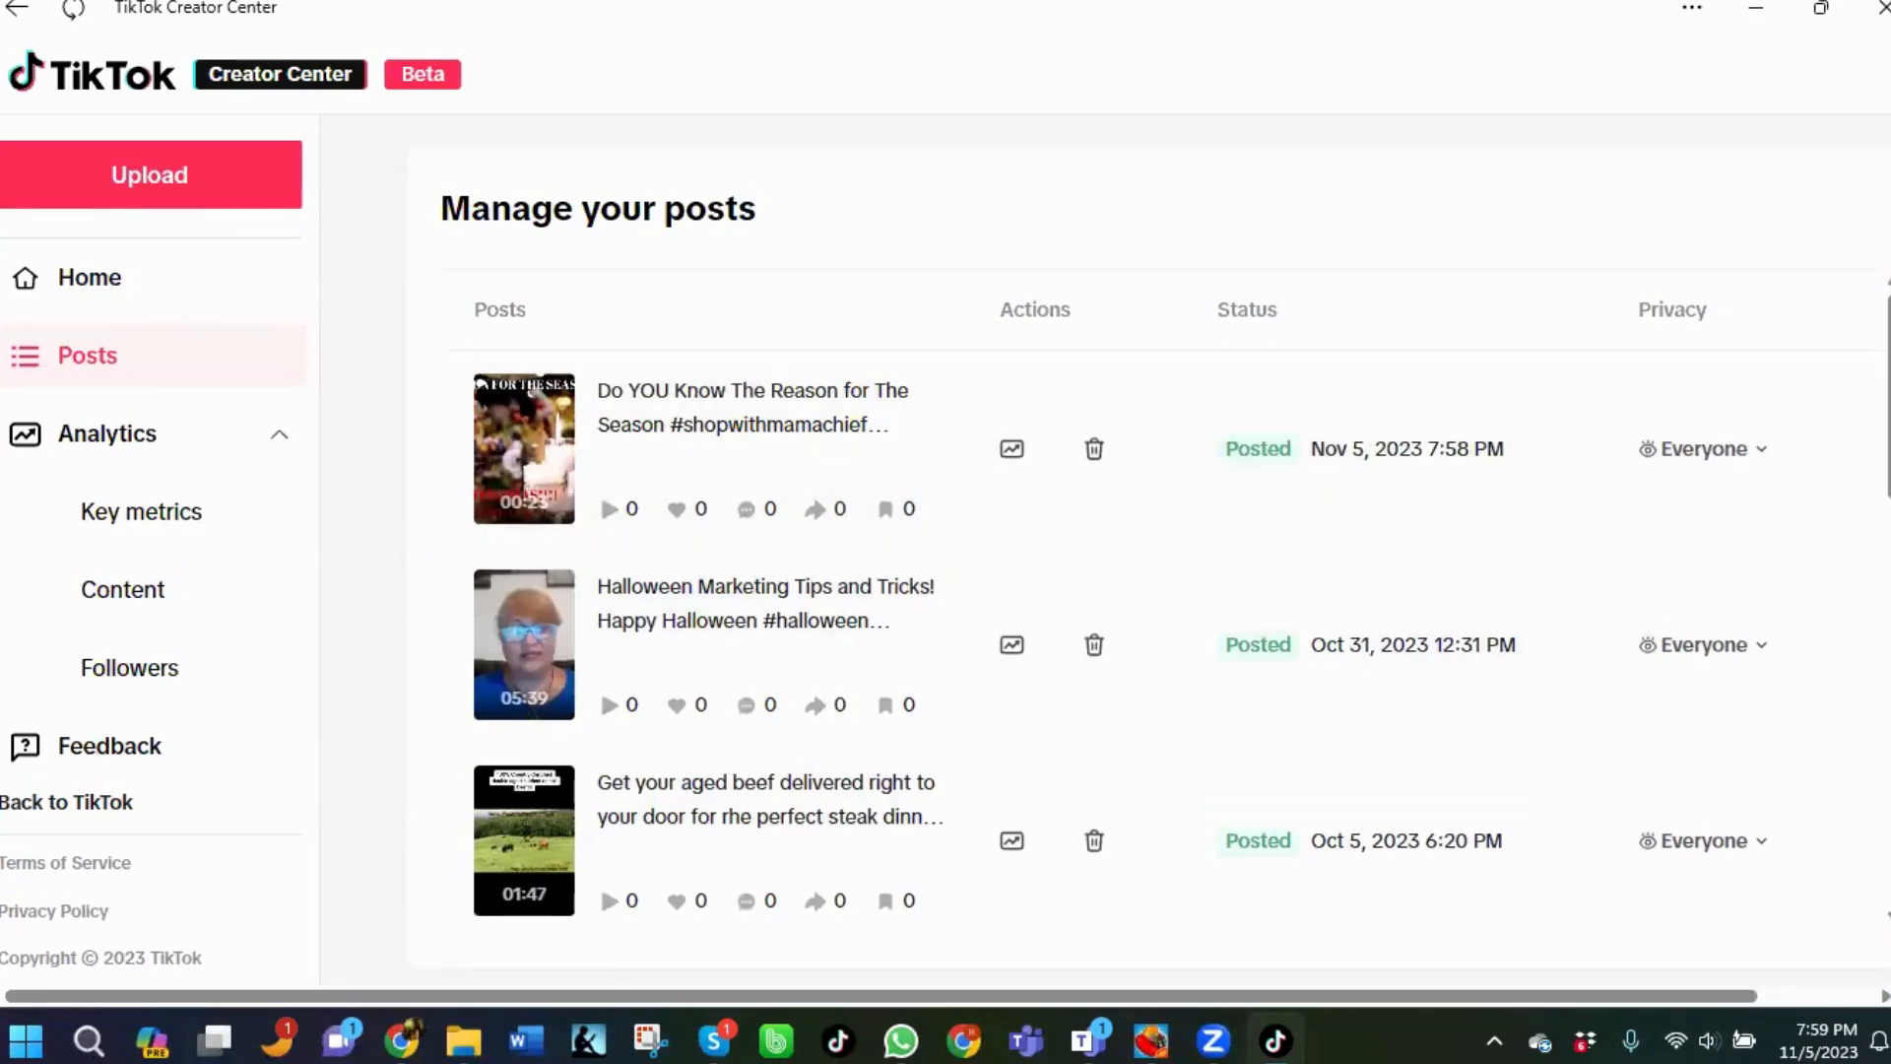
pyautogui.click(1881, 12)
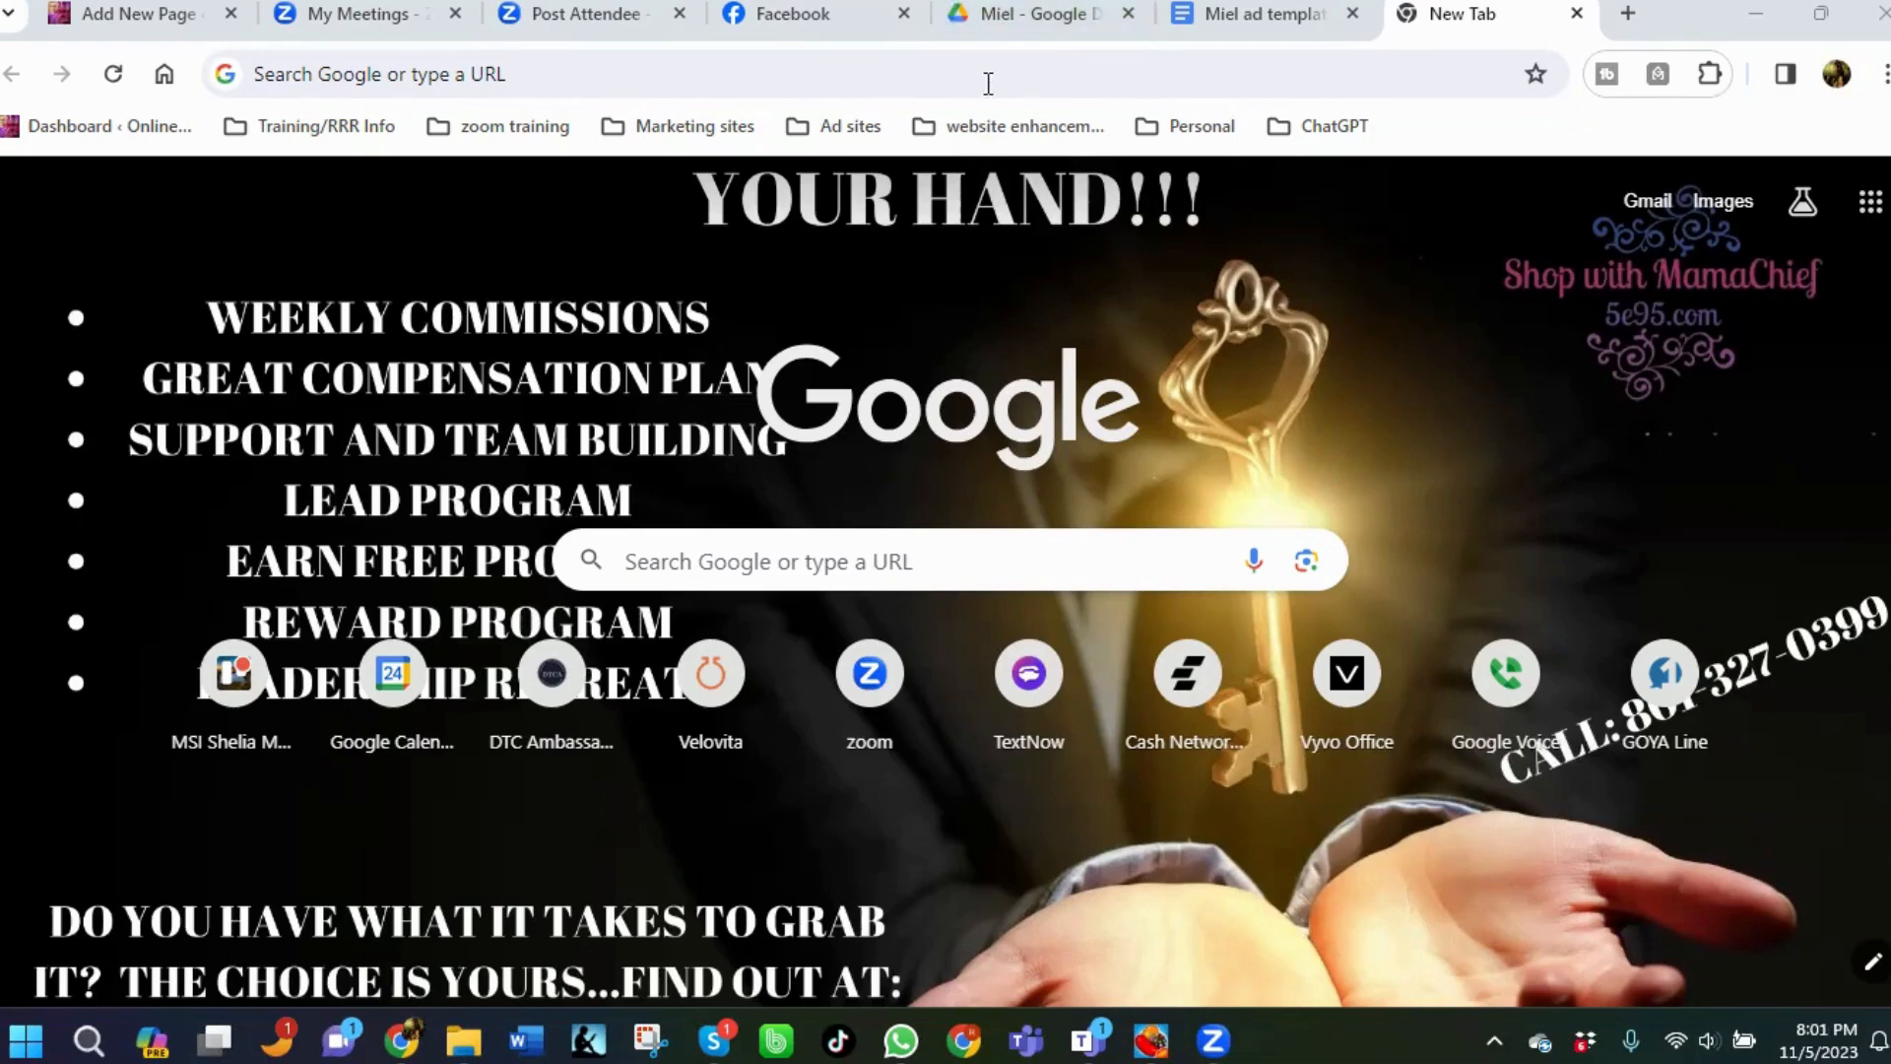
# Switch to the Facebook tab and check the healing balm post and its first comment with the link.
pyautogui.click(785, 15)
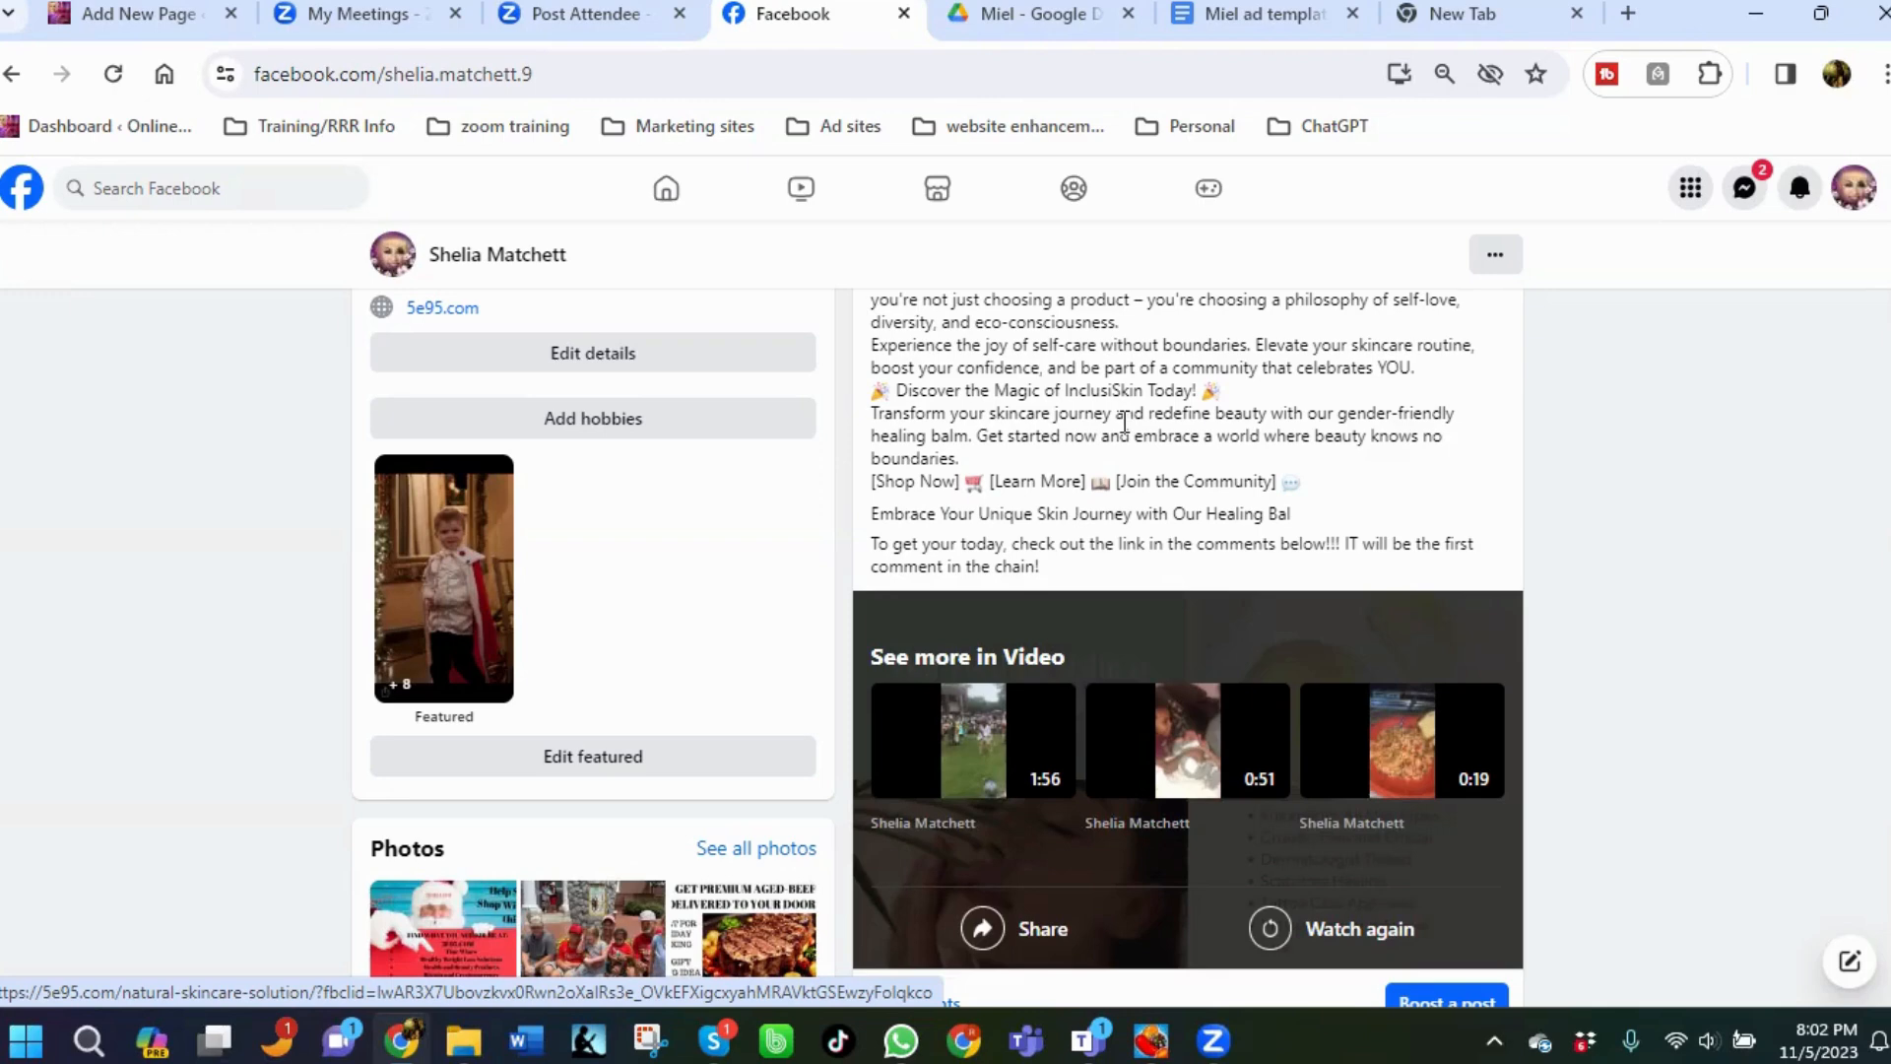
pyautogui.scroll(-4, 1161, 473)
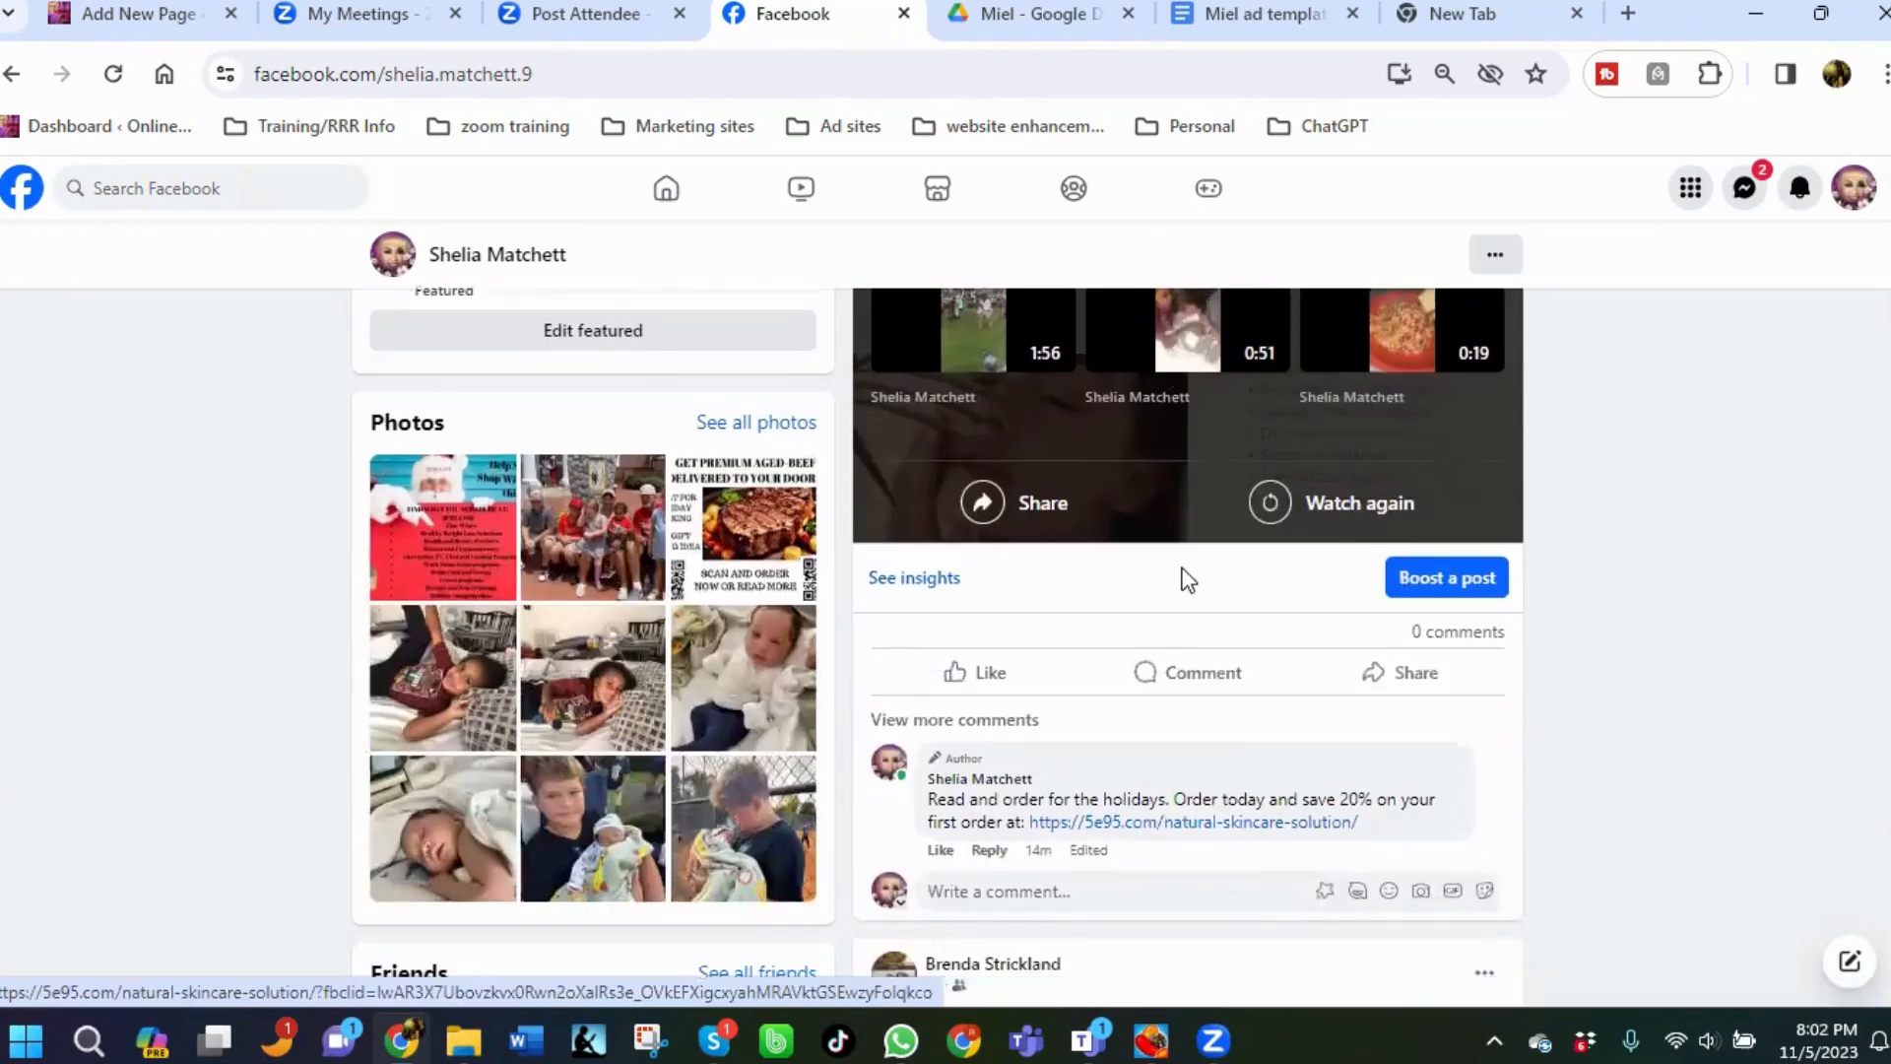
pyautogui.scroll(-1, 1188, 580)
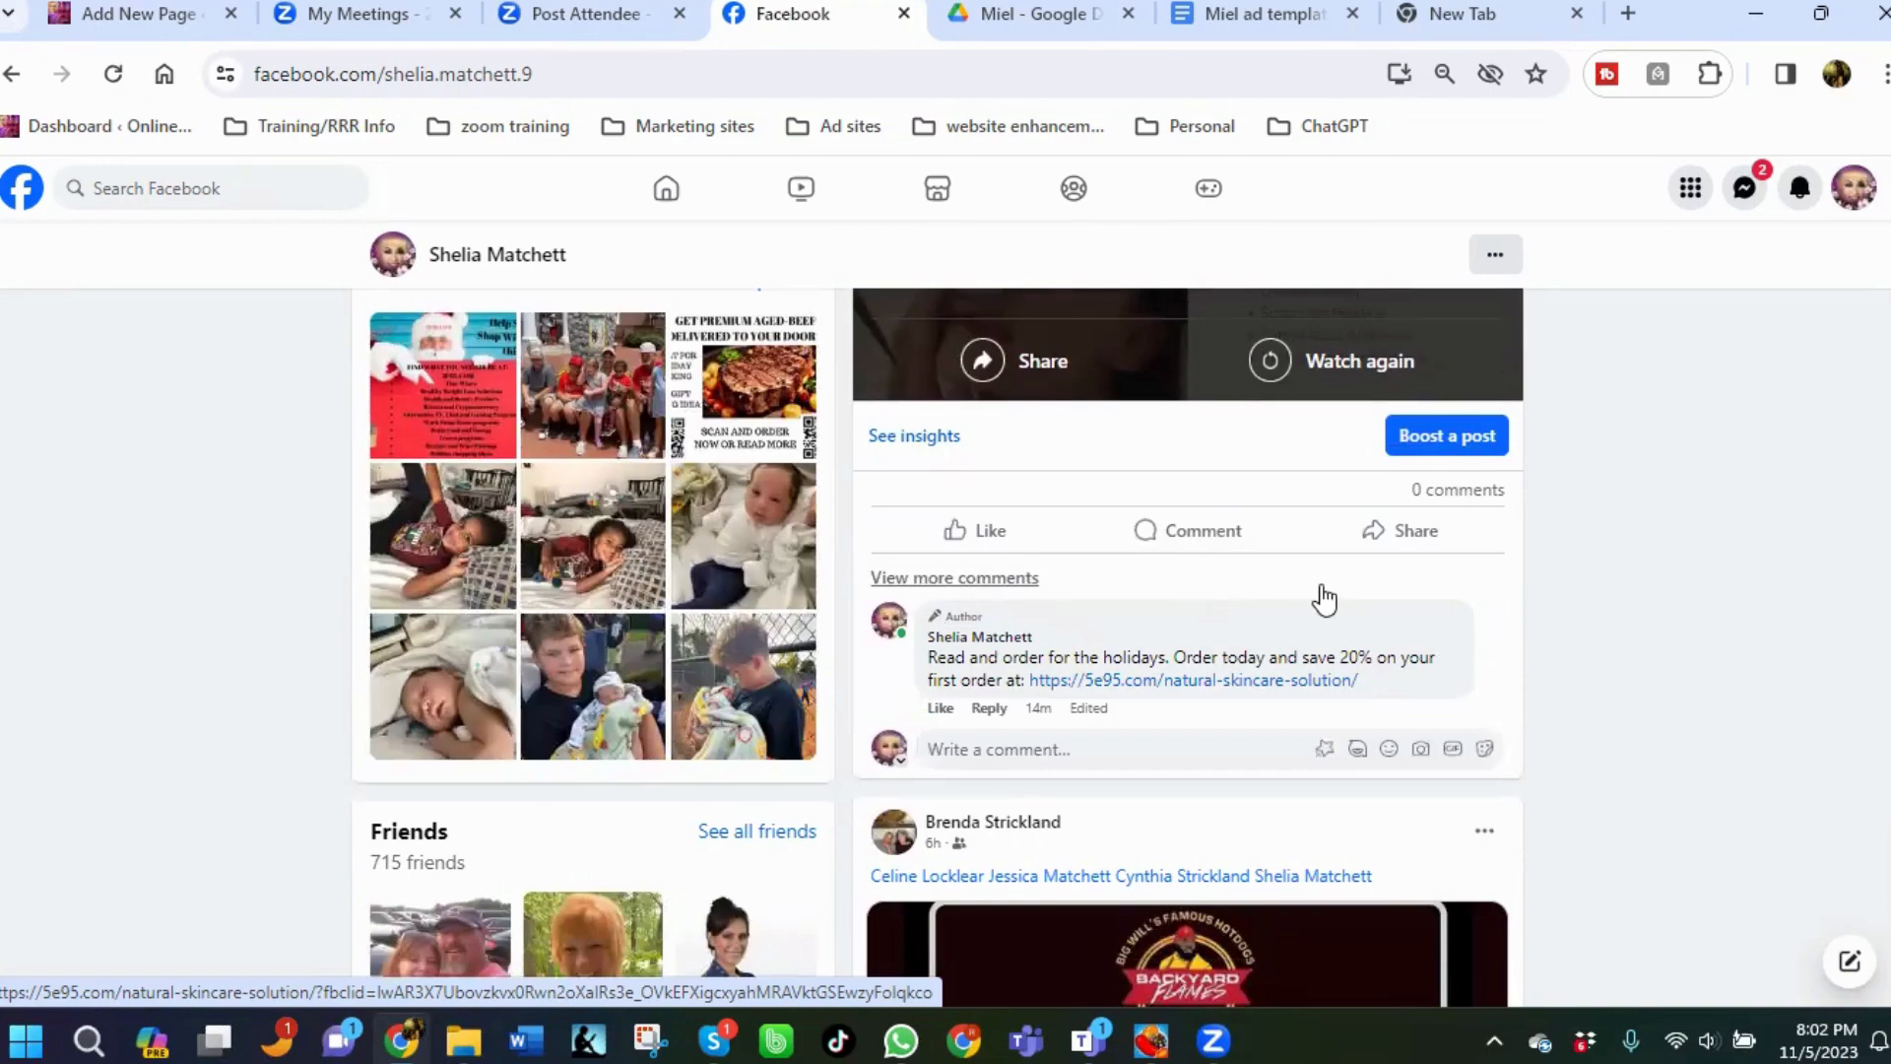
pyautogui.scroll(15, 1324, 598)
pyautogui.scroll(-2, 1285, 572)
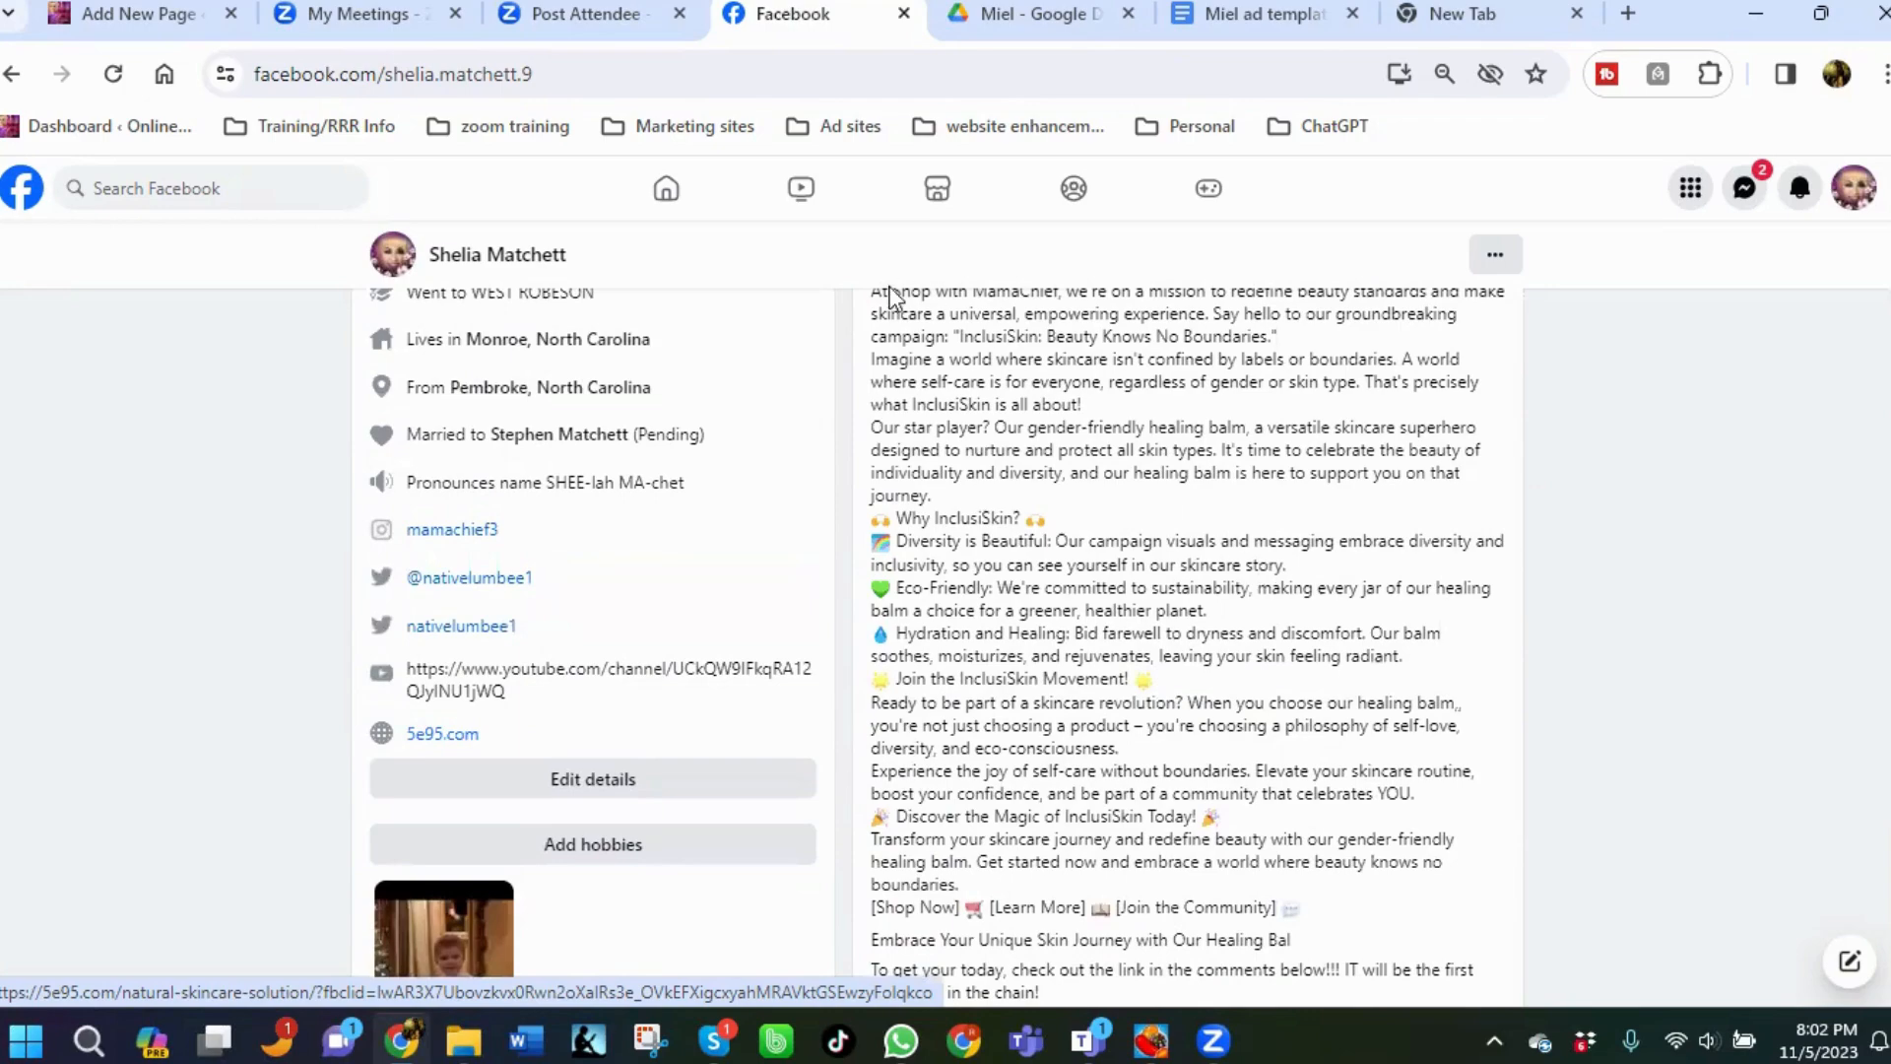
# Switch to the Miel ad templates document and read through the healing balm ad templates.
pyautogui.click(1257, 13)
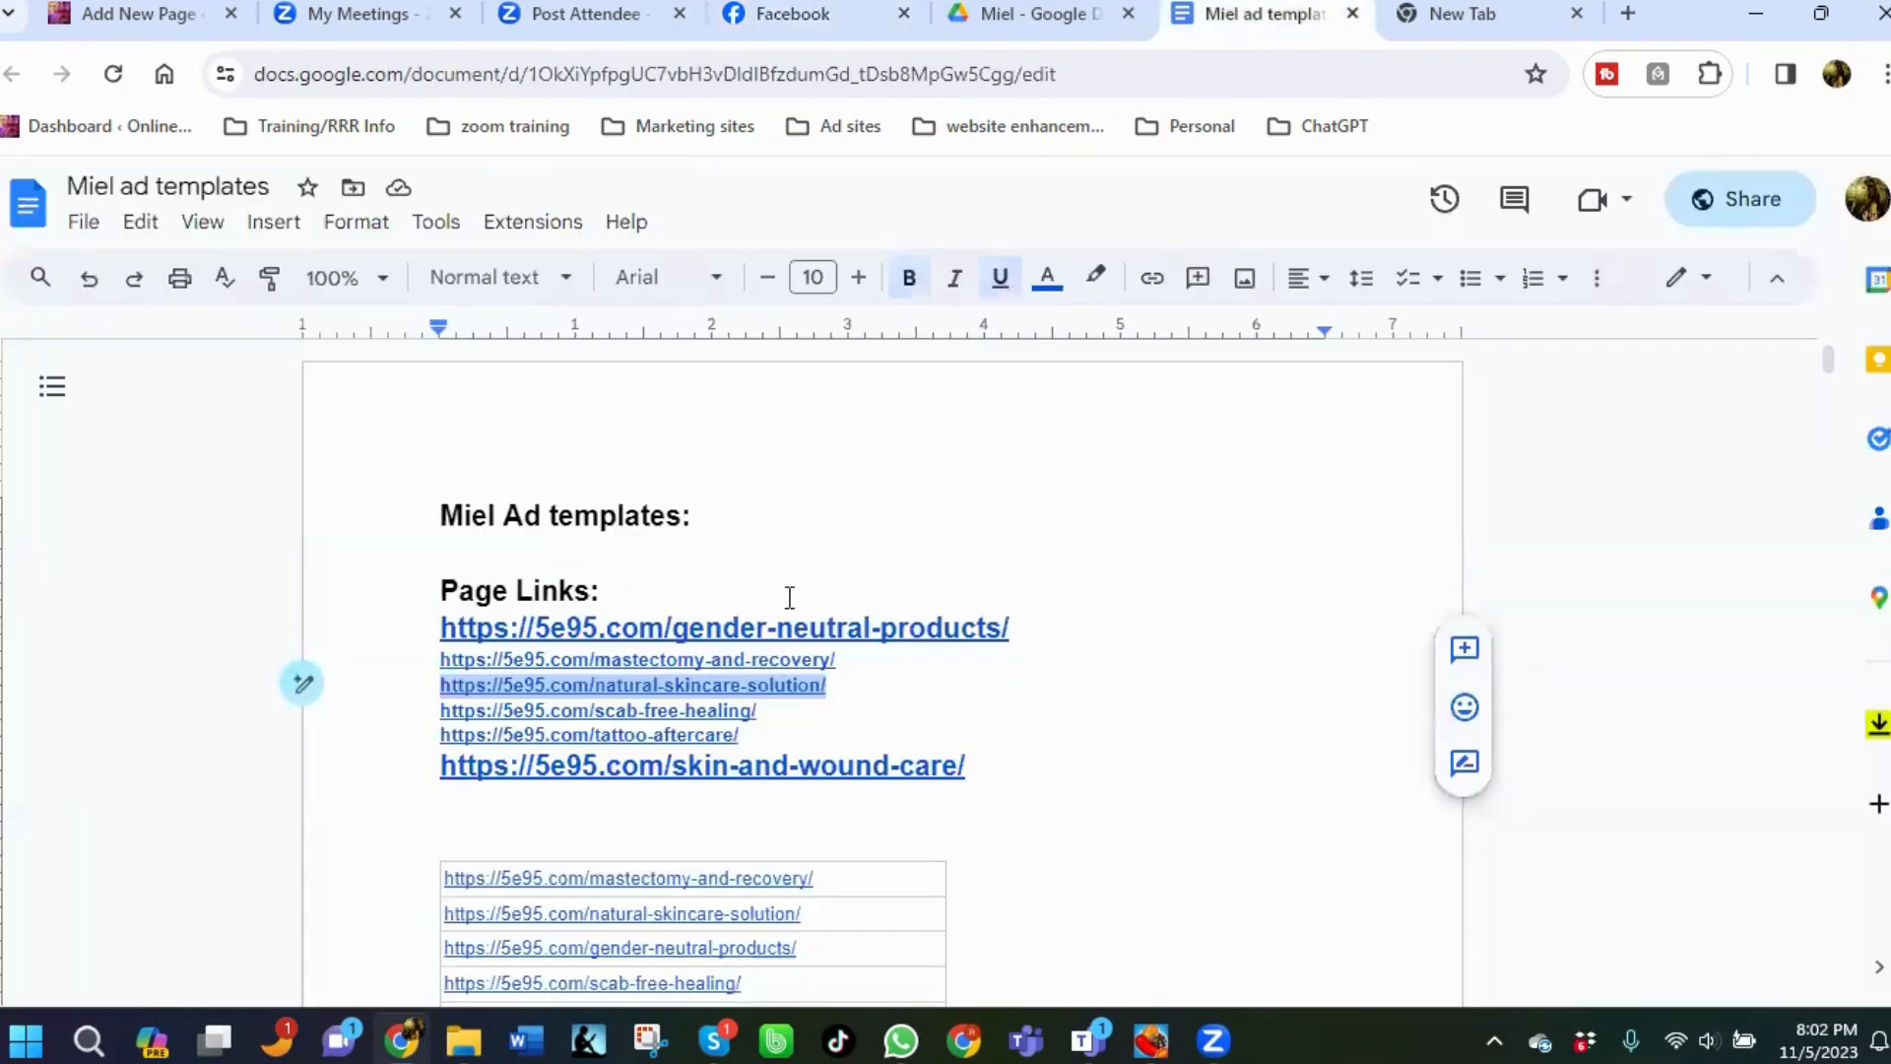
pyautogui.scroll(-15, 785, 600)
pyautogui.scroll(-20, 696, 598)
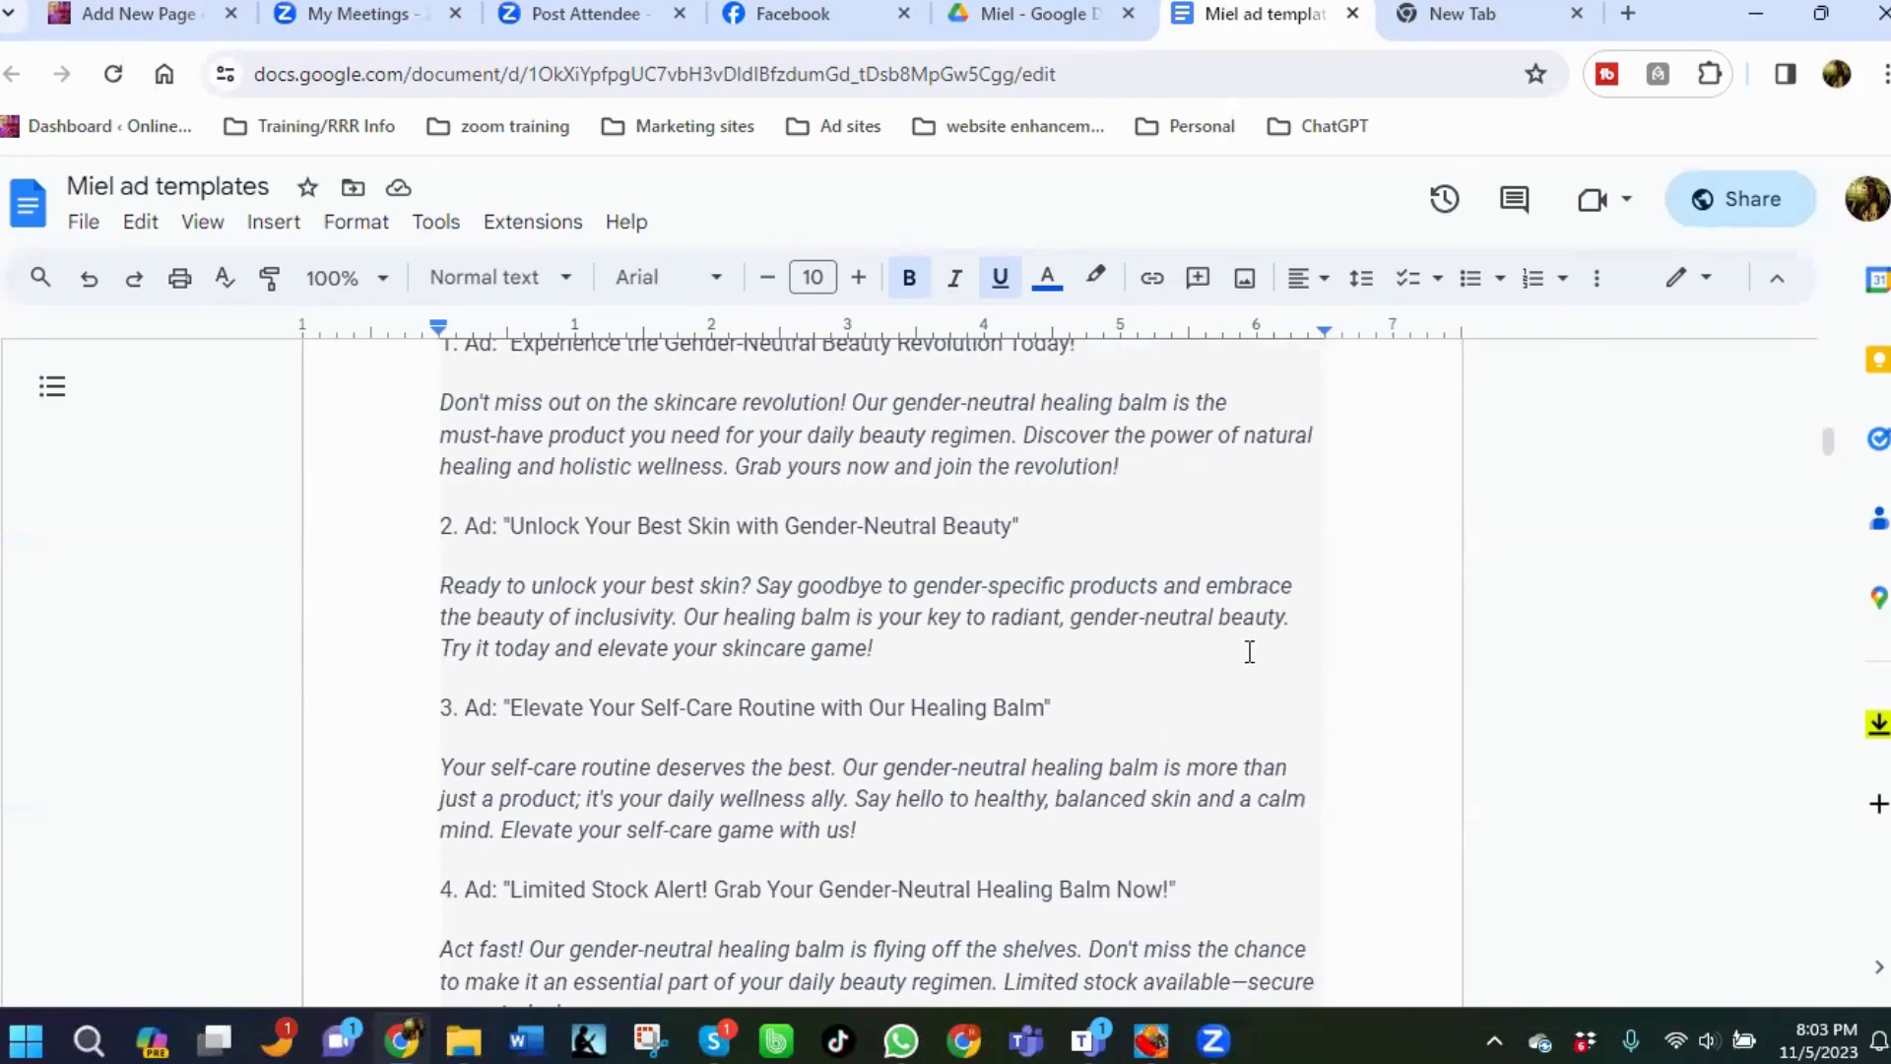
pyautogui.scroll(-3, 1224, 637)
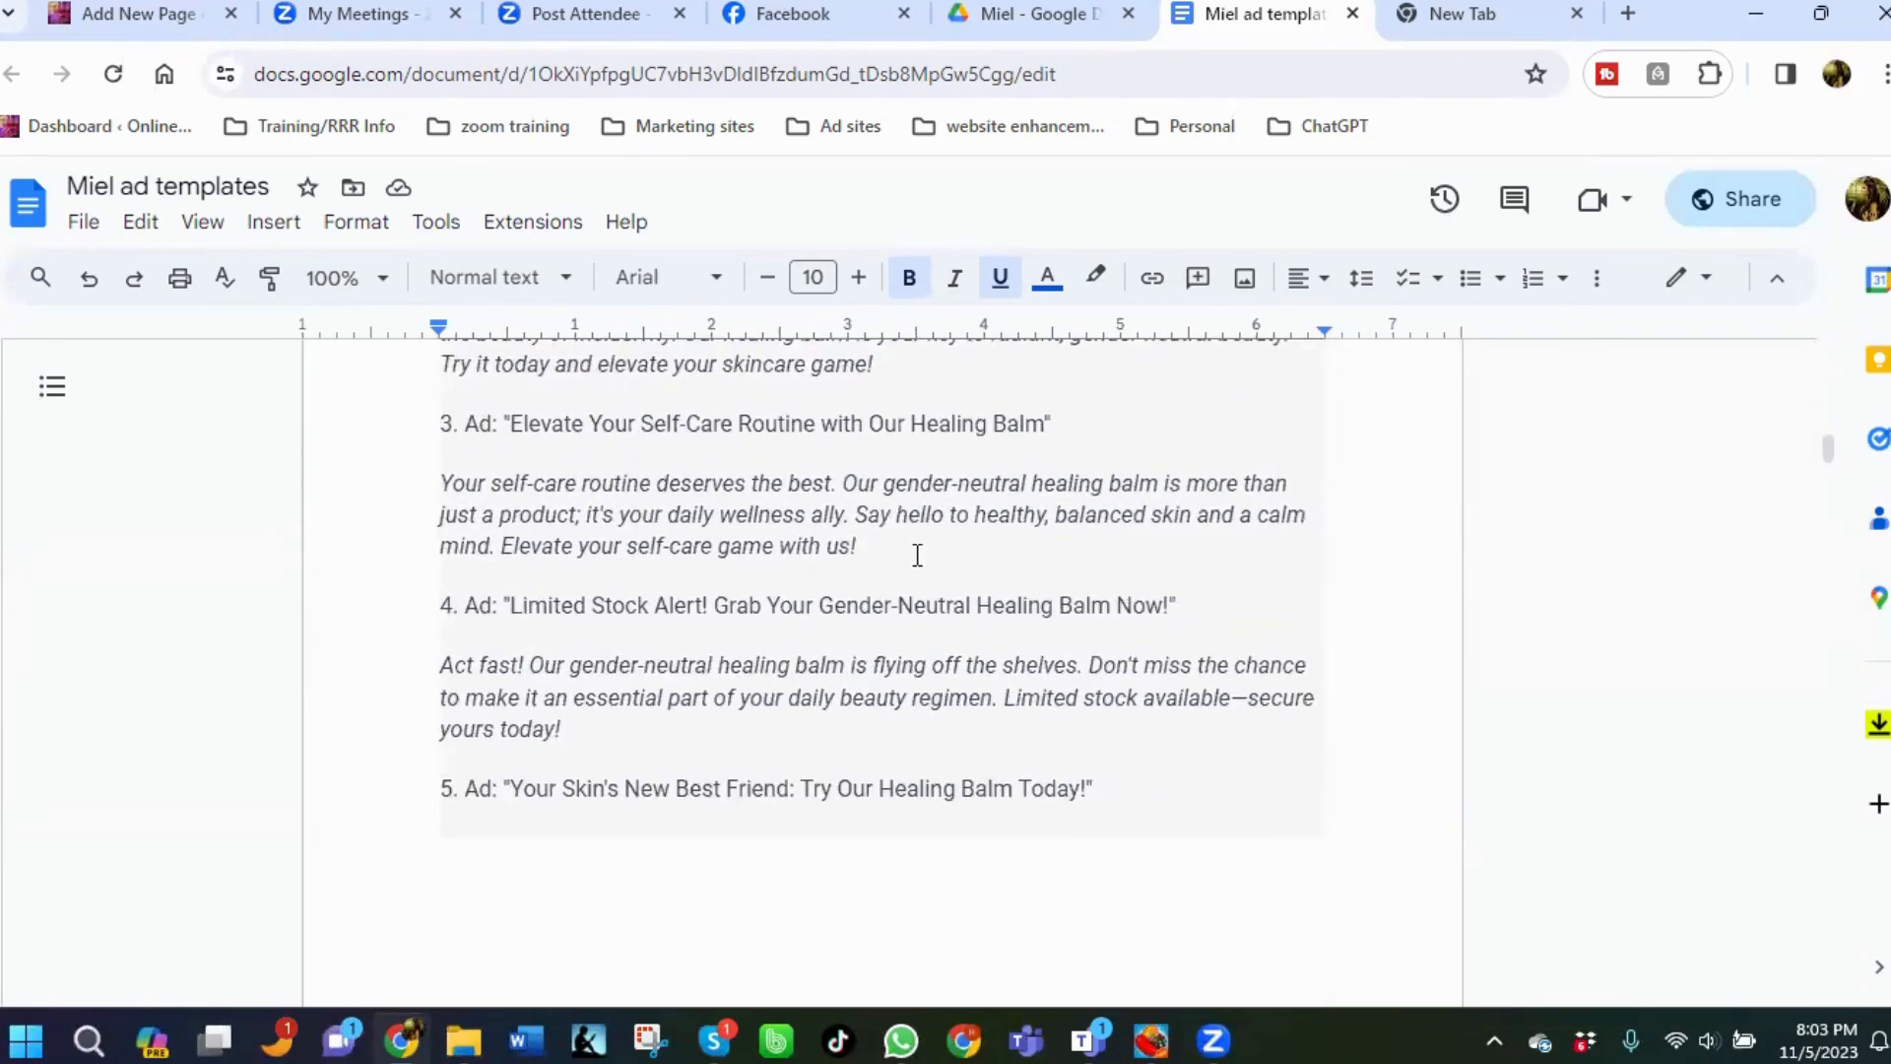
pyautogui.scroll(-3, 917, 555)
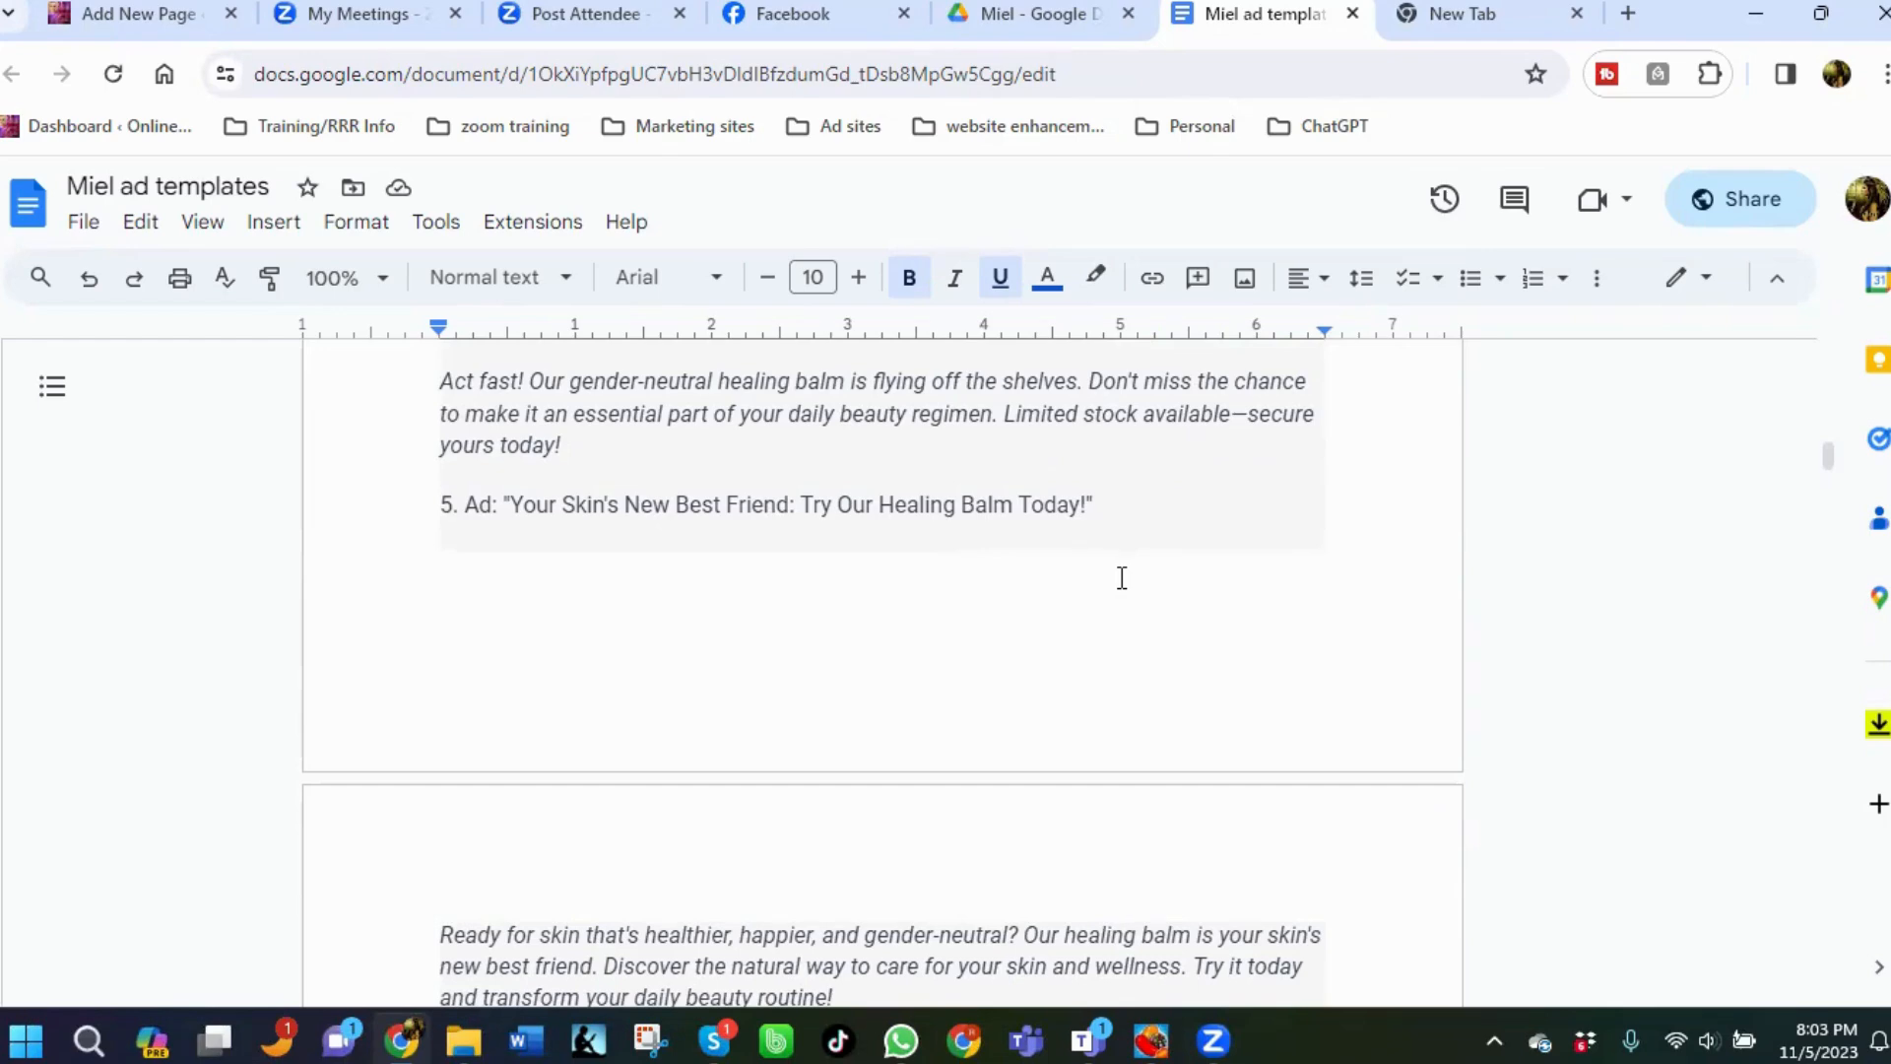
pyautogui.scroll(-3, 1103, 575)
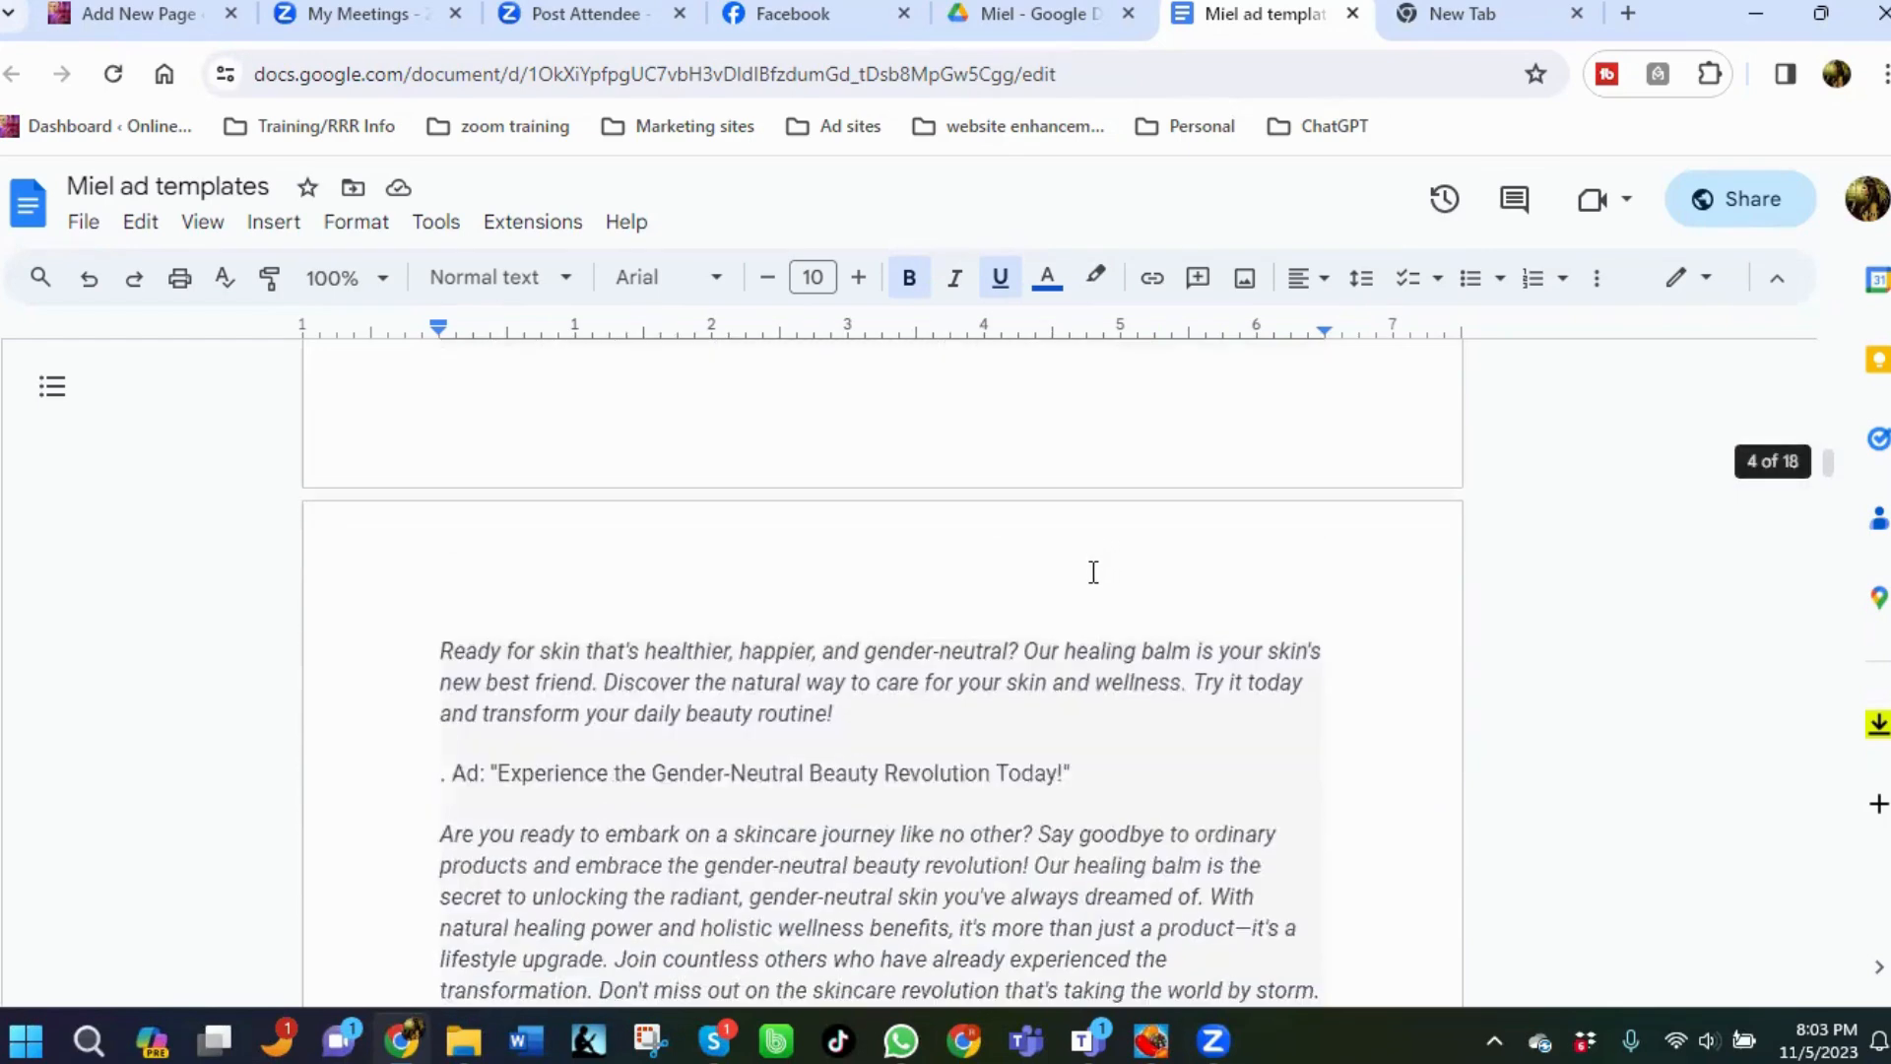
pyautogui.scroll(-8, 1094, 573)
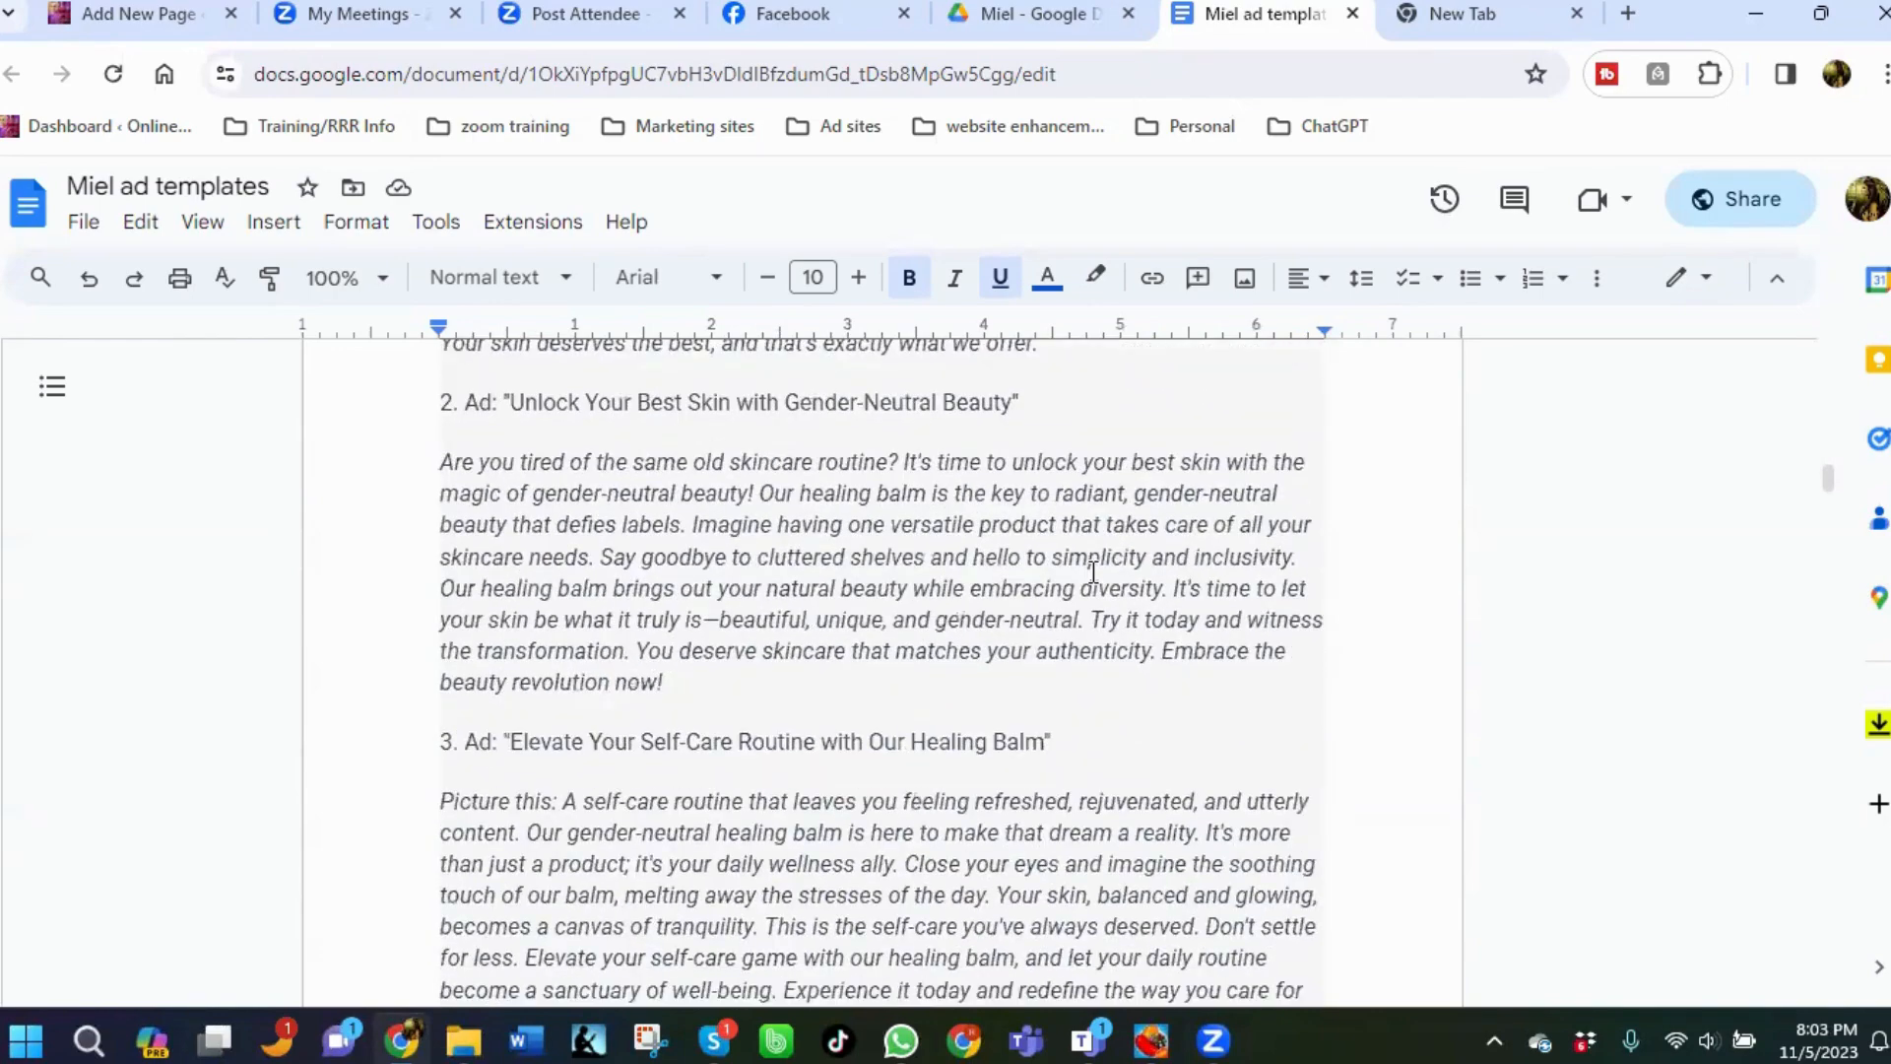
pyautogui.scroll(-2, 1093, 572)
pyautogui.scroll(-12, 1093, 572)
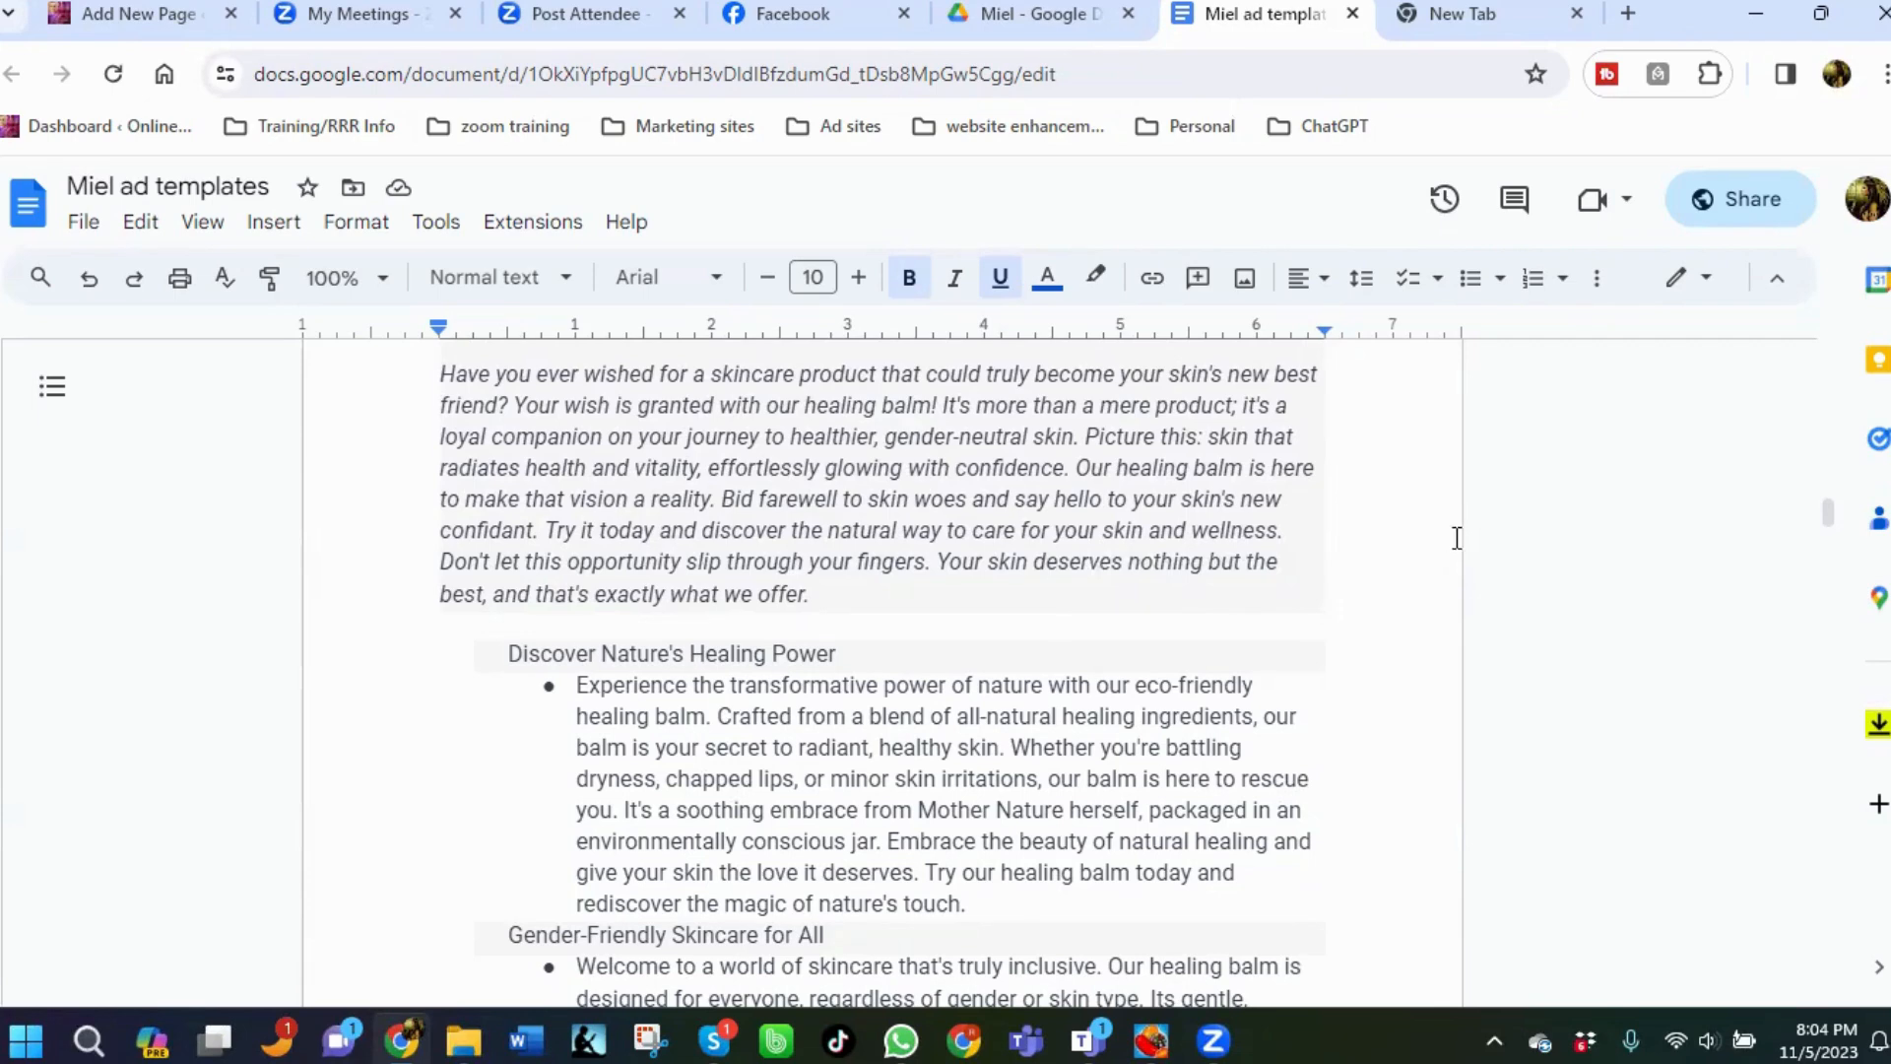
pyautogui.scroll(-3, 1403, 550)
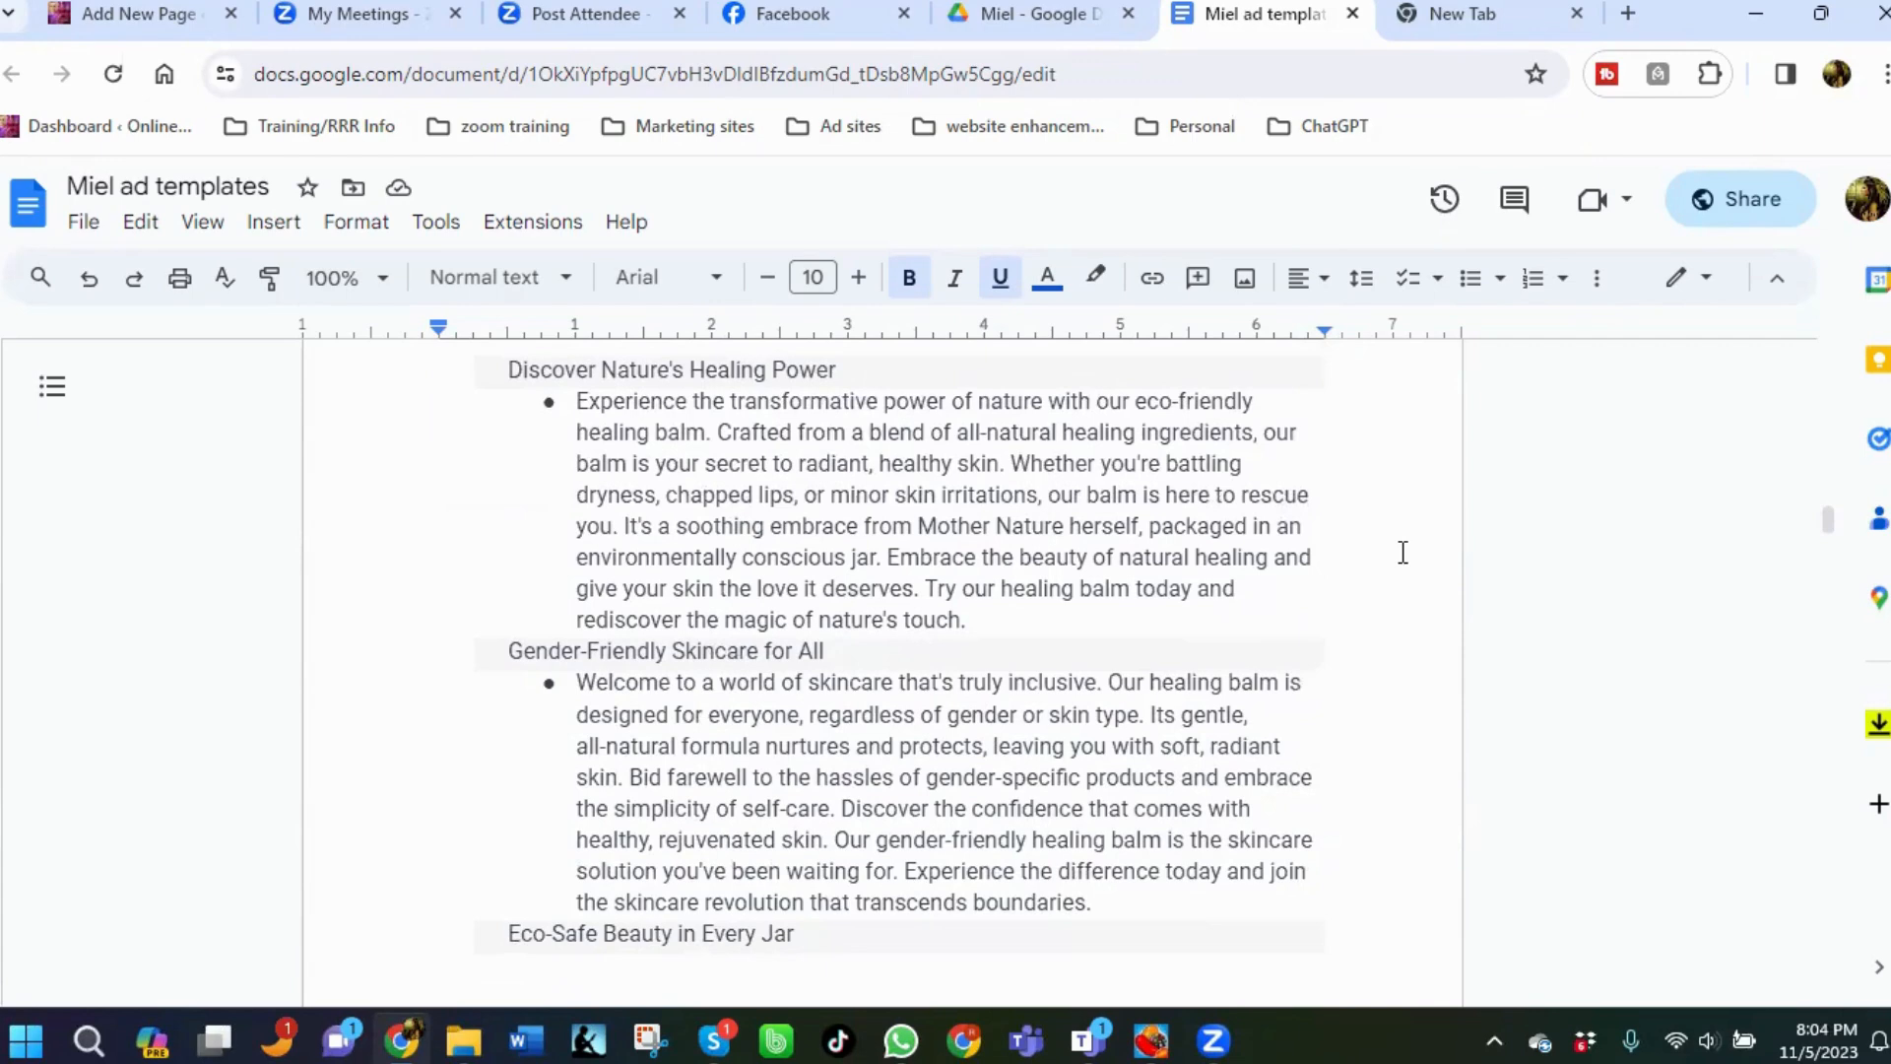
pyautogui.scroll(-3, 1403, 552)
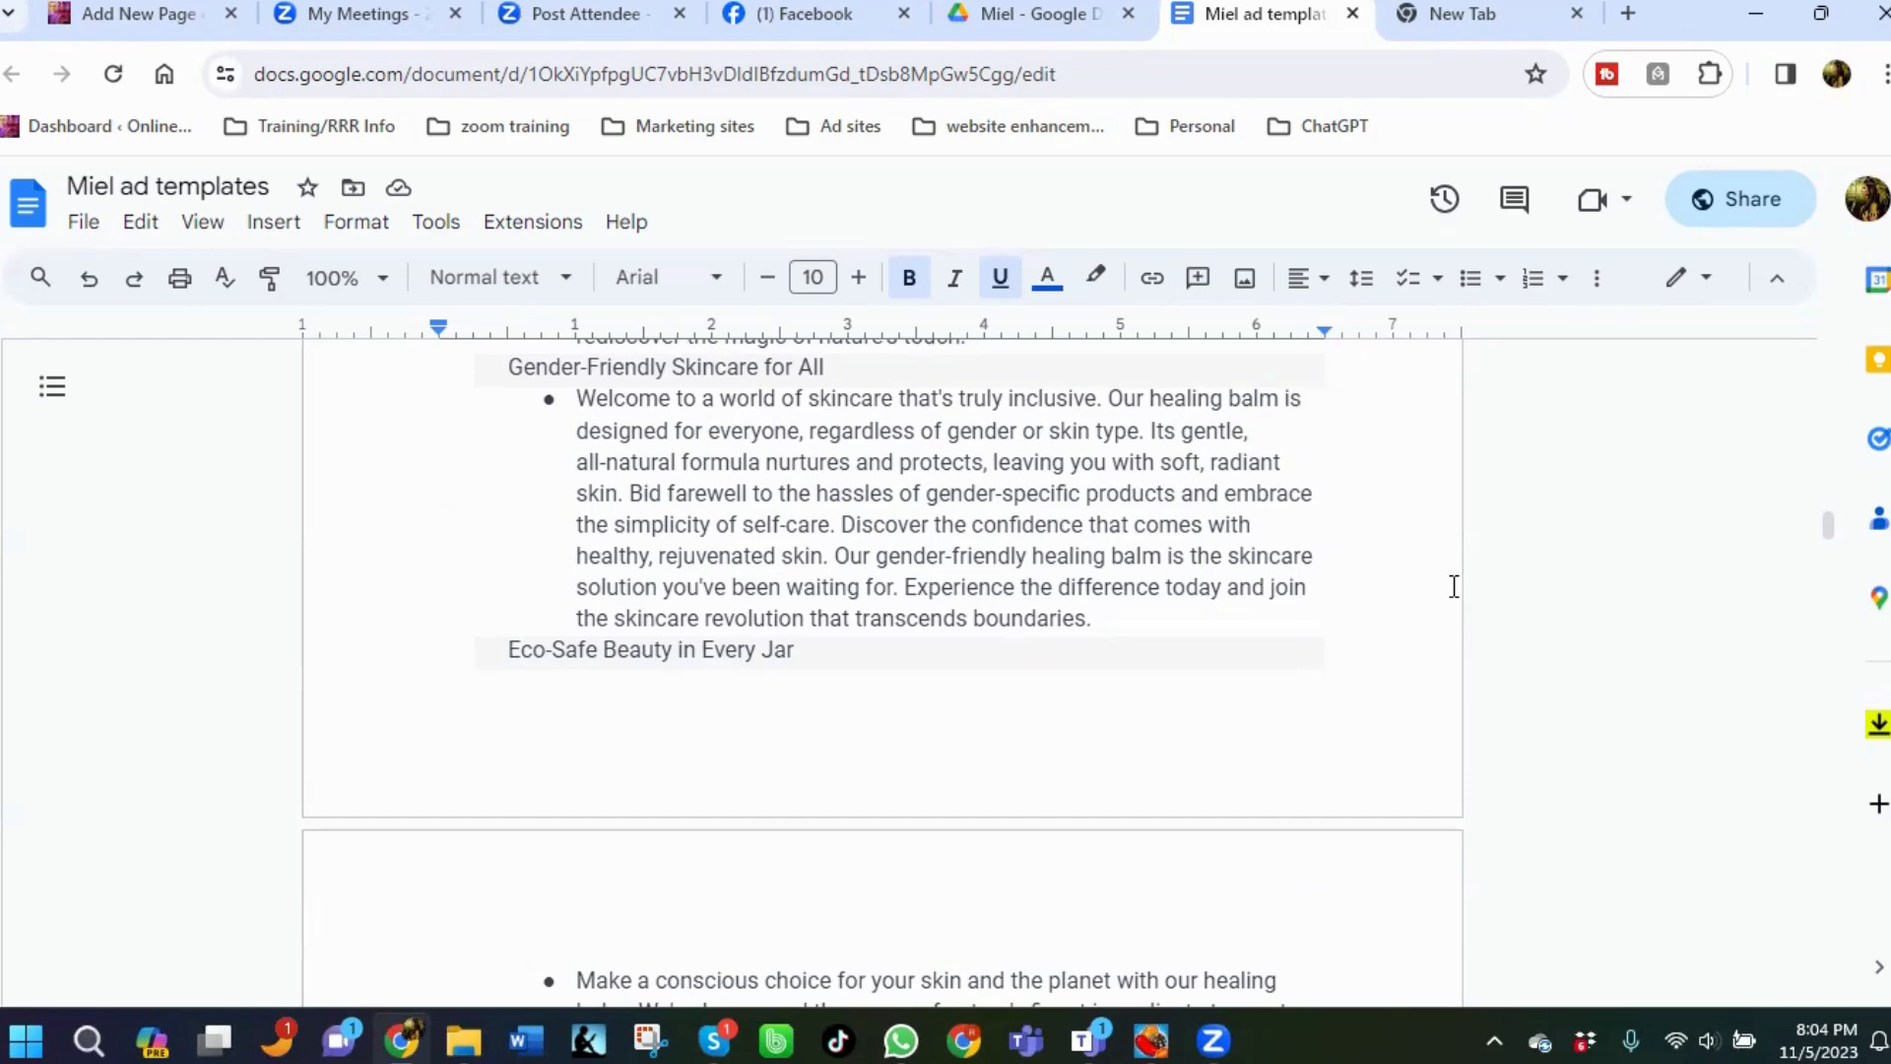
pyautogui.scroll(-2, 1454, 586)
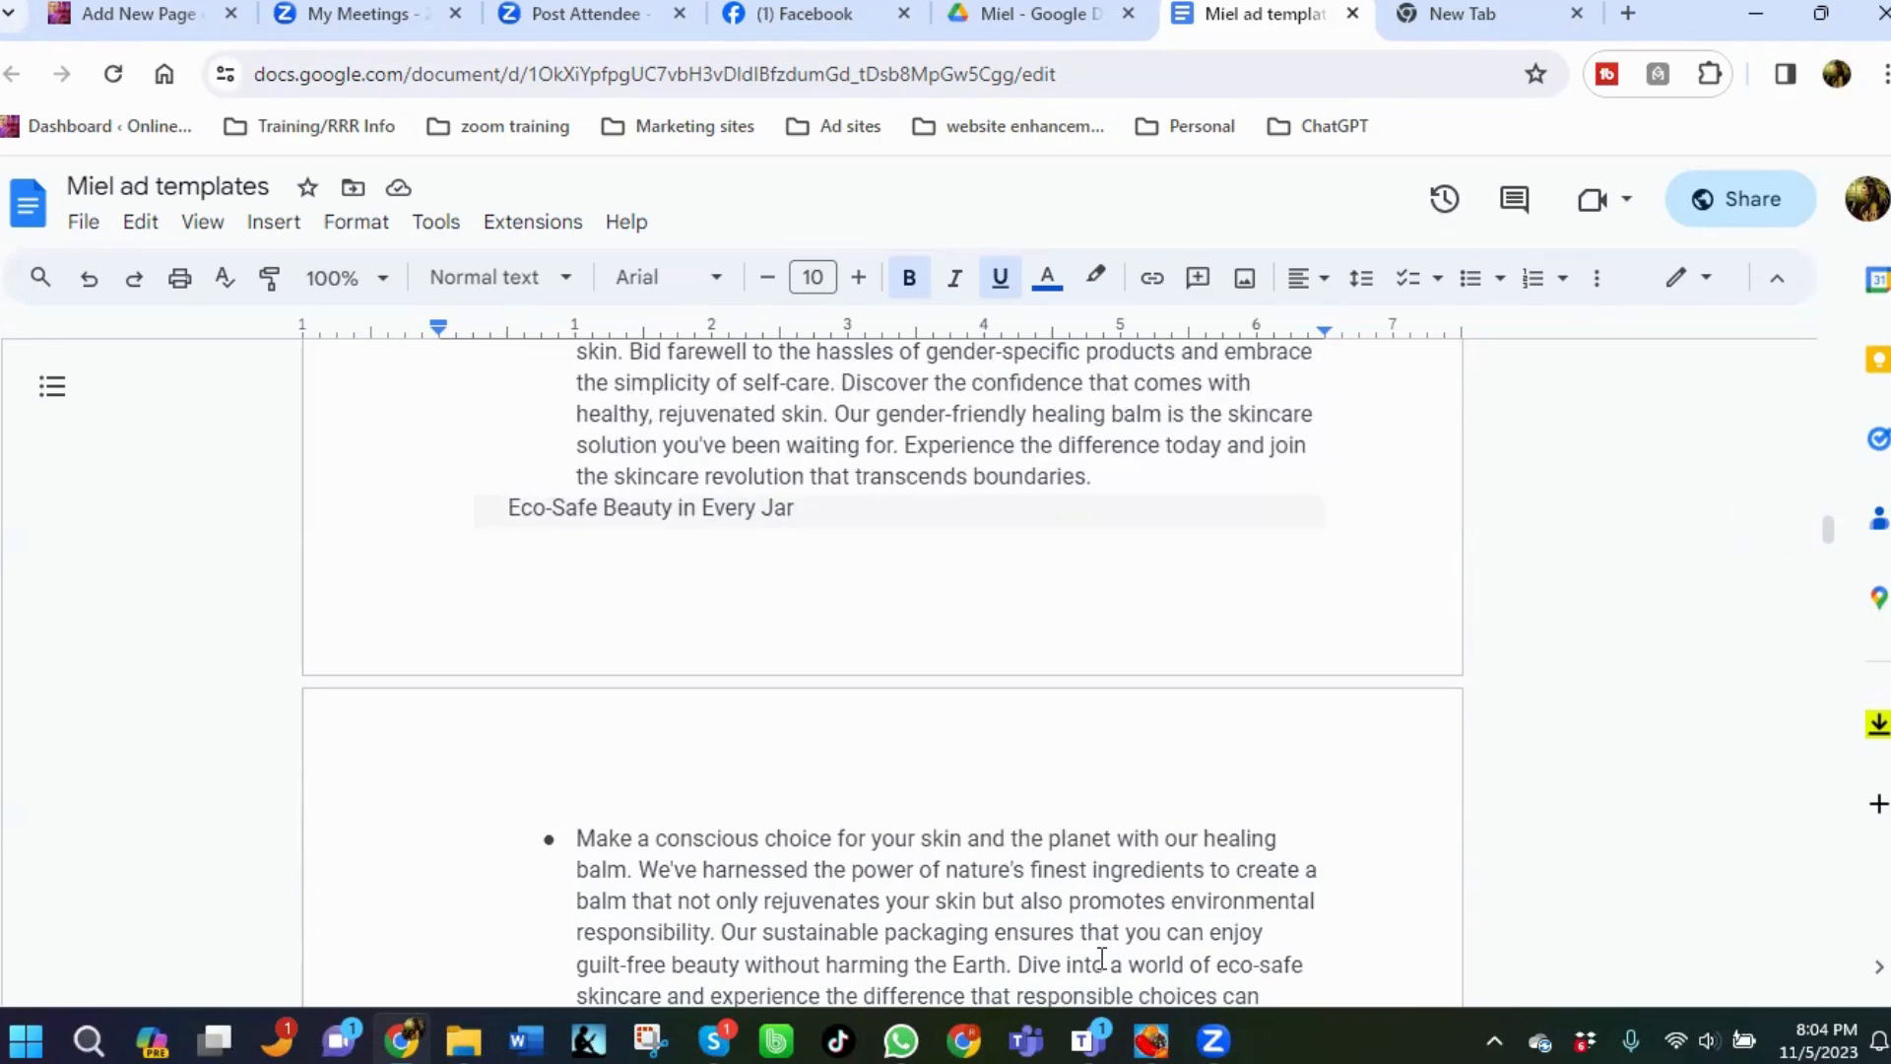
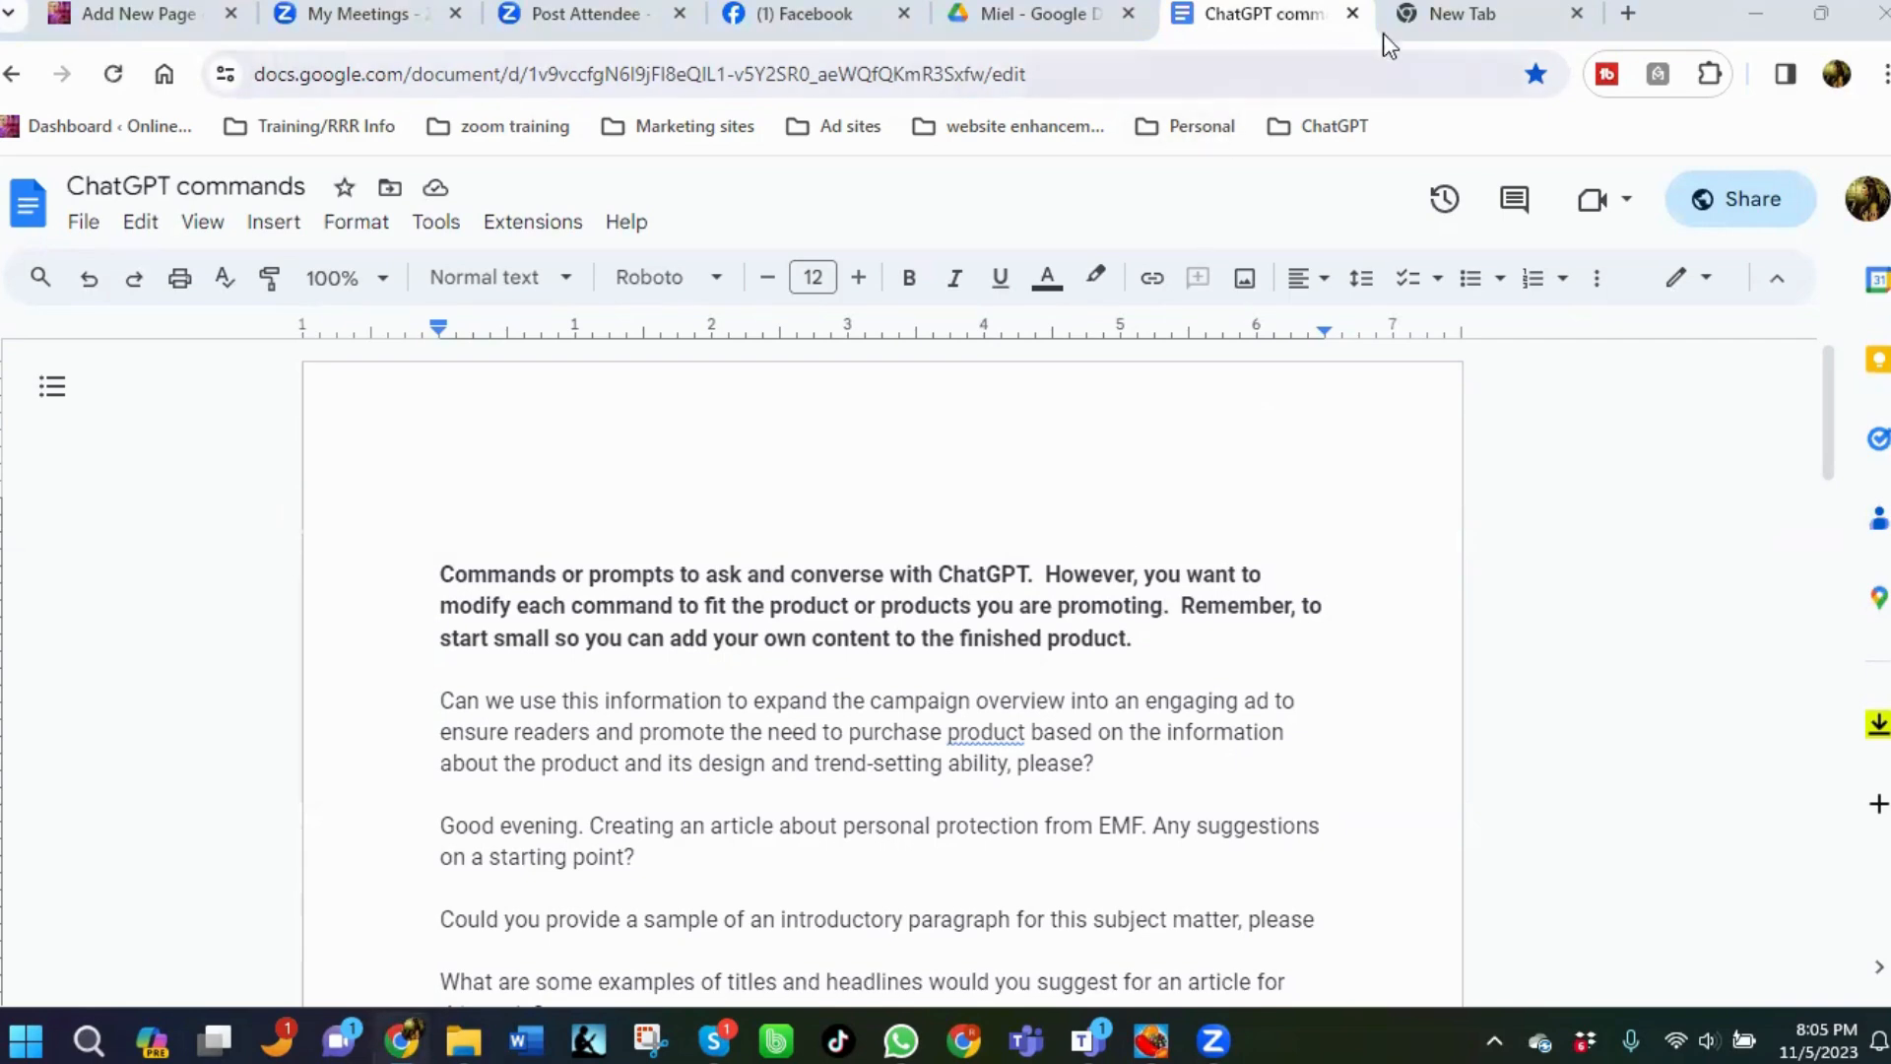
# Open ChatGPT from the bookmarked ChatGPT folder in the new browser tab.
pyautogui.click(1425, 20)
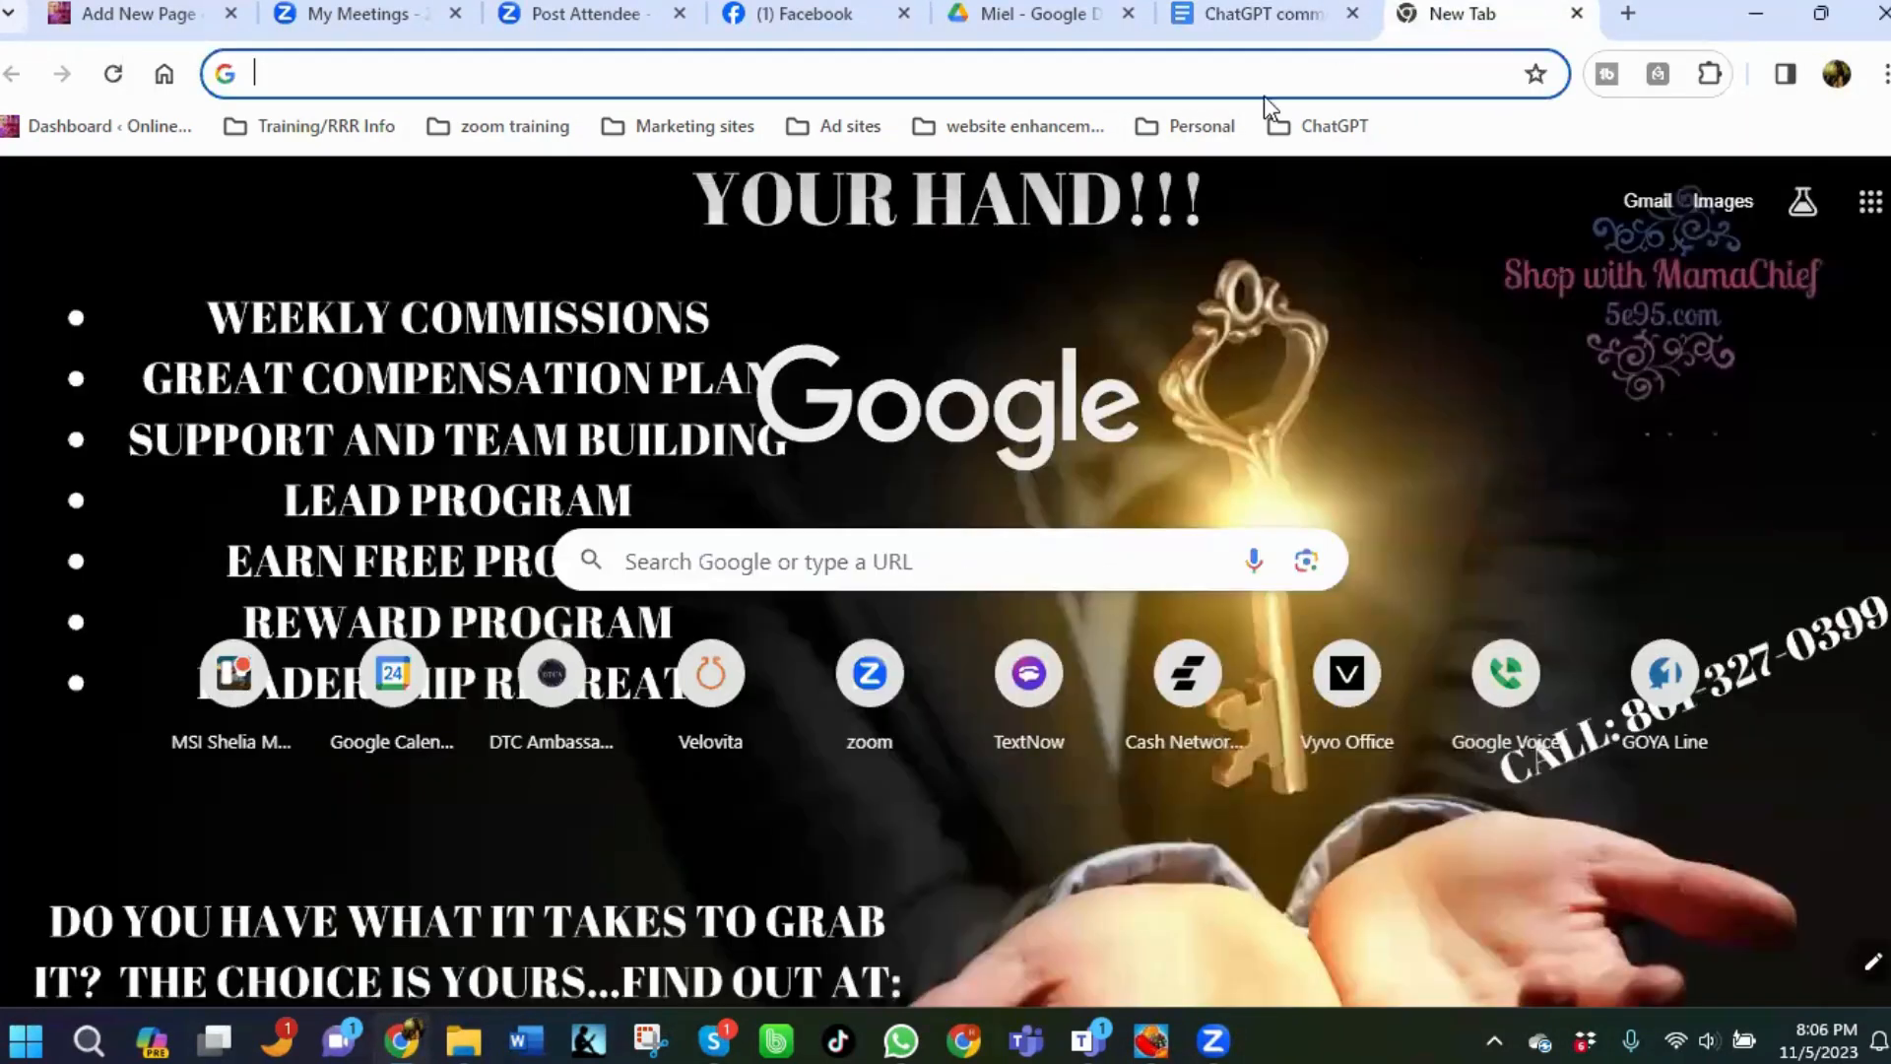
pyautogui.click(1318, 128)
pyautogui.click(1386, 267)
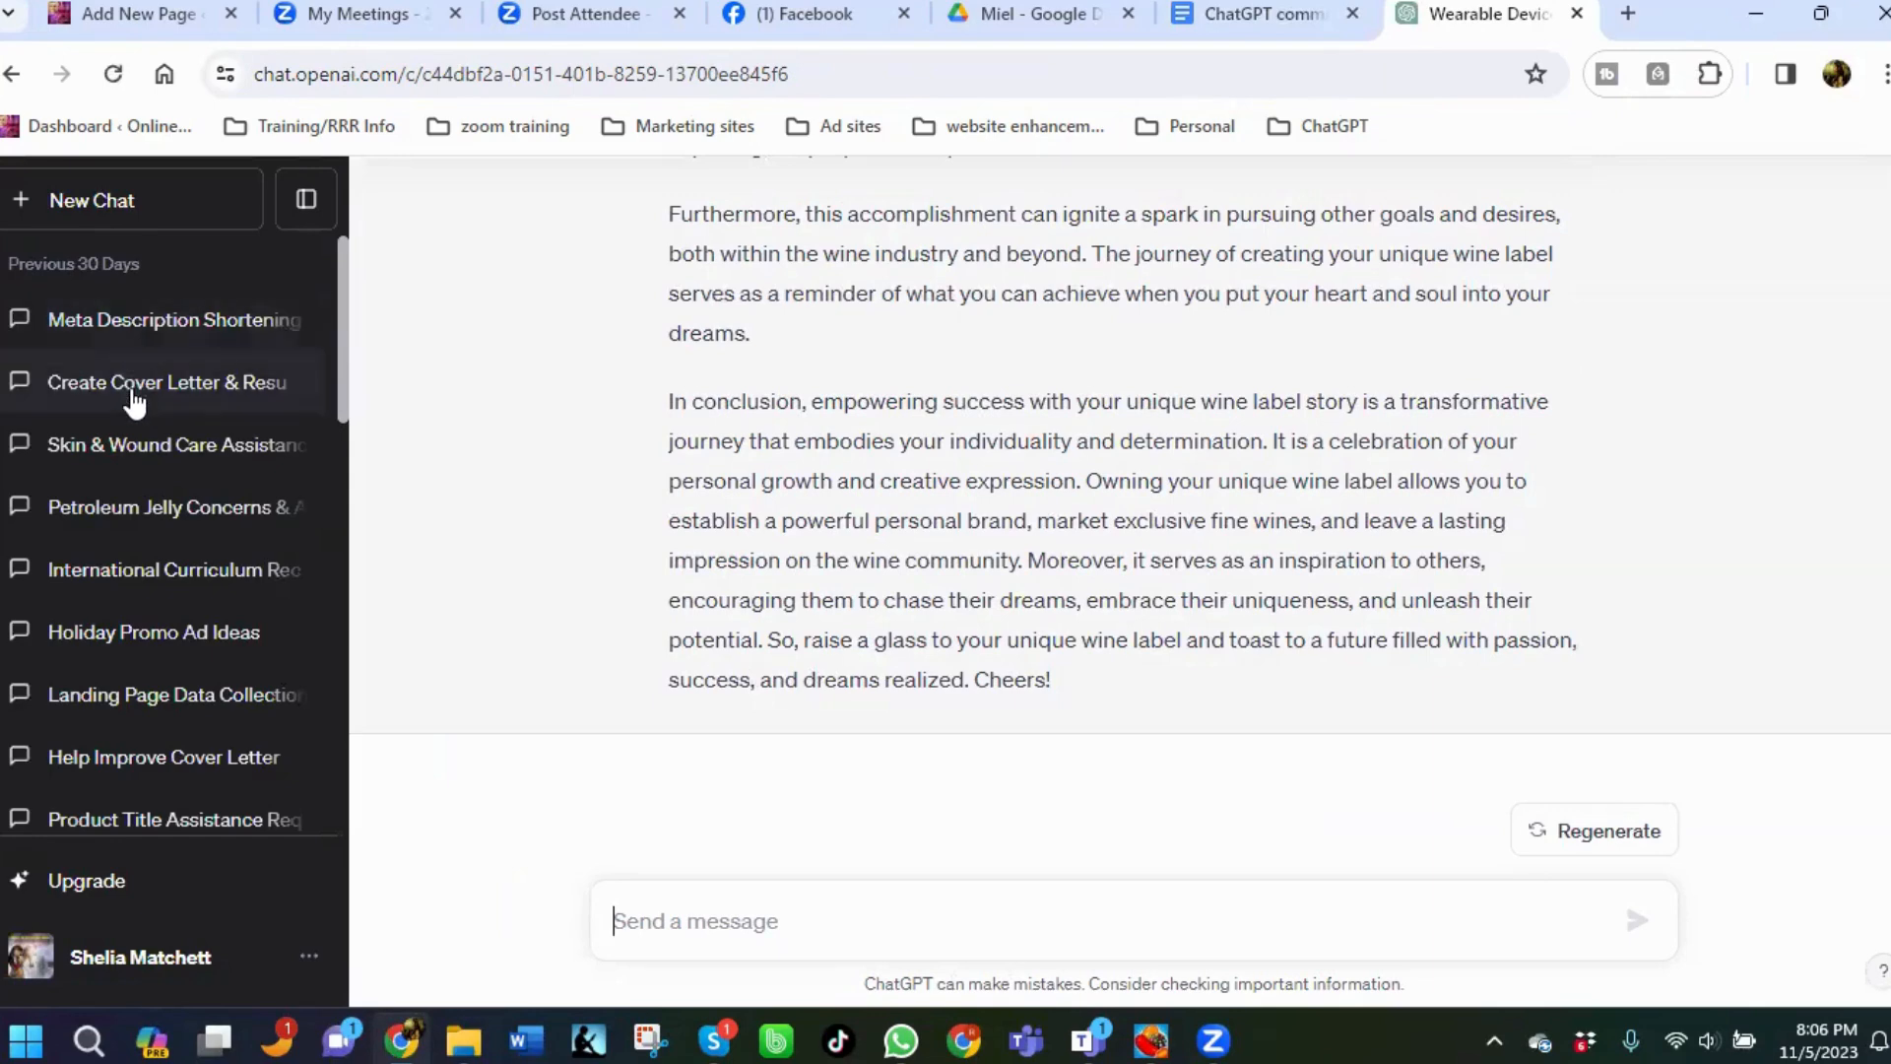
# Open the Skin & Wound Care chat and read back through its generated healing balm ads.
pyautogui.click(137, 453)
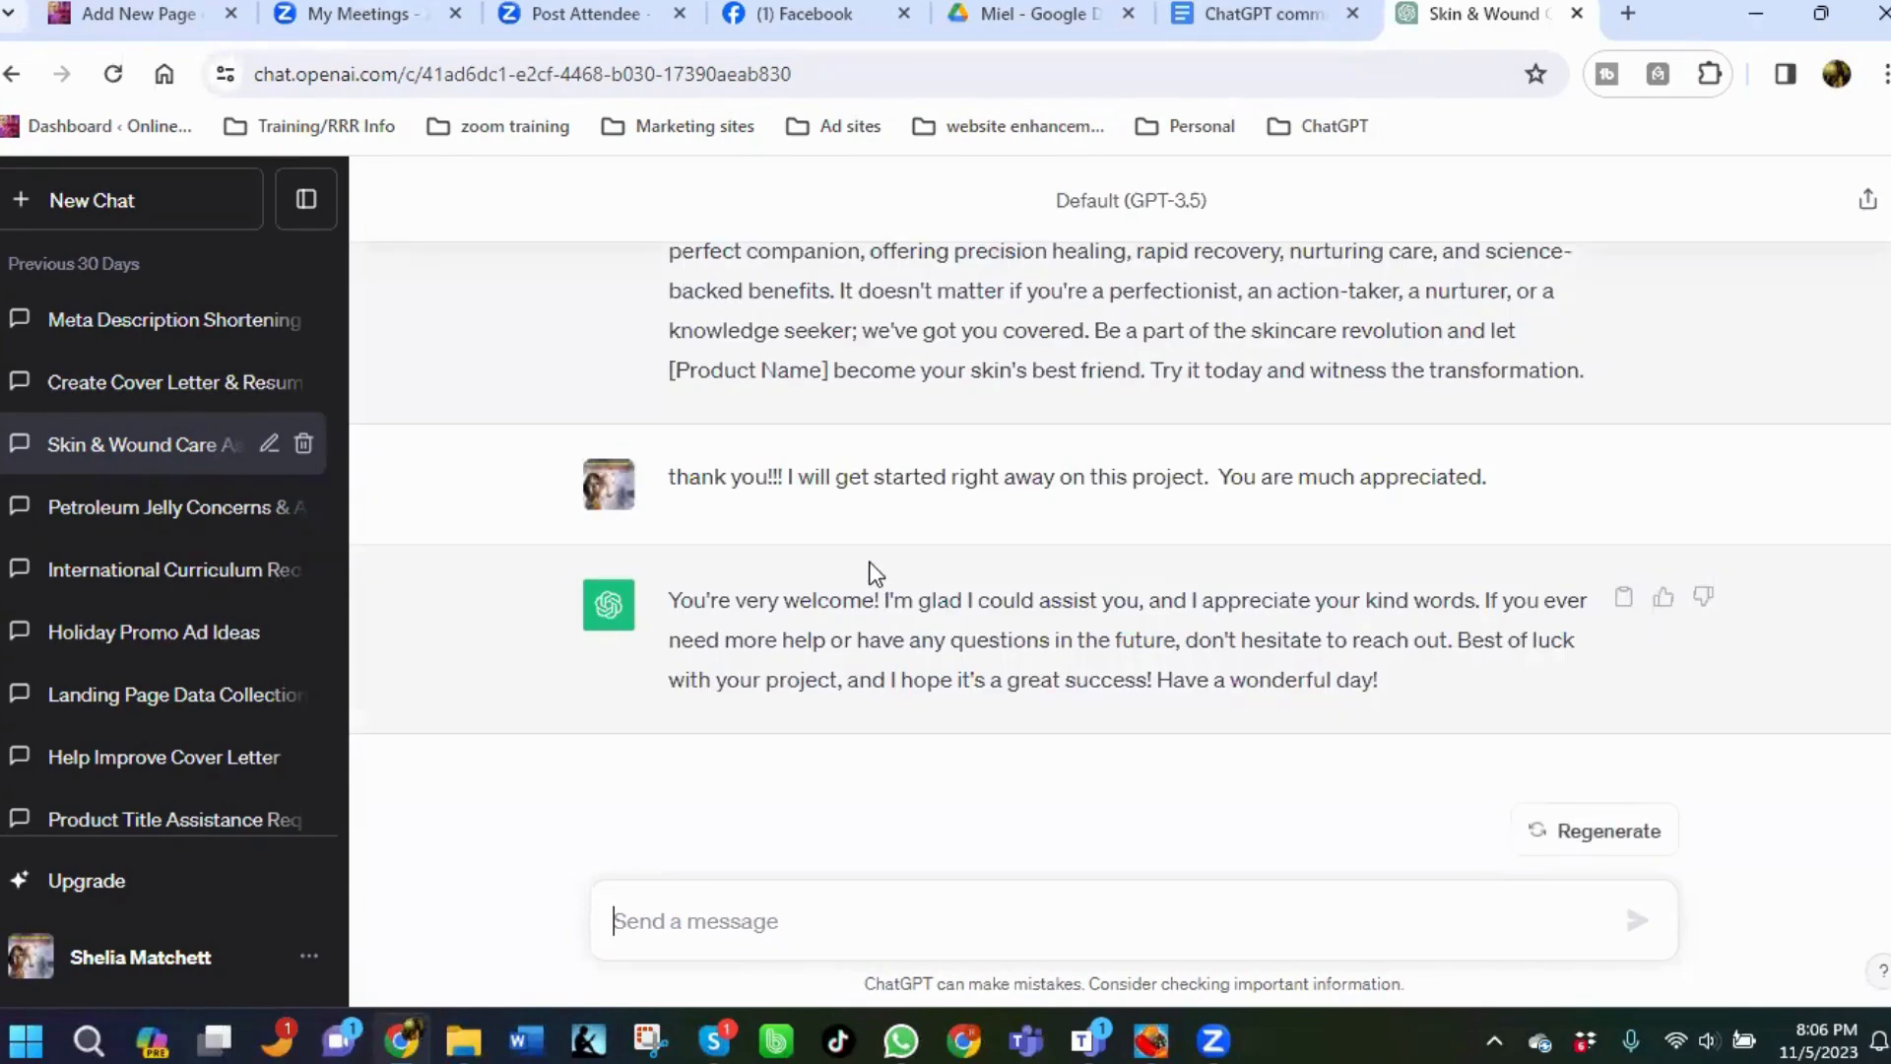
pyautogui.scroll(3, 874, 573)
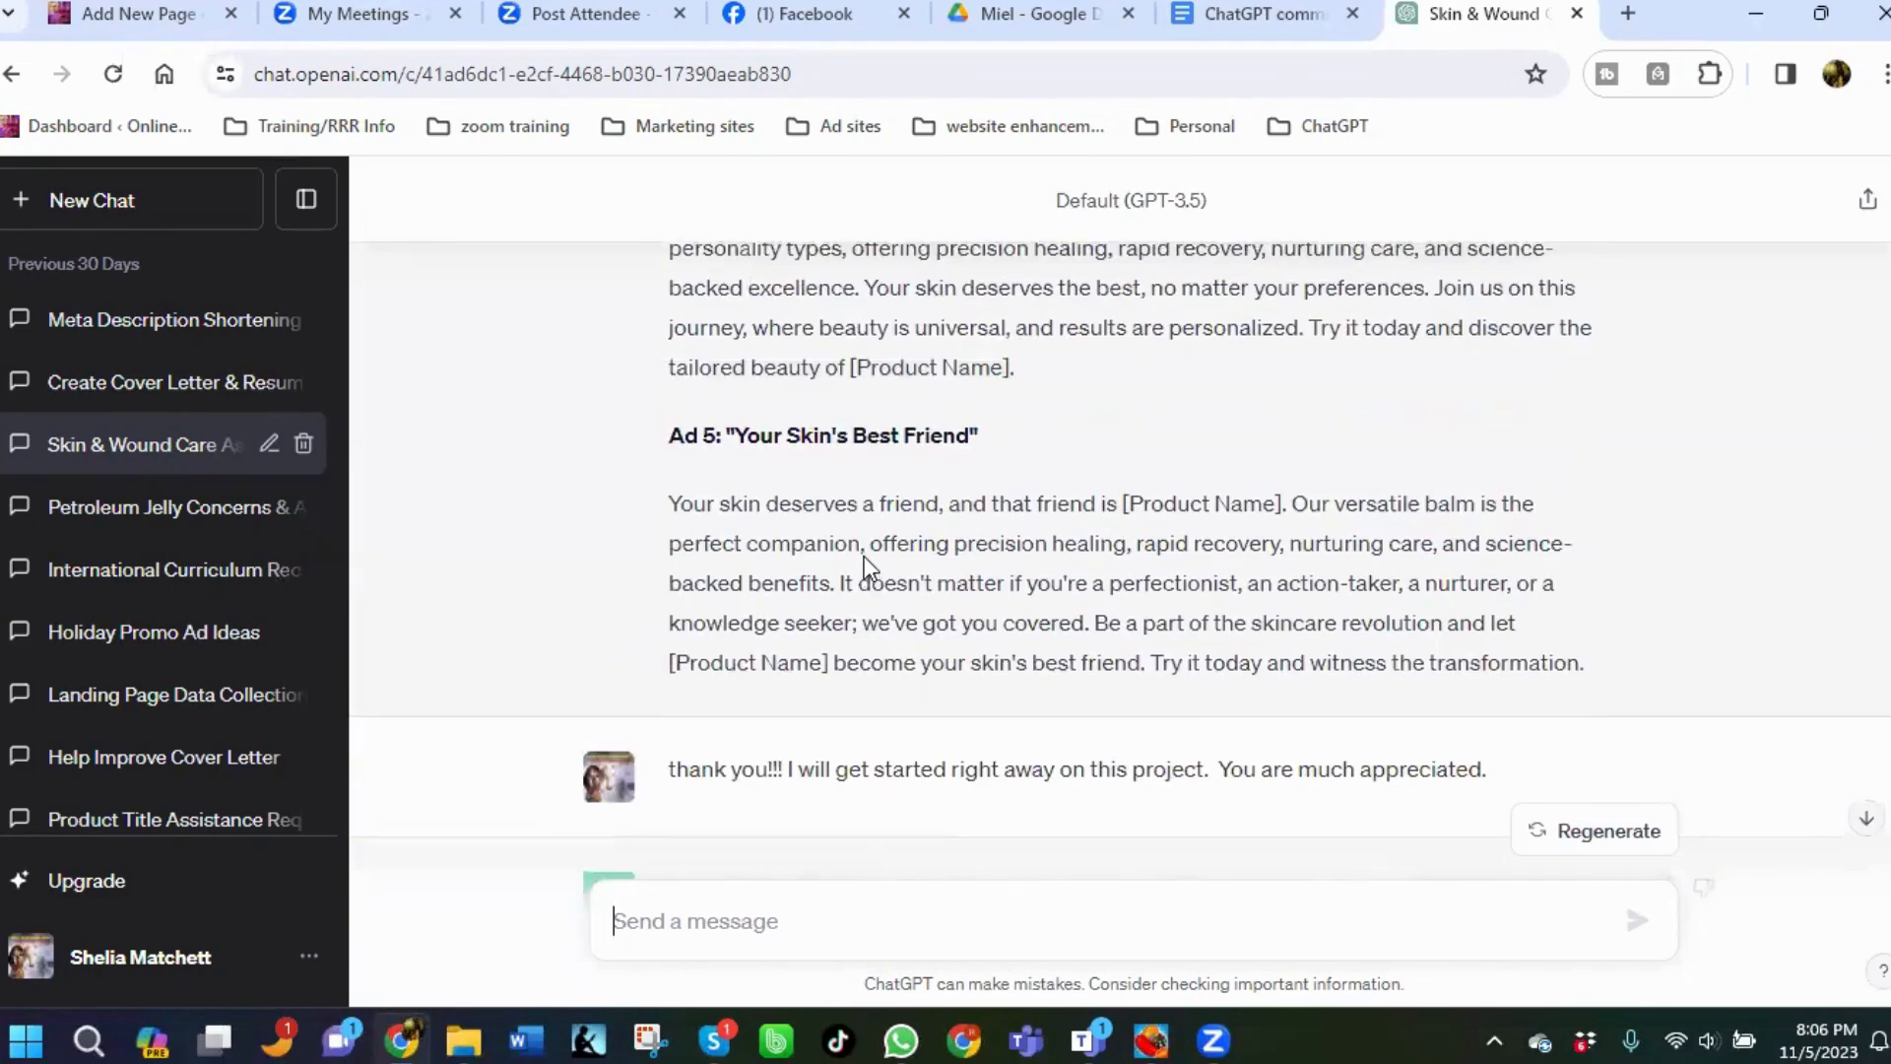
pyautogui.scroll(6, 865, 555)
pyautogui.scroll(8, 866, 556)
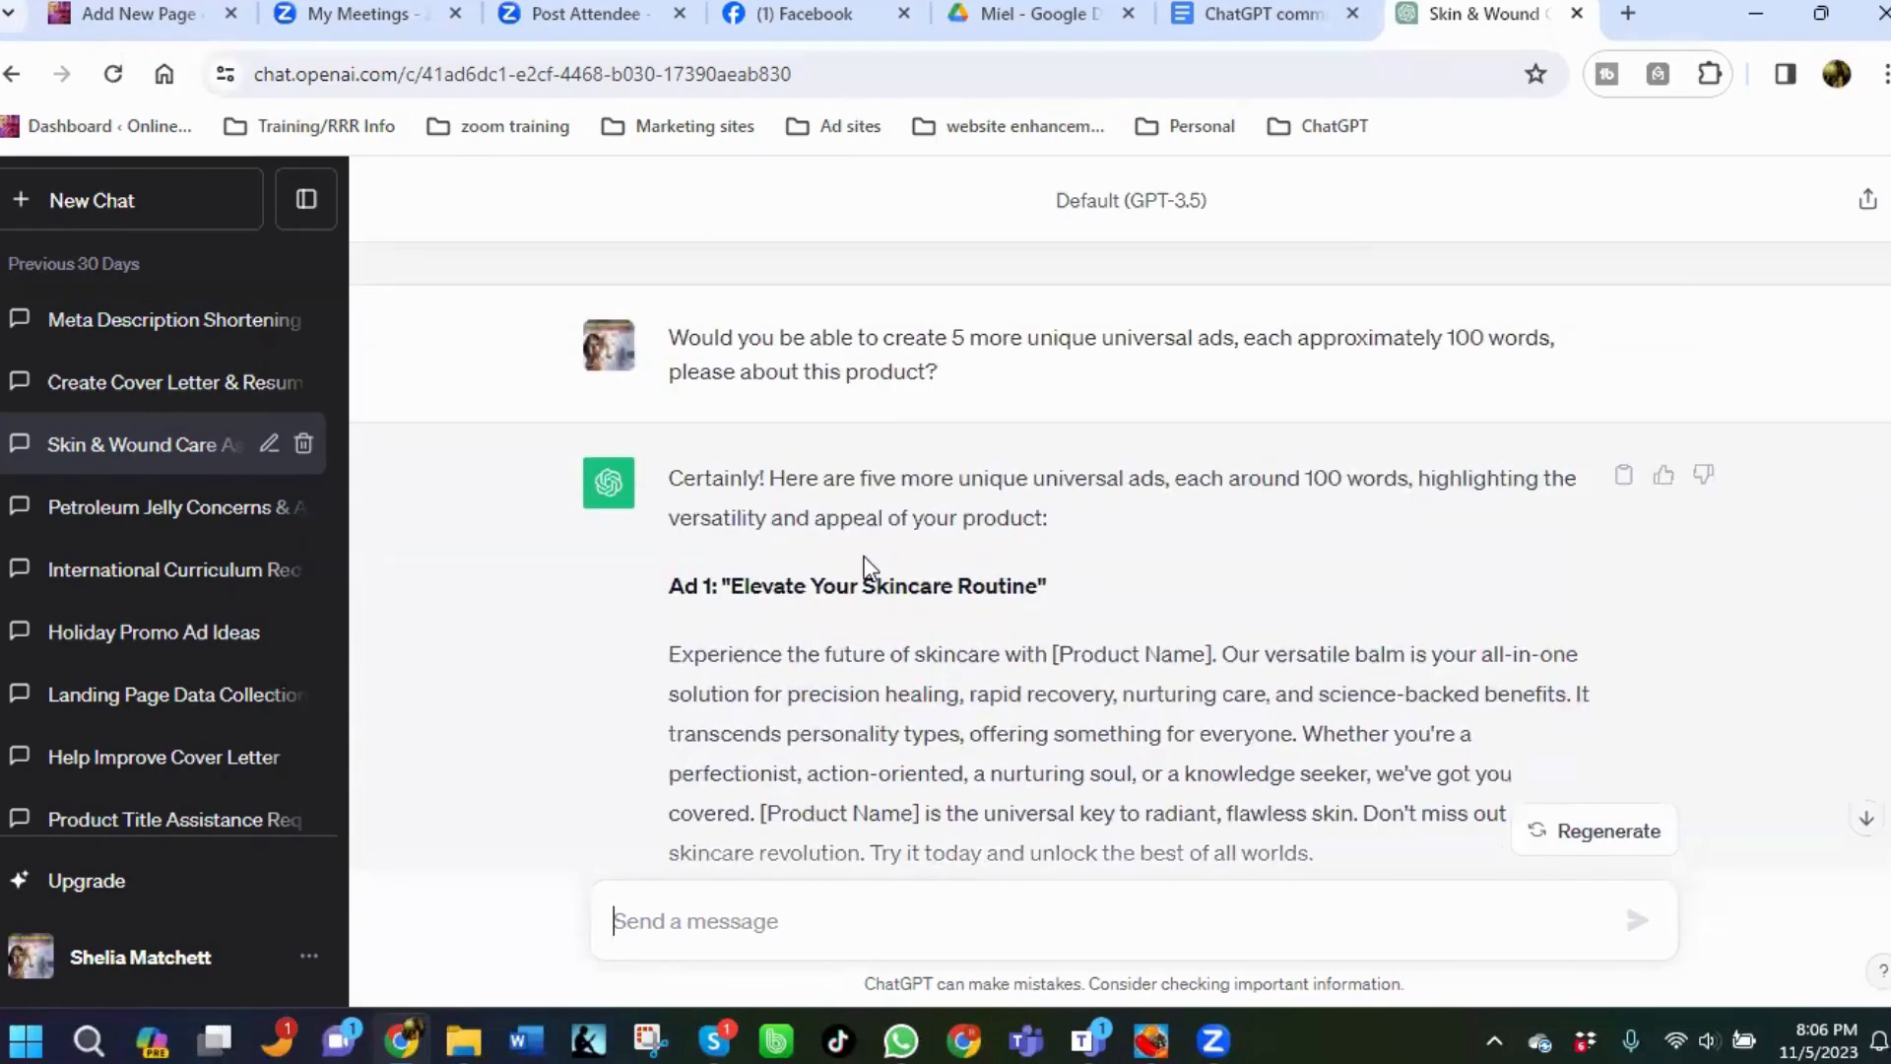
pyautogui.scroll(8, 865, 566)
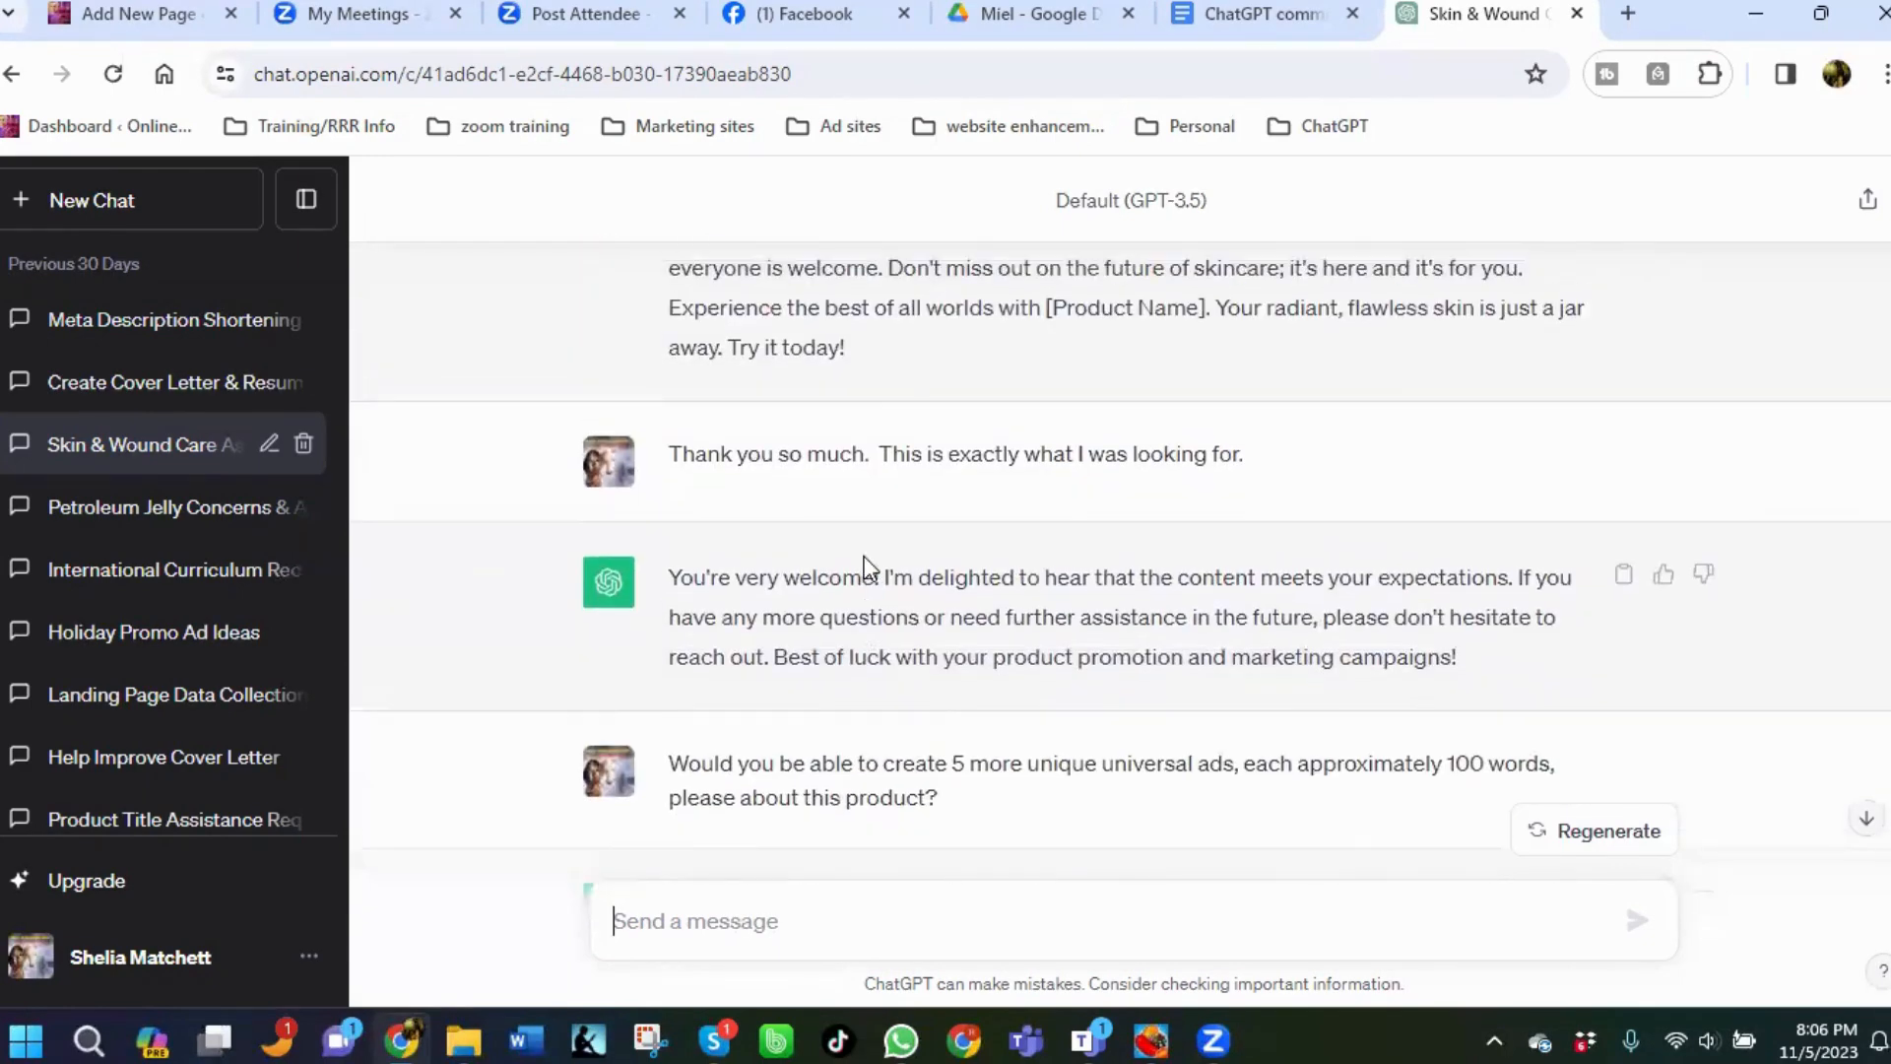
pyautogui.scroll(10, 865, 561)
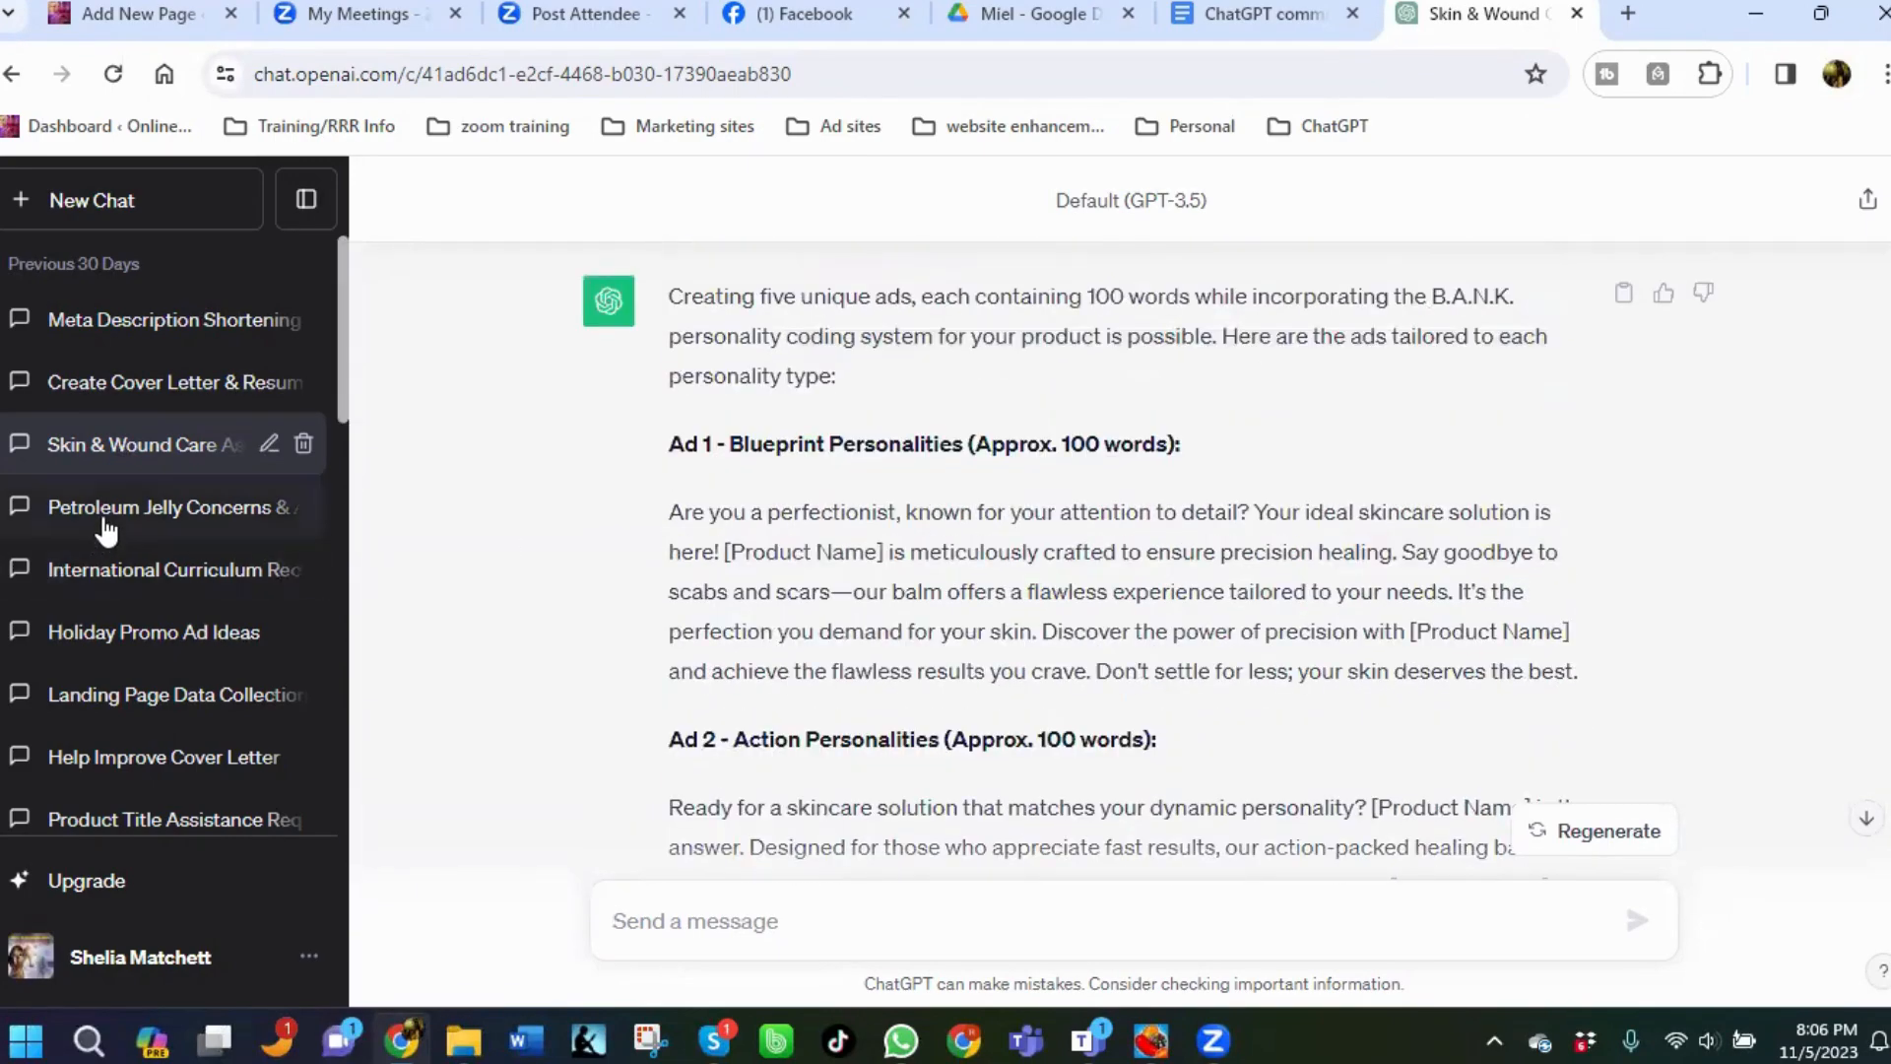
# Open the Holiday Promo Ad Ideas chat and scroll through its ad campaign overviews.
pyautogui.click(113, 633)
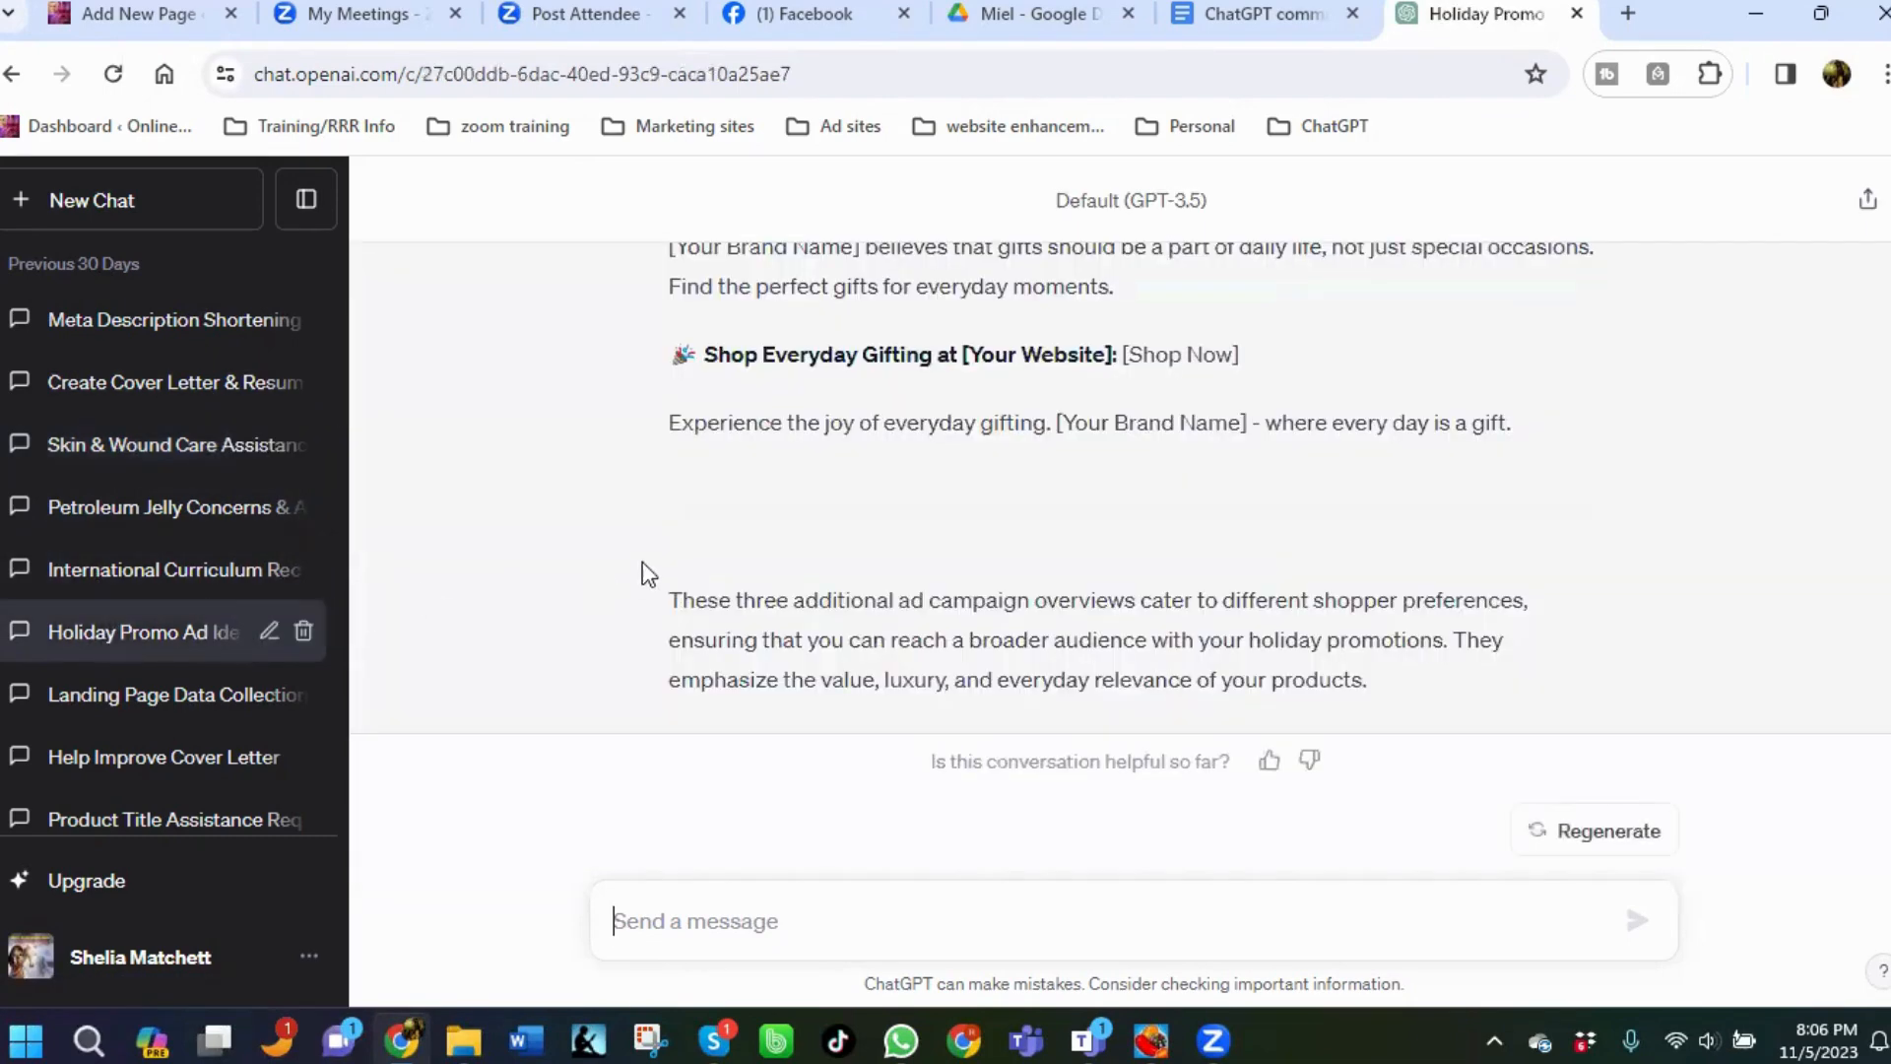
pyautogui.scroll(4, 650, 558)
pyautogui.scroll(8, 650, 558)
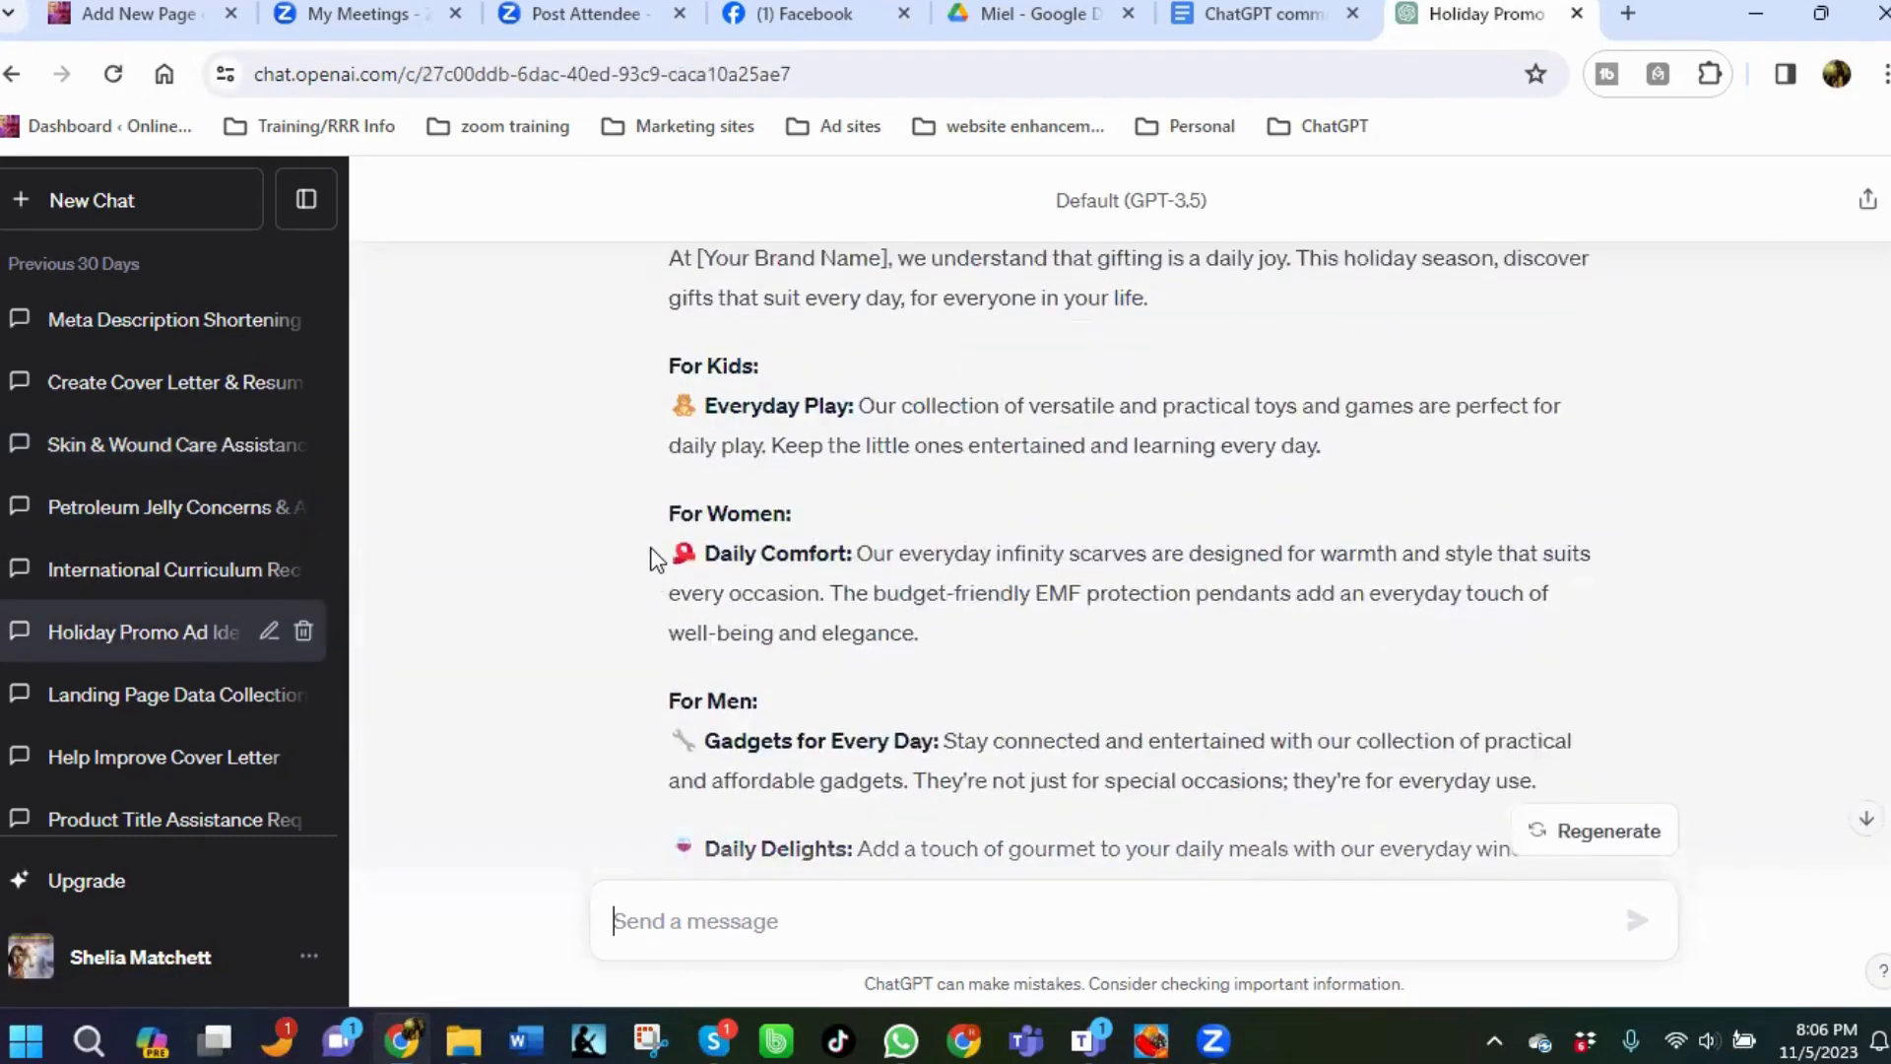
pyautogui.scroll(3, 650, 557)
pyautogui.scroll(3, 650, 558)
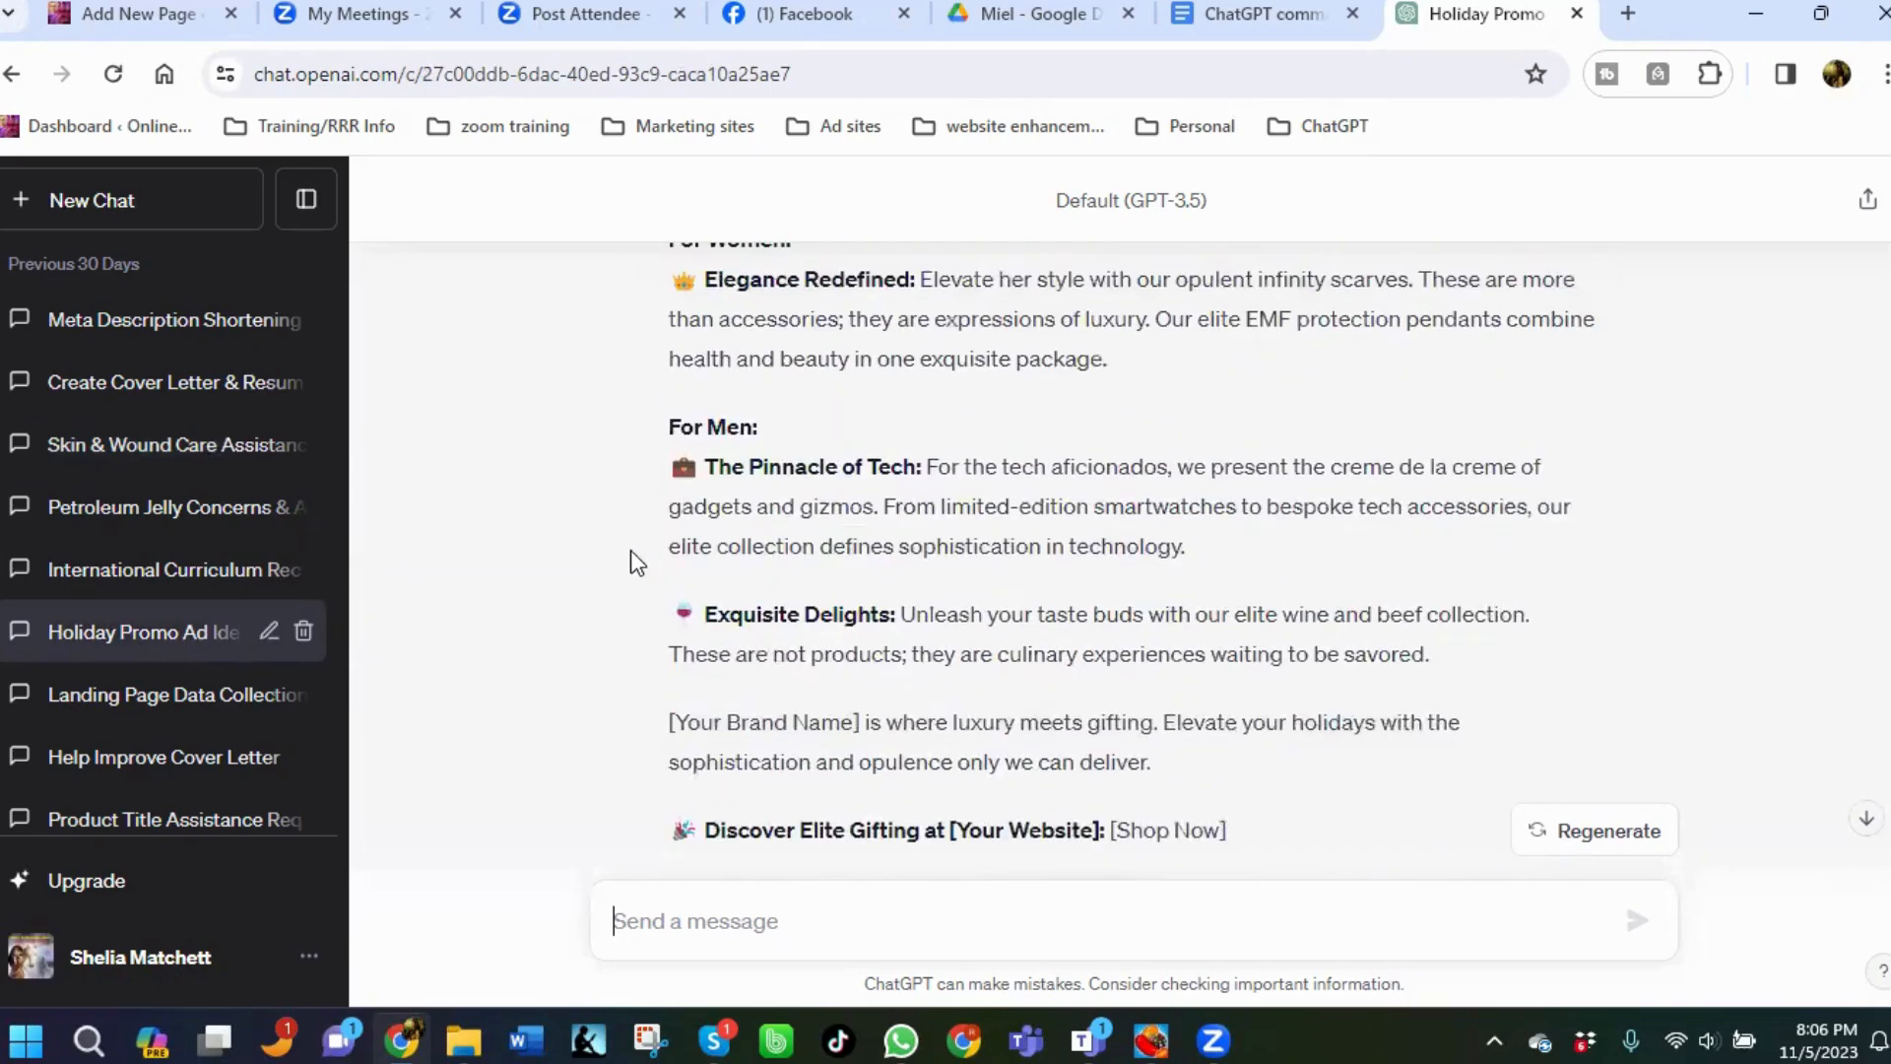
pyautogui.scroll(-1, 138, 678)
pyautogui.scroll(-3, 138, 678)
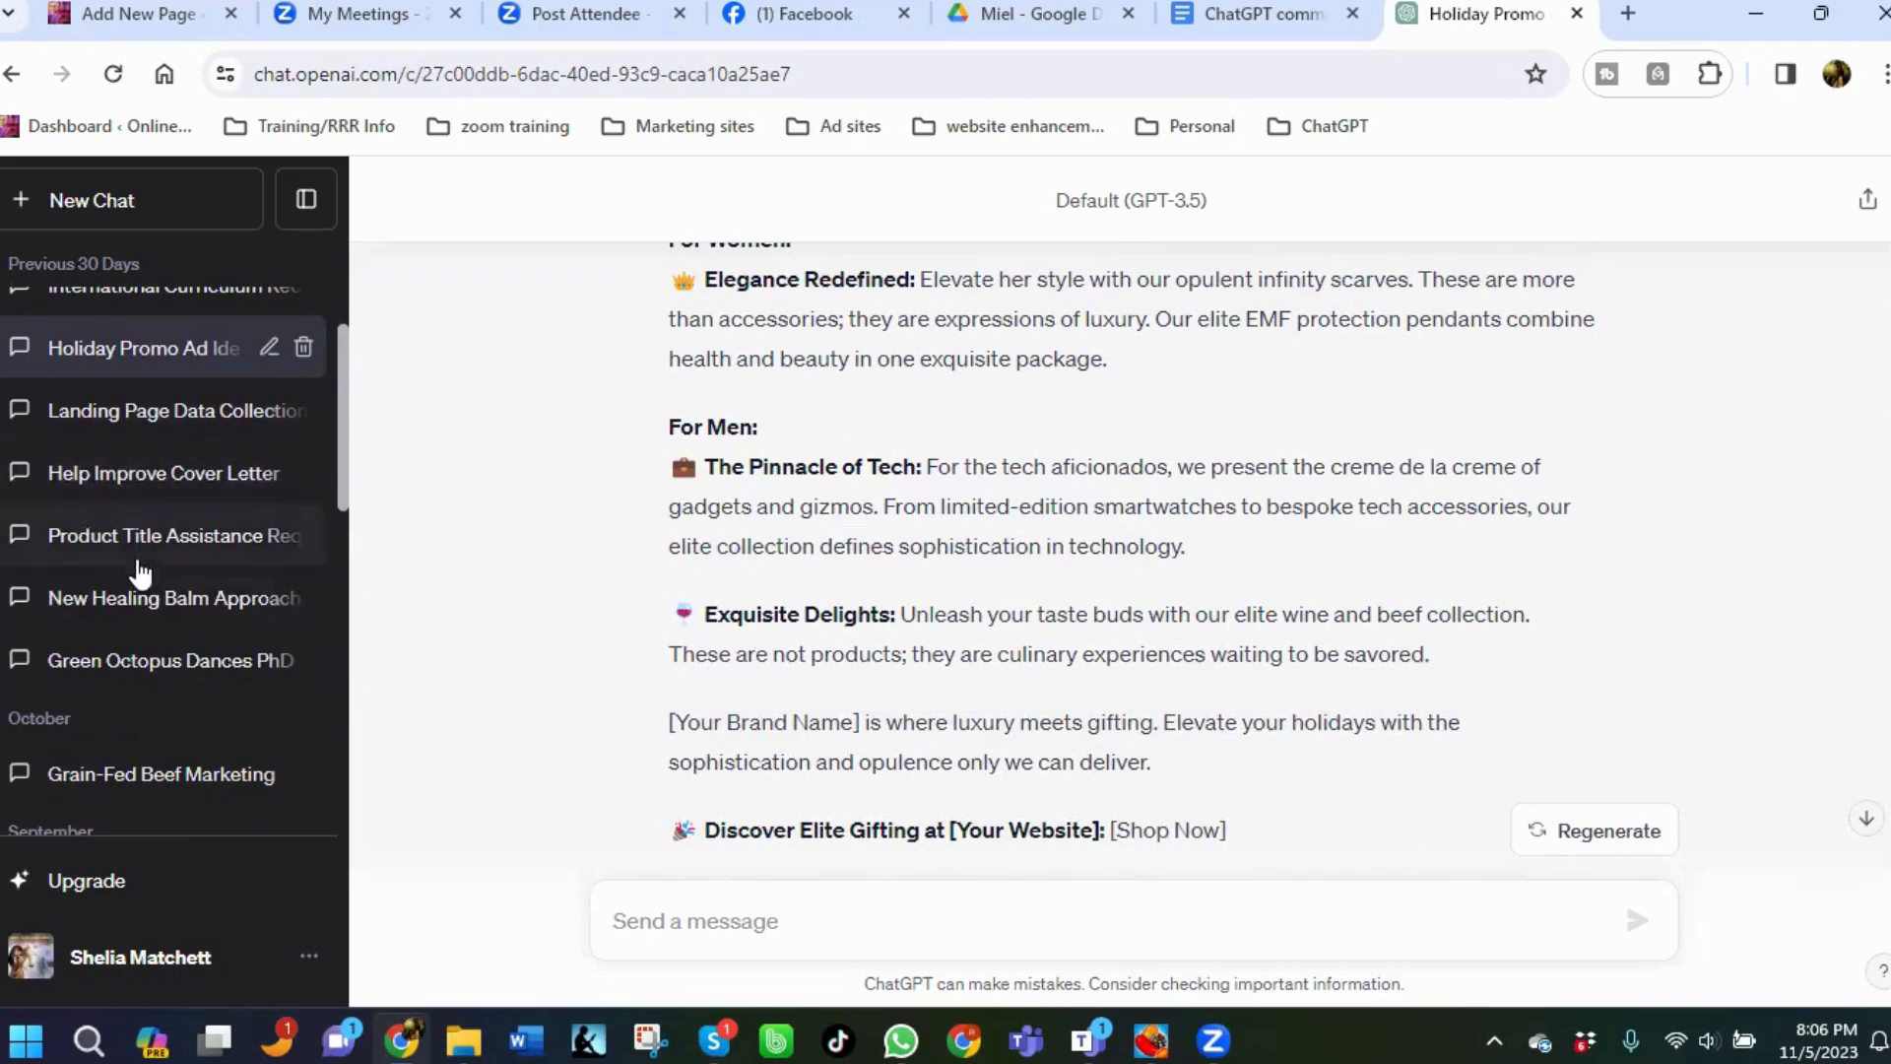
# Open the New Healing Balm Approach chat and review its headlines and campaign text.
pyautogui.click(126, 601)
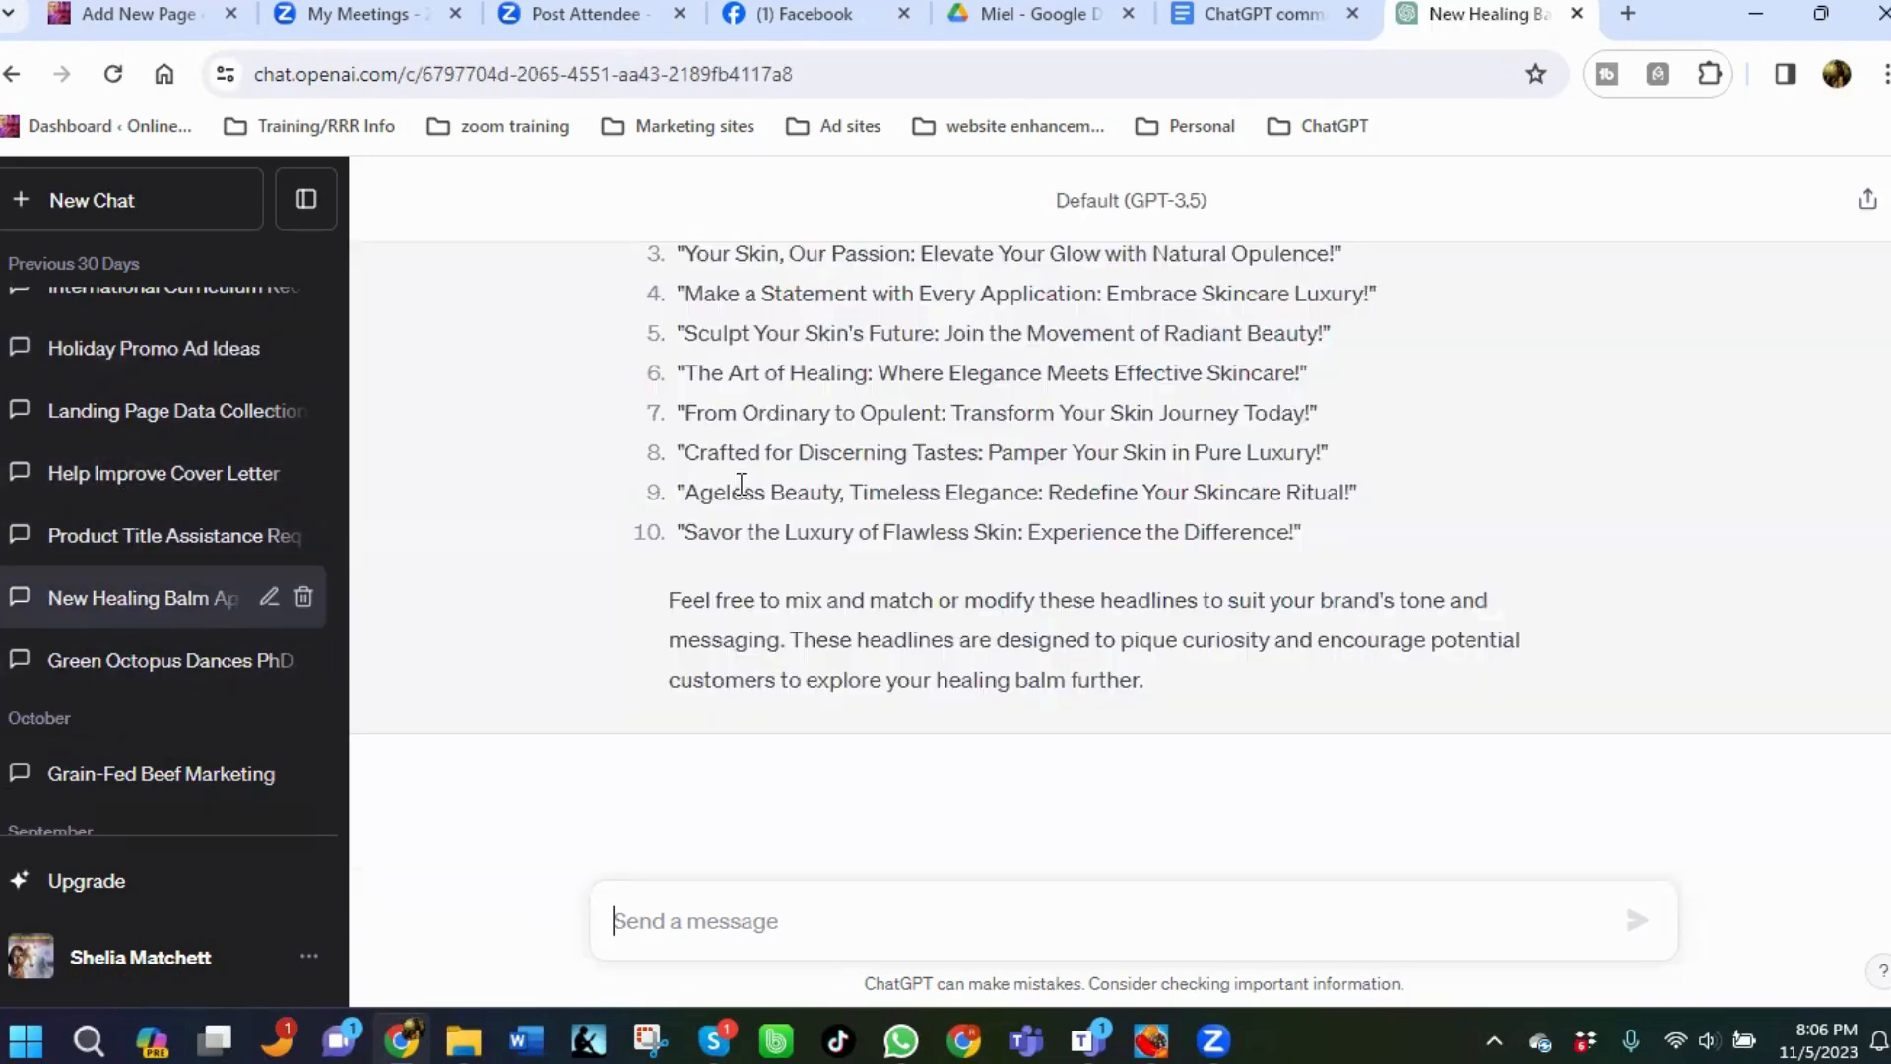
pyautogui.scroll(2, 716, 431)
pyautogui.scroll(4, 716, 431)
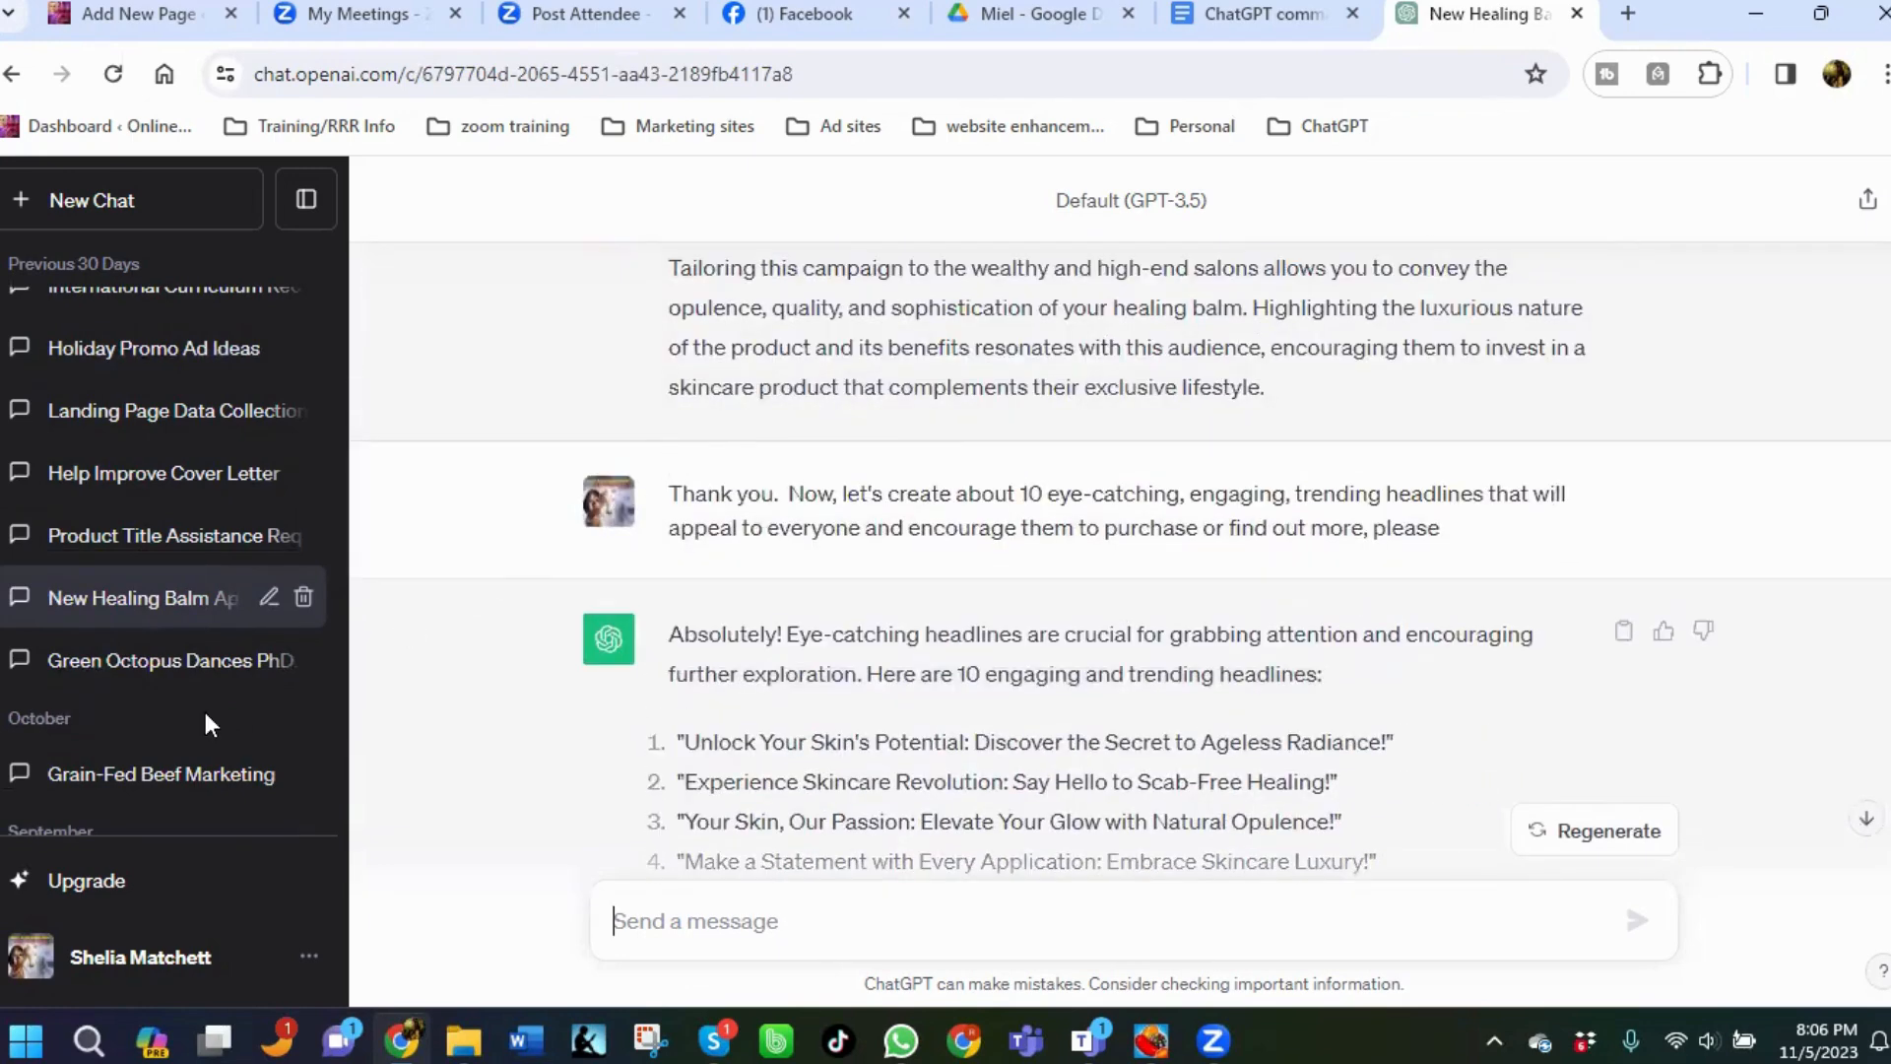
pyautogui.scroll(-2, 147, 631)
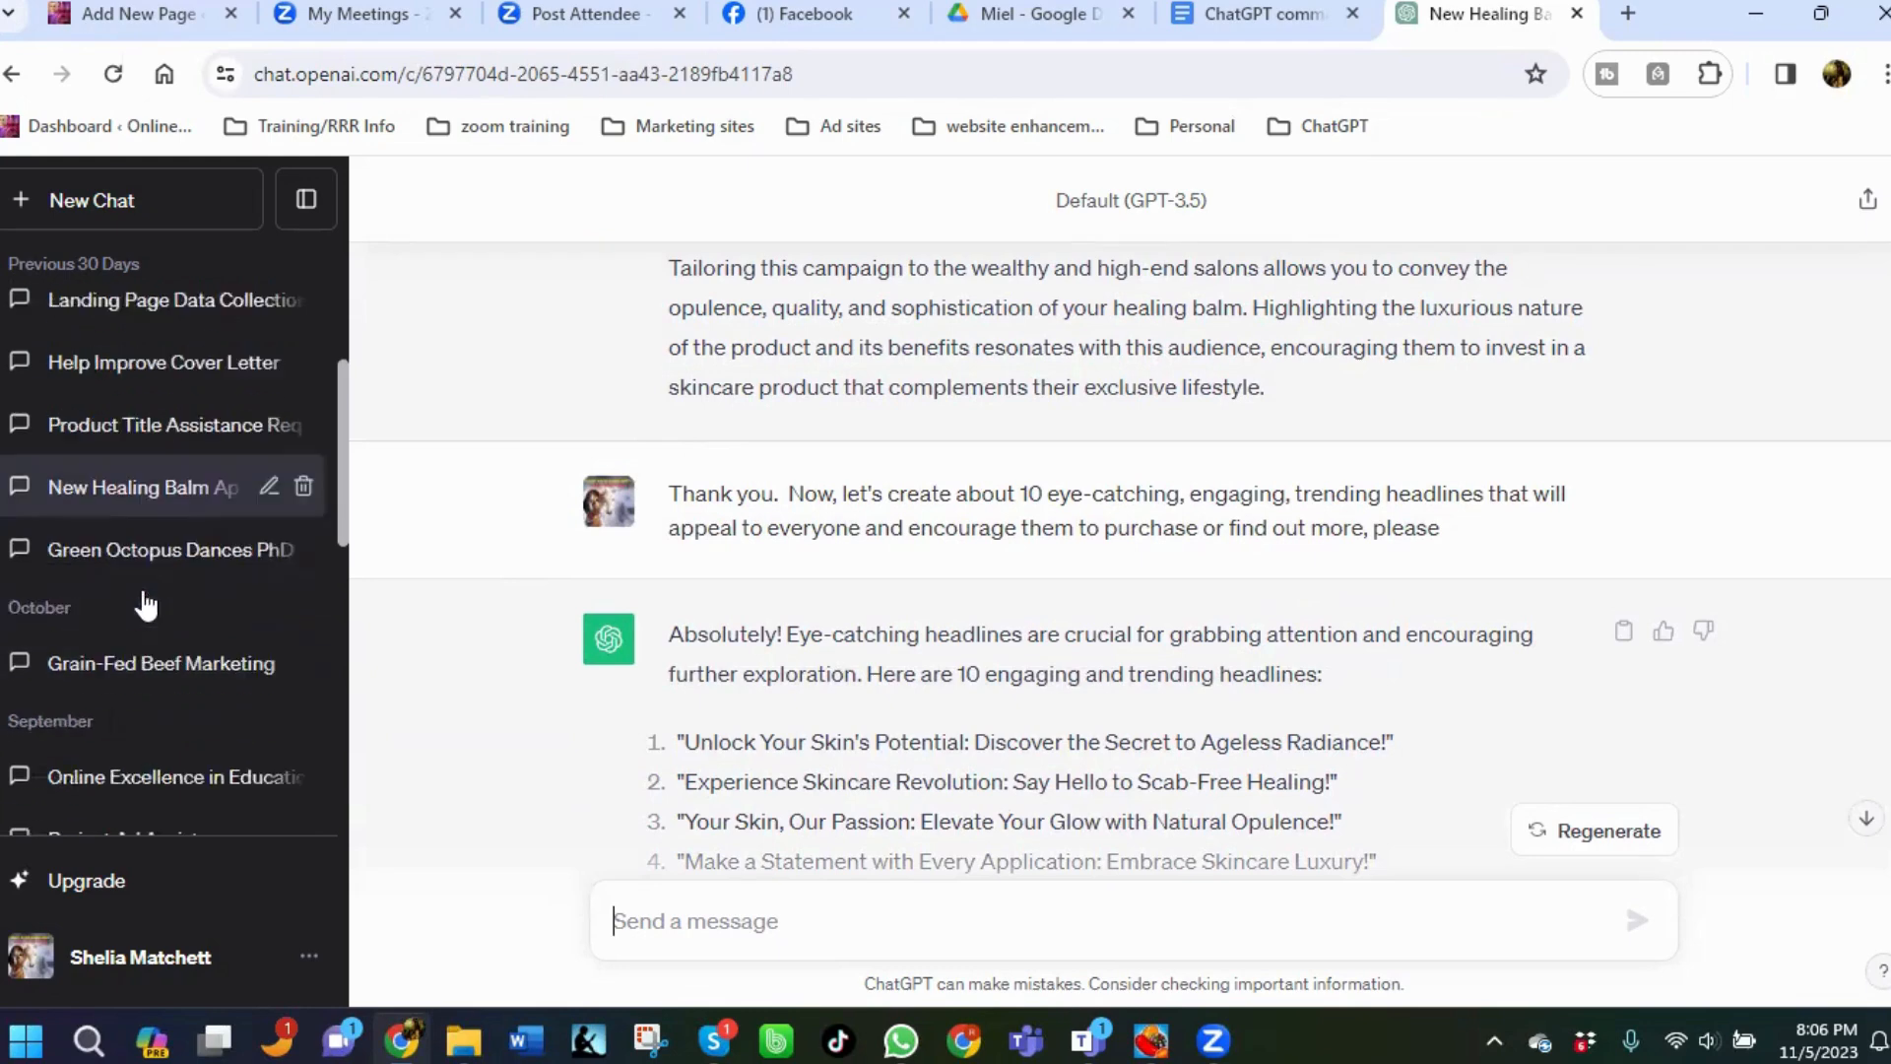
pyautogui.scroll(-2, 164, 658)
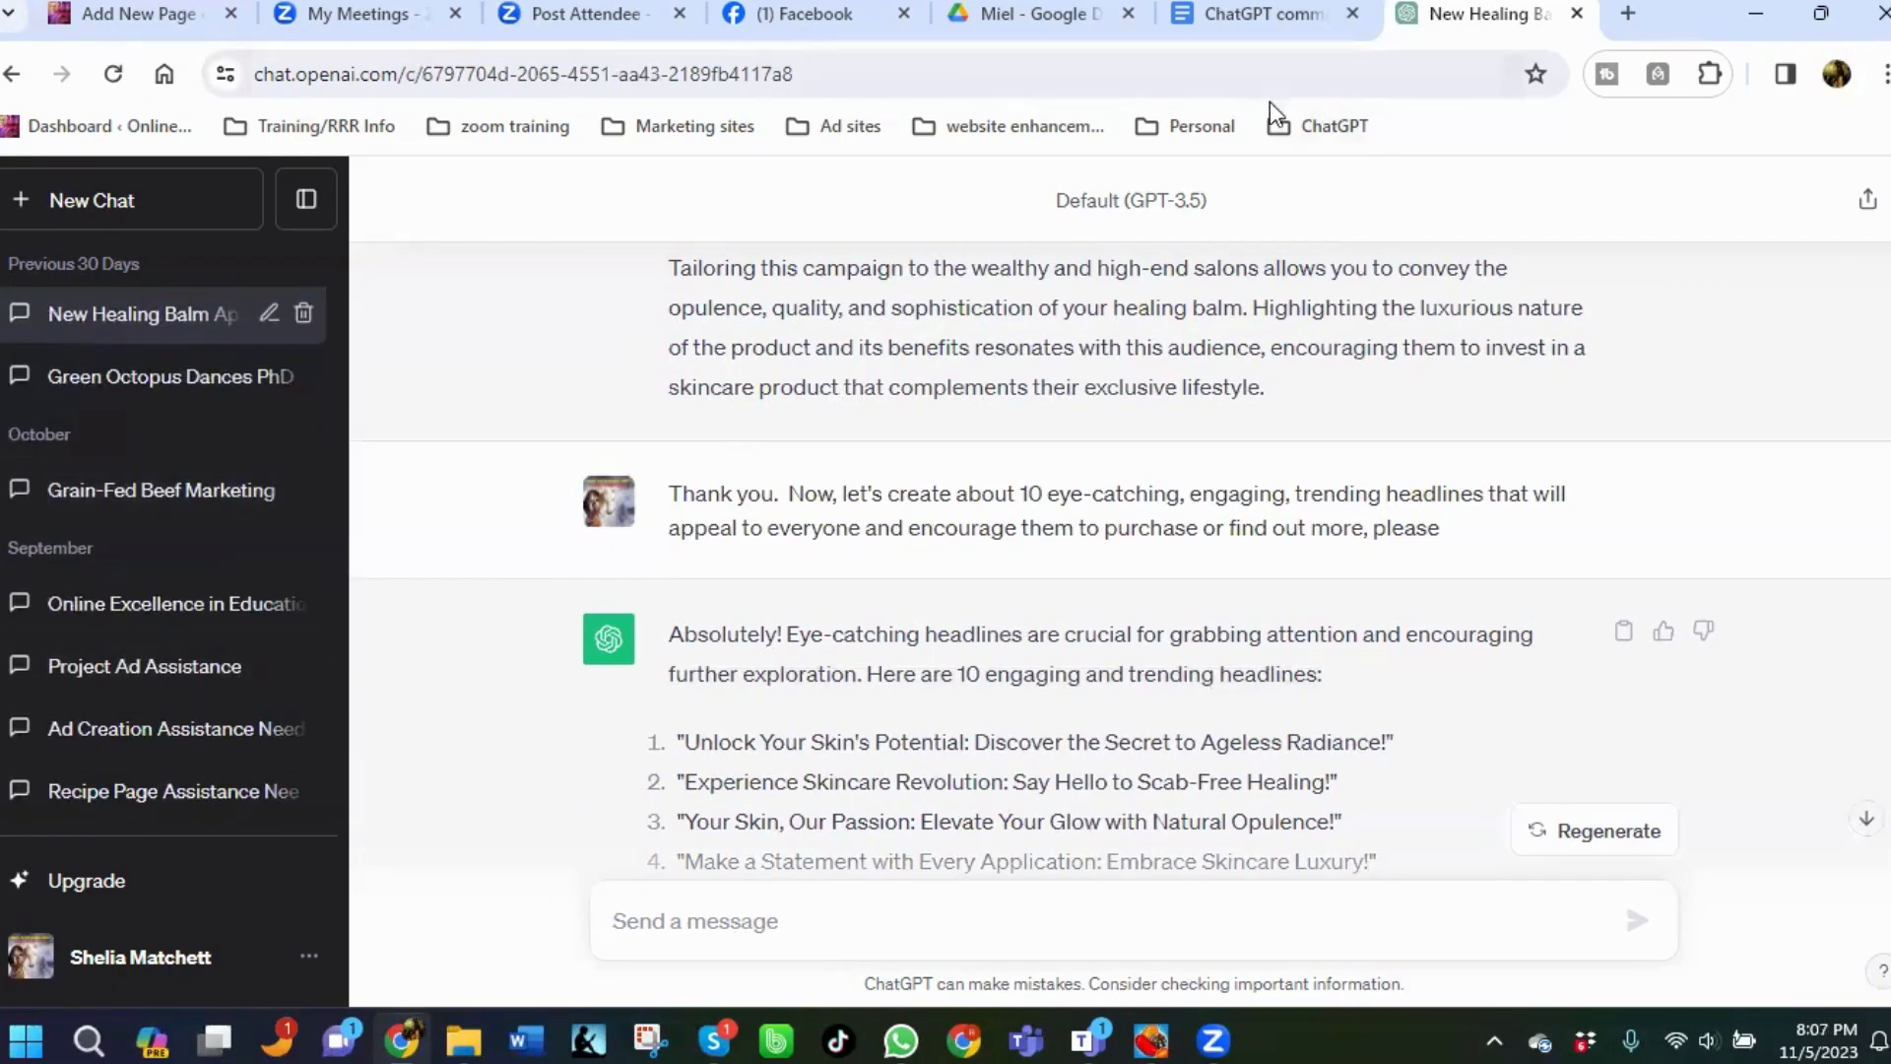
# Return to the ChatGPT start page and open the Miel healing balm page chat from the history.
pyautogui.click(1340, 126)
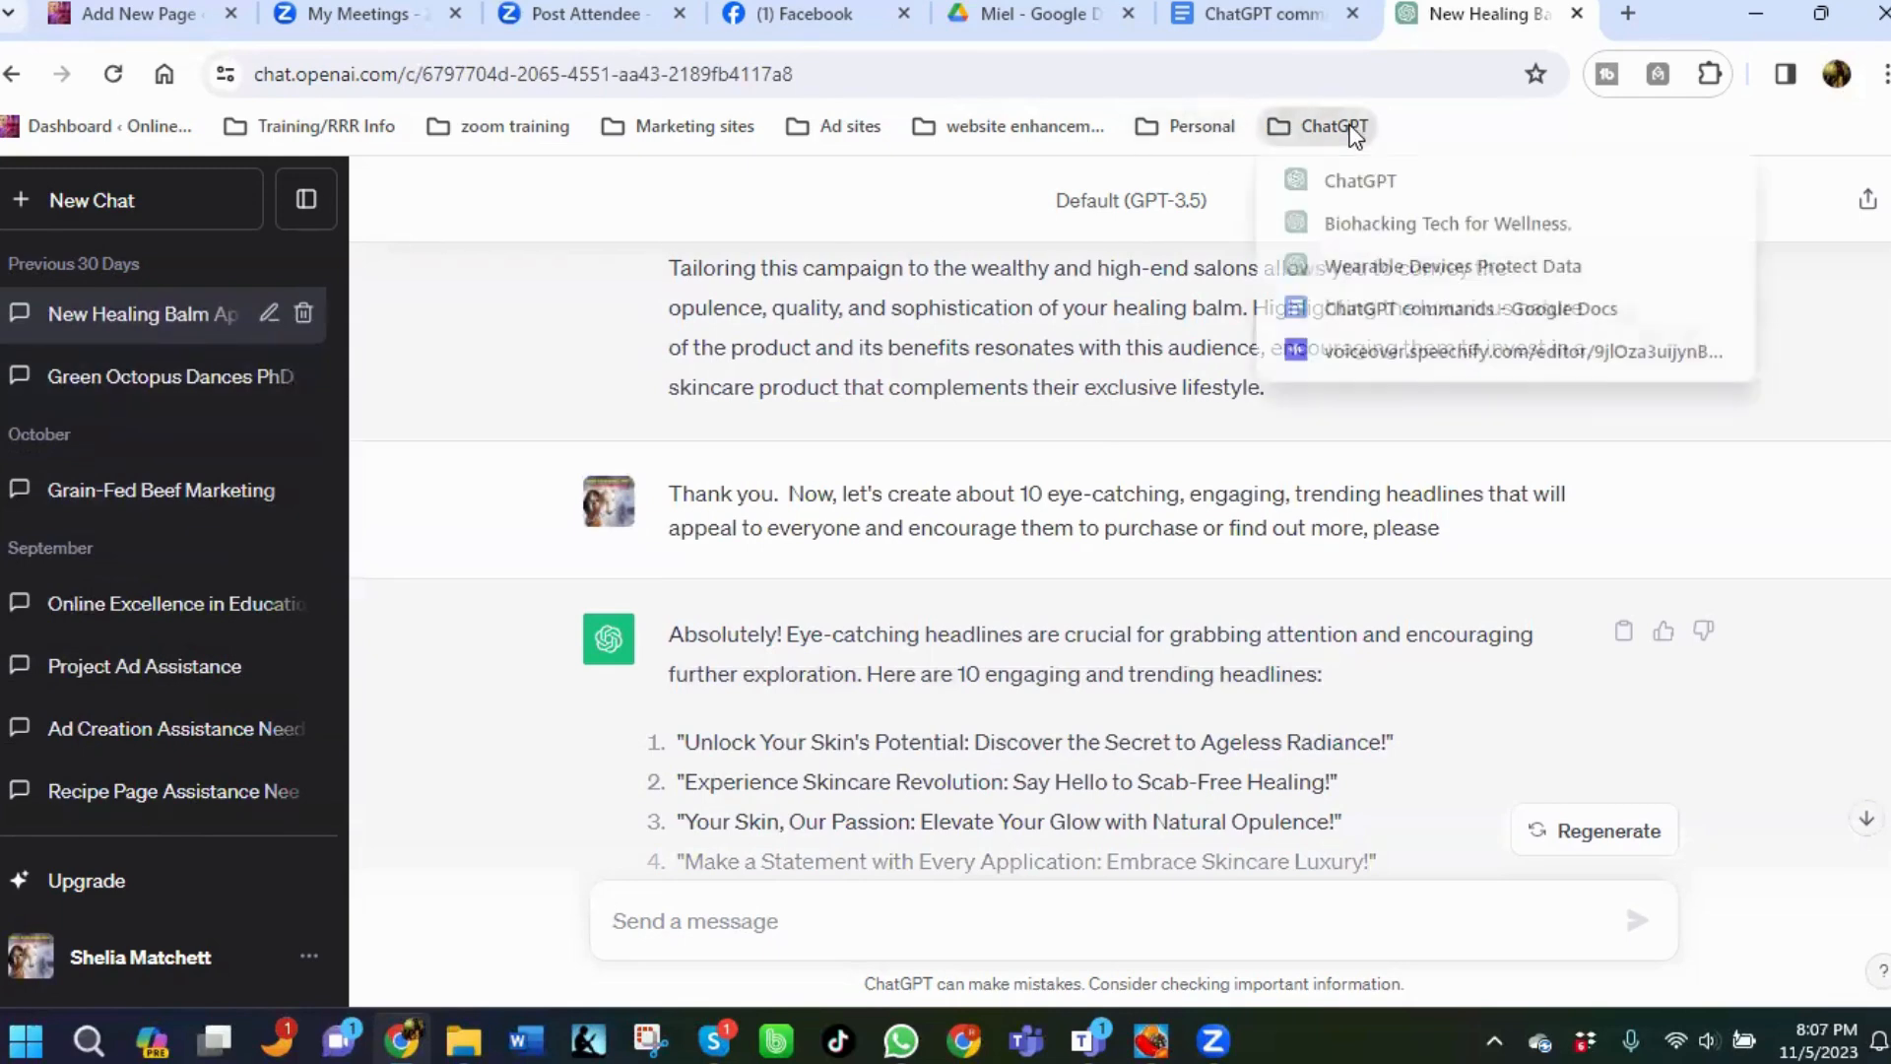
pyautogui.click(1381, 224)
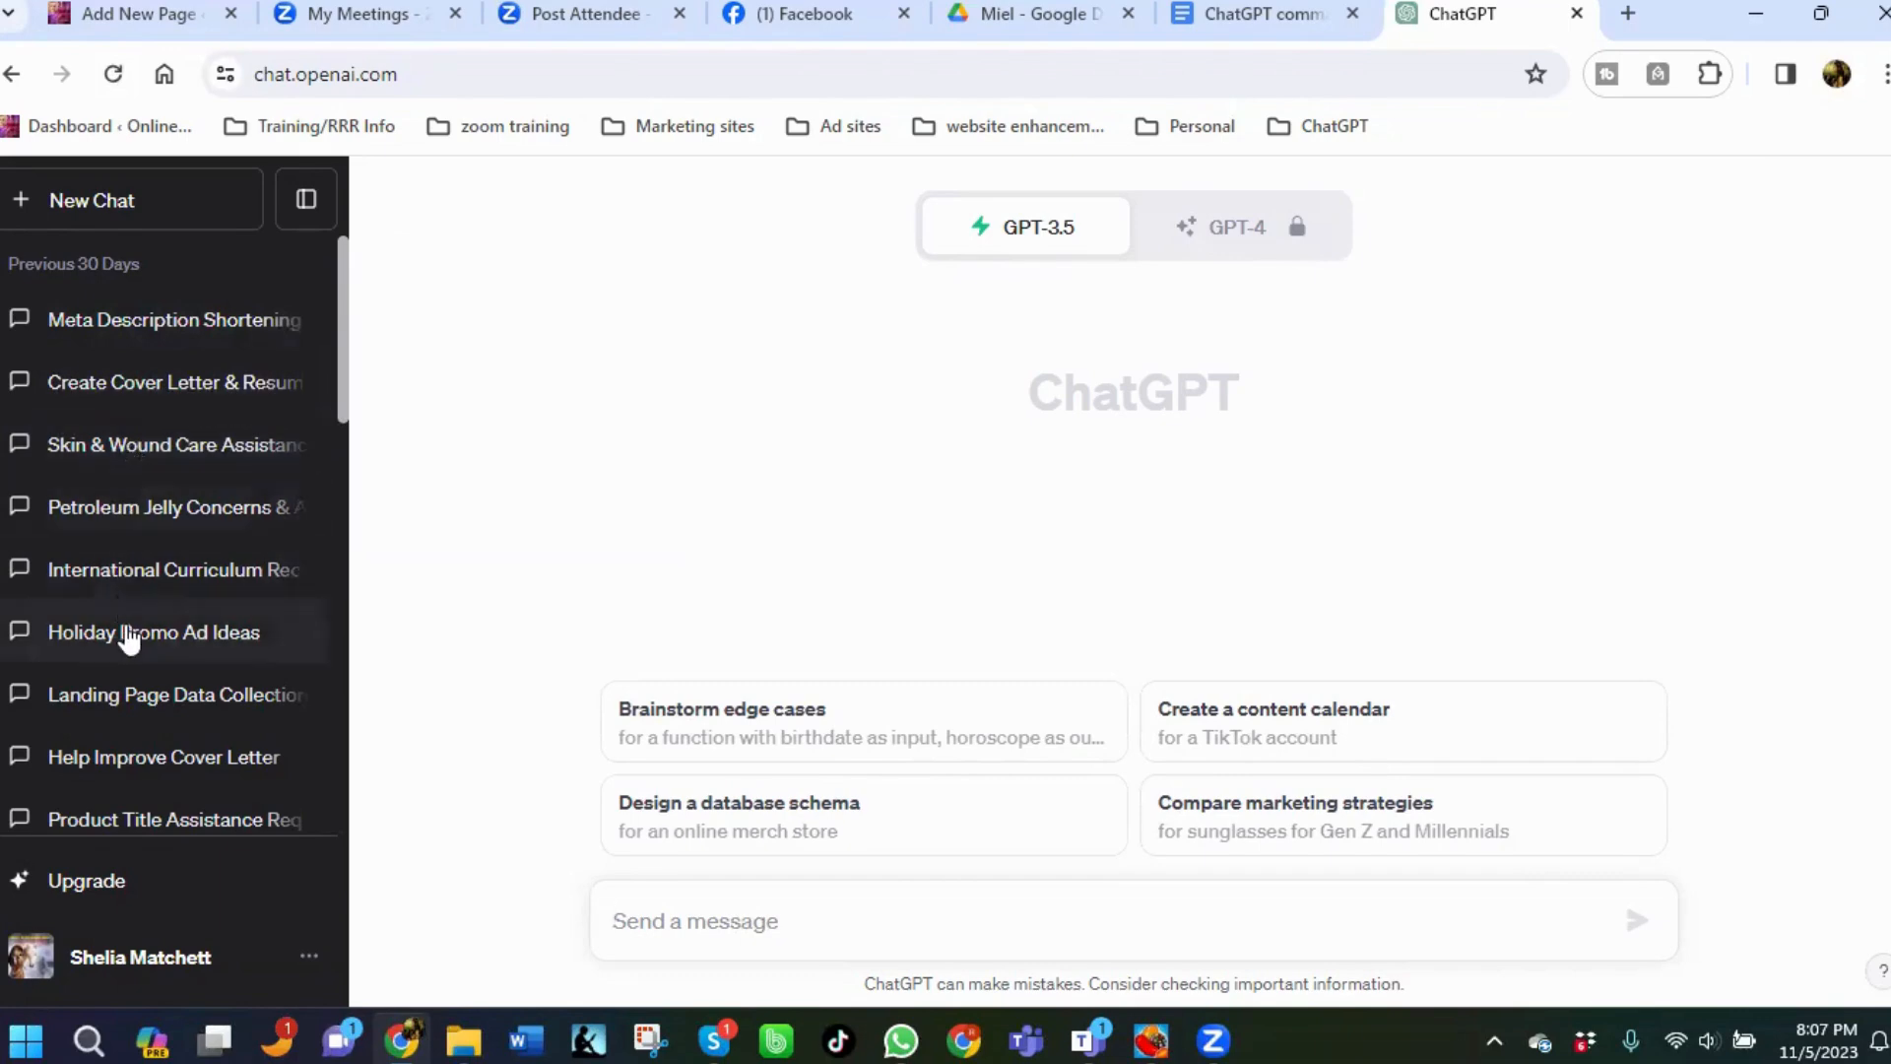
pyautogui.scroll(-2, 127, 635)
pyautogui.scroll(-6, 129, 639)
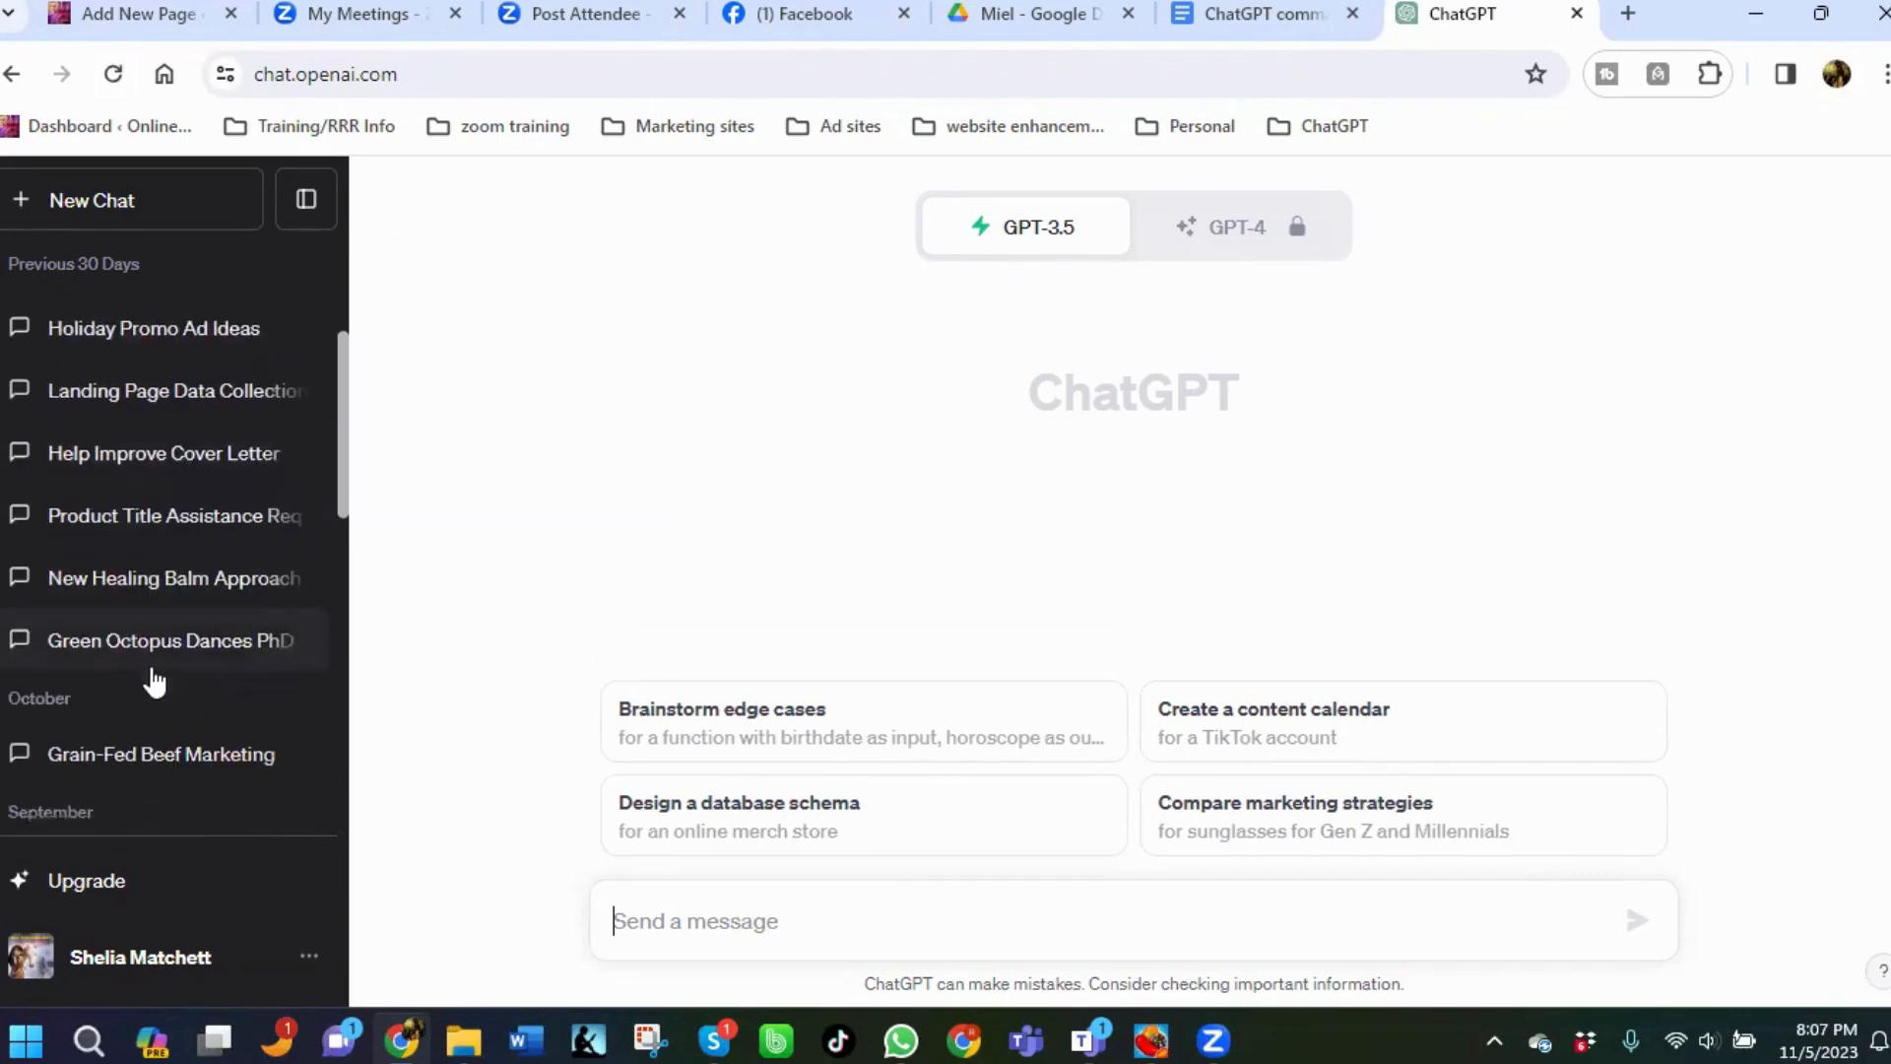
pyautogui.scroll(-4, 152, 675)
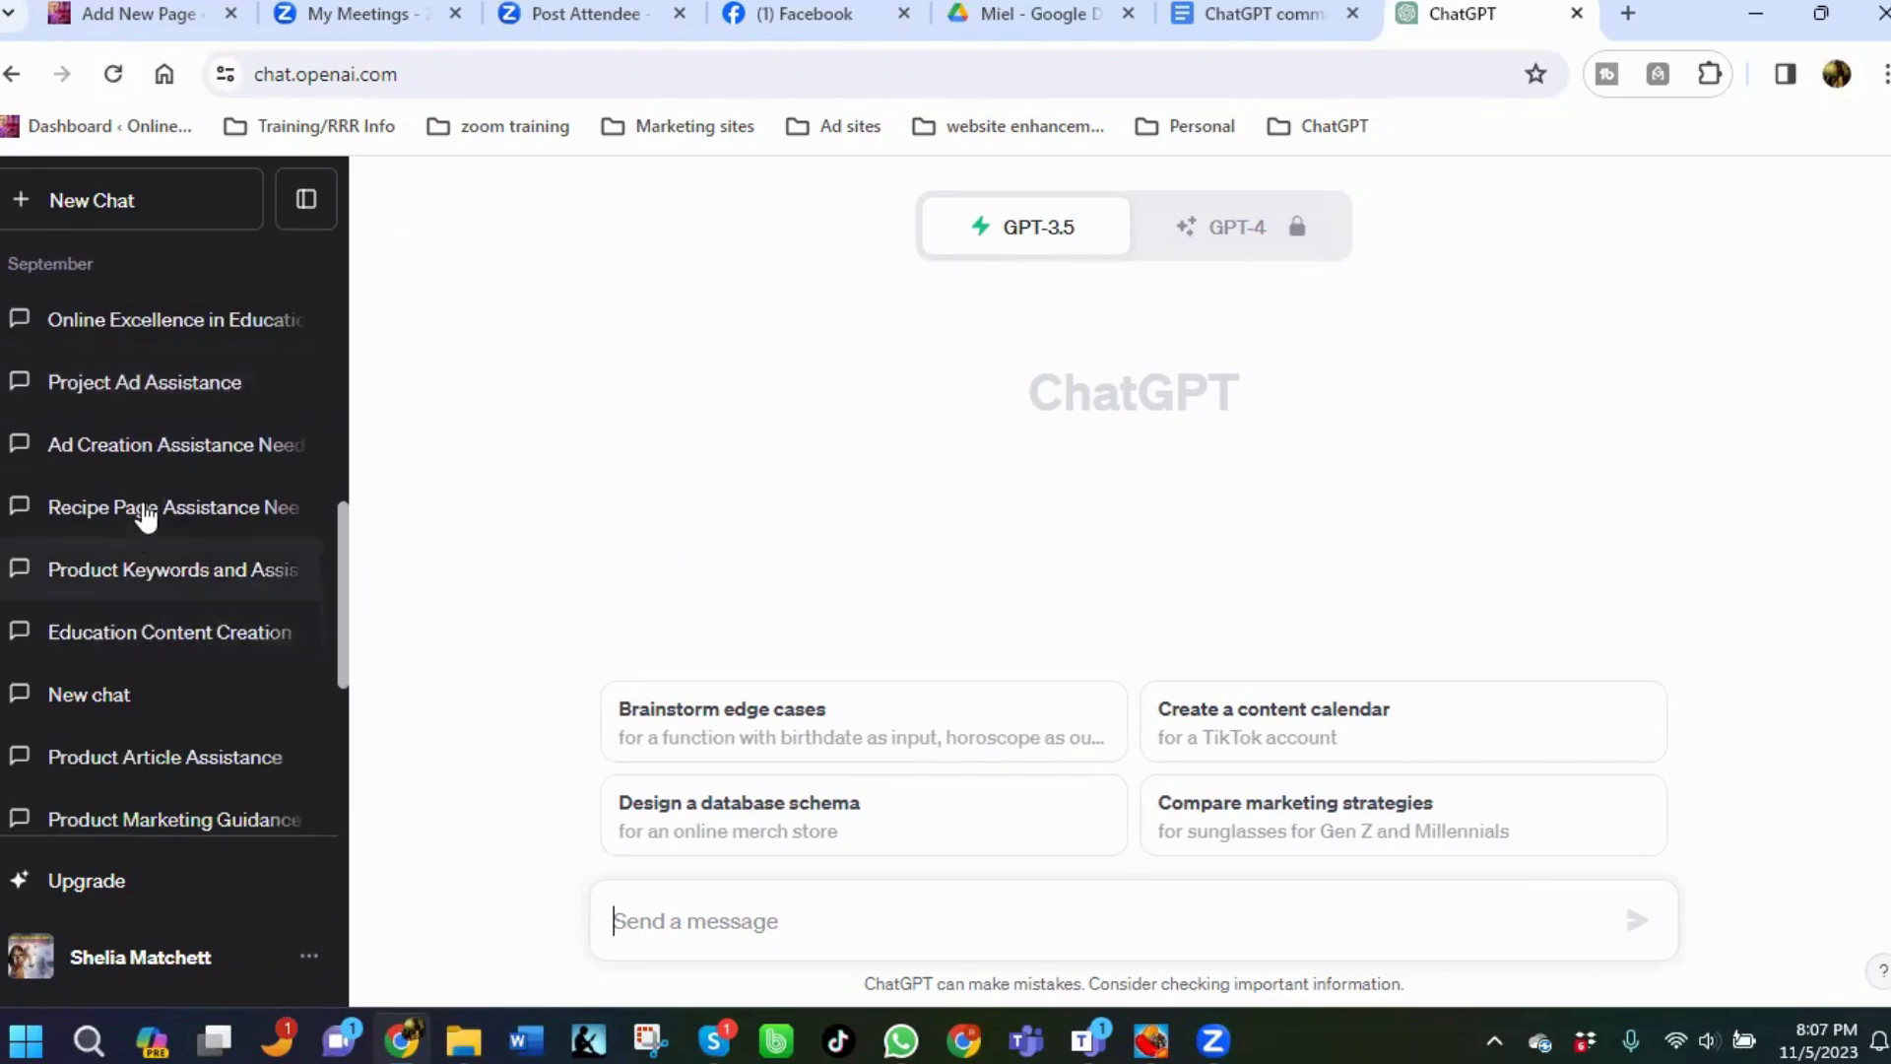
pyautogui.scroll(-2, 163, 646)
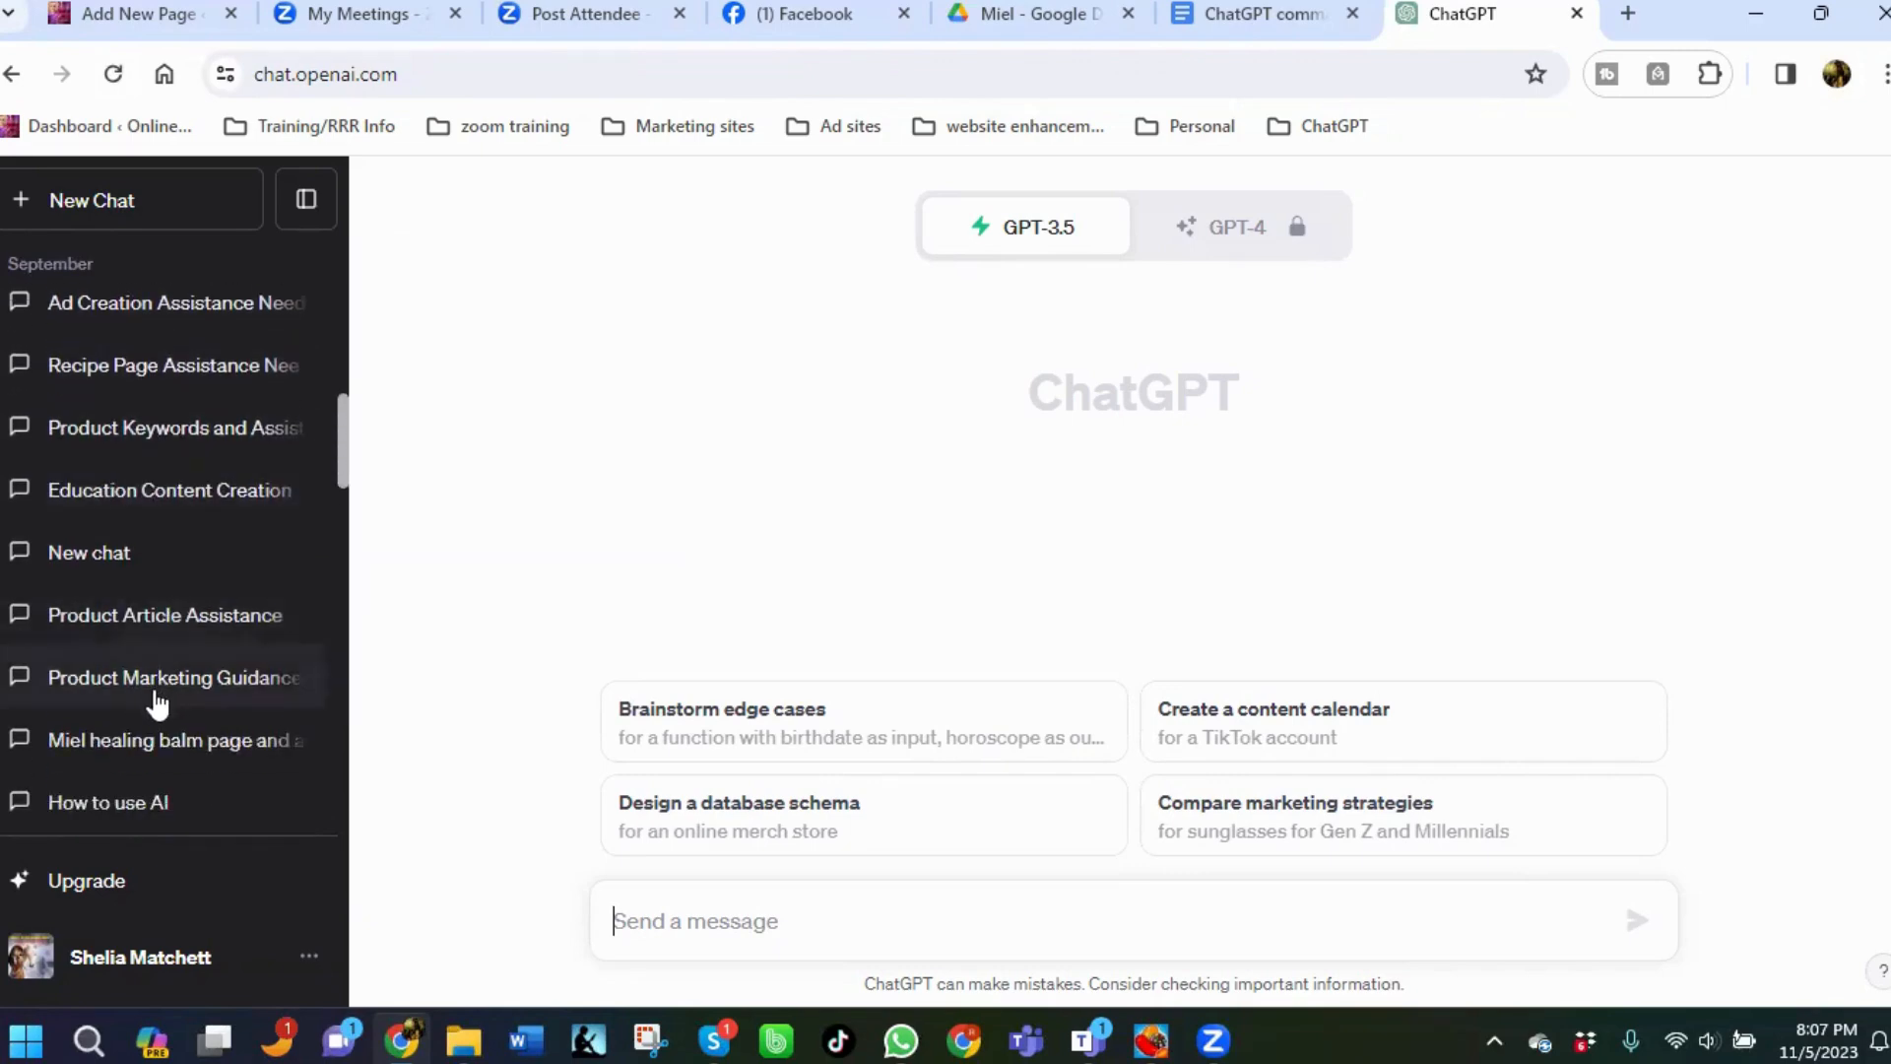
pyautogui.click(179, 751)
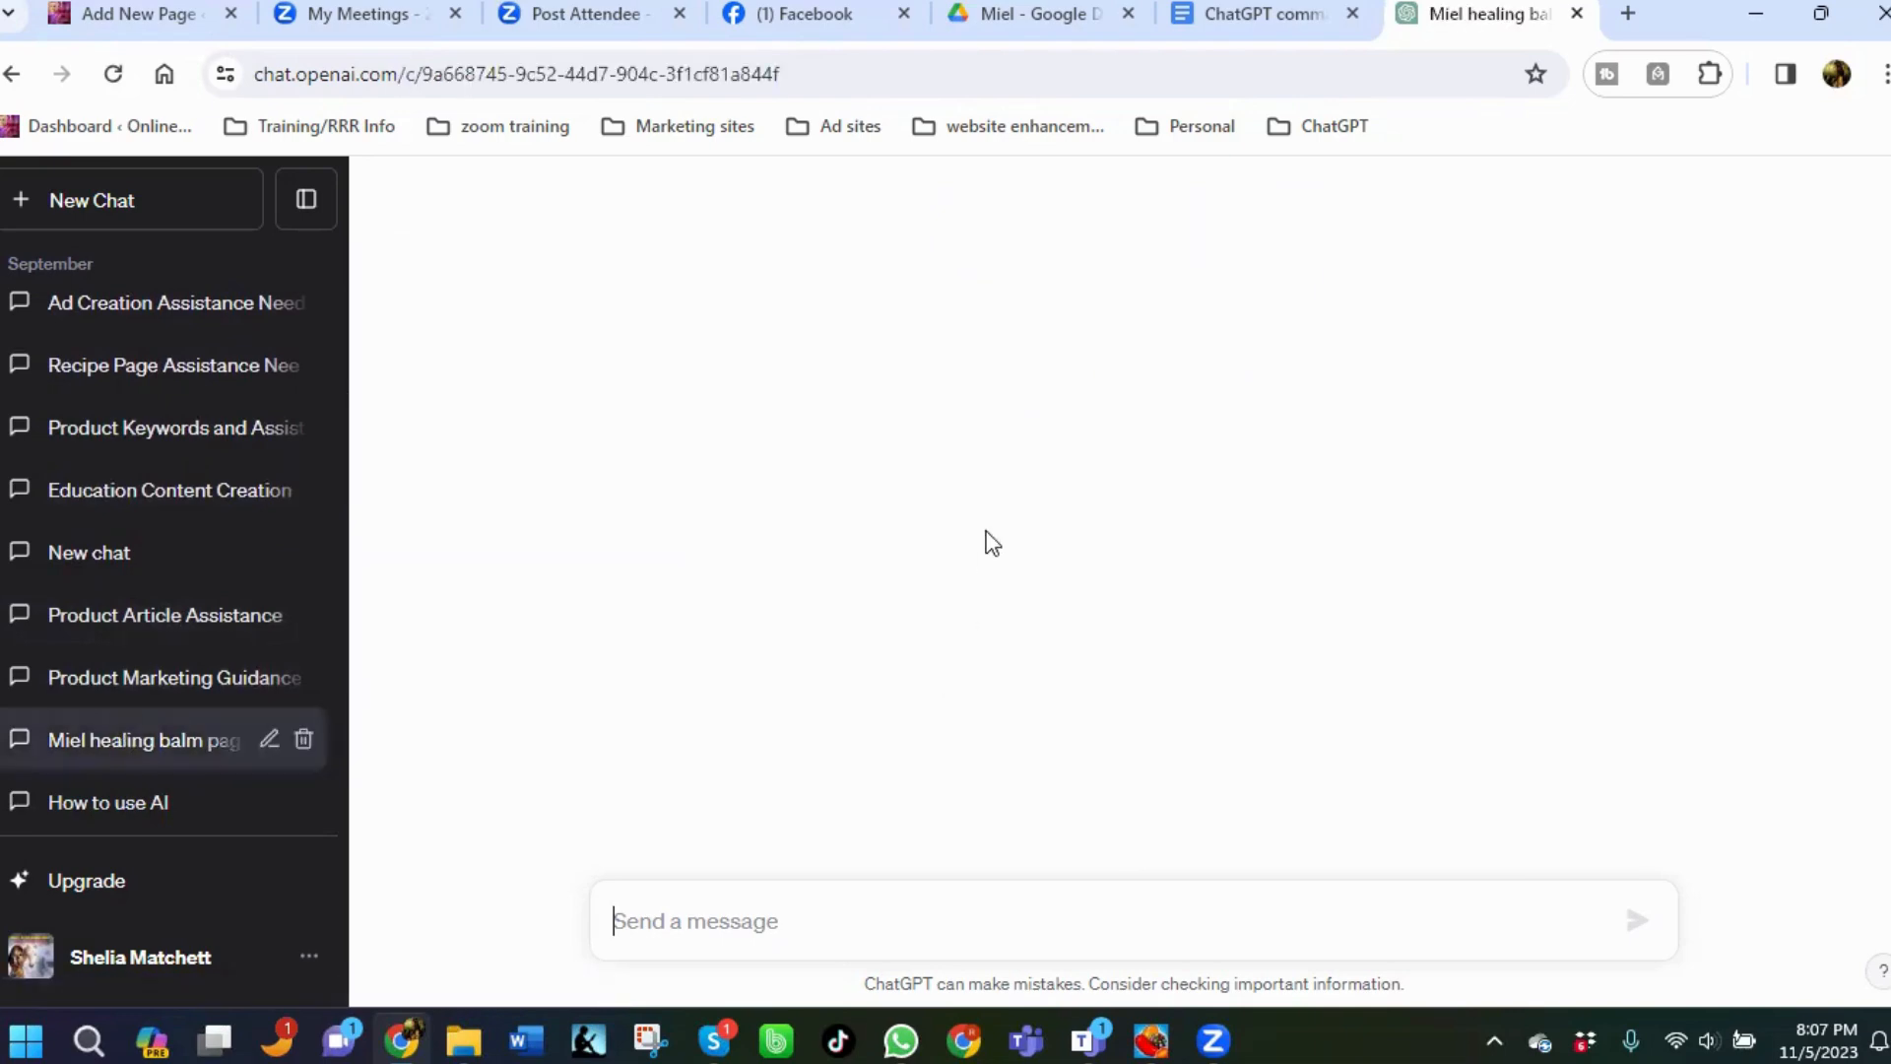
# Scroll through the Miel healing balm chat to review its advertorial-style ads and article.
pyautogui.scroll(6, 896, 524)
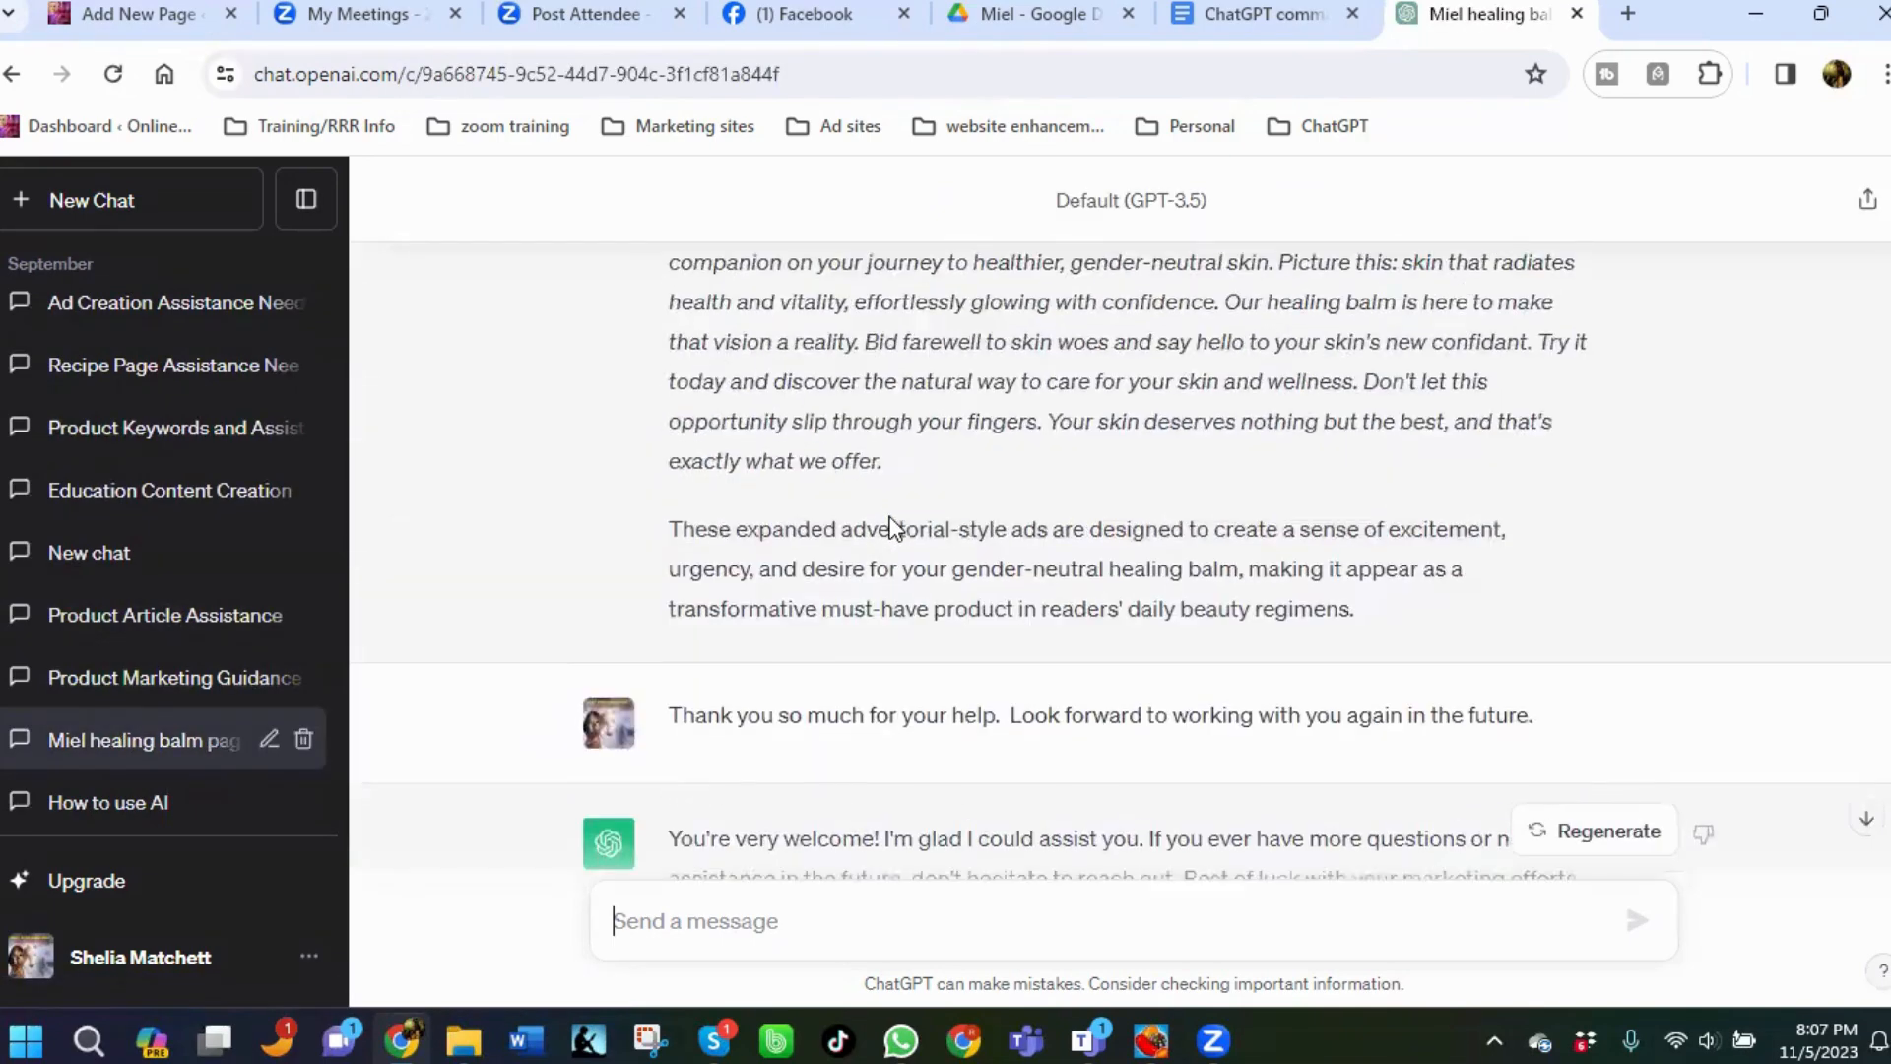
pyautogui.scroll(15, 889, 516)
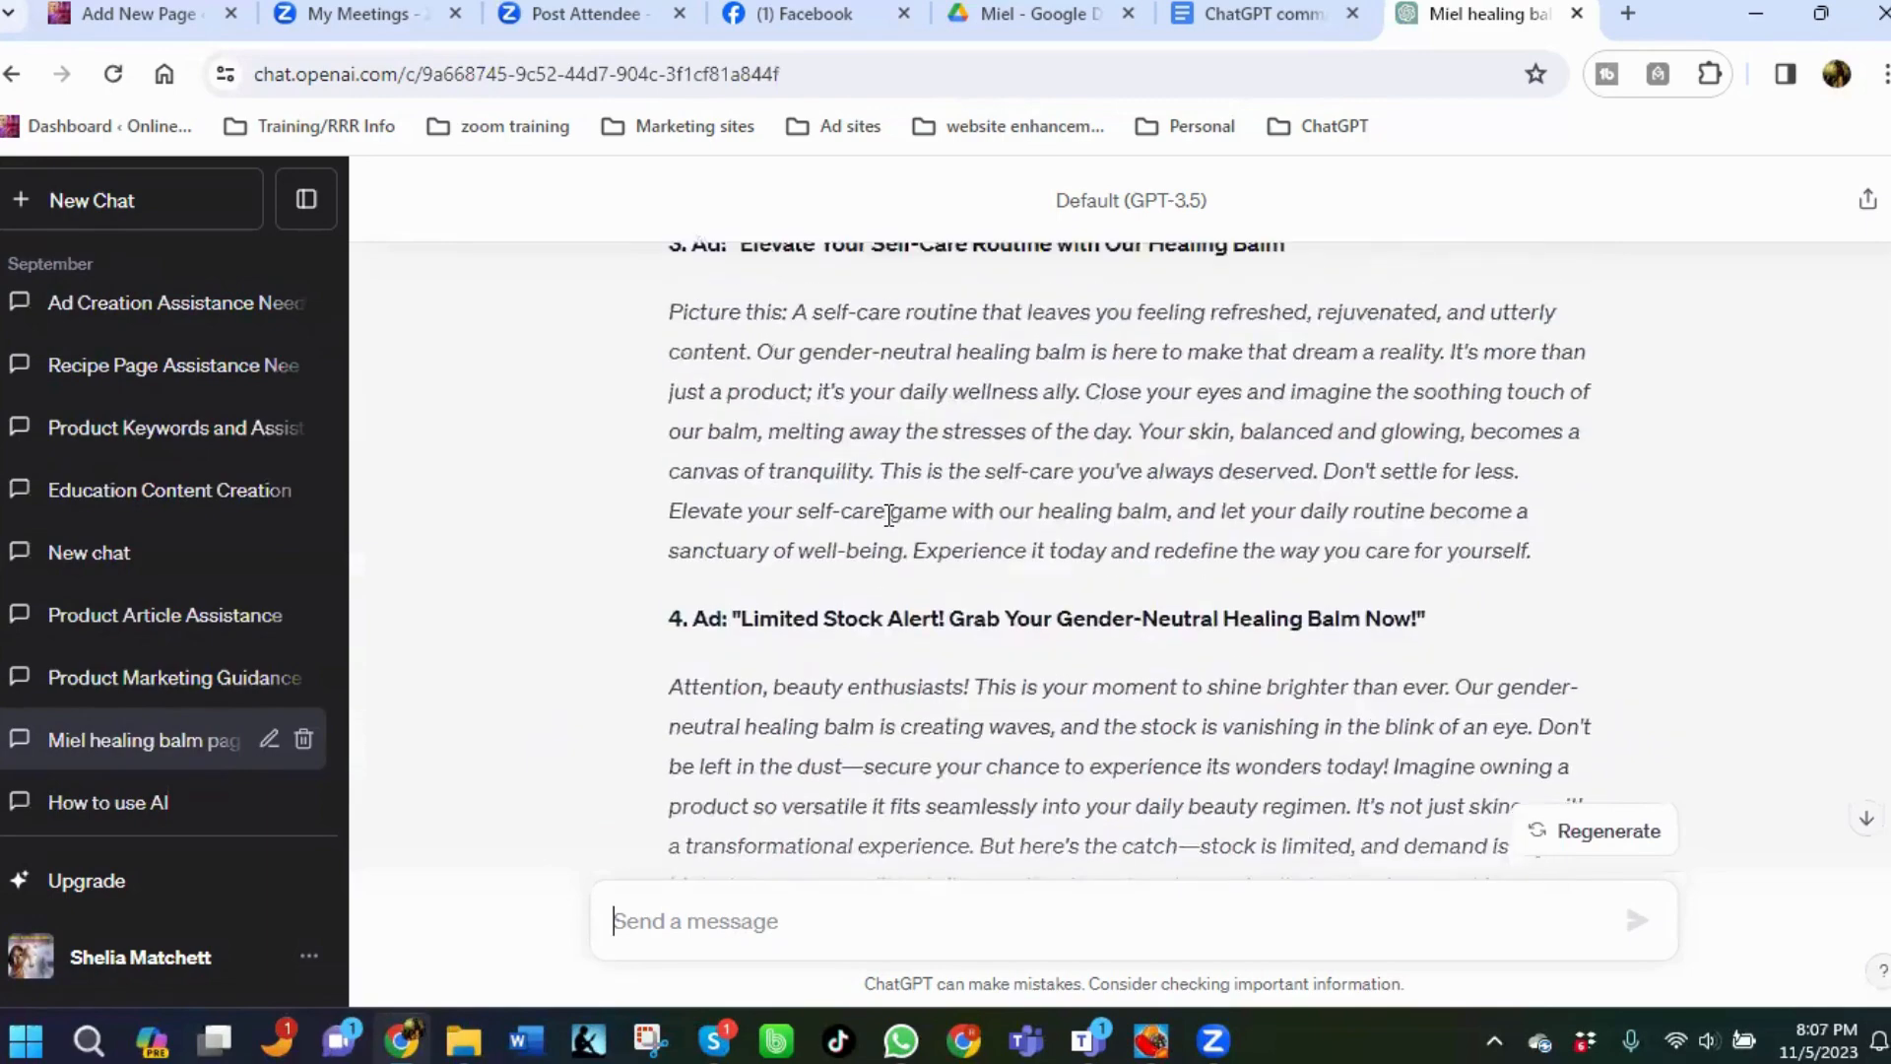
pyautogui.scroll(3, 890, 515)
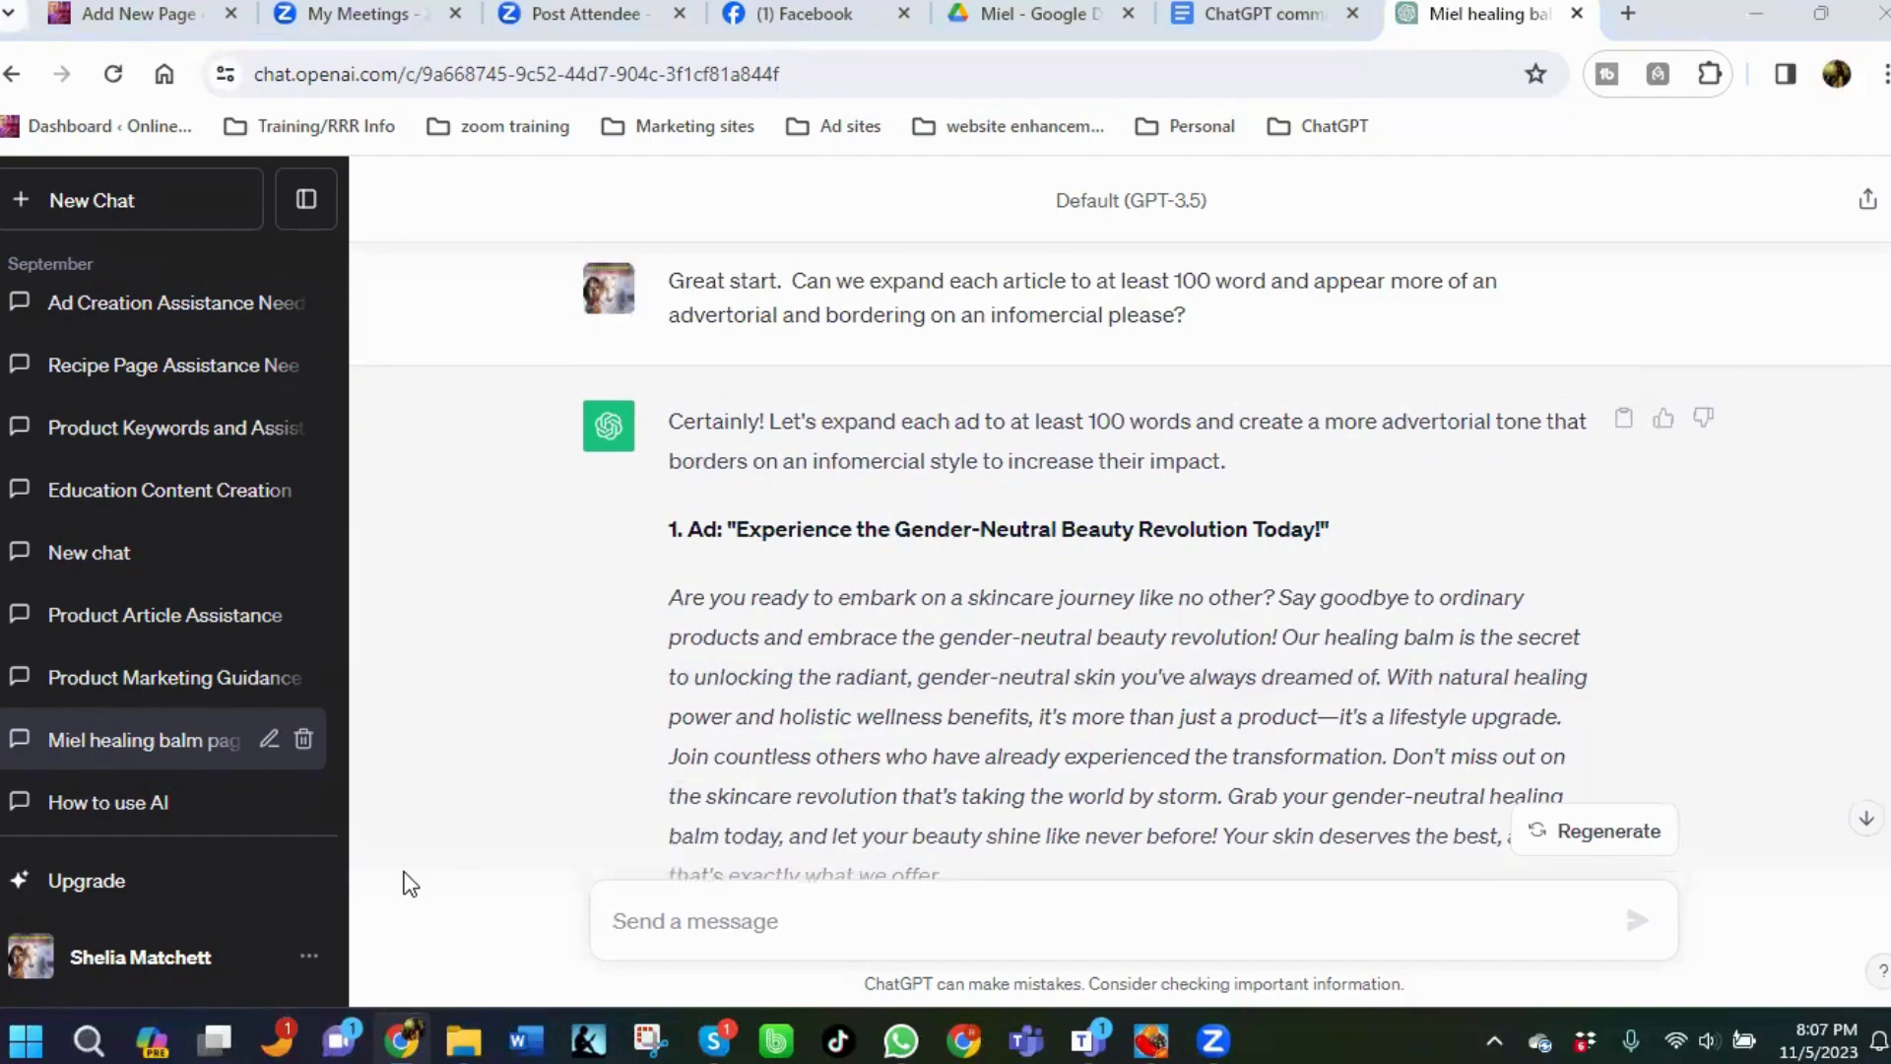
pyautogui.scroll(5, 999, 570)
pyautogui.scroll(15, 1000, 569)
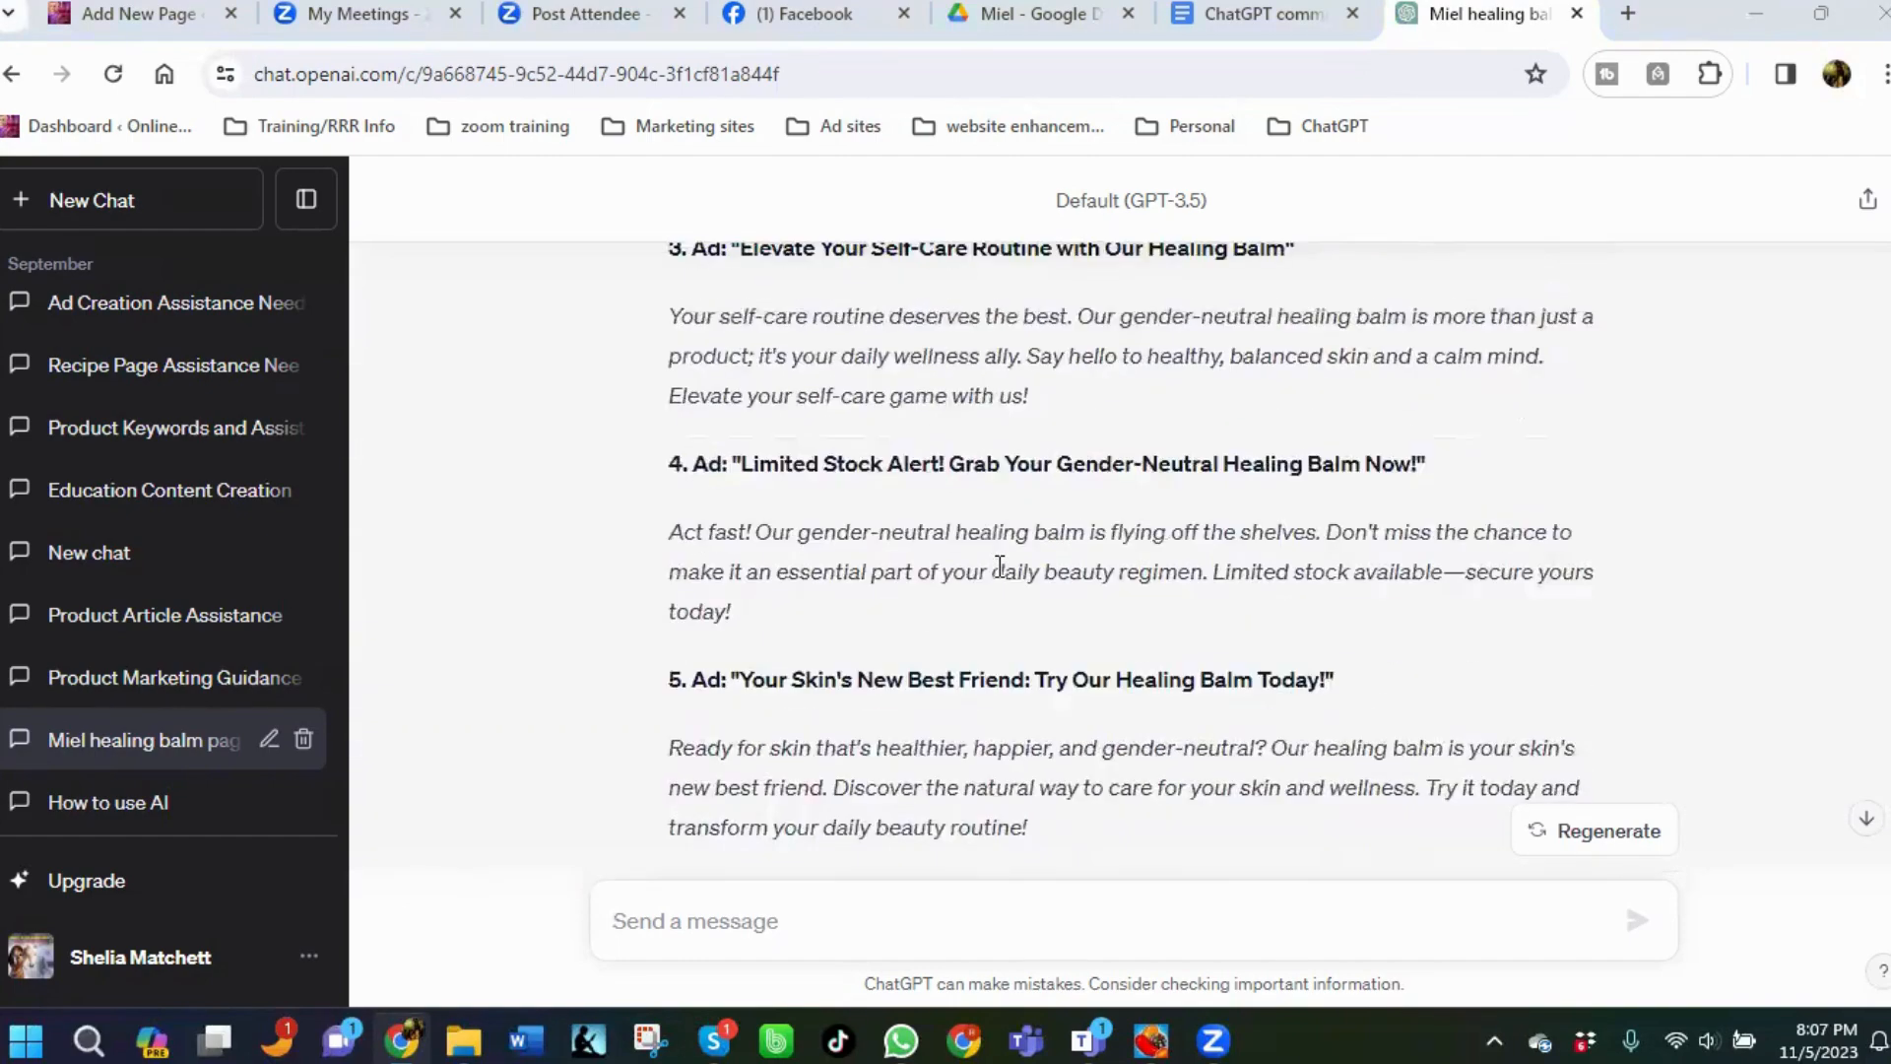
pyautogui.scroll(10, 1000, 569)
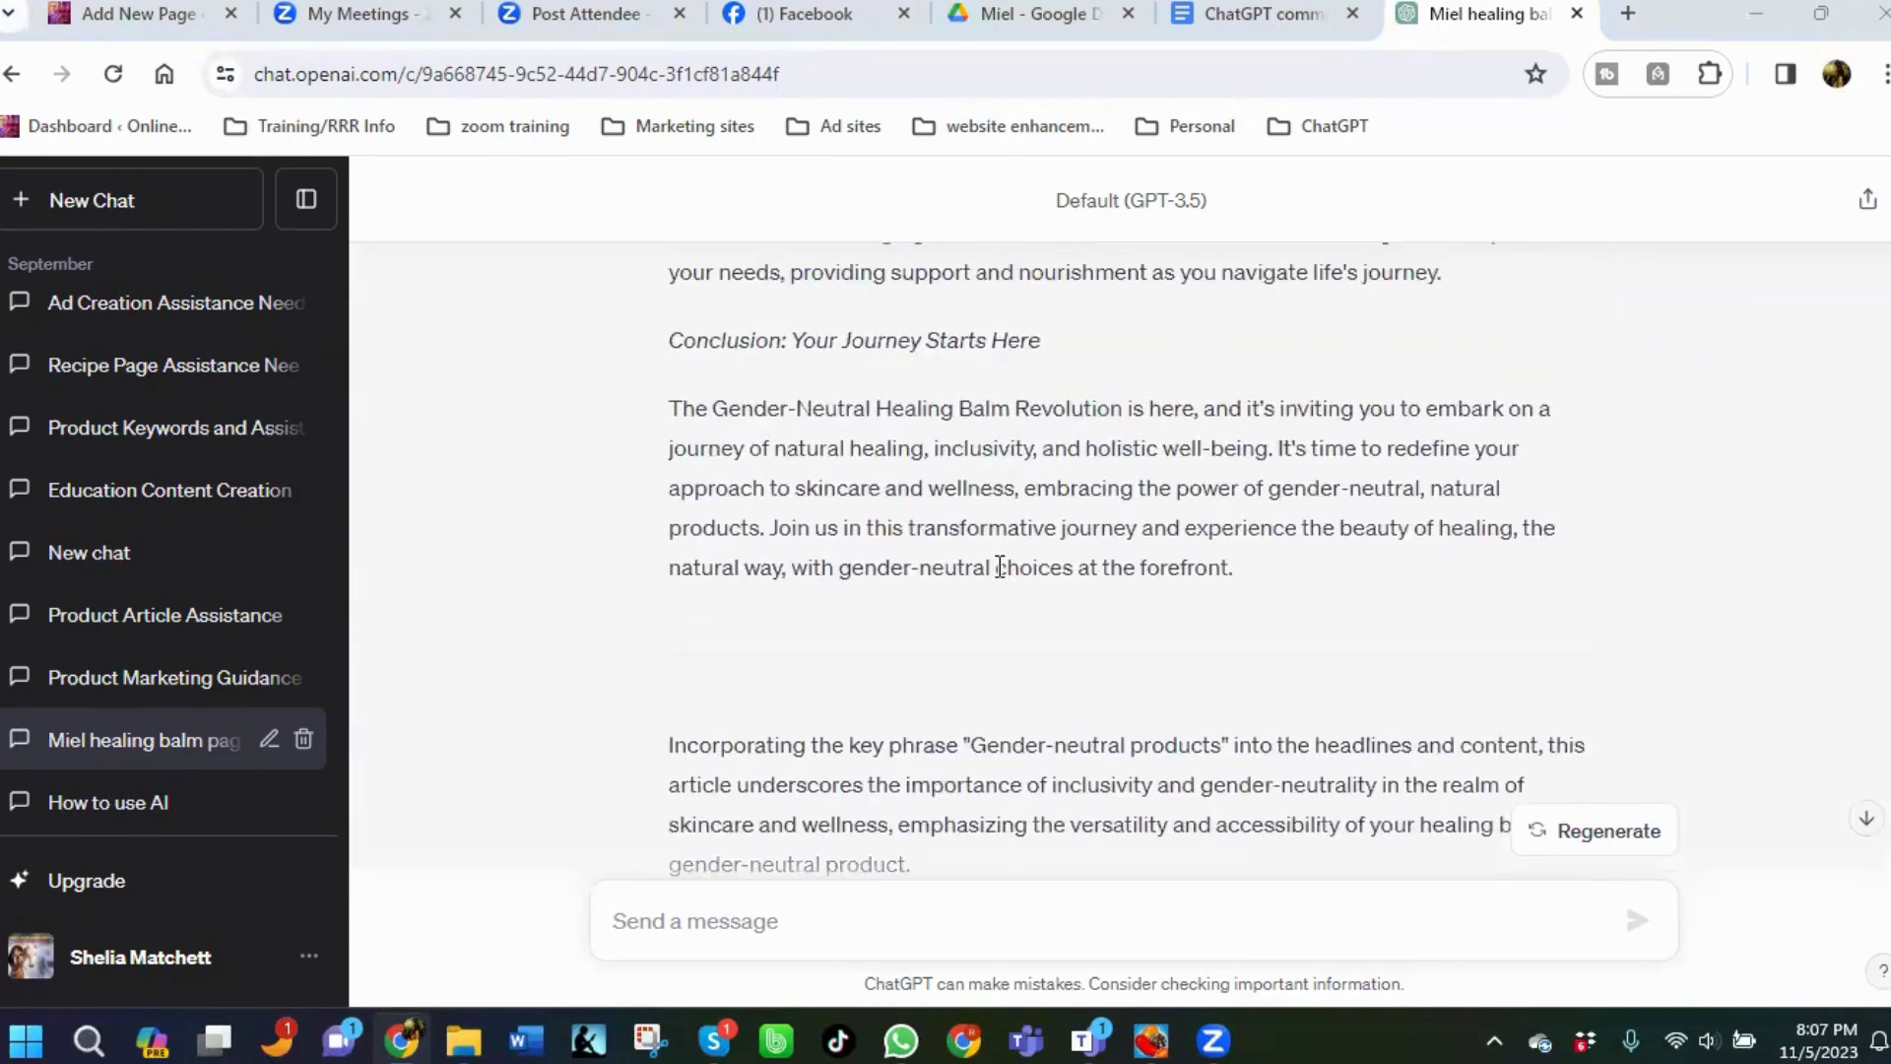
pyautogui.scroll(-20, 999, 569)
pyautogui.scroll(-10, 695, 700)
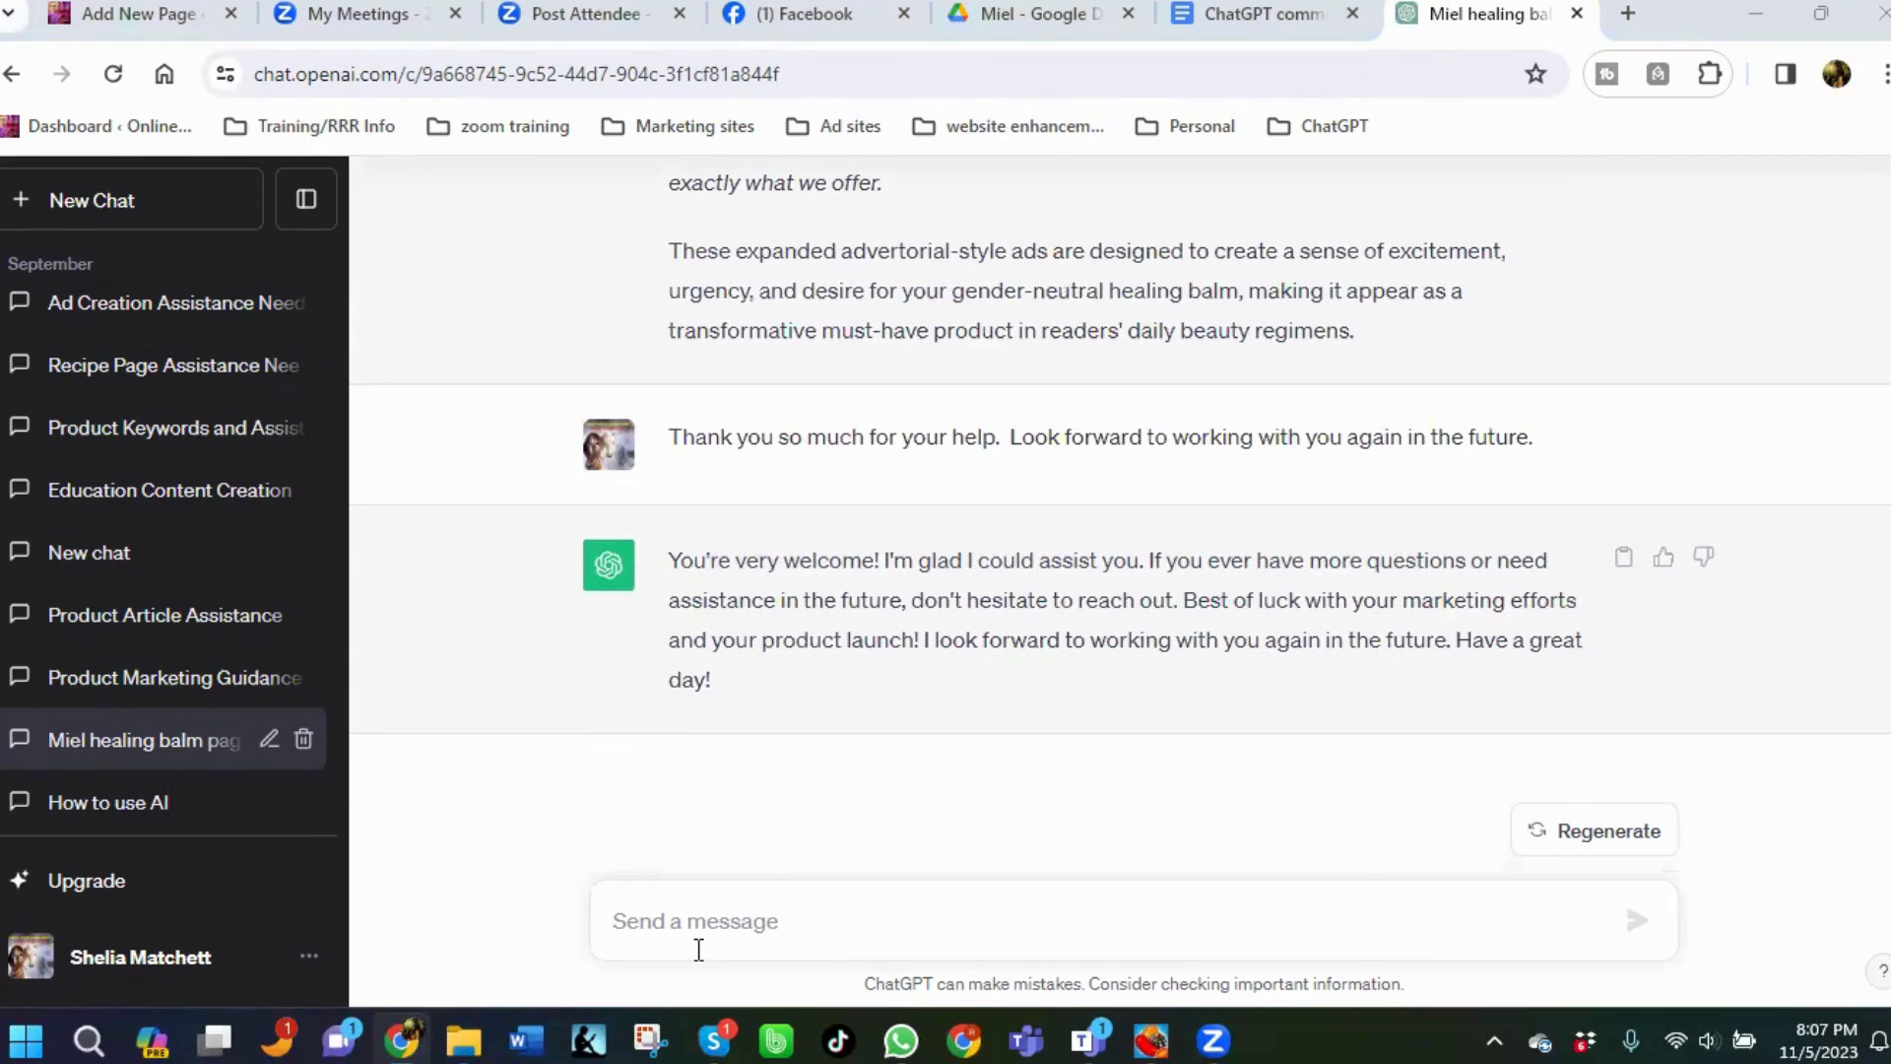
# Send the message "Good evening. Do you know the BANK coding system?" in the chat.
pyautogui.write('G')
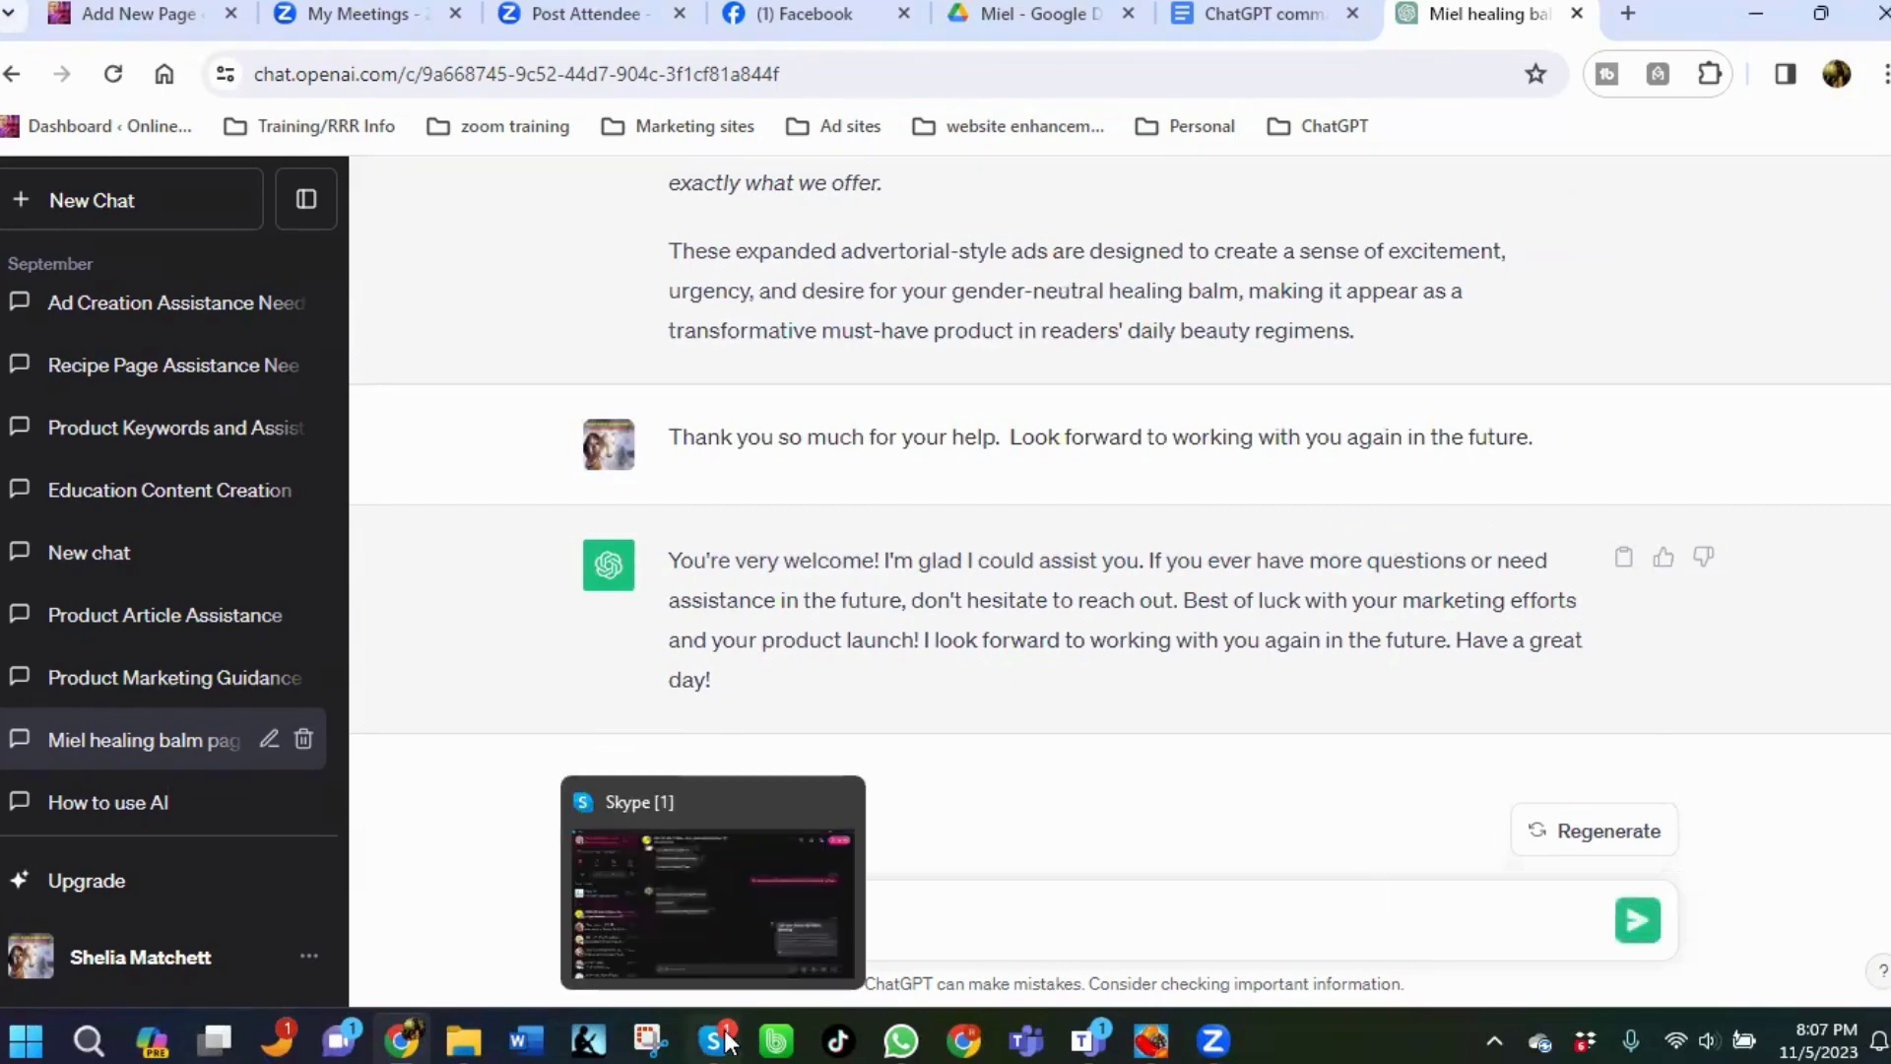
pyautogui.write('ood')
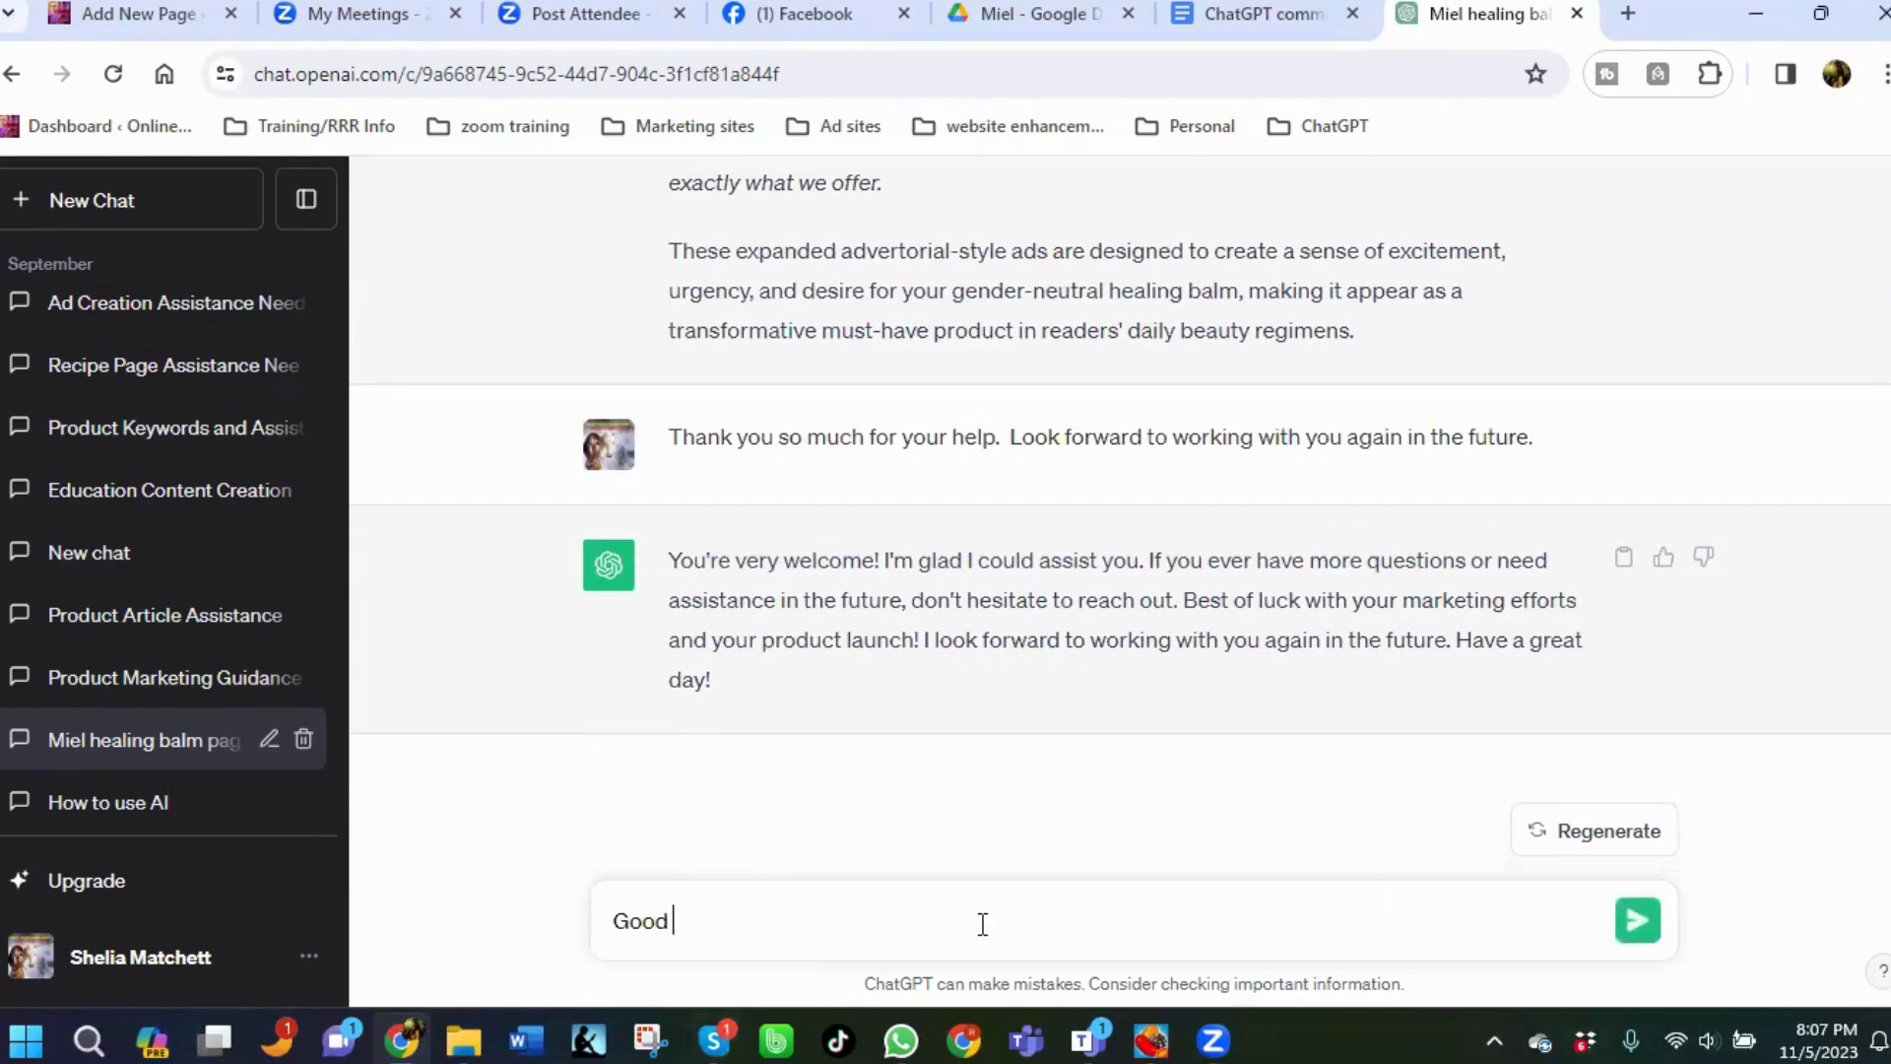
pyautogui.write(' evening.')
pyautogui.write(' I')
pyautogui.write('D')
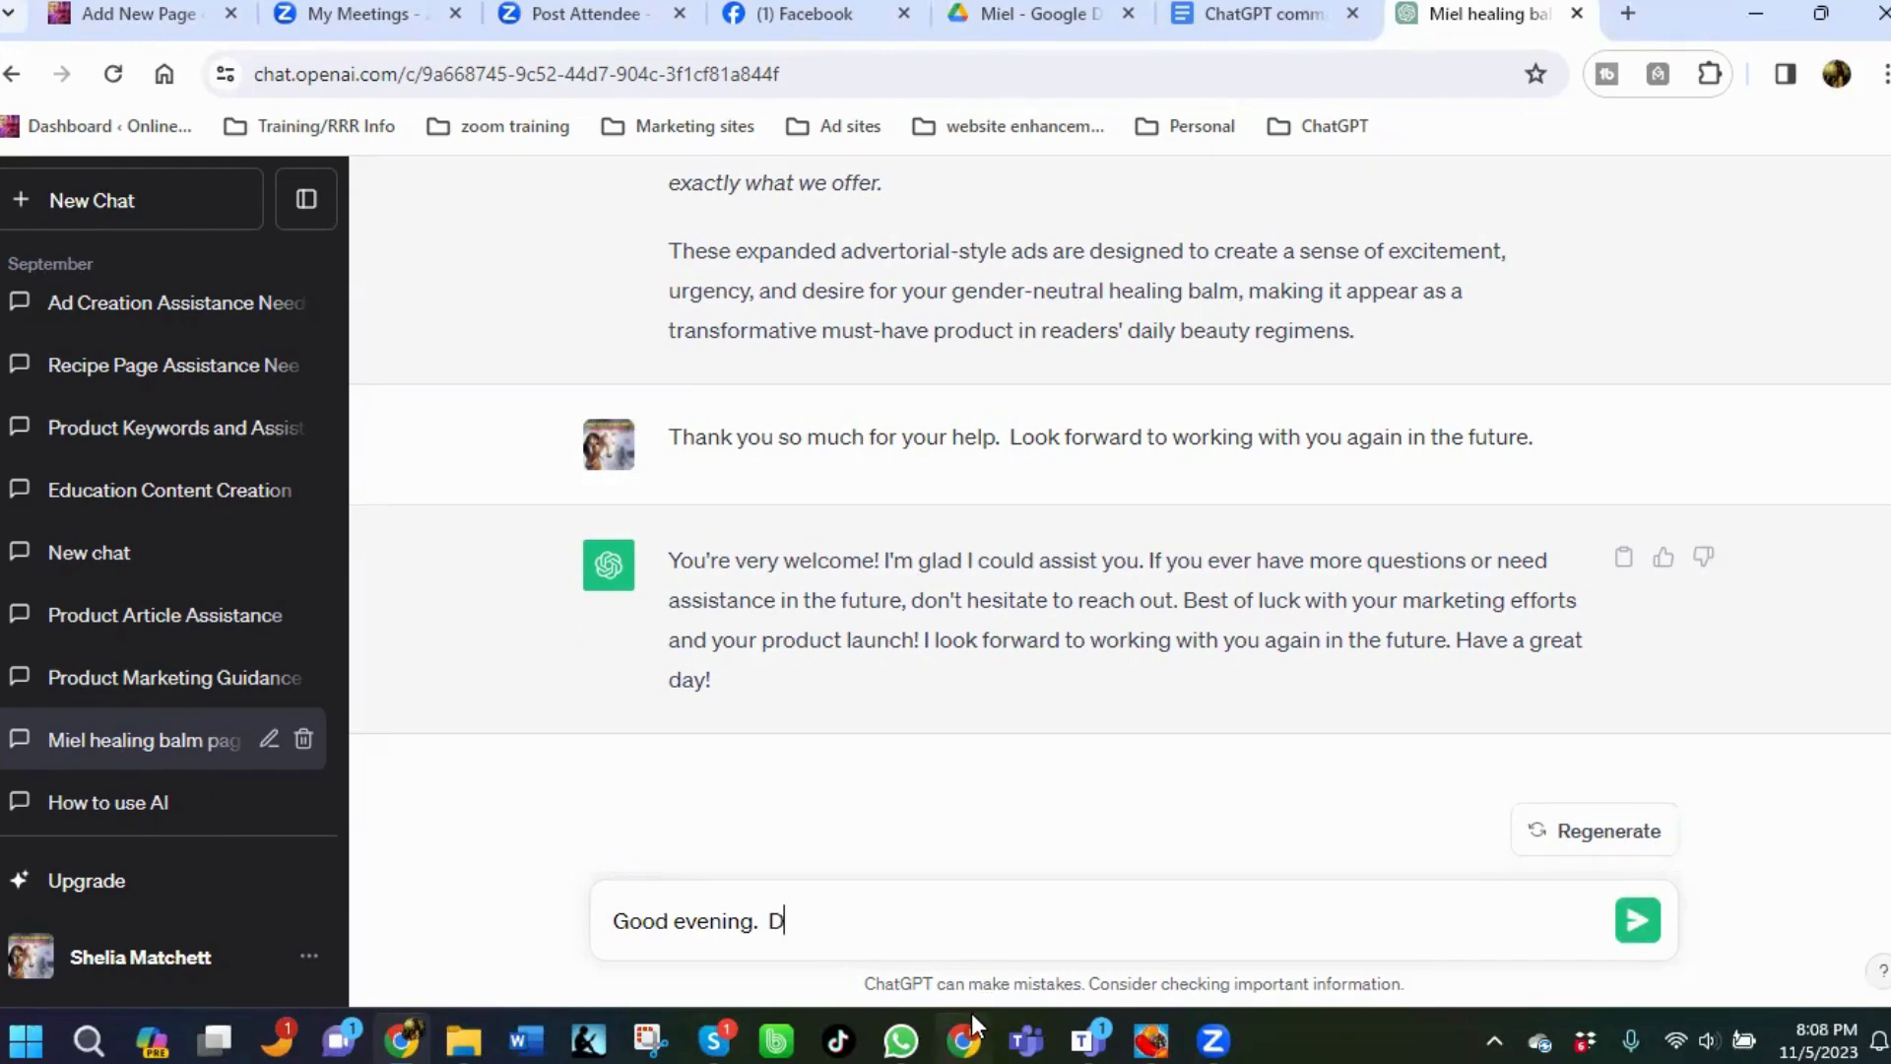
pyautogui.write('o you know')
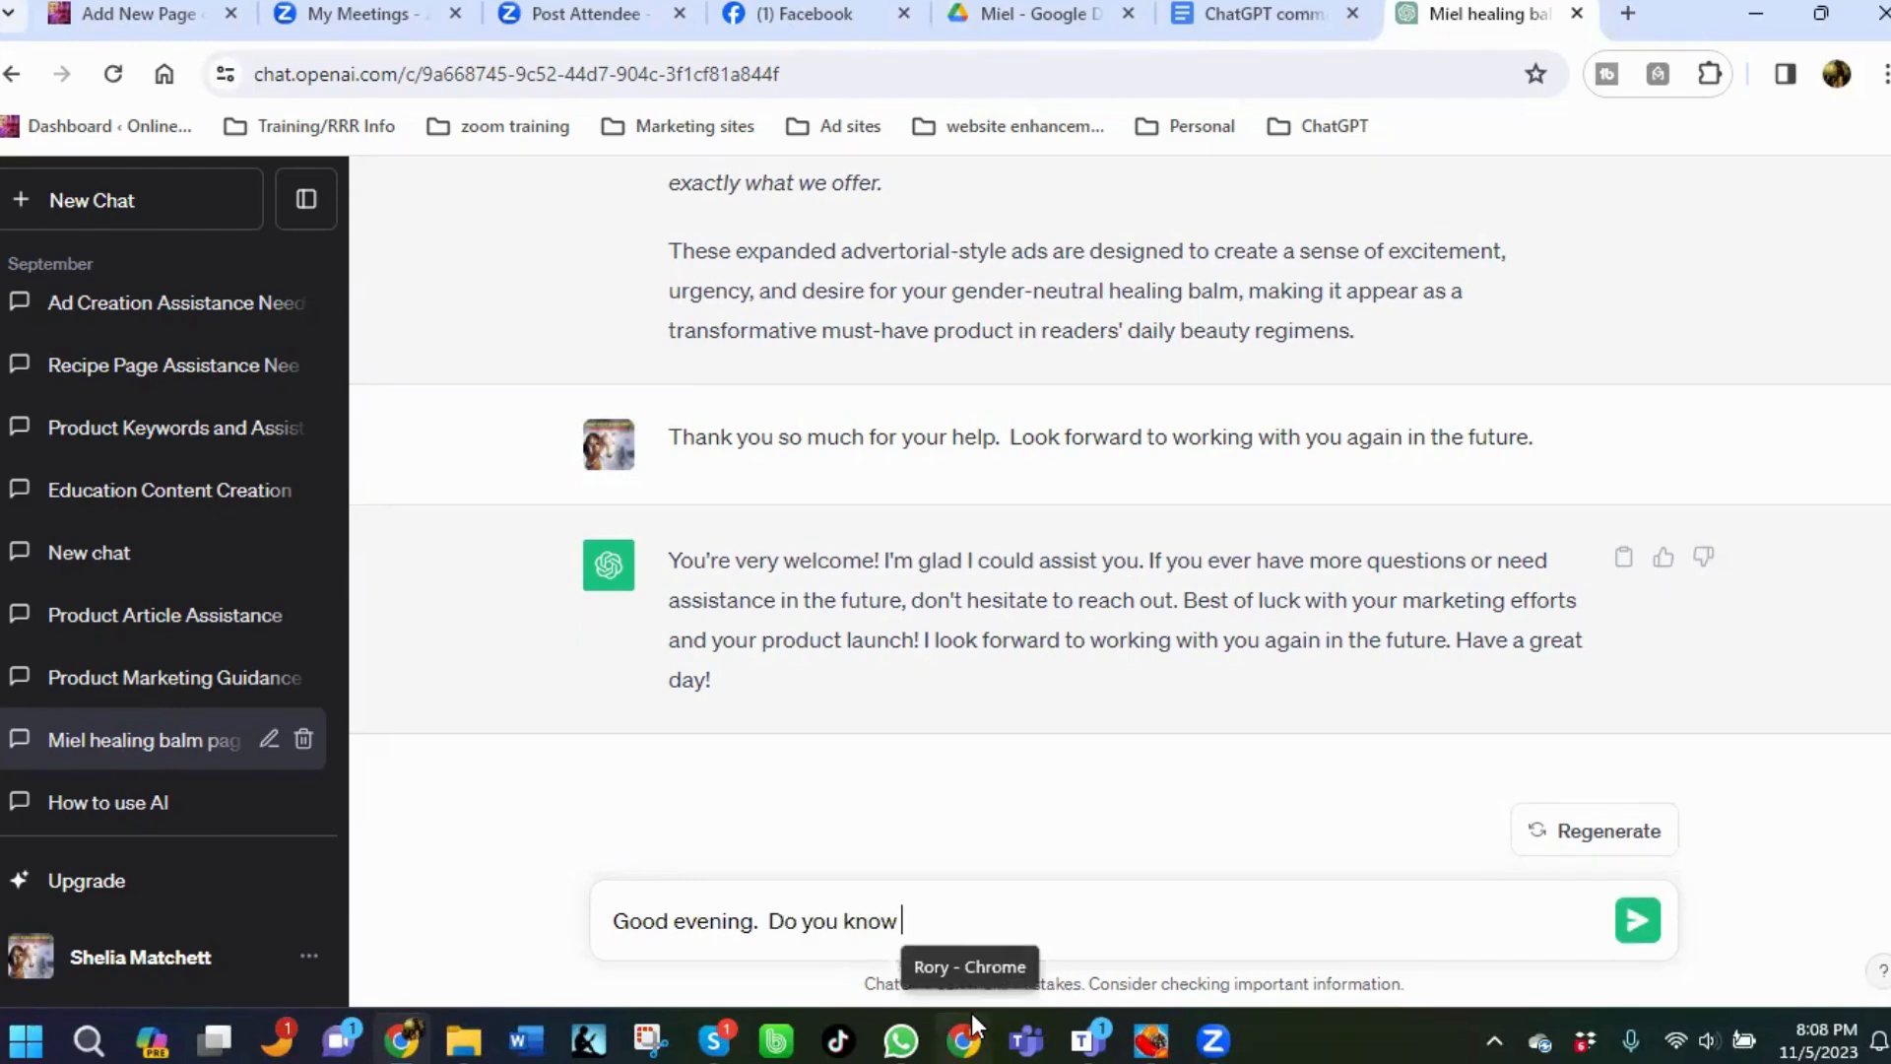
pyautogui.write(' the BANK coding ')
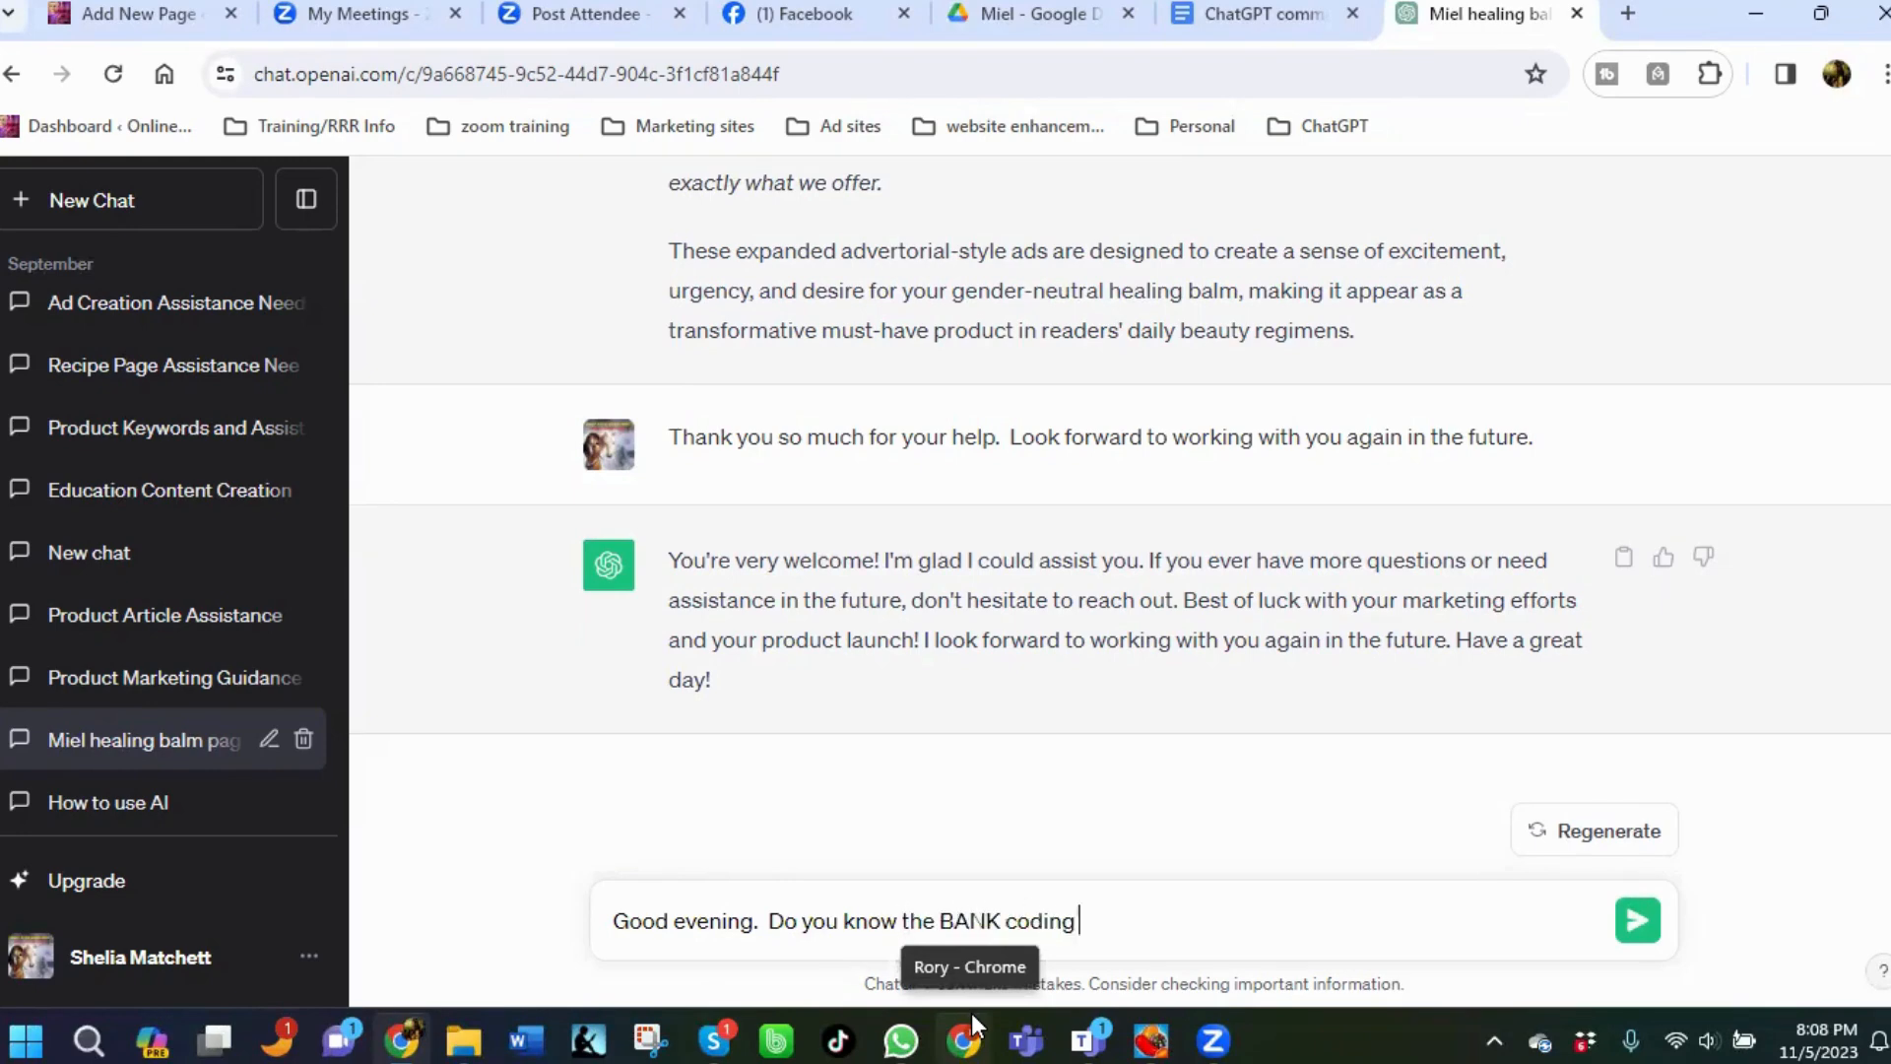
pyautogui.write('sysyse')
pyautogui.press('BackSpace')
pyautogui.press('BackSpace')
pyautogui.press('BackSpace')
pyautogui.write('tem?')
pyautogui.press('Return')
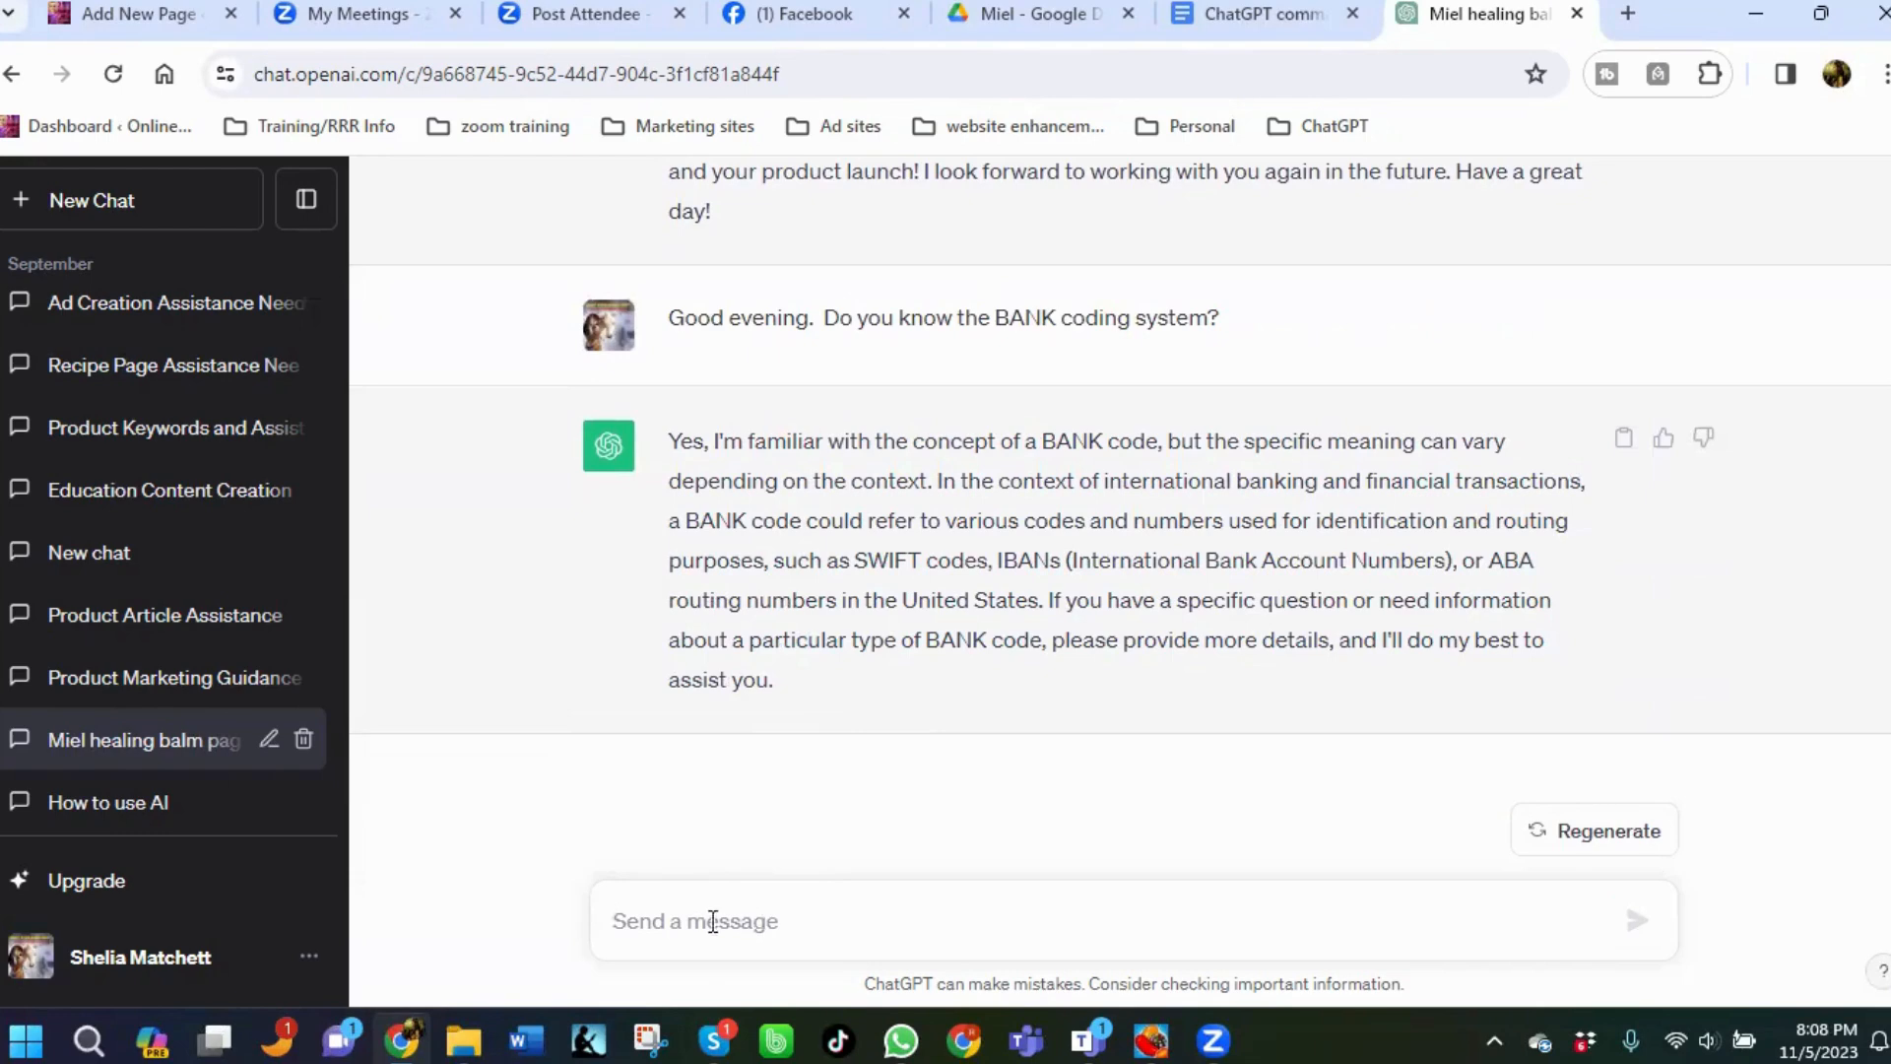
# Send the message "Great. Can you use the information provided in this stream to create an advertorial about this product using BANK coding system, please?".
pyautogui.write('Great.')
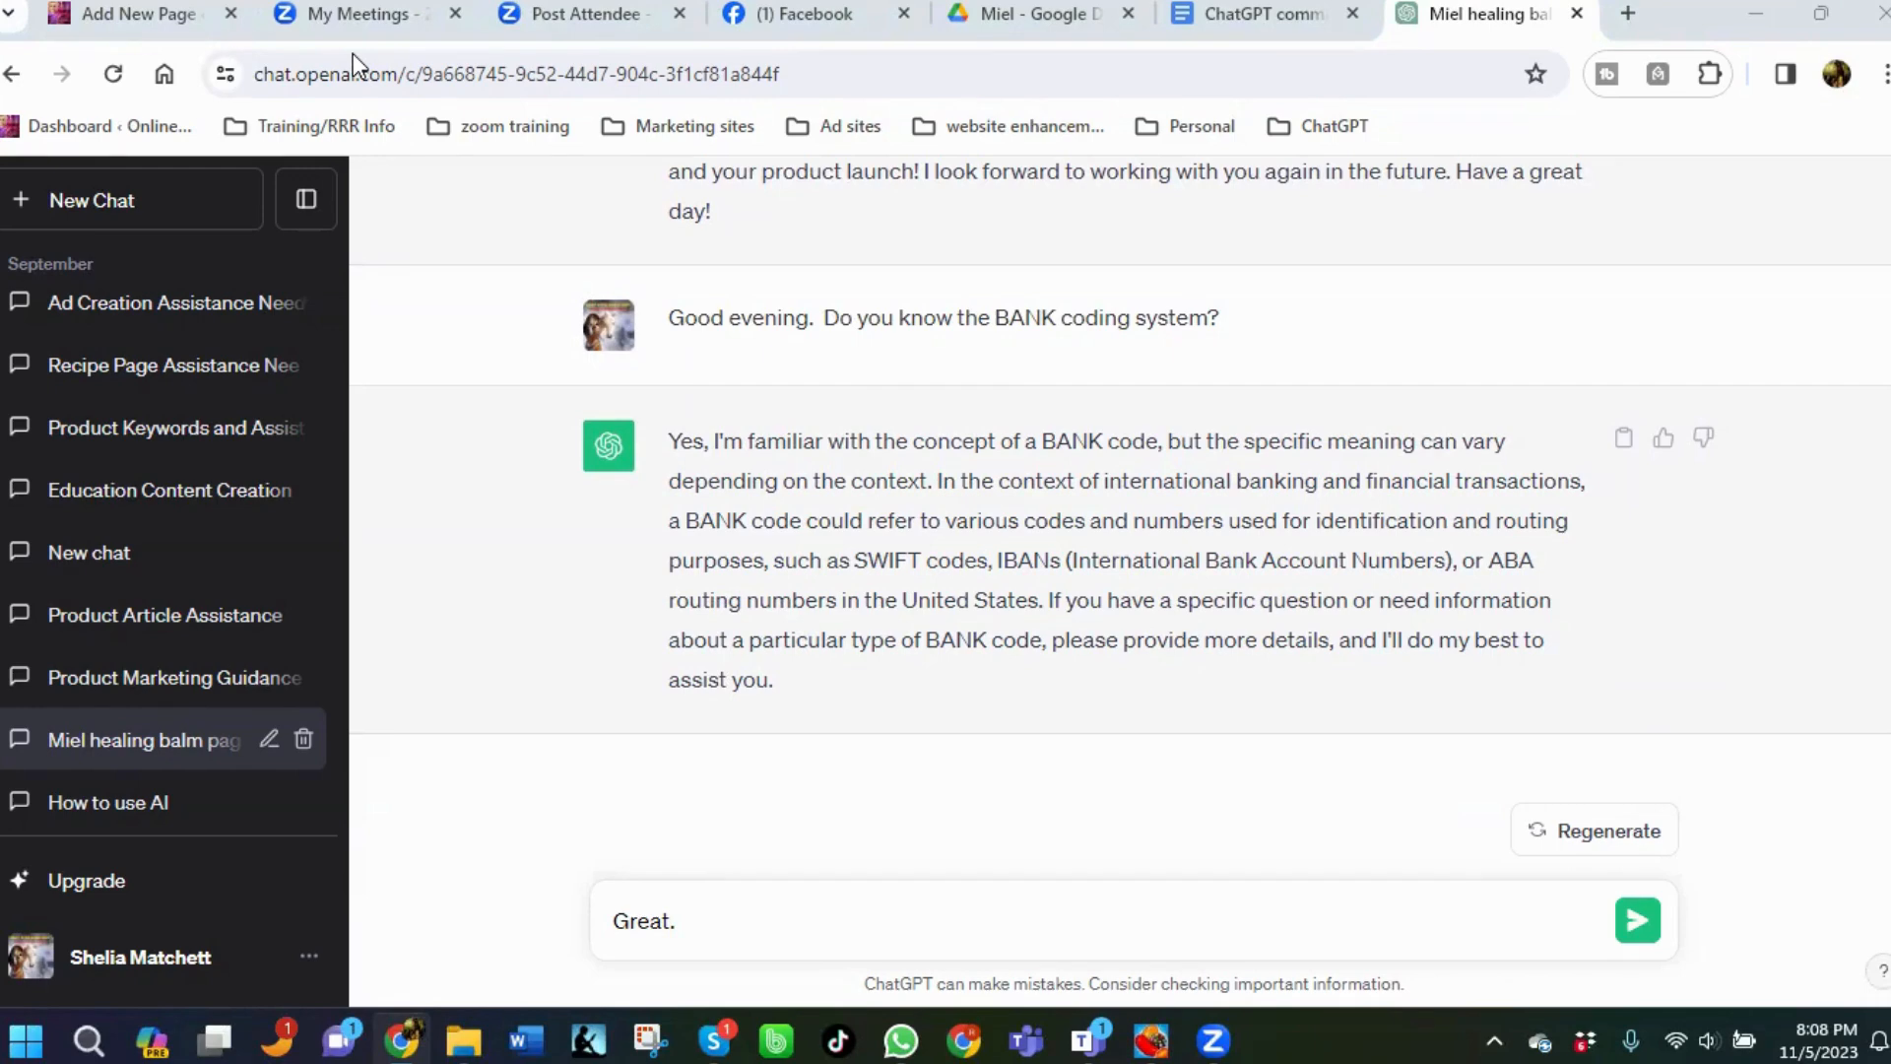
pyautogui.click(746, 919)
pyautogui.write('Can')
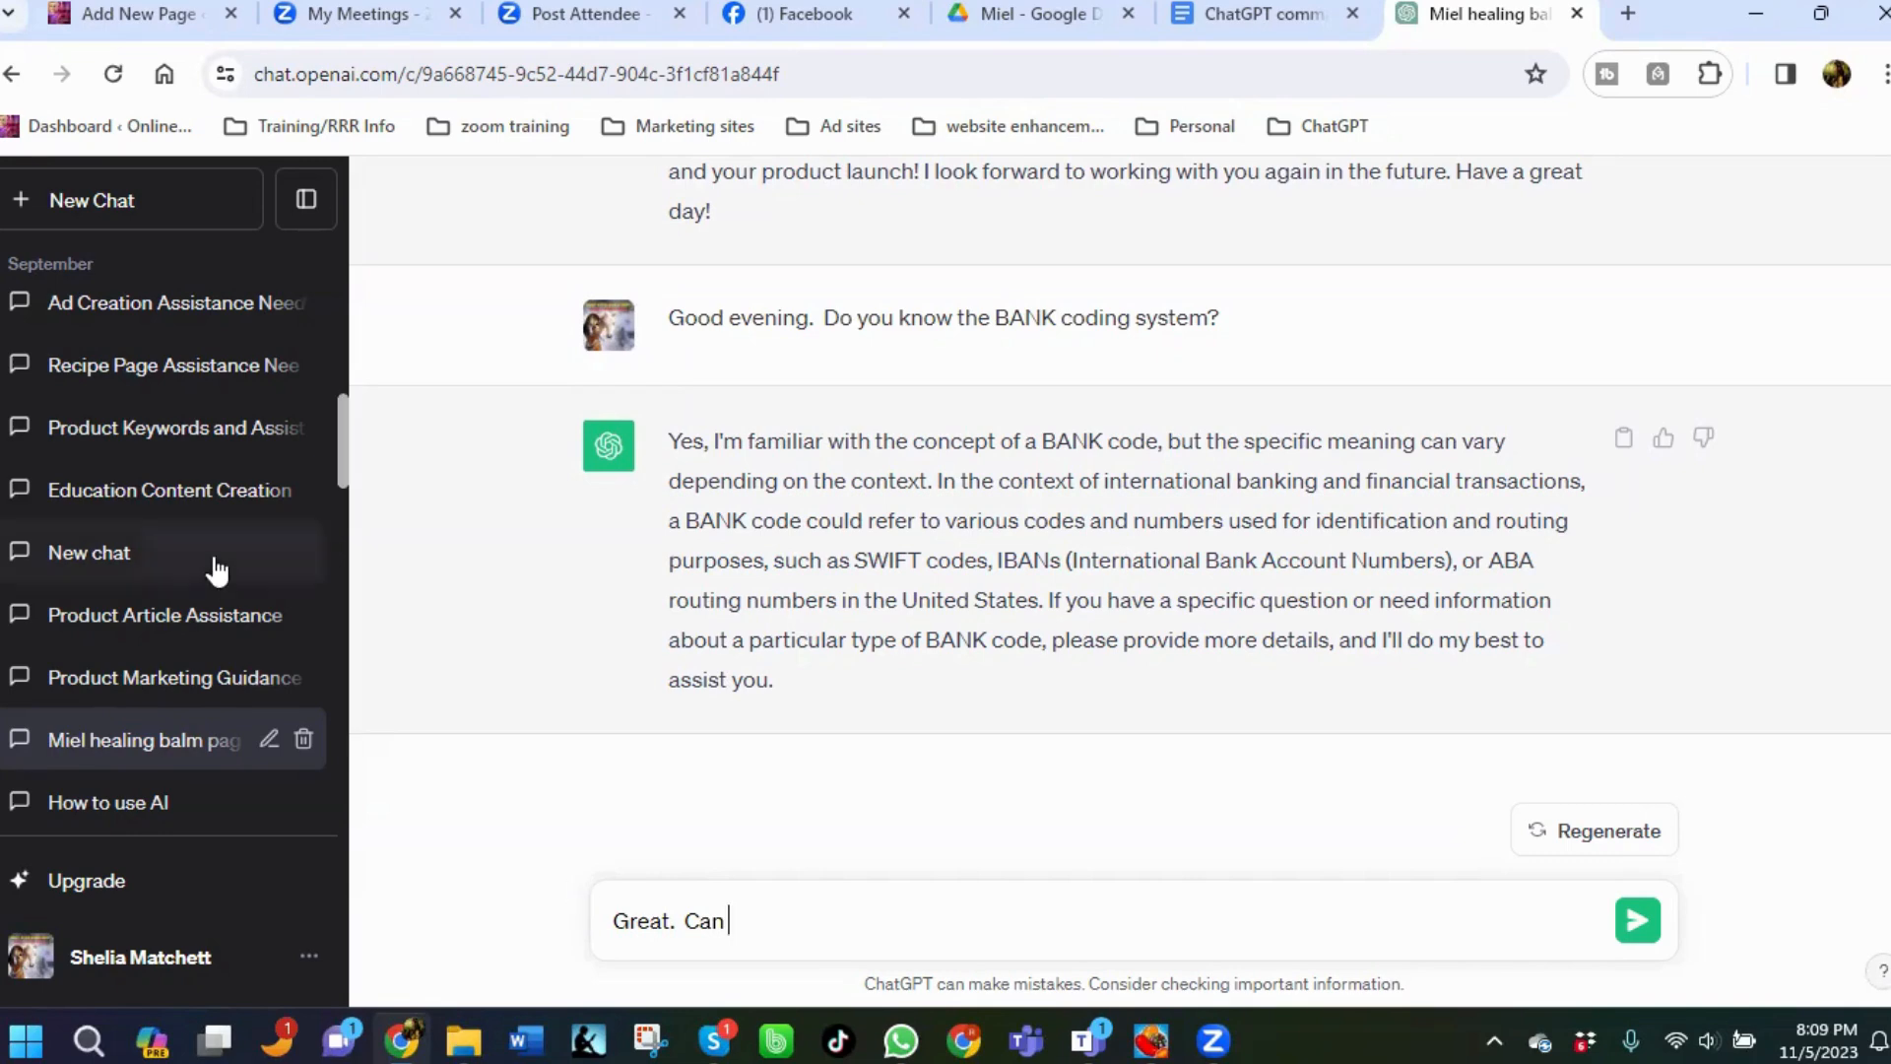
pyautogui.write('ou use the information pr')
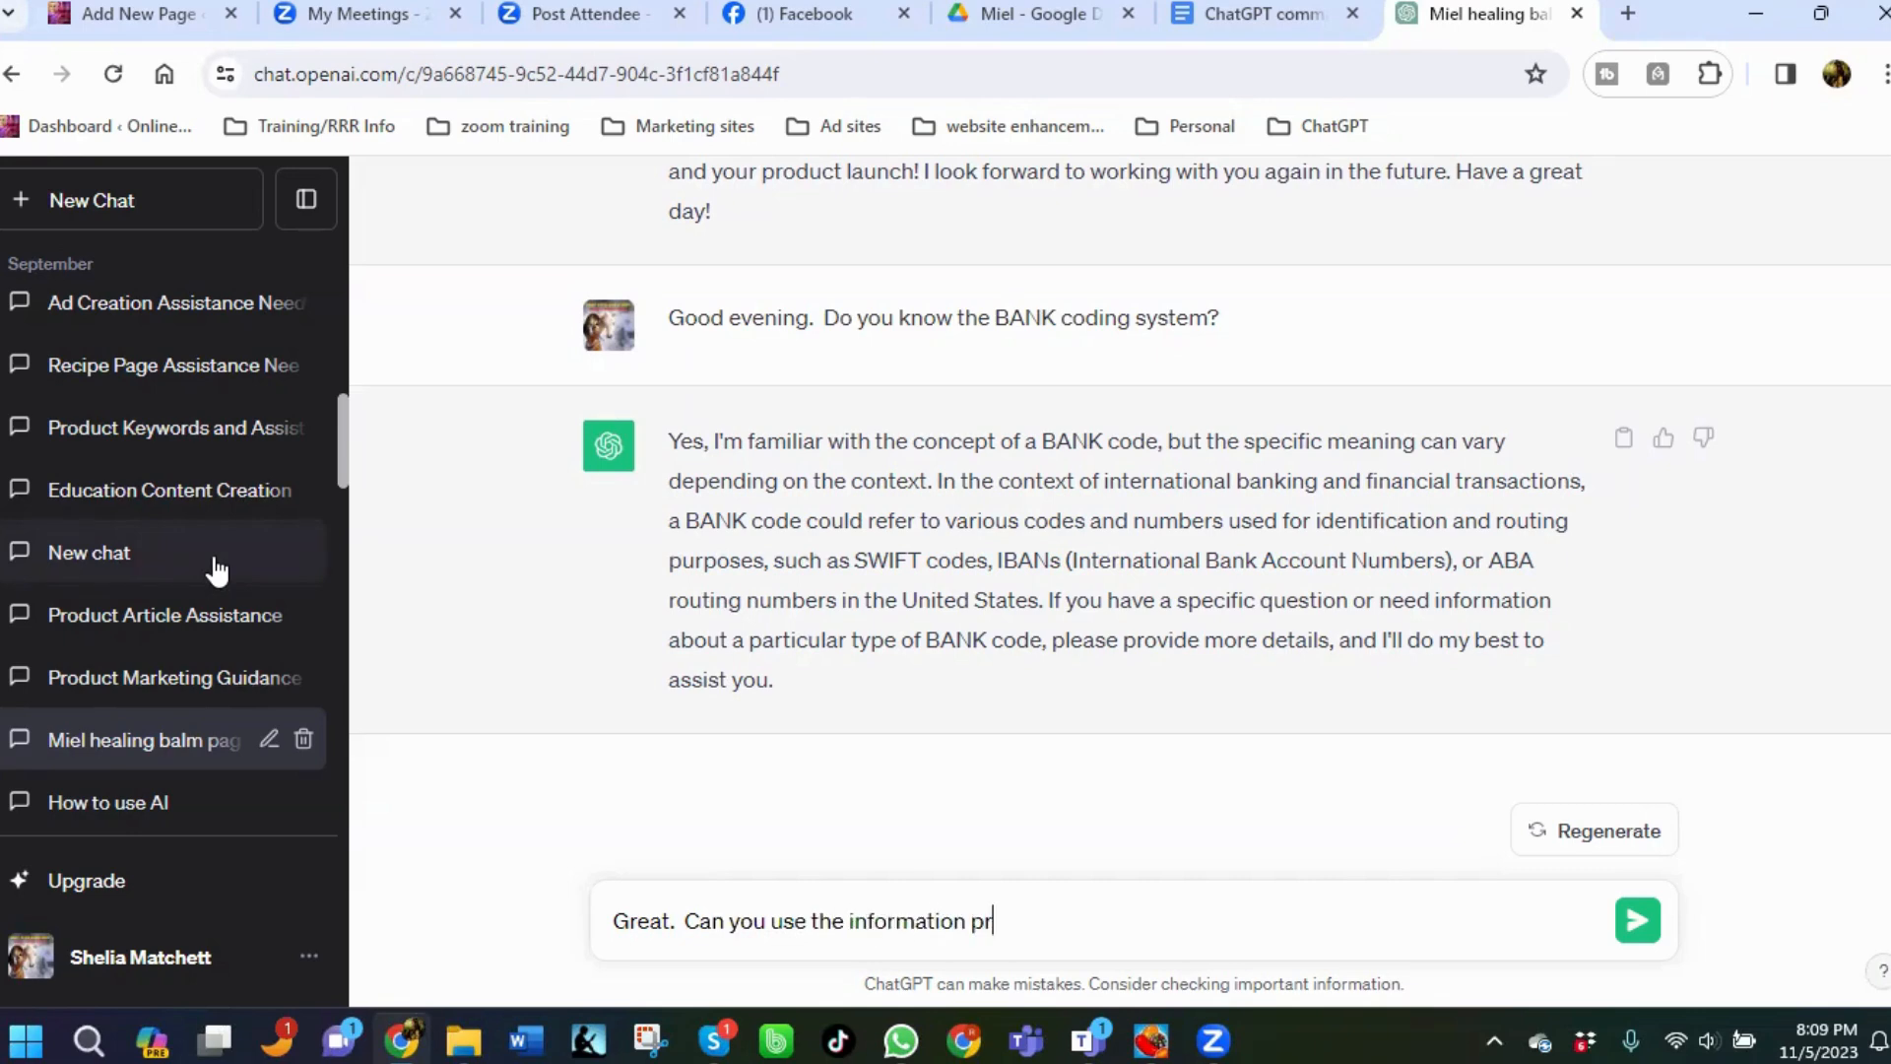
pyautogui.write('ovided in this strea')
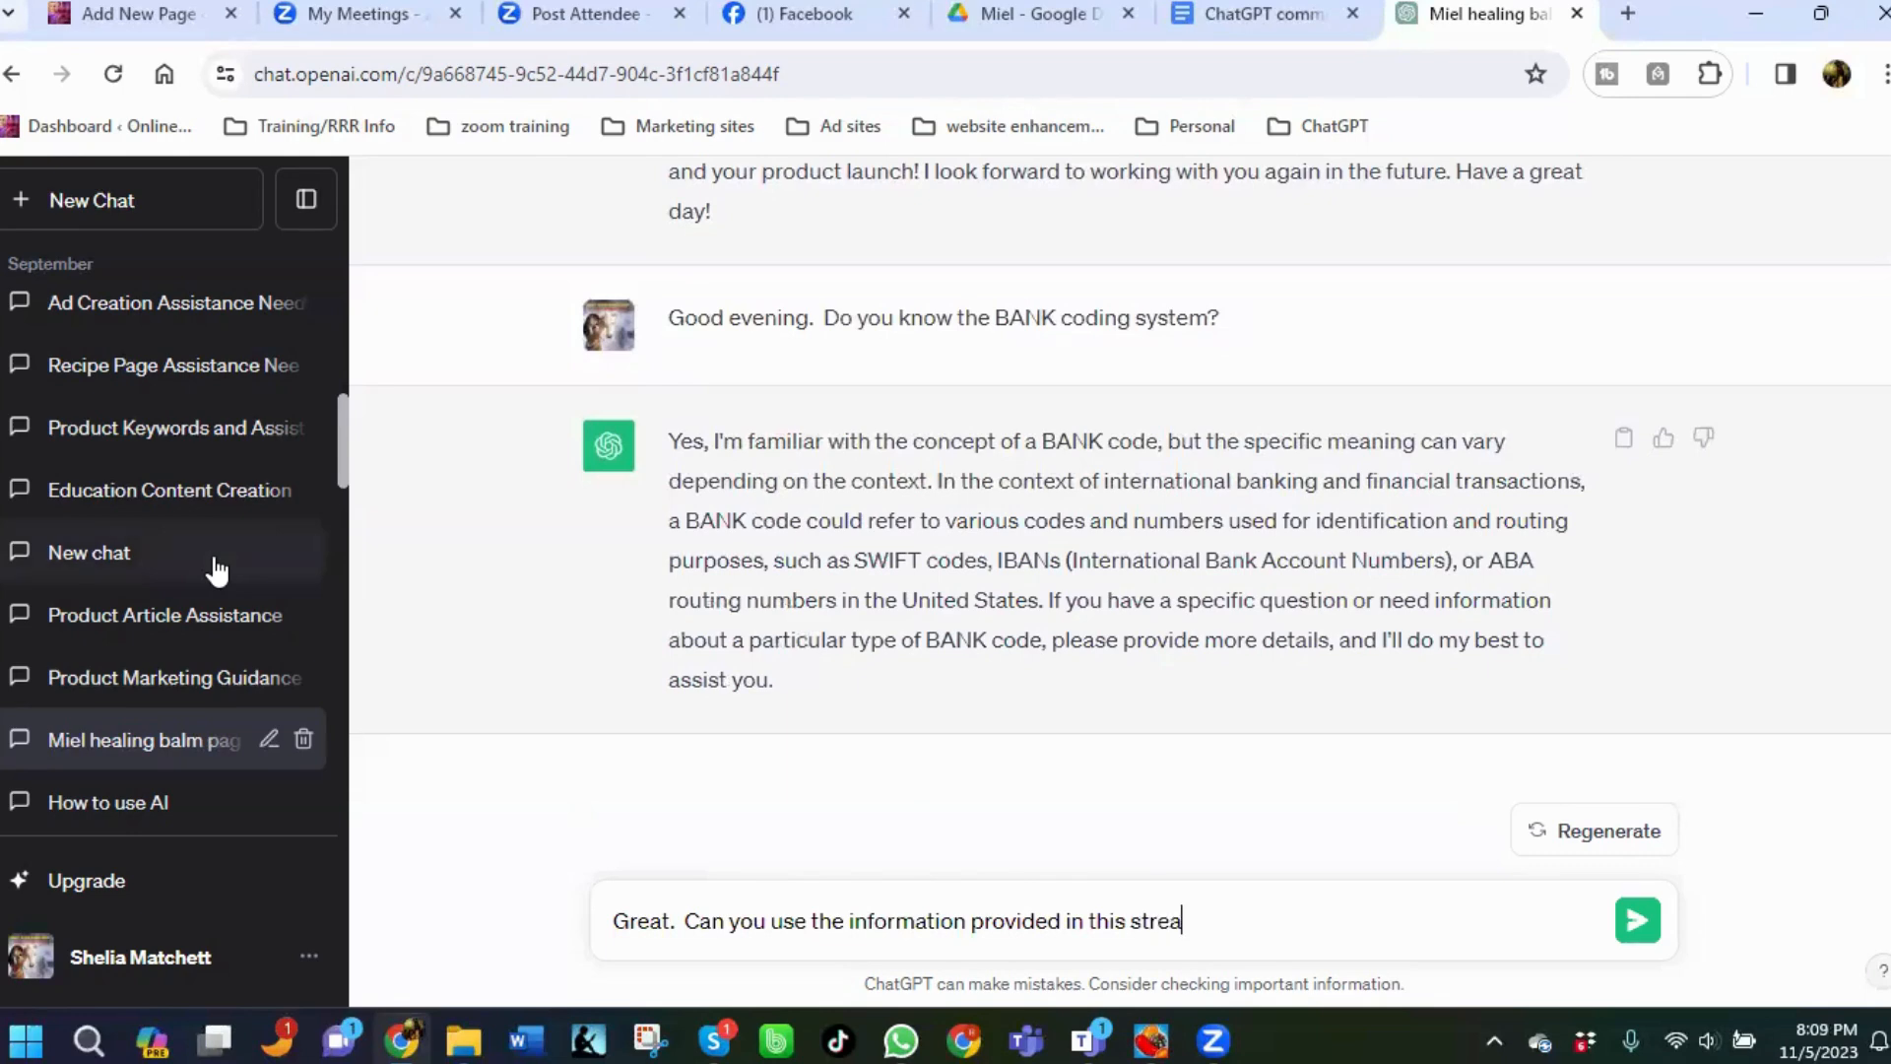
pyautogui.write('m to create an adve')
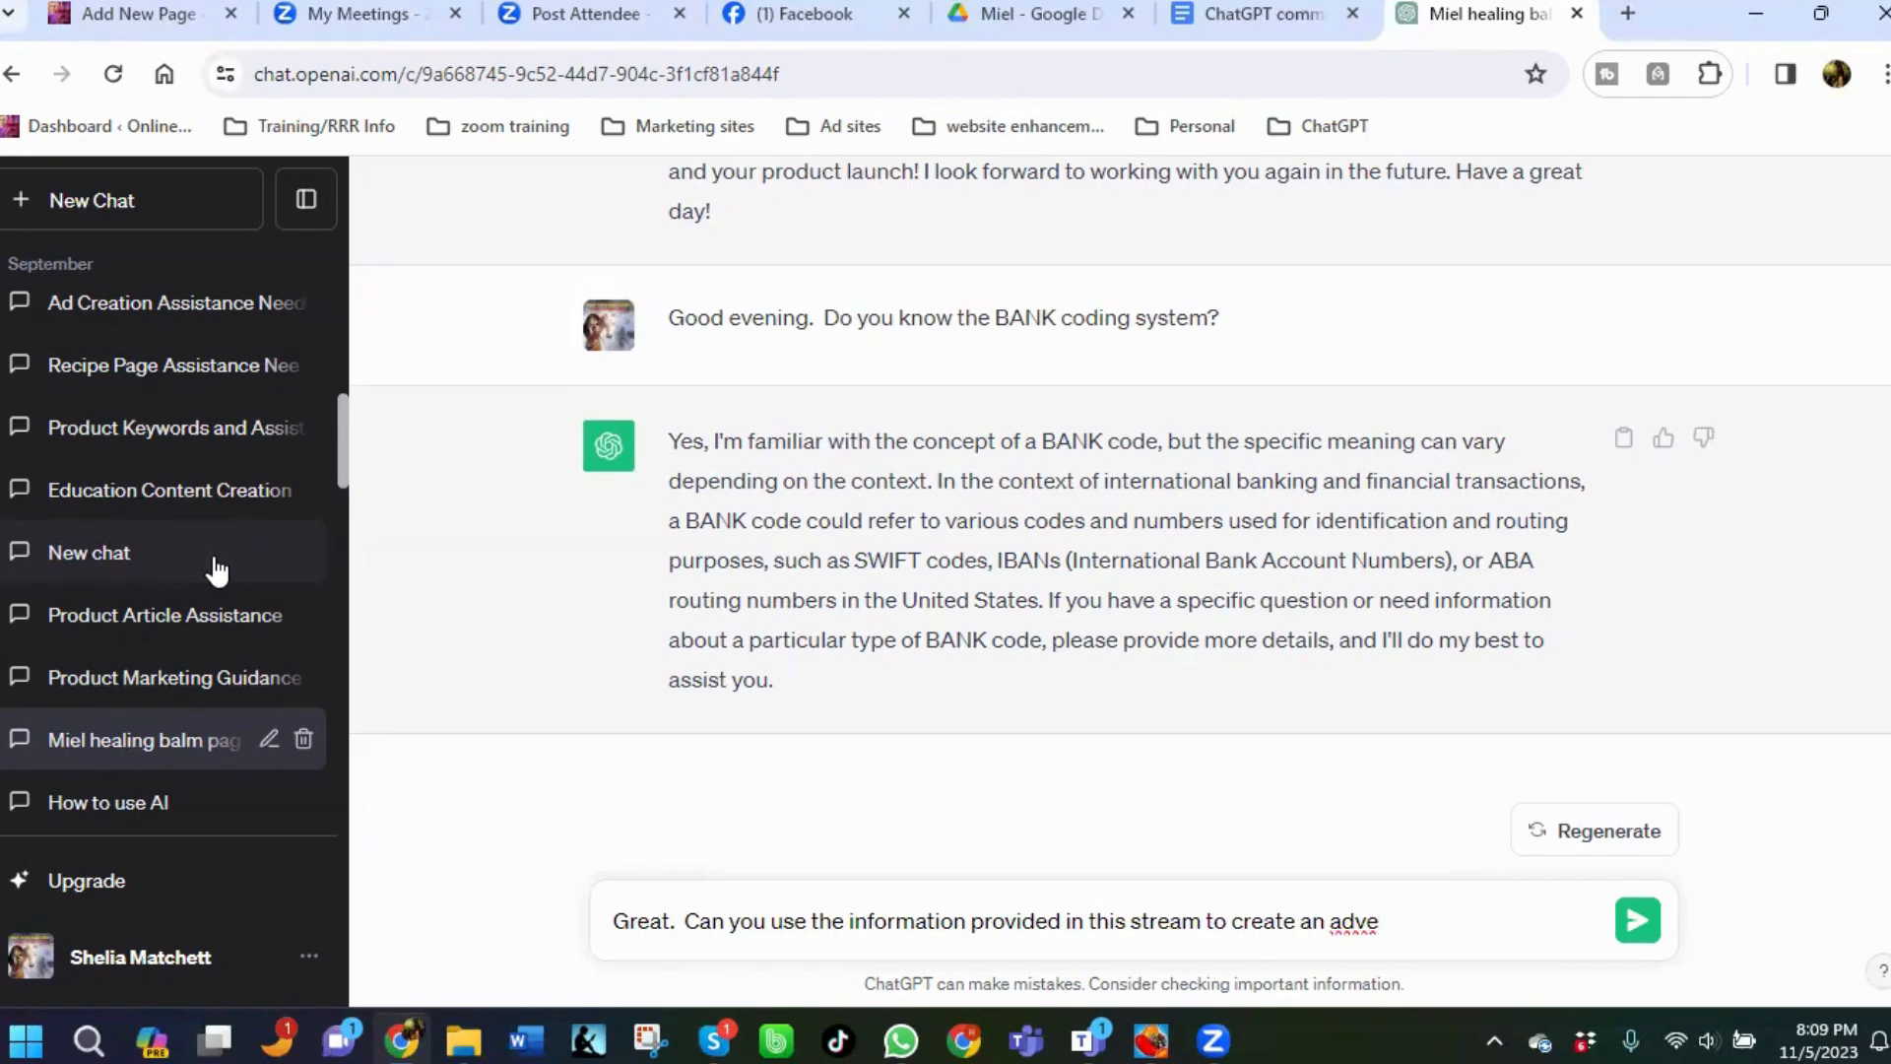
pyautogui.write('t')
pyautogui.press('BackSpace')
pyautogui.write('ertorial about this prod')
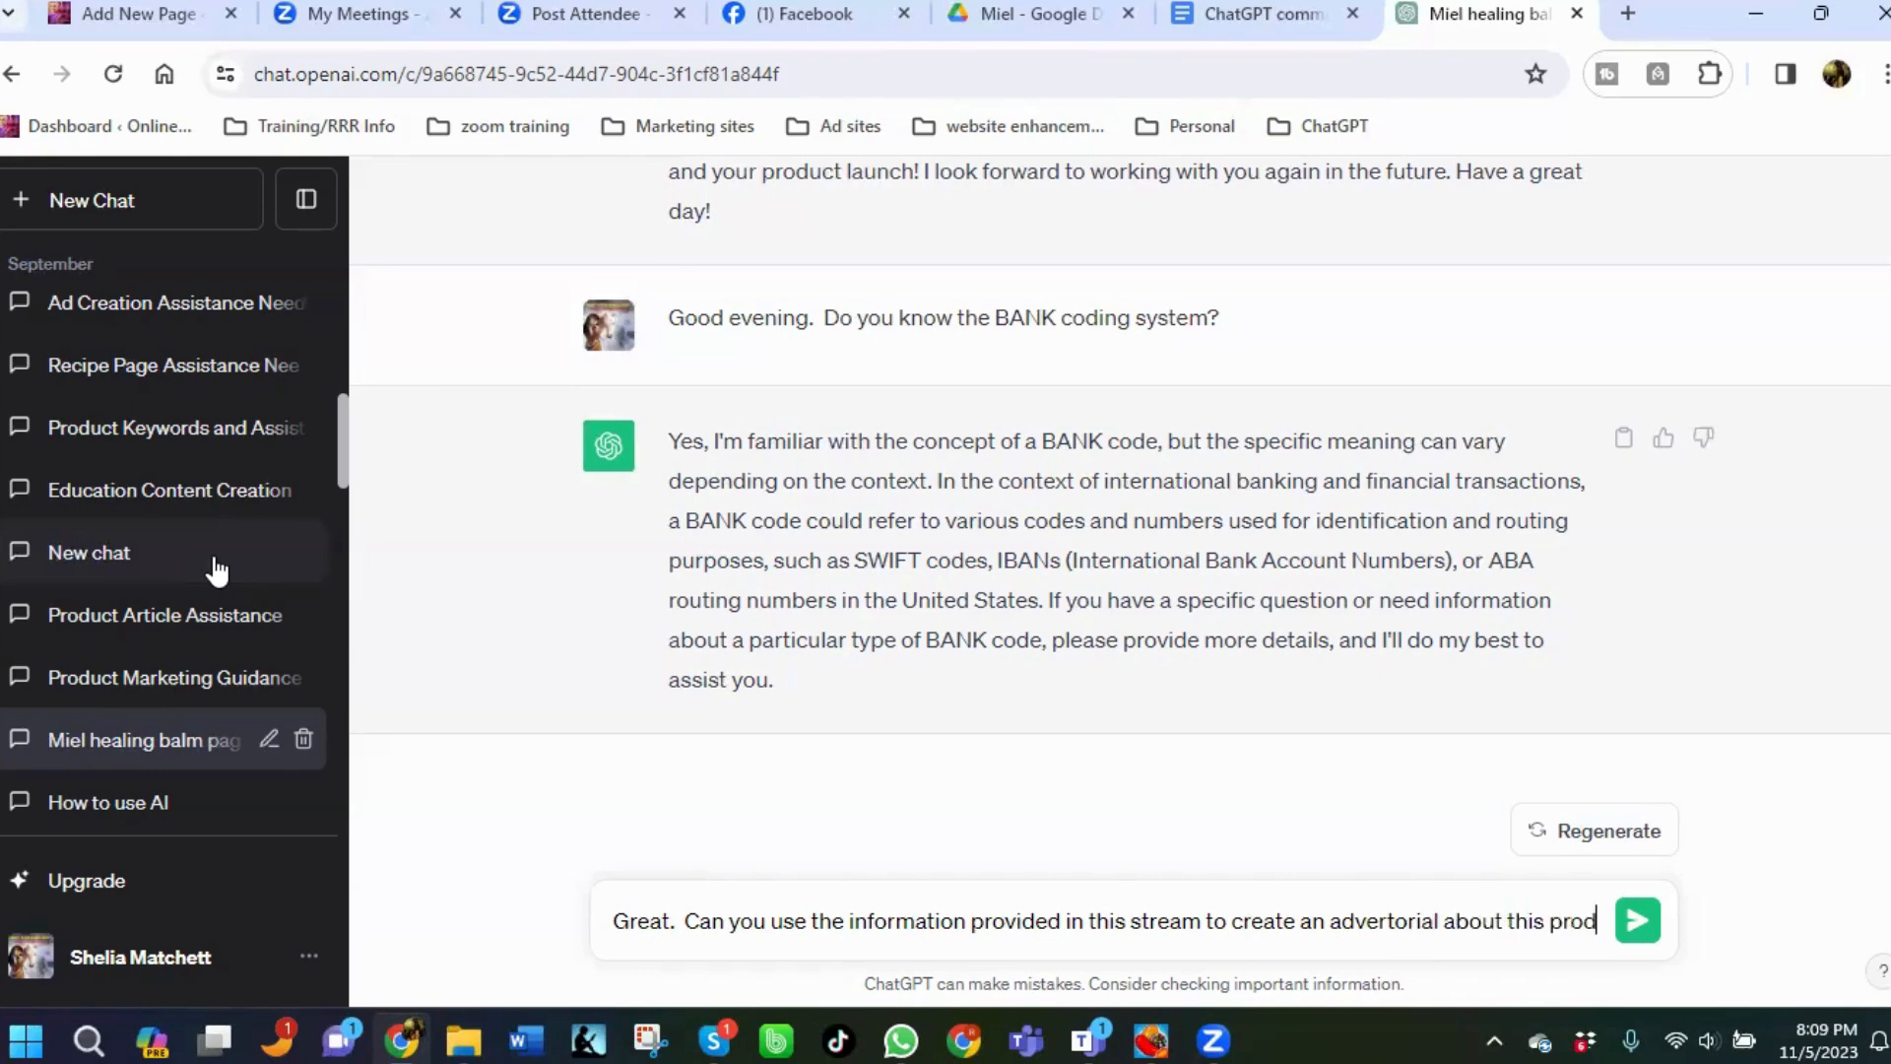
pyautogui.write('uct usin')
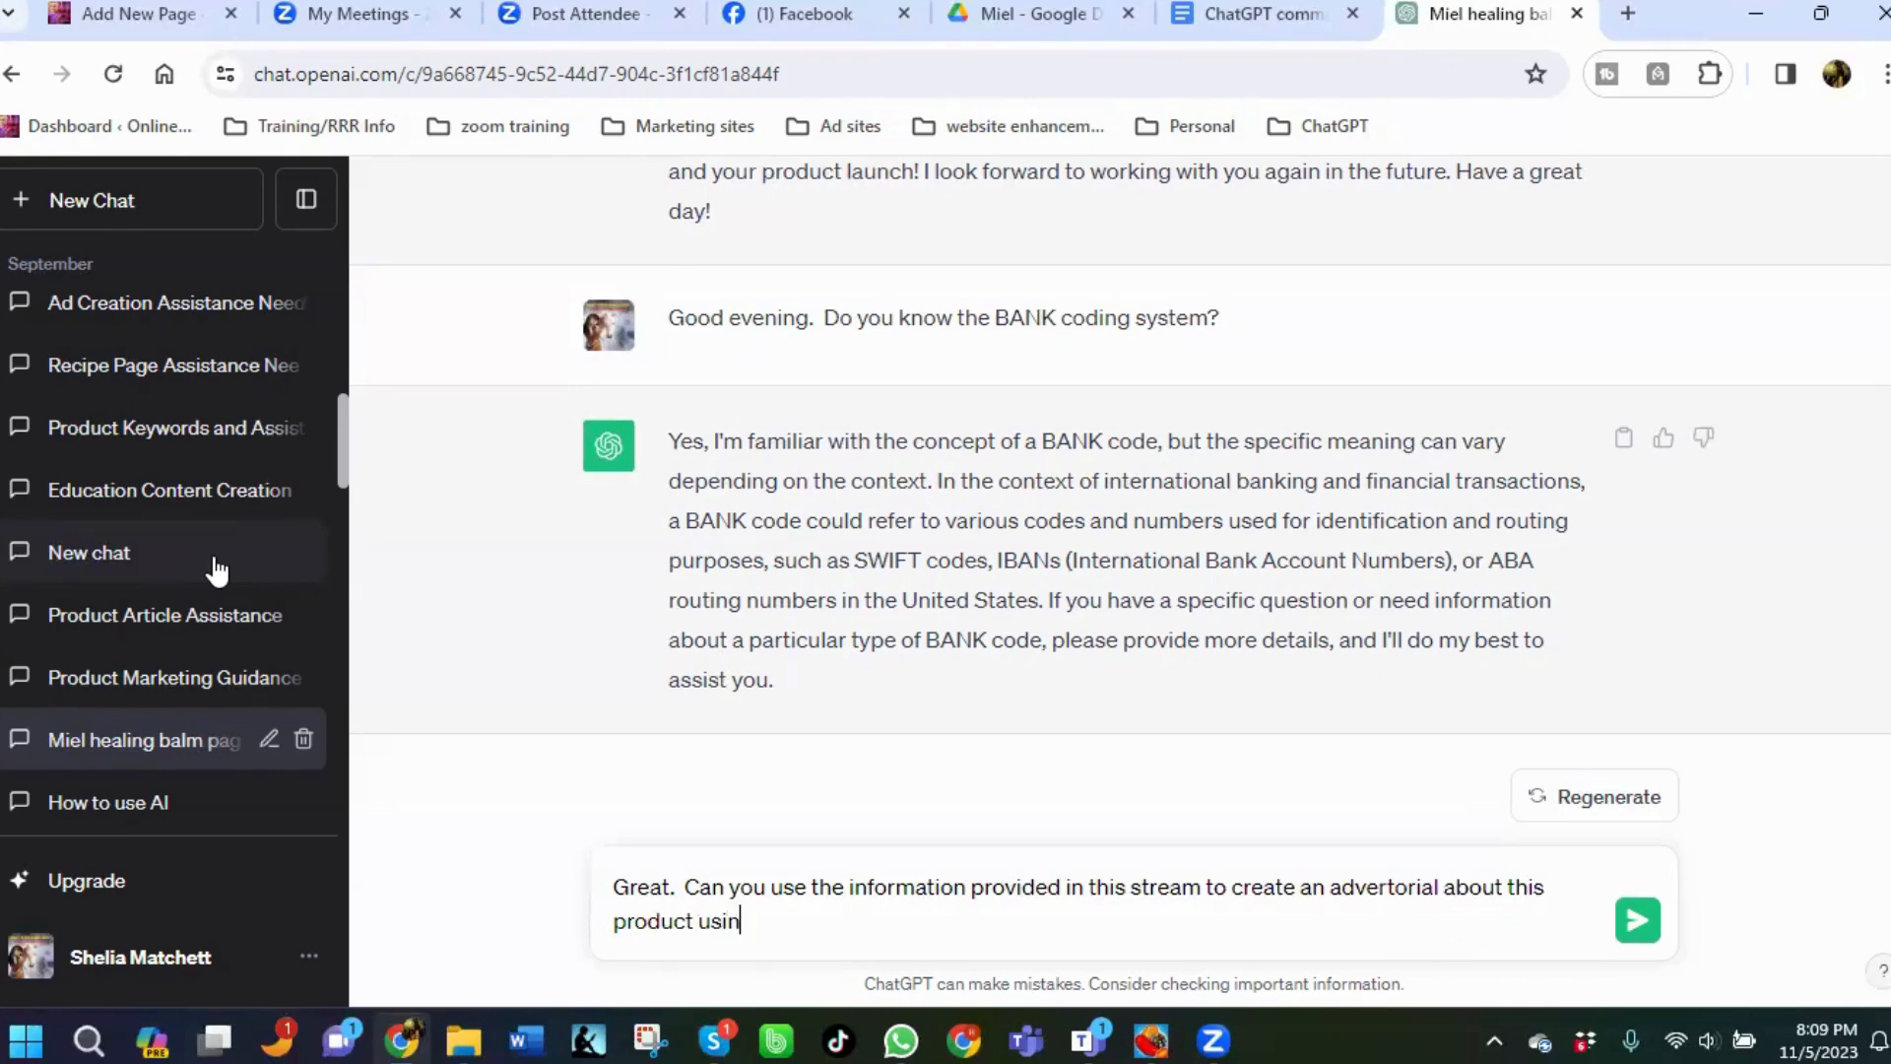
pyautogui.write('g BANK coding')
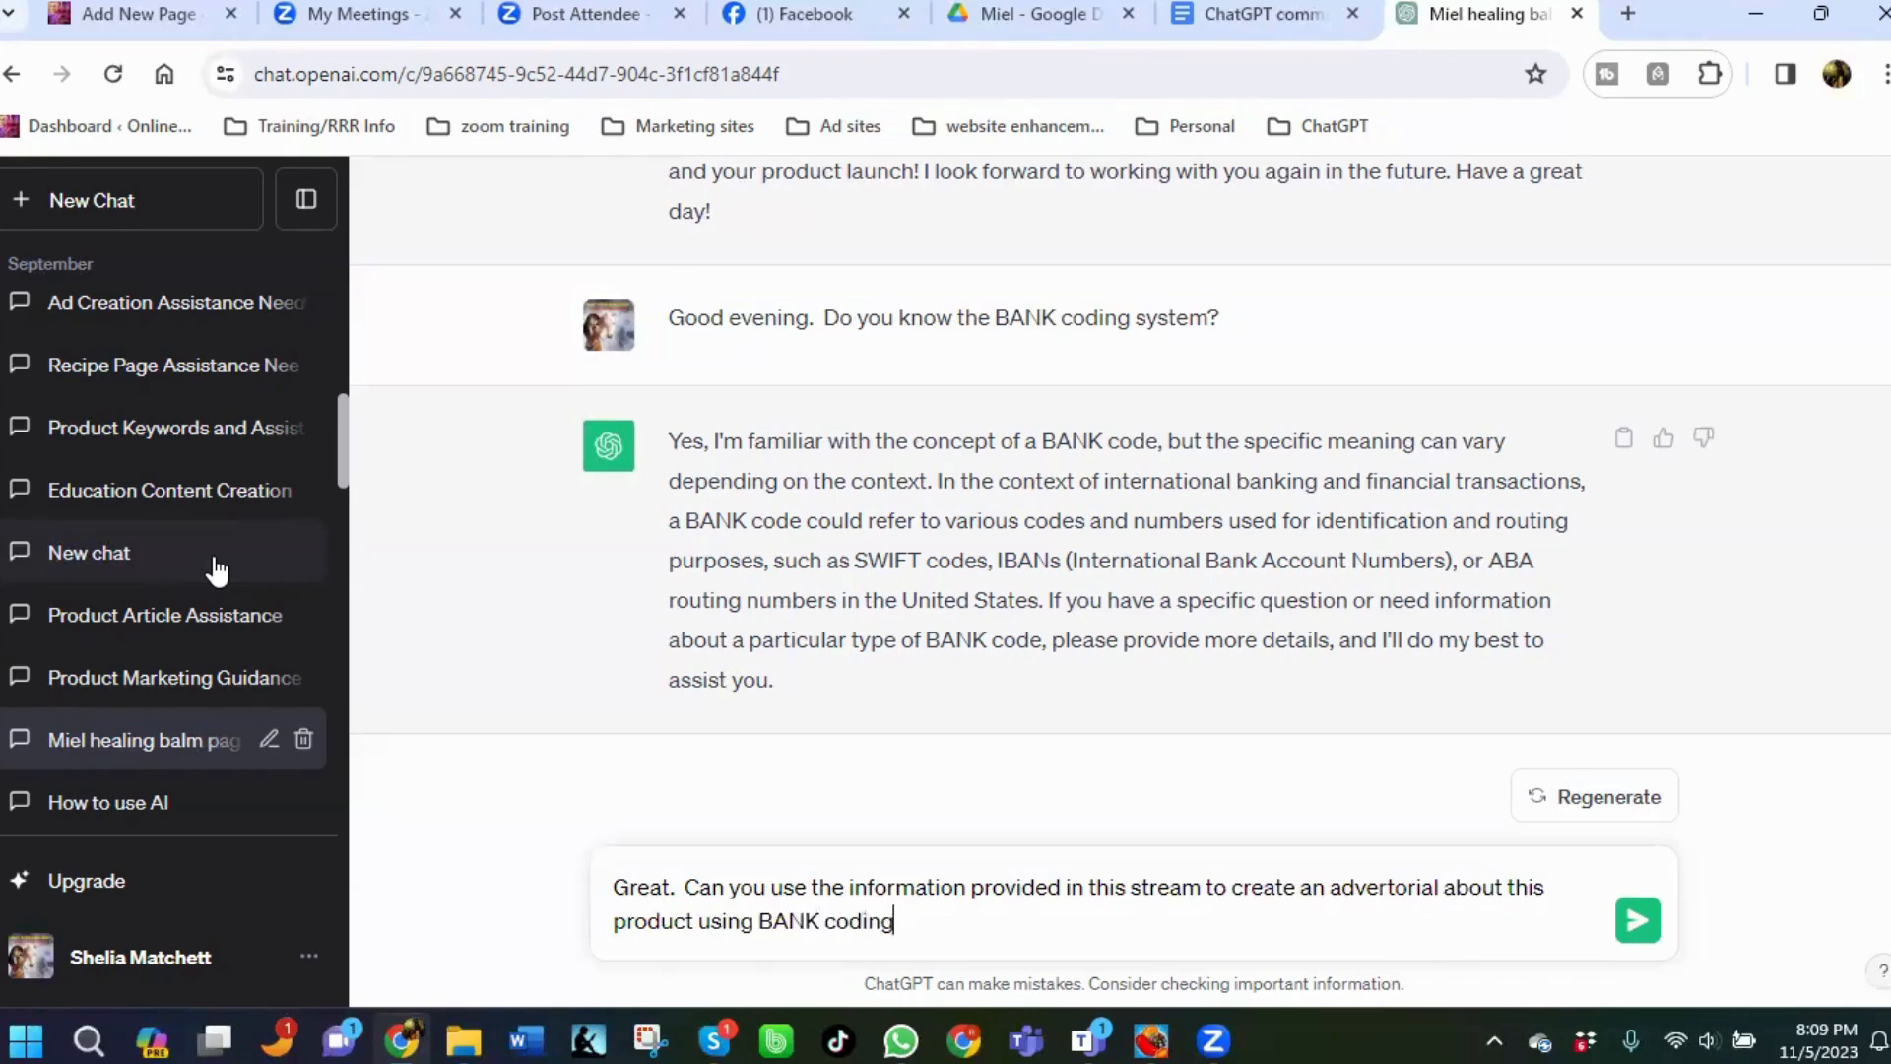
pyautogui.write(' system, please?')
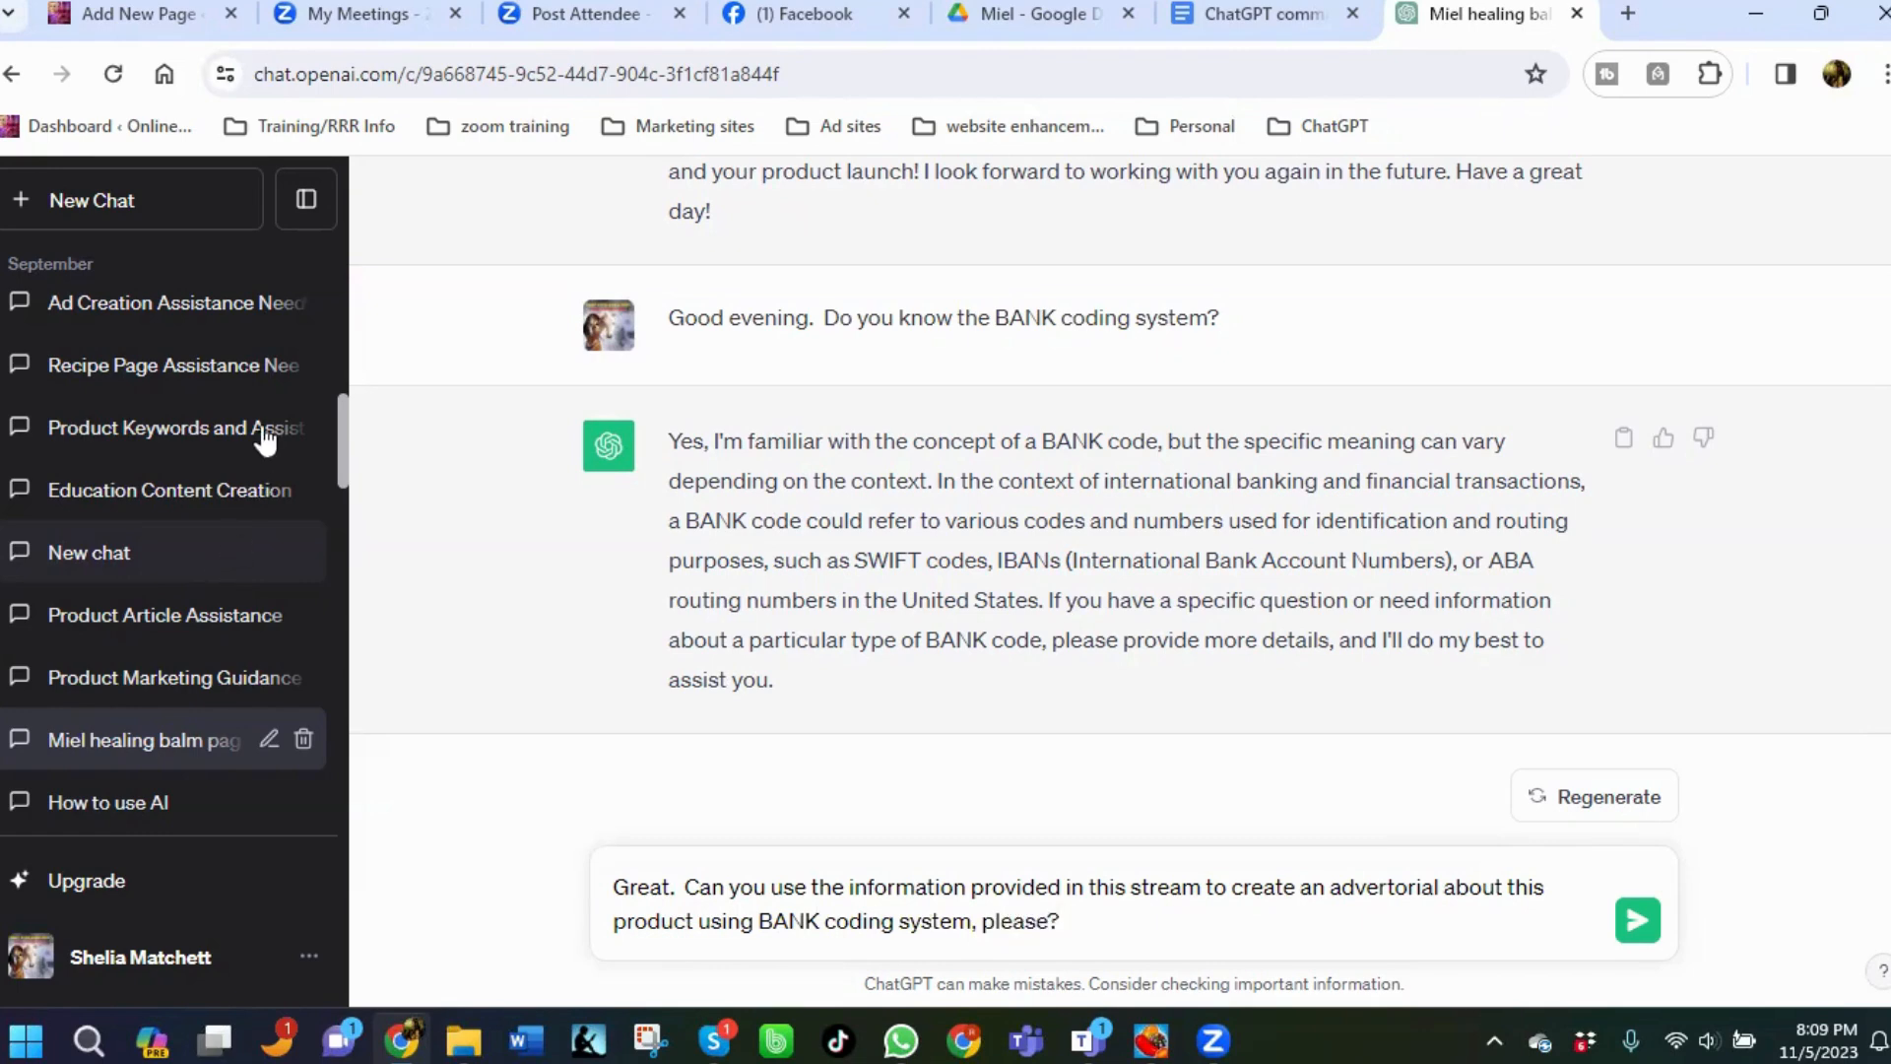
pyautogui.press('Return')
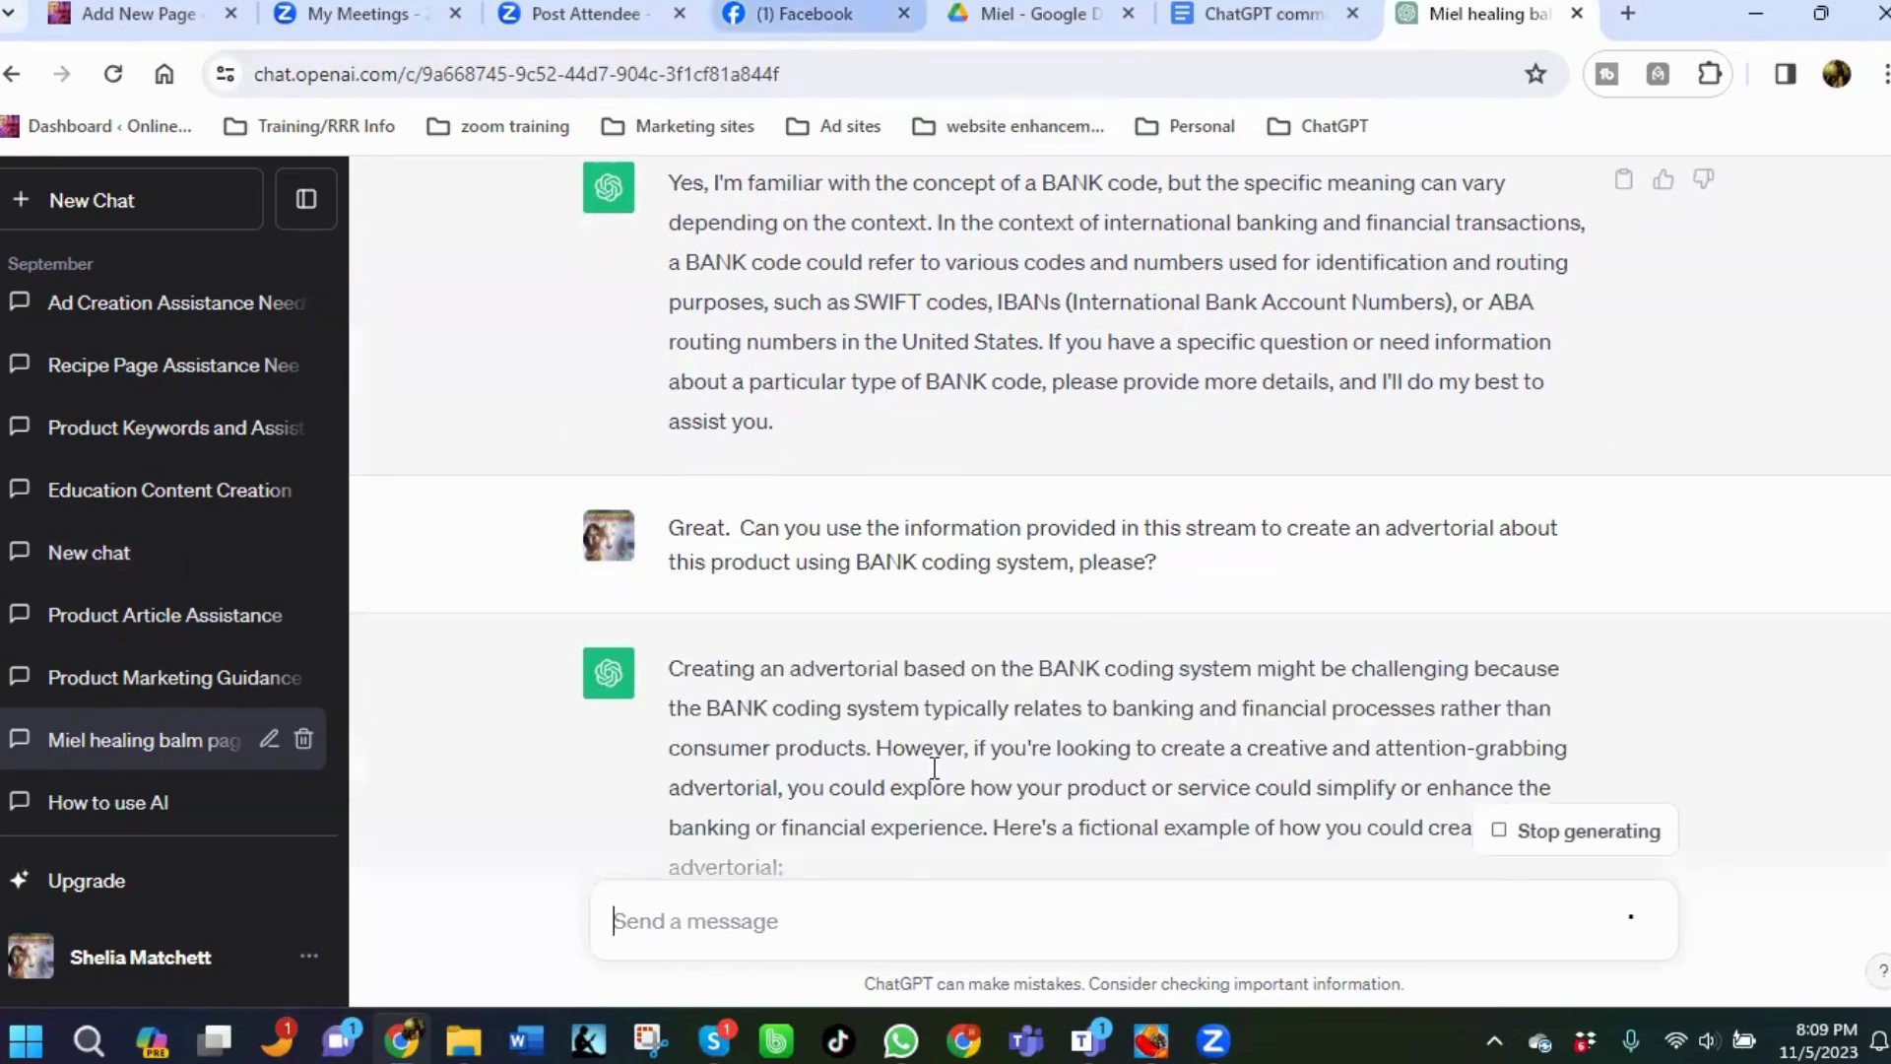
# Scroll through the reply to review the generated advertorial.
pyautogui.scroll(-8, 957, 806)
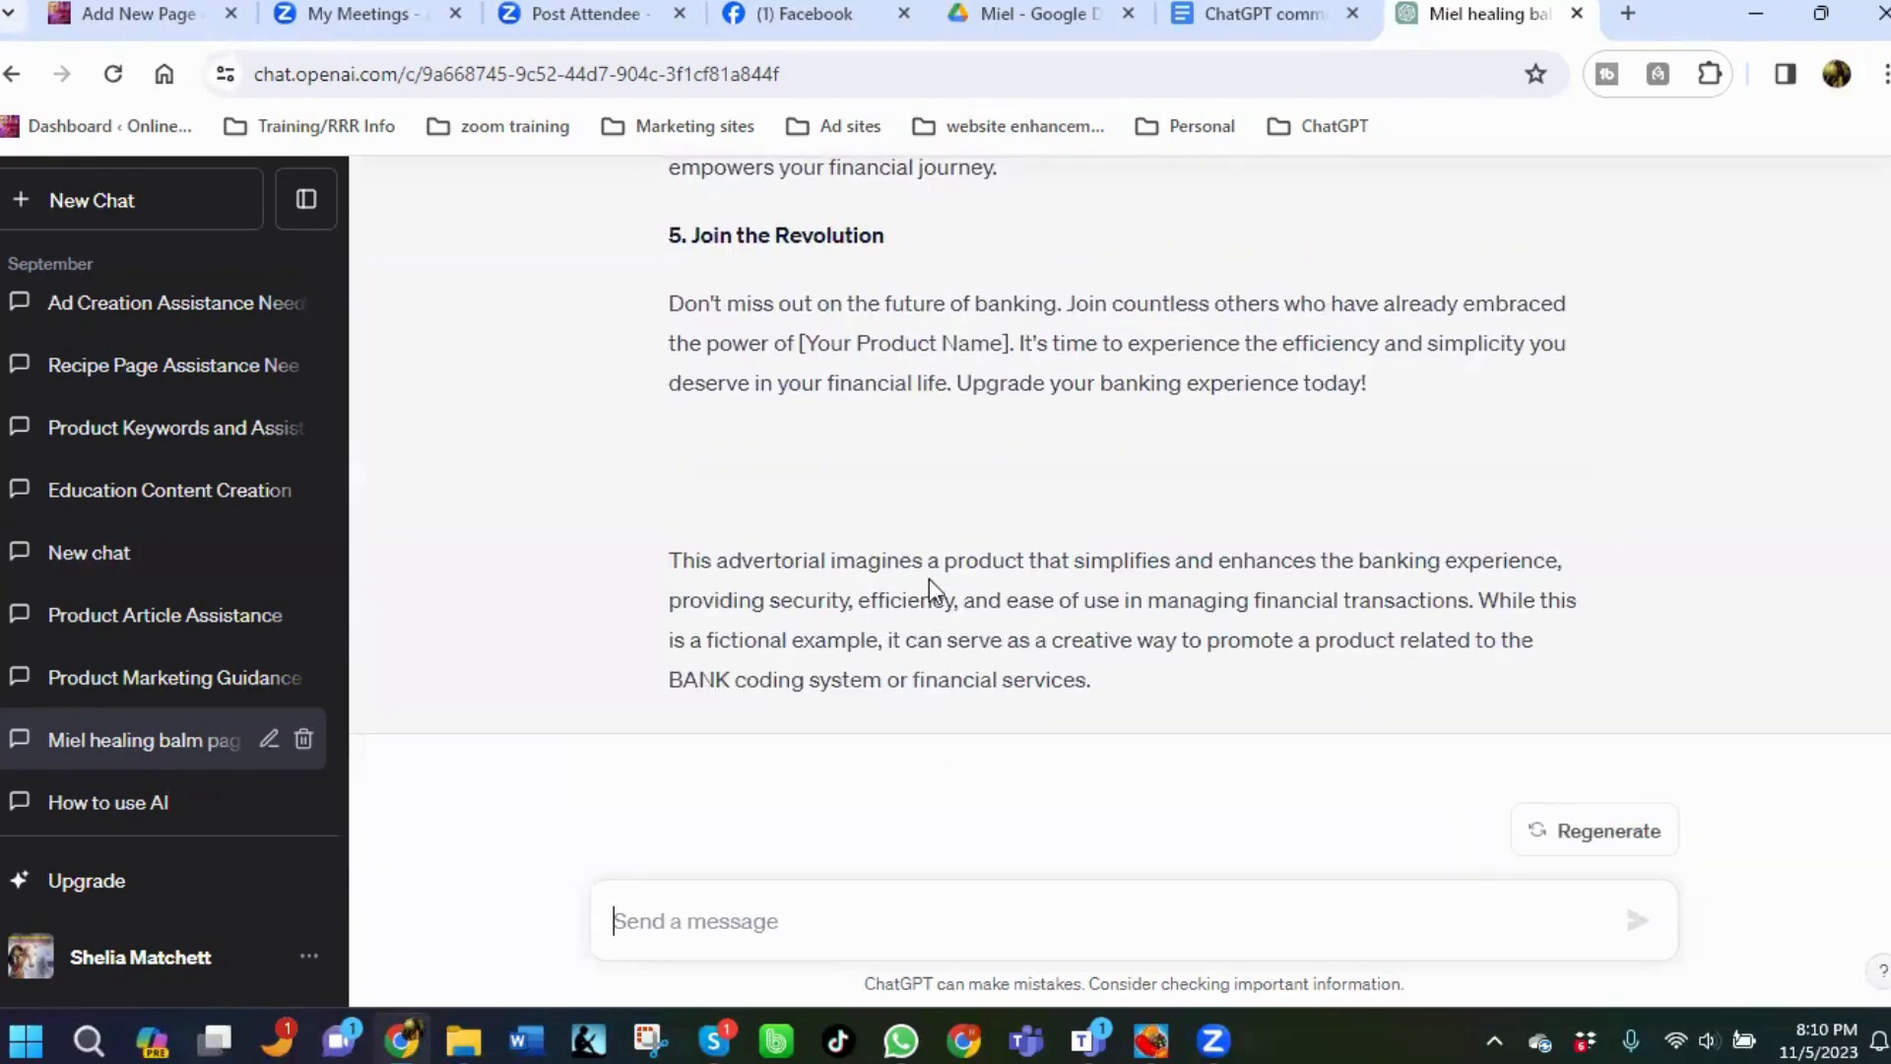
pyautogui.scroll(10, 930, 578)
pyautogui.scroll(2, 931, 578)
pyautogui.scroll(5, 931, 578)
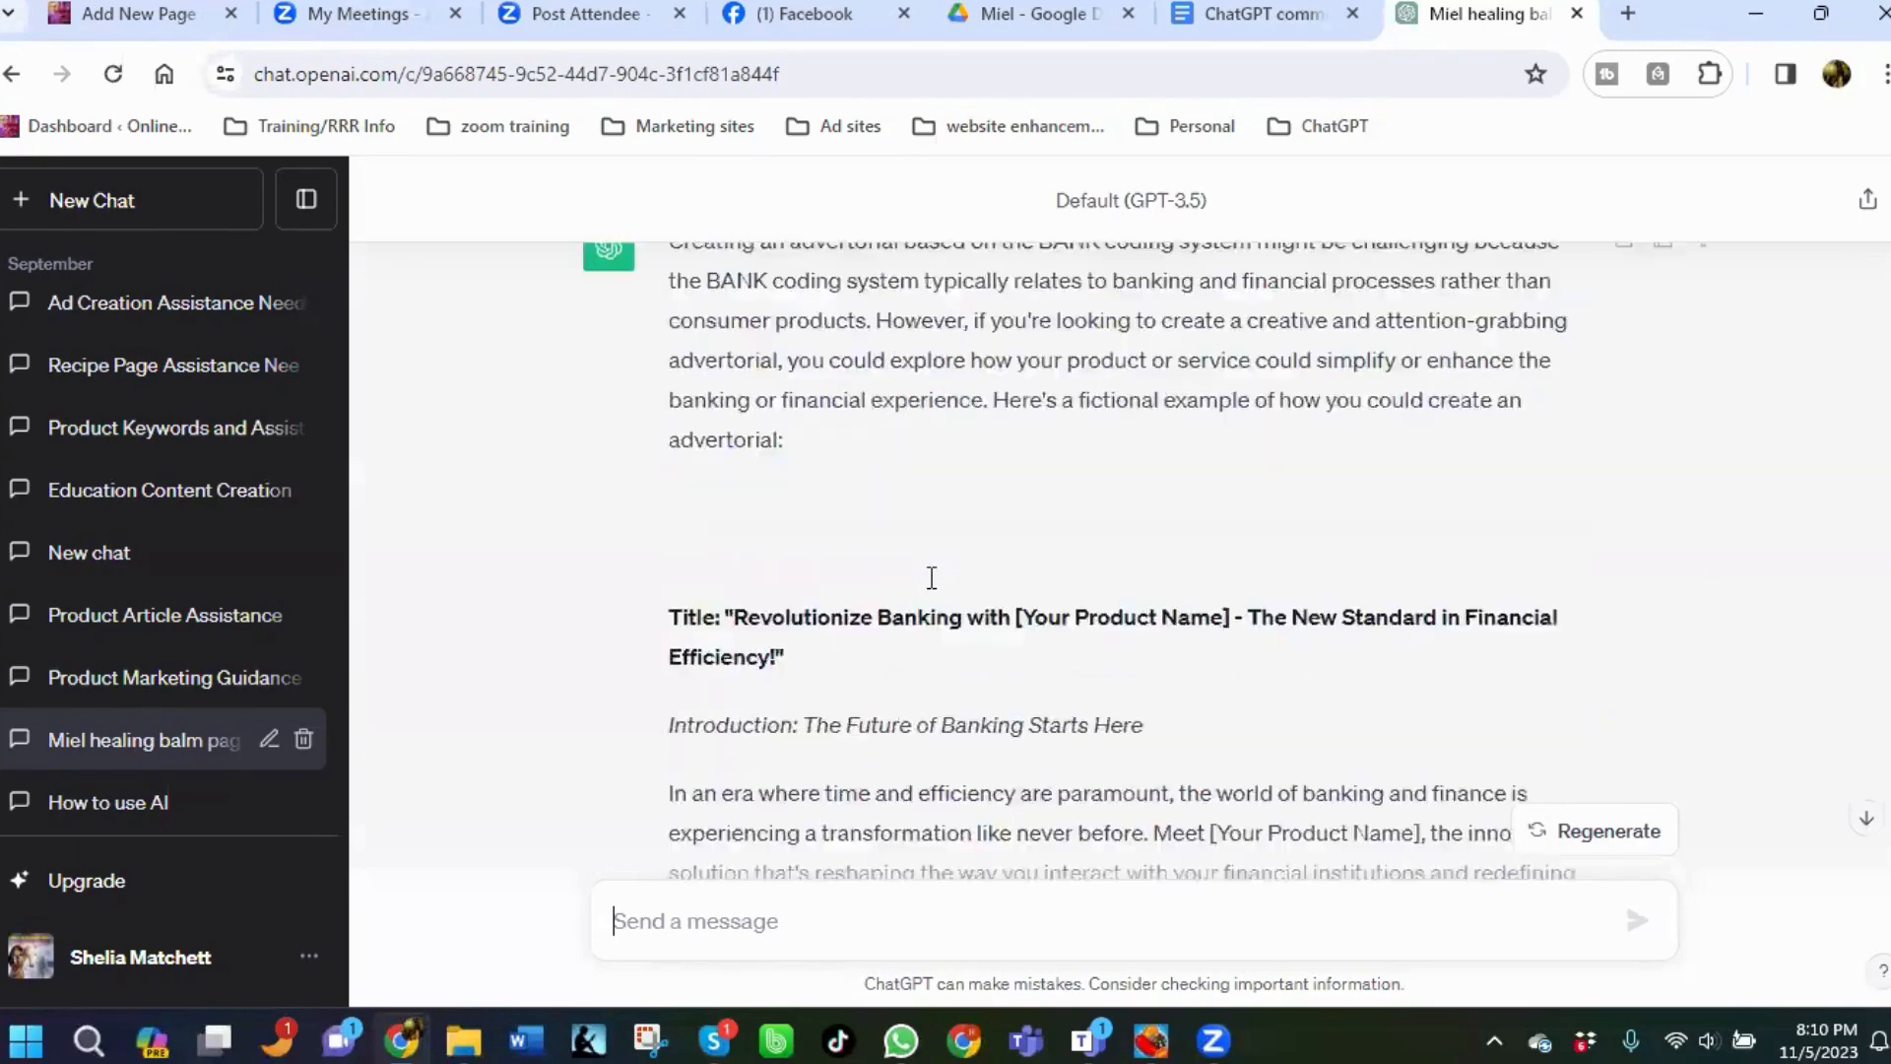
pyautogui.scroll(-5, 930, 577)
pyautogui.scroll(2, 949, 536)
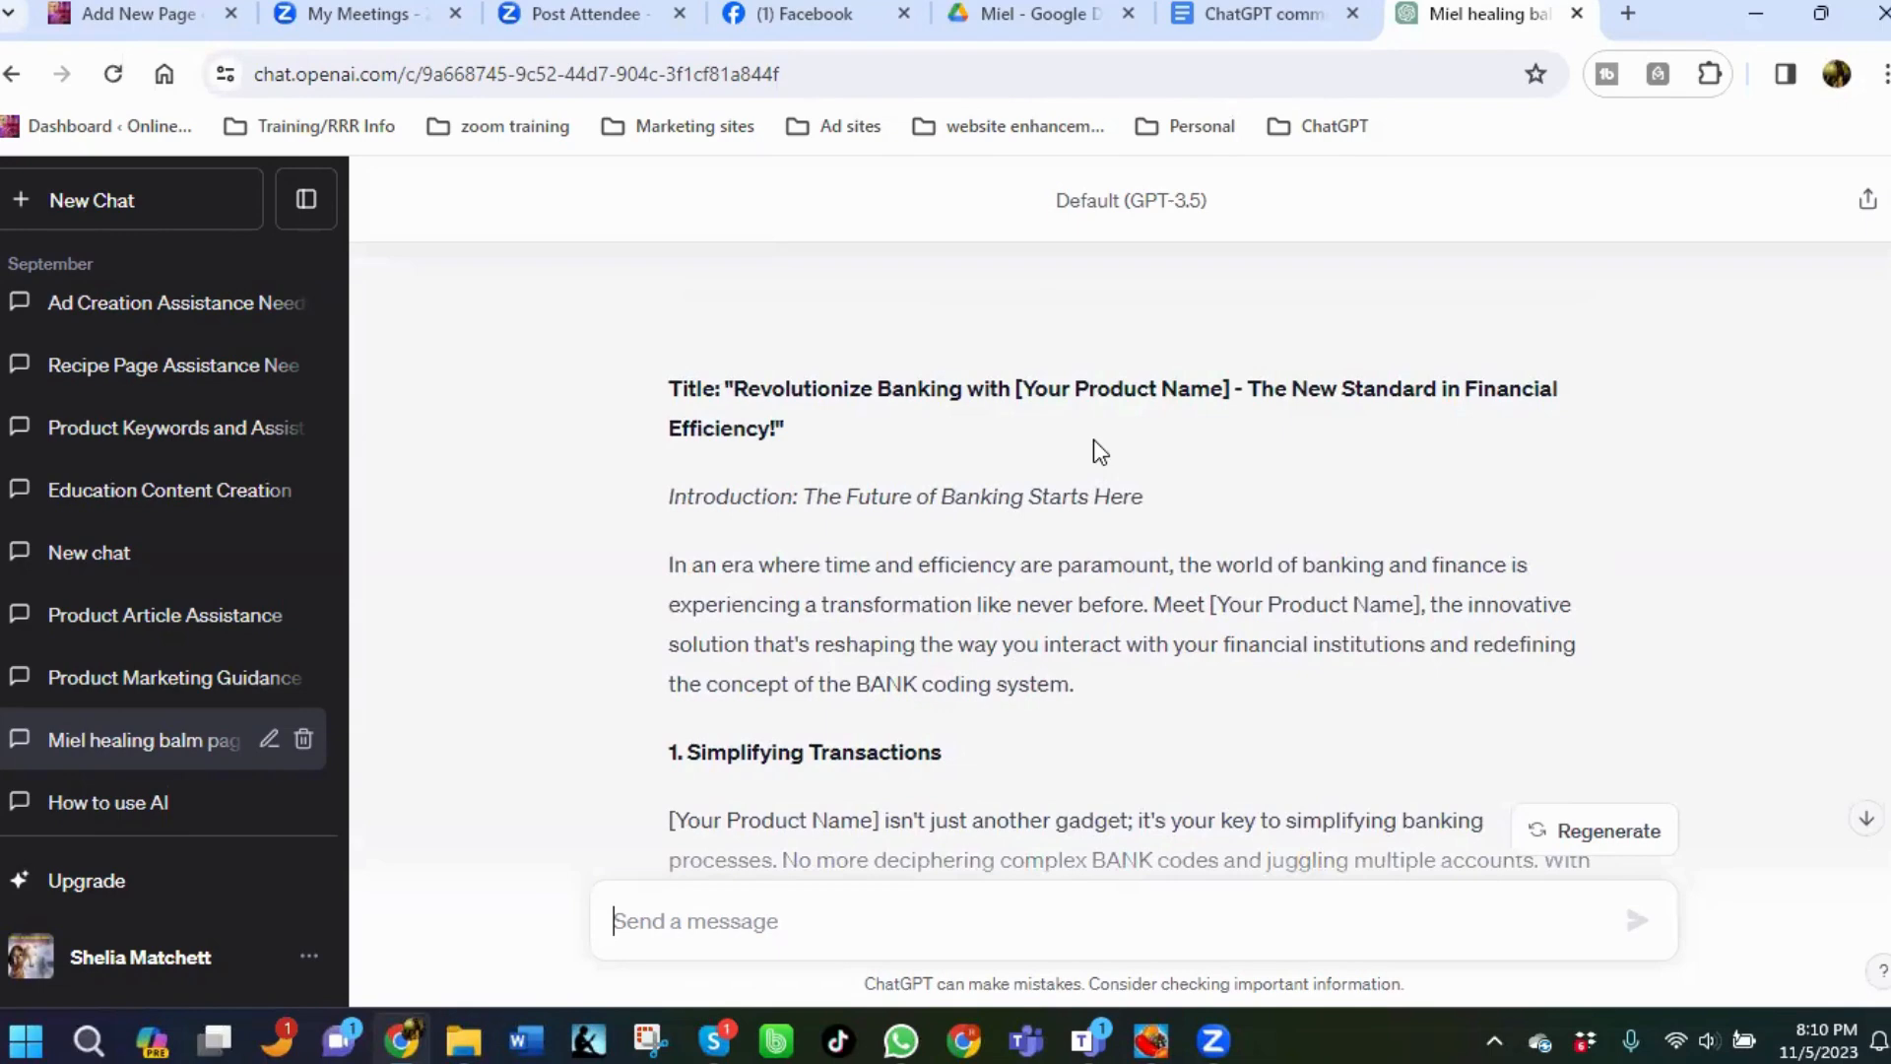
pyautogui.scroll(4, 1093, 441)
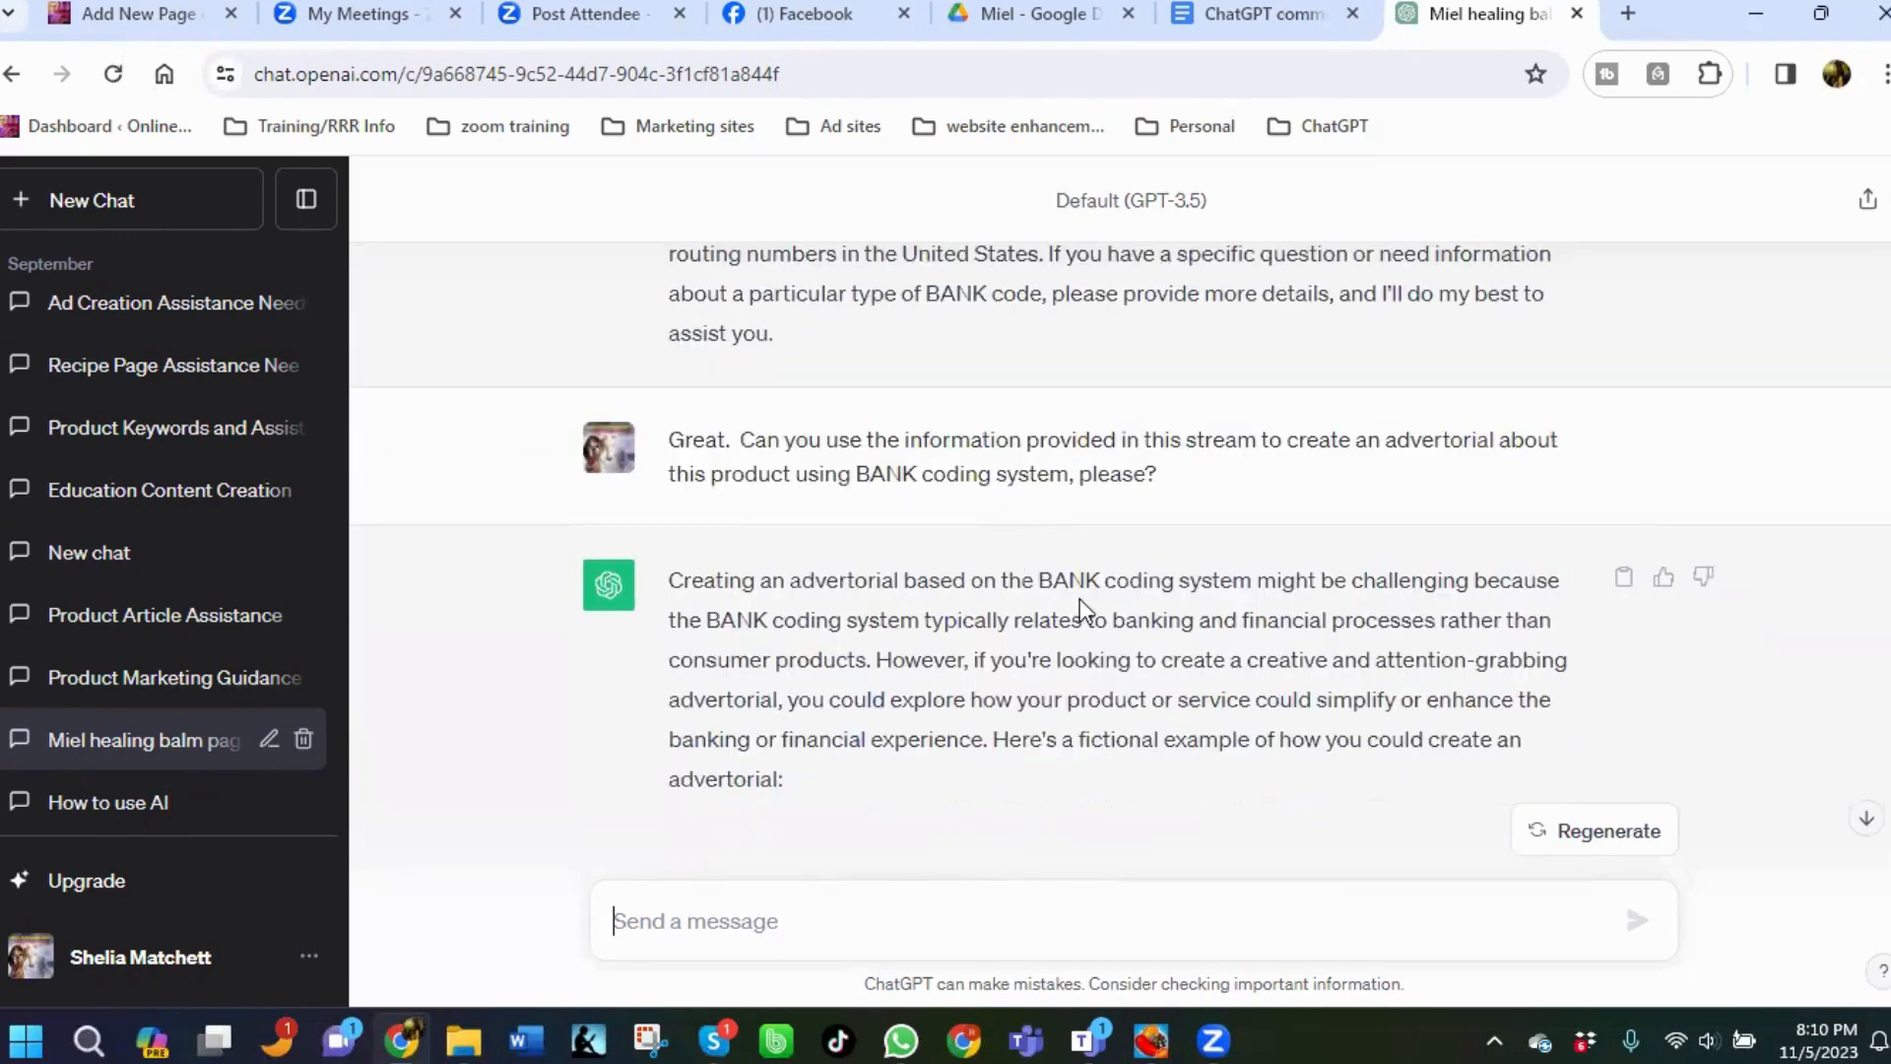
pyautogui.scroll(2, 992, 531)
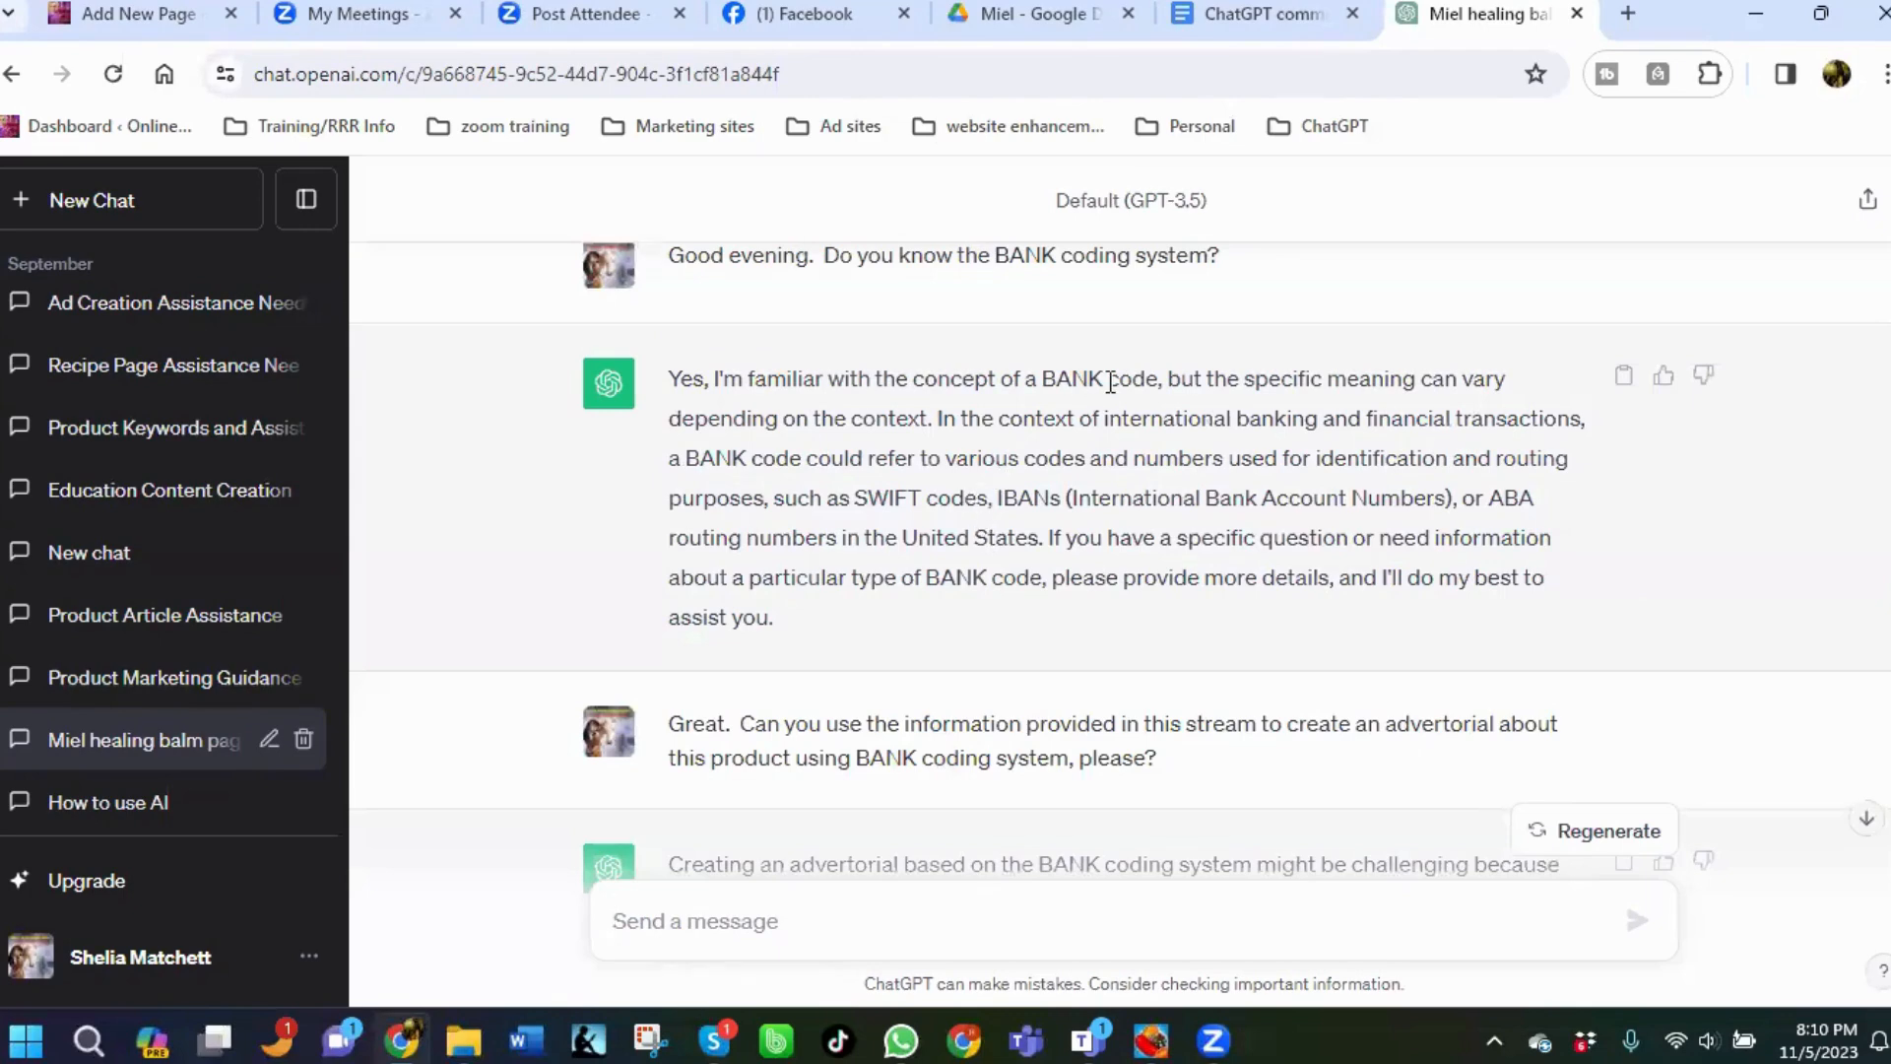
pyautogui.scroll(-10, 1064, 384)
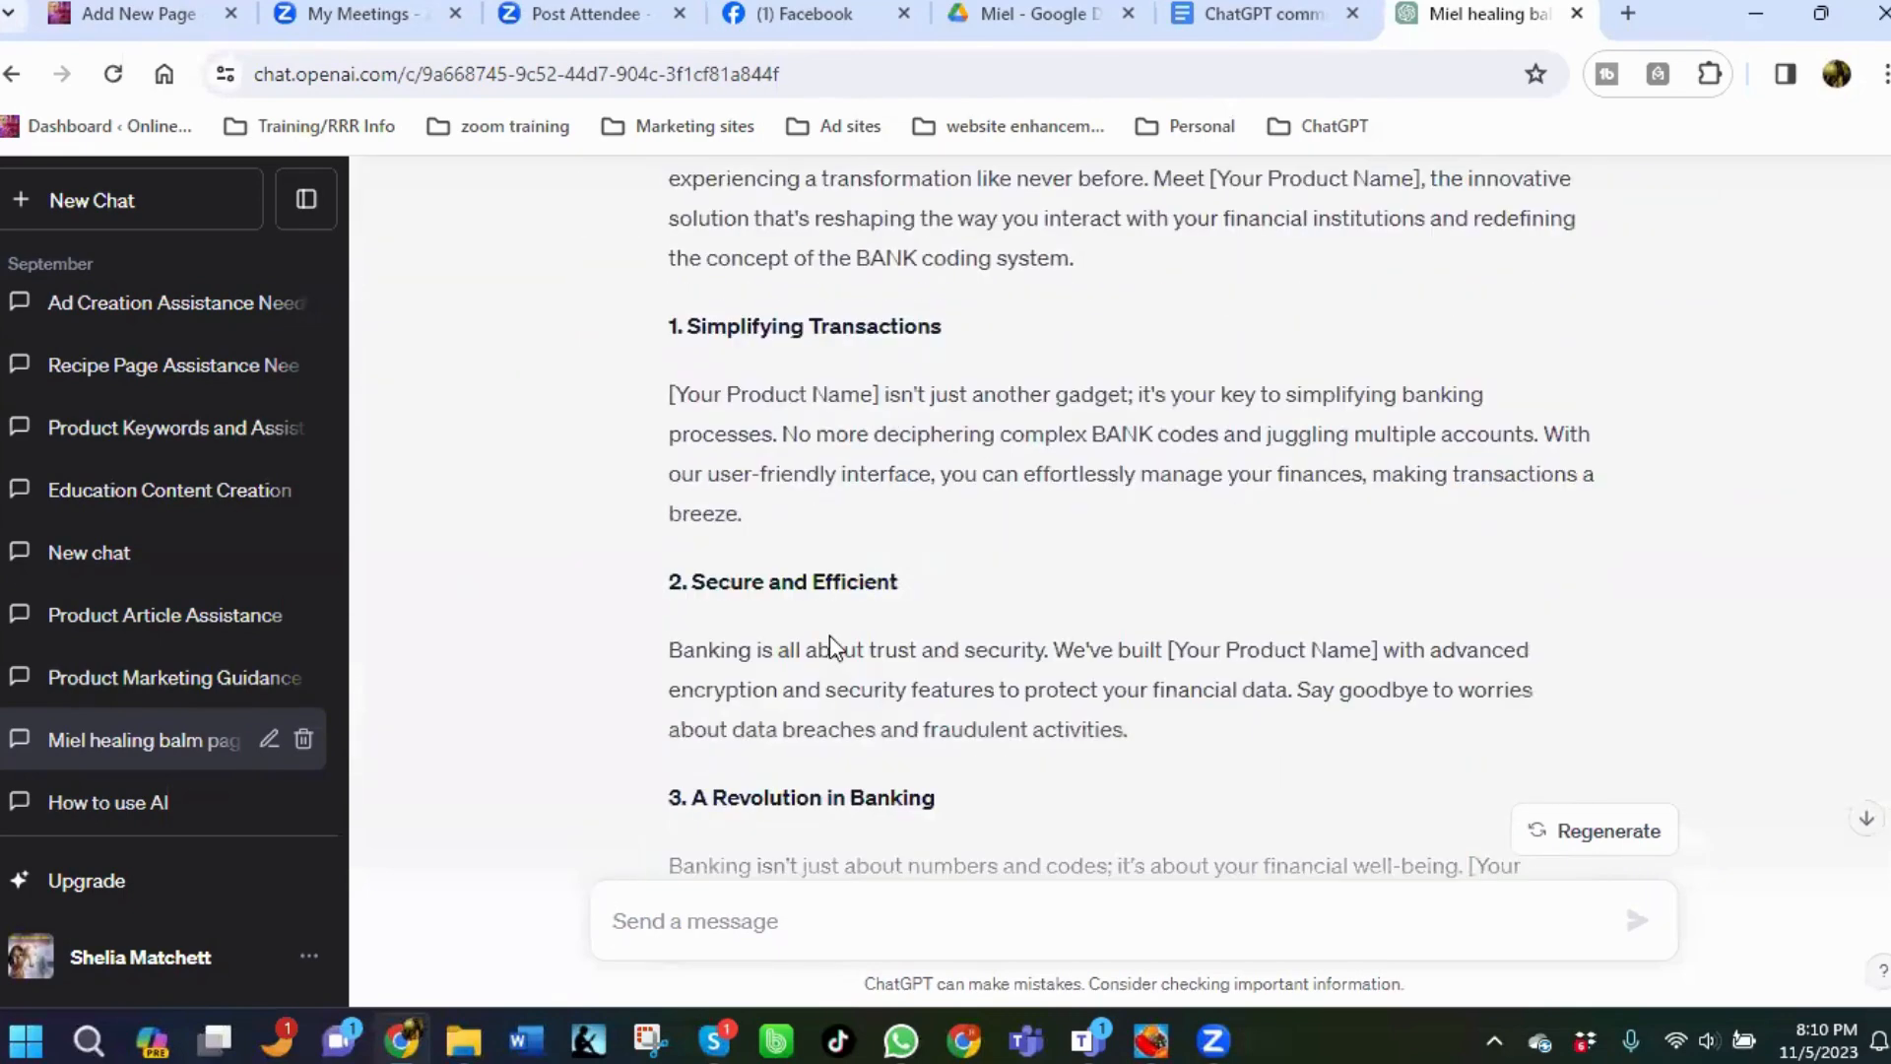
pyautogui.scroll(-4, 836, 709)
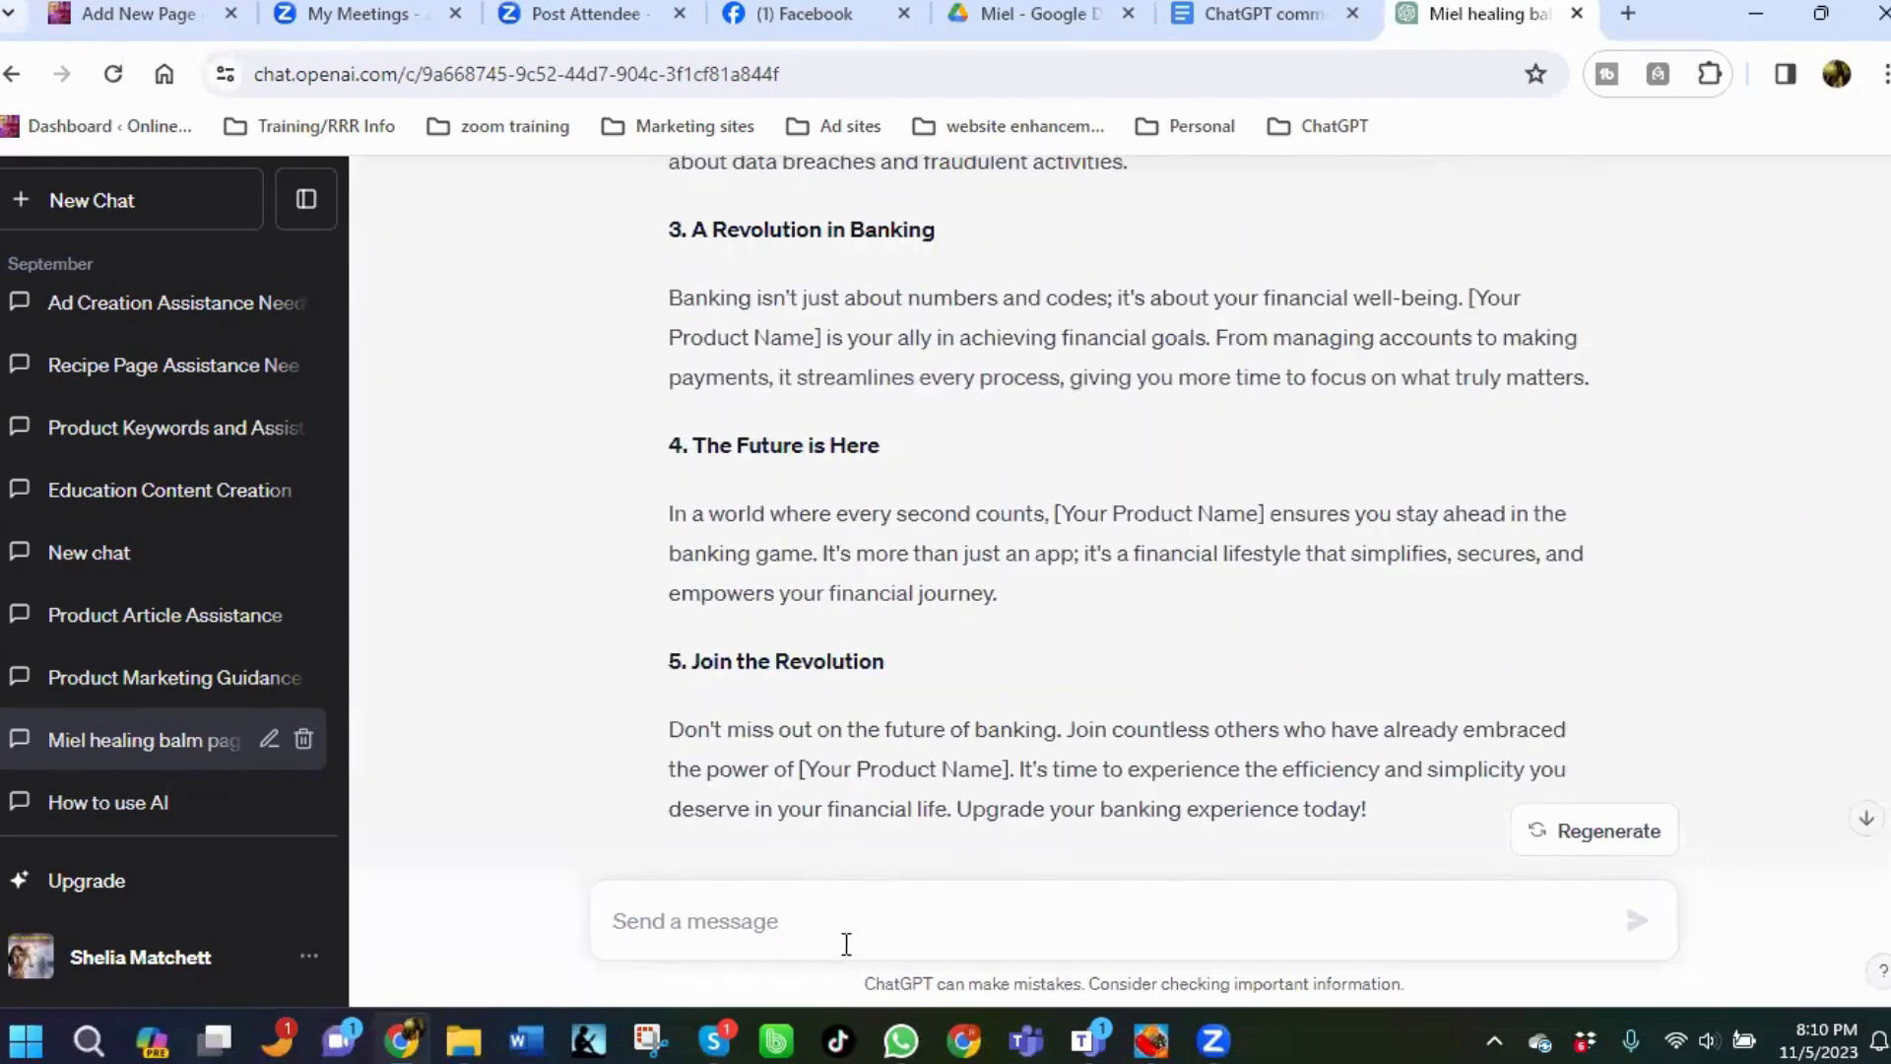
# Send the clarification "Not this type of BANK, but the personality coding system, B.A.N.K.".
pyautogui.write('Not ')
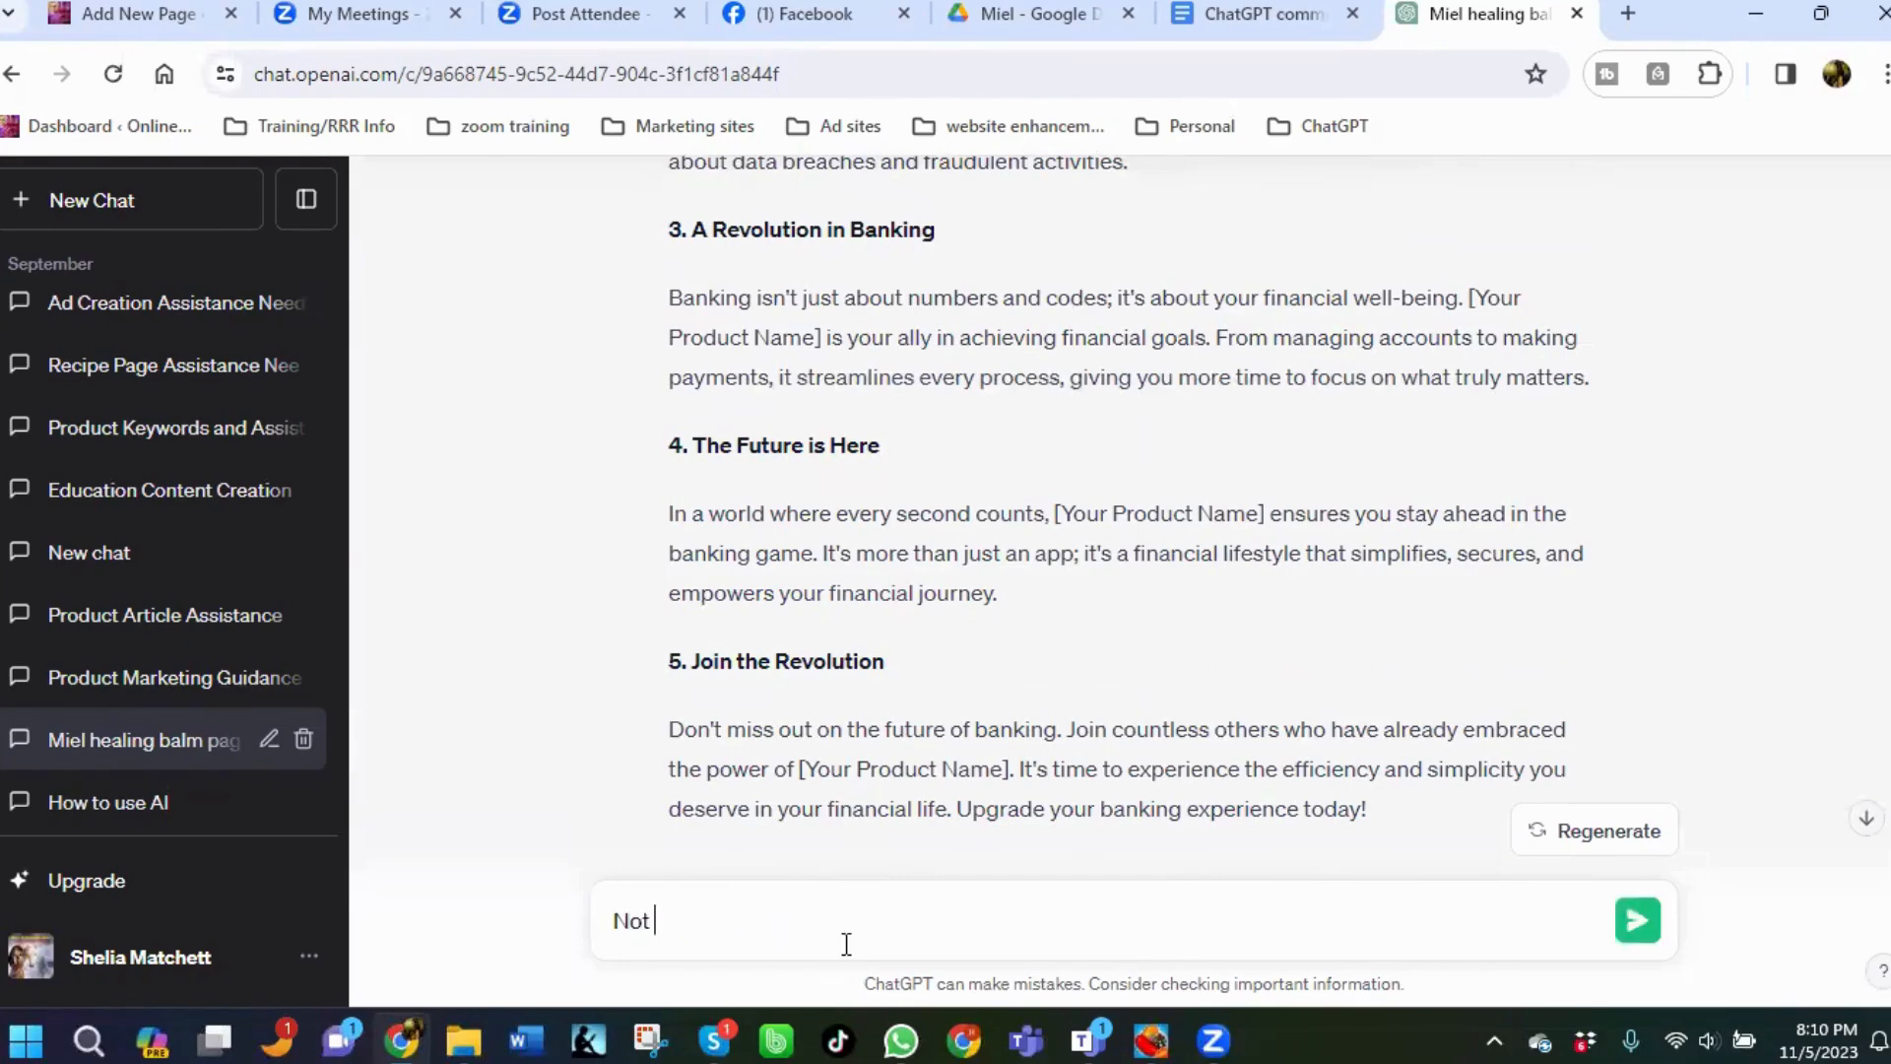
pyautogui.write('this type of BANK')
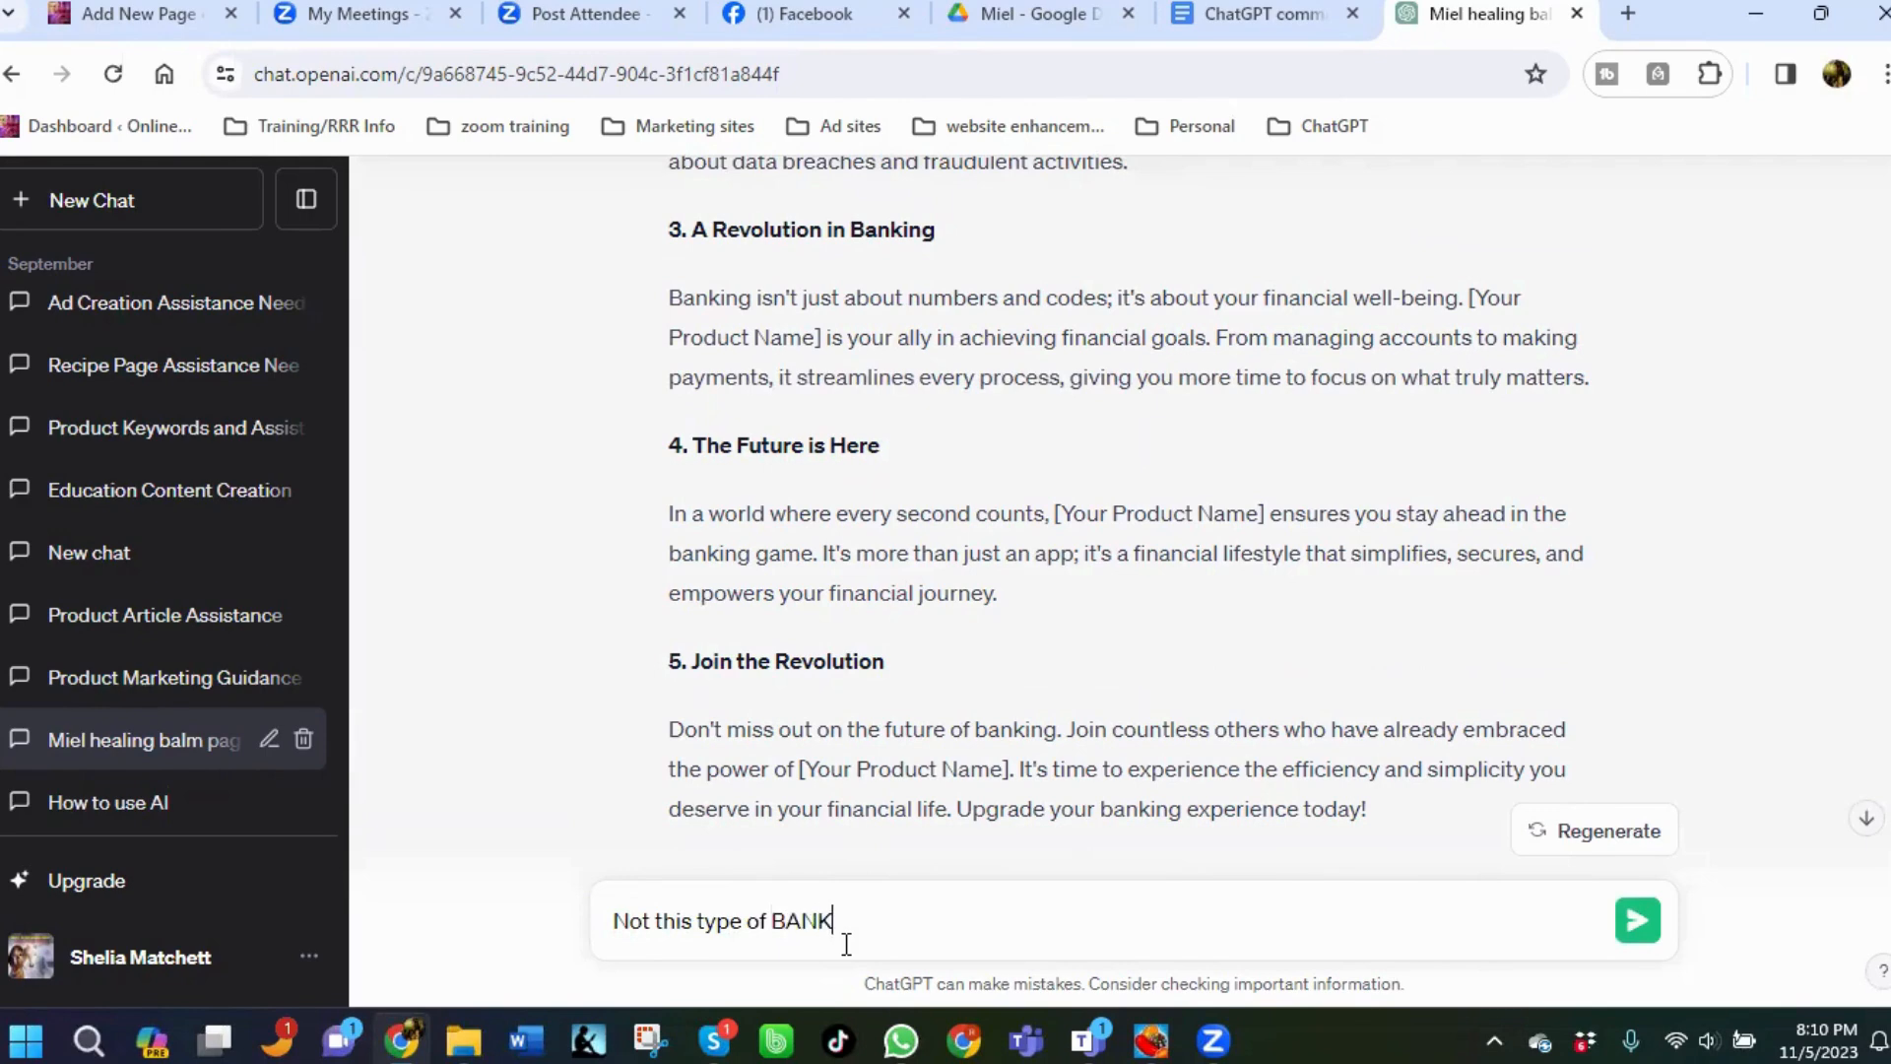
pyautogui.write(', but the personality ')
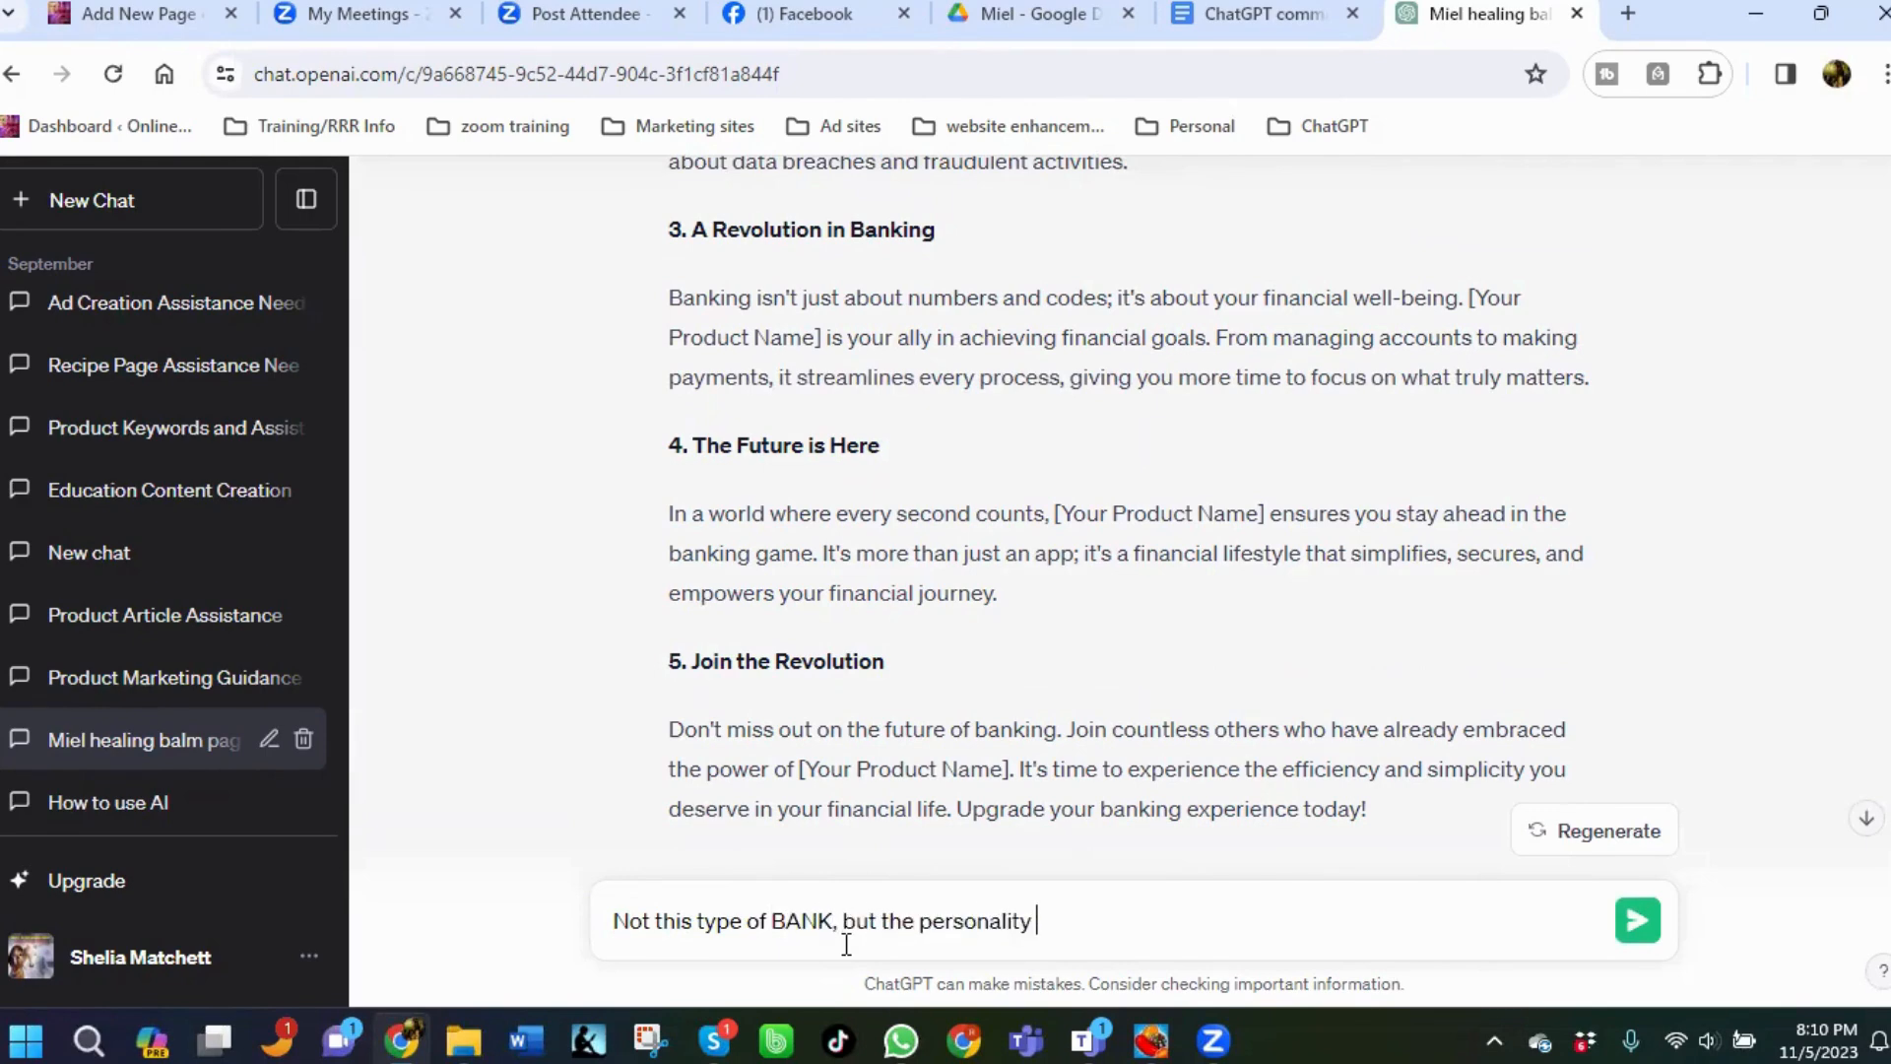
pyautogui.write('coding system,')
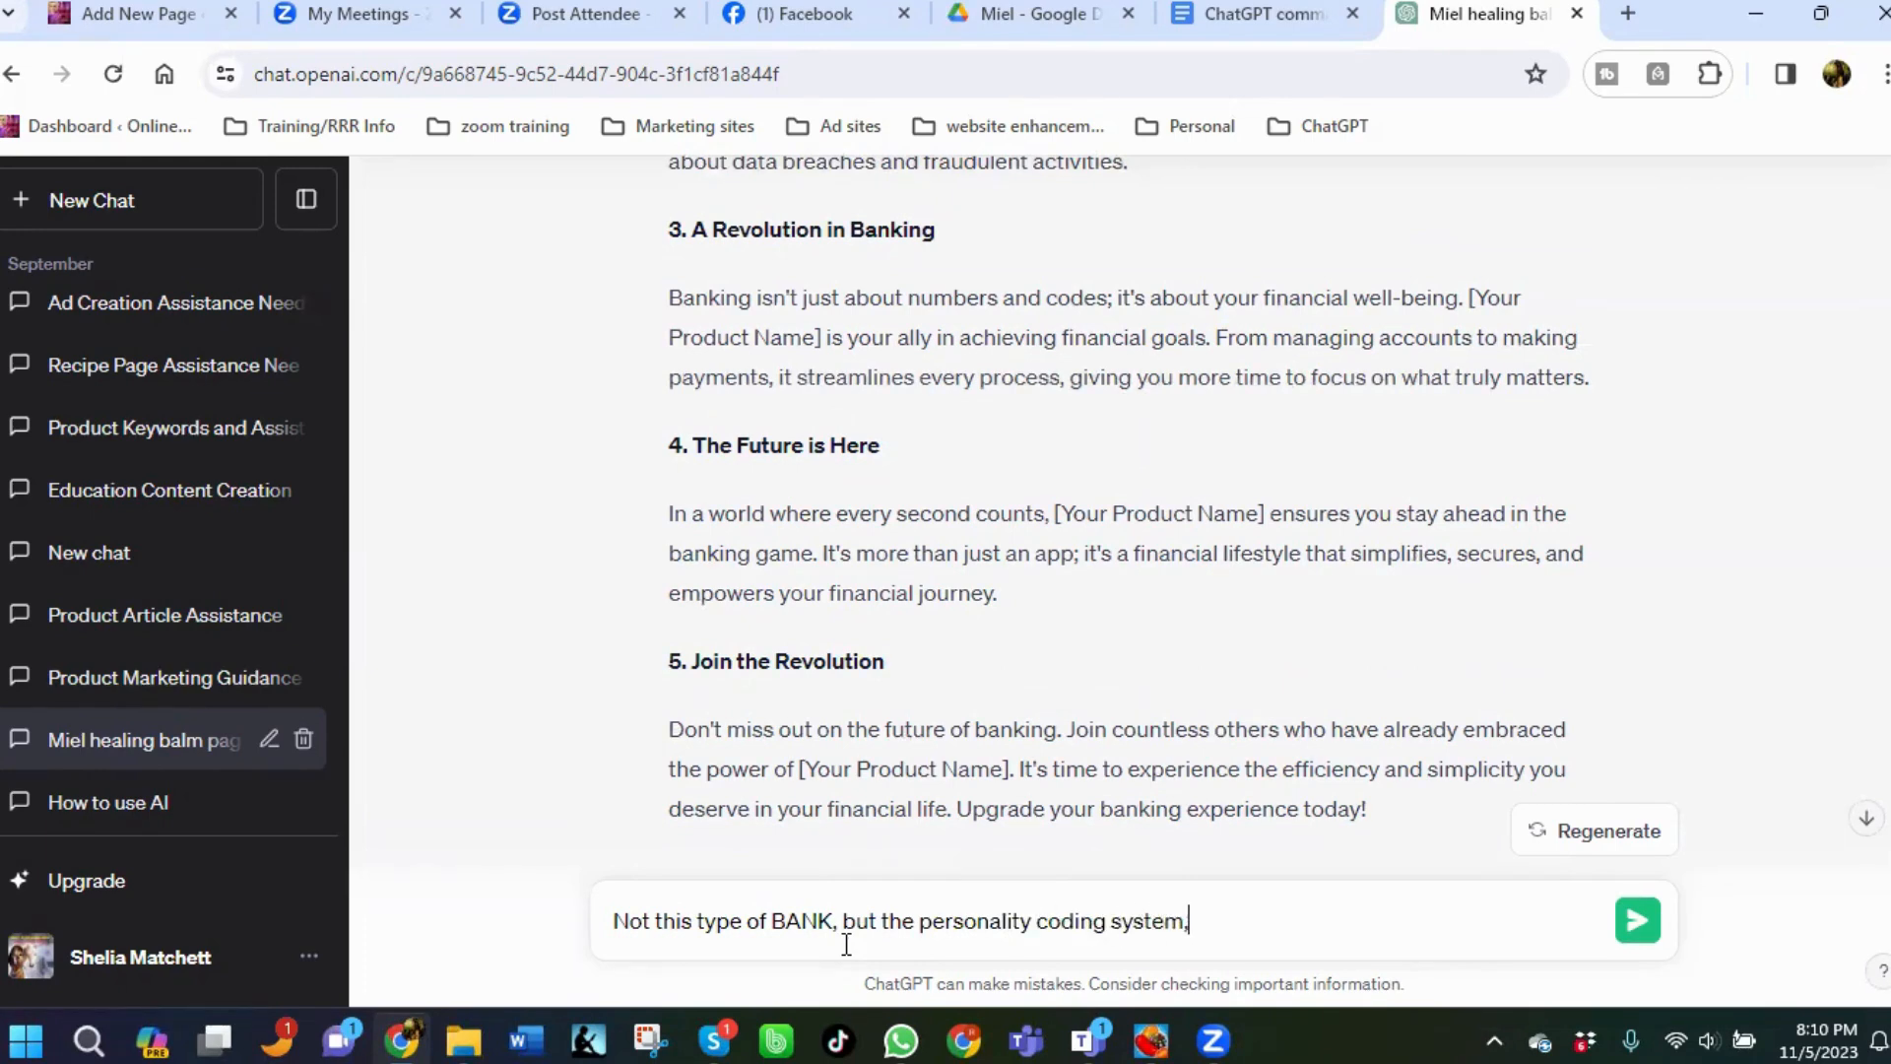
pyautogui.write(' B.A.N.K.')
pyautogui.press('Return')
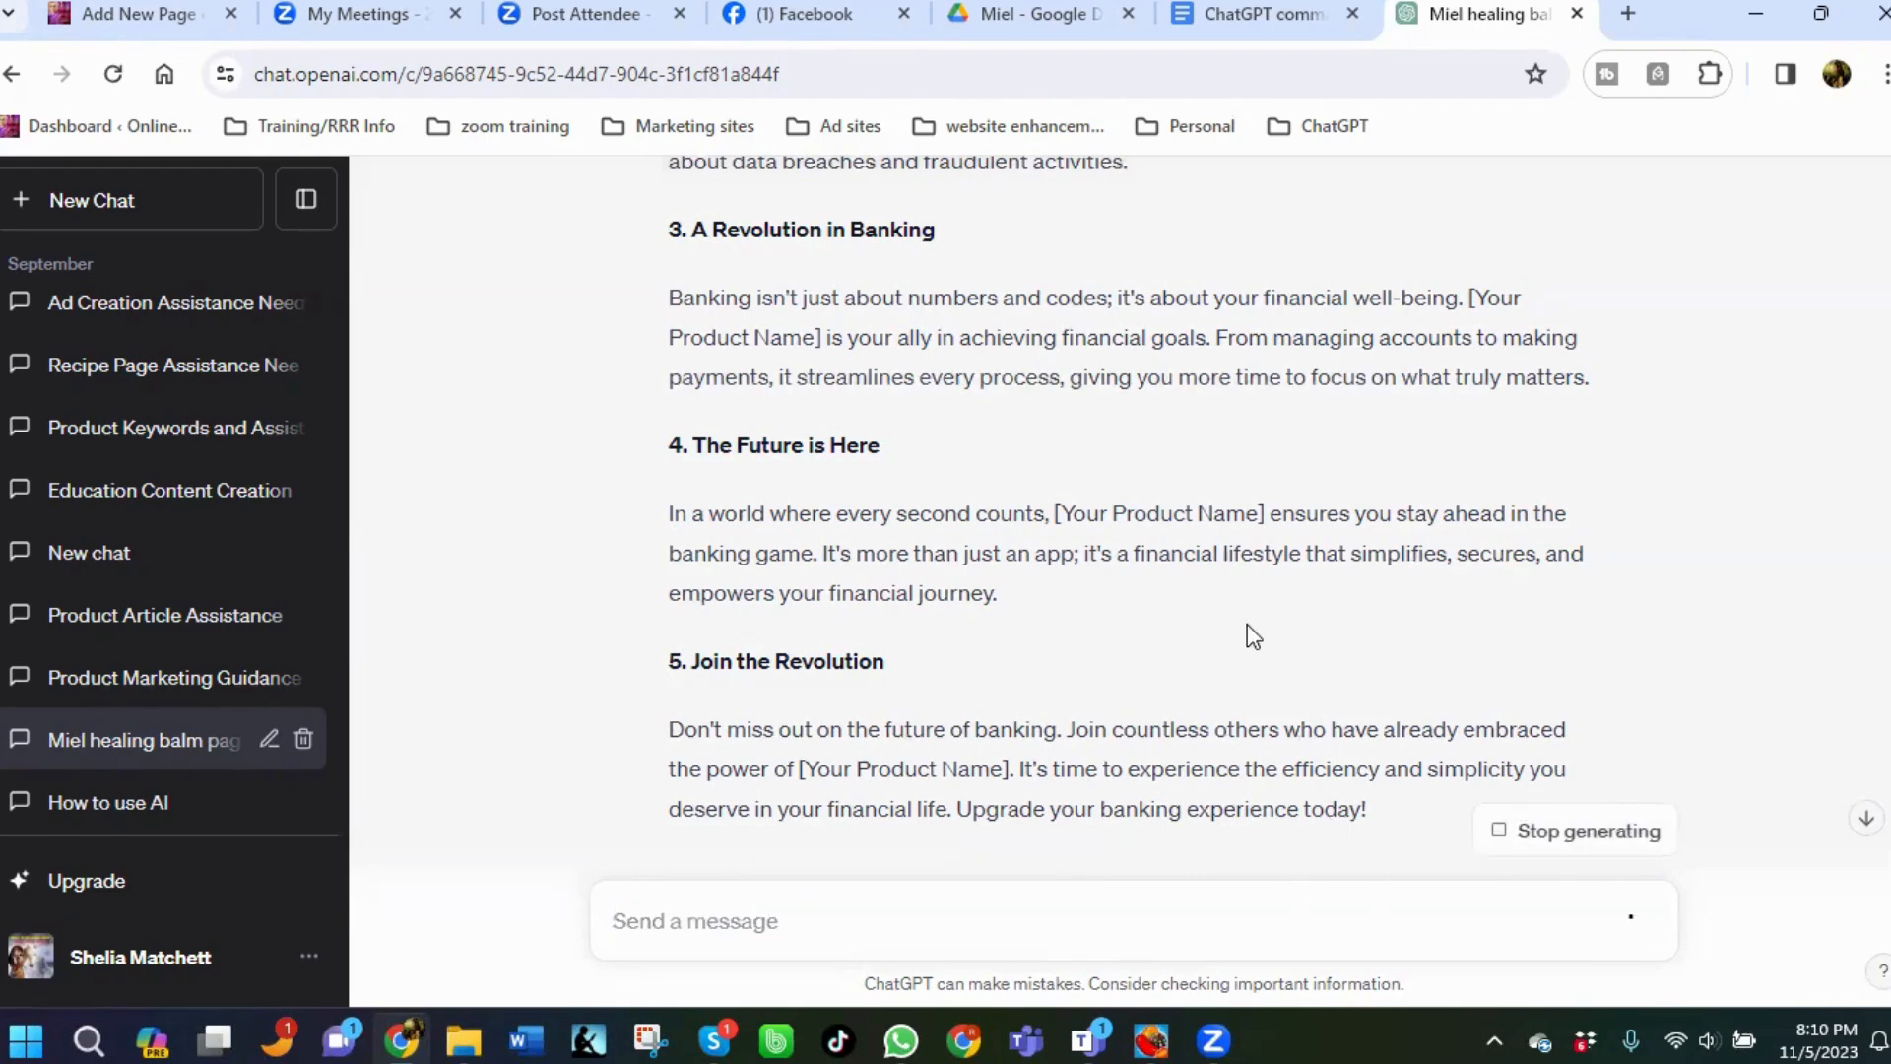
# Scroll through the new reply to review the B.A.N.K. personality advertorial.
pyautogui.scroll(-5, 1428, 625)
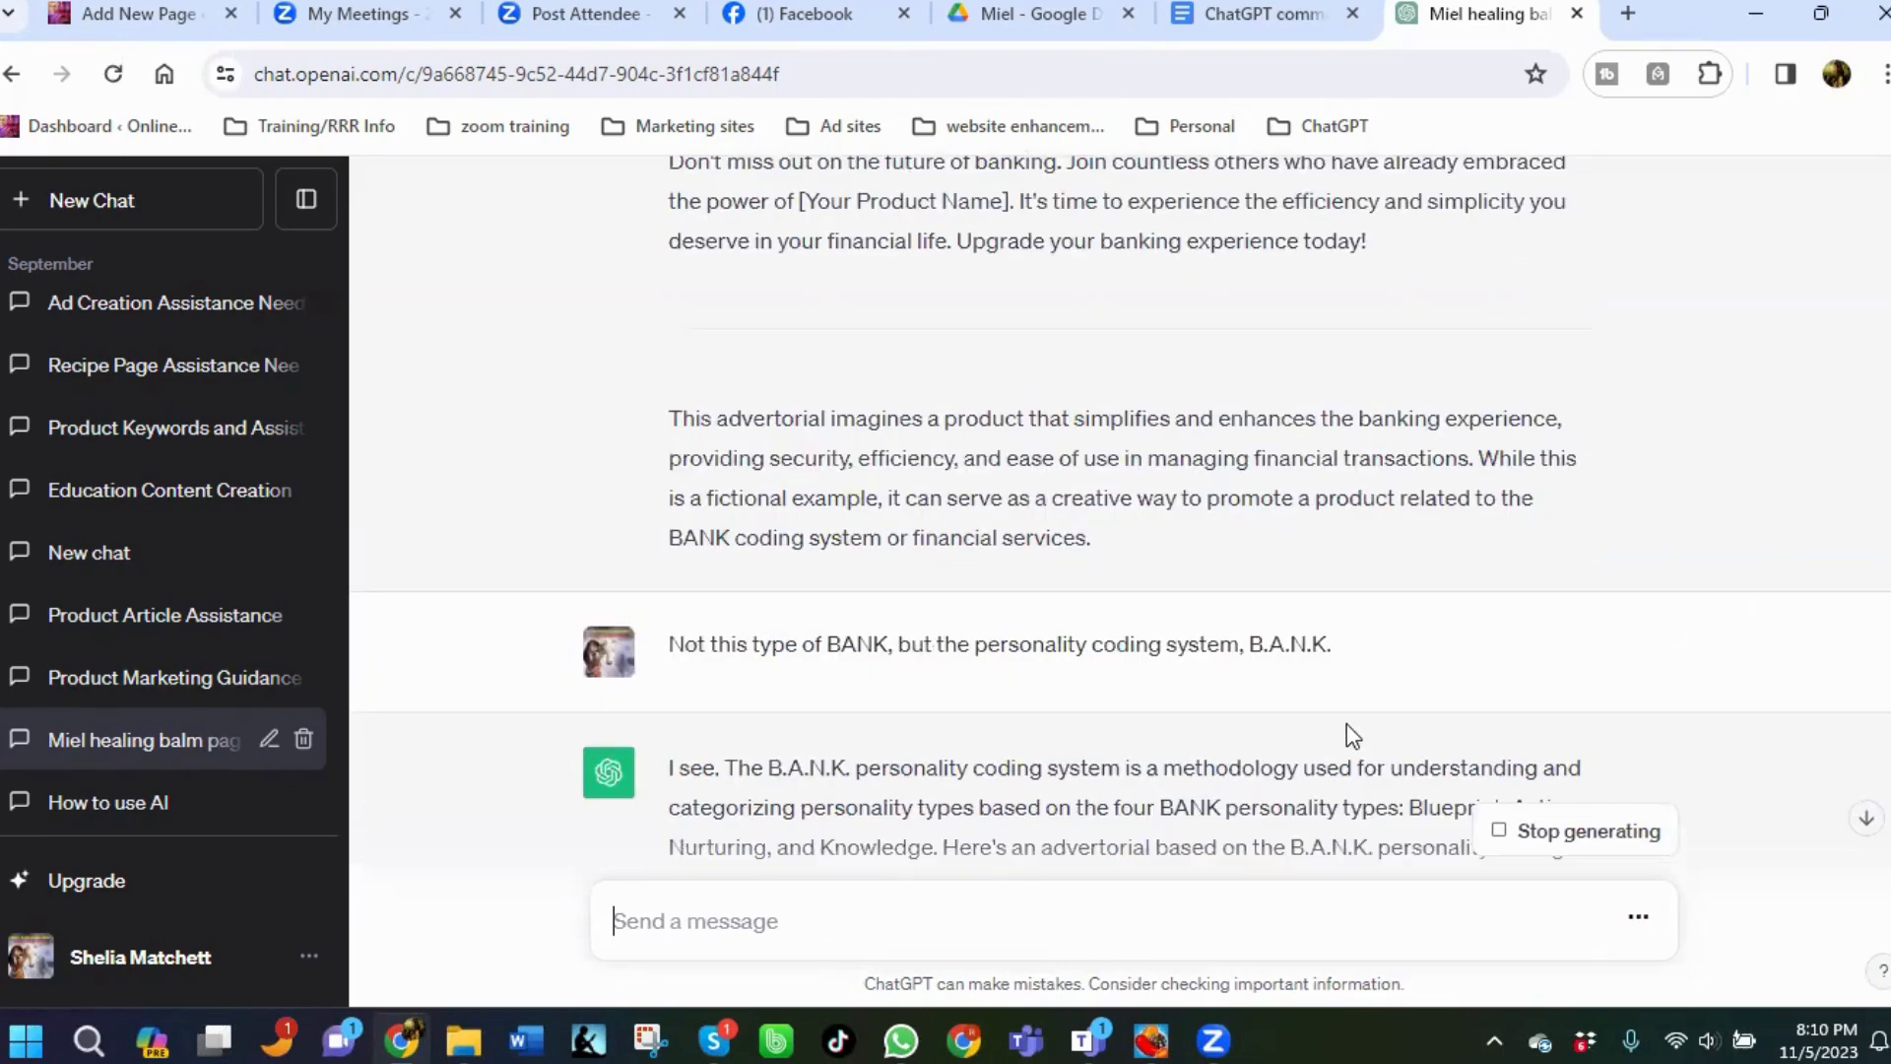
pyautogui.scroll(-7, 1321, 729)
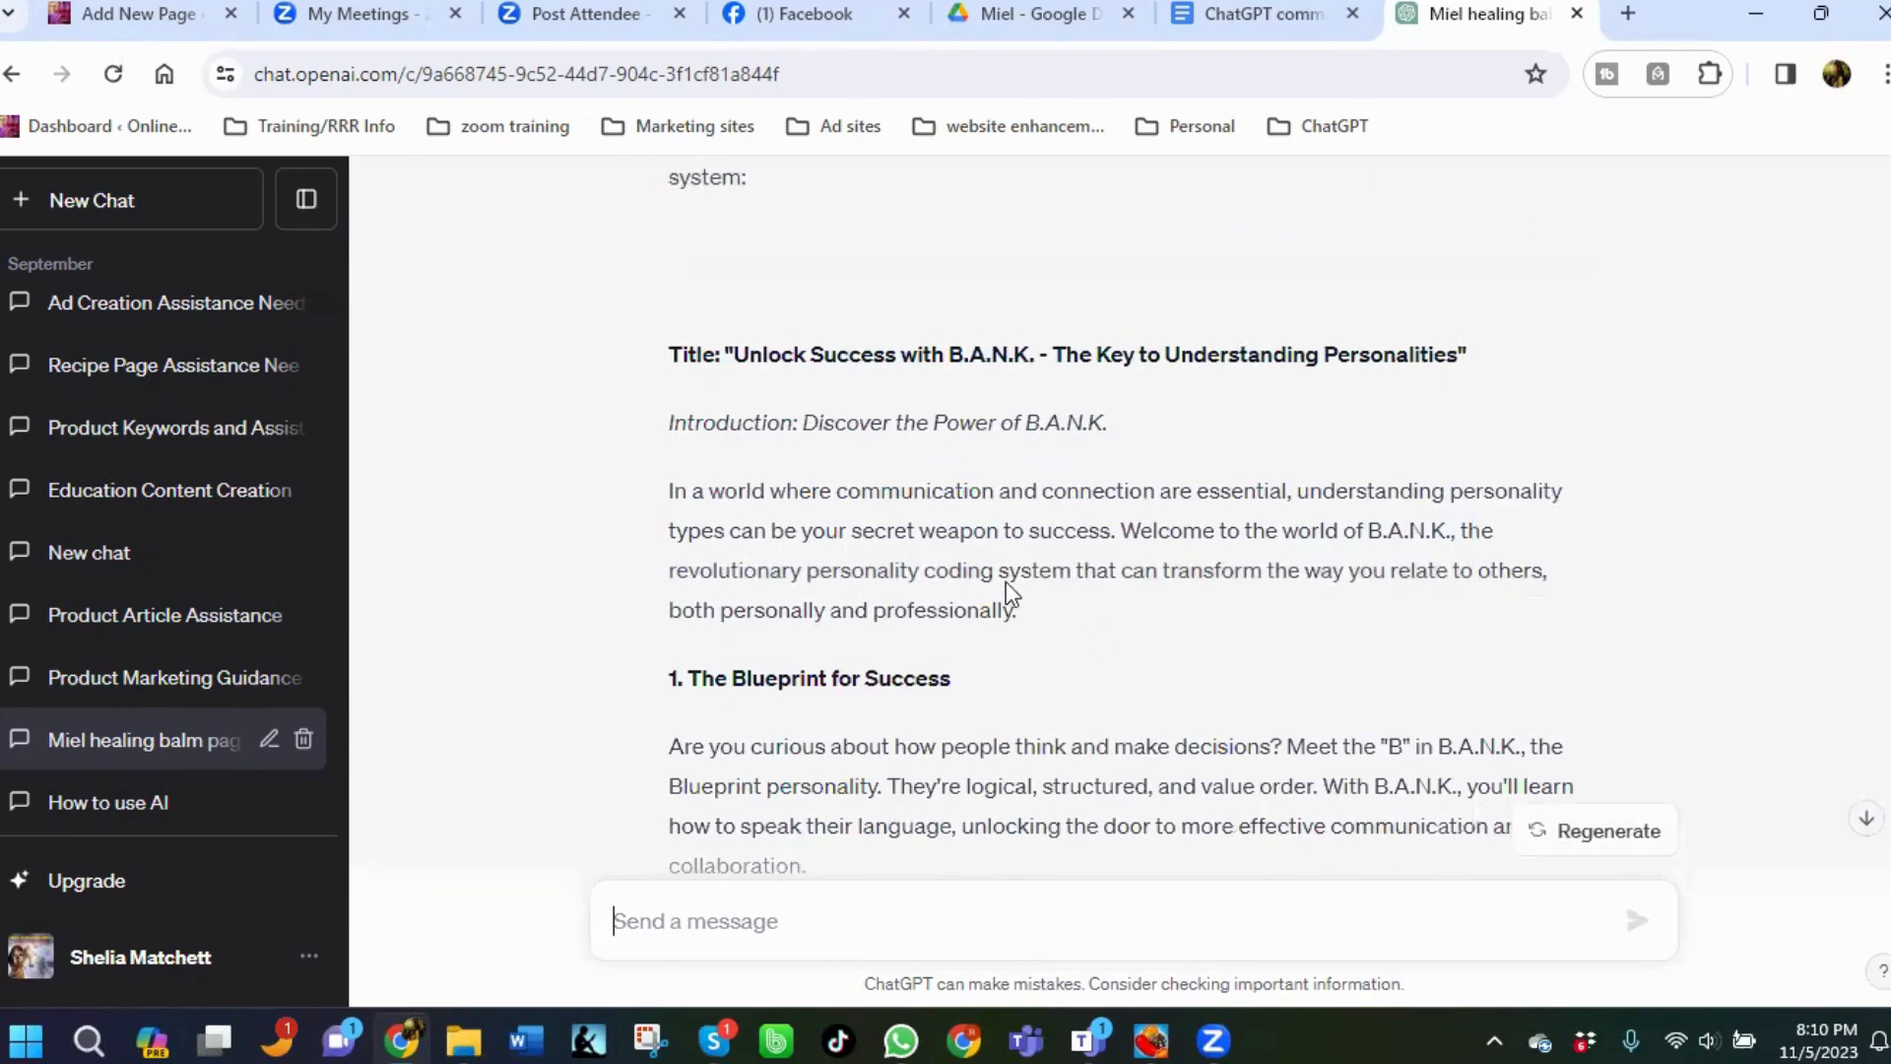
pyautogui.scroll(-2, 931, 606)
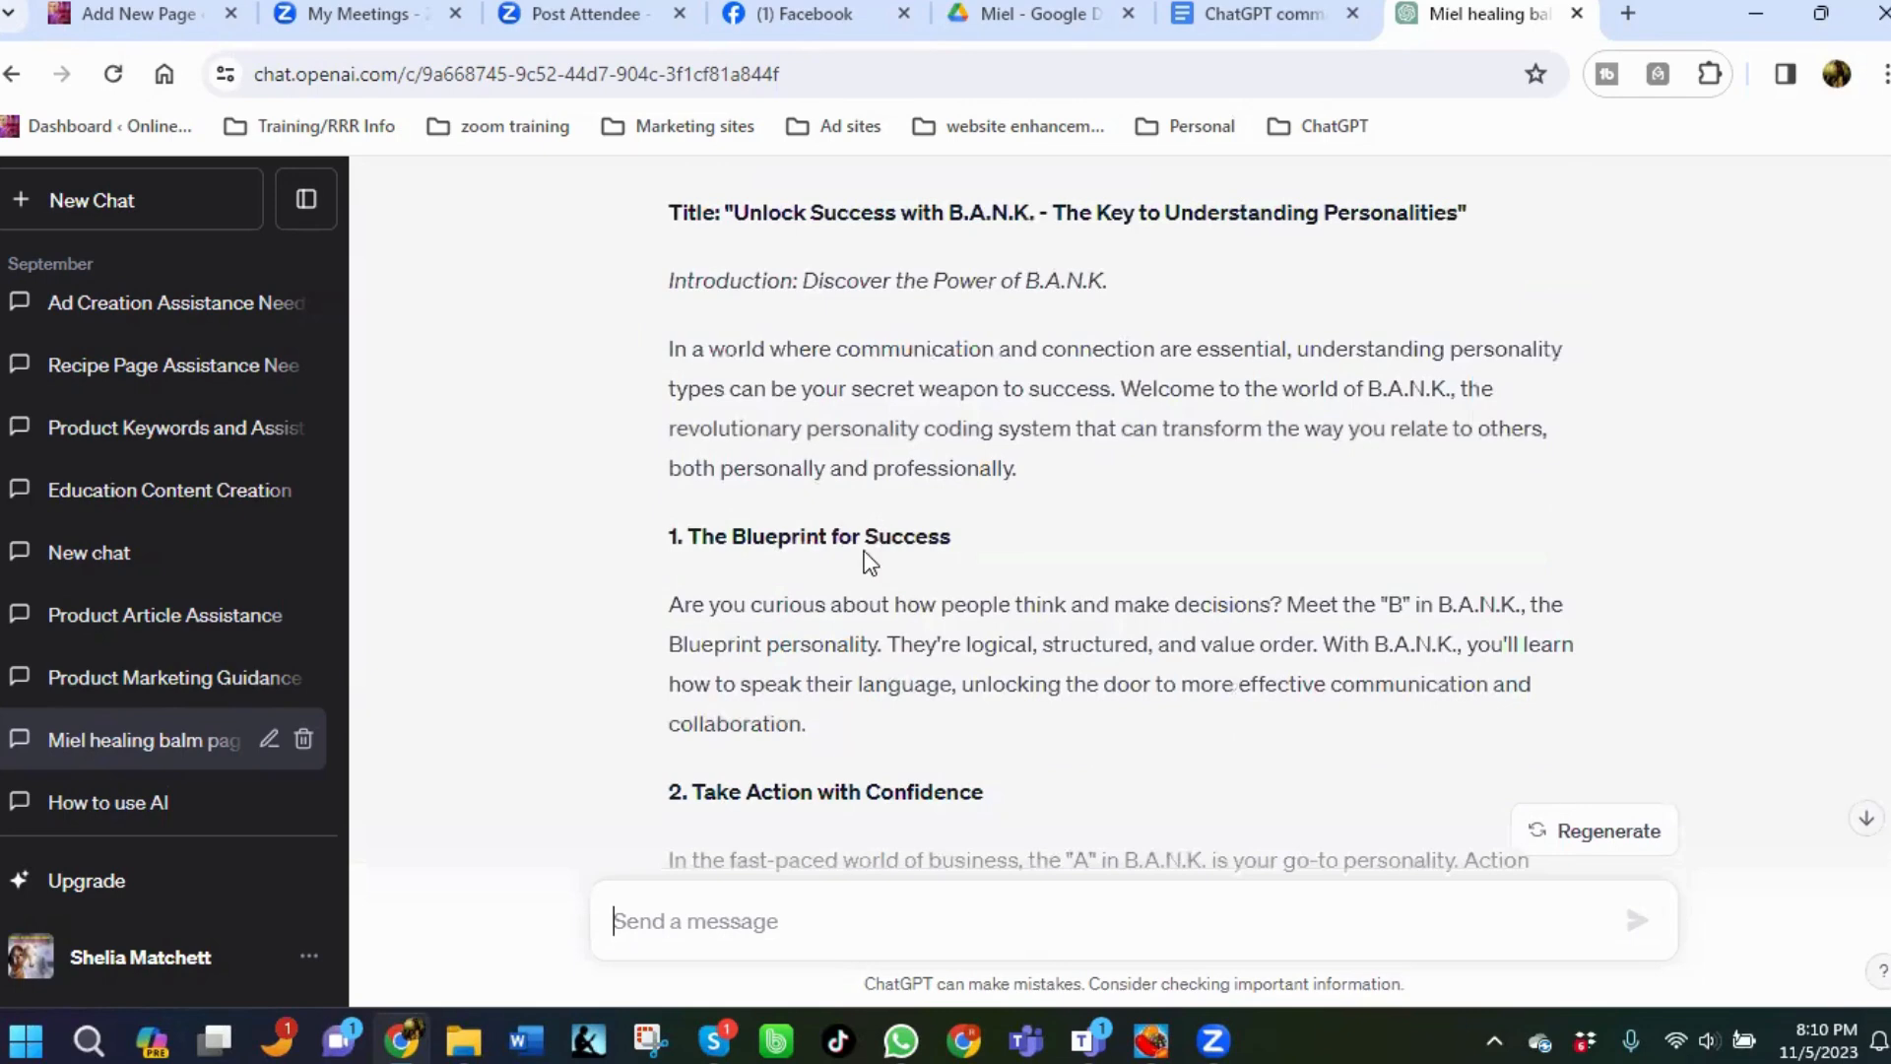
pyautogui.scroll(-6, 865, 554)
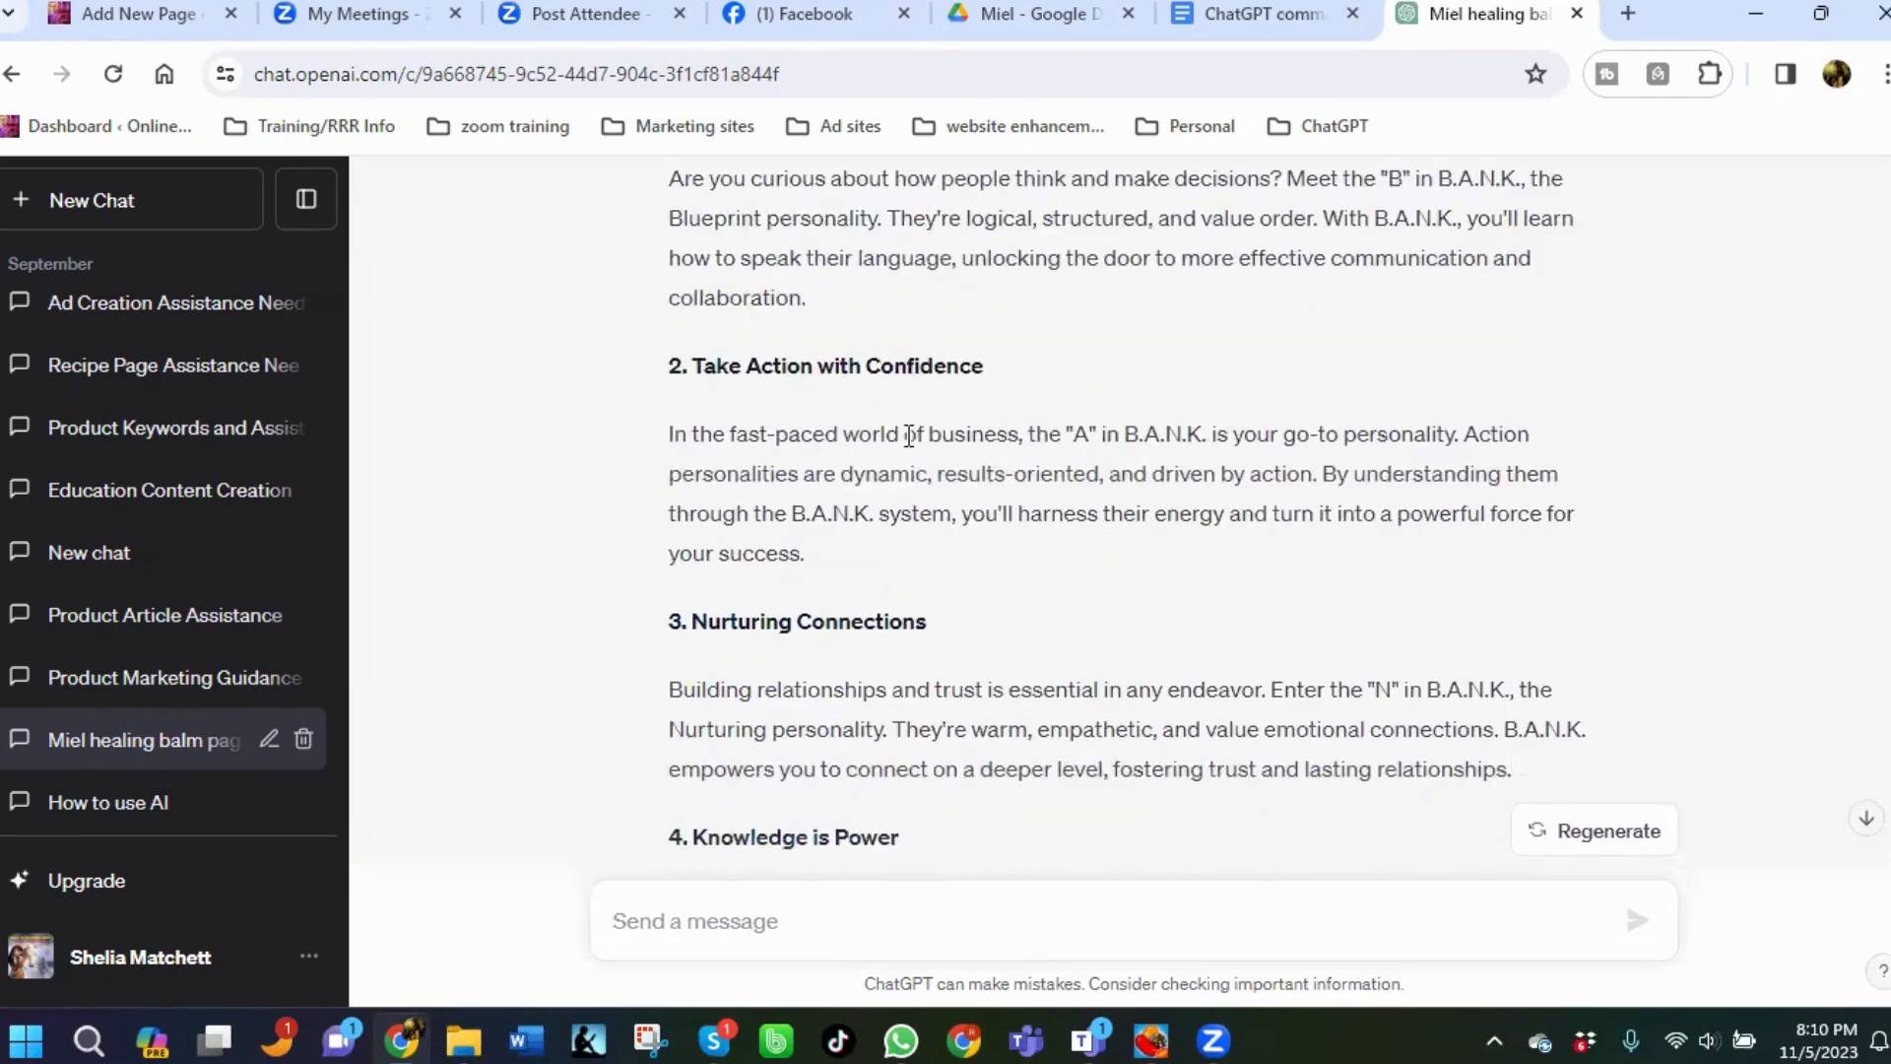
pyautogui.scroll(-2, 946, 463)
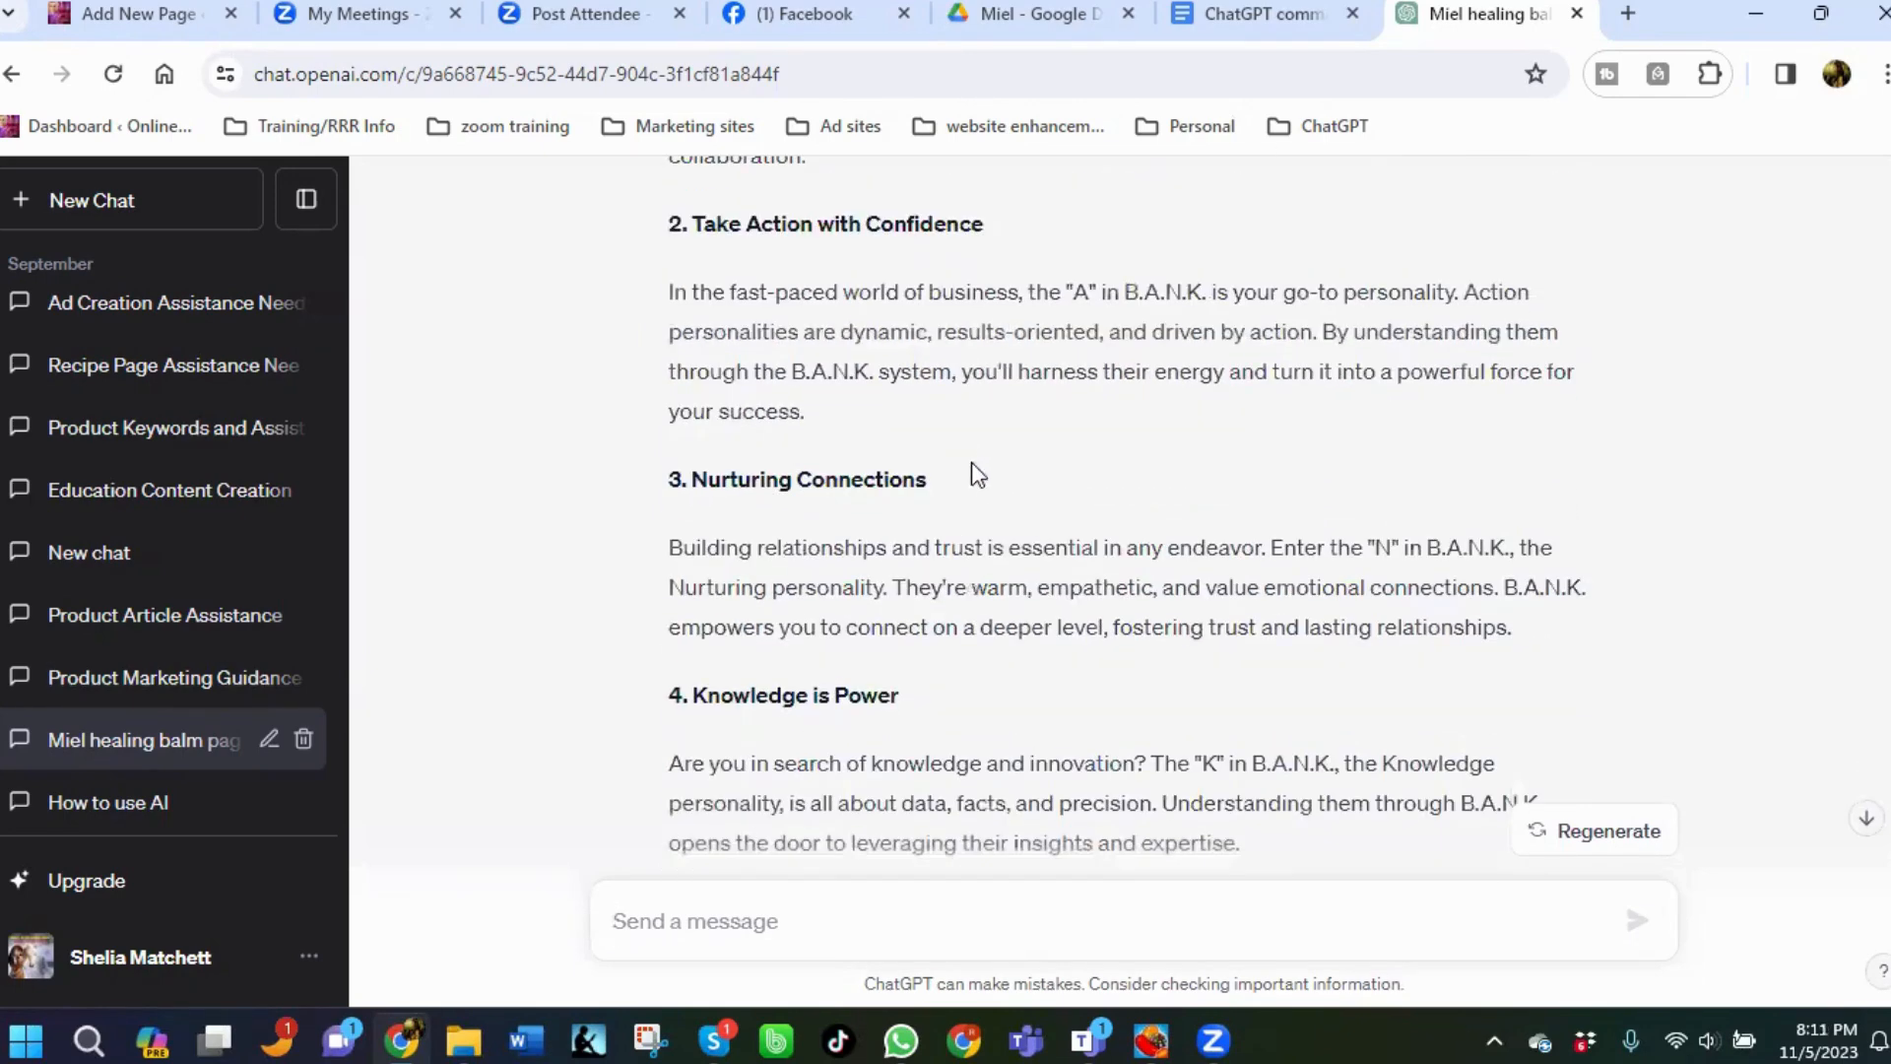
pyautogui.scroll(-4, 938, 507)
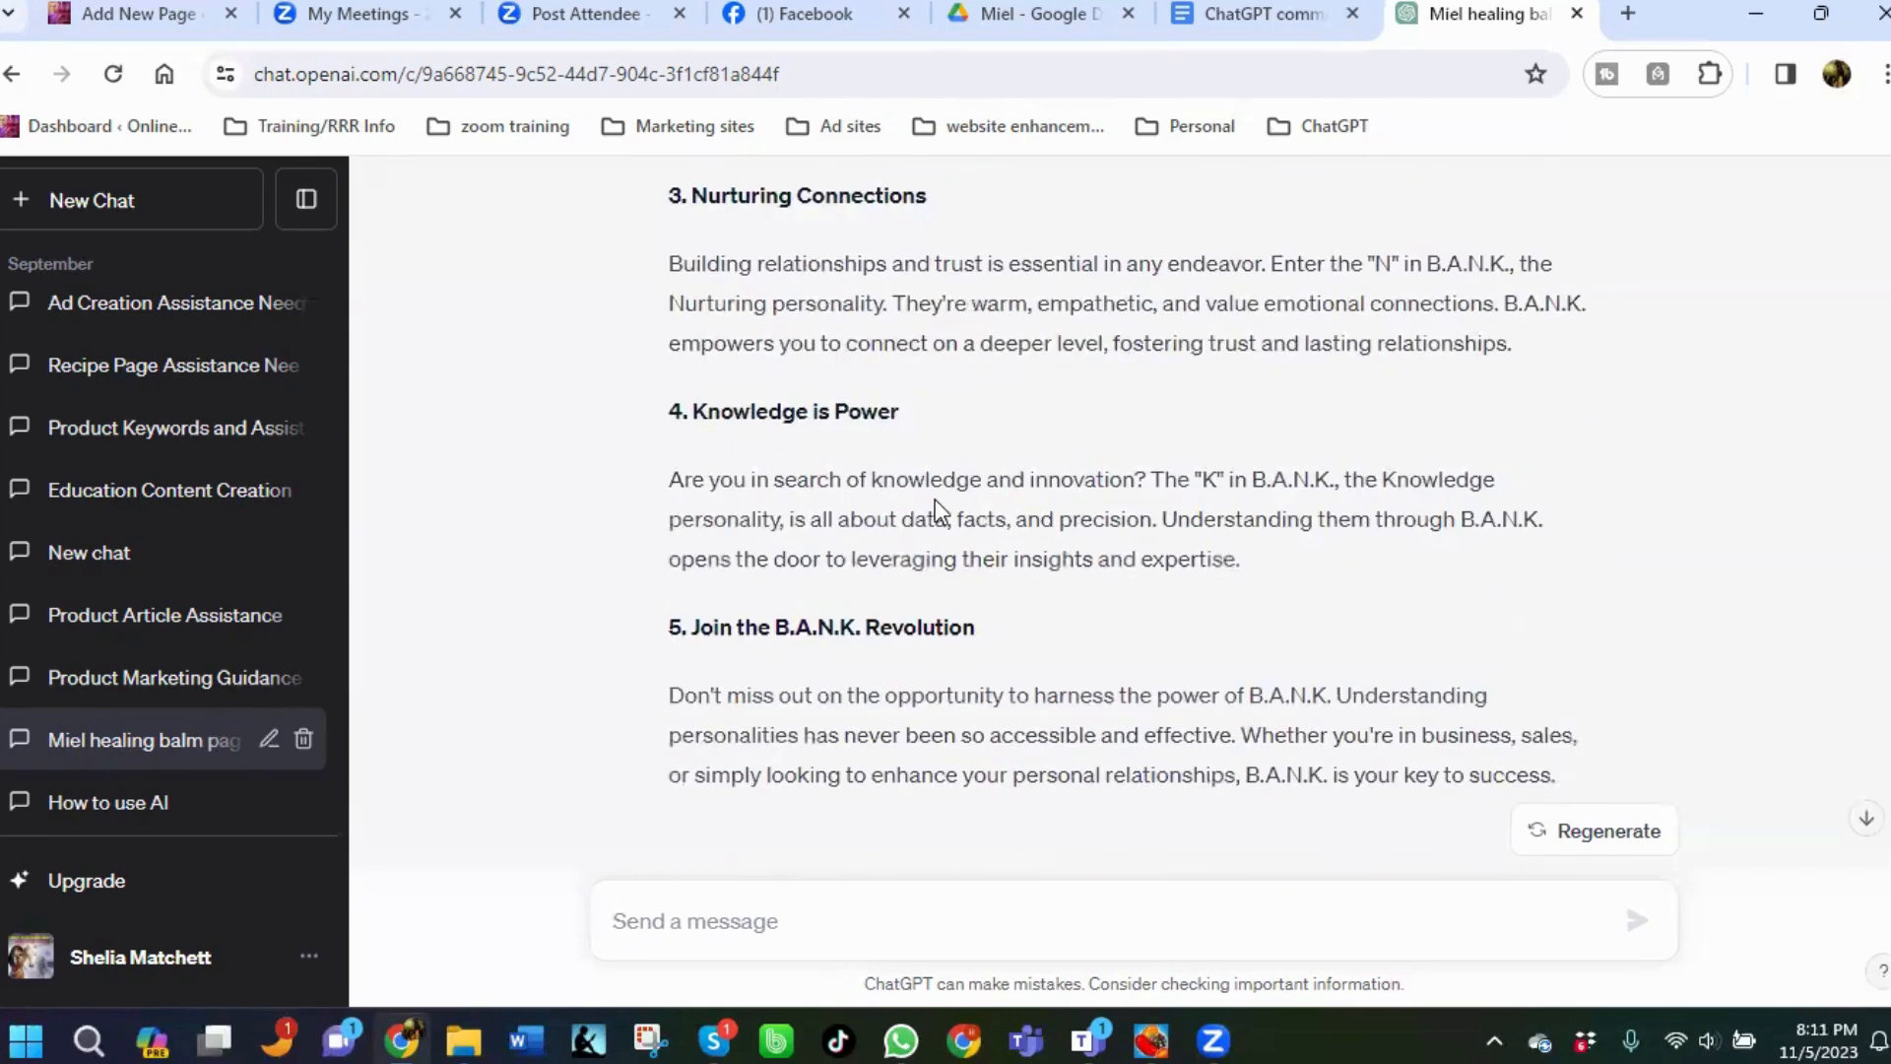
pyautogui.scroll(-2, 932, 502)
pyautogui.scroll(-3, 932, 498)
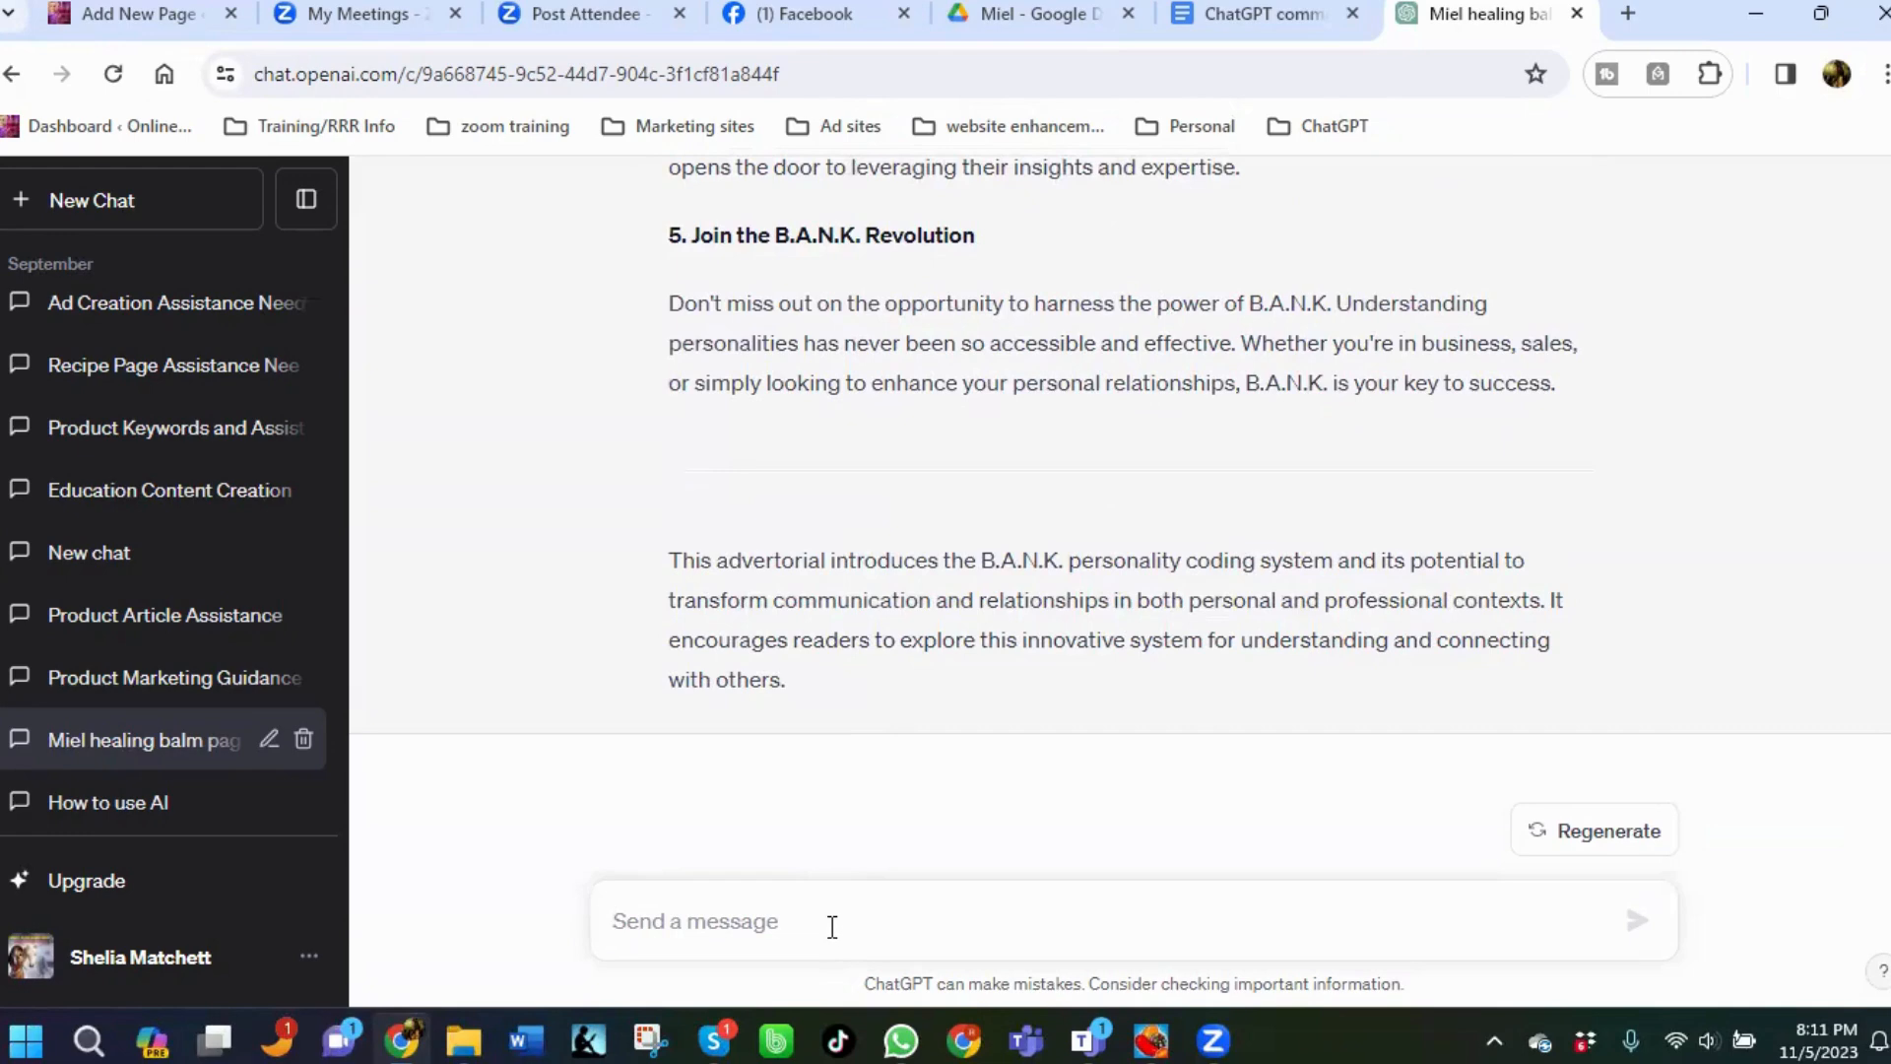
# Send the message "Now can we use this information to create an ad for the product listed in this page, please?".
pyautogui.write('NOw ca')
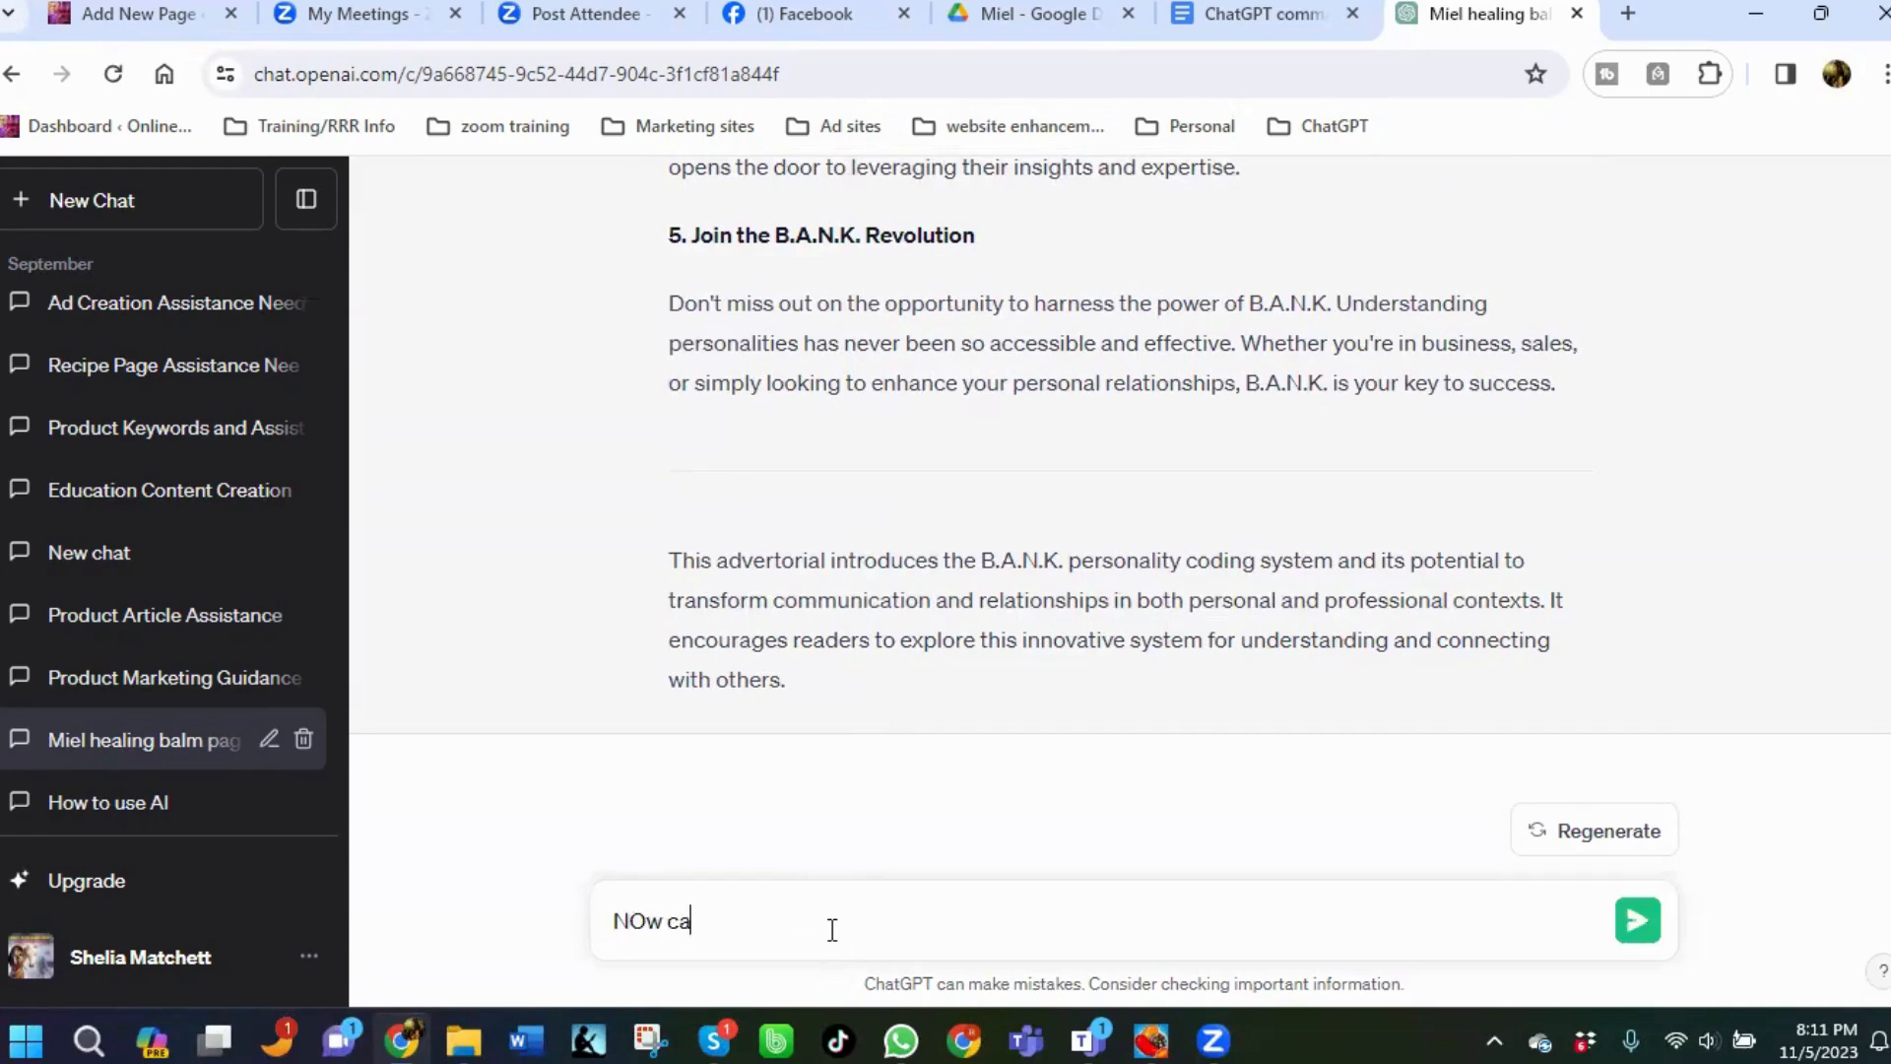
pyautogui.press('BackSpace')
pyautogui.press('BackSpace')
pyautogui.press('BackSpace')
pyautogui.press('BackSpace')
pyautogui.press('BackSpace')
pyautogui.write('ow can we use this infoam')
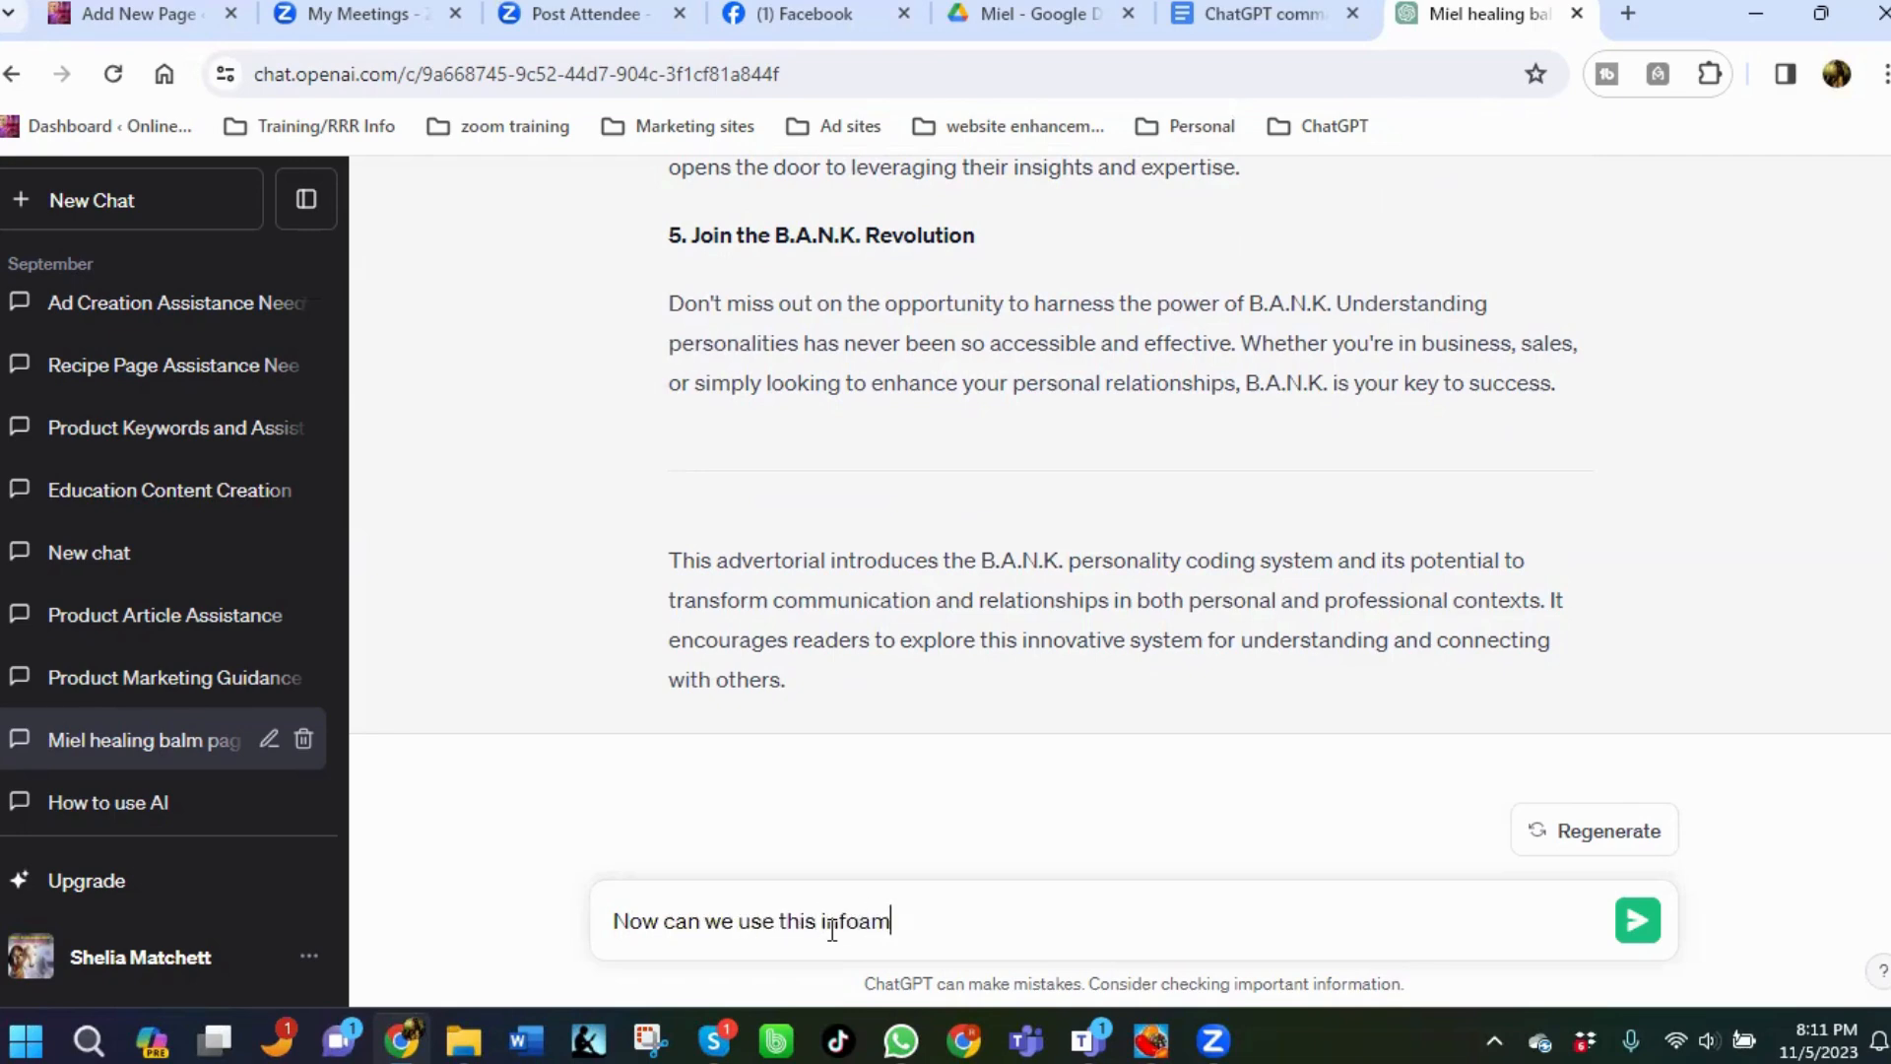
pyautogui.press('BackSpace')
pyautogui.press('BackSpace')
pyautogui.write('rmation to create a')
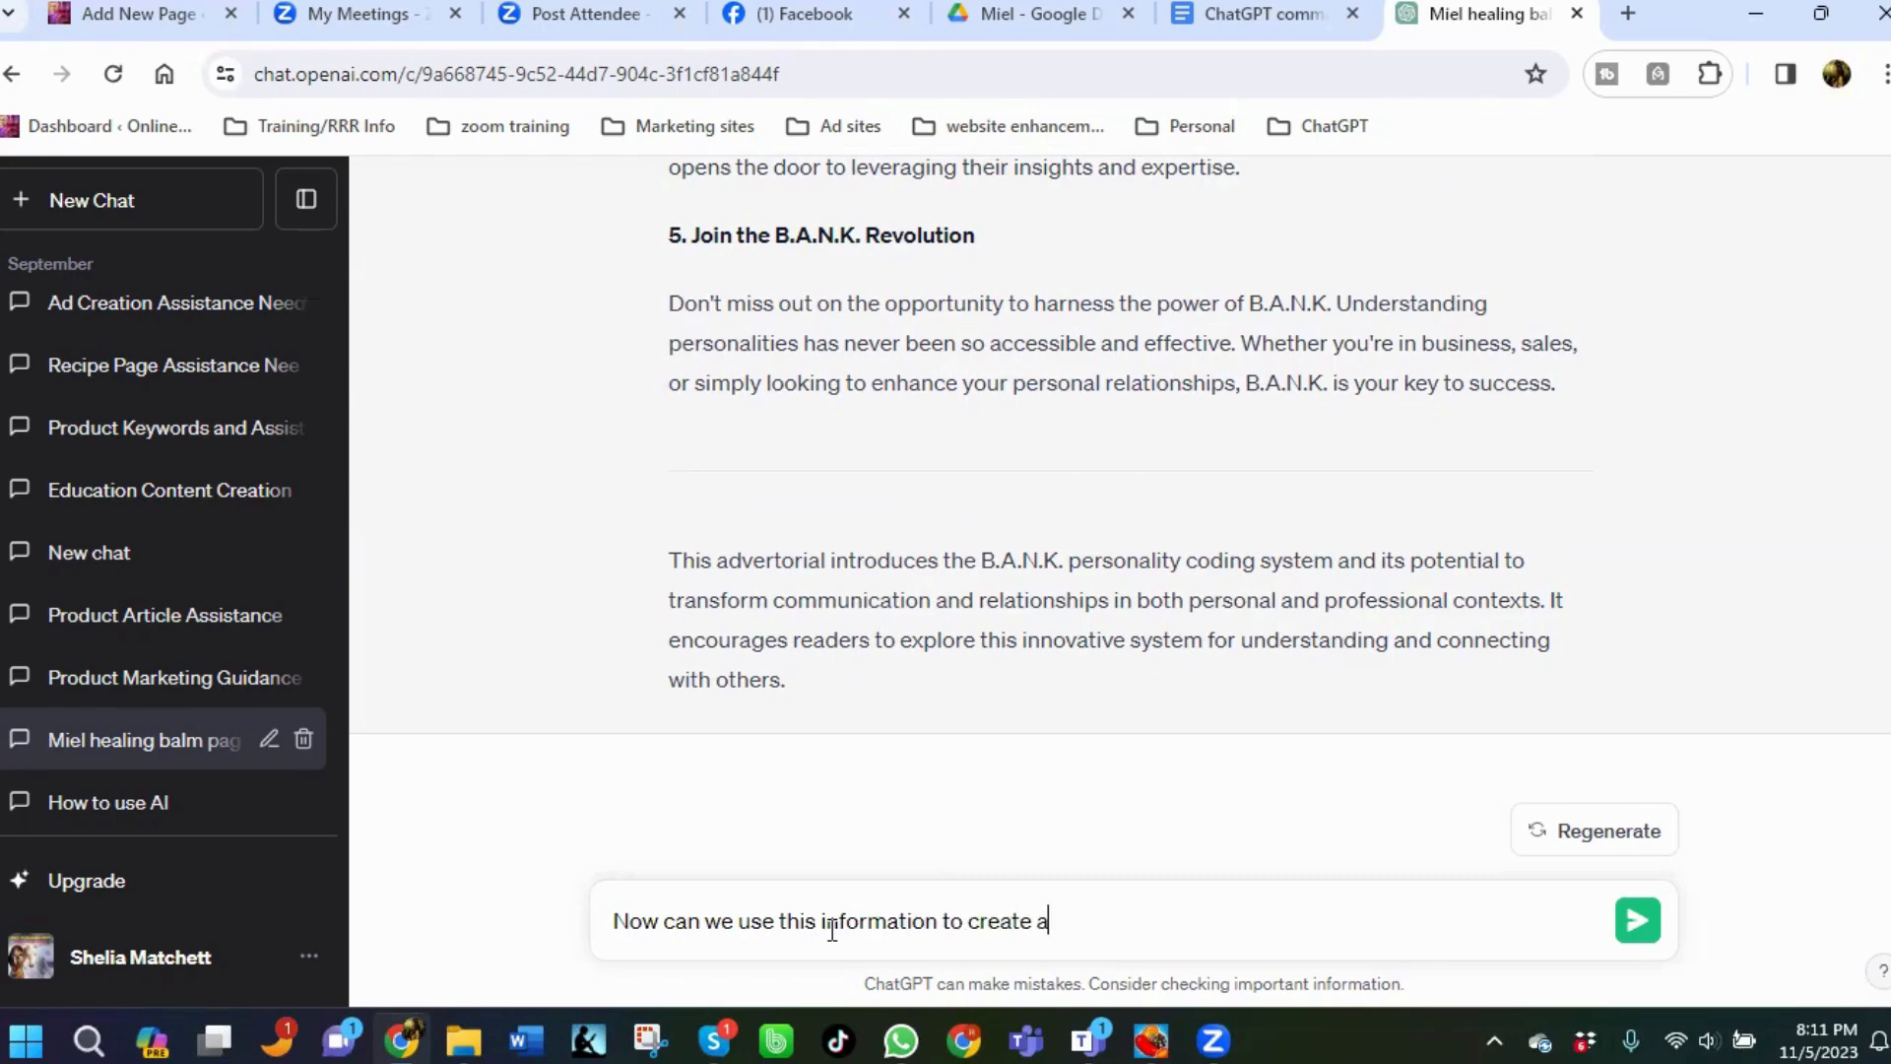
pyautogui.write('n ad for the pro')
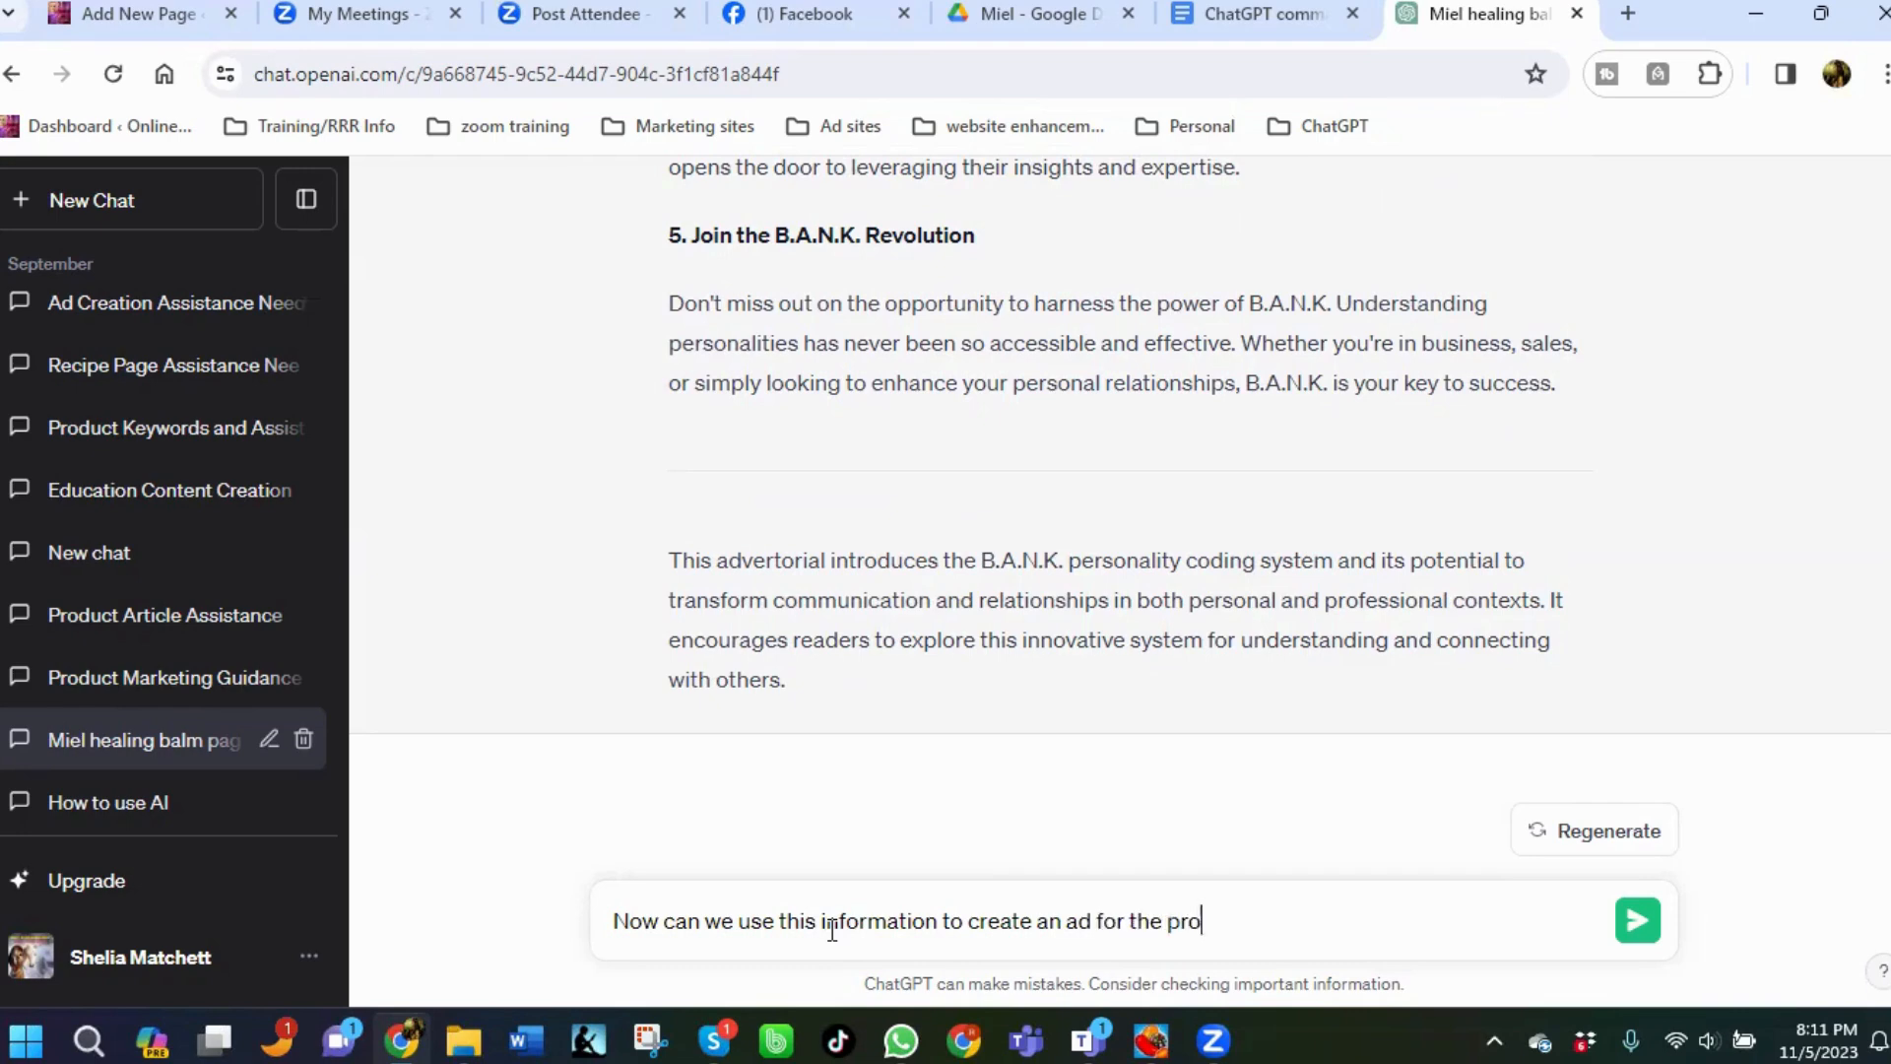
pyautogui.write('duct Iisted in this page?')
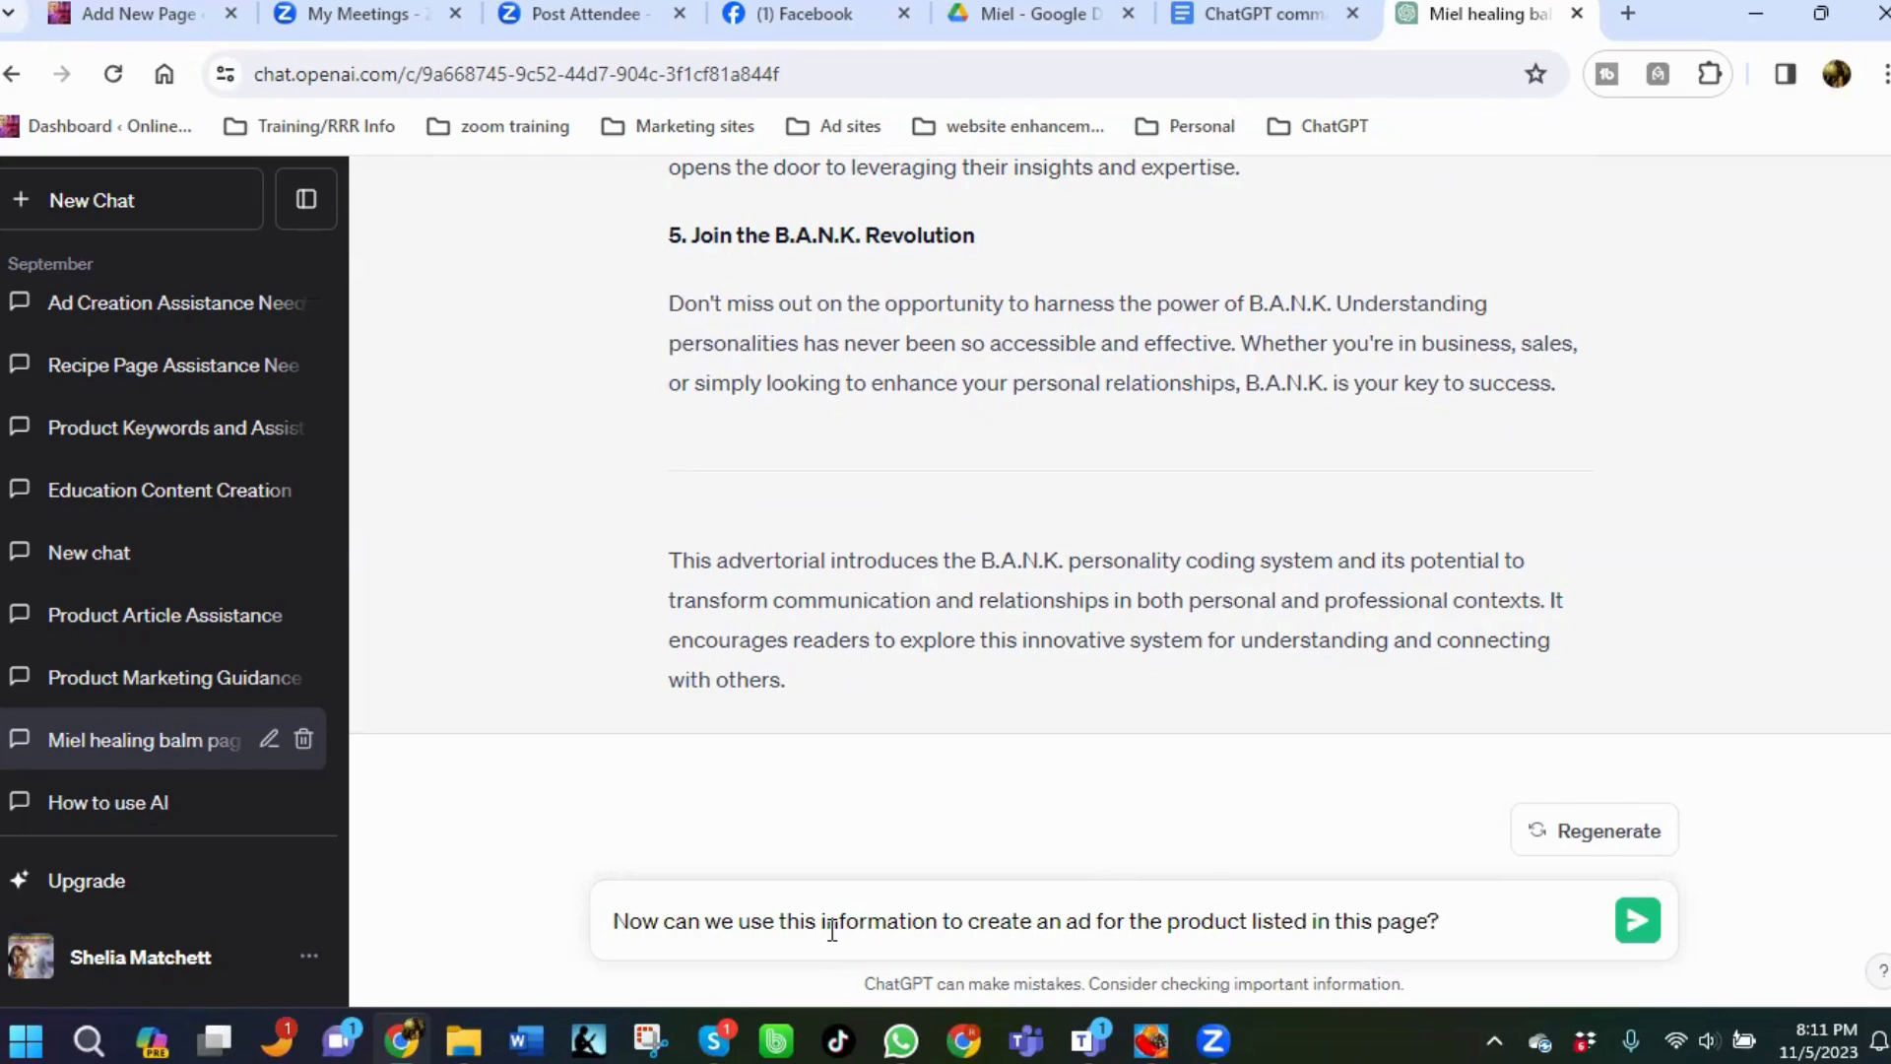
pyautogui.press('BackSpace')
pyautogui.write(', please?')
pyautogui.press('Return')
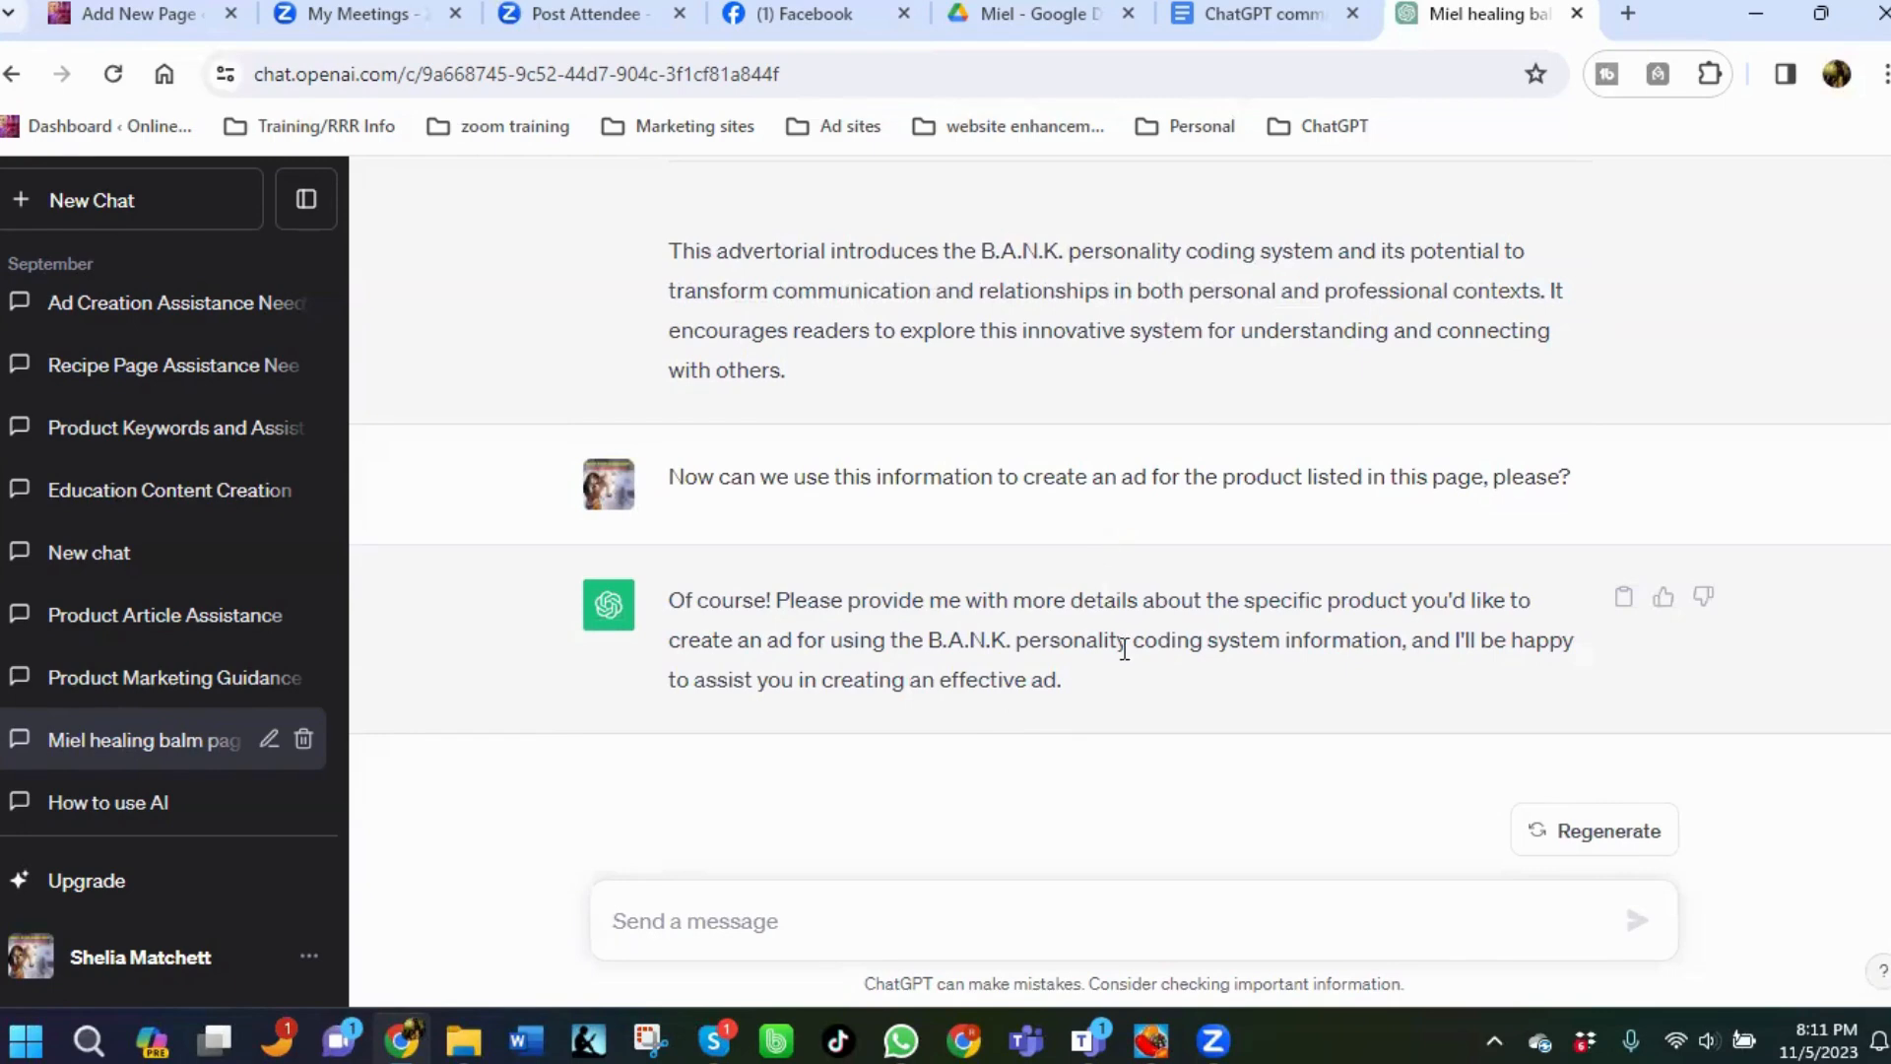
# Scroll back through the conversation to locate the earlier gender-neutral healing balm article.
pyautogui.scroll(1, 1056, 749)
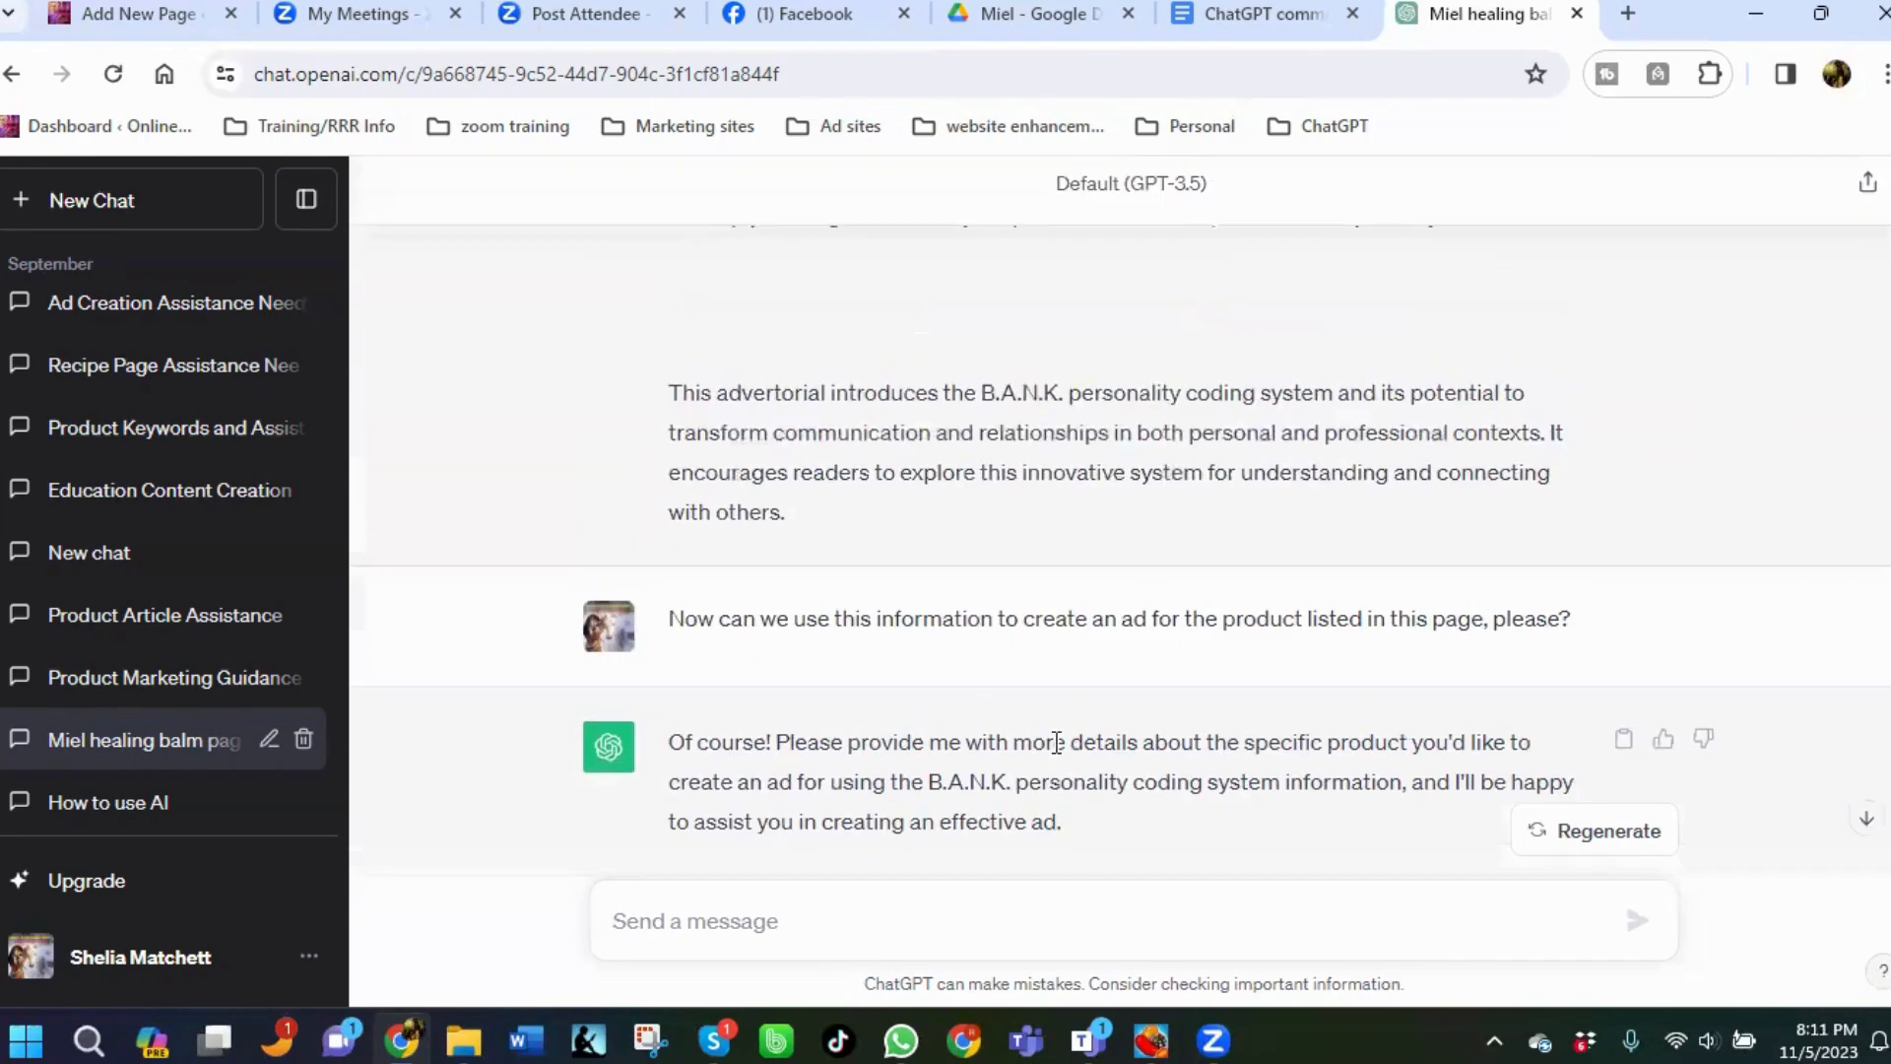
pyautogui.scroll(1, 1055, 749)
pyautogui.scroll(-2, 1050, 729)
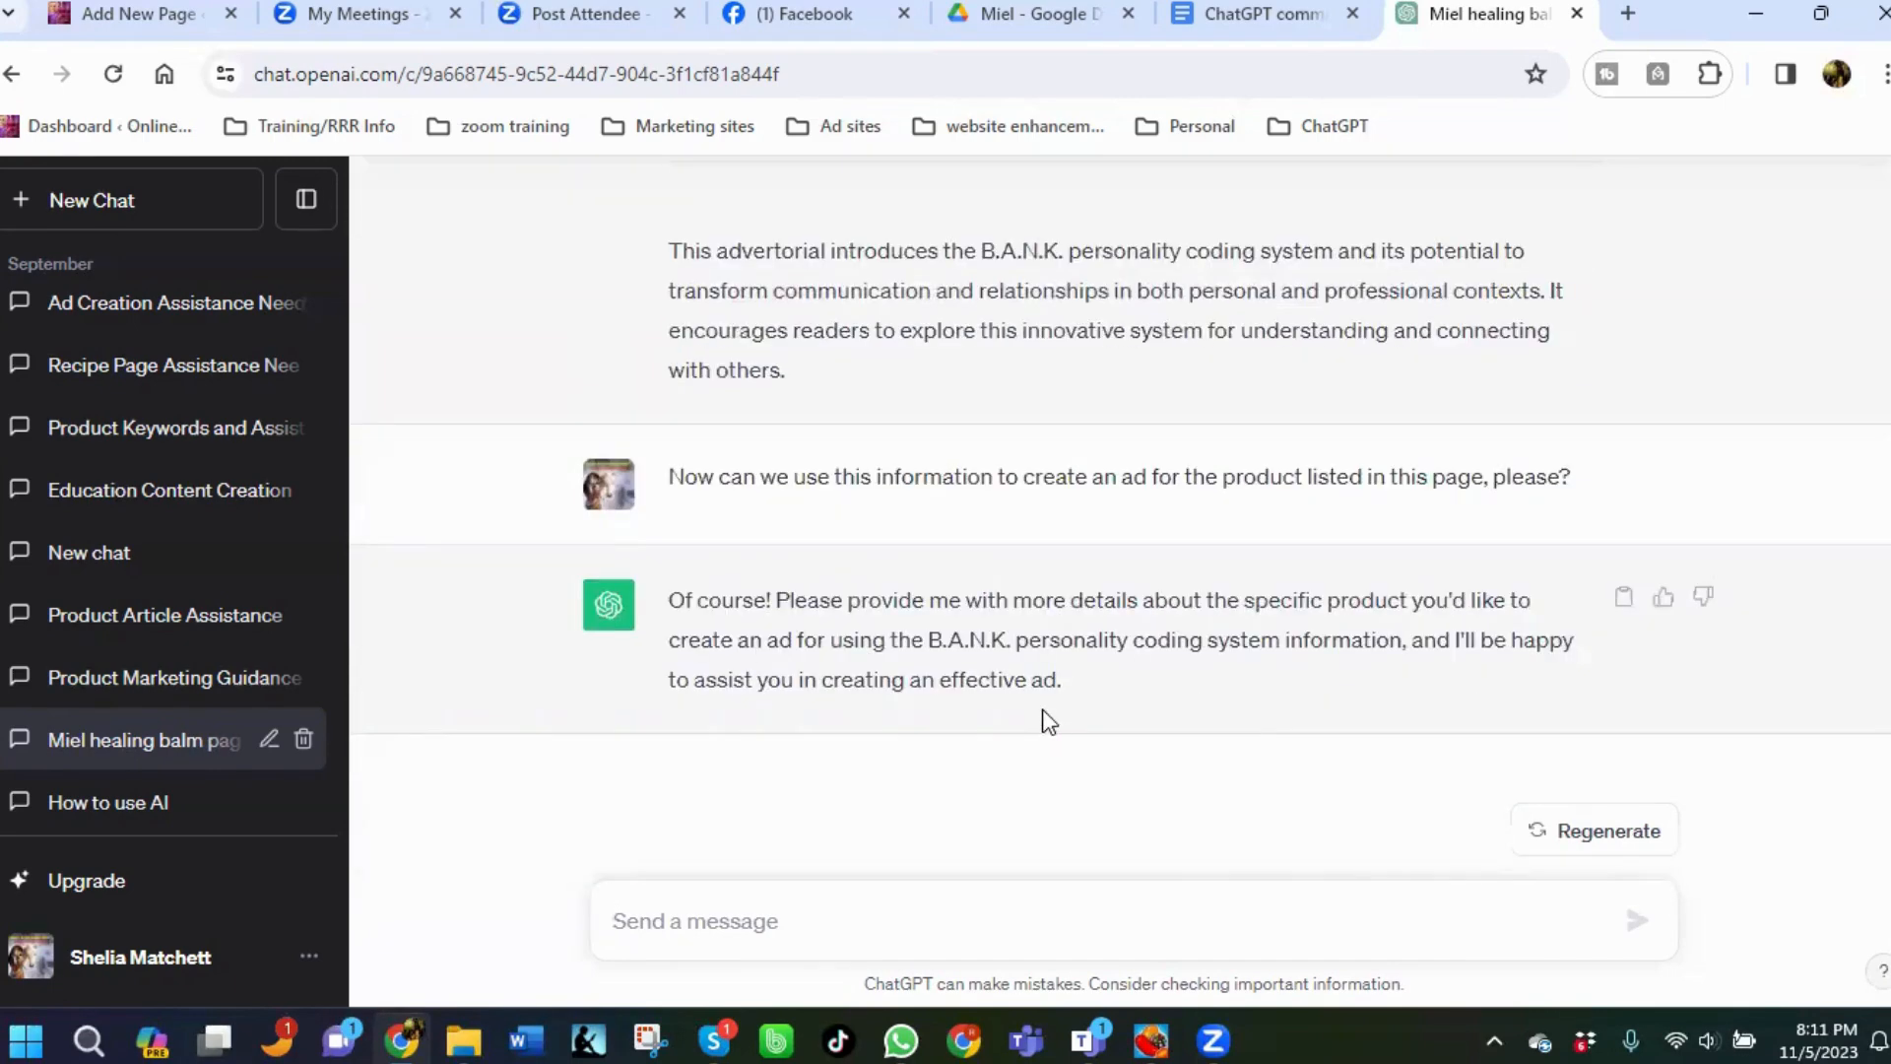
pyautogui.scroll(10, 1044, 709)
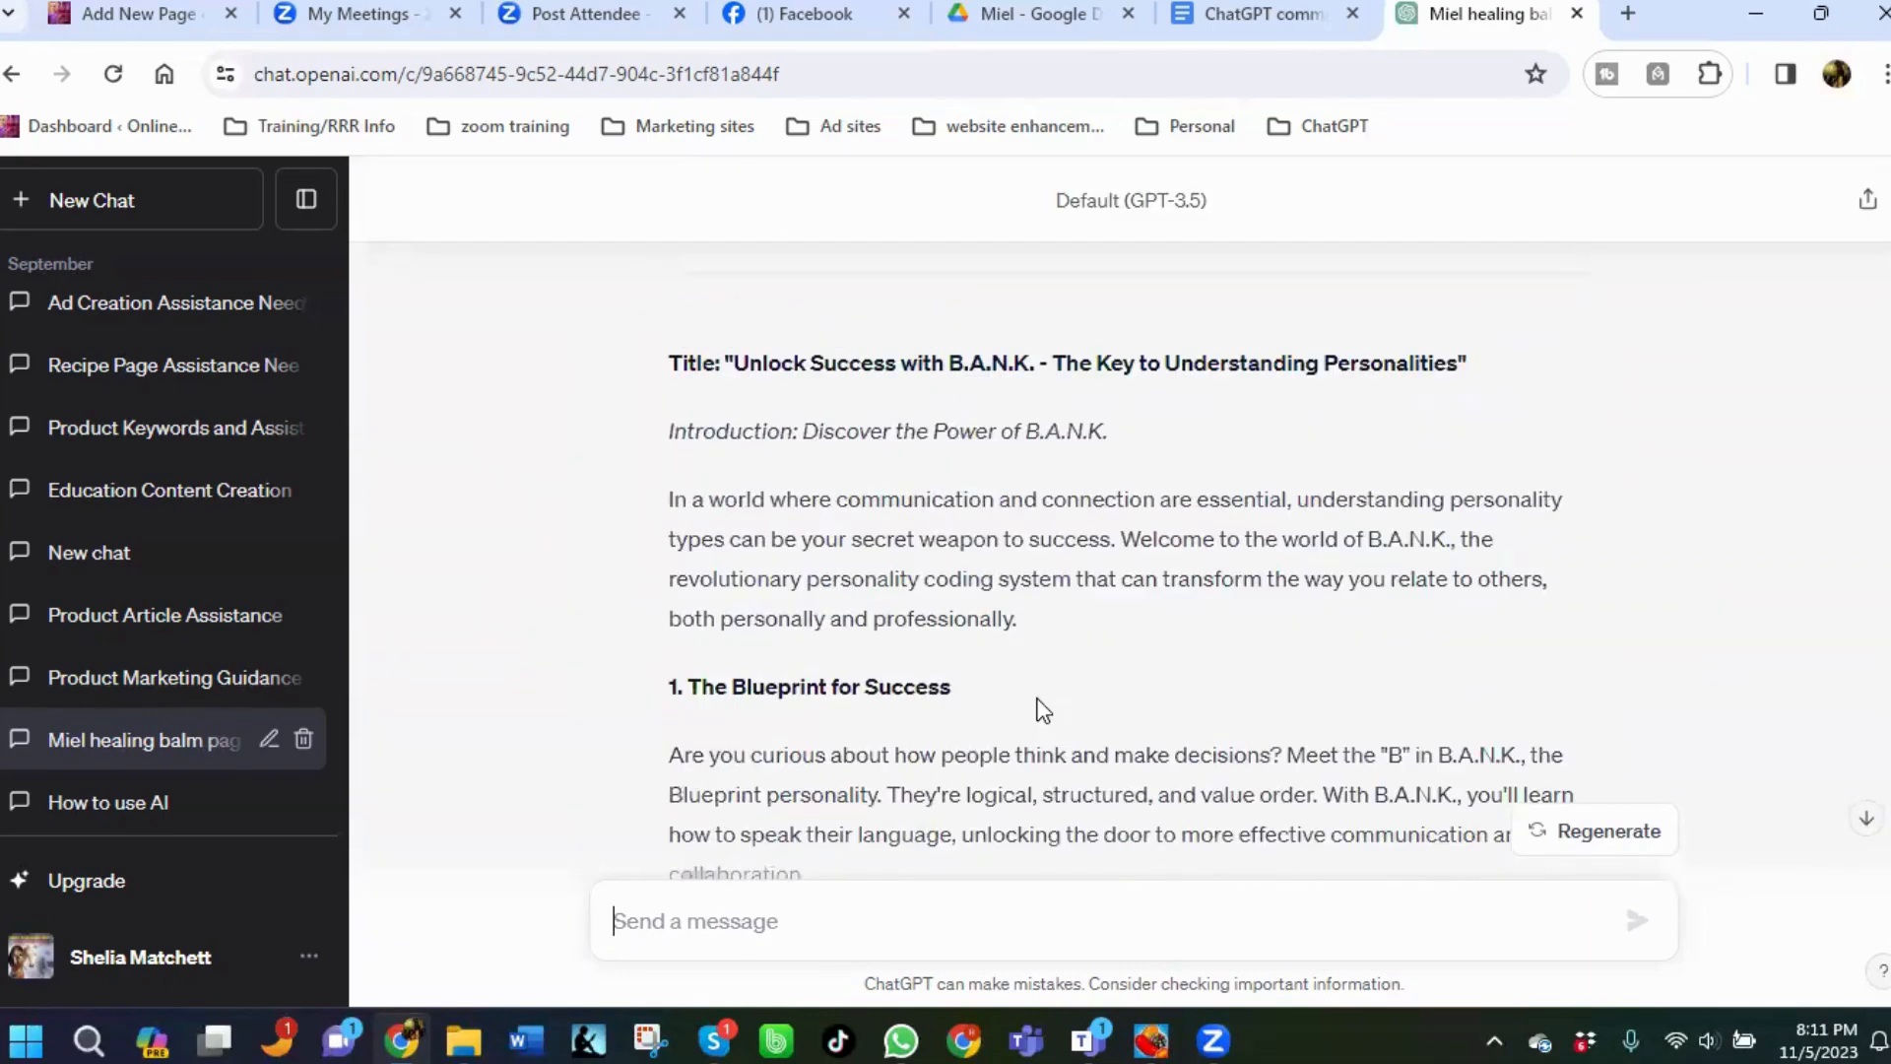
pyautogui.scroll(15, 1043, 707)
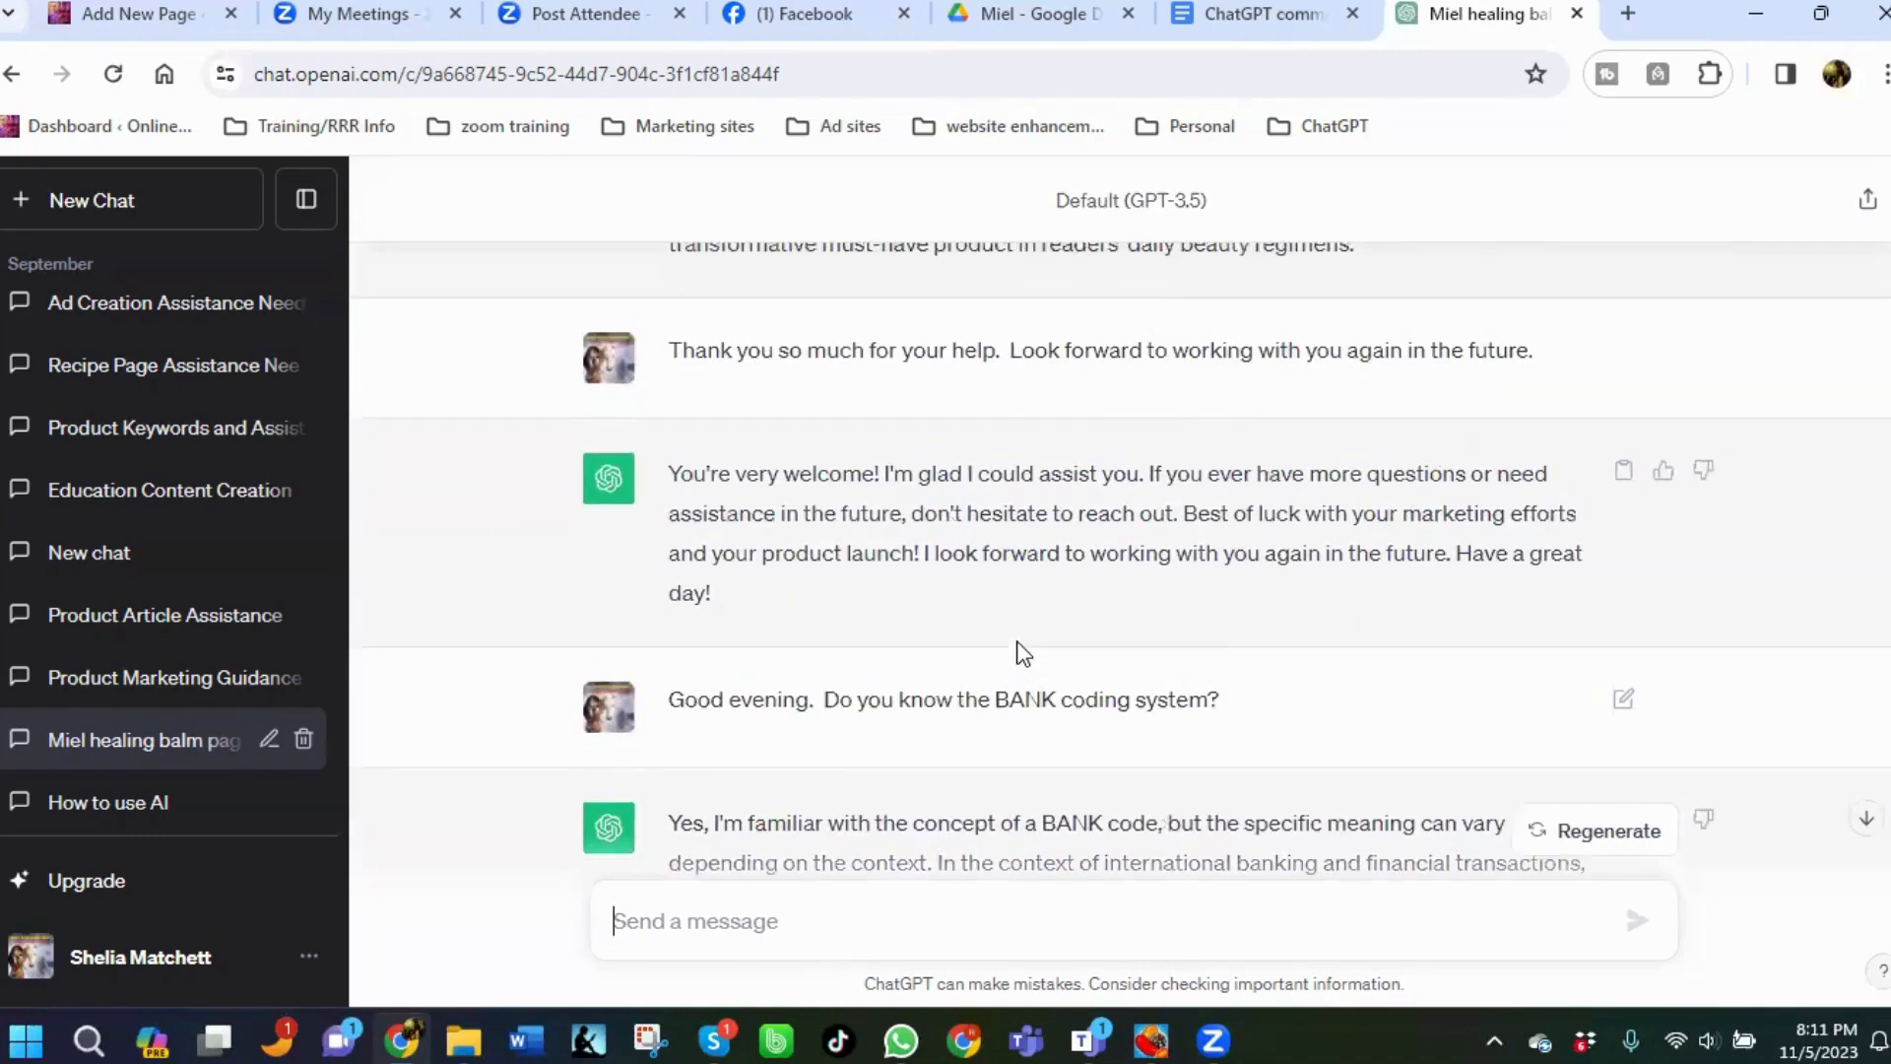
pyautogui.scroll(20, 1023, 652)
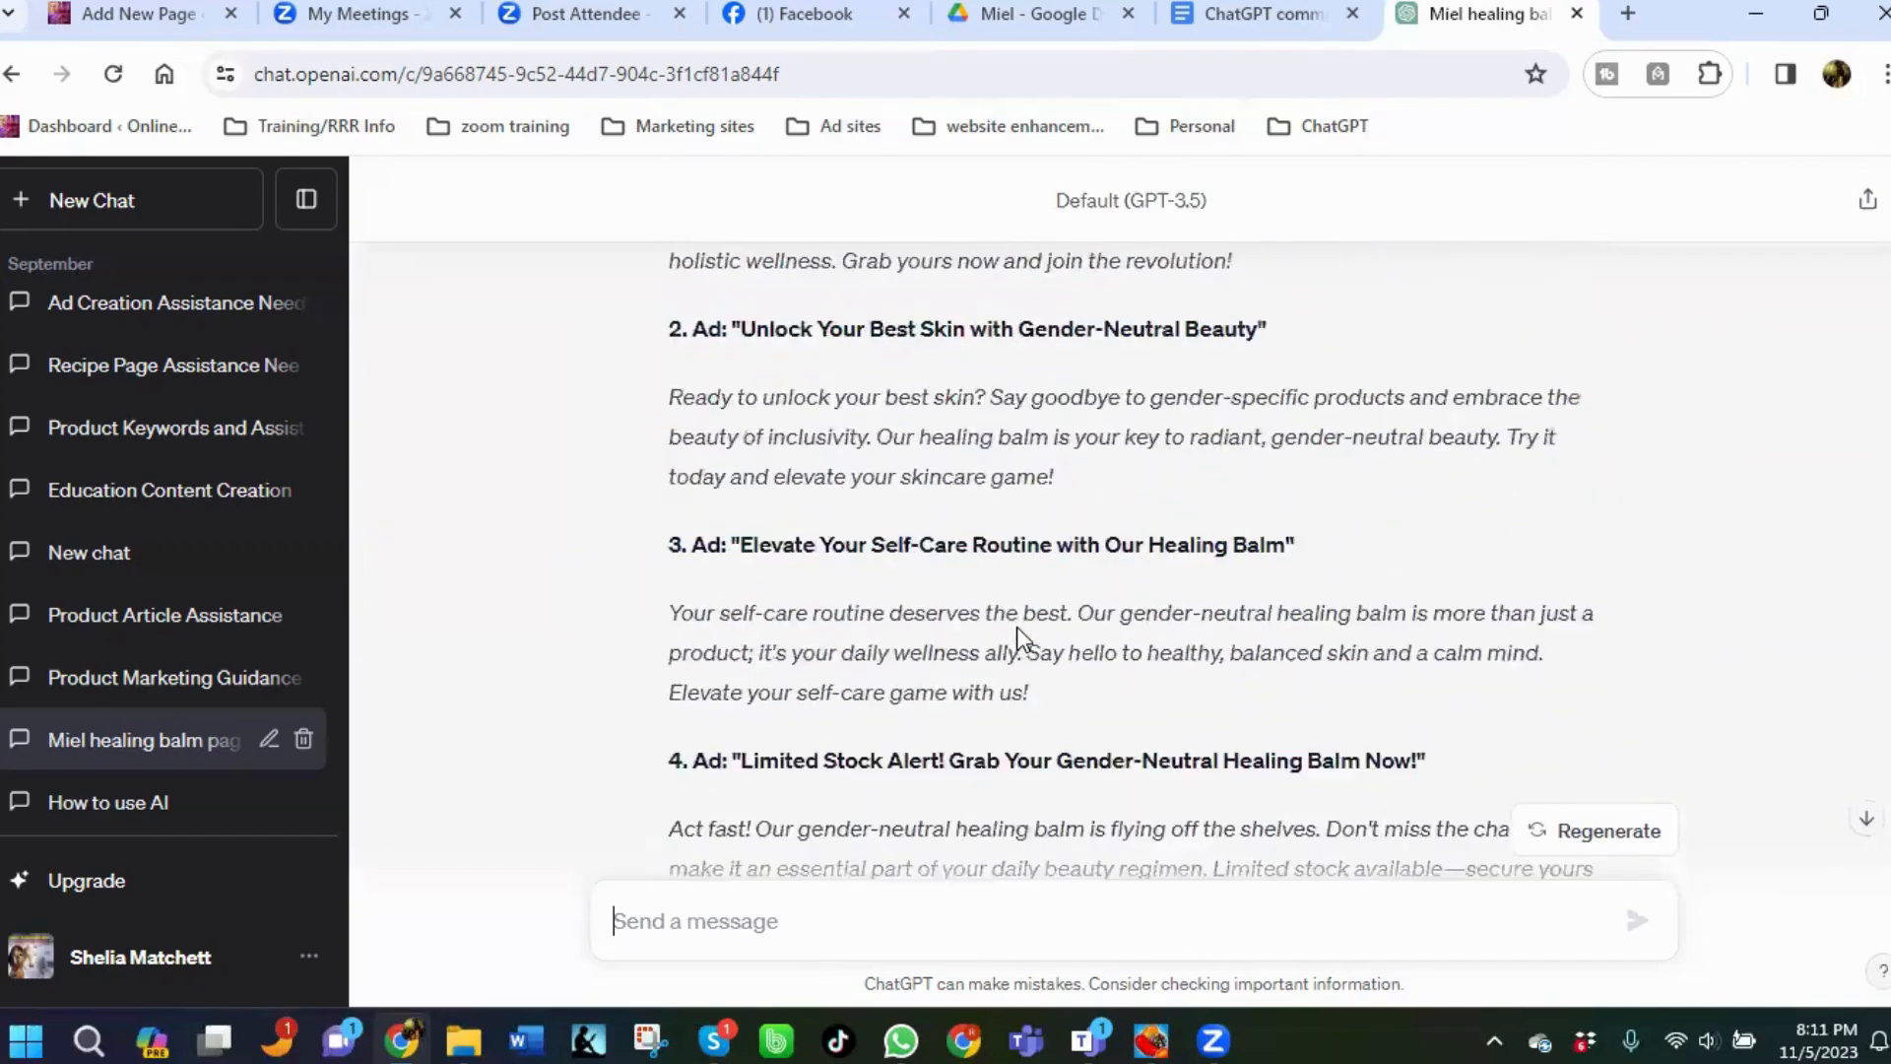
pyautogui.scroll(10, 1019, 639)
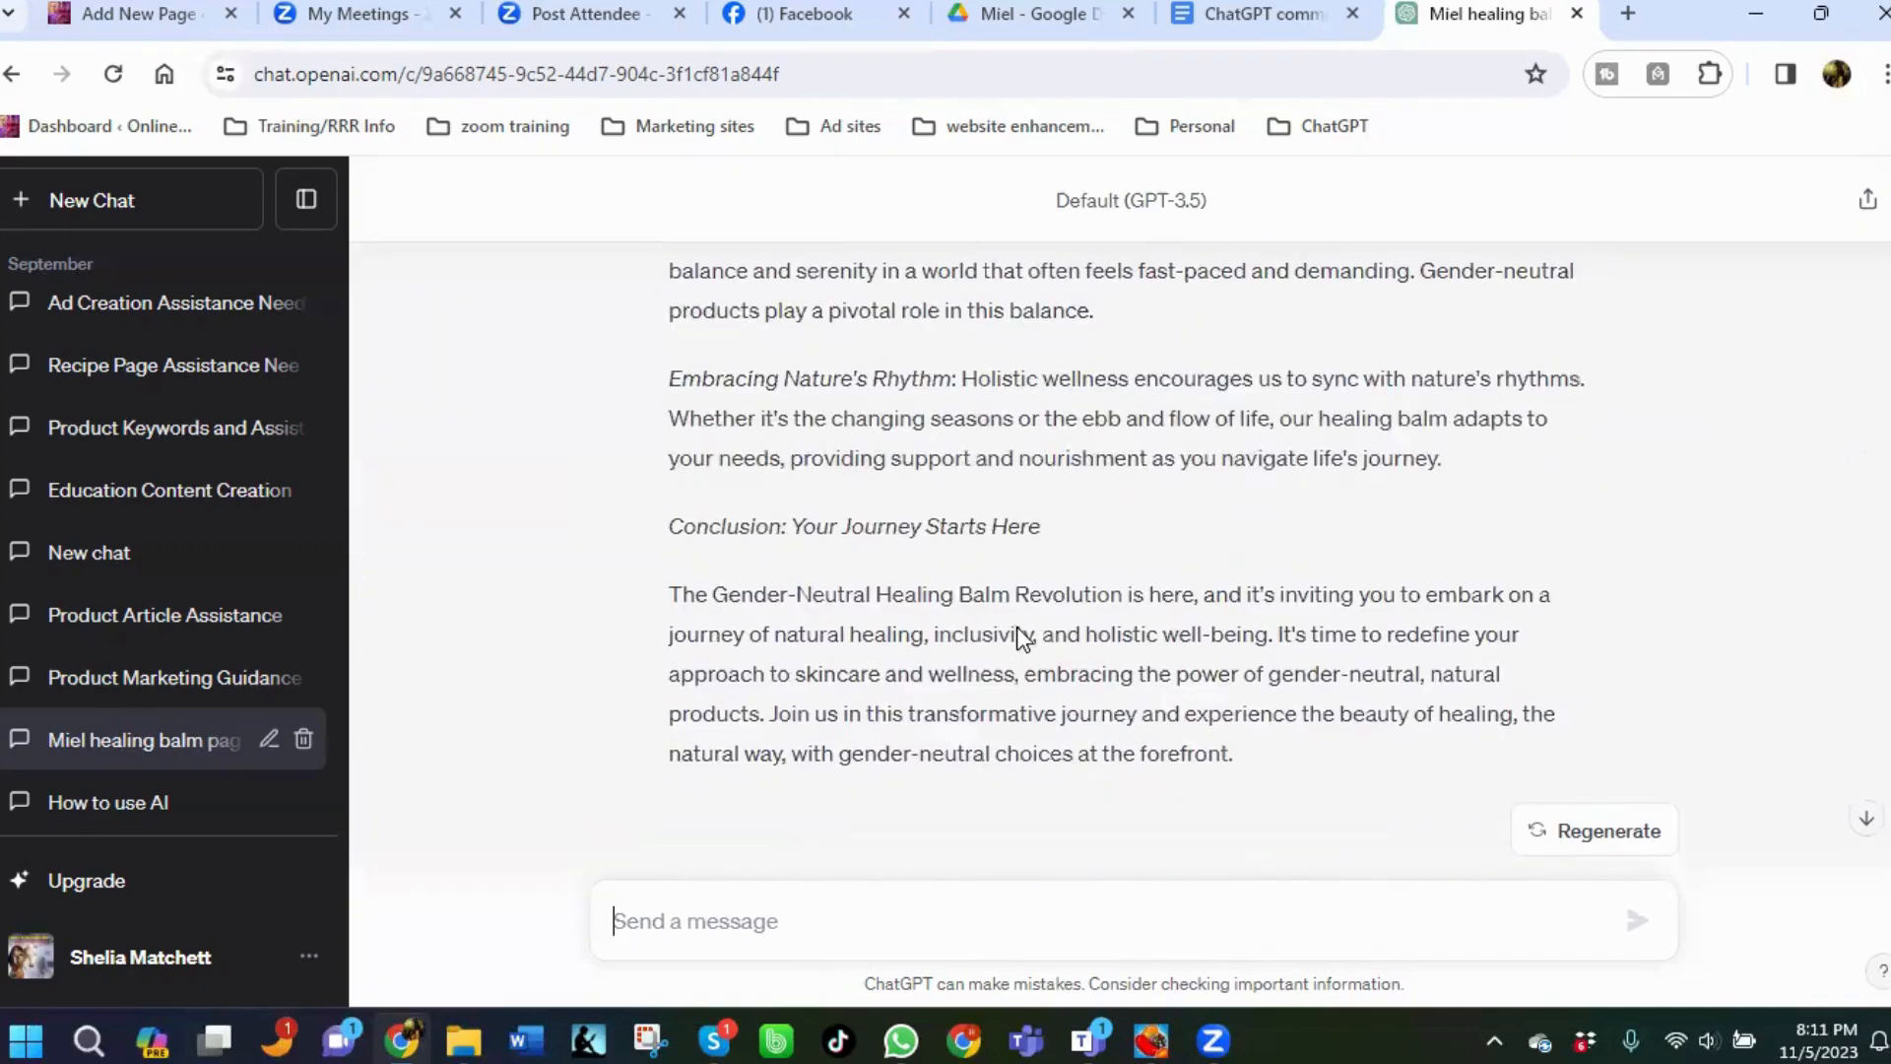
pyautogui.scroll(10, 1018, 635)
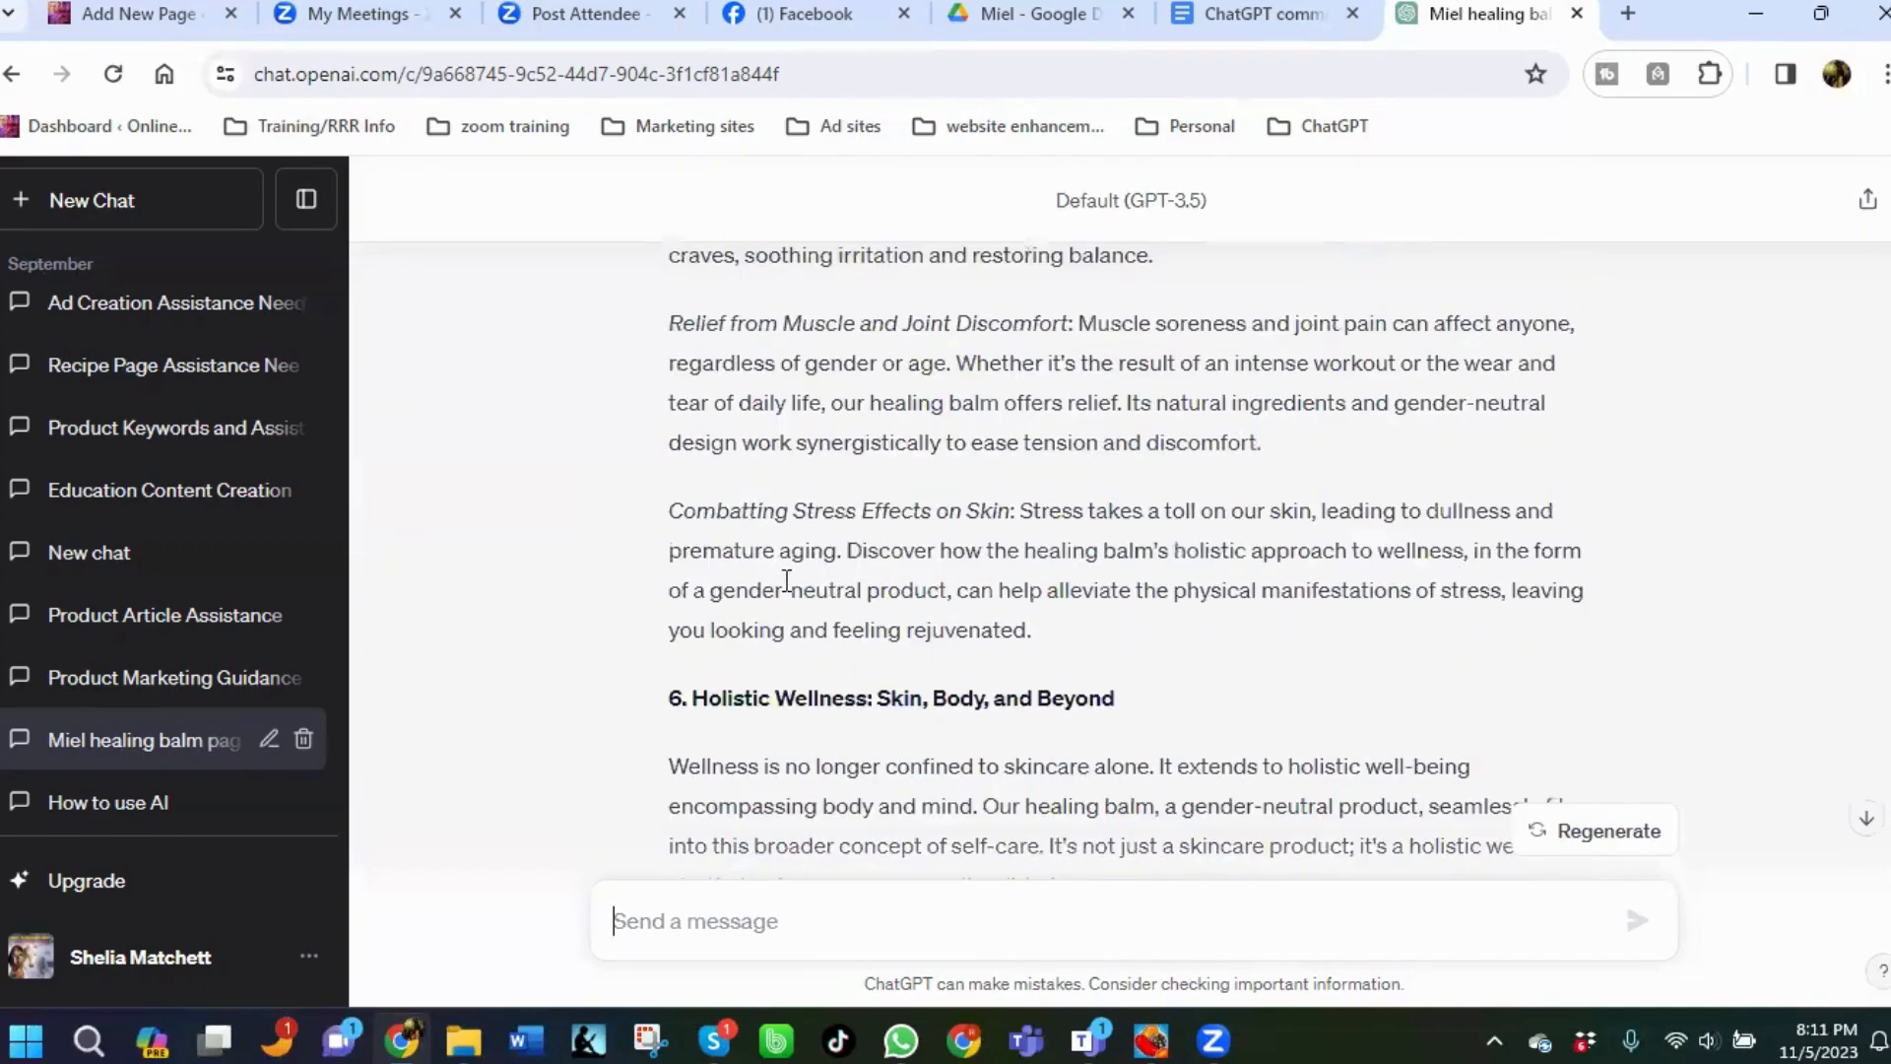
pyautogui.scroll(10, 787, 581)
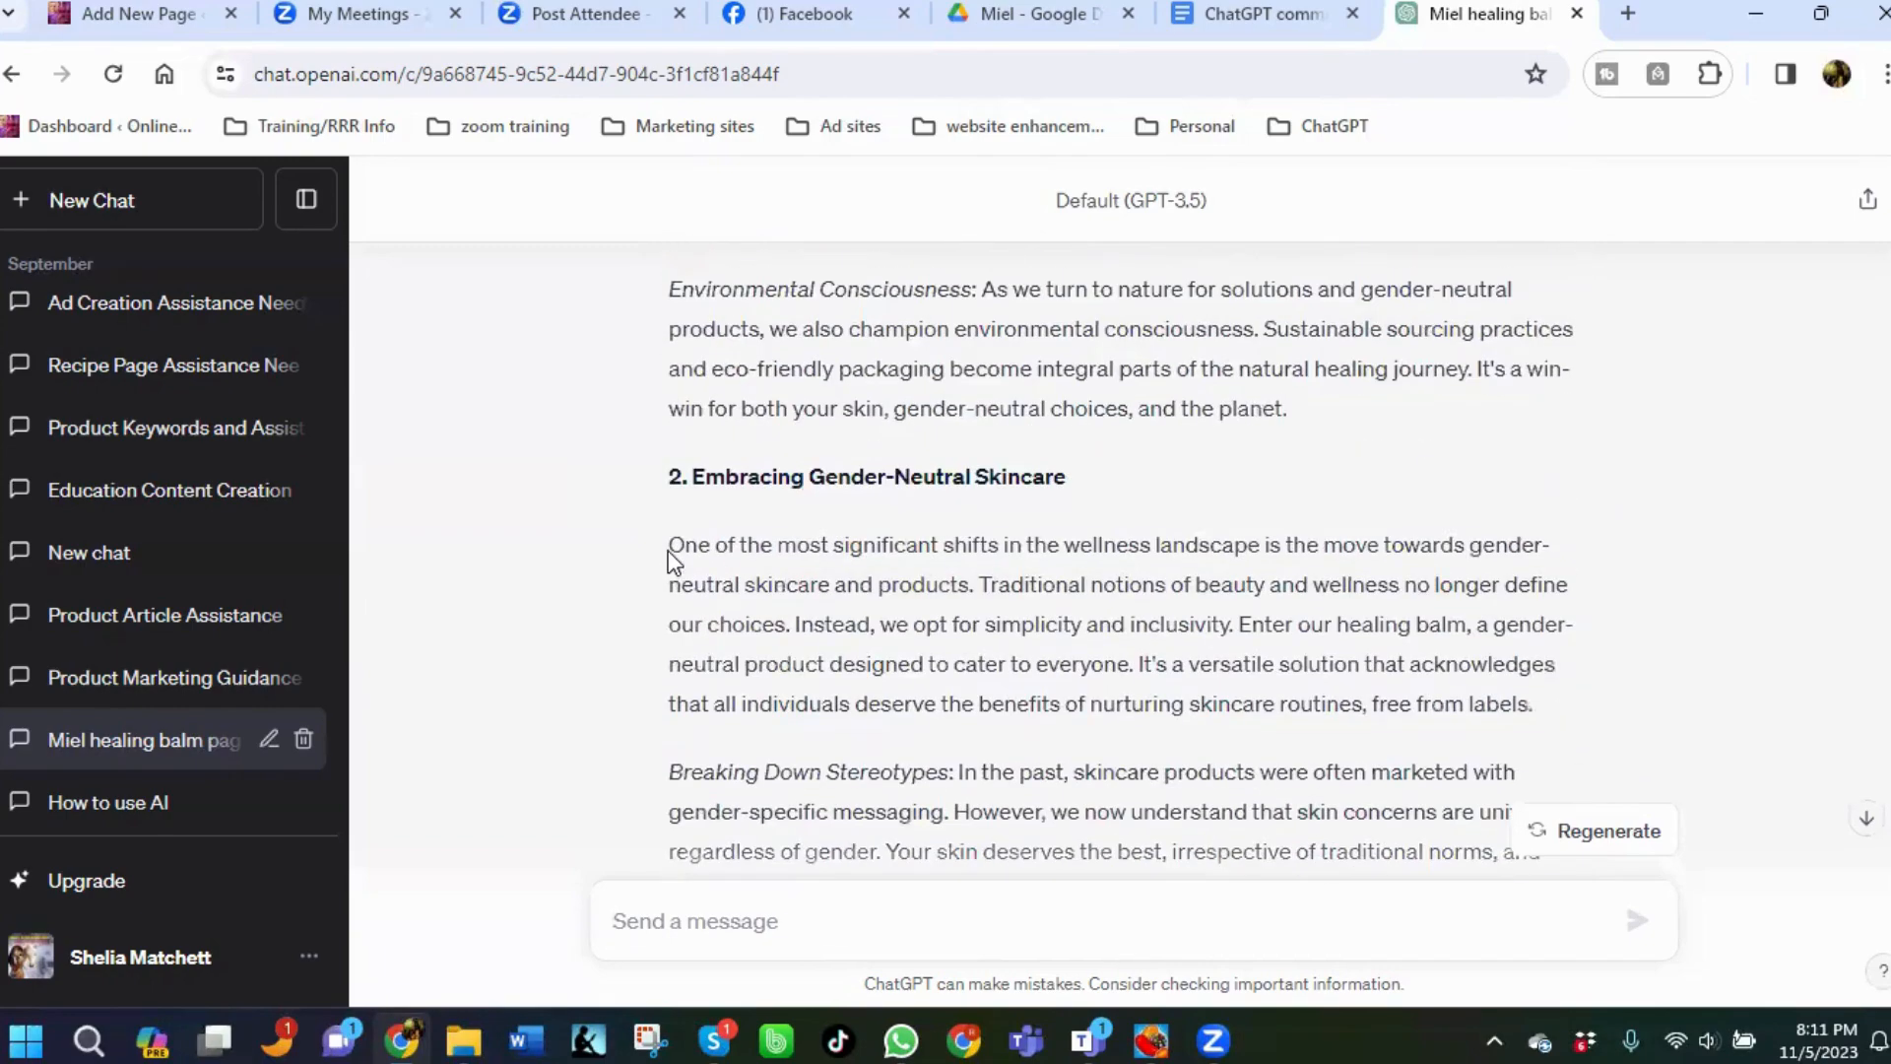
pyautogui.scroll(10, 669, 559)
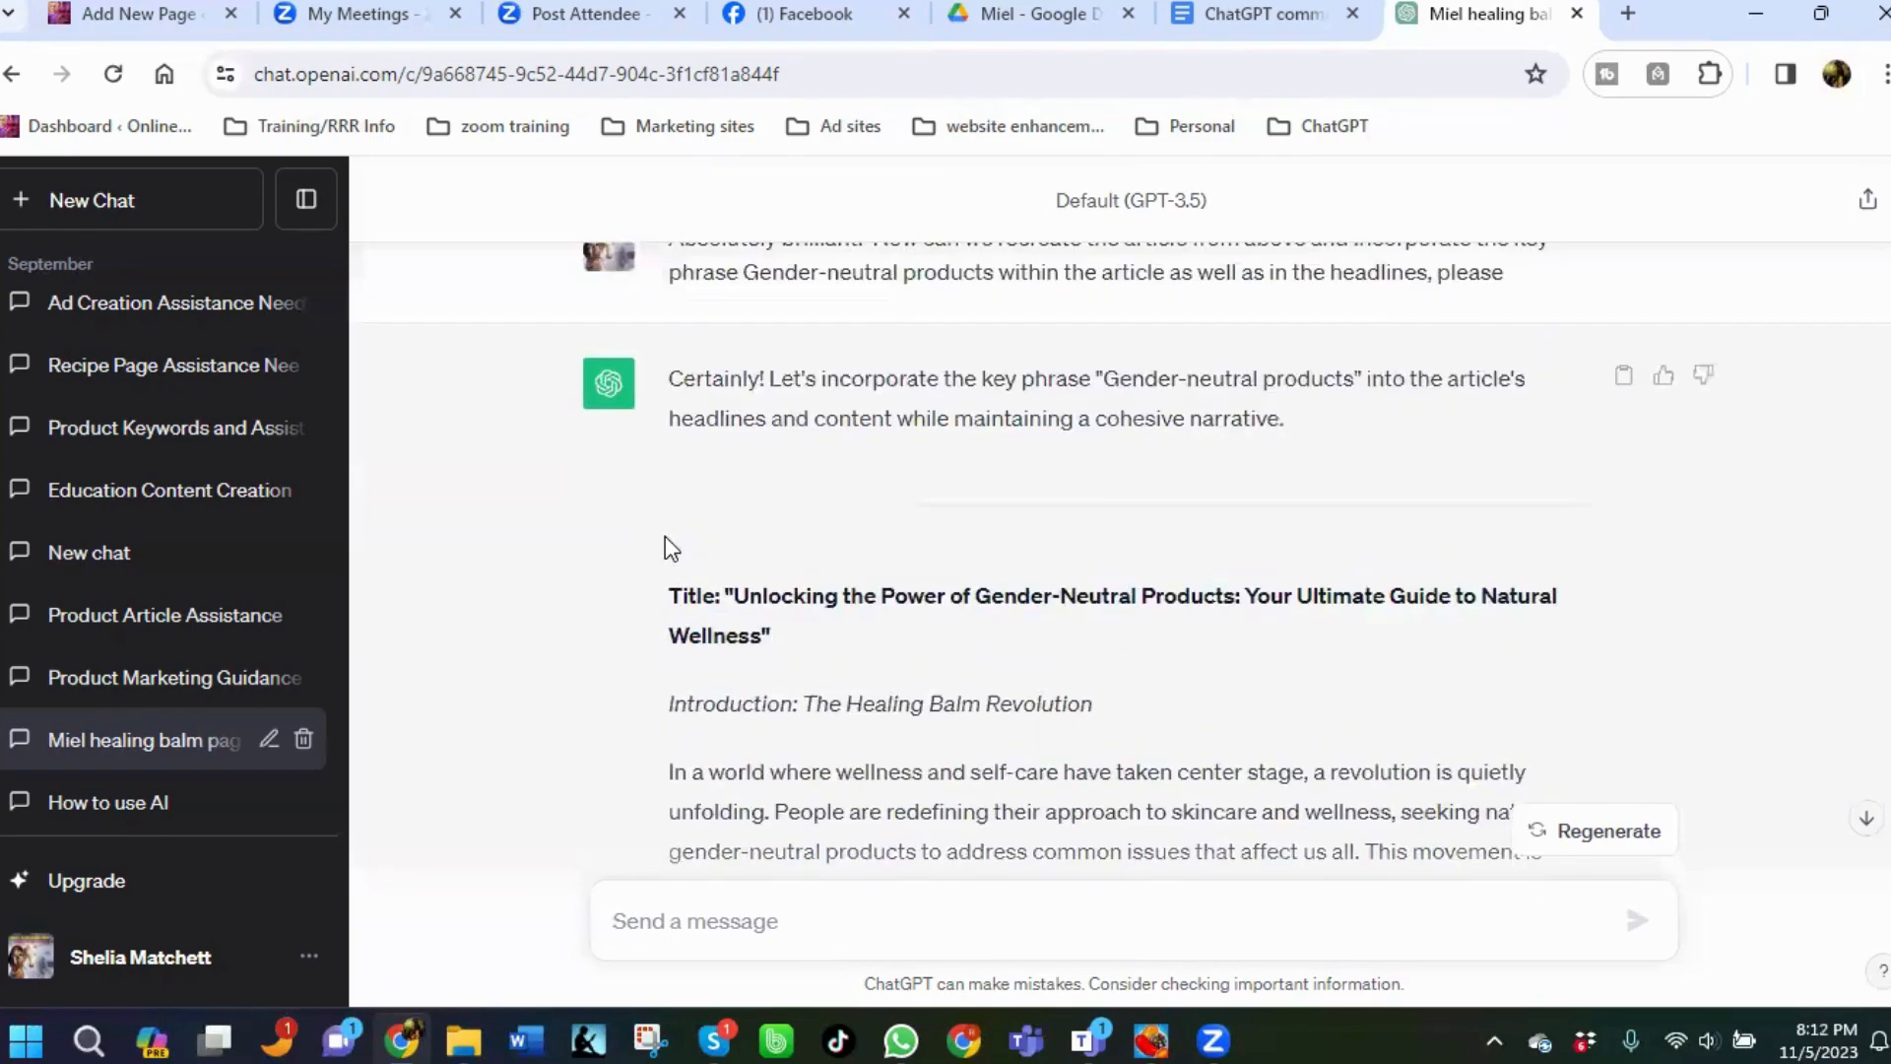
pyautogui.scroll(15, 666, 538)
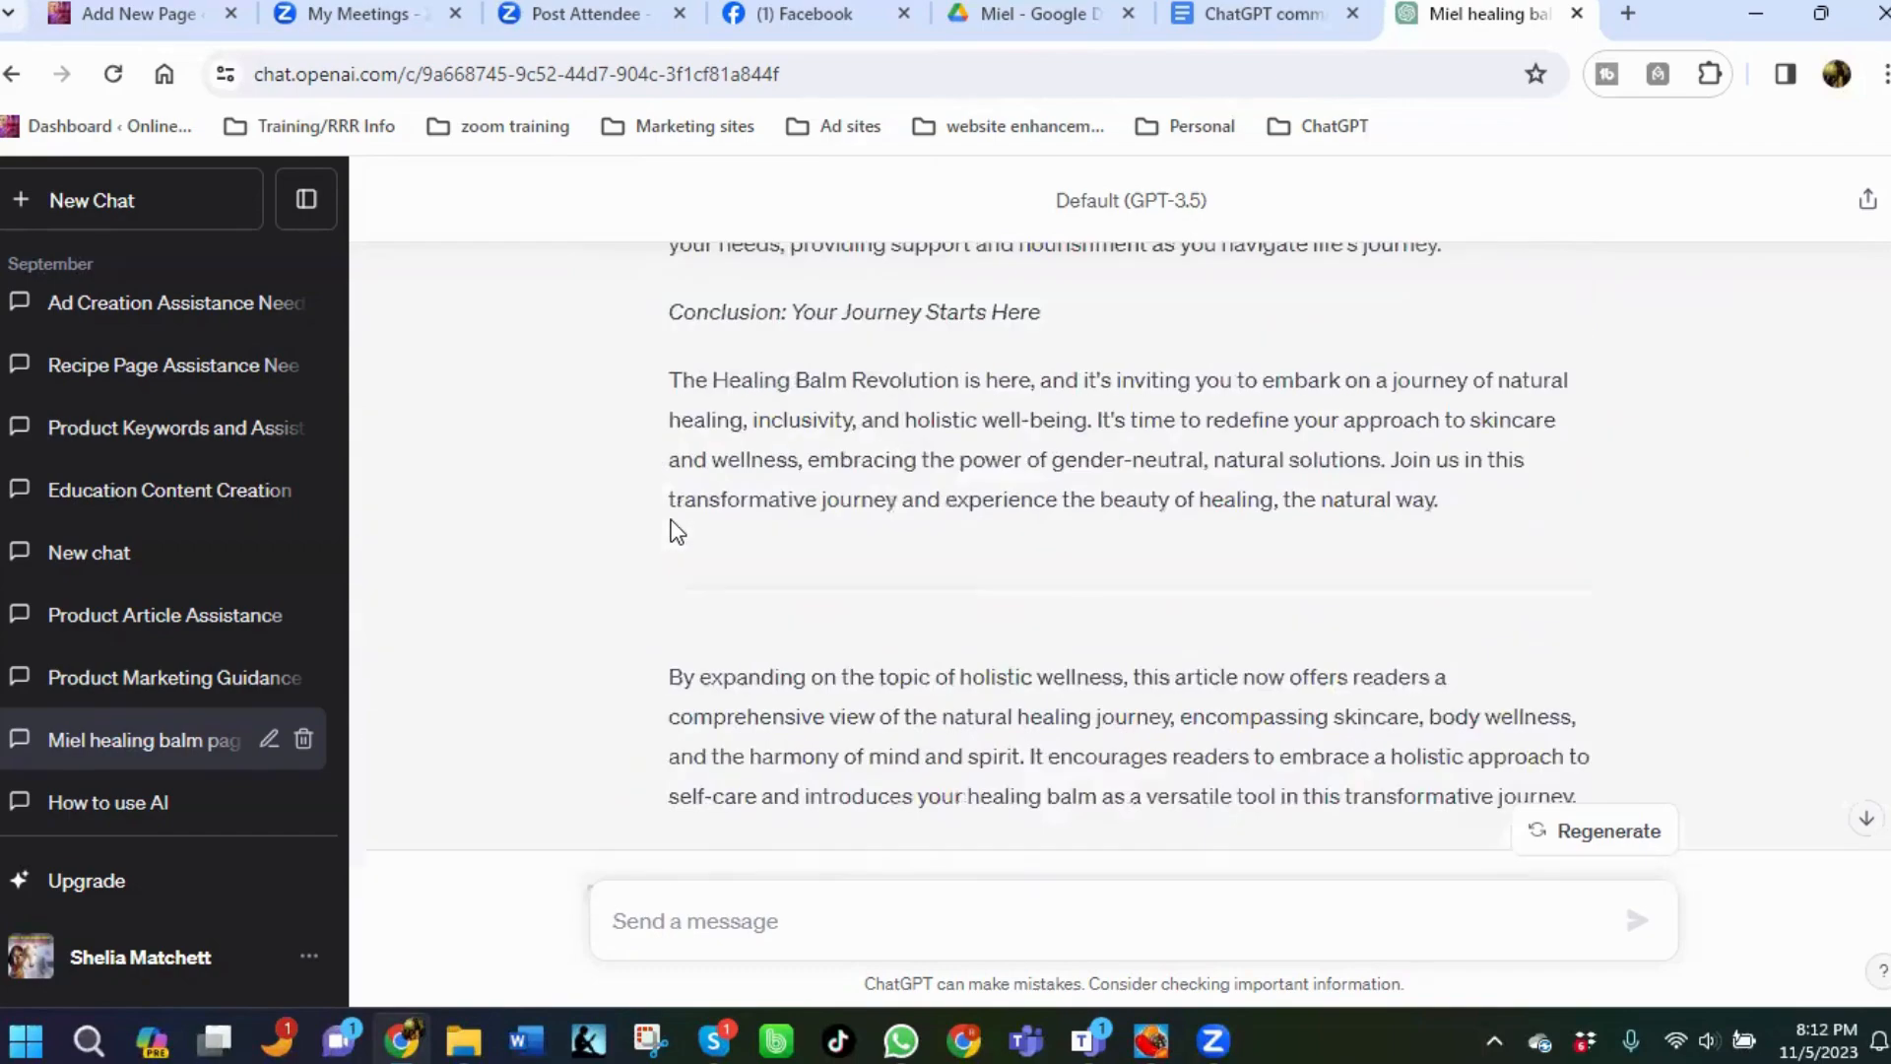
pyautogui.scroll(15, 675, 524)
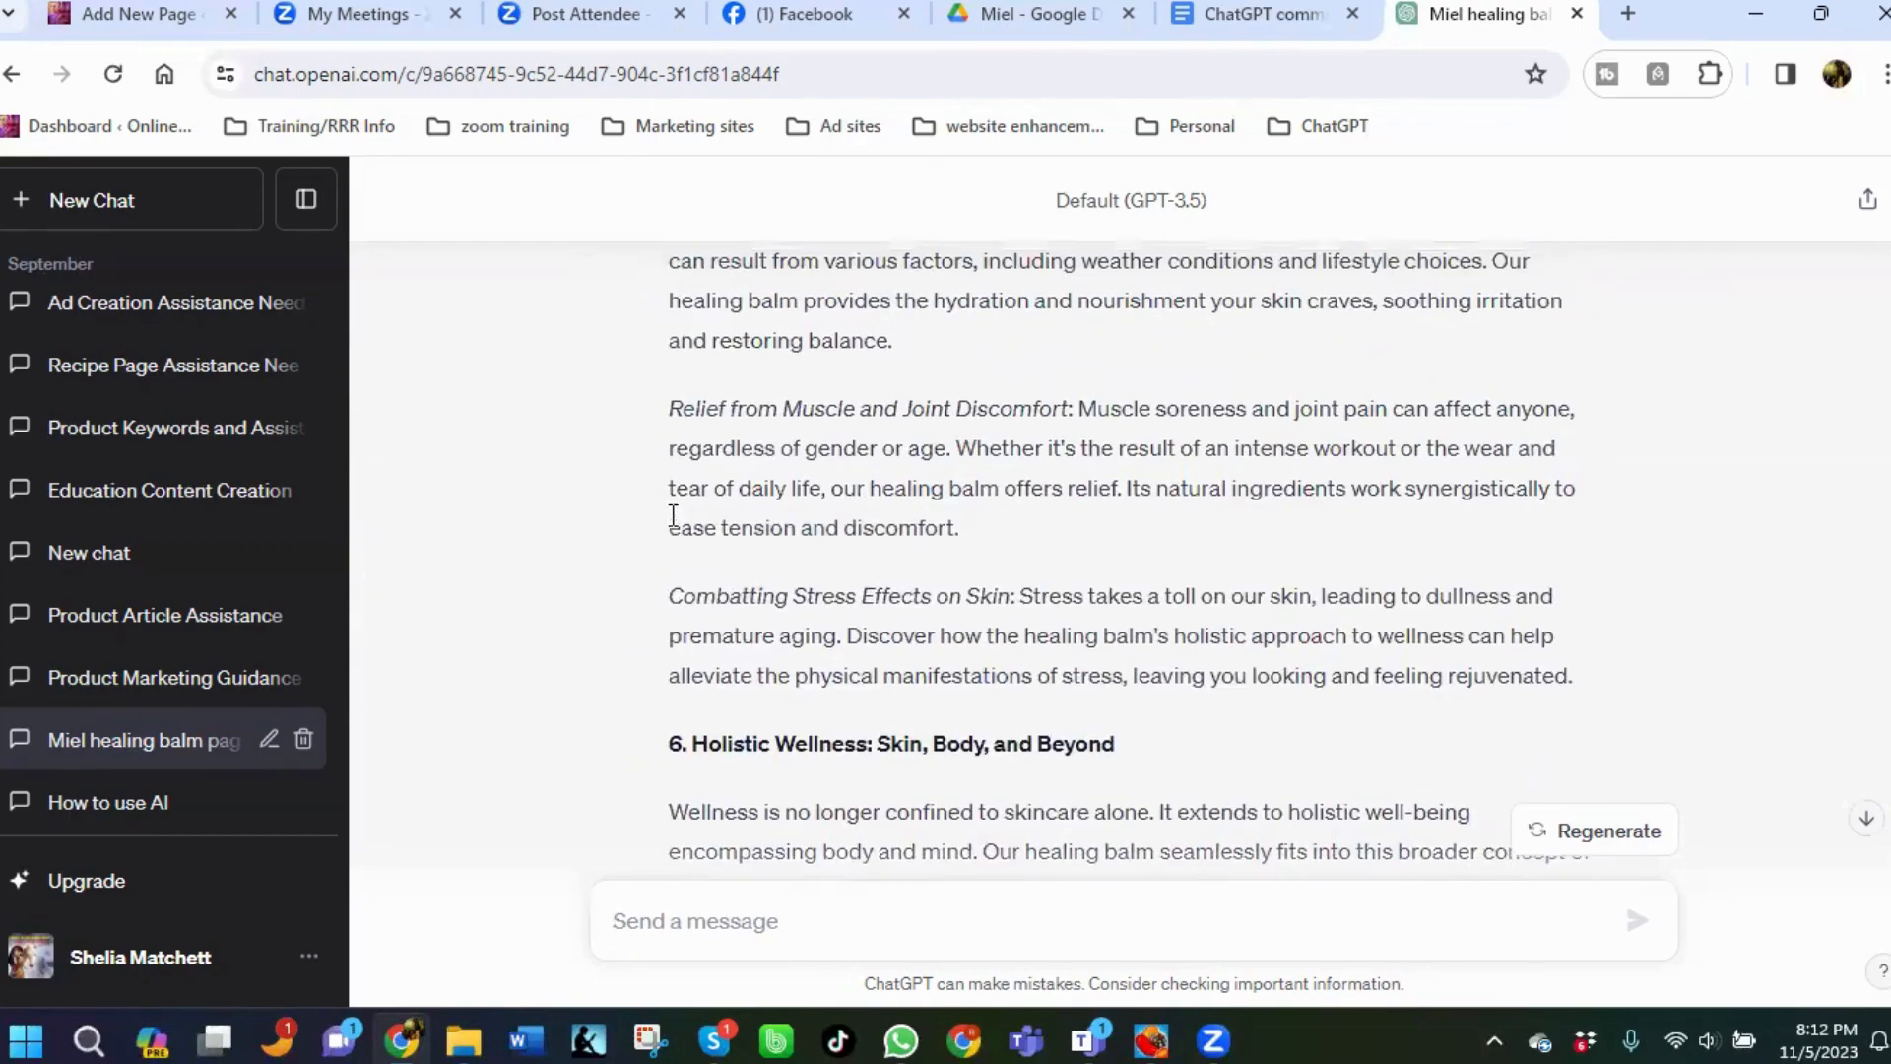
pyautogui.scroll(15, 670, 502)
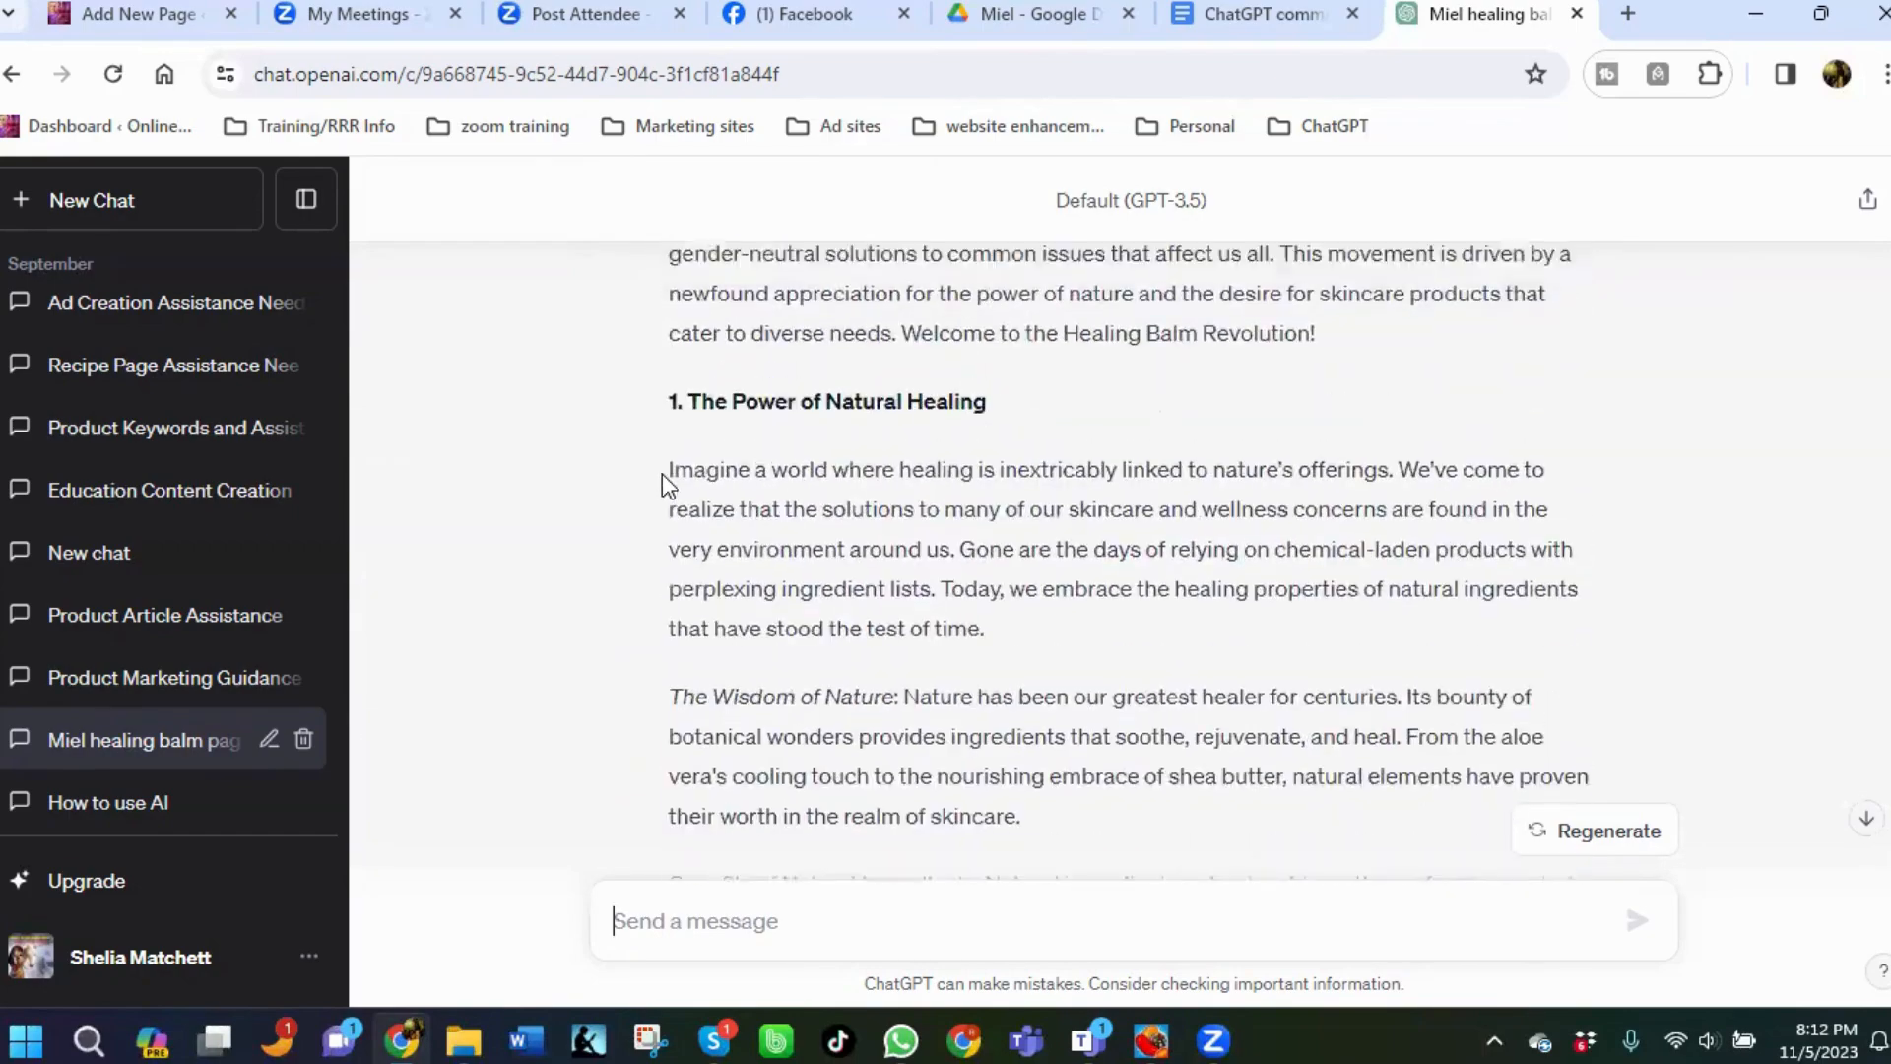
pyautogui.scroll(4, 662, 473)
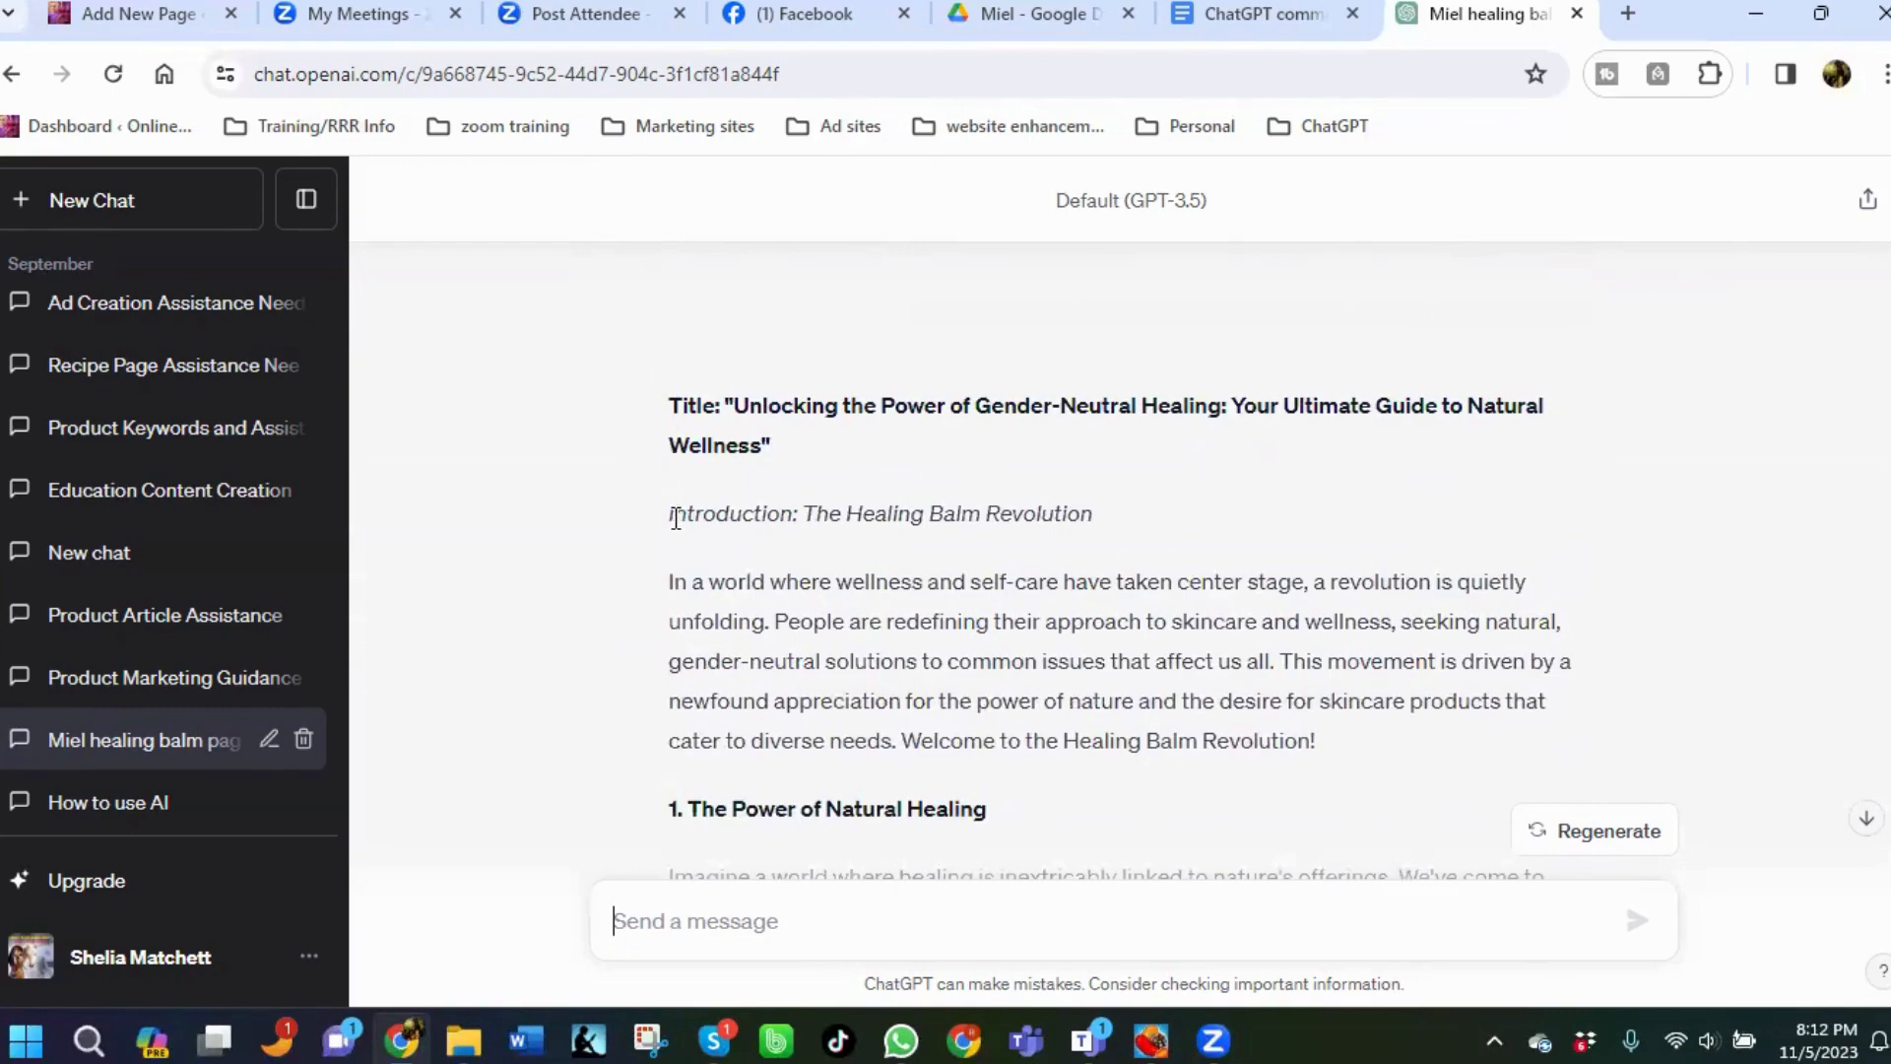
# Copy the healing balm article from its introduction through the conclusion, paste it into the message box and send it.
pyautogui.moveTo(673, 515); pyautogui.dragTo(1141, 809)
pyautogui.moveTo(1217, 731); pyautogui.dragTo(1456, 628)
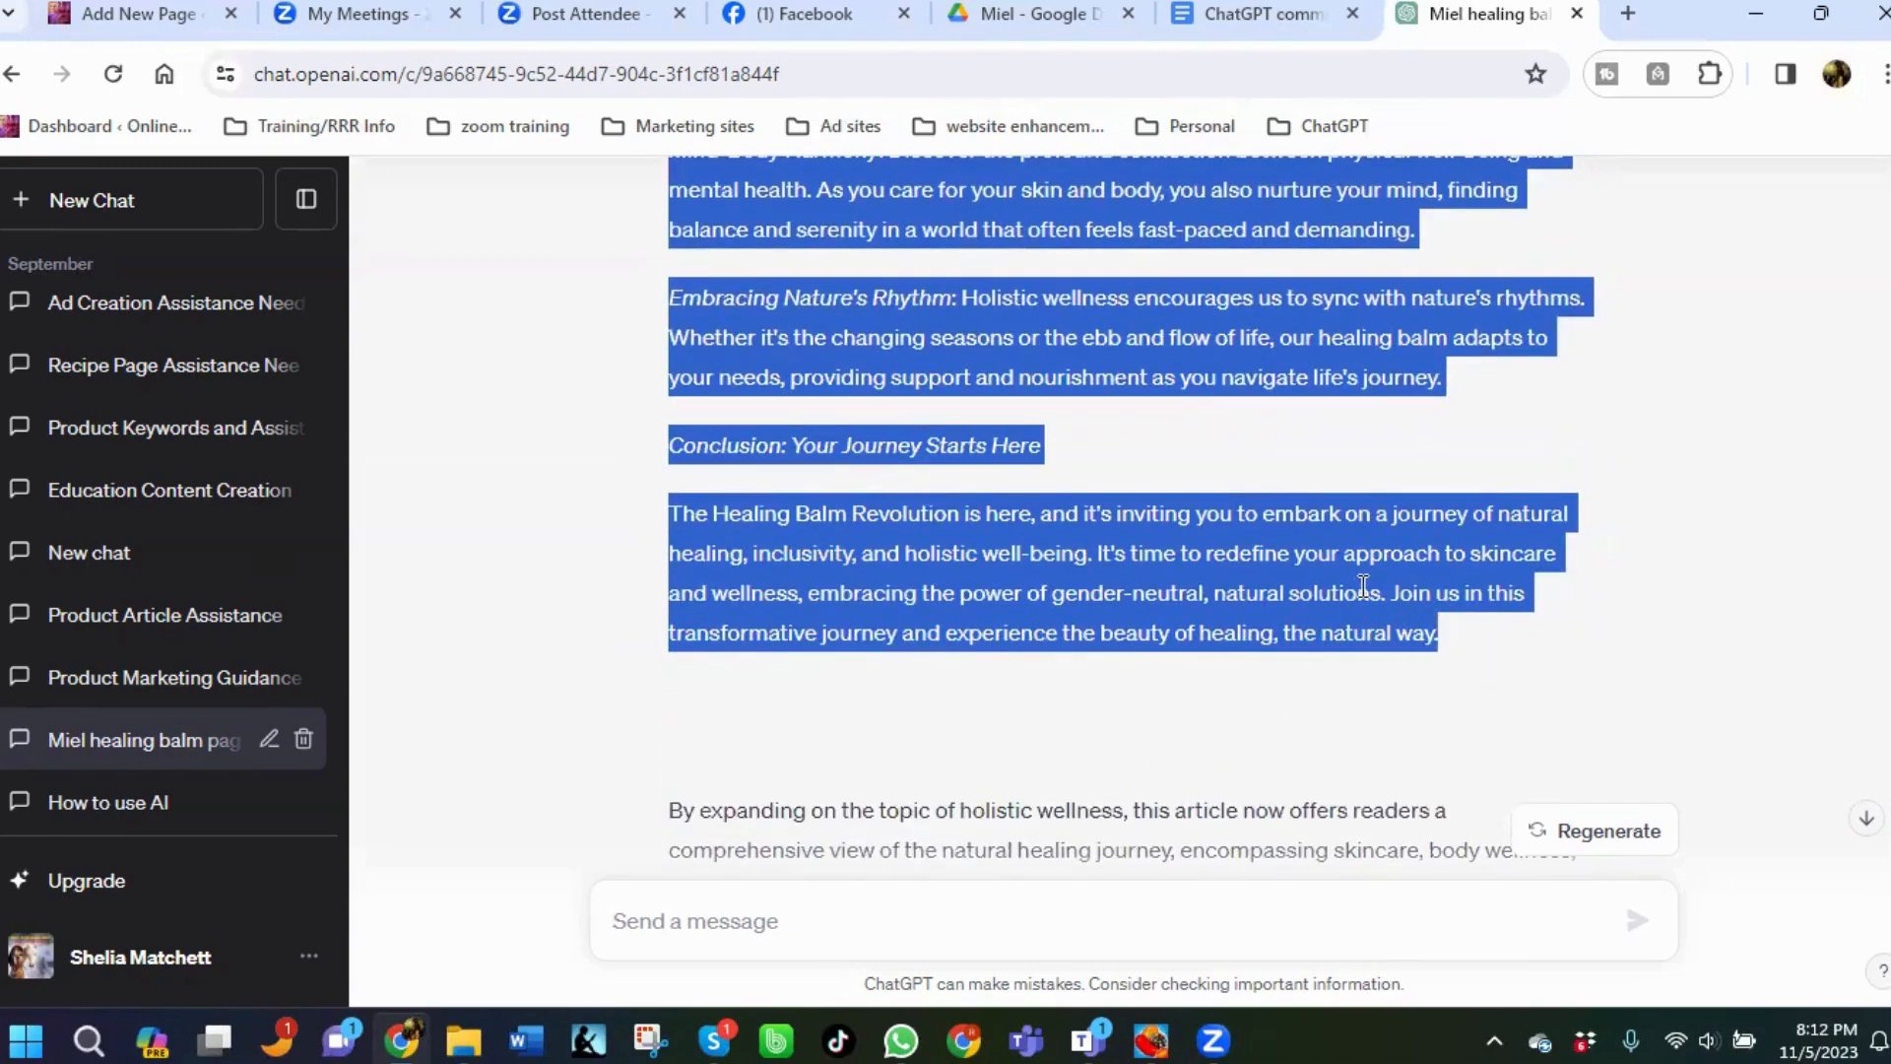
pyautogui.rightClick(1162, 574)
pyautogui.click(749, 617)
pyautogui.click(737, 918)
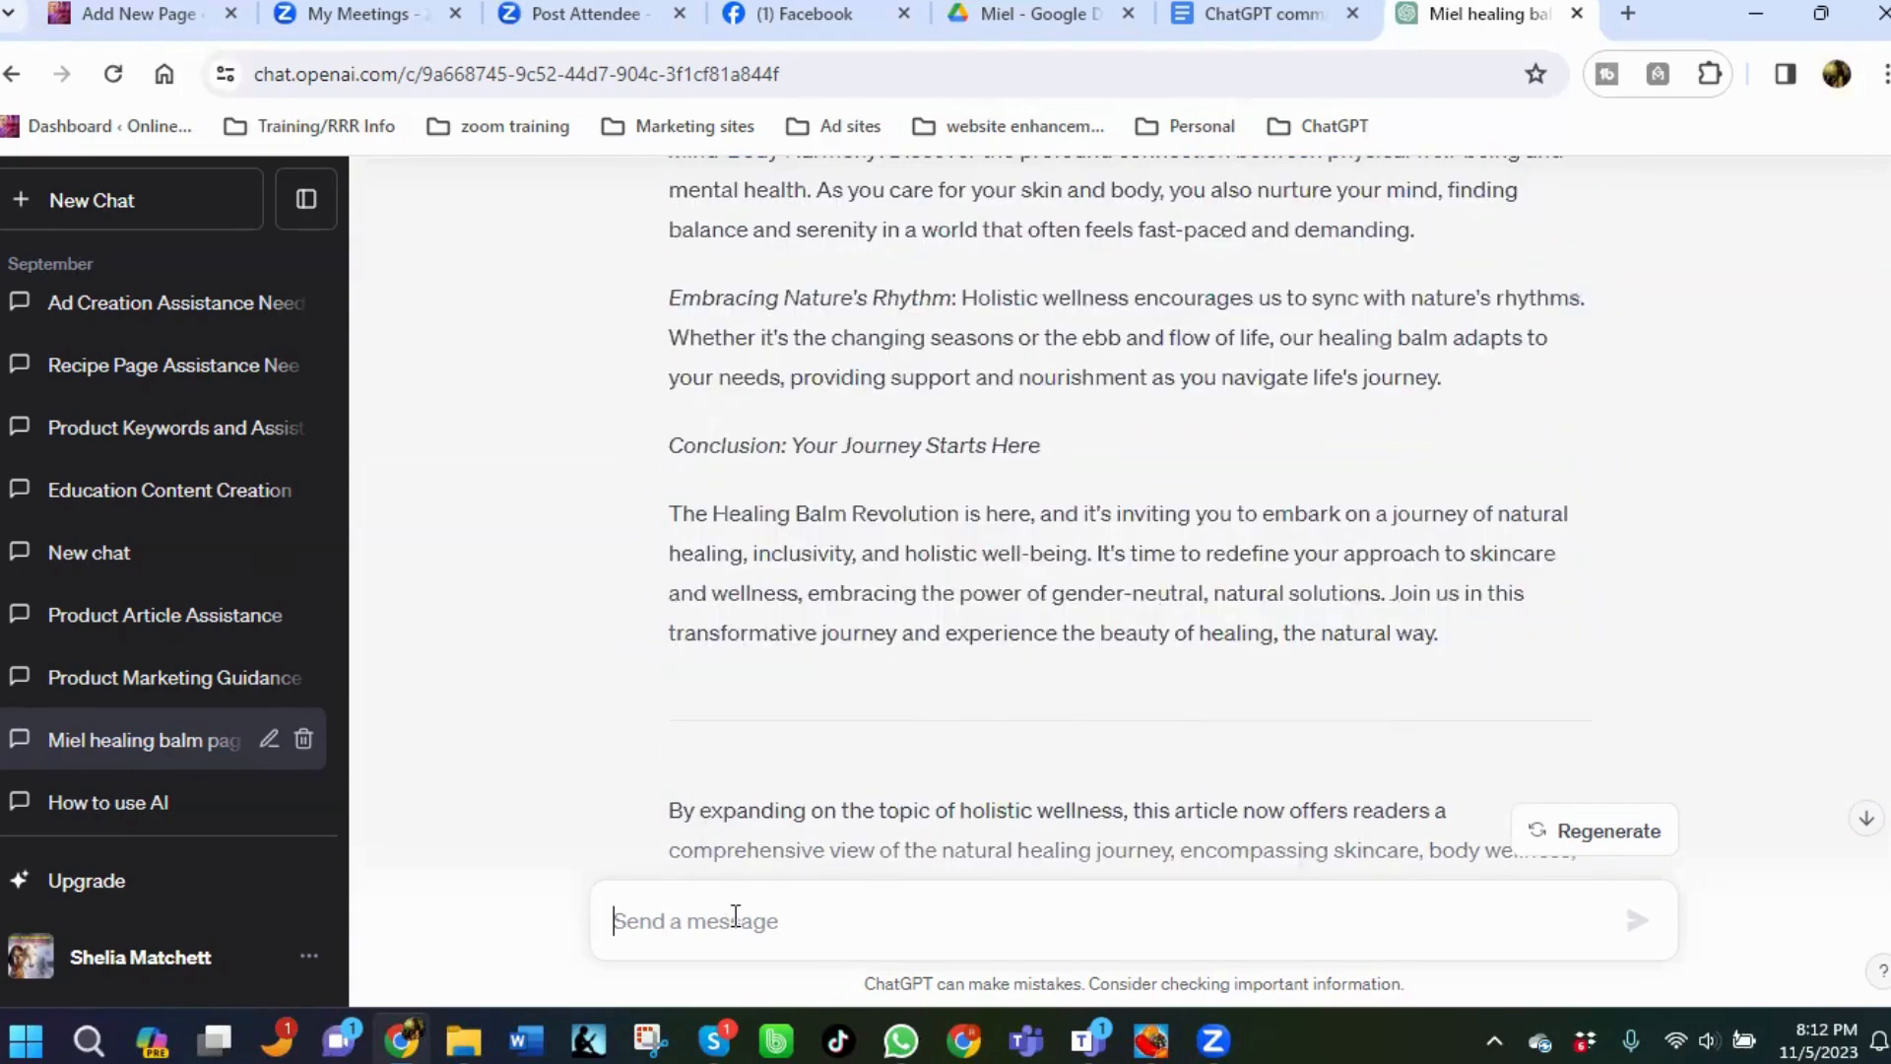
pyautogui.rightClick(737, 918)
pyautogui.click(781, 637)
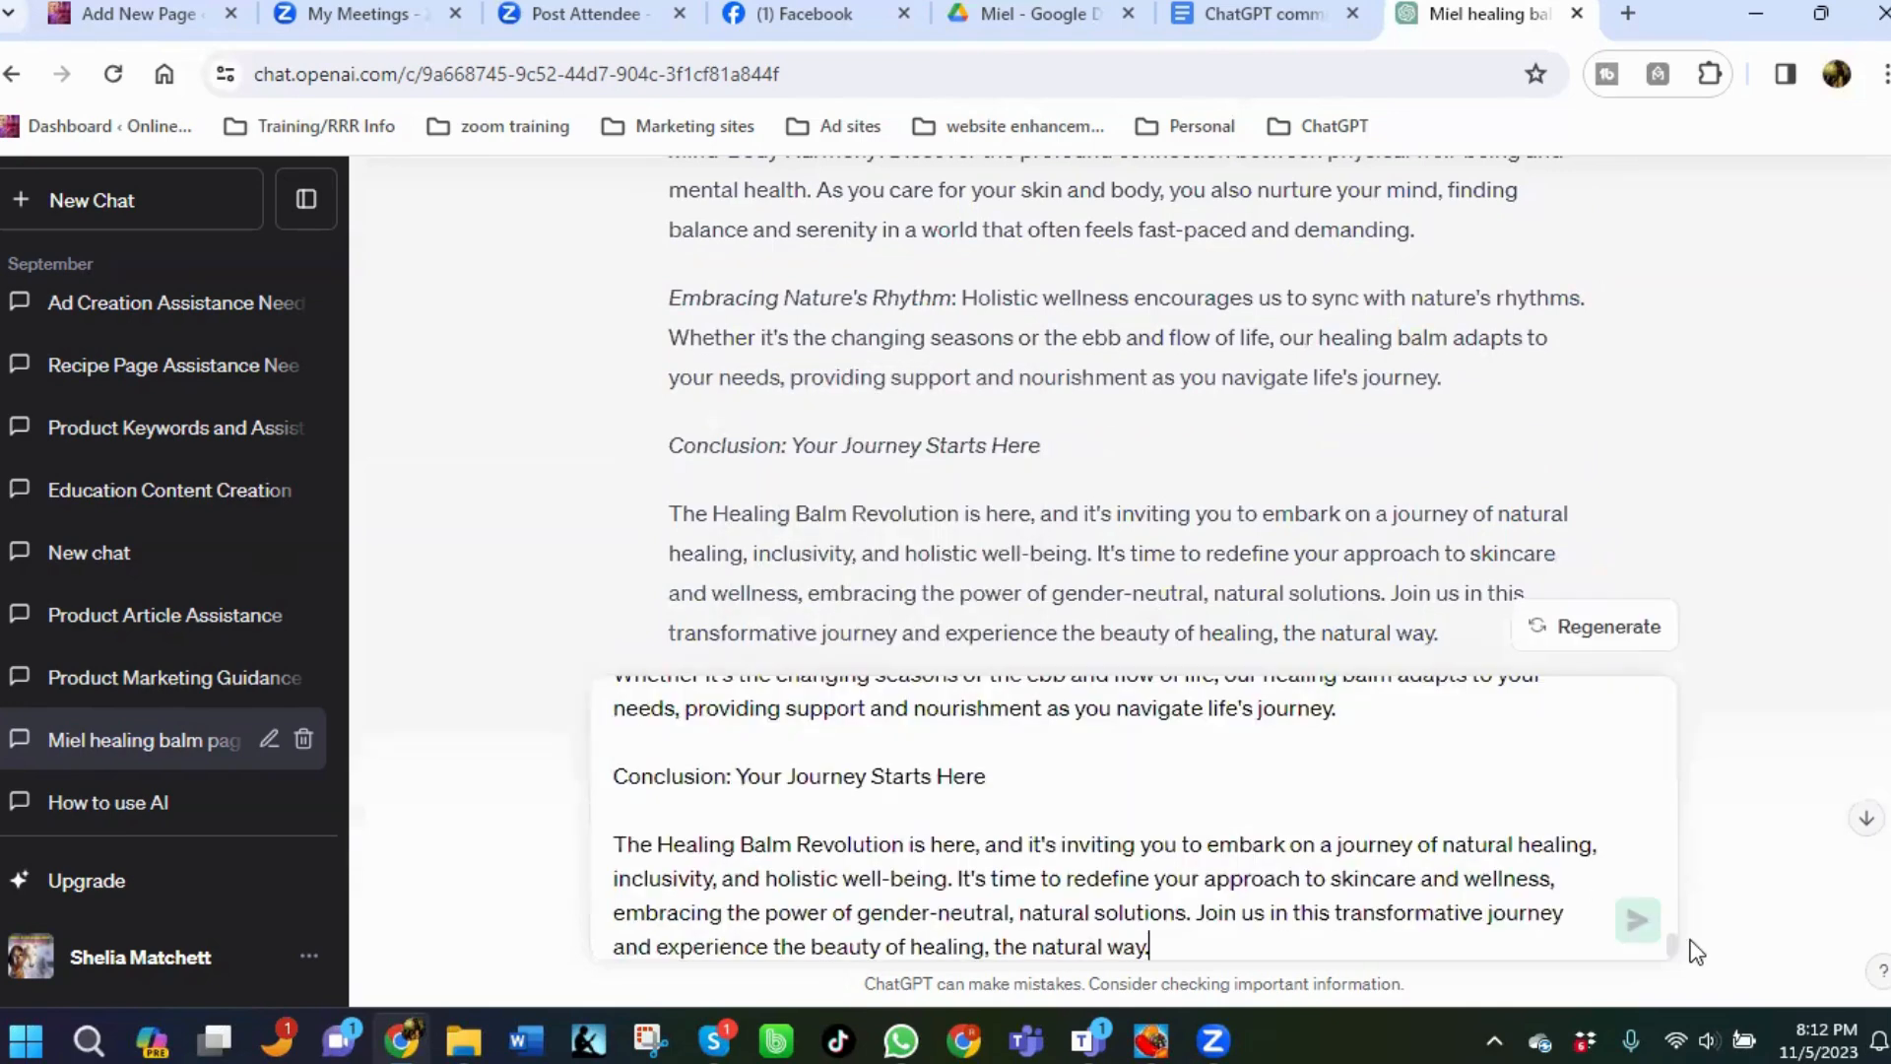
pyautogui.click(1637, 928)
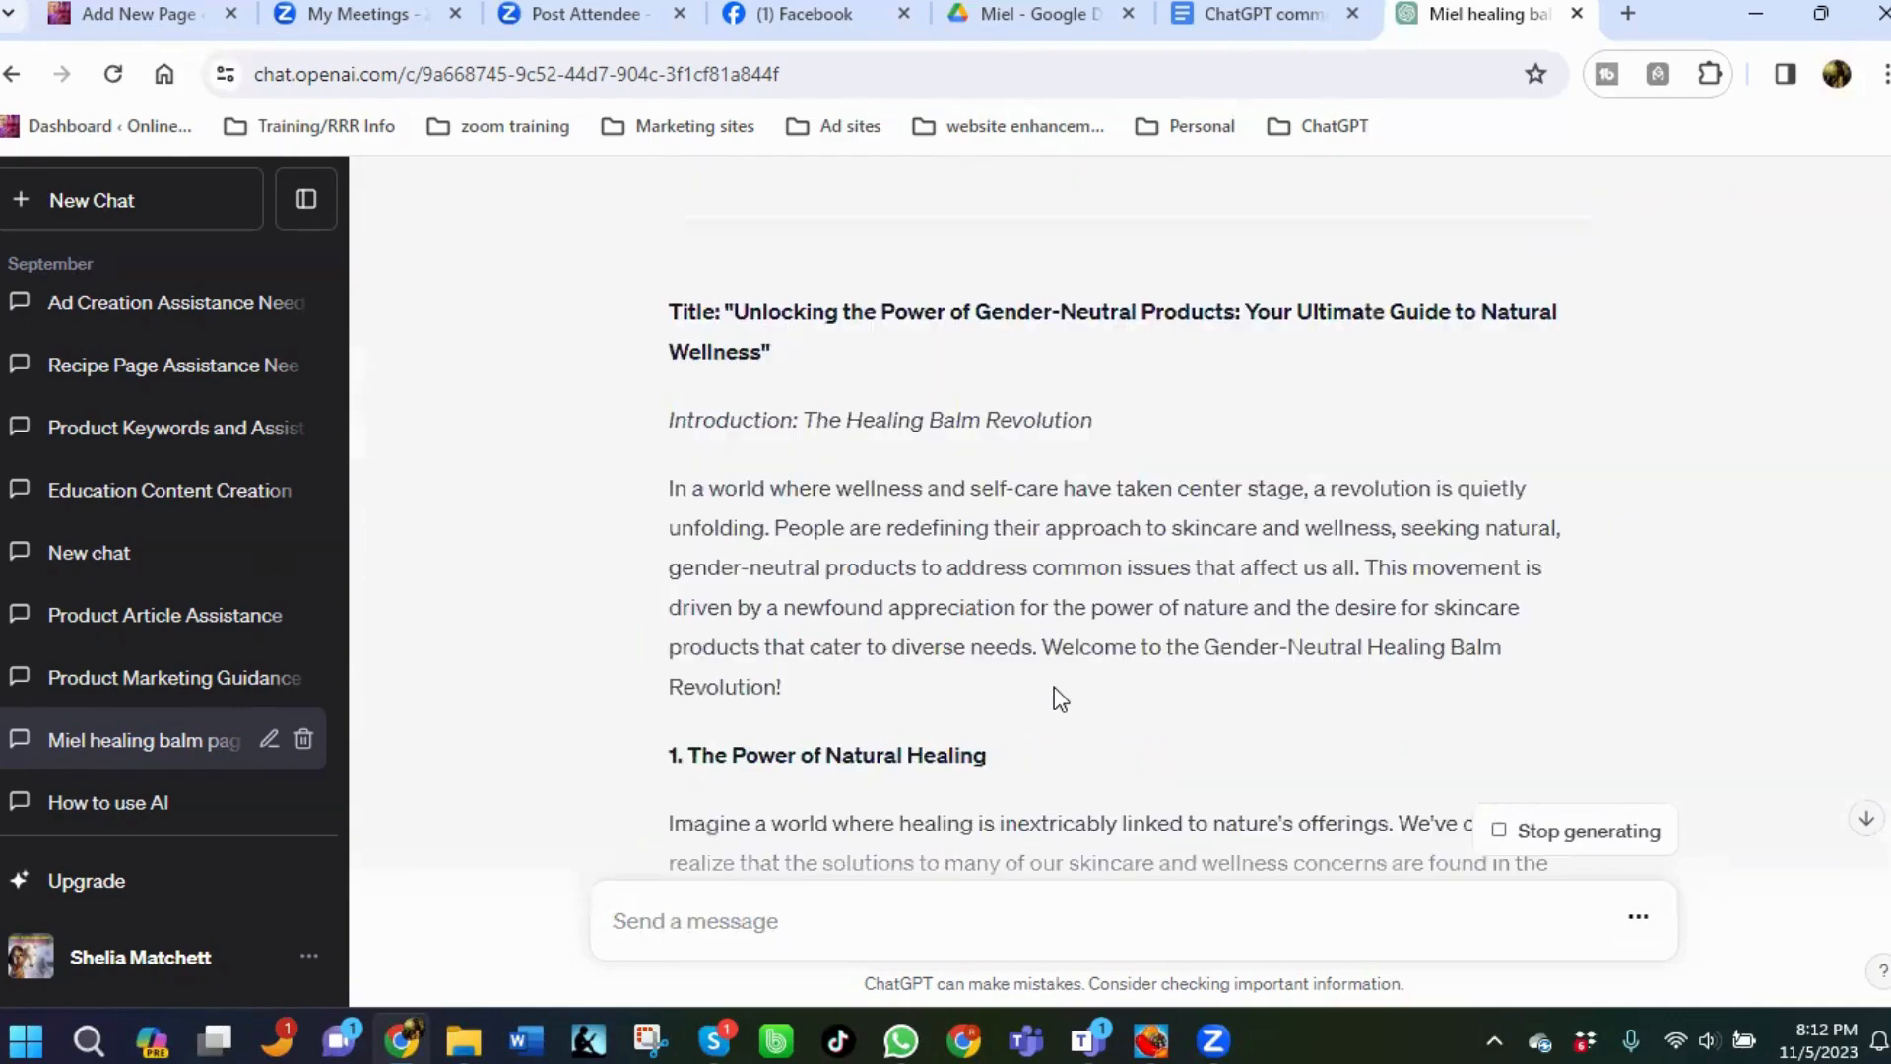
# Scroll through the reply to review the generated healing balm ad.
pyautogui.scroll(-10, 1818, 674)
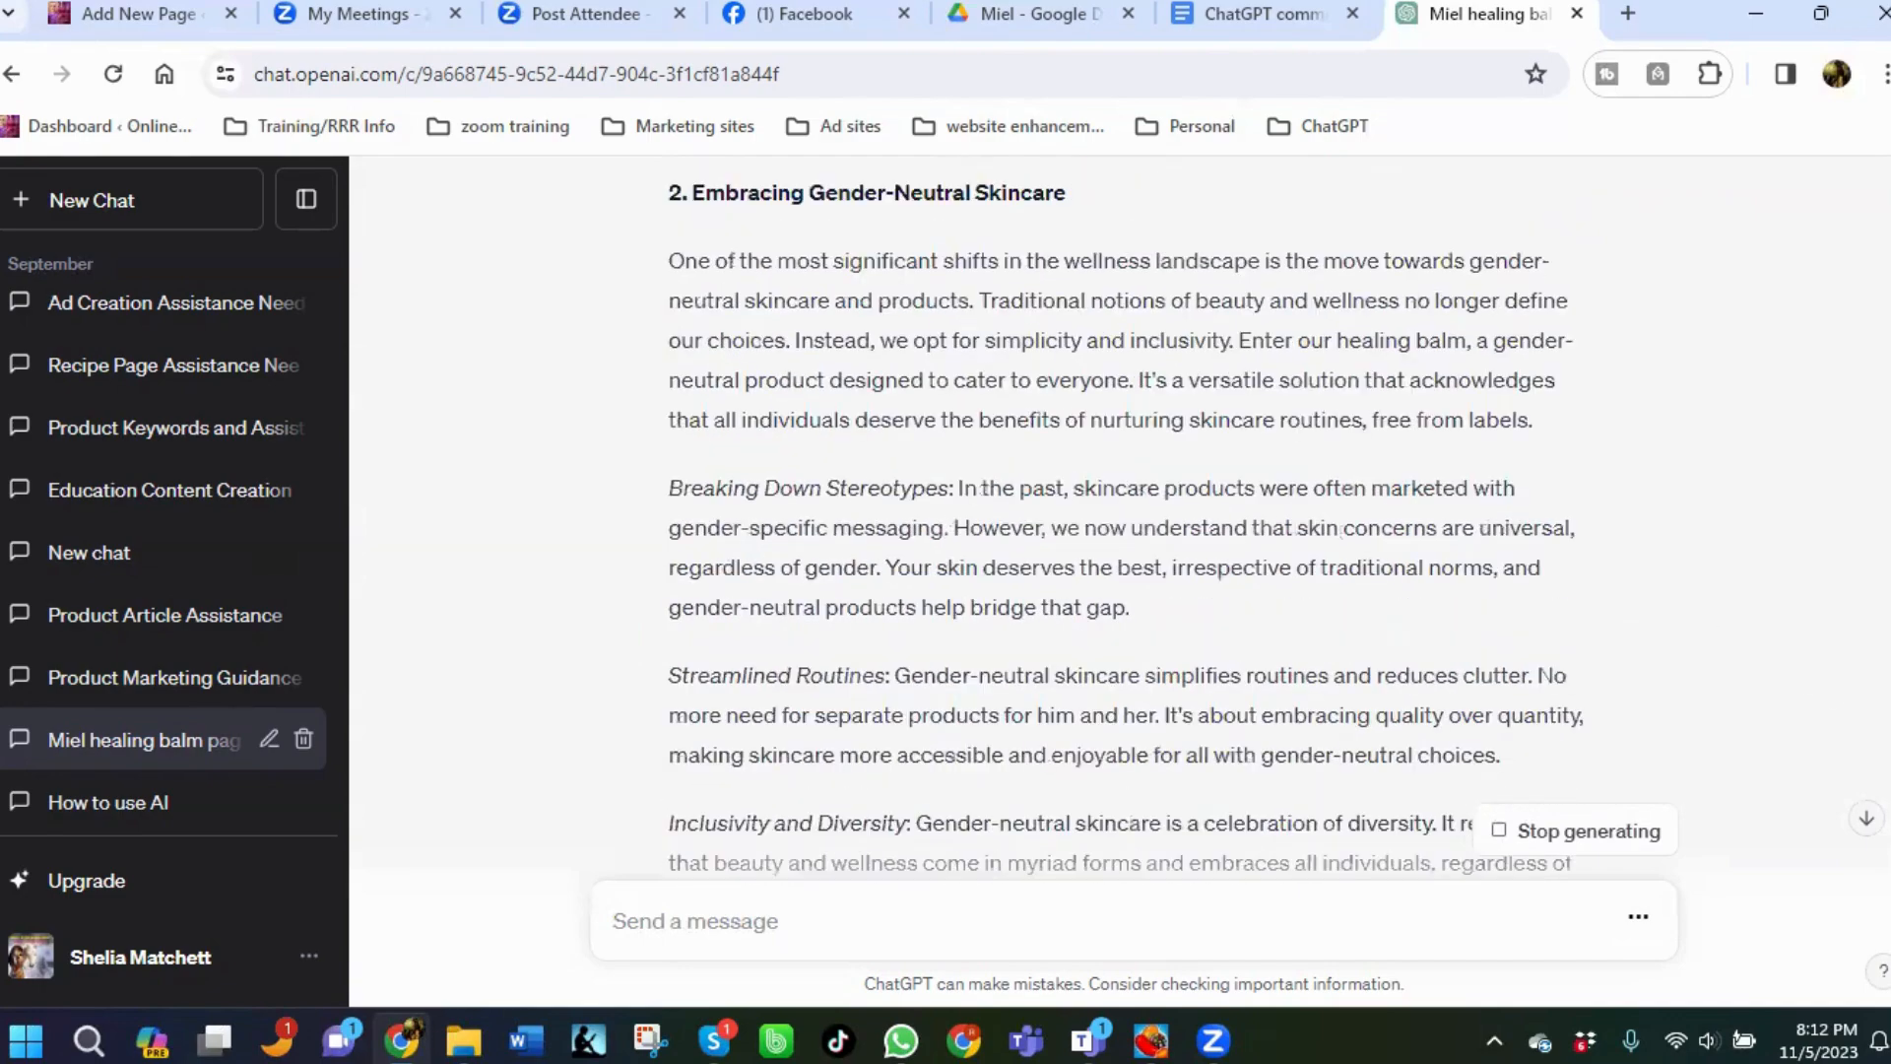
pyautogui.scroll(-20, 1120, 582)
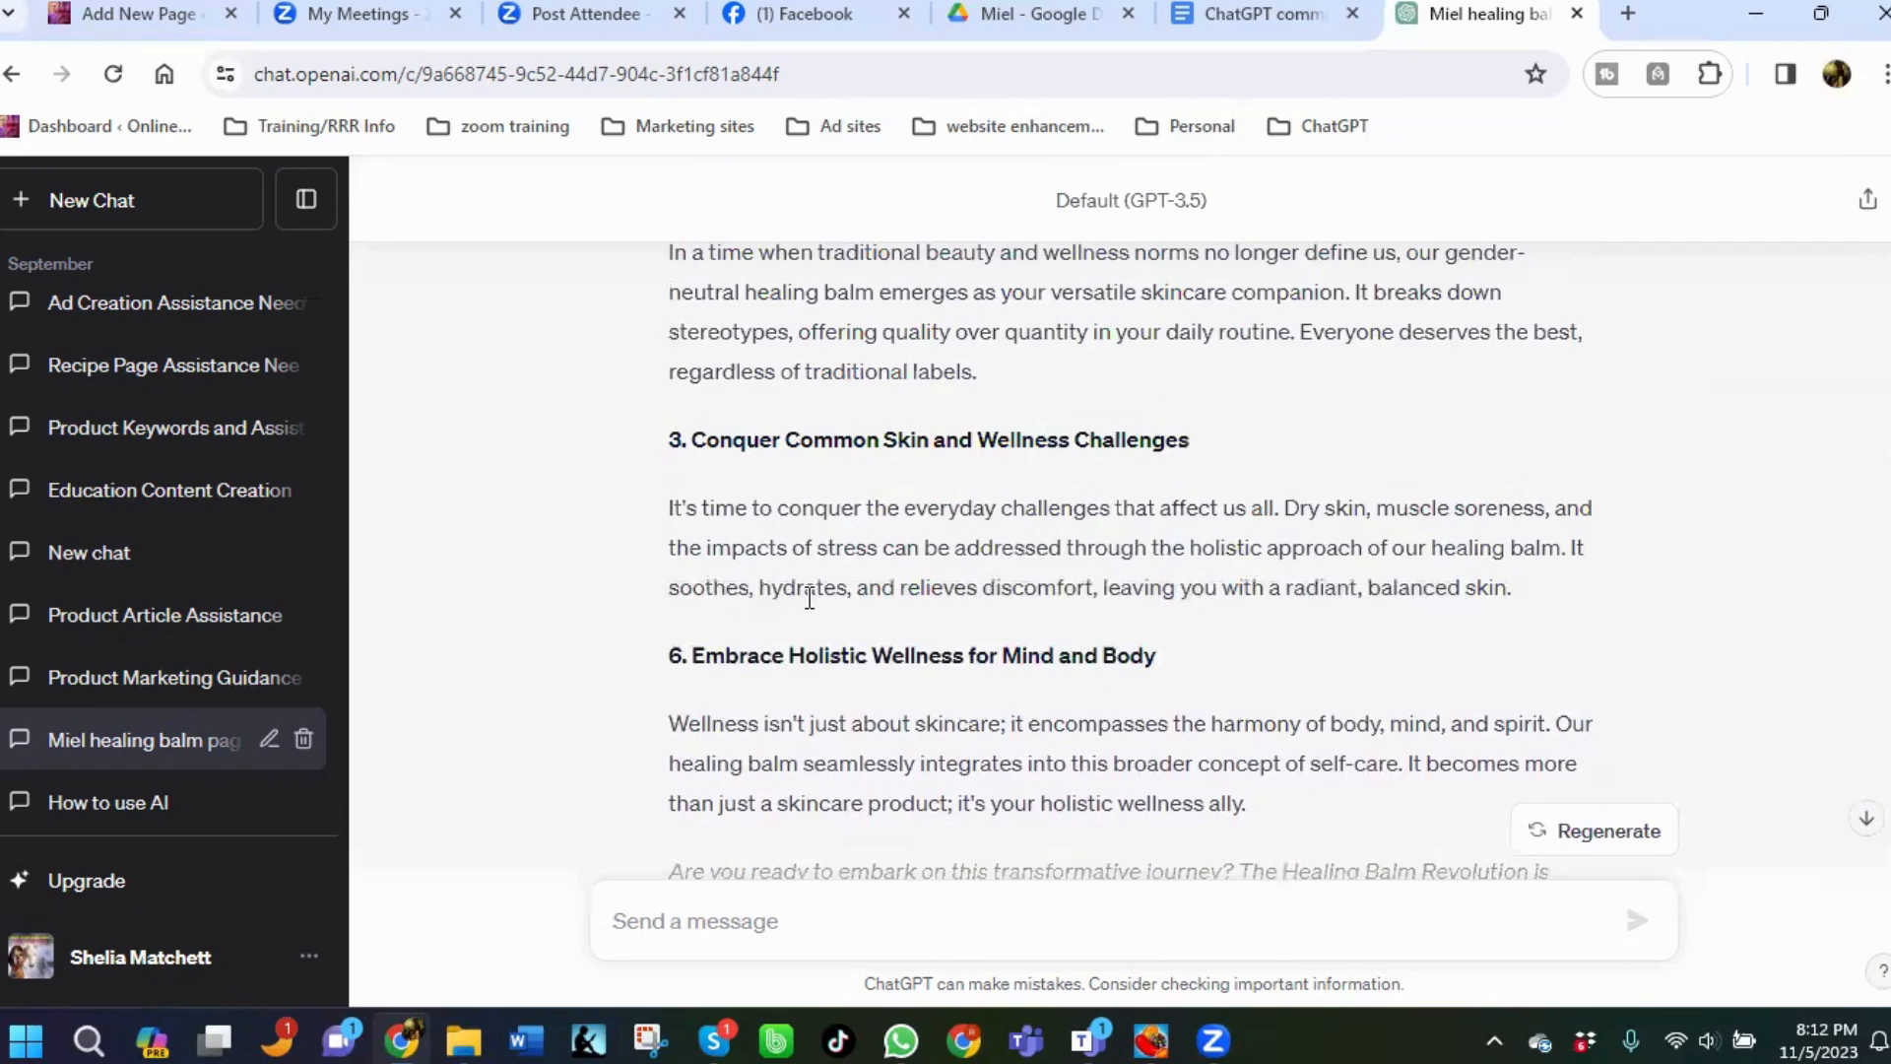
pyautogui.scroll(7, 815, 586)
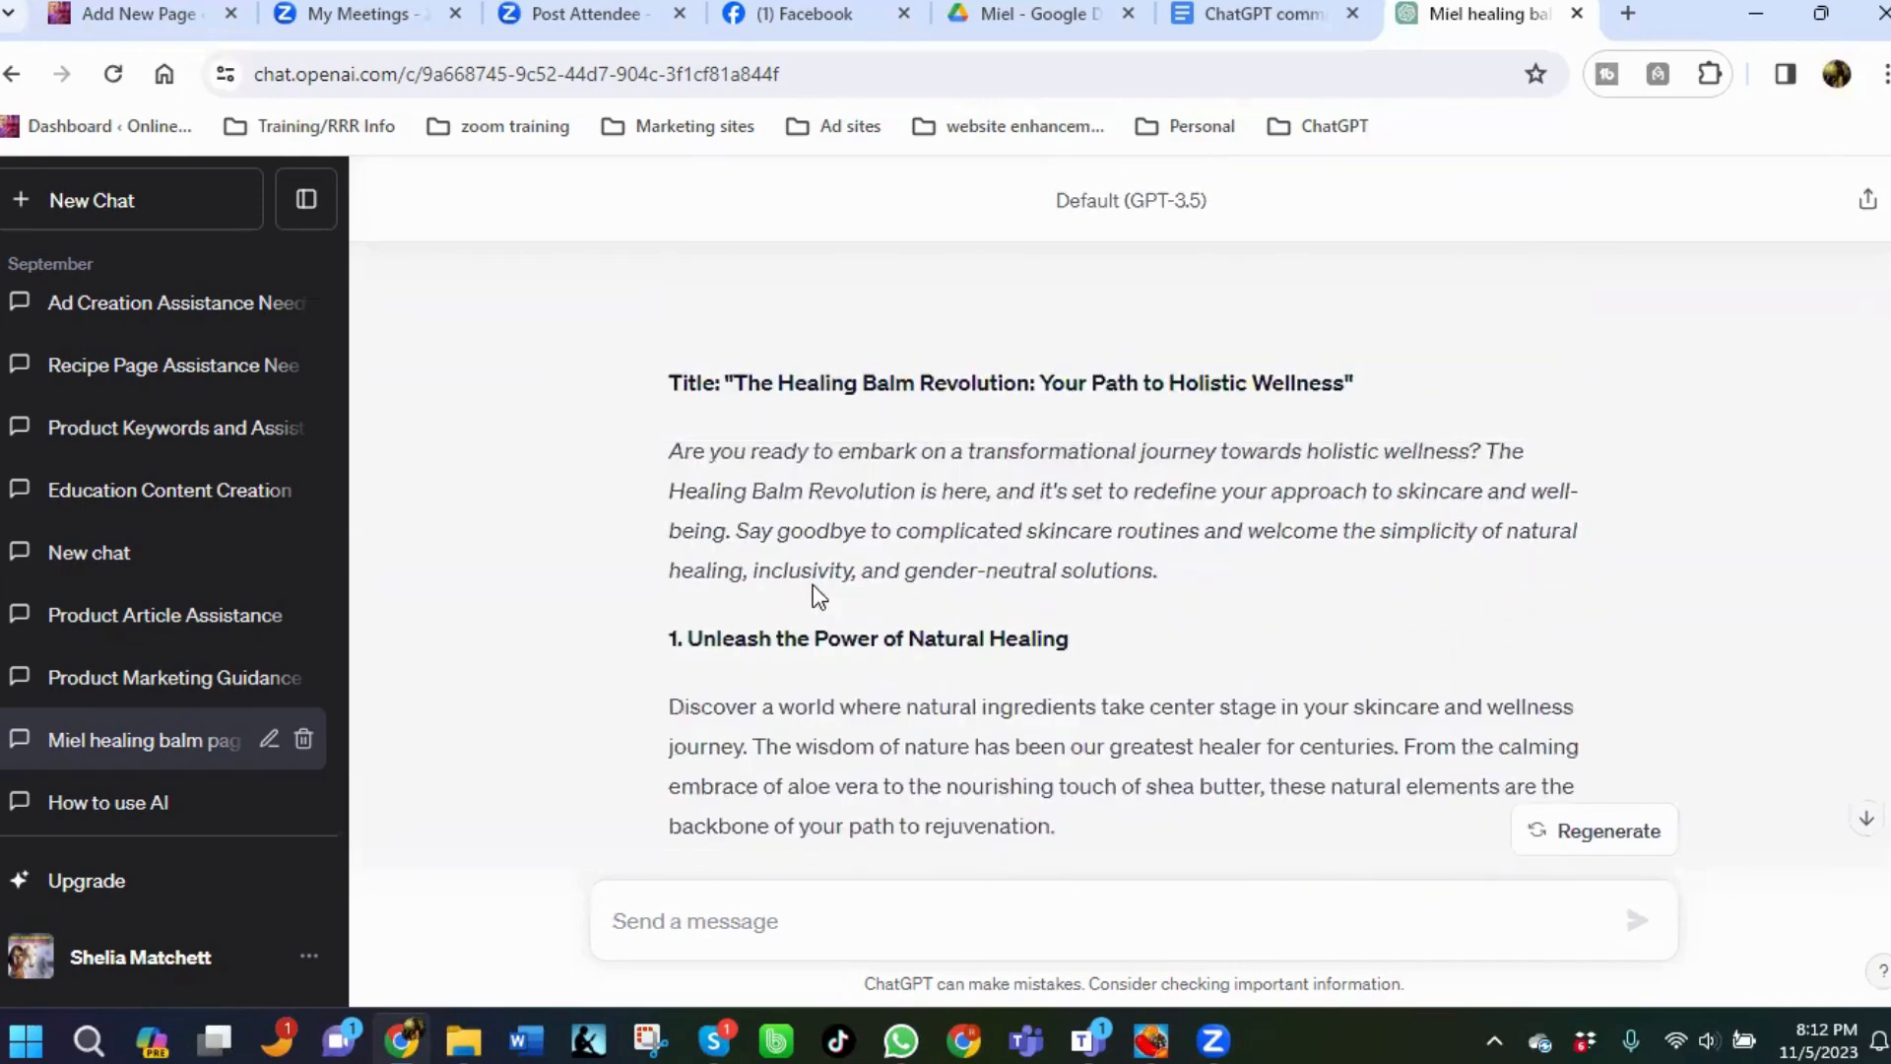
pyautogui.scroll(3, 813, 583)
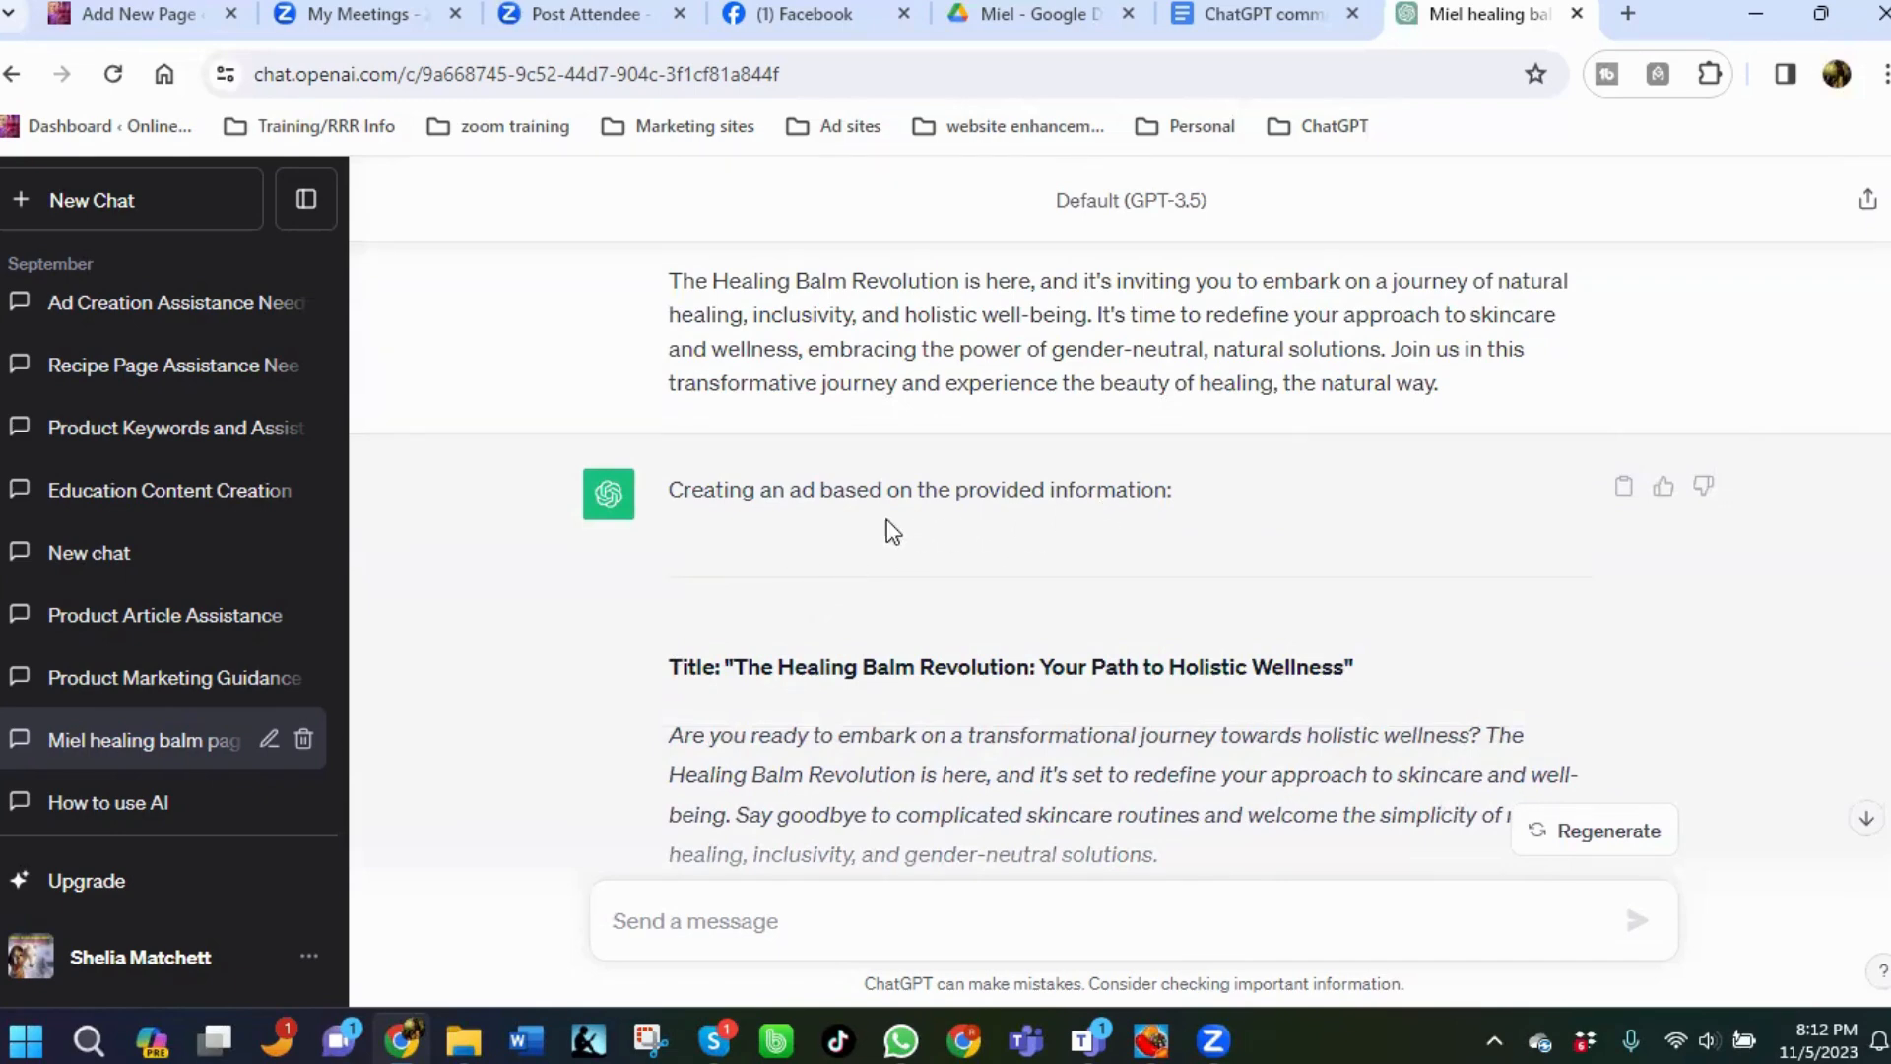
pyautogui.scroll(-4, 995, 559)
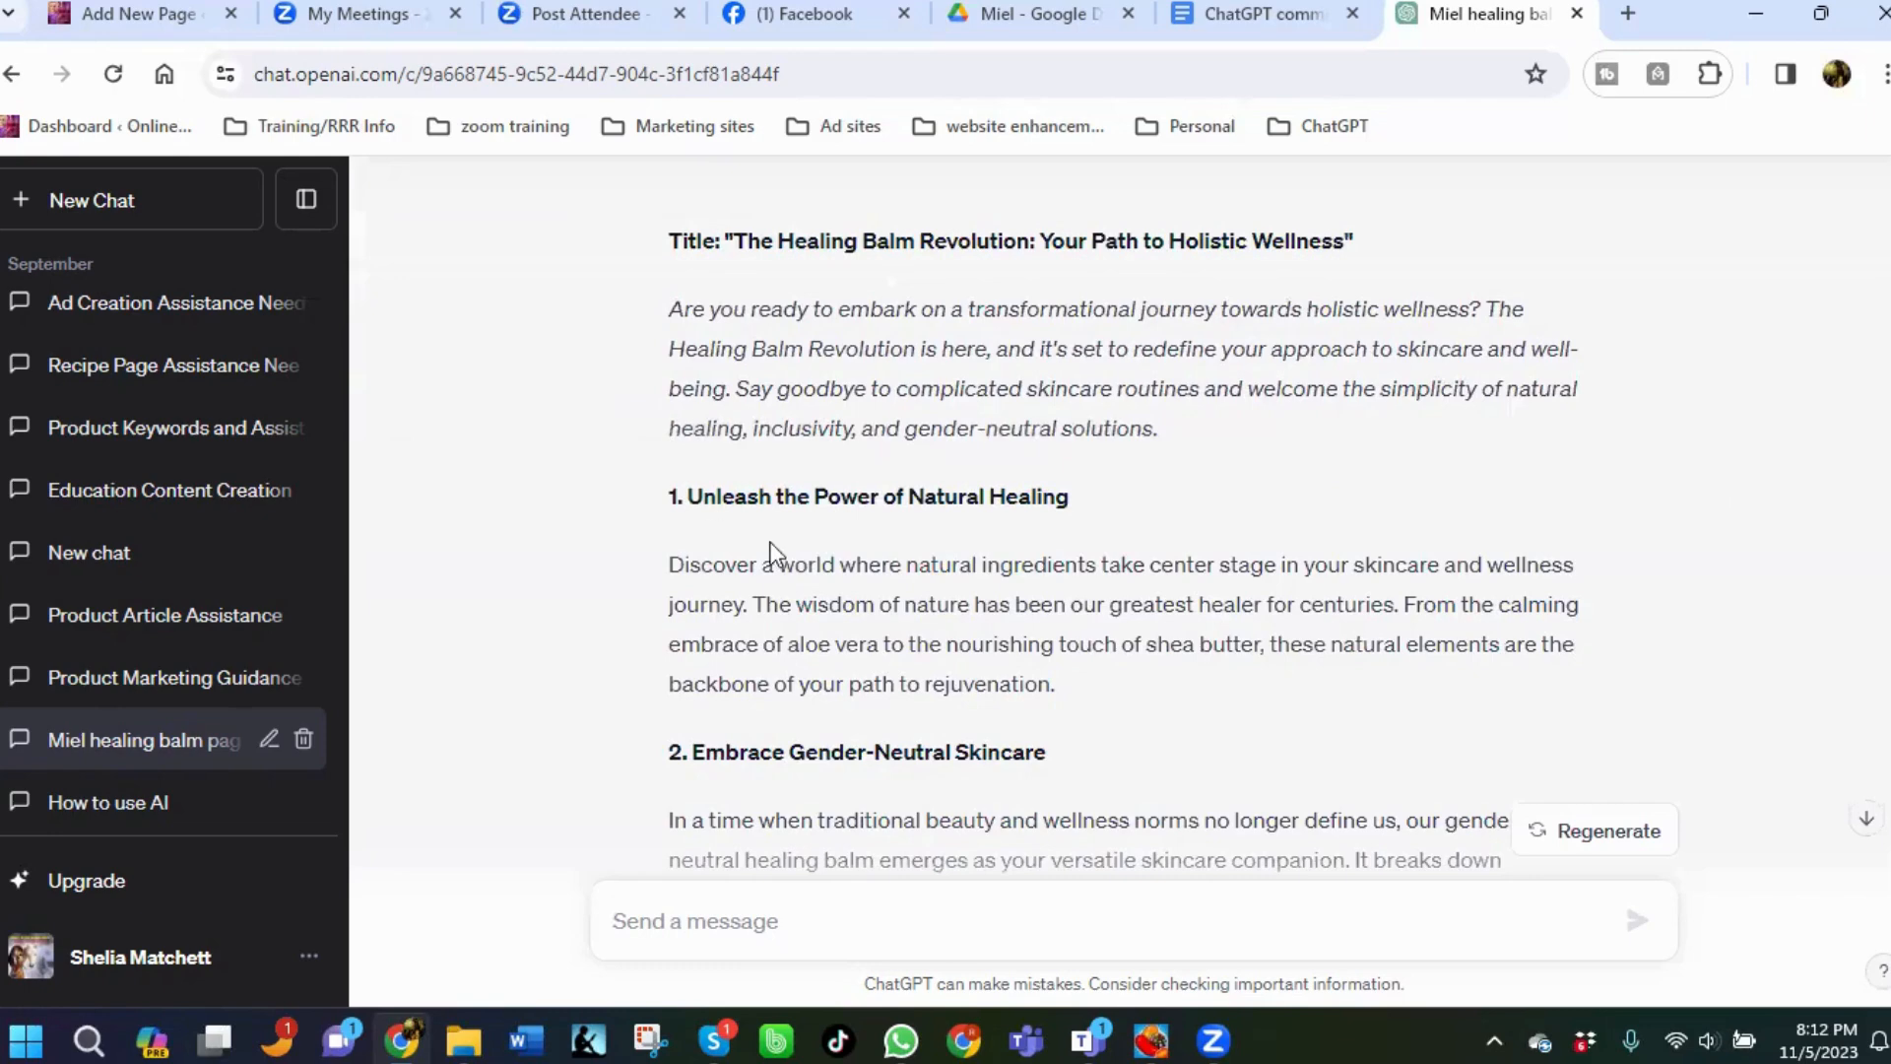
pyautogui.scroll(-10, 772, 553)
# Send the message "are these ads based on the B.A.N.K system? If not, can we recreate them using that coding platform, please?".
pyautogui.click(771, 921)
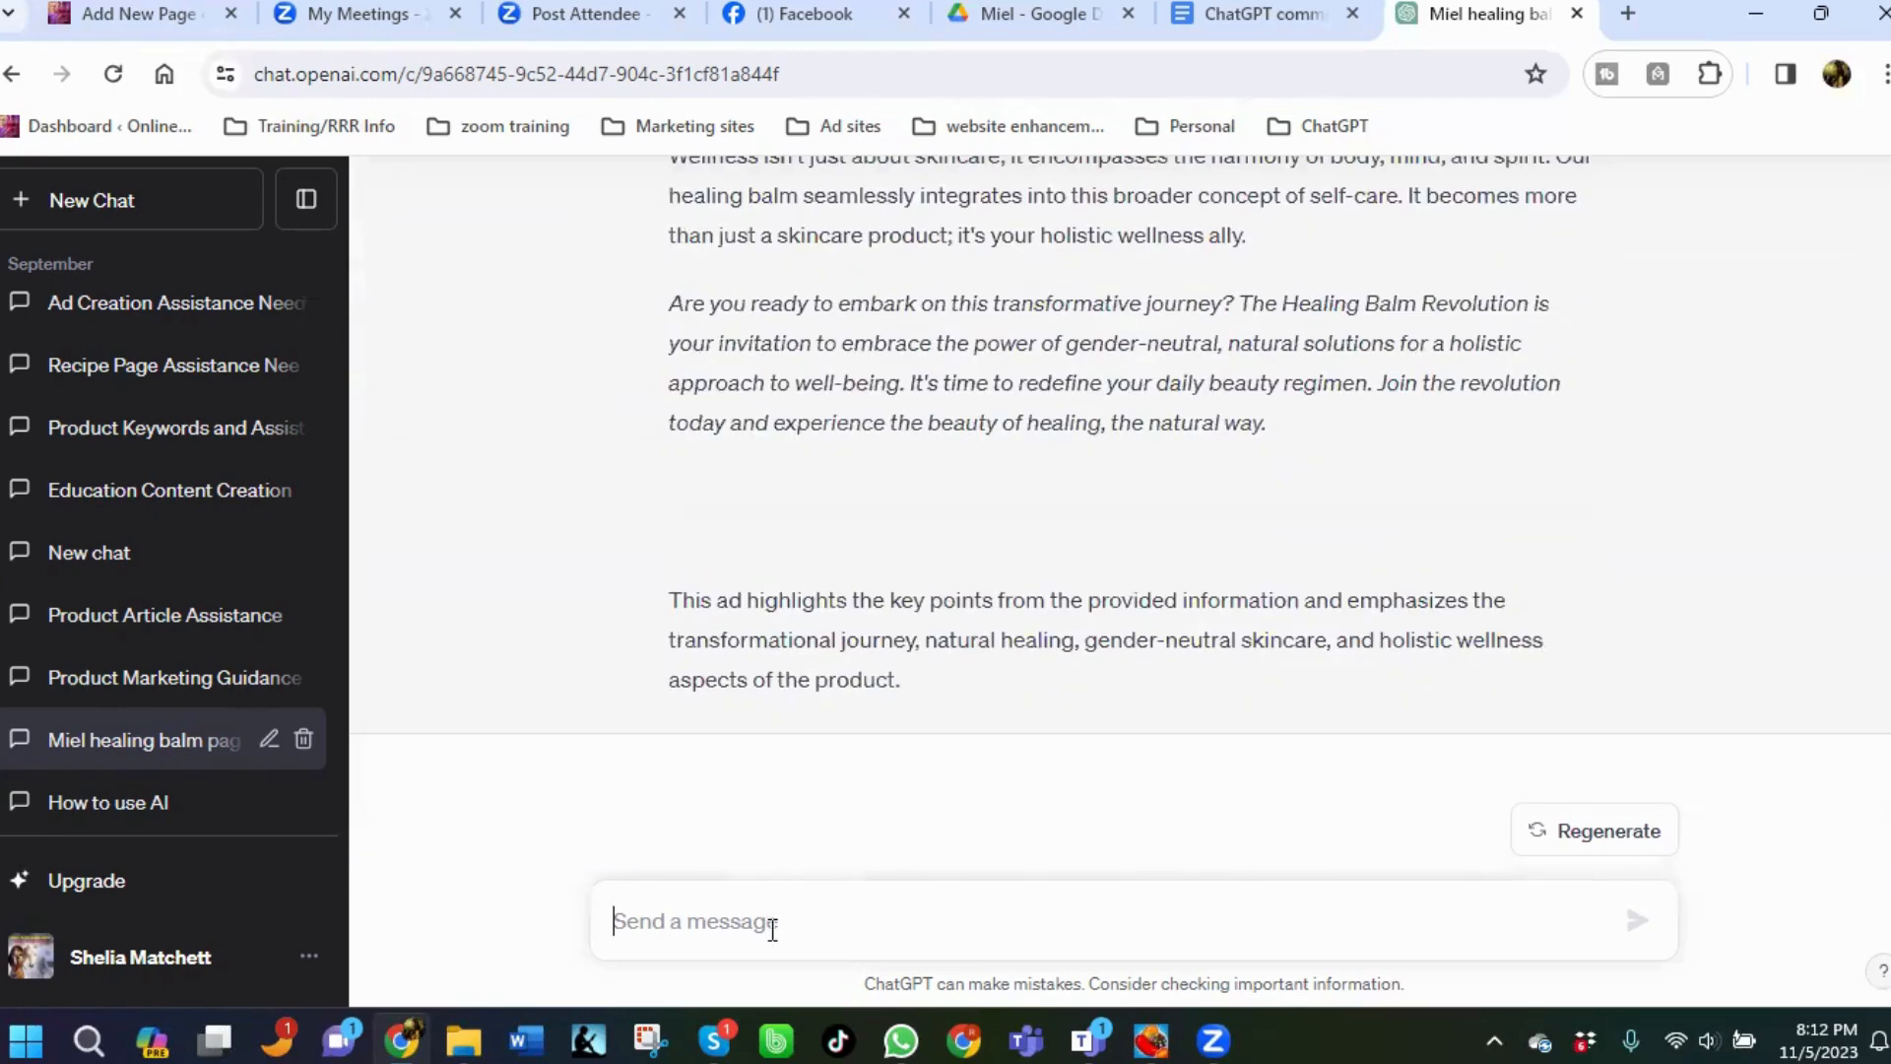
pyautogui.write('Sre')
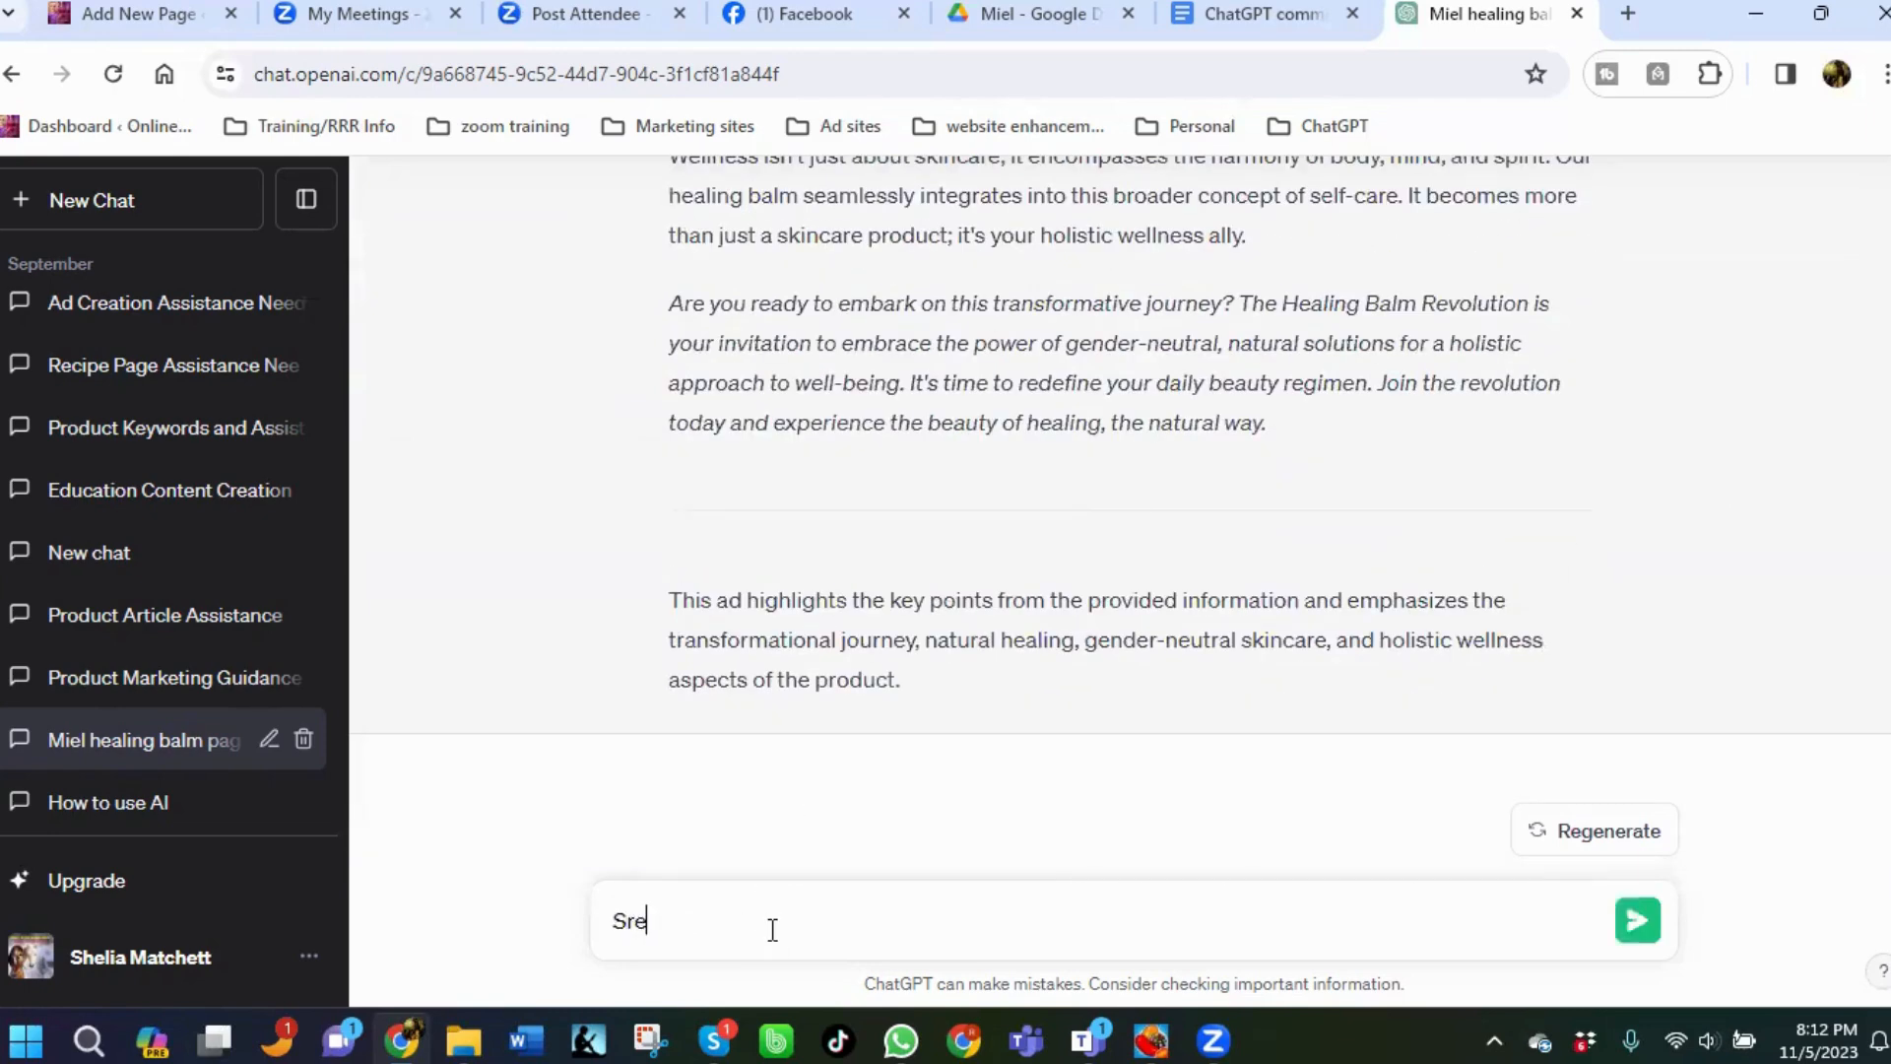
pyautogui.press('BackSpace')
pyautogui.press('BackSpace')
pyautogui.press('BackSpace')
pyautogui.write('are these ads based on')
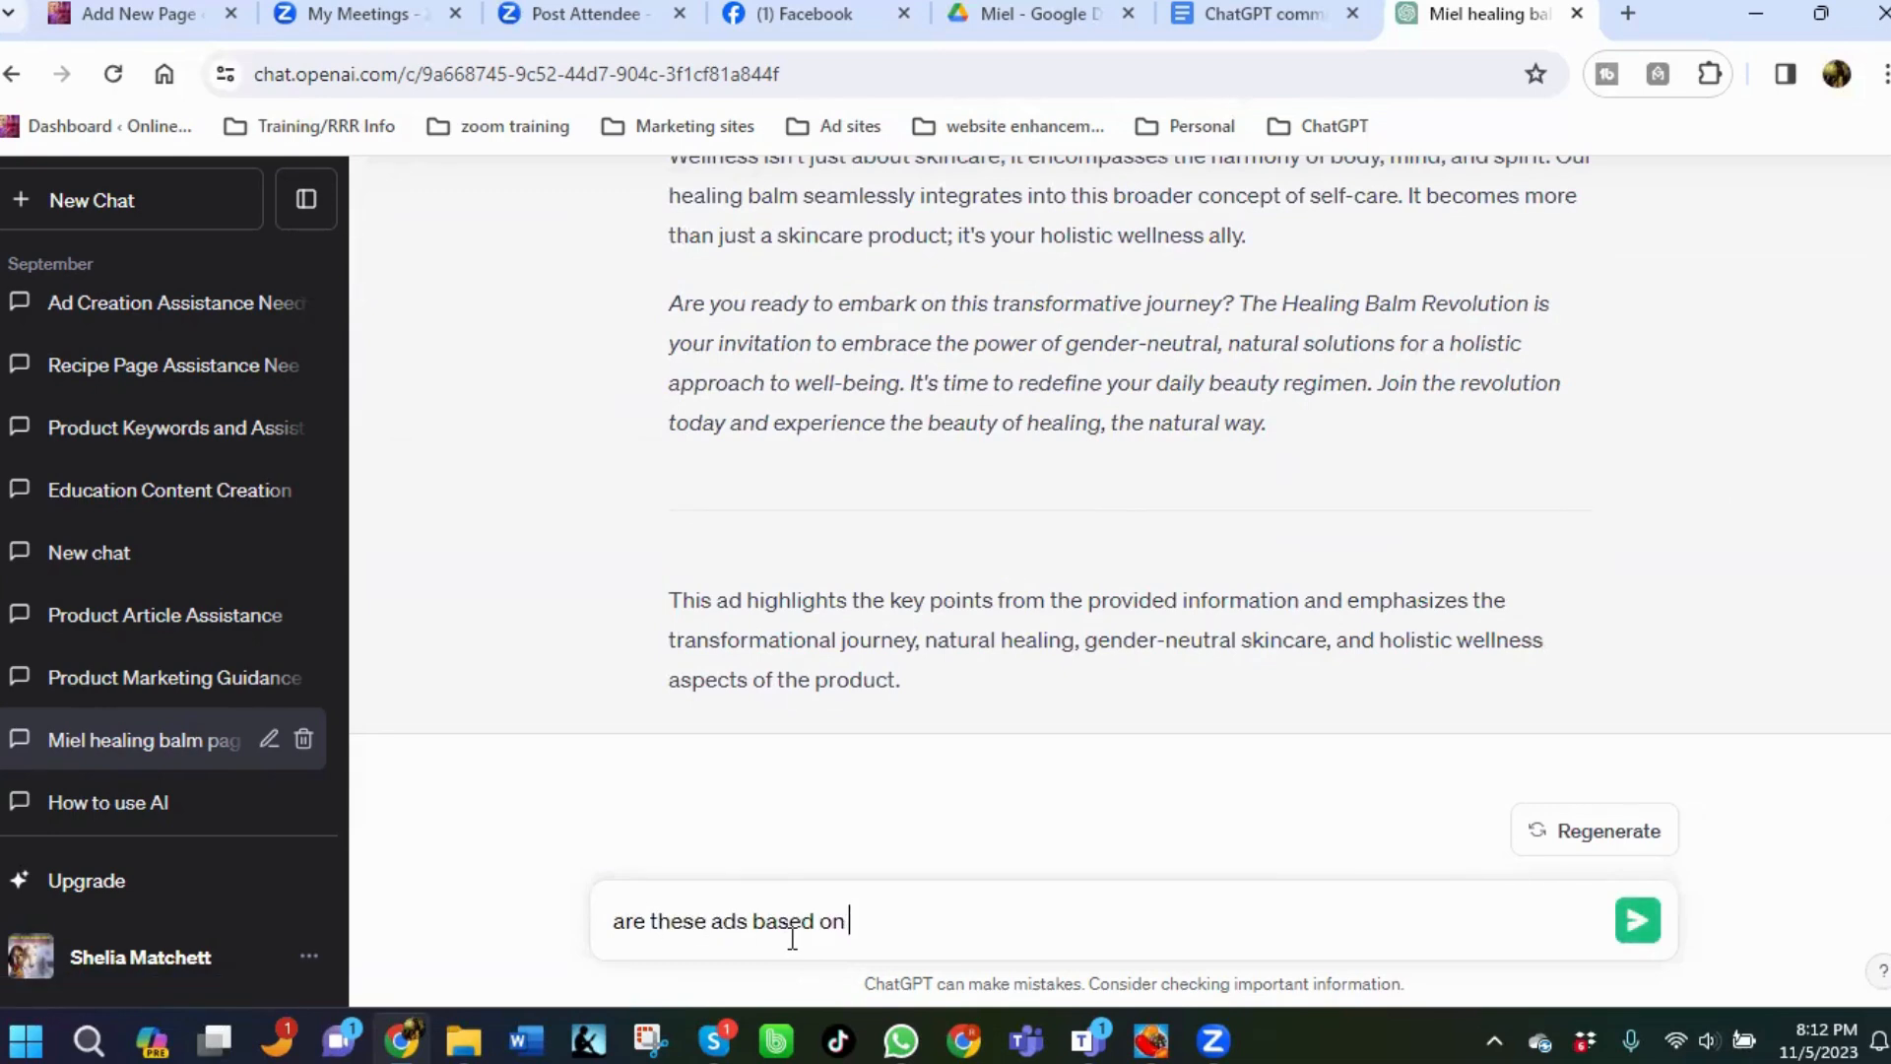
pyautogui.write('tthe B')
pyautogui.press('BackSpace')
pyautogui.press('BackSpace')
pyautogui.write('B')
pyautogui.press('BackSpace')
pyautogui.write('B.A.N.K system? ')
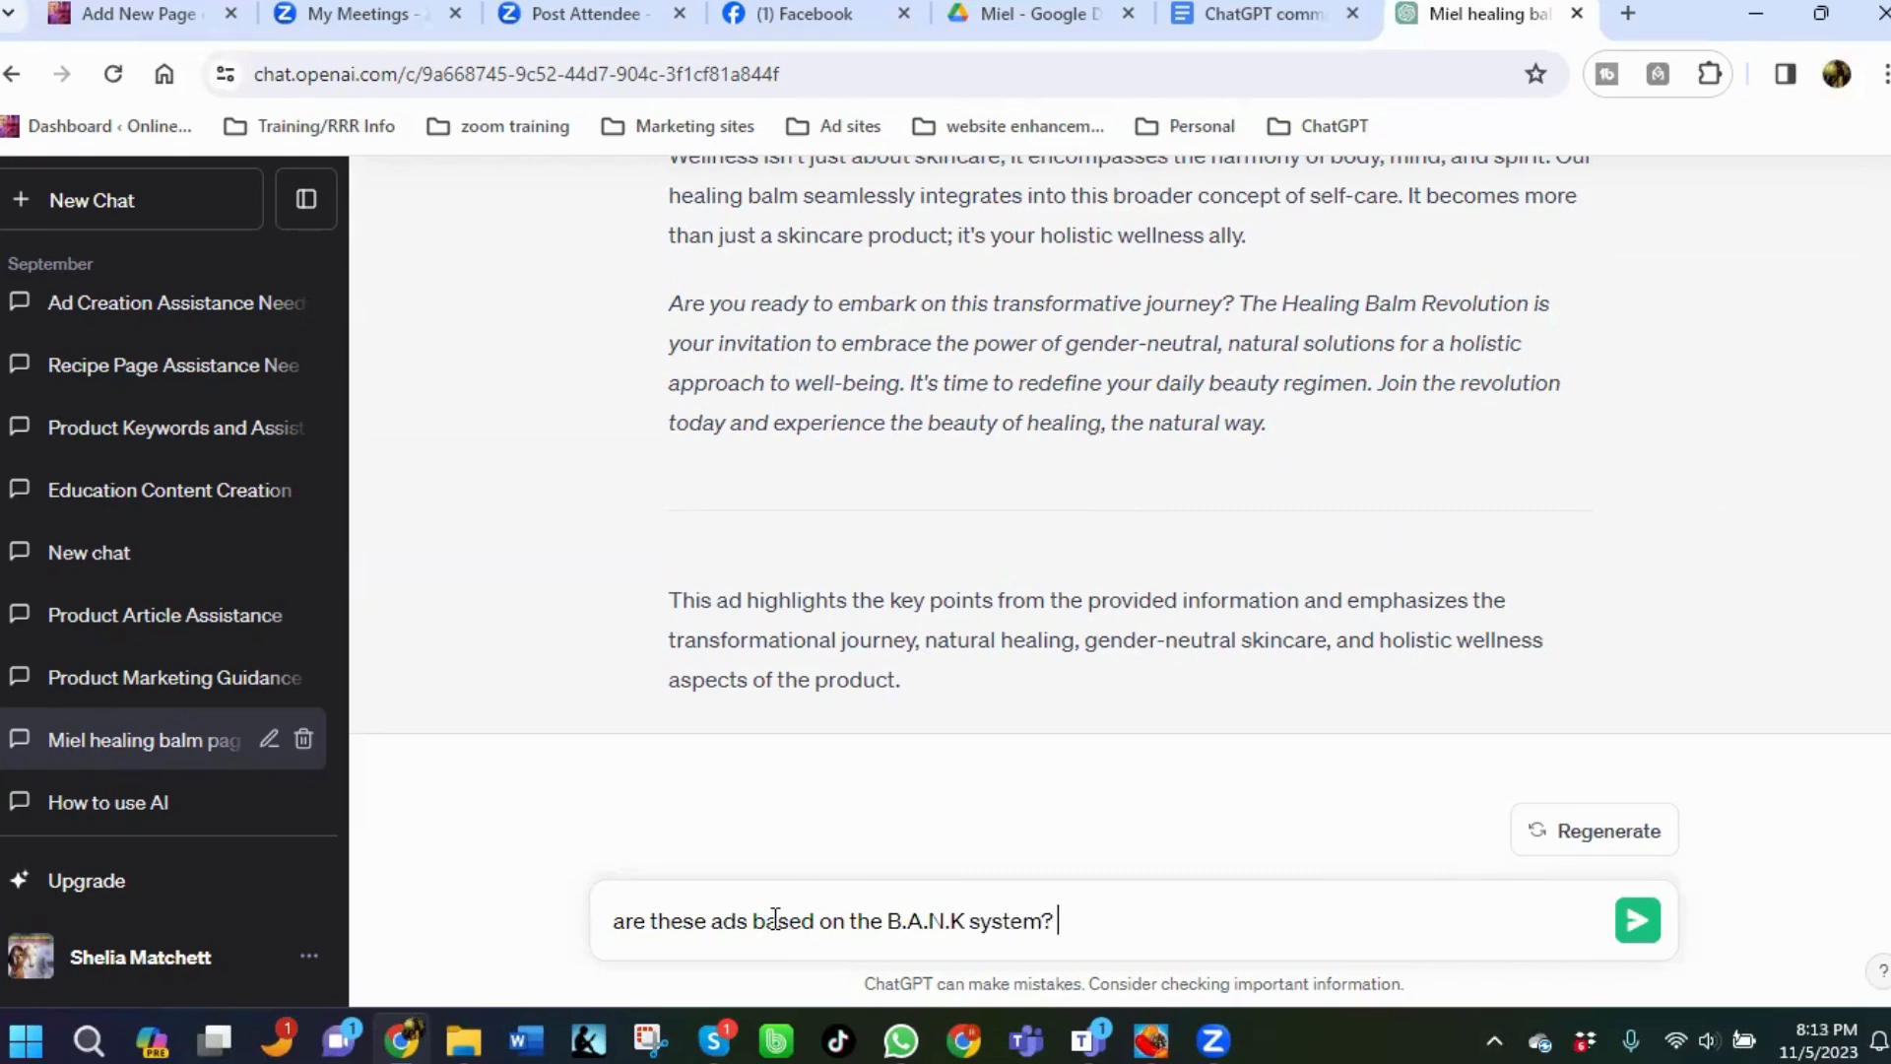
pyautogui.write('If not, can we recreate')
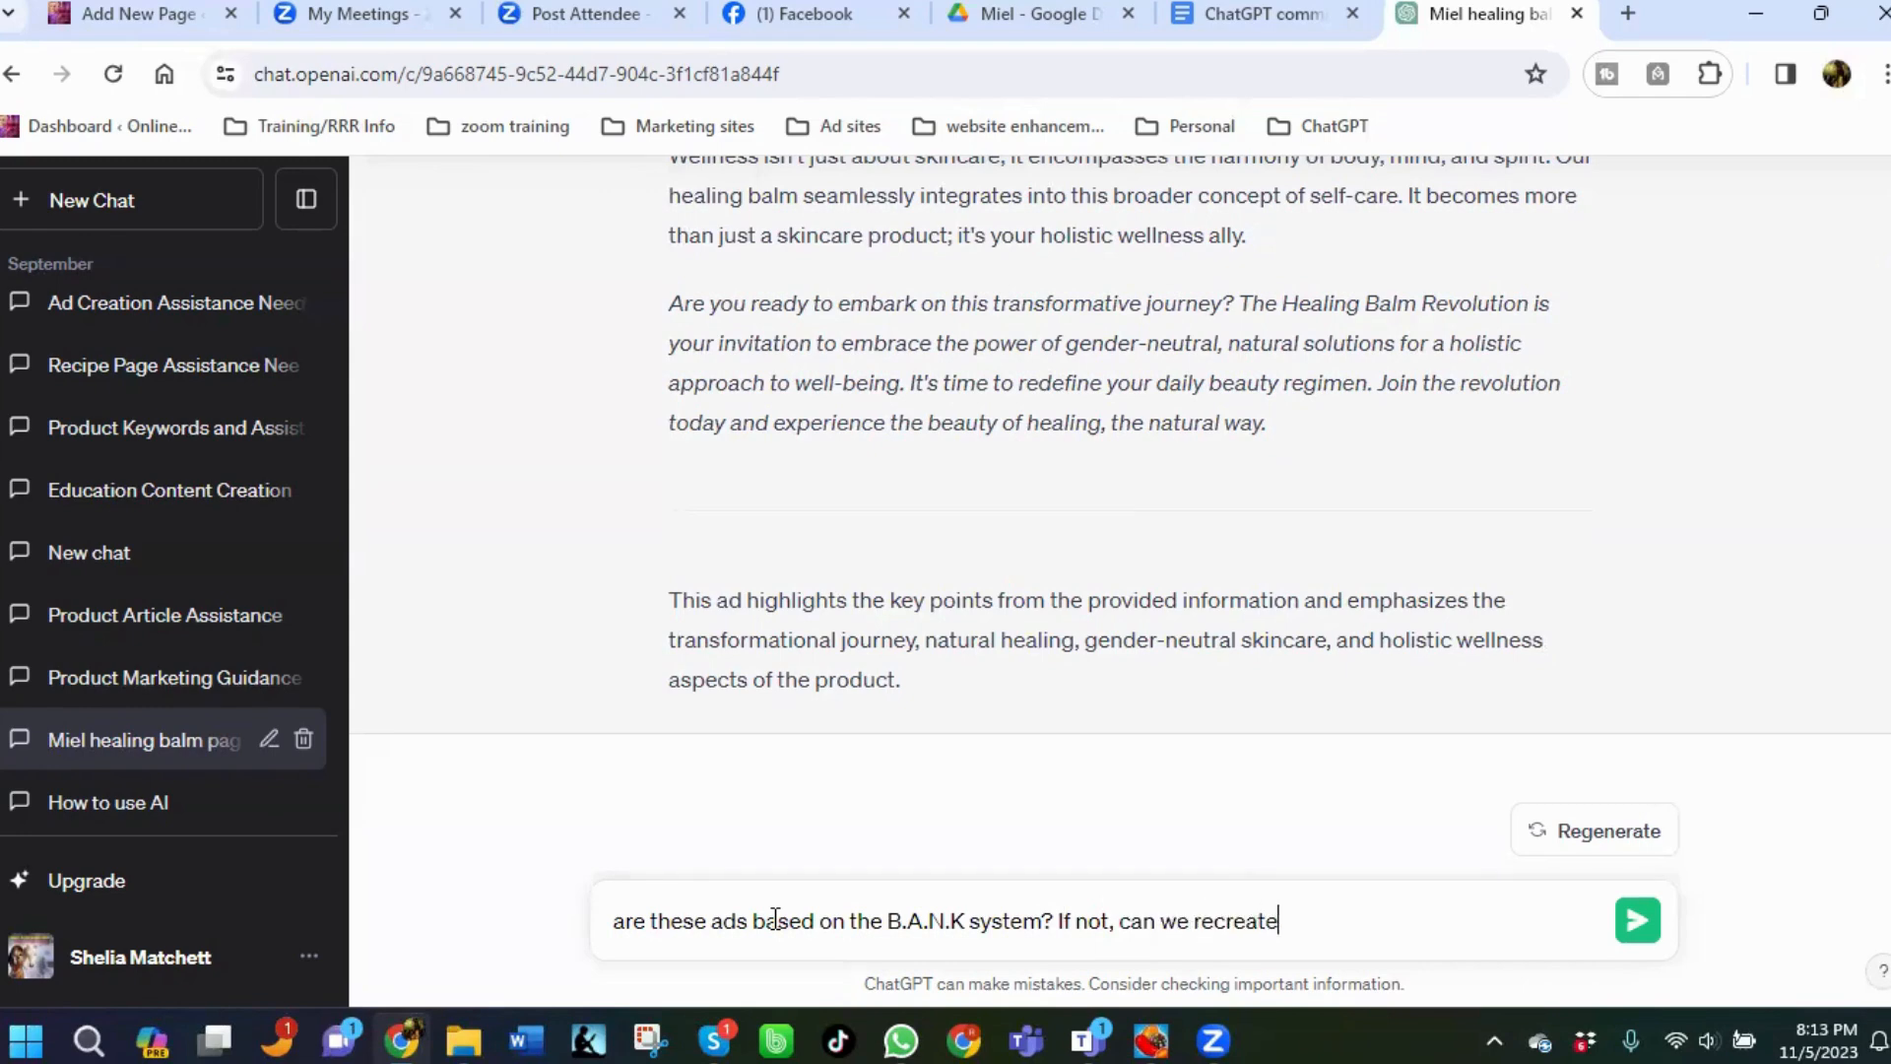
pyautogui.write(' them using tha')
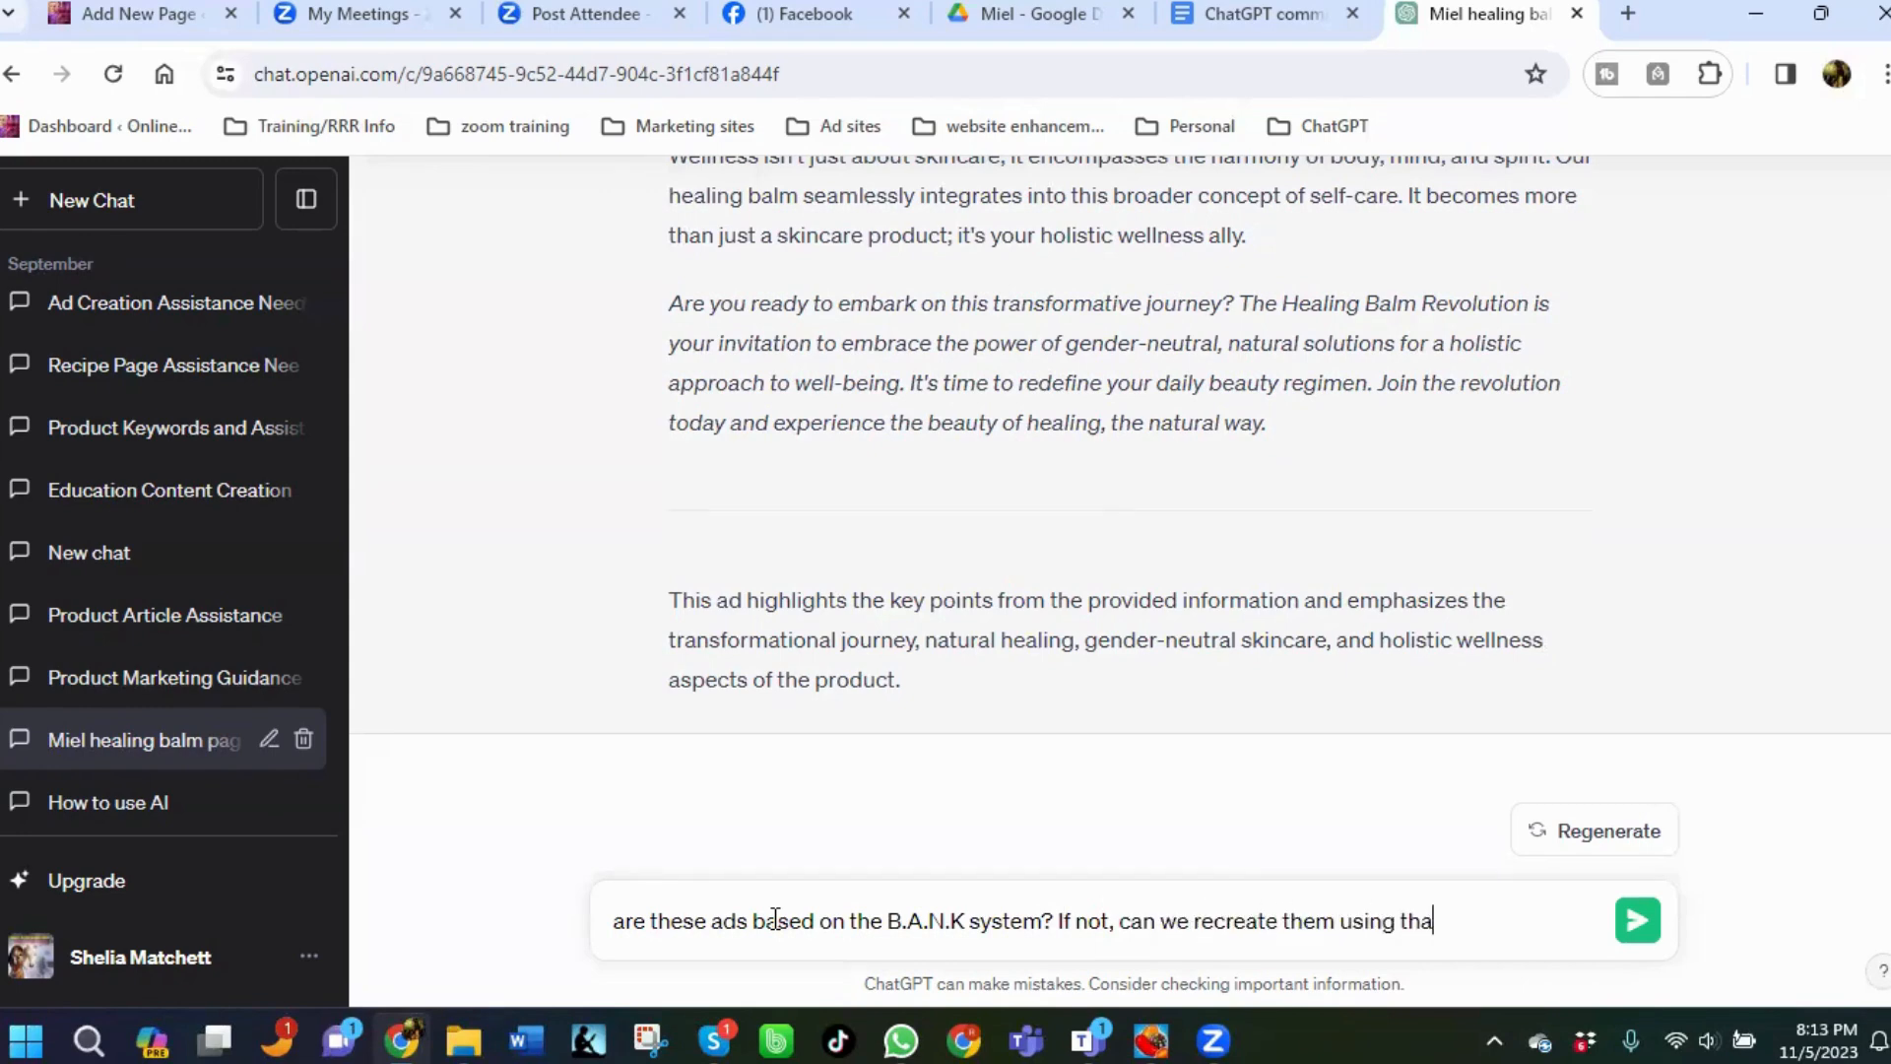
pyautogui.write('t coding platfo')
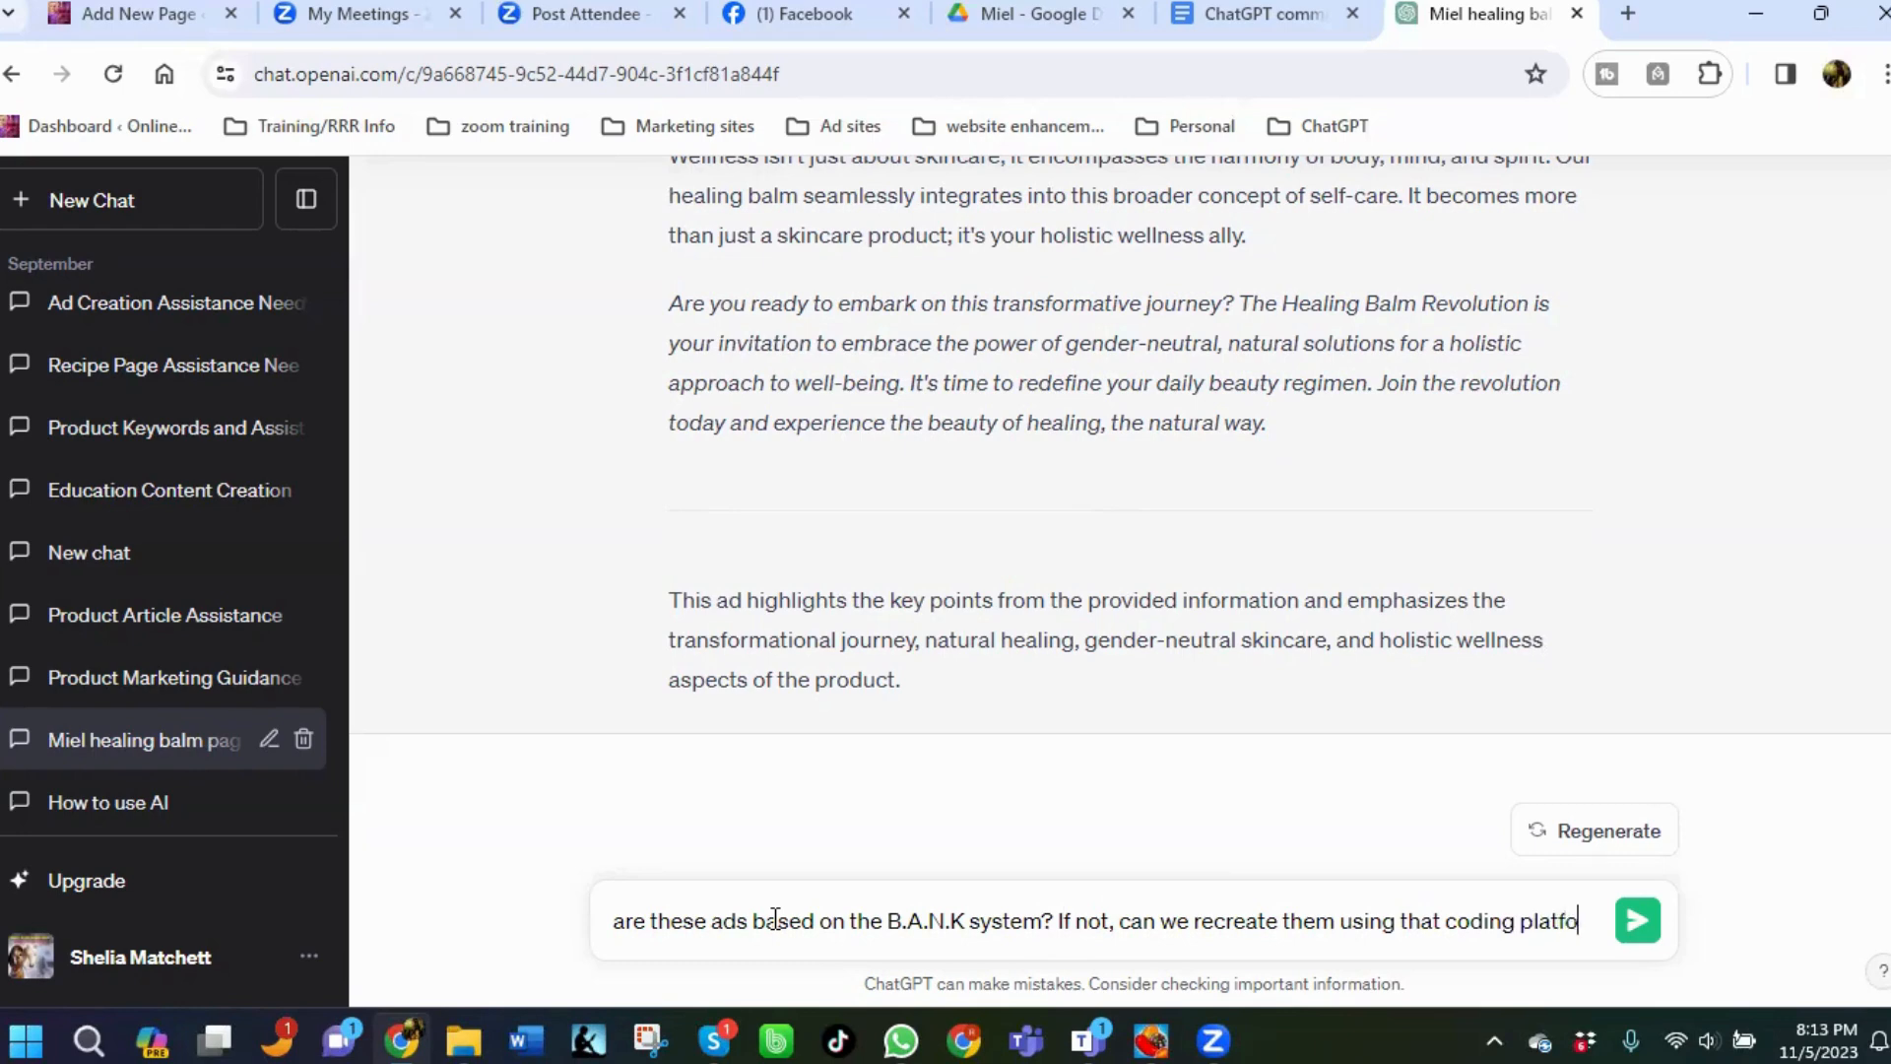
pyautogui.write('rm?')
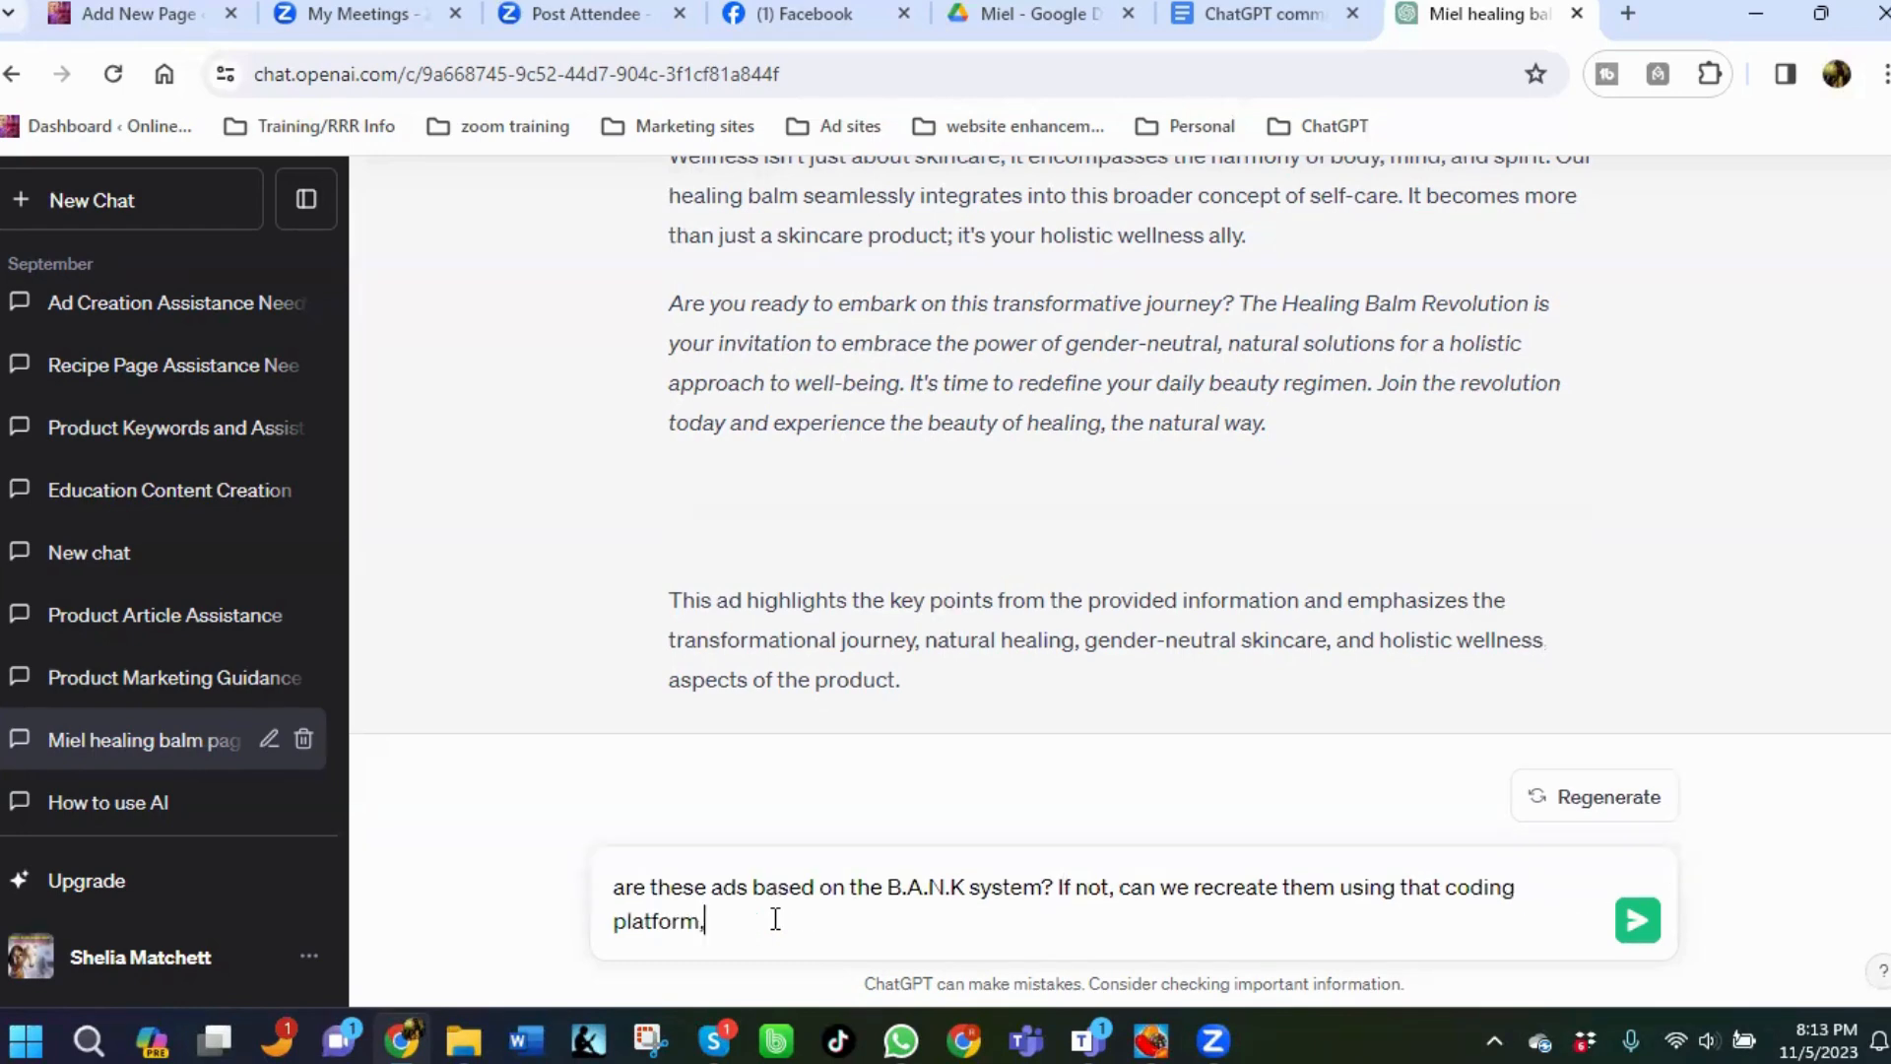
pyautogui.press('BackSpace')
pyautogui.write(', please?')
pyautogui.press('Return')
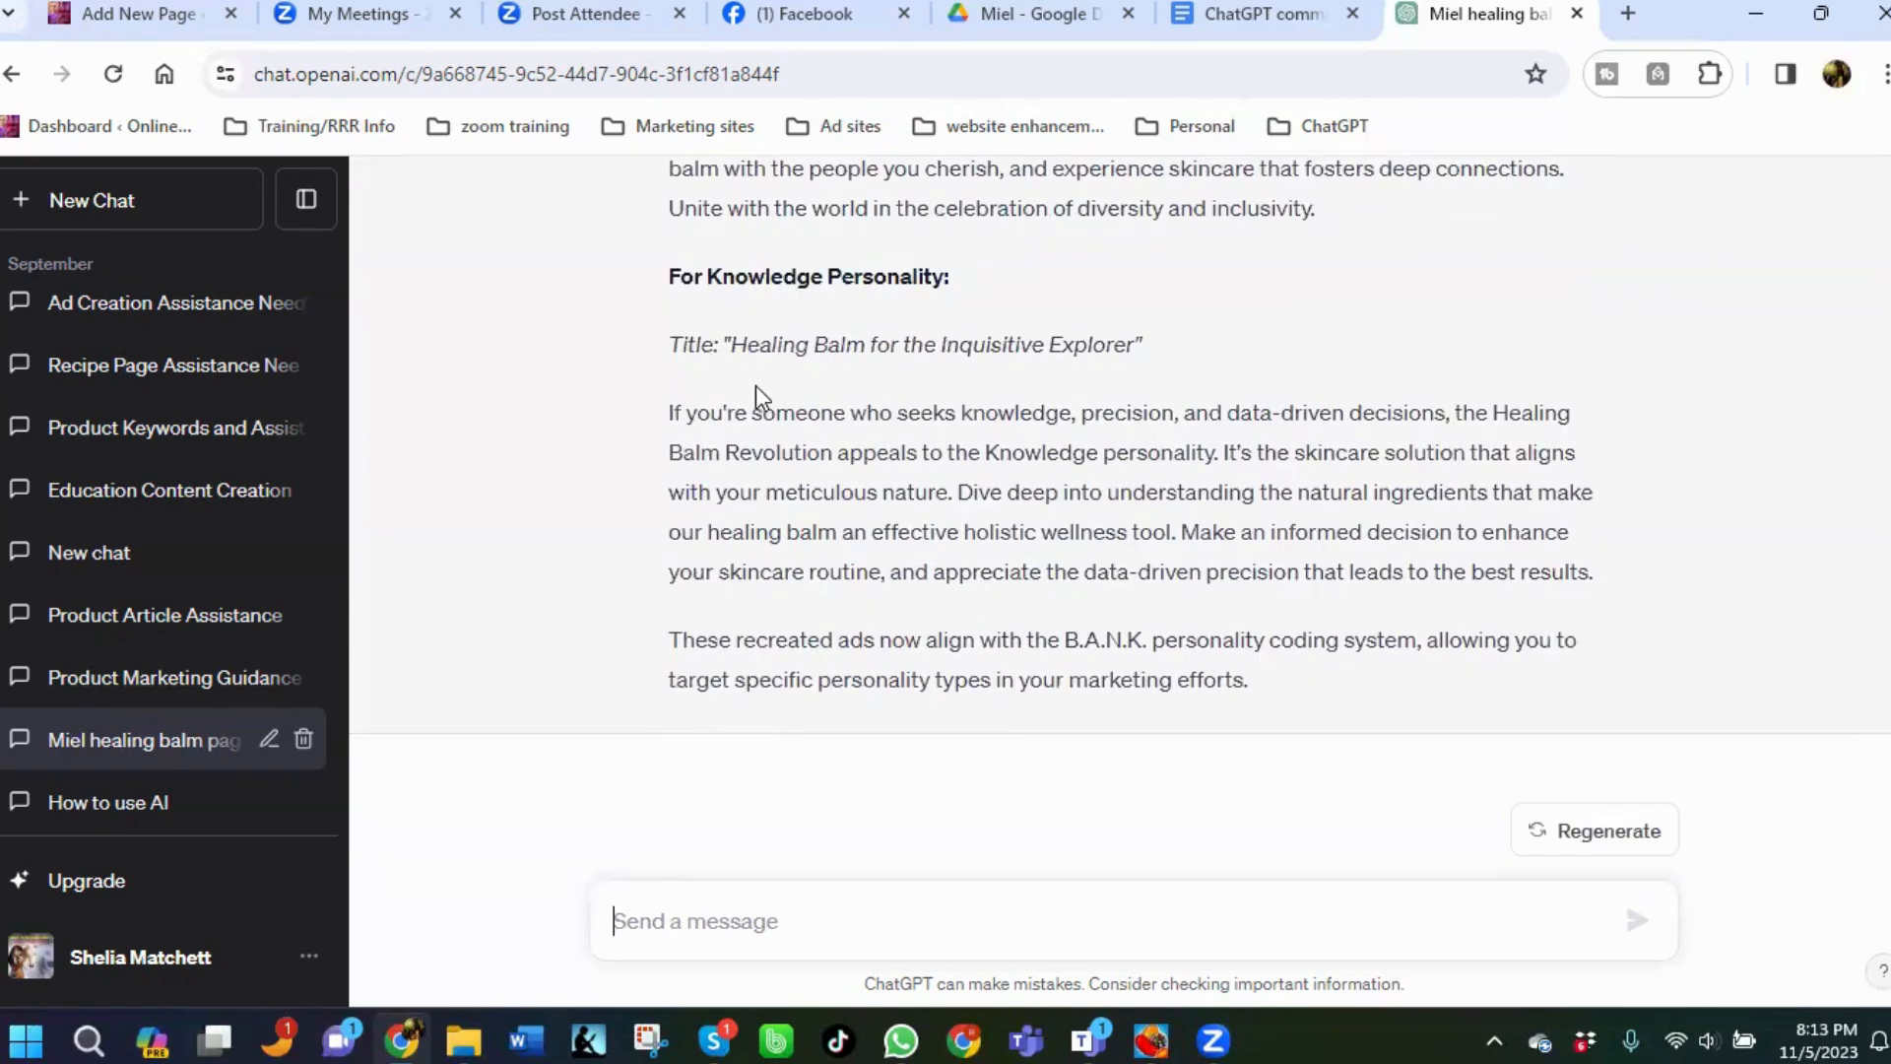
# Scroll through the reply to review the recreated ads for each B.A.N.K. personality type.
pyautogui.scroll(6, 801, 499)
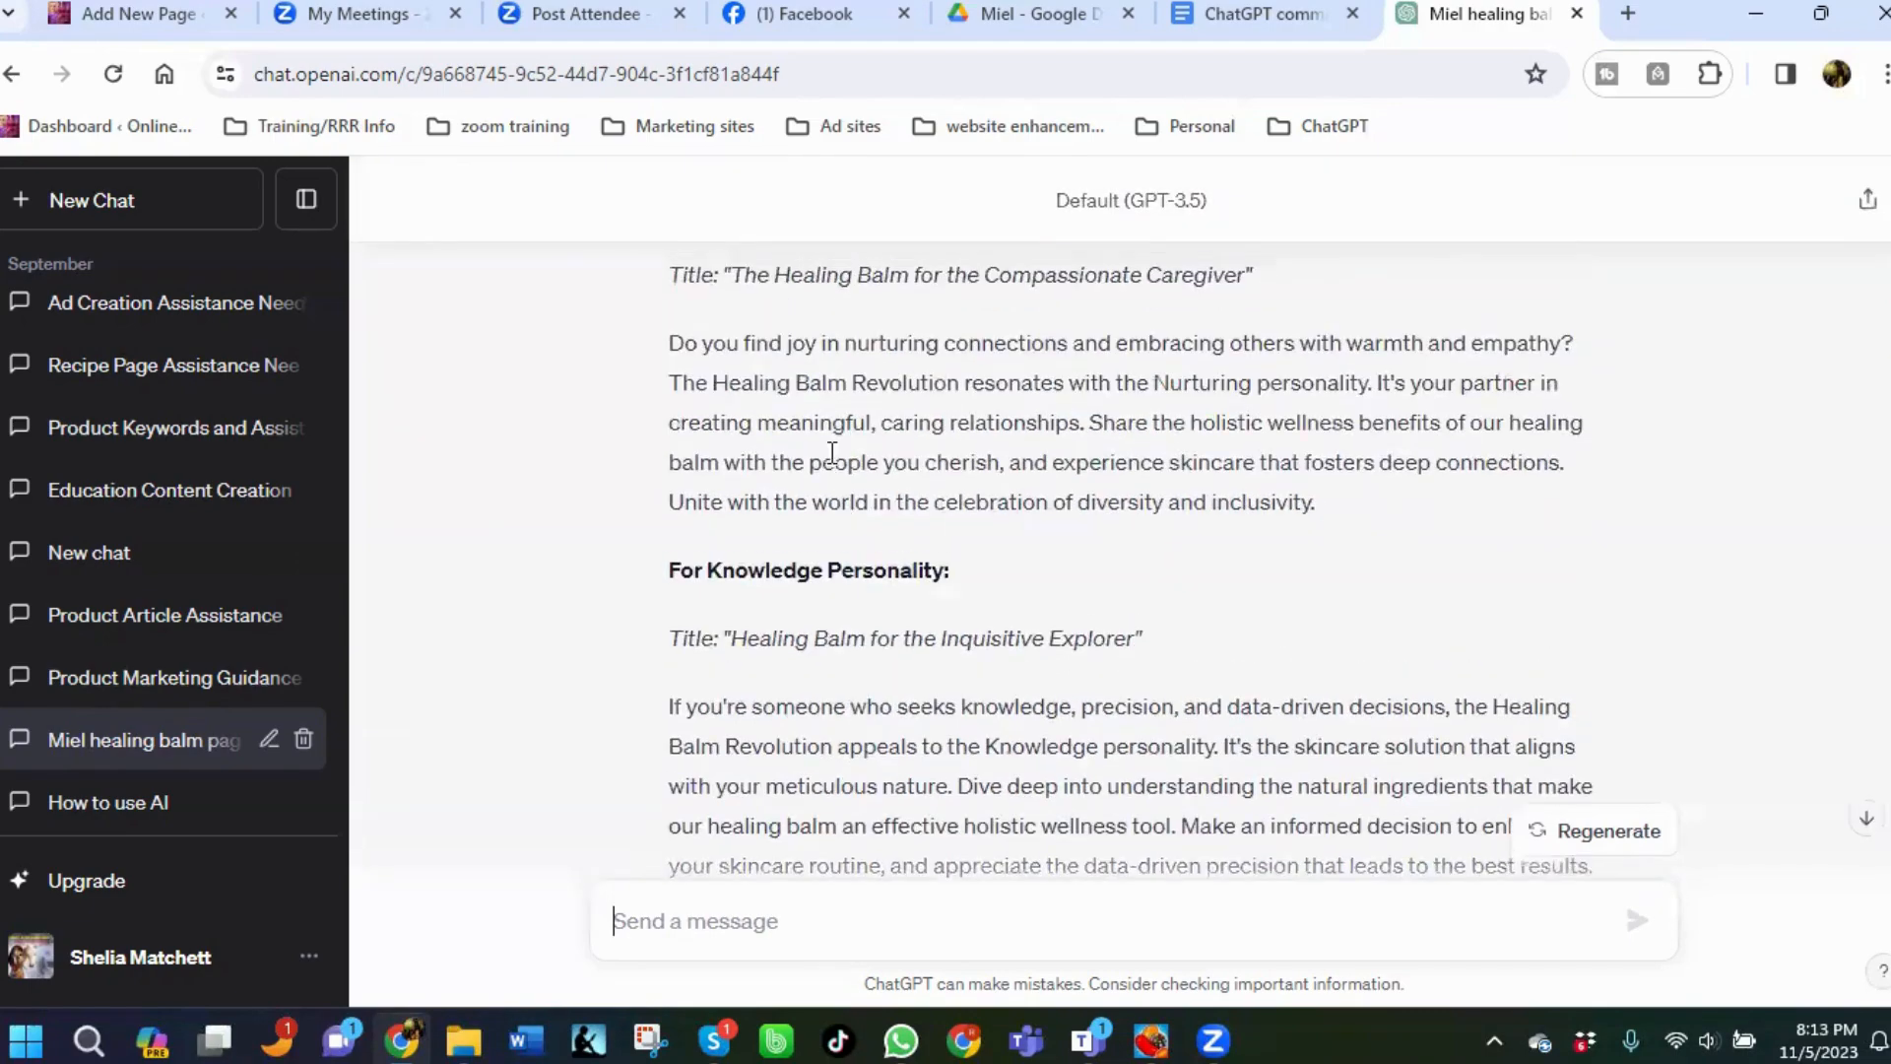
pyautogui.scroll(4, 832, 499)
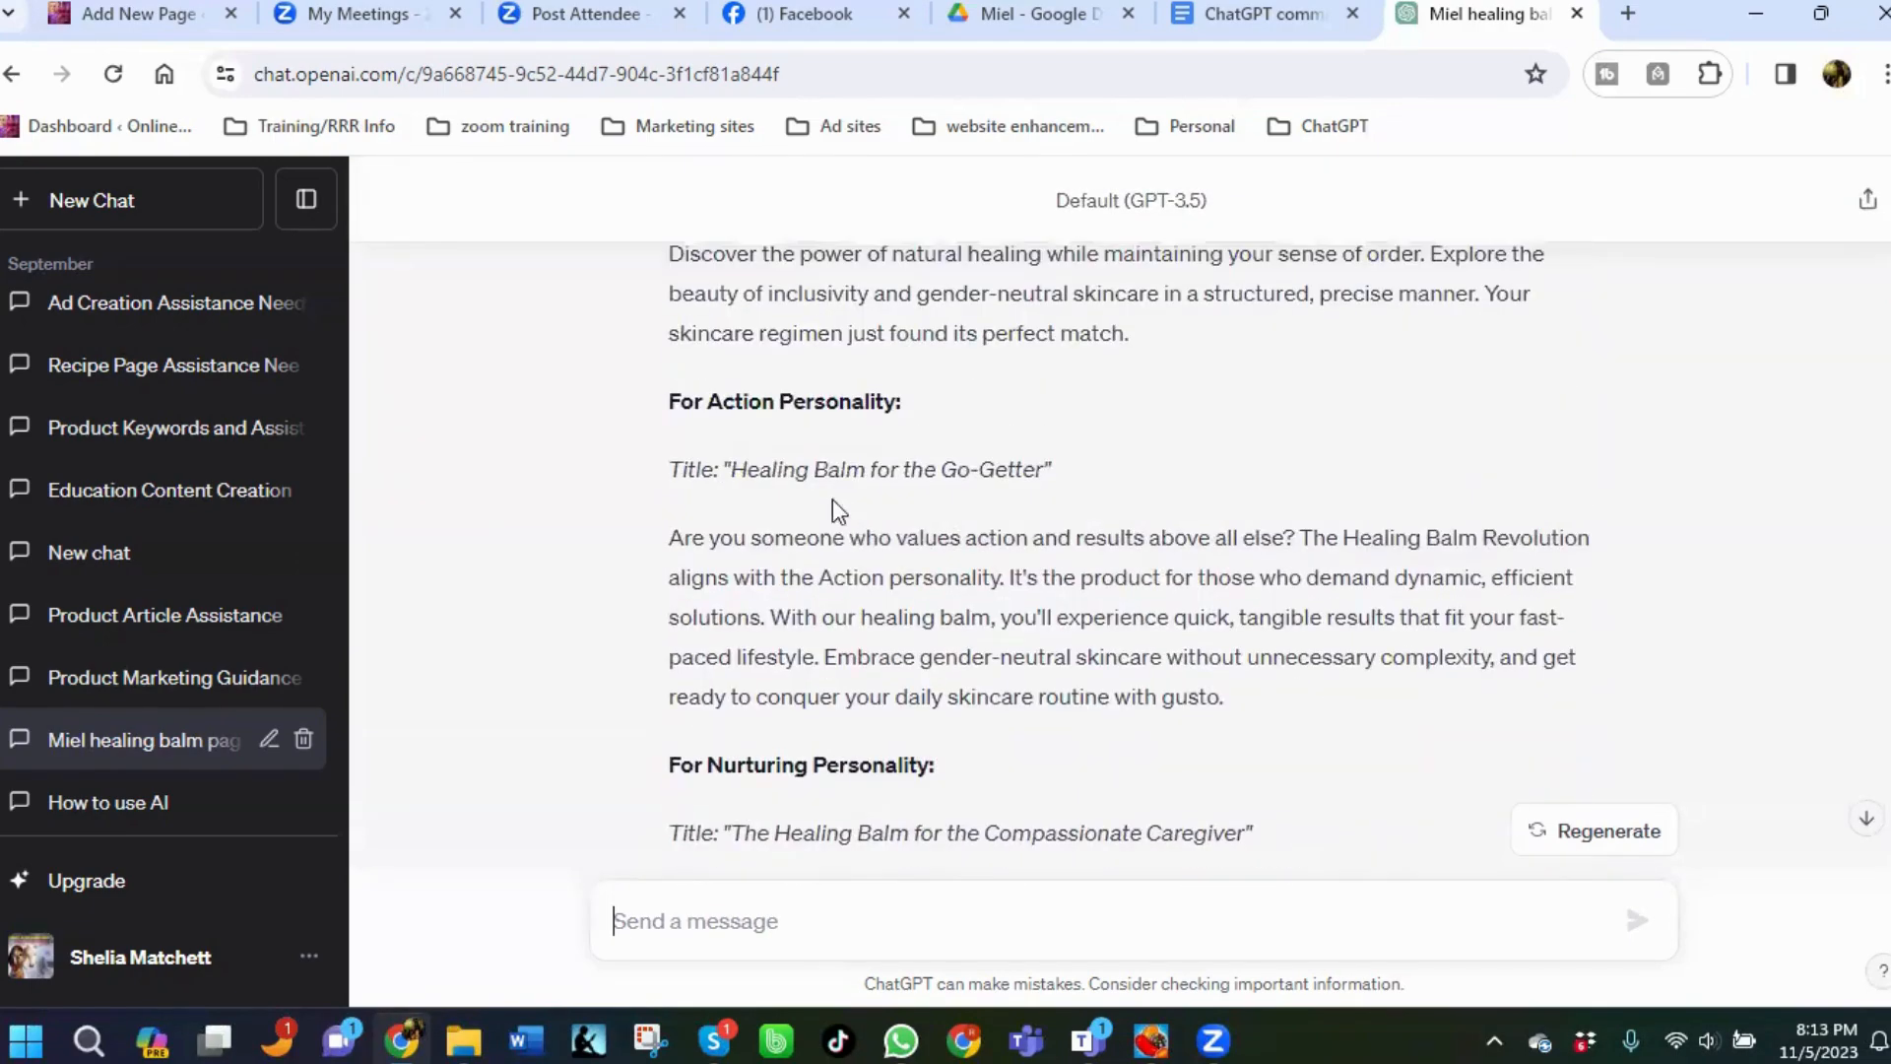
pyautogui.scroll(3, 849, 542)
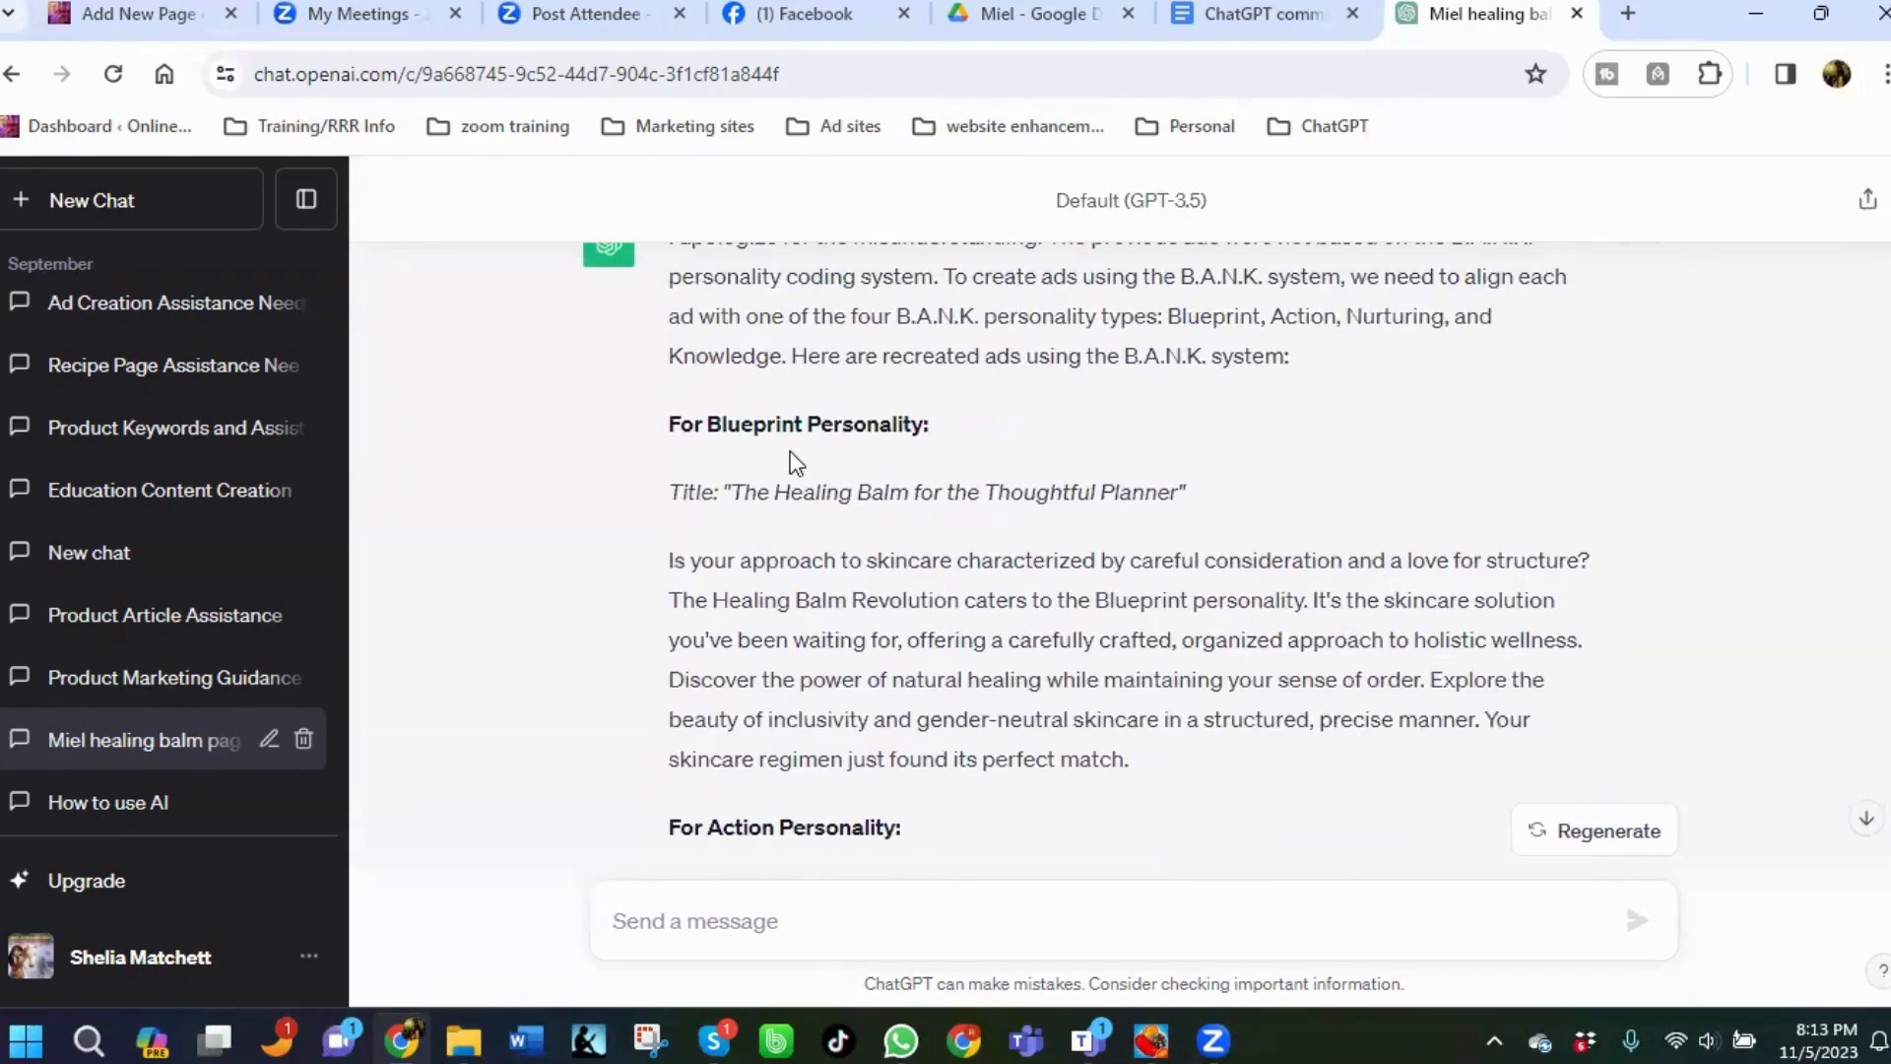
pyautogui.scroll(-9, 866, 493)
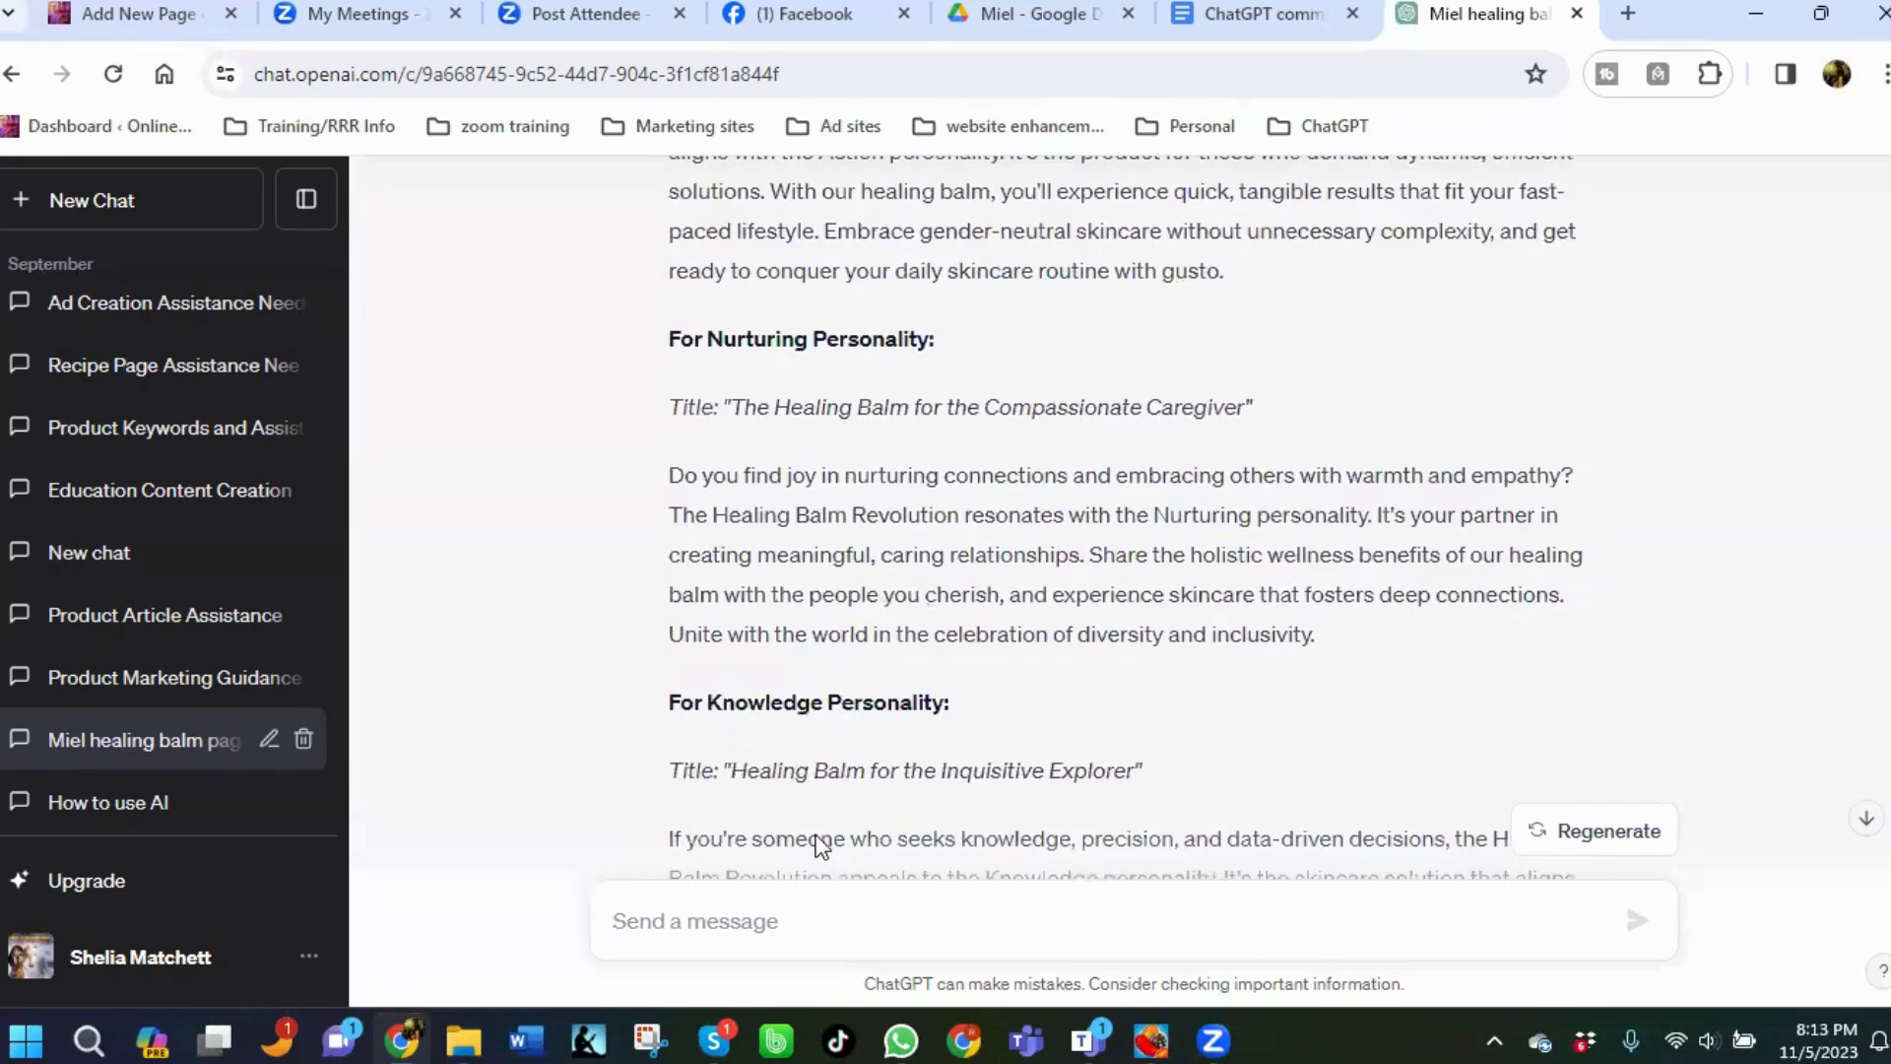
# Send the message "Can we do a combination ad to include all the codes together into one complete ad?".
pyautogui.write('C')
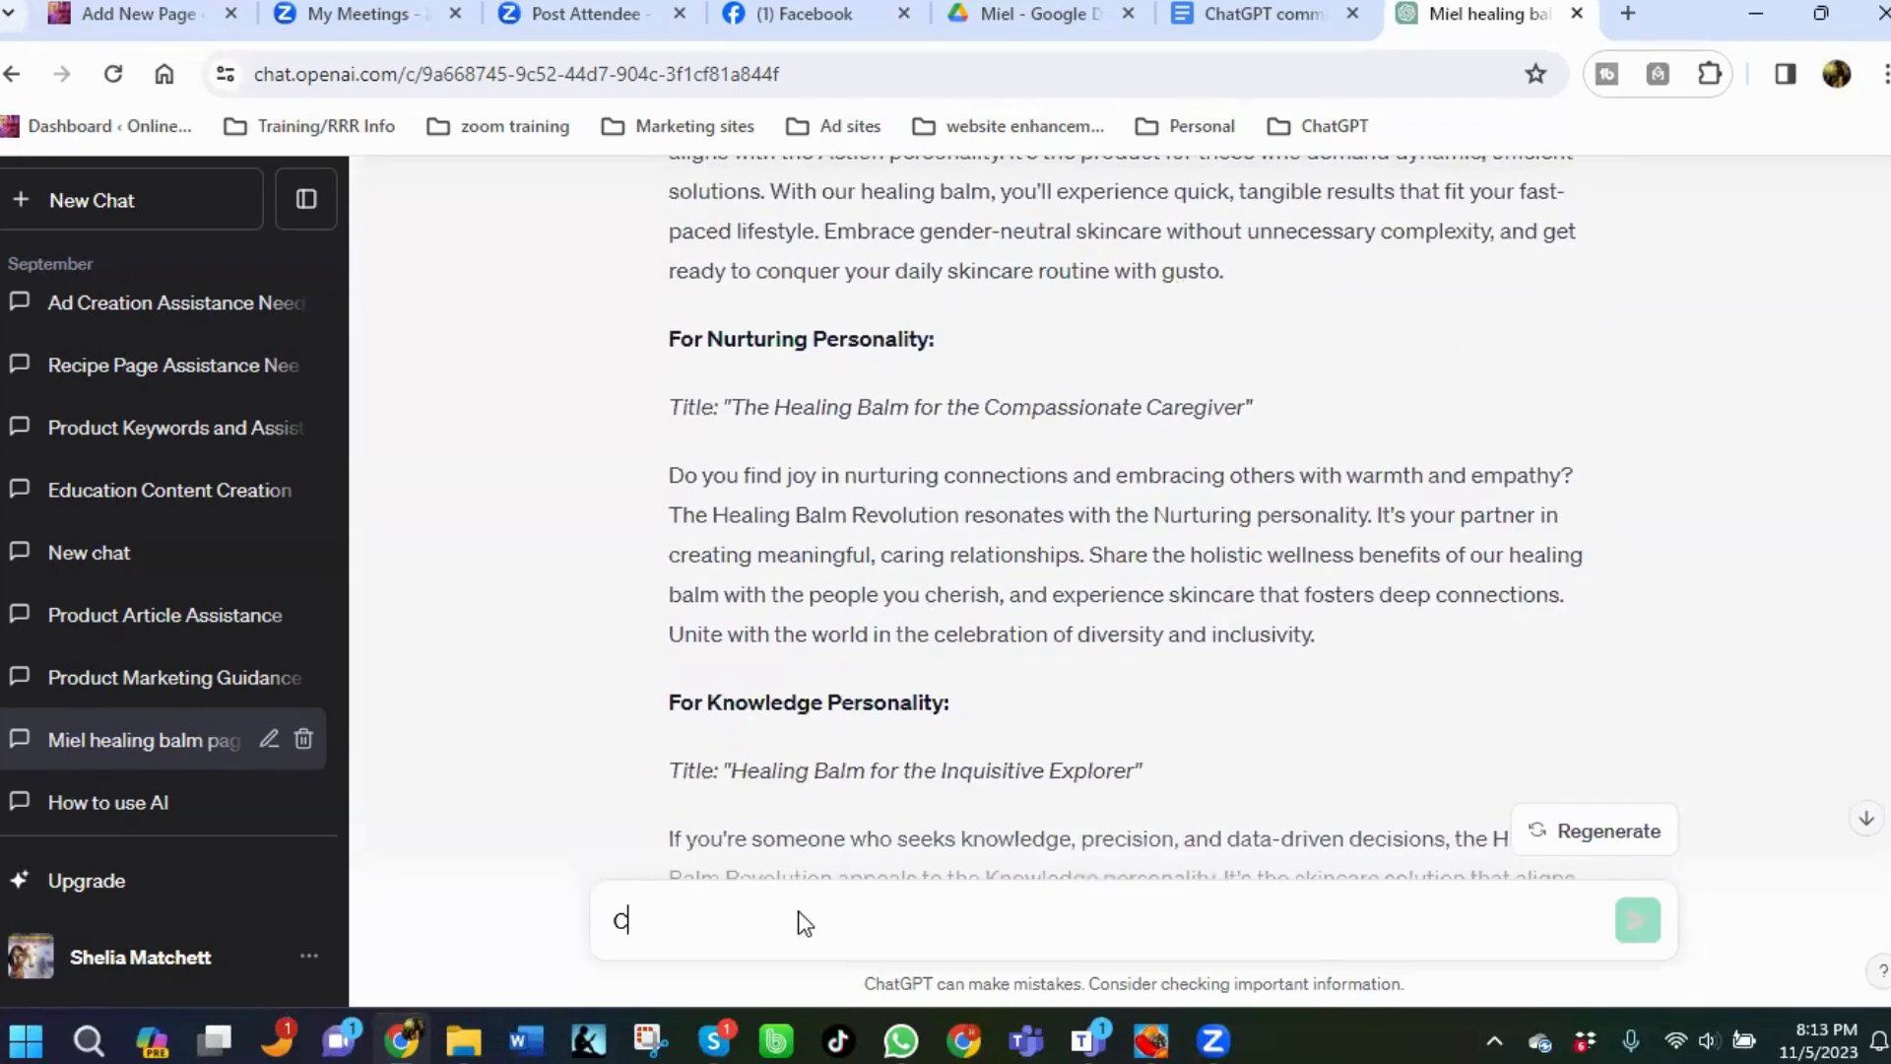
pyautogui.write('an we do a co')
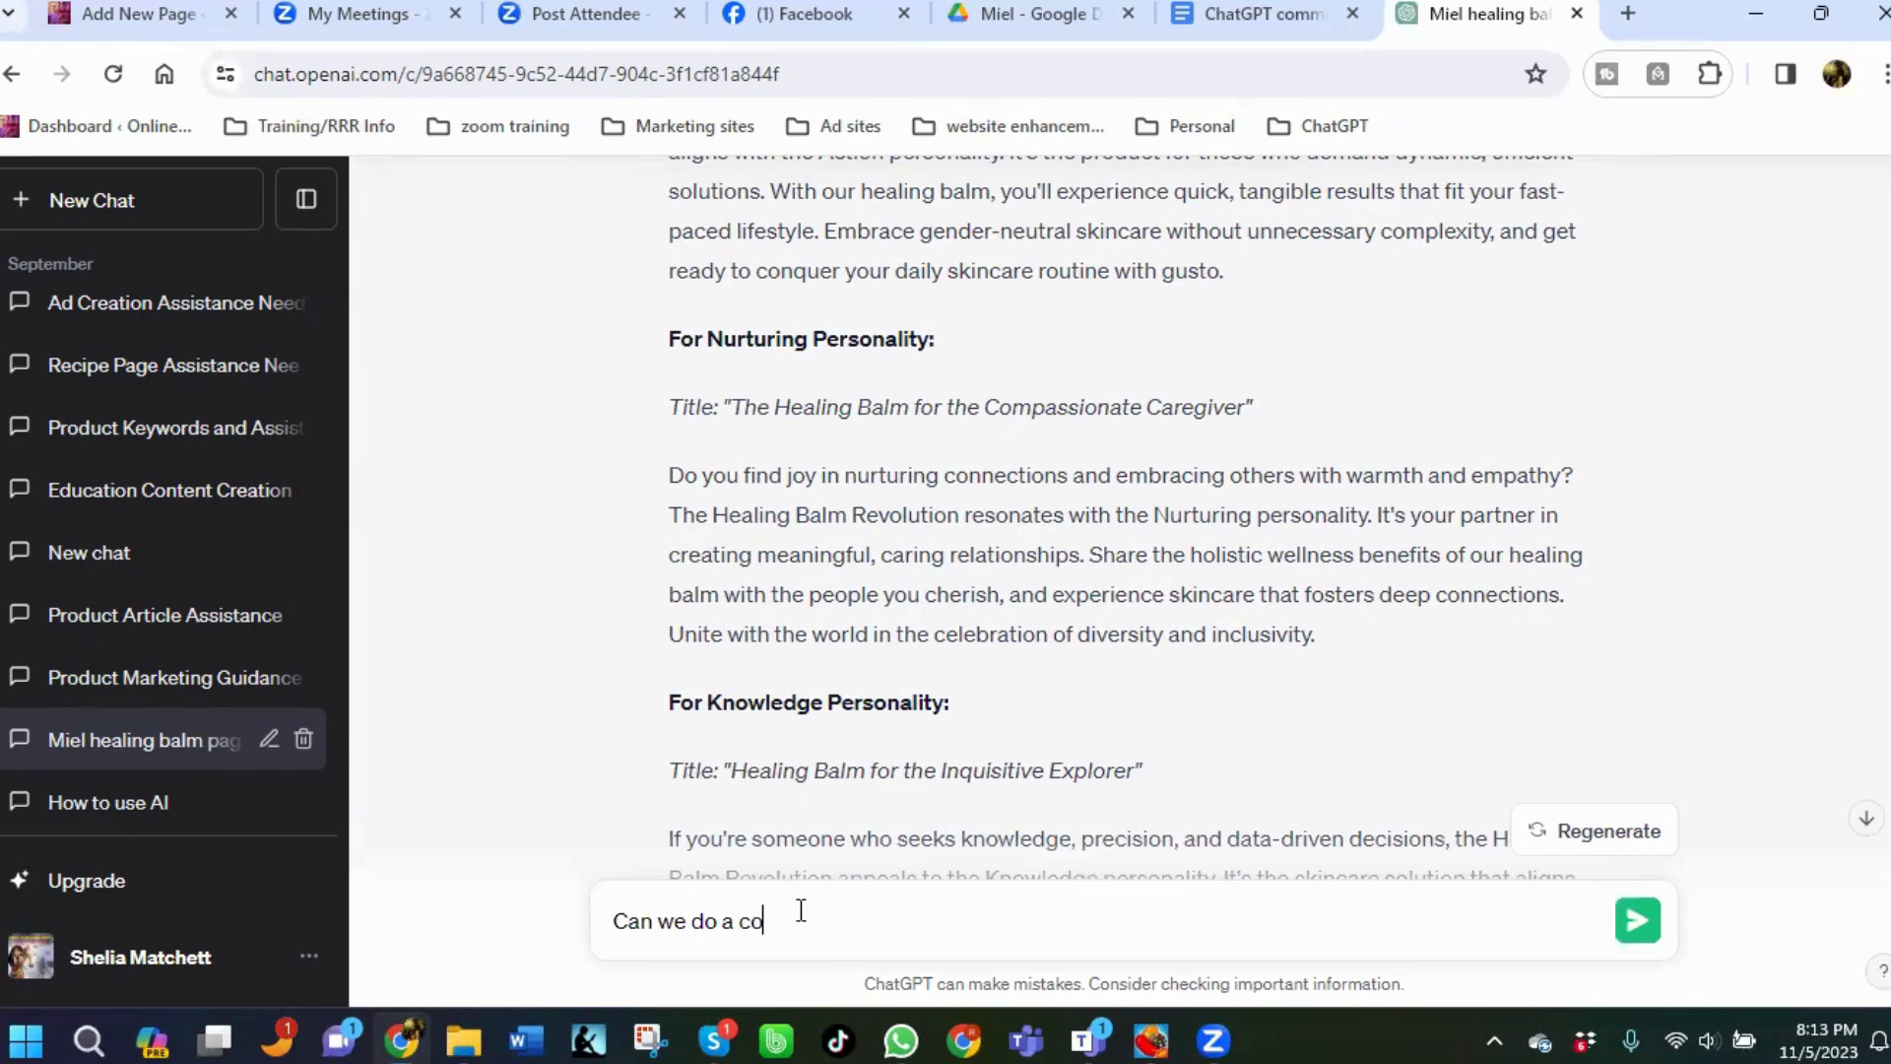
pyautogui.write('mbination ad to include a')
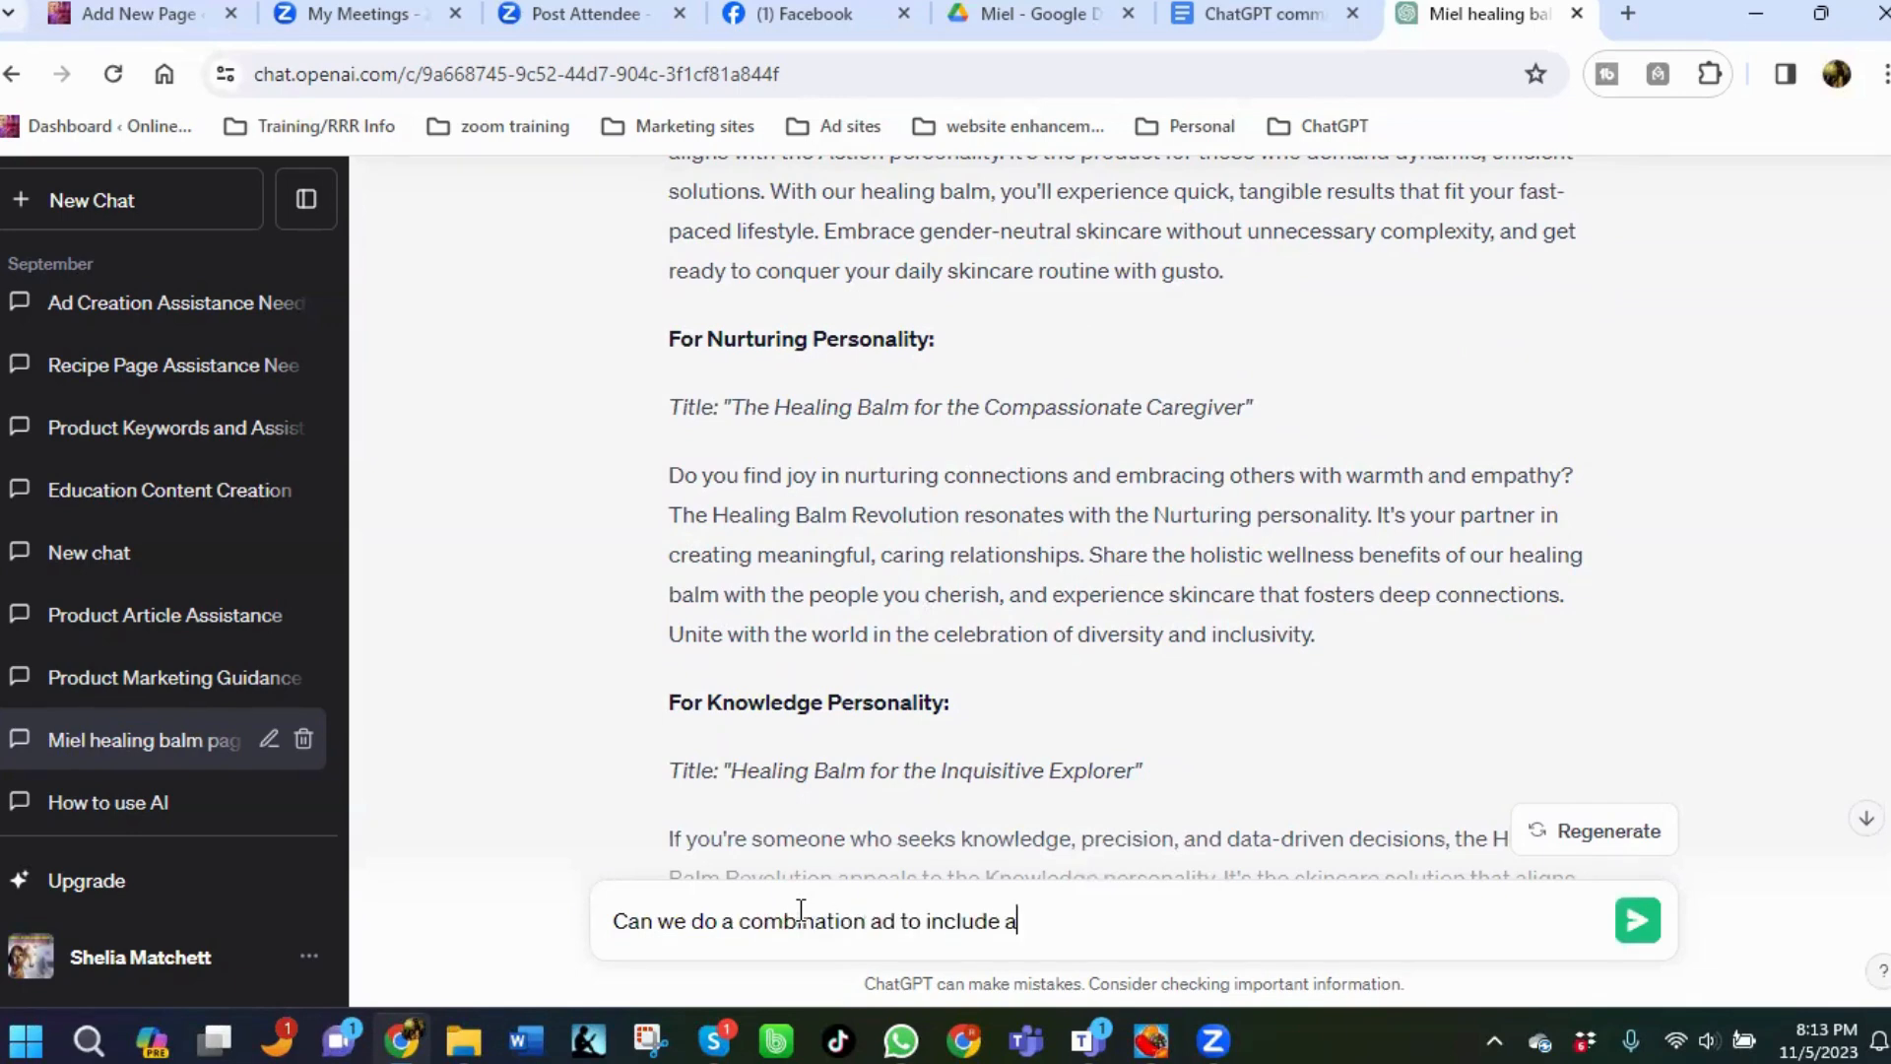
pyautogui.write('ll the codes together')
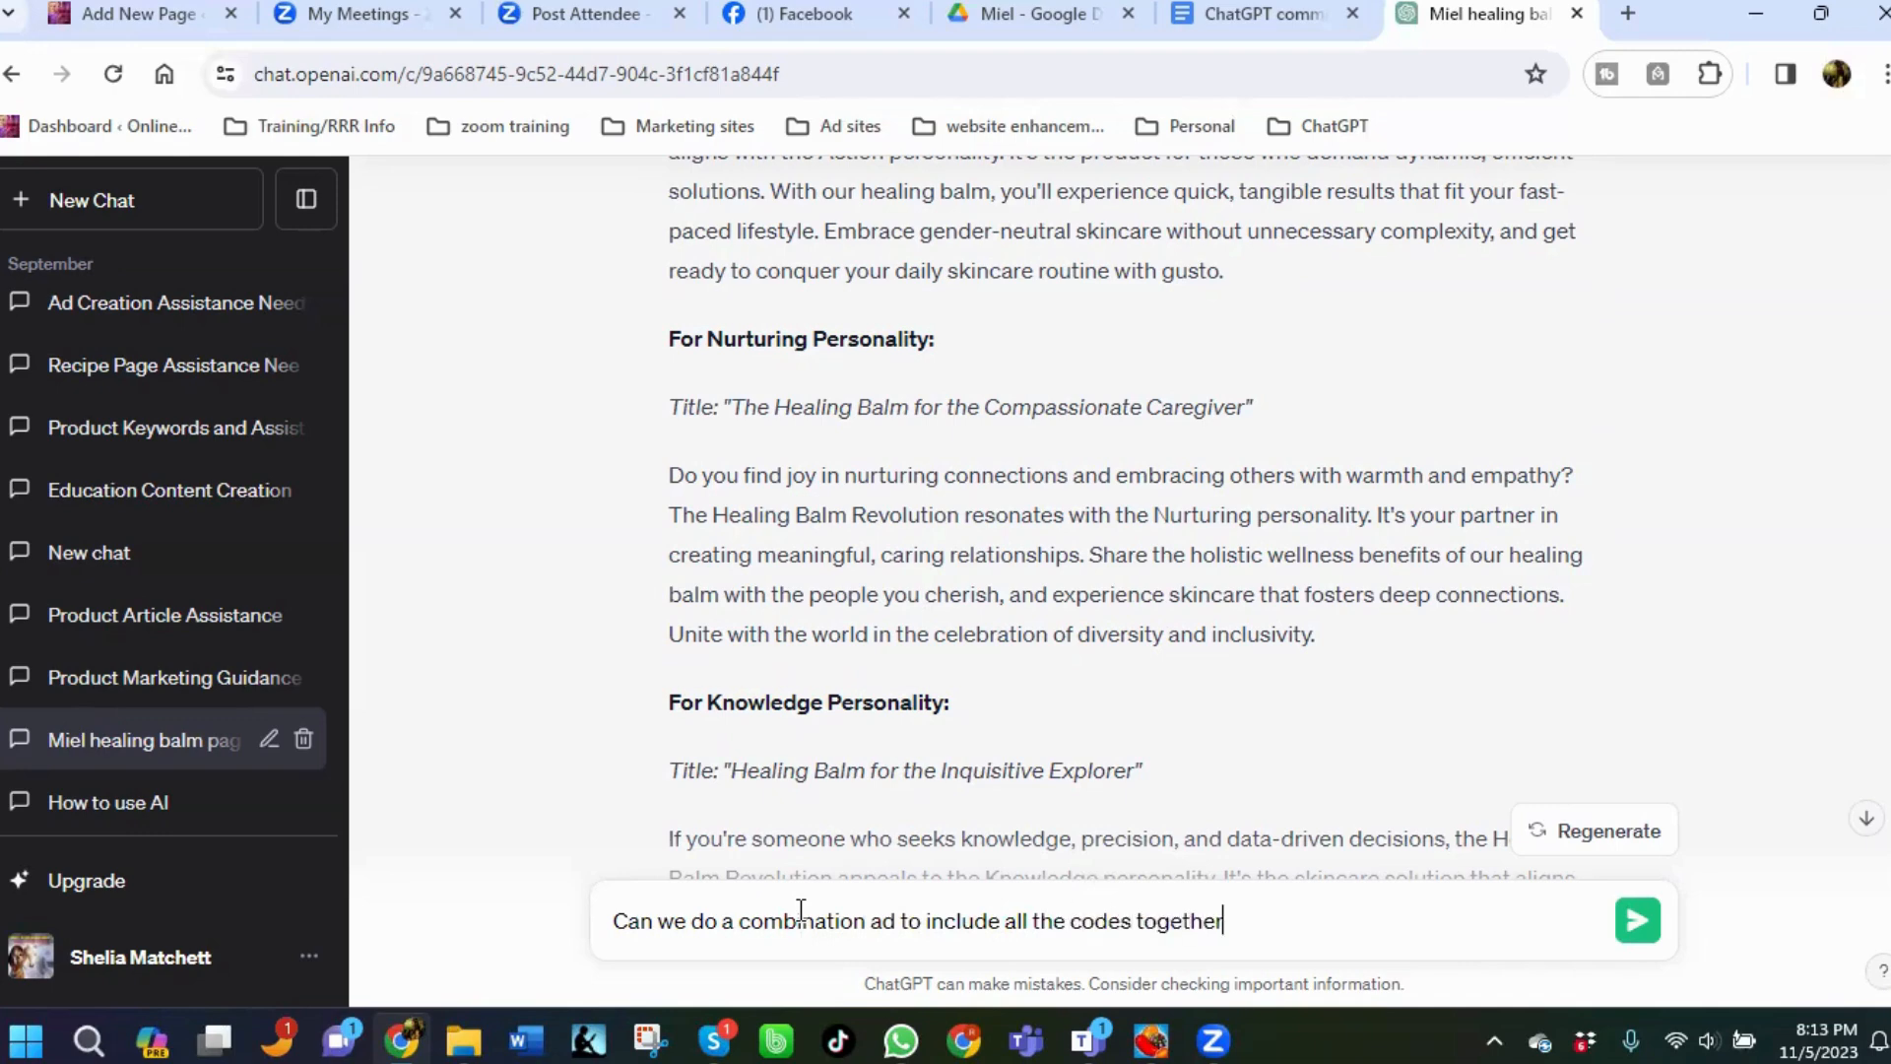
pyautogui.write(' into one complete ad?')
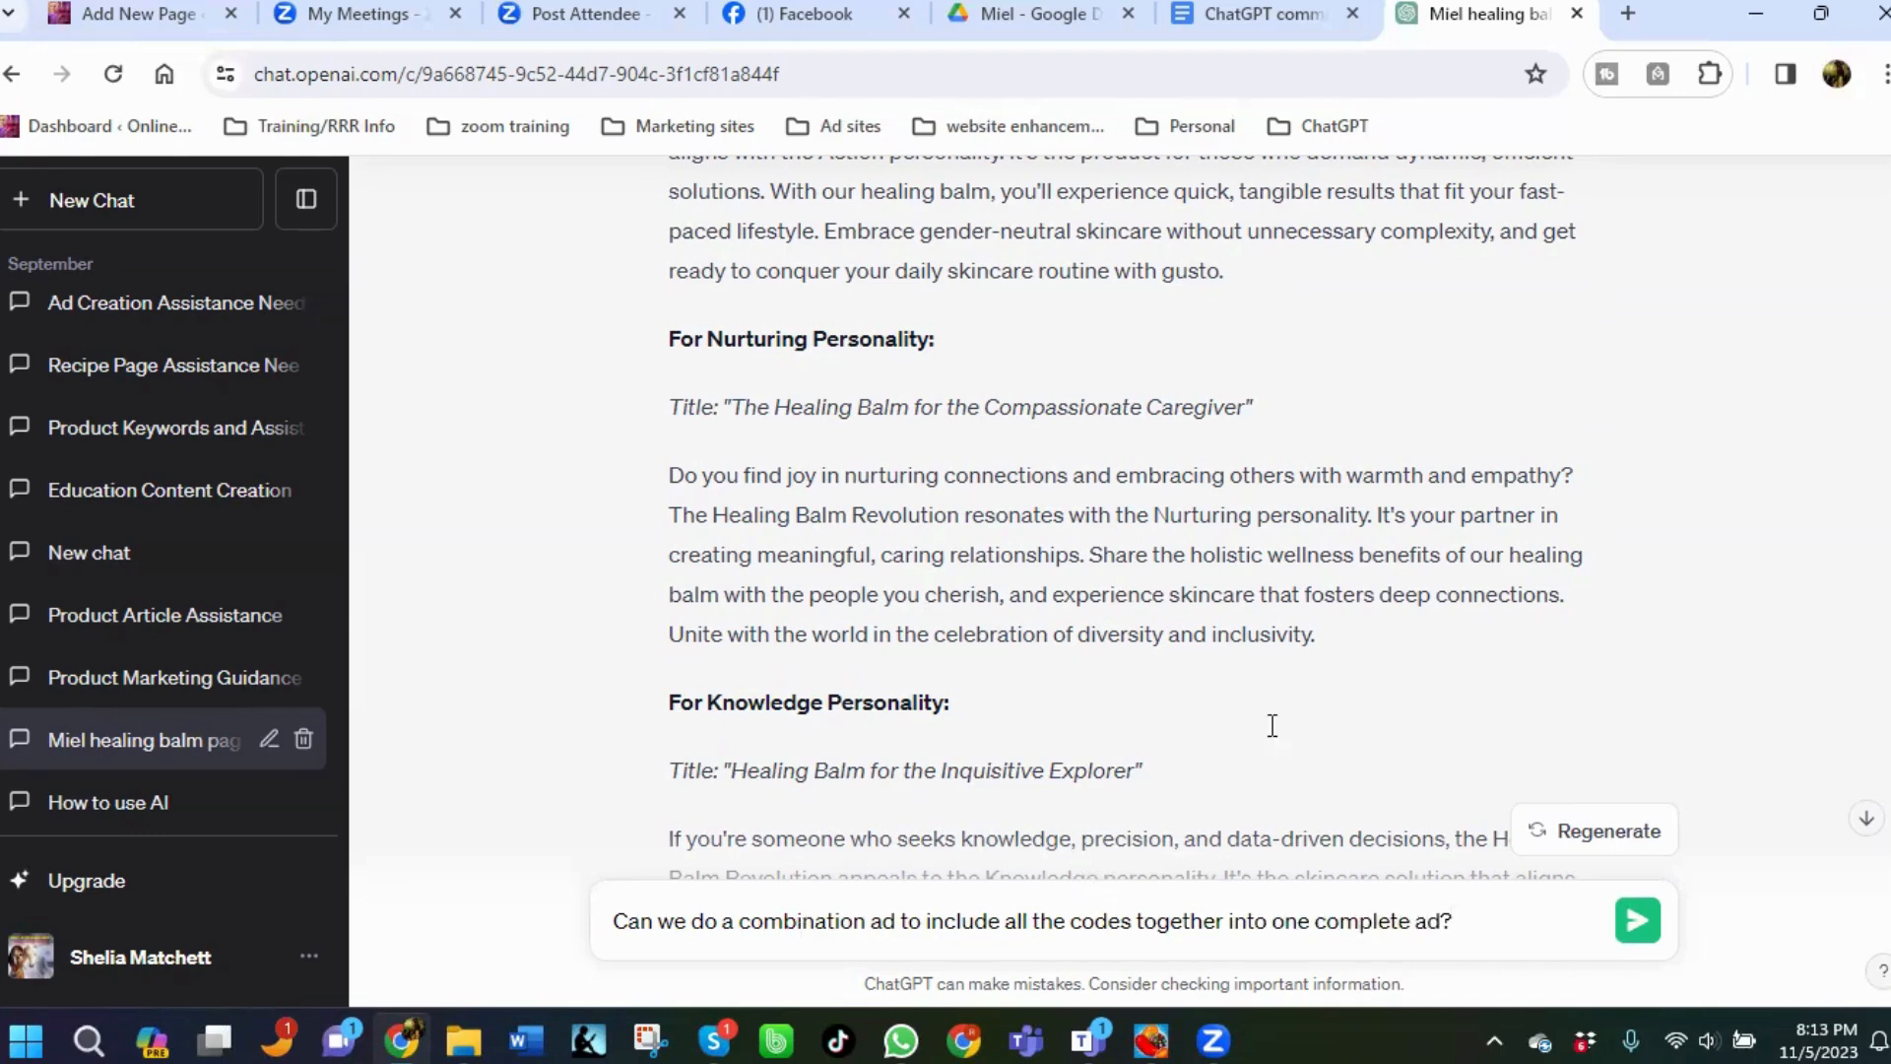
pyautogui.click(1638, 921)
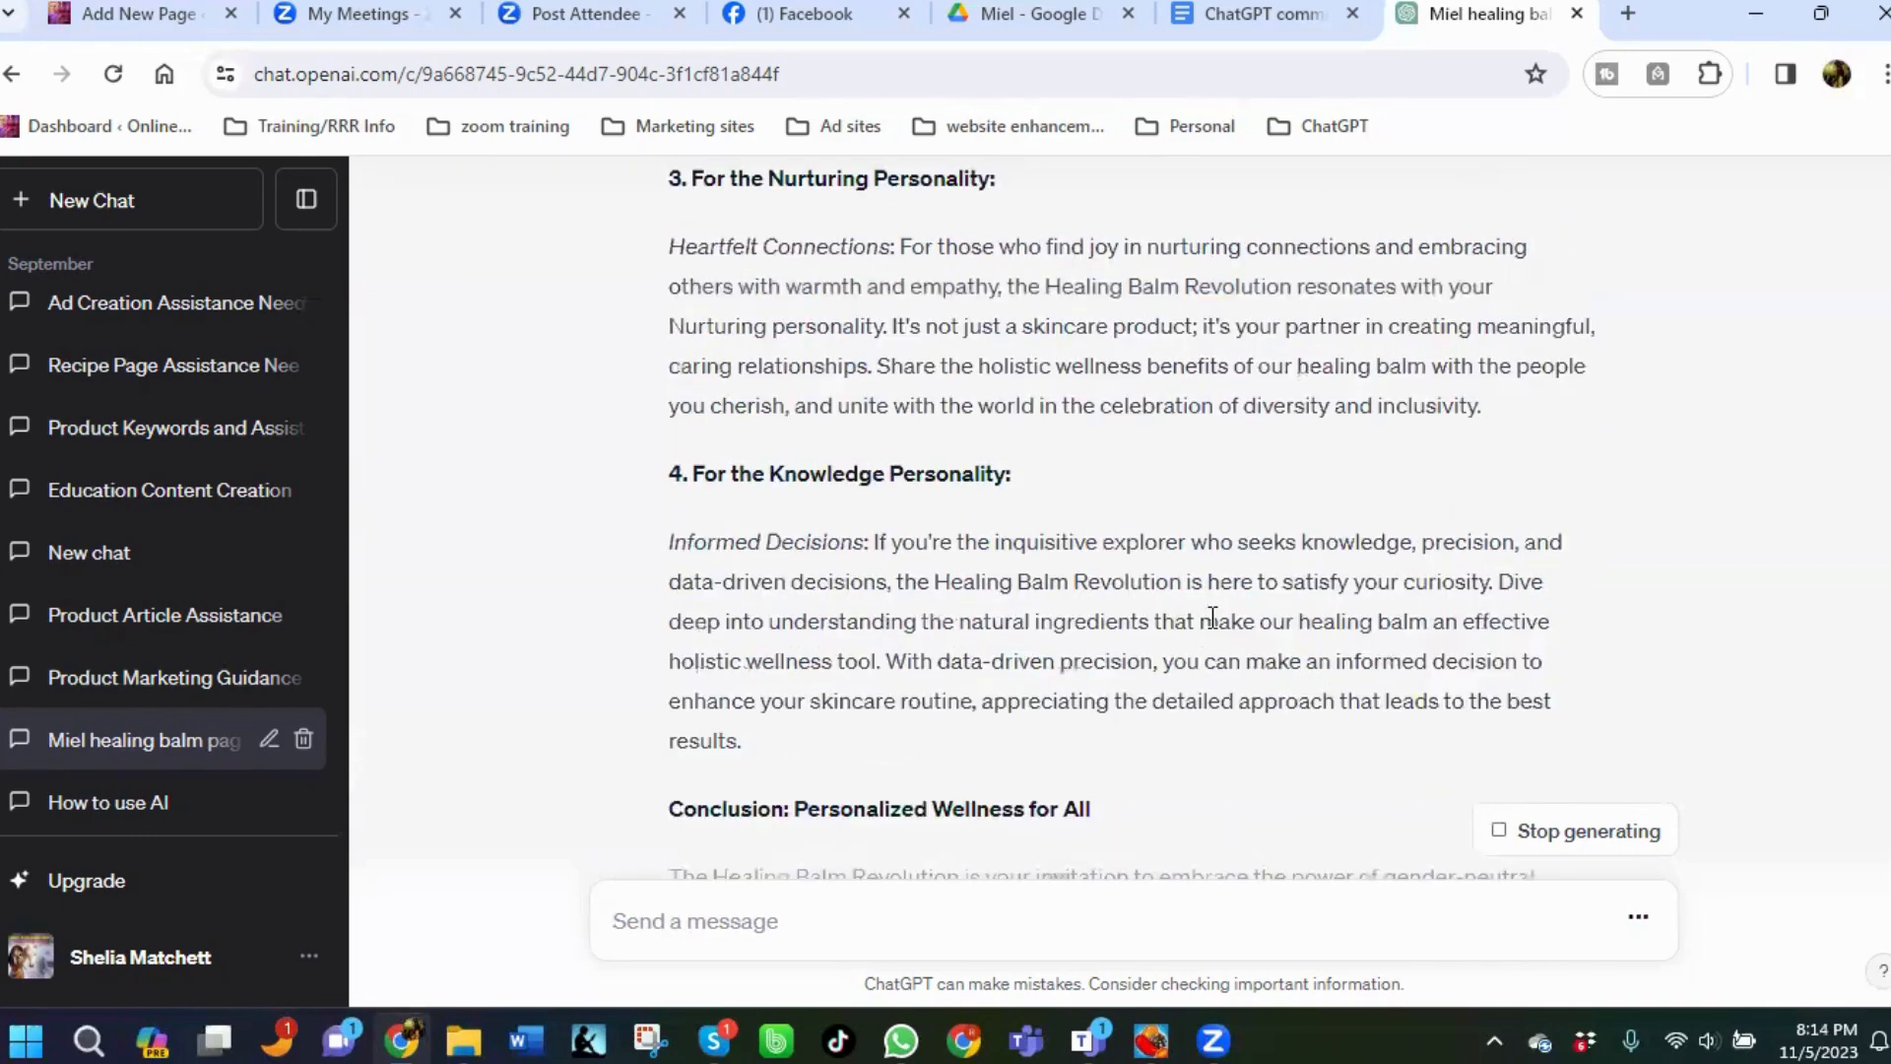
# Scroll through the reply to review the combined B.A.N.K. healing balm ad.
pyautogui.scroll(4, 1212, 617)
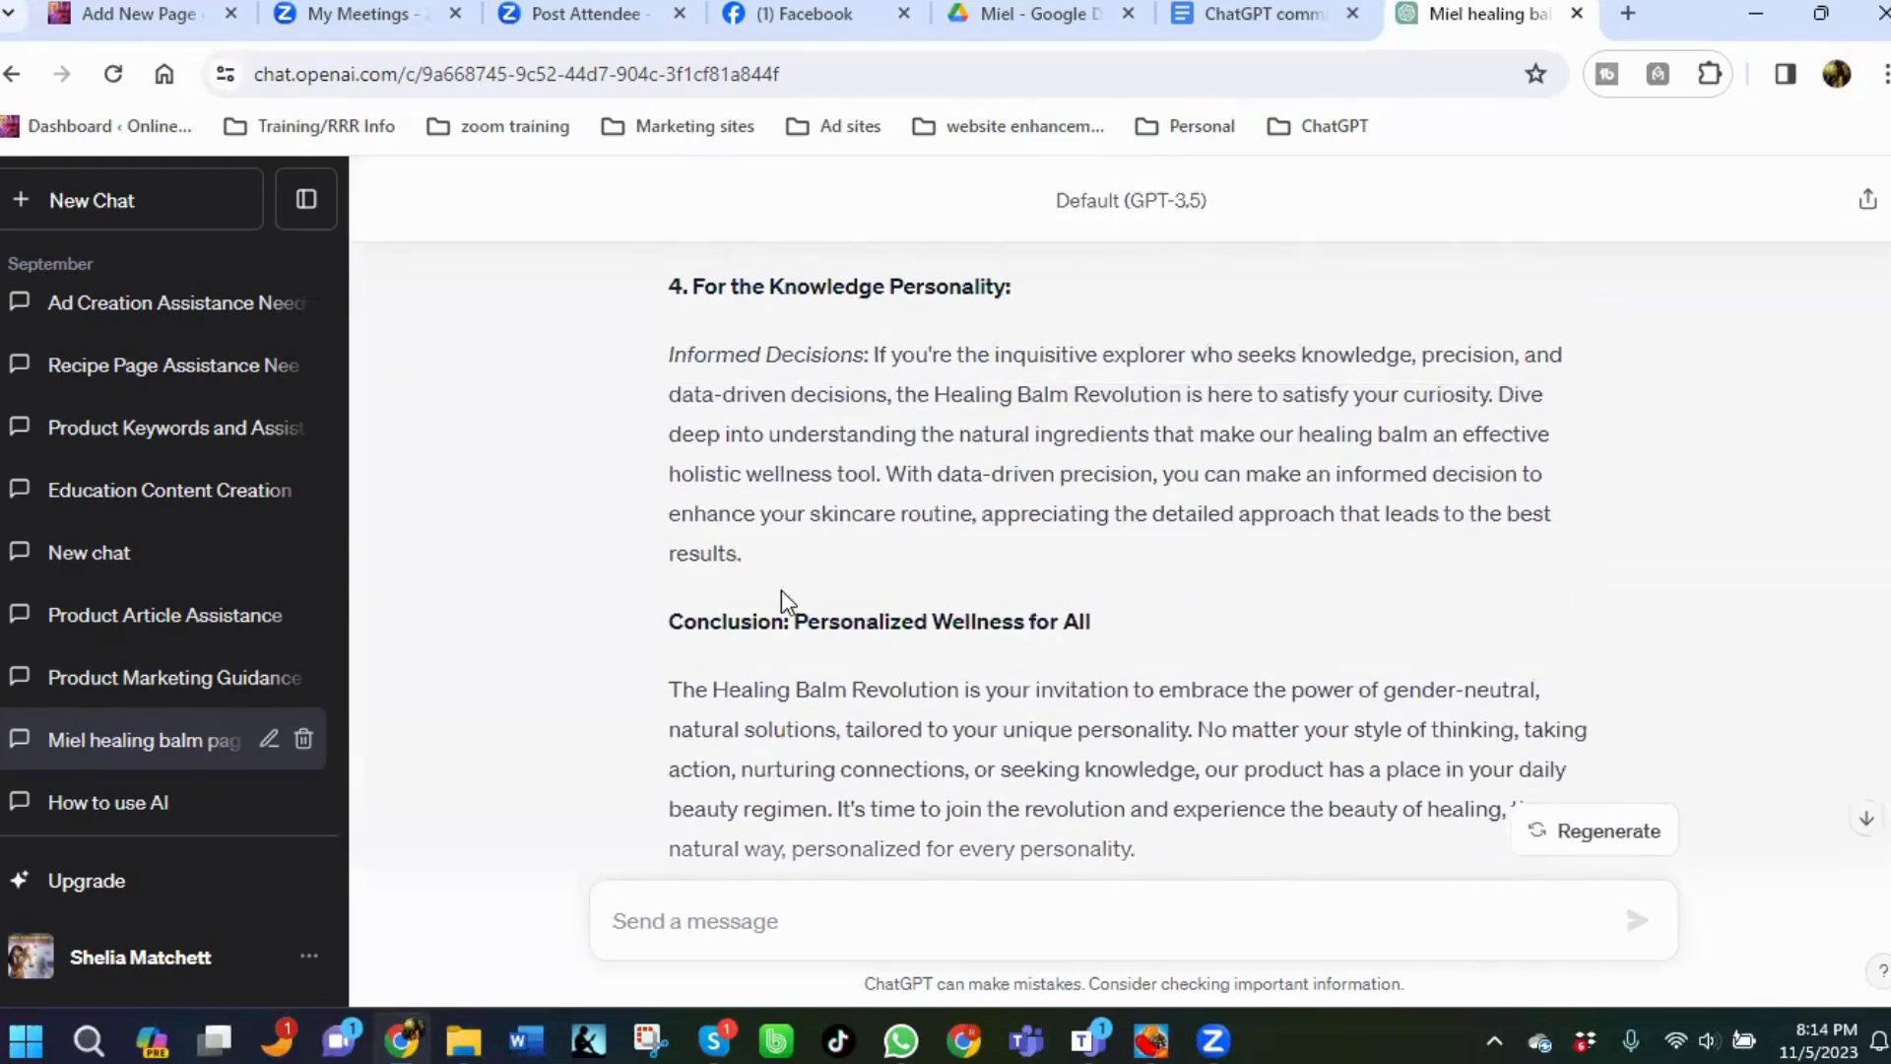
pyautogui.scroll(9, 779, 591)
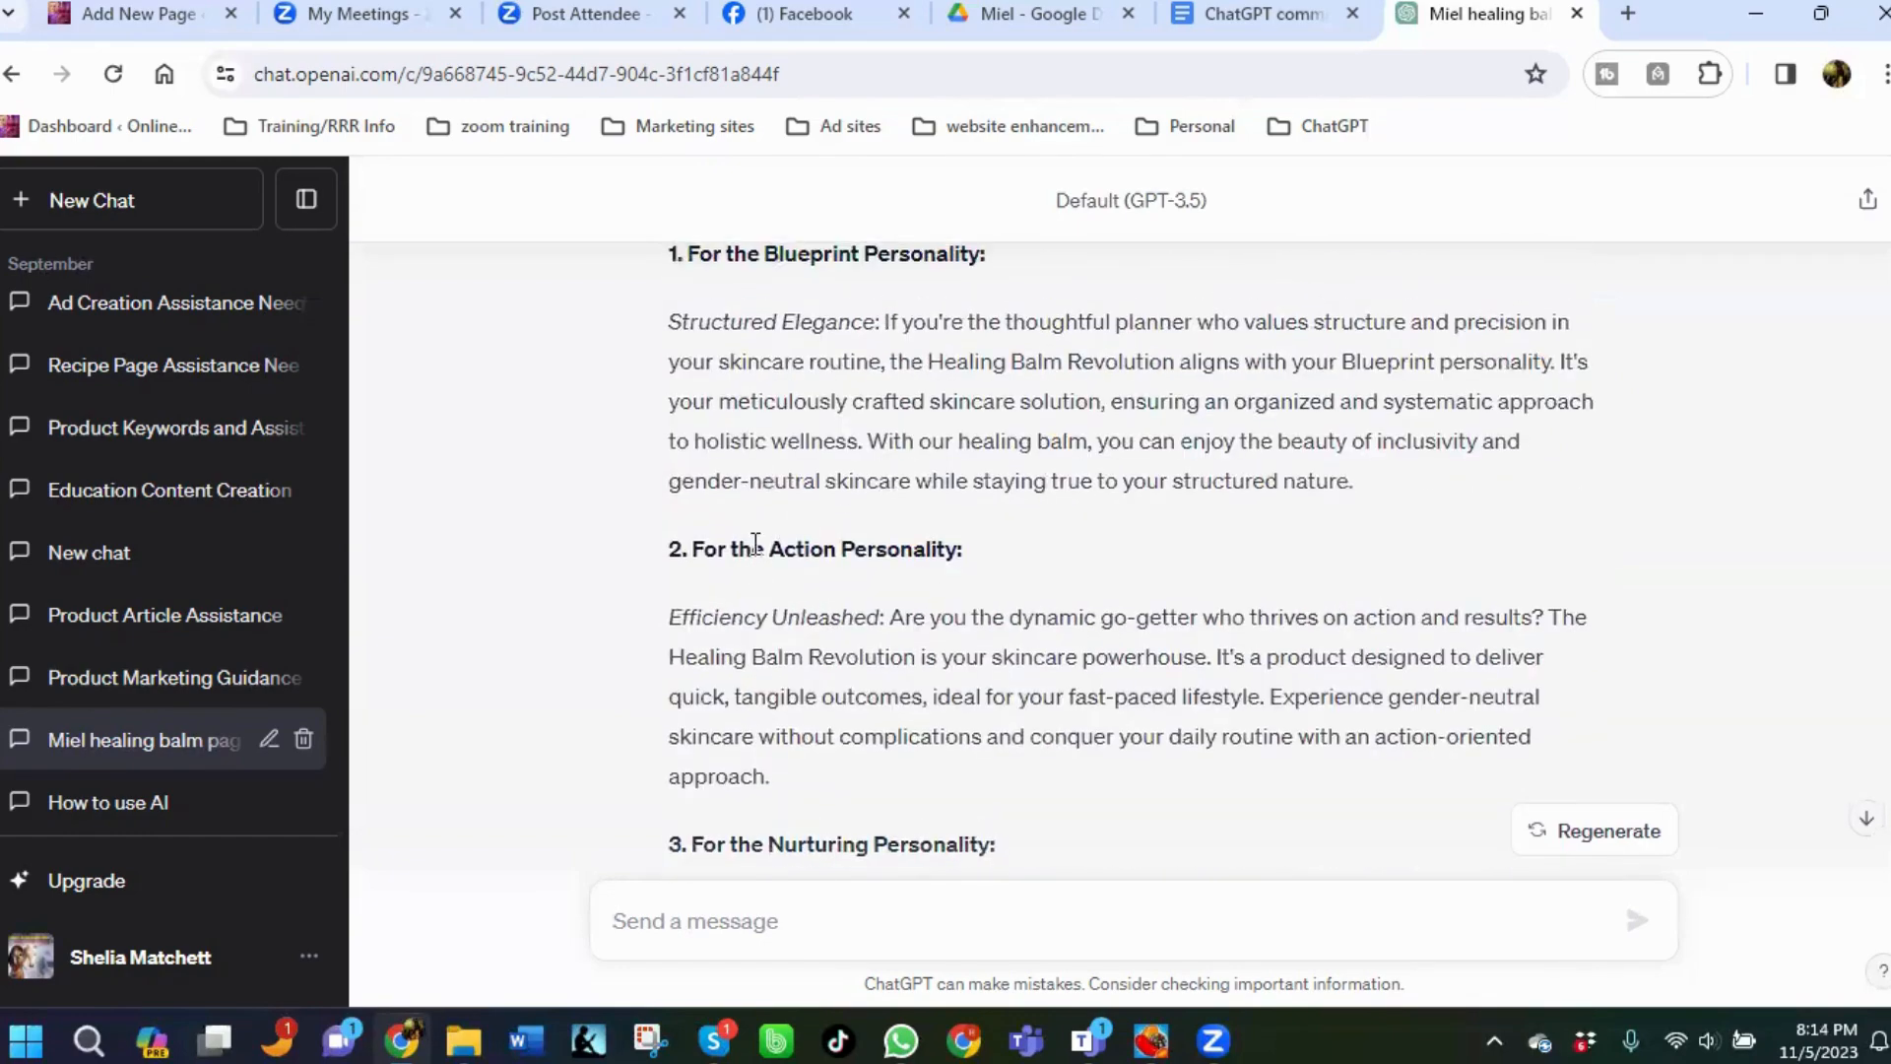
pyautogui.scroll(3, 755, 544)
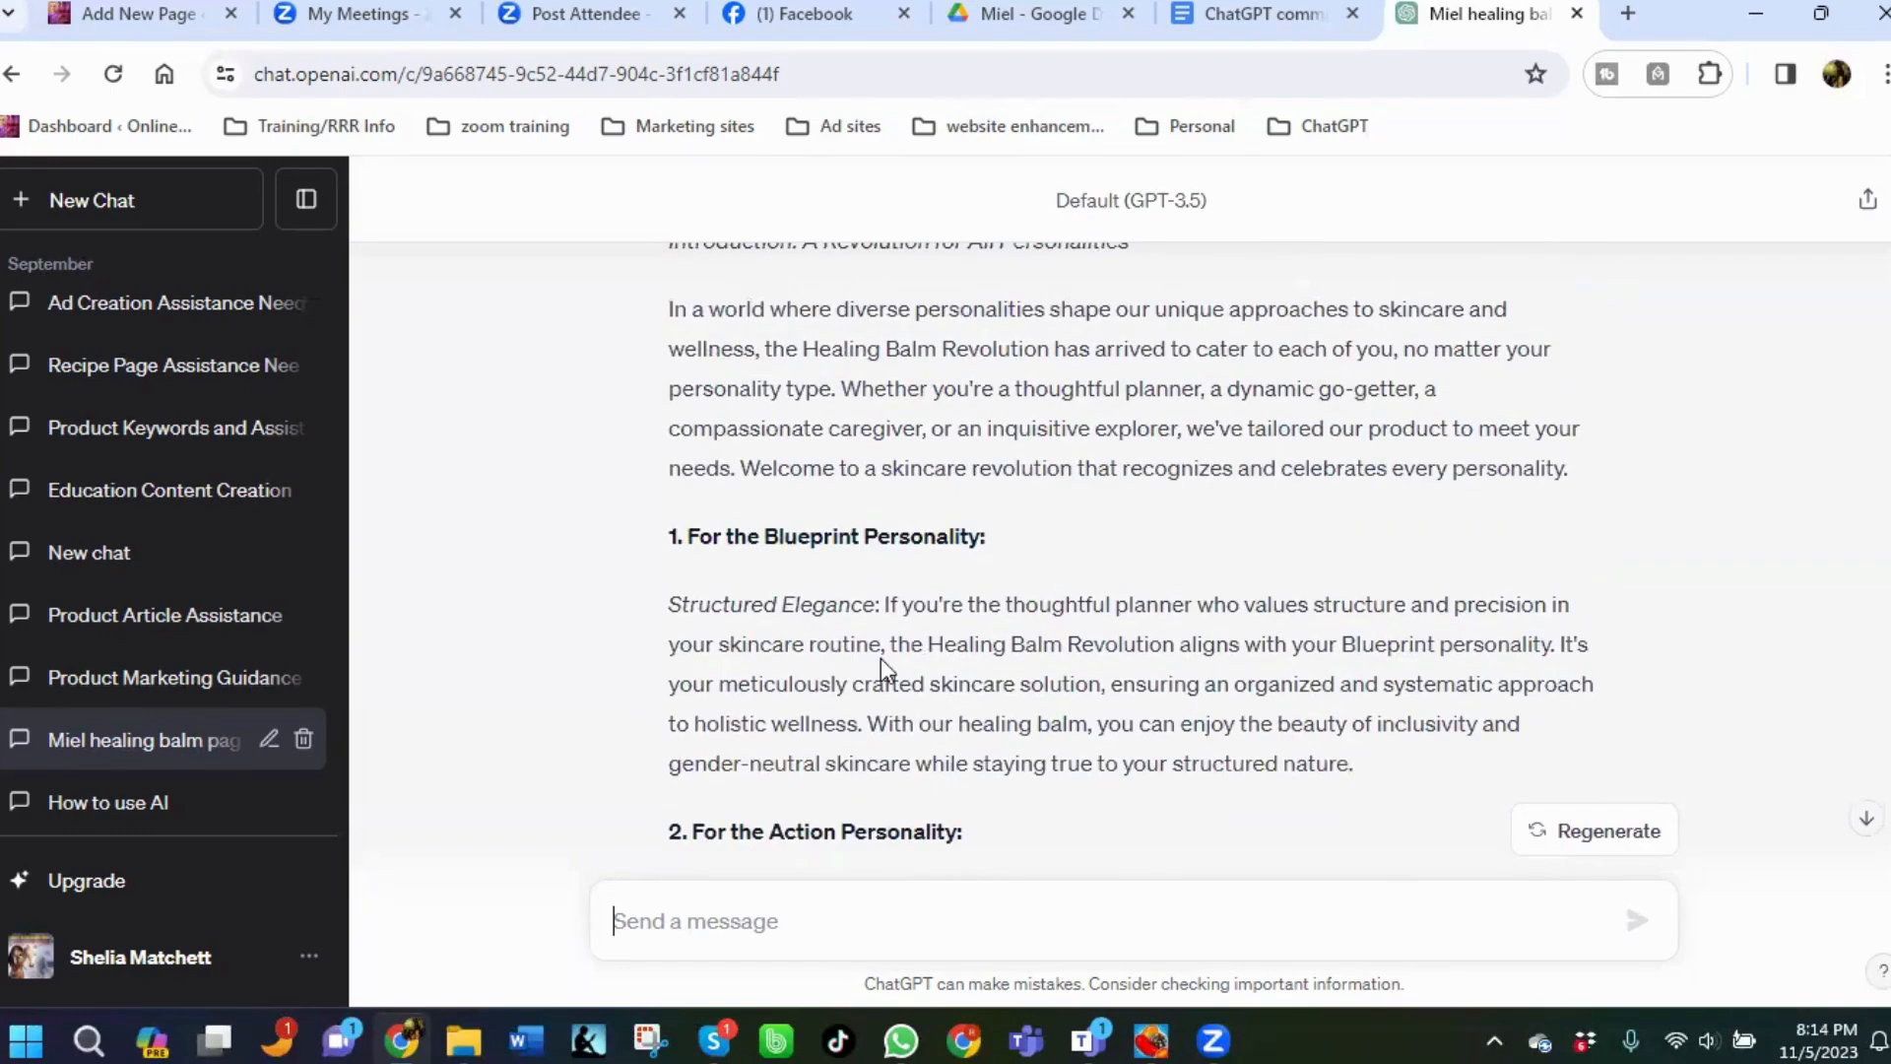
pyautogui.scroll(6, 840, 631)
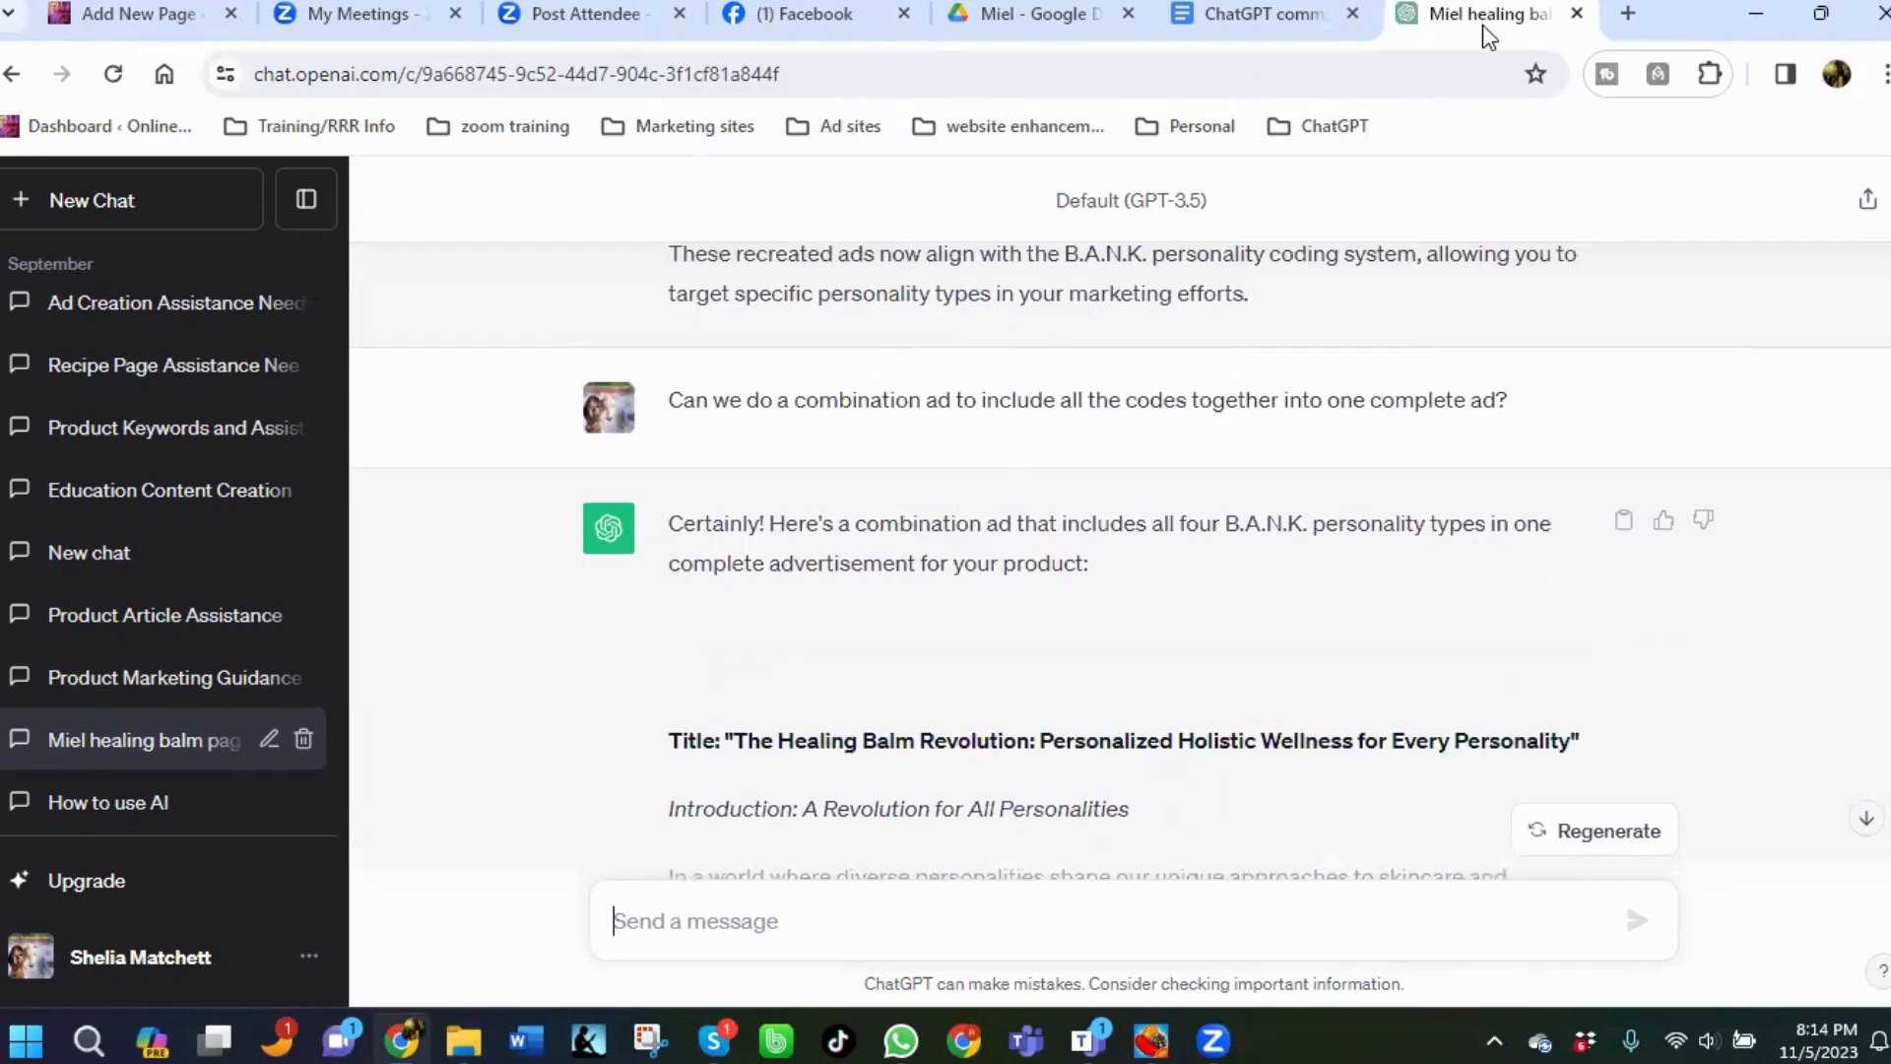
# In the ChatGPT commands document, copy the prompt beginning "Now expand the campaign overview into an engaging ad".
pyautogui.click(1247, 14)
pyautogui.scroll(-10, 670, 694)
pyautogui.scroll(-3, 605, 688)
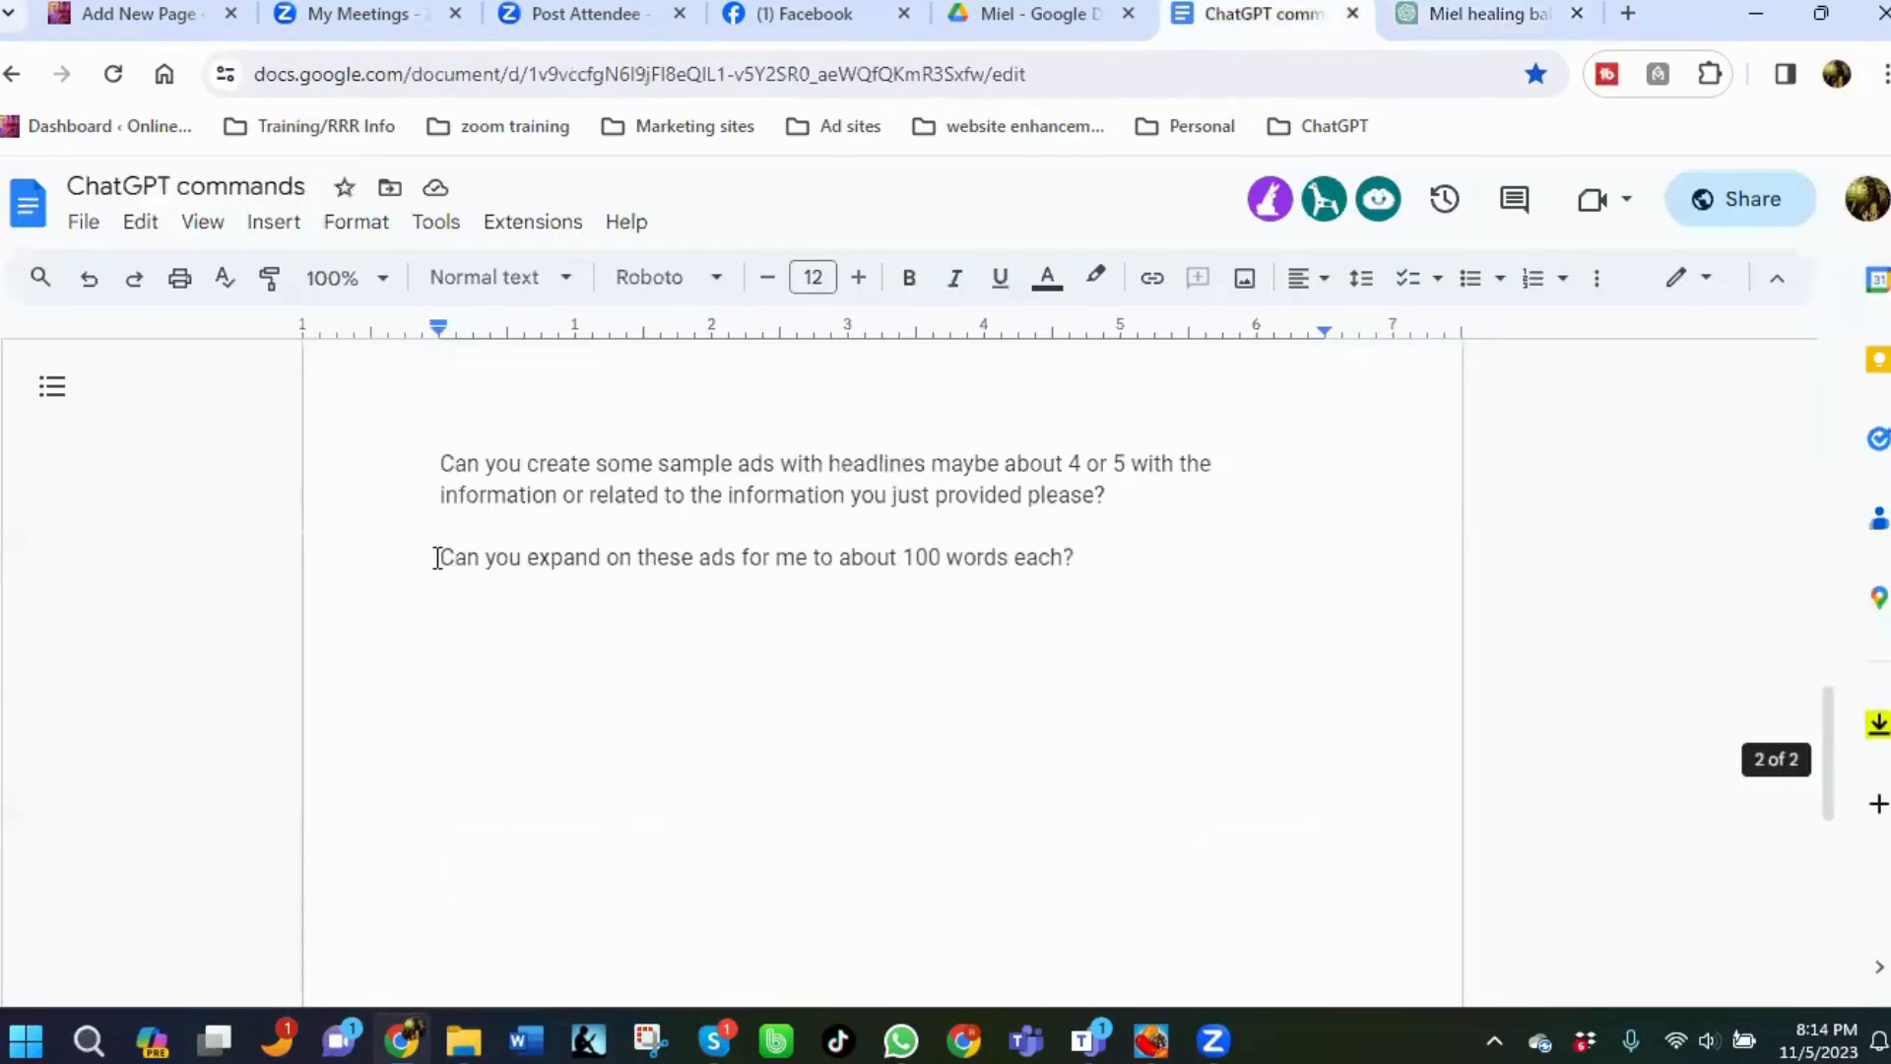
pyautogui.scroll(3, 415, 509)
pyautogui.scroll(2, 420, 510)
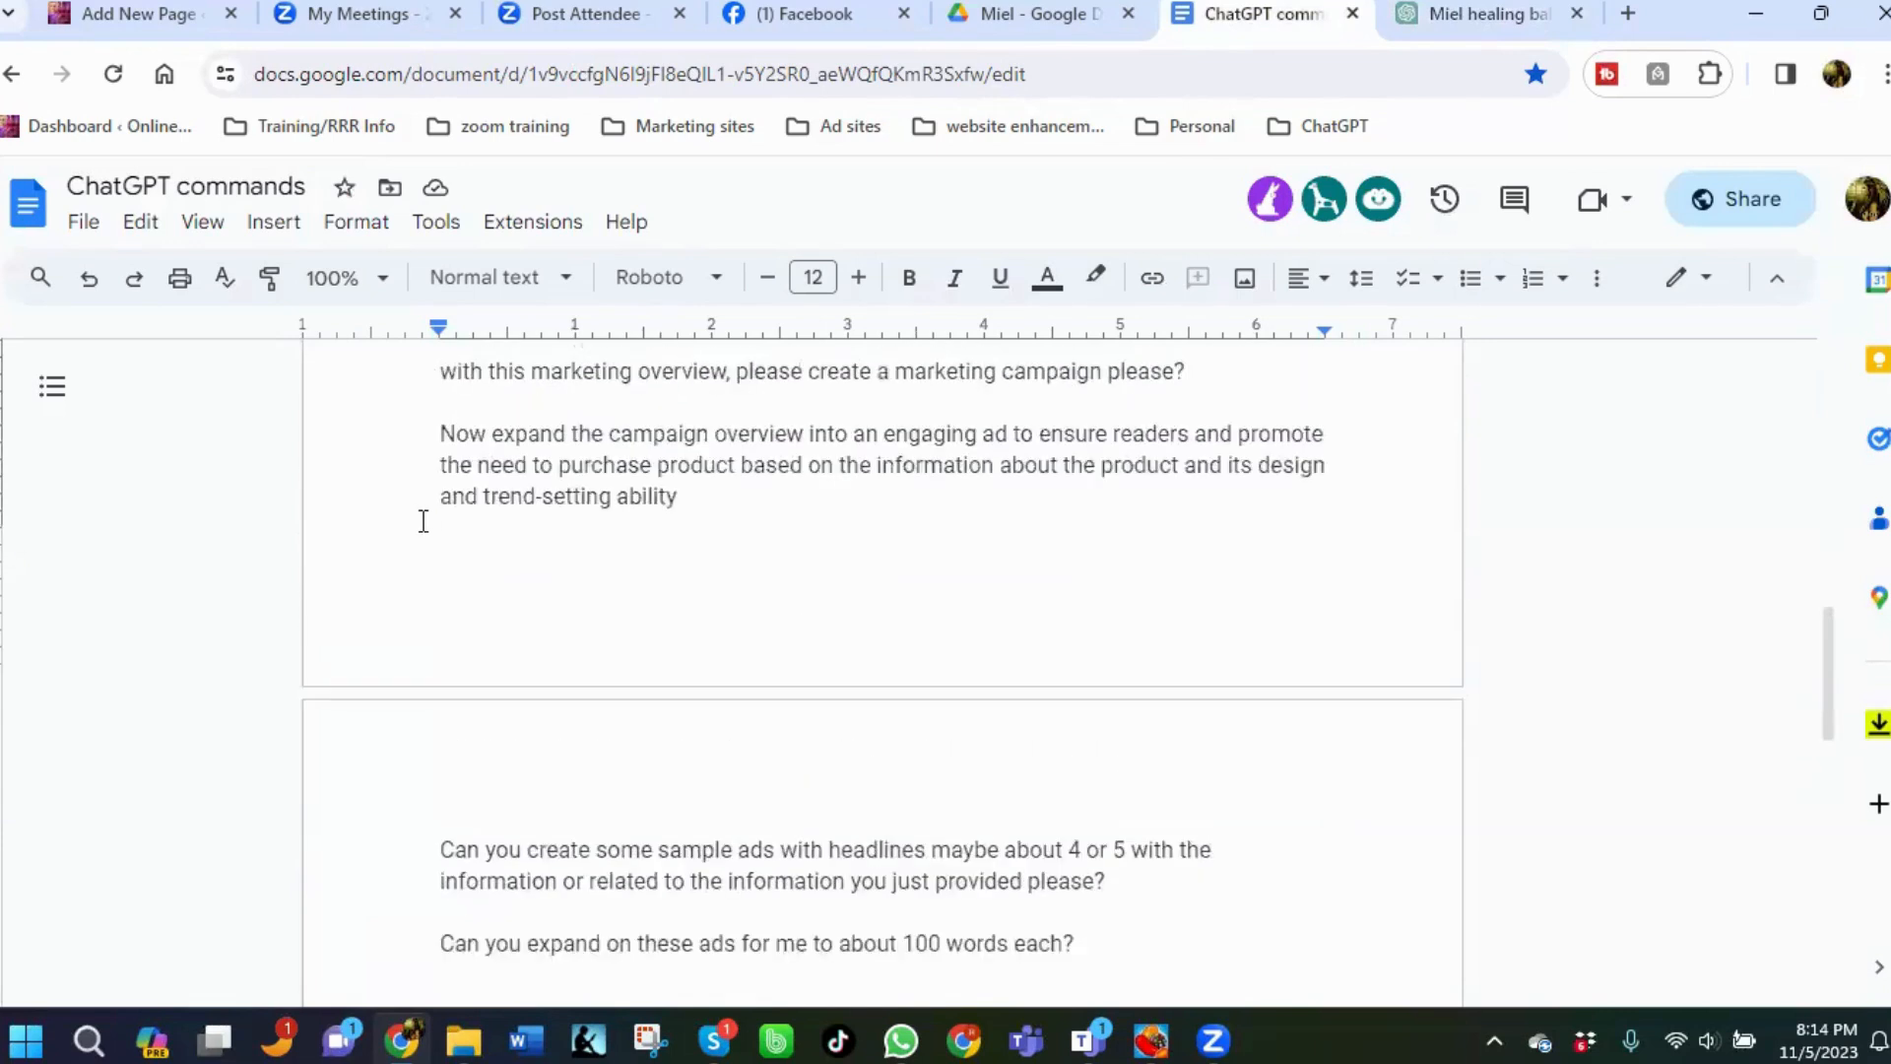
pyautogui.moveTo(442, 480); pyautogui.dragTo(675, 540)
pyautogui.hotkey('ctrl', 'c')
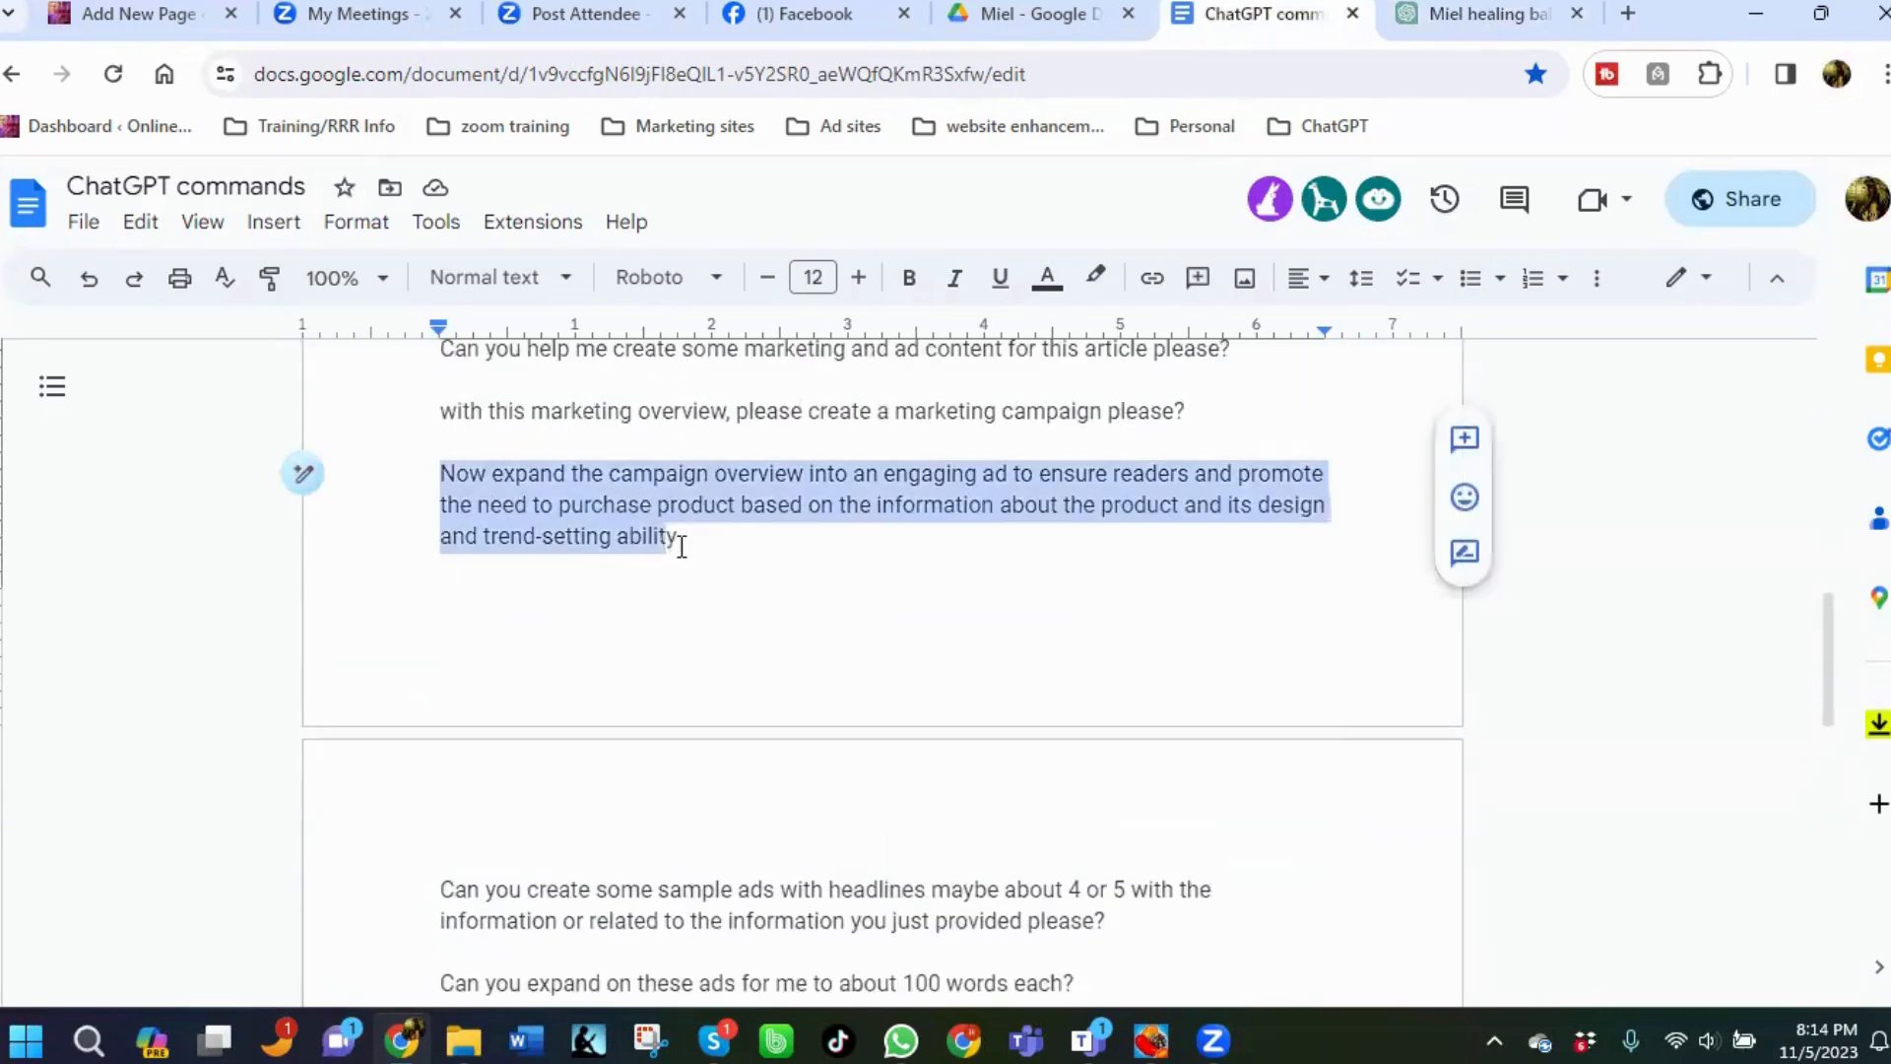
pyautogui.rightClick(678, 524)
pyautogui.click(740, 347)
# Paste the copied prompt into the message box, append ", please" and send it.
pyautogui.click(1436, 24)
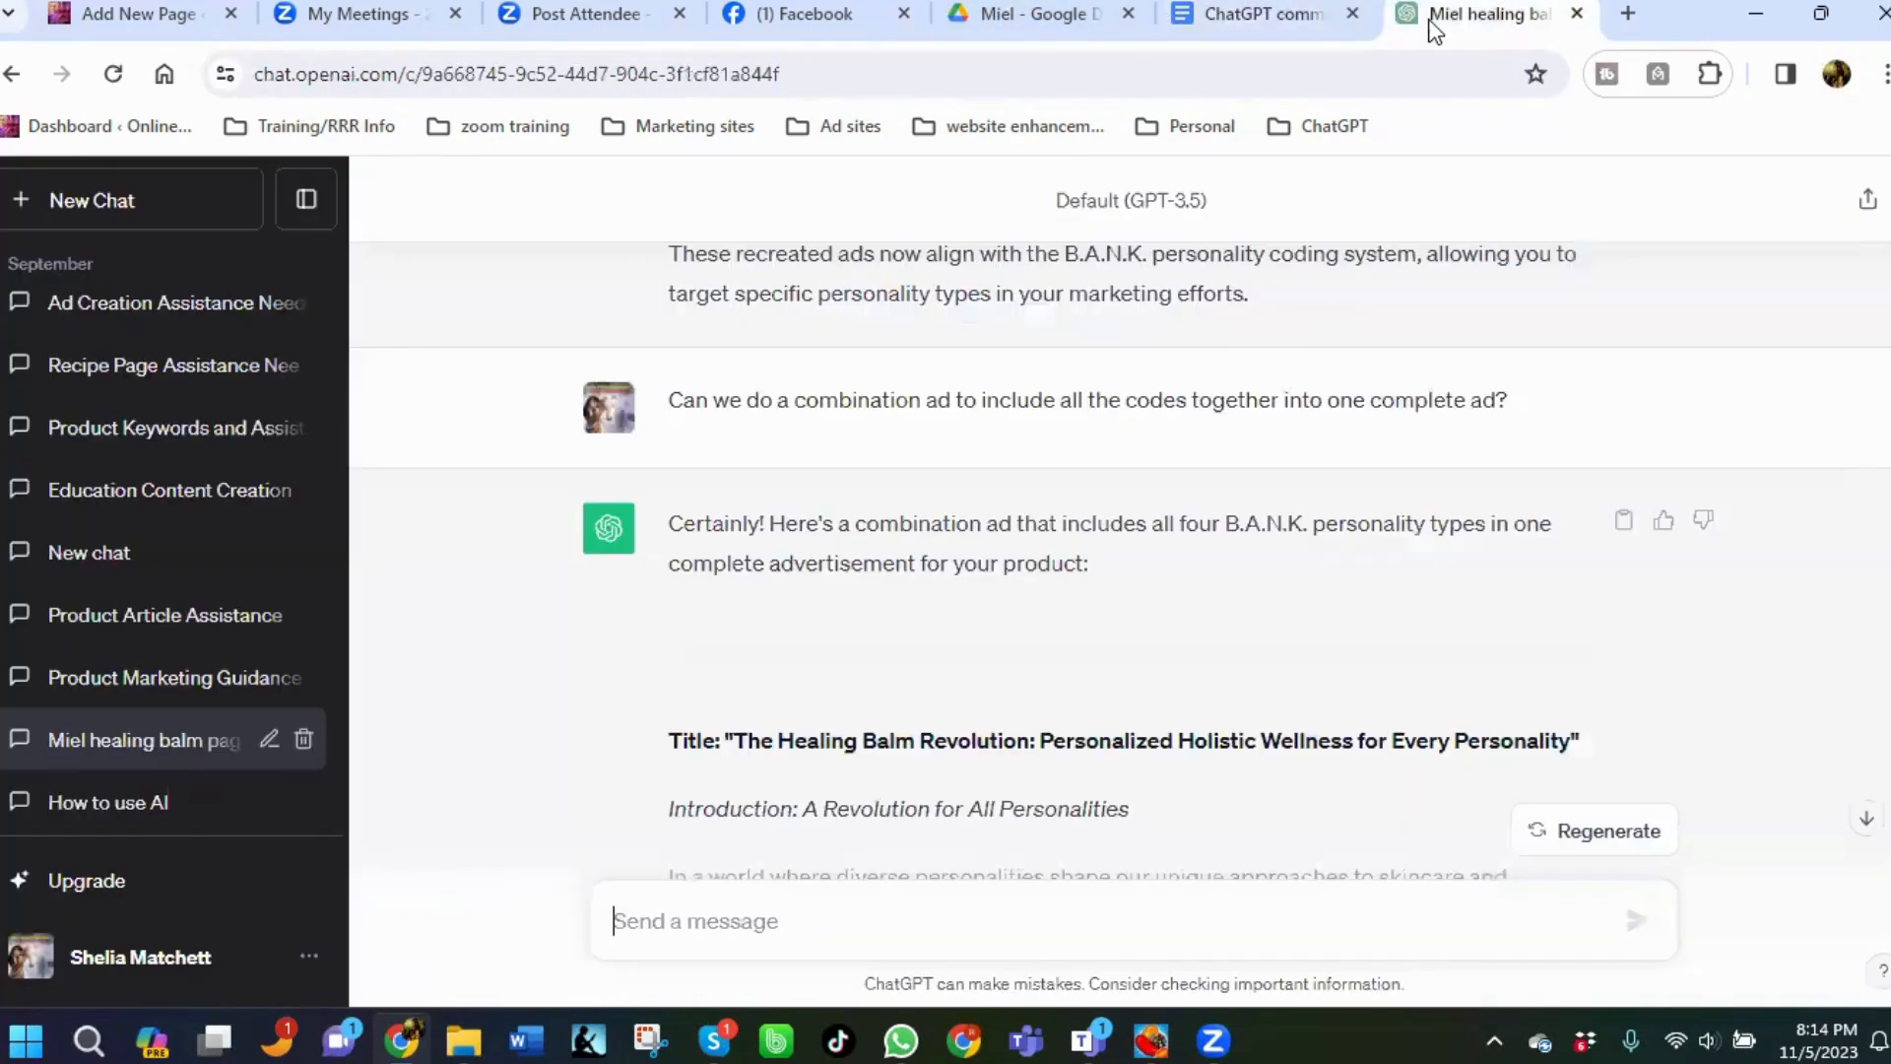
pyautogui.rightClick(686, 922)
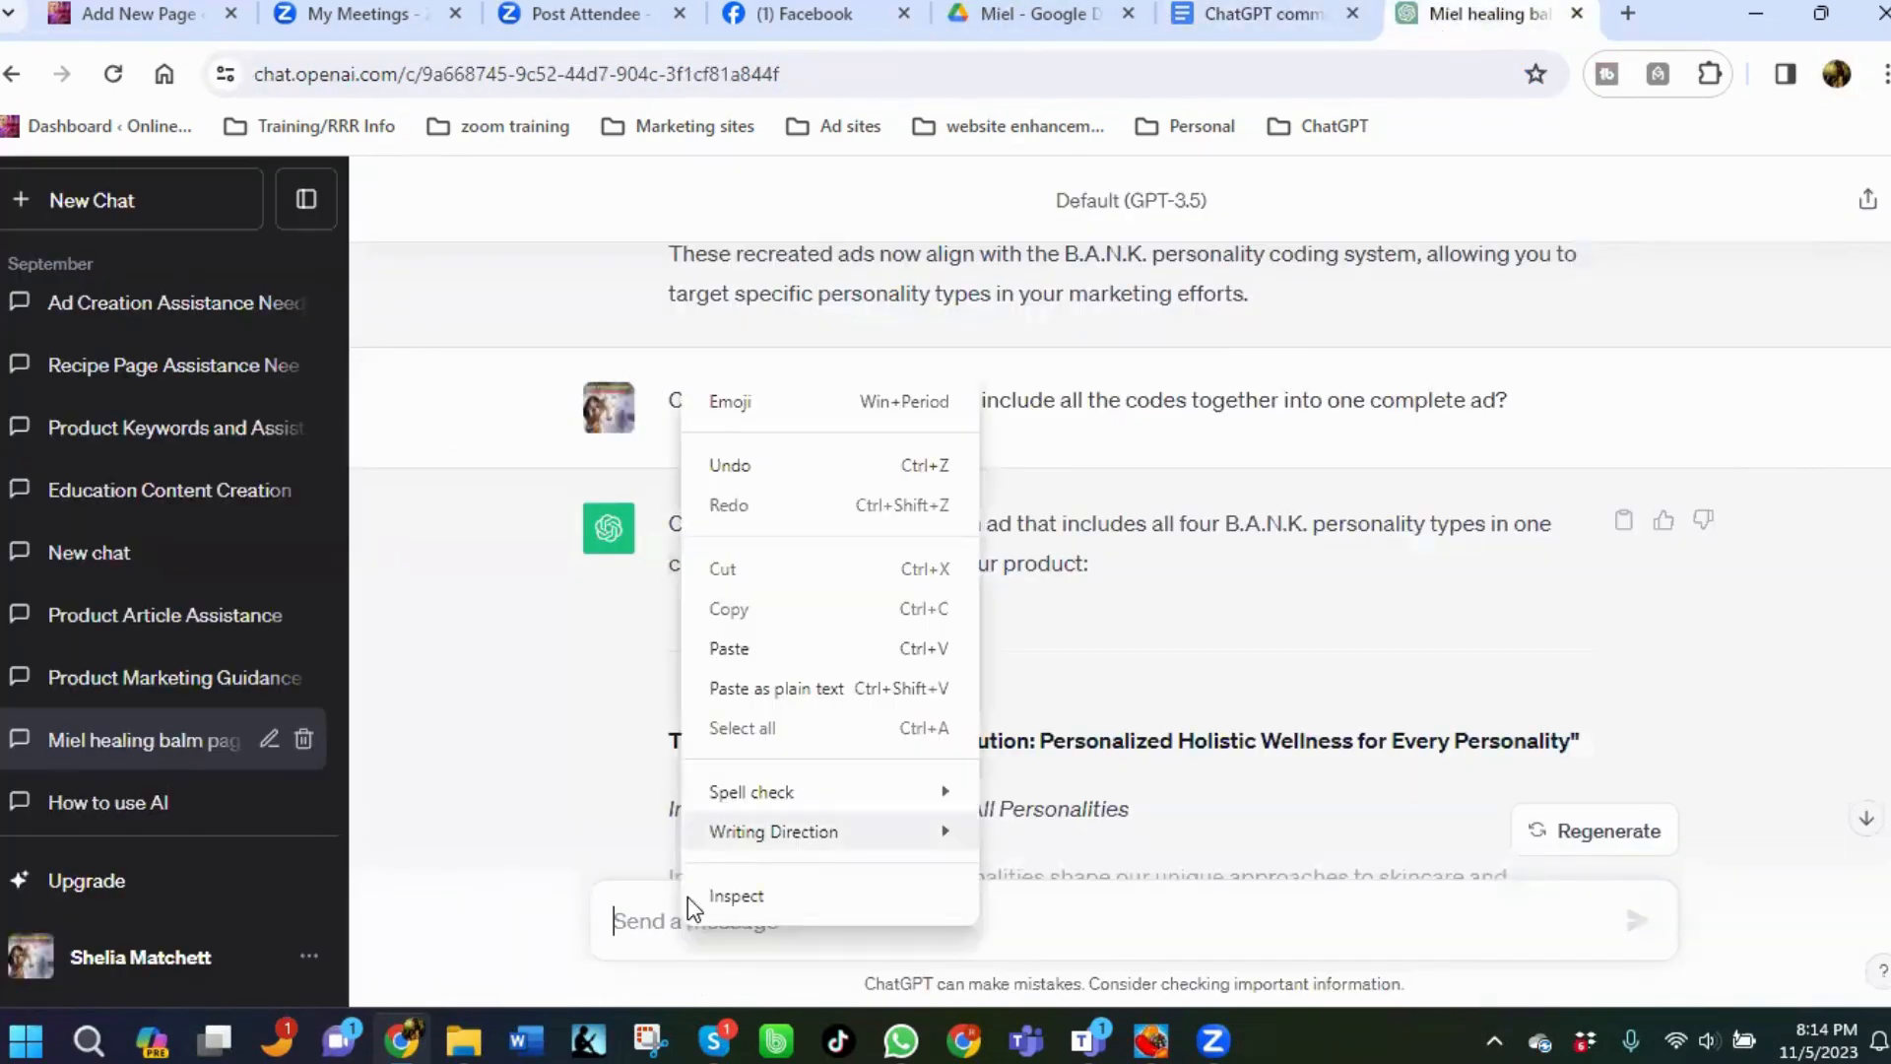
pyautogui.click(713, 648)
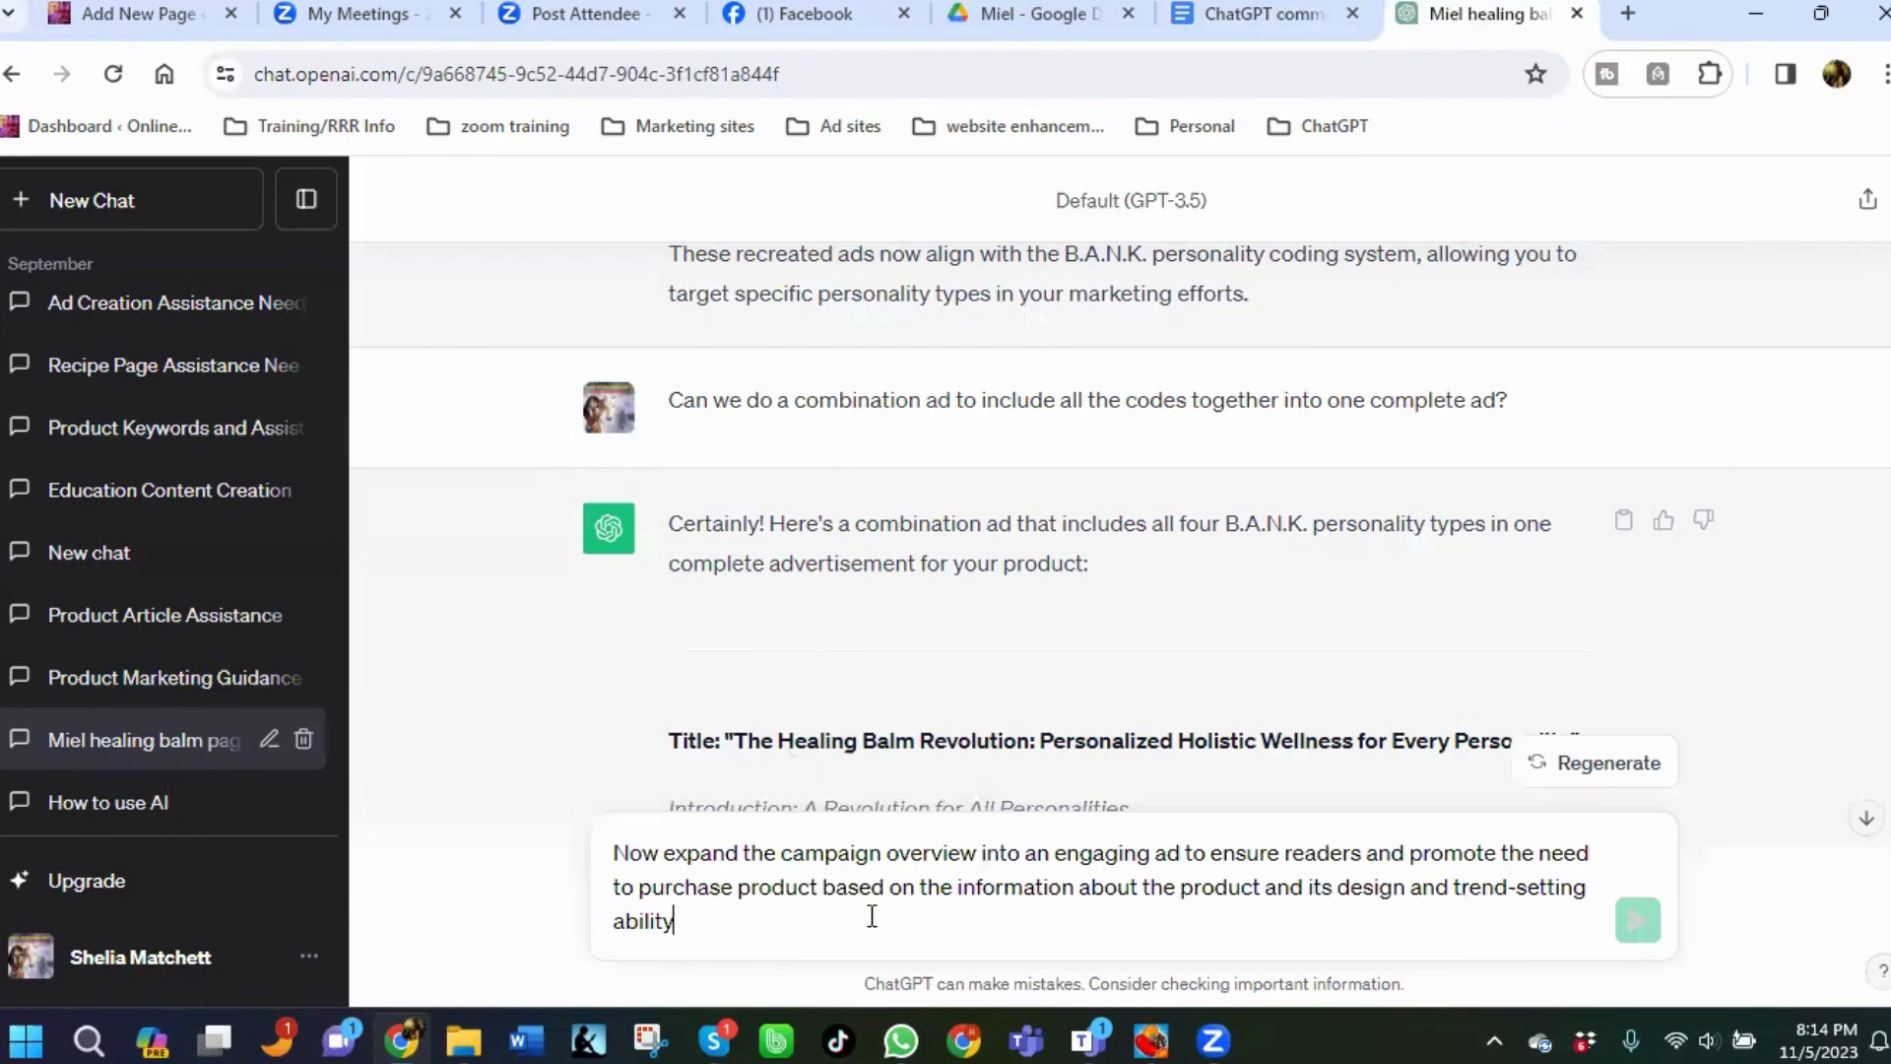
pyautogui.write(', please')
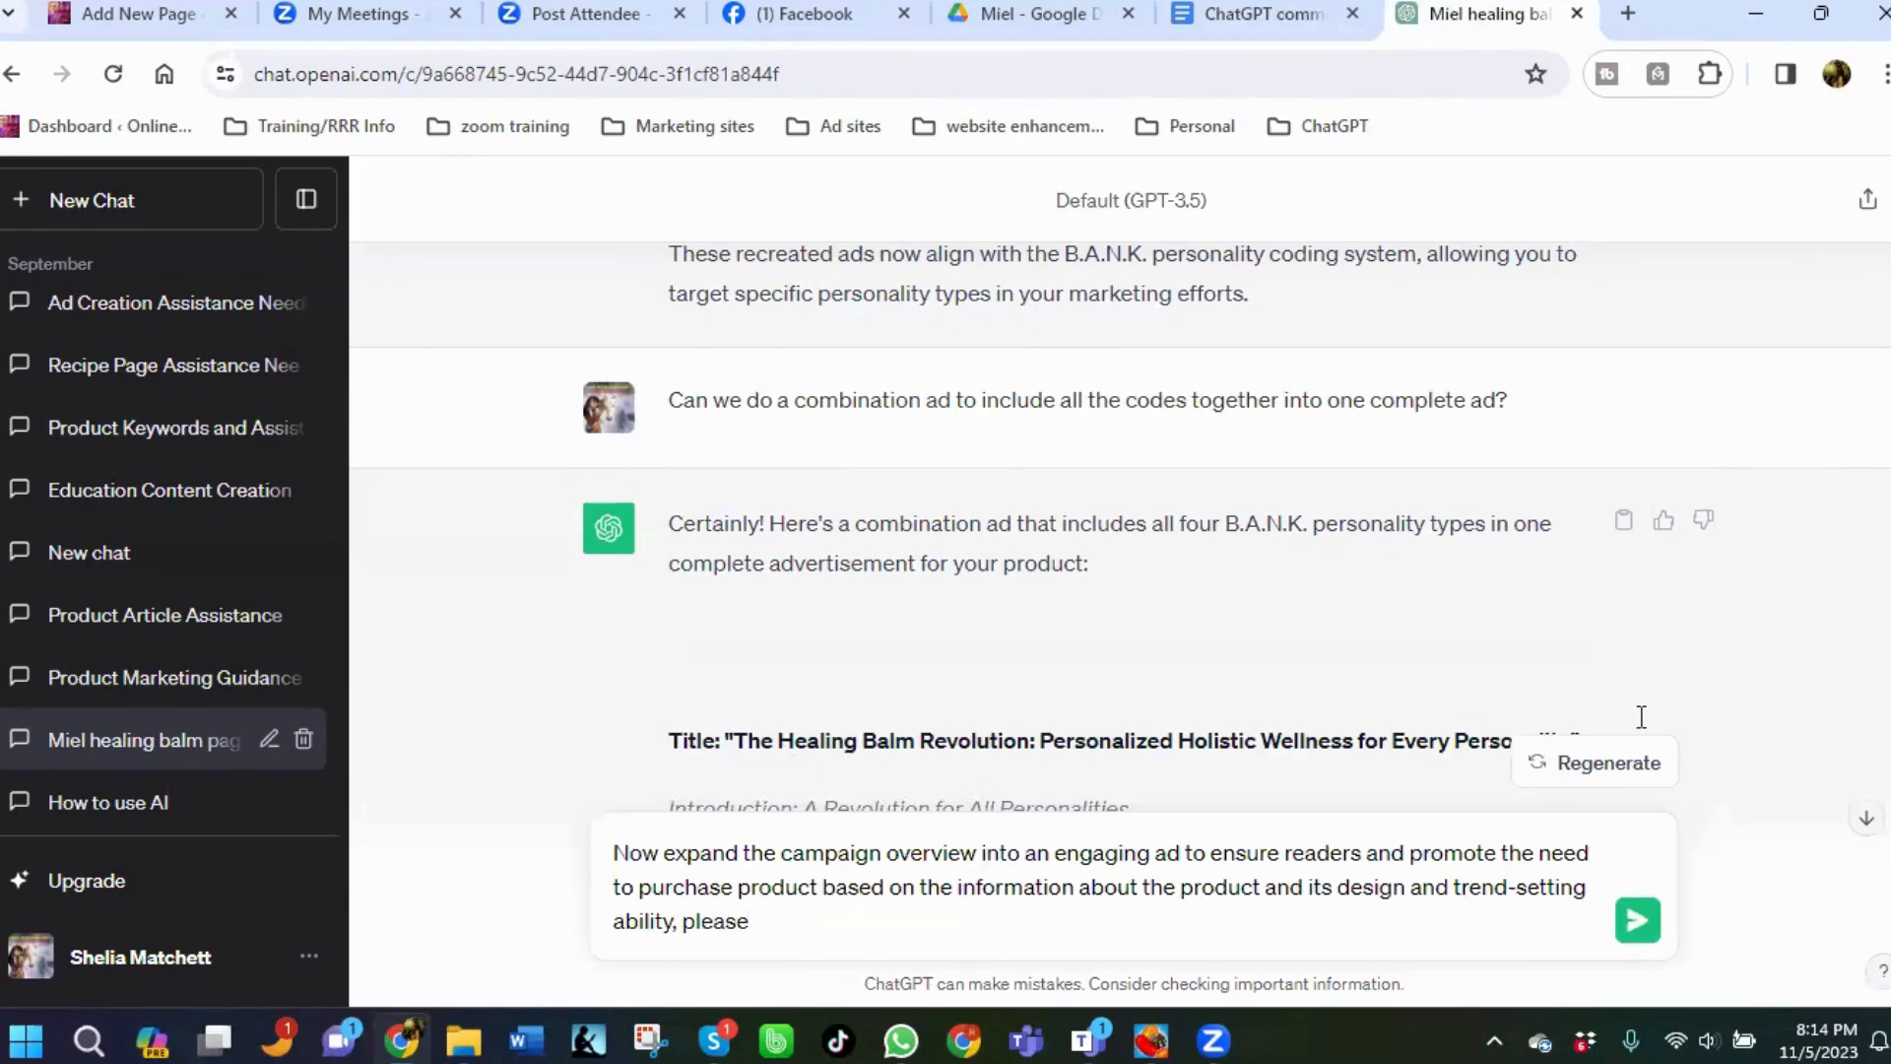
pyautogui.press('Return')
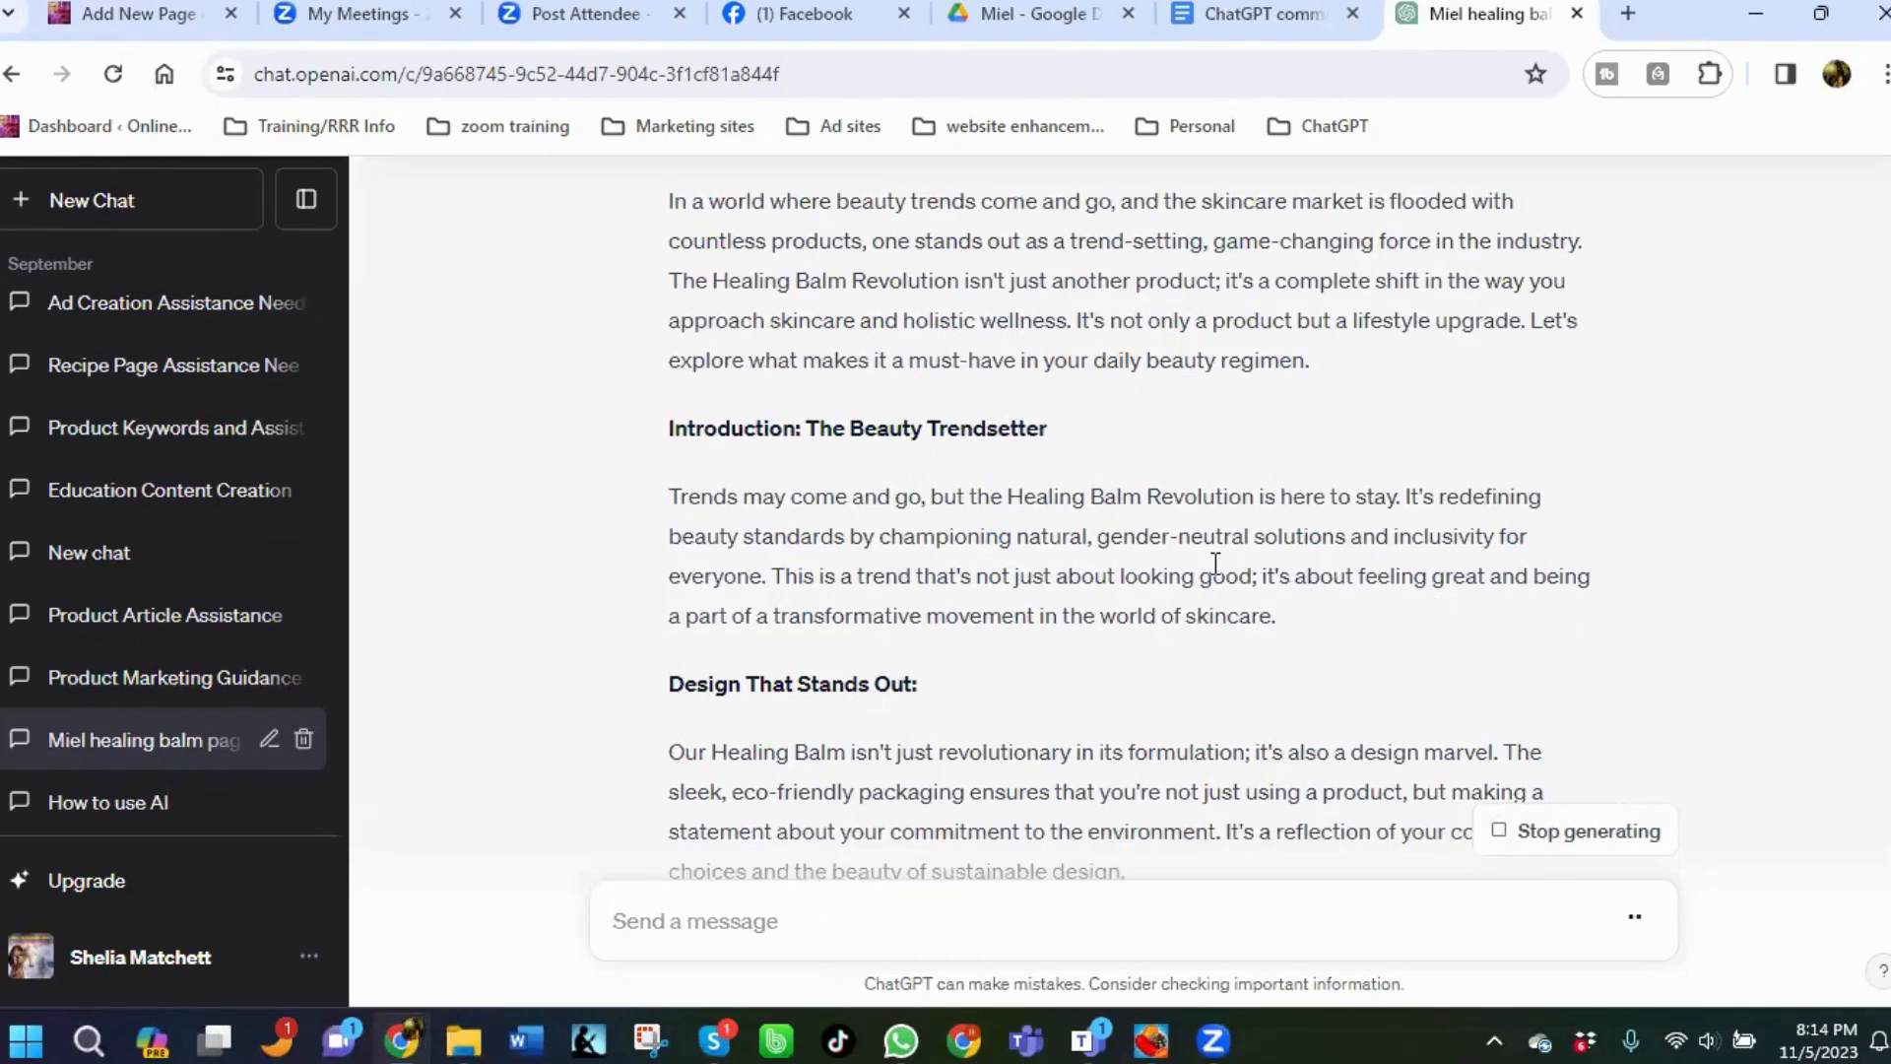
# Scroll through the conversation to review the expanded campaign ad and the combined personality ad.
pyautogui.scroll(5, 1173, 536)
pyautogui.scroll(-10, 1174, 536)
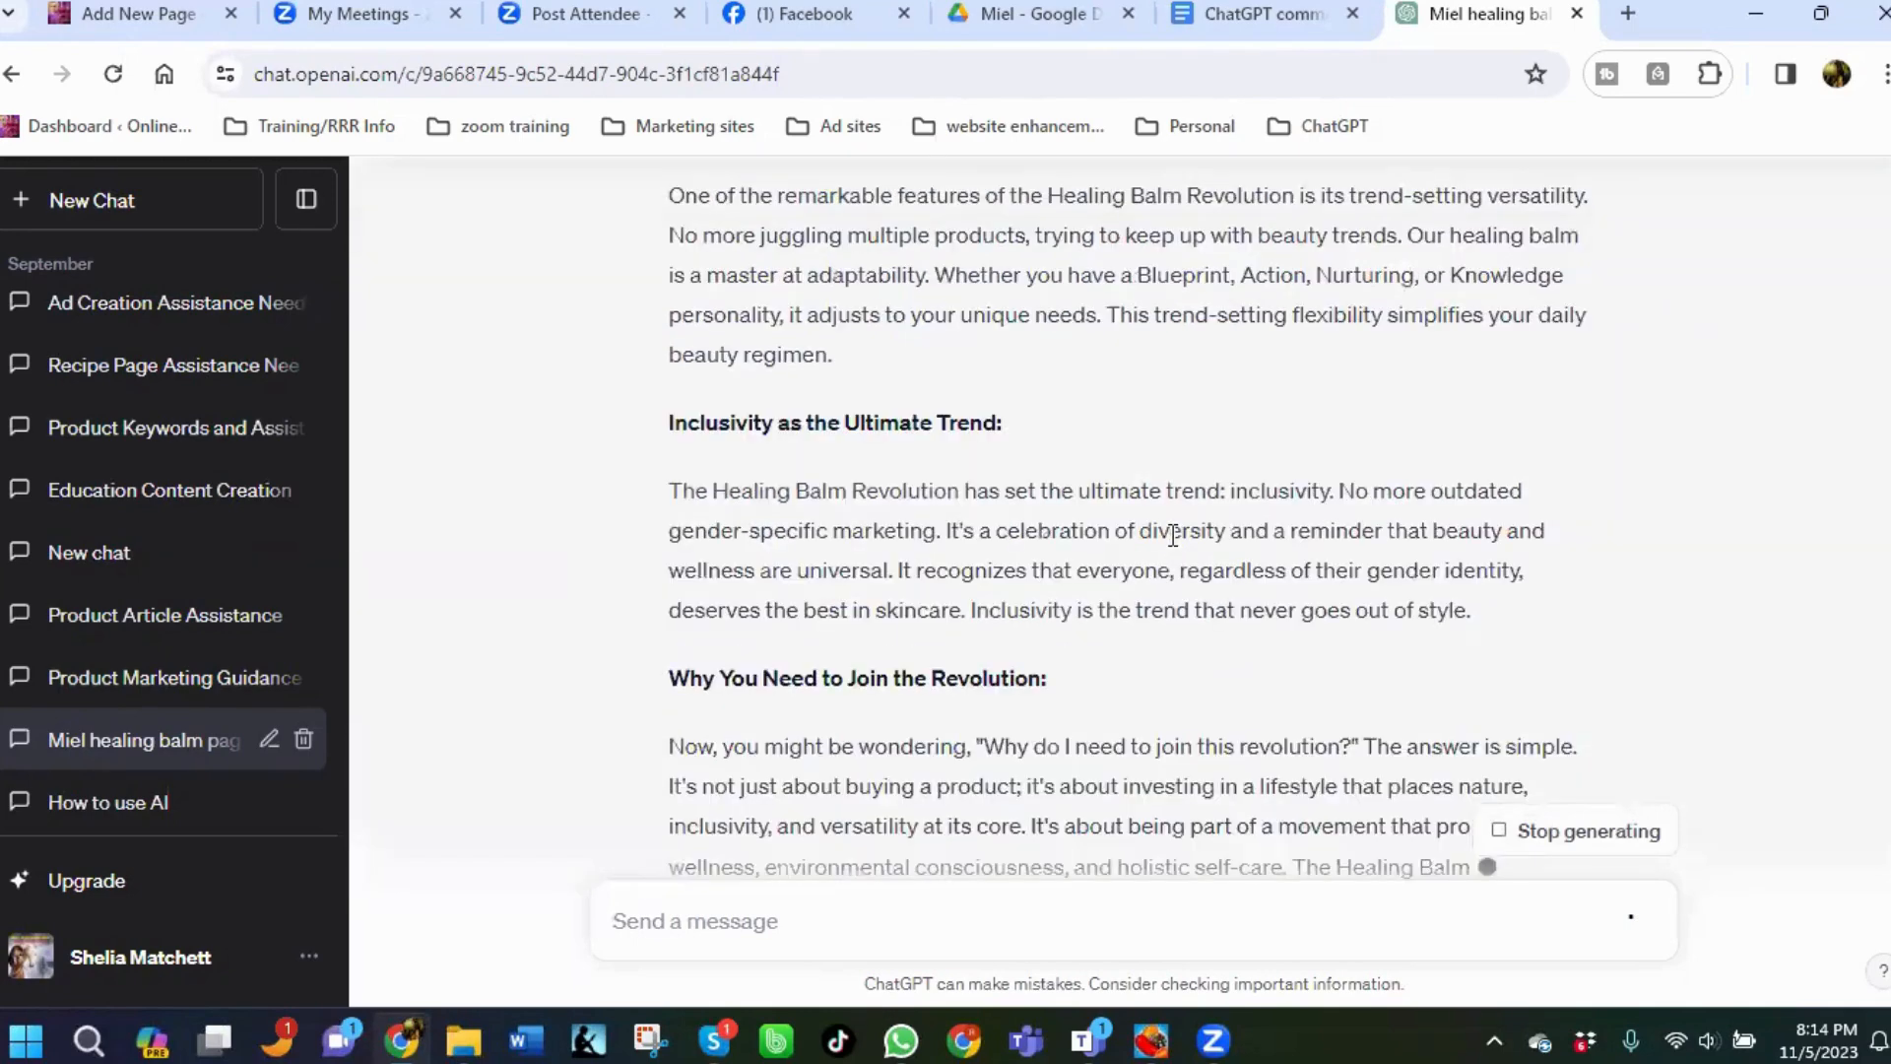
pyautogui.scroll(-4, 1173, 535)
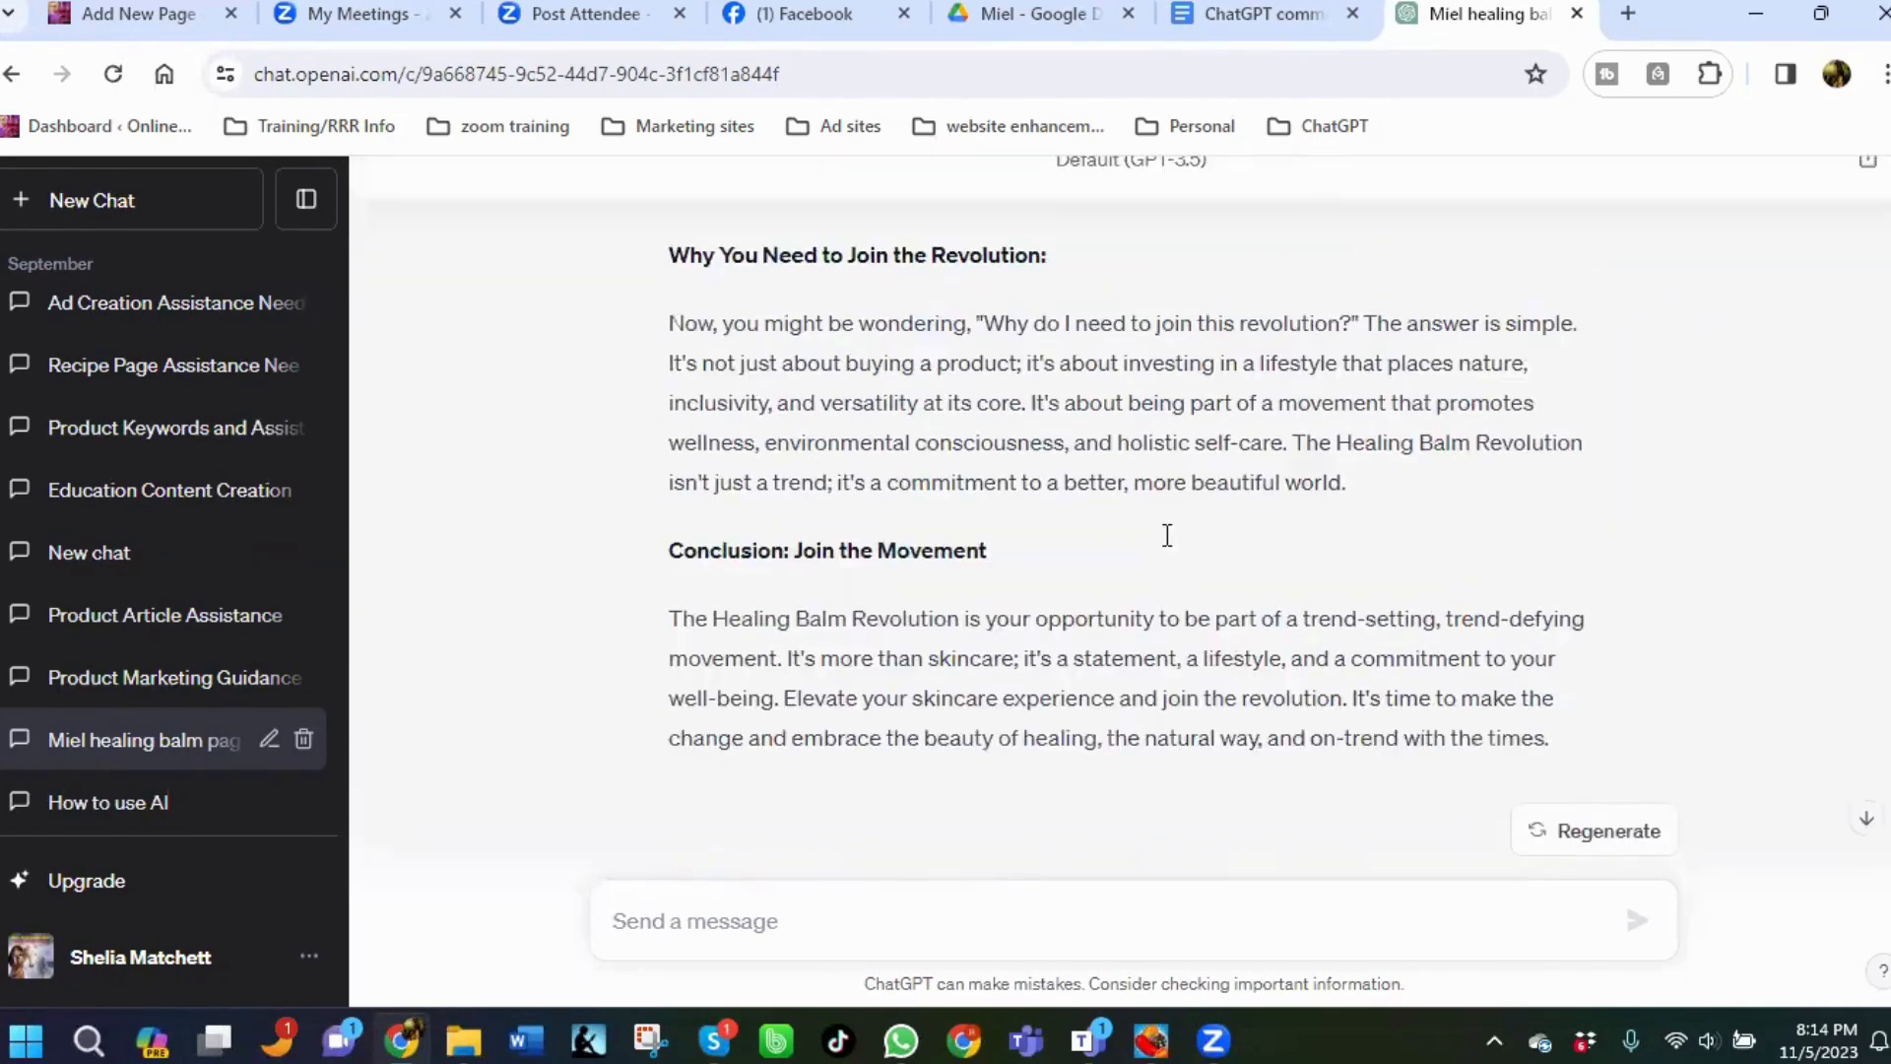
pyautogui.scroll(6, 1077, 518)
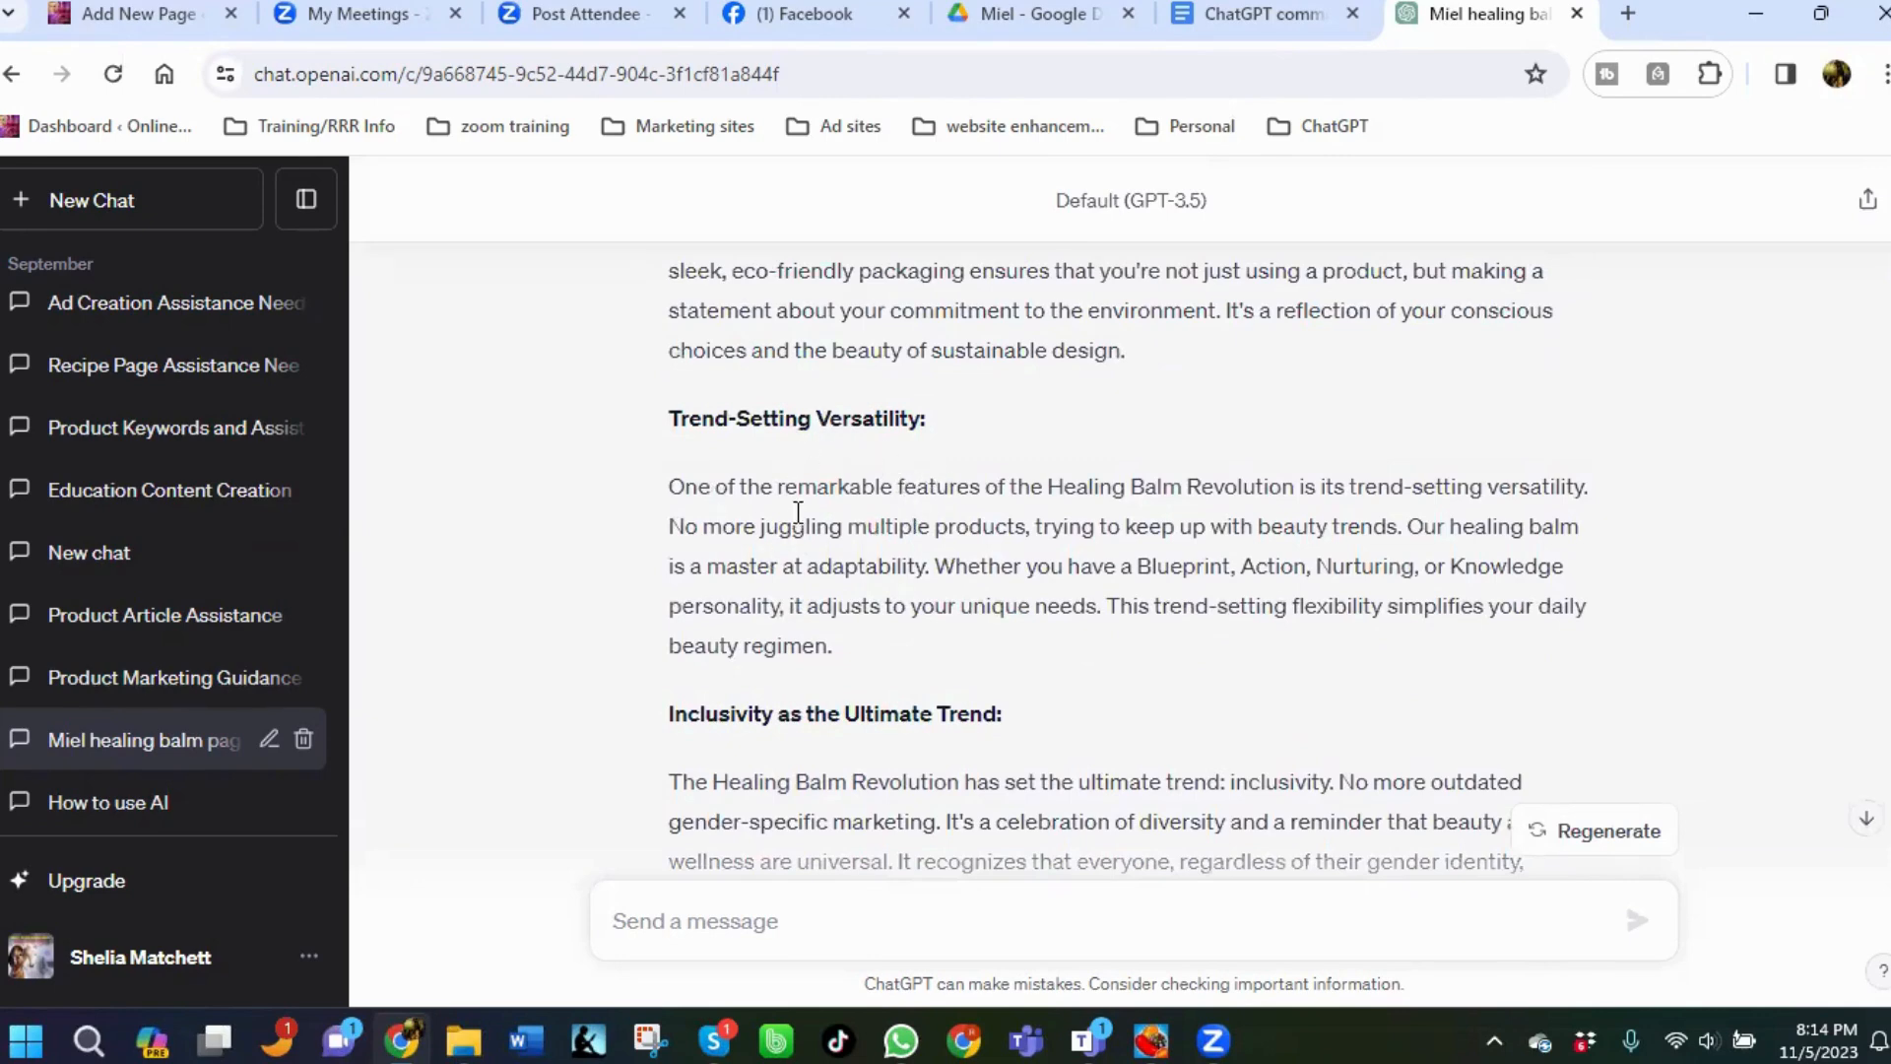
pyautogui.scroll(-3, 895, 549)
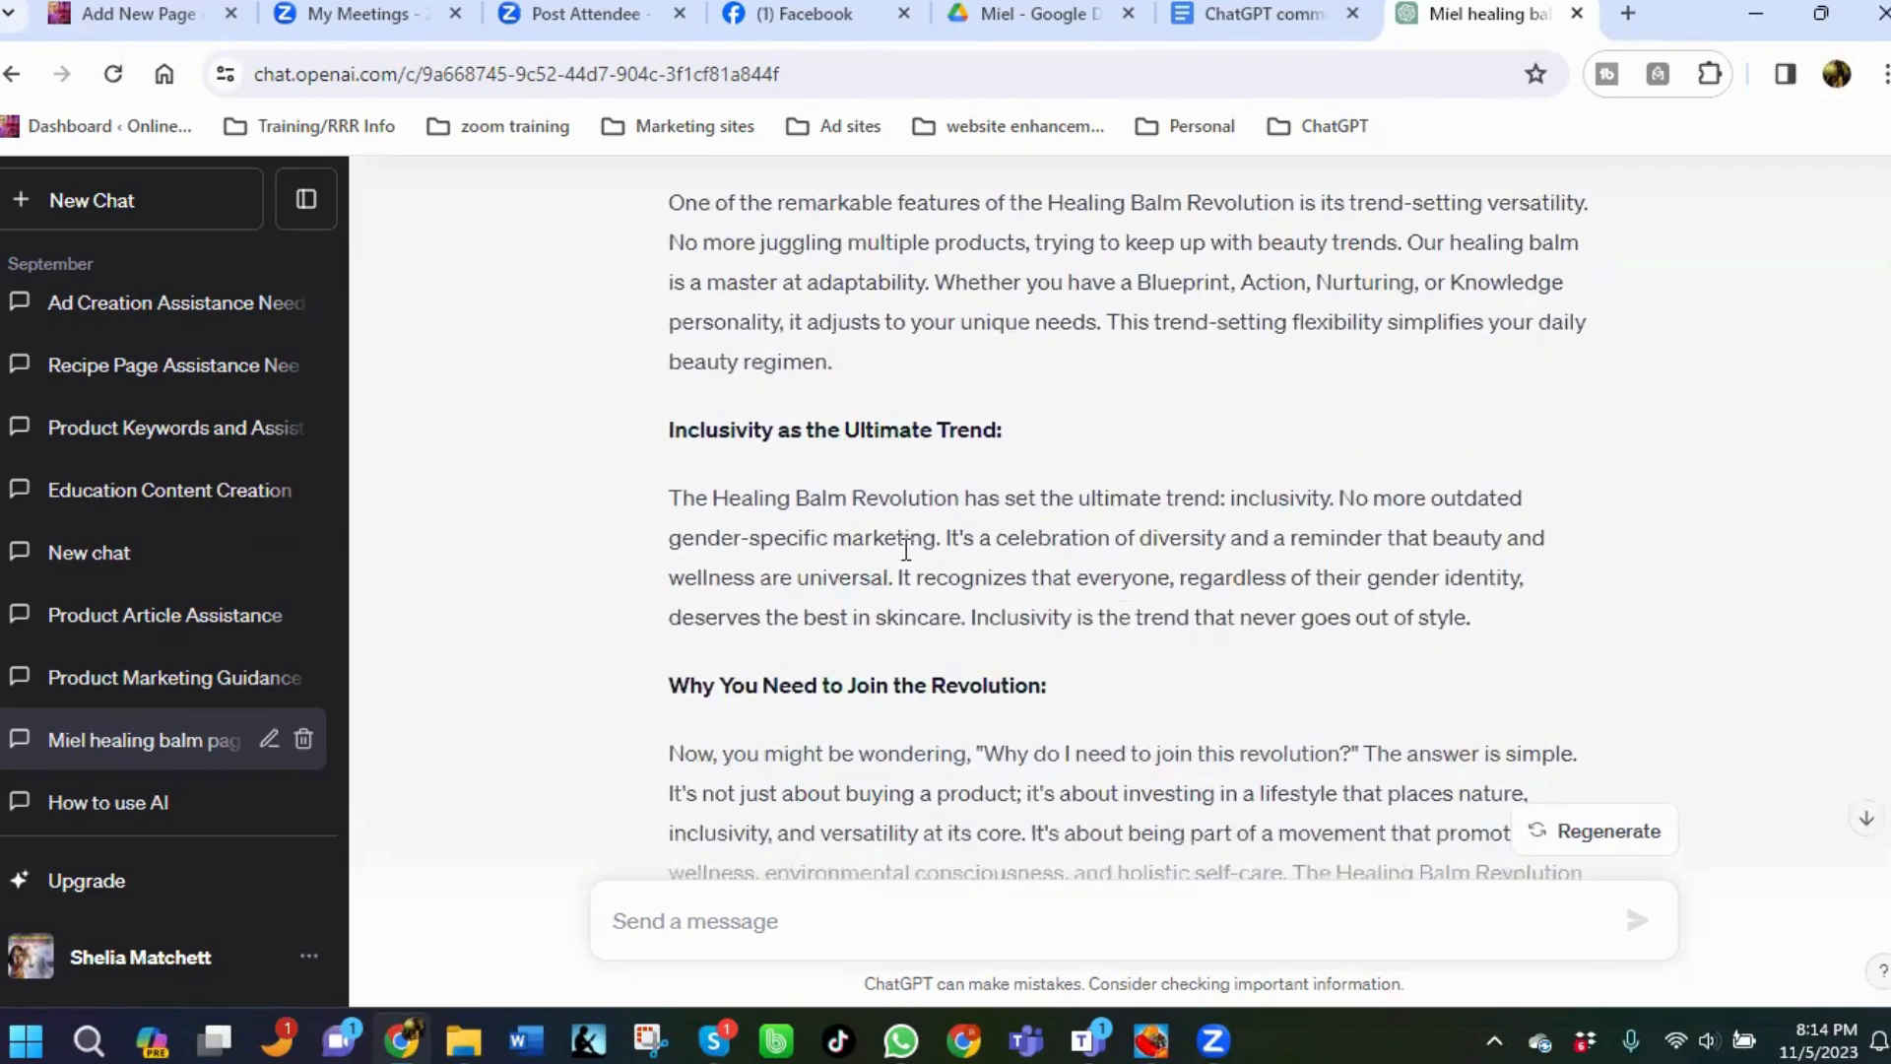
pyautogui.scroll(-2, 906, 549)
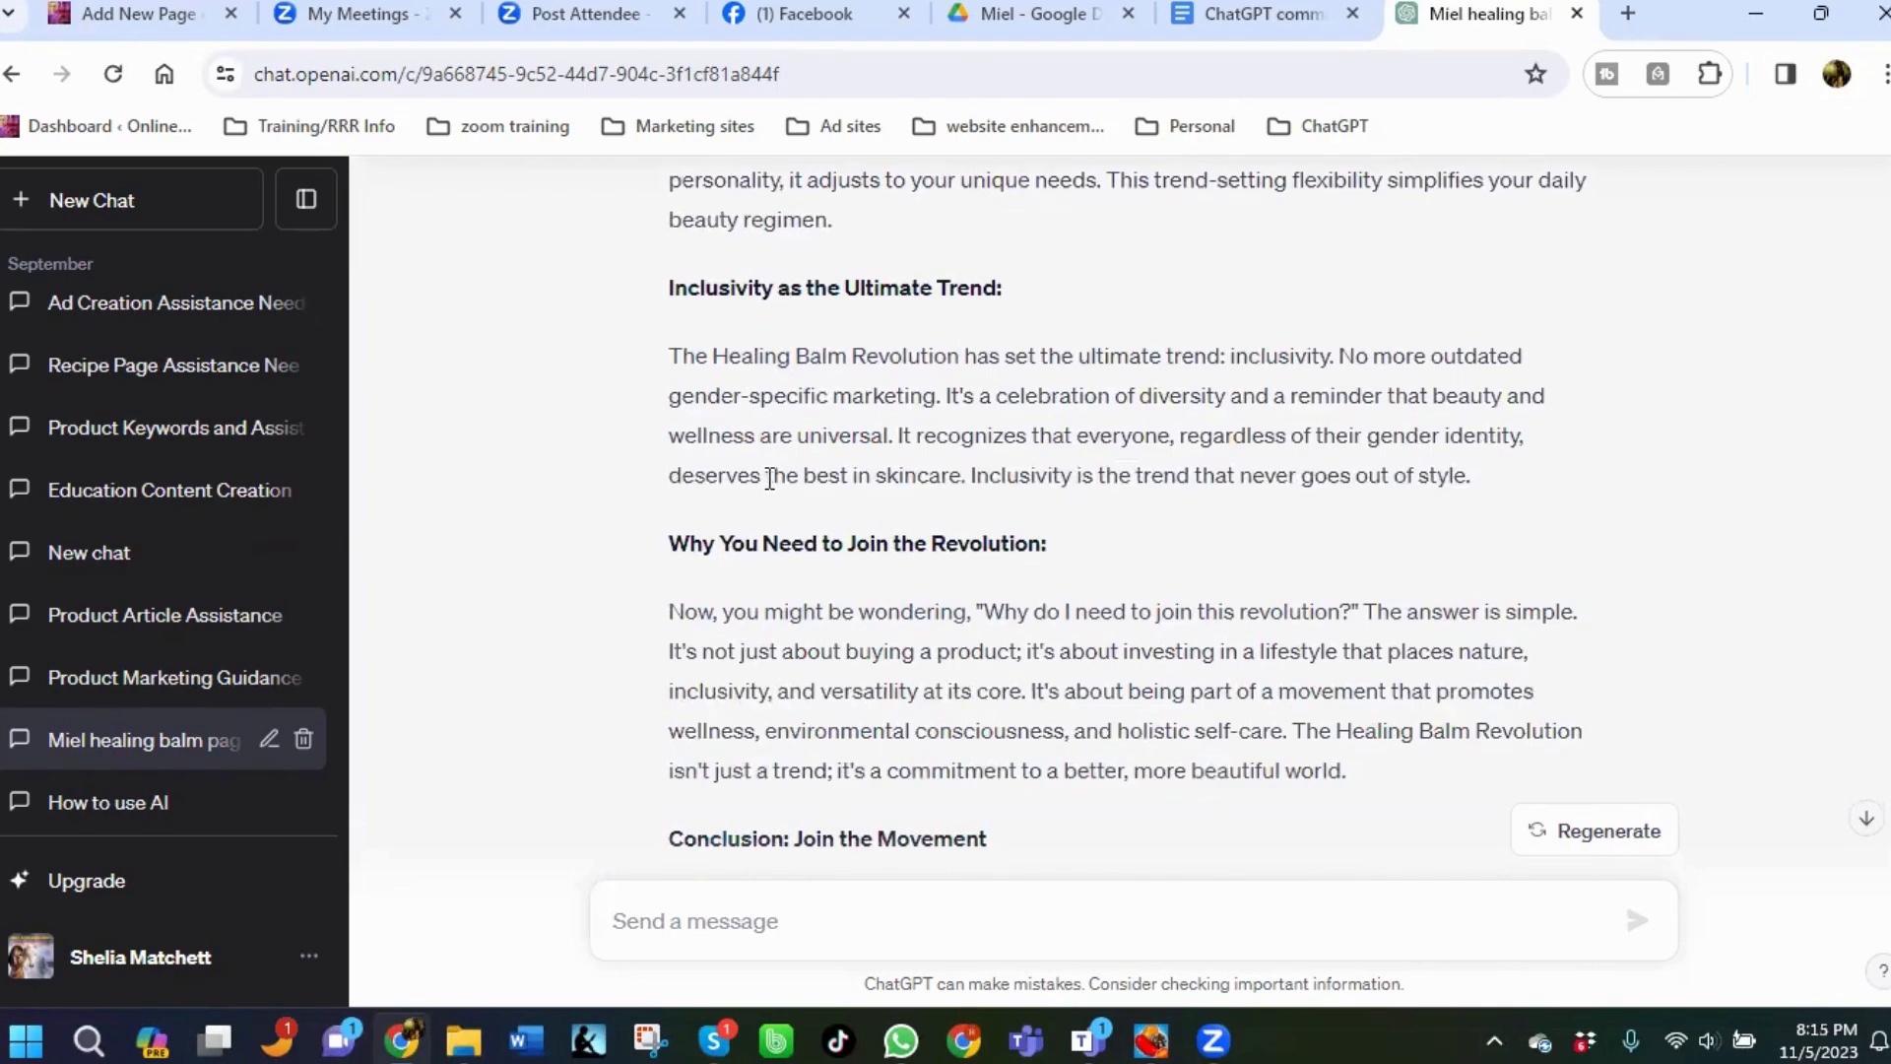
pyautogui.scroll(10, 770, 479)
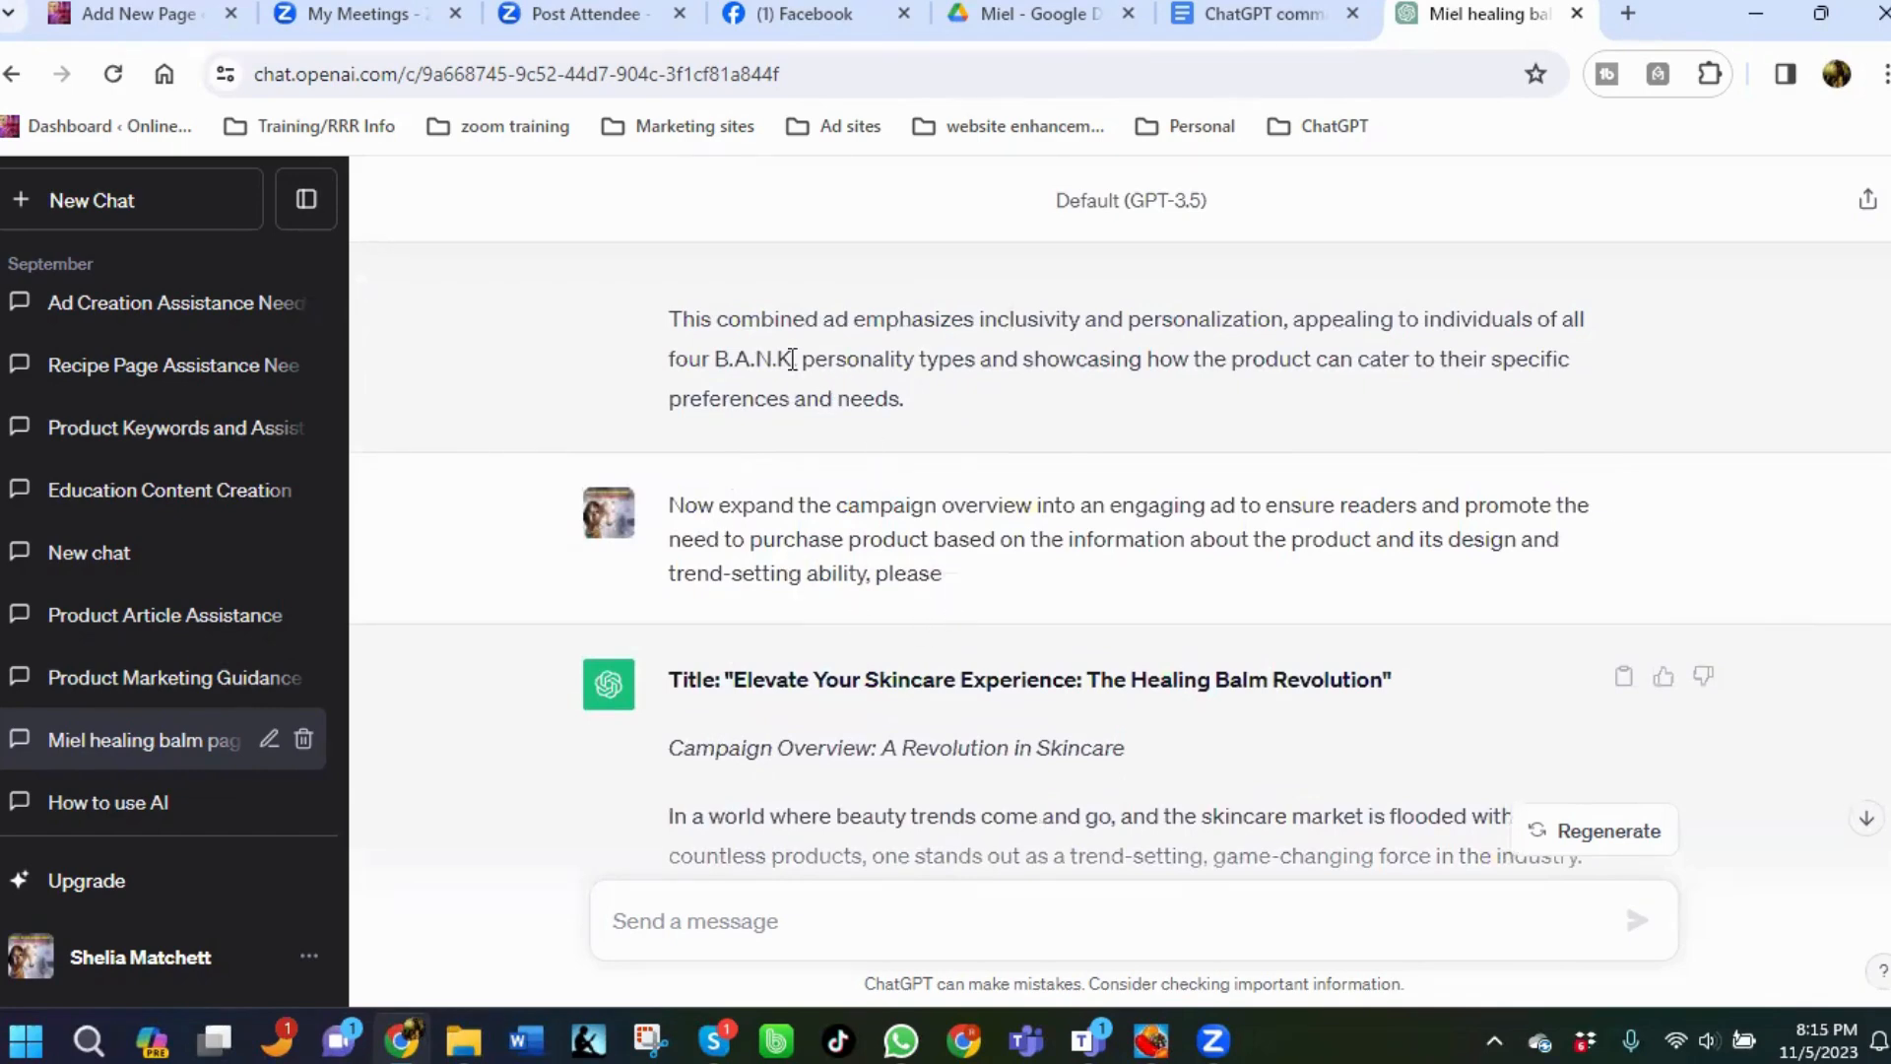
pyautogui.scroll(-3, 837, 611)
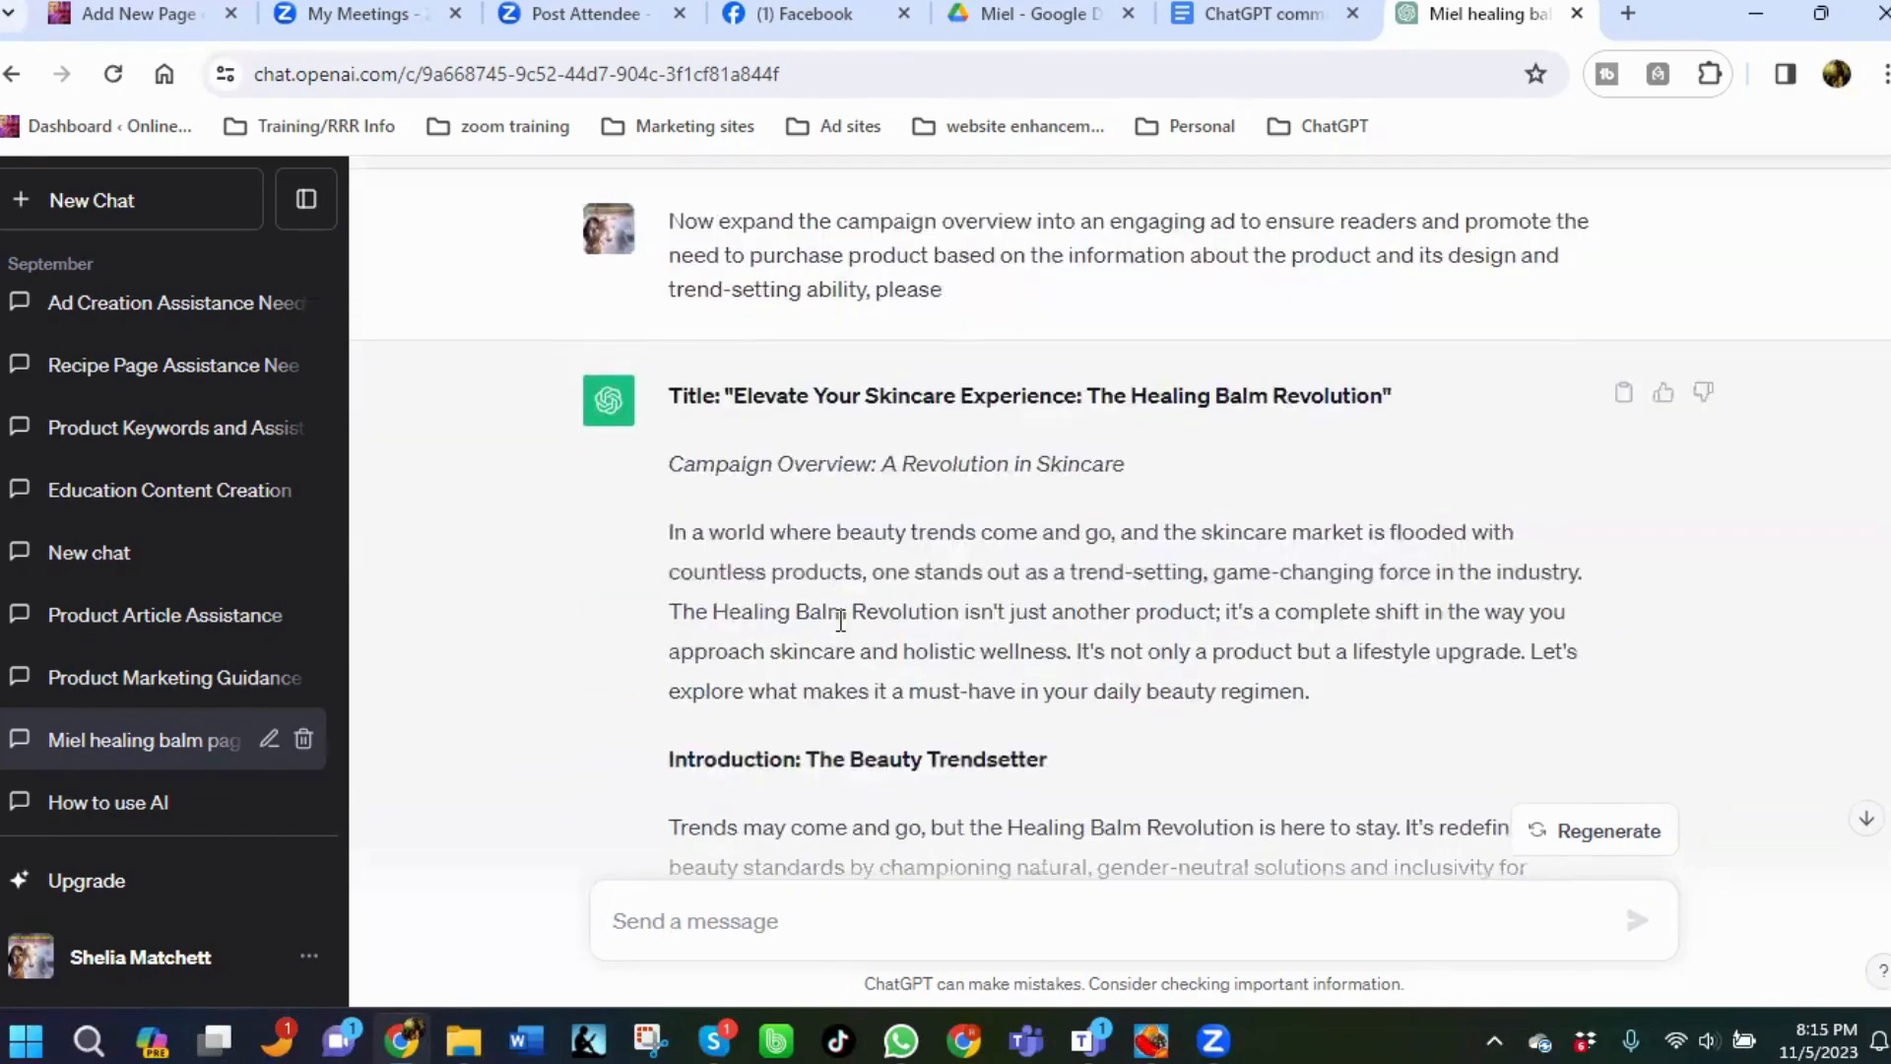
pyautogui.scroll(-3, 840, 620)
pyautogui.scroll(15, 887, 506)
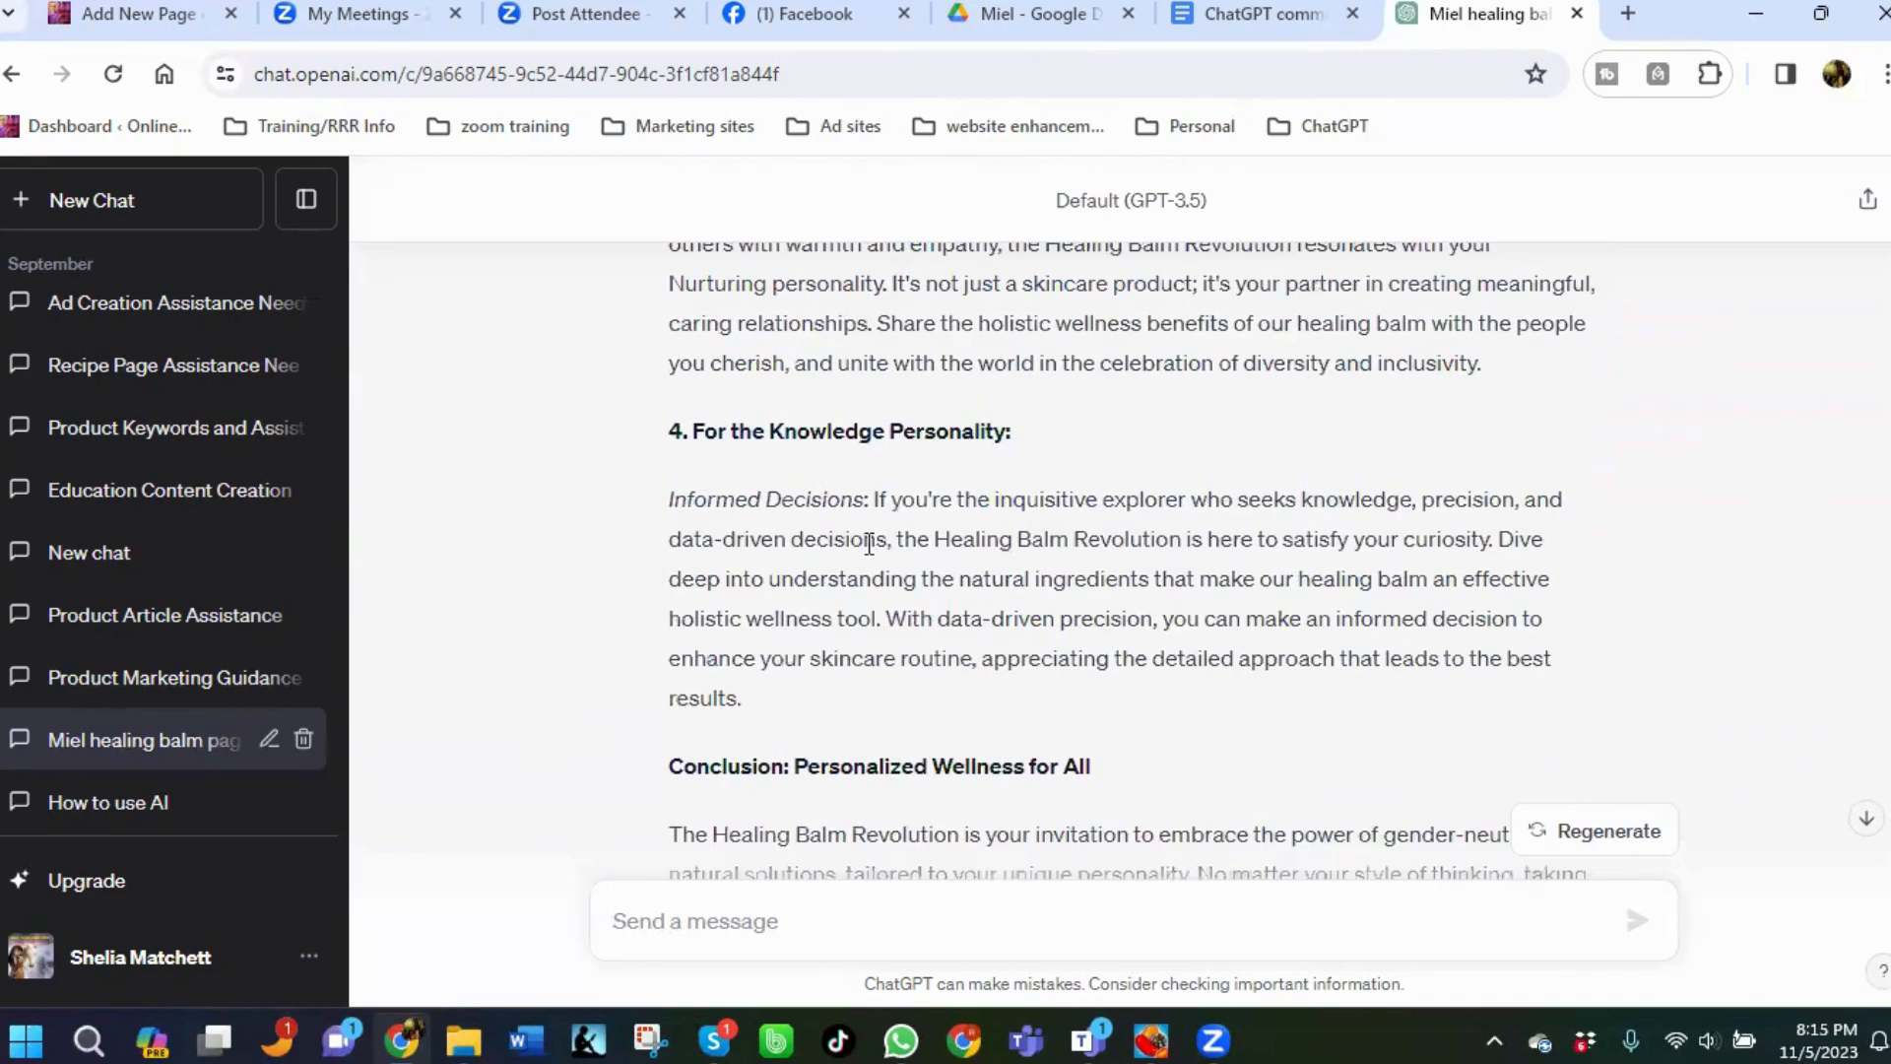
pyautogui.scroll(6, 870, 542)
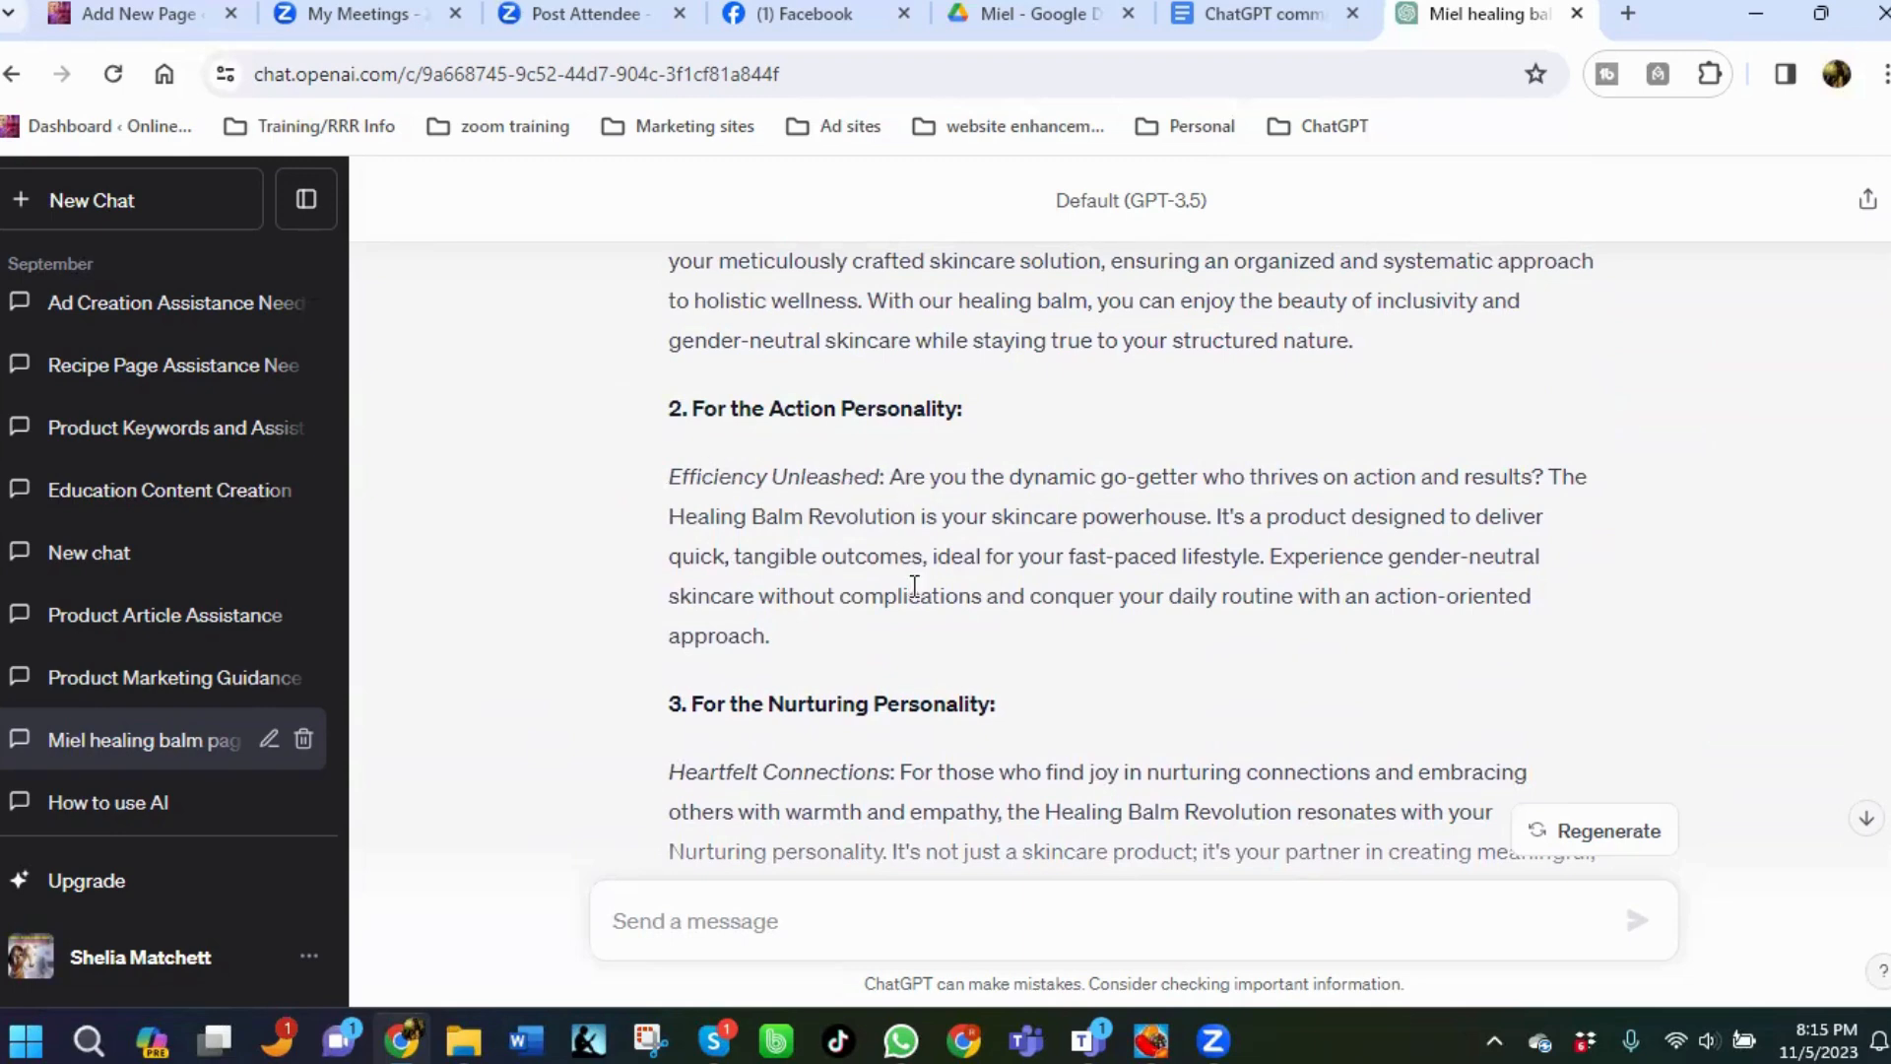
pyautogui.scroll(-3, 915, 586)
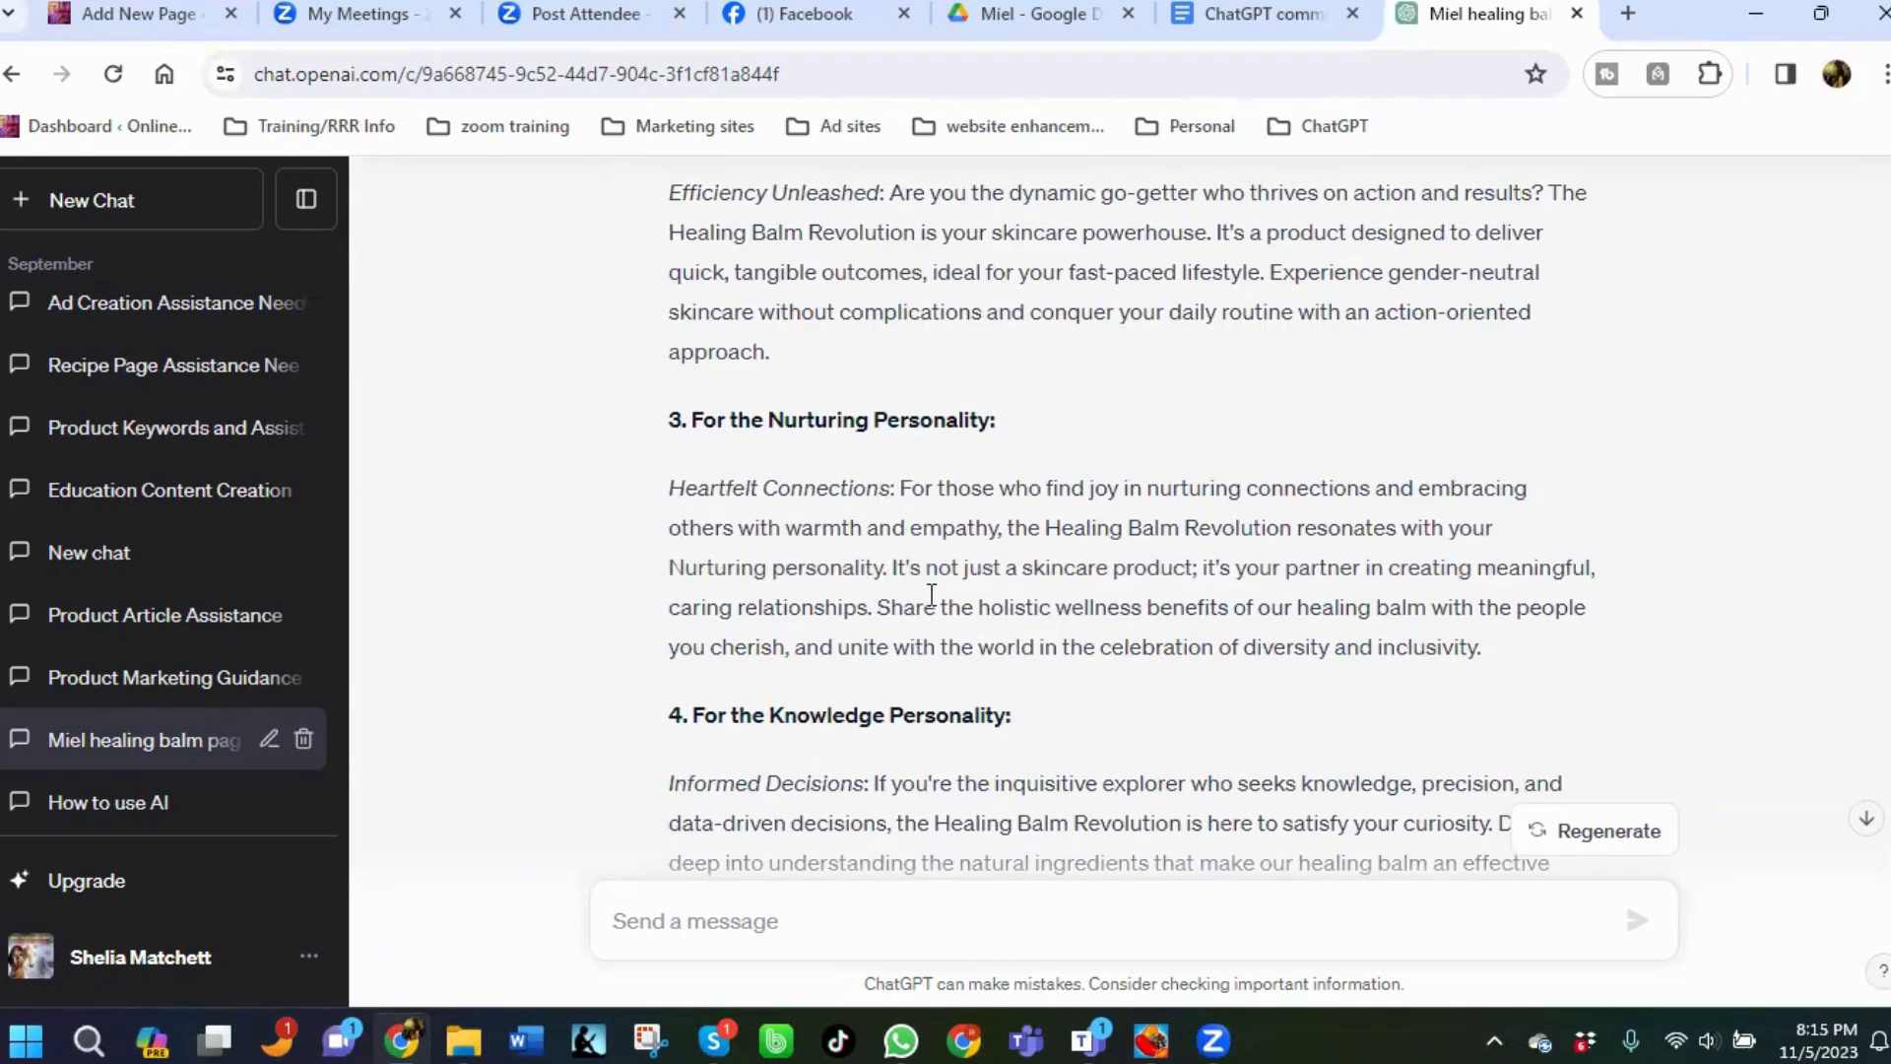
pyautogui.scroll(-1, 931, 595)
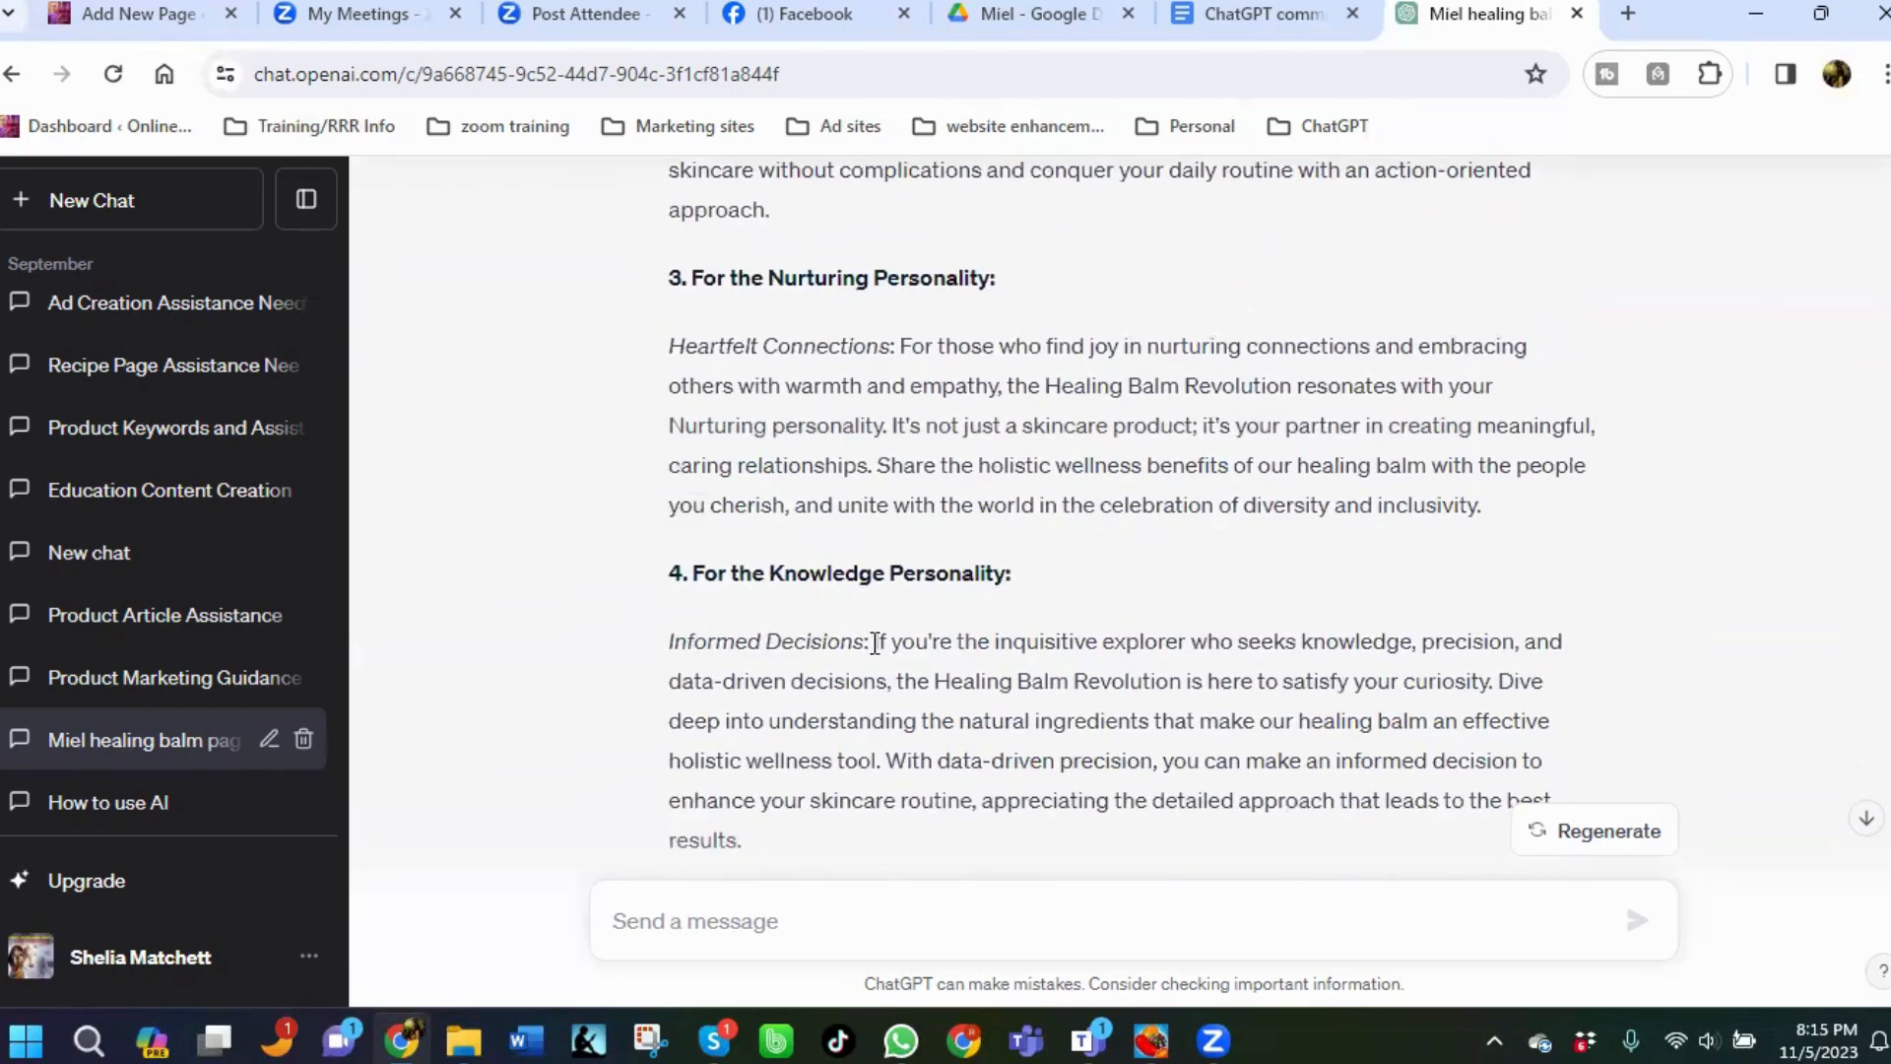
pyautogui.scroll(-1, 917, 651)
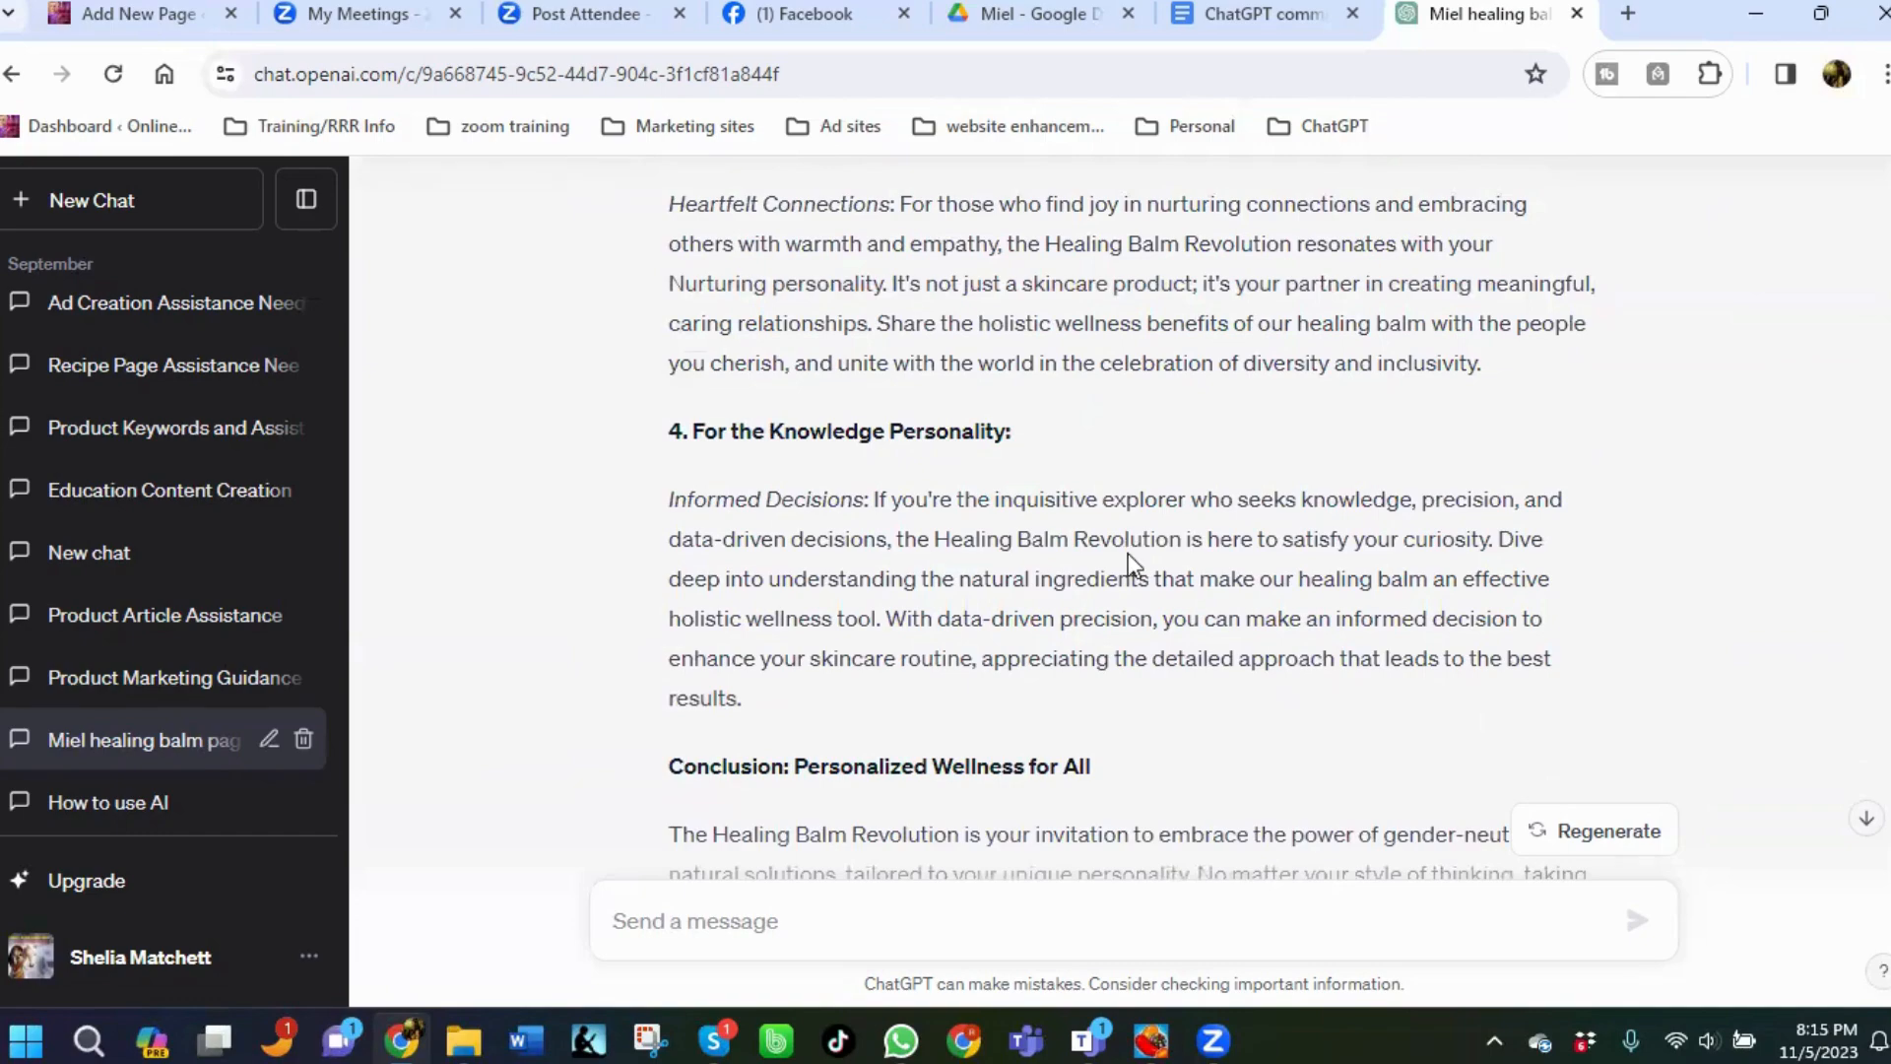
pyautogui.scroll(4, 1127, 553)
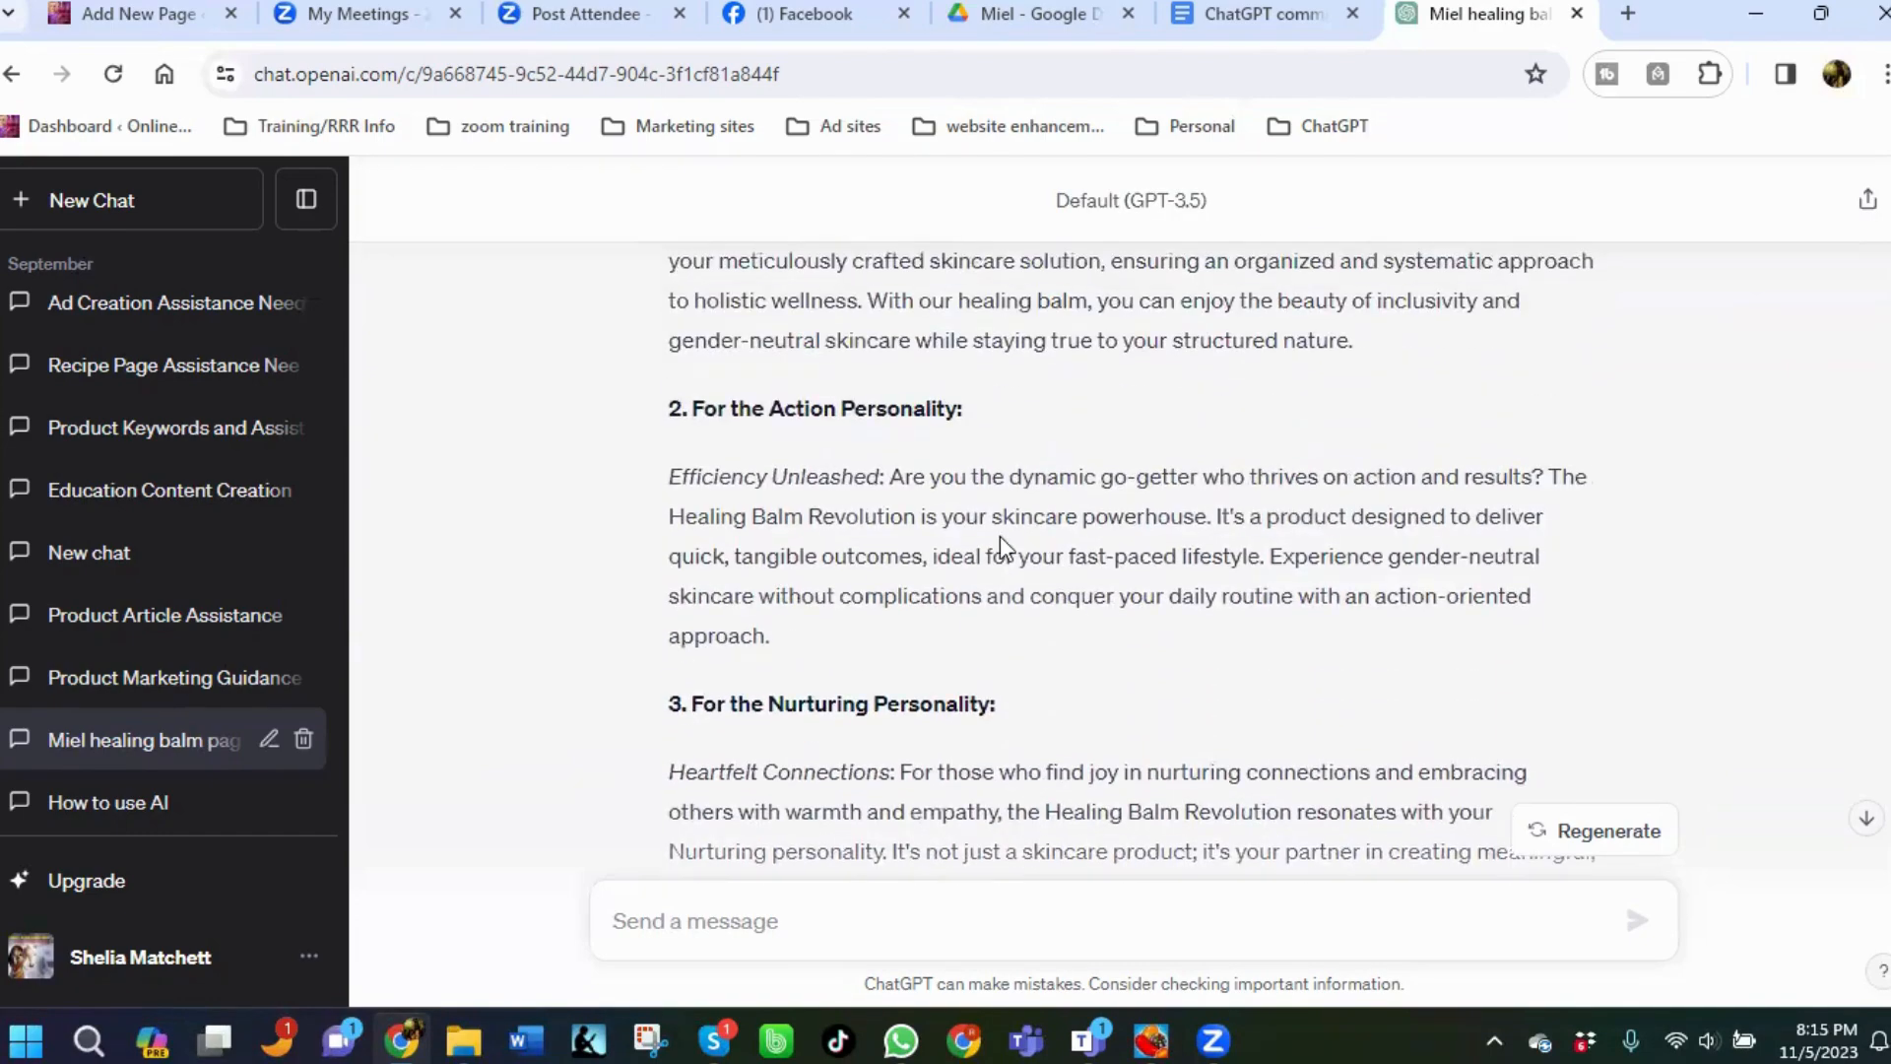
pyautogui.scroll(7, 940, 383)
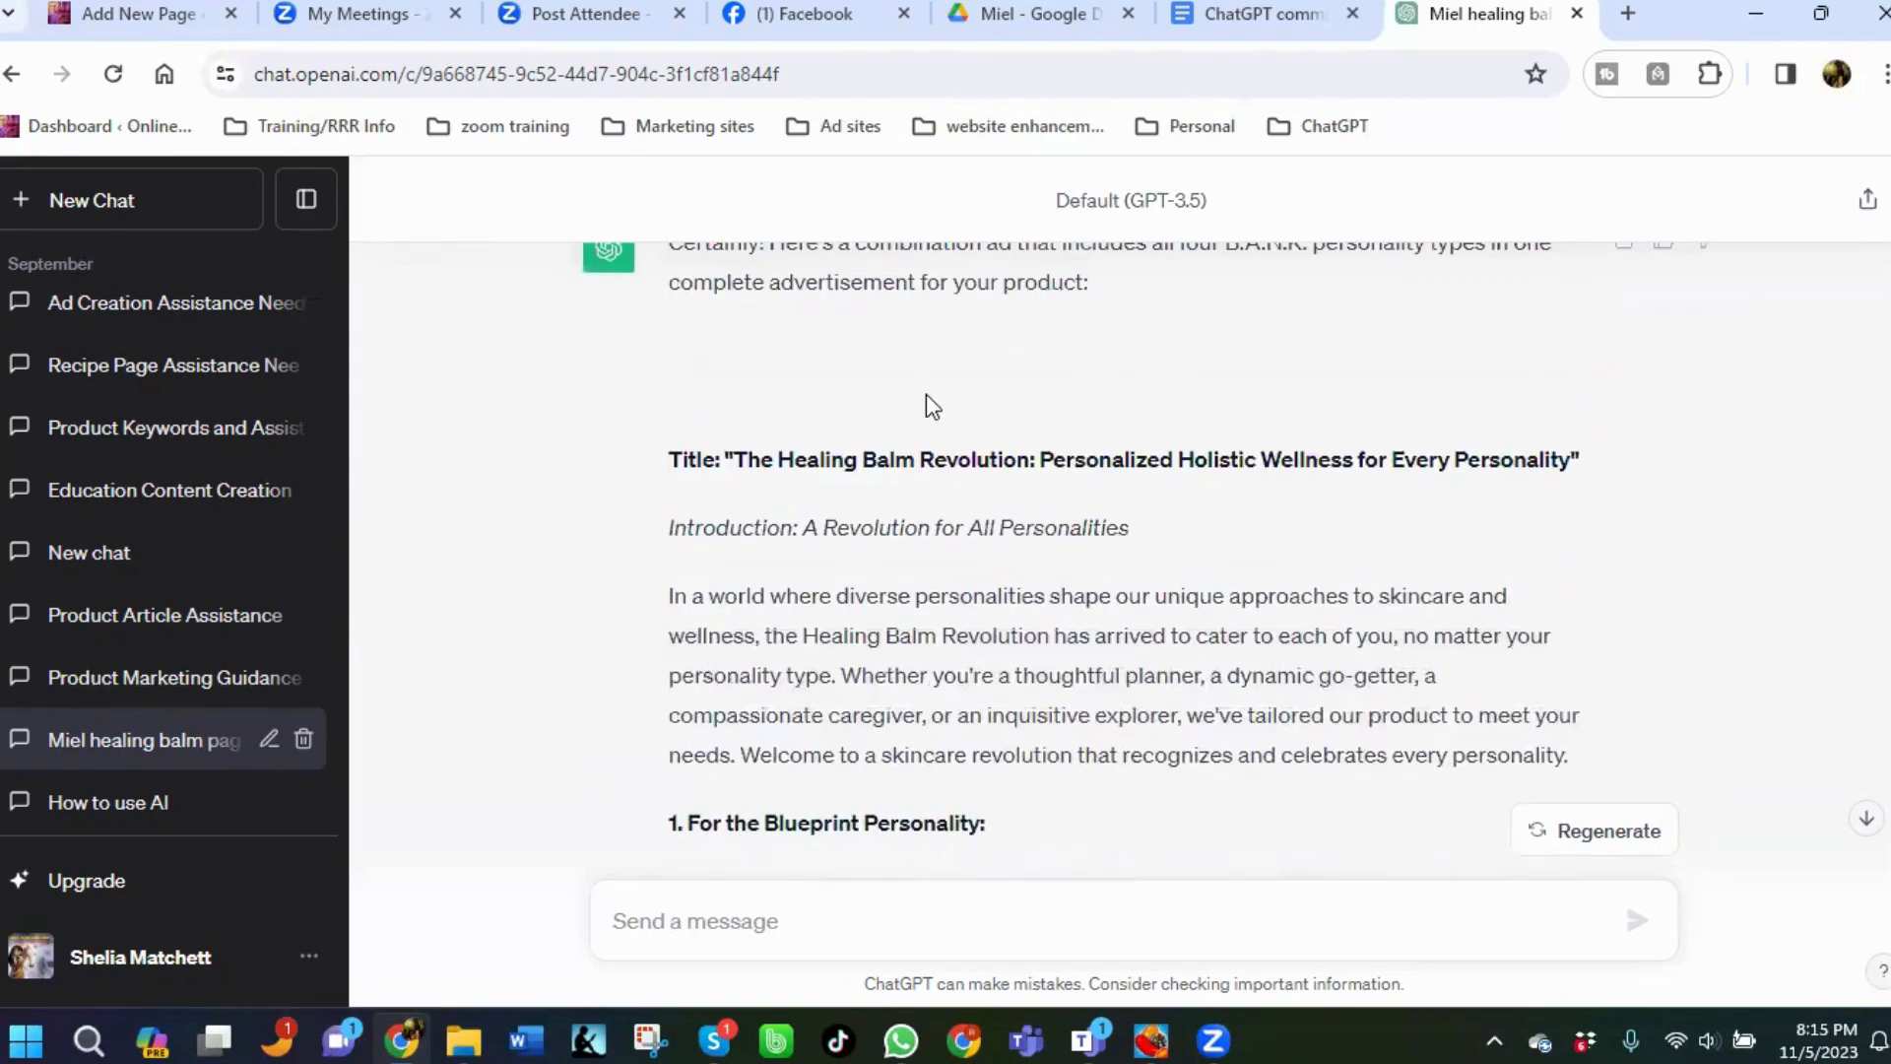
pyautogui.scroll(2, 928, 413)
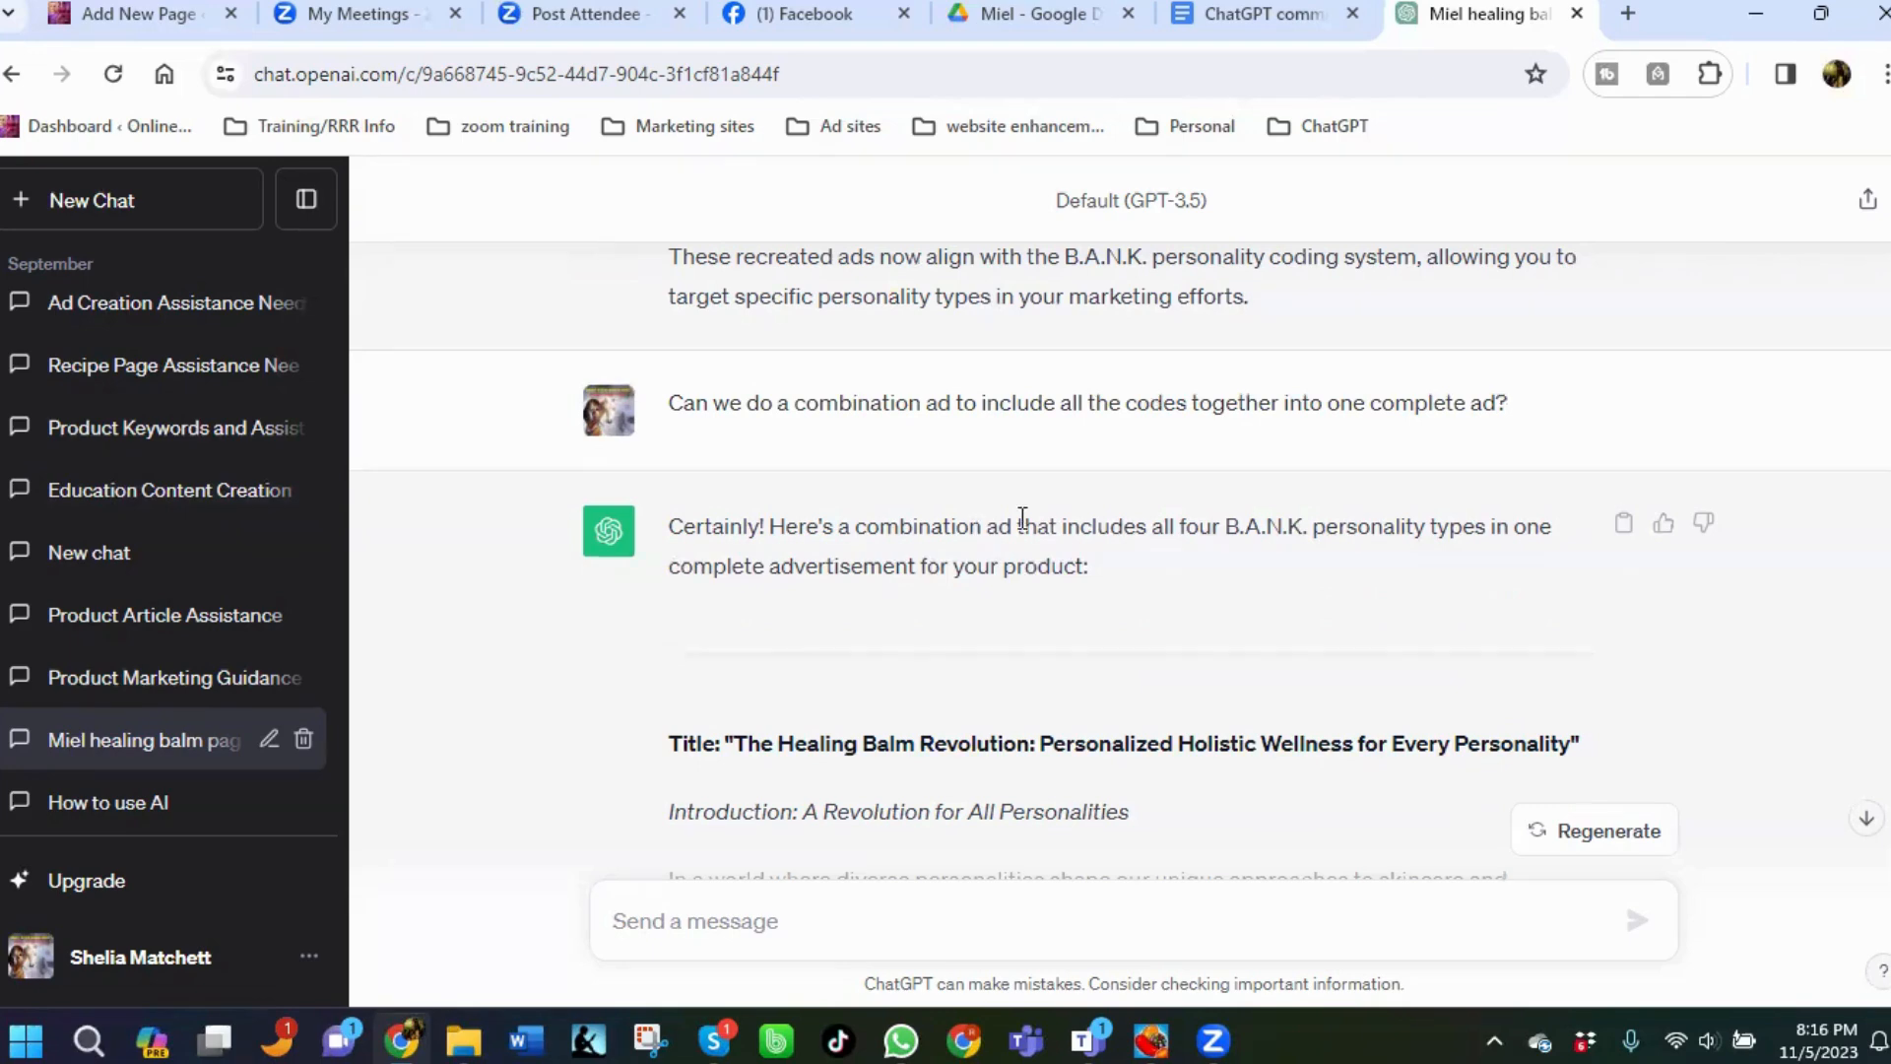
pyautogui.scroll(-1, 1066, 633)
pyautogui.scroll(-6, 1066, 633)
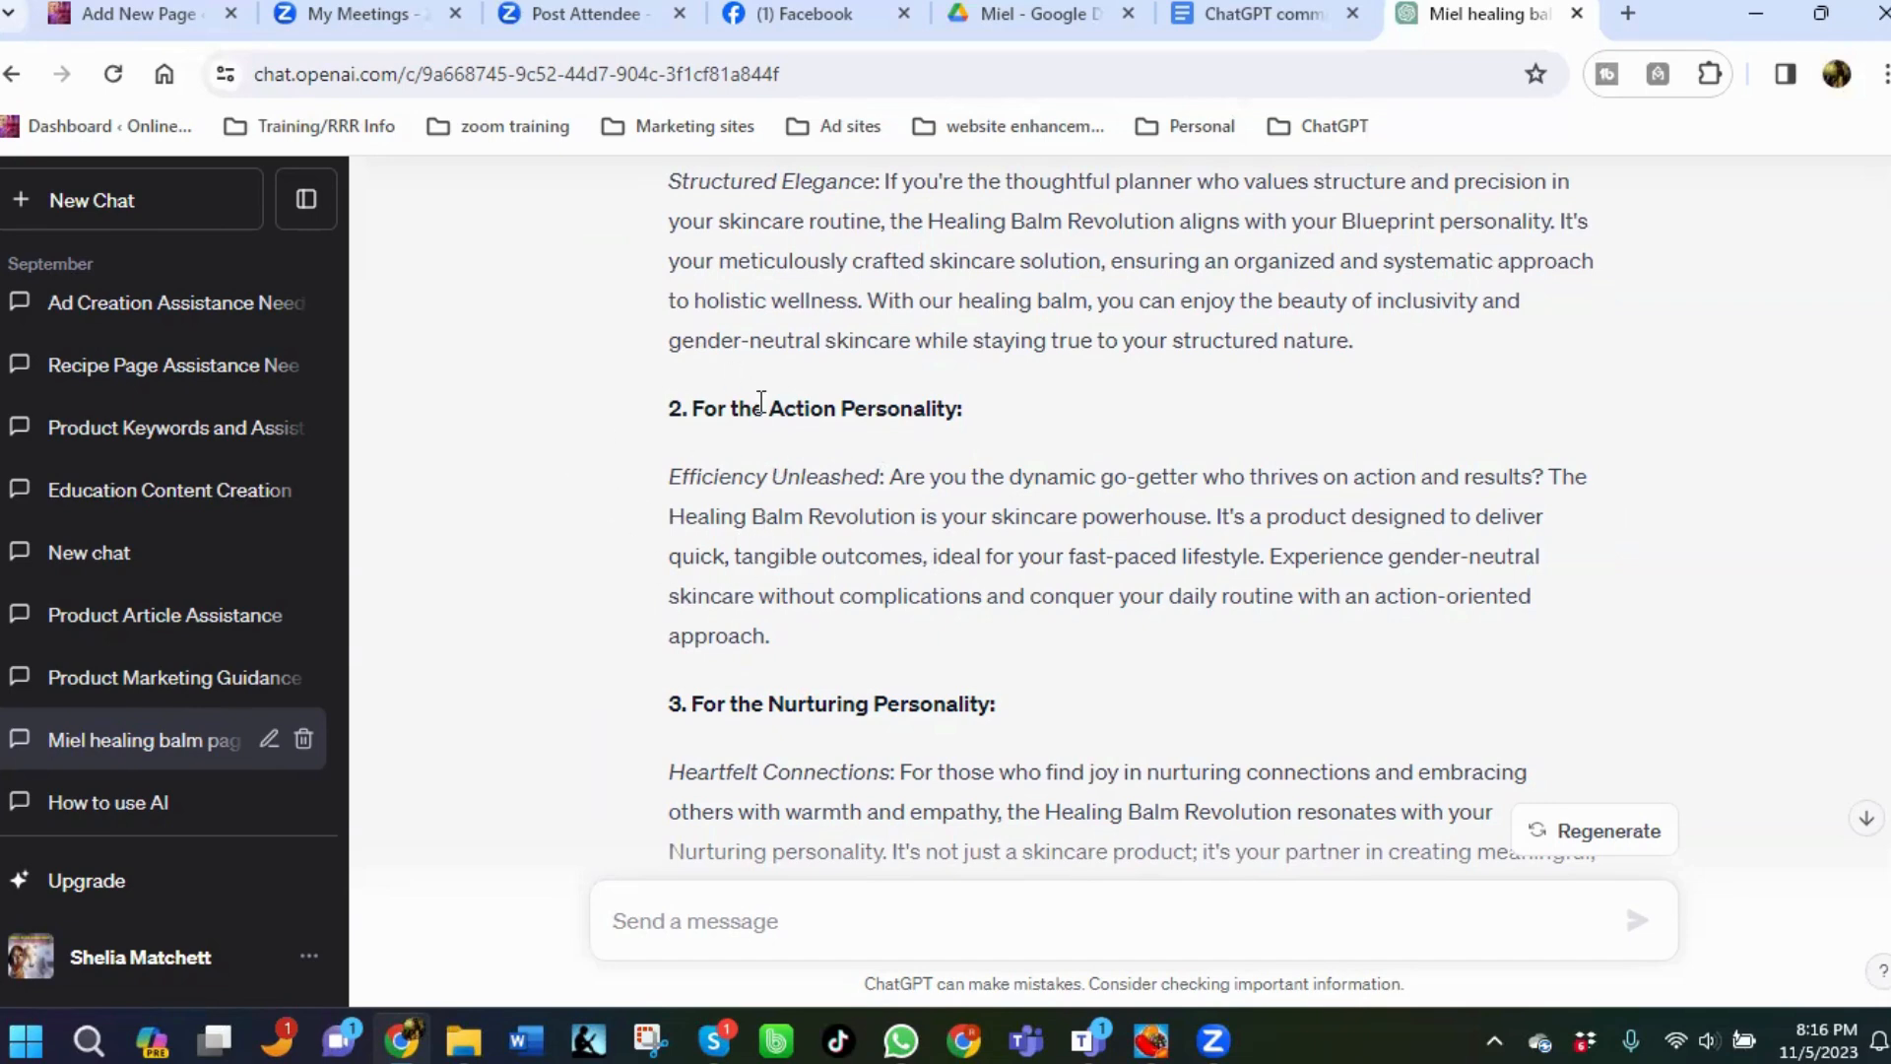
pyautogui.scroll(4, 764, 413)
pyautogui.scroll(2, 779, 449)
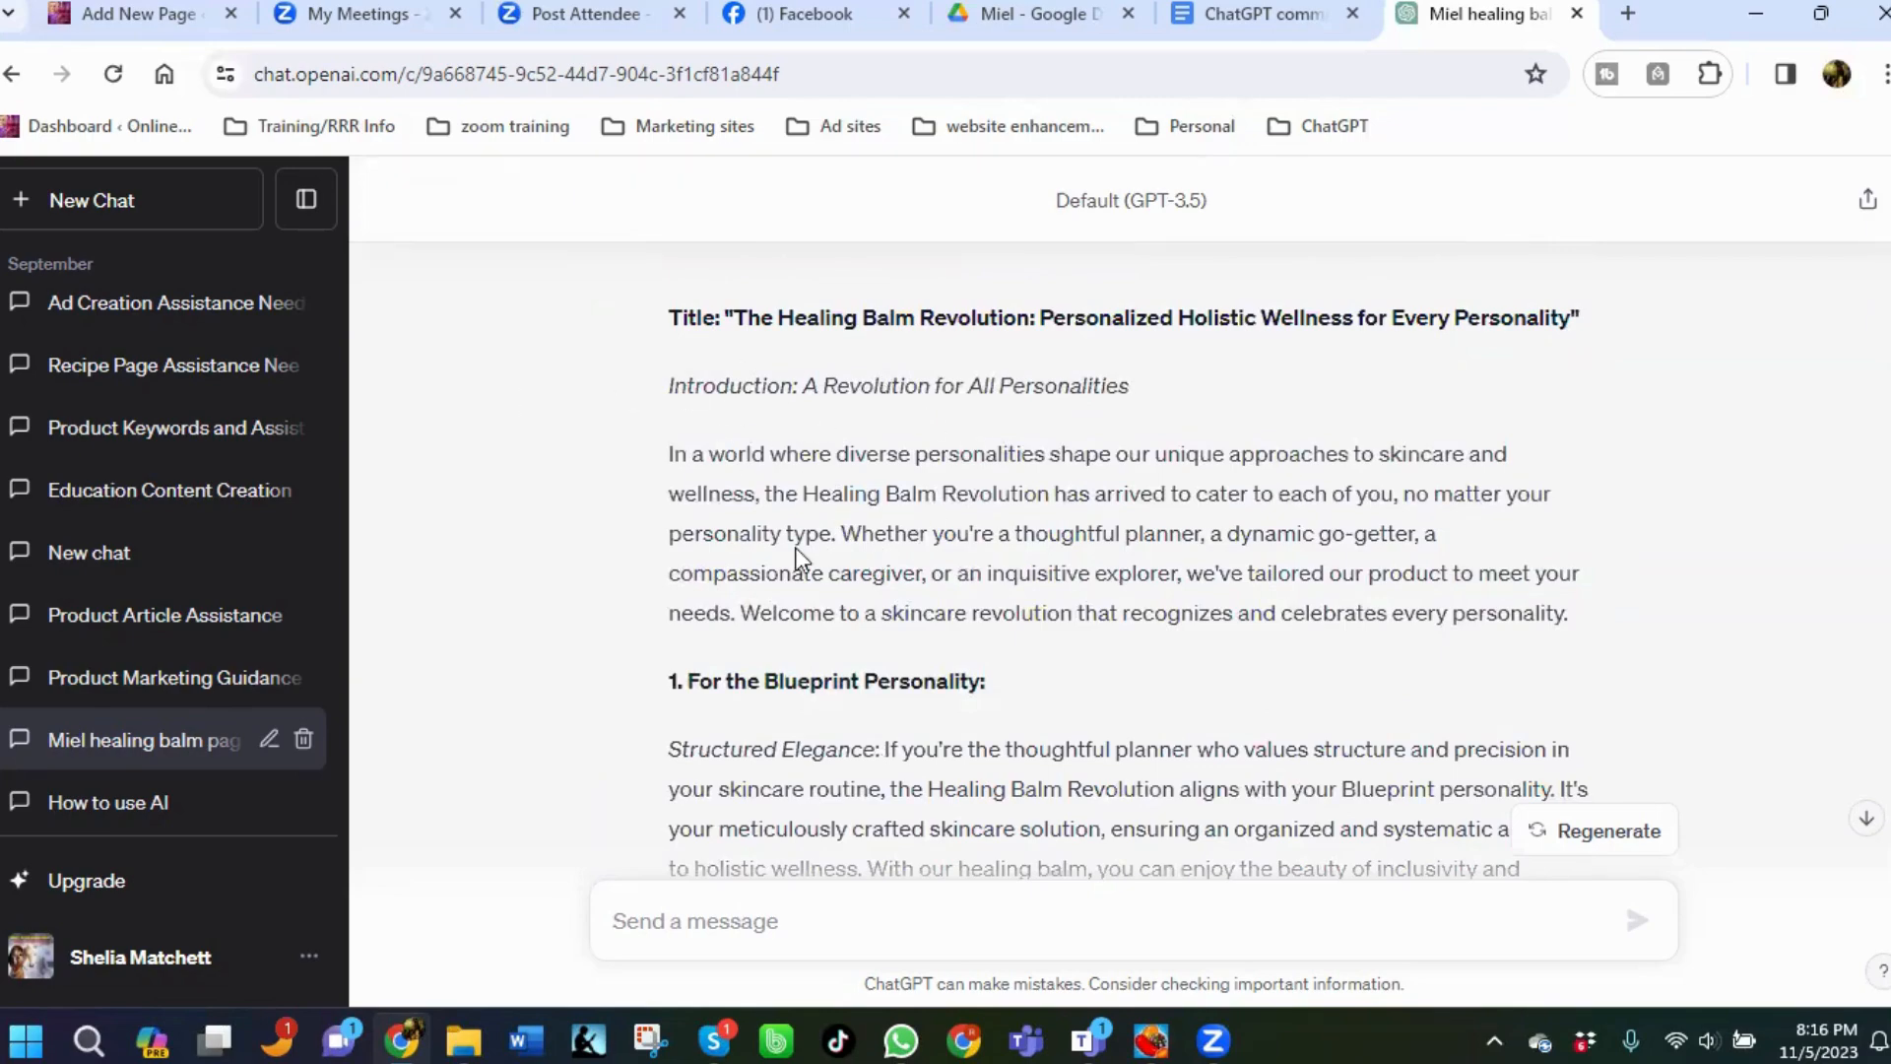
# Scroll through the conversation to review the combined B.A.N.K. healing balm ad and its conclusion.
pyautogui.scroll(-6, 788, 550)
pyautogui.scroll(7, 730, 489)
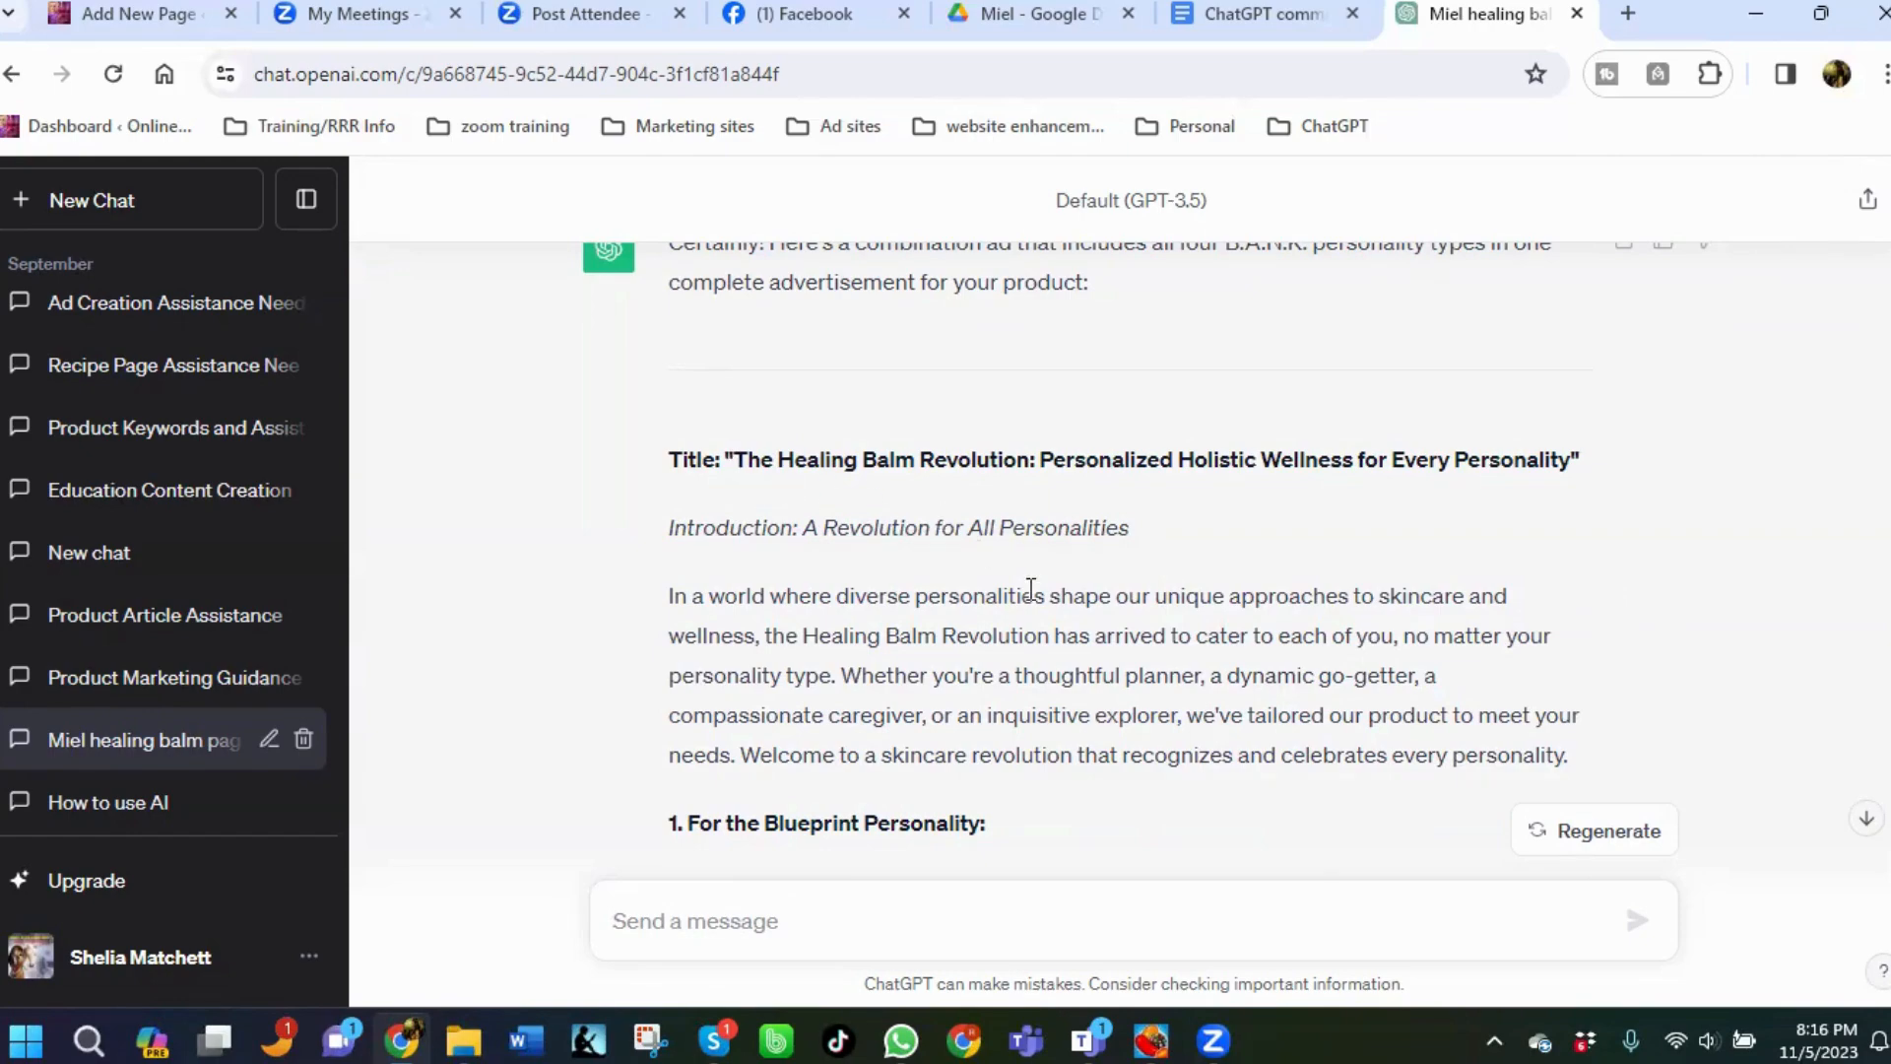
pyautogui.scroll(-4, 1029, 598)
pyautogui.scroll(-8, 857, 502)
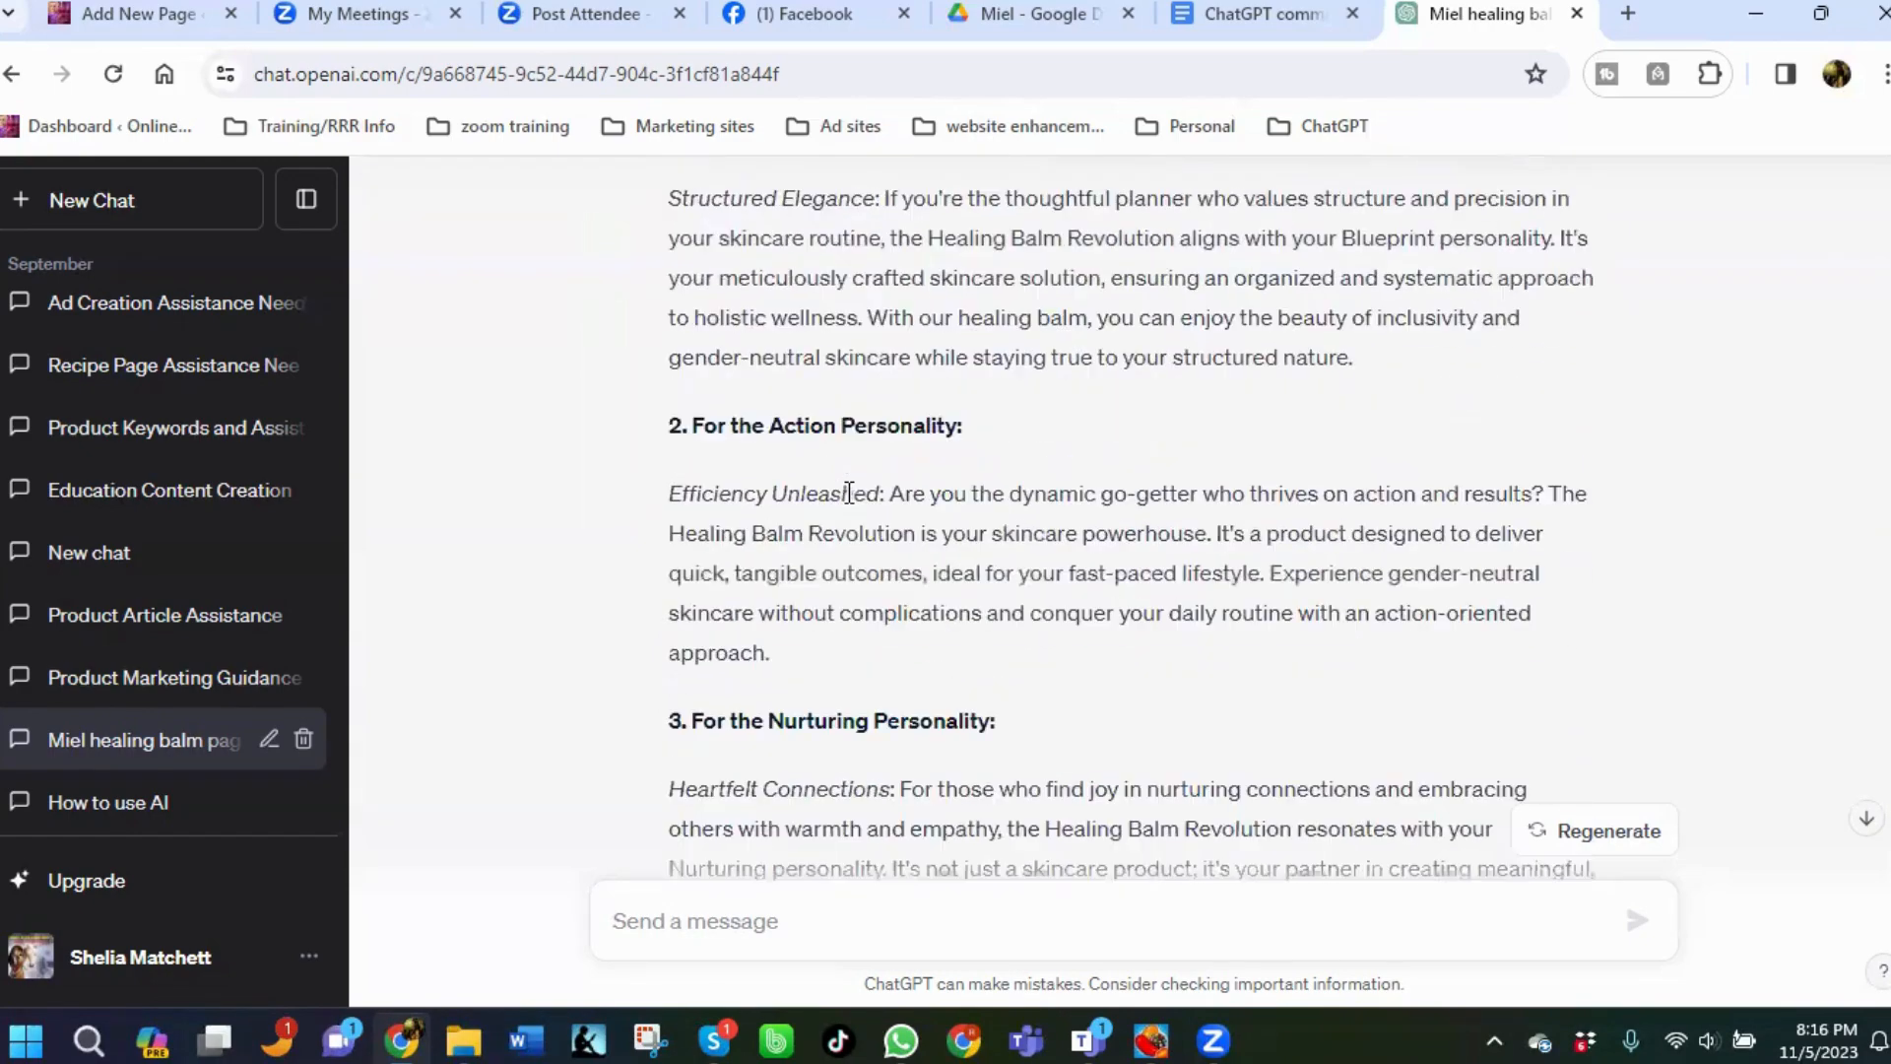
pyautogui.scroll(-4, 847, 493)
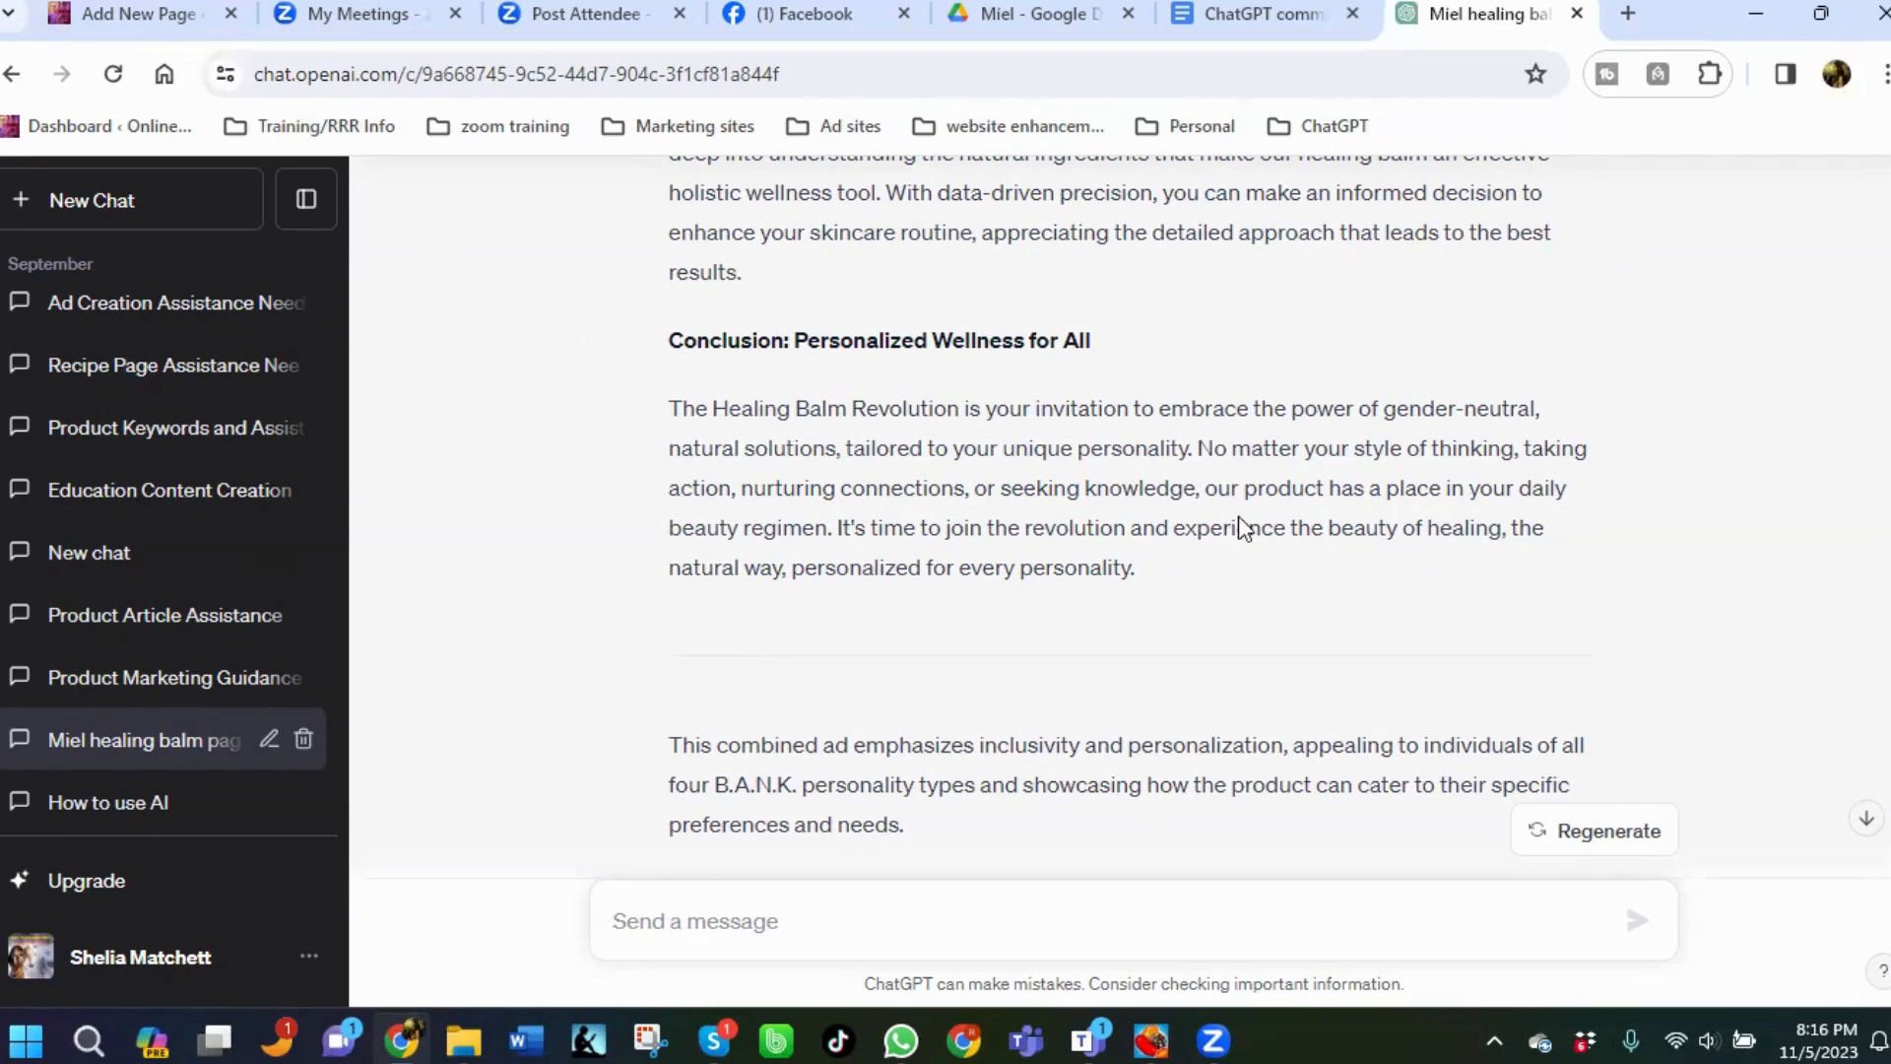
pyautogui.scroll(-4, 977, 729)
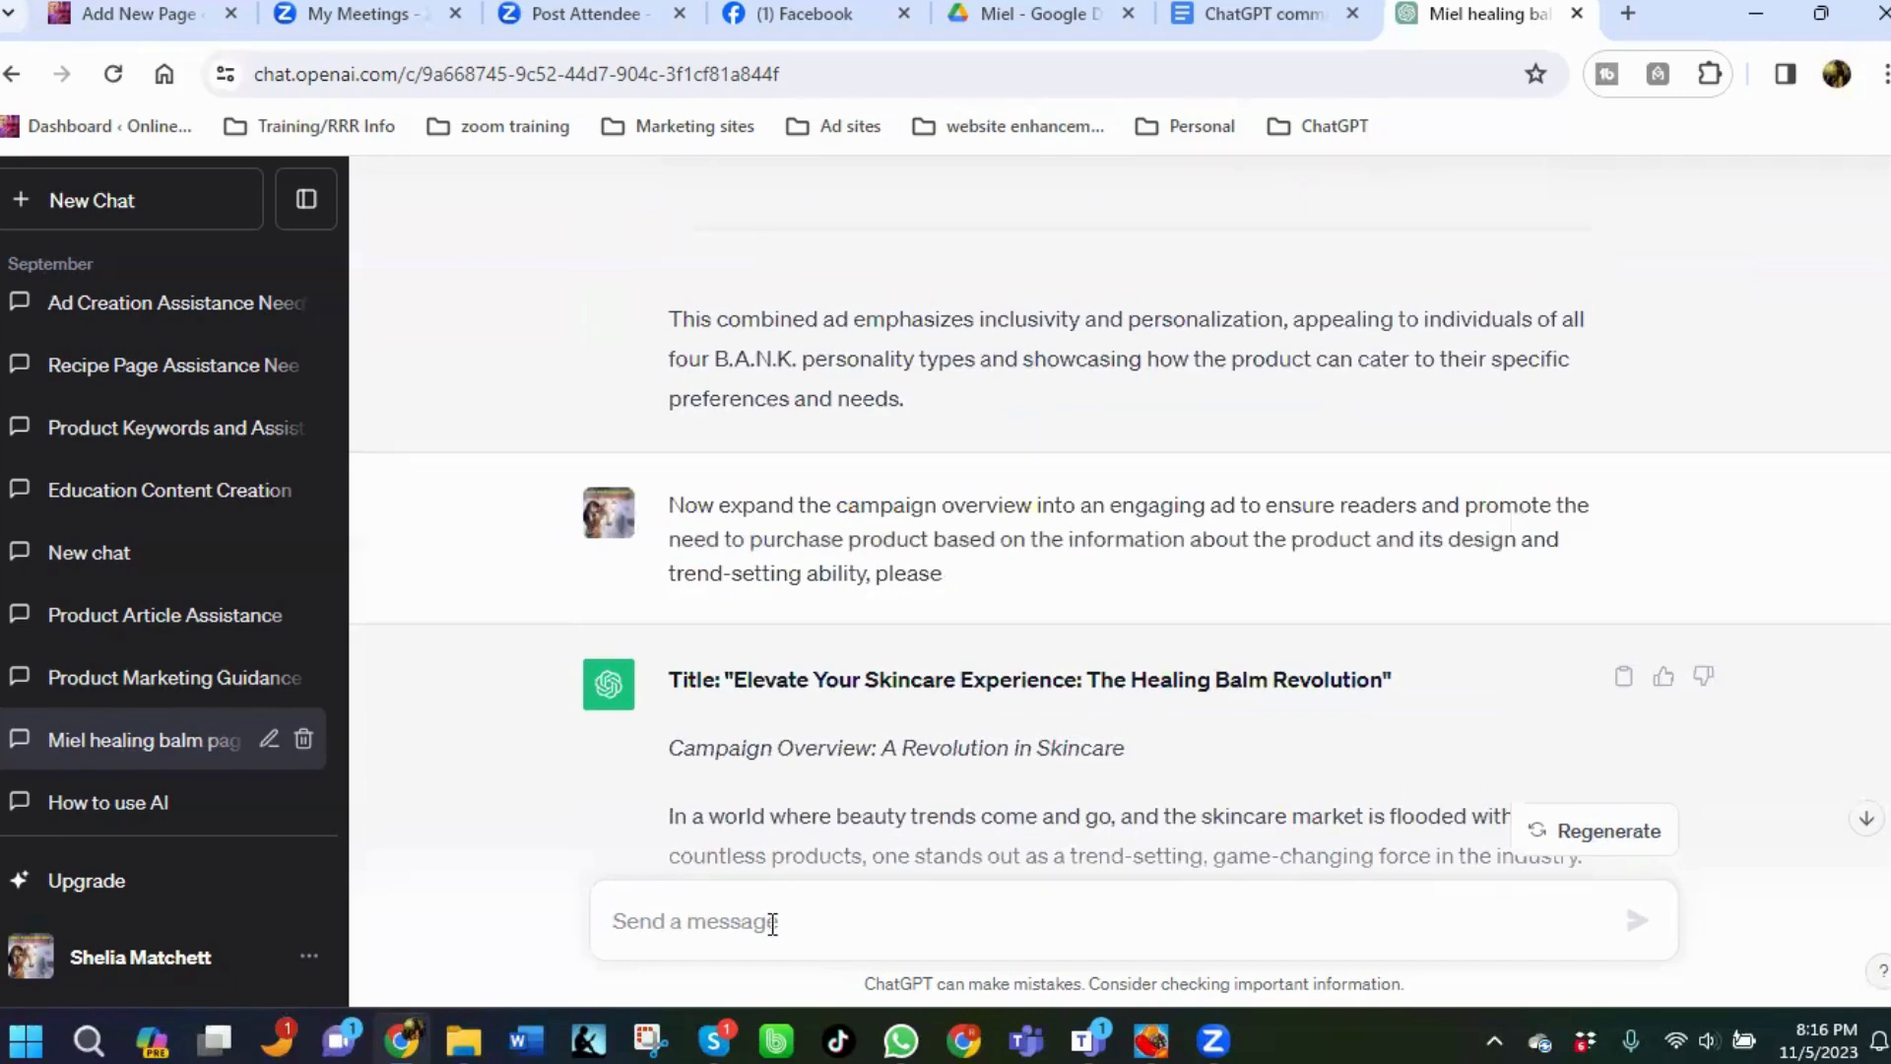
# Send the message "Great information. Can we create a campaign using this information in the B.A.N.K coding system?".
pyautogui.click(718, 939)
pyautogui.write('Great ')
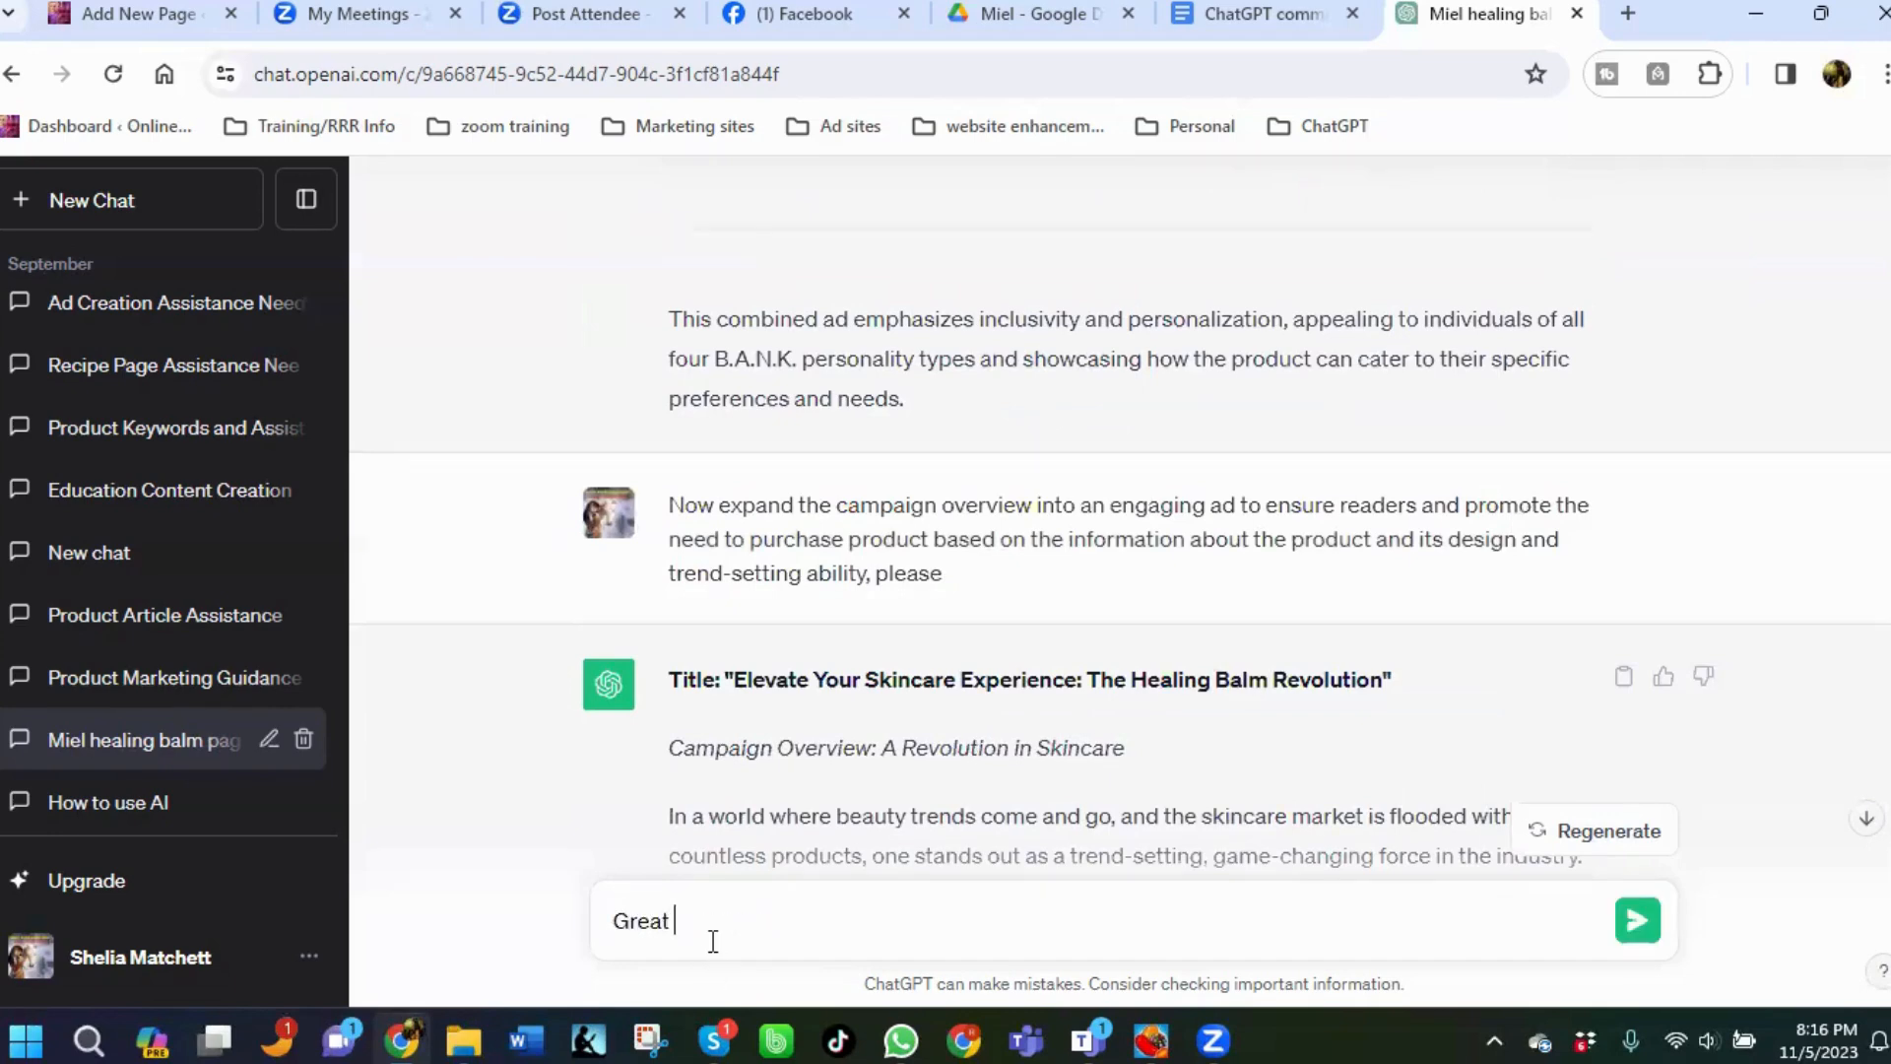
pyautogui.write('information.  Can we create a')
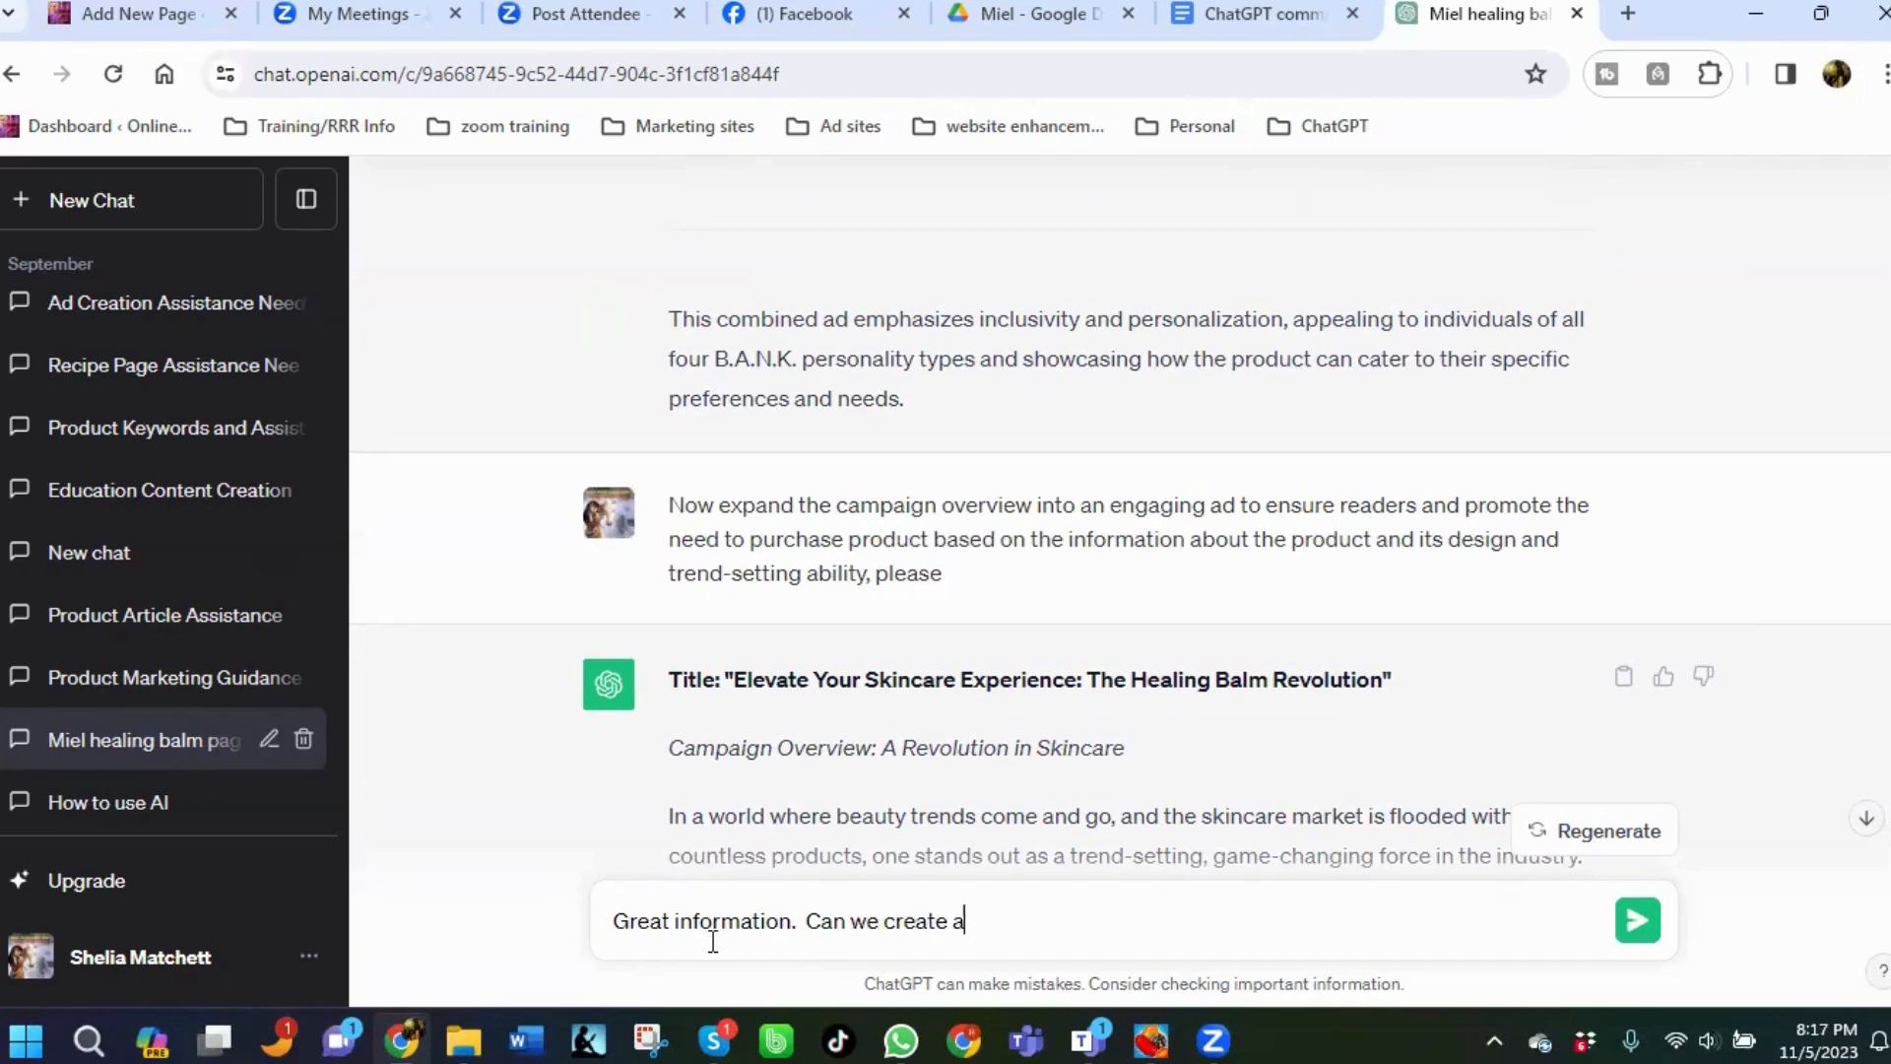
pyautogui.write(' campaign using this inf')
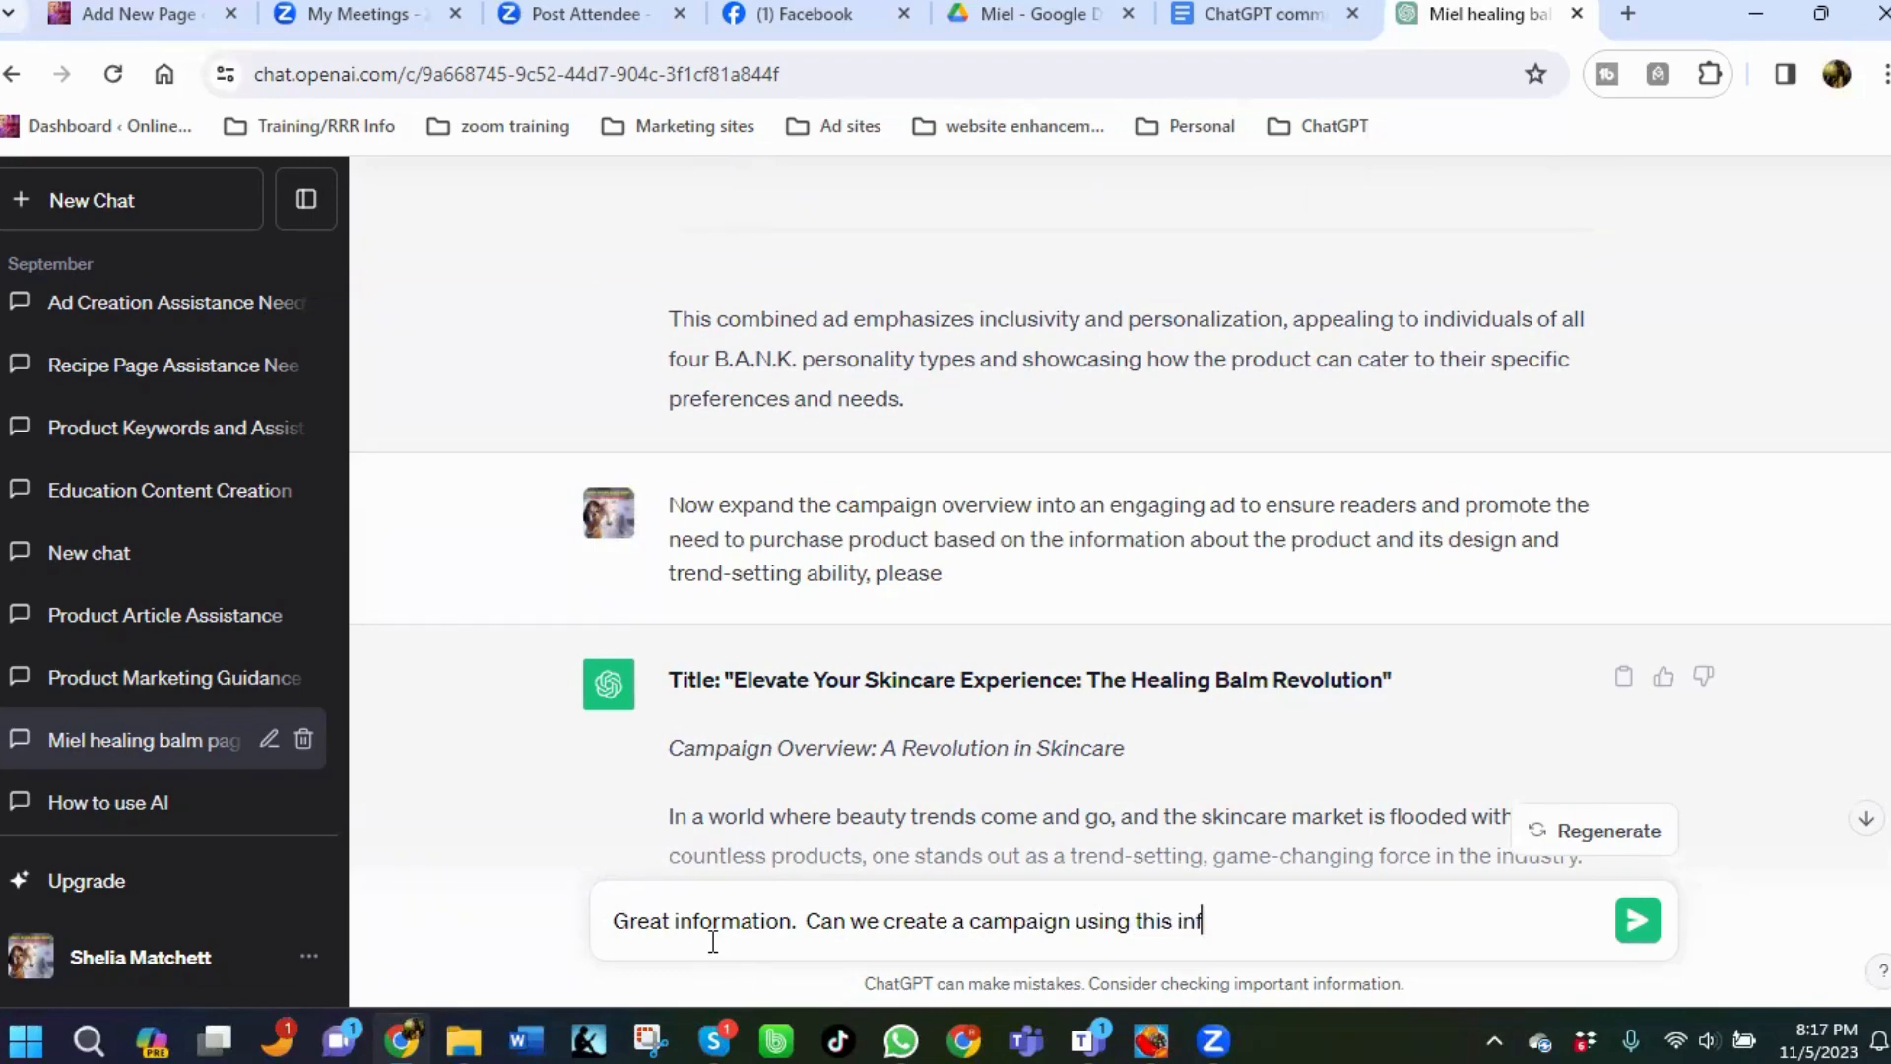
pyautogui.write('ormation in the')
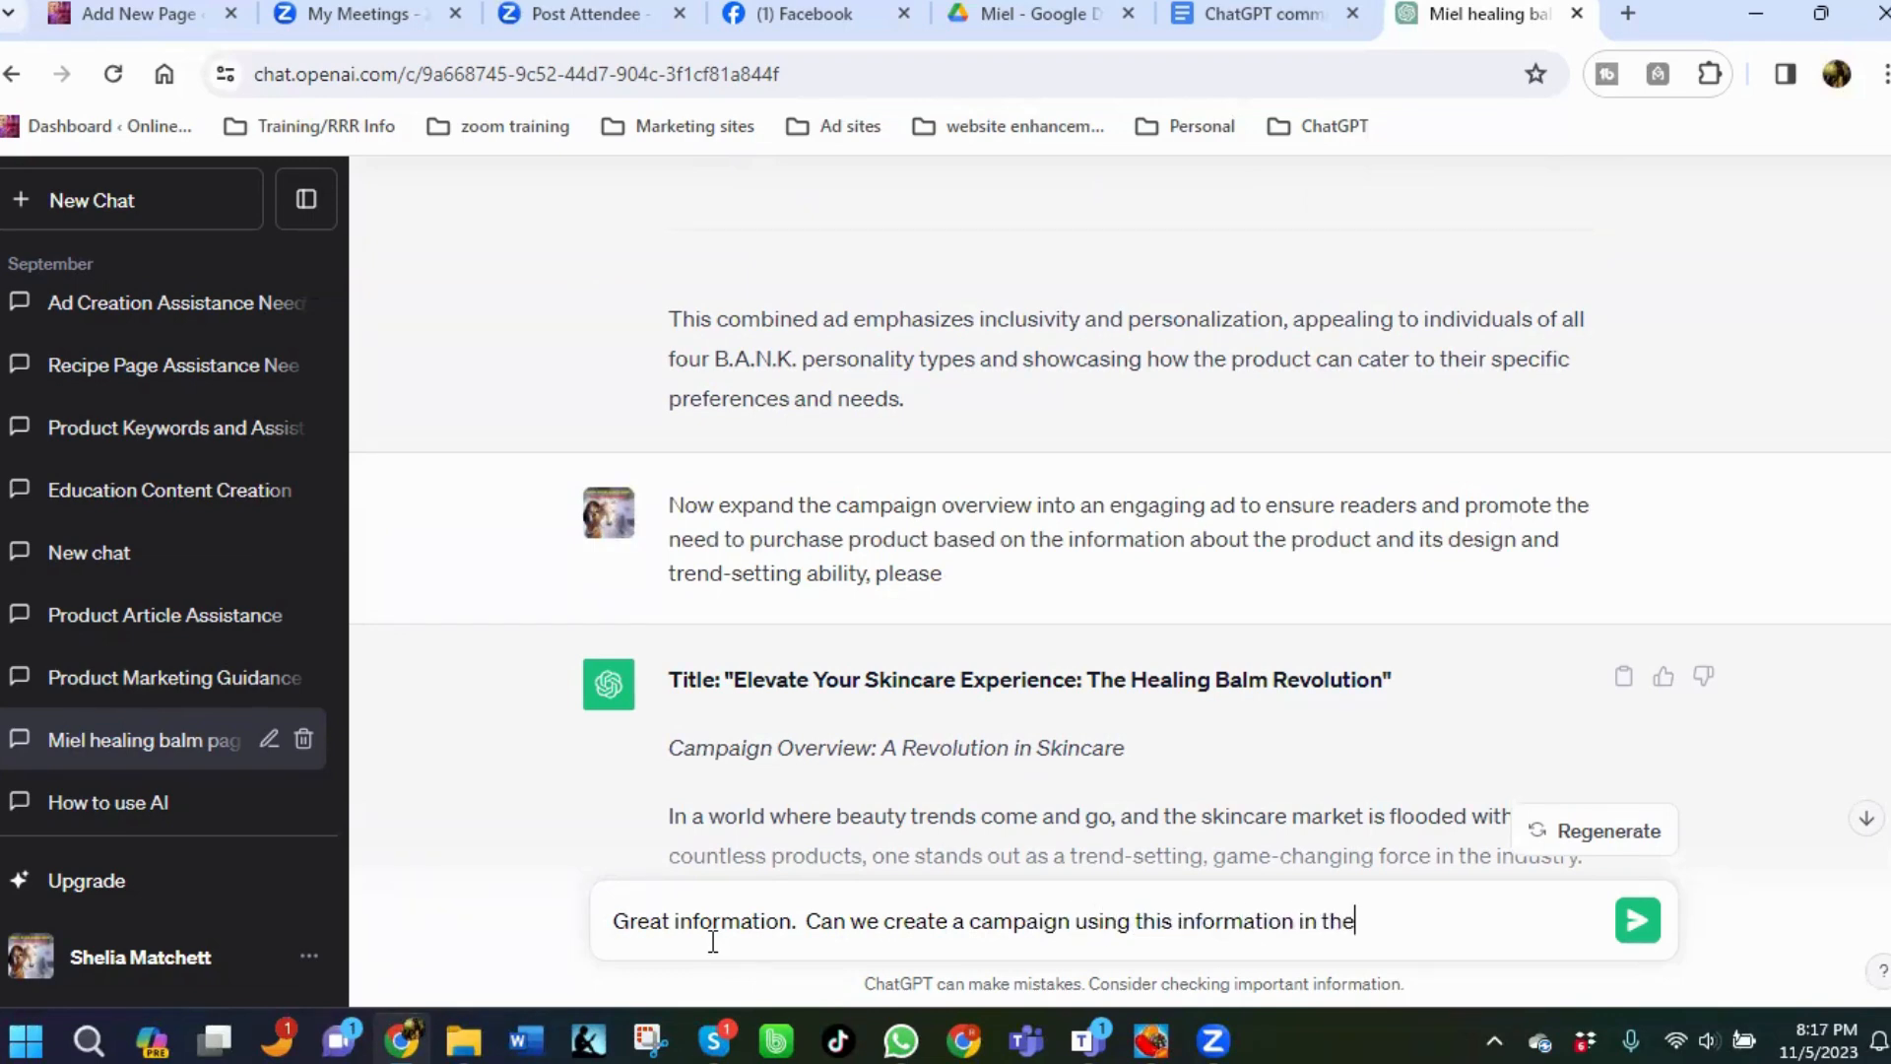
pyautogui.write(' B')
pyautogui.write('.A')
pyautogui.write(',')
pyautogui.press('BackSpace')
pyautogui.write('.N.L')
pyautogui.press('BackSpace')
pyautogui.write('K coding system:')
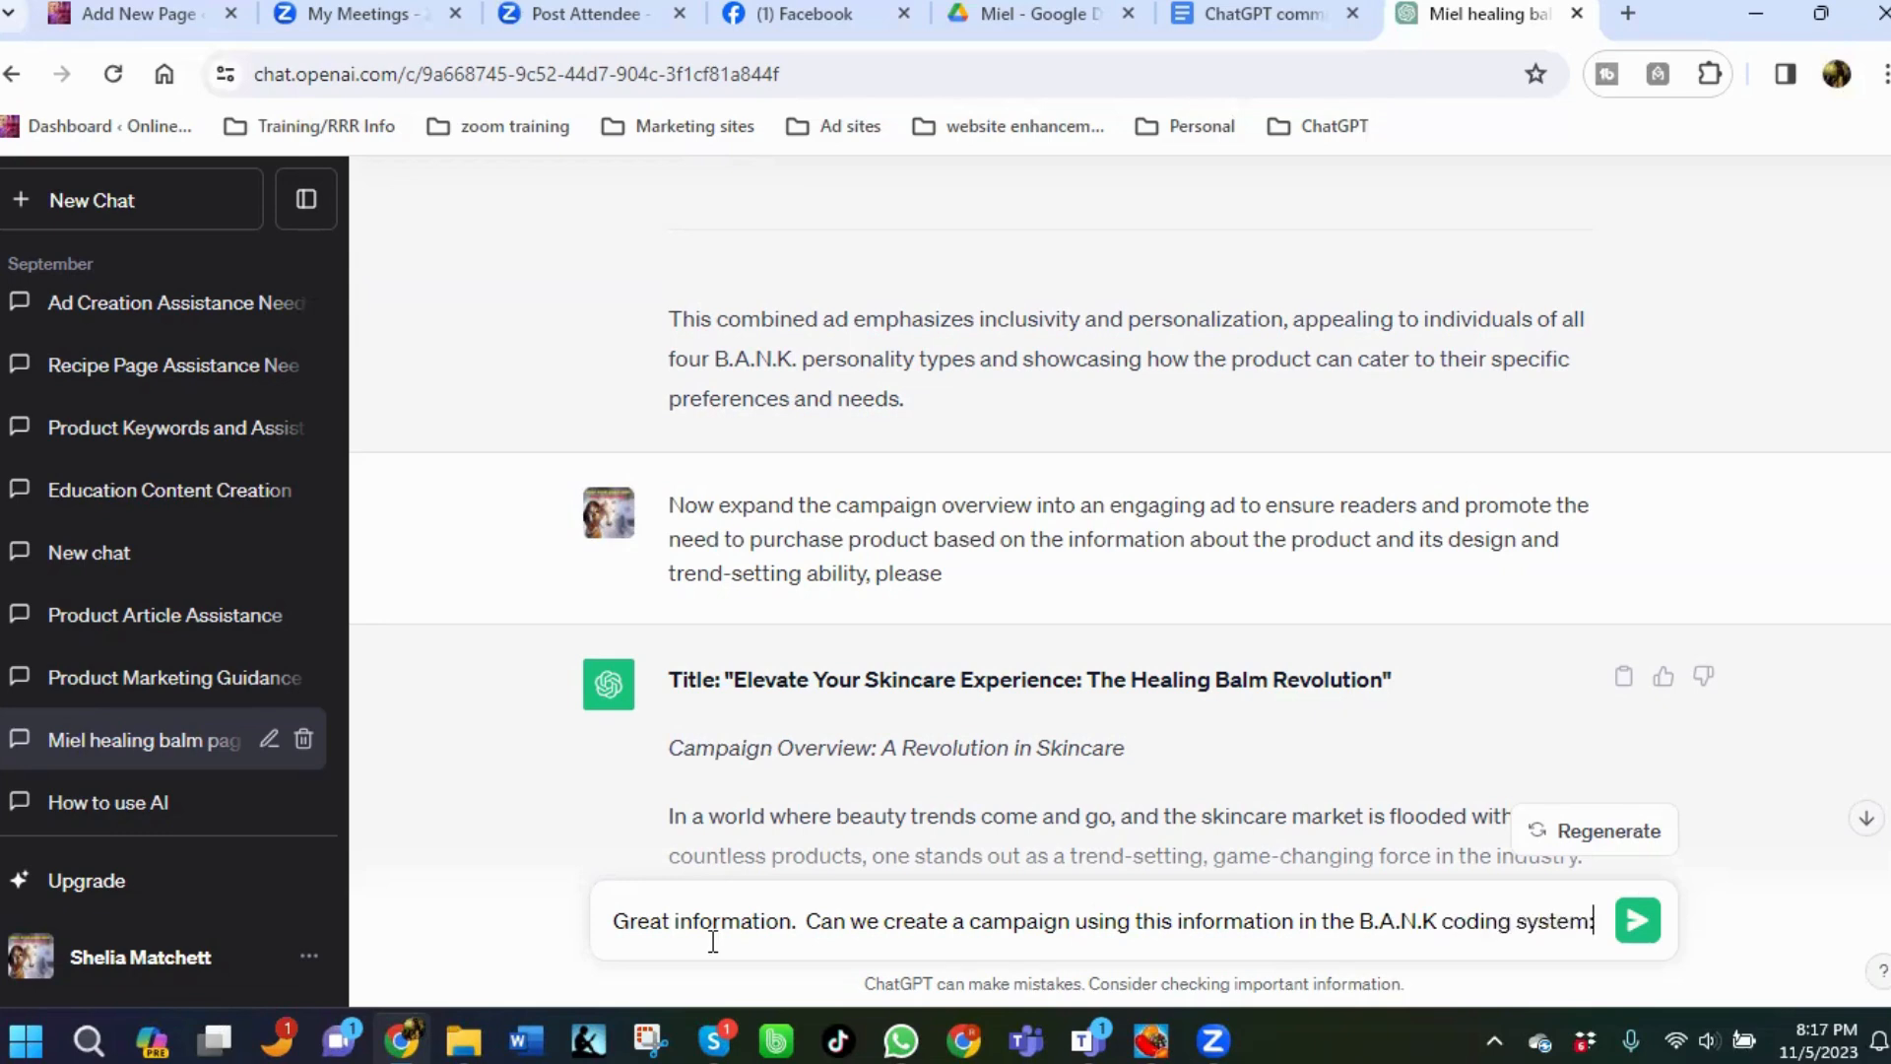
pyautogui.press('BackSpace')
pyautogui.write('?')
pyautogui.click(1637, 920)
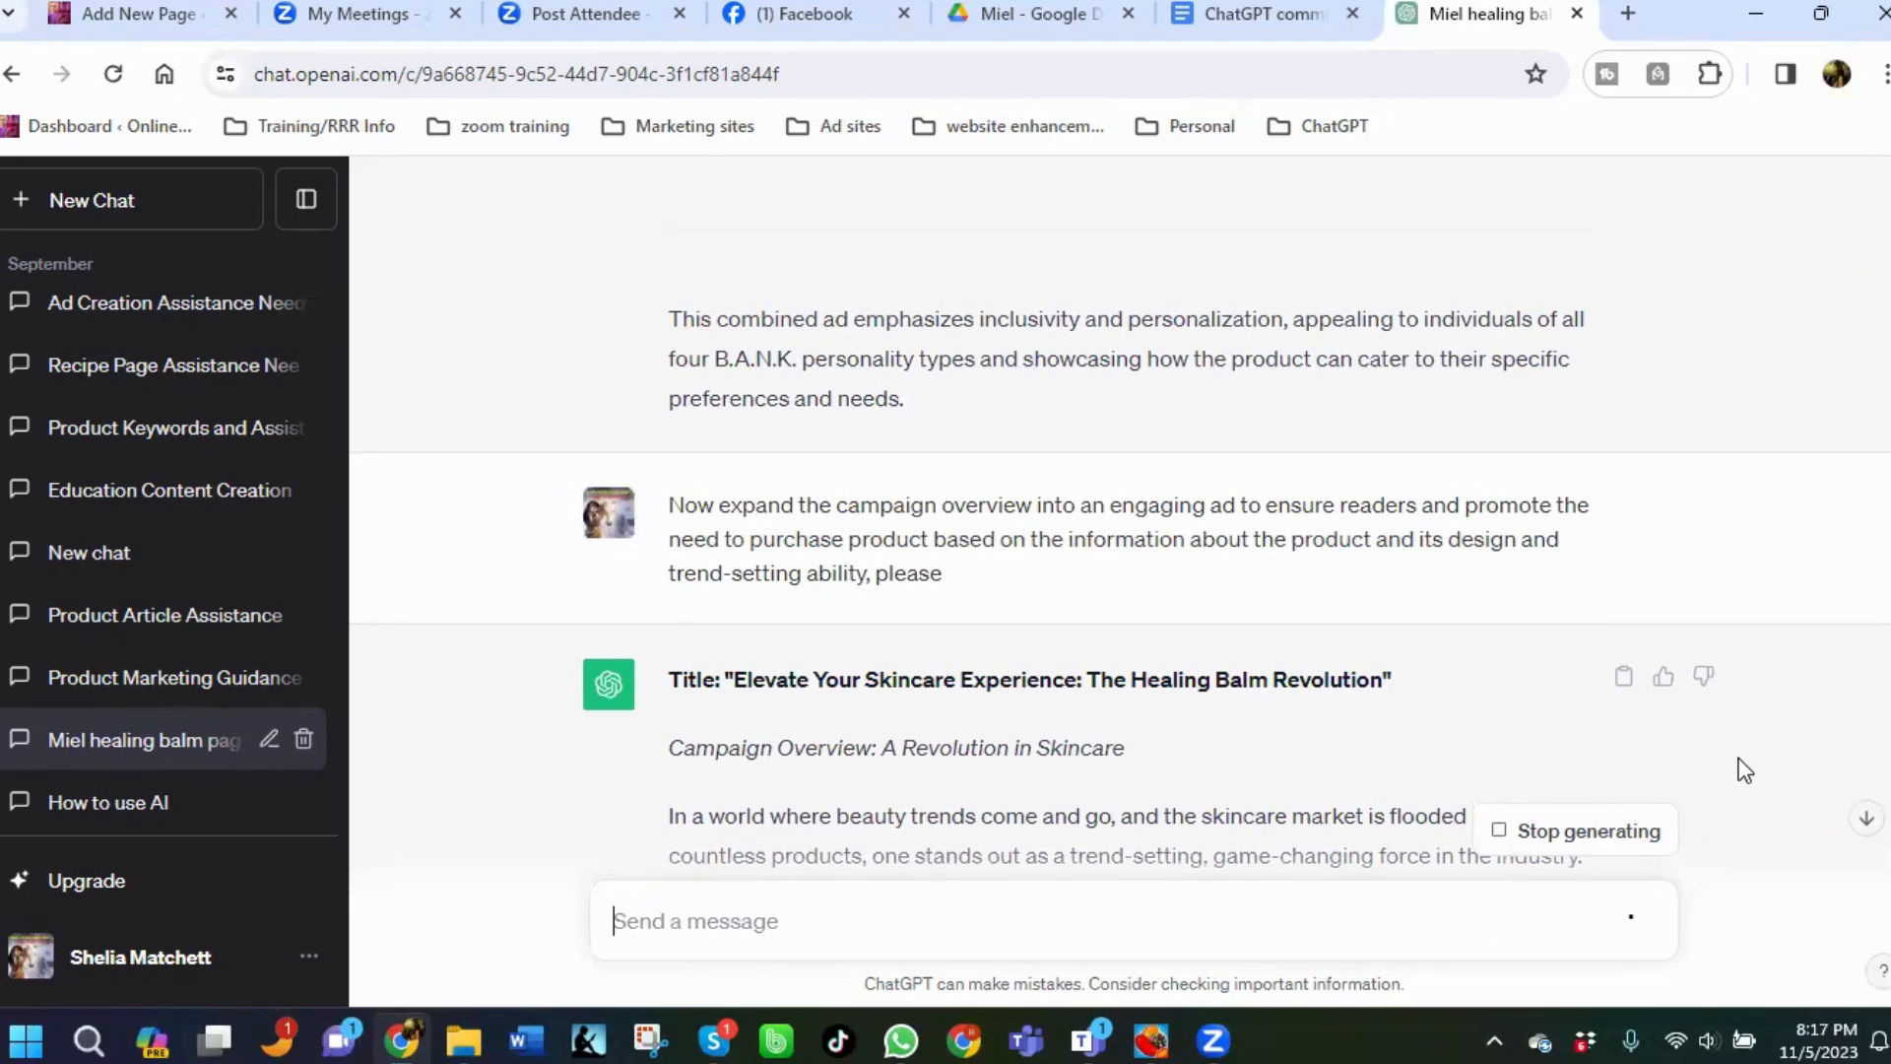
# Scroll through the reply to review the B.A.N.K. personality campaign for the healing balm.
pyautogui.scroll(-5, 1745, 770)
pyautogui.scroll(-8, 1745, 769)
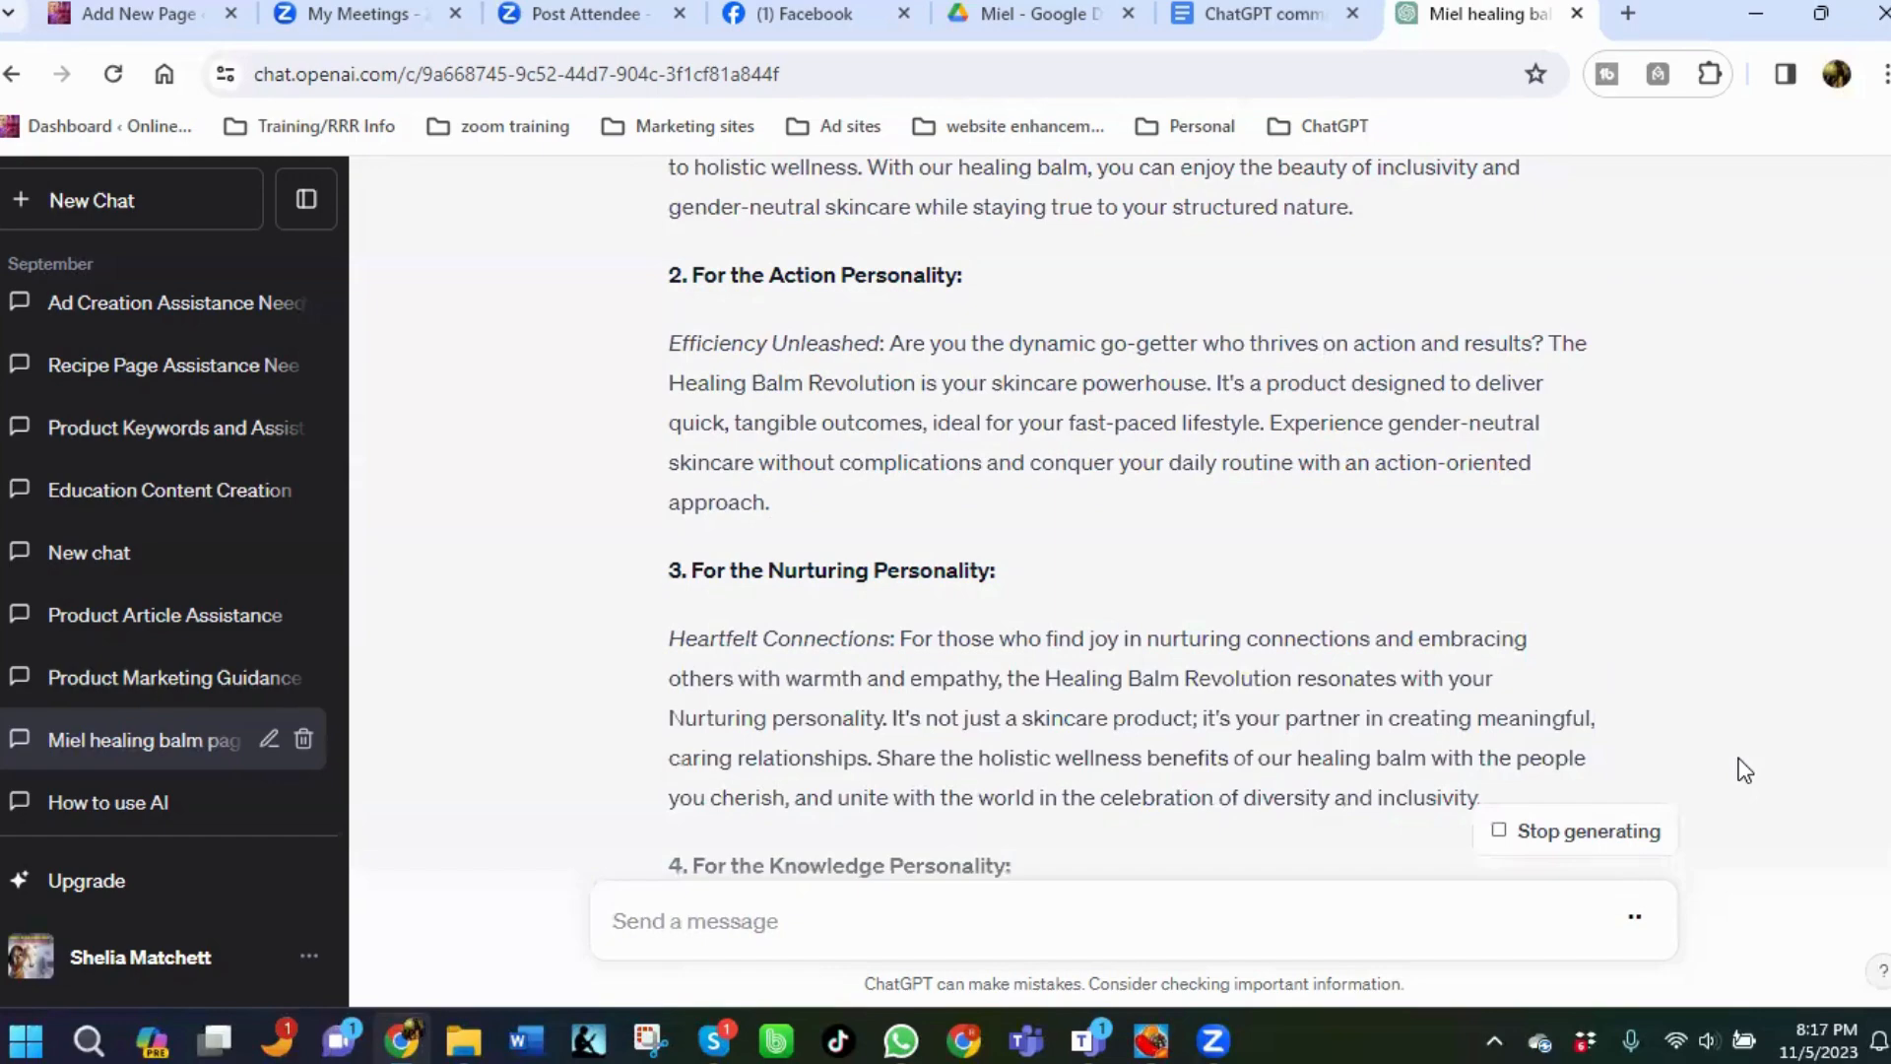
pyautogui.scroll(3, 1091, 463)
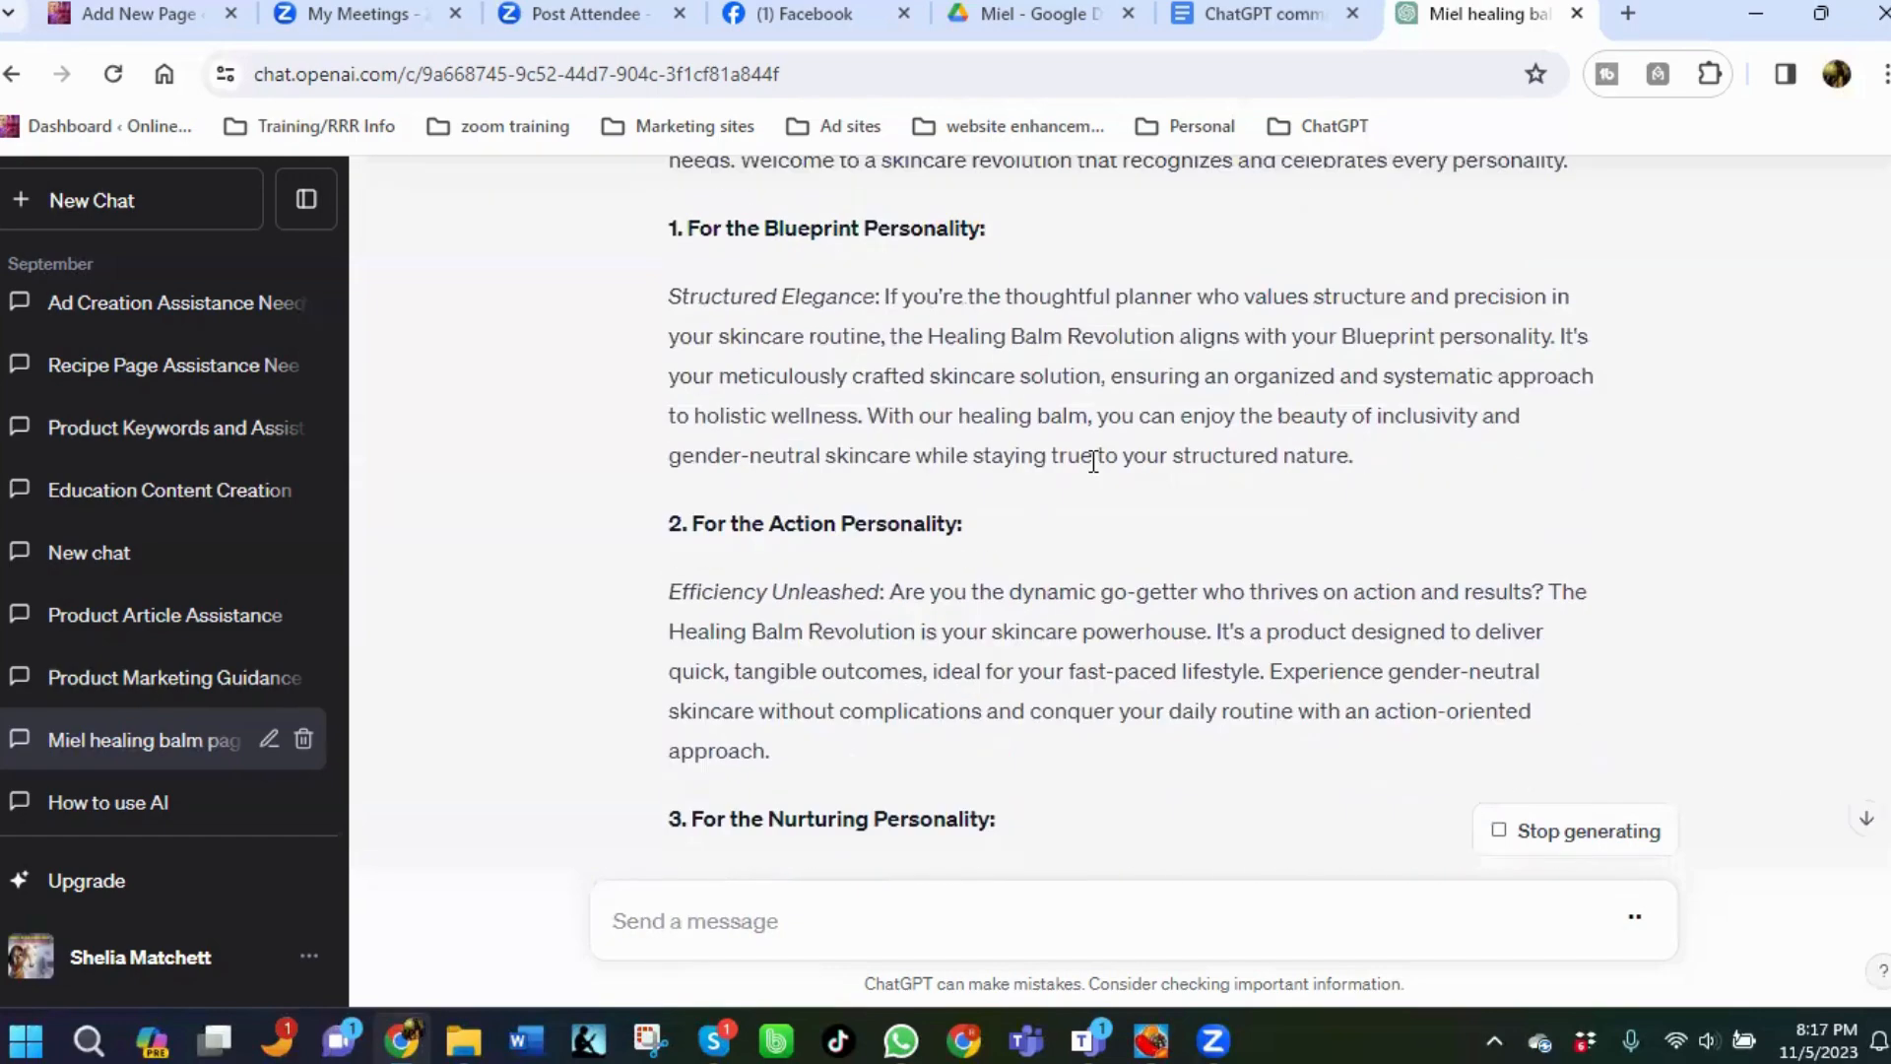
pyautogui.scroll(2, 1090, 459)
pyautogui.scroll(-15, 1090, 459)
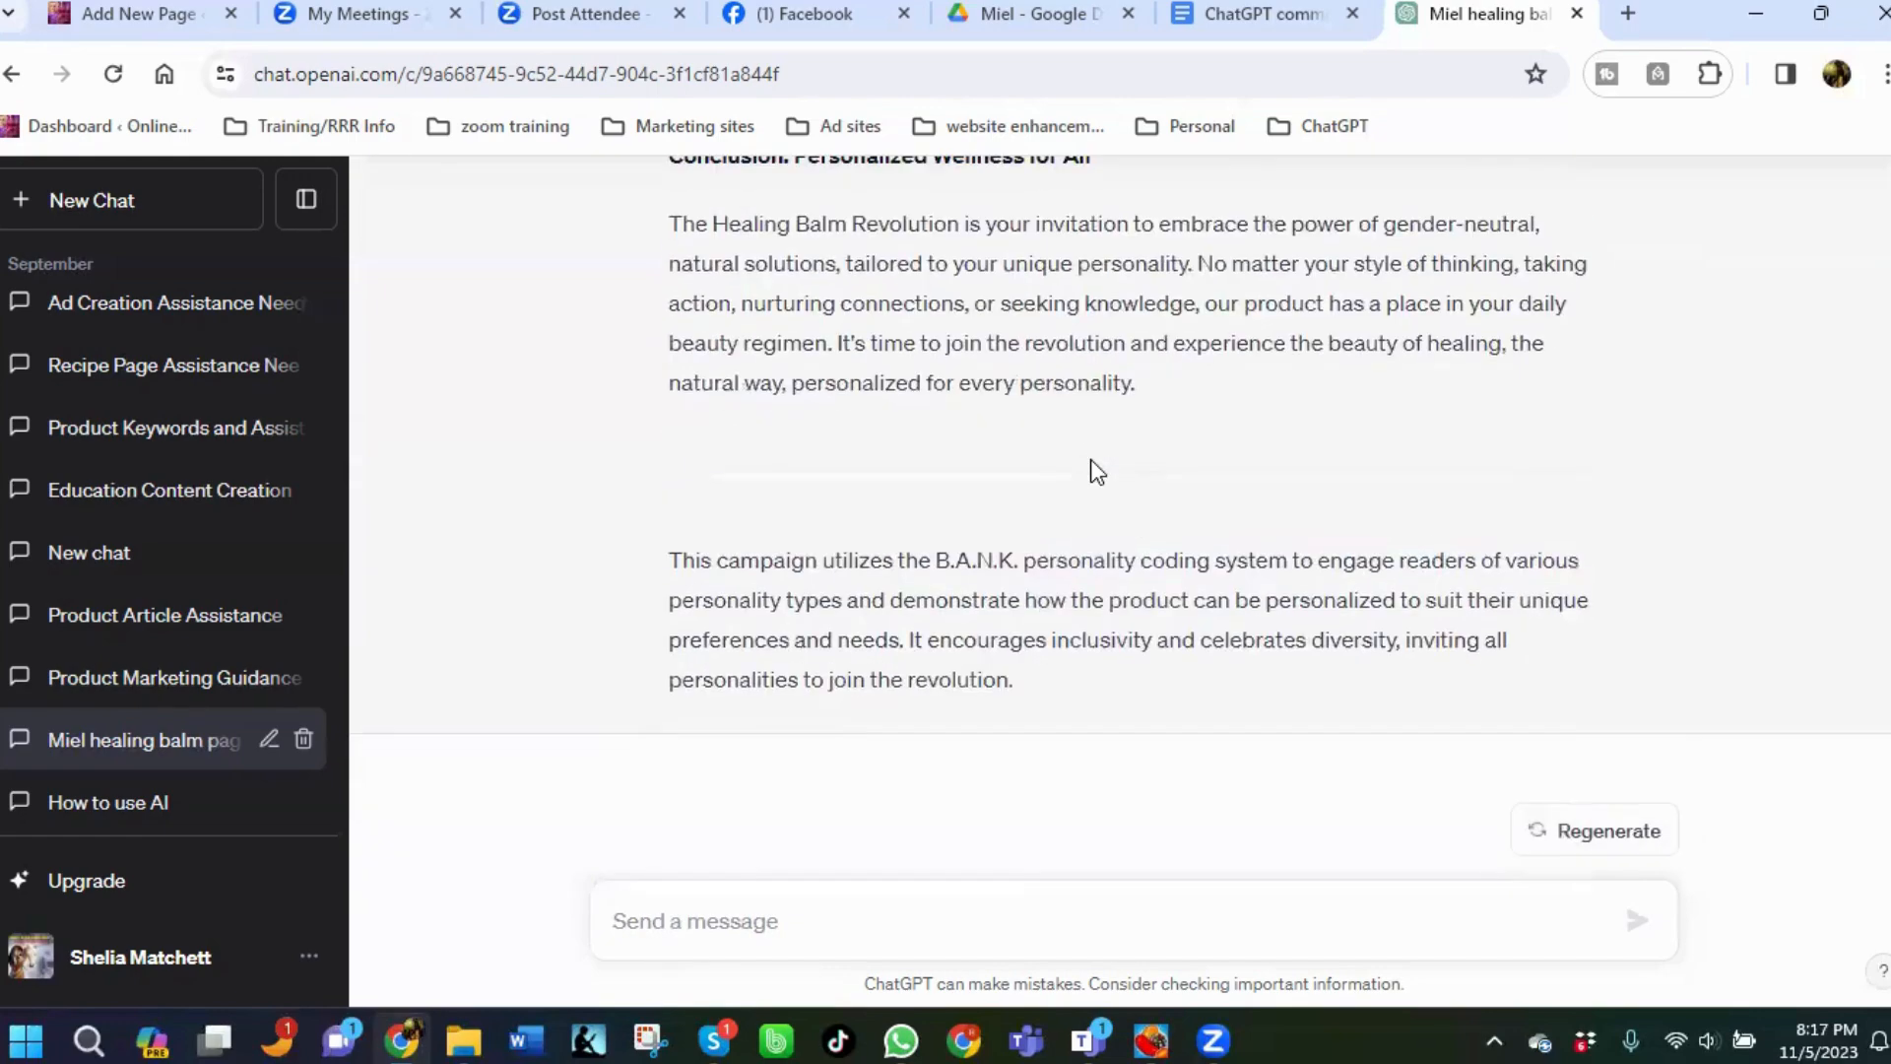
pyautogui.scroll(10, 1091, 459)
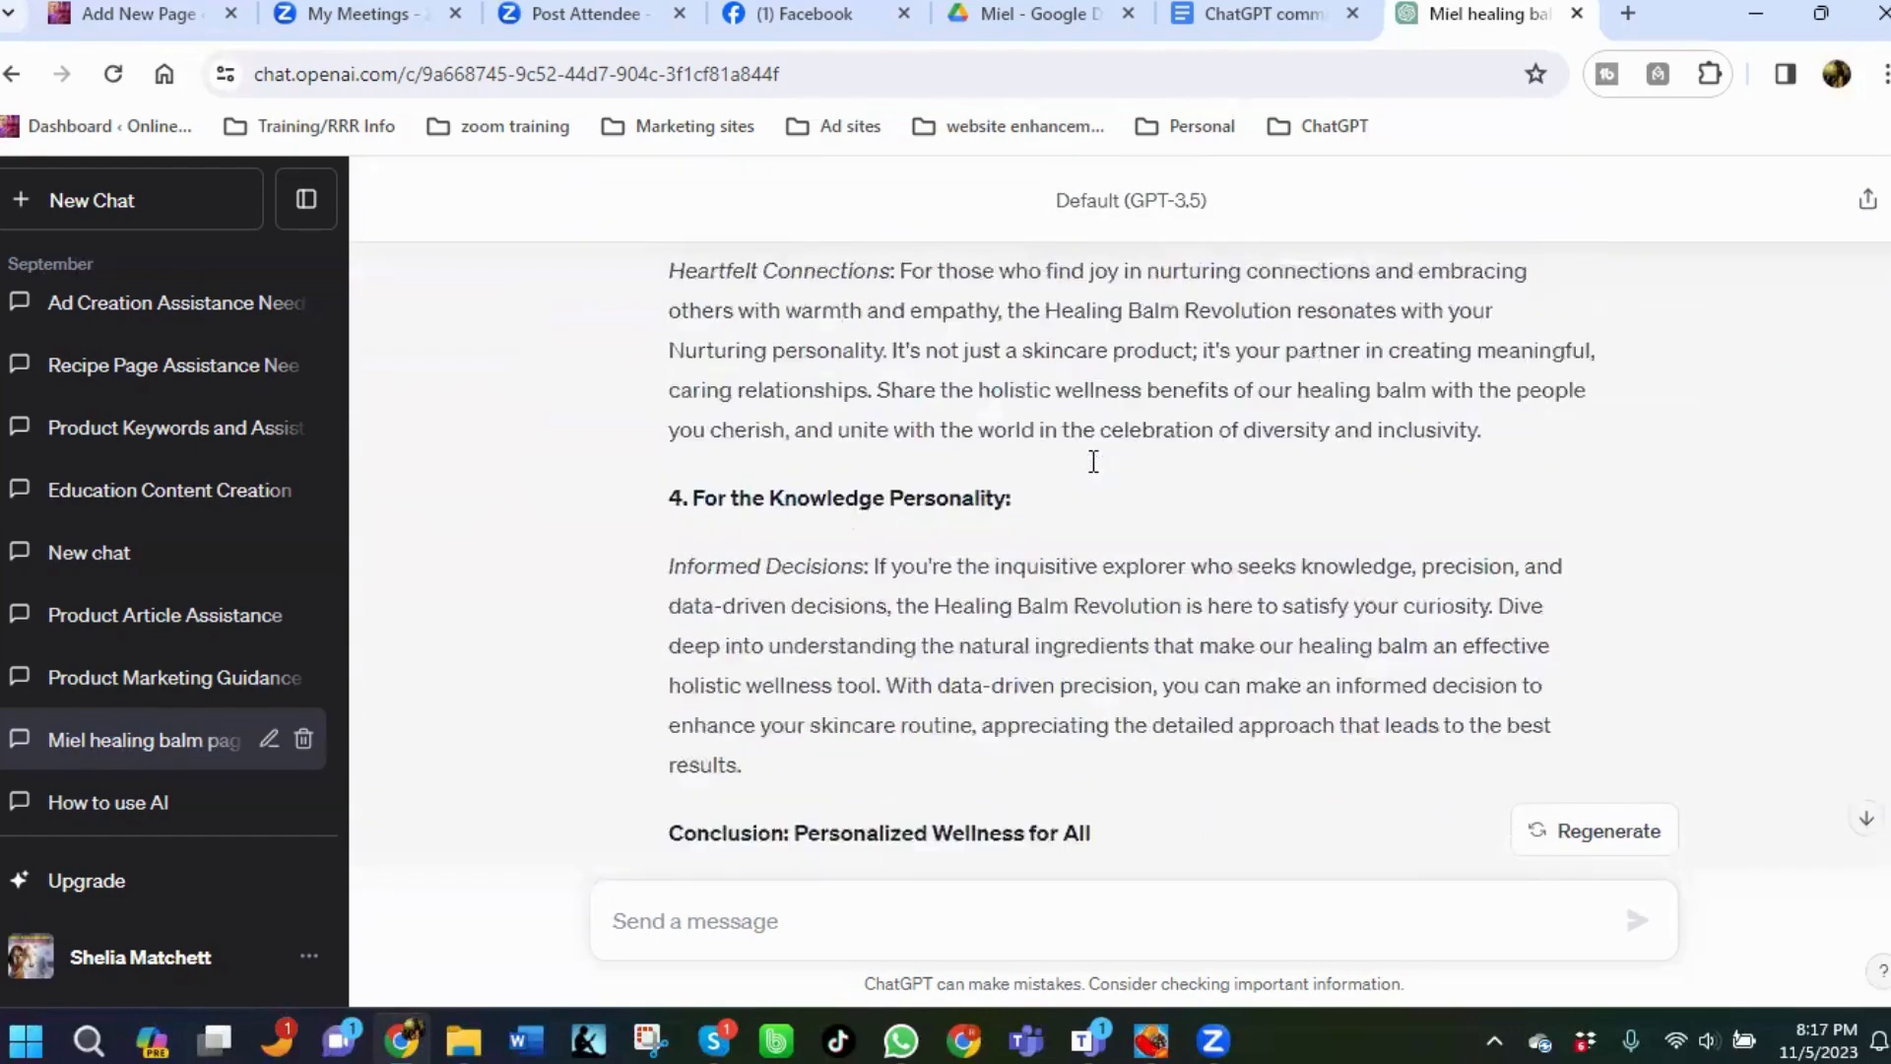
pyautogui.scroll(6, 1094, 460)
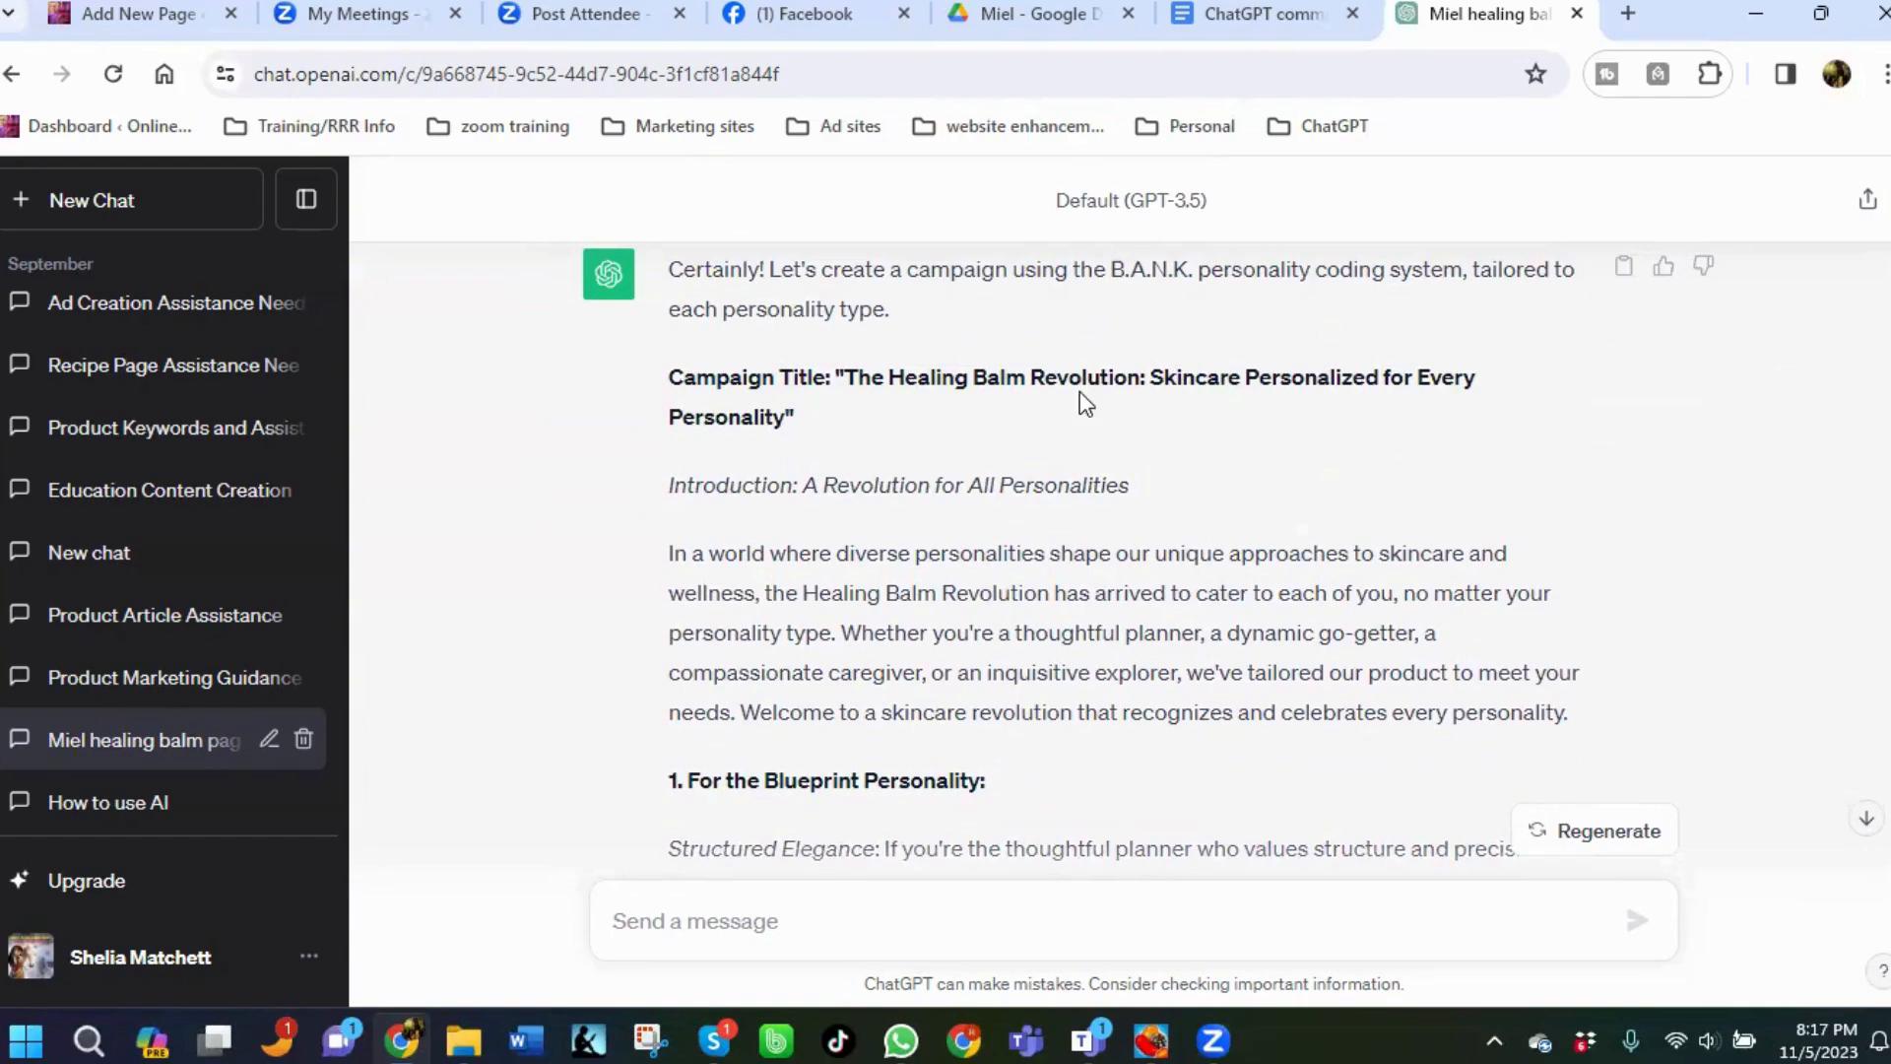
pyautogui.scroll(-5, 1078, 392)
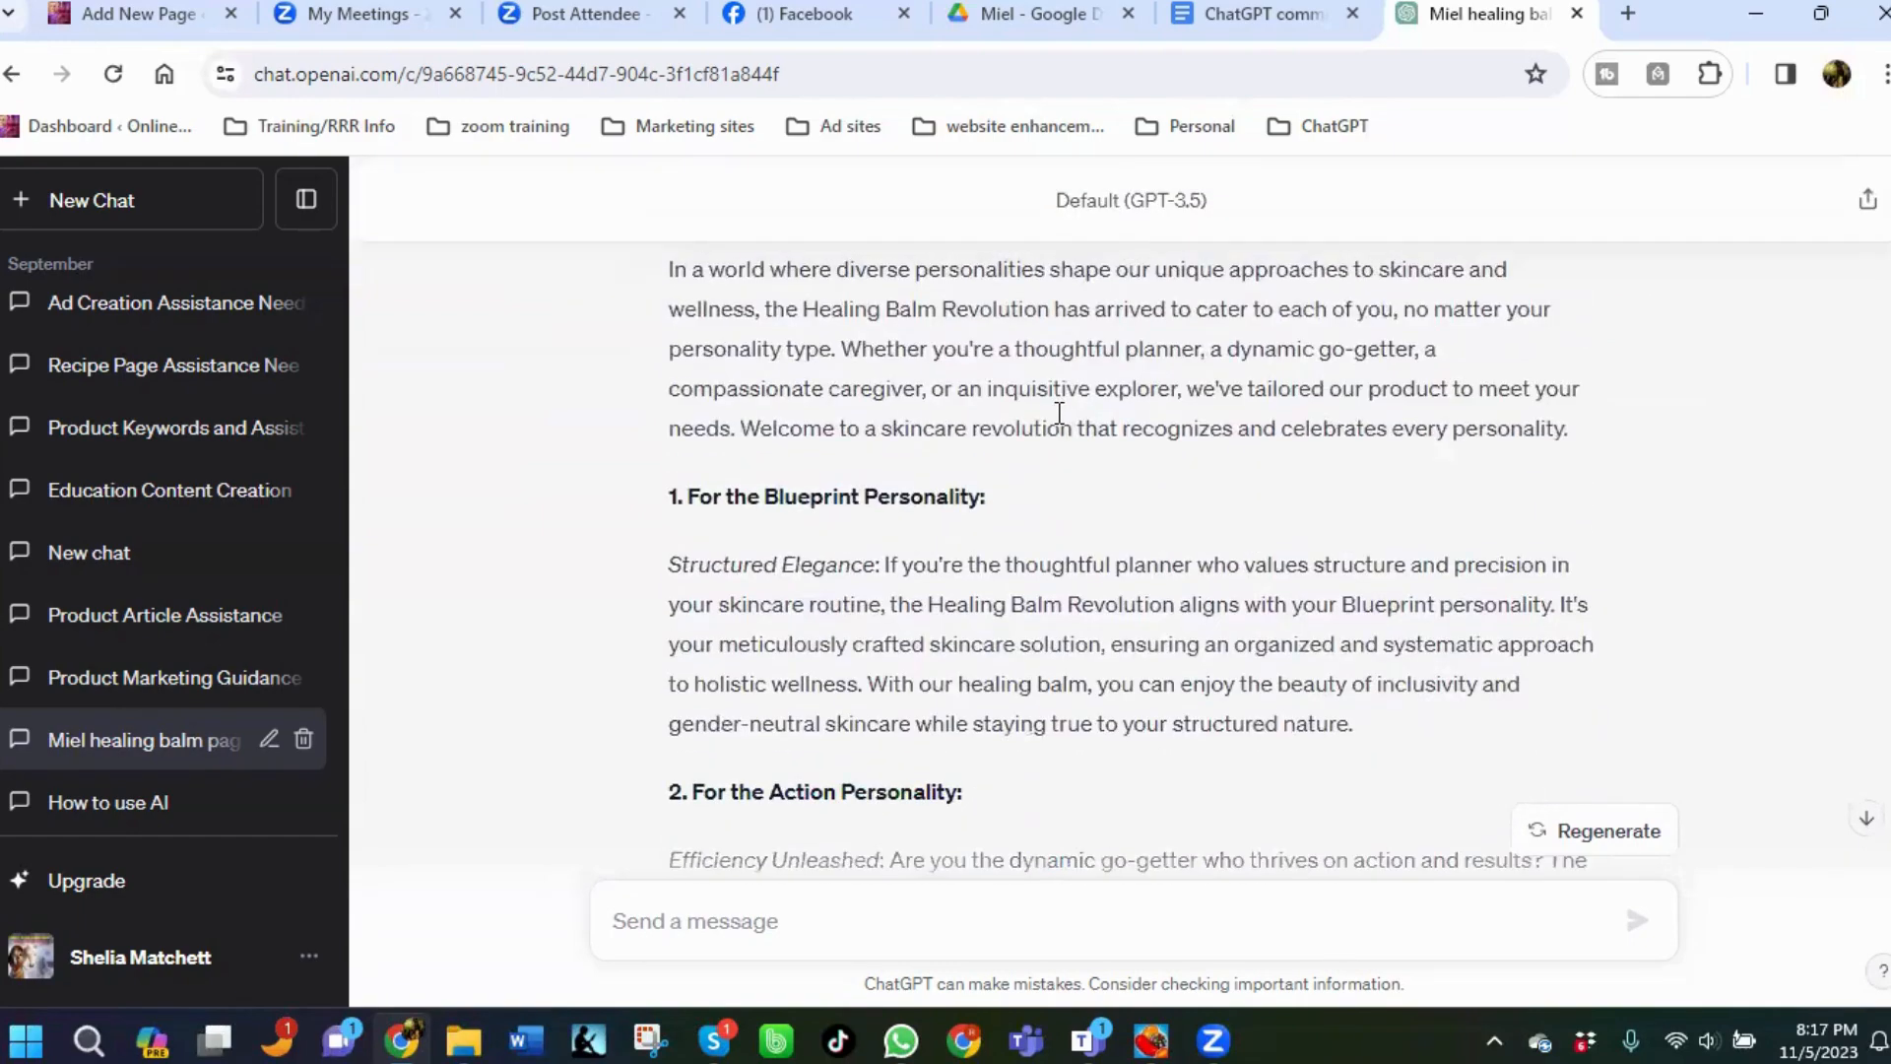
pyautogui.scroll(-4, 1053, 428)
# In the ChatGPT commands document, copy the prompt beginning "Can we use this information to expand the campaign overview".
pyautogui.click(1266, 14)
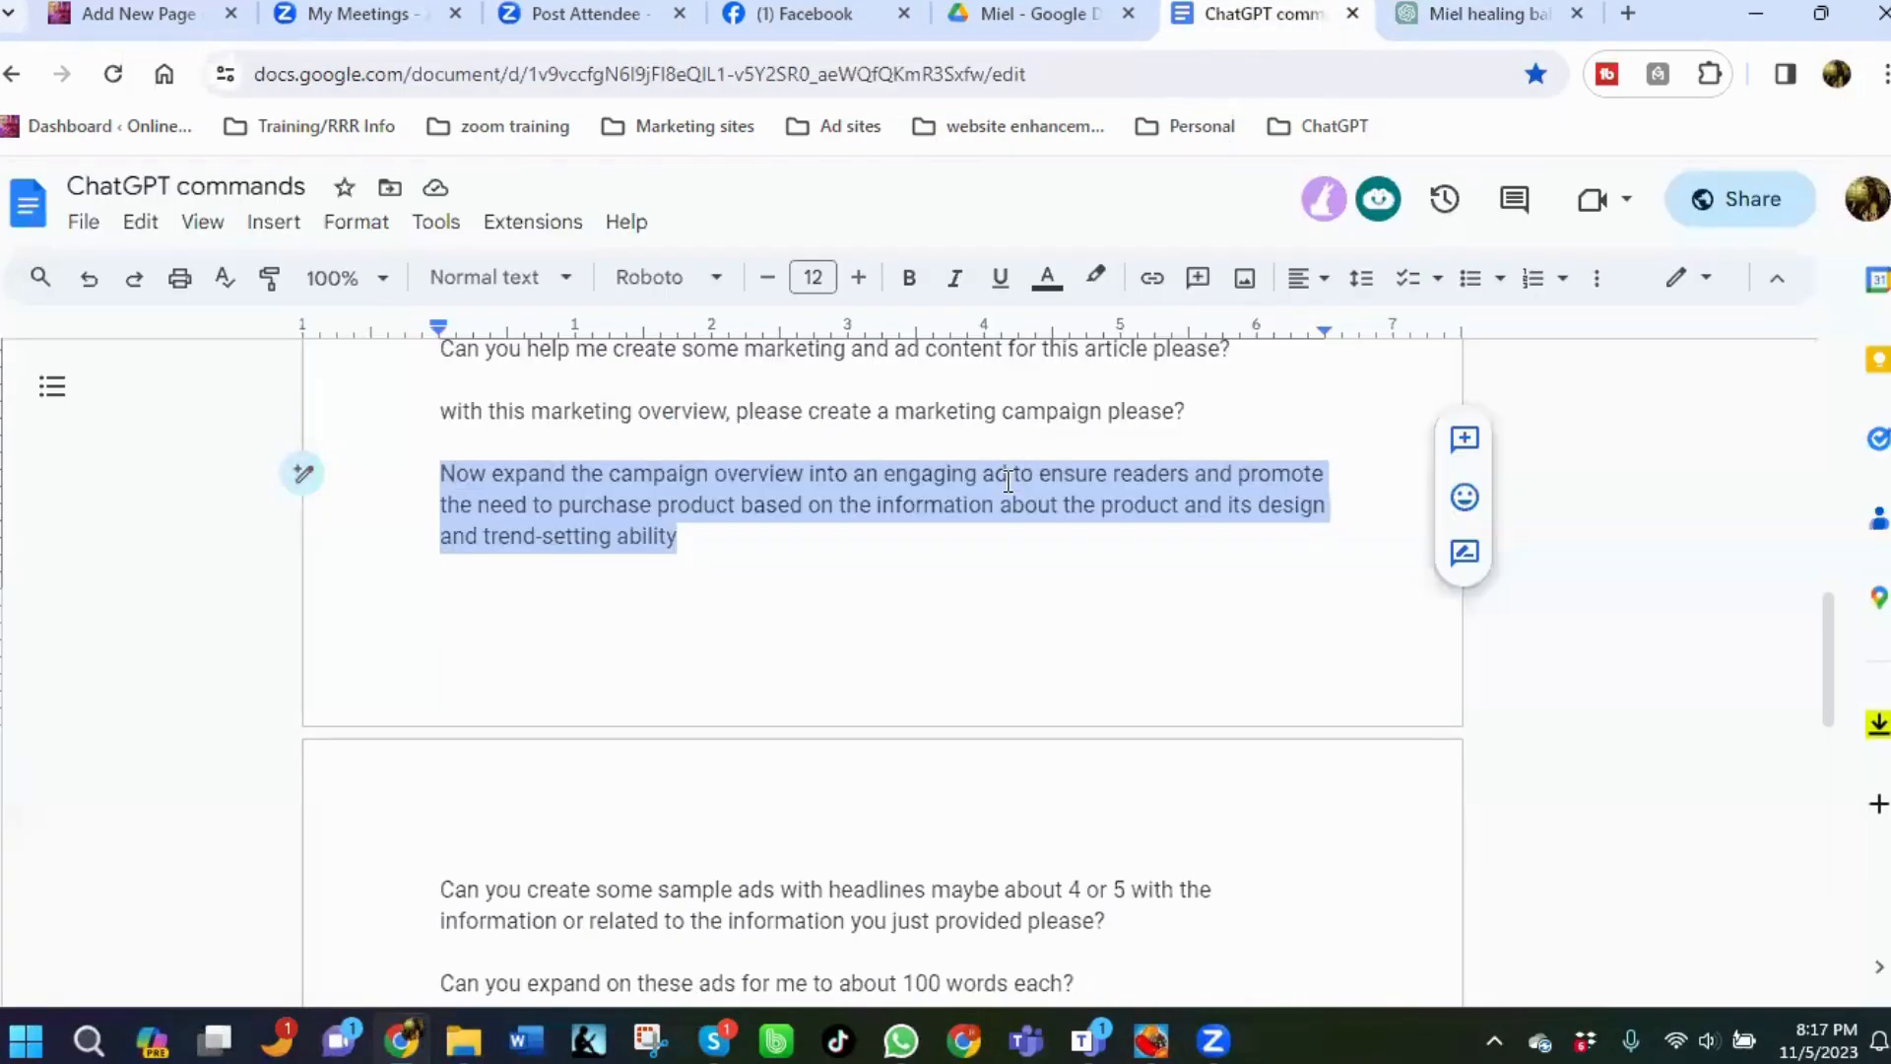
pyautogui.scroll(5, 865, 587)
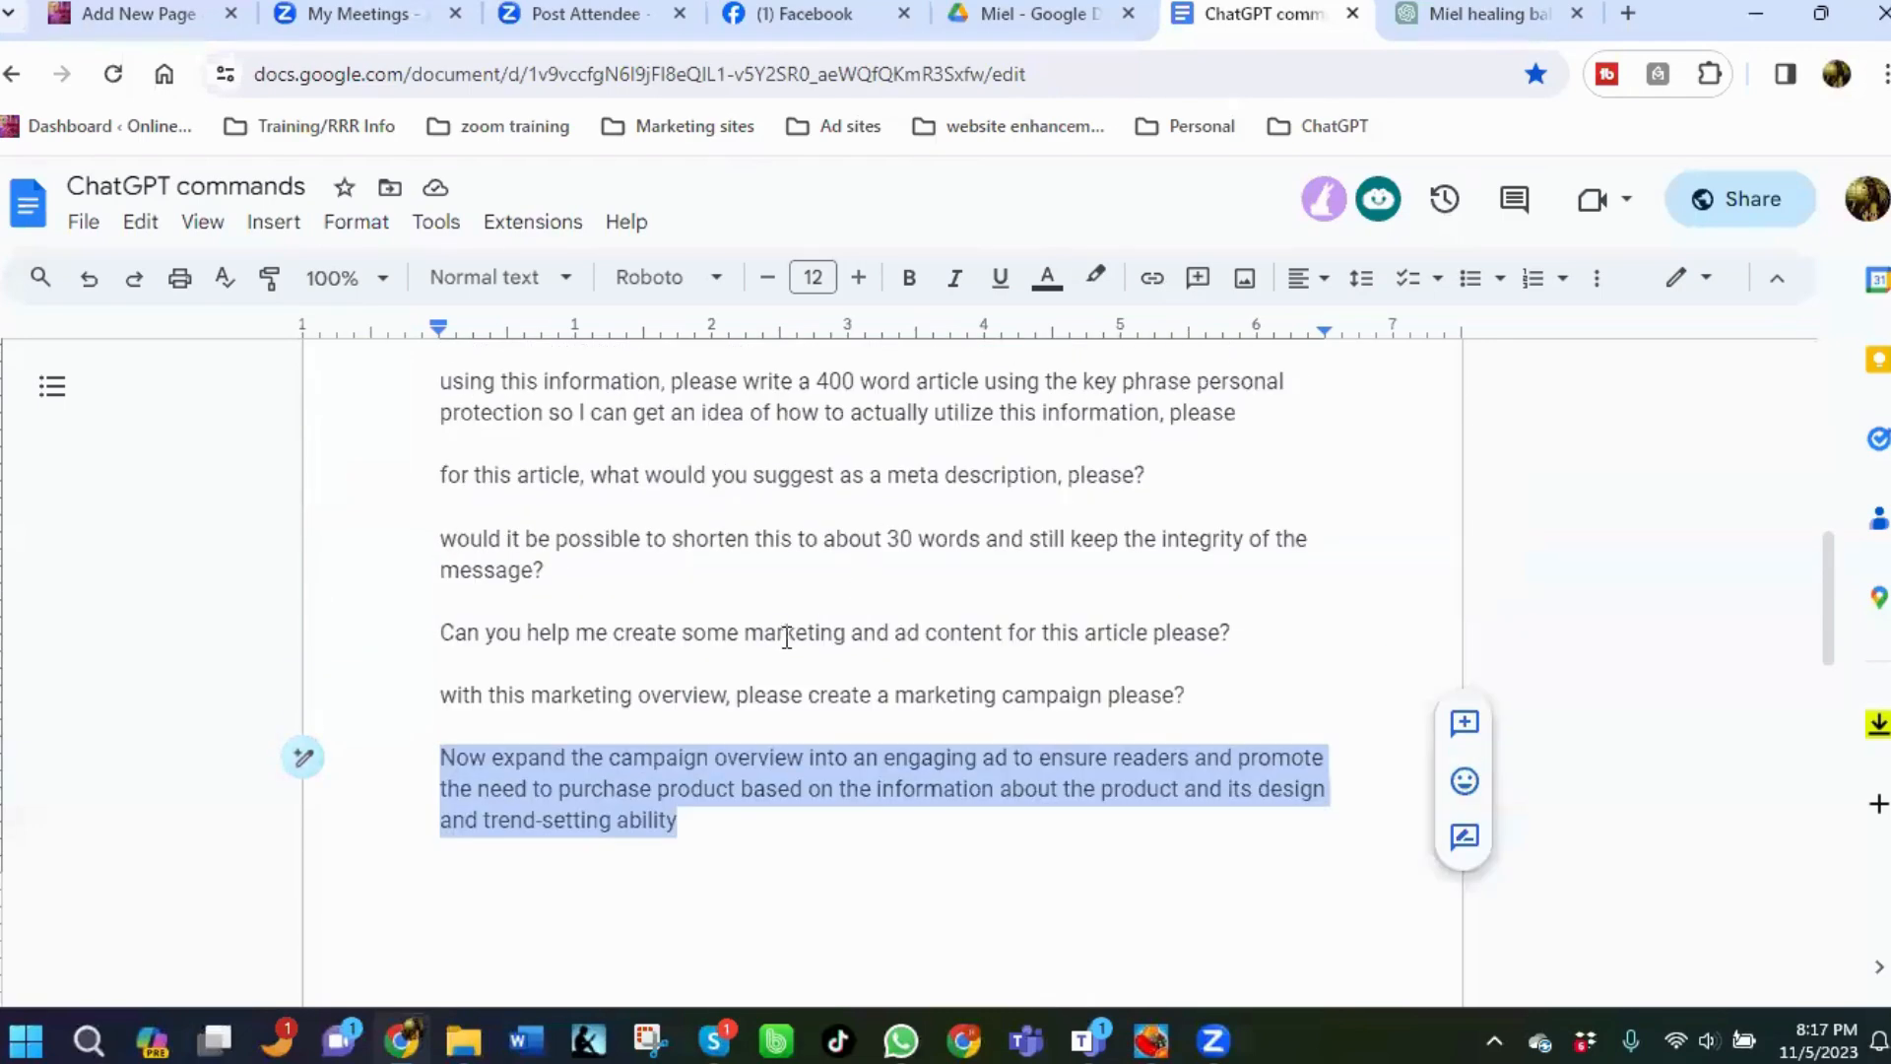
pyautogui.scroll(6, 783, 641)
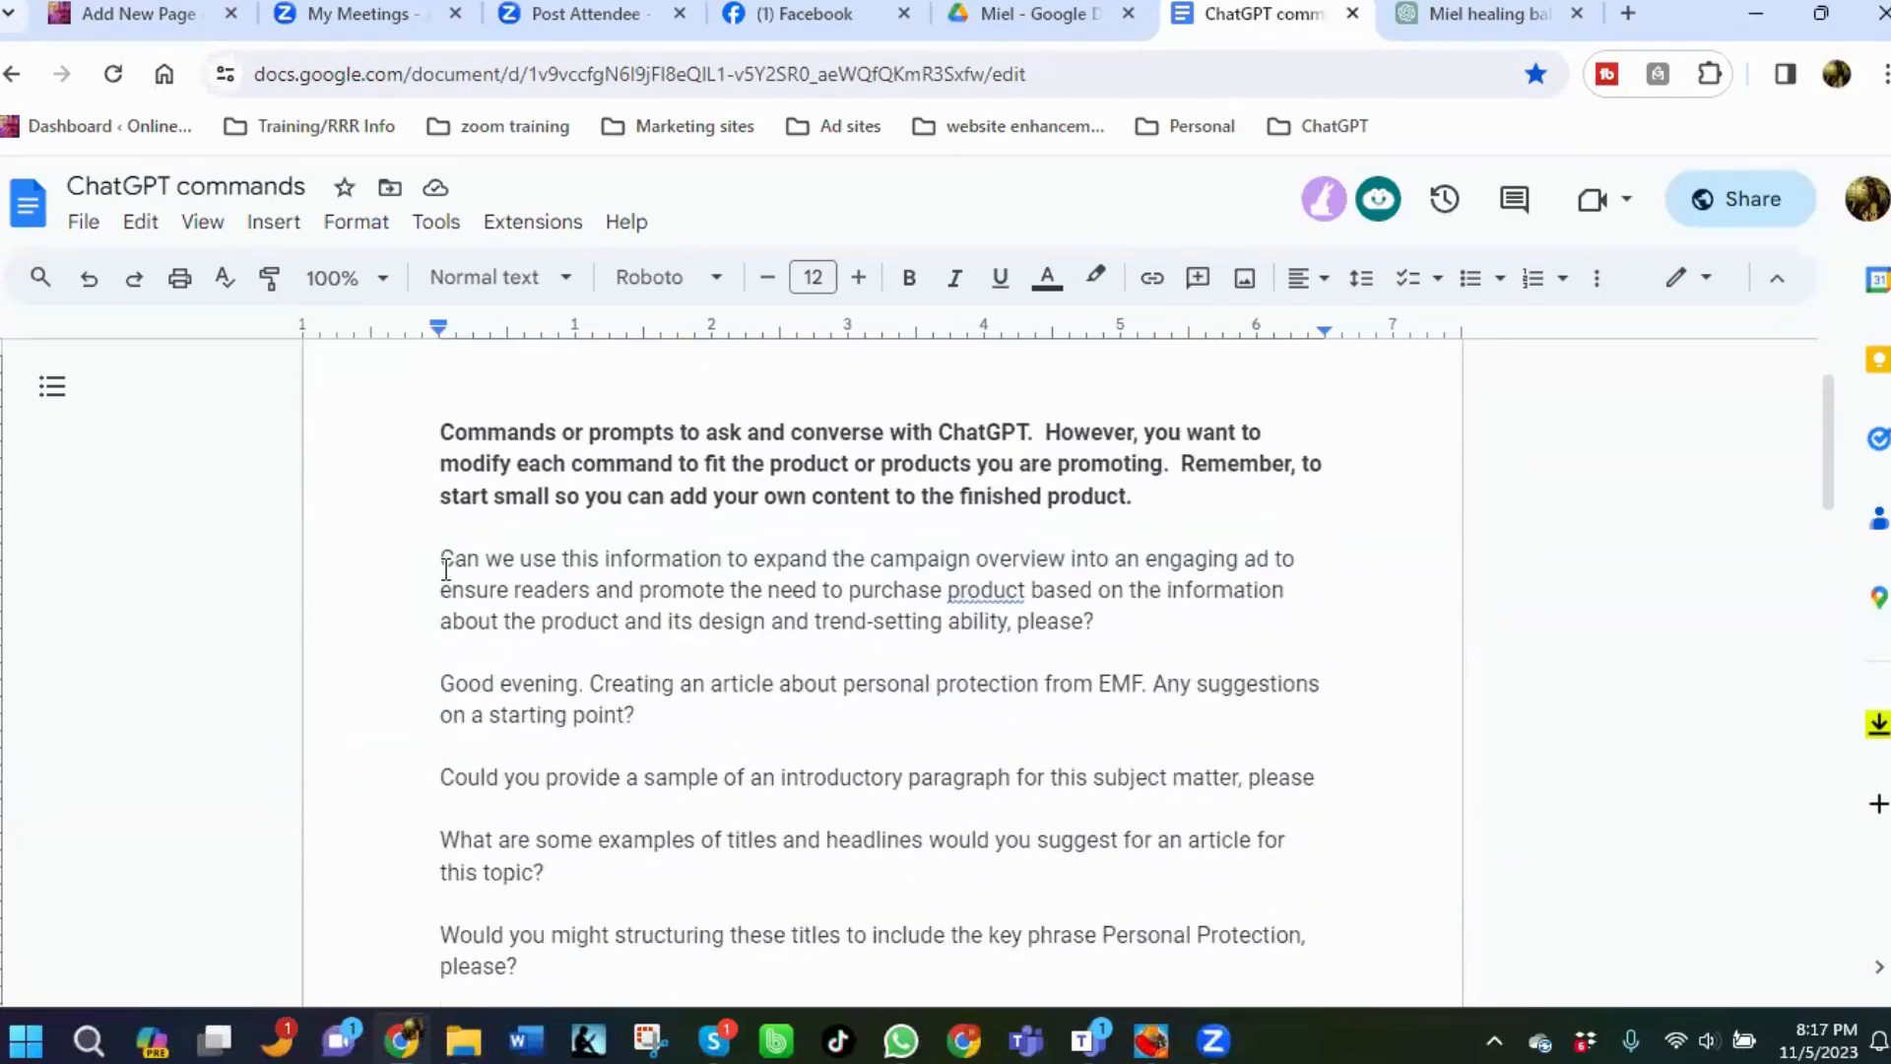
pyautogui.moveTo(447, 567); pyautogui.dragTo(1088, 621)
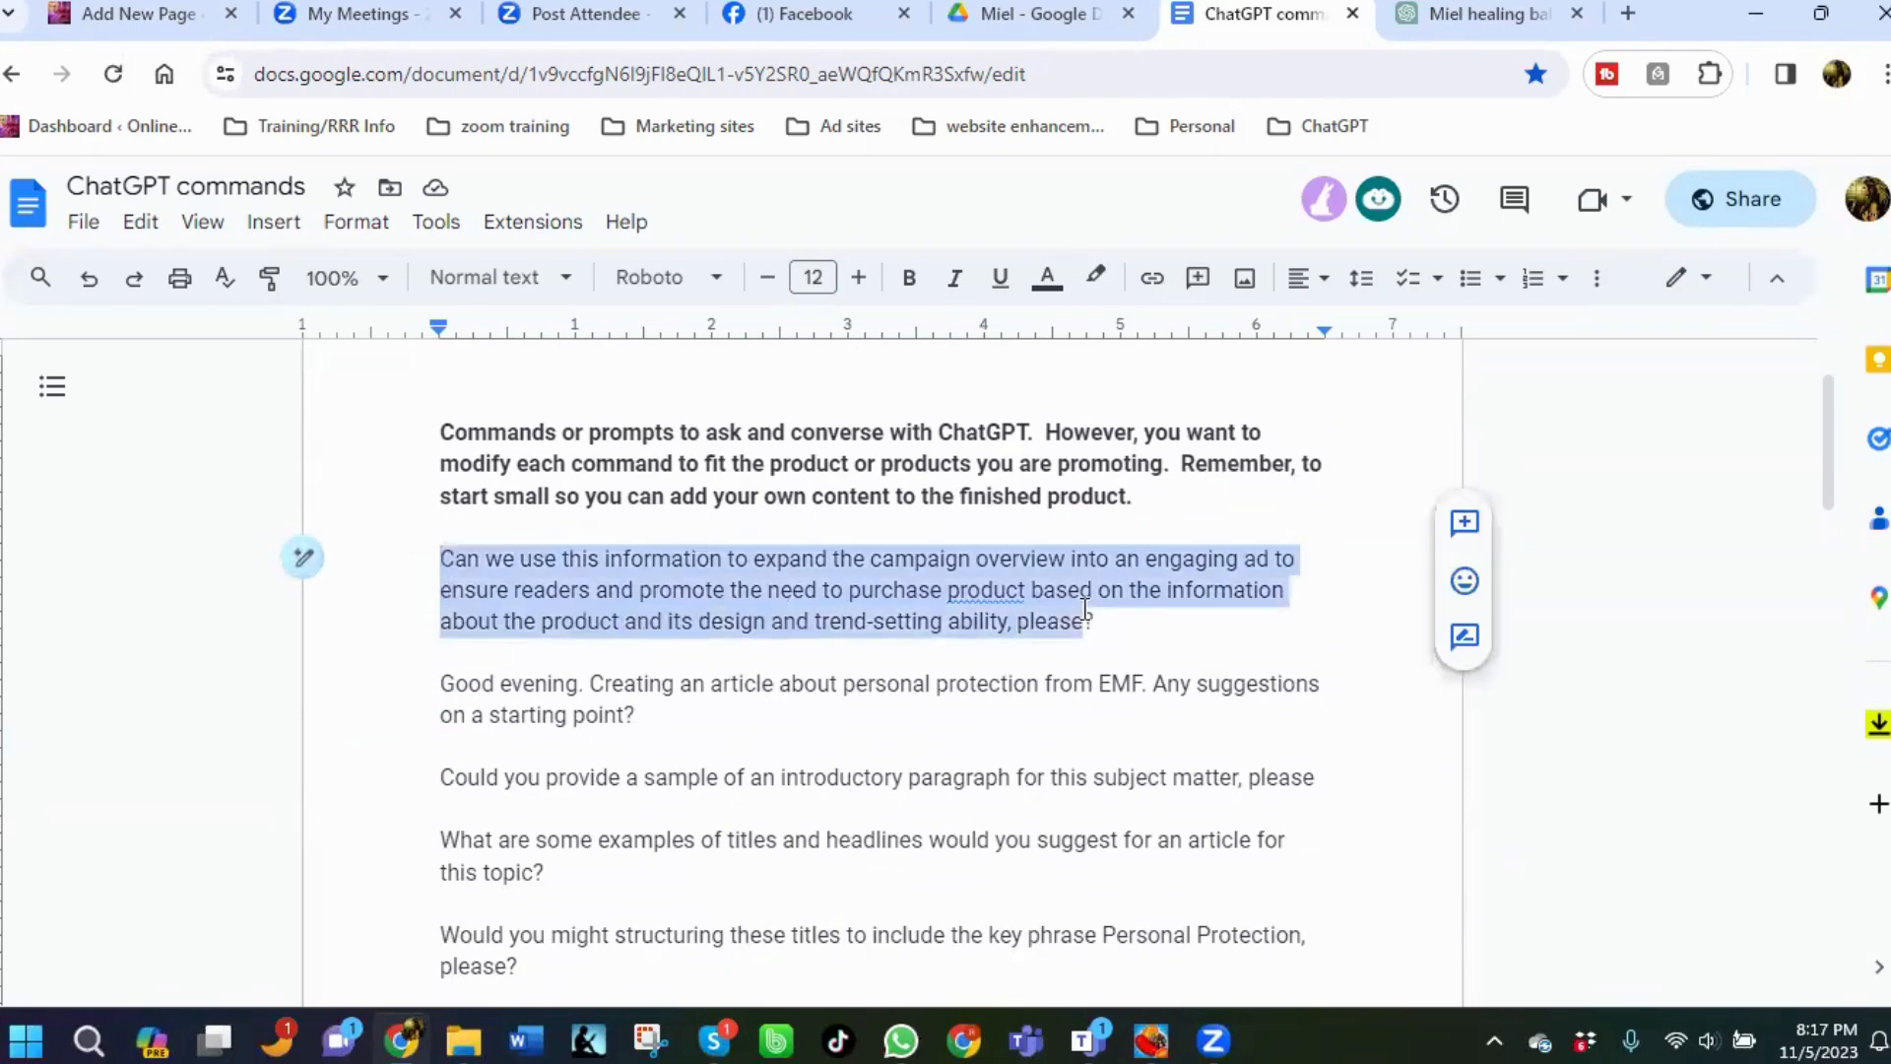
pyautogui.rightClick(1071, 620)
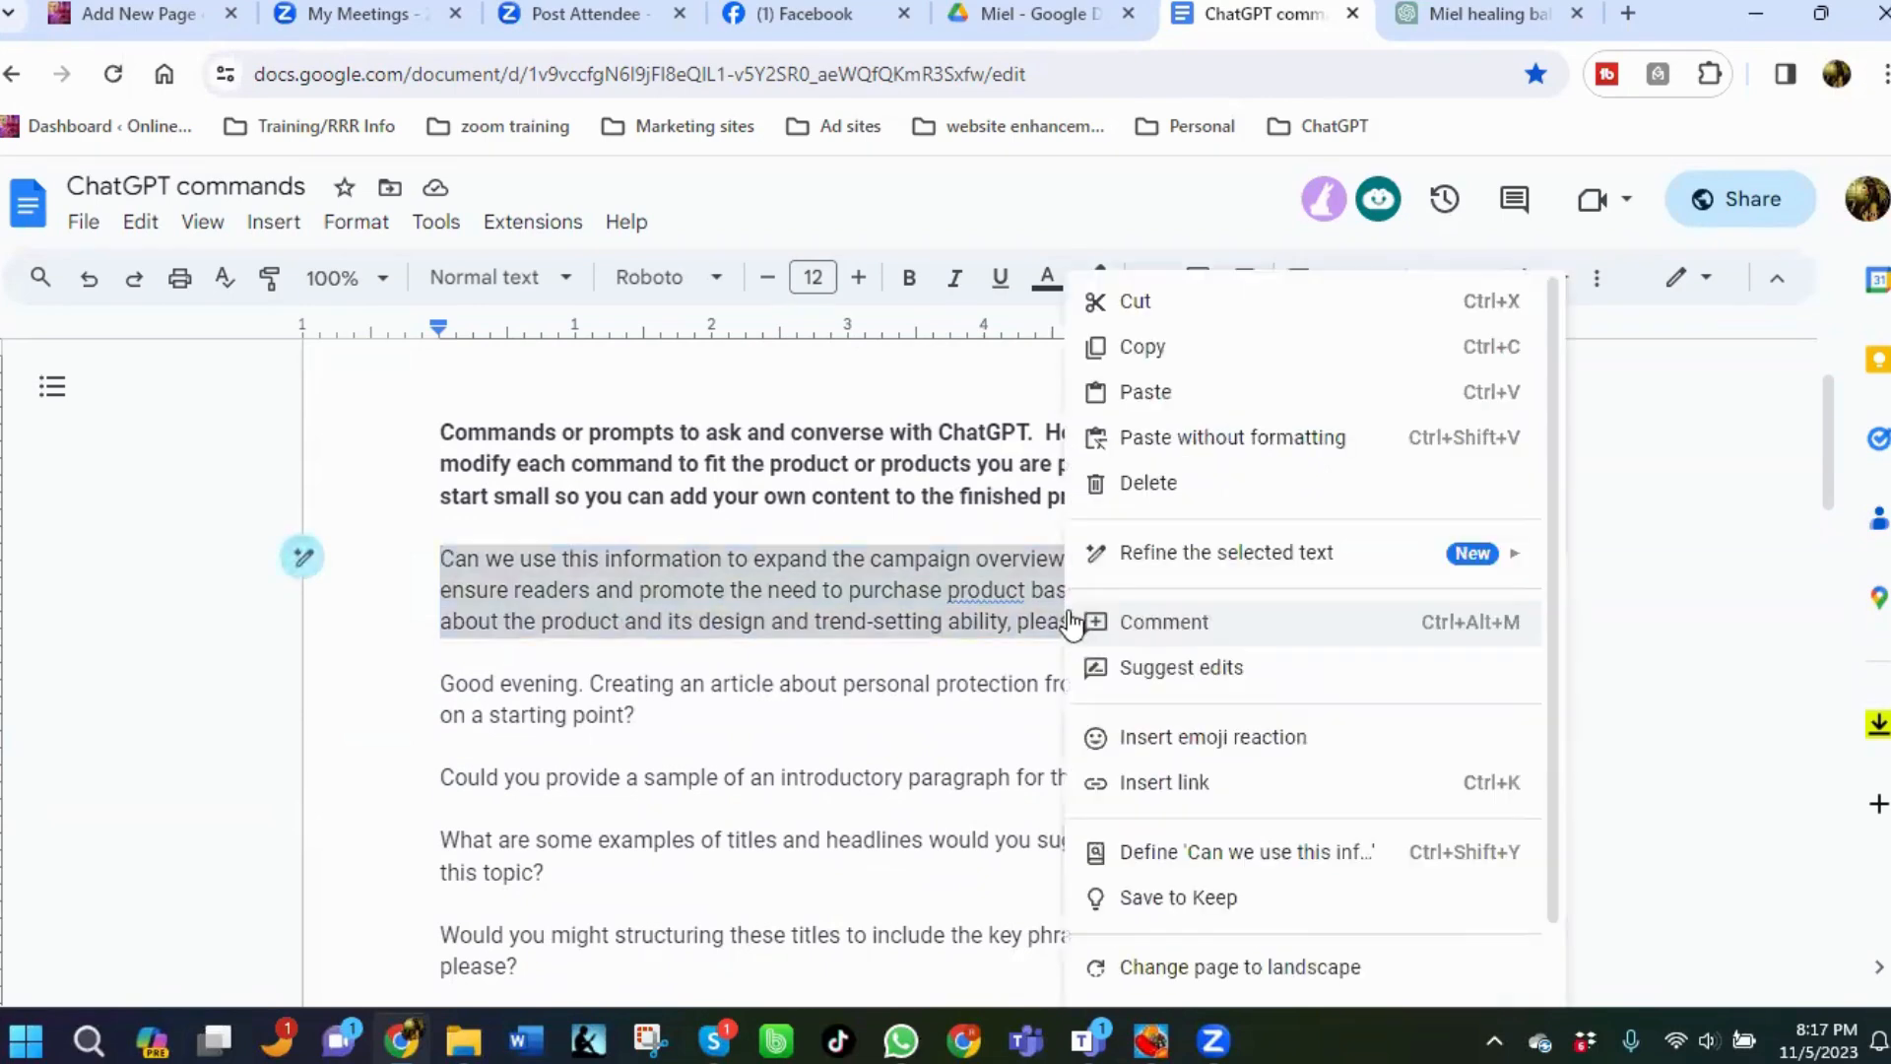
pyautogui.click(1118, 350)
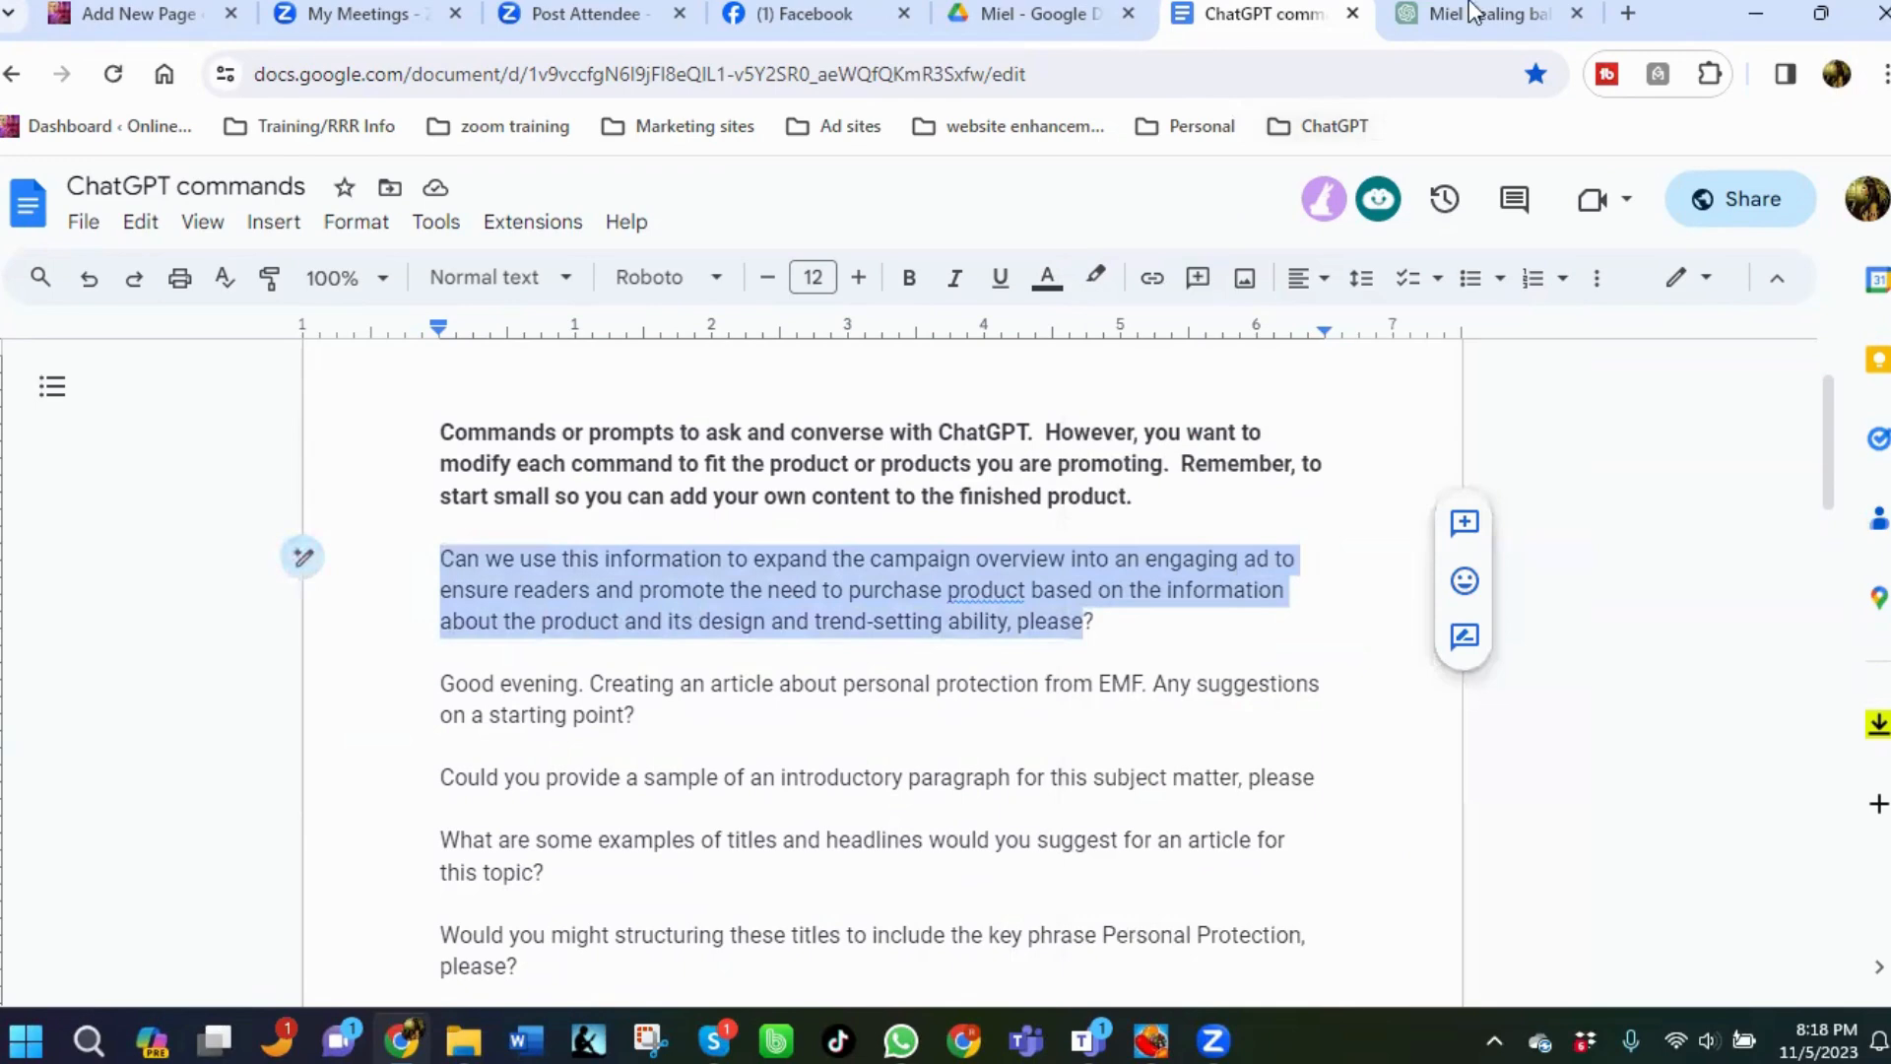
# Paste the copied prompt into the ChatGPT message box and send it.
pyautogui.hotkey('ctrl', 'Tab')
pyautogui.rightClick(729, 921)
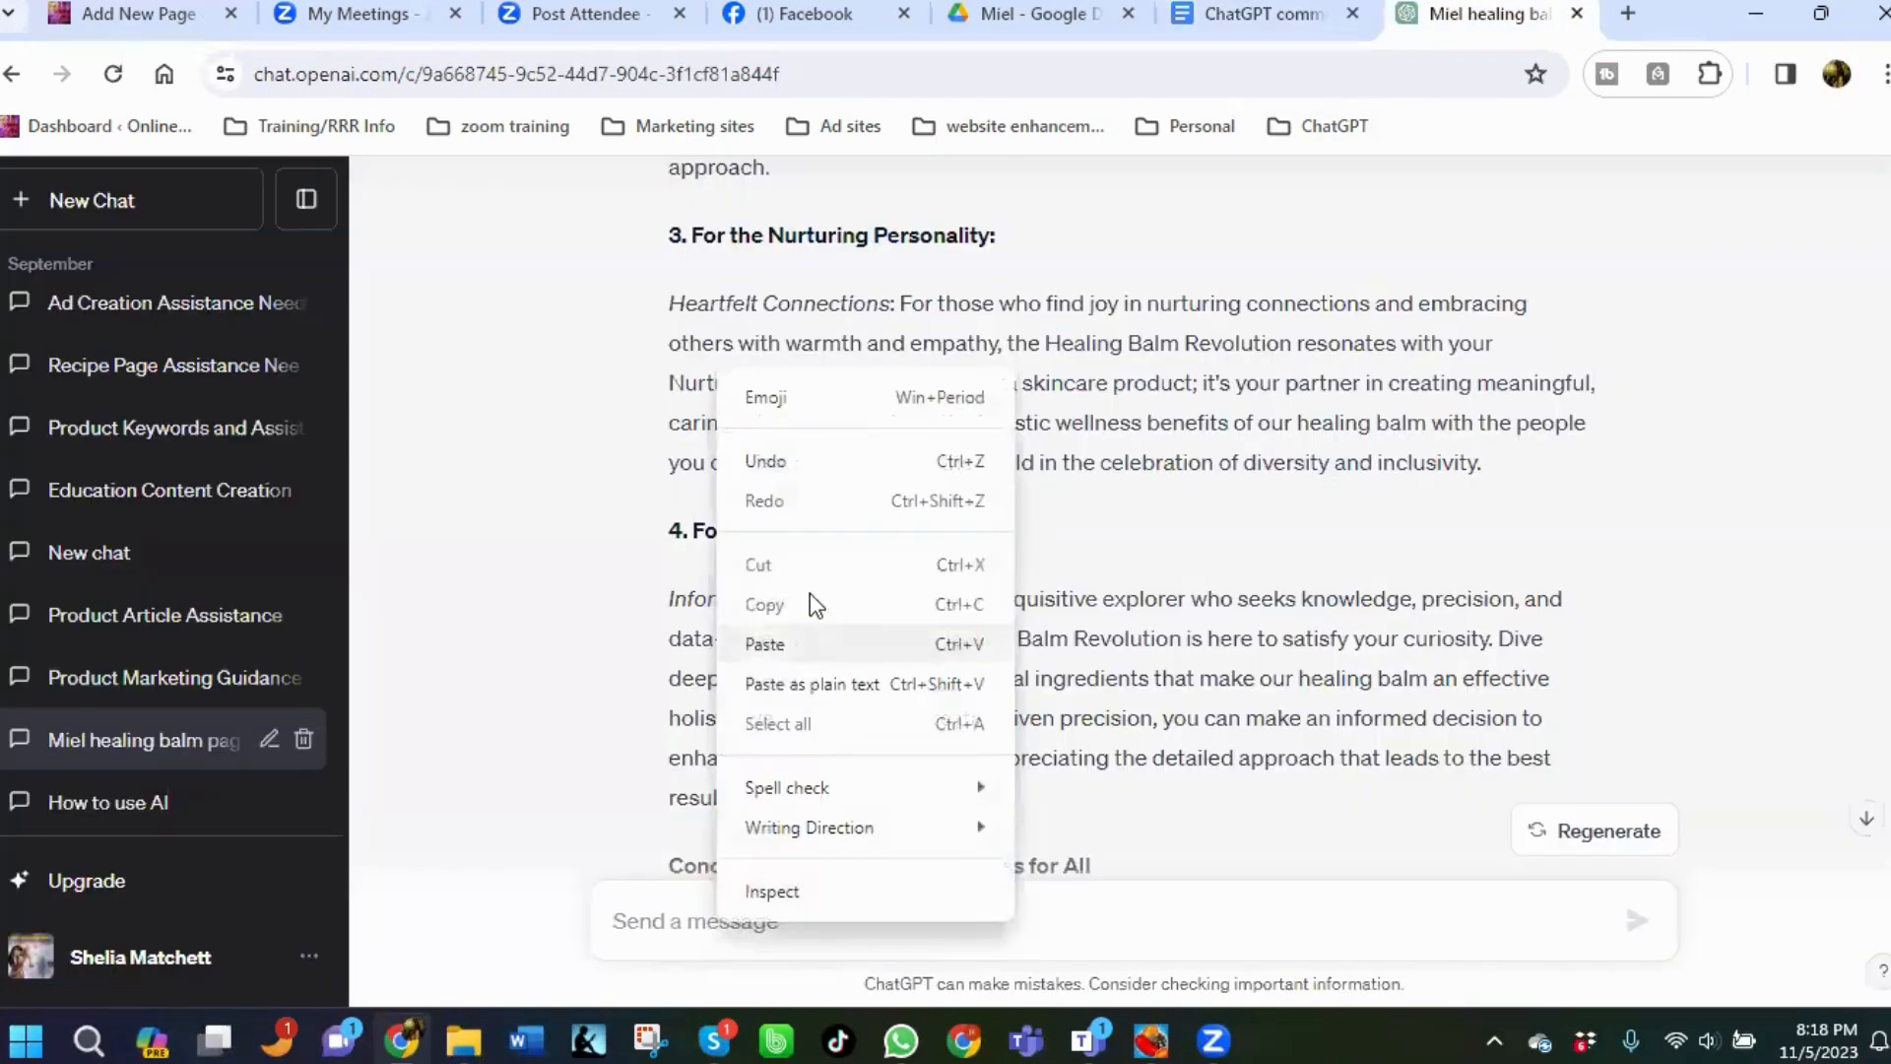
pyautogui.click(765, 644)
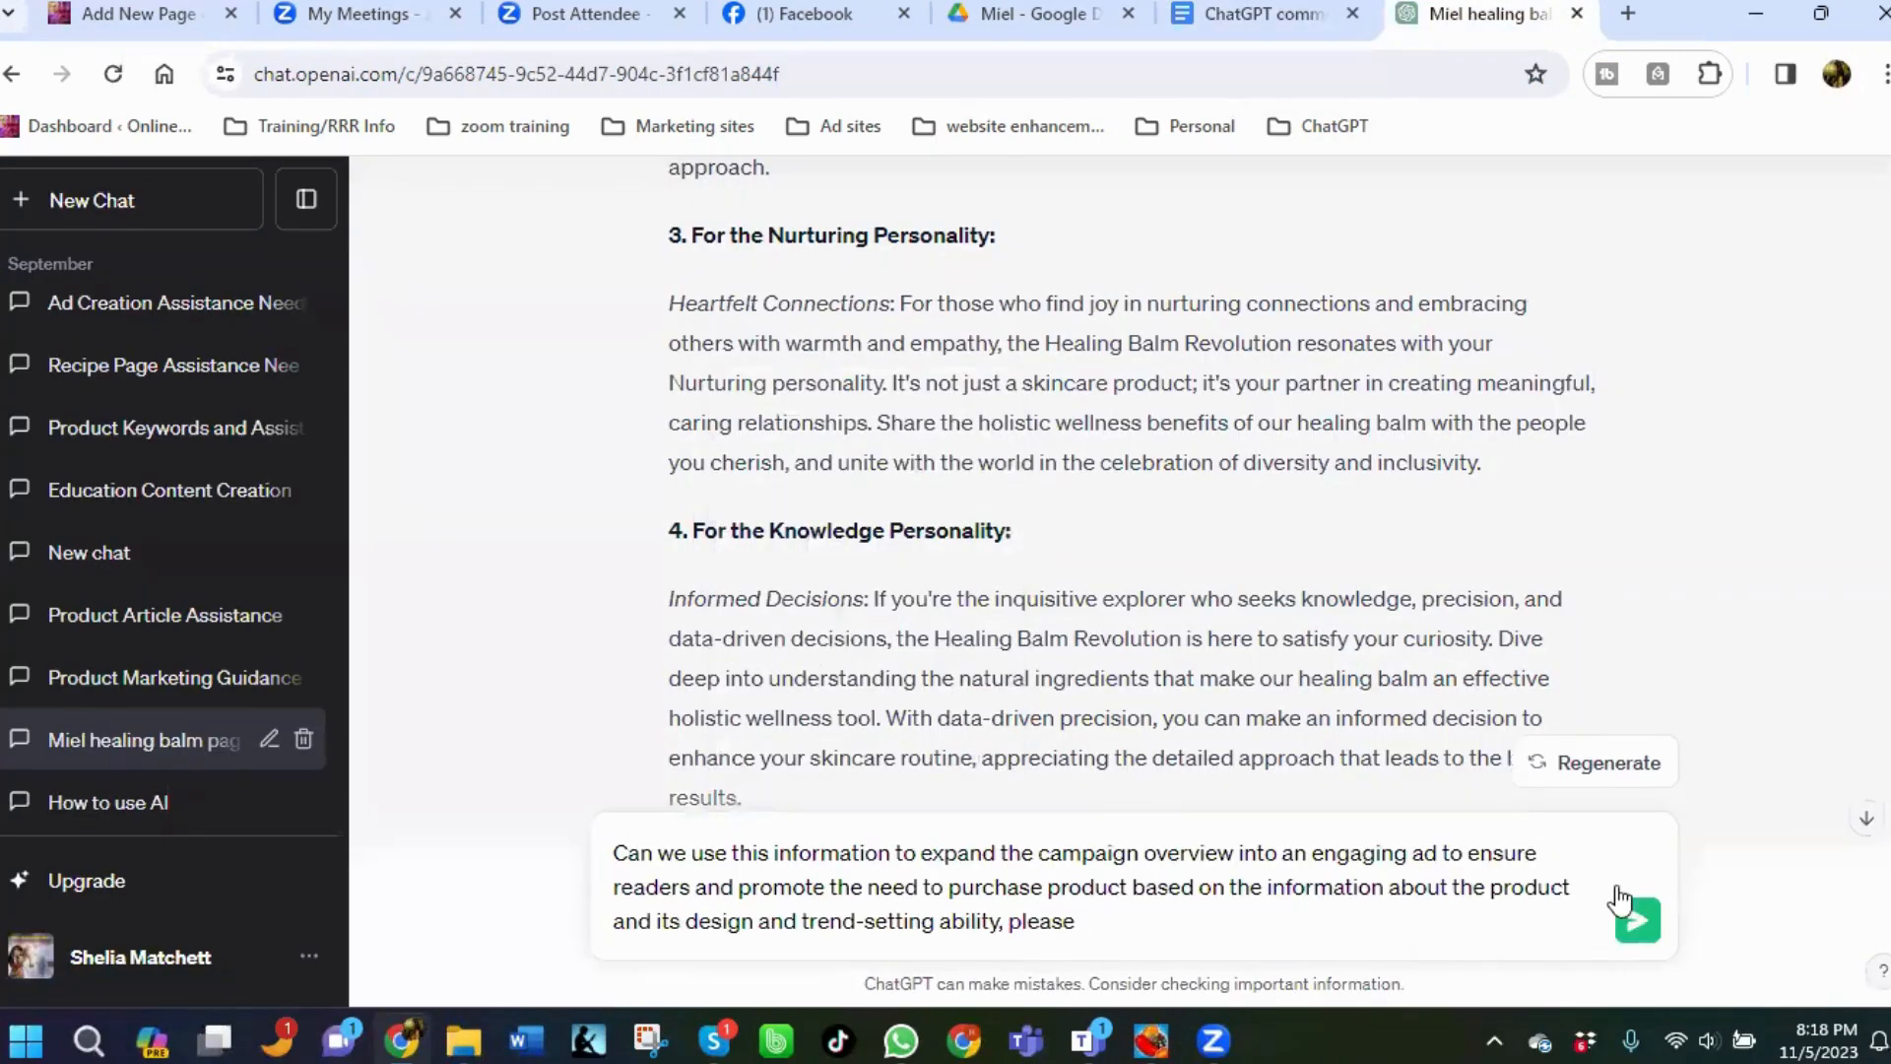
pyautogui.press('Return')
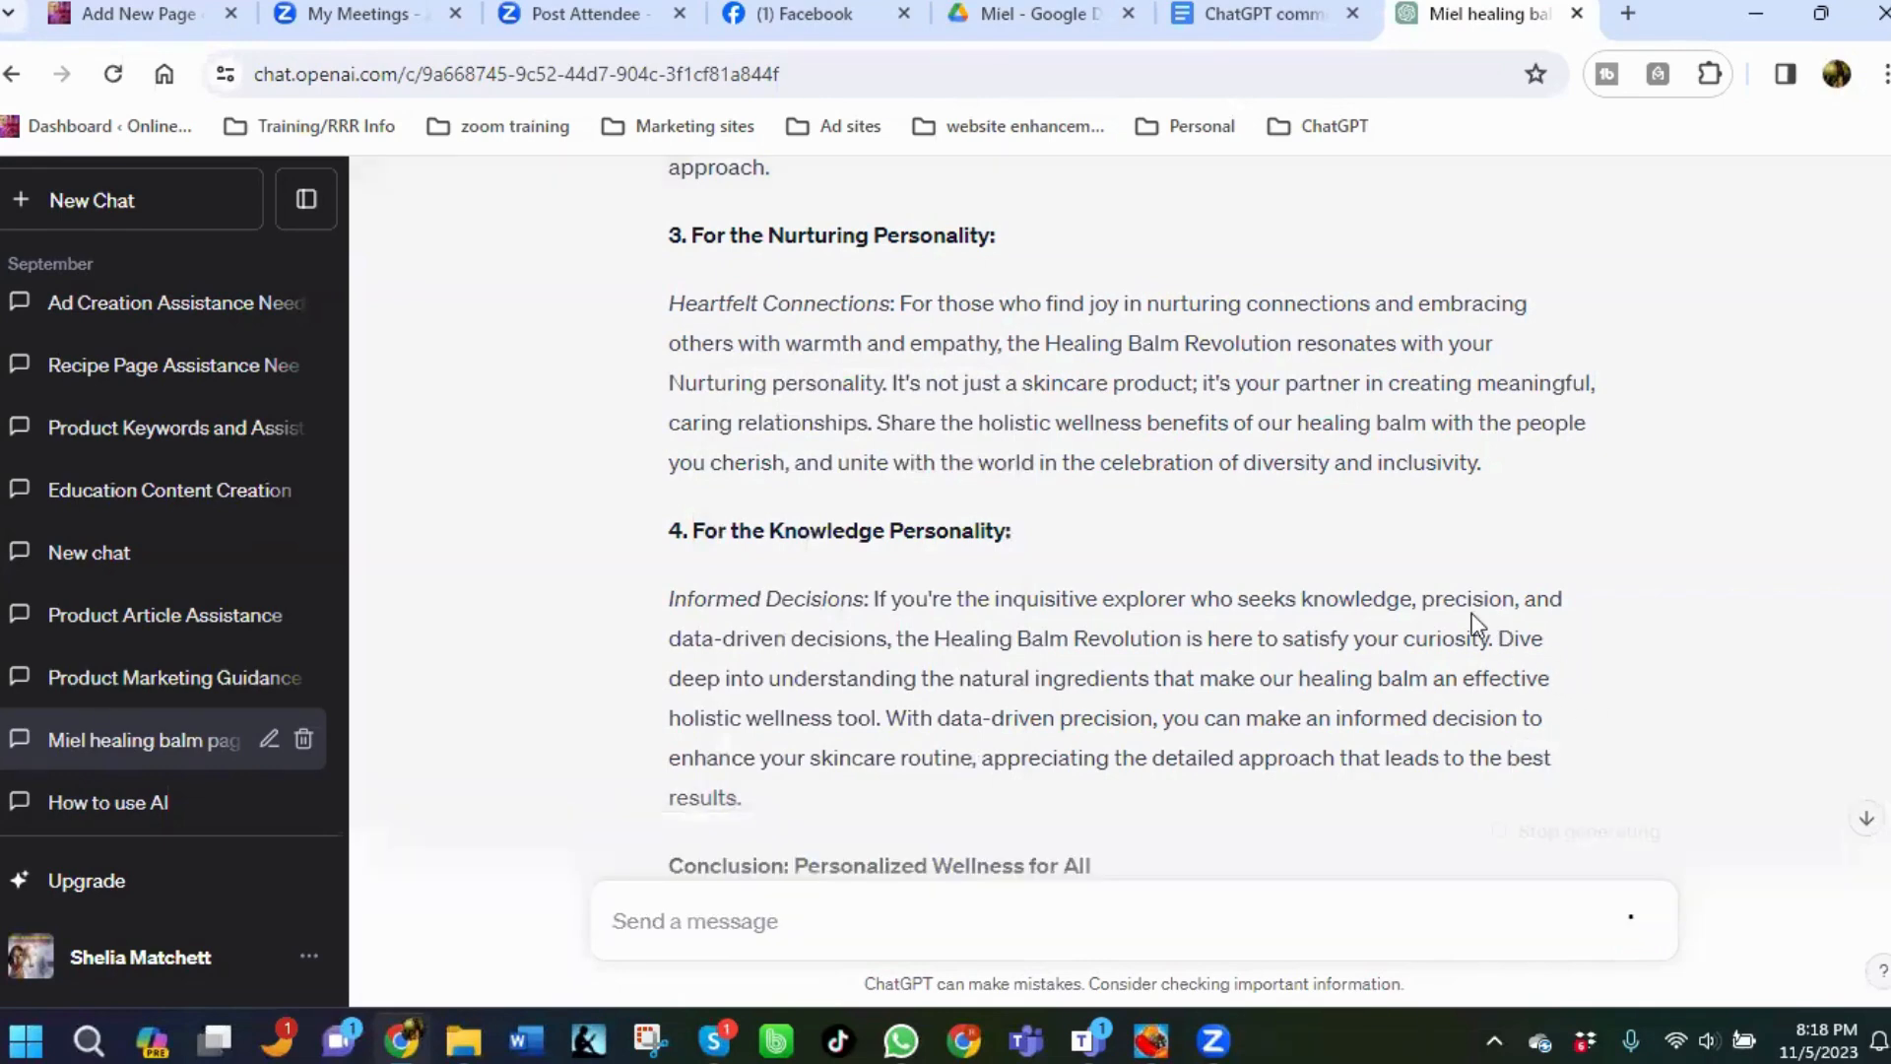
# Scroll through the reply to review the expanded engaging ad for the Healing Balm Revolution.
pyautogui.scroll(-5, 1845, 747)
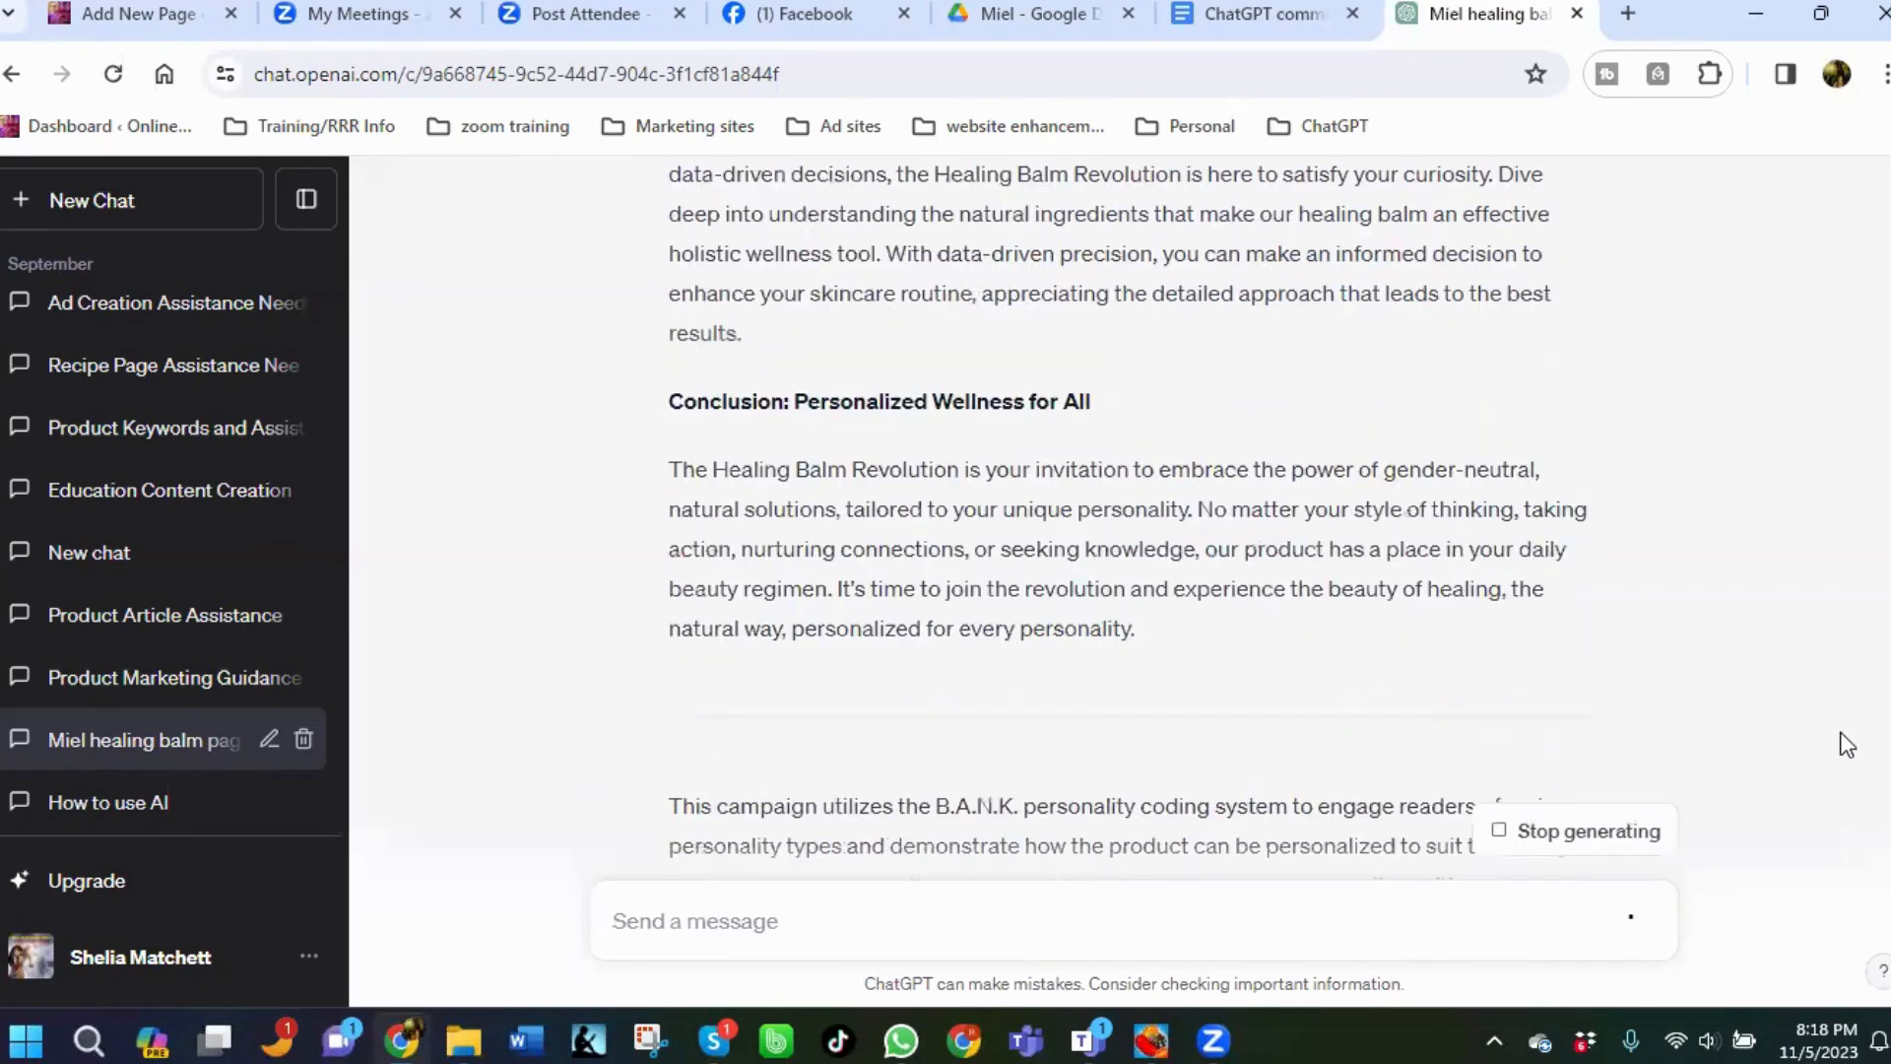
pyautogui.scroll(-5, 1845, 746)
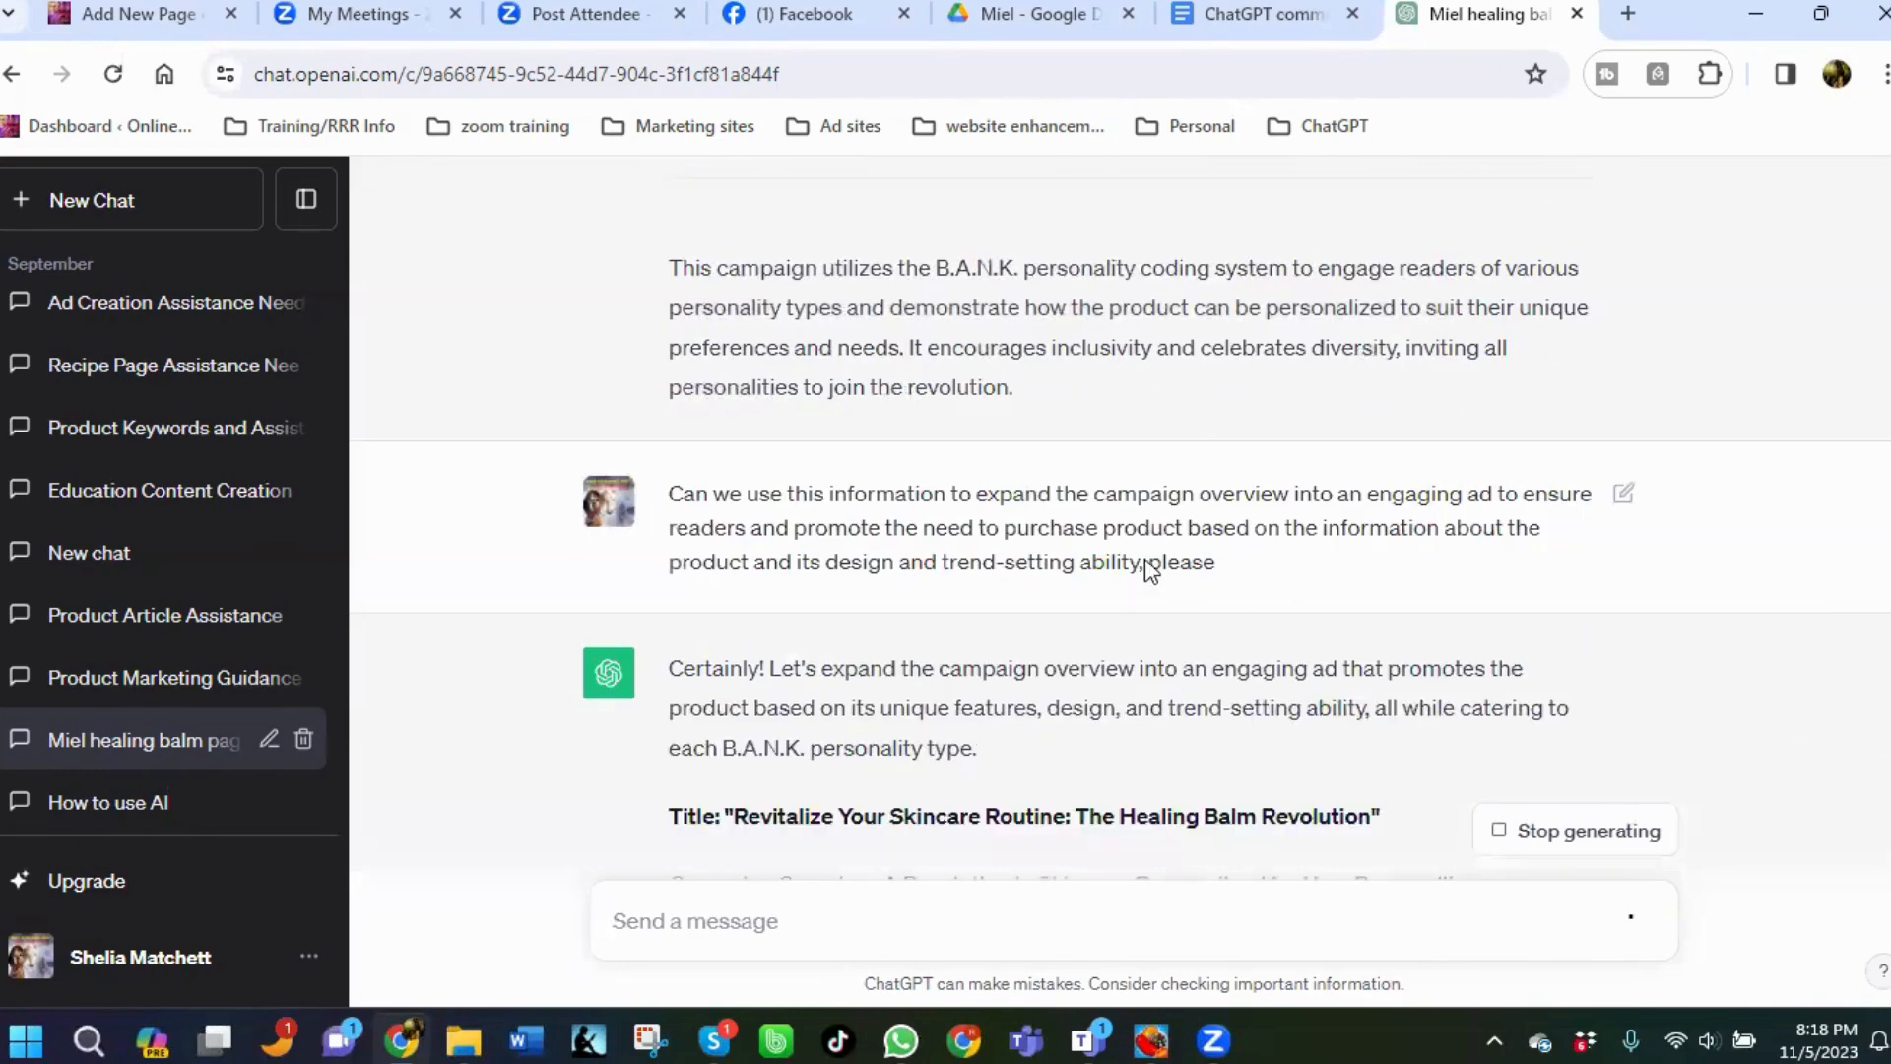
pyautogui.scroll(-9, 1617, 558)
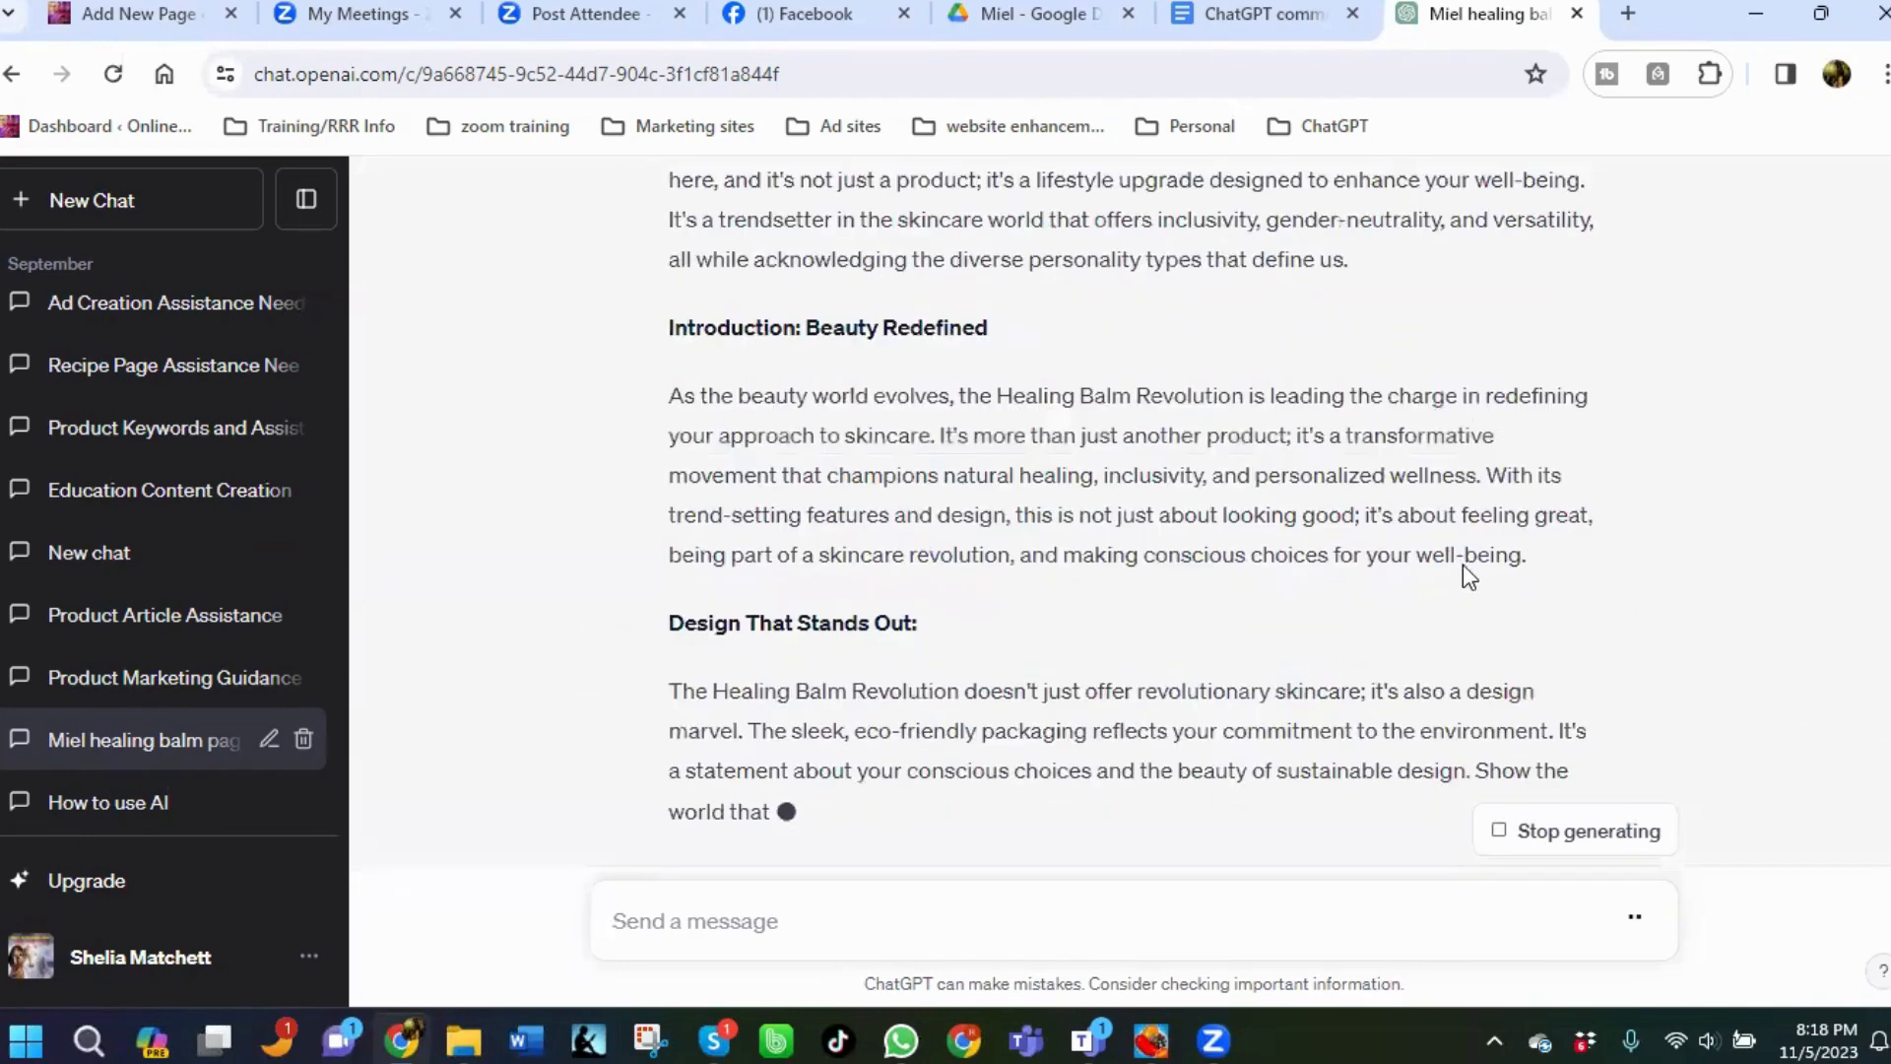
pyautogui.scroll(-4, 1462, 565)
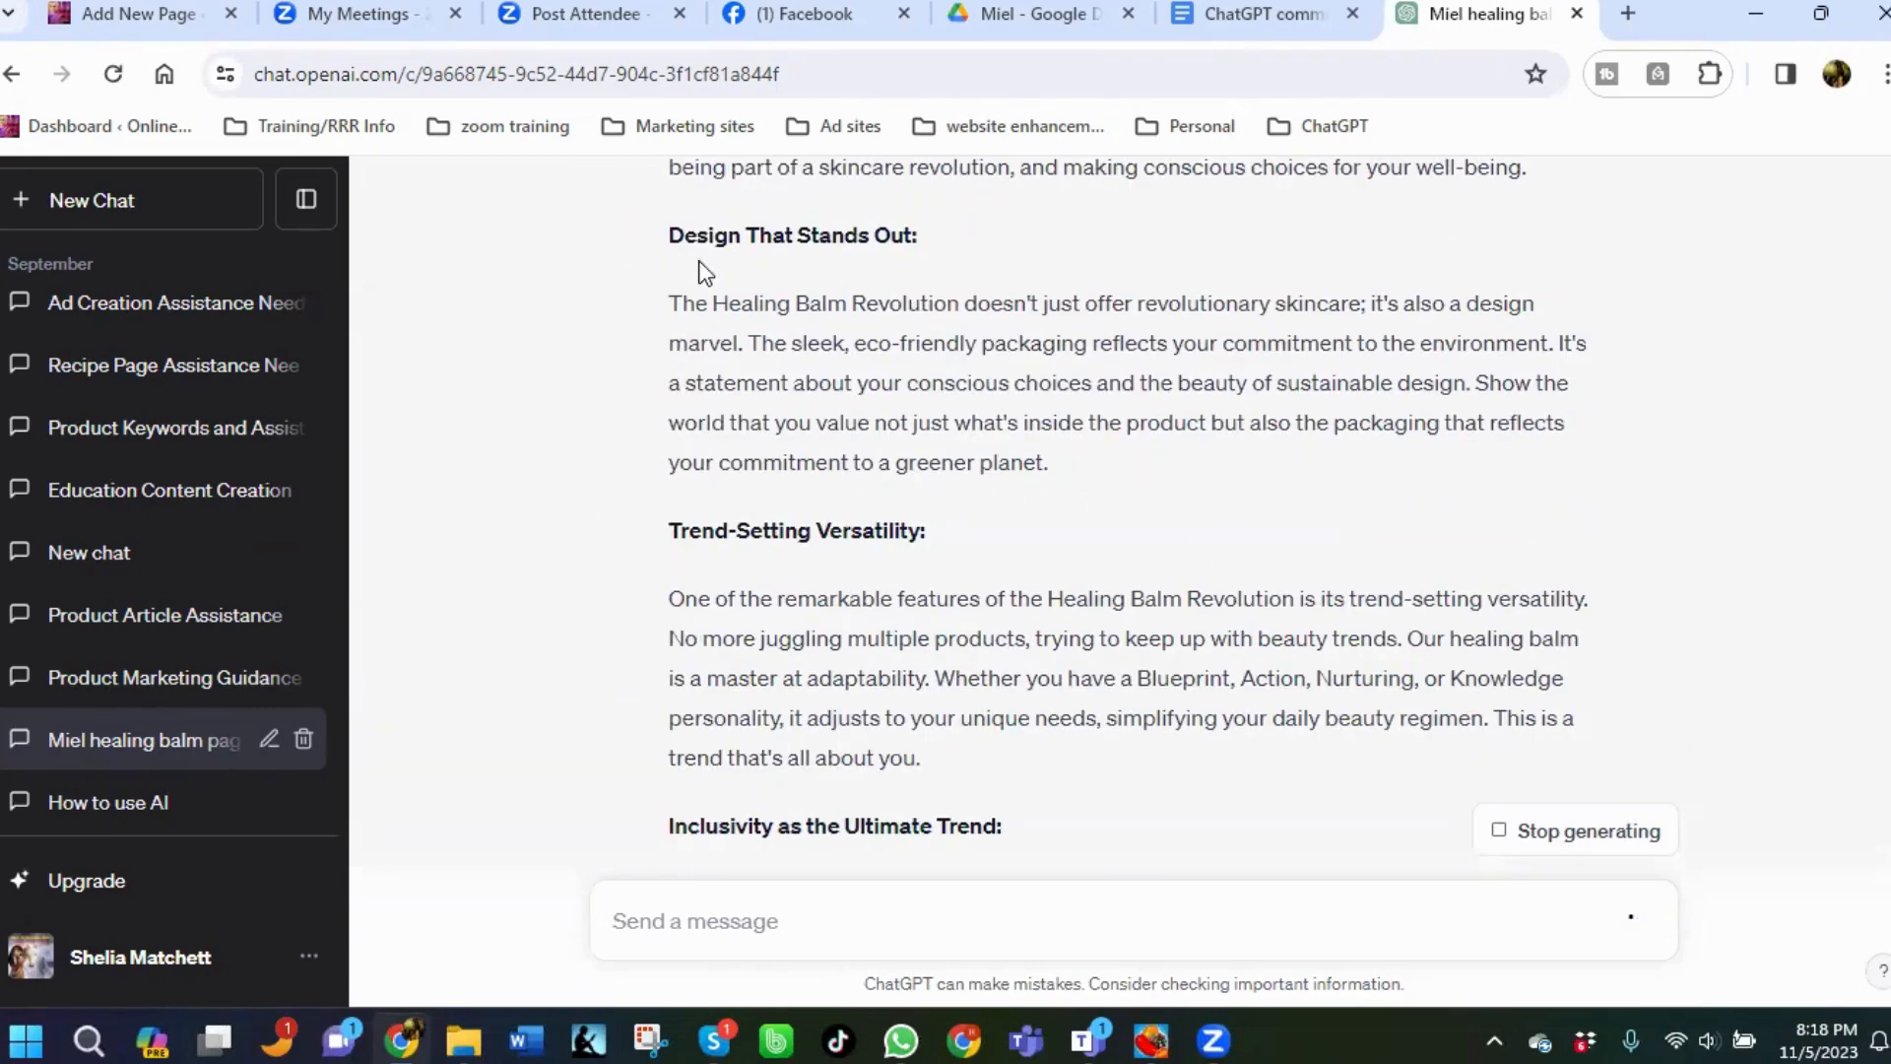
pyautogui.scroll(-4, 707, 759)
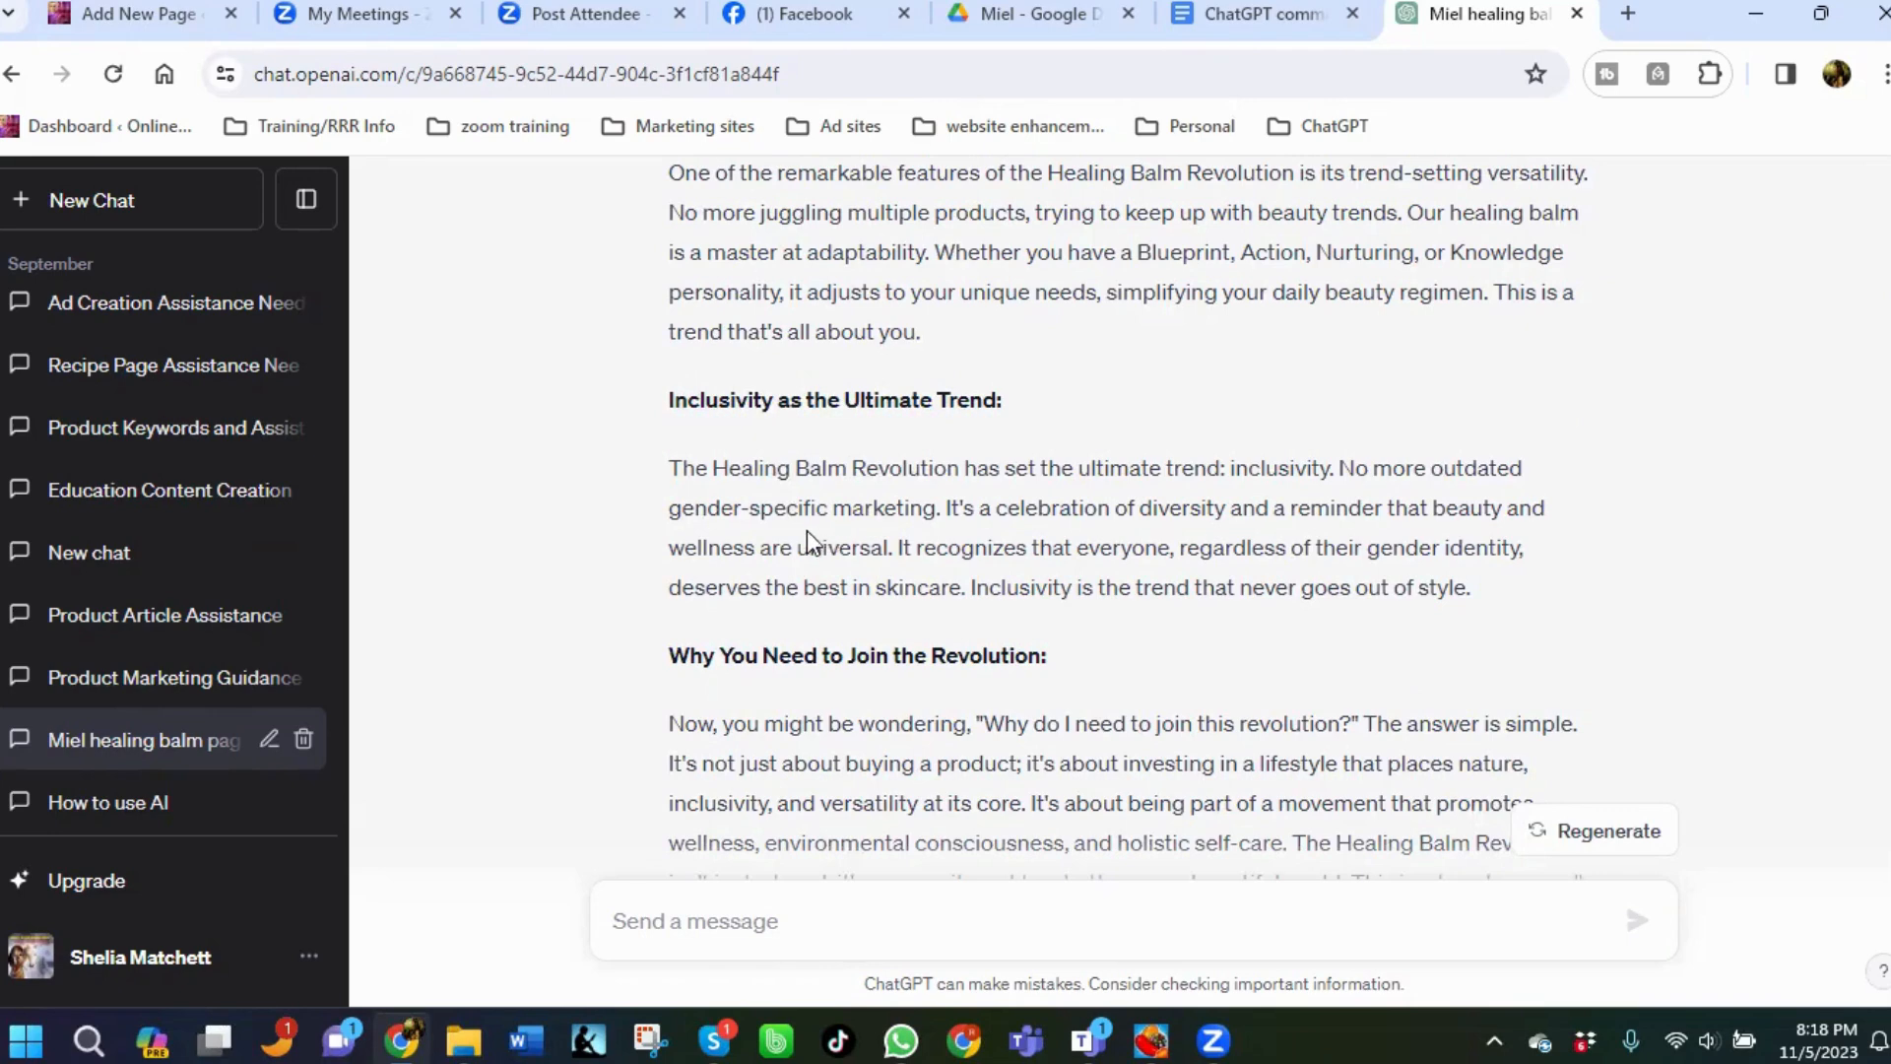
pyautogui.scroll(-5, 807, 530)
pyautogui.scroll(1, 807, 532)
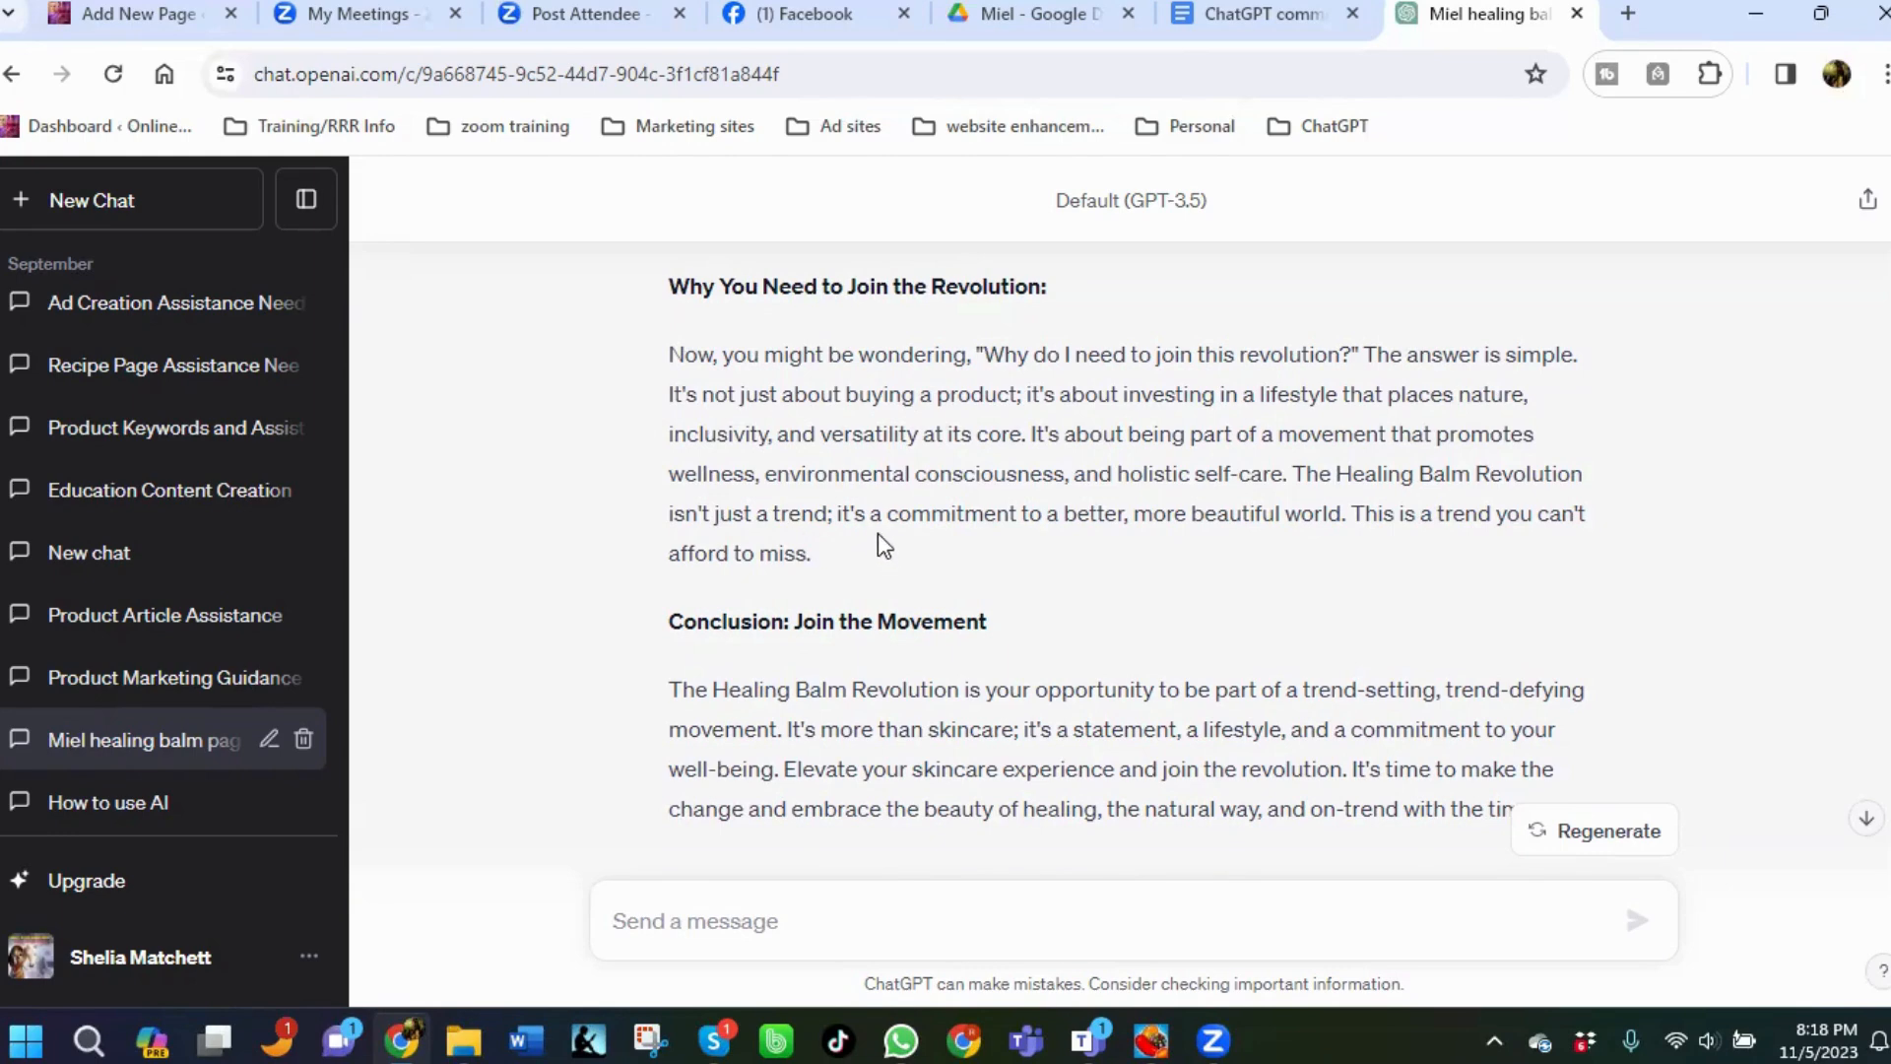
pyautogui.scroll(6, 878, 547)
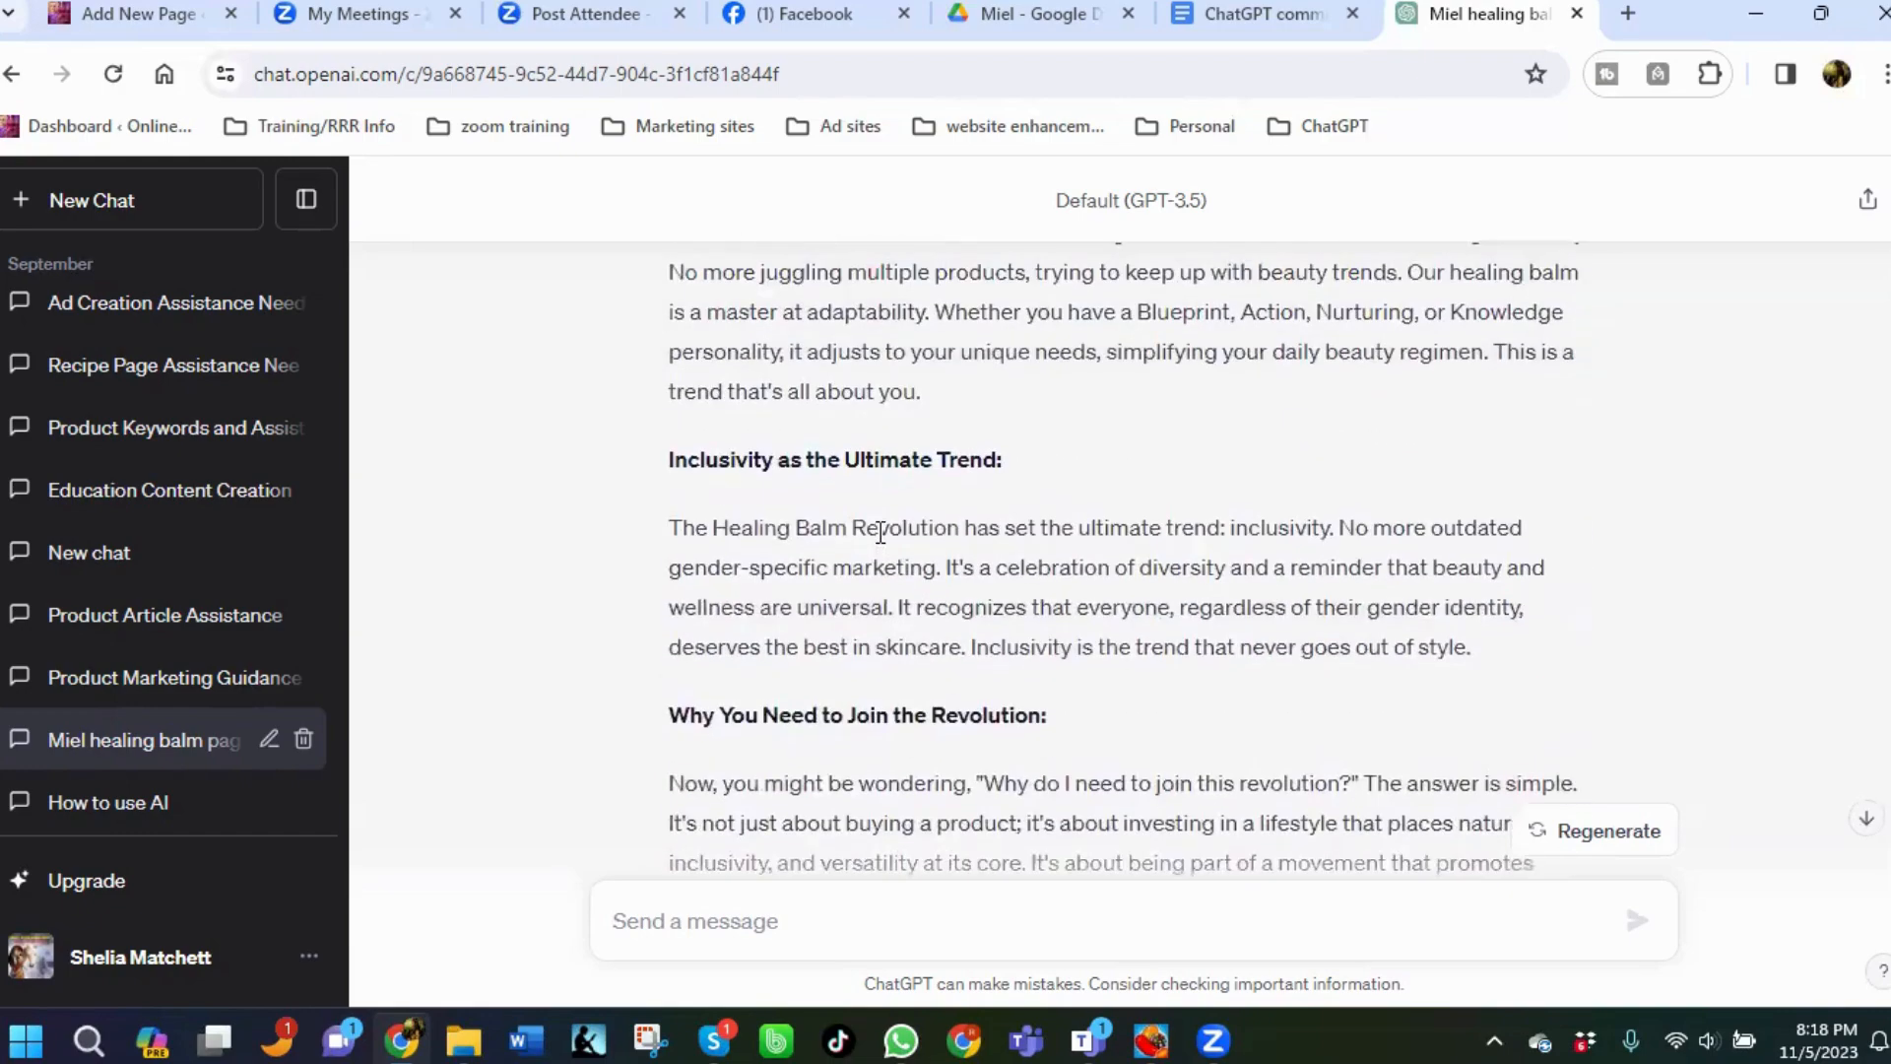
pyautogui.scroll(5, 881, 533)
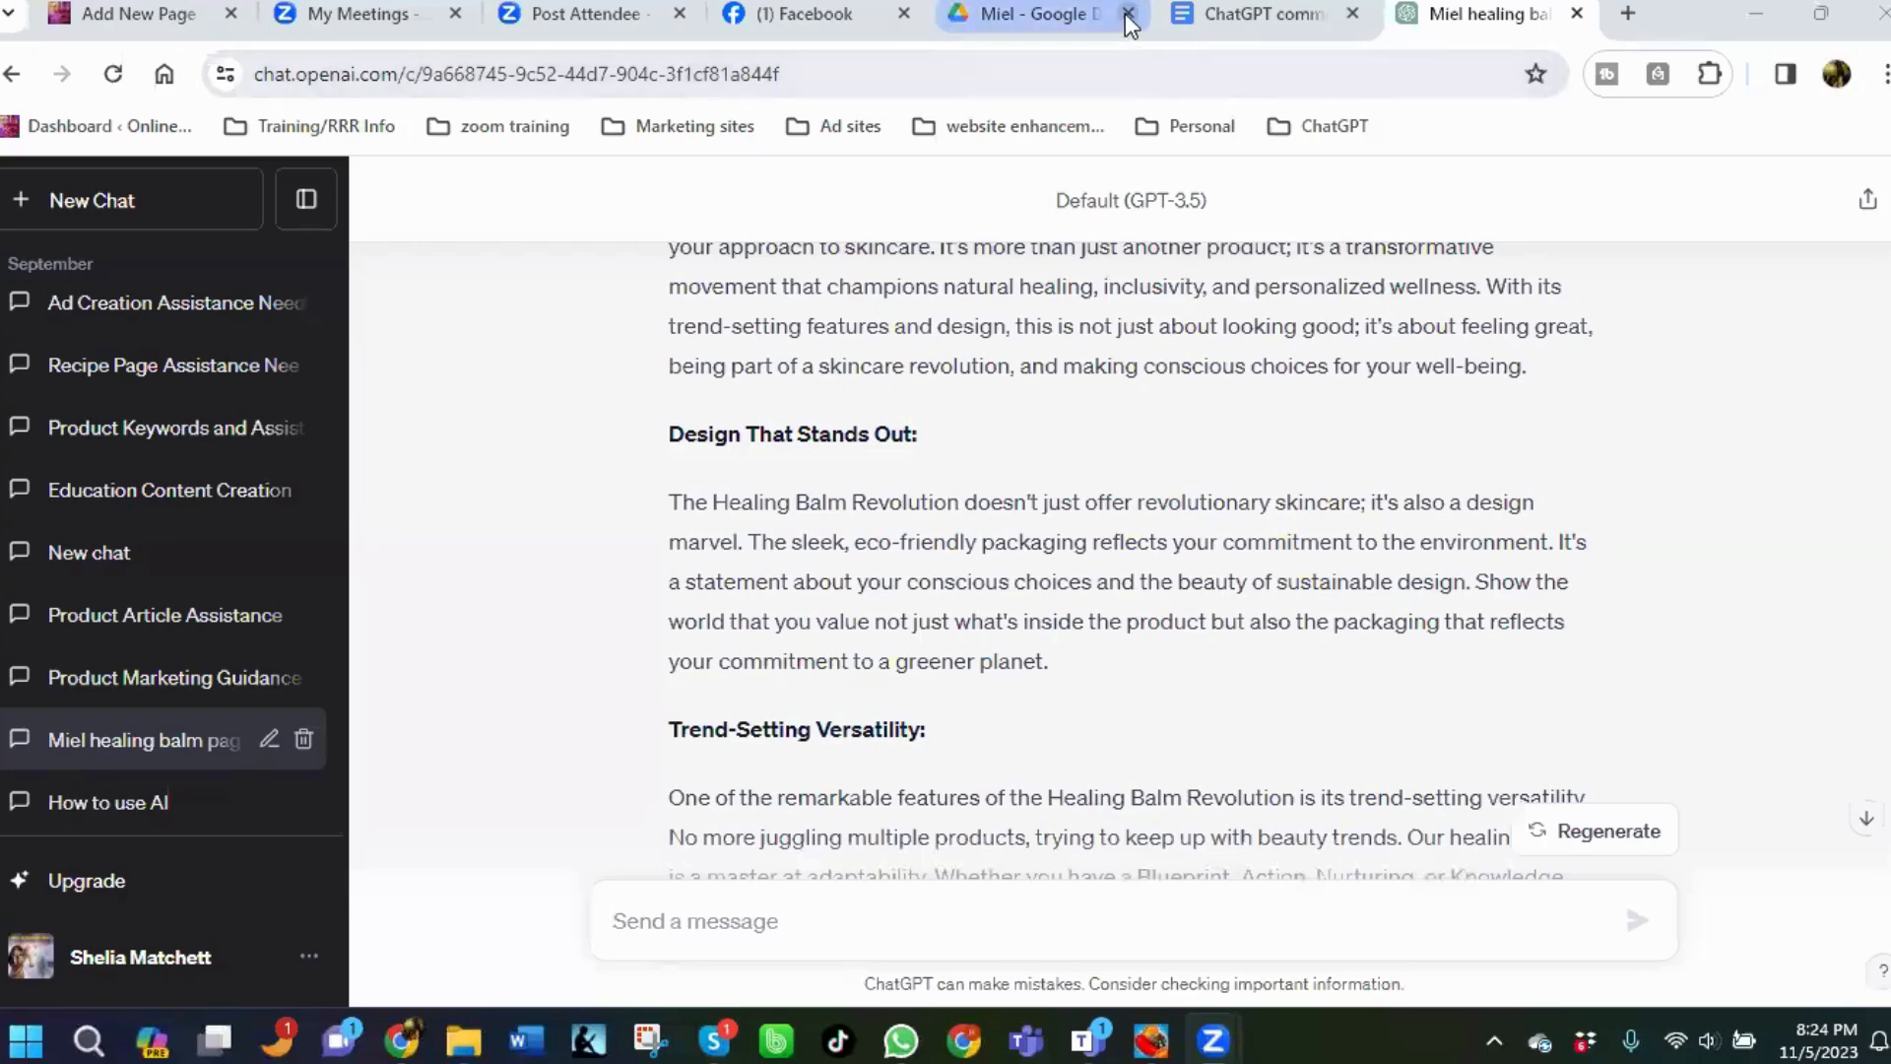
# Close the Google Drive and Facebook browser tabs.
pyautogui.click(1129, 14)
pyautogui.click(1129, 14)
pyautogui.click(1129, 14)
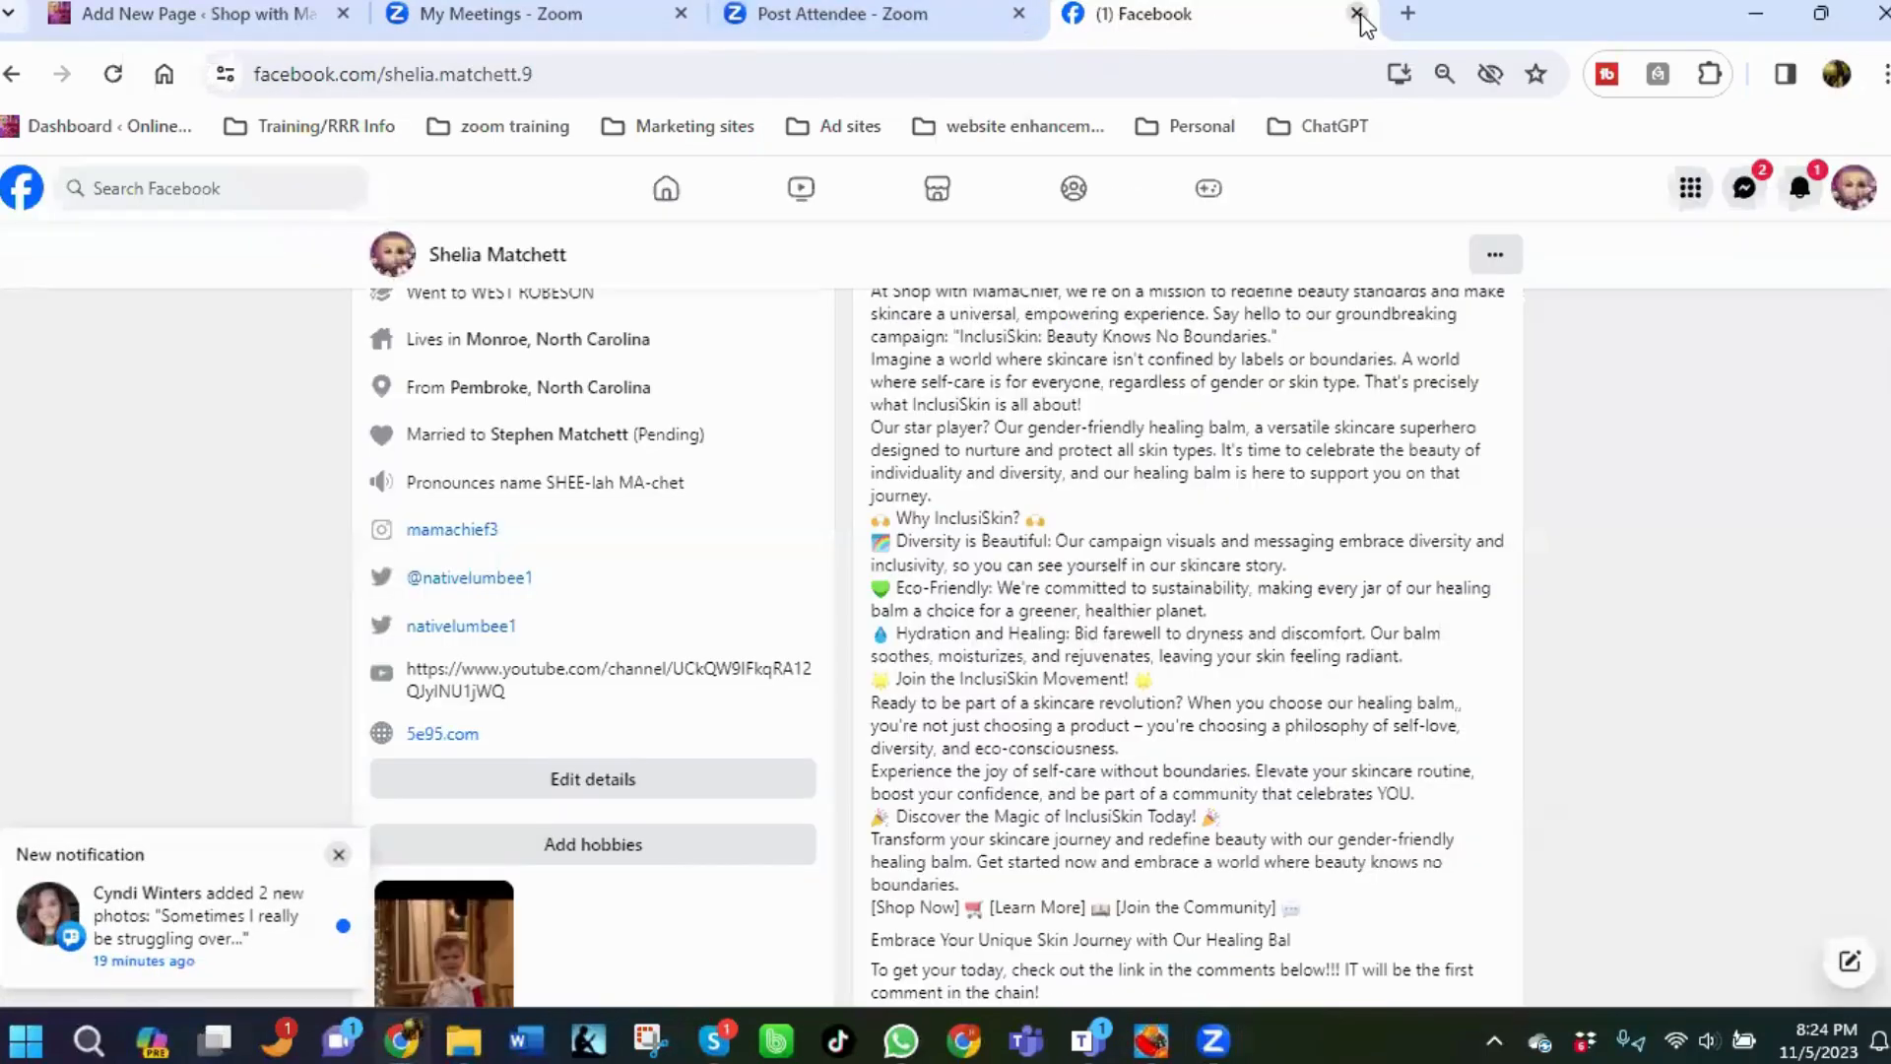
pyautogui.middleClick(1270, 17)
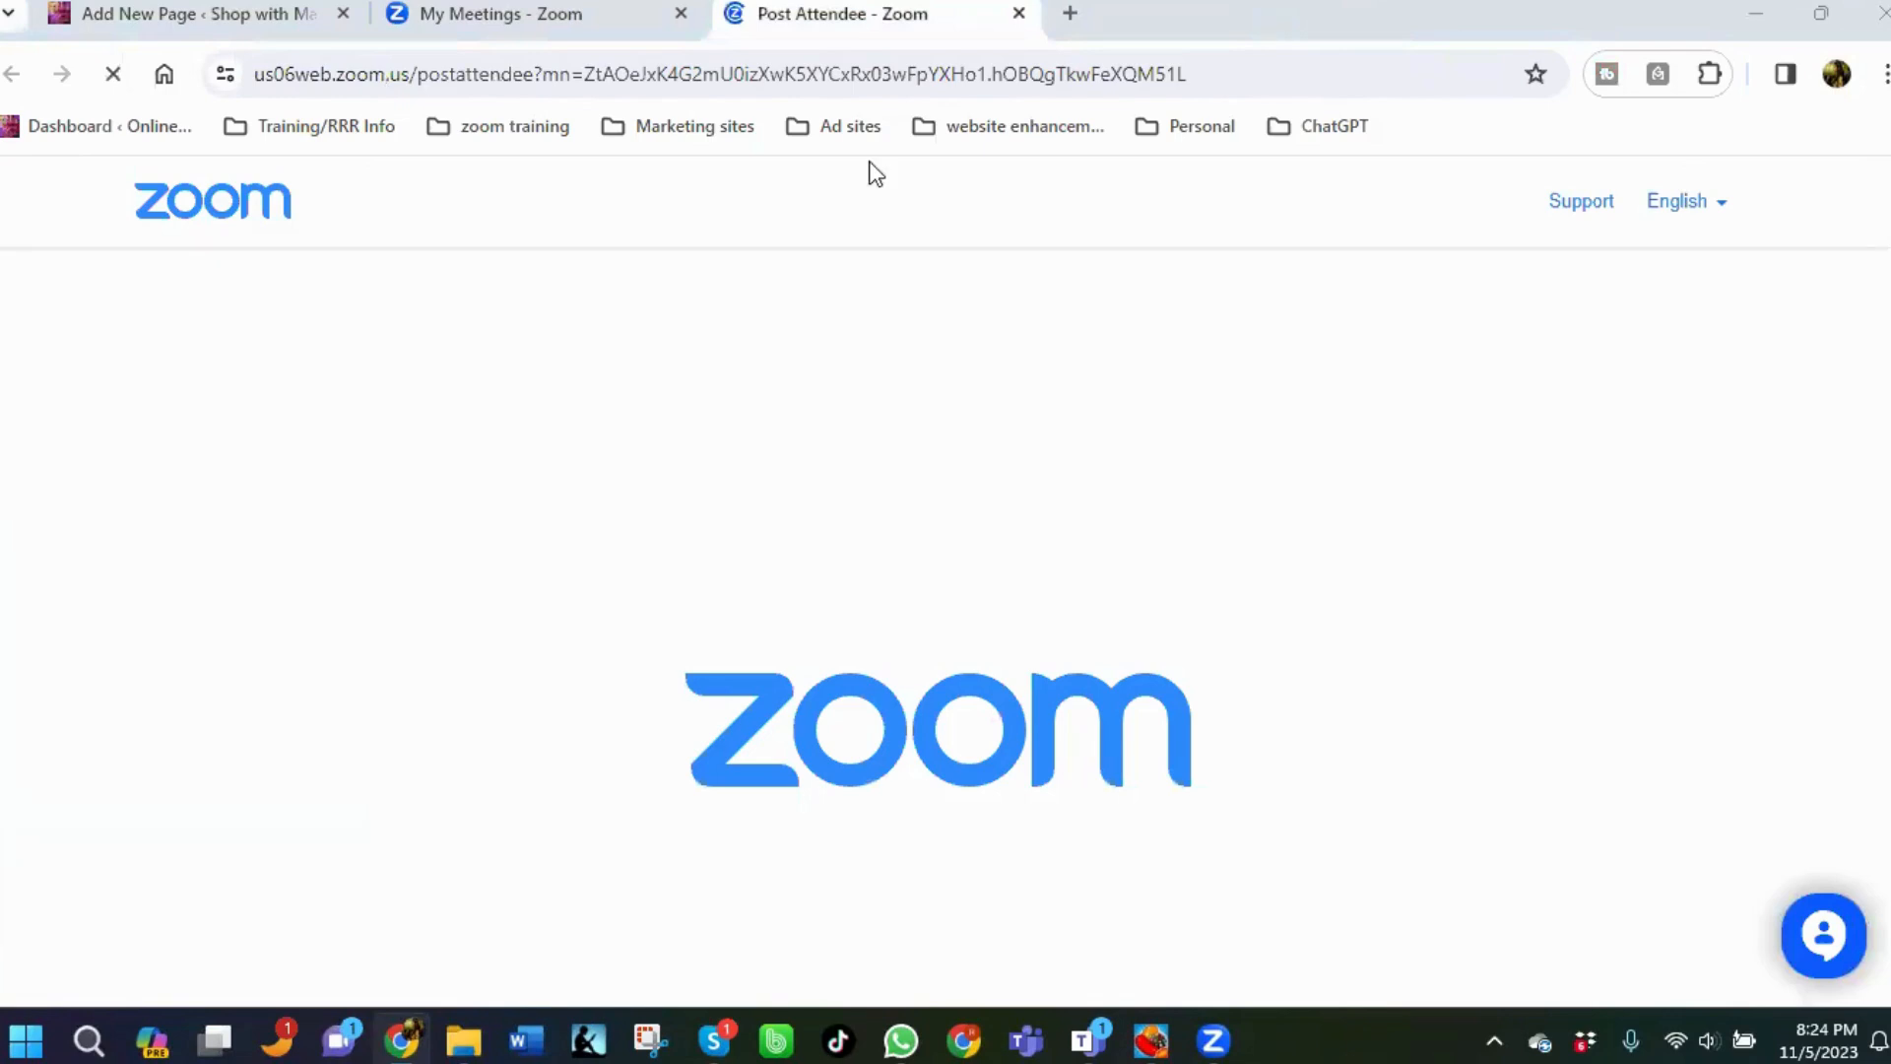
# Open Canva from the website enhancements bookmarks and create a blank video design.
pyautogui.click(973, 132)
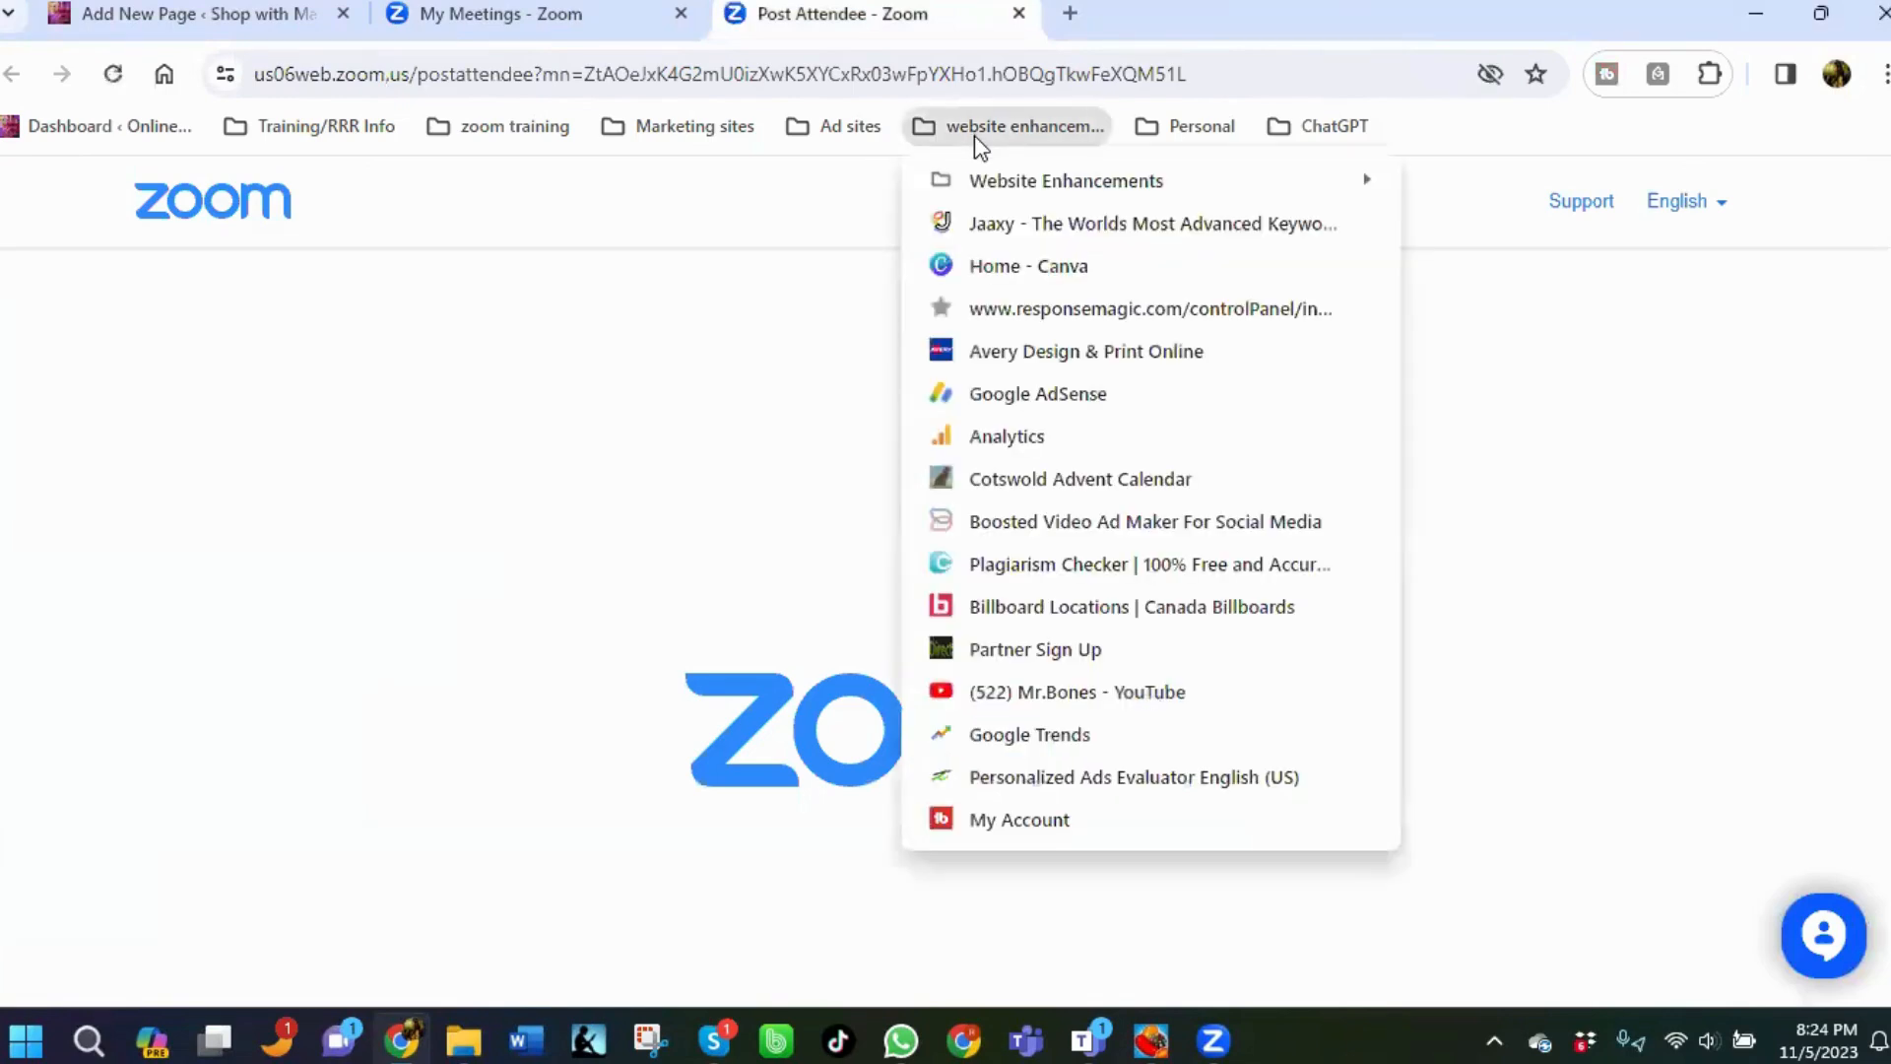
pyautogui.click(1012, 281)
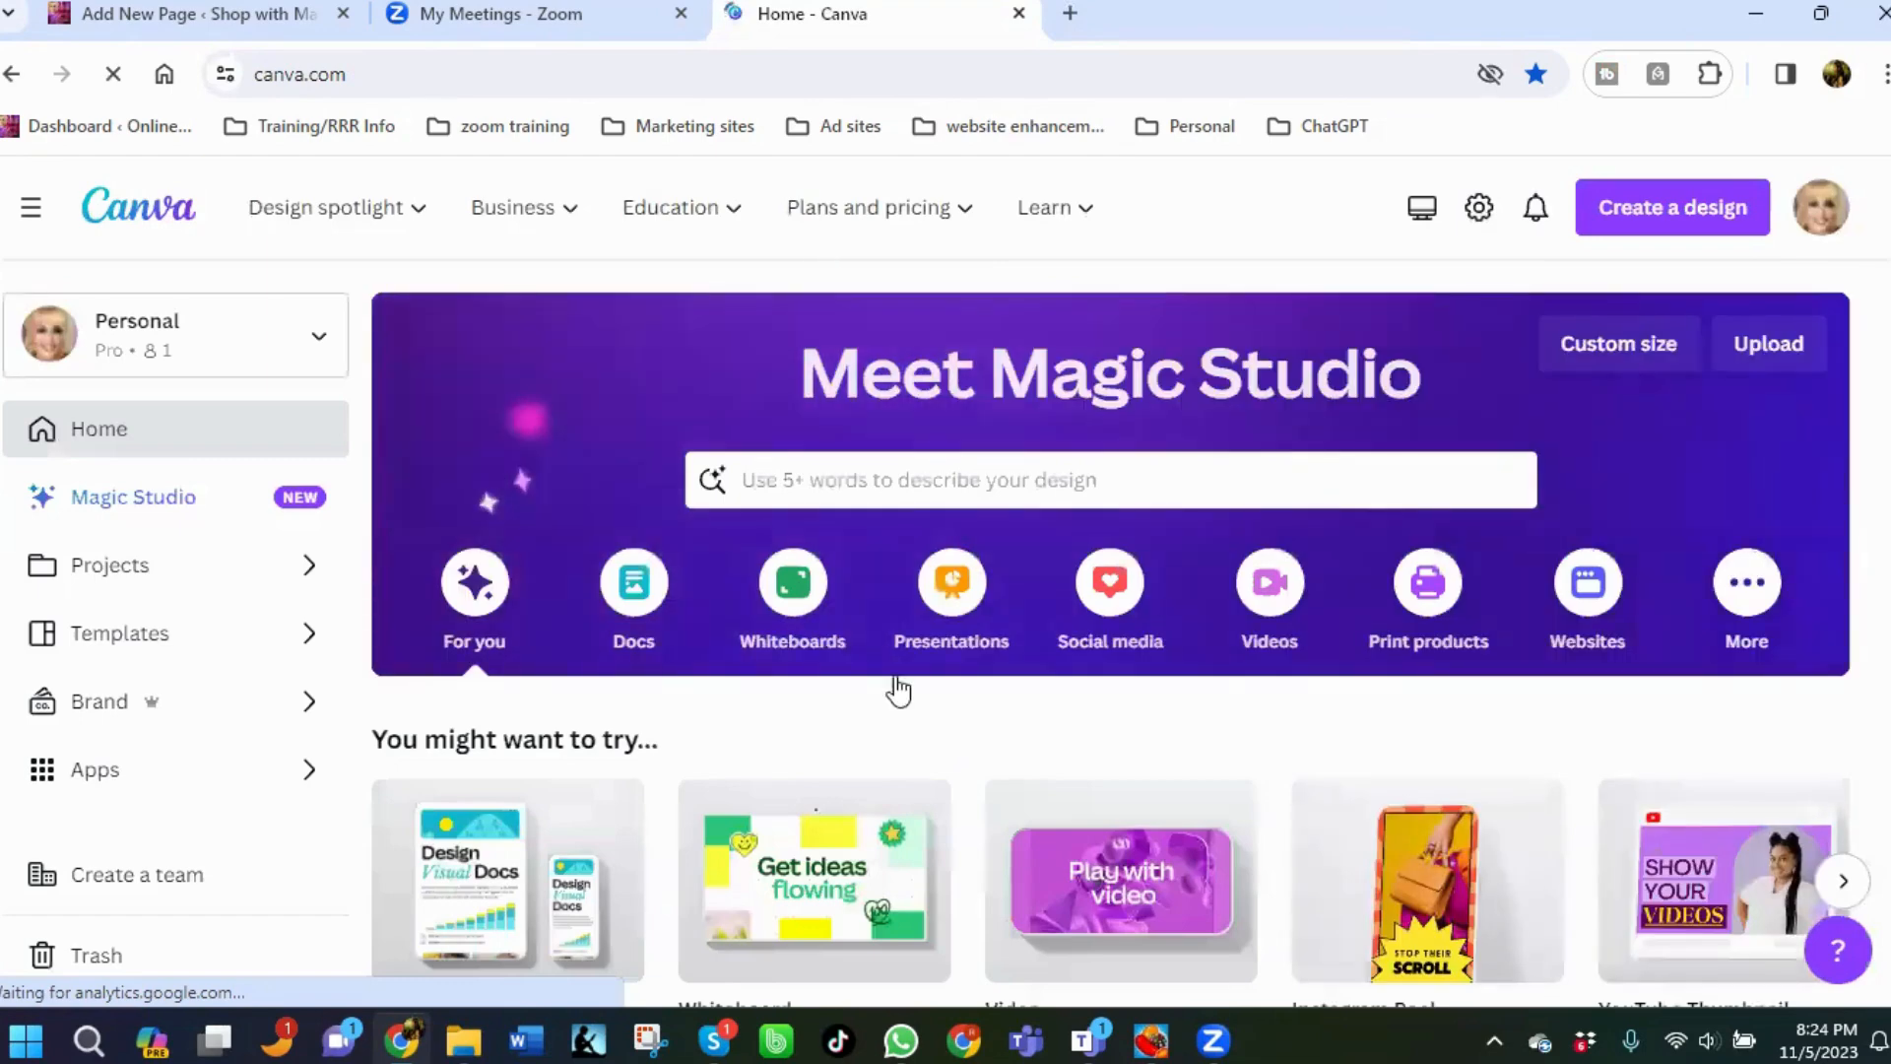
pyautogui.click(1285, 609)
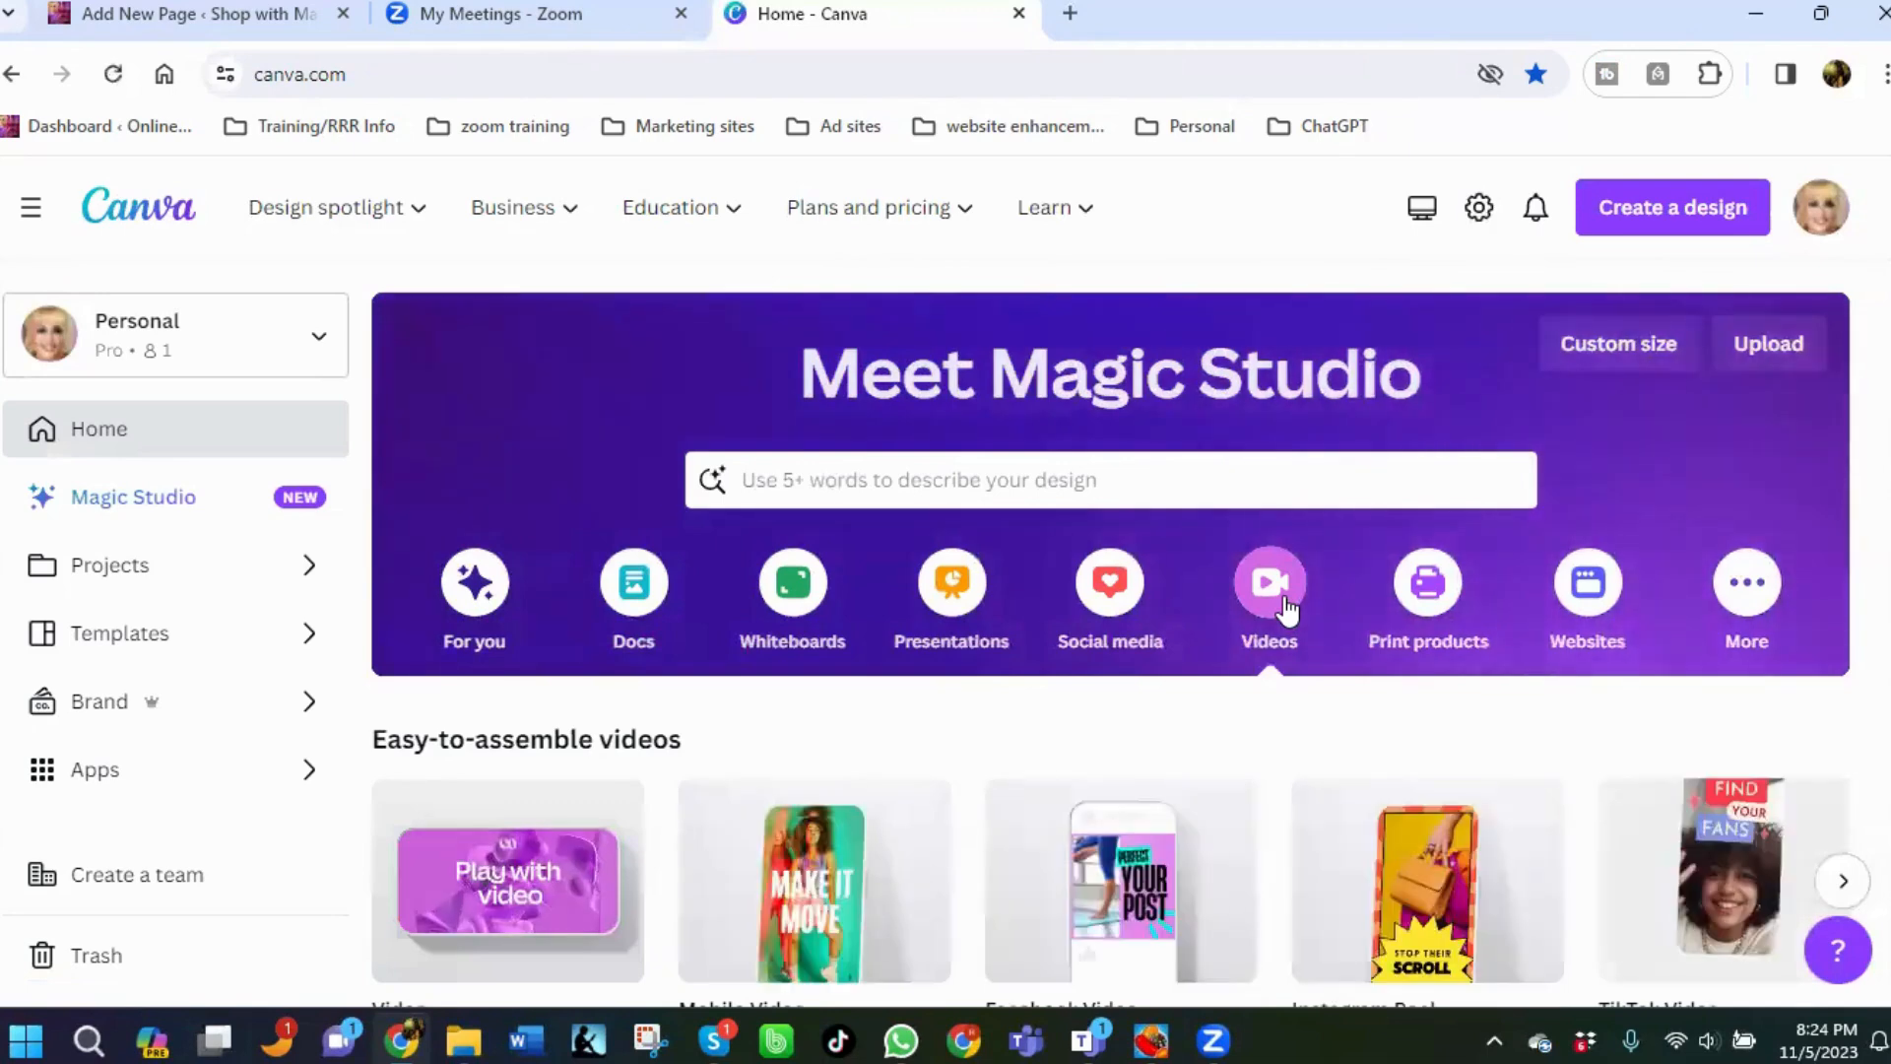
pyautogui.moveTo(448, 931)
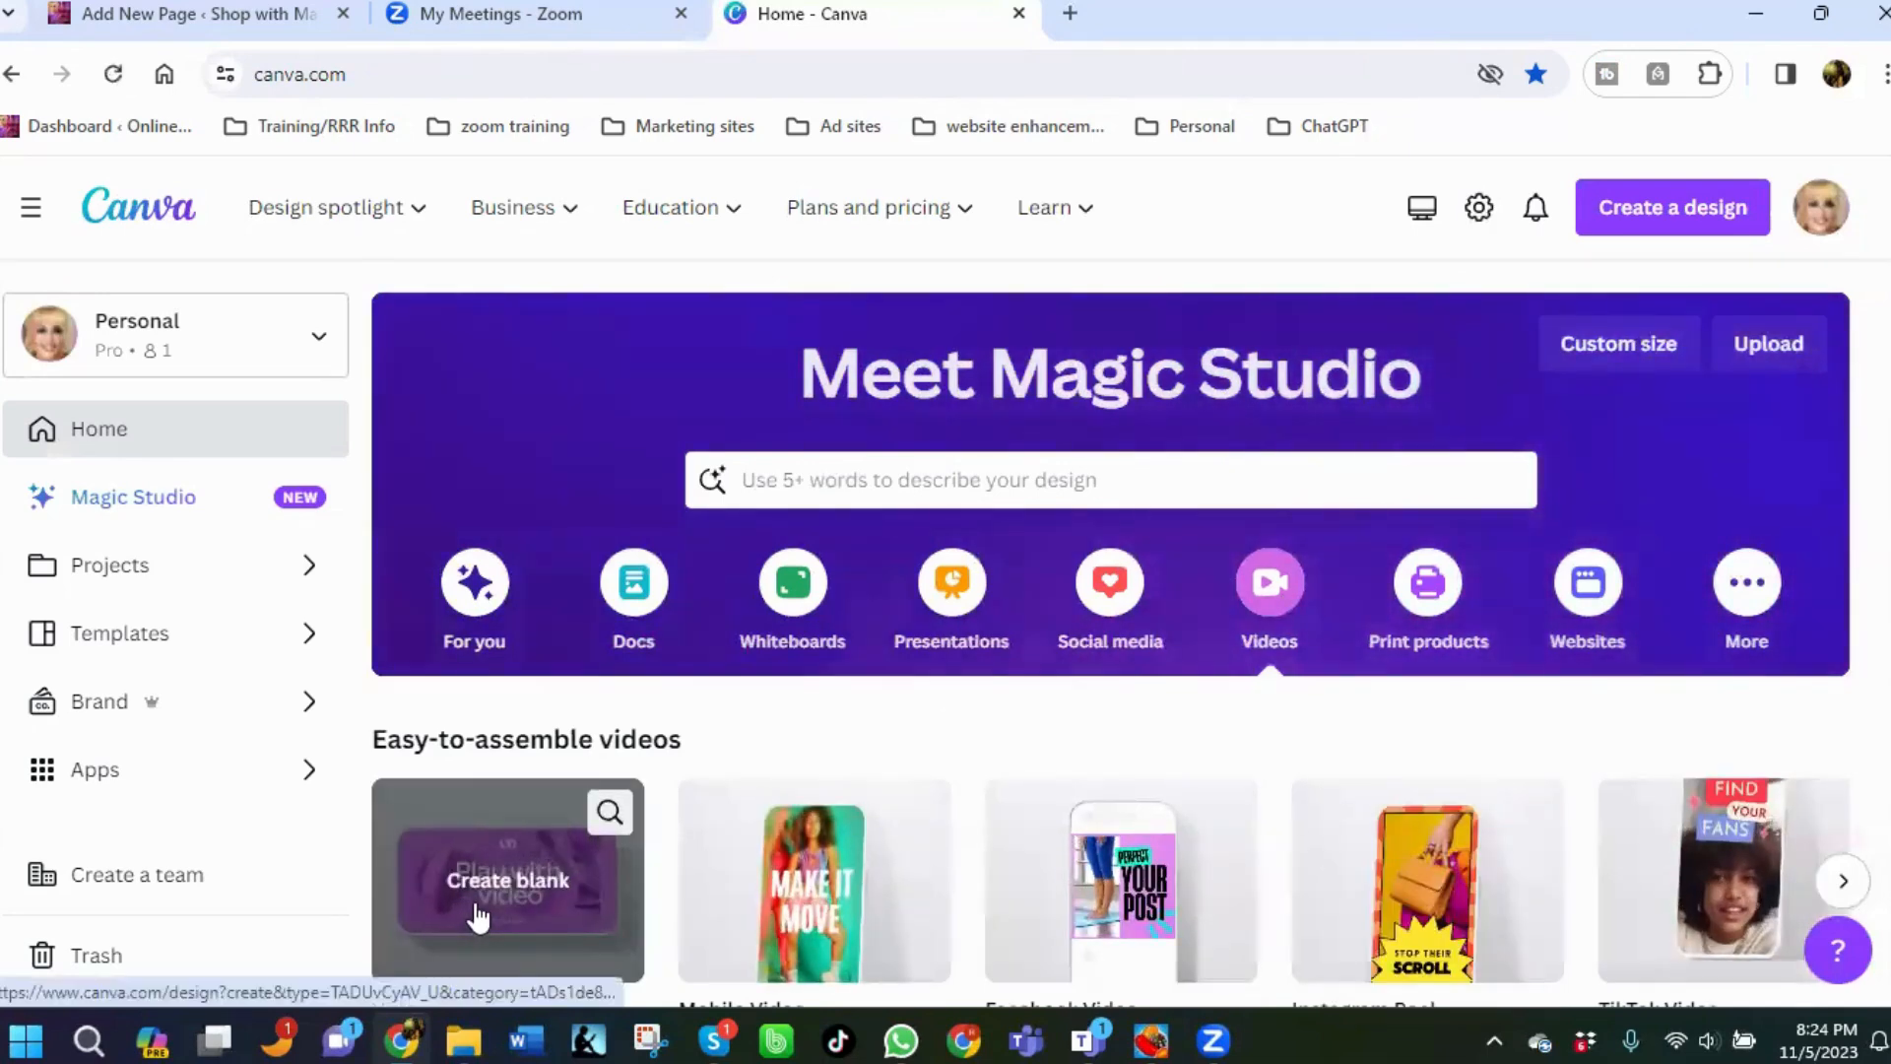
pyautogui.click(479, 918)
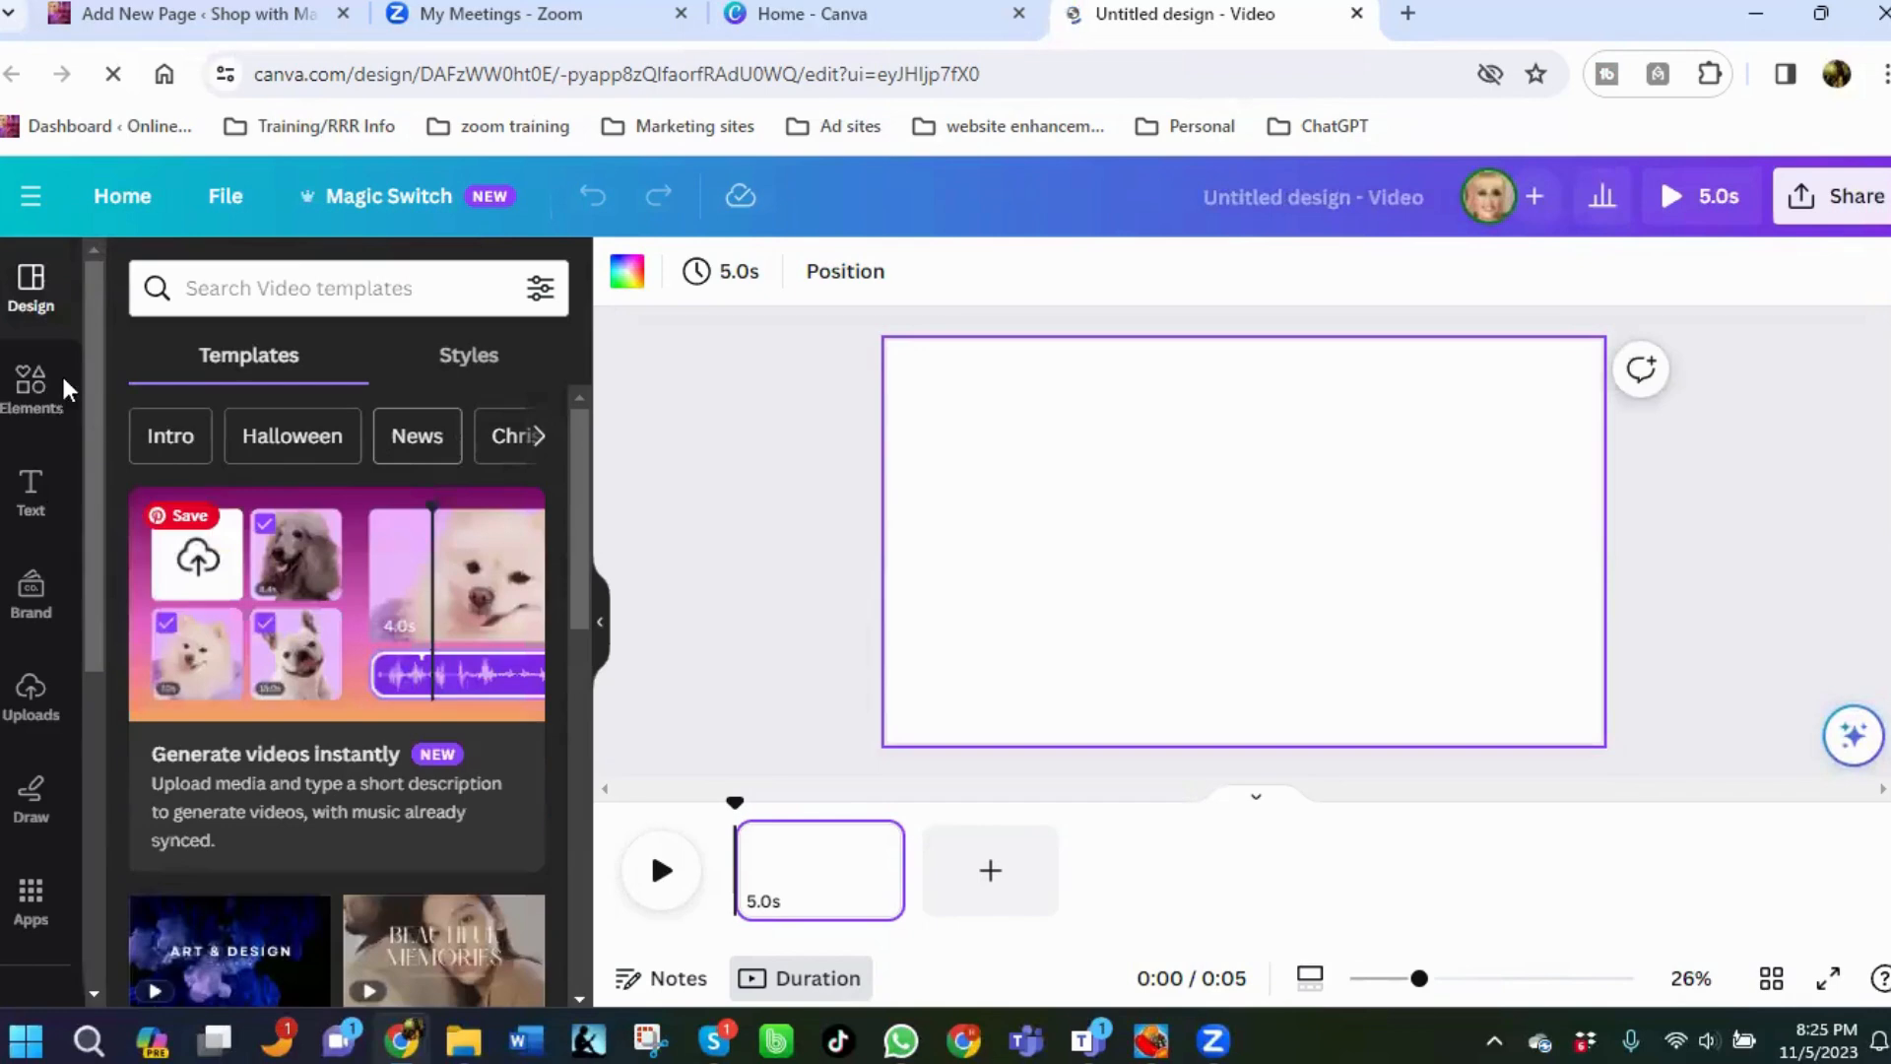
# Start uploading files and browse to the miel folder inside Dropbox's 5E95 memes folder.
pyautogui.click(30, 705)
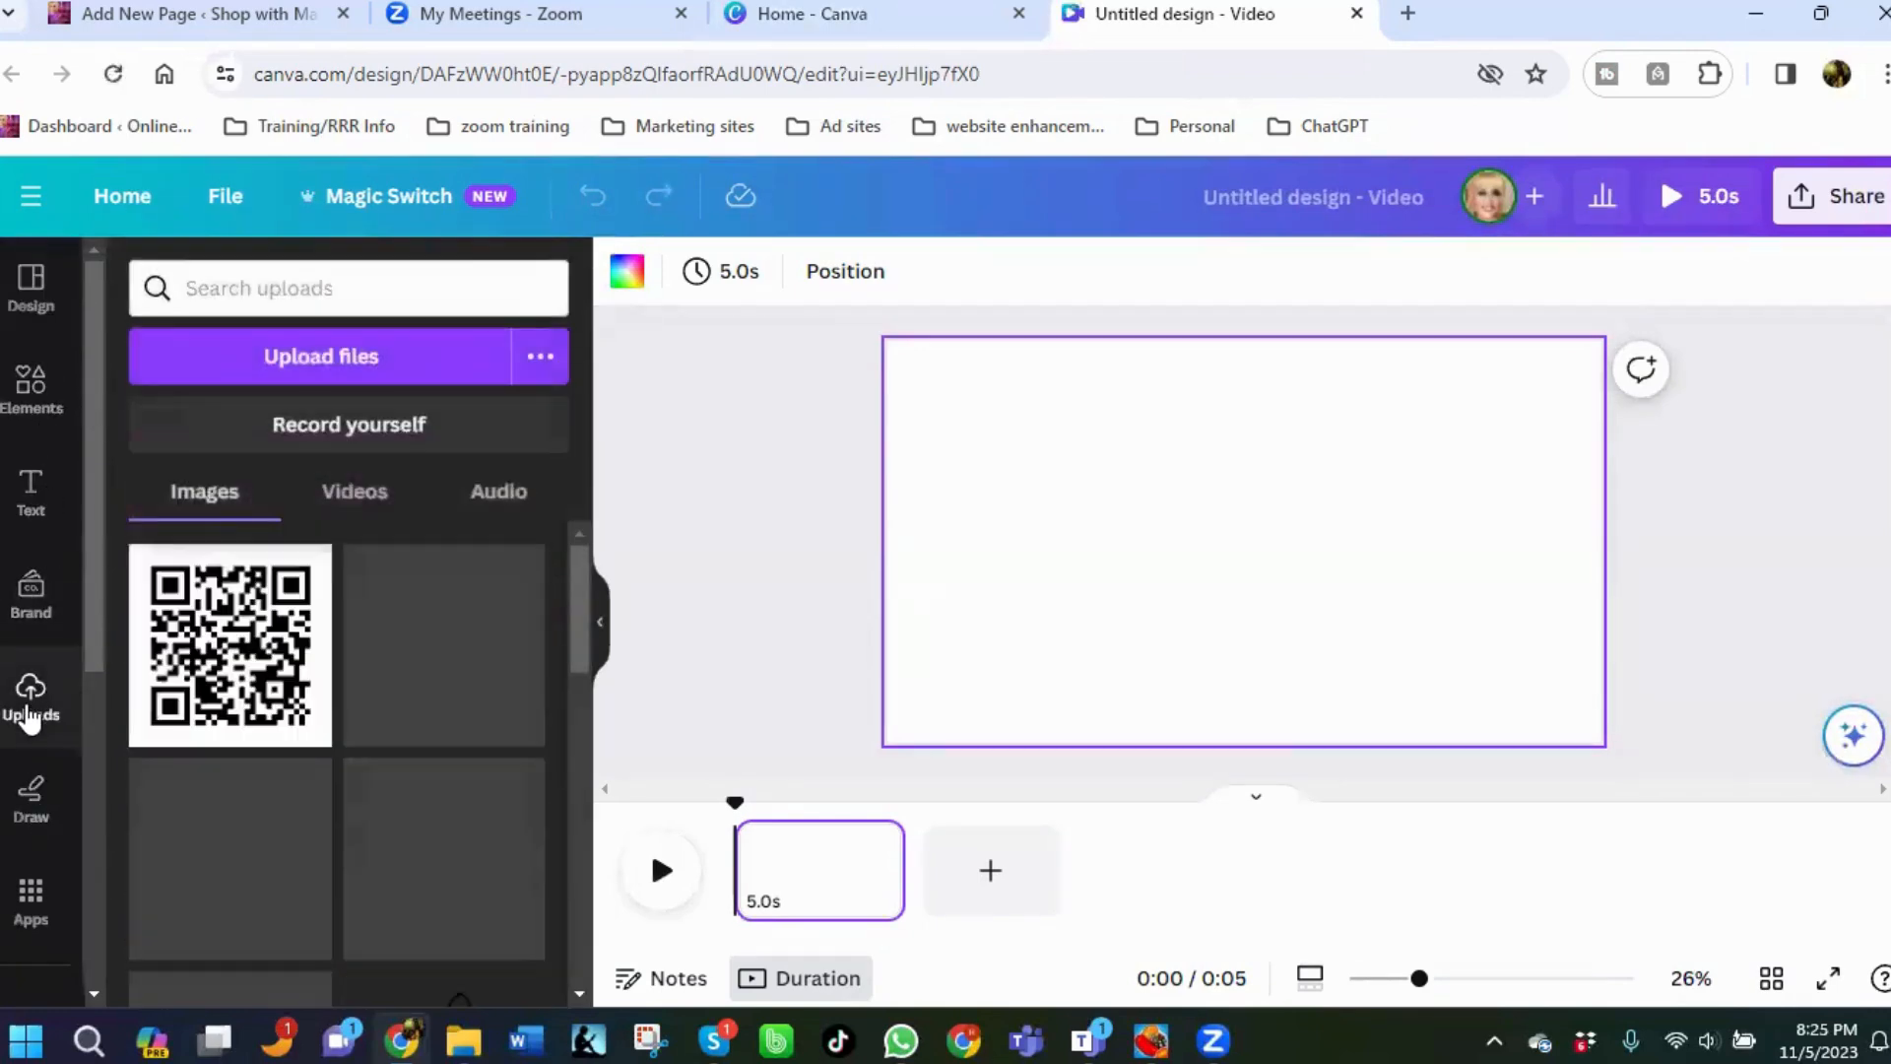
pyautogui.click(301, 379)
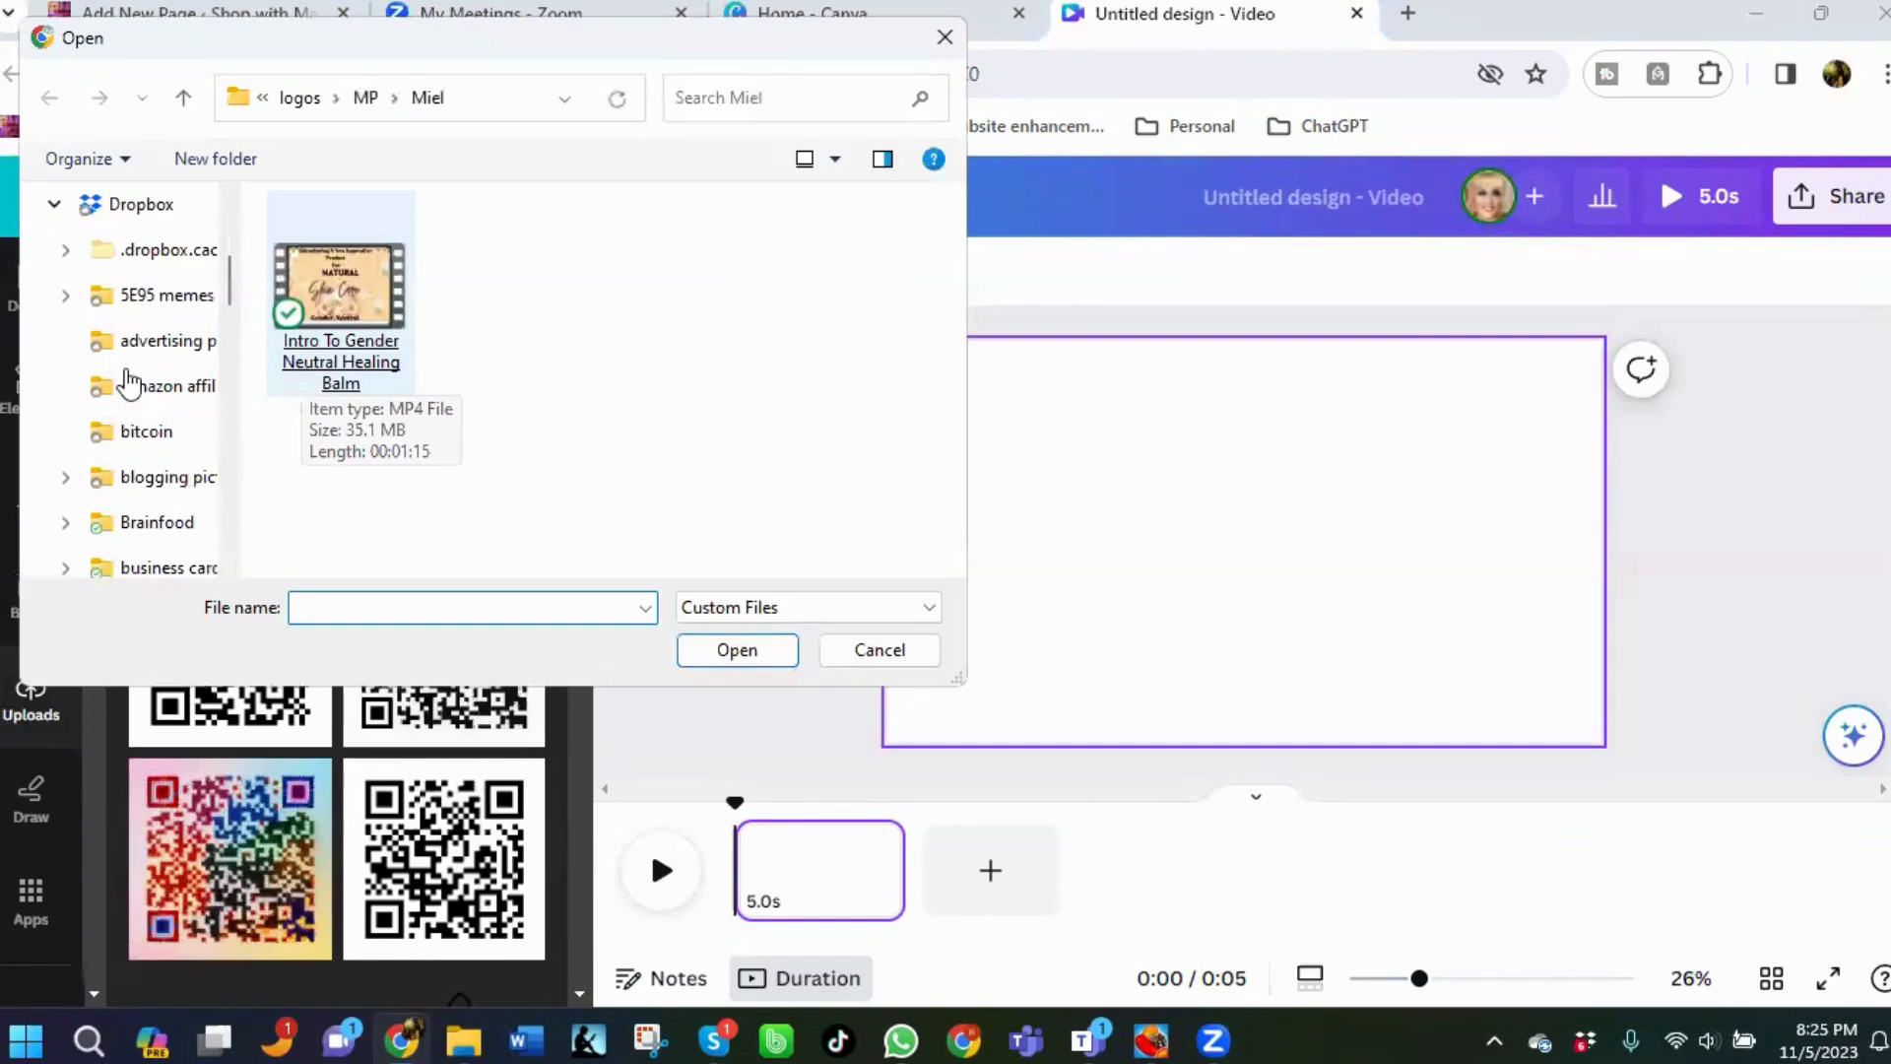
pyautogui.click(150, 314)
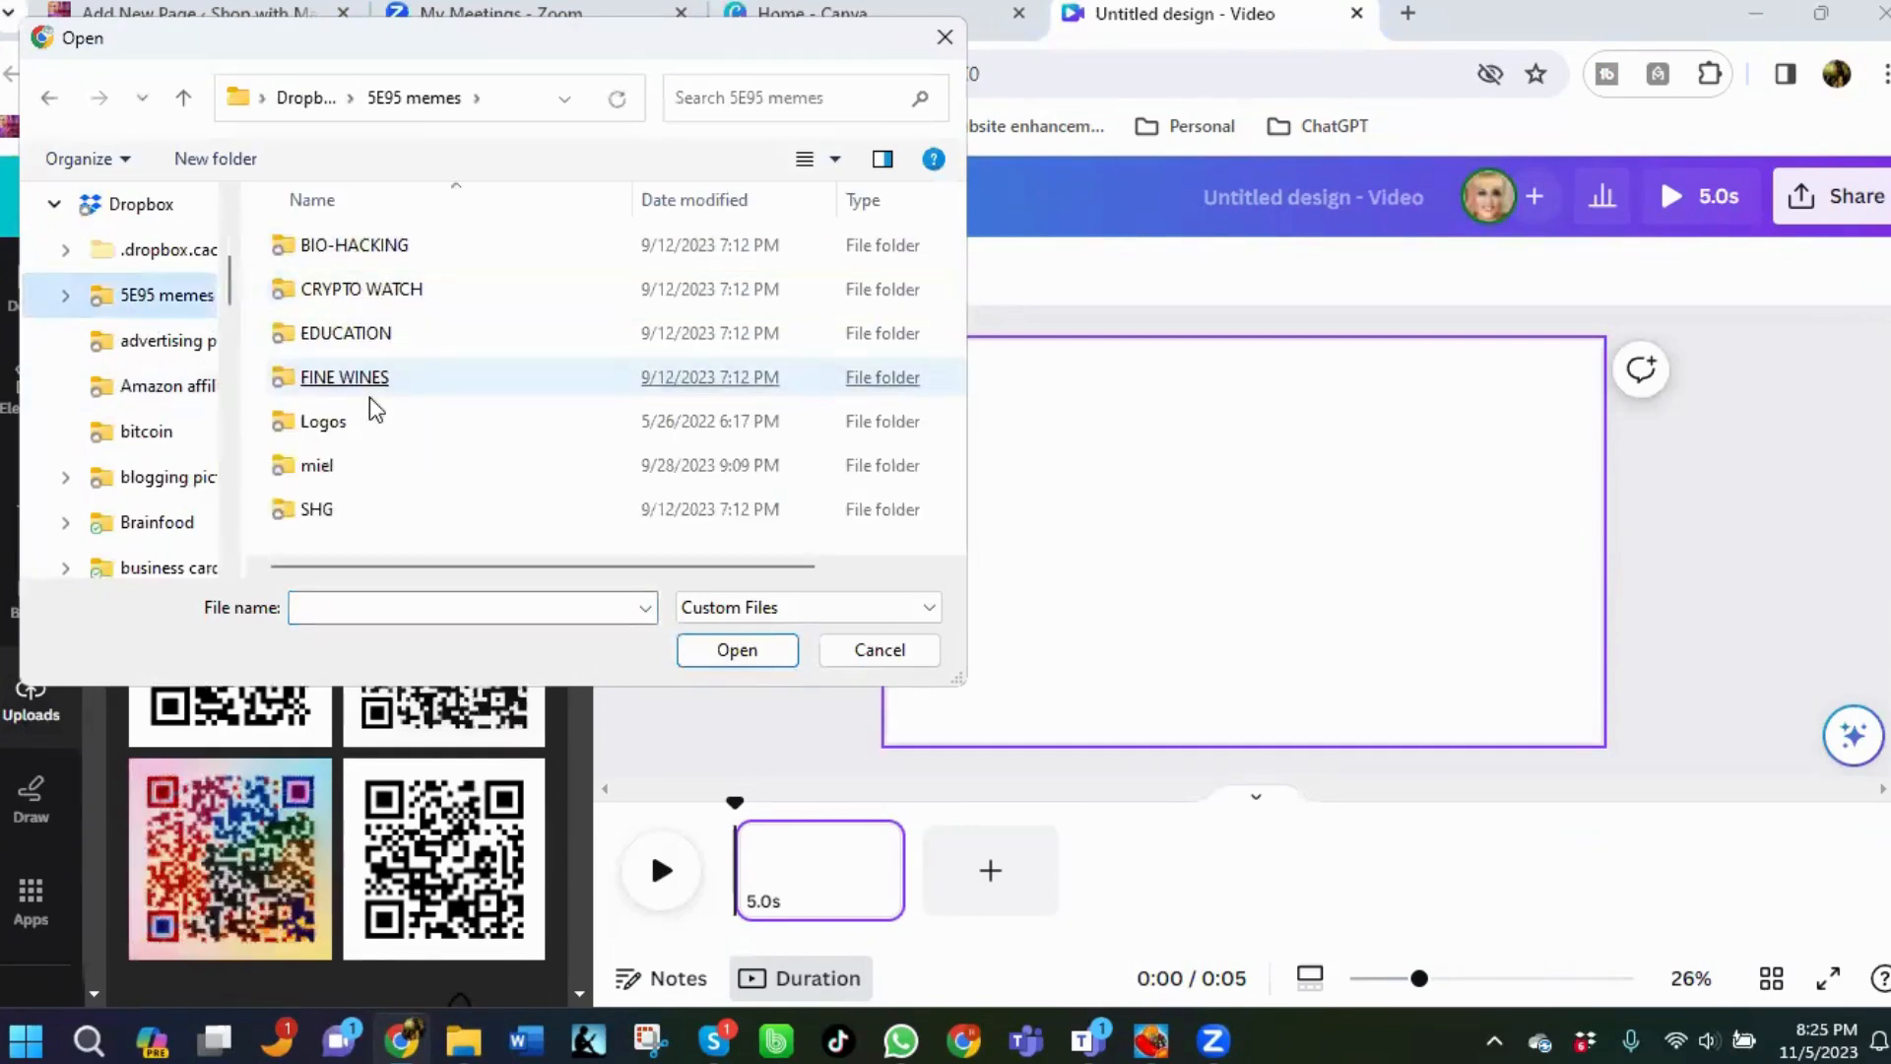
pyautogui.click(305, 479)
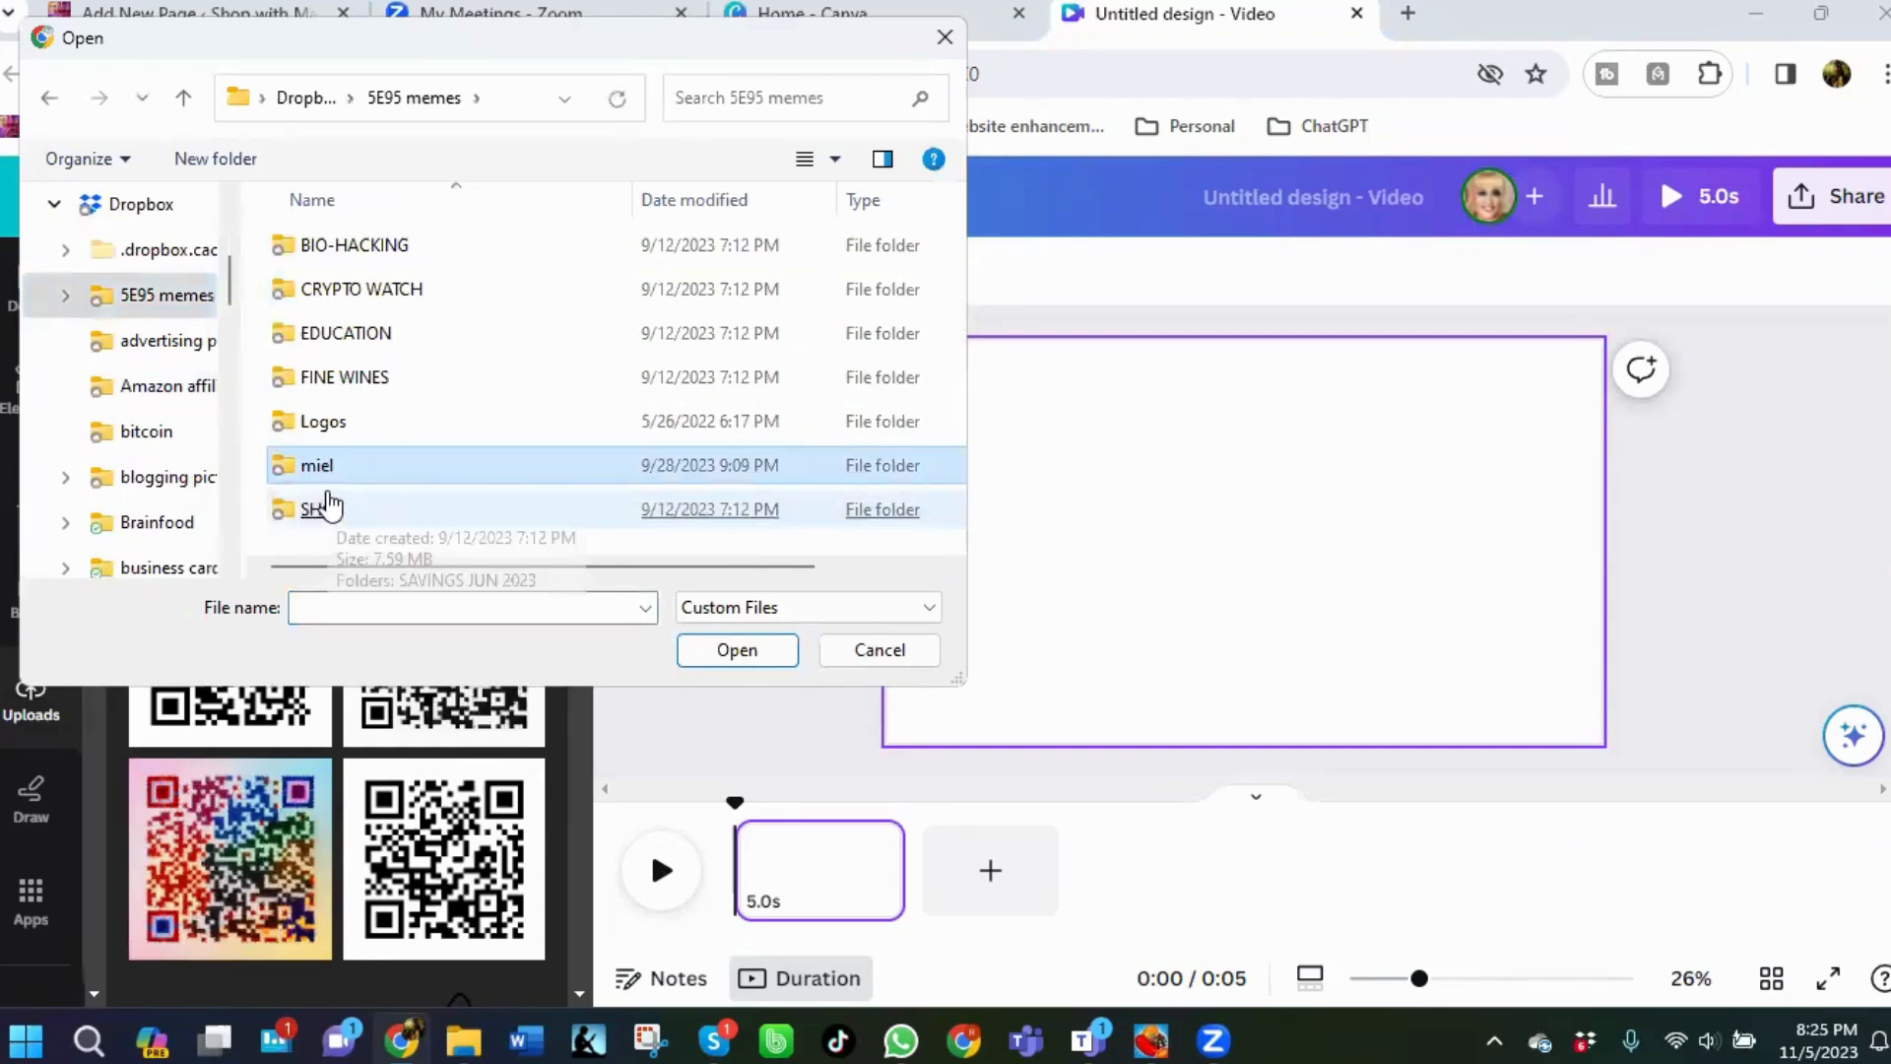
pyautogui.click(321, 509)
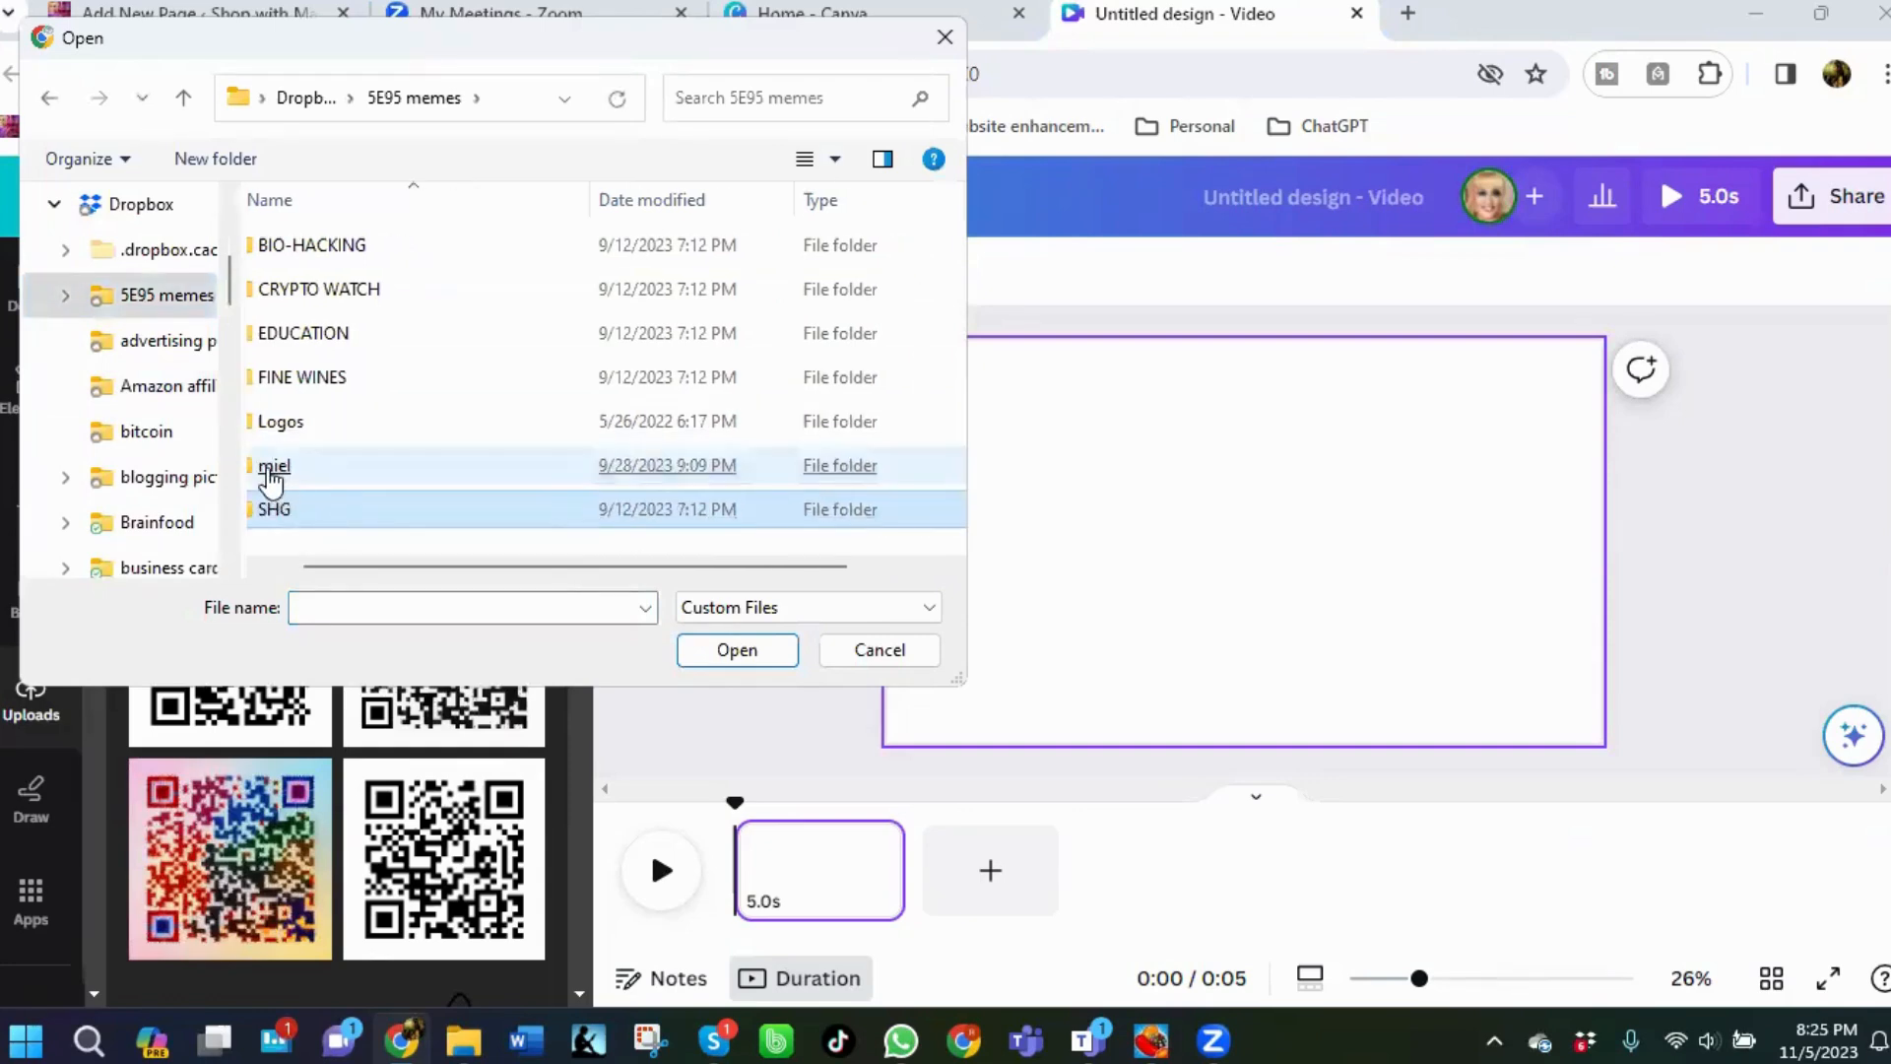
pyautogui.doubleClick(266, 465)
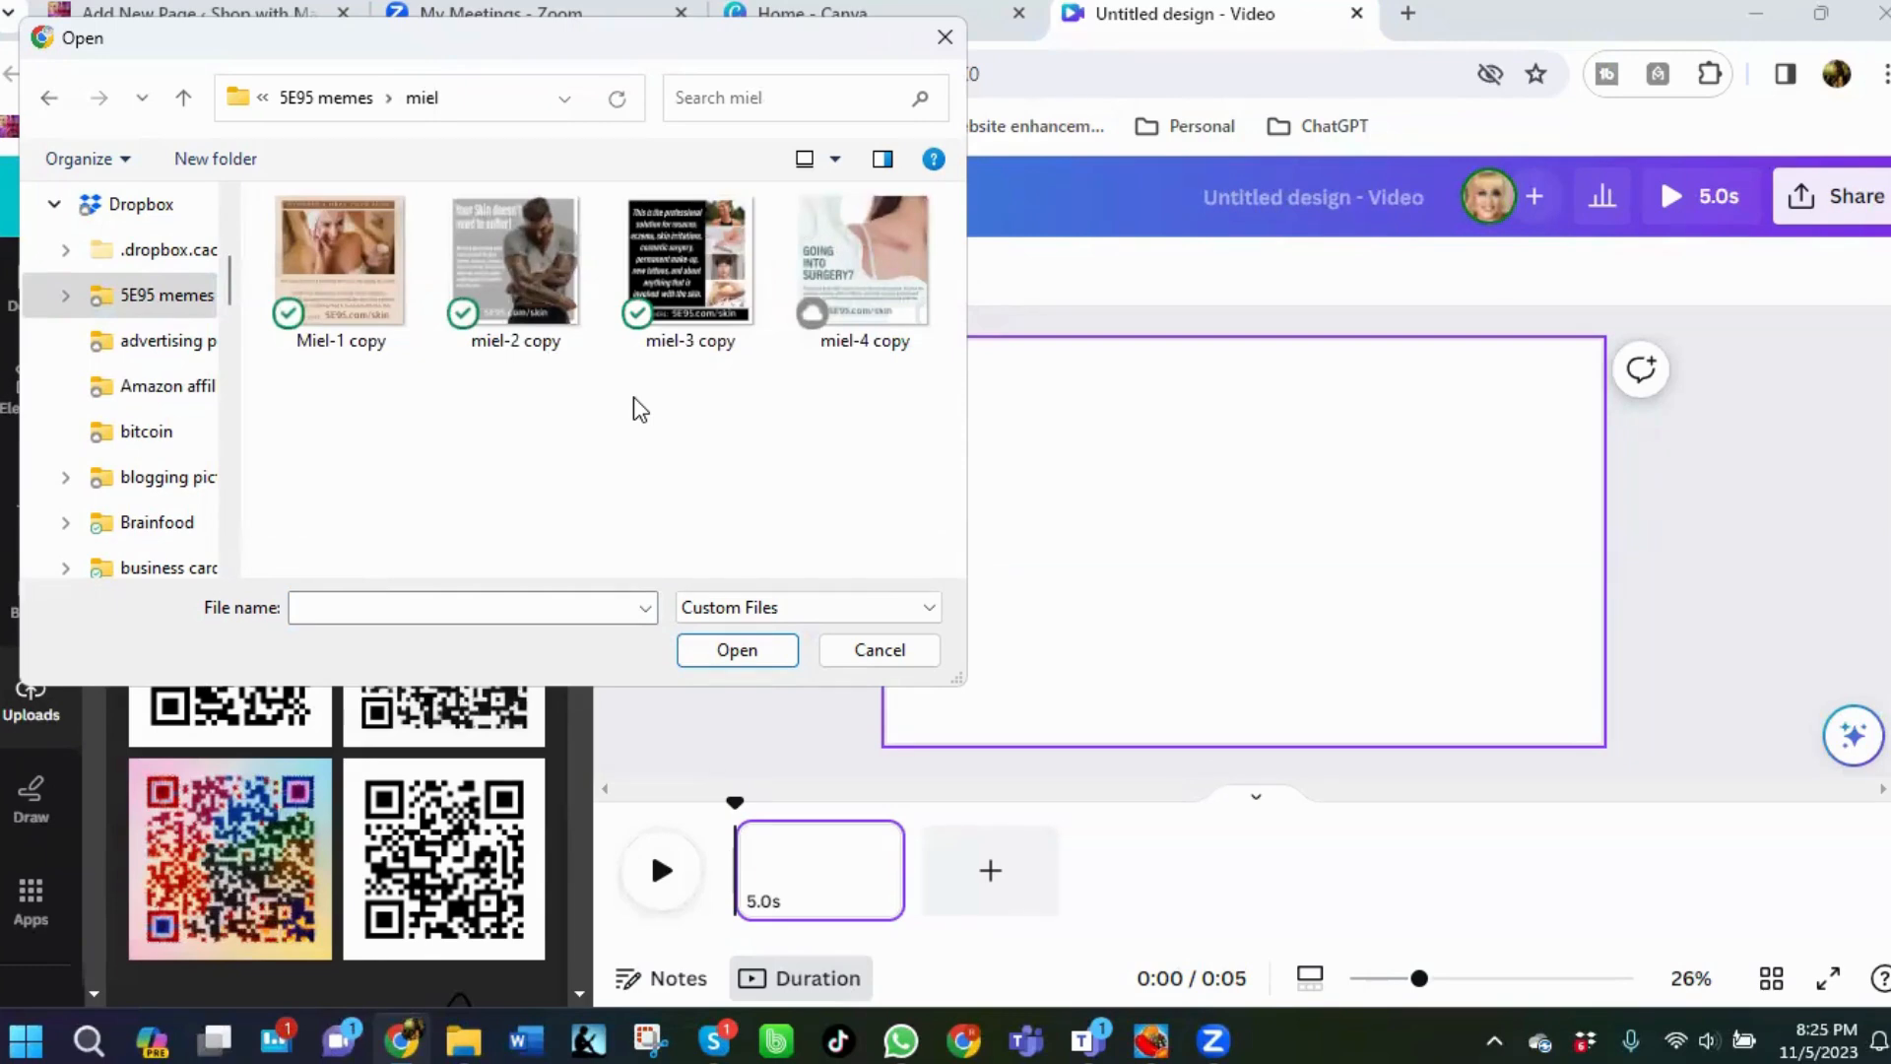
# Upload miel-2 copy, then select and upload all four miel copy images from the miel folder.
pyautogui.click(535, 264)
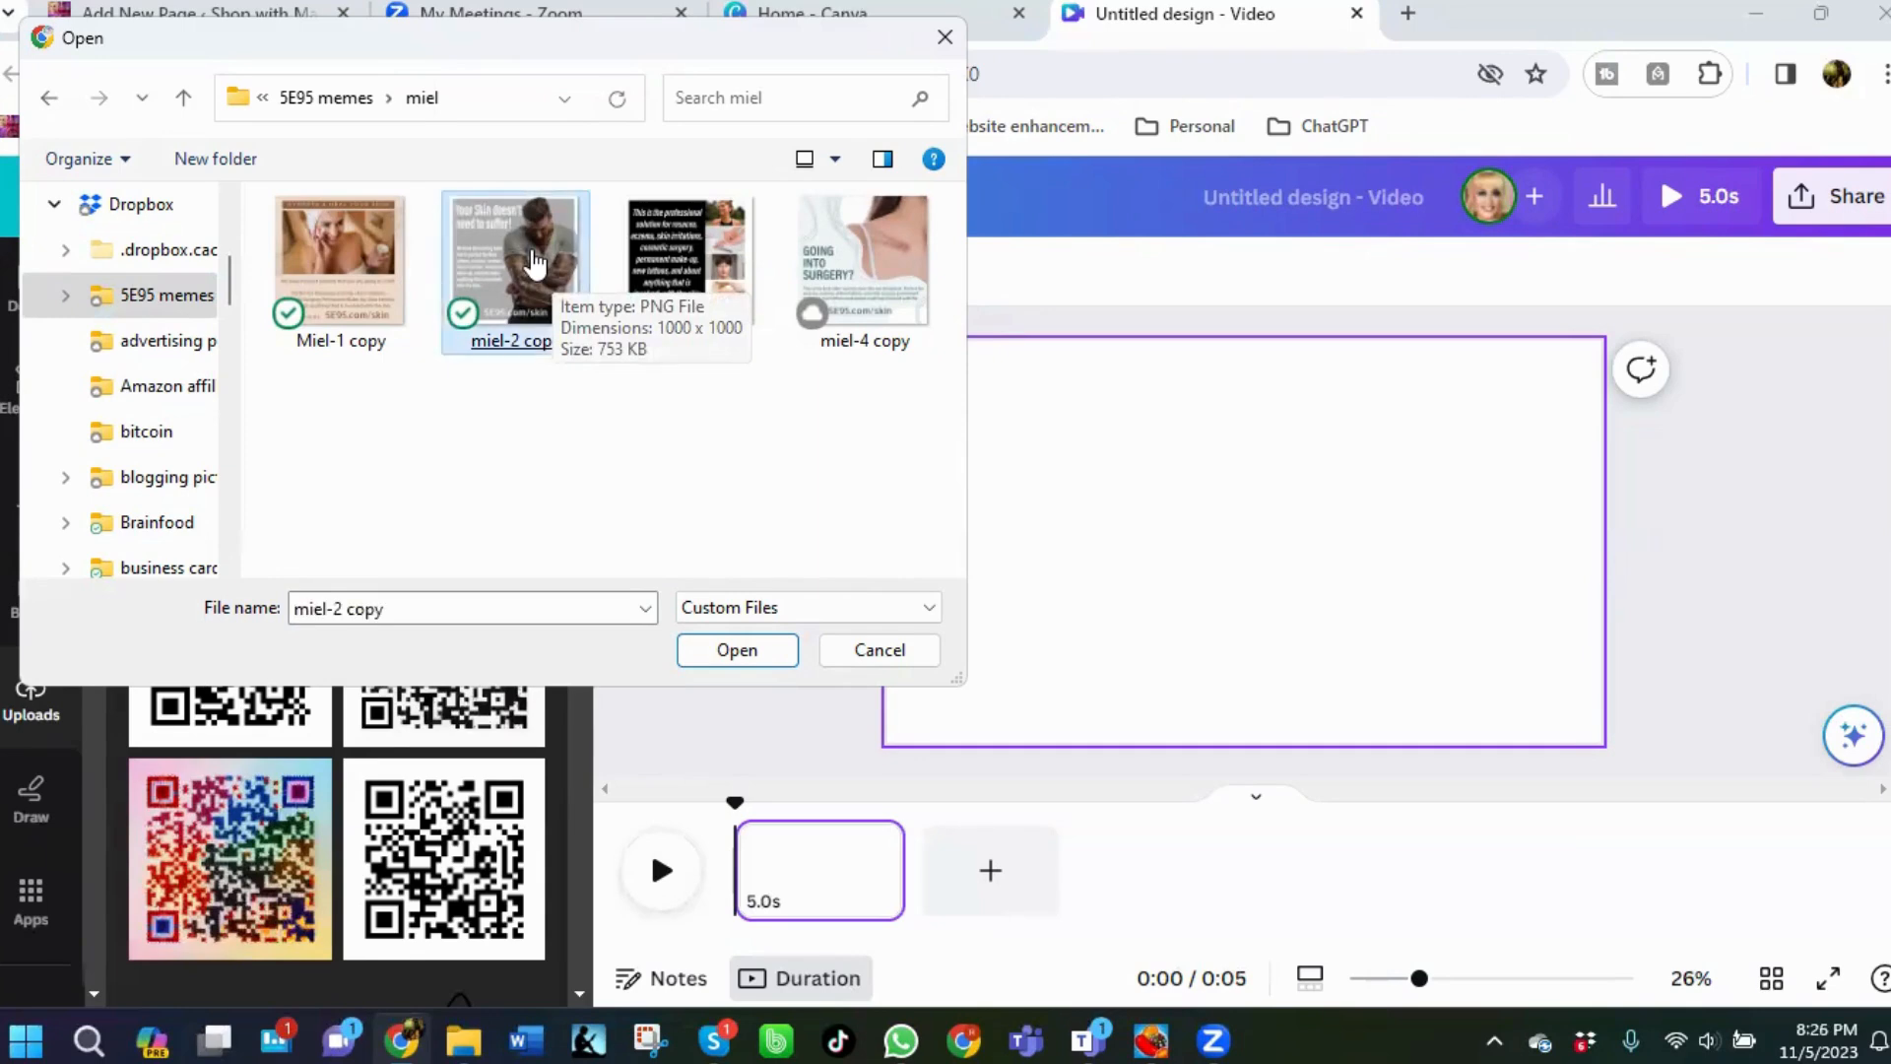
pyautogui.doubleClick(535, 264)
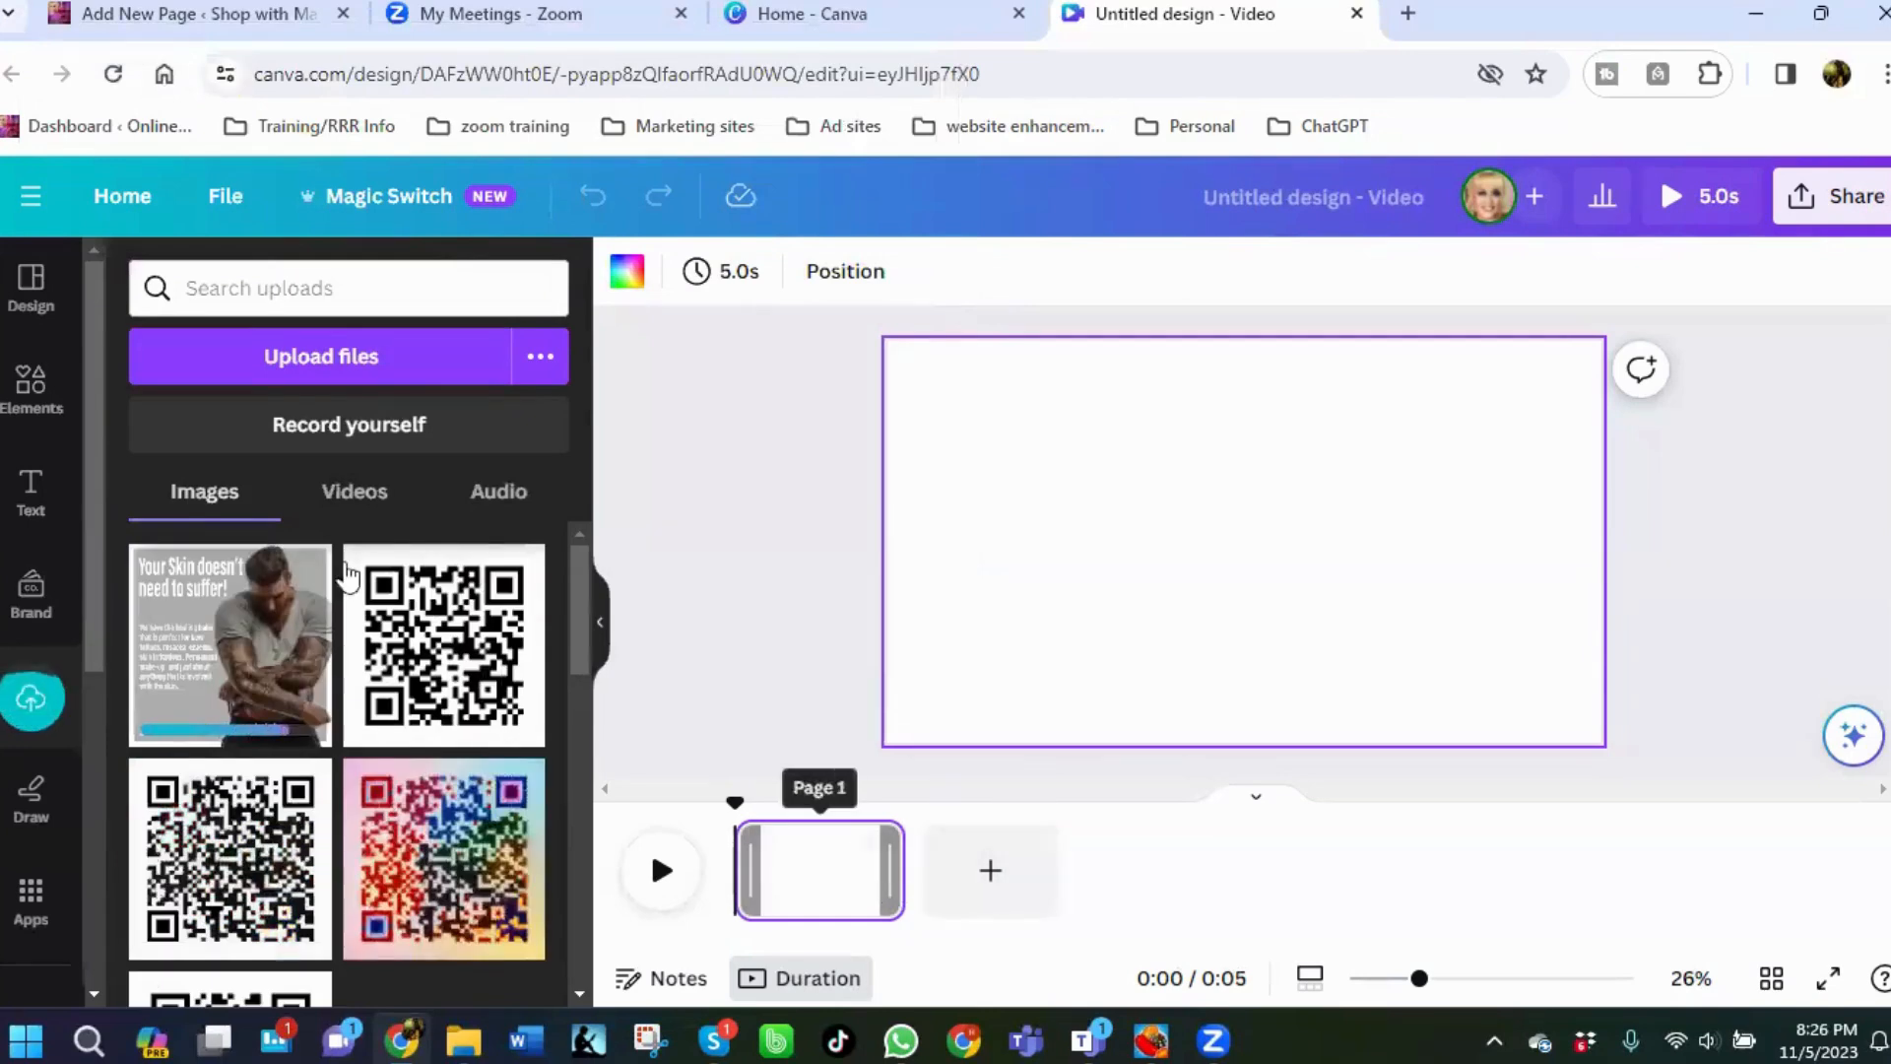
pyautogui.click(322, 362)
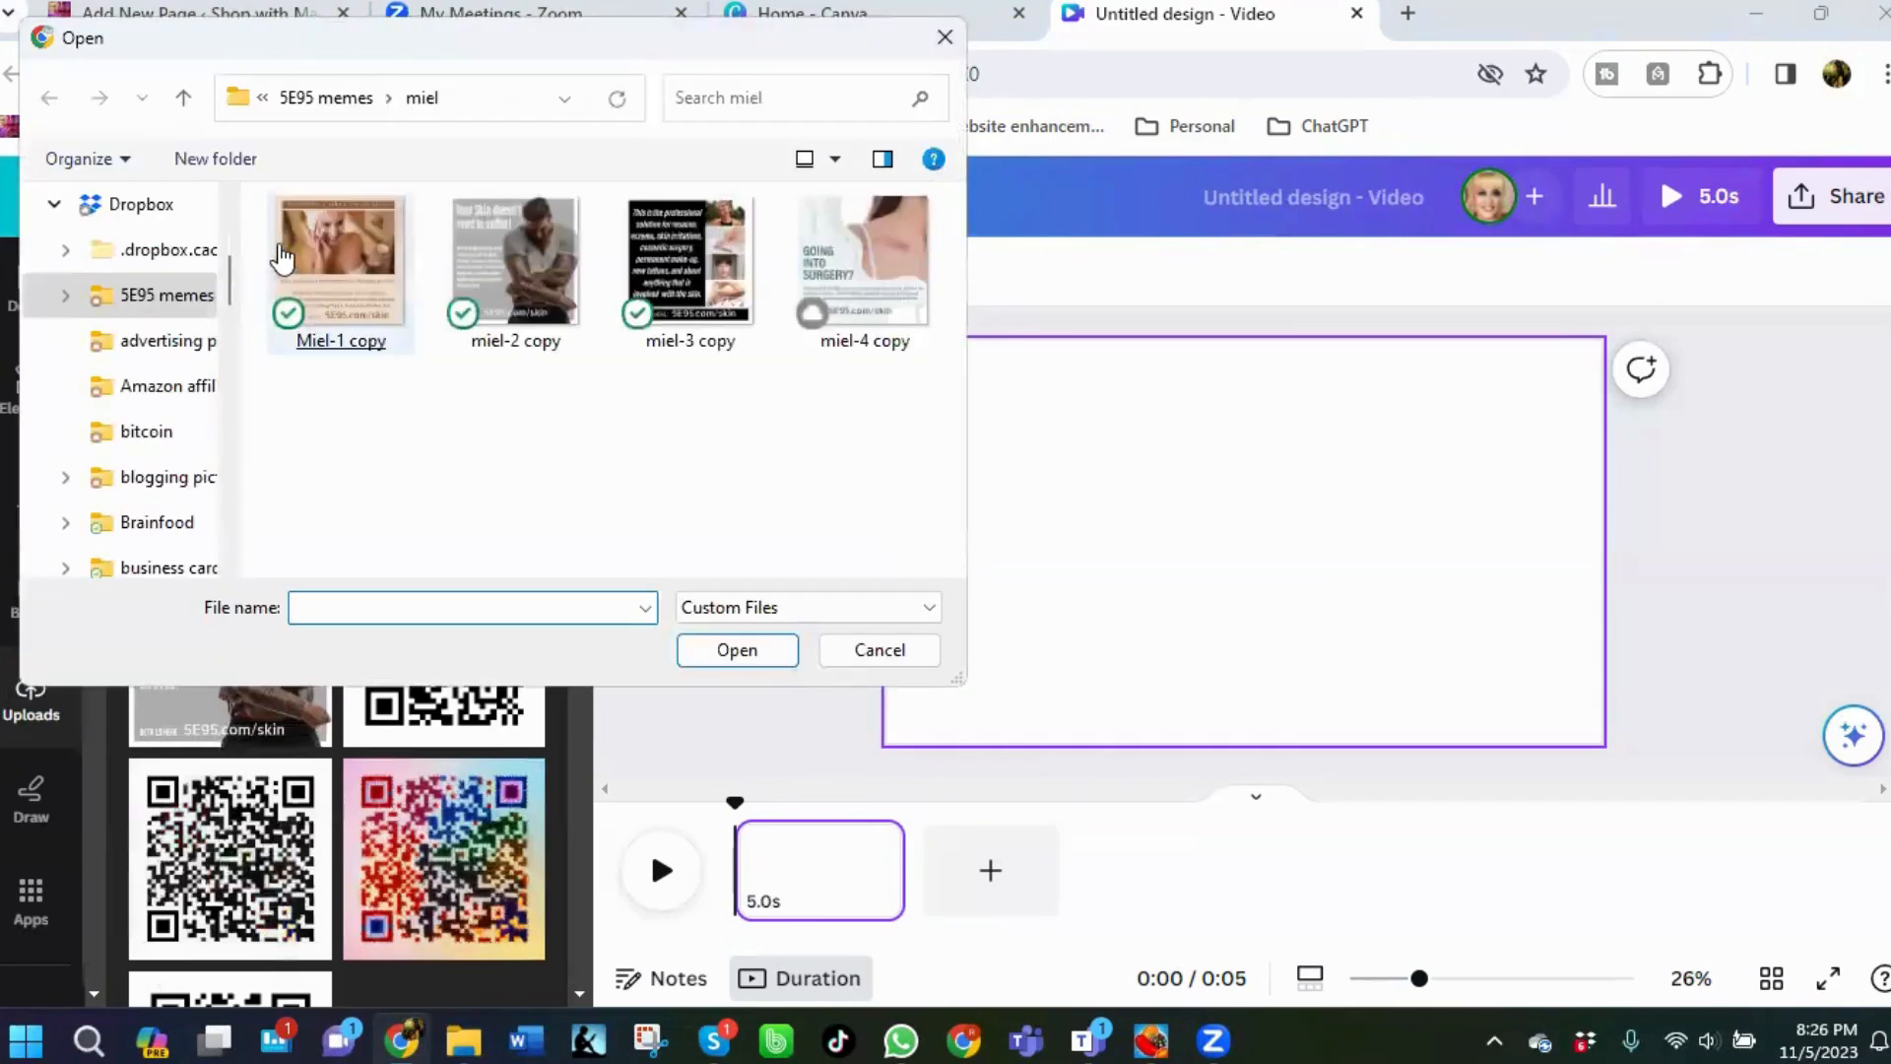
pyautogui.moveTo(260, 192); pyautogui.dragTo(926, 356)
pyautogui.click(745, 658)
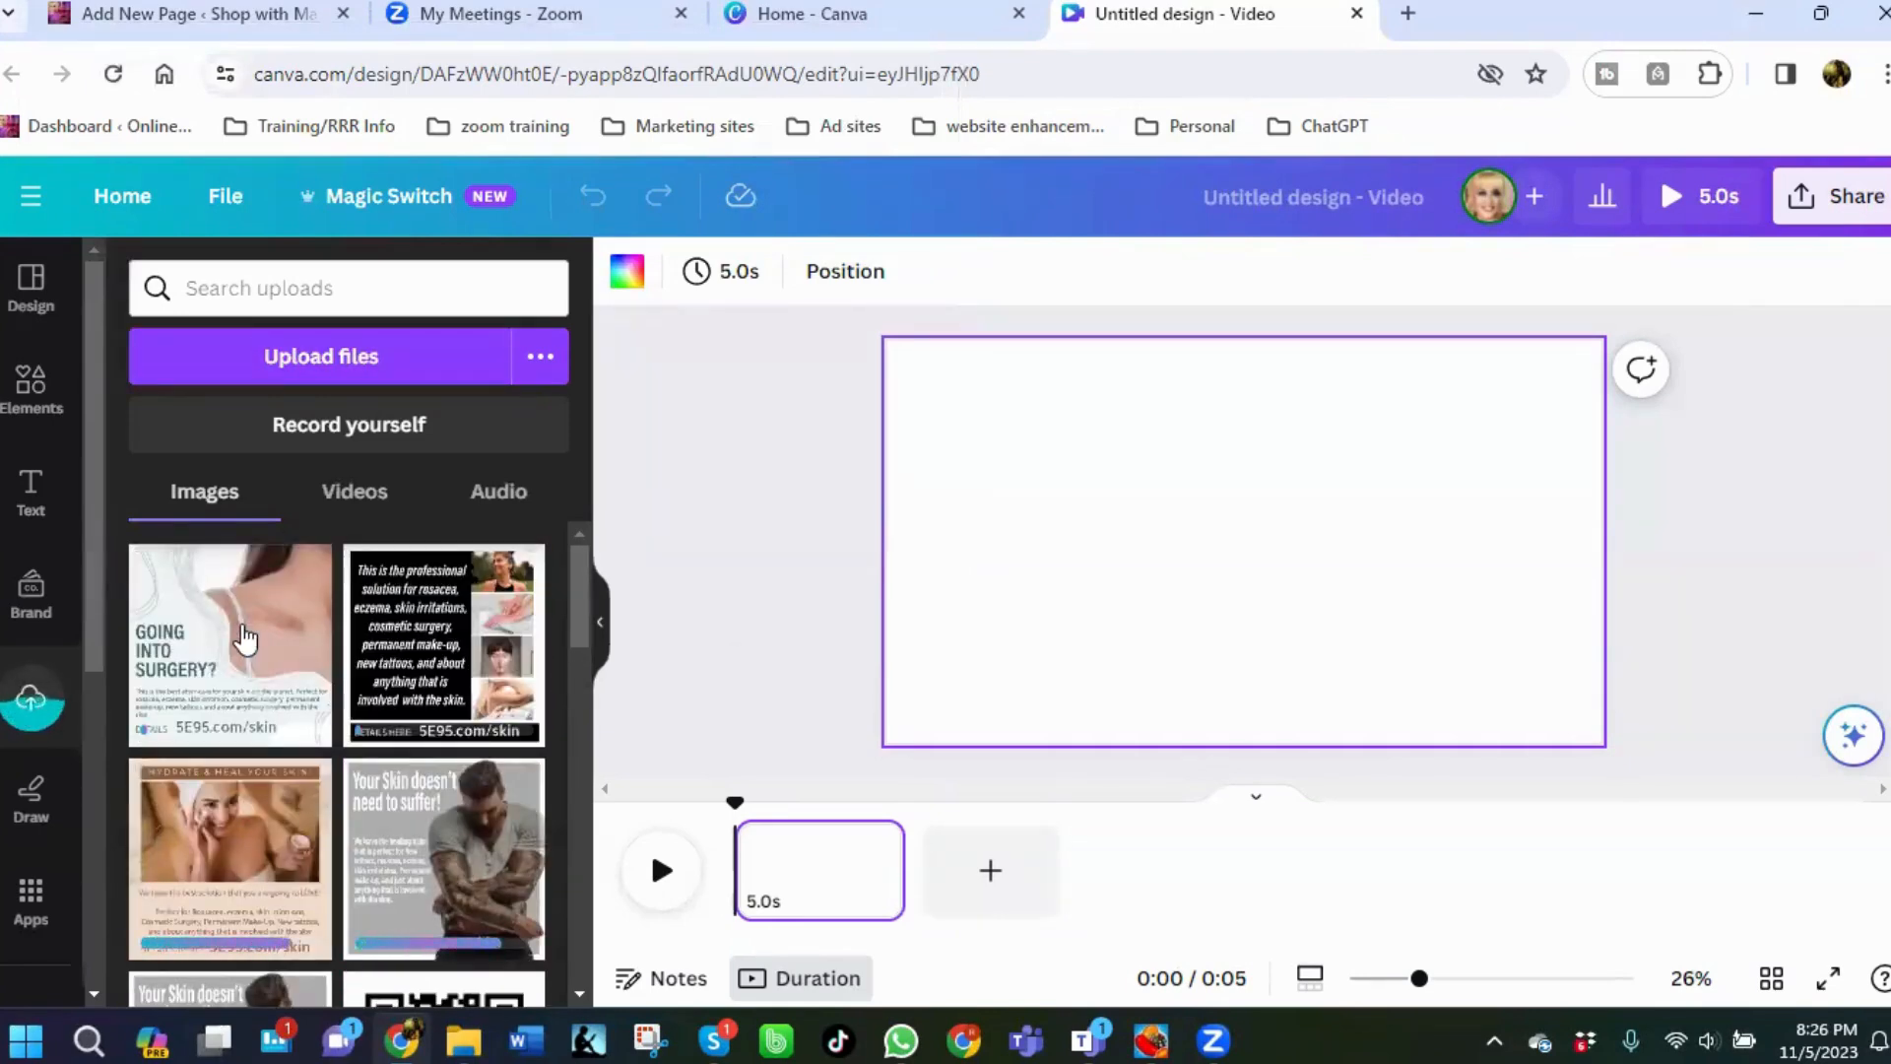
# Move the duplicate miel-2 copy upload to the trash.
pyautogui.scroll(-2, 443, 618)
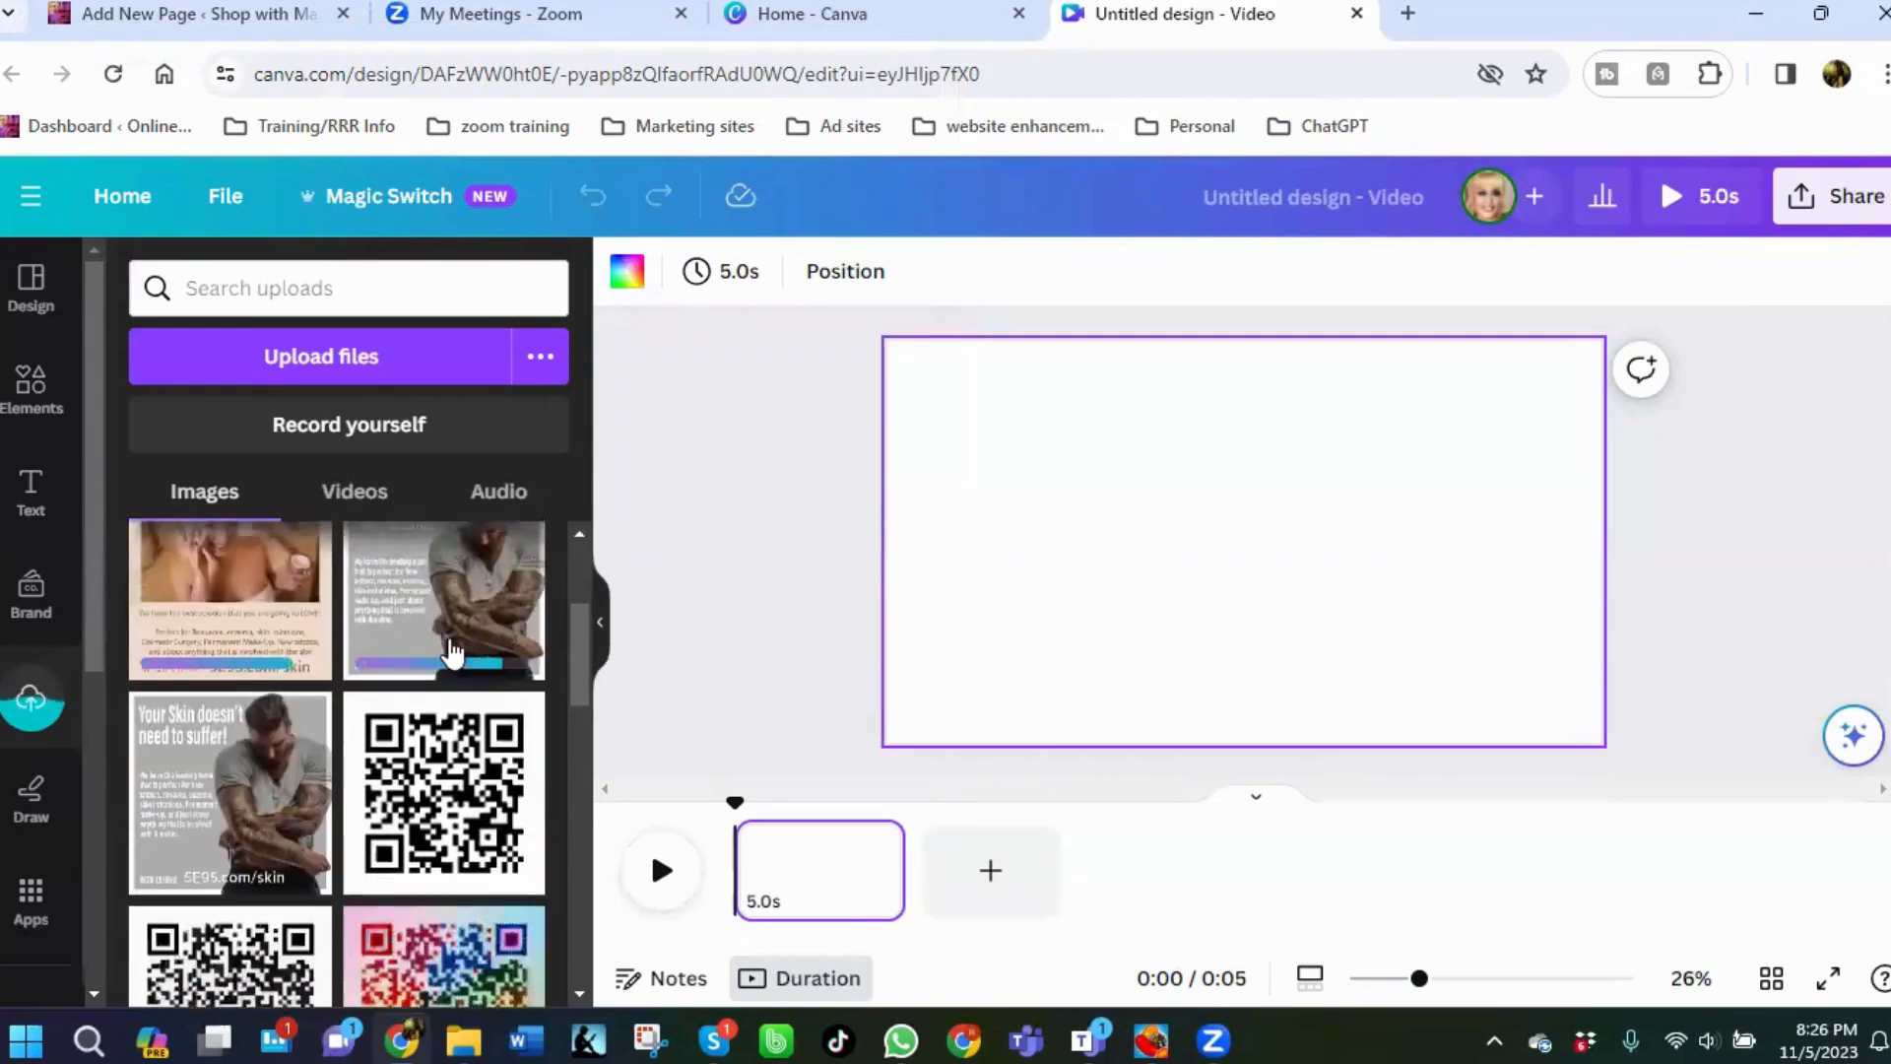
pyautogui.click(307, 712)
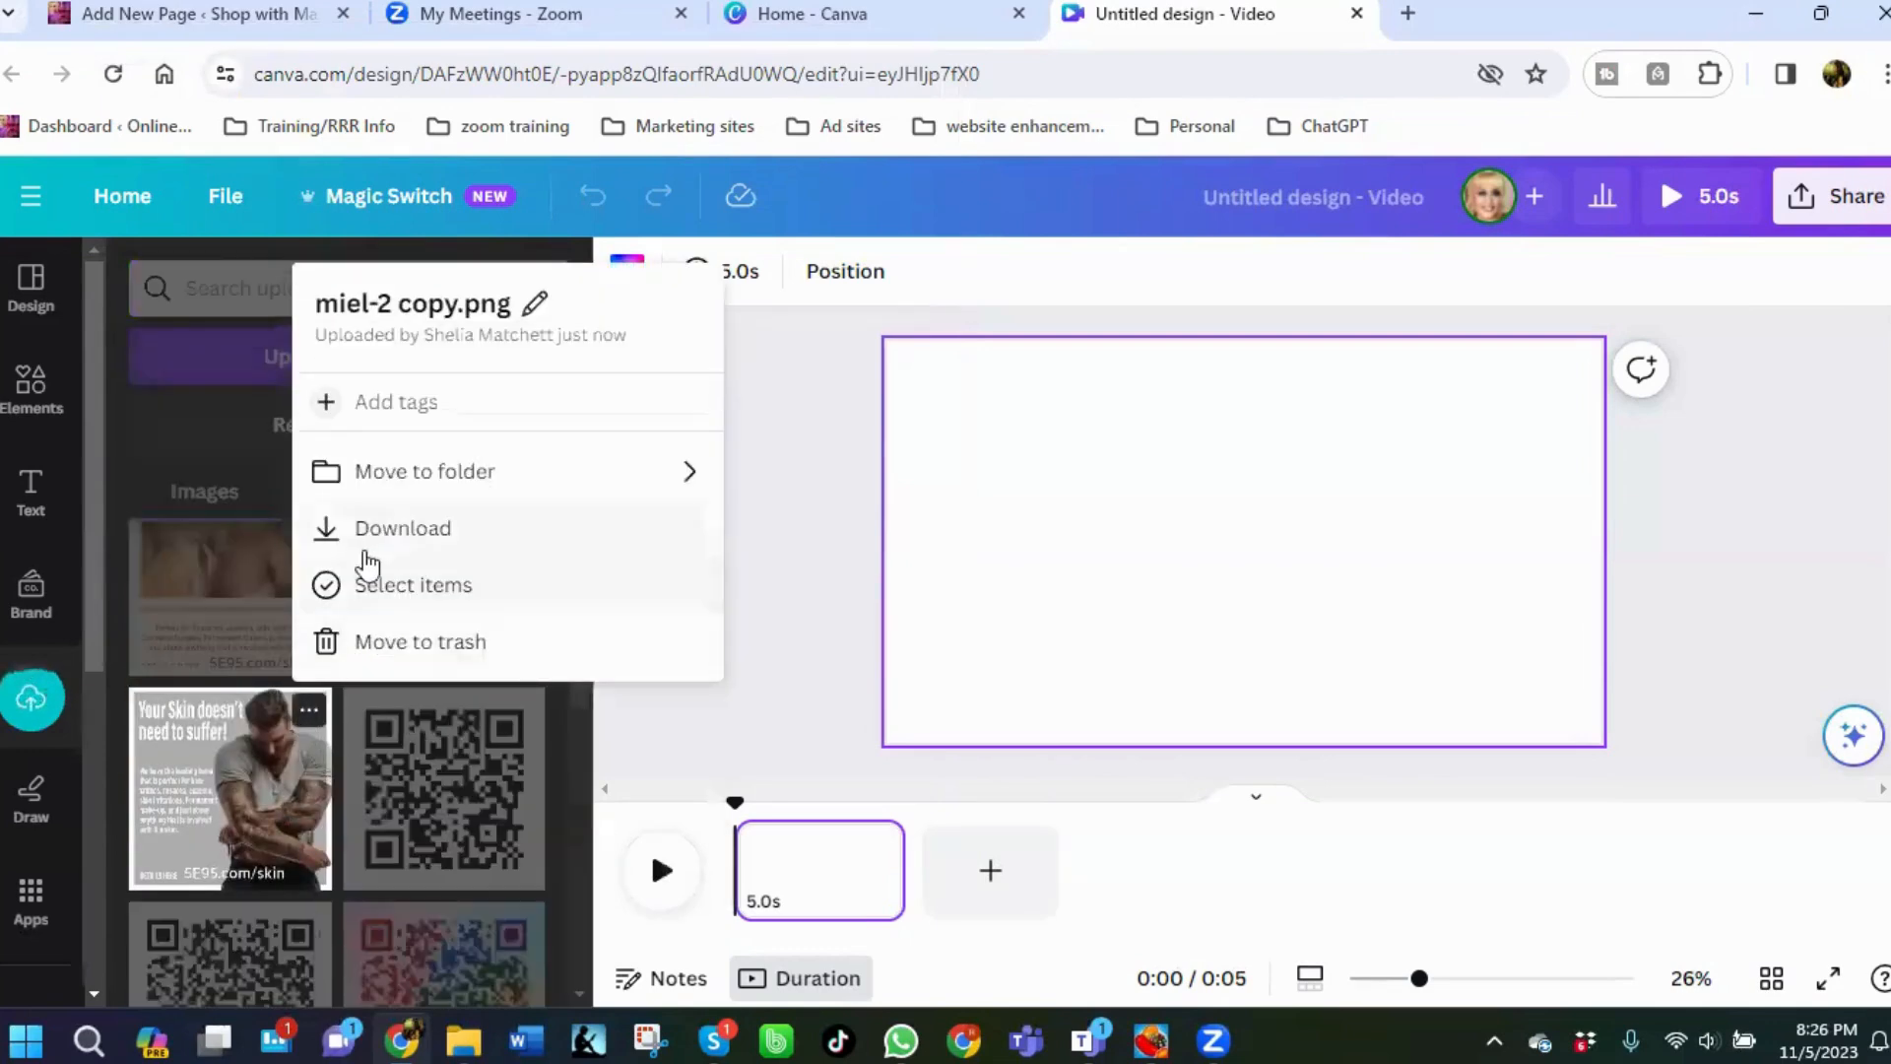
pyautogui.click(424, 642)
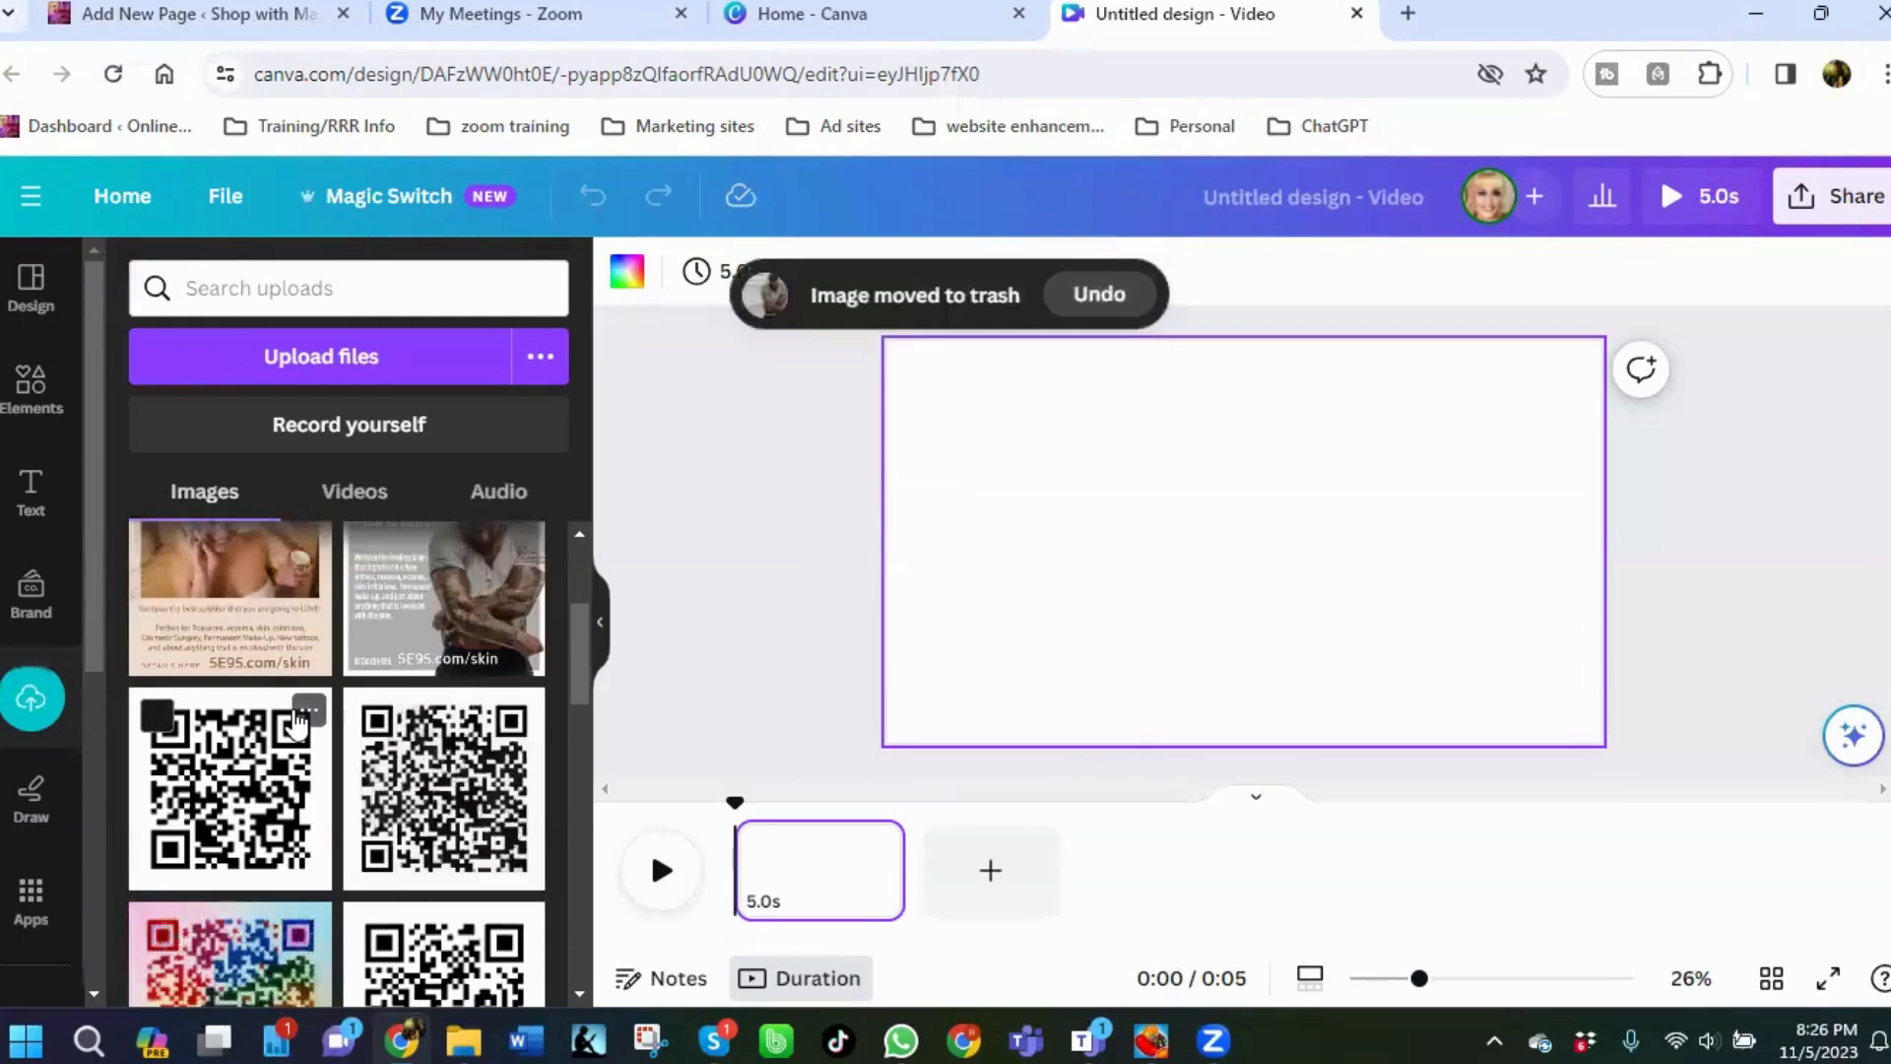
# Add the miel-2 image to the page, enlarge it and position it on the left half of the canvas.
pyautogui.scroll(-2, 326, 710)
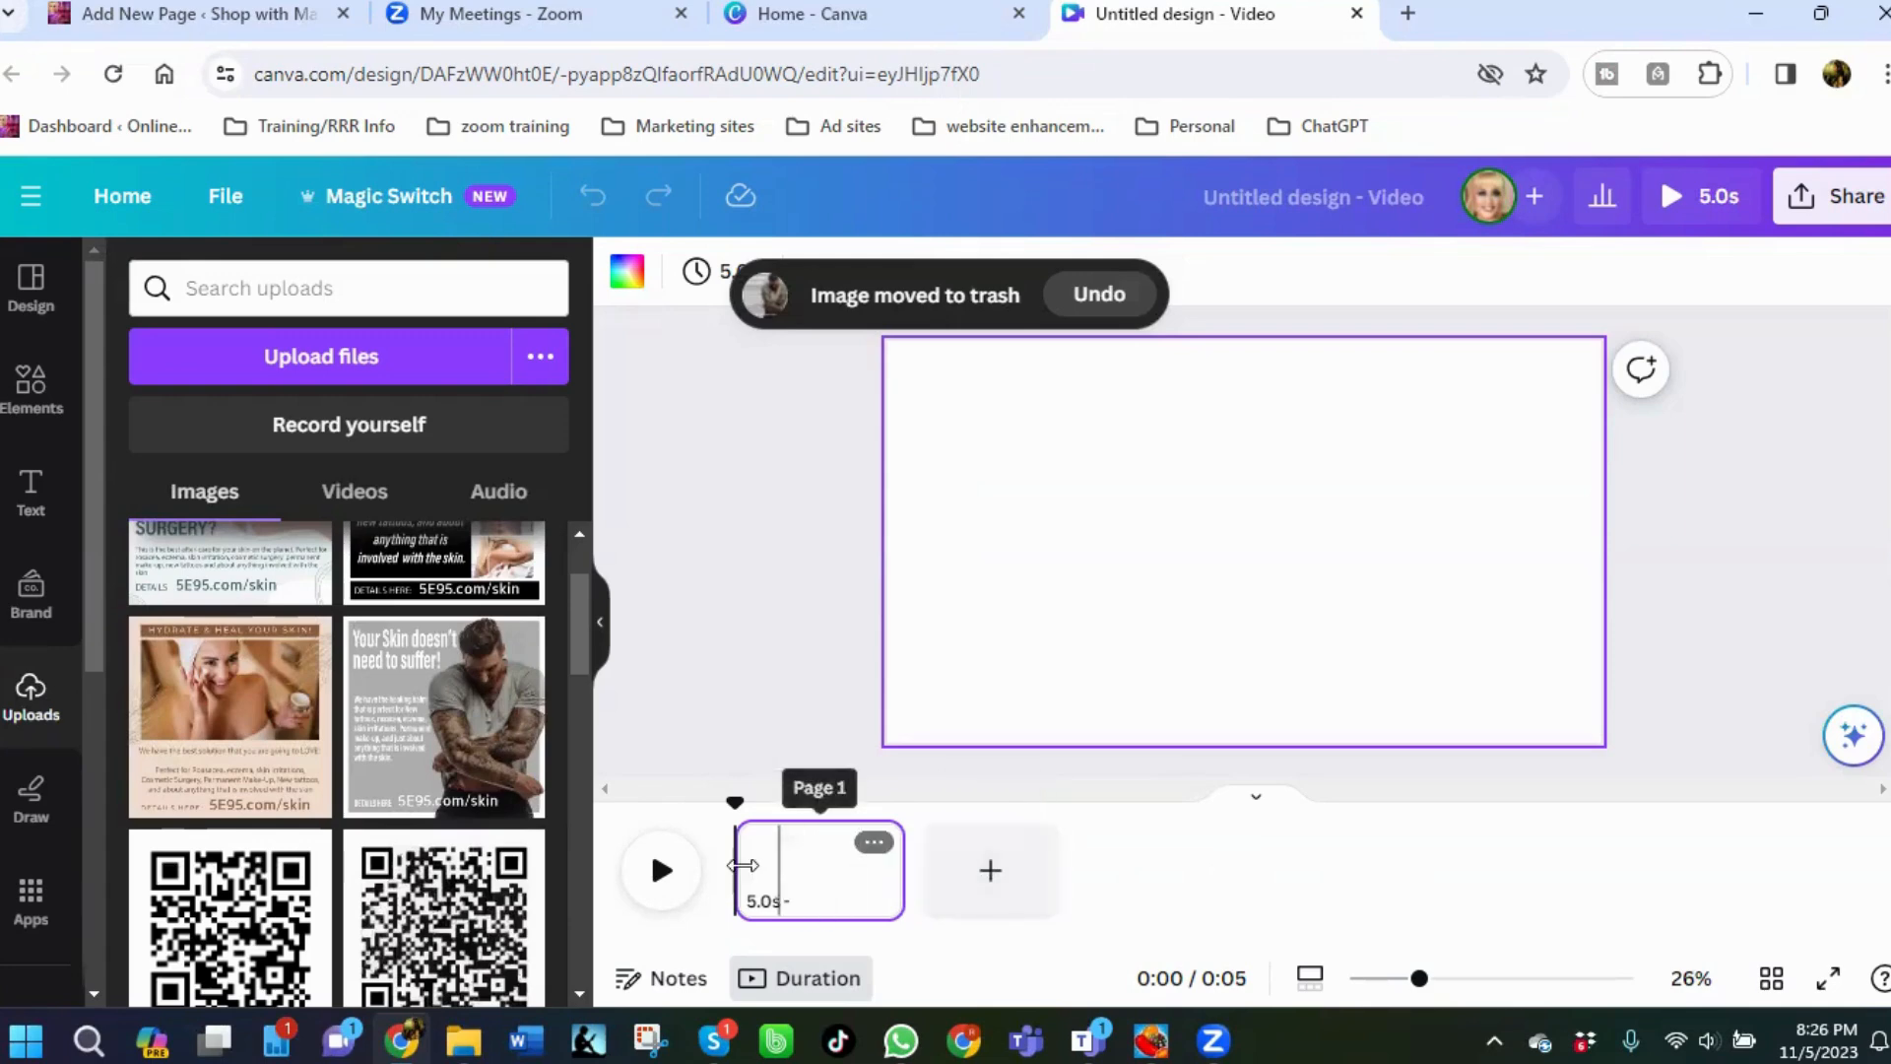
pyautogui.click(424, 734)
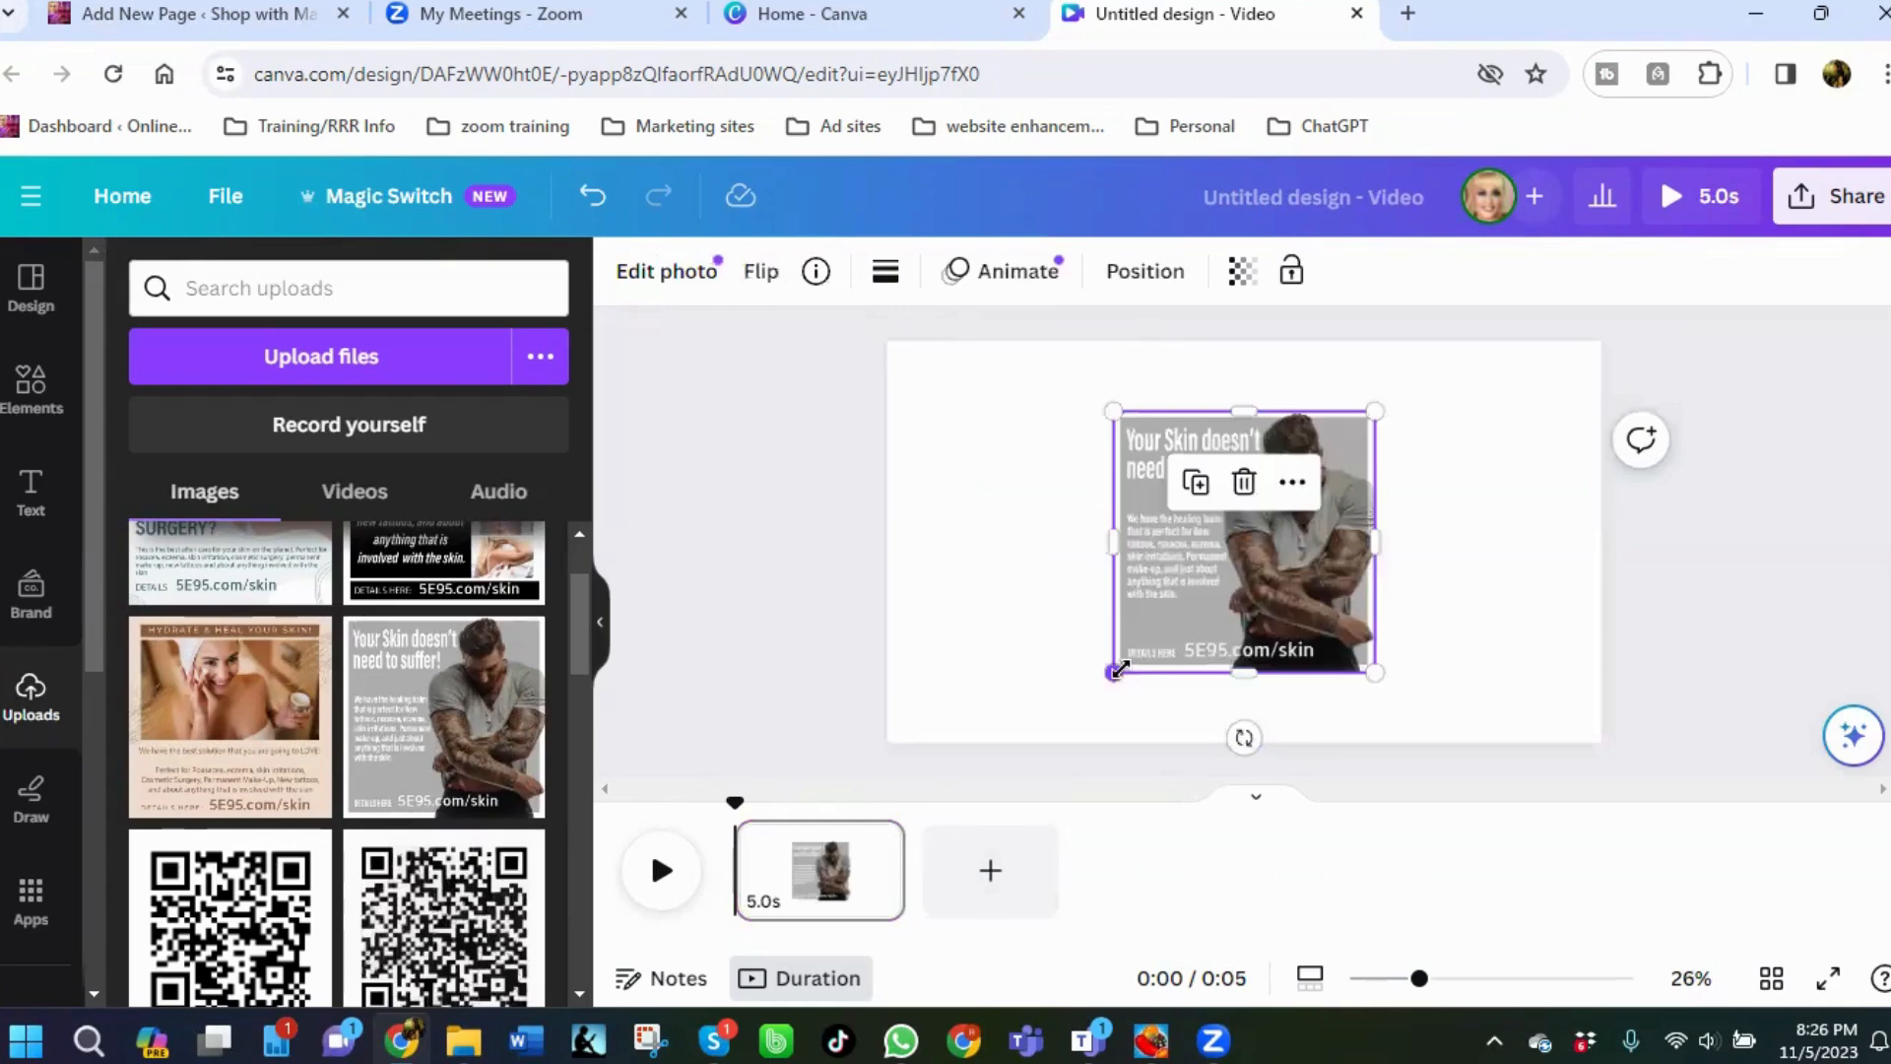
pyautogui.moveTo(1121, 669); pyautogui.dragTo(1001, 778)
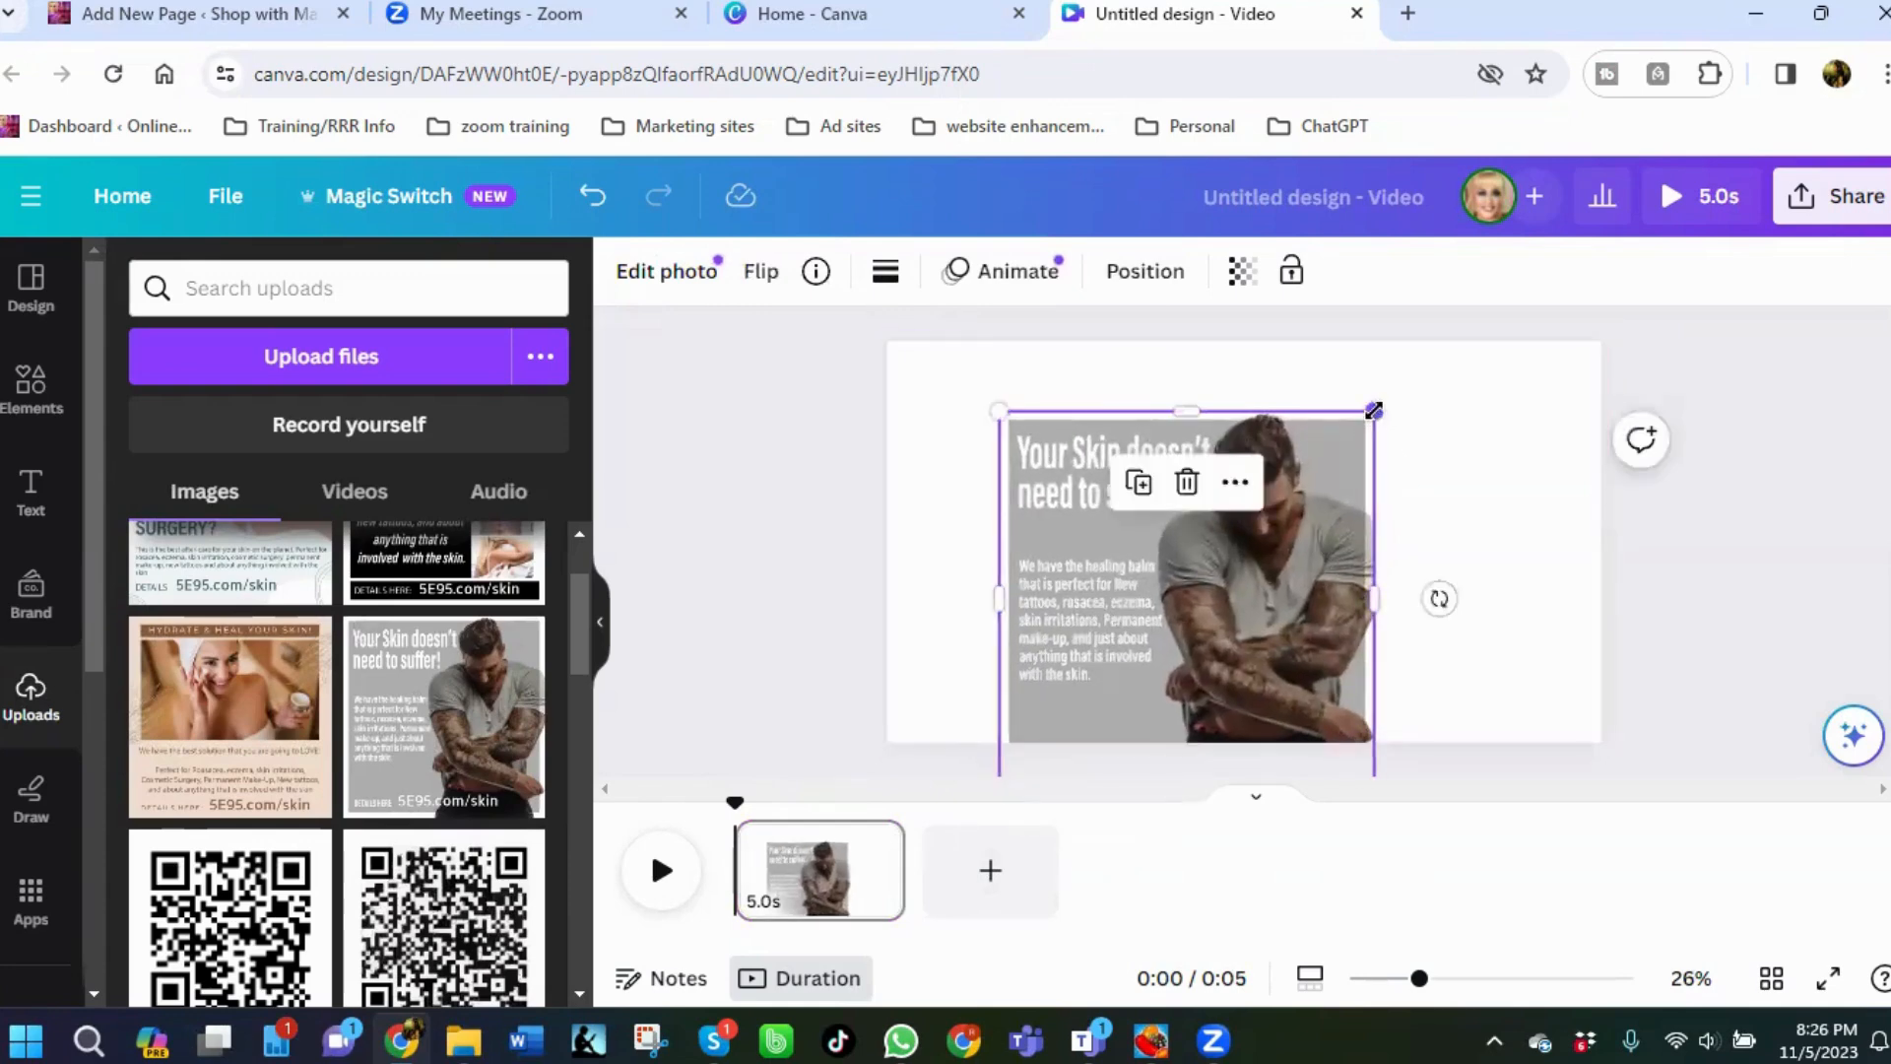
pyautogui.moveTo(1375, 410); pyautogui.dragTo(1405, 381)
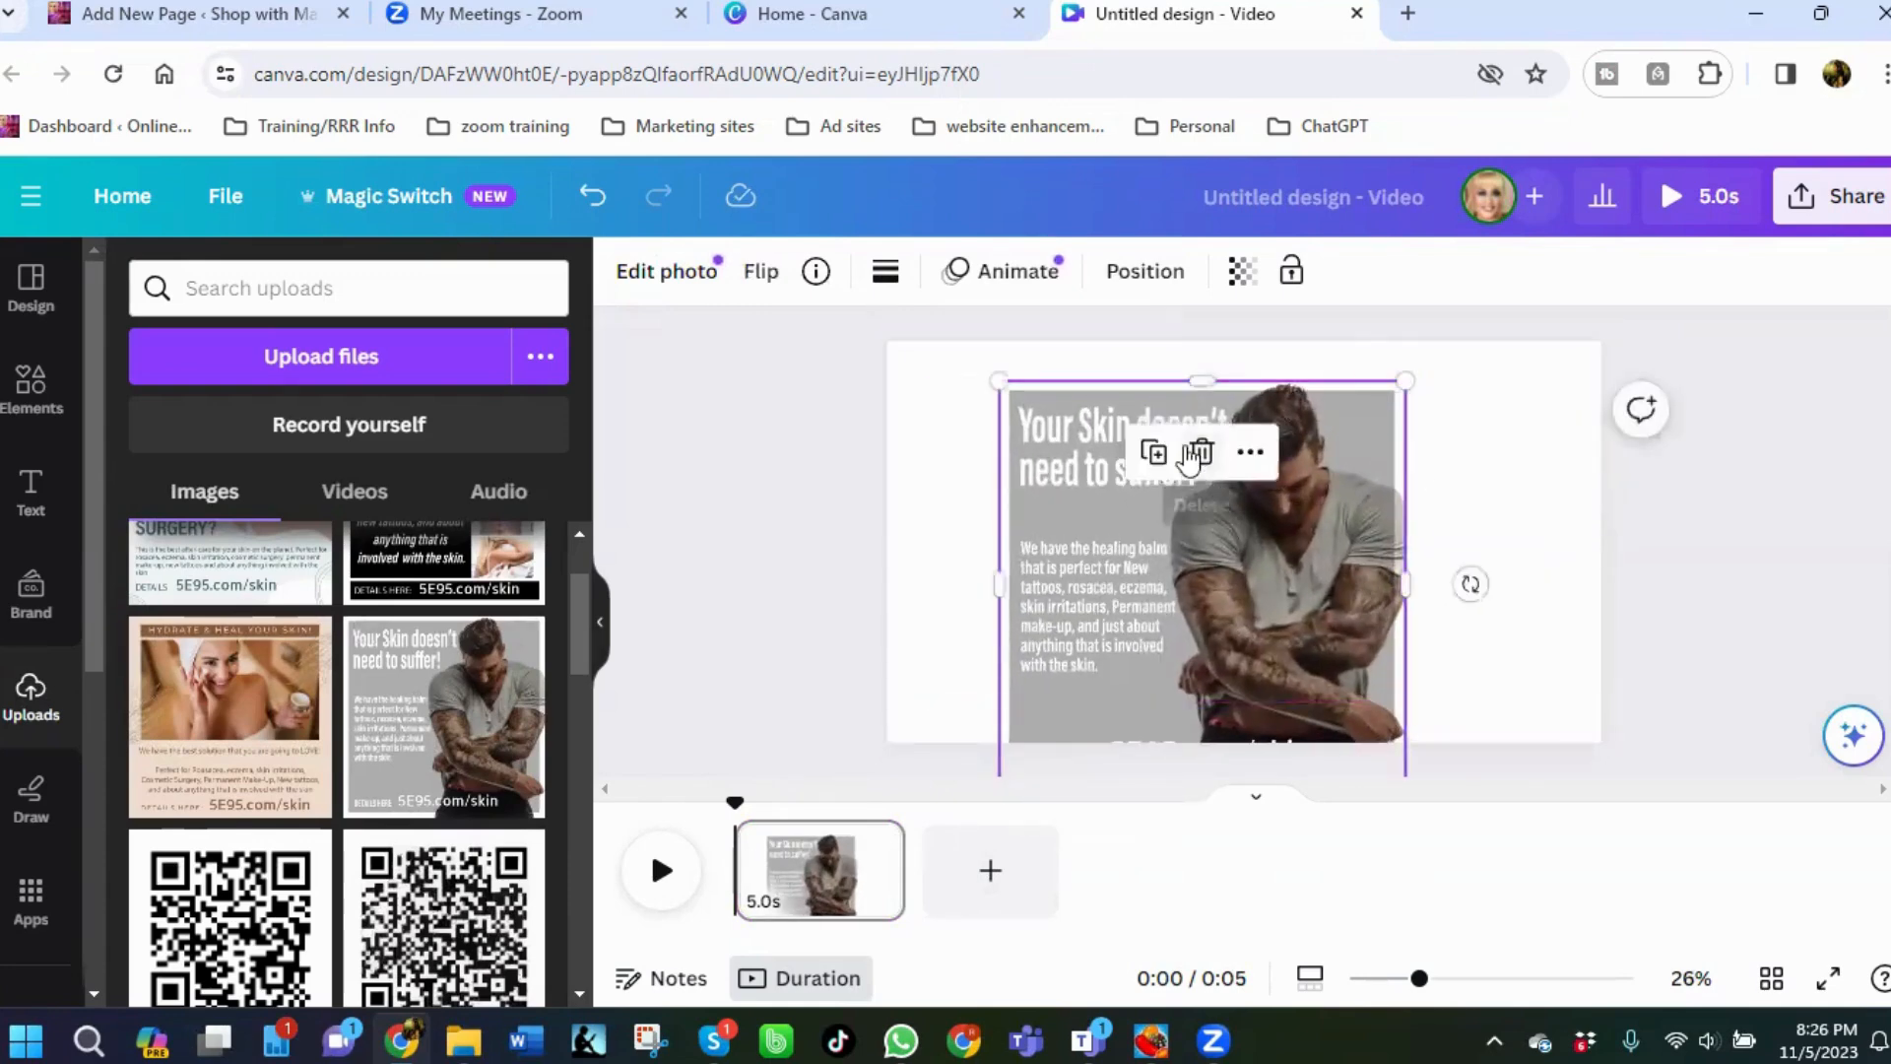
pyautogui.moveTo(1094, 535); pyautogui.dragTo(1003, 508)
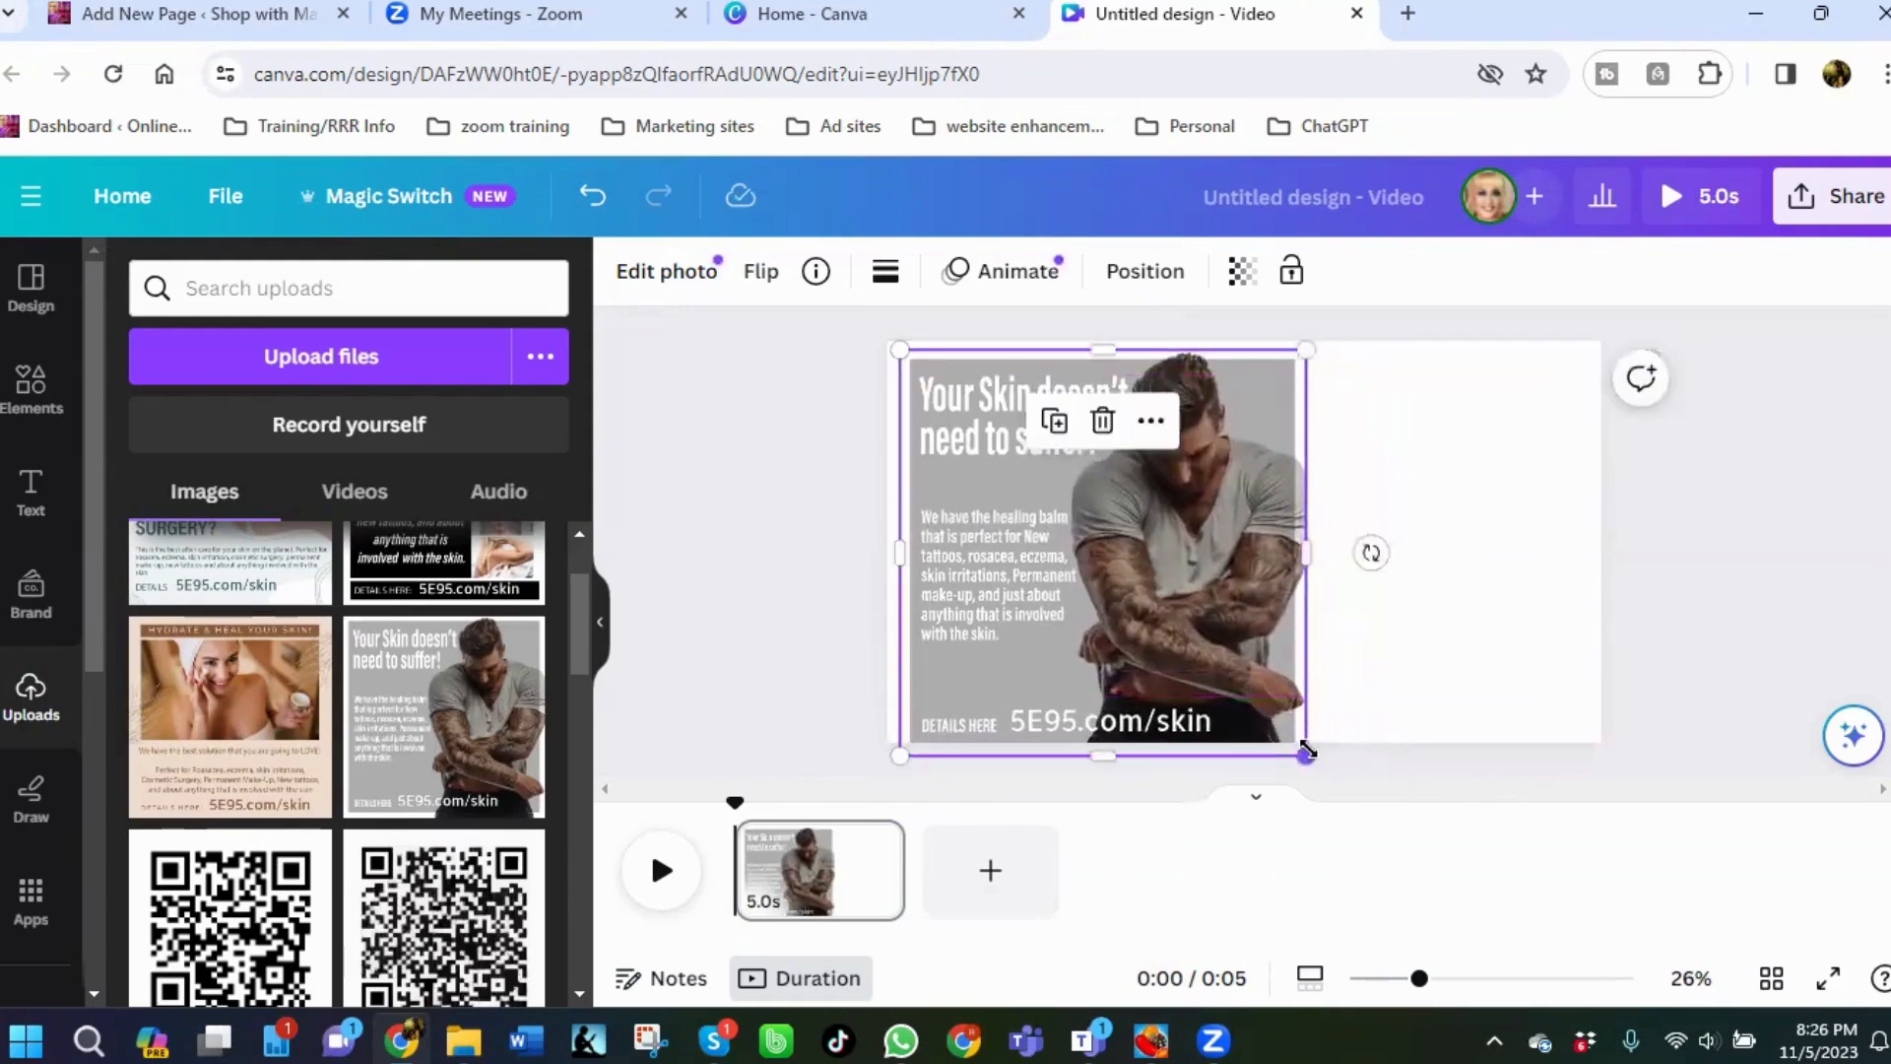
pyautogui.moveTo(1330, 782); pyautogui.dragTo(1306, 734)
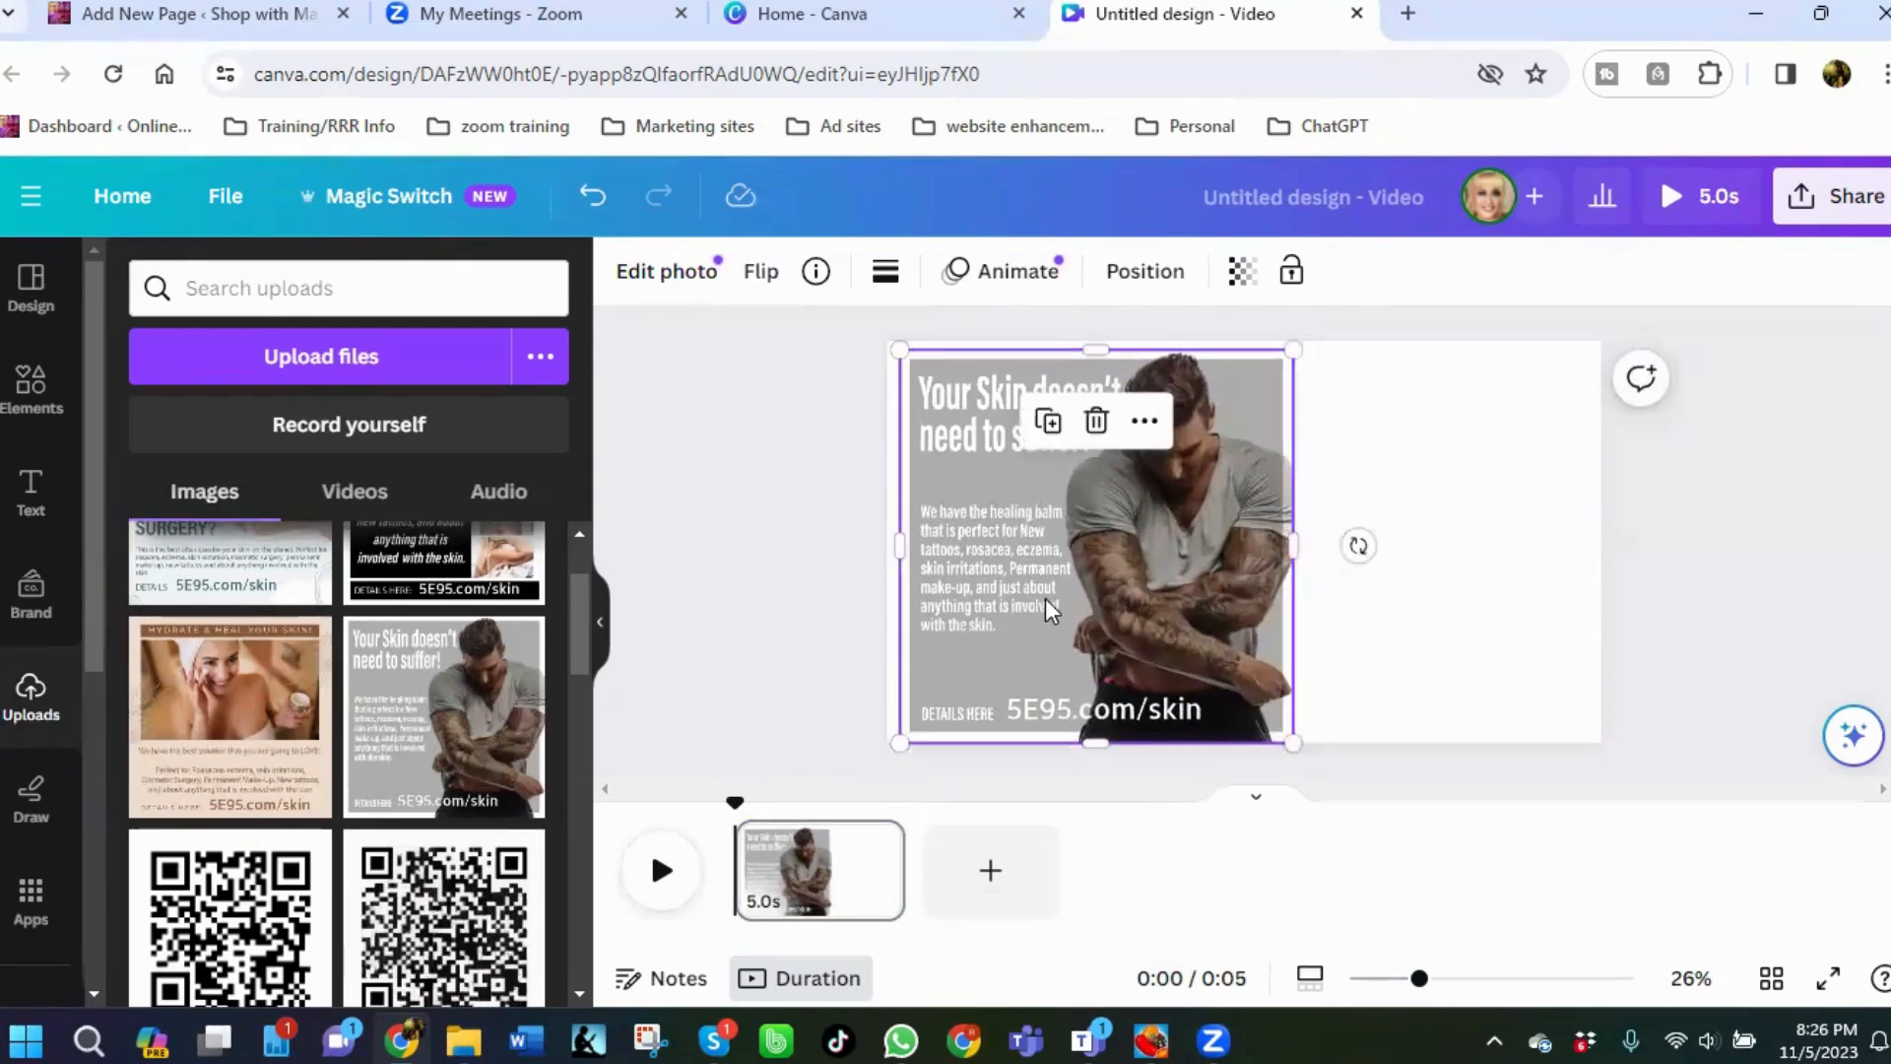
pyautogui.moveTo(1045, 599); pyautogui.dragTo(1030, 589)
pyautogui.click(1487, 619)
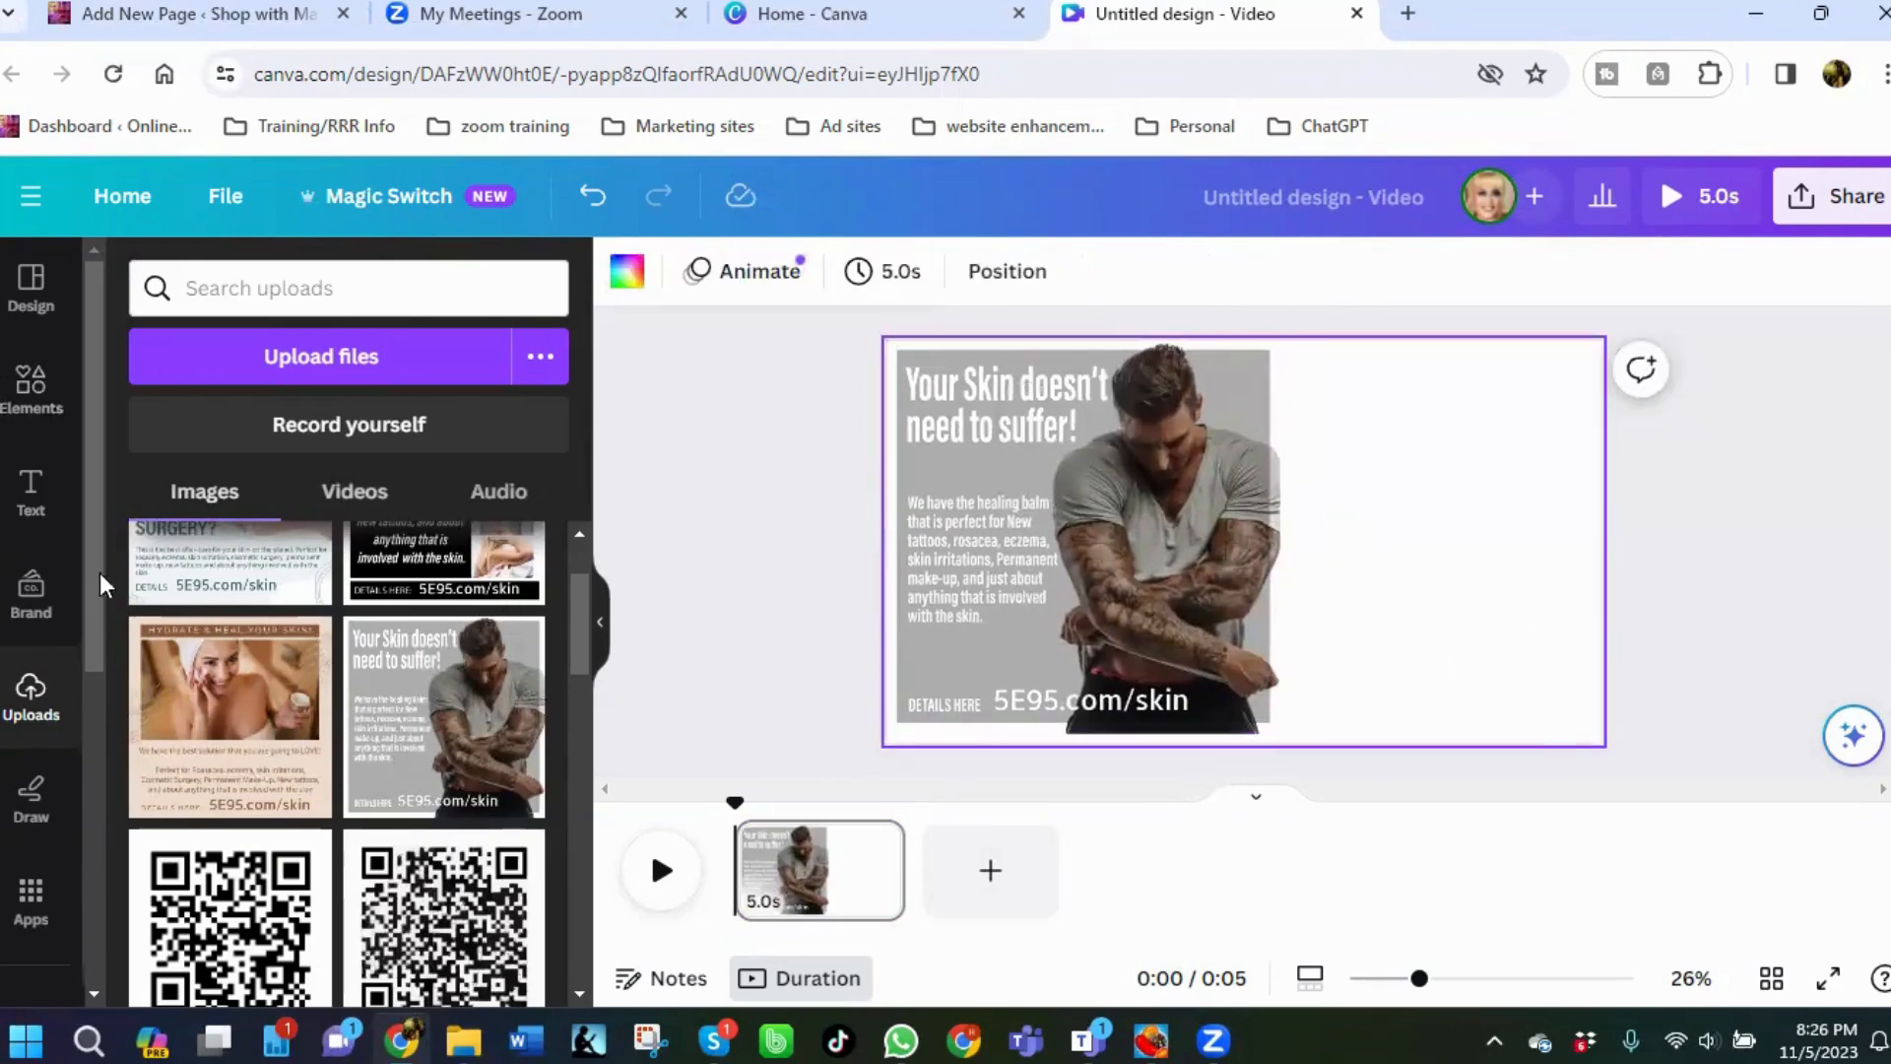
# Search the elements library for weights.
pyautogui.click(32, 386)
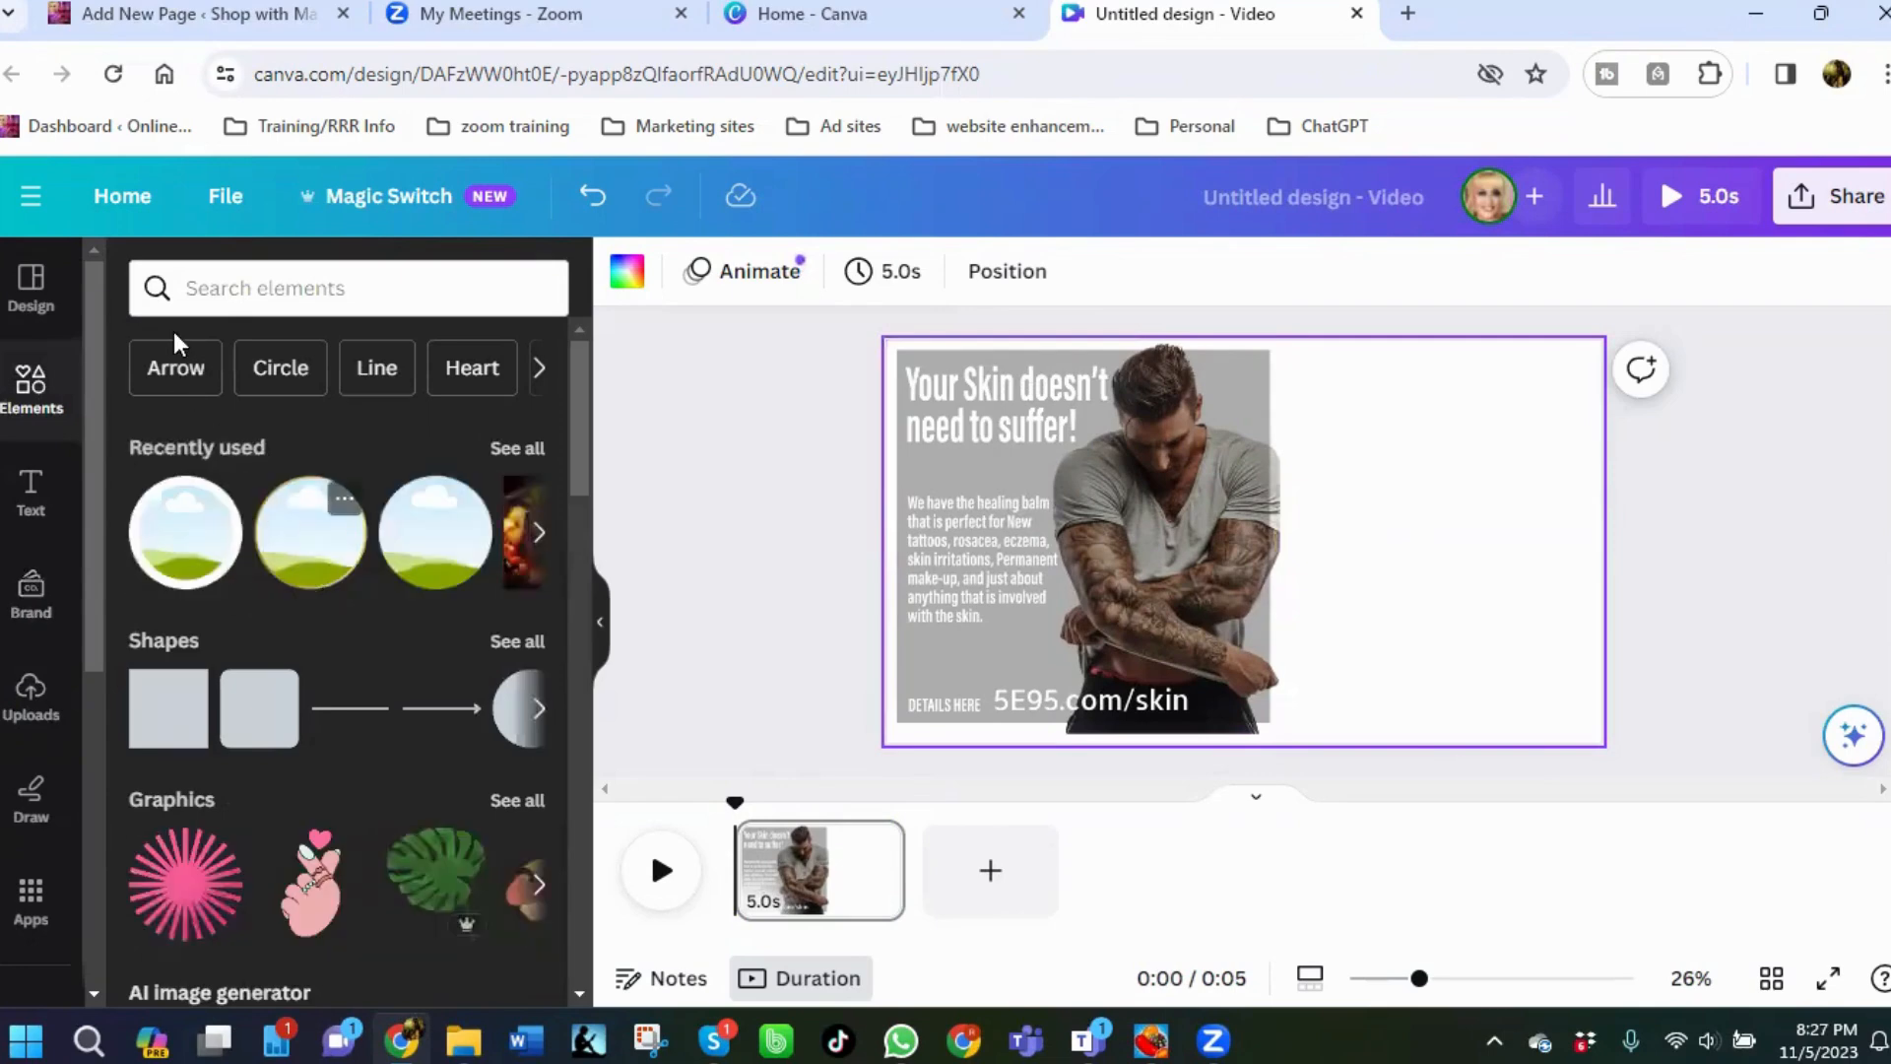
pyautogui.click(268, 287)
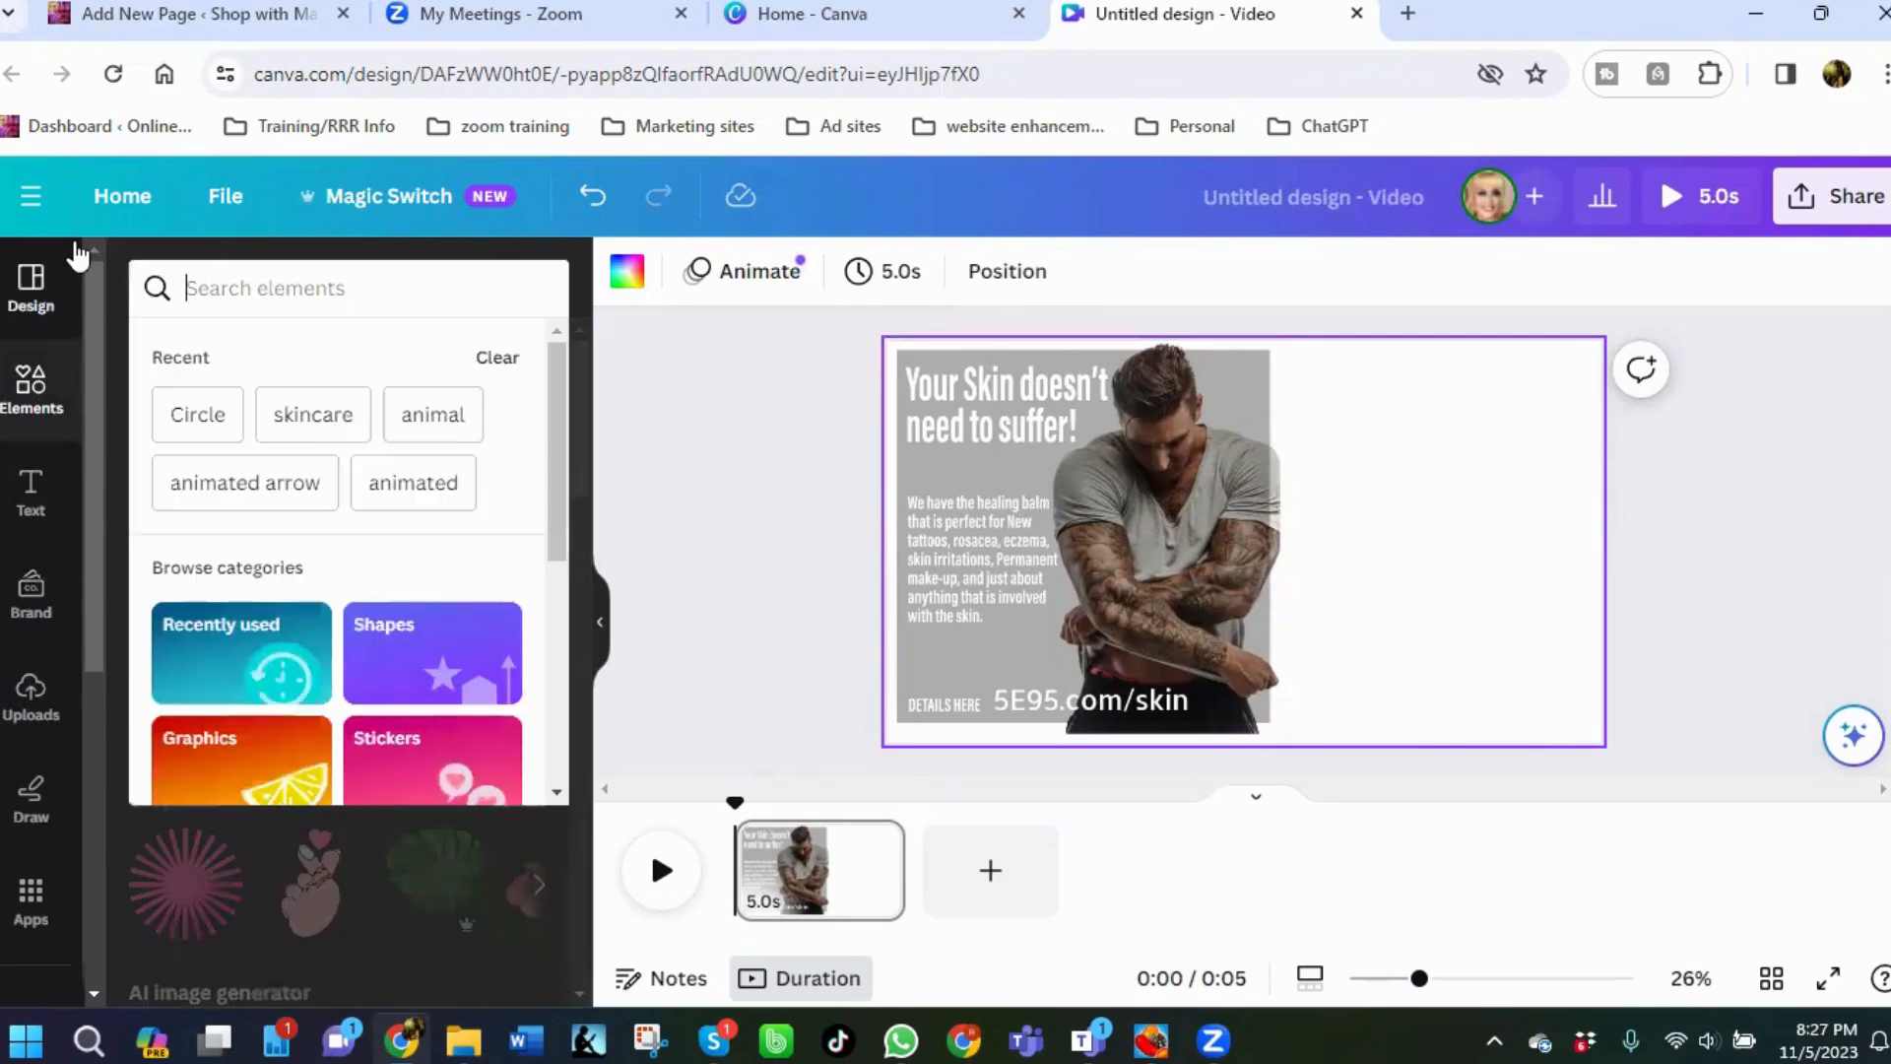
pyautogui.write('weights')
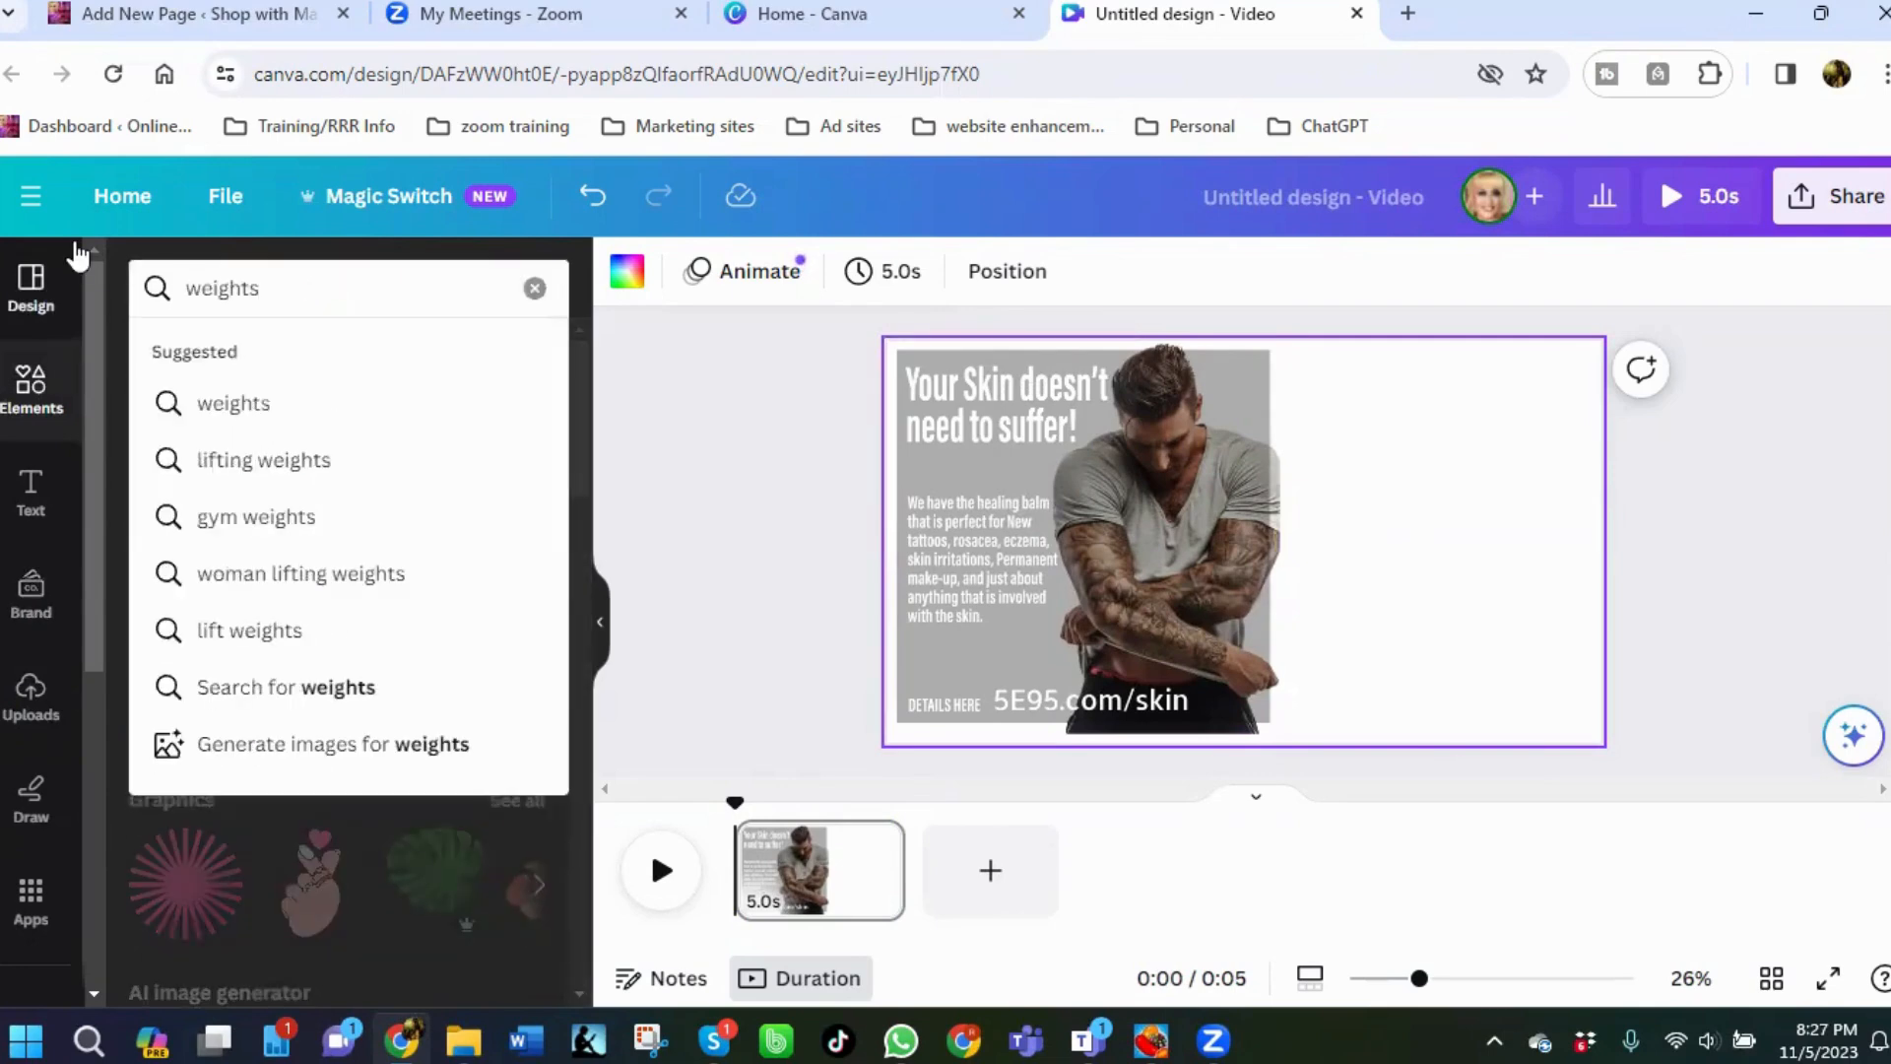
pyautogui.press('Return')
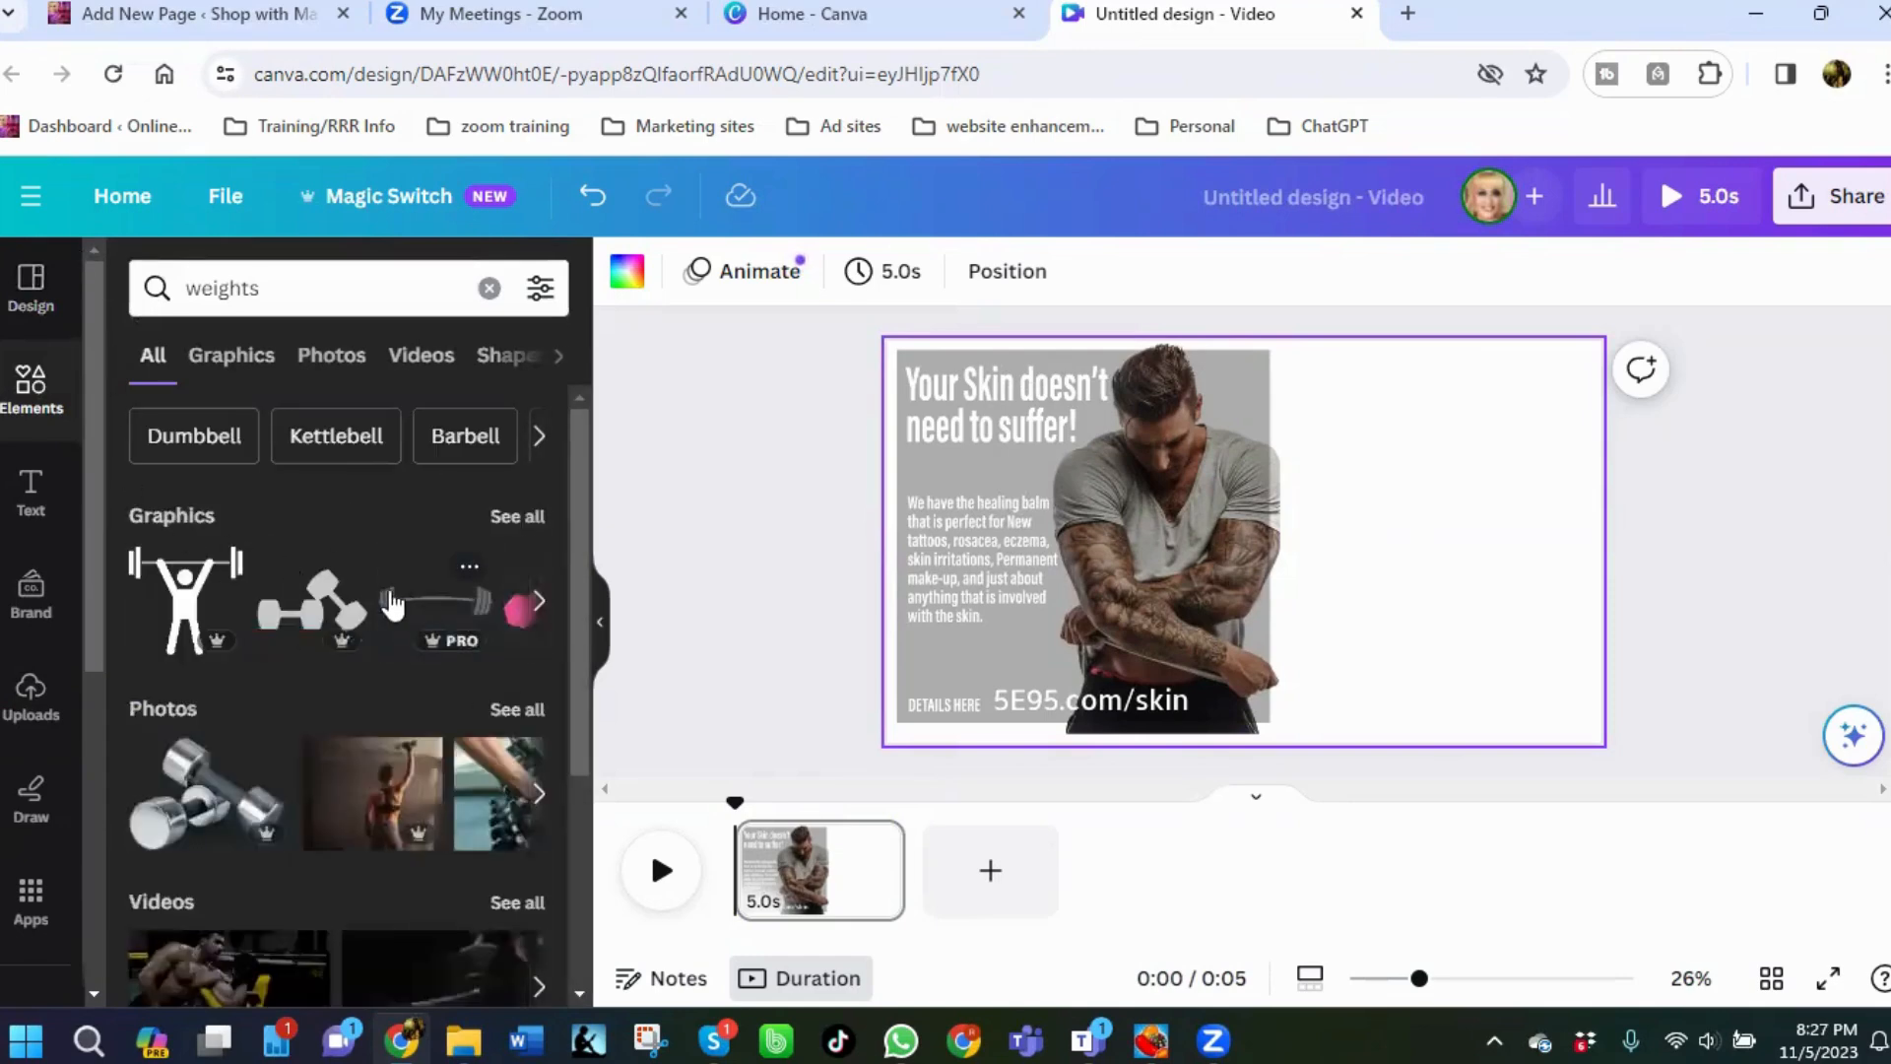
# Search the graphics for animated weights and browse through the results.
pyautogui.click(516, 518)
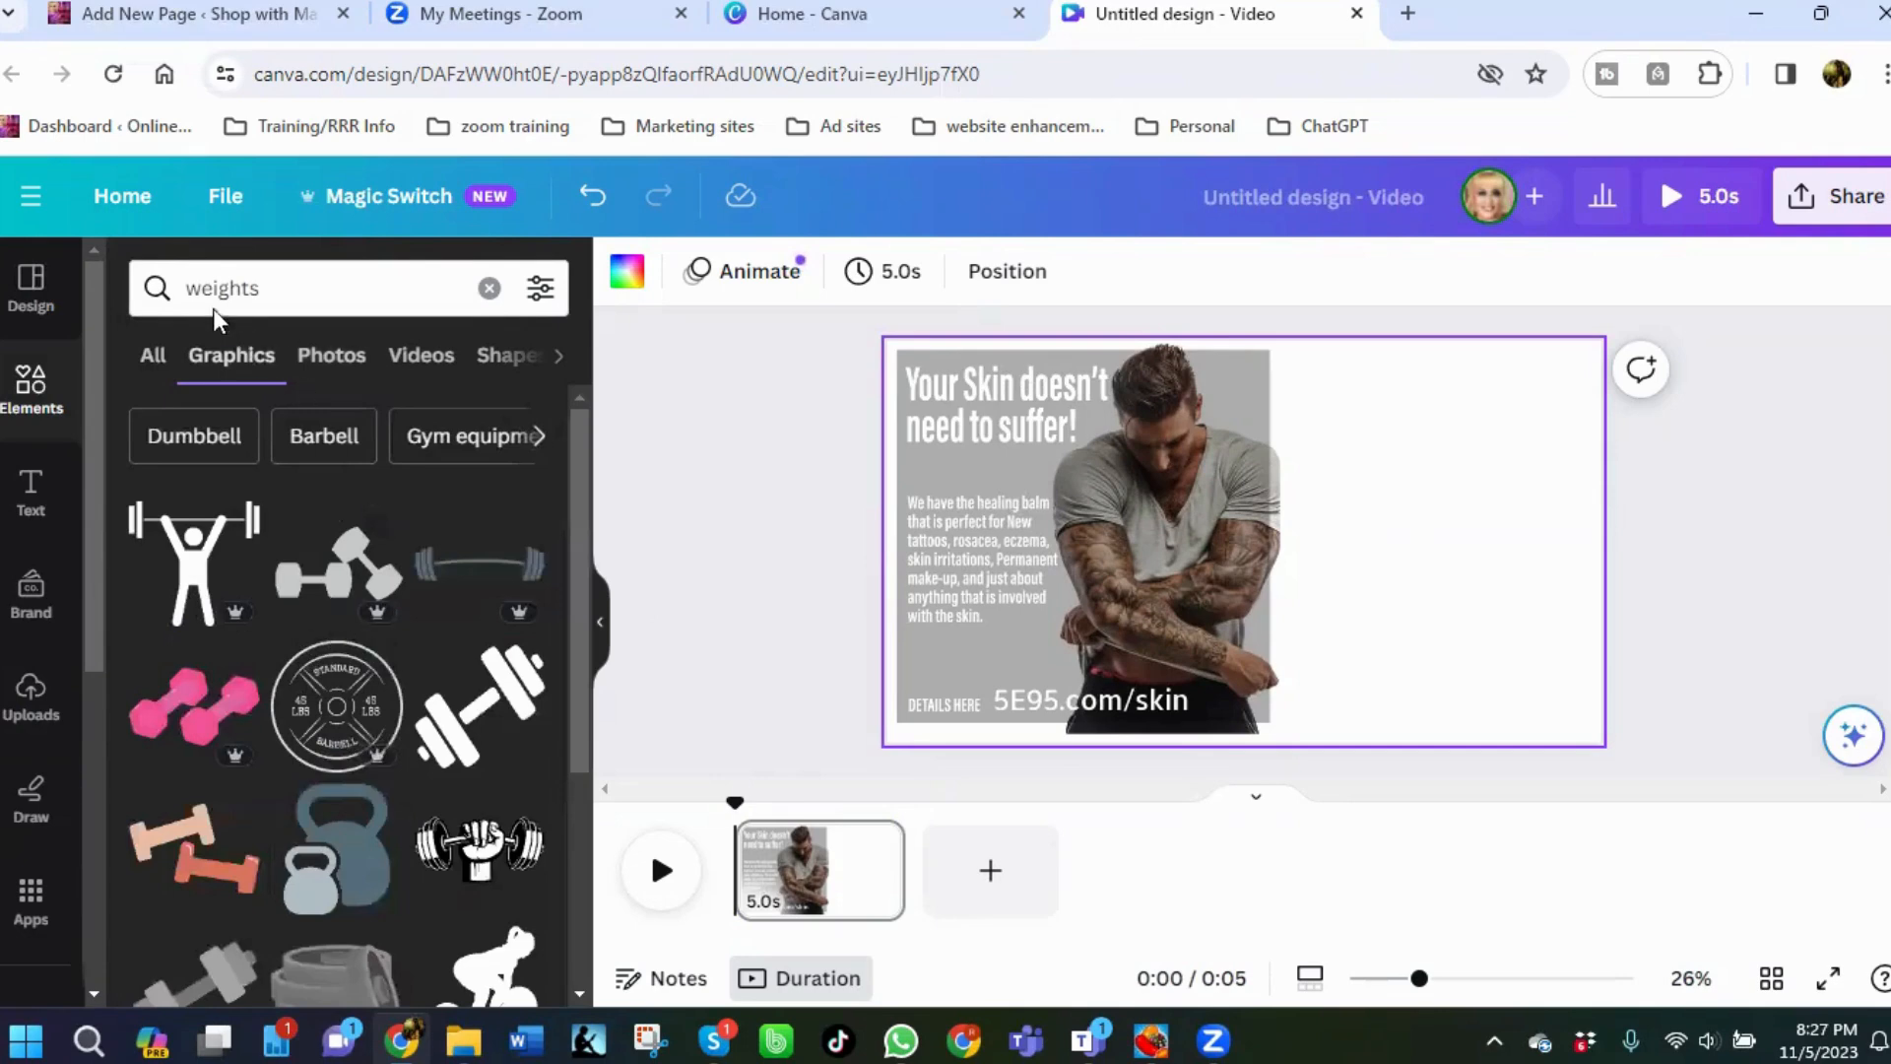
pyautogui.click(190, 290)
pyautogui.write('animated')
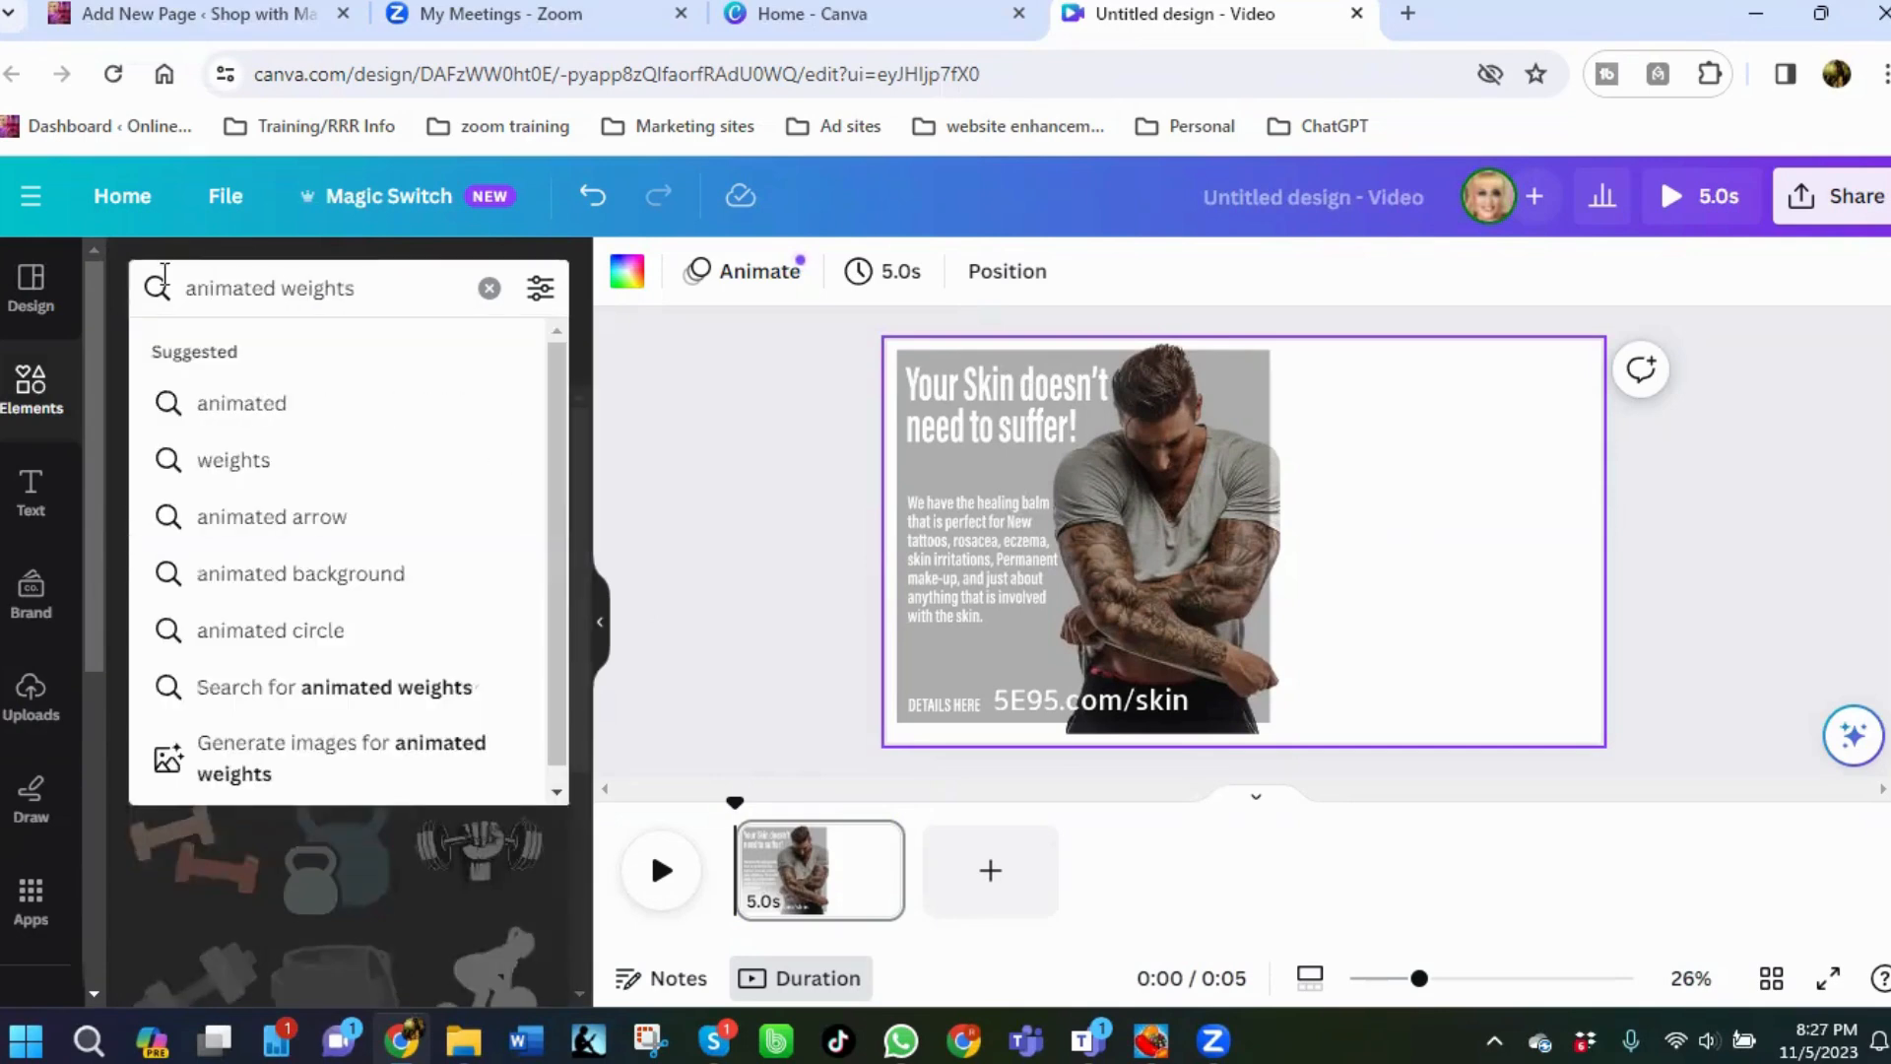
pyautogui.press('Return')
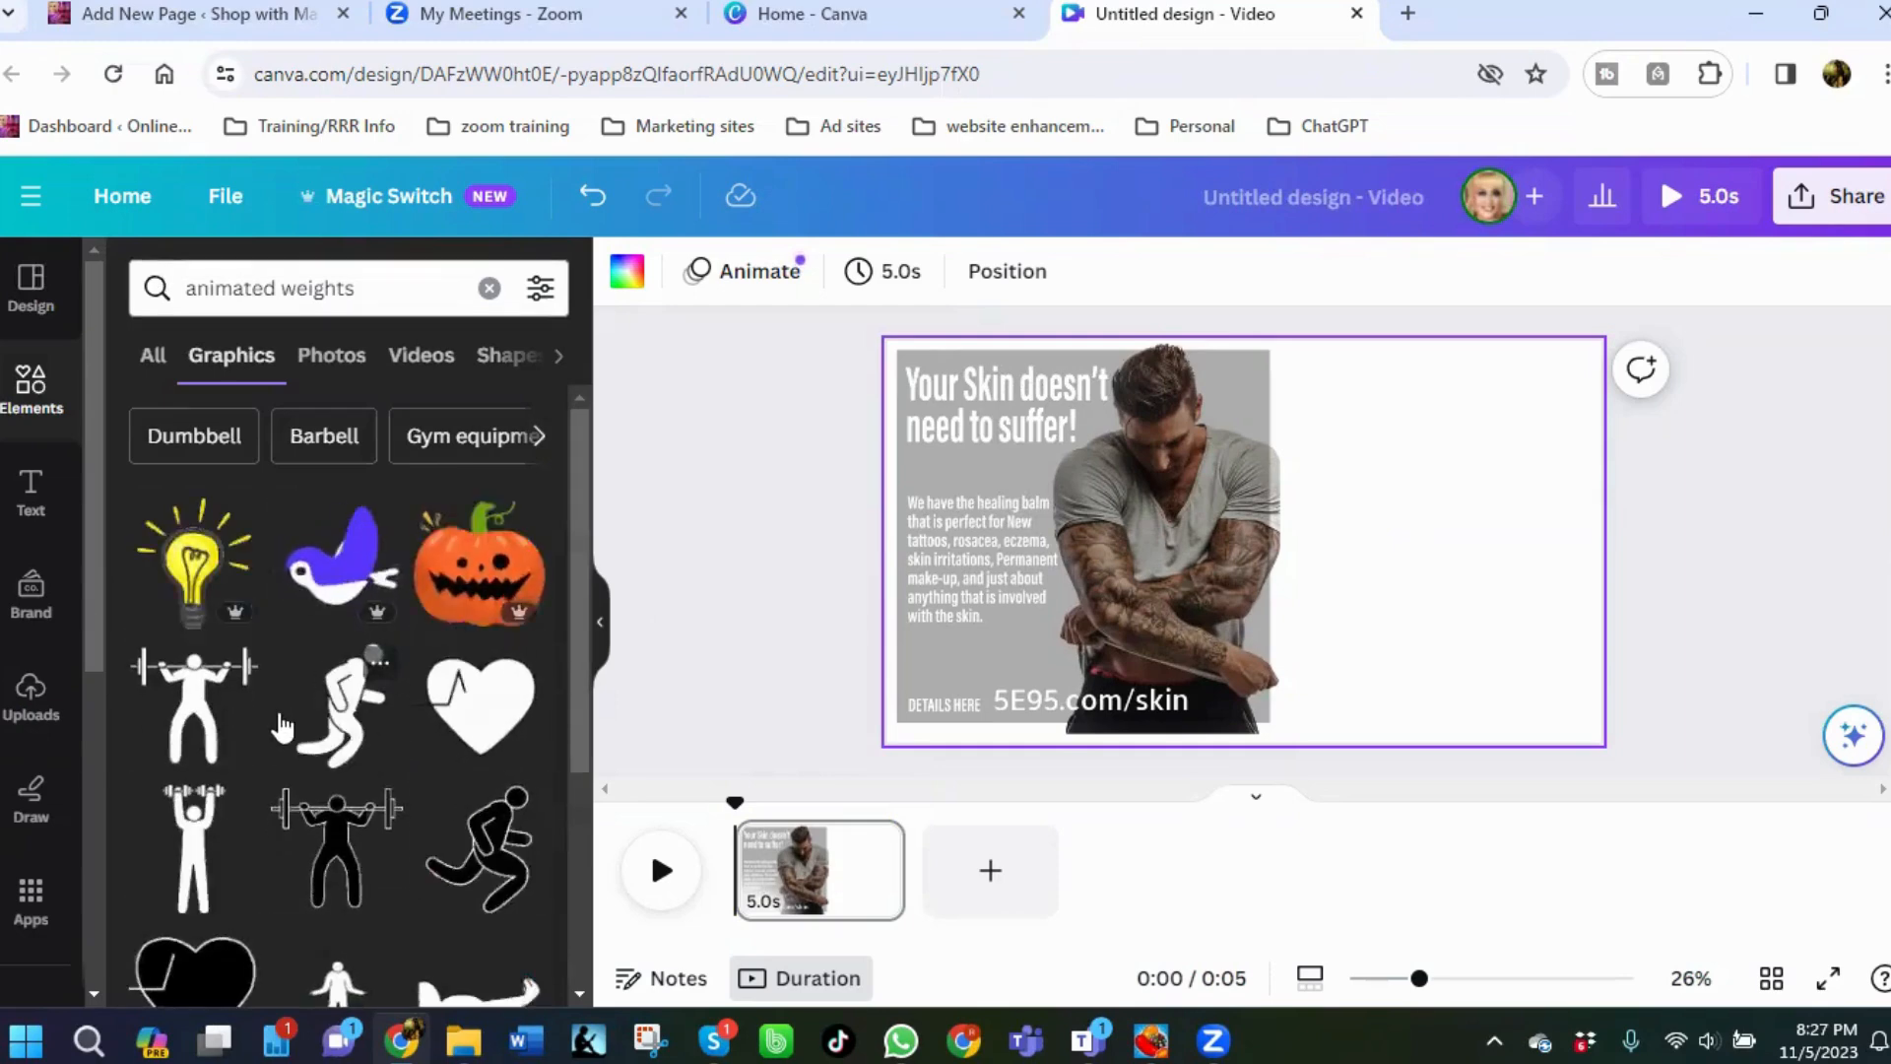
pyautogui.scroll(-2, 283, 726)
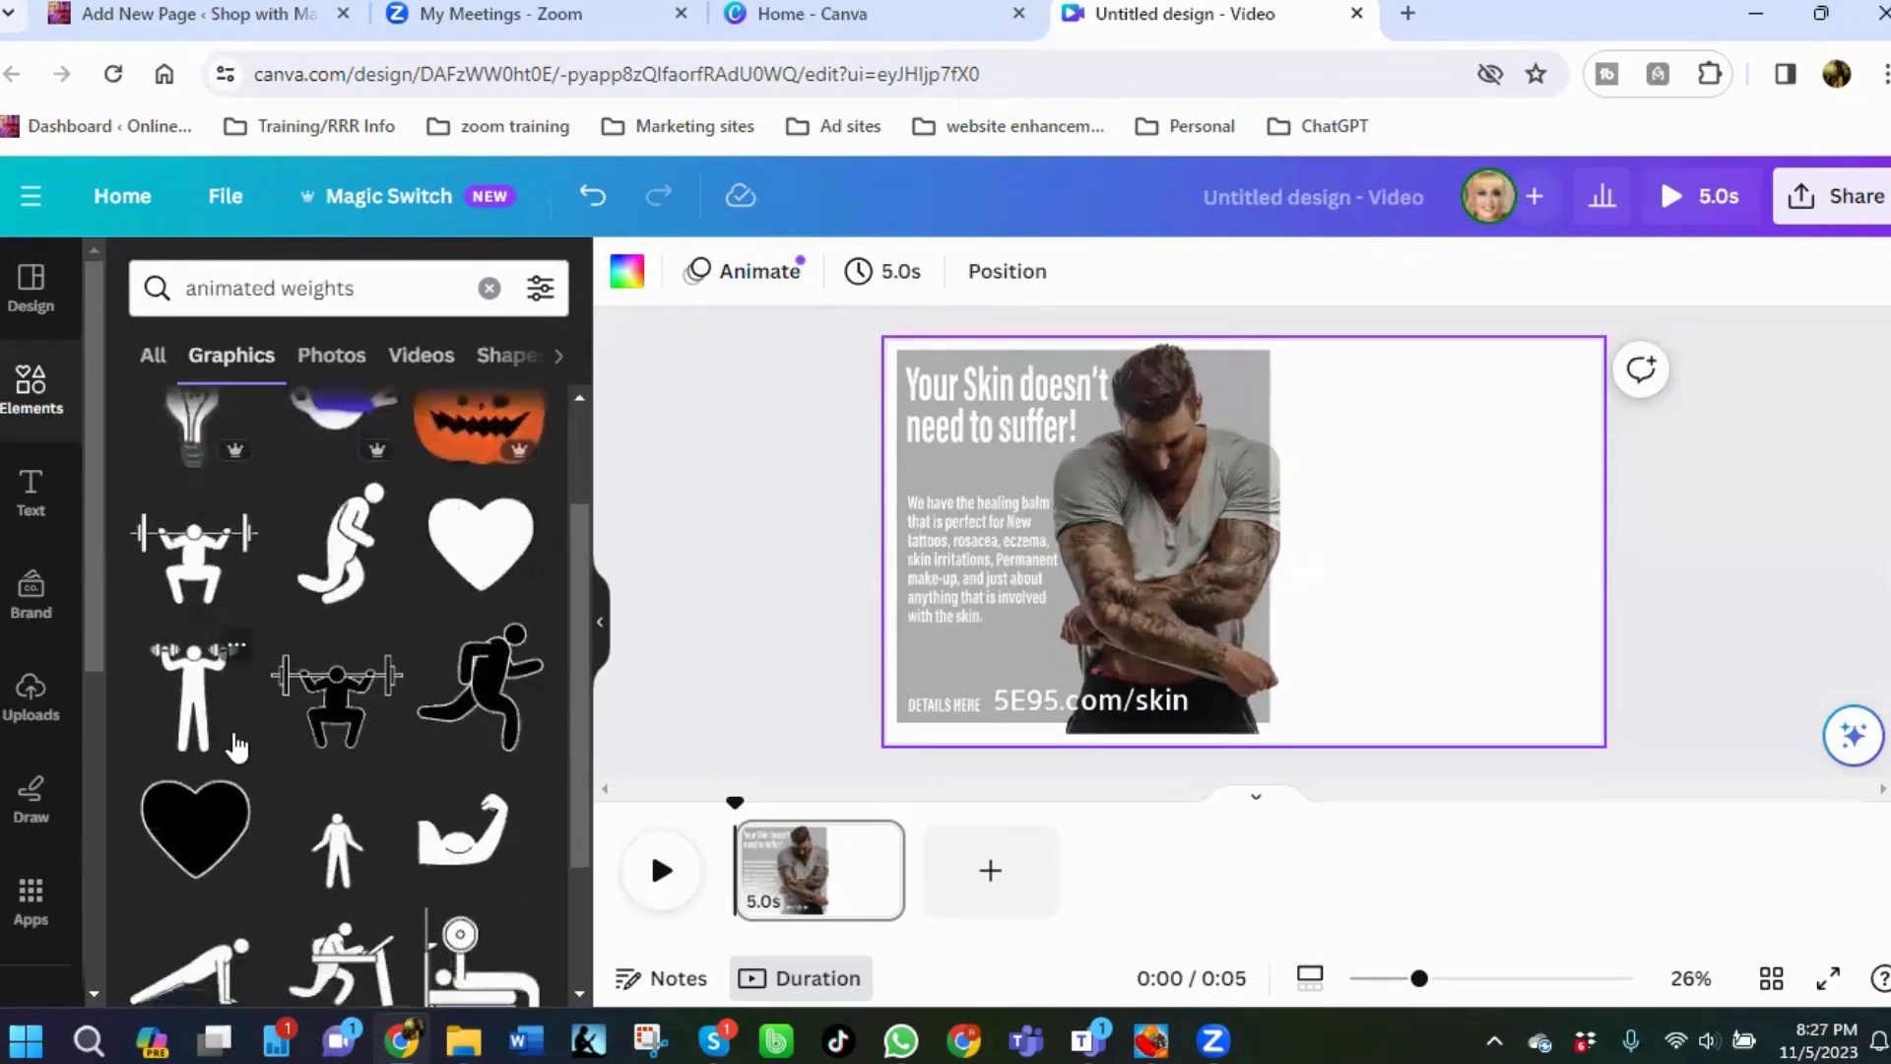
pyautogui.scroll(-5, 237, 747)
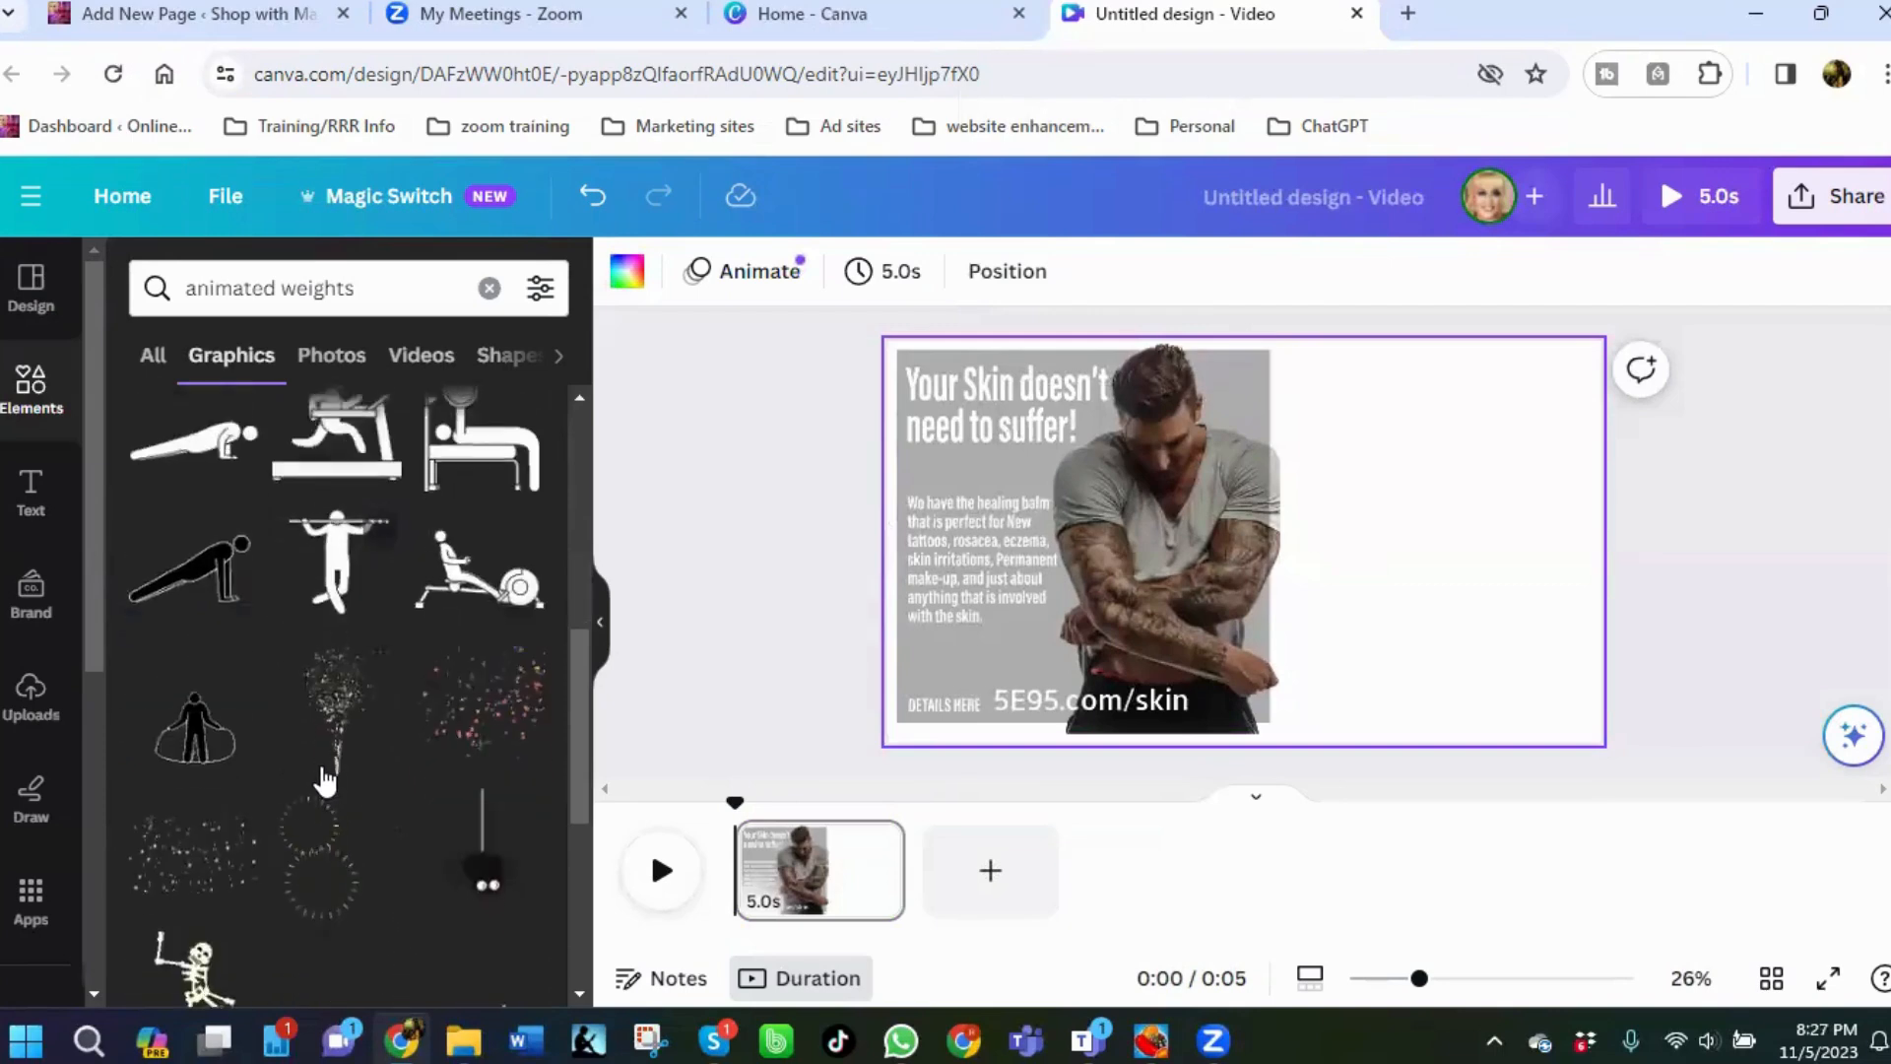
pyautogui.scroll(-4, 270, 751)
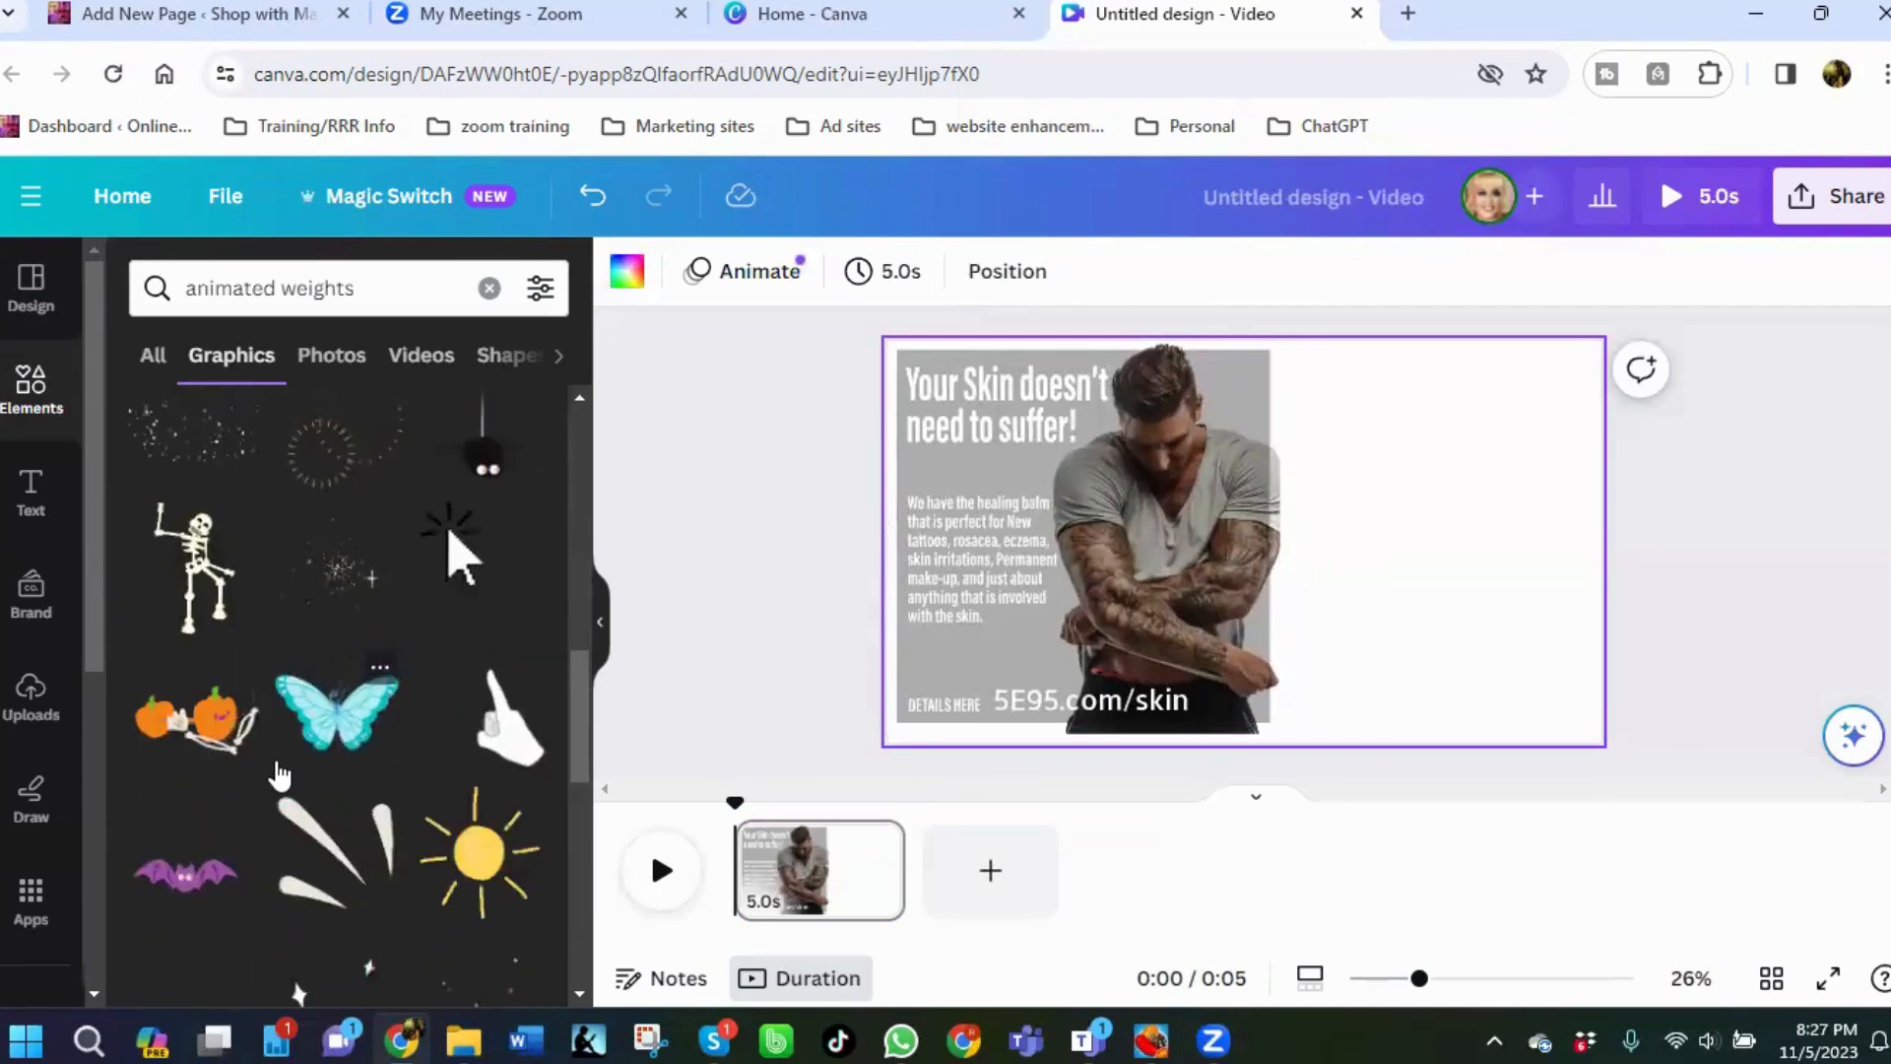
pyautogui.scroll(-2, 280, 775)
pyautogui.scroll(5, 346, 752)
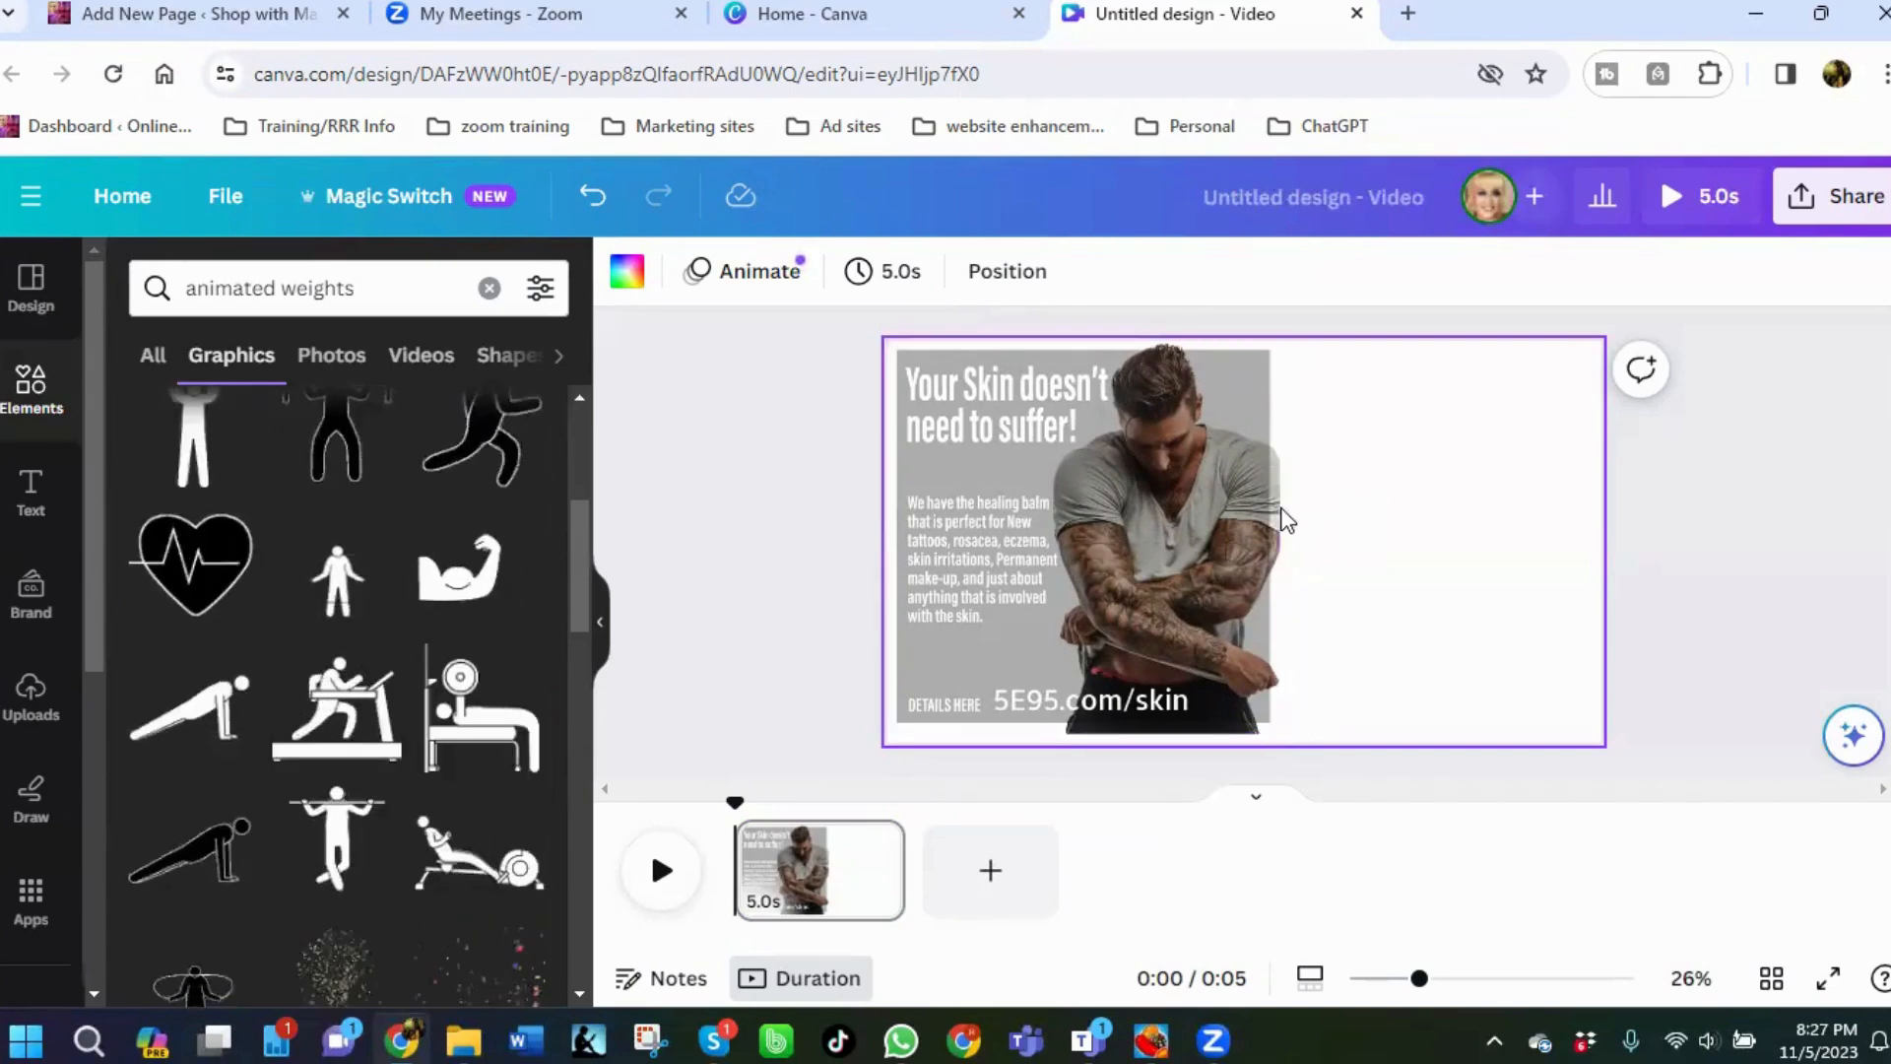
pyautogui.scroll(3, 288, 631)
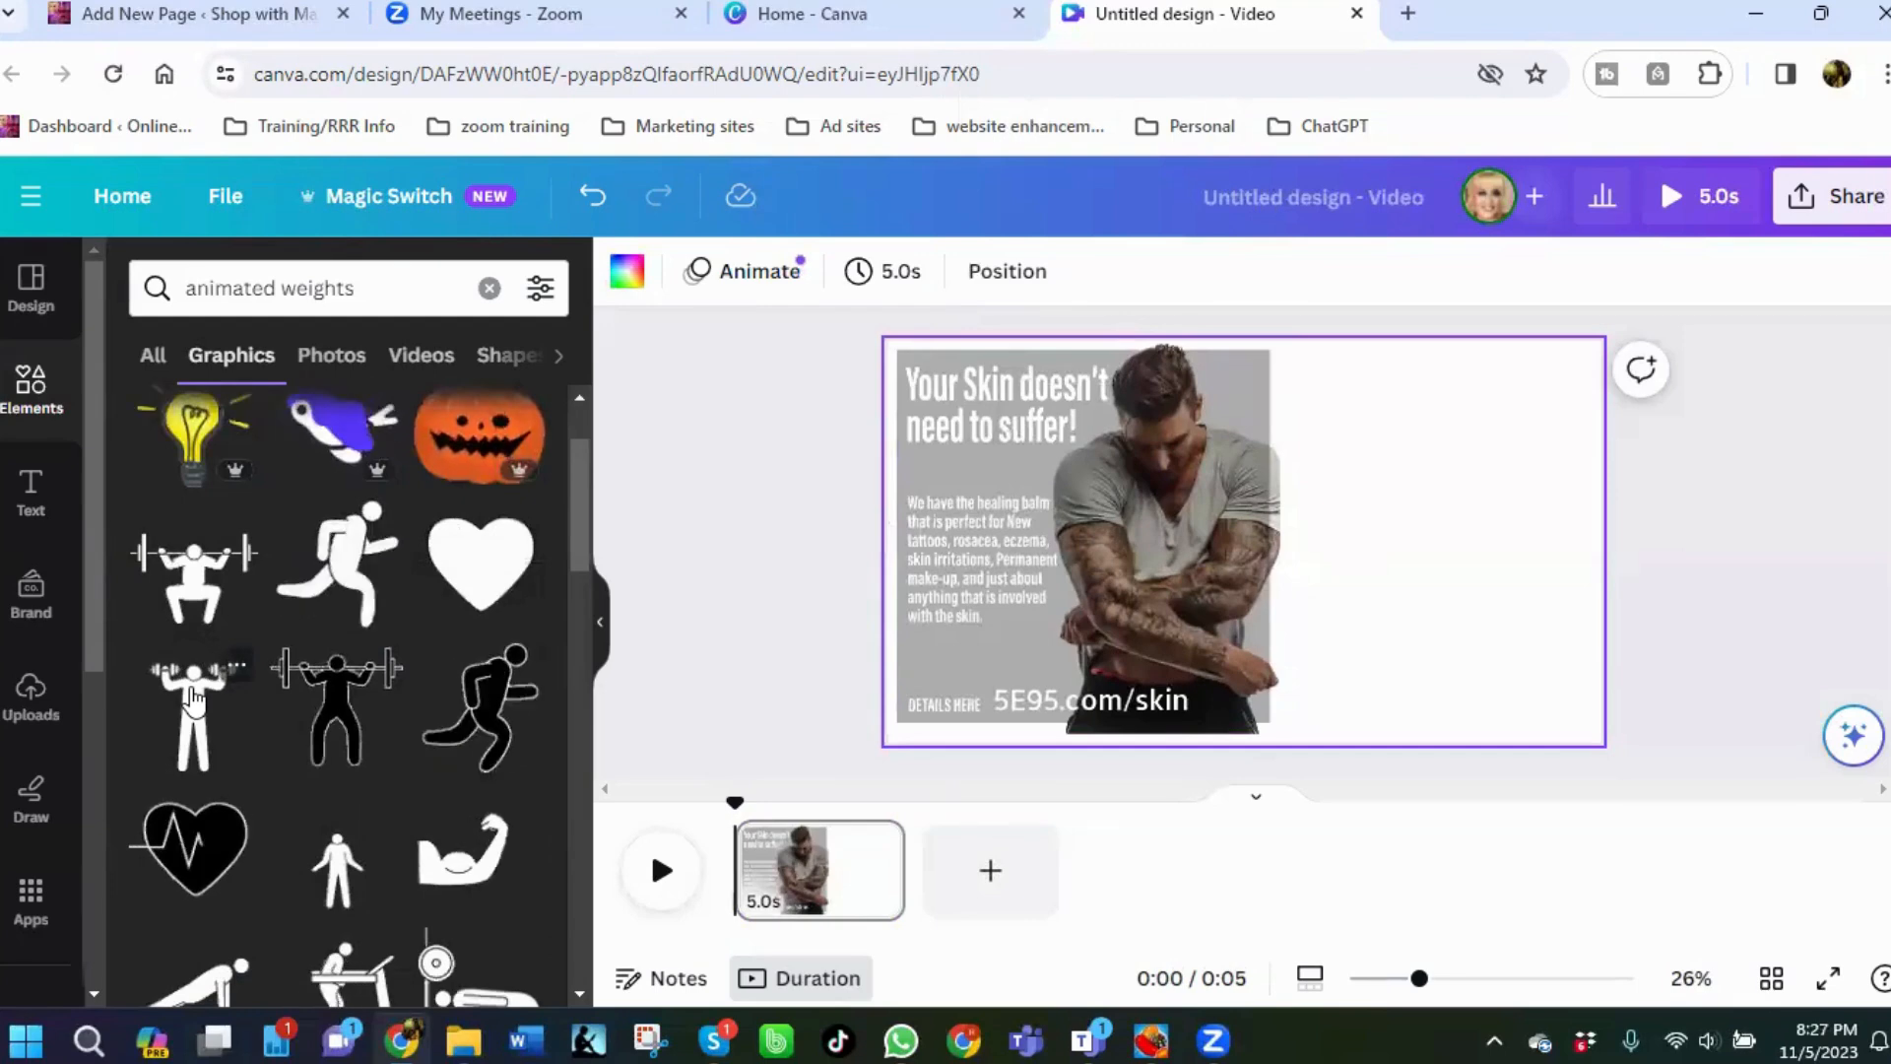
pyautogui.scroll(2, 197, 705)
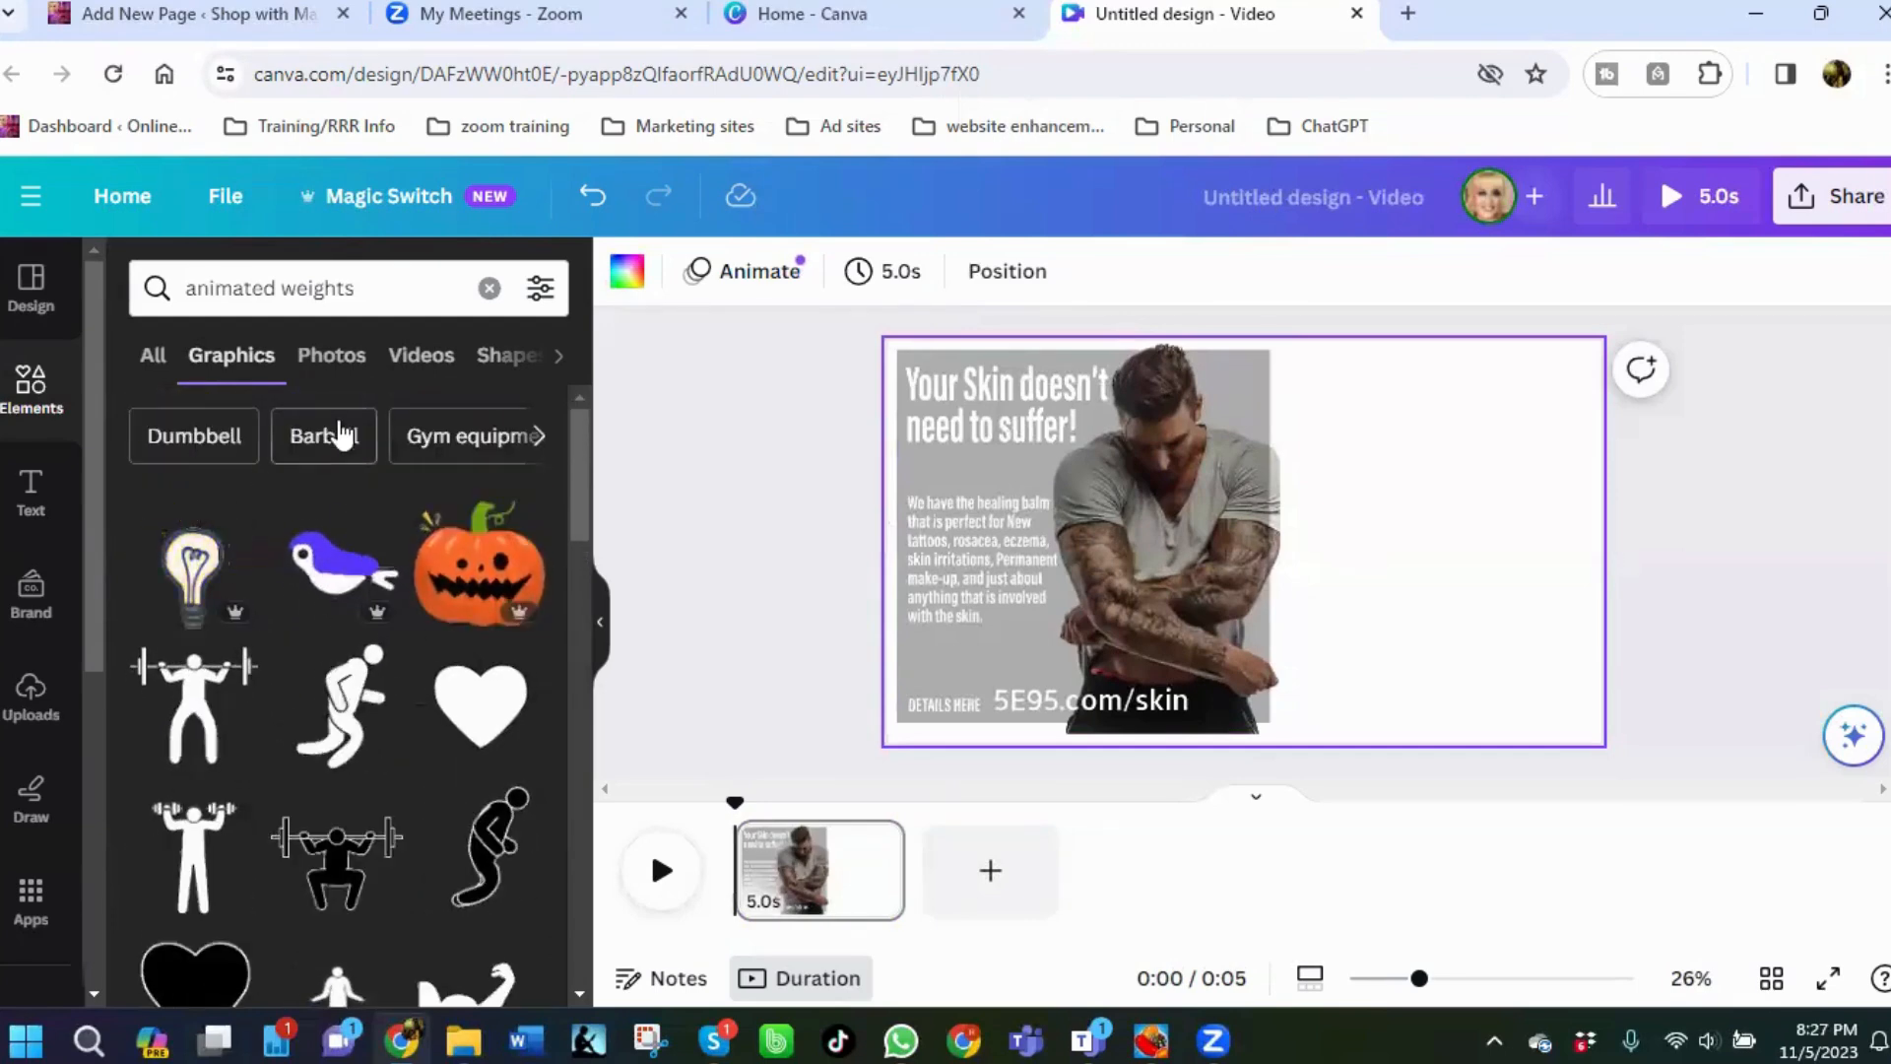
# Search Barbell graphics, add the skull-with-barbell graphic and place it right of the image, slightly smaller.
pyautogui.click(328, 439)
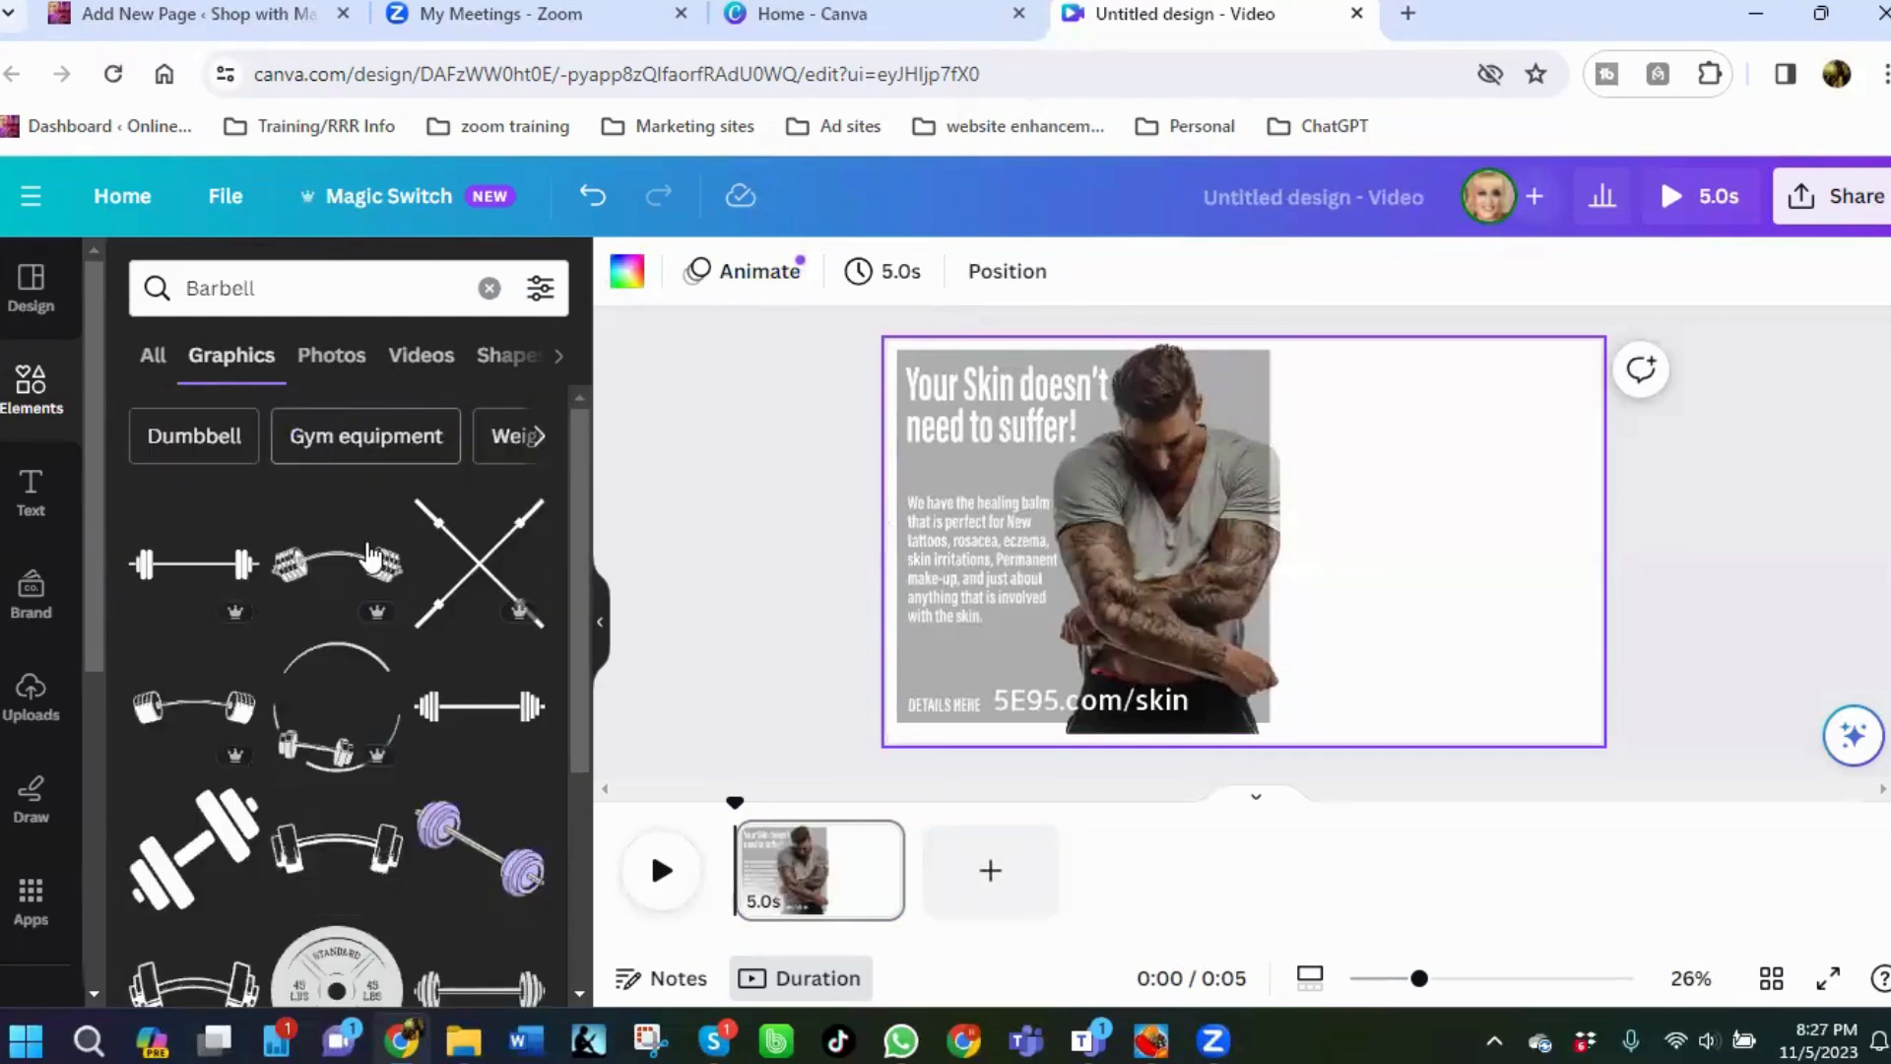
pyautogui.scroll(-1, 372, 596)
pyautogui.scroll(-5, 372, 596)
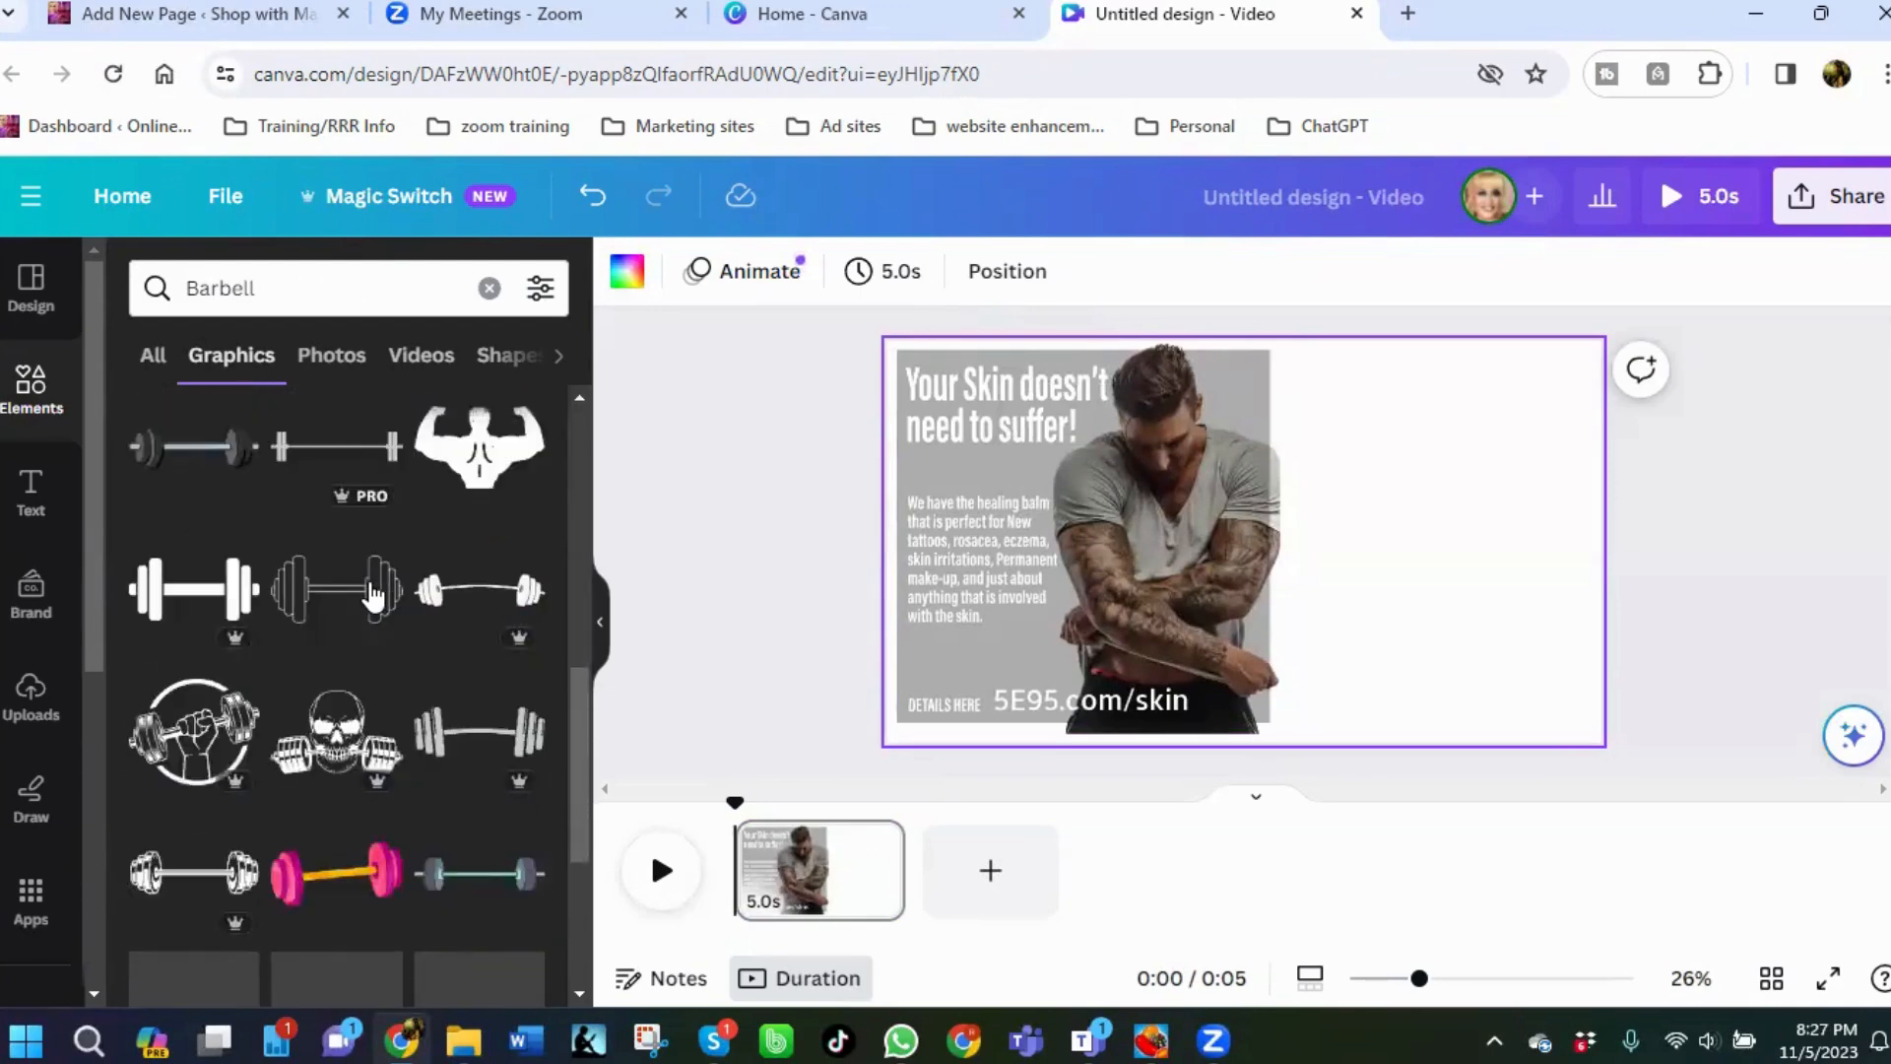
pyautogui.scroll(-5, 372, 596)
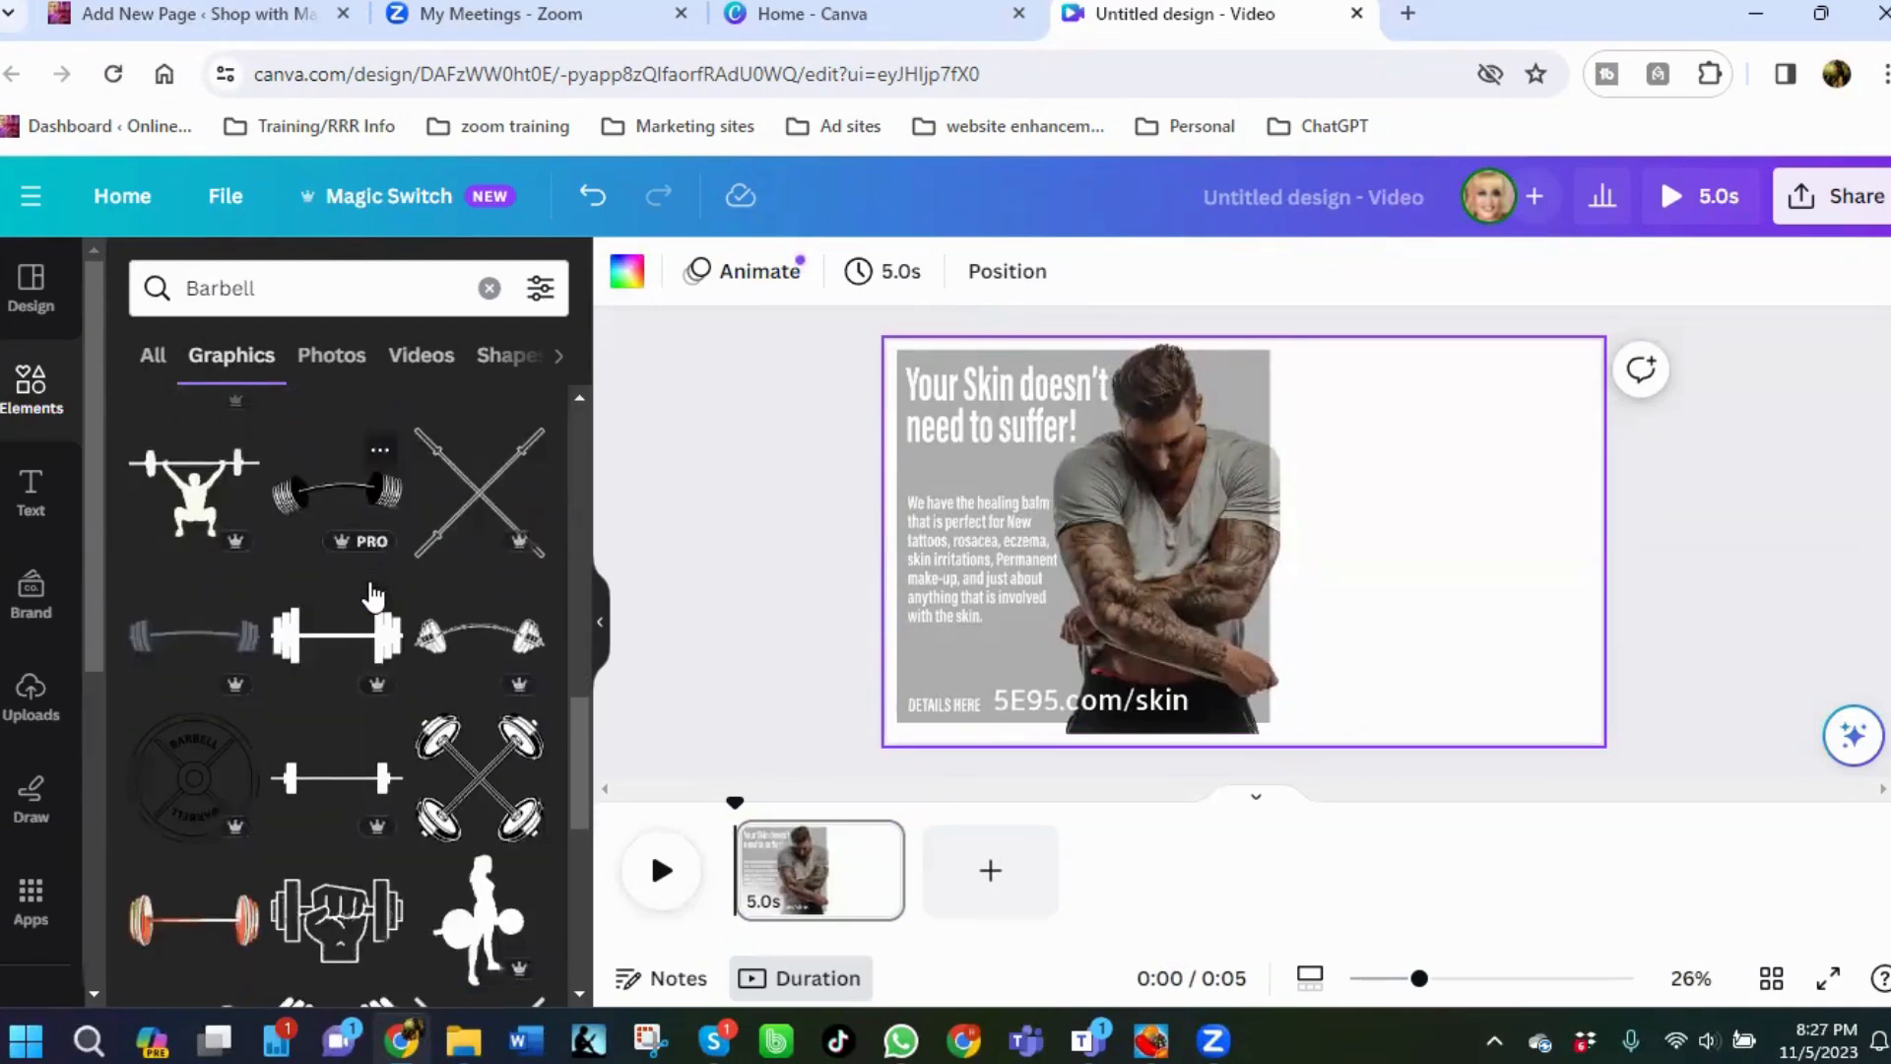
pyautogui.scroll(1, 373, 596)
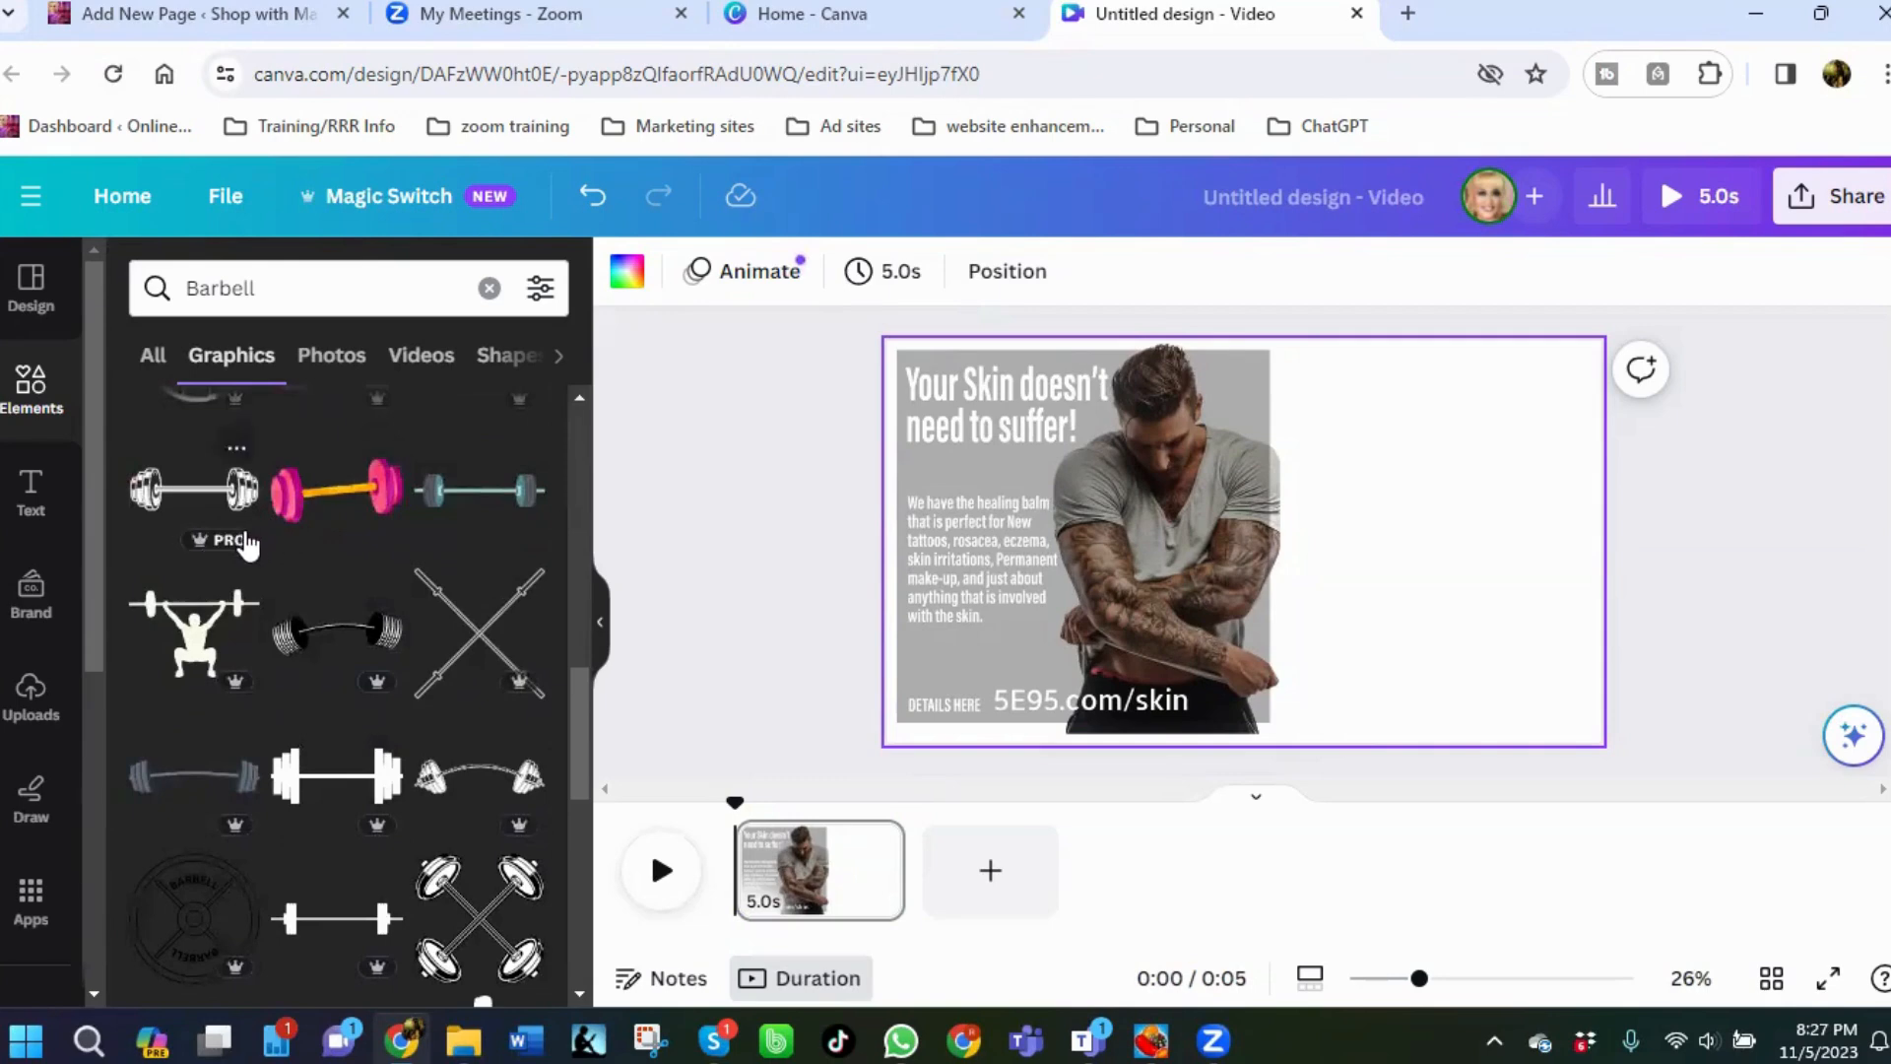
pyautogui.scroll(1, 231, 567)
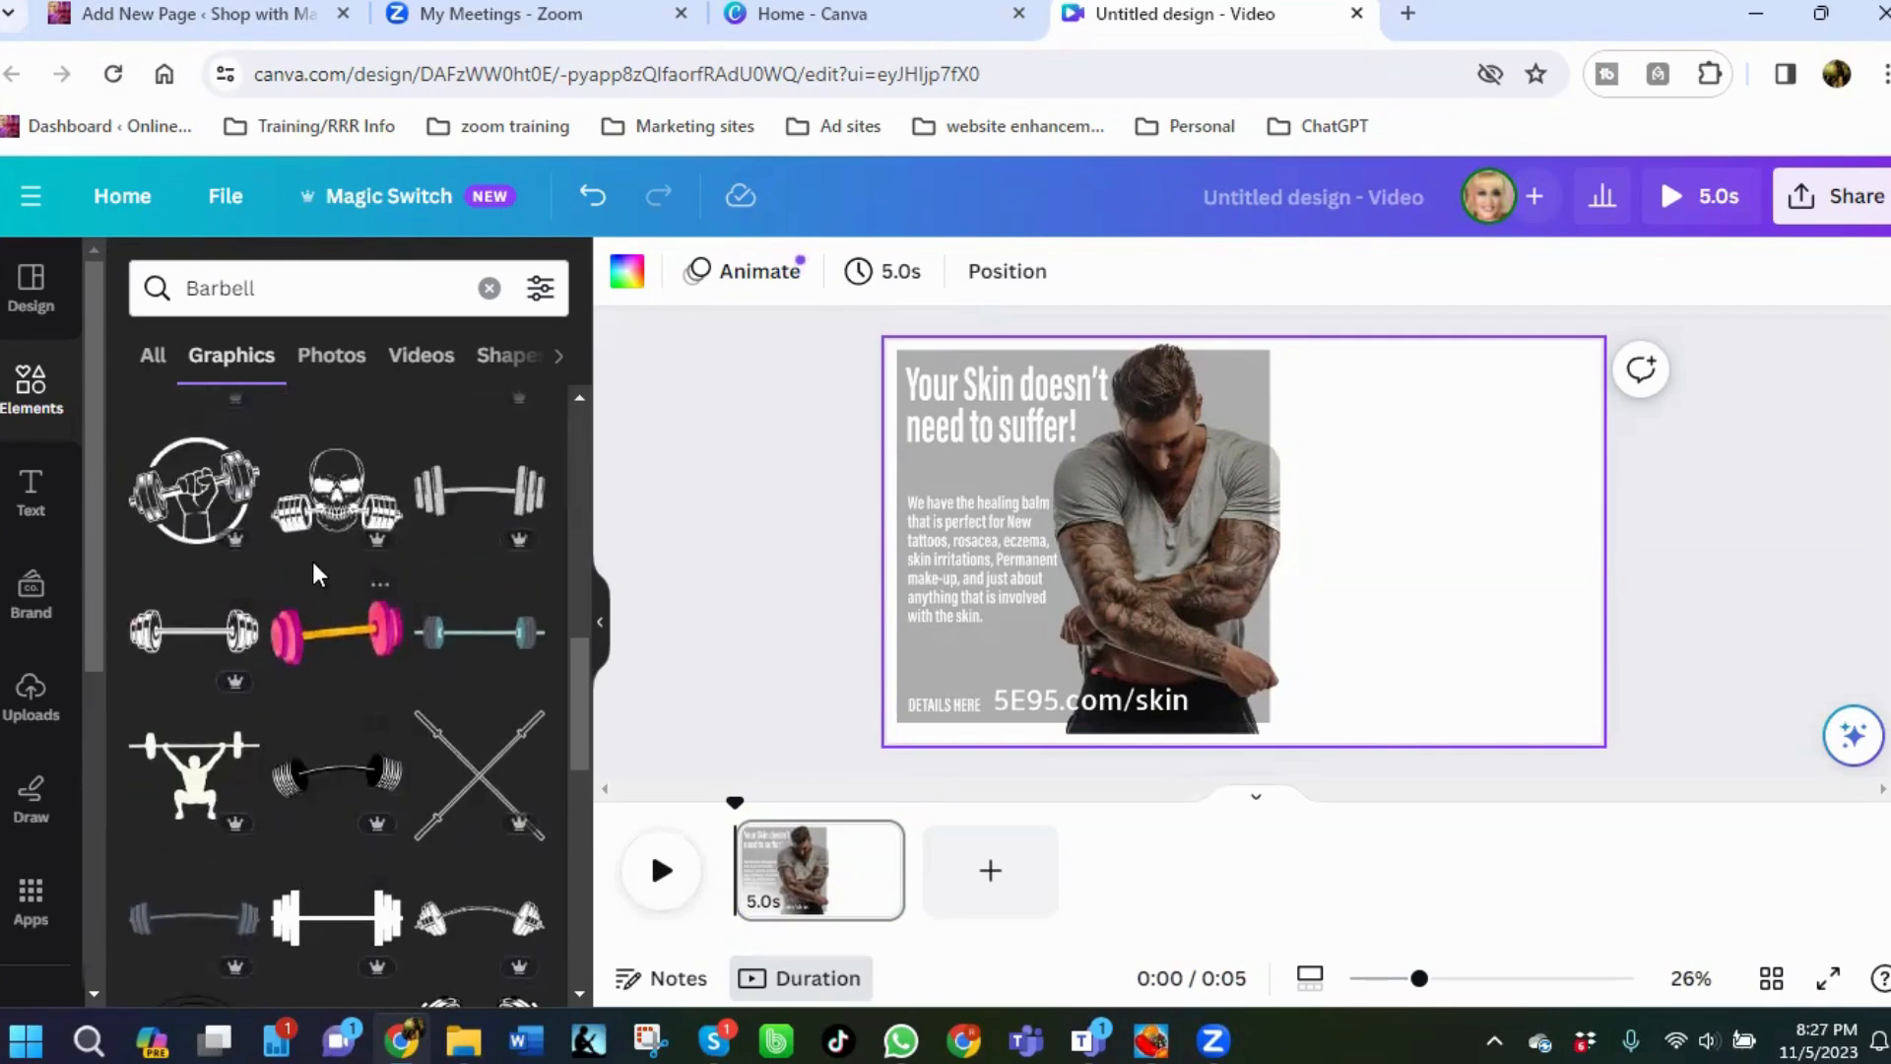
pyautogui.click(336, 490)
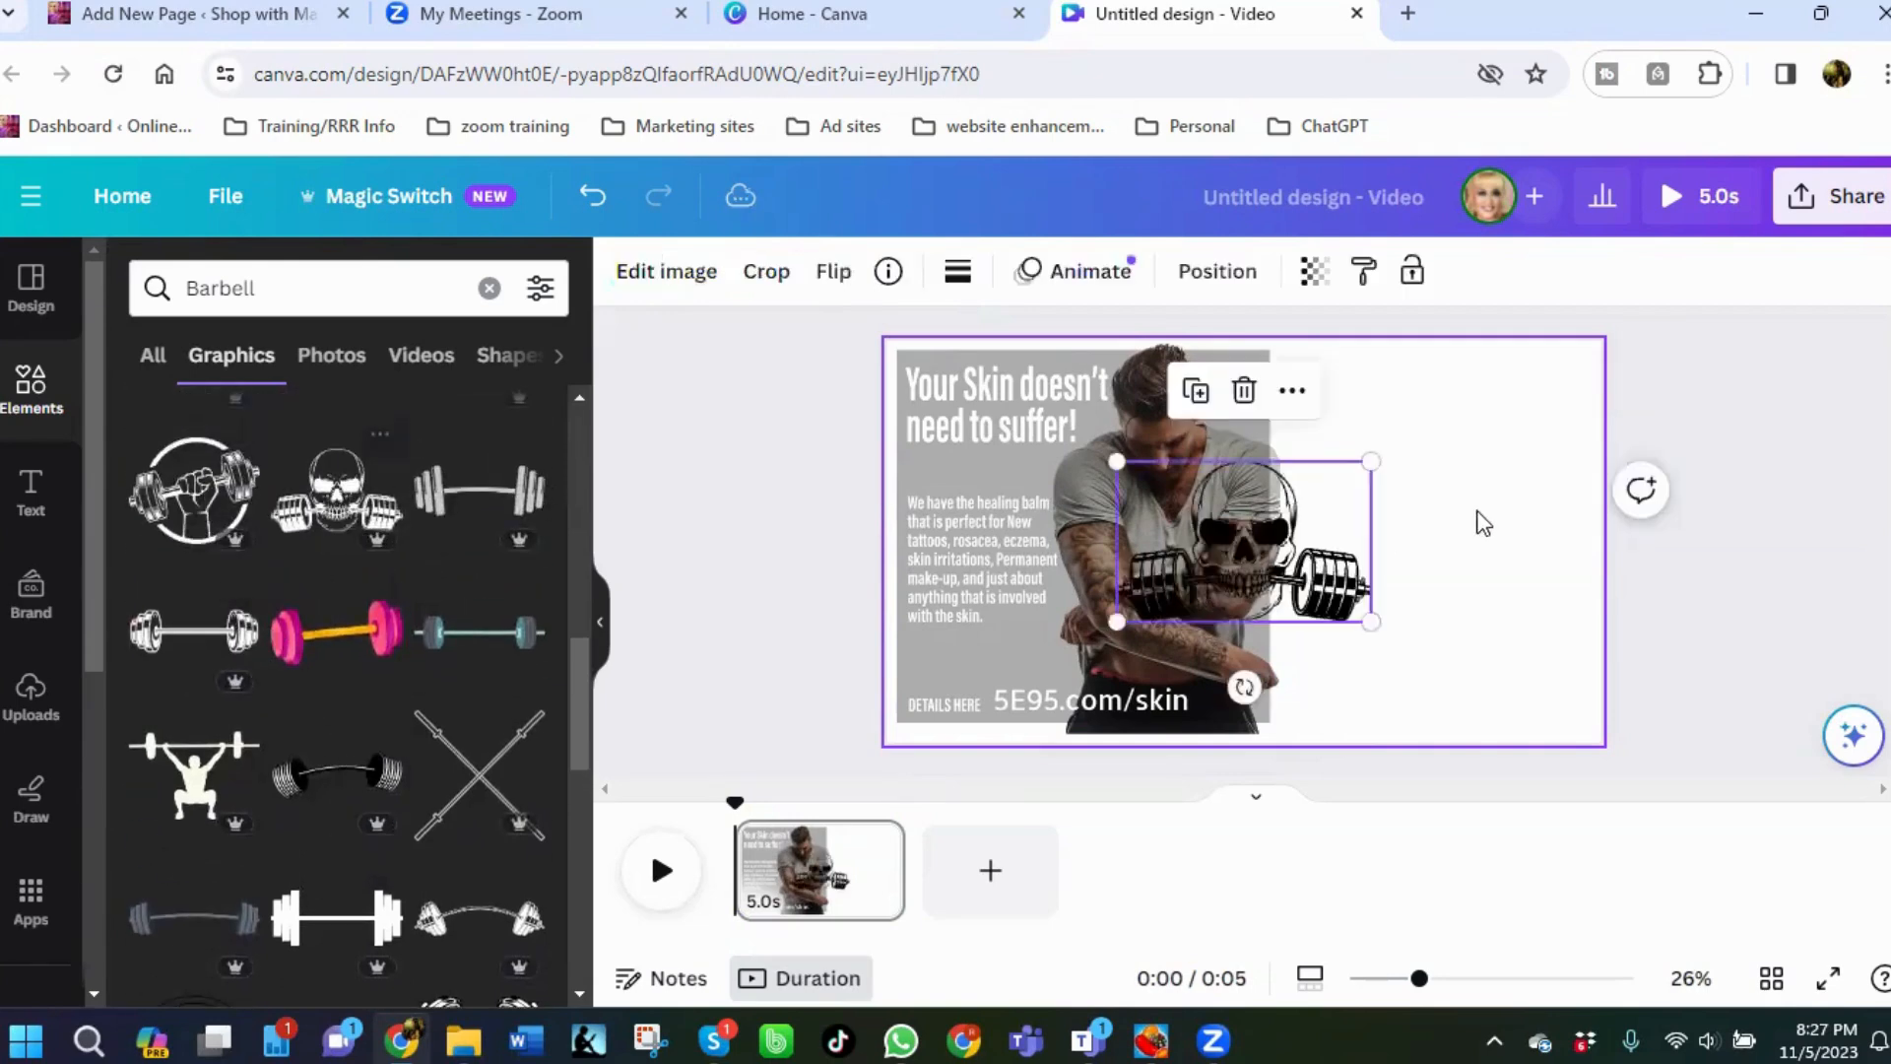
pyautogui.moveTo(1280, 542); pyautogui.dragTo(1451, 540)
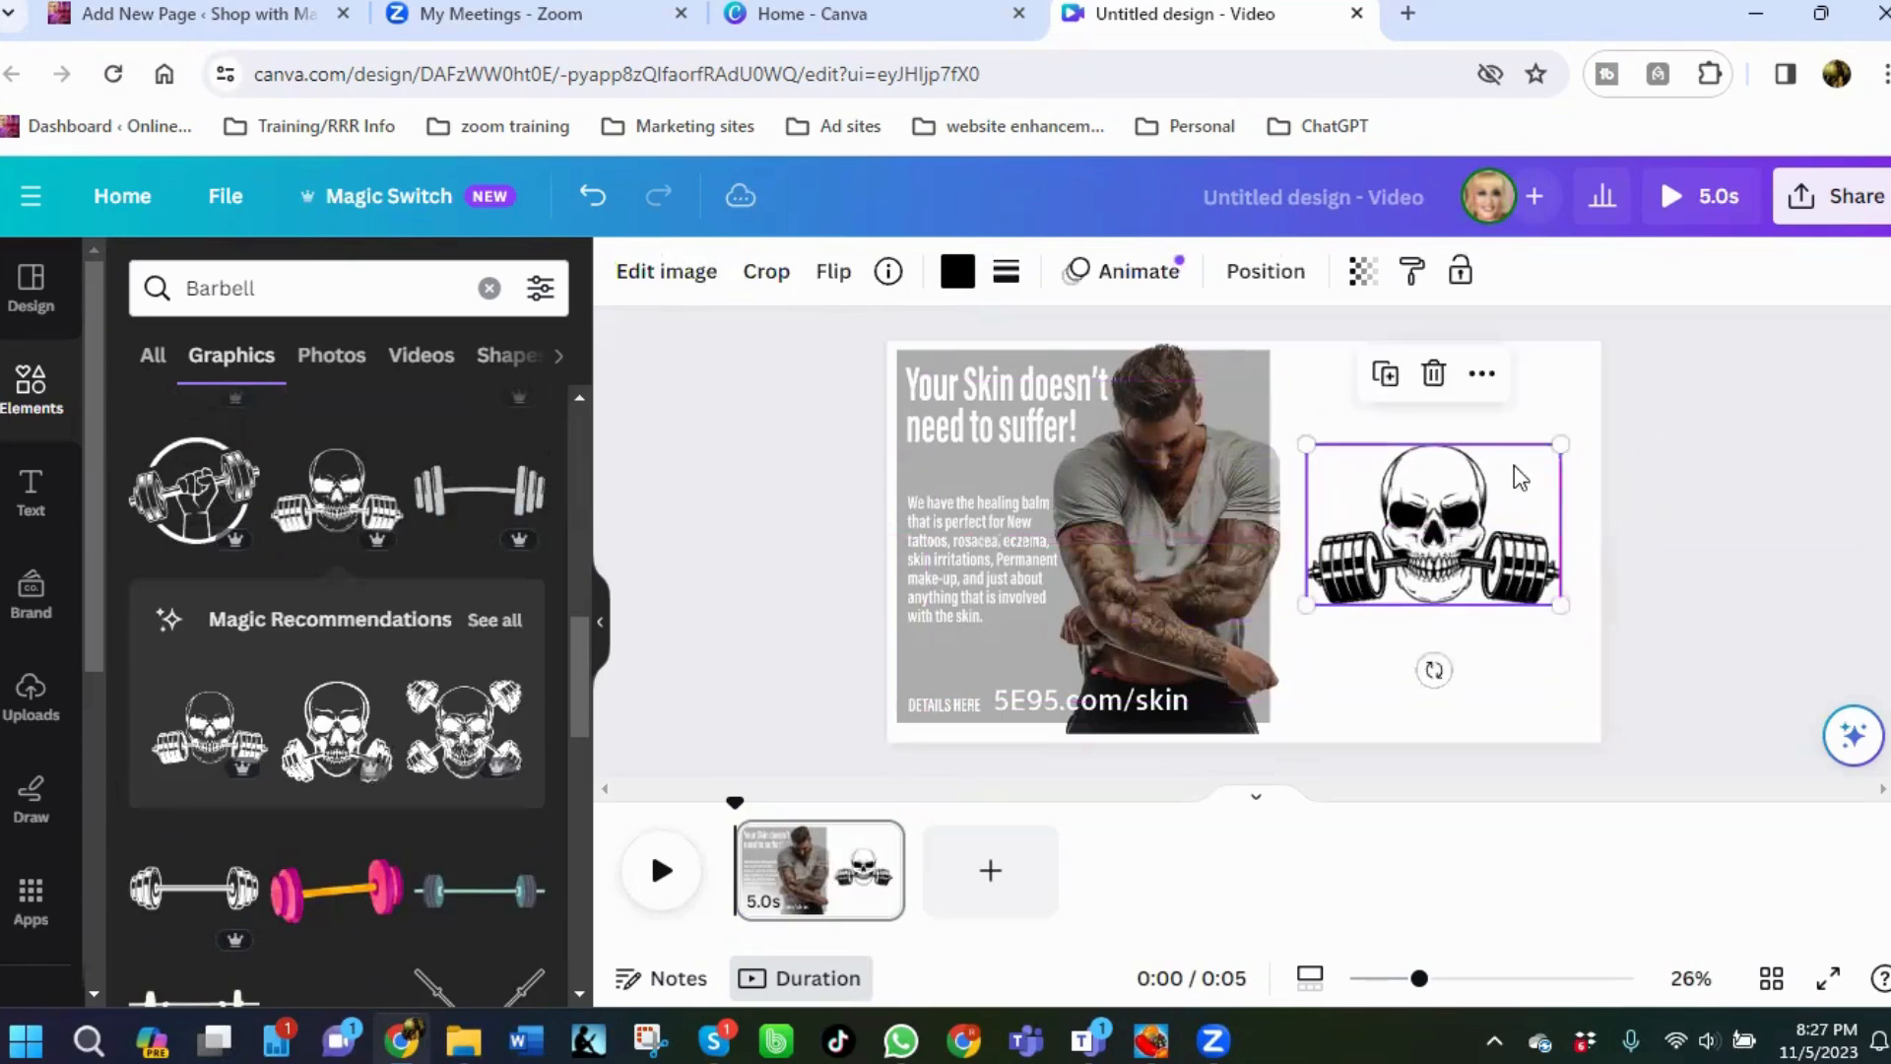
pyautogui.moveTo(1562, 441); pyautogui.dragTo(1540, 459)
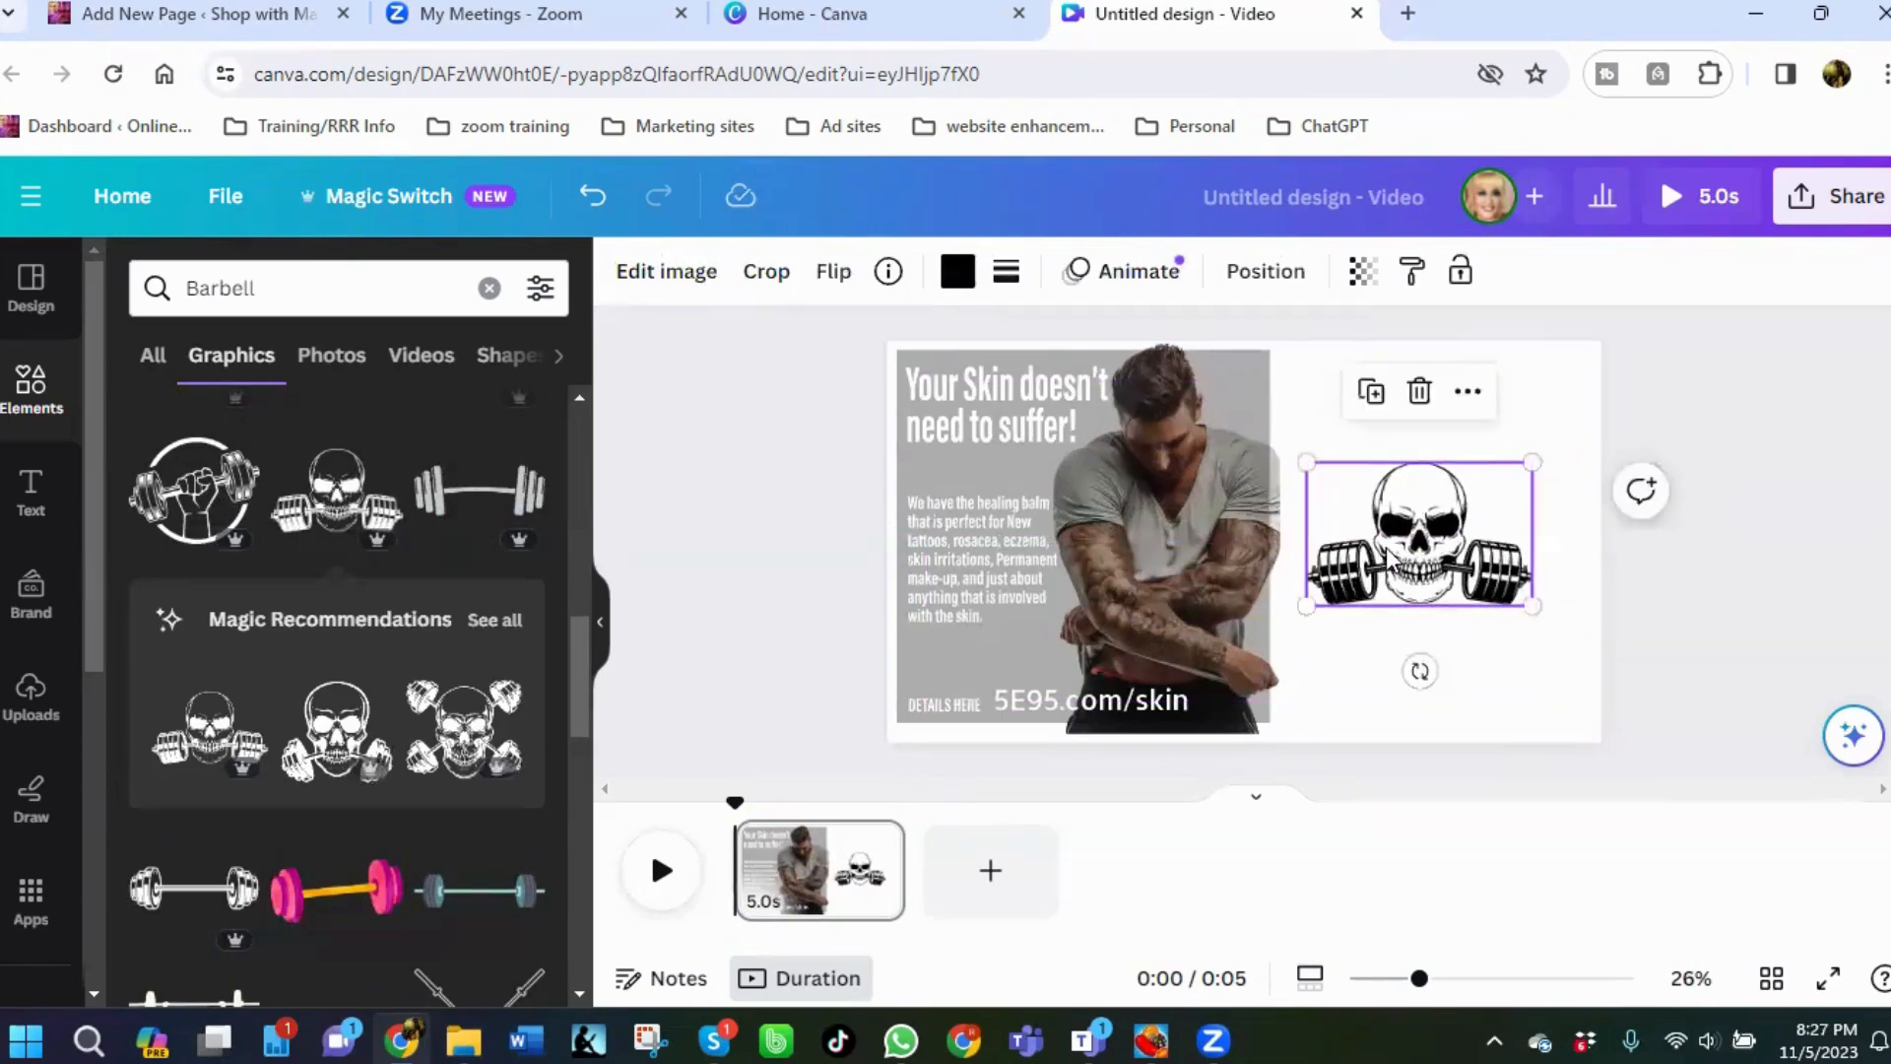
# Move the skull-with-barbell graphic slightly higher on the canvas.
pyautogui.moveTo(1392, 552); pyautogui.dragTo(1404, 476)
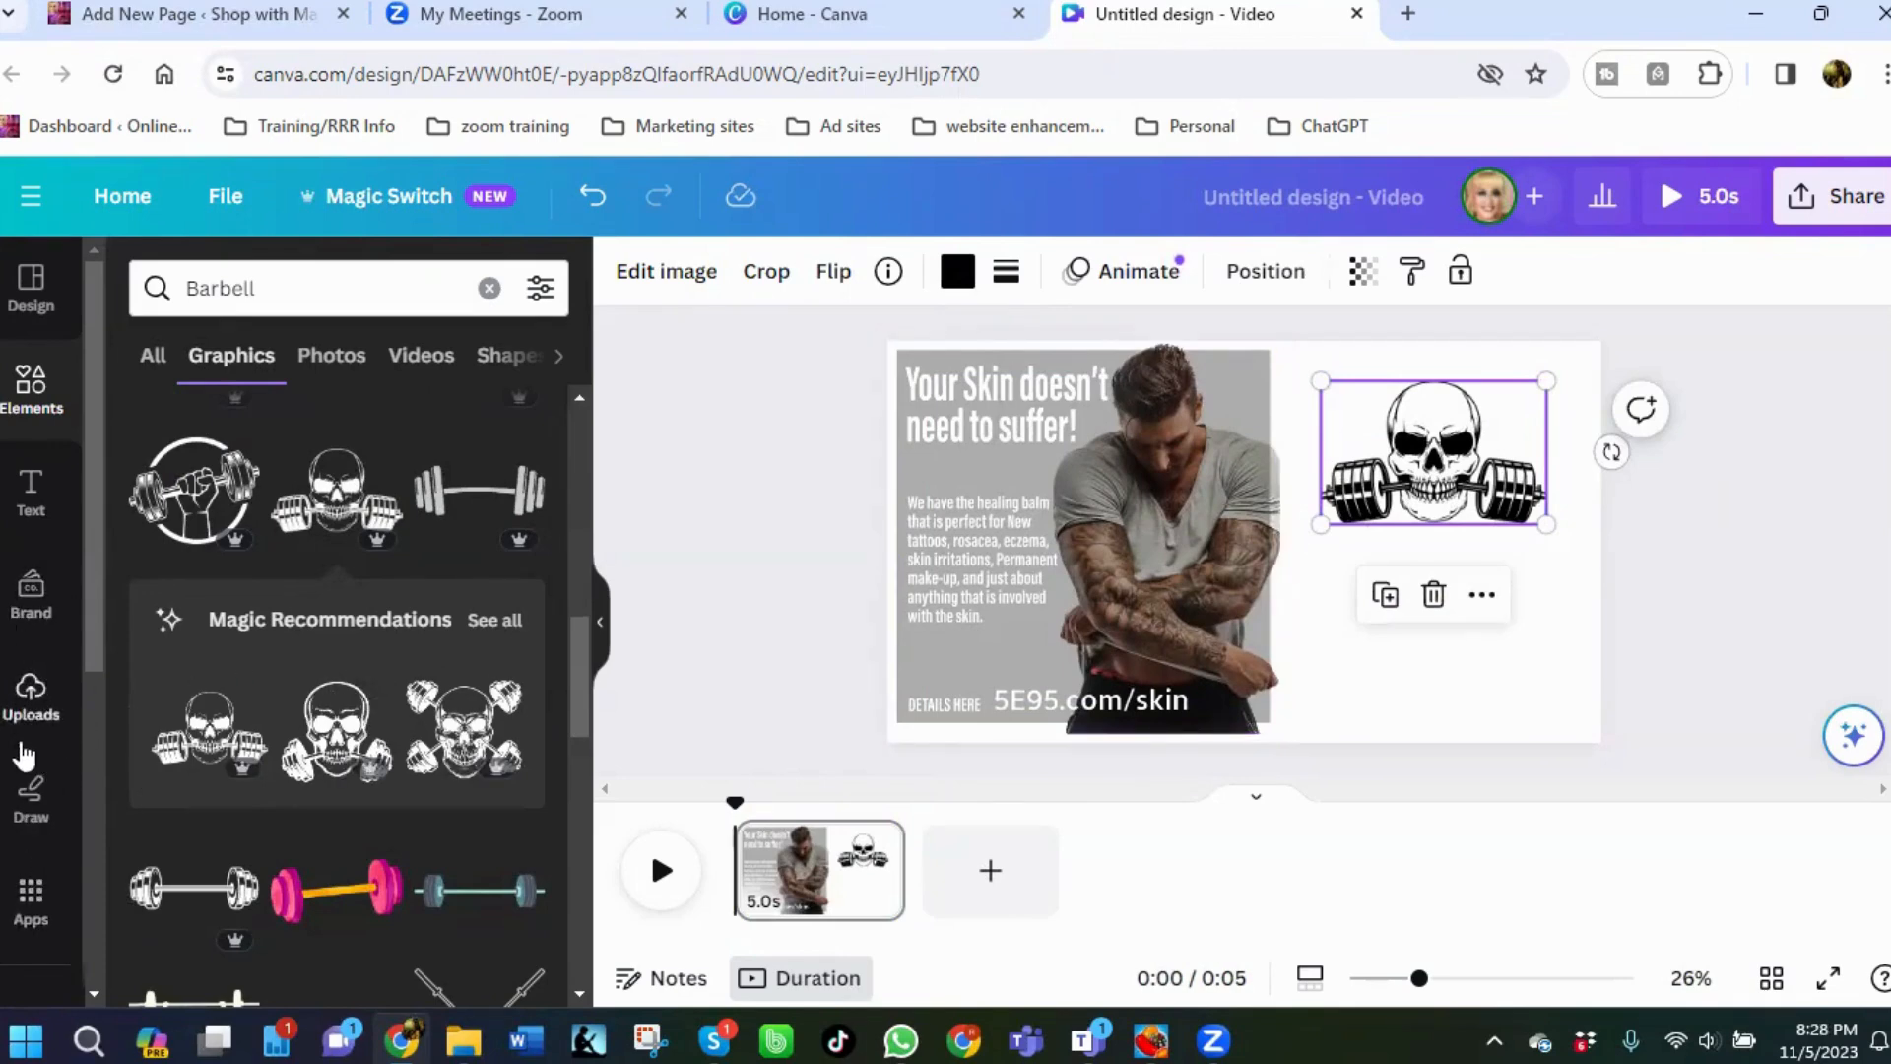
# Try solid blue and then turquoise colours as the page background.
pyautogui.scroll(-2, 27, 778)
pyautogui.scroll(-4, 39, 837)
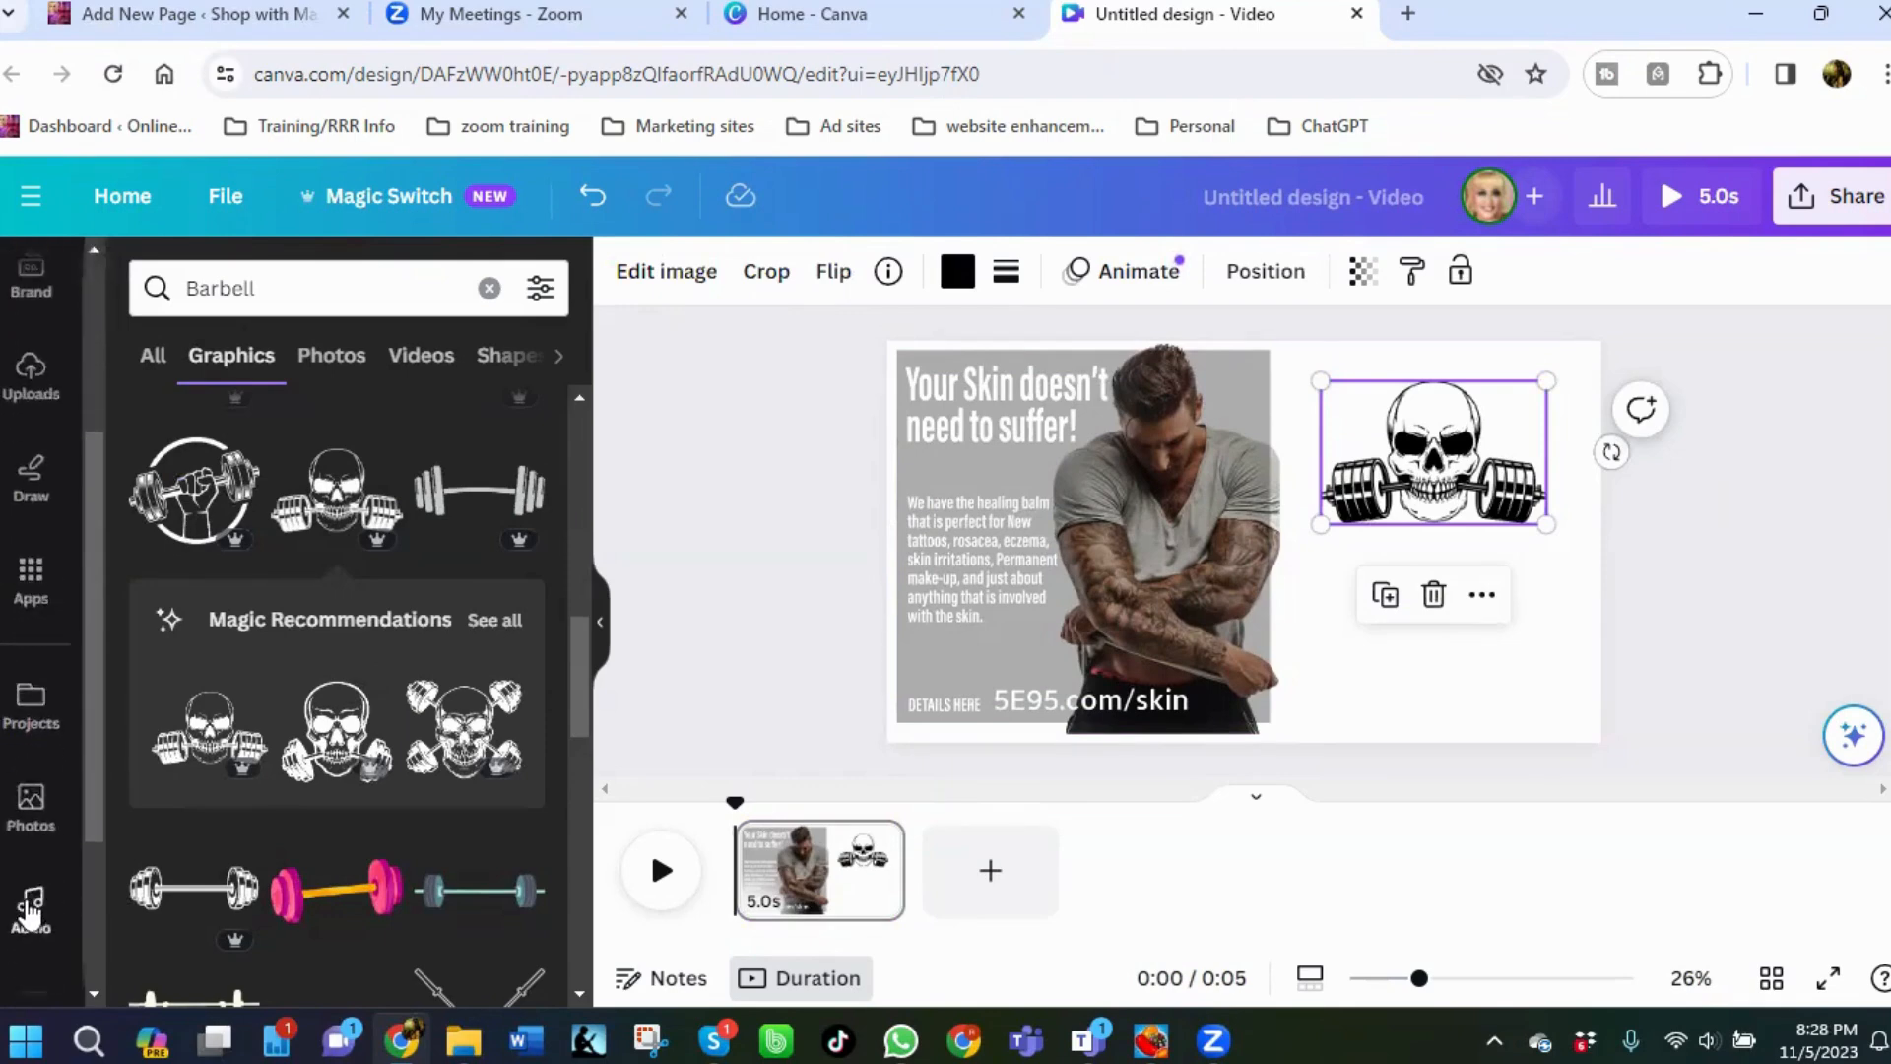
pyautogui.scroll(6, 25, 778)
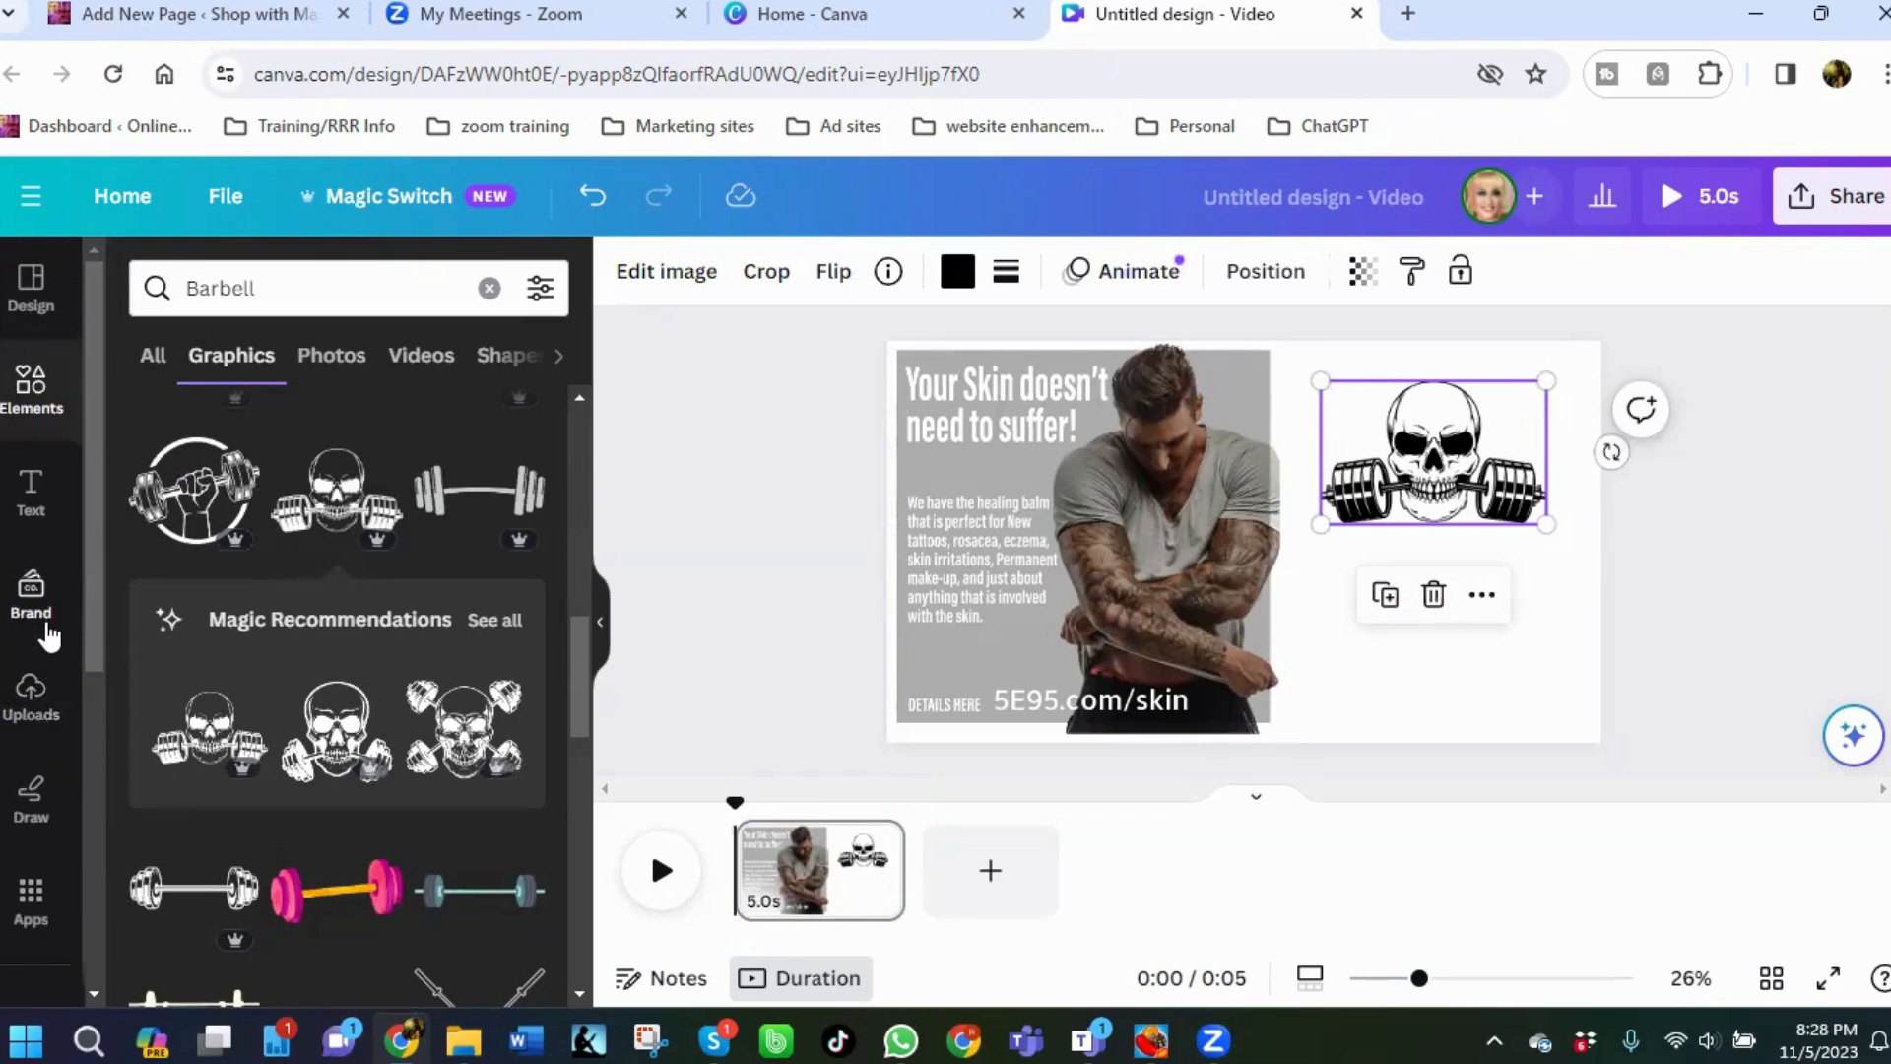
pyautogui.scroll(-8, 49, 649)
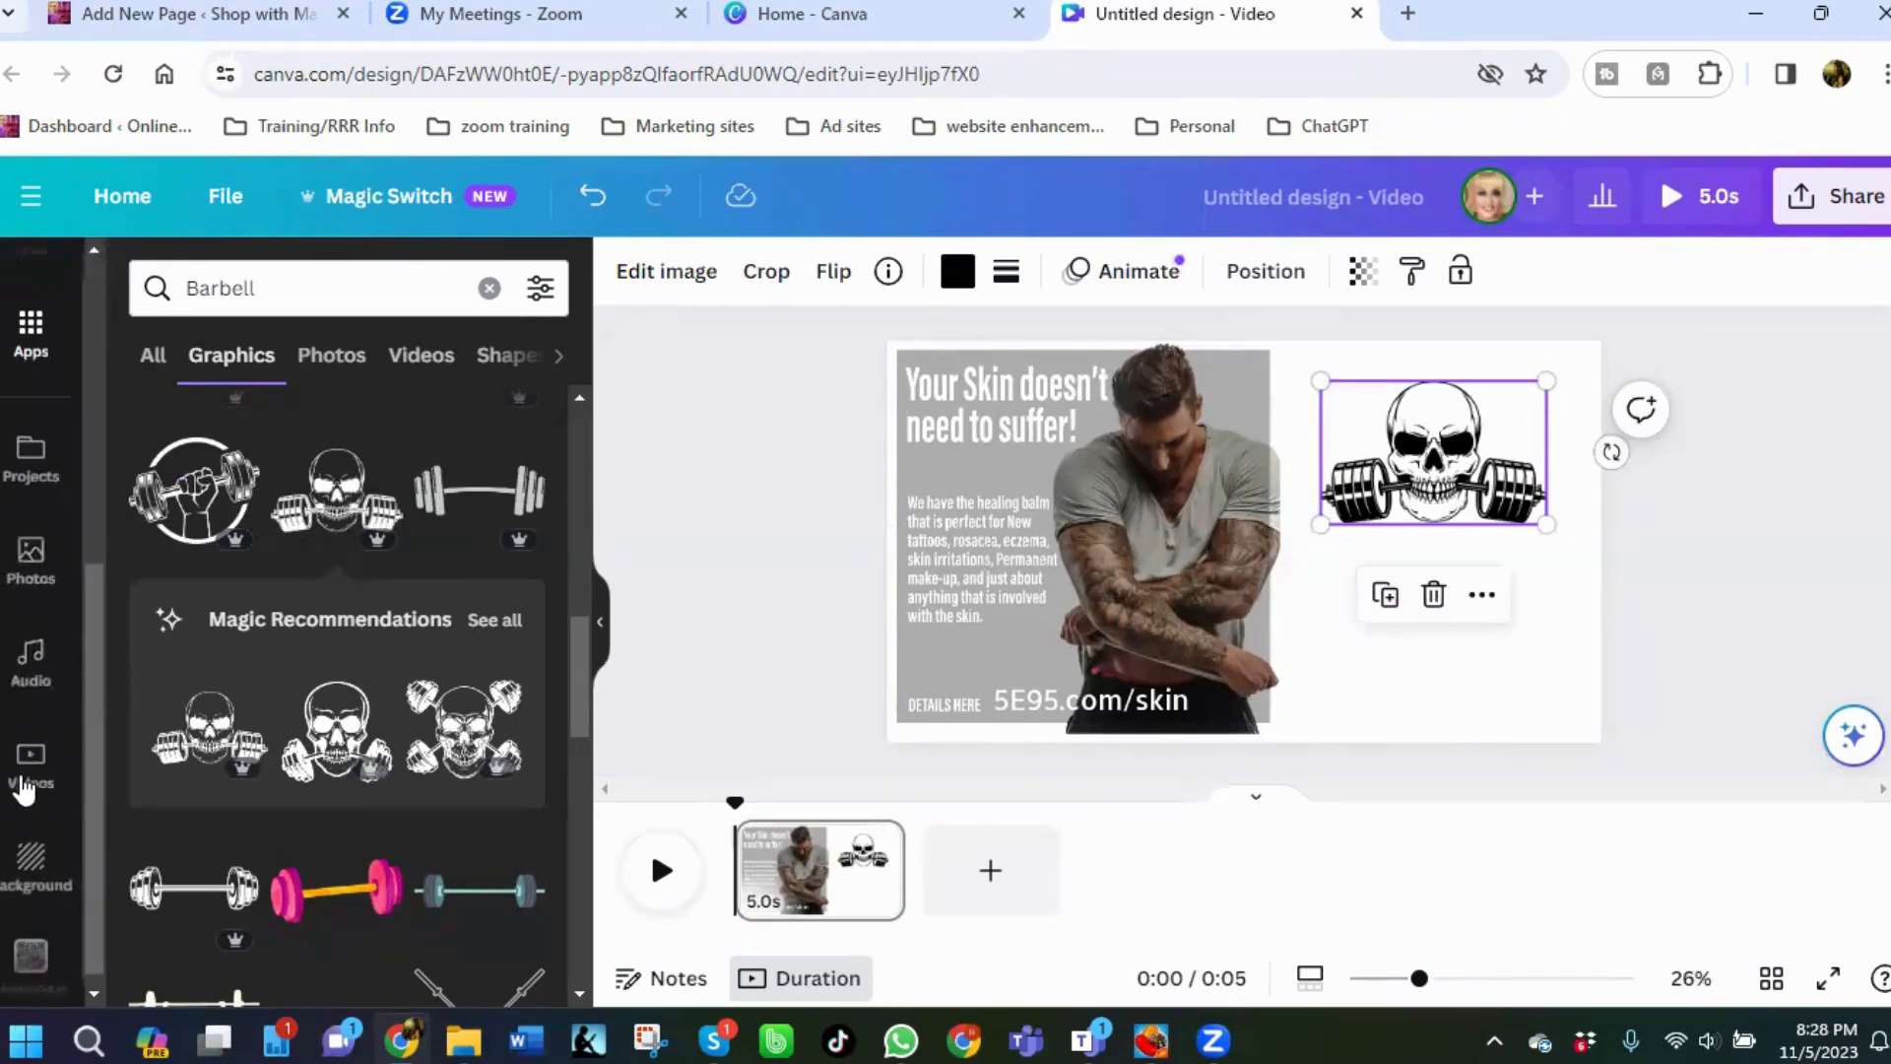
pyautogui.click(23, 859)
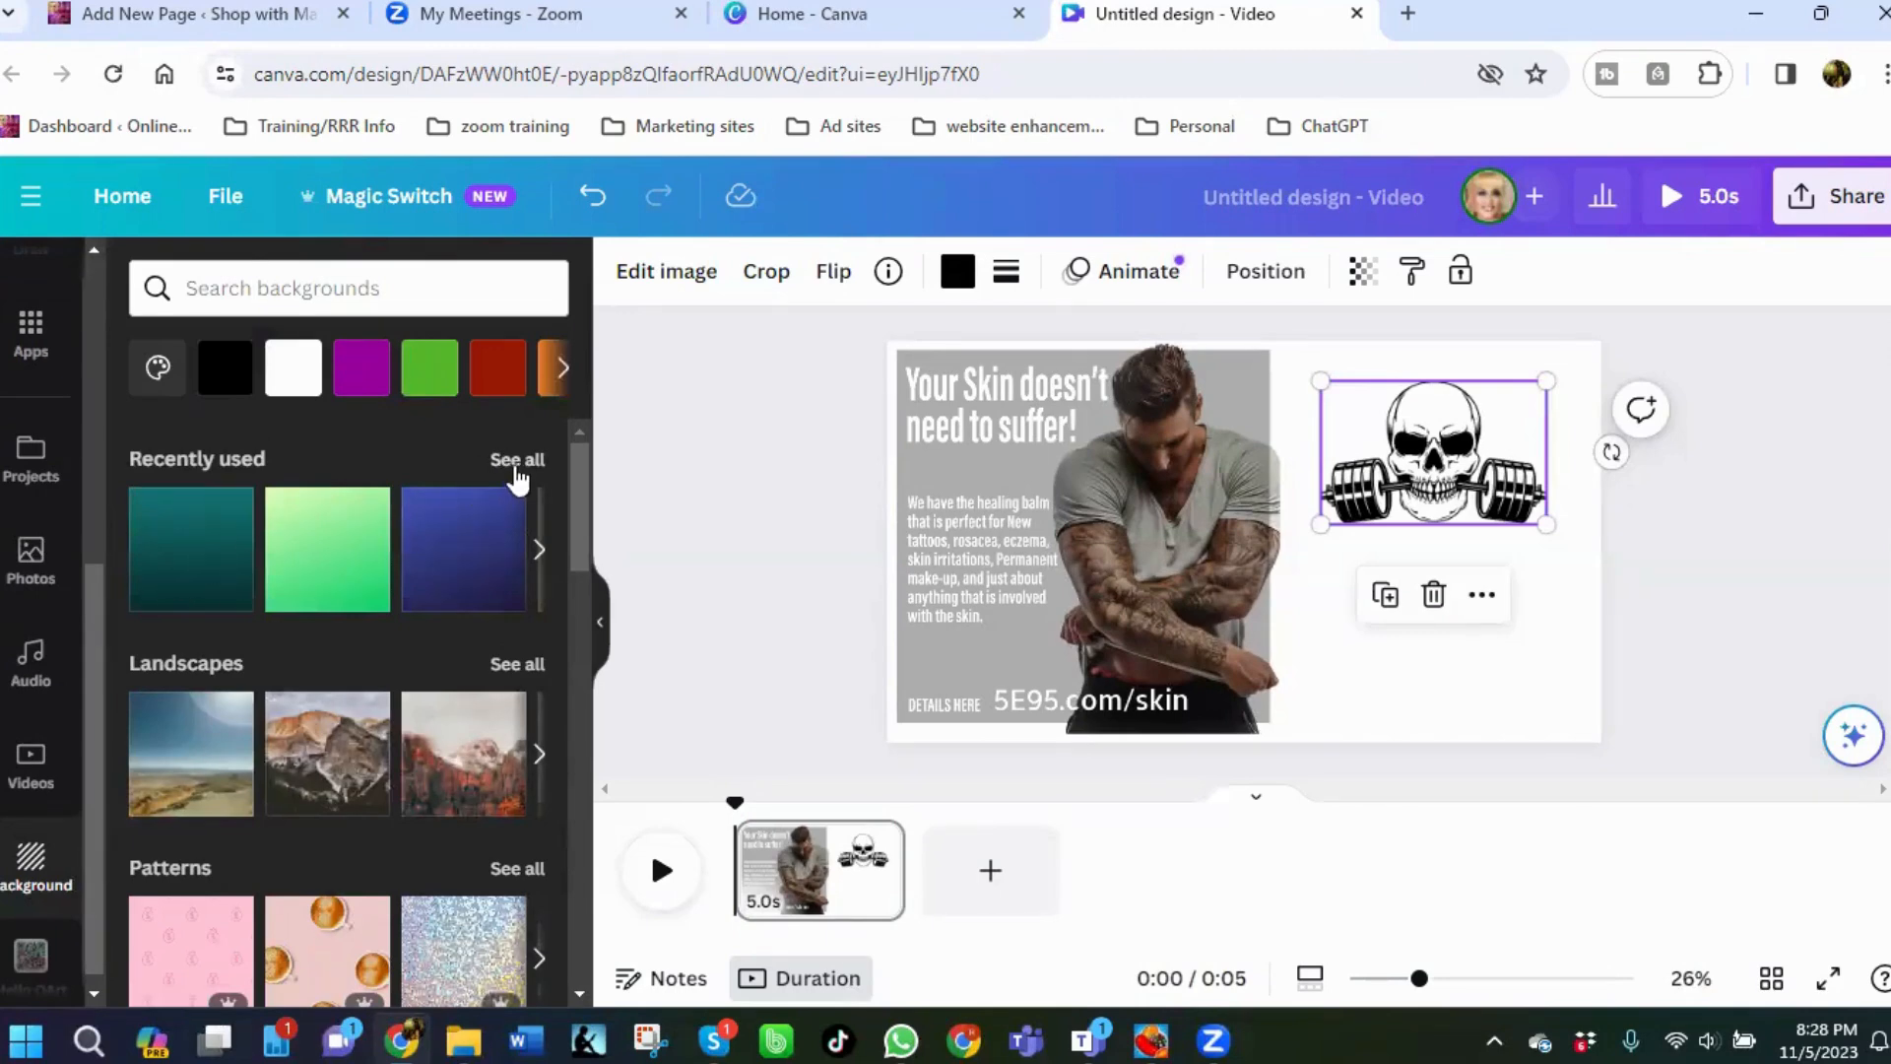
pyautogui.click(564, 372)
pyautogui.click(565, 371)
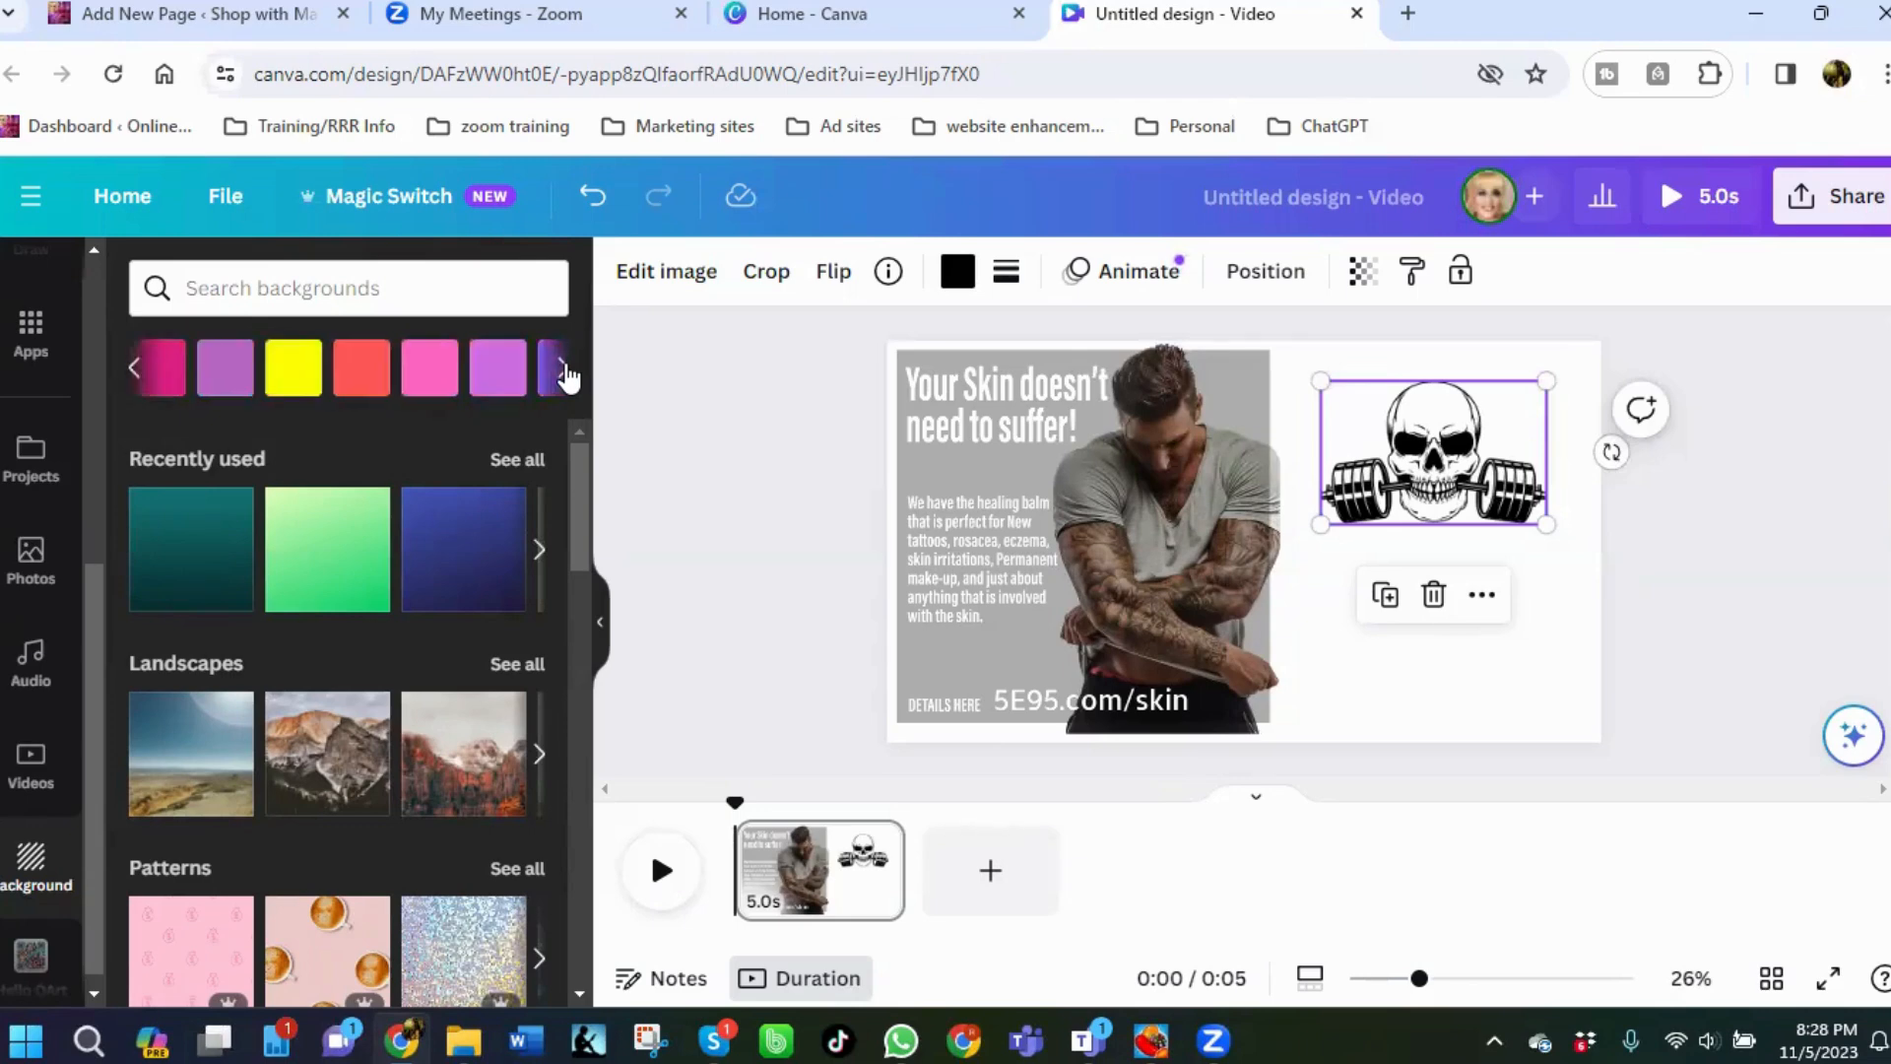
pyautogui.click(565, 371)
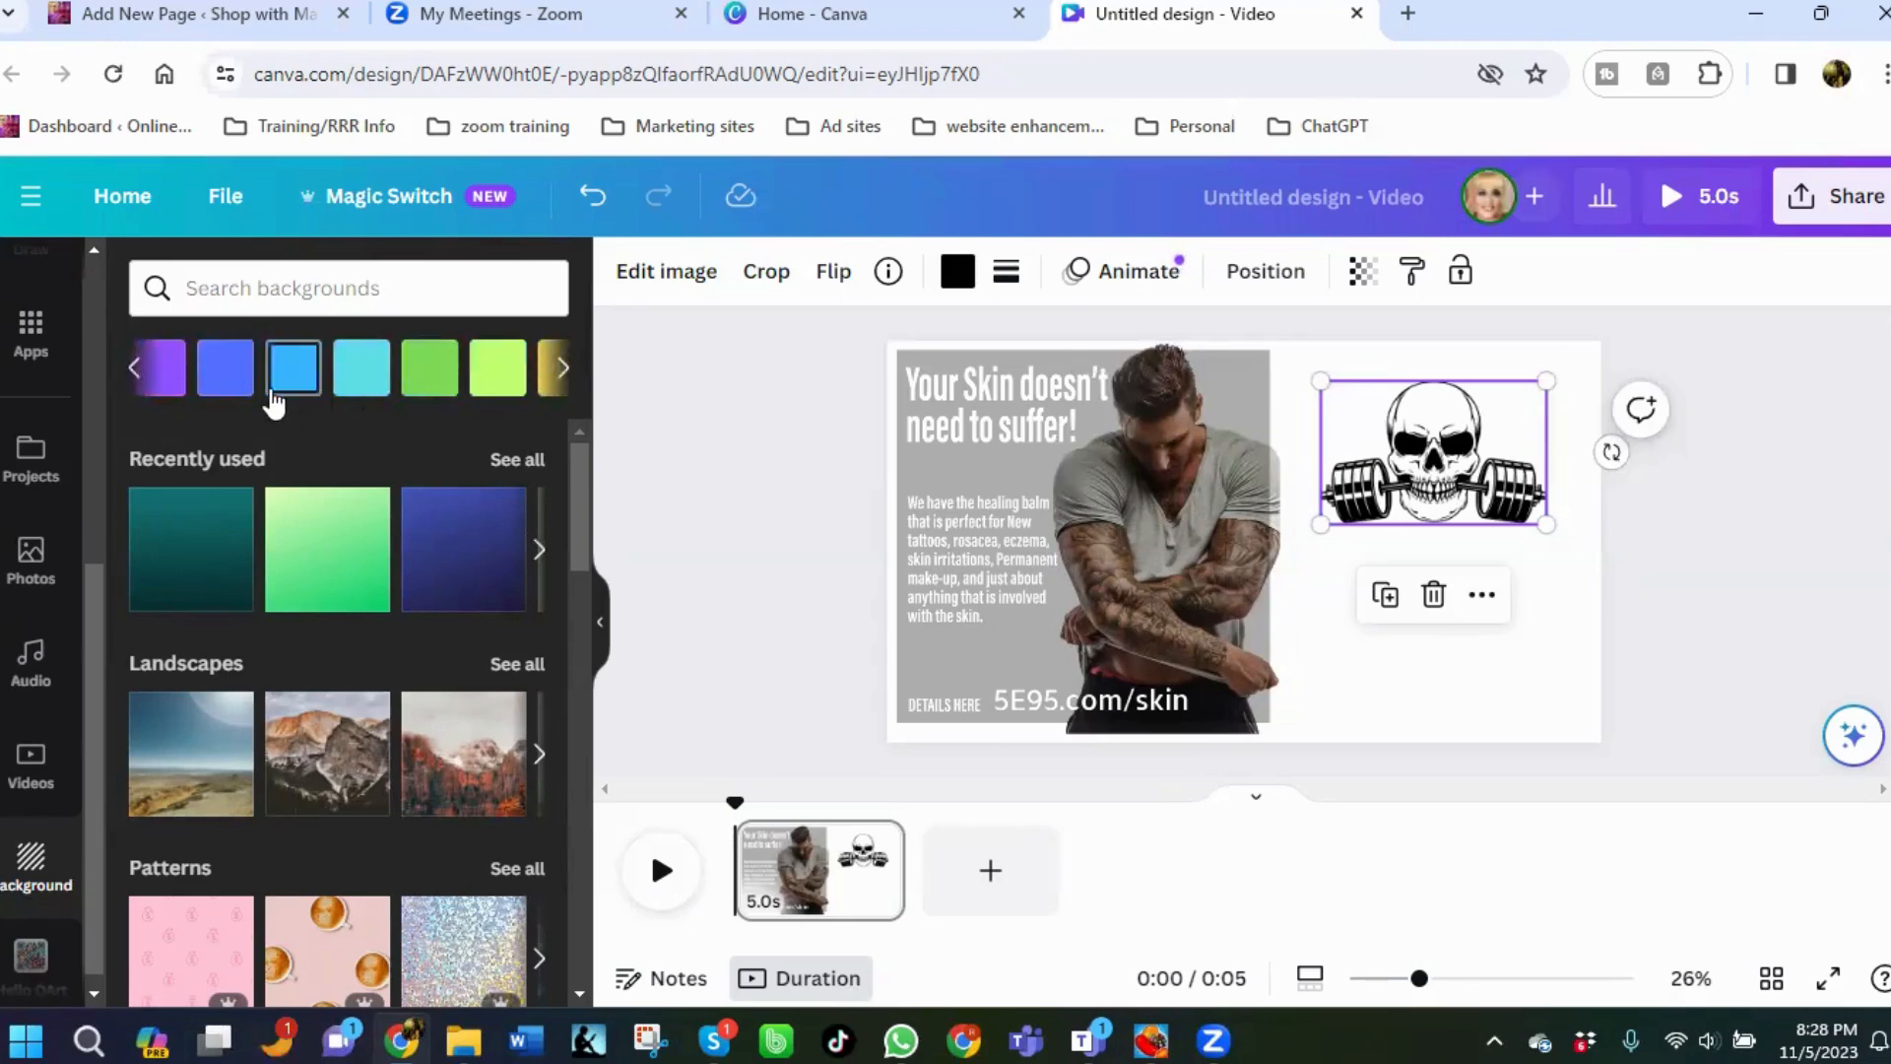
pyautogui.click(221, 390)
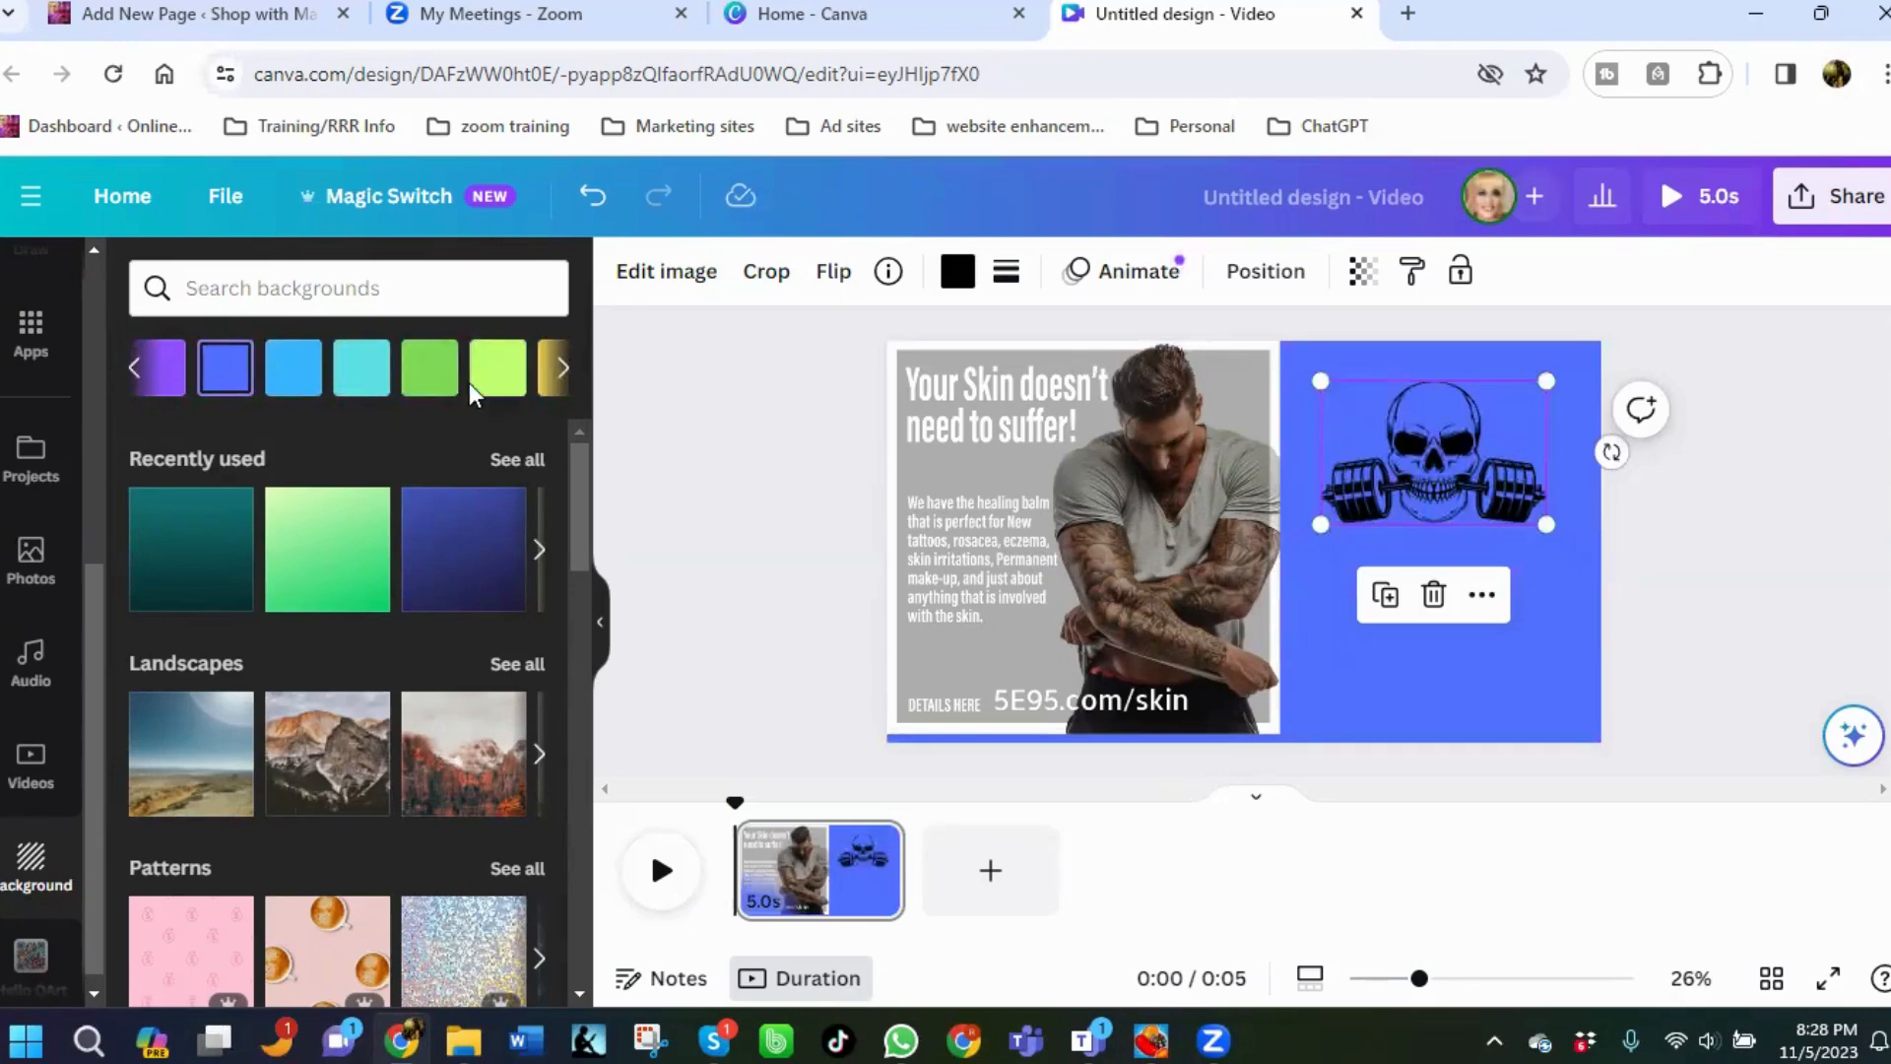
pyautogui.click(557, 374)
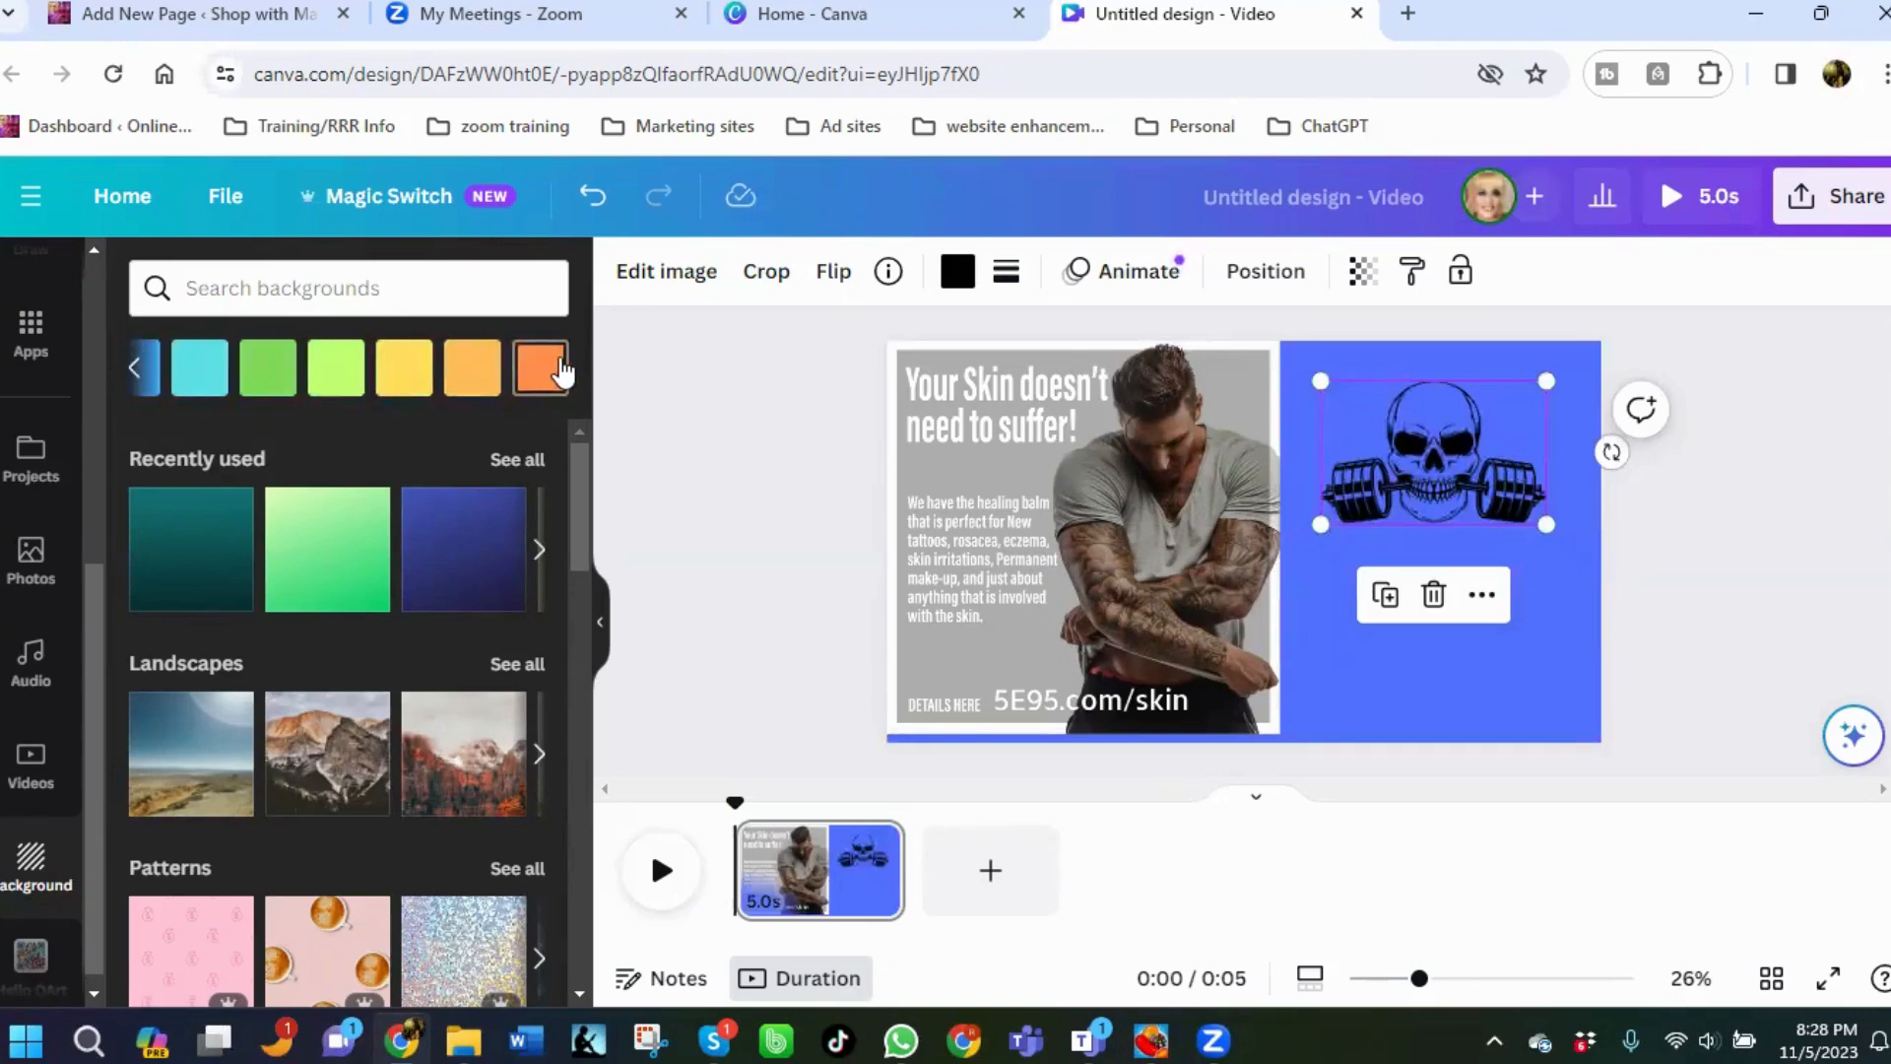
pyautogui.click(205, 379)
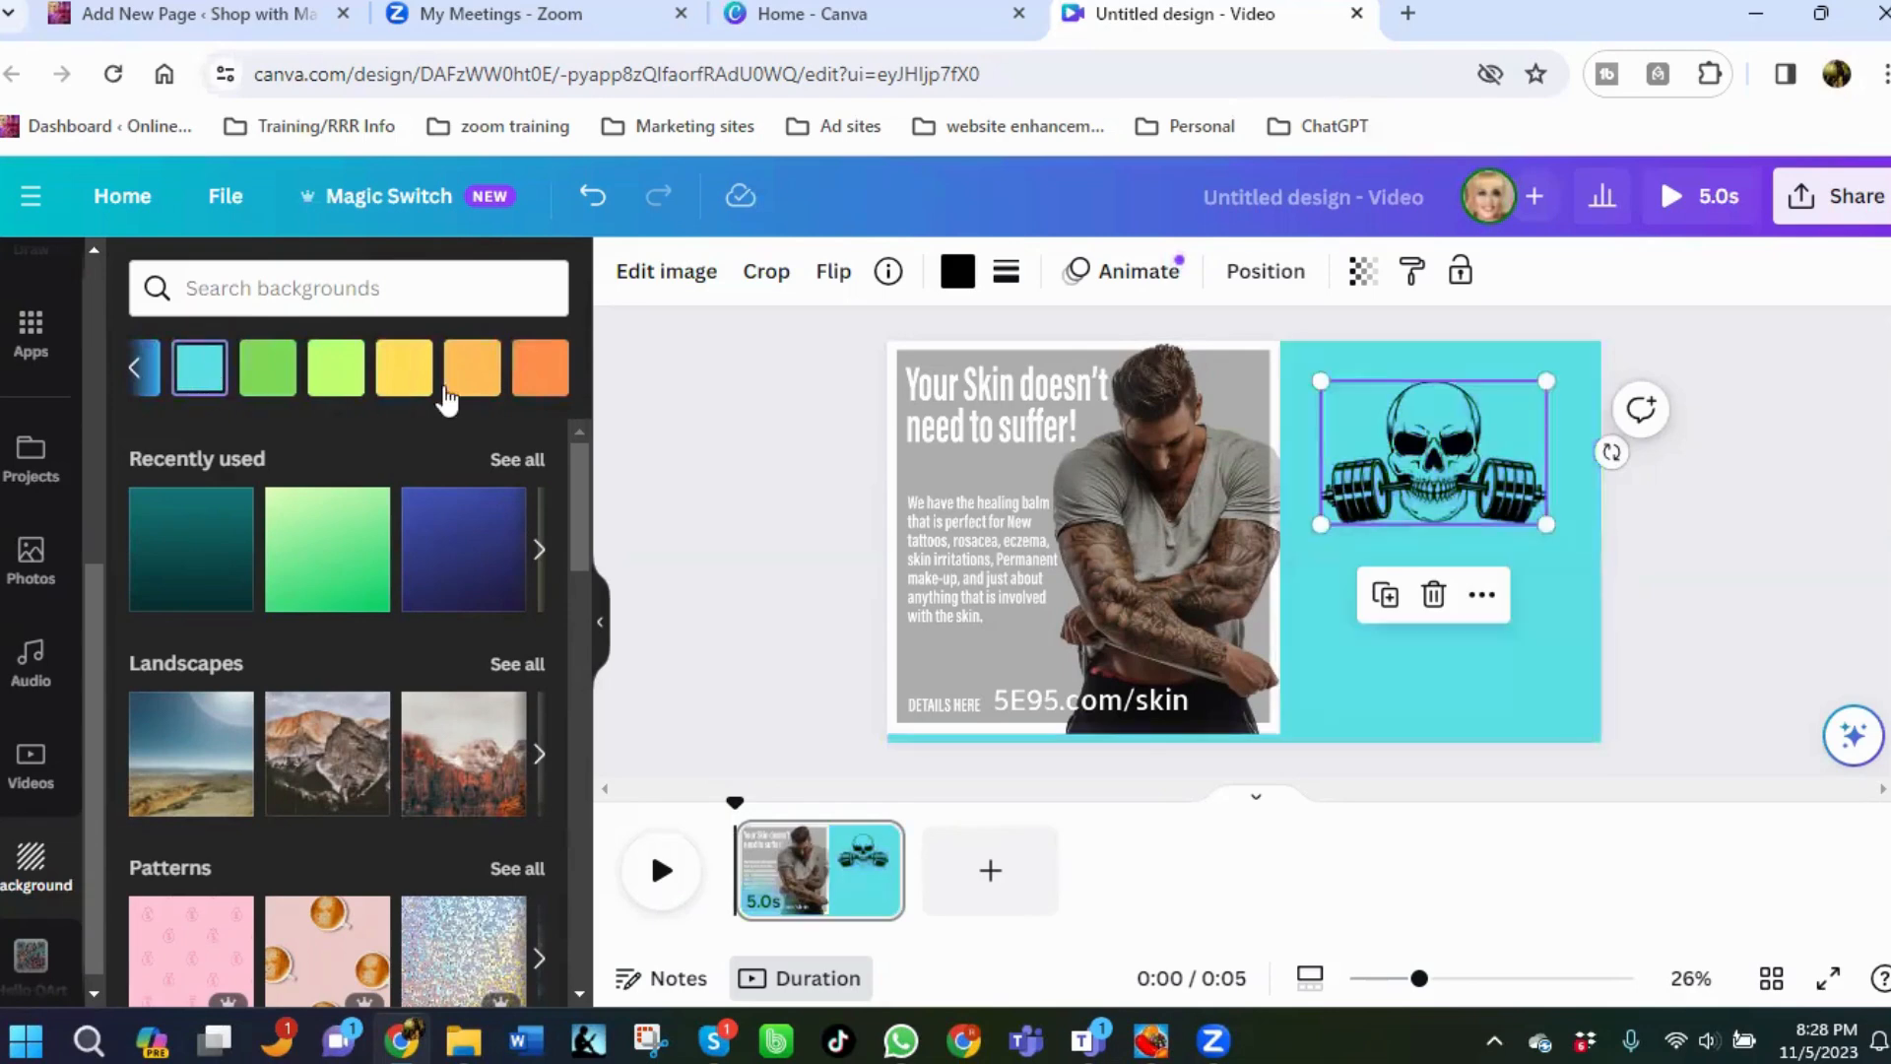
pyautogui.click(132, 372)
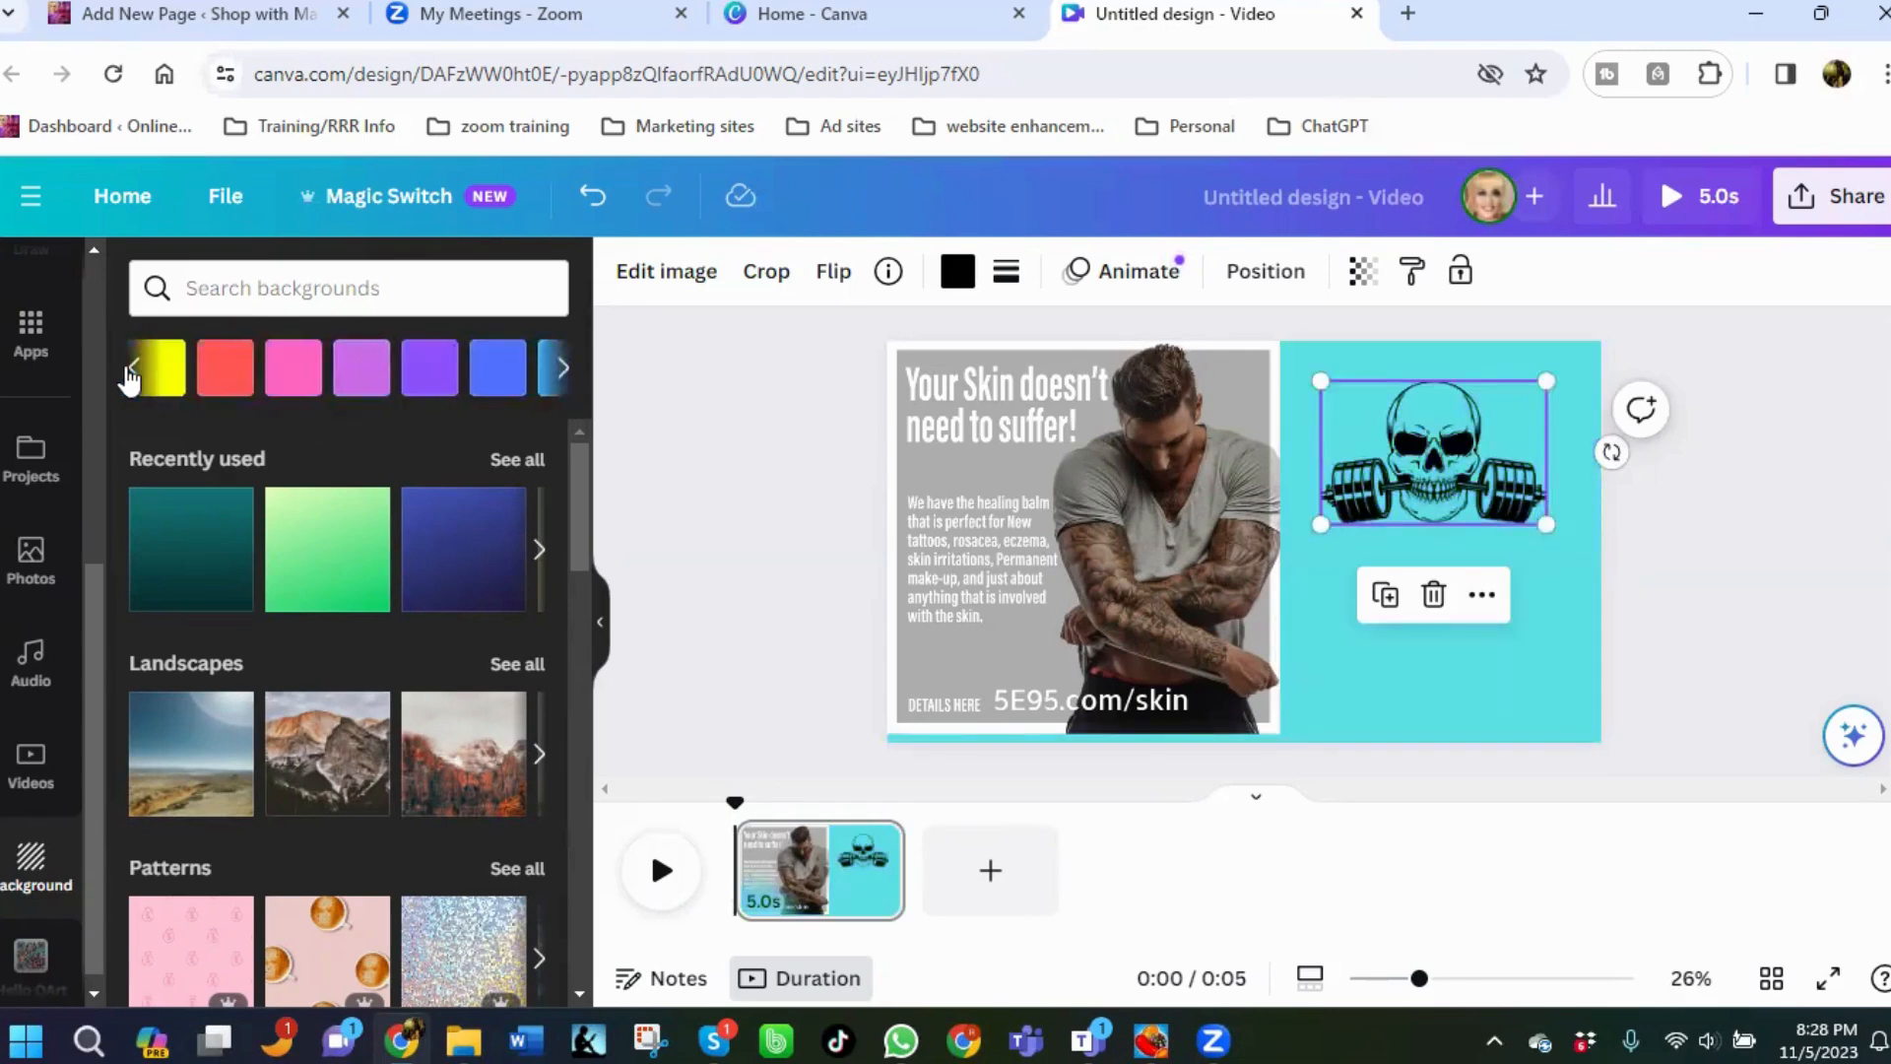
pyautogui.click(132, 372)
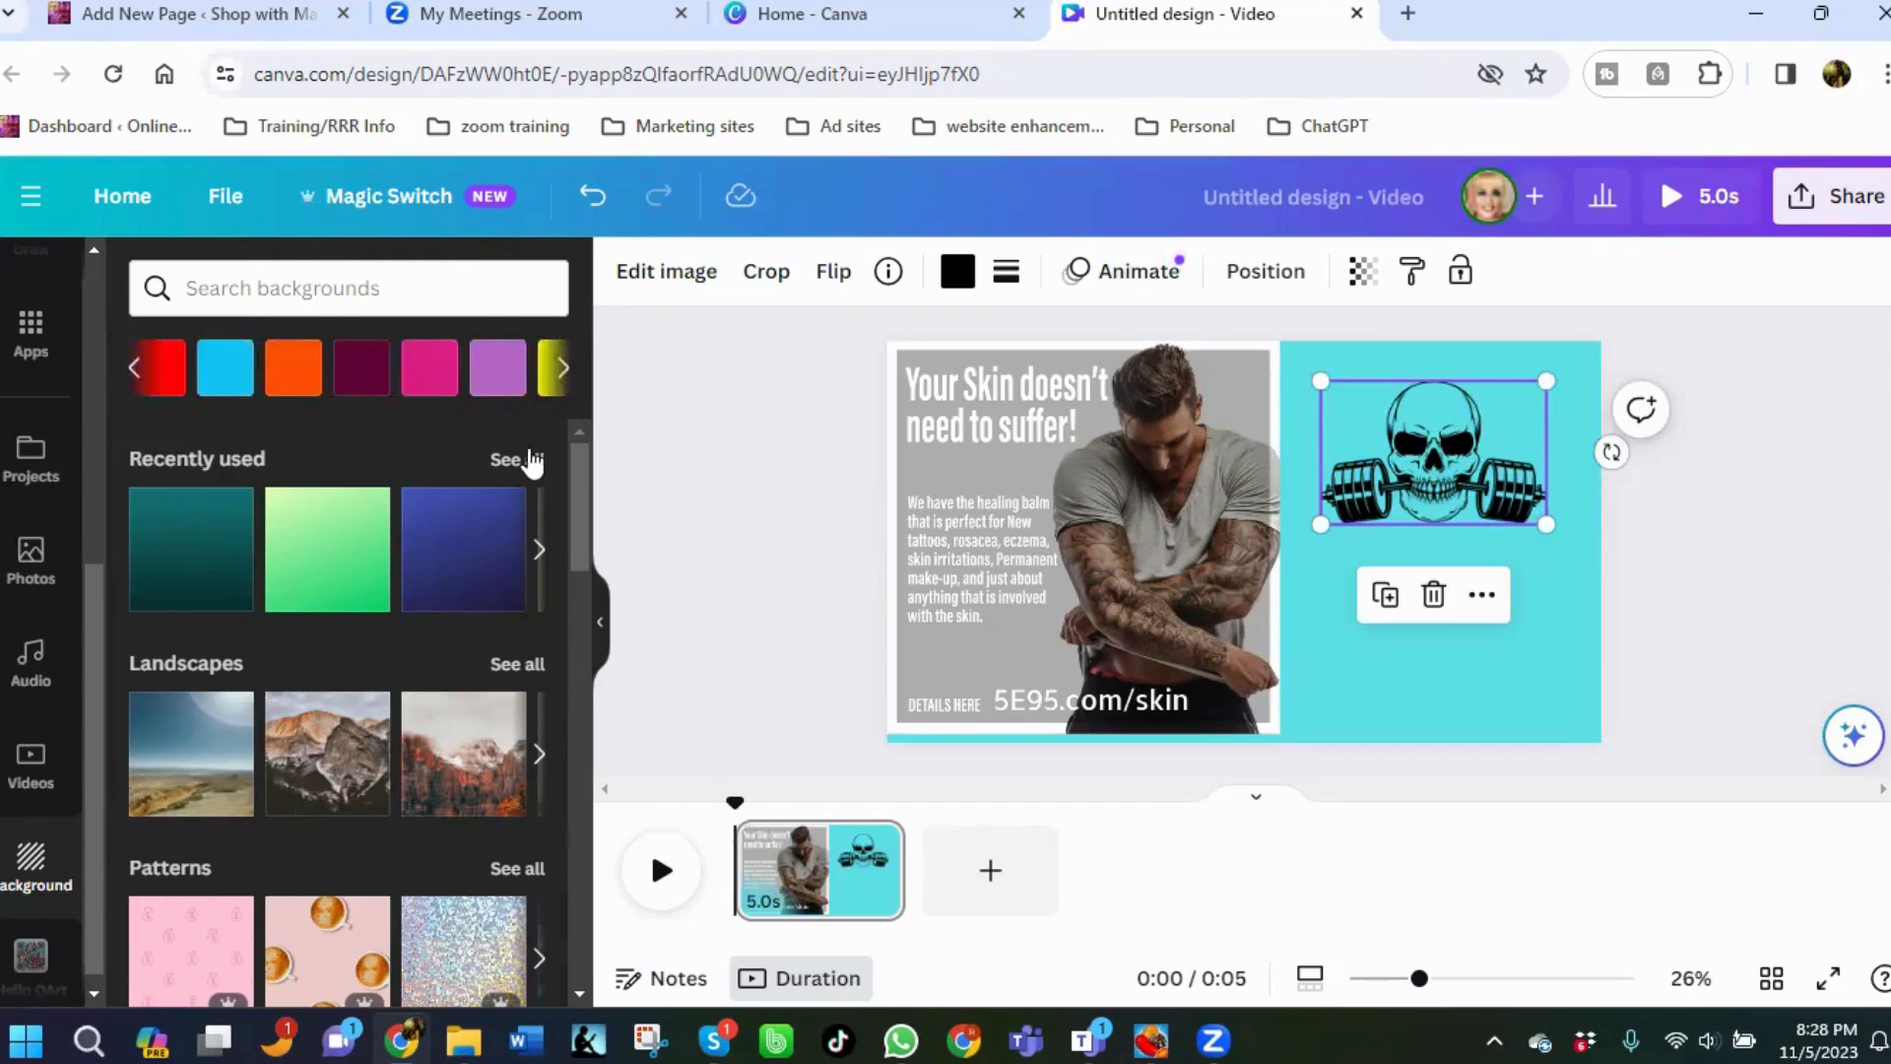
# Apply a dark grey gradient from the Gradients collection as the page background.
pyautogui.scroll(-6, 384, 592)
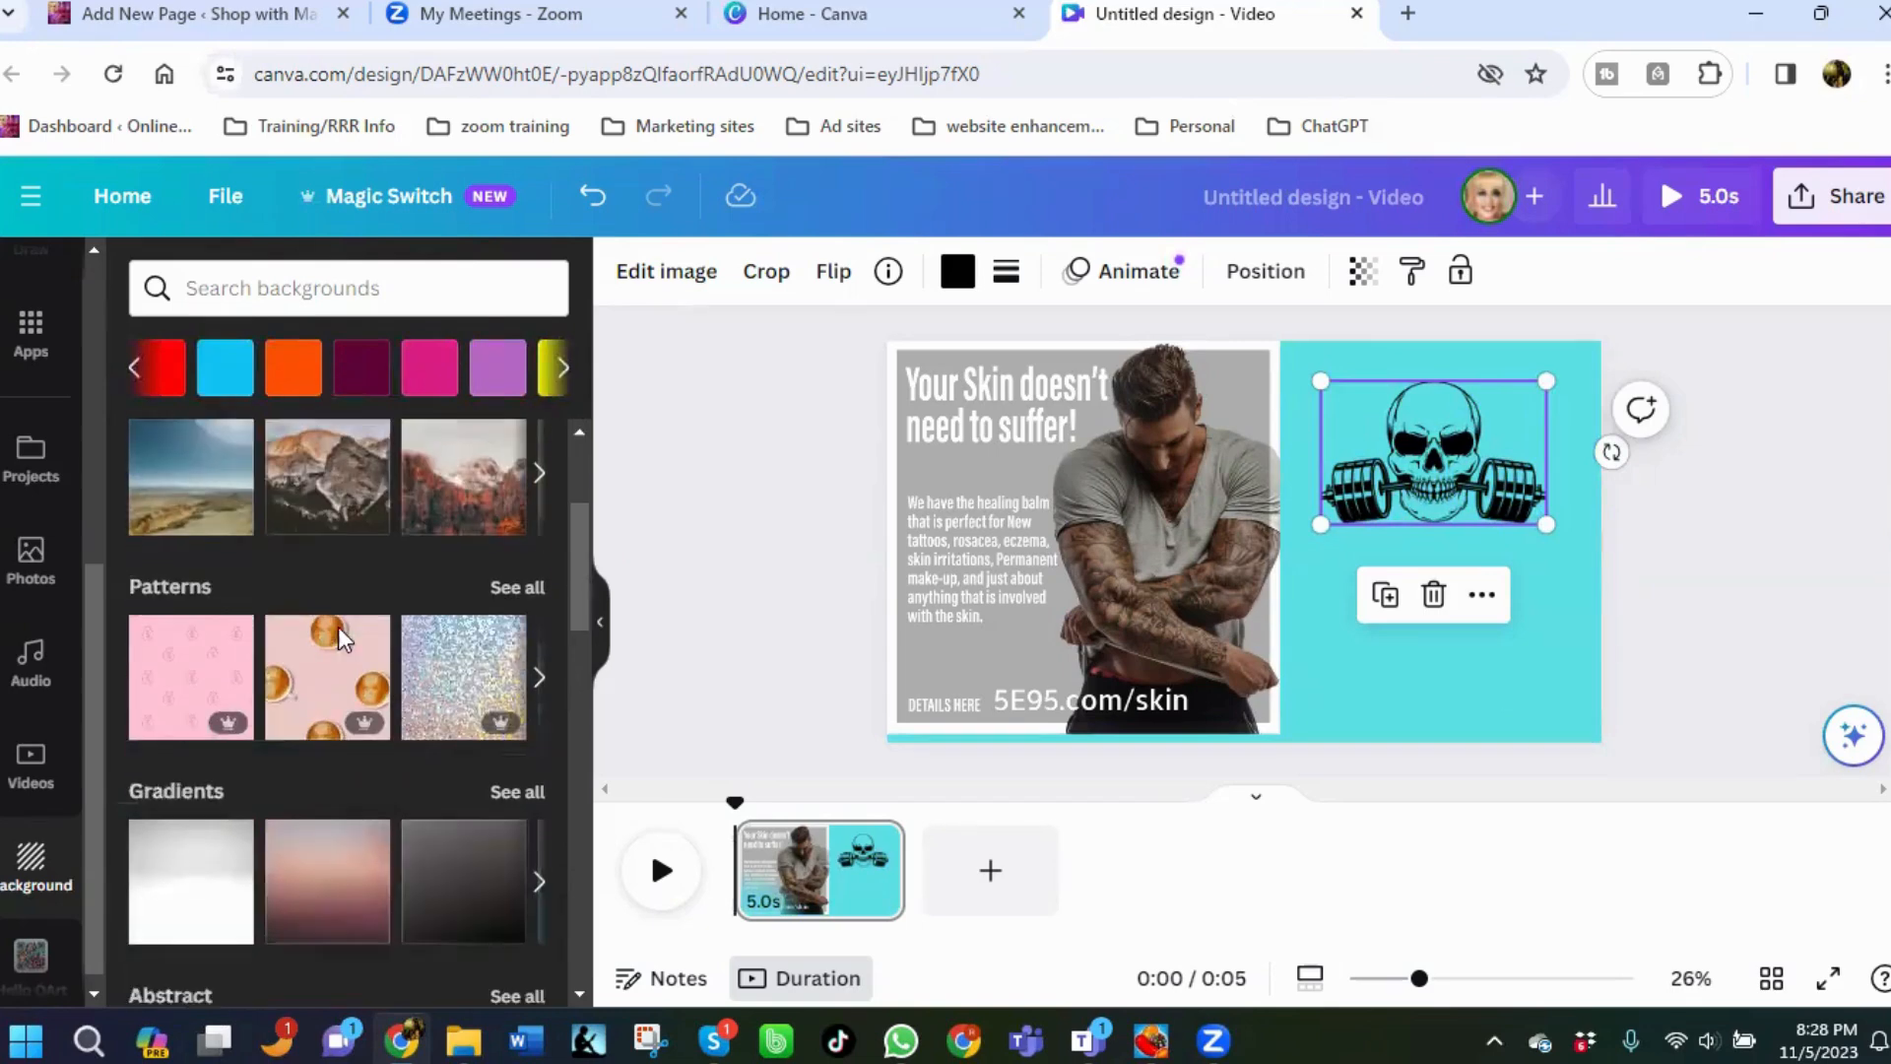
pyautogui.click(533, 513)
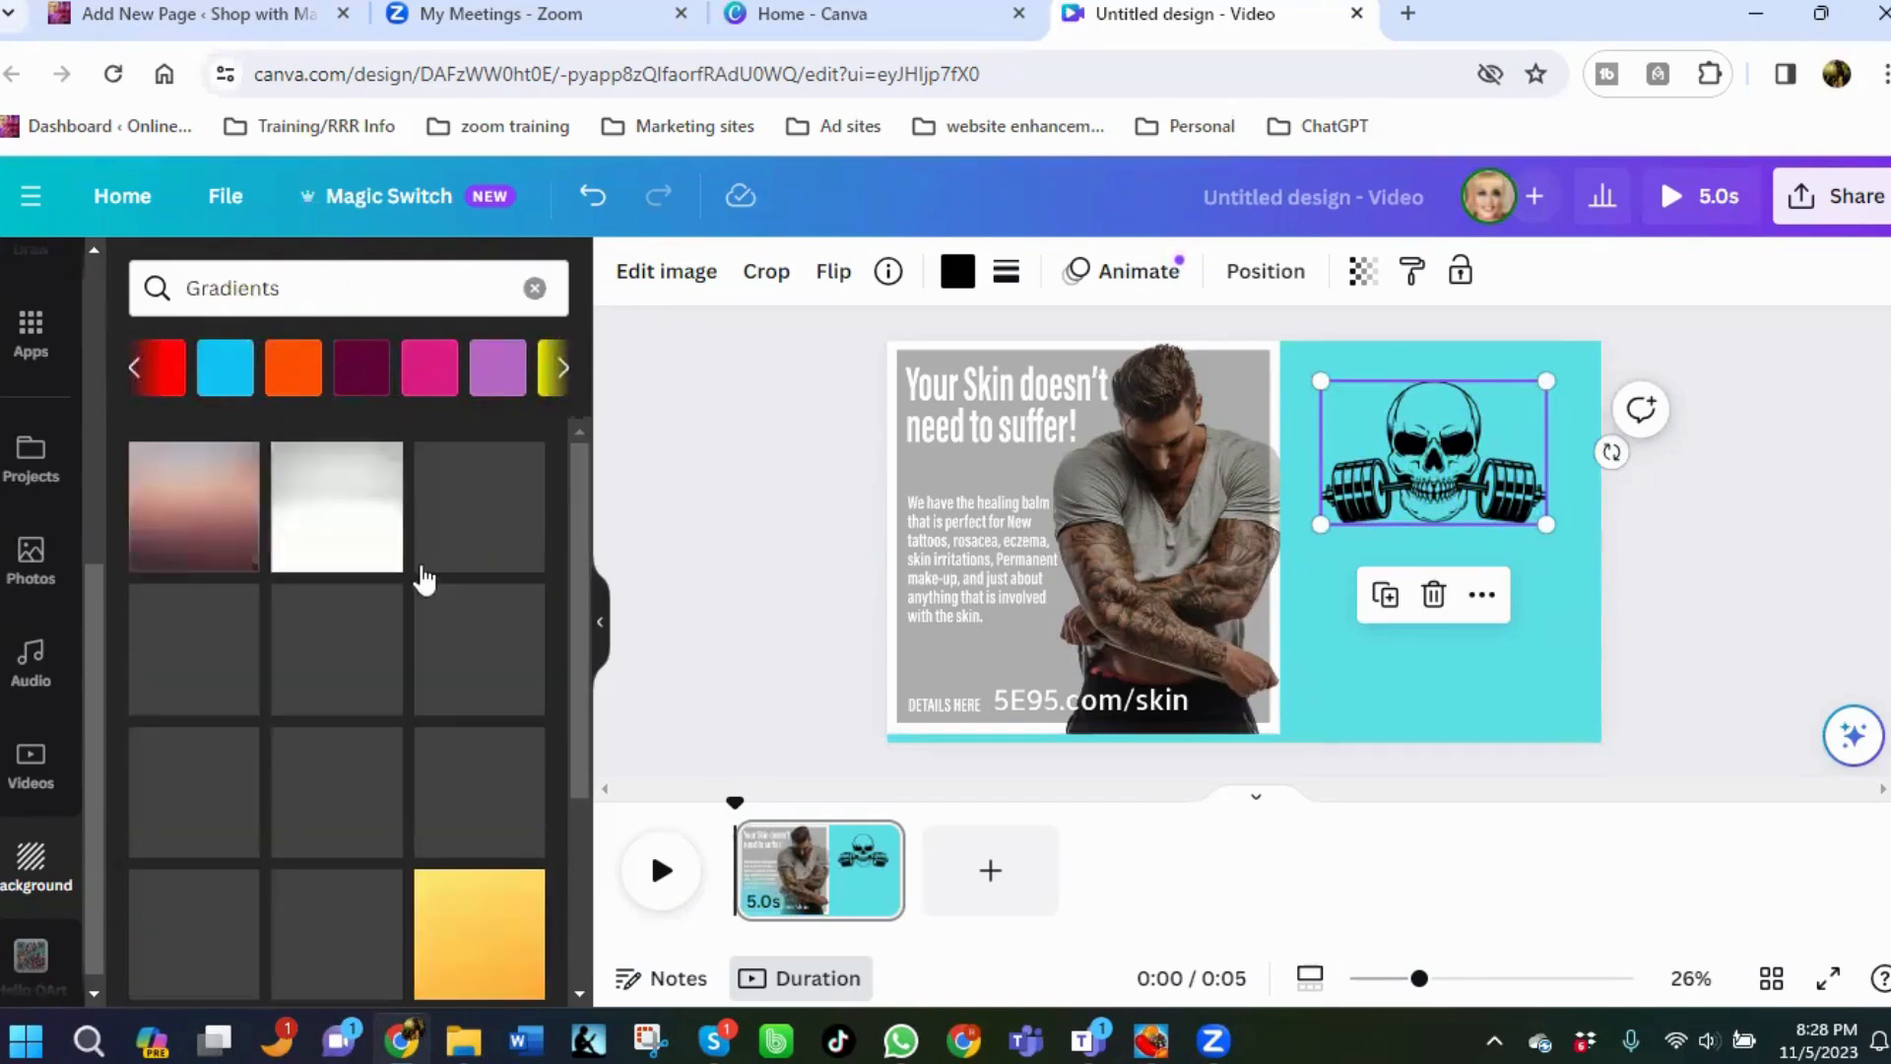
pyautogui.scroll(-2, 330, 705)
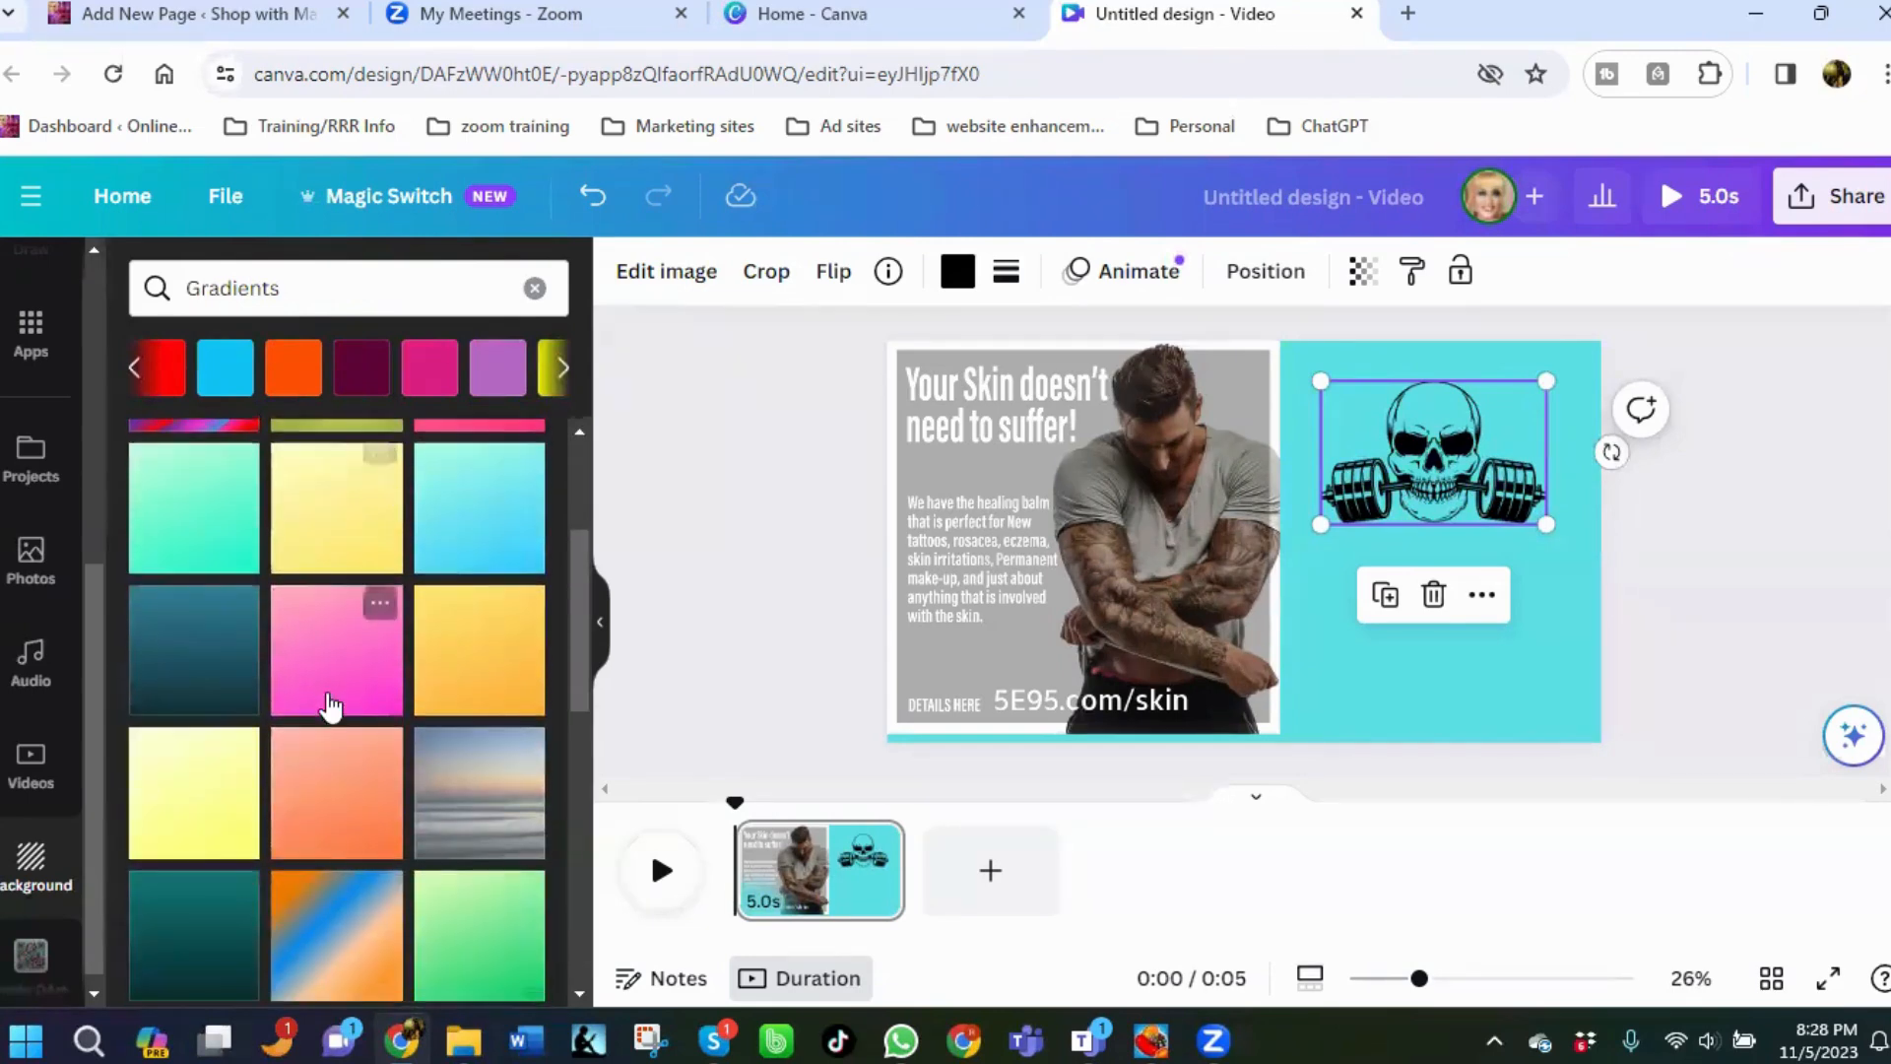
pyautogui.scroll(-2, 328, 705)
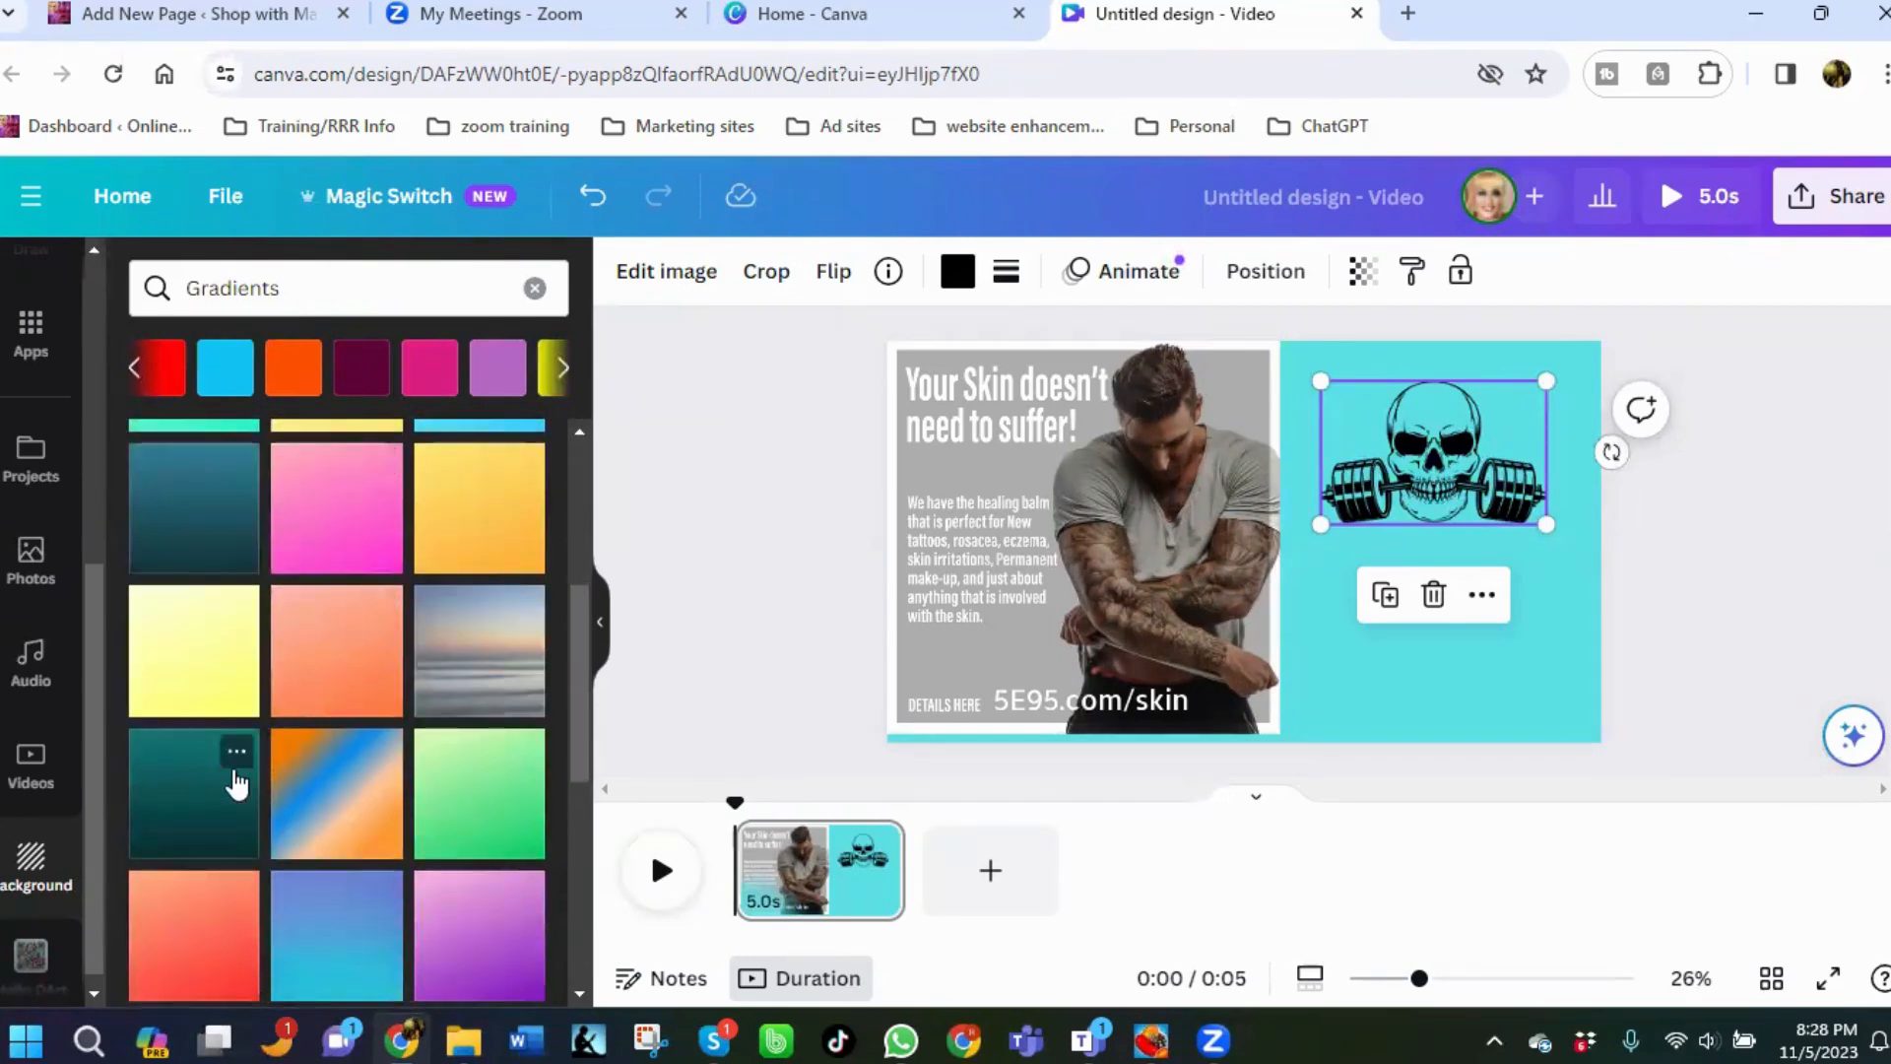
pyautogui.scroll(-2, 240, 778)
pyautogui.scroll(-2, 369, 764)
pyautogui.scroll(-3, 369, 764)
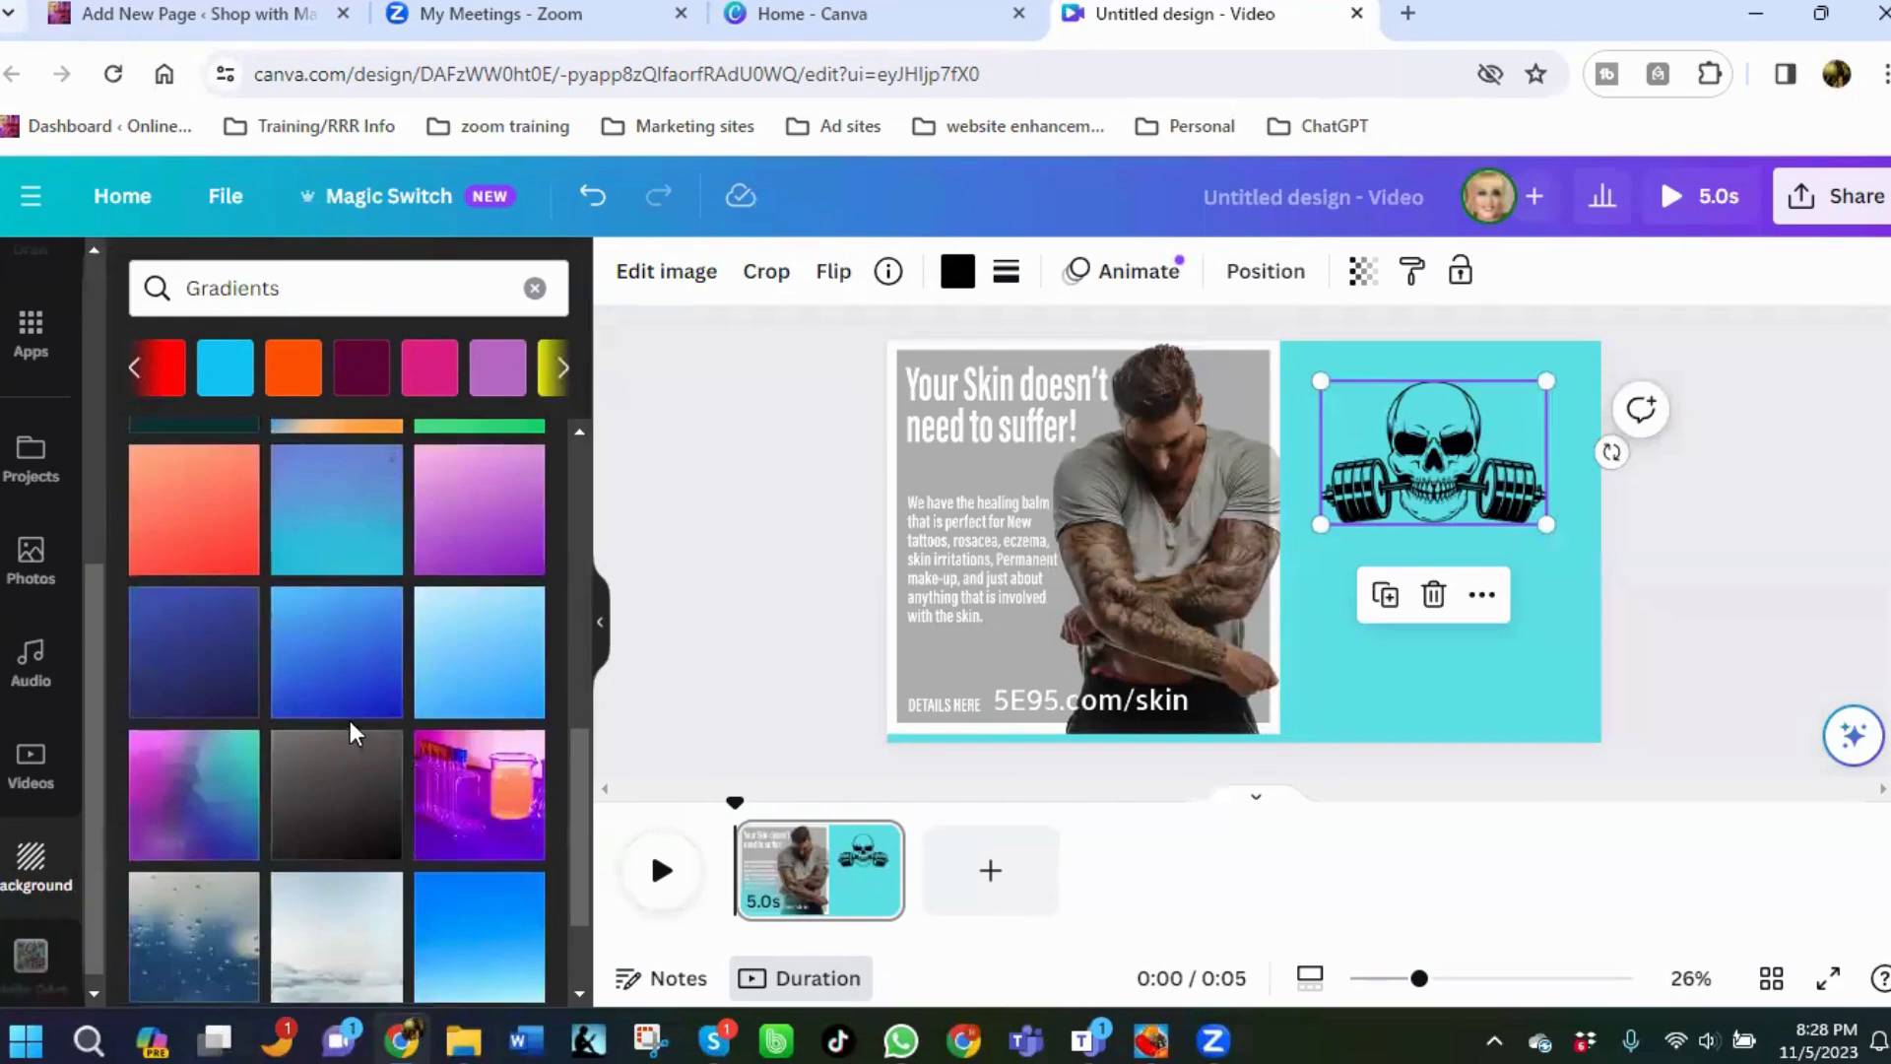
pyautogui.click(318, 645)
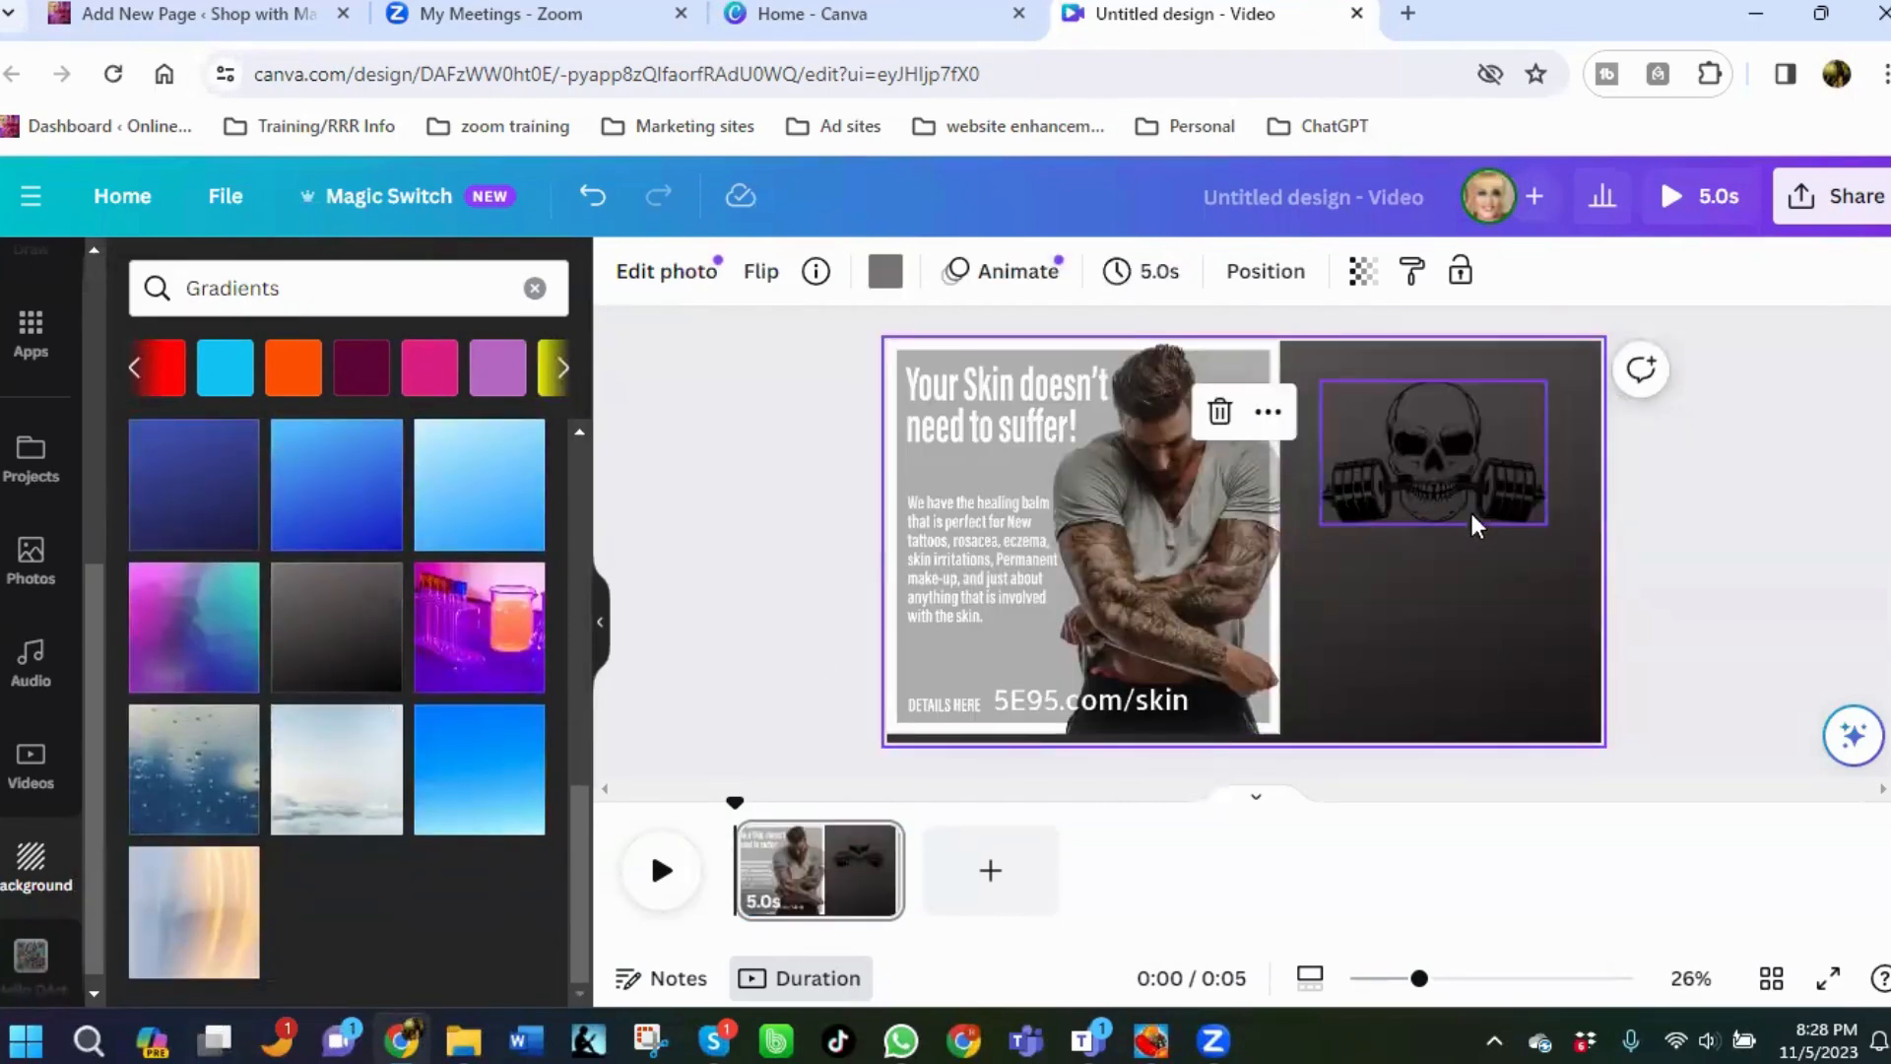
# Try editing the ad image with a photo effect, then undo the change.
pyautogui.click(1037, 553)
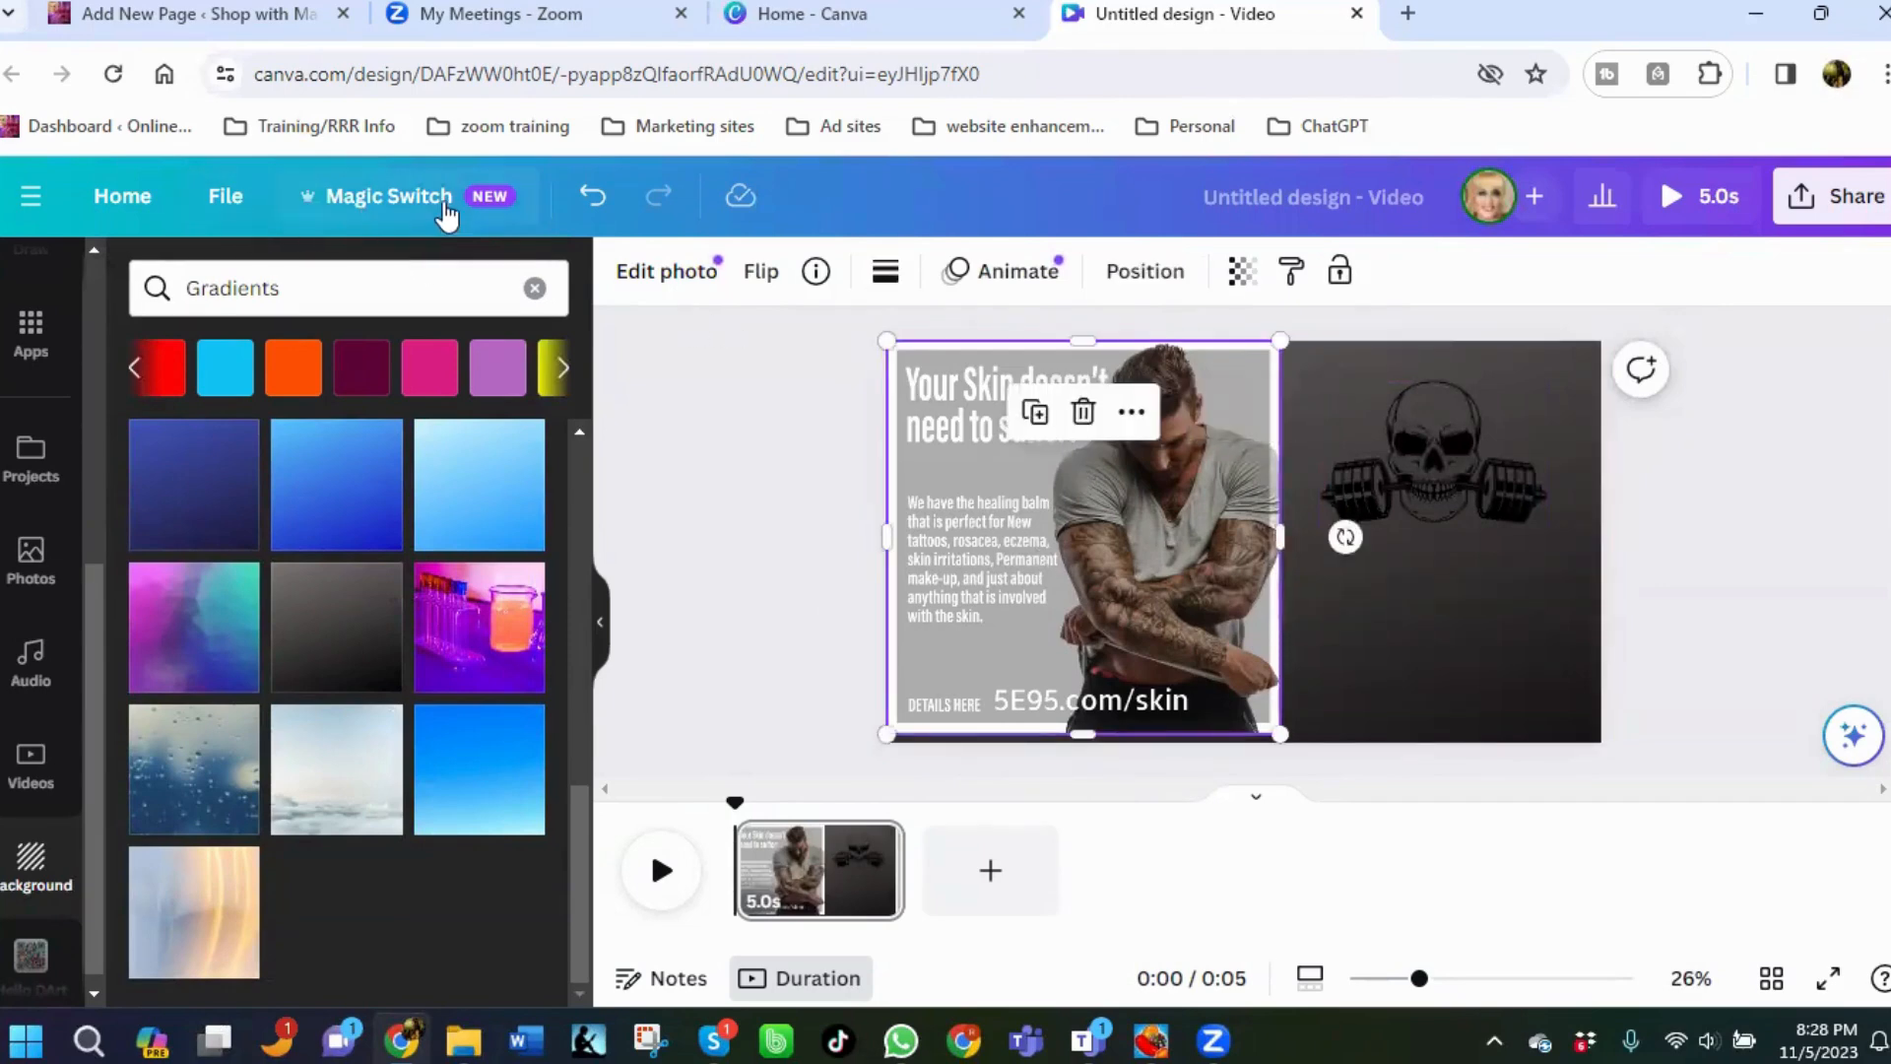
pyautogui.rightClick(668, 289)
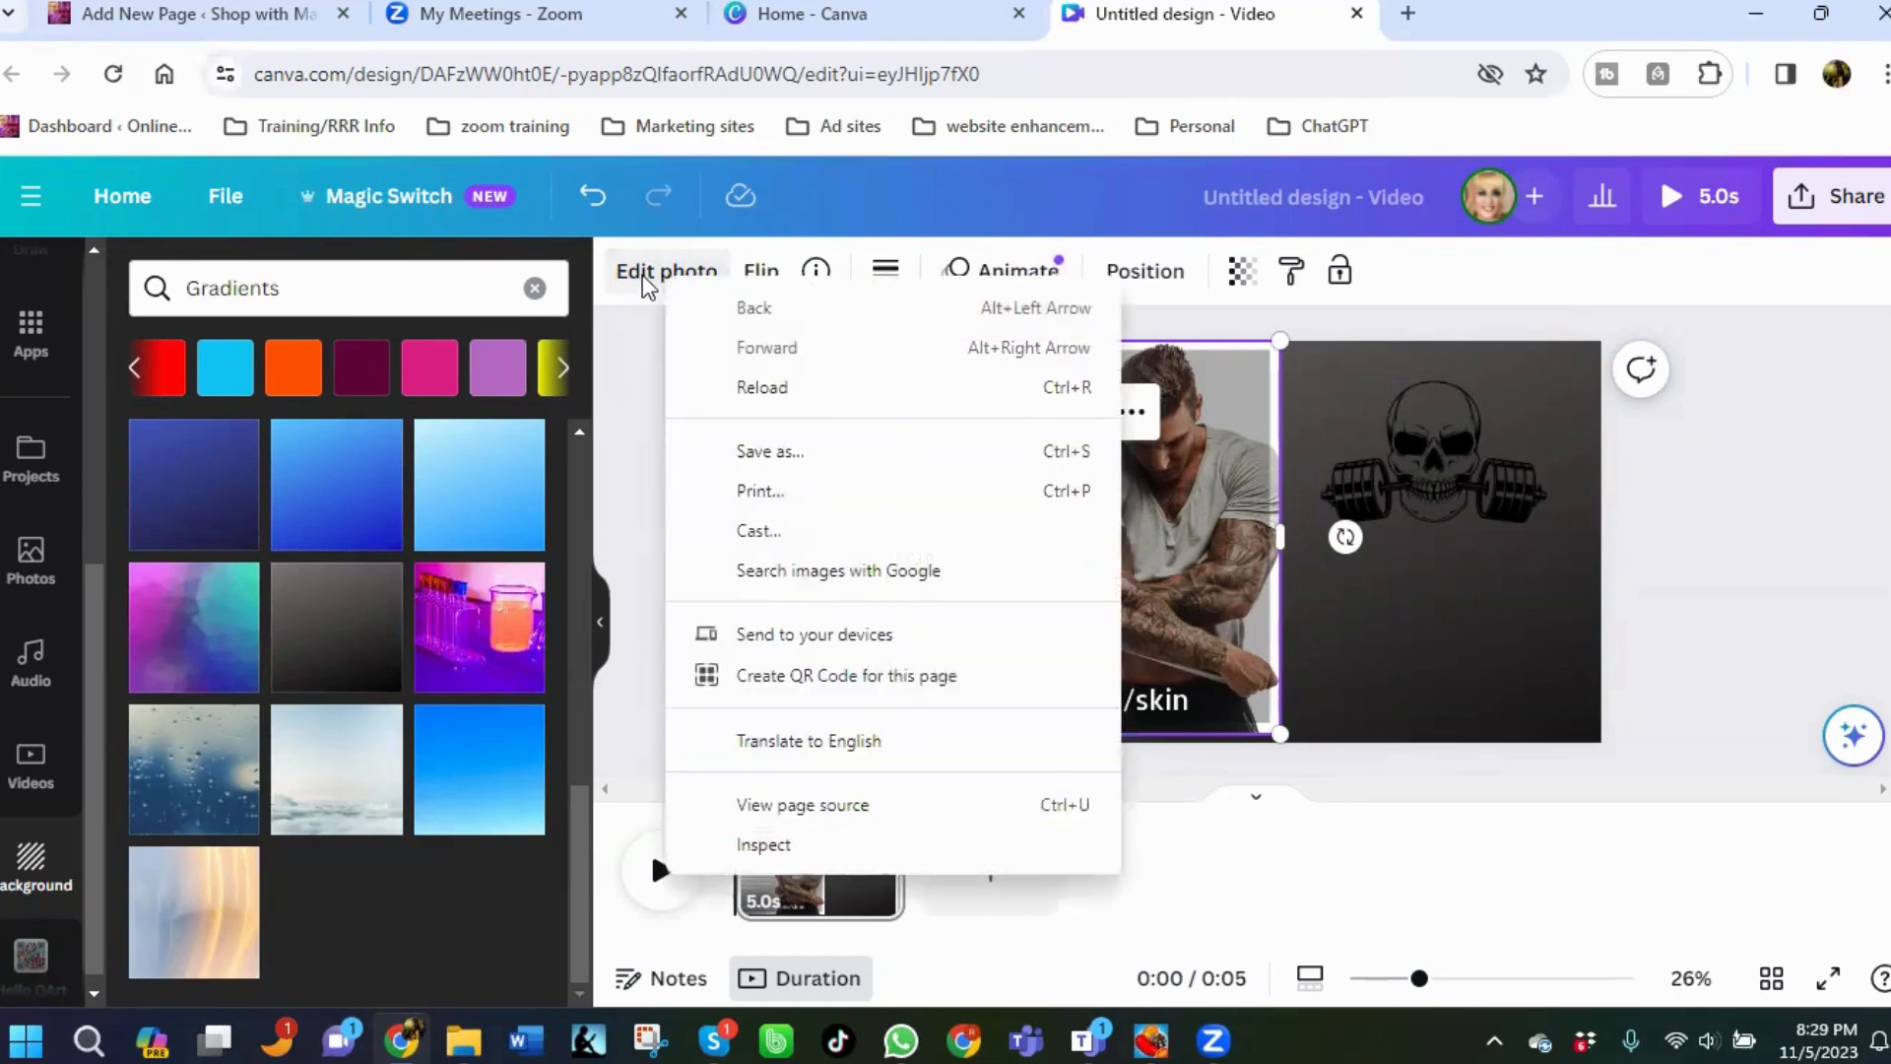
pyautogui.click(642, 282)
pyautogui.click(644, 283)
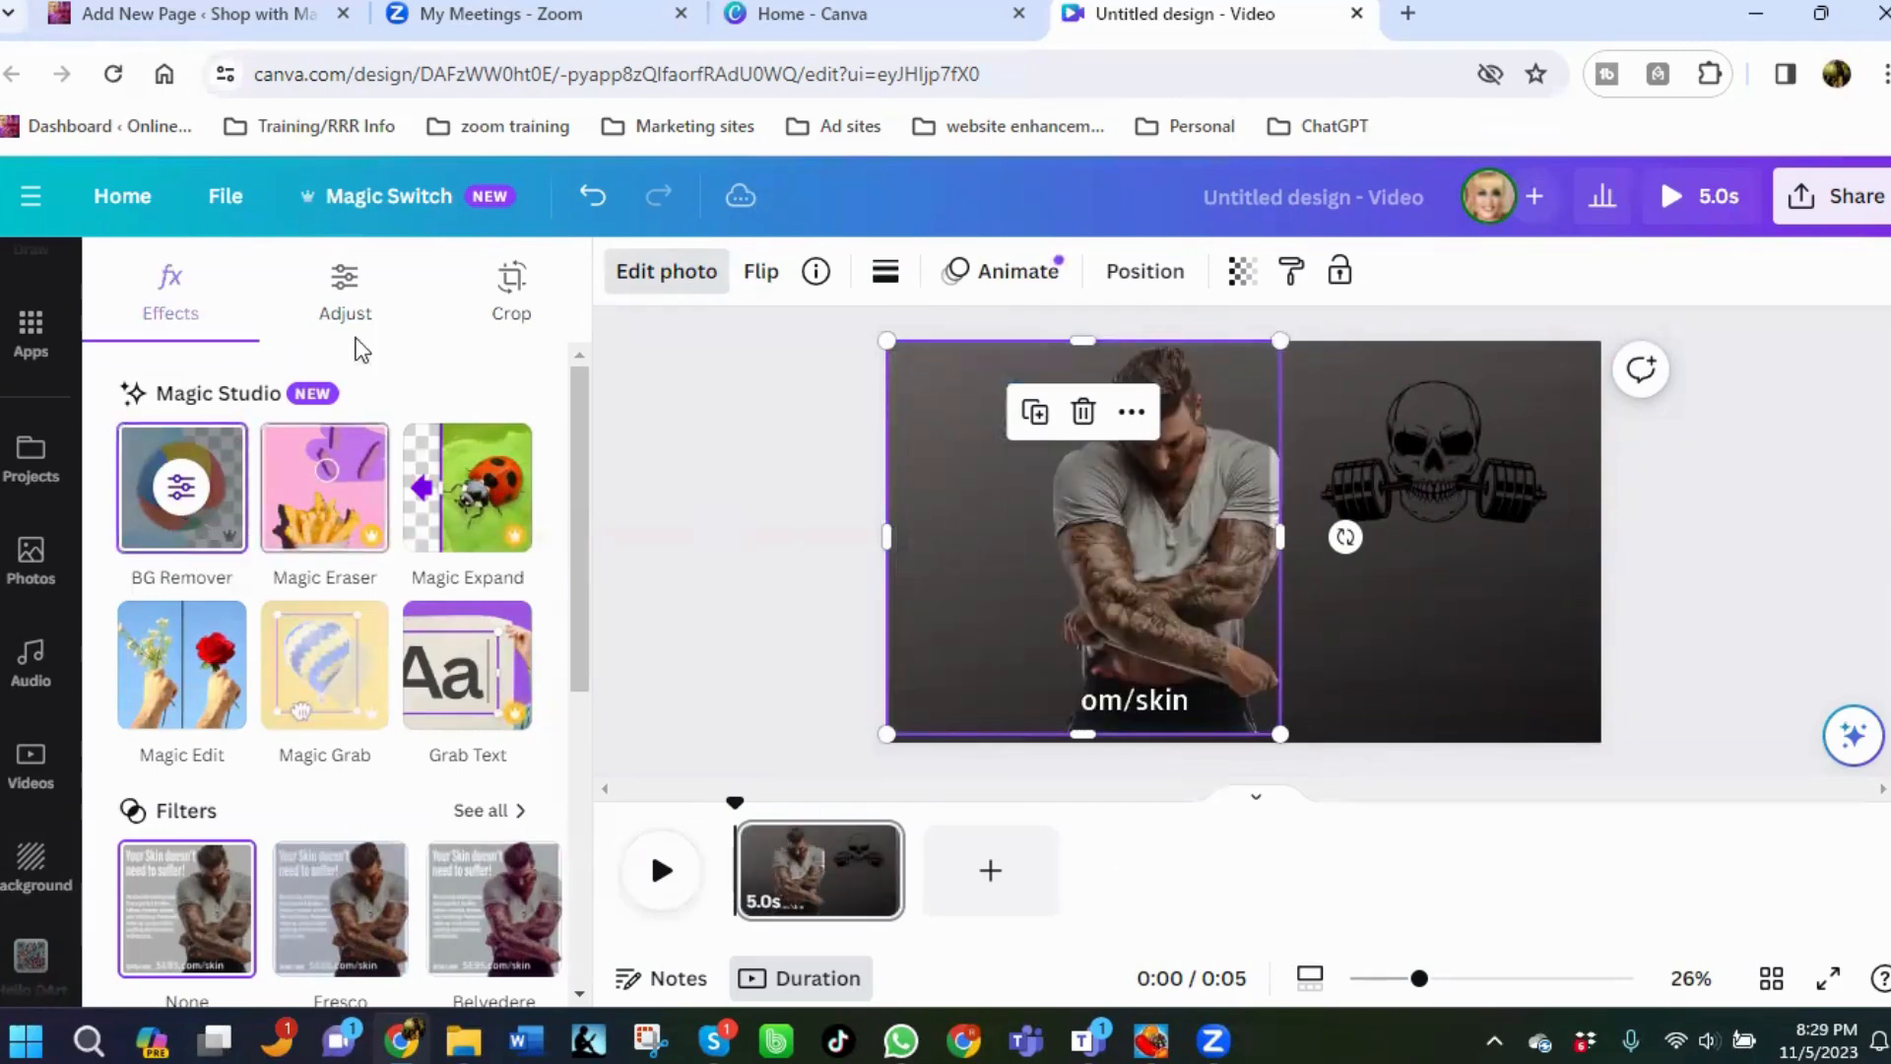
pyautogui.click(592, 198)
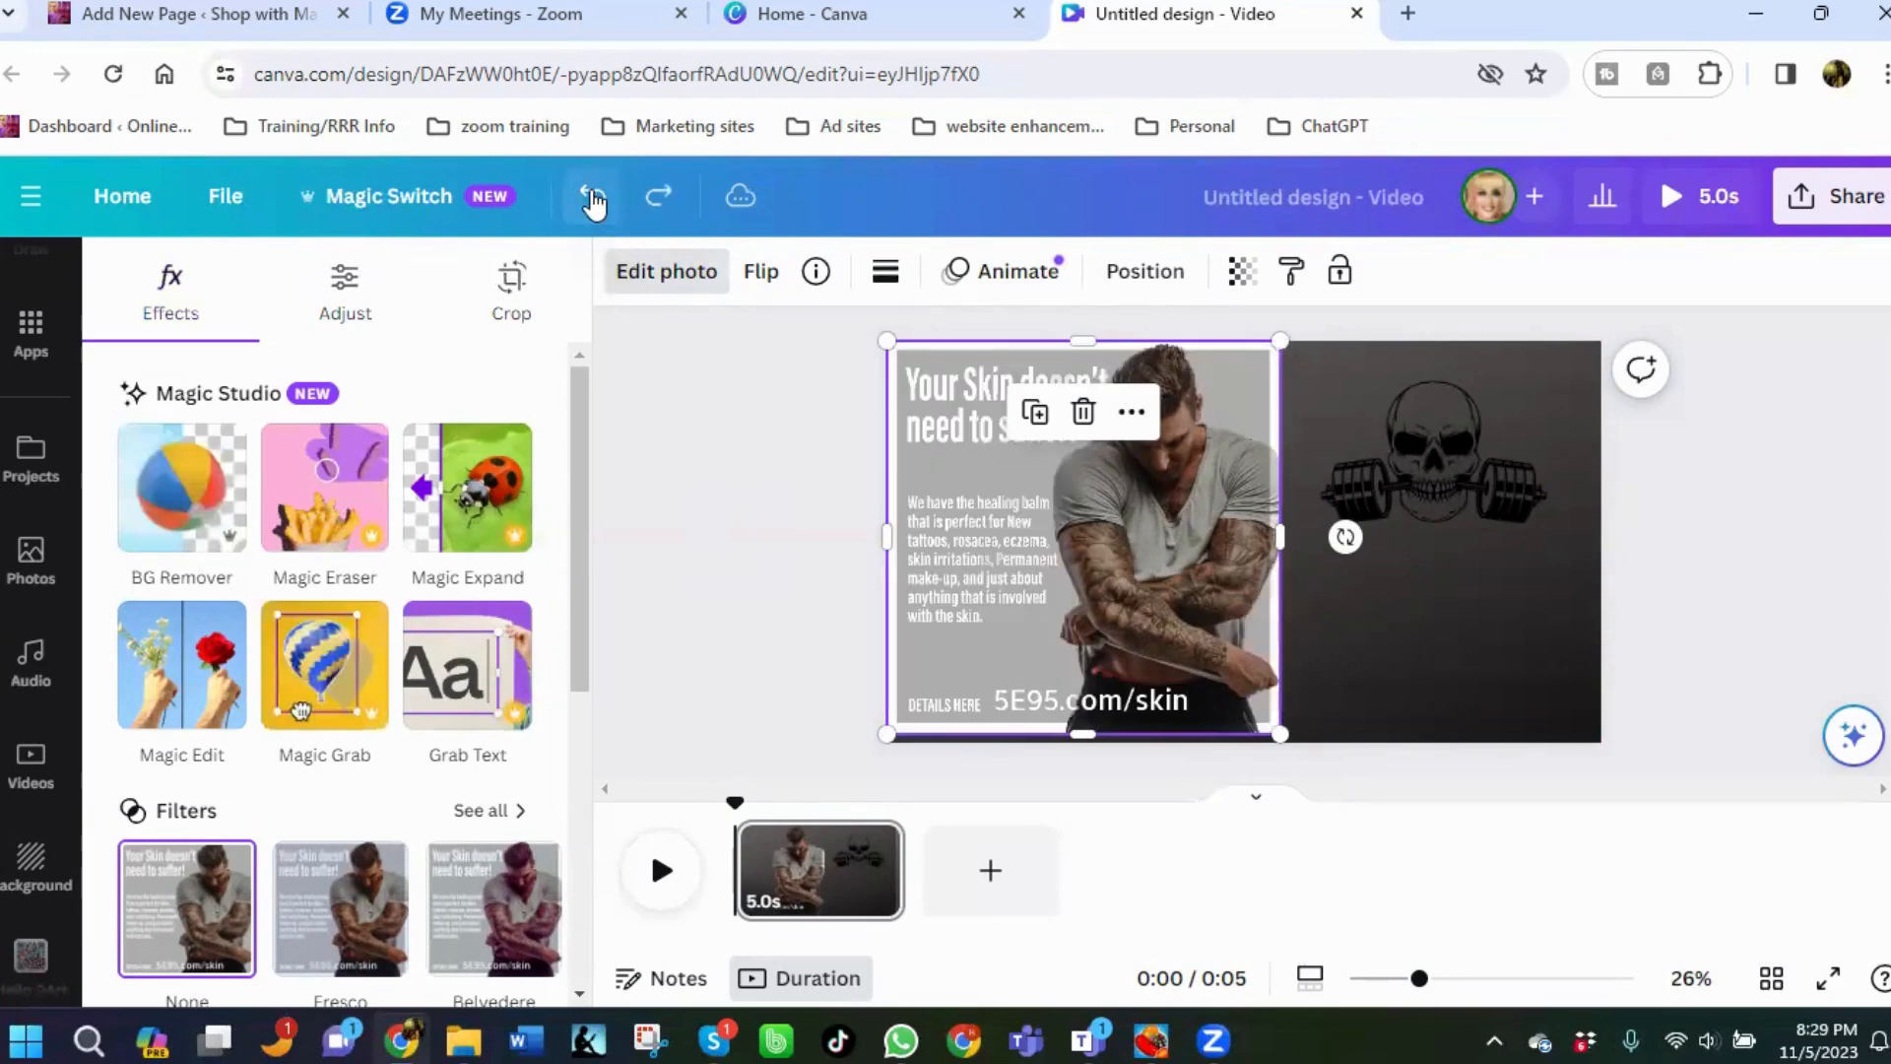
# Enlarge the skull-with-barbell graphic slightly and keep it in the upper right beside the ad image.
pyautogui.moveTo(1255, 412)
pyautogui.mouseDown()
pyautogui.moveTo(1264, 435)
pyautogui.moveTo(1260, 419)
pyautogui.mouseUp()
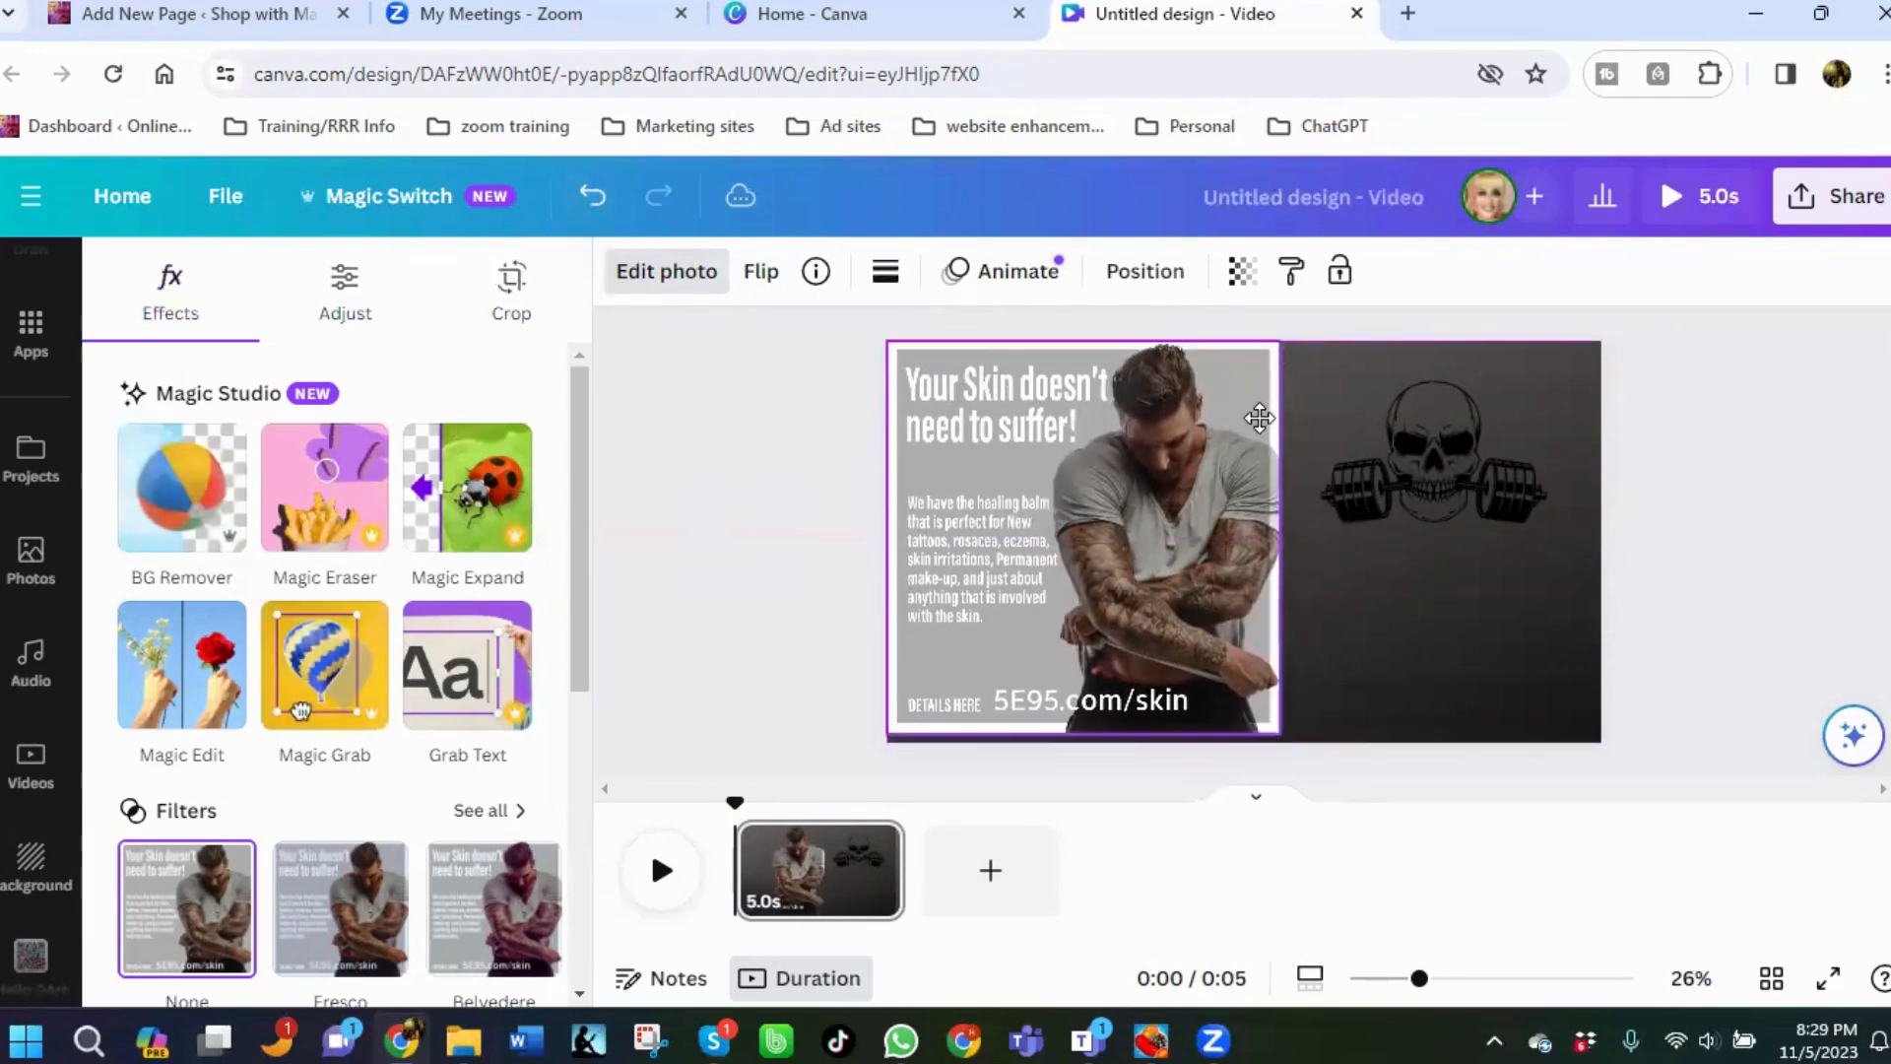
pyautogui.click(1360, 614)
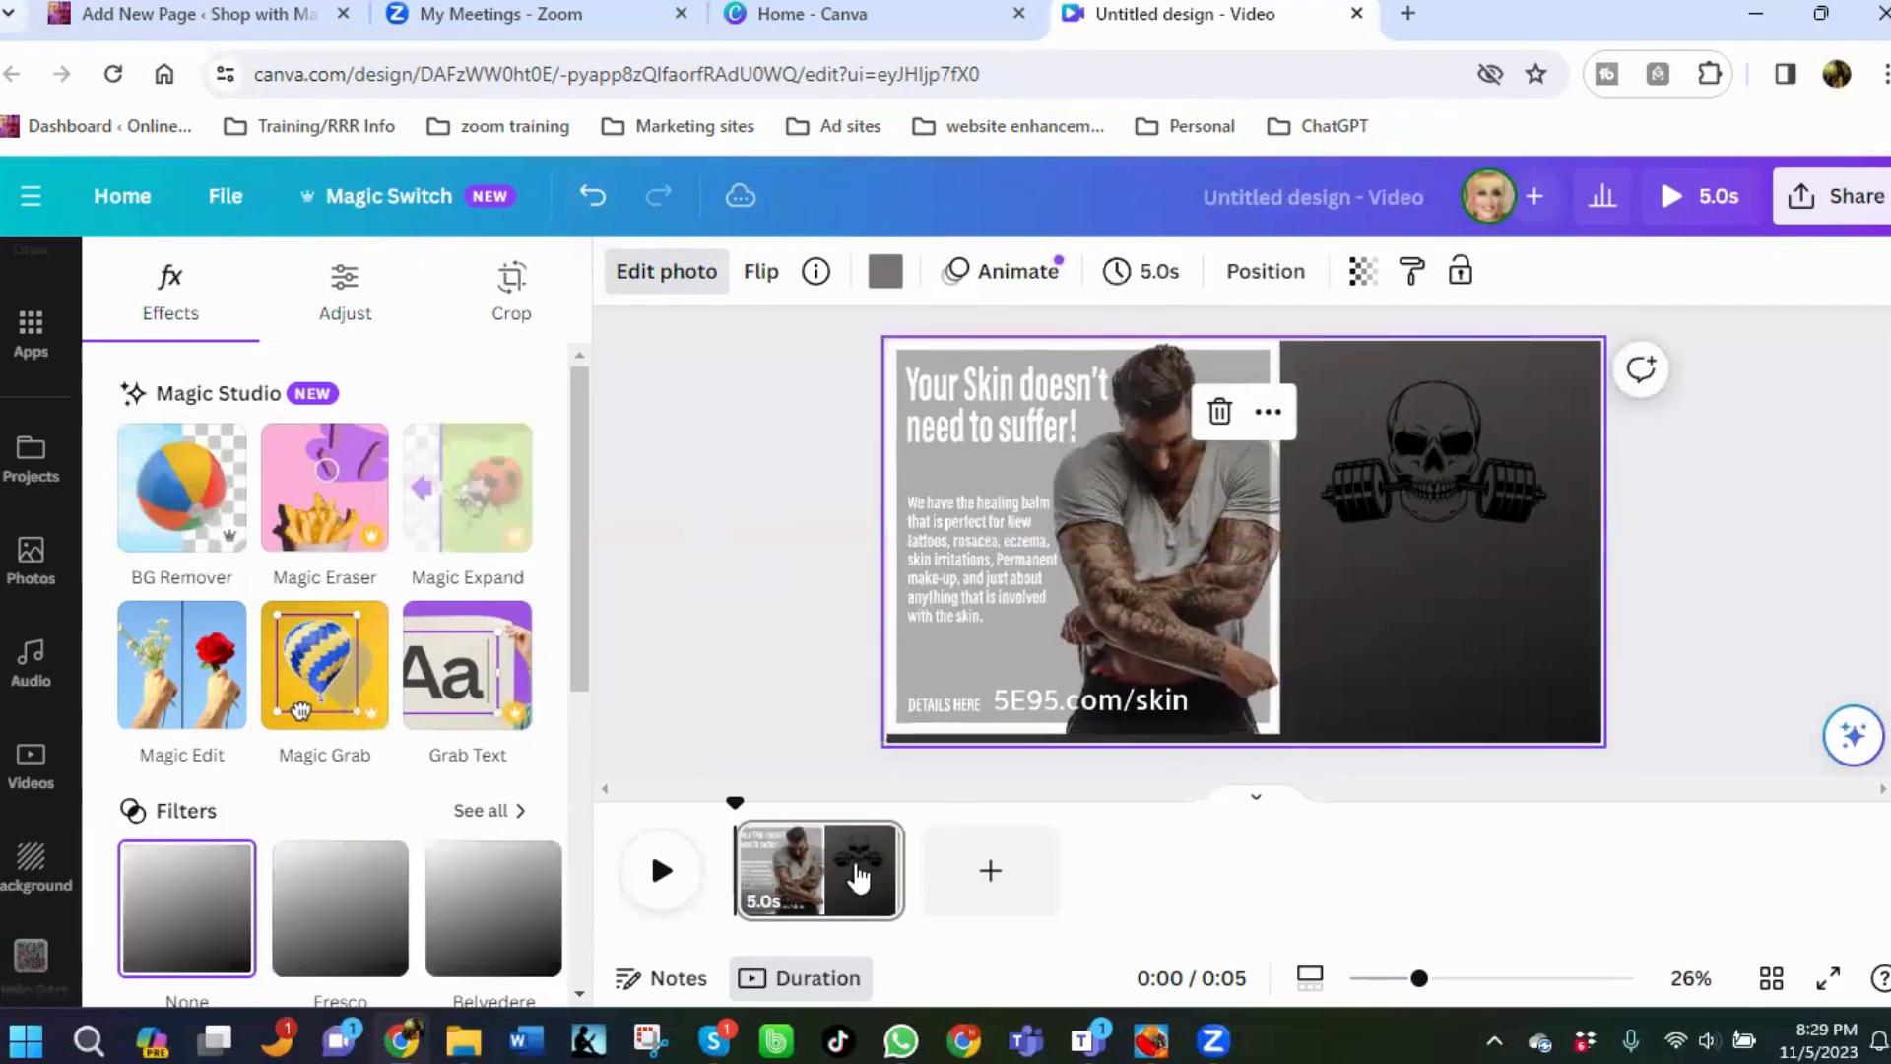
pyautogui.click(1010, 583)
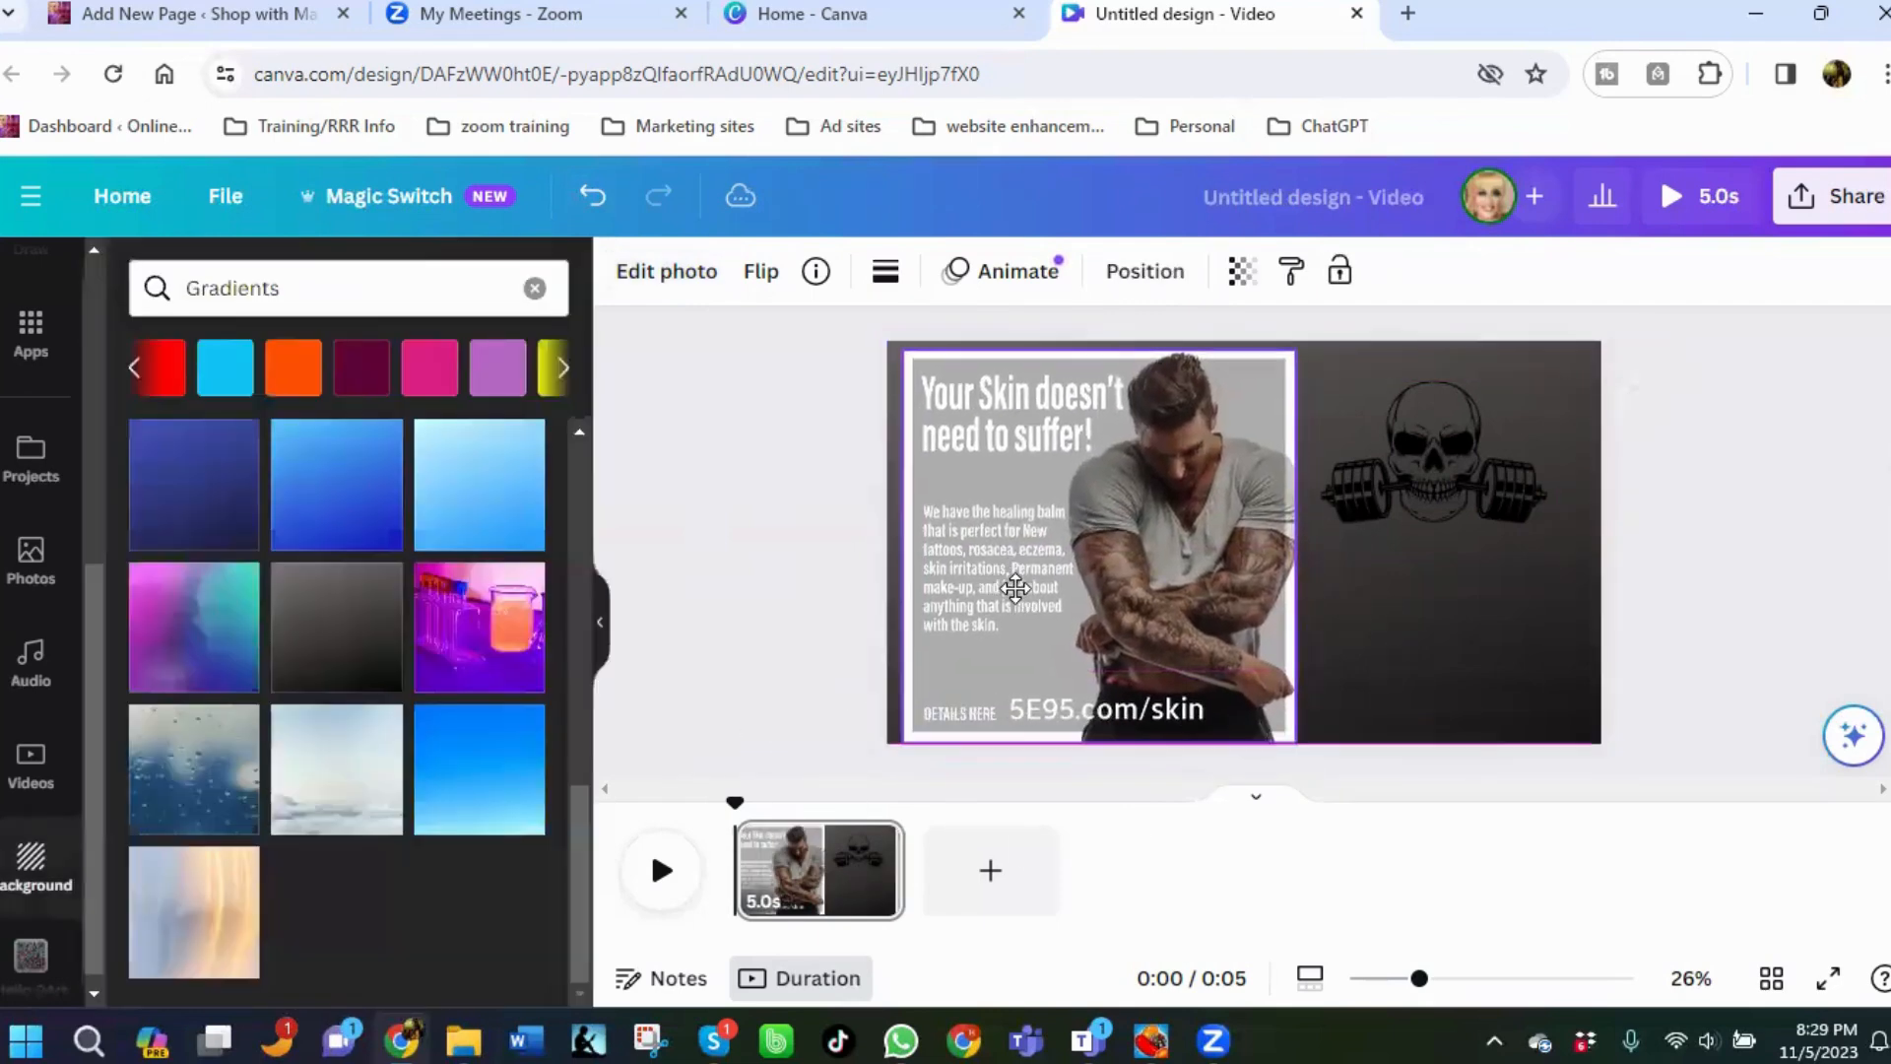
pyautogui.moveTo(1015, 589); pyautogui.dragTo(1007, 588)
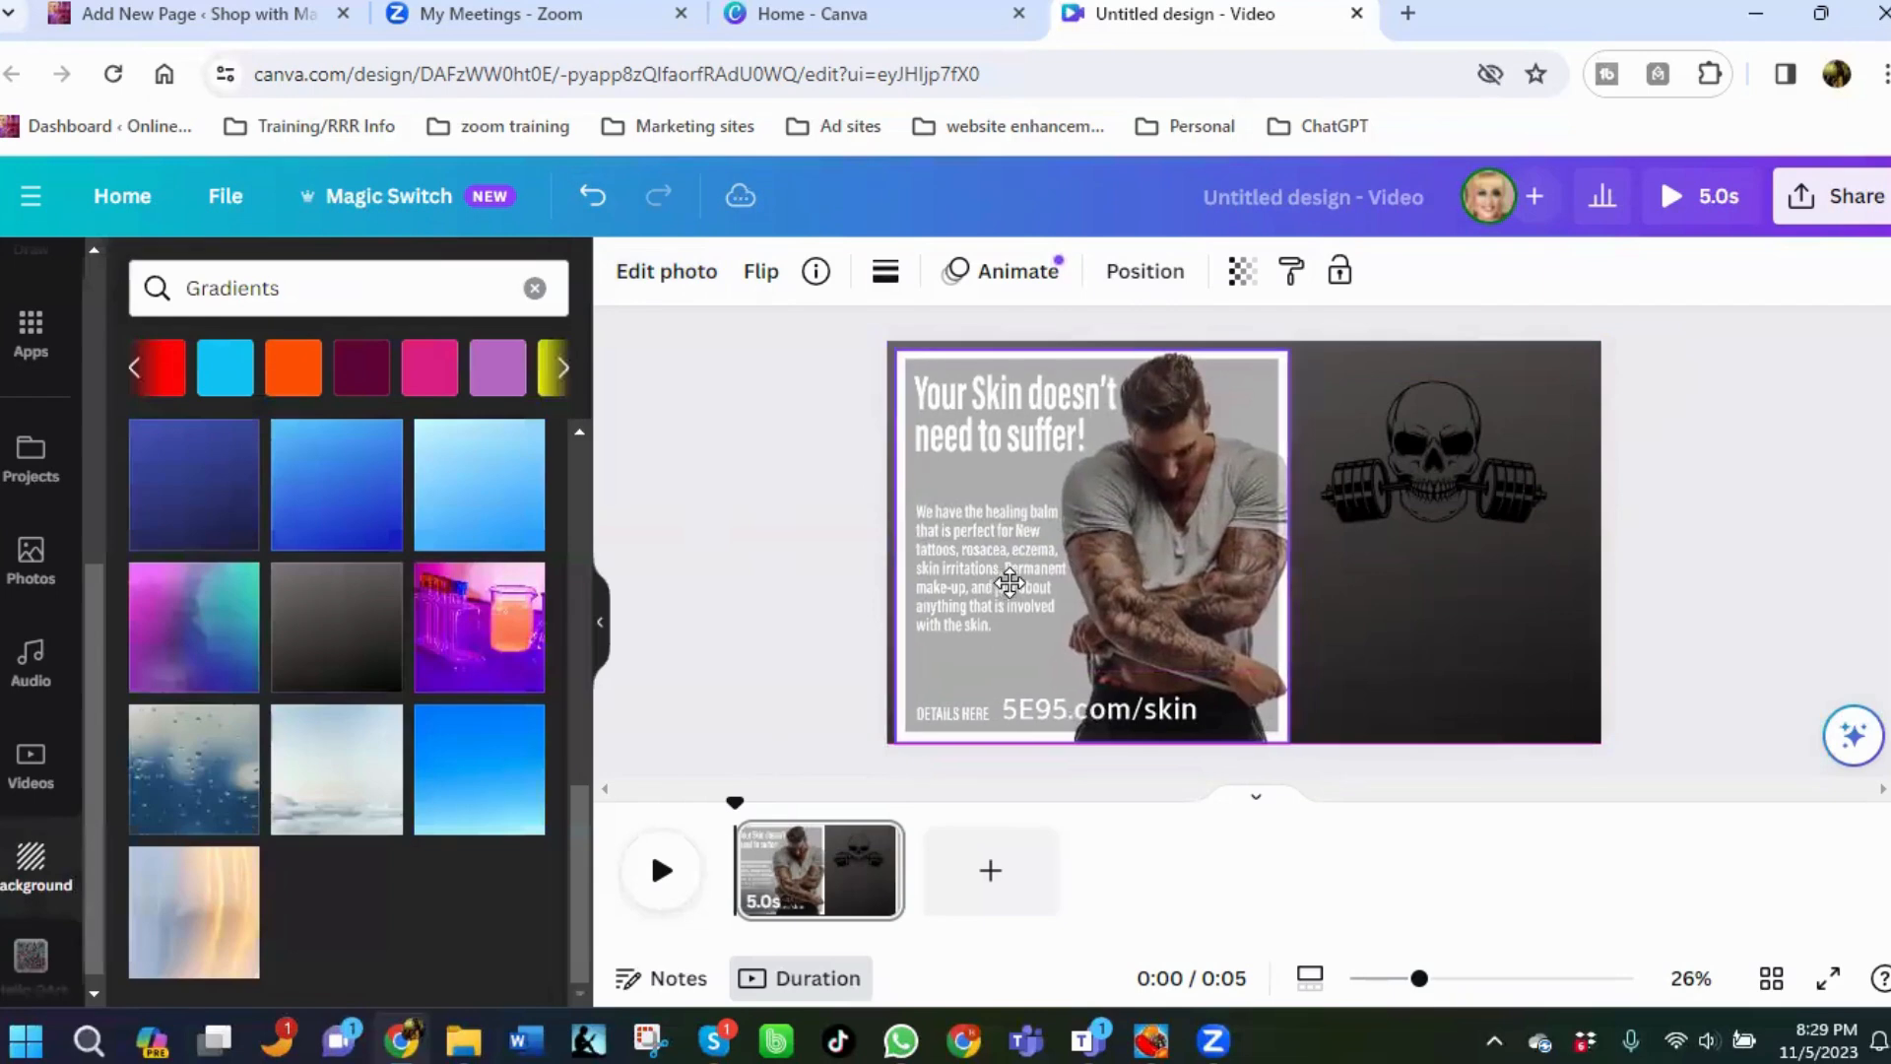
pyautogui.click(1414, 462)
pyautogui.moveTo(1320, 521); pyautogui.dragTo(1293, 538)
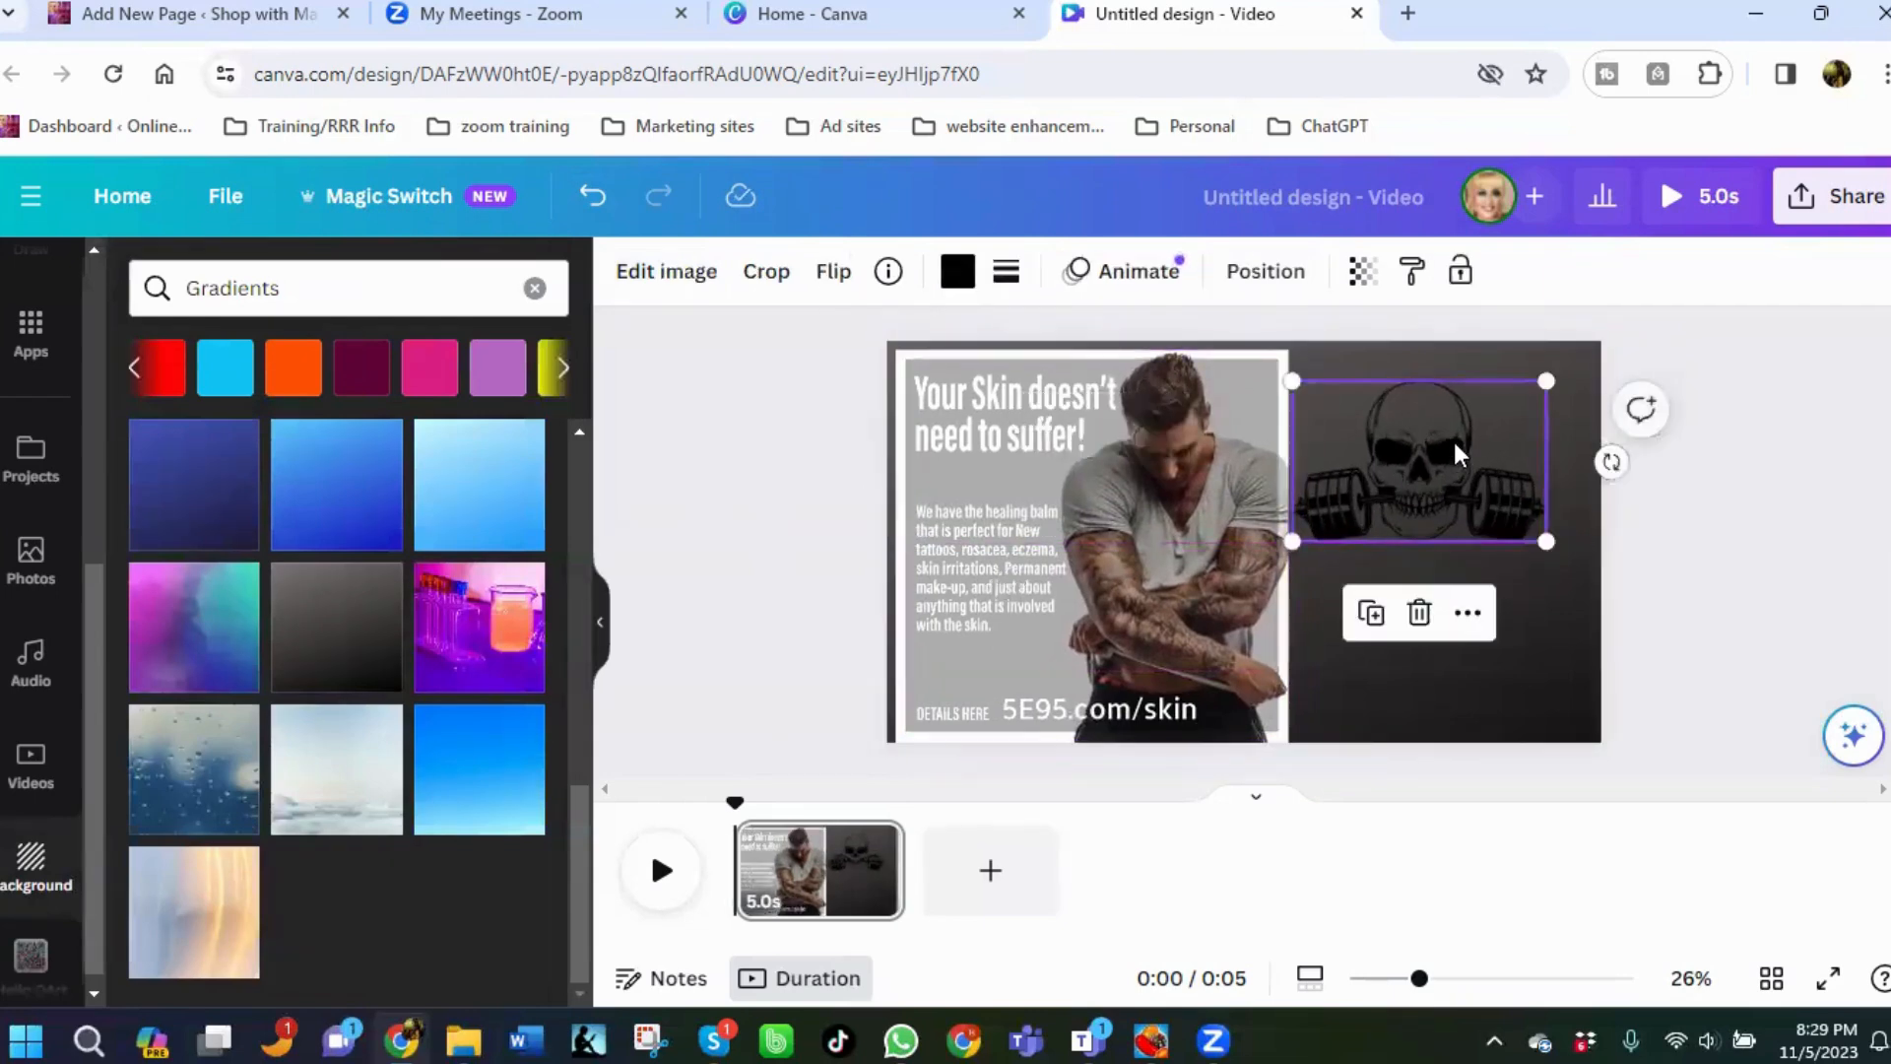
pyautogui.moveTo(1457, 452); pyautogui.dragTo(1471, 436)
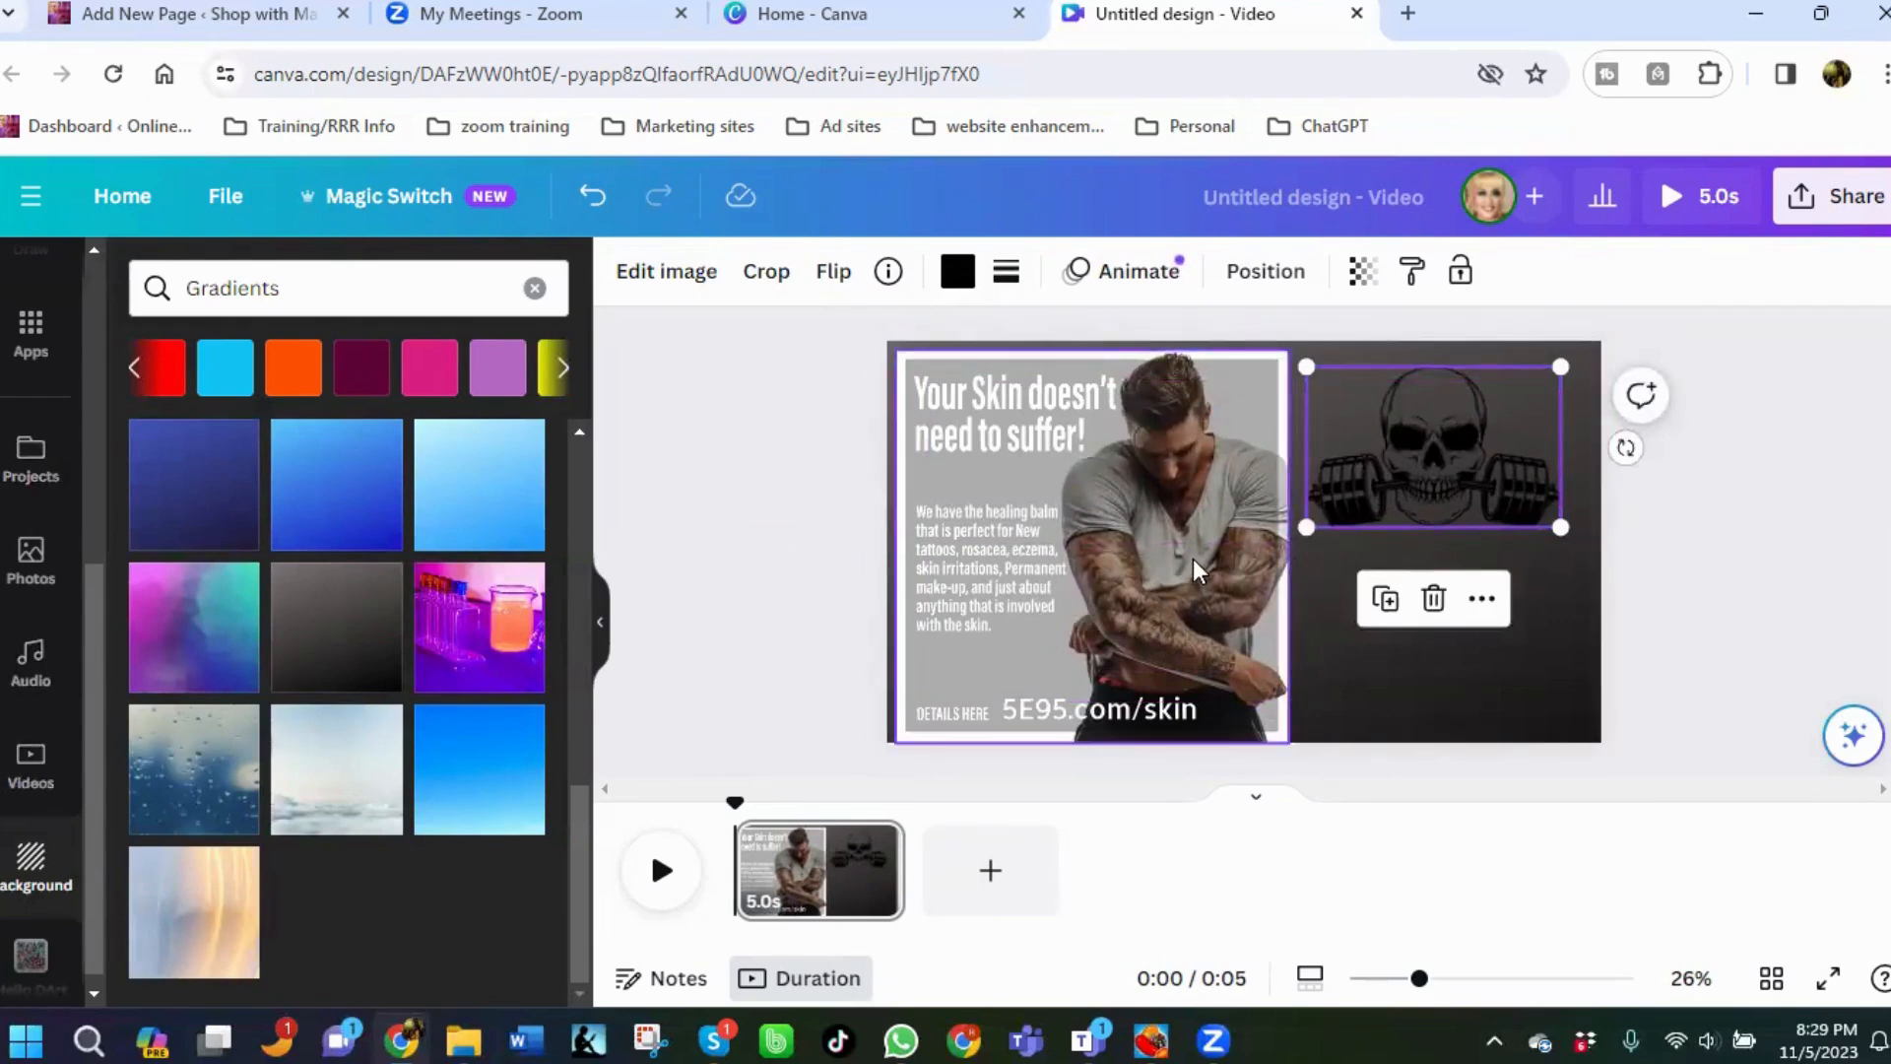
# Move the ad image toward the centre of the page.
pyautogui.moveTo(1192, 561); pyautogui.dragTo(1280, 551)
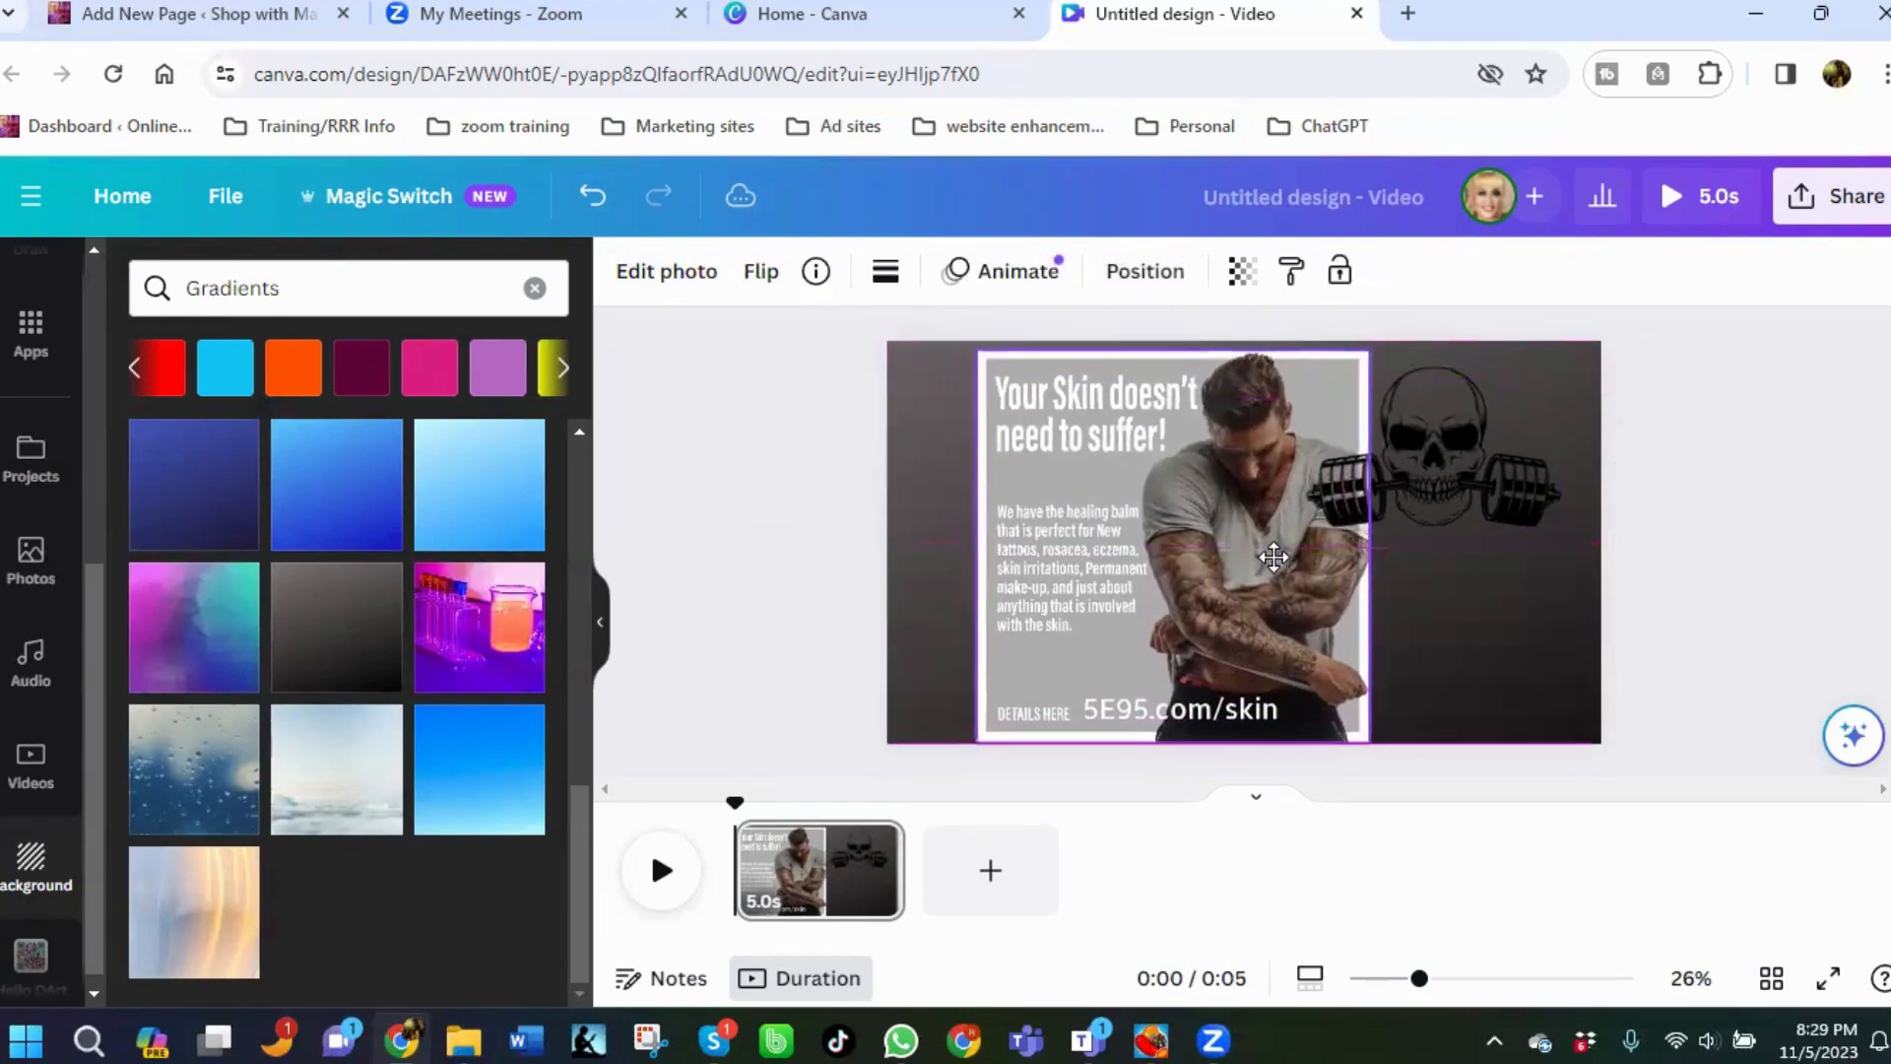
pyautogui.click(1477, 537)
pyautogui.moveTo(1317, 617); pyautogui.dragTo(1345, 641)
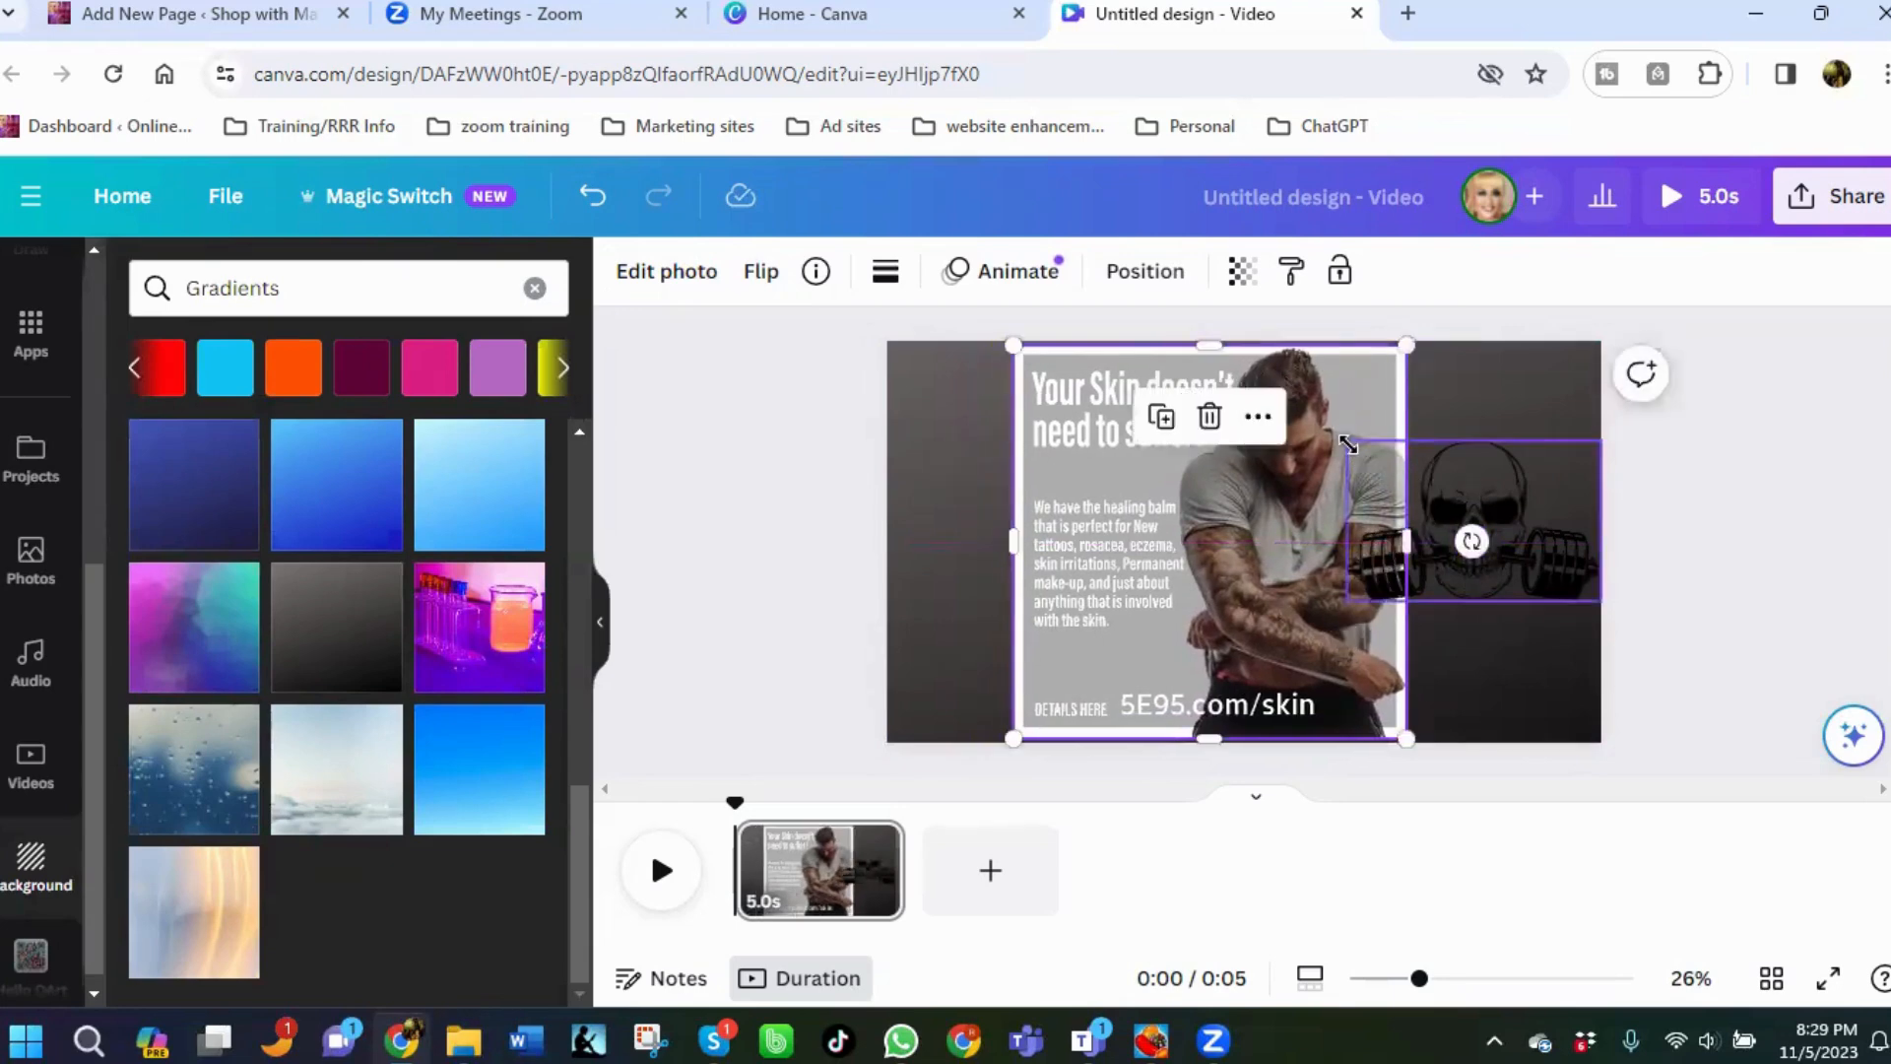
pyautogui.moveTo(1348, 446); pyautogui.dragTo(1420, 476)
# Move the skull graphic to the page's upper-left corner, tilt it and shrink it.
pyautogui.moveTo(1476, 542); pyautogui.dragTo(930, 448)
pyautogui.click(1456, 442)
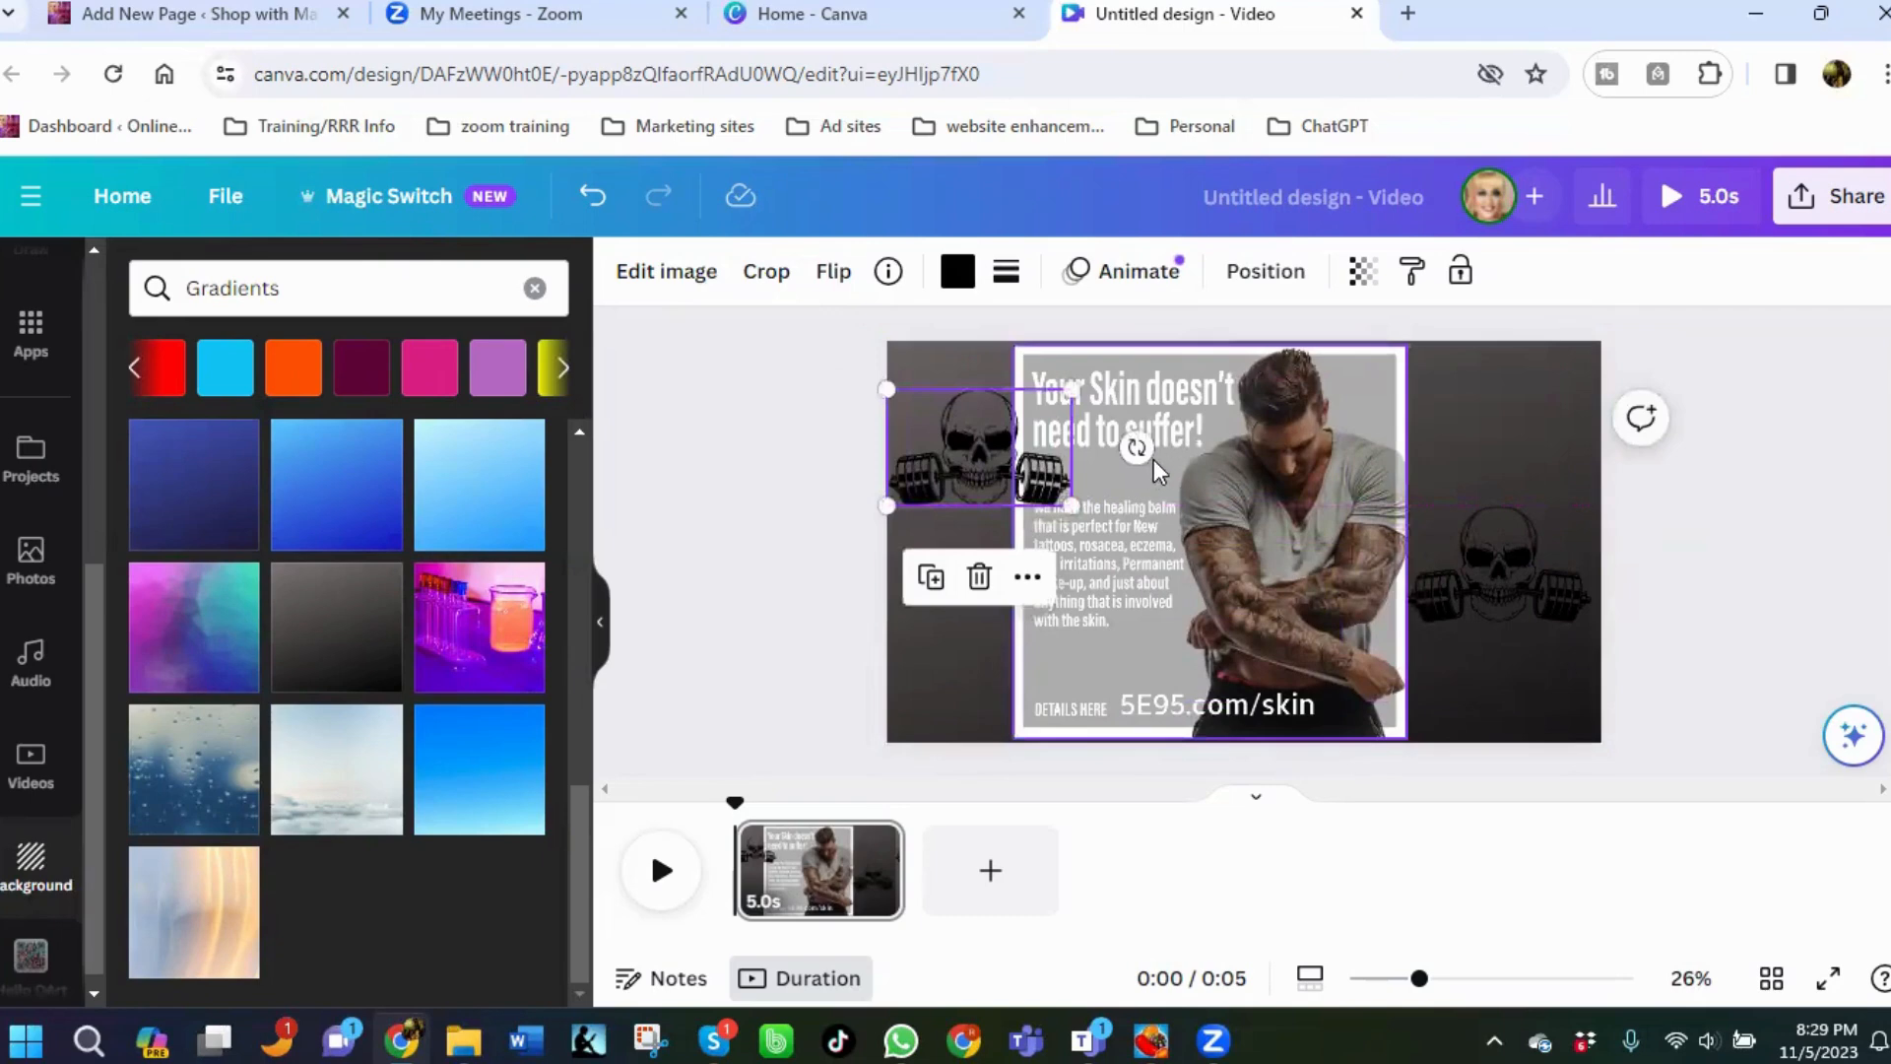
pyautogui.moveTo(1137, 448); pyautogui.dragTo(1199, 387)
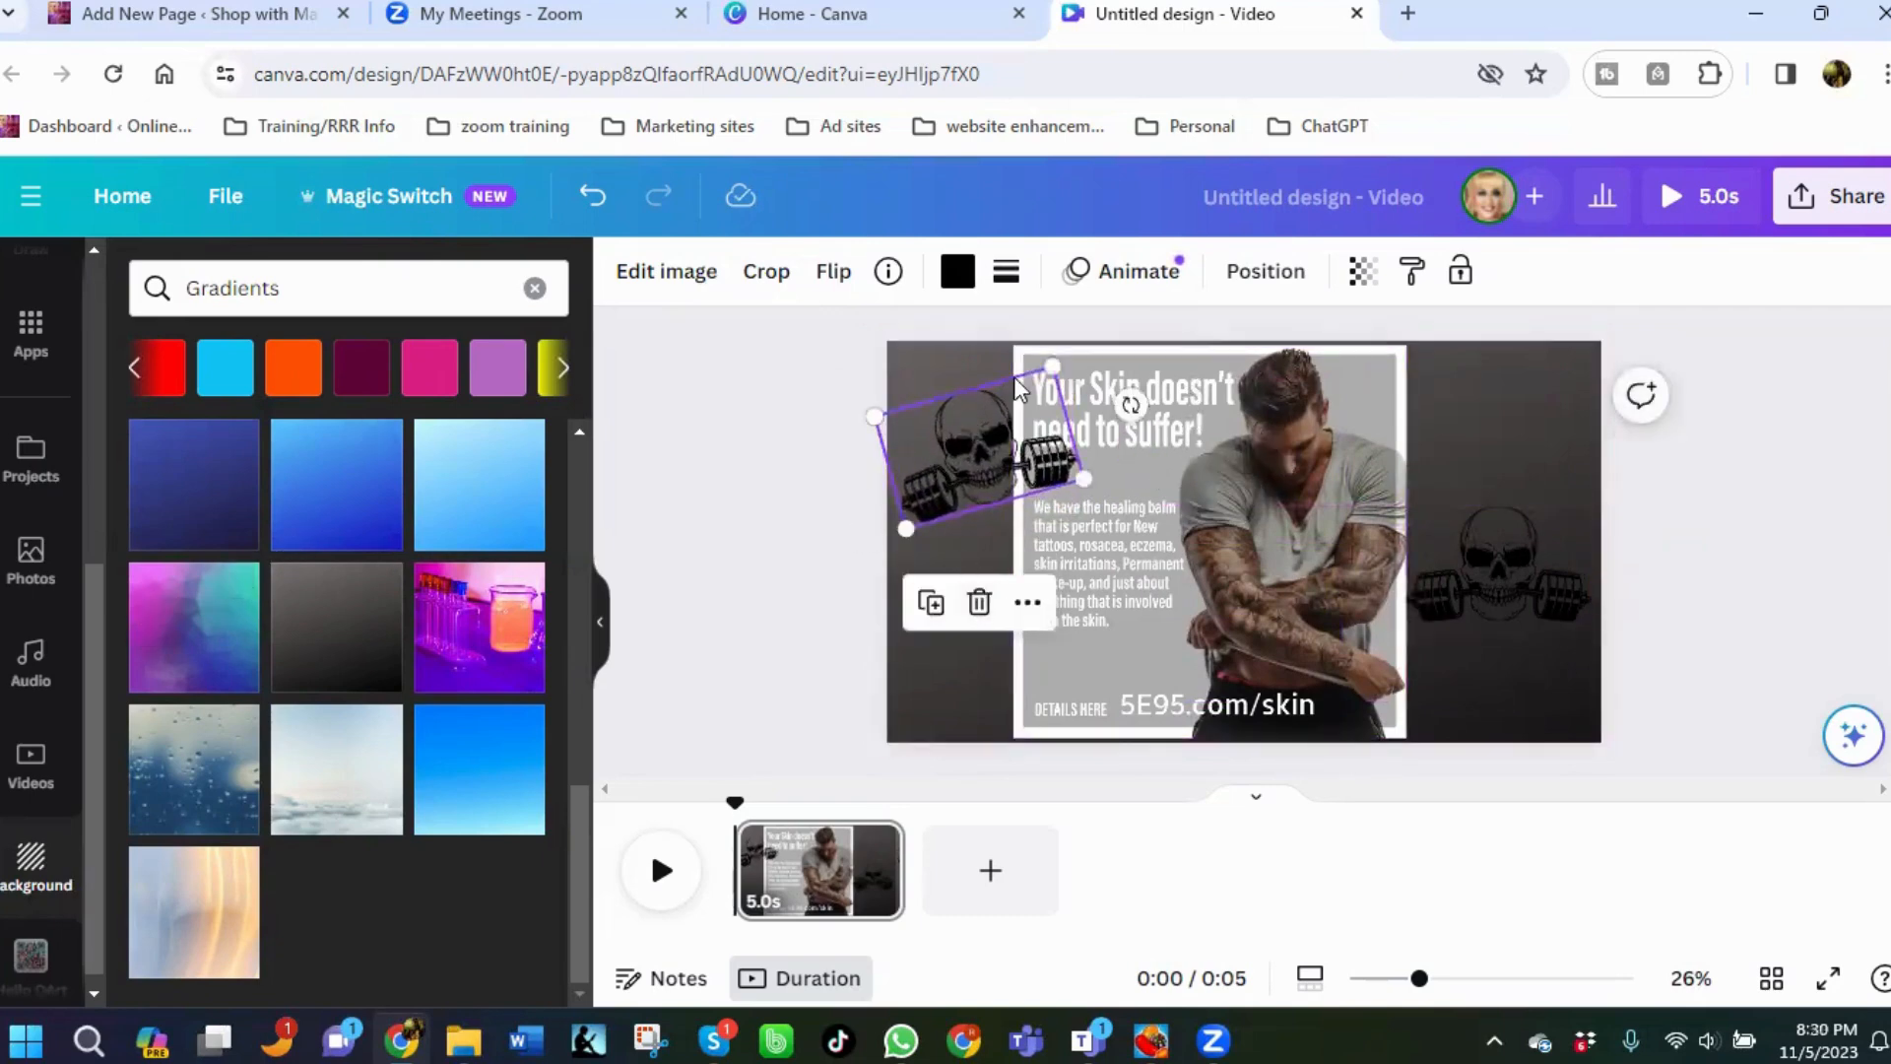
pyautogui.moveTo(1038, 365); pyautogui.dragTo(985, 430)
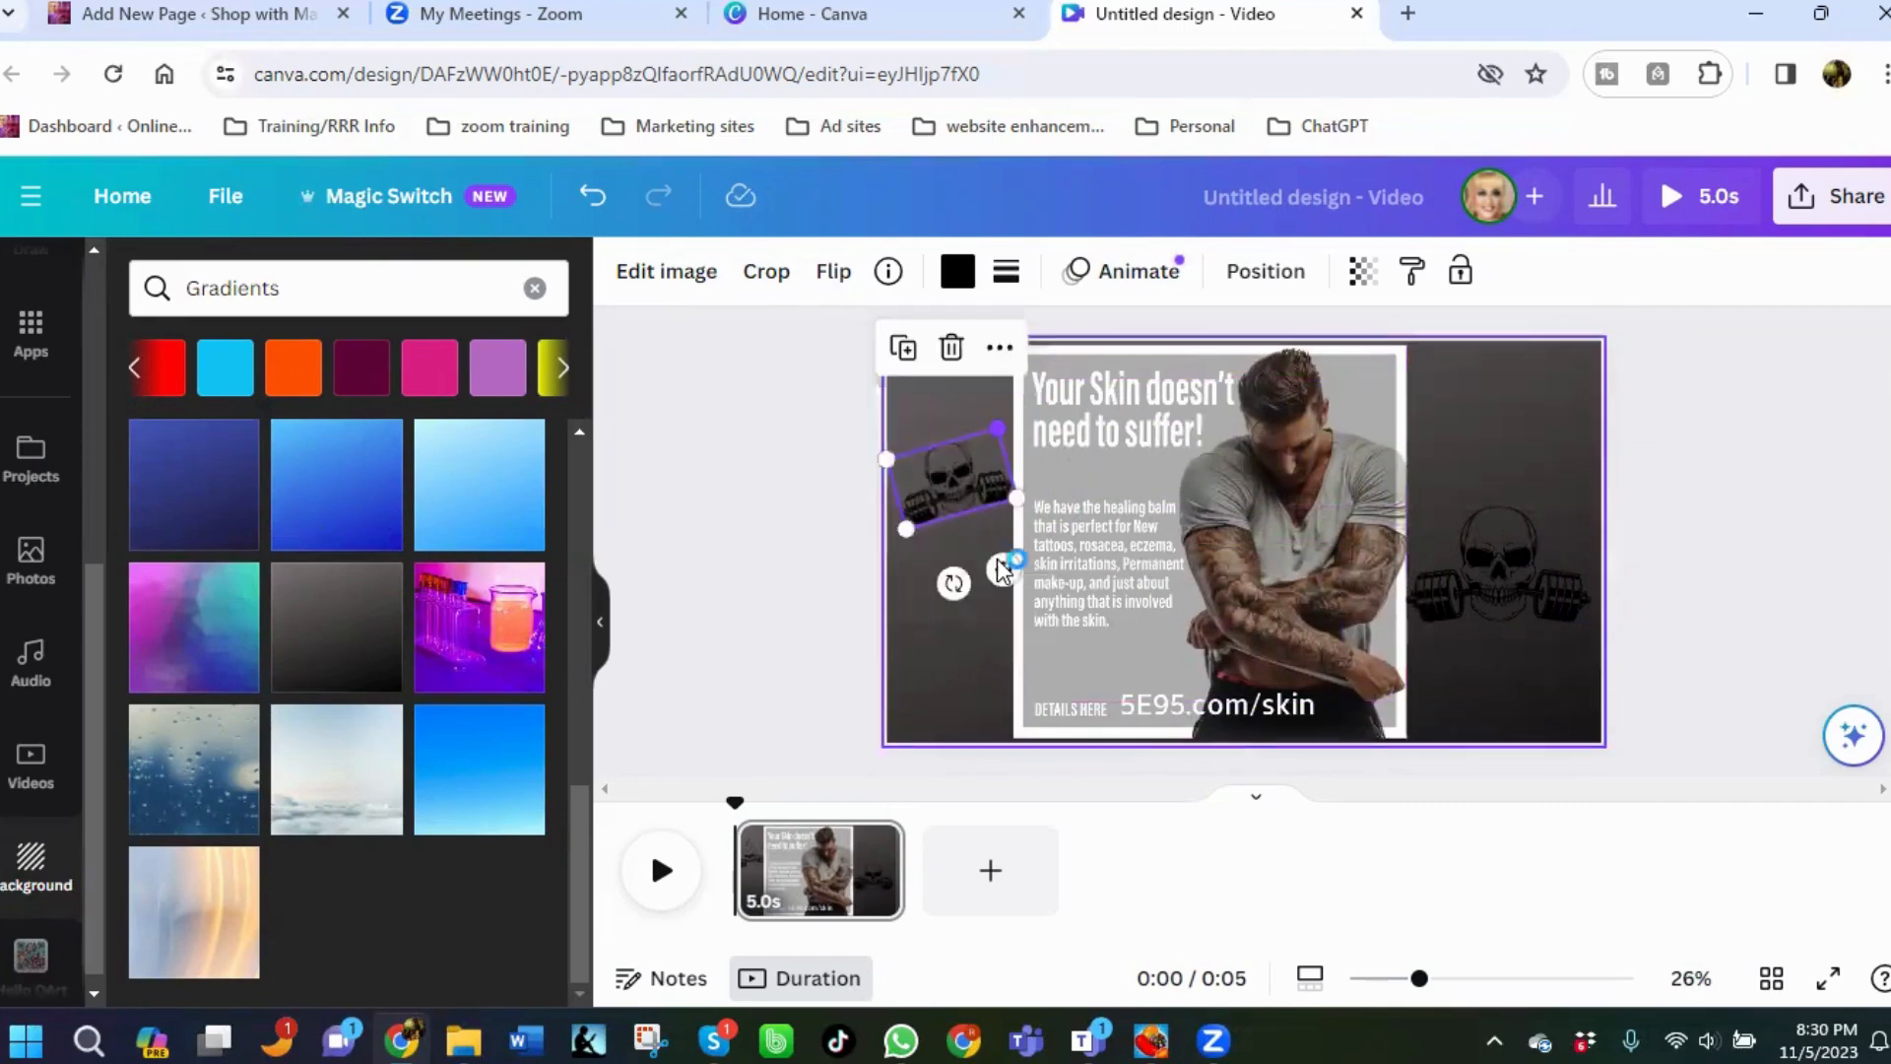
# Add a new blank page to the video.
pyautogui.click(992, 877)
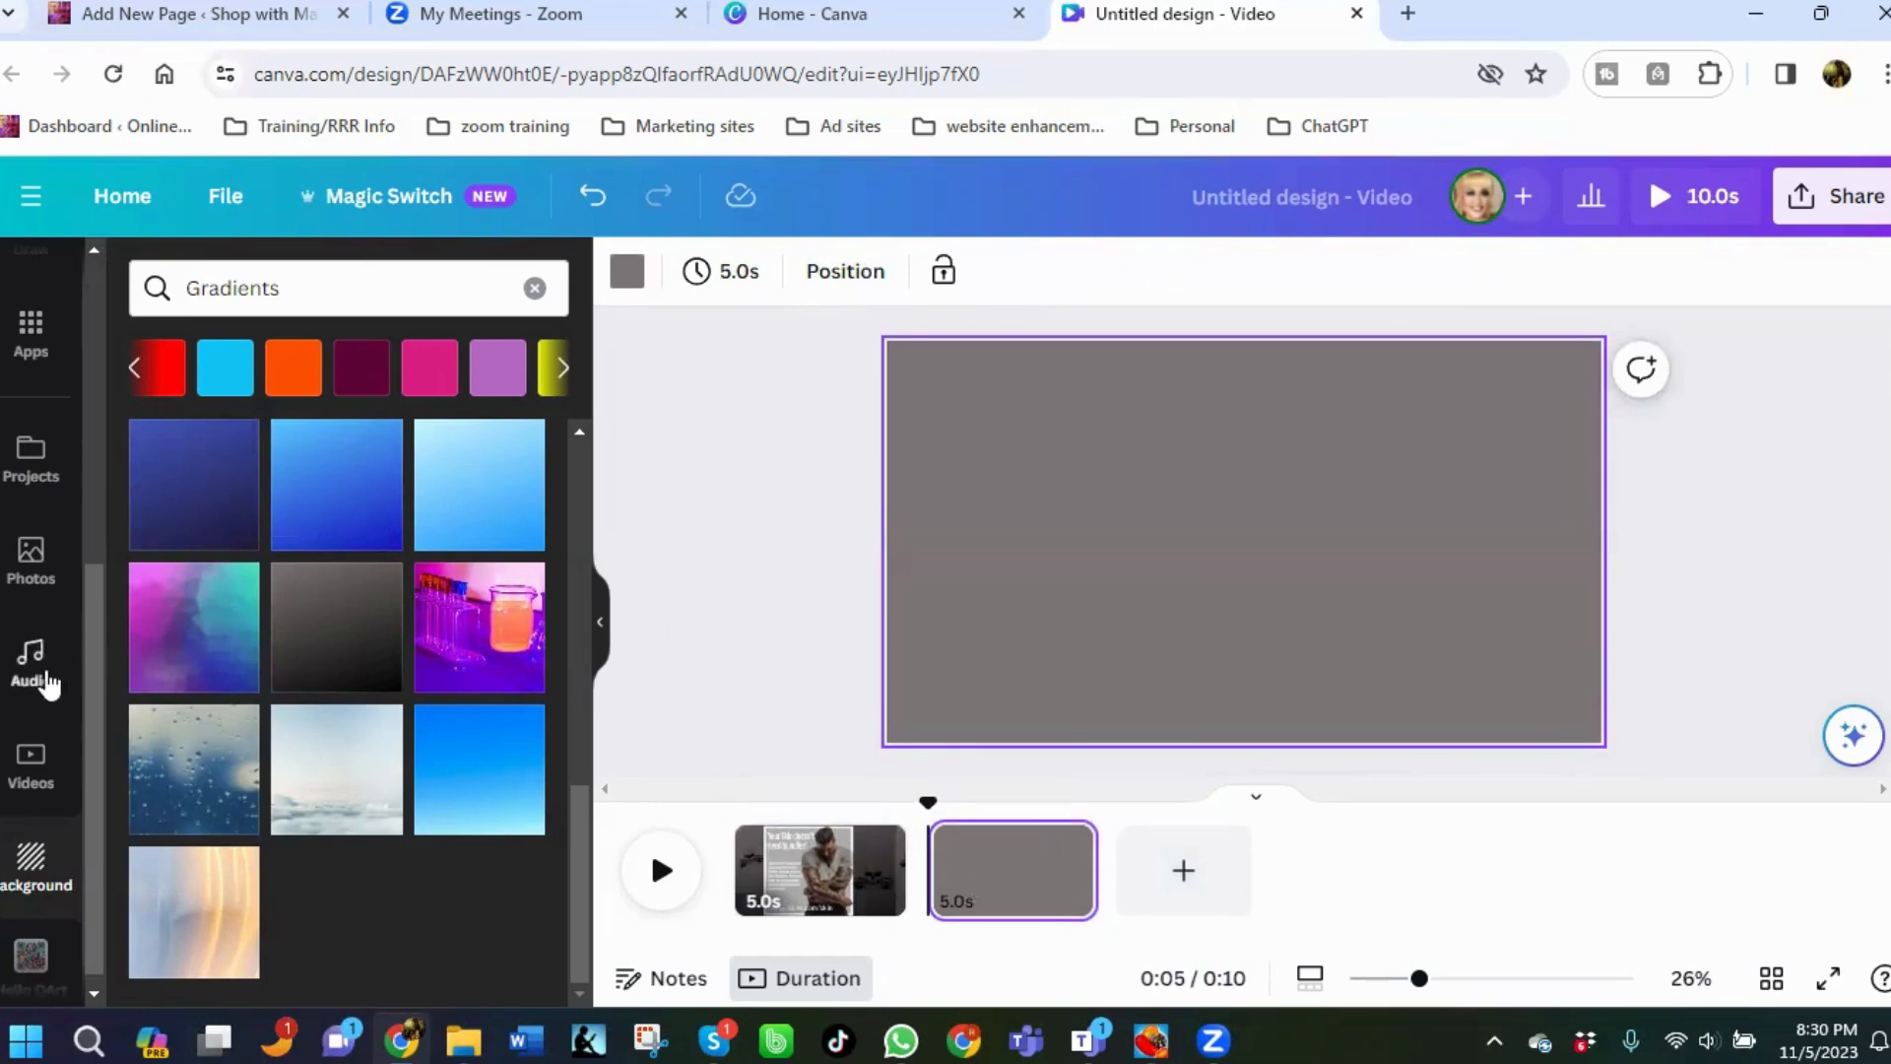
pyautogui.scroll(5, 19, 490)
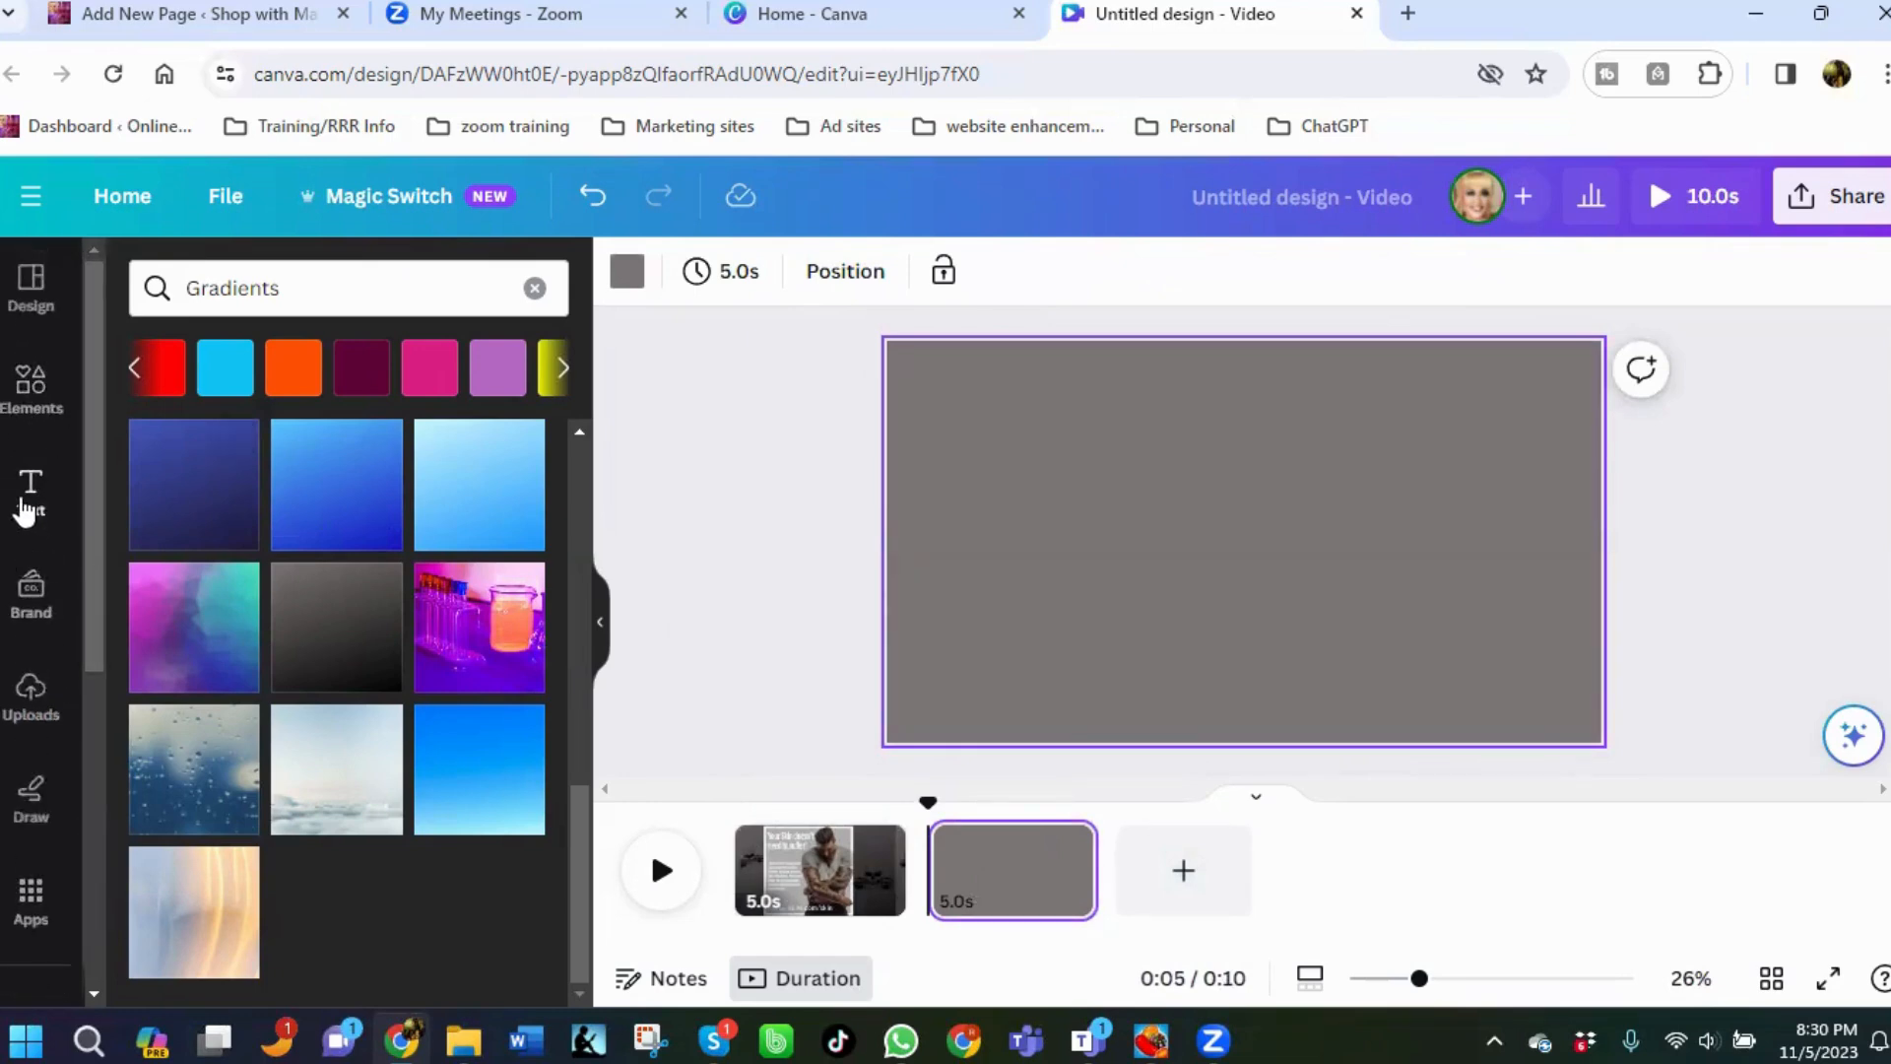
# Add the "This is the professional solution" ad image from uploads to the second page and enlarge it.
pyautogui.click(34, 696)
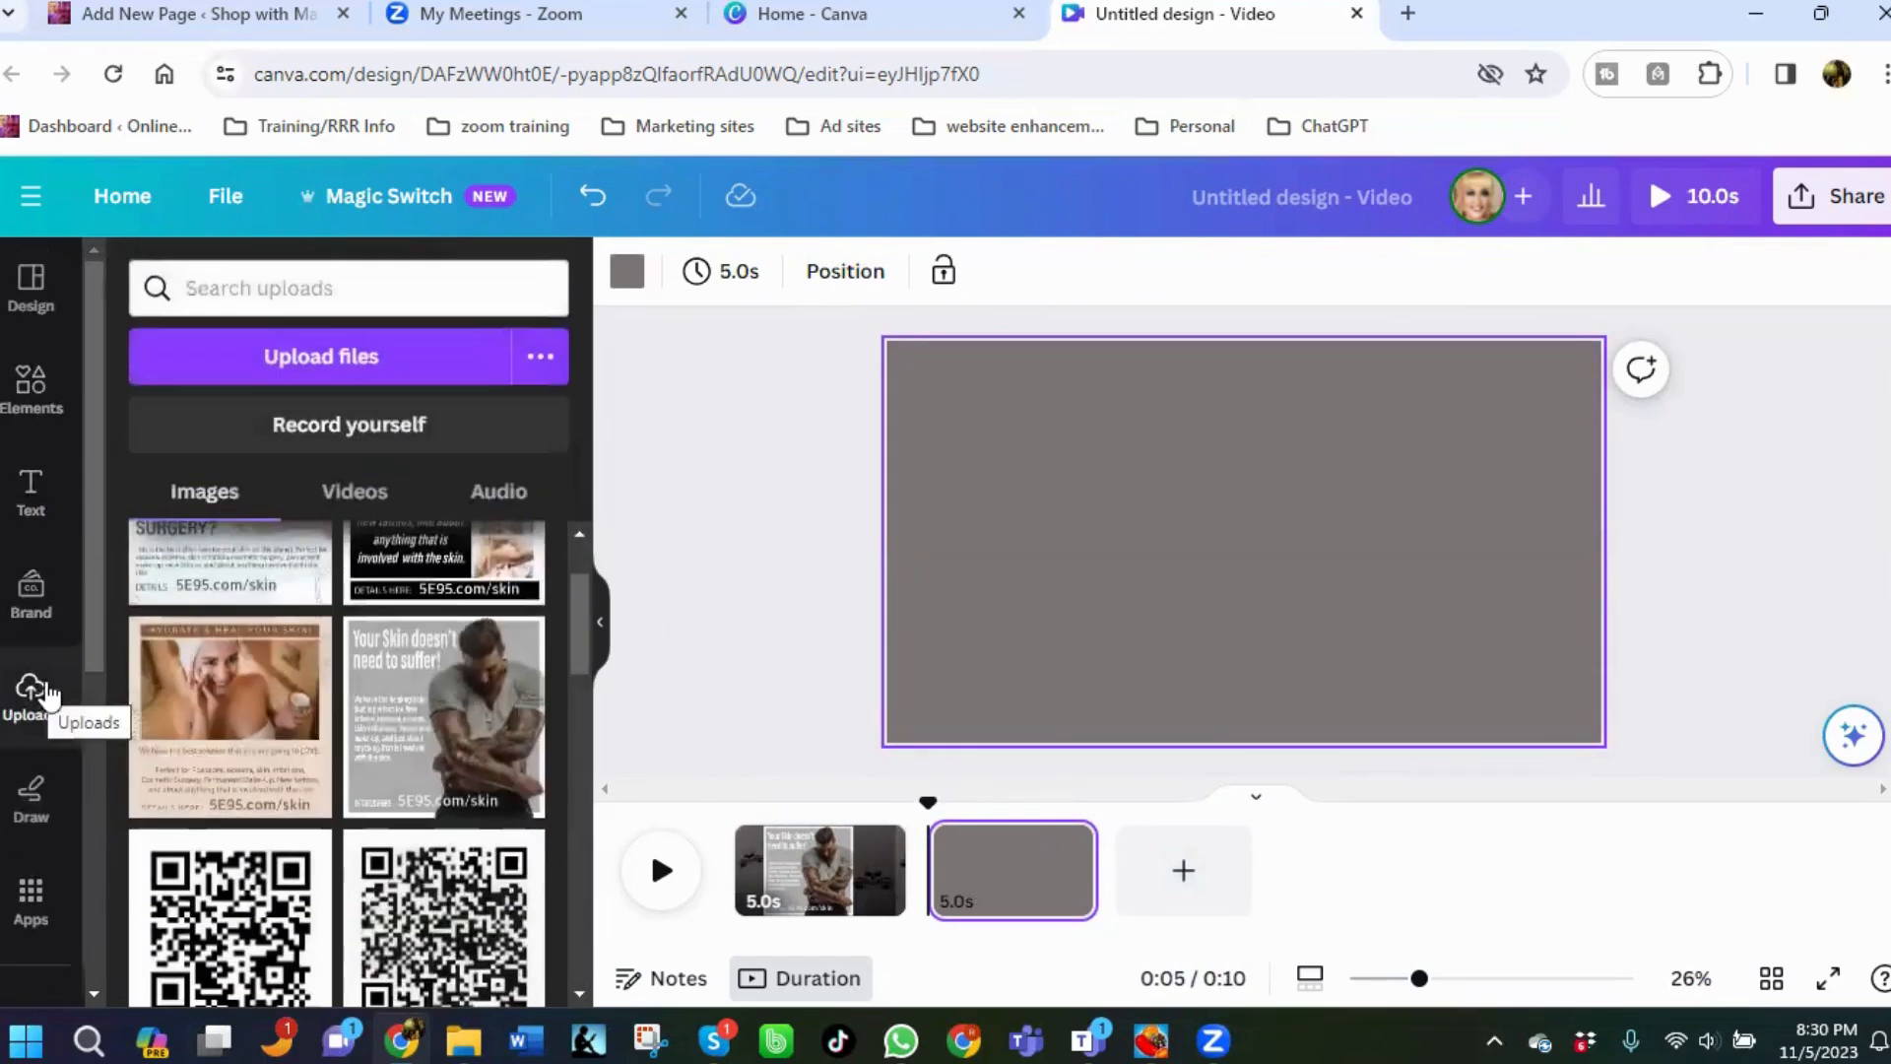
pyautogui.scroll(2, 359, 693)
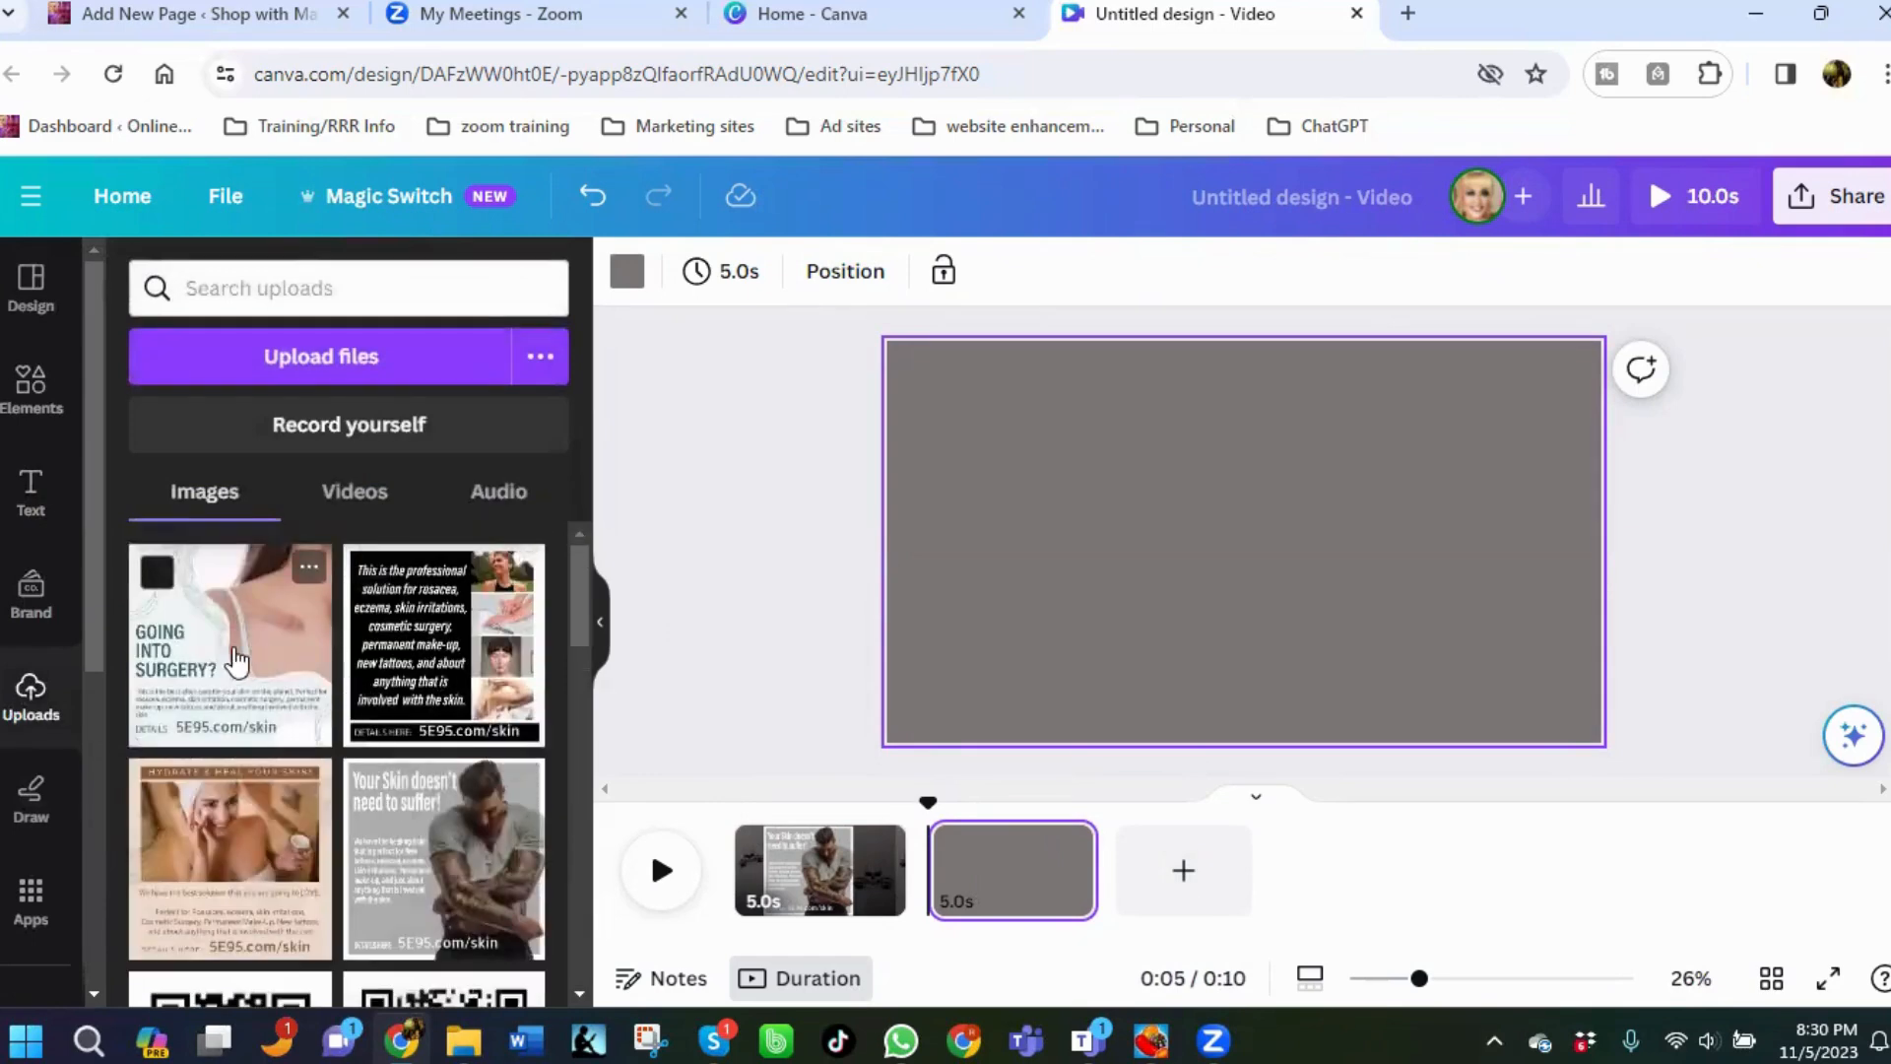
pyautogui.click(480, 671)
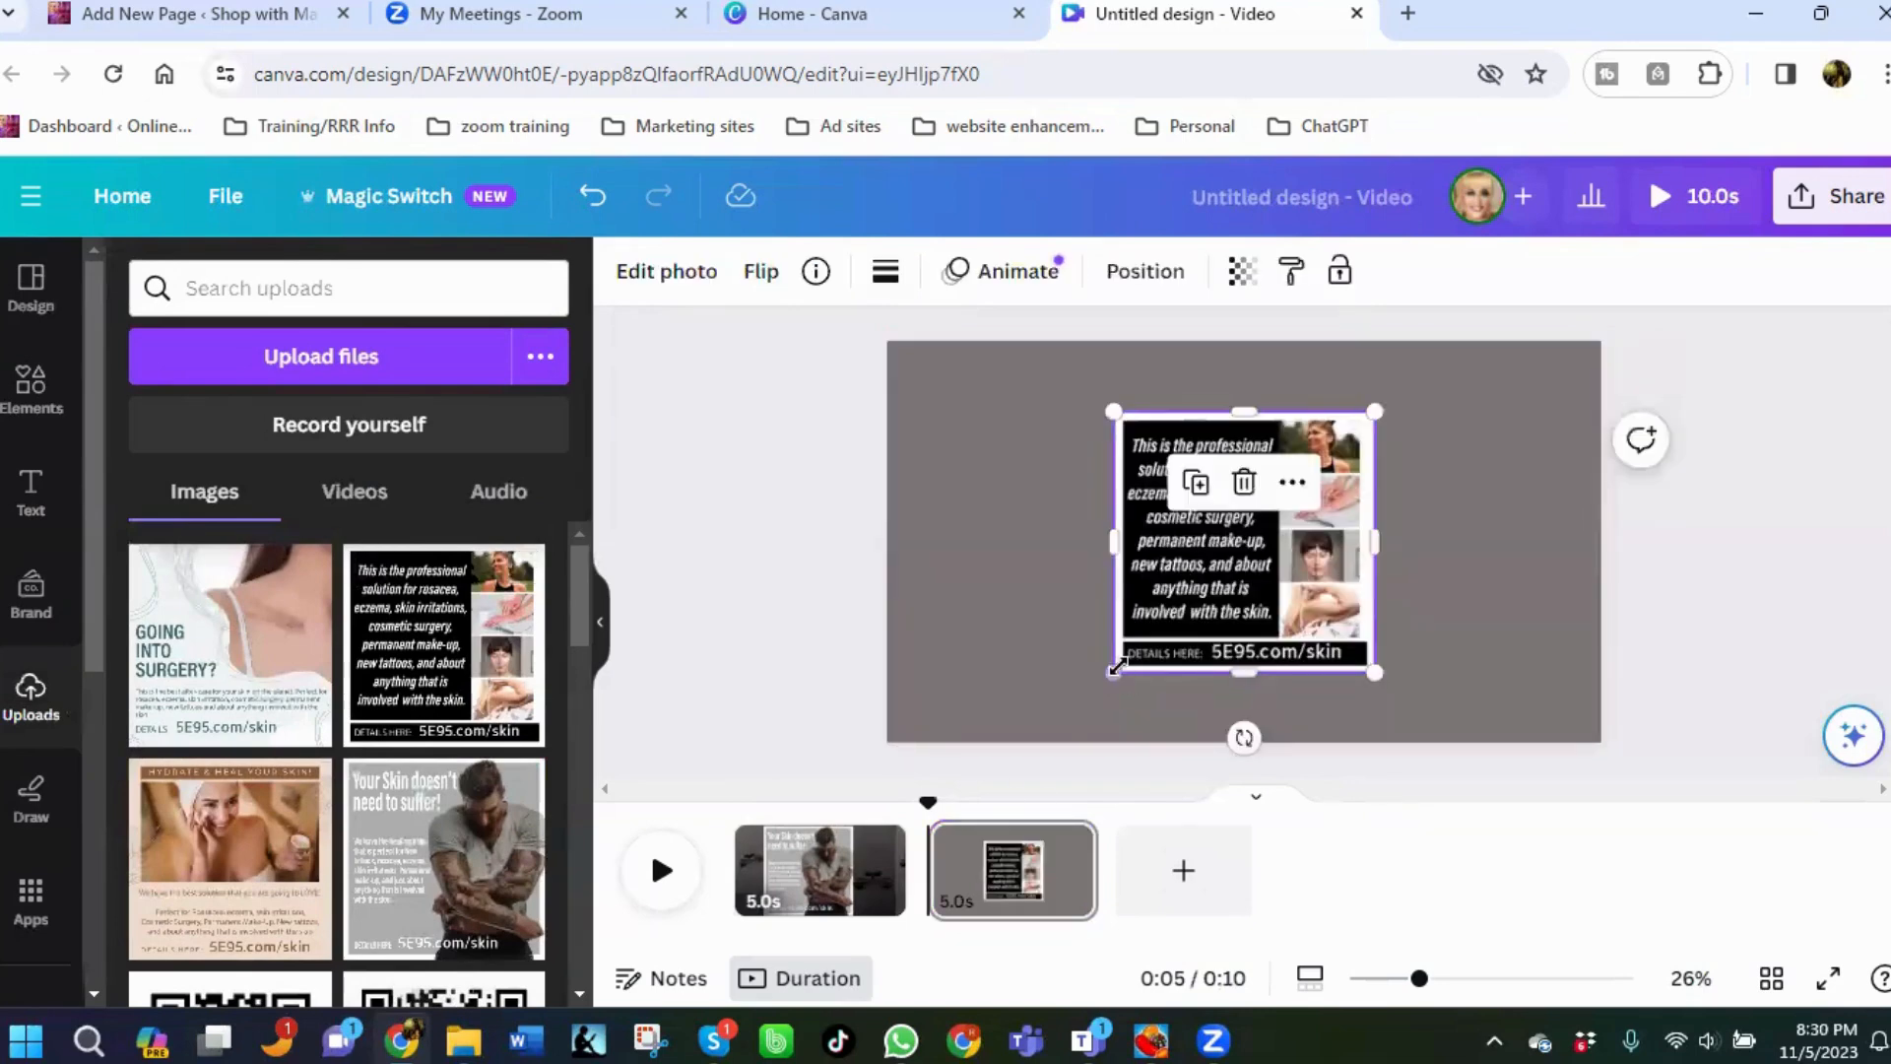
pyautogui.moveTo(1027, 722); pyautogui.dragTo(1035, 748)
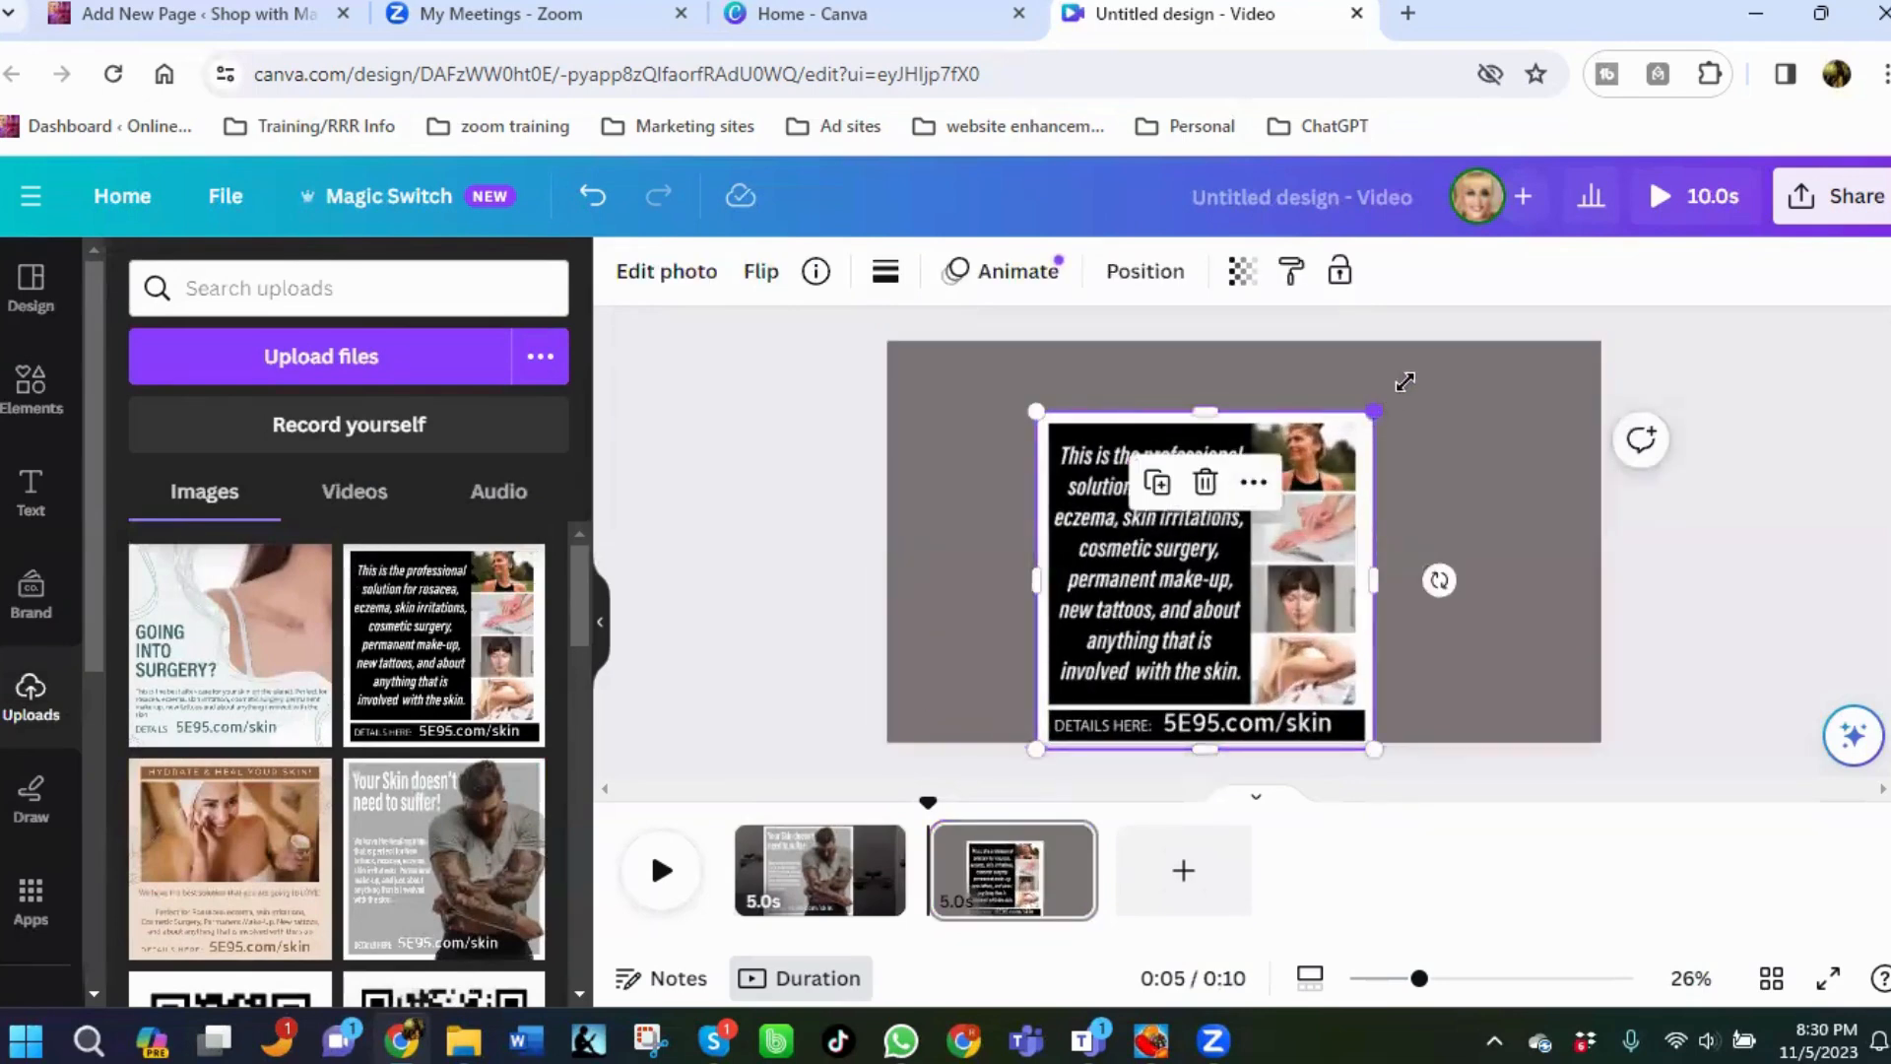
pyautogui.moveTo(1406, 382); pyautogui.dragTo(1445, 341)
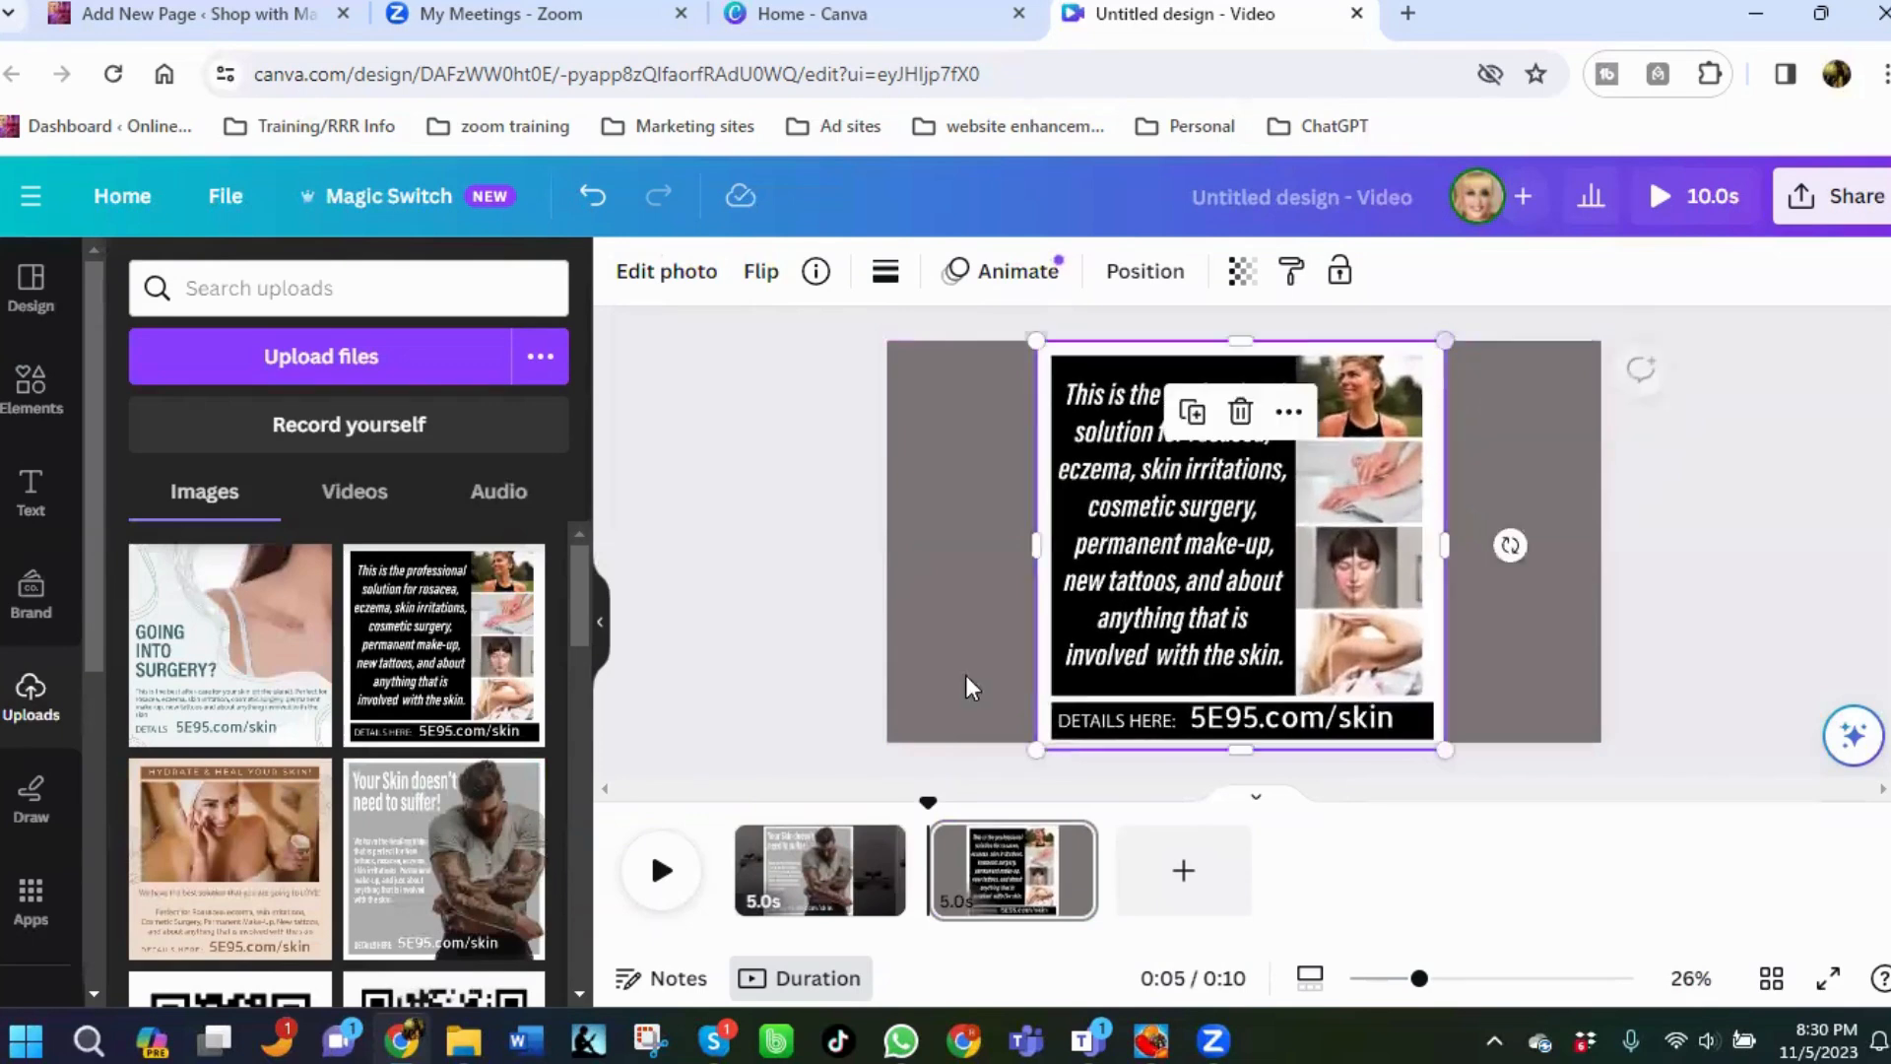
# Add a third page to the video and switch back to it after viewing the first page.
pyautogui.click(1183, 881)
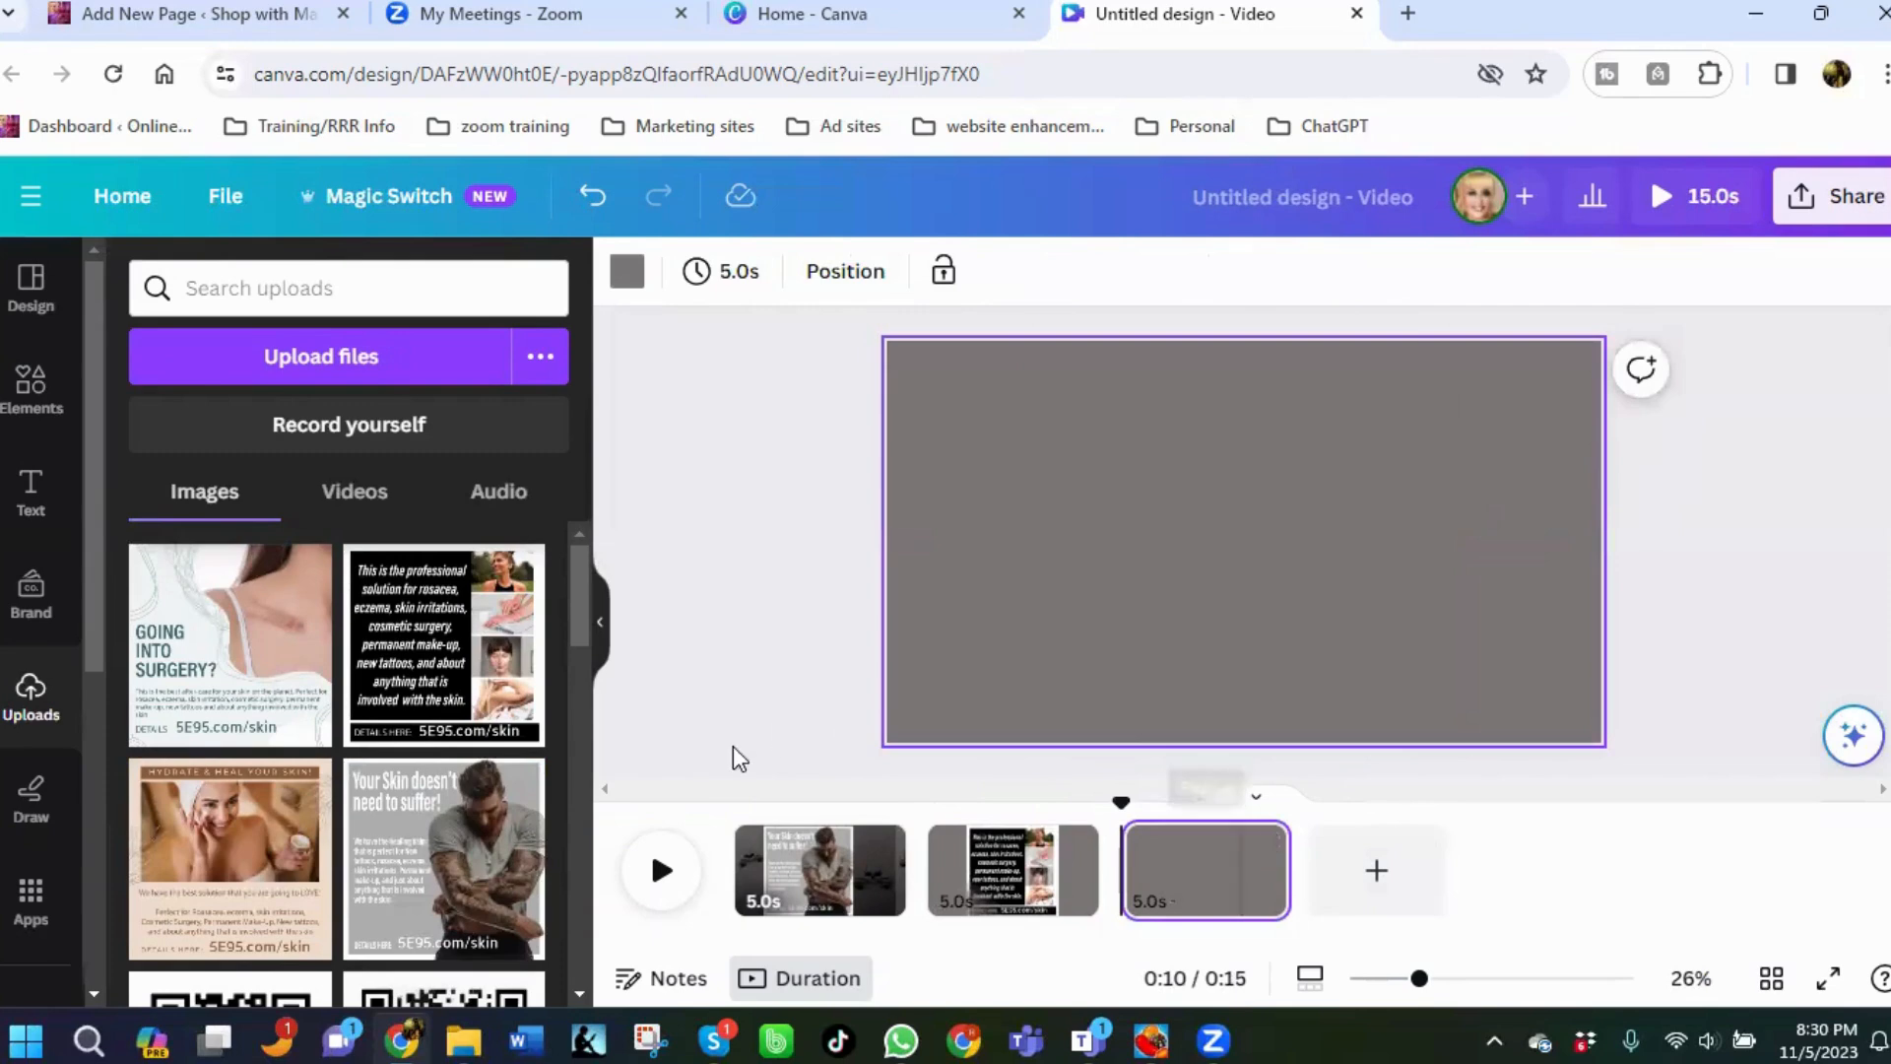
pyautogui.click(810, 868)
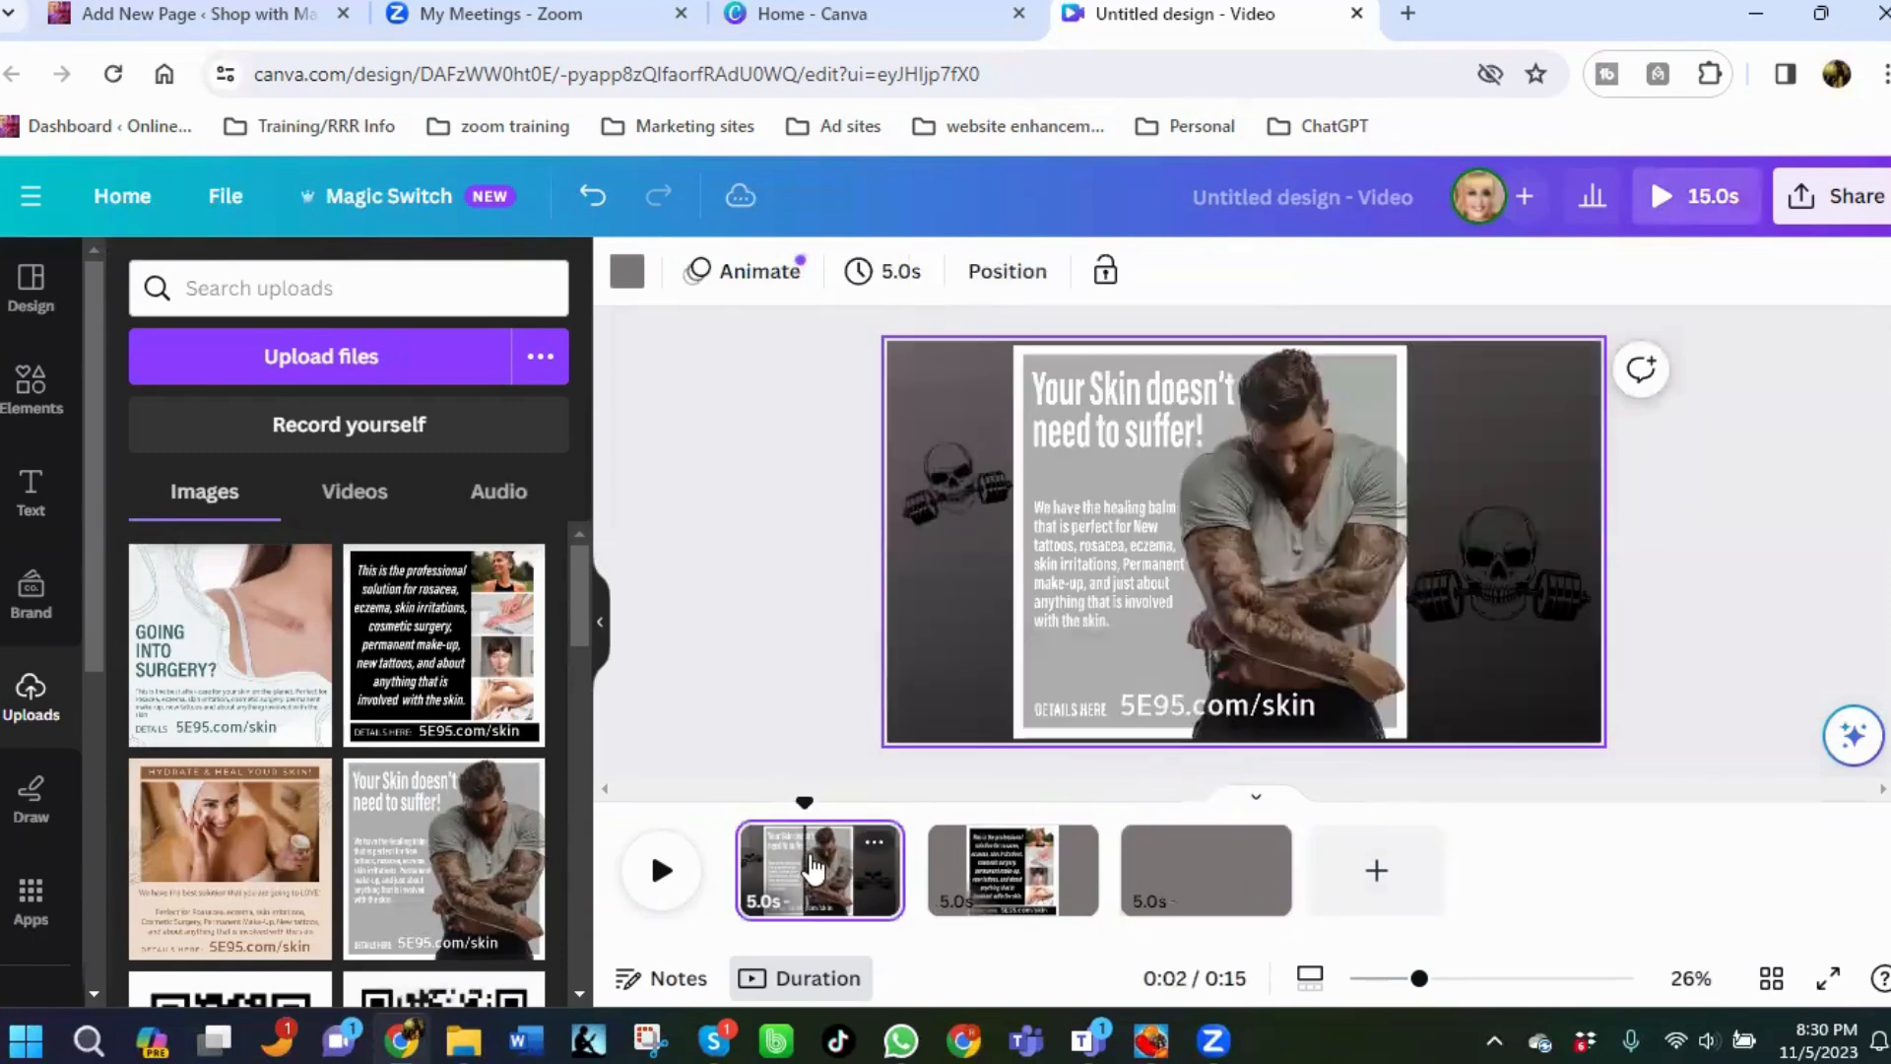
pyautogui.click(1224, 885)
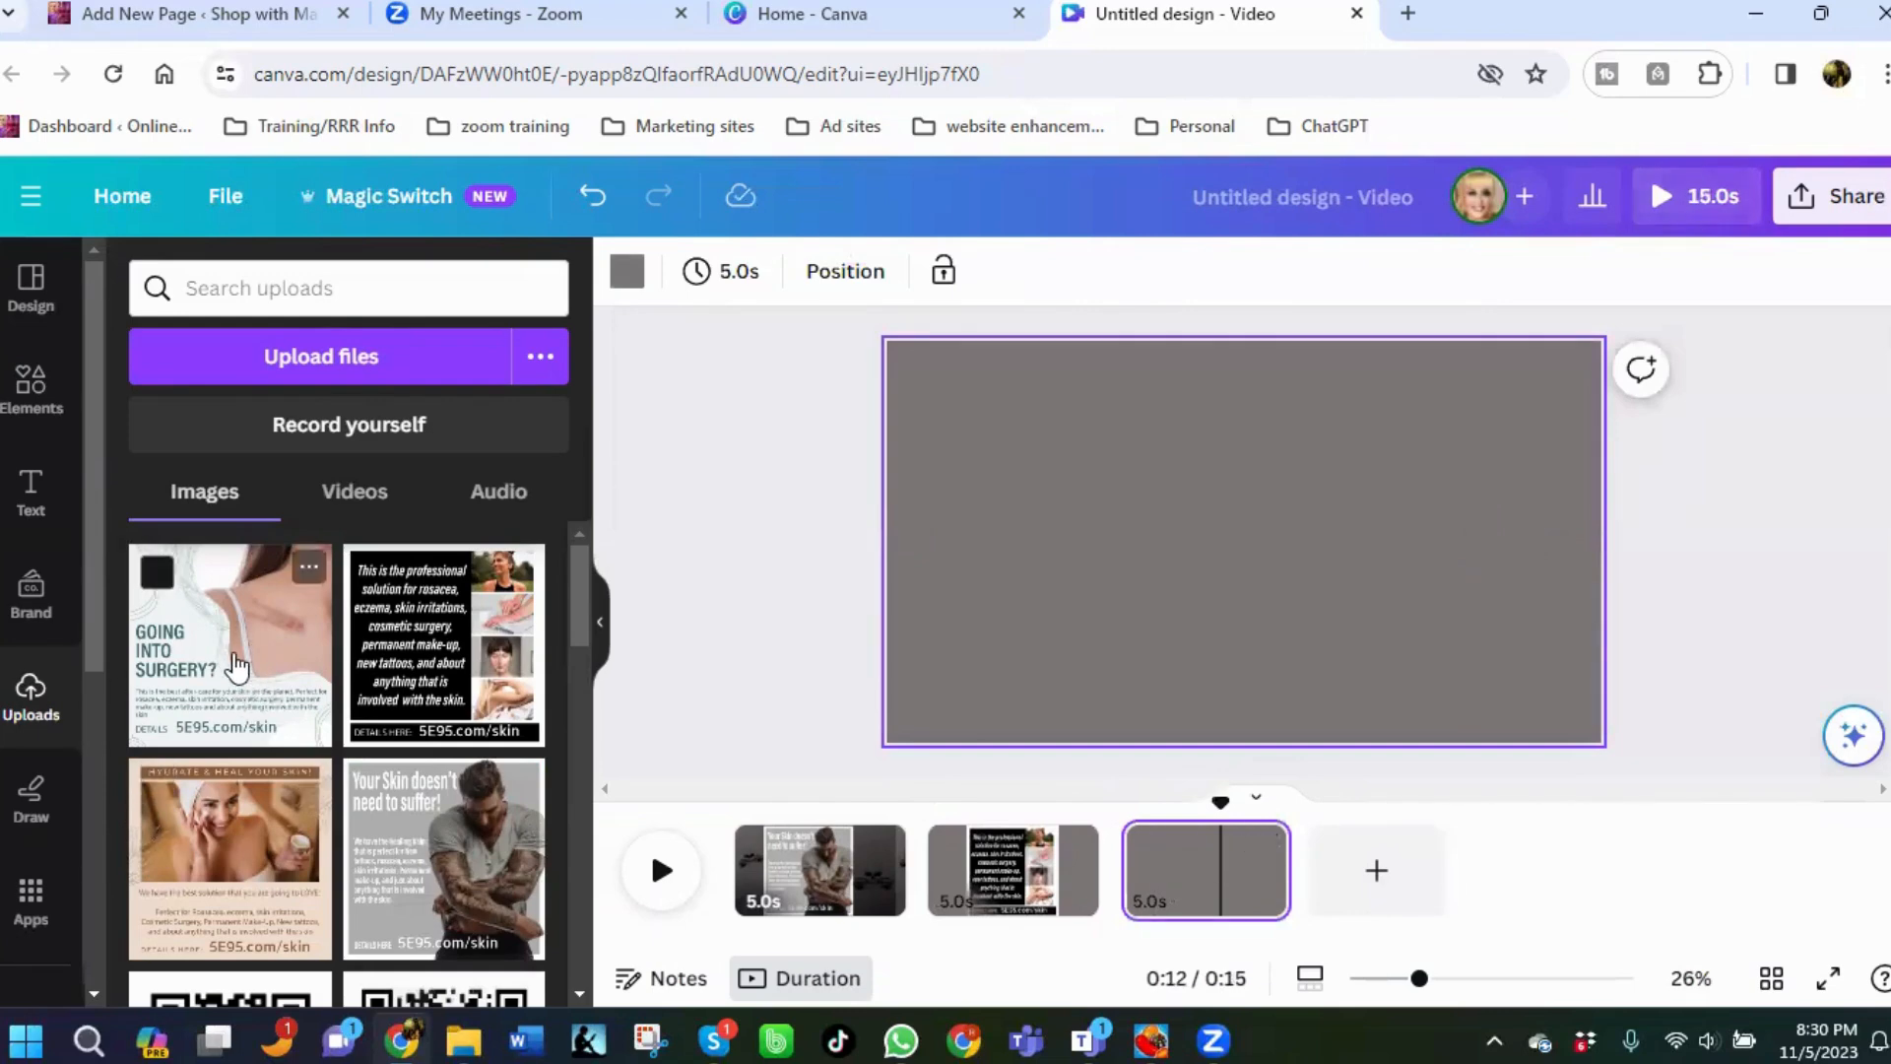
# Place the "Going into Surgery?" ad image on the third page, enlarge it and align it to the left edge.
pyautogui.click(236, 666)
pyautogui.moveTo(1110, 676); pyautogui.dragTo(1009, 775)
pyautogui.moveTo(1408, 376); pyautogui.dragTo(1443, 350)
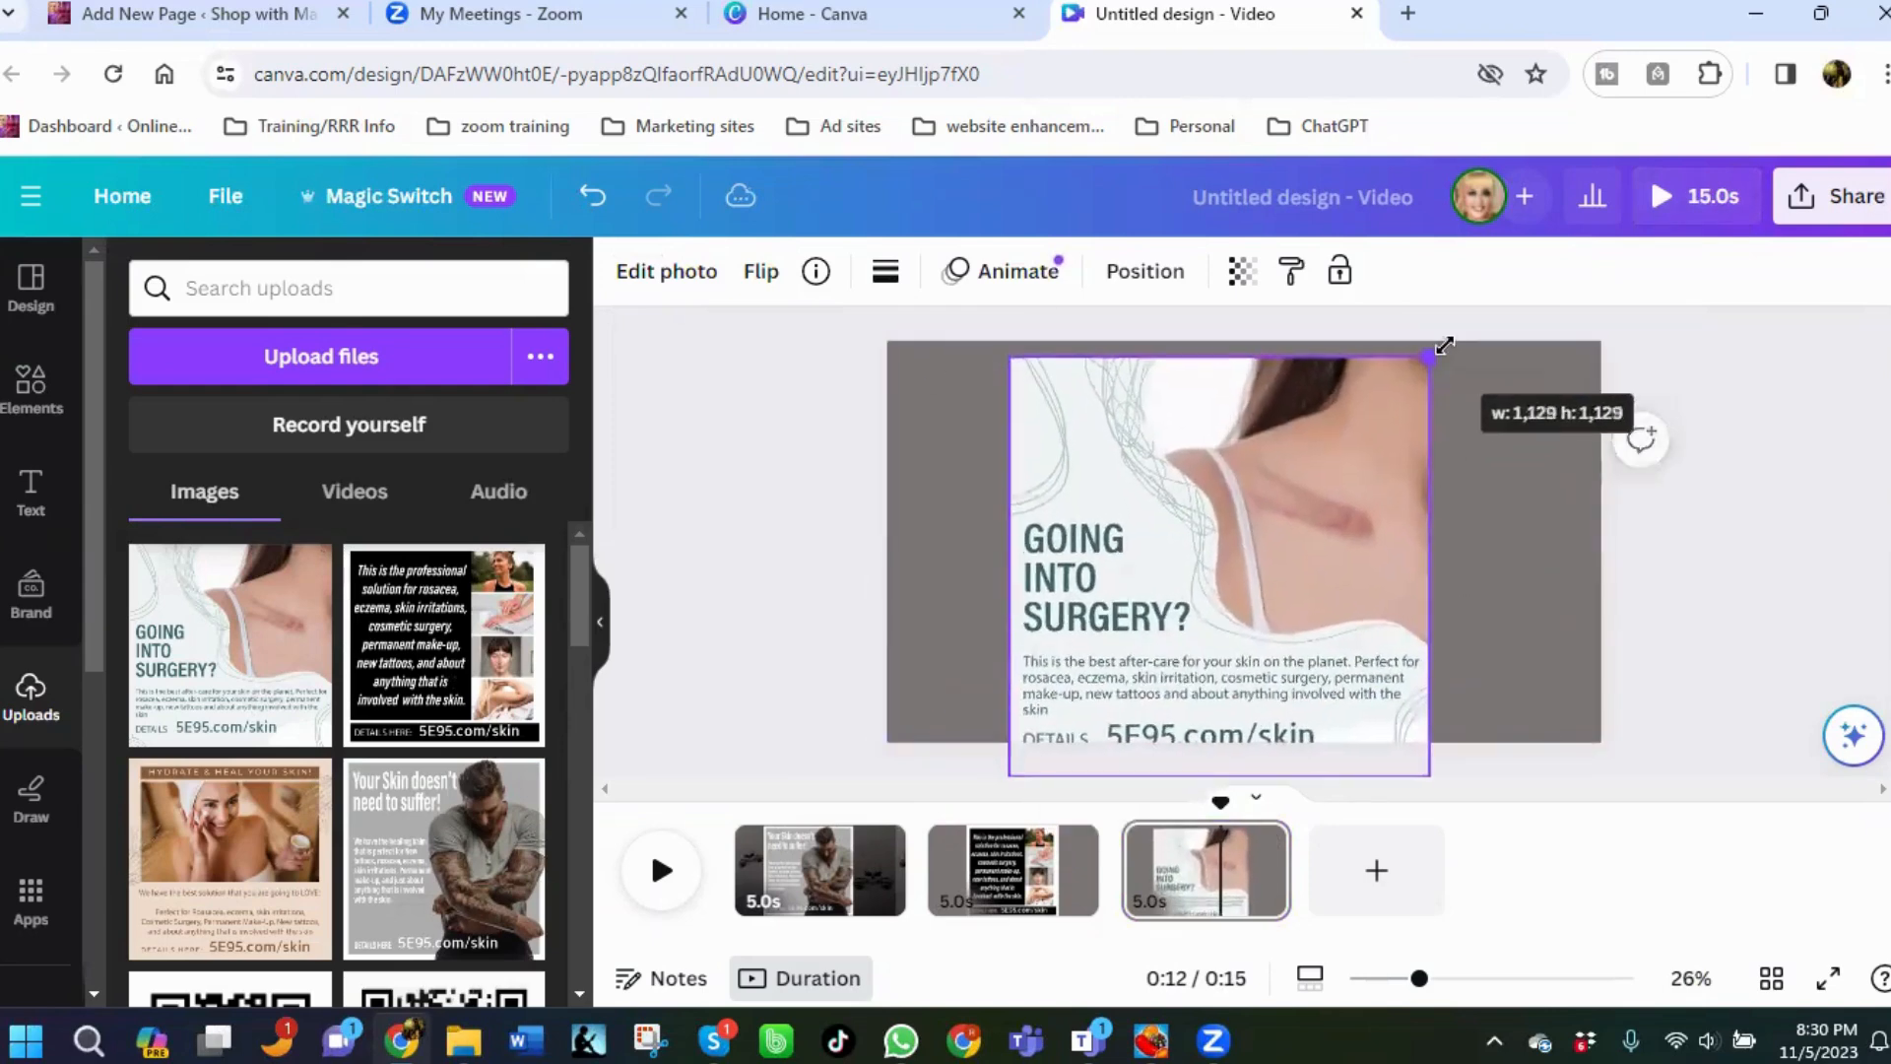
pyautogui.moveTo(1224, 566); pyautogui.dragTo(1128, 546)
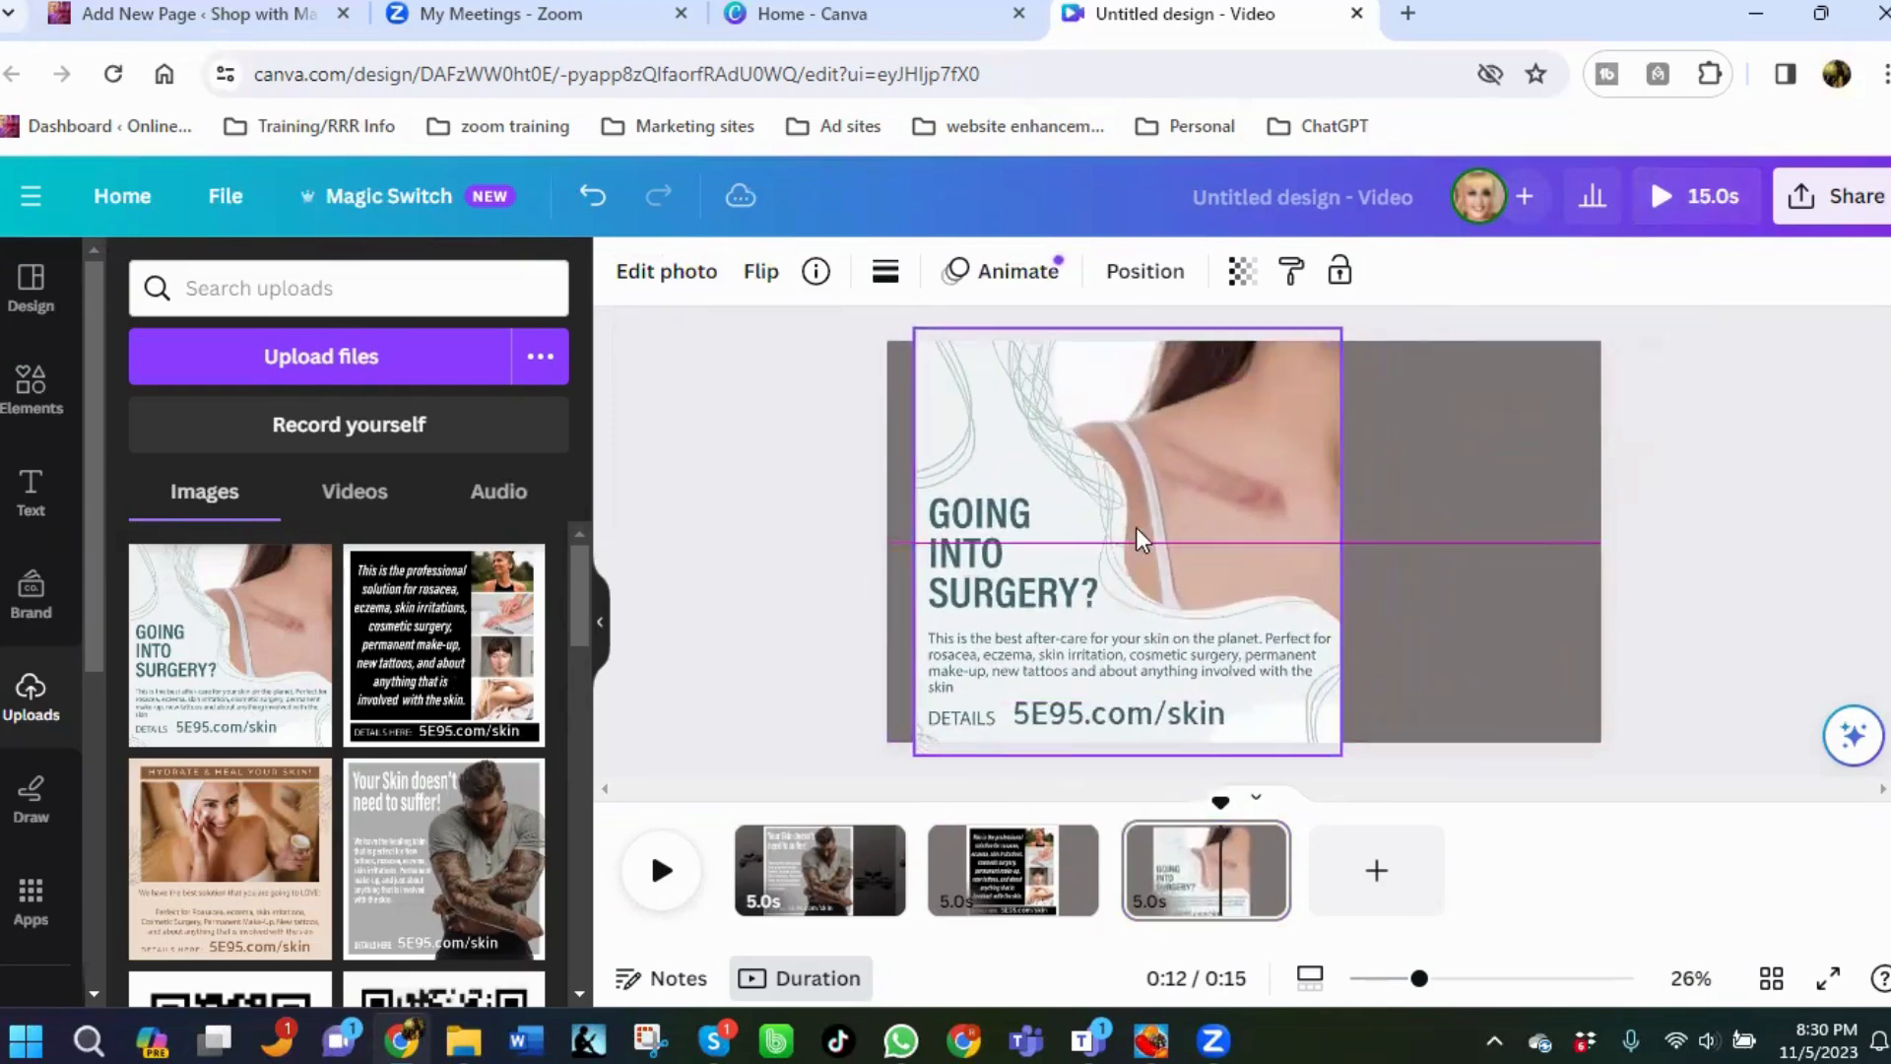
pyautogui.moveTo(1345, 328); pyautogui.dragTo(1300, 347)
pyautogui.moveTo(1197, 497)
pyautogui.mouseDown()
pyautogui.moveTo(1186, 464)
pyautogui.moveTo(1171, 475)
pyautogui.mouseUp()
pyautogui.moveTo(1075, 347); pyautogui.dragTo(1077, 339)
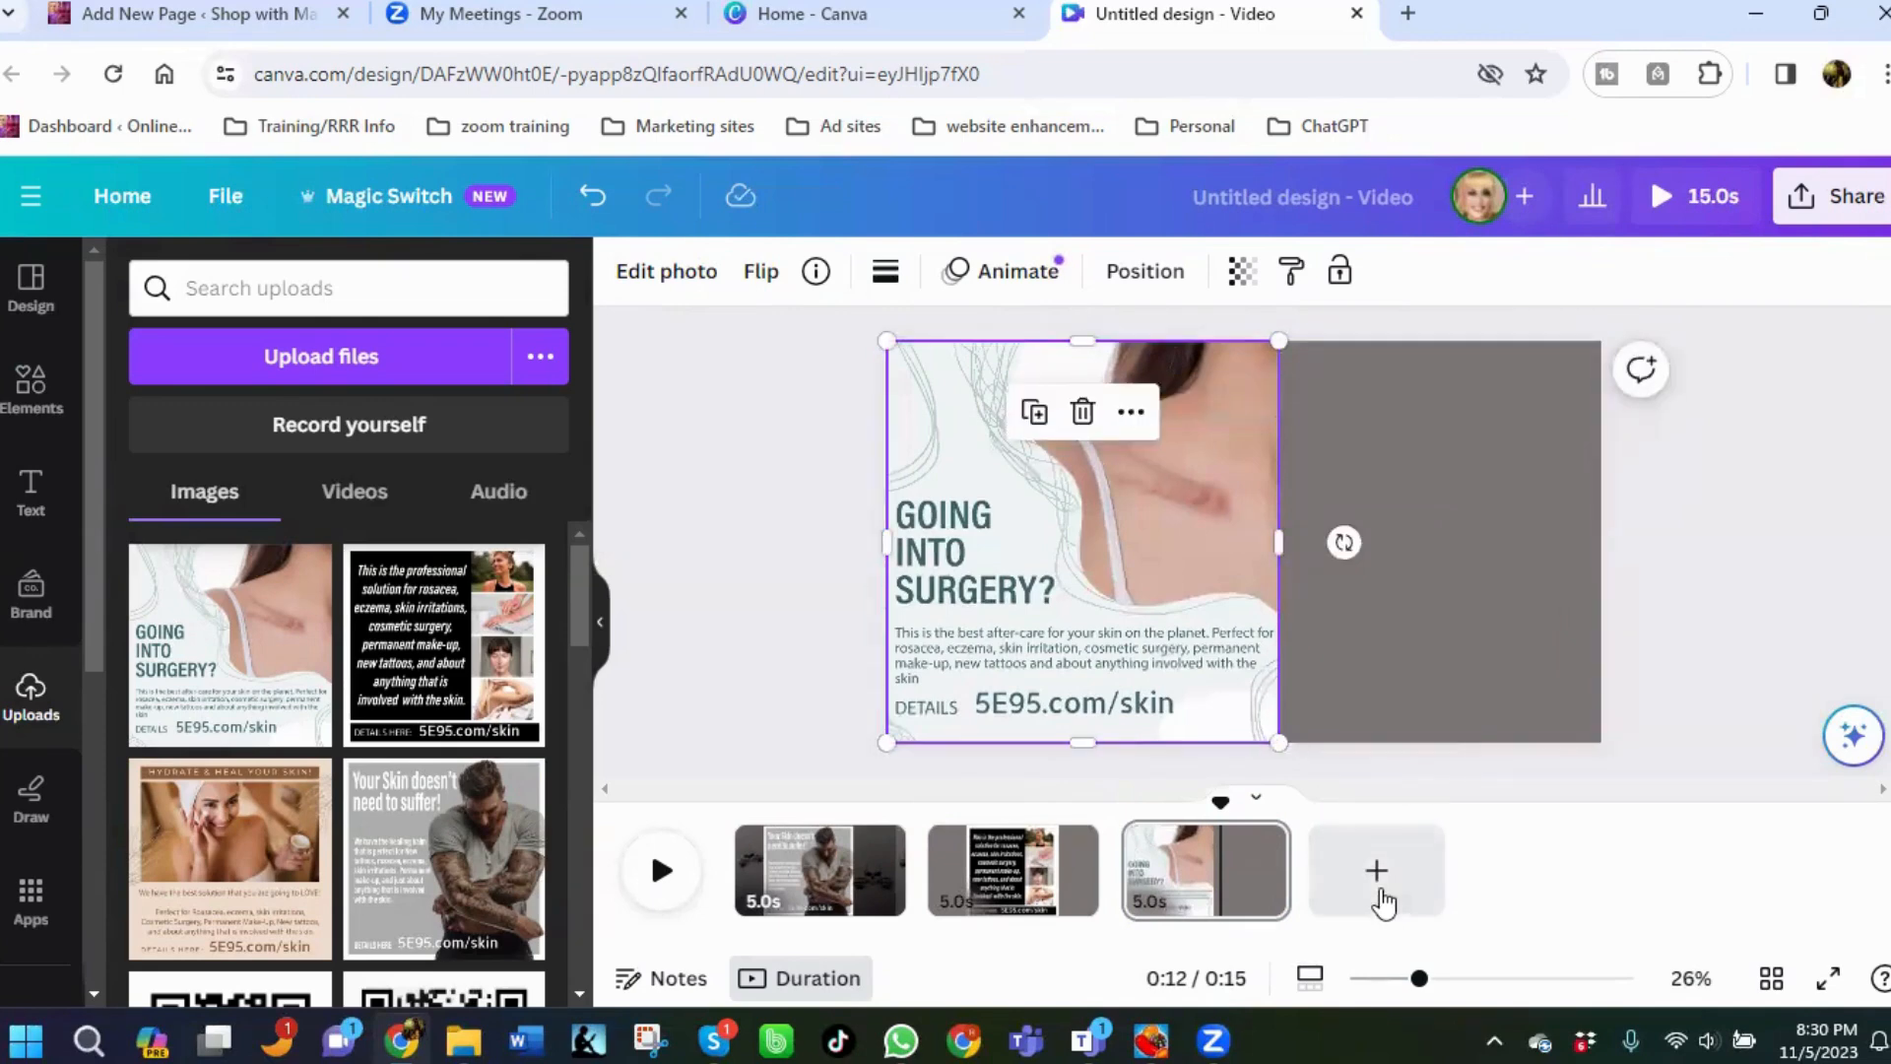
# Add a fourth page and place the "Hydrate & Heal your skin!" ad image on it, enlarged to full height.
pyautogui.click(1377, 872)
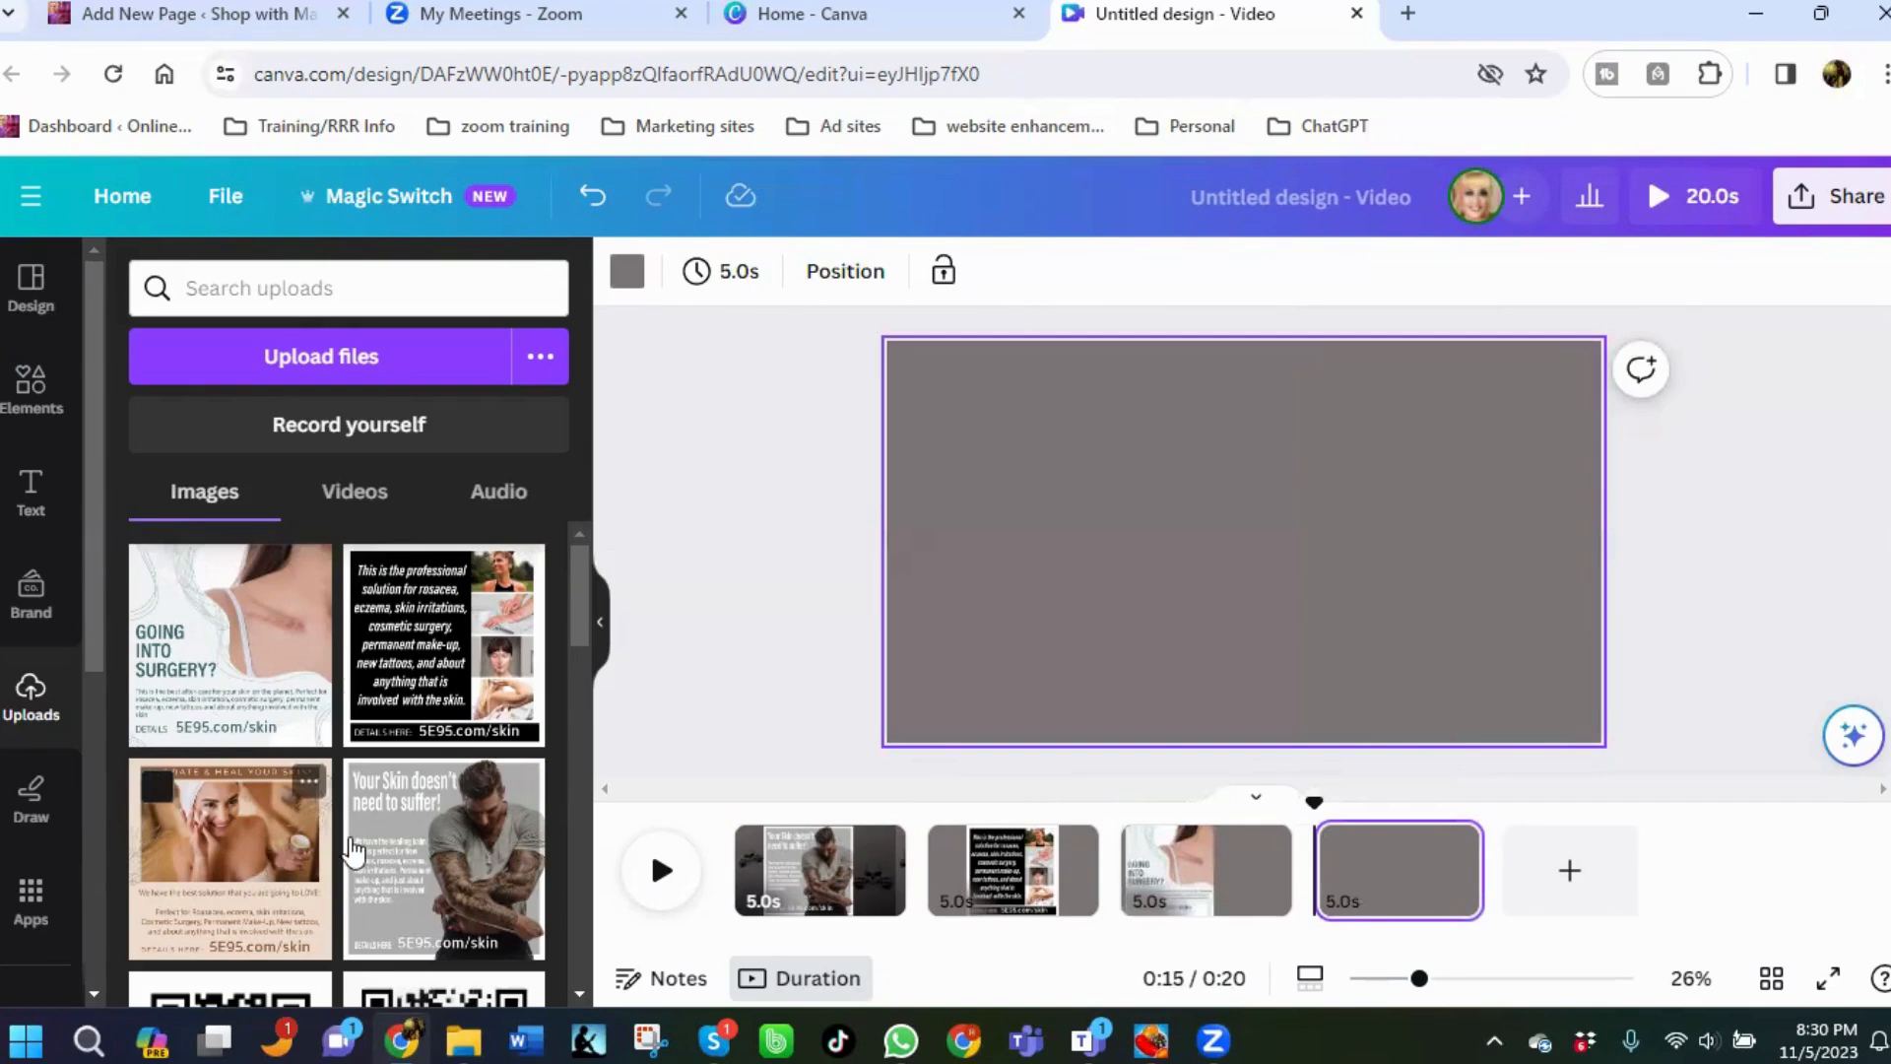
pyautogui.moveTo(351, 849); pyautogui.dragTo(1168, 591)
pyautogui.moveTo(1114, 677); pyautogui.dragTo(1030, 756)
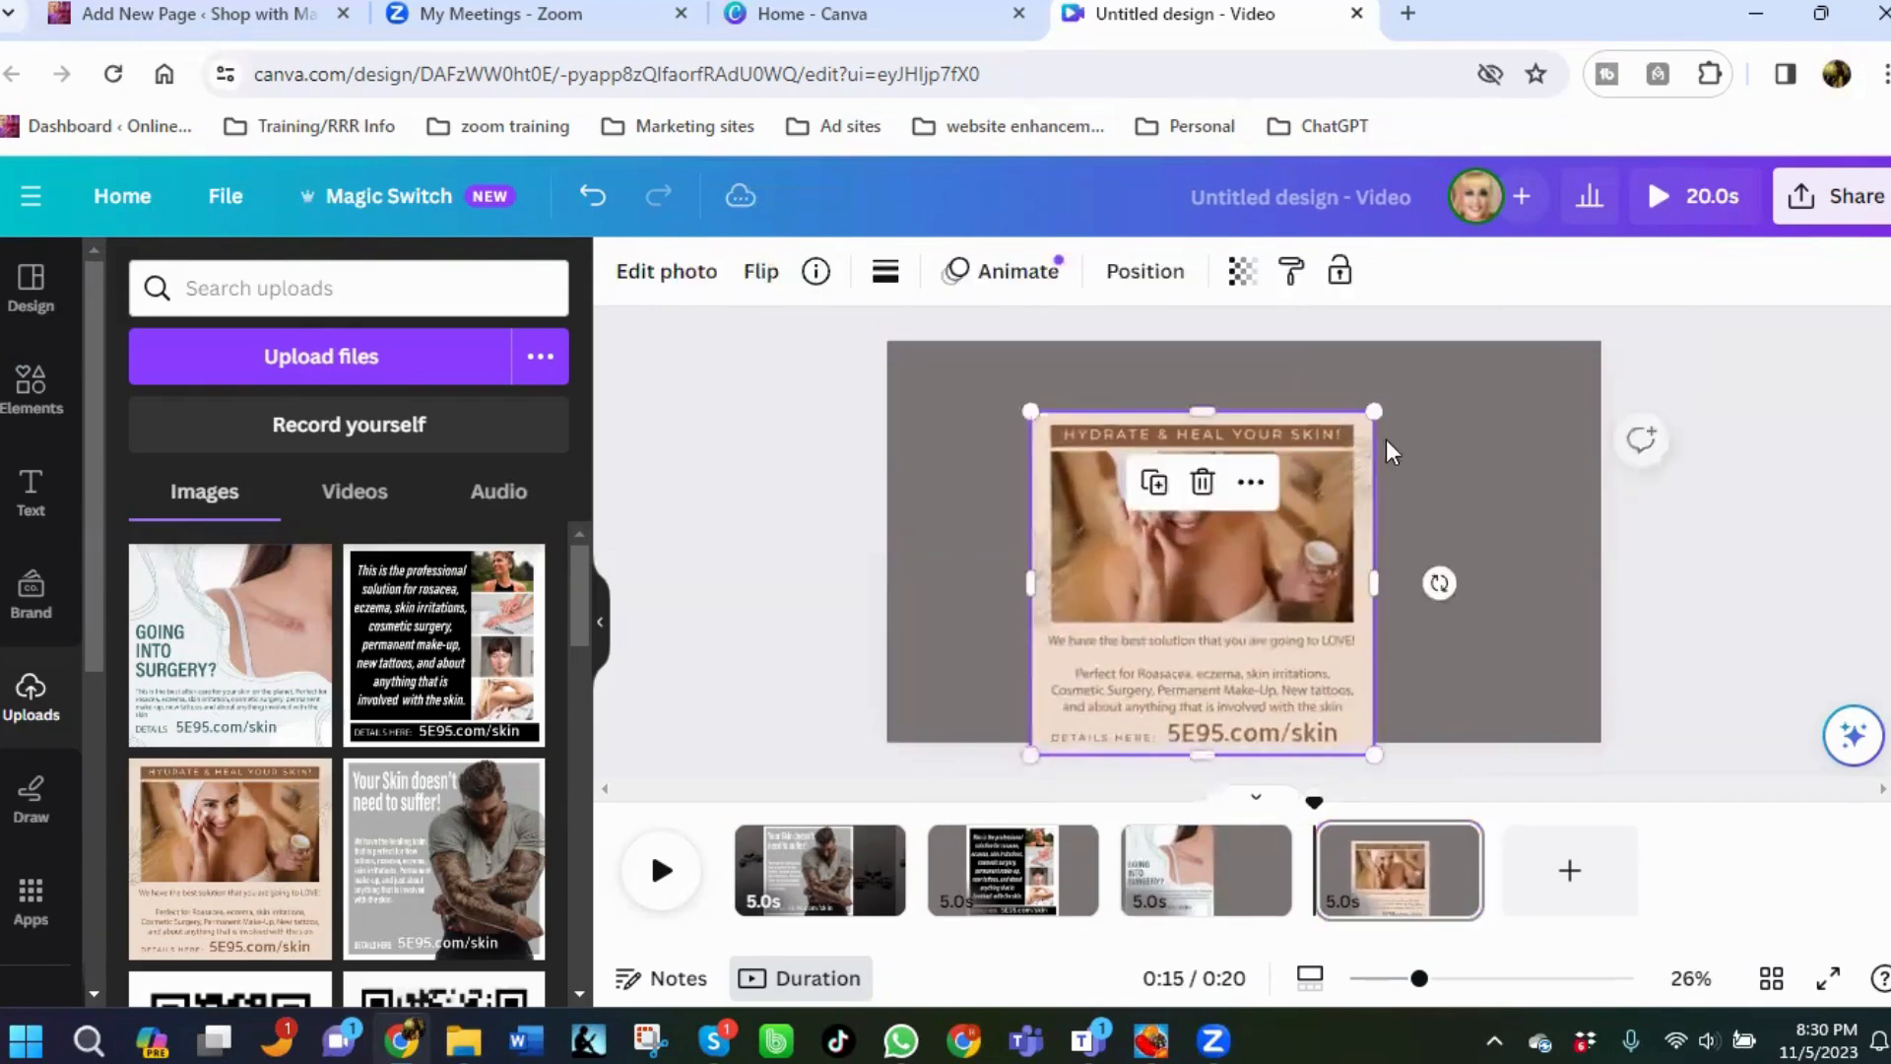
pyautogui.moveTo(1371, 398); pyautogui.dragTo(1438, 335)
pyautogui.moveTo(1305, 542); pyautogui.dragTo(1286, 534)
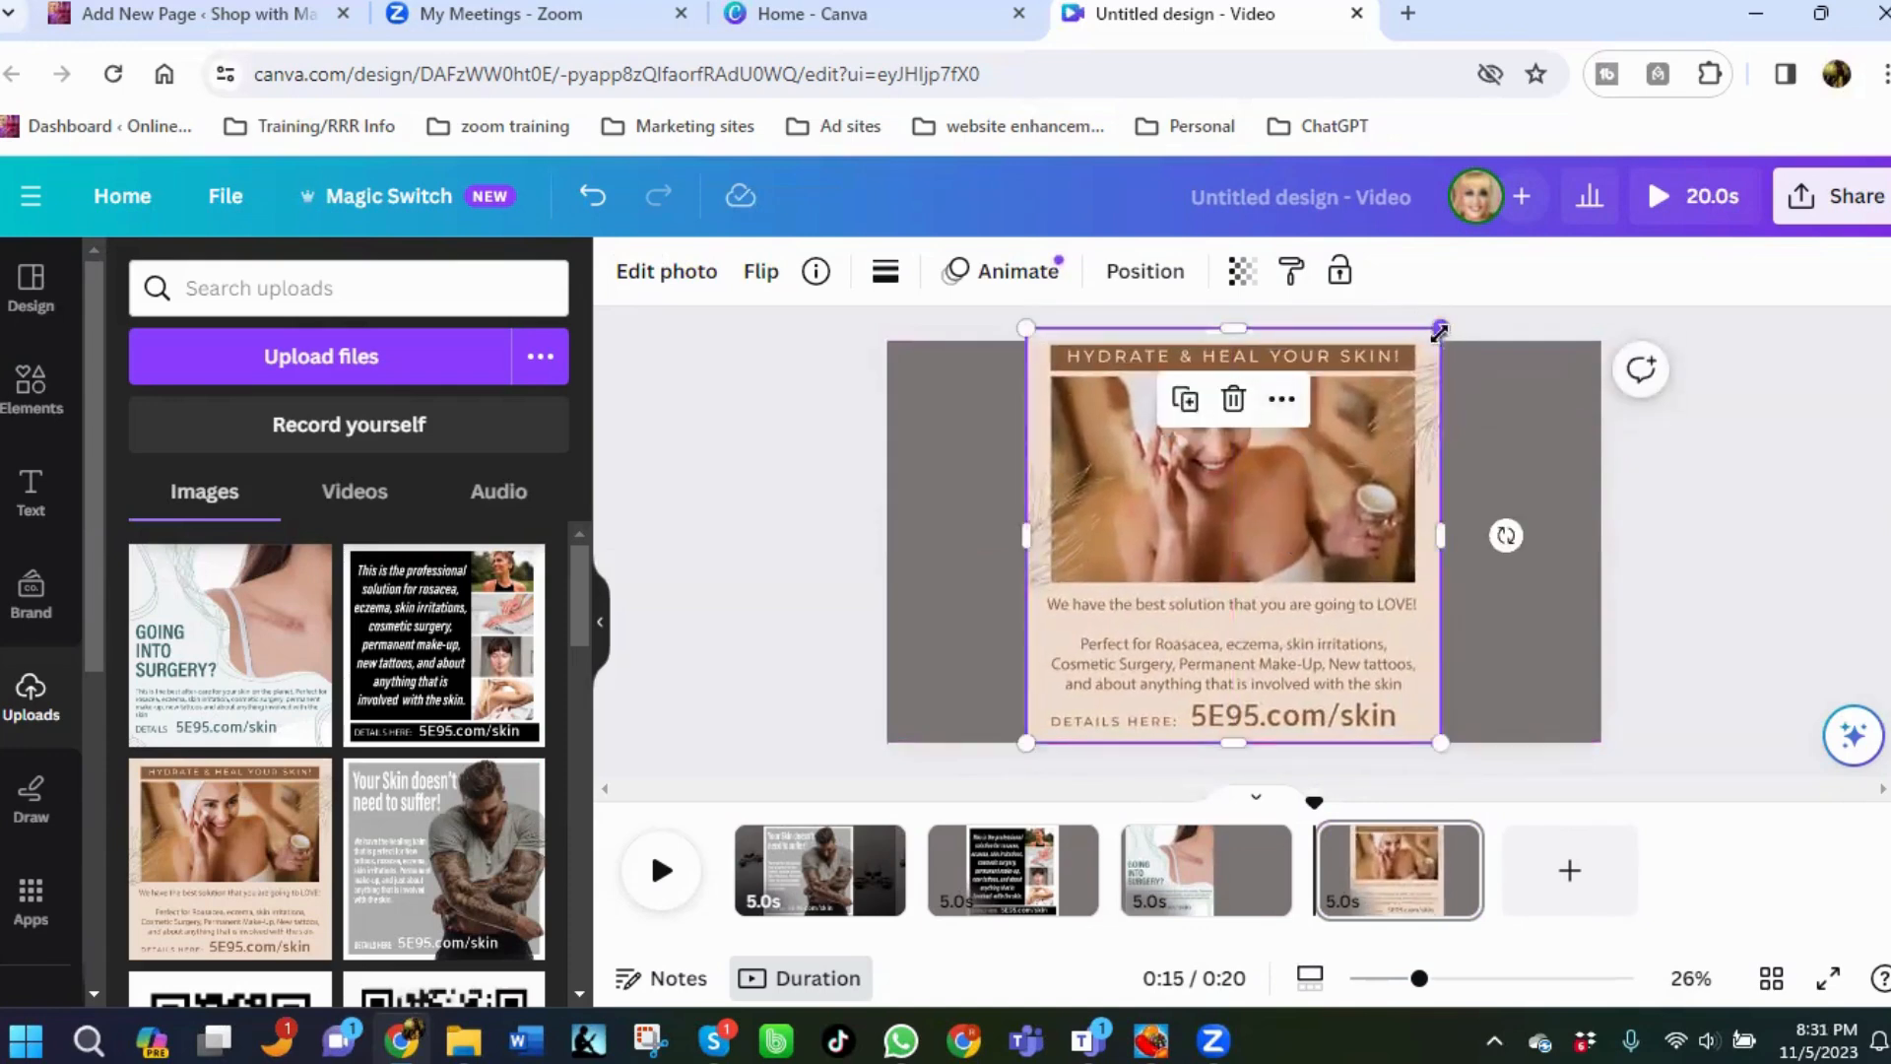
pyautogui.moveTo(1438, 331); pyautogui.dragTo(1428, 341)
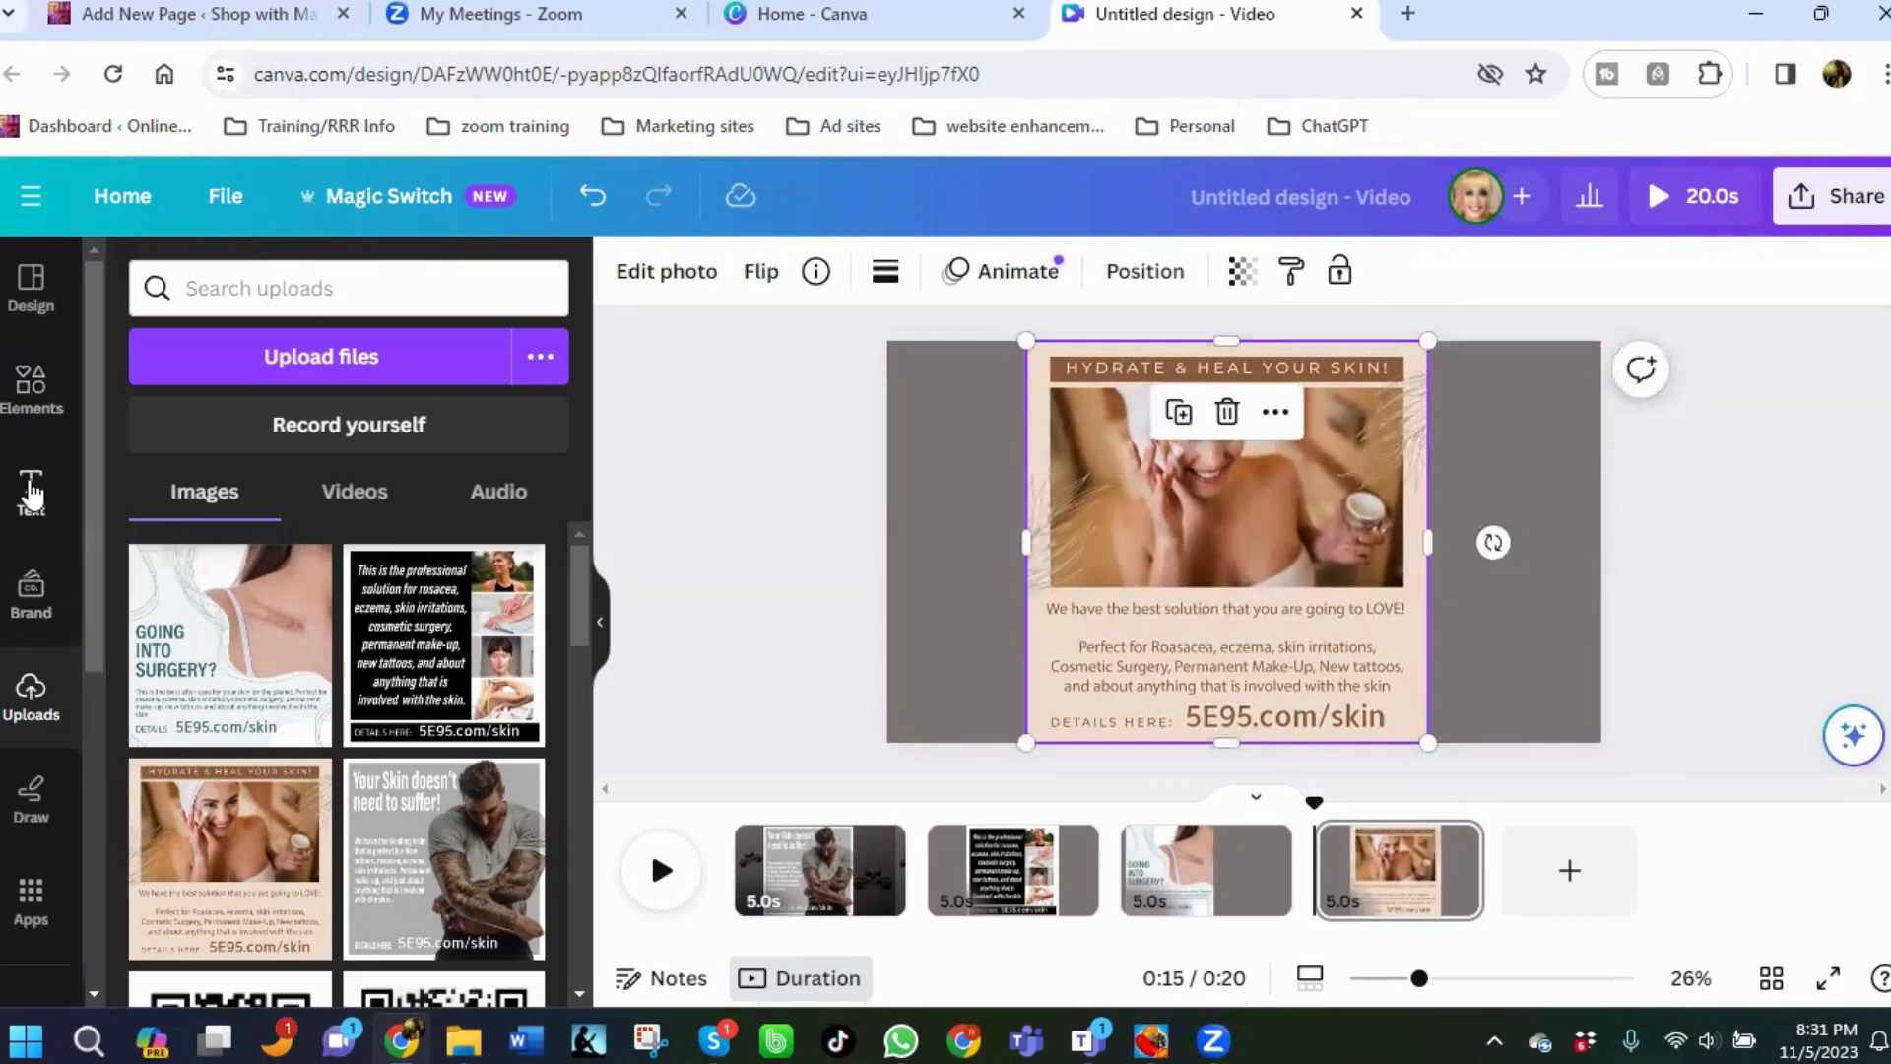
# Search elements for "animated" graphics and add the pink wireframe sphere, shrunk, beside the ad image on the right.
pyautogui.click(12, 413)
pyautogui.click(276, 286)
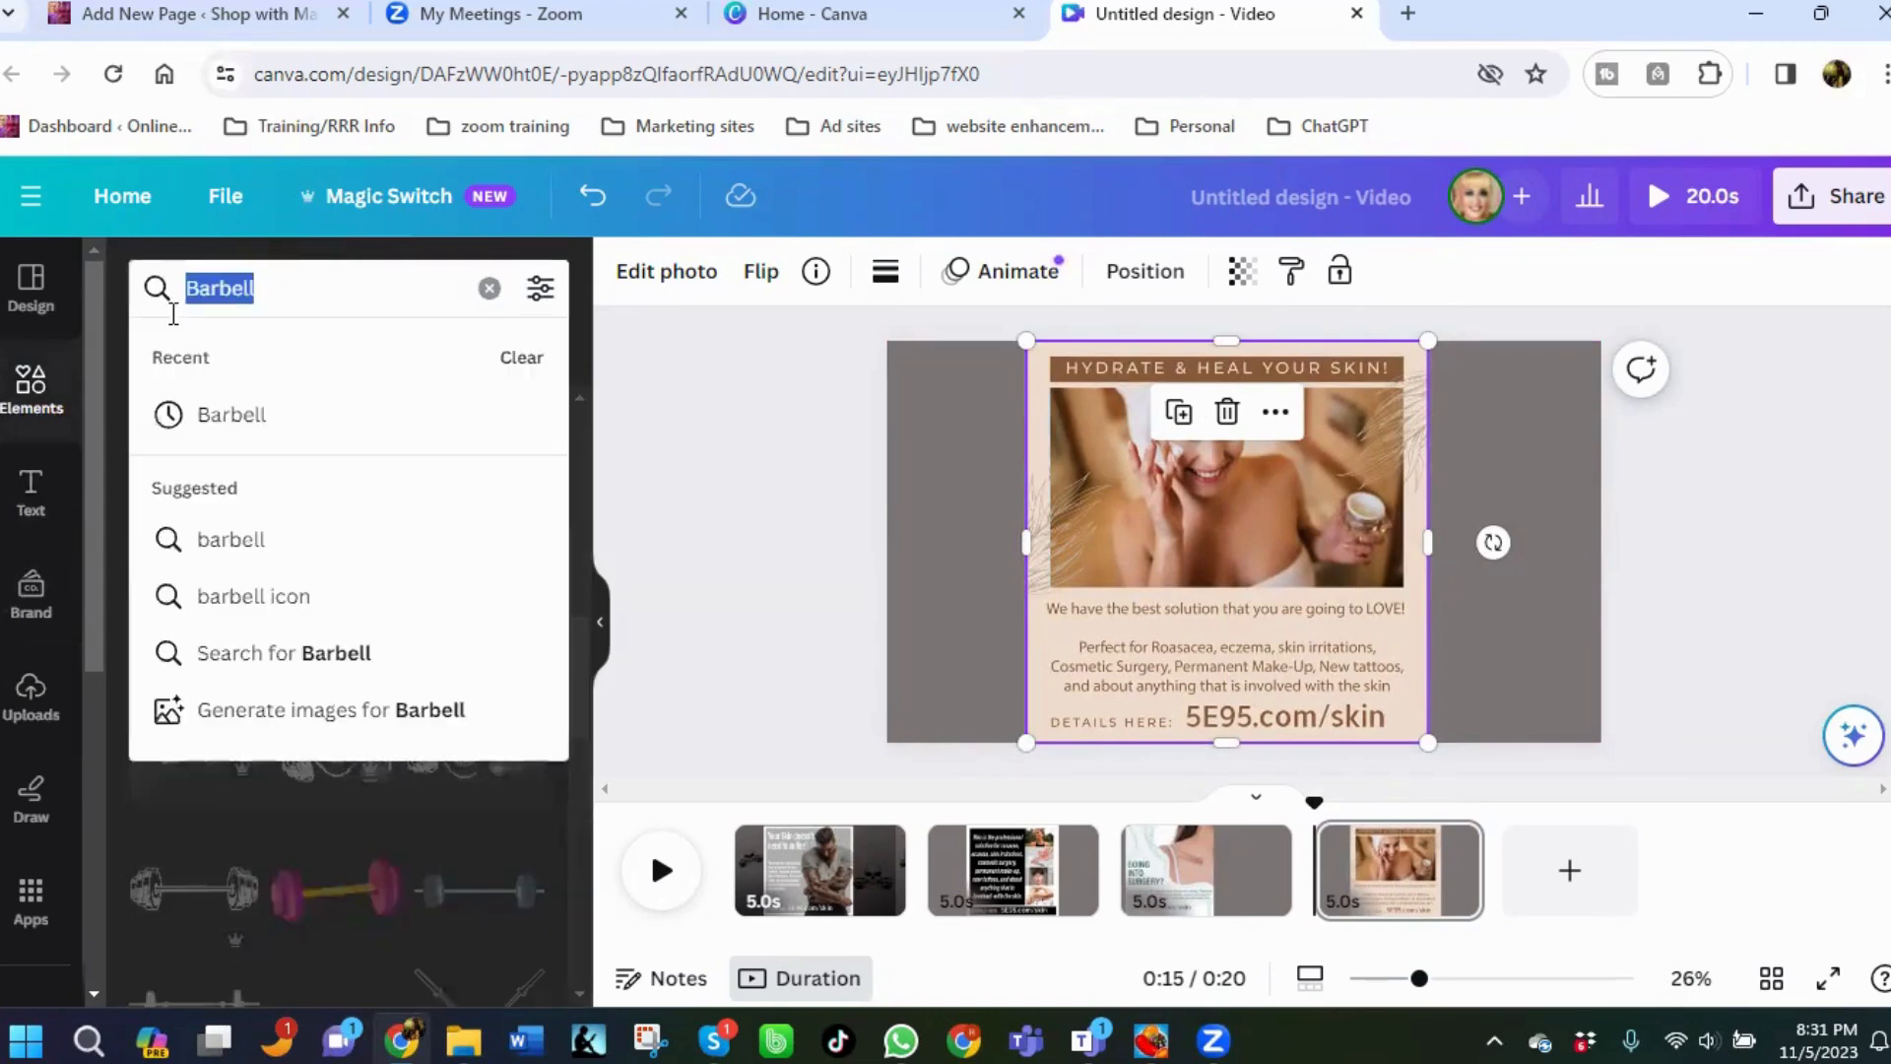
pyautogui.press('BackSpace')
pyautogui.write('animated')
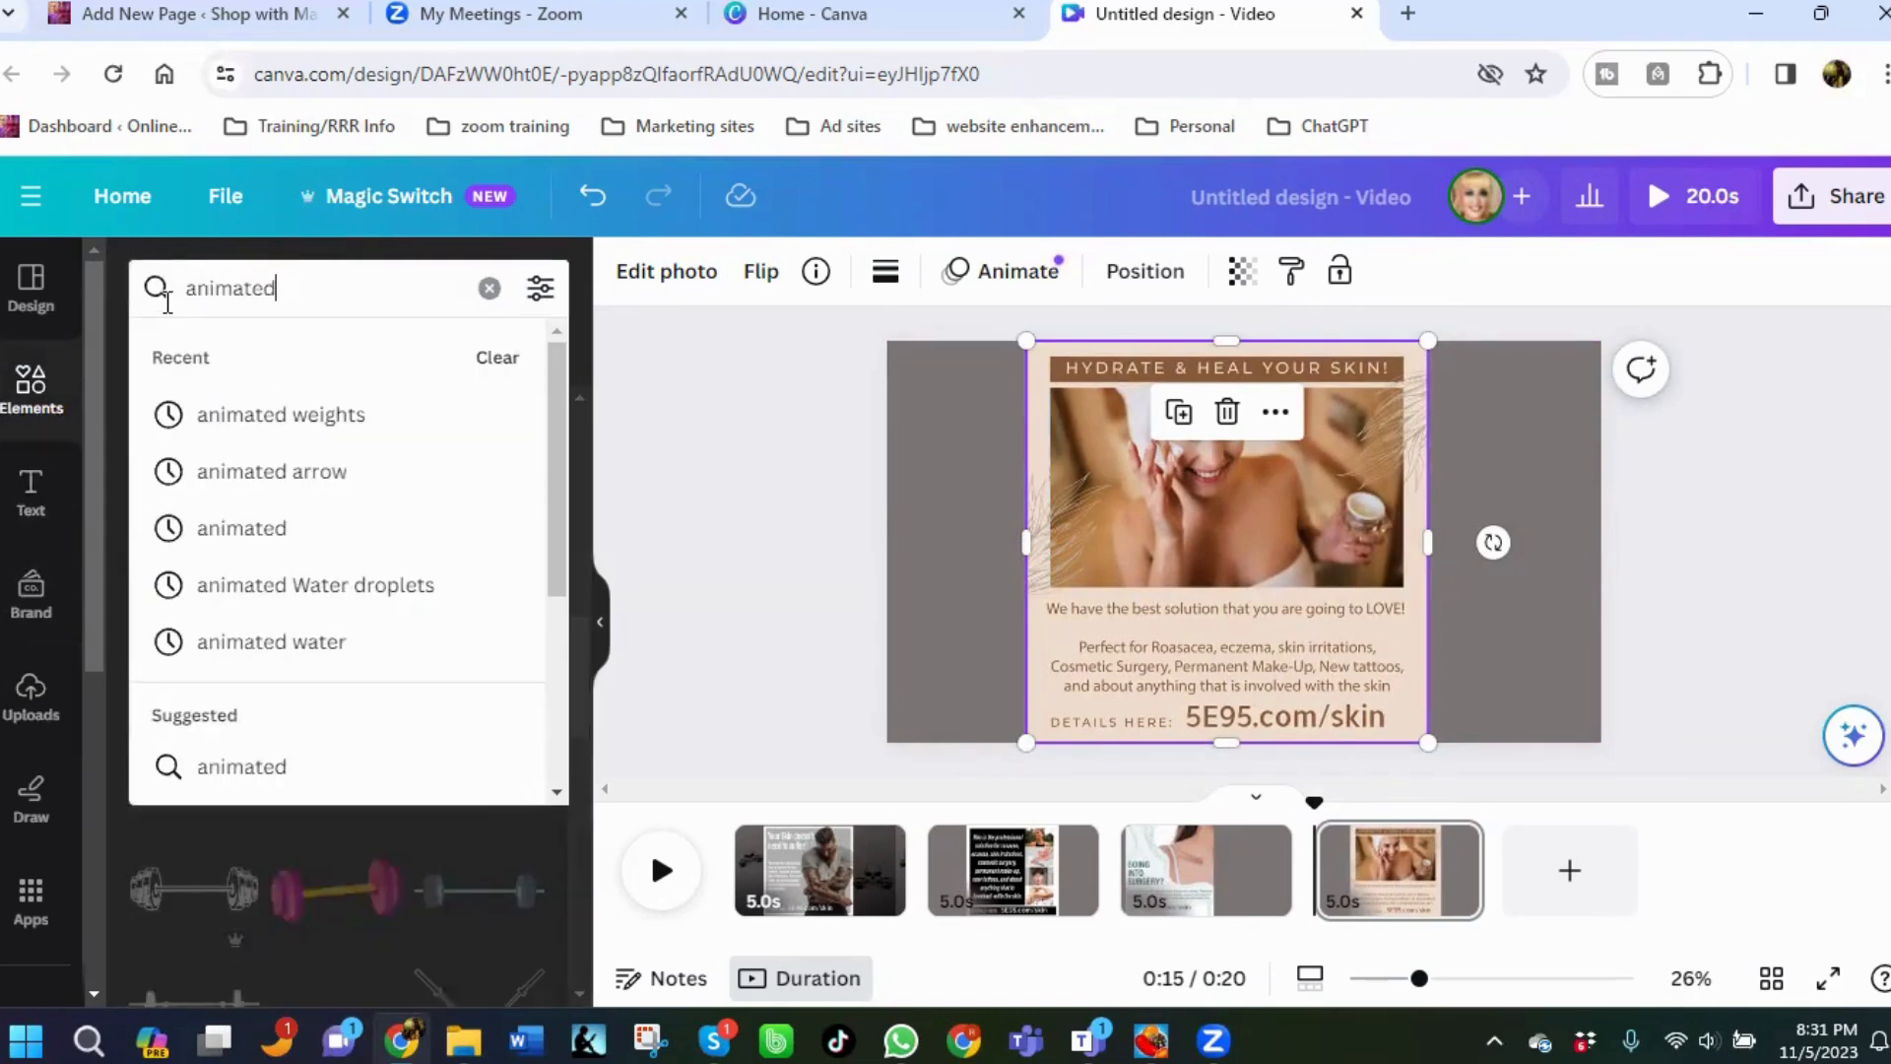
pyautogui.press('Return')
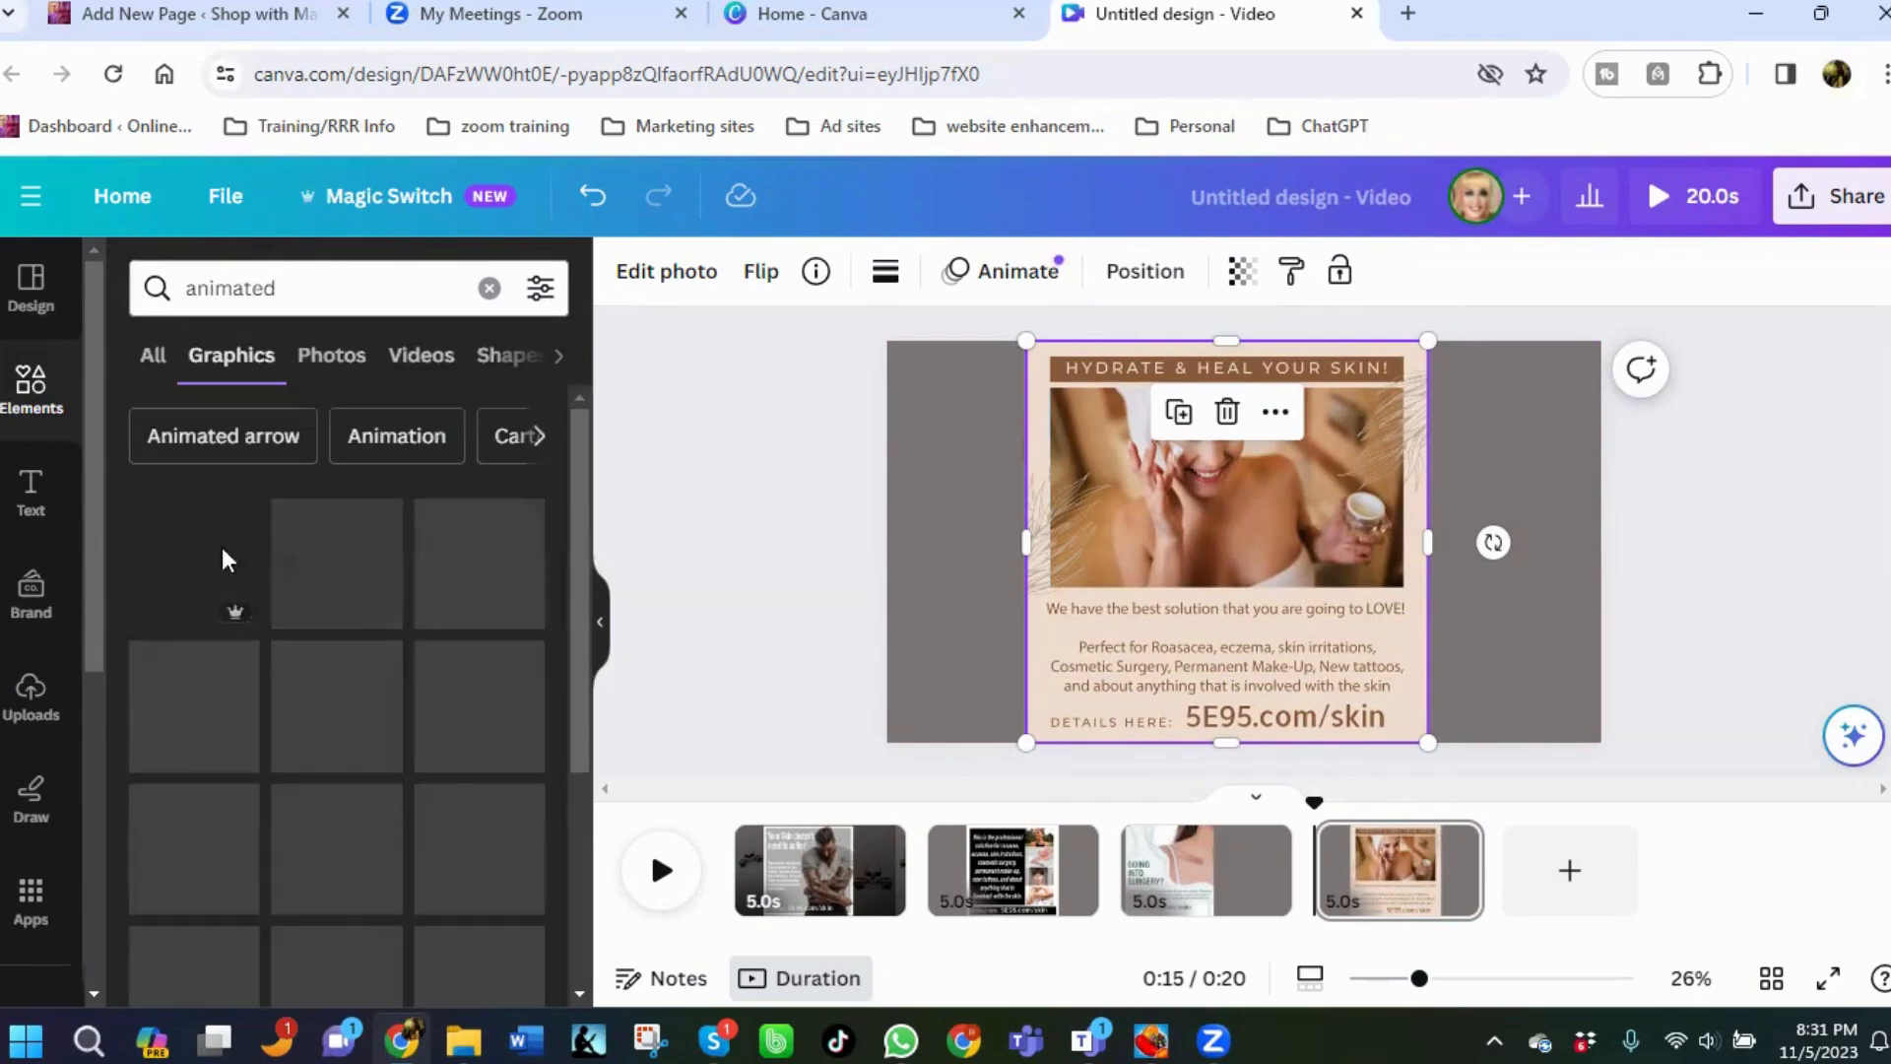
pyautogui.scroll(-2, 518, 635)
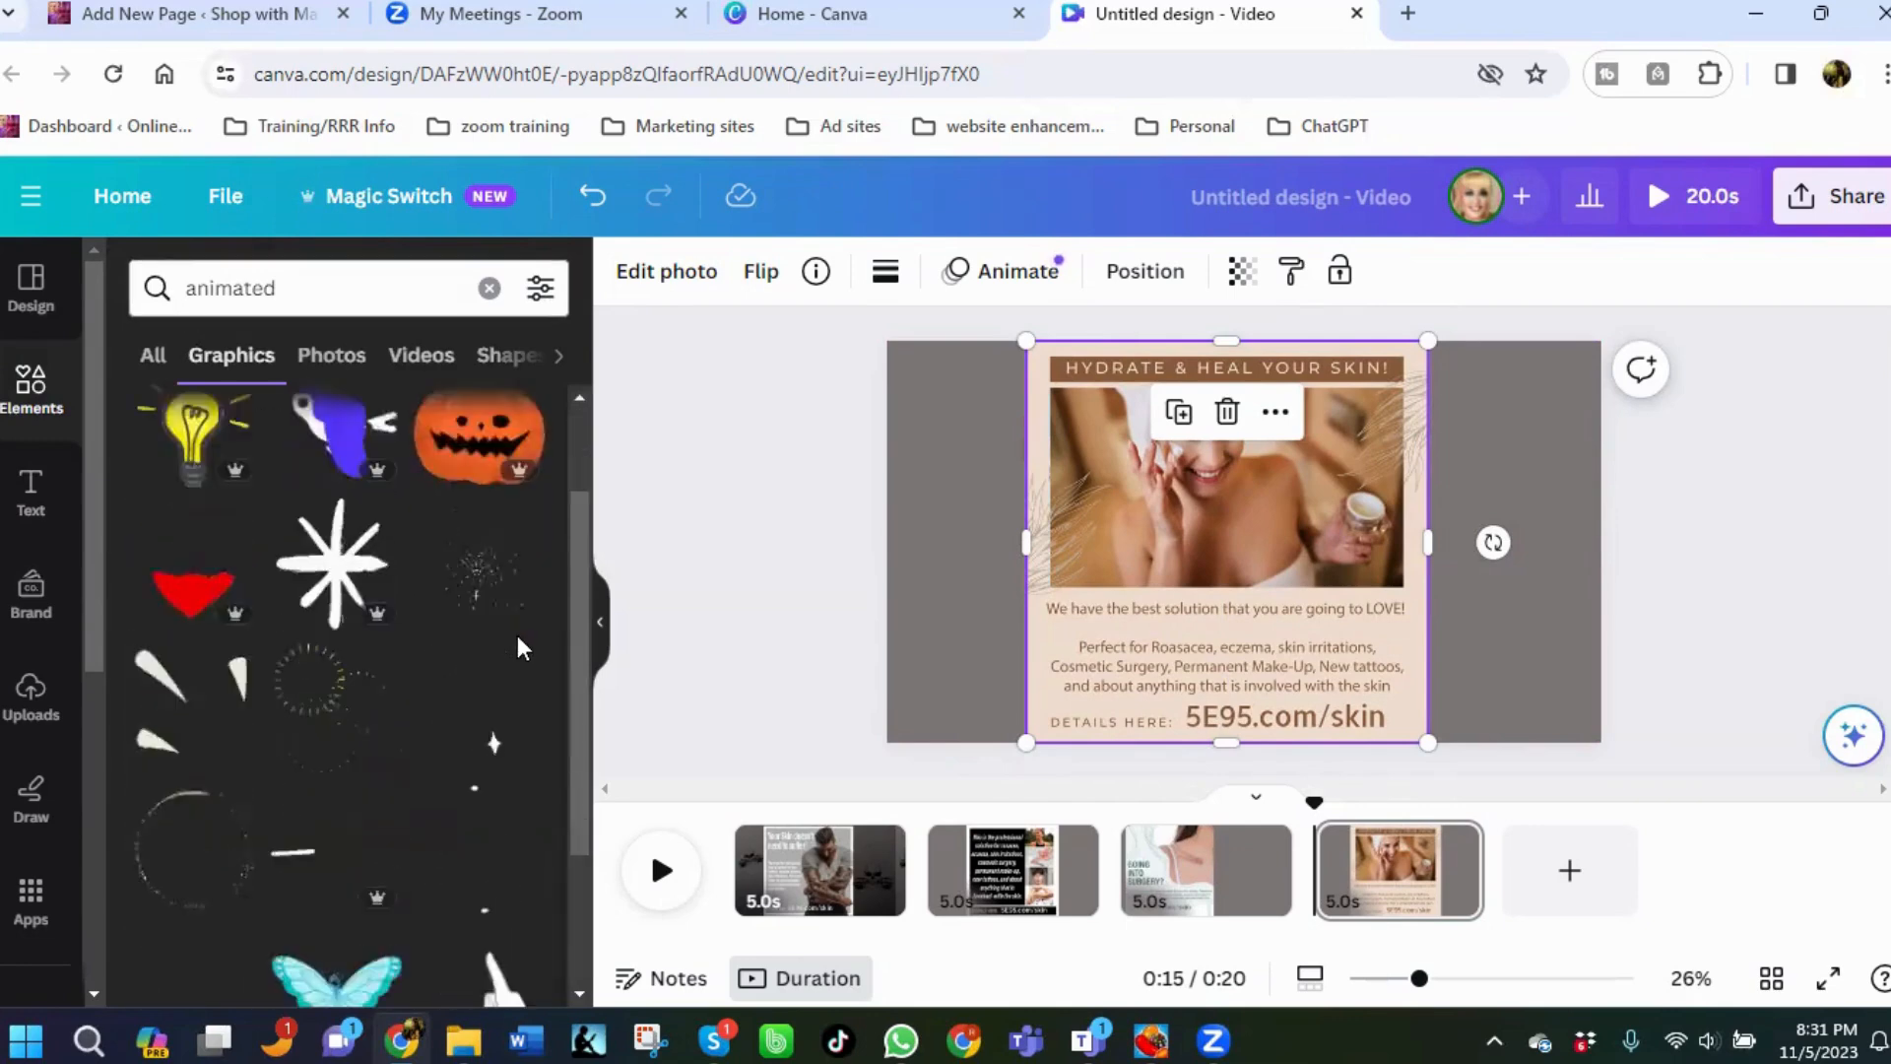
pyautogui.scroll(-2, 496, 821)
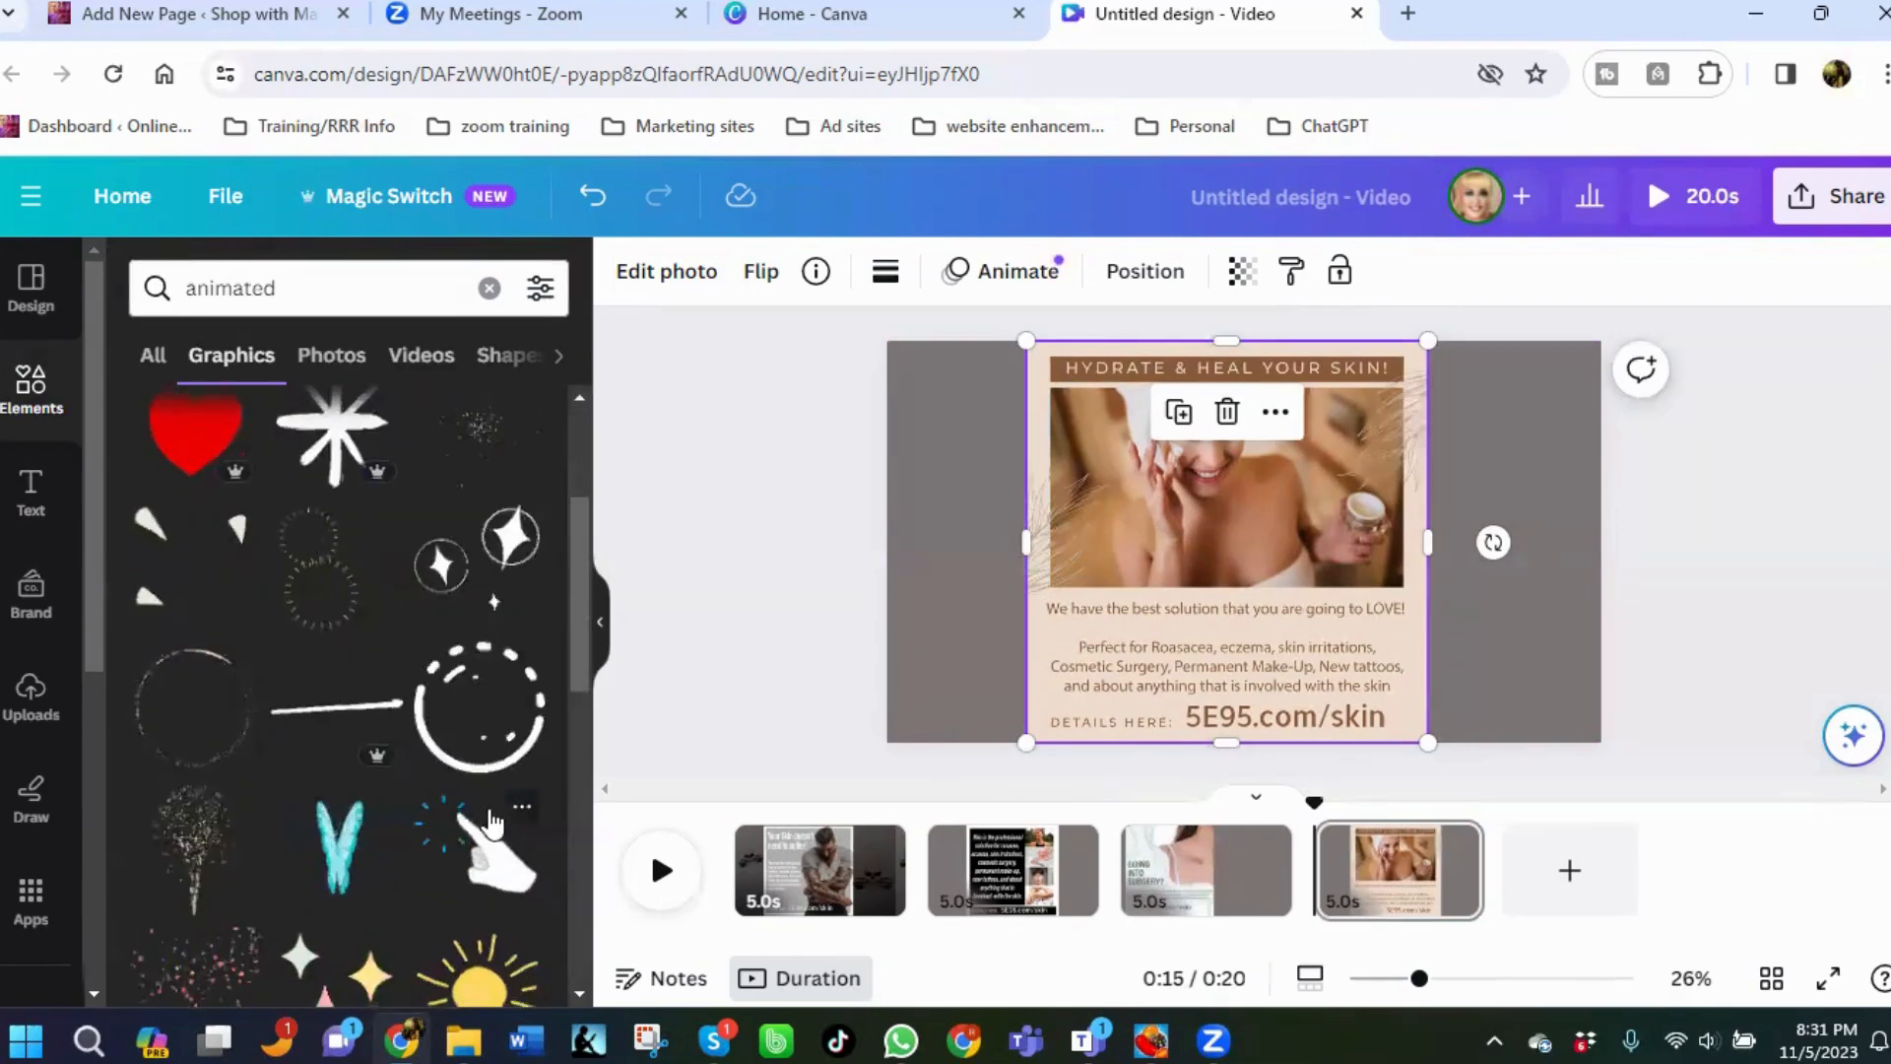
pyautogui.scroll(-2, 410, 817)
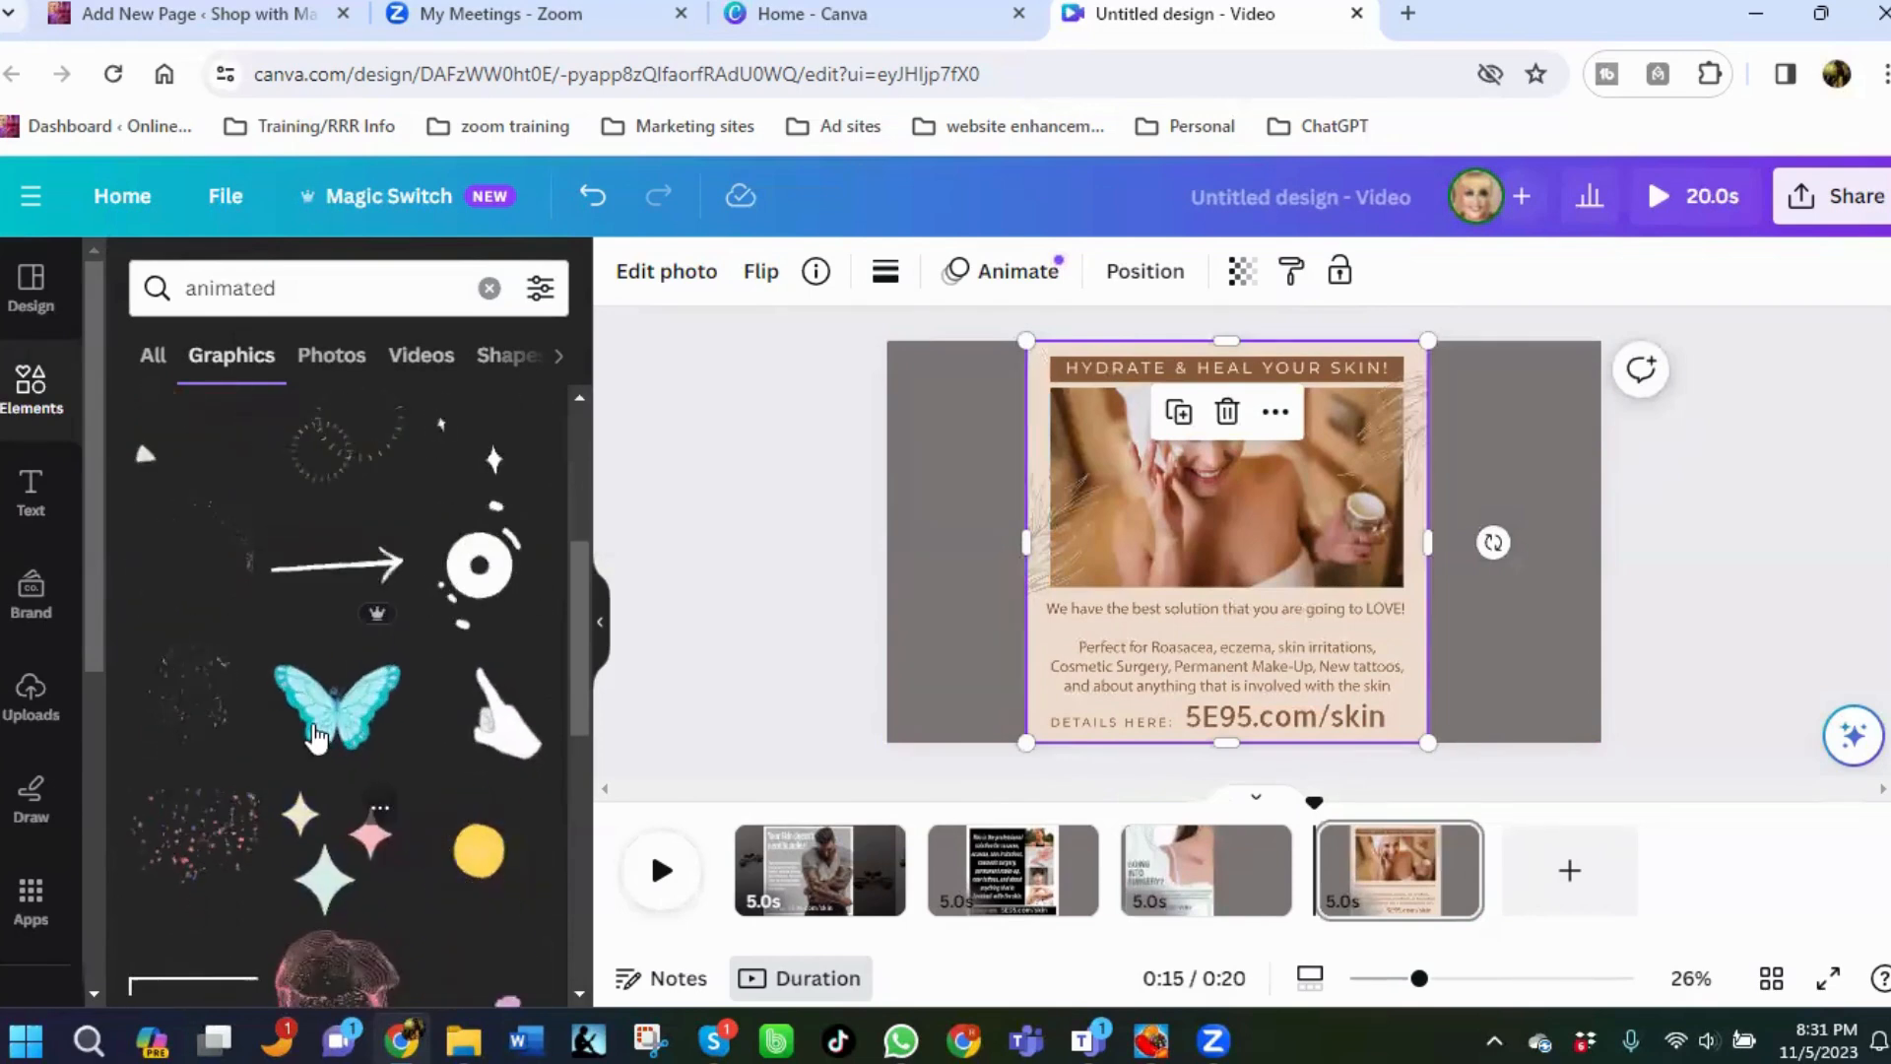
pyautogui.scroll(-2, 325, 727)
pyautogui.scroll(-1, 325, 727)
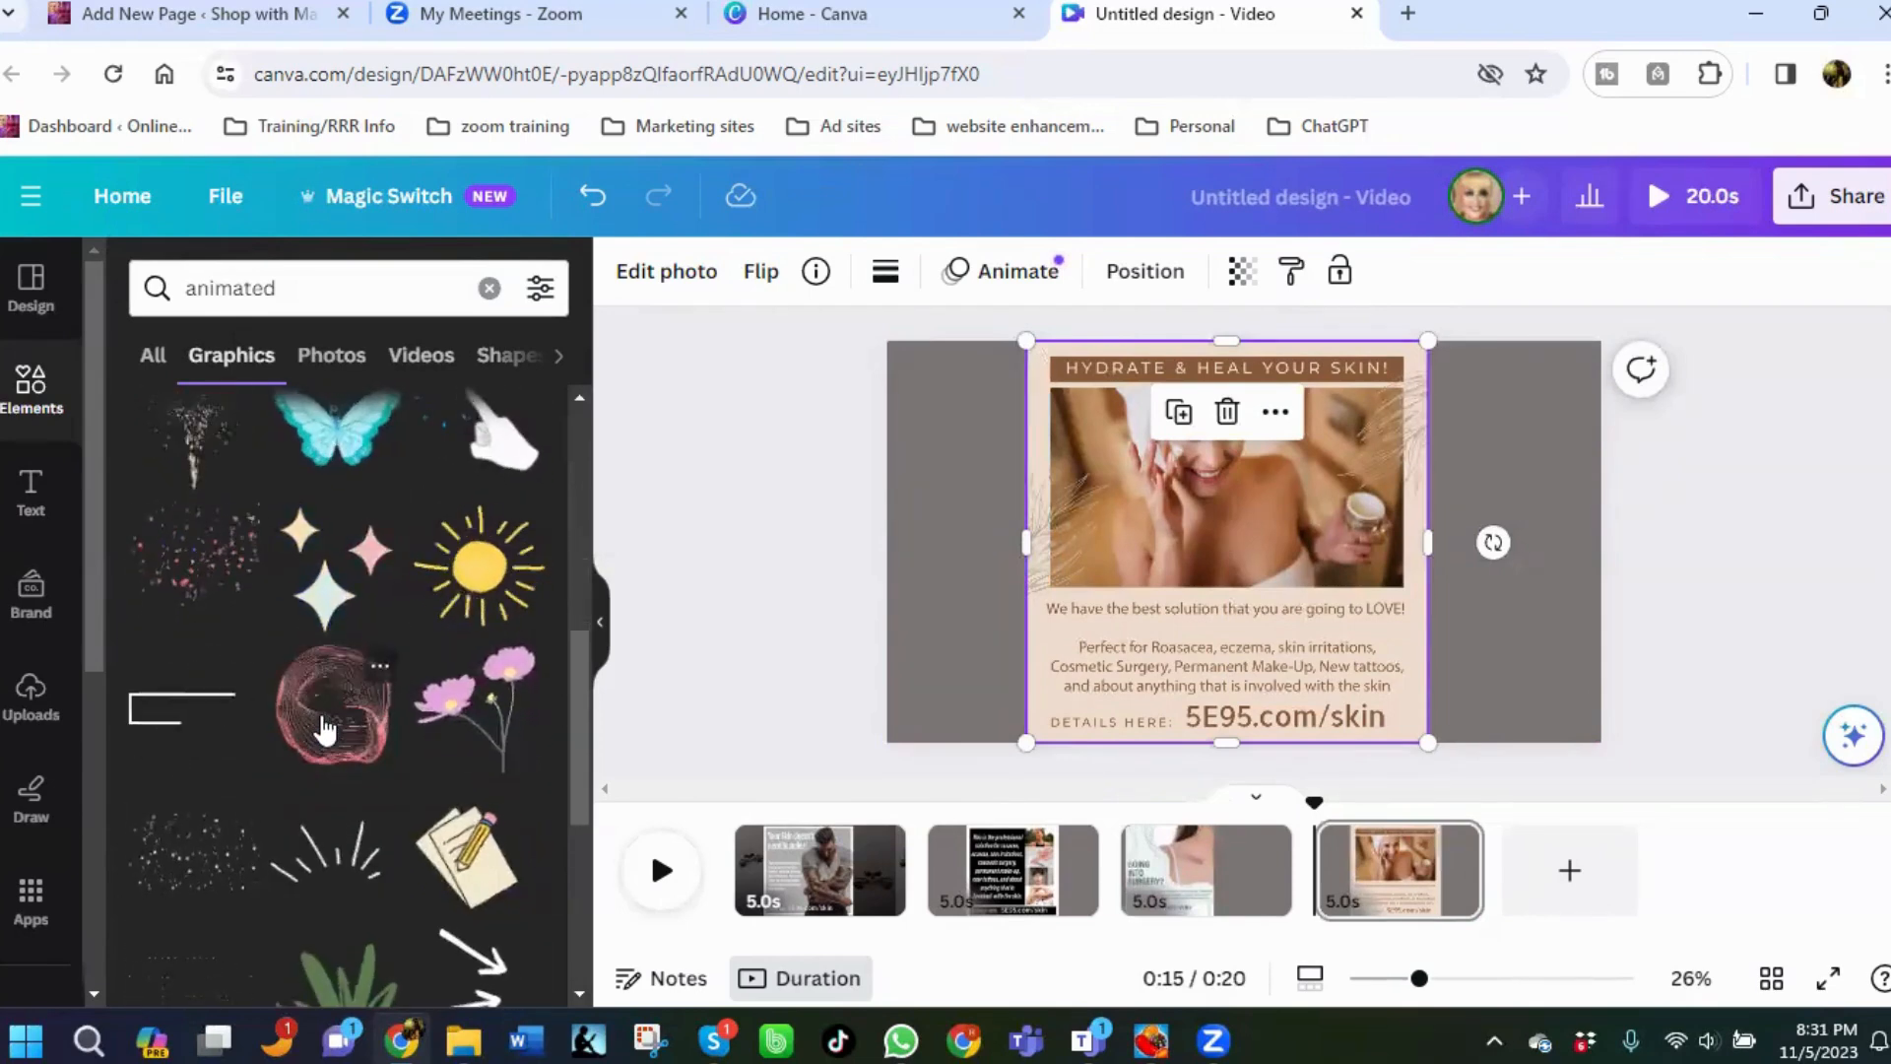
pyautogui.click(1418, 514)
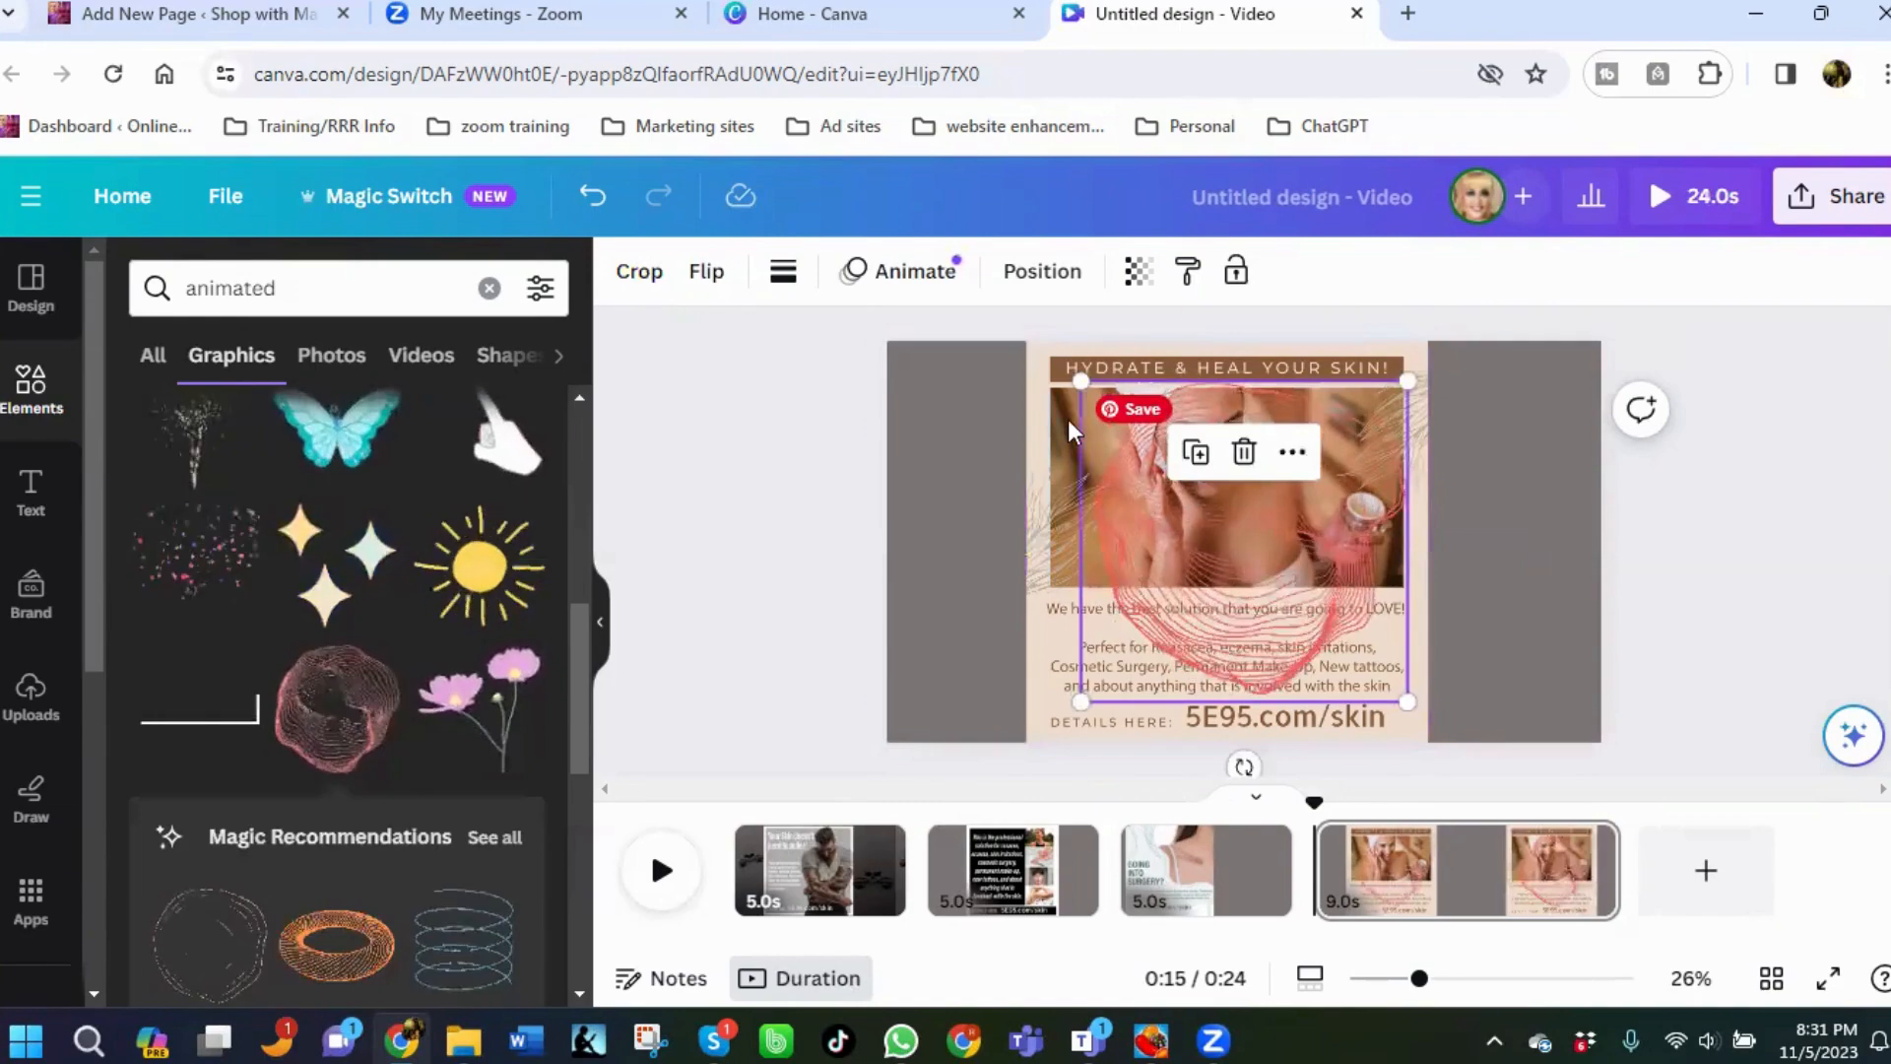
pyautogui.moveTo(1080, 381); pyautogui.dragTo(1250, 547)
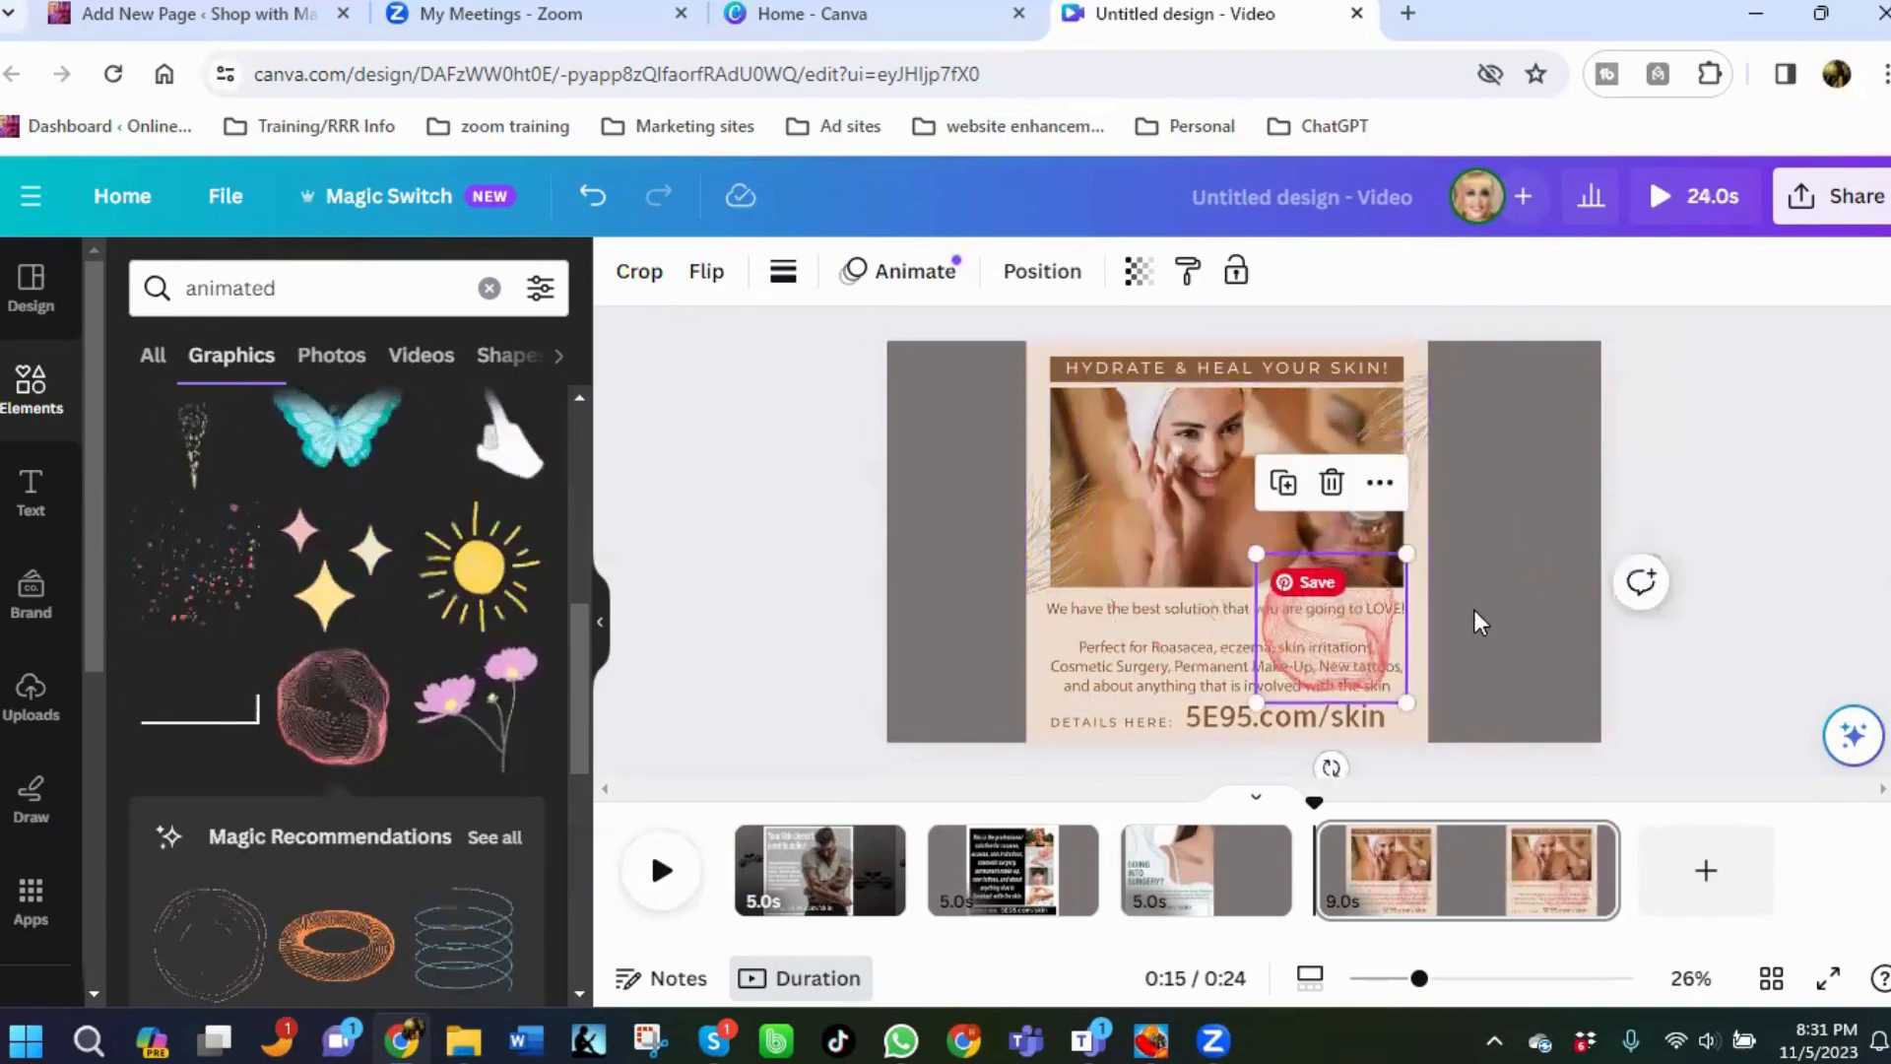
pyautogui.moveTo(1350, 601); pyautogui.dragTo(1542, 490)
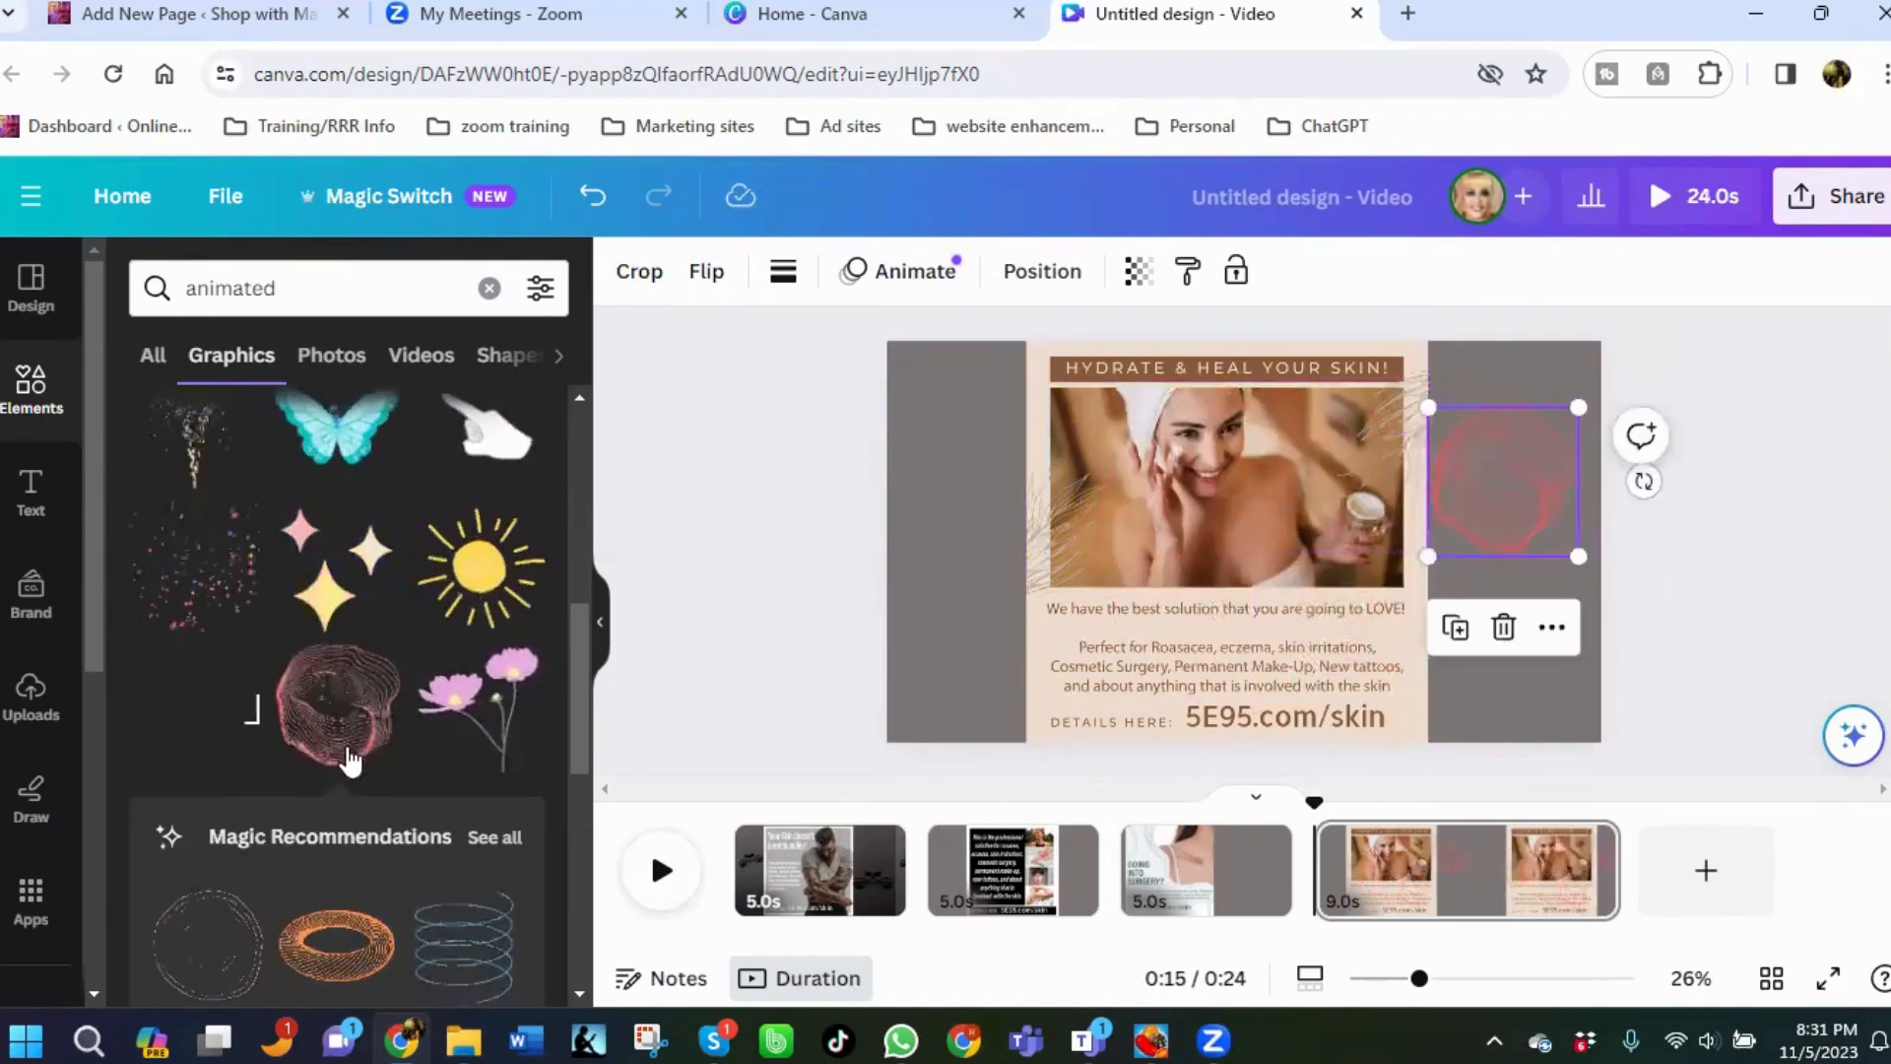
# Add the animated yellow-green butterfly graphic, resized, in the left margin and nudge the pink sphere slightly lower.
pyautogui.scroll(-2, 311, 718)
pyautogui.scroll(-3, 333, 776)
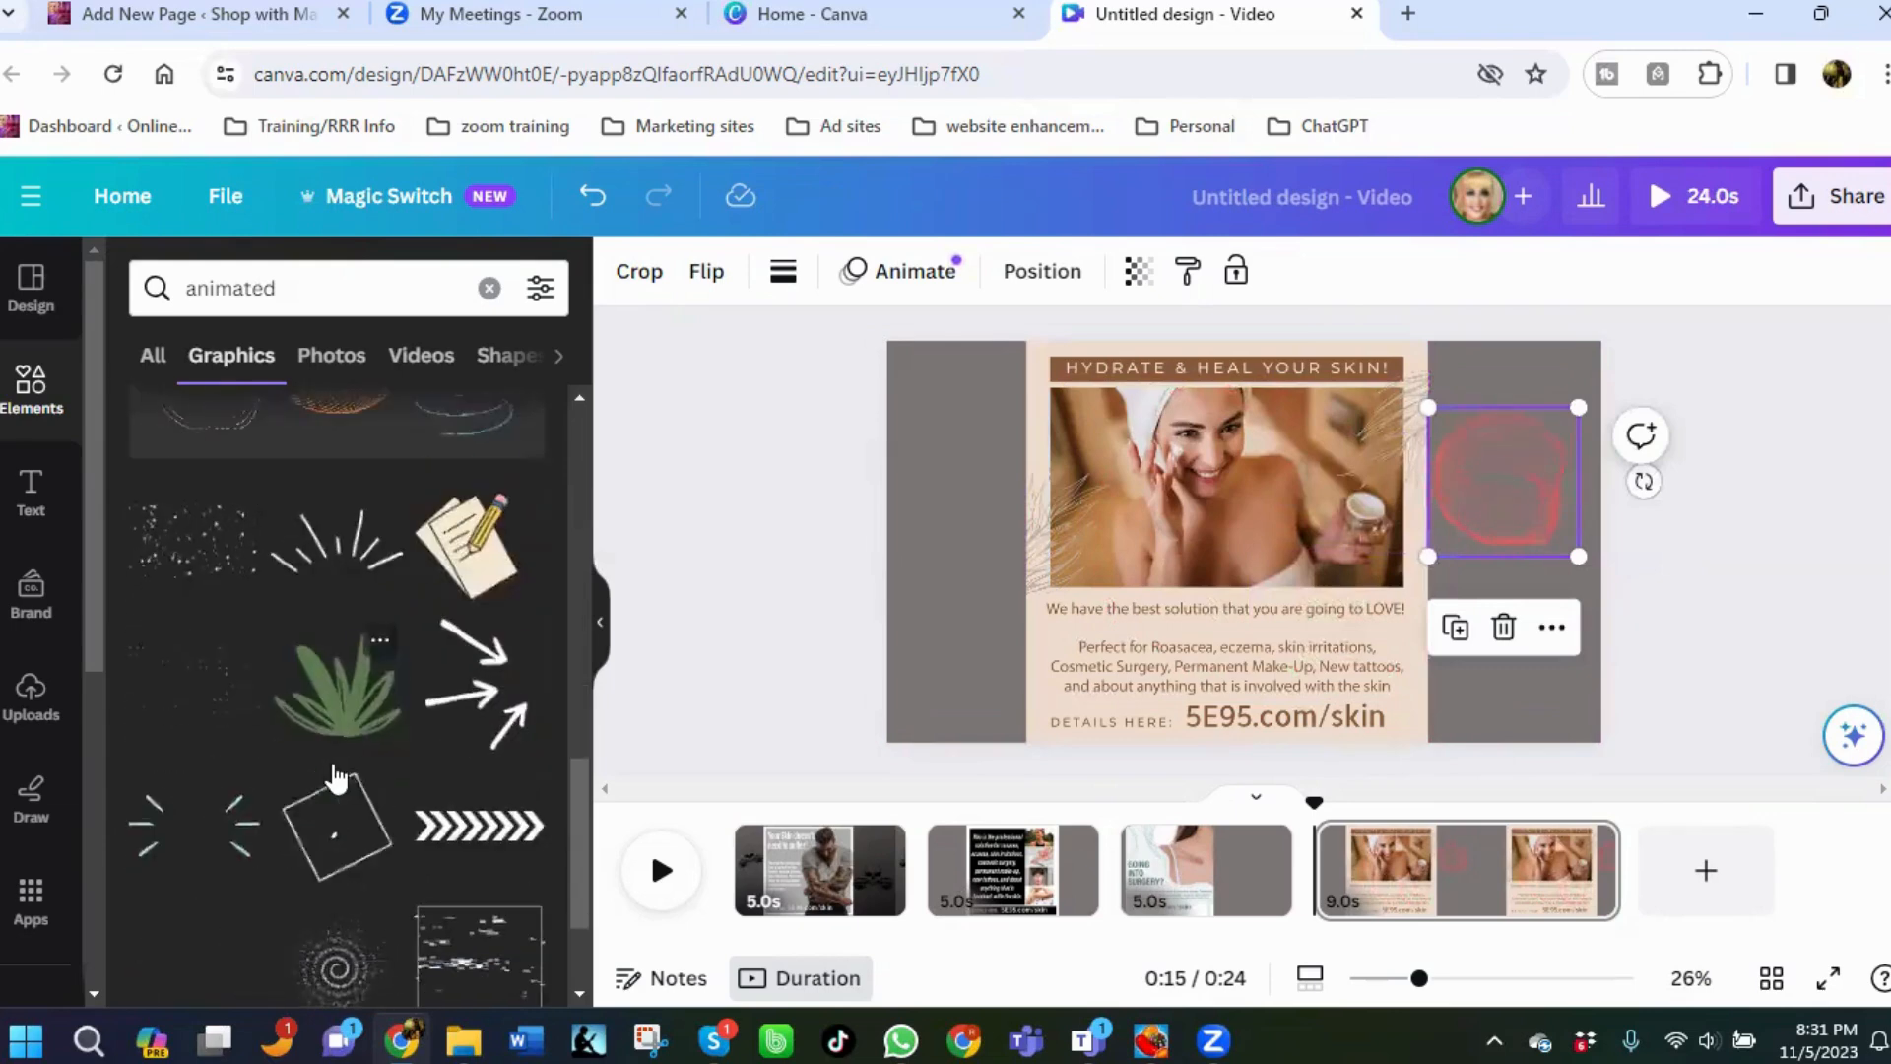
pyautogui.scroll(5, 333, 776)
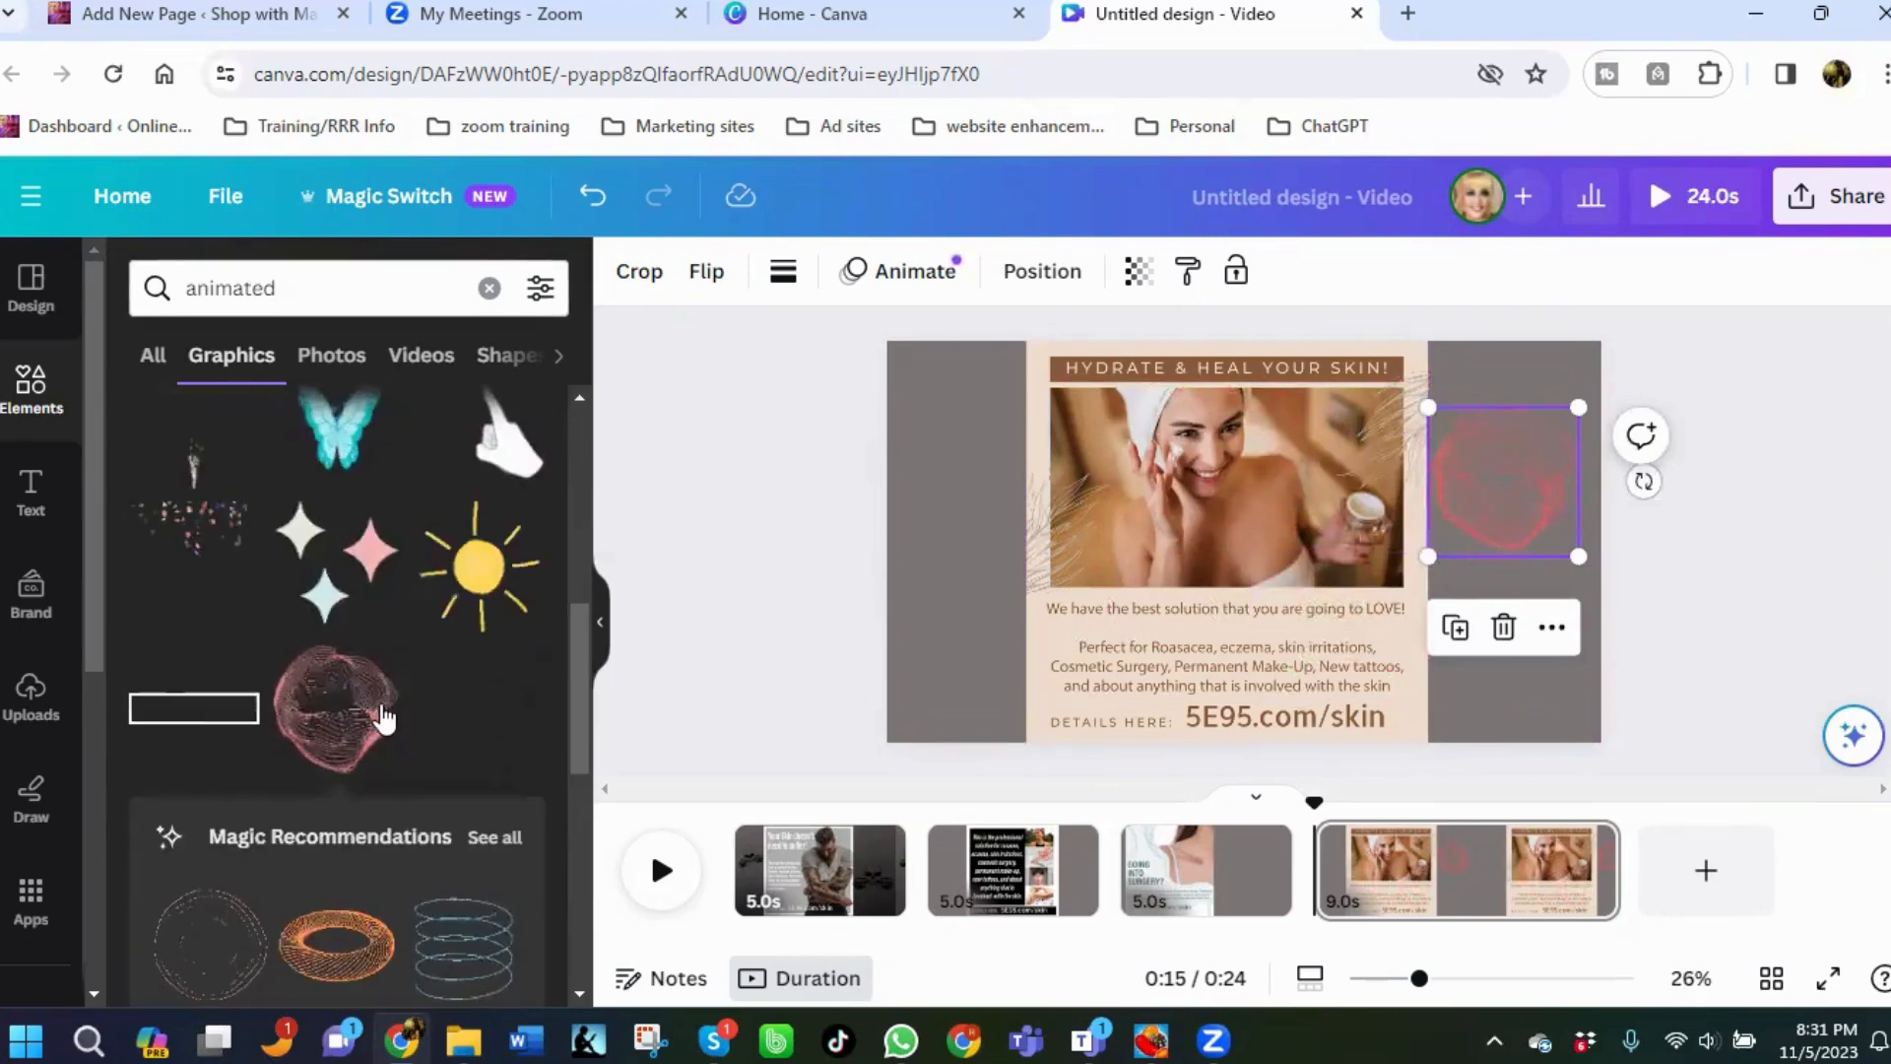
pyautogui.scroll(-8, 424, 724)
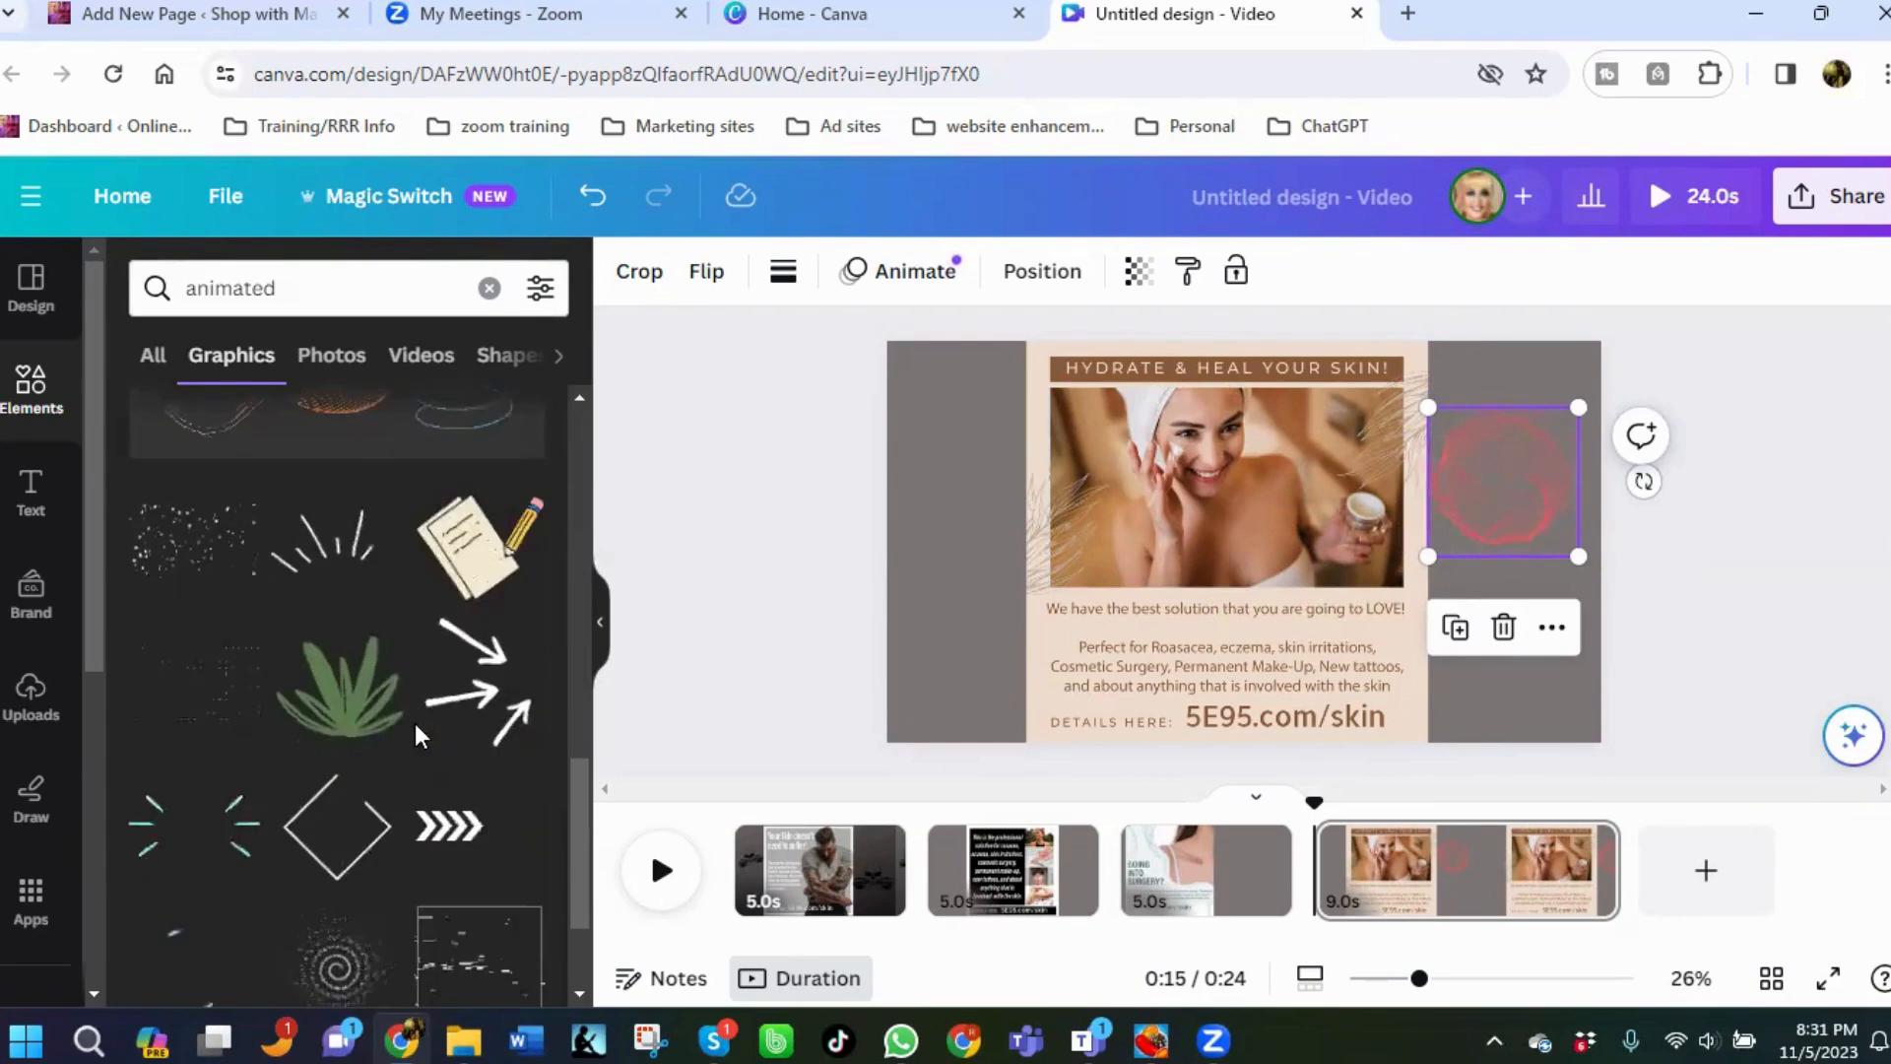
pyautogui.scroll(-5, 411, 738)
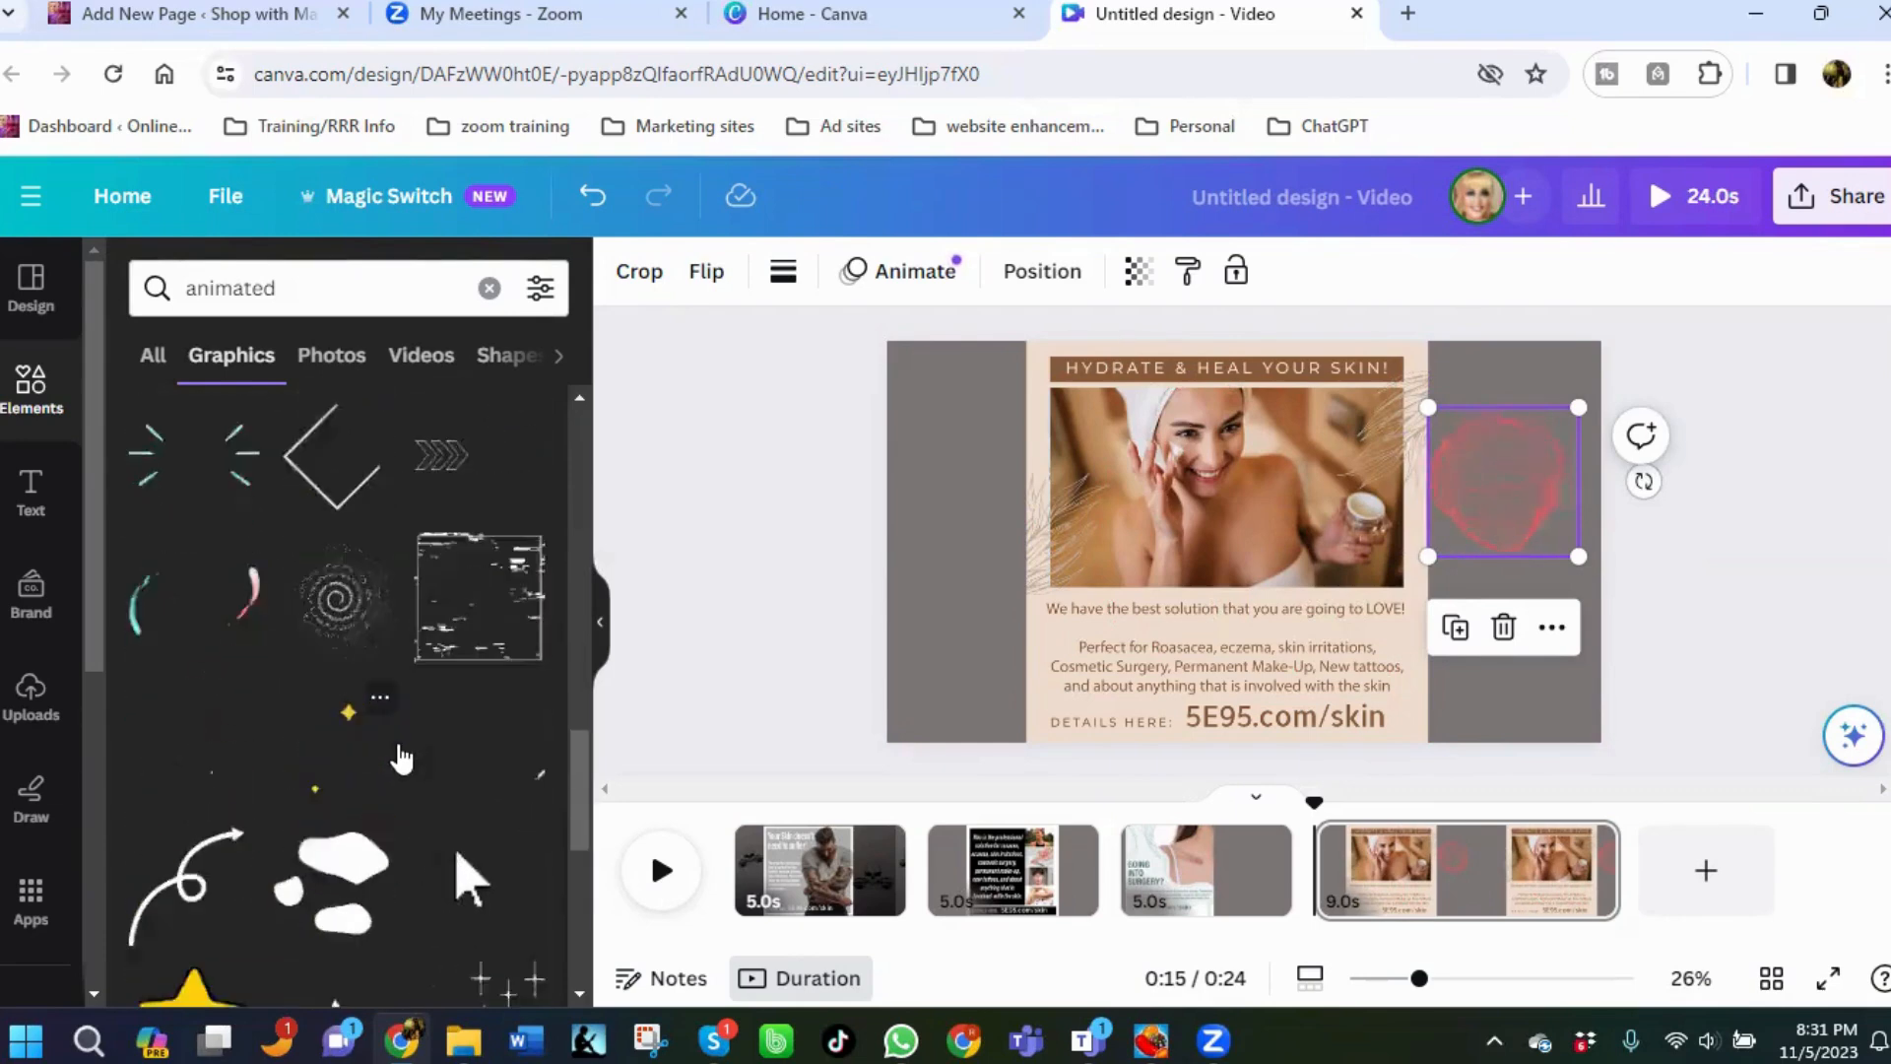
pyautogui.scroll(-5, 399, 758)
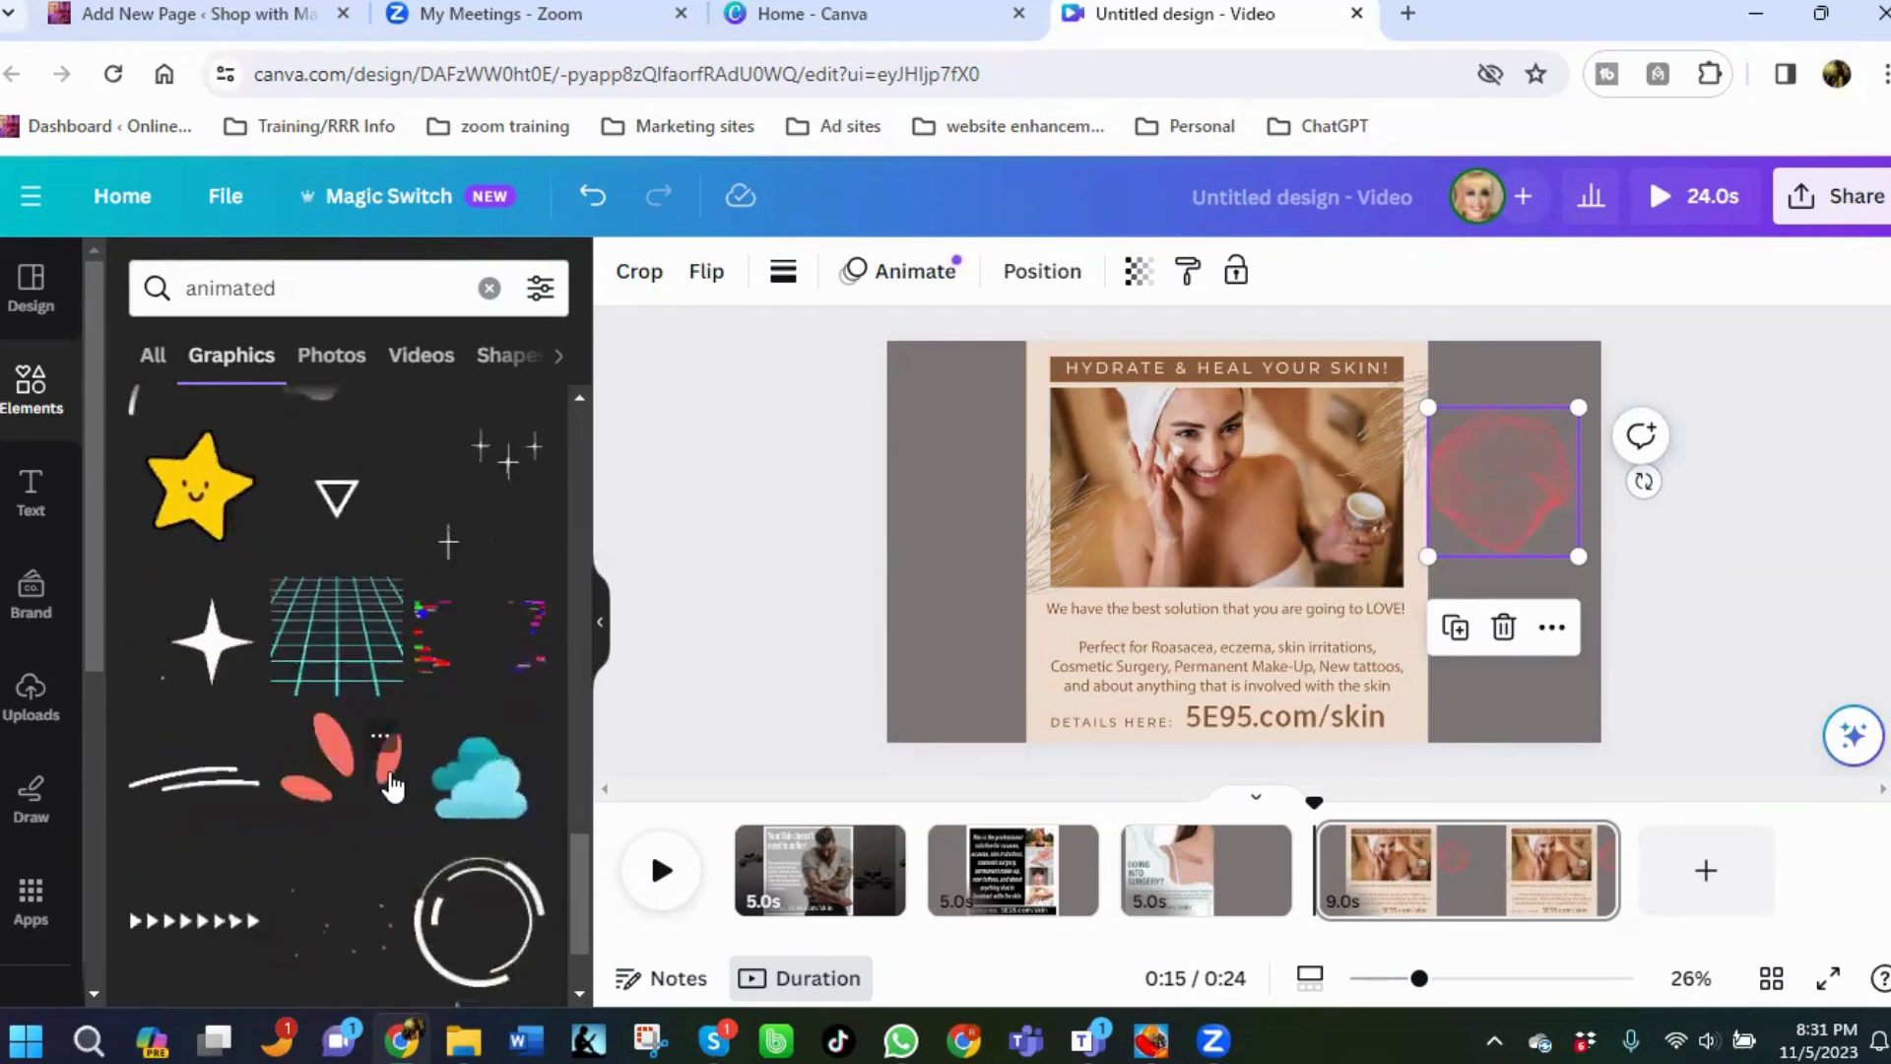
pyautogui.scroll(-3, 392, 785)
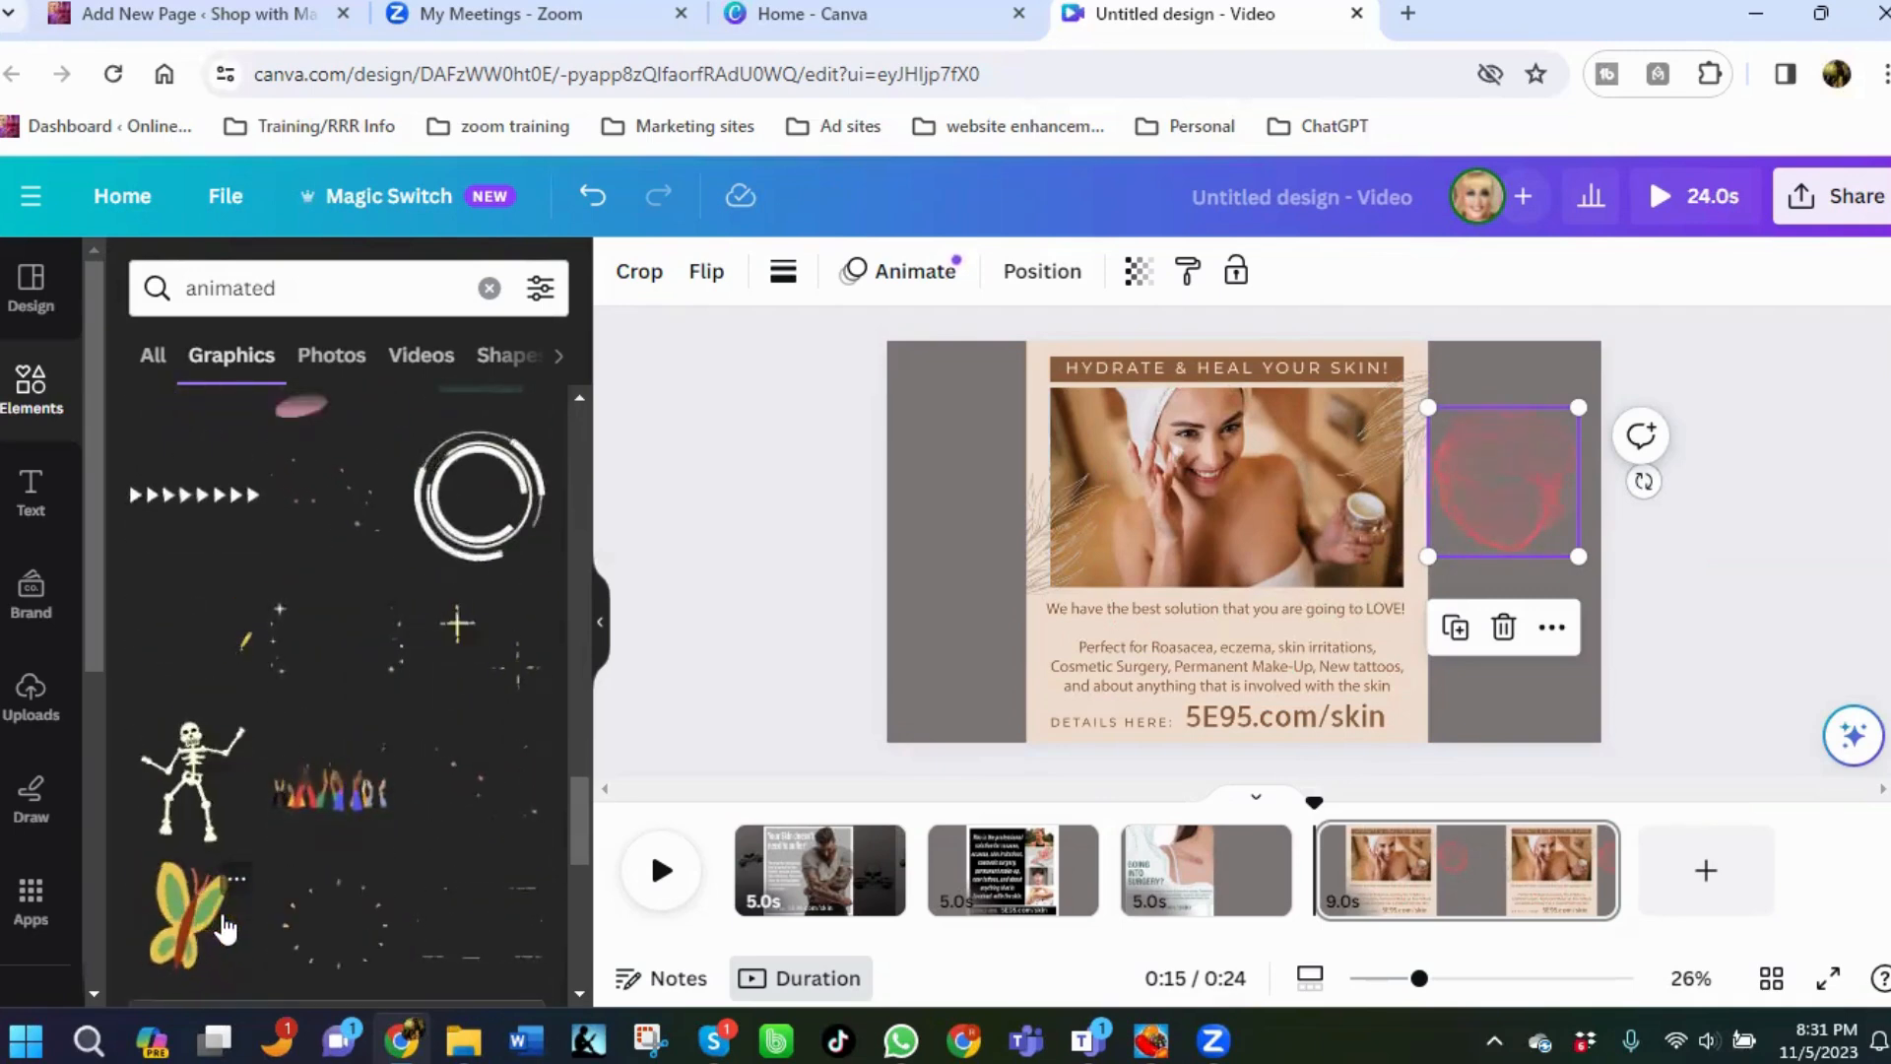
pyautogui.click(185, 911)
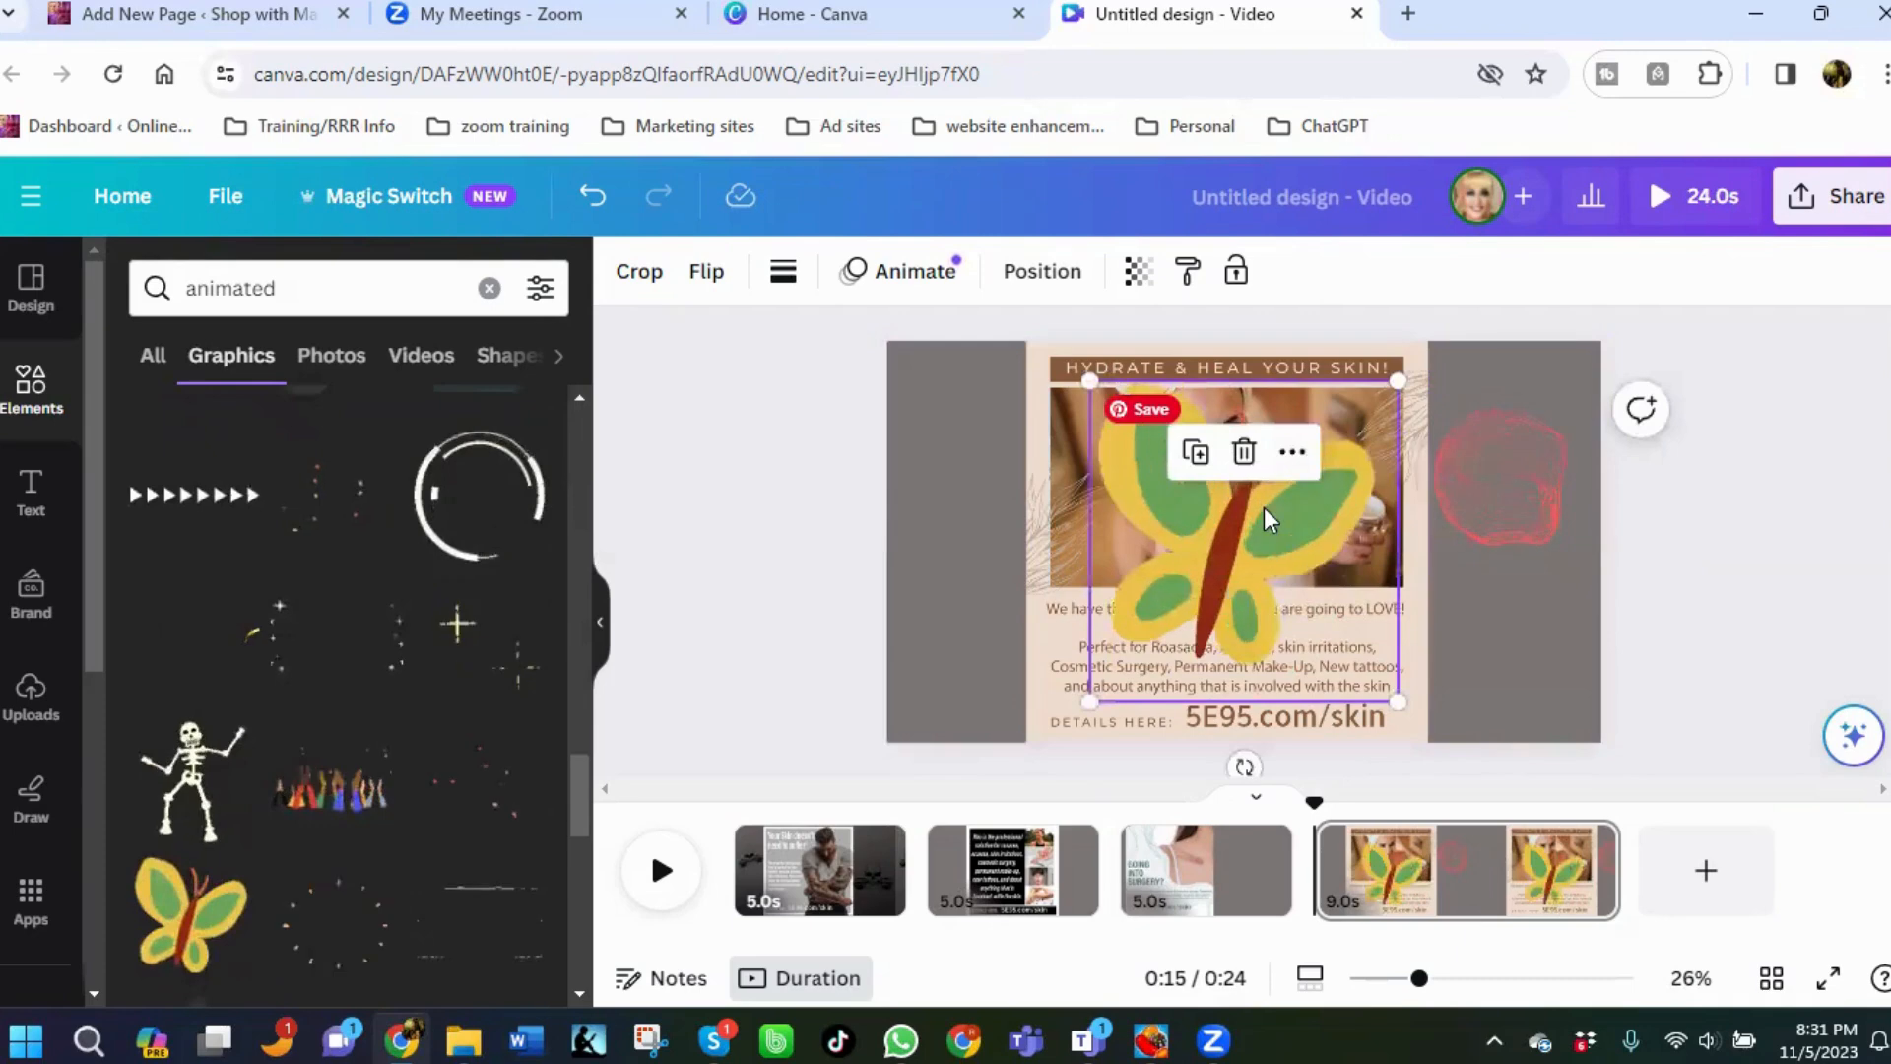
pyautogui.moveTo(1261, 498); pyautogui.dragTo(980, 537)
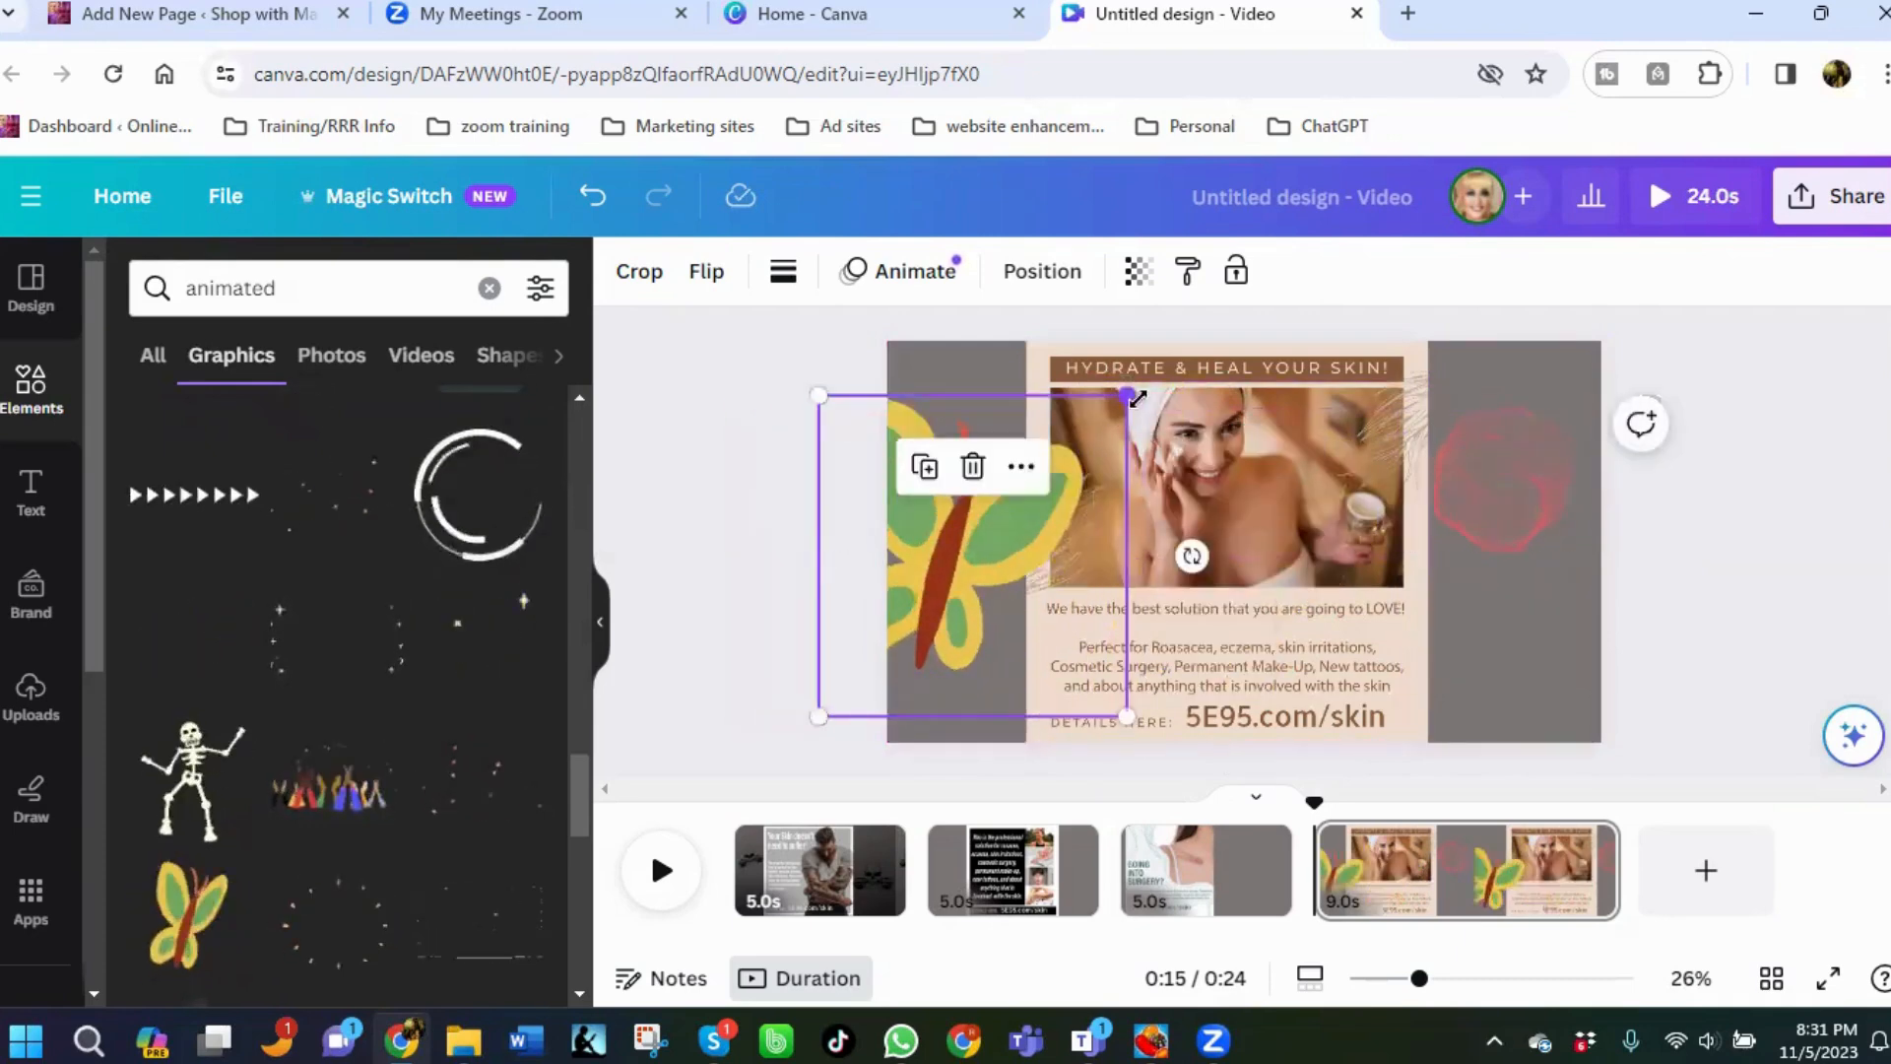
pyautogui.moveTo(1161, 391); pyautogui.dragTo(1064, 462)
pyautogui.click(1067, 463)
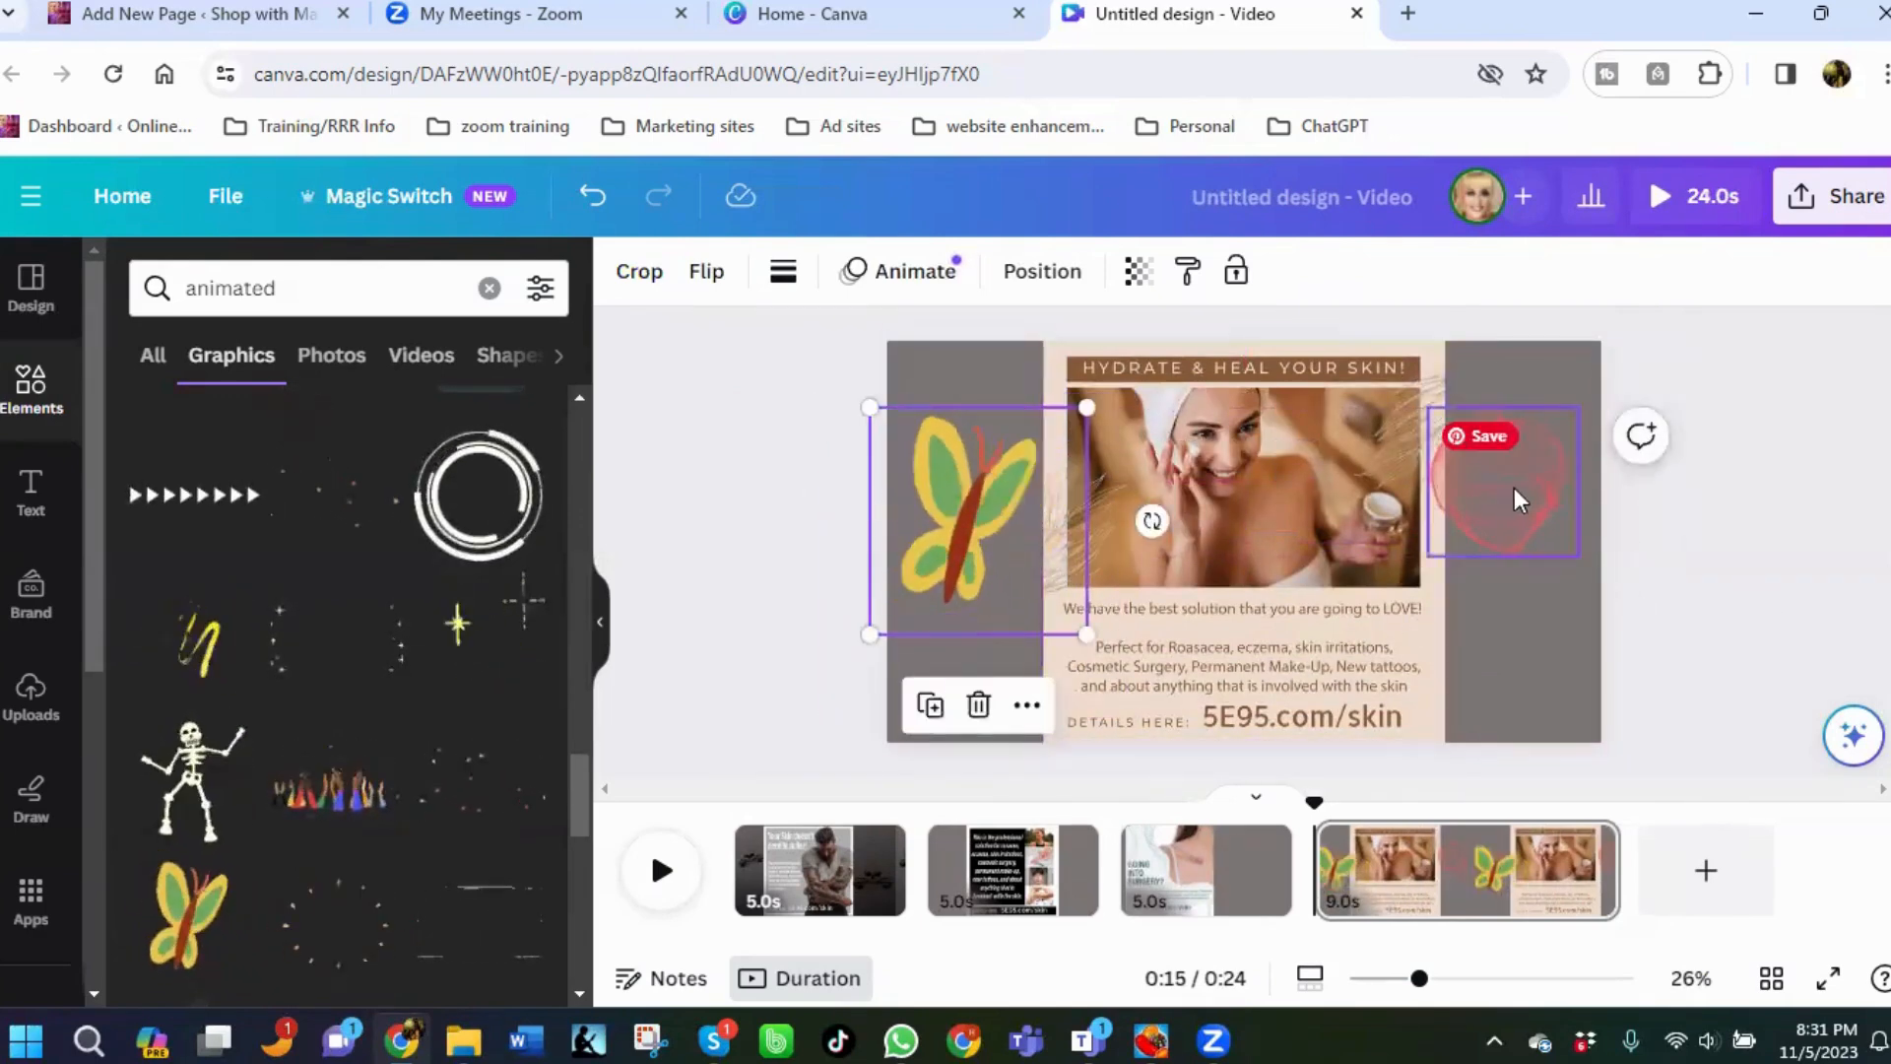
pyautogui.moveTo(1516, 499)
pyautogui.mouseDown()
pyautogui.moveTo(1563, 561)
pyautogui.moveTo(1545, 562)
pyautogui.mouseUp()
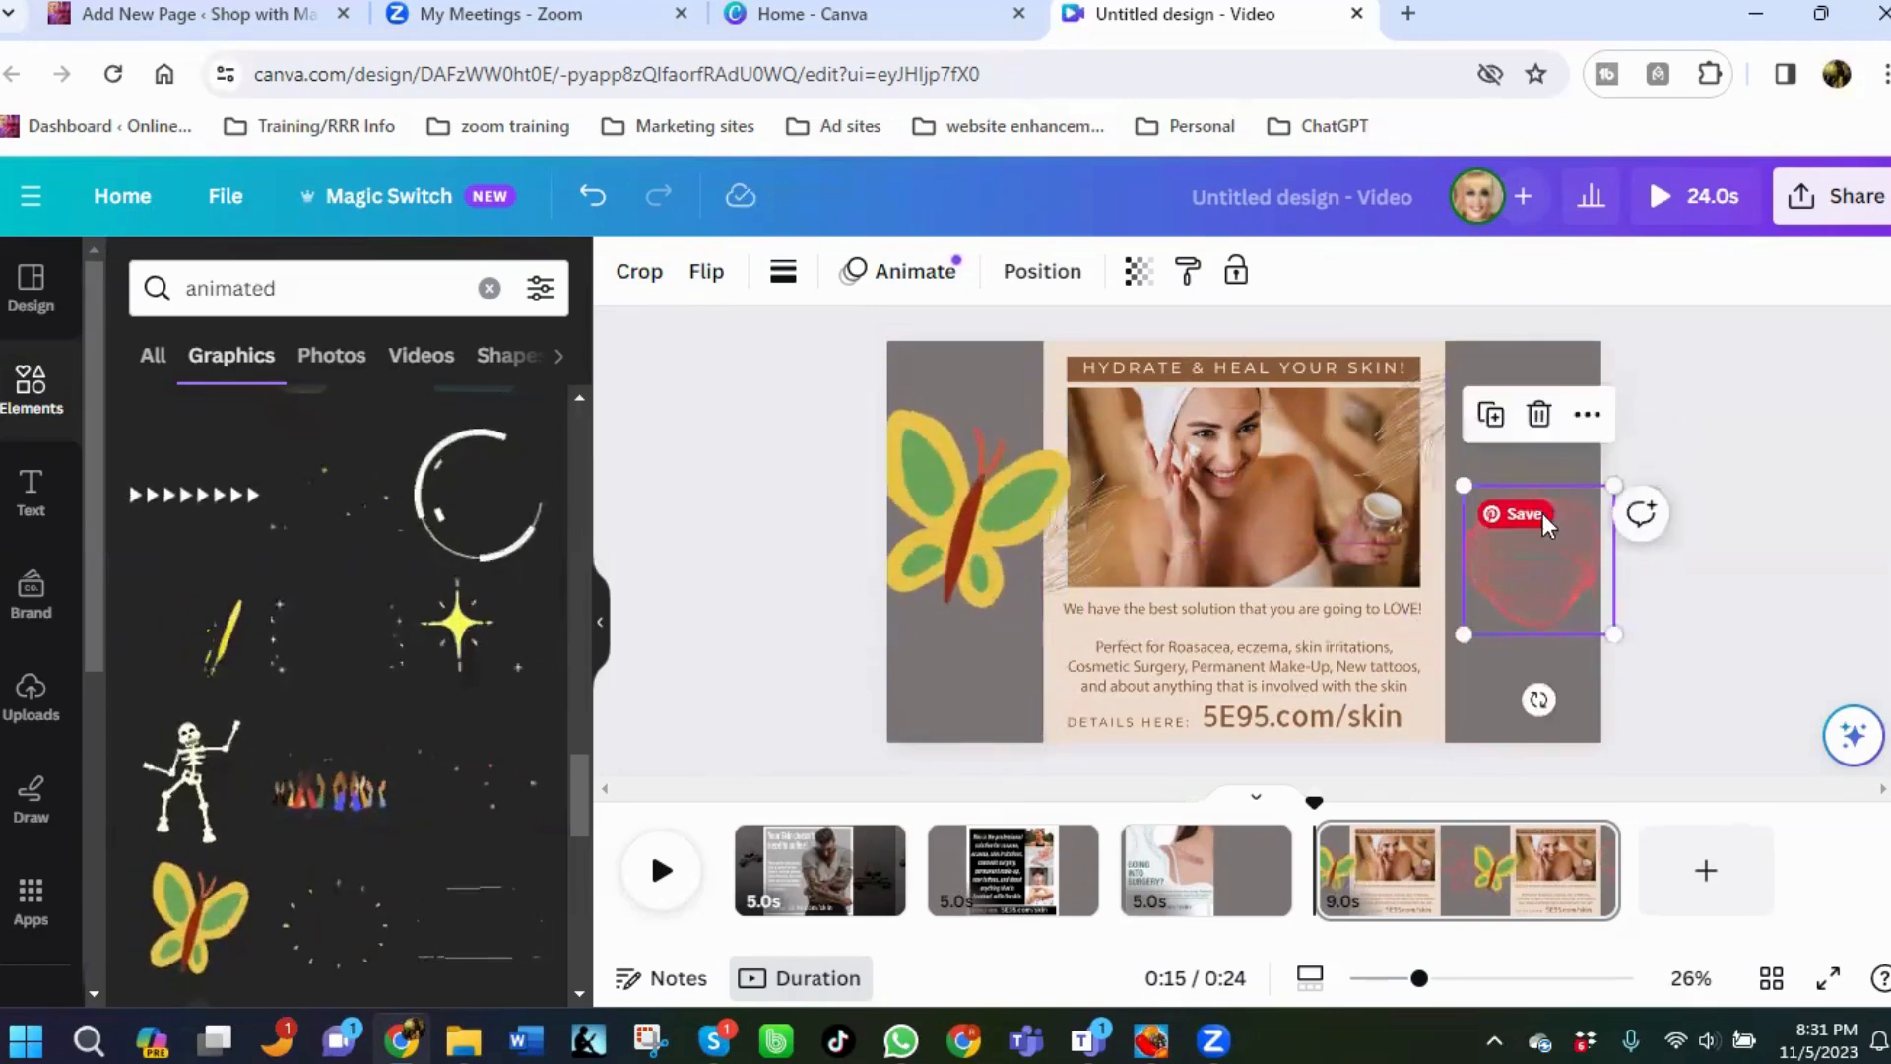
# Duplicate the butterfly graphic, placing a small copy in the lower-left margin and a resized copy in the upper-right margin.
pyautogui.click(979, 547)
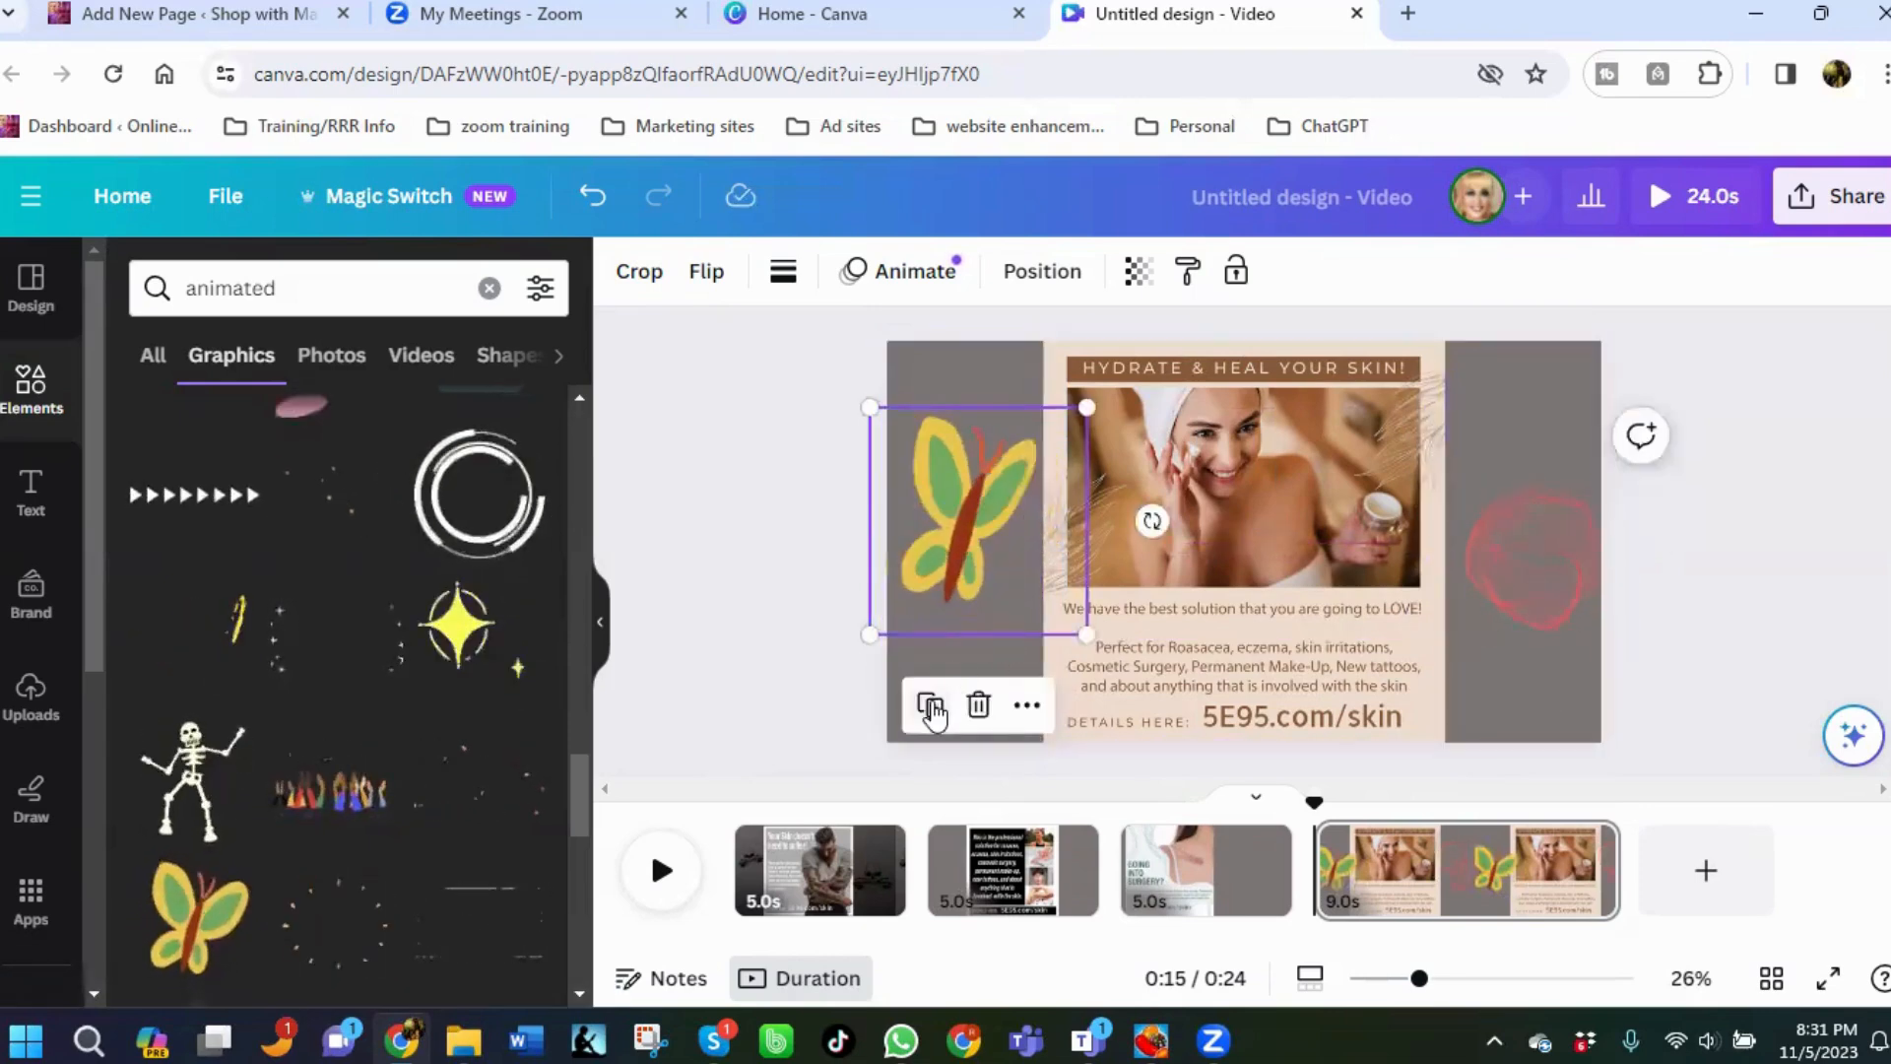
pyautogui.click(932, 705)
pyautogui.moveTo(960, 565); pyautogui.dragTo(990, 663)
pyautogui.moveTo(1124, 515); pyautogui.dragTo(1003, 645)
pyautogui.click(1020, 522)
pyautogui.moveTo(1066, 485); pyautogui.dragTo(1620, 402)
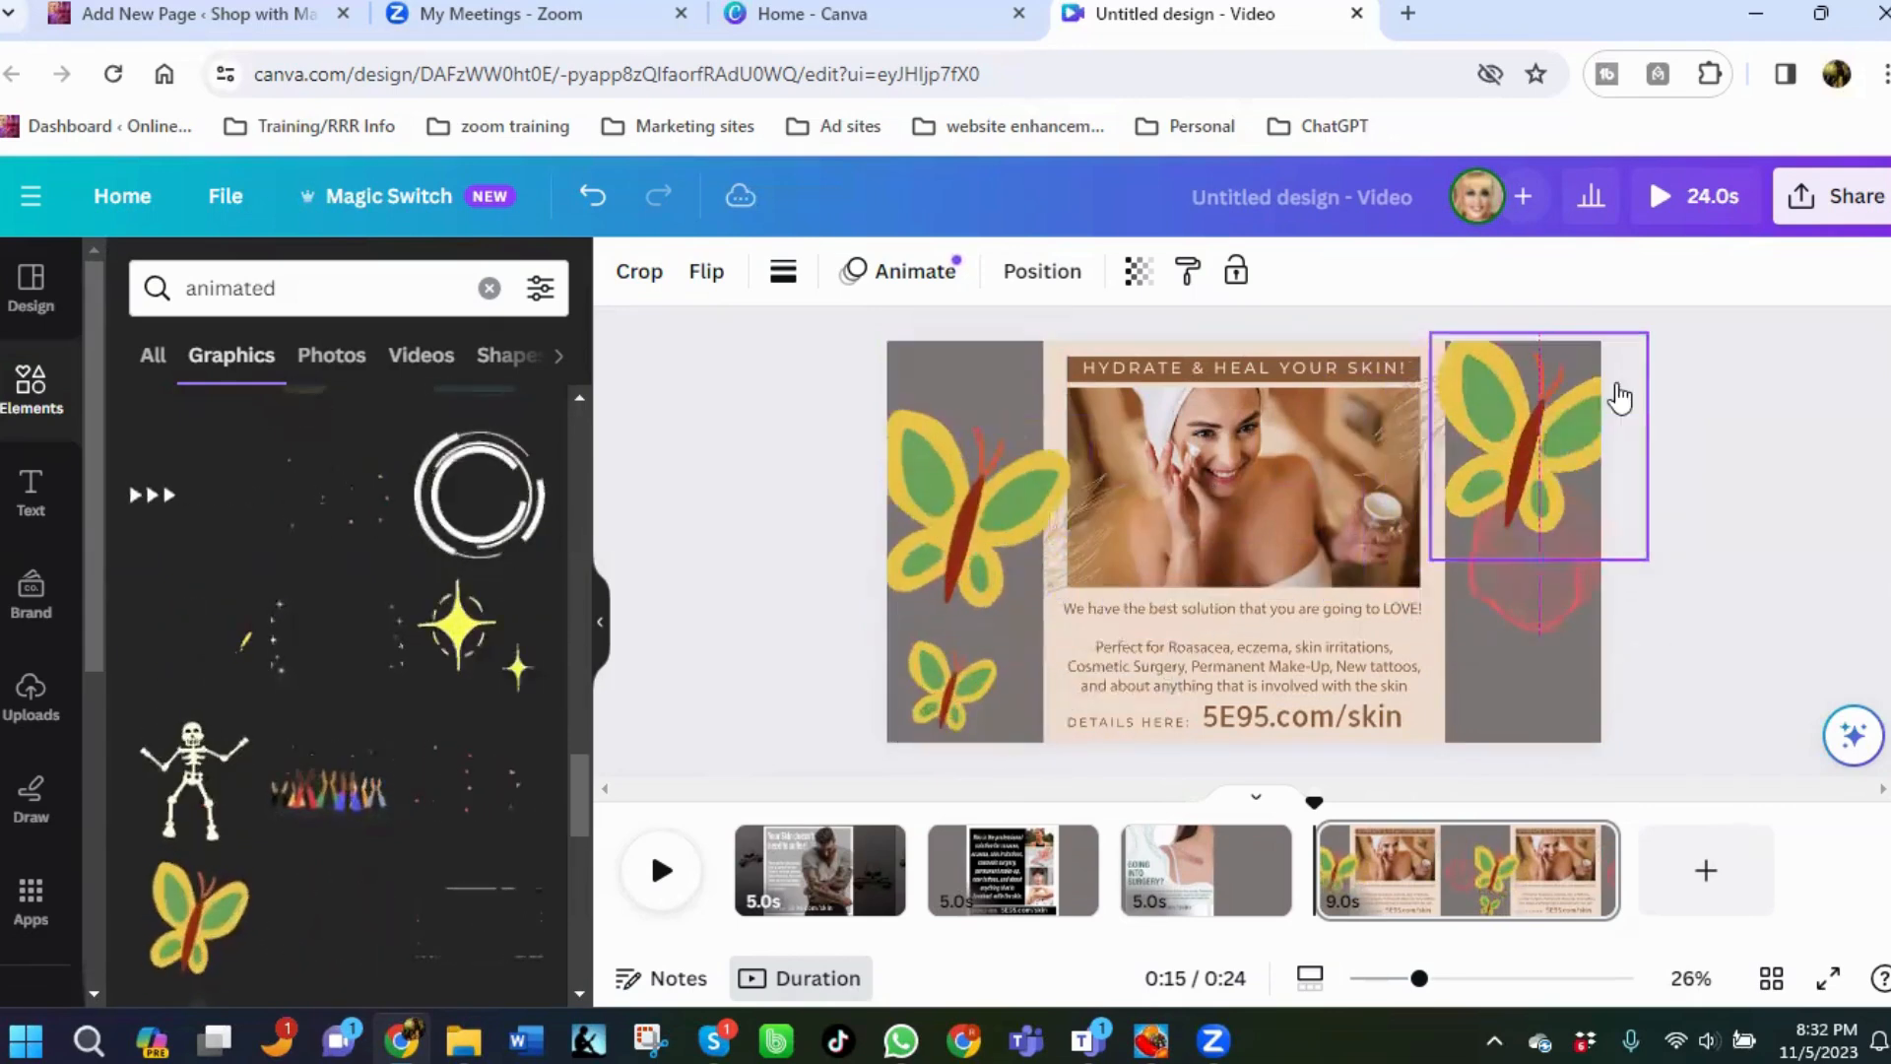
pyautogui.moveTo(1646, 336); pyautogui.dragTo(1561, 384)
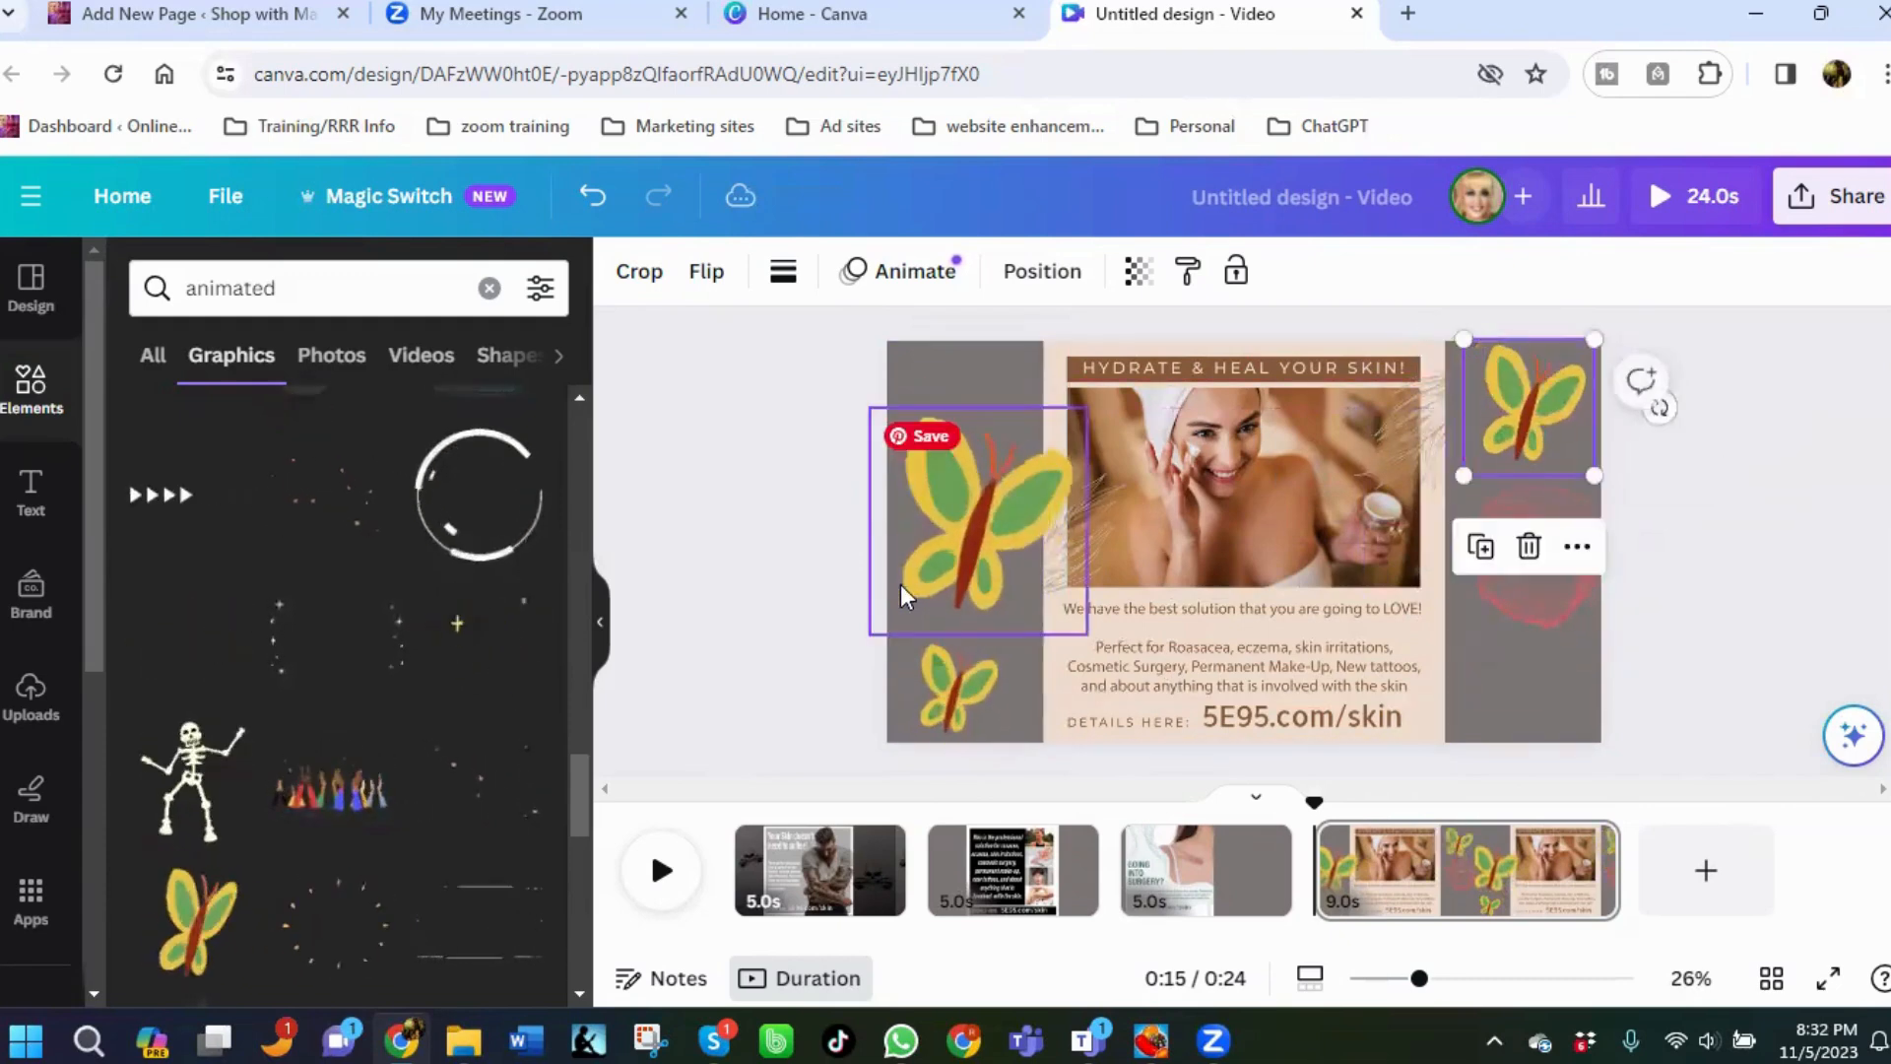
# Place another butterfly copy in the lower-right margin and delete the pink wireframe sphere.
pyautogui.moveTo(941, 531); pyautogui.dragTo(1487, 709)
pyautogui.click(959, 629)
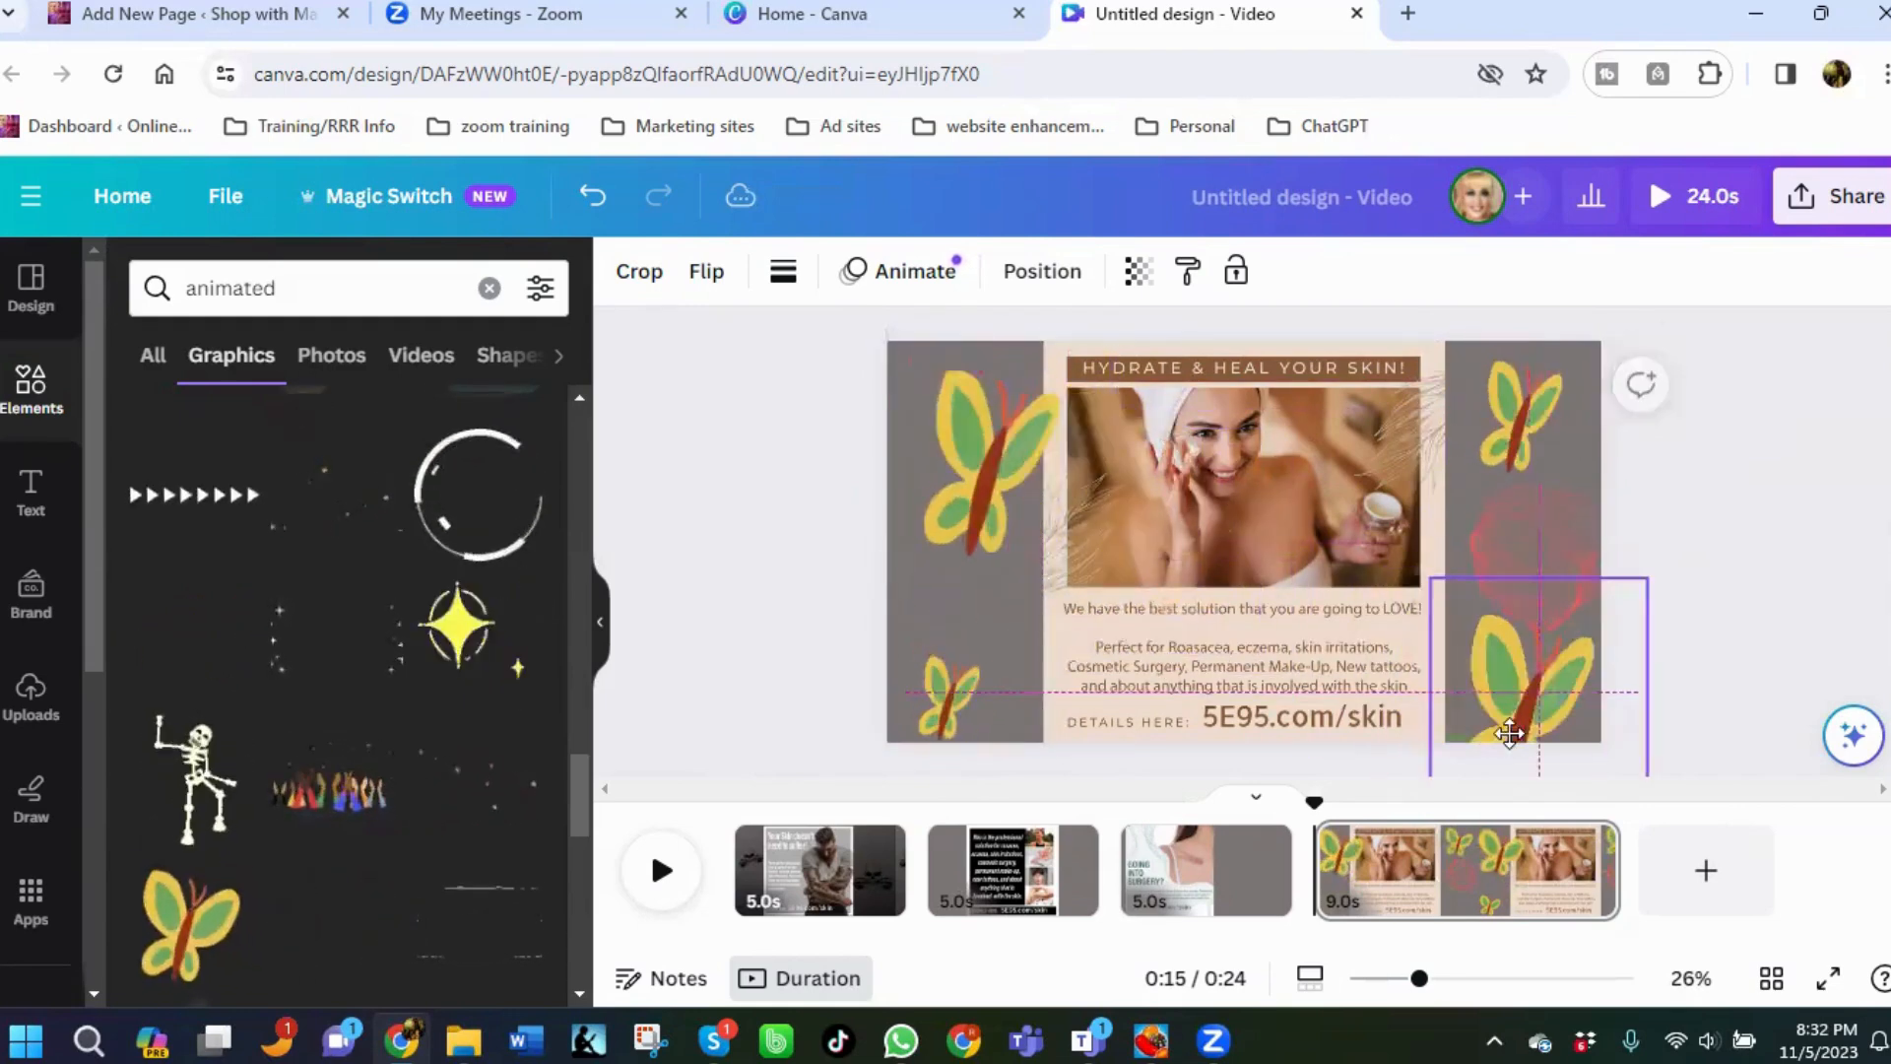
pyautogui.click(1528, 541)
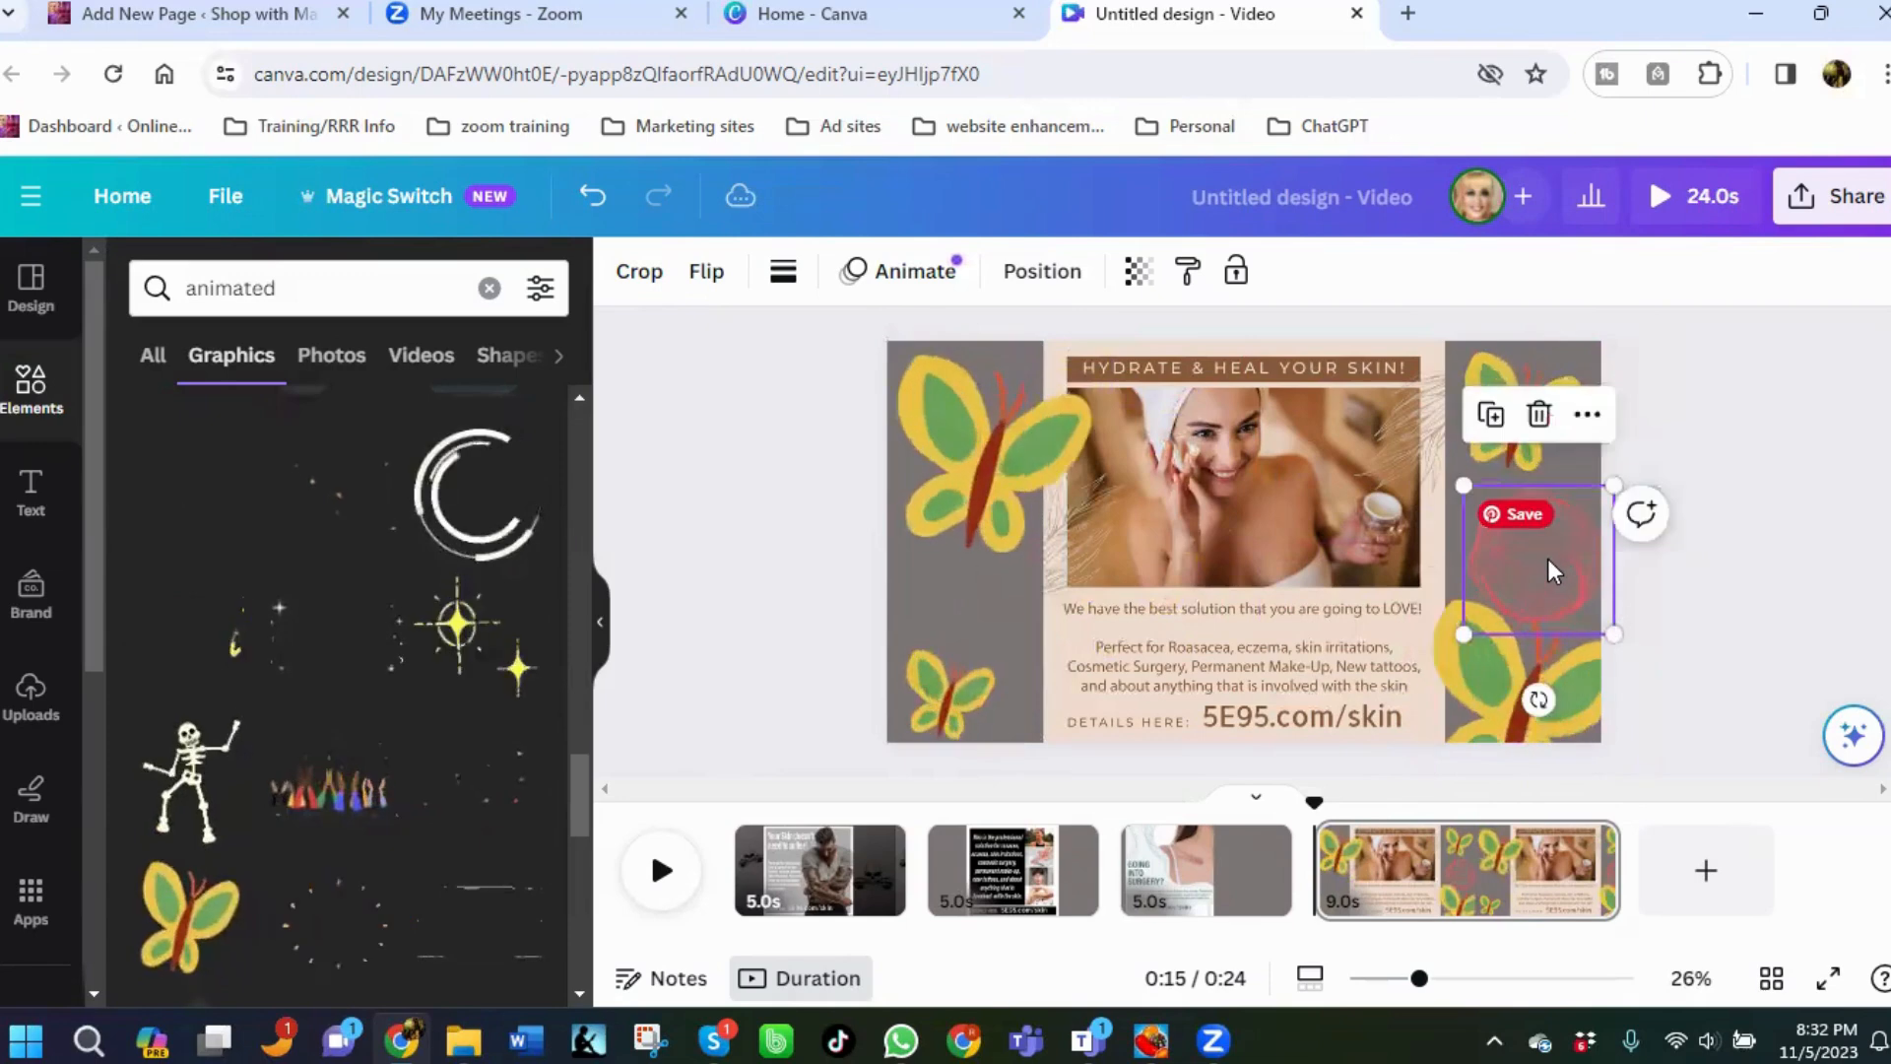
pyautogui.click(1539, 413)
# Shrink and reposition the lower-right butterfly into the corner and nudge the lower-left butterfly slightly.
pyautogui.moveTo(1531, 624); pyautogui.dragTo(1531, 561)
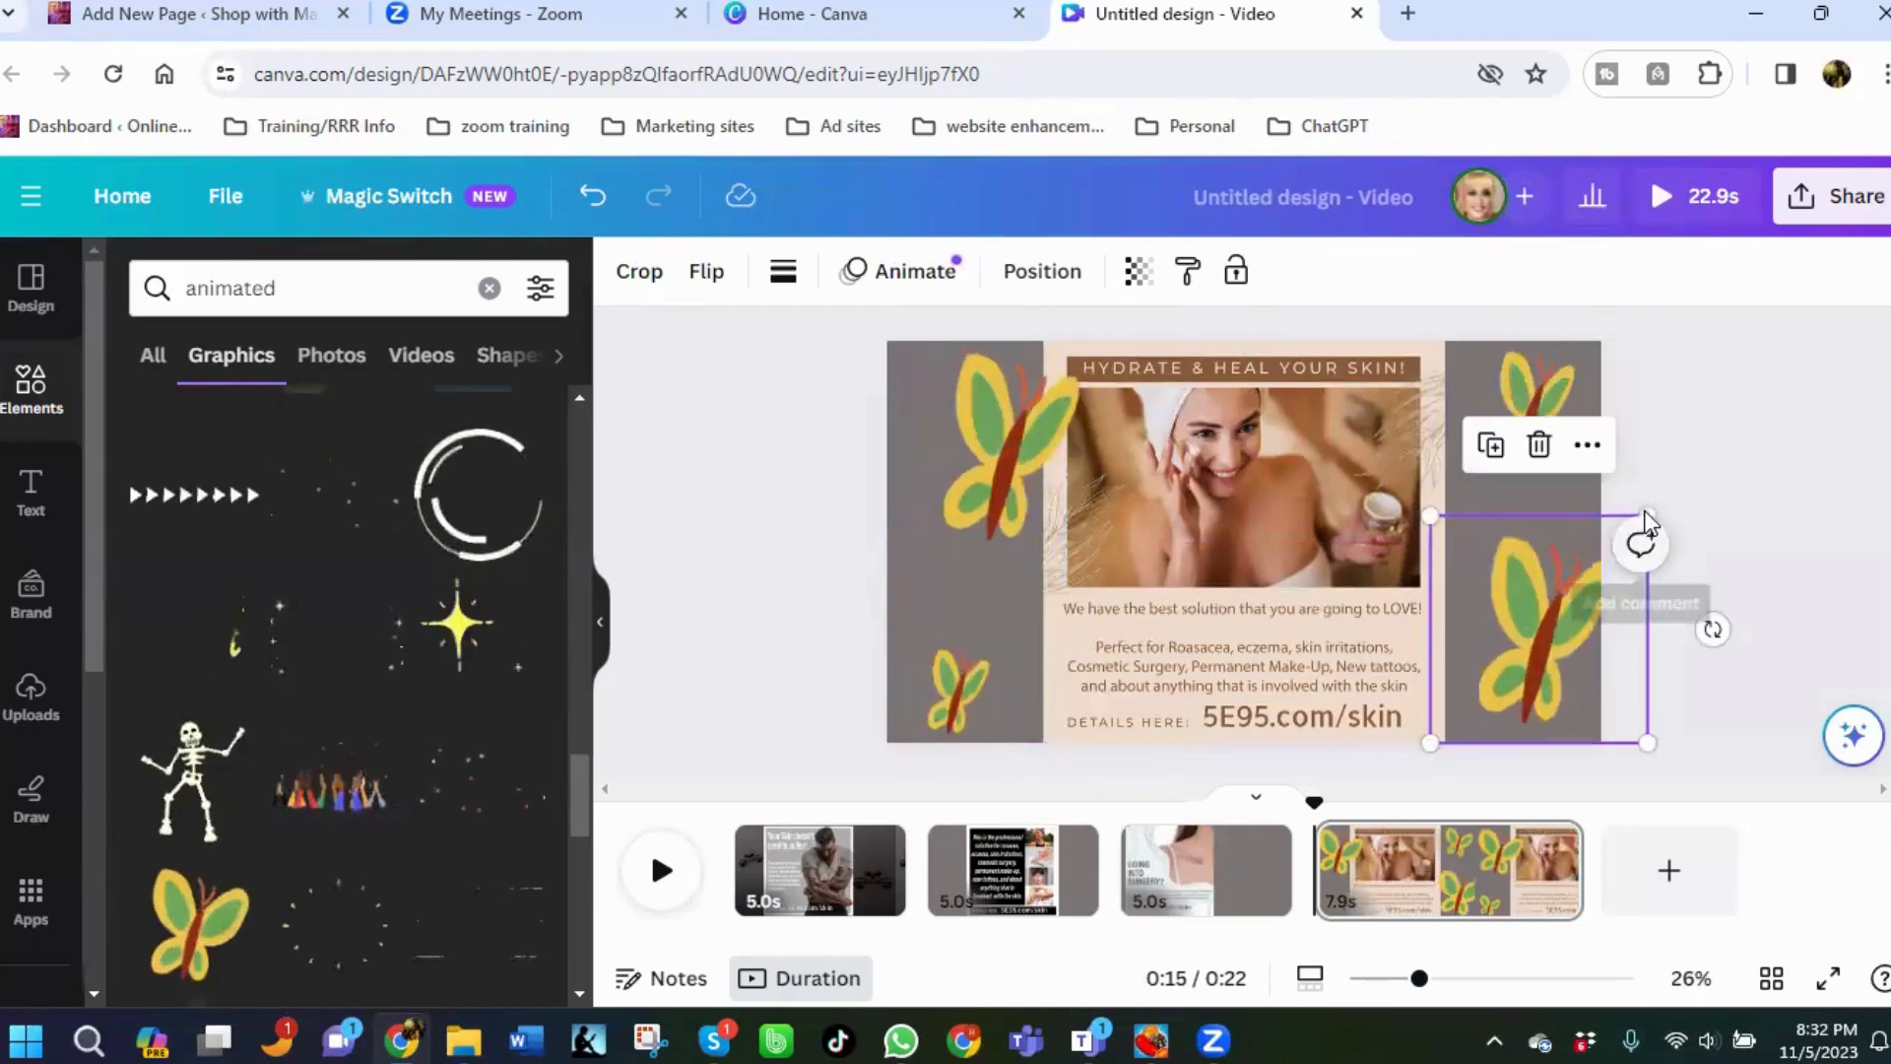
pyautogui.moveTo(1647, 514); pyautogui.dragTo(1533, 583)
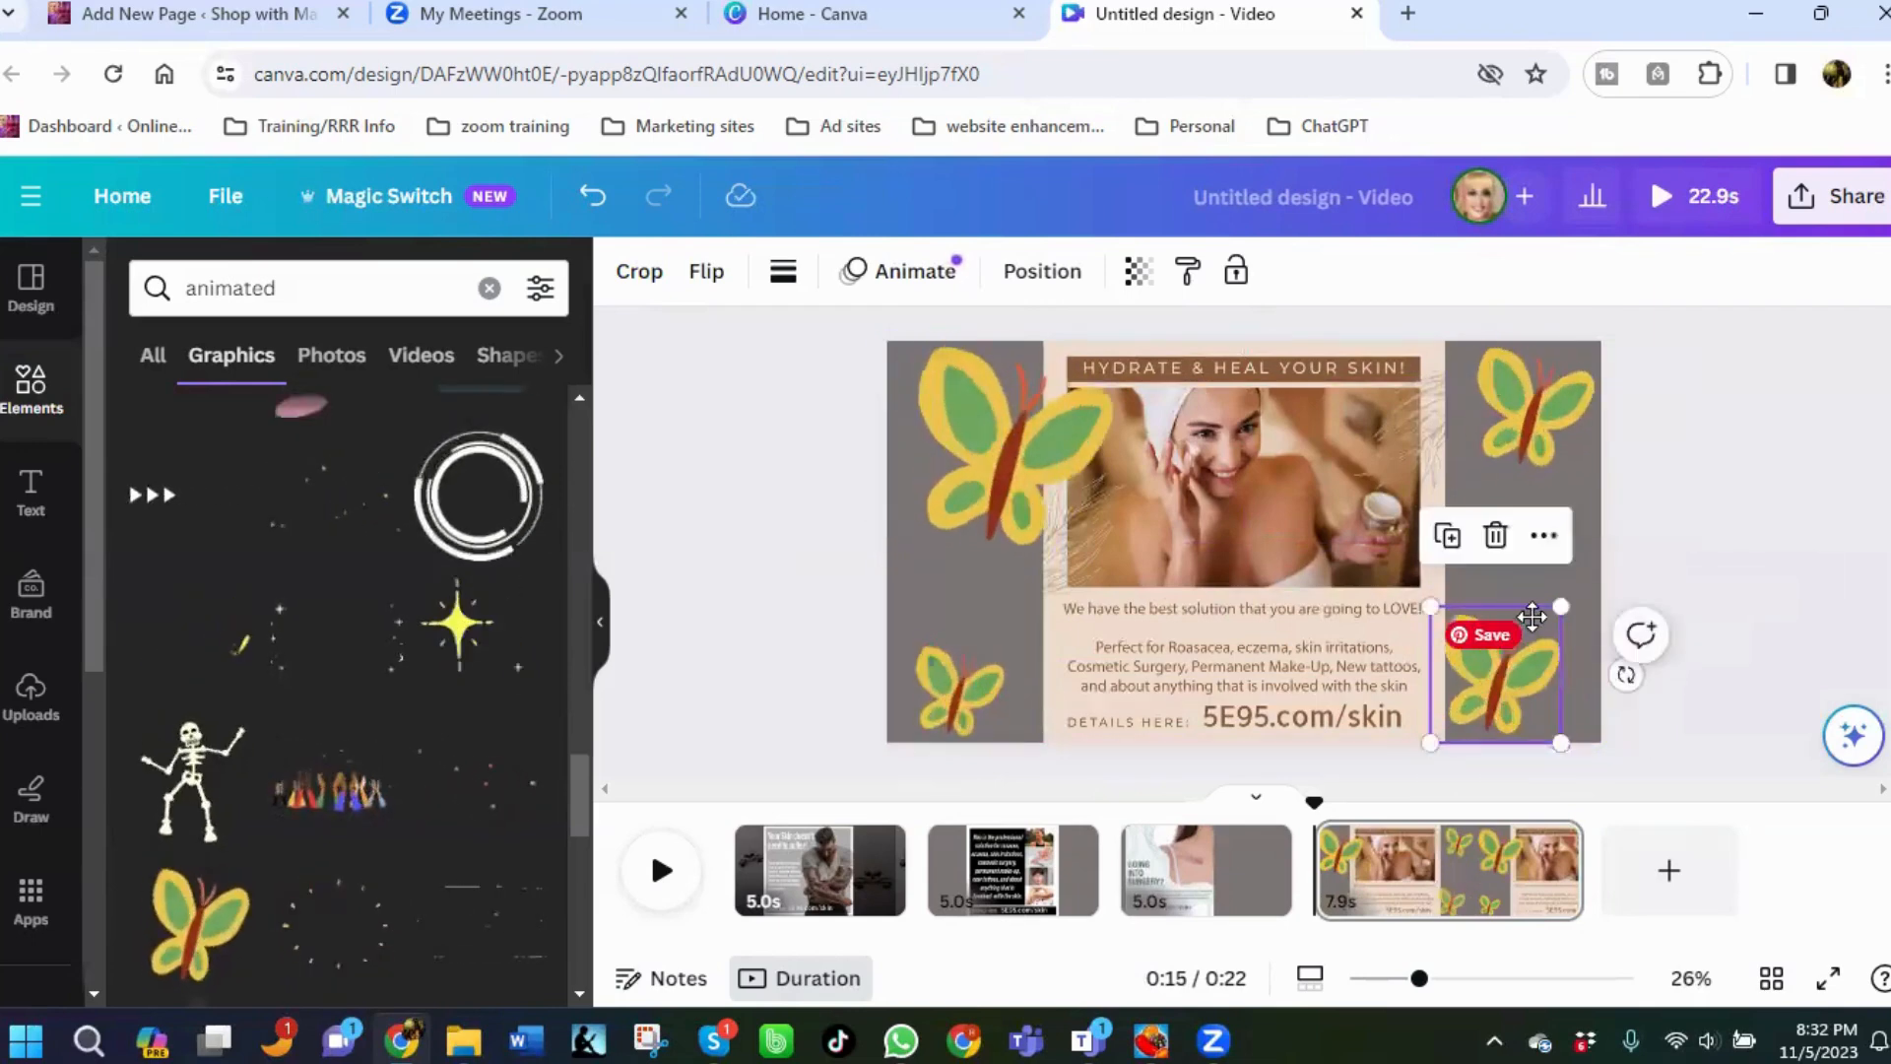
pyautogui.moveTo(1499, 666); pyautogui.dragTo(1565, 591)
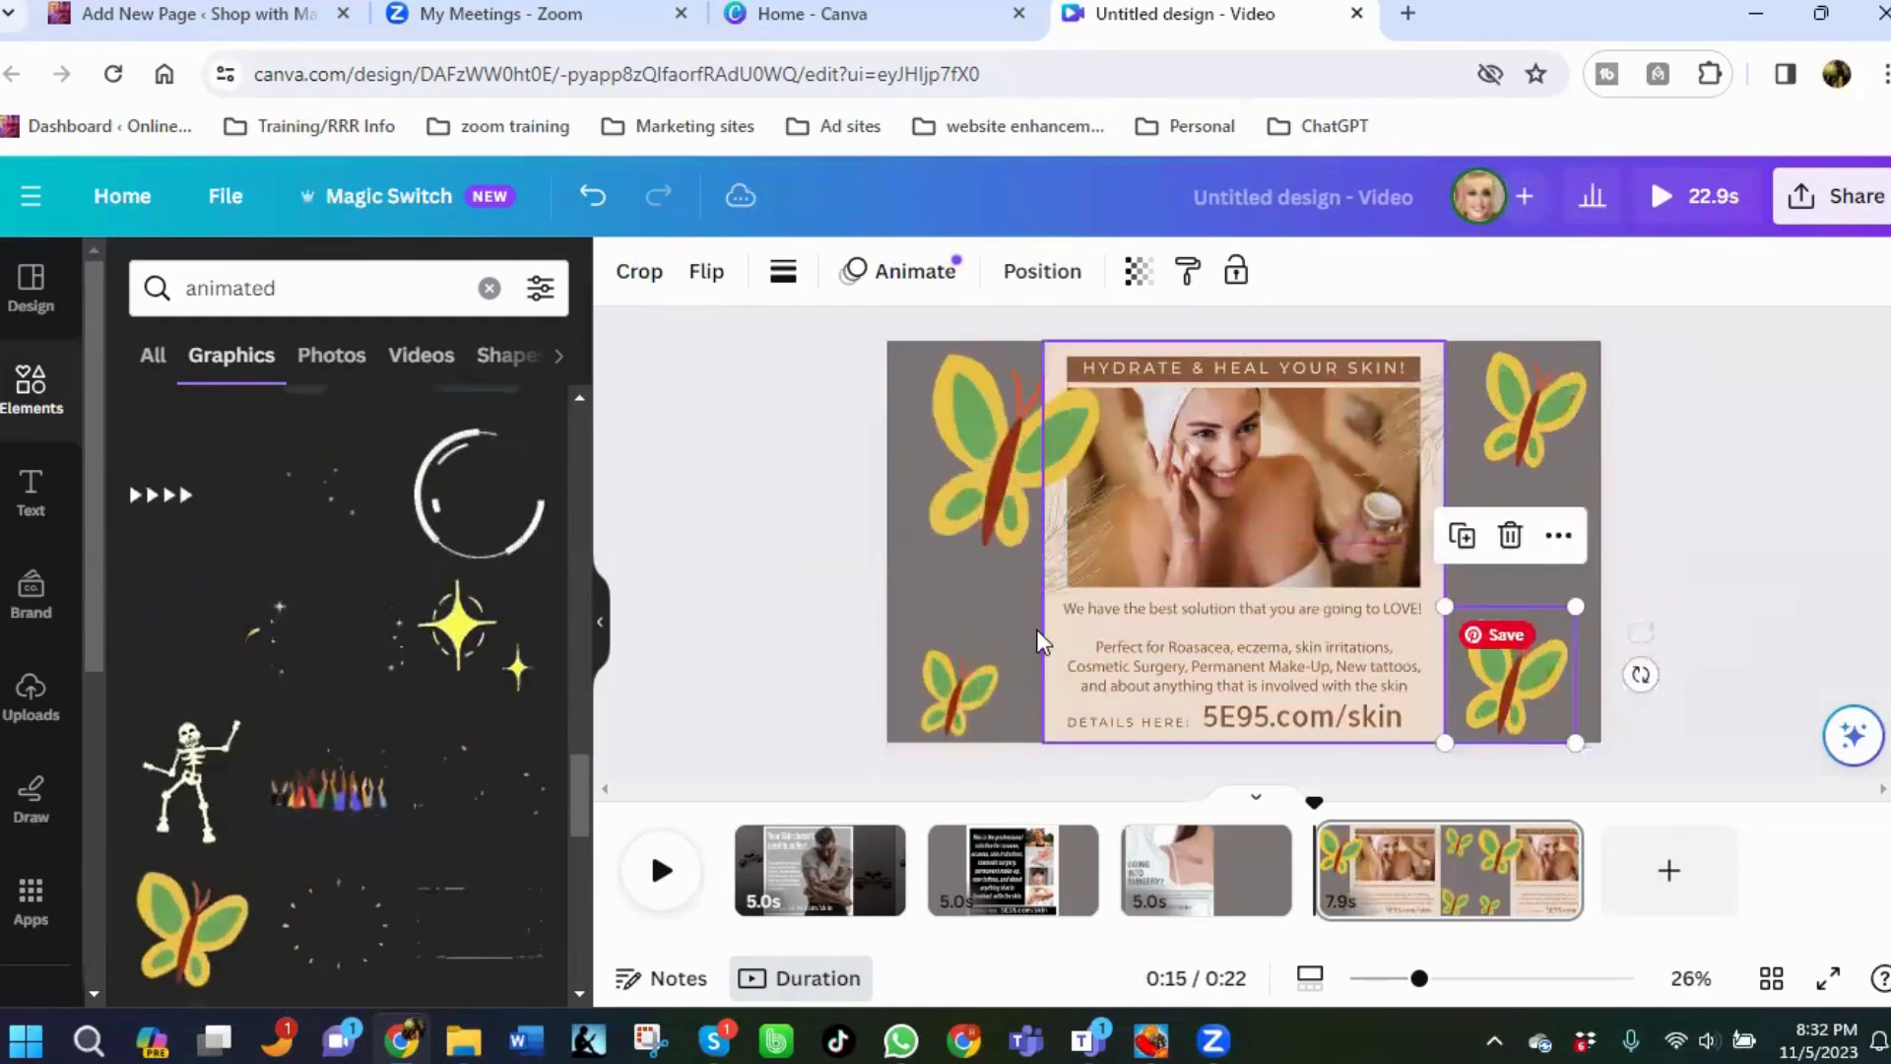
pyautogui.click(952, 494)
pyautogui.click(953, 494)
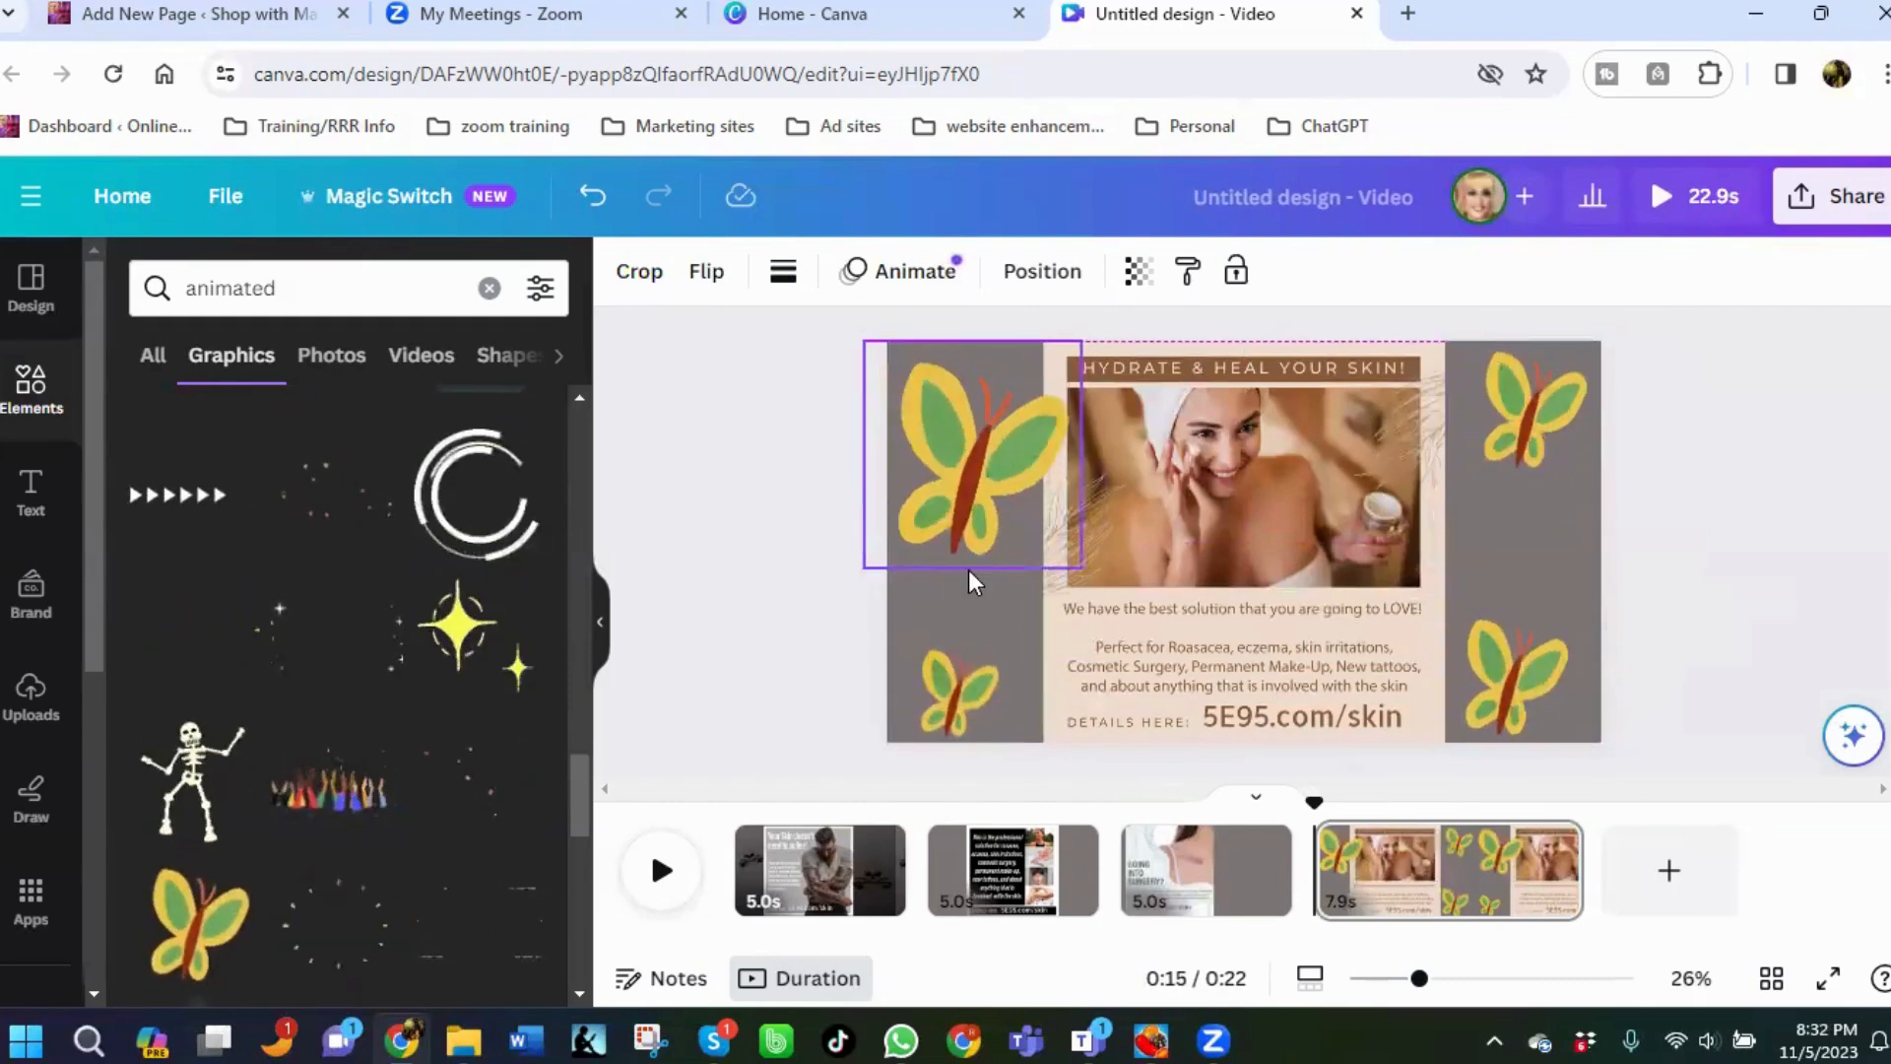
pyautogui.moveTo(960, 715)
pyautogui.mouseDown()
pyautogui.moveTo(1031, 678)
pyautogui.moveTo(972, 704)
pyautogui.mouseUp()
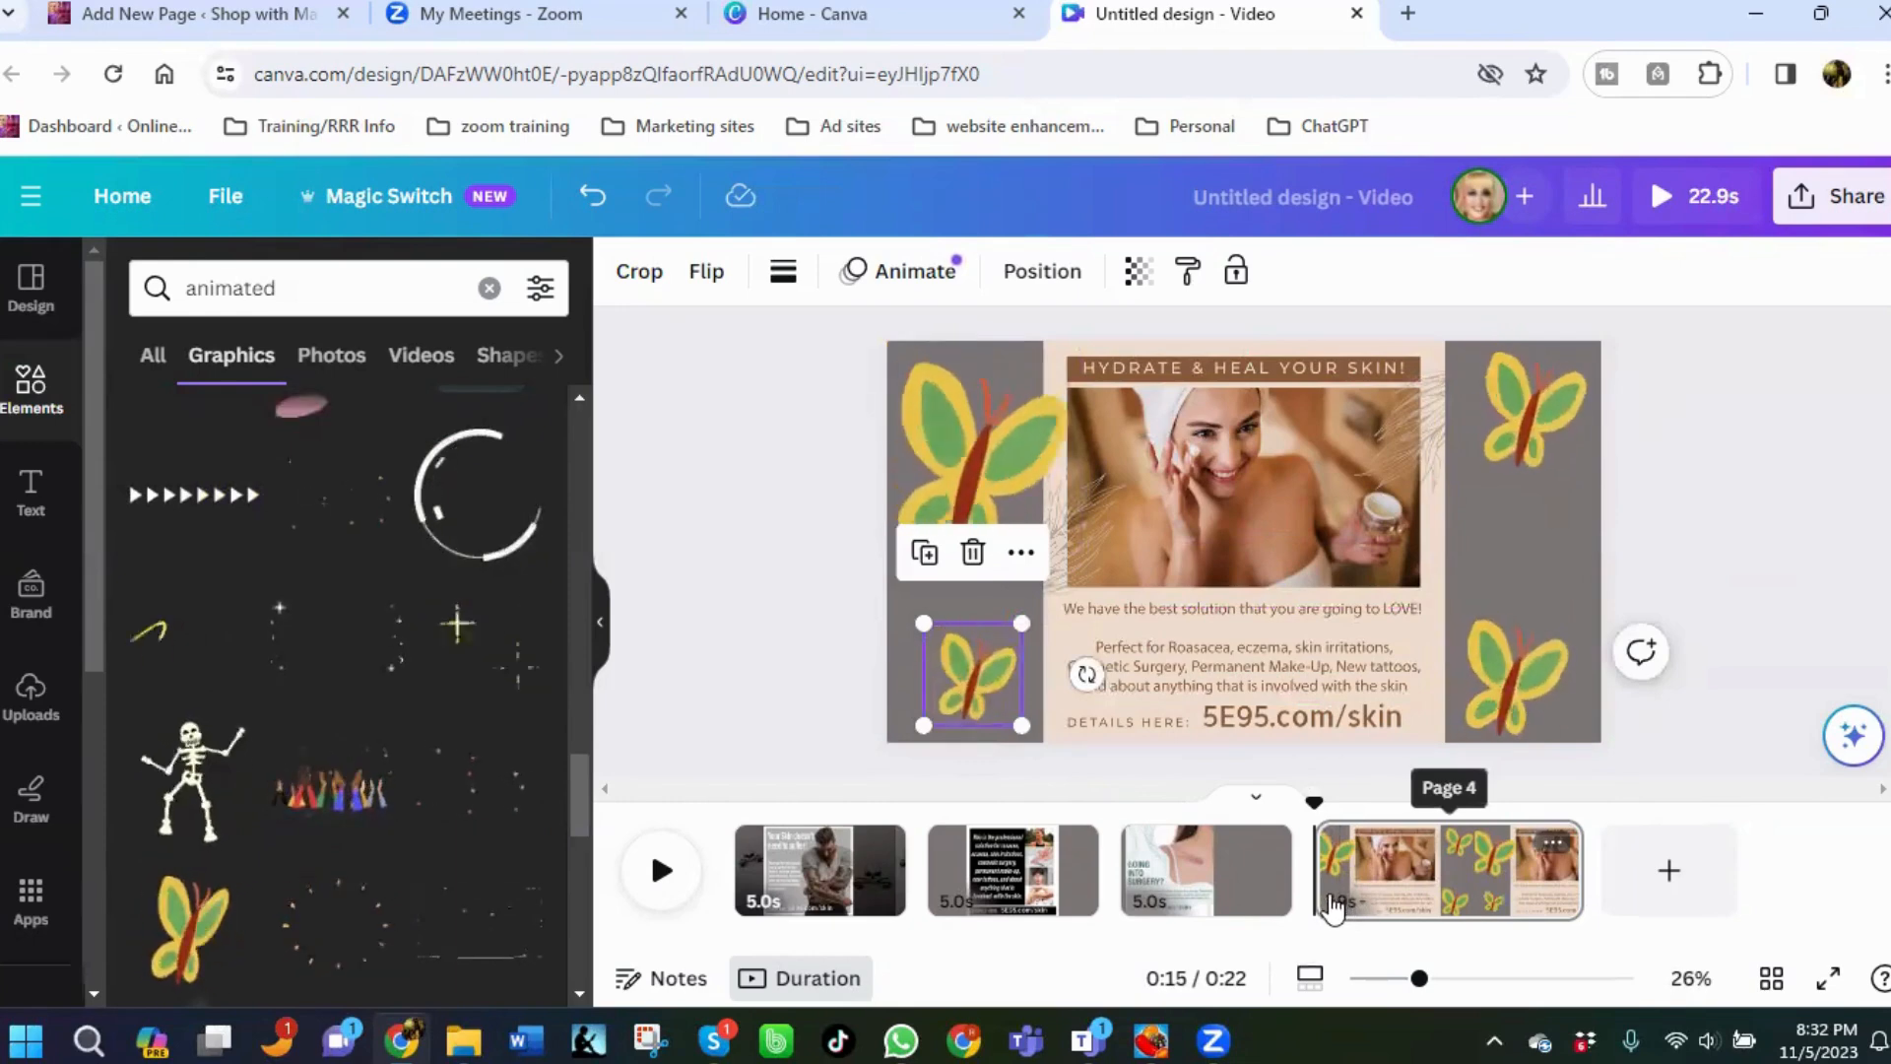
# On the third page, add the animated yellow sparkle stars graphic and fit it into the grey area beside the ad.
pyautogui.click(1197, 867)
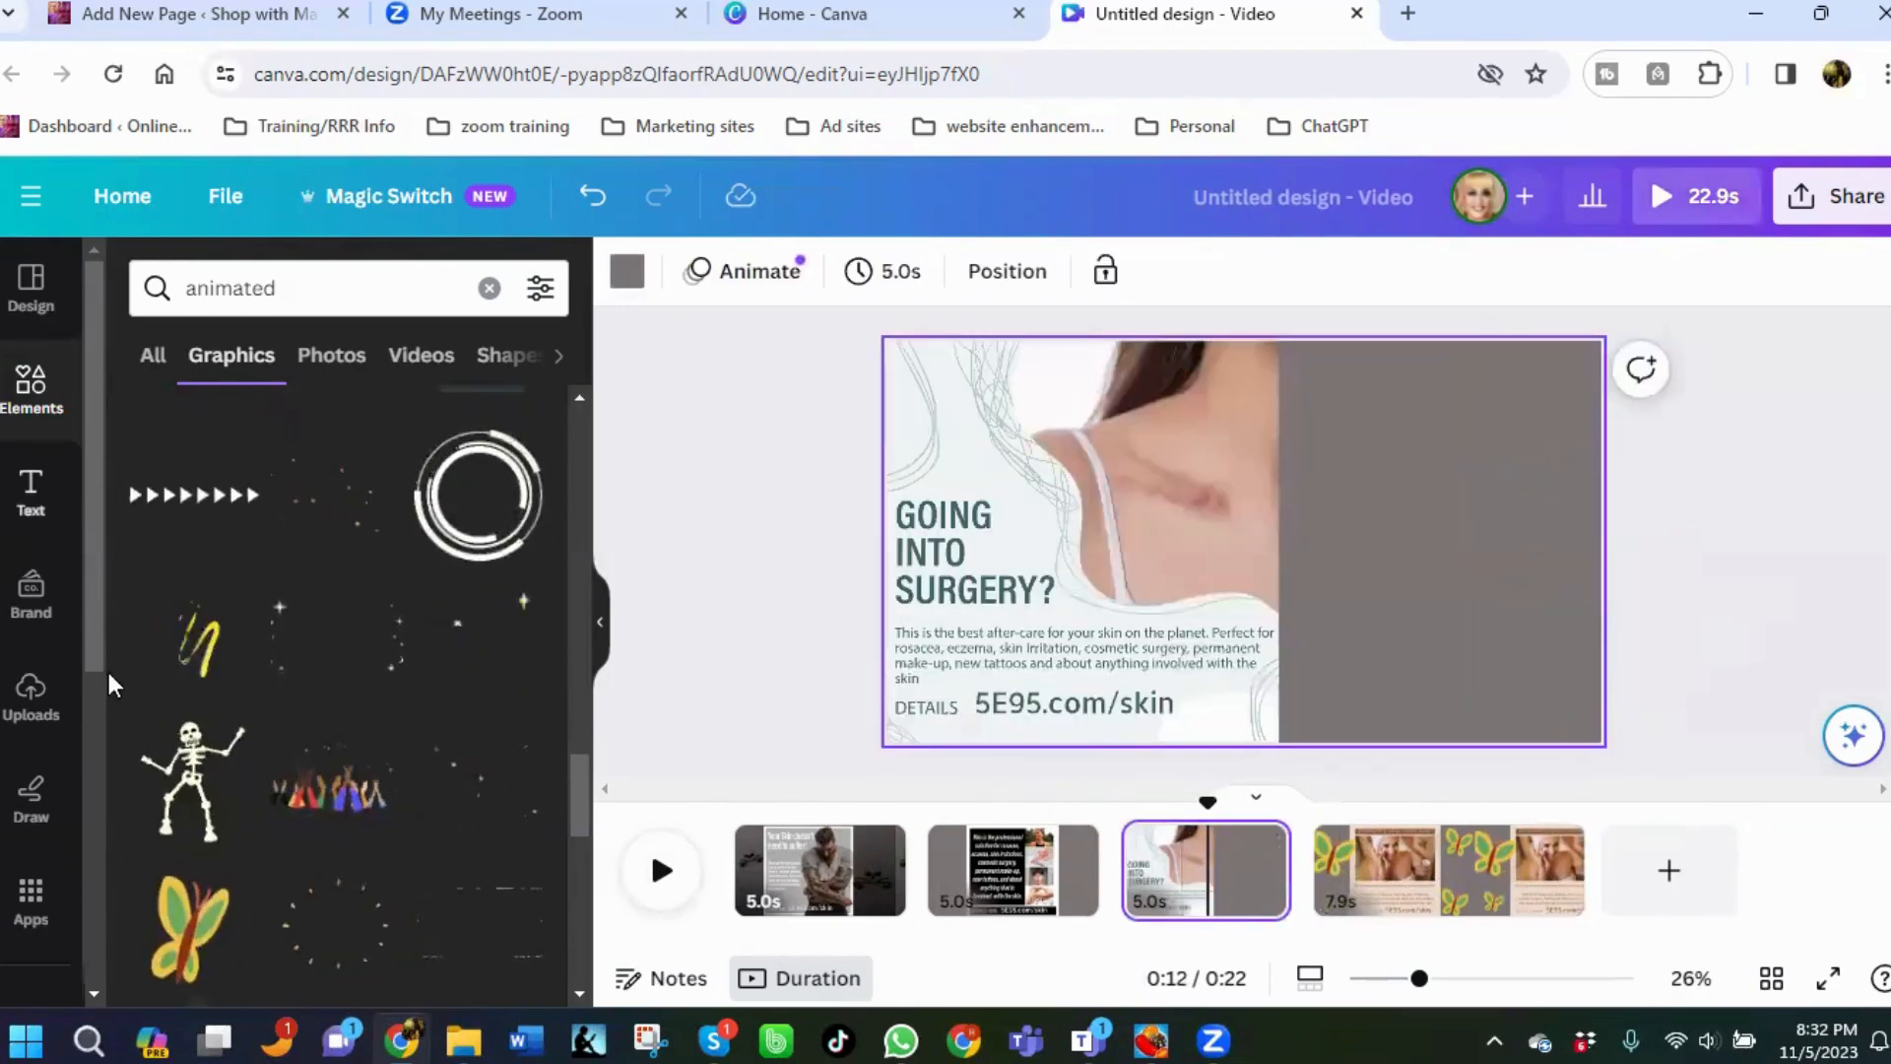
pyautogui.scroll(3, 296, 550)
pyautogui.scroll(3, 295, 550)
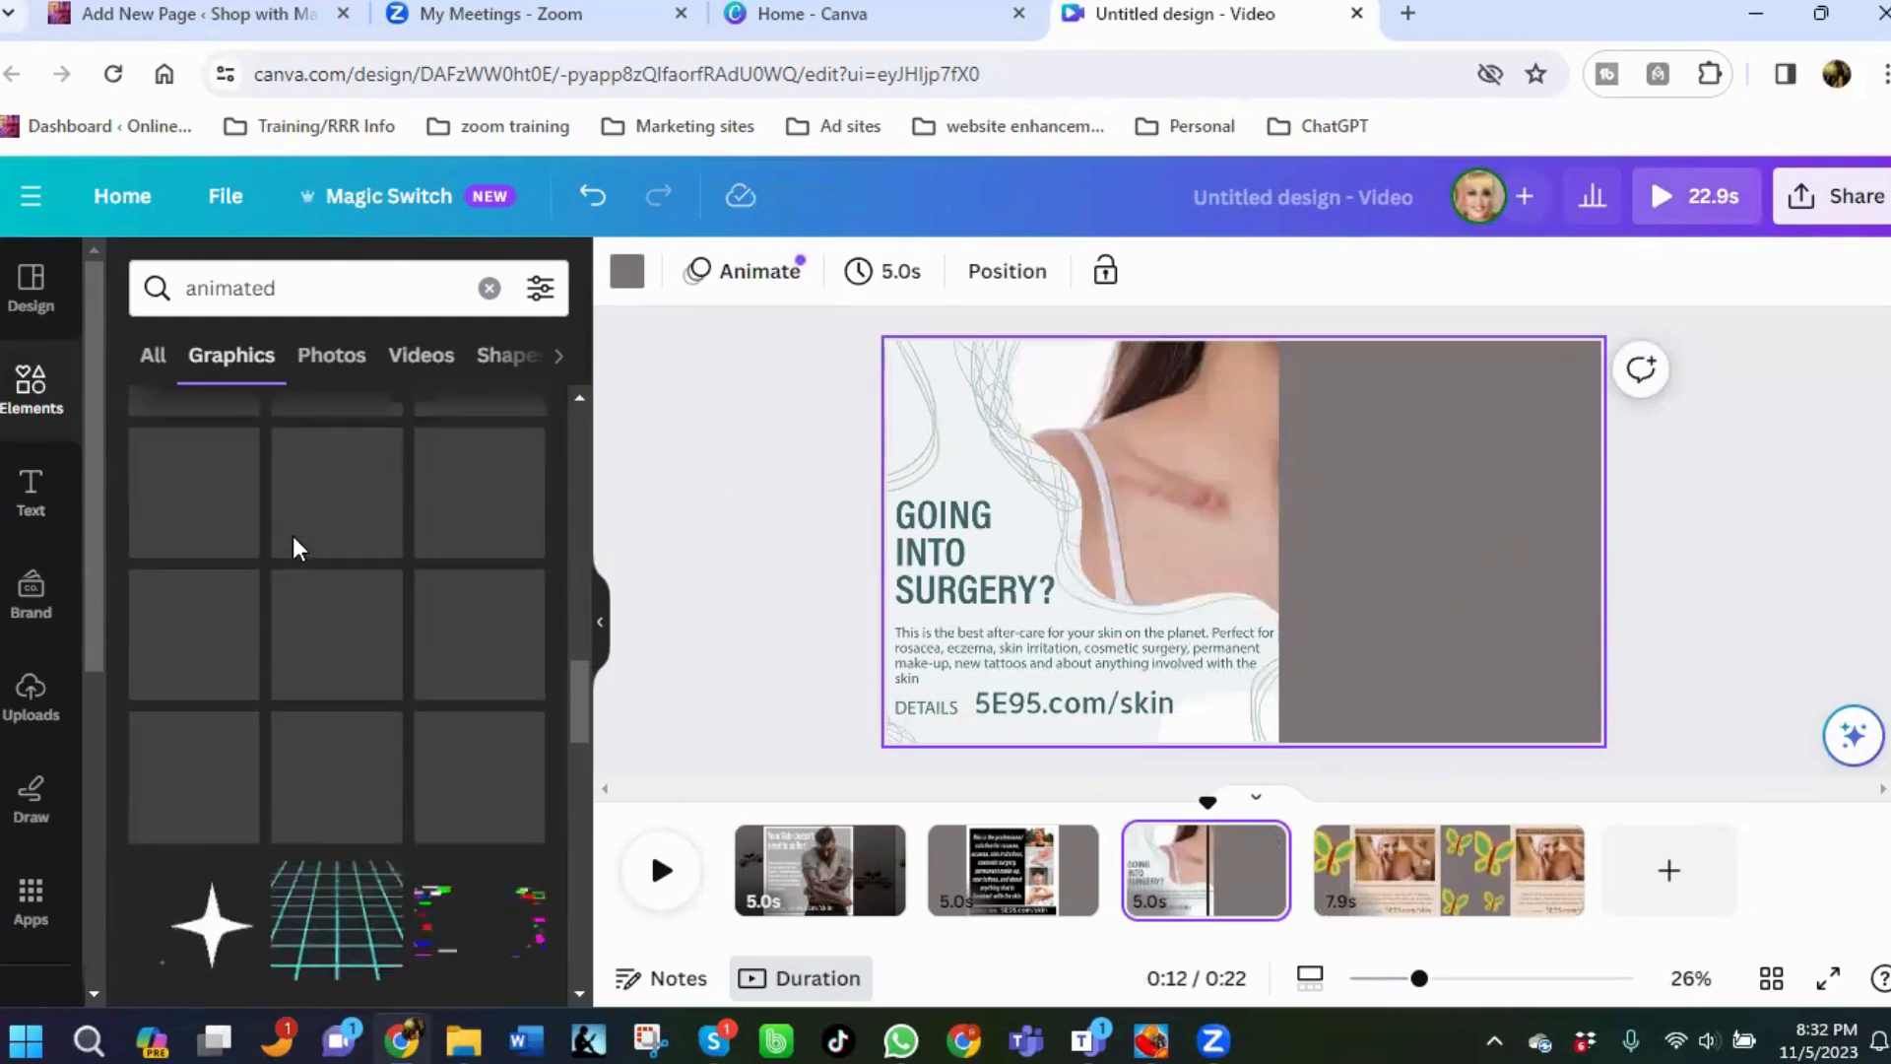
pyautogui.scroll(3, 322, 709)
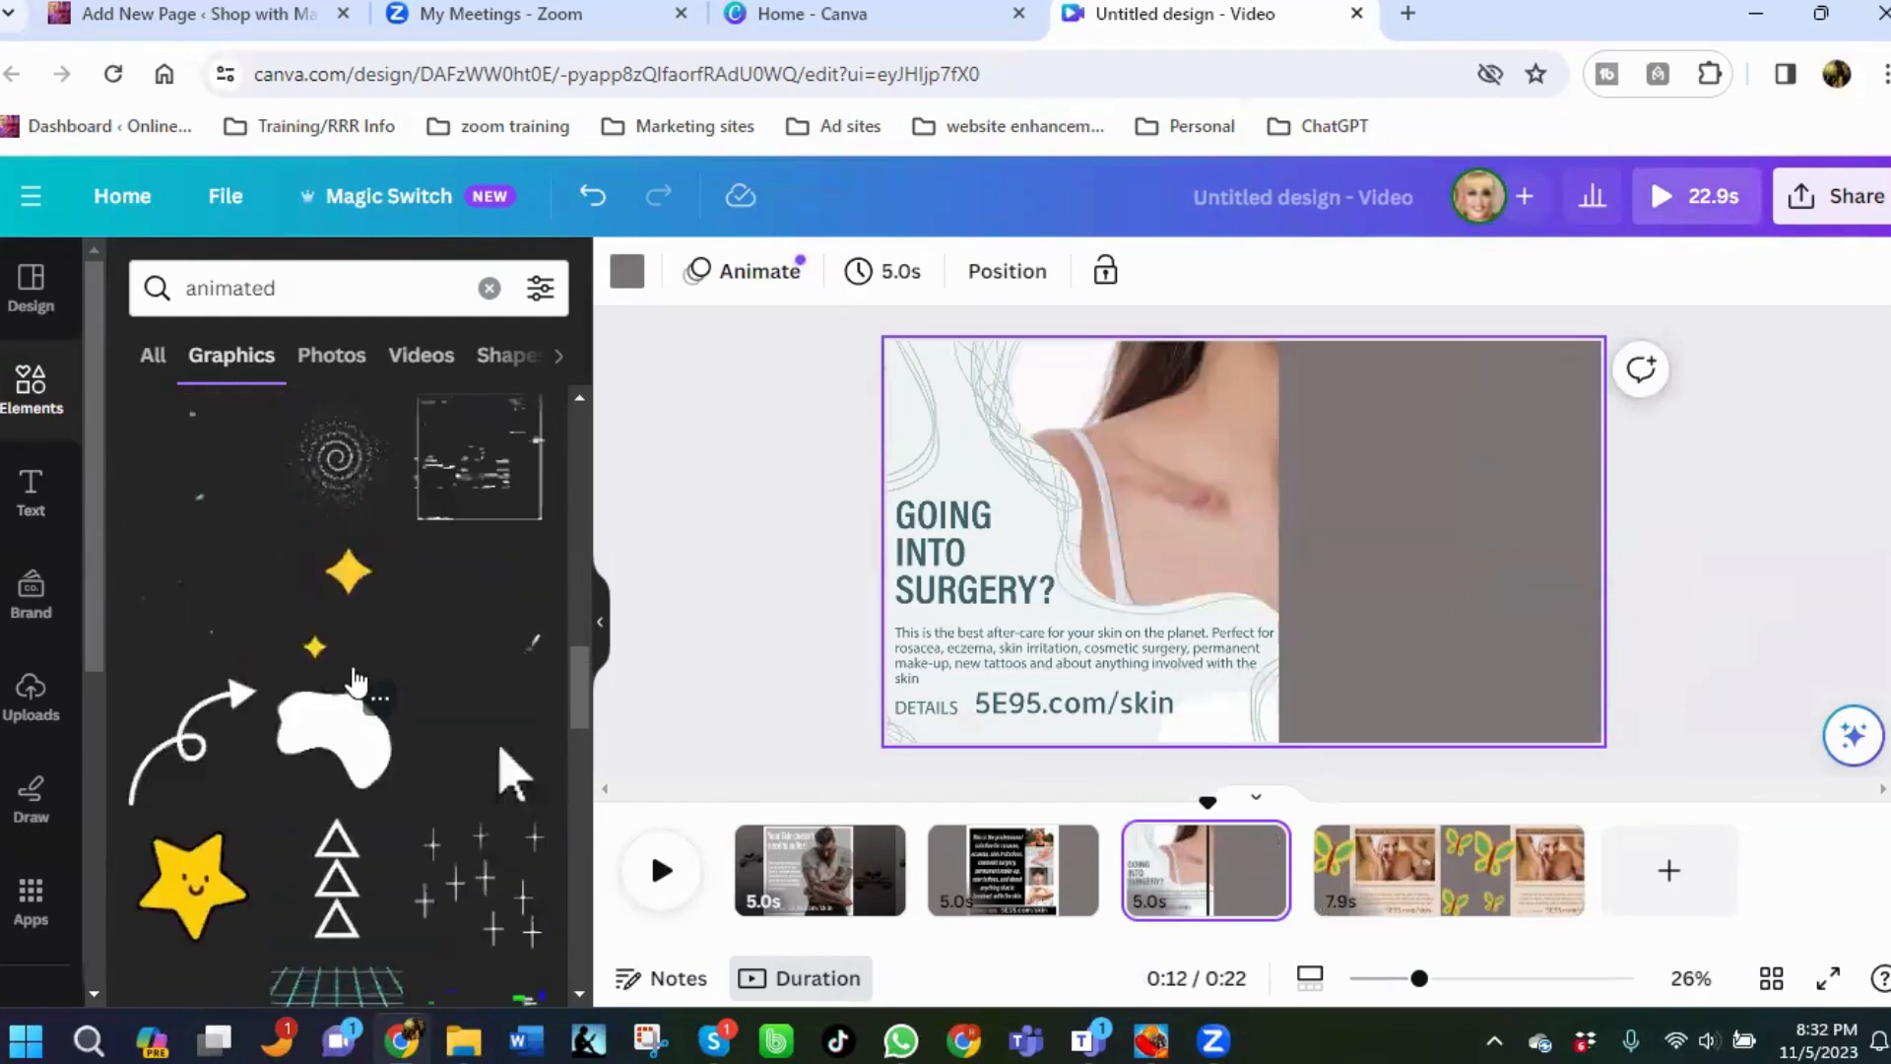
pyautogui.click(347, 788)
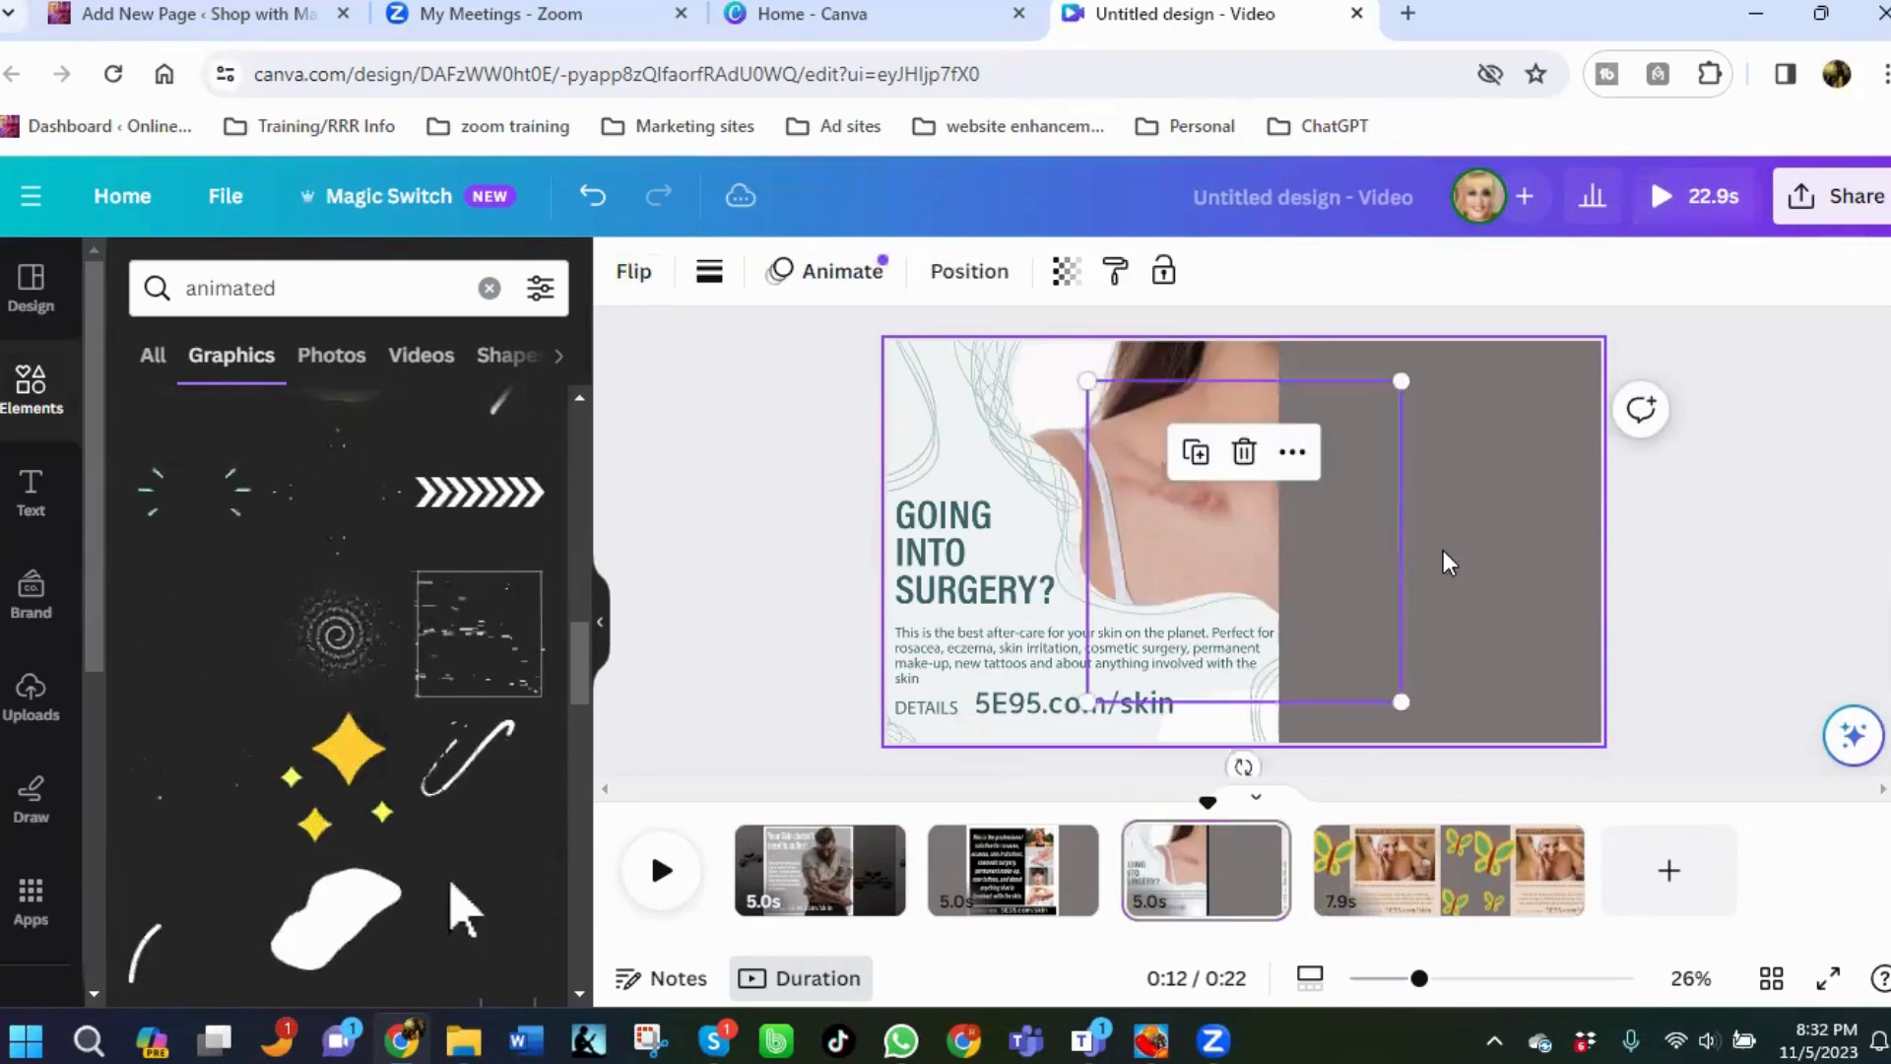
pyautogui.moveTo(1298, 511); pyautogui.dragTo(1479, 491)
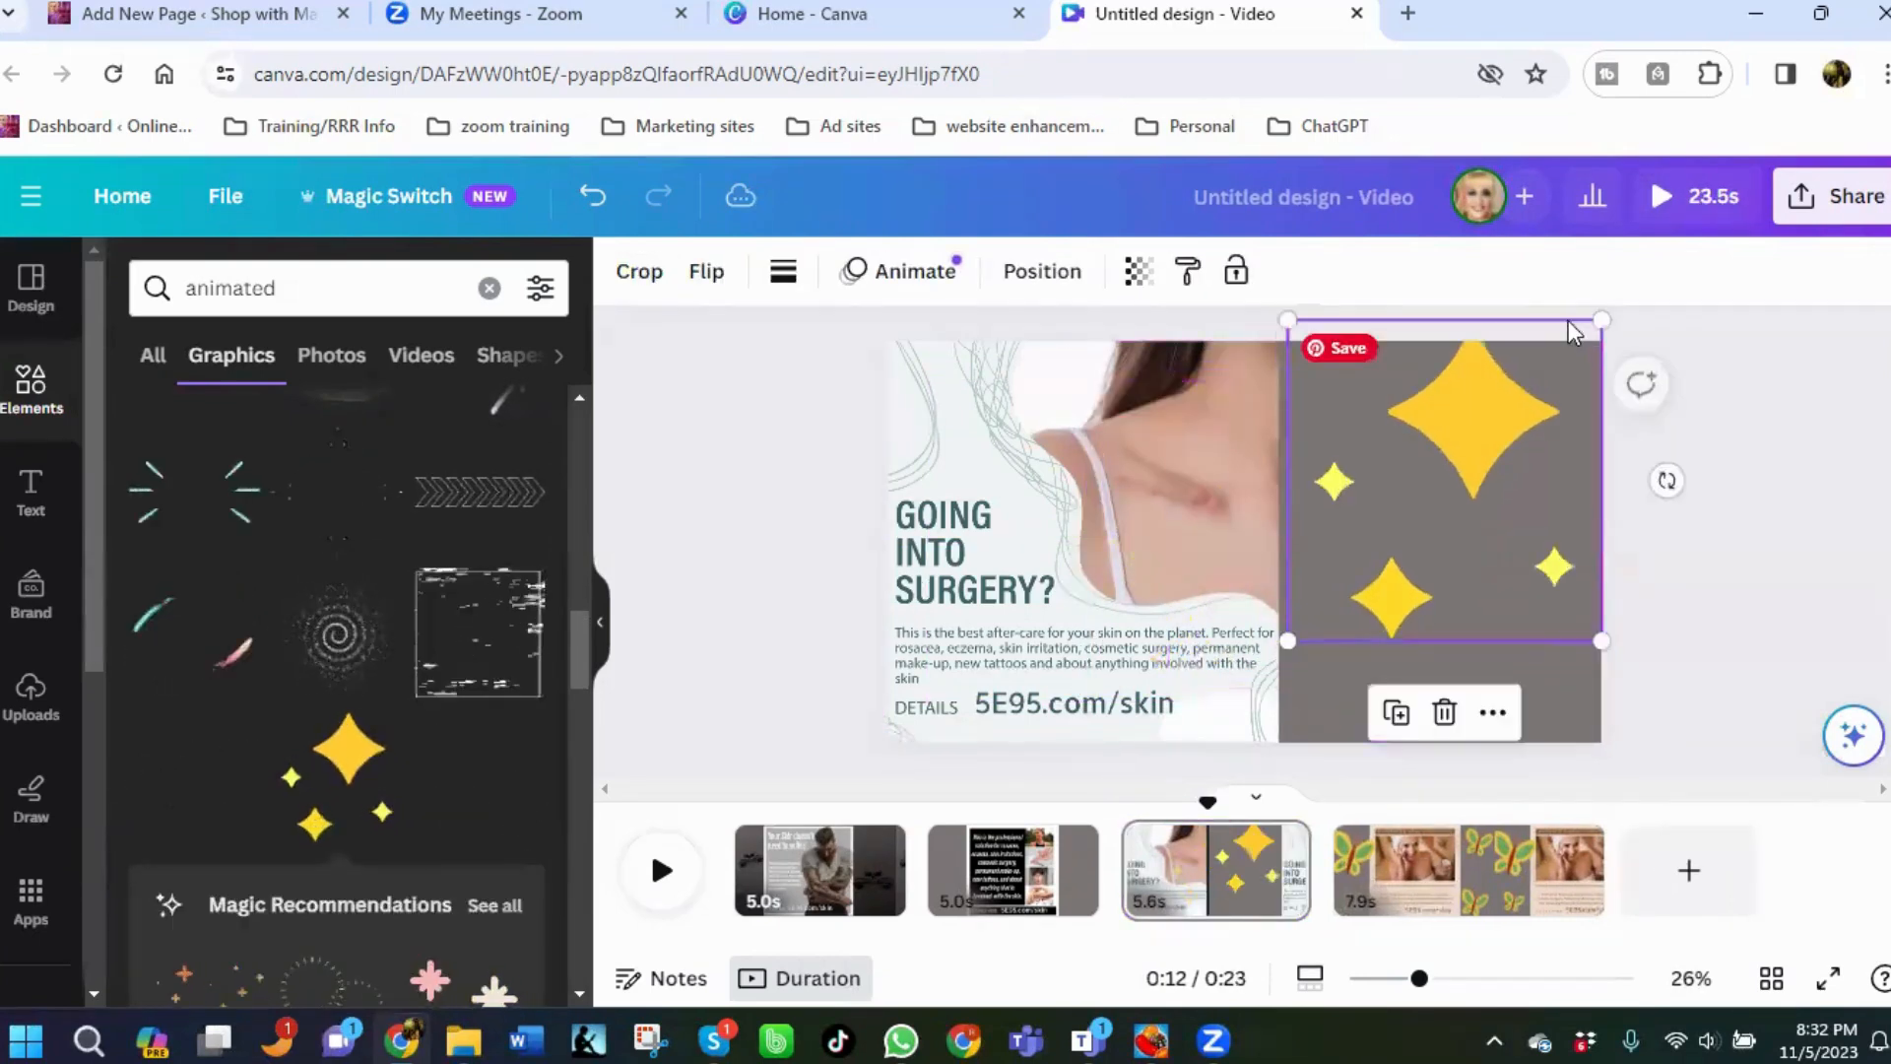
pyautogui.moveTo(1568, 323); pyautogui.dragTo(1560, 362)
pyautogui.moveTo(1497, 485); pyautogui.dragTo(1445, 486)
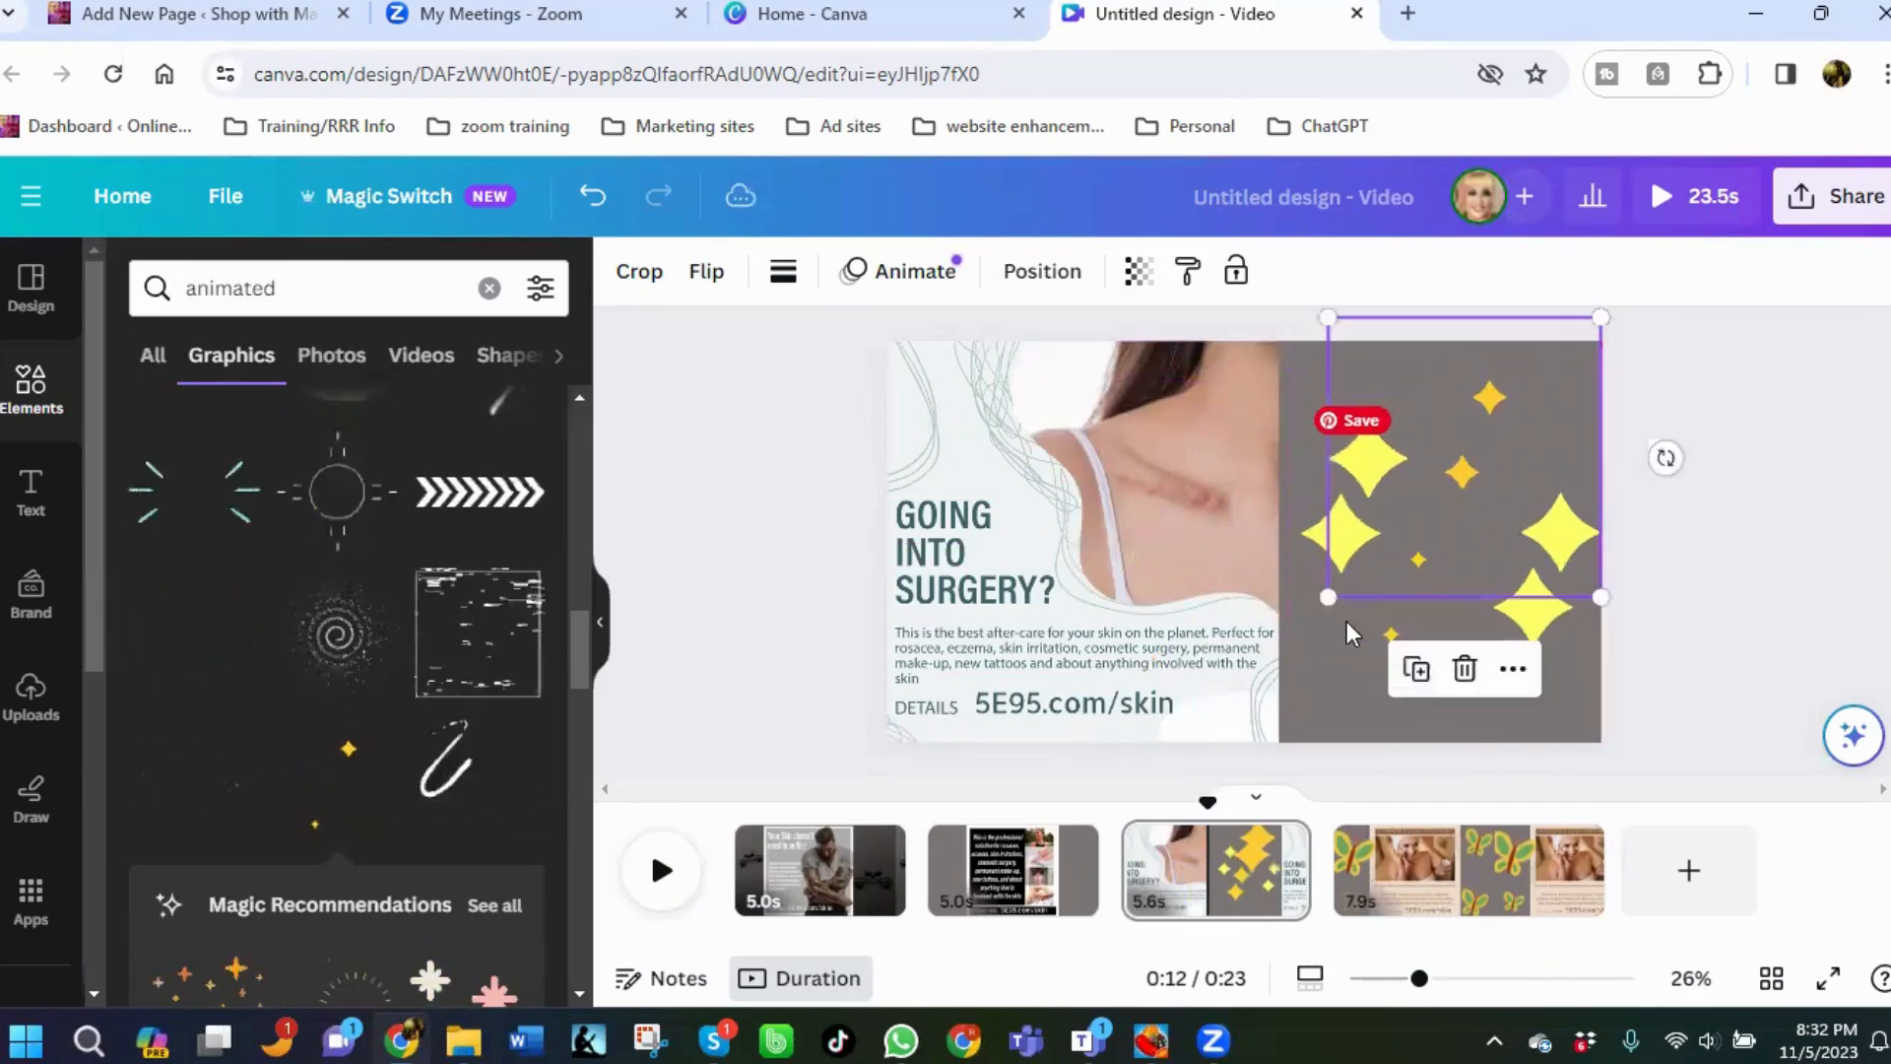
pyautogui.moveTo(1359, 657); pyautogui.dragTo(1352, 707)
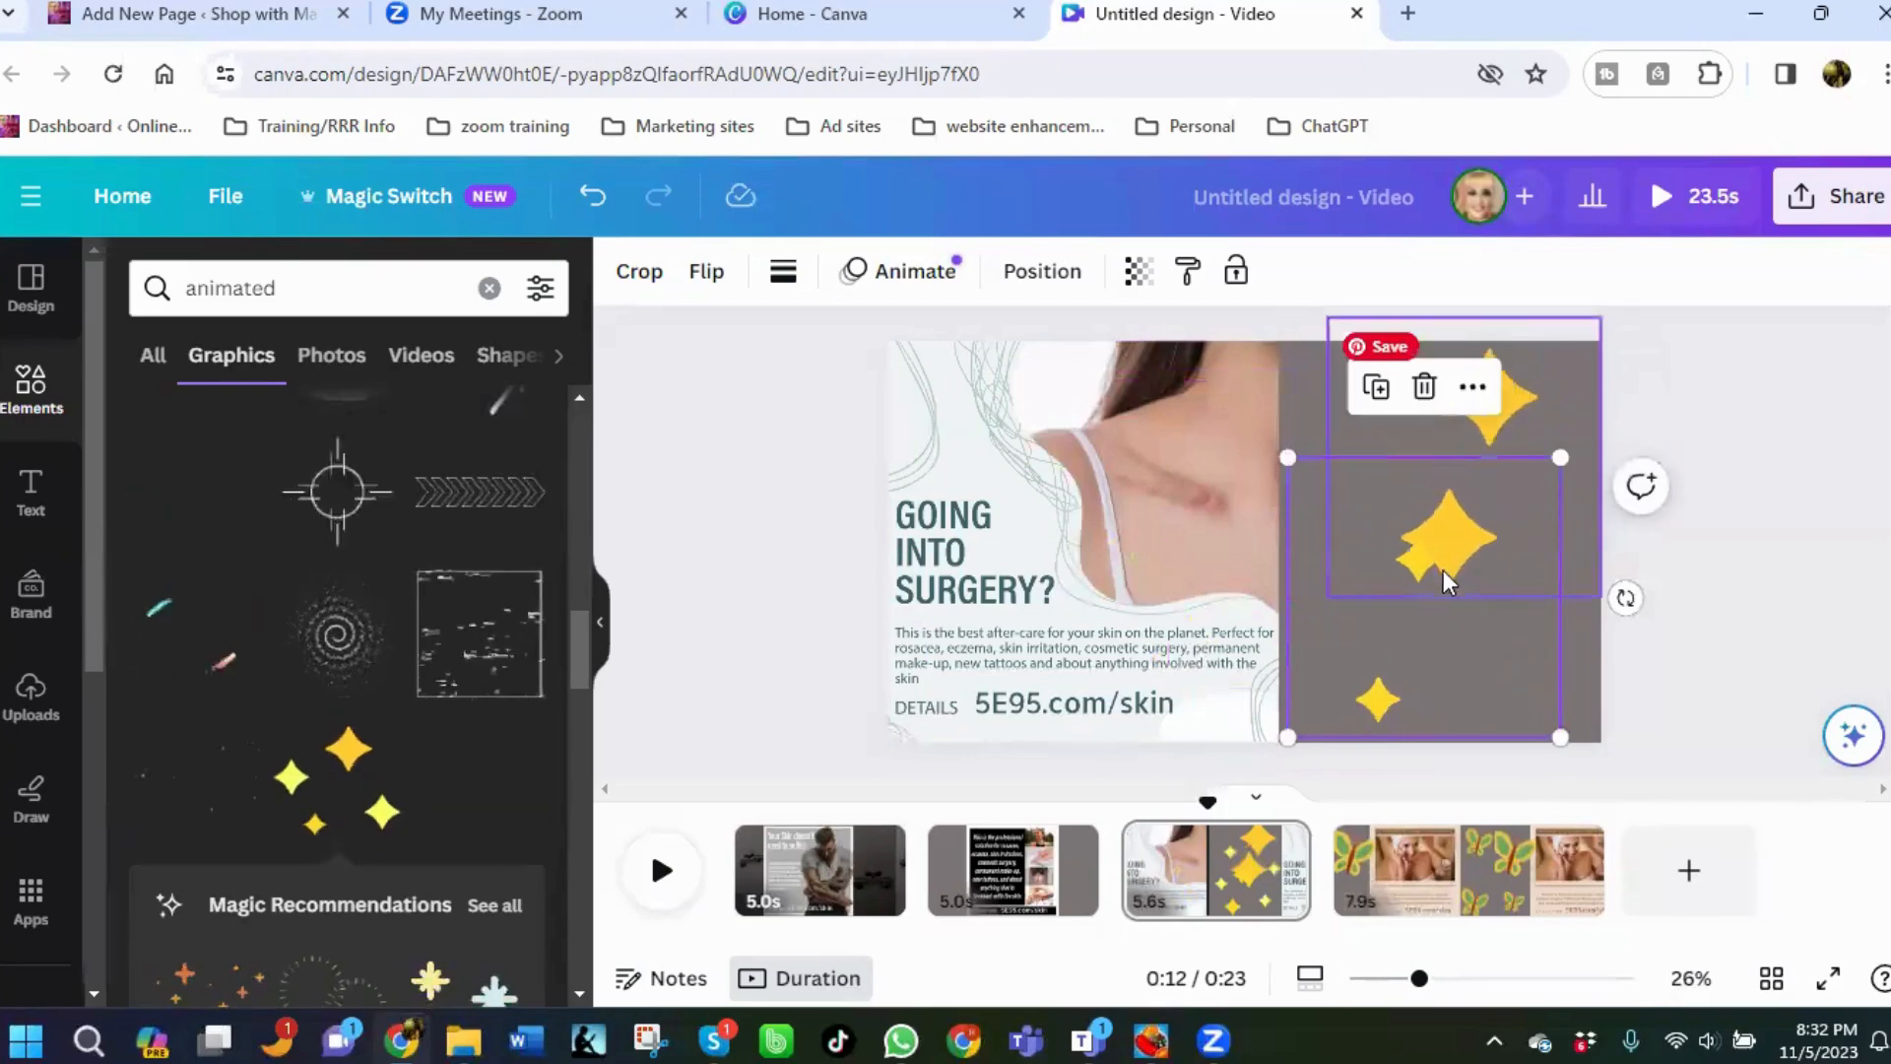
pyautogui.moveTo(1444, 570)
pyautogui.mouseDown()
pyautogui.moveTo(1481, 550)
pyautogui.moveTo(1422, 617)
pyautogui.moveTo(1482, 571)
pyautogui.mouseUp()
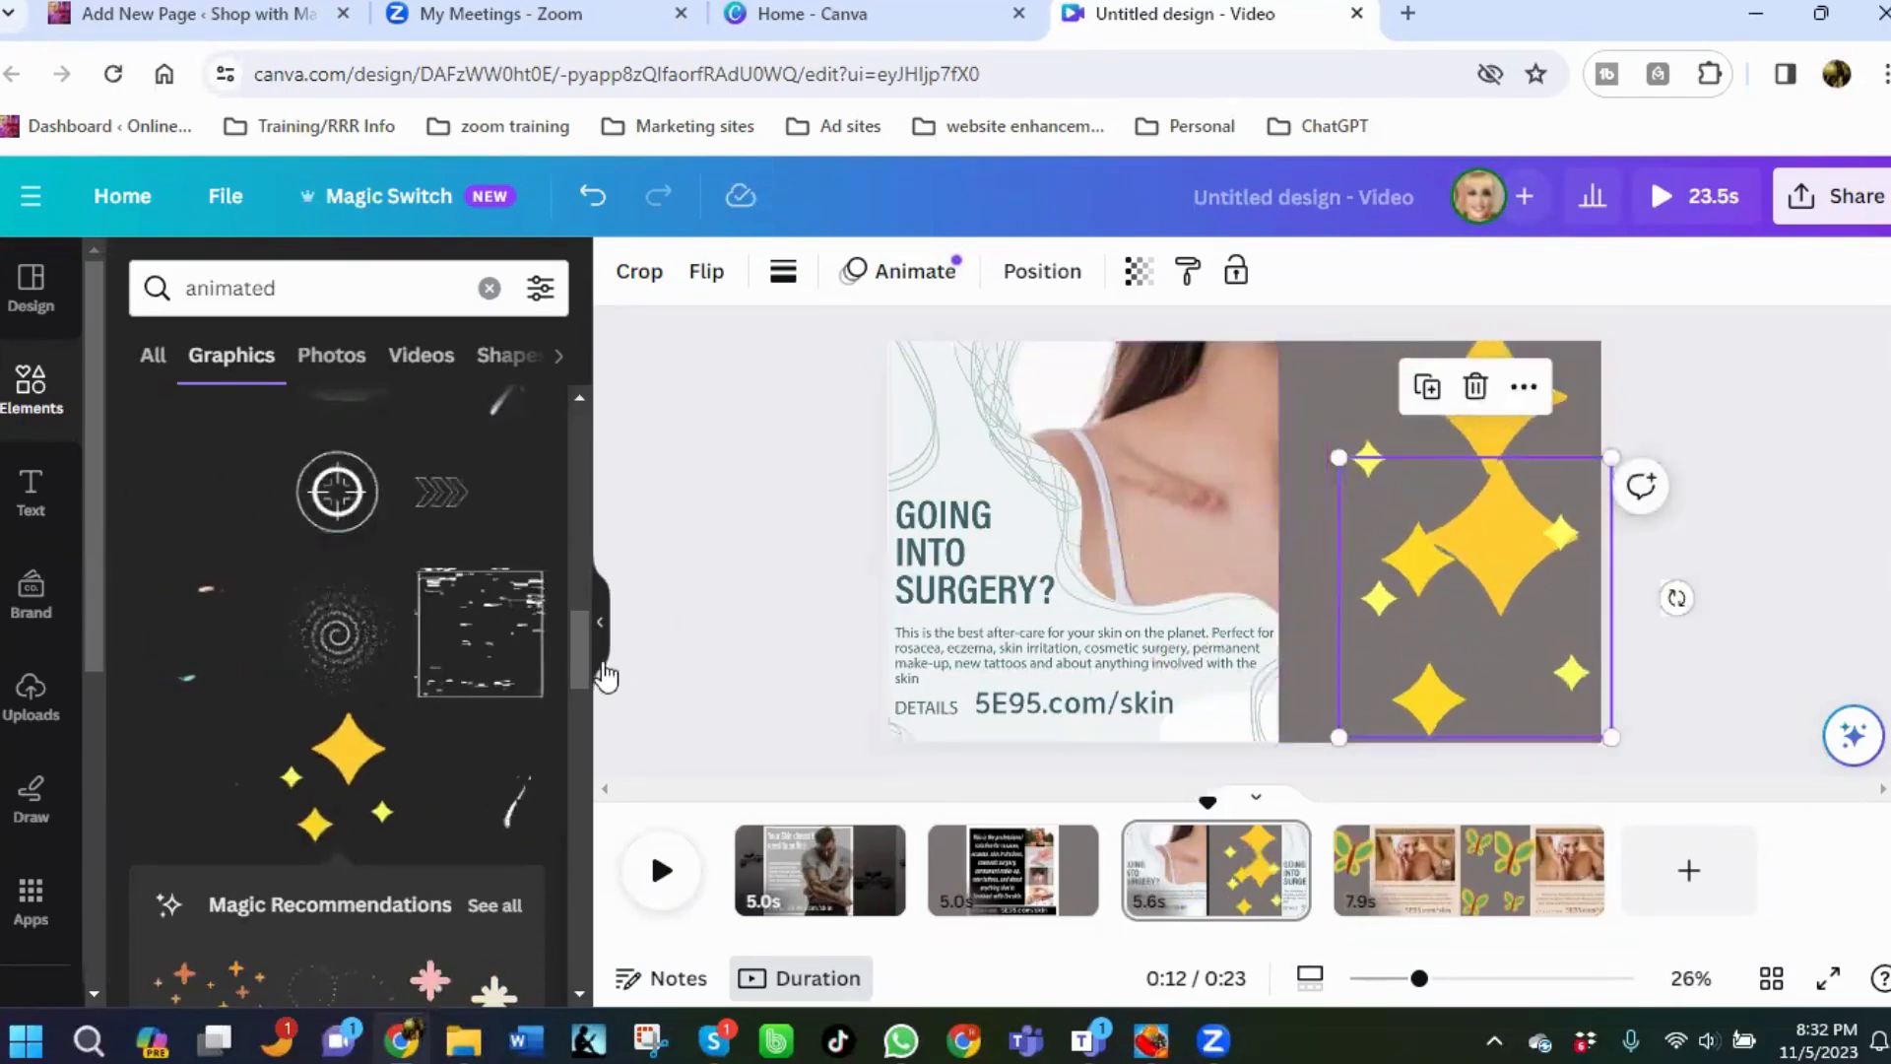
# On the second page, add the white twinkling sparkles graphic, shrunk, in the left margin.
pyautogui.click(1034, 896)
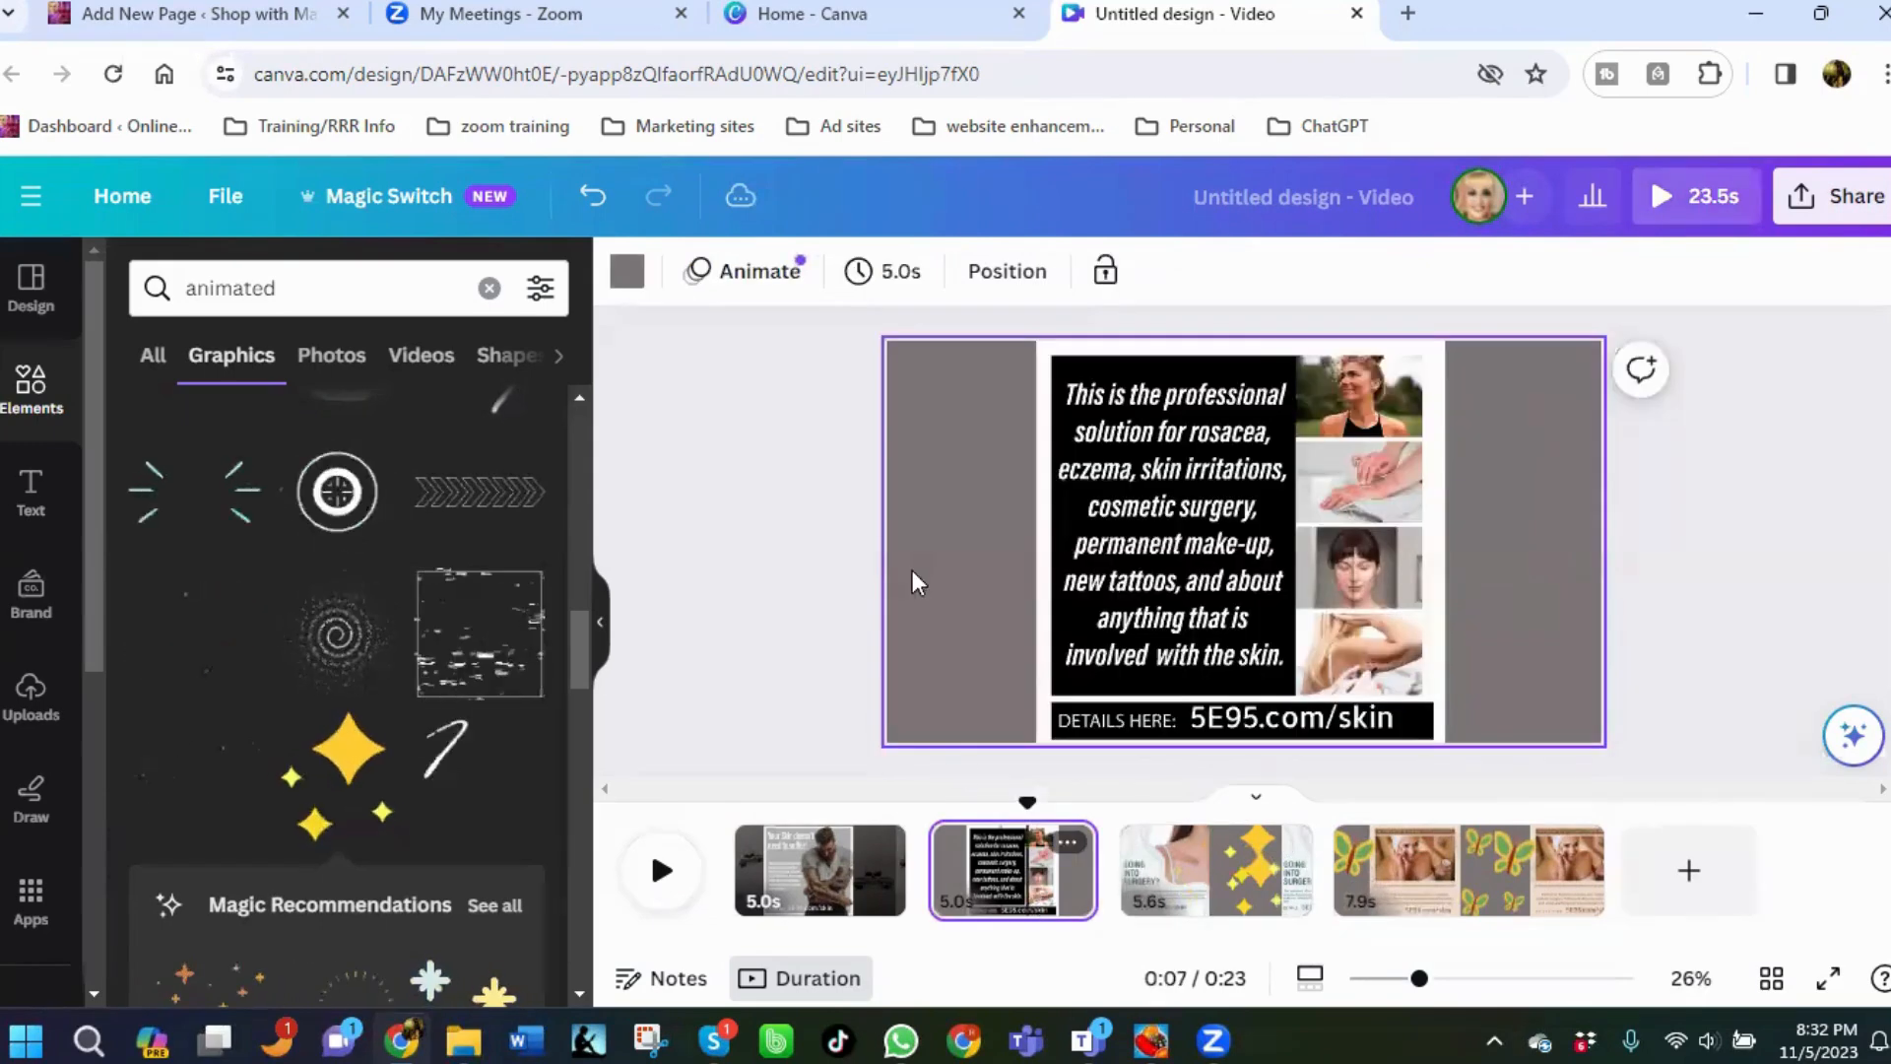
pyautogui.scroll(-1, 232, 687)
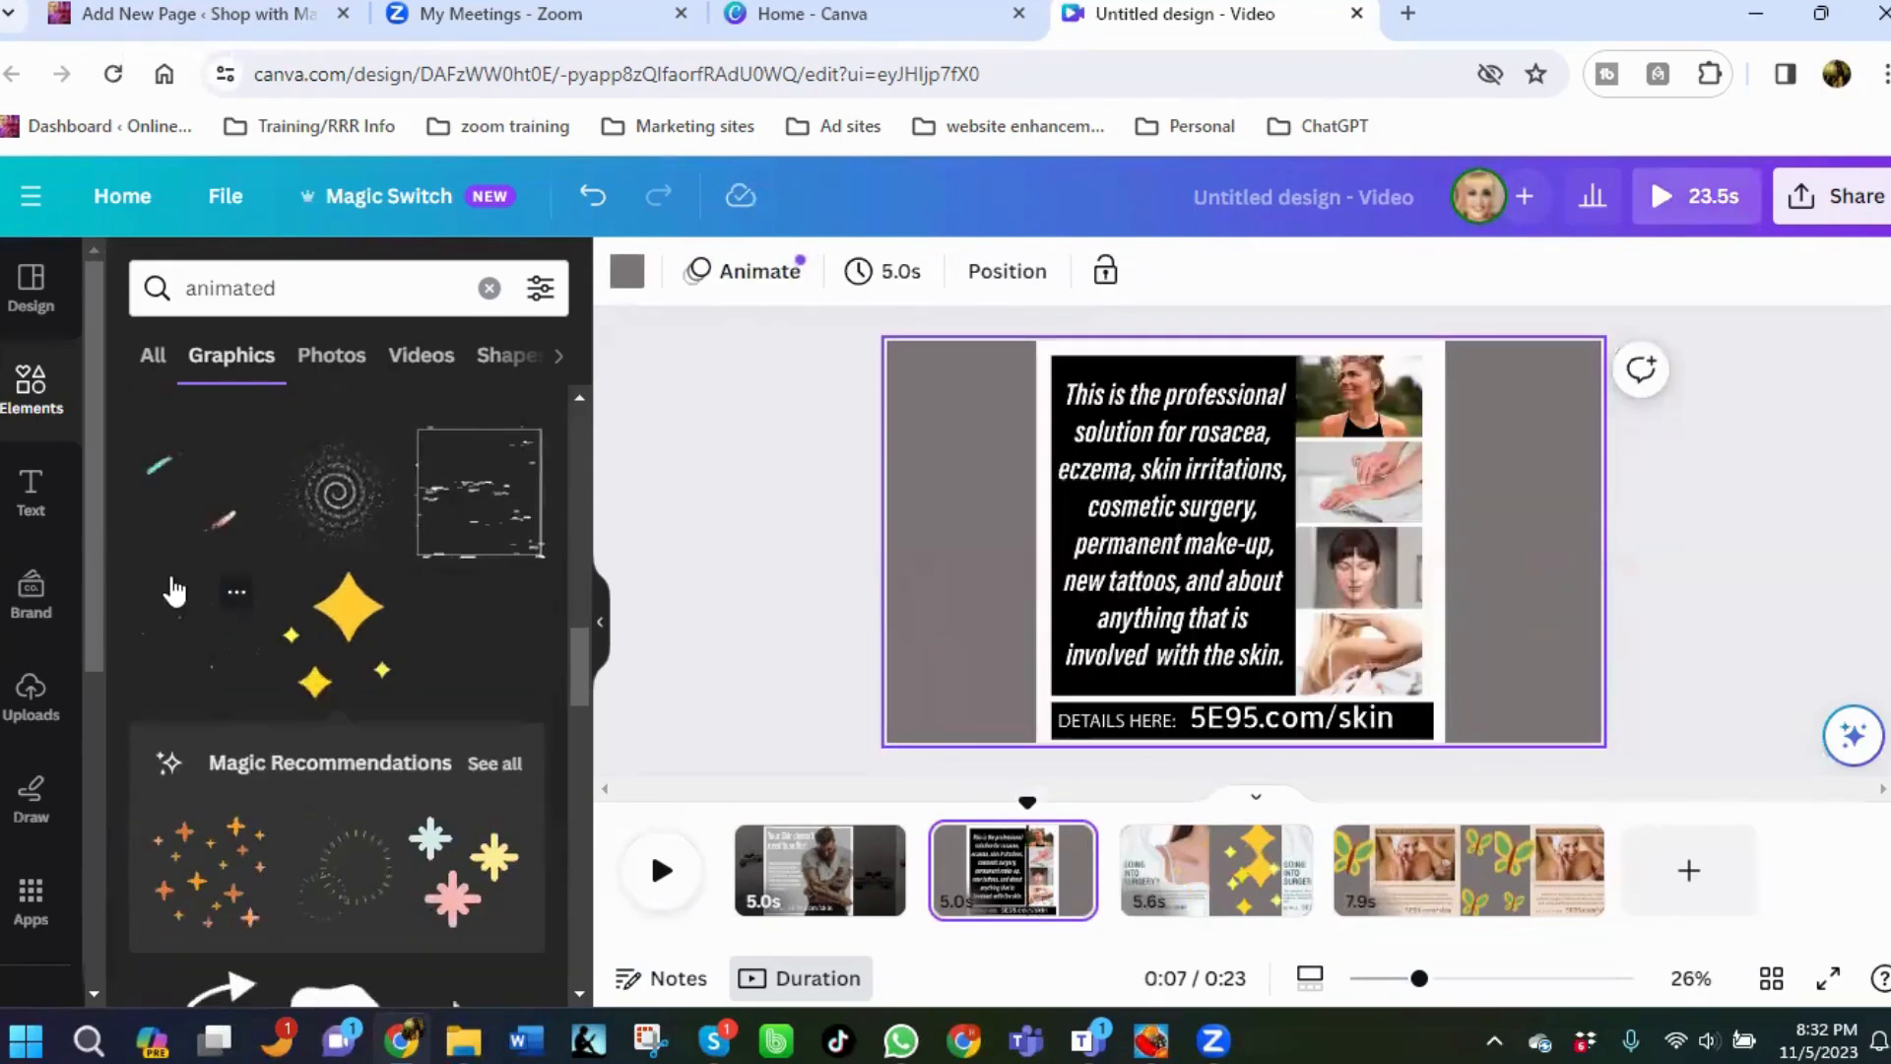
pyautogui.scroll(-2, 260, 658)
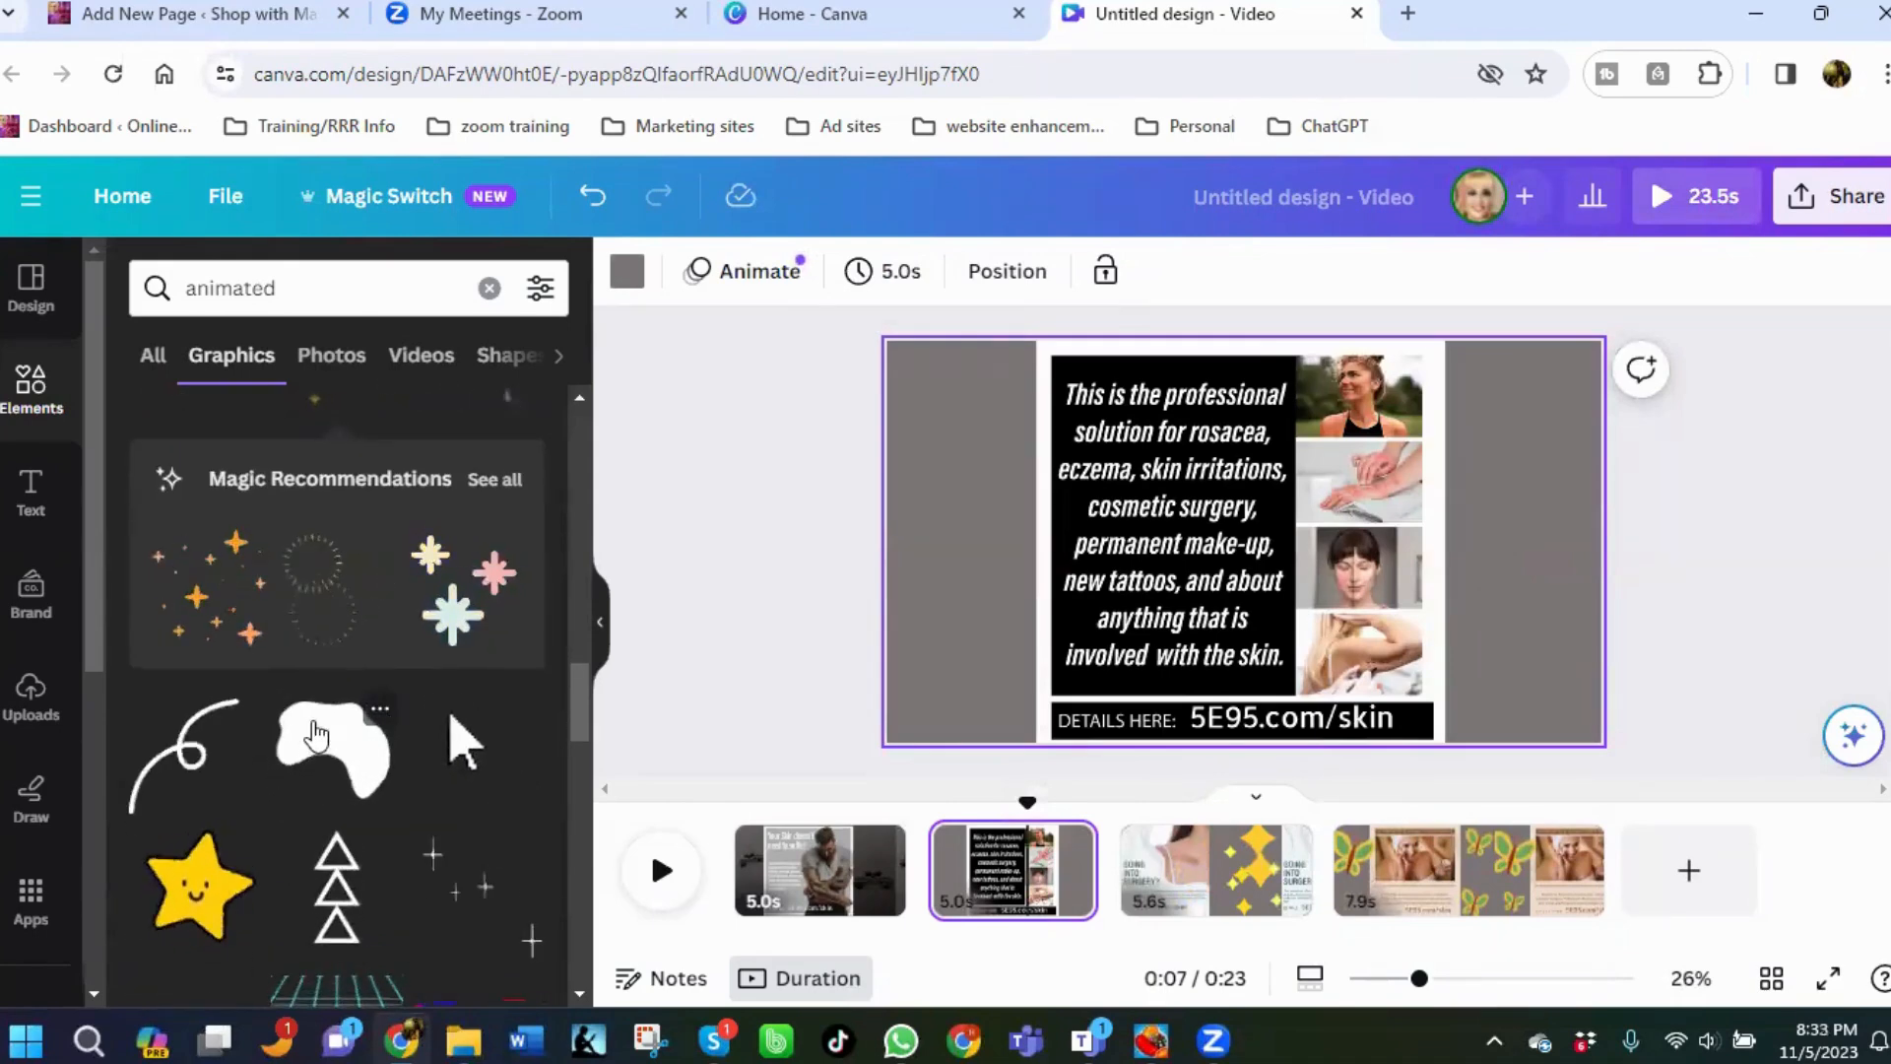
pyautogui.scroll(-2, 306, 719)
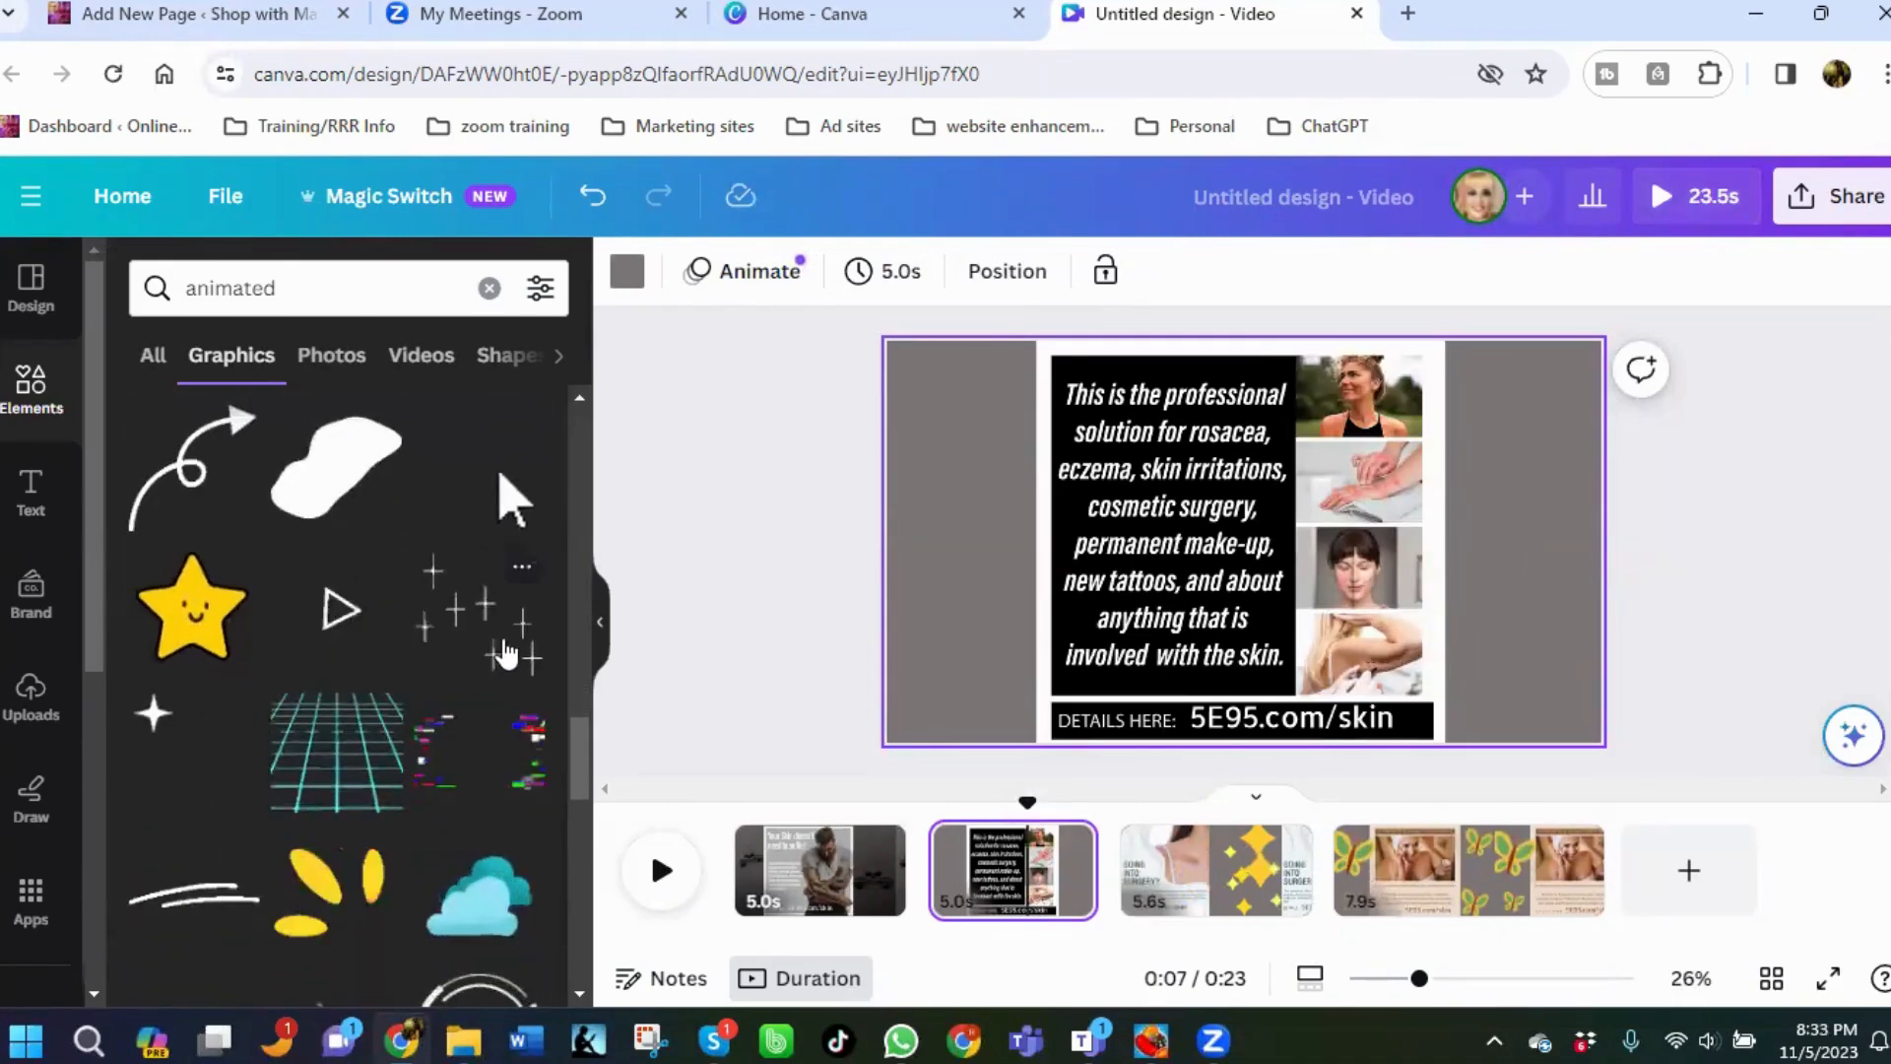
pyautogui.click(503, 652)
pyautogui.moveTo(1232, 547); pyautogui.dragTo(1015, 590)
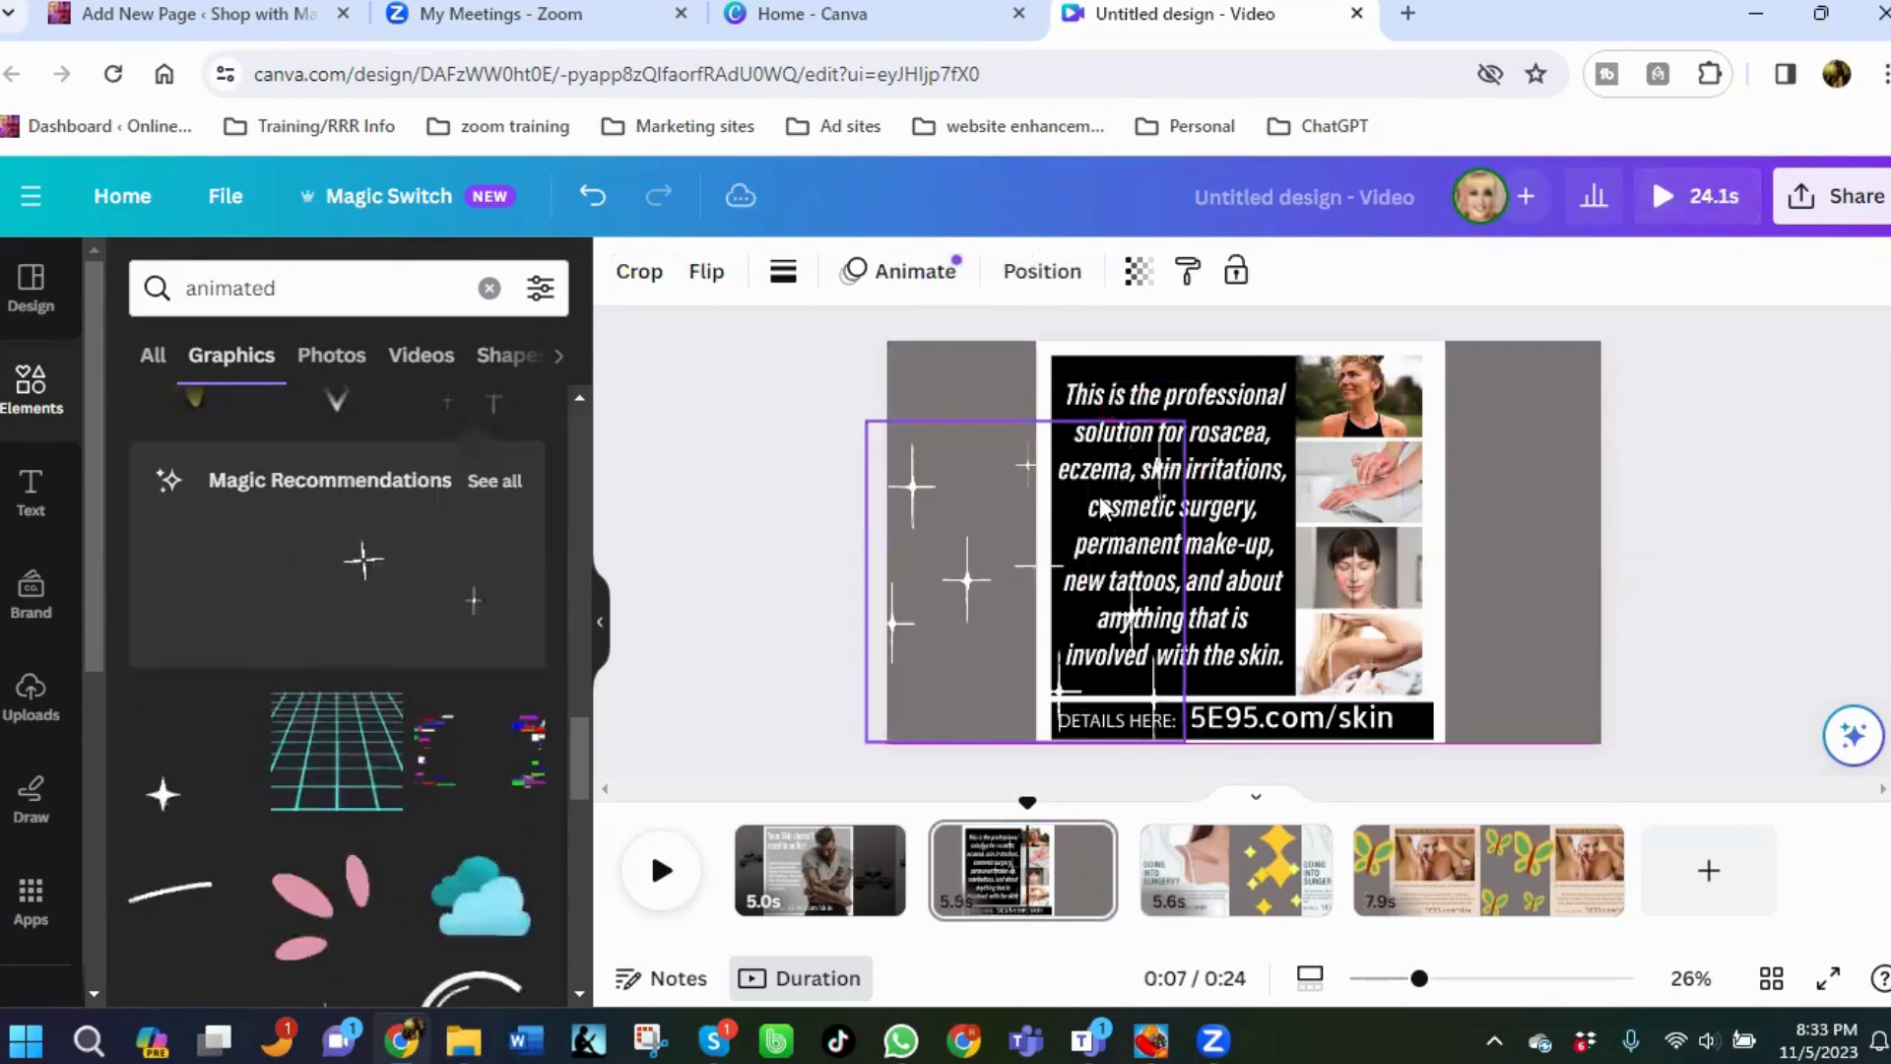
pyautogui.moveTo(1186, 422); pyautogui.dragTo(1051, 558)
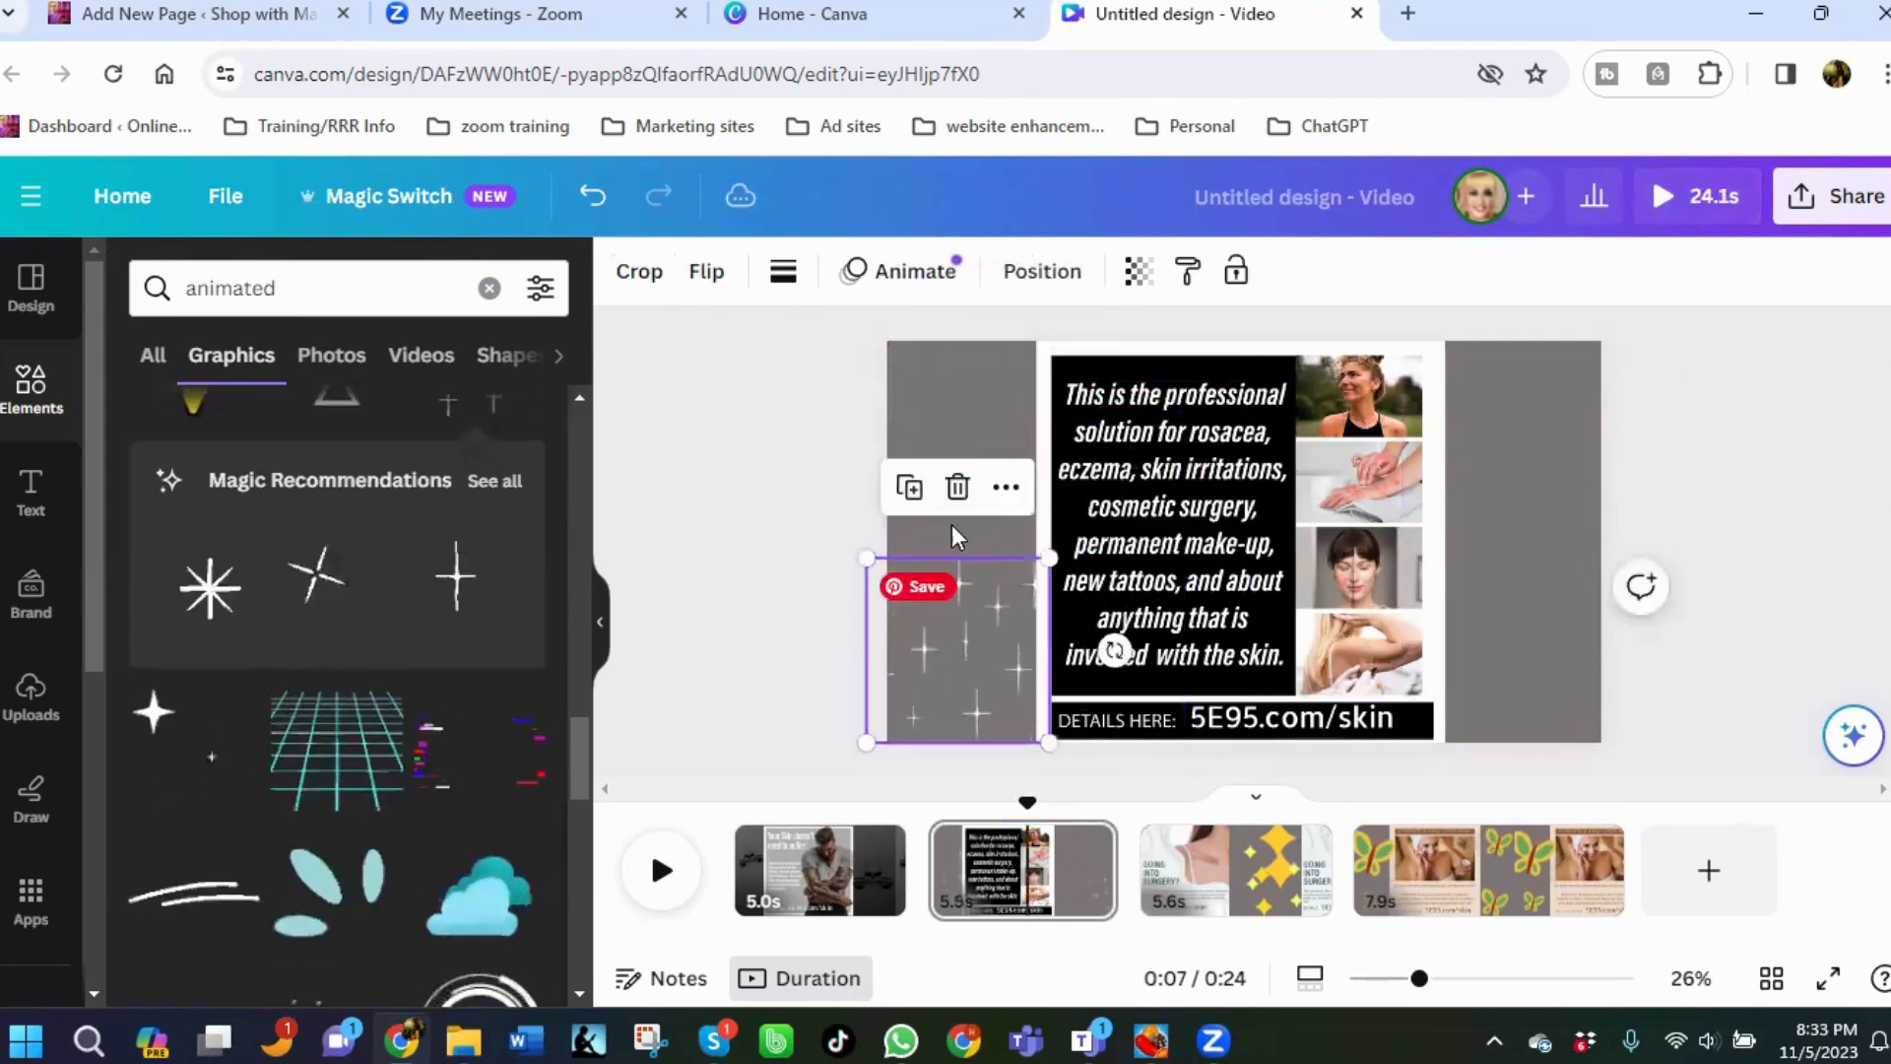
pyautogui.moveTo(952, 613); pyautogui.dragTo(973, 655)
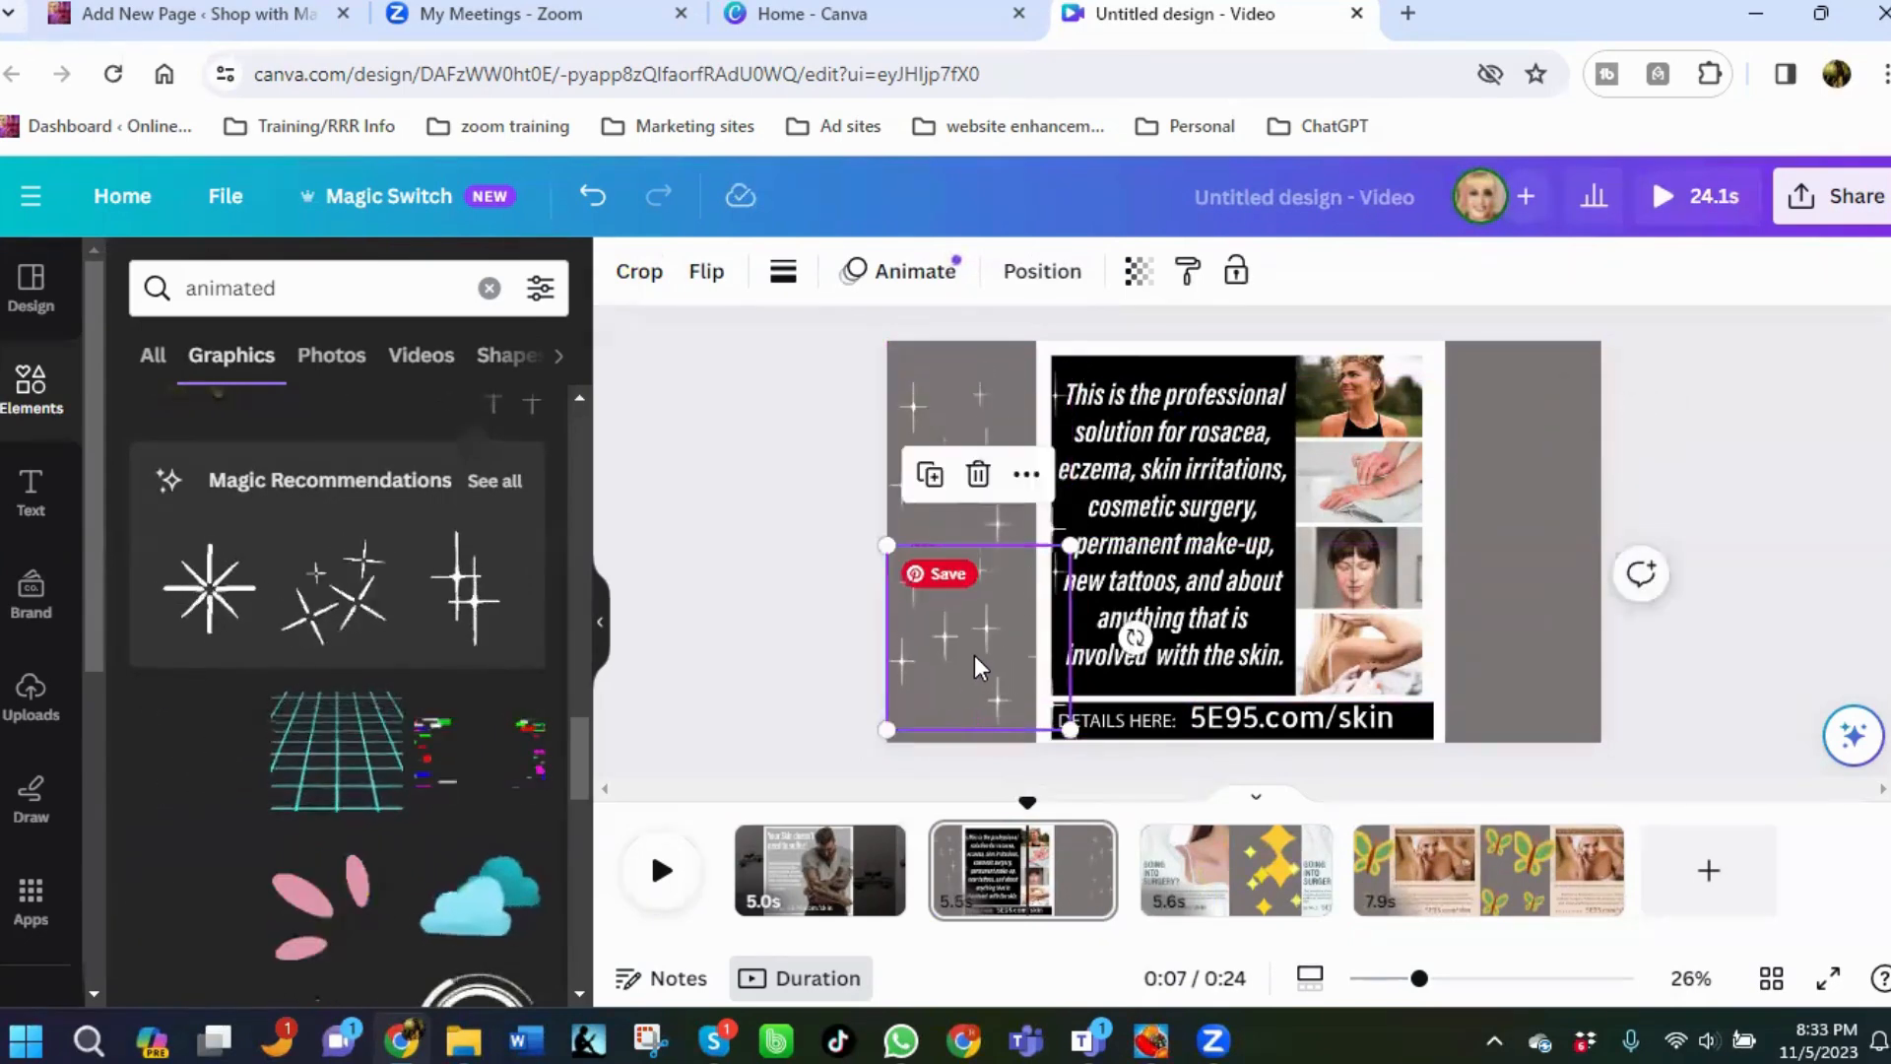
# Duplicate the sparkles graphic and place the copy in the right margin of the second page.
pyautogui.click(930, 474)
pyautogui.moveTo(997, 738); pyautogui.dragTo(1509, 416)
pyautogui.click(1485, 611)
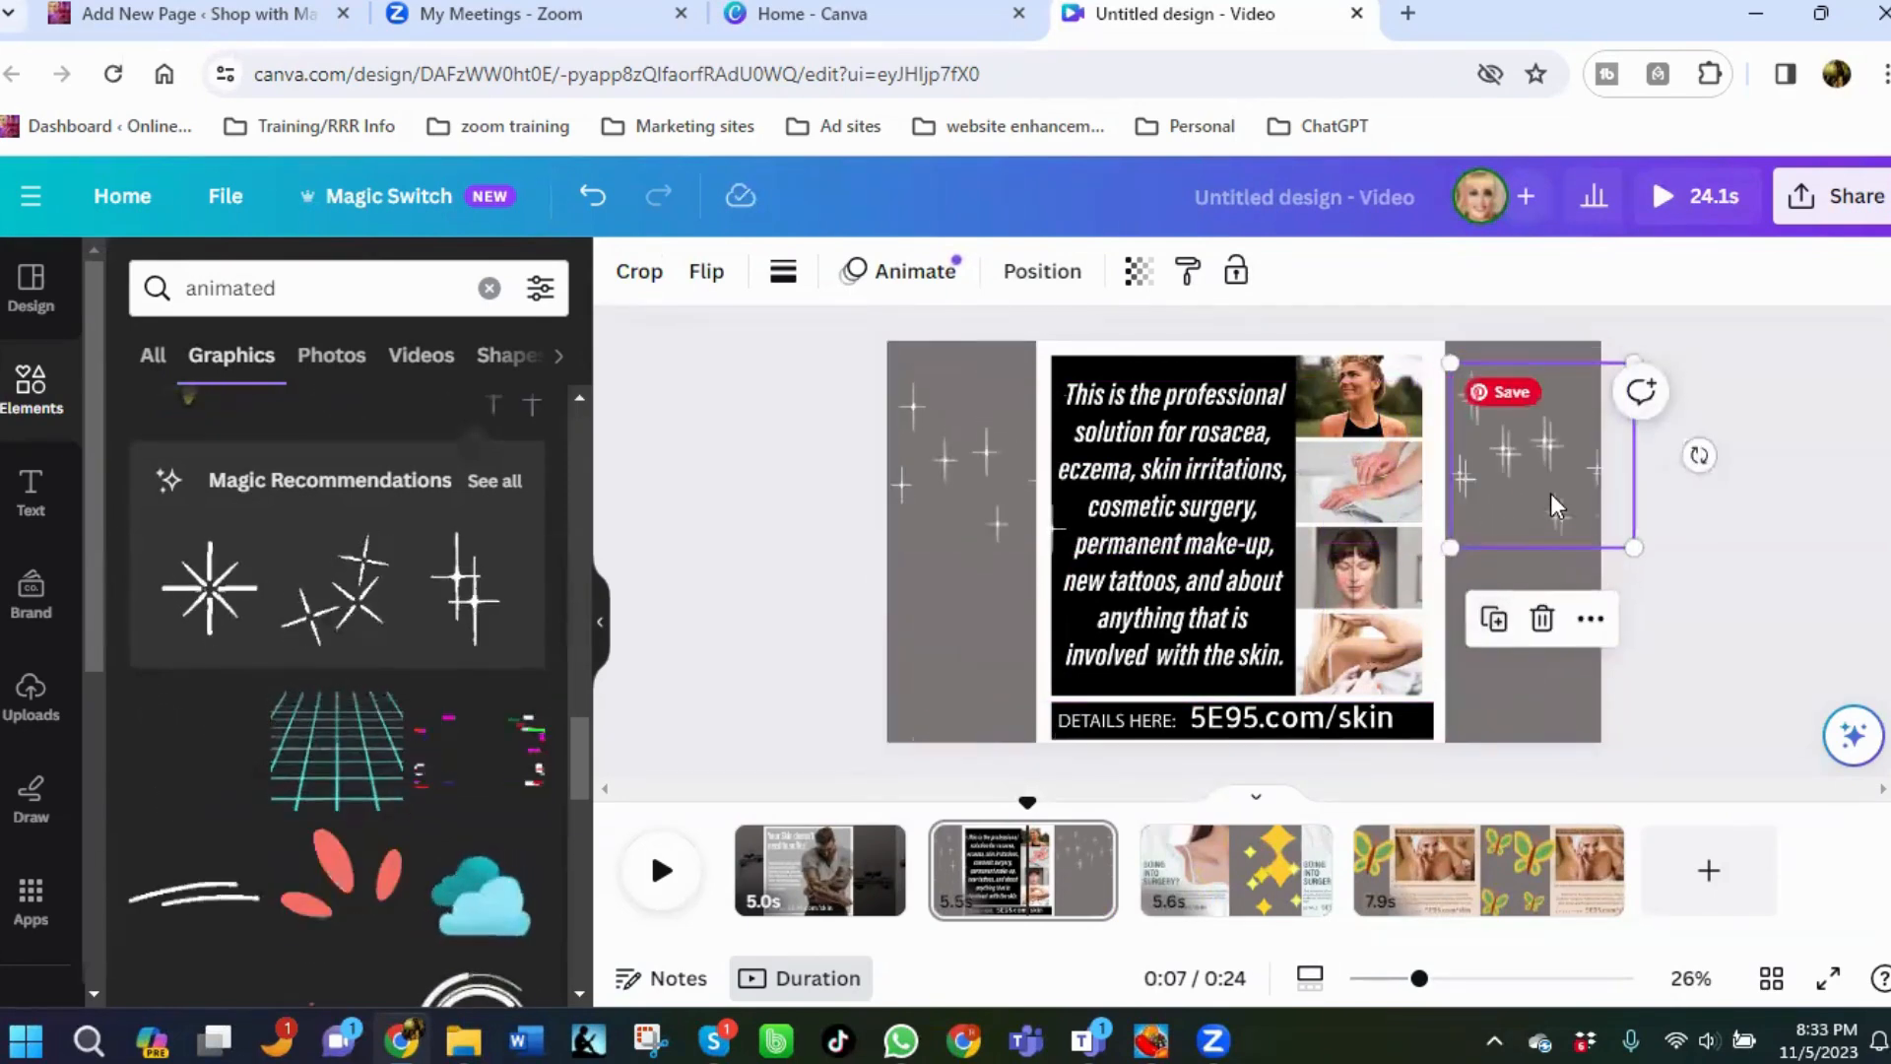
pyautogui.moveTo(1551, 492); pyautogui.dragTo(1528, 646)
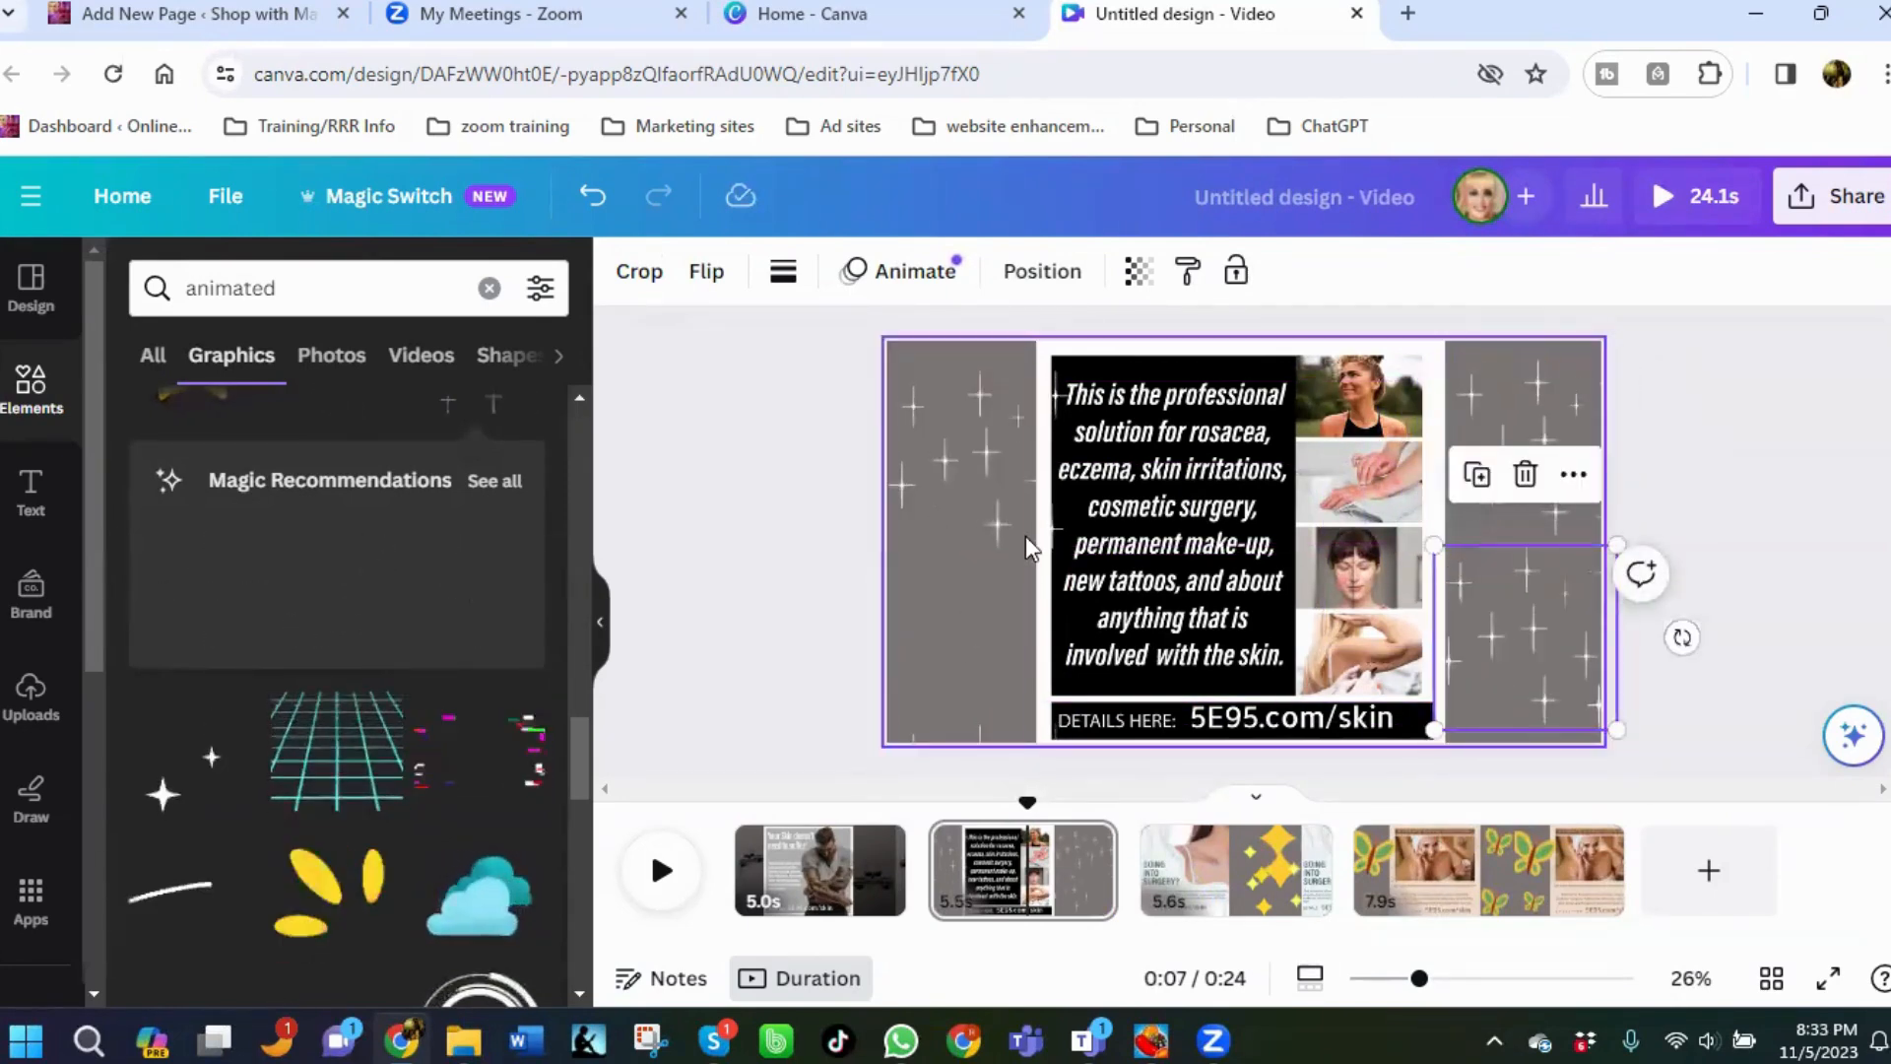
# On the first page, add the curly white arrow graphic, shrunk, in the lower-right corner and flip it horizontally.
pyautogui.click(876, 859)
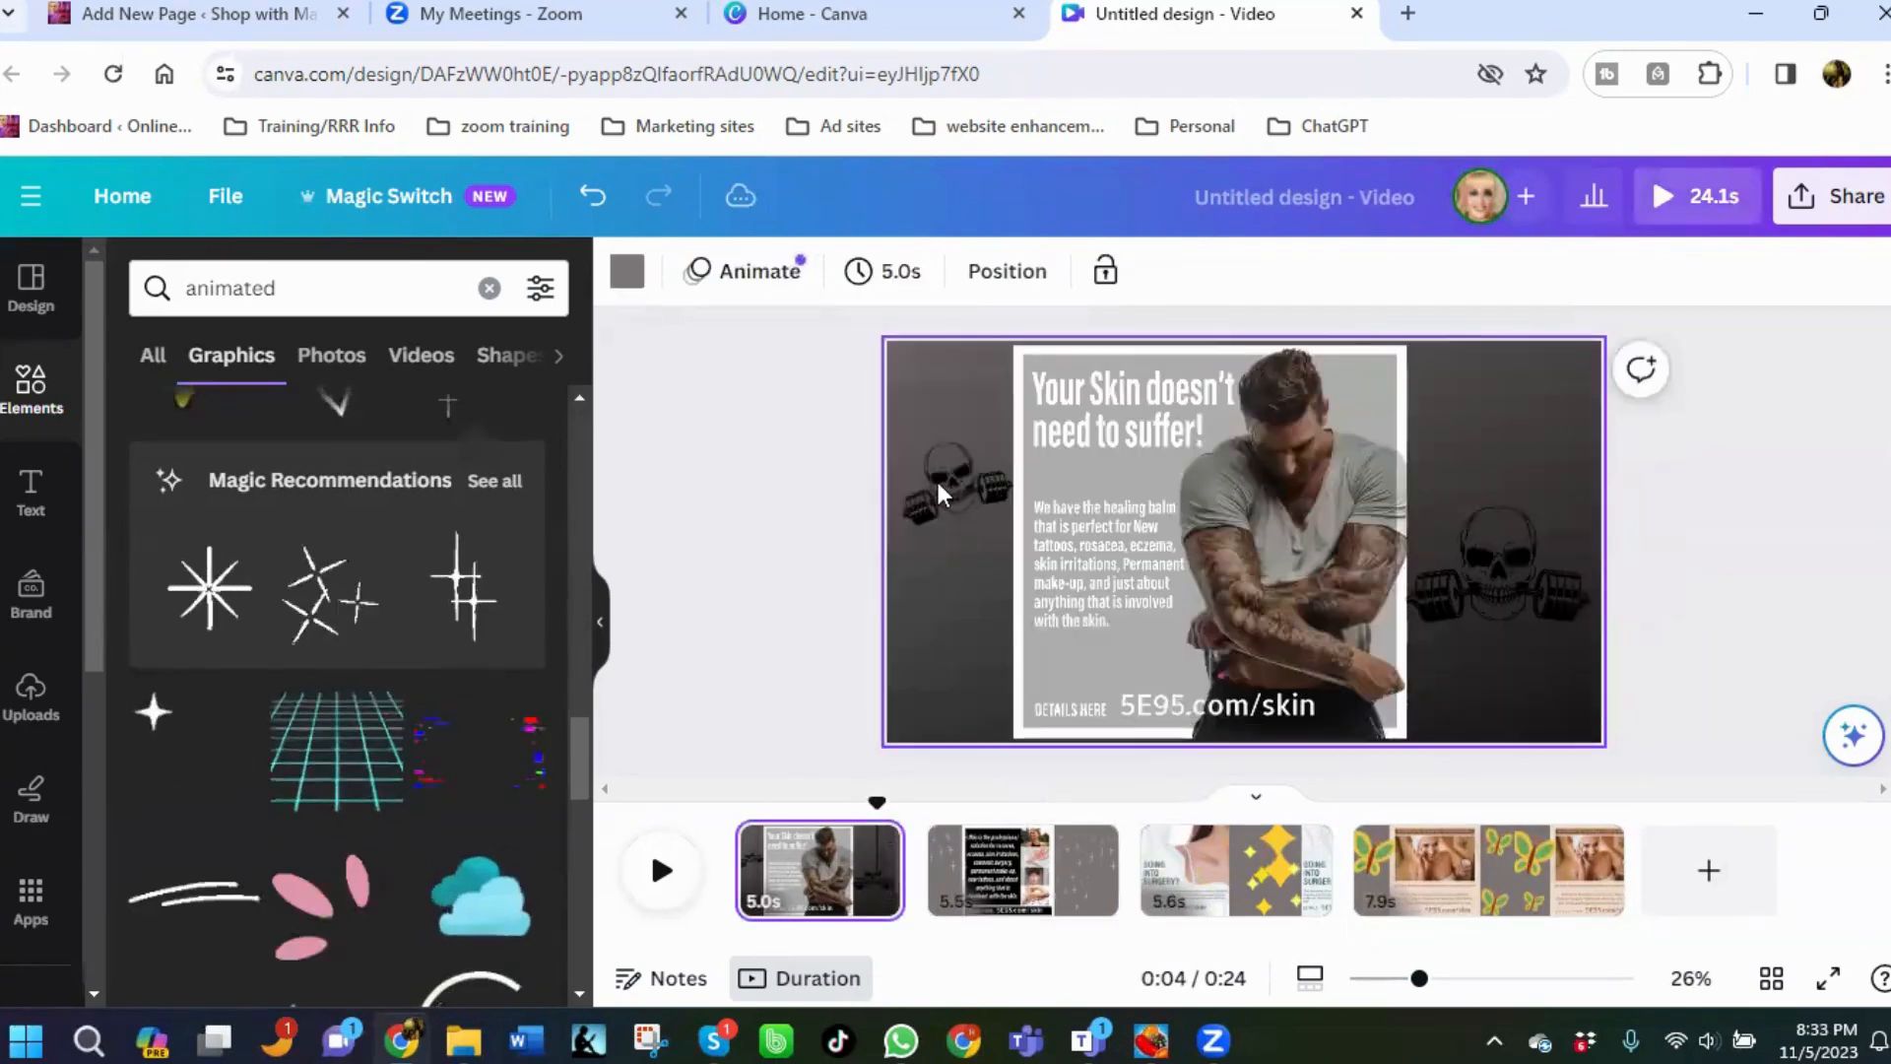
pyautogui.scroll(-4, 264, 734)
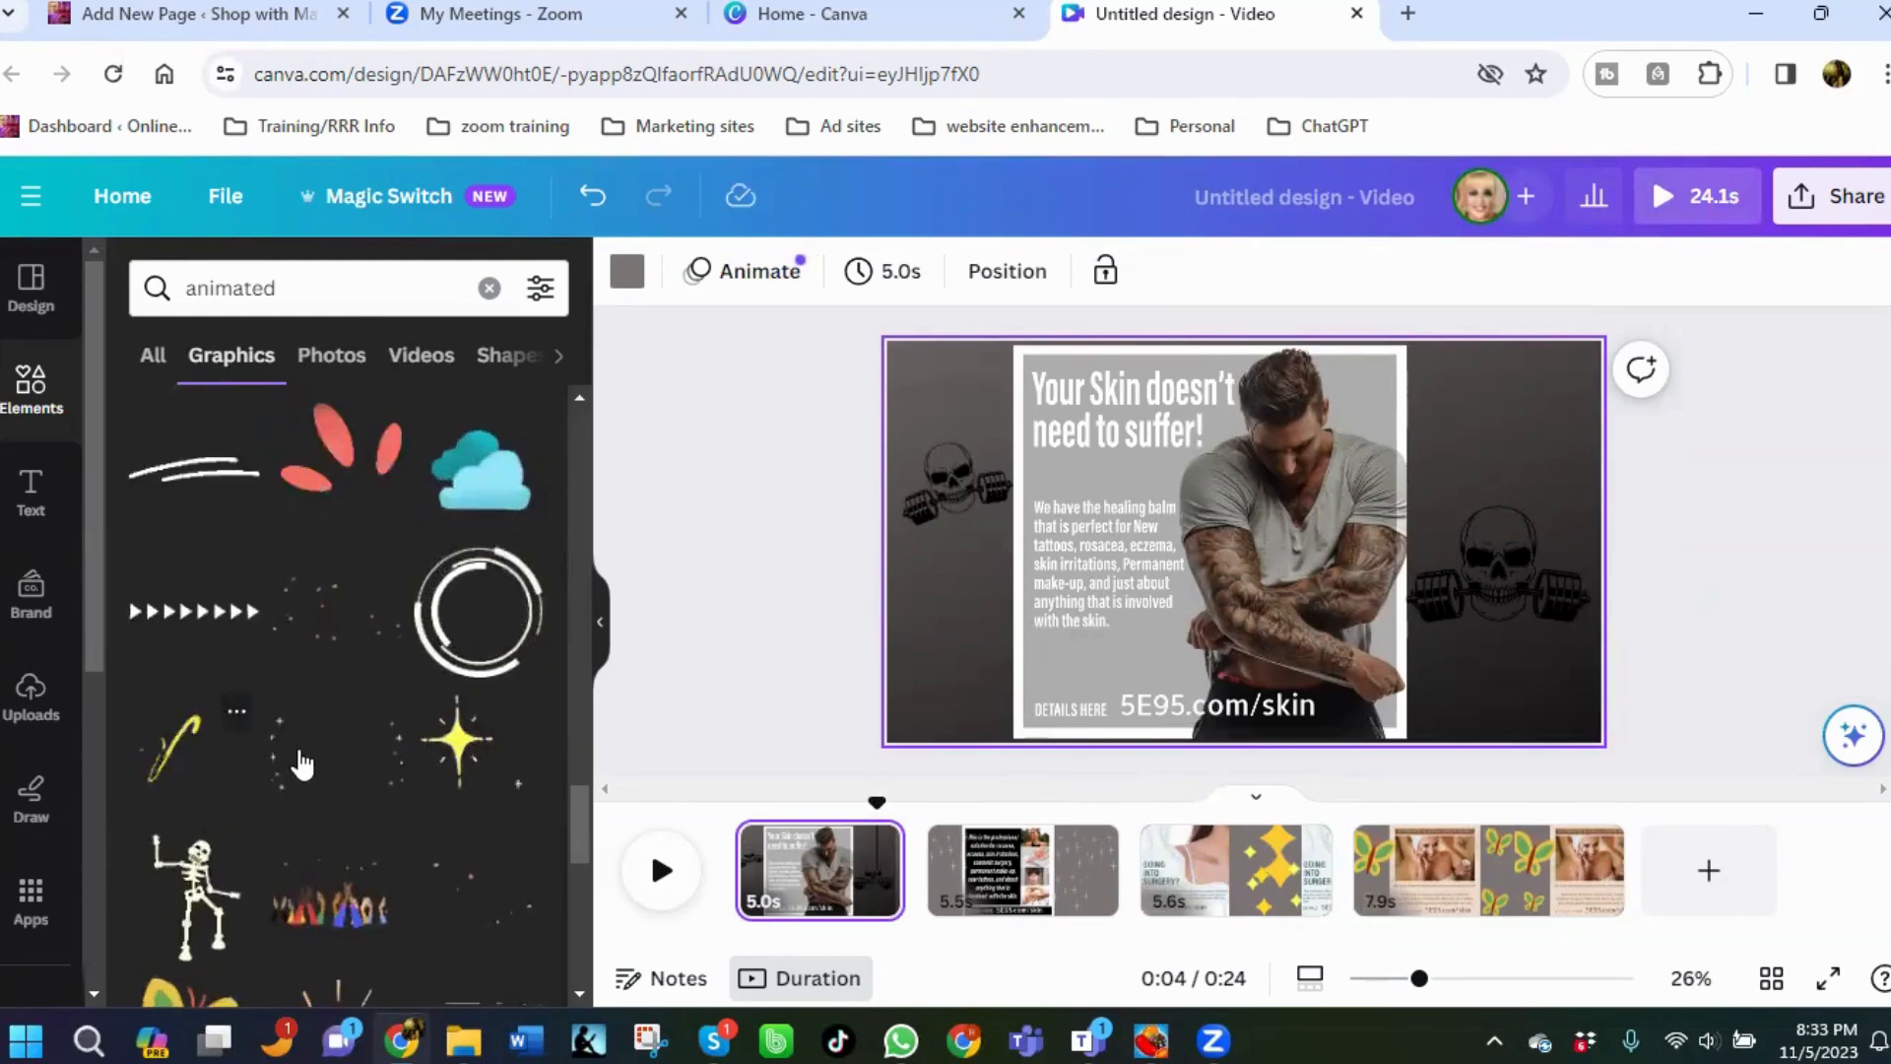
pyautogui.scroll(4, 296, 724)
pyautogui.scroll(4, 312, 718)
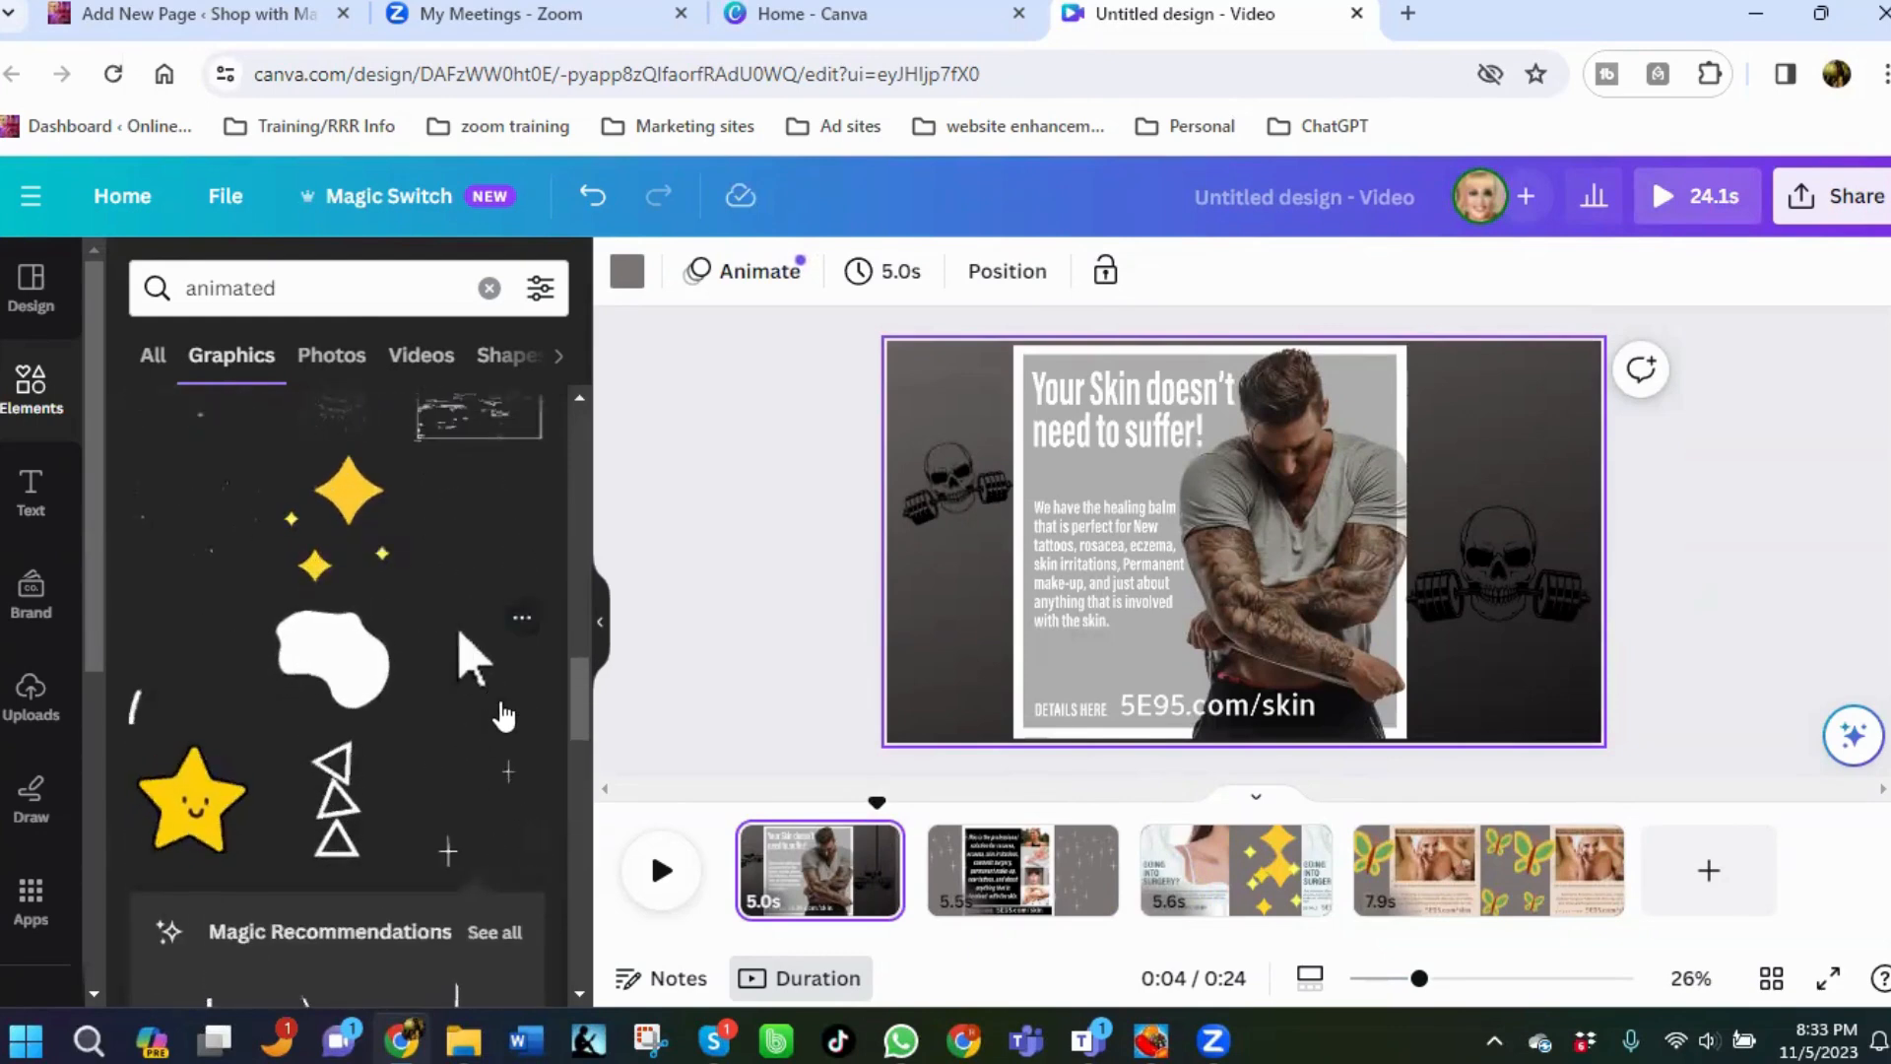
pyautogui.scroll(2, 296, 768)
pyautogui.click(207, 806)
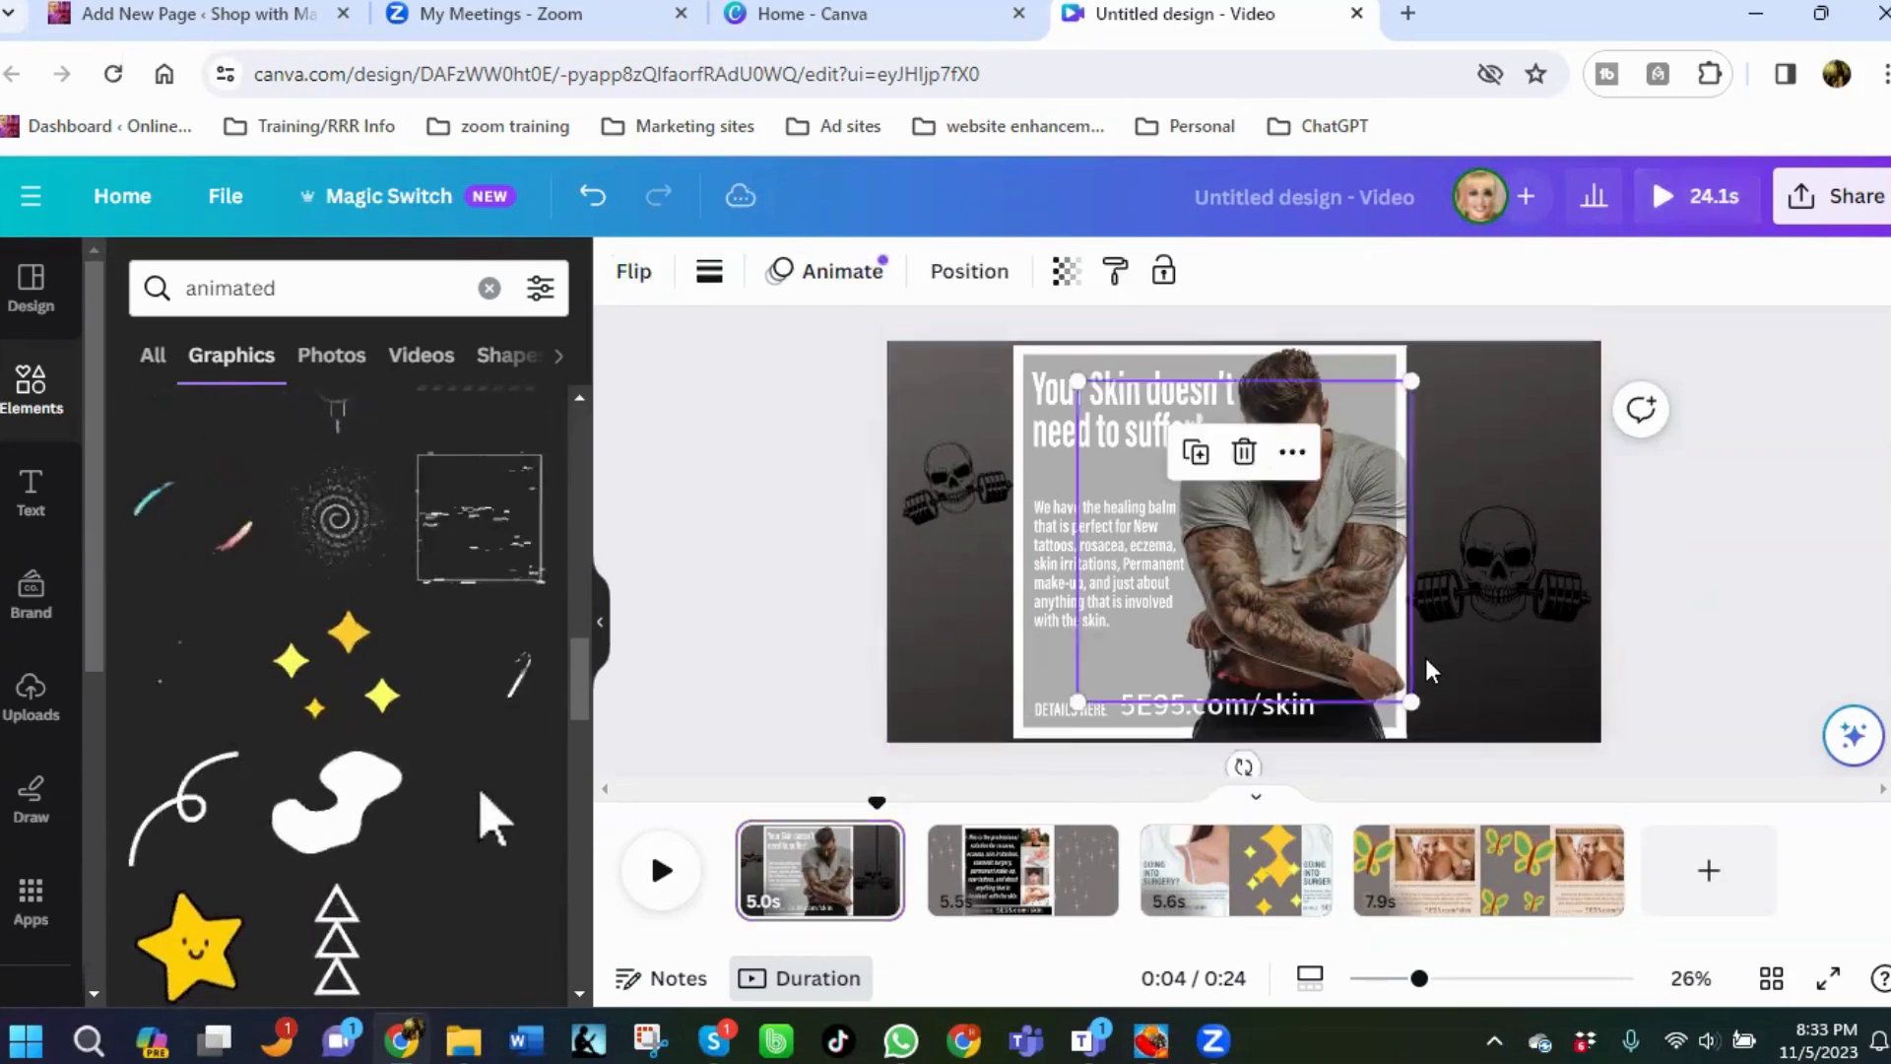
pyautogui.moveTo(1224, 549); pyautogui.dragTo(951, 709)
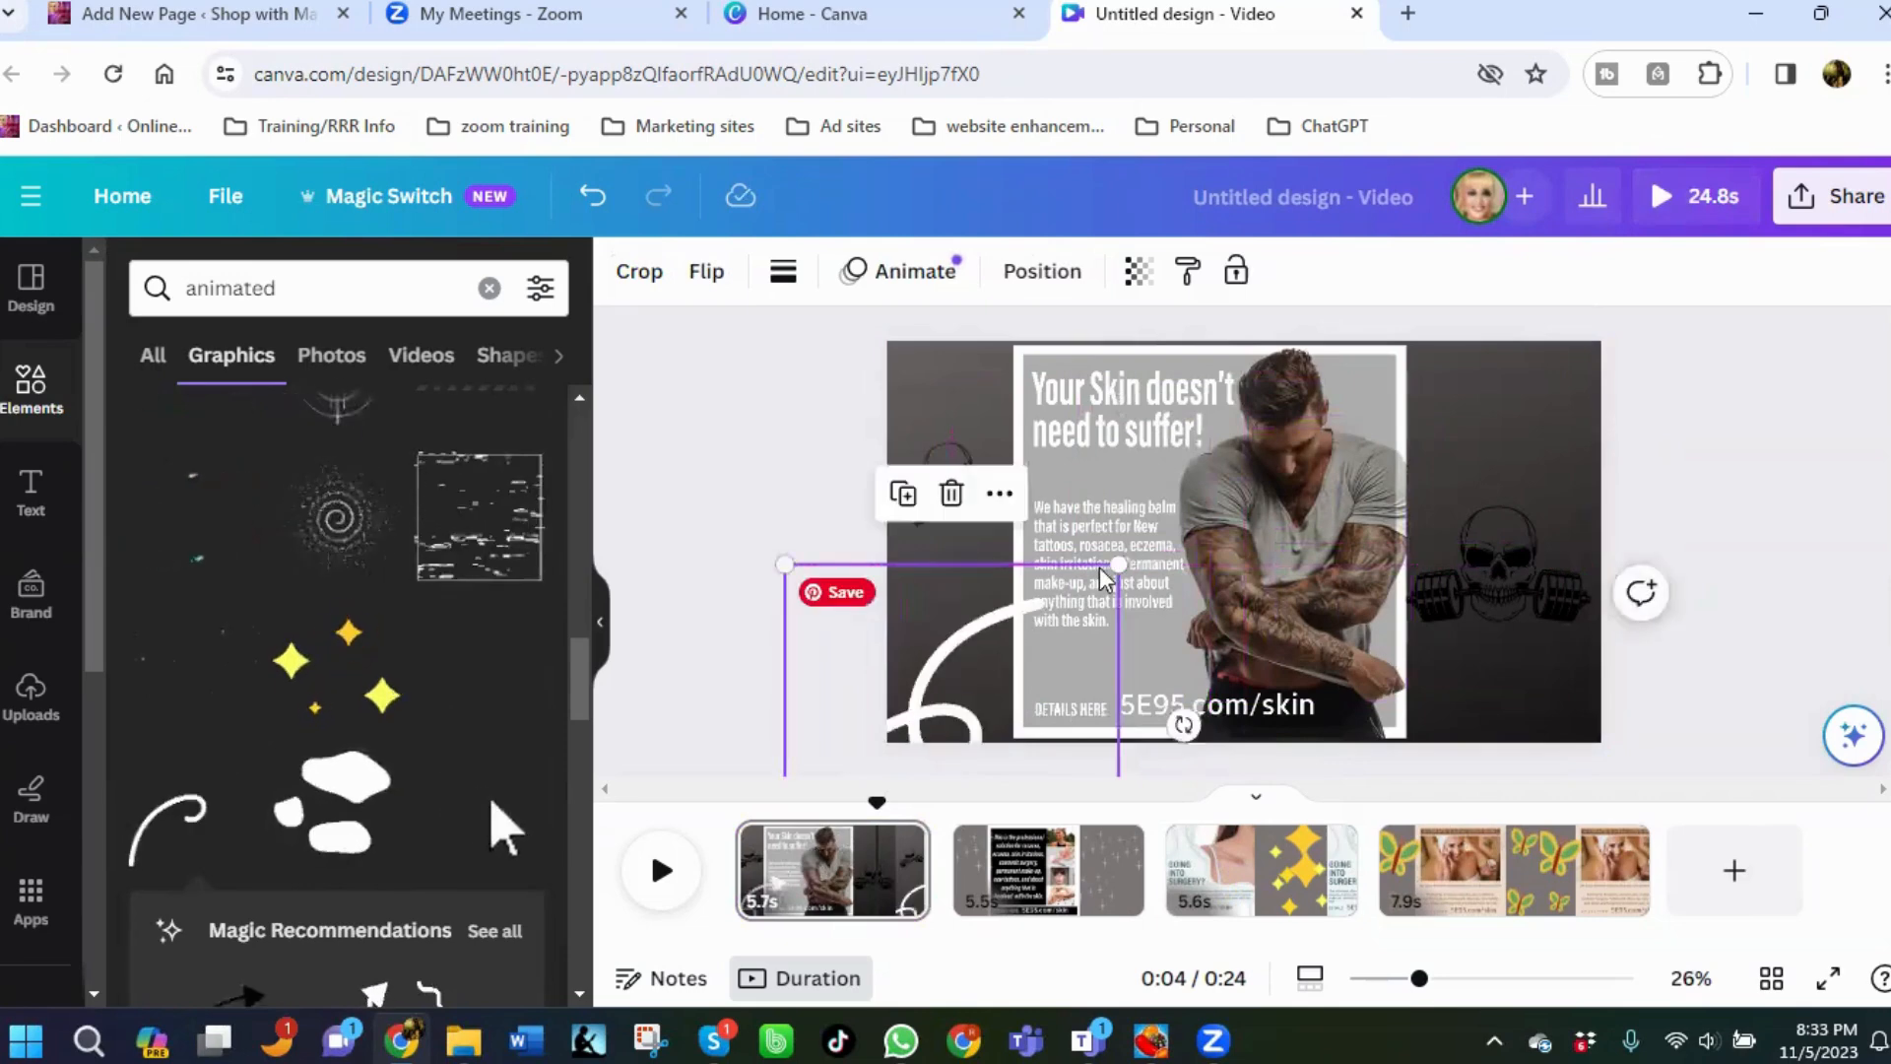
pyautogui.moveTo(1118, 563); pyautogui.dragTo(955, 633)
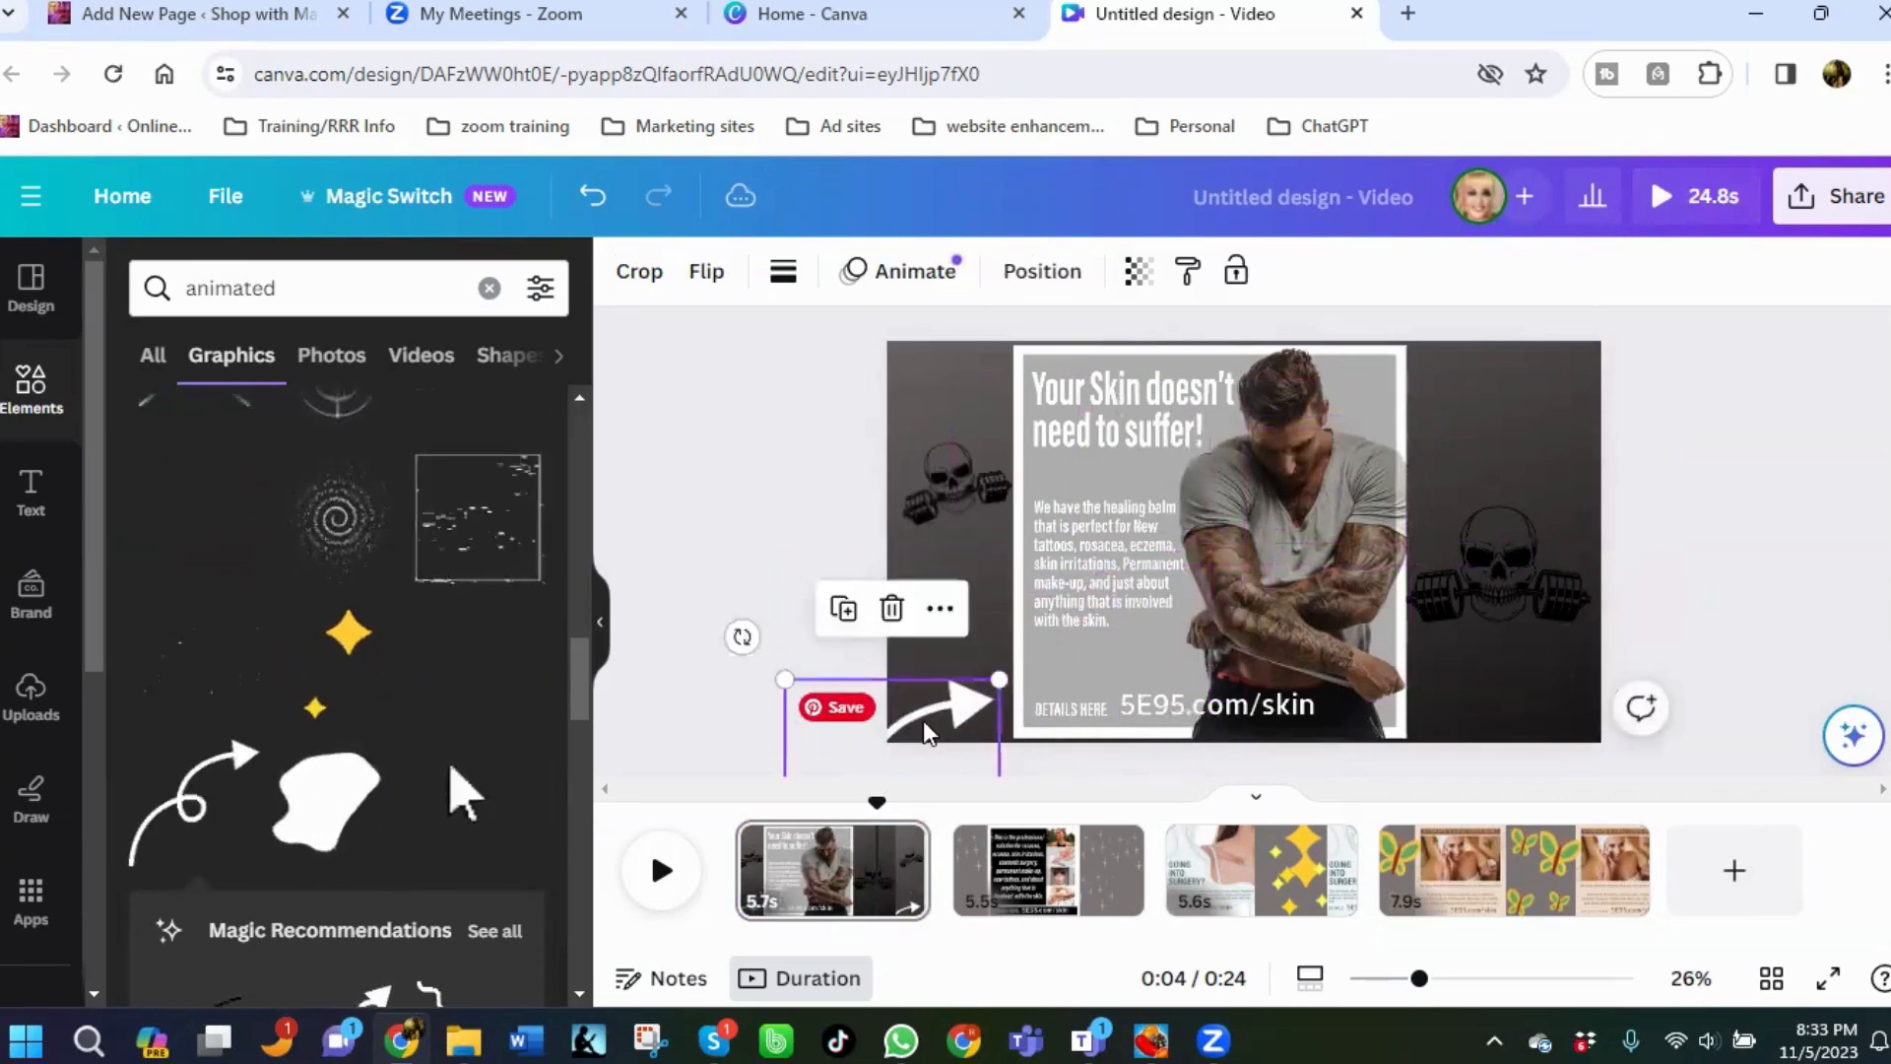
pyautogui.moveTo(924, 719); pyautogui.dragTo(1533, 615)
pyautogui.click(709, 276)
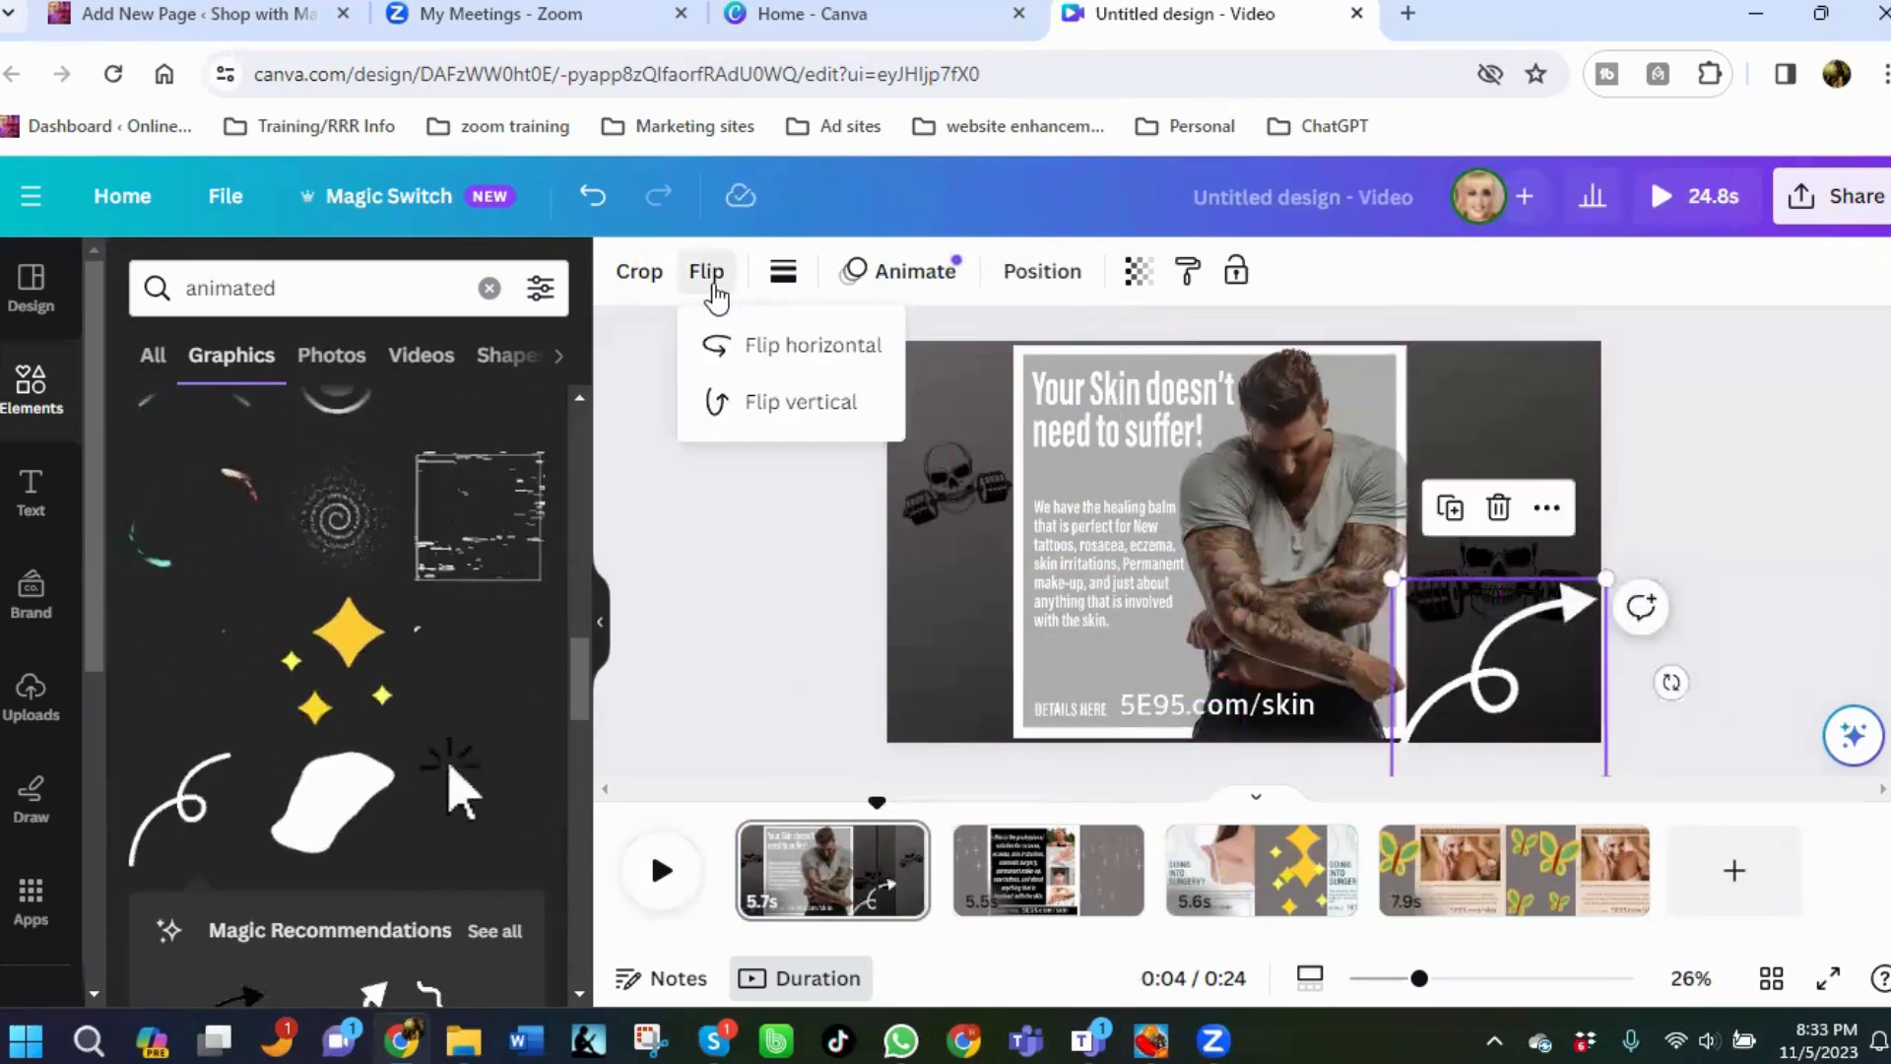
pyautogui.click(763, 357)
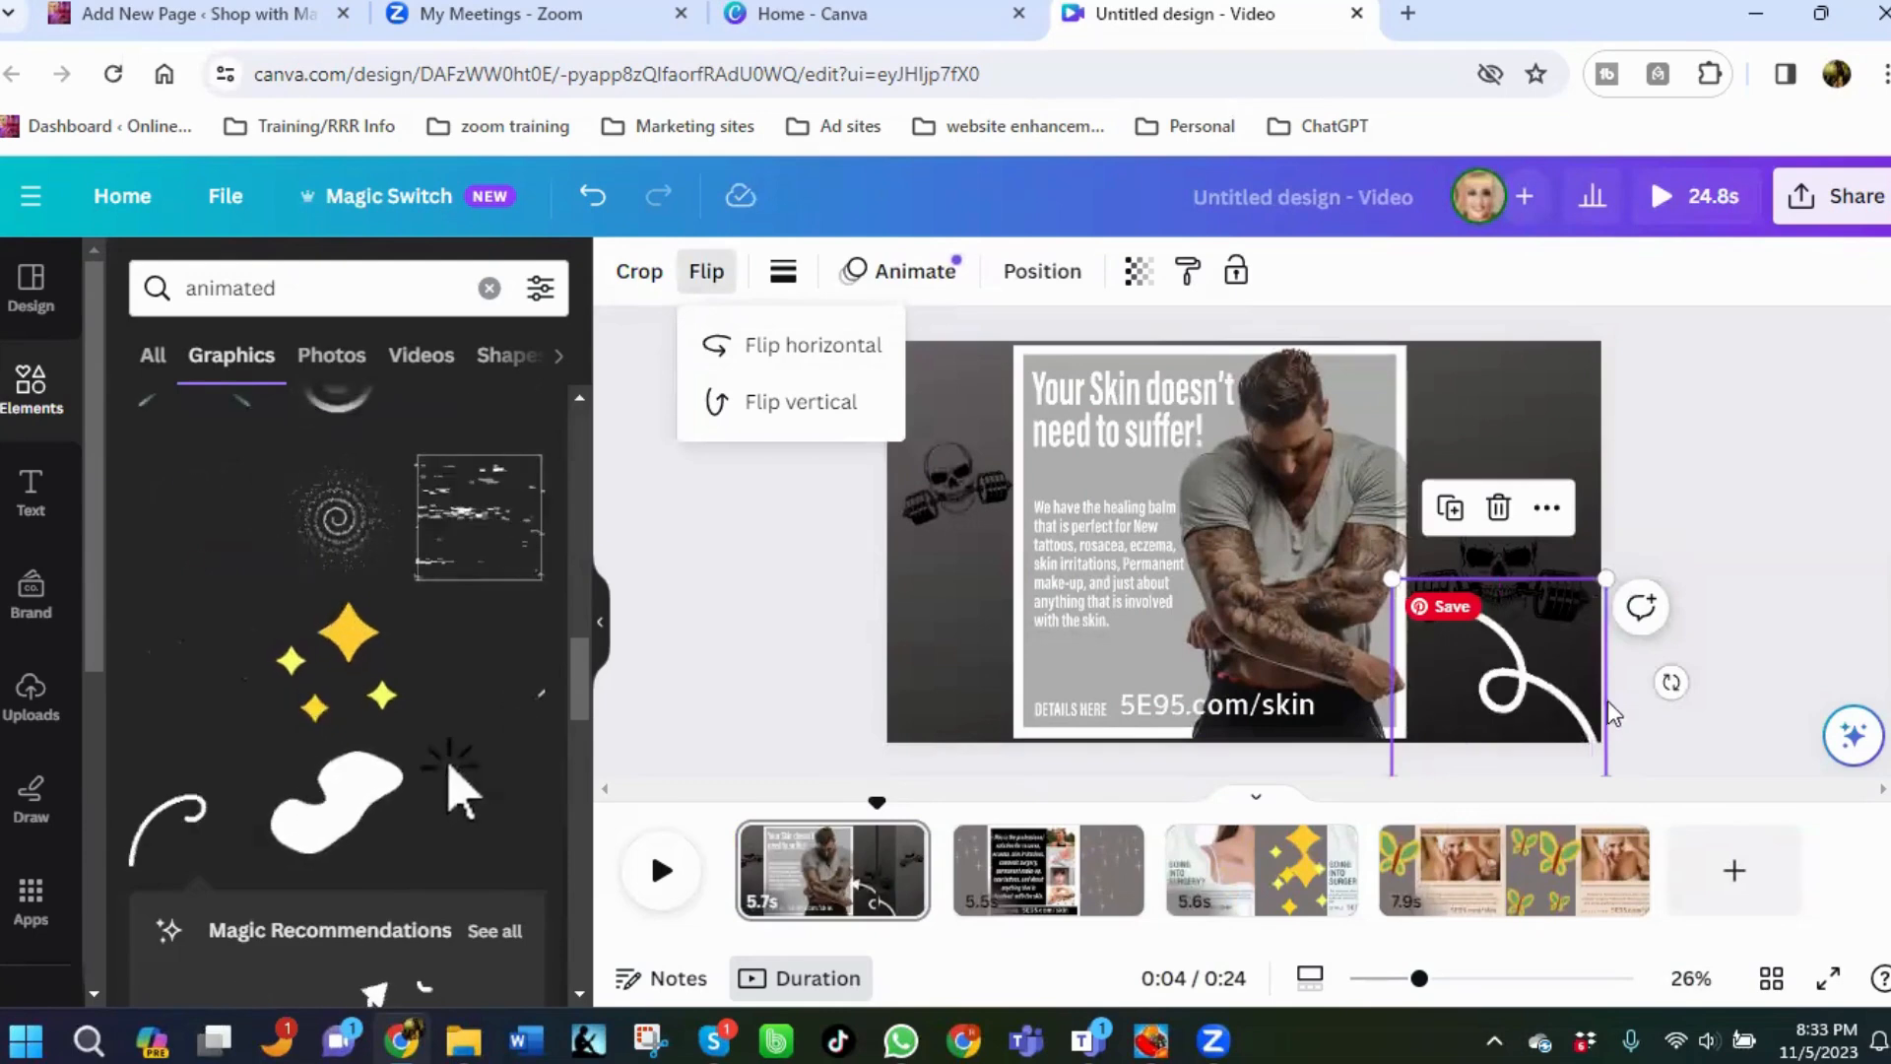
# Rotate the curly arrow and reposition it in the lower-right corner so it points toward the web address.
pyautogui.moveTo(1670, 682); pyautogui.dragTo(1724, 507)
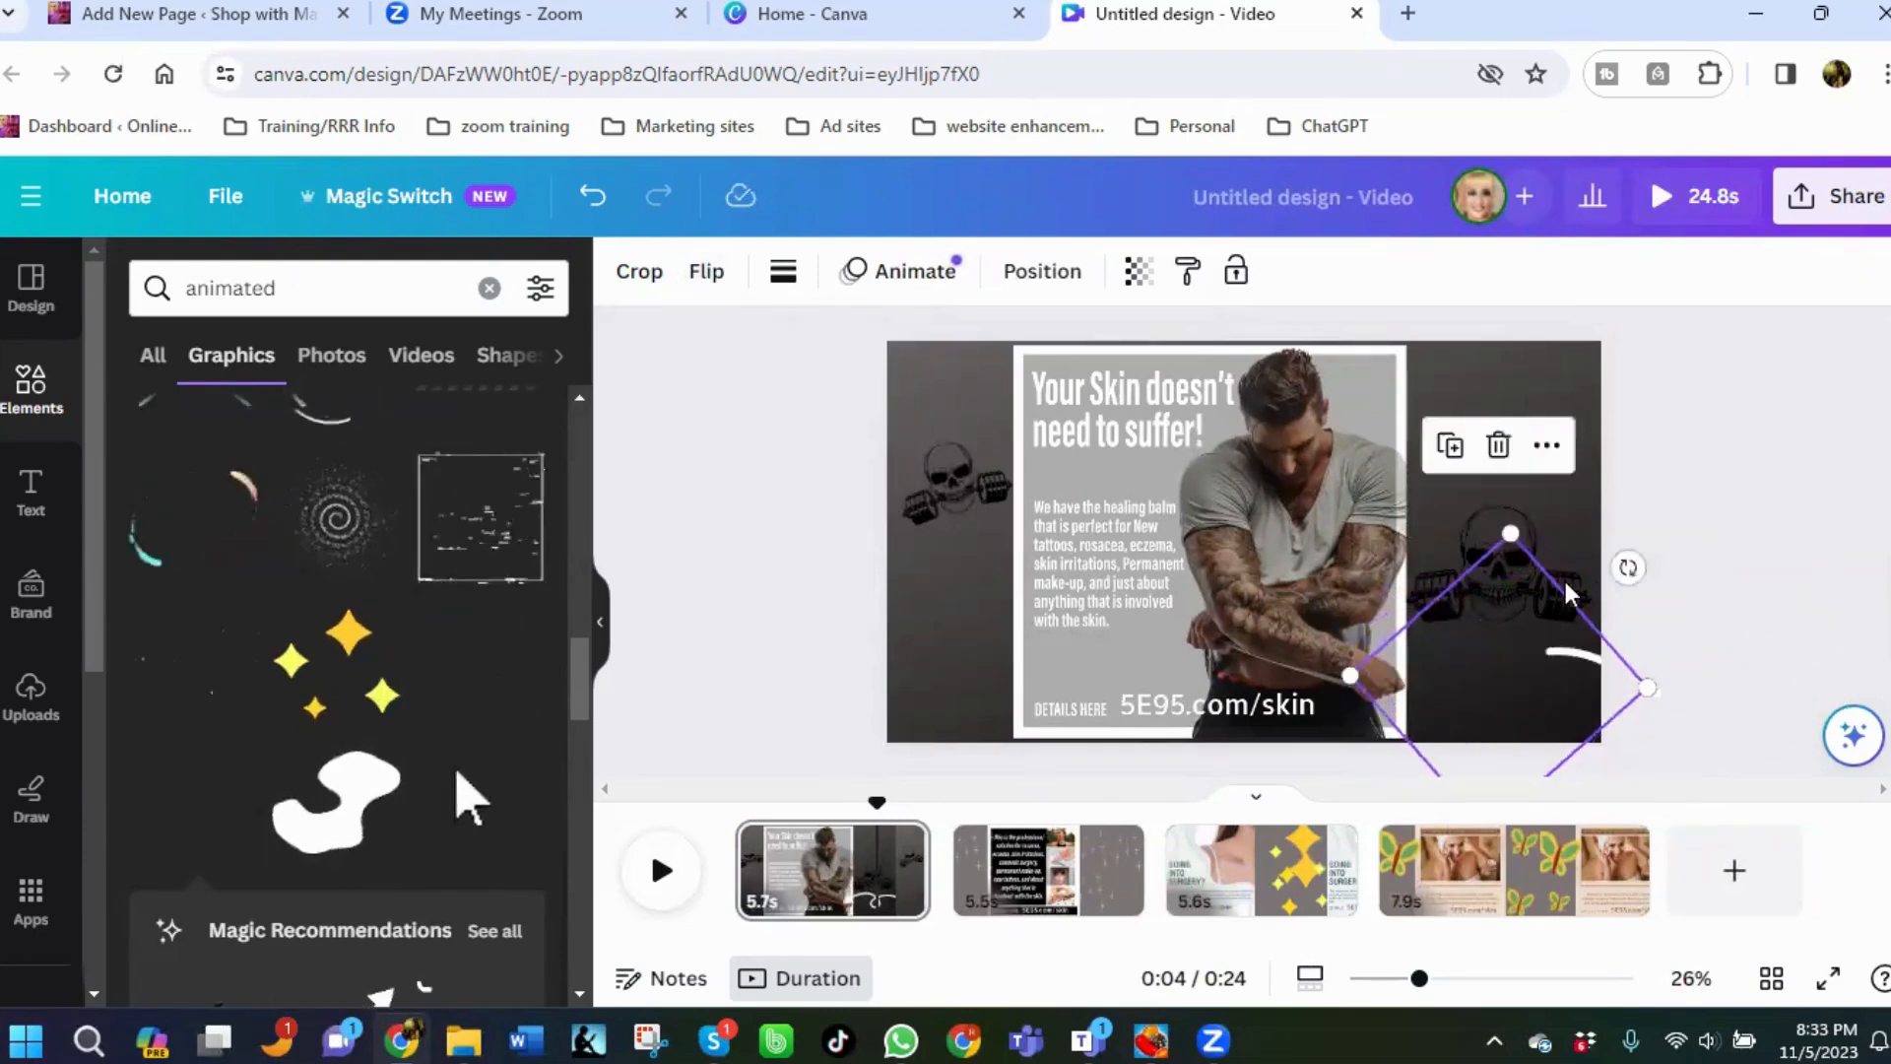
pyautogui.moveTo(1510, 538); pyautogui.dragTo(1485, 595)
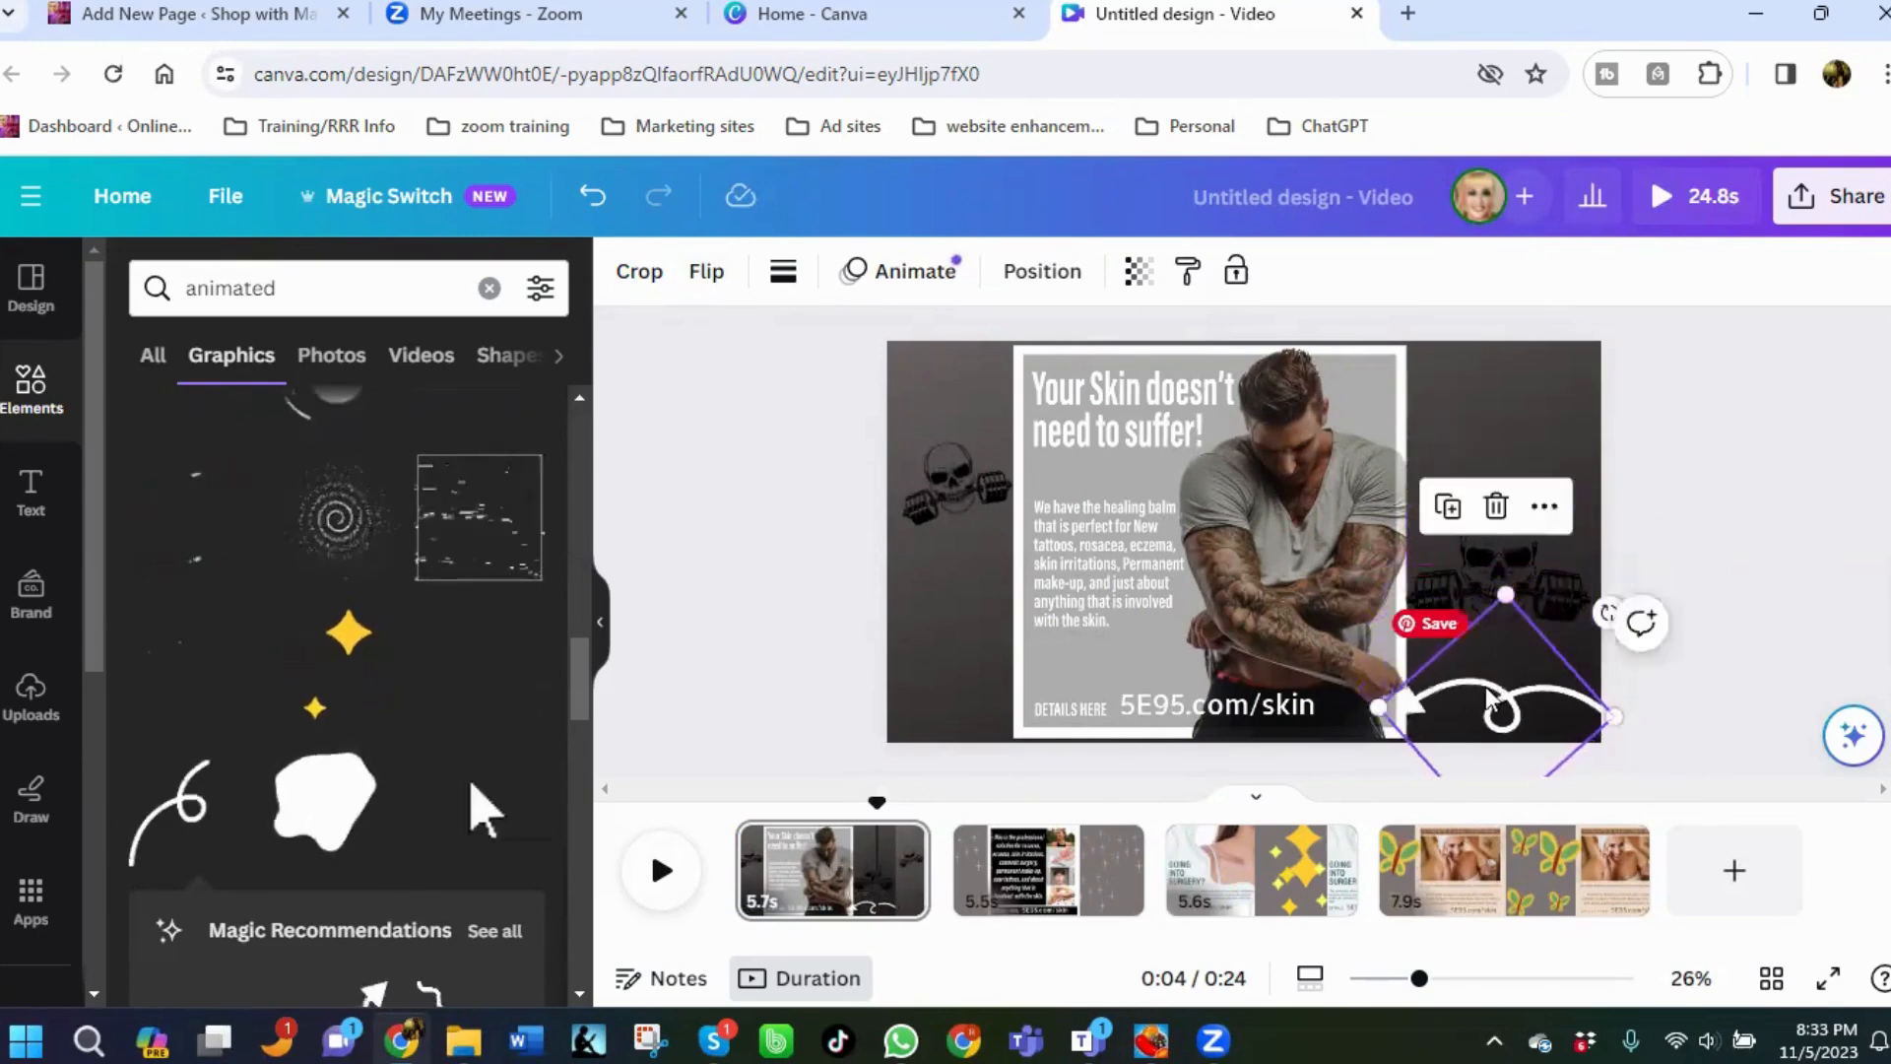
pyautogui.moveTo(1491, 688)
pyautogui.mouseDown()
pyautogui.moveTo(1439, 689)
pyautogui.moveTo(1487, 670)
pyautogui.mouseUp()
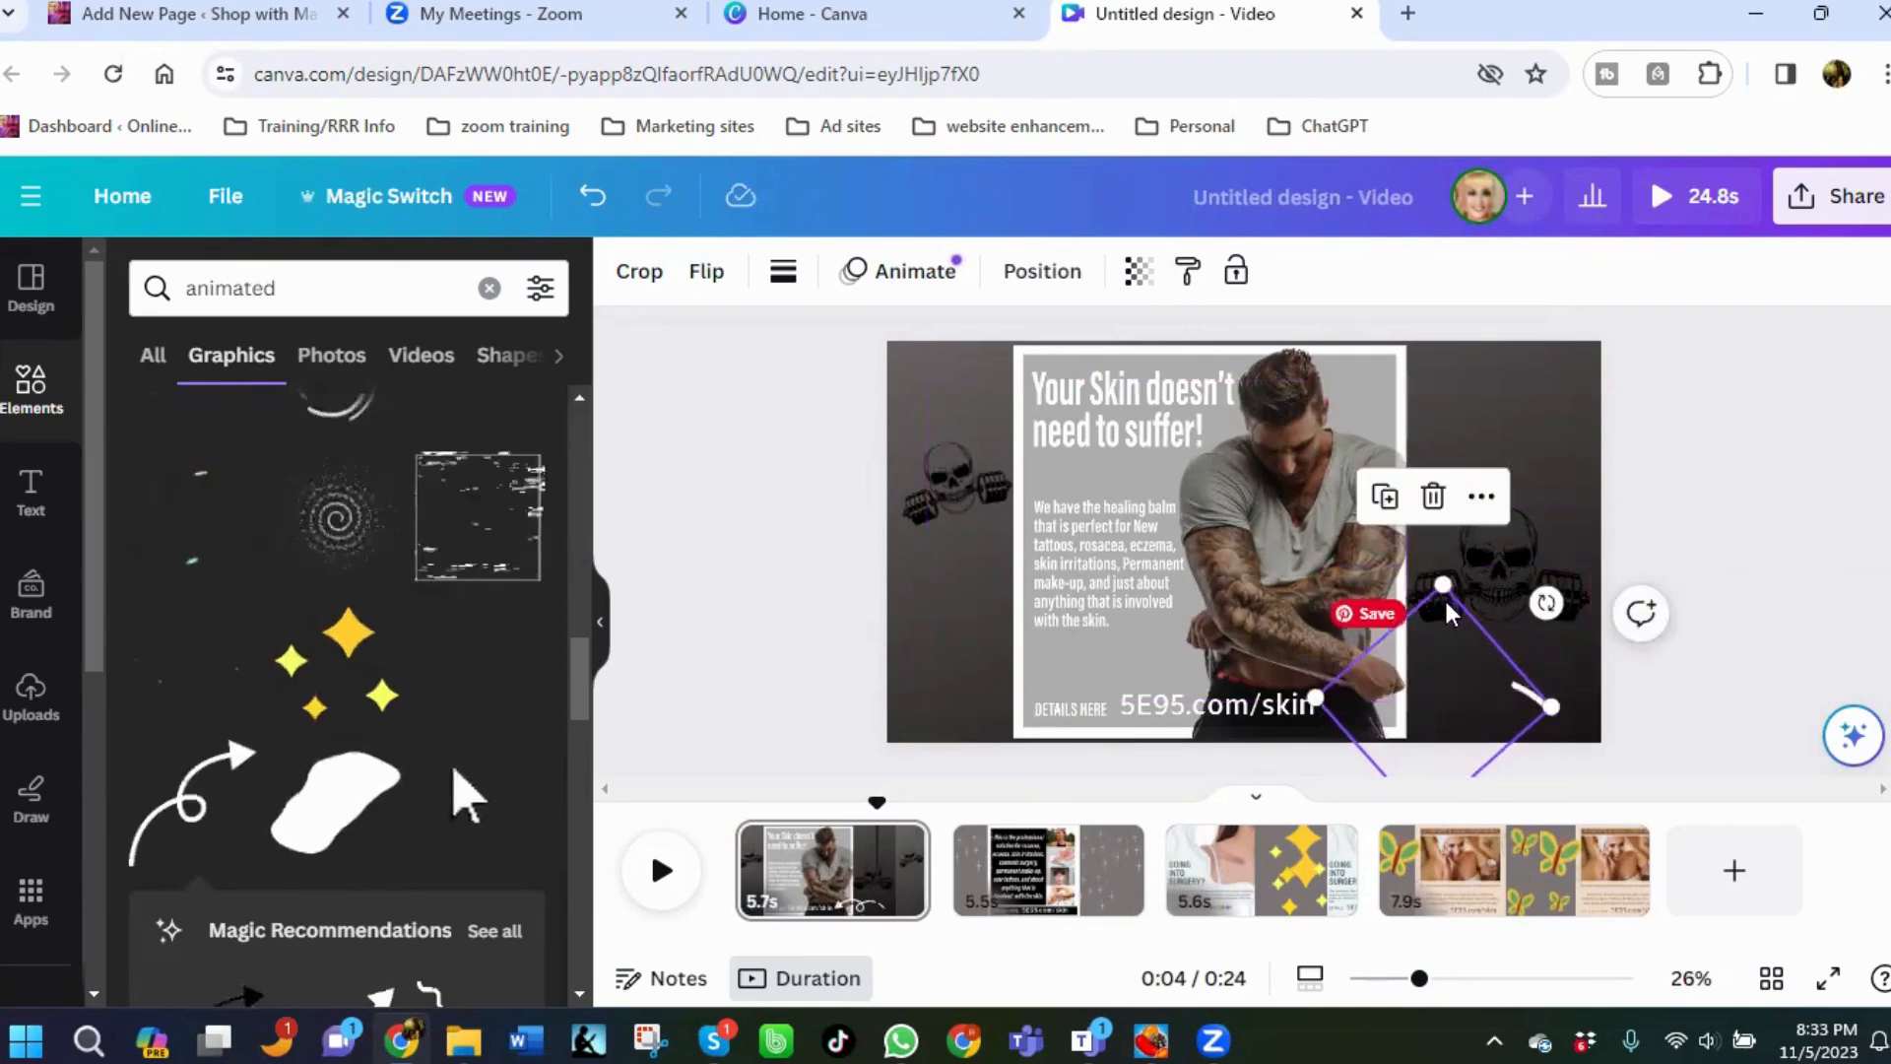
pyautogui.moveTo(1443, 586); pyautogui.dragTo(1439, 623)
pyautogui.moveTo(1458, 708); pyautogui.dragTo(1432, 688)
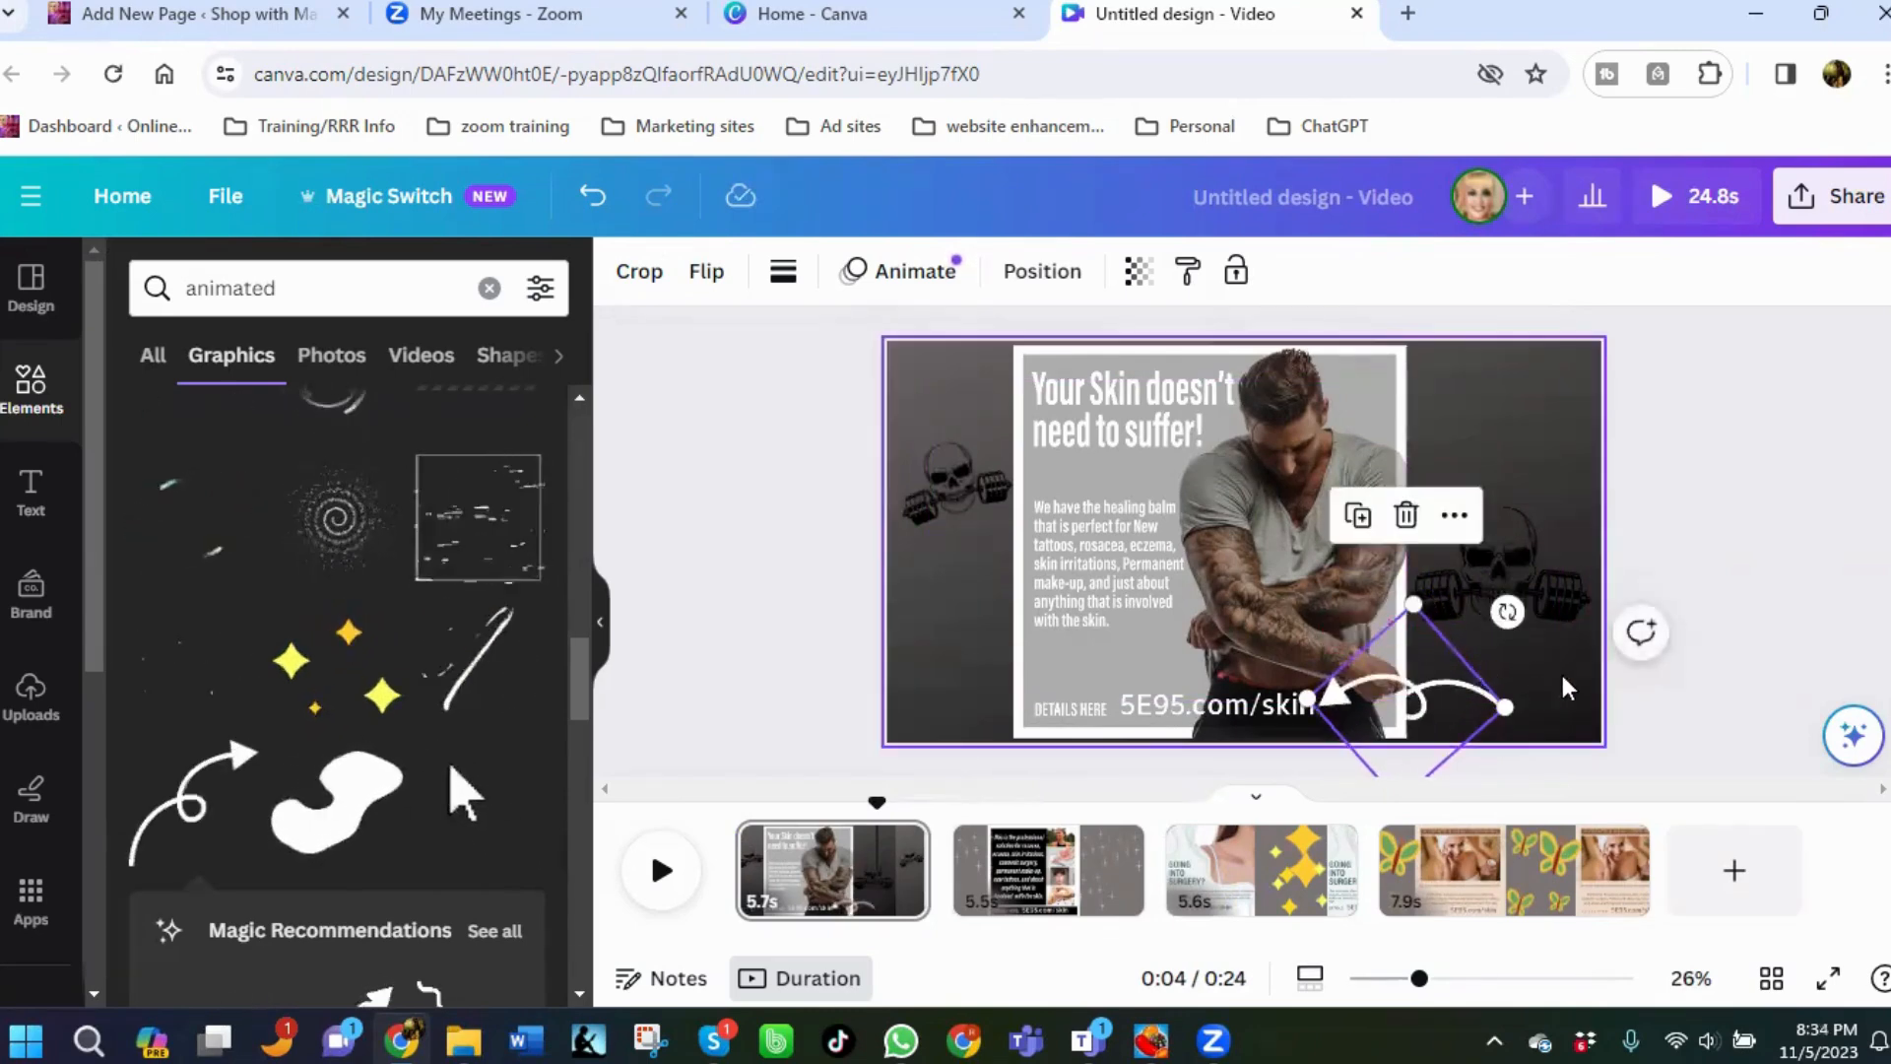
pyautogui.click(1718, 536)
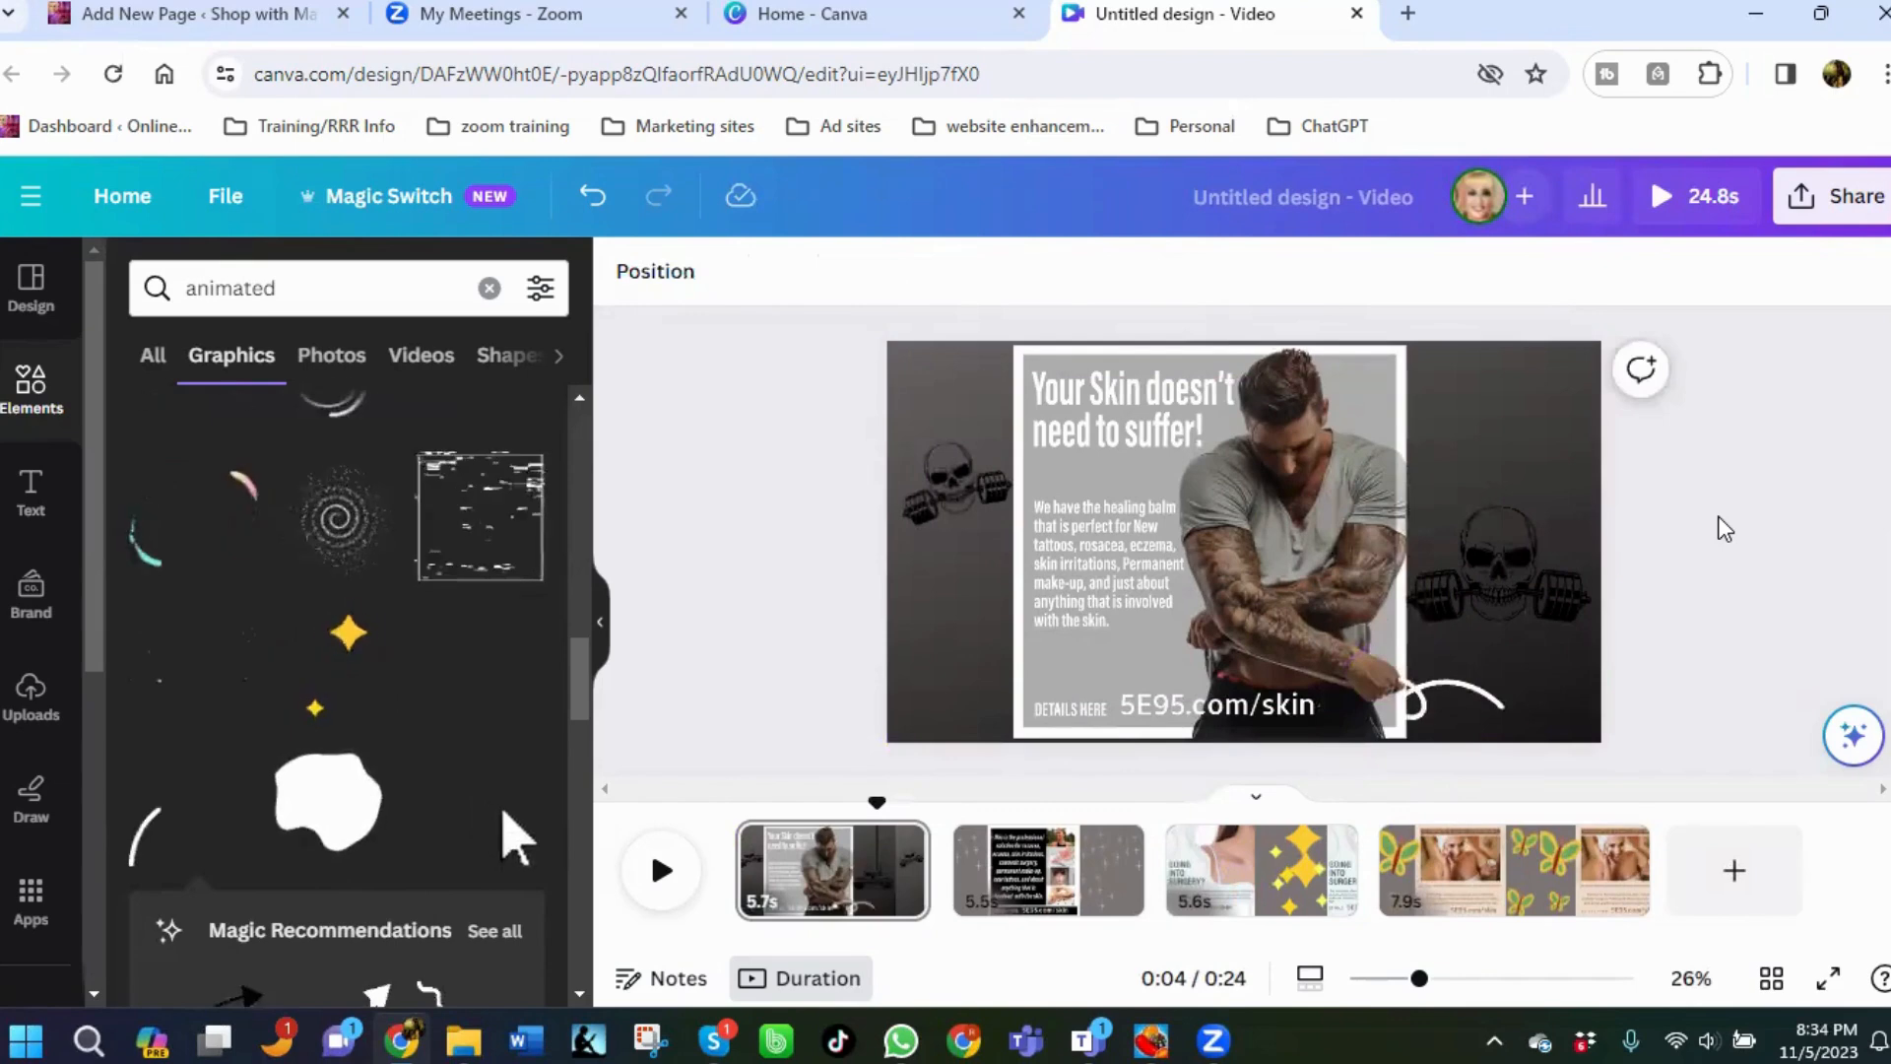
# On the first page, add a heading reading "Order Now at:" and place it in the lower-right corner beside the arrow.
pyautogui.click(1551, 711)
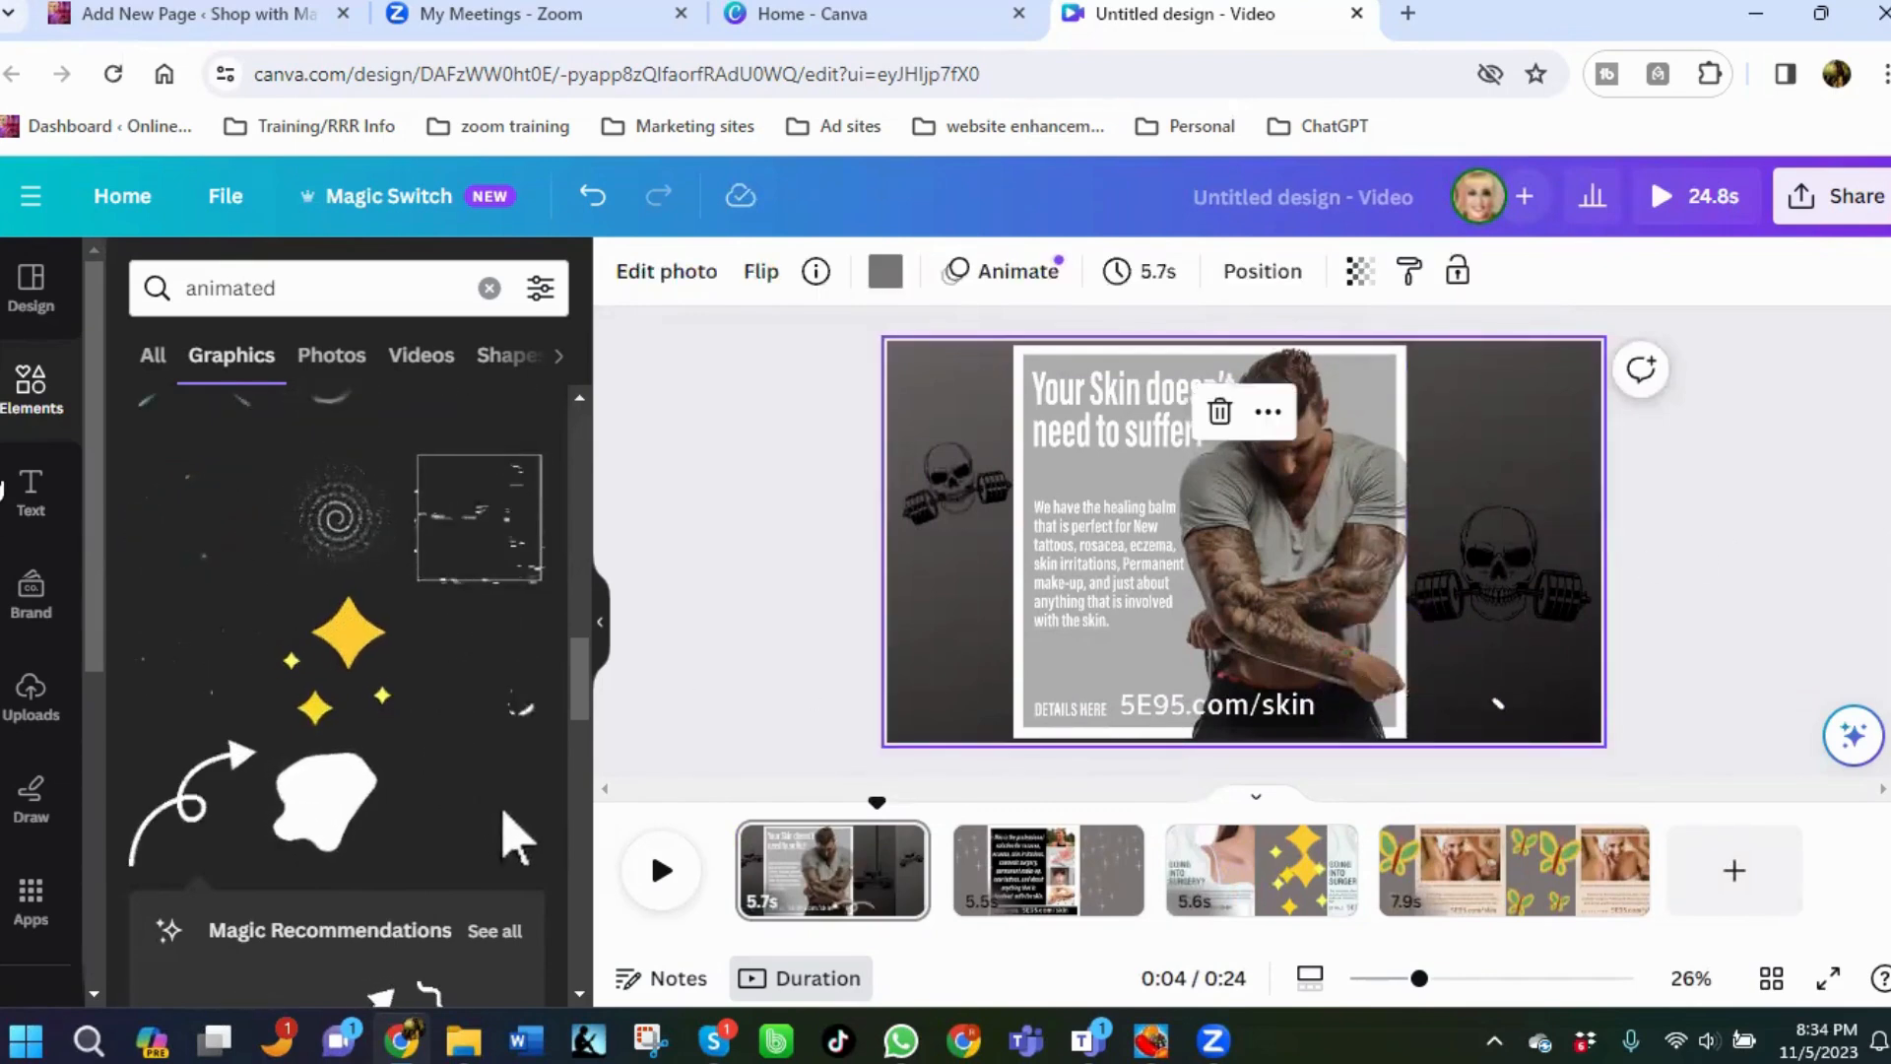
pyautogui.click(34, 507)
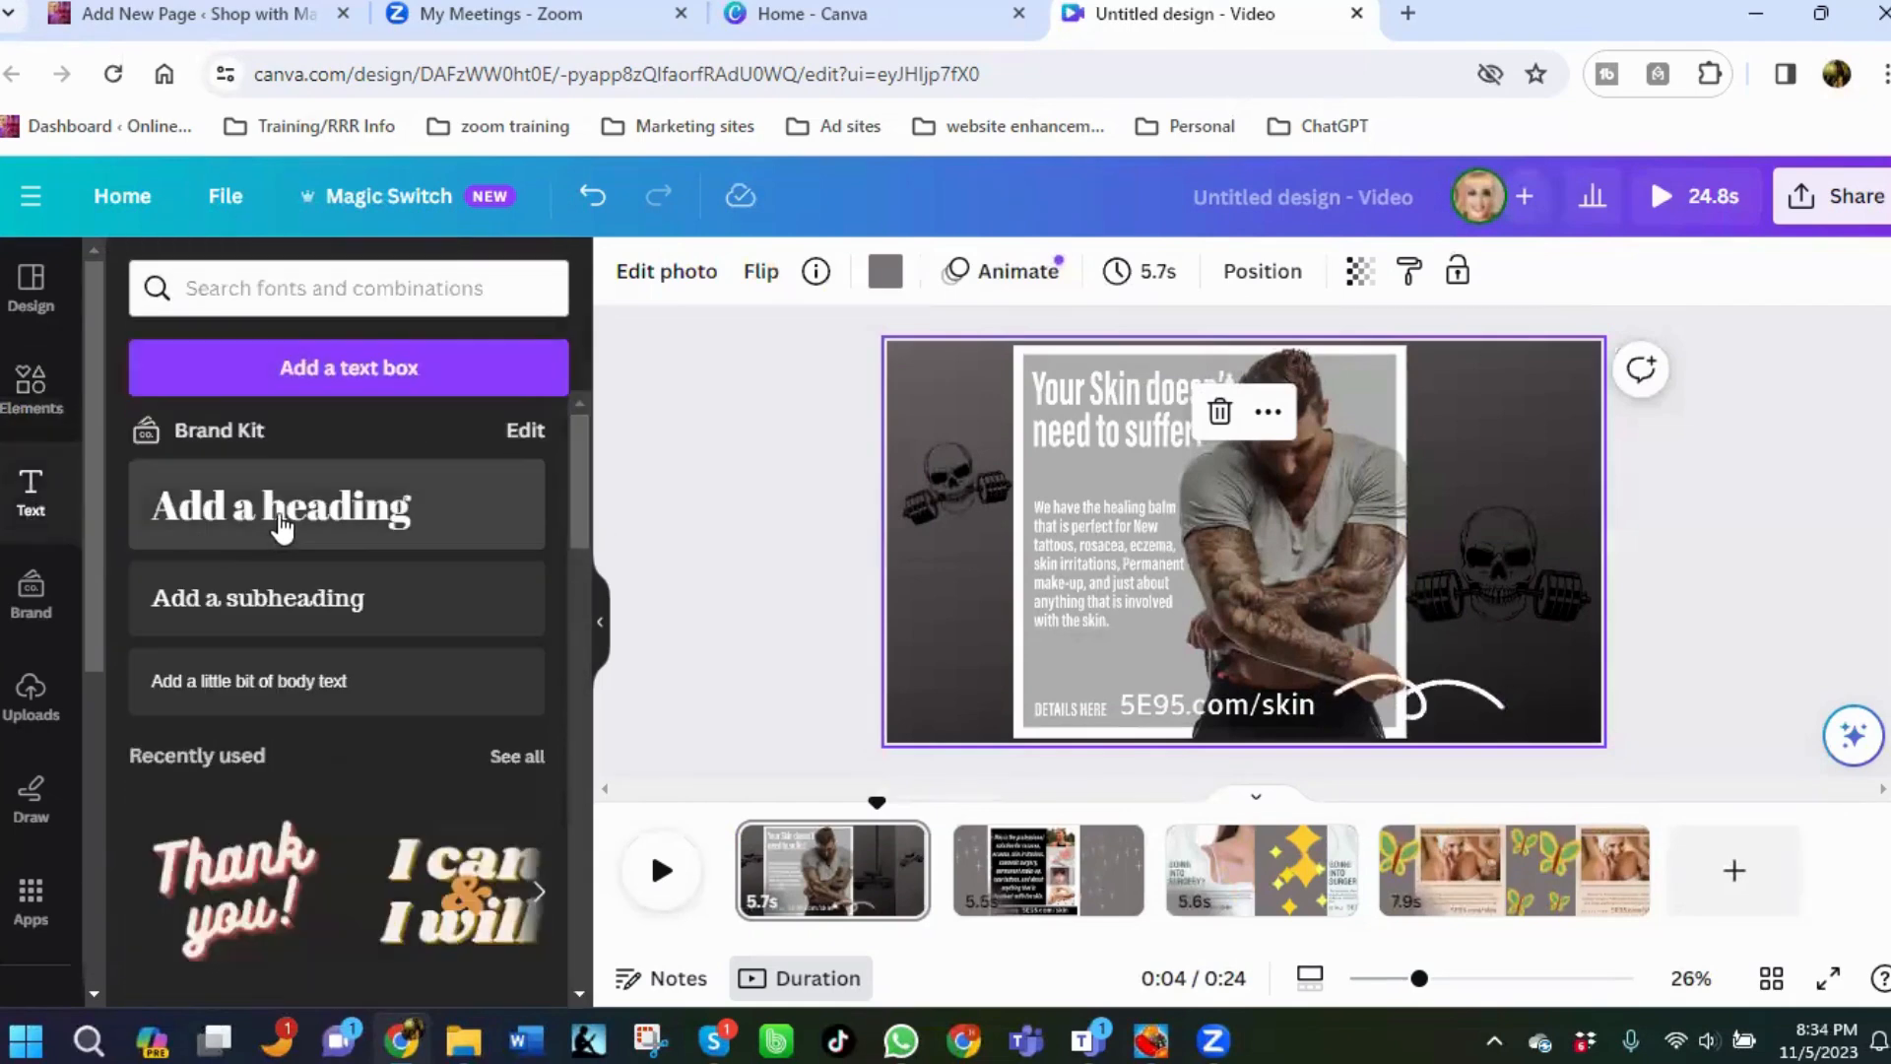
pyautogui.click(281, 523)
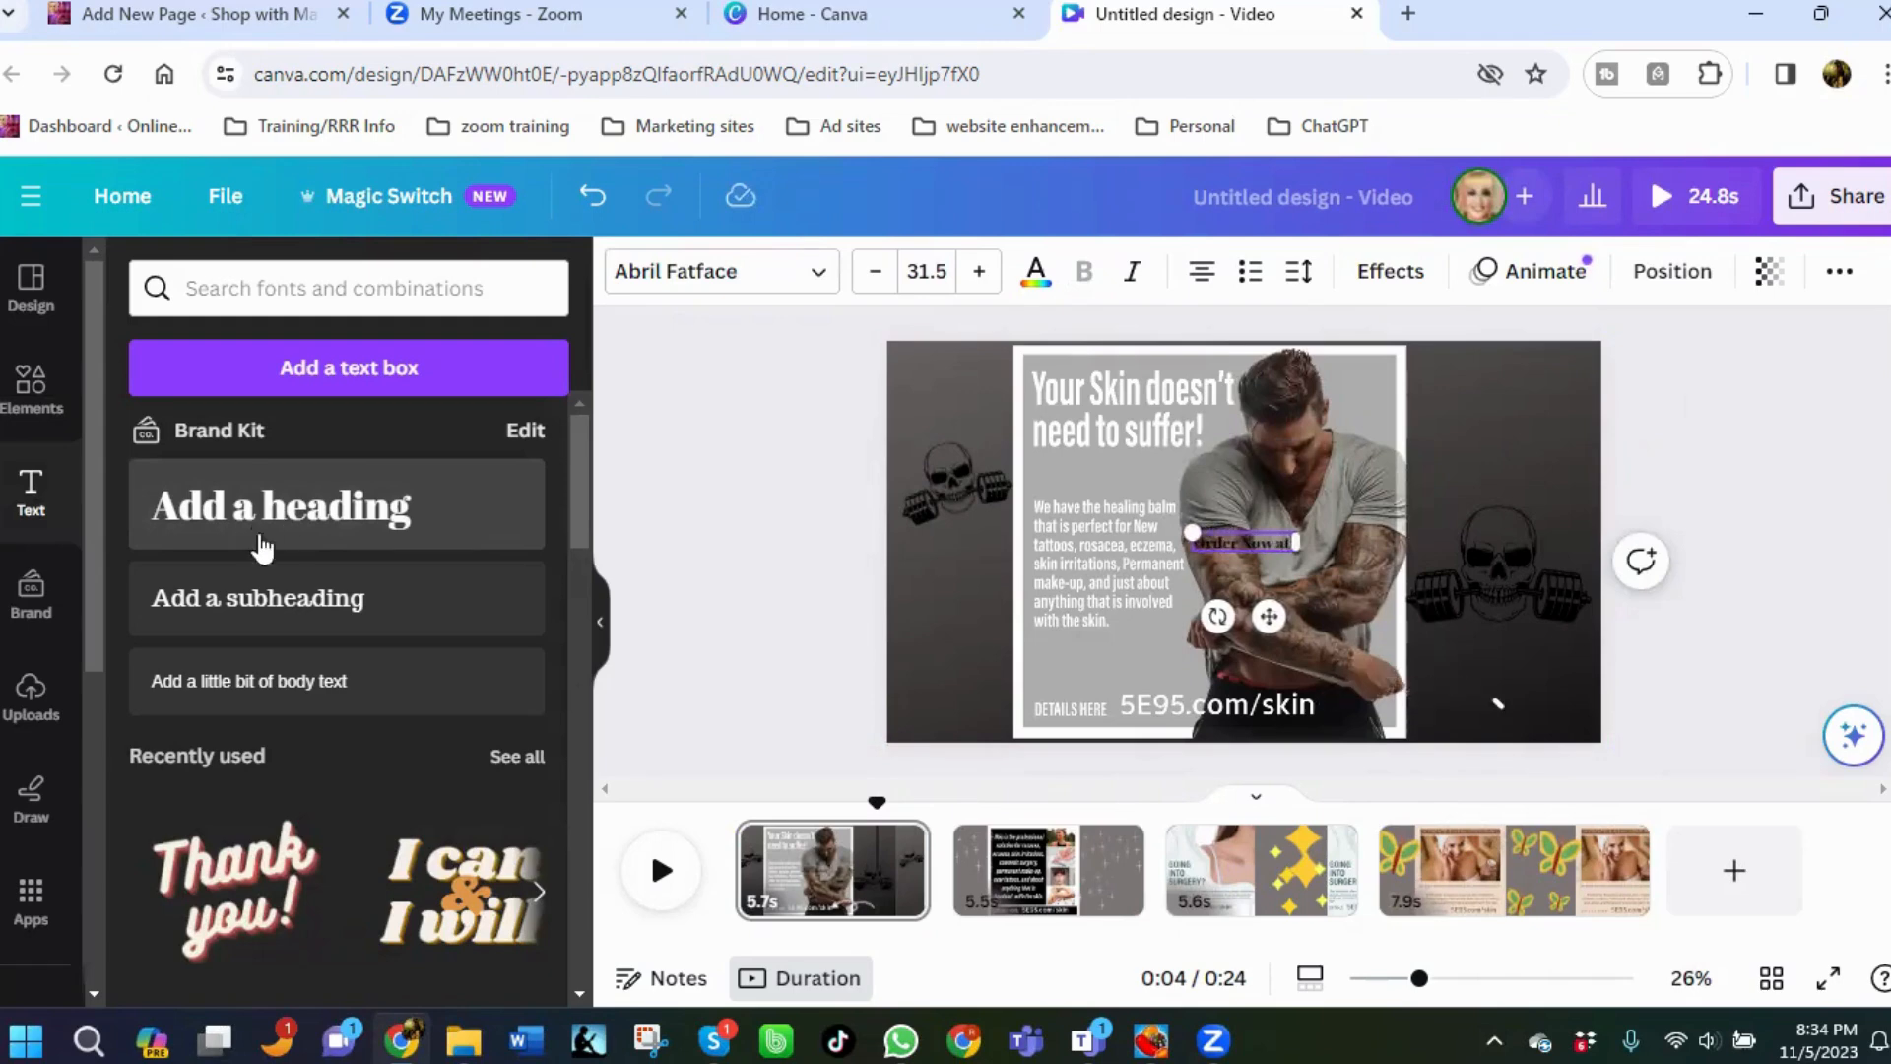
pyautogui.click(1541, 658)
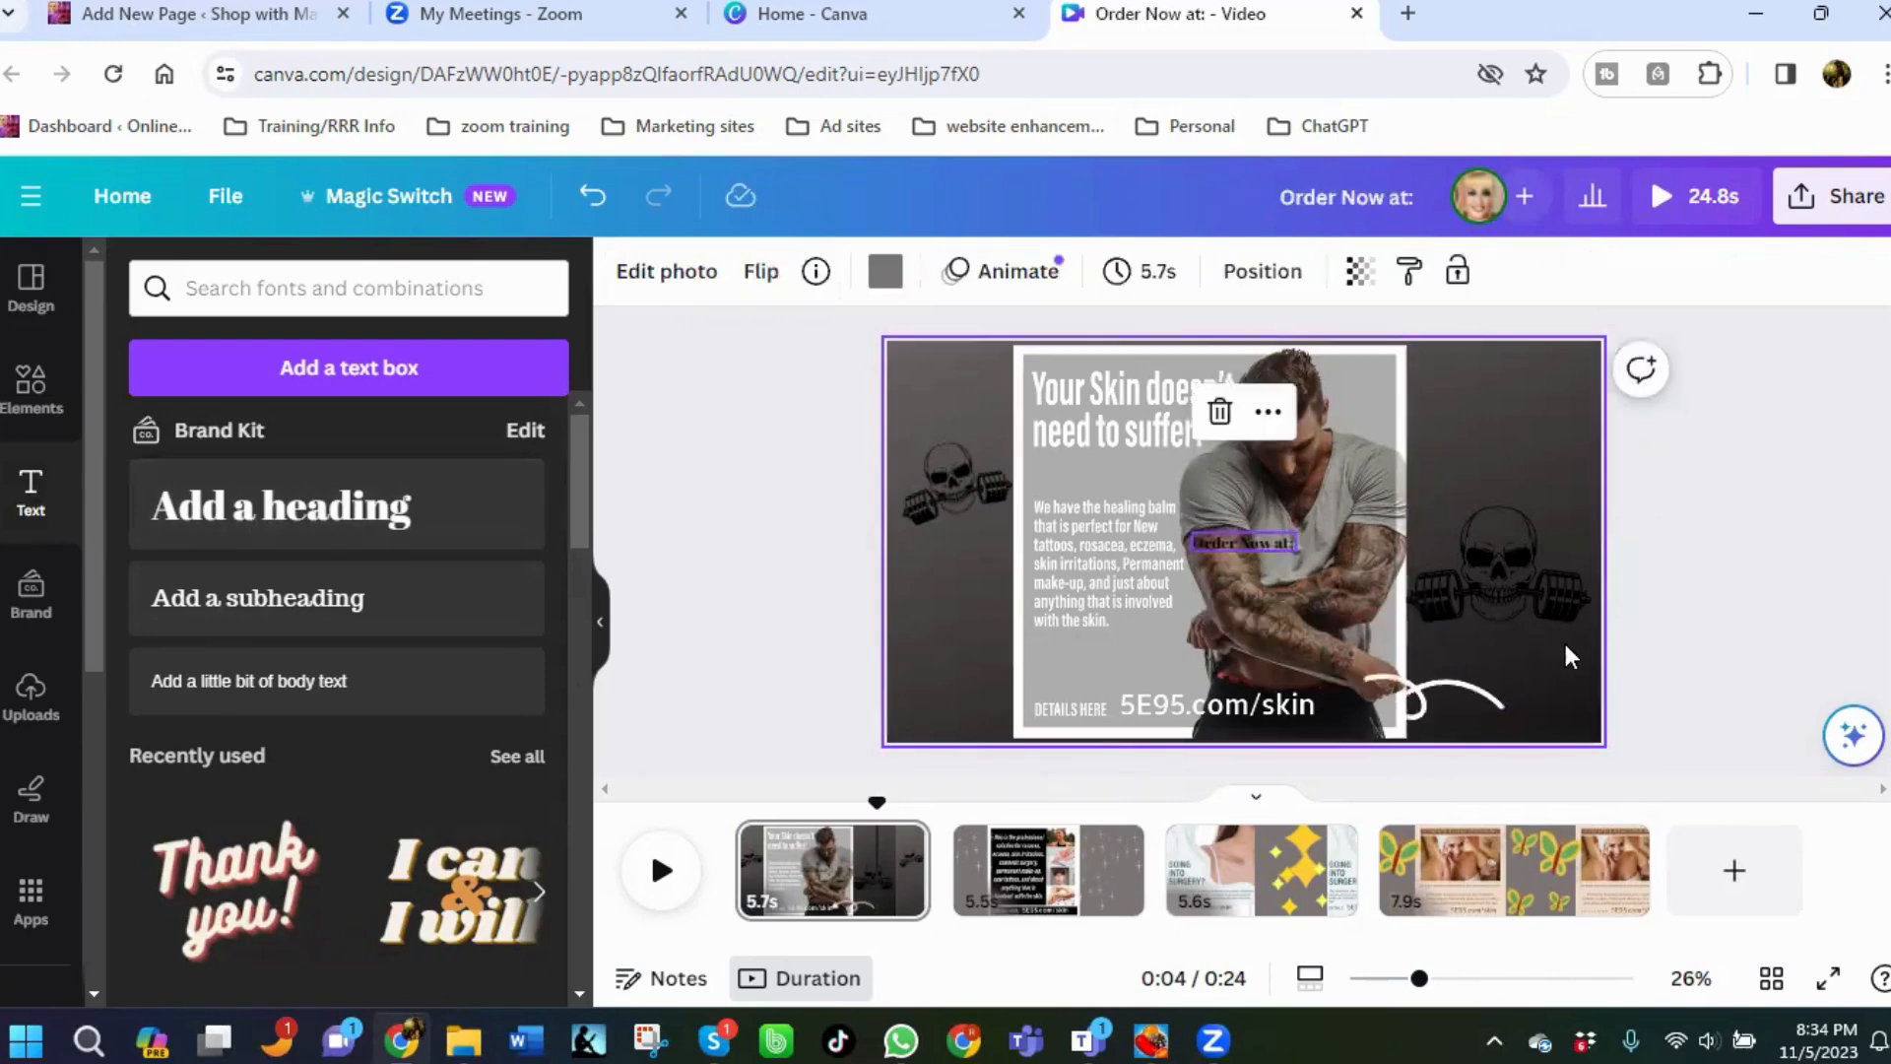
pyautogui.moveTo(1564, 643); pyautogui.dragTo(1525, 719)
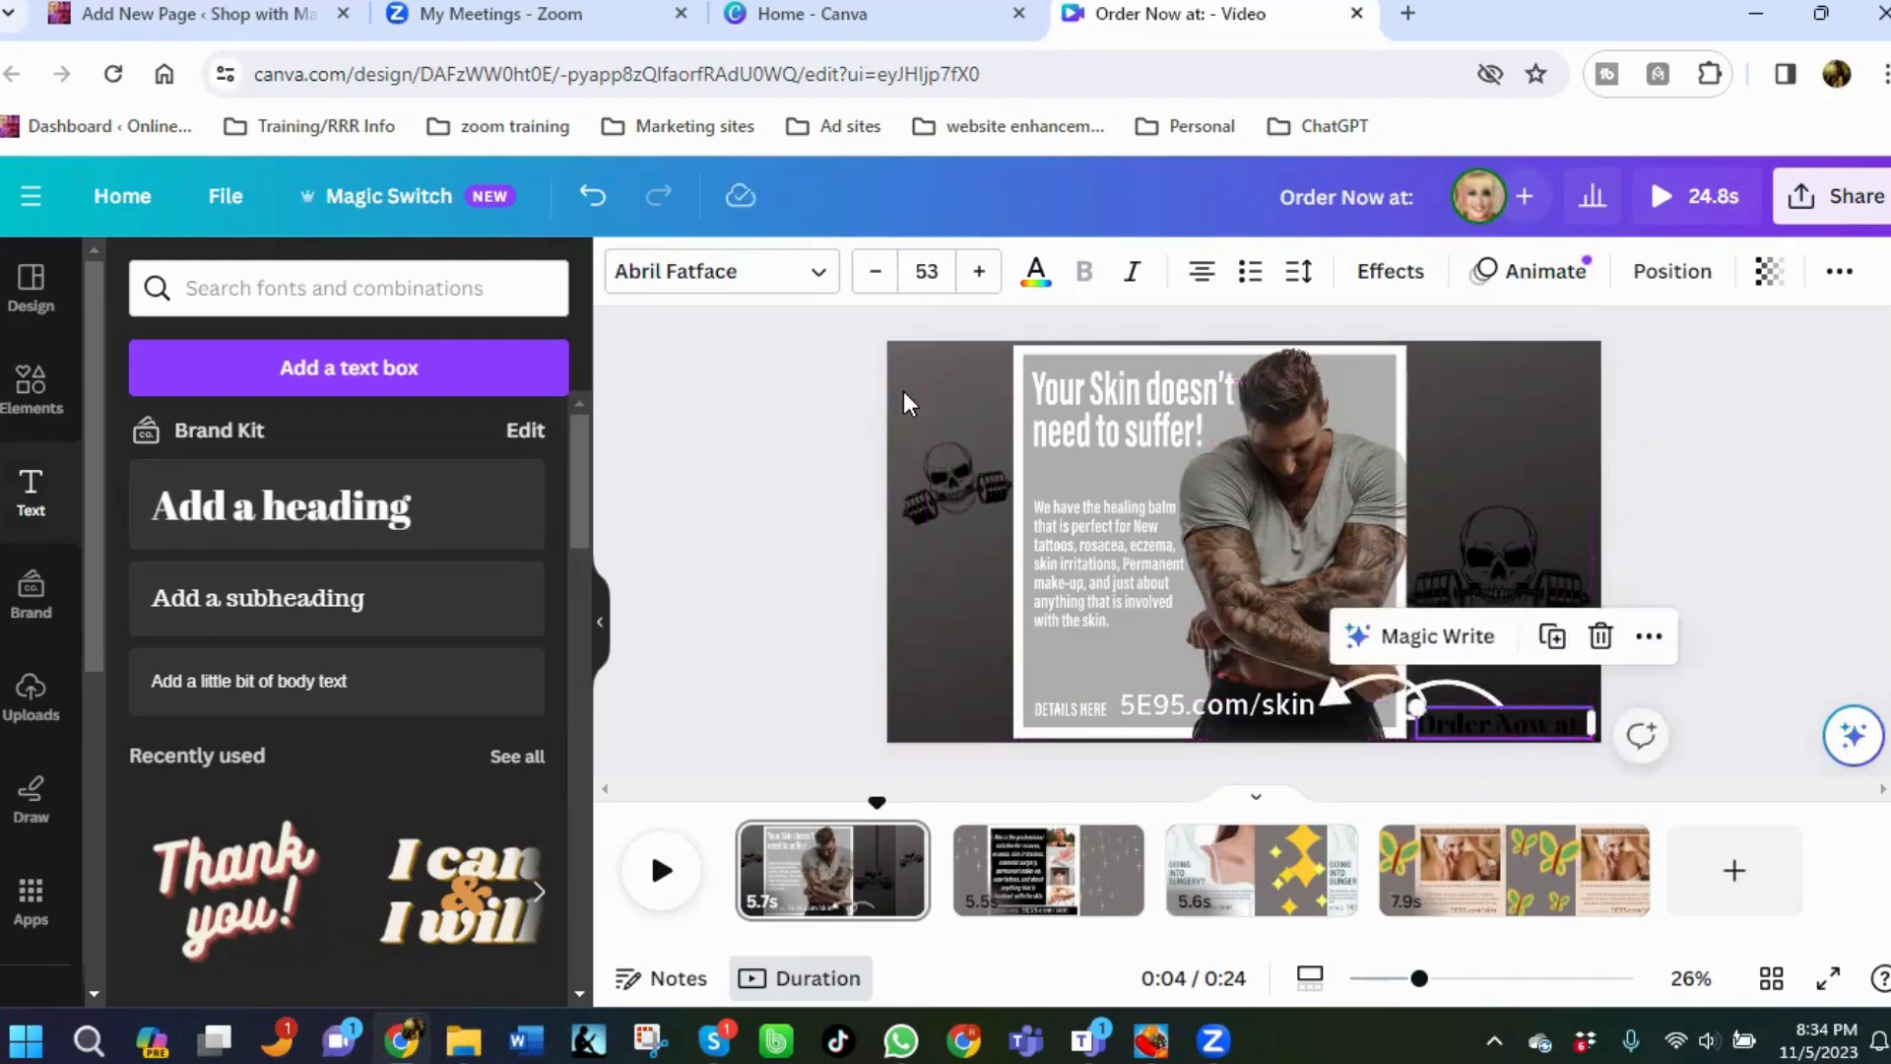
# Change the heading's text colour to the light grey #DBCDCD.
pyautogui.click(1034, 275)
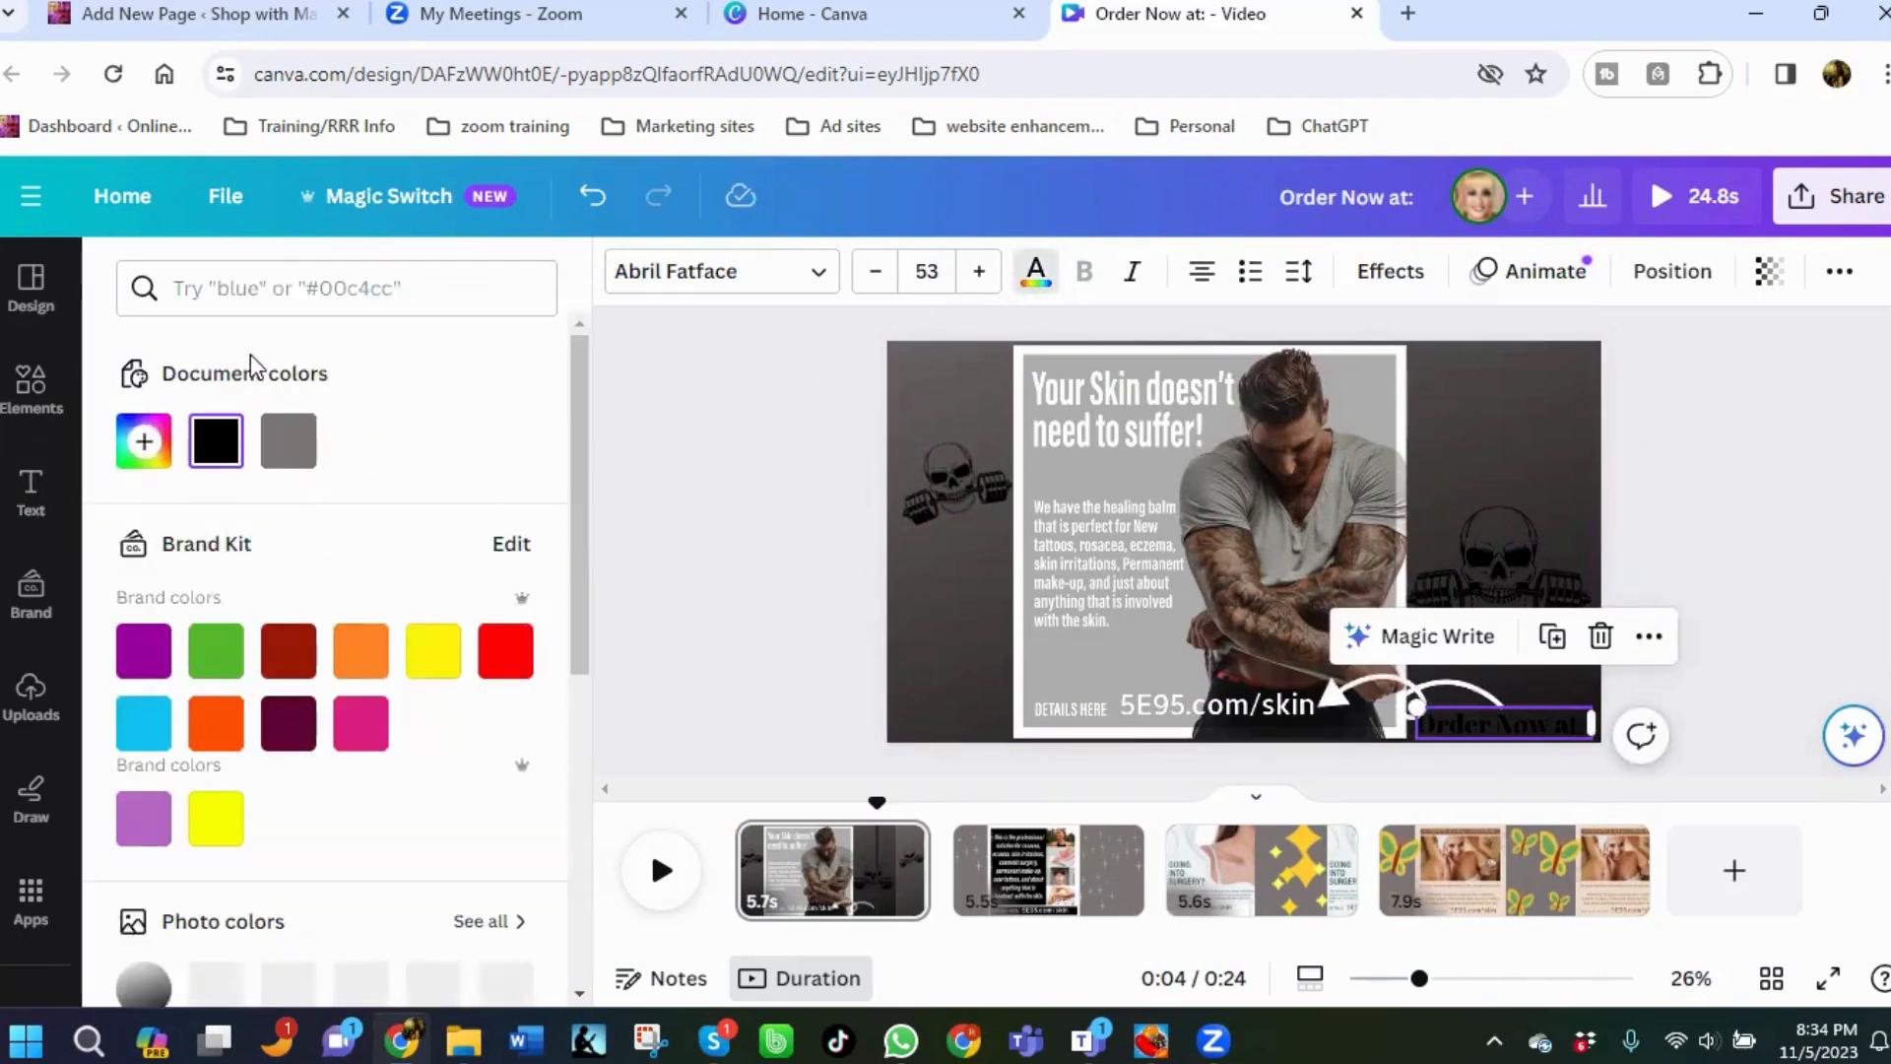
pyautogui.click(135, 450)
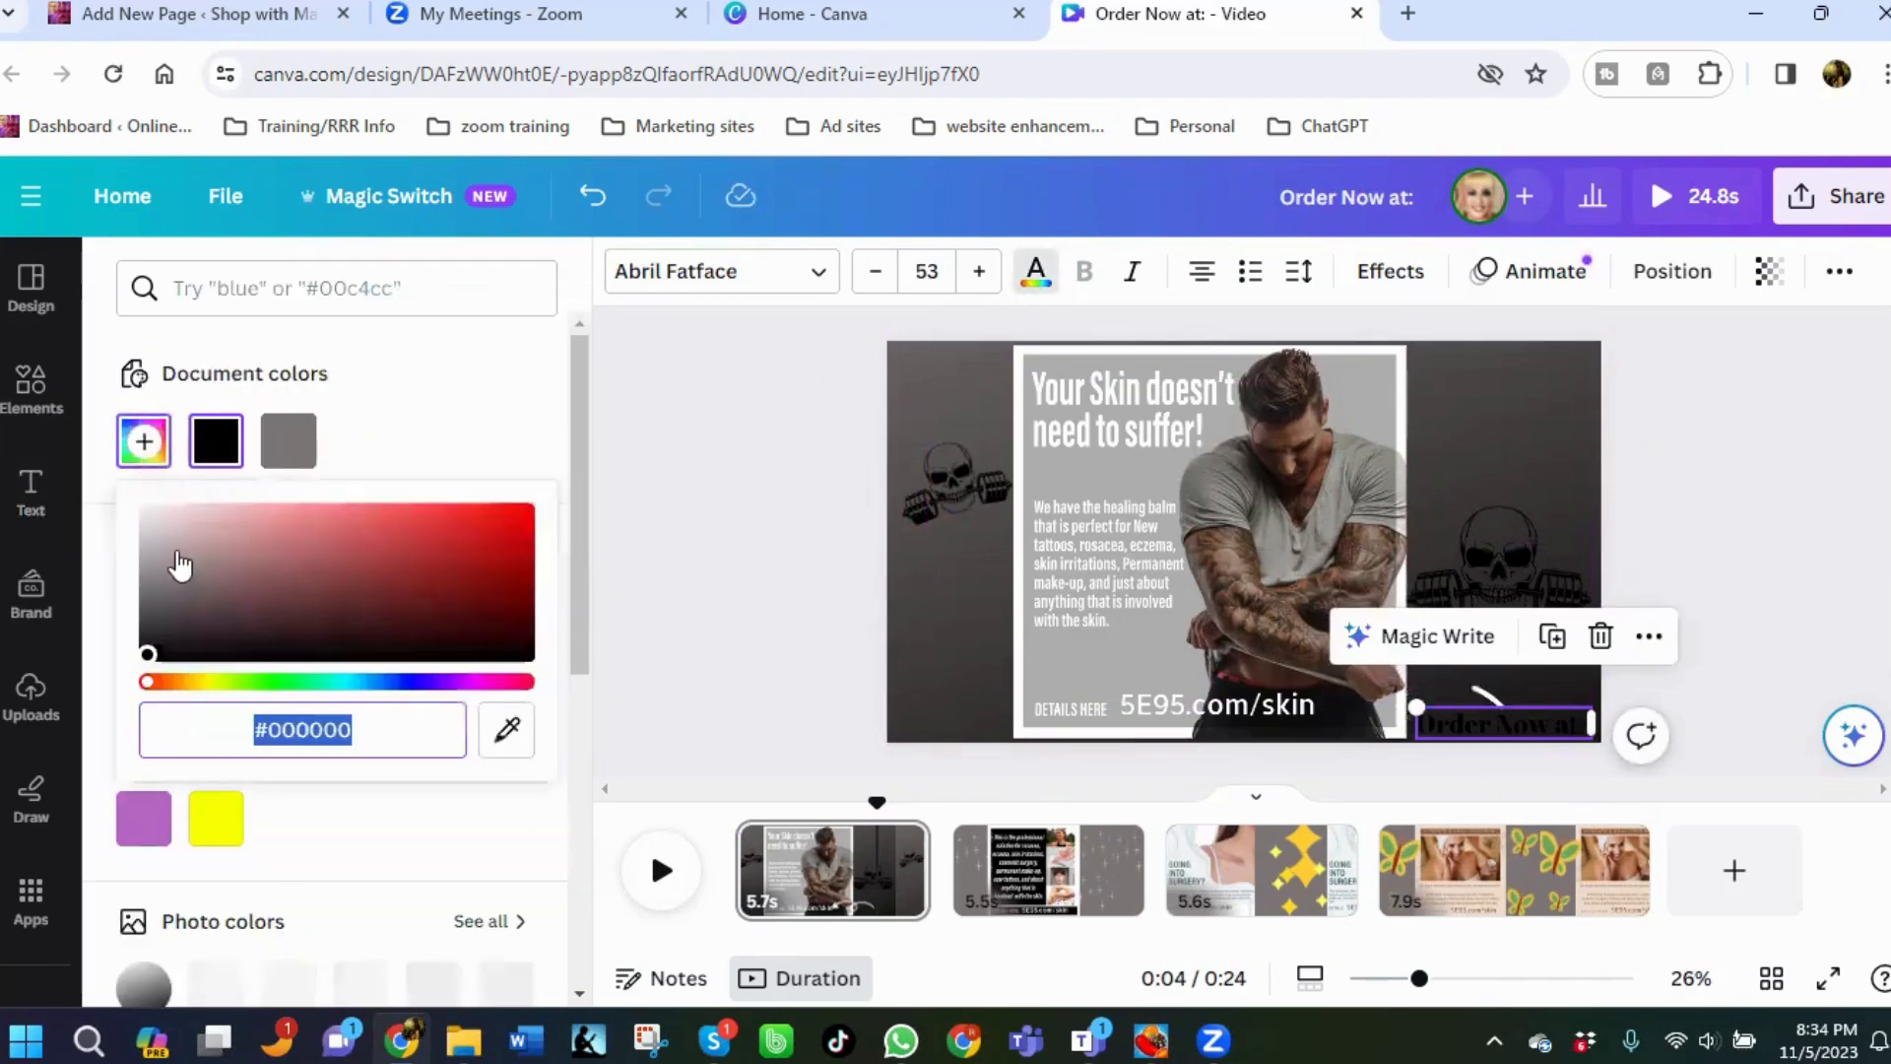
pyautogui.click(162, 527)
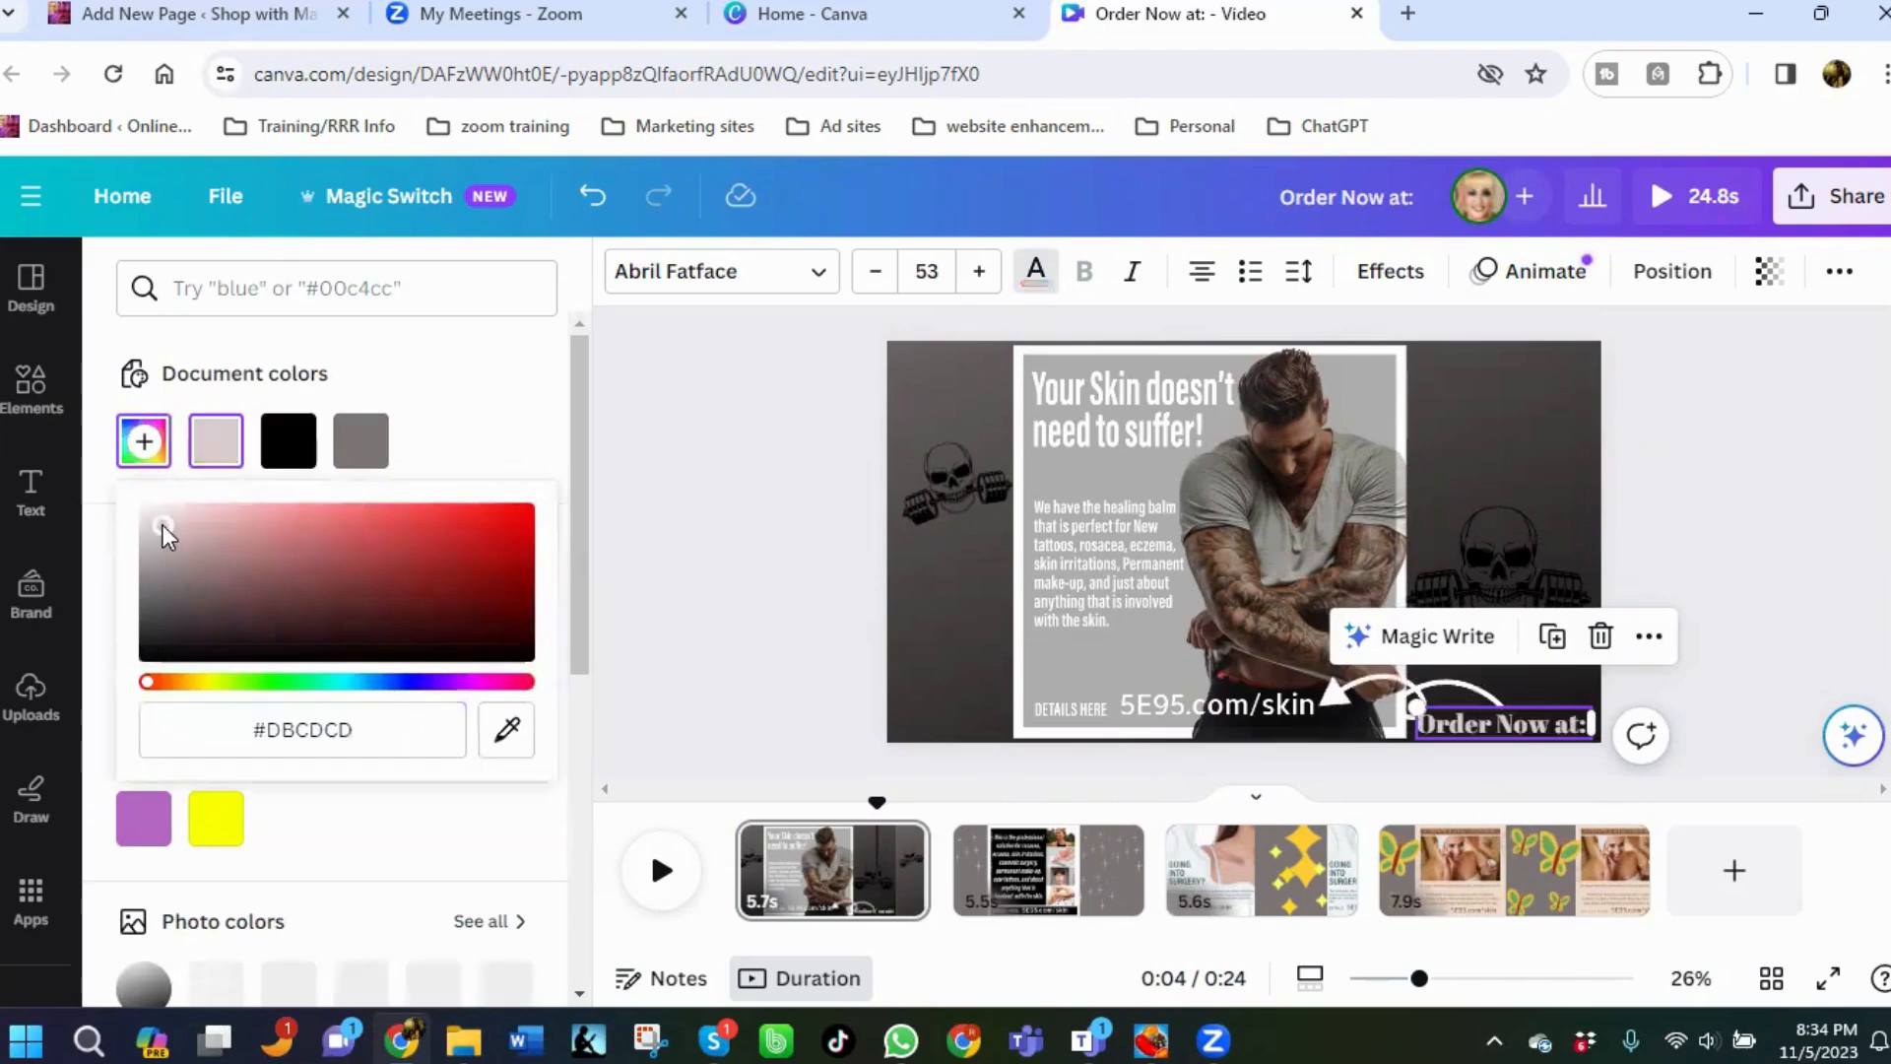
pyautogui.click(1675, 619)
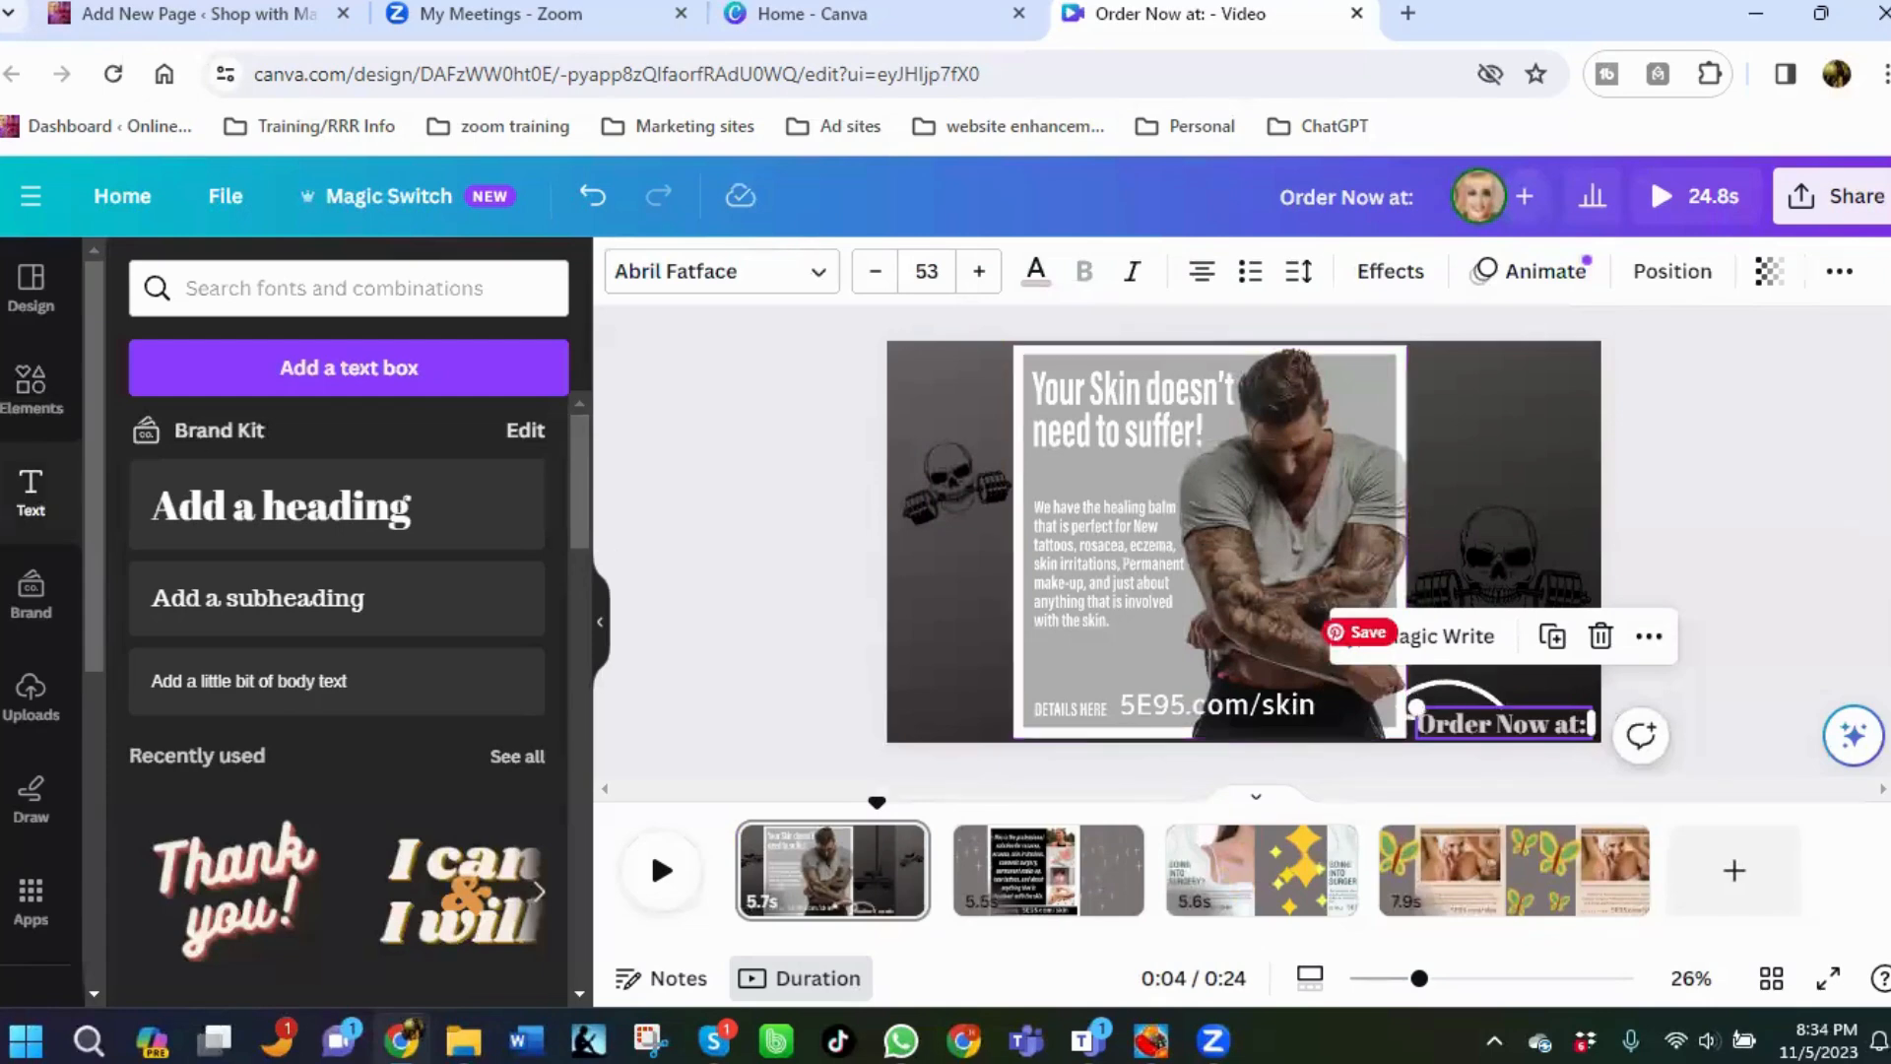
pyautogui.click(1771, 487)
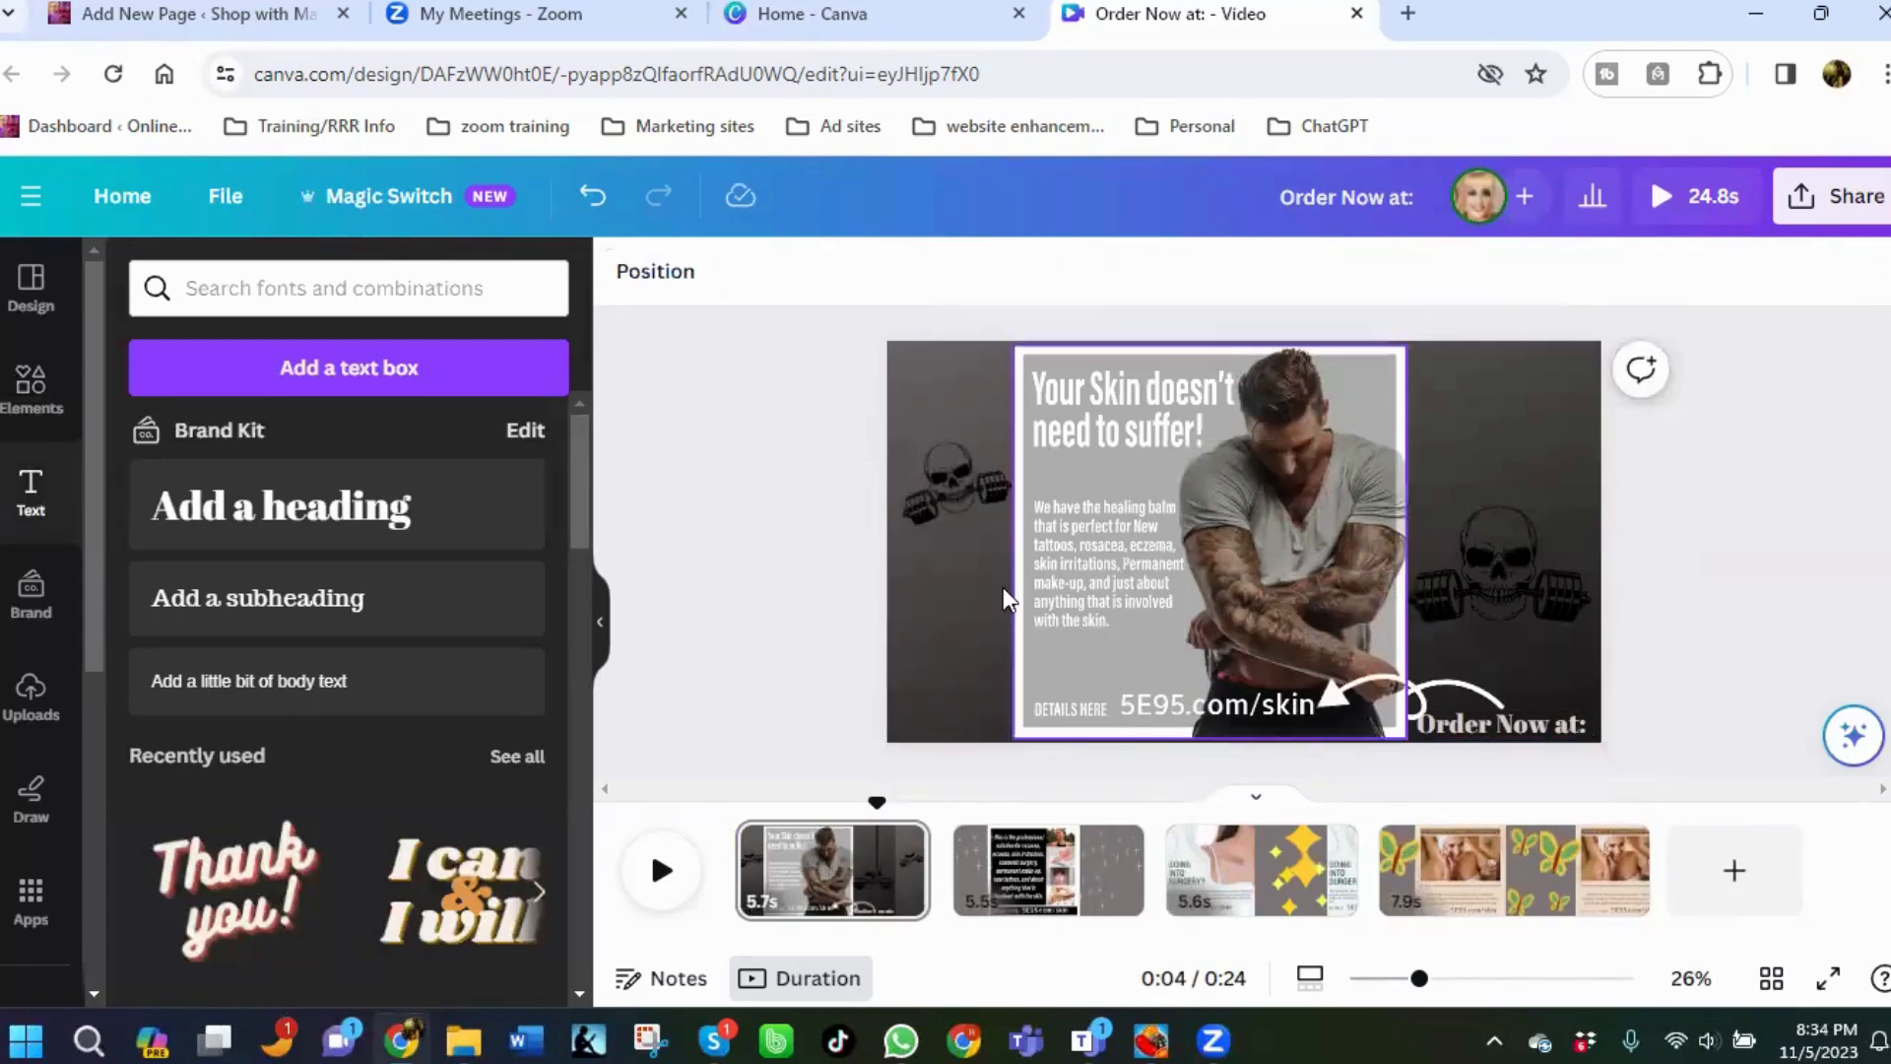
# Rearrange the skull graphics: place one in the lower-left margin and tilt the right one into the upper-right corner.
pyautogui.click(930, 500)
pyautogui.click(930, 494)
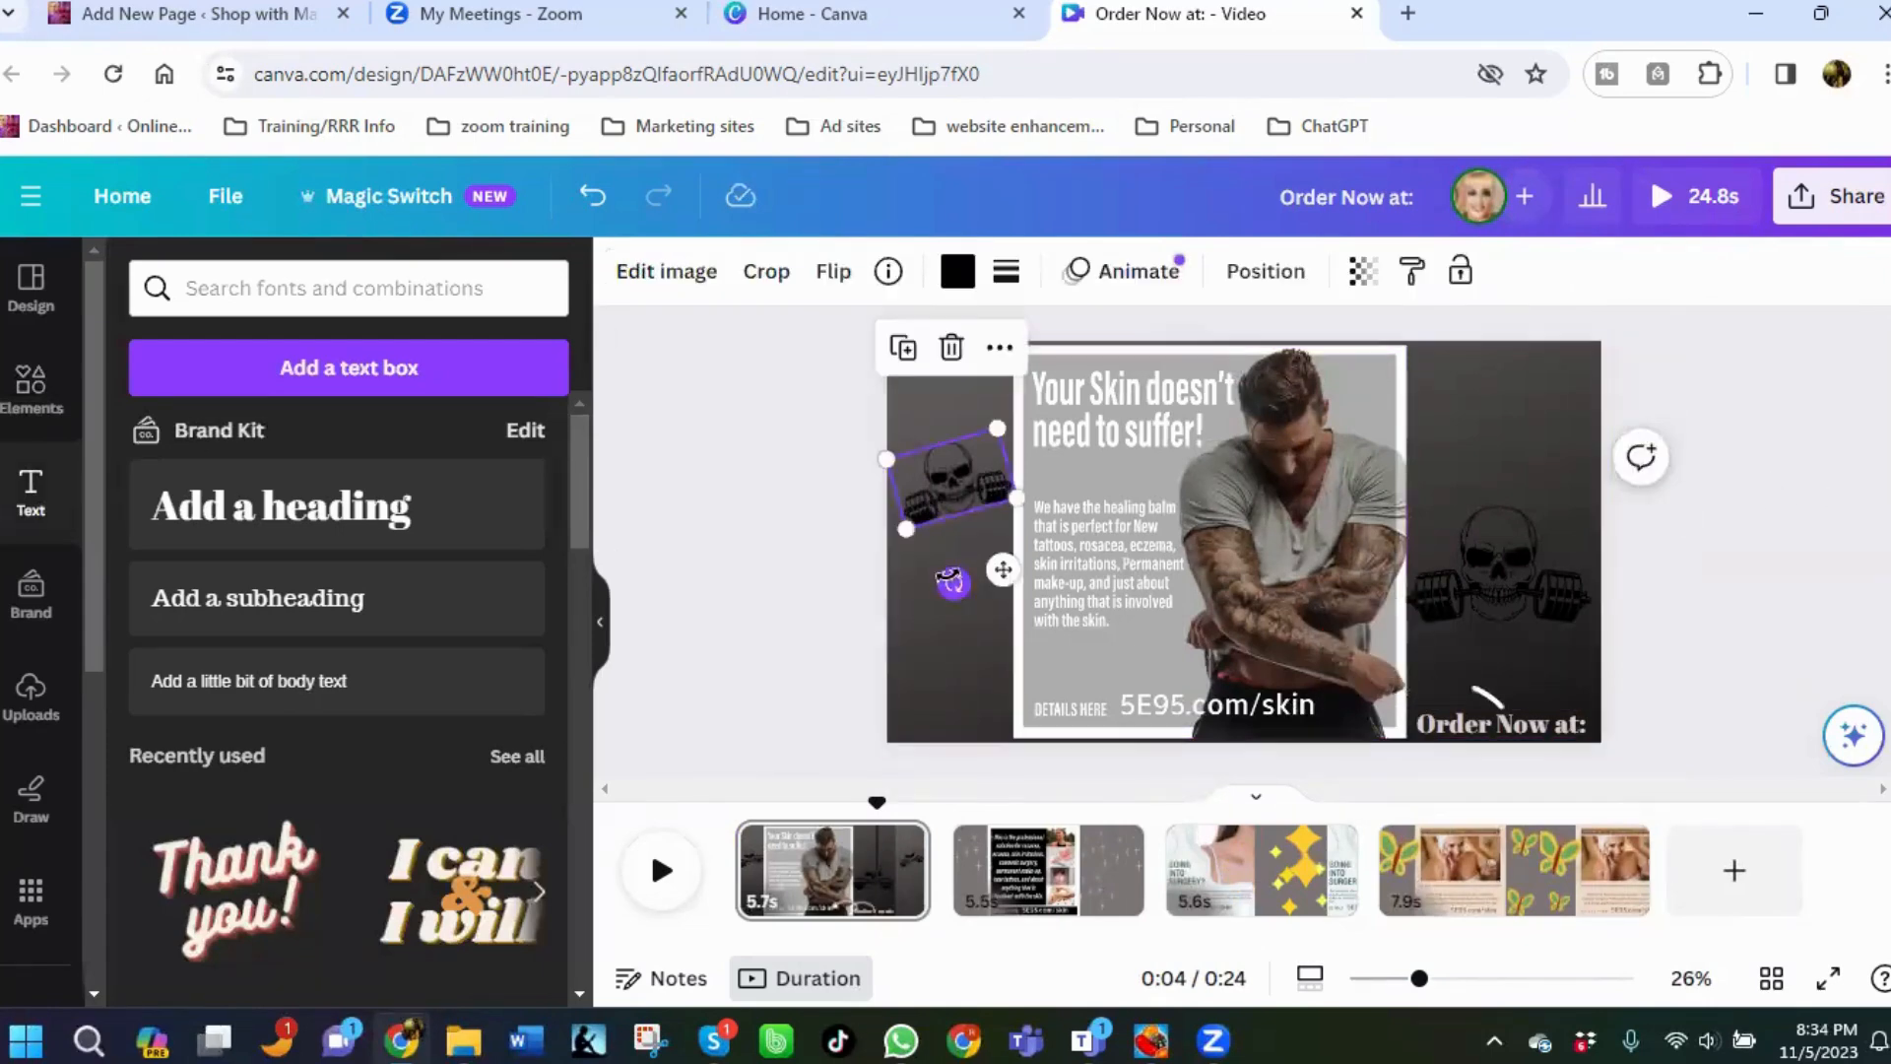
pyautogui.moveTo(949, 484); pyautogui.dragTo(955, 652)
pyautogui.moveTo(1502, 557); pyautogui.dragTo(1511, 504)
pyautogui.moveTo(1496, 632); pyautogui.dragTo(1448, 621)
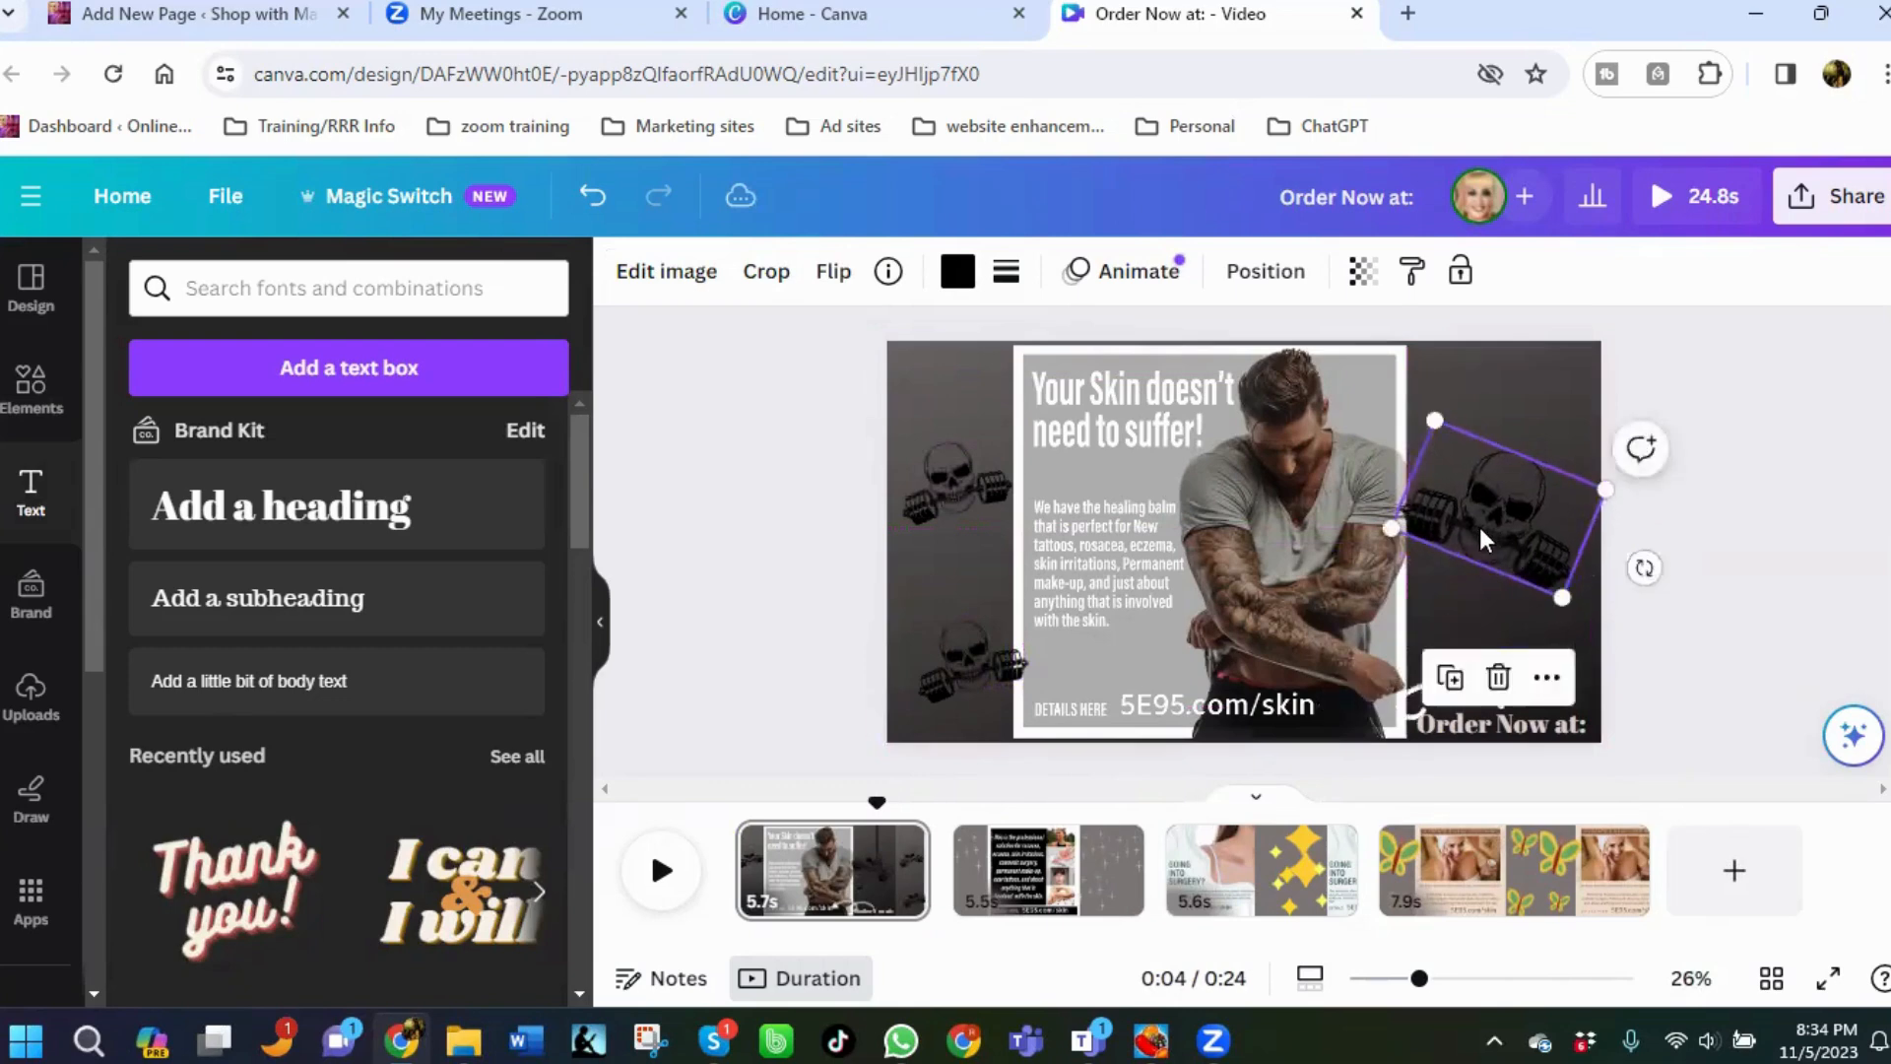
pyautogui.moveTo(1480, 528); pyautogui.dragTo(1492, 485)
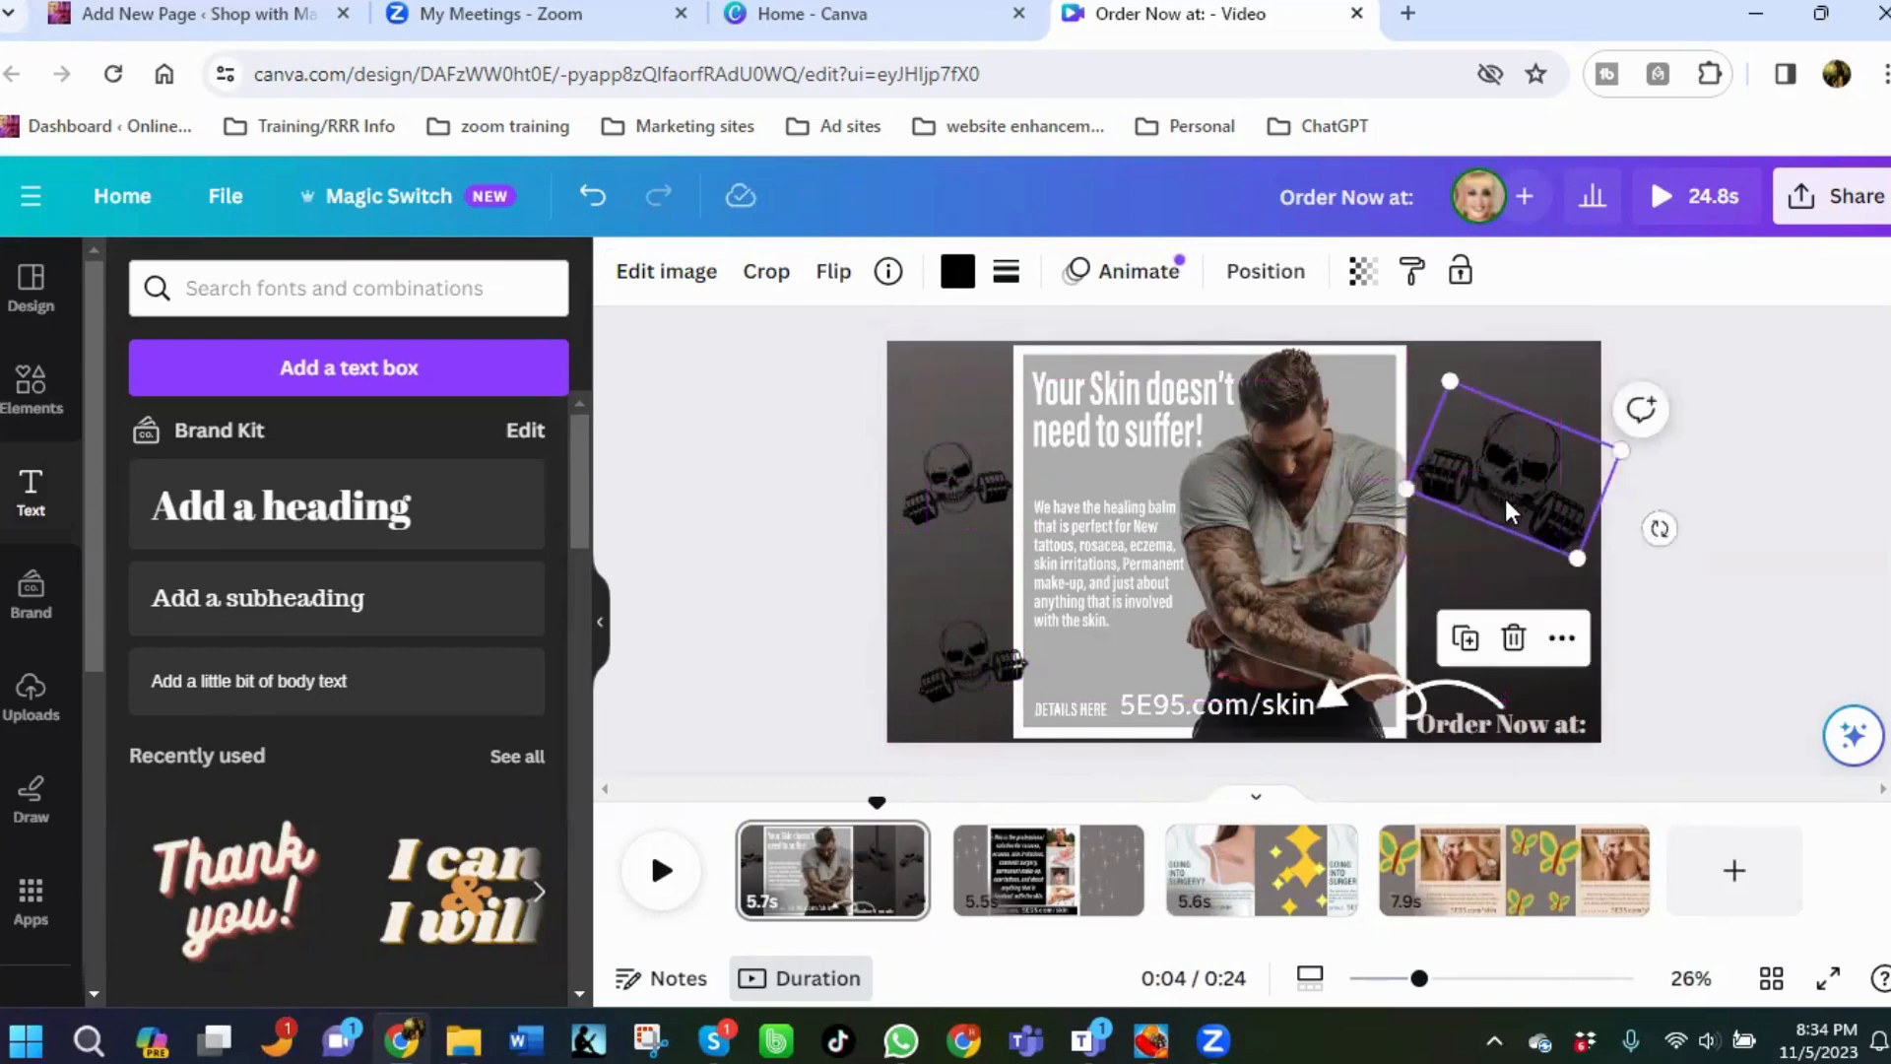
pyautogui.click(1772, 564)
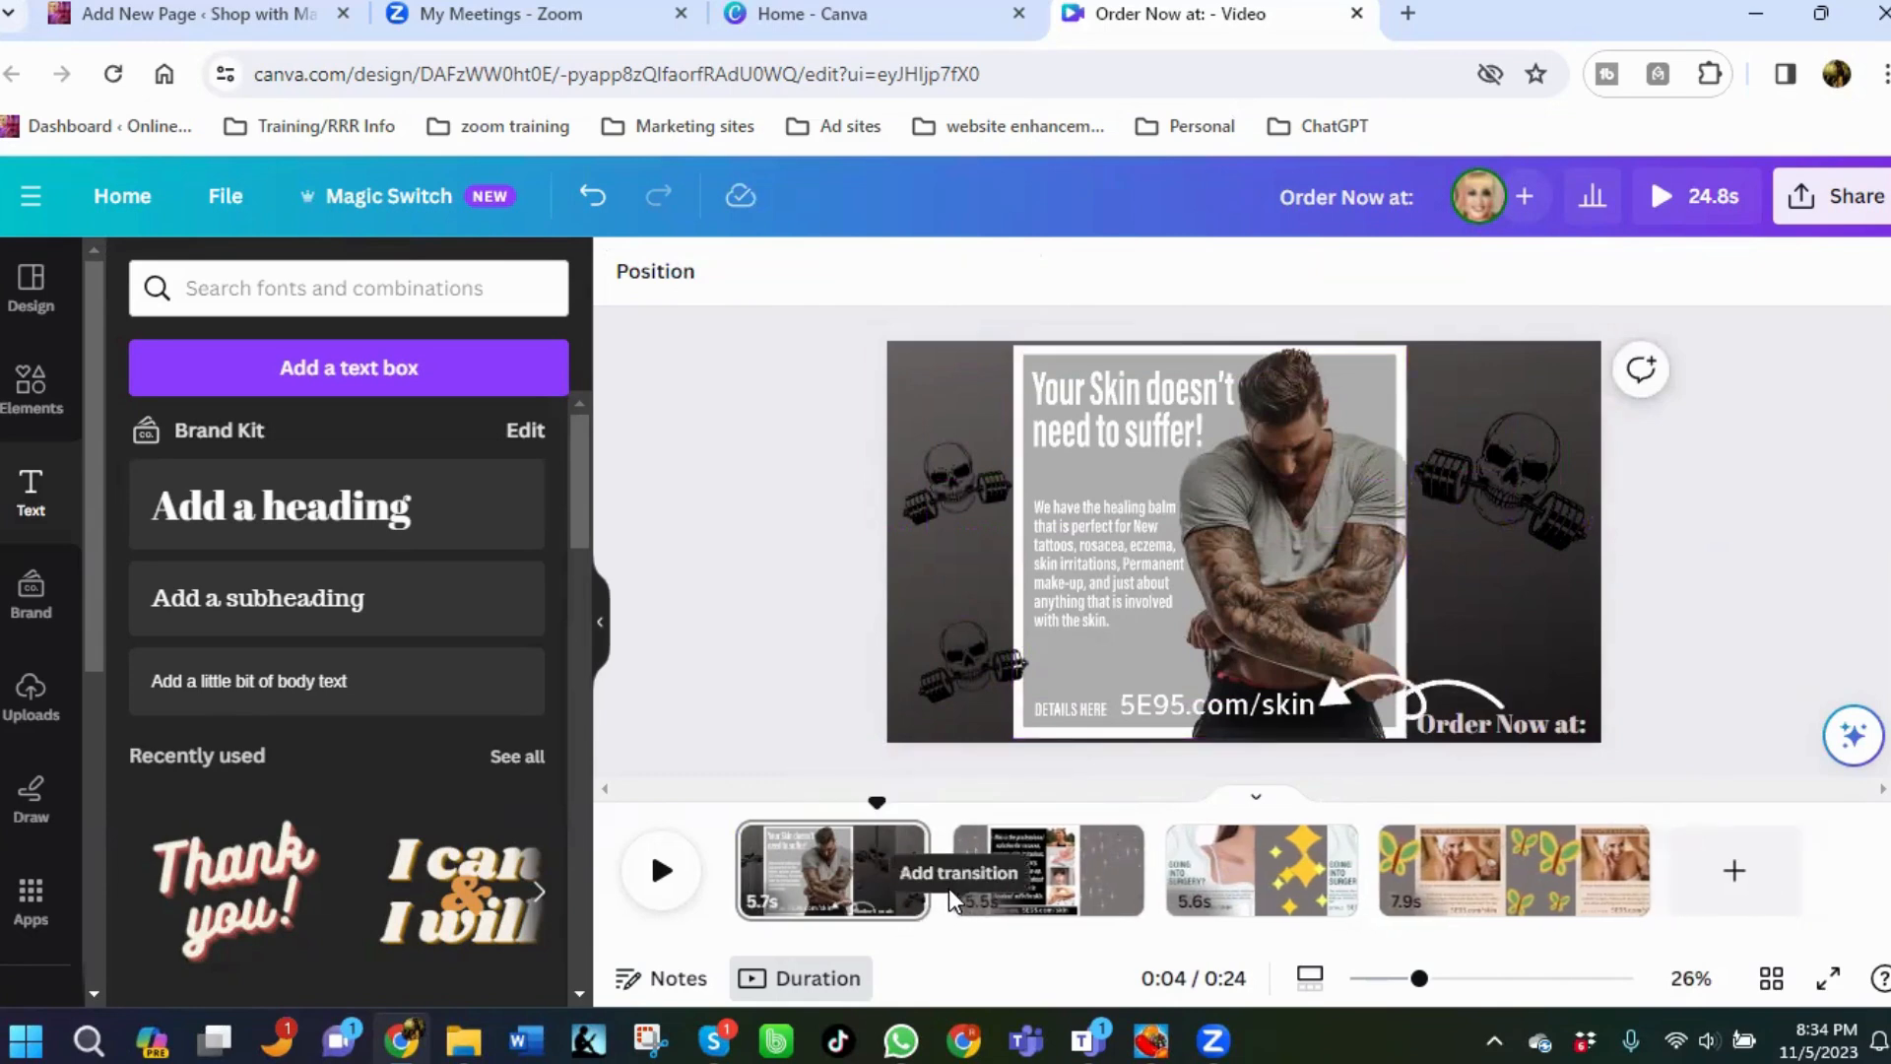
# Add a Circle Wipe transition between the first and second pages.
pyautogui.moveTo(950, 911)
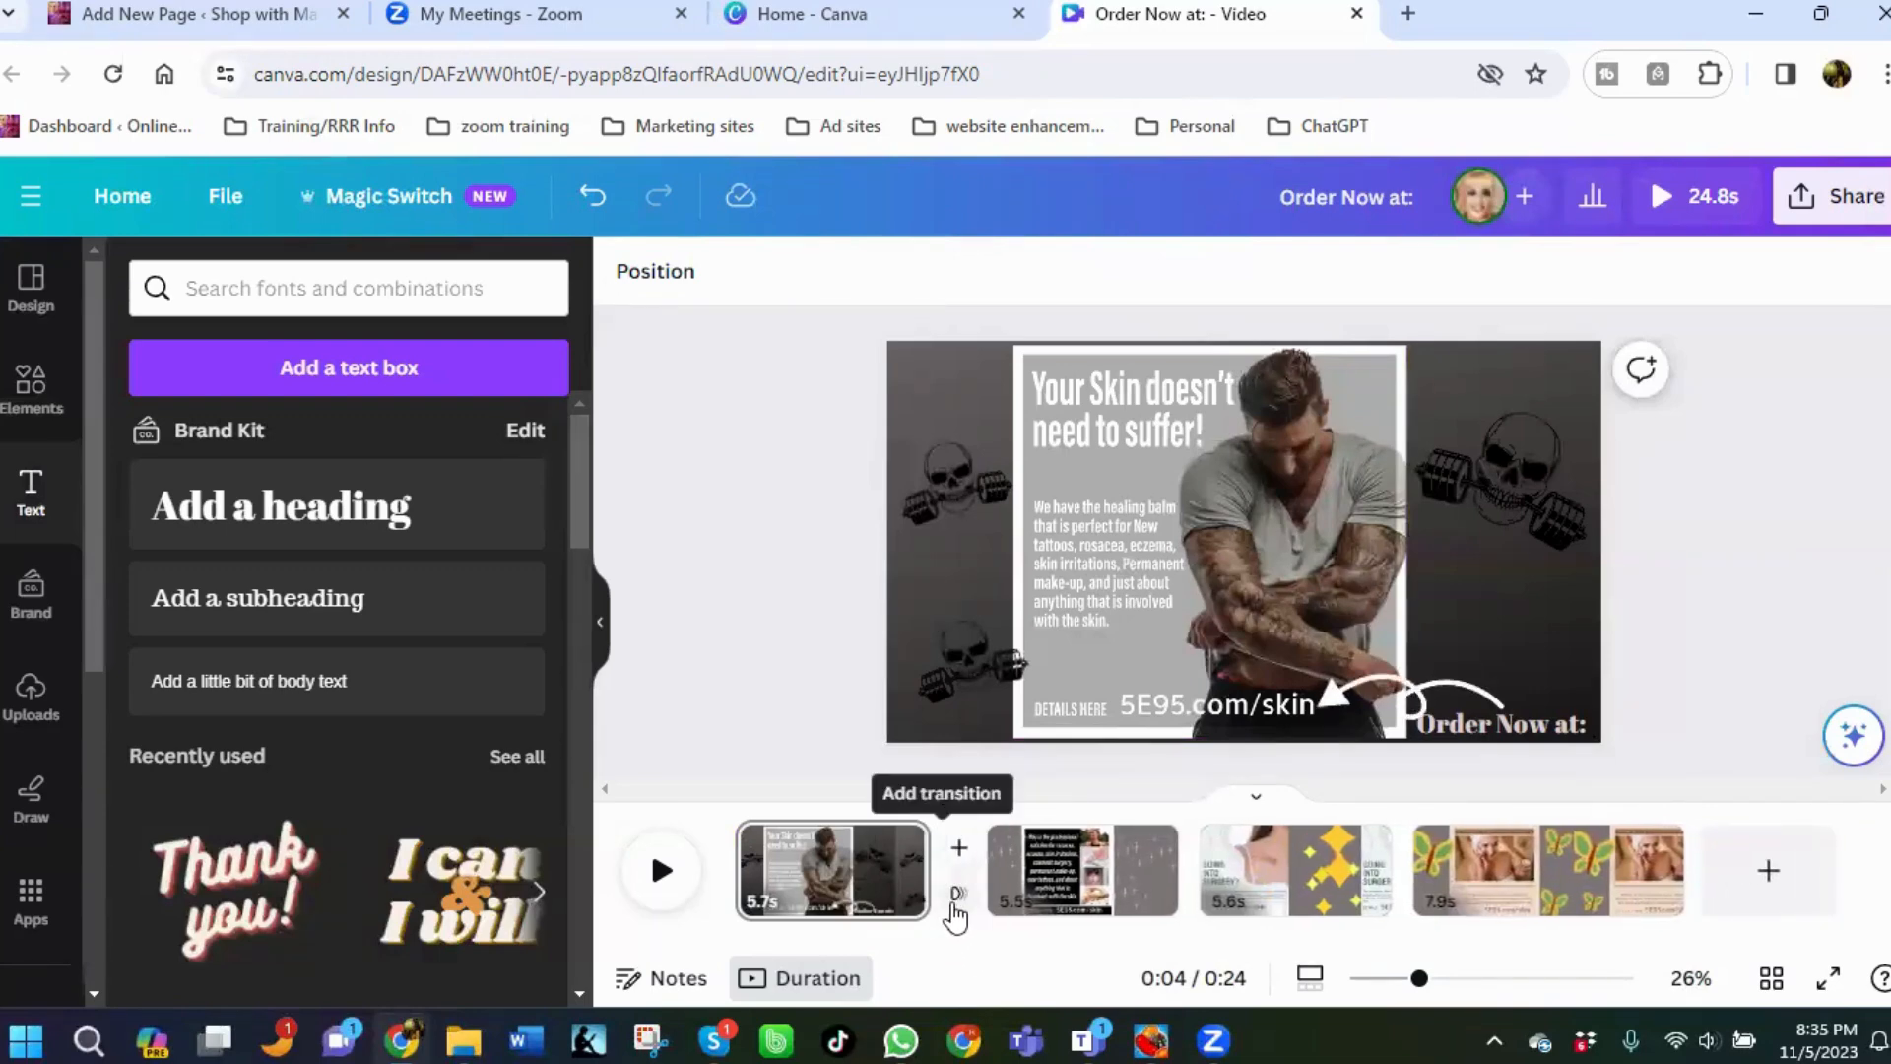
pyautogui.click(953, 896)
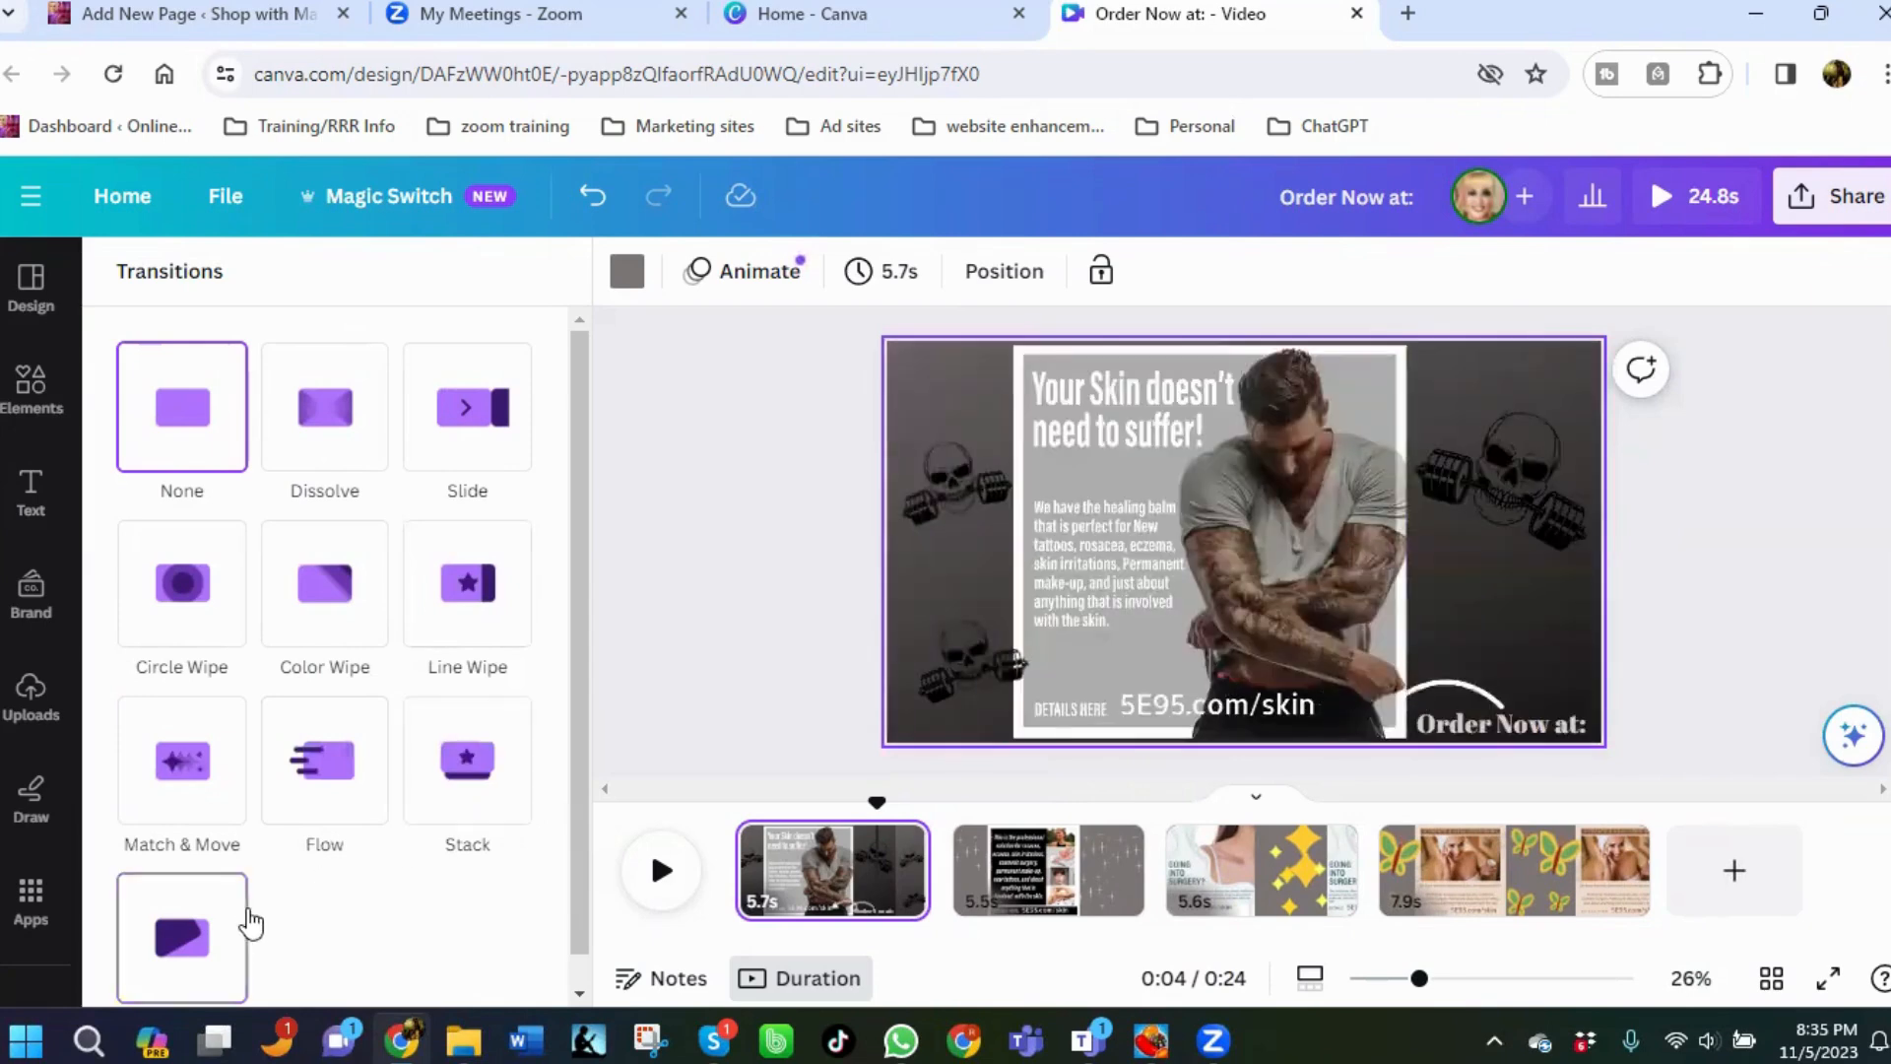
pyautogui.scroll(-1, 252, 923)
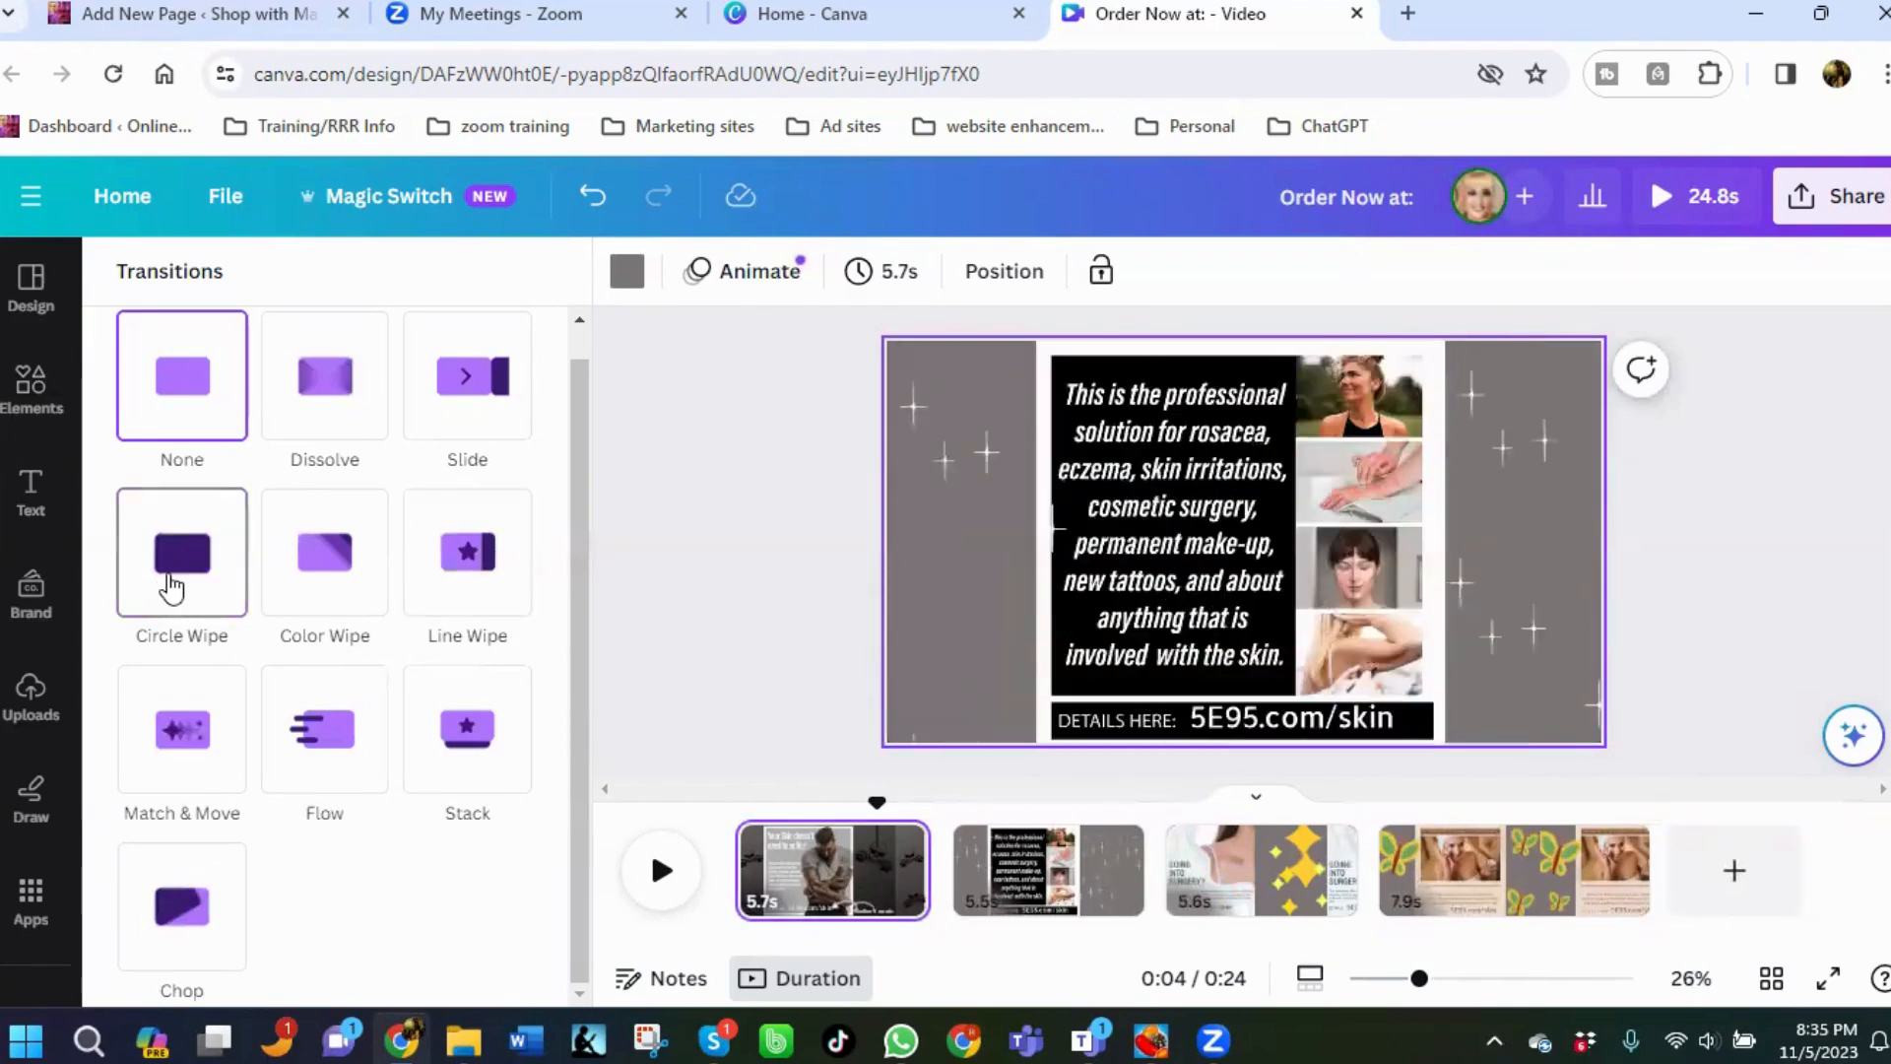
pyautogui.click(177, 581)
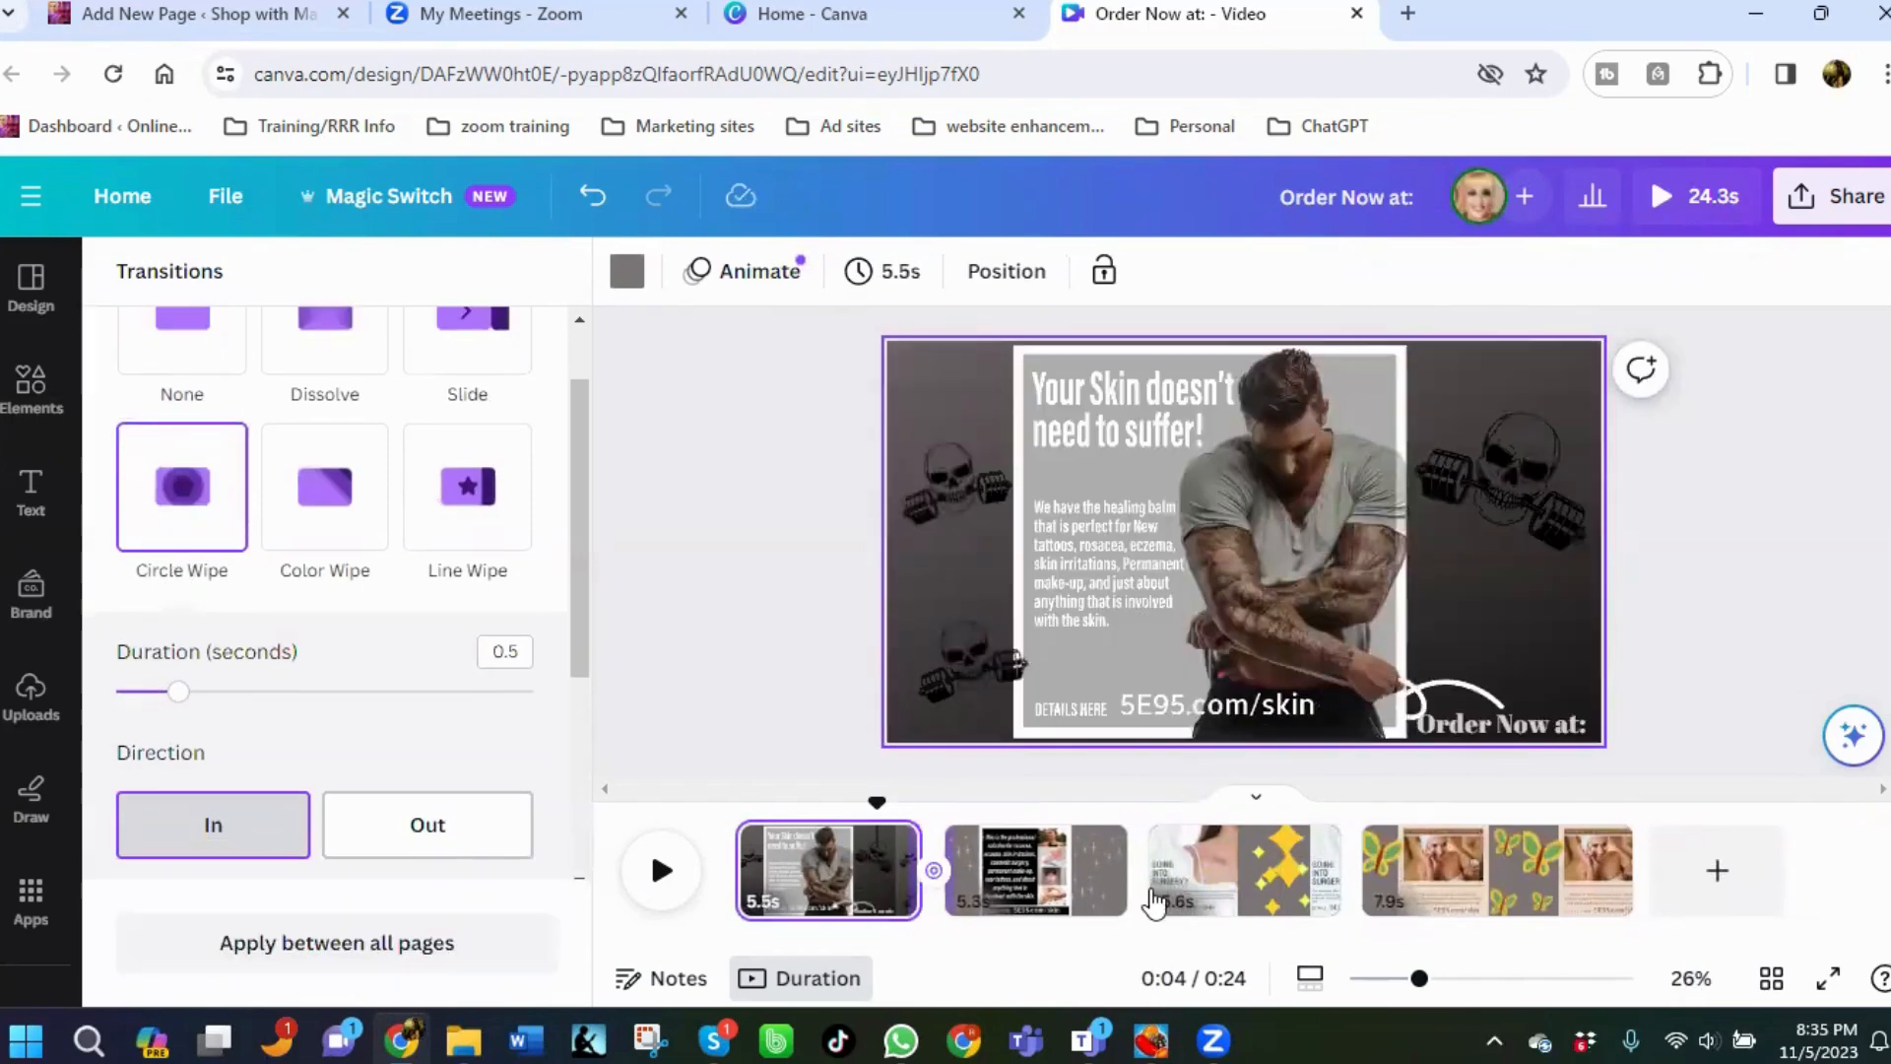
# Add a Dissolve transition after the second page and a Flow transition after the third page.
pyautogui.click(1152, 895)
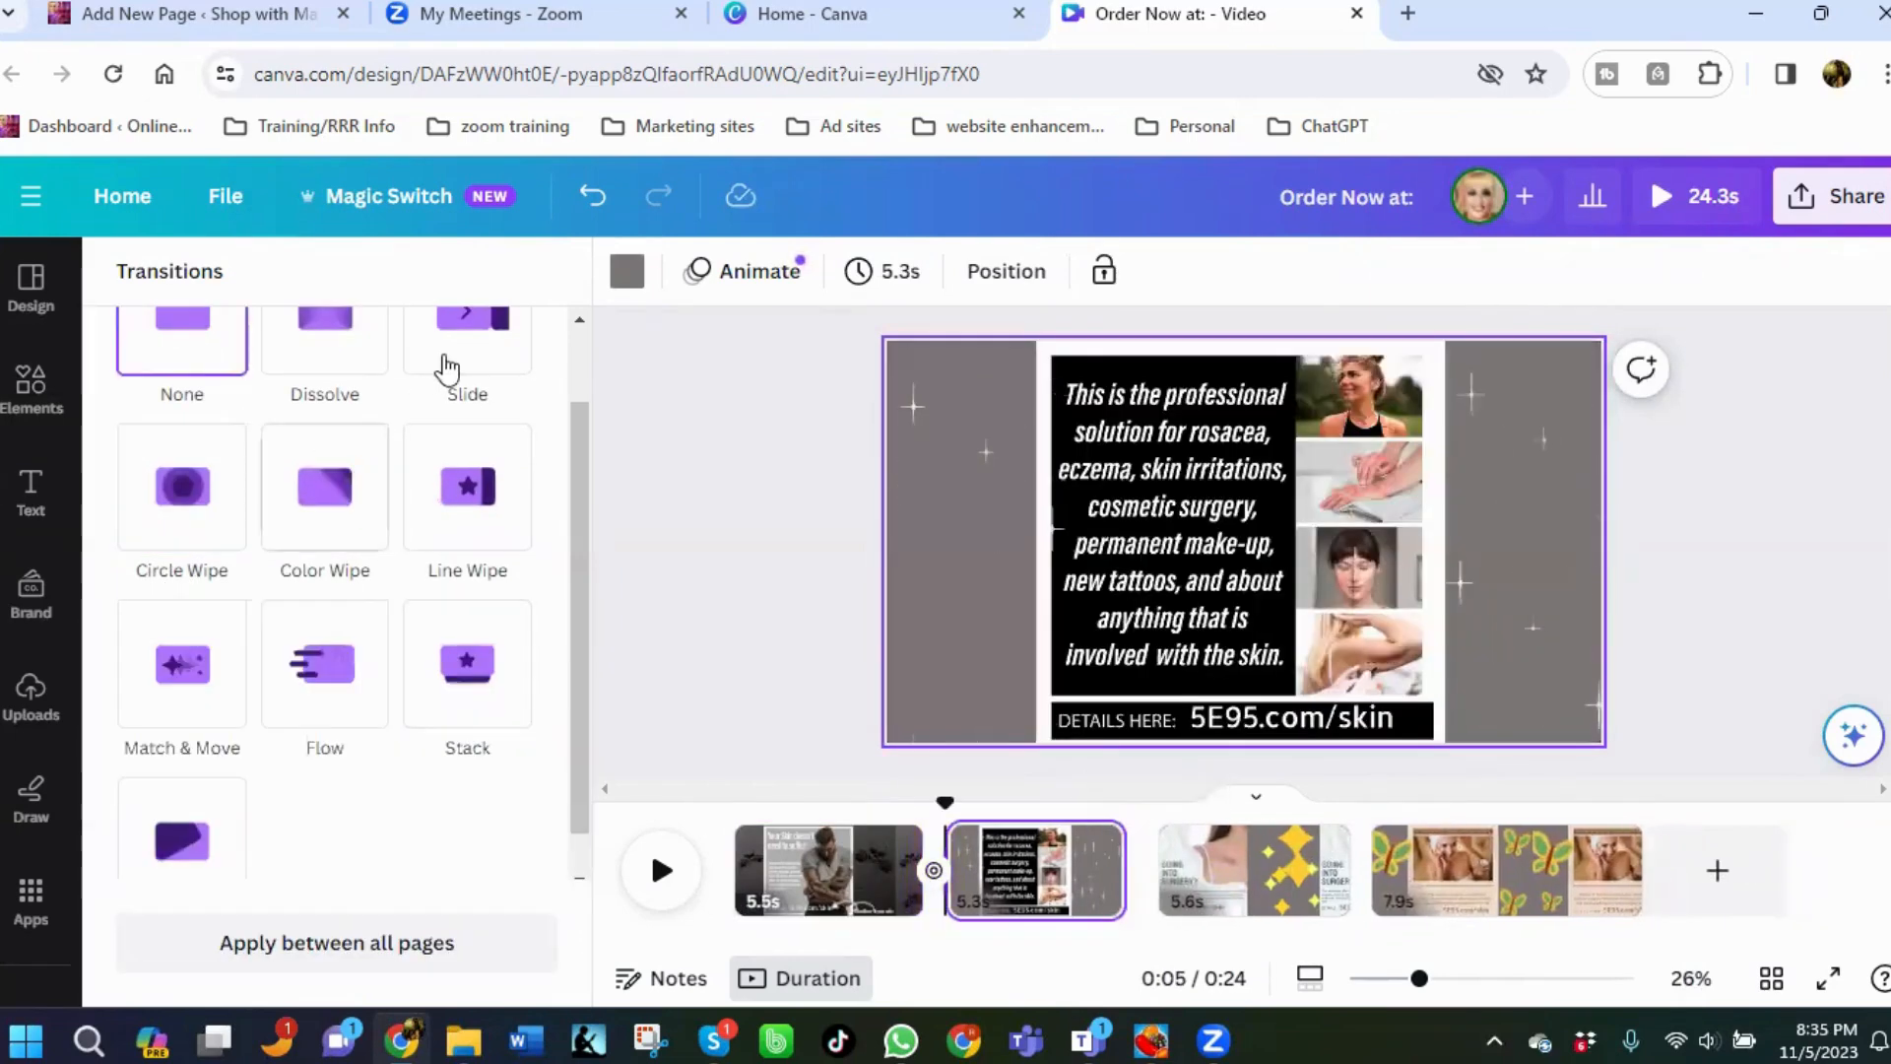
pyautogui.click(335, 347)
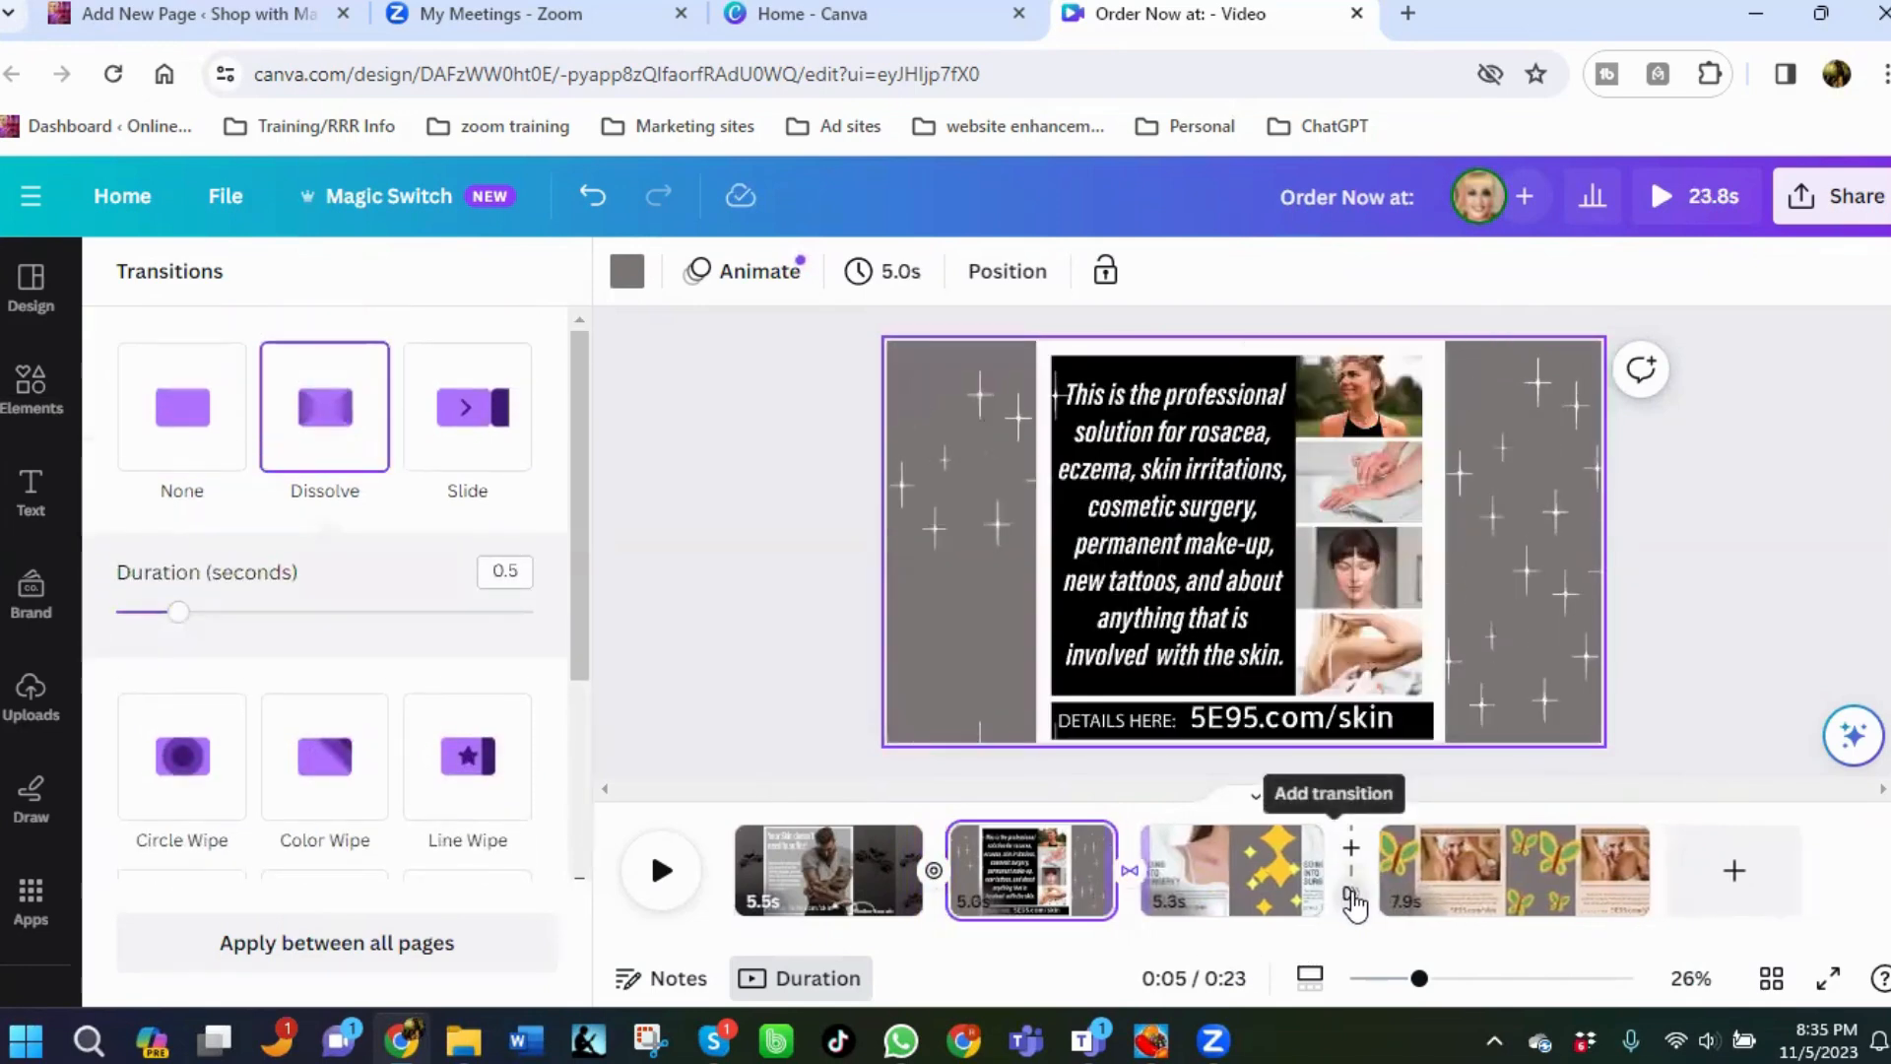
pyautogui.click(1352, 894)
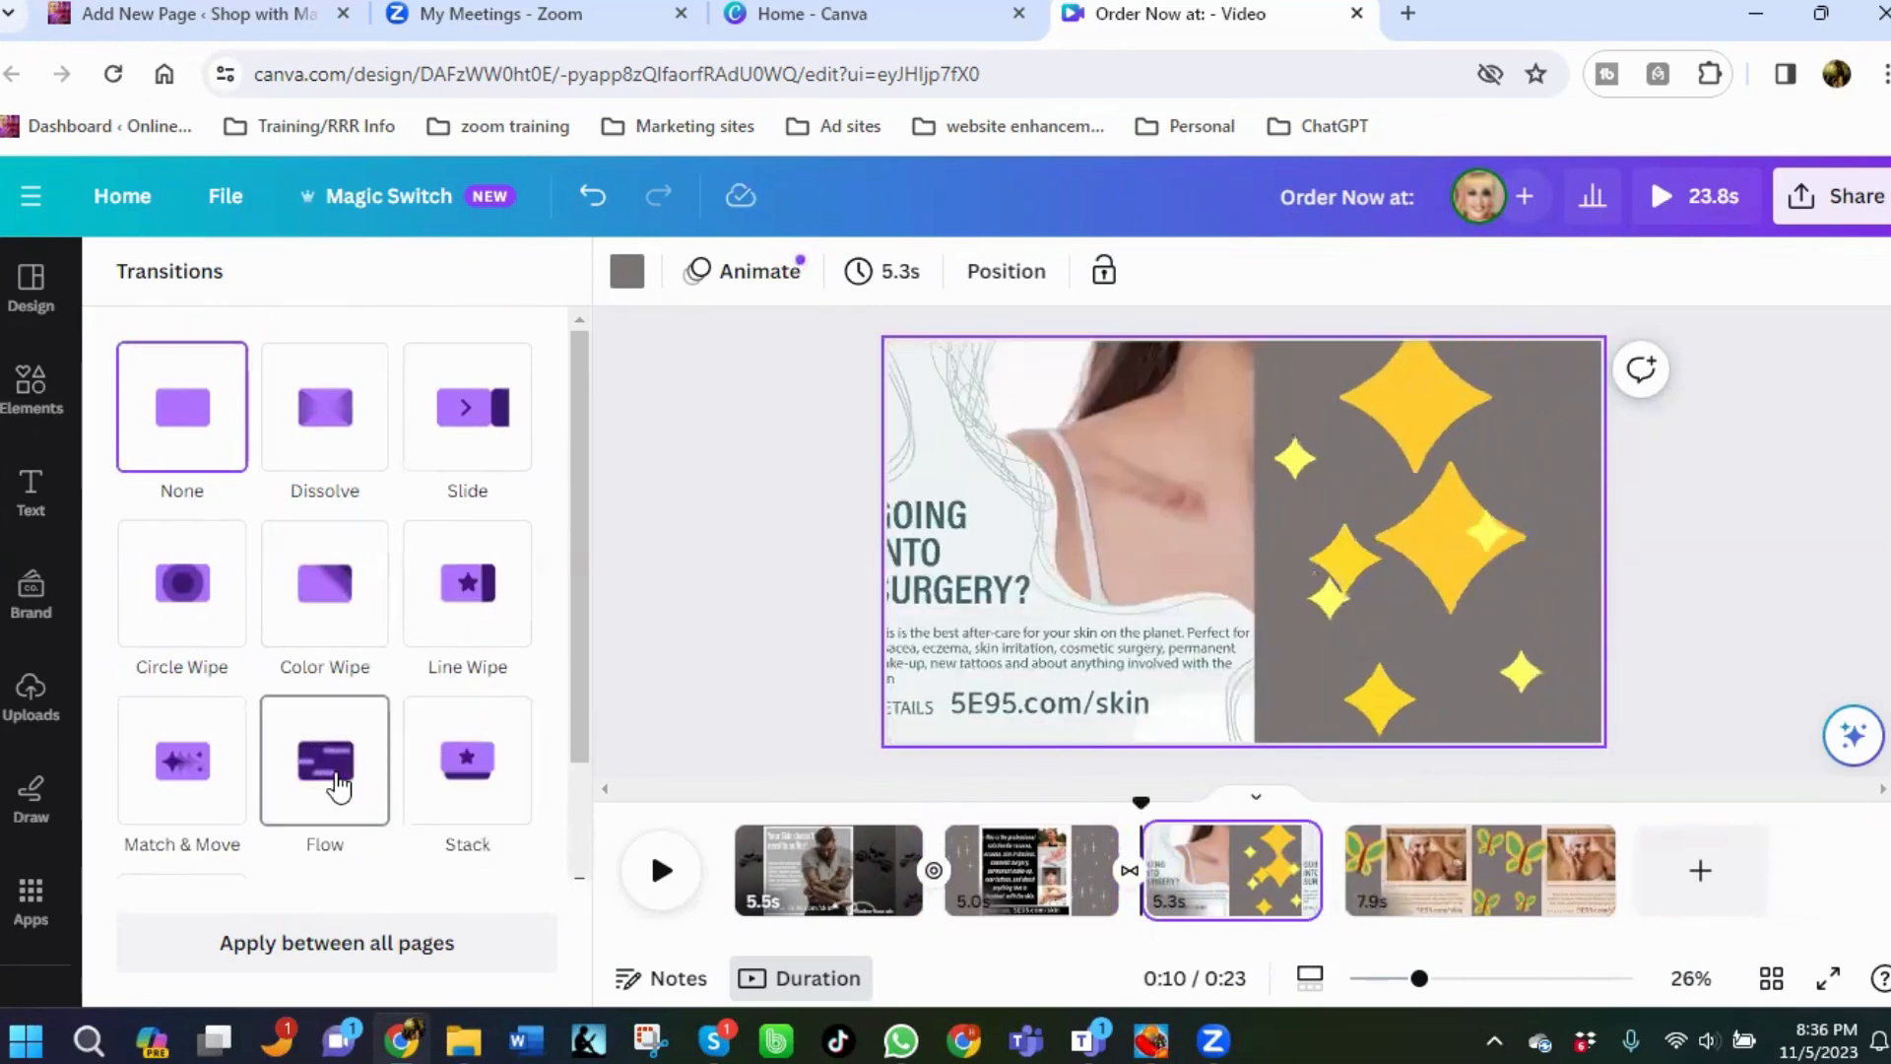
pyautogui.click(339, 785)
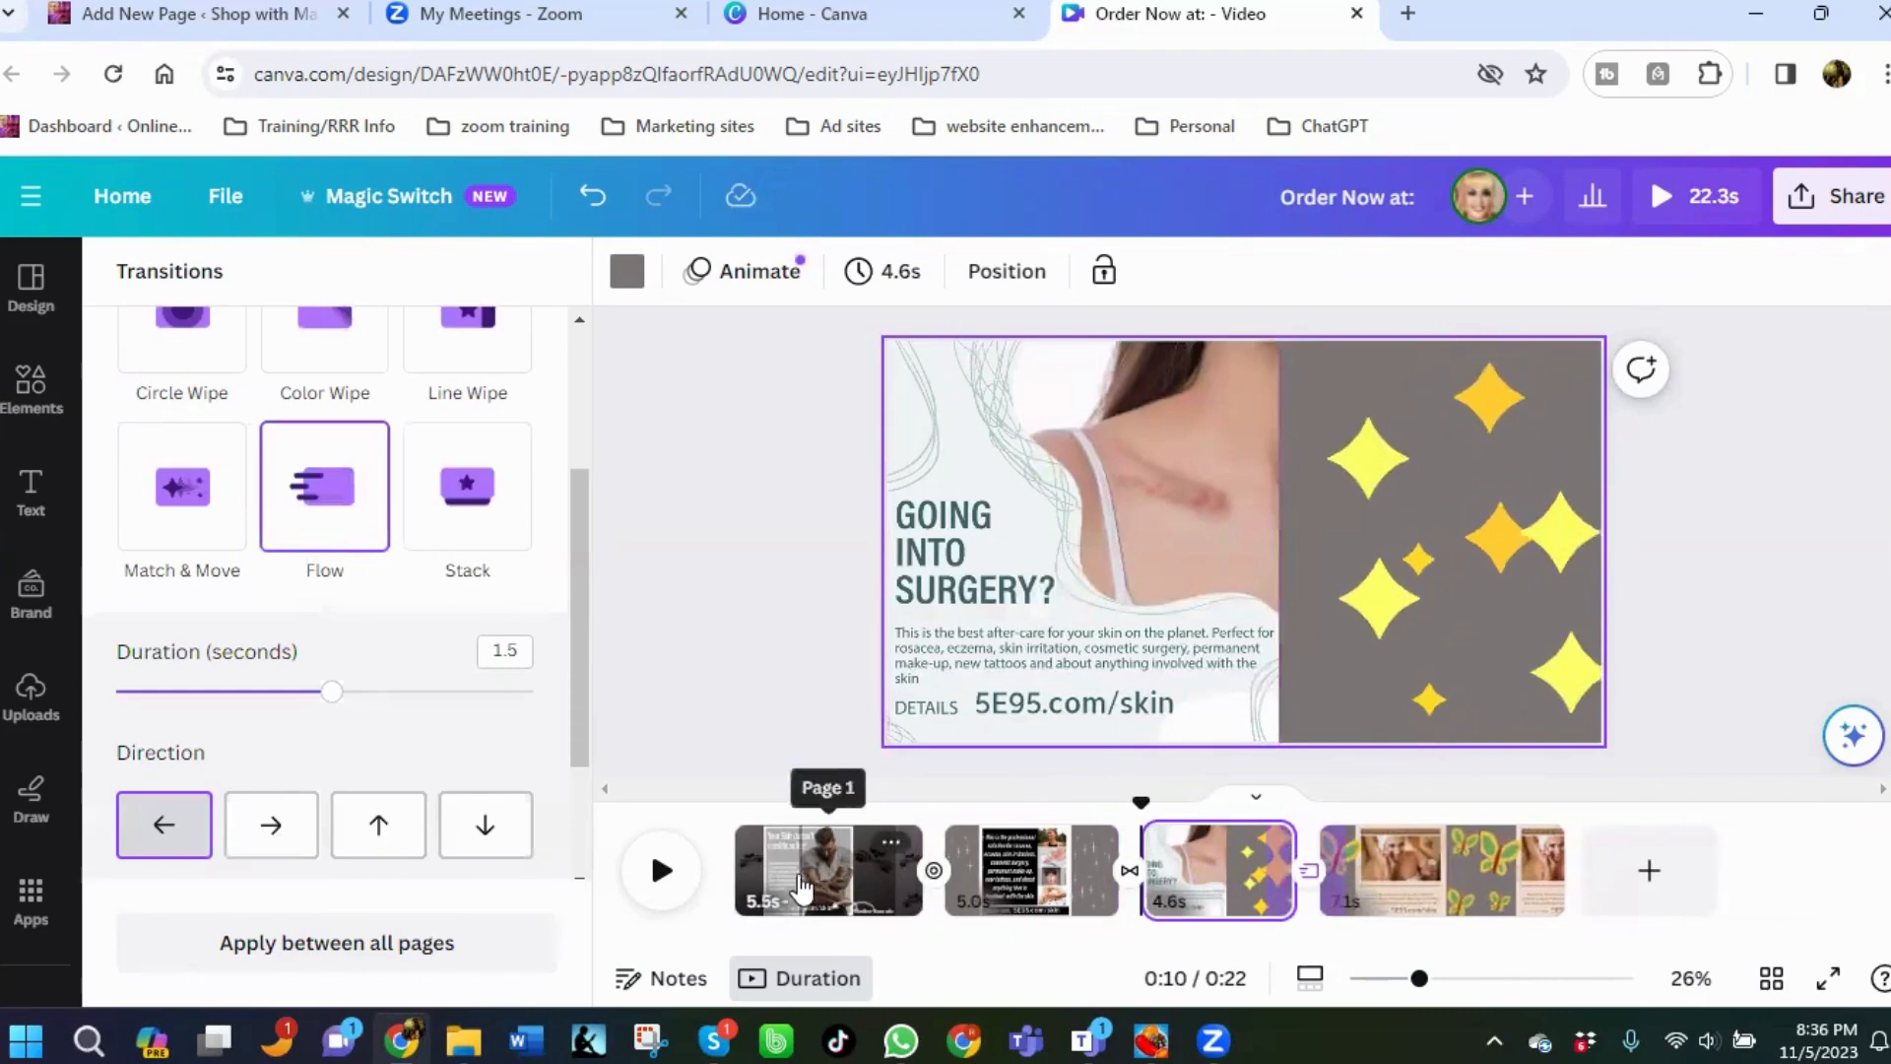
# Set the first page's duration to 10.0 seconds.
pyautogui.click(801, 887)
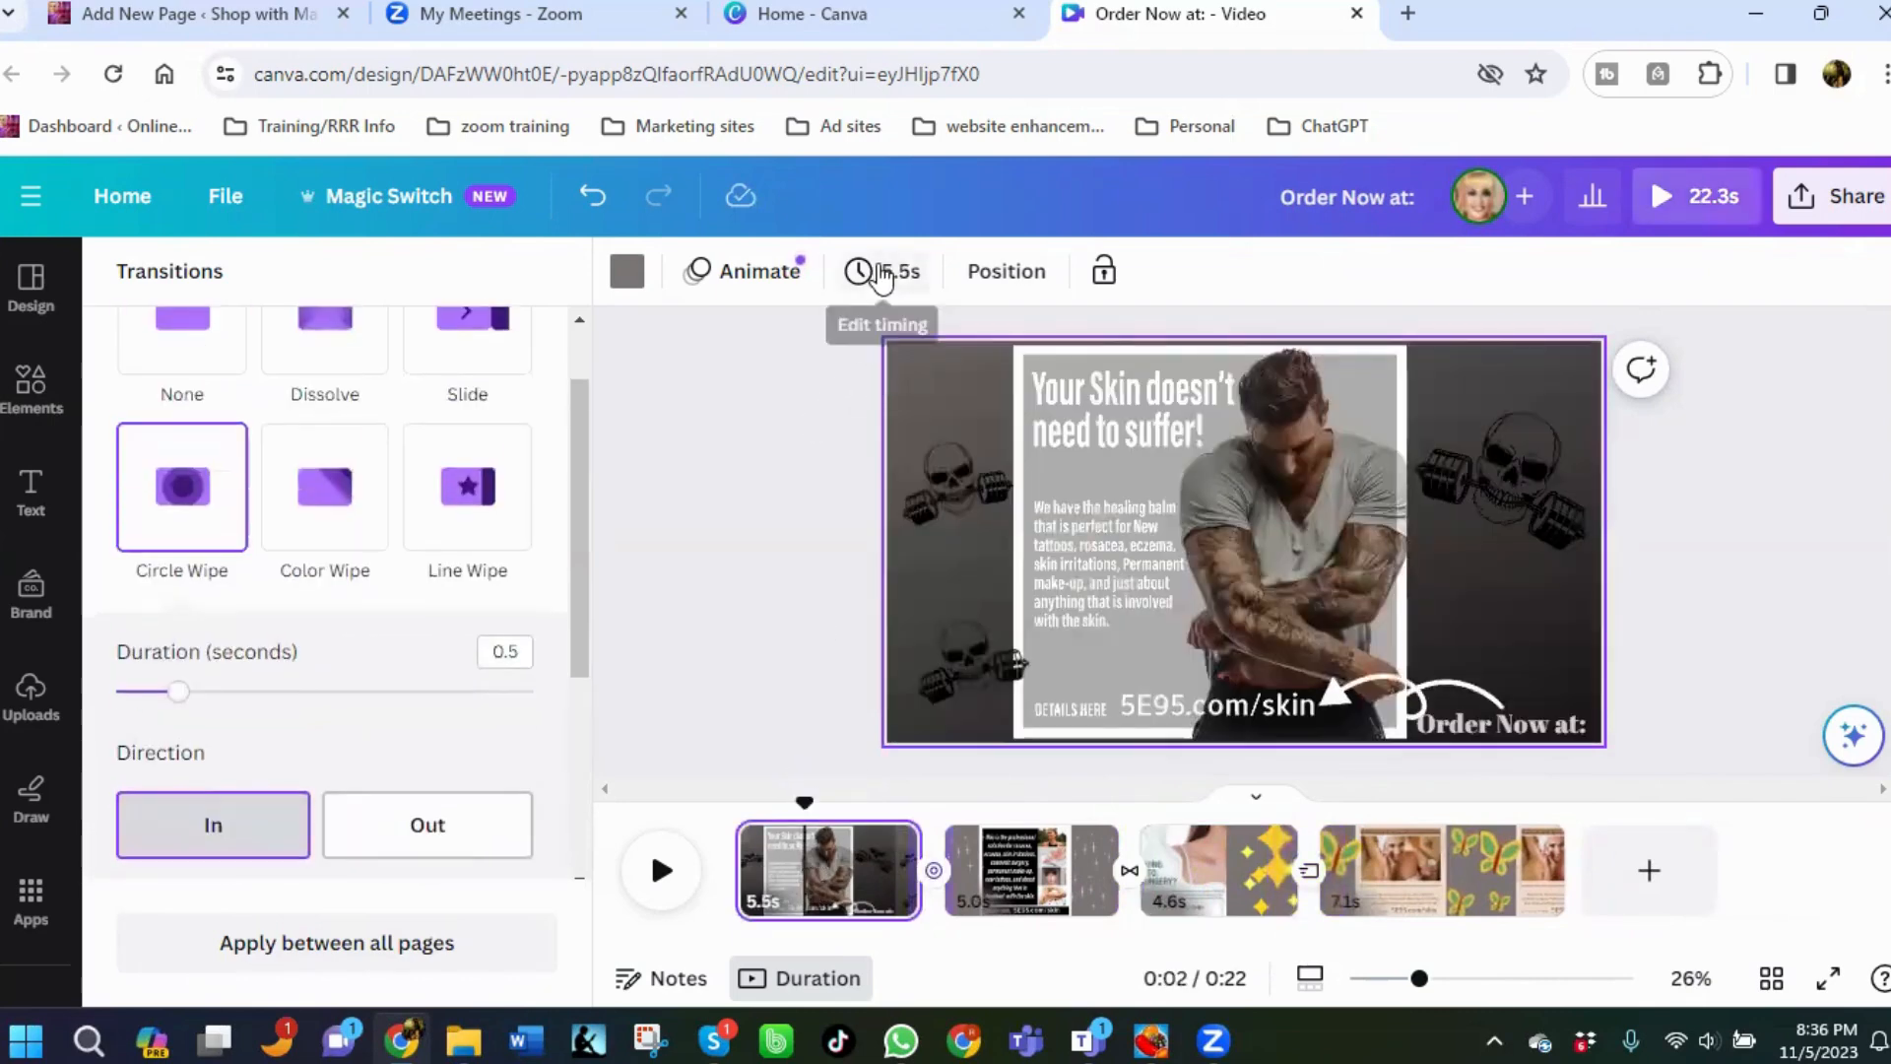
pyautogui.click(881, 276)
pyautogui.click(949, 397)
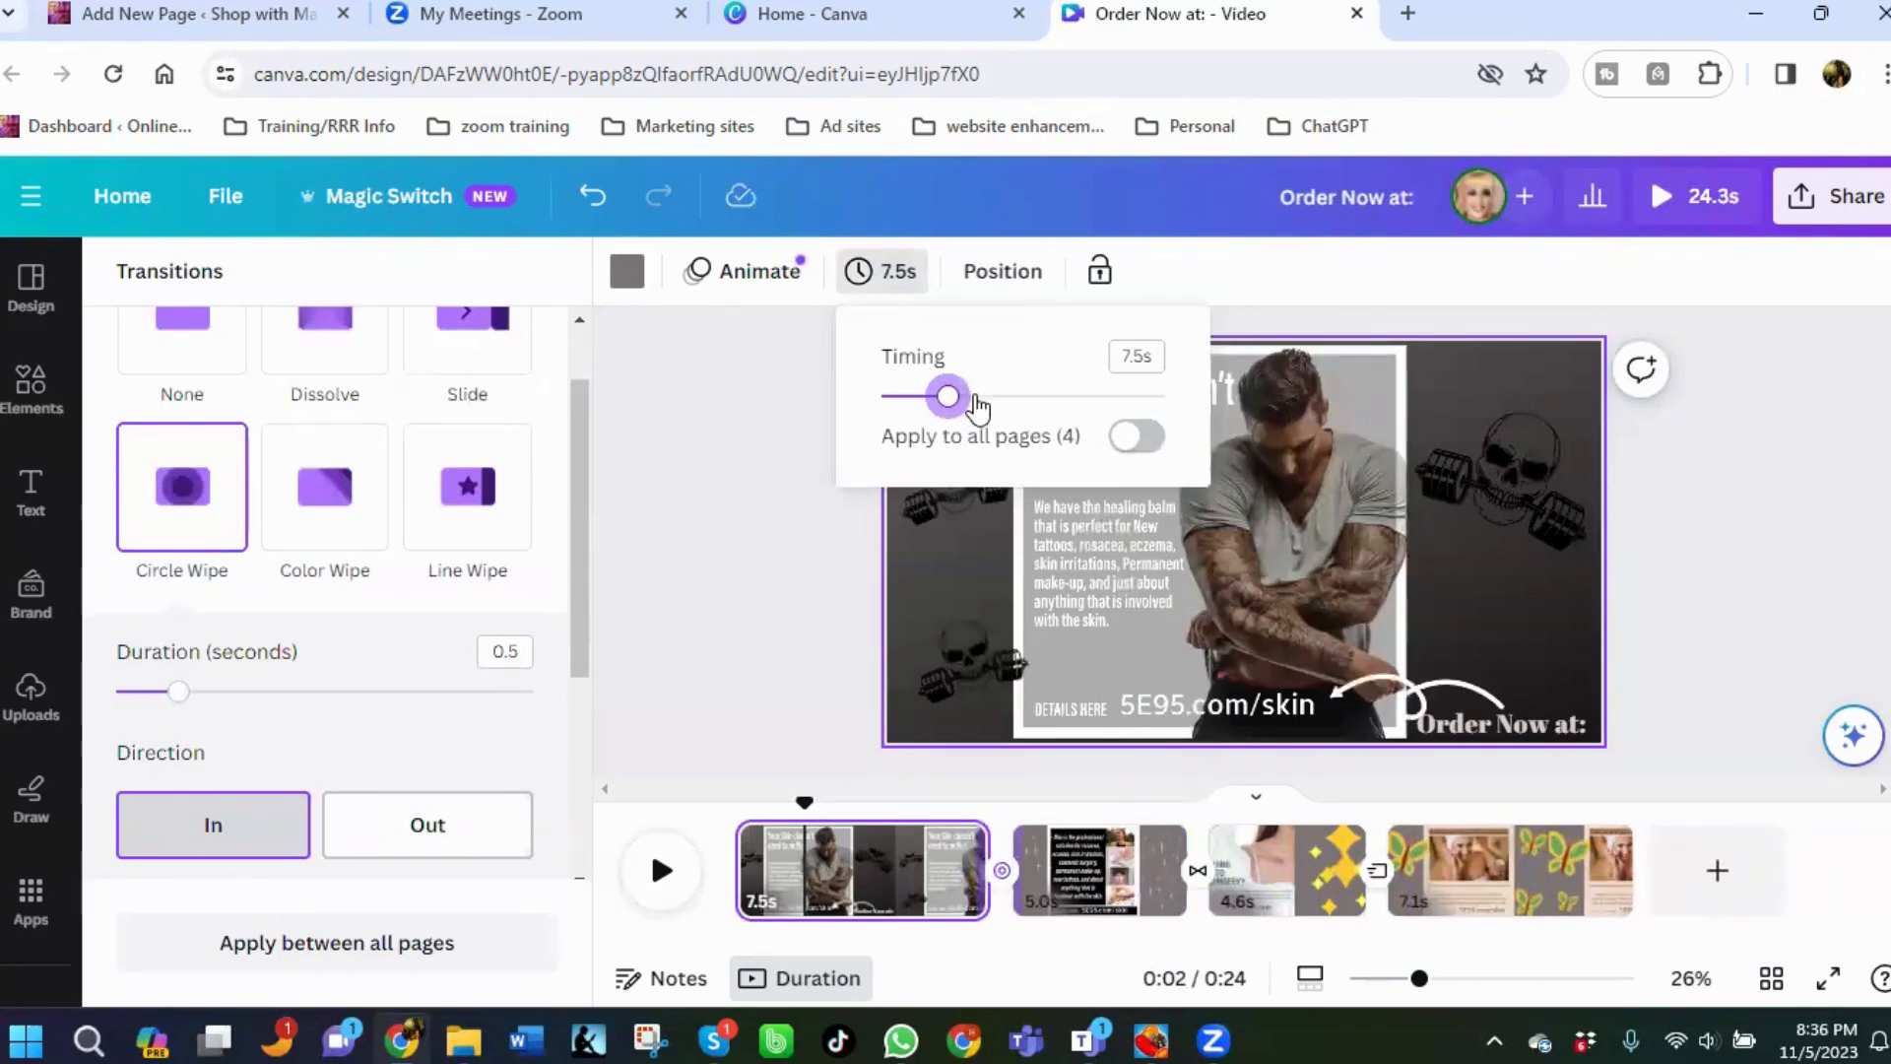
pyautogui.click(974, 398)
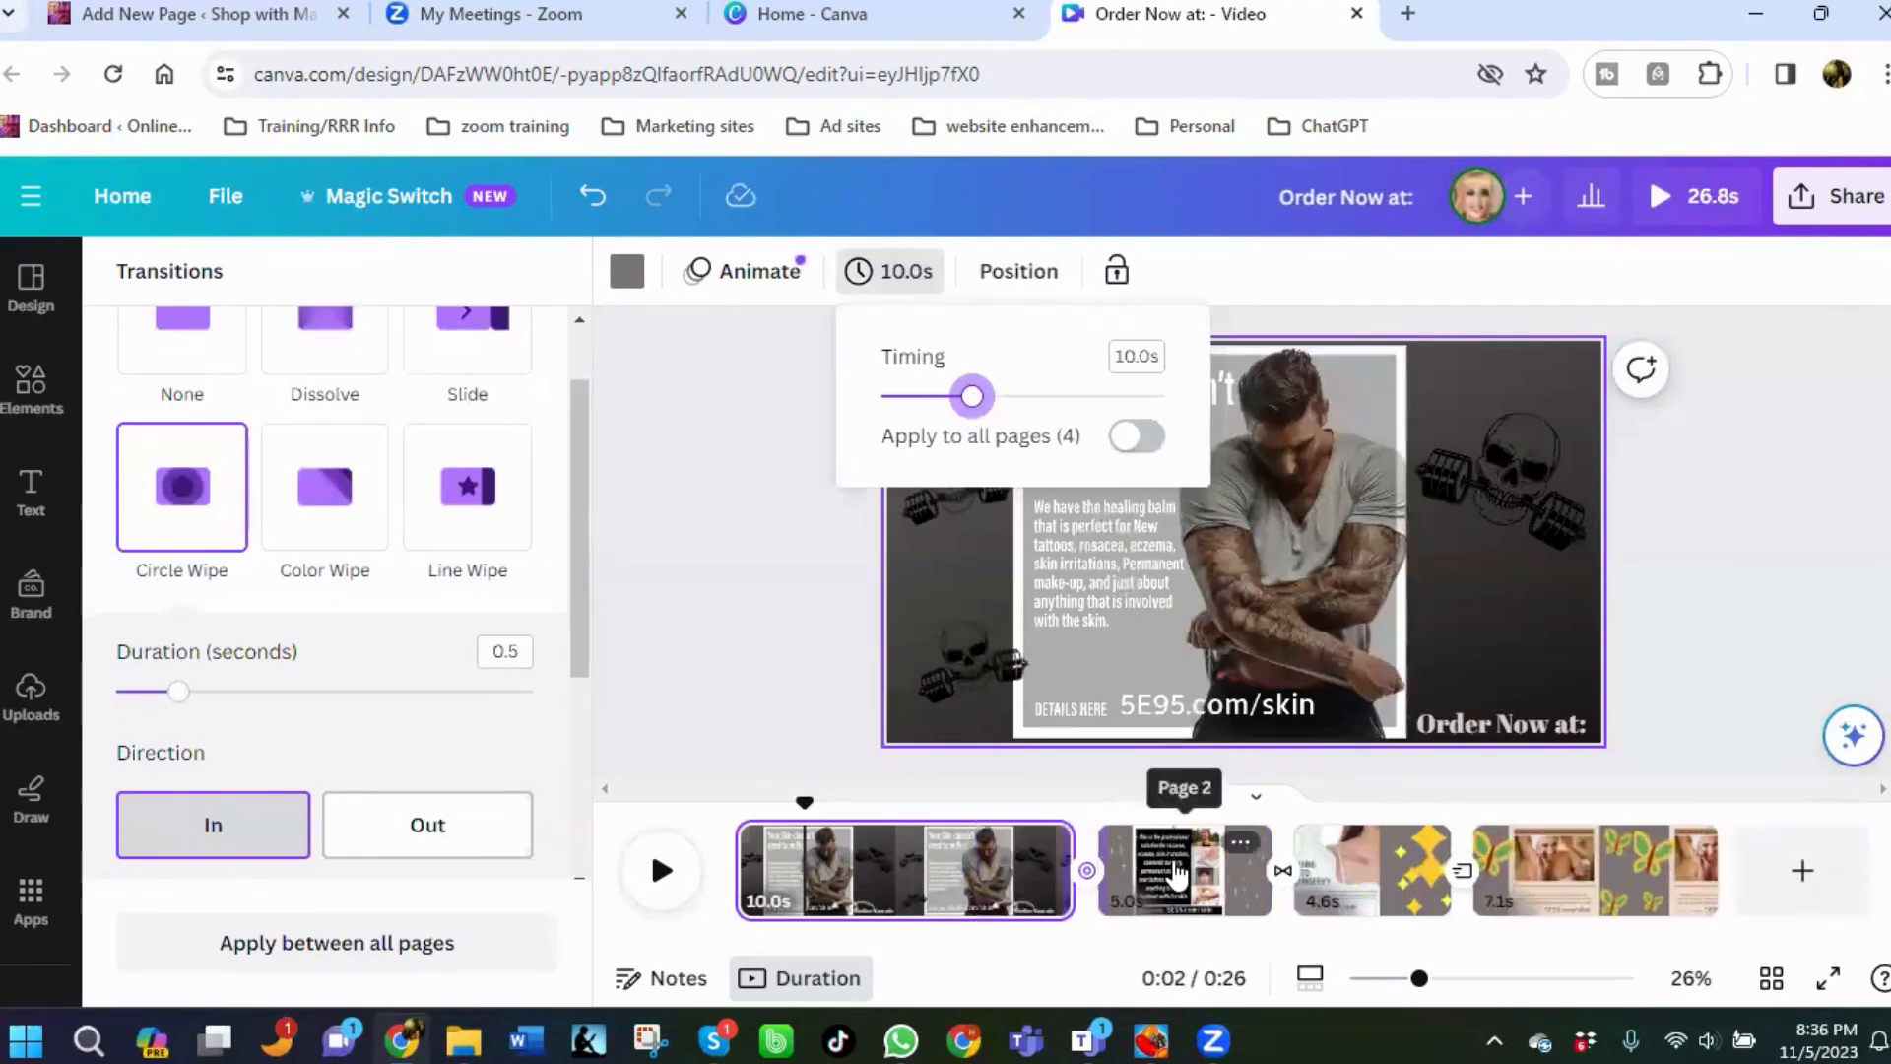
# Set the second page's duration to 10.5 seconds.
pyautogui.click(1167, 832)
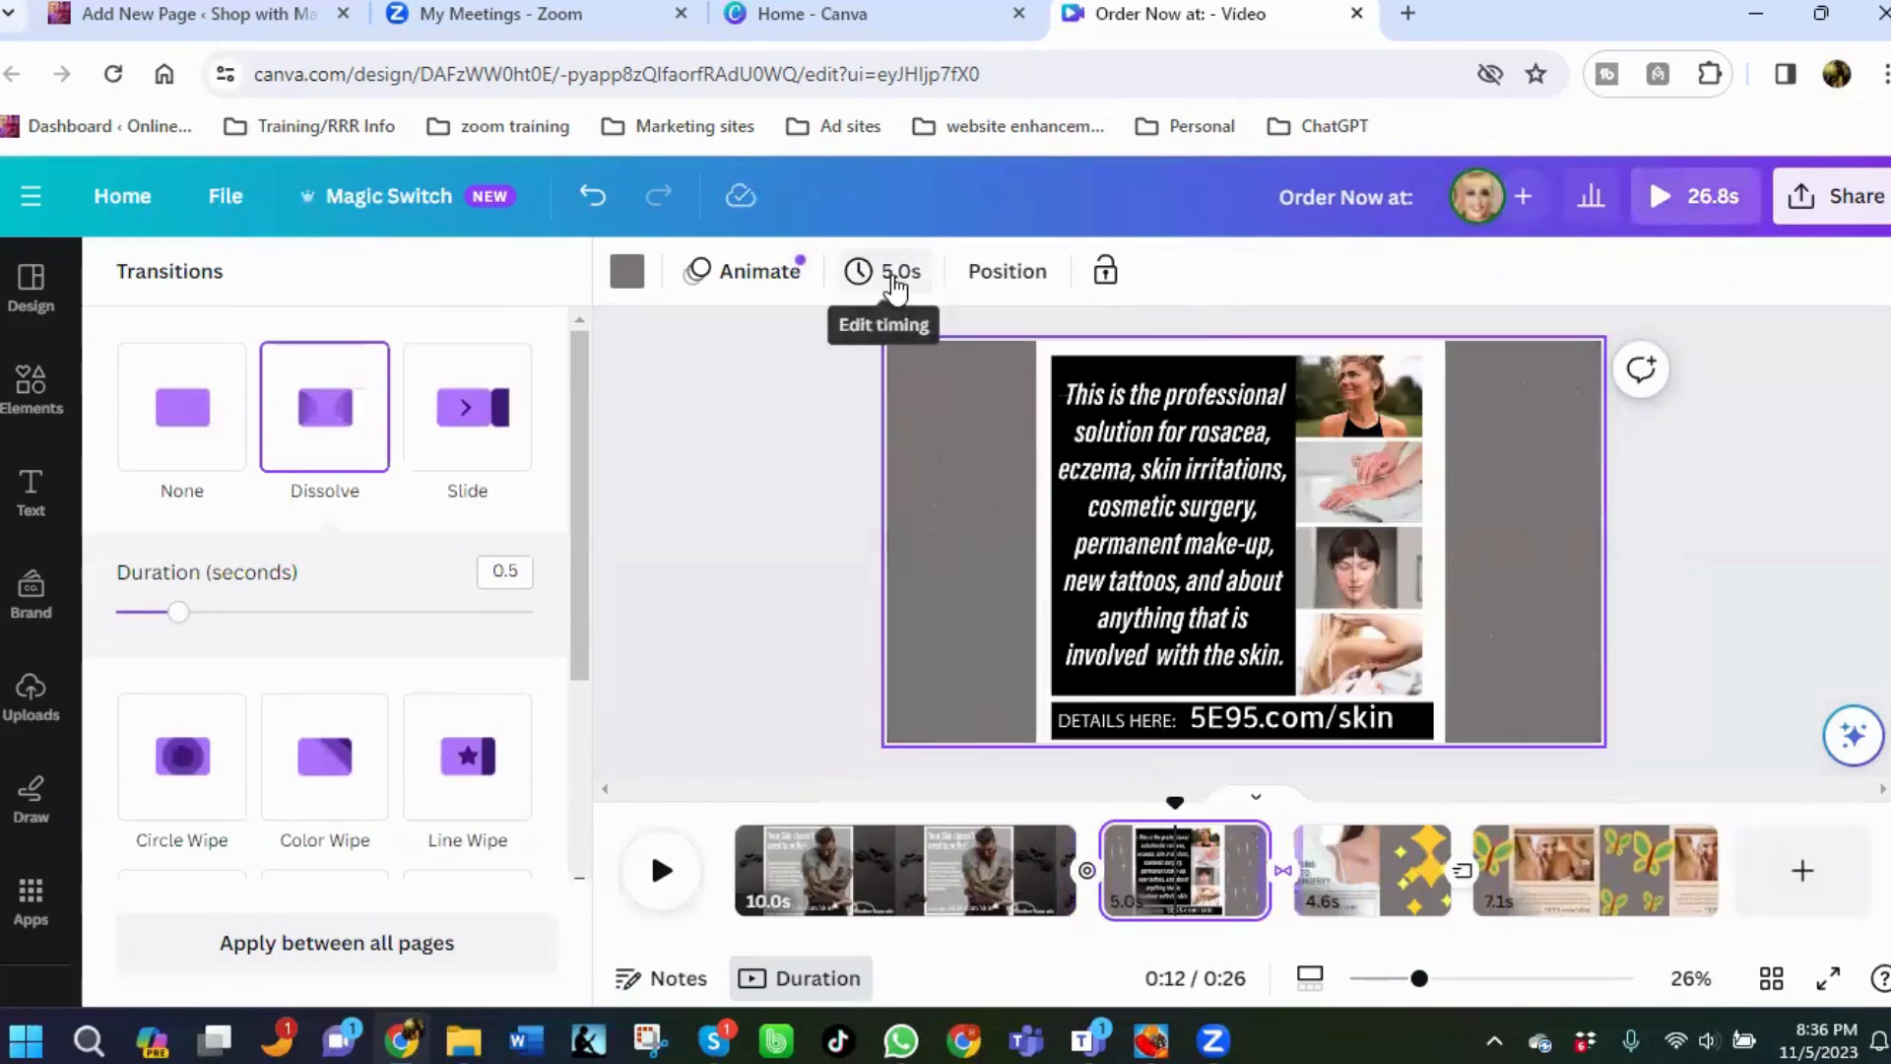
pyautogui.click(893, 281)
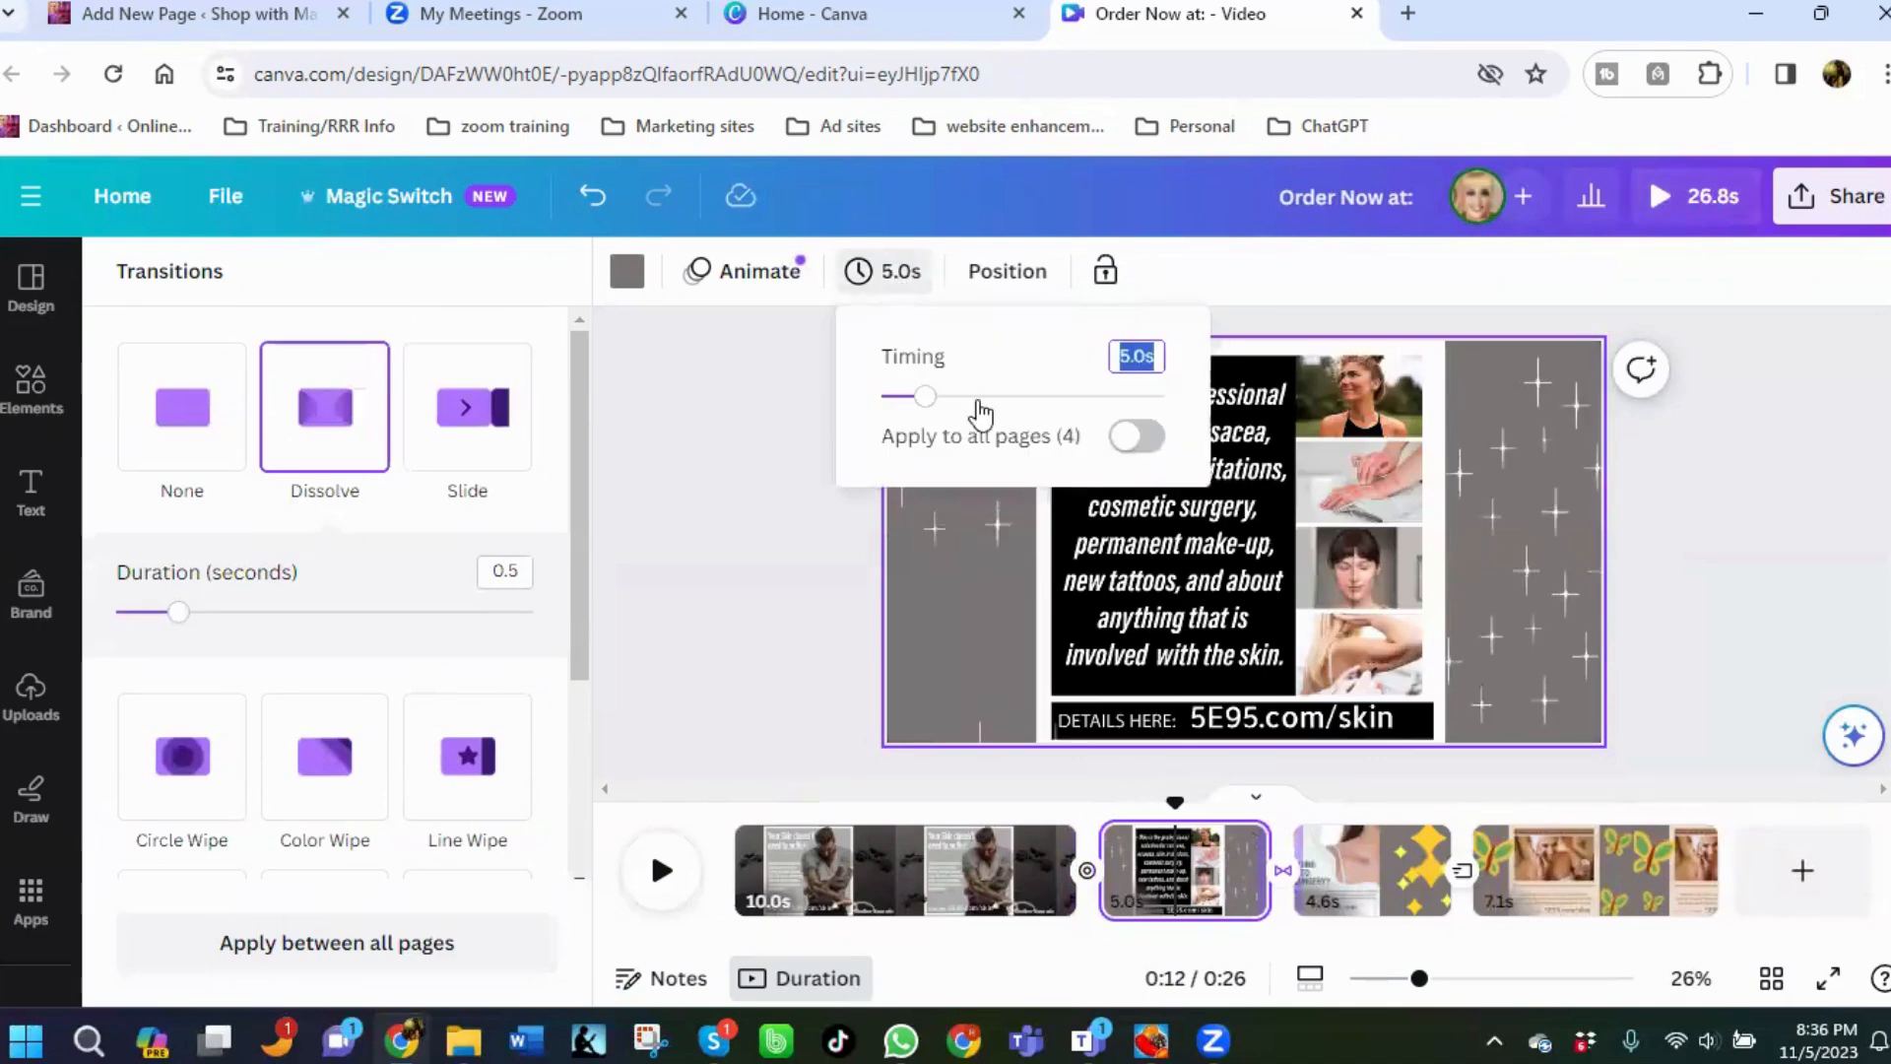
pyautogui.click(977, 396)
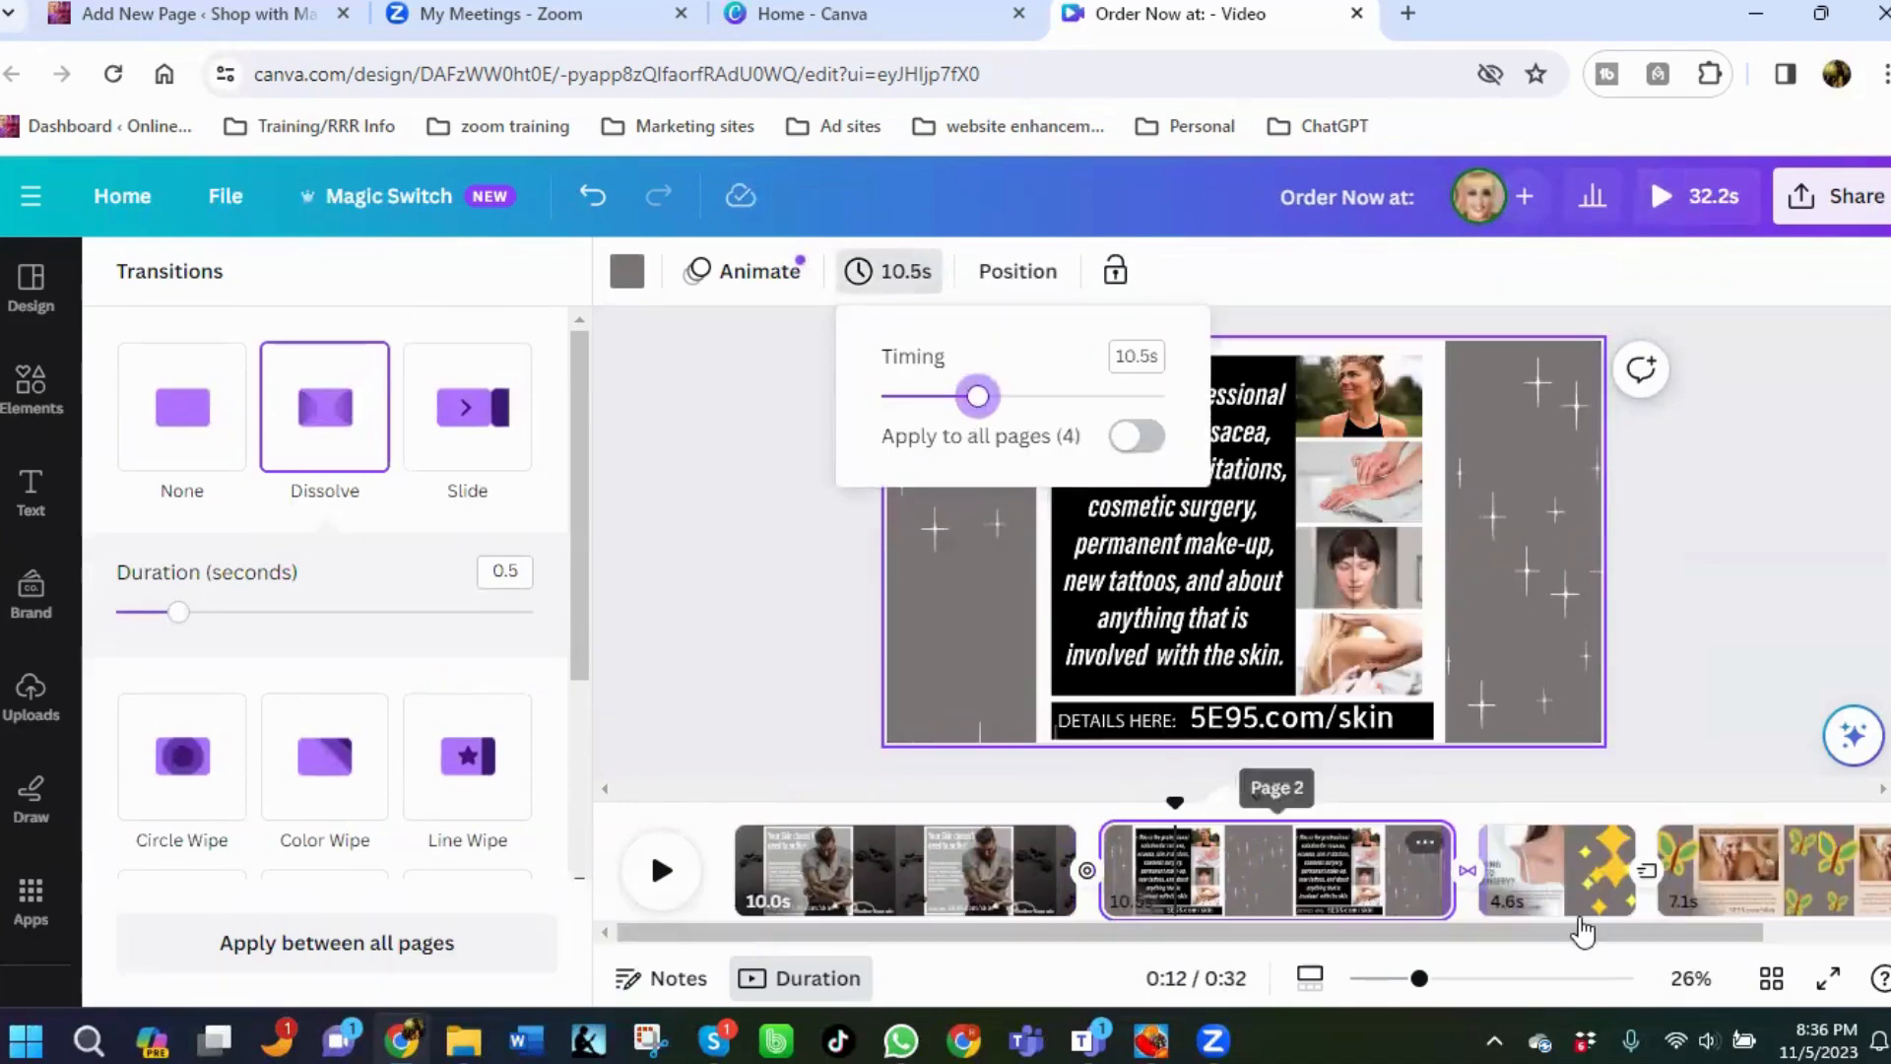
# Set the first page's Circle Wipe transition duration to 0.7 seconds.
pyautogui.click(1556, 866)
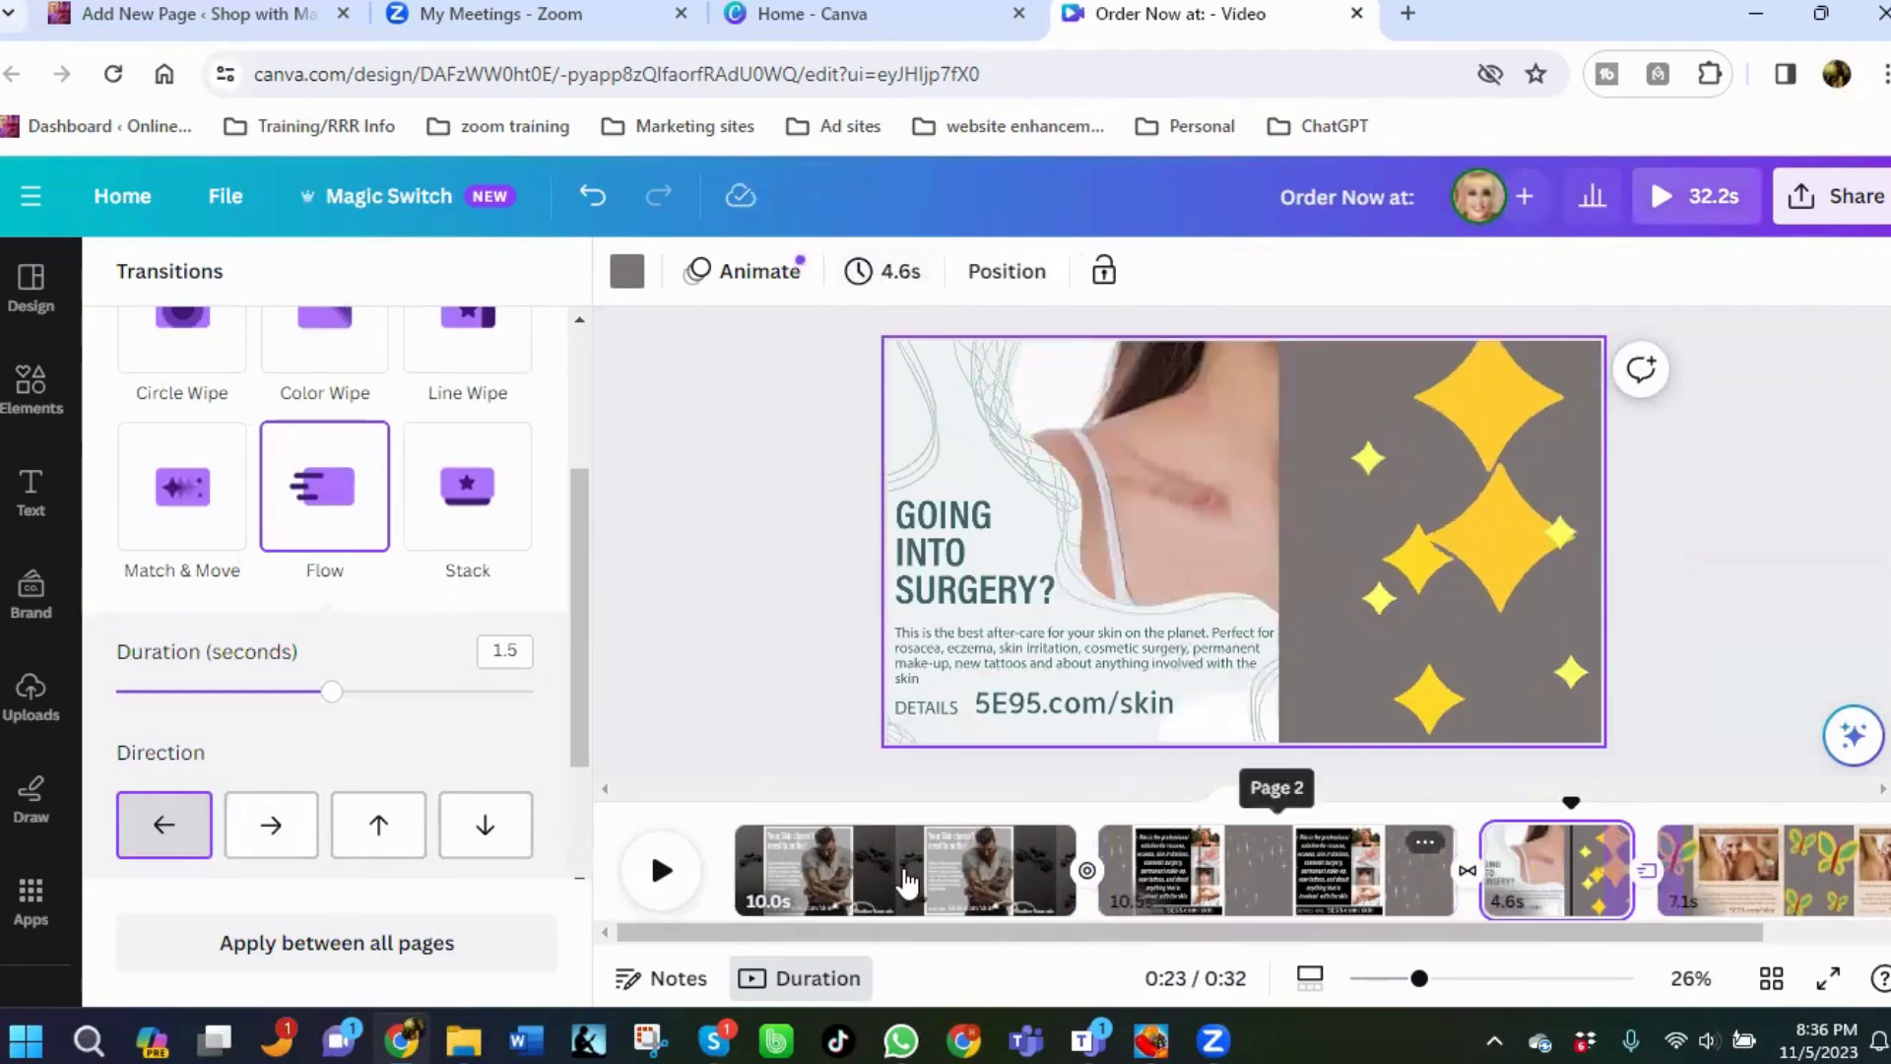
pyautogui.click(903, 871)
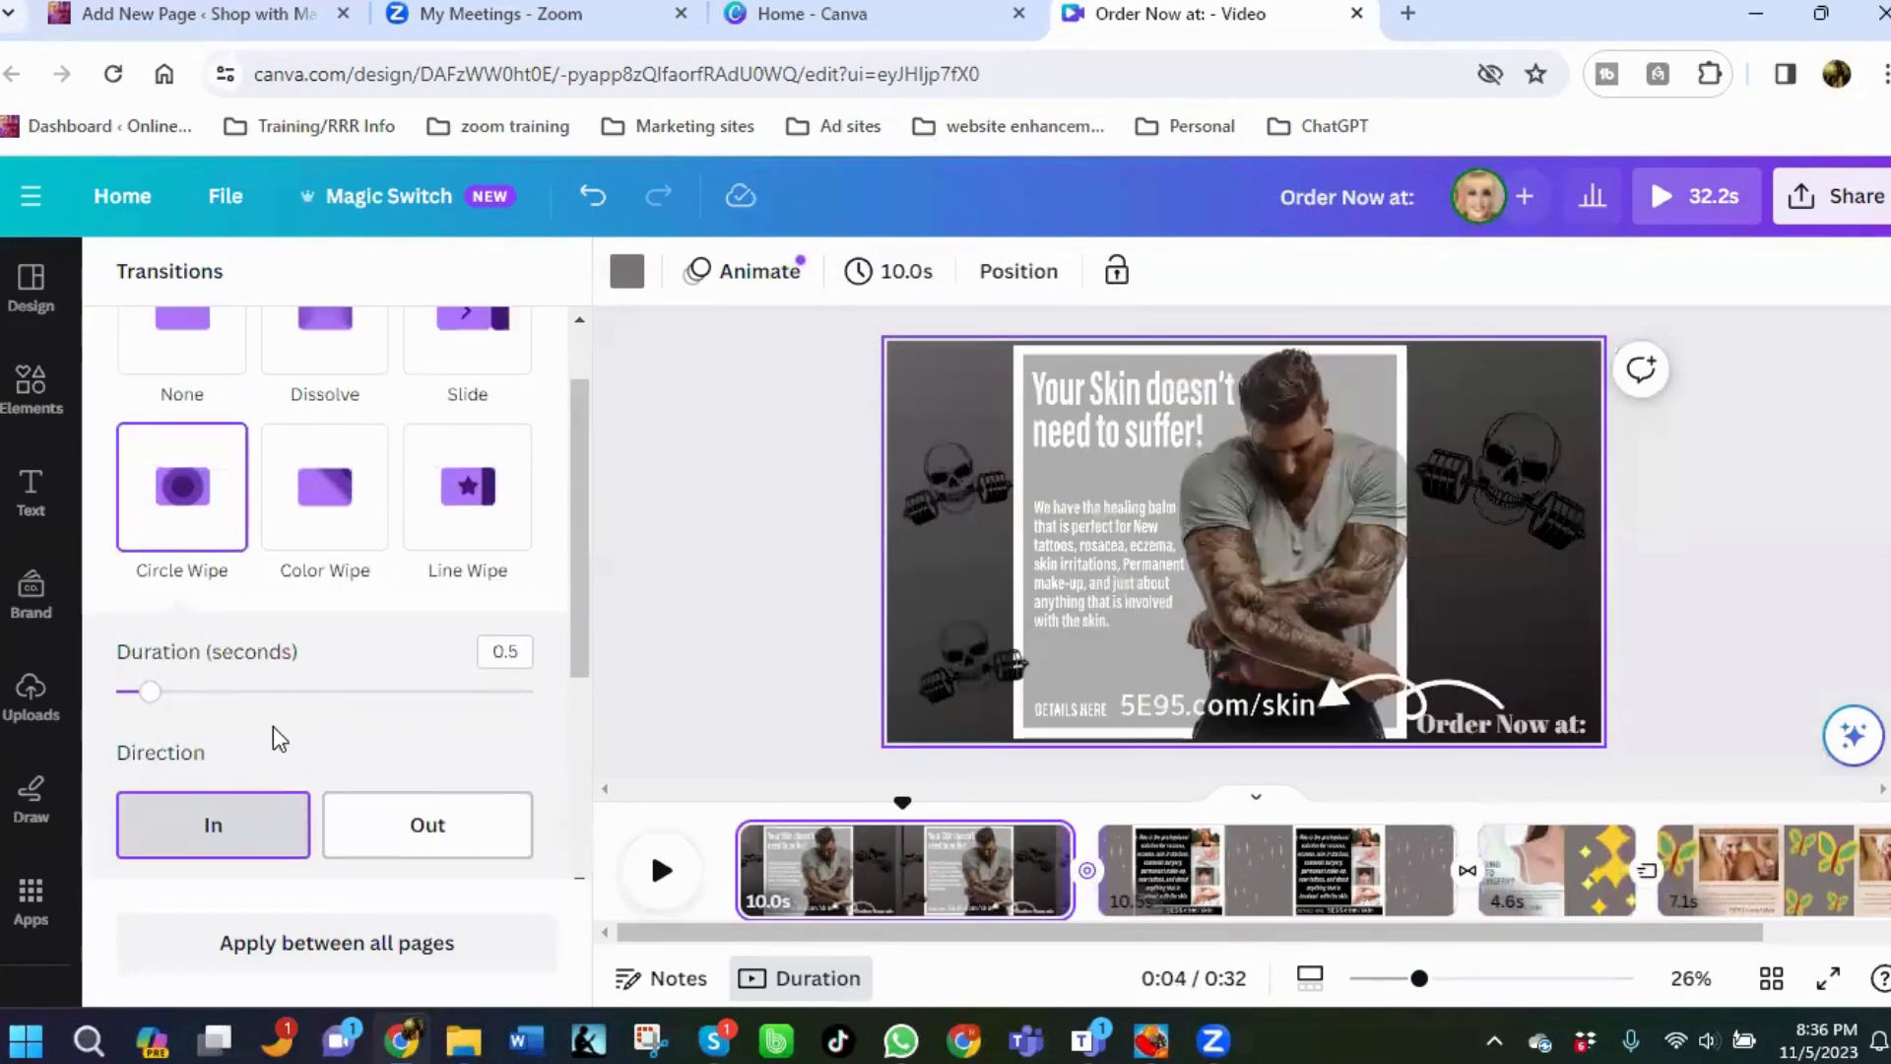
pyautogui.click(172, 702)
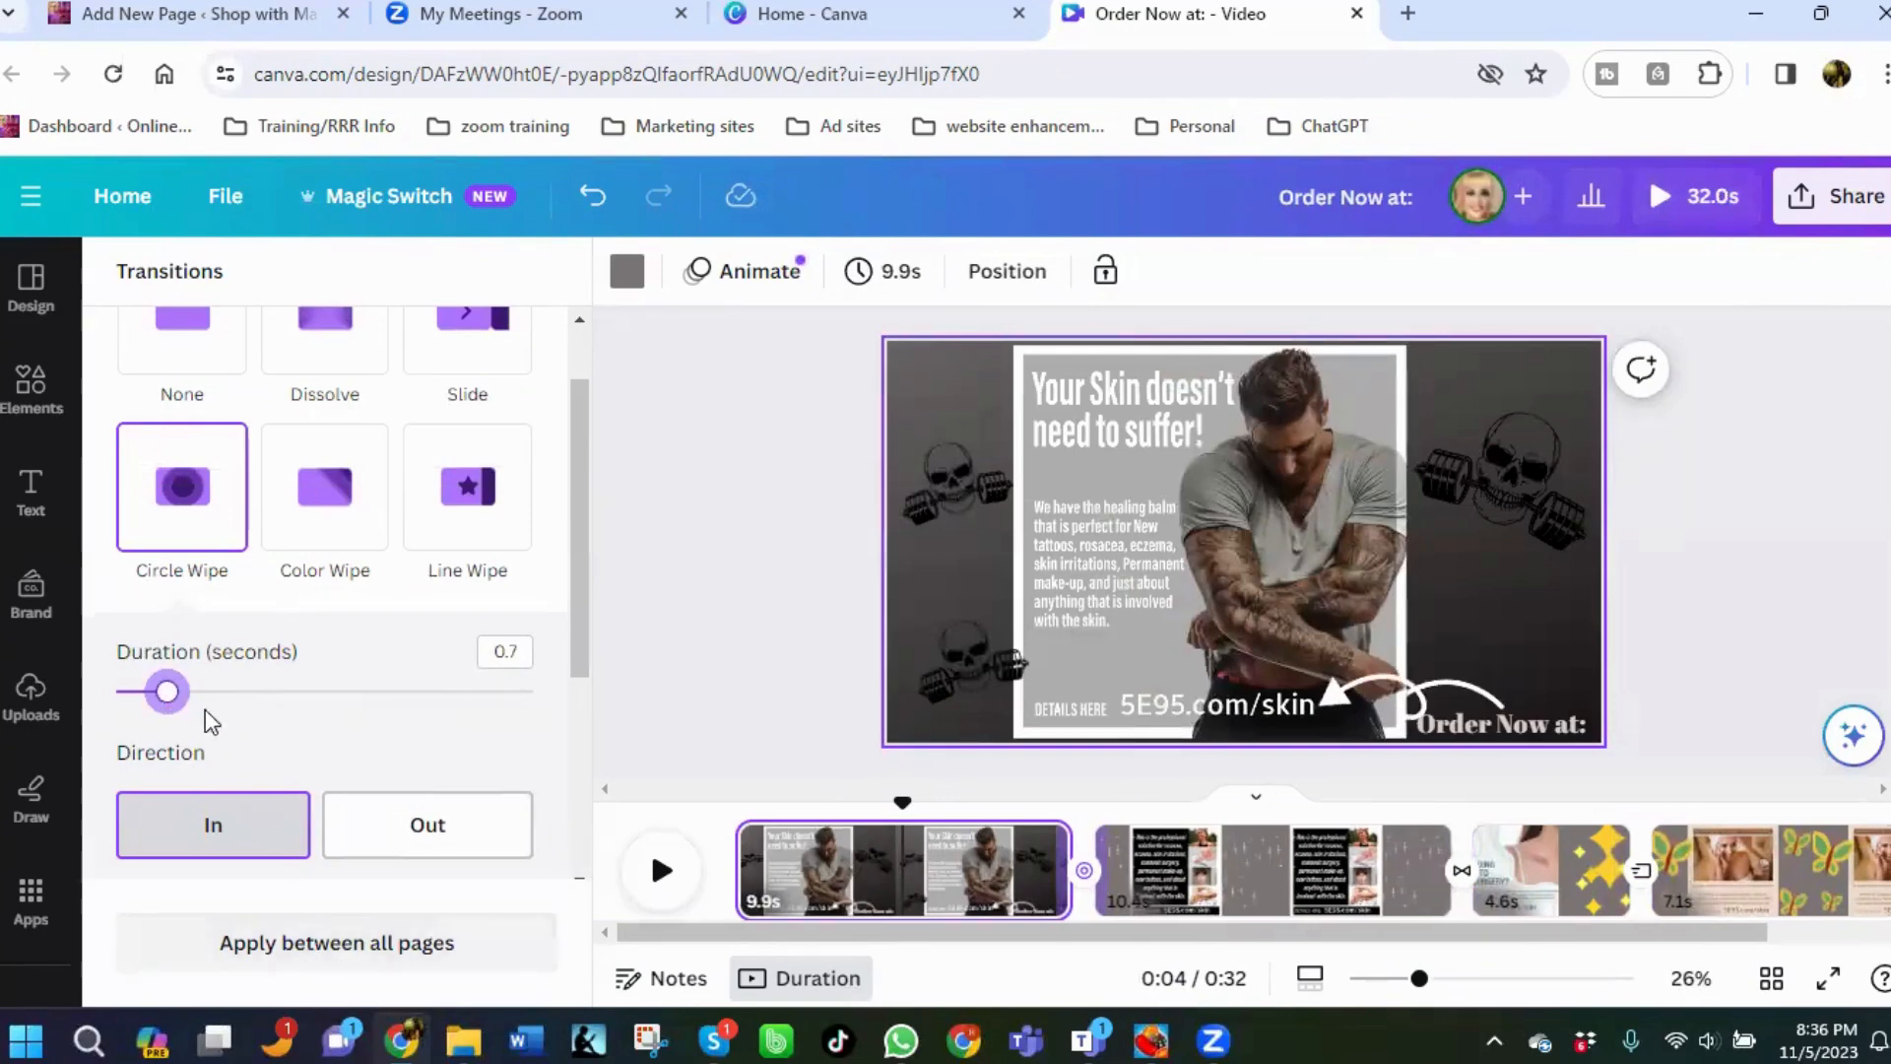
# Set the first page's Circle Wipe transition duration to 1 second.
pyautogui.click(195, 695)
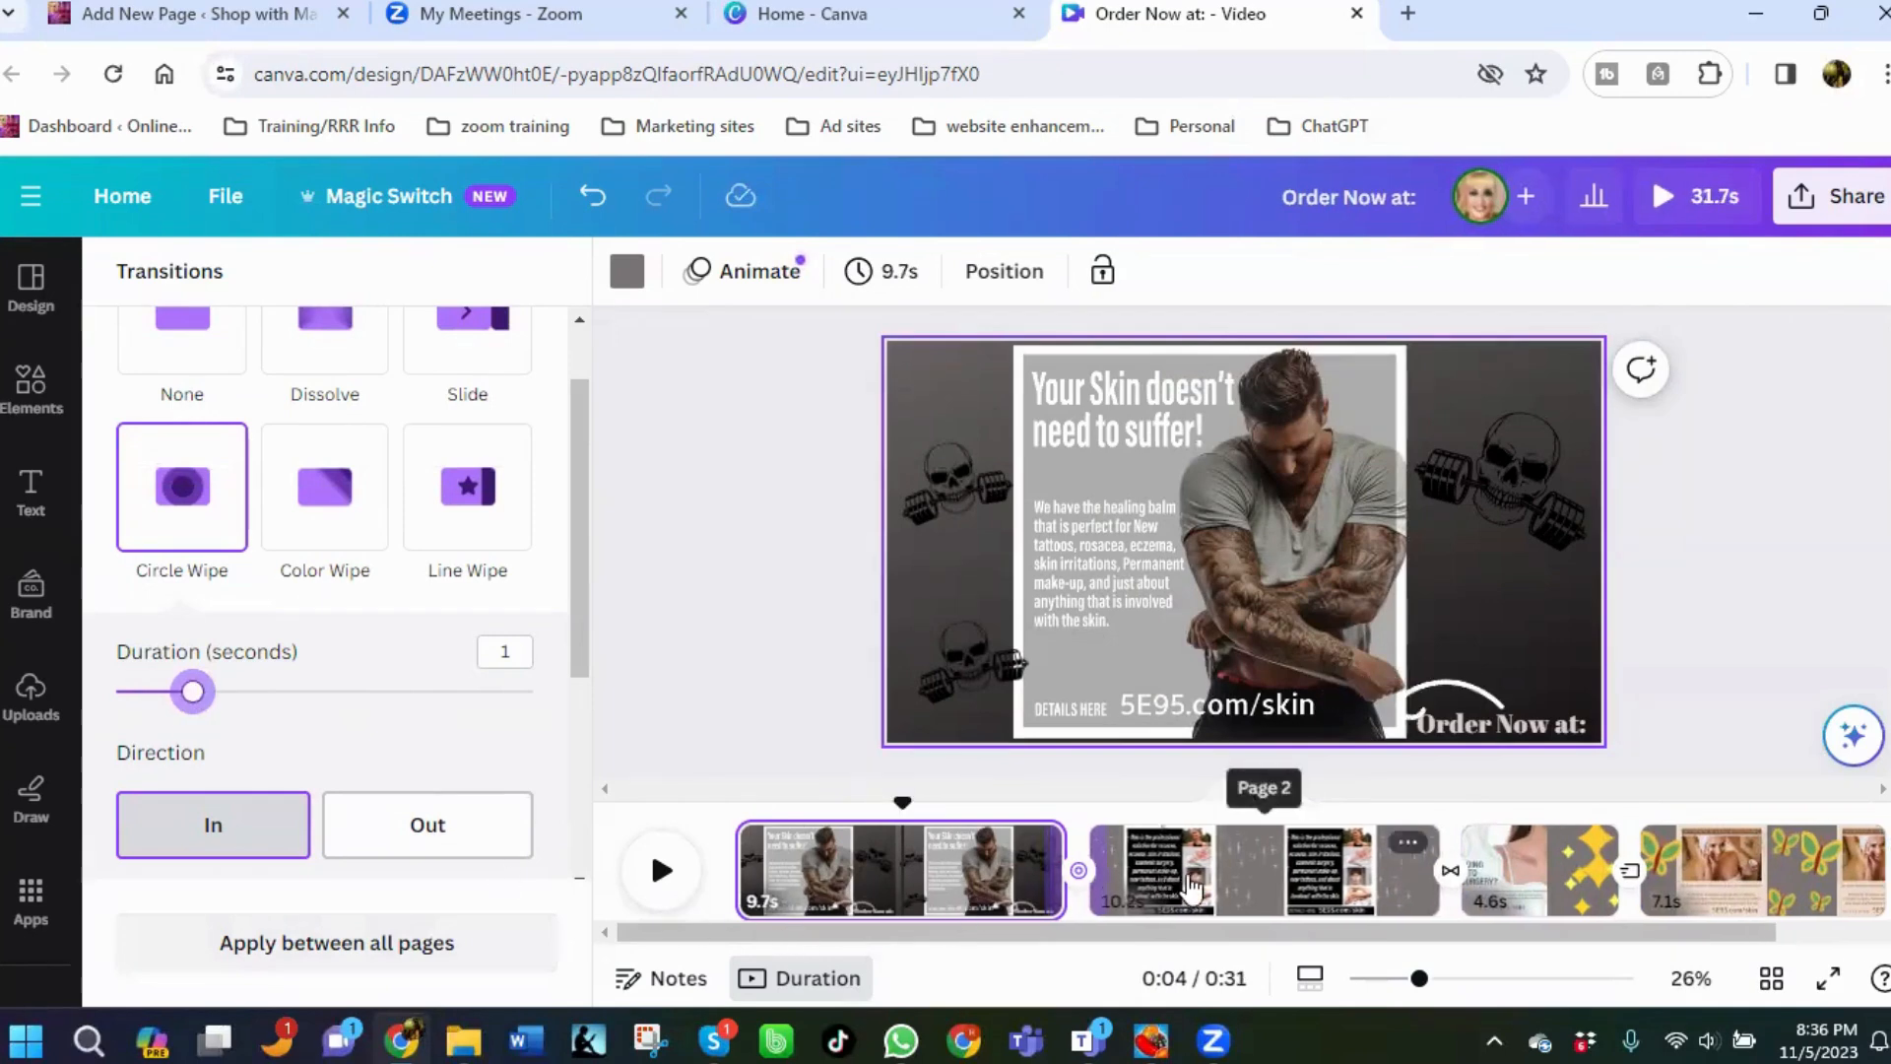
pyautogui.click(1265, 893)
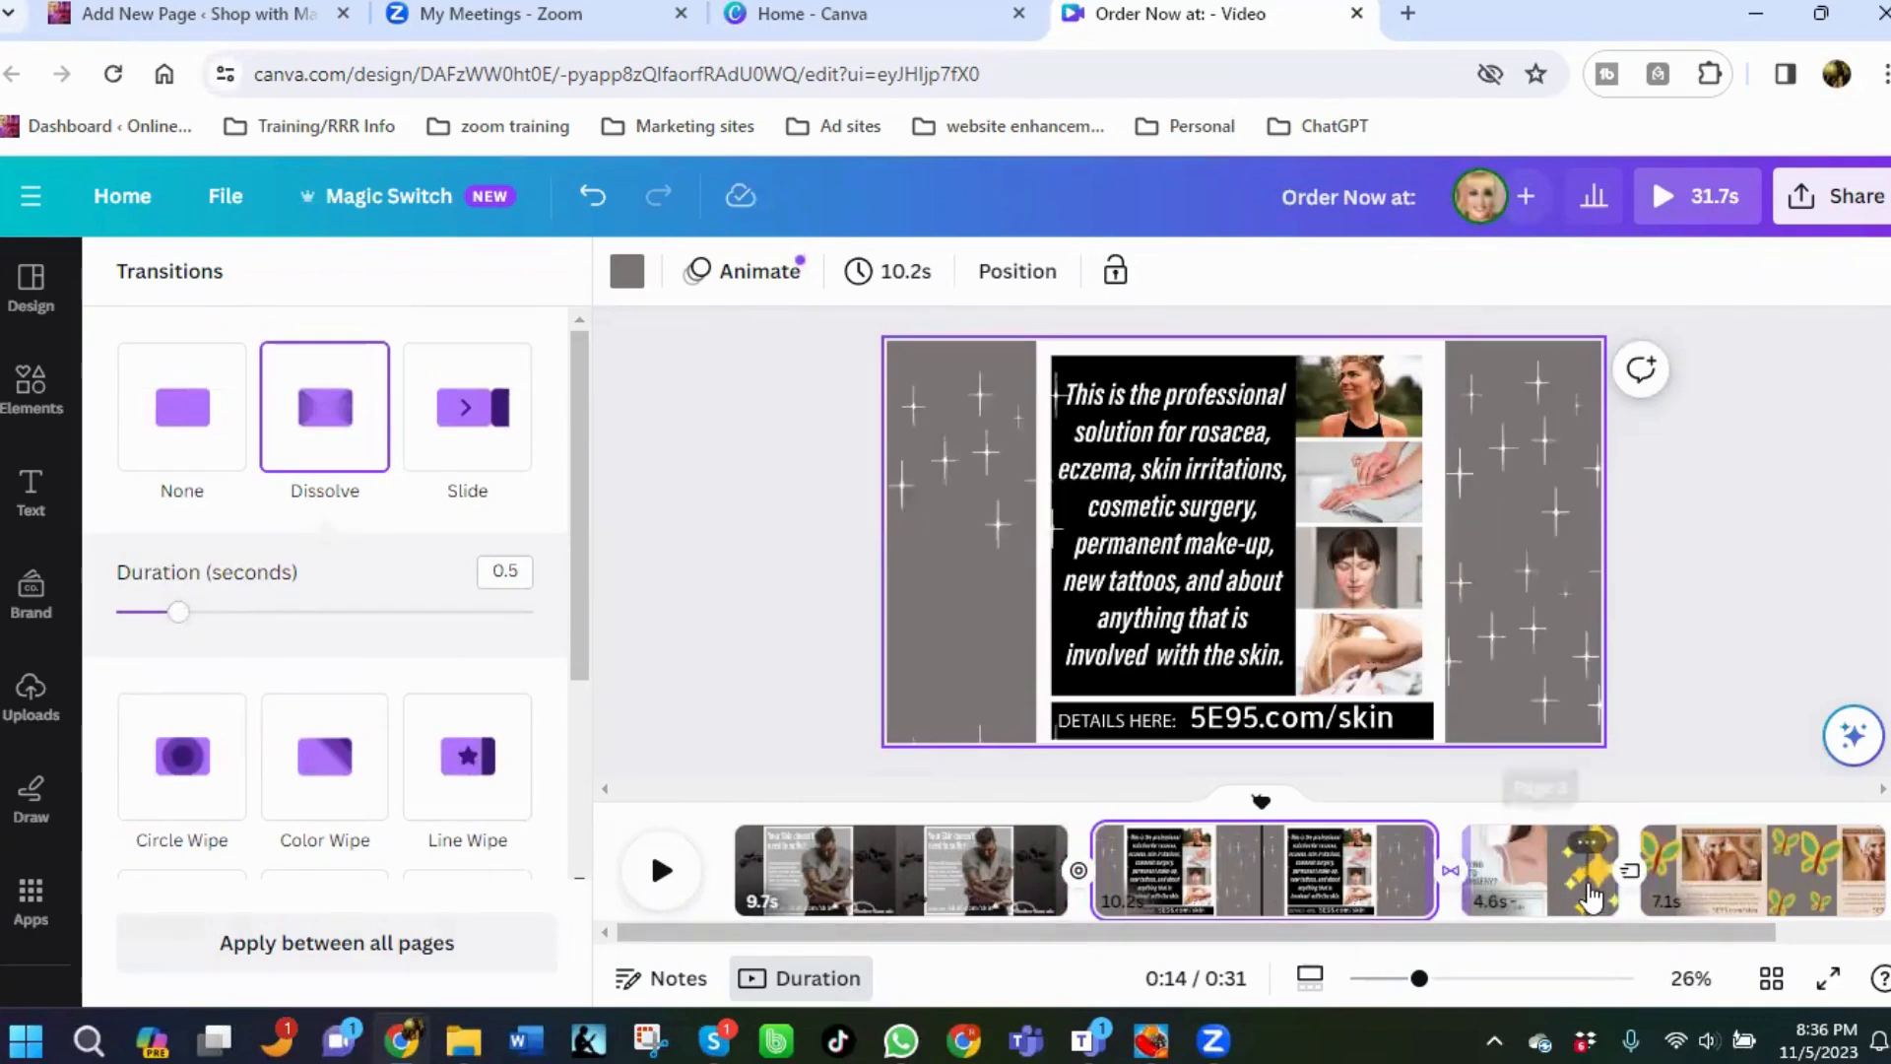
# Set the third page's duration to 10.5 seconds.
pyautogui.click(1590, 896)
pyautogui.click(892, 276)
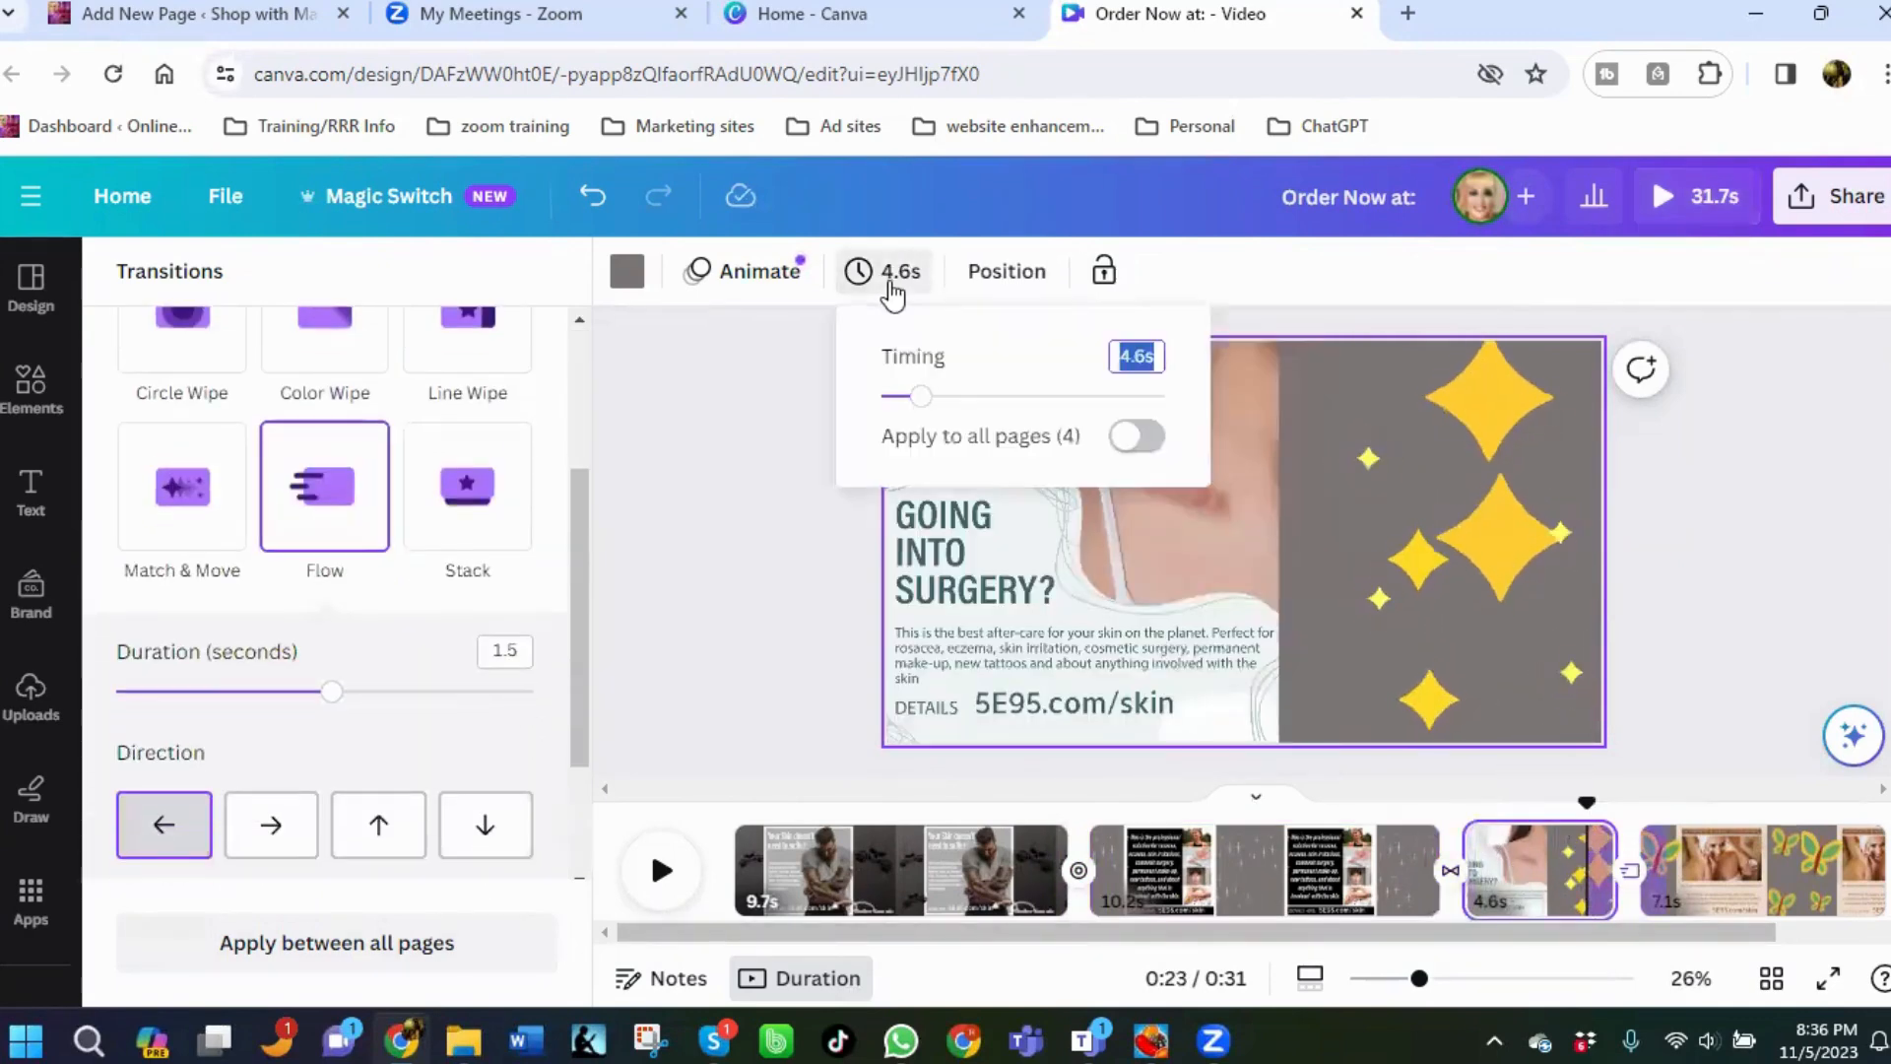
pyautogui.click(970, 397)
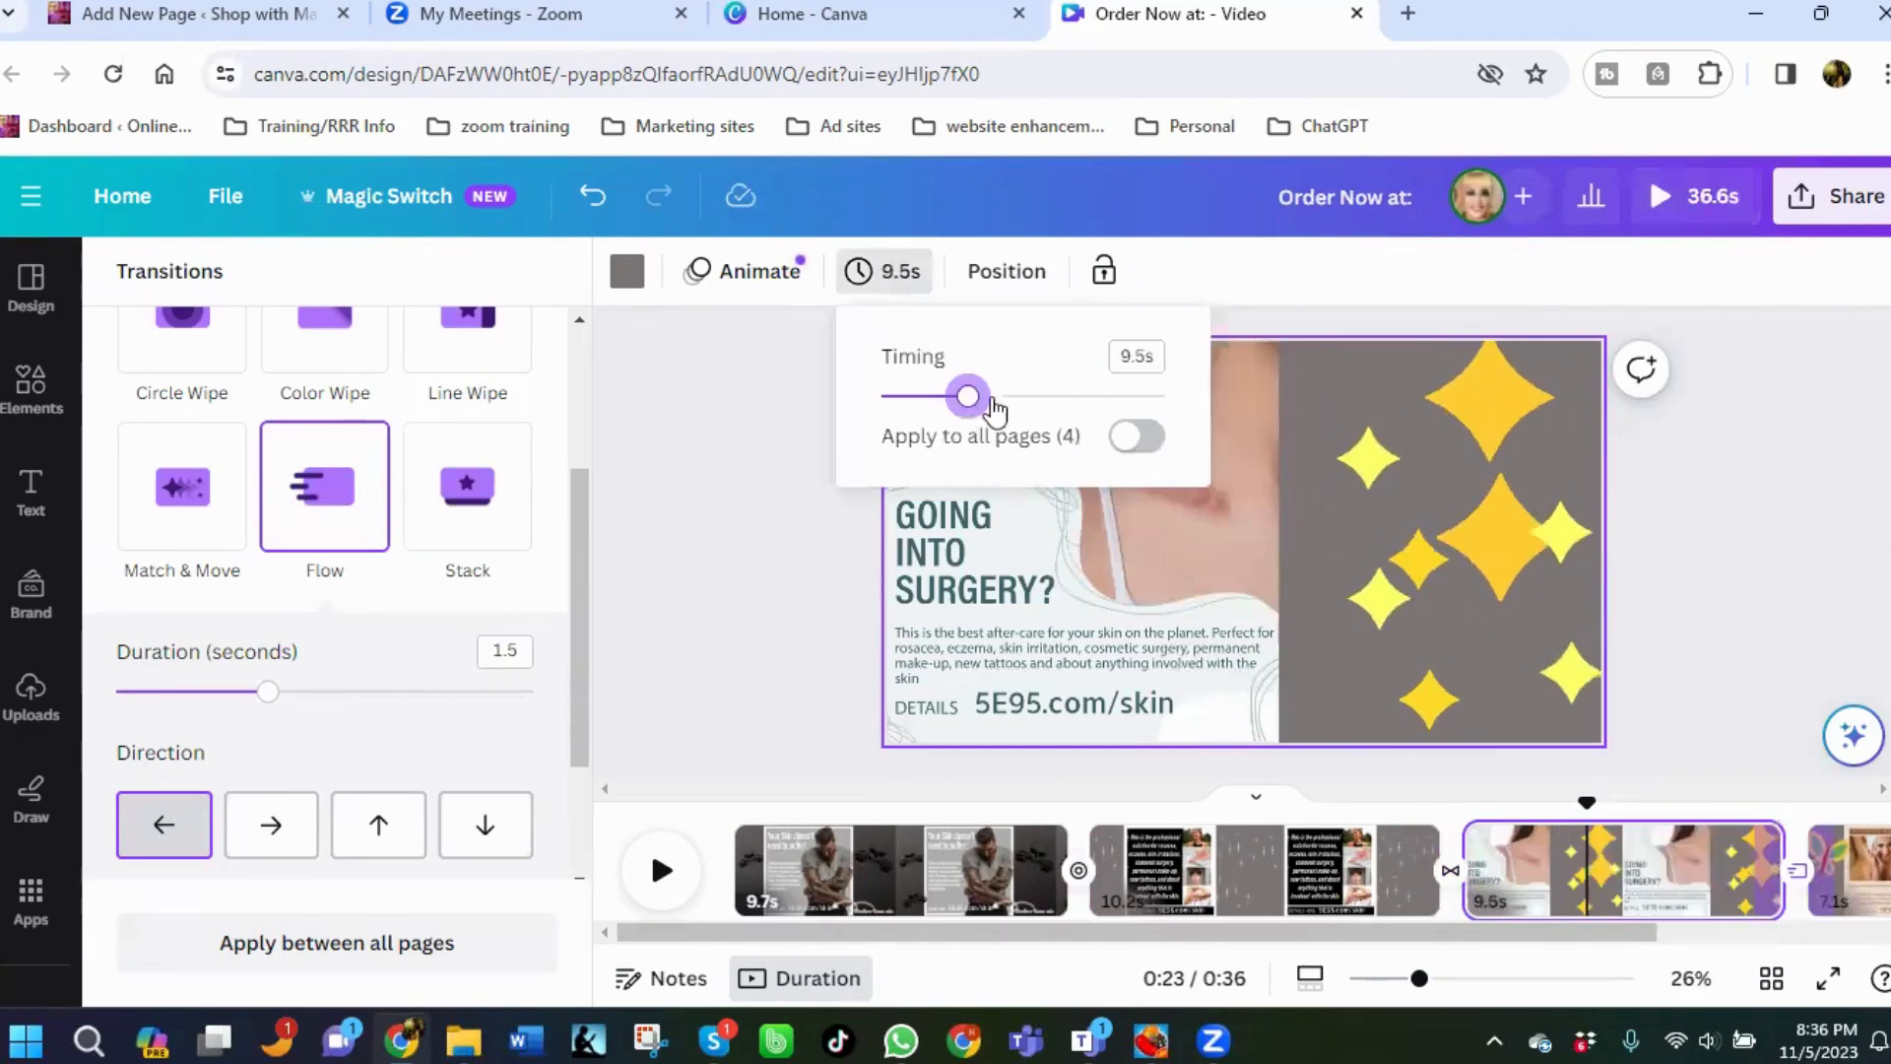
pyautogui.click(996, 398)
pyautogui.moveTo(986, 398); pyautogui.dragTo(977, 397)
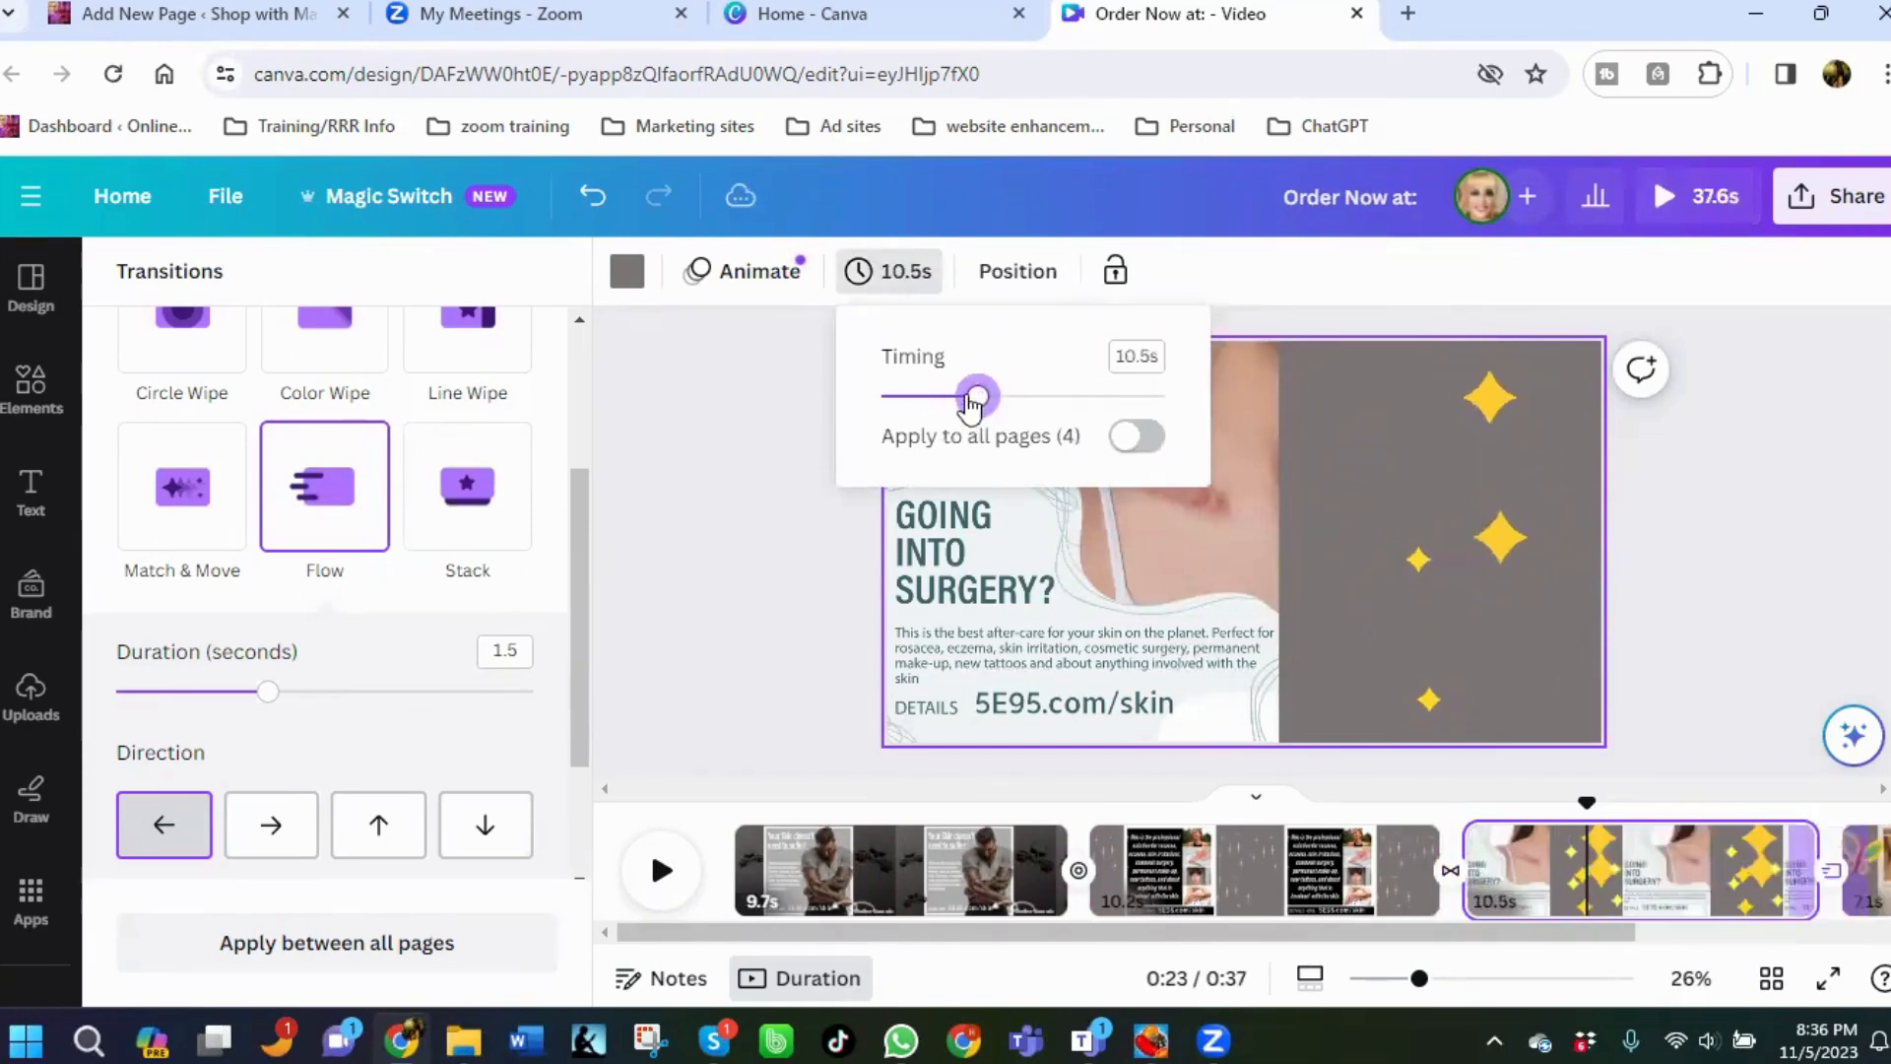
# Set the fourth page's duration to 11.5 seconds.
pyautogui.click(1865, 867)
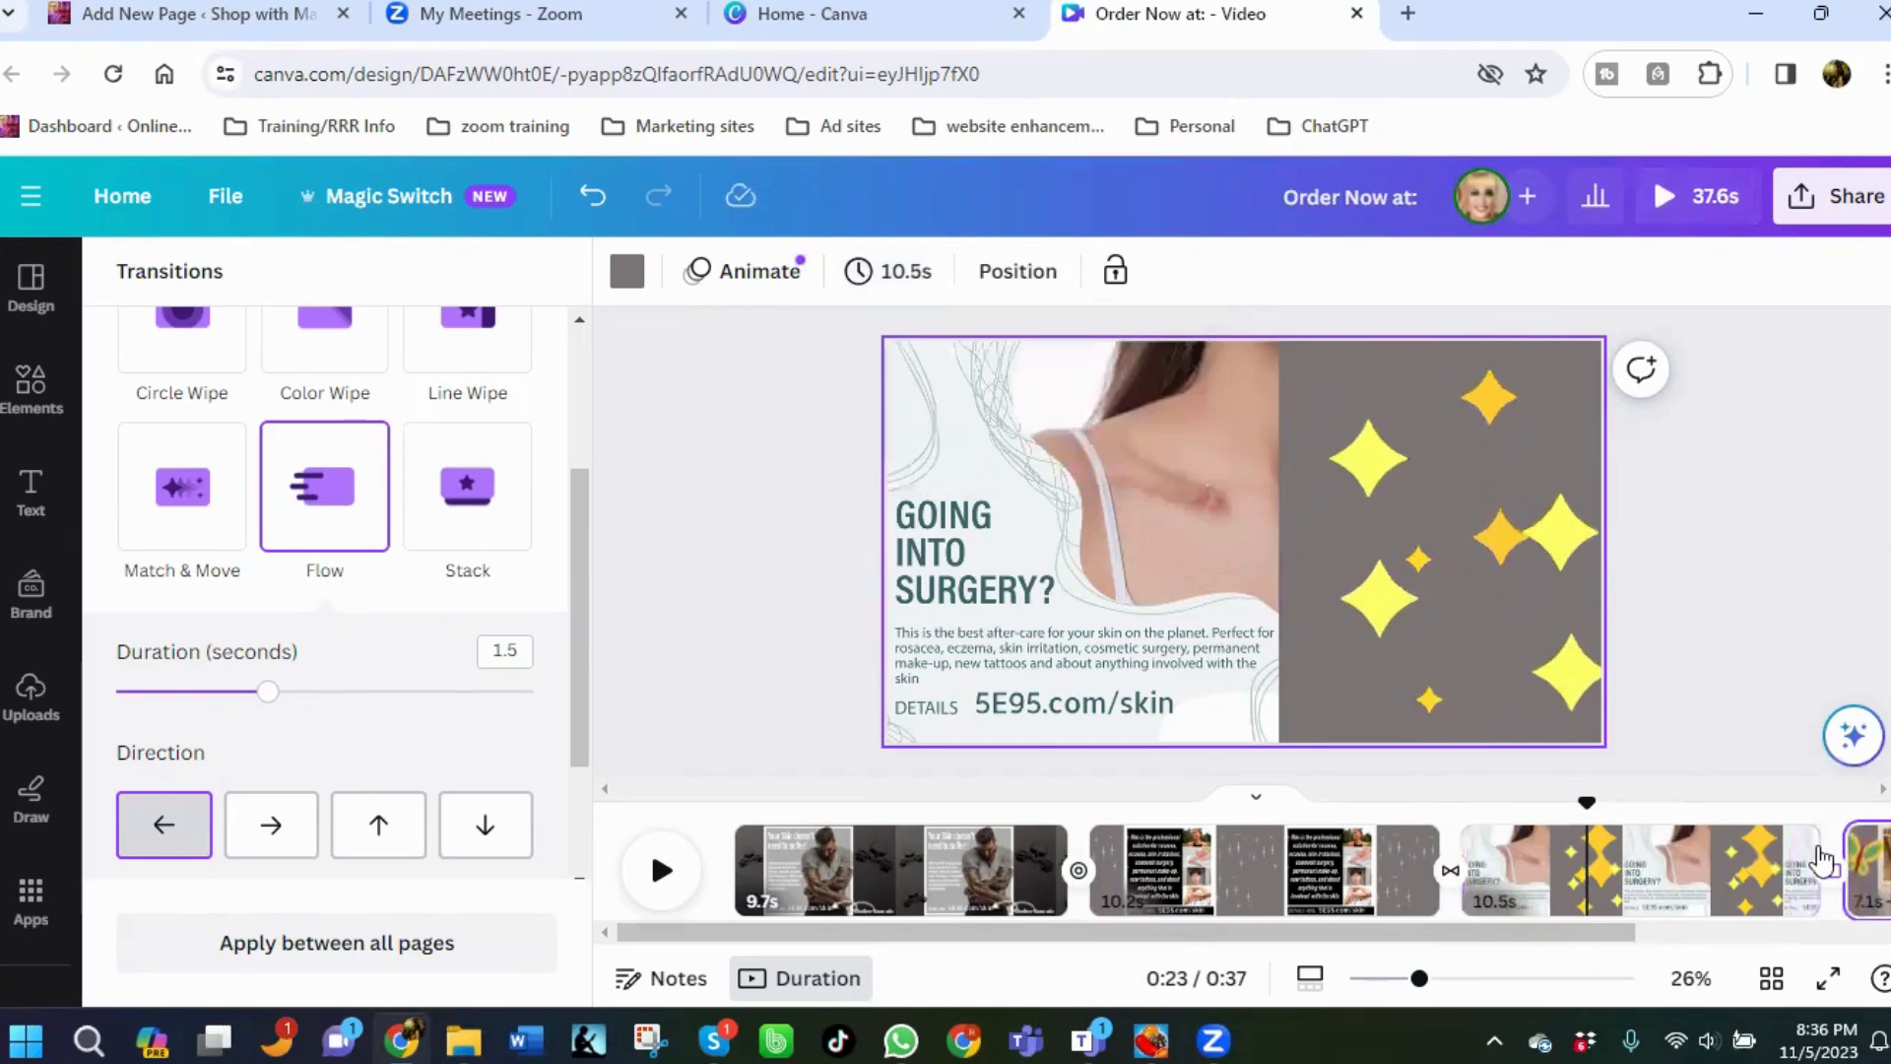
pyautogui.click(865, 296)
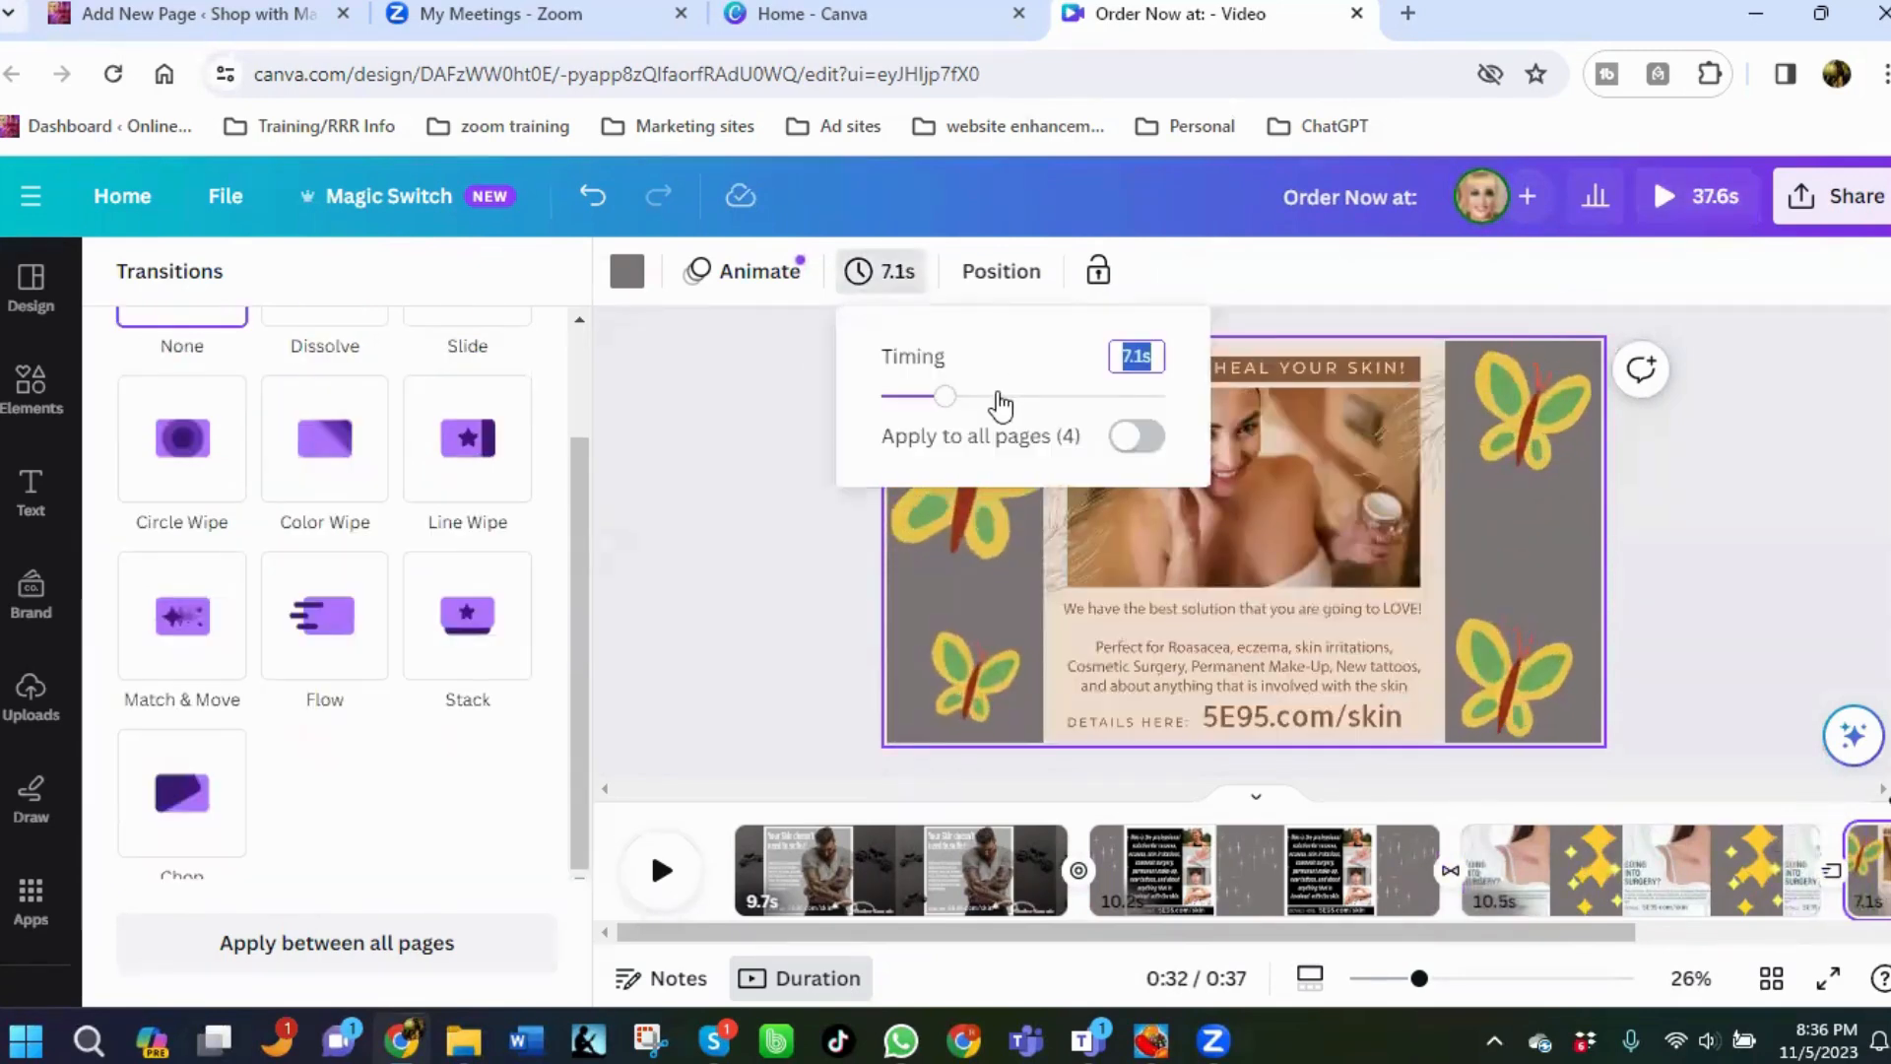
pyautogui.click(986, 397)
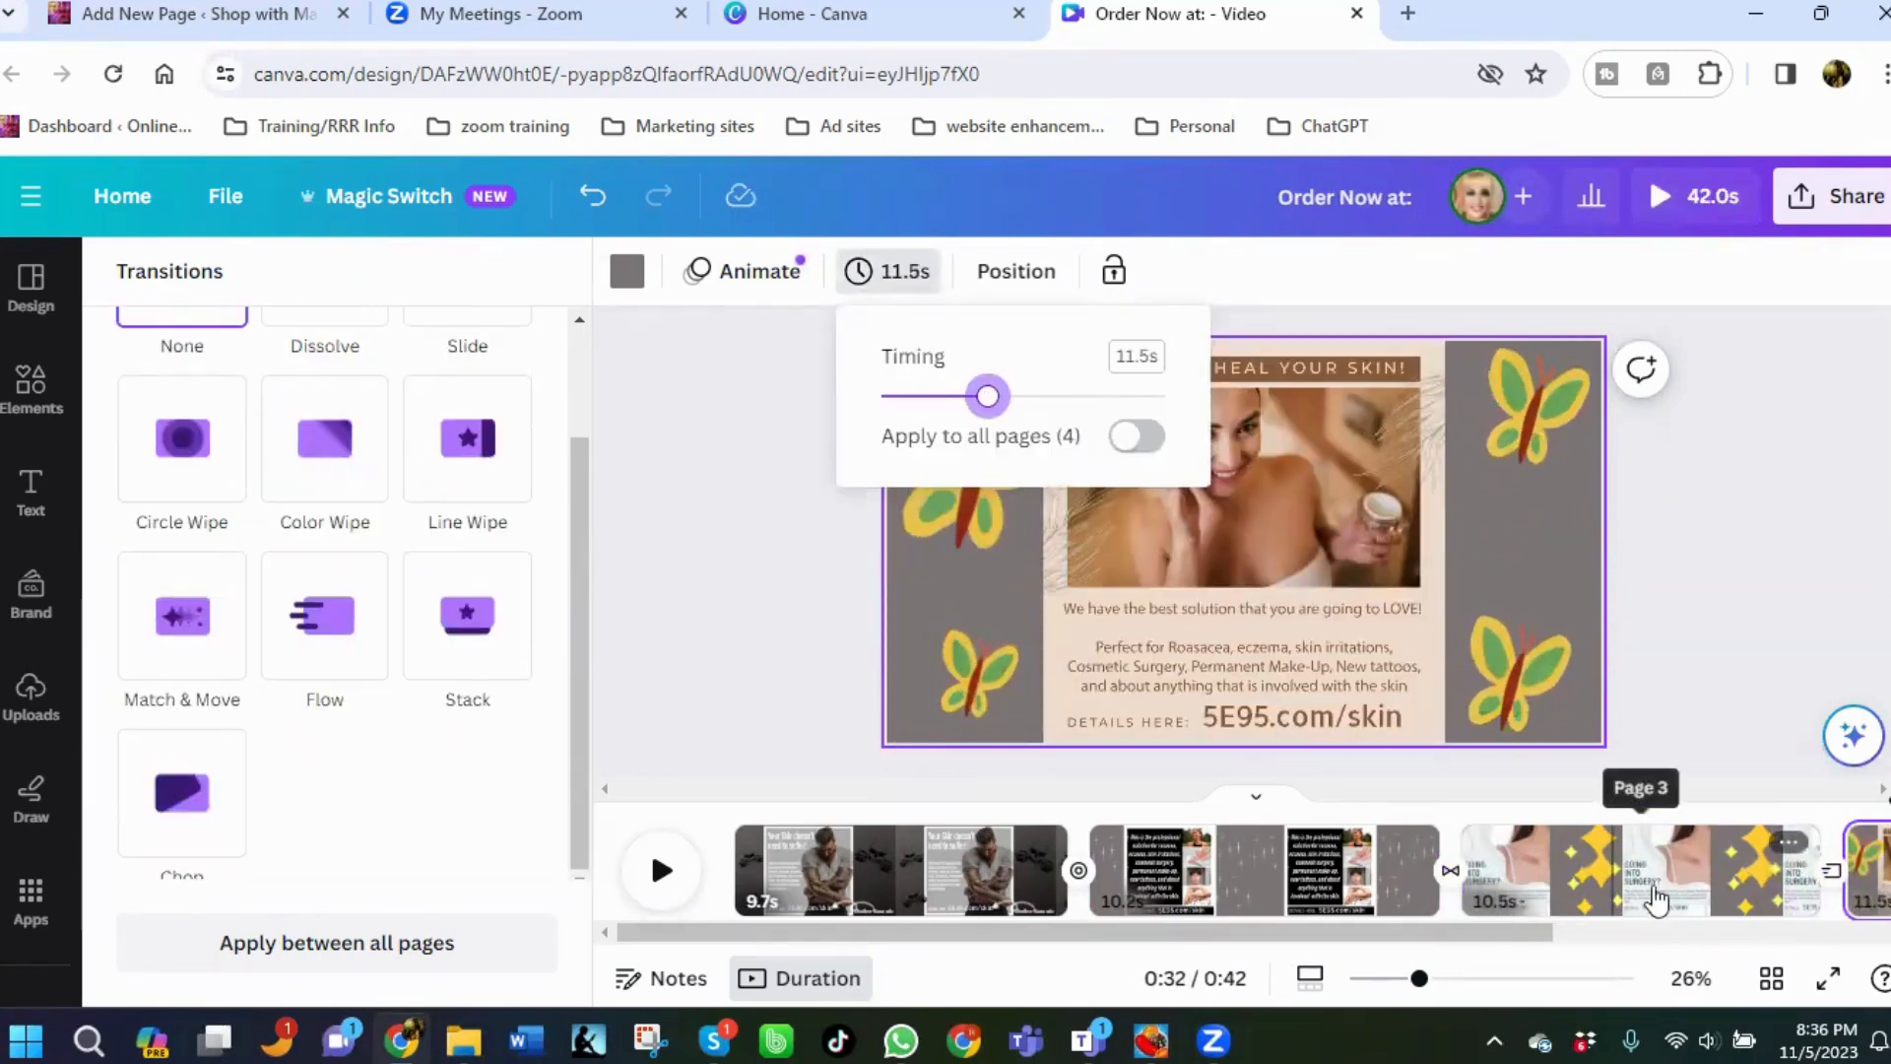
# Set the Flow transition after the third page to a duration of 1.8 seconds.
pyautogui.moveTo(1352, 935); pyautogui.dragTo(1550, 936)
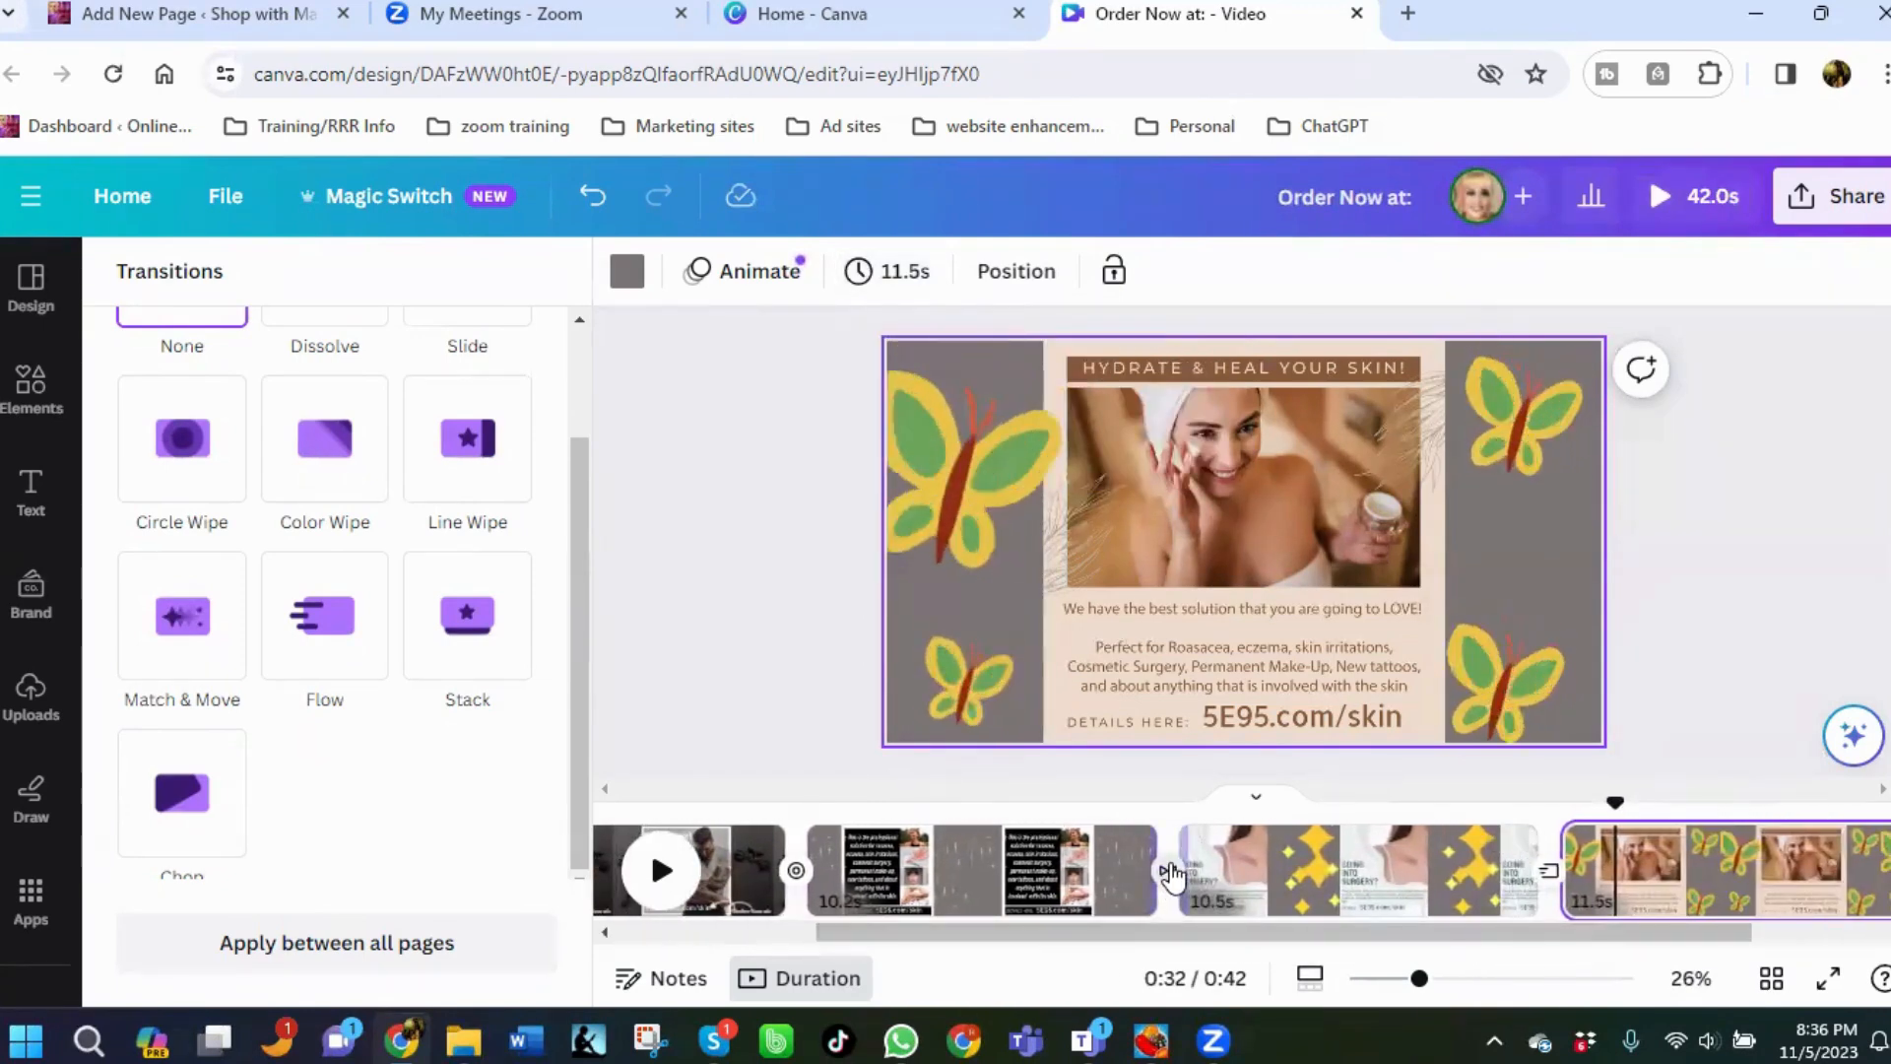
pyautogui.click(1169, 872)
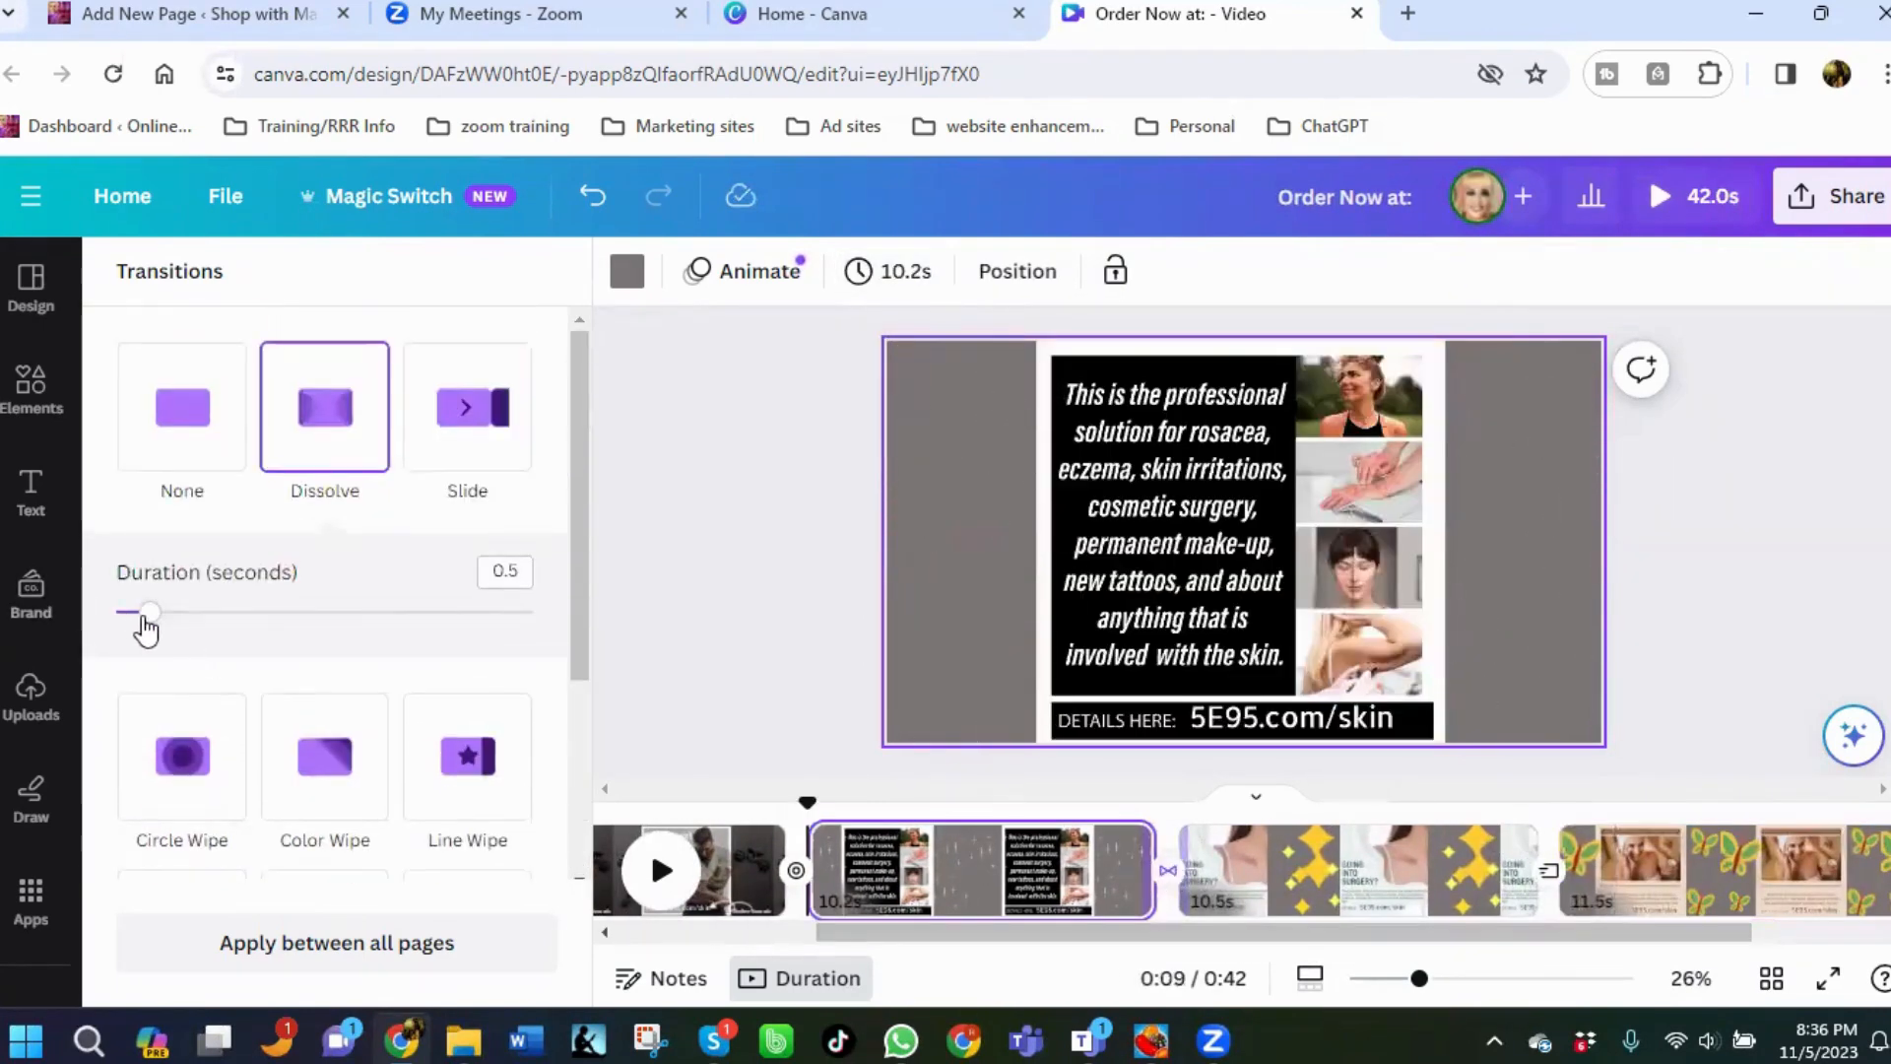
pyautogui.click(1553, 875)
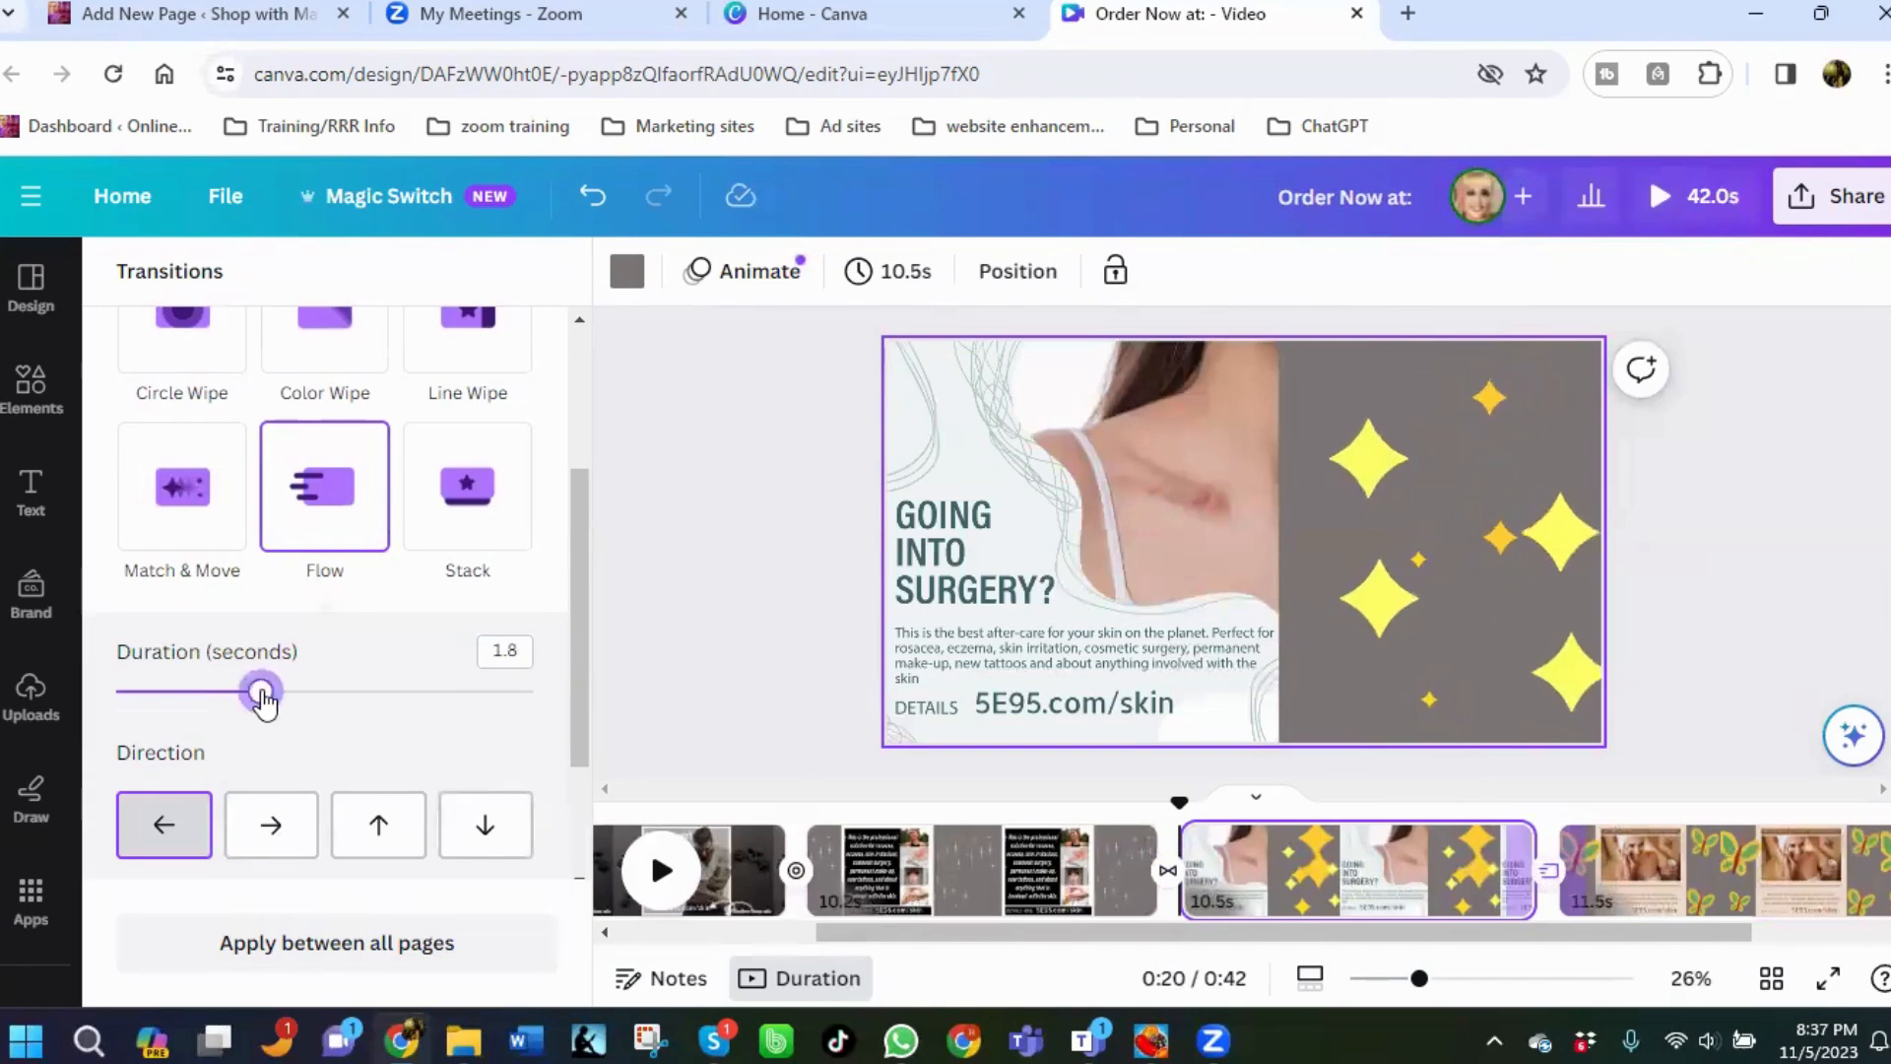
pyautogui.moveTo(264, 701); pyautogui.dragTo(294, 700)
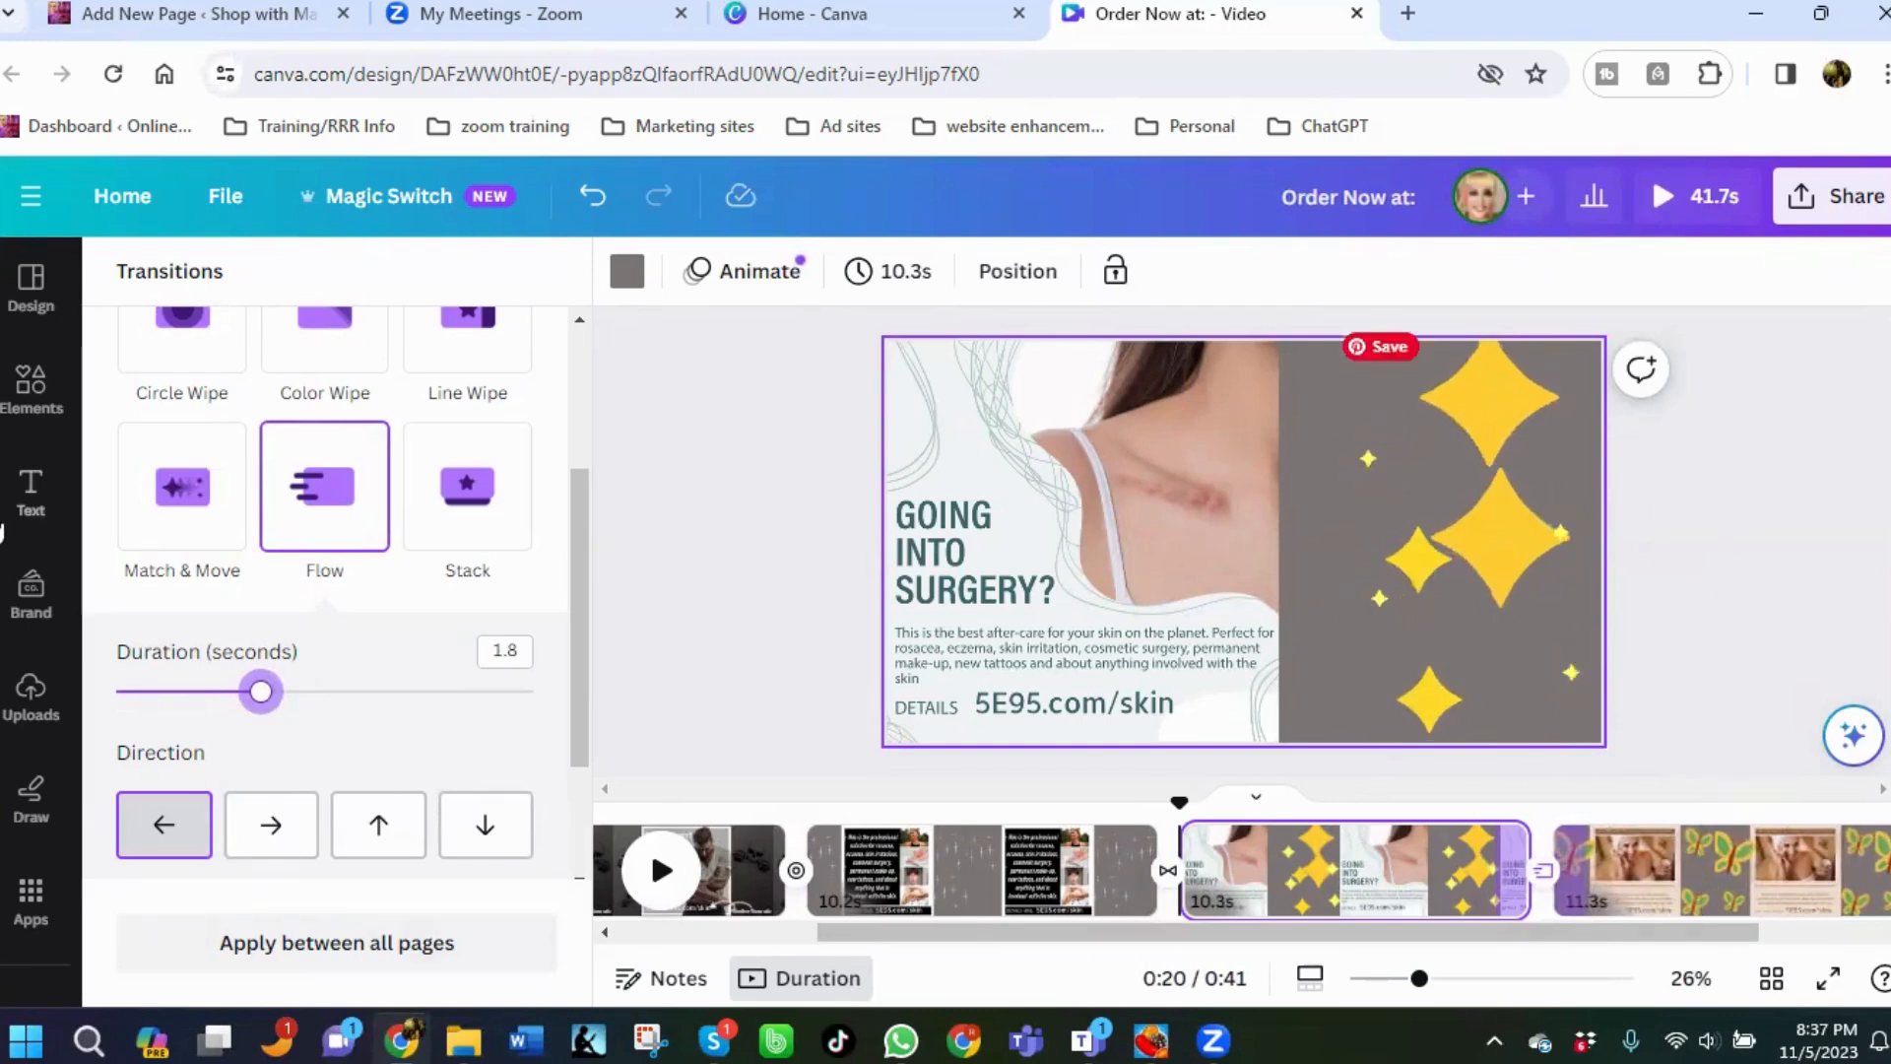
# Open the audio library and preview the recently used music tracks.
pyautogui.scroll(-5, 29, 739)
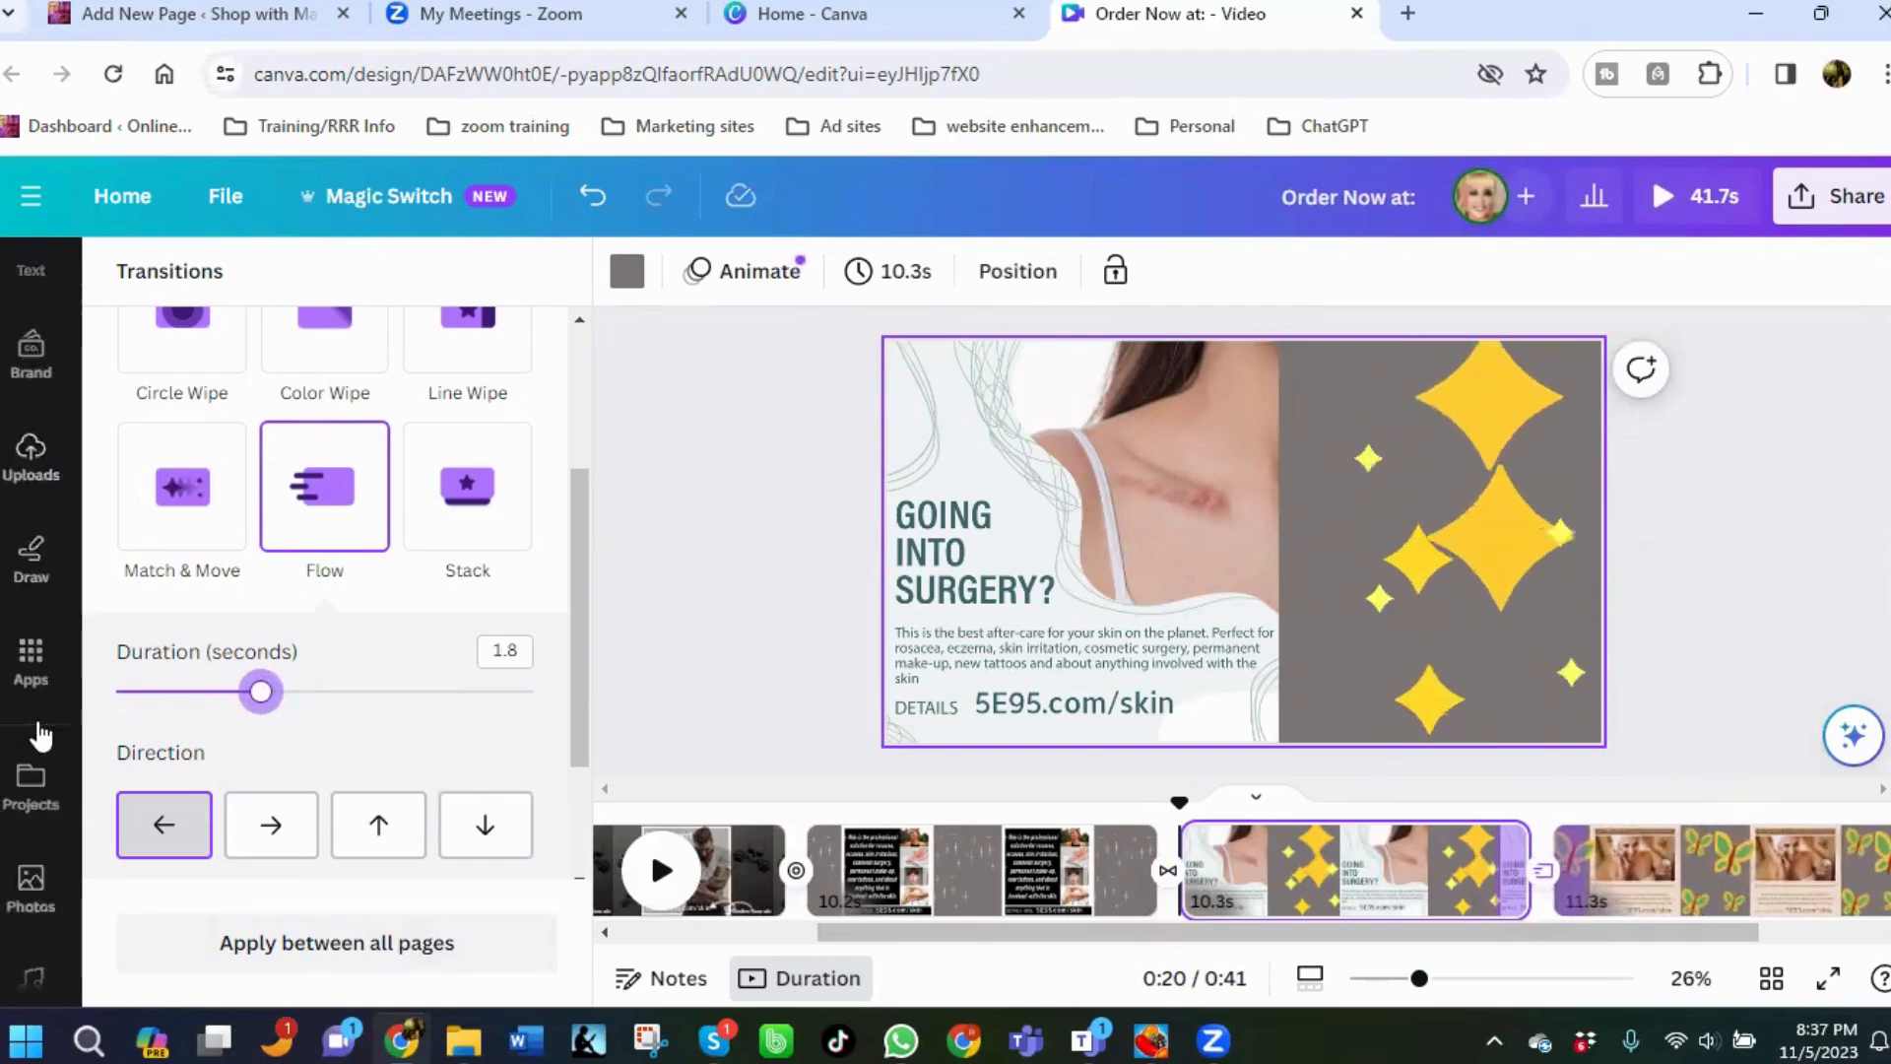
pyautogui.click(34, 679)
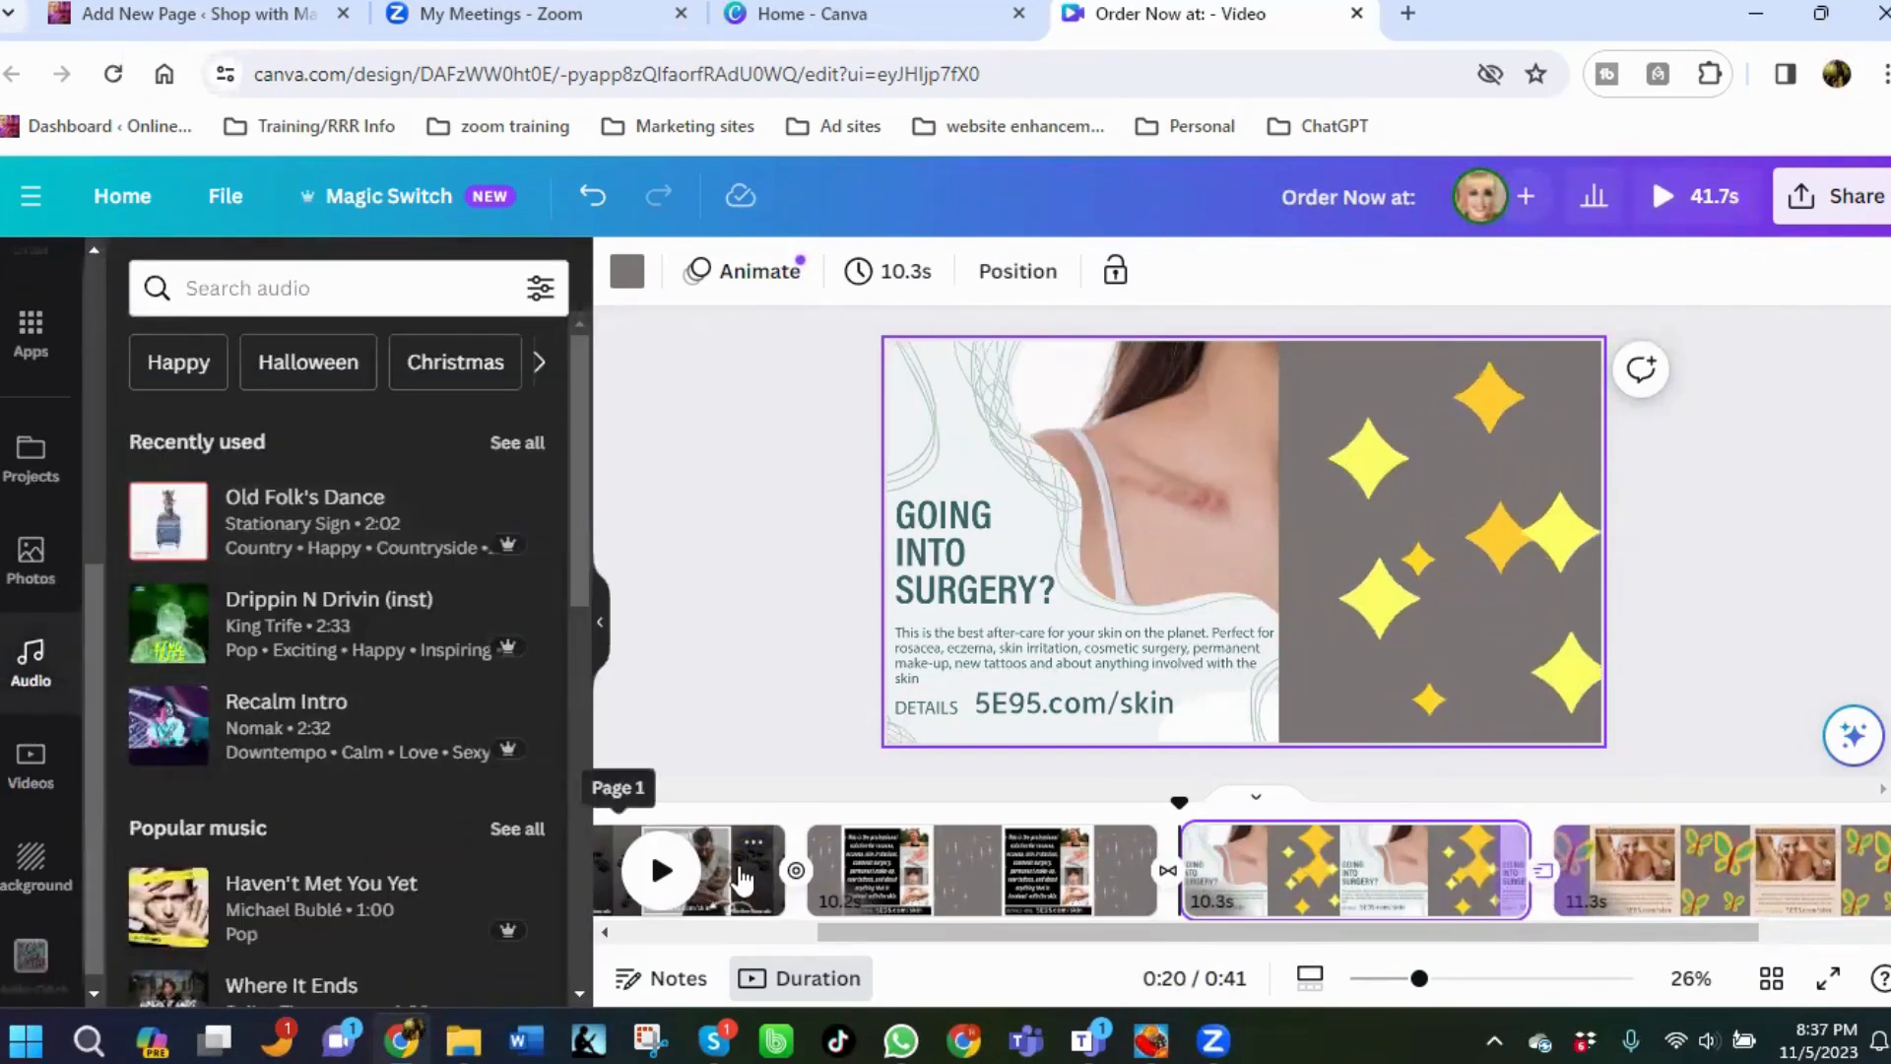
pyautogui.click(744, 877)
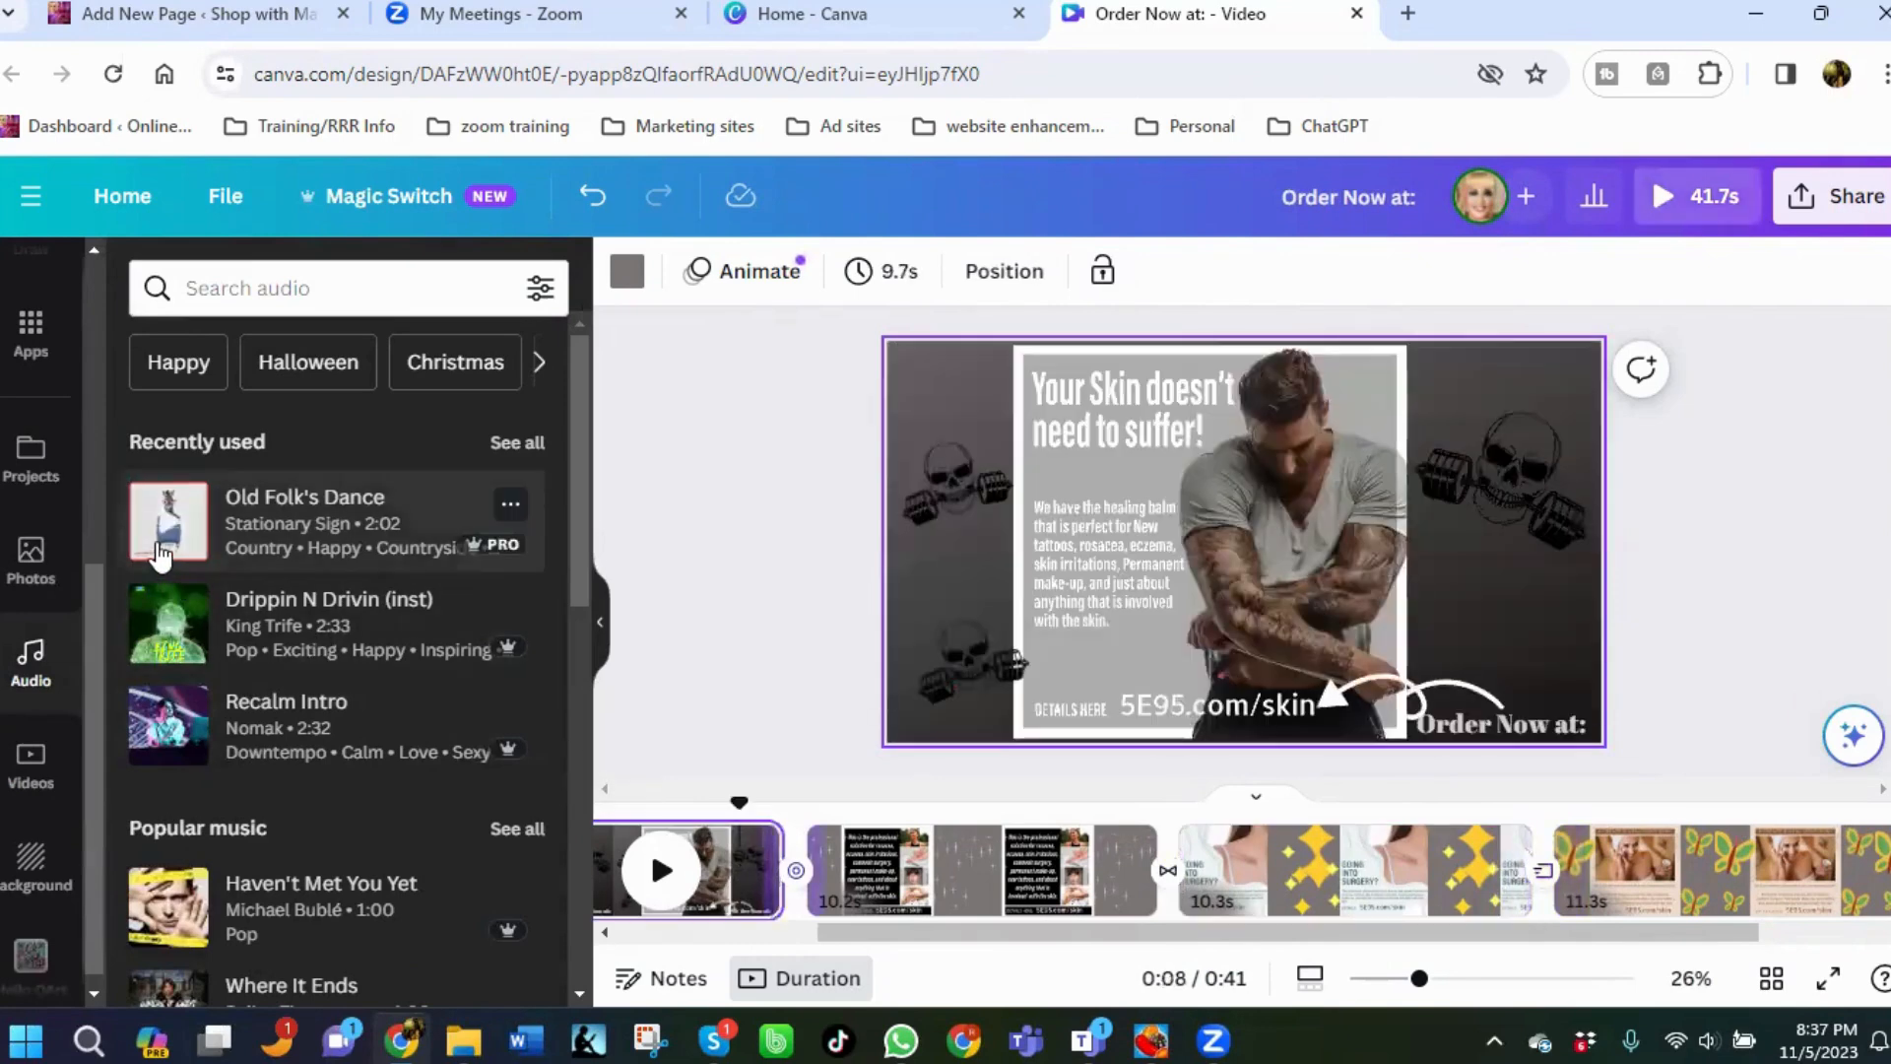
pyautogui.click(160, 553)
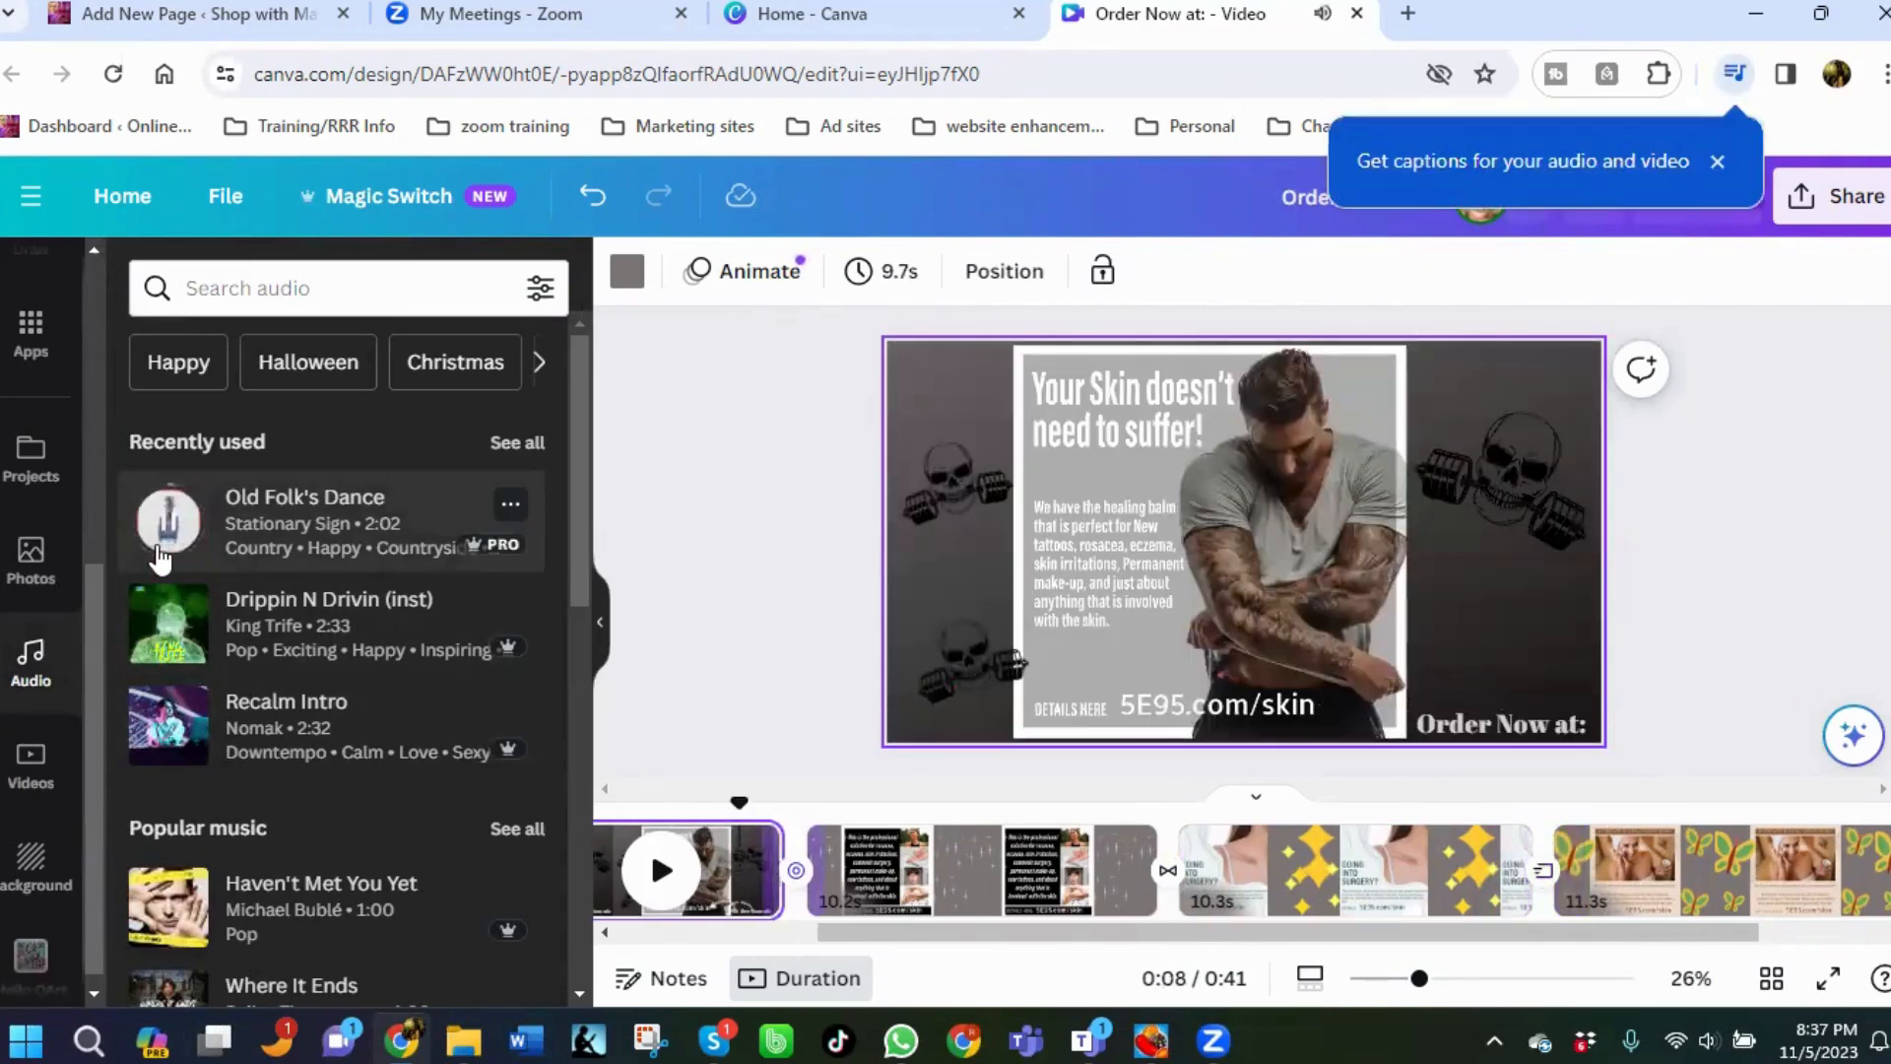
pyautogui.click(169, 638)
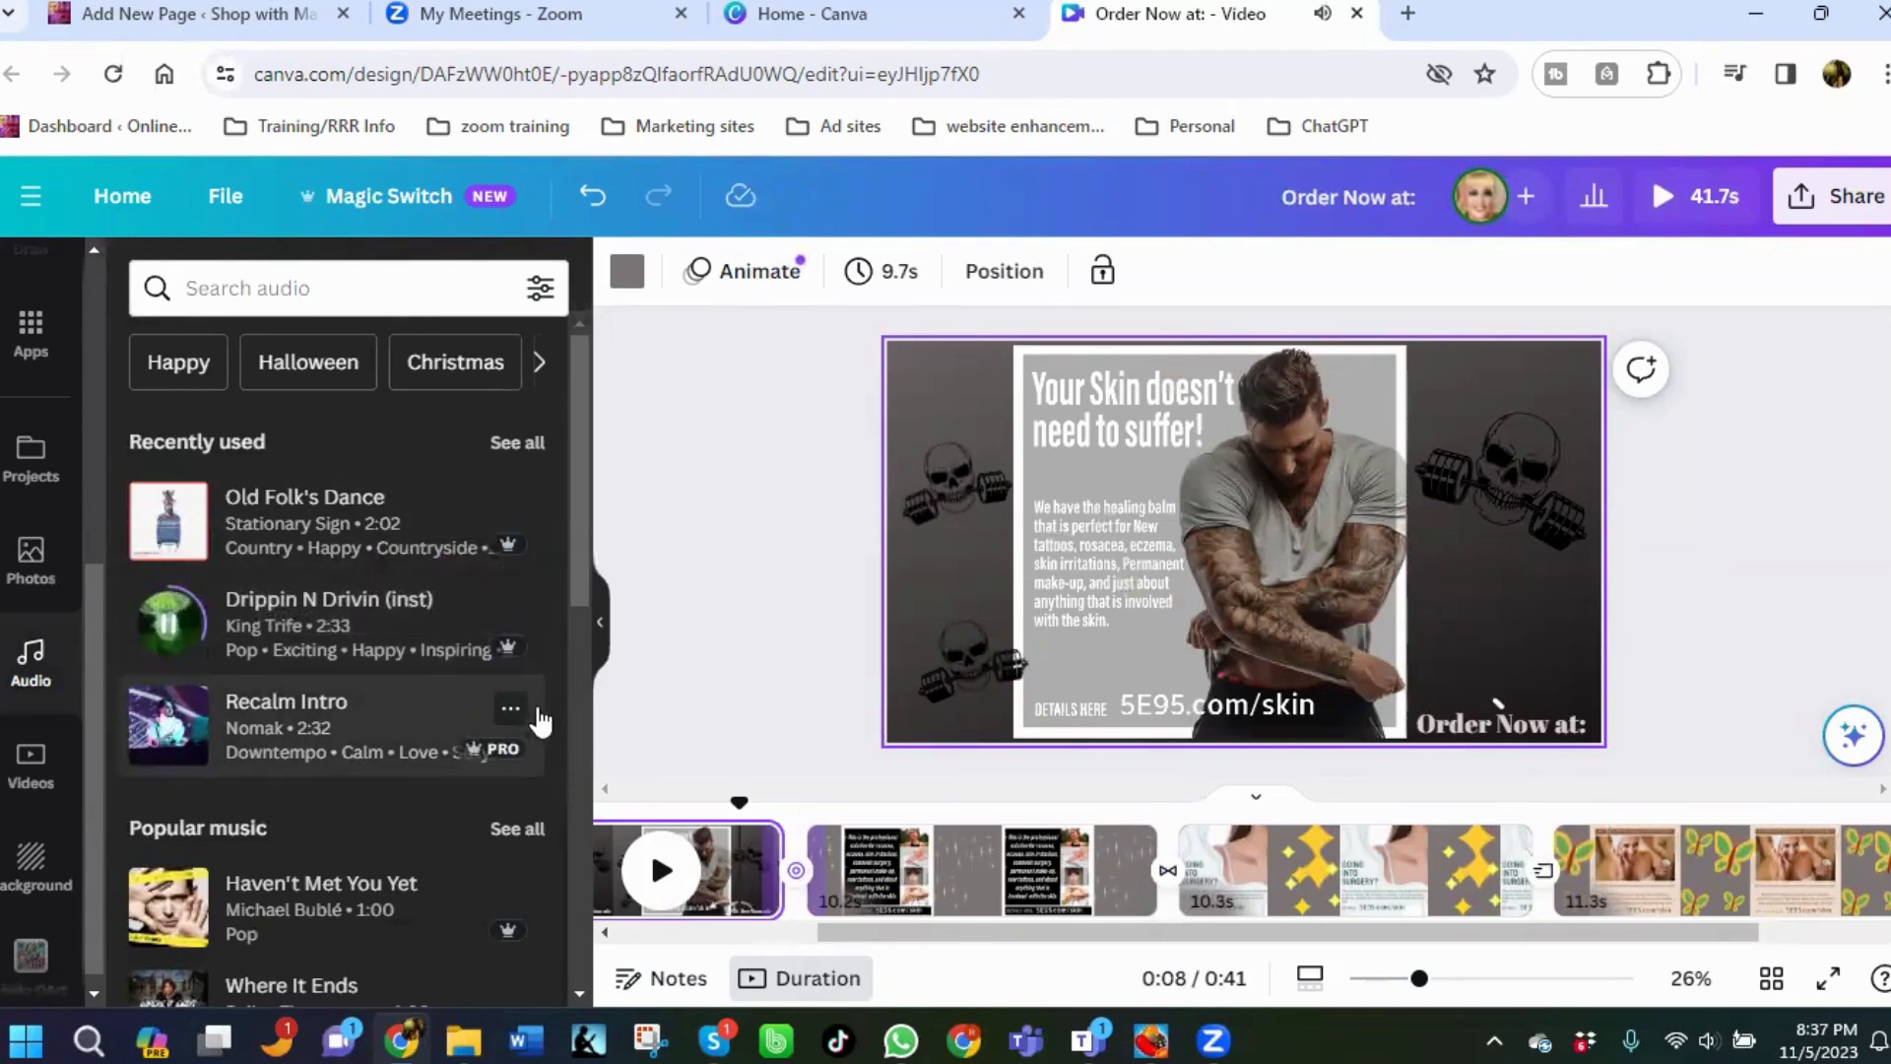
pyautogui.scroll(-3, 376, 806)
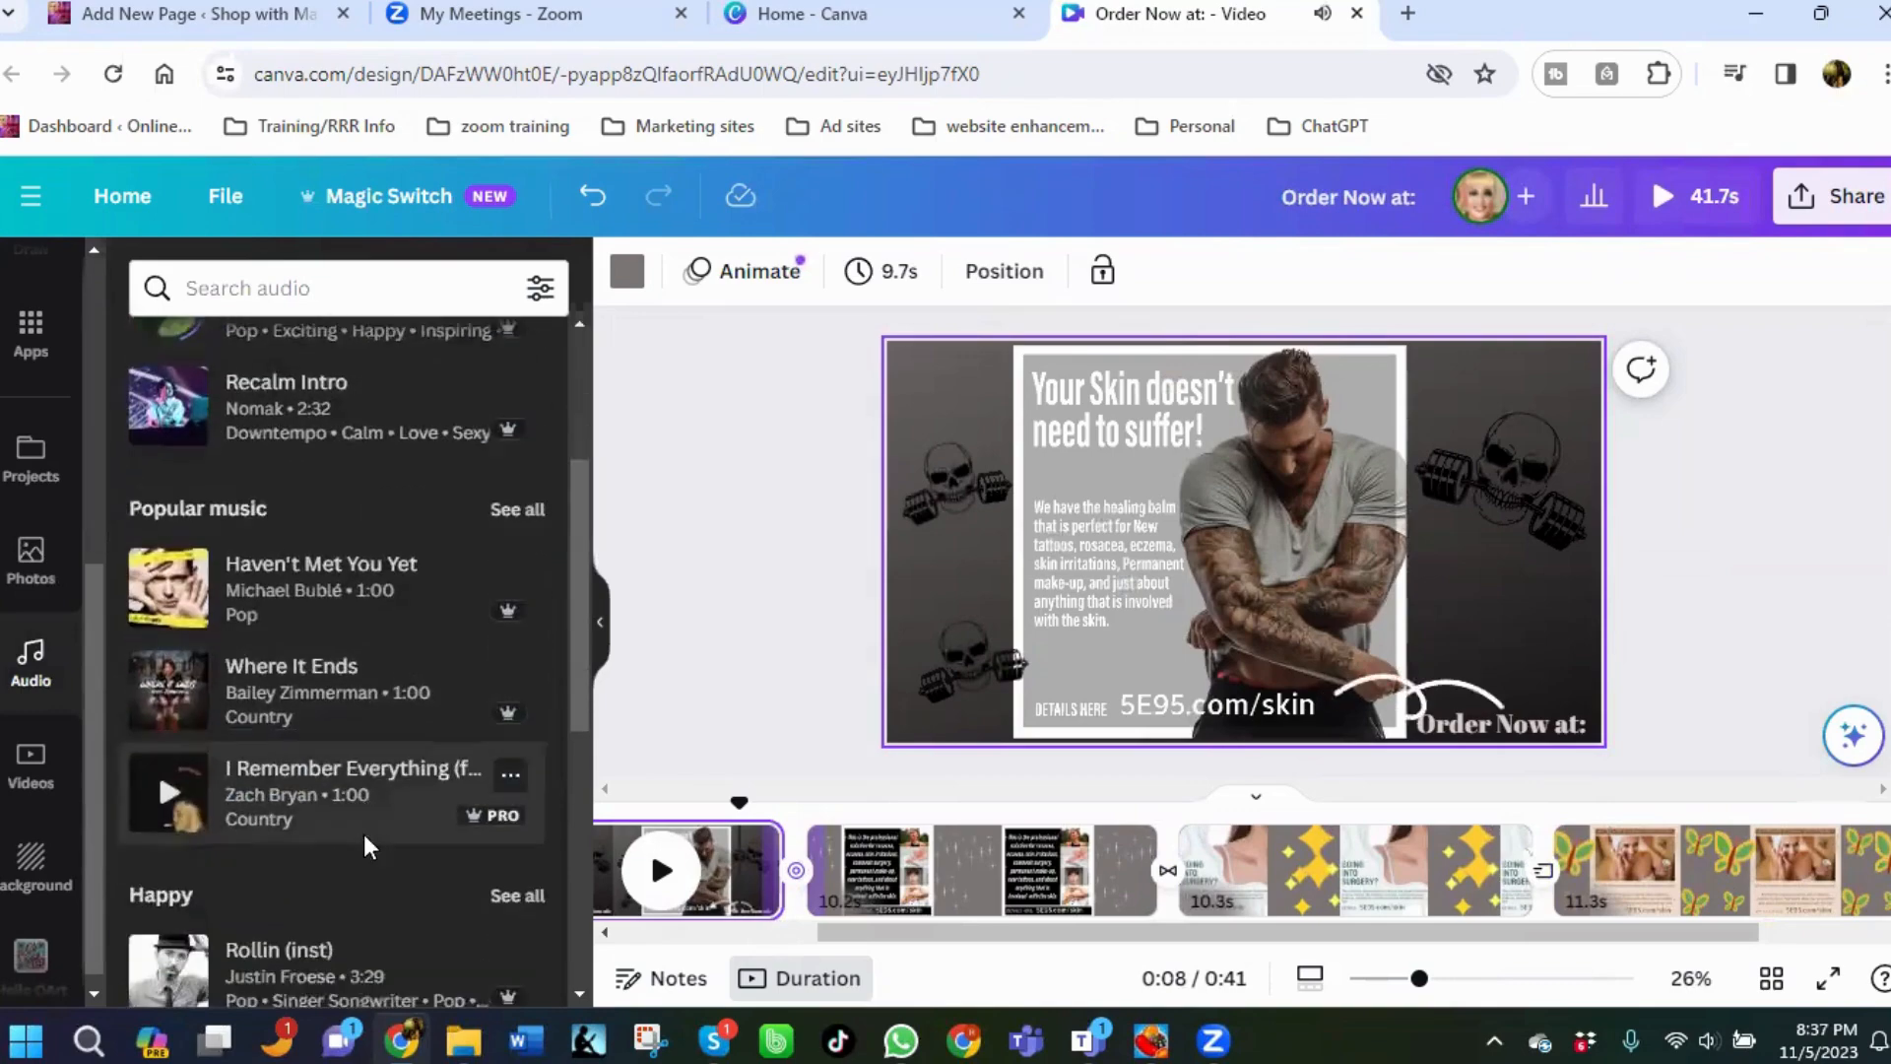
pyautogui.scroll(-3, 371, 855)
pyautogui.scroll(1, 228, 636)
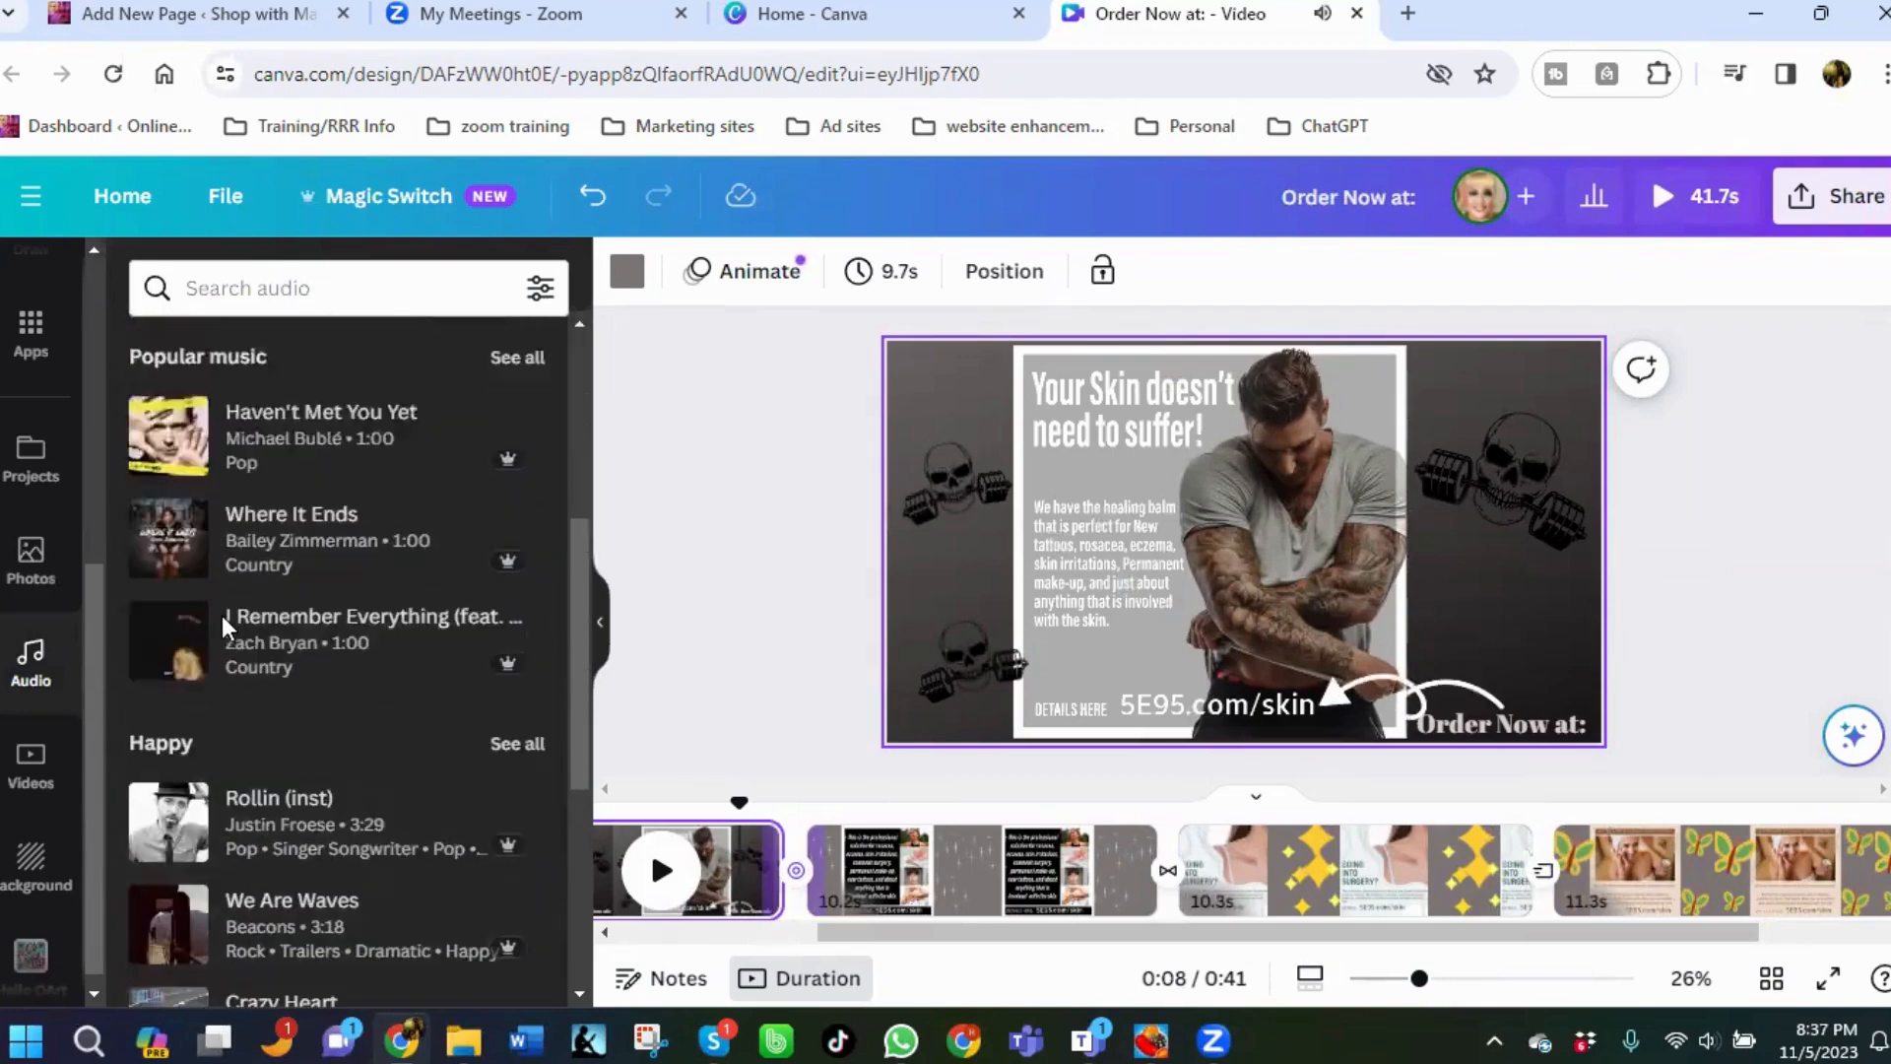
pyautogui.scroll(3, 222, 616)
# Add the Drippin N Drivin (inst) music track to the timeline.
pyautogui.click(200, 504)
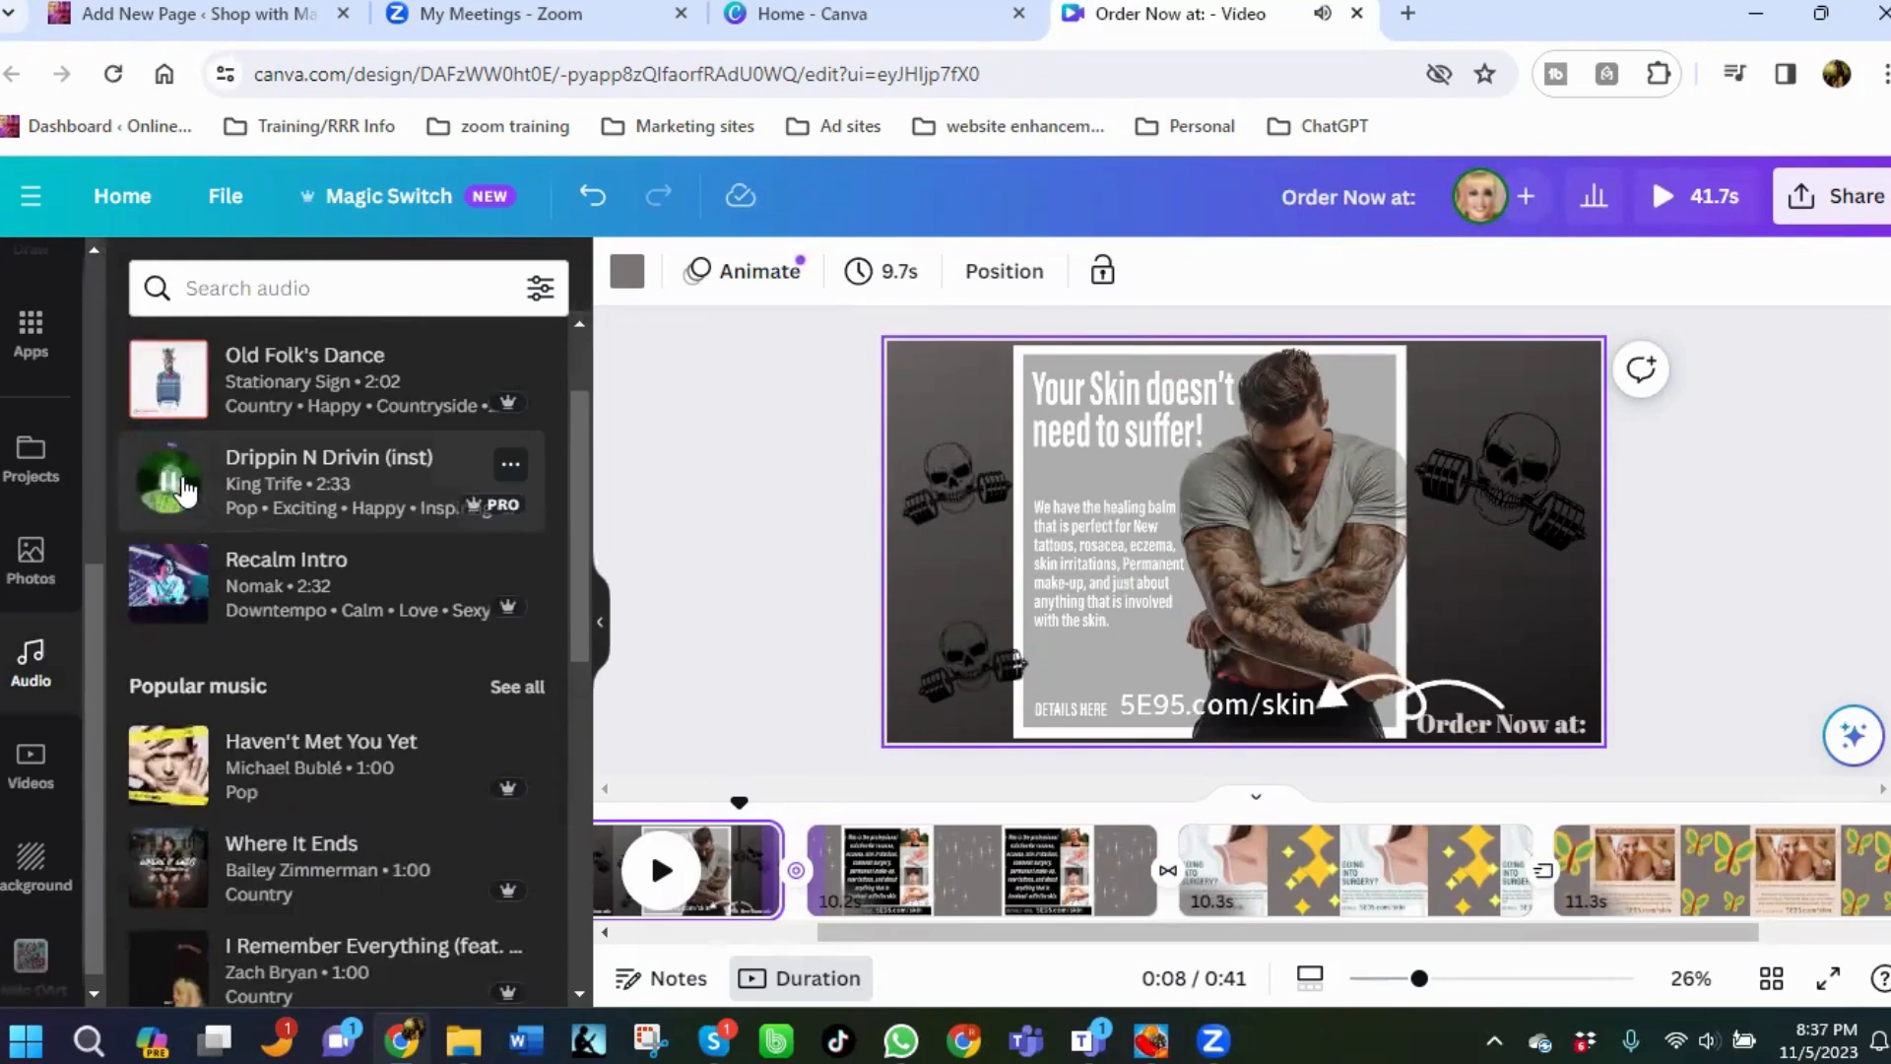
pyautogui.click(283, 477)
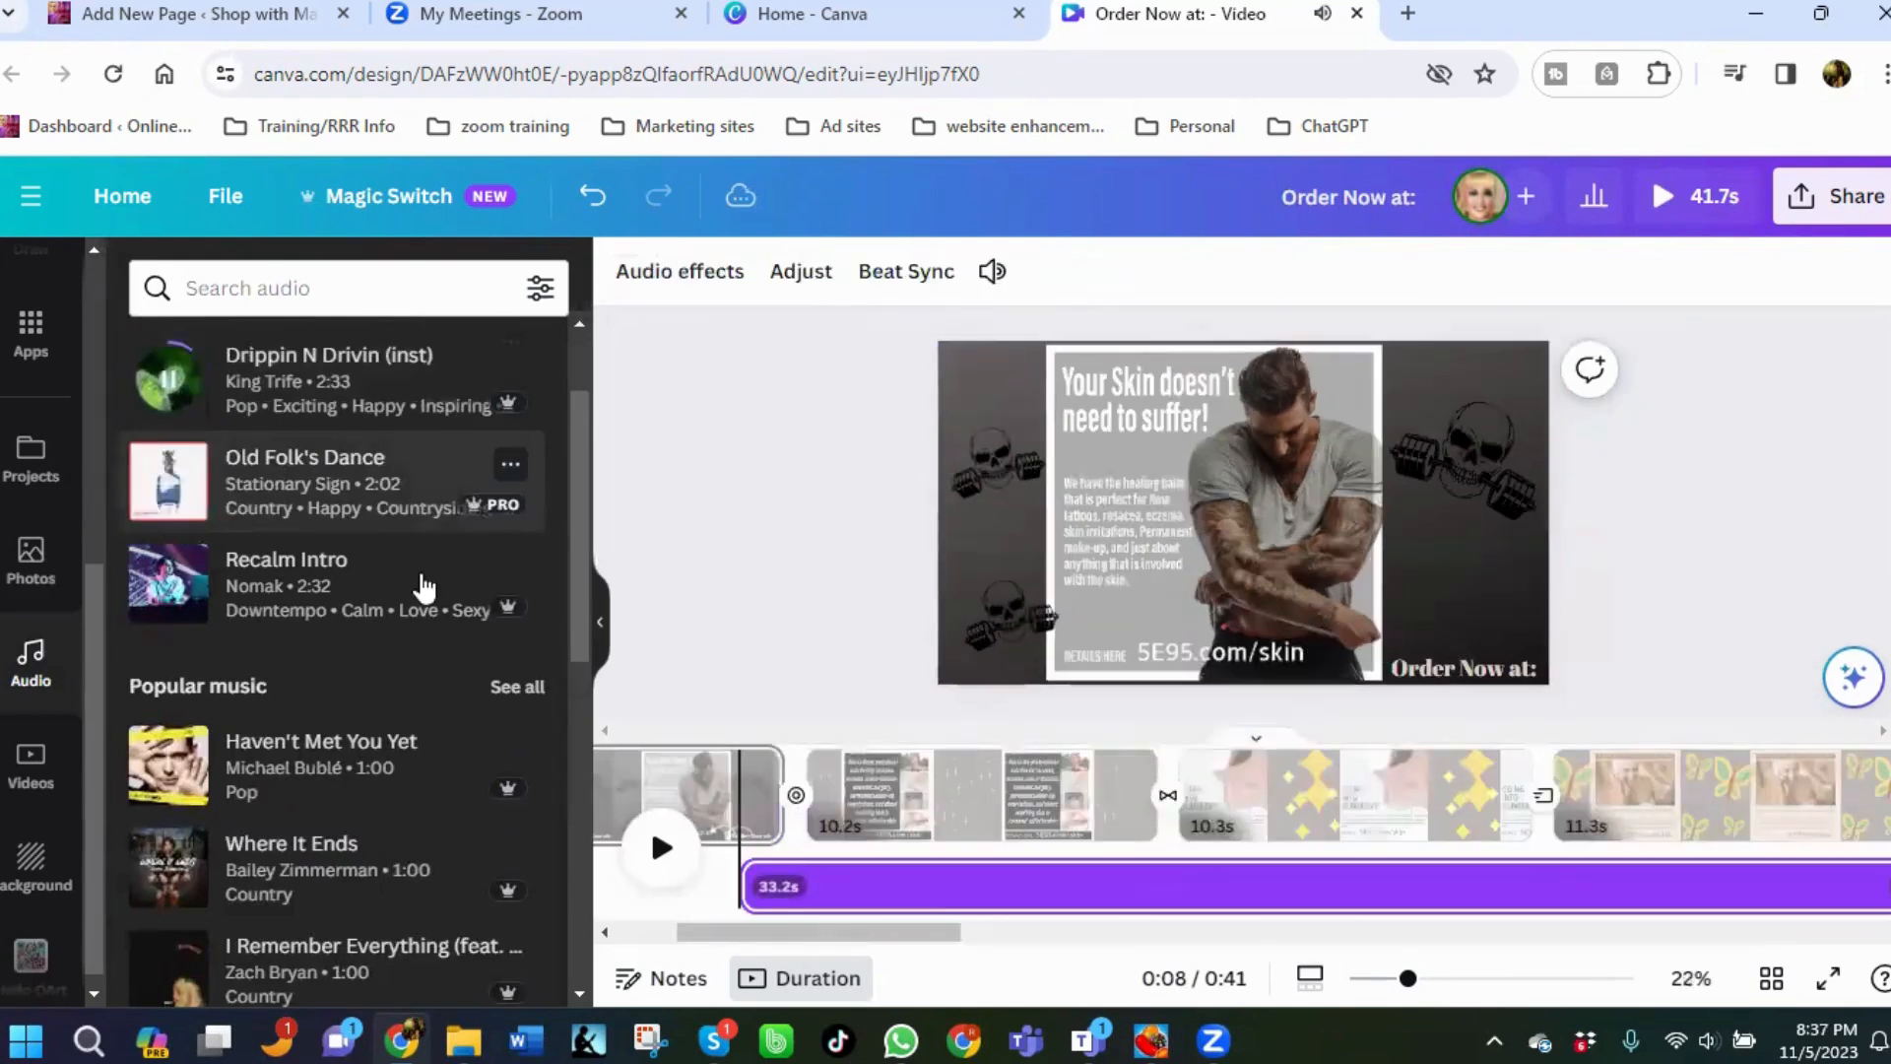
pyautogui.moveTo(744, 880); pyautogui.dragTo(650, 884)
pyautogui.moveTo(970, 911); pyautogui.dragTo(802, 903)
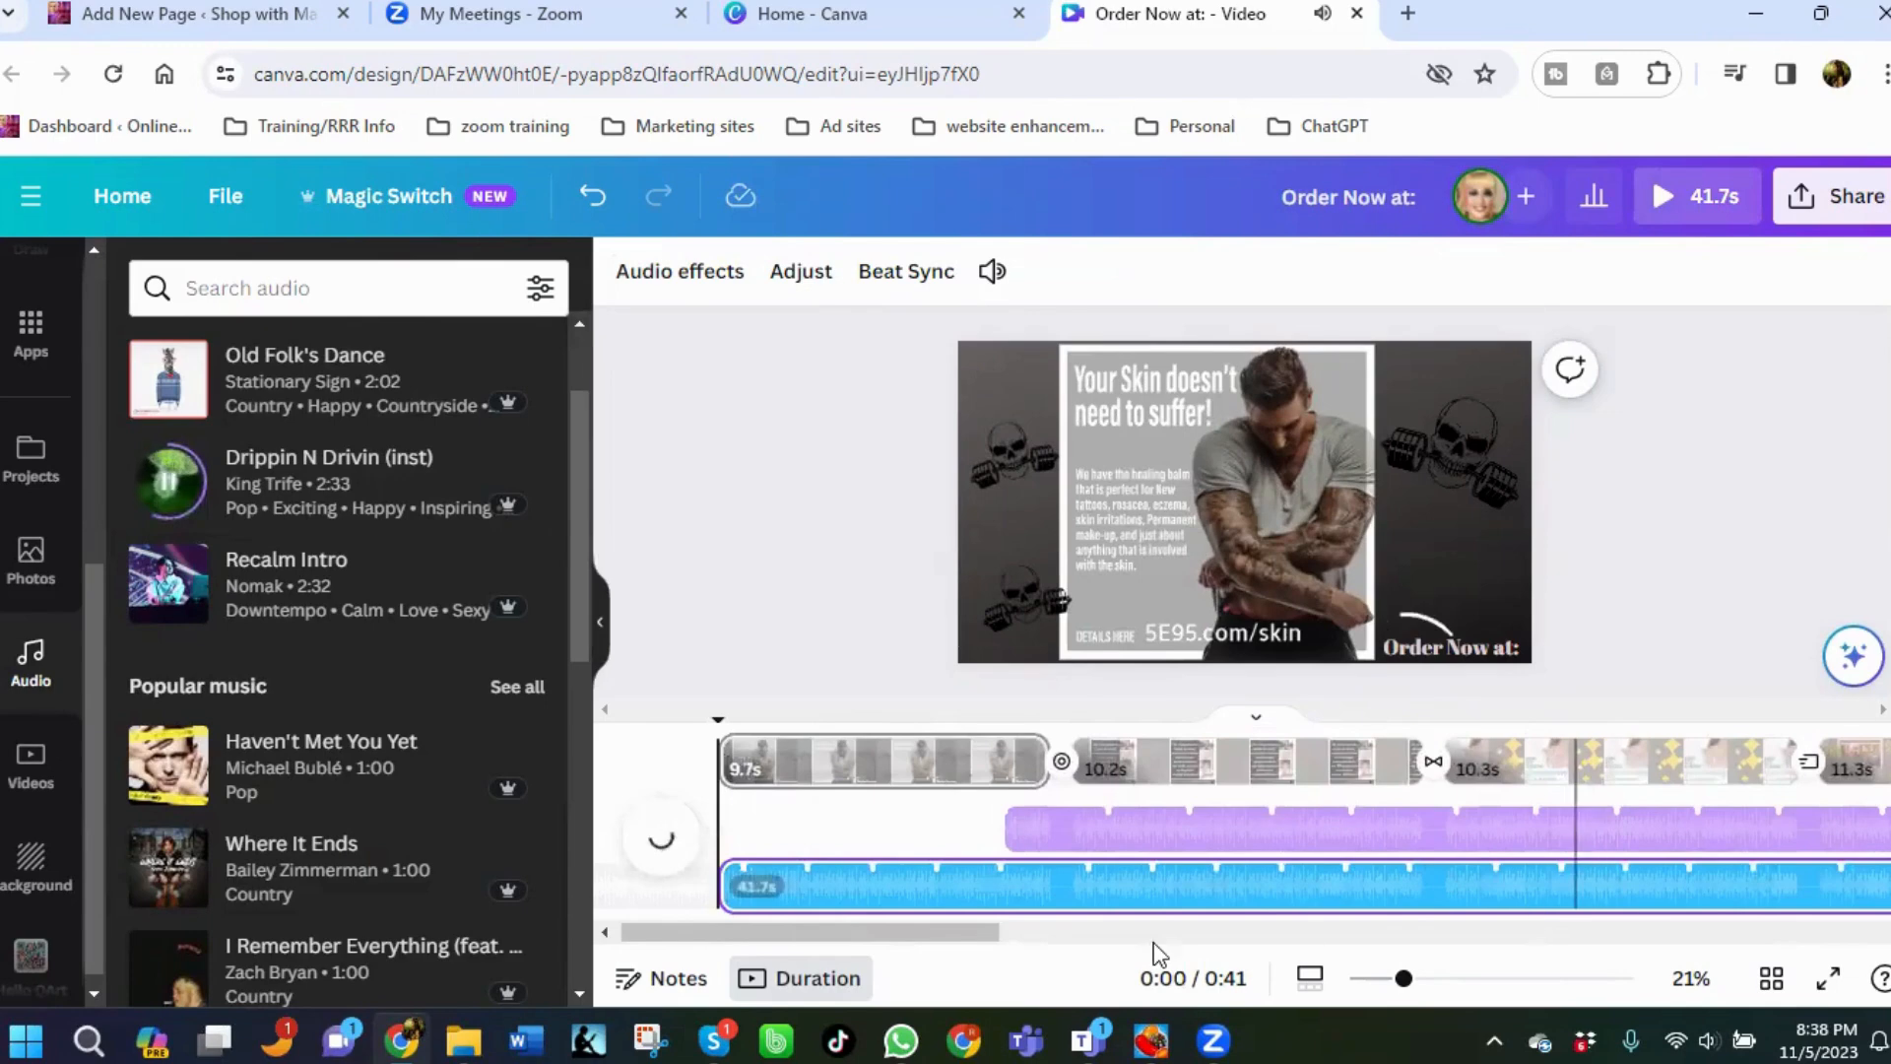
# Delete the newly added Drippin N Drivin audio track.
pyautogui.click(1151, 837)
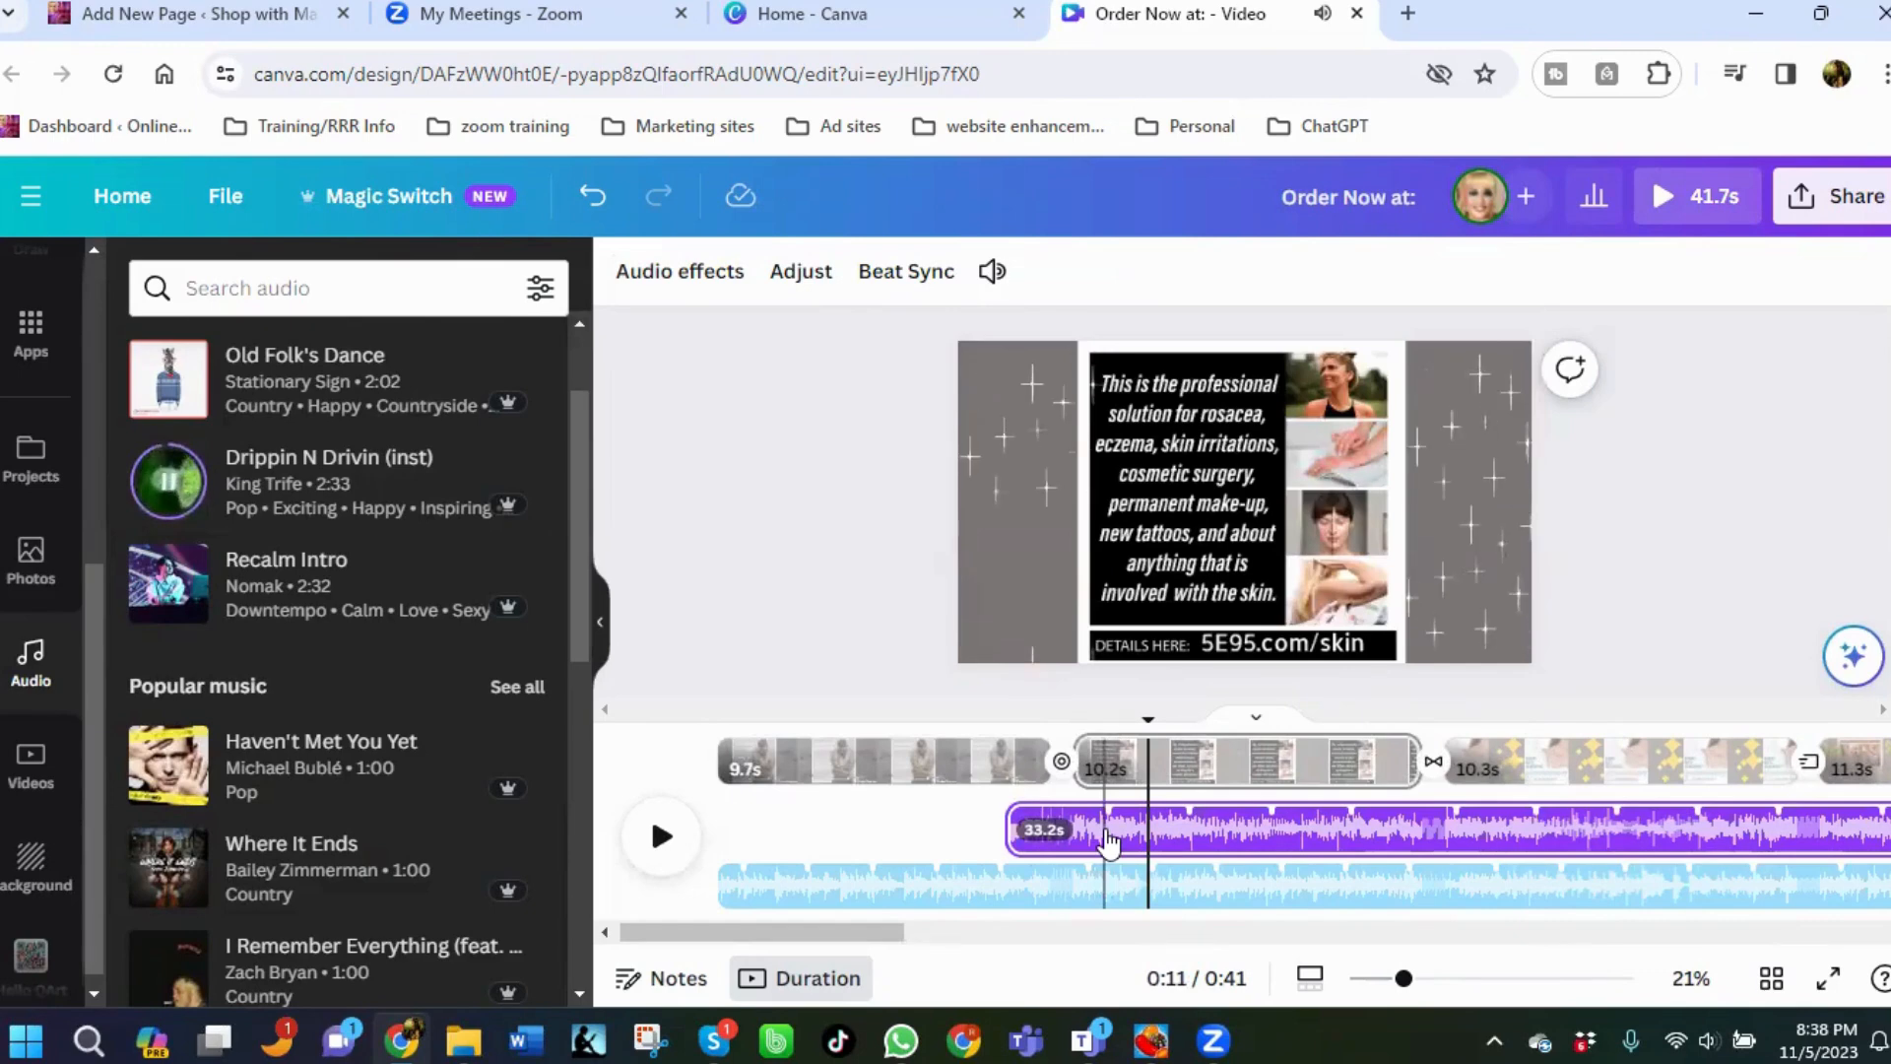
pyautogui.rightClick(1109, 845)
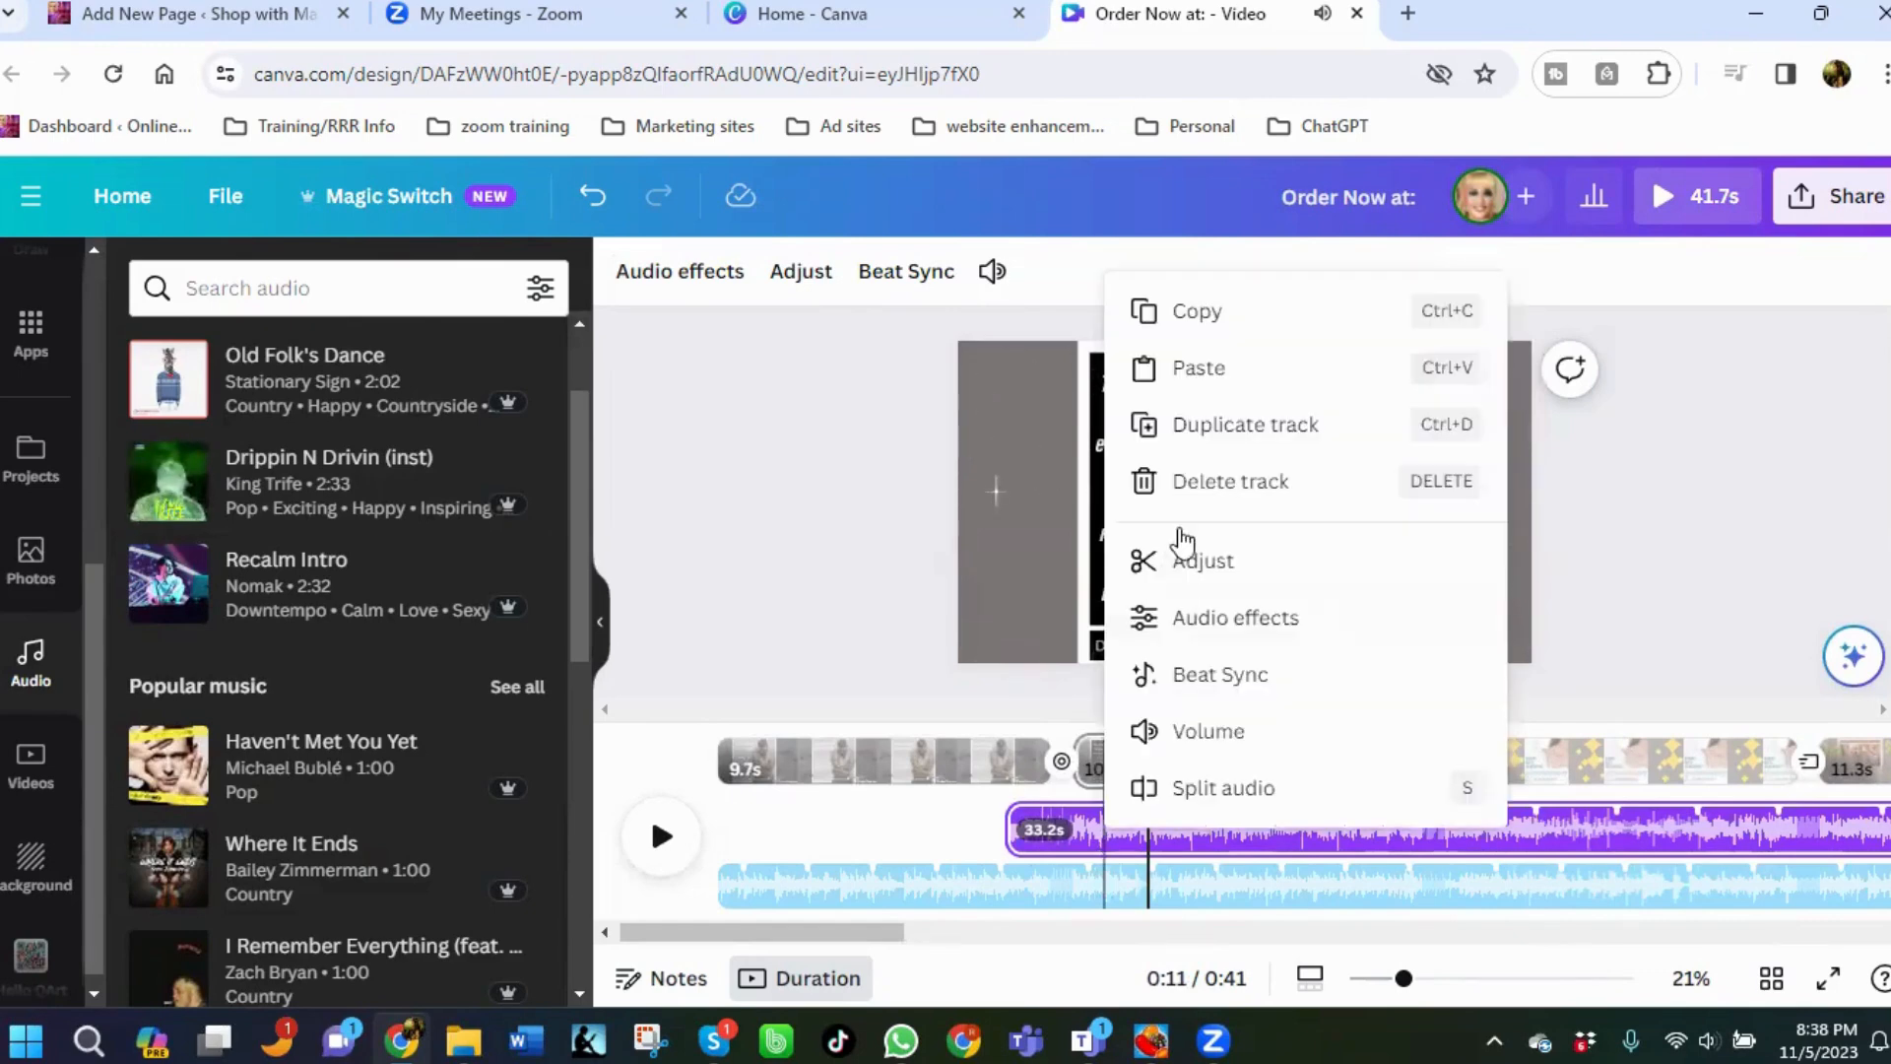
pyautogui.click(1211, 483)
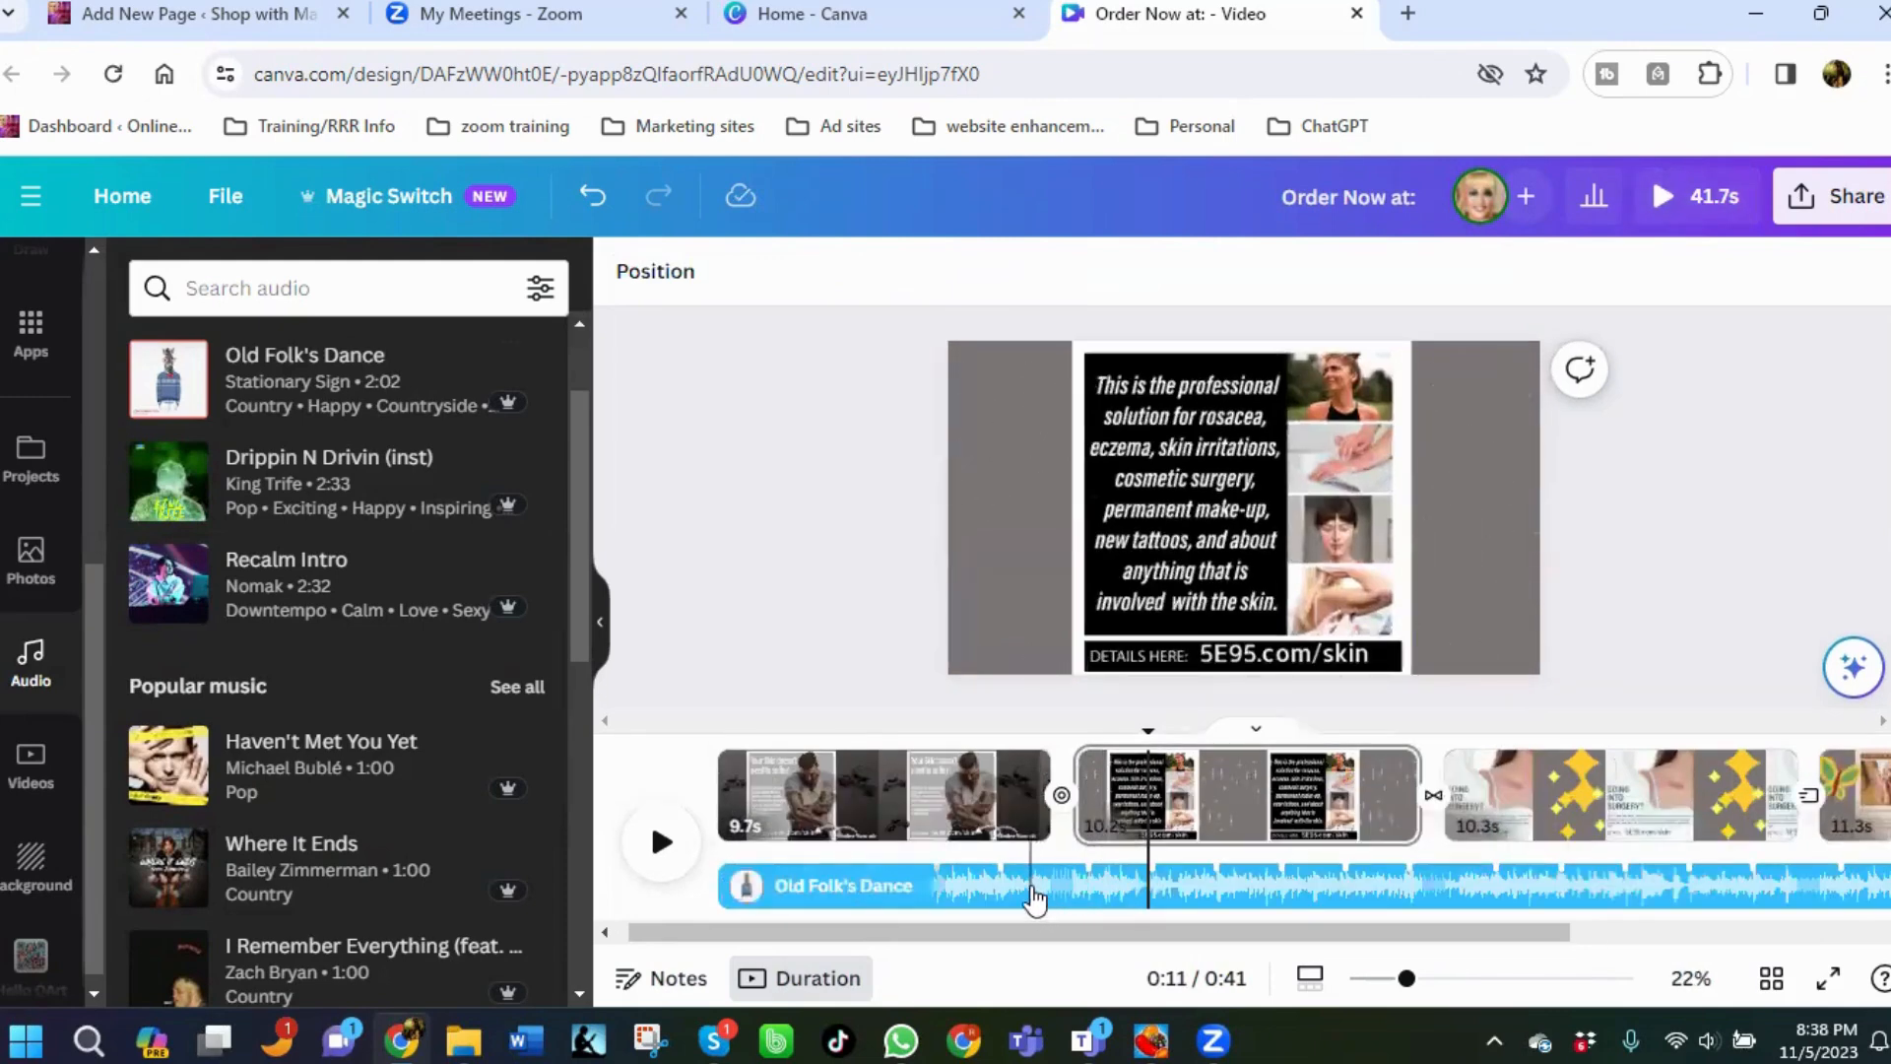
# Delete the Old Folk's Dance audio track from the timeline.
pyautogui.rightClick(1033, 892)
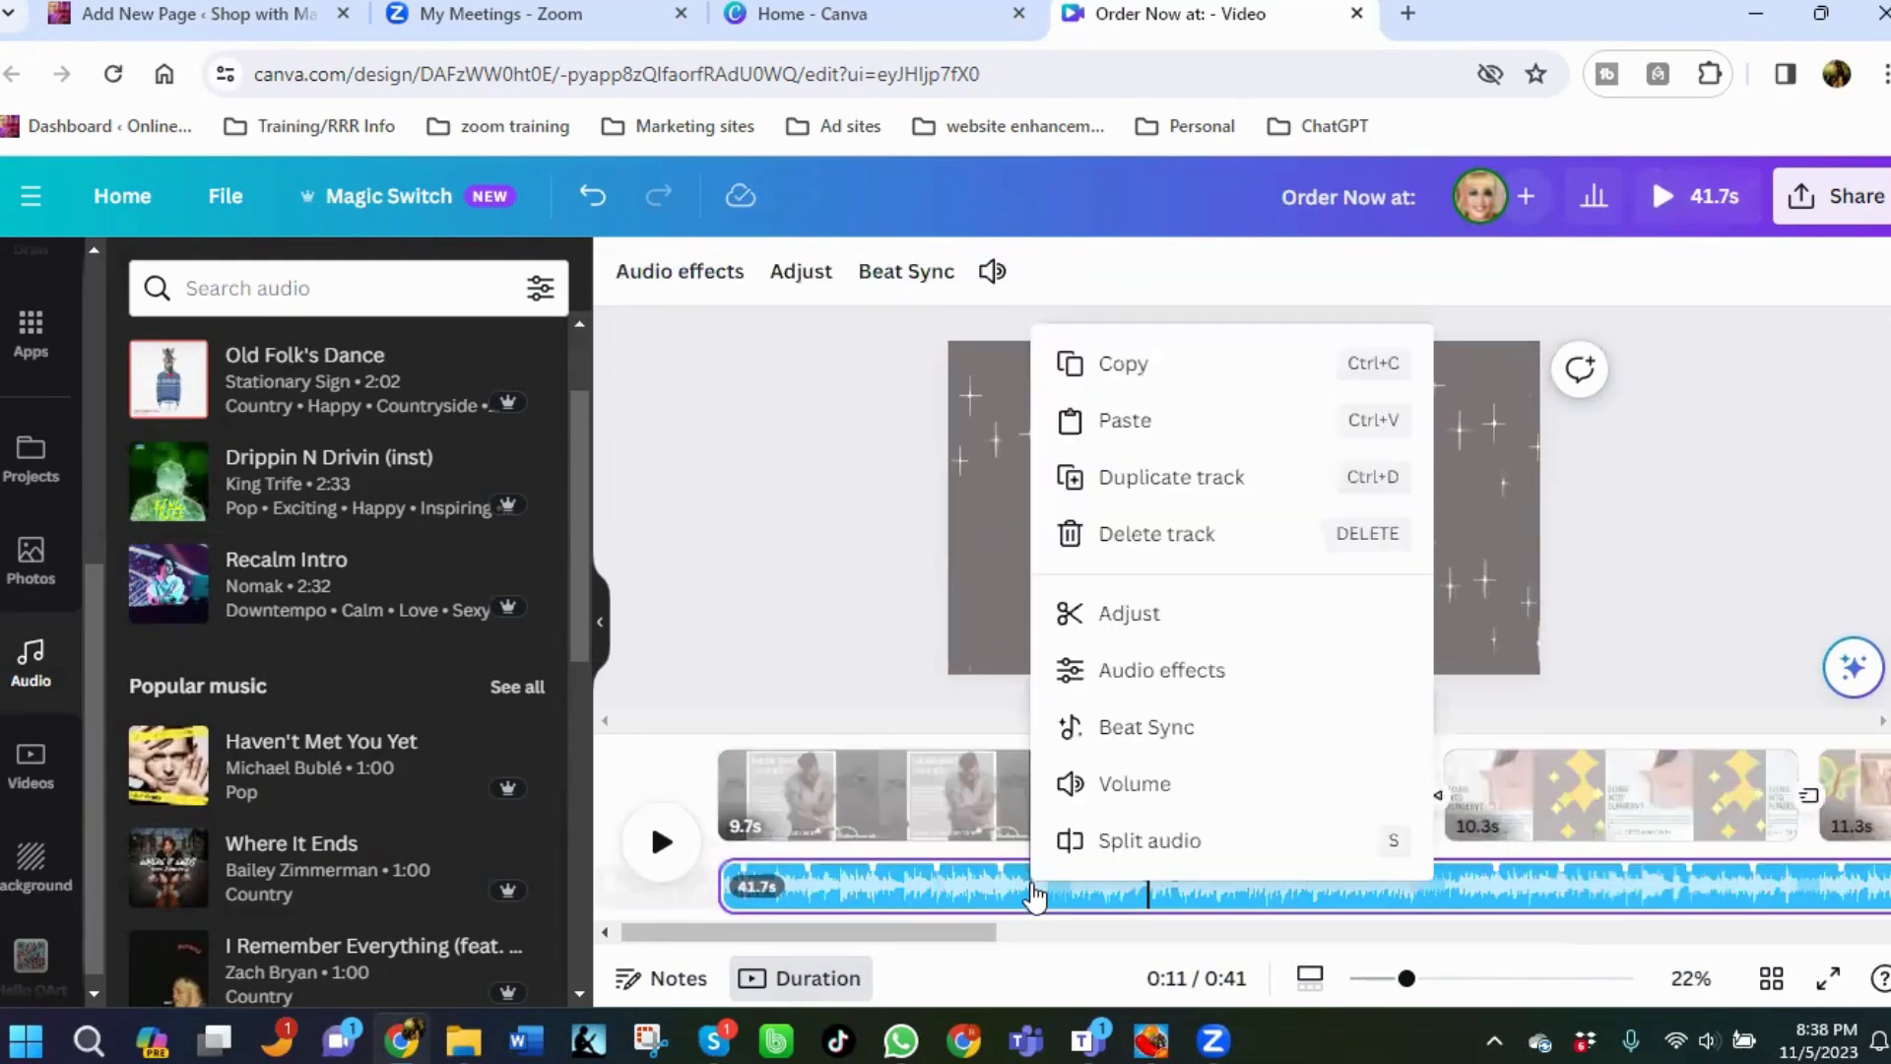
pyautogui.click(1147, 537)
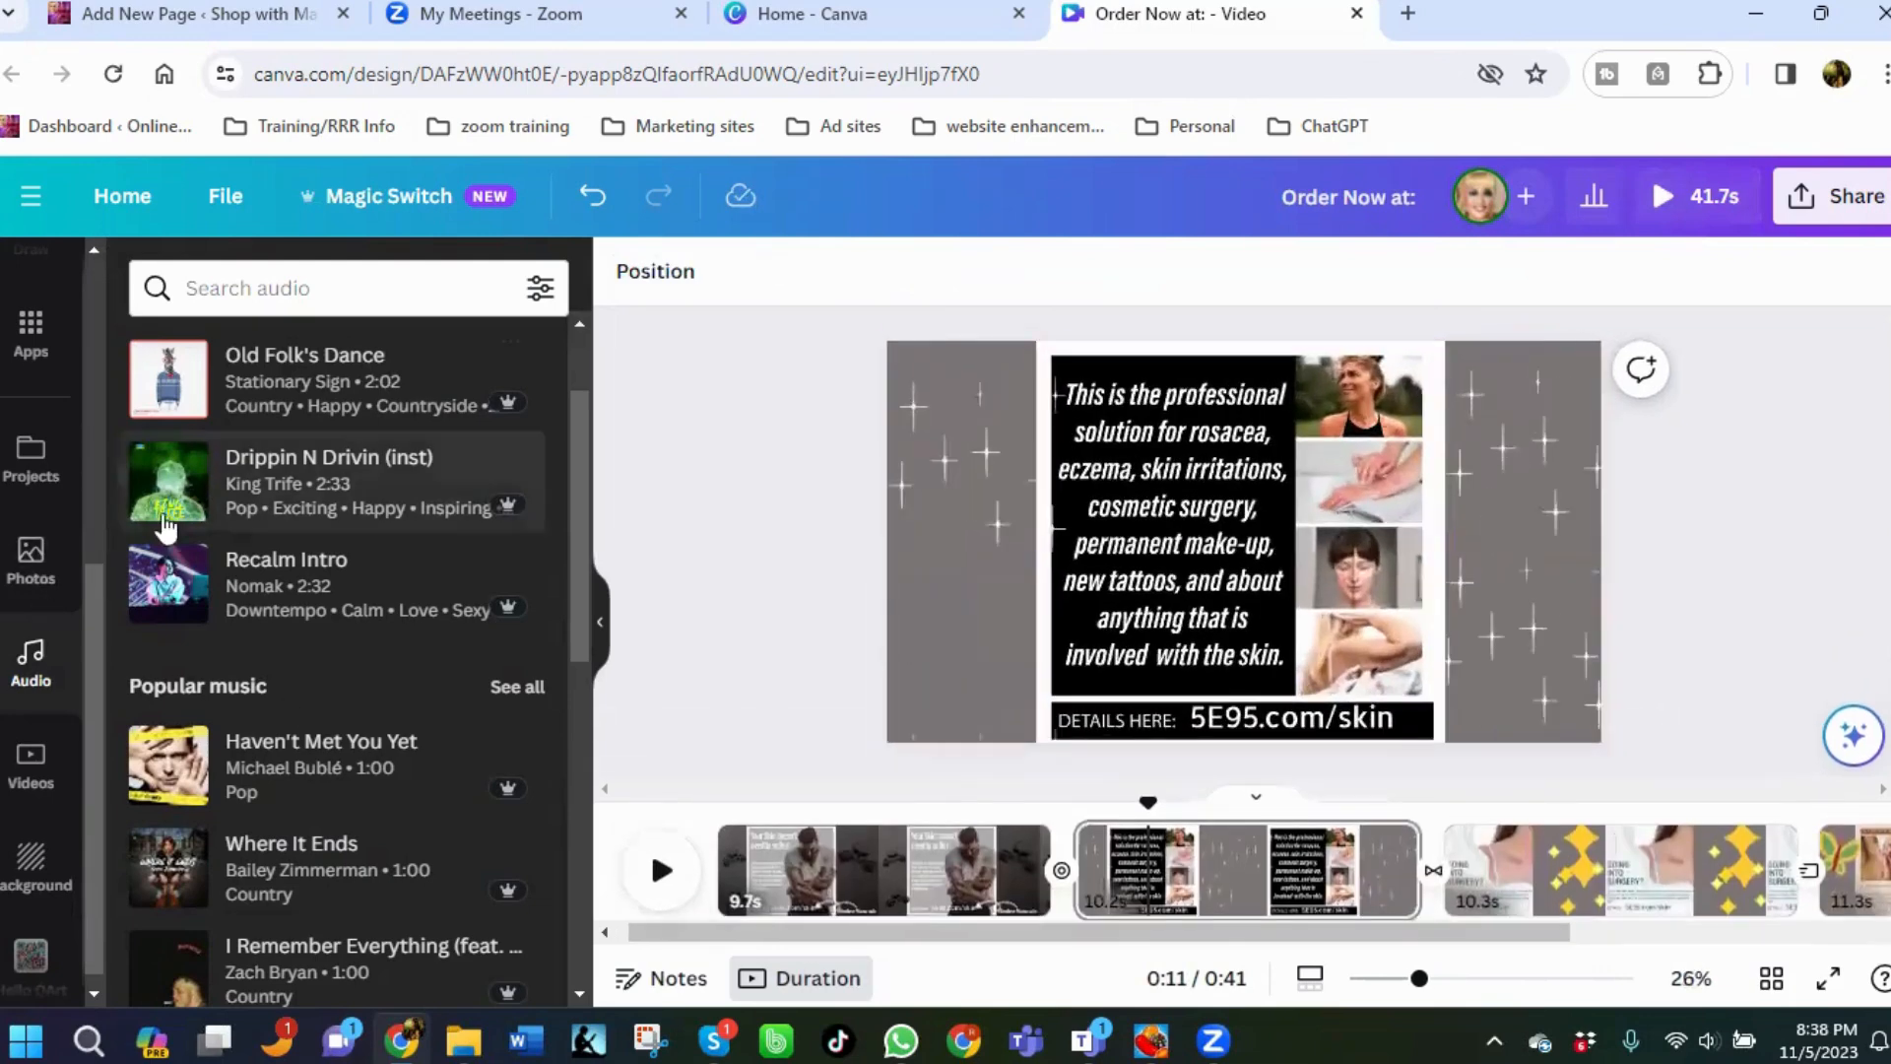
# Add the Drippin N Drivin (inst) track and align it to the start of the video.
pyautogui.click(161, 486)
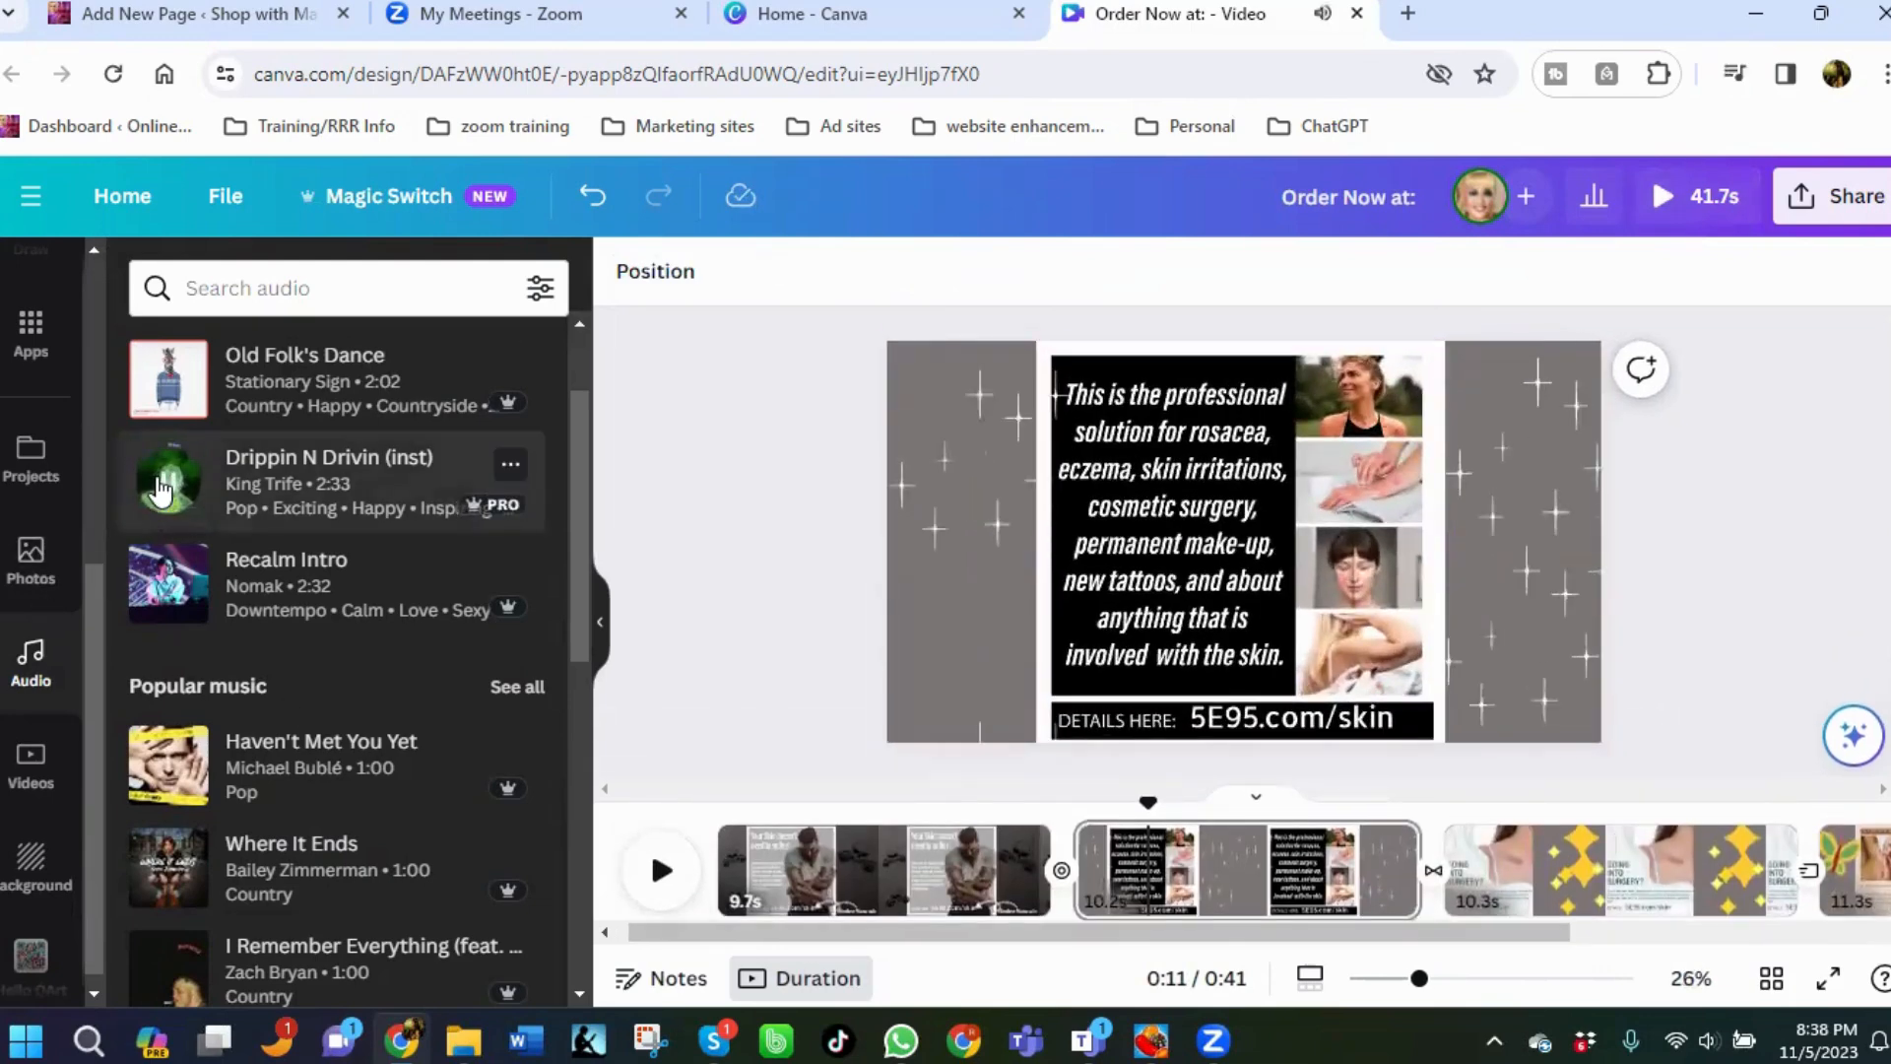
pyautogui.click(255, 483)
pyautogui.moveTo(1305, 891); pyautogui.dragTo(769, 870)
pyautogui.moveTo(1094, 897); pyautogui.dragTo(1022, 948)
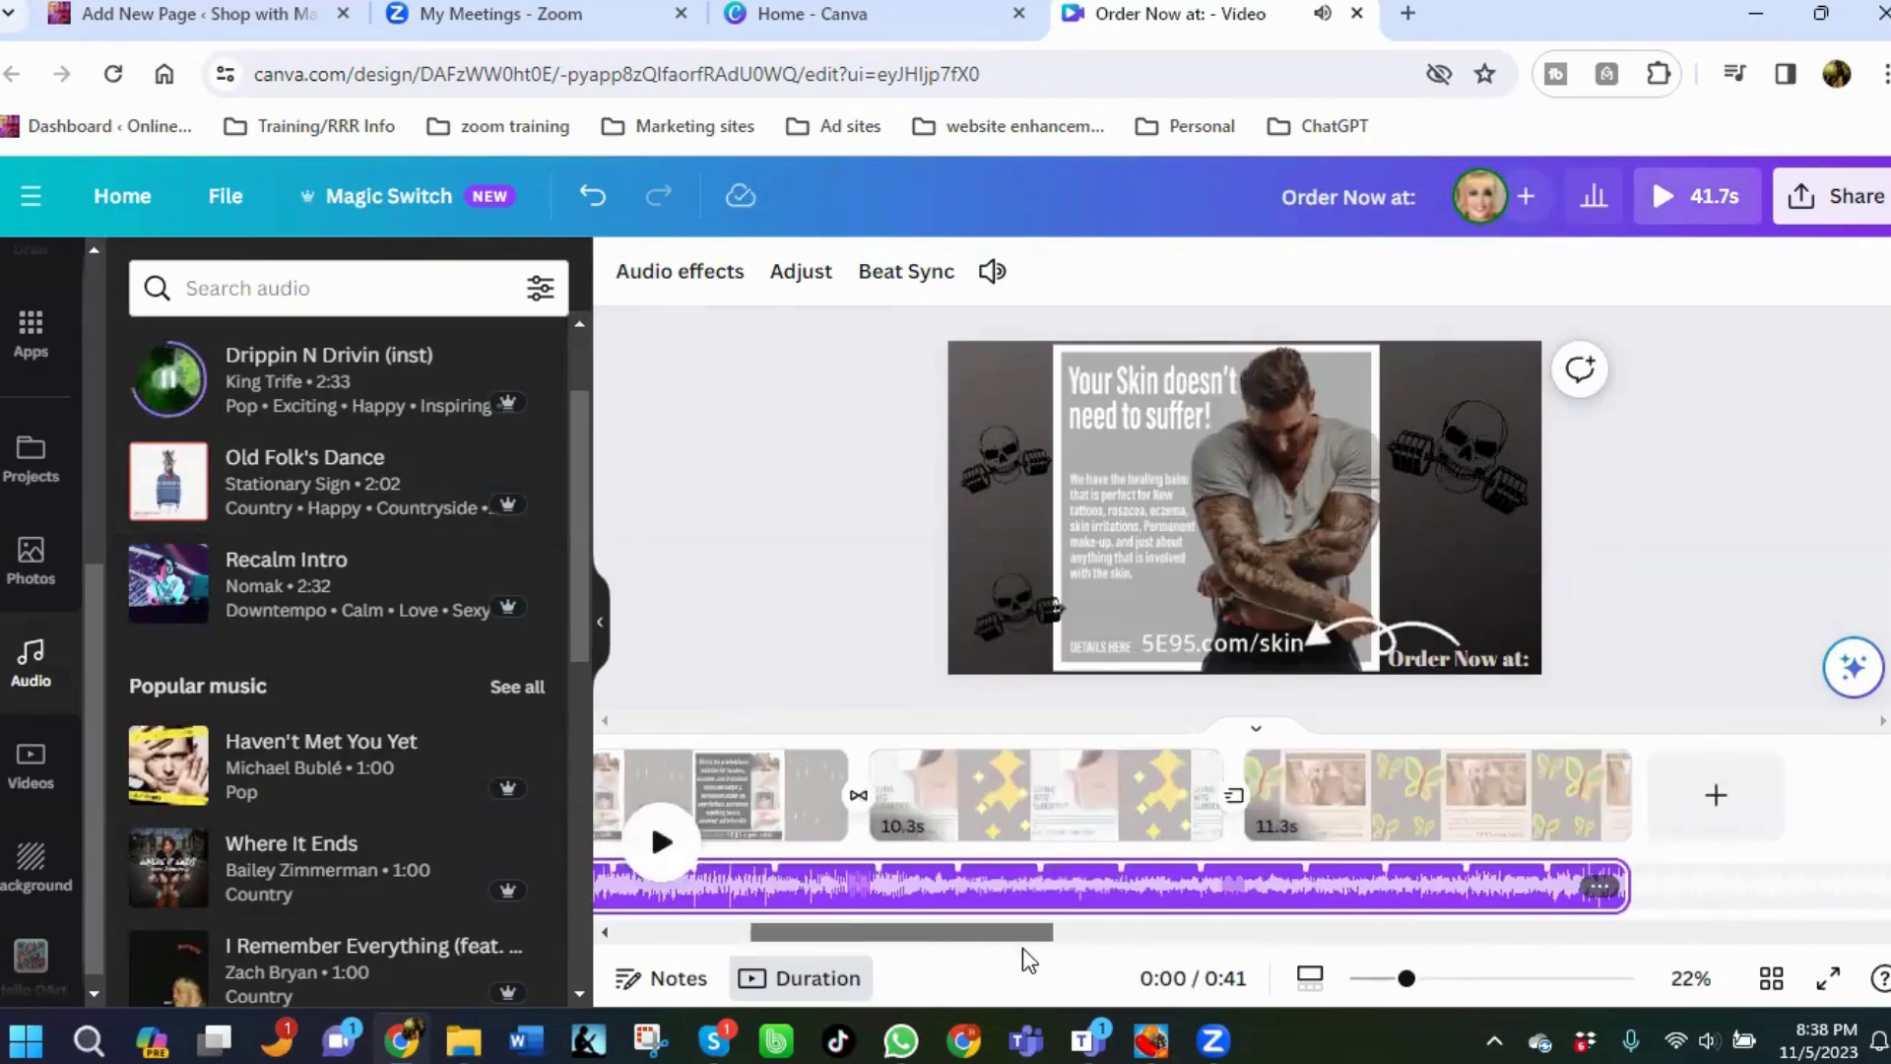
# Turn on Beat Sync so the pages are timed to the music.
pyautogui.click(880, 281)
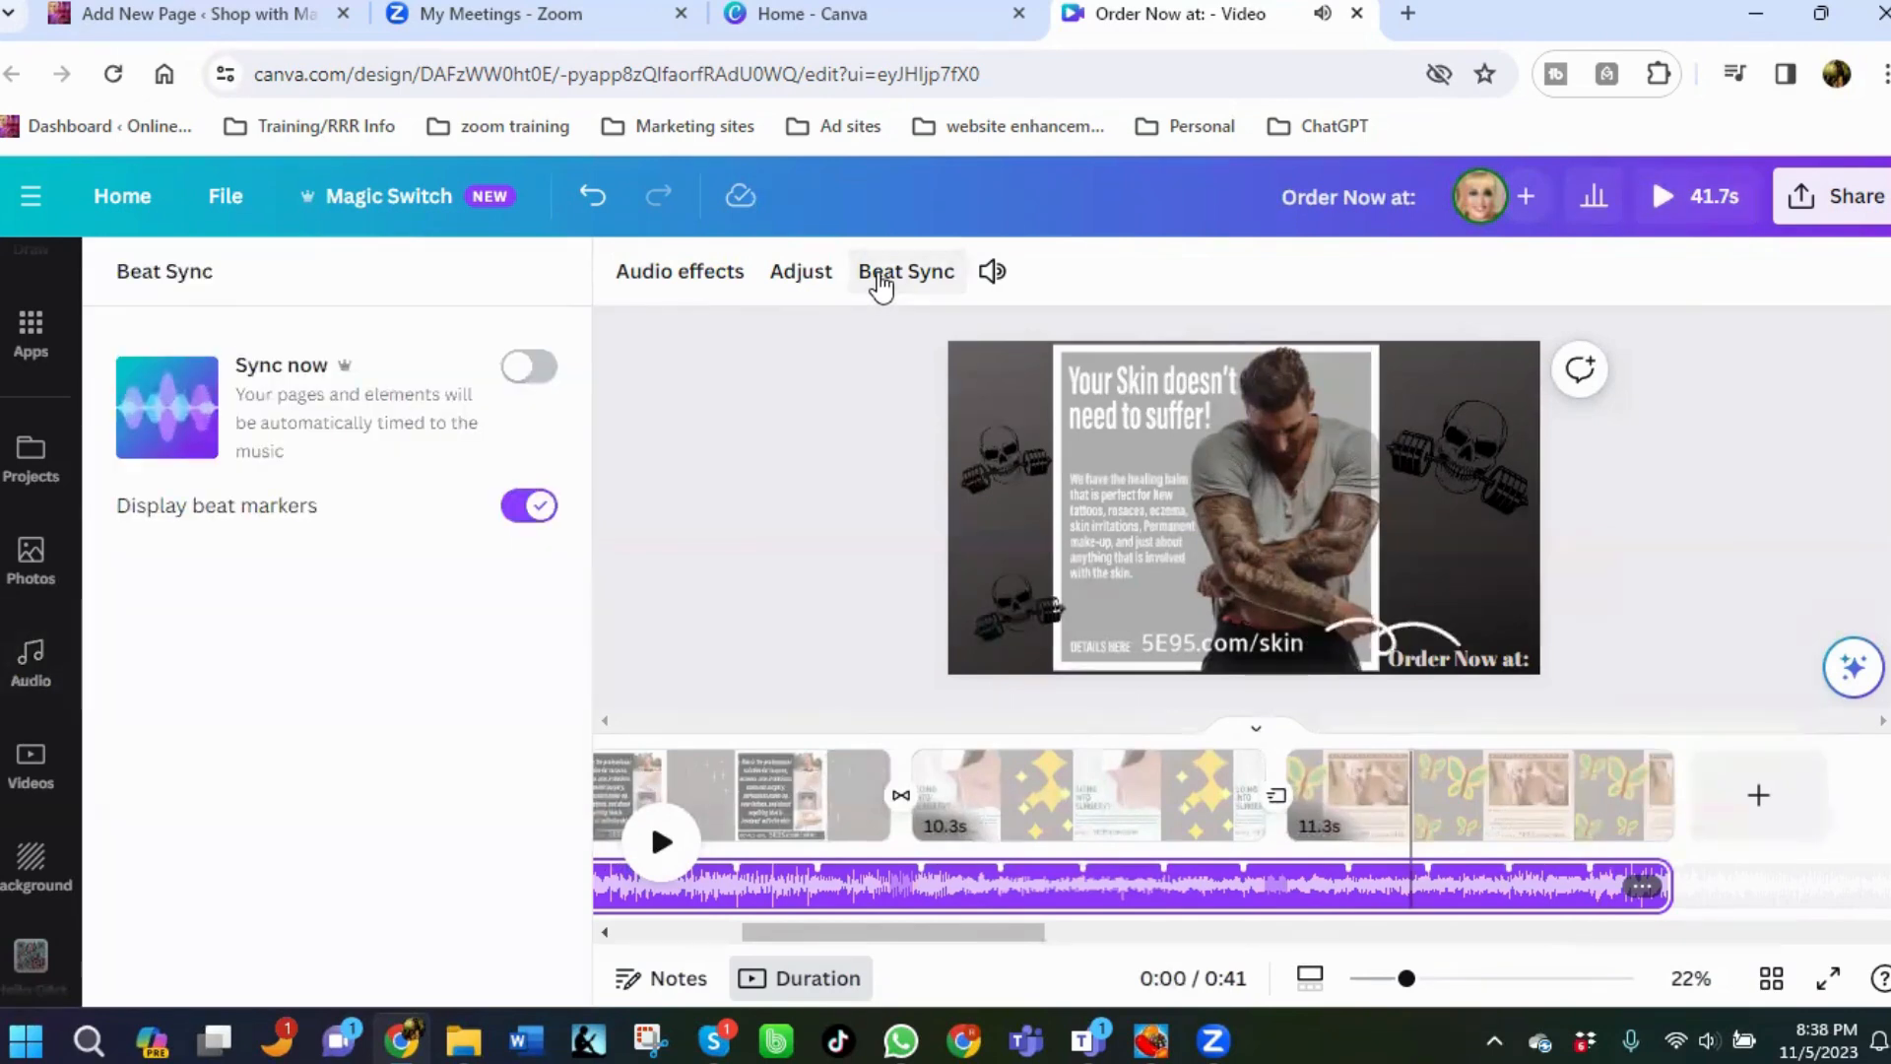
pyautogui.click(529, 367)
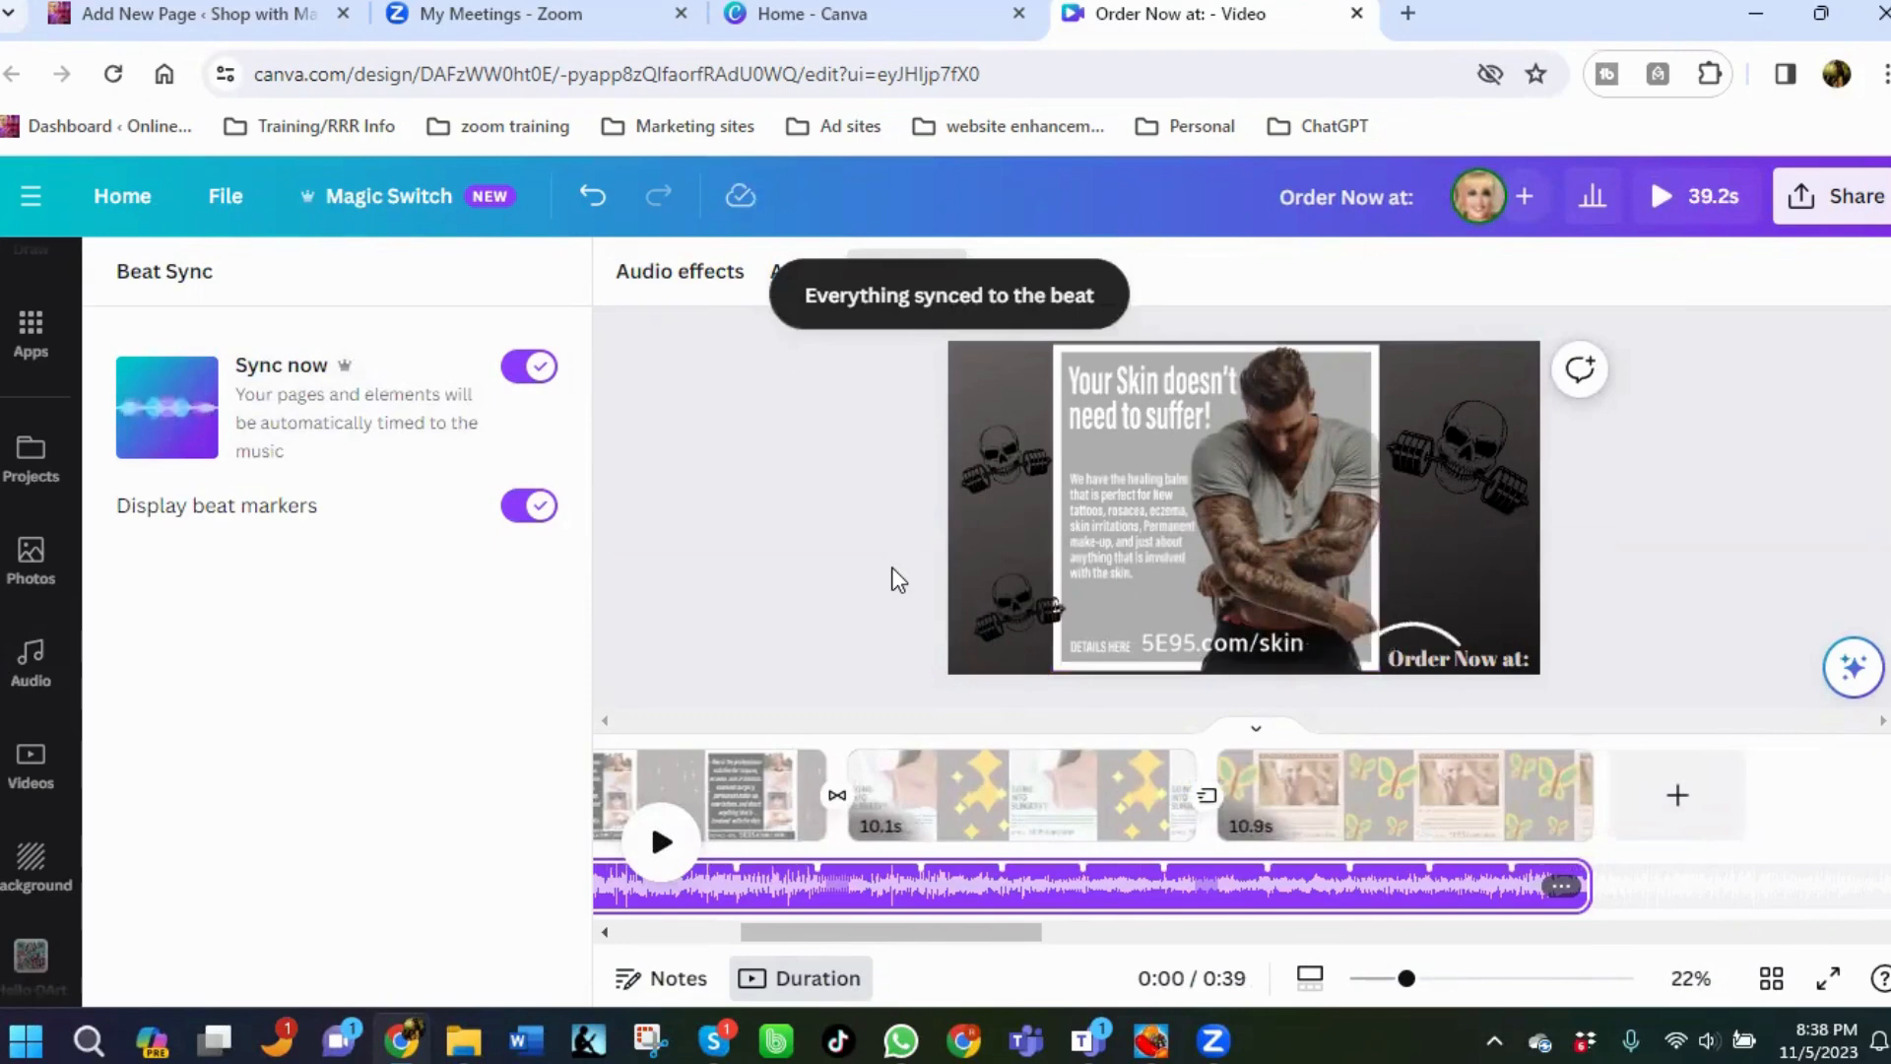
# Download the video as an MP4 Video at 1080p quality.
pyautogui.click(1658, 202)
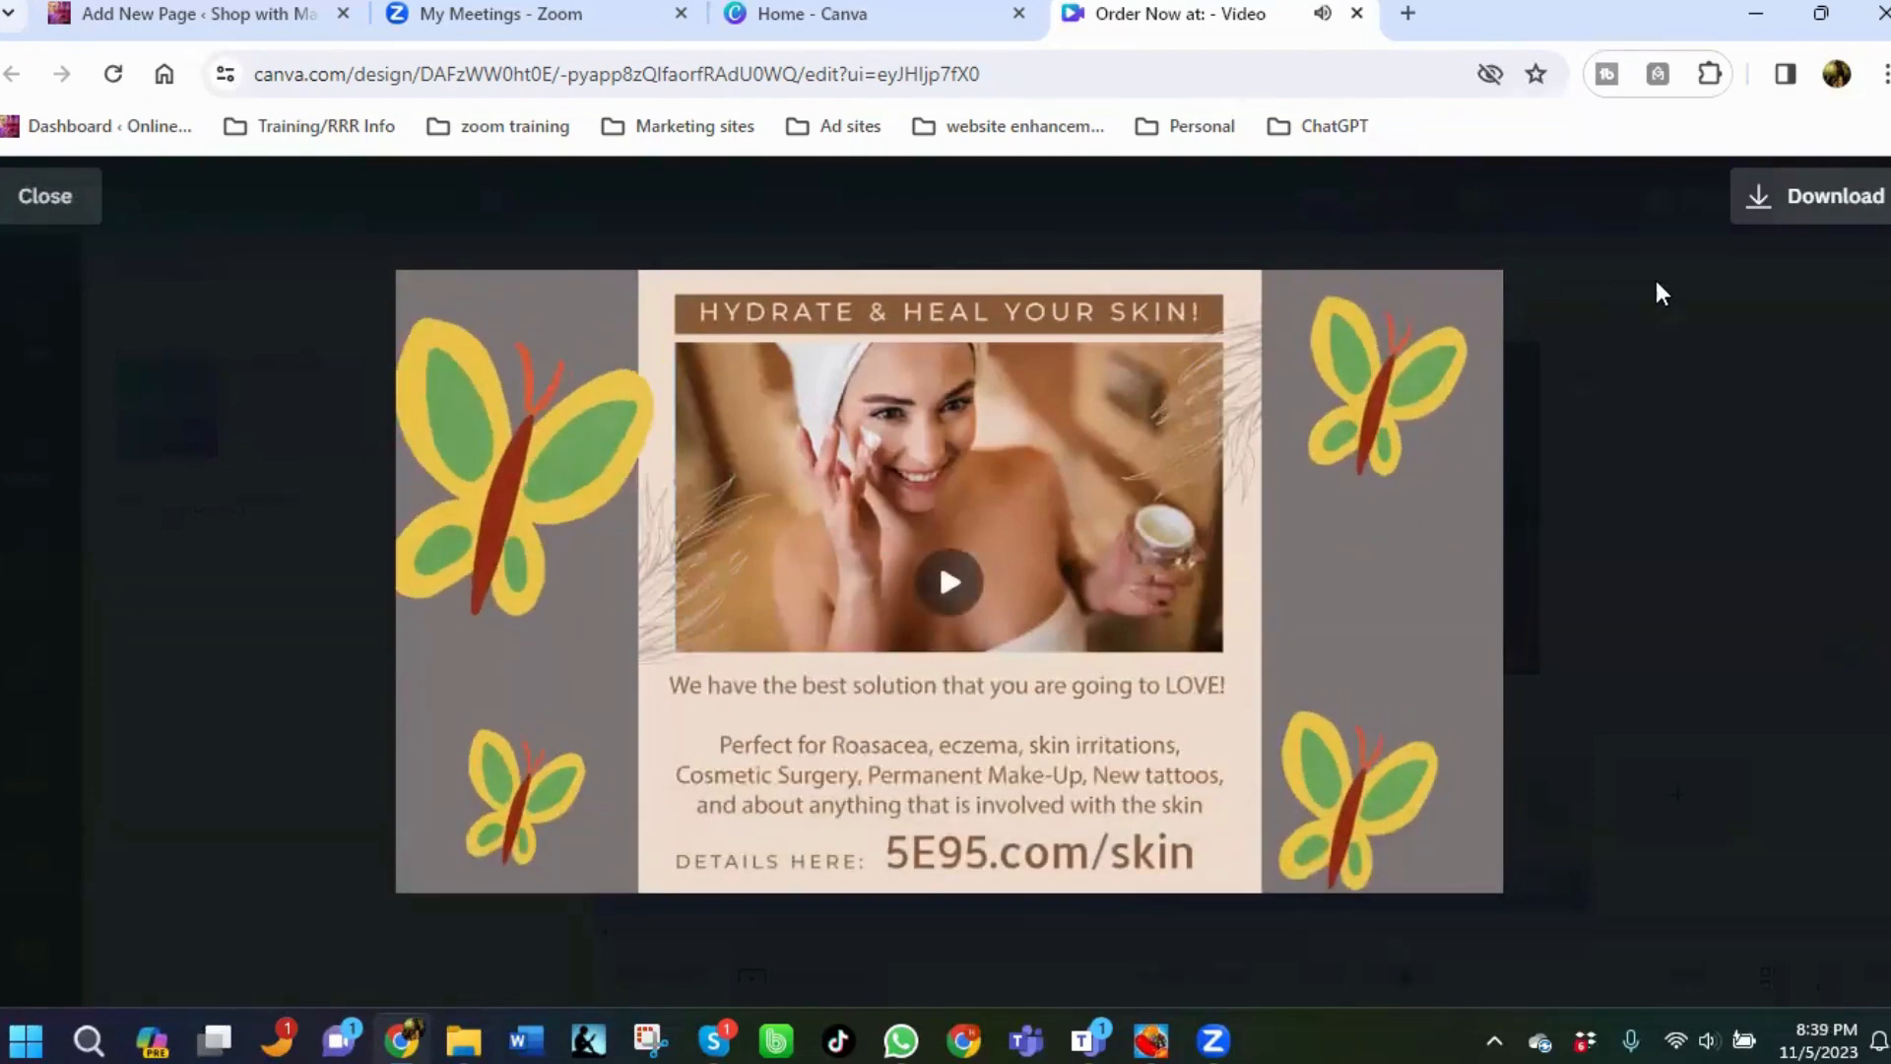
pyautogui.click(1830, 202)
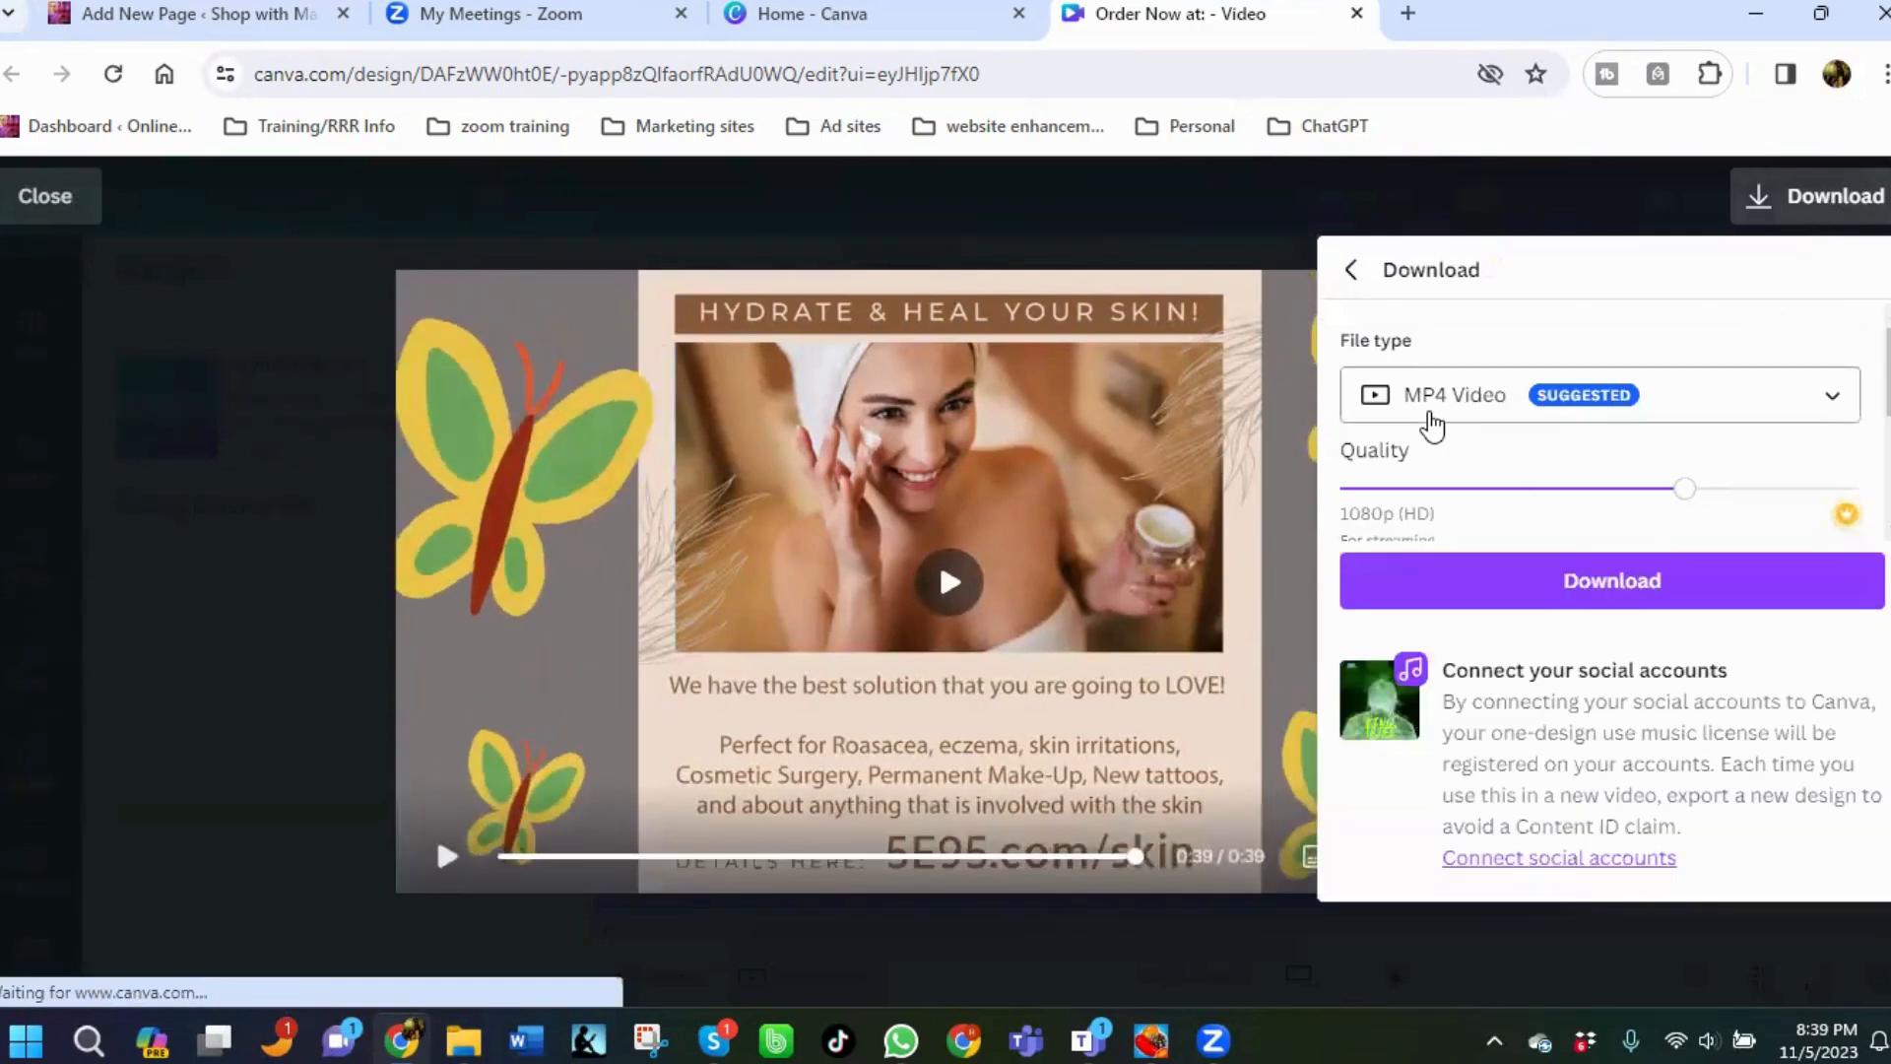
pyautogui.click(1652, 581)
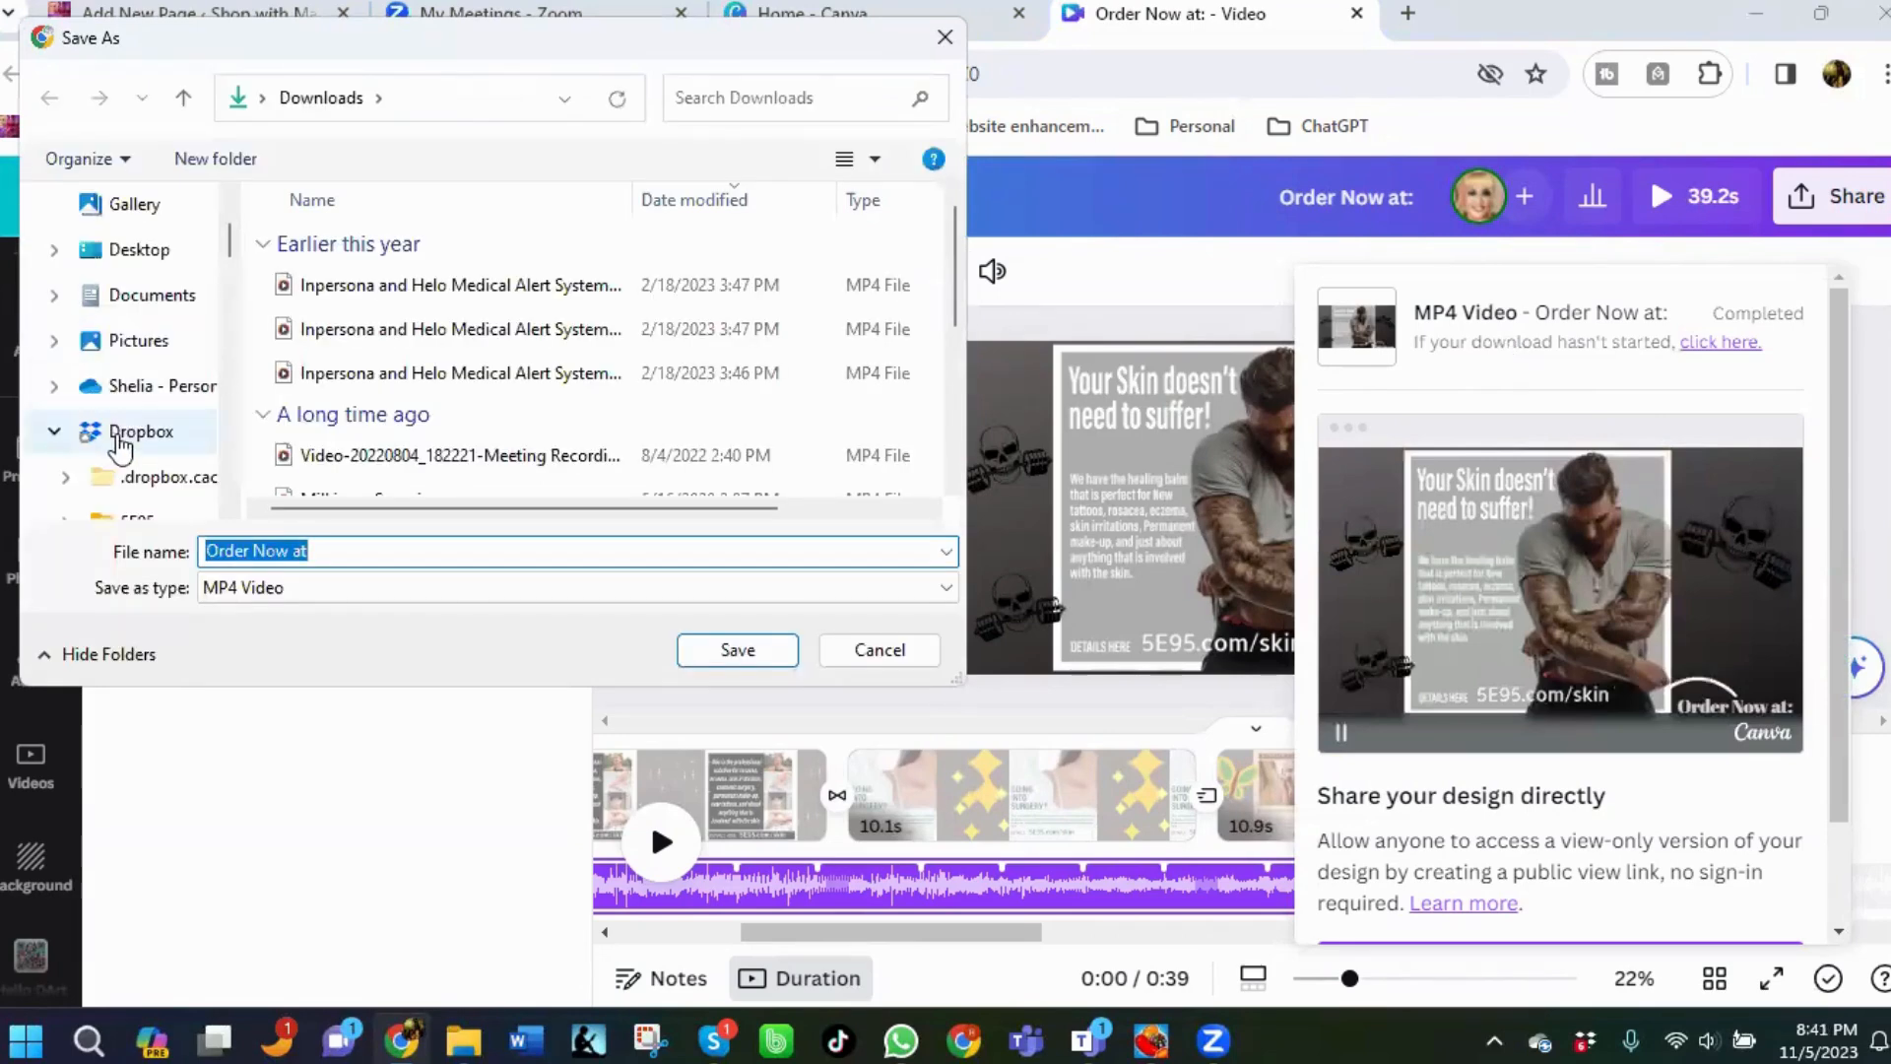
# Save the downloaded video as "Miel memes video" in the Dropbox logos > MP > Miel folder.
pyautogui.click(122, 447)
pyautogui.scroll(-5, 170, 418)
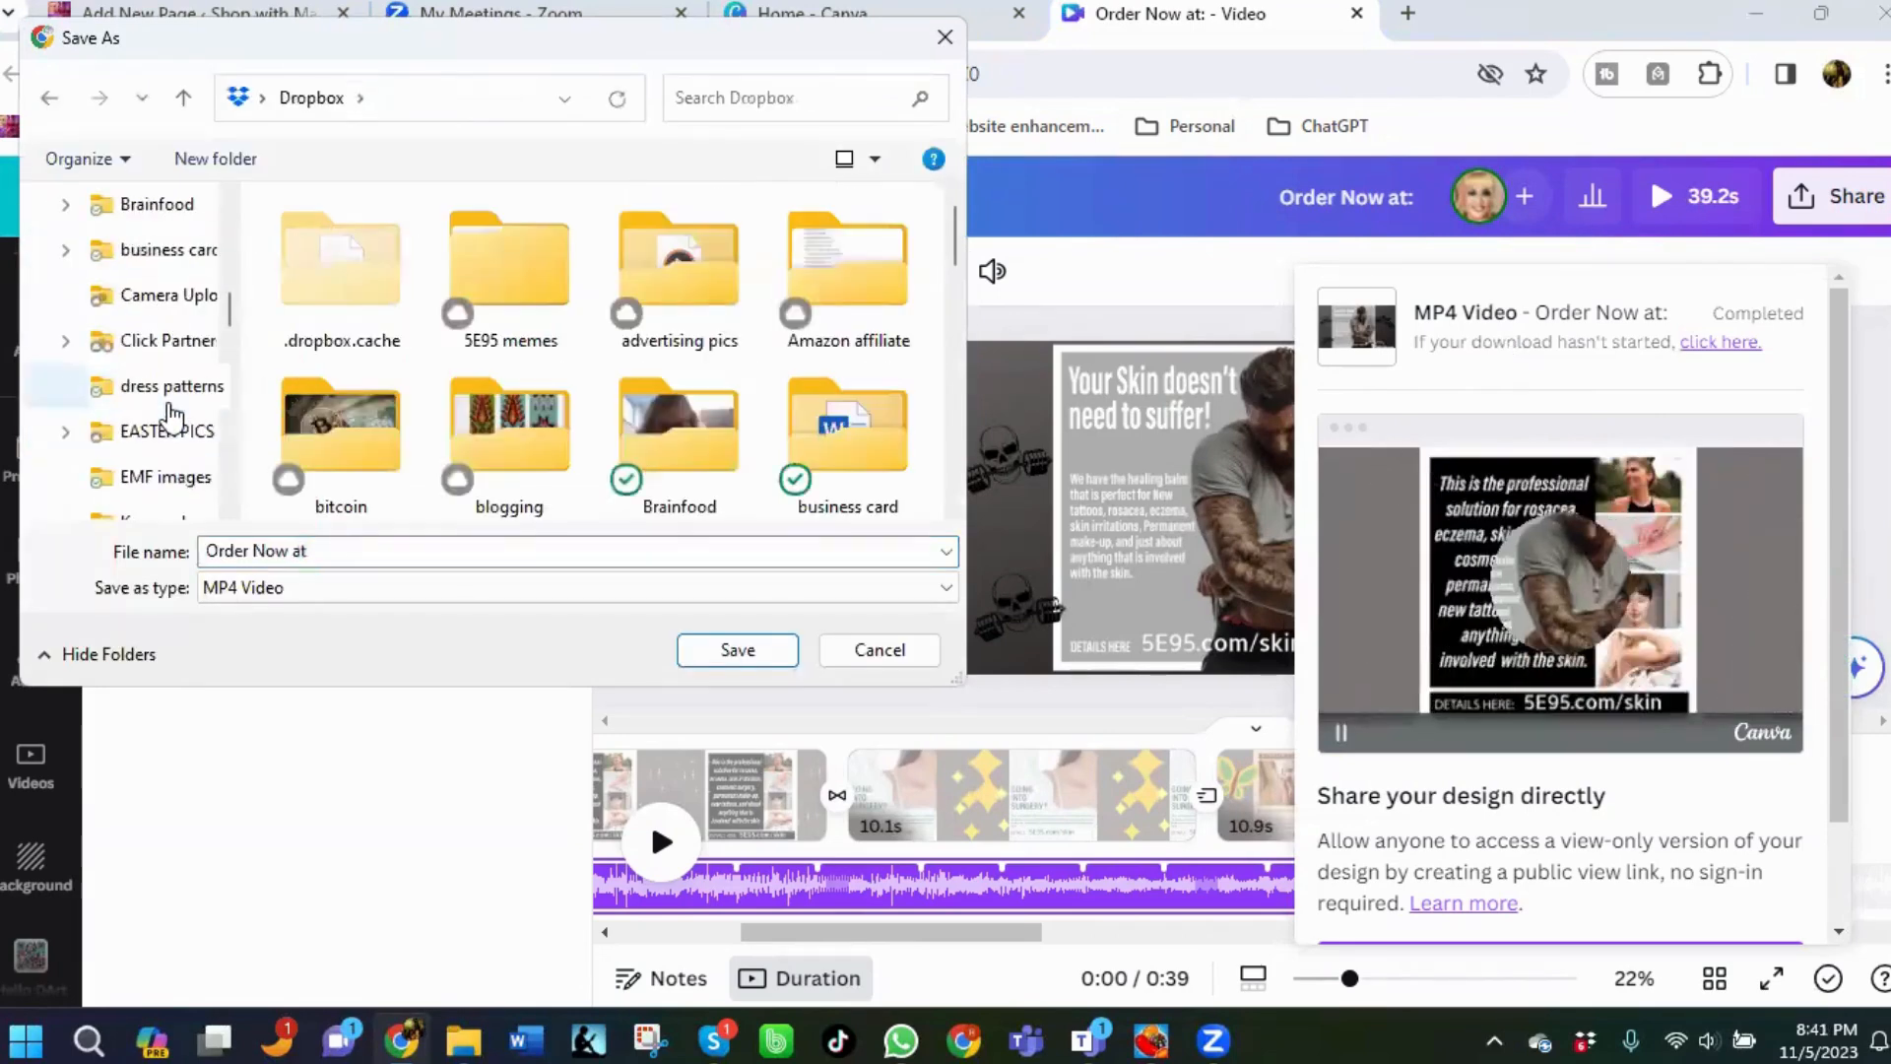
pyautogui.scroll(-2, 150, 473)
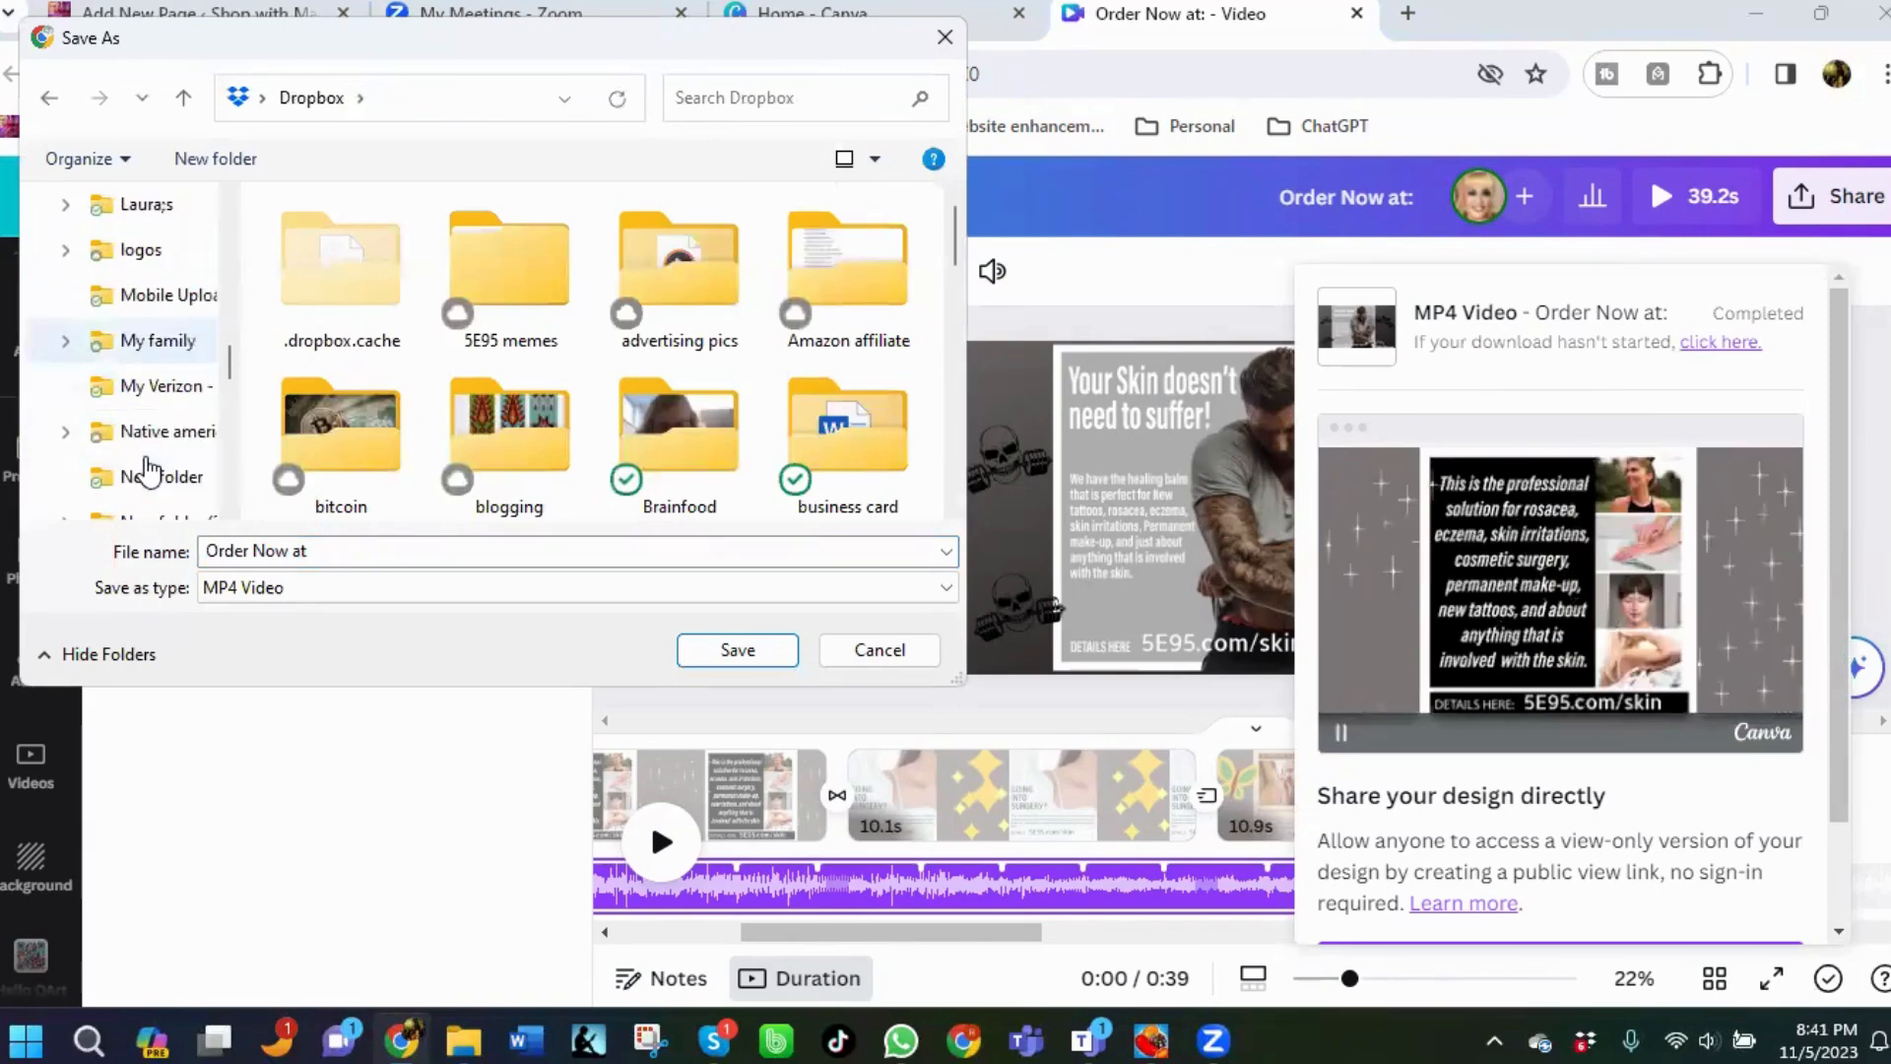
pyautogui.click(136, 252)
pyautogui.scroll(-7, 508, 379)
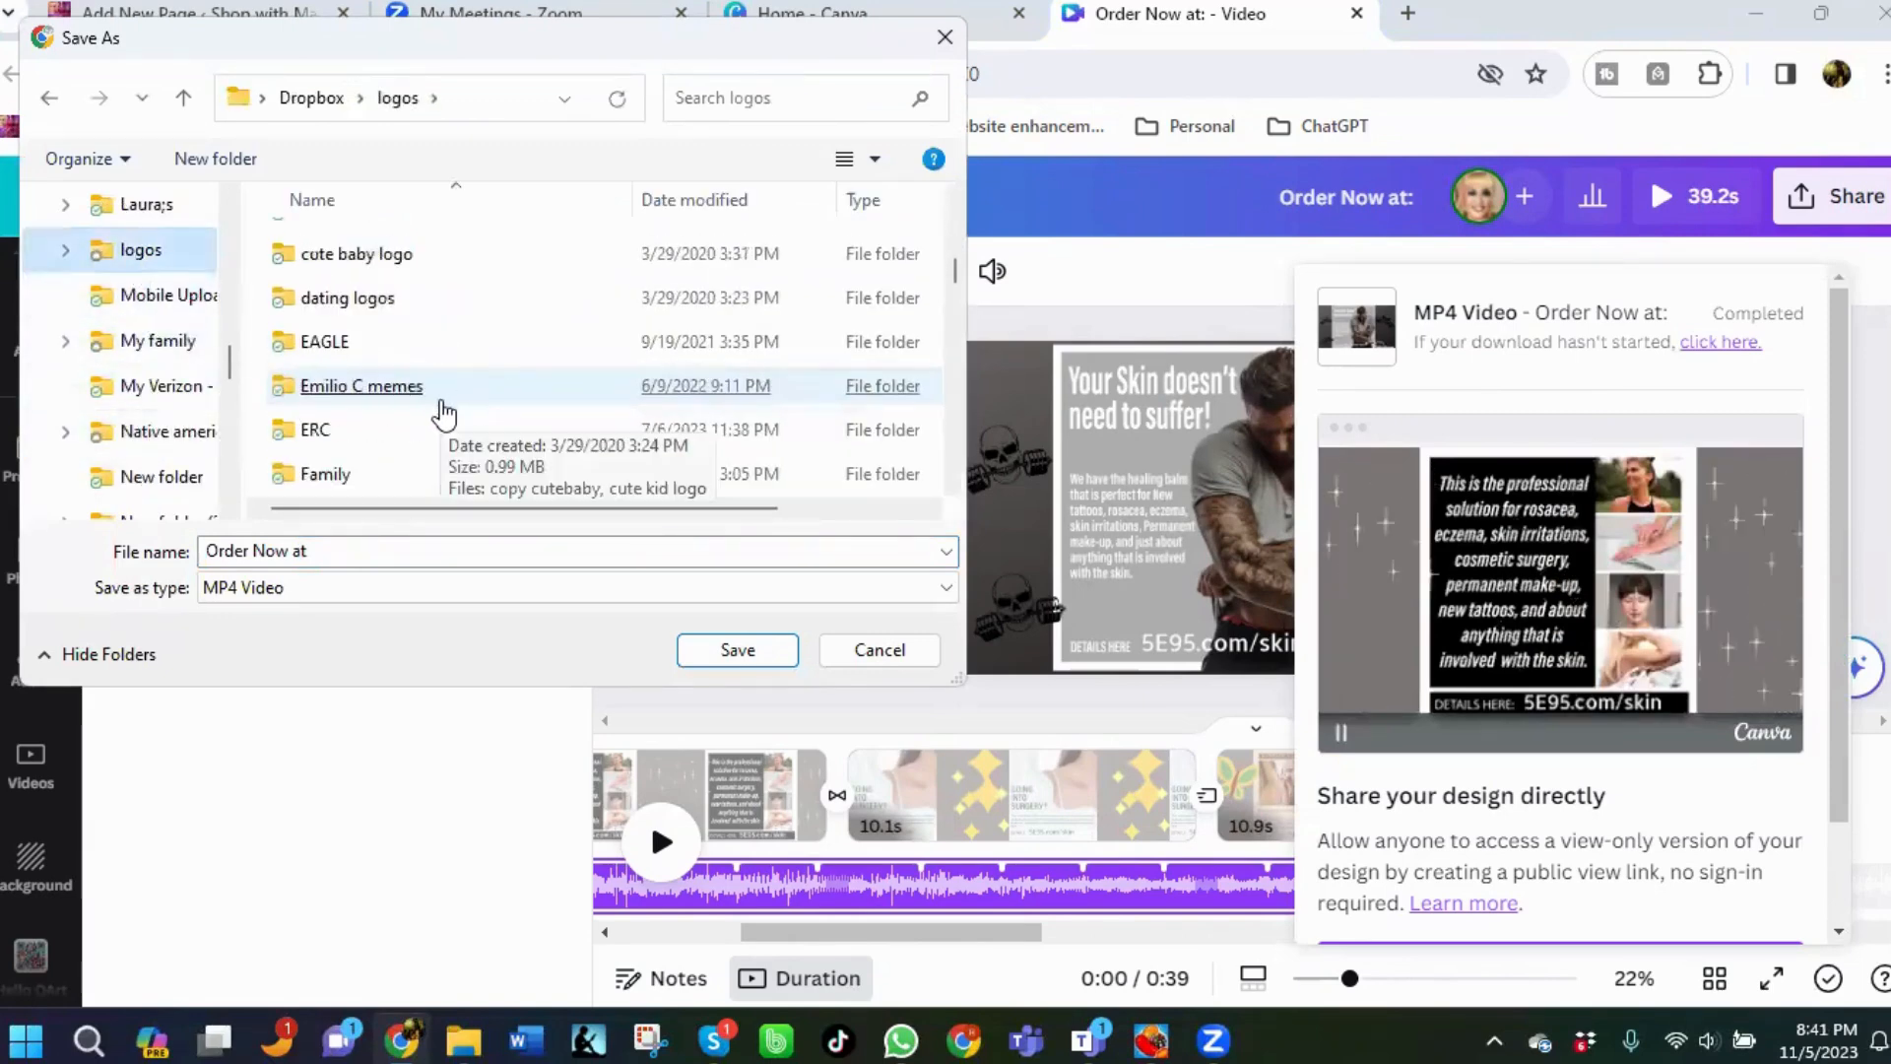
pyautogui.scroll(-4, 426, 409)
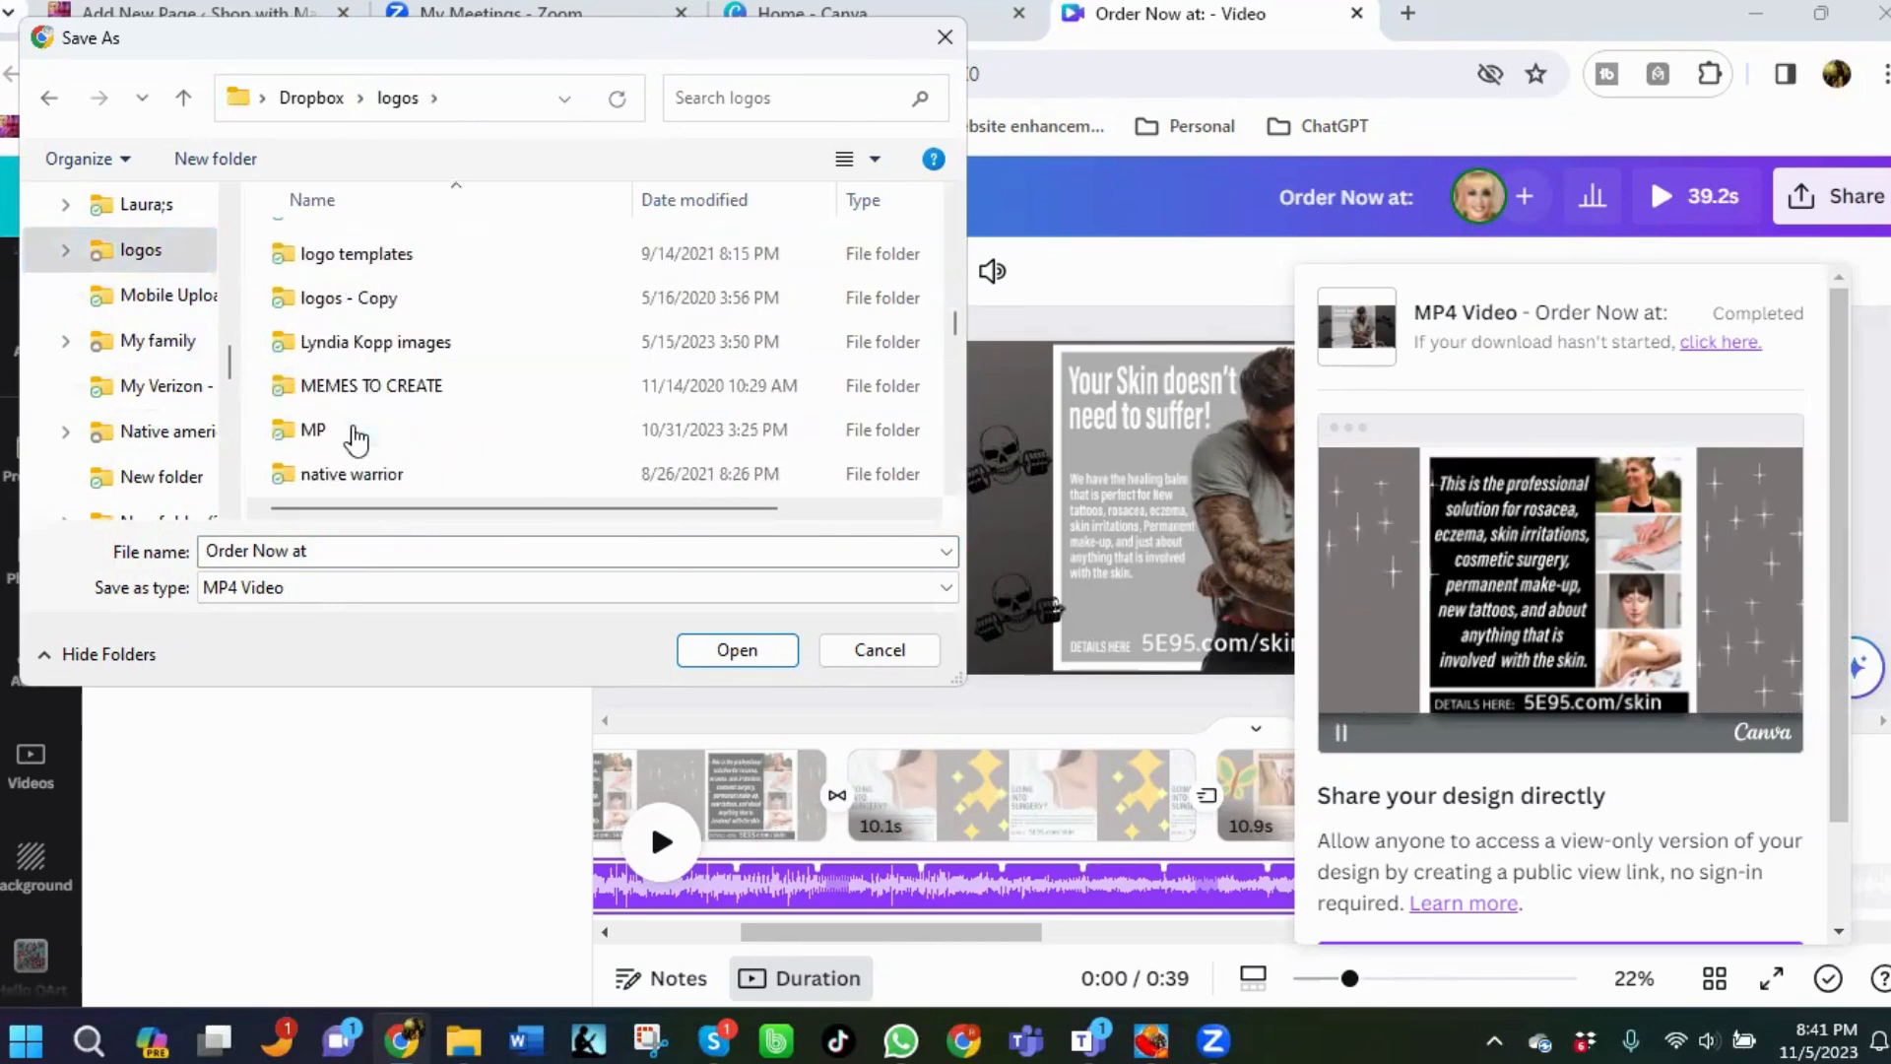
pyautogui.doubleClick(355, 429)
pyautogui.click(364, 555)
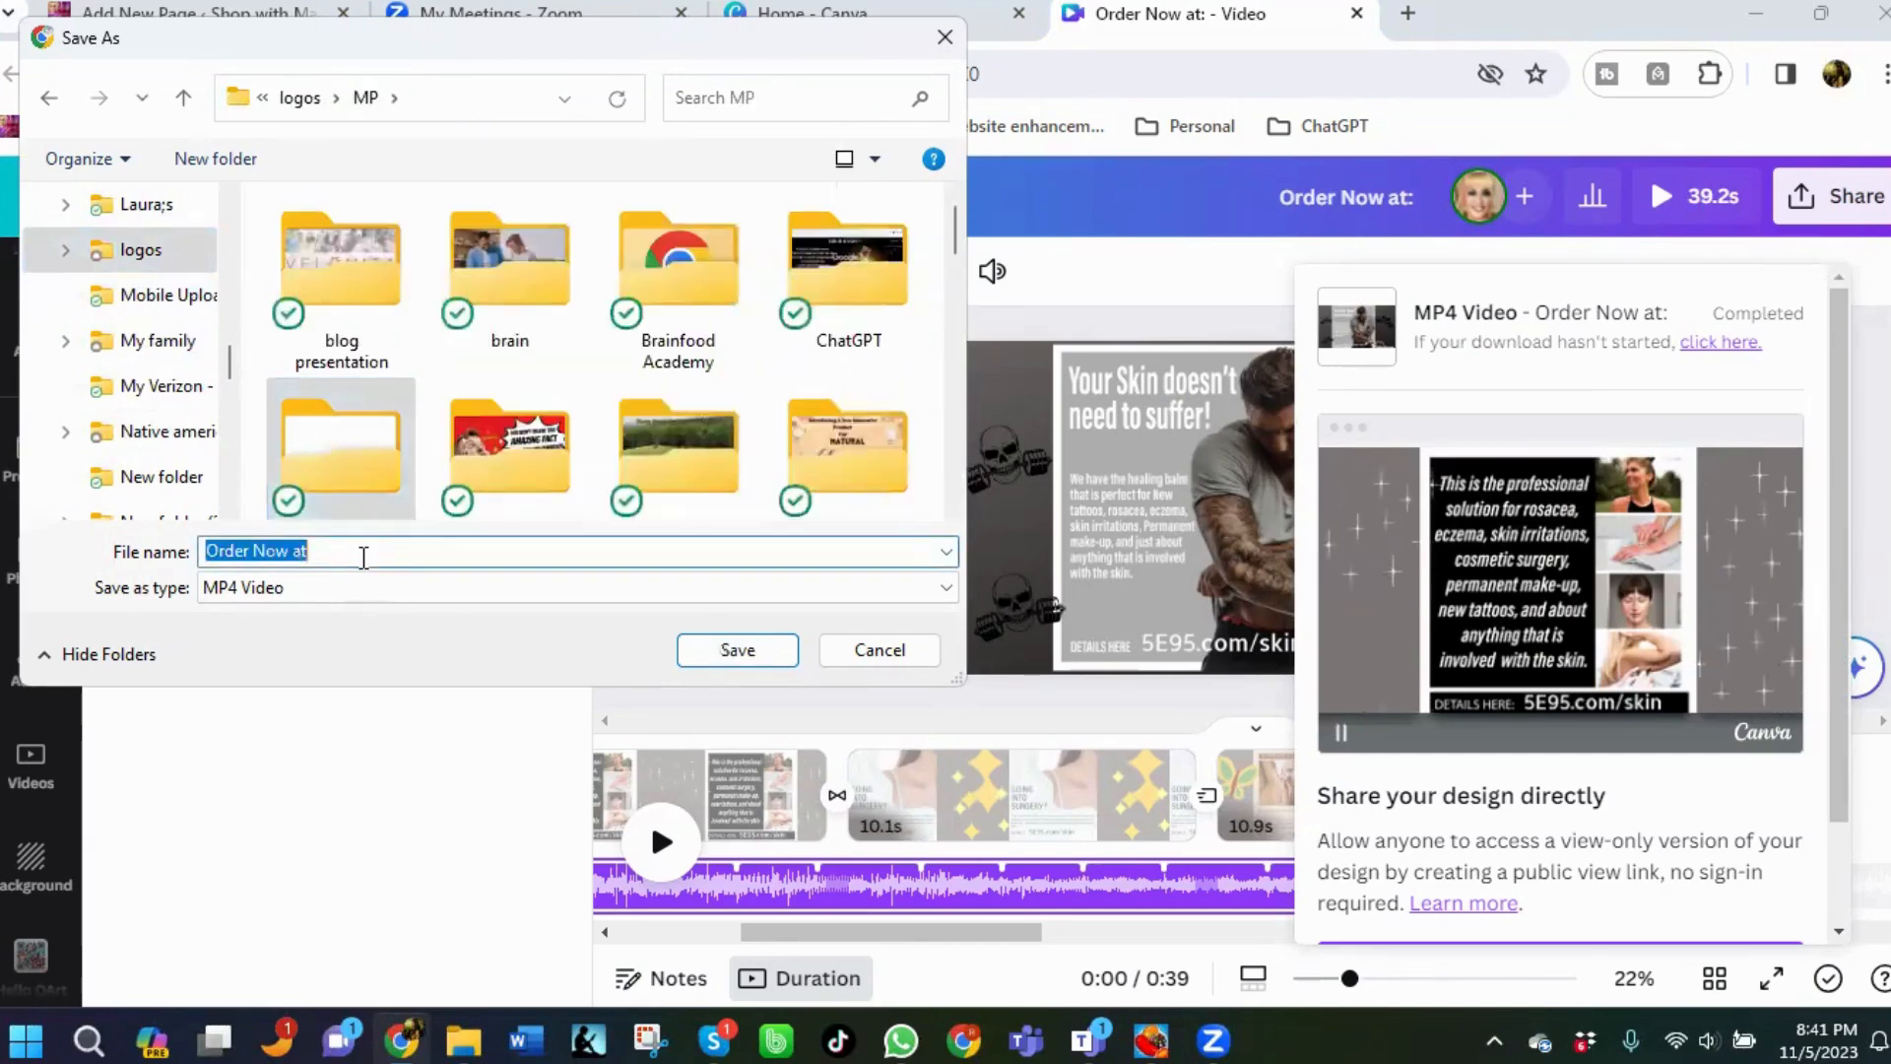
pyautogui.write('Miel')
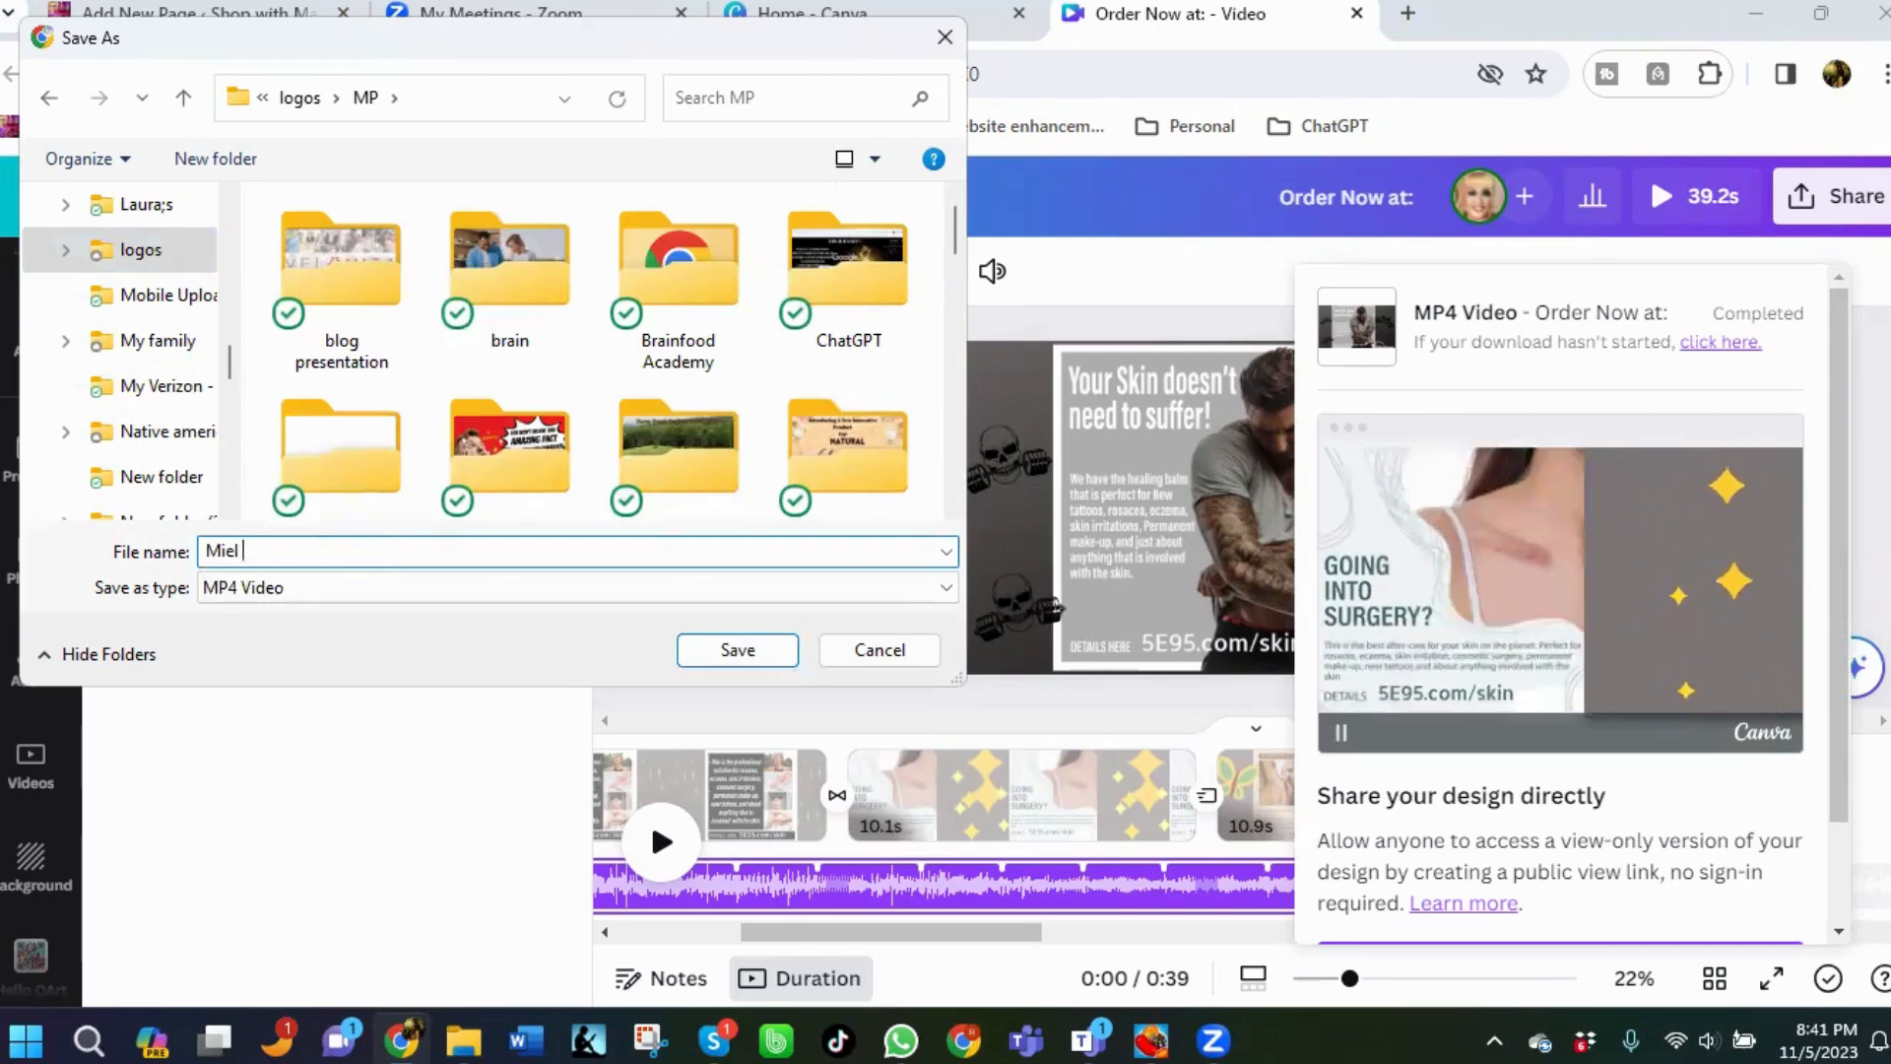
pyautogui.write(' memes')
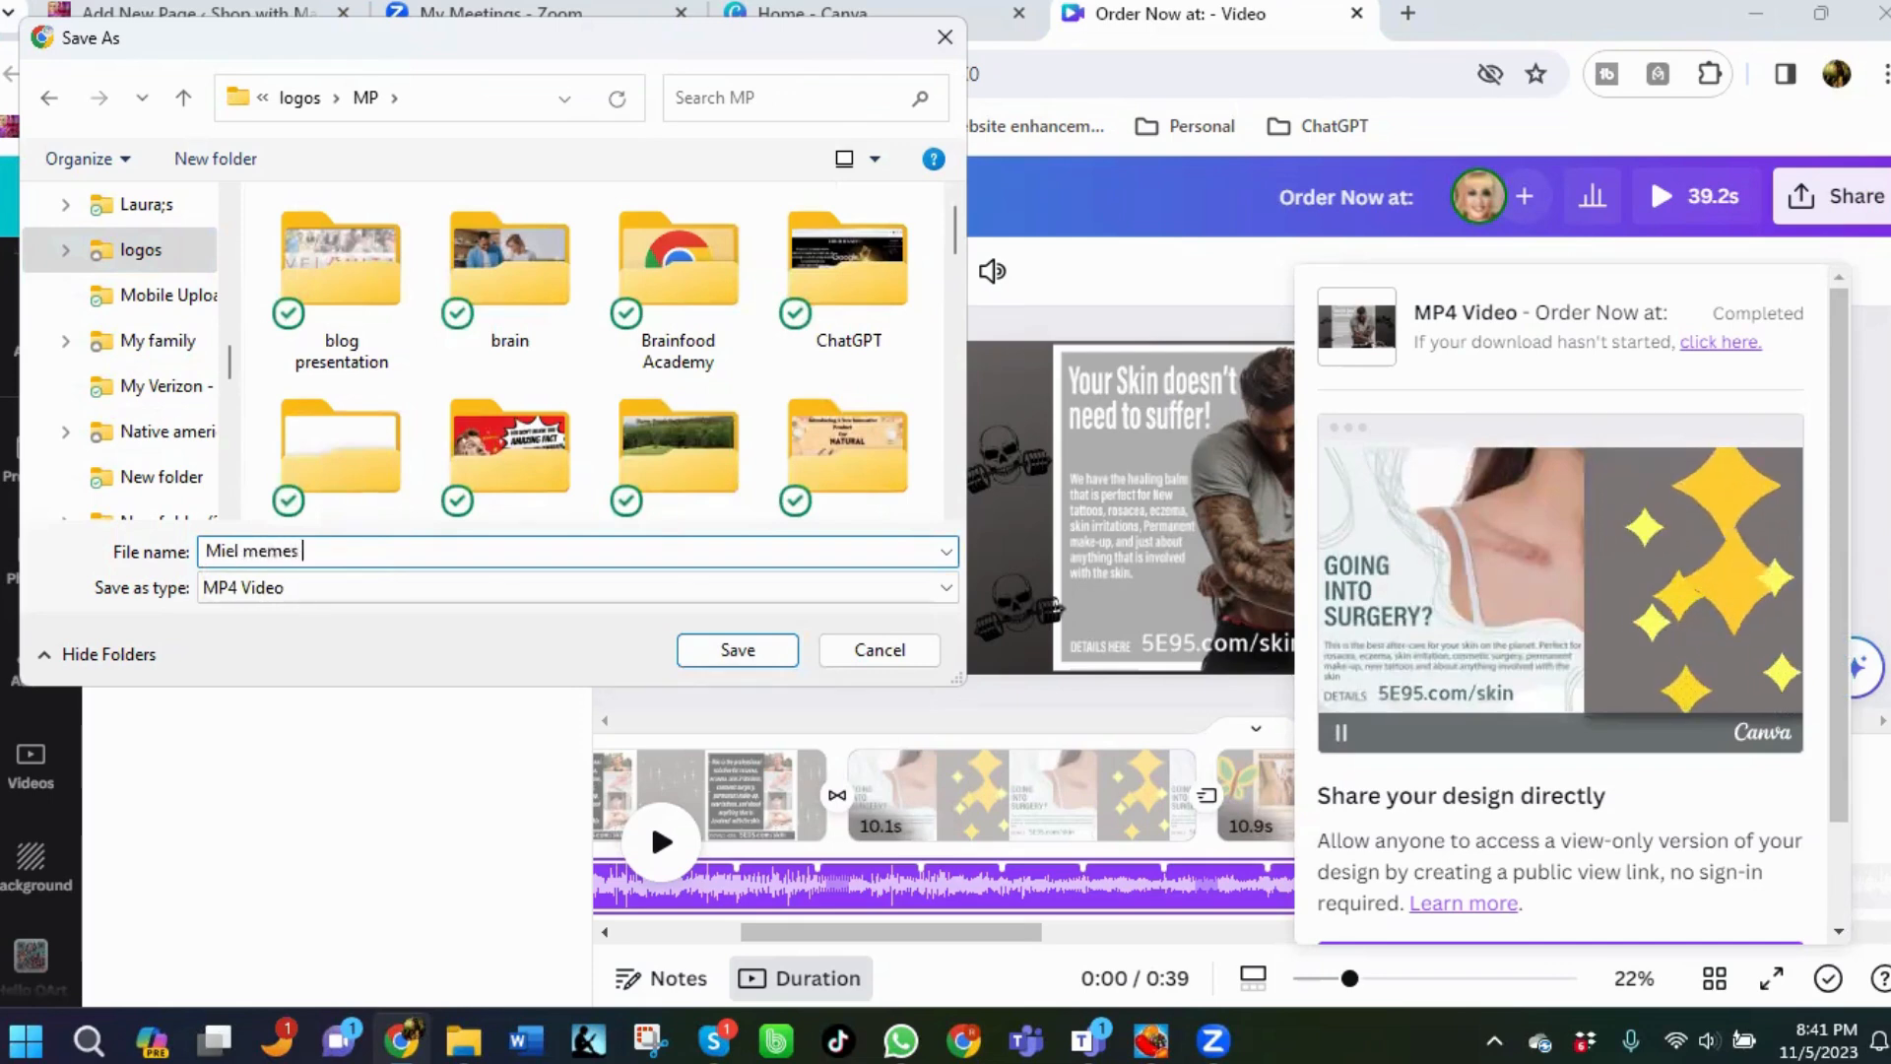
pyautogui.write(' video')
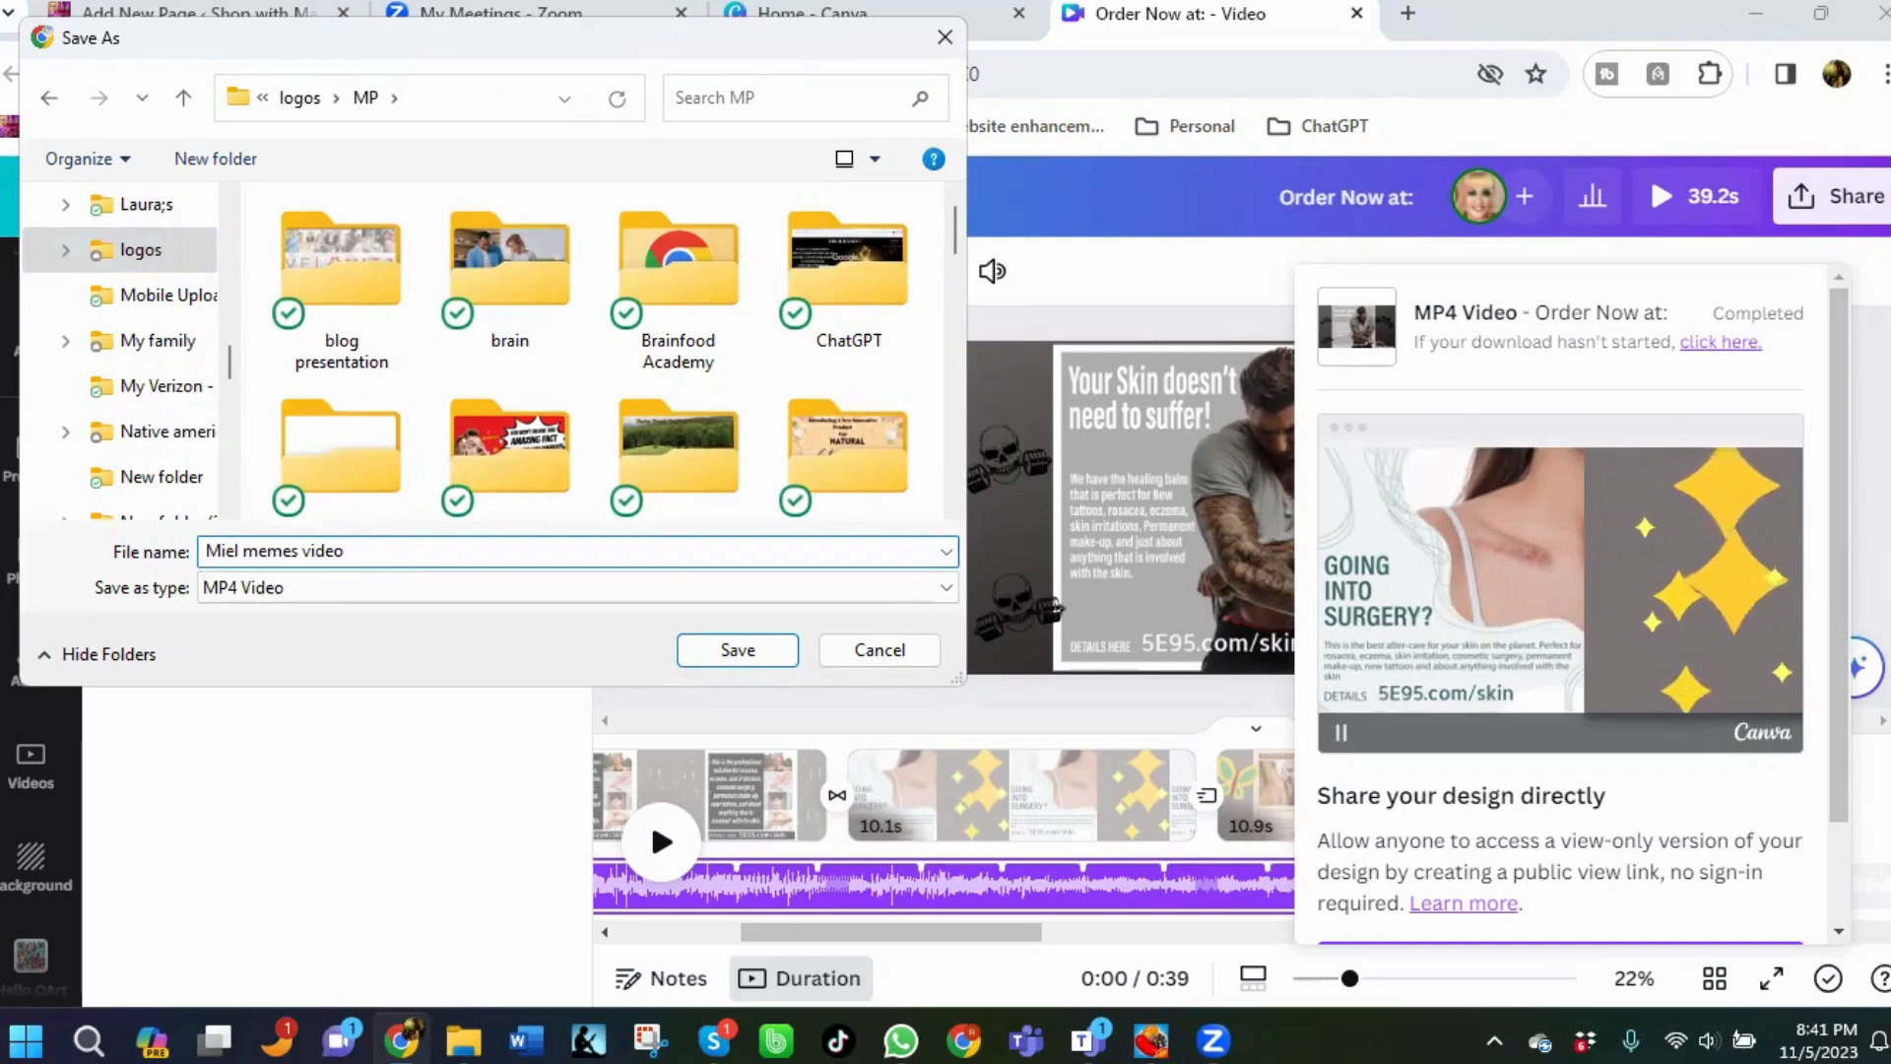
pyautogui.scroll(-1, 831, 355)
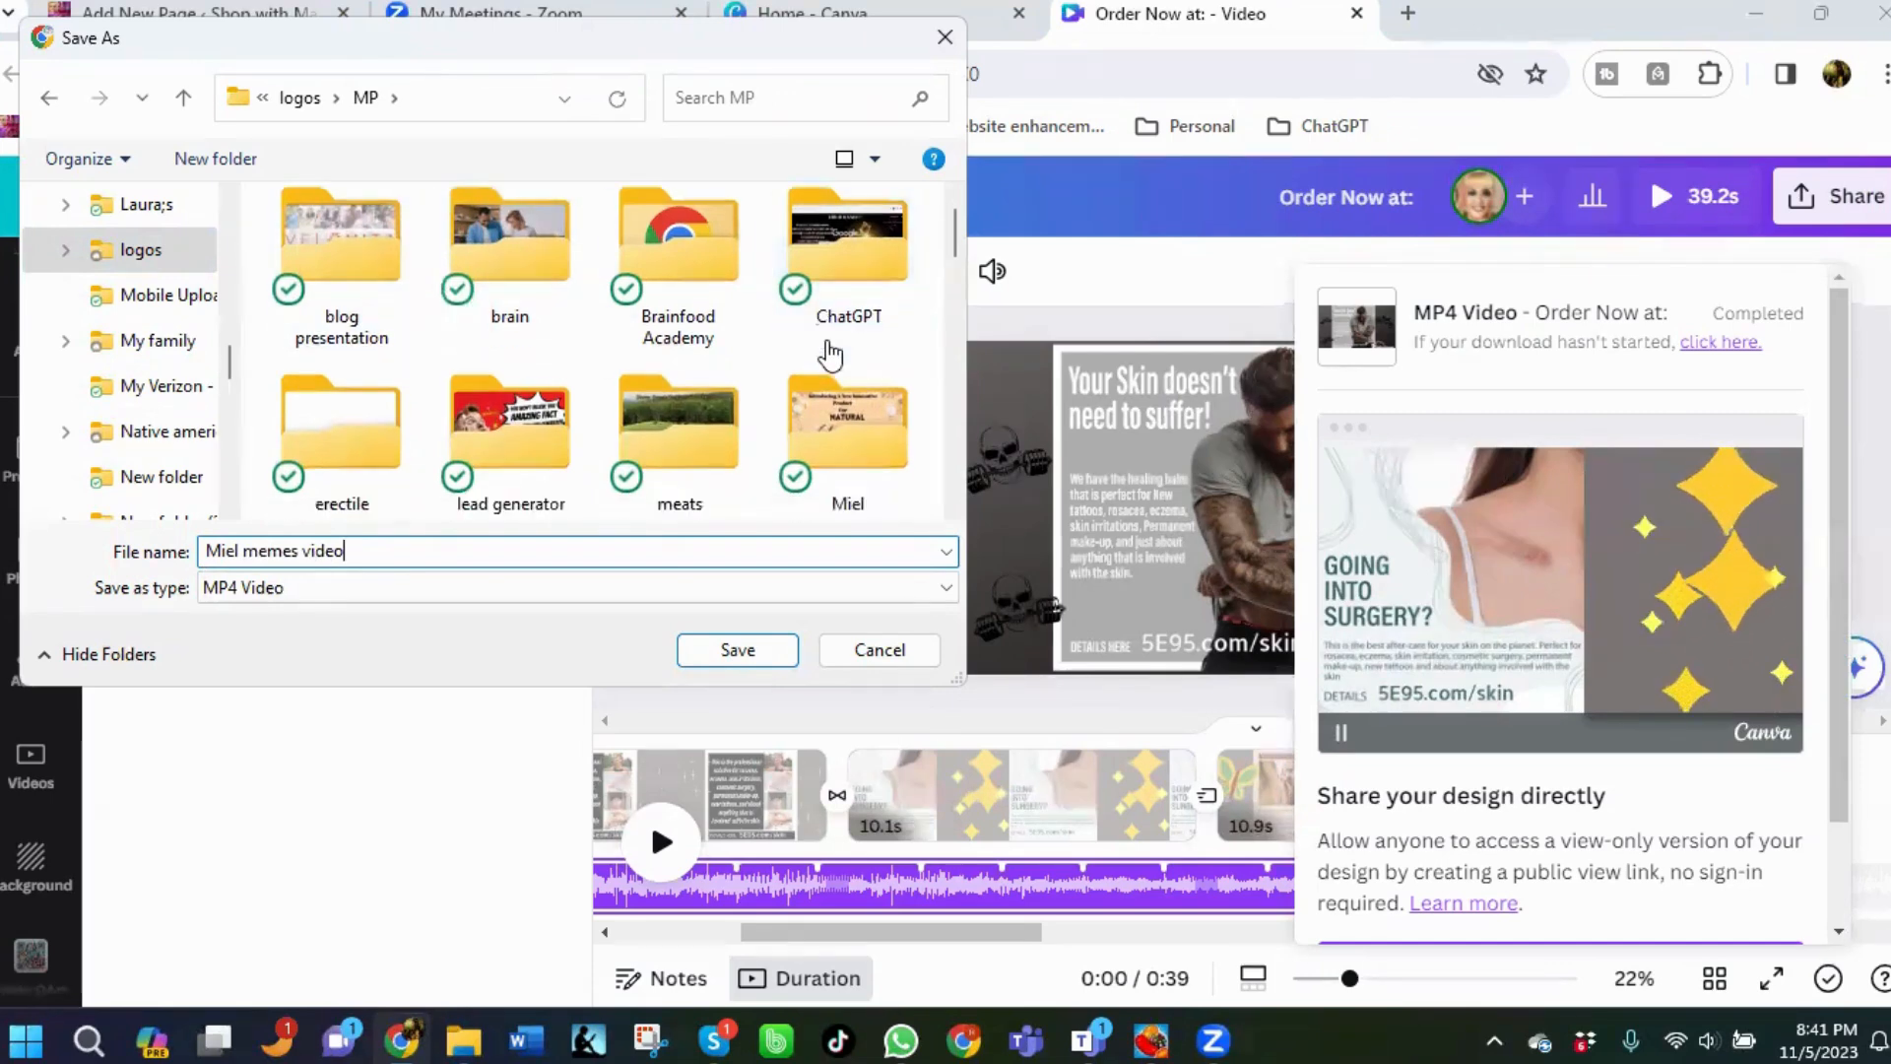
pyautogui.doubleClick(894, 426)
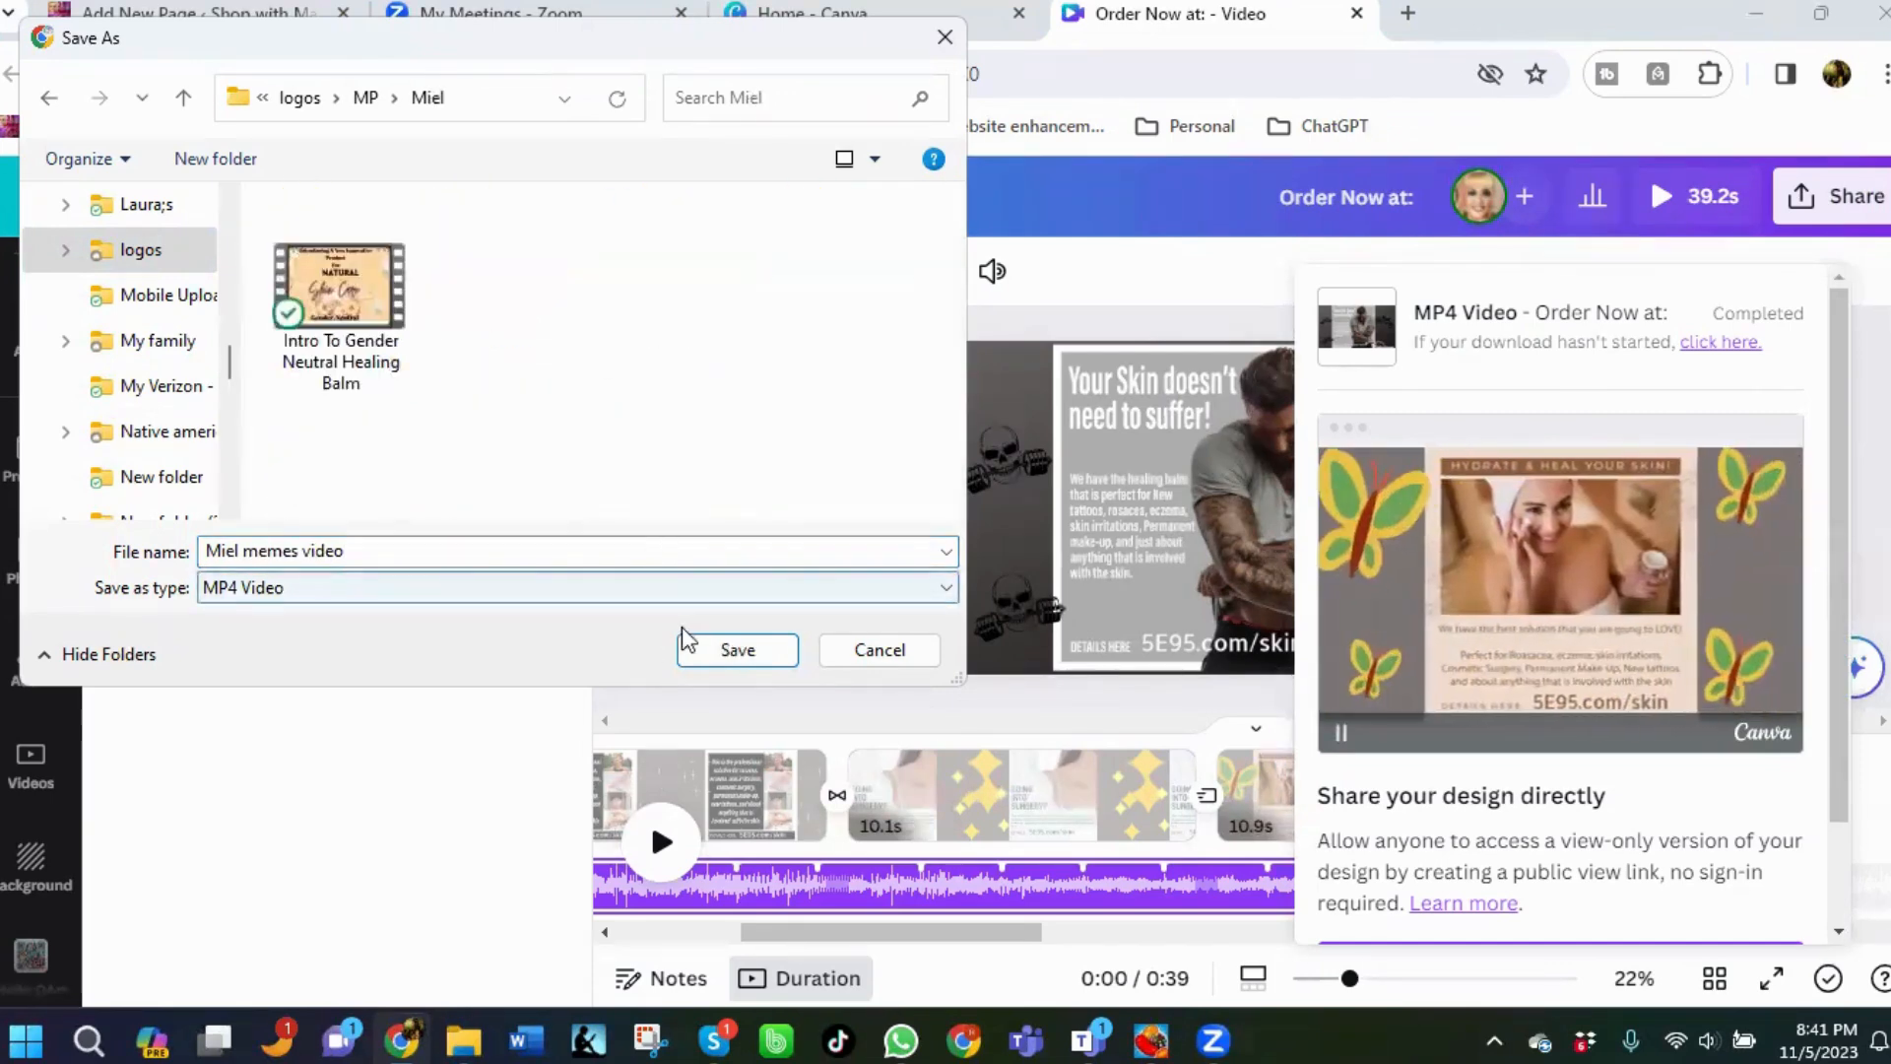
pyautogui.click(738, 650)
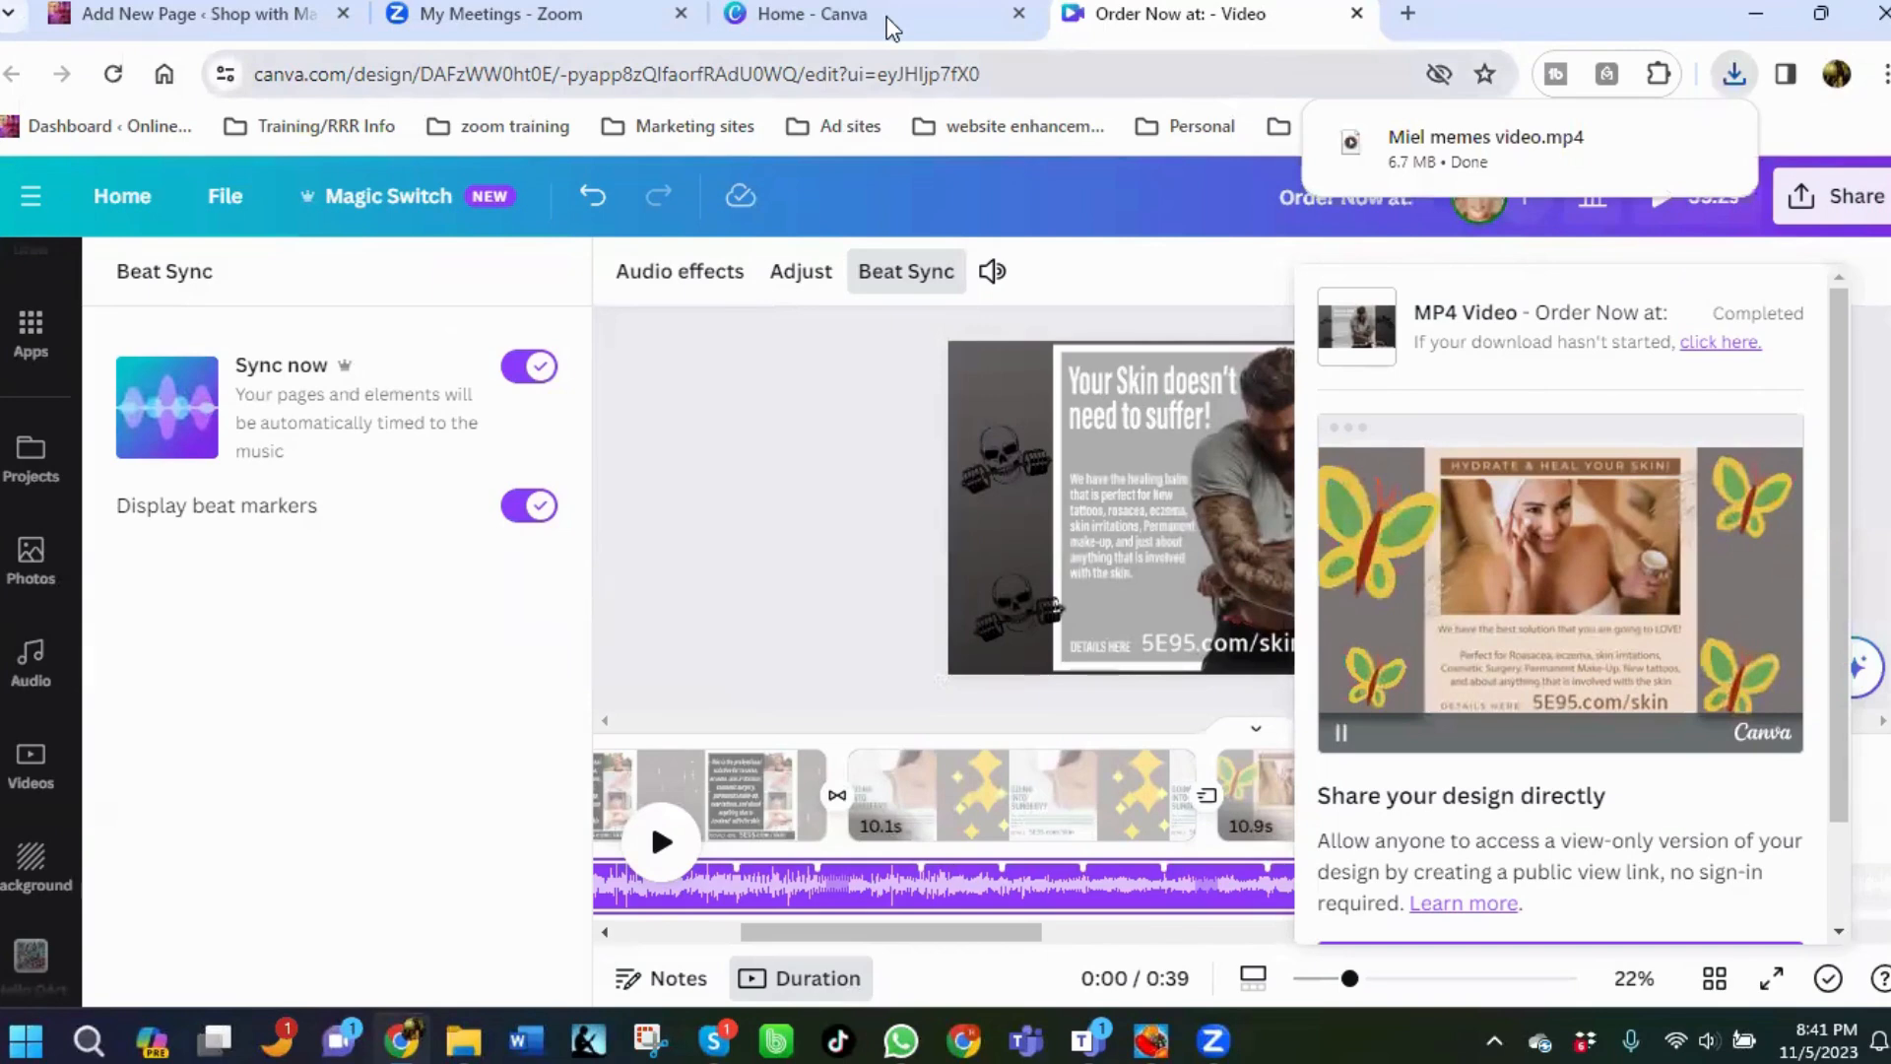
# Open the TikTok app and start a new video upload.
pyautogui.click(1416, 12)
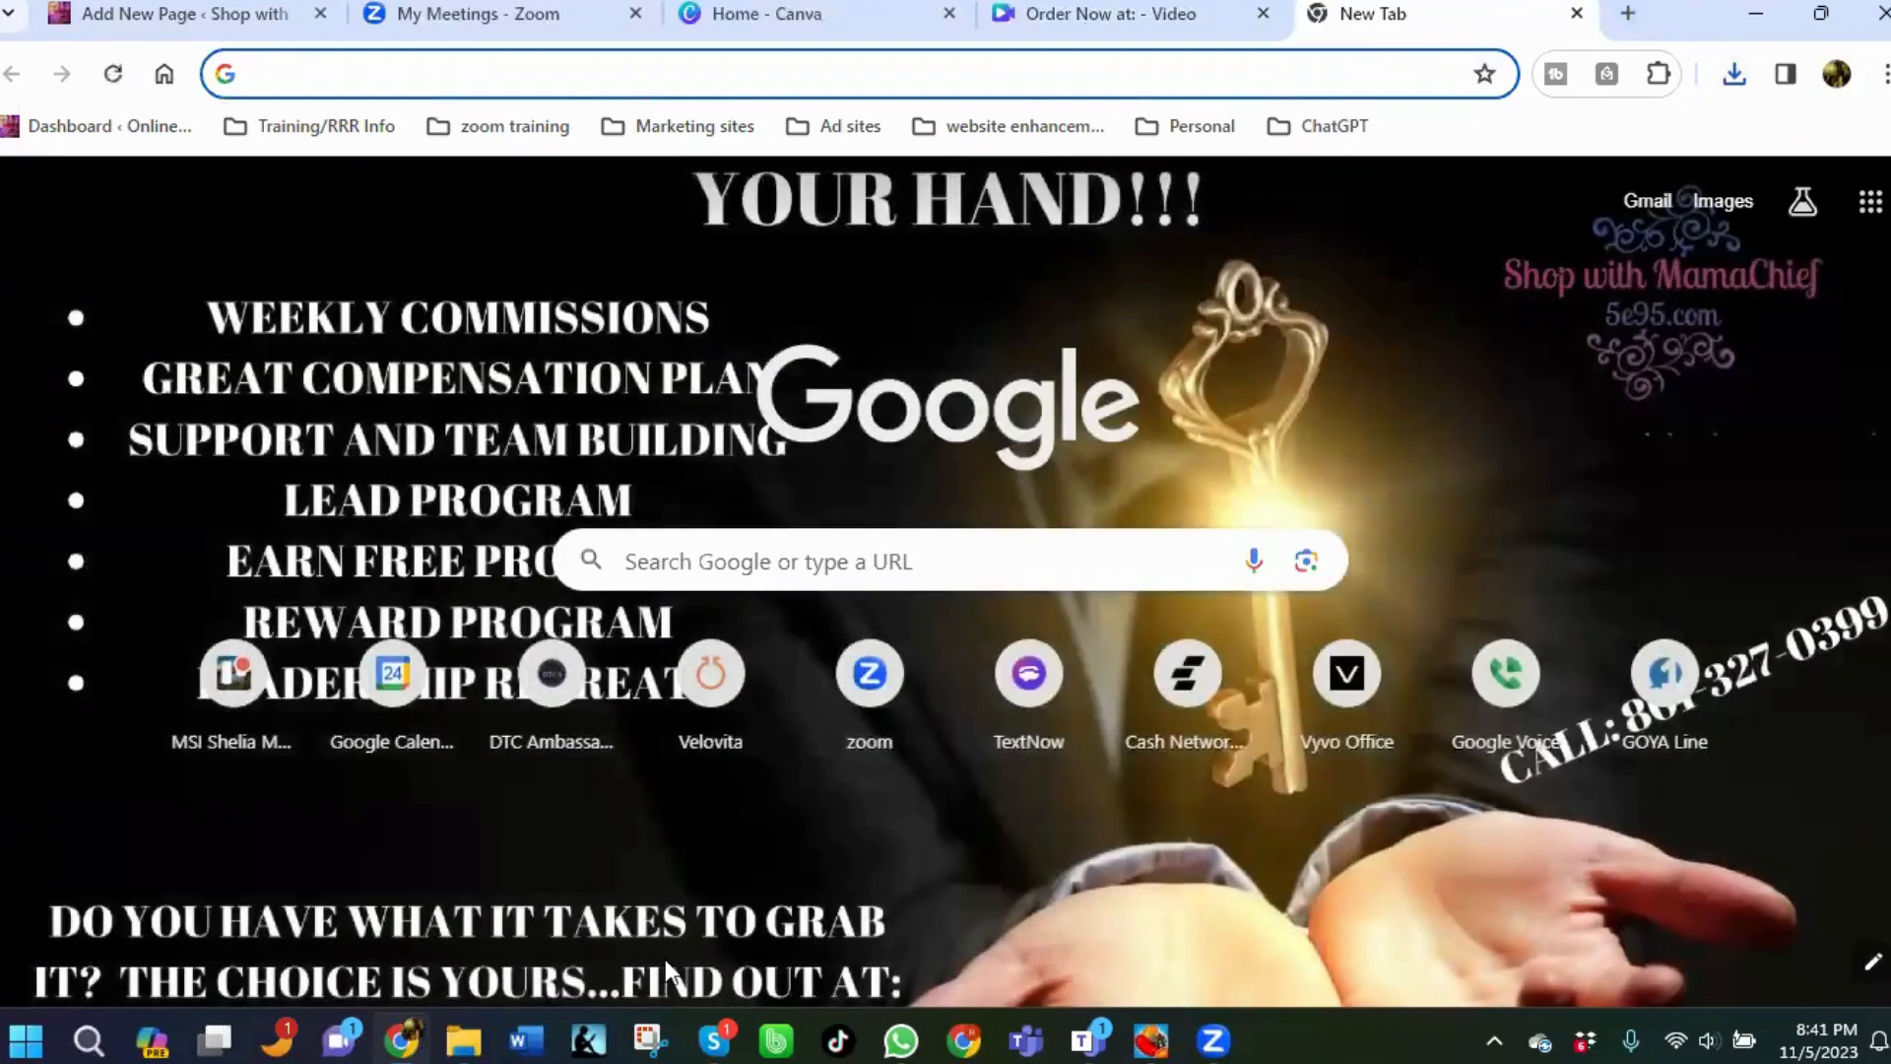
pyautogui.click(28, 1039)
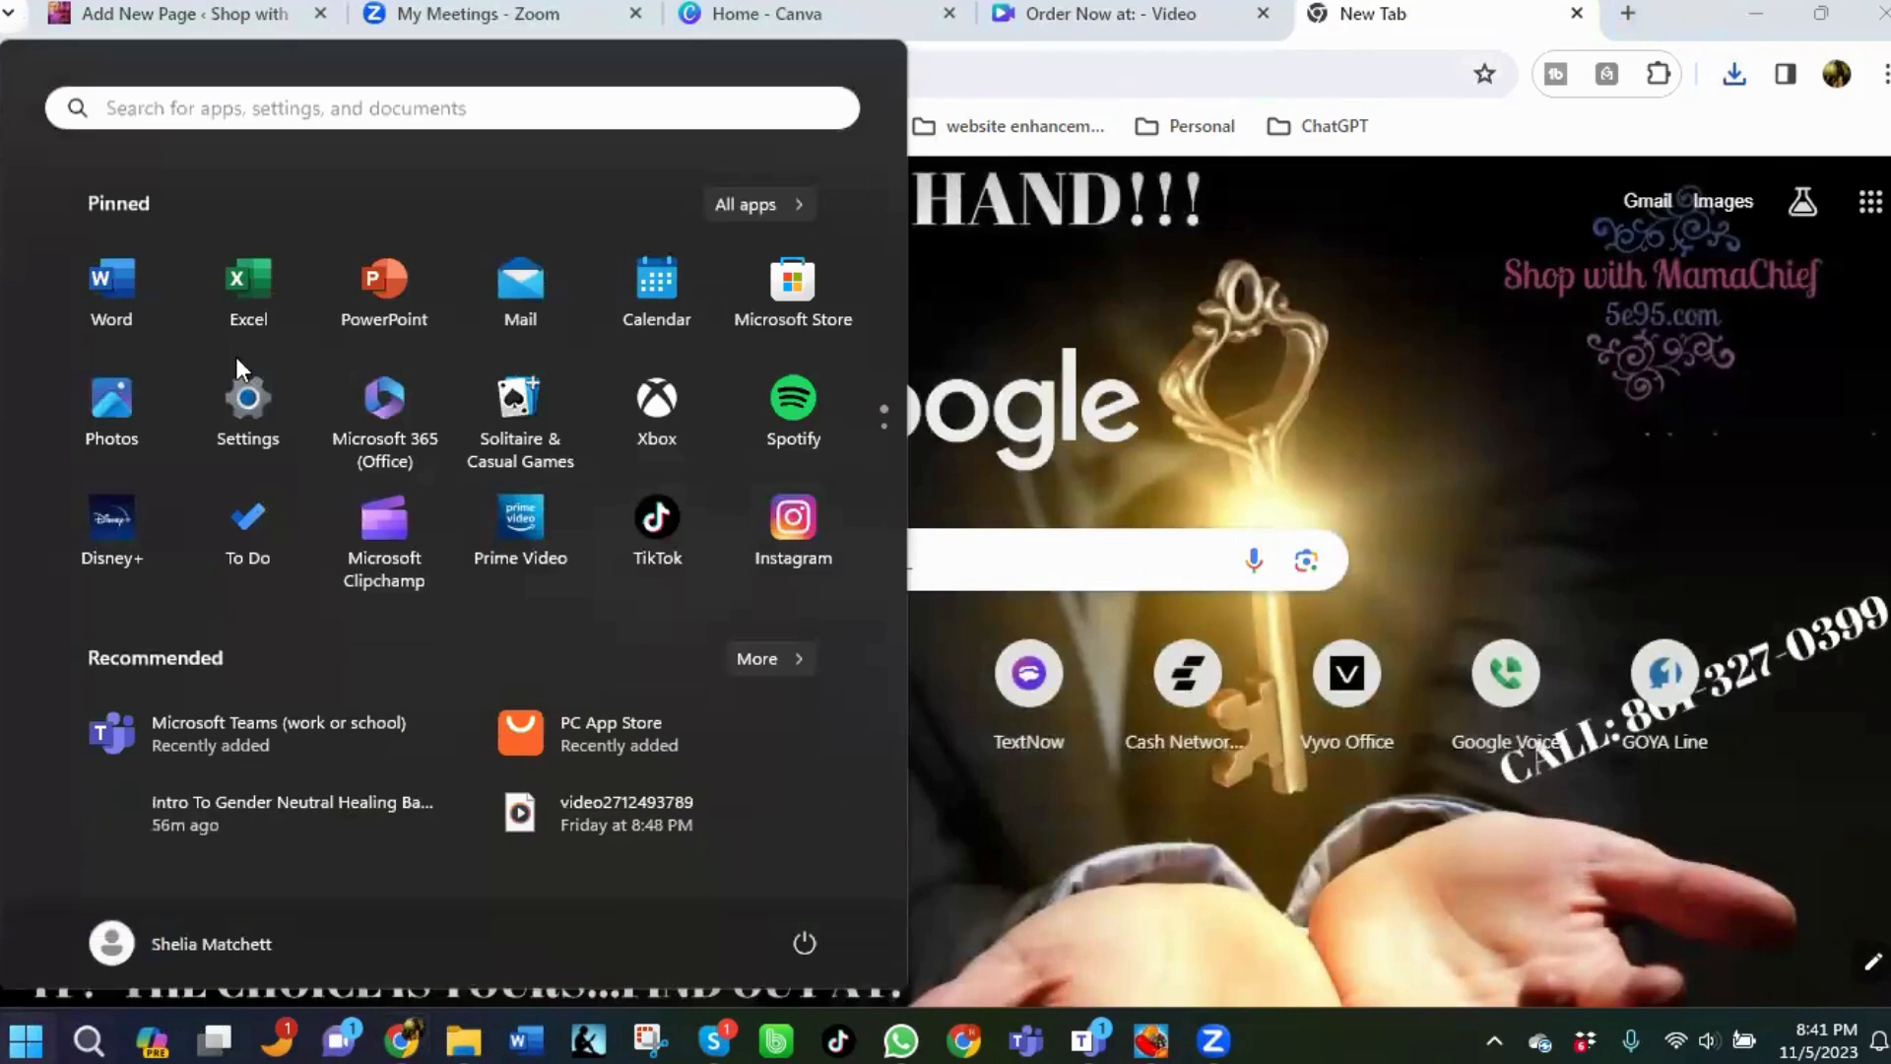
pyautogui.click(671, 534)
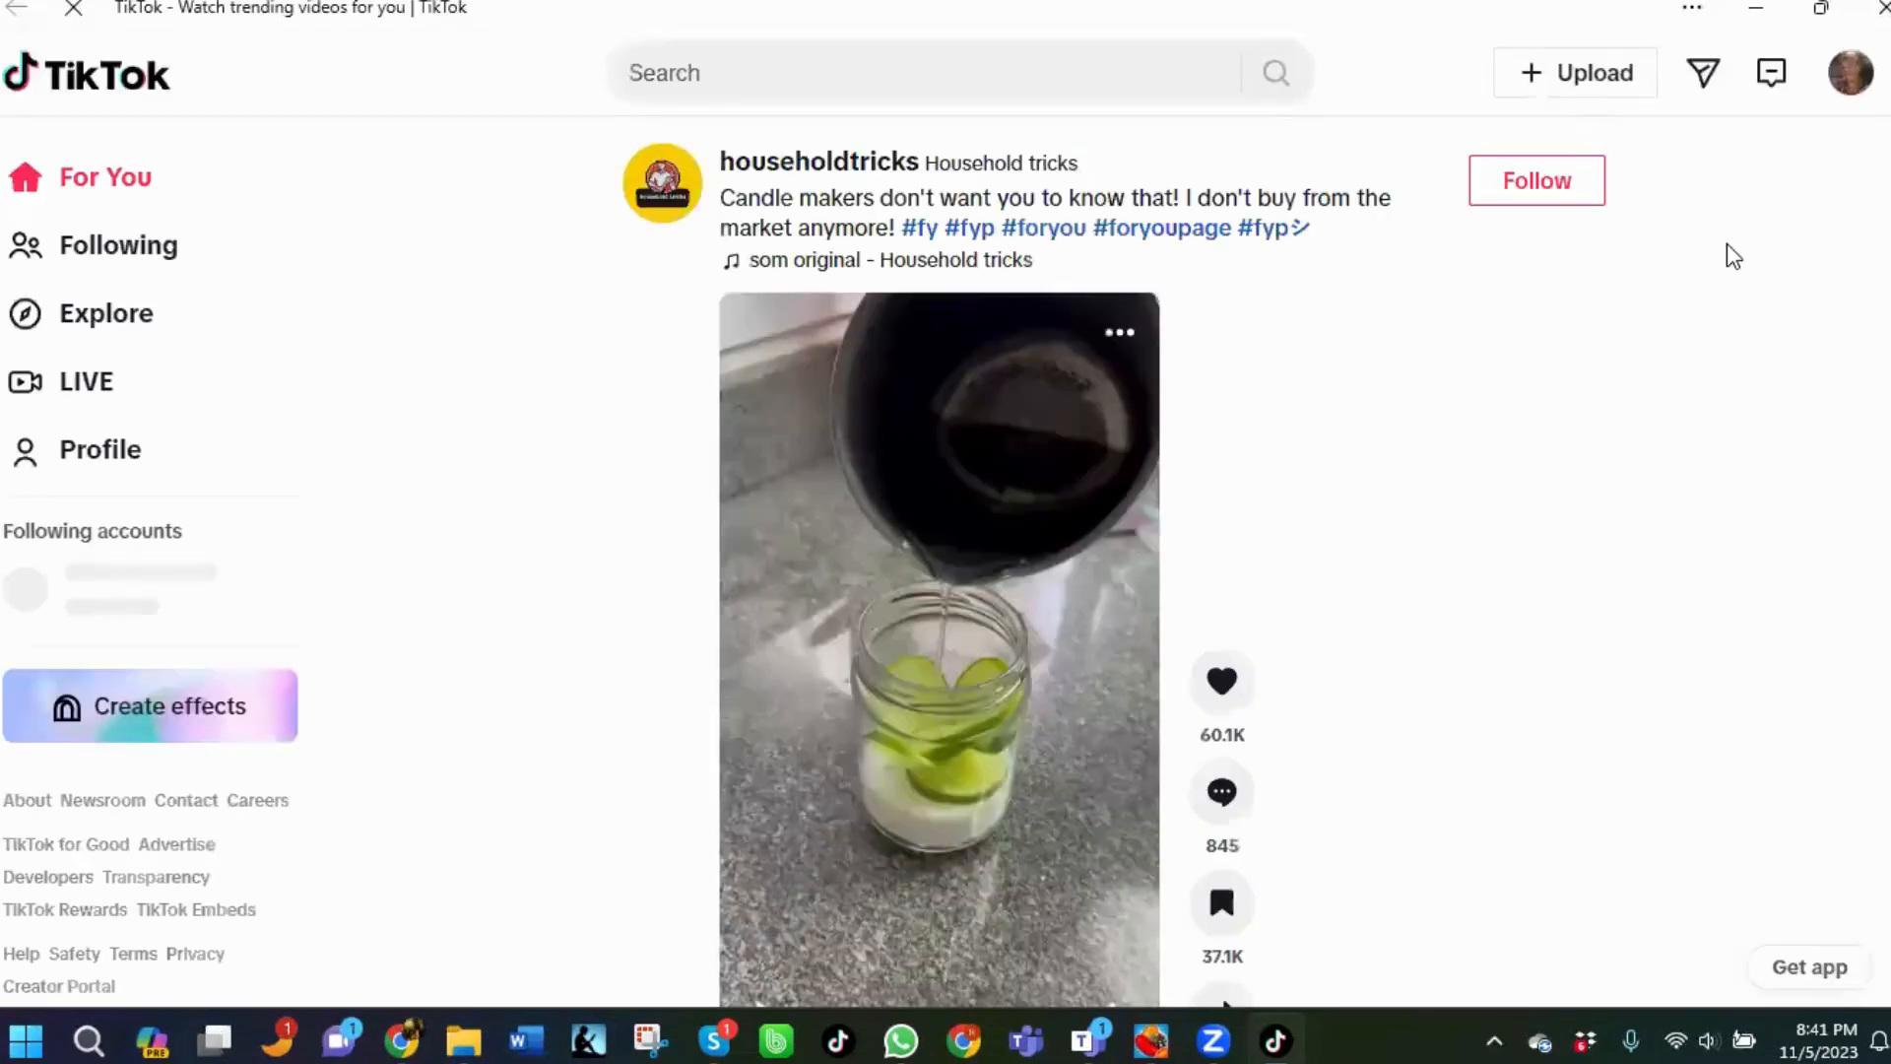
pyautogui.click(1580, 78)
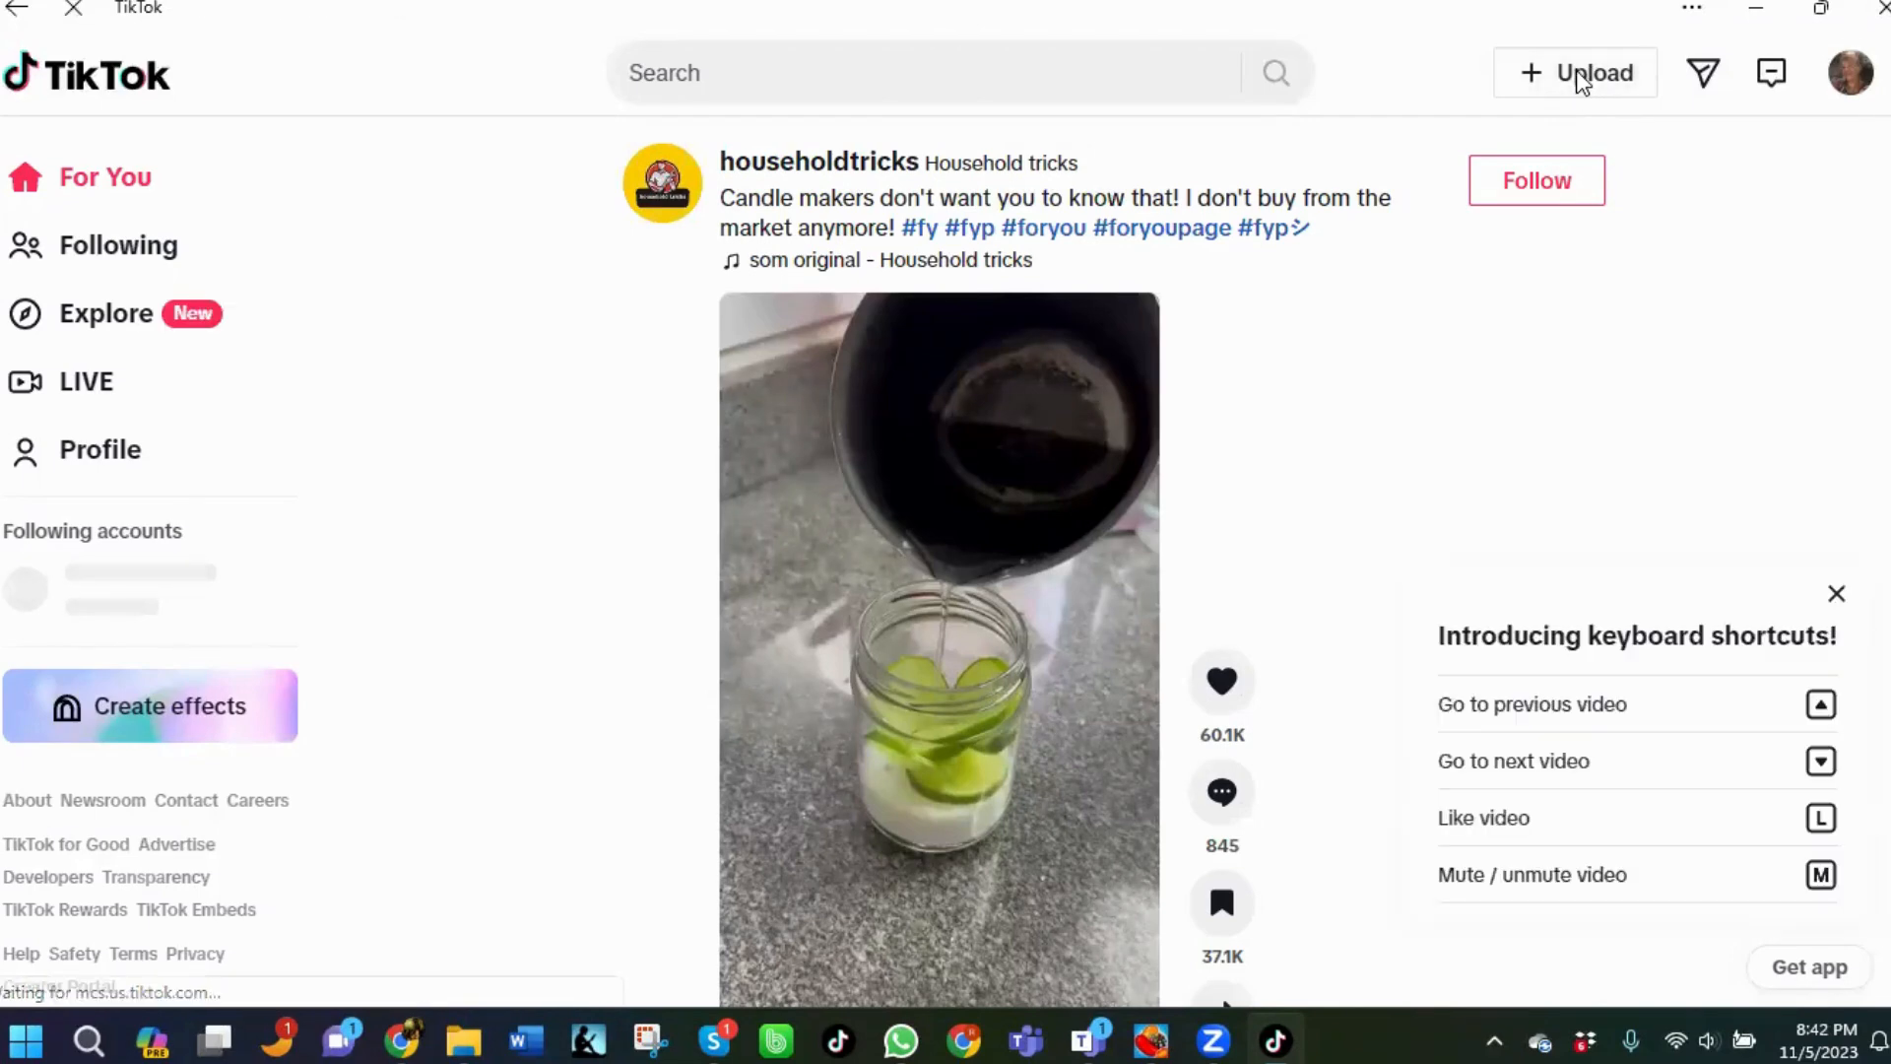
pyautogui.click(1576, 77)
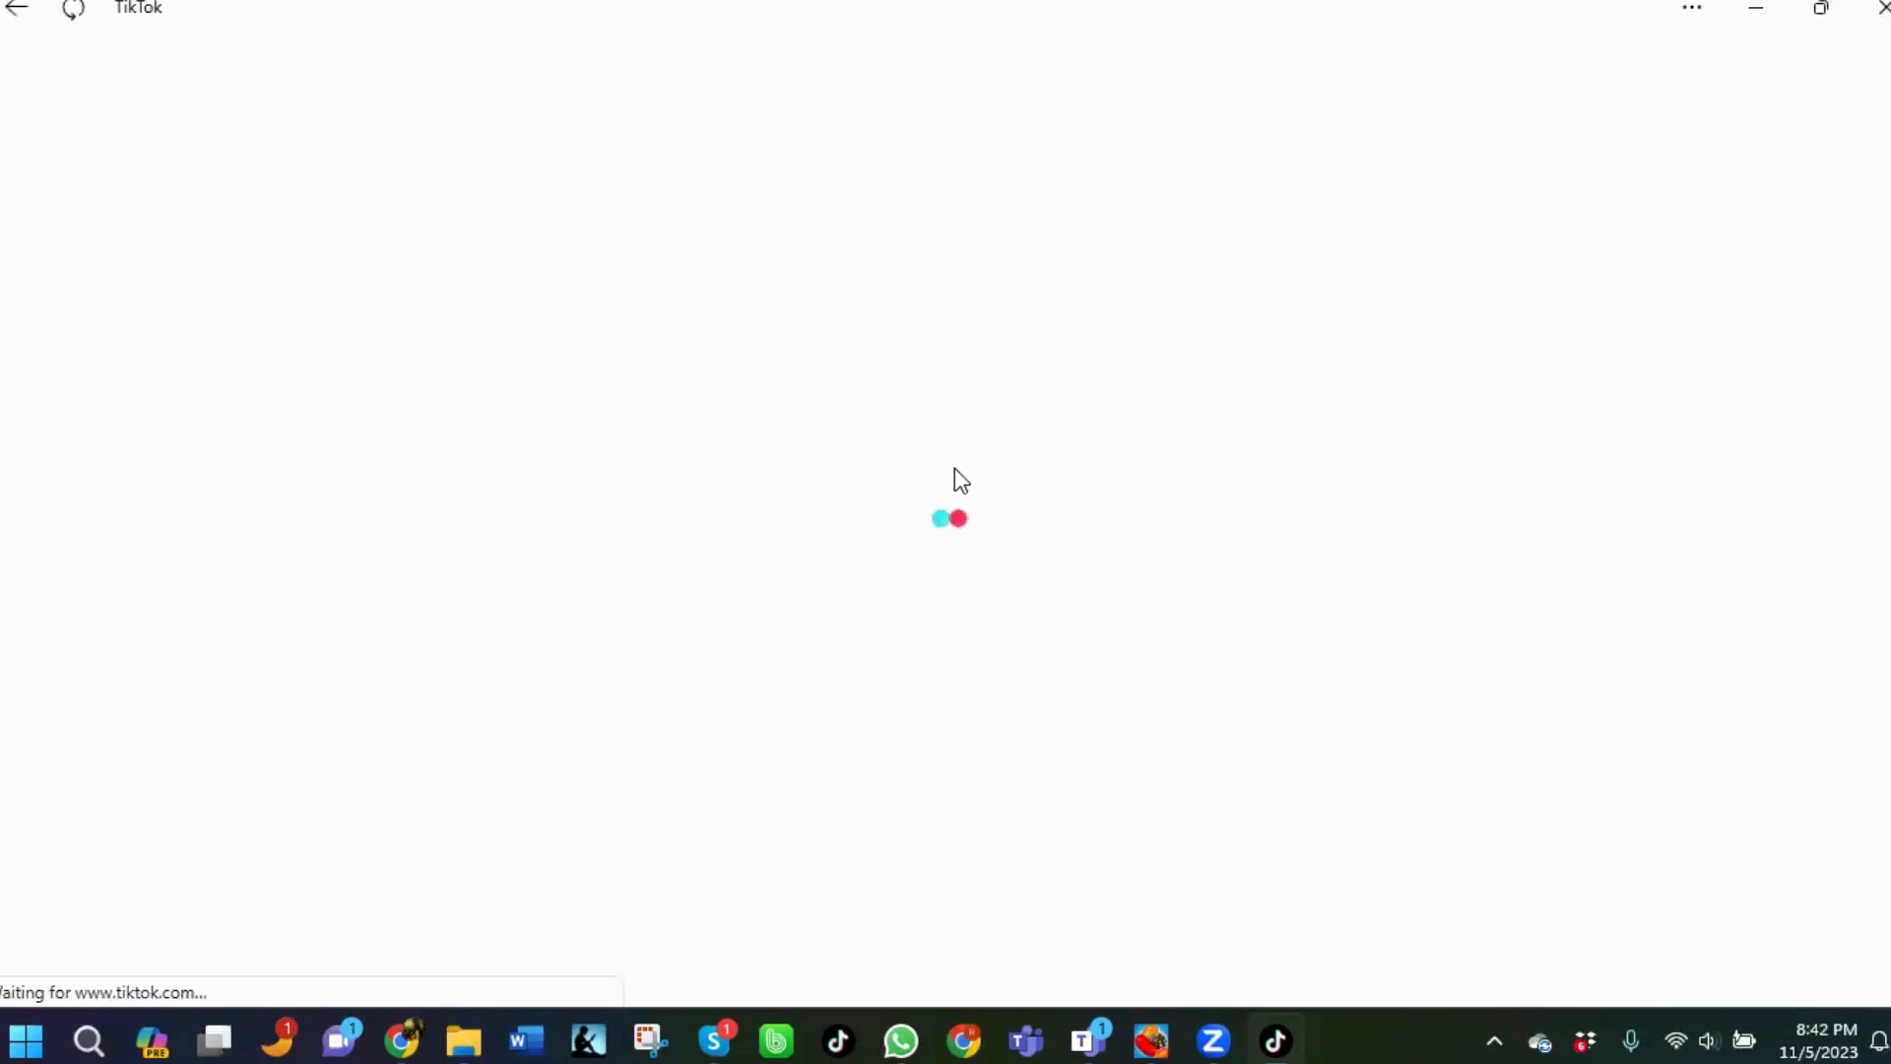
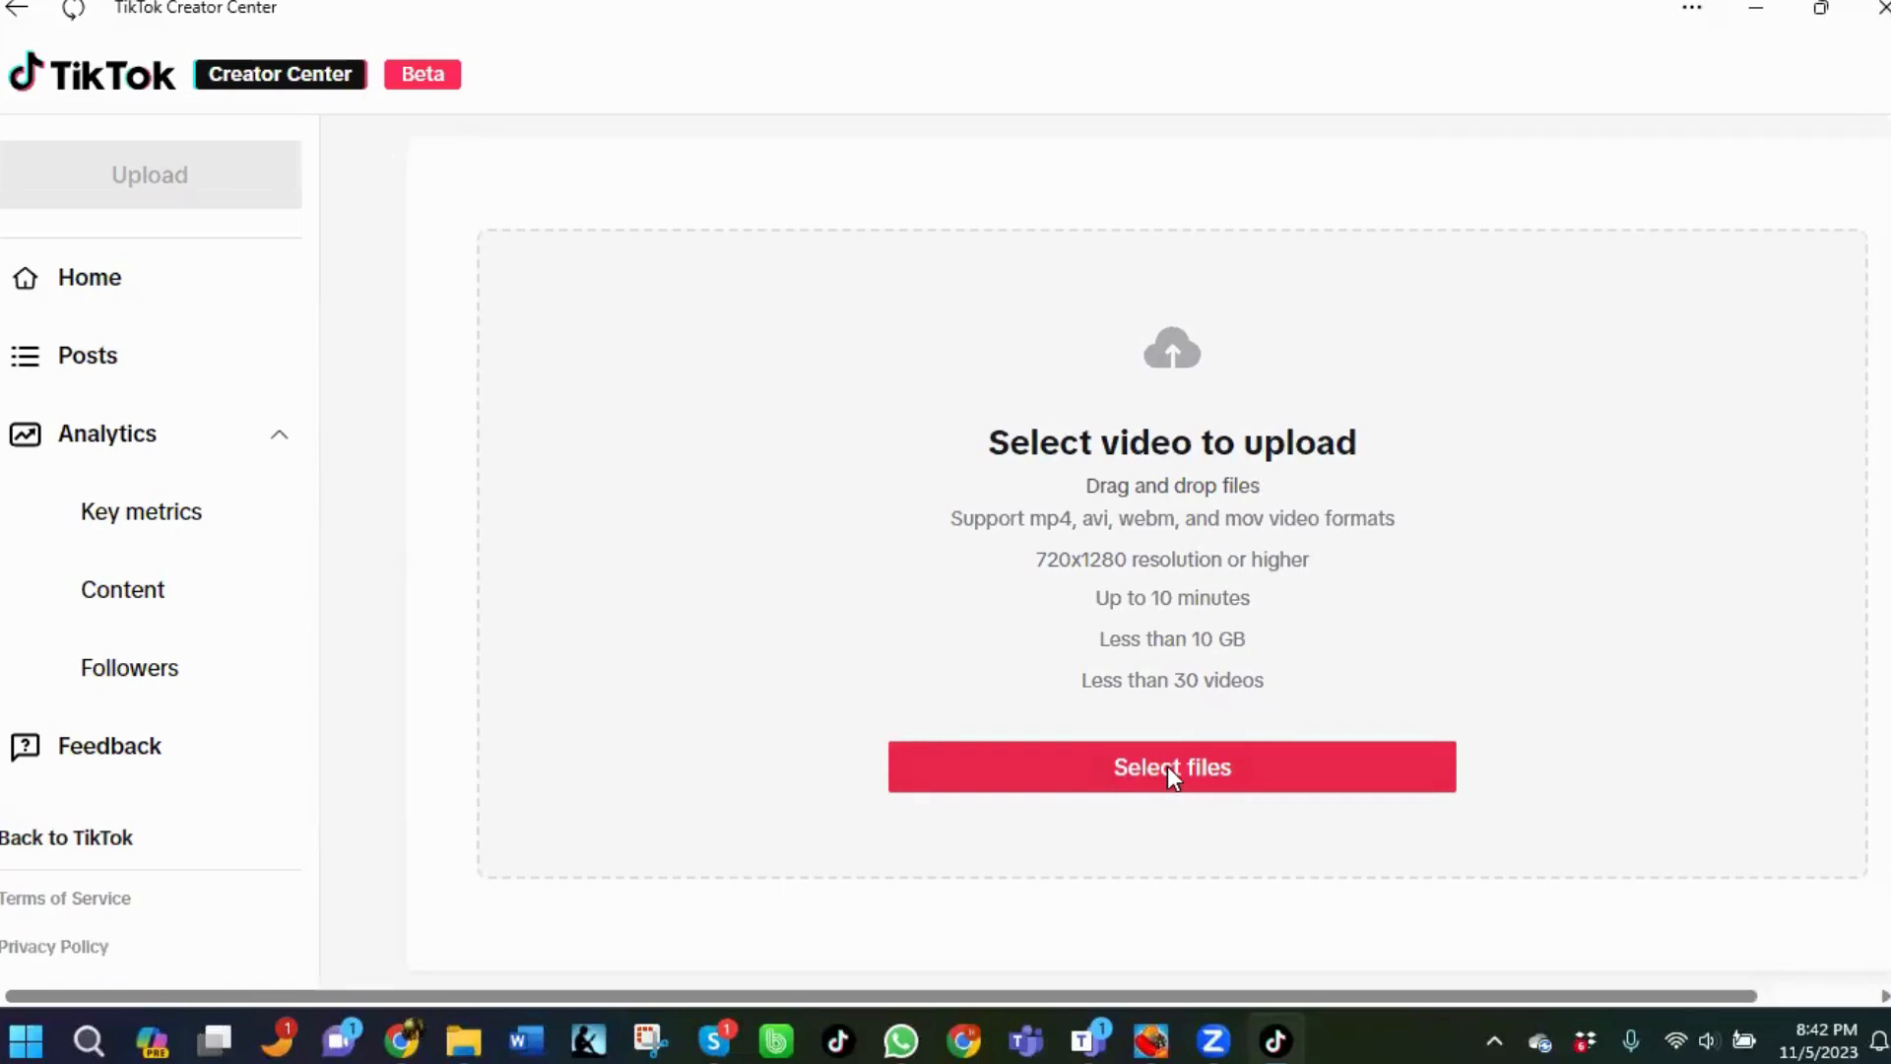
# Choose the Miel memes video from the Miel folder as the file to upload.
pyautogui.click(1170, 767)
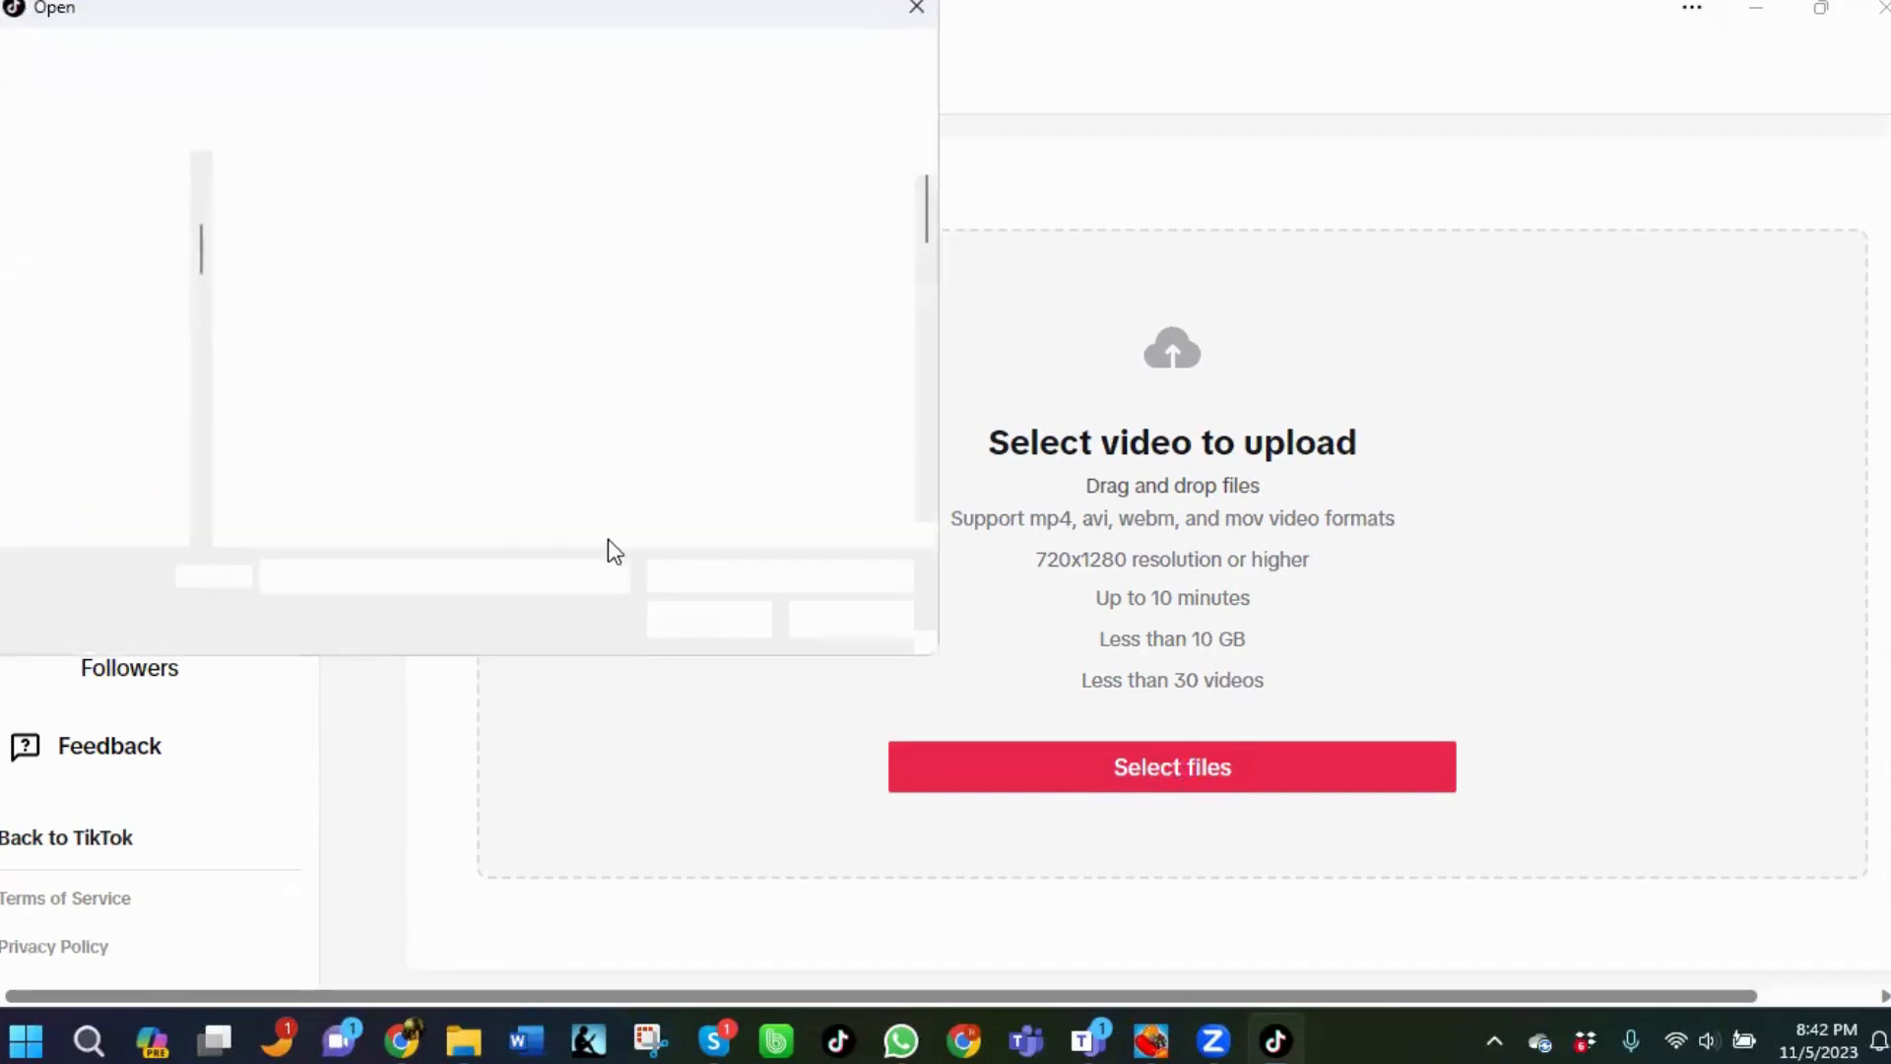
pyautogui.doubleClick(819, 446)
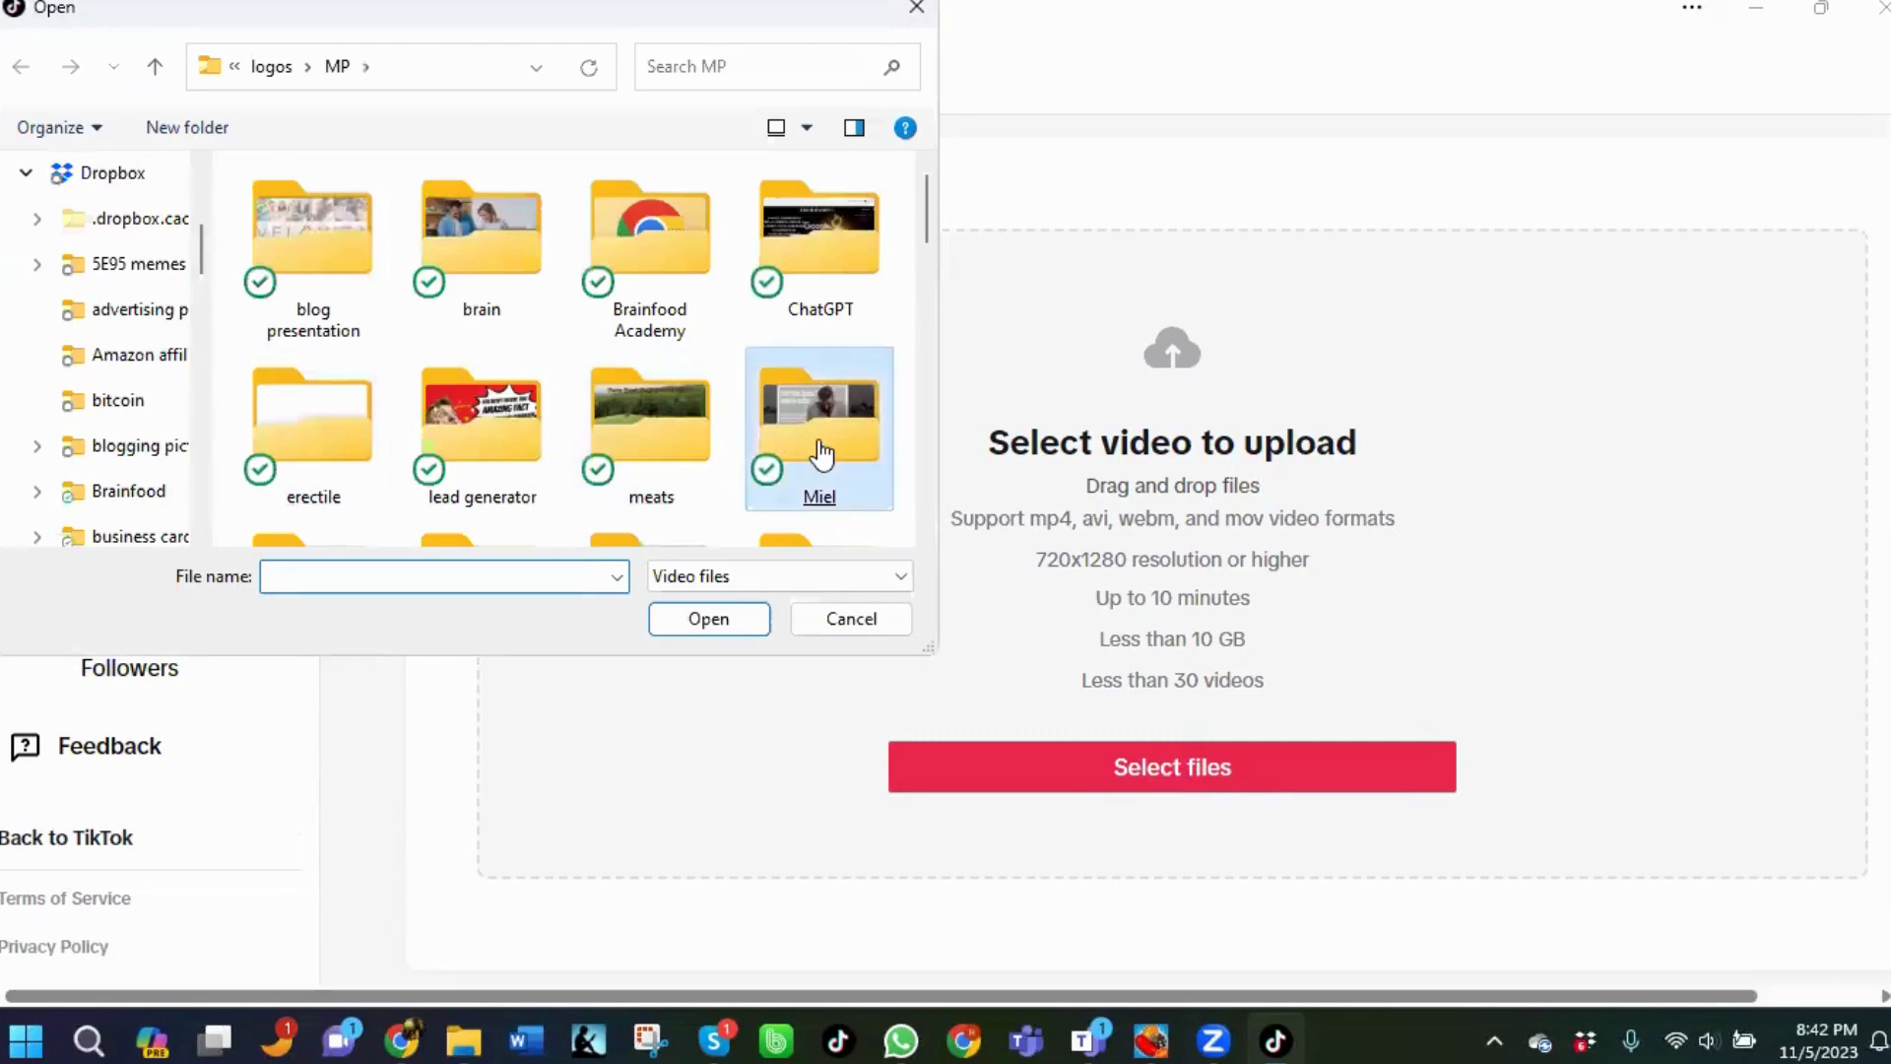
pyautogui.doubleClick(470, 330)
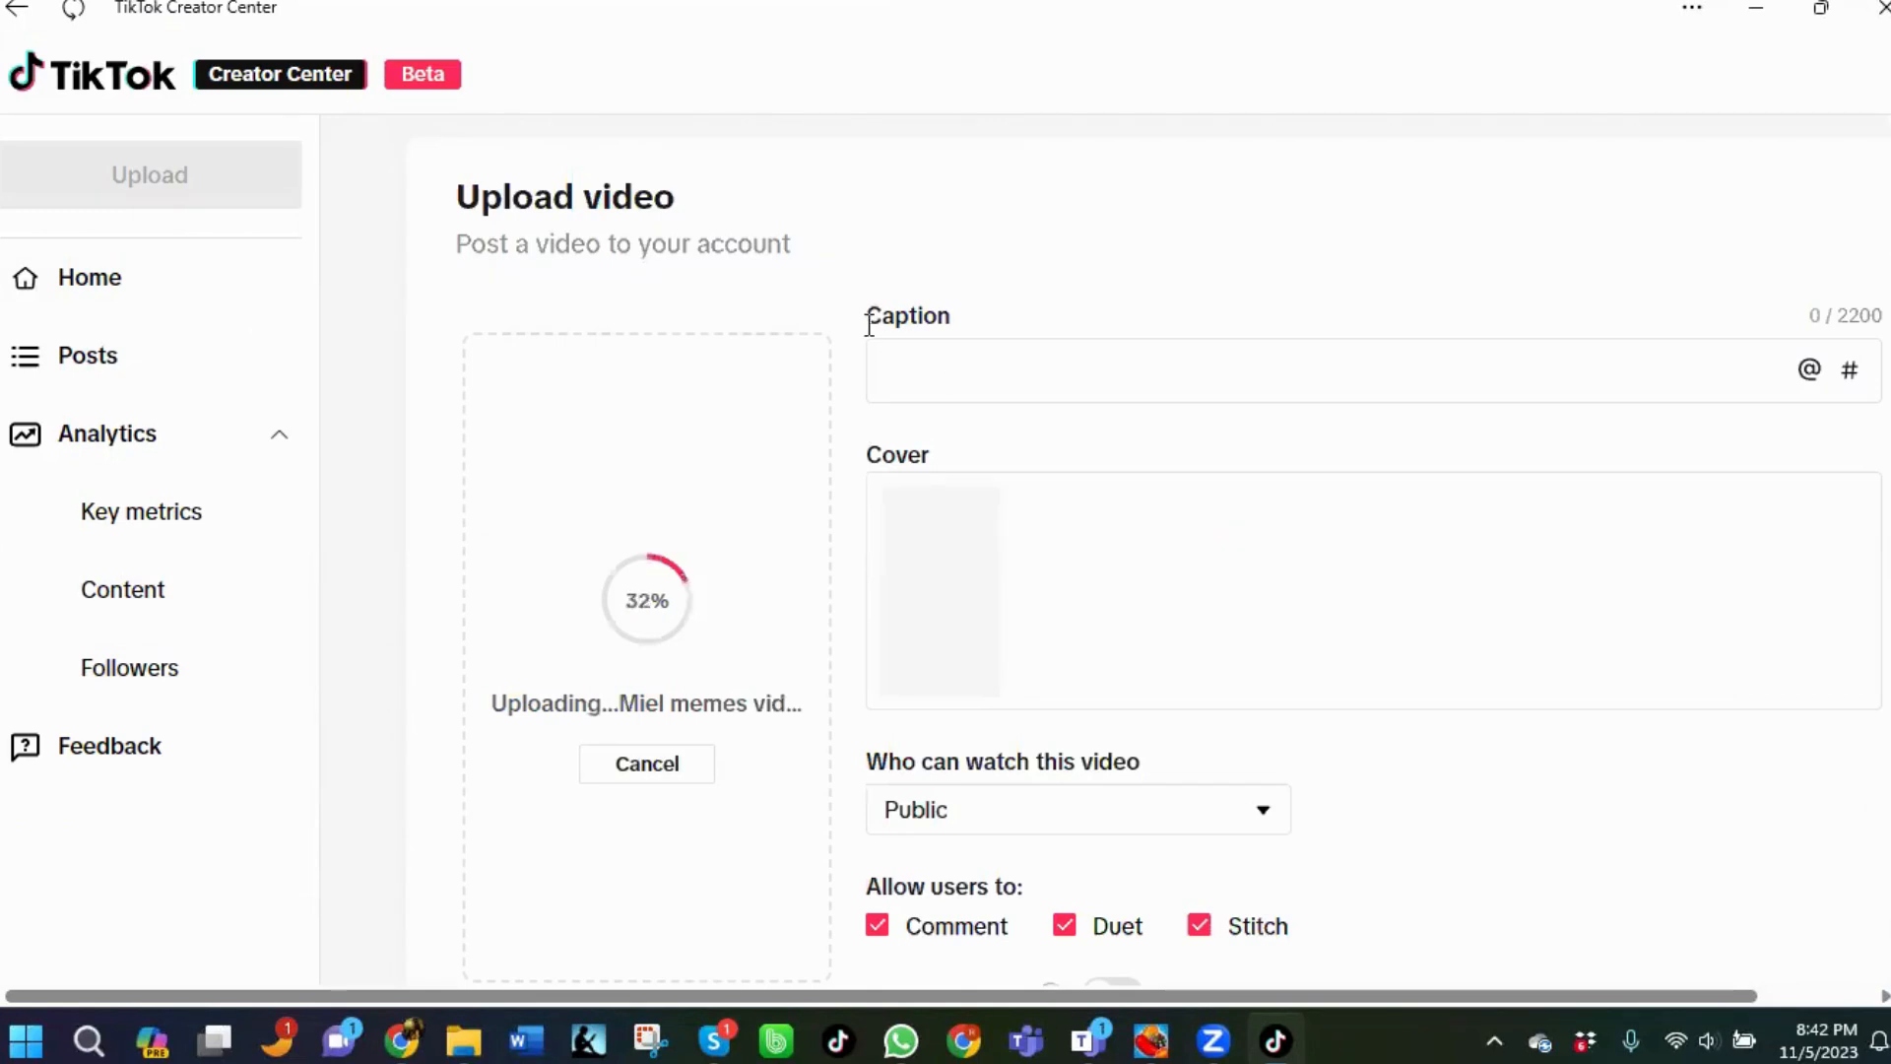
# Begin the video caption with the text "Save Your TATS".
pyautogui.write('Save Y')
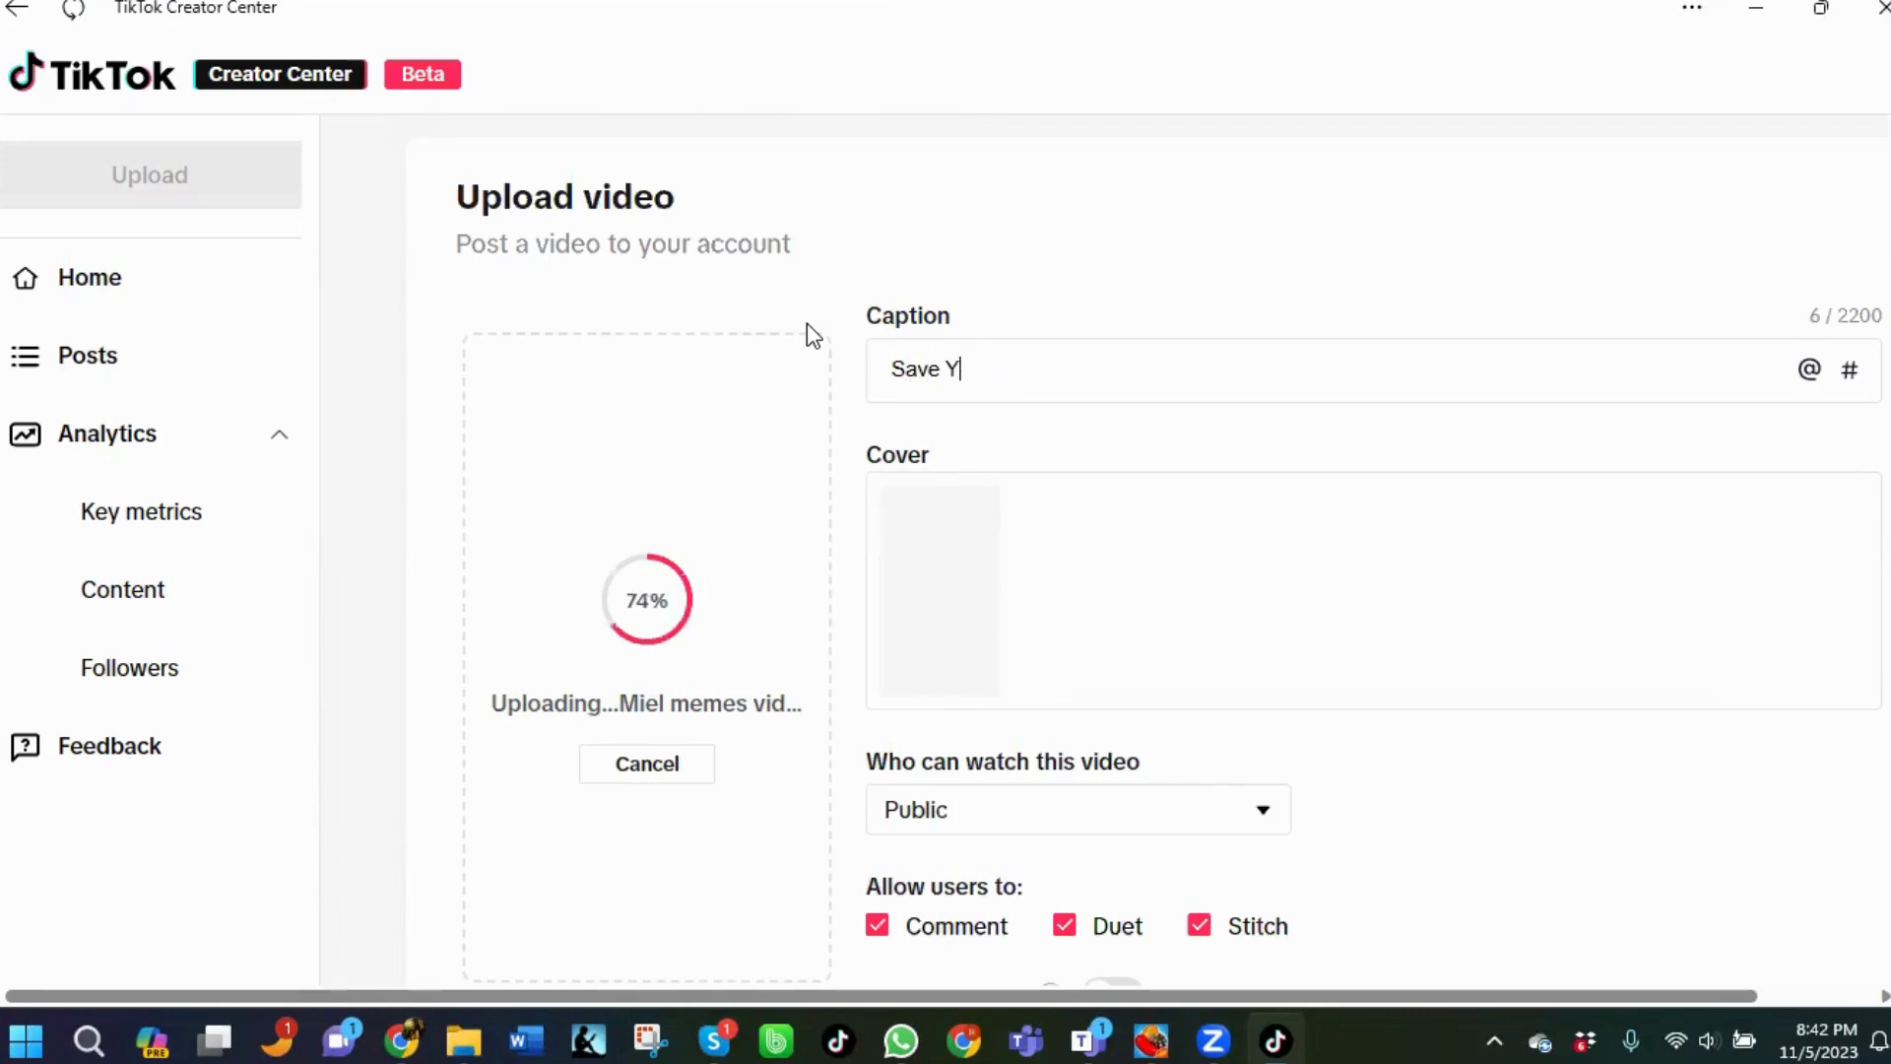
pyautogui.write('our Tata a')
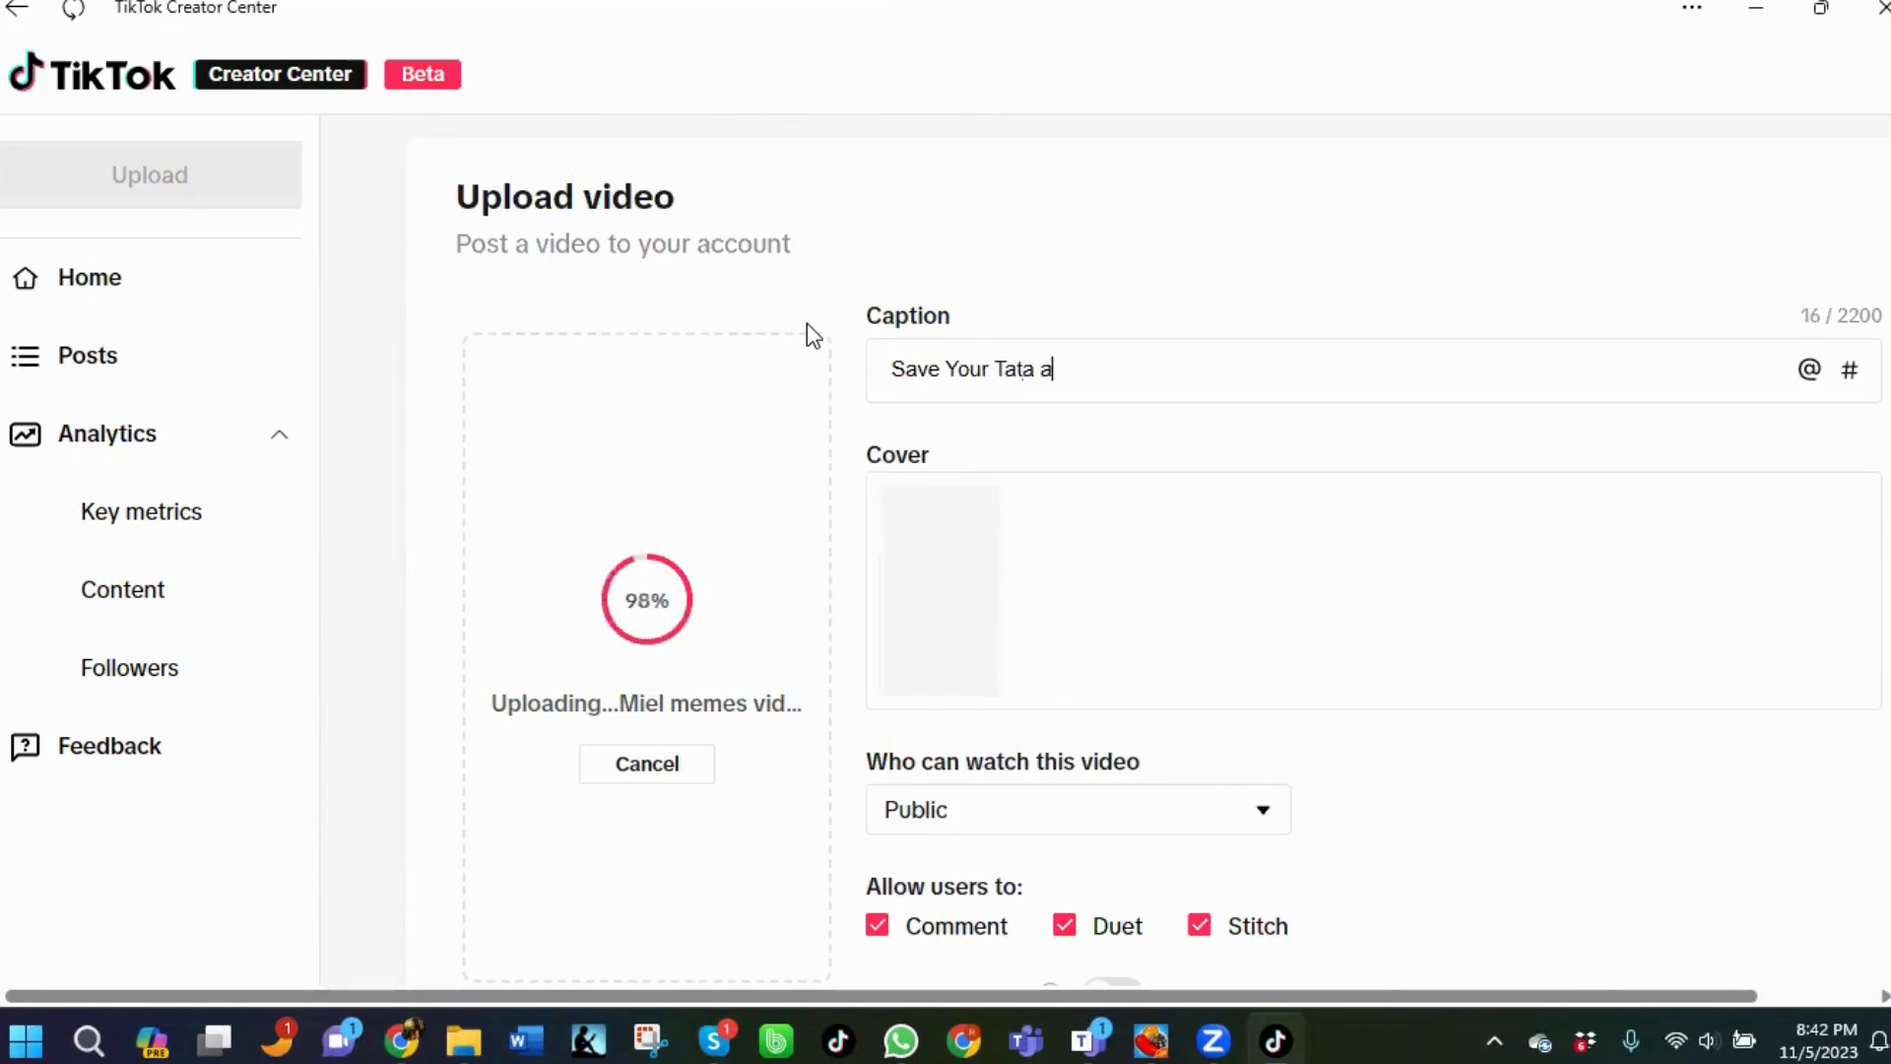
pyautogui.press('BackSpace')
pyautogui.press('BackSpace')
pyautogui.press('BackSpace')
pyautogui.write('s')
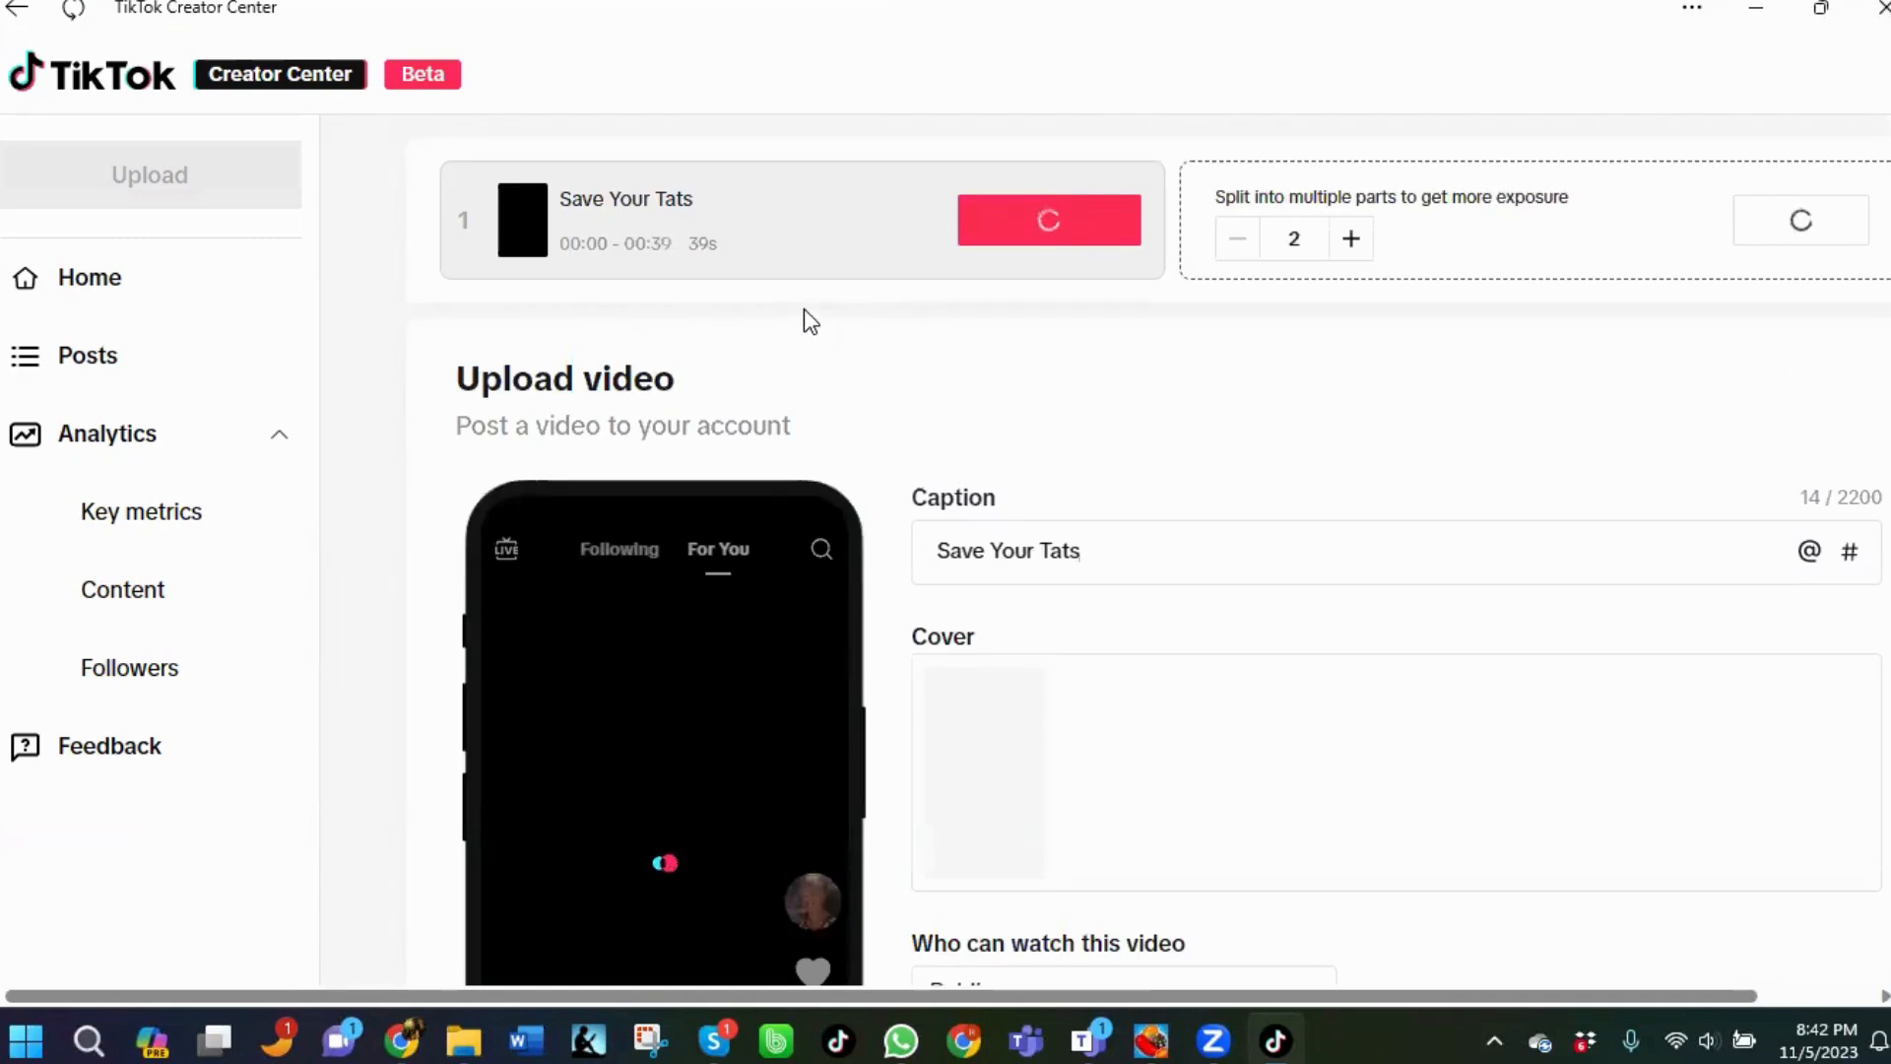
pyautogui.press('BackSpace')
pyautogui.press('BackSpace')
pyautogui.press('BackSpace')
pyautogui.write('ATS')
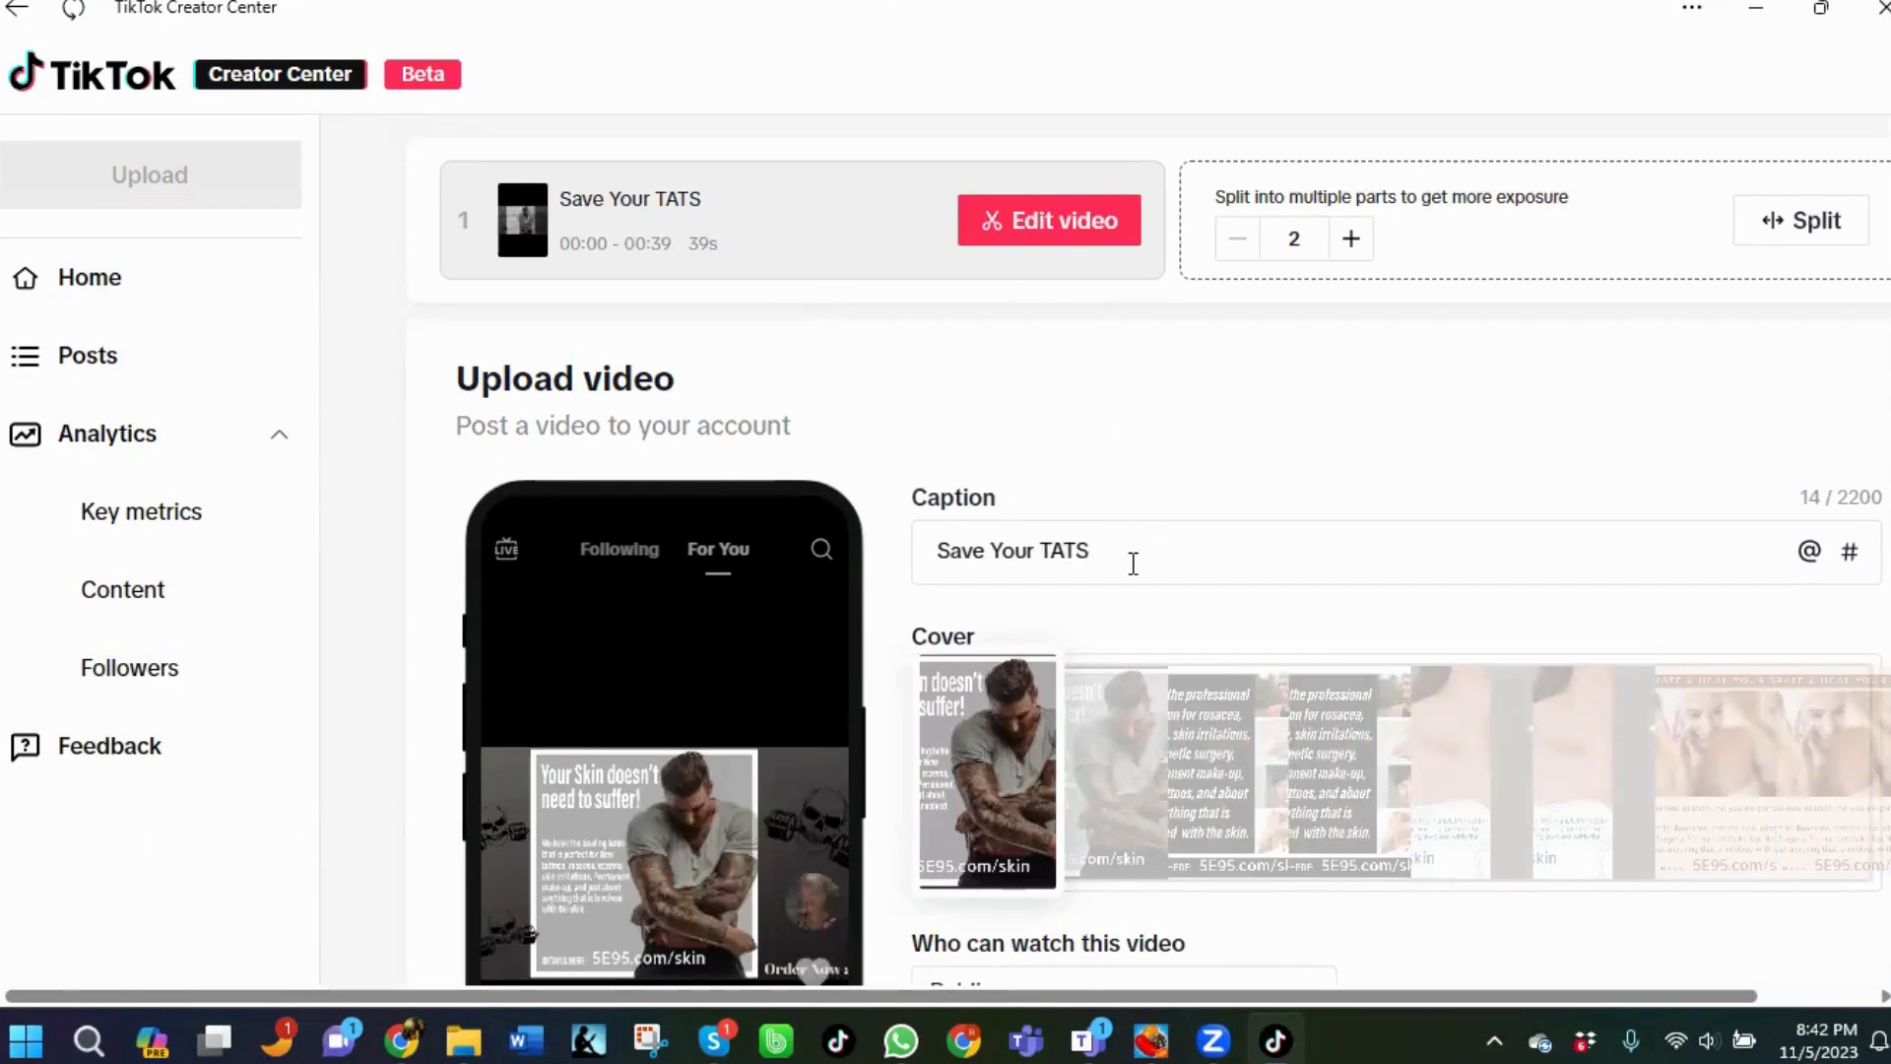
pyautogui.write(' WITH THI')
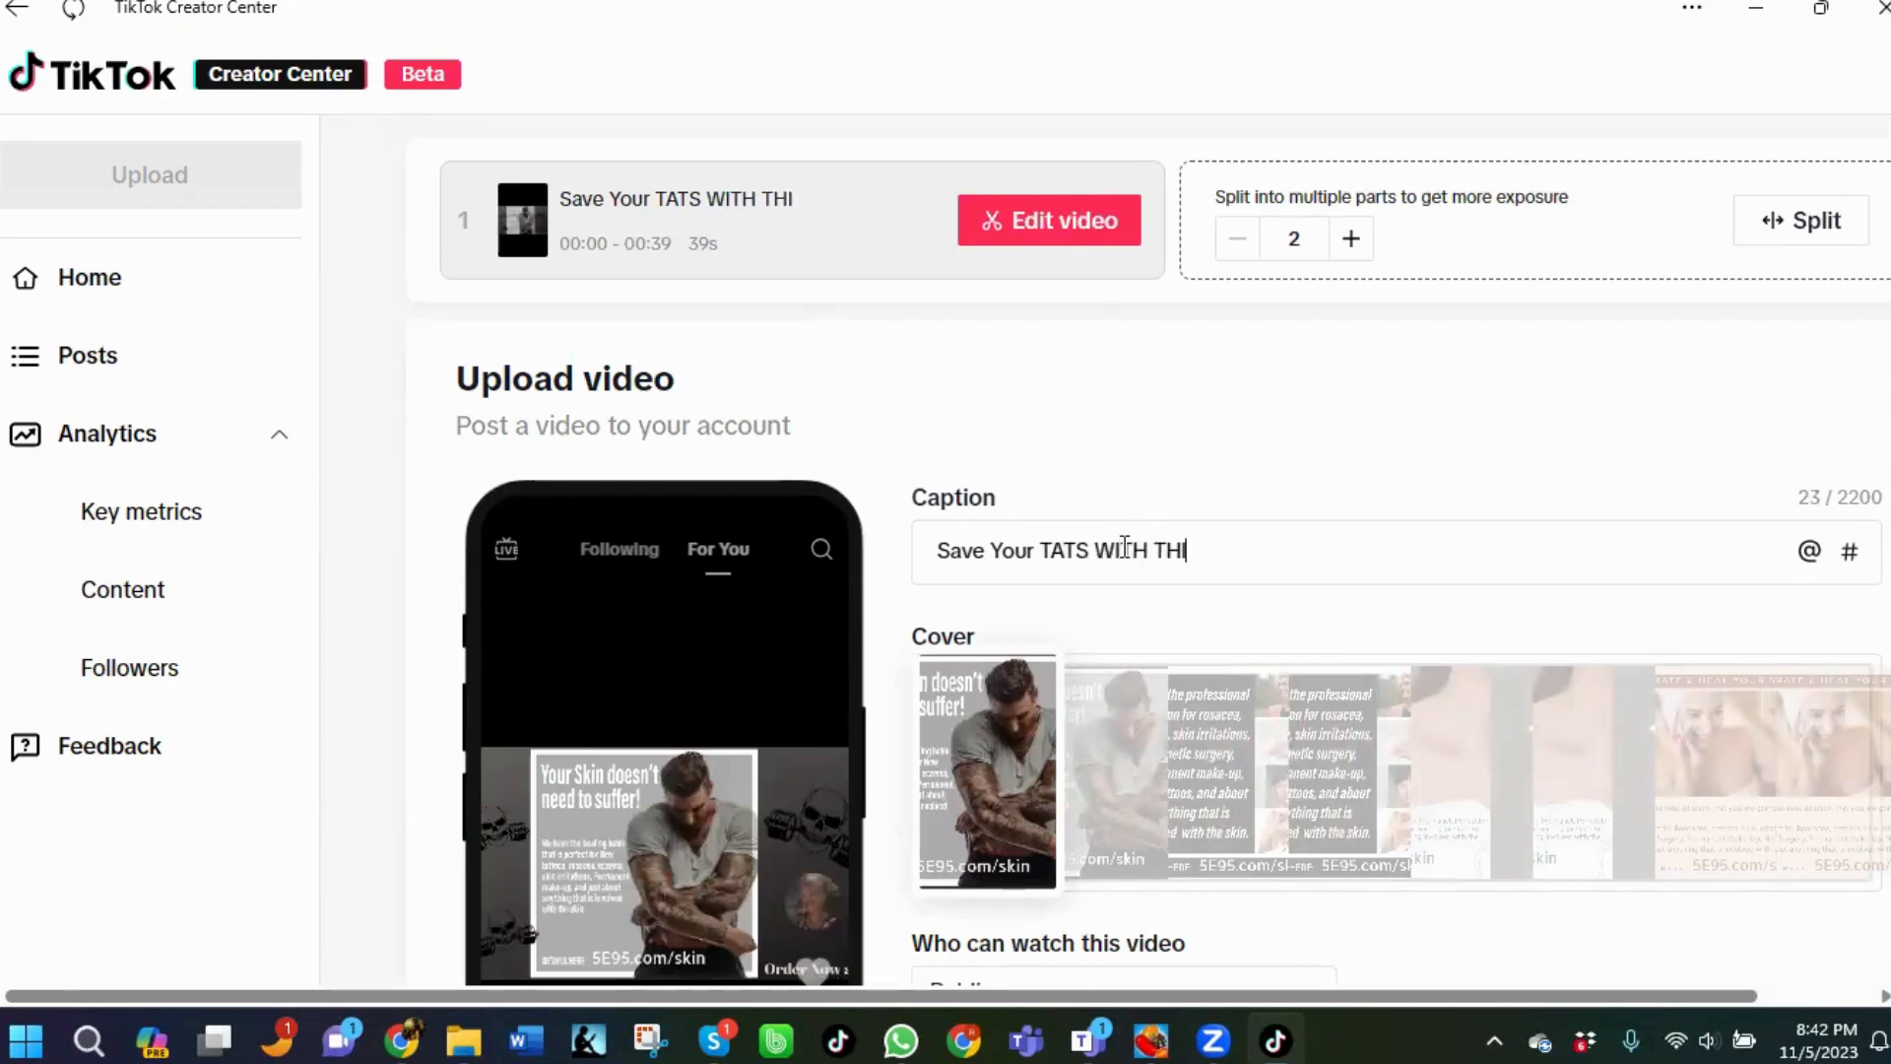
# Continue the caption with "with this amazing healing balm!!!!".
pyautogui.press('BackSpace')
pyautogui.press('BackSpace')
pyautogui.press('BackSpace')
pyautogui.press('BackSpace')
pyautogui.press('BackSpace')
pyautogui.press('BackSpace')
pyautogui.press('BackSpace')
pyautogui.write('w')
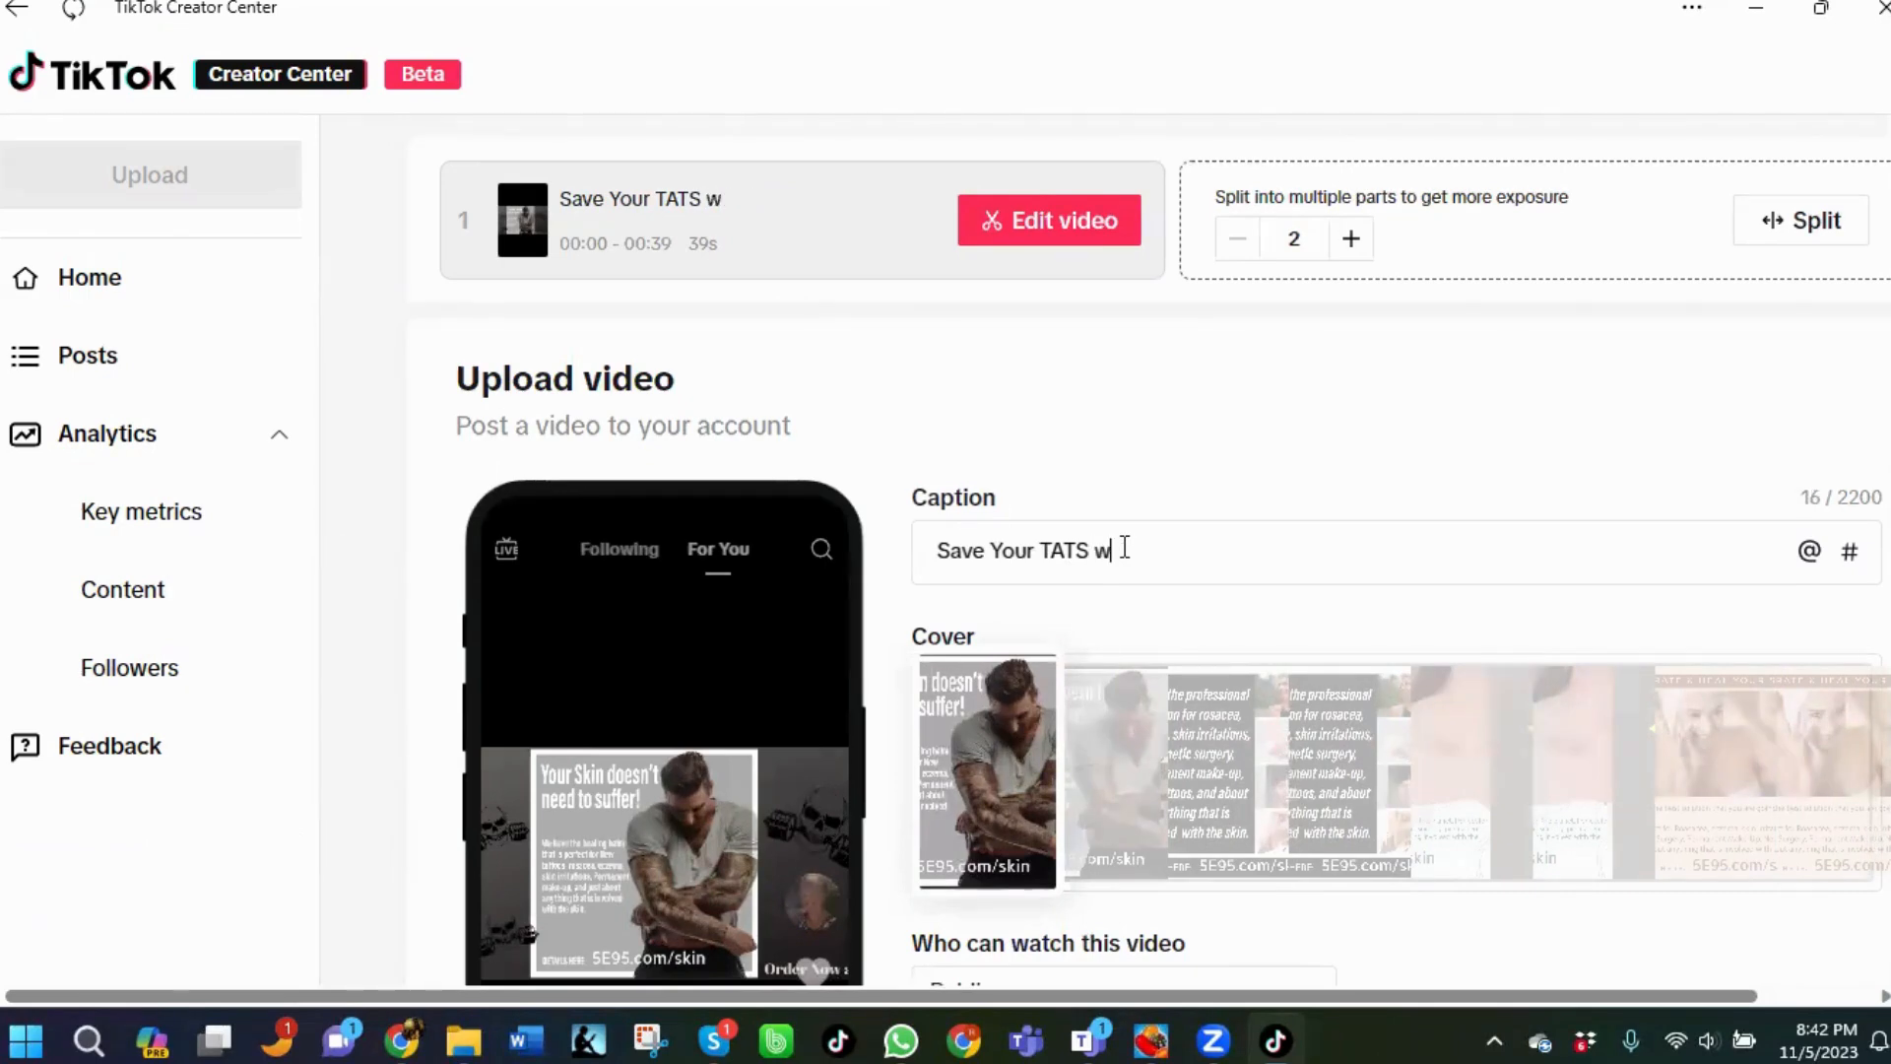
pyautogui.write('ith this amazing')
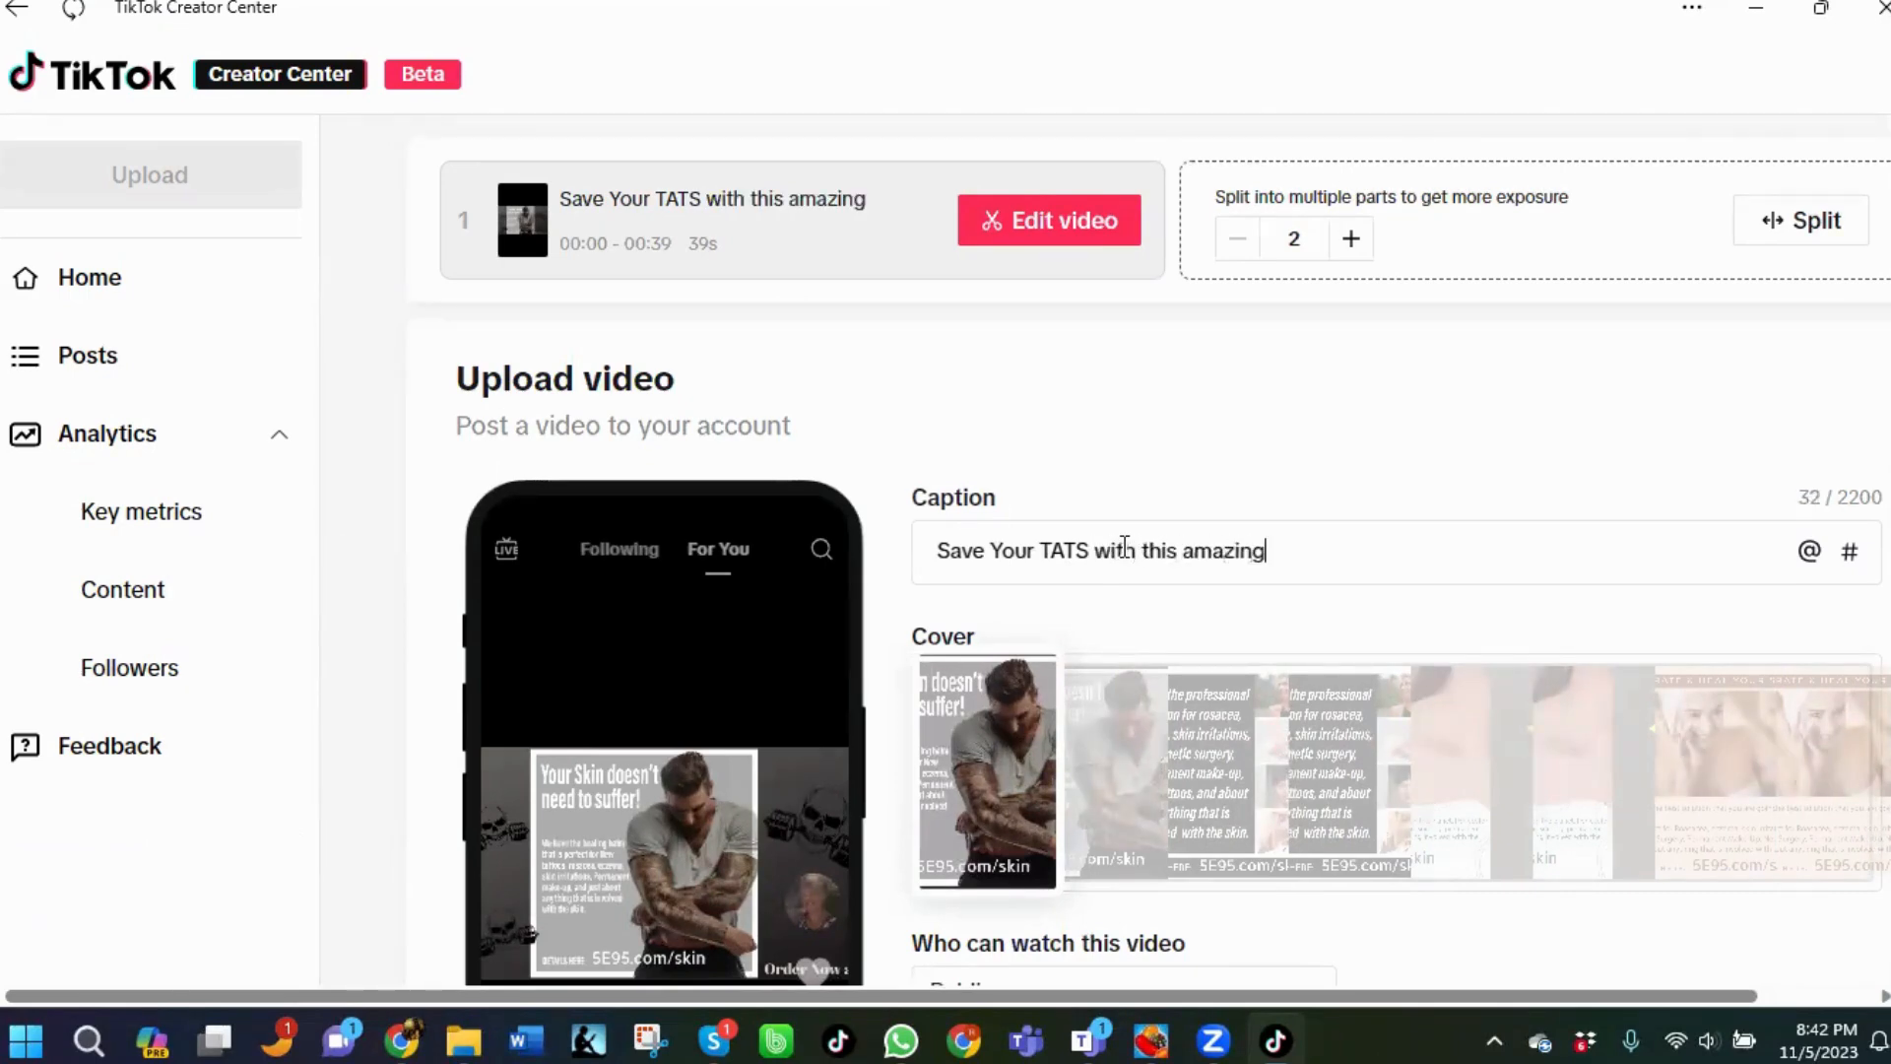
pyautogui.write(' healing balm!!!!')
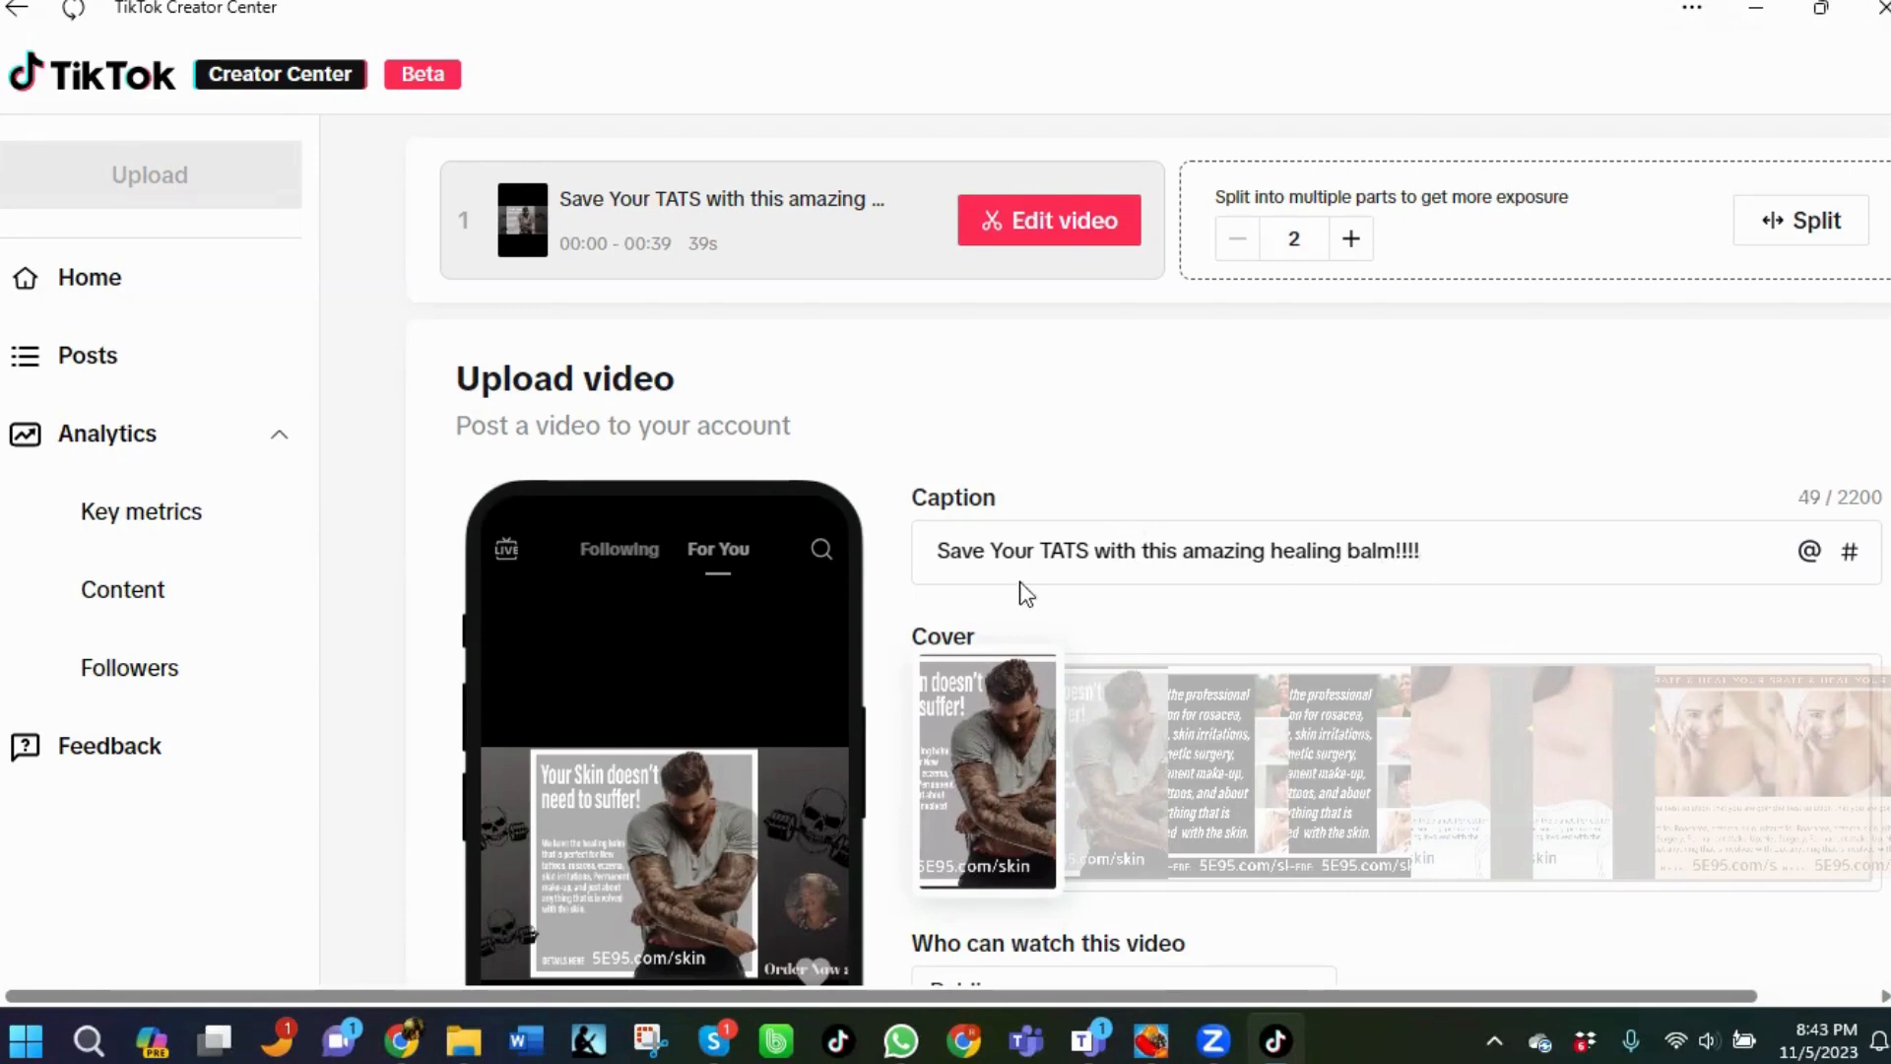
# Insert "and skin" after "Save Your TATS" in the caption.
pyautogui.click(1092, 553)
pyautogui.write('and skin')
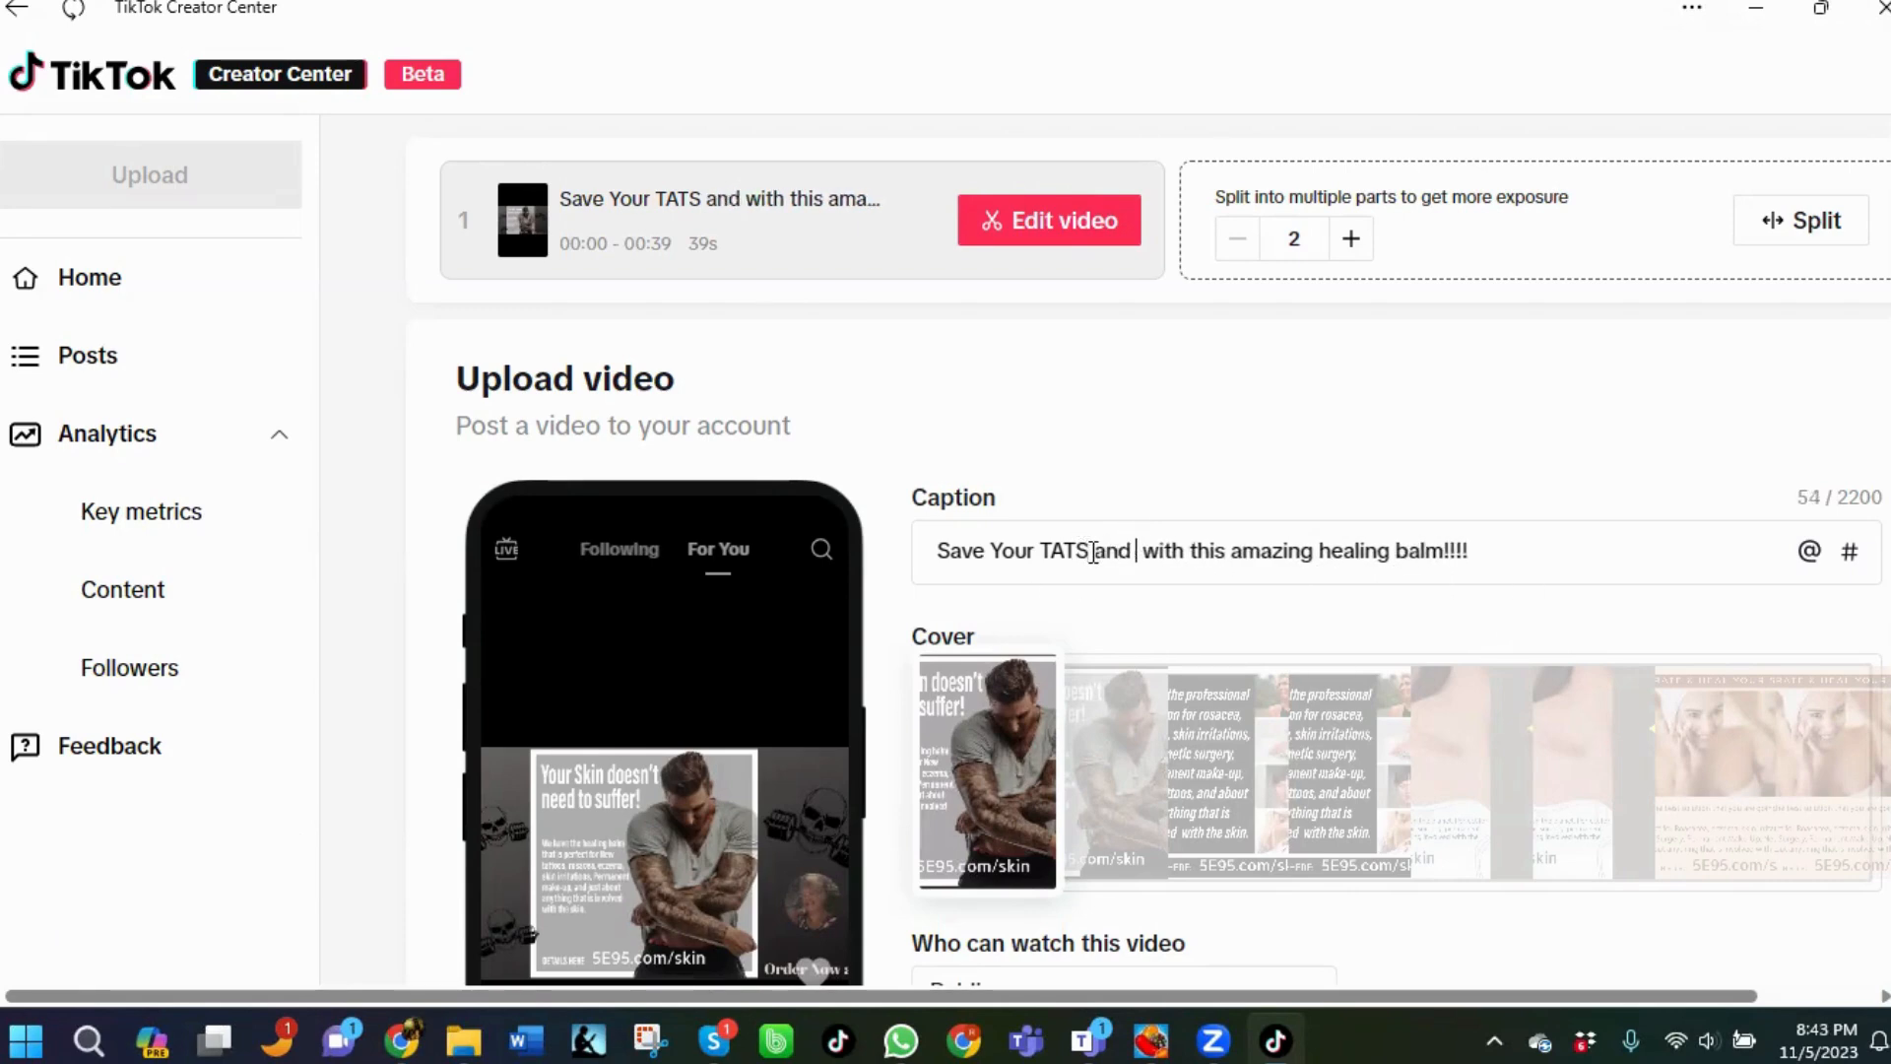
# Append the hashtags #tattoo and #tattoocare to the end of the caption, picking each from the suggestions.
pyautogui.click(1512, 552)
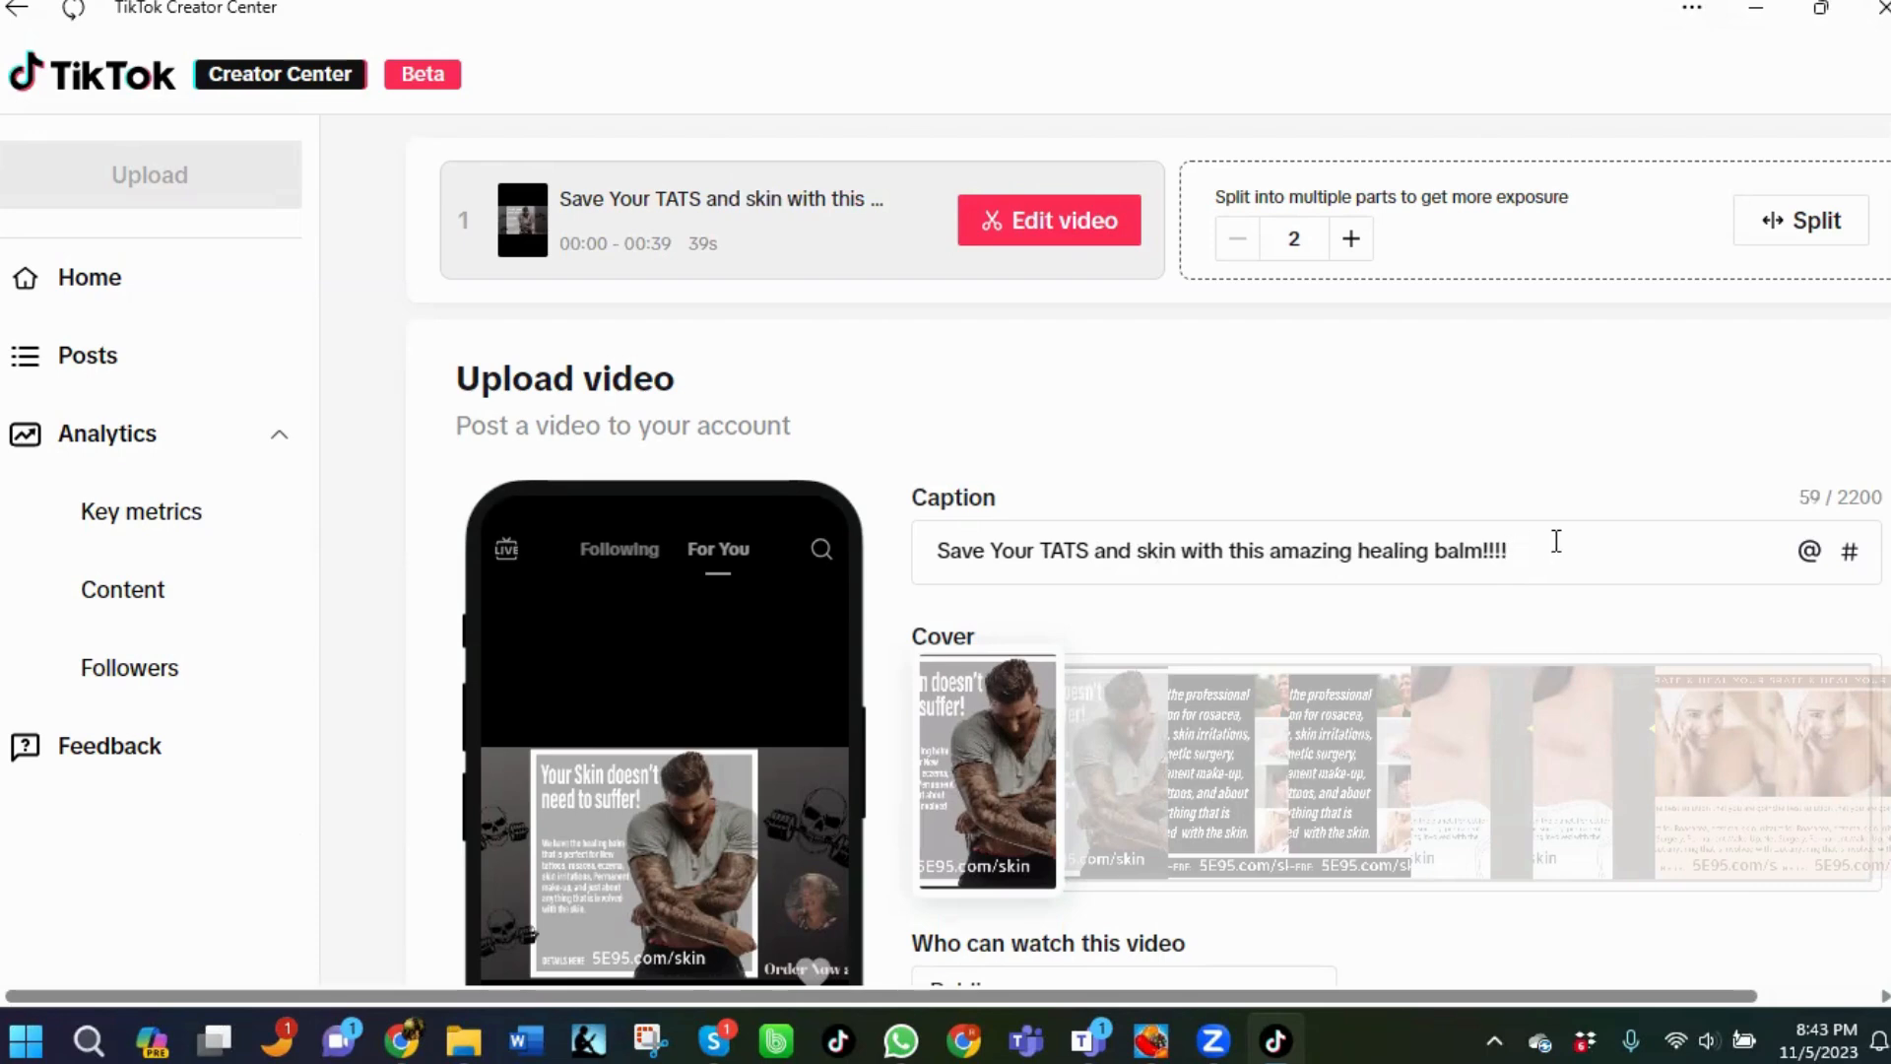
pyautogui.write('#tattop')
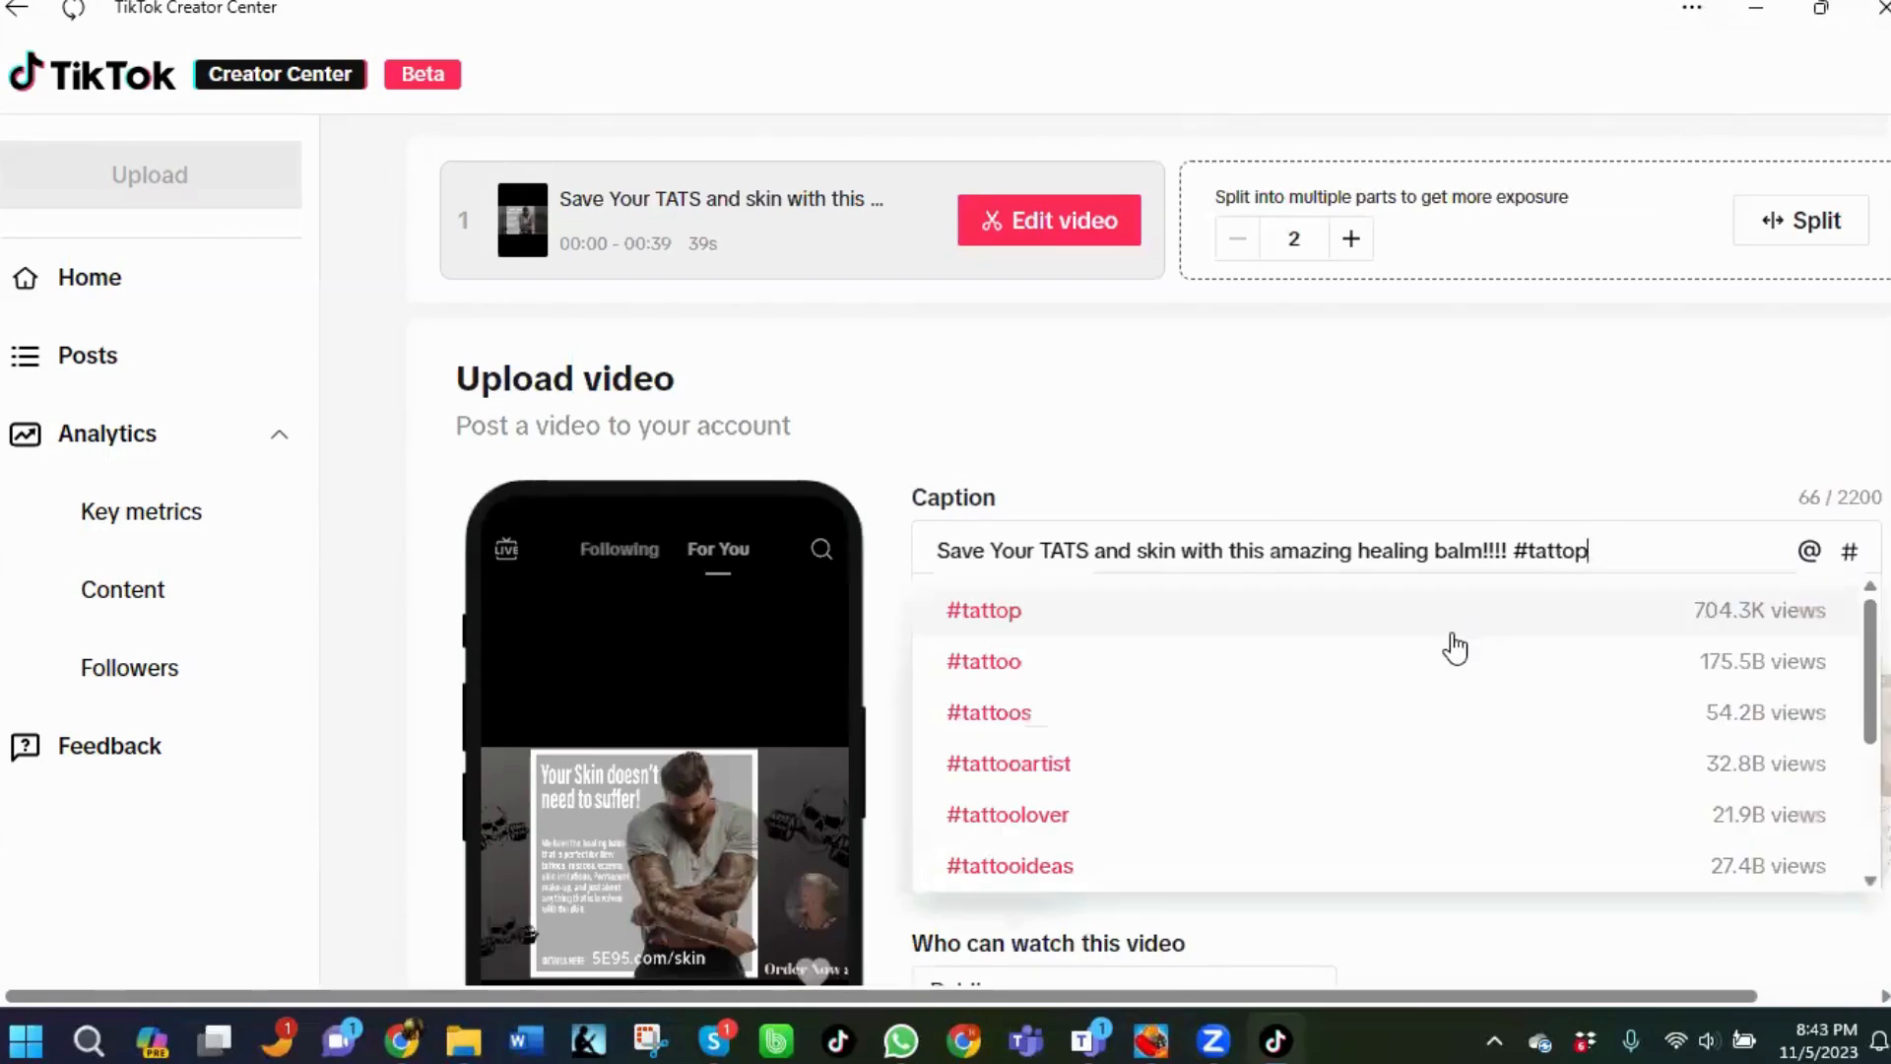
pyautogui.press('BackSpace')
pyautogui.write('o')
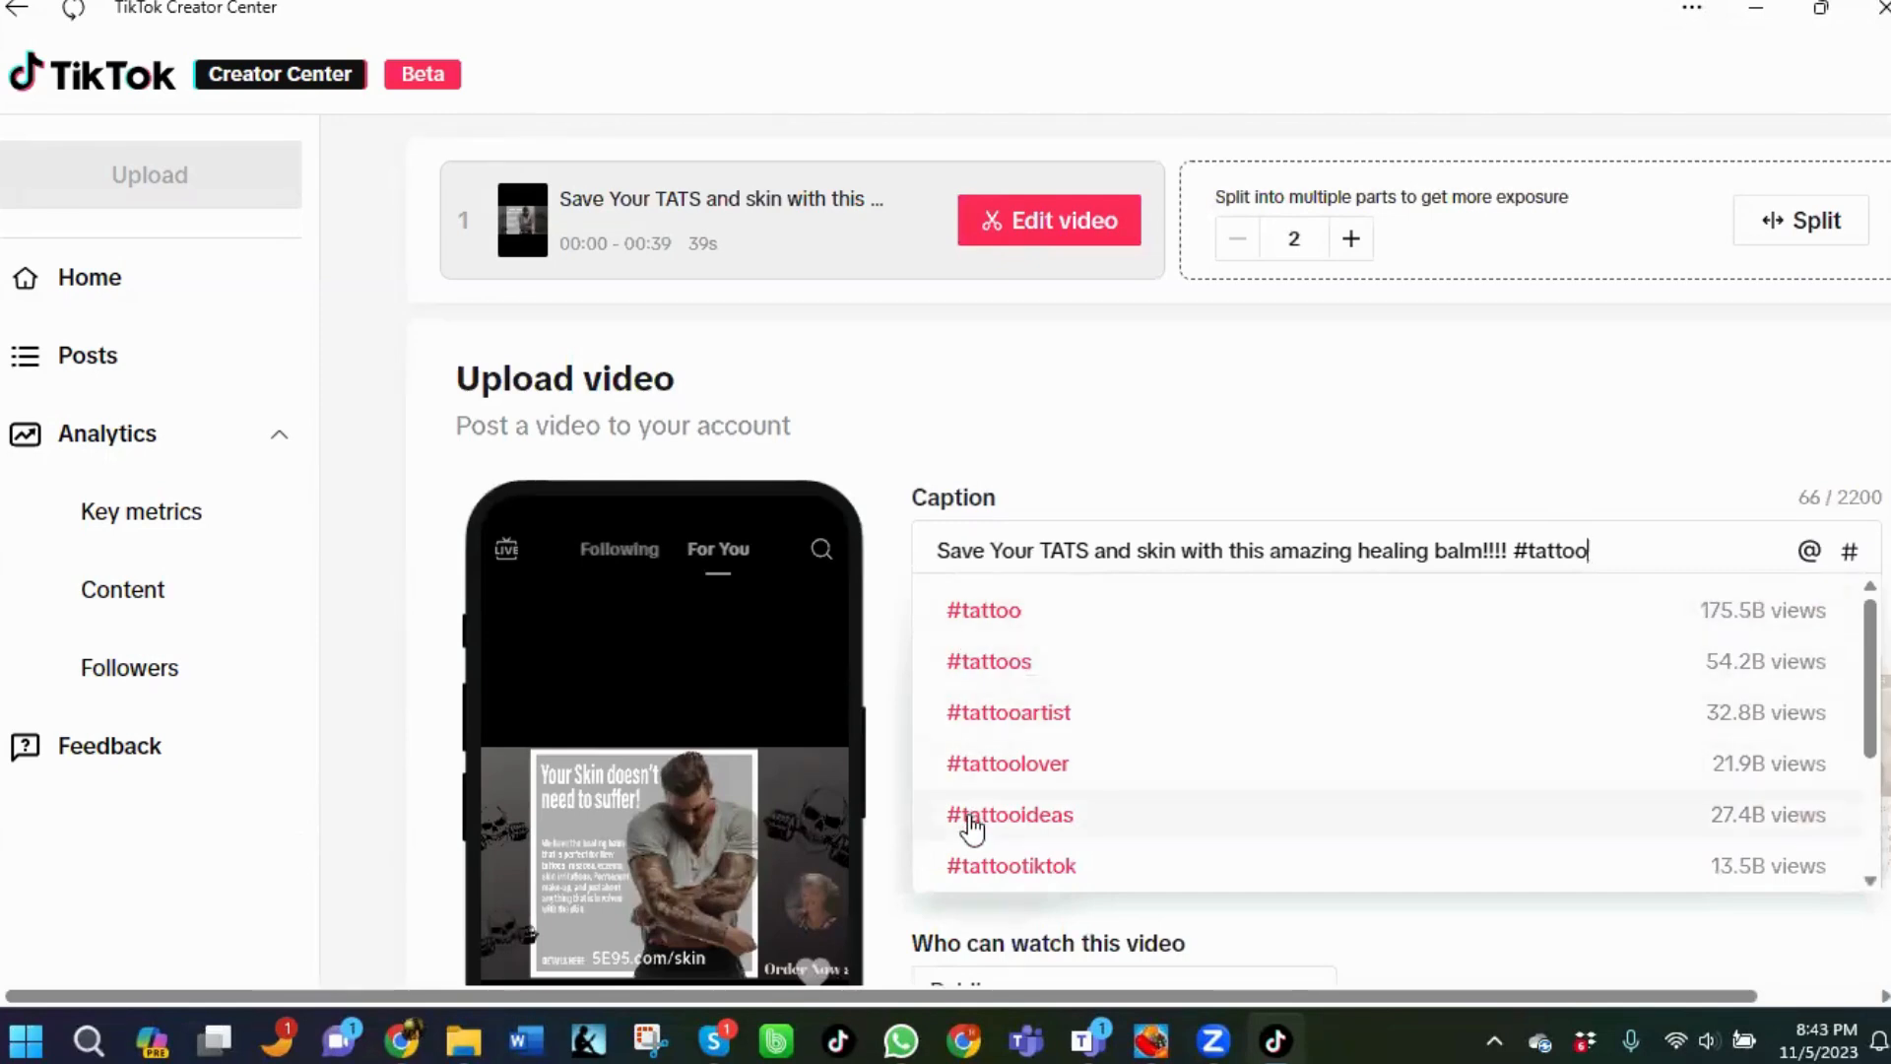
pyautogui.click(997, 621)
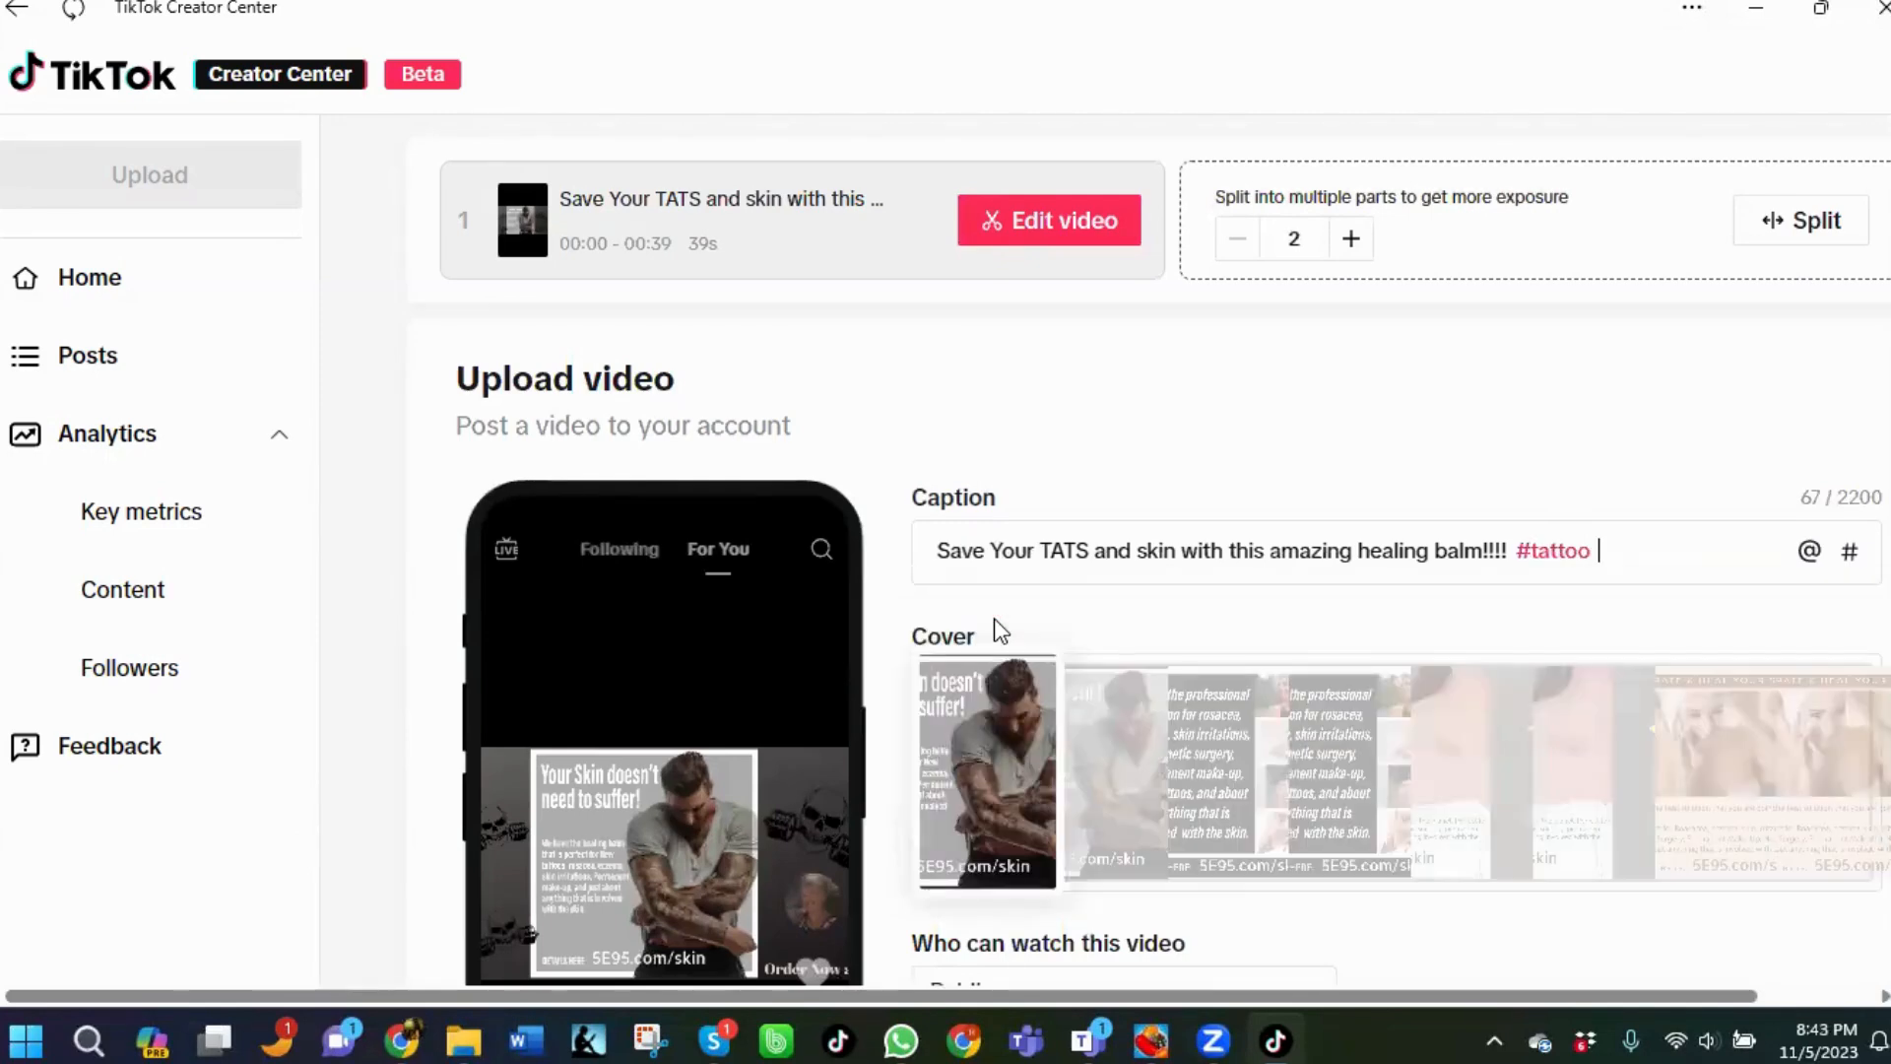
pyautogui.write('#tattoocare')
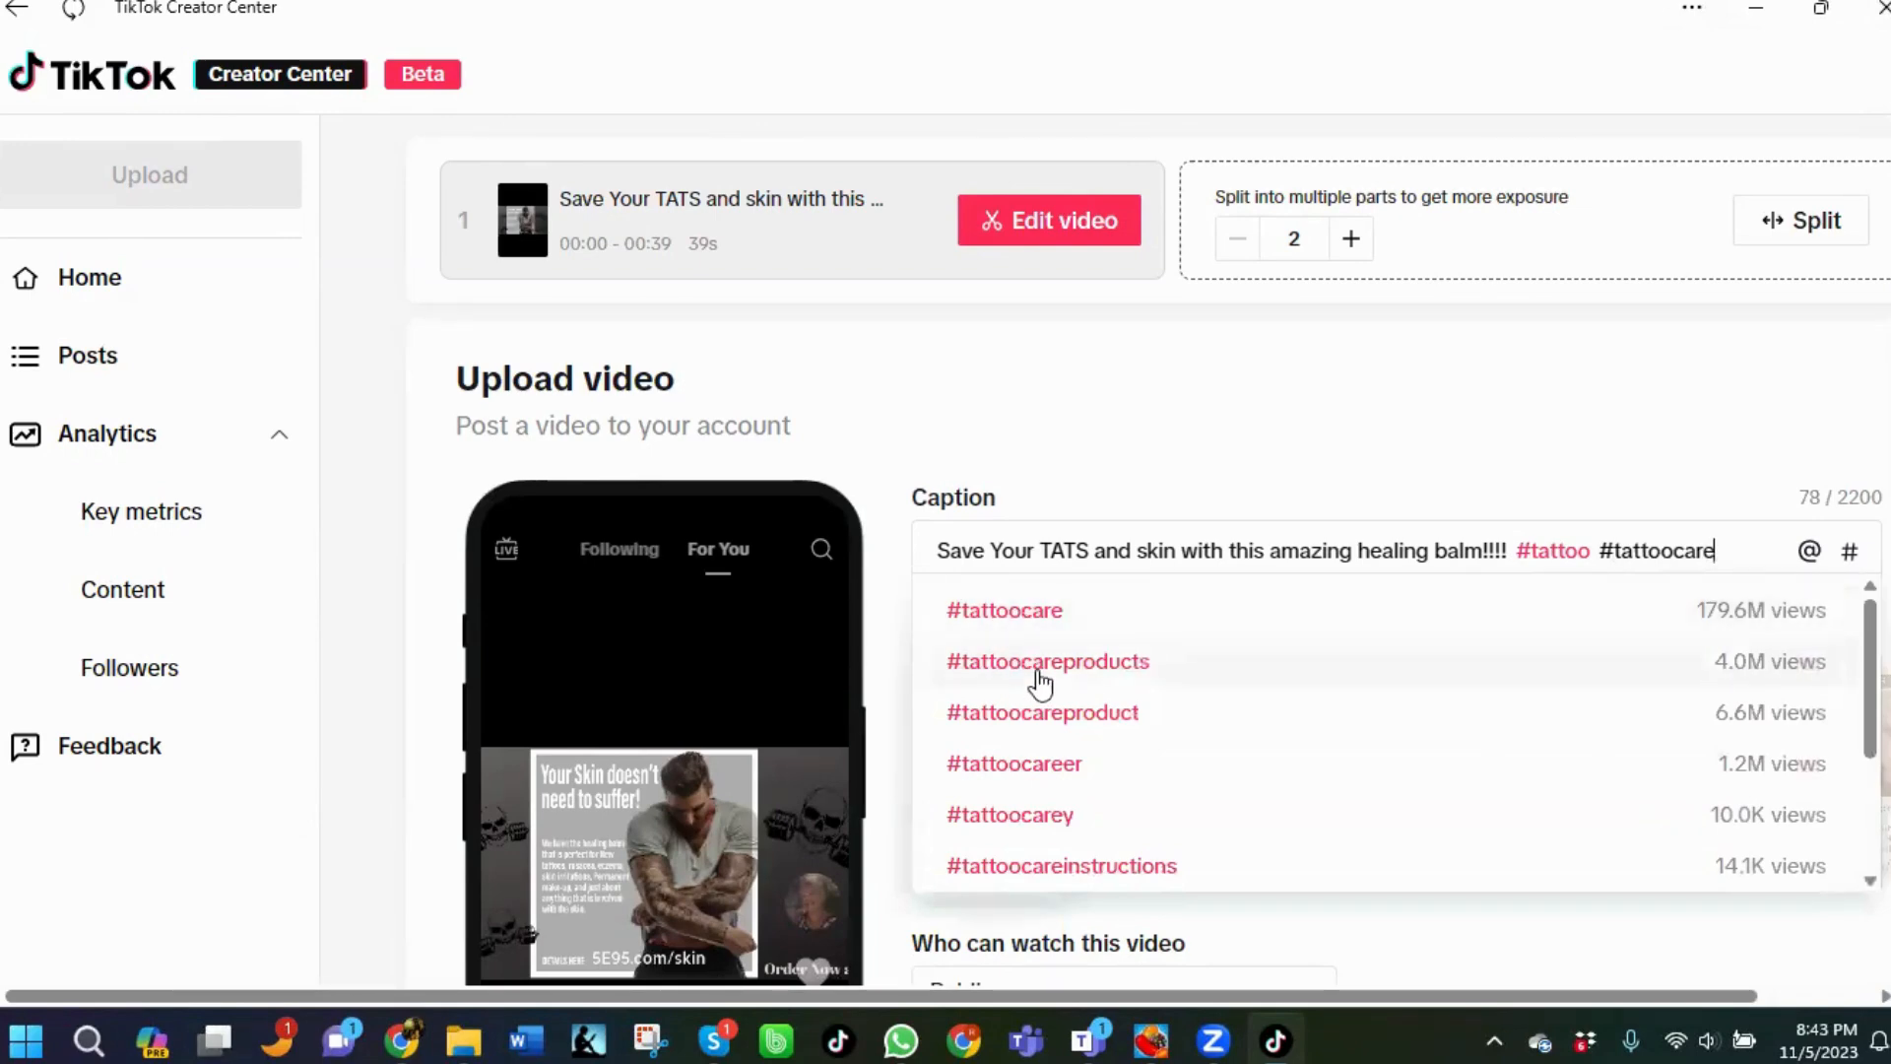
pyautogui.click(1024, 620)
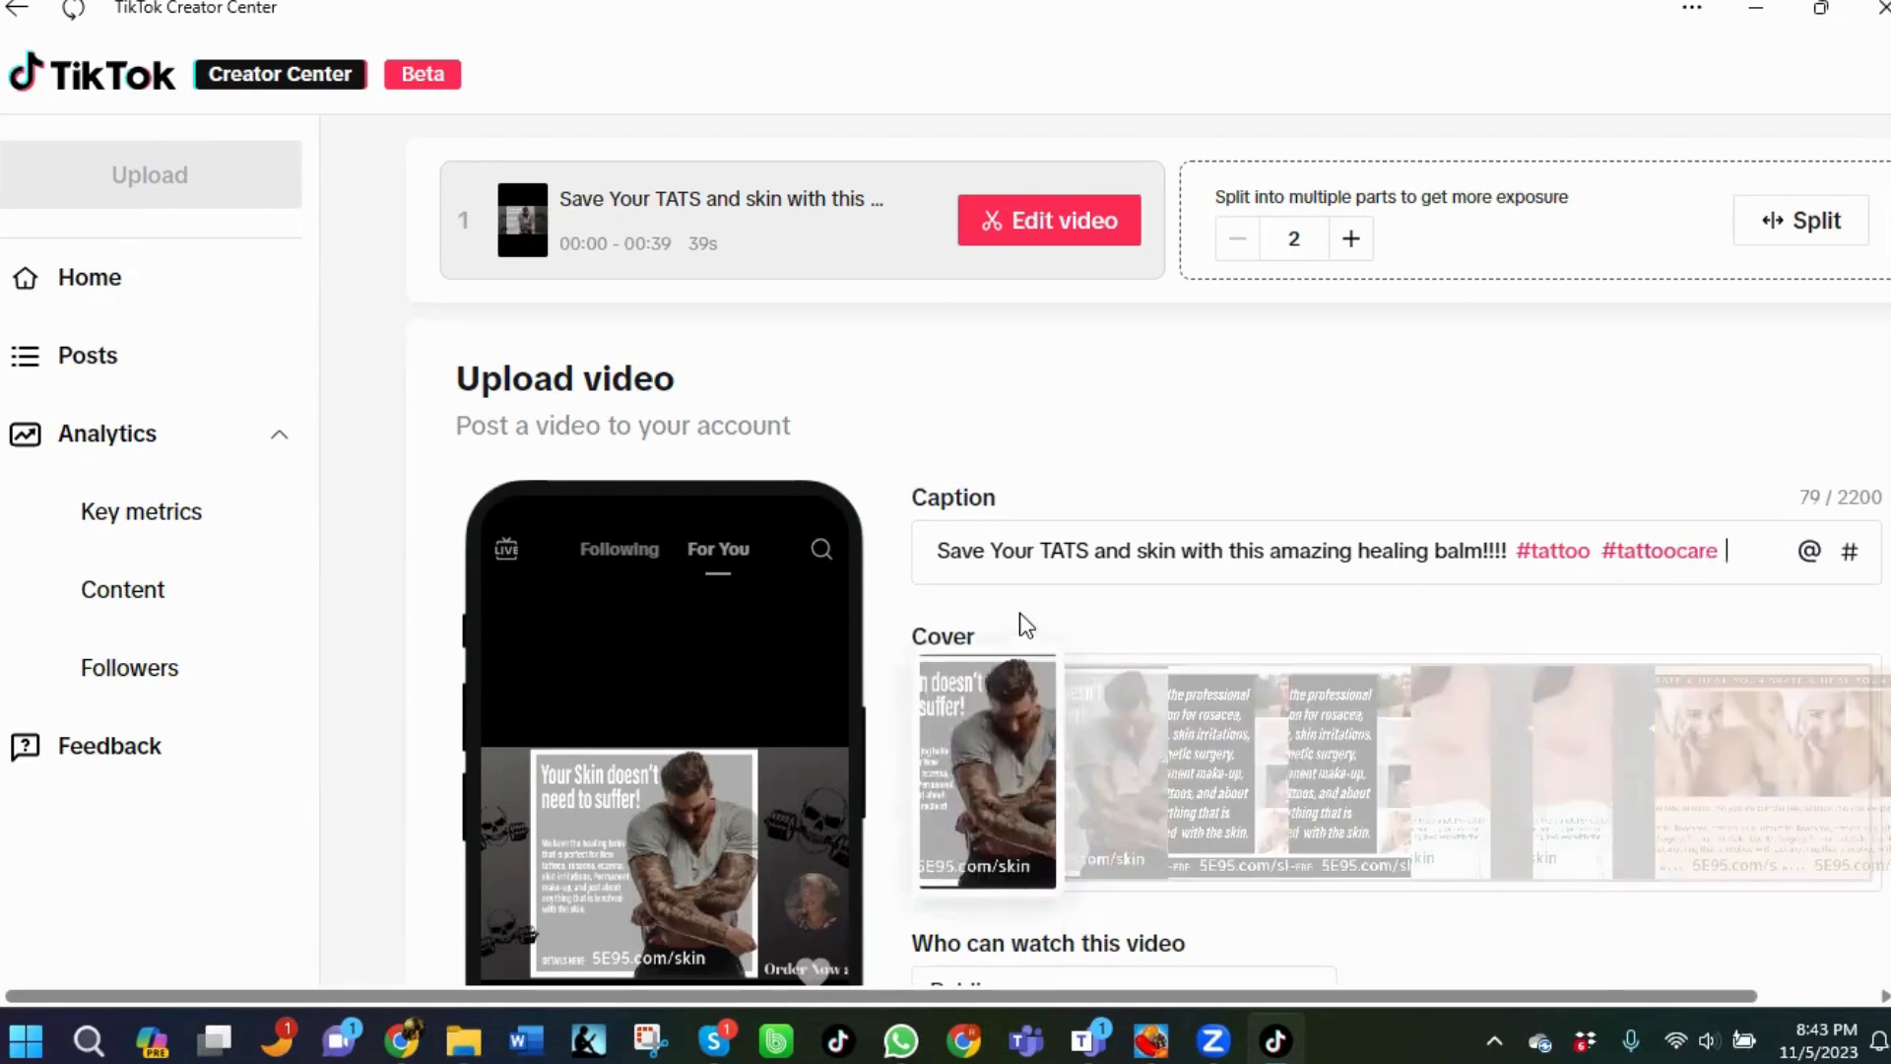
# Add the hashtags #tattoocareproduct and #makeupprimer to the caption from the suggestions.
pyautogui.write('#tattoo')
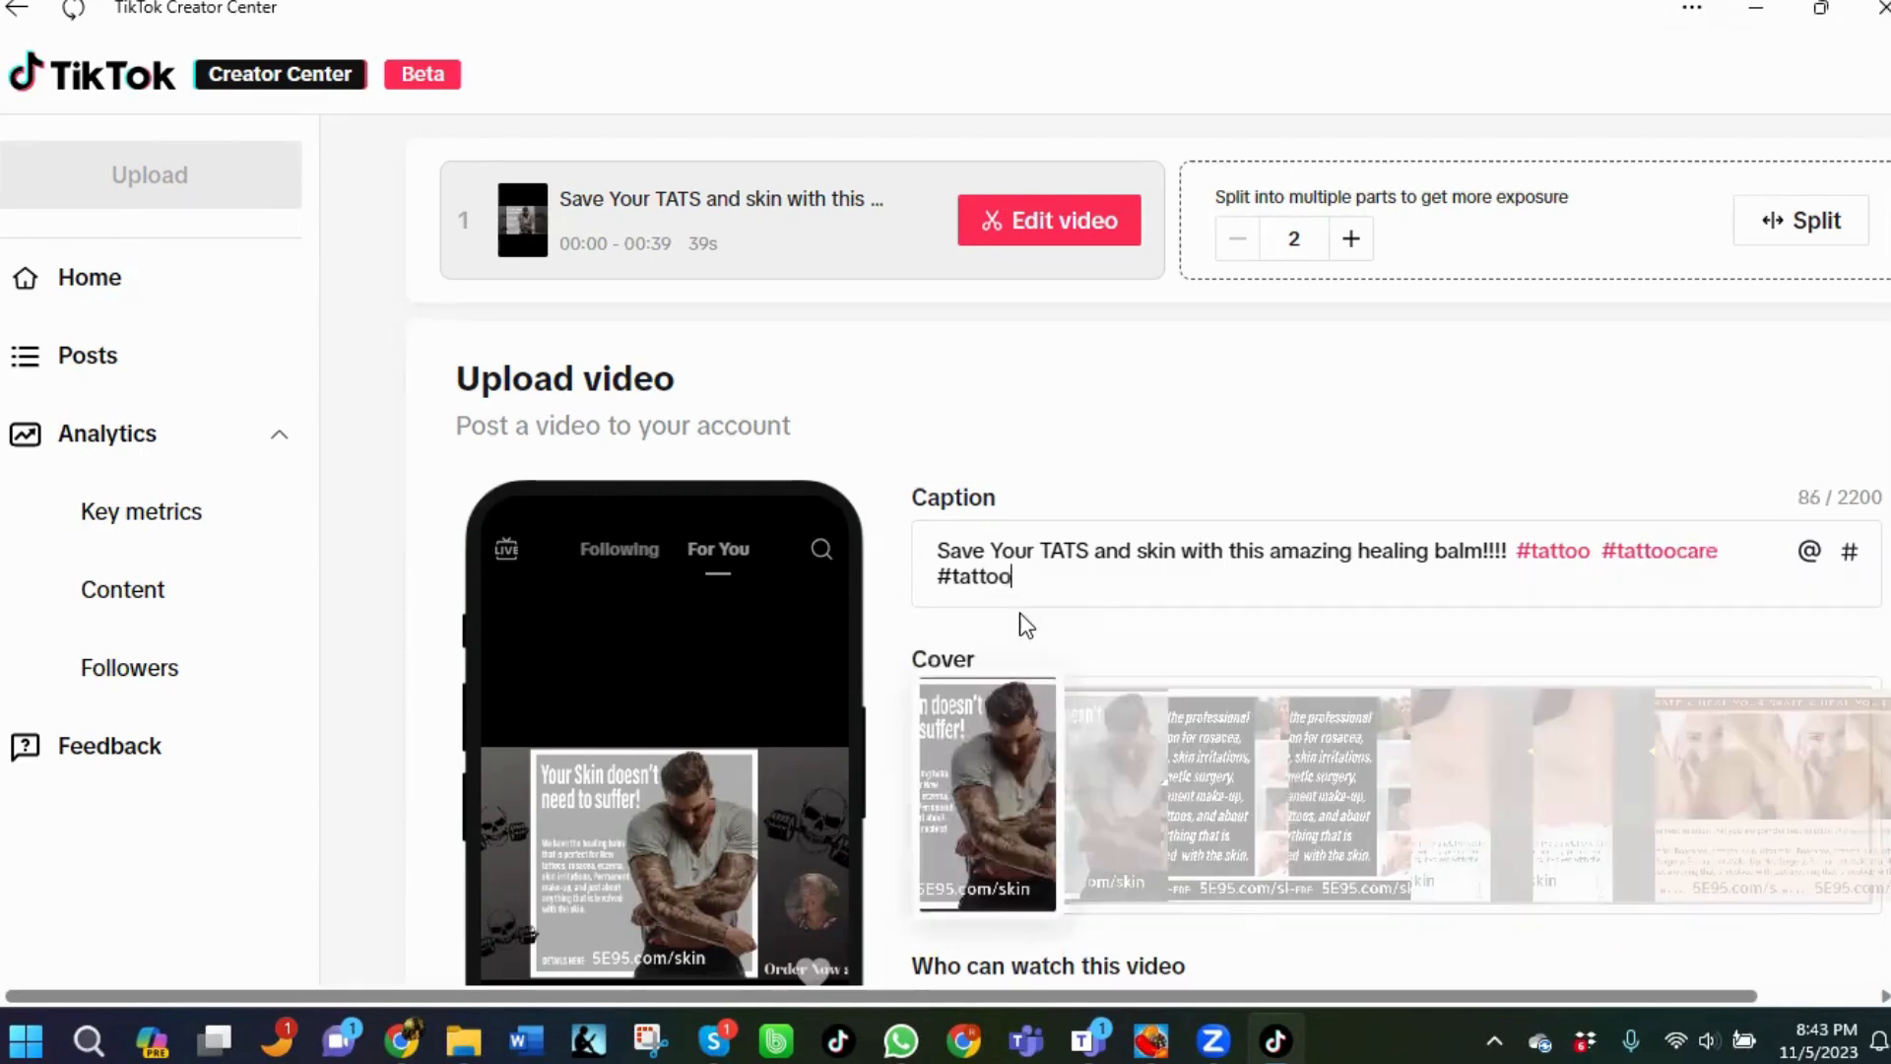
pyautogui.write('care')
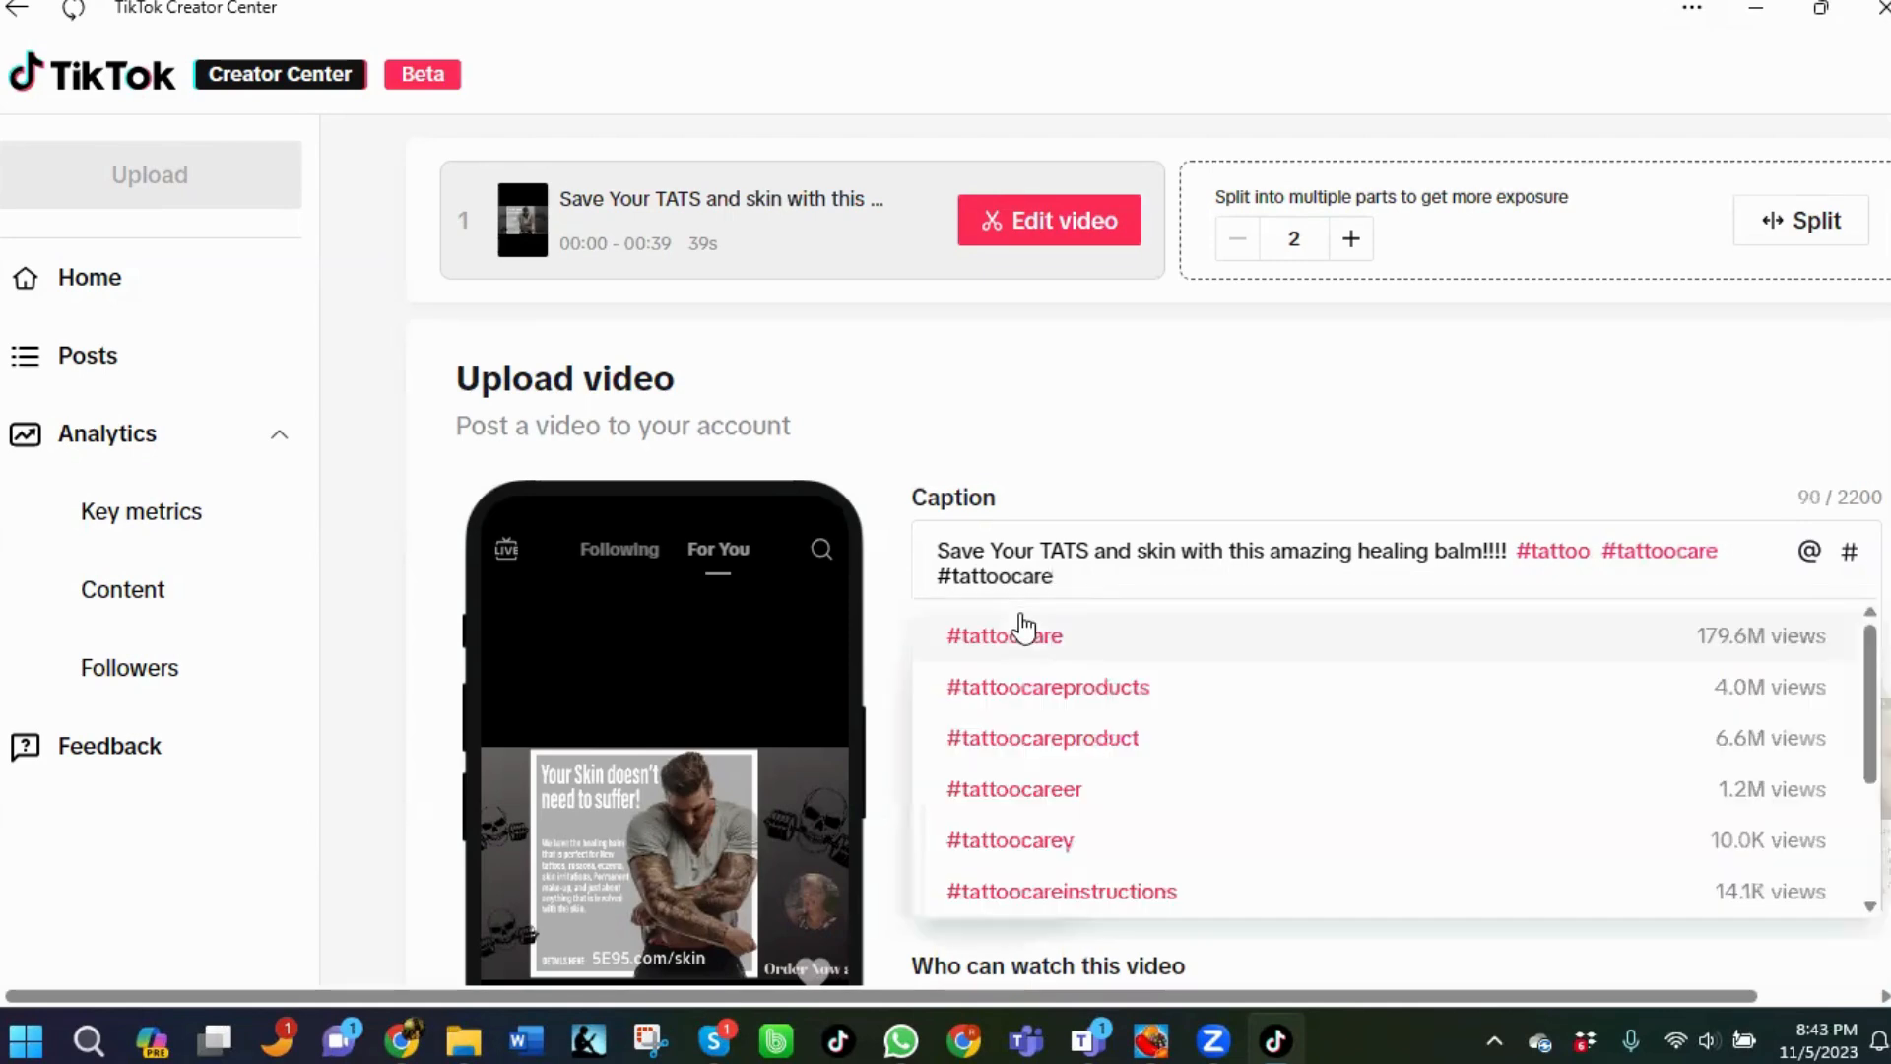
pyautogui.click(1065, 740)
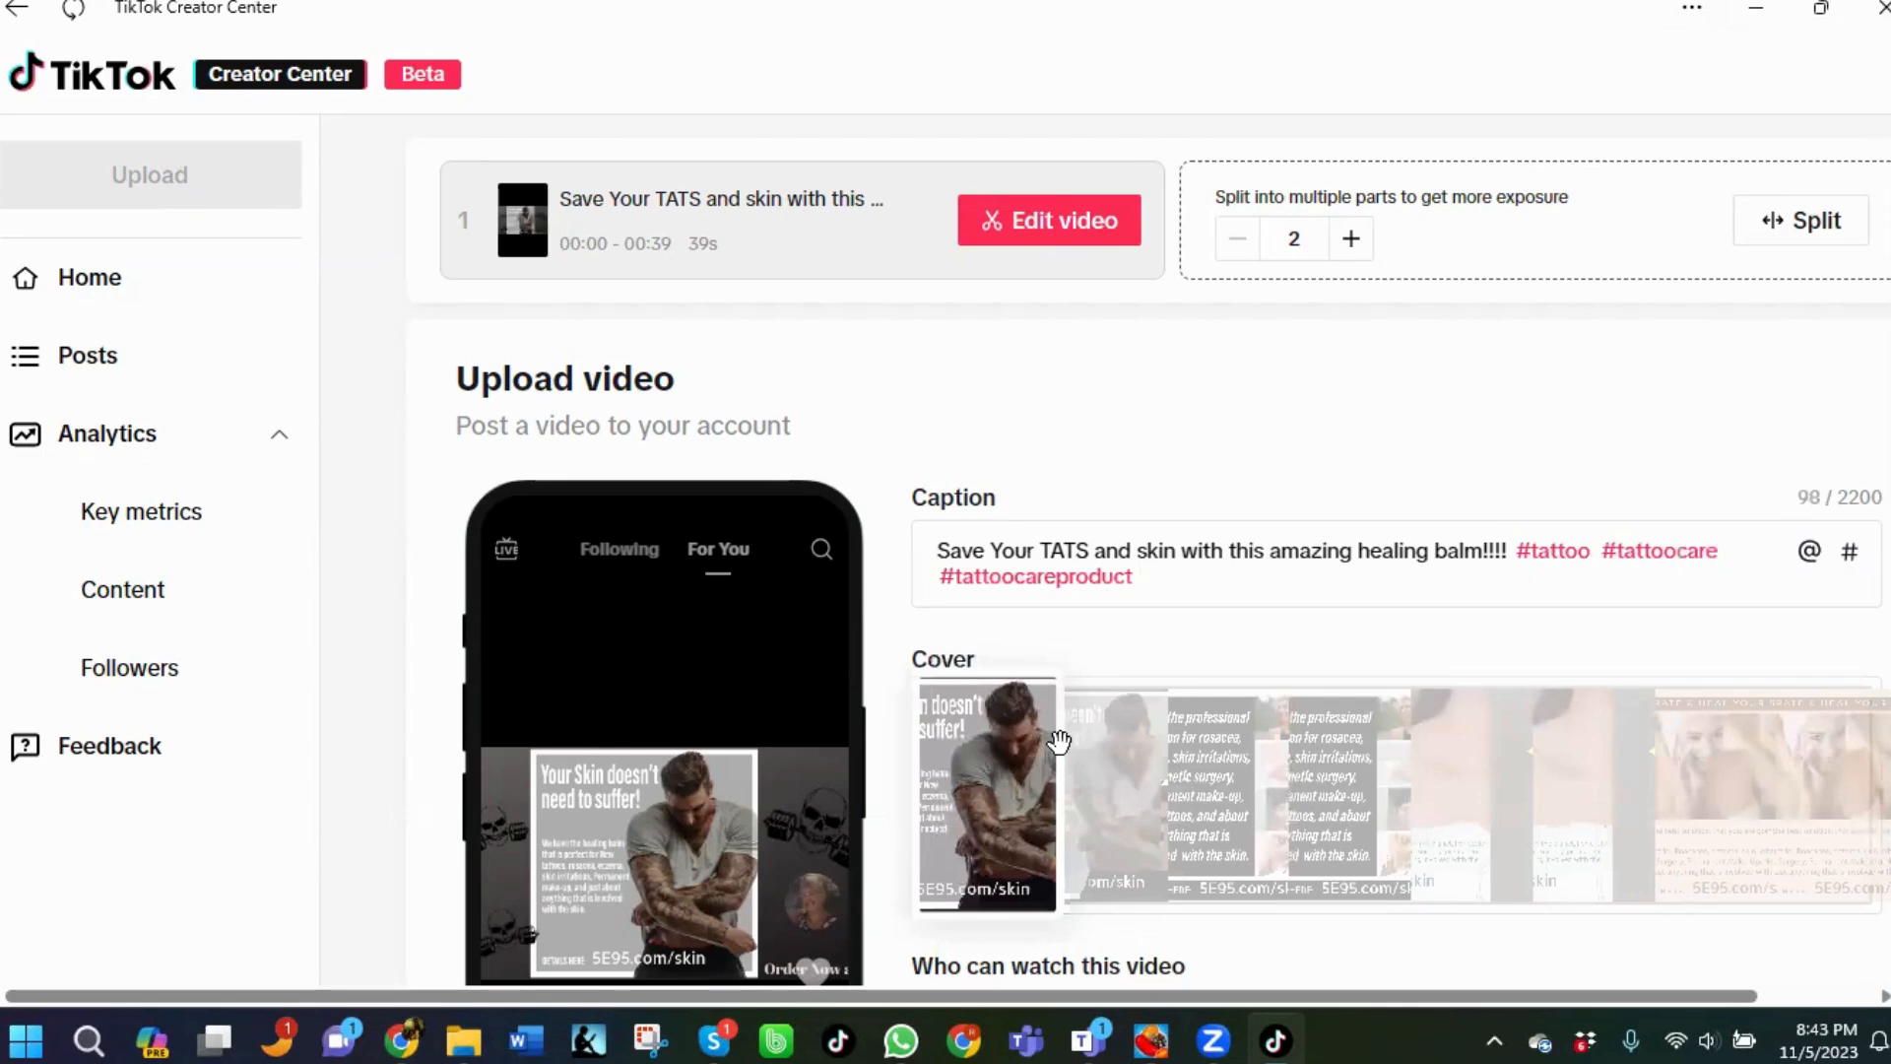
pyautogui.write('#')
pyautogui.write('skin')
pyautogui.press('BackSpace')
pyautogui.press('BackSpace')
pyautogui.press('BackSpace')
pyautogui.press('BackSpace')
pyautogui.write('makeupprimer')
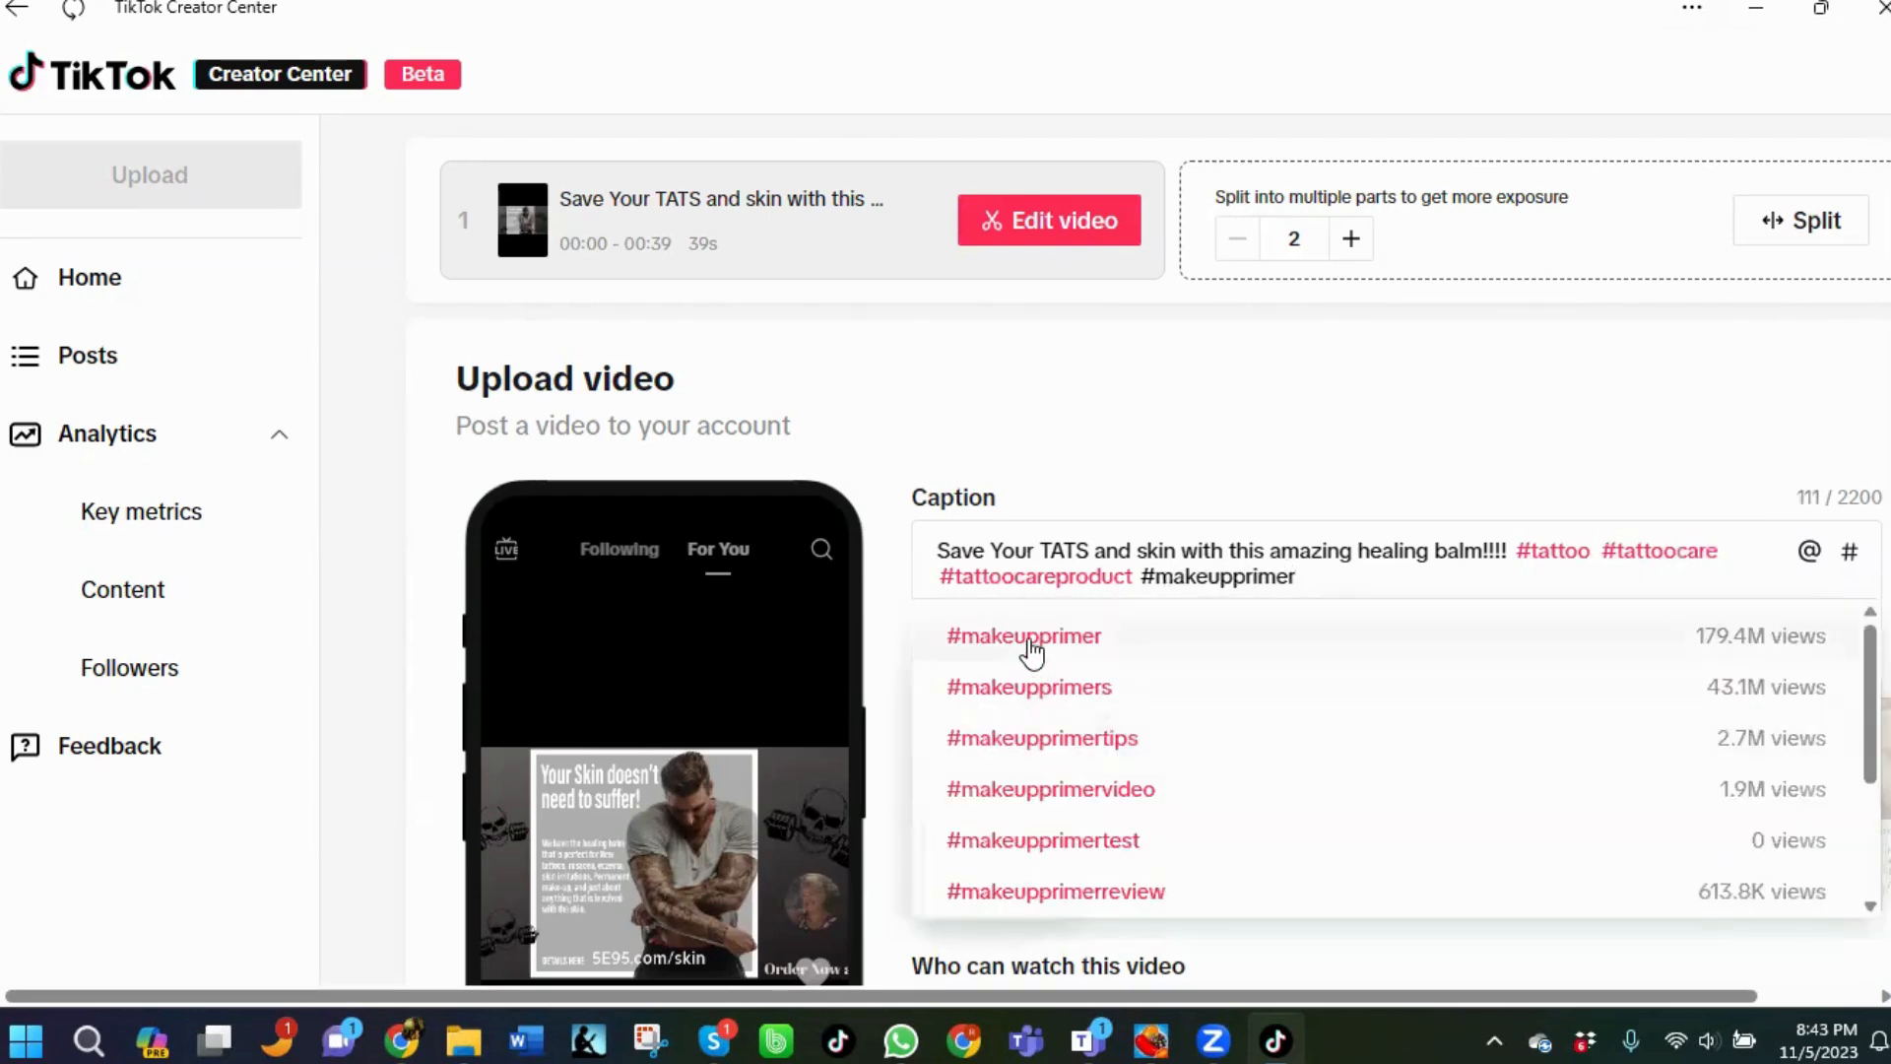
pyautogui.click(1029, 640)
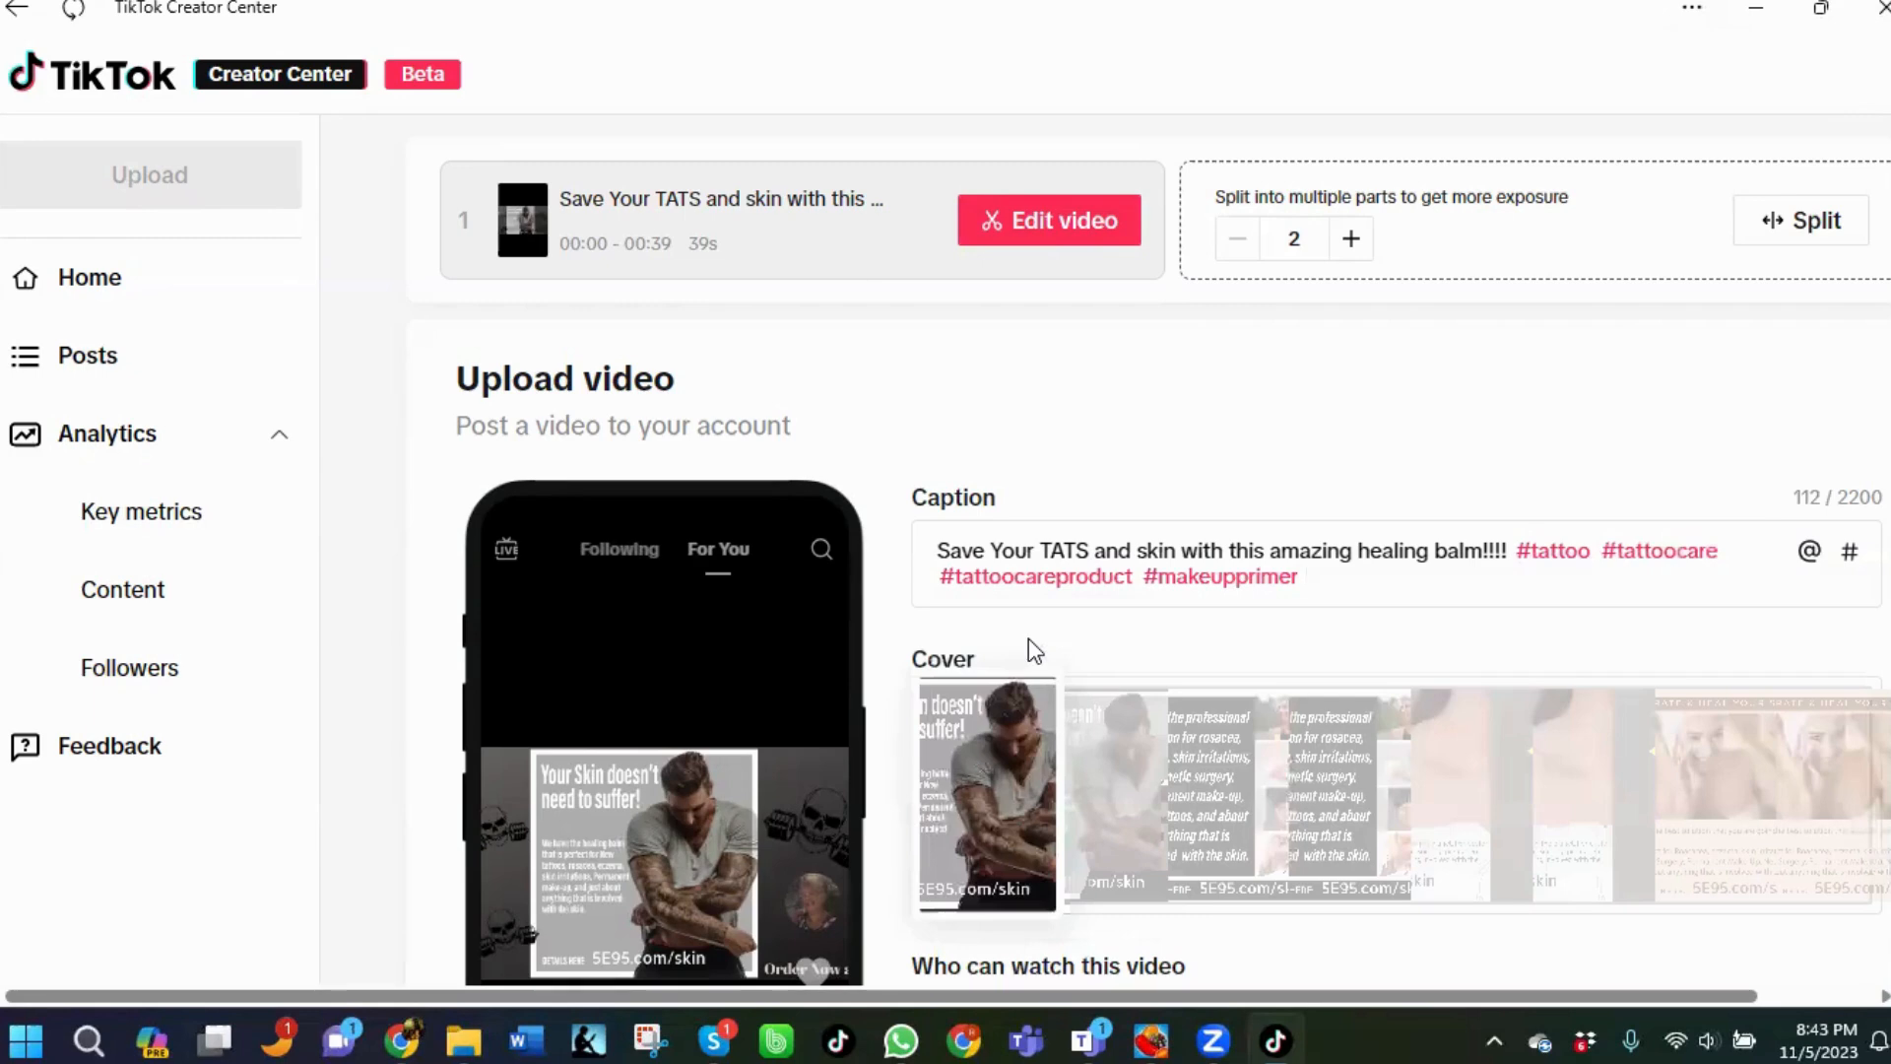
# Add the hashtags #skincare and #healingbalm to the caption from the suggestions.
pyautogui.write('#skin')
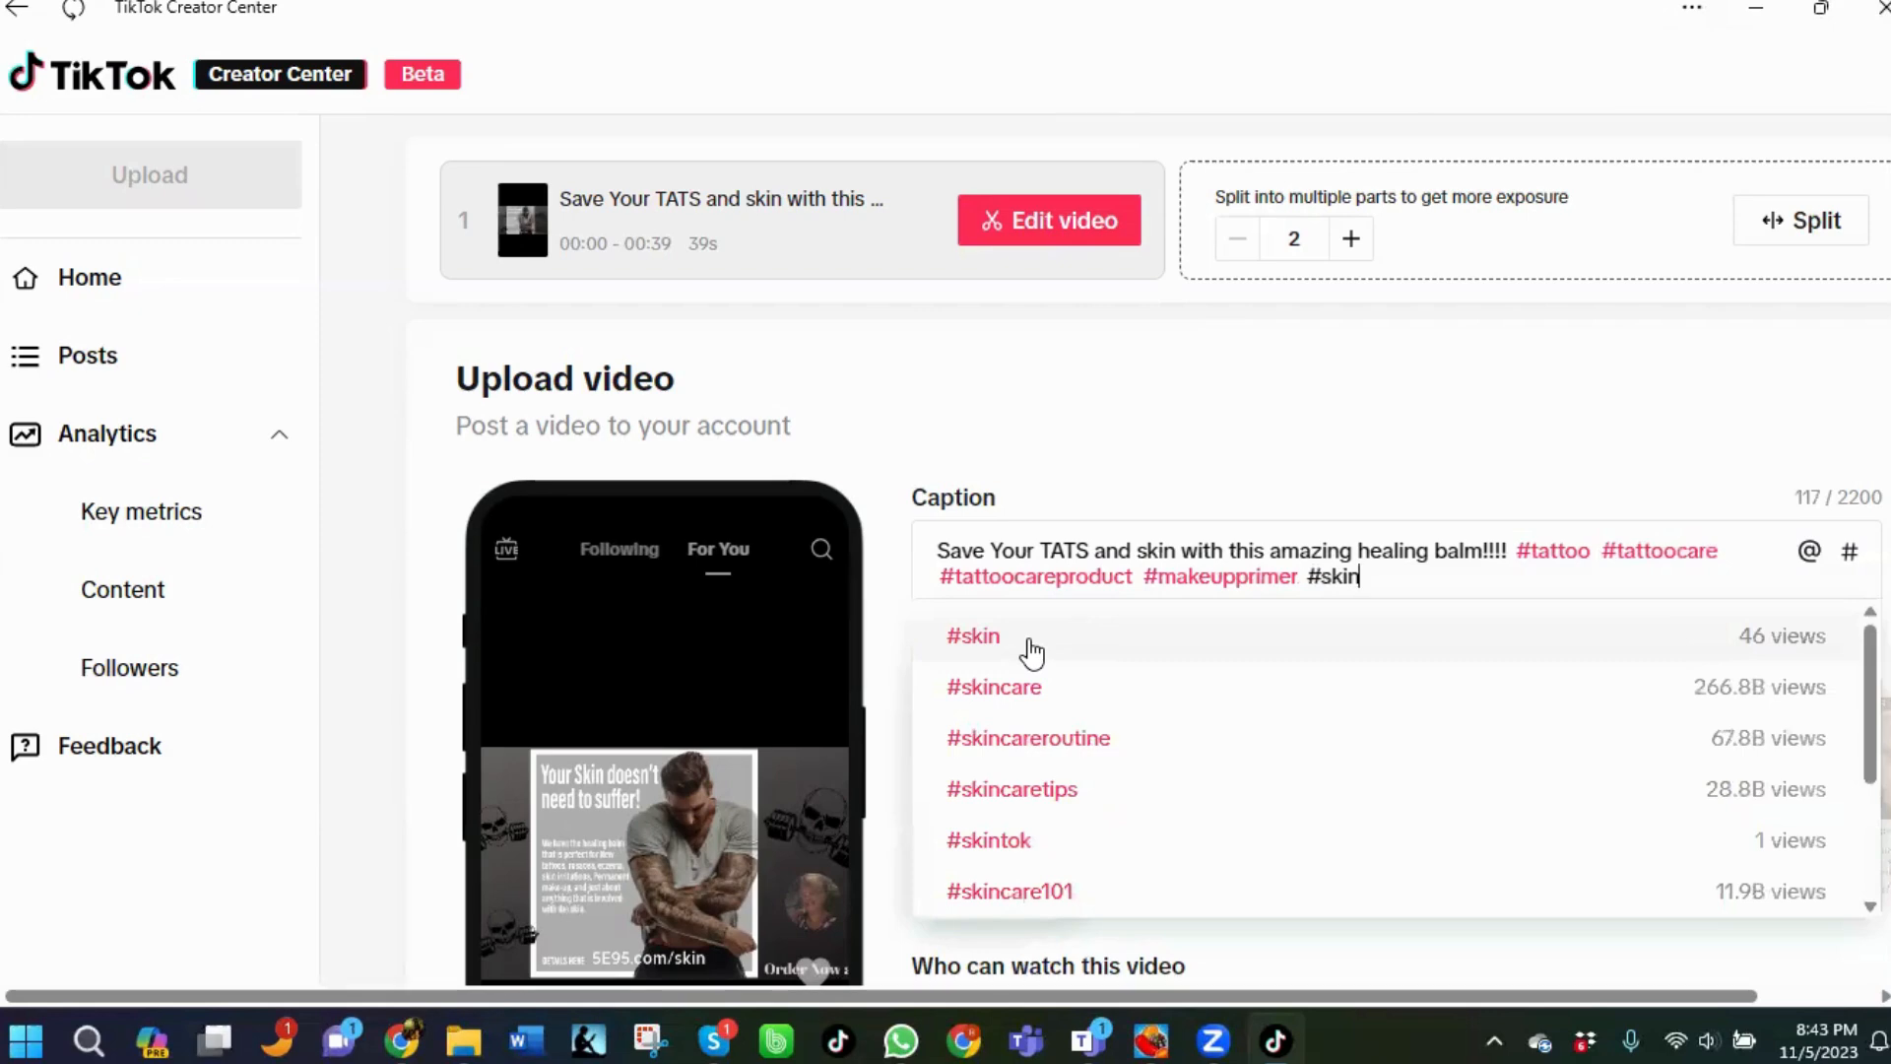
pyautogui.click(1026, 708)
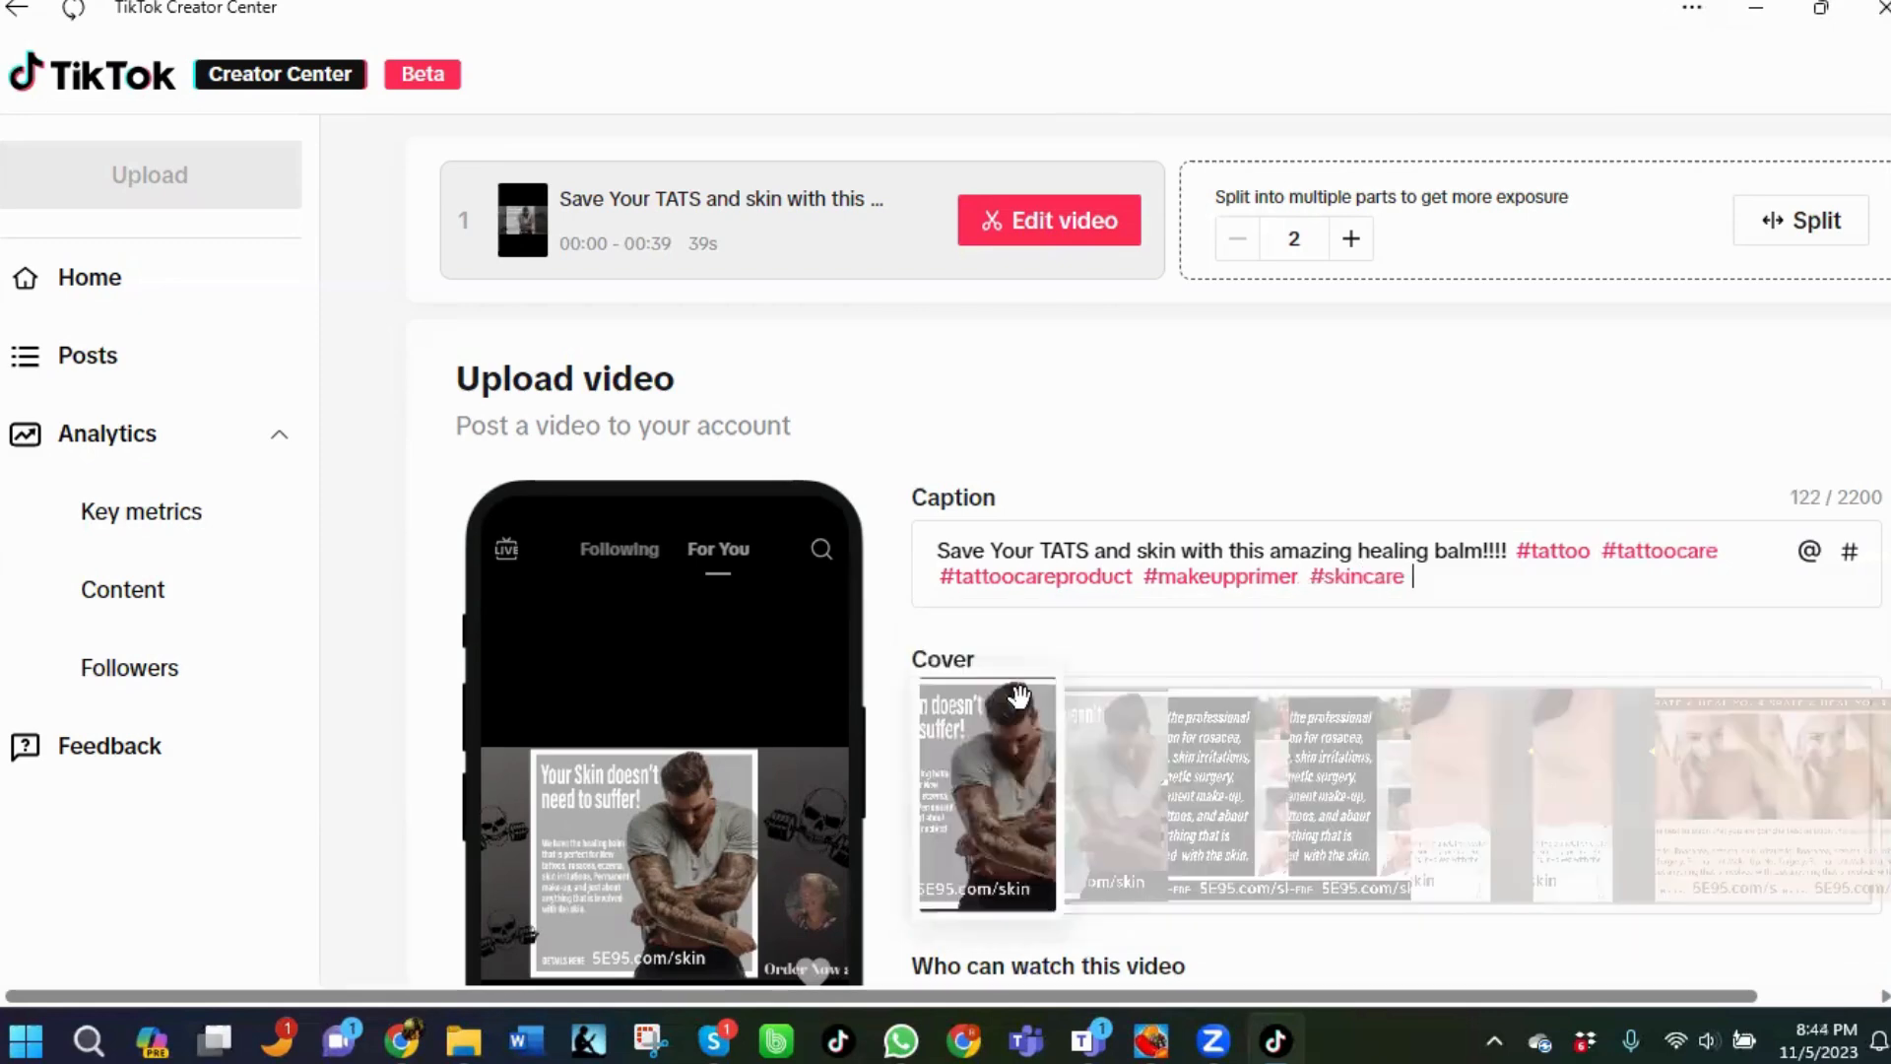
pyautogui.write('#healingbalm')
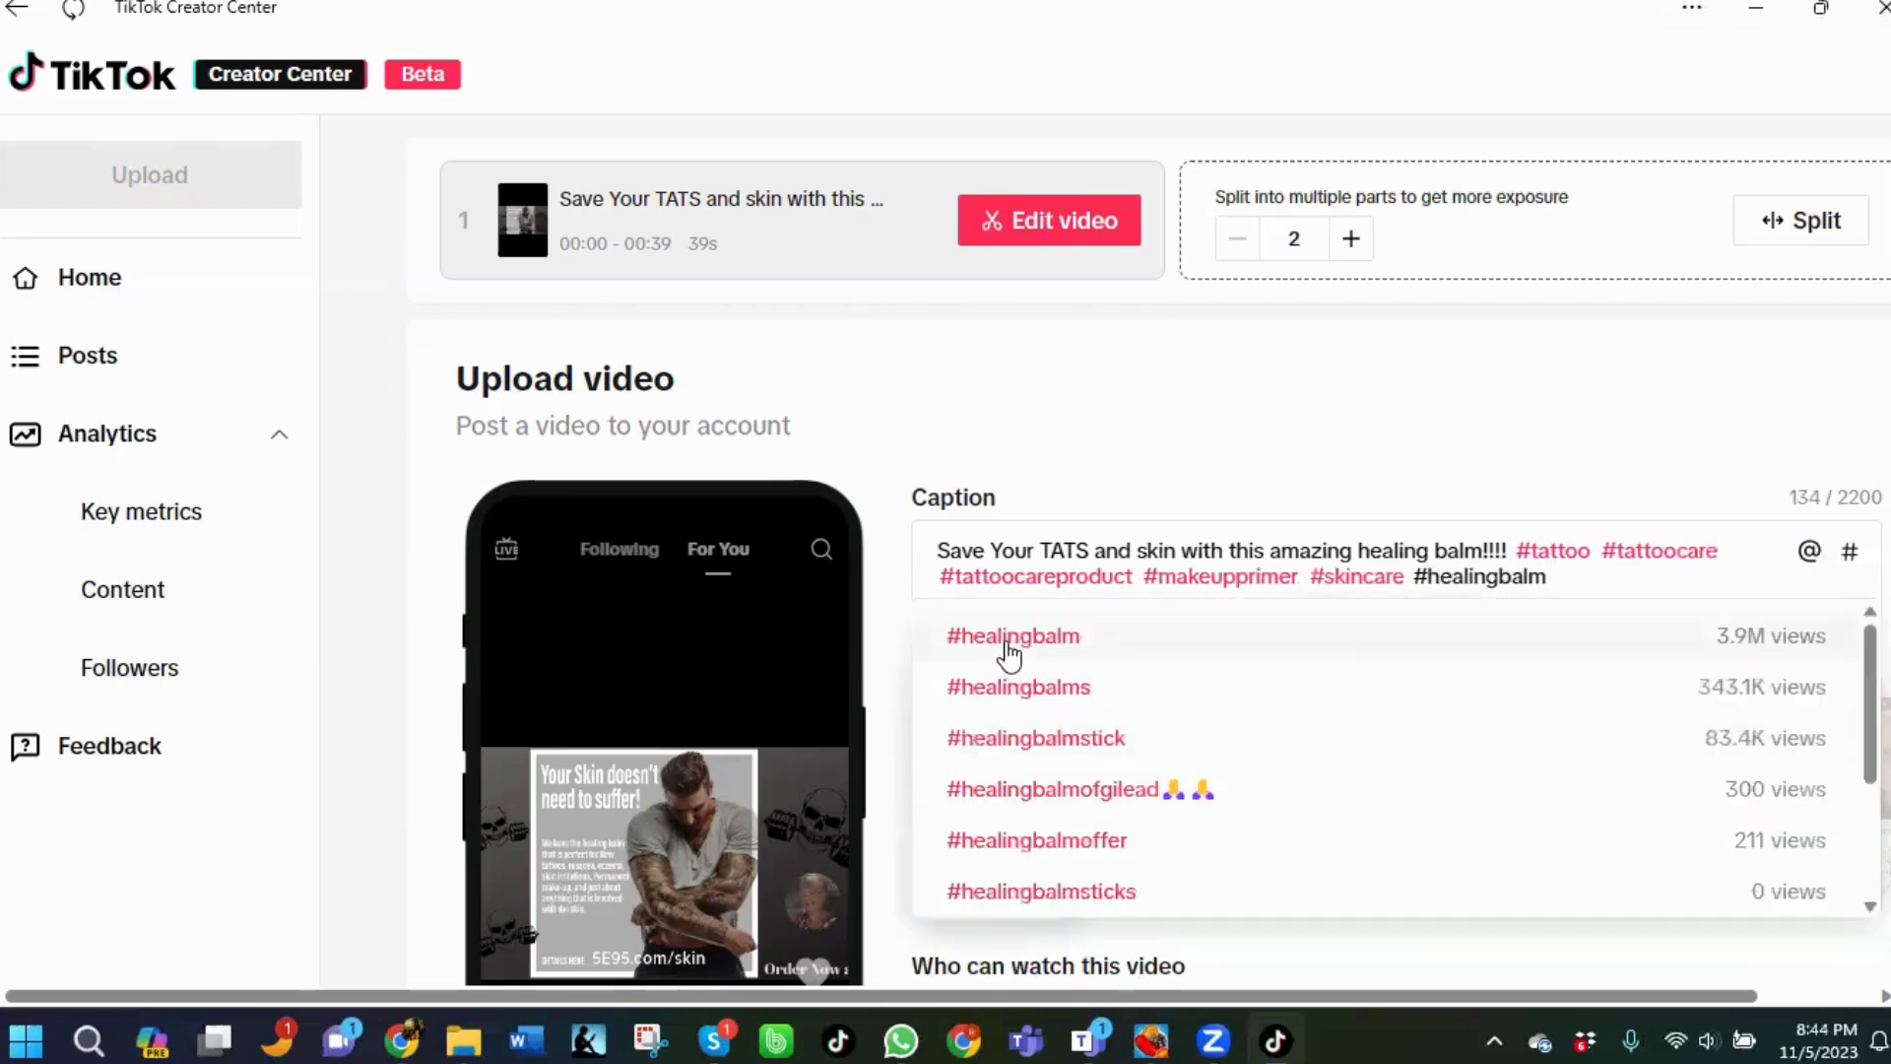
pyautogui.click(1009, 650)
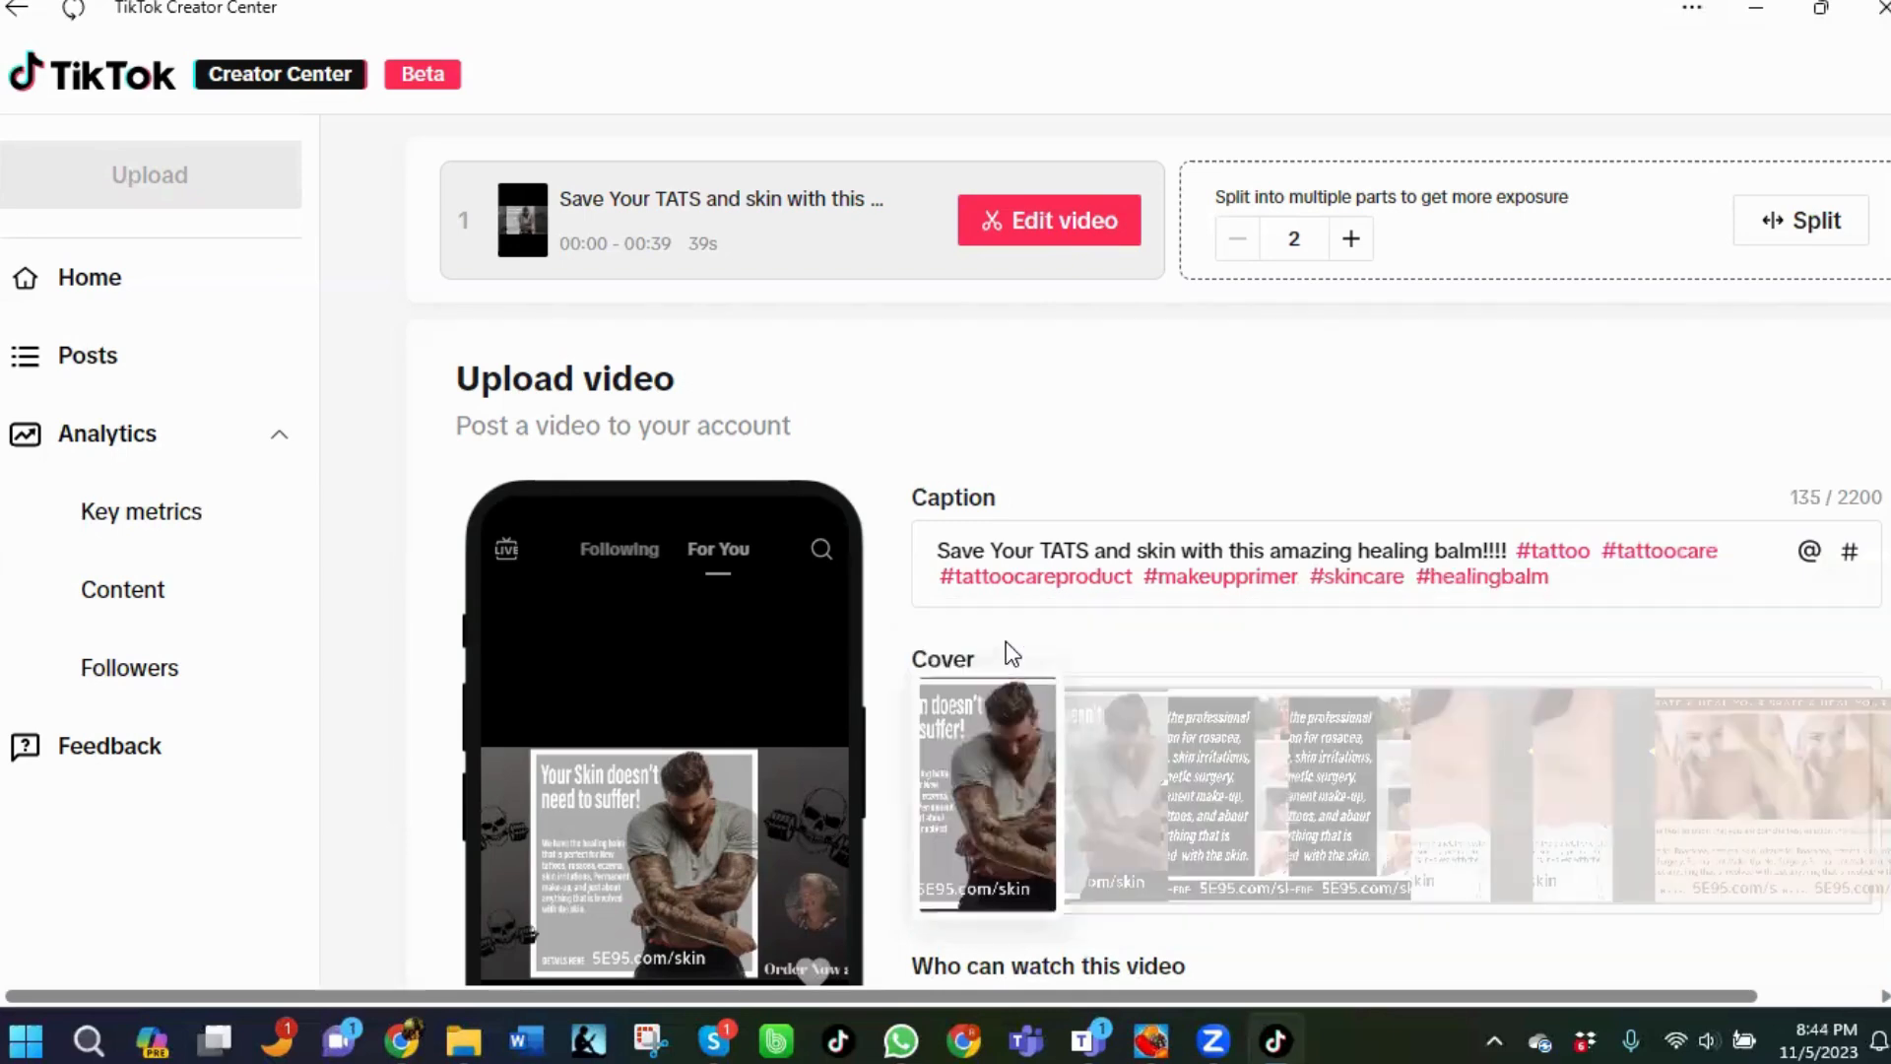
# Add the hashtags #dryskincare and #healing to the caption from the suggestions.
pyautogui.write('#dryskincare')
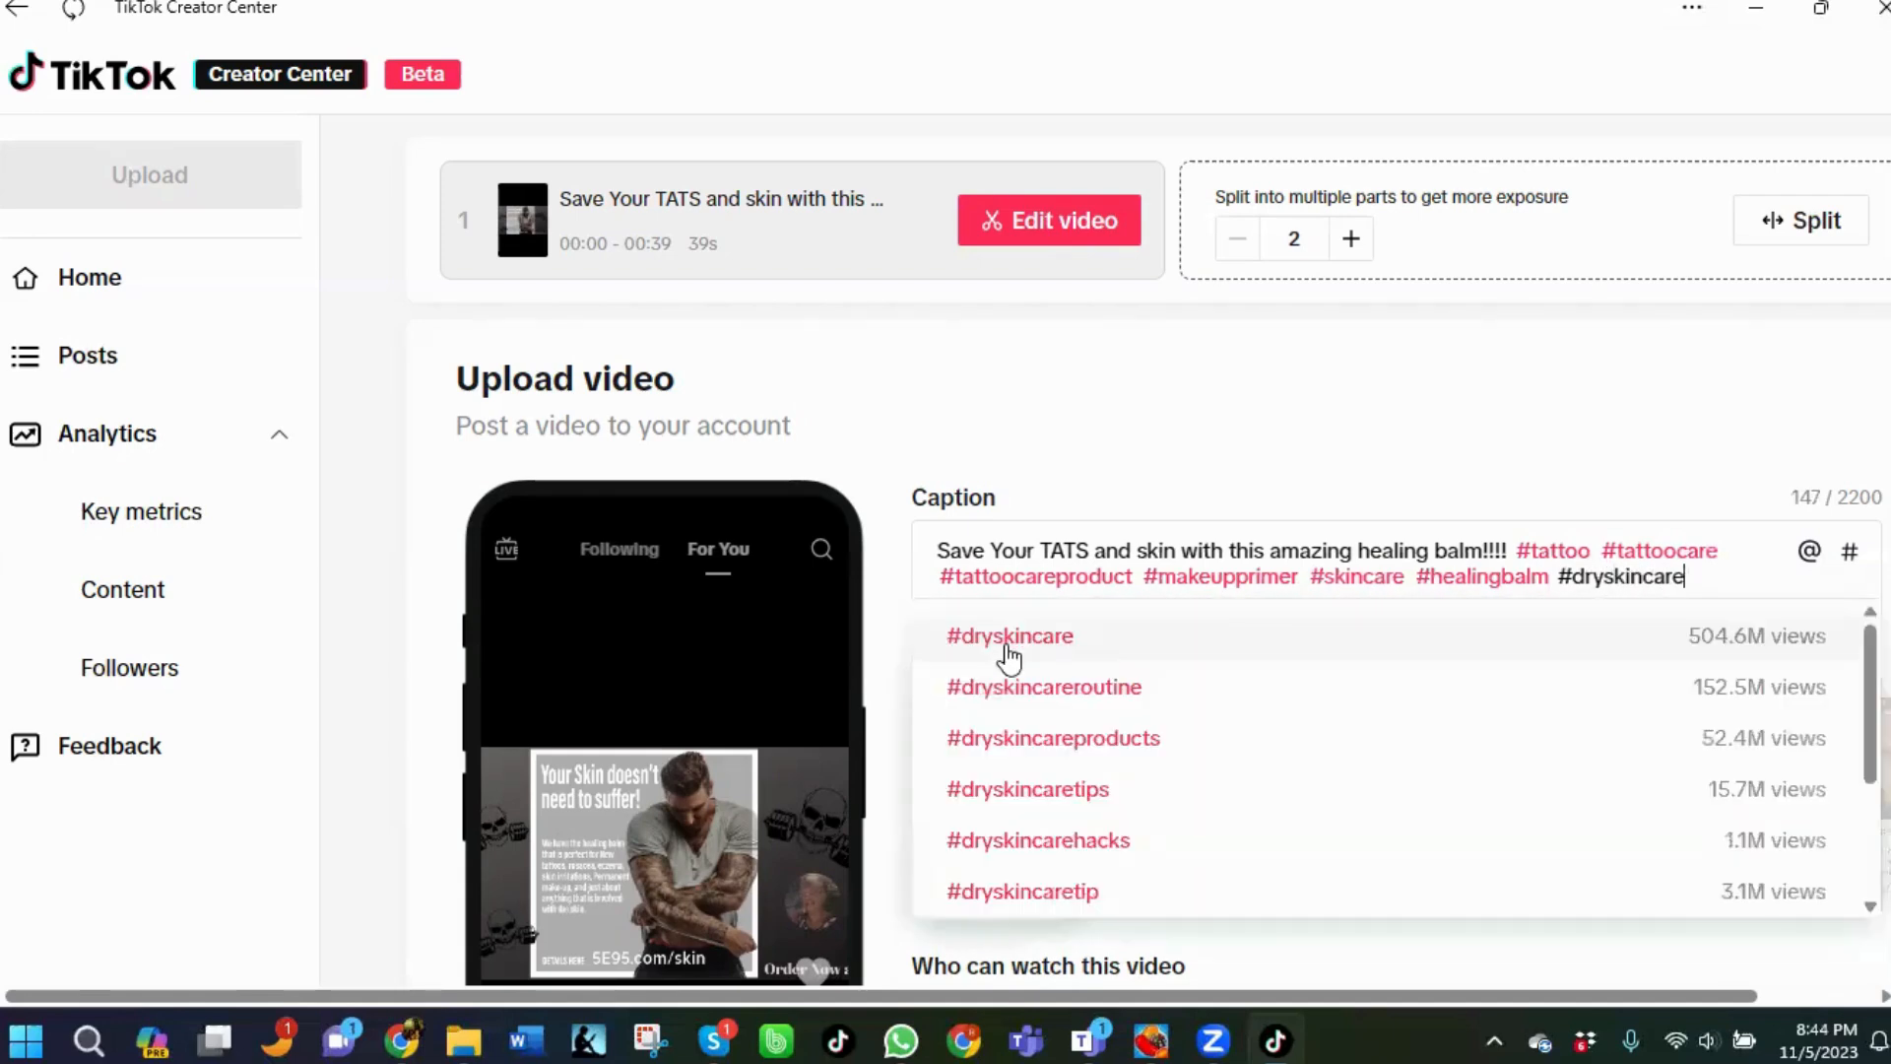
pyautogui.click(1009, 637)
pyautogui.write('#')
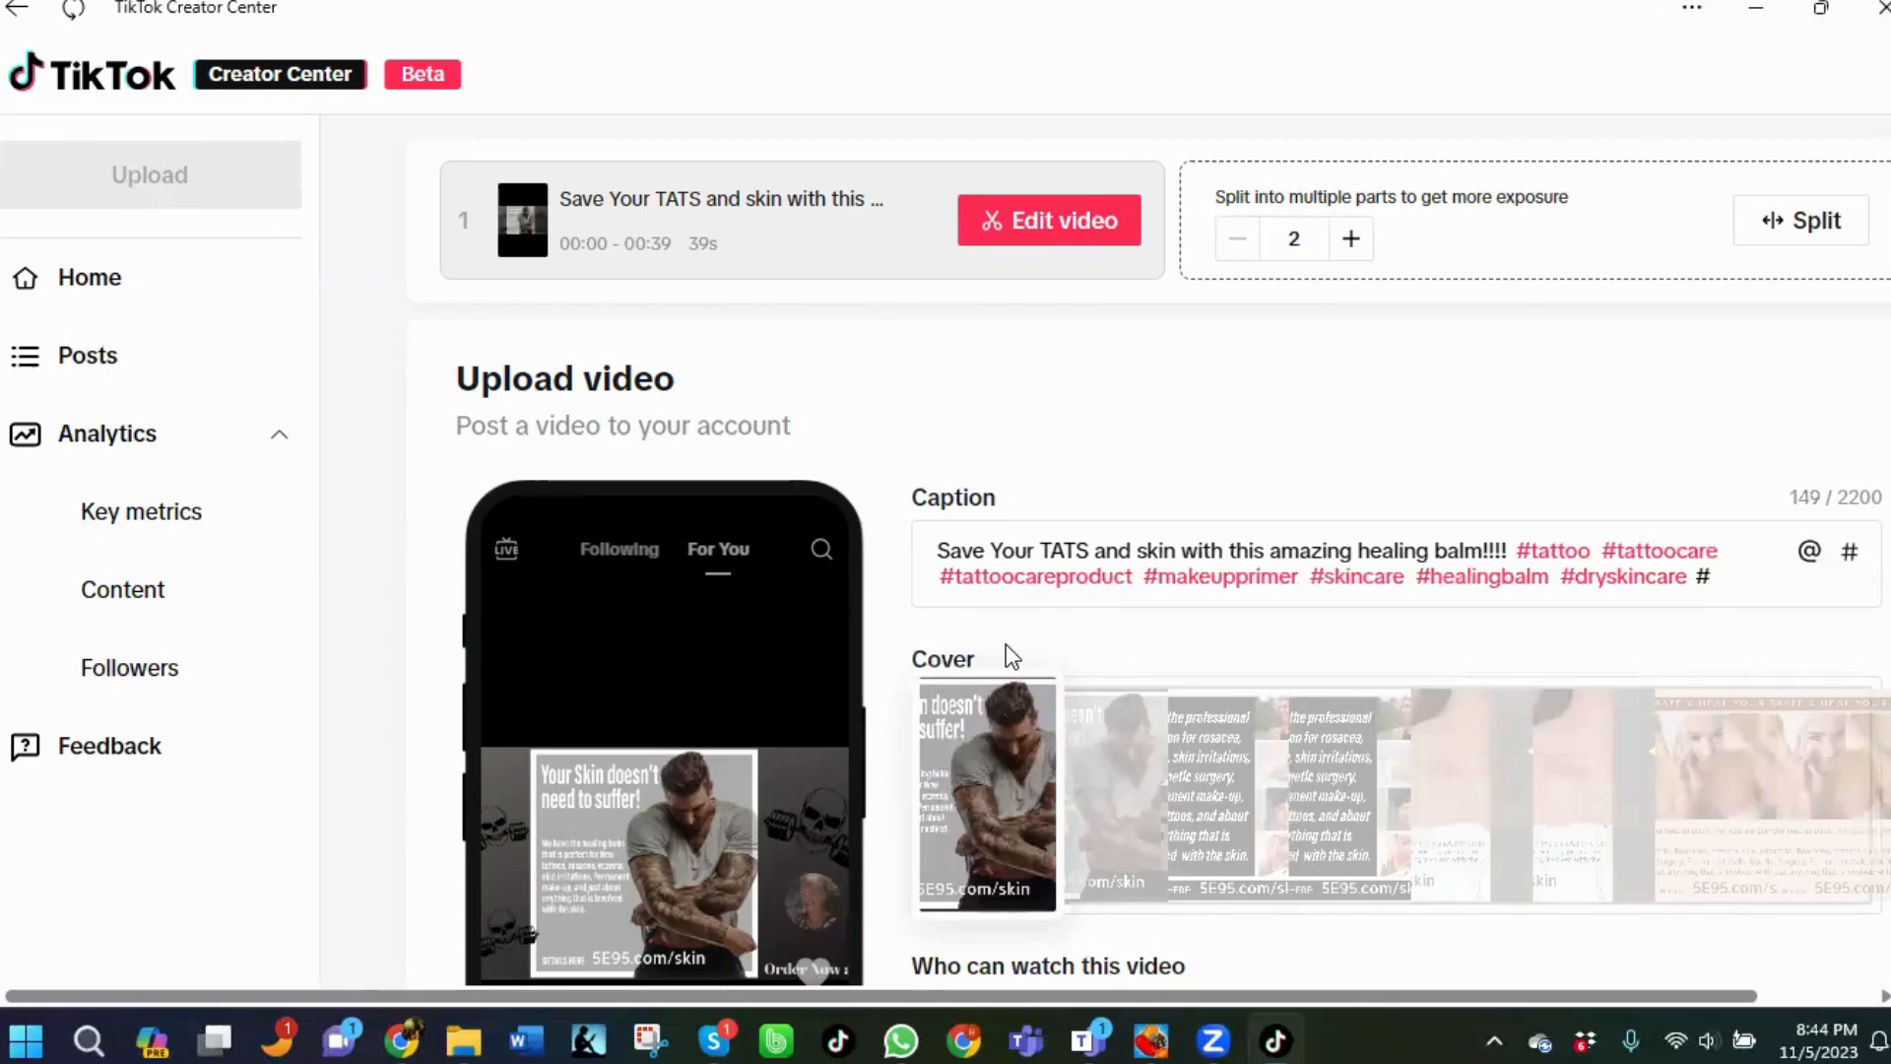
pyautogui.write('healin')
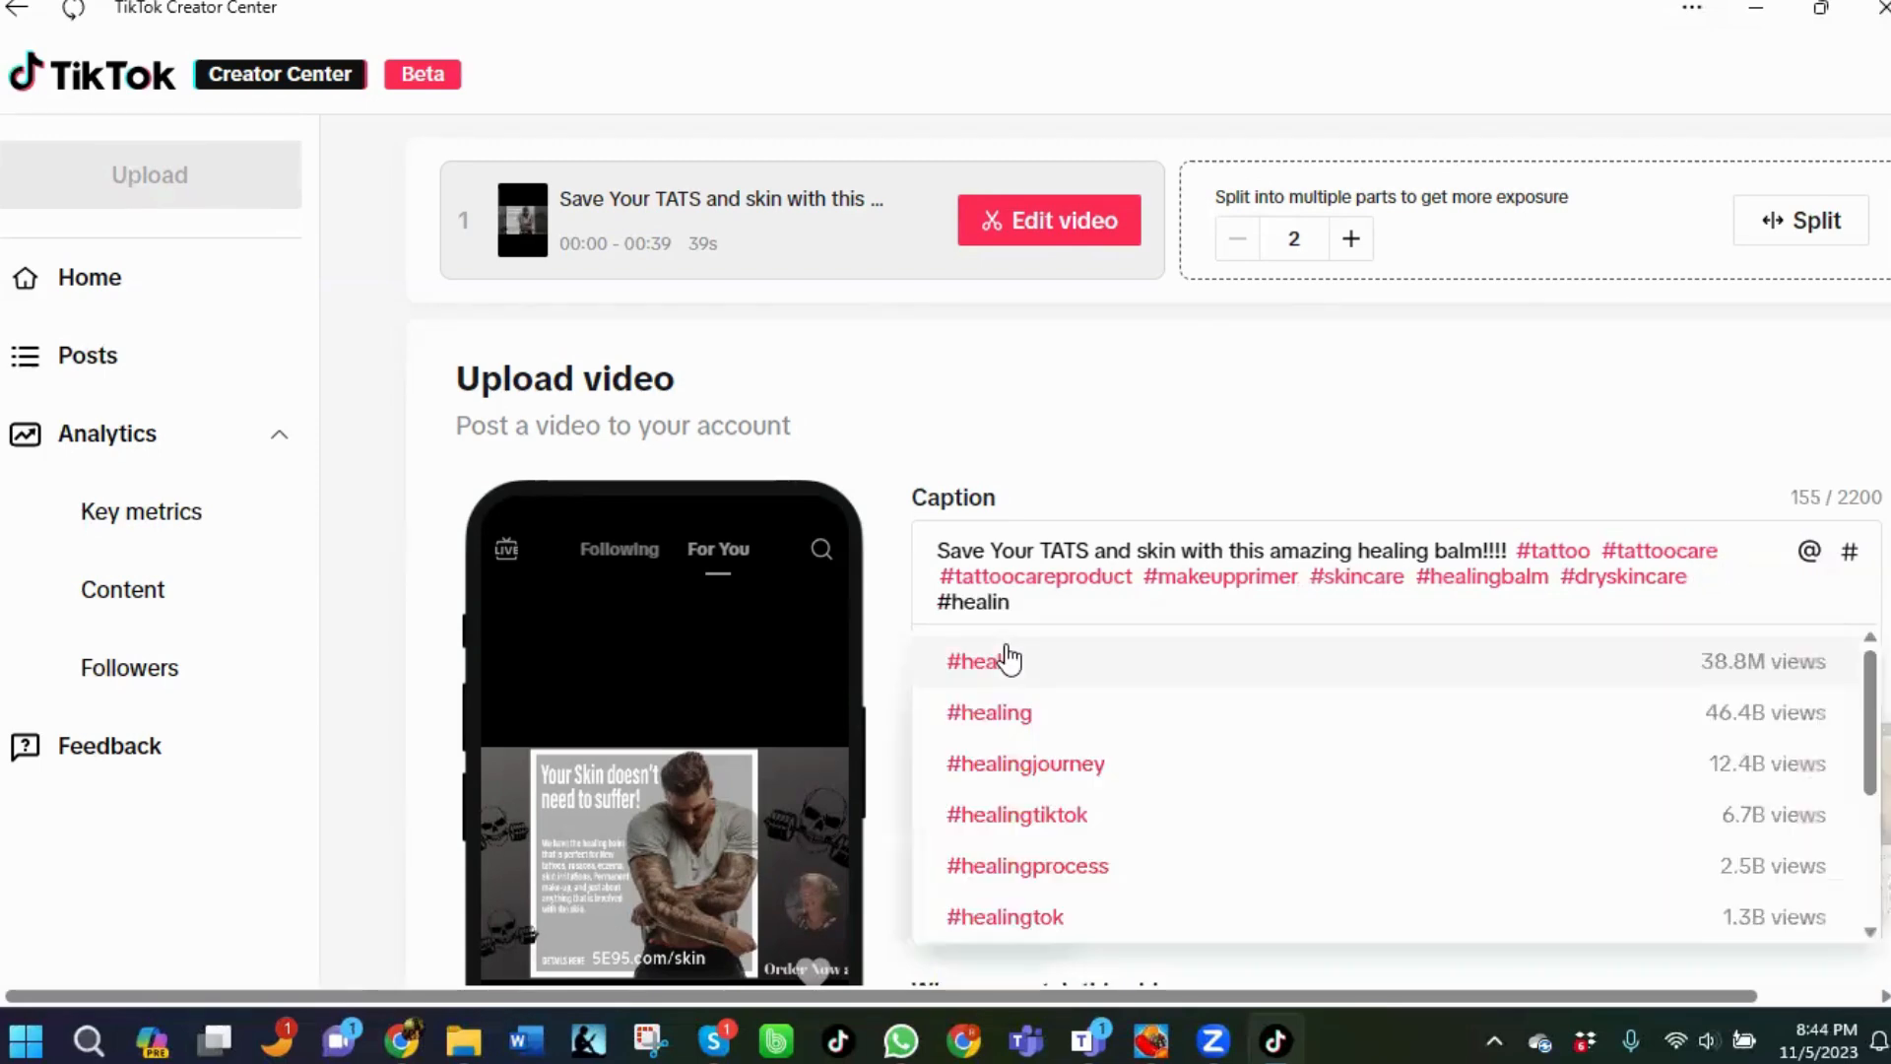
pyautogui.write('g')
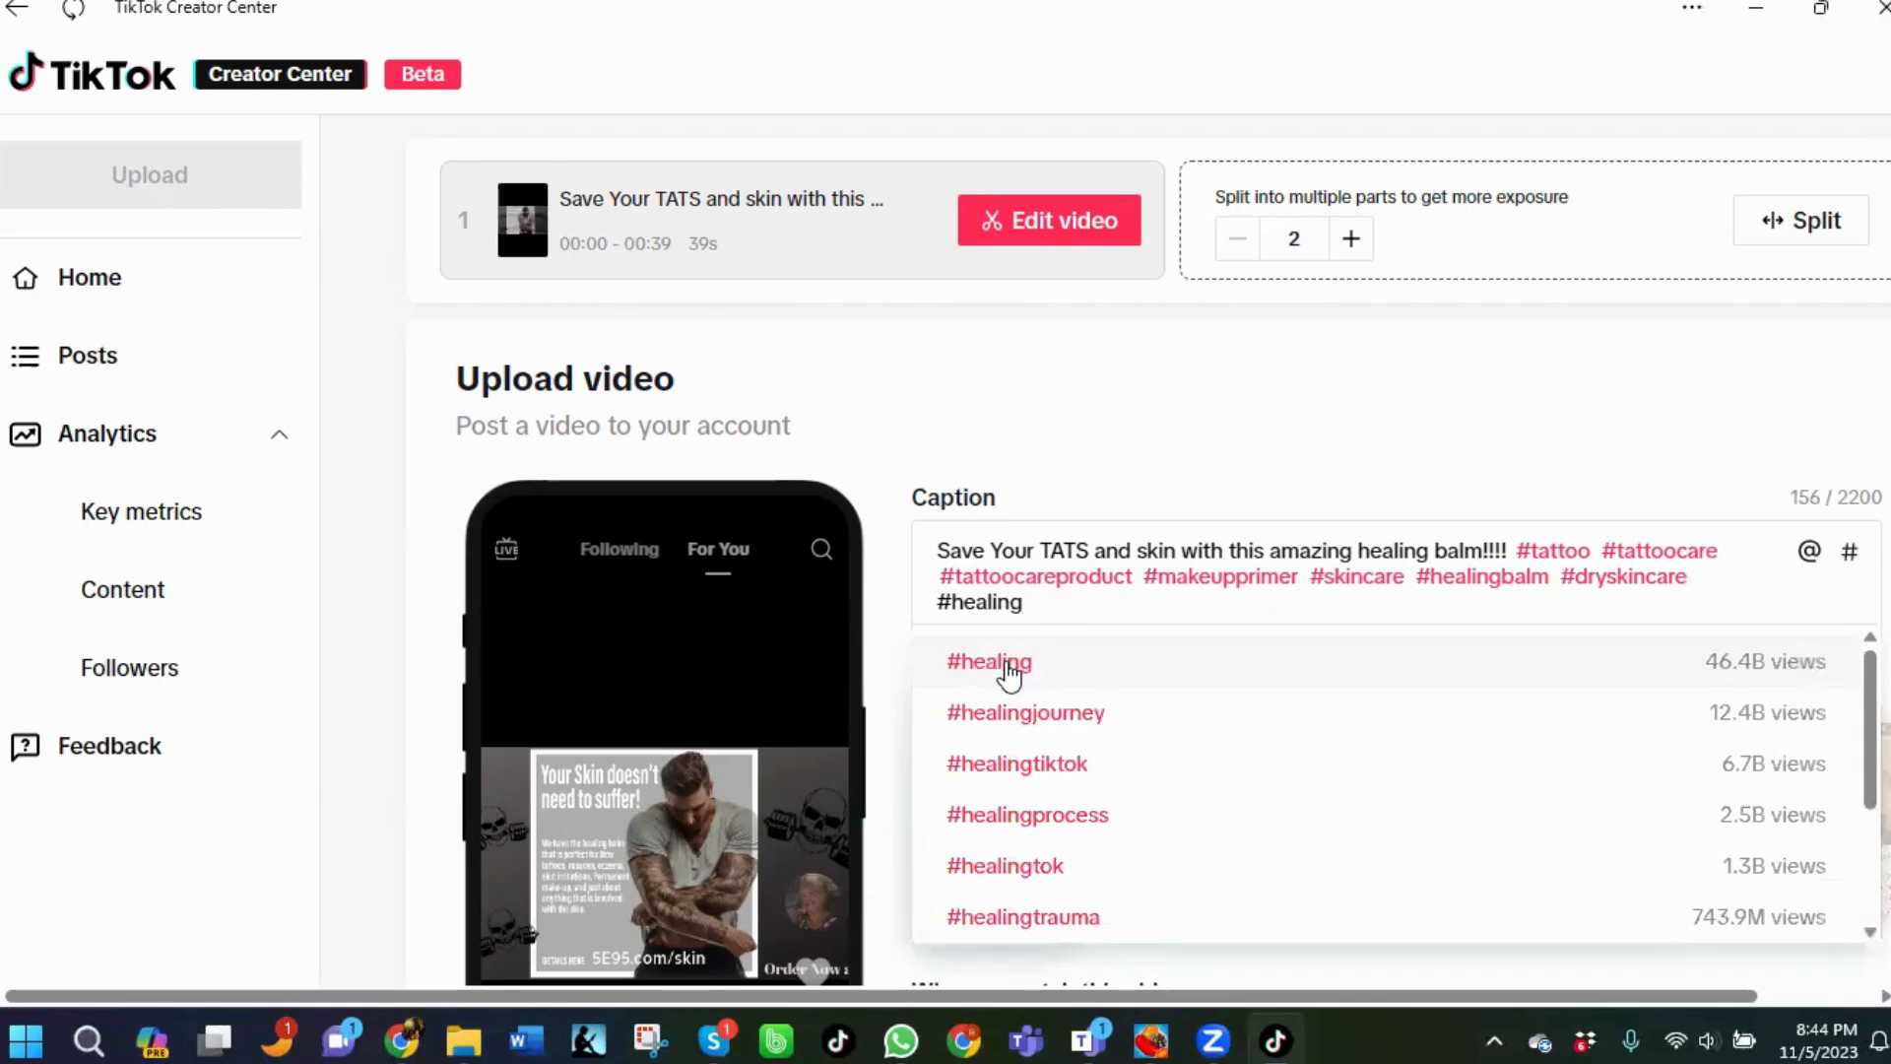
pyautogui.click(1009, 673)
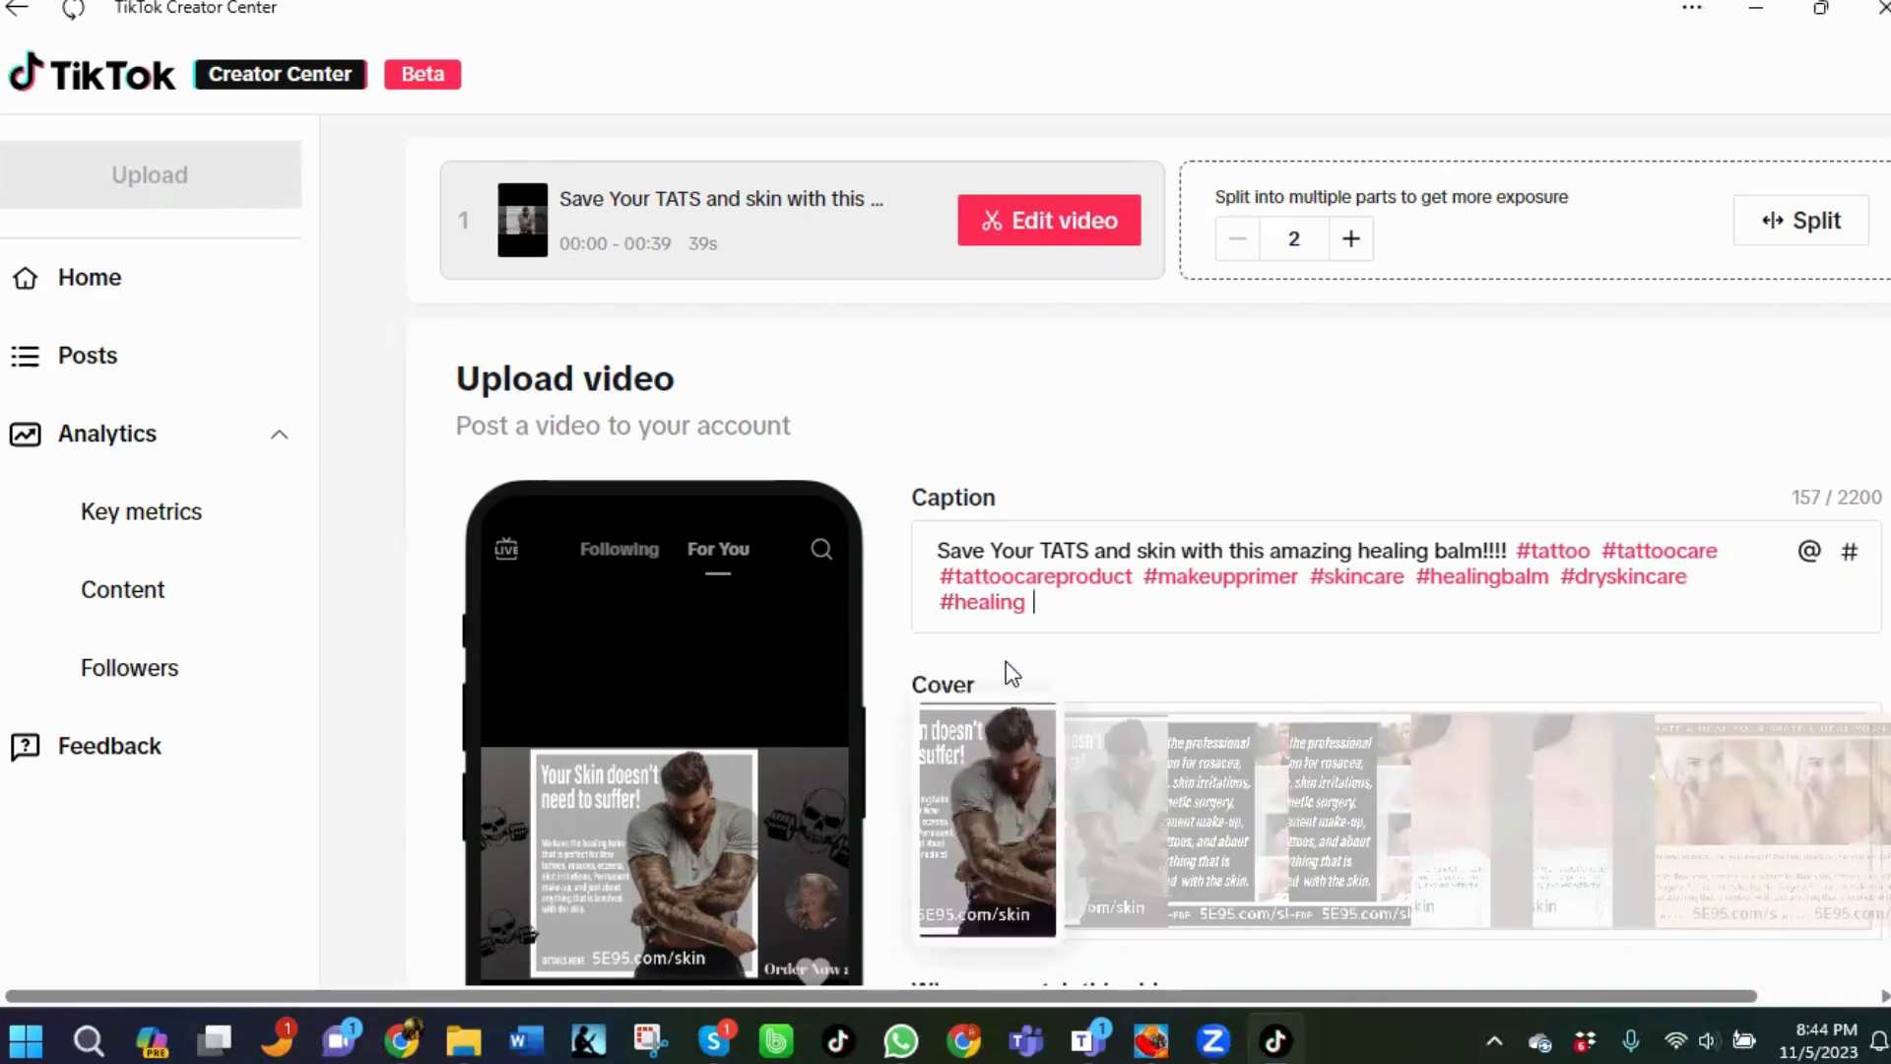
# Add the hashtags #diaperrashtreatment and #babyacnecare to the caption from the suggestions.
pyautogui.write('#diaperrash')
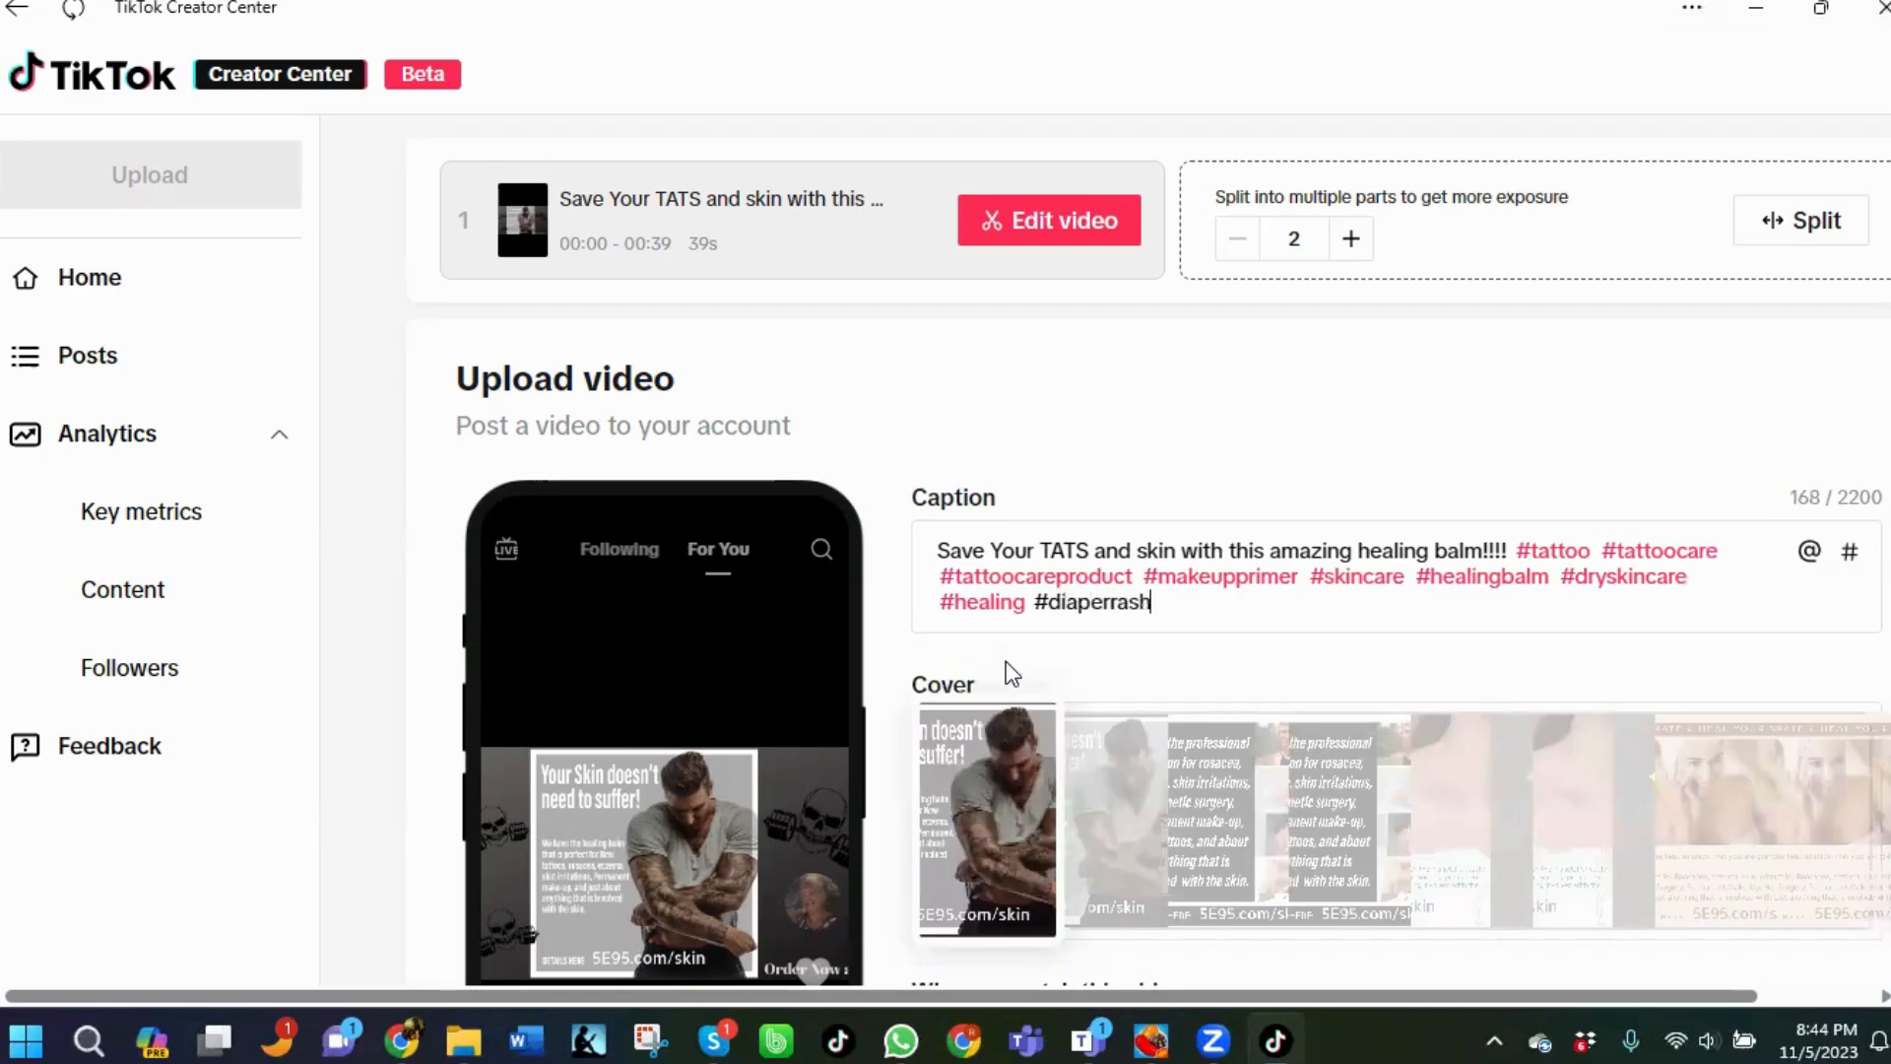
pyautogui.write('treatment')
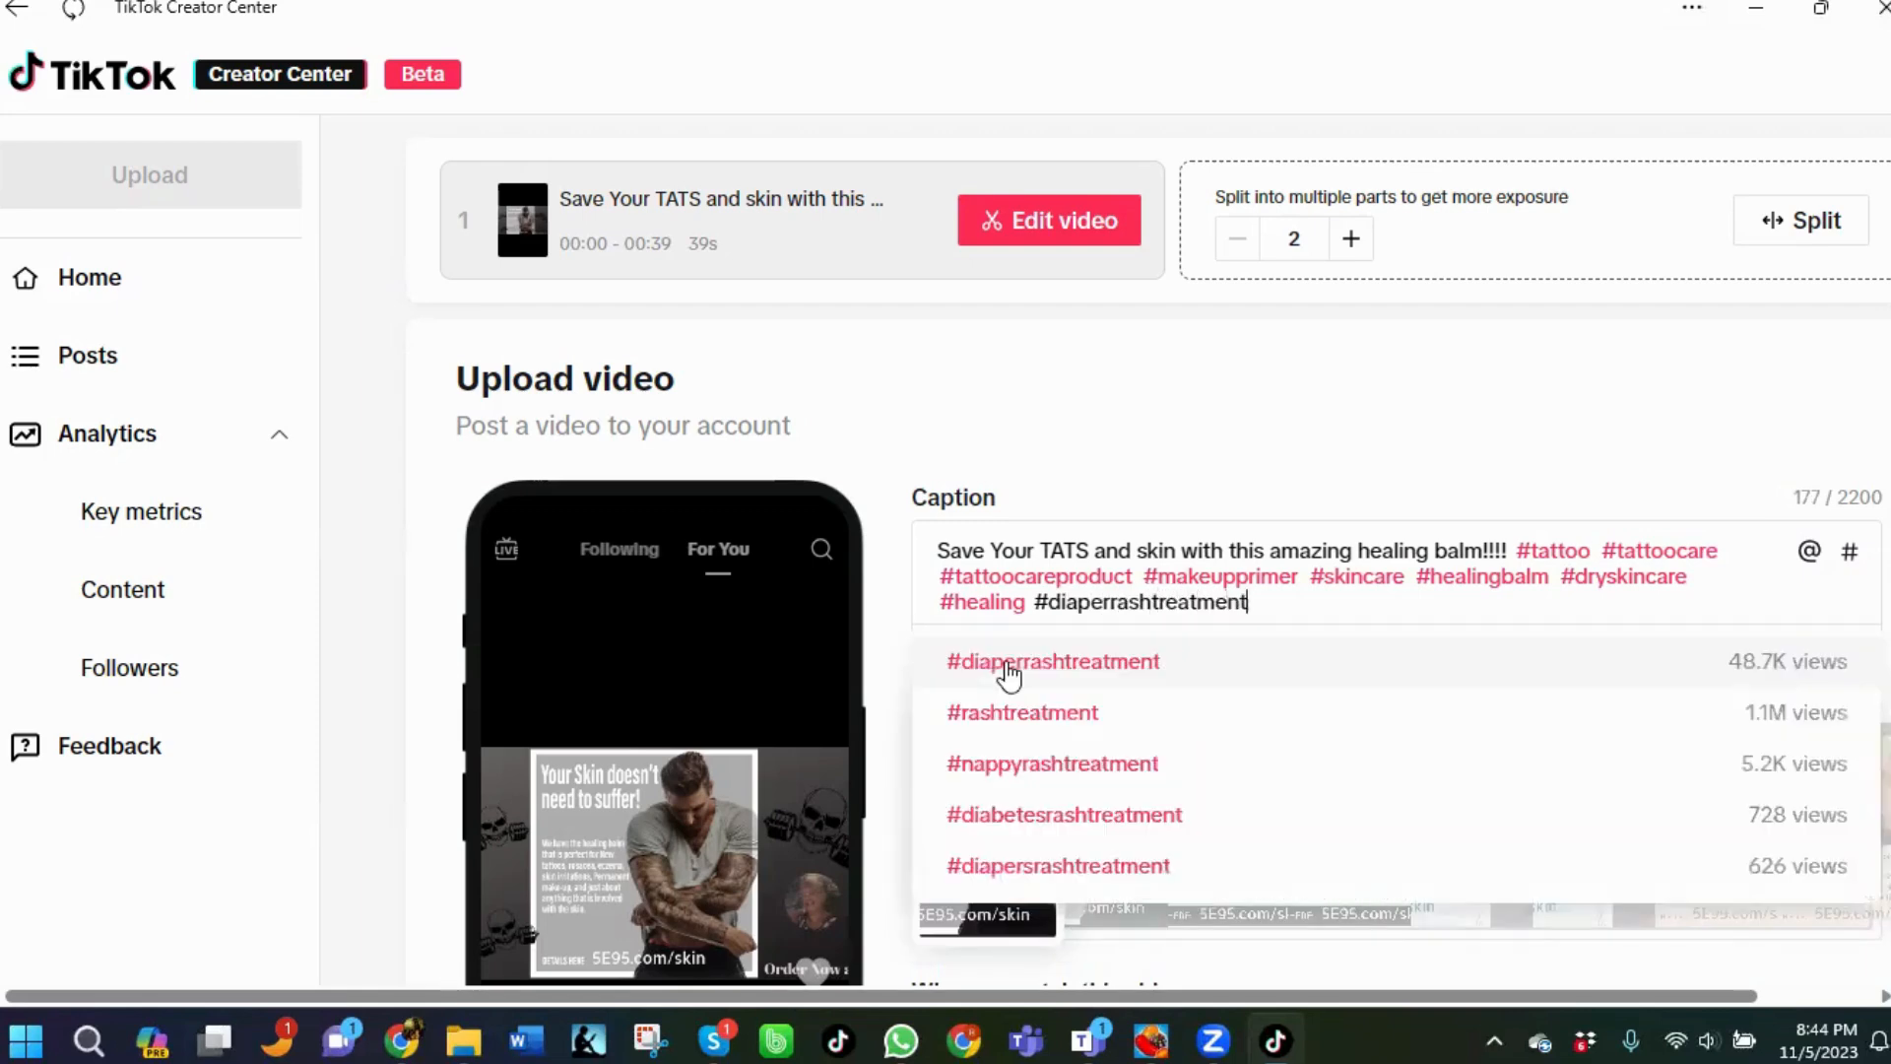
pyautogui.click(1007, 666)
pyautogui.write('#')
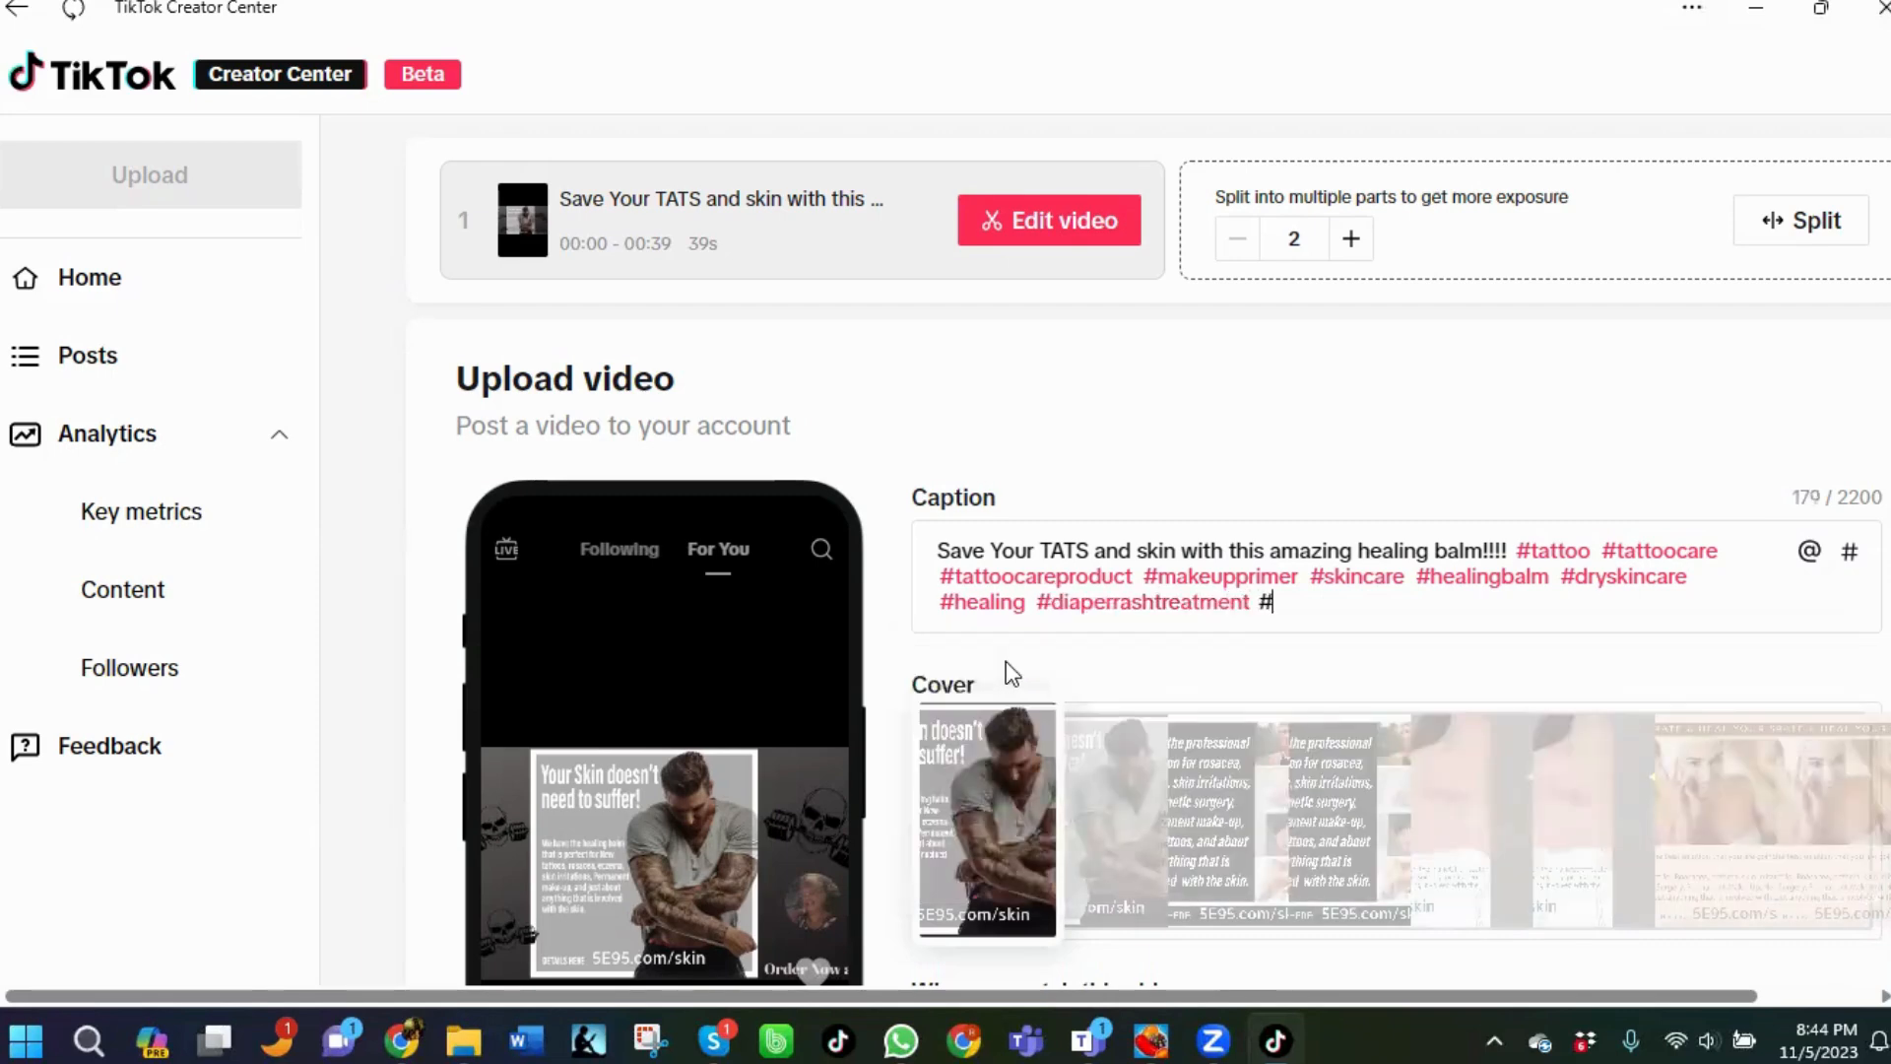
pyautogui.write('babyacnecare')
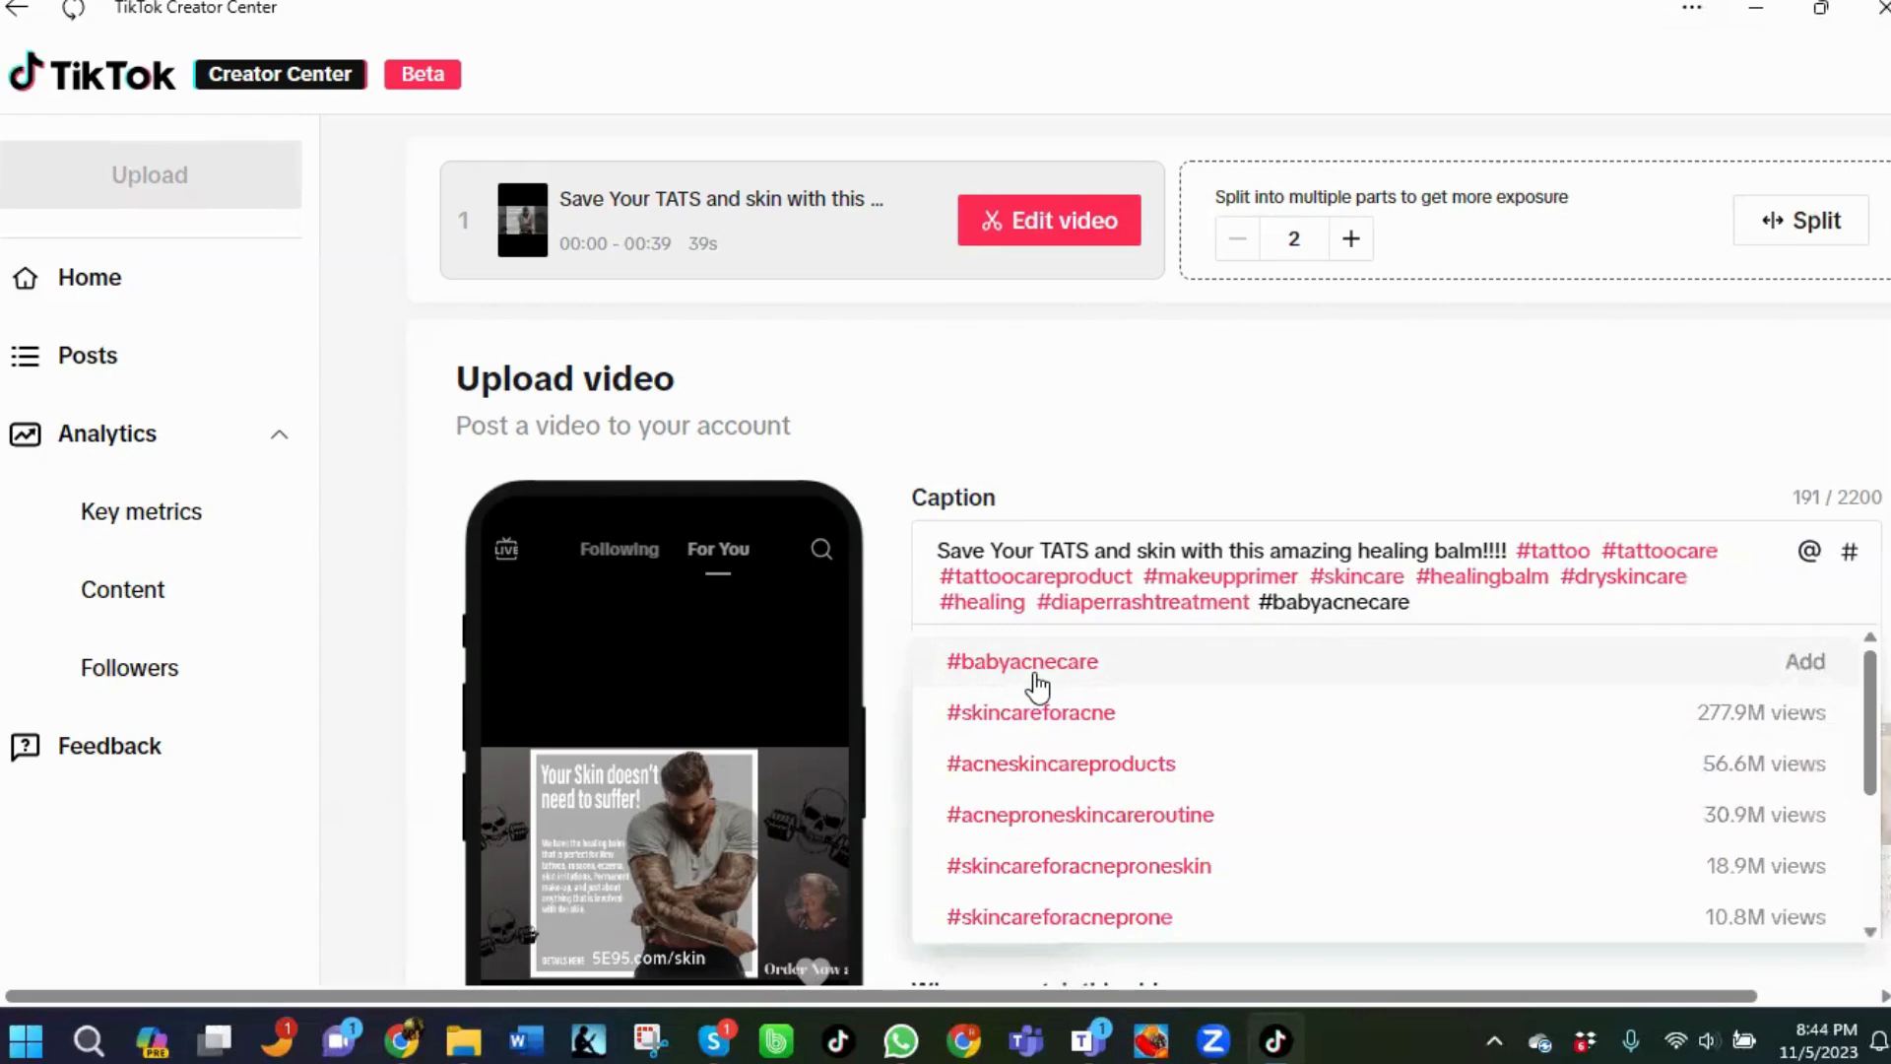
pyautogui.click(1037, 682)
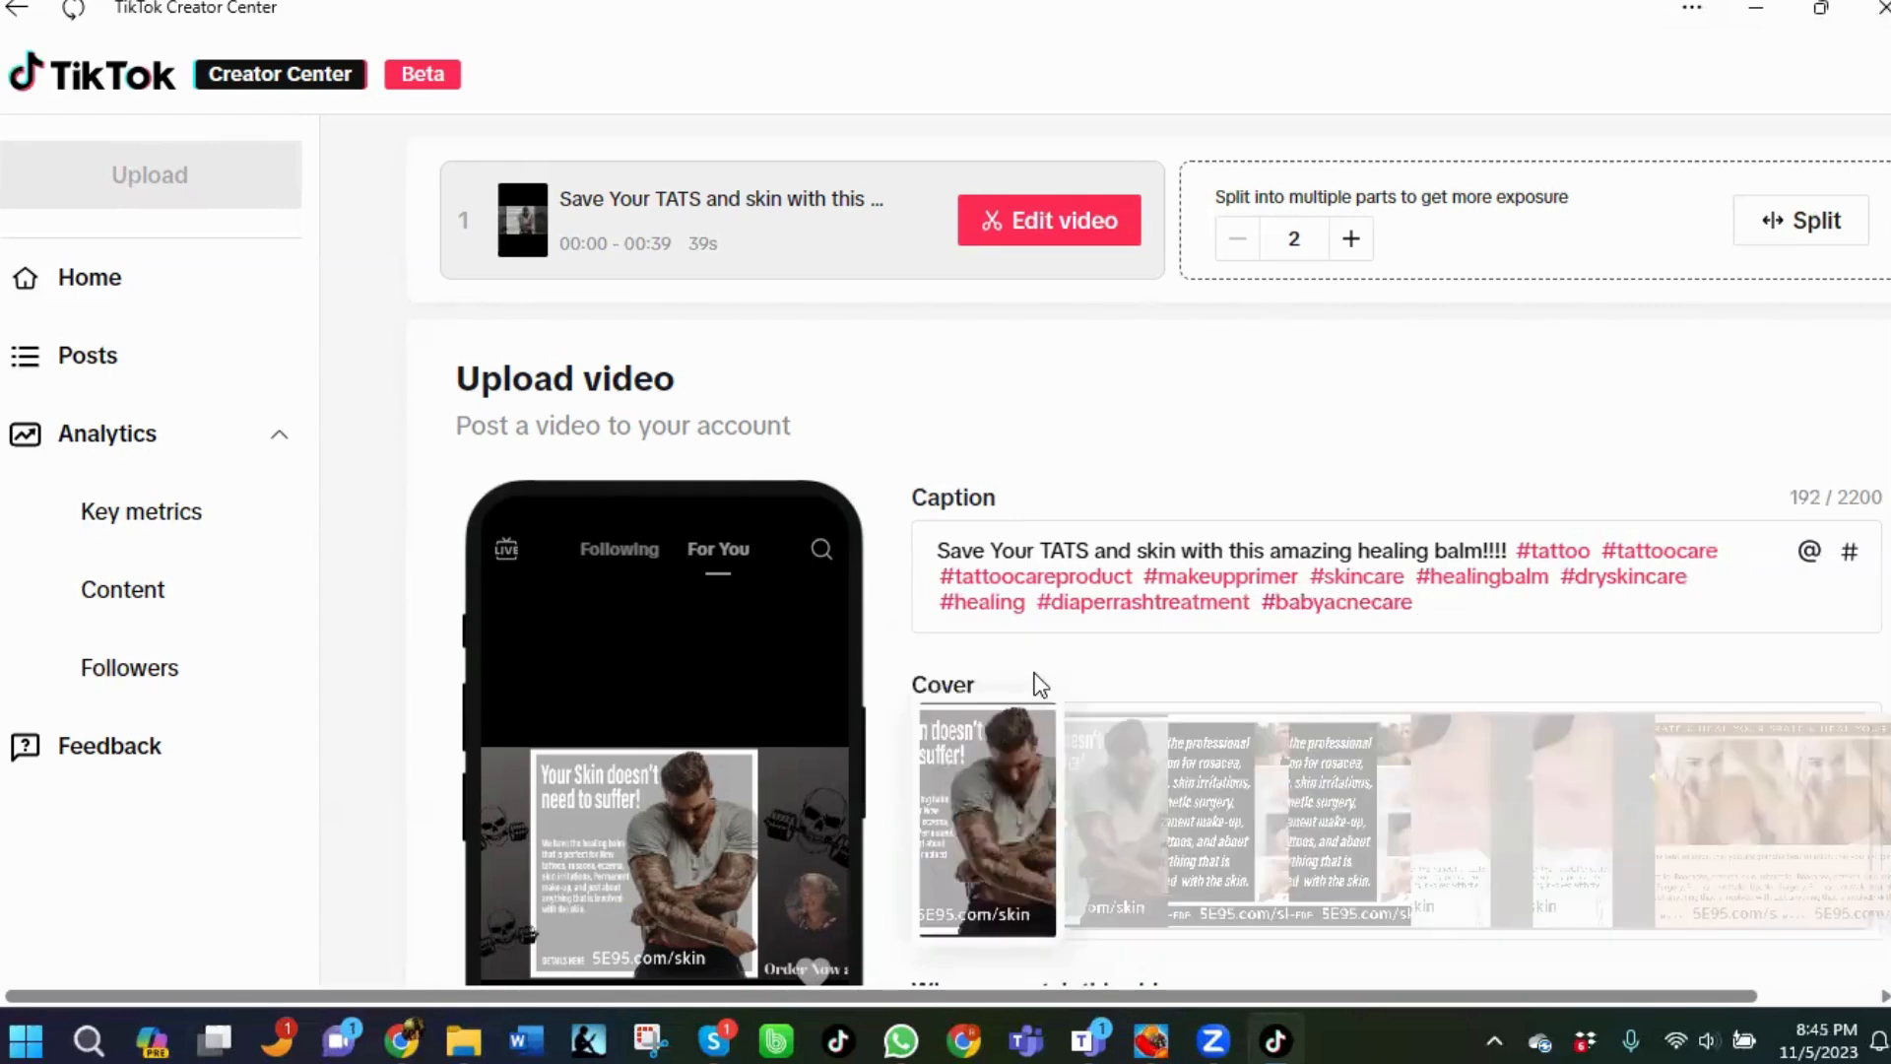
# Add the hashtags #acne and #rosatia to the caption from the suggestions.
pyautogui.write('#acne')
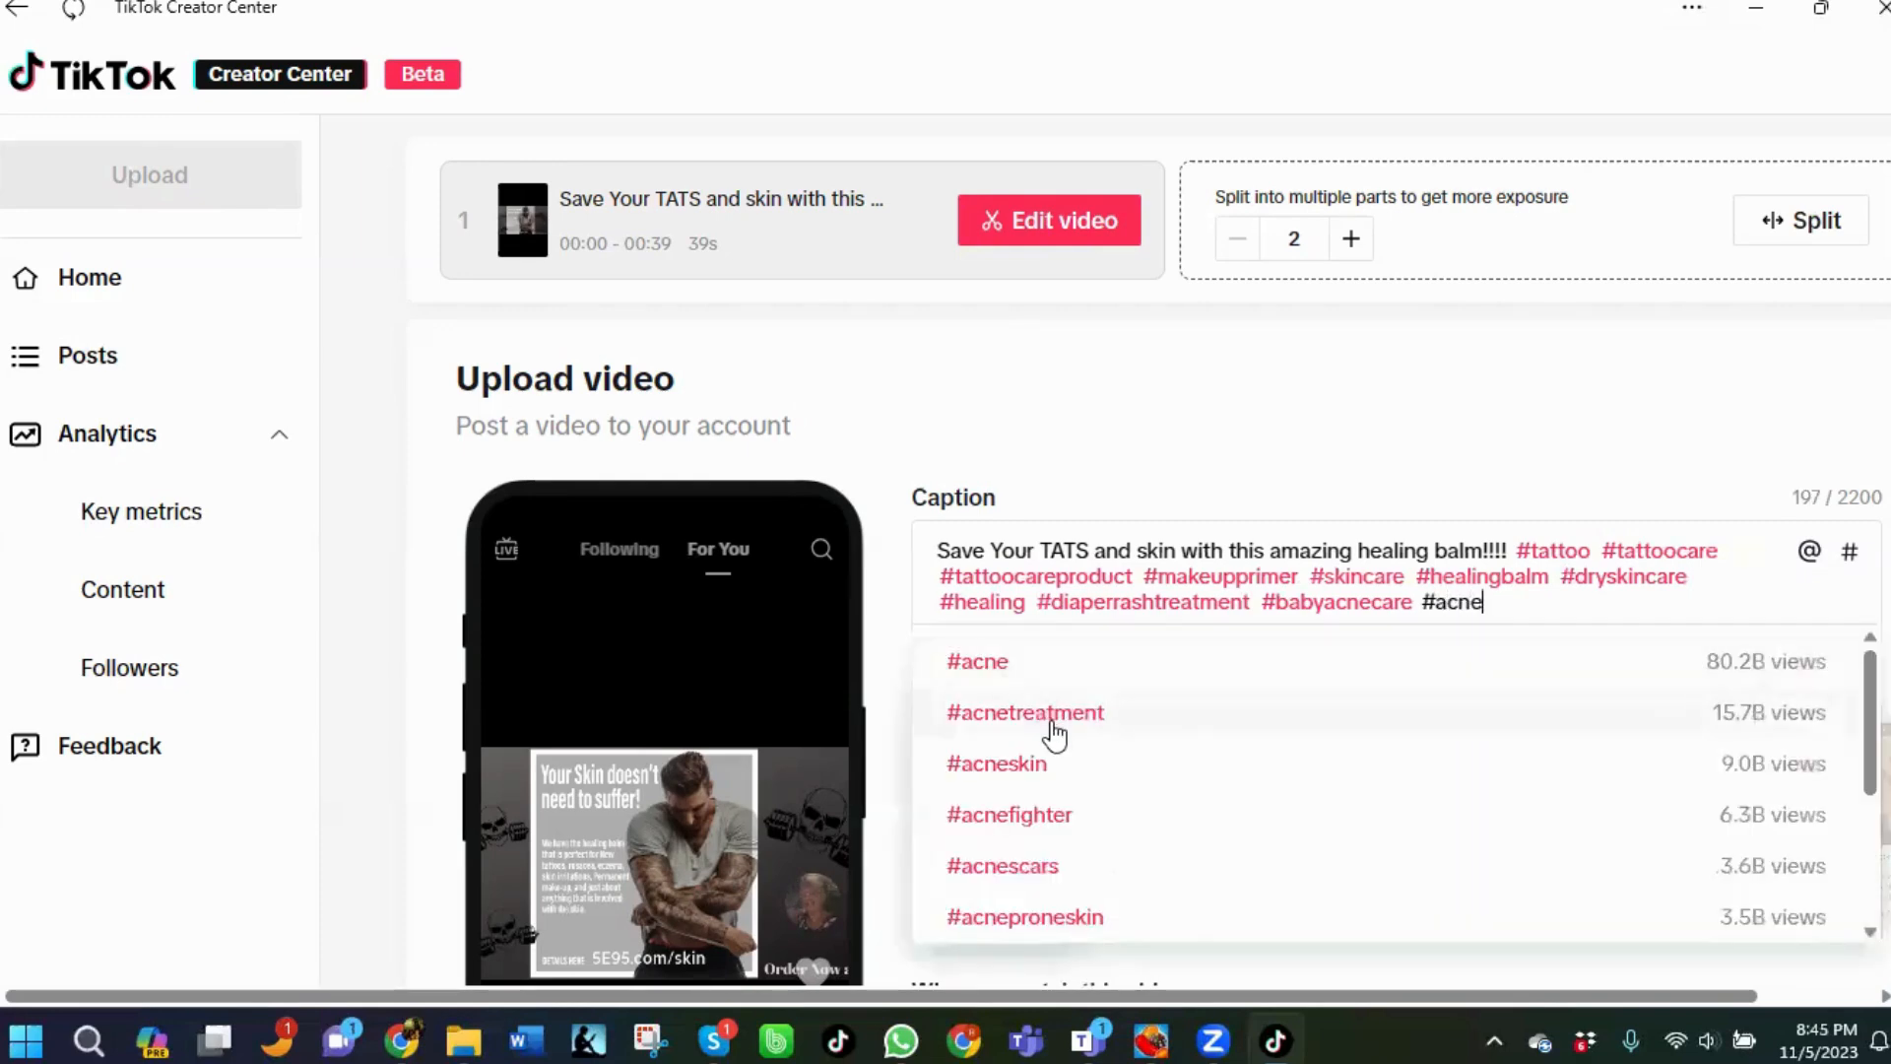
pyautogui.click(998, 671)
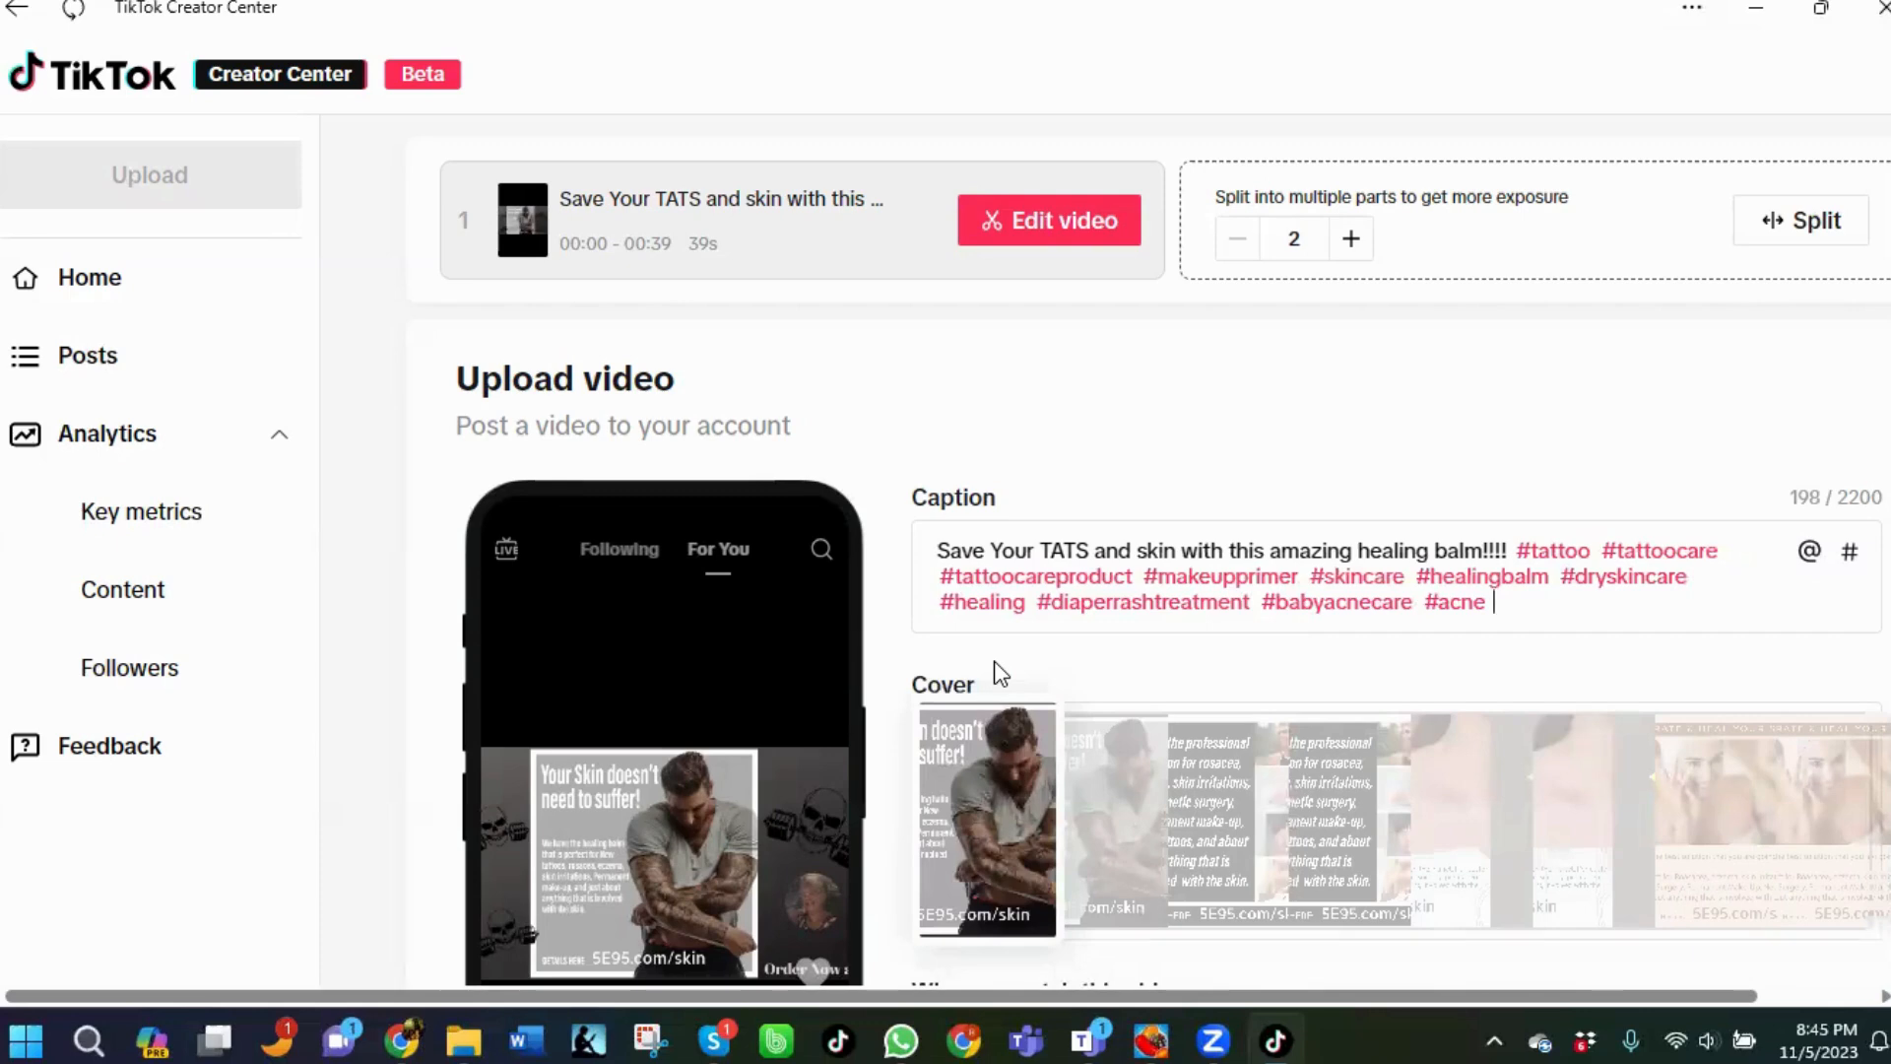
pyautogui.write('#ro')
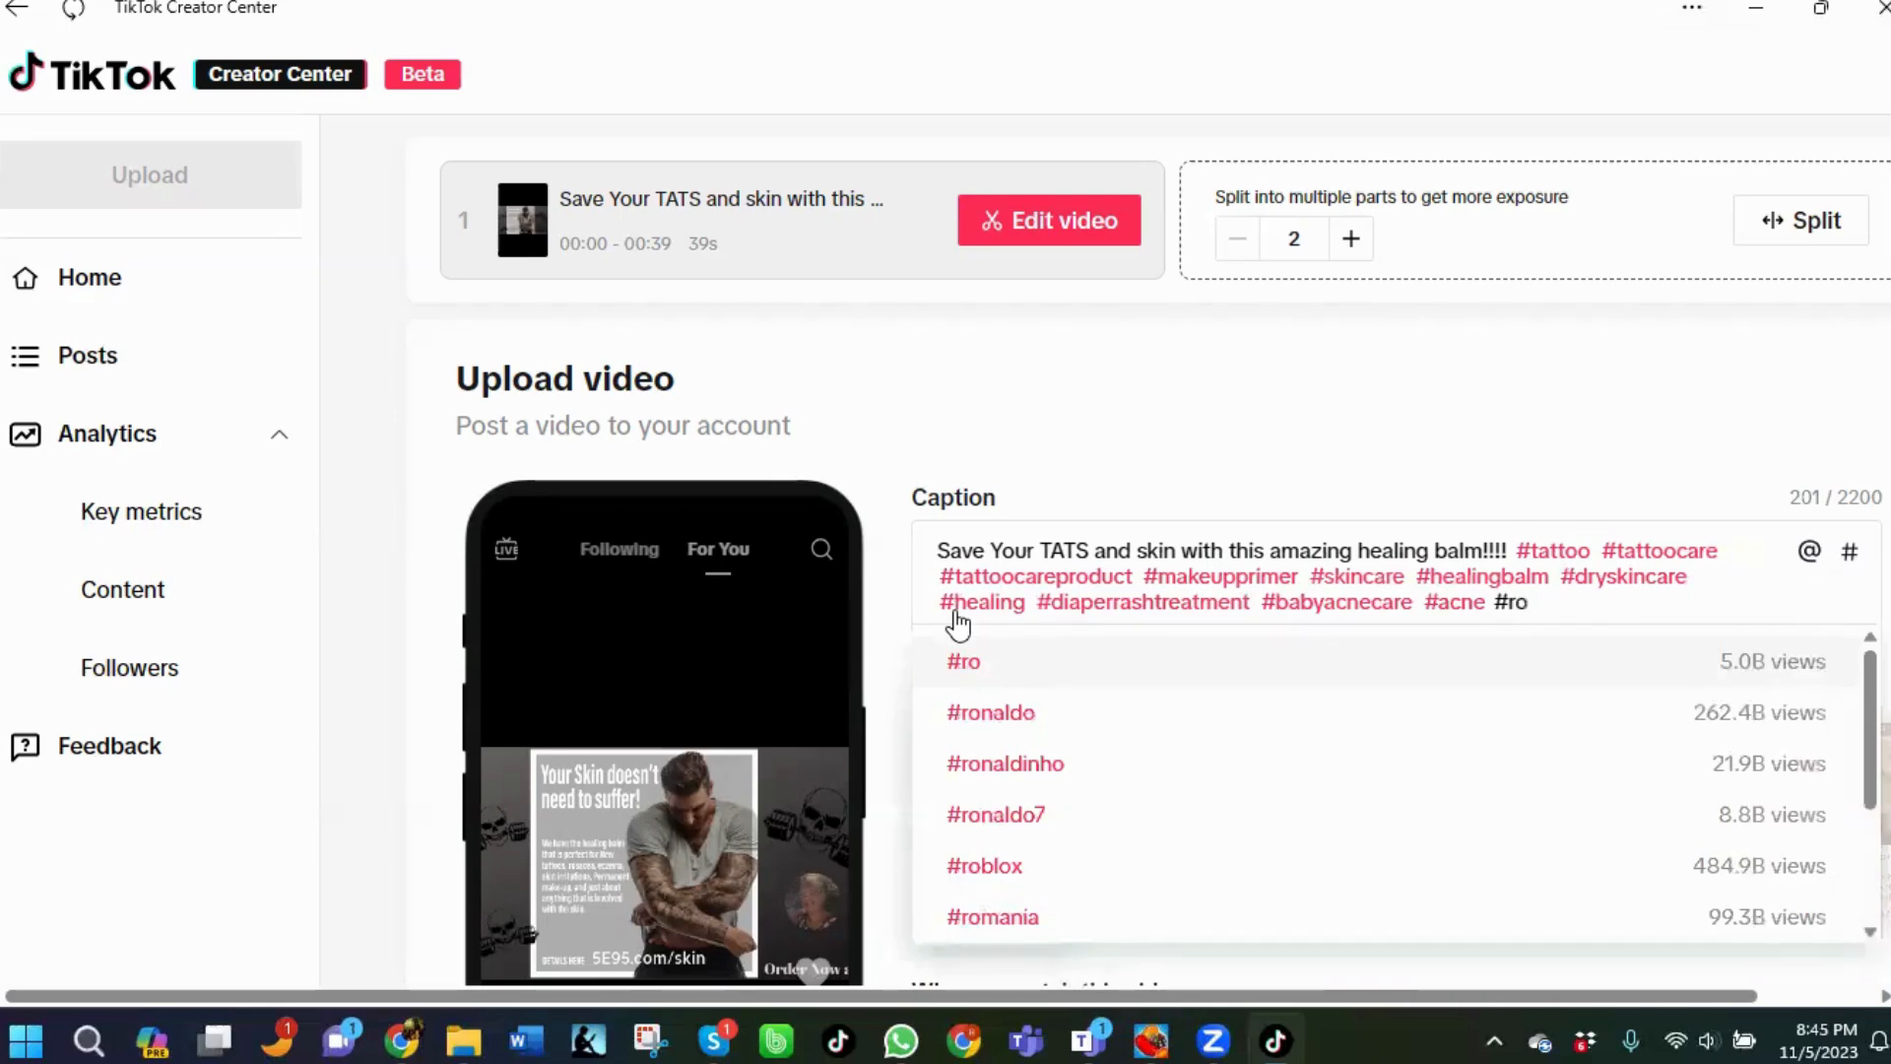
pyautogui.write('za')
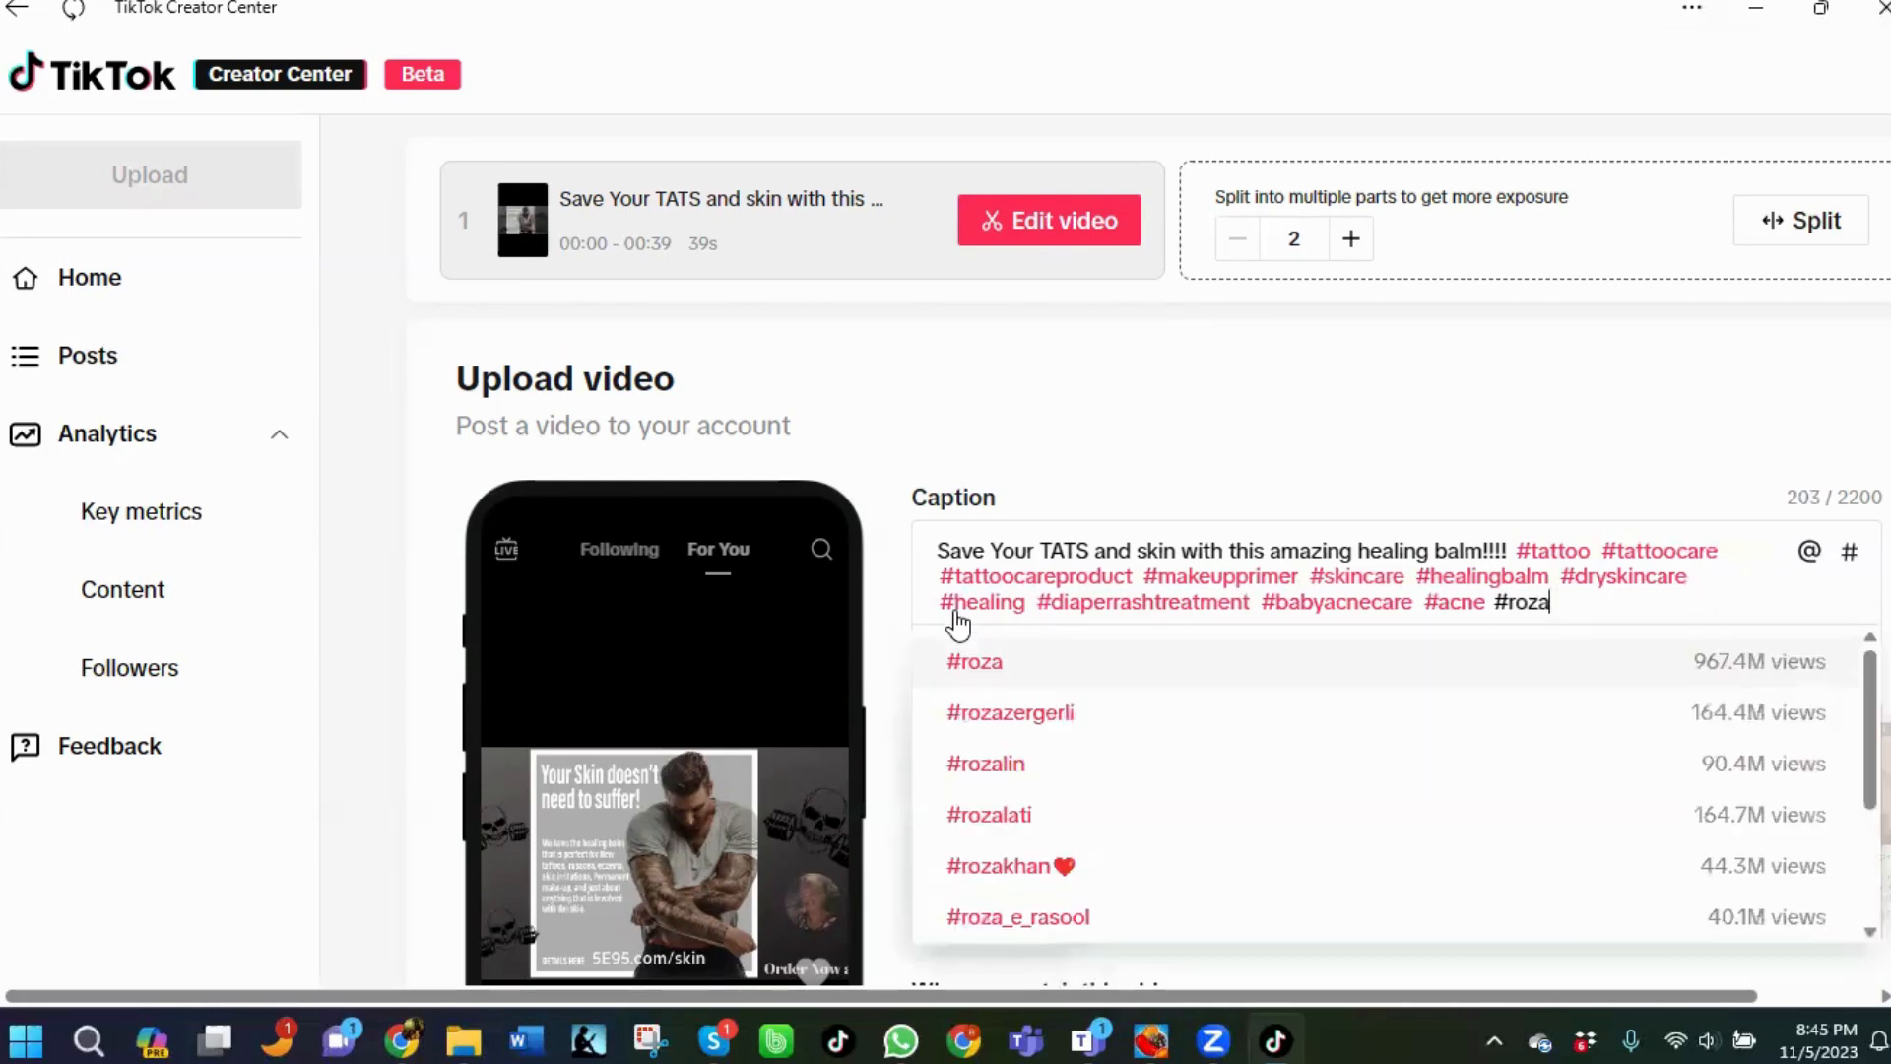
pyautogui.press('BackSpace')
pyautogui.press('BackSpace')
pyautogui.write('s')
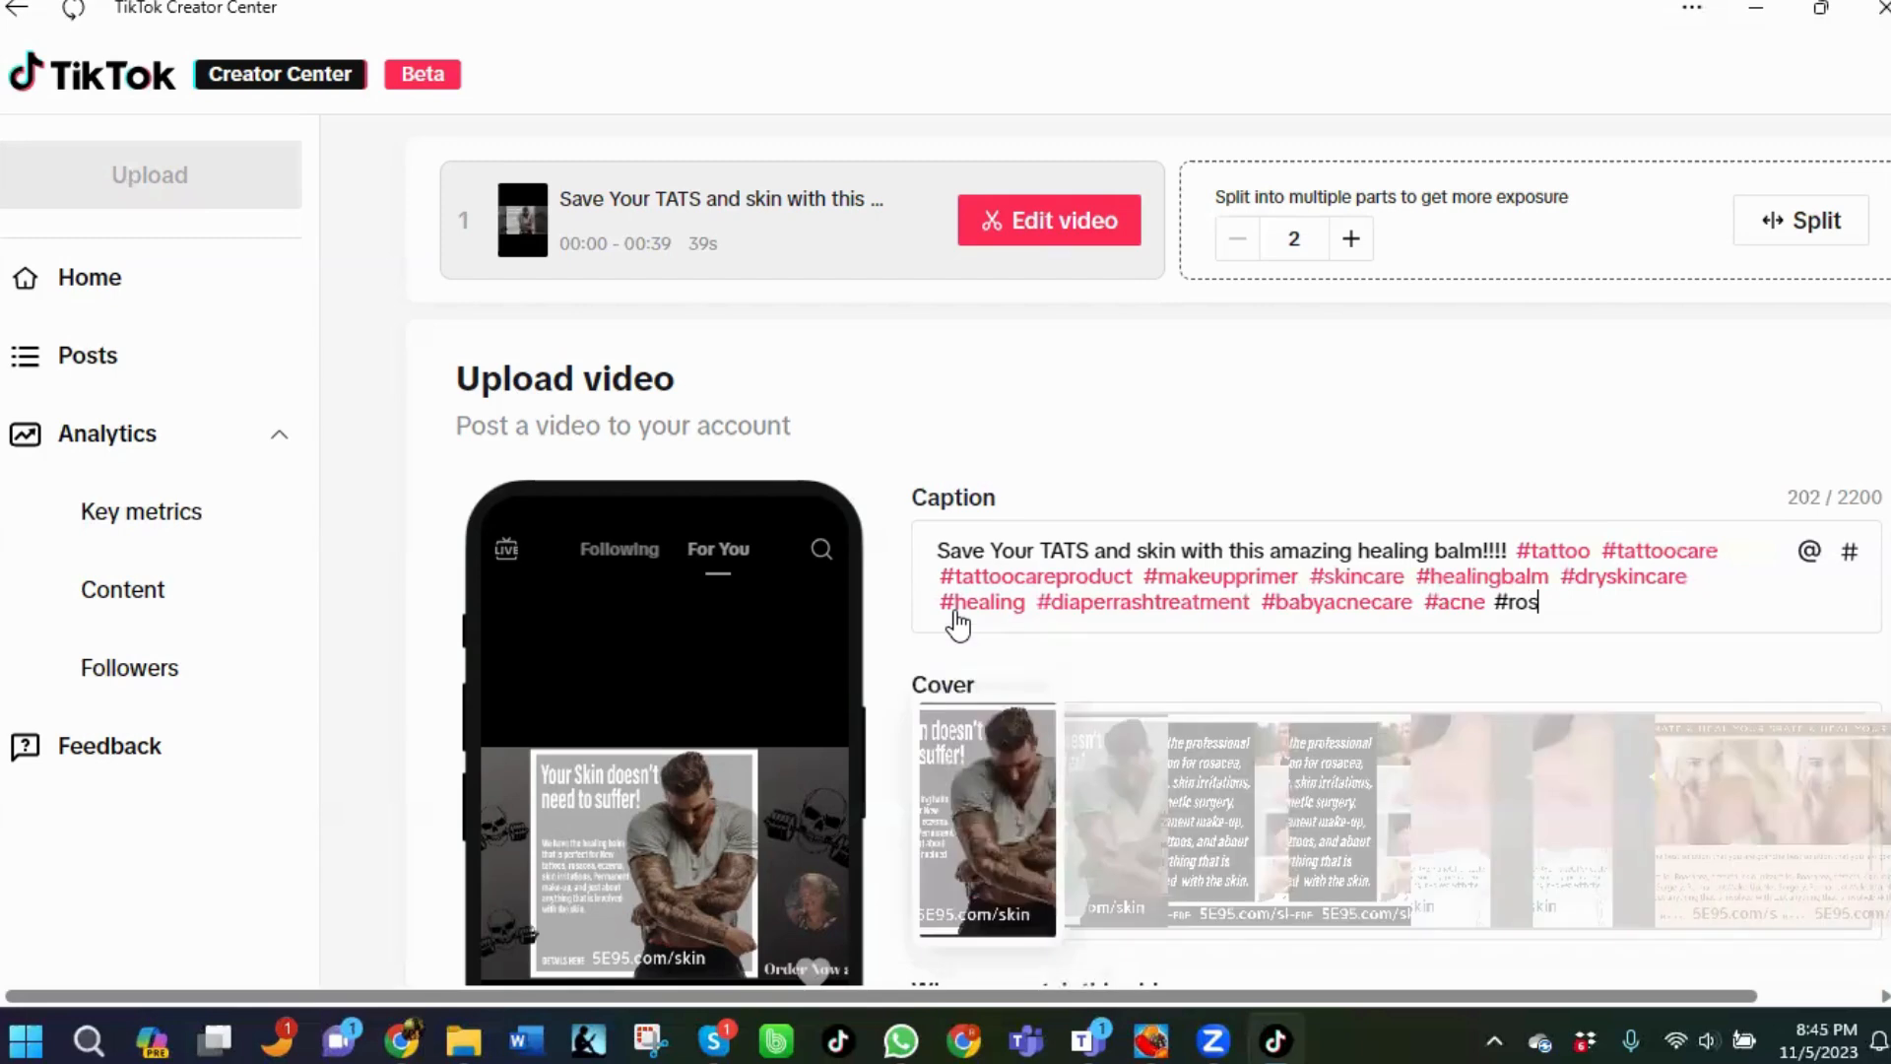
pyautogui.write('ia')
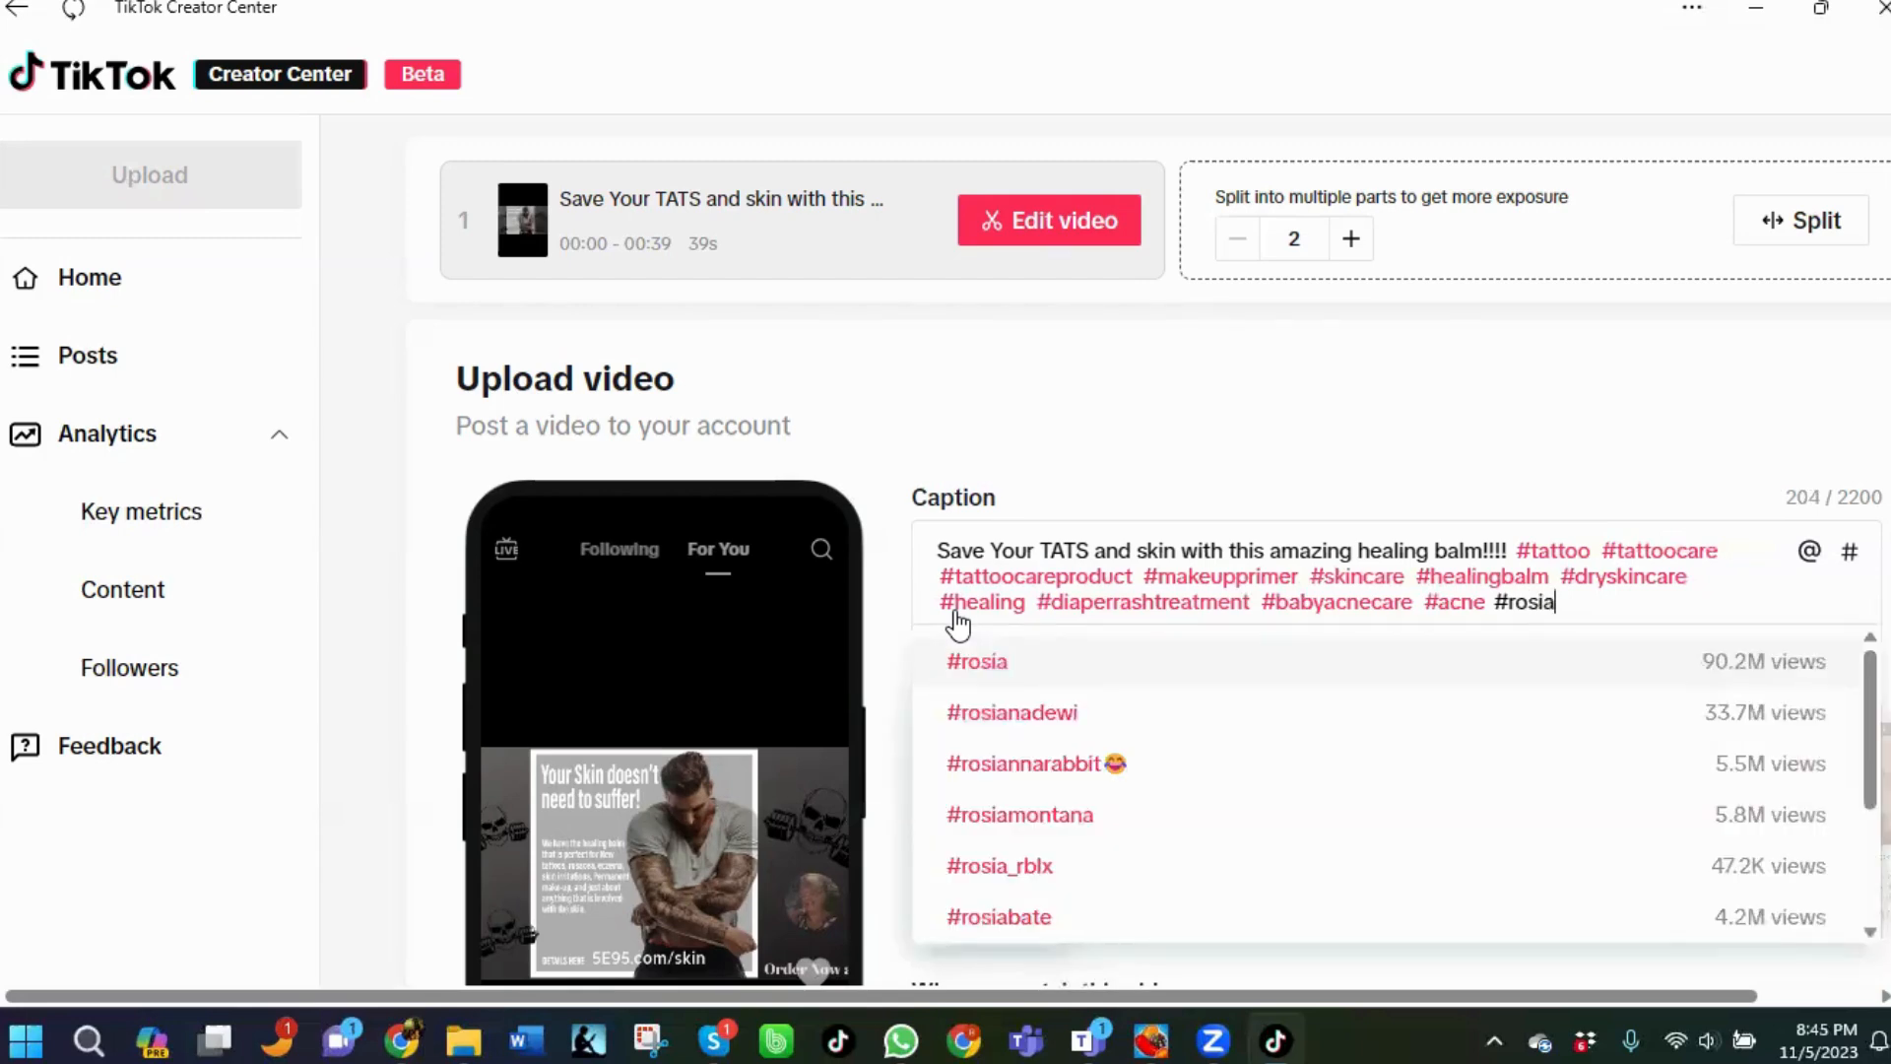
pyautogui.press('BackSpace')
pyautogui.press('BackSpace')
pyautogui.press('BackSpace')
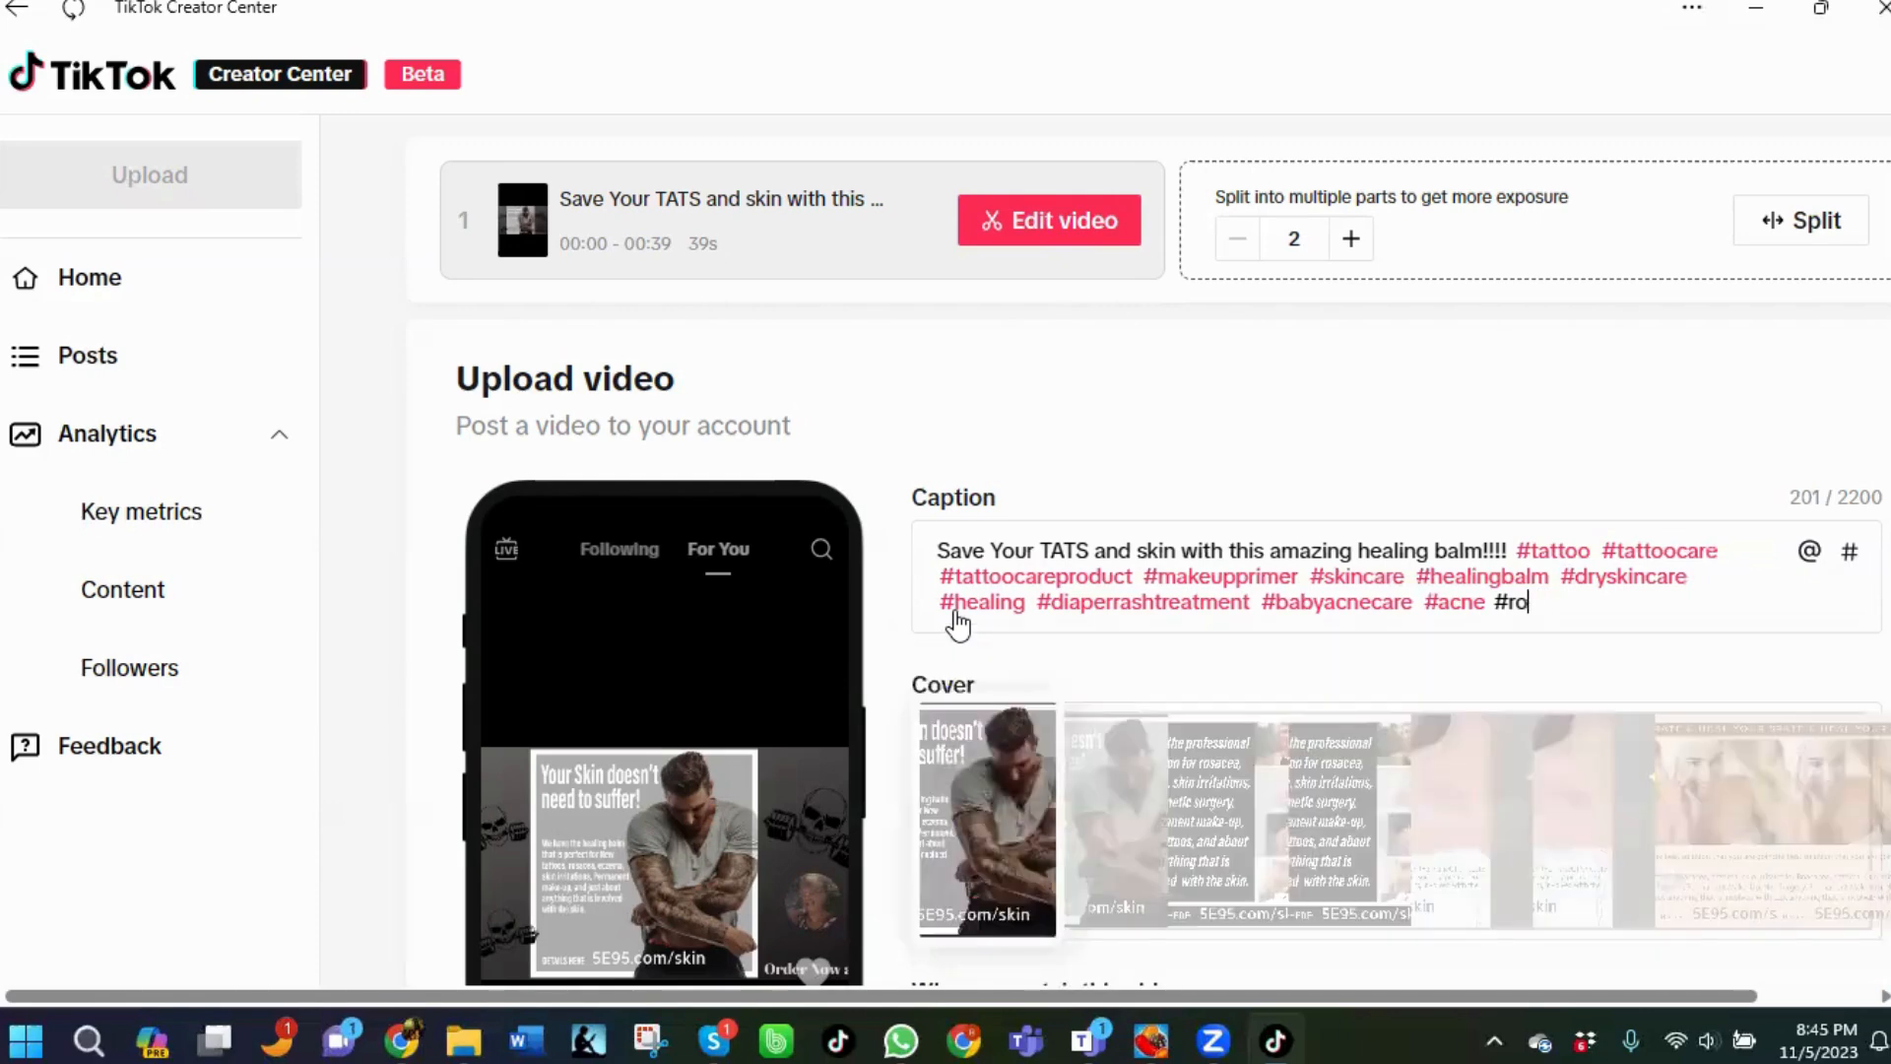
pyautogui.press('BackSpace')
pyautogui.press('BackSpace')
pyautogui.write('ro')
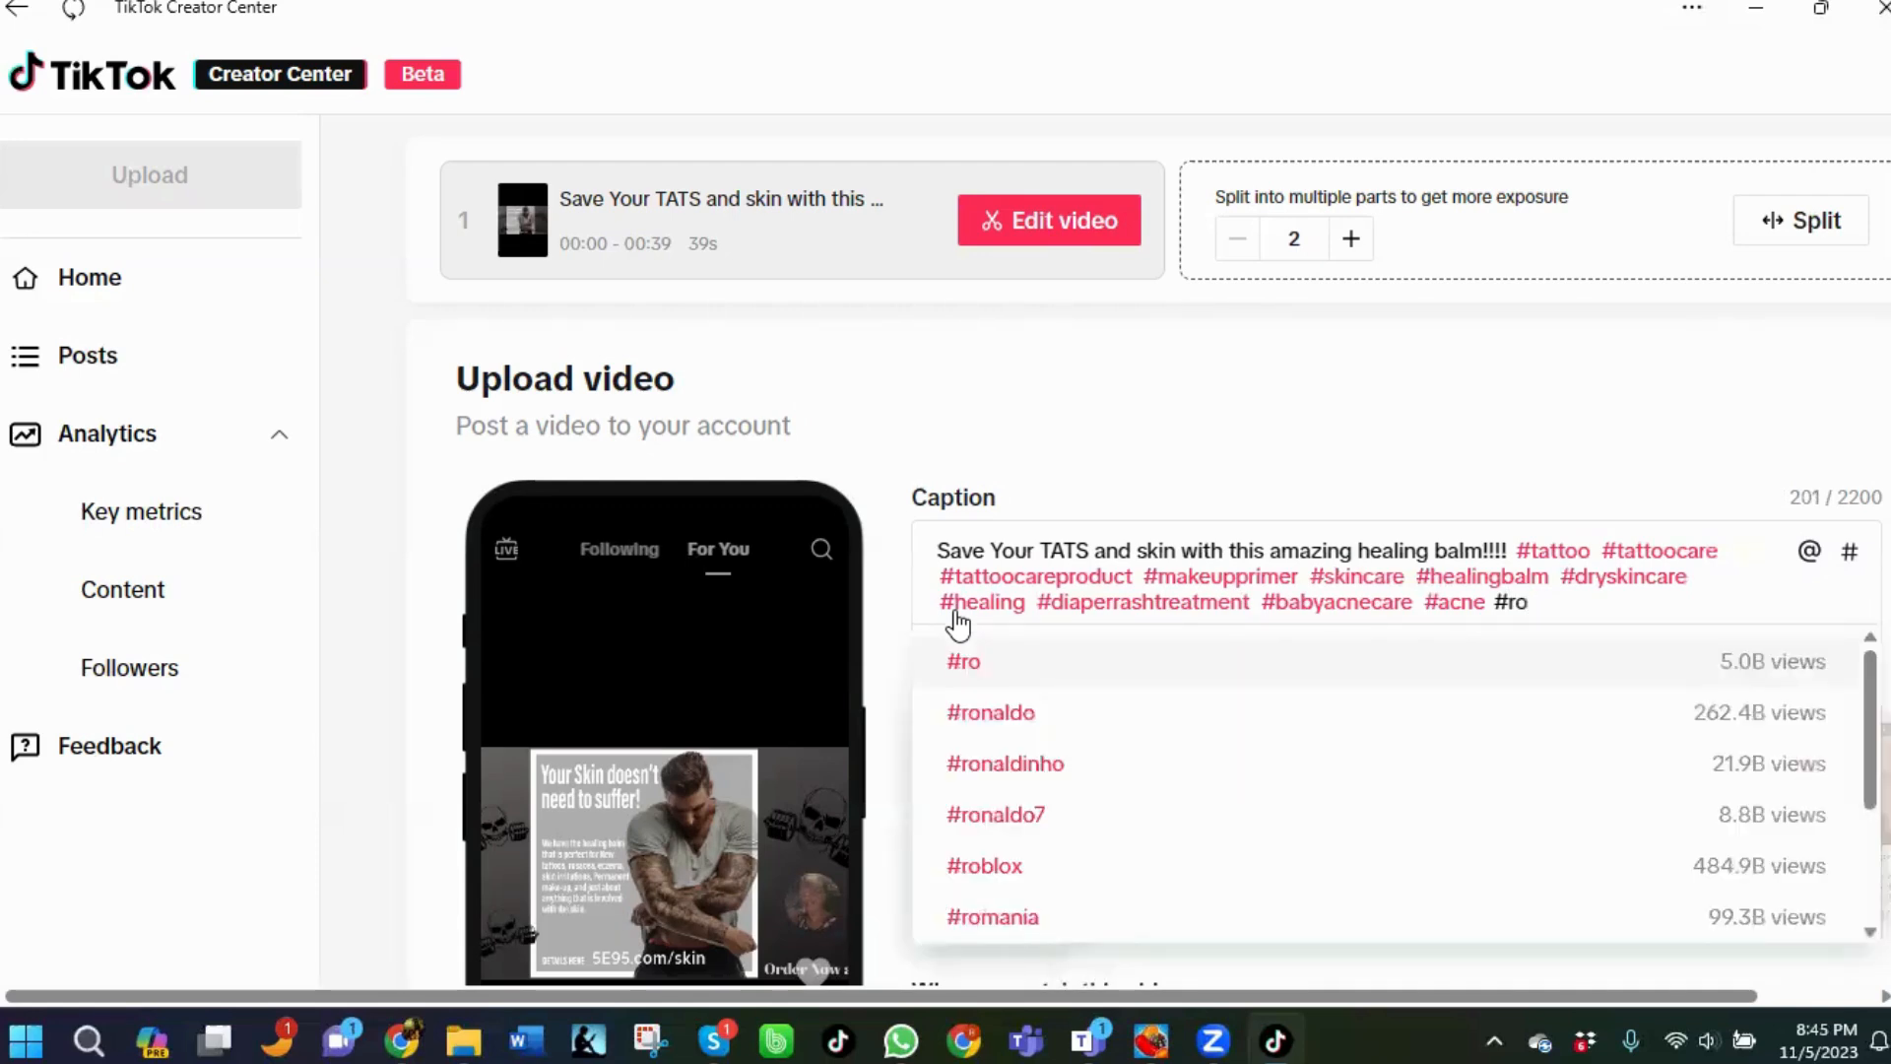
pyautogui.write('sat')
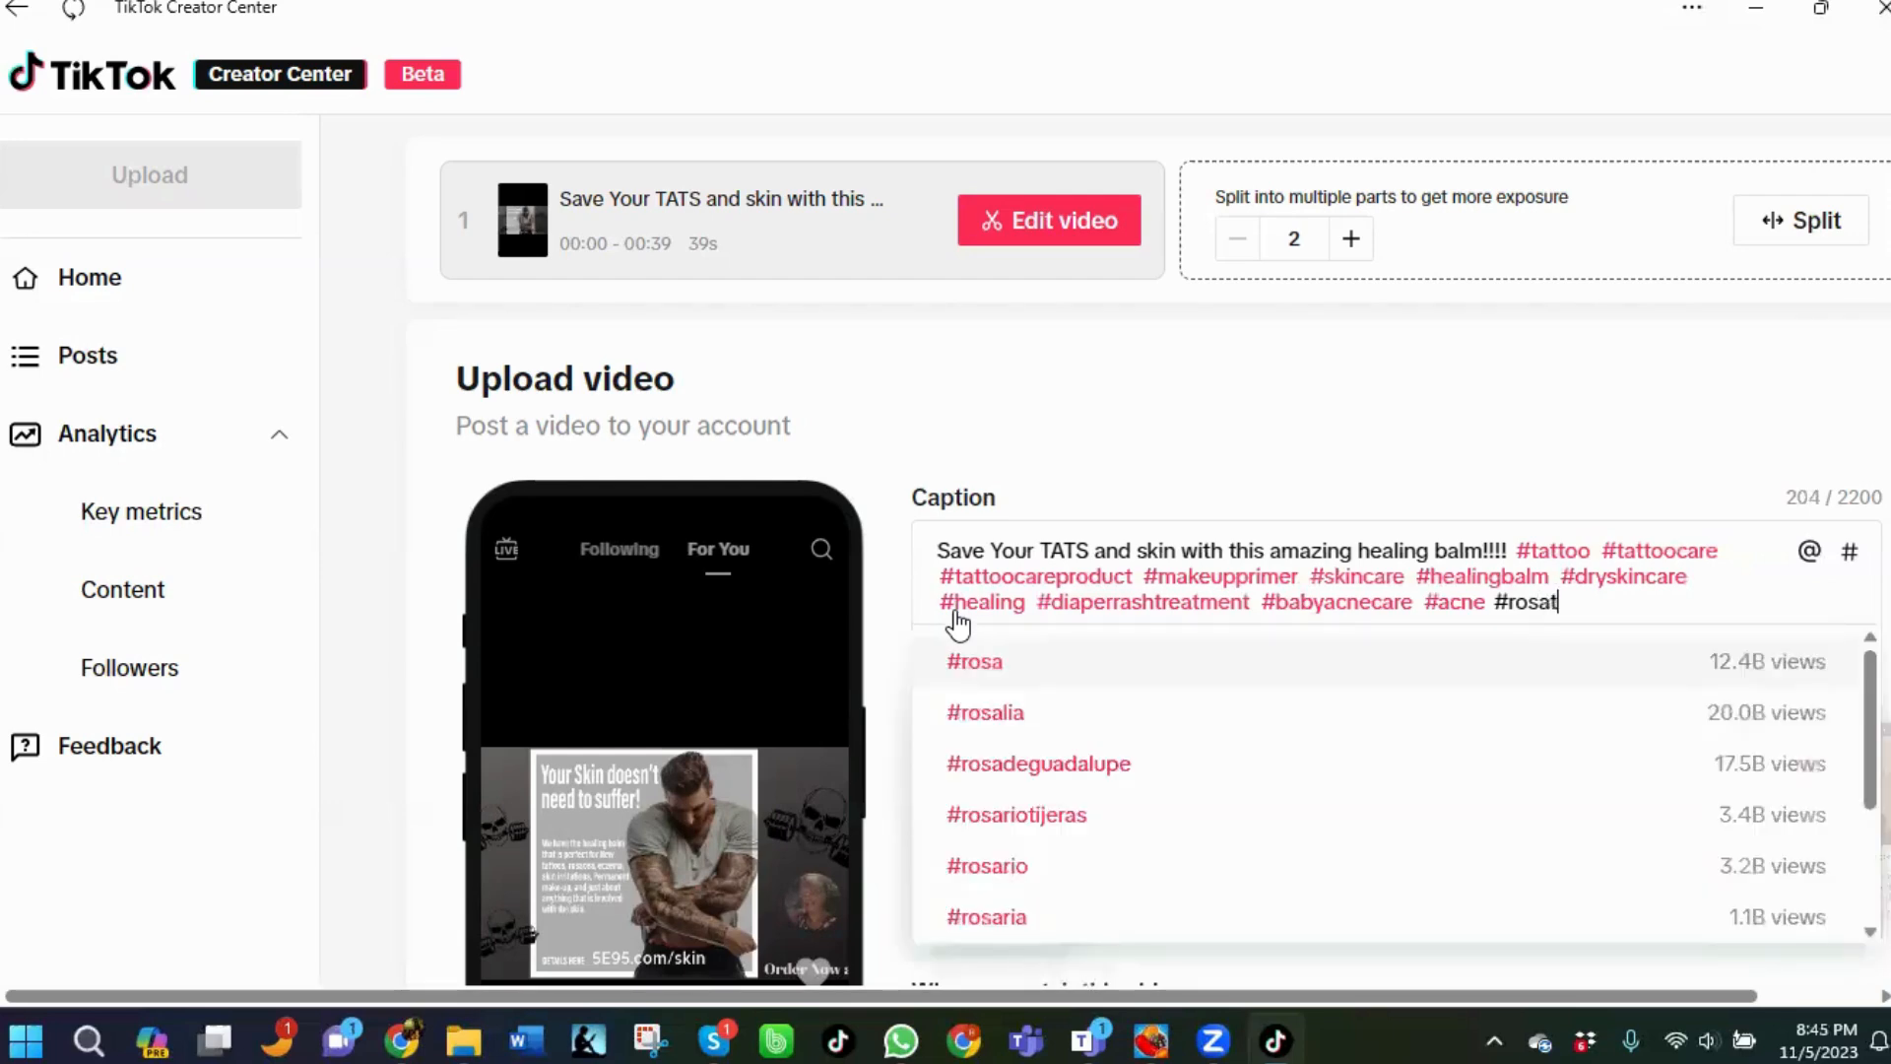
pyautogui.write('ia')
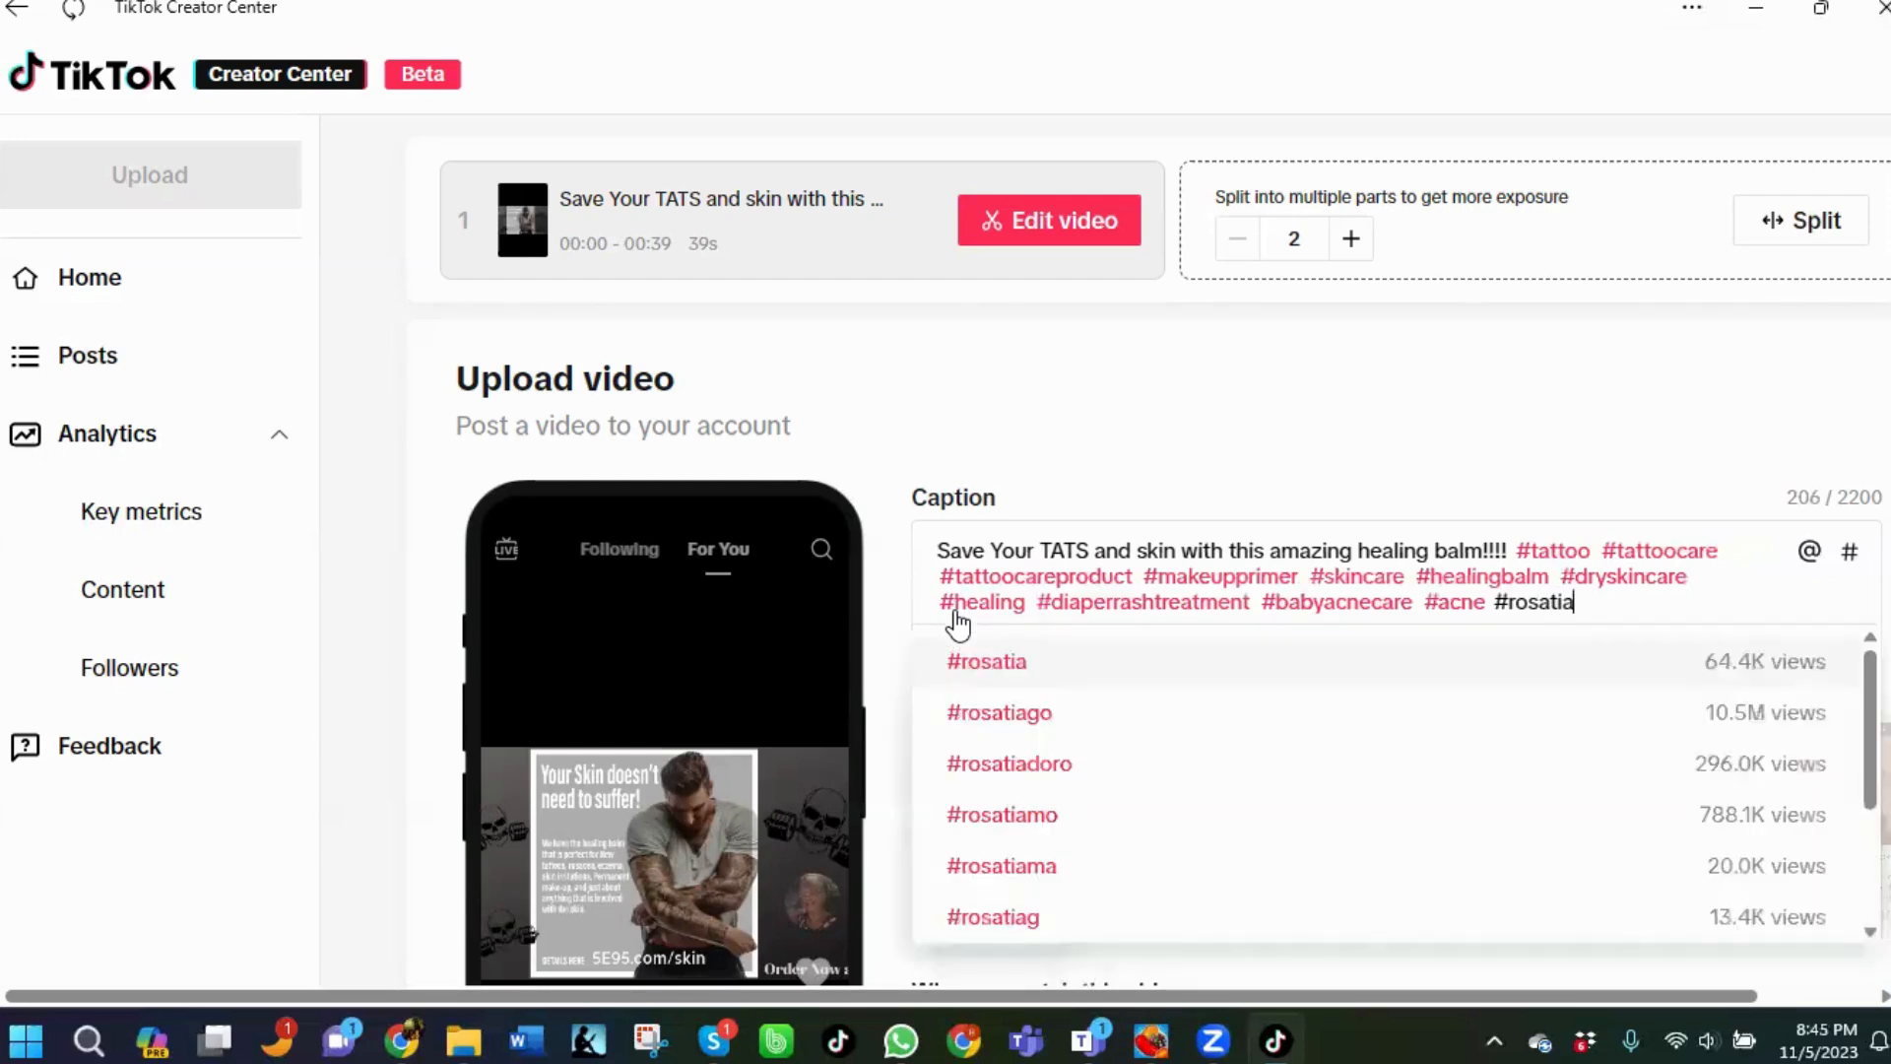
pyautogui.click(1000, 664)
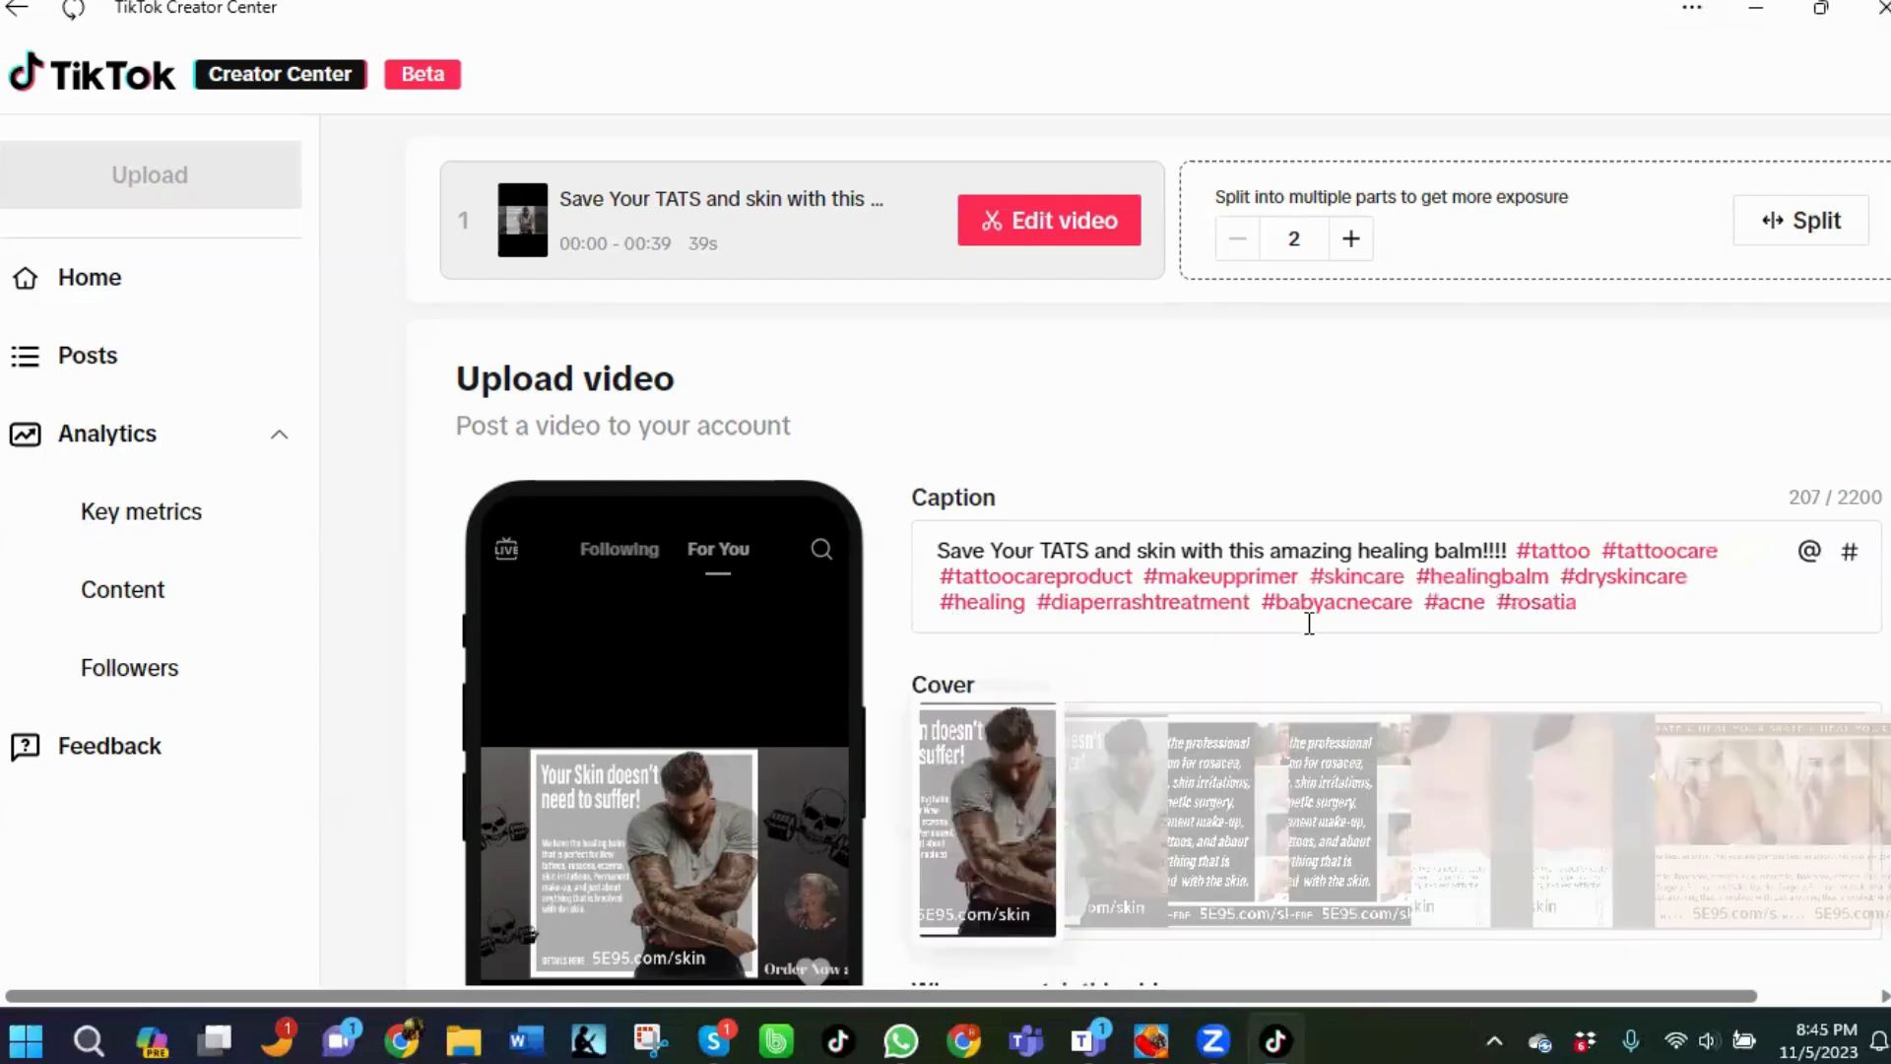
# Add the hashtags #scars and #eczema to the end of the caption from the suggestions.
pyautogui.write('#')
pyautogui.write('scar')
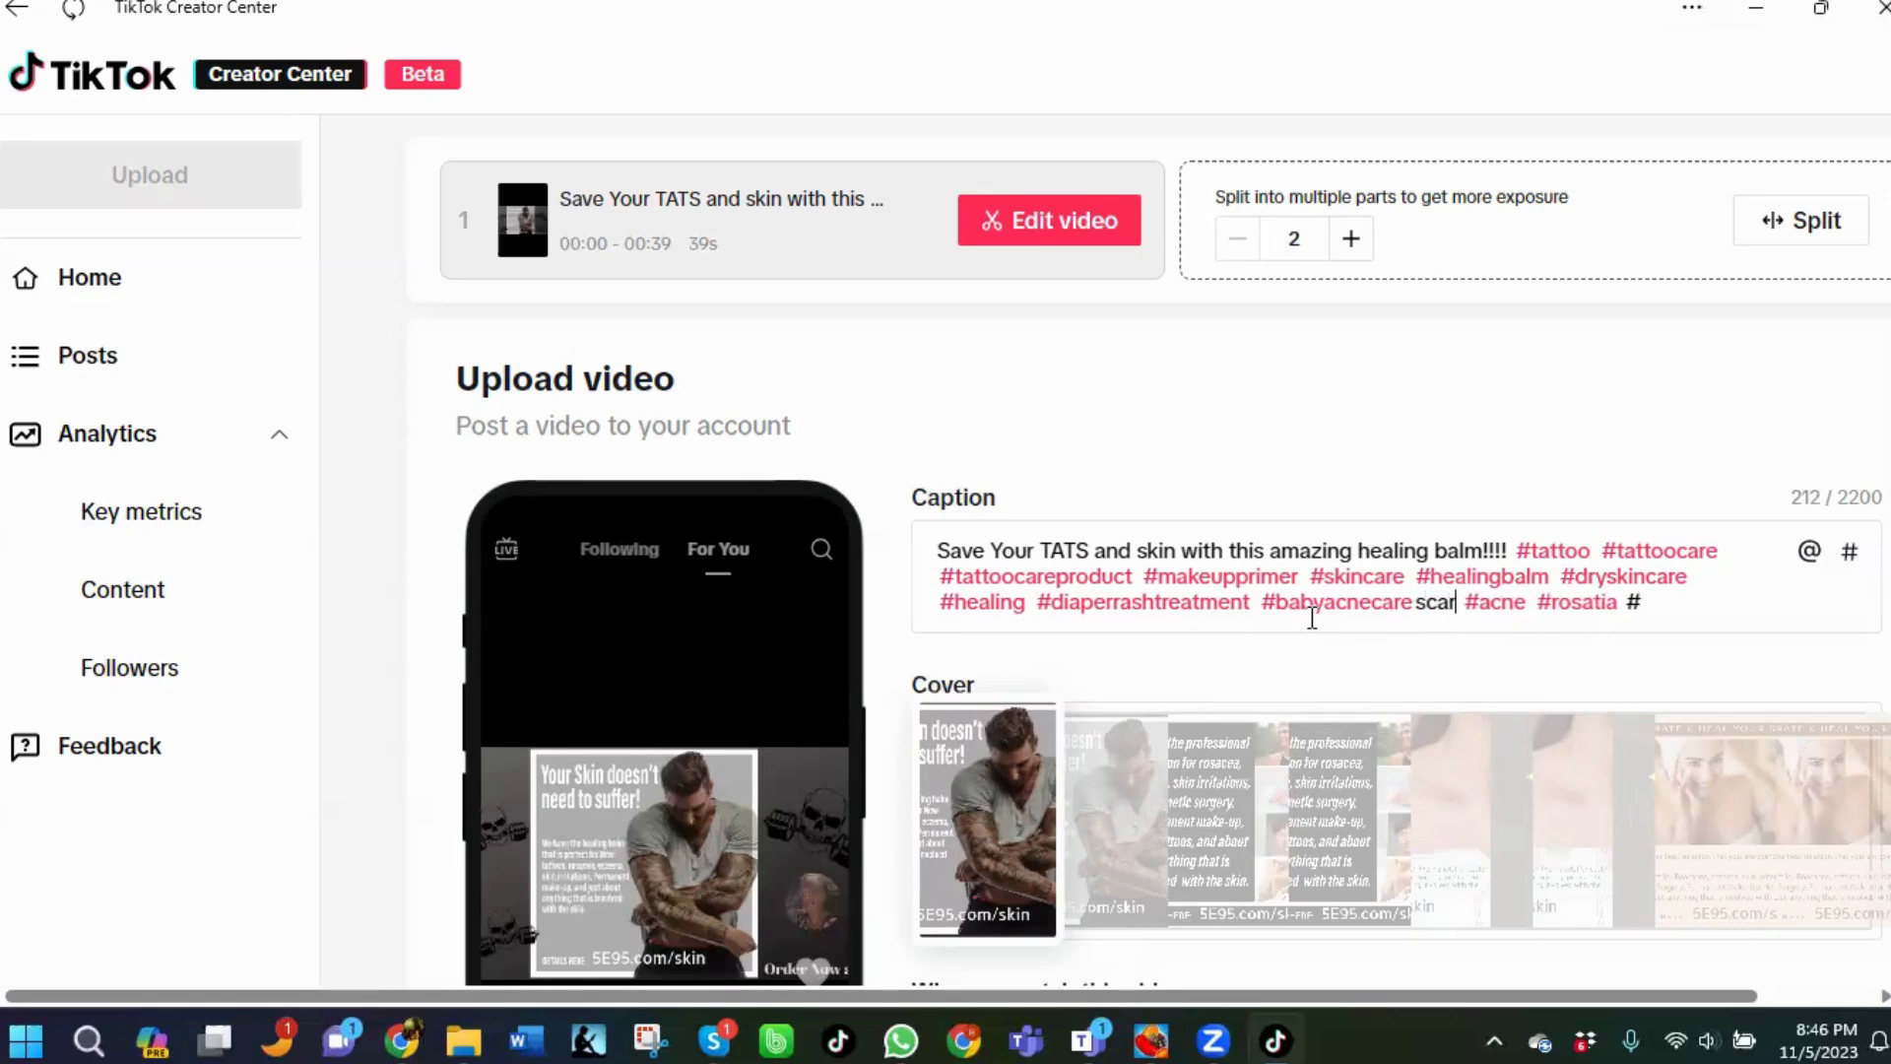
pyautogui.press('BackSpace')
pyautogui.press('BackSpace')
pyautogui.press('BackSpace')
pyautogui.press('BackSpace')
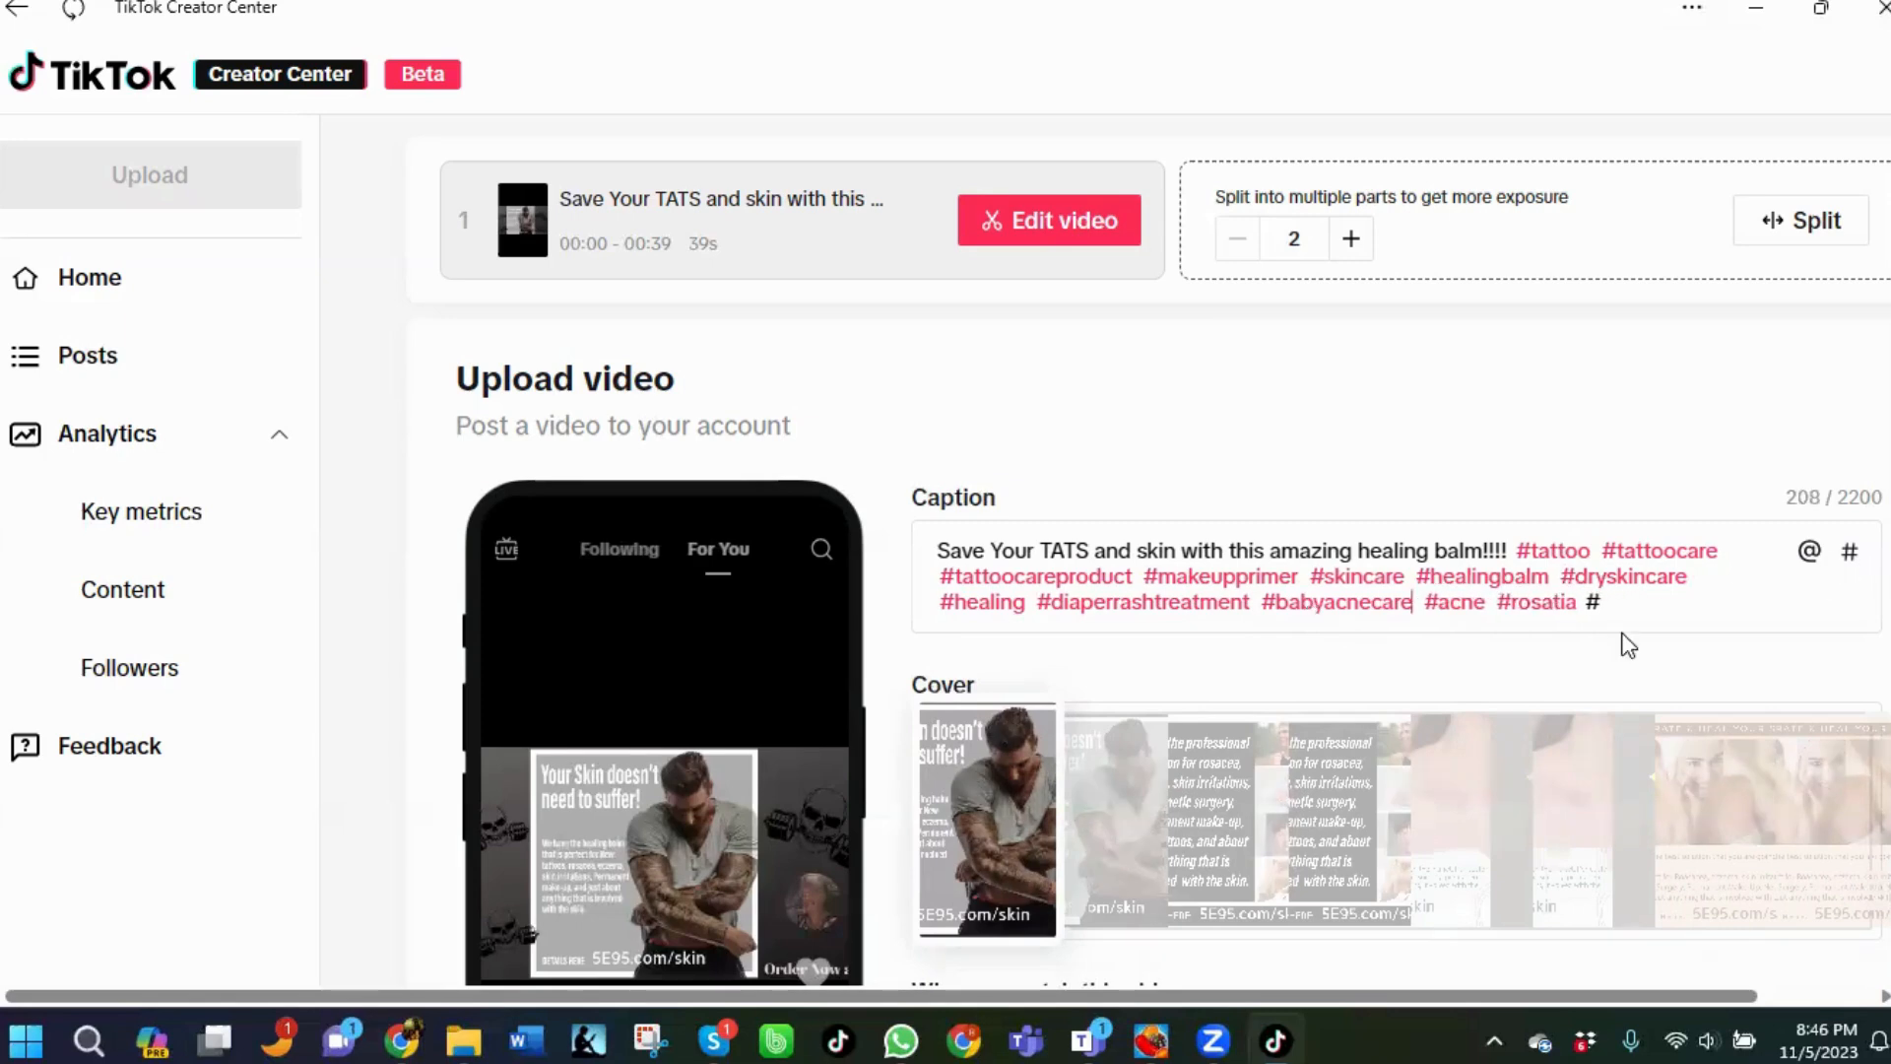
pyautogui.write('scars')
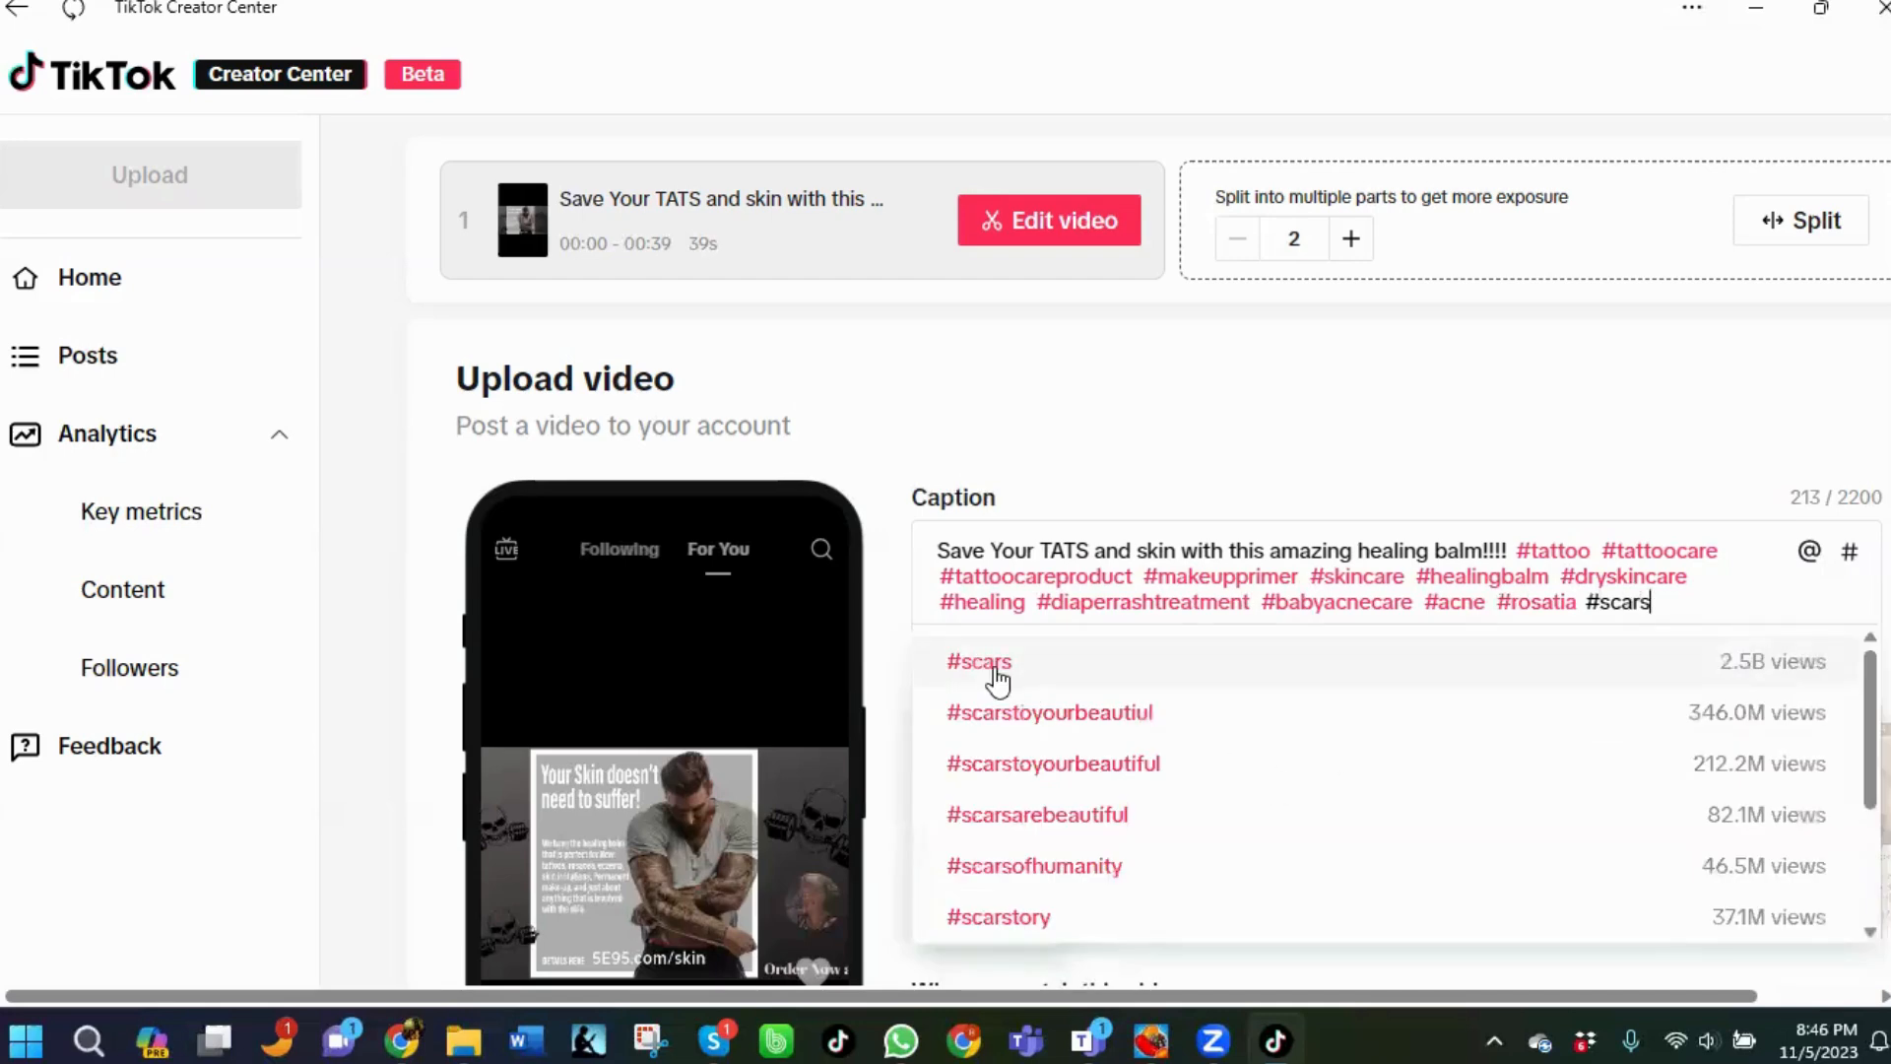
pyautogui.click(995, 665)
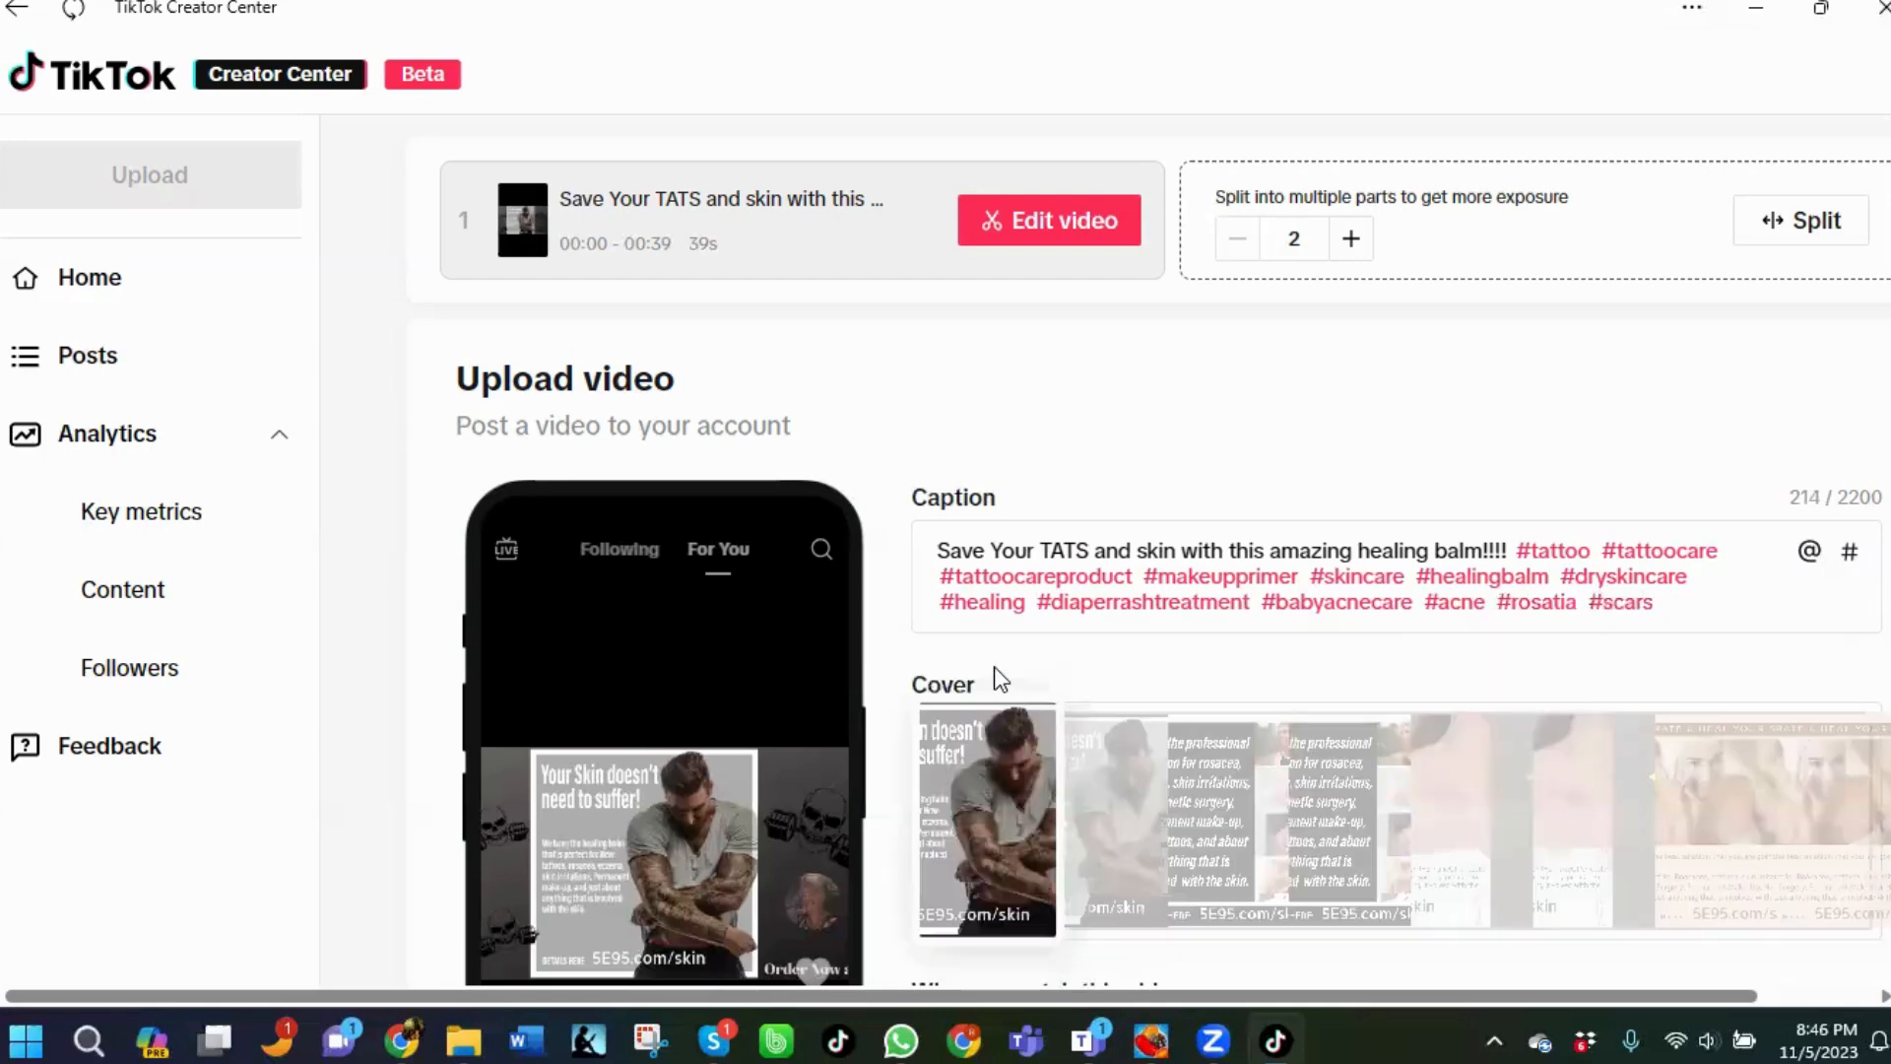
pyautogui.write('#')
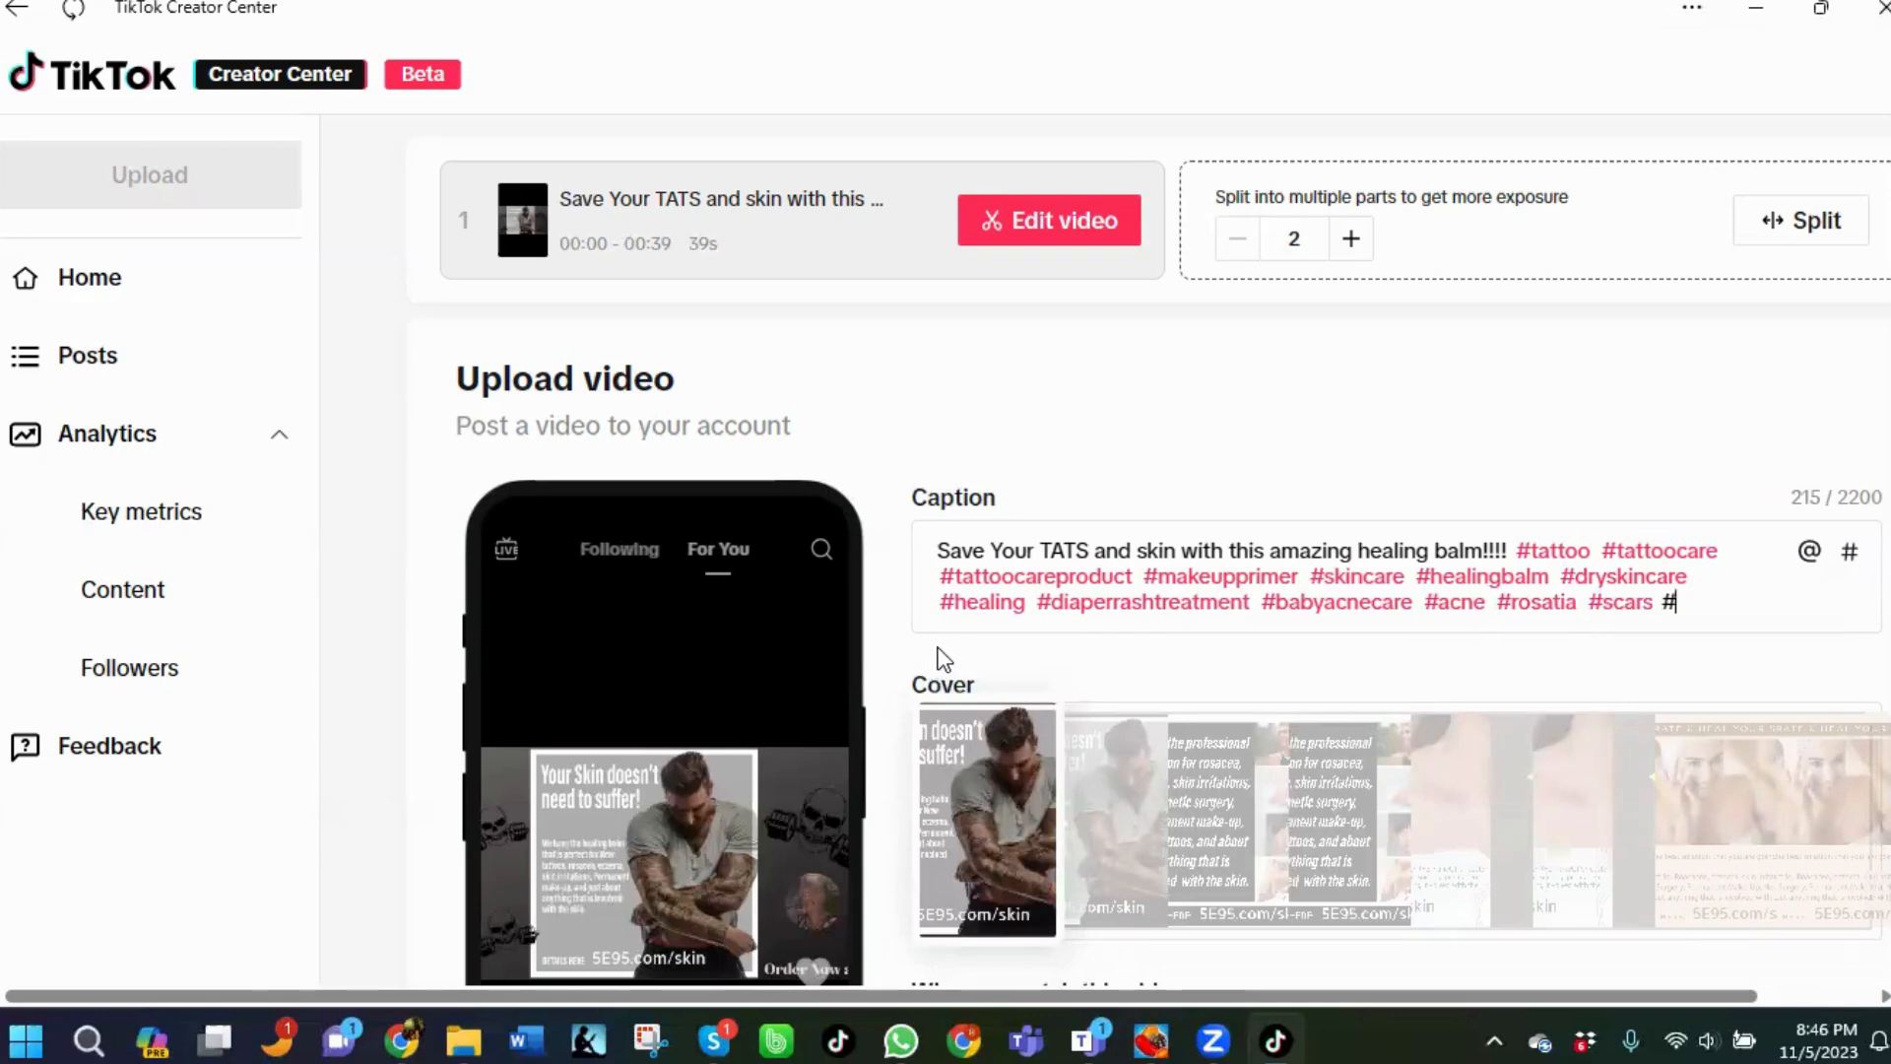
pyautogui.write('eczema')
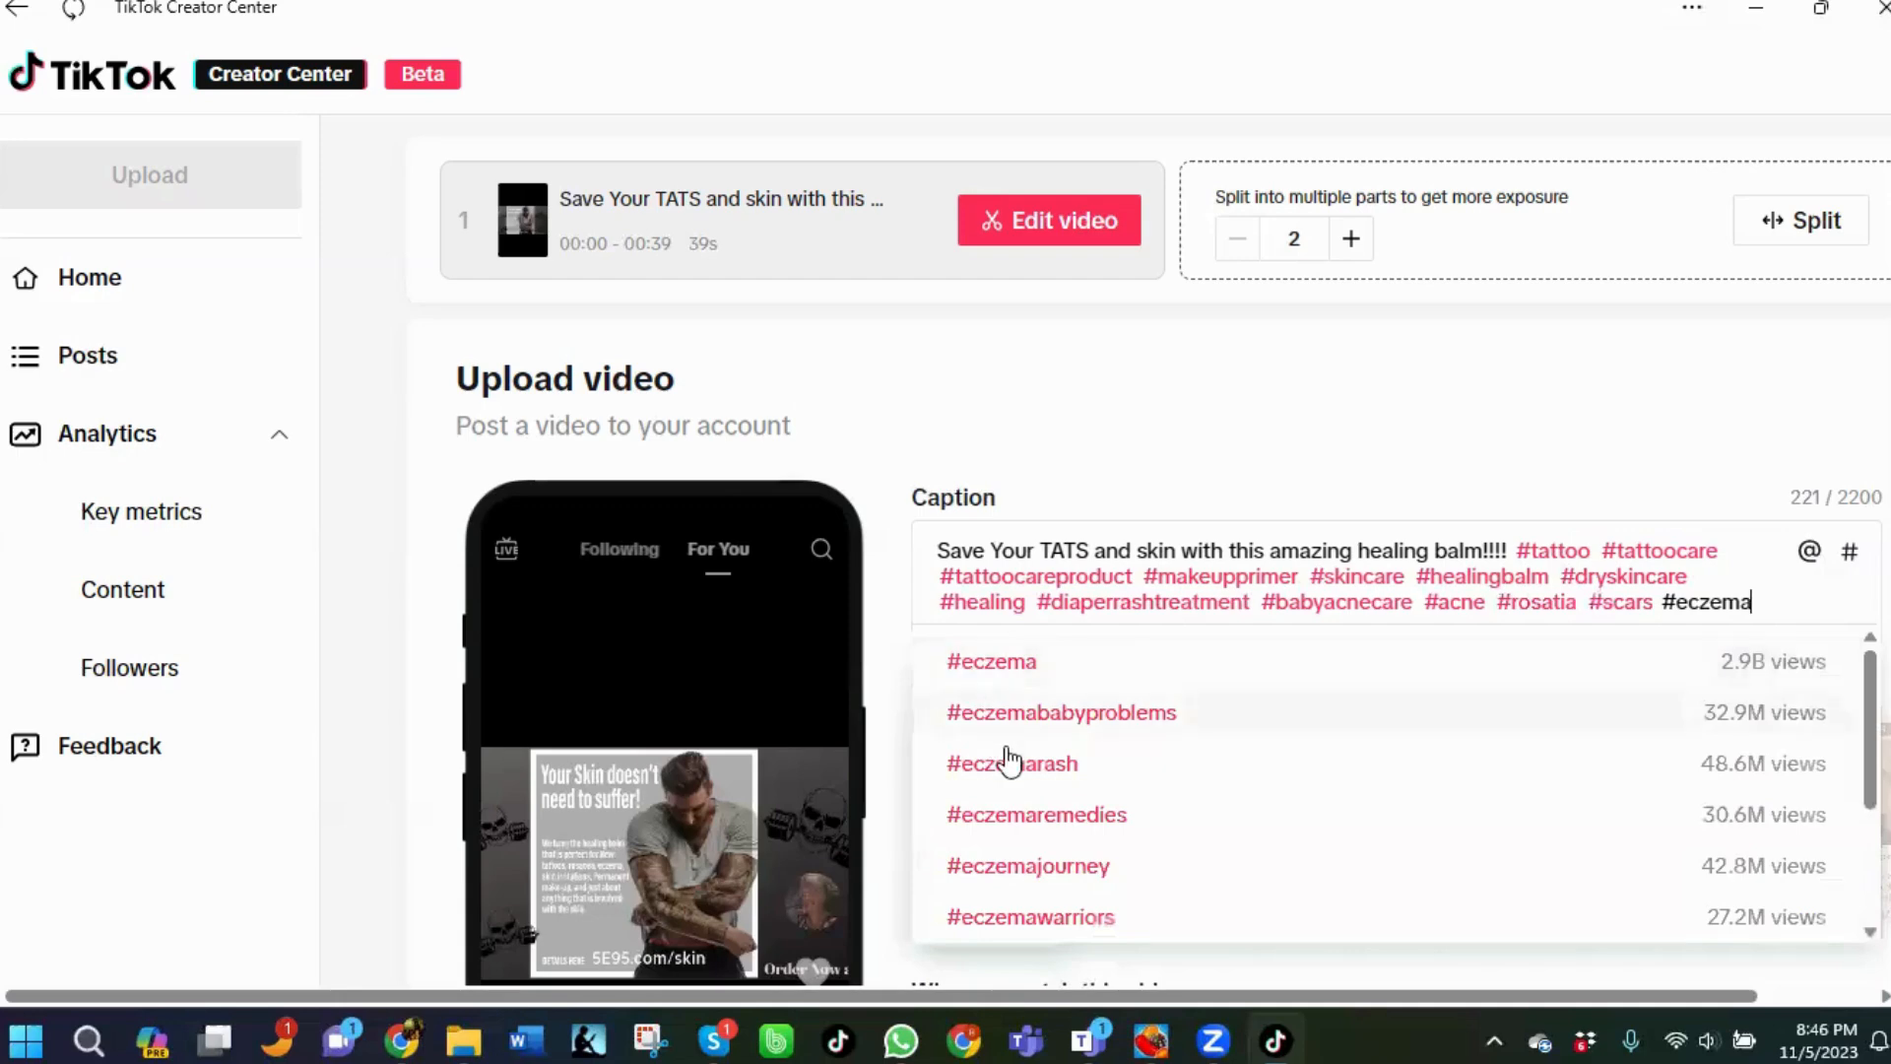
pyautogui.click(989, 680)
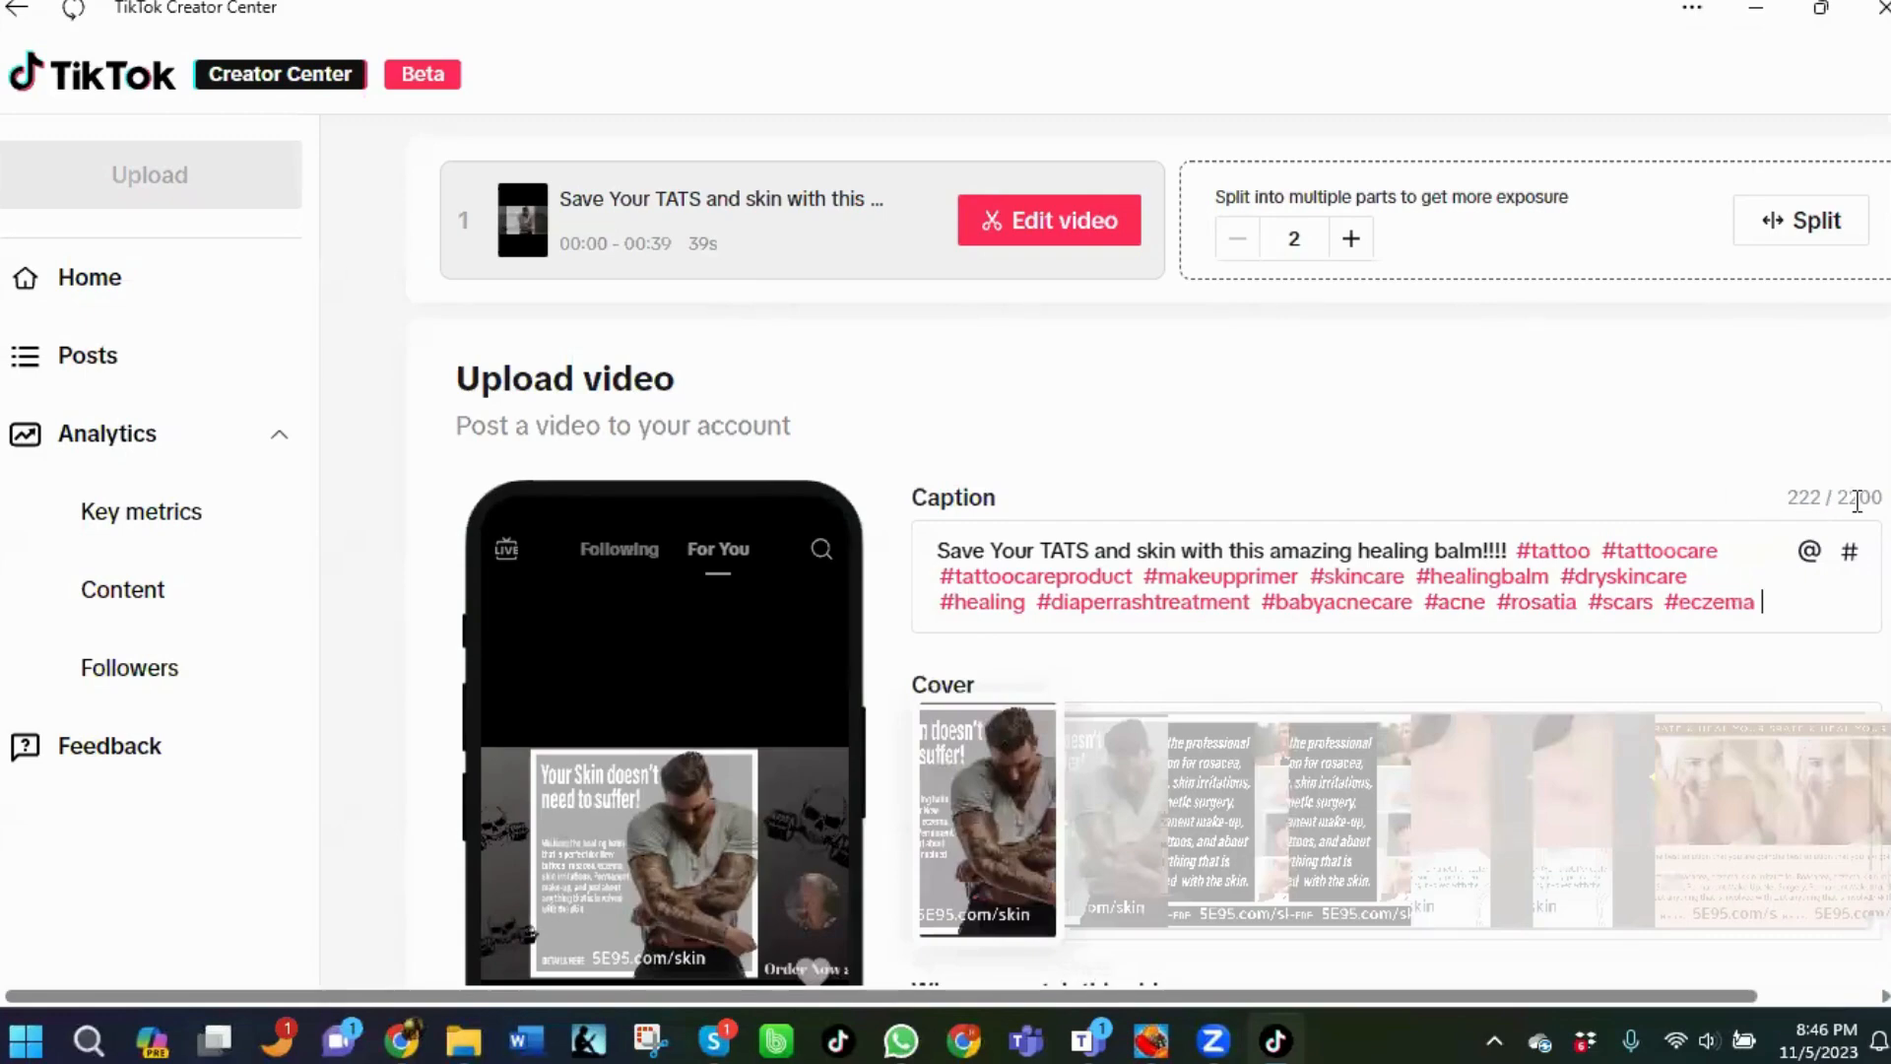
# Turn on scheduled posting for the video and allow it to be saved for scheduling.
pyautogui.scroll(-3, 1477, 527)
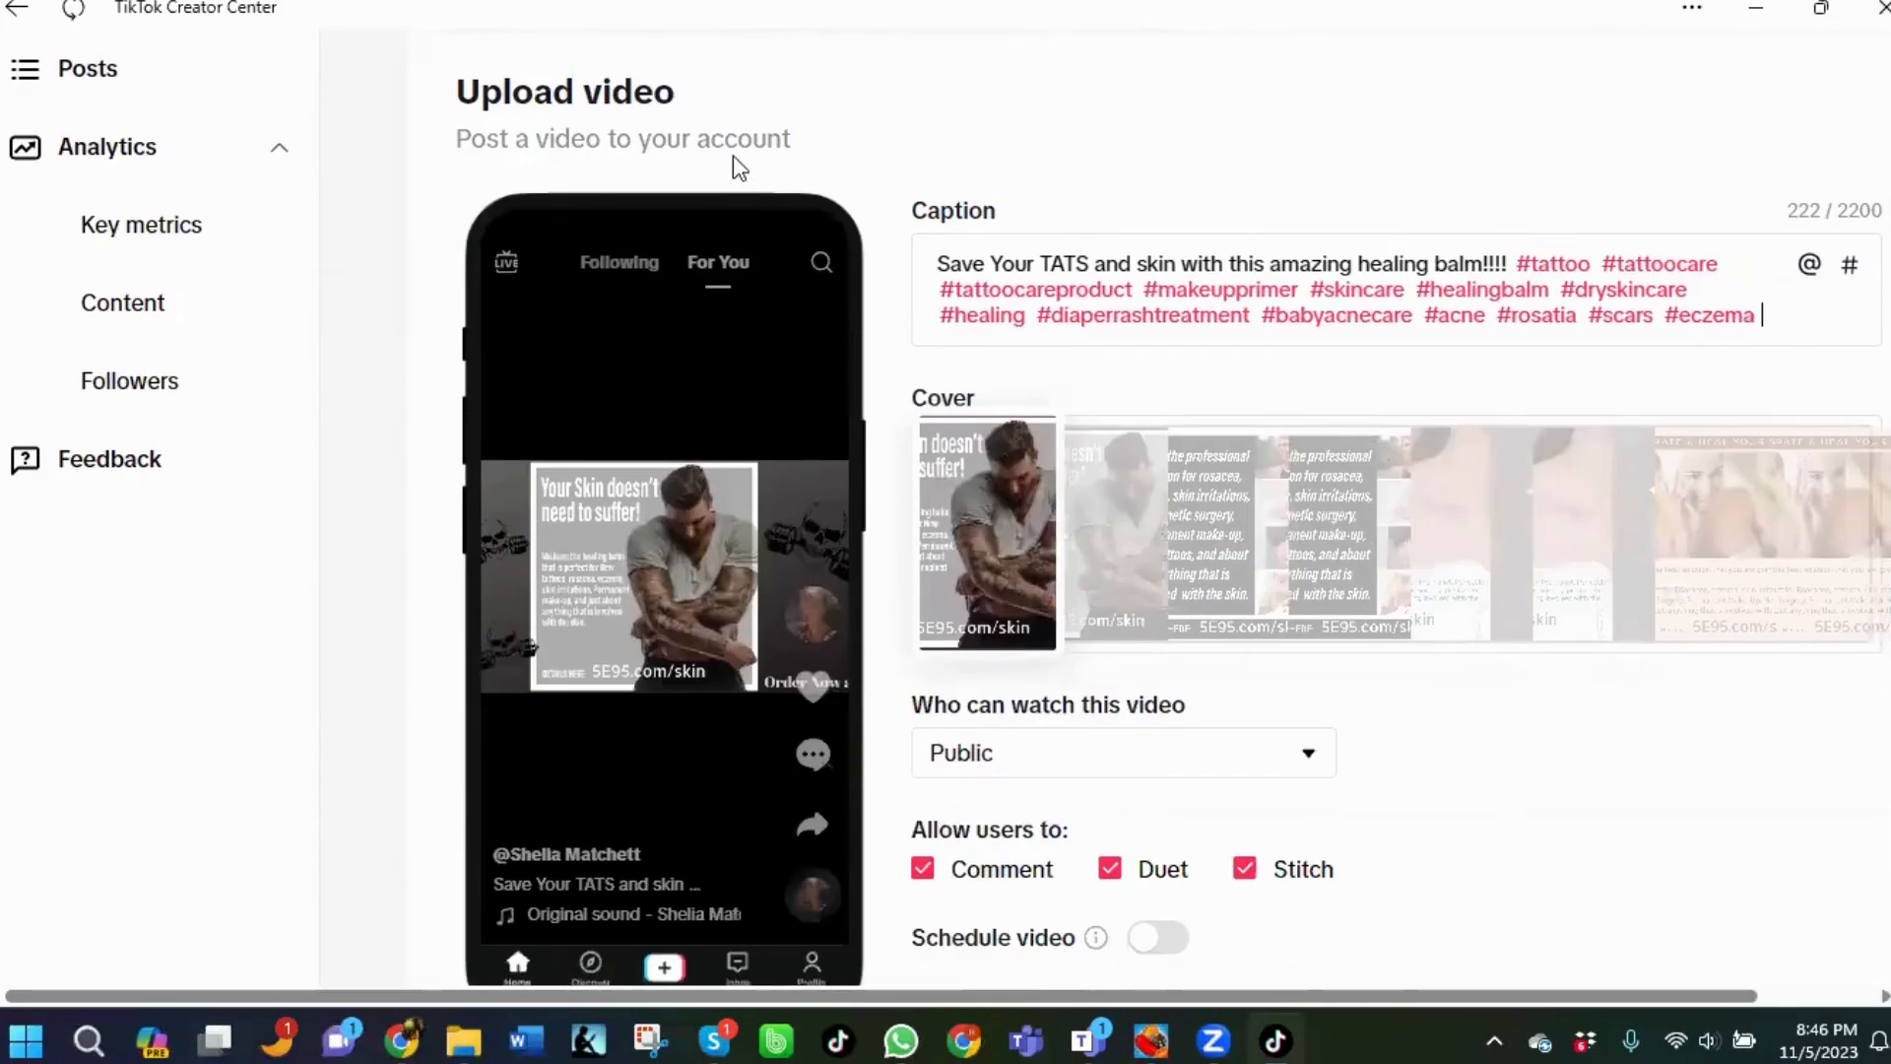
pyautogui.scroll(-4, 1274, 449)
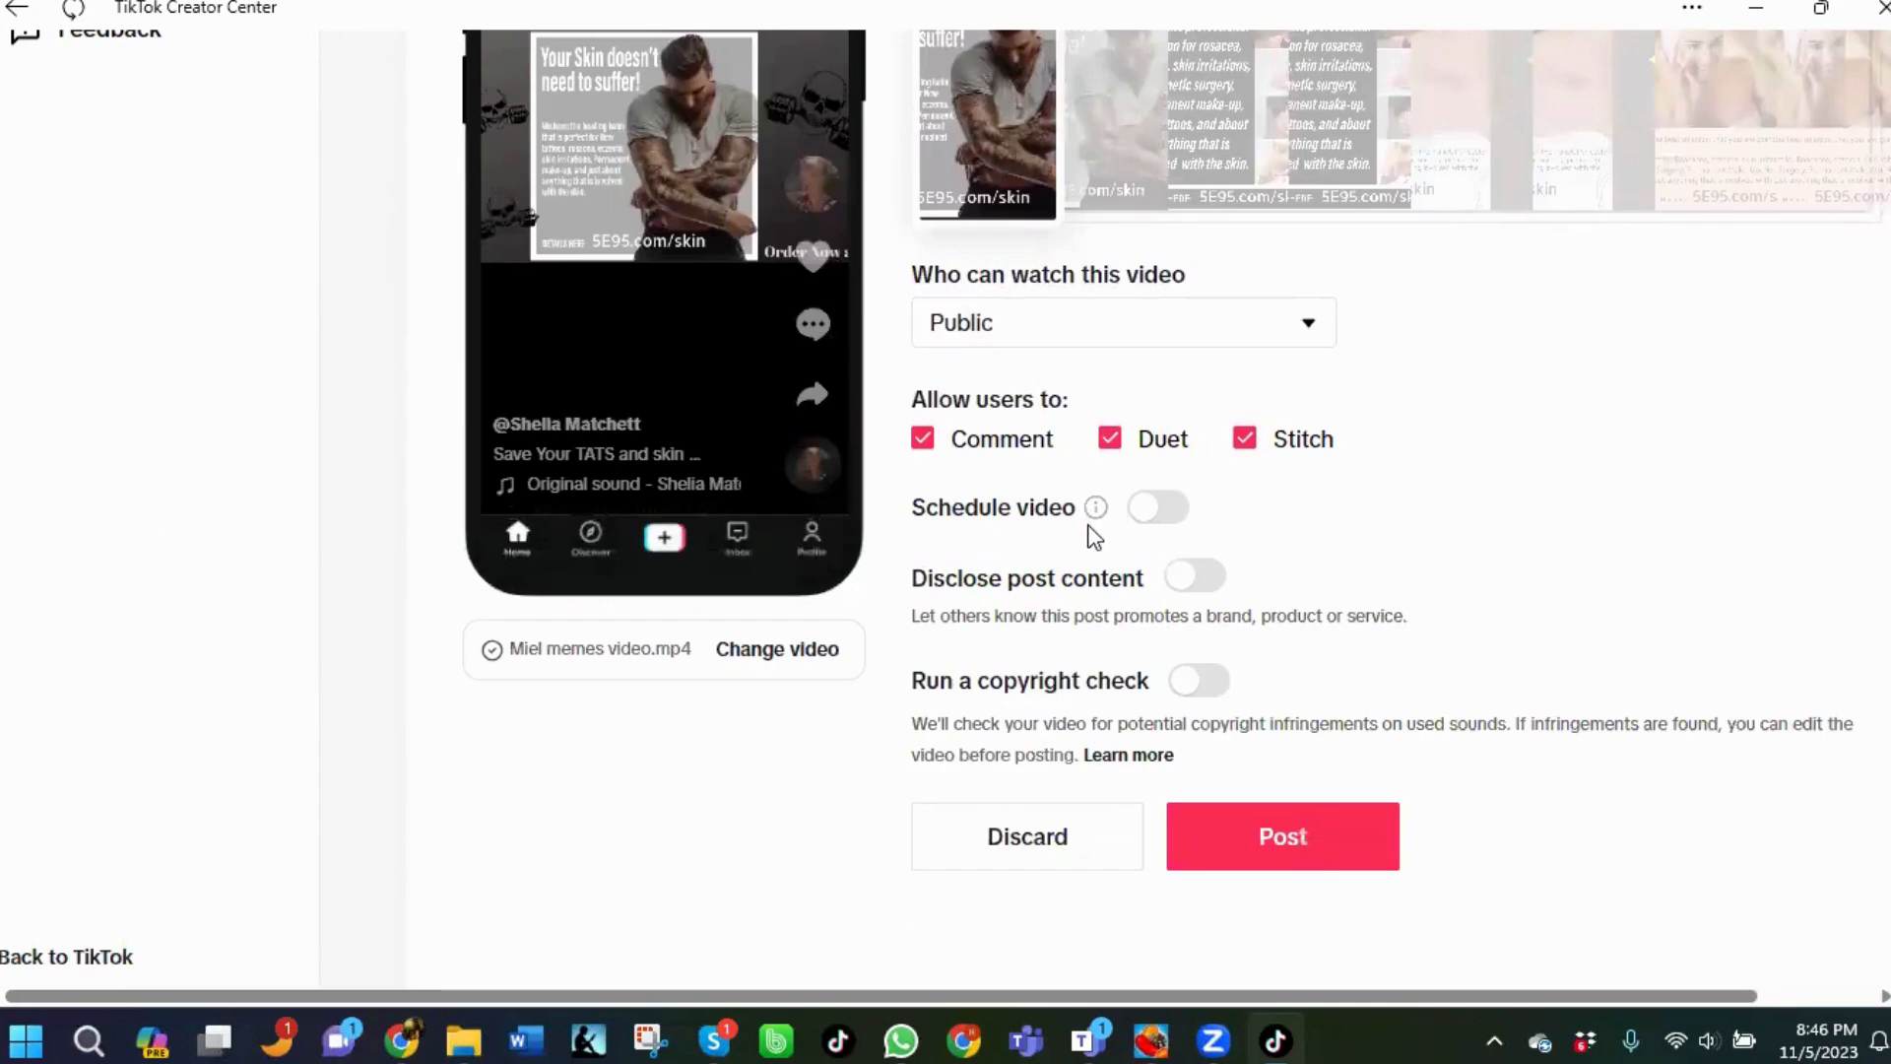
pyautogui.click(1145, 502)
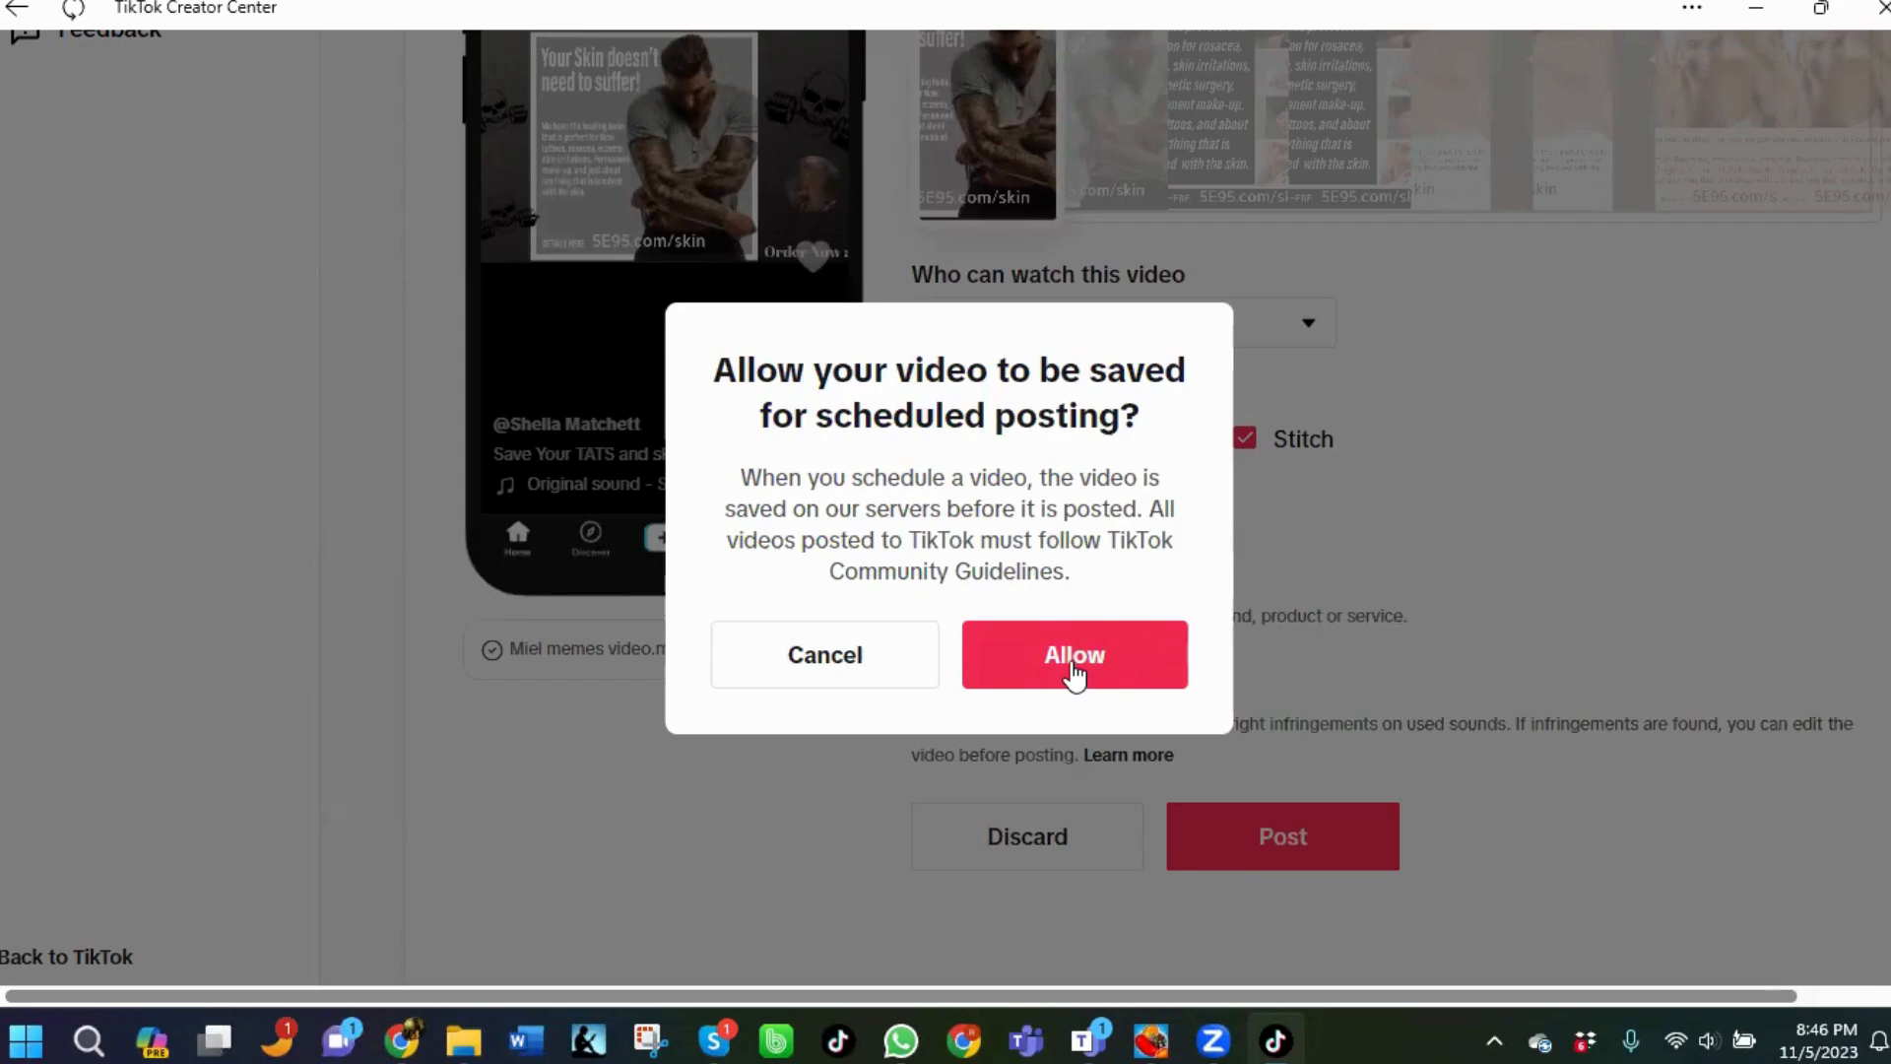
pyautogui.click(1074, 673)
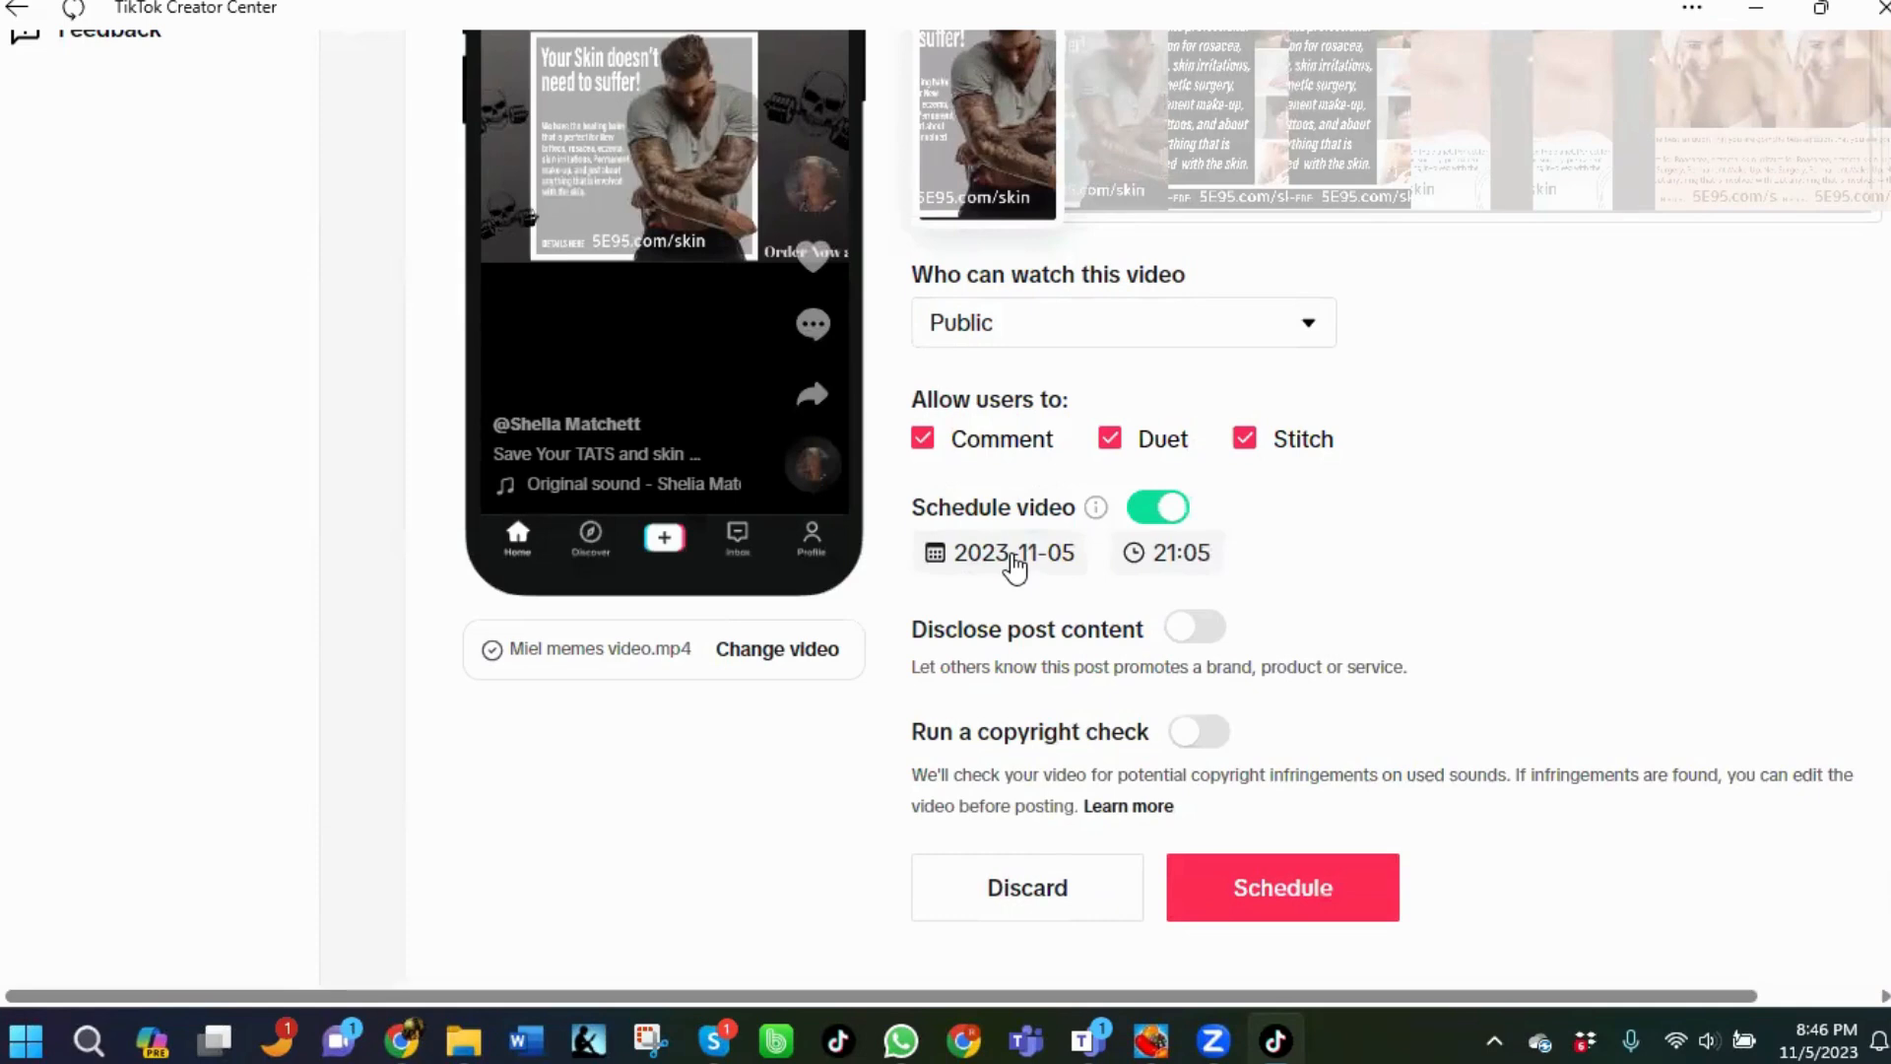
# Set the scheduled posting date to 2023-11-06 and the time to 11:05.
pyautogui.click(1014, 566)
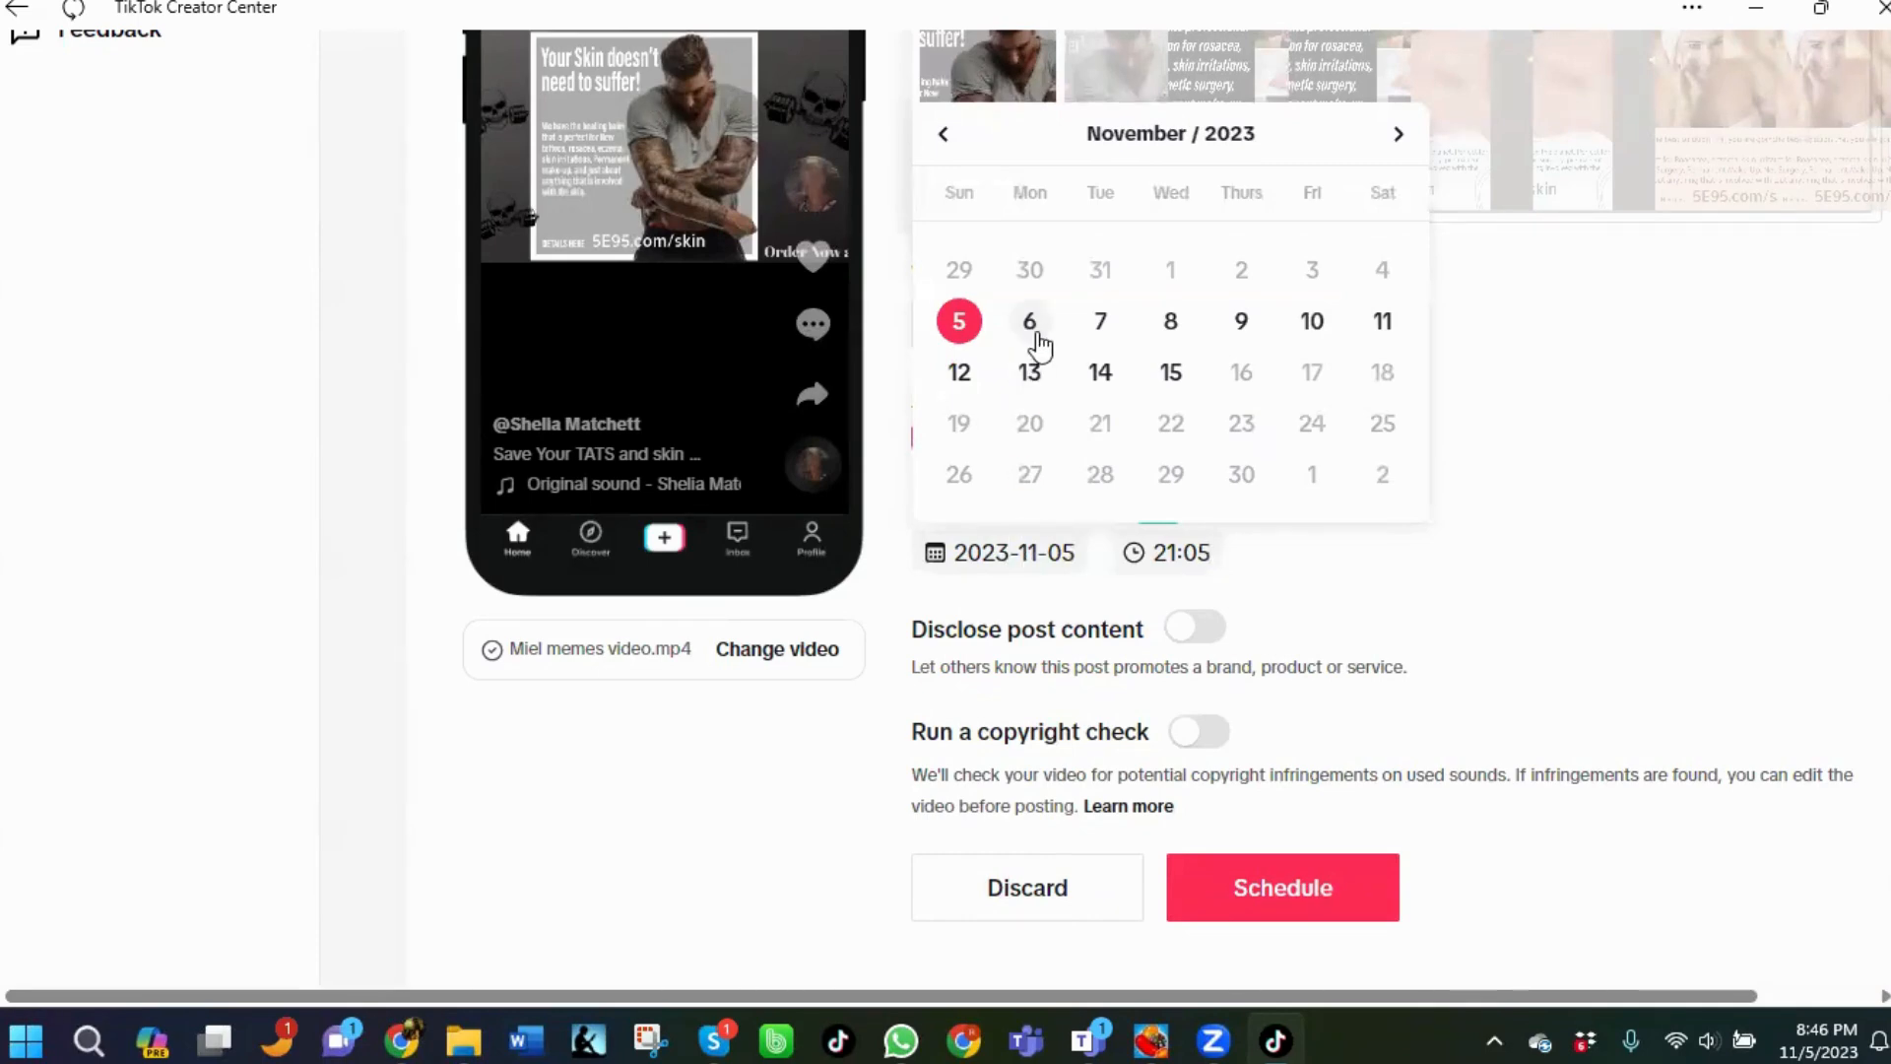
pyautogui.click(1029, 321)
pyautogui.click(1163, 555)
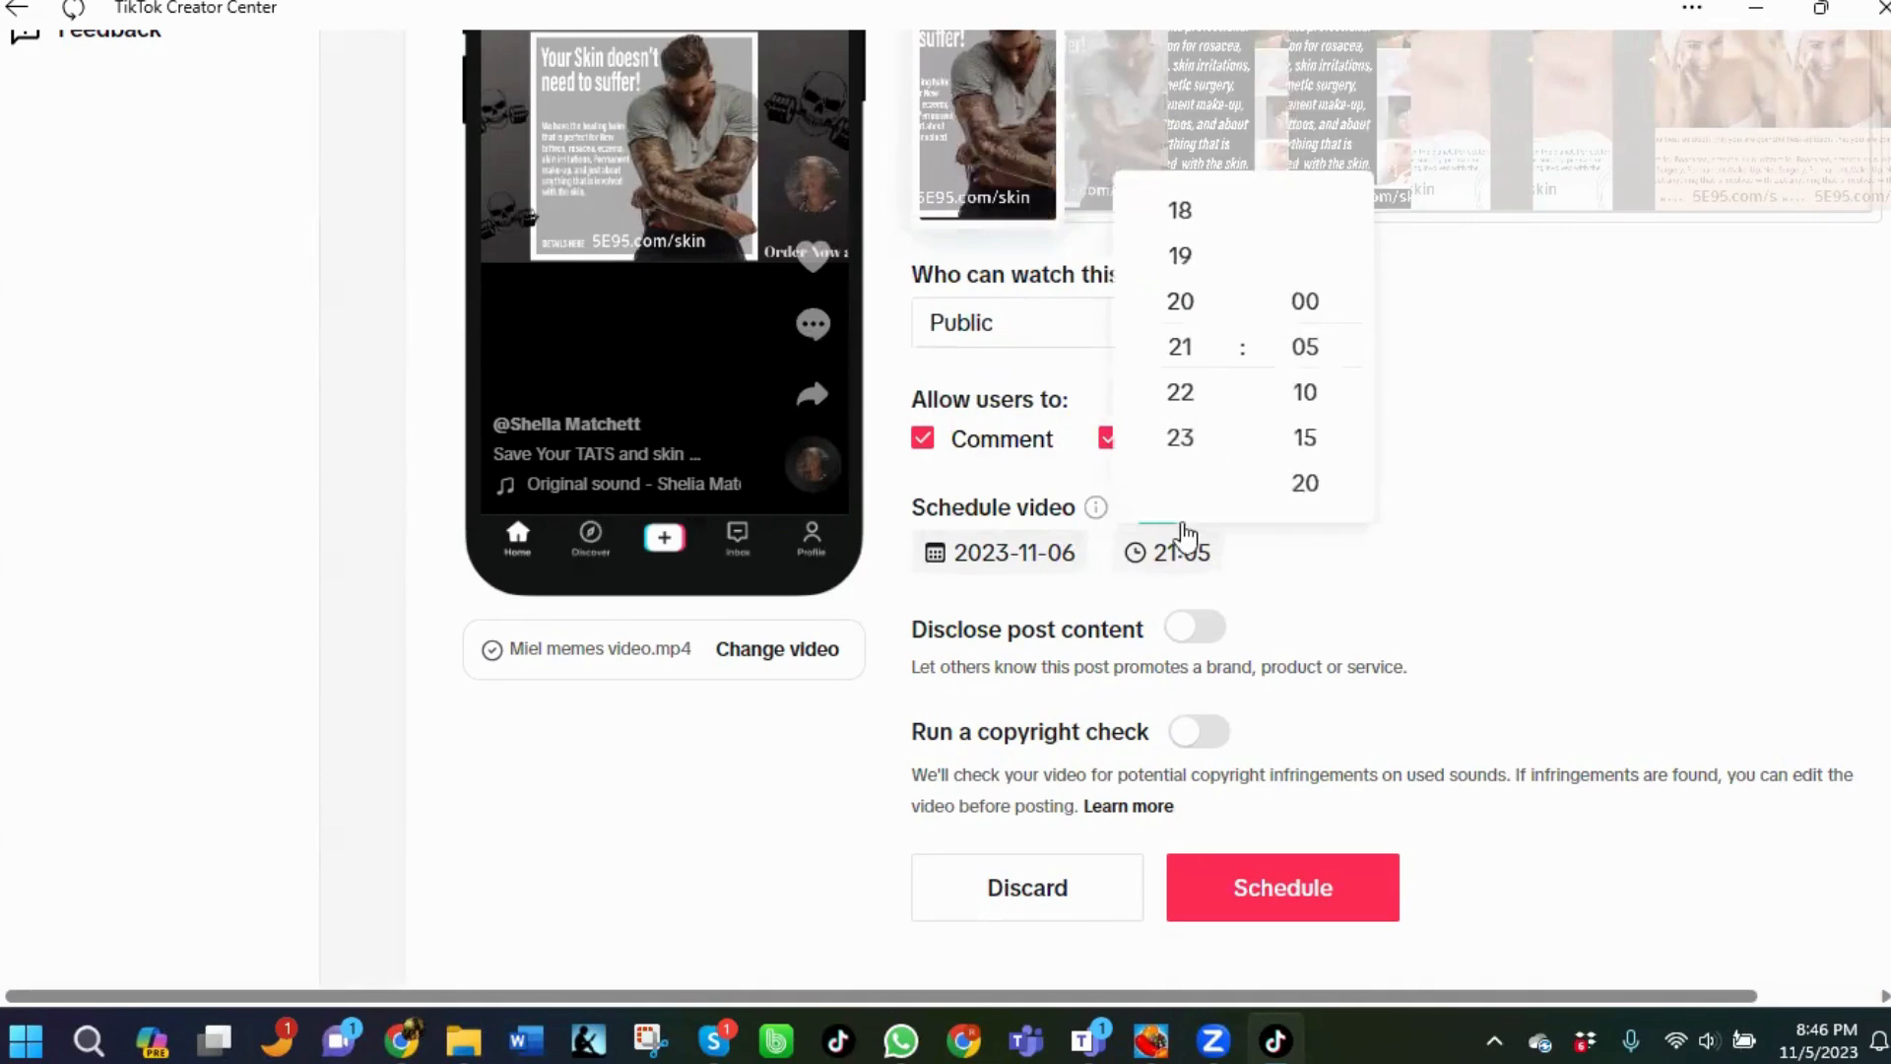
pyautogui.click(1192, 268)
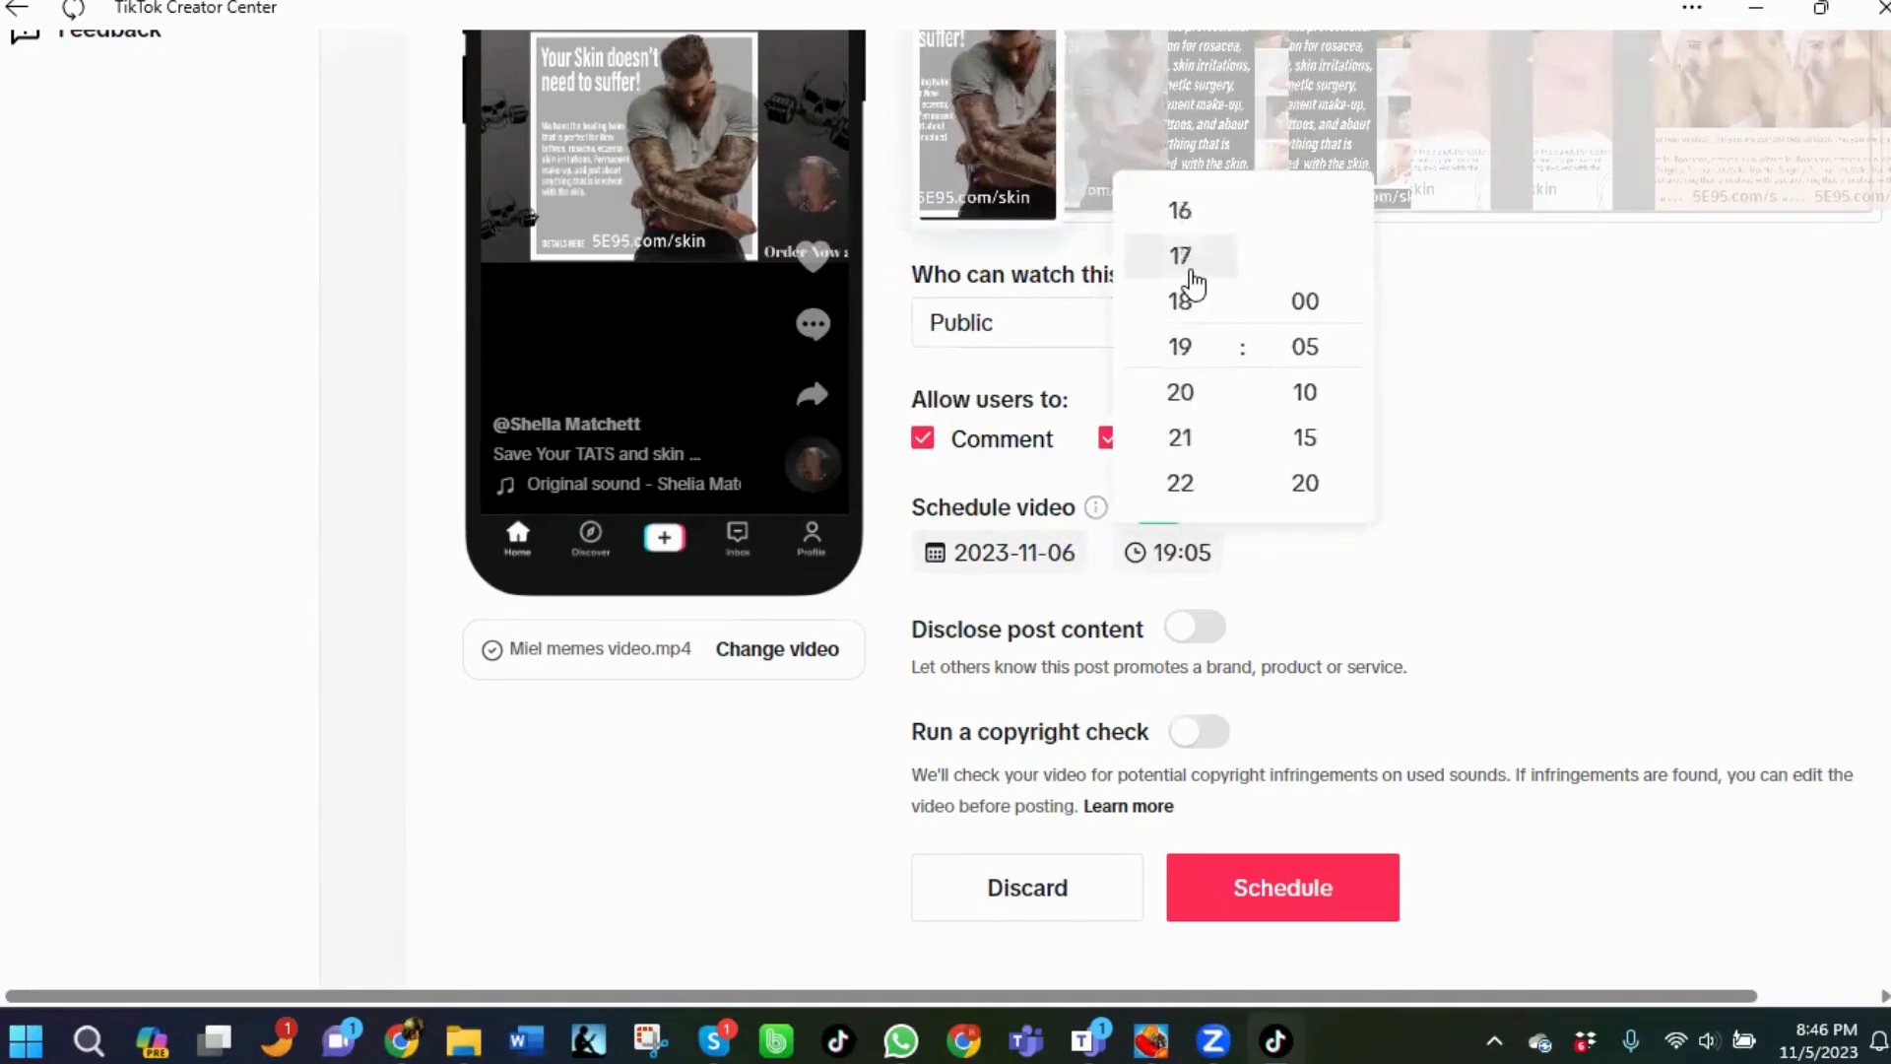
pyautogui.click(1190, 264)
pyautogui.click(1188, 264)
pyautogui.click(1185, 264)
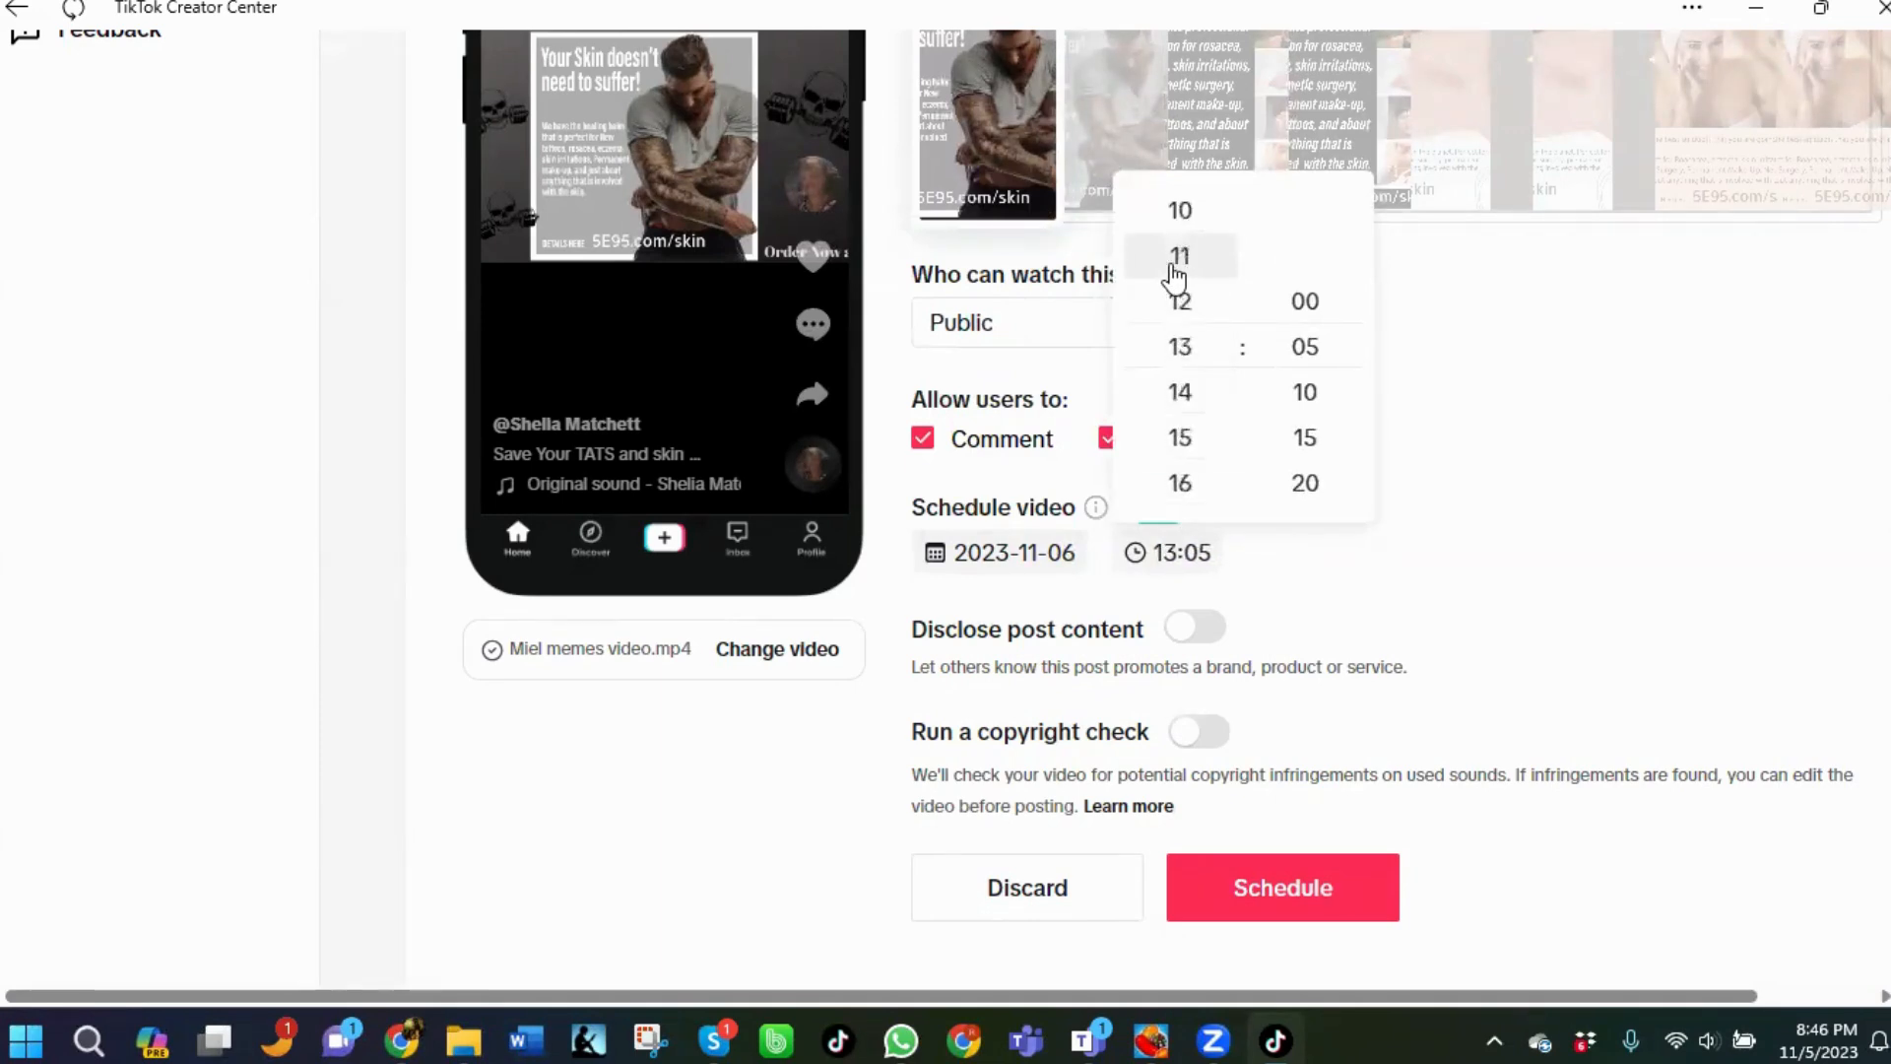
pyautogui.click(1175, 264)
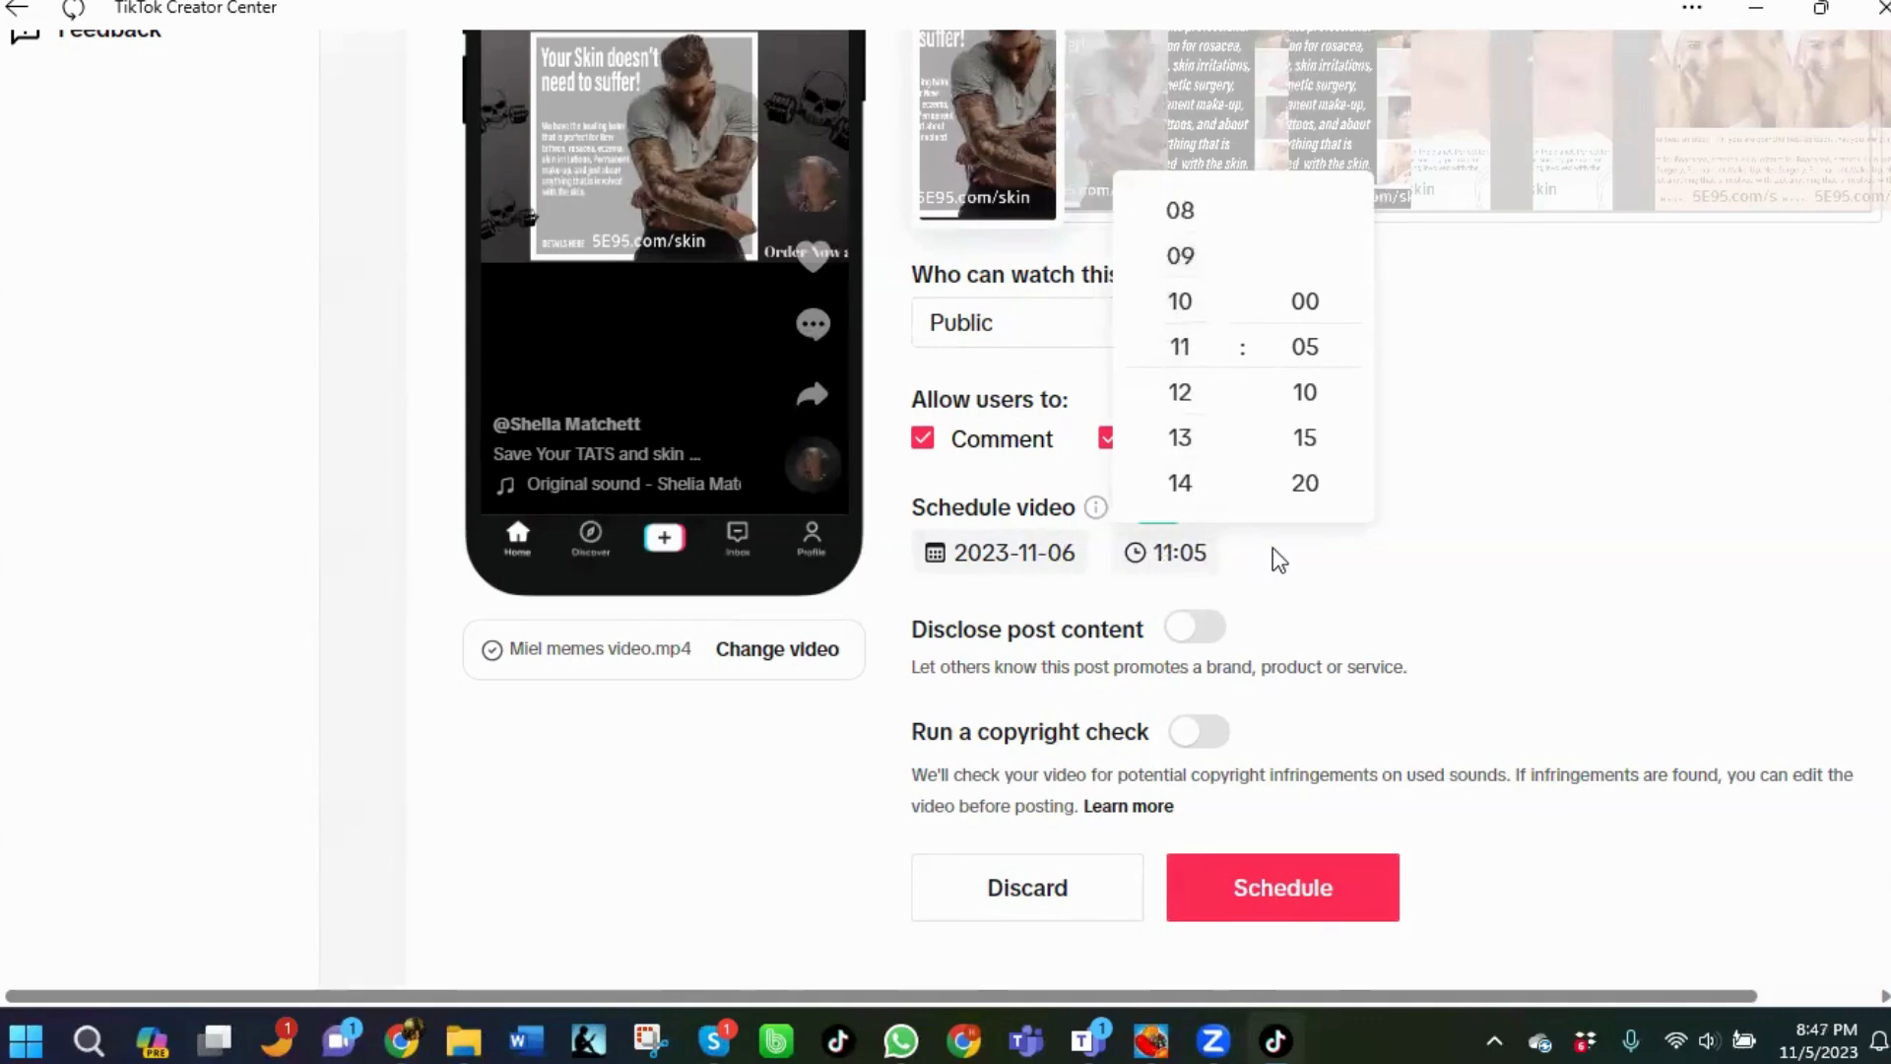
pyautogui.click(1294, 566)
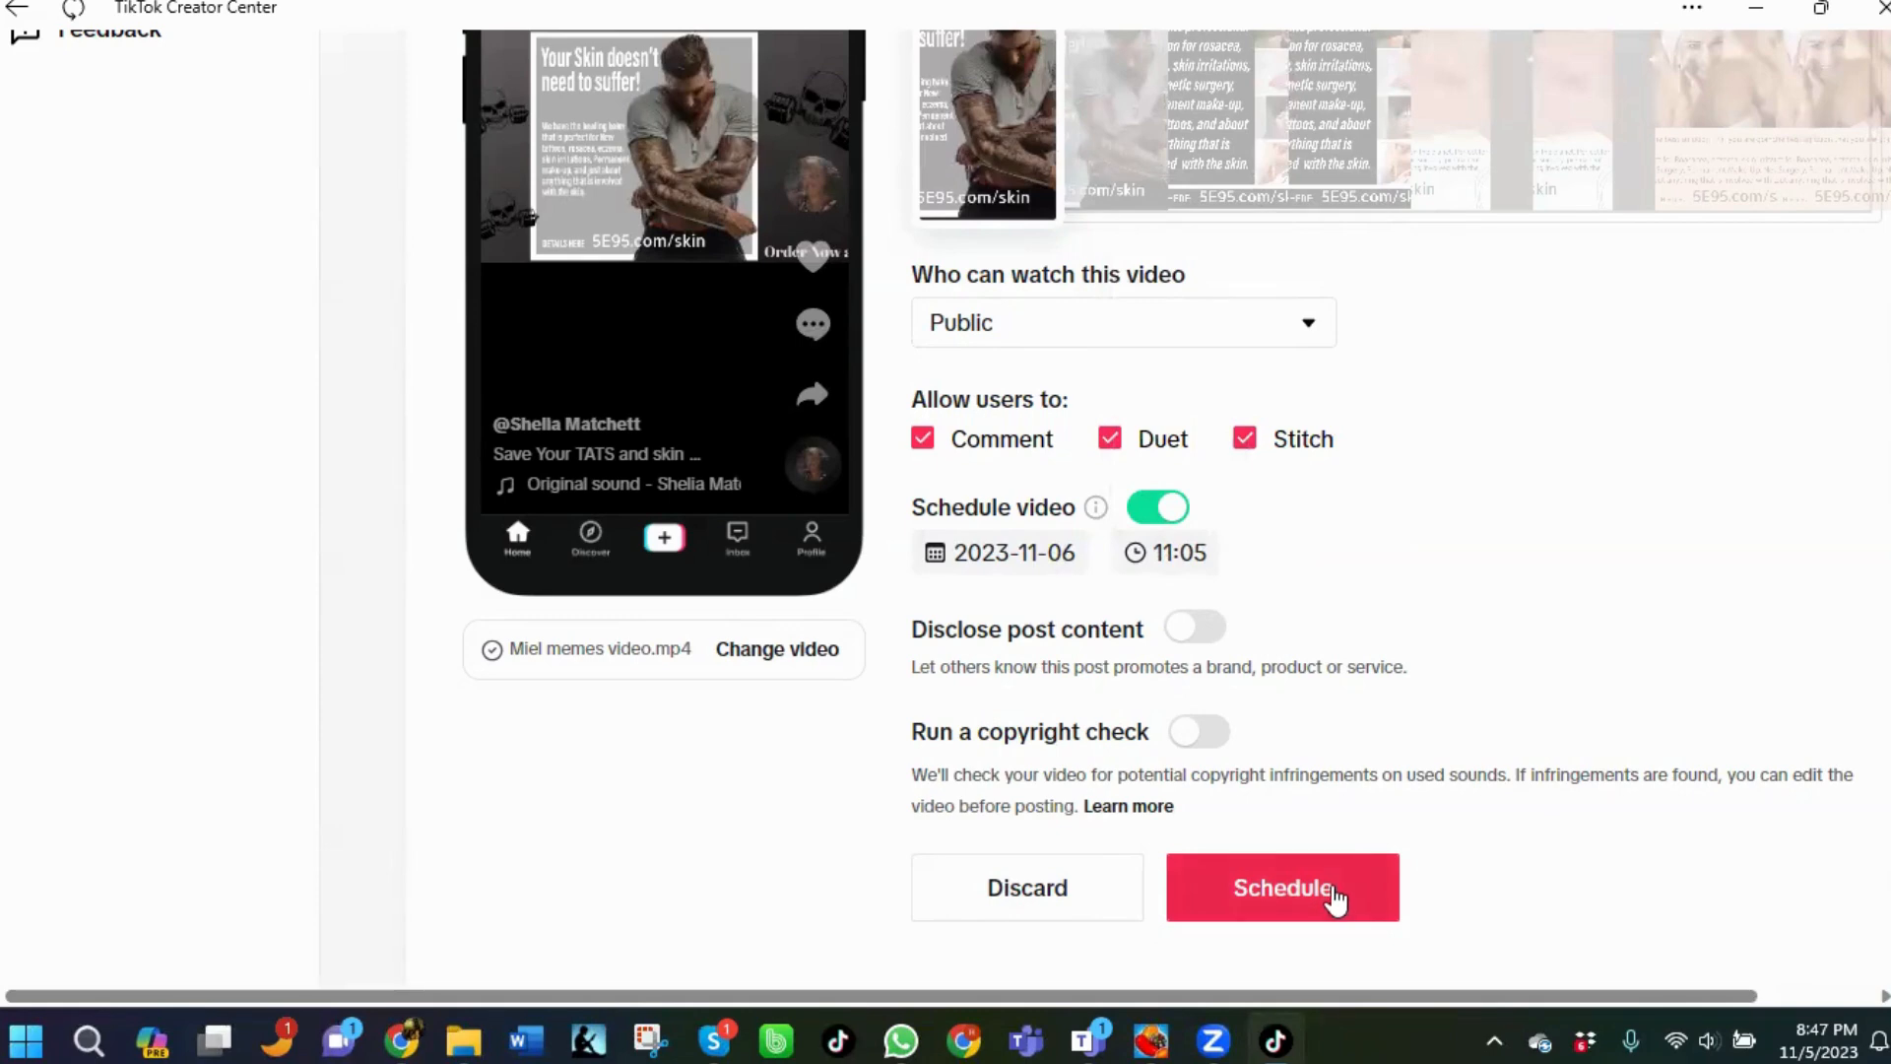
# Schedule the video post and open the list of posts to manage.
pyautogui.click(1335, 898)
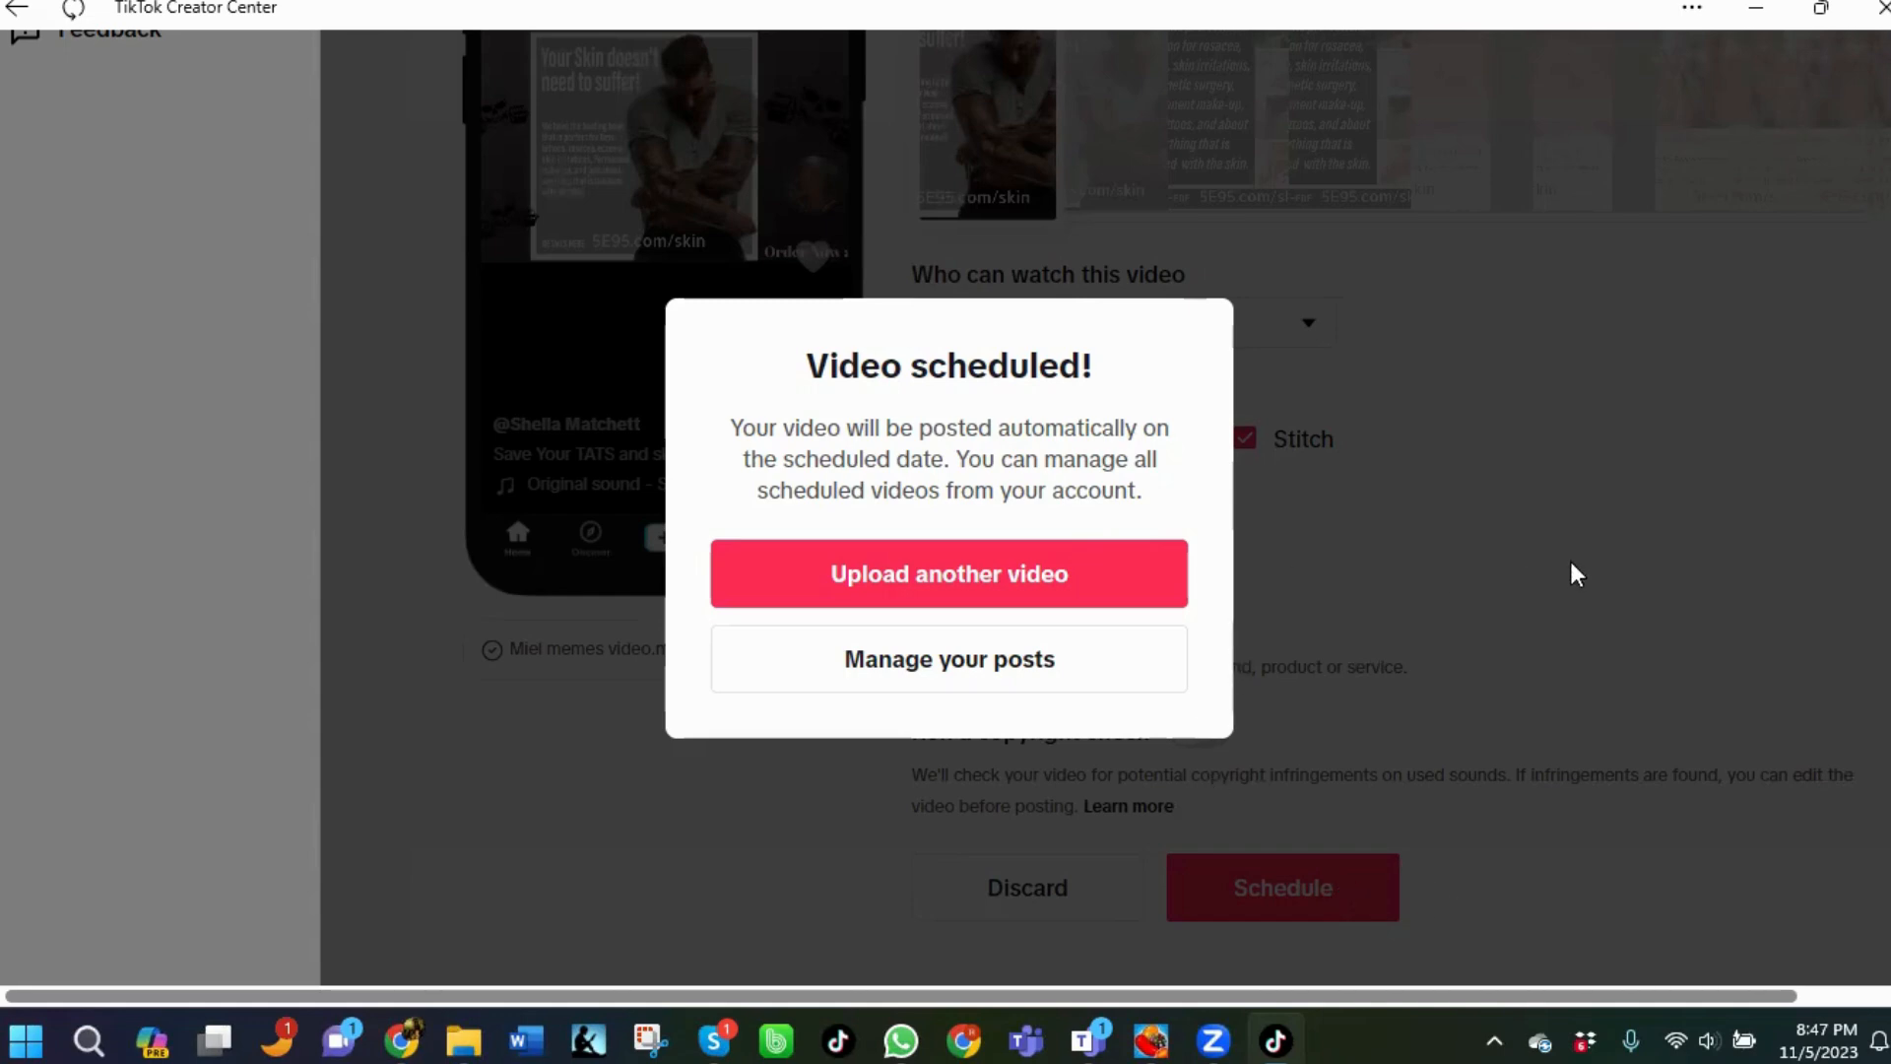
pyautogui.click(937, 674)
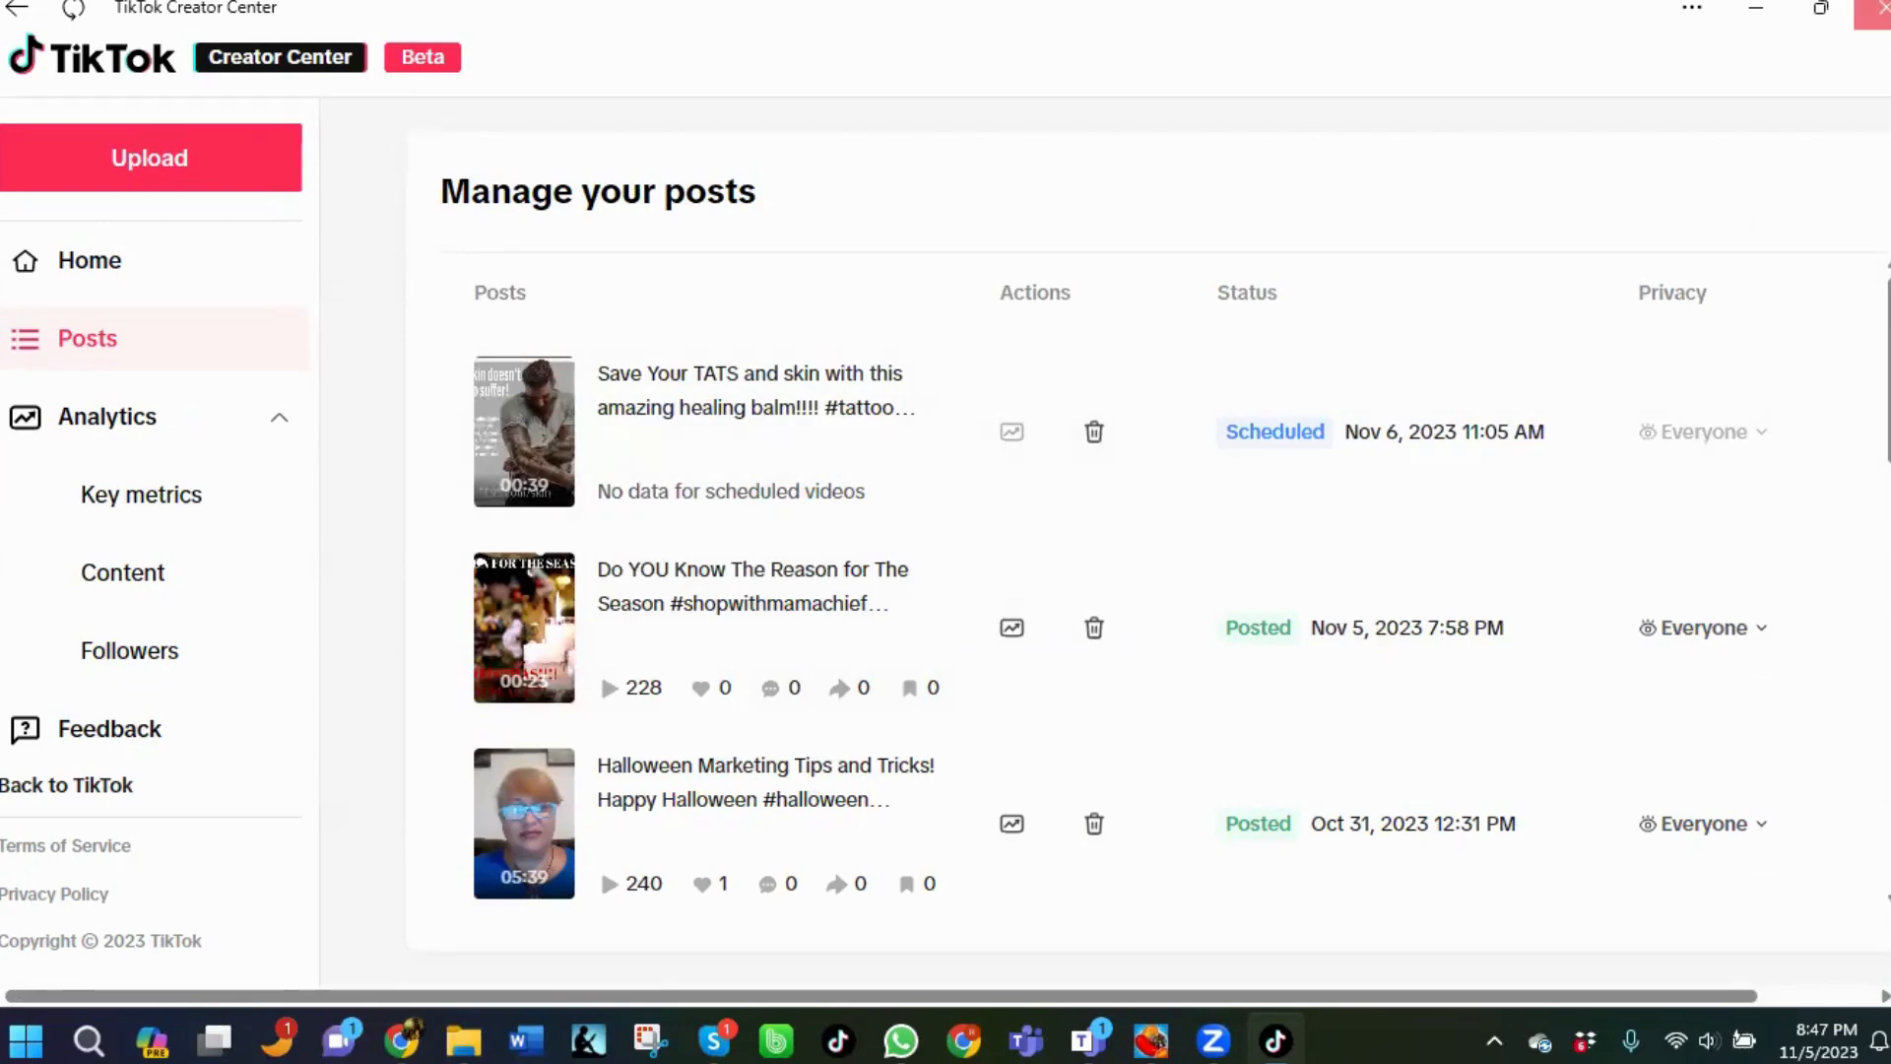
# Close the TikTok window and play the video ad preview in the Canva design tab.
pyautogui.click(1875, 10)
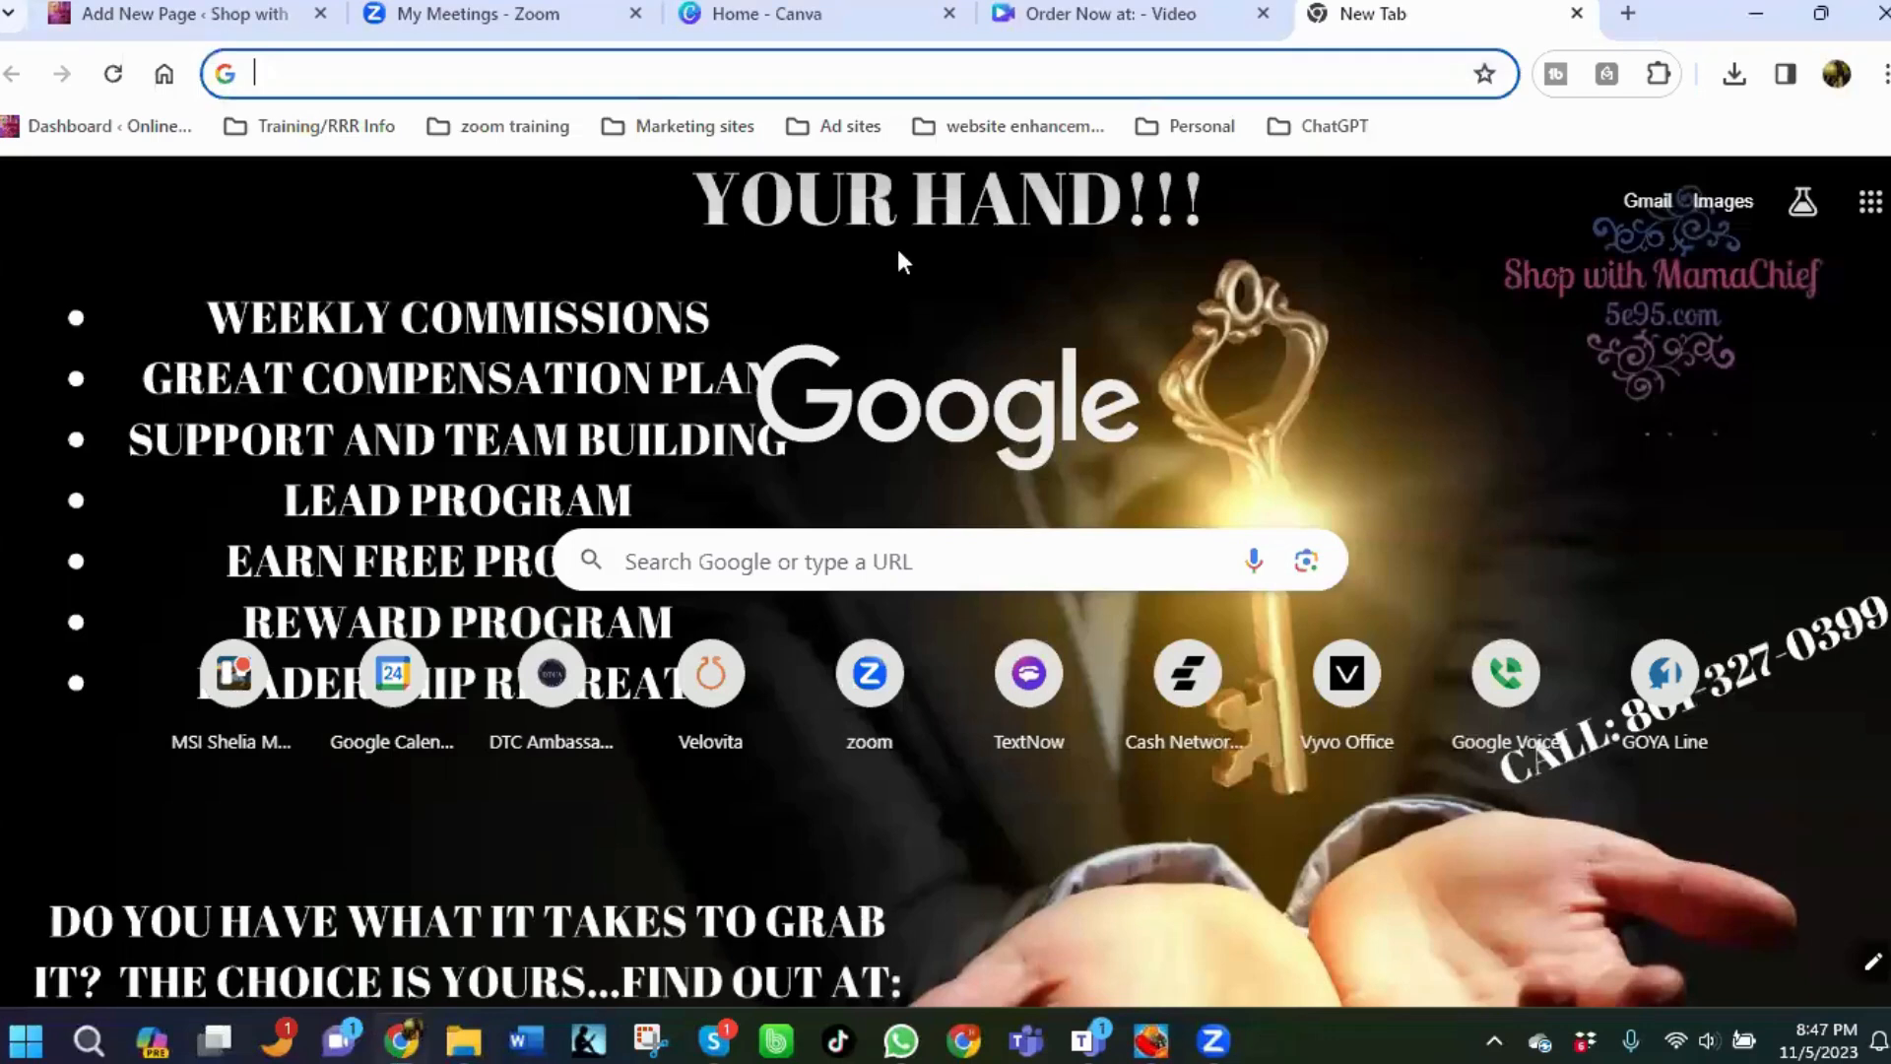
pyautogui.click(1127, 18)
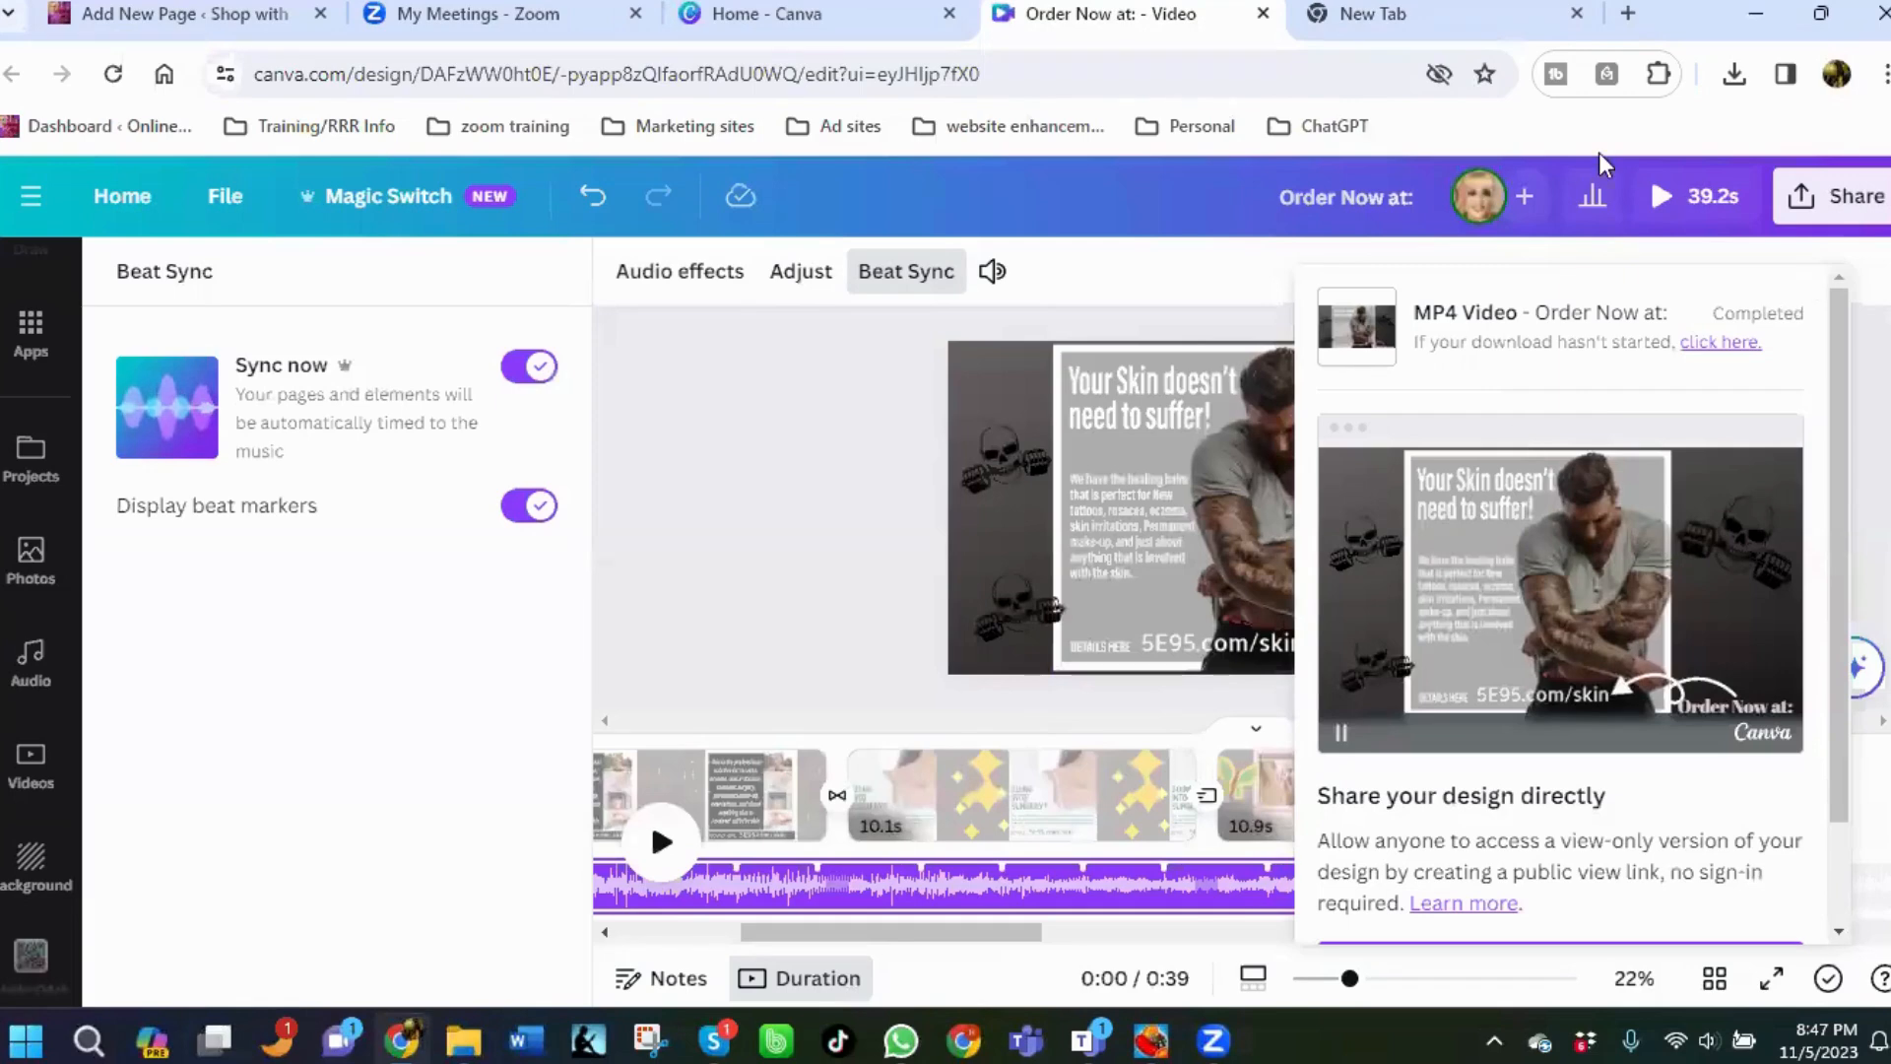
pyautogui.click(1661, 197)
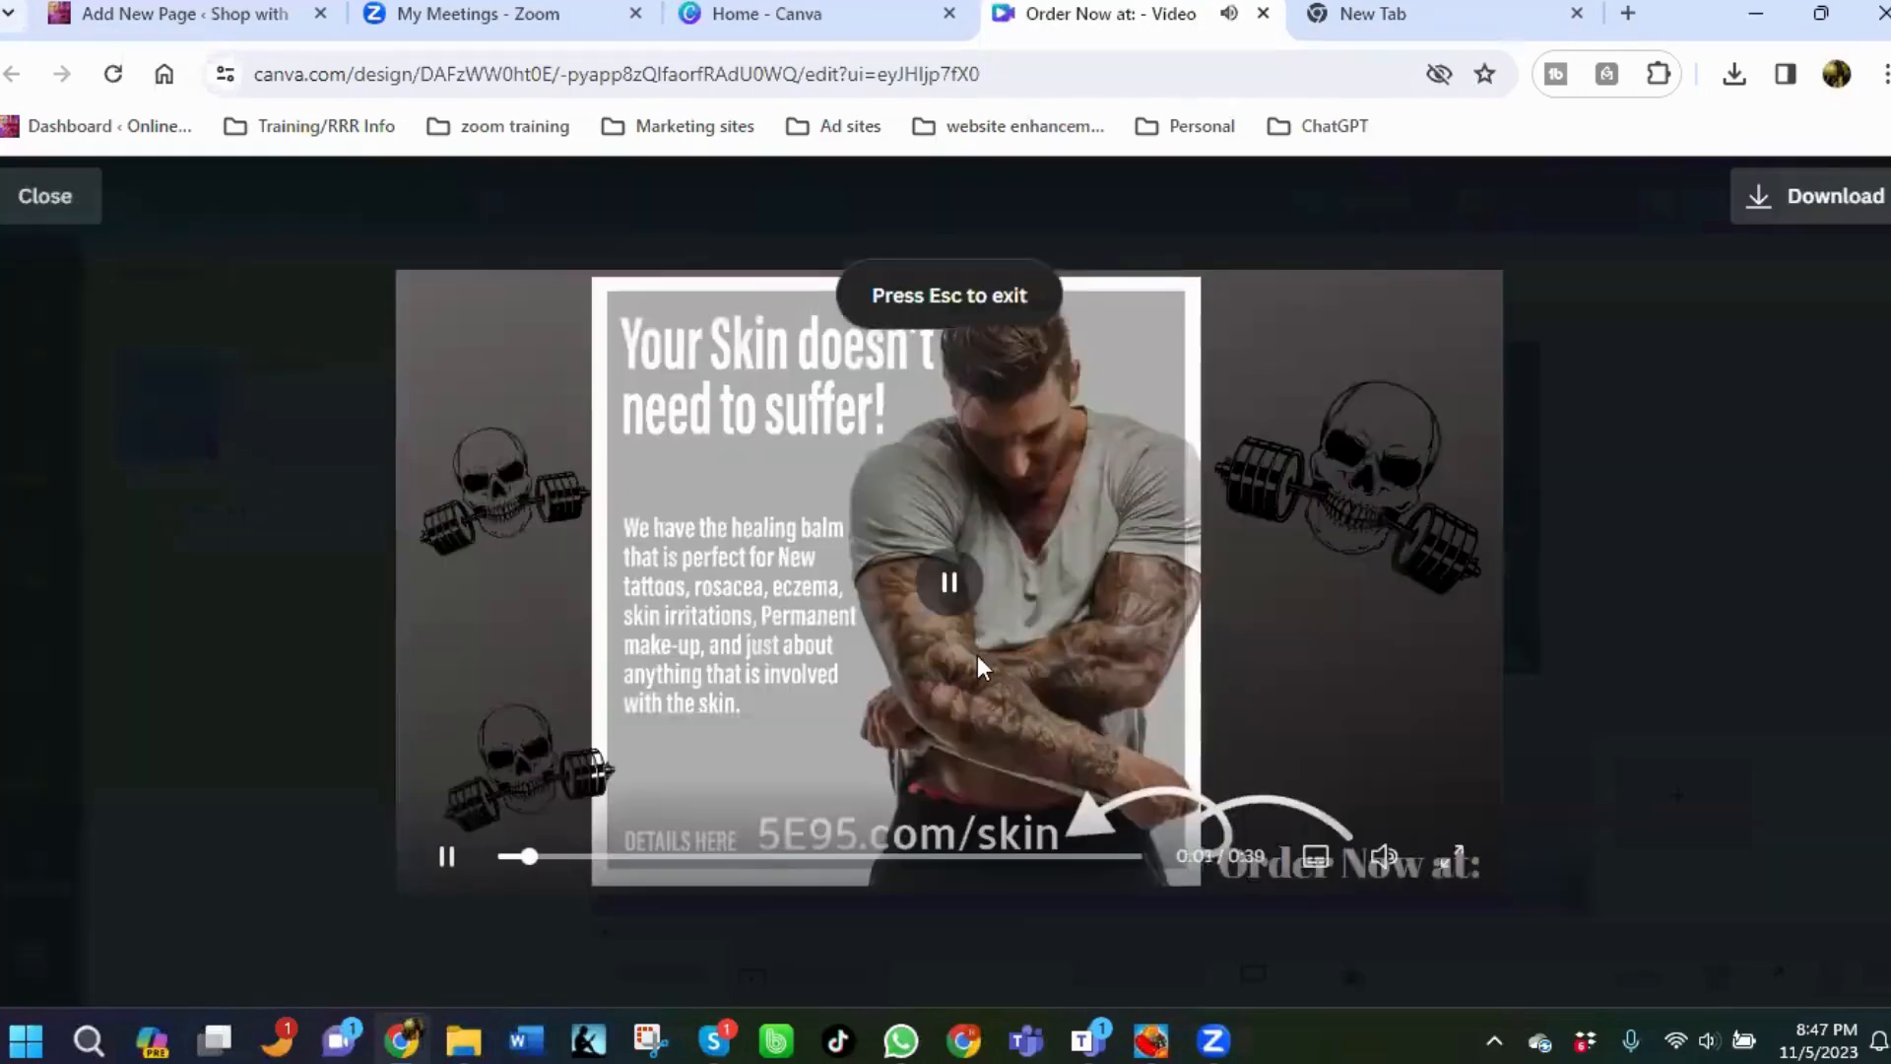